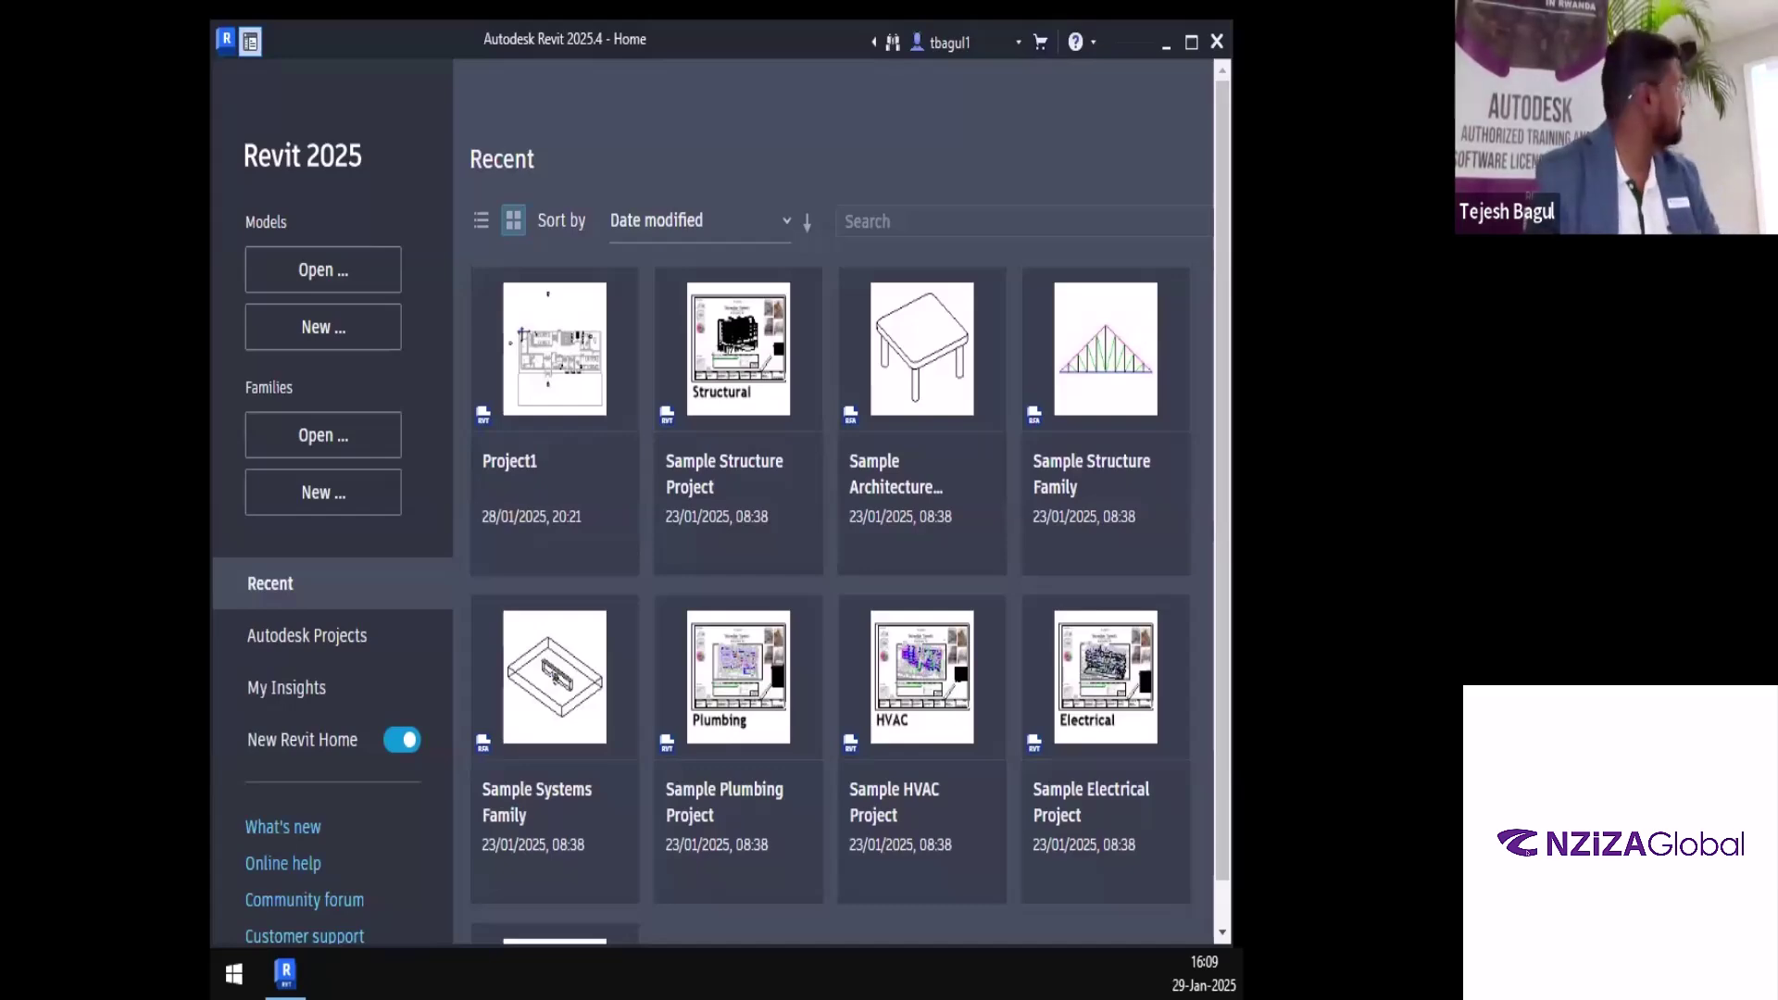
Open HVAC-Load-Calculation-E20-Form-Sheet.xlsx in Excel, review the heat load rows on the Room #1 sheet, and return to Revit
double_click(869, 313)
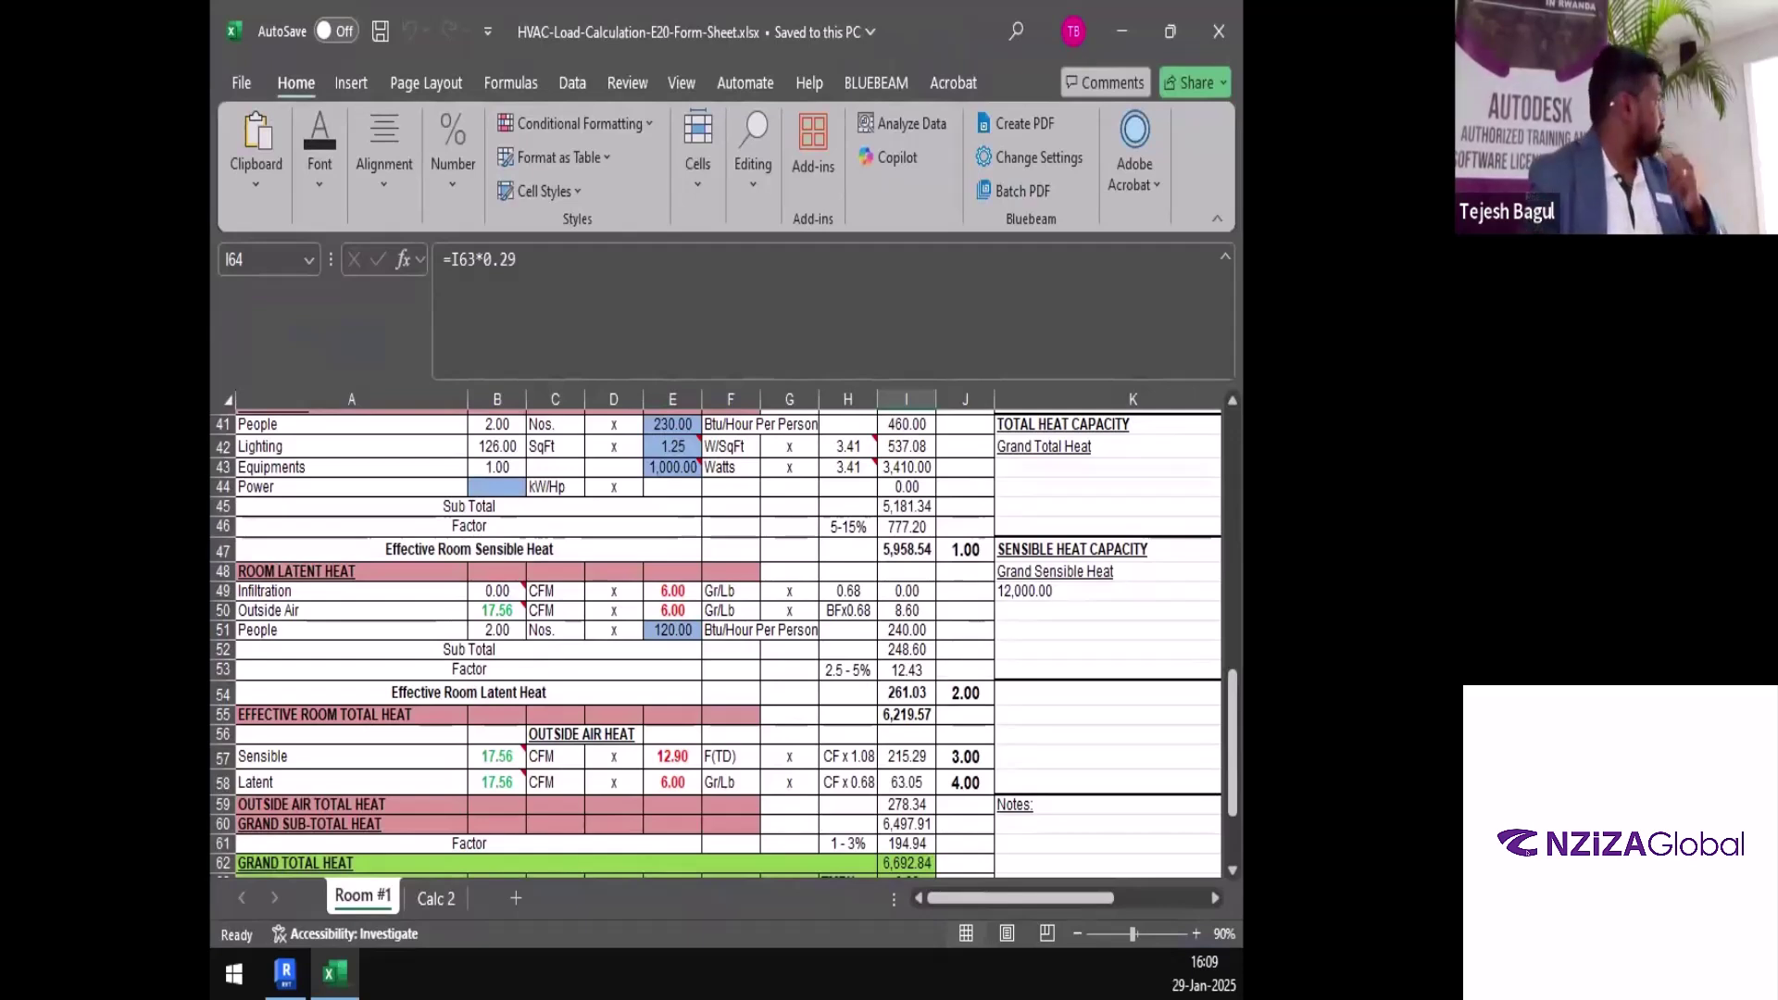
scroll(587, 733, up, 6)
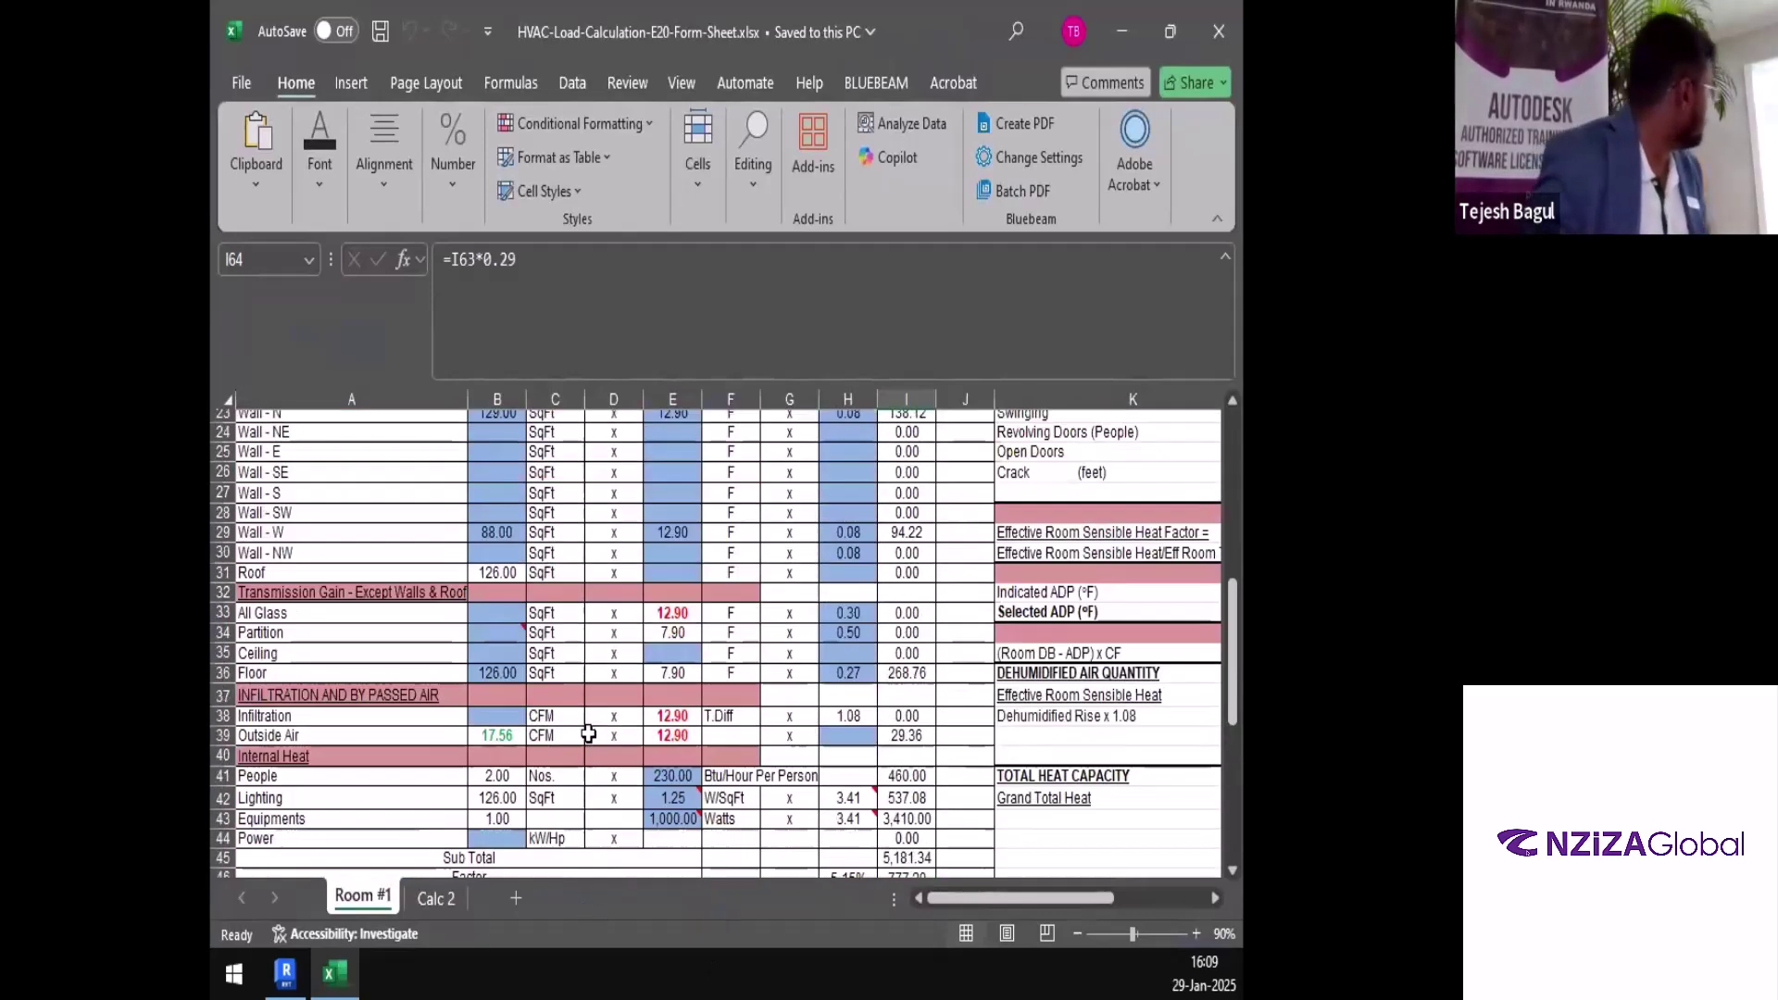
scroll(588, 734, up, 7)
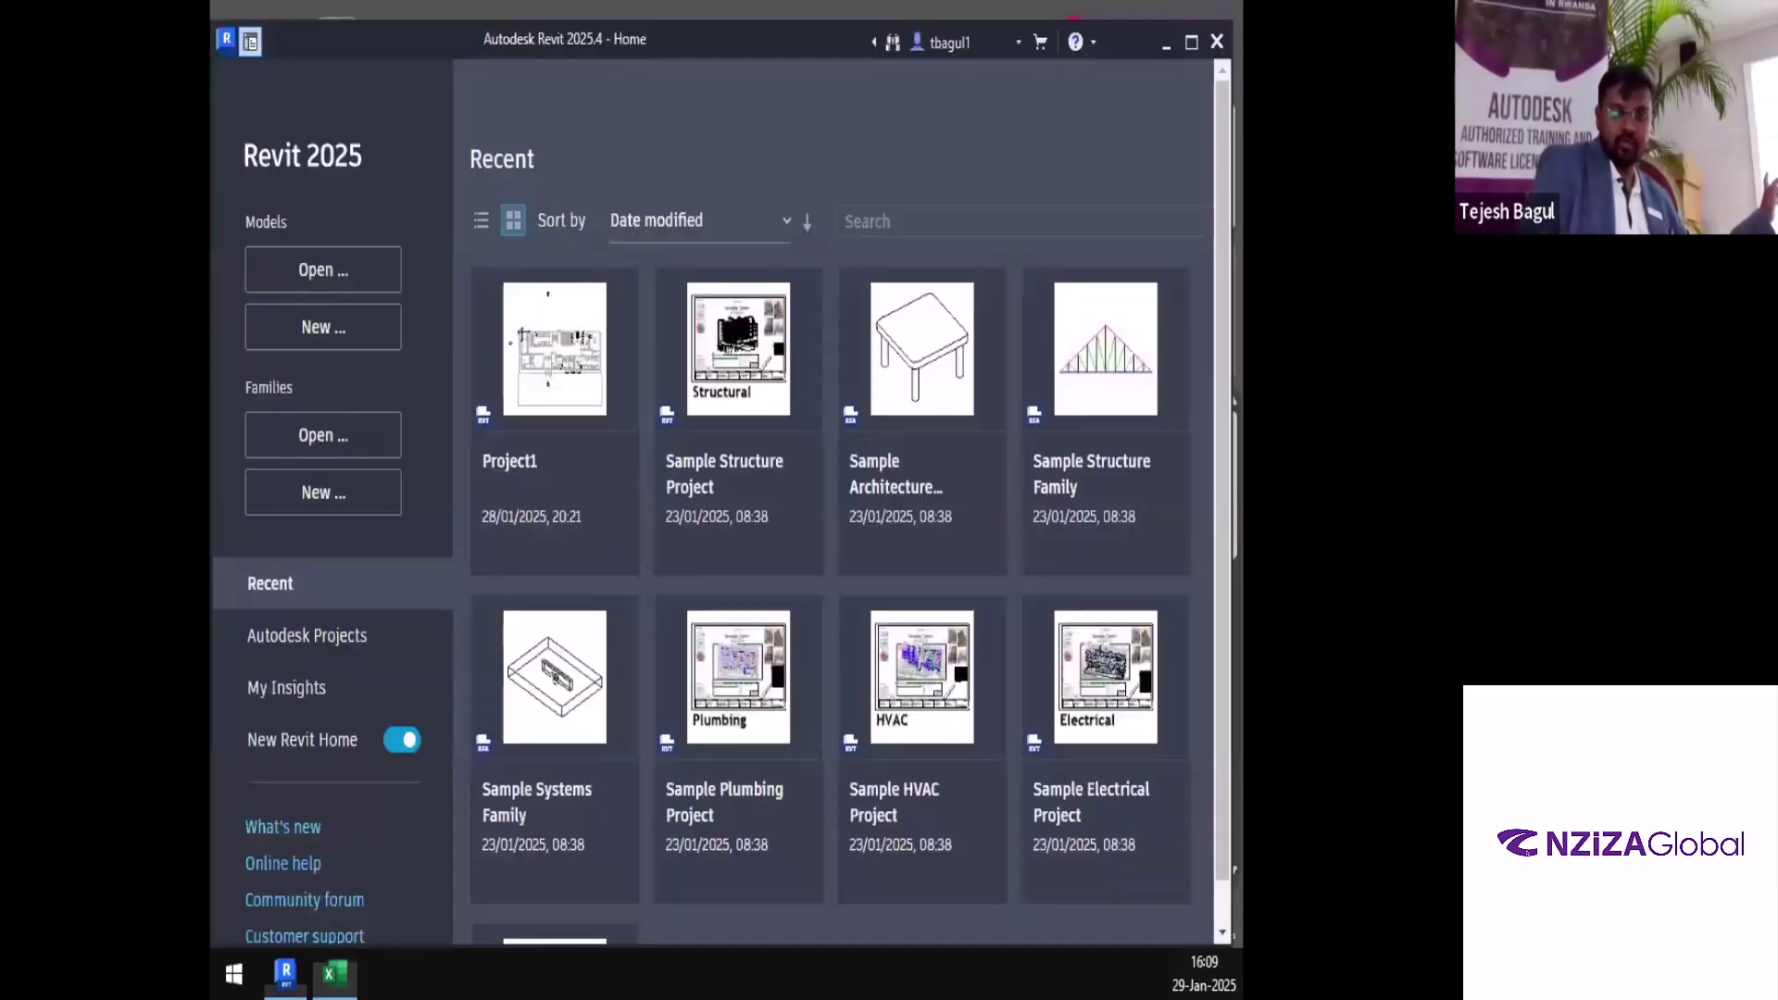
key(alt+Tab)
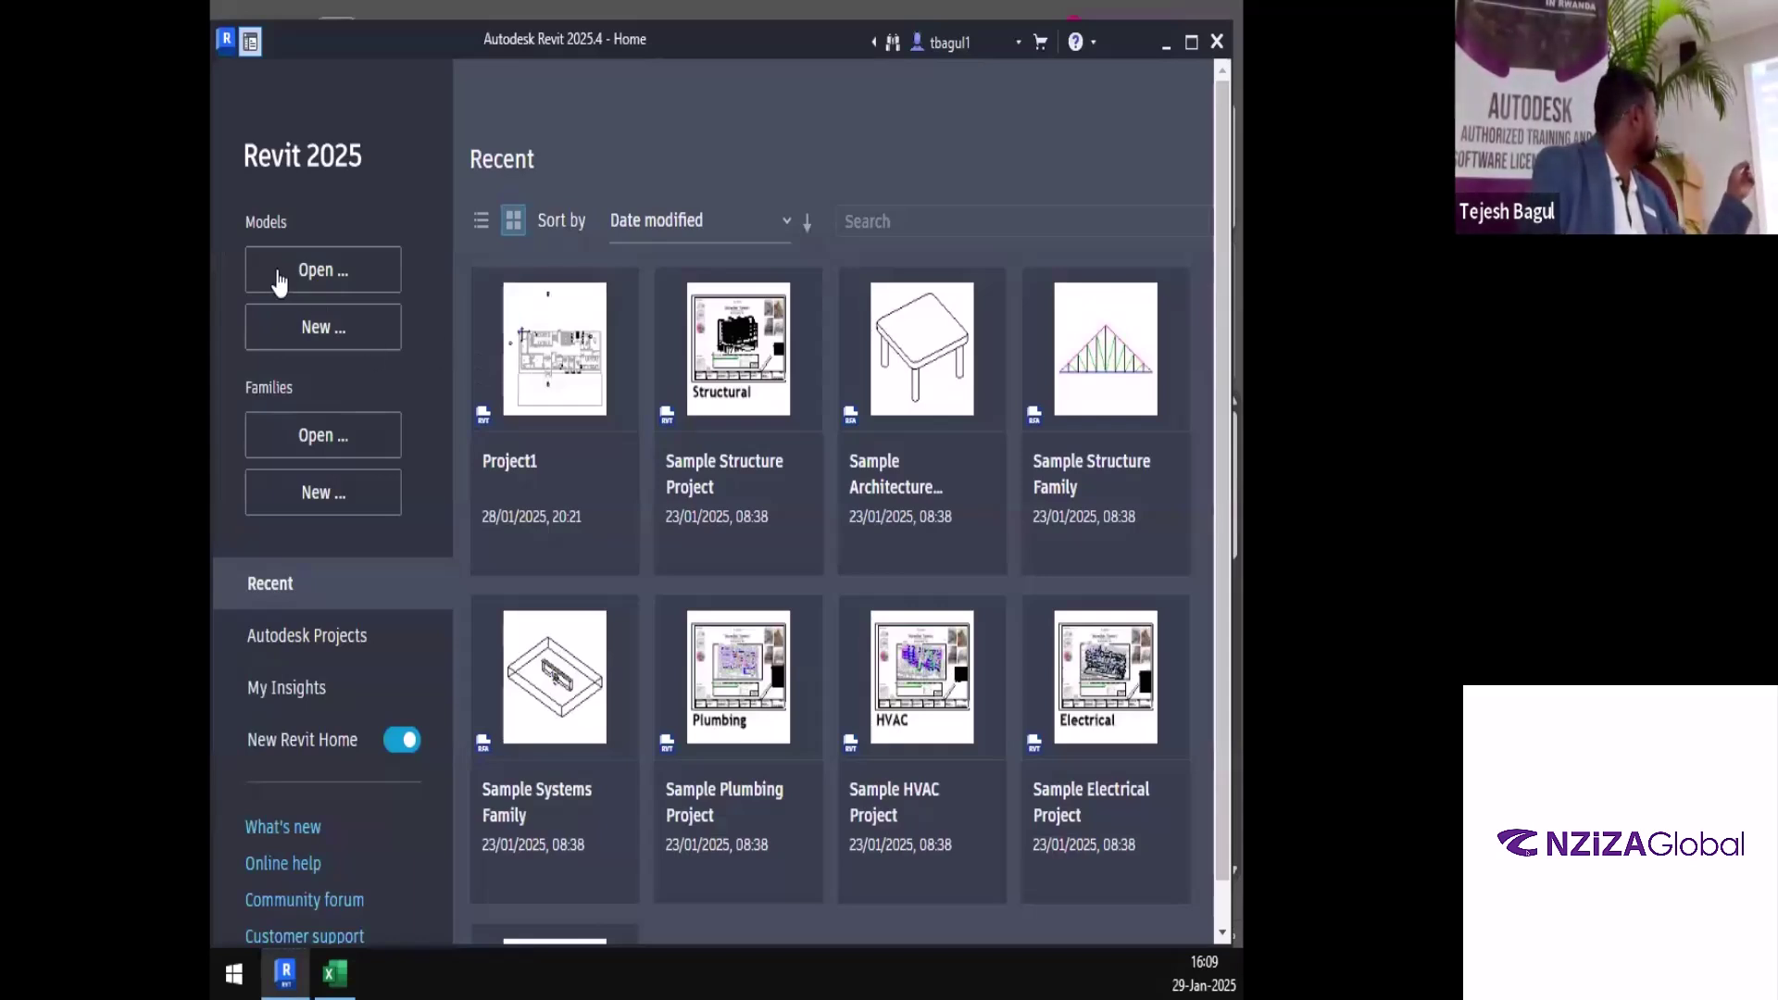
Open the Project1.rvt model from the Desktop
click(310, 277)
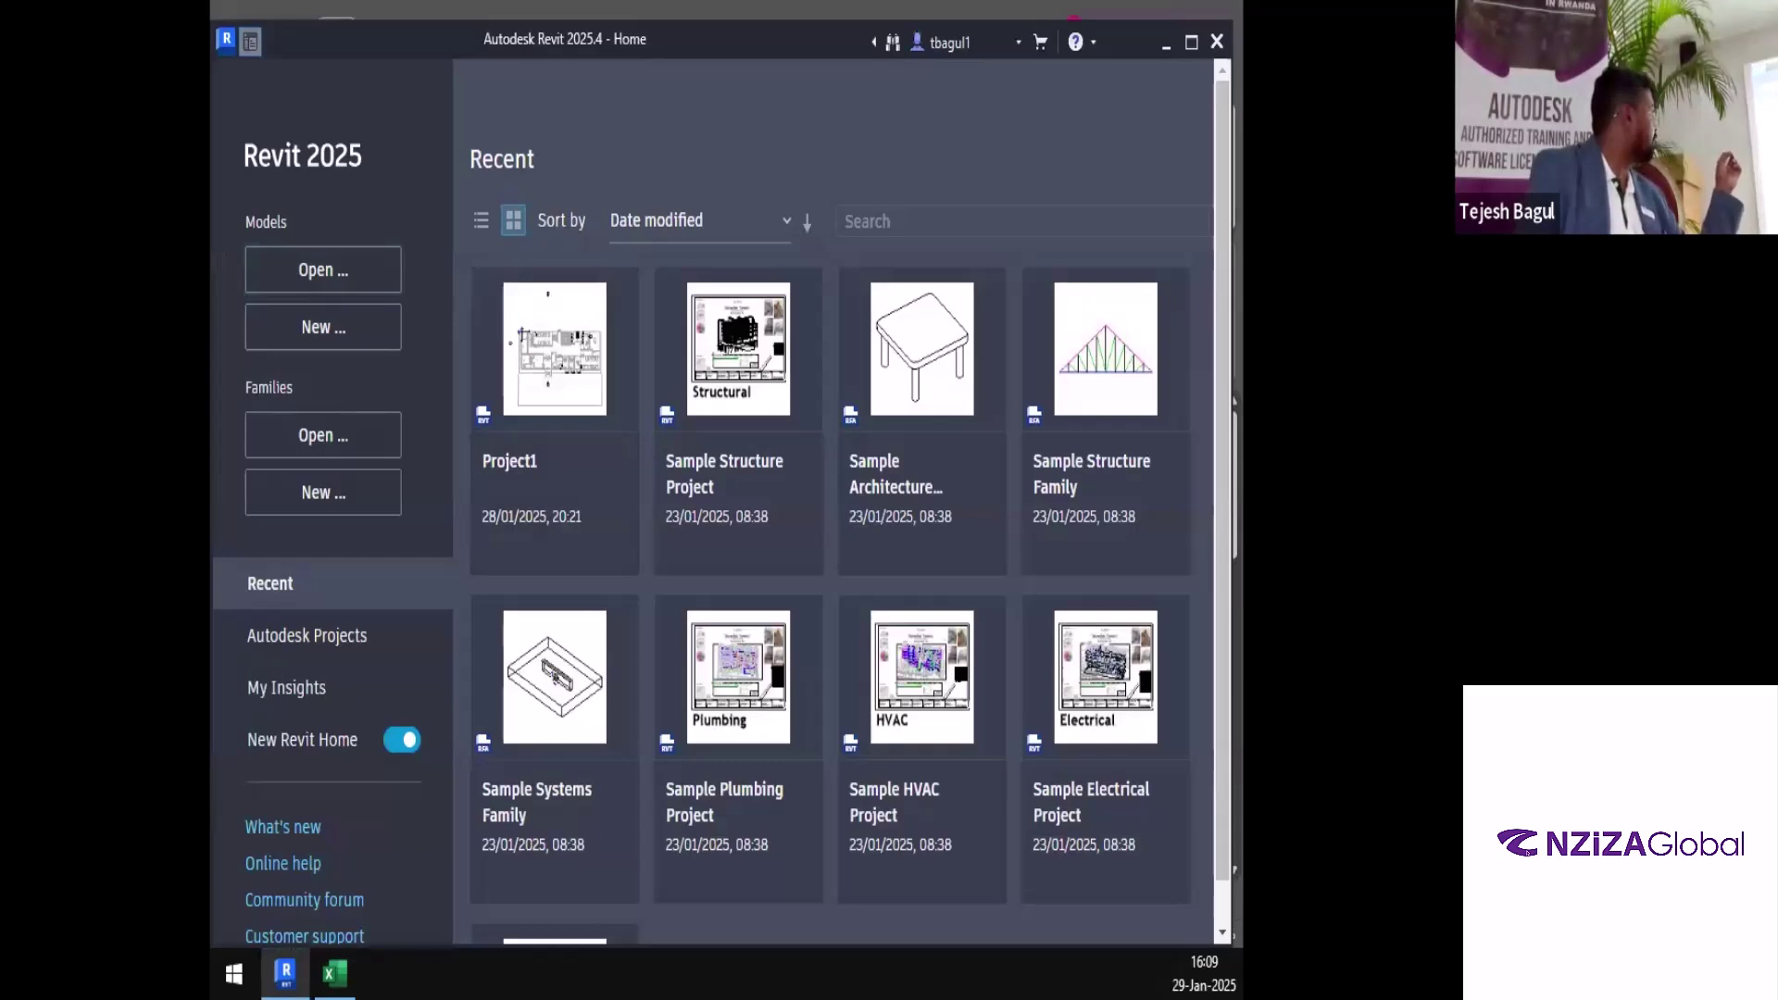
click(371, 715)
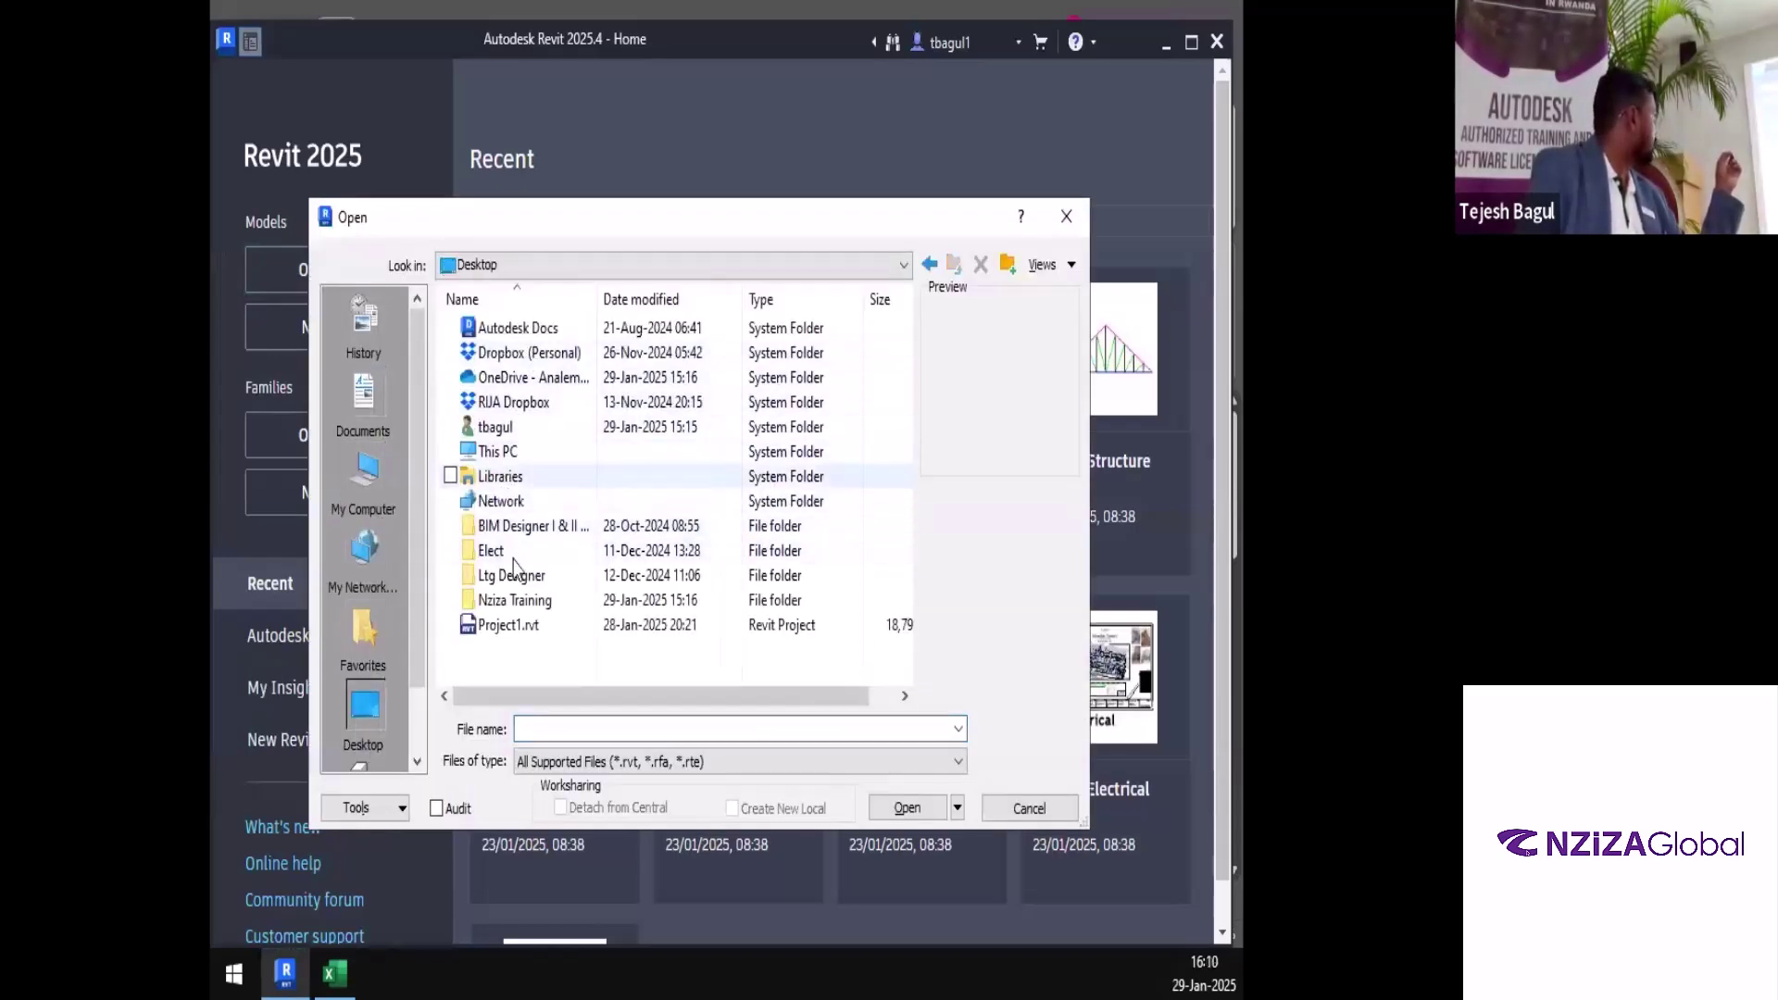
double_click(514, 600)
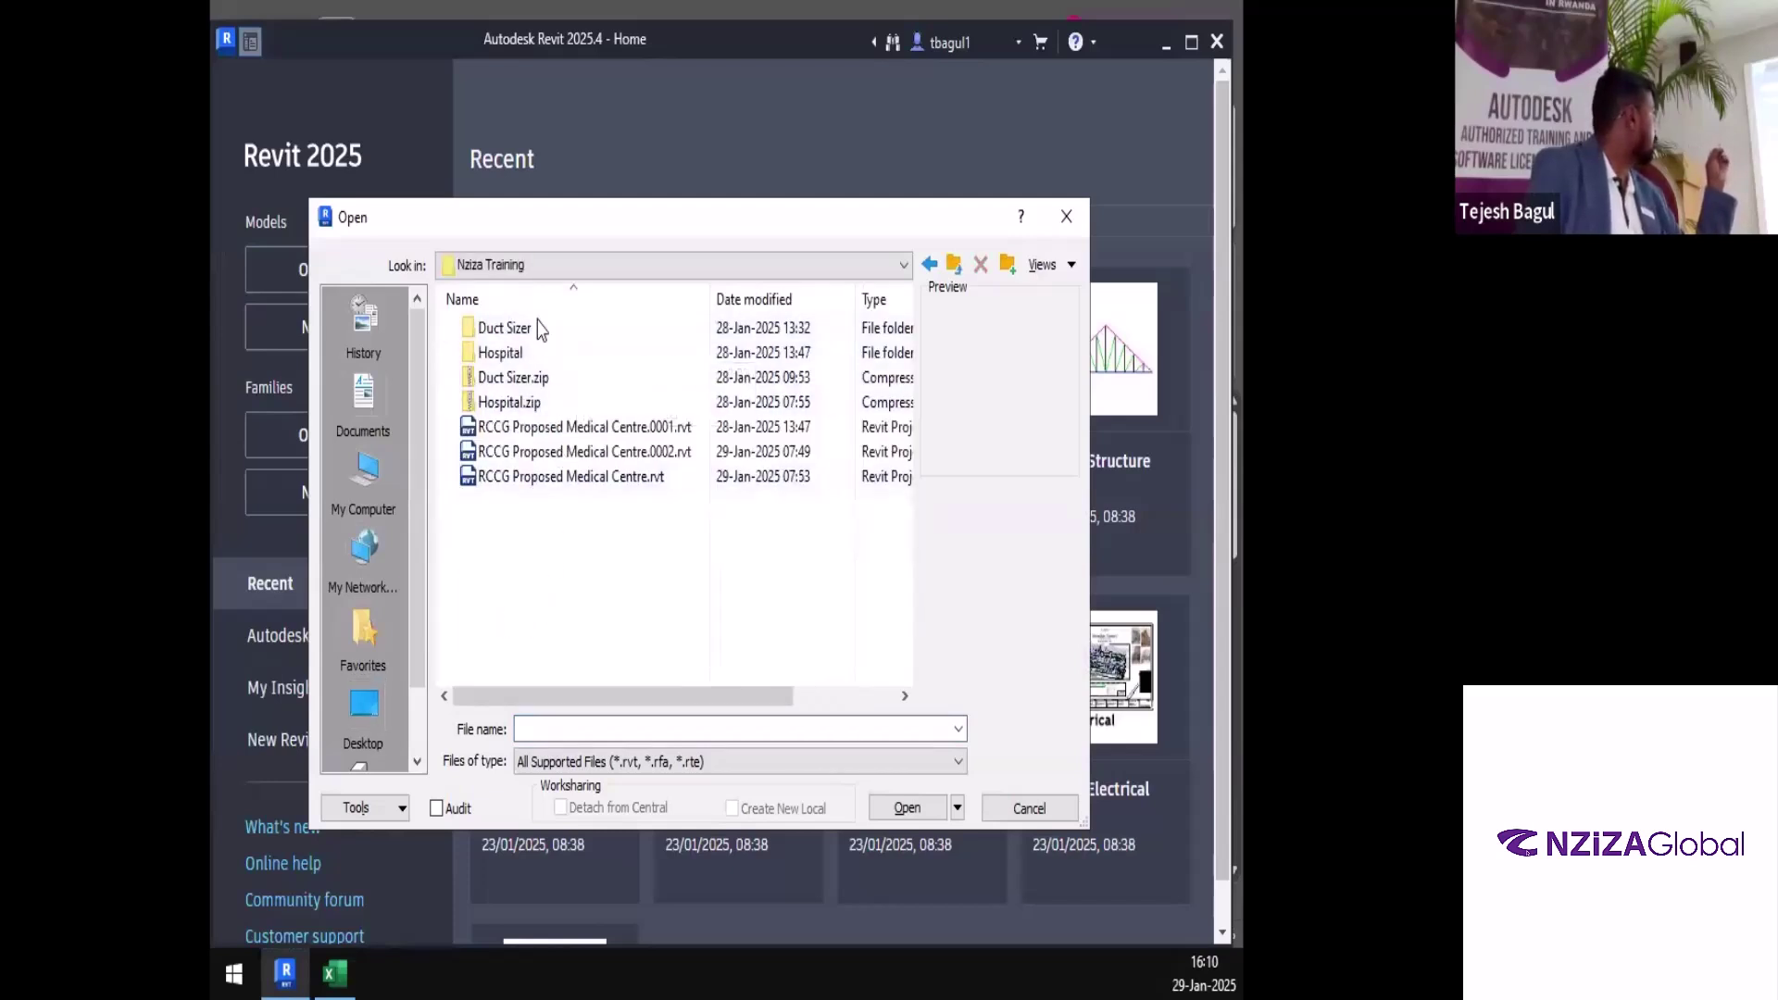
double_click(511, 353)
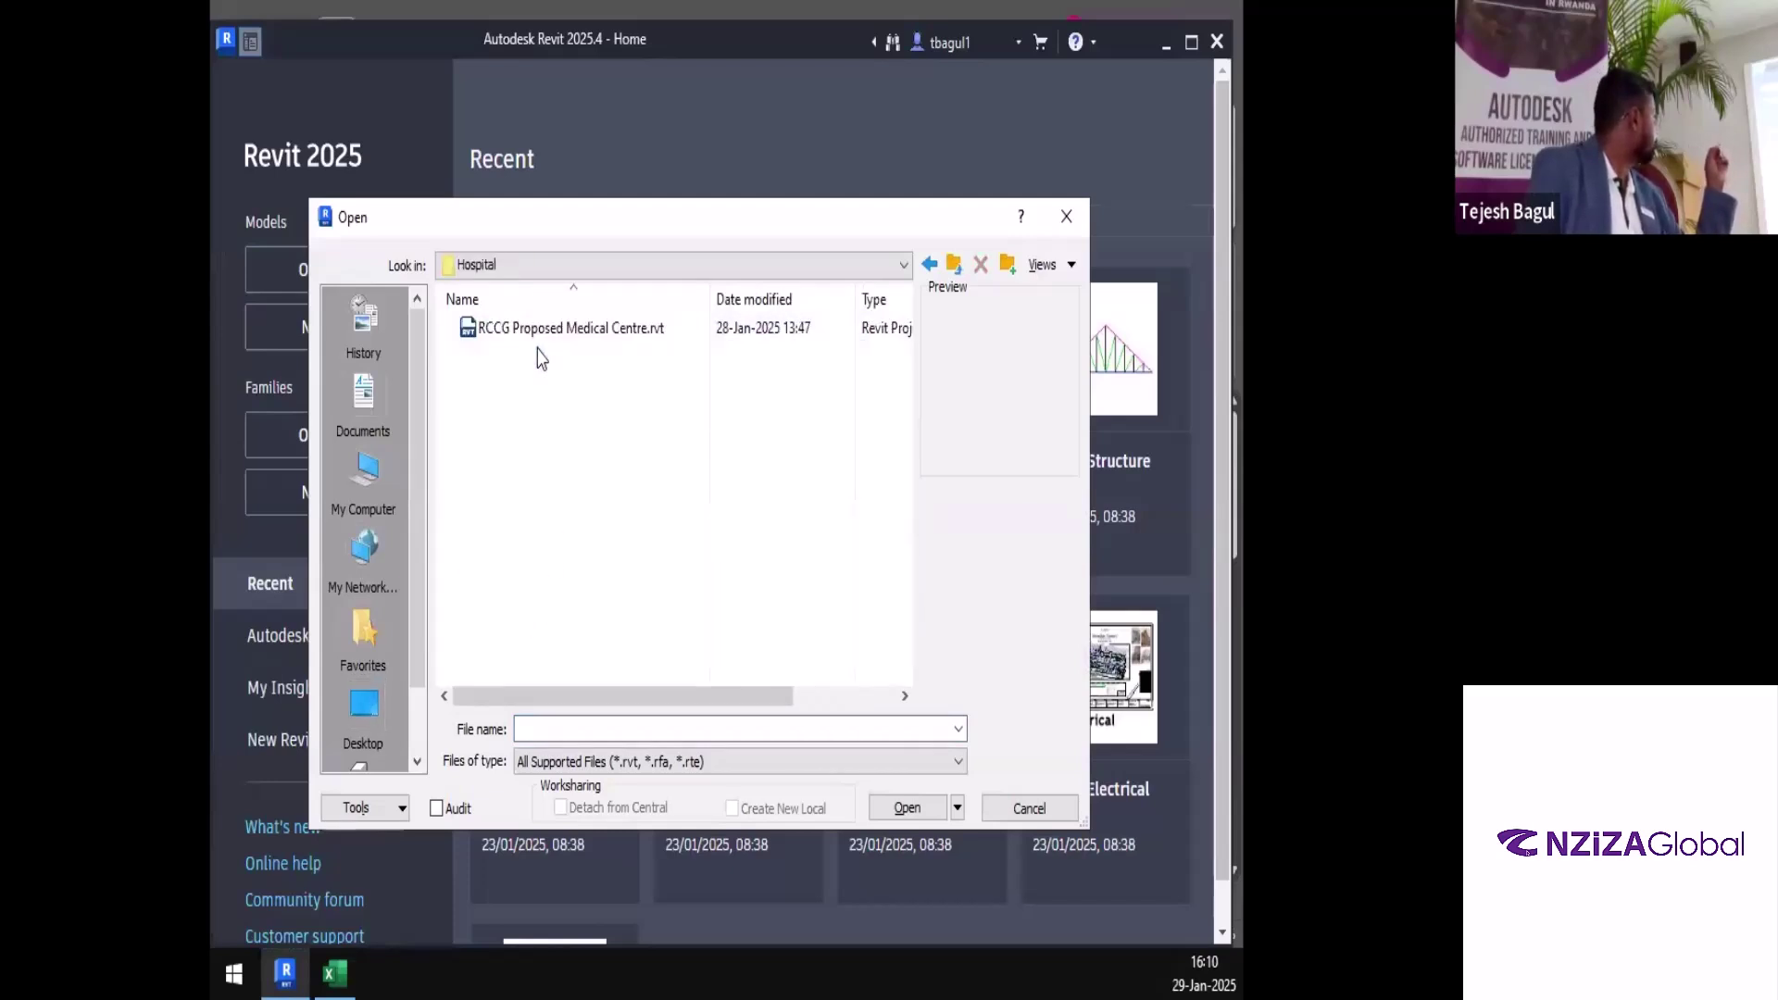
click(957, 267)
click(361, 712)
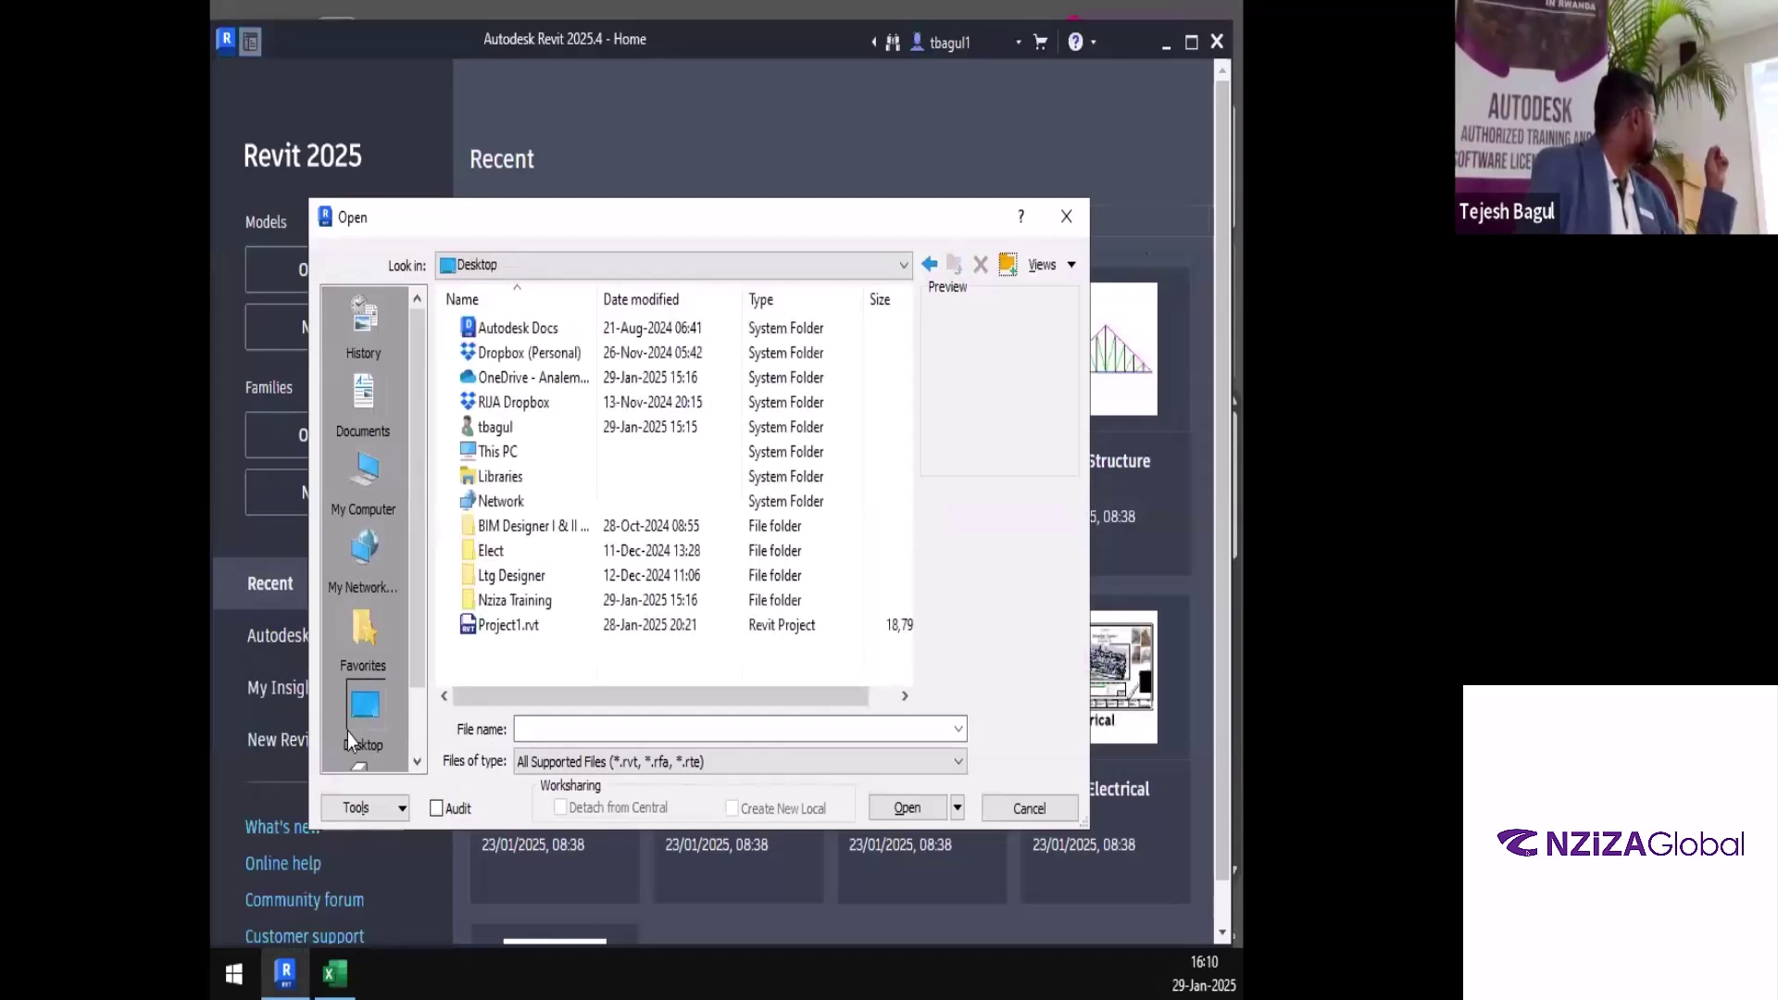
click(509, 625)
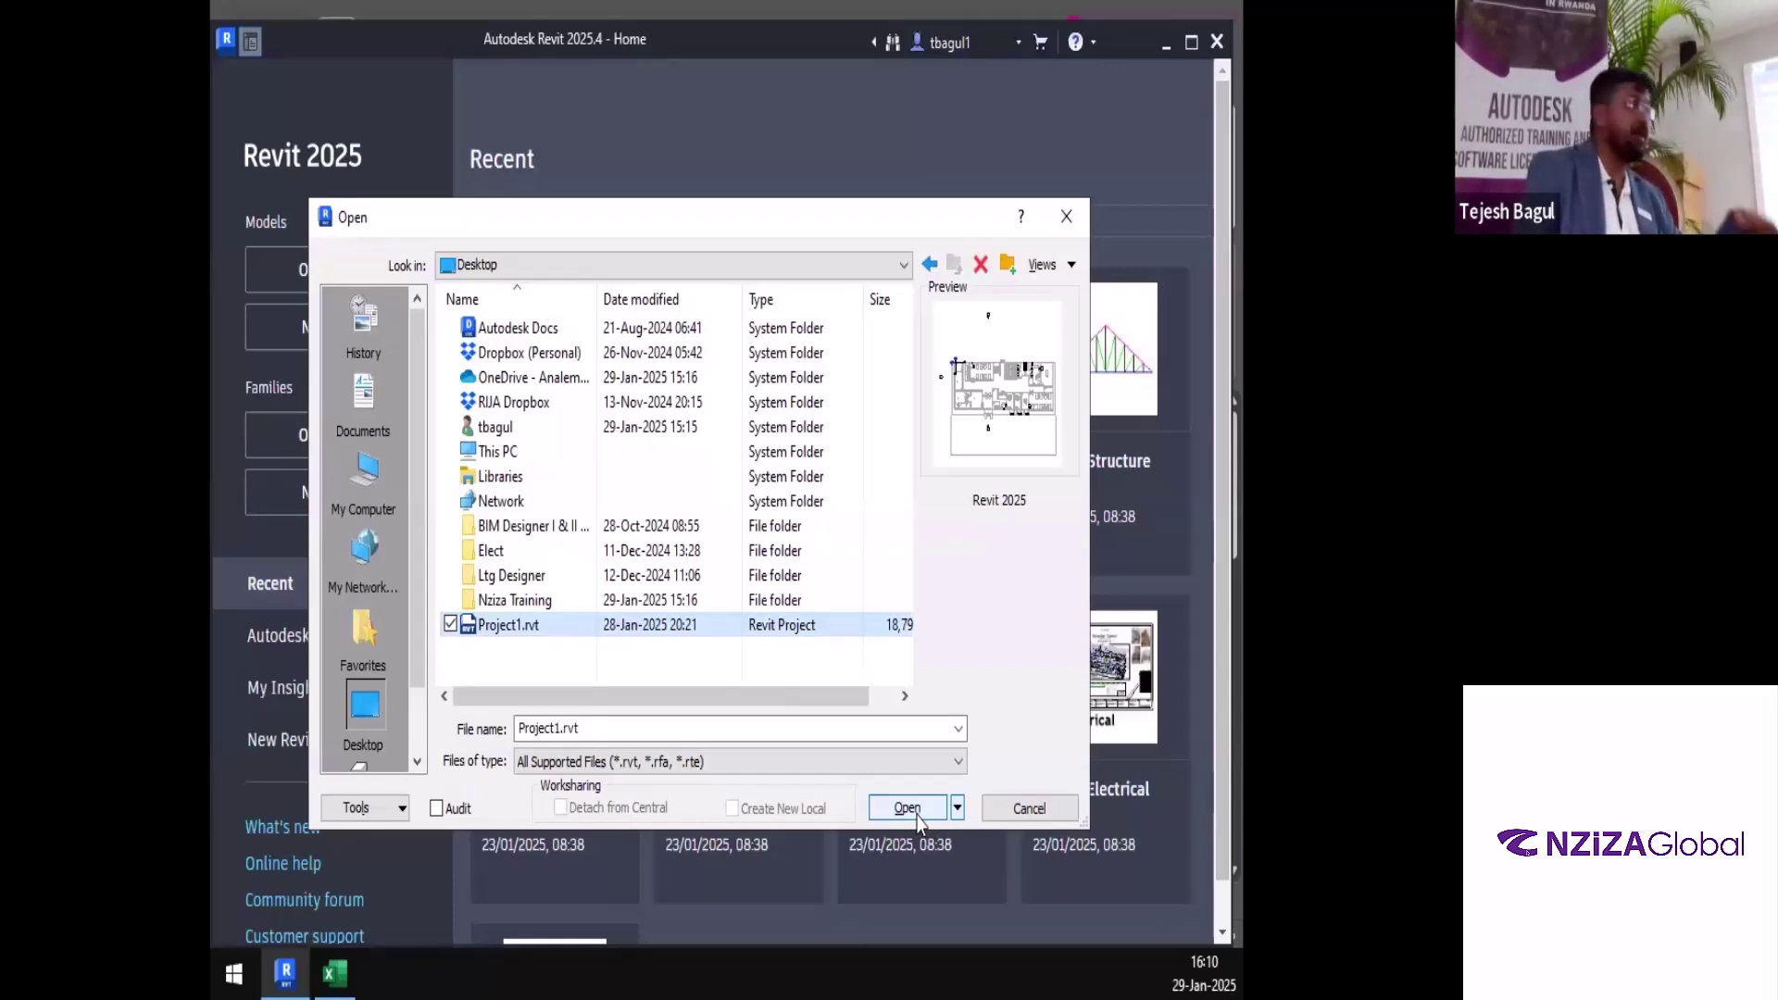
click(920, 818)
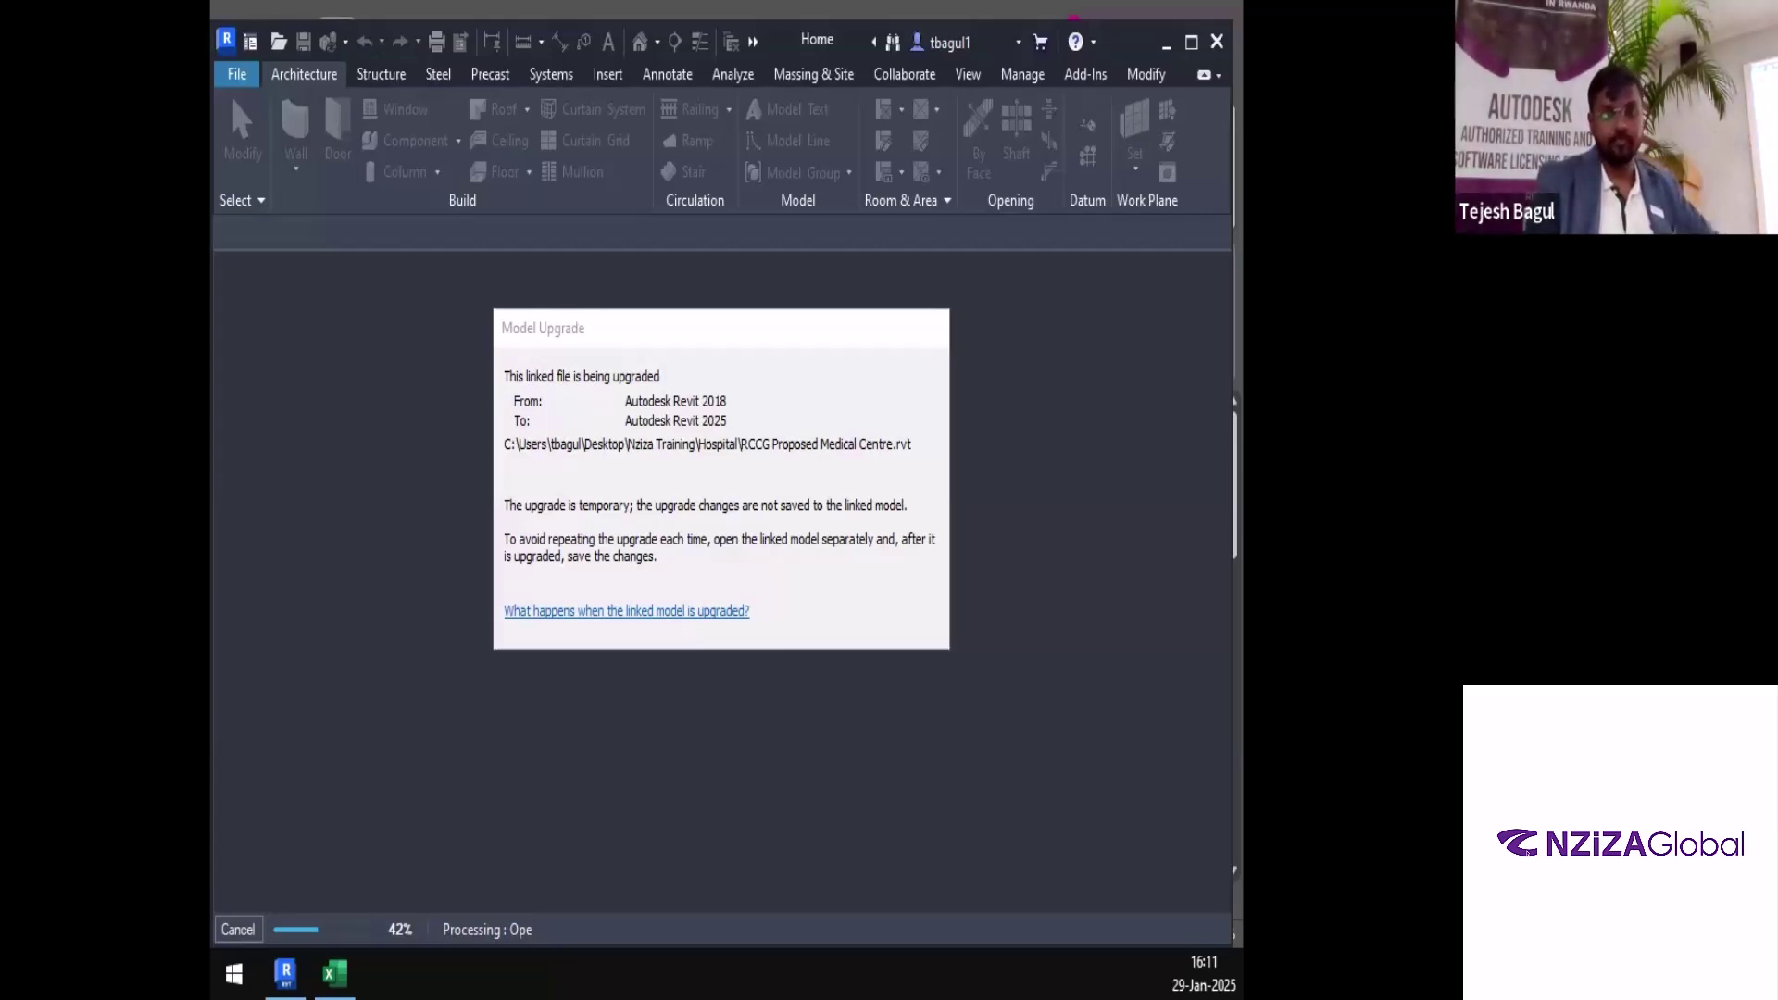
Switch to File Explorer and browse to the Nziza Training folder on the Desktop
key(super+e)
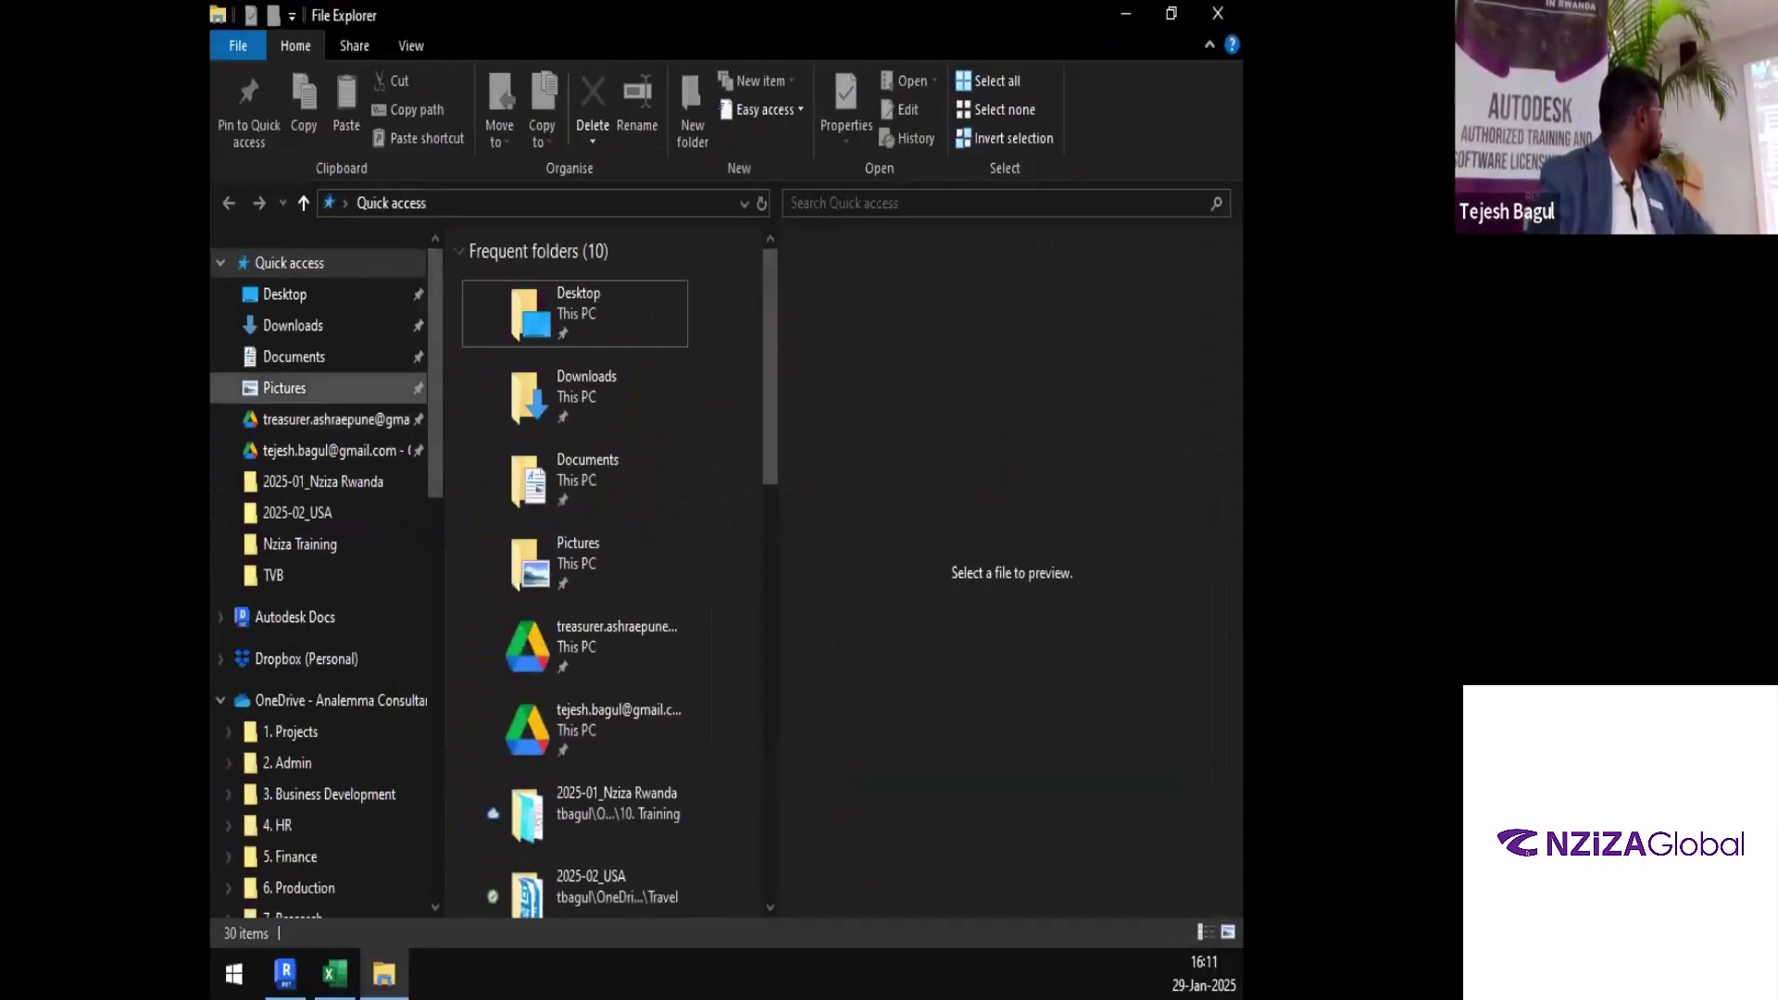
click(292, 325)
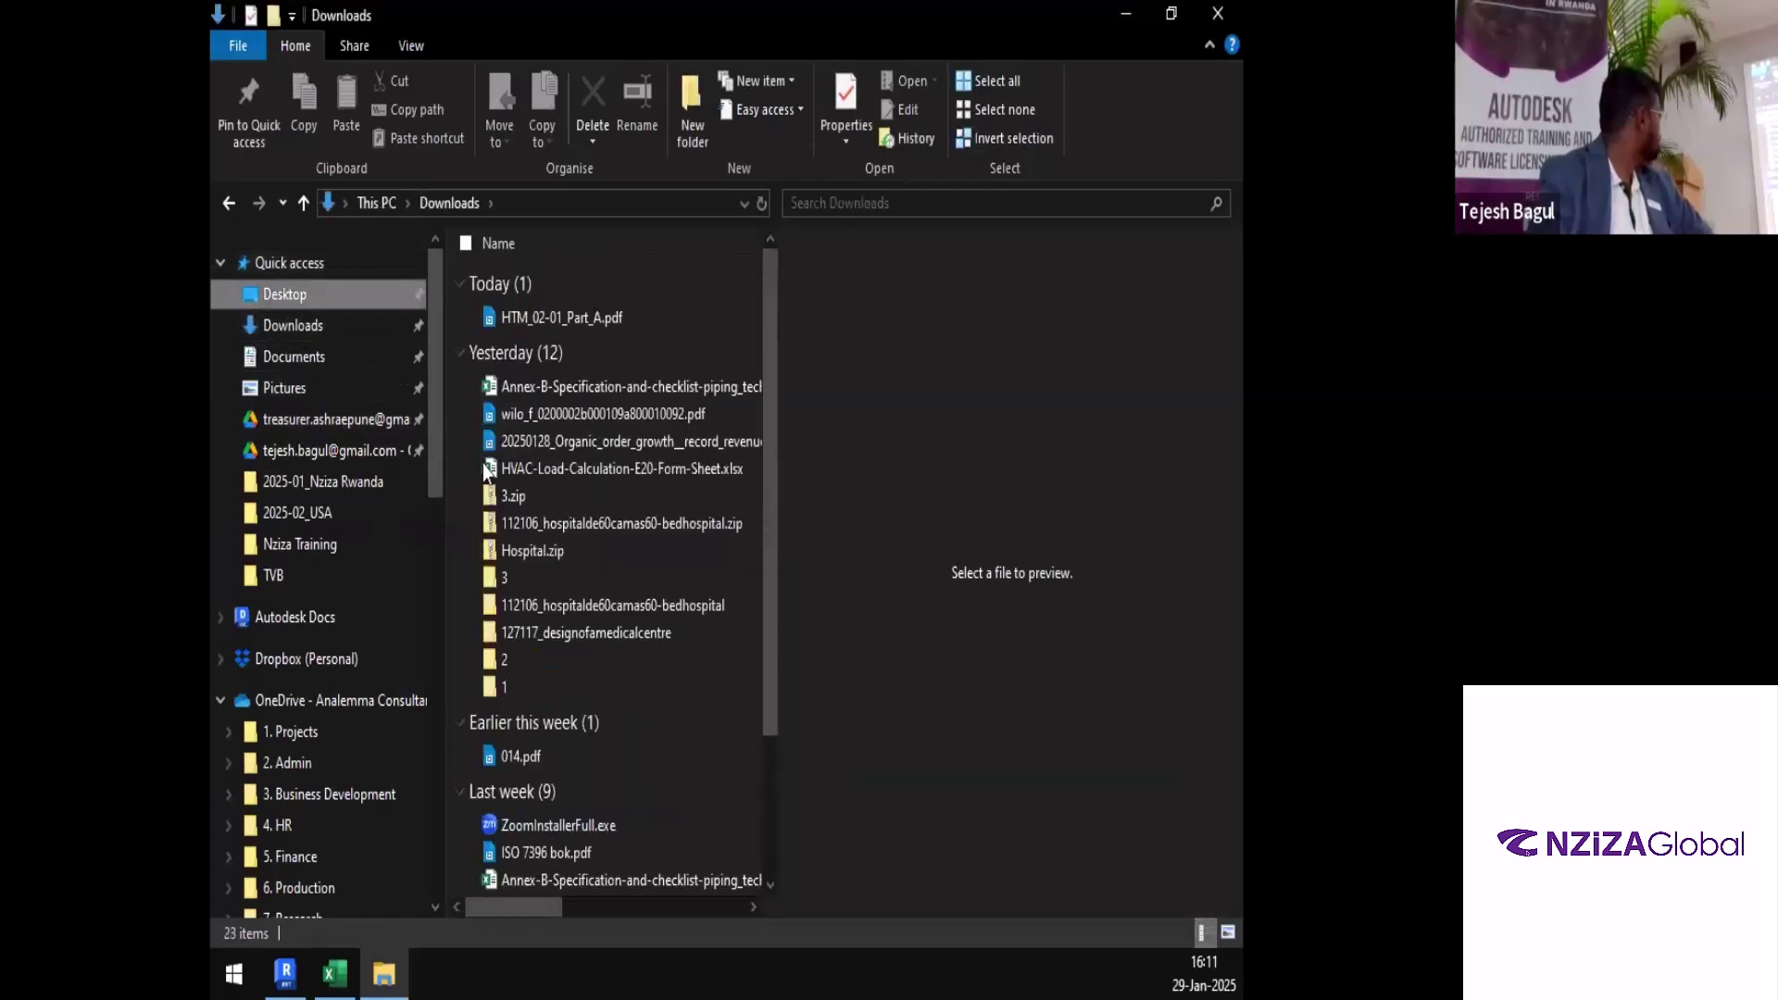
click(563, 365)
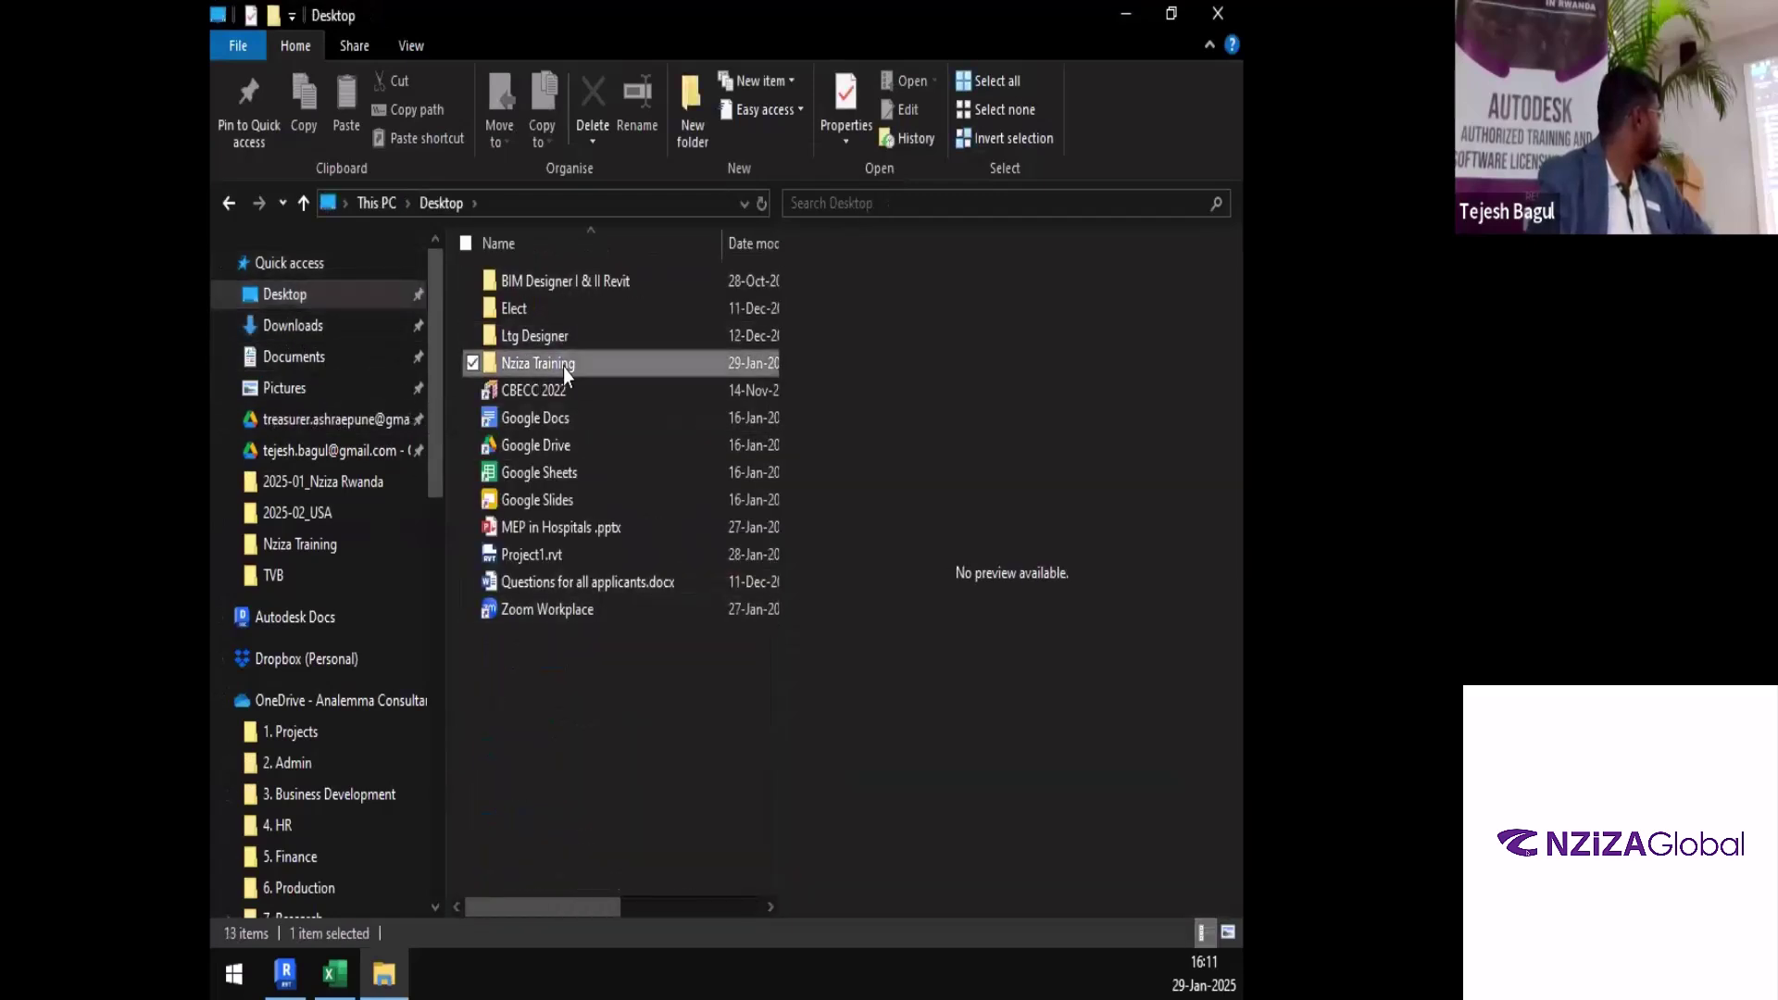
double_click(562, 367)
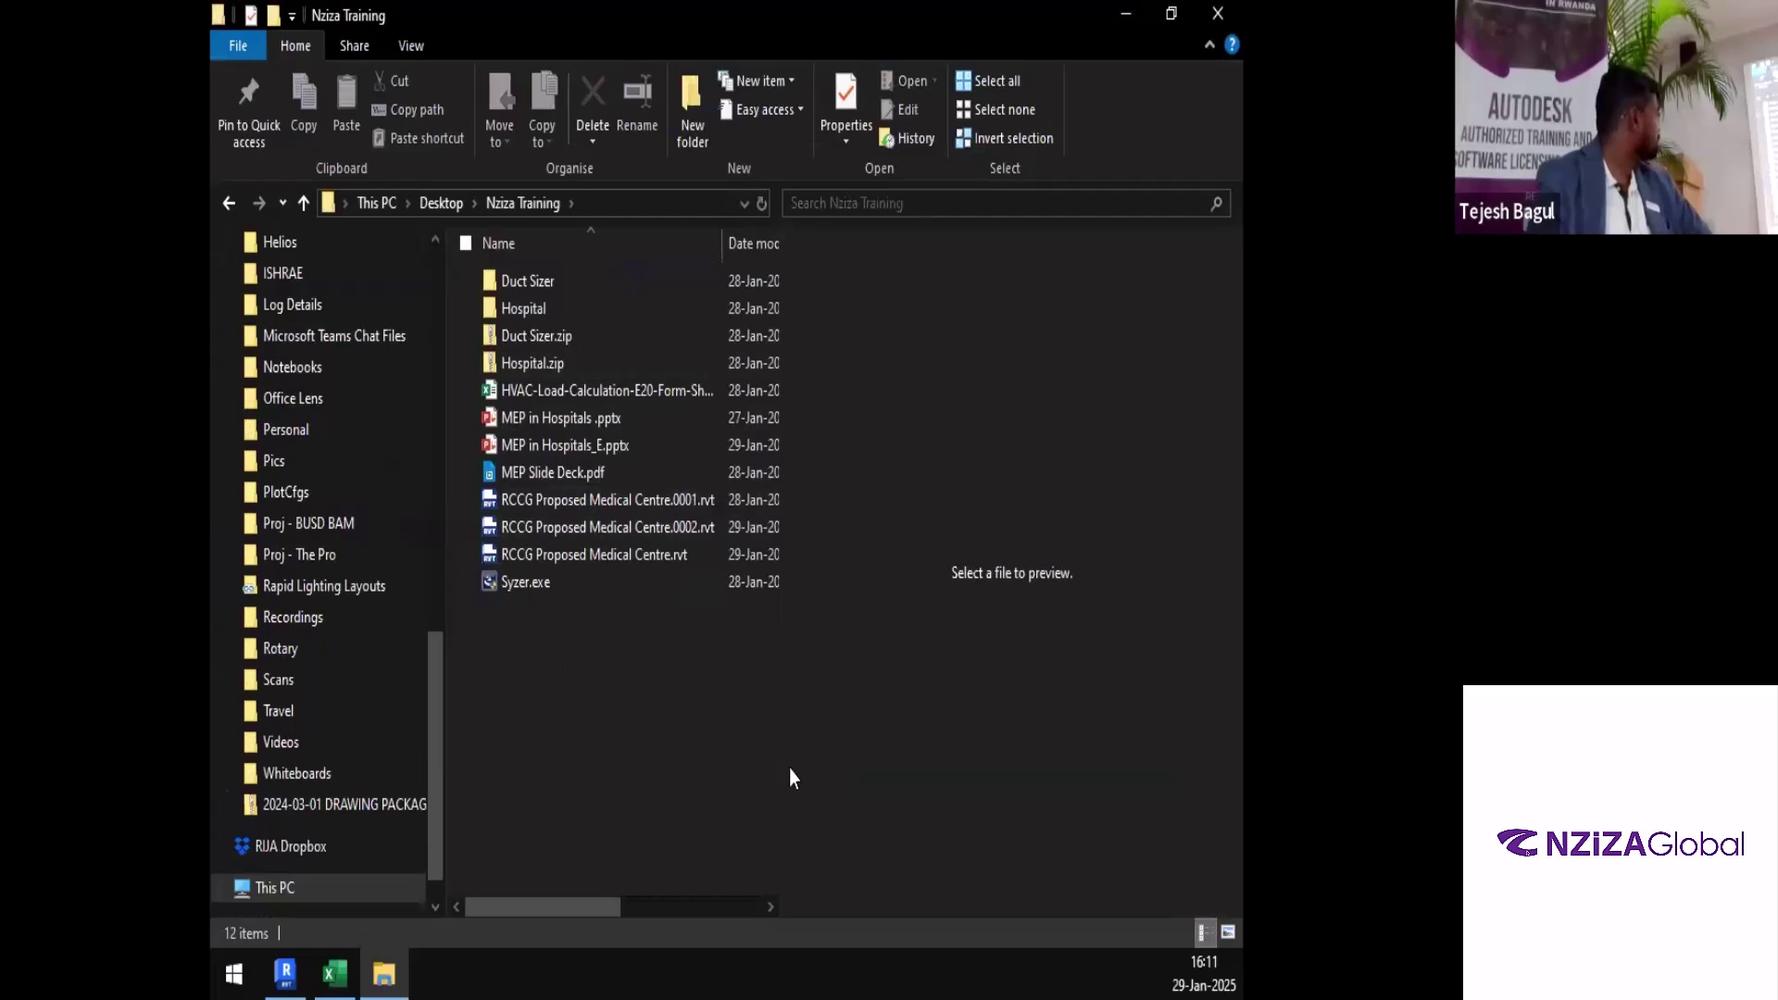
Widen the file list, select RCCG Proposed Medical Centre.rvt to check its modified date, and minimise File Explorer
drag(779, 766, 937, 753)
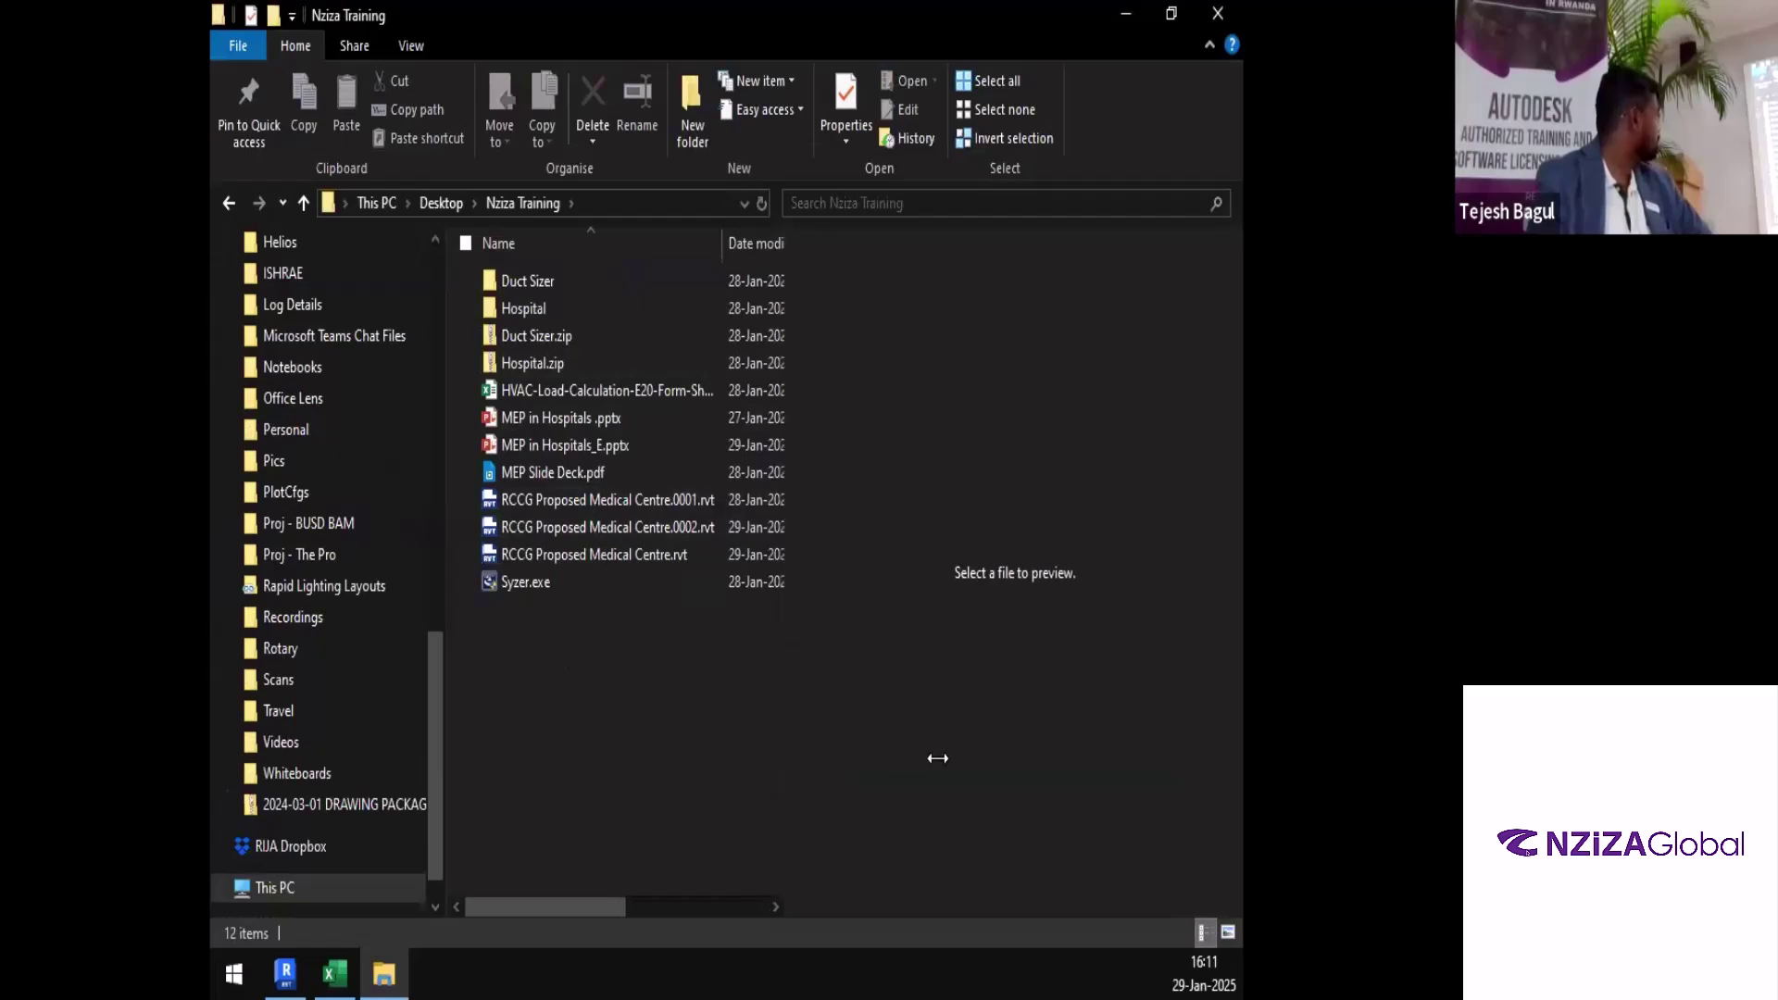
click(824, 524)
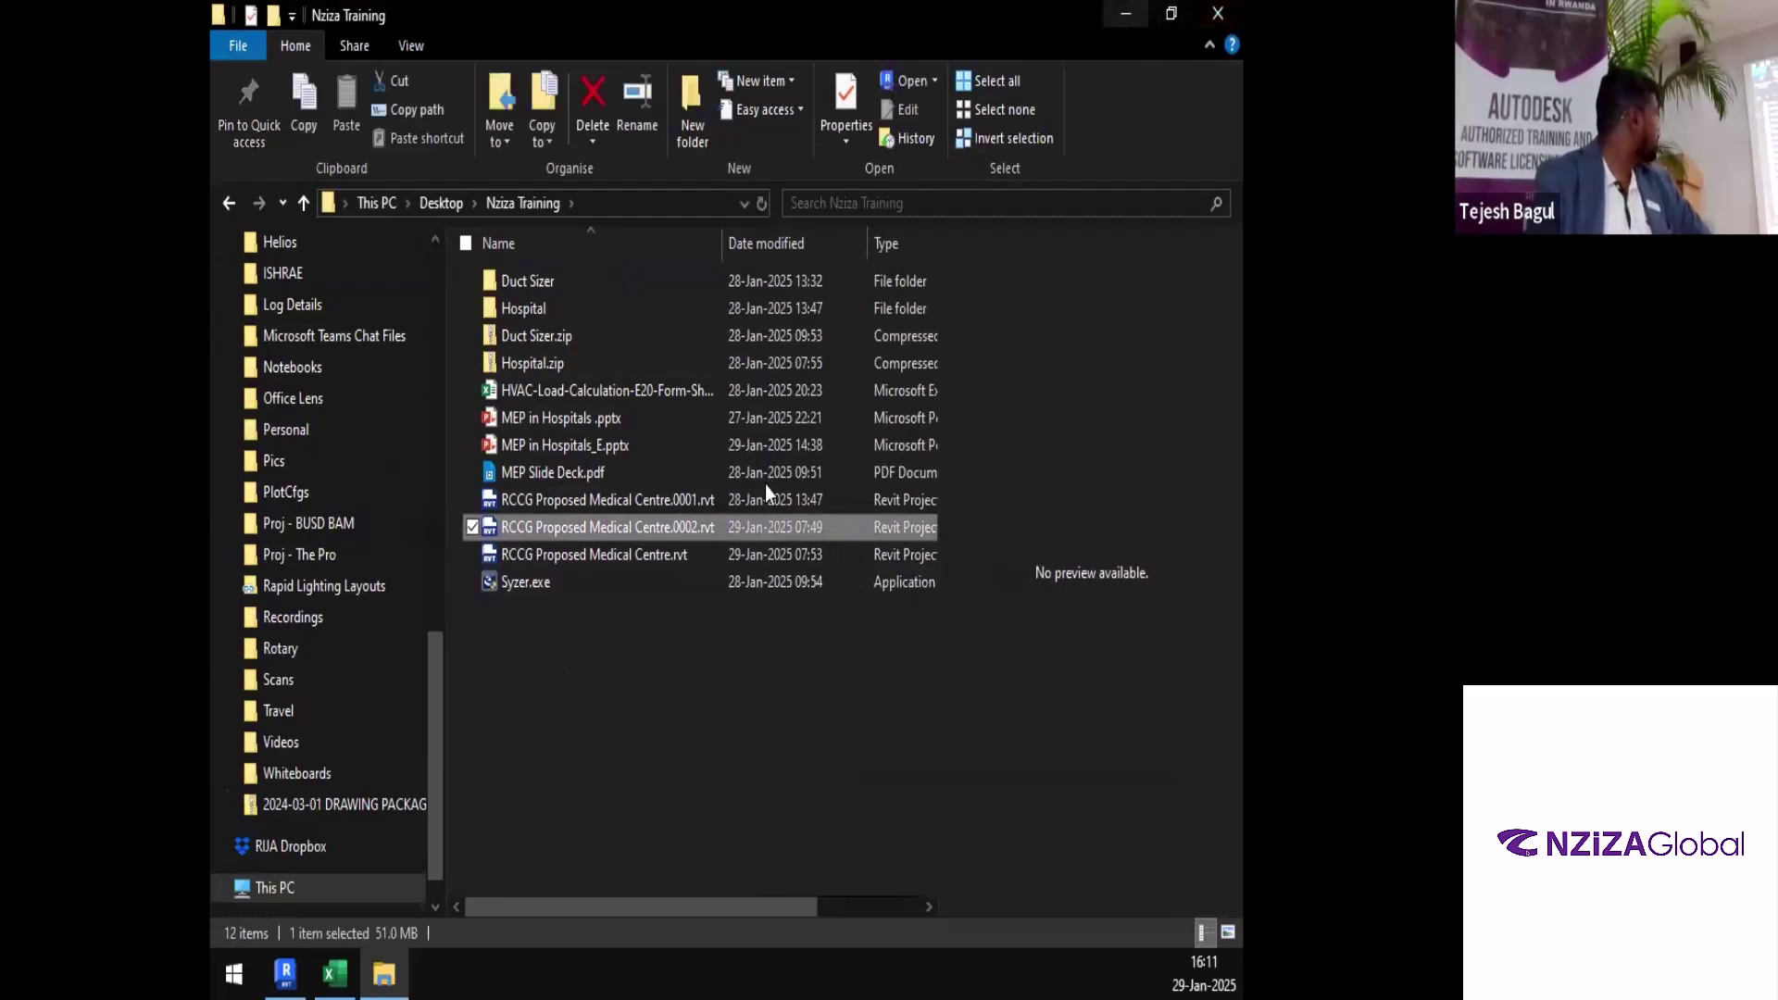
click(654, 554)
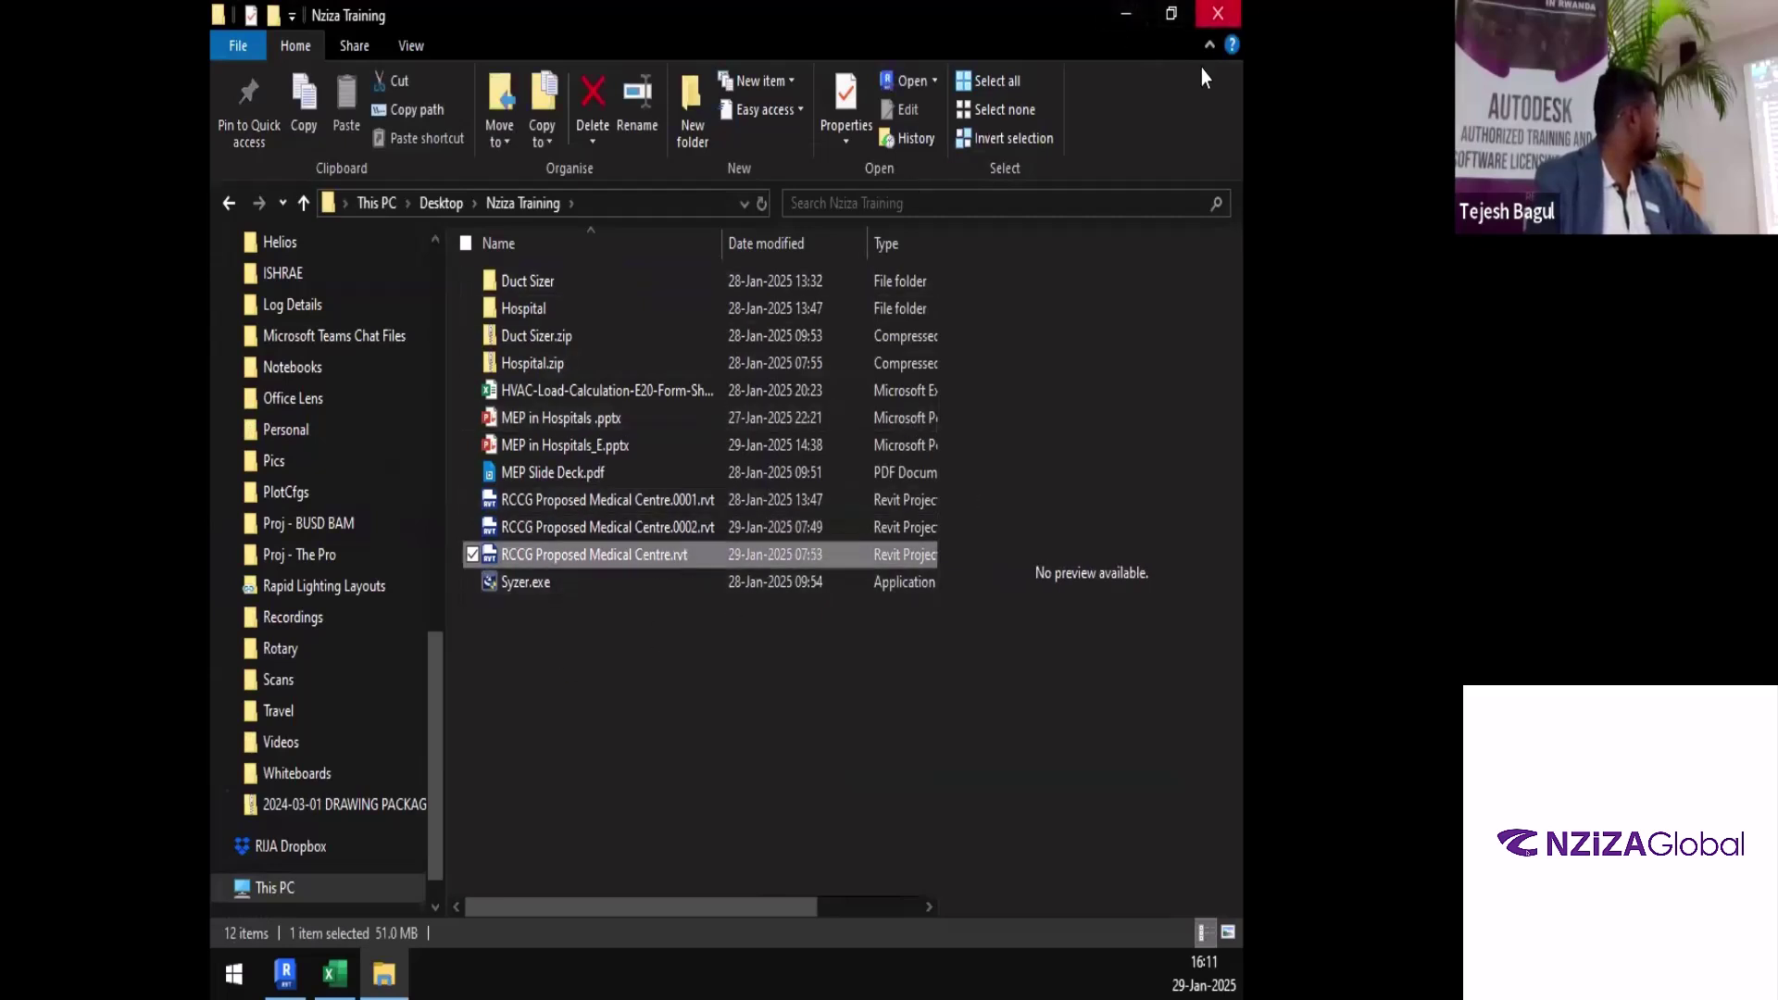
click(1126, 13)
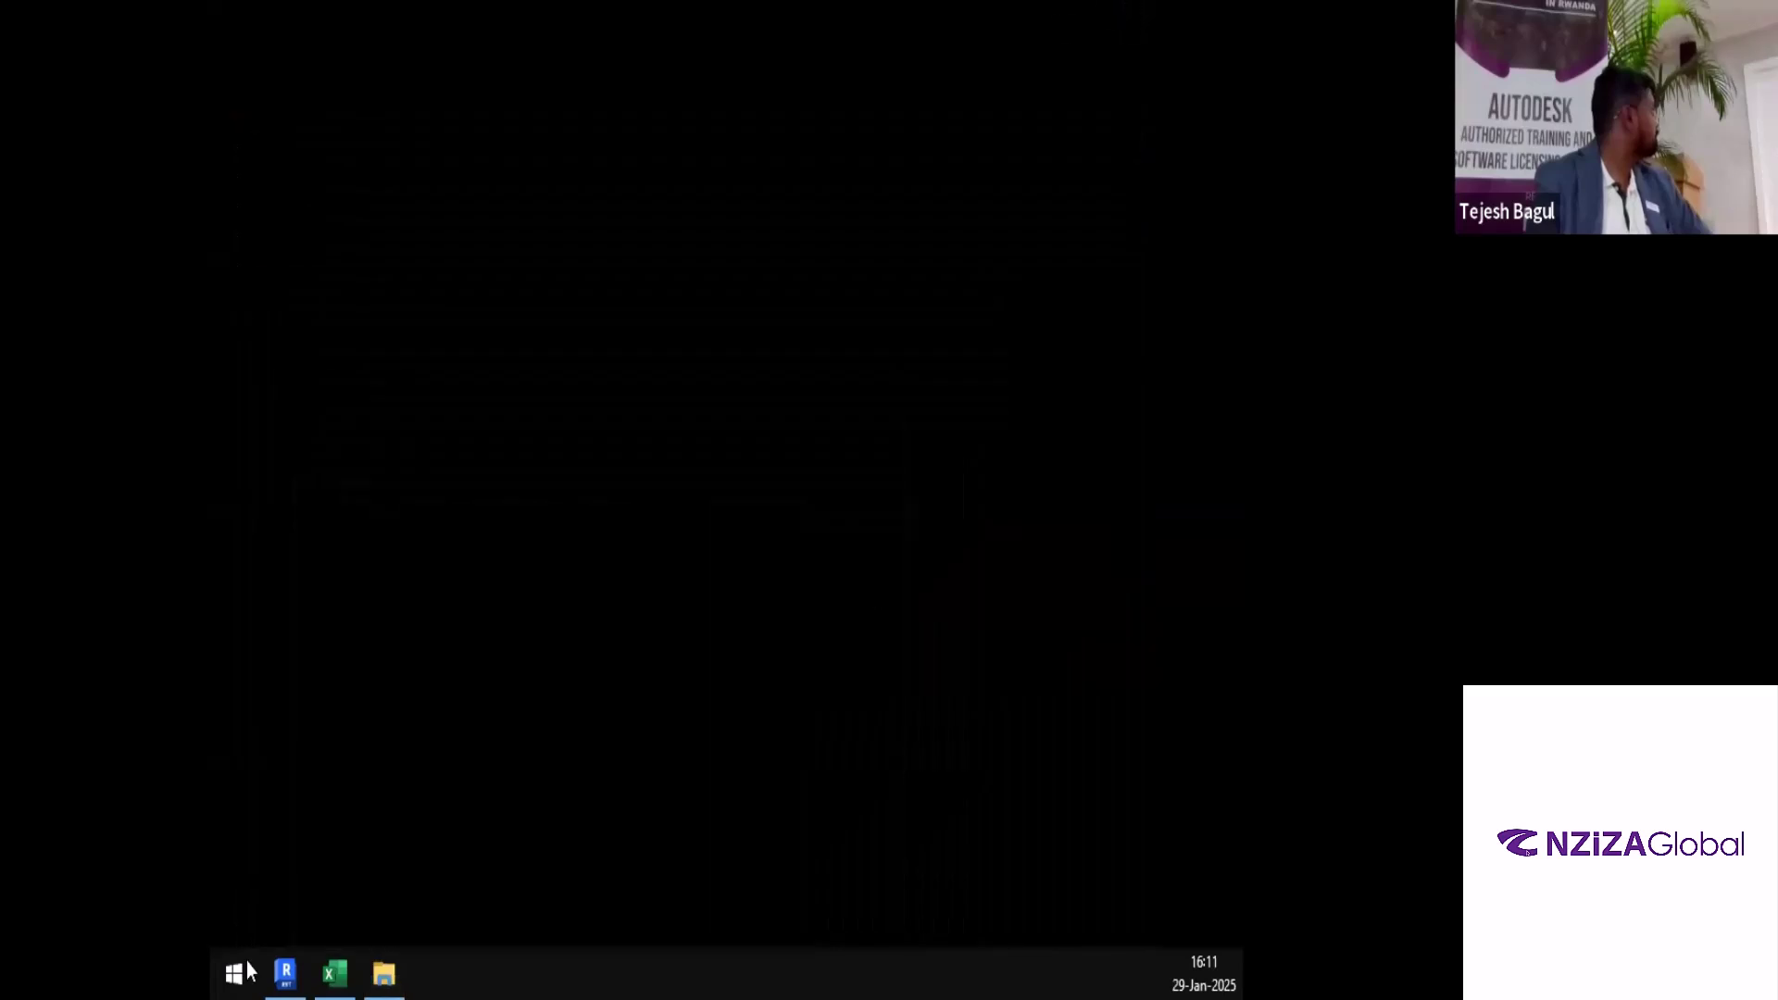
click(288, 971)
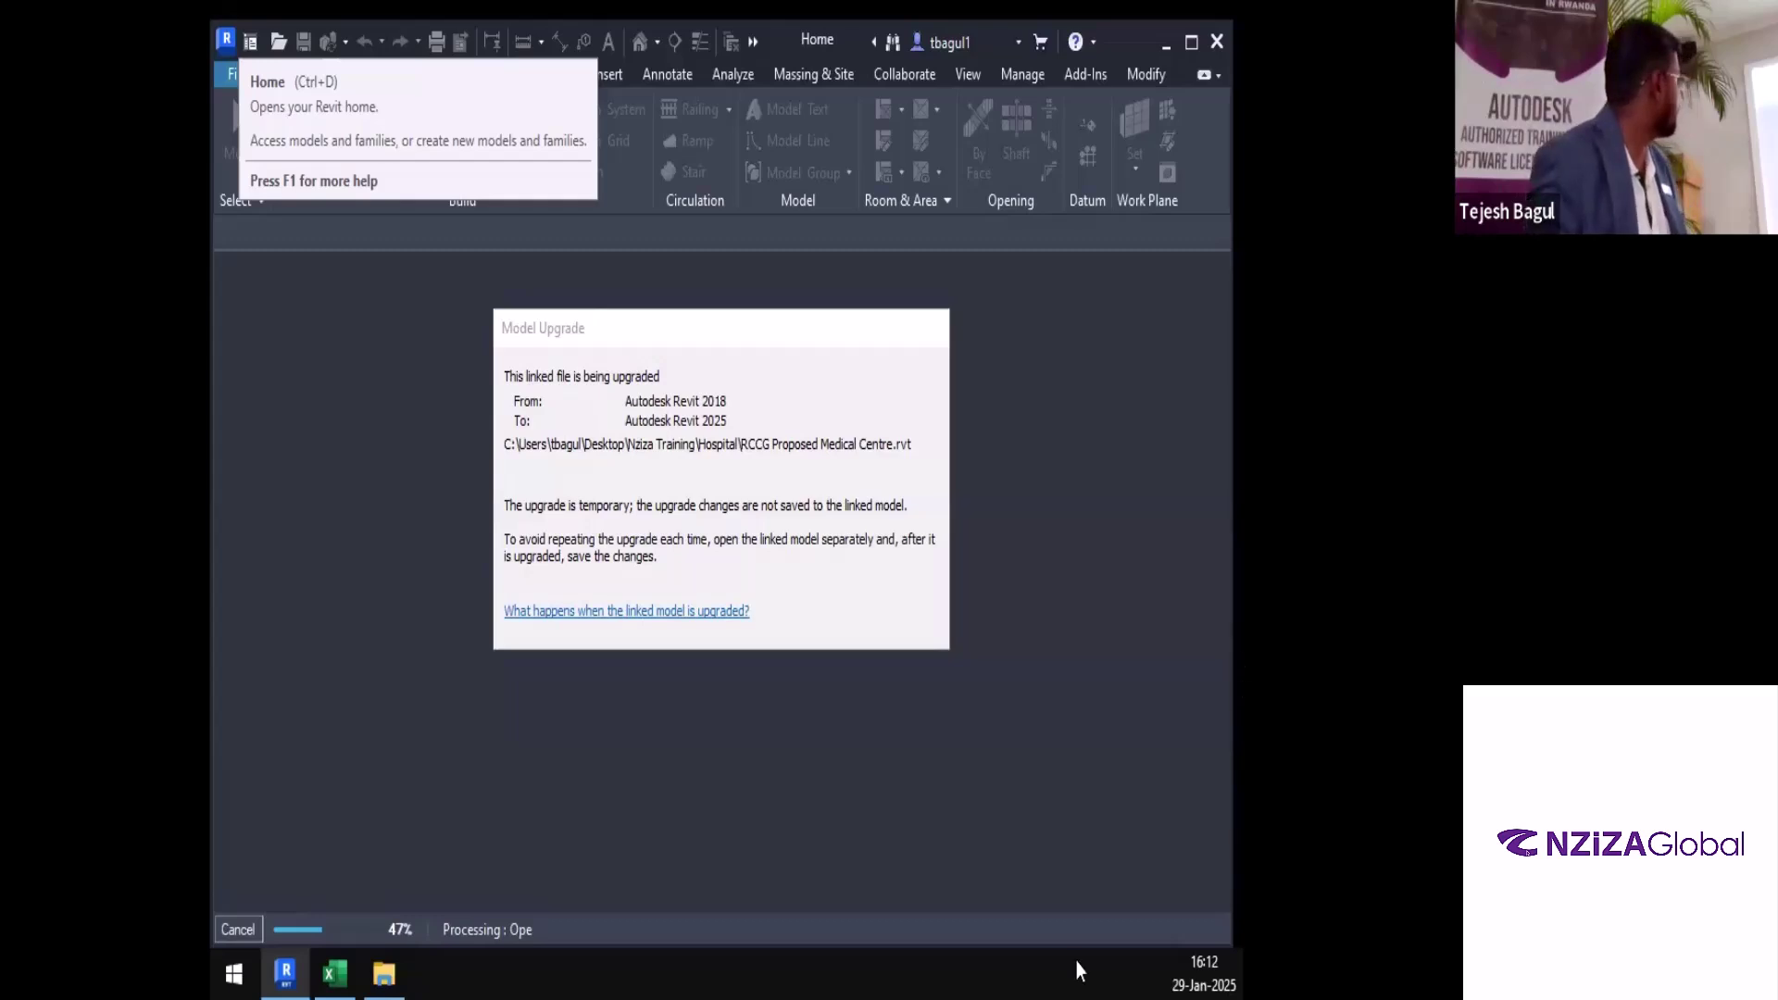
click(383, 972)
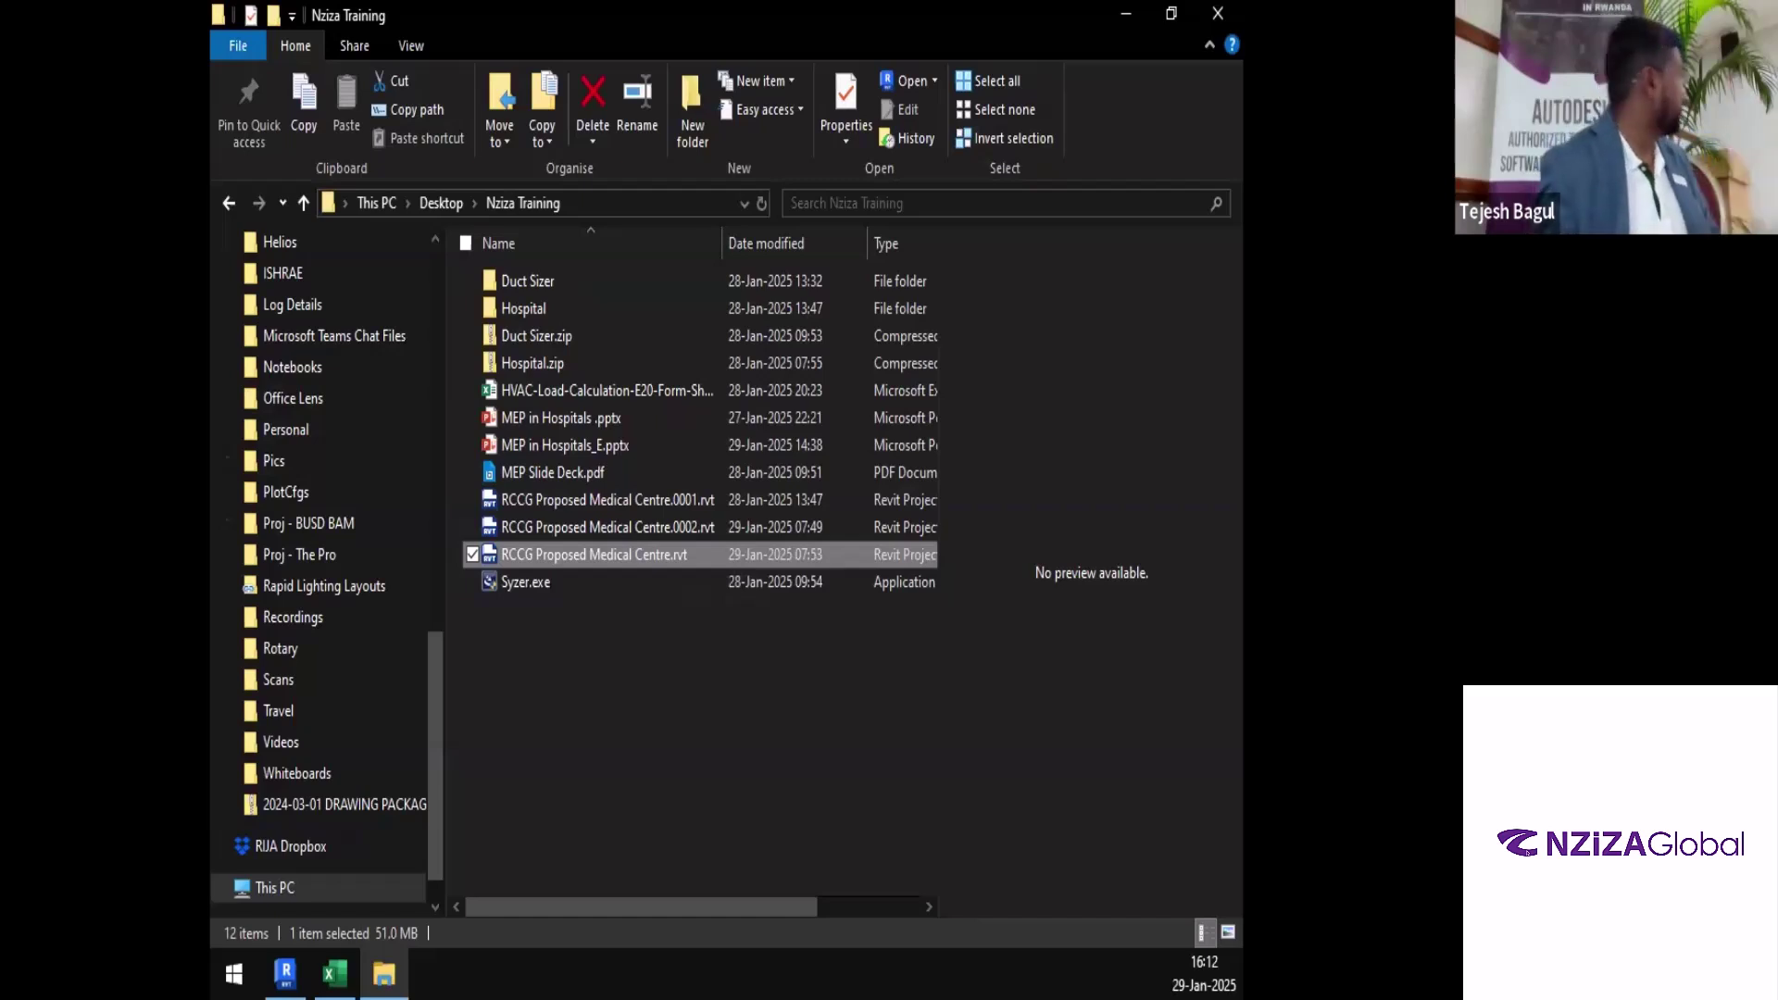
click(294, 970)
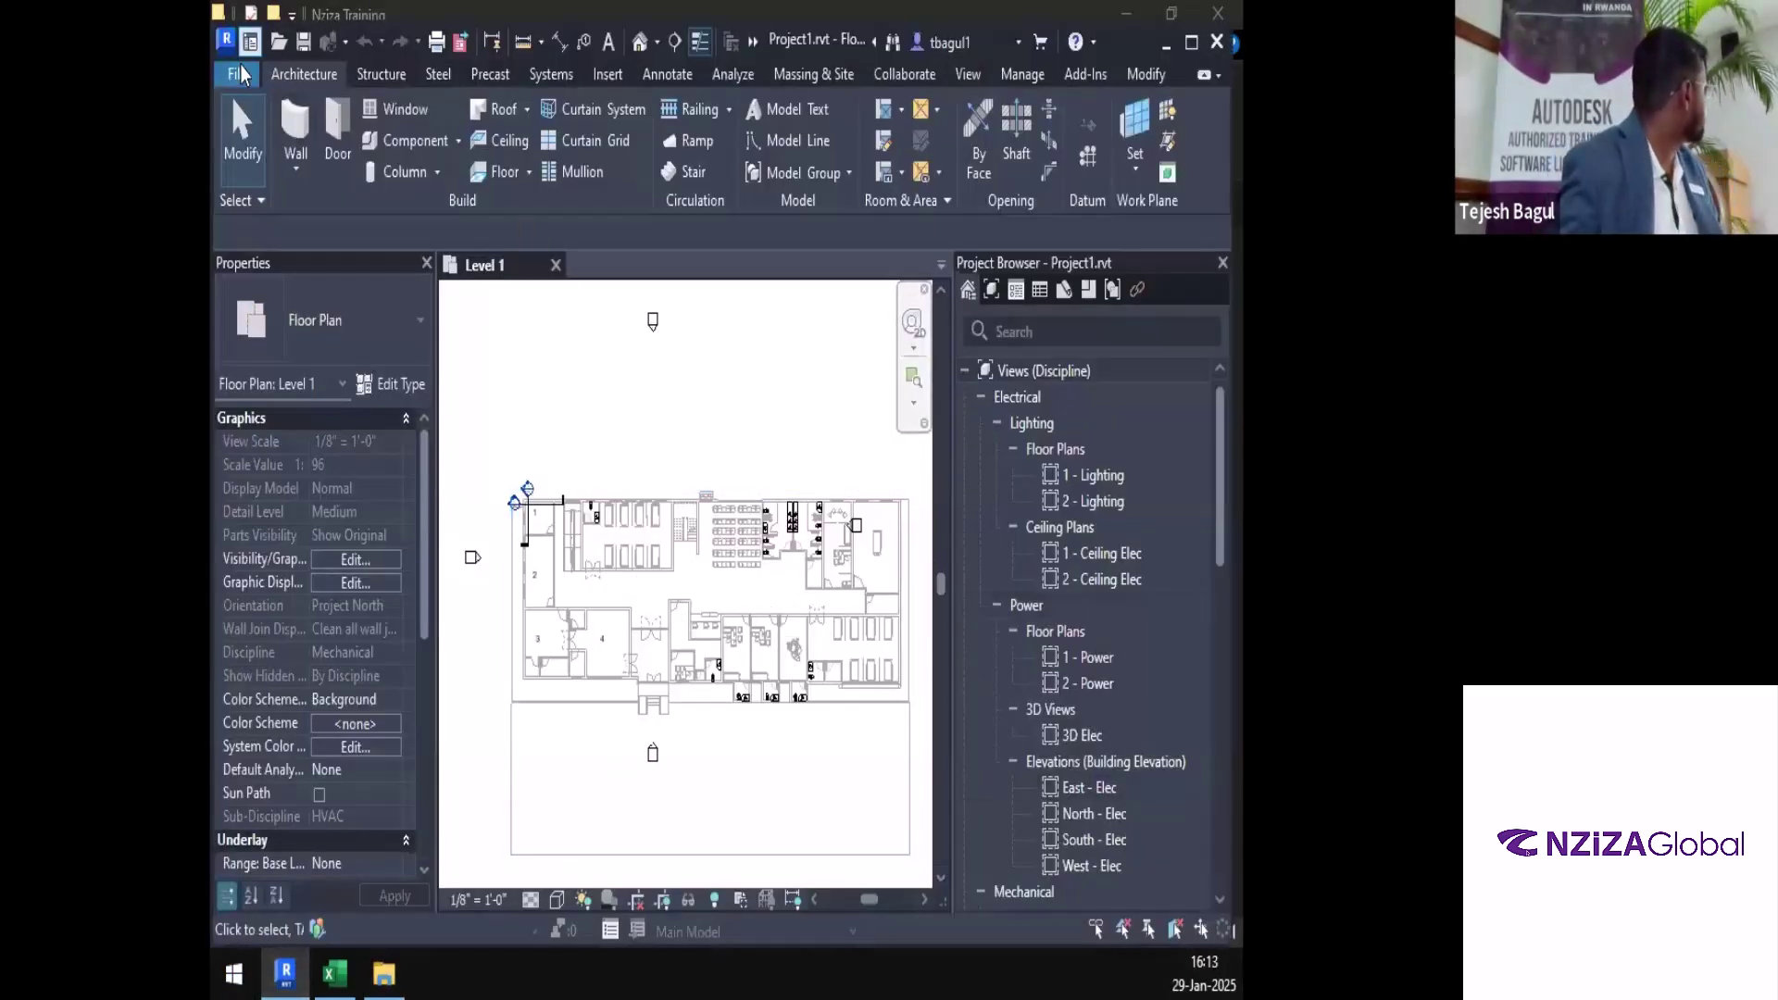
click(228, 42)
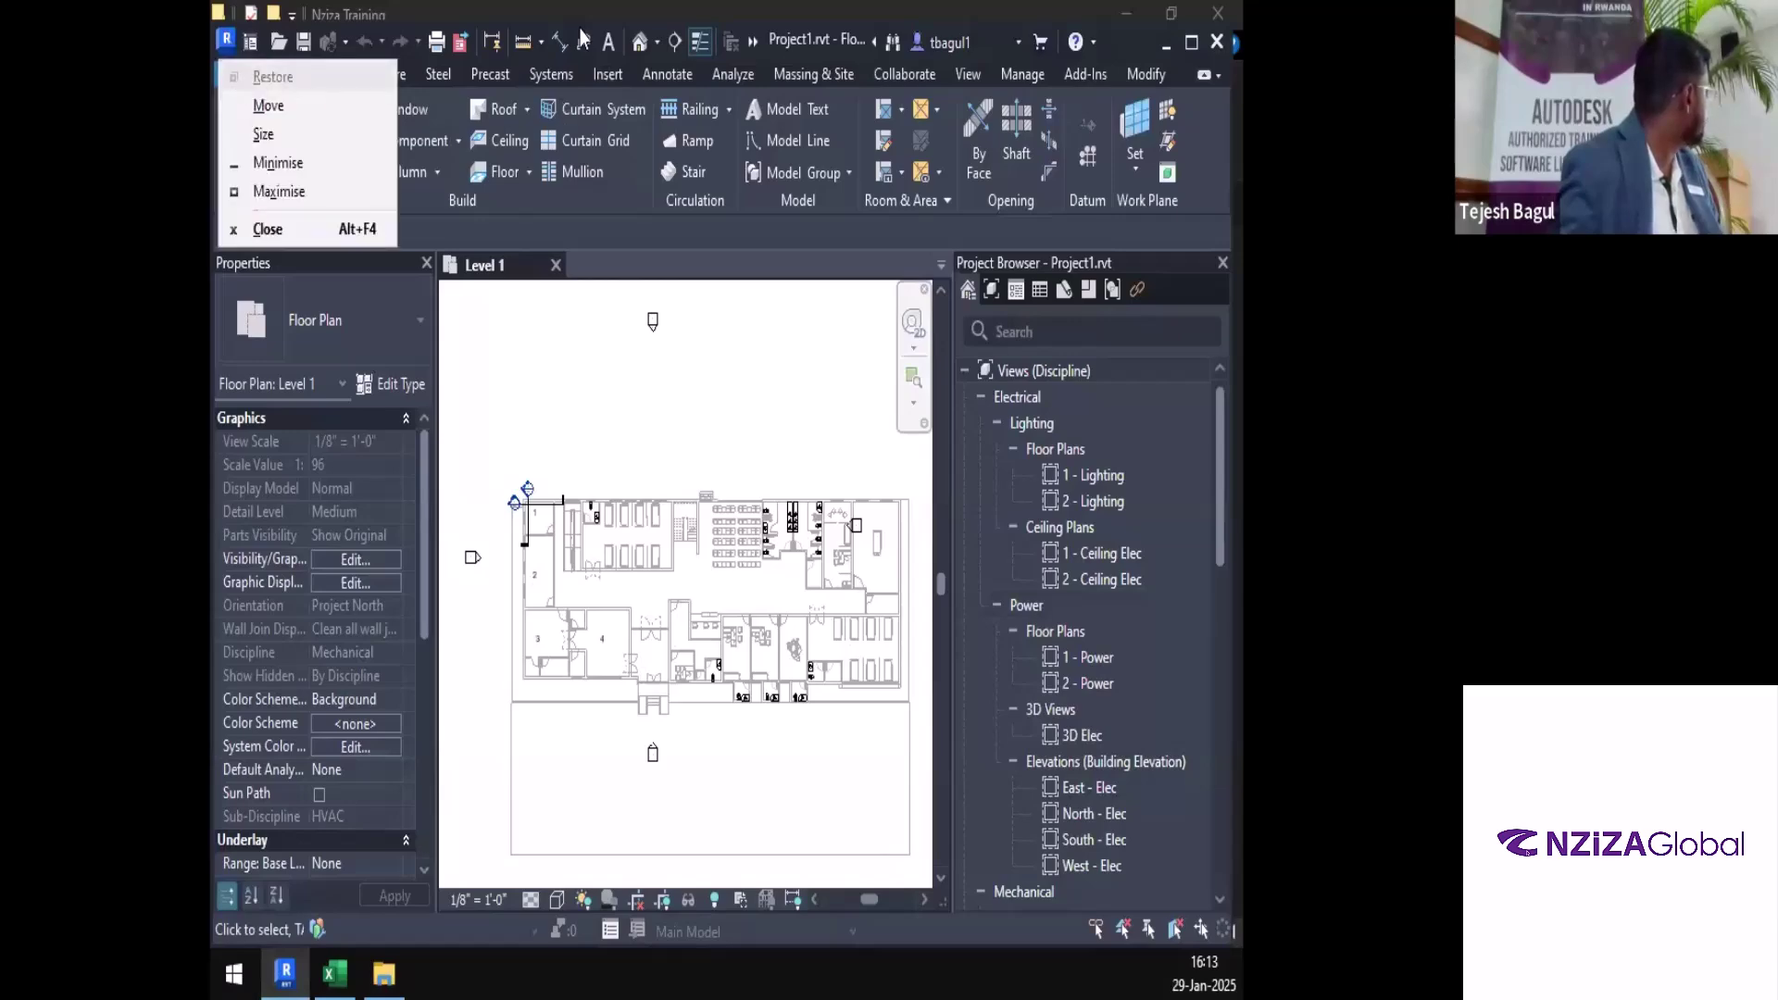
click(674, 5)
click(285, 972)
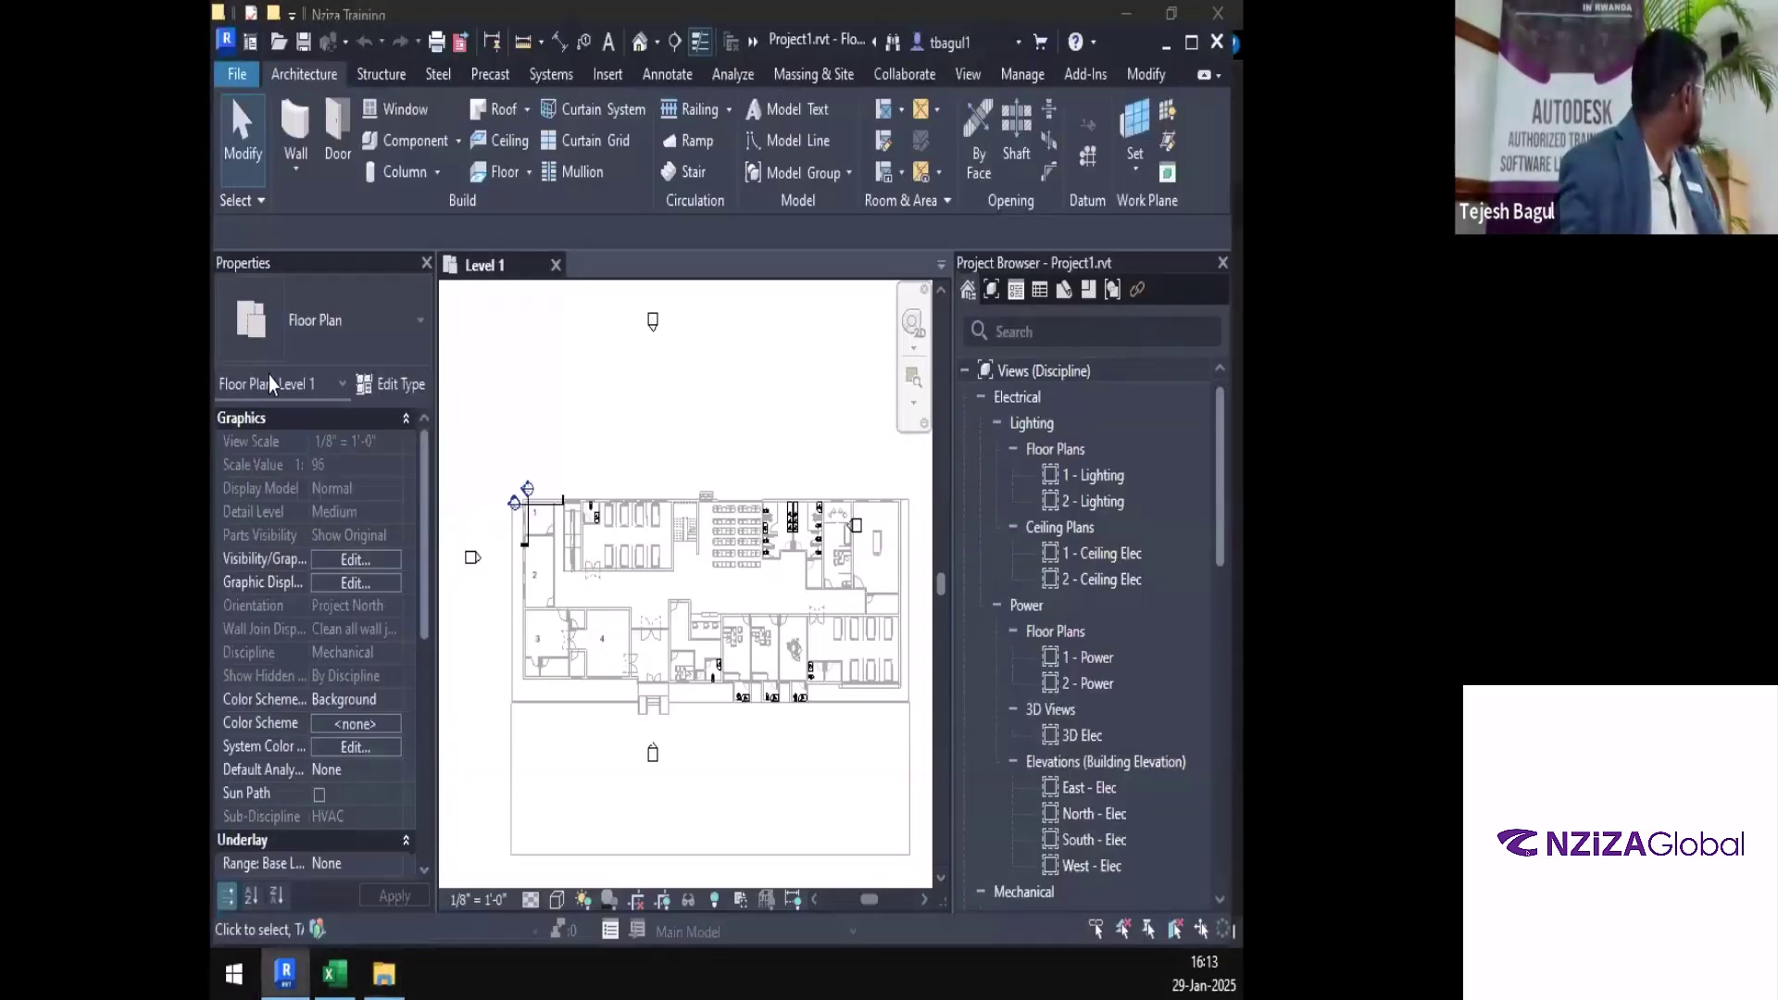
click(237, 77)
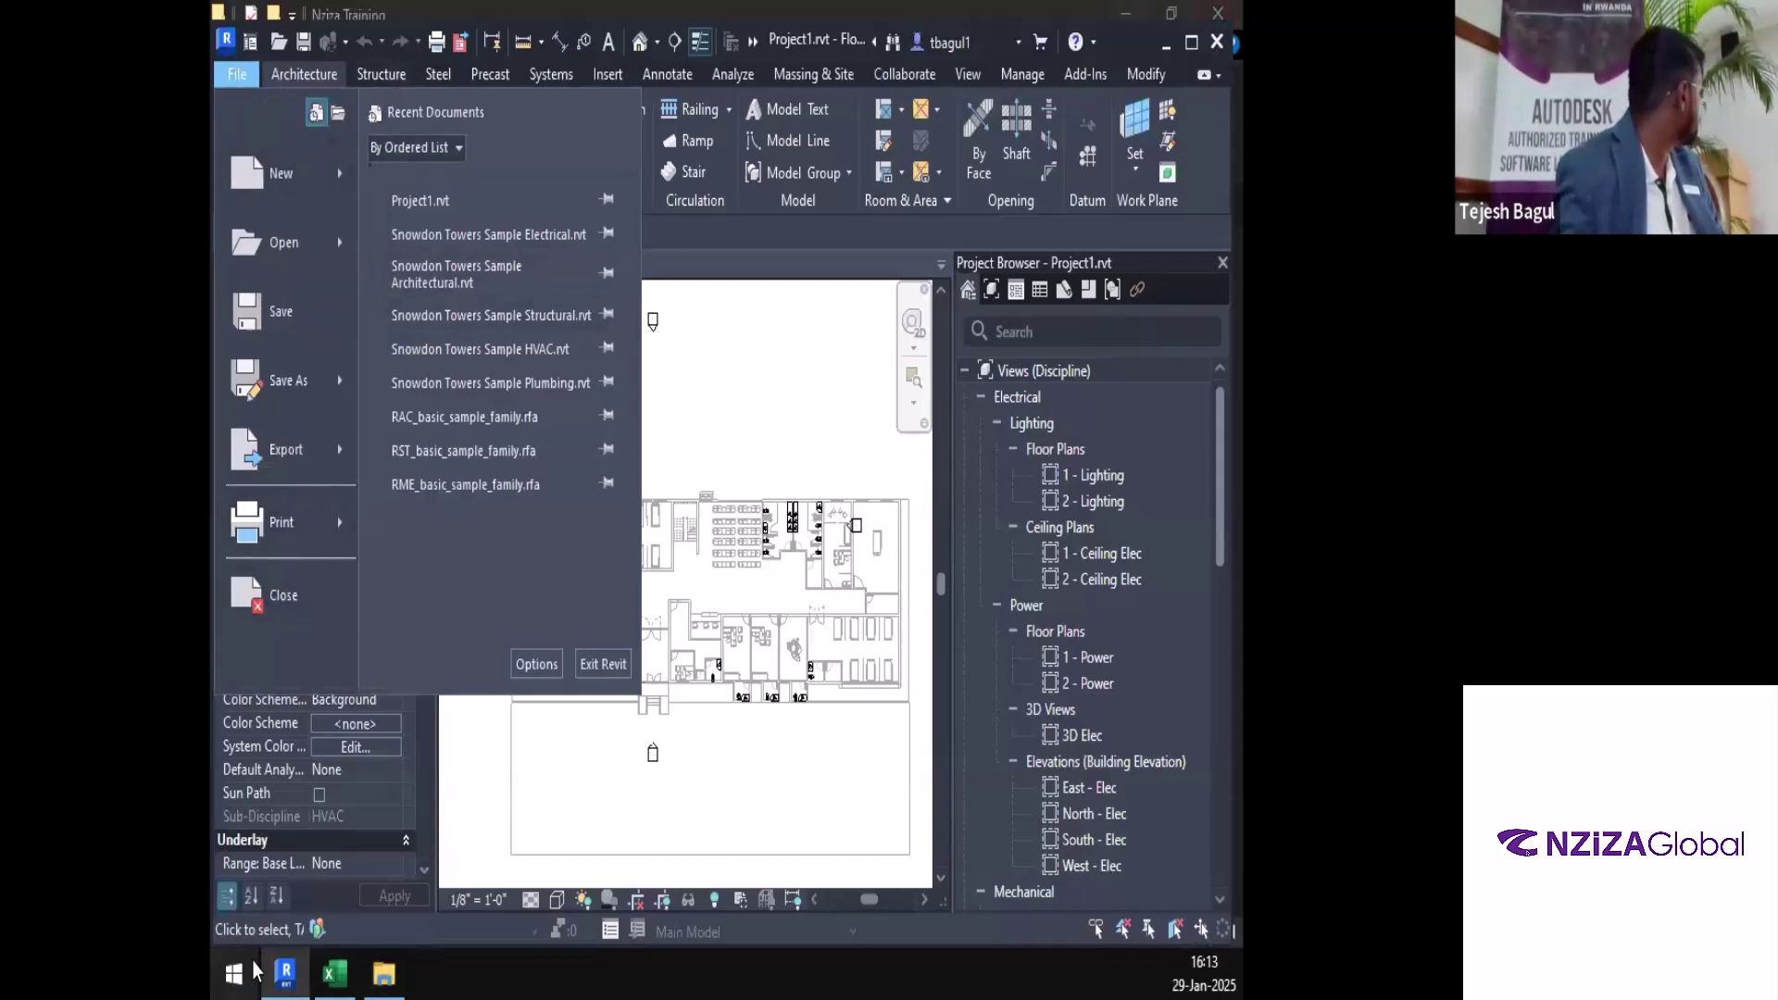
click(384, 972)
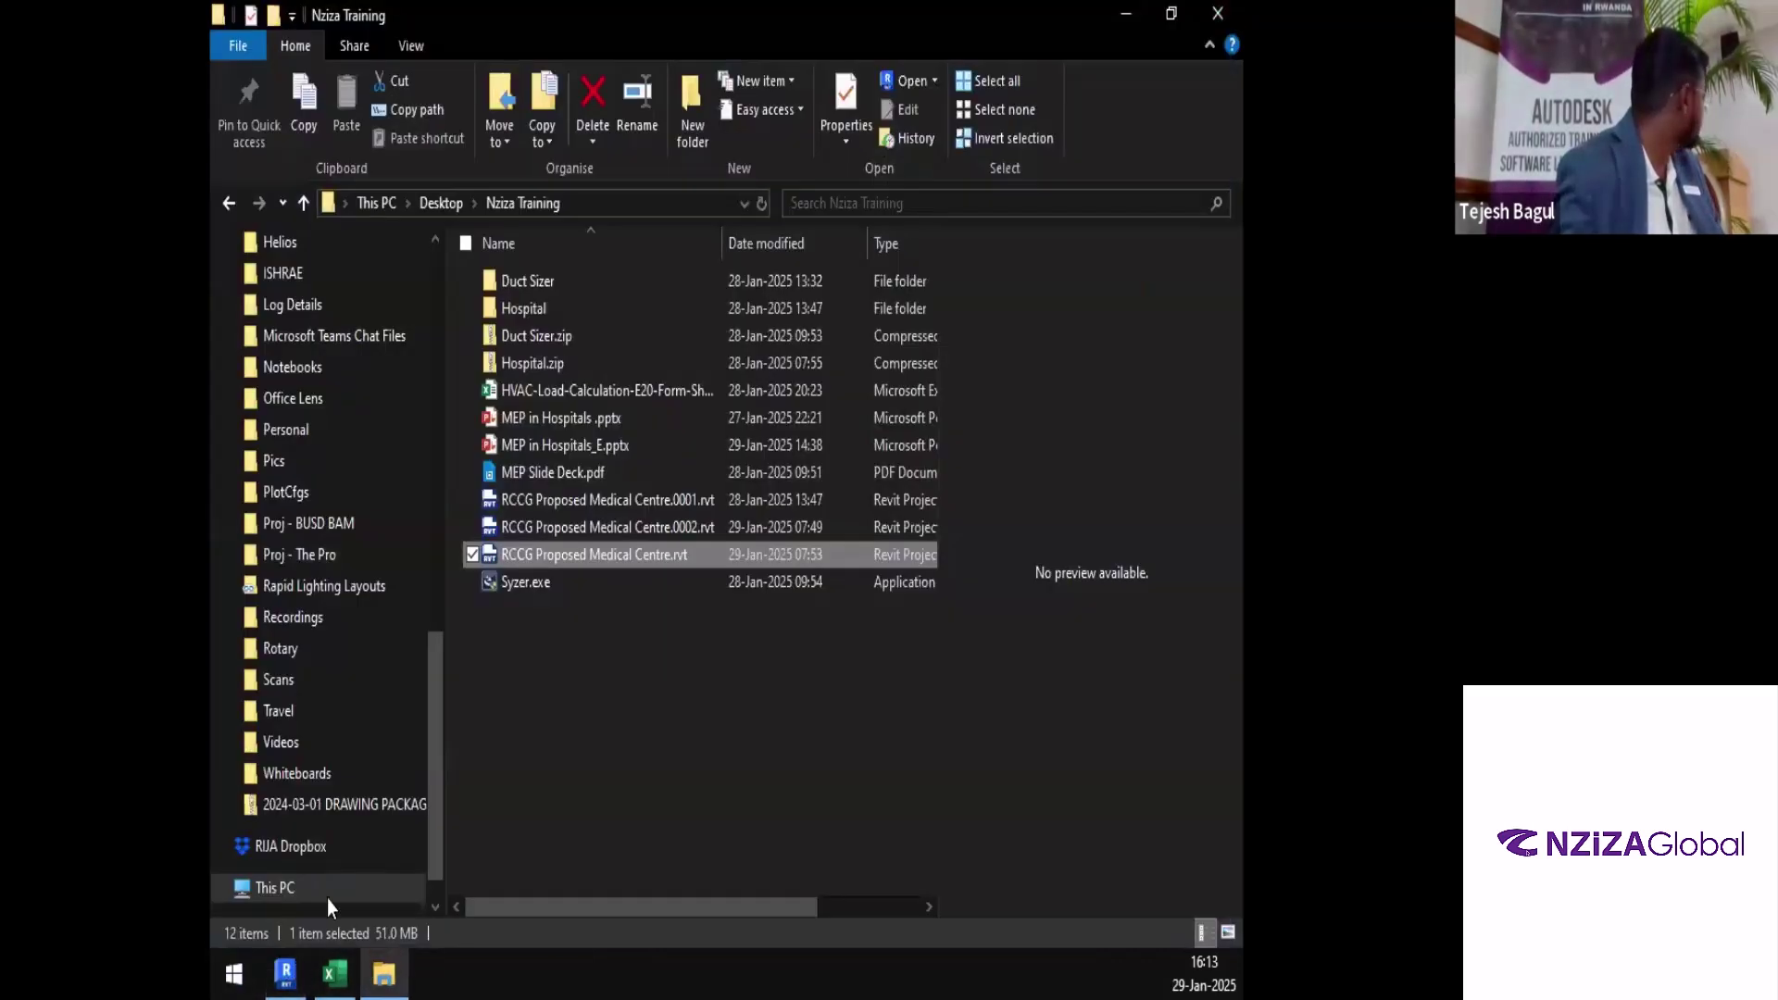
Launch a second Revit 2025 session and maximise its window
right_click(285, 972)
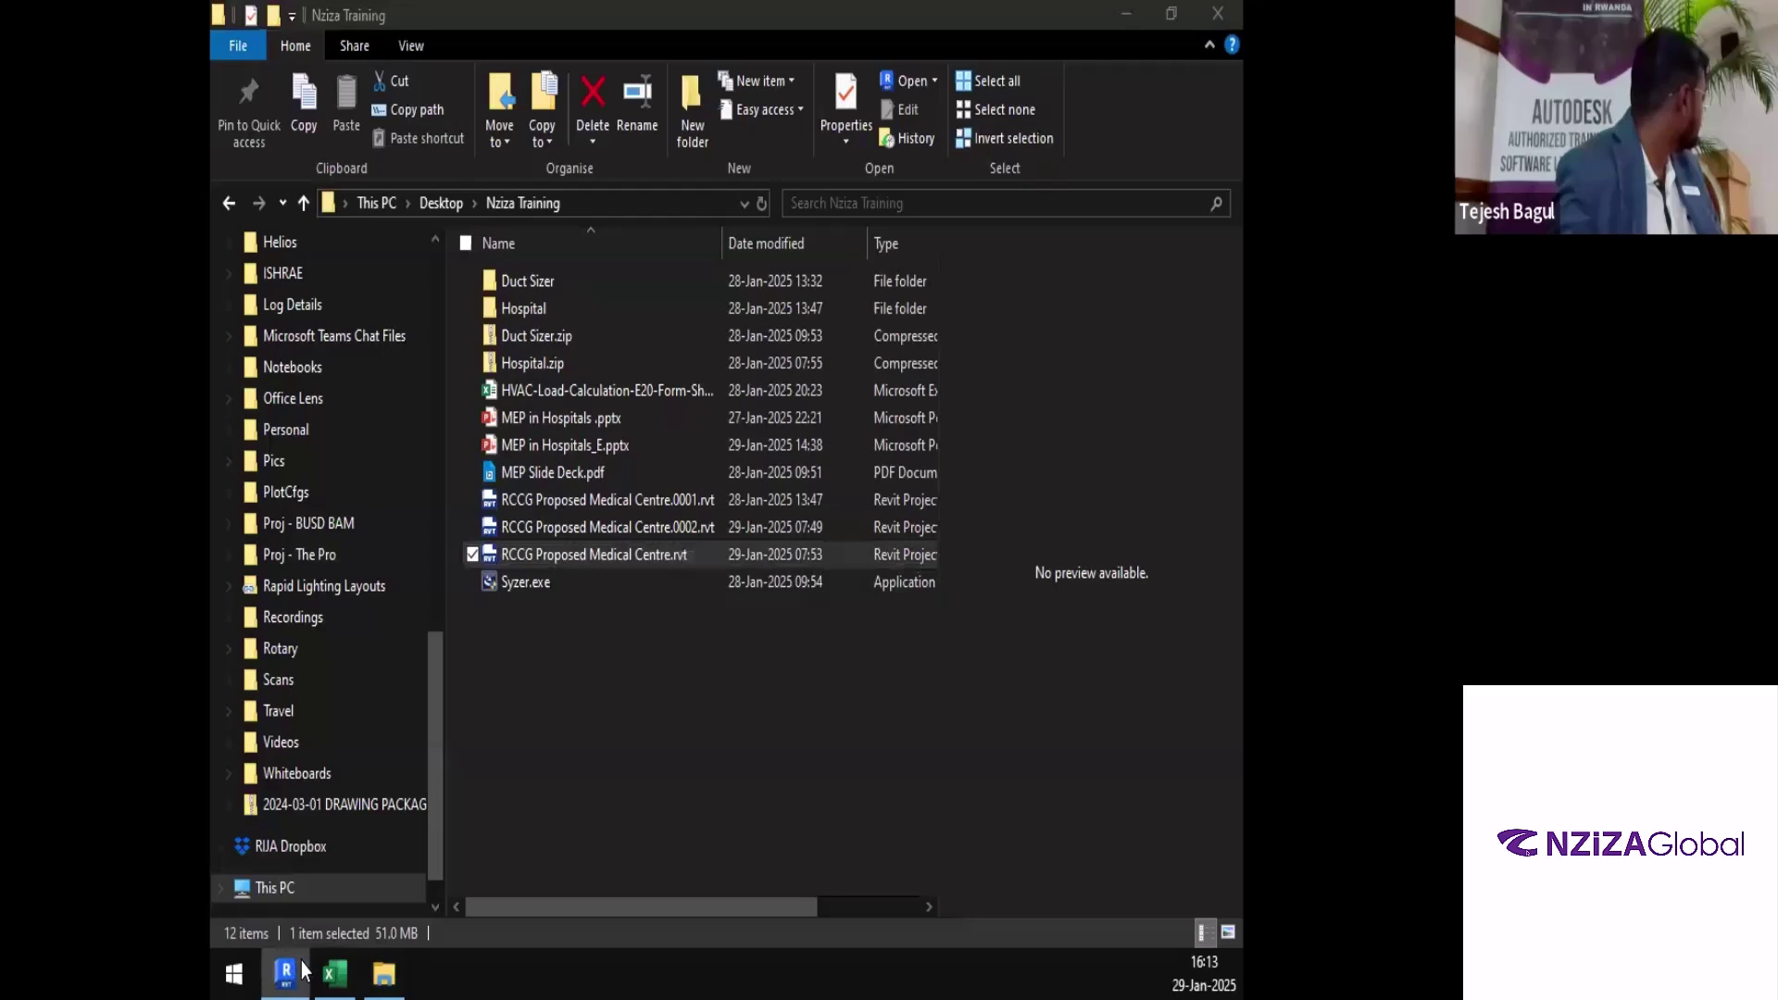
click(278, 836)
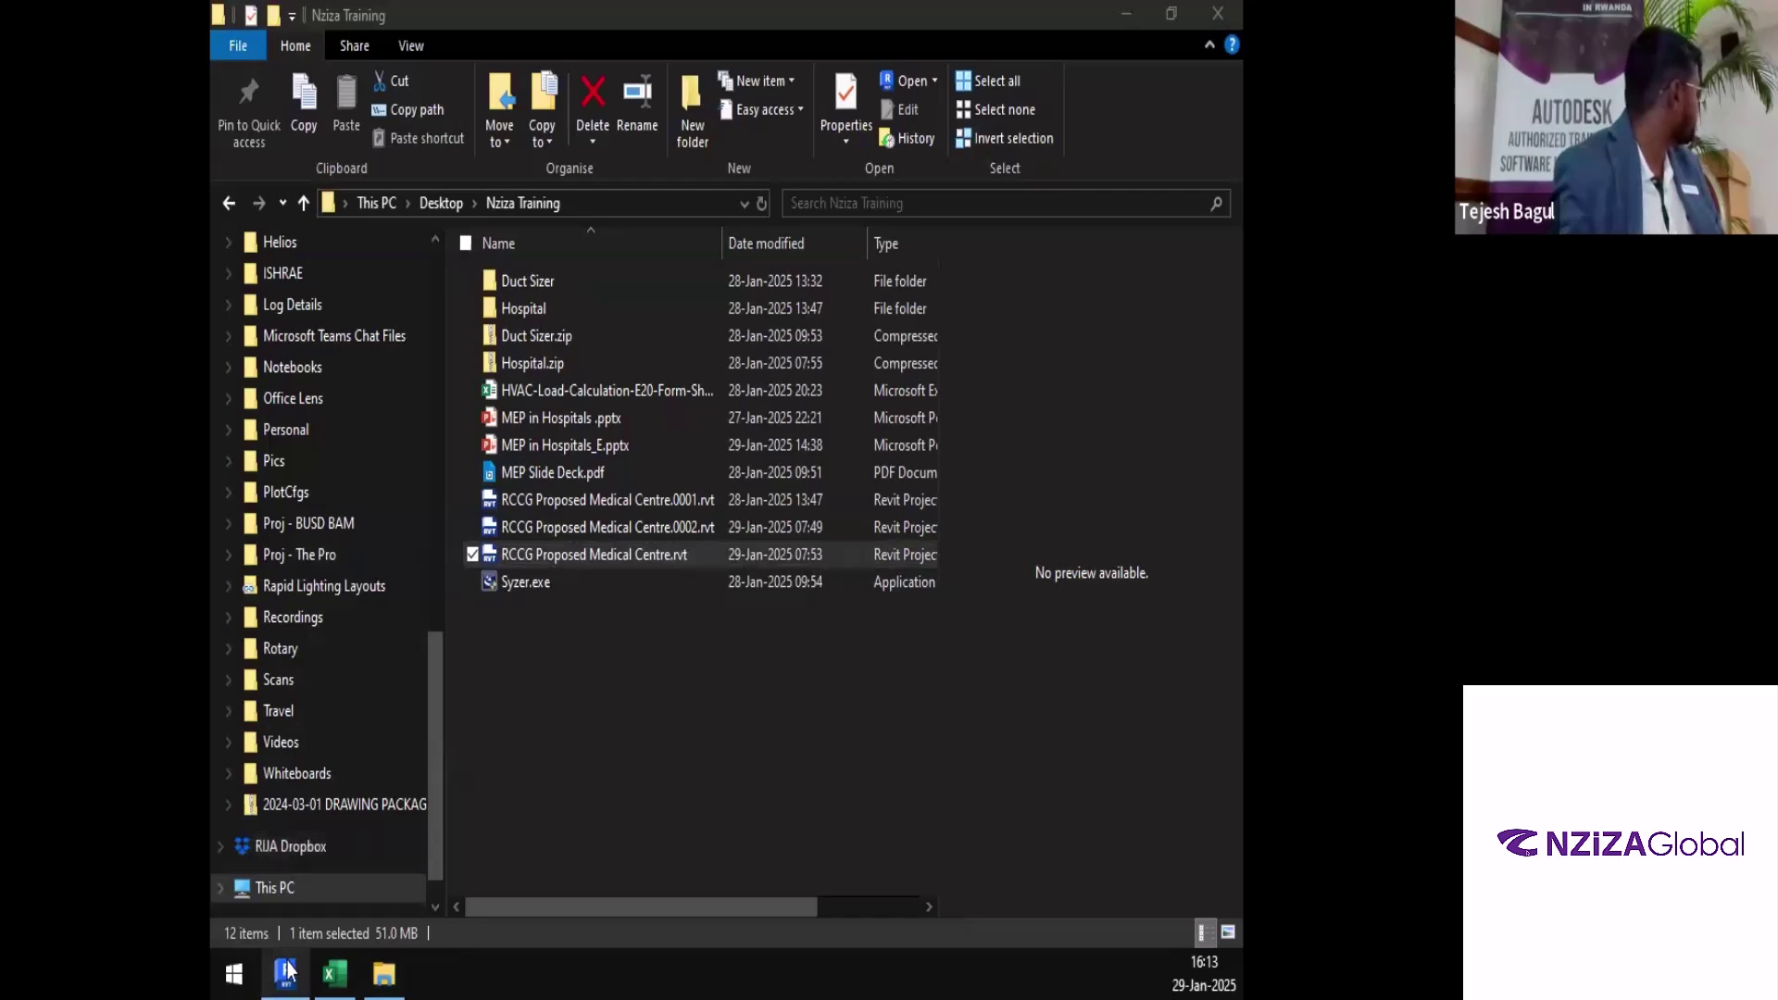
mouse_move(288, 970)
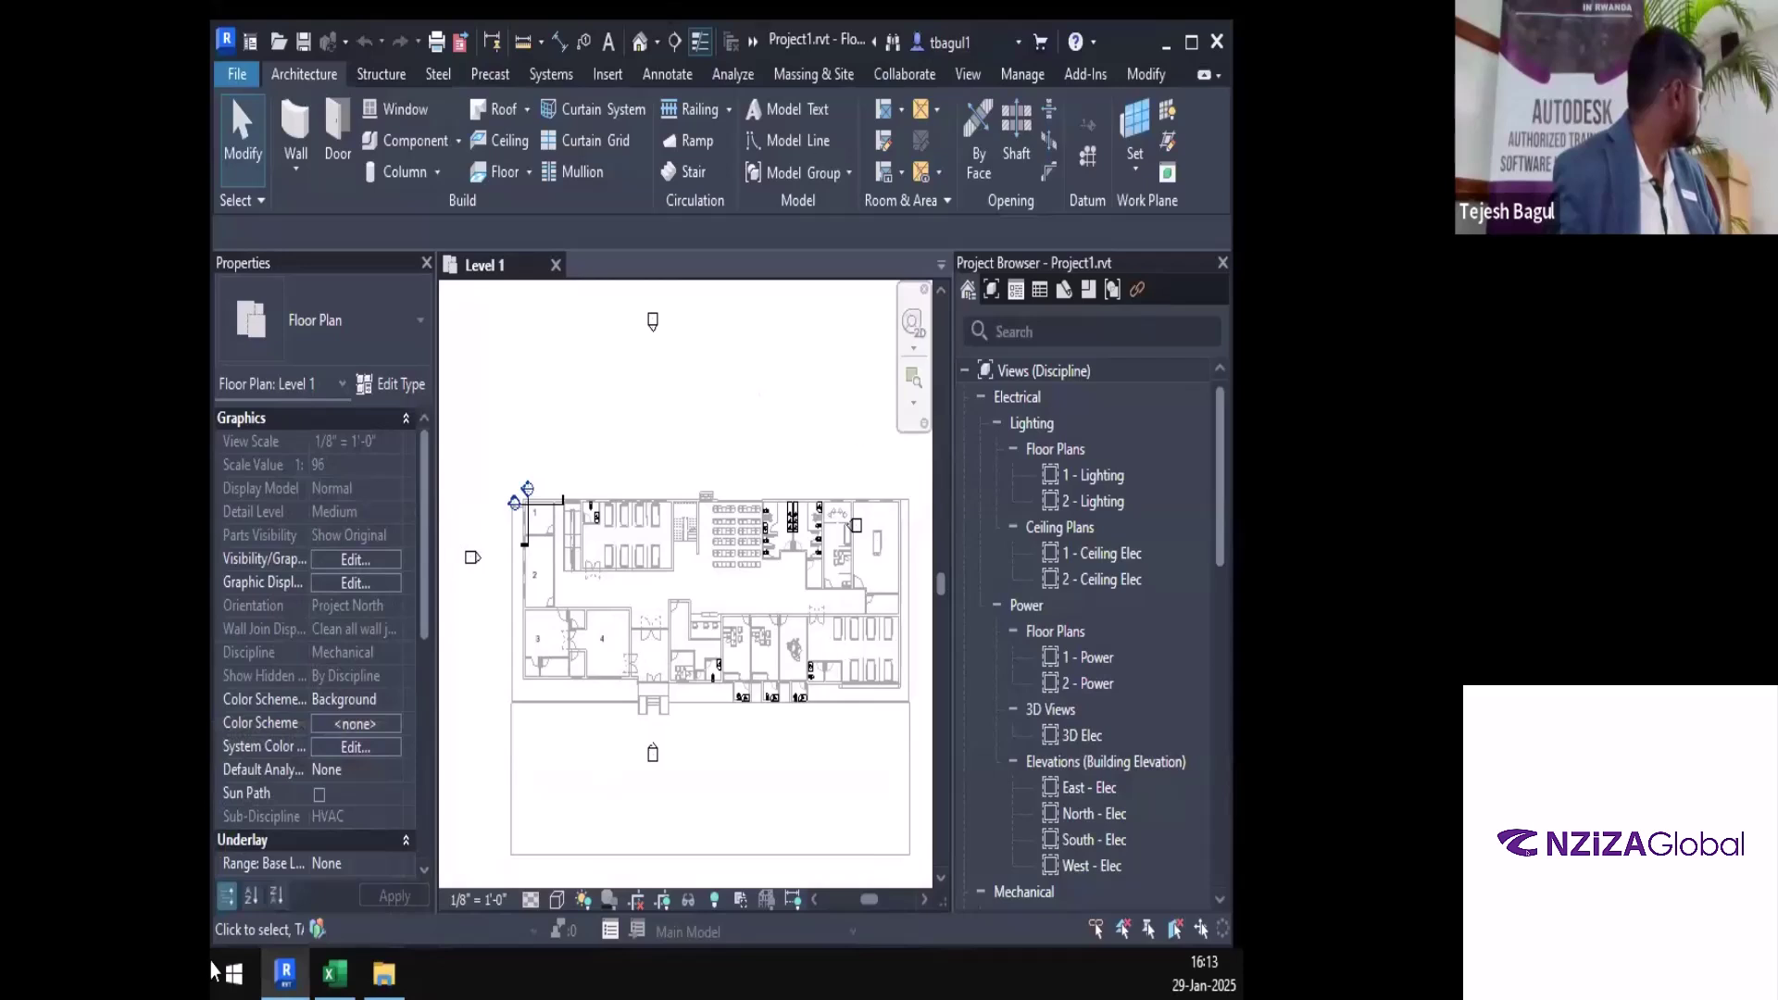
key(super)
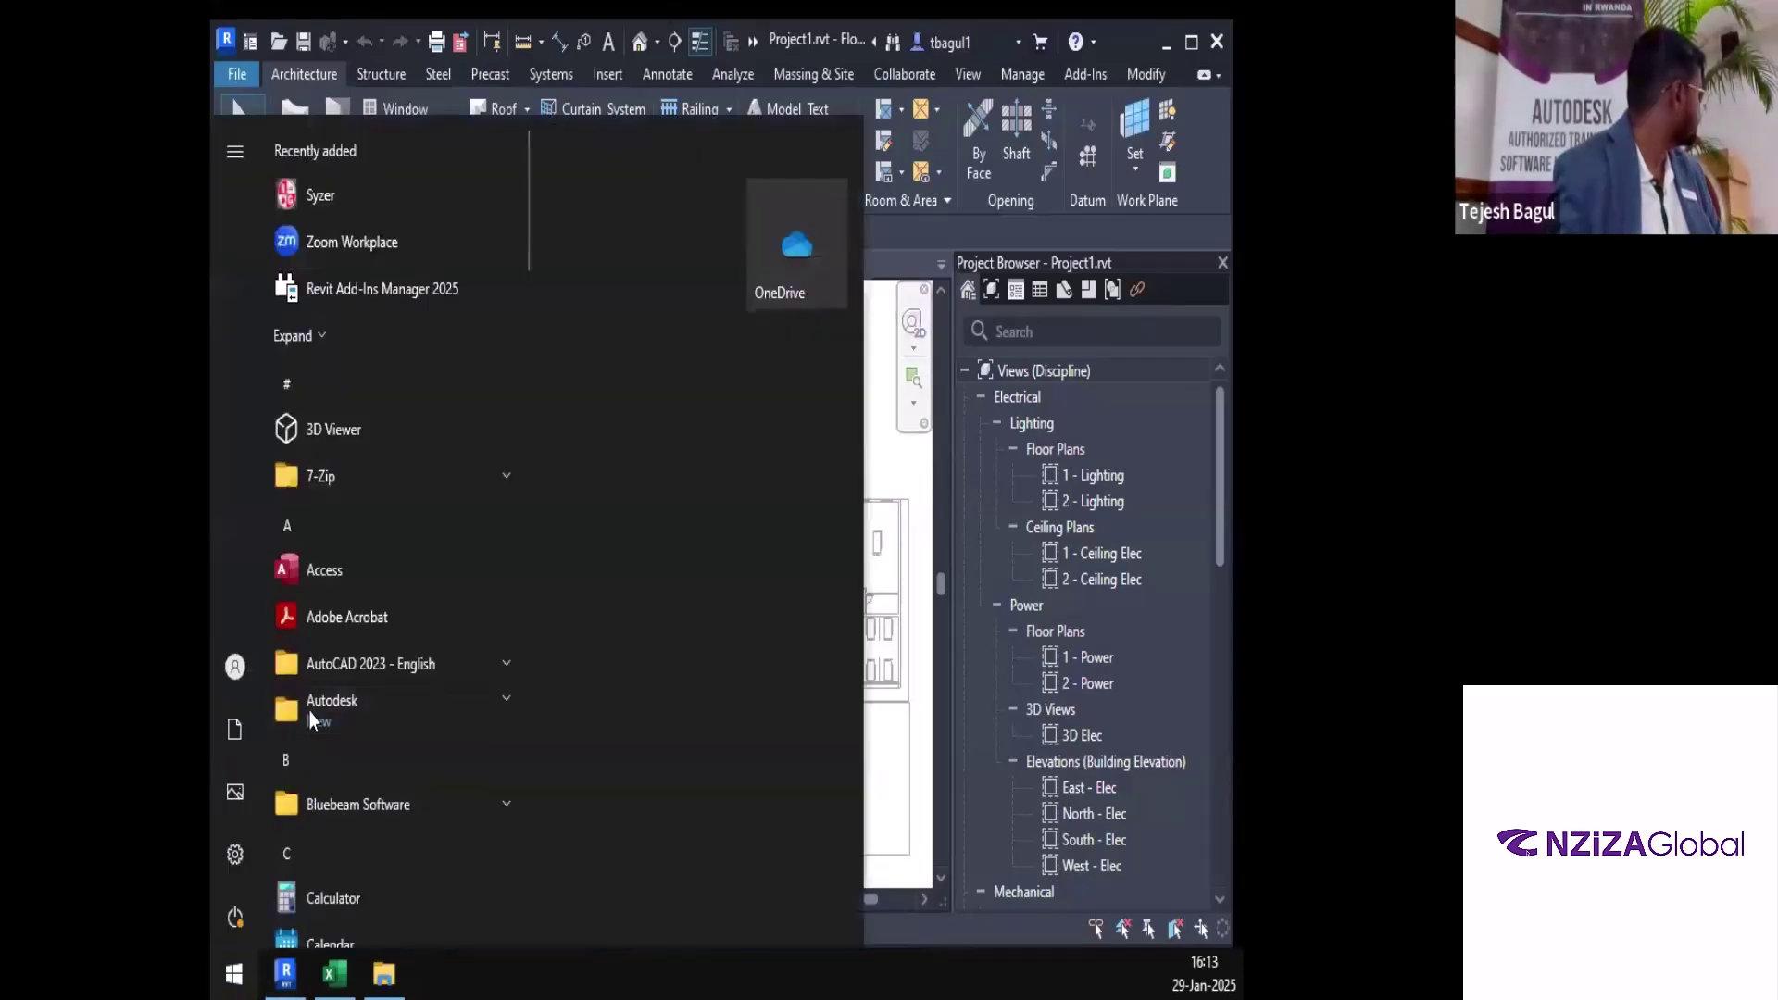
click(317, 713)
scroll(344, 783, down, 8)
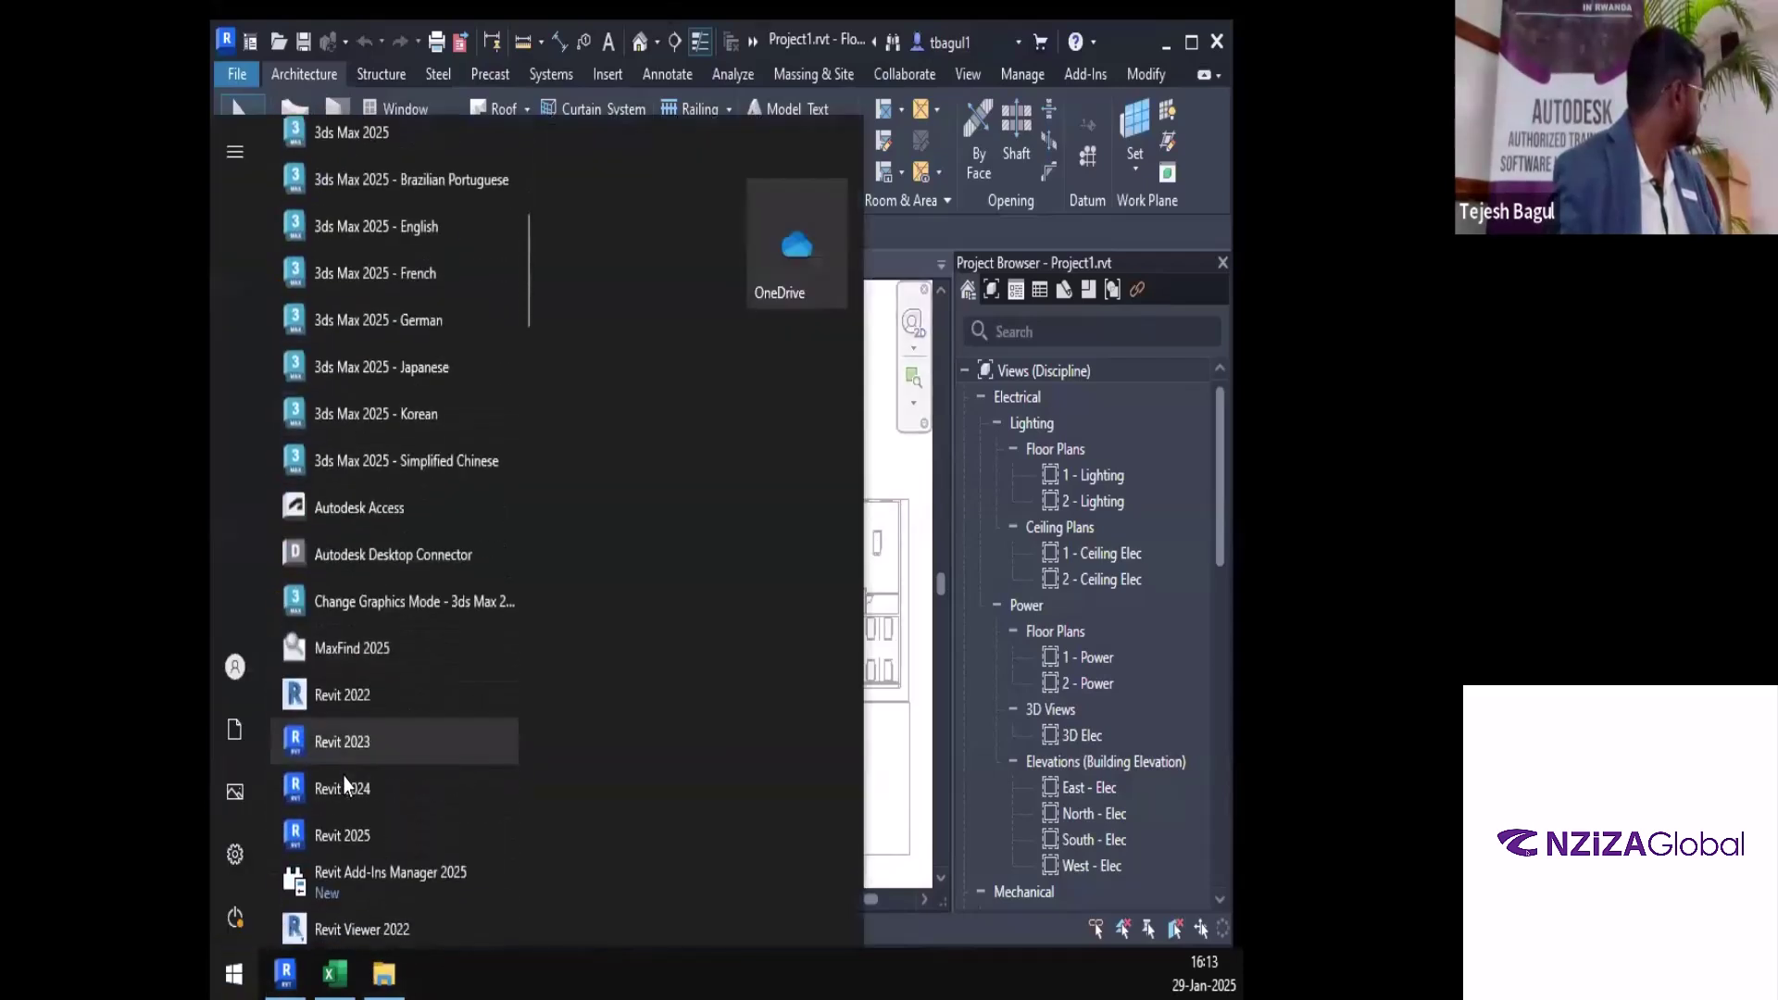
click(375, 710)
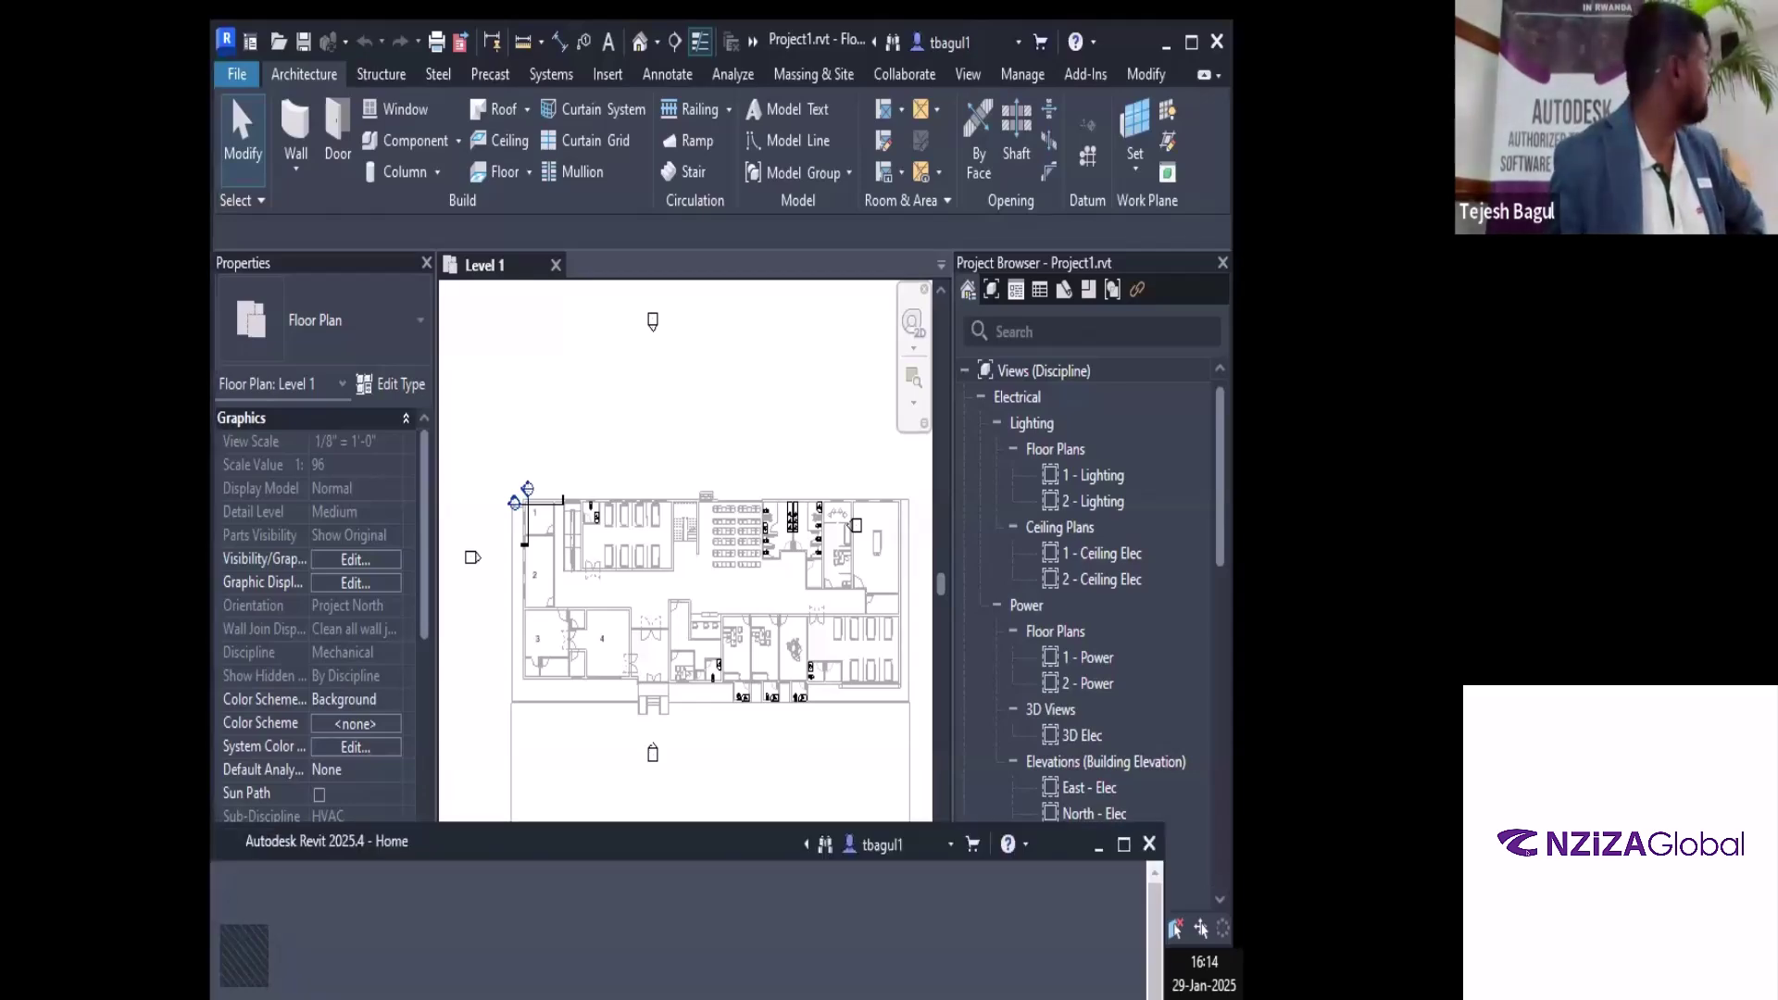
drag(362, 850, 569, 350)
double_click(570, 352)
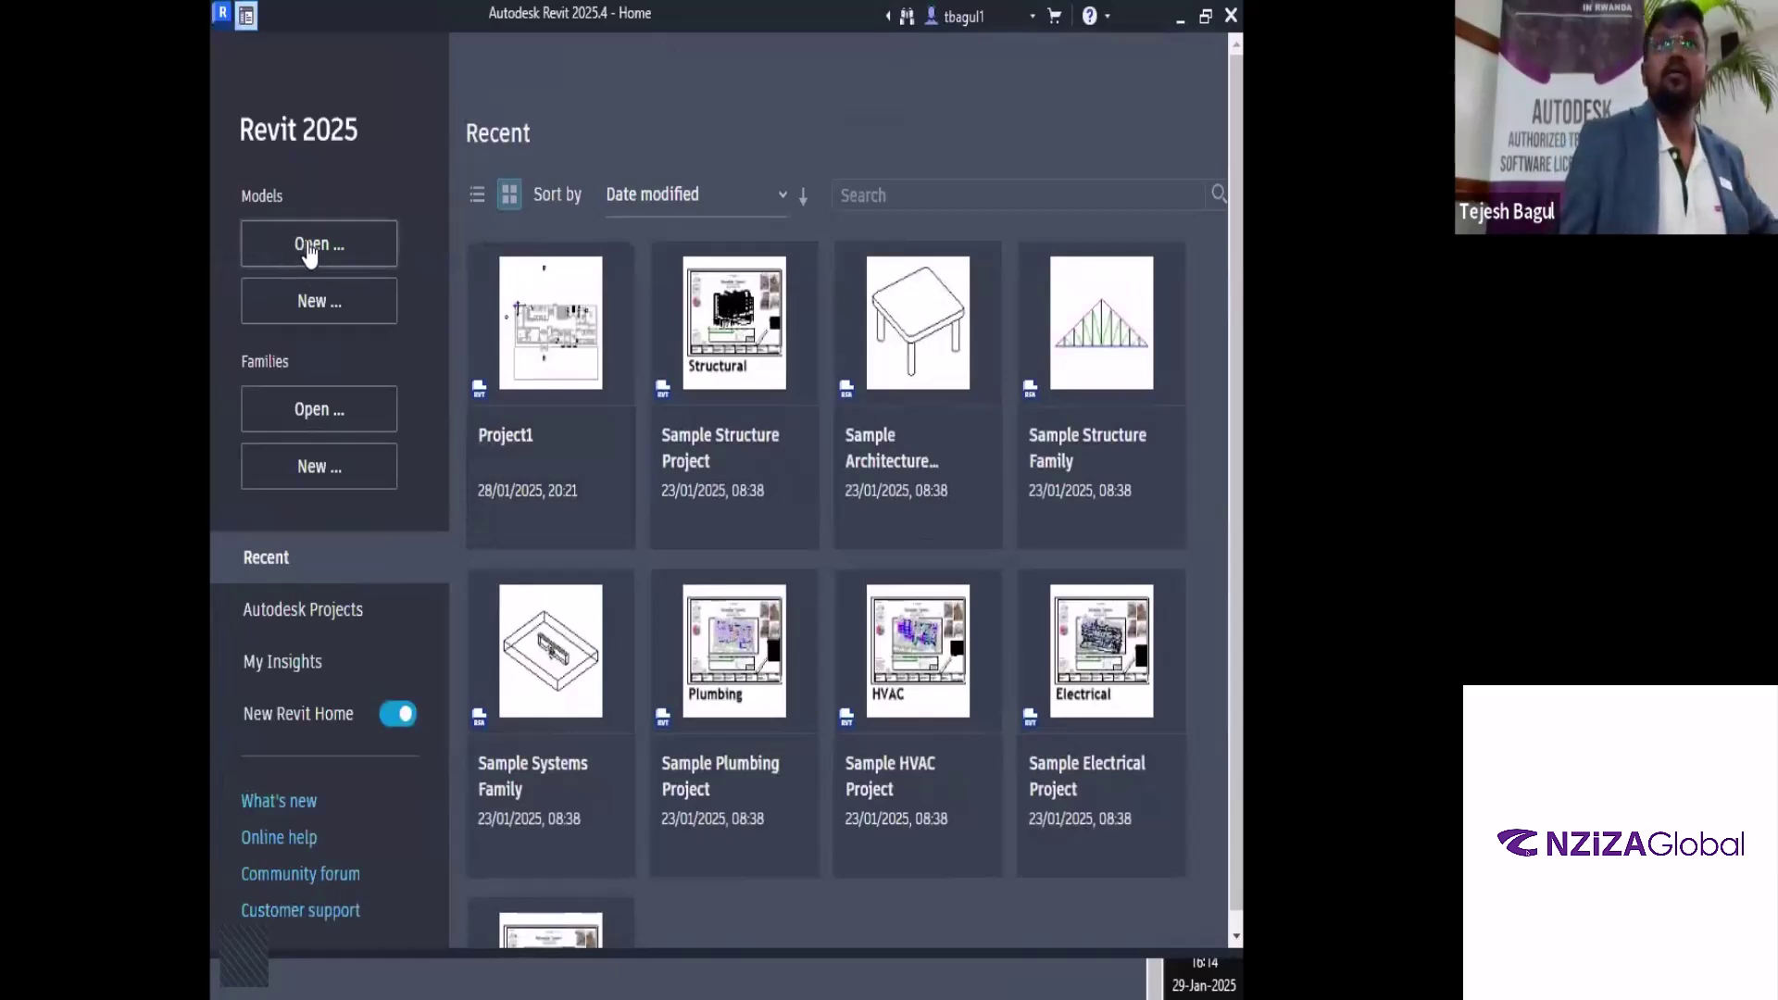
Preview Project1.rvt from the Desktop in the file-opening dialog, cancel it, and close the second Revit session
click(310, 248)
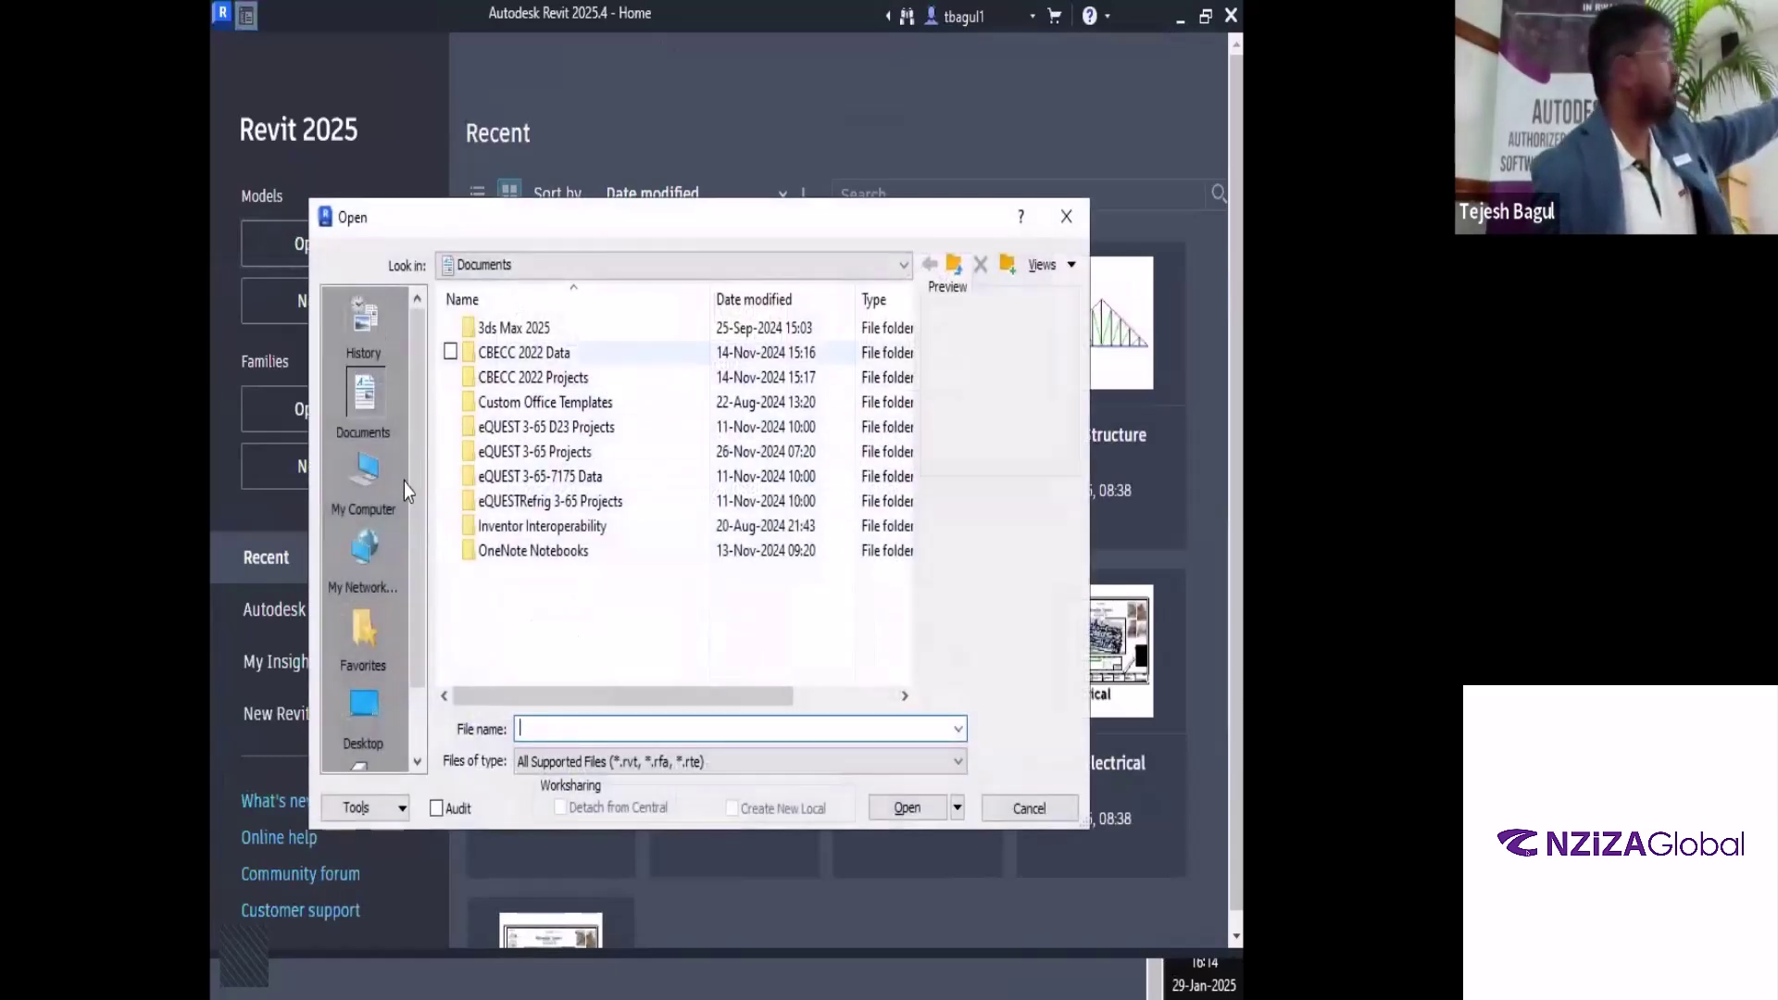
click(359, 700)
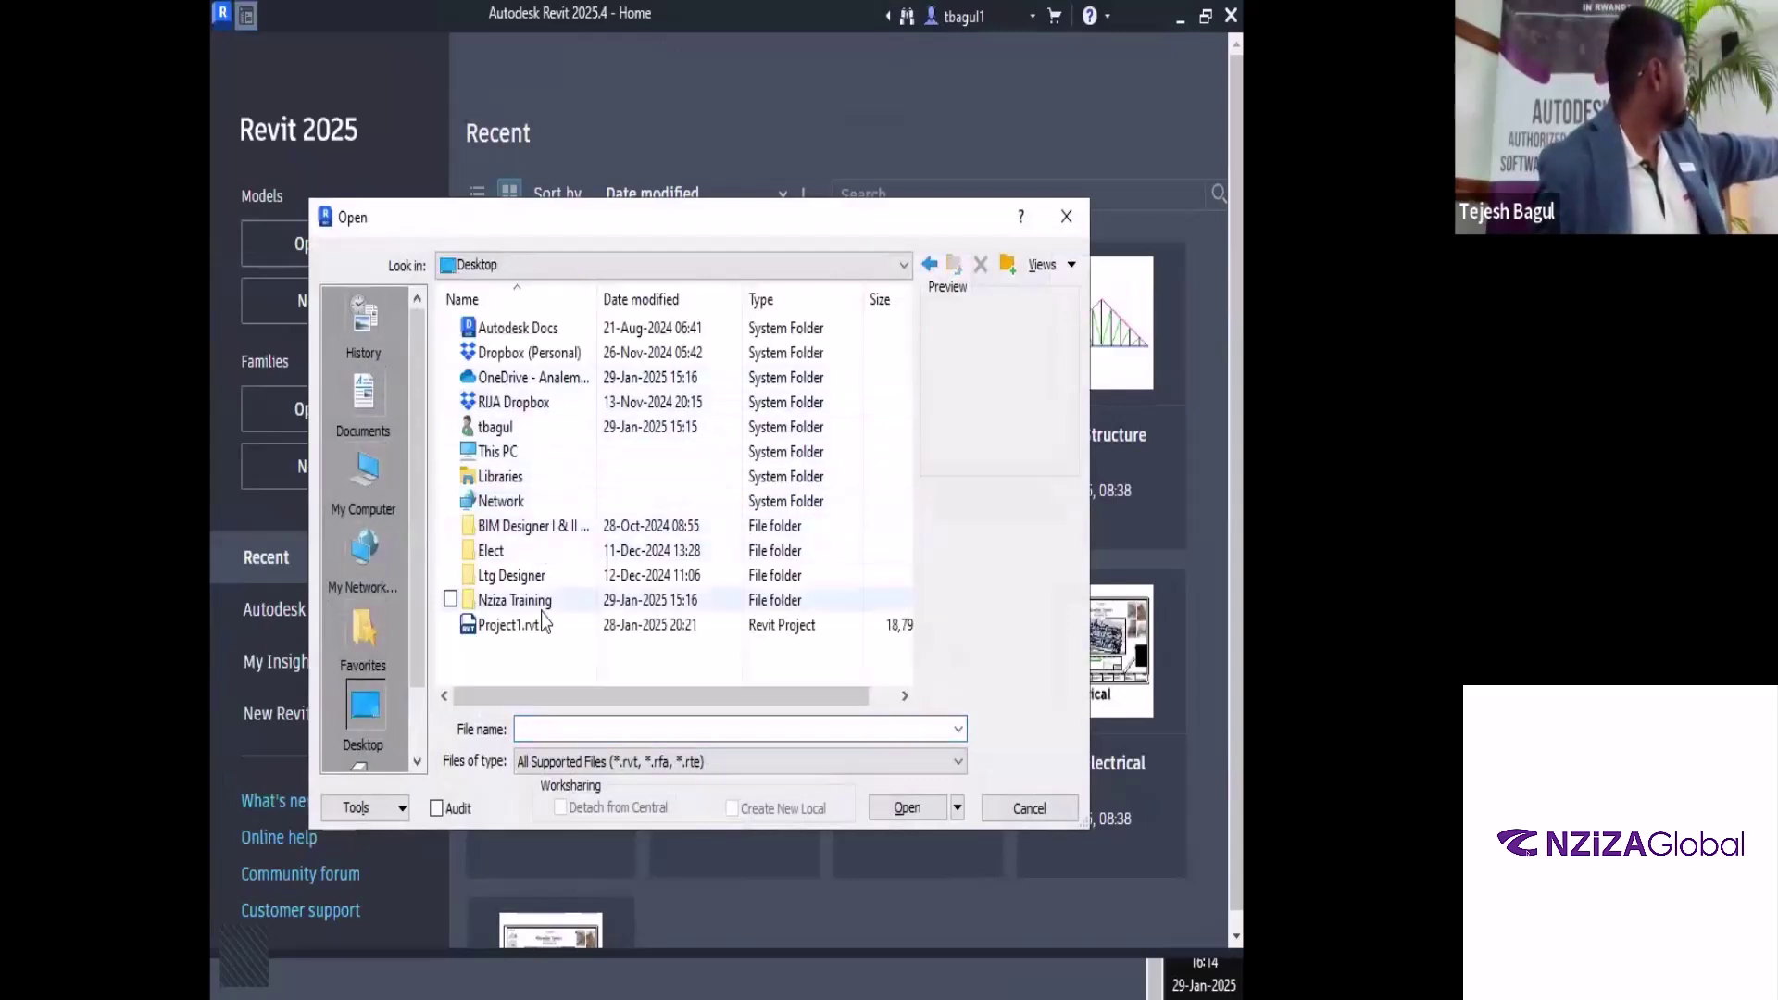
click(526, 626)
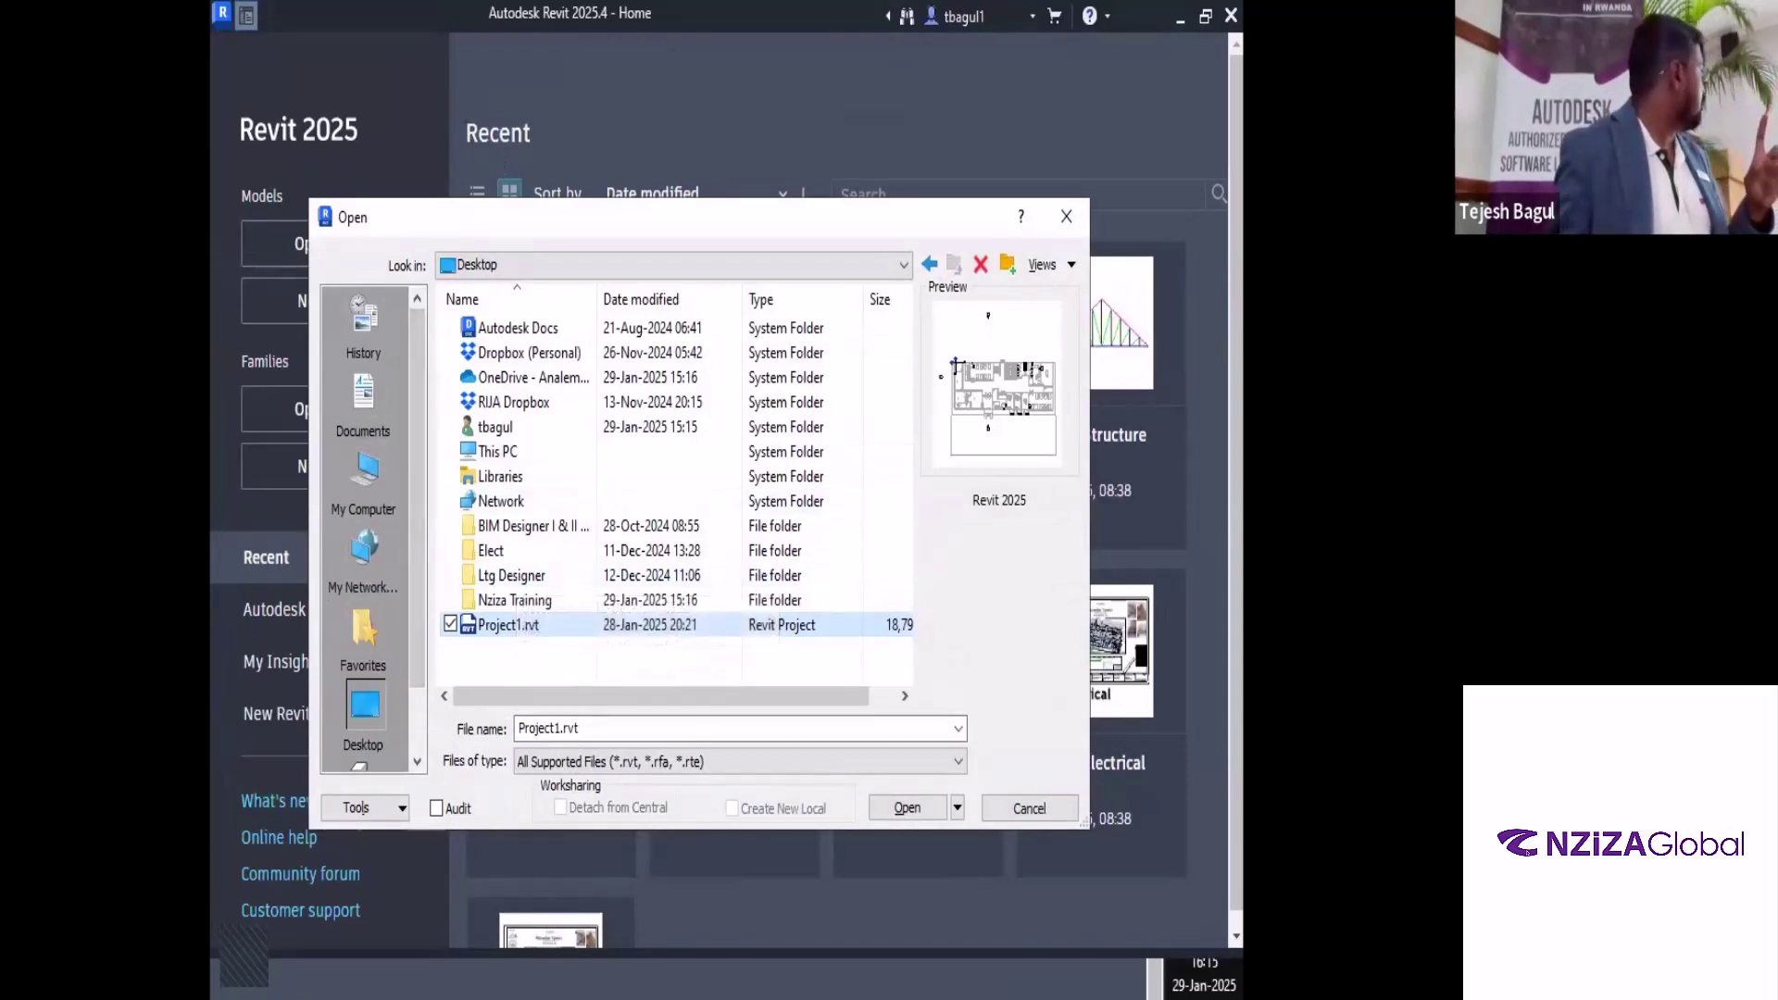
click(1066, 219)
click(1226, 20)
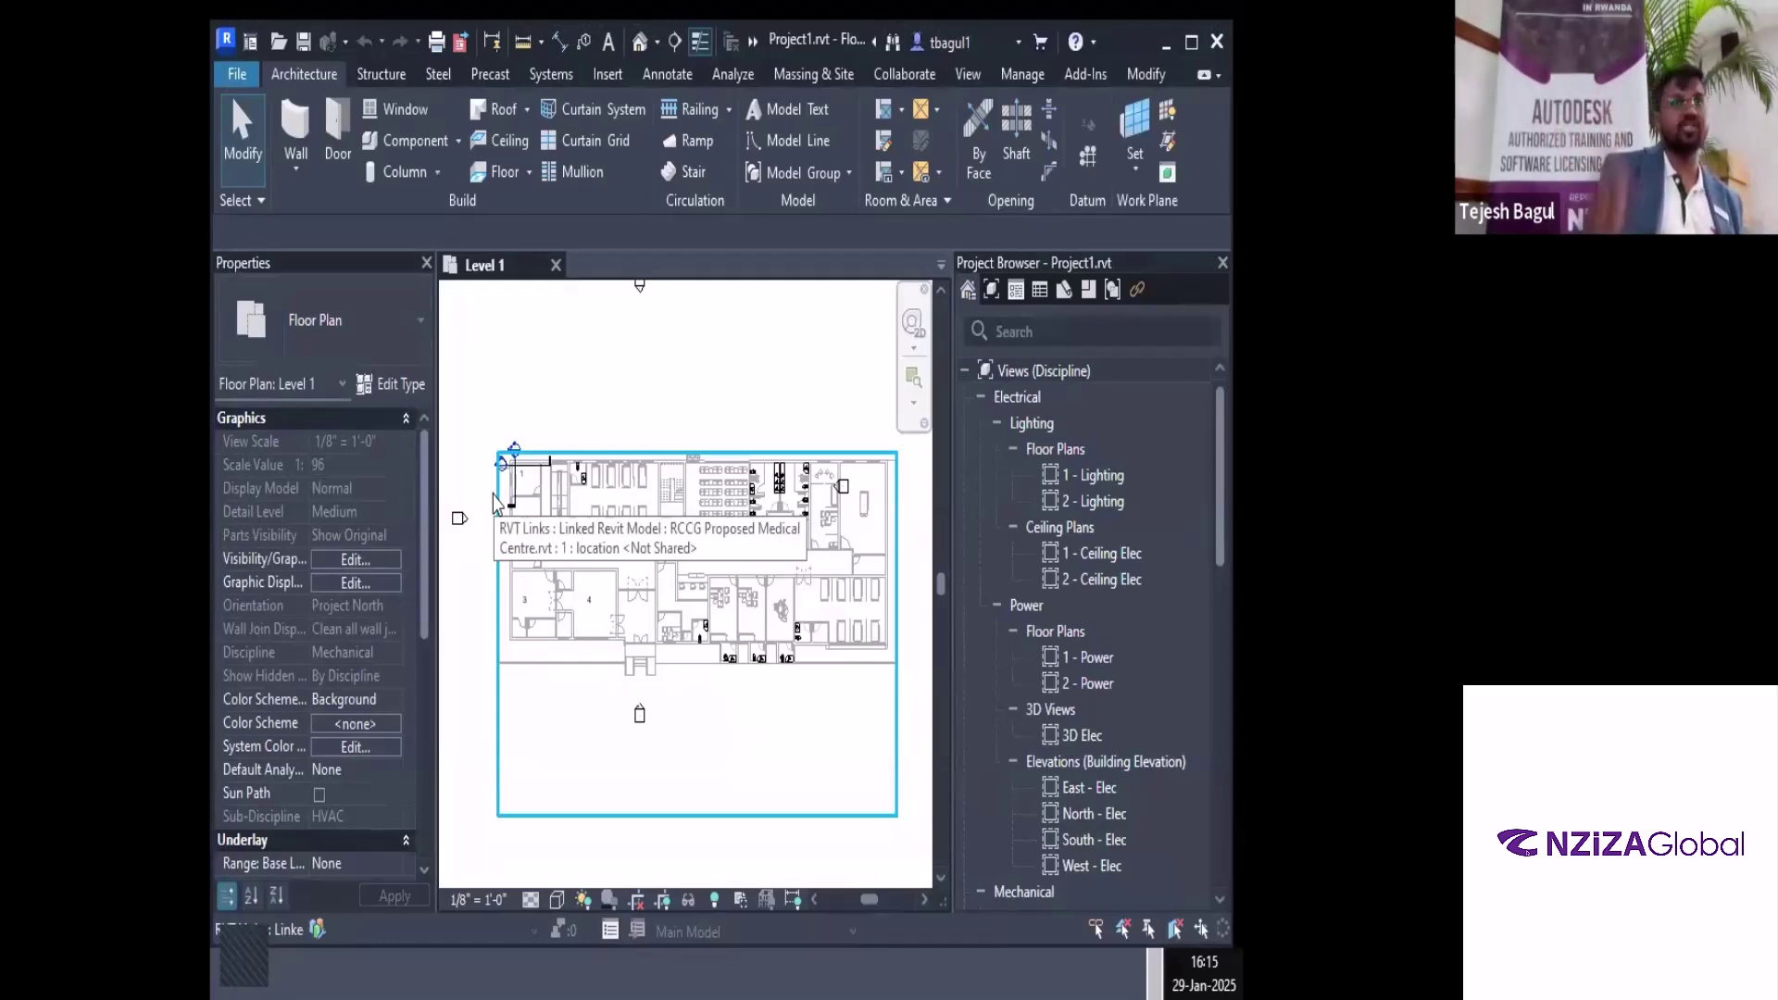
Open Manage Links for Project1, reposition the dialog, and select the RCCG Proposed Medical Centre link
scroll(467, 537, up, 3)
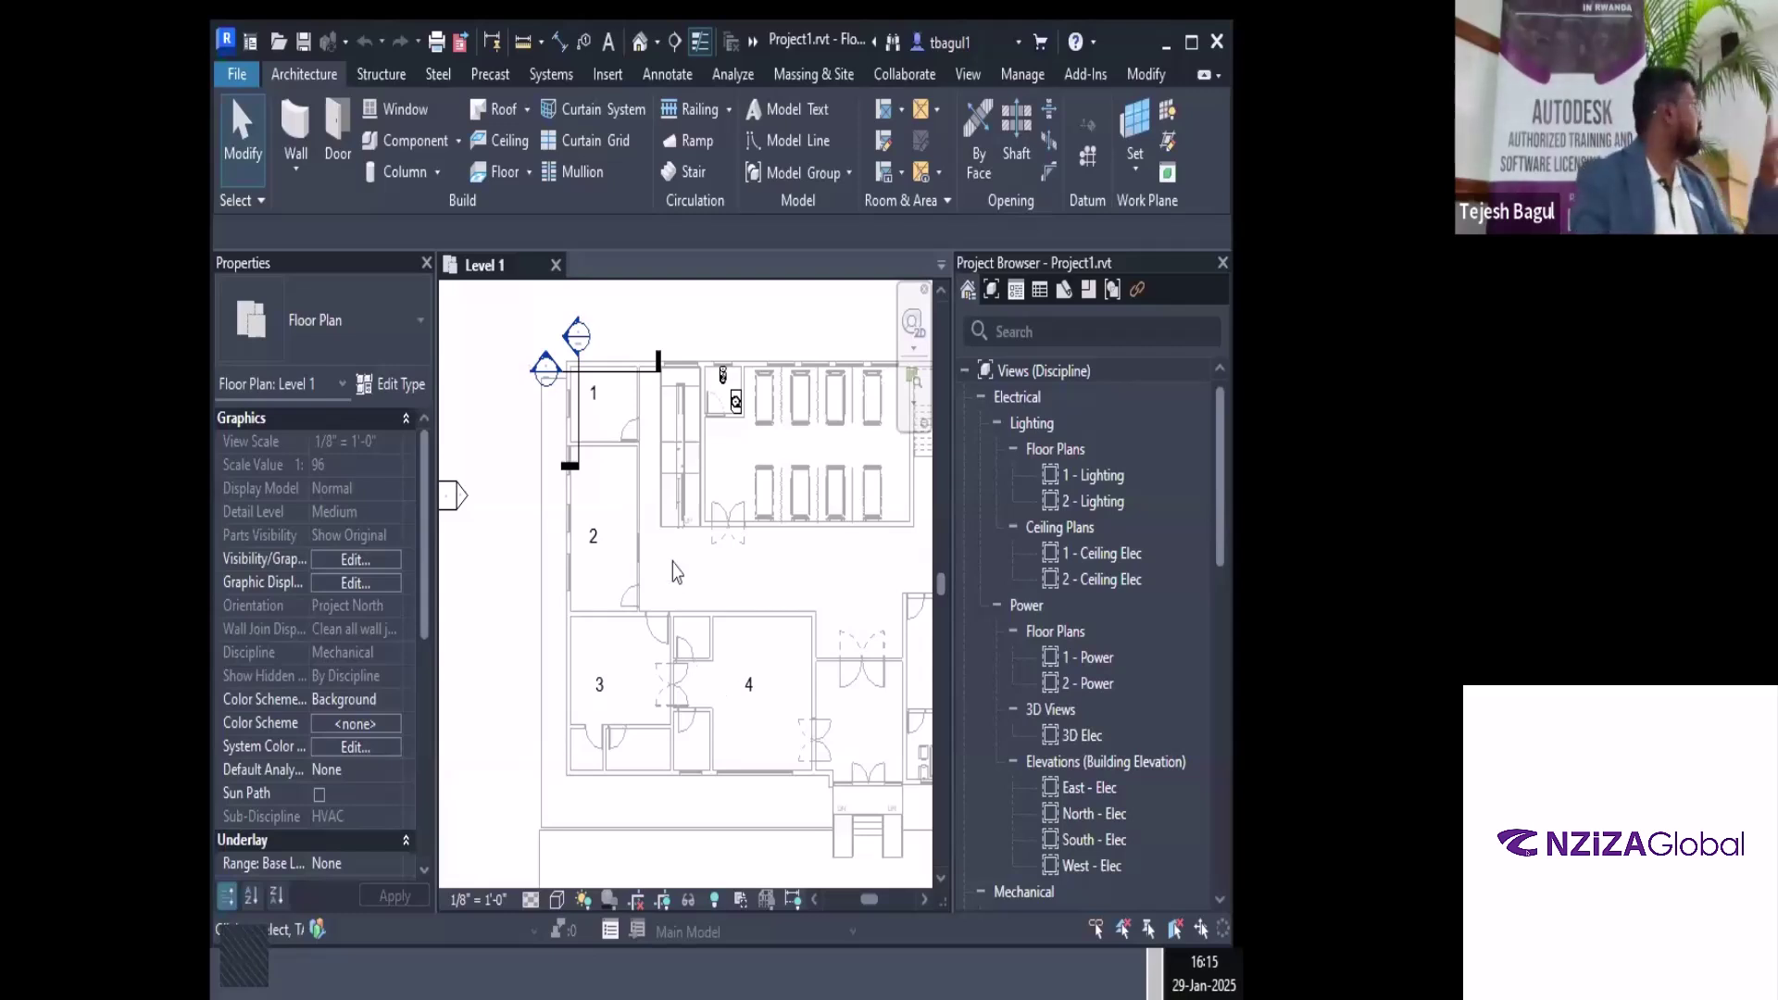
click(608, 75)
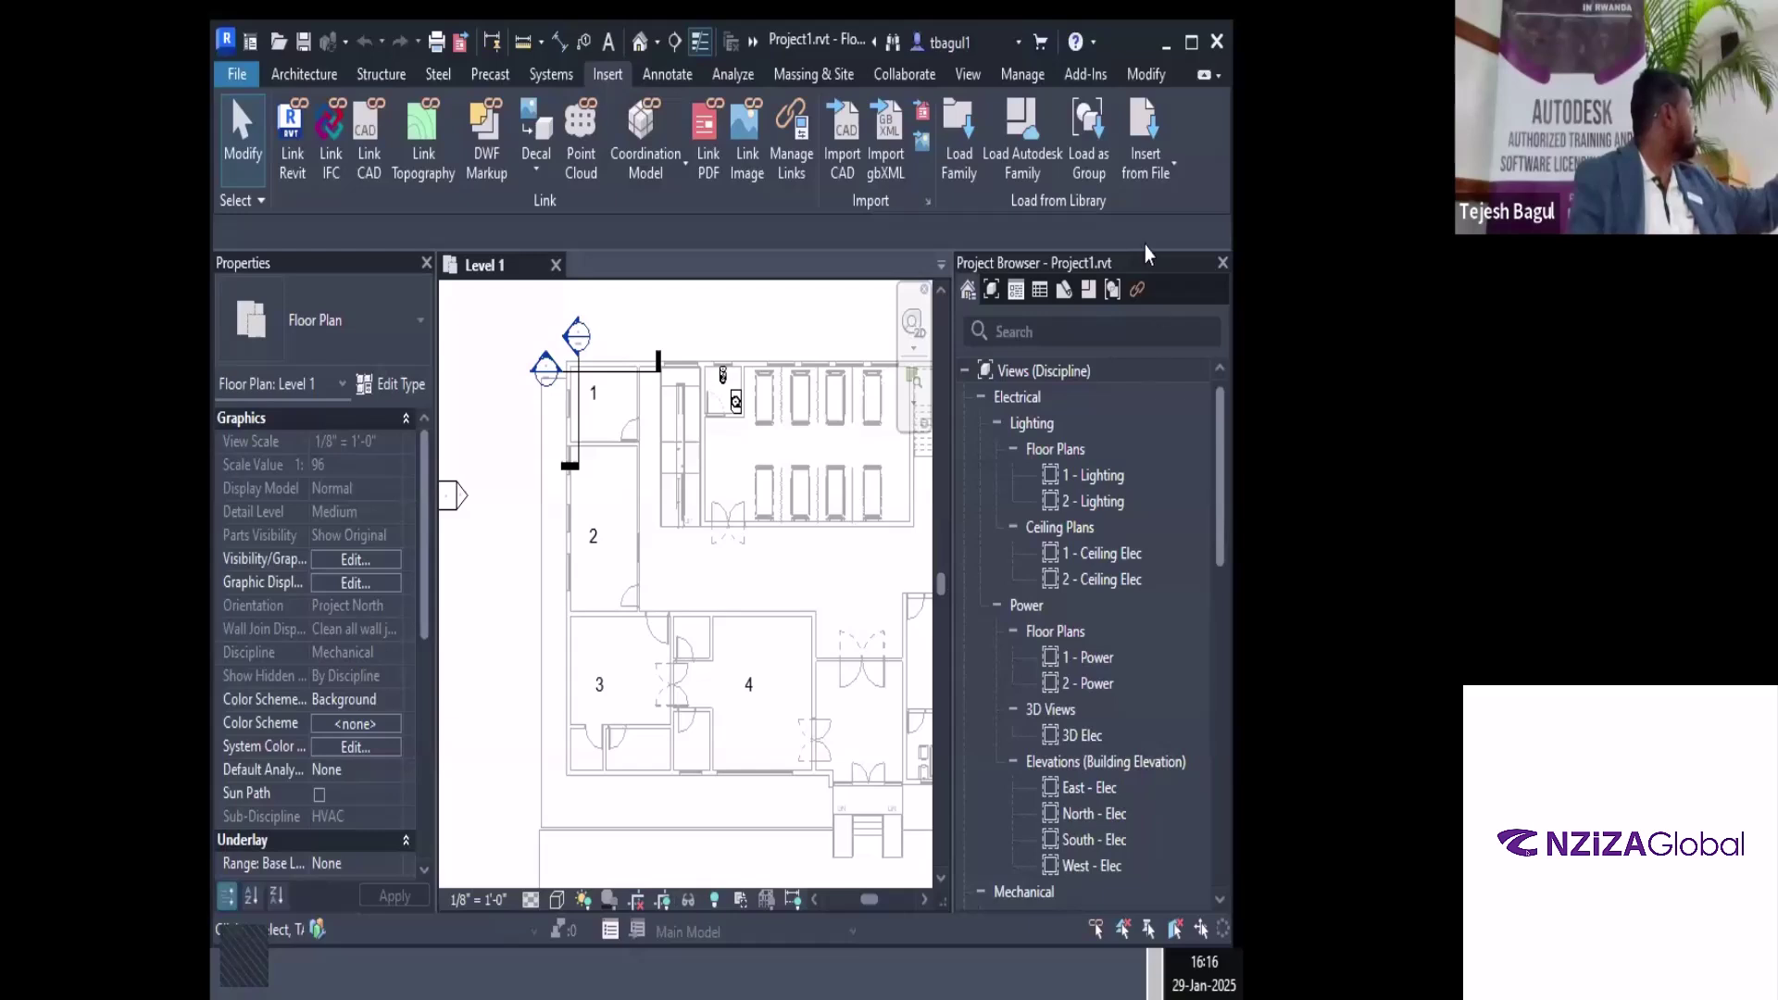
click(790, 163)
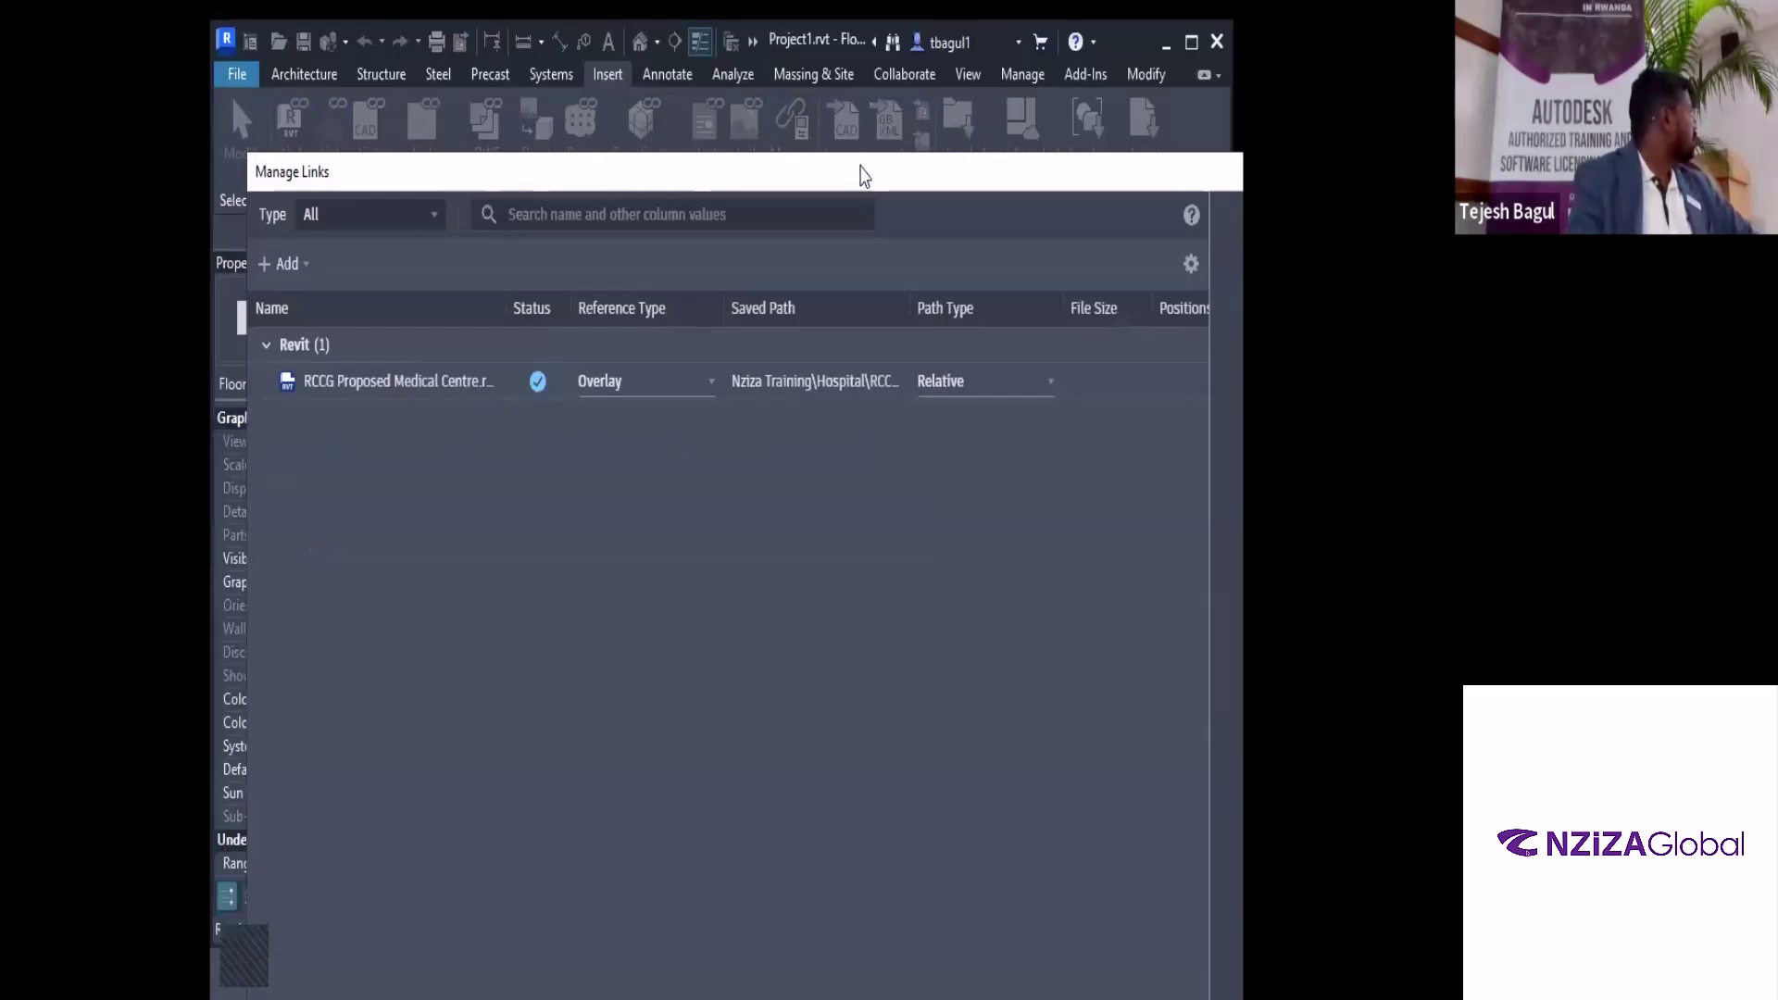
drag(860, 166, 876, 220)
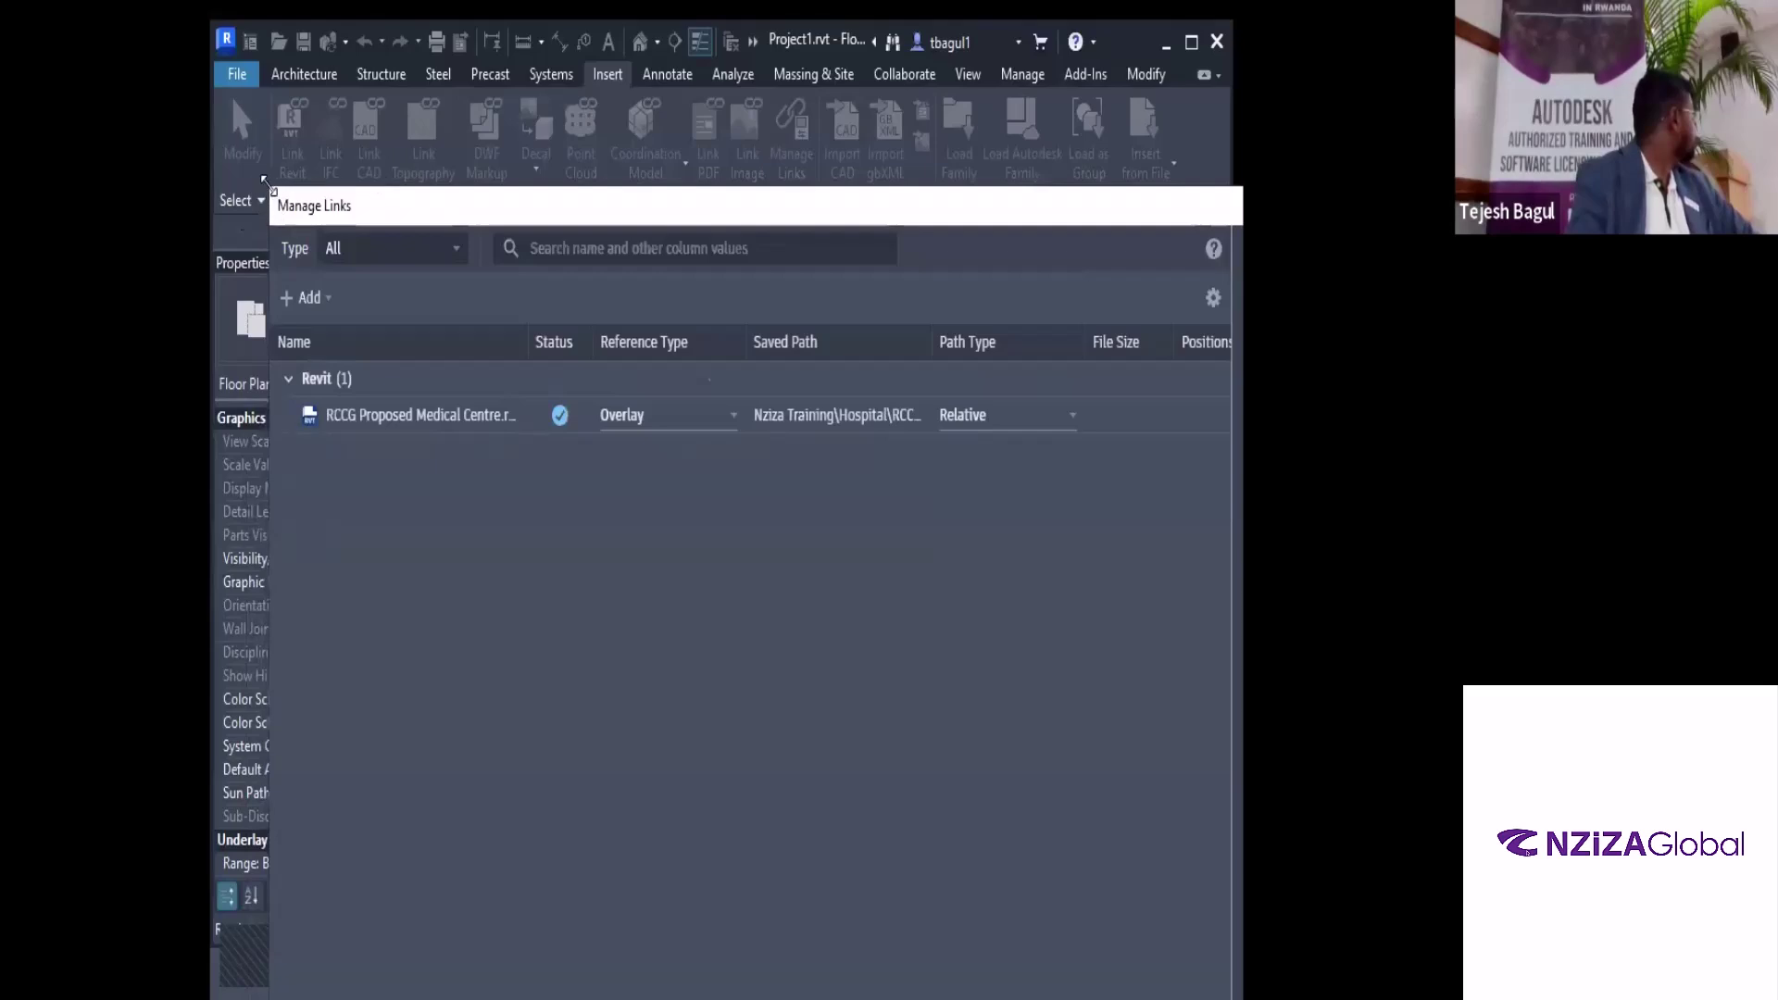
drag(267, 183, 527, 435)
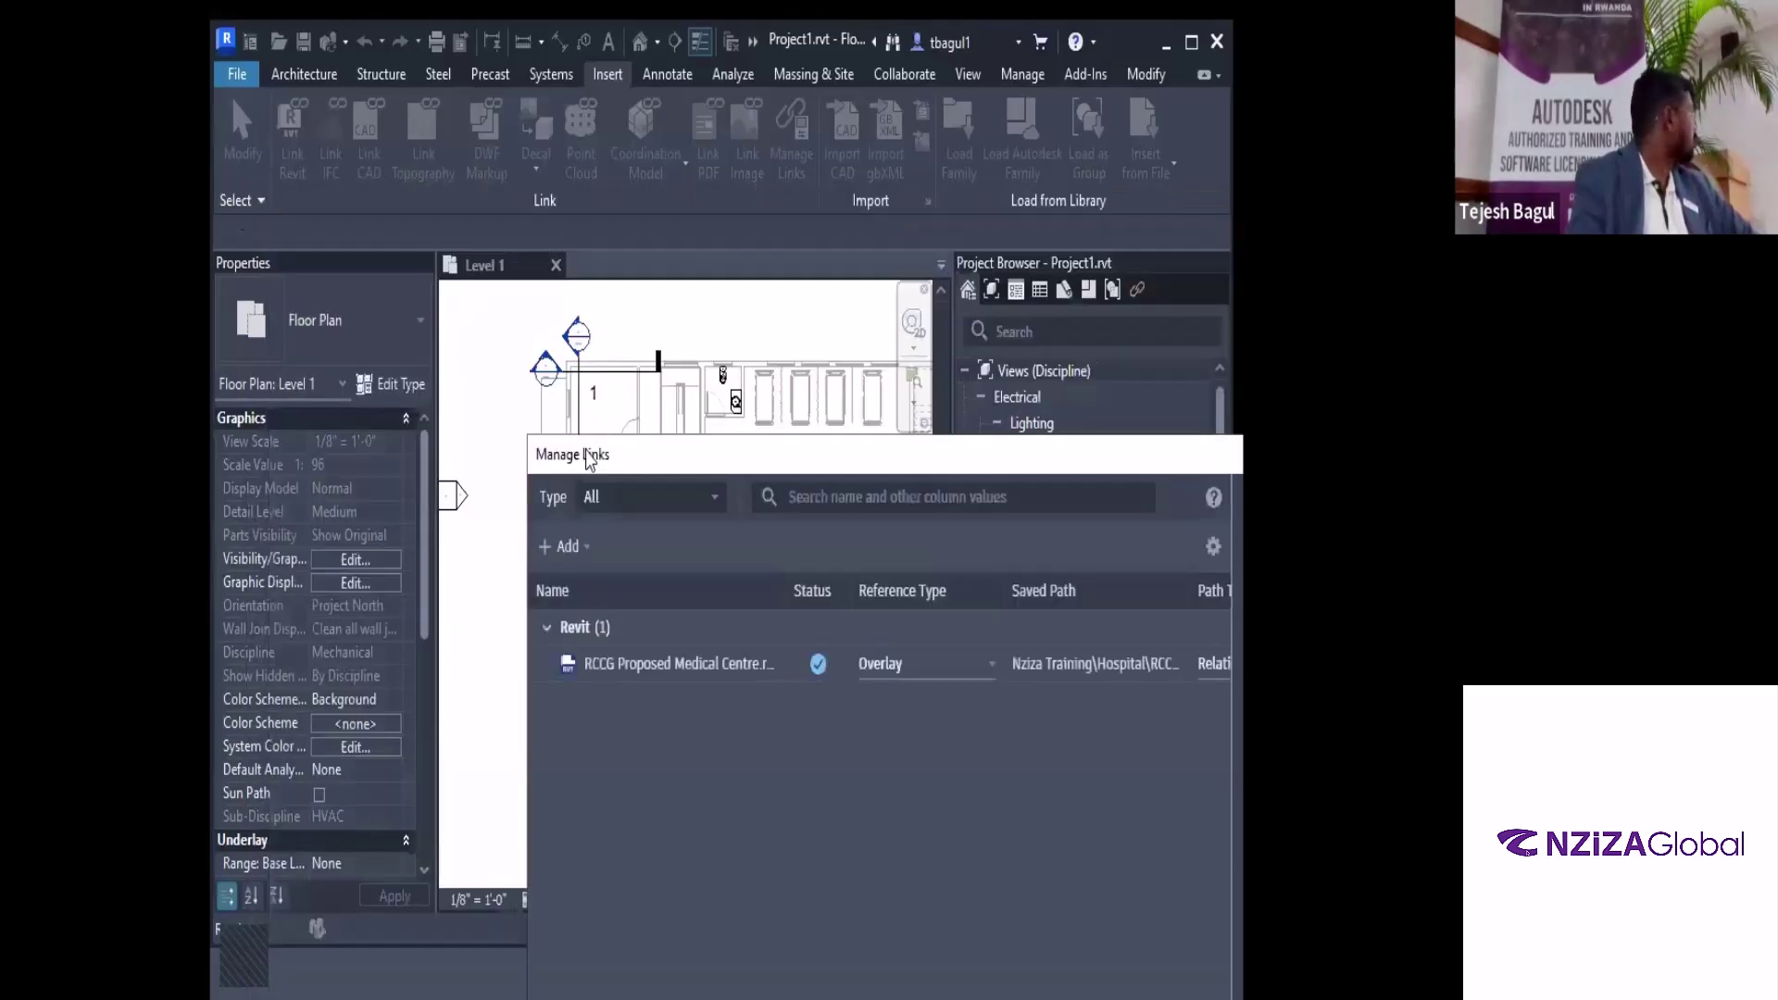
drag(341, 104, 272, 83)
click(376, 319)
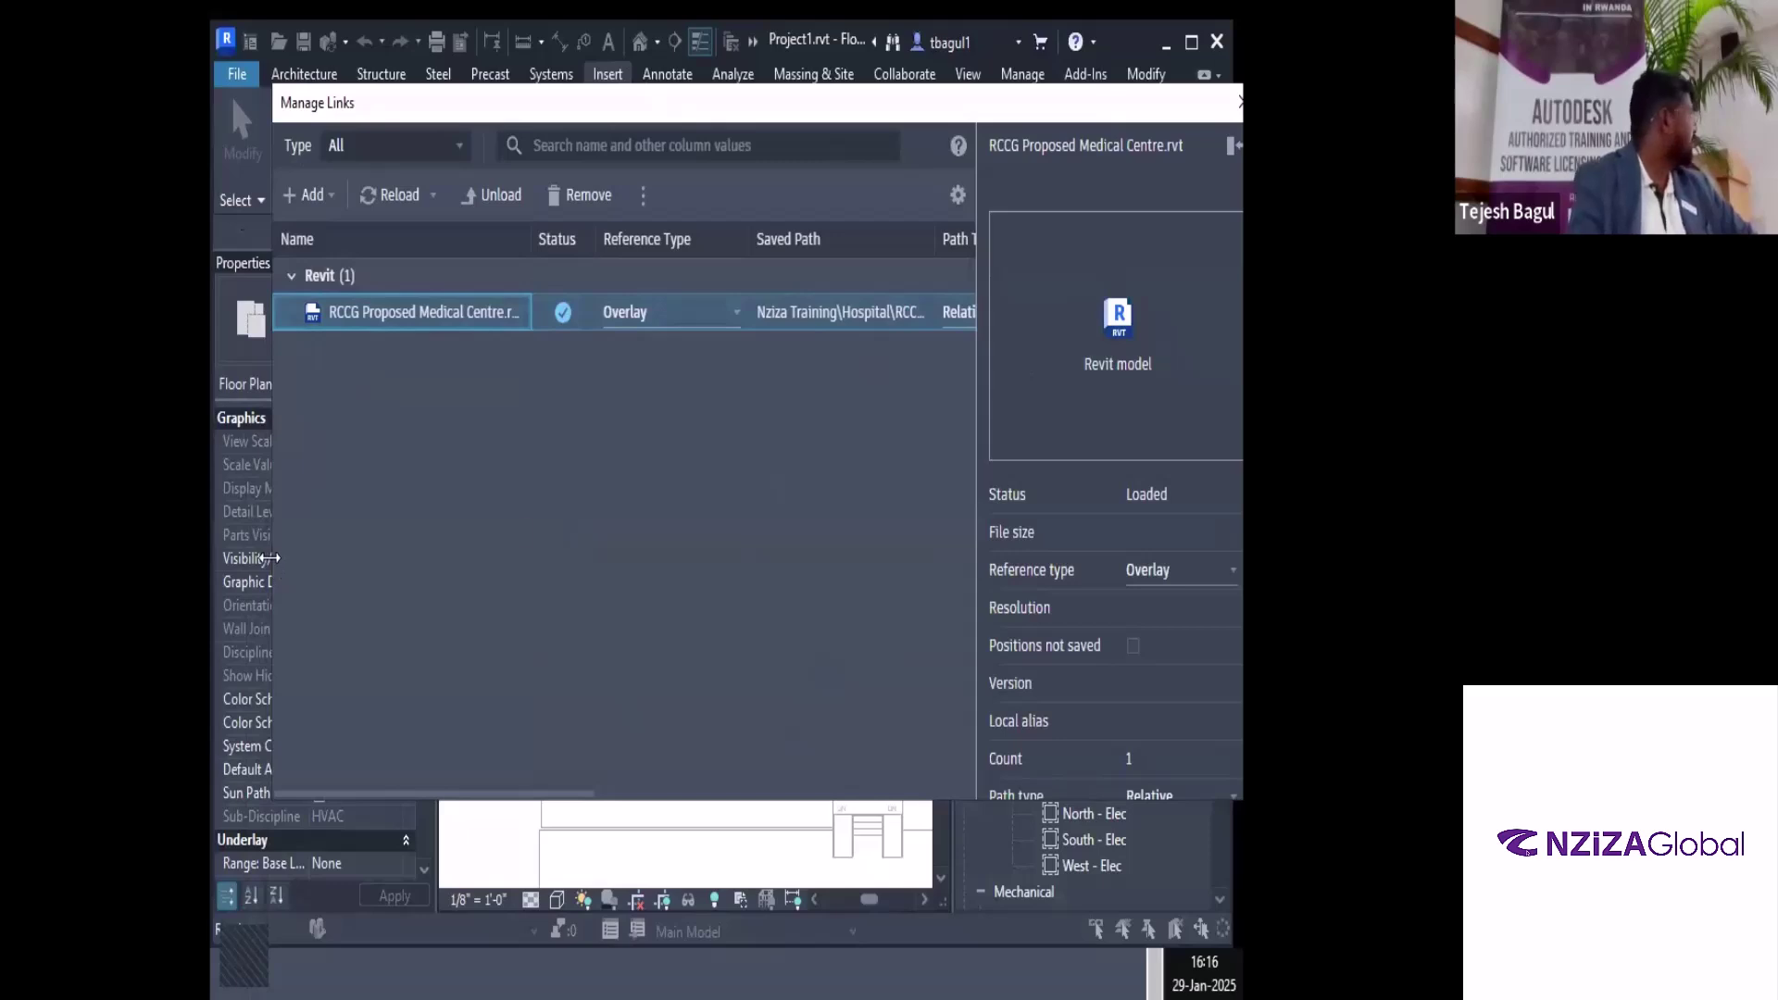
Narrow and reposition the Manage Links dialog, and review the medical centre link's path type and saved path
drag(270, 557, 505, 558)
drag(810, 113, 601, 102)
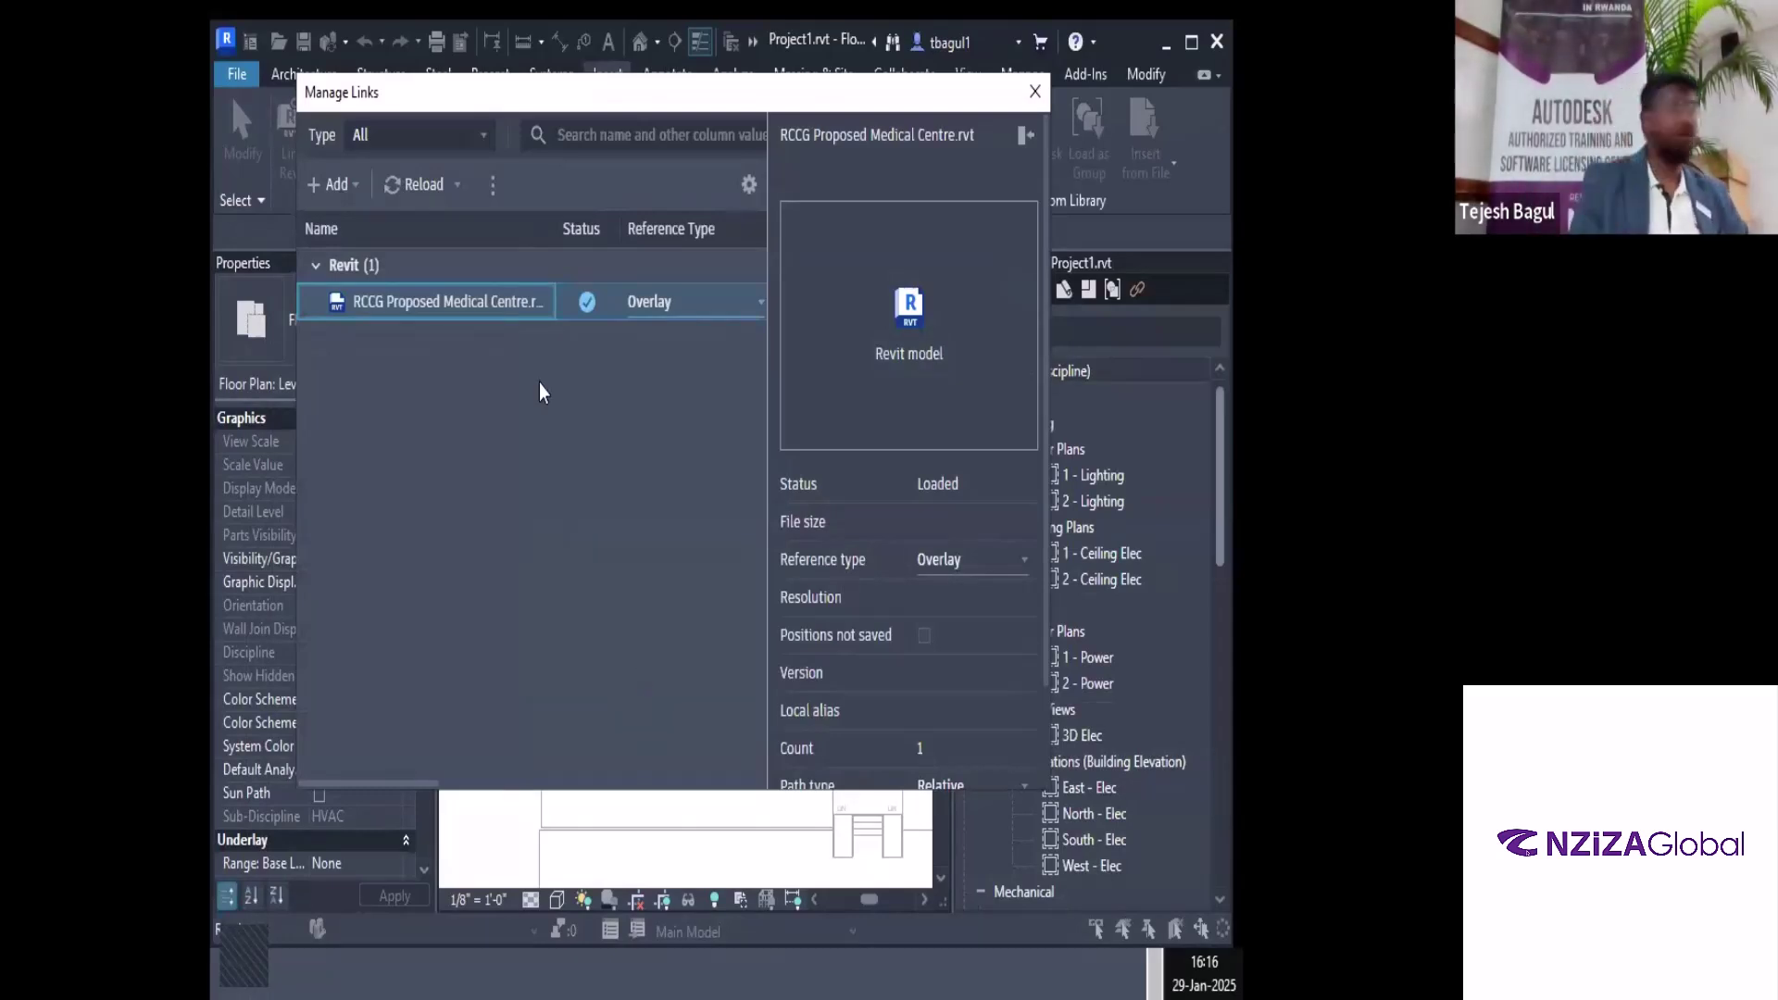
drag(981, 102, 1037, 810)
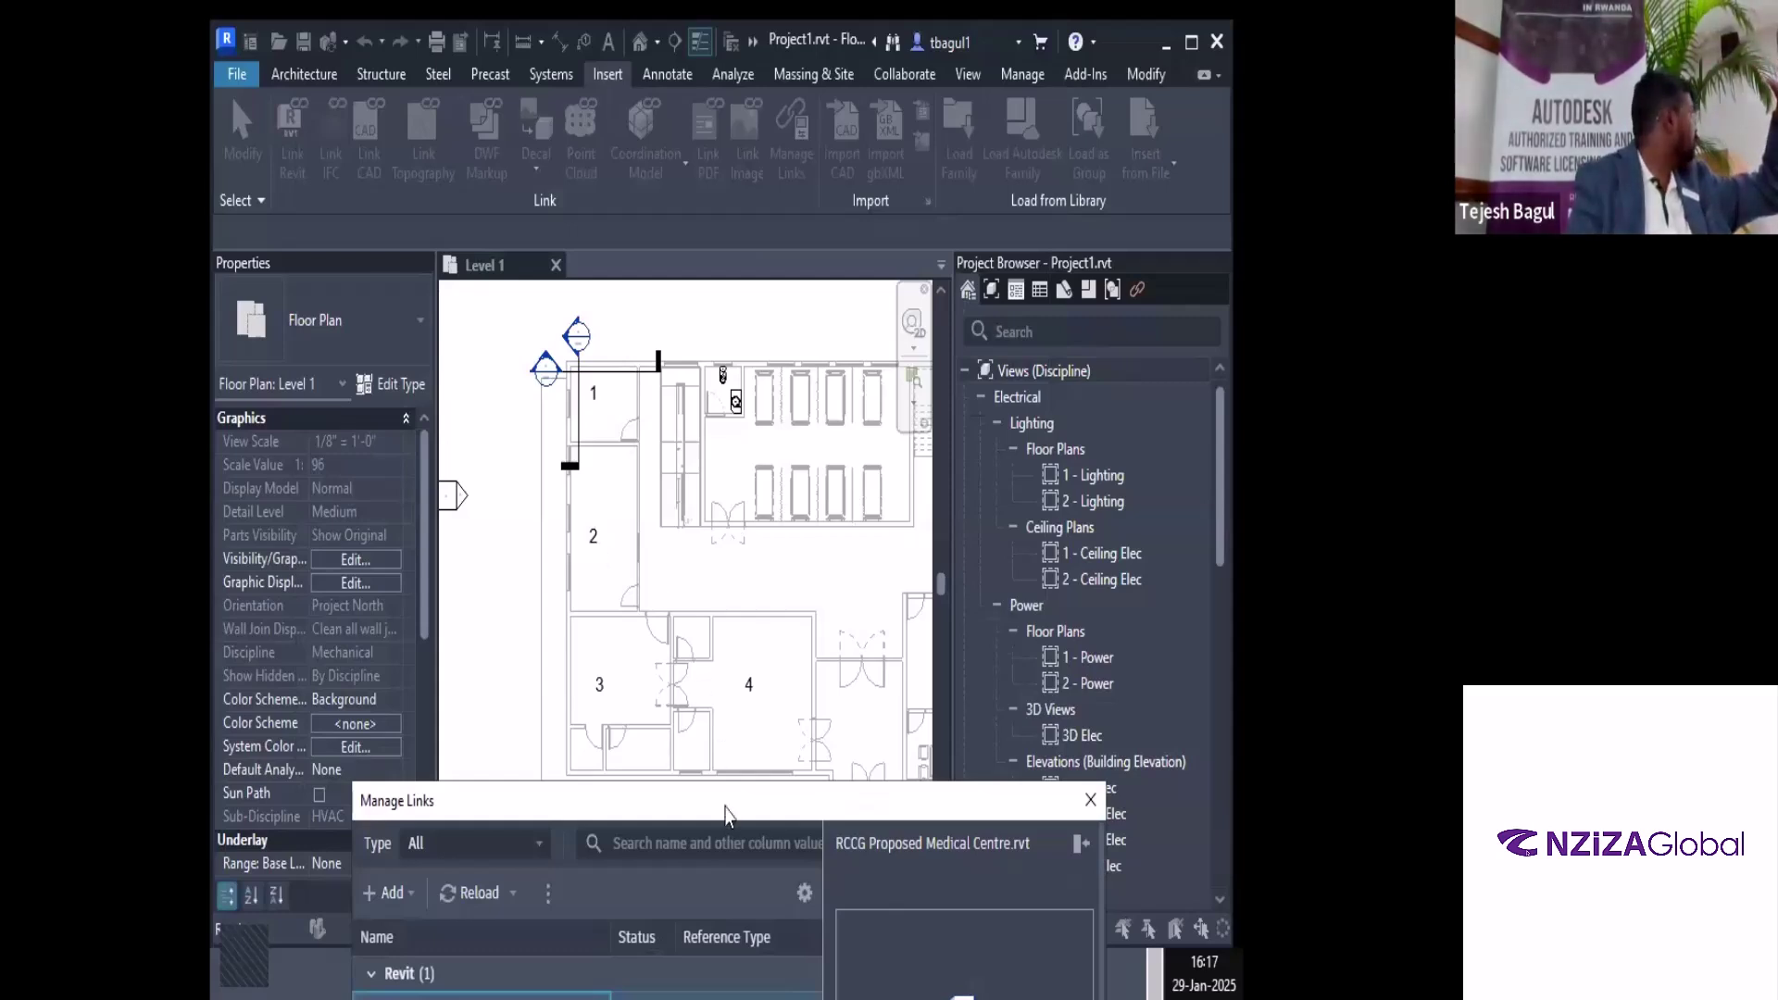
drag(726, 815, 716, 157)
click(458, 351)
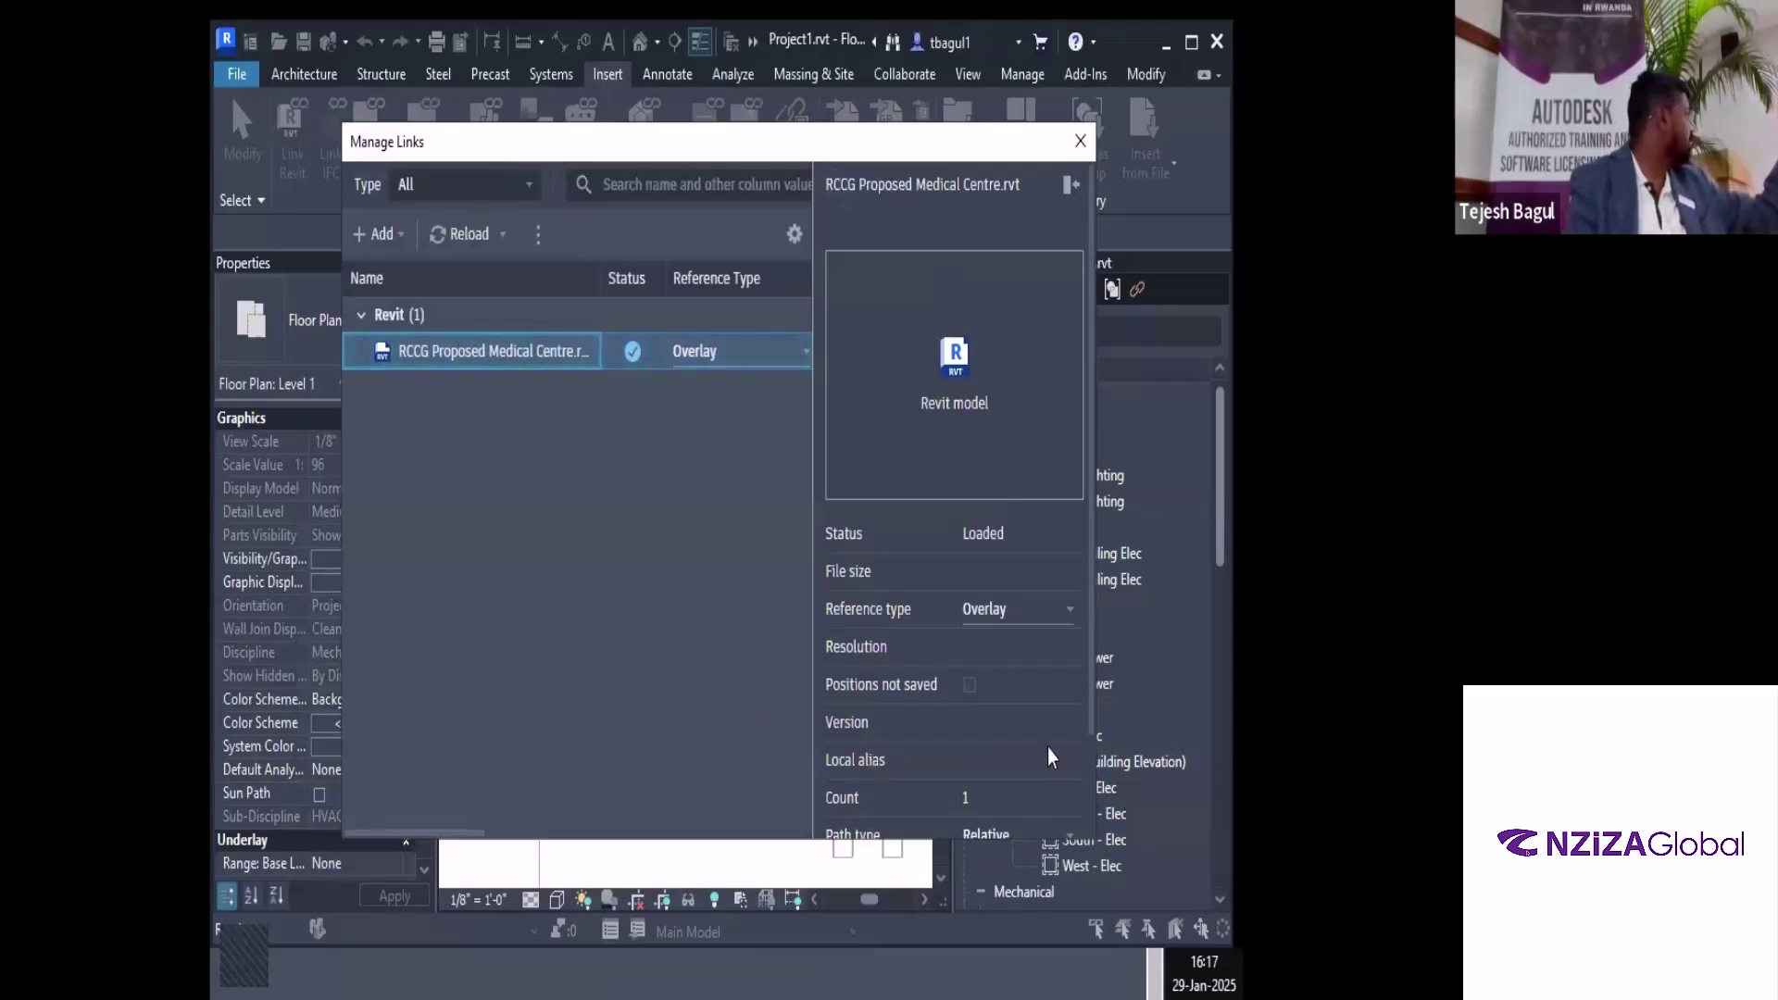
scroll(1047, 750, down, 2)
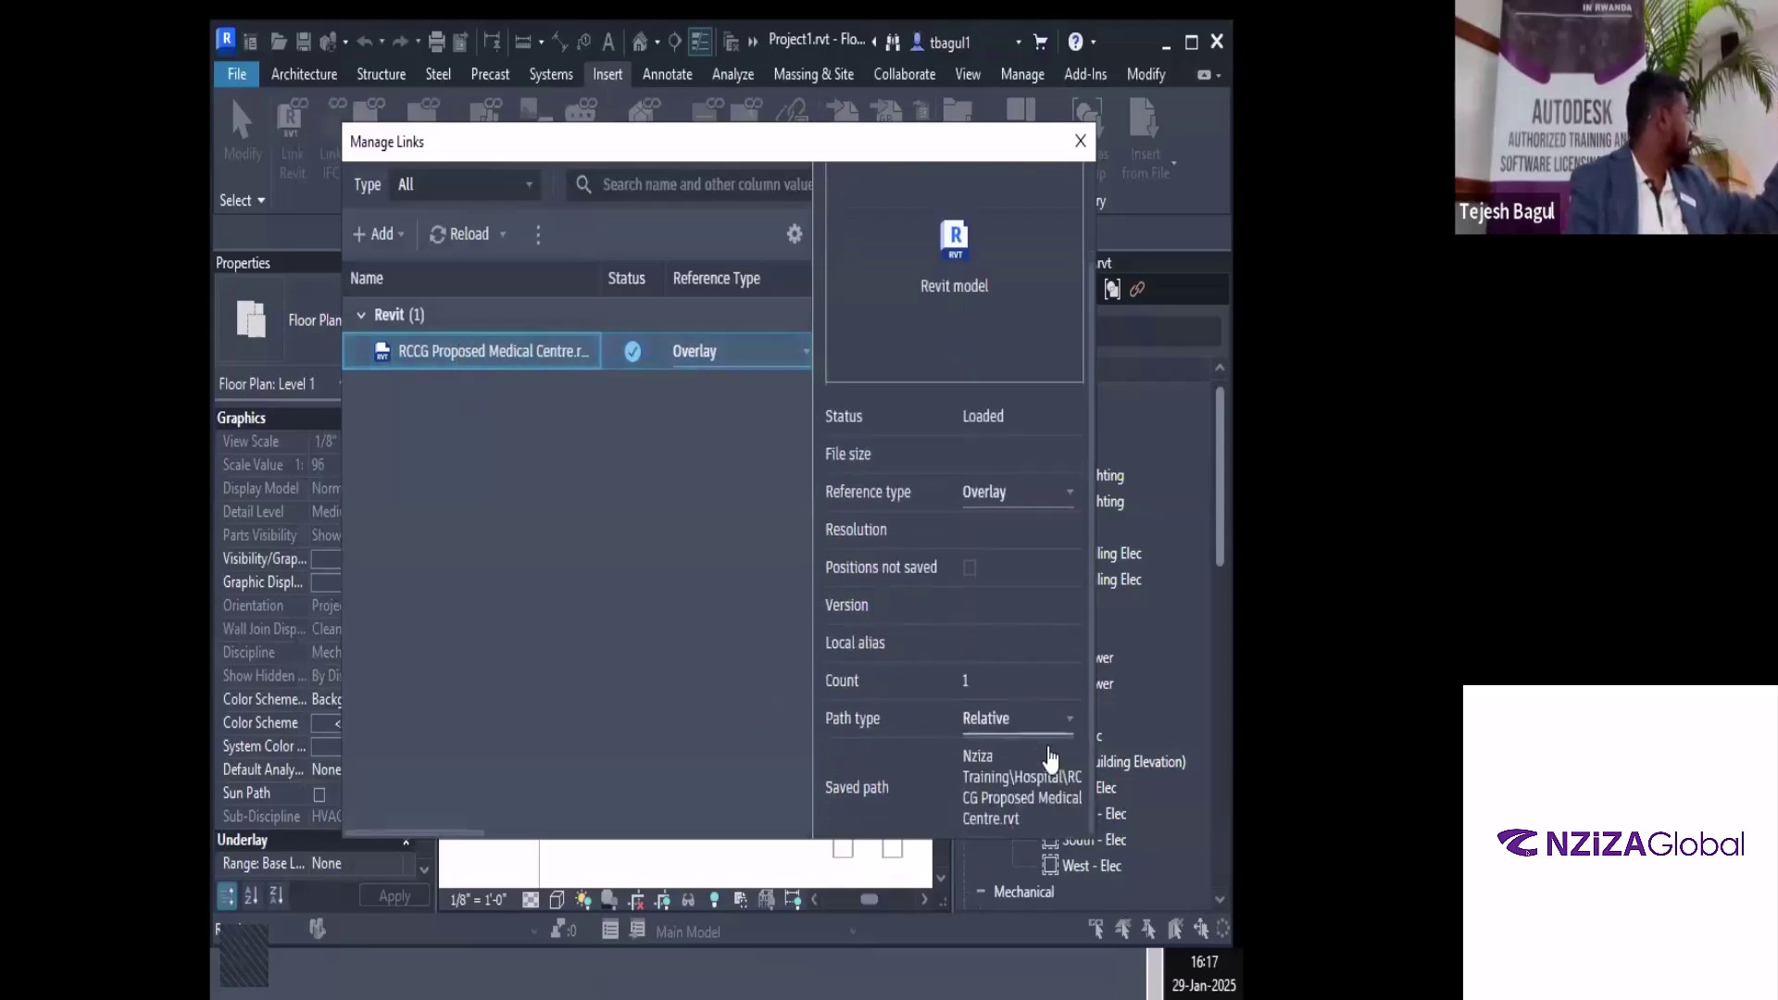
Reload the medical centre link from RCCG Proposed Medical Centre.rvt in the Desktop's Nziza Training folder and close Manage Links
right_click(543, 357)
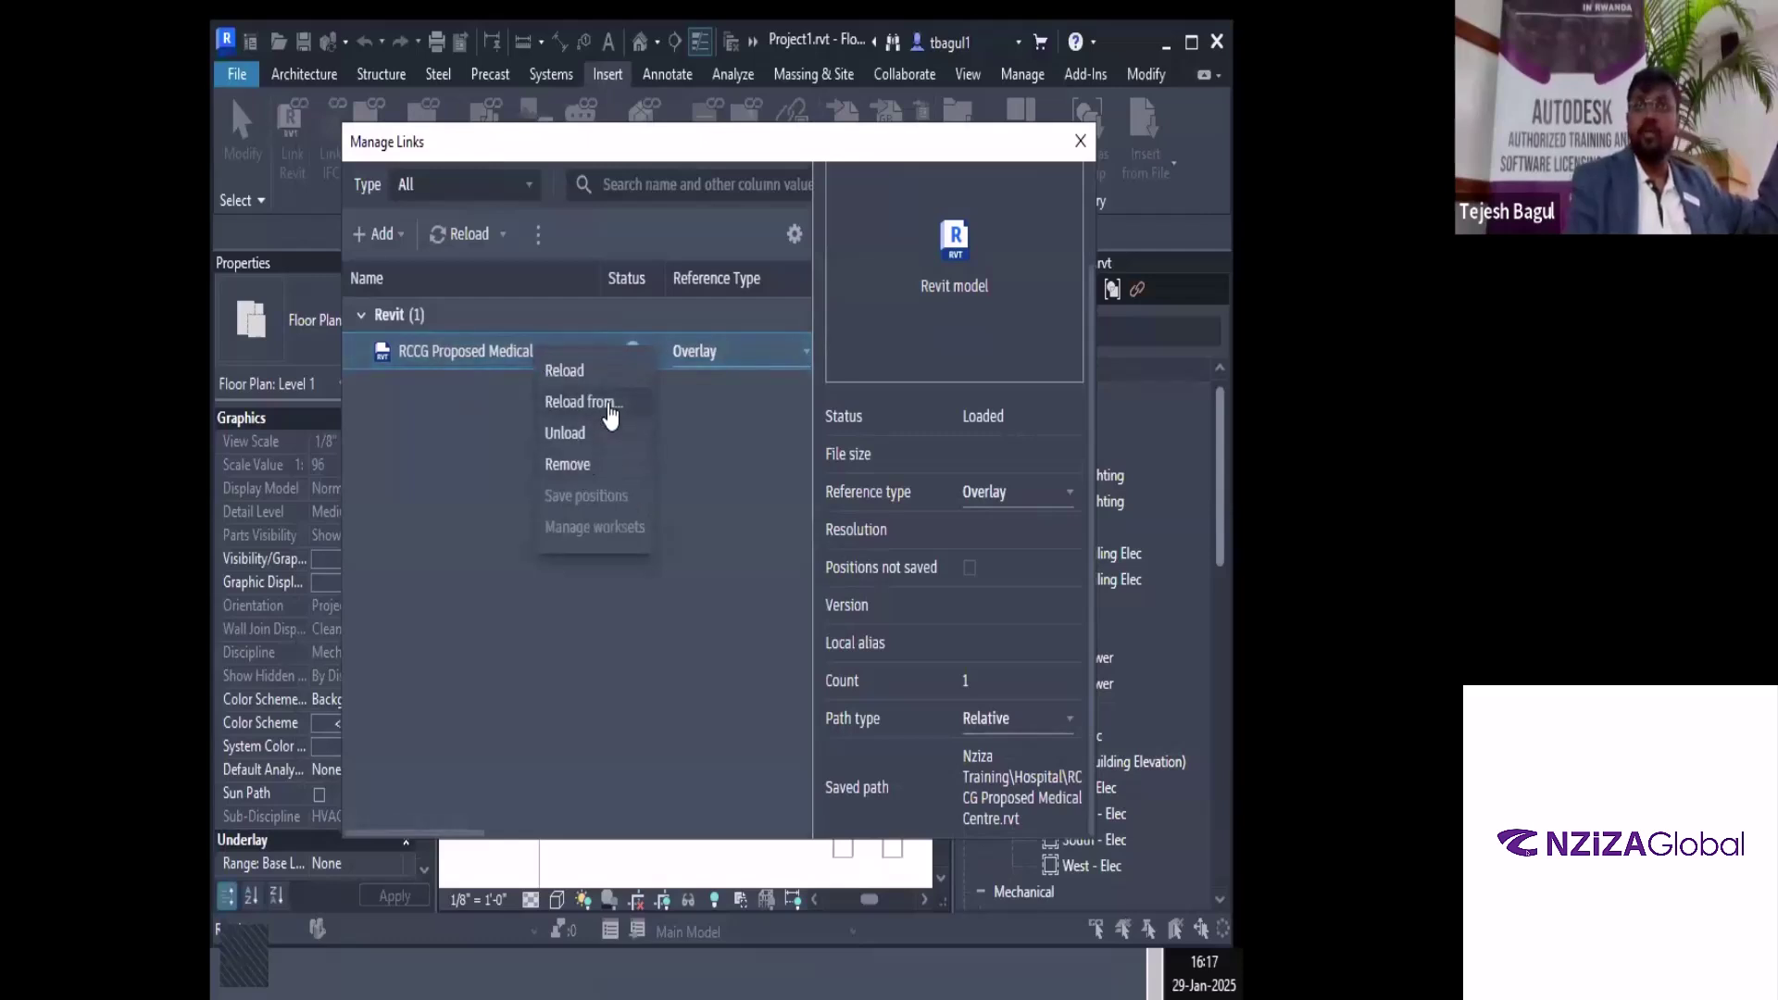
click(443, 359)
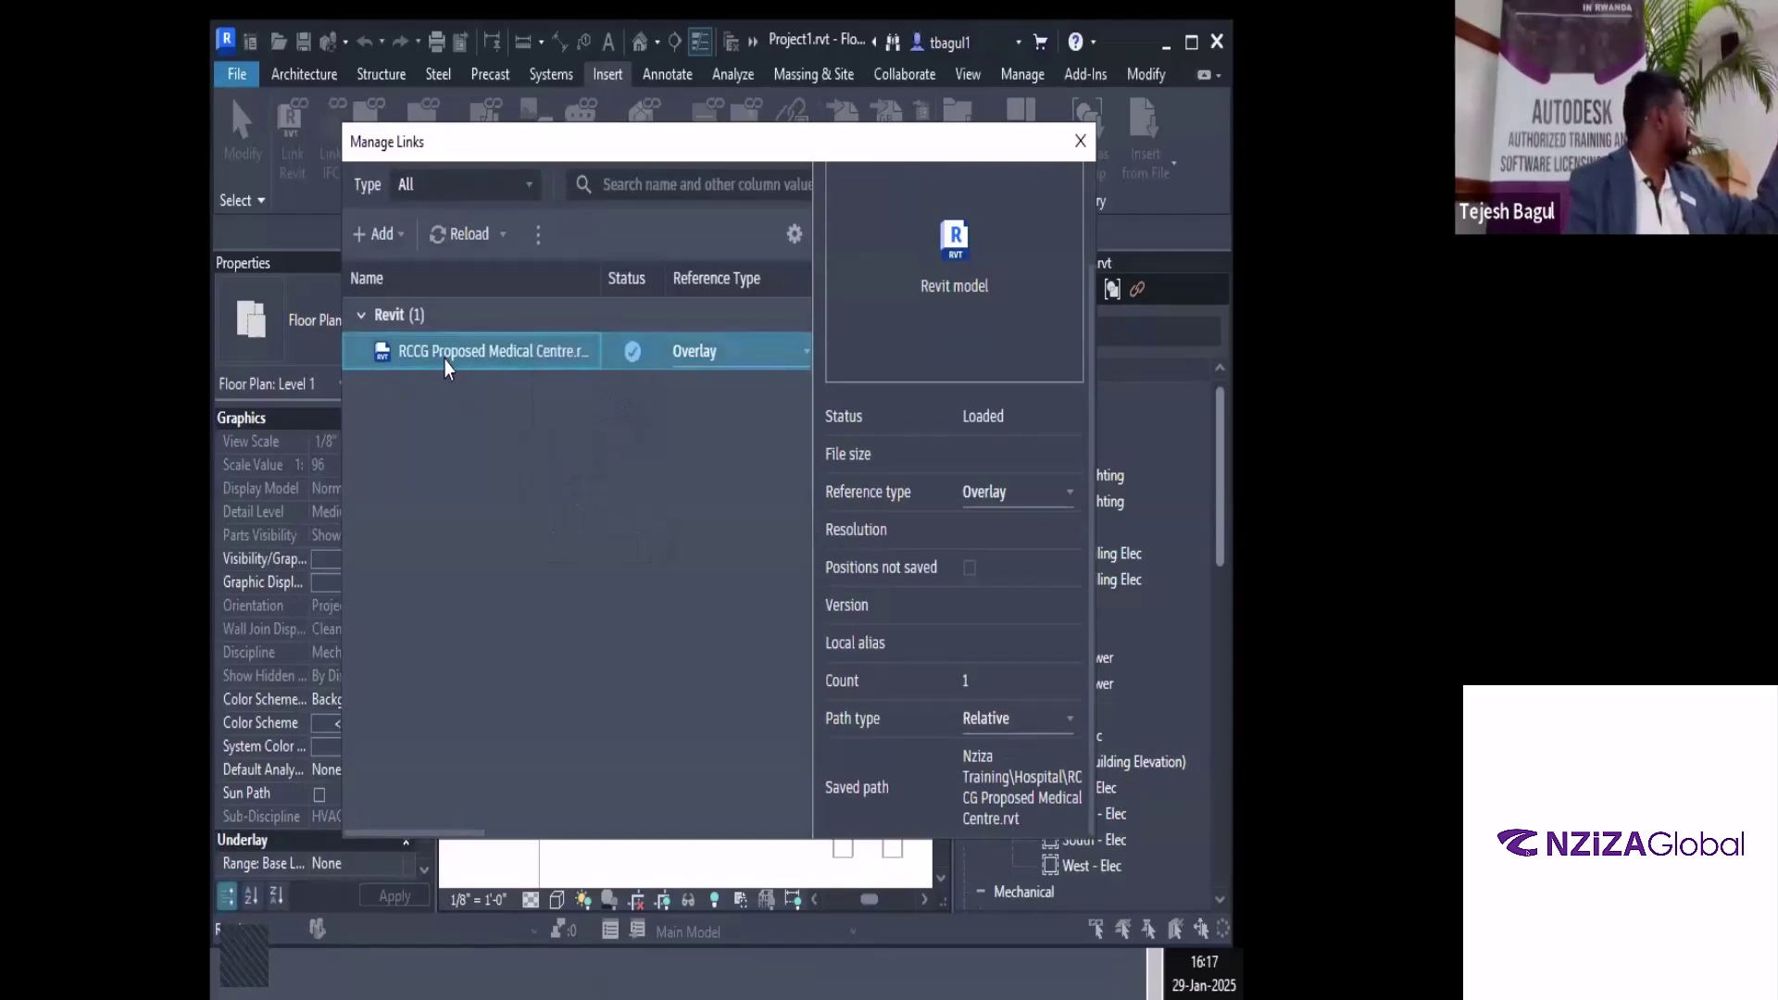
right_click(443, 359)
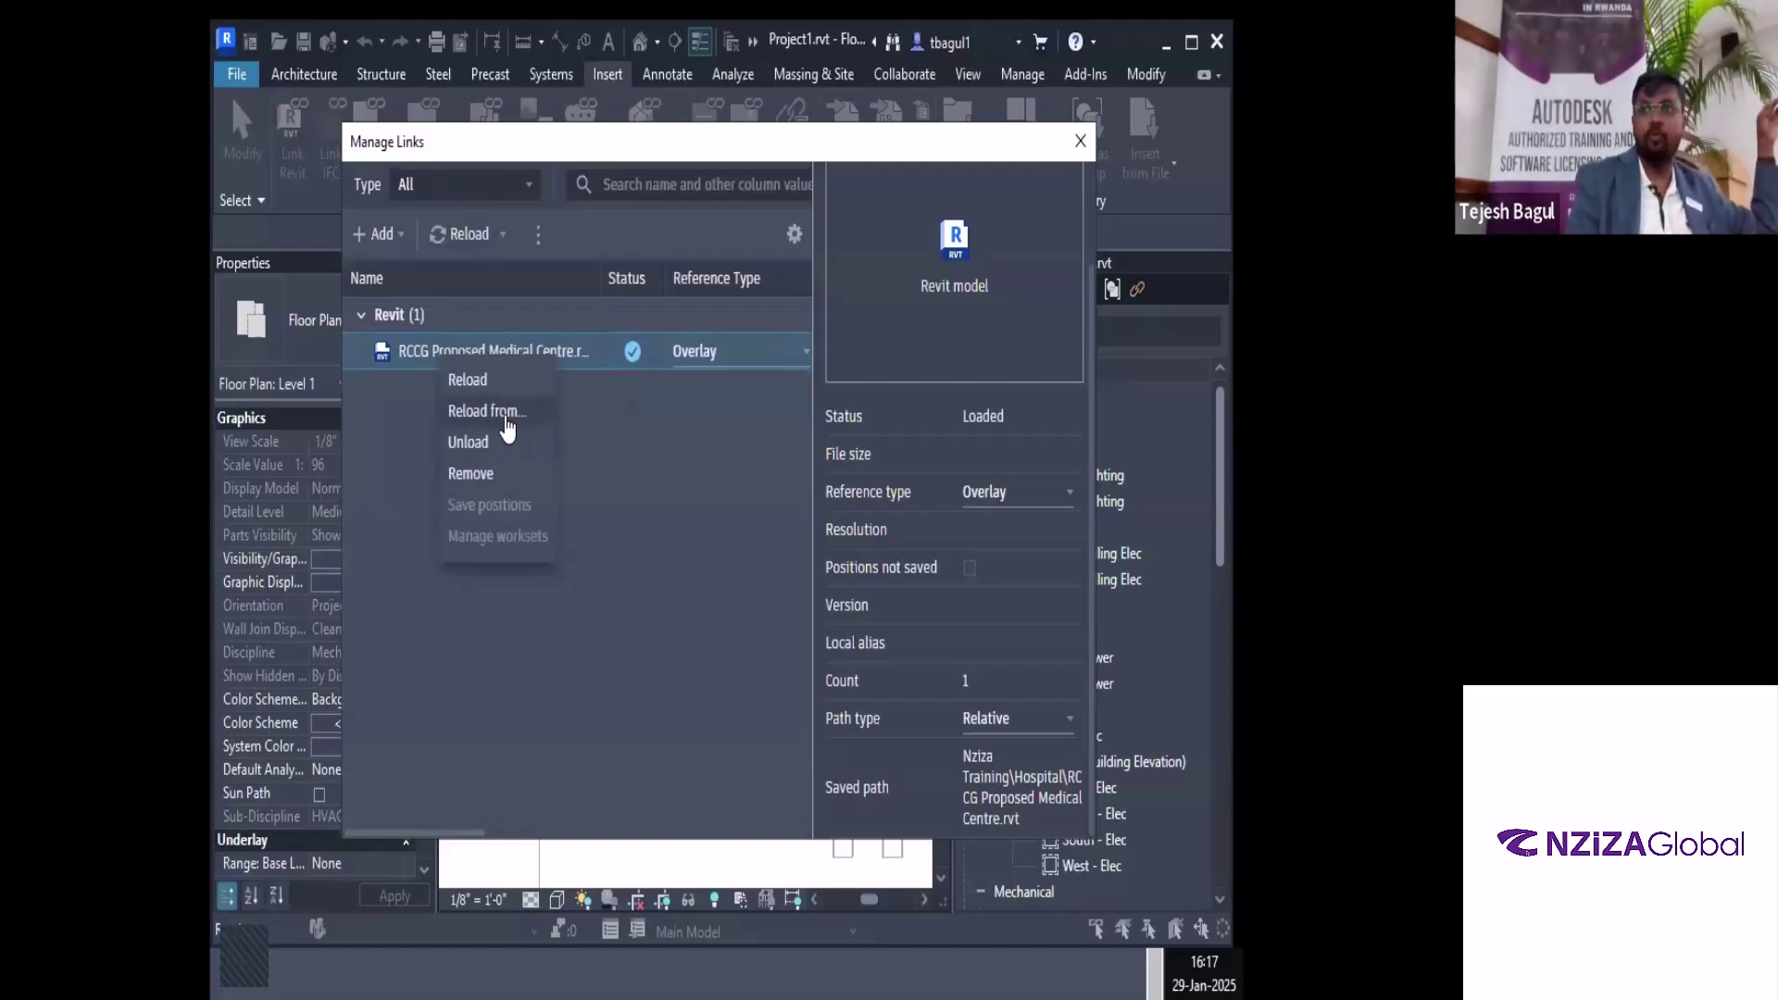
click(505, 417)
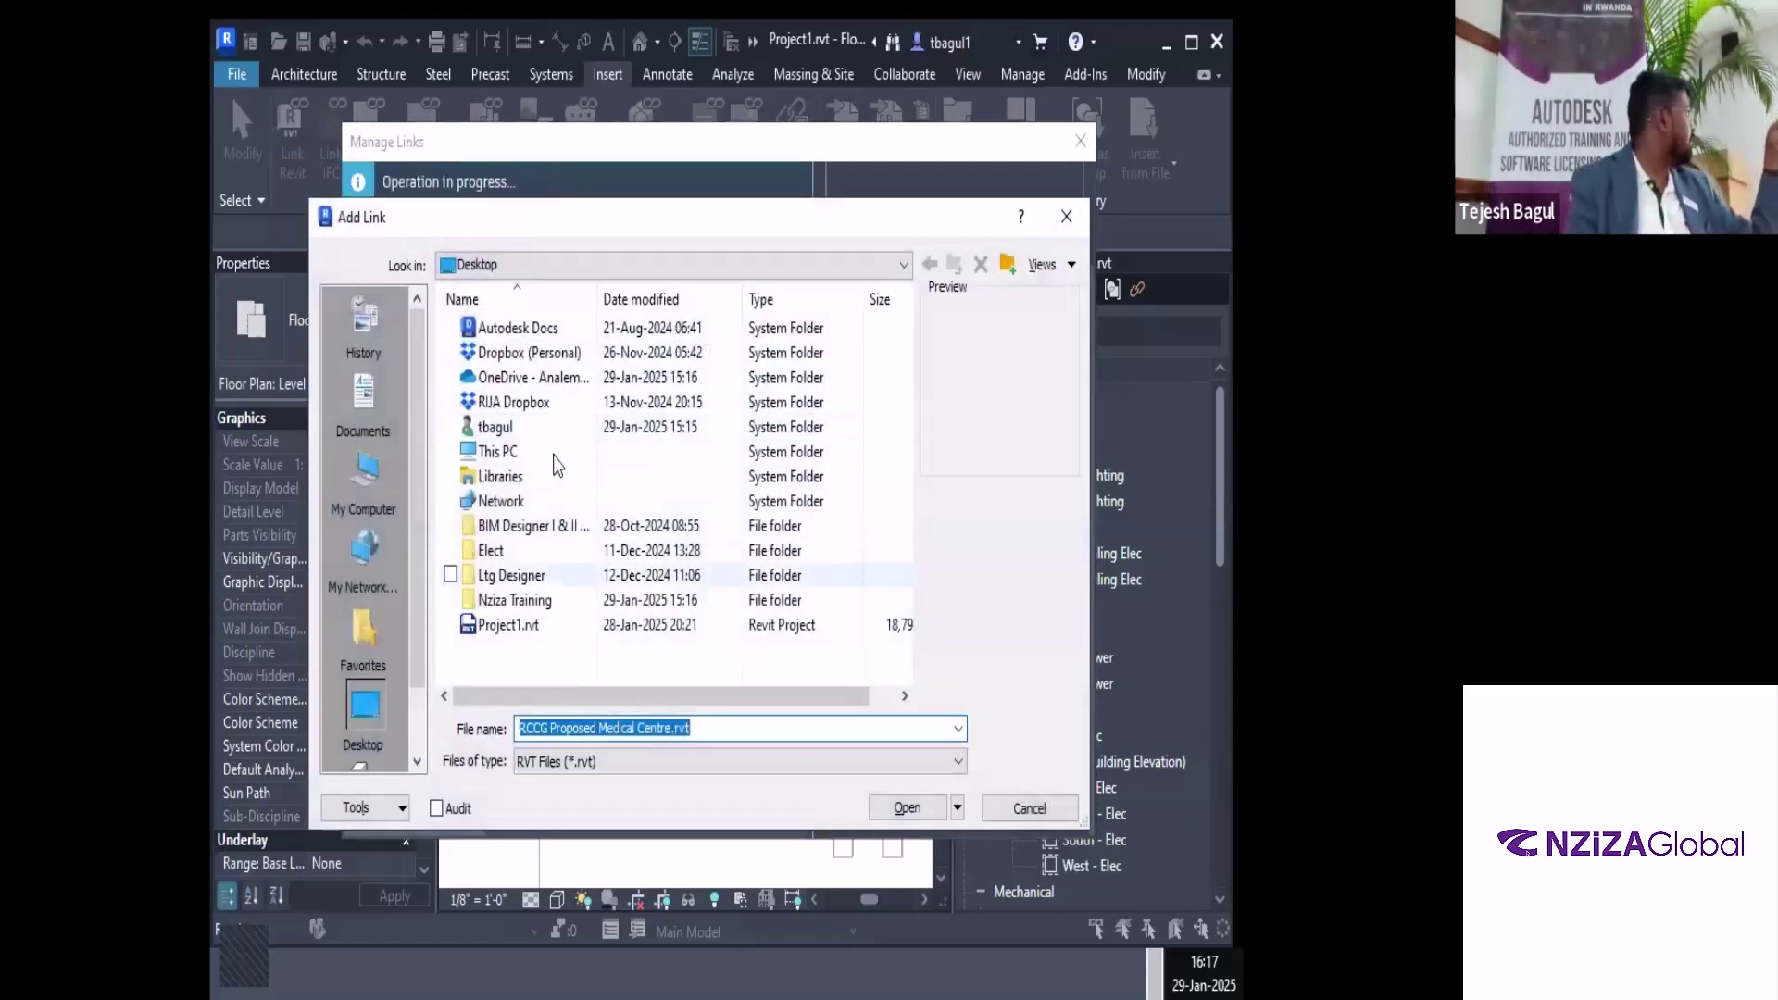
double_click(547, 600)
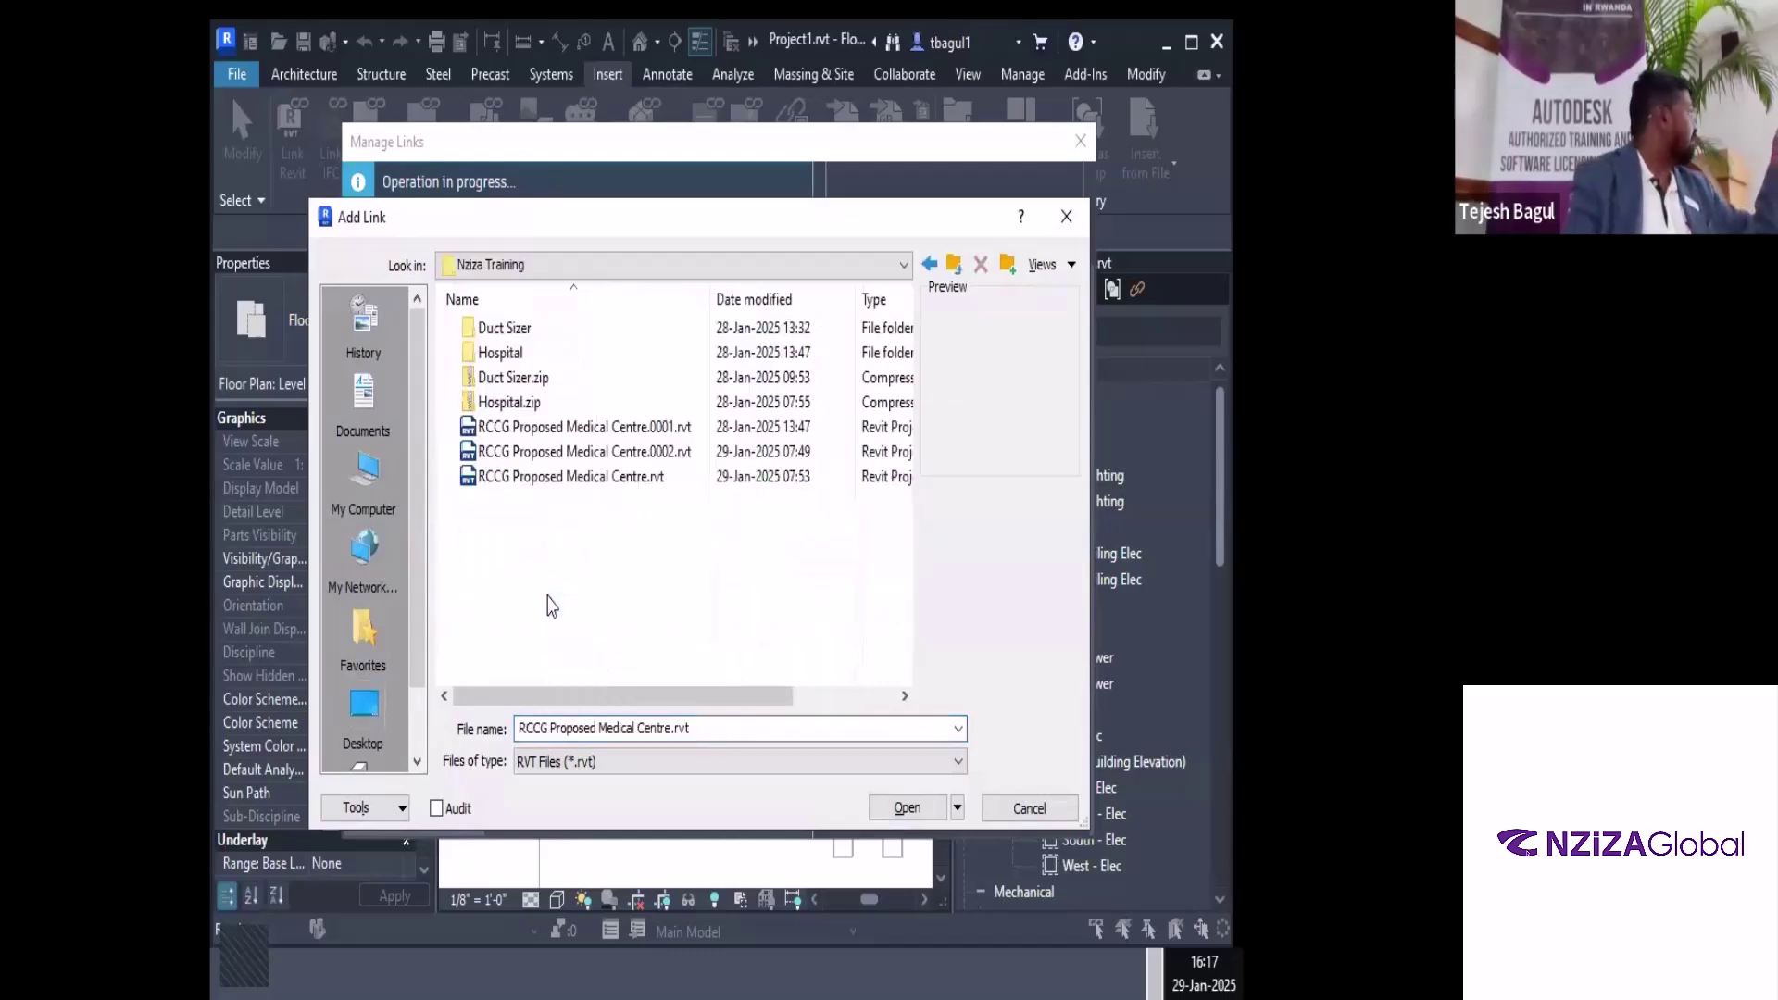
click(622, 487)
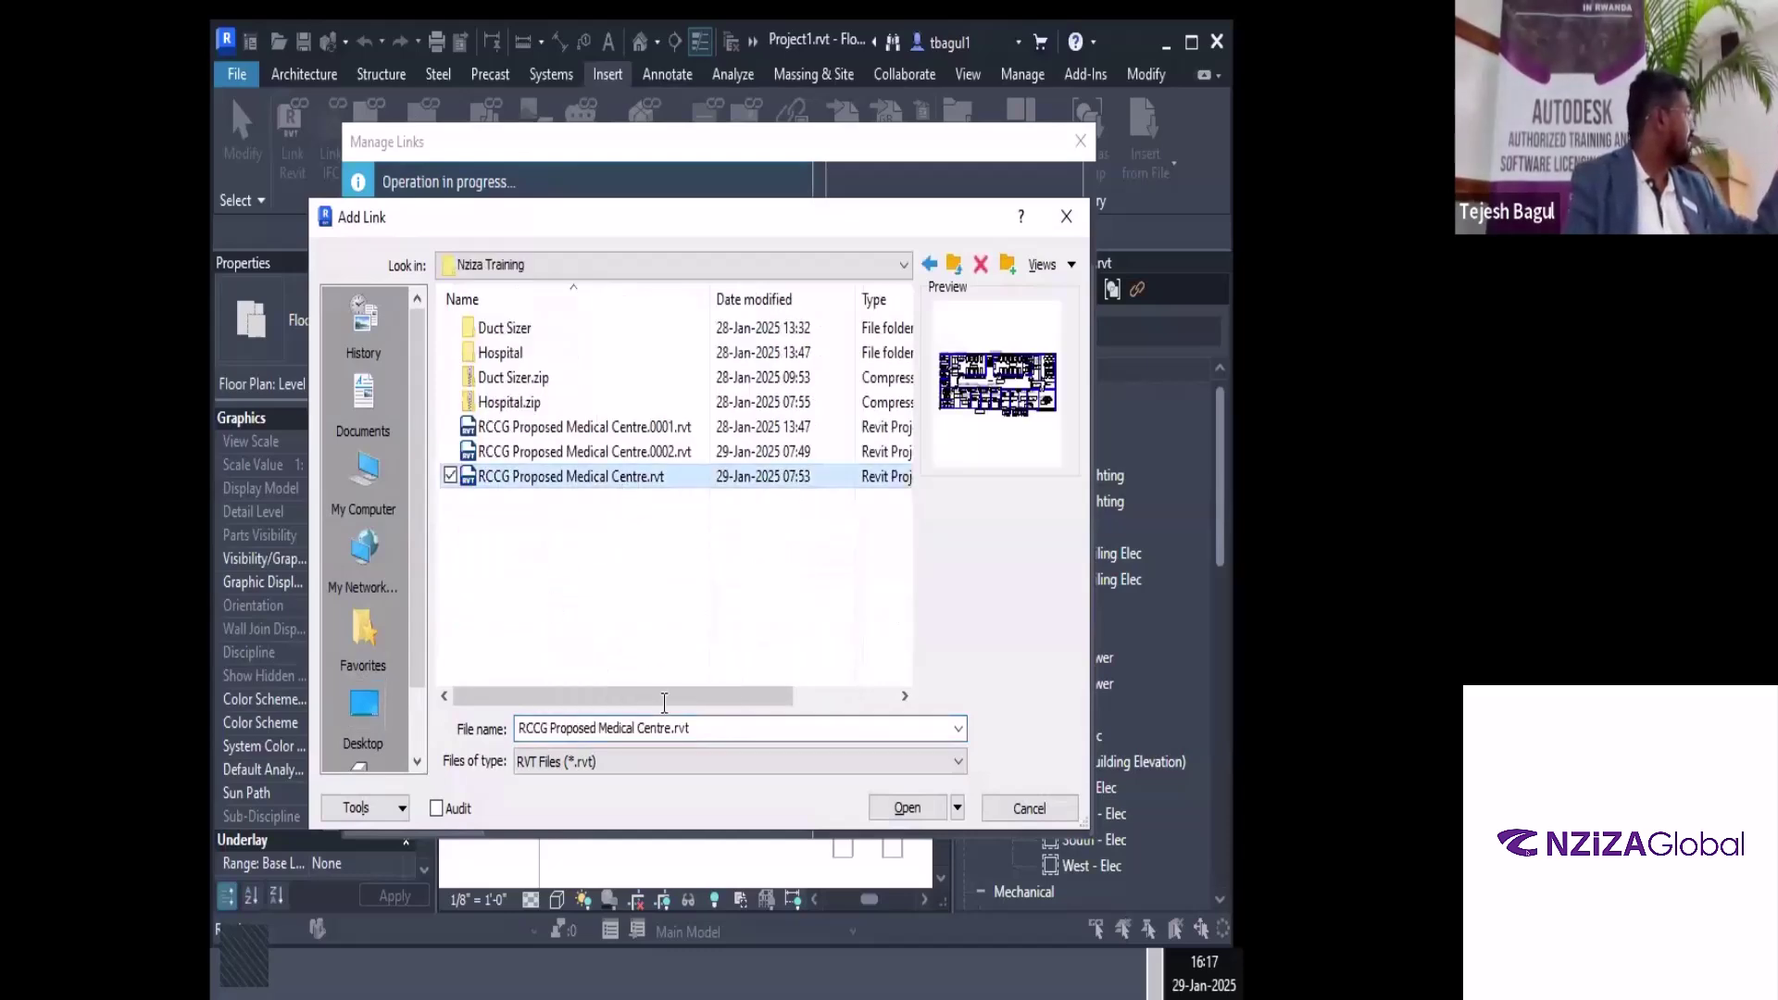
click(907, 807)
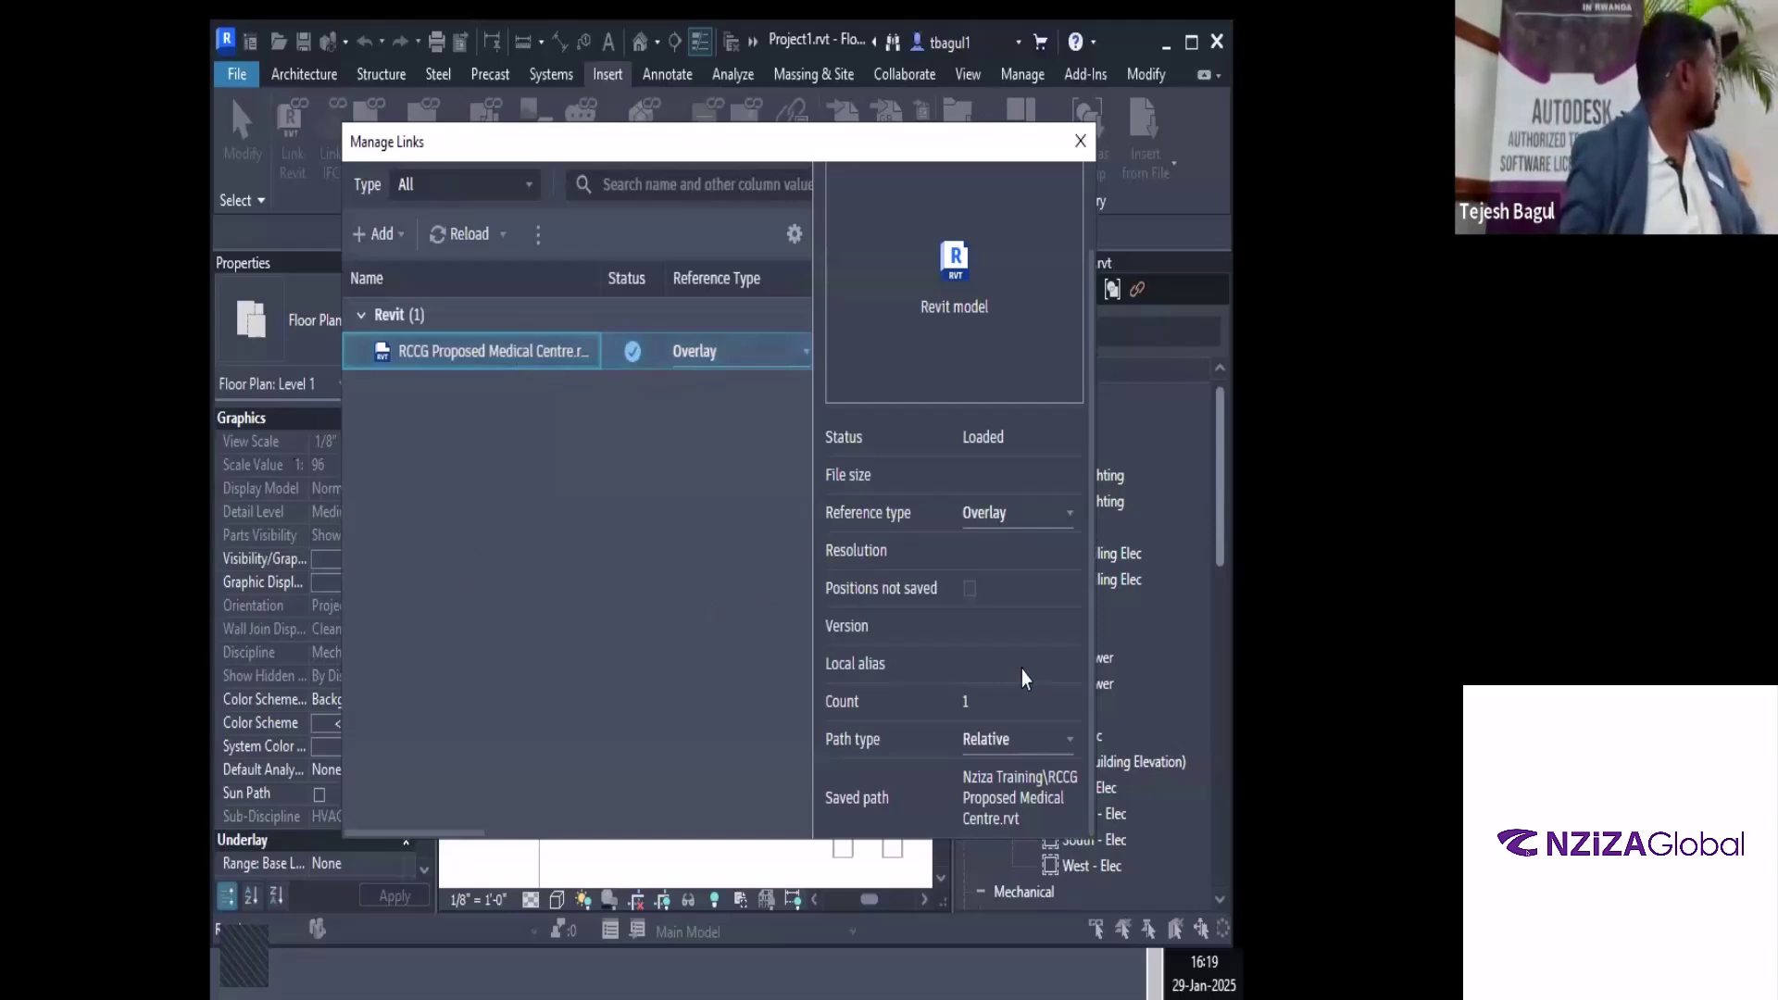
click(1080, 140)
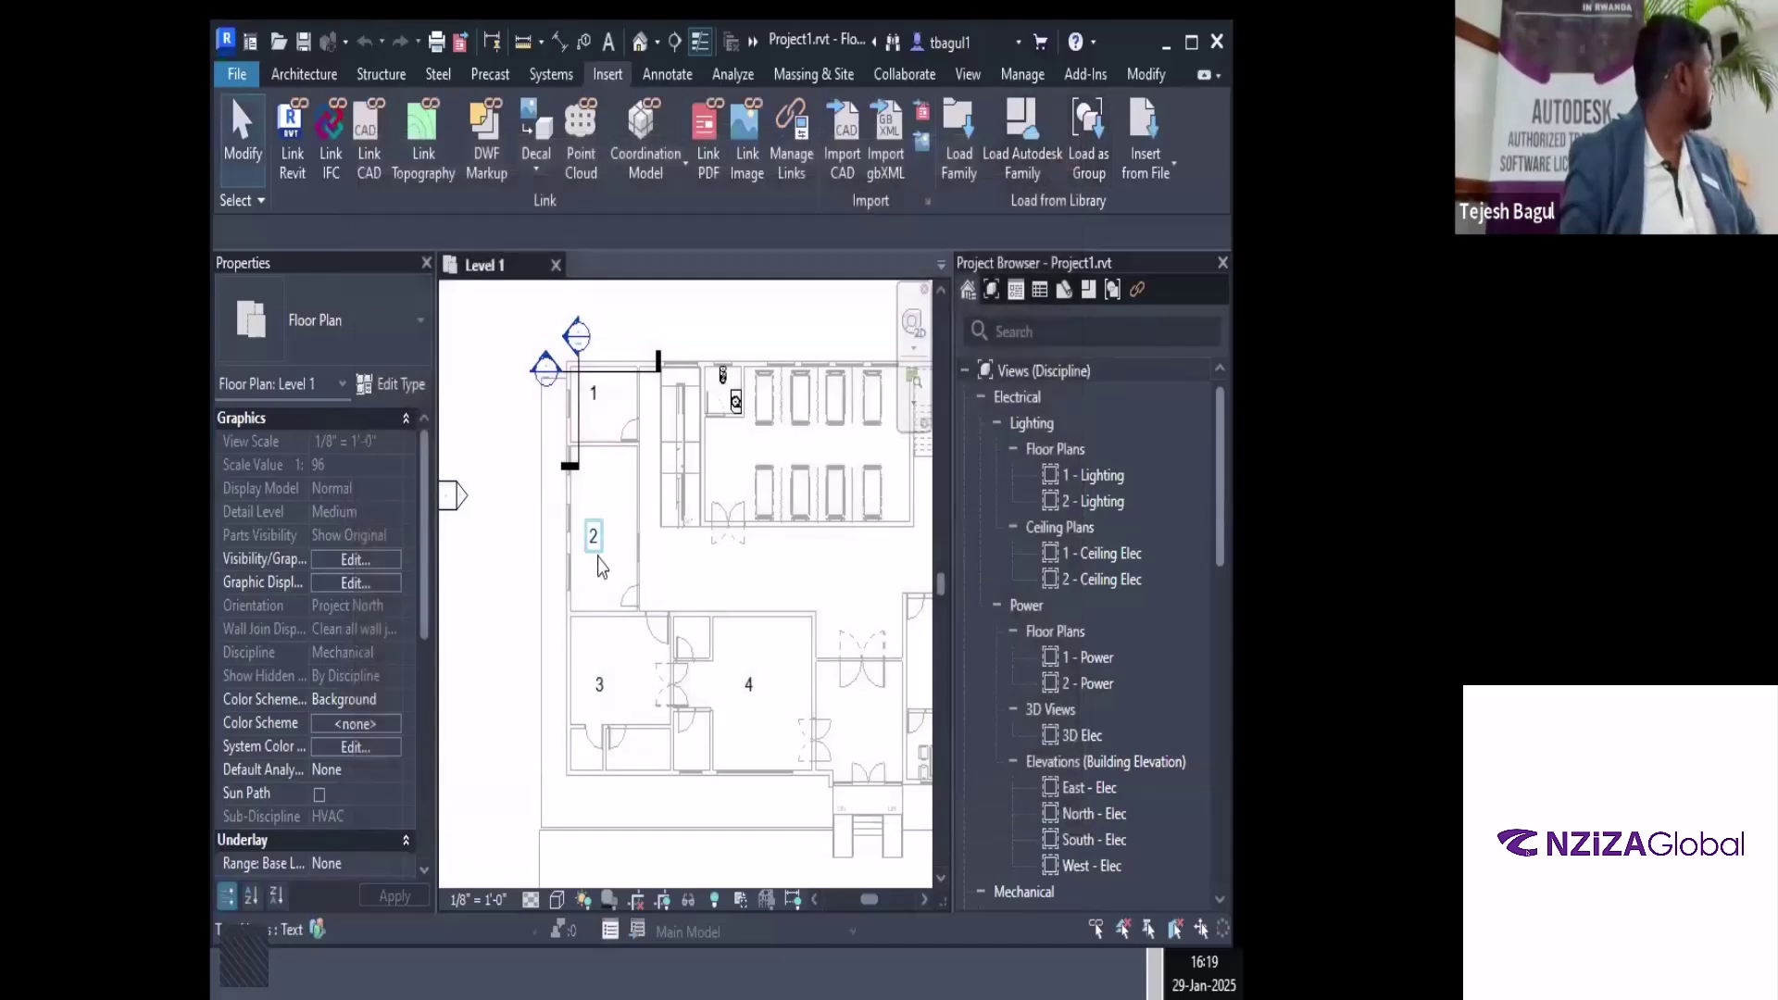
click(652, 76)
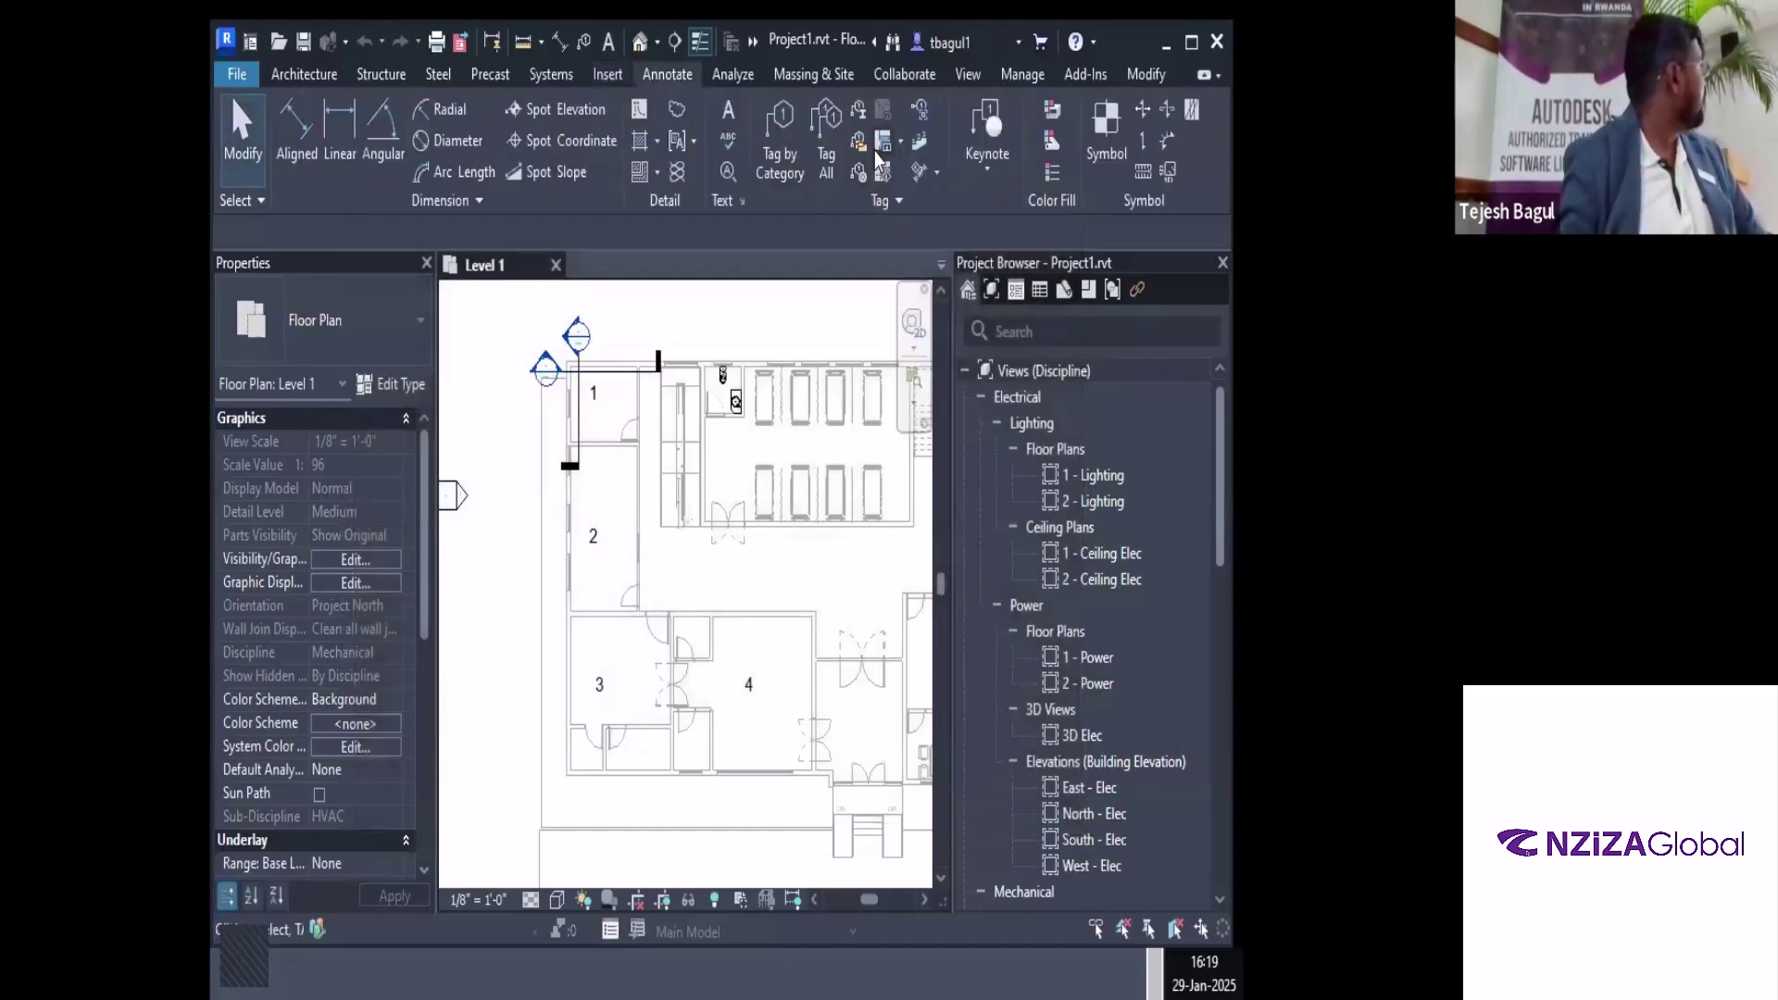
click(882, 141)
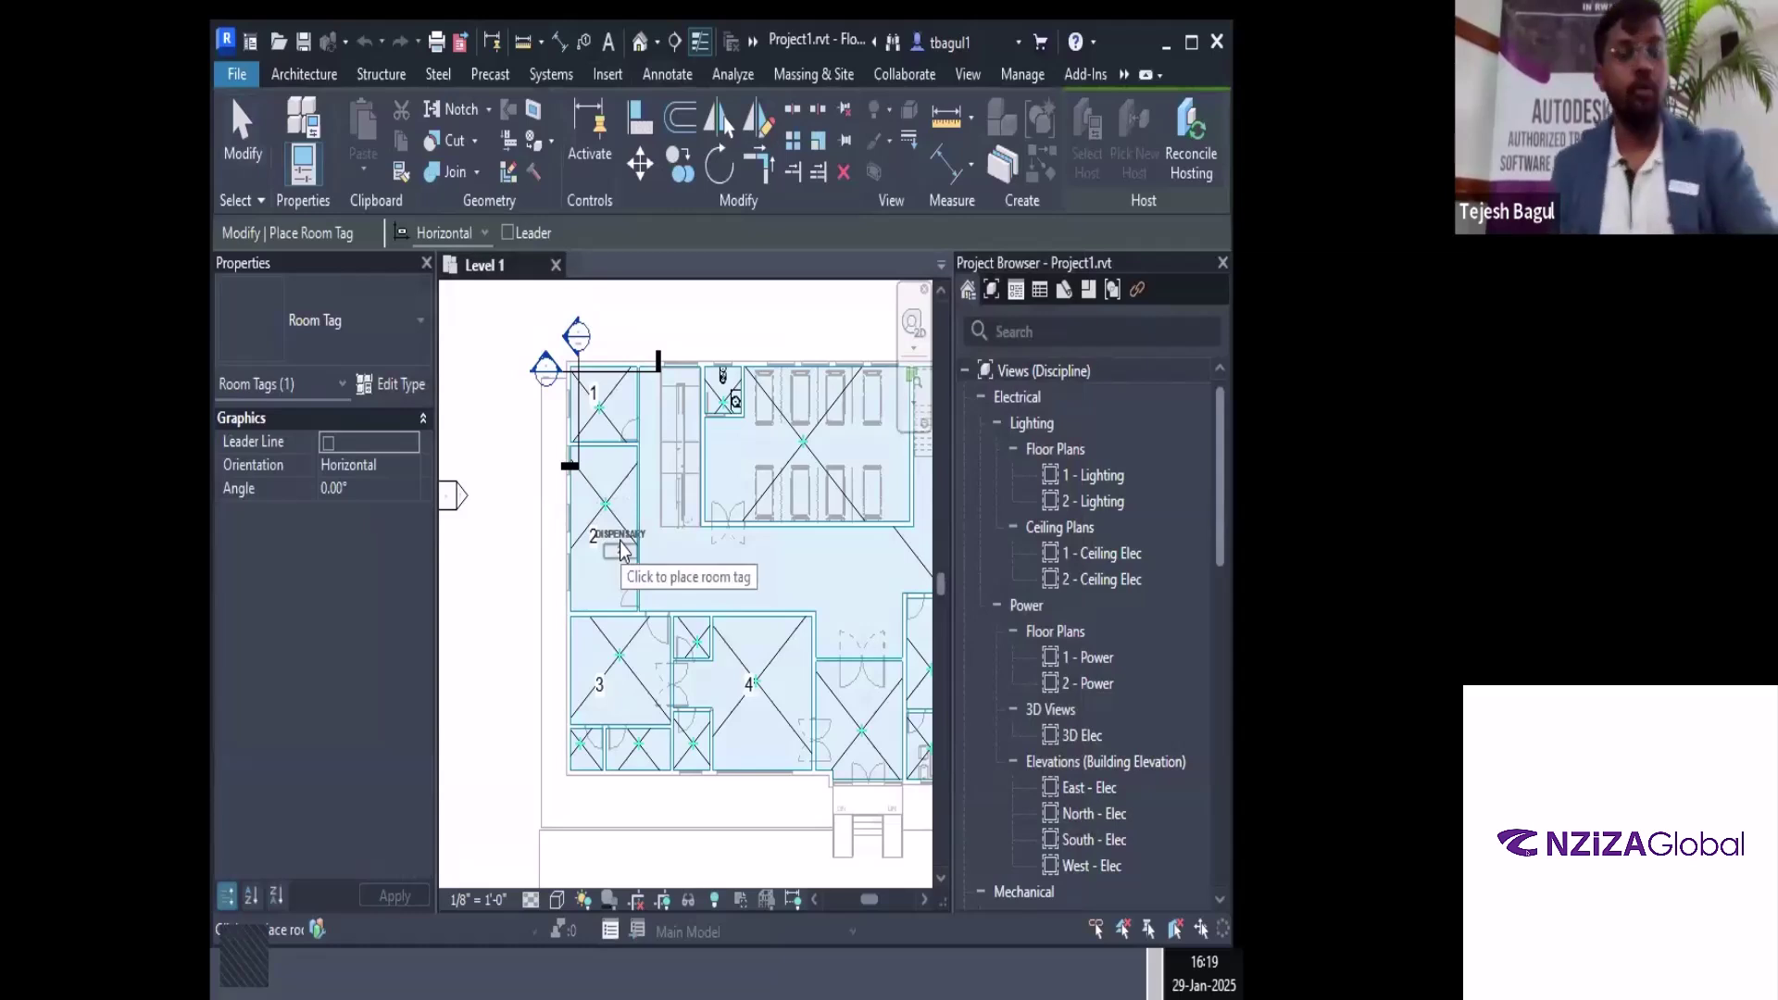
click(622, 551)
key(Escape)
key(Escape)
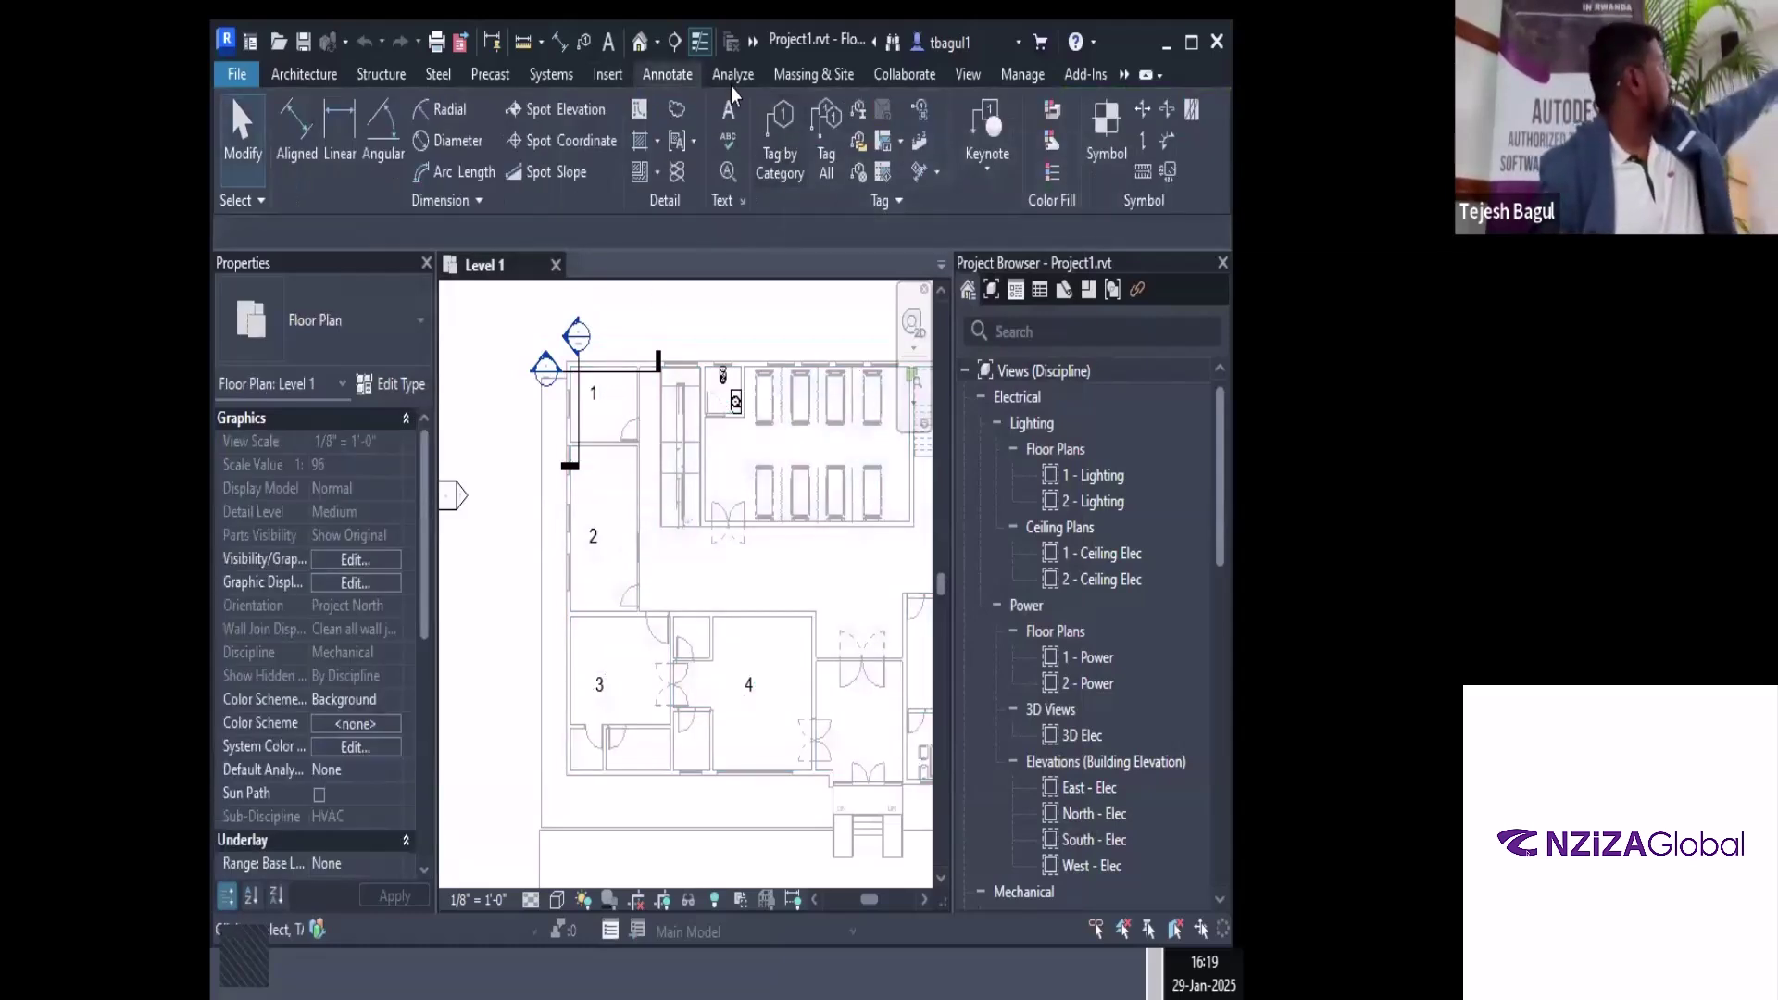
click(884, 143)
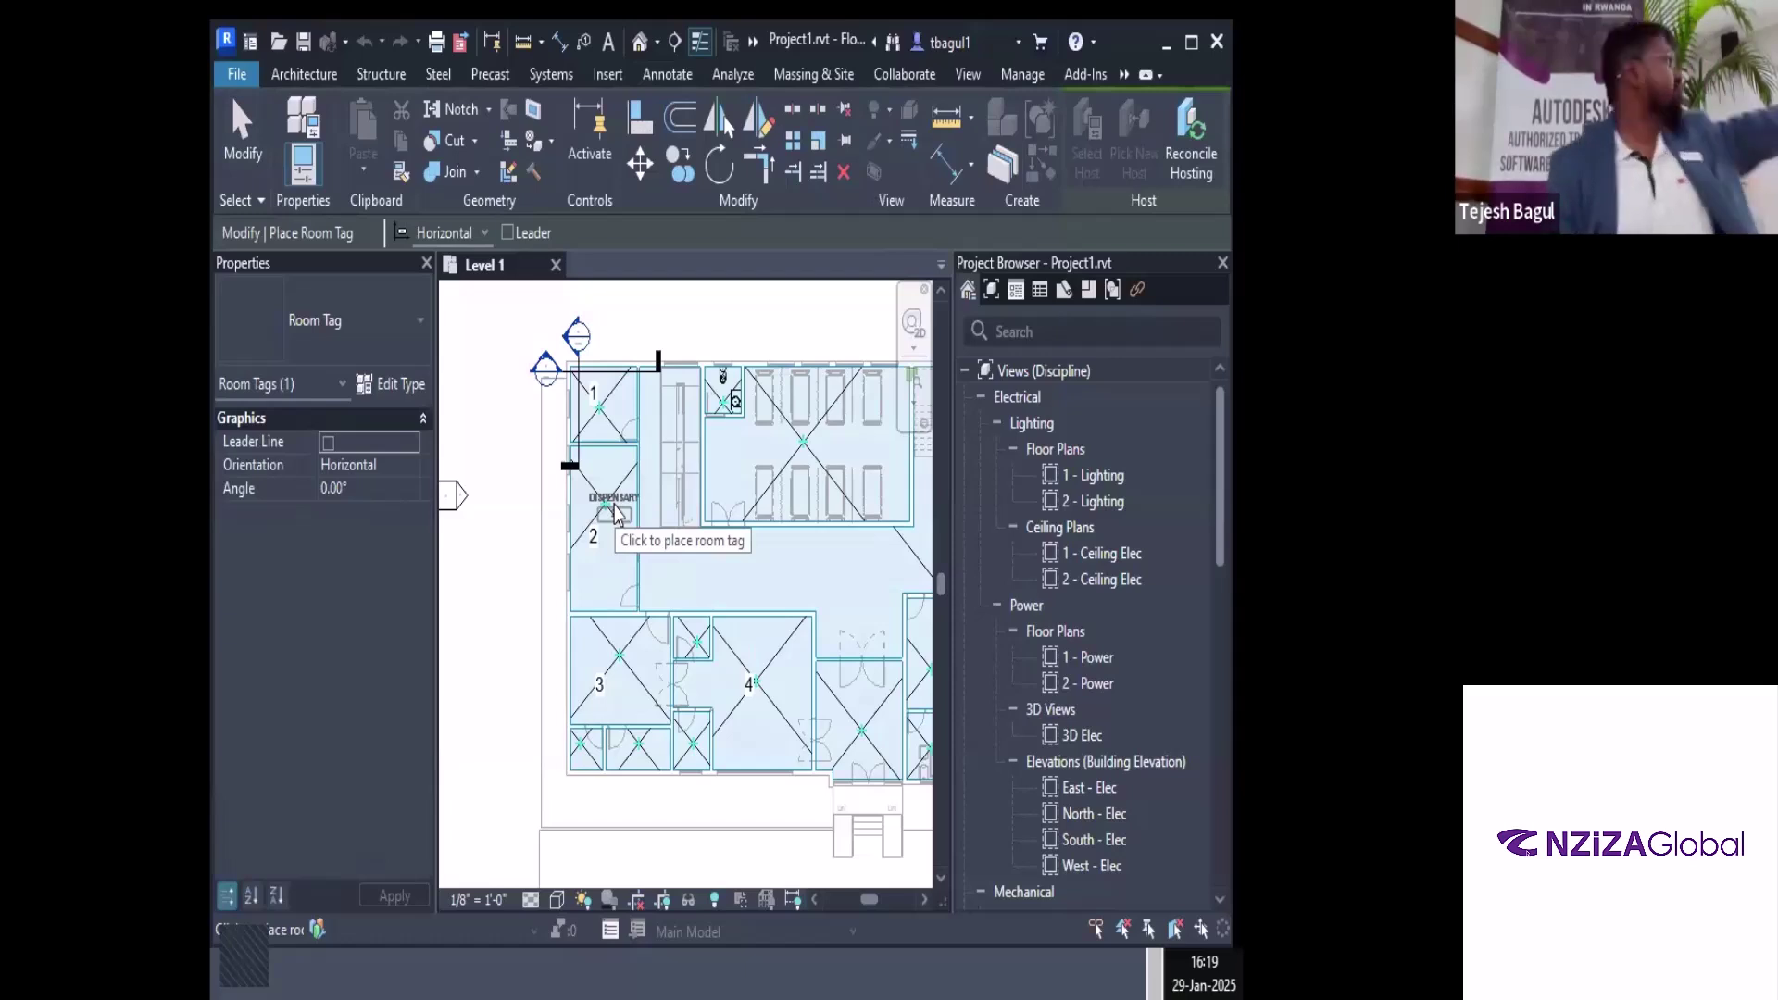
scroll(608, 506, up, 5)
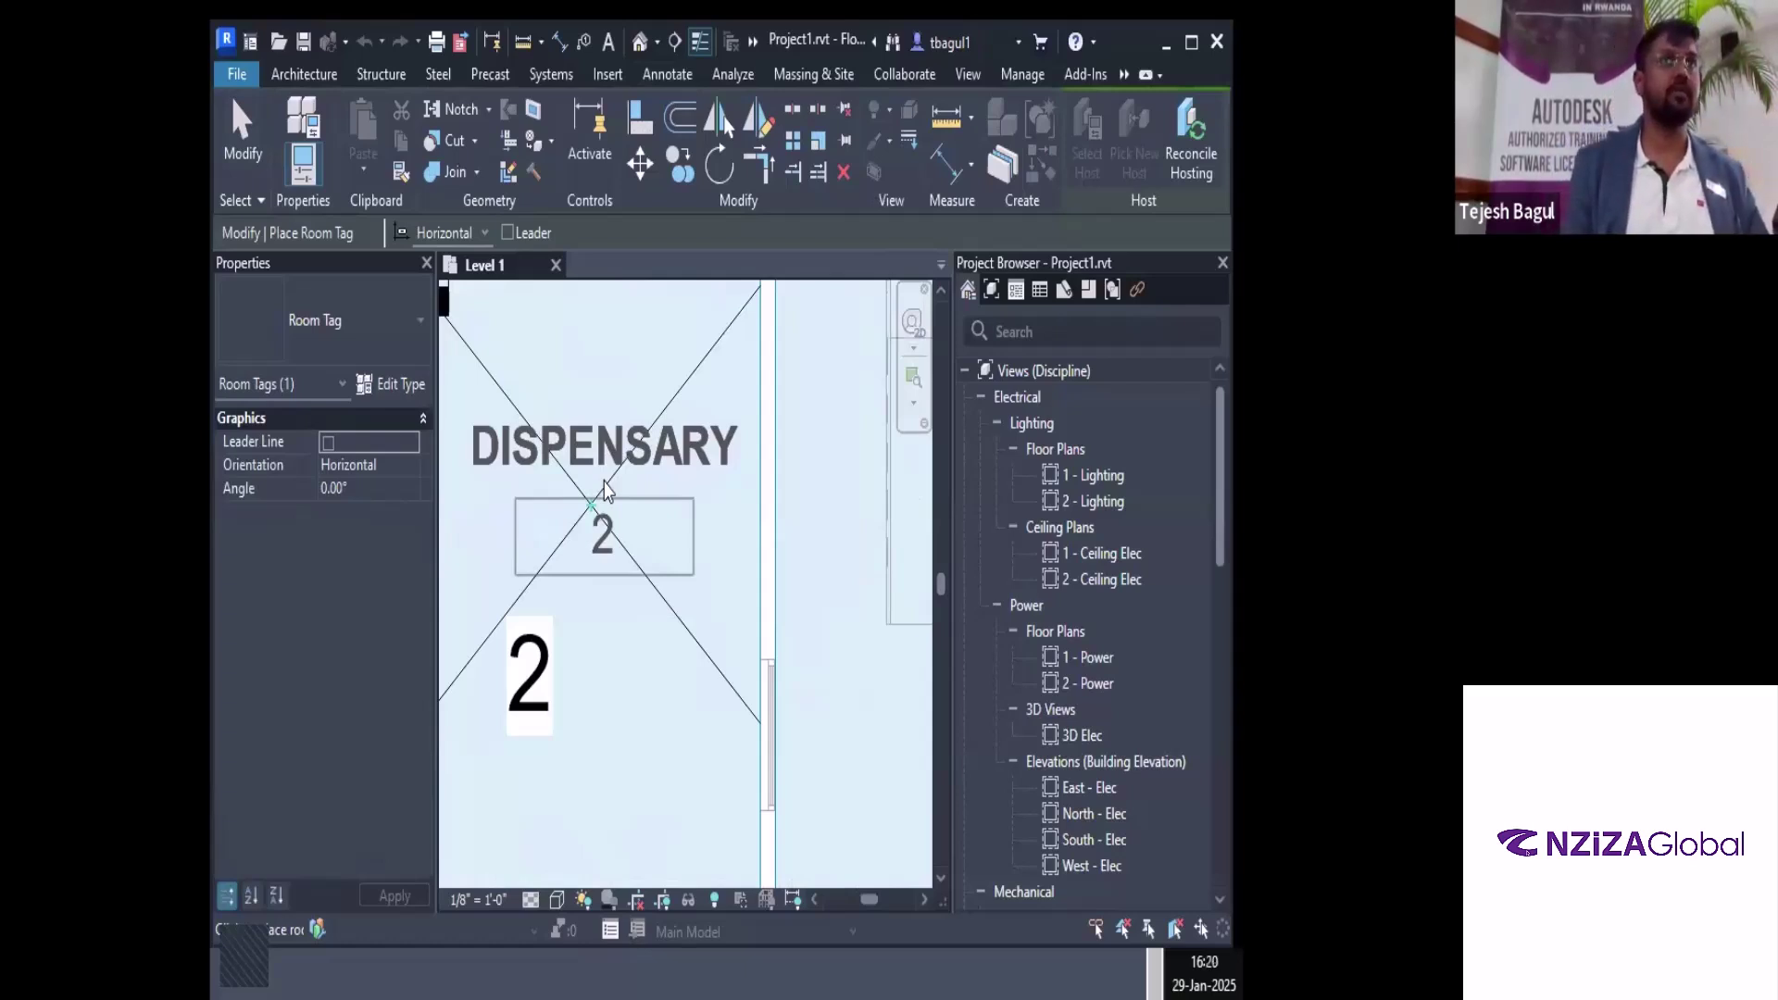
key(Escape)
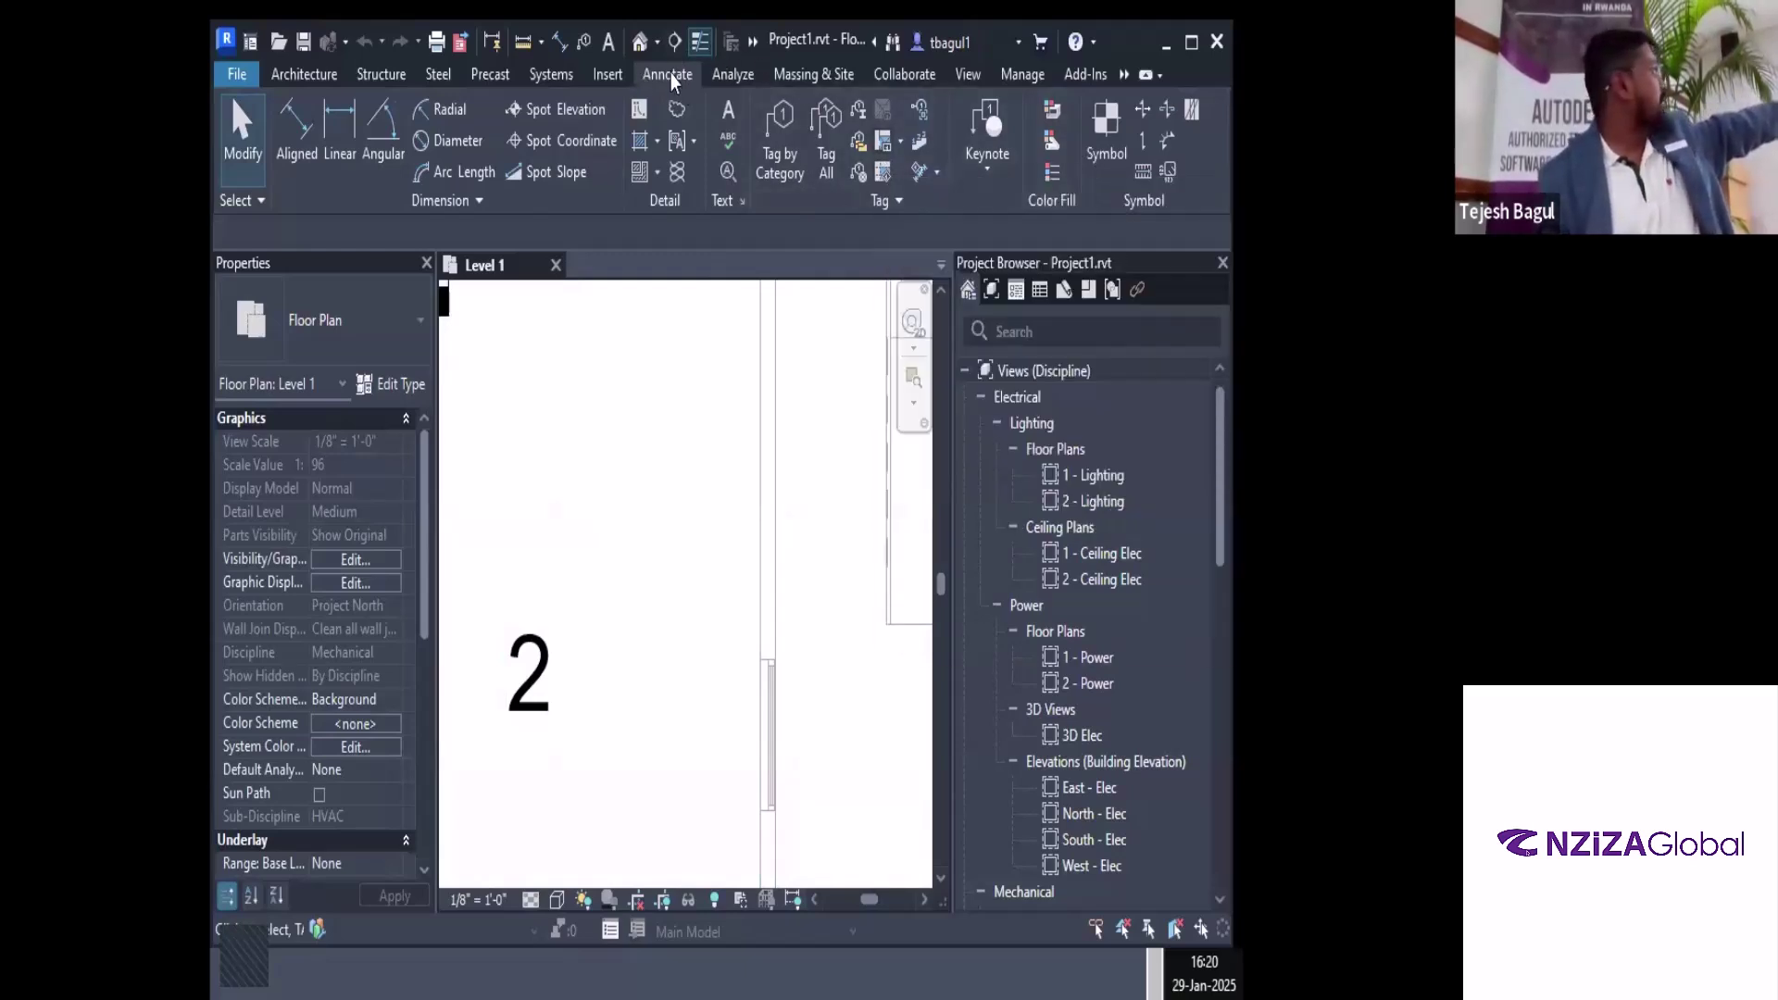
Place room tags in the Patient Room, Dispensary and Surgery Room of the Level 1 plan, without leaders
click(882, 143)
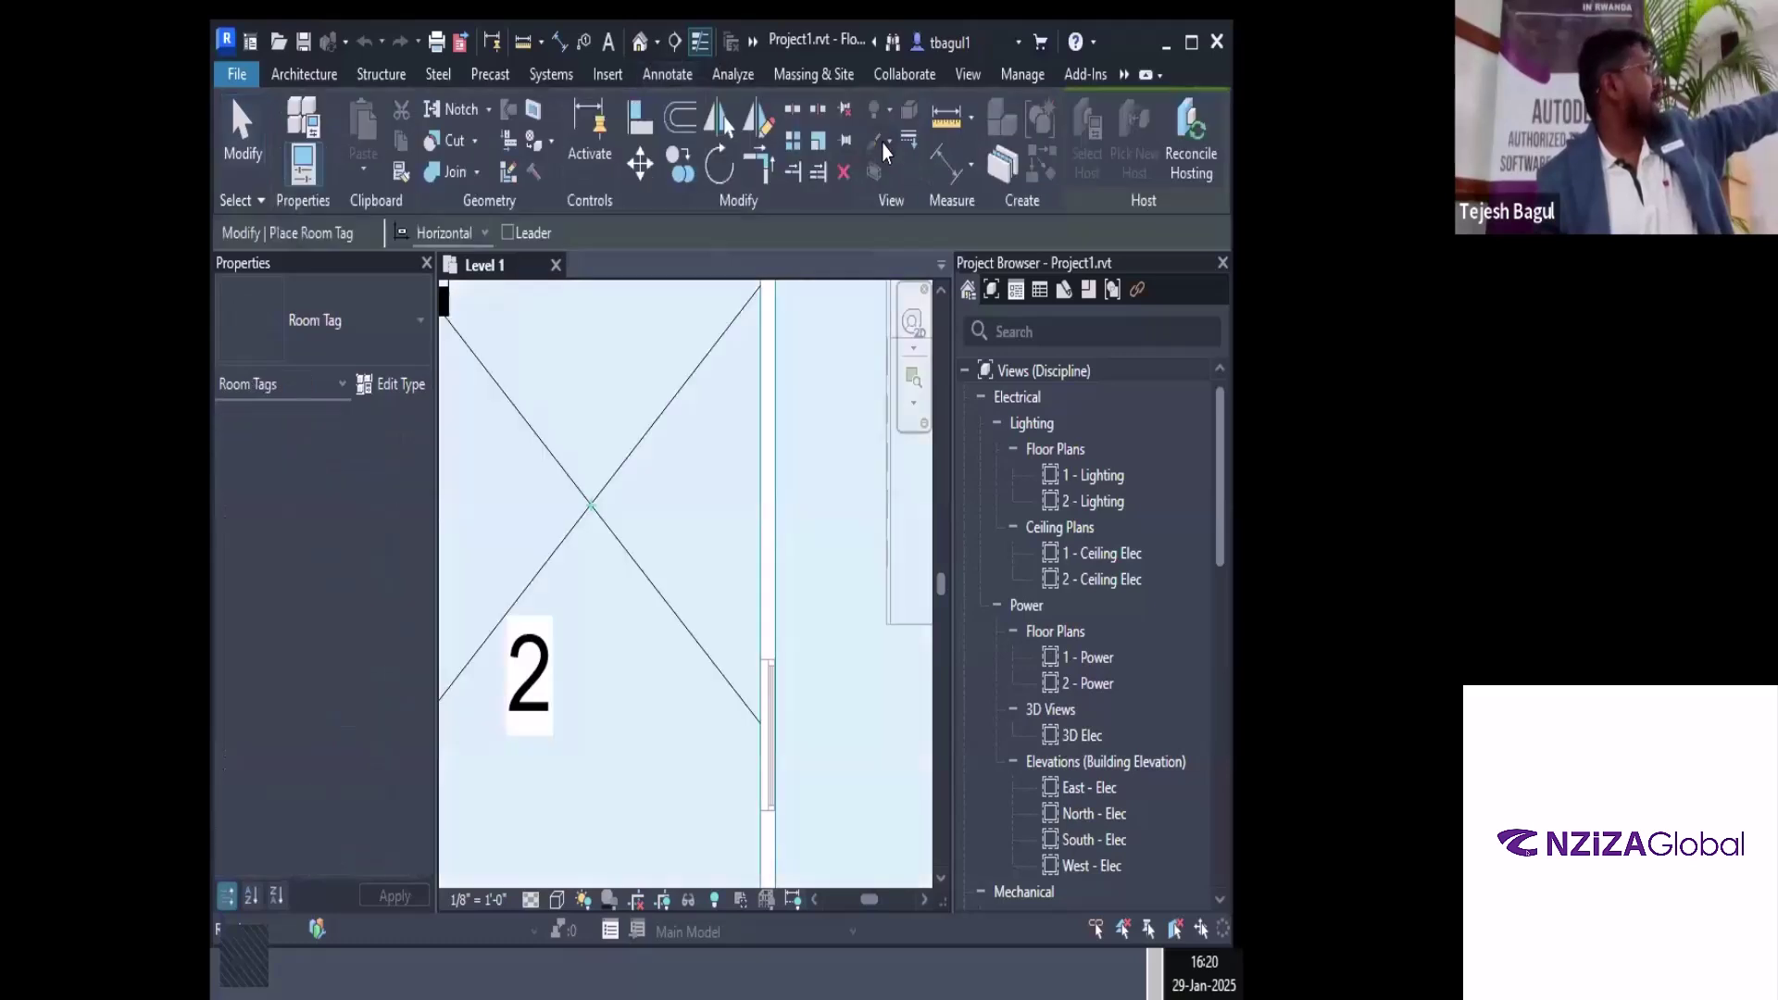
scroll(703, 551, down, 4)
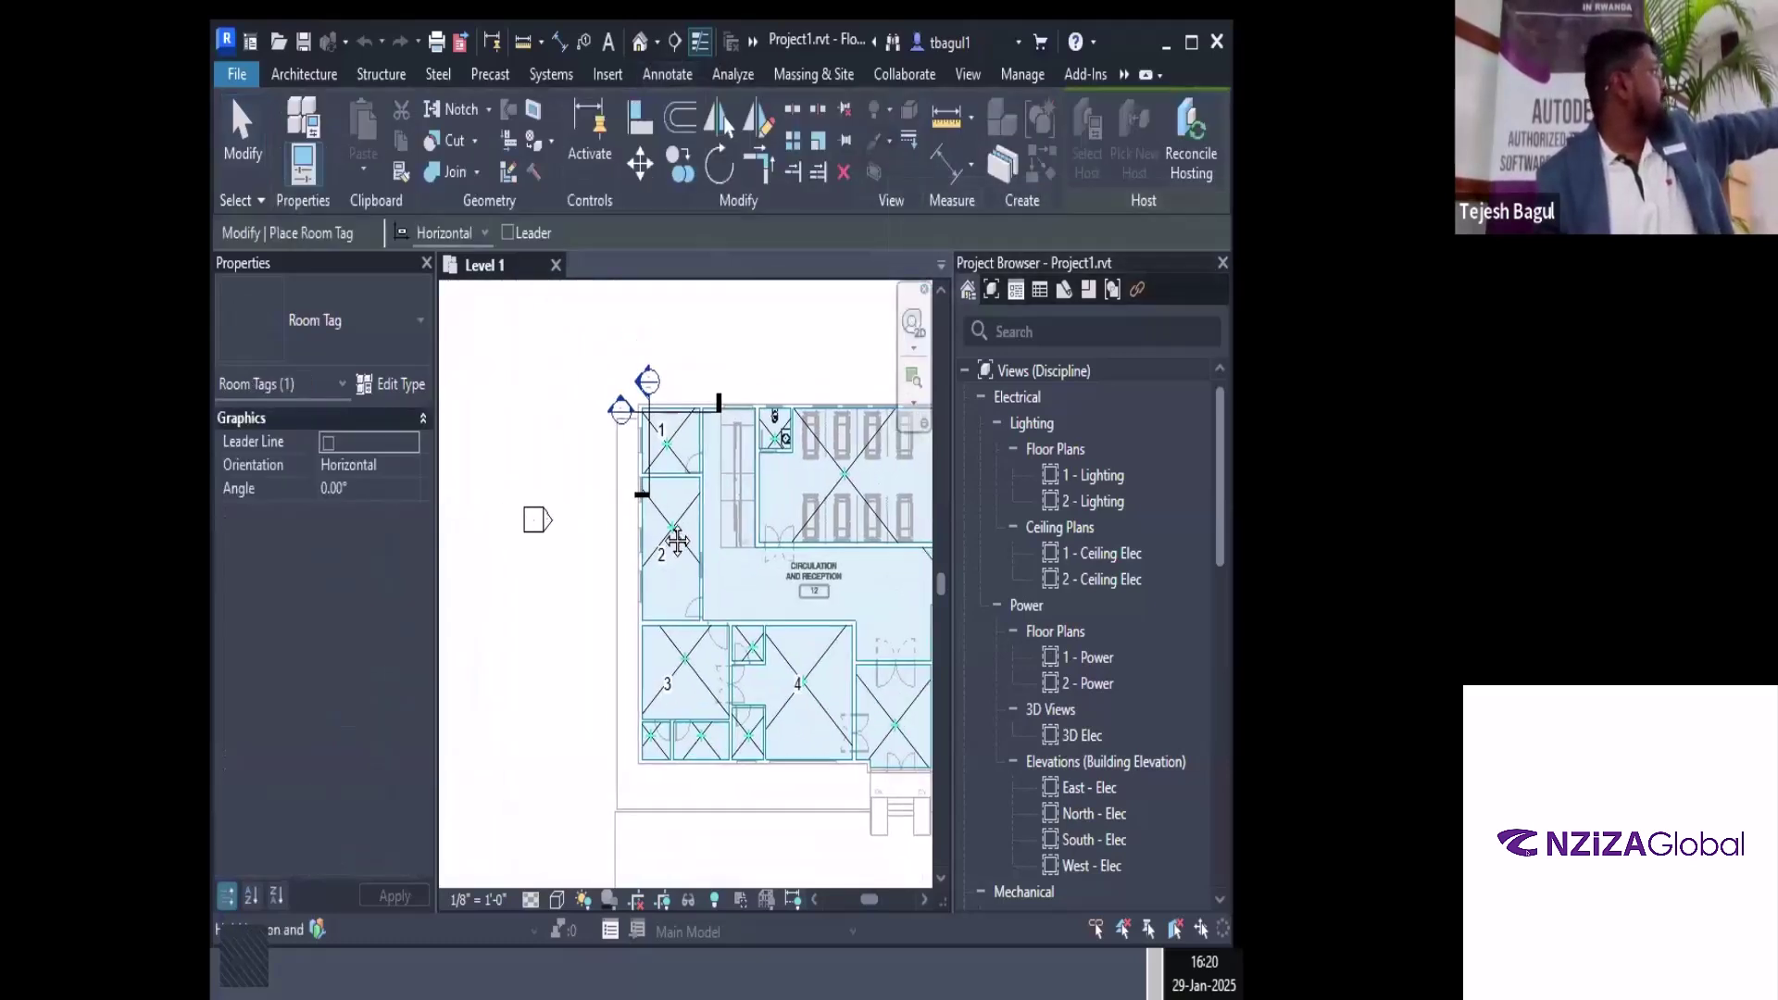
scroll(666, 528, down, 1)
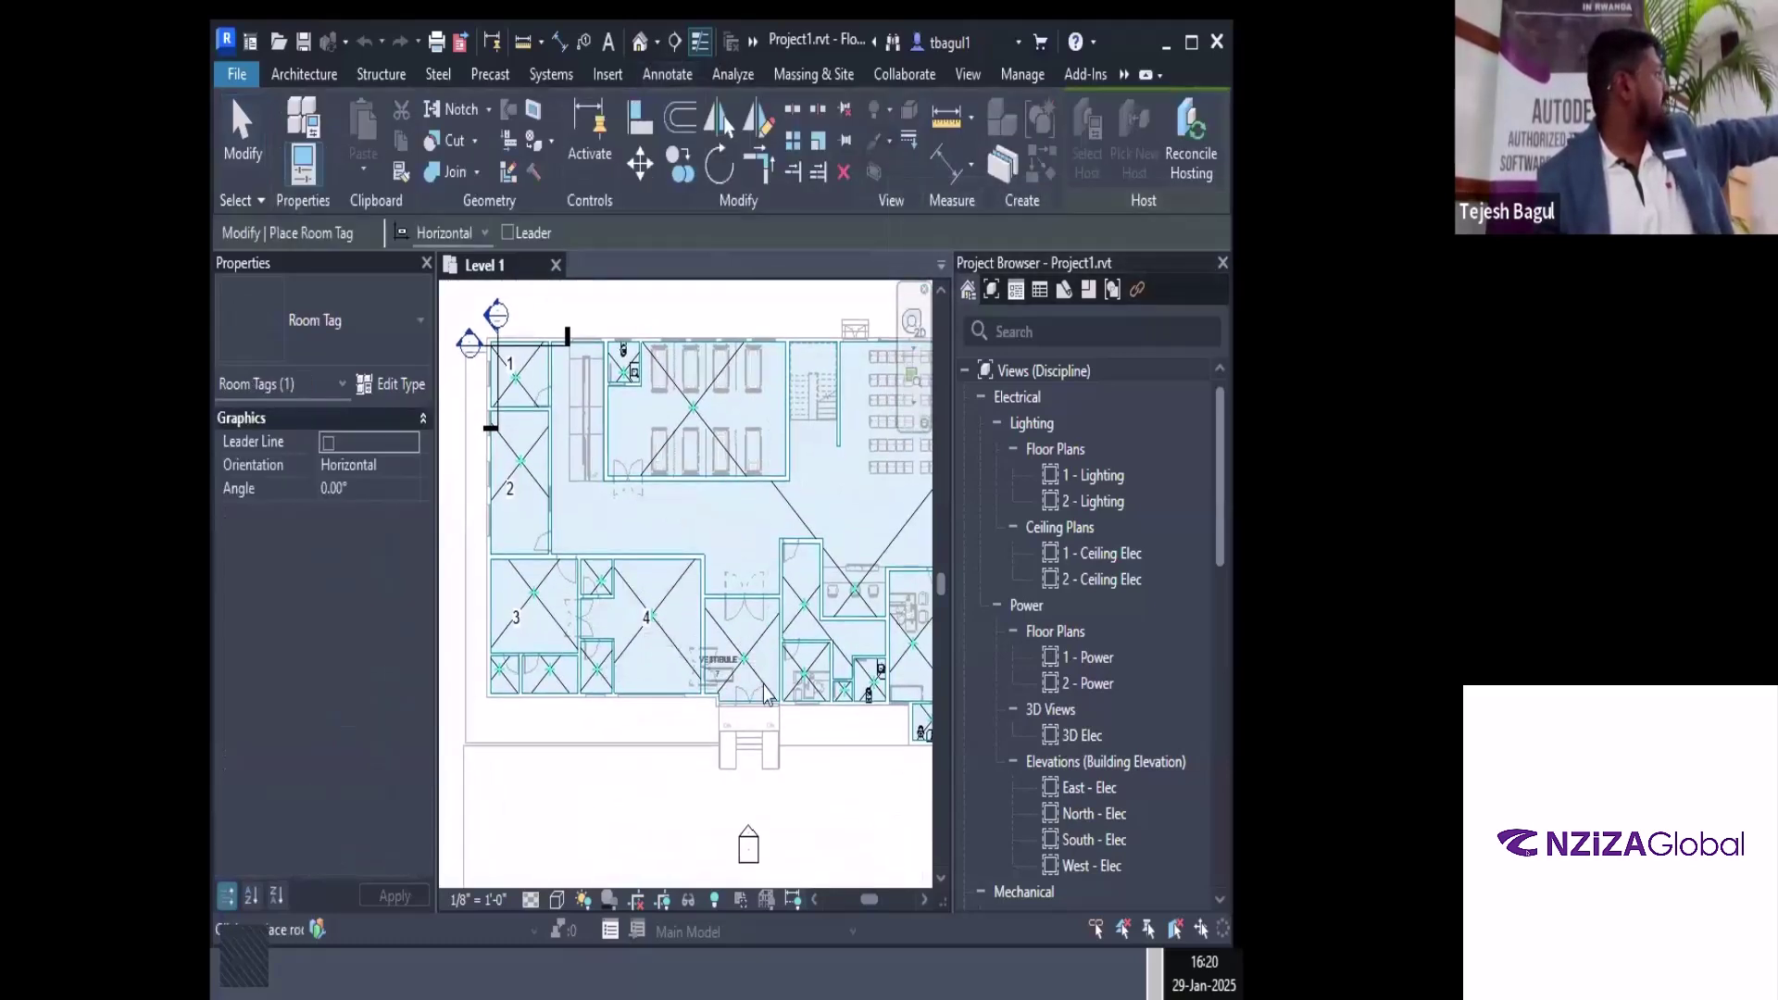
middle_drag(739, 727, 690, 761)
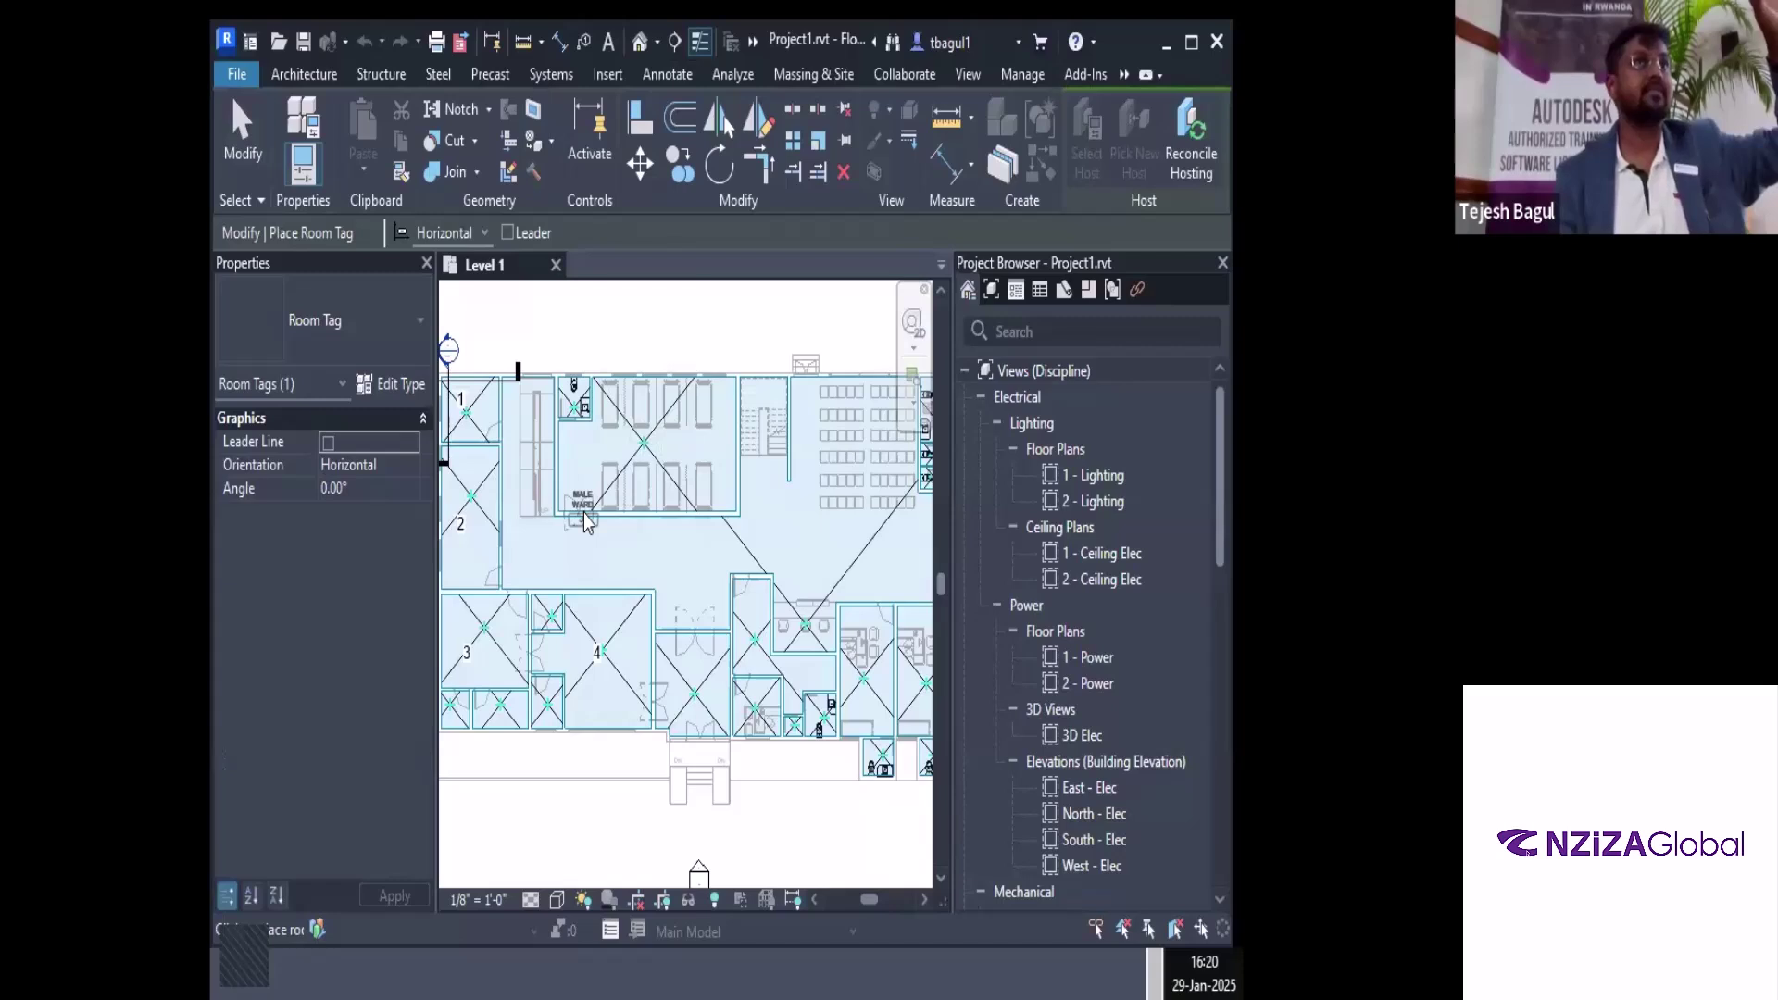
scroll(576, 517, up, 4)
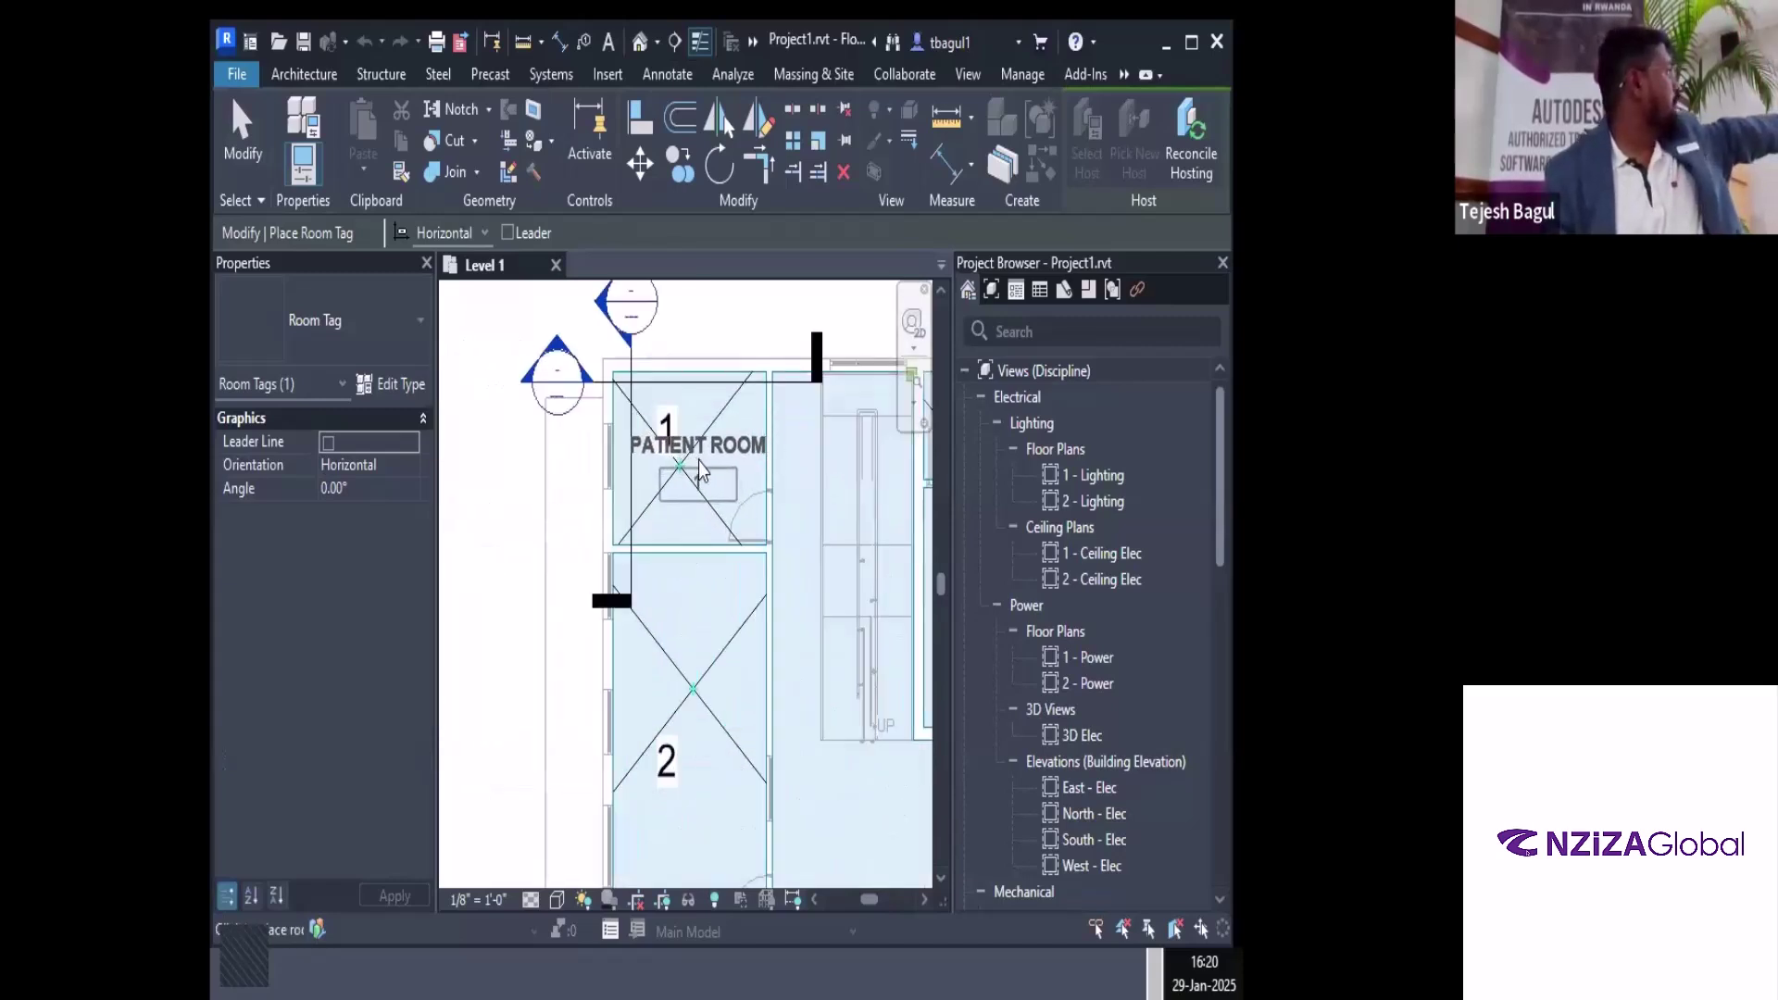
click(701, 471)
middle_drag(673, 683, 692, 494)
click(716, 572)
middle_drag(731, 732, 708, 547)
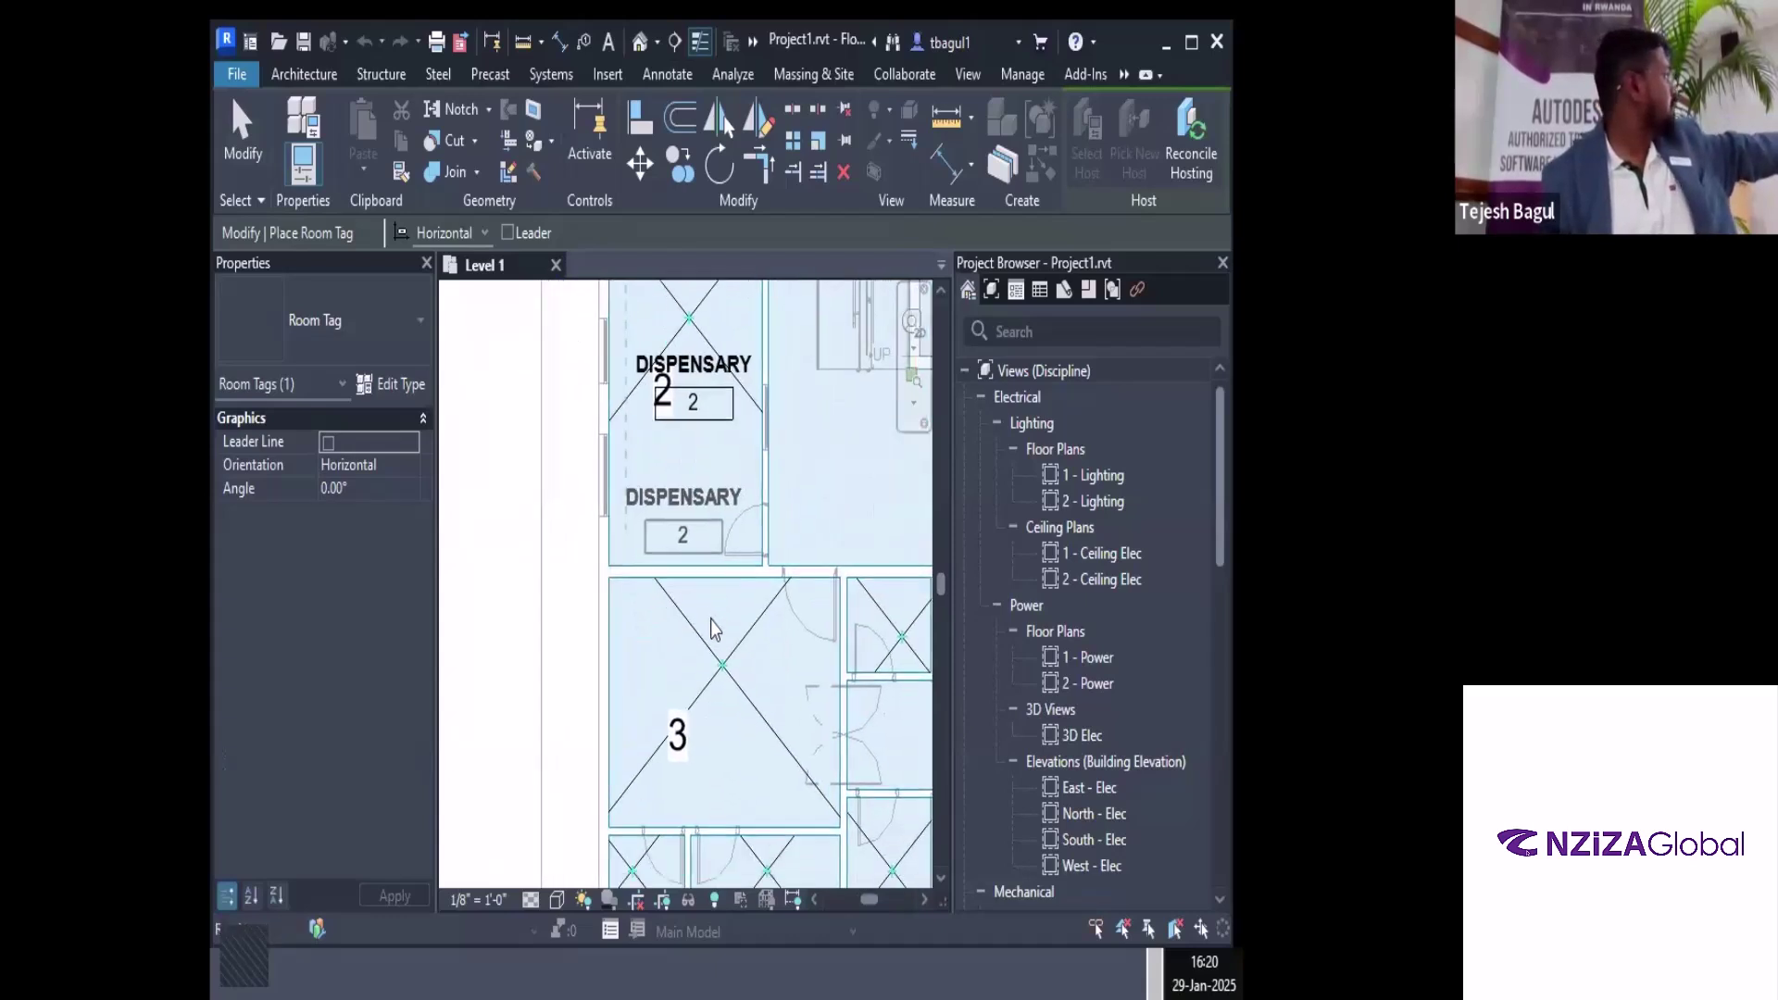
click(729, 700)
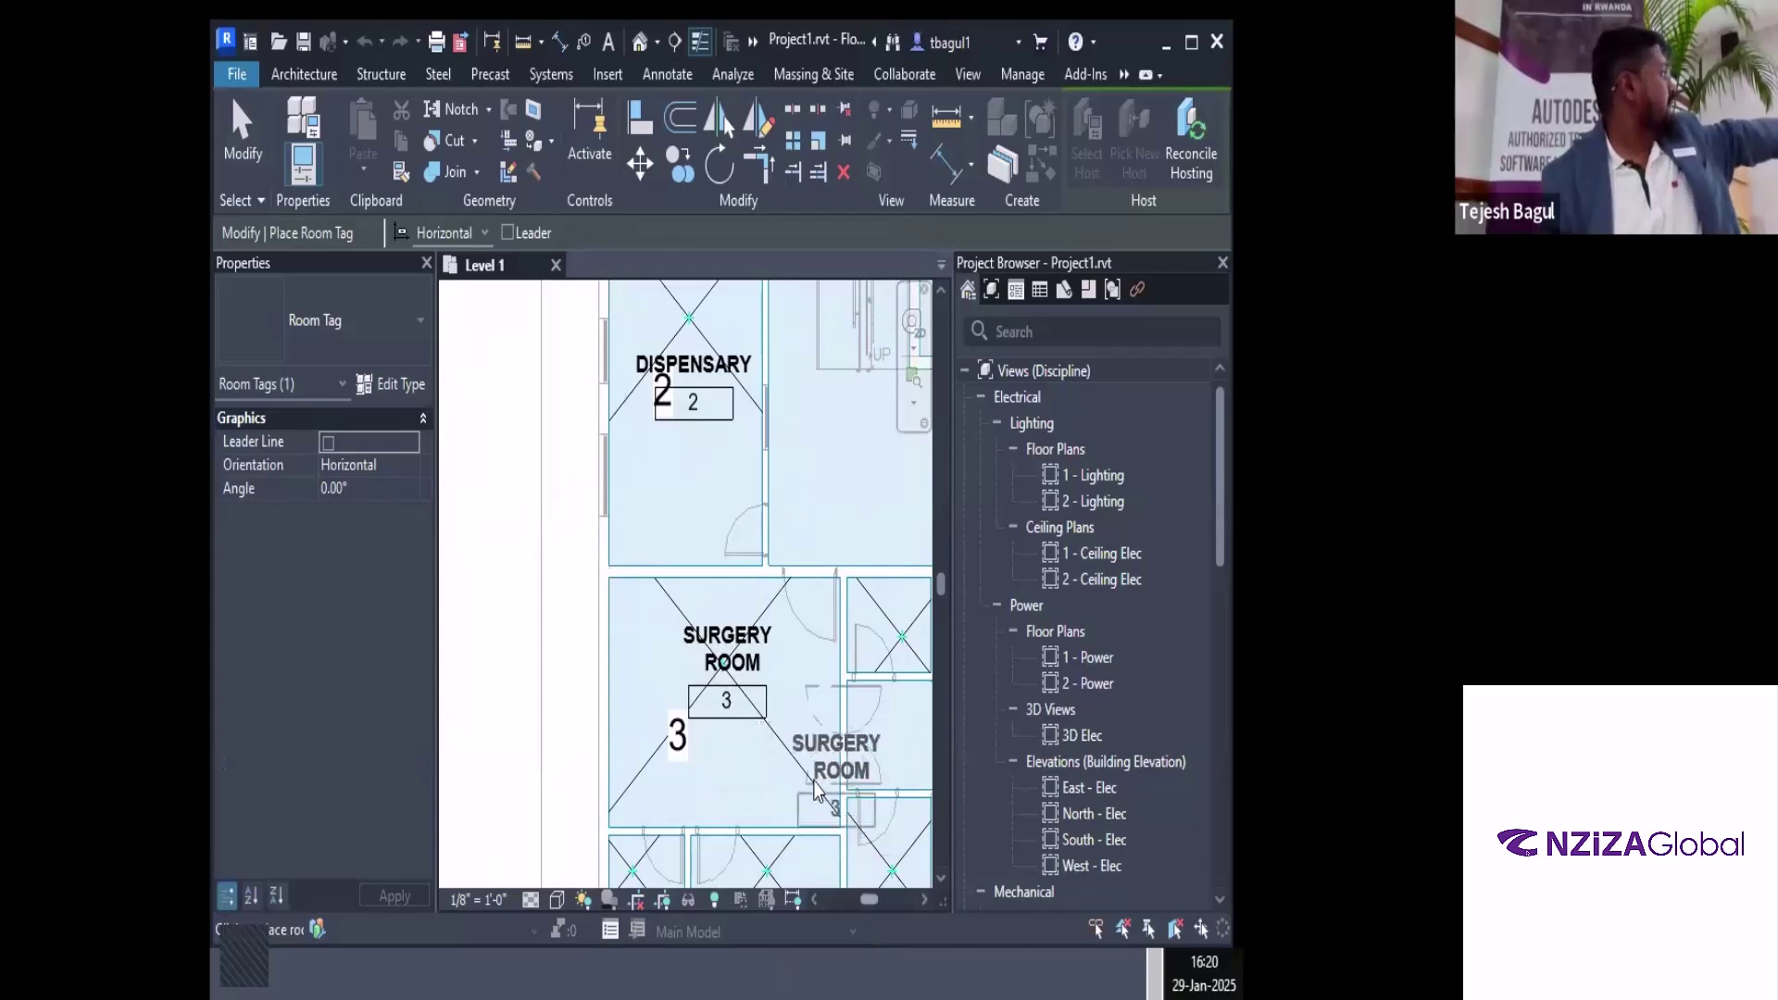
key(Escape)
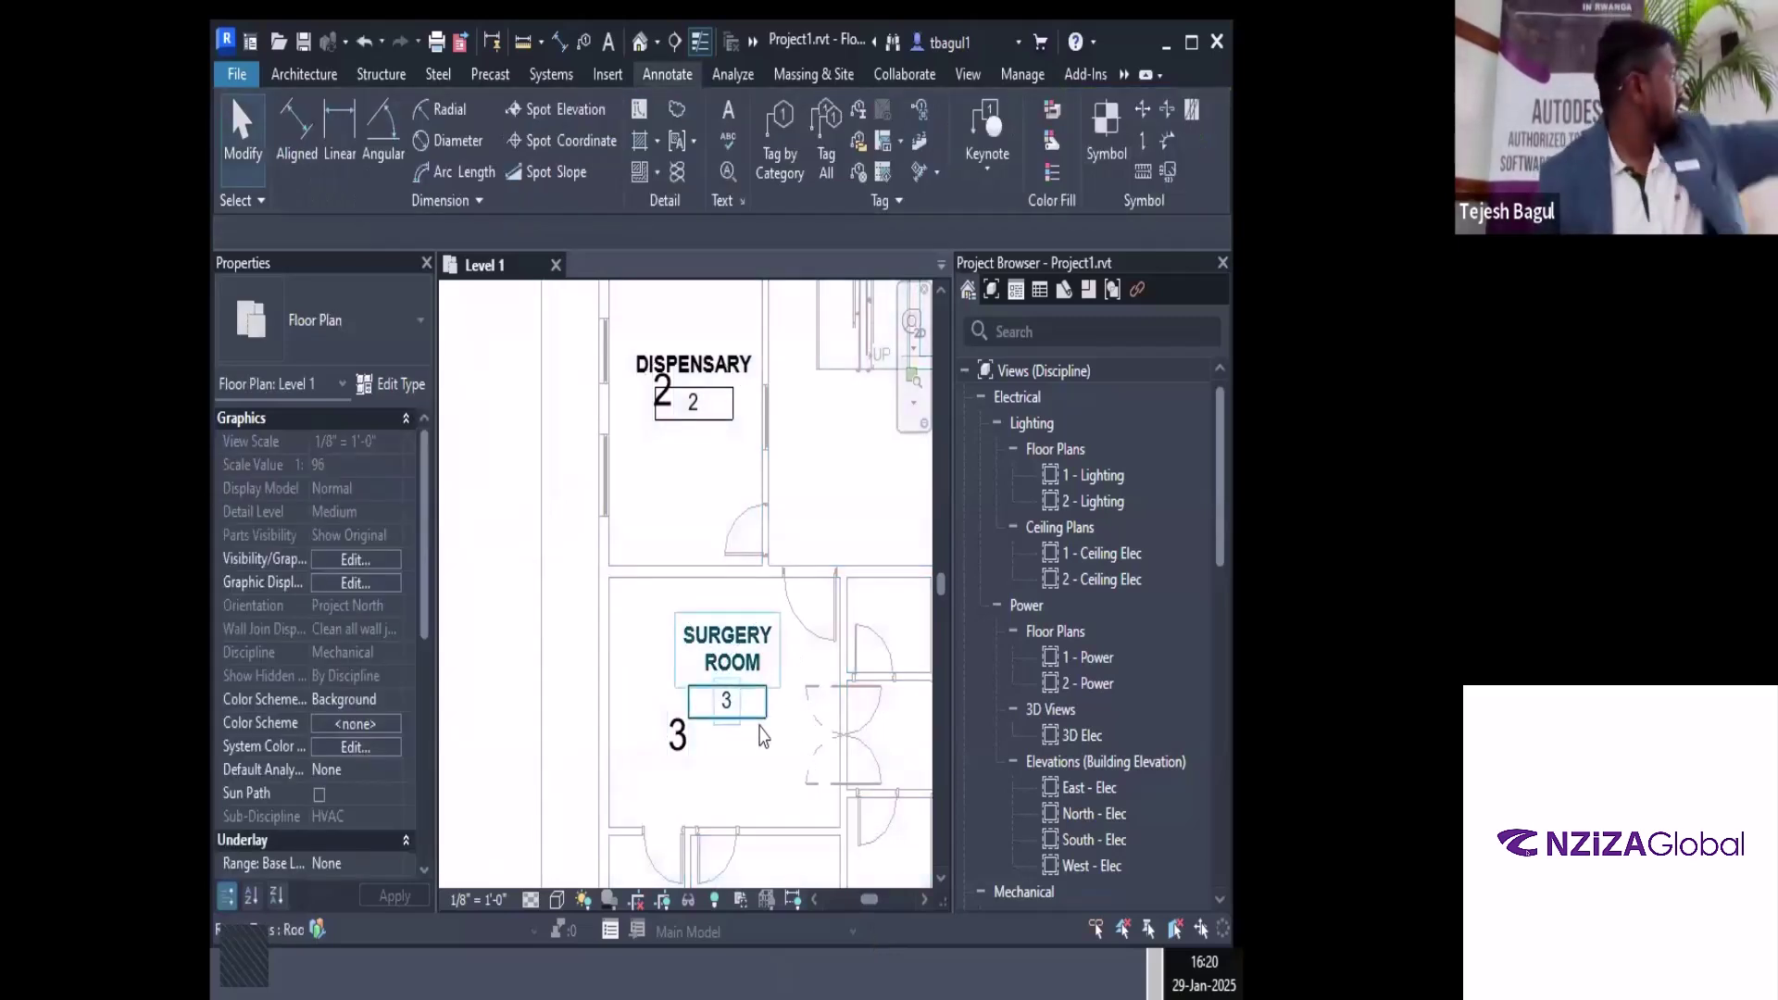
Restart room tagging and tag the Store, Anaesthetic Room and Plaster Room beside the Surgery Room
scroll(759, 736, down, 2)
click(744, 715)
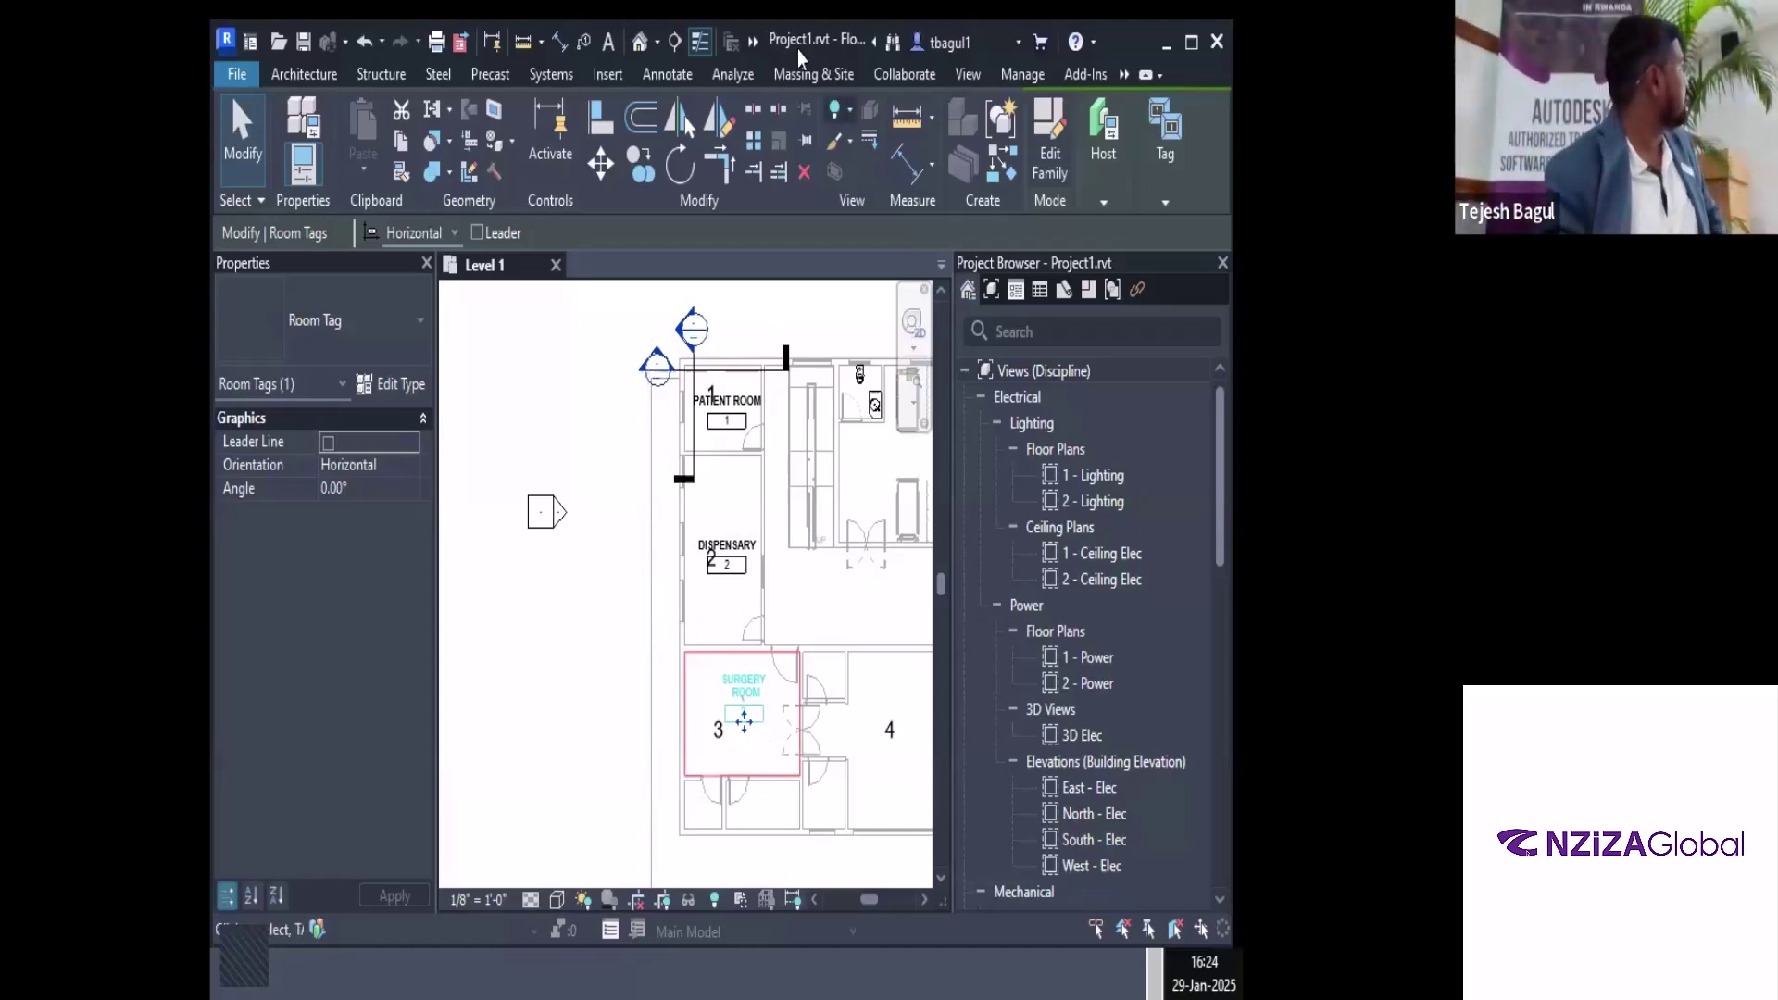
click(686, 76)
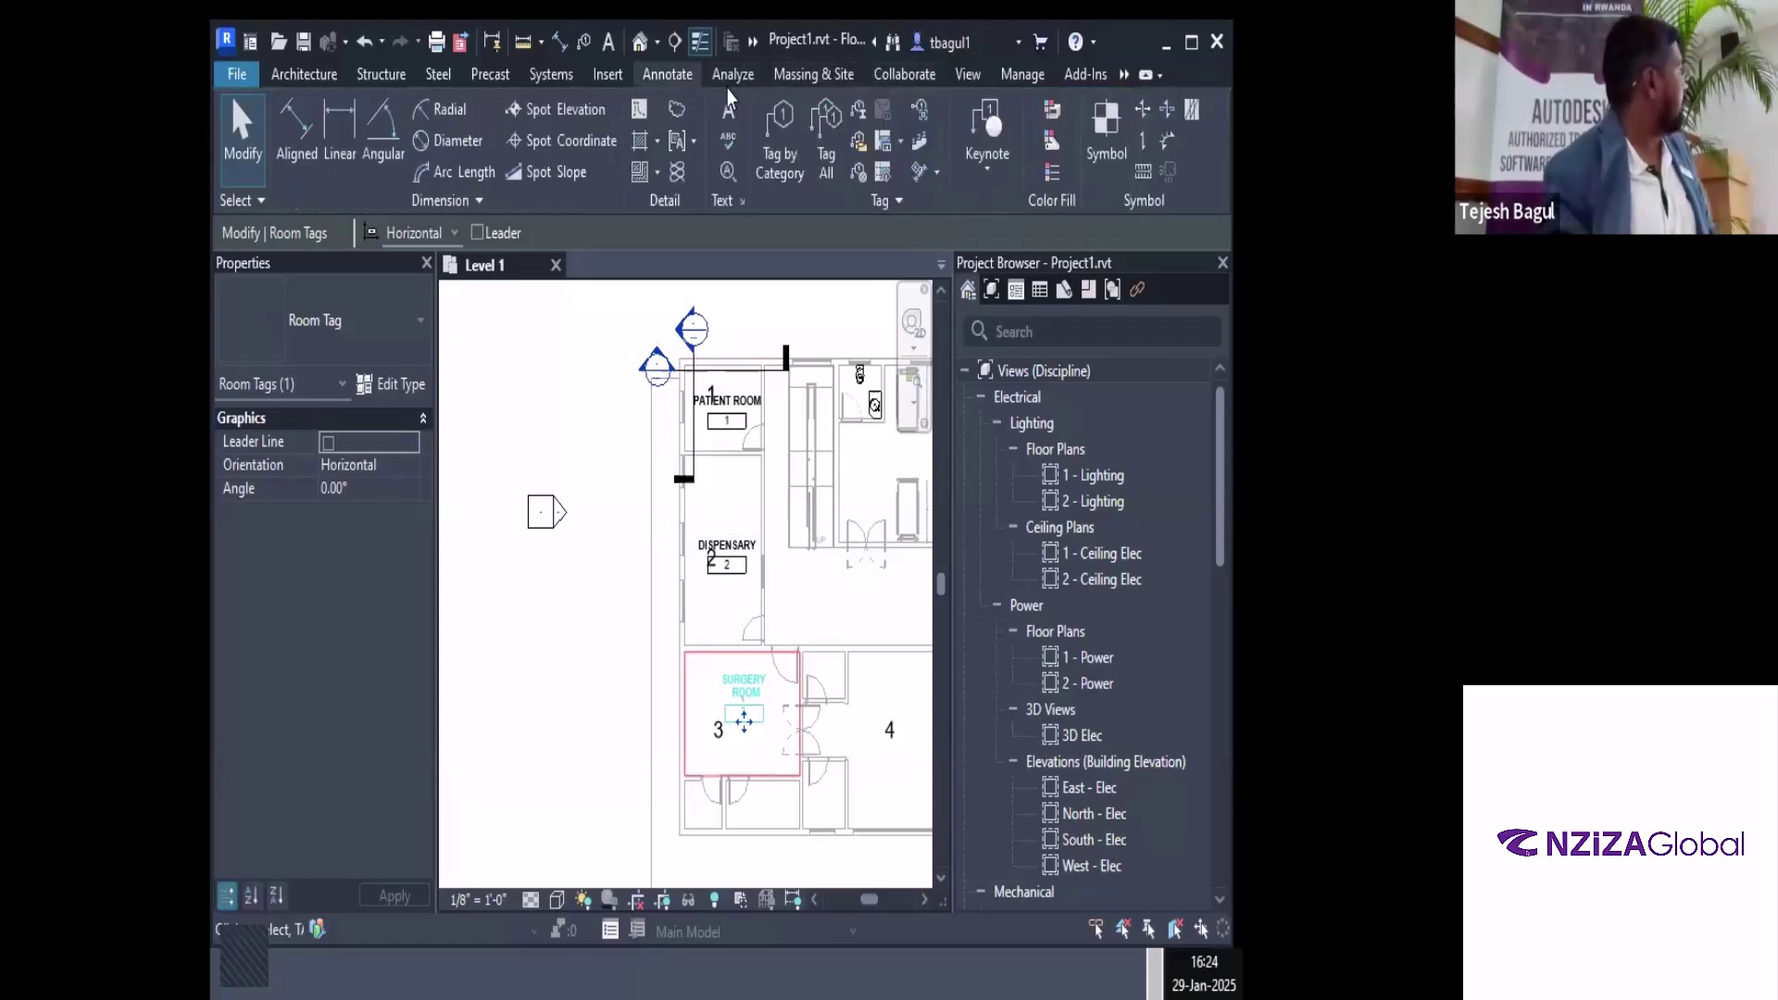
click(906, 136)
scroll(663, 647, up, 5)
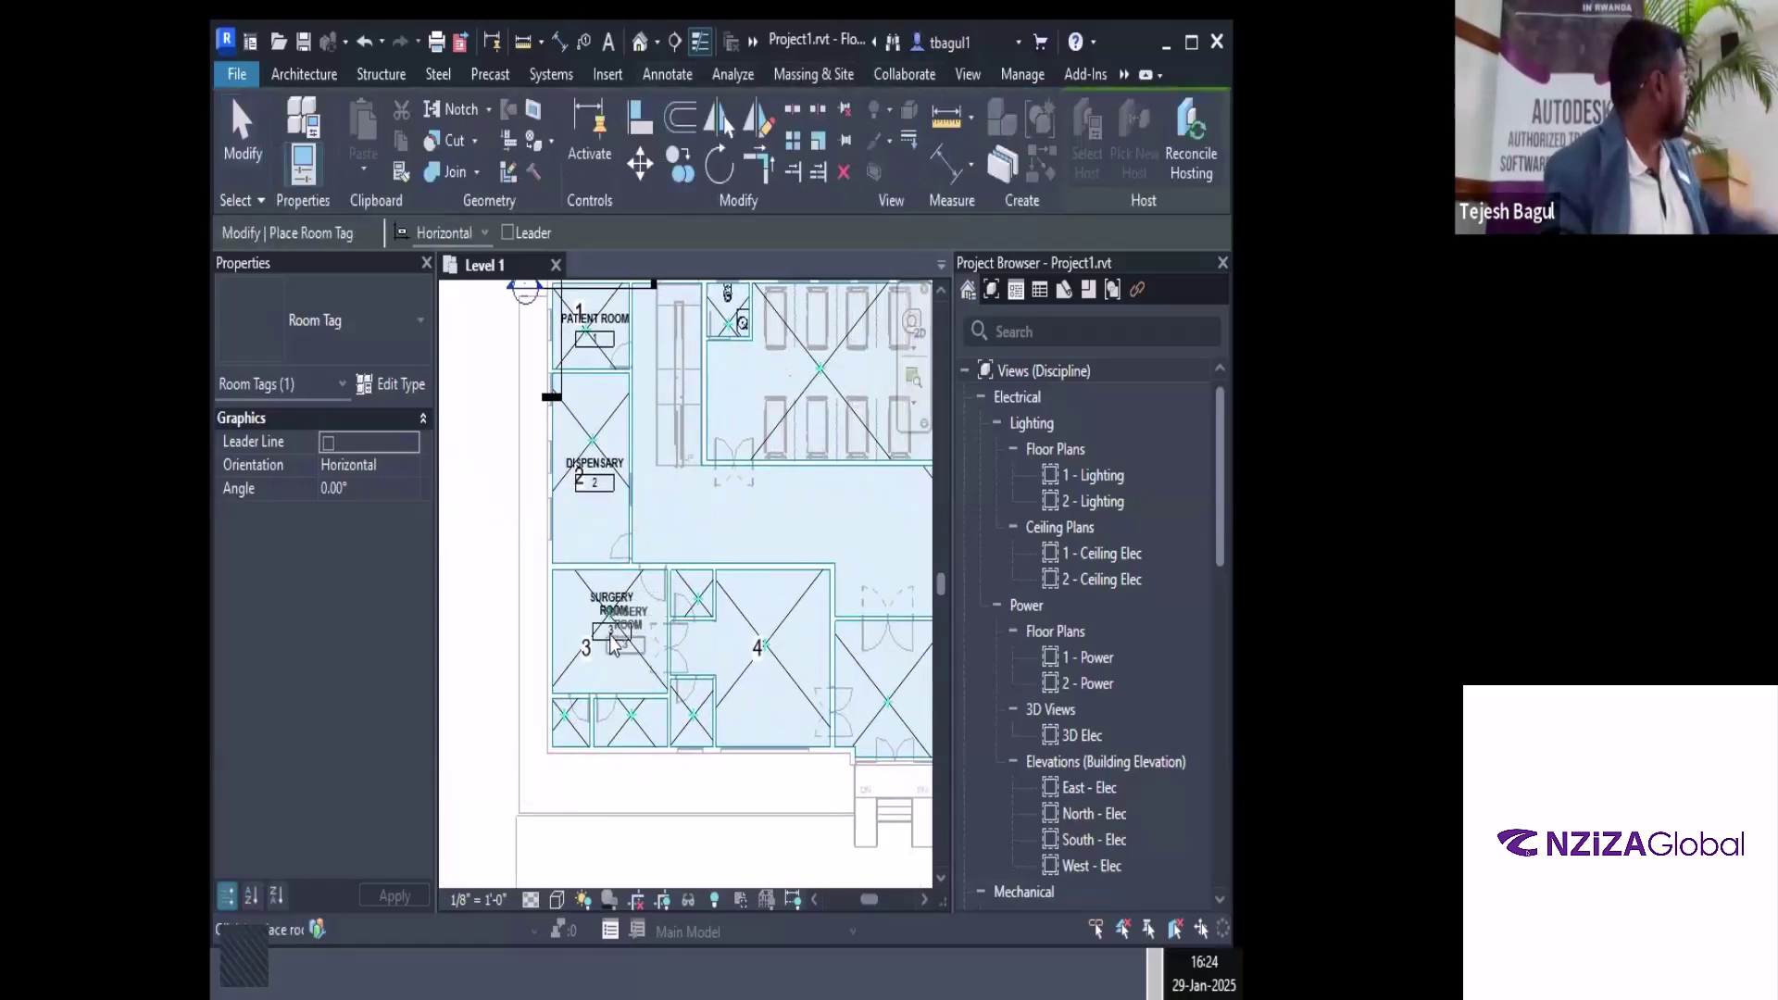
click(611, 574)
scroll(611, 574, down, 3)
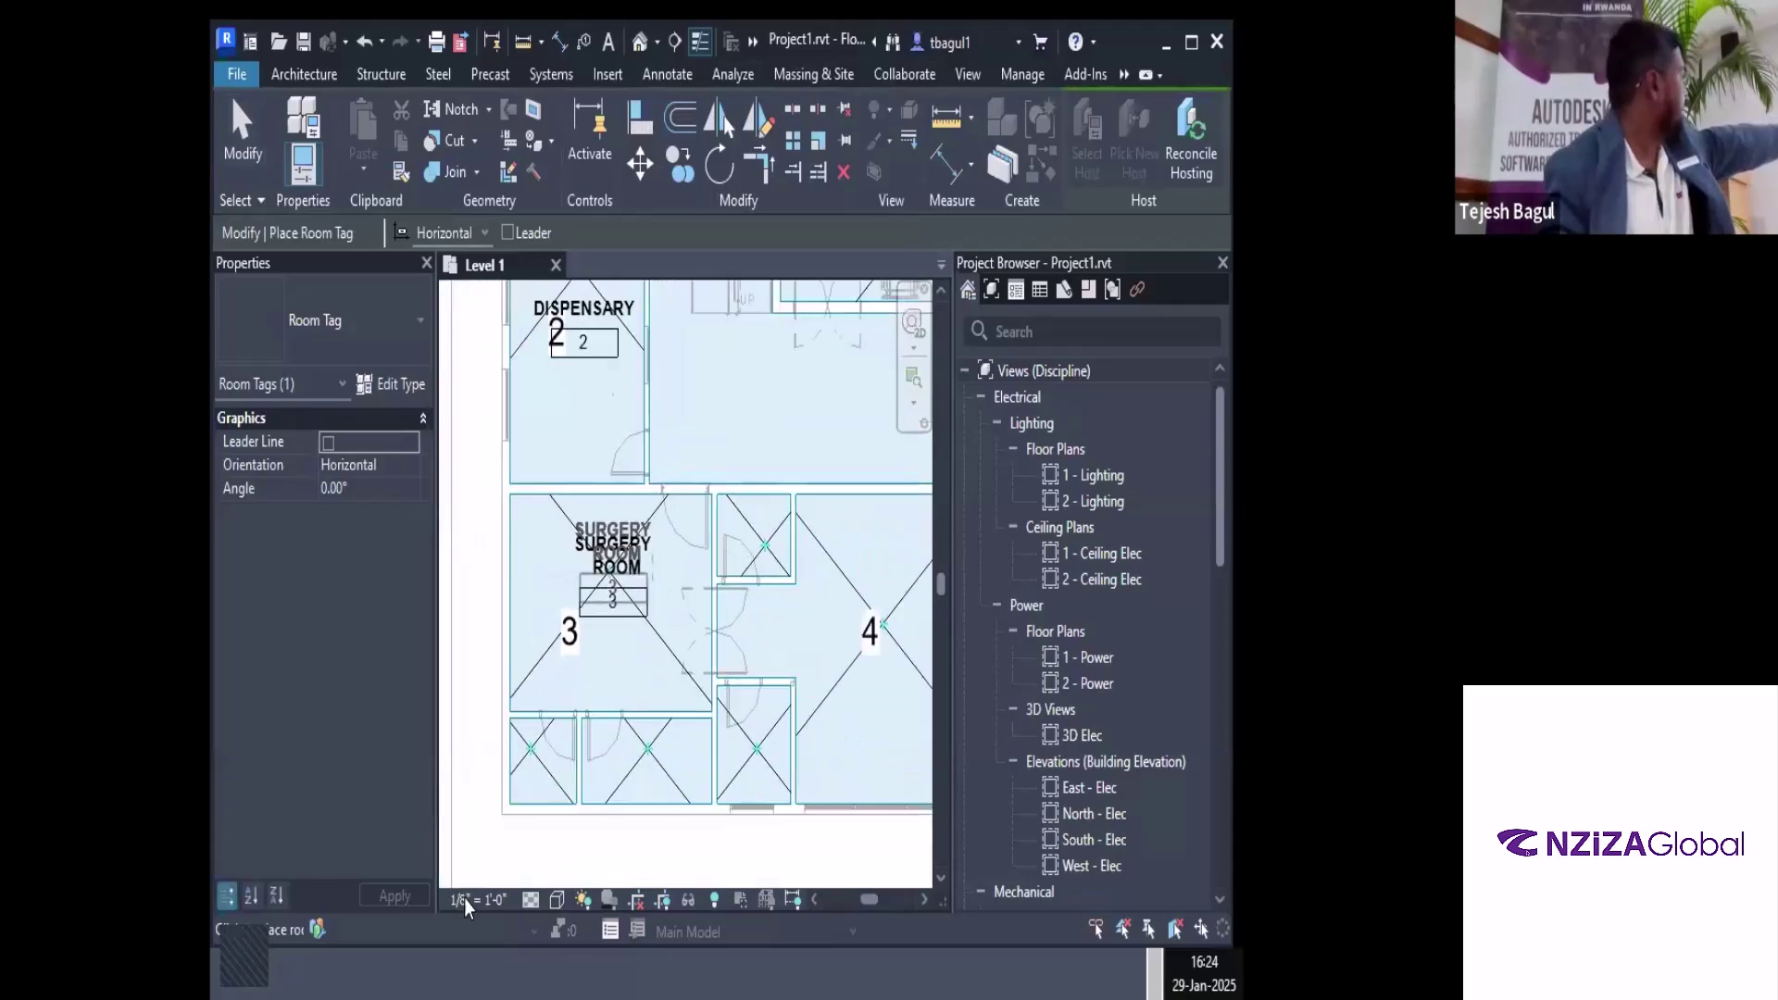
click(539, 755)
click(653, 750)
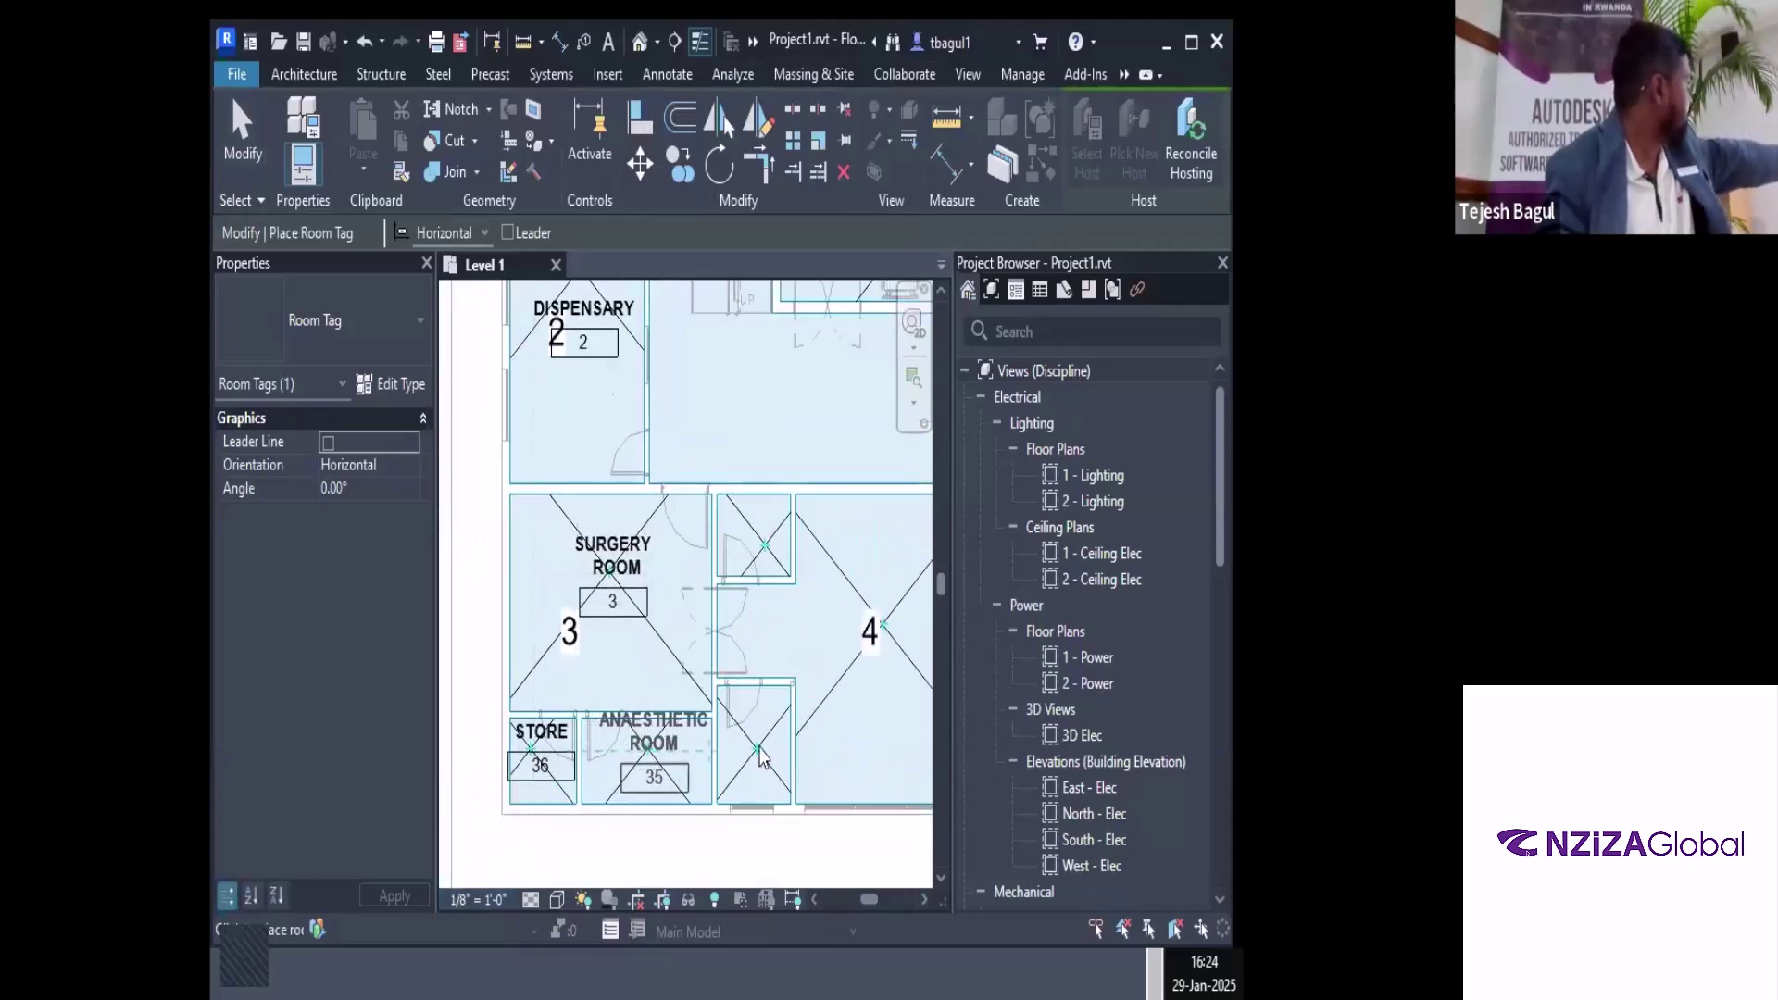
click(761, 745)
Tag the A&E room, the Male Ward and the ward's corner restroom
middle_drag(638, 745, 544, 737)
scroll(545, 736, down, 1)
middle_drag(778, 611, 666, 602)
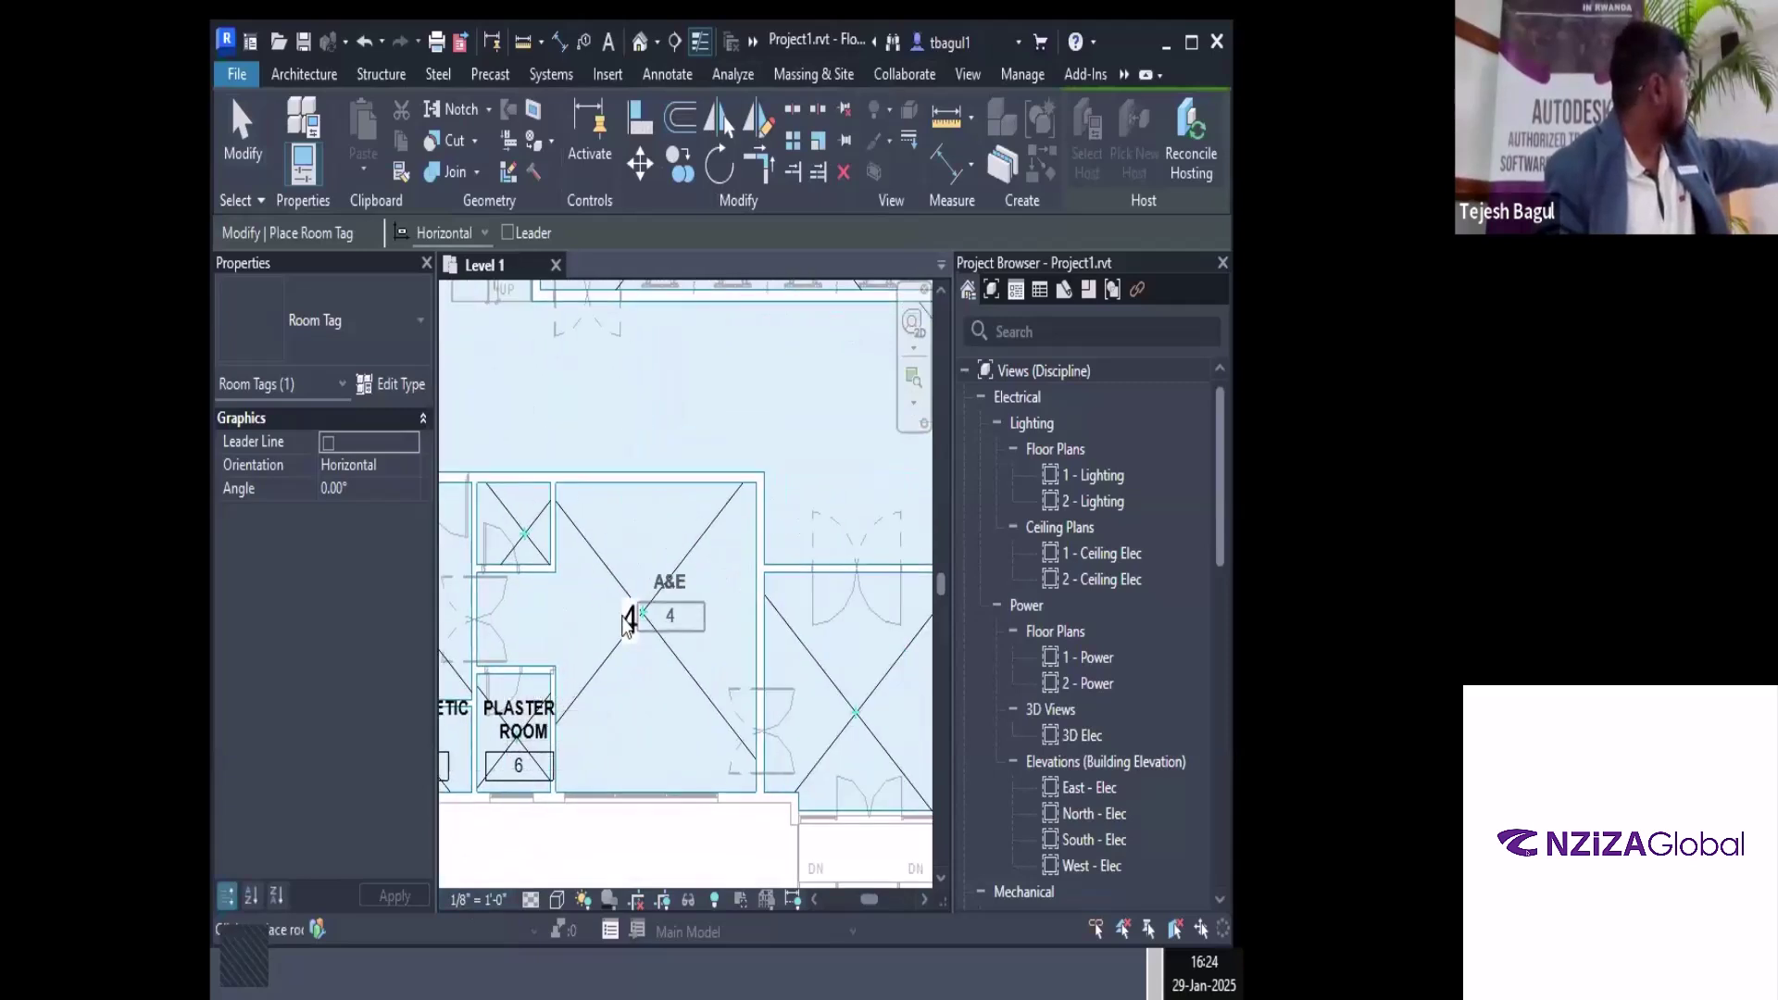
click(647, 685)
scroll(706, 581, down, 2)
middle_drag(760, 352, 672, 563)
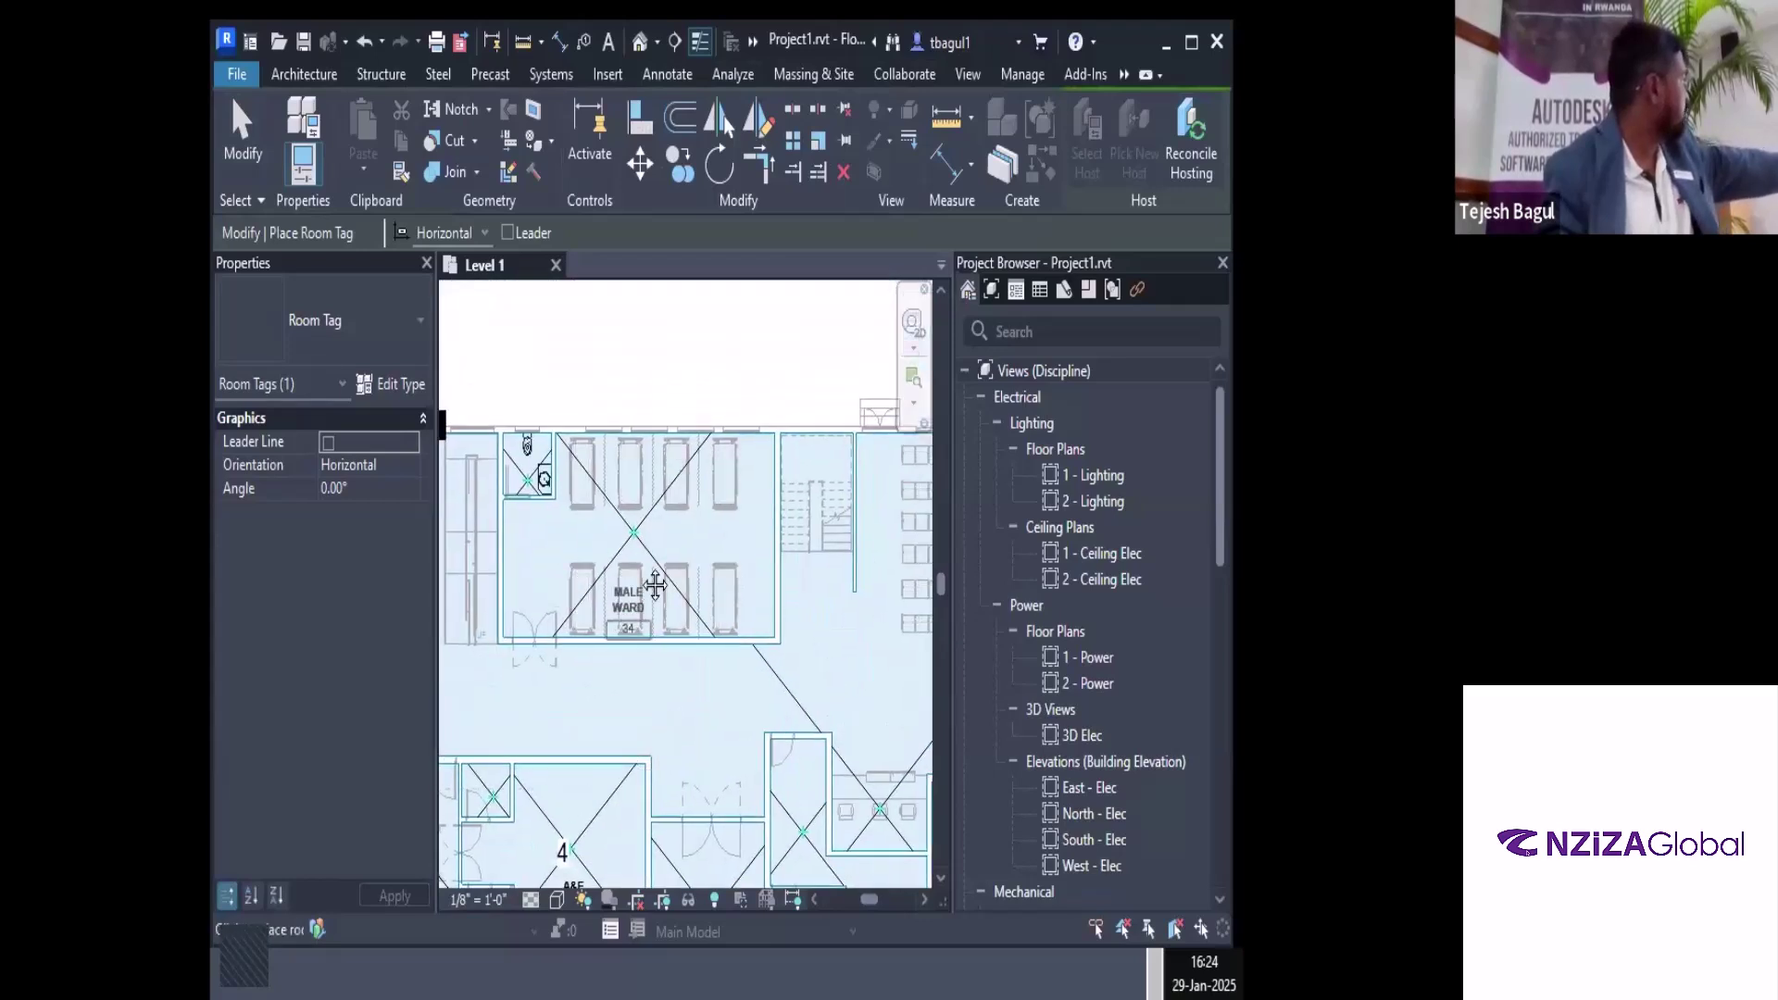
click(670, 560)
click(537, 470)
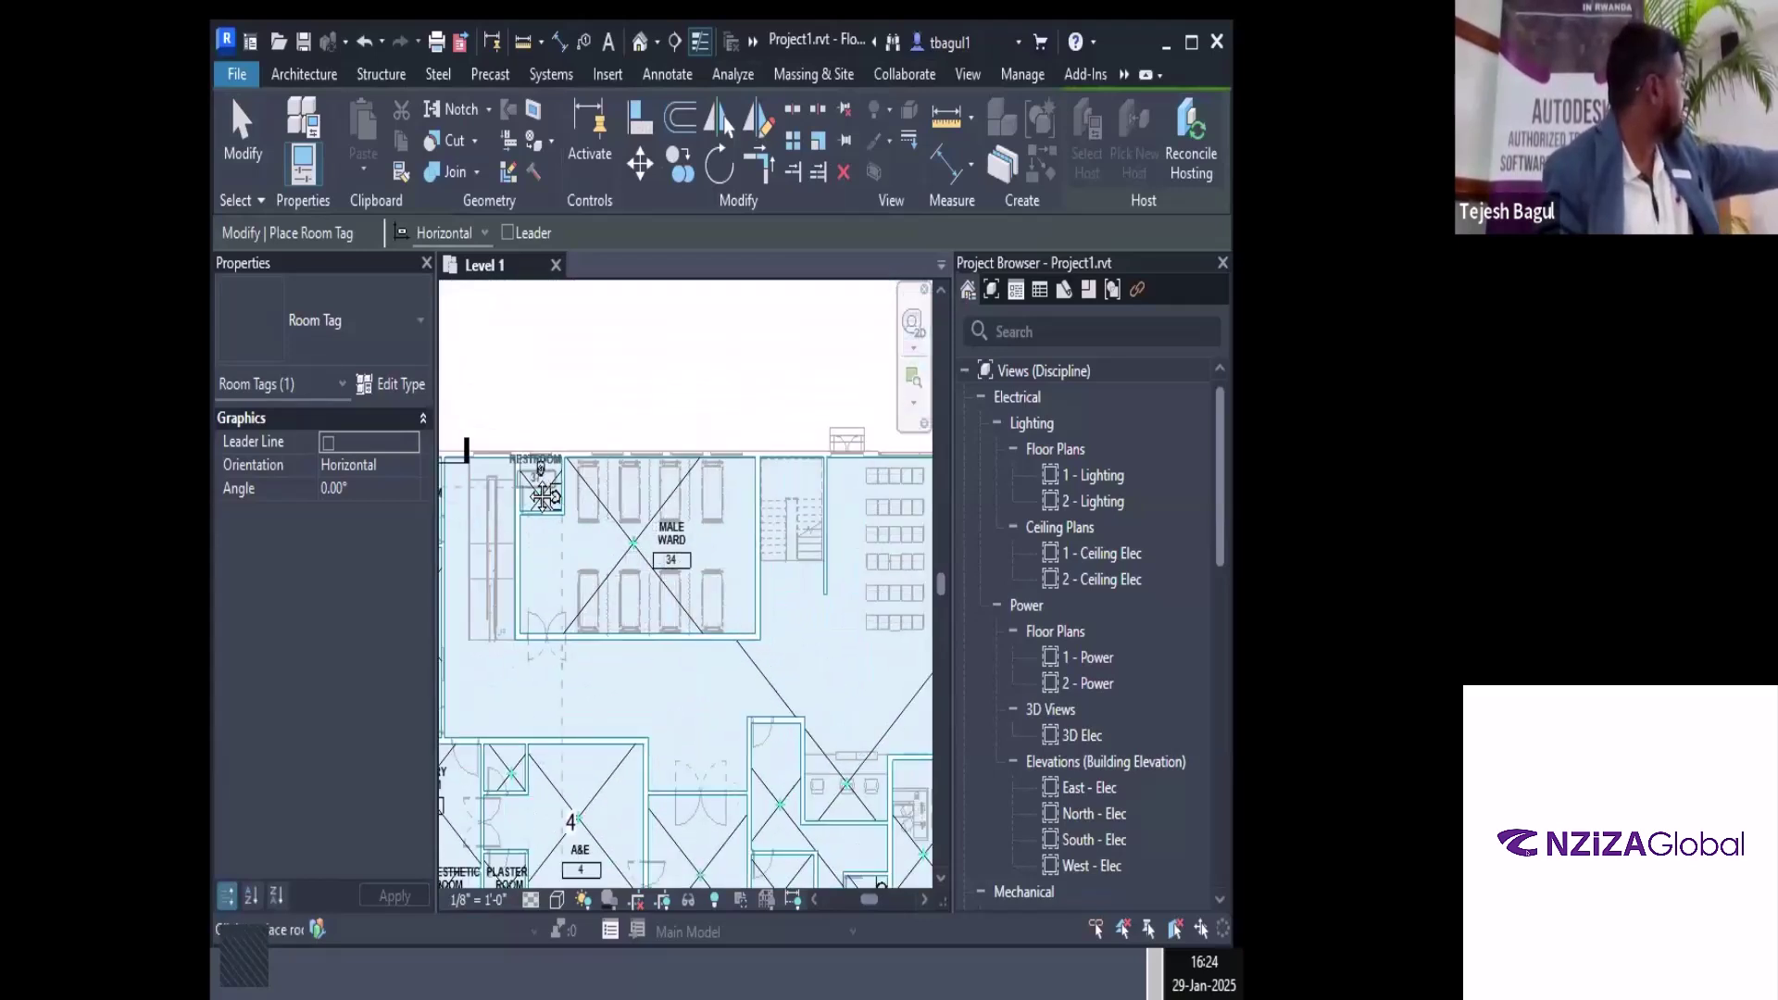
Tag the Vestibule, Admin Area, Admin Office, Arch. room, the small washroom beside it, and Circulation and Reception
middle_drag(676, 691, 578, 398)
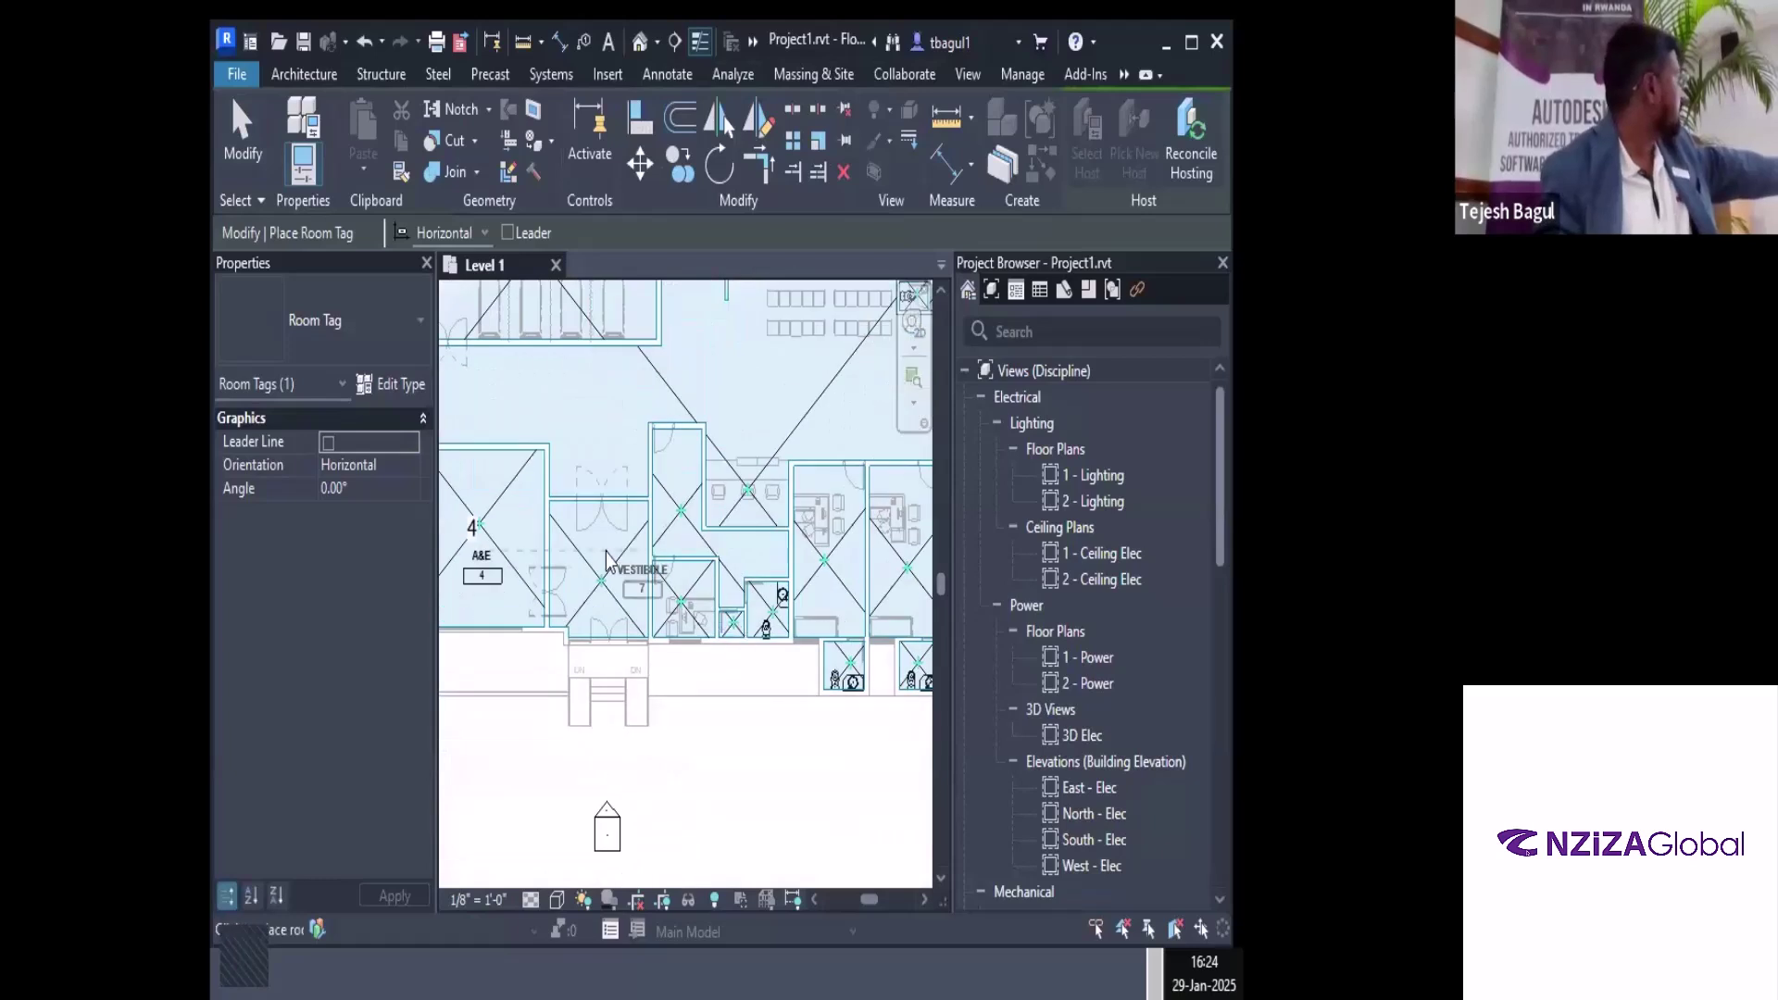
click(617, 551)
click(685, 484)
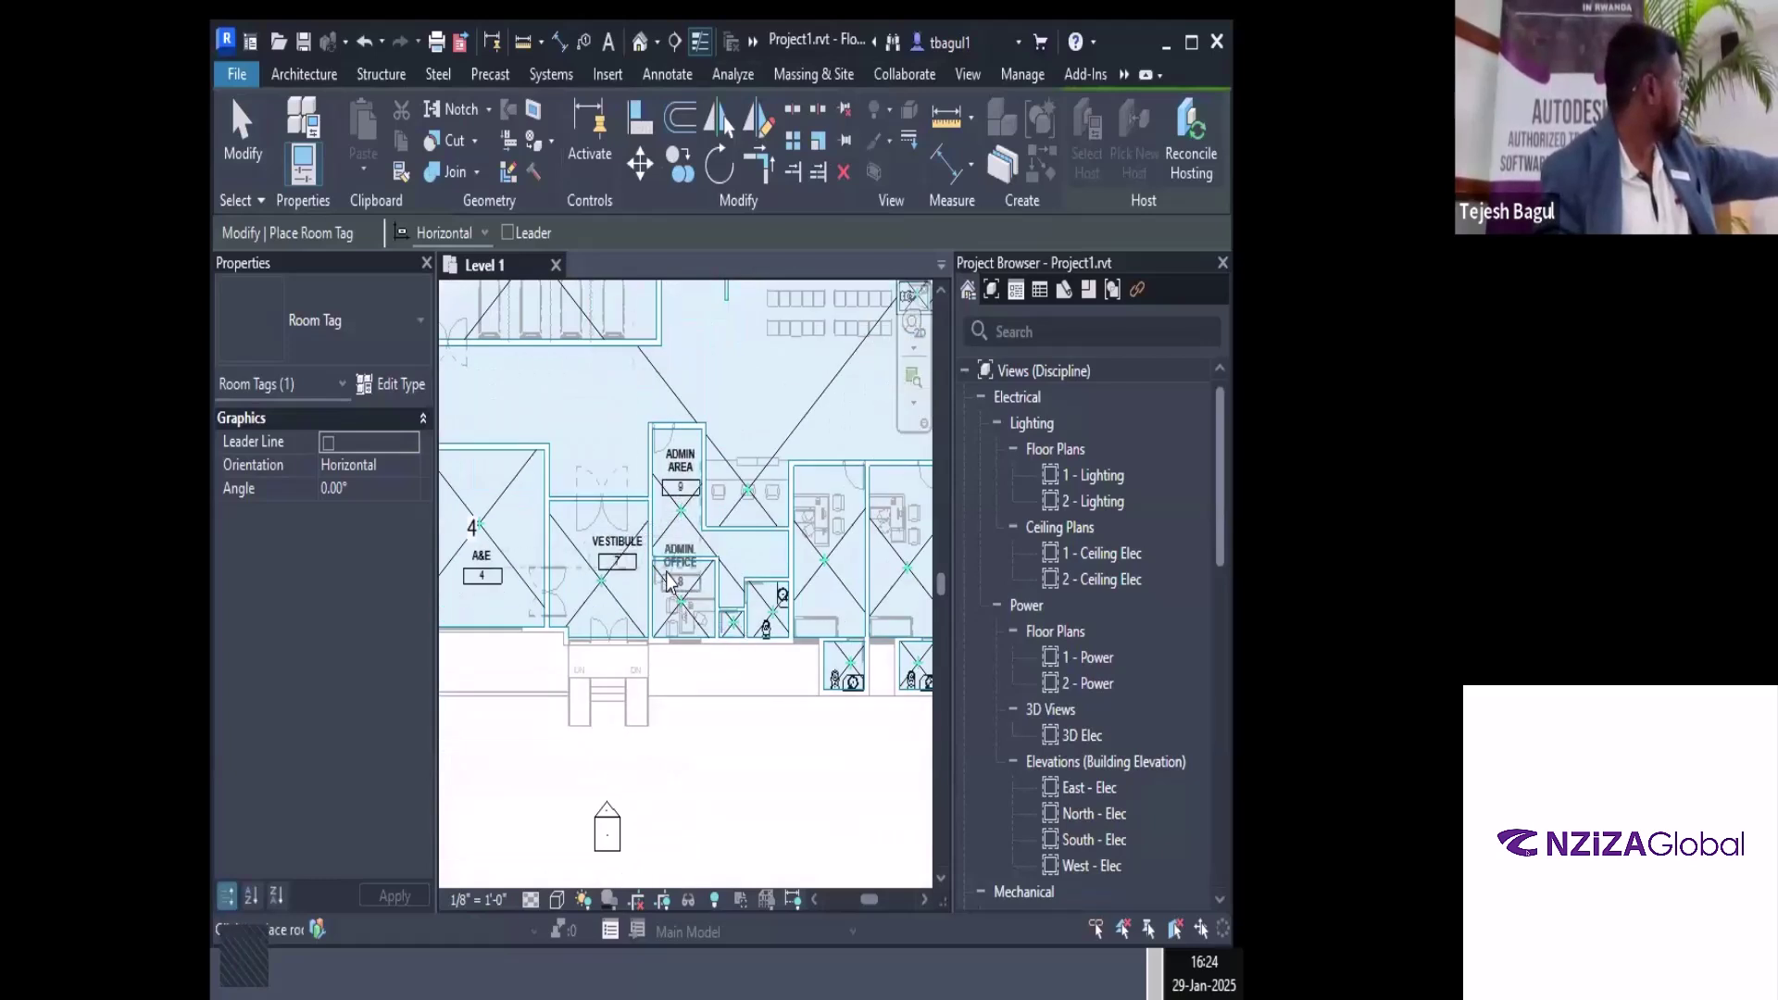
click(679, 576)
click(733, 630)
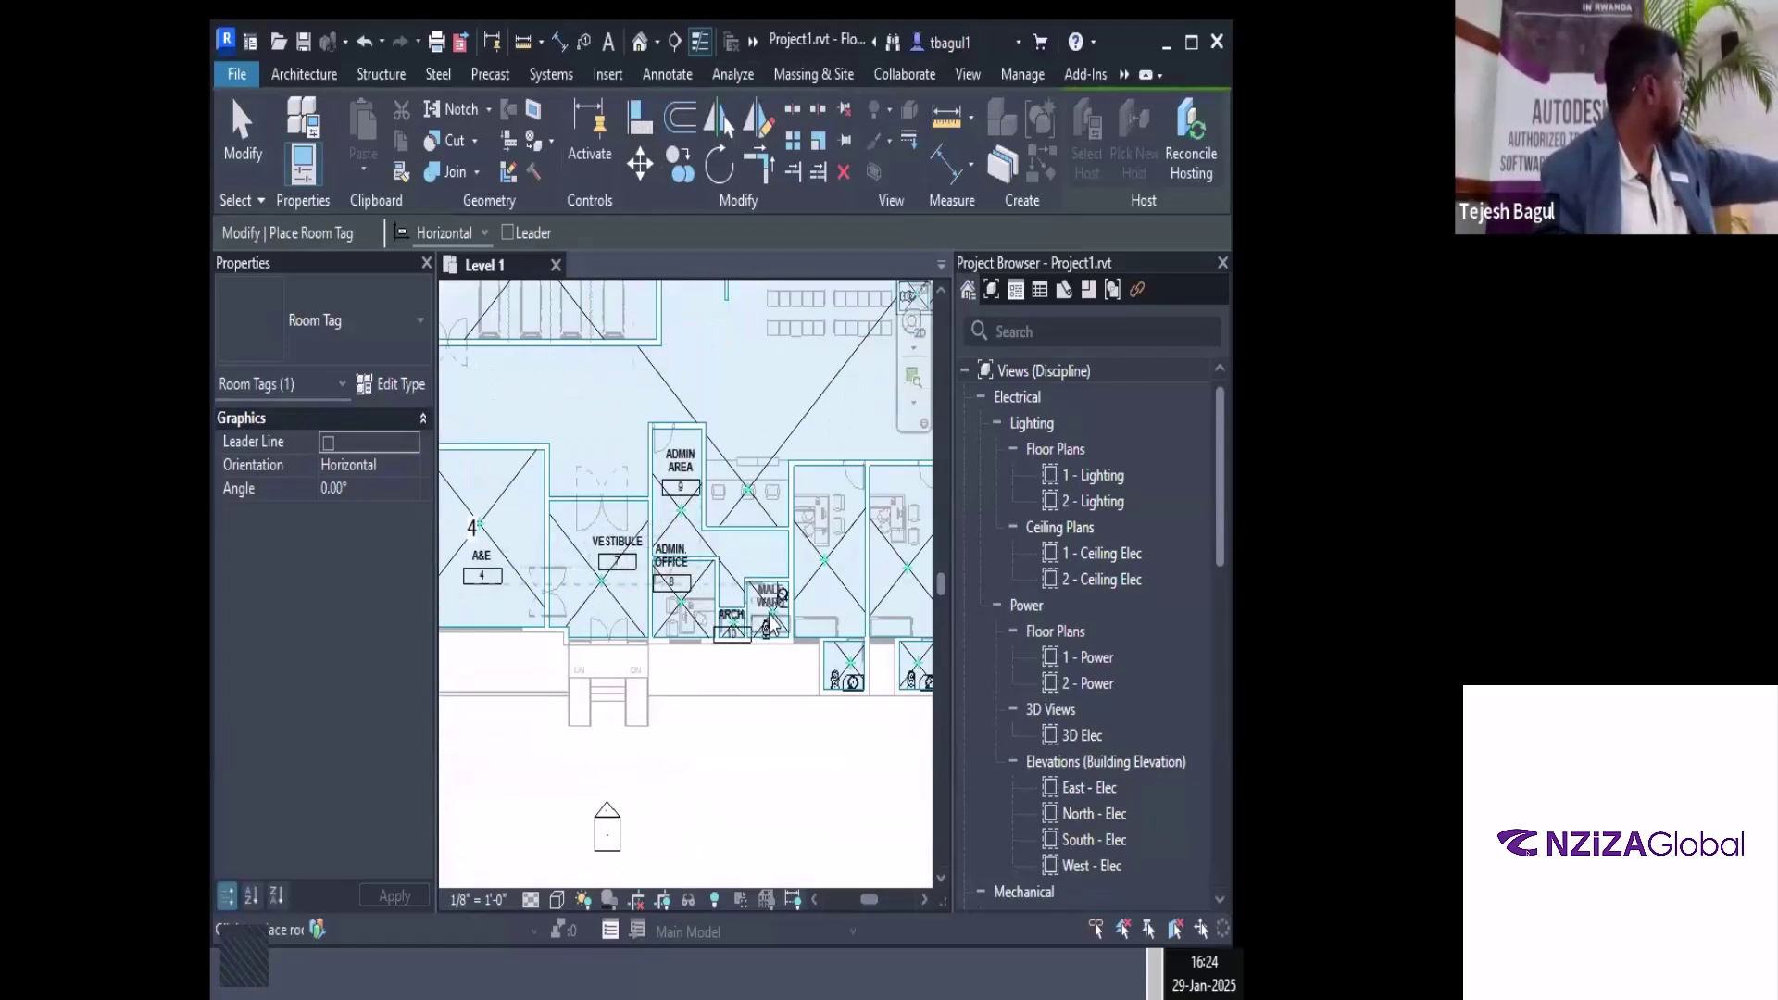
click(782, 618)
click(753, 480)
middle_drag(753, 480, 470, 550)
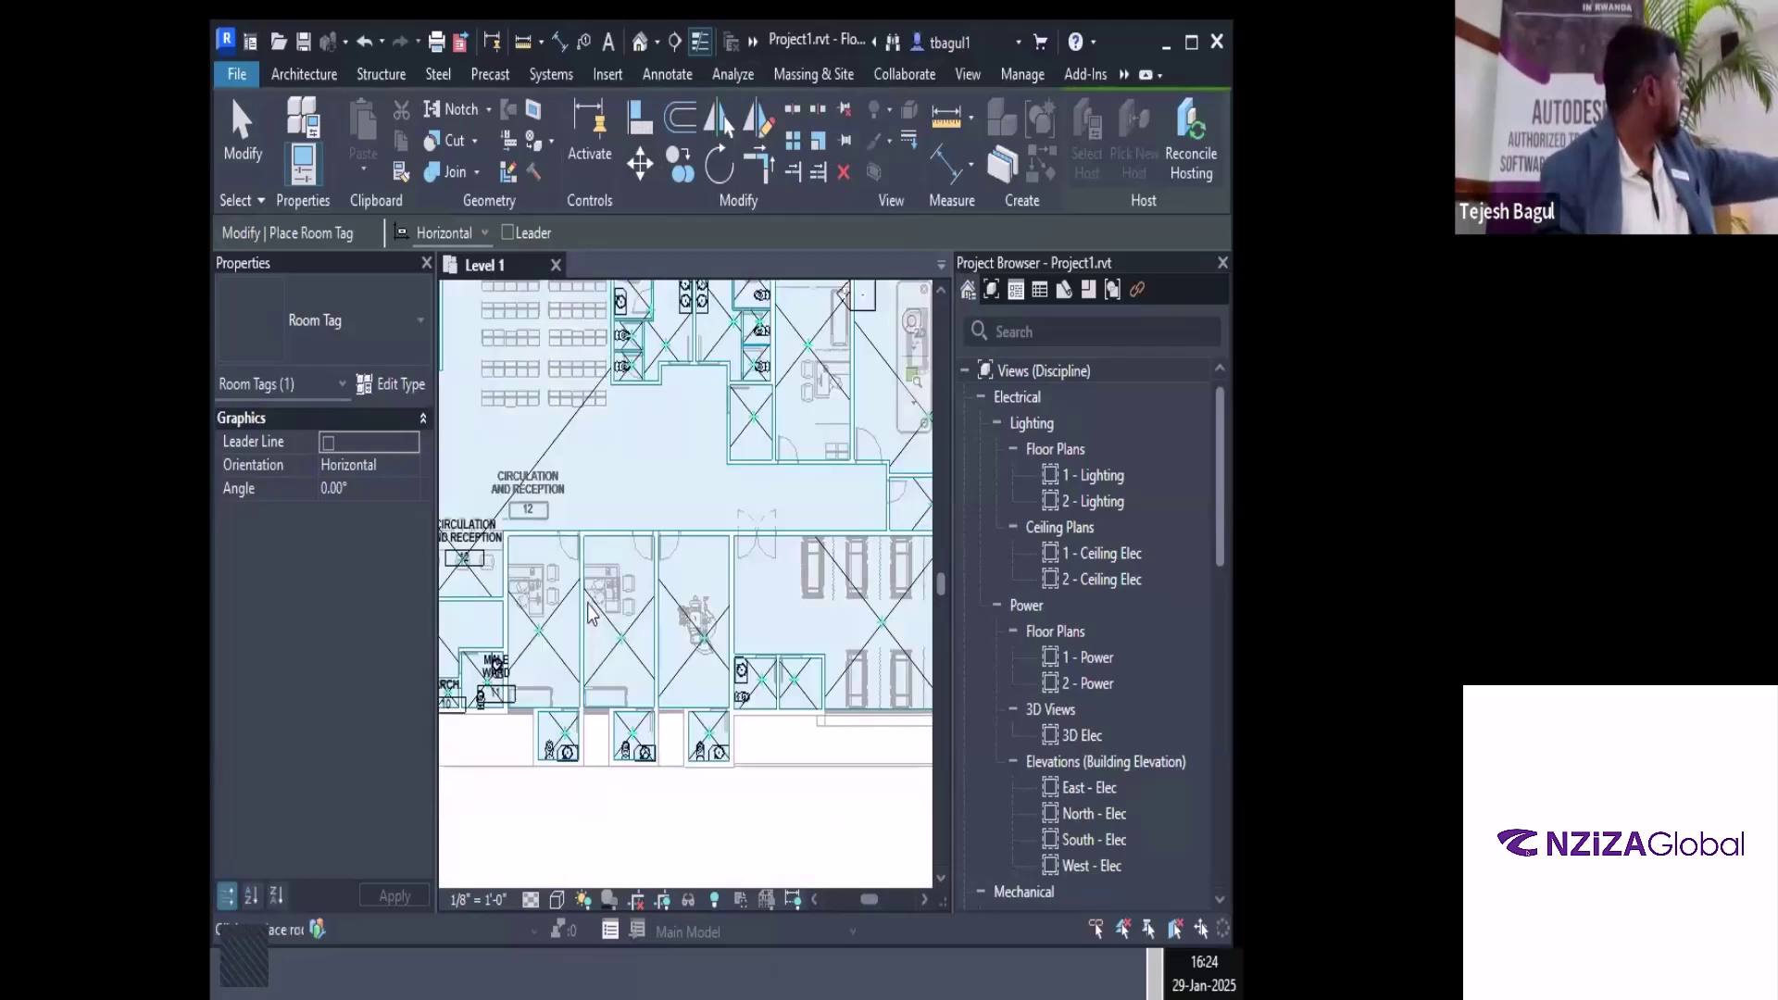
Tag Consultant Rooms 1, 2 and 13 and the three restrooms attached to them
click(540, 581)
click(619, 573)
click(693, 574)
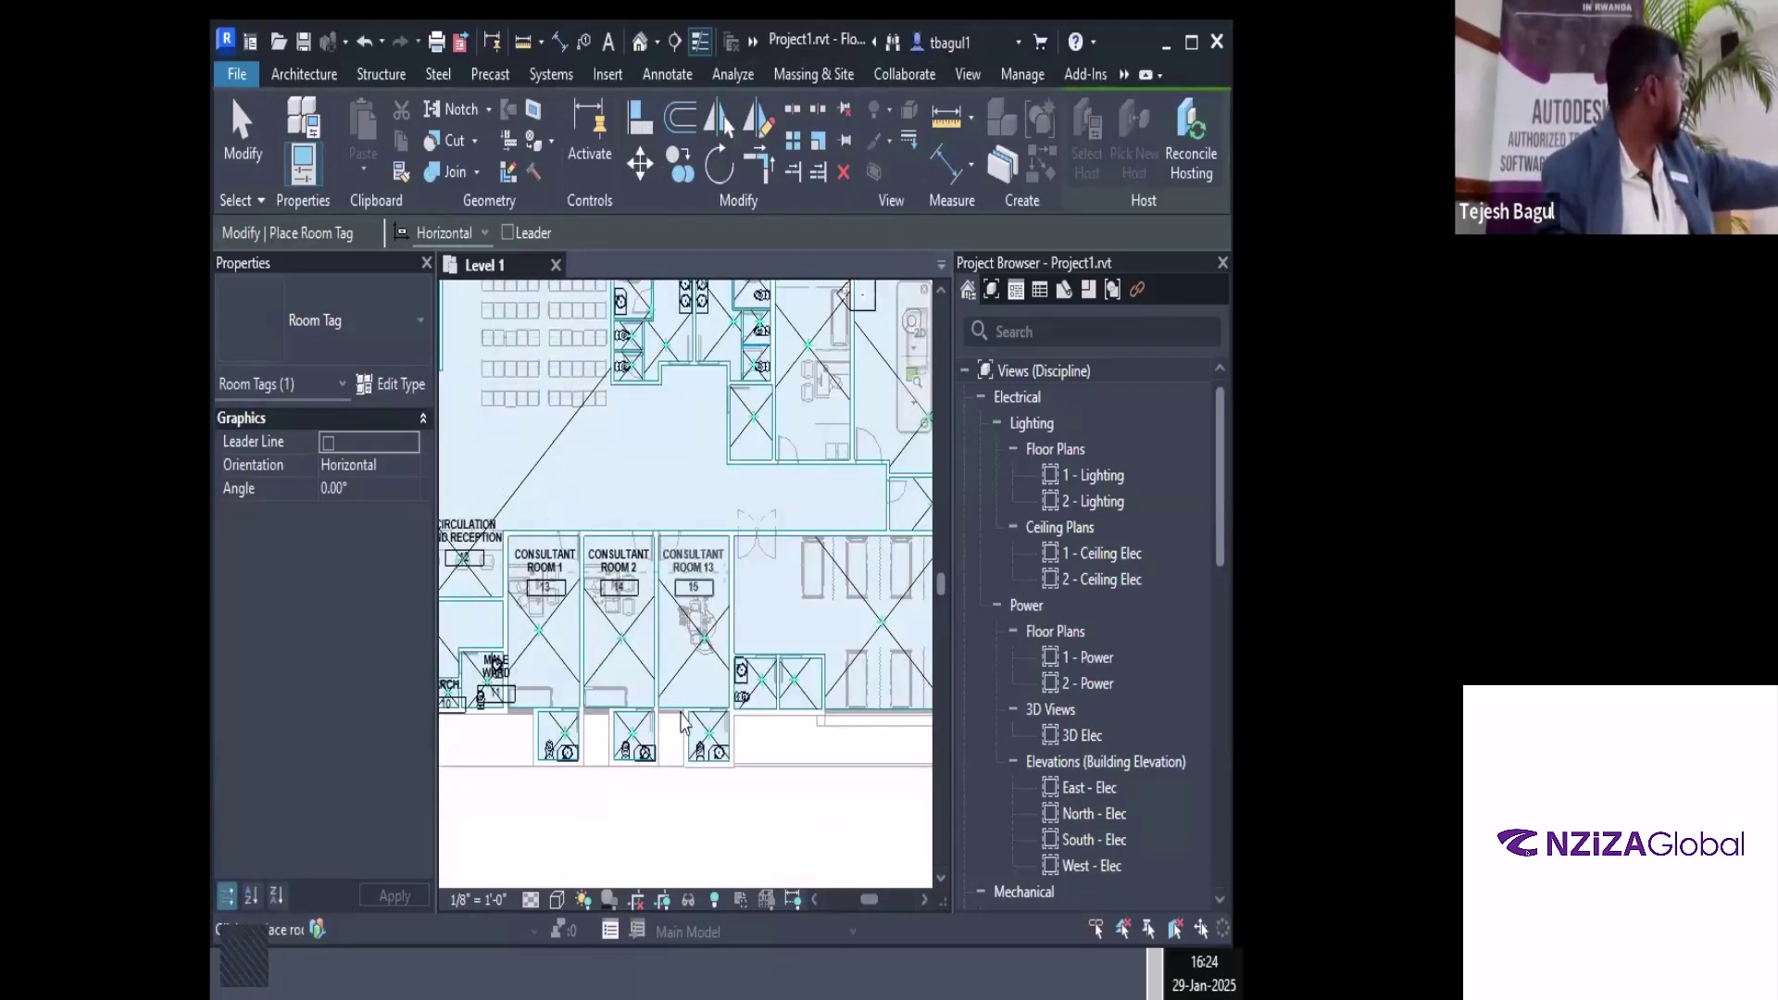
click(710, 729)
click(637, 729)
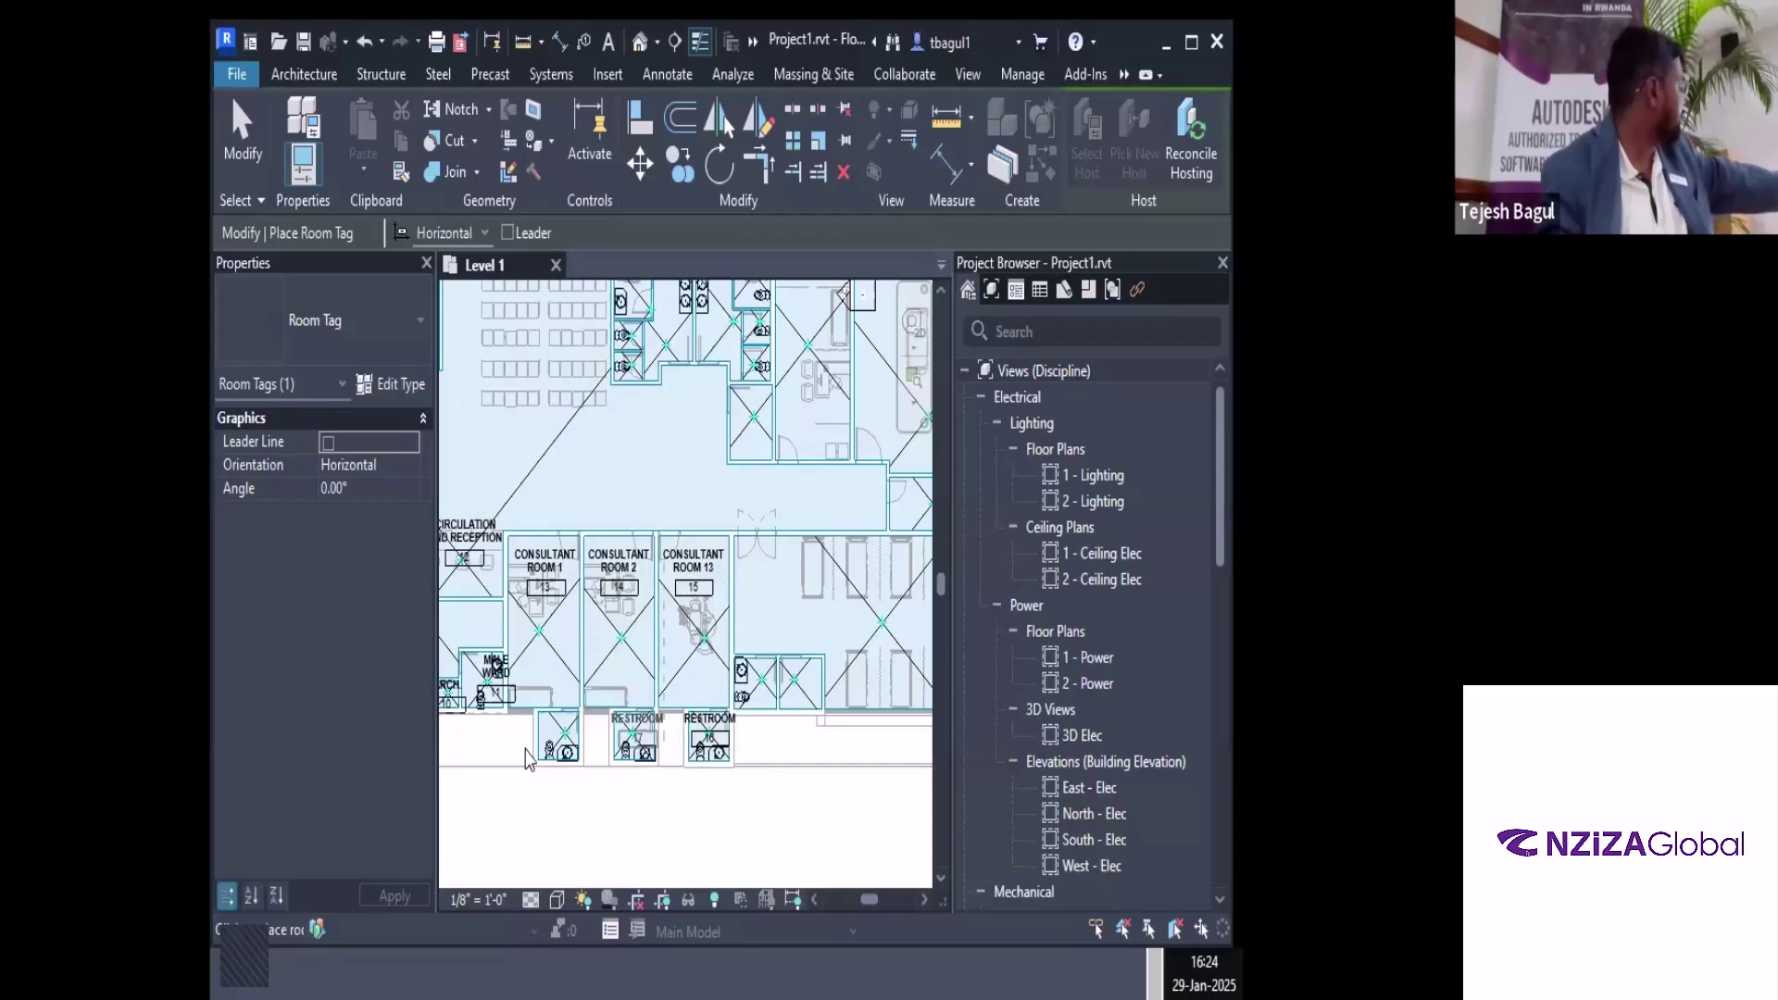
click(575, 728)
Tag the Female Ward with its restroom and Laundry, the restroom above the ward, and the Delivery/Labour Room
middle_drag(775, 632, 620, 644)
click(813, 626)
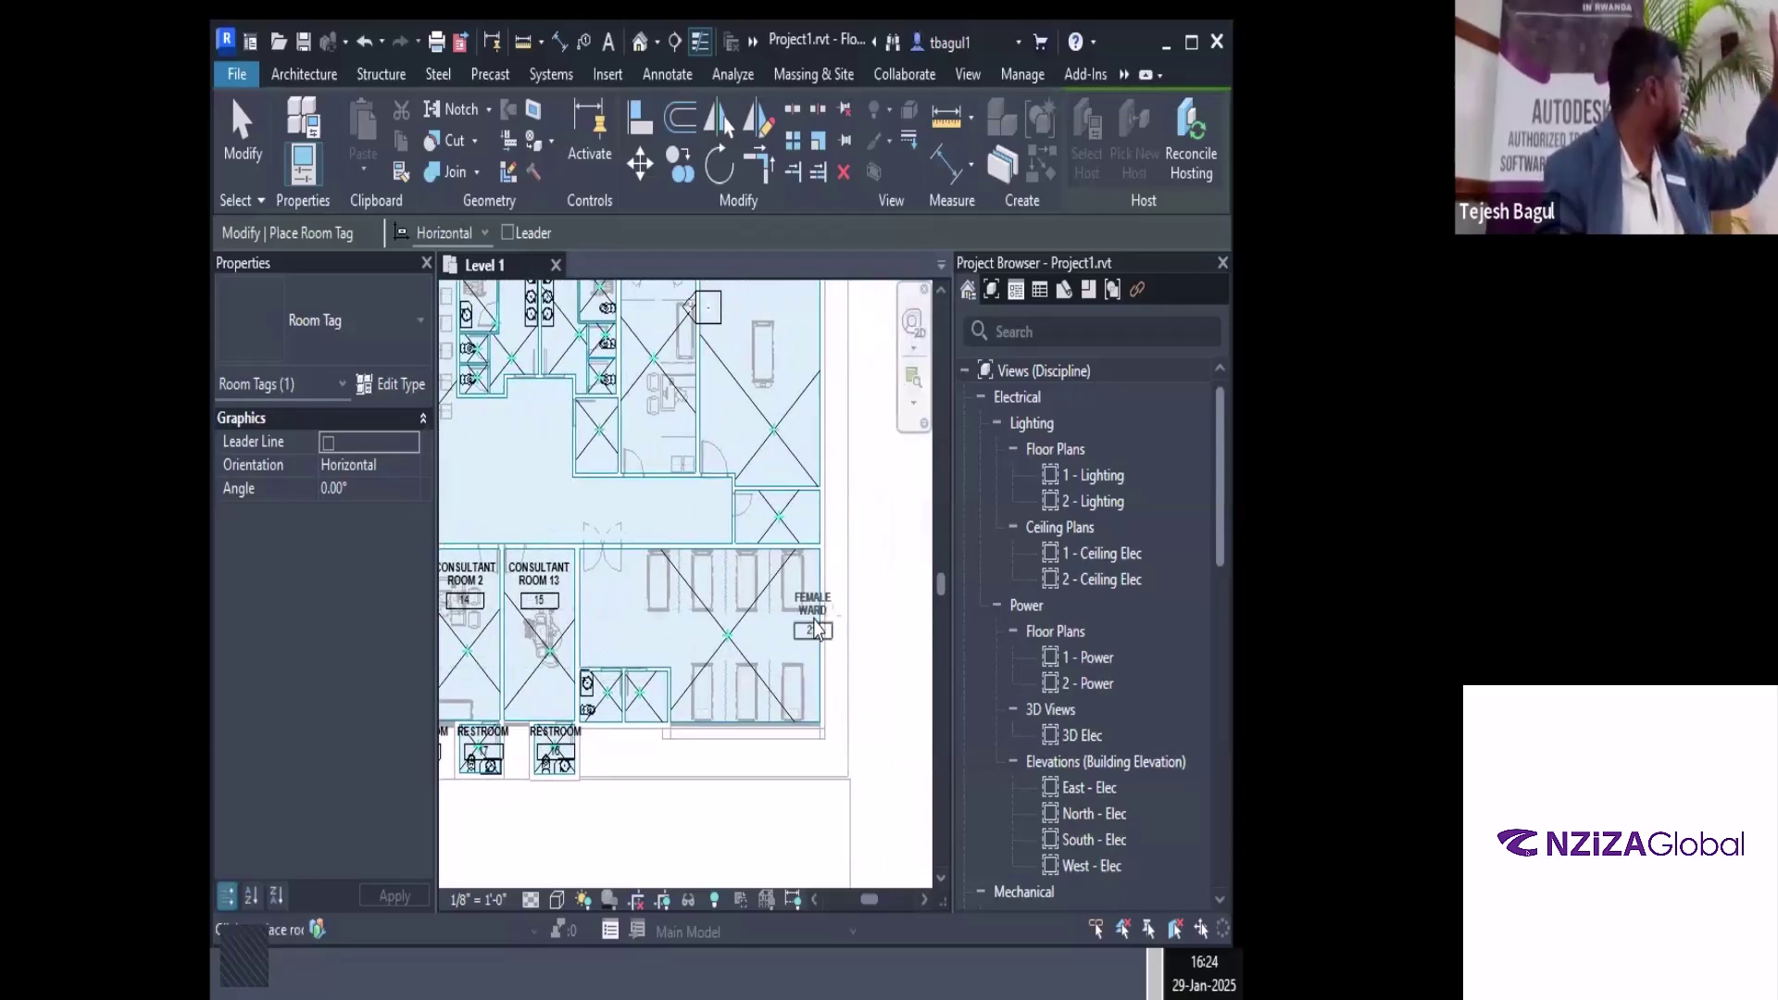
click(648, 710)
click(785, 528)
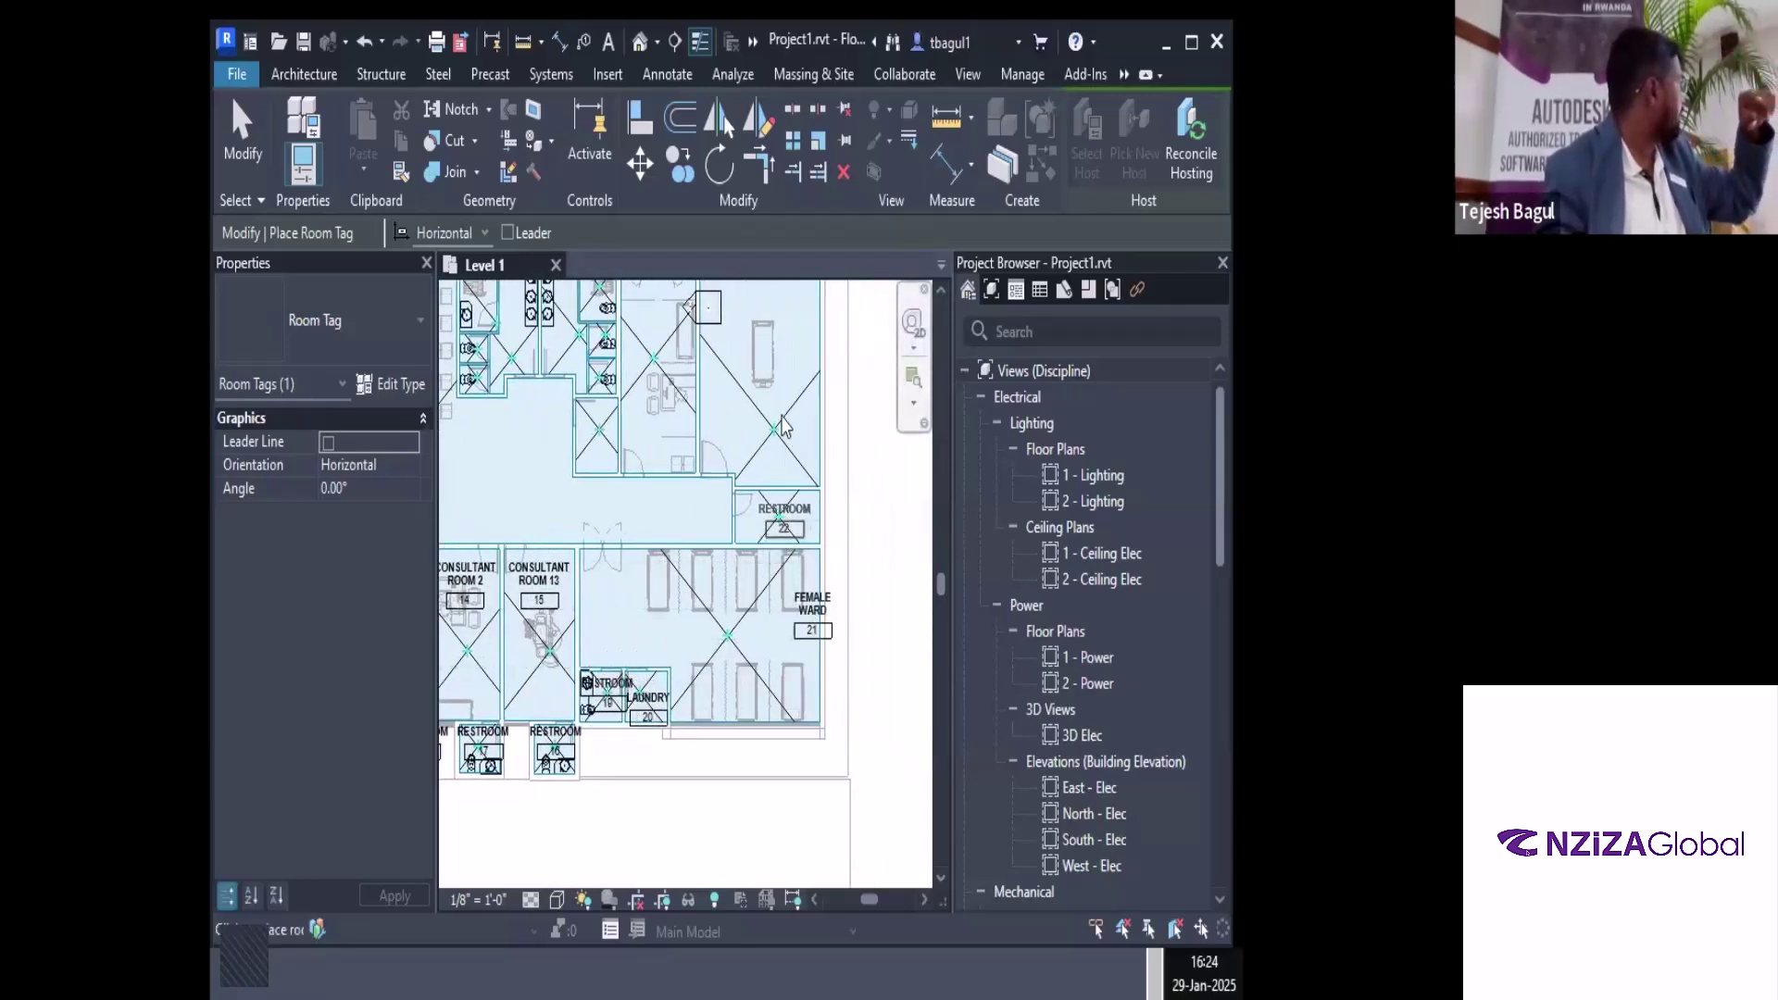
click(790, 425)
Tag the Laboratory, the Female W/C with its three cubicle rooms, and the Store below them
middle_drag(650, 357, 668, 517)
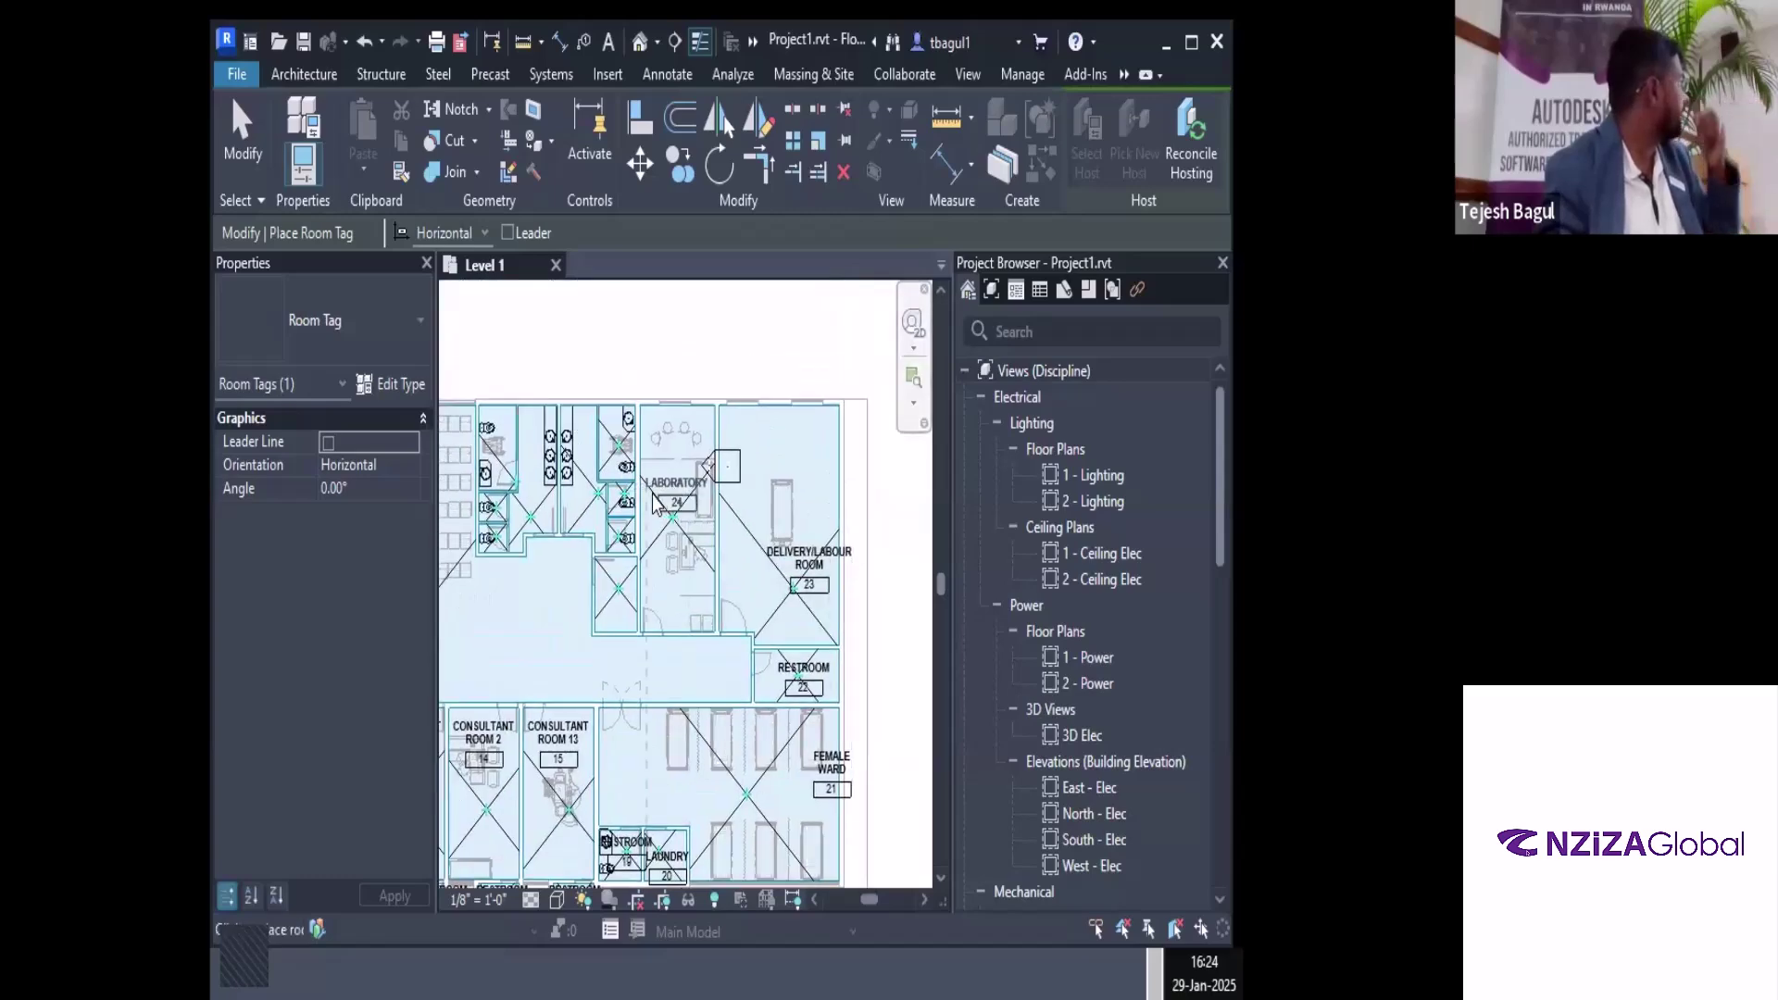
click(674, 495)
click(581, 474)
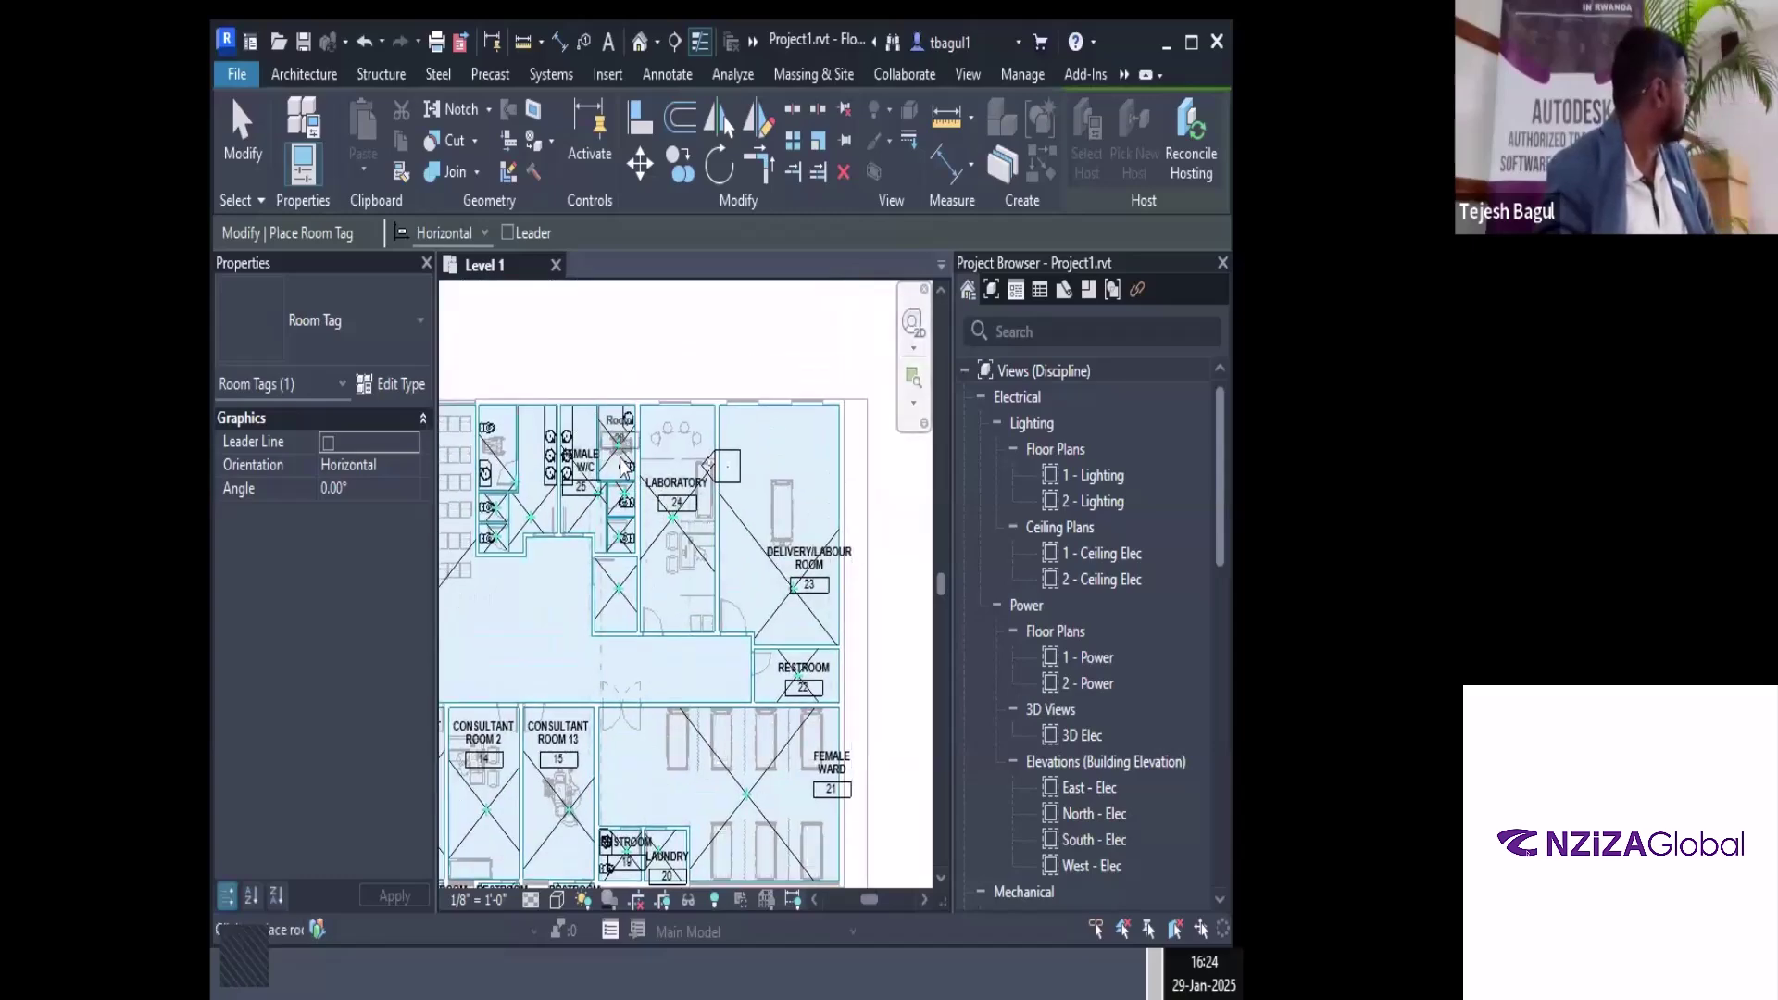
click(619, 432)
scroll(622, 499, up, 3)
click(620, 515)
click(619, 583)
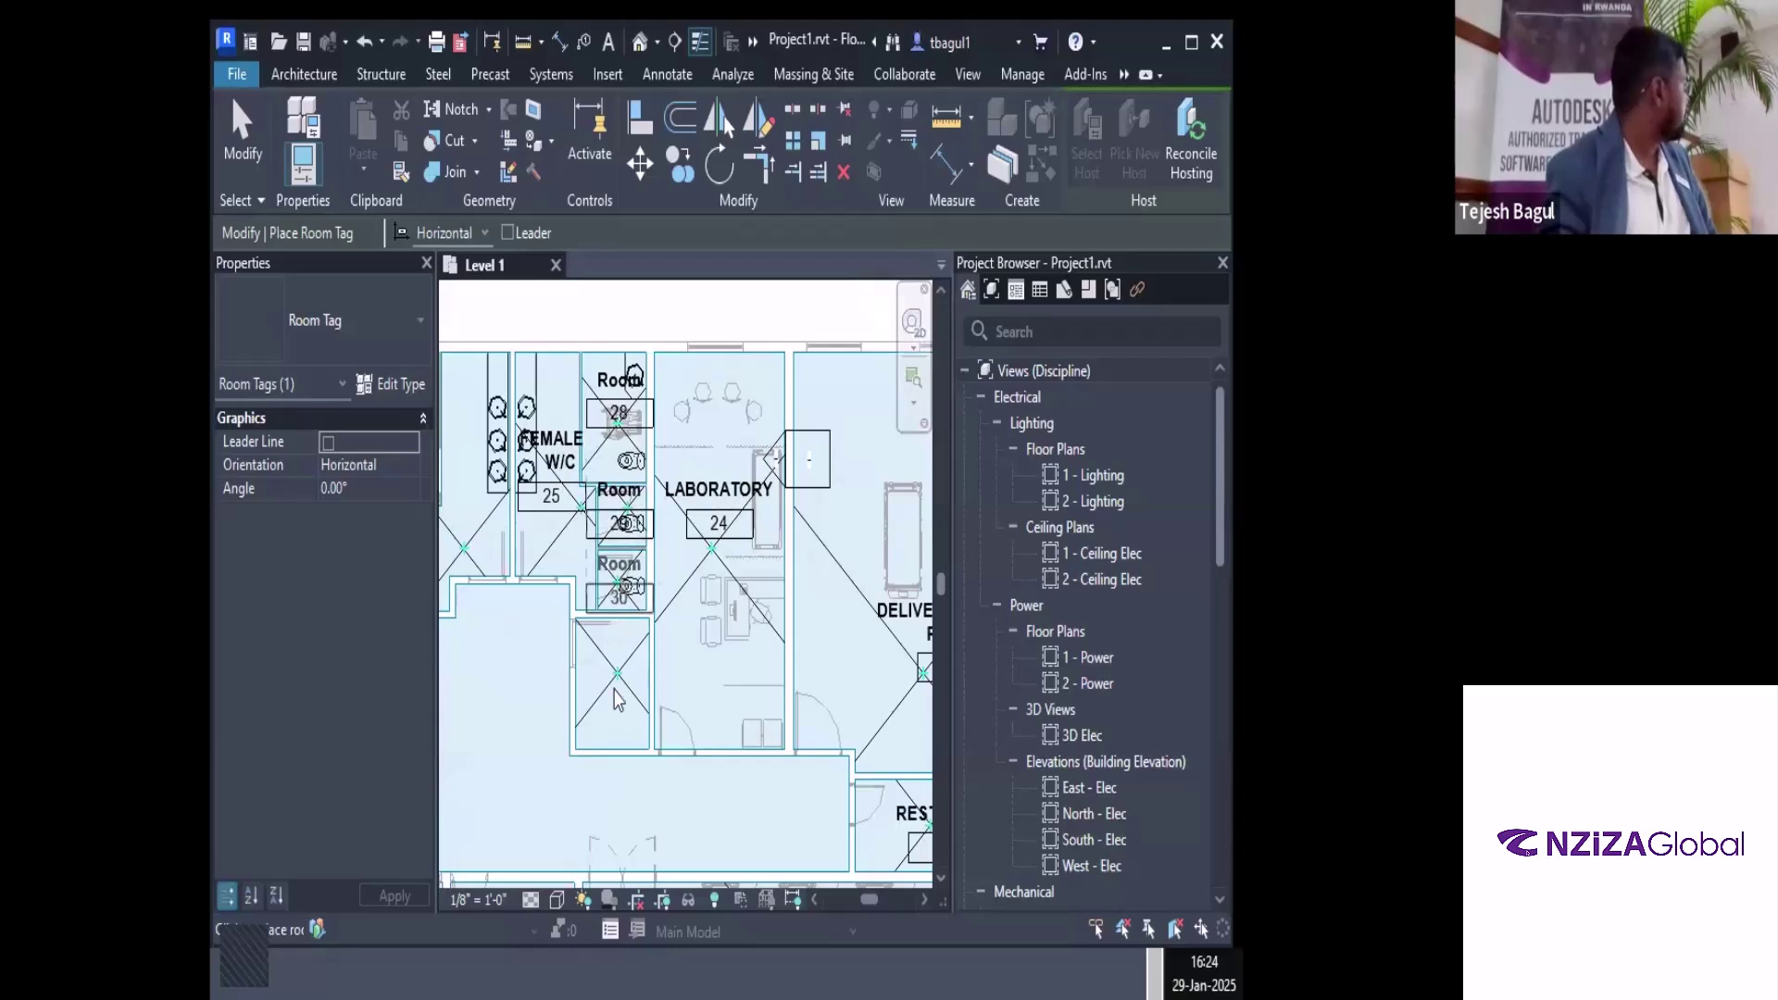
click(619, 694)
Tag the Male W/C and its three cubicle rooms, check the plan for untagged rooms, and finish room tagging
scroll(778, 619, down, 2)
click(545, 535)
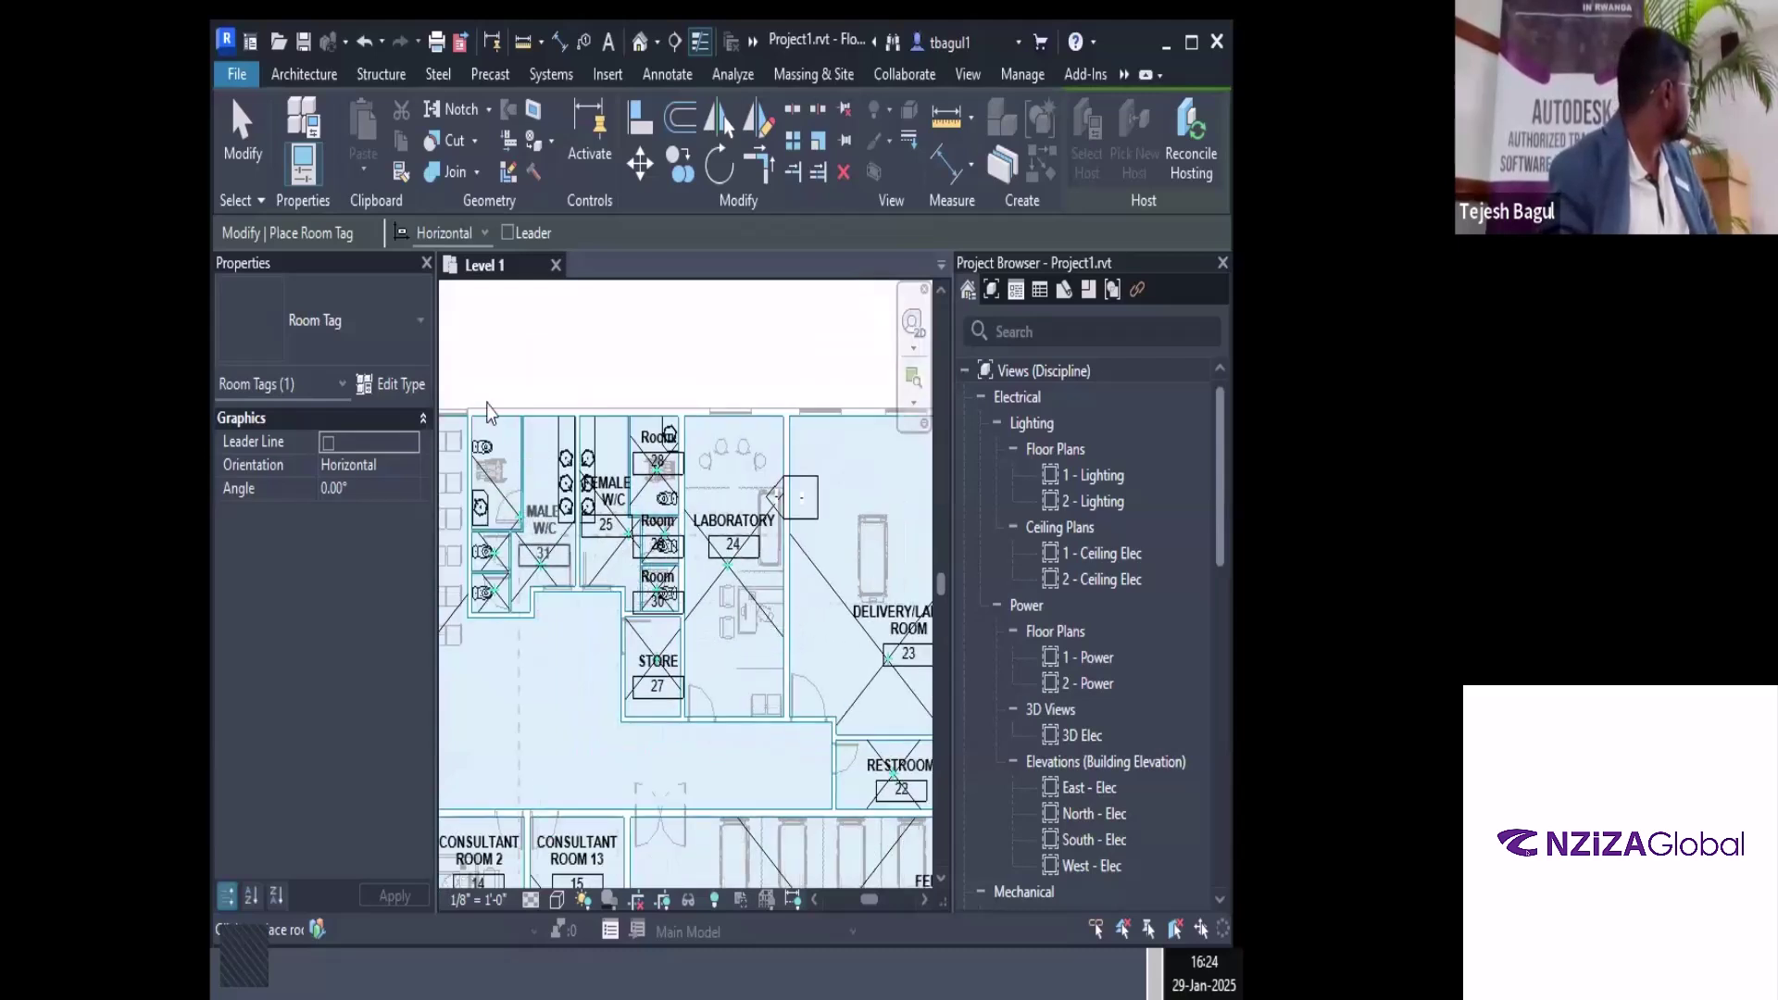
click(493, 463)
click(493, 558)
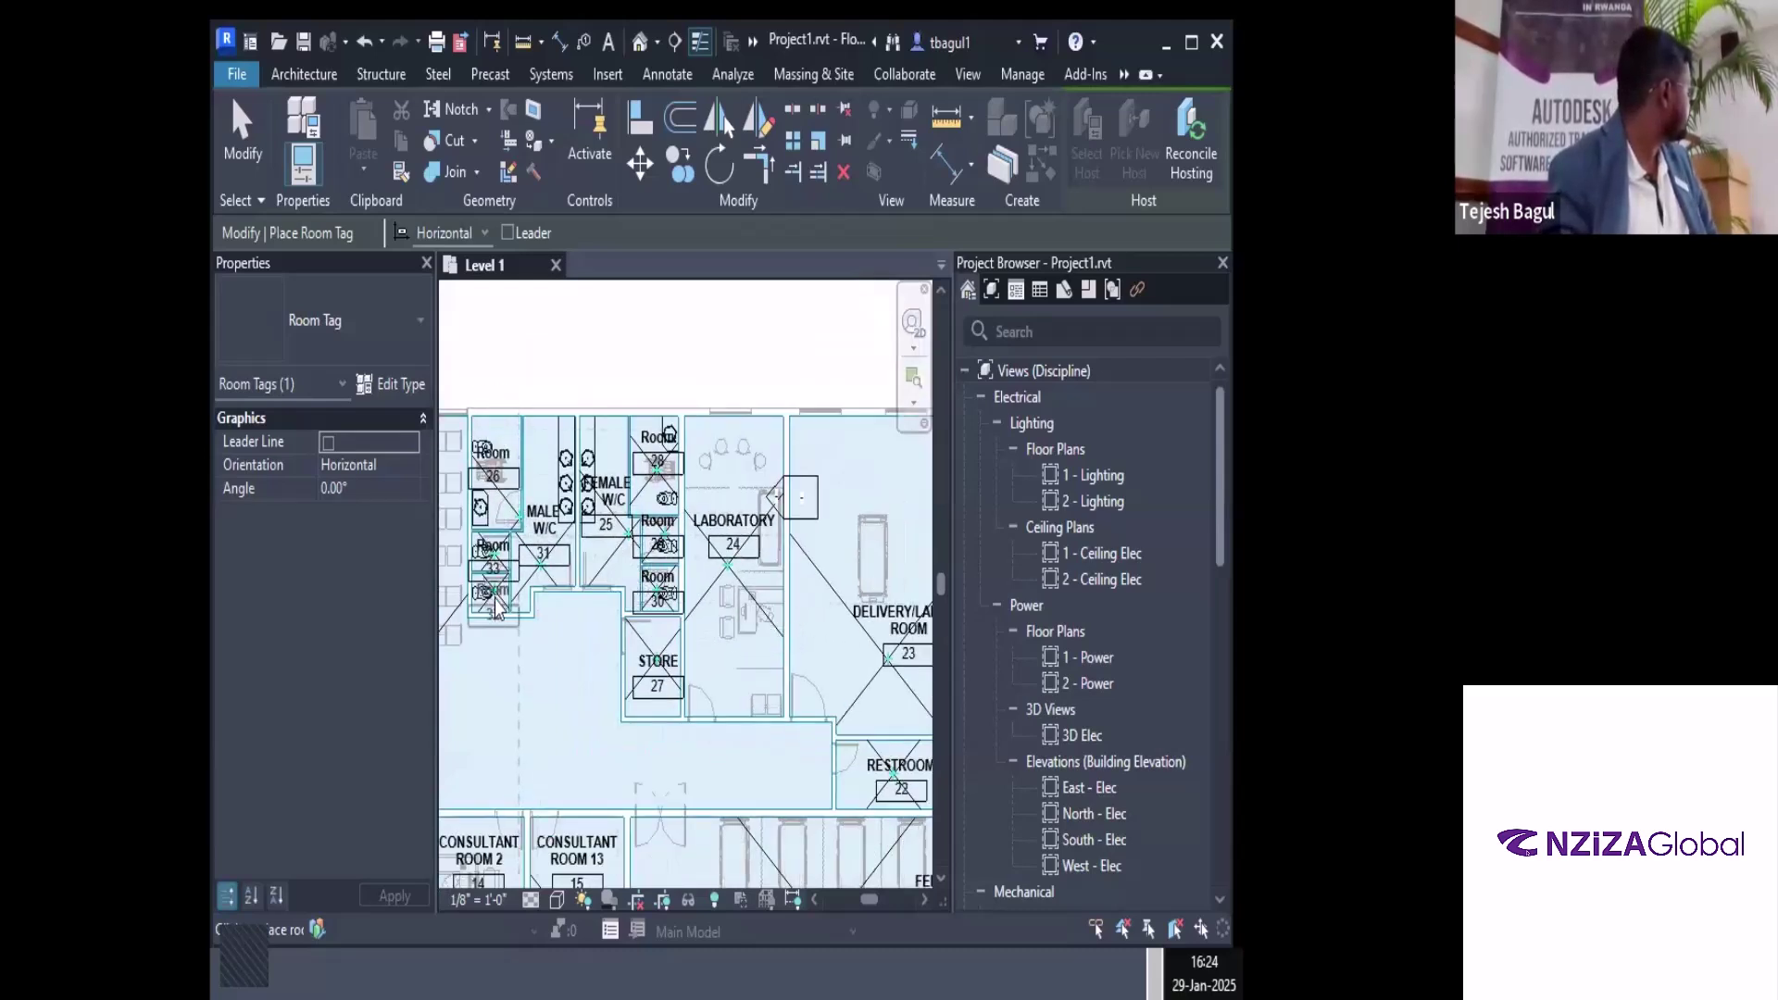
click(493, 596)
scroll(626, 640, down, 2)
middle_drag(620, 683, 956, 661)
scroll(824, 648, down, 4)
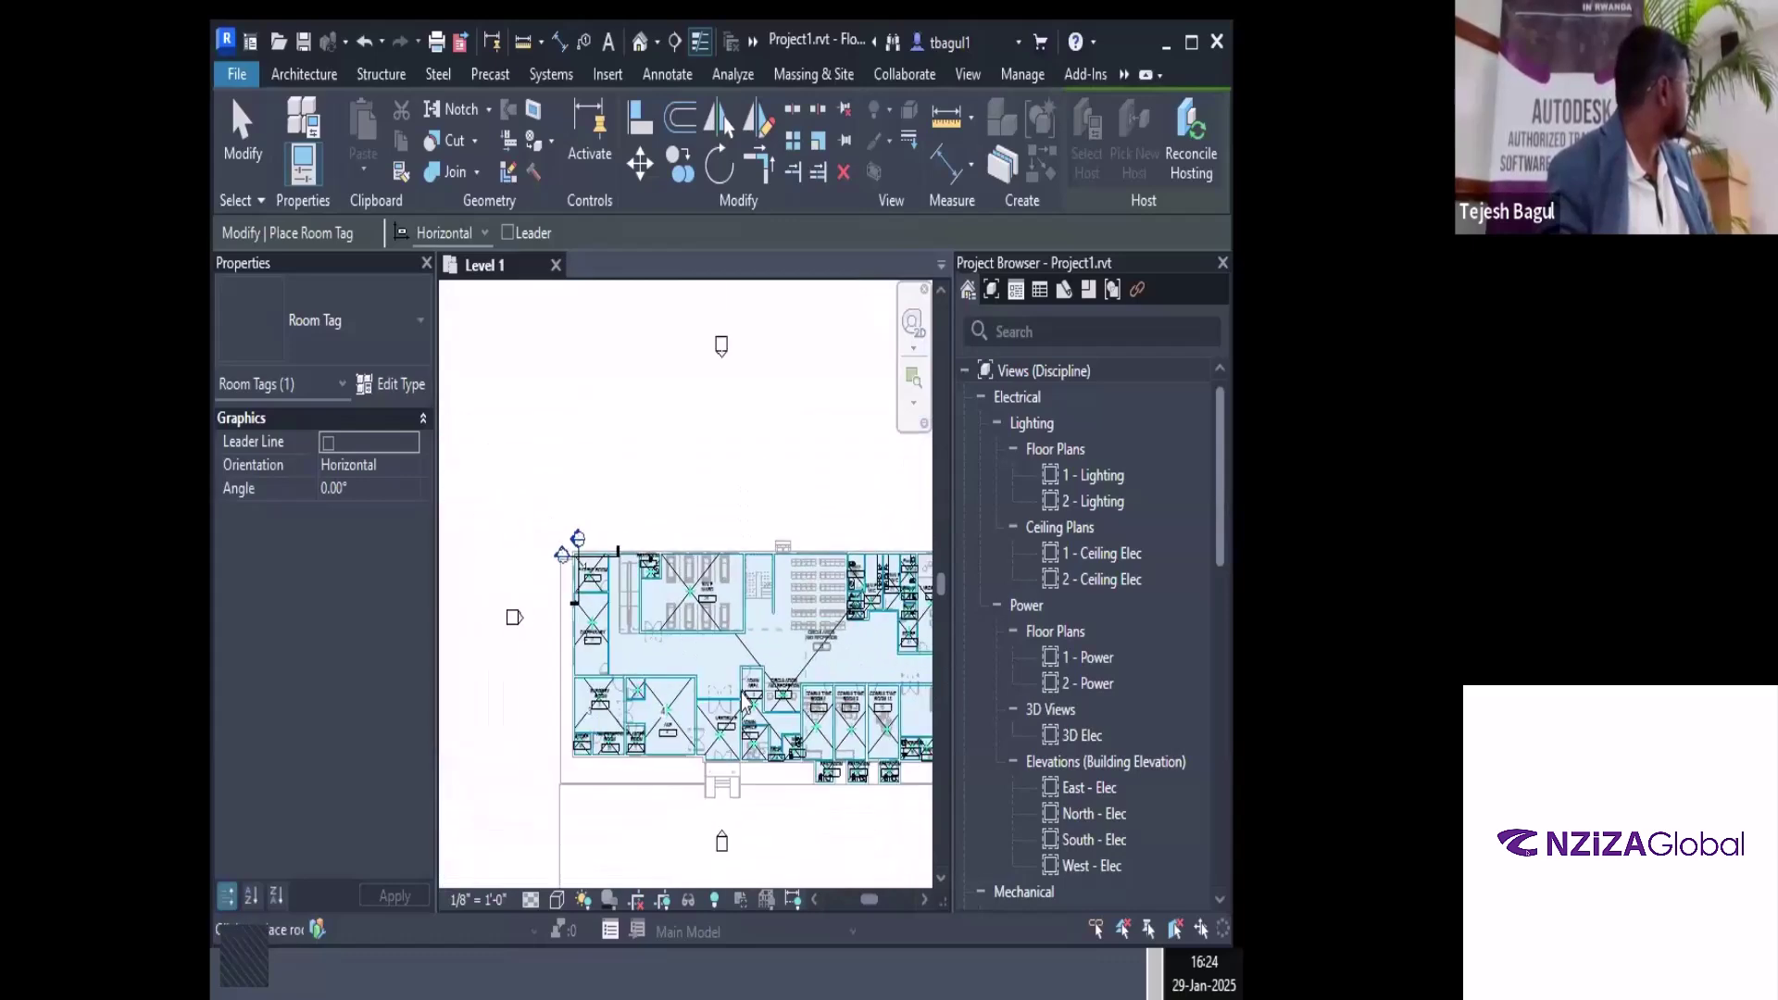
scroll(700, 648, up, 1)
middle_drag(700, 648, 624, 652)
key(Escape)
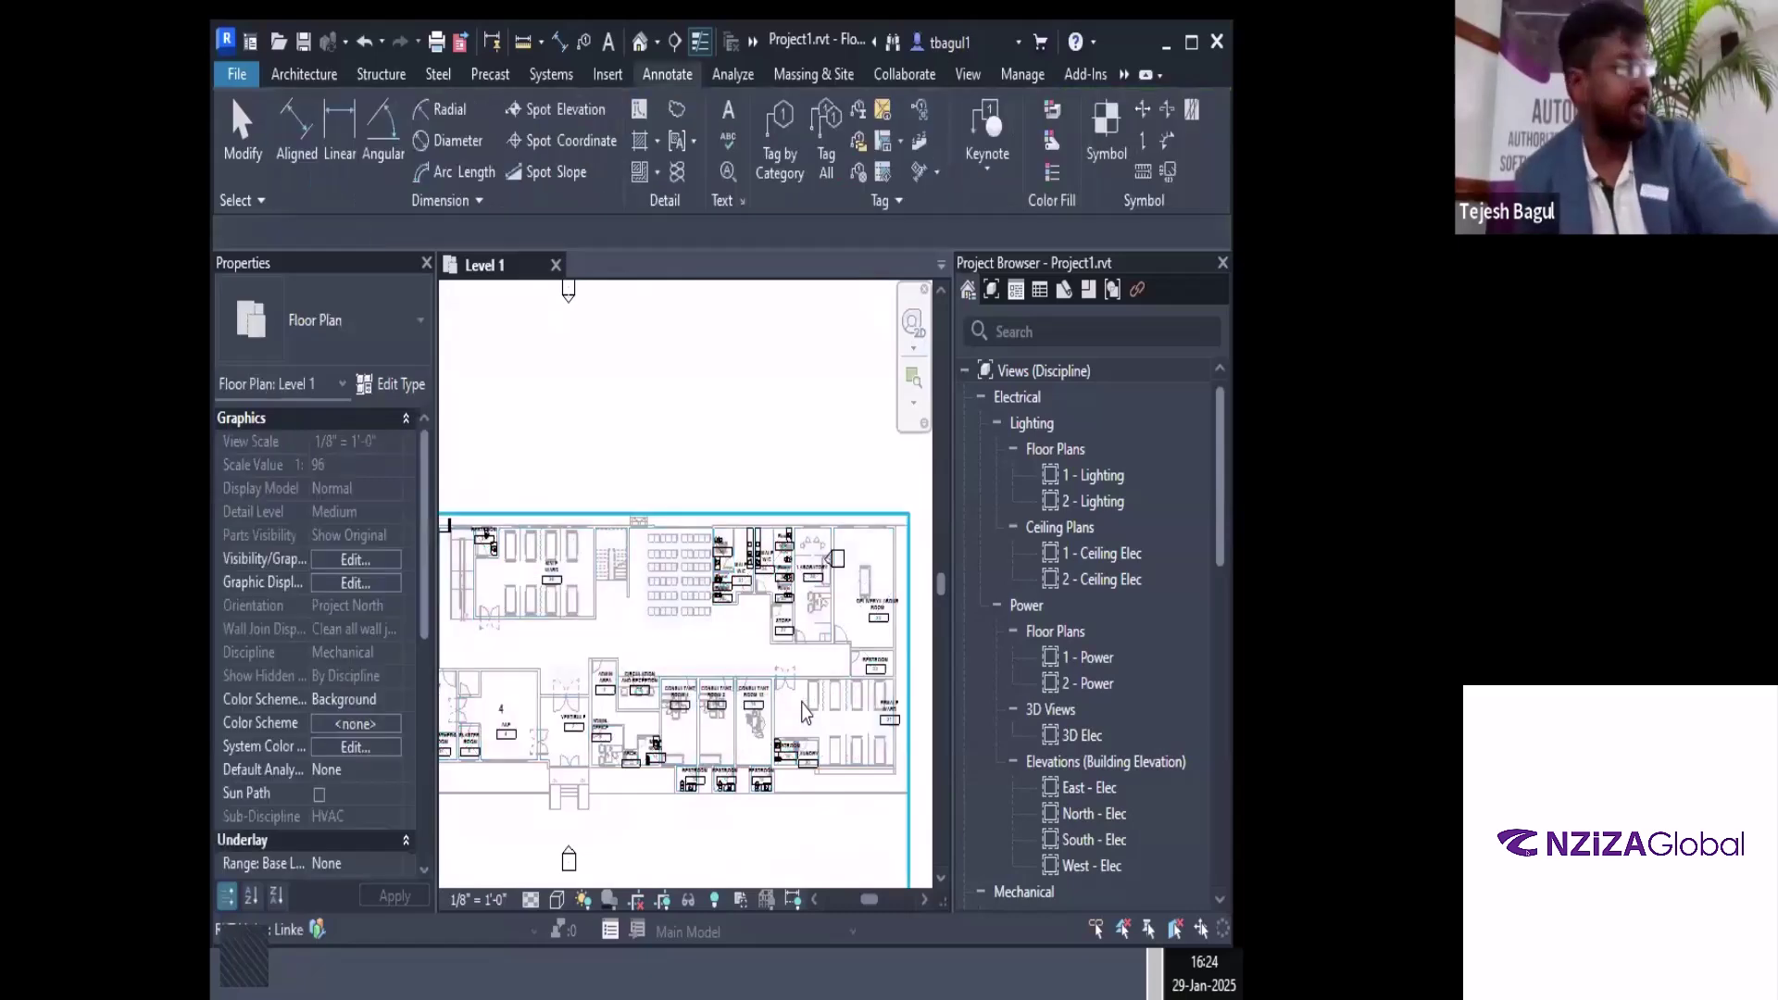
scroll(662, 666, down, 1)
scroll(646, 704, up, 2)
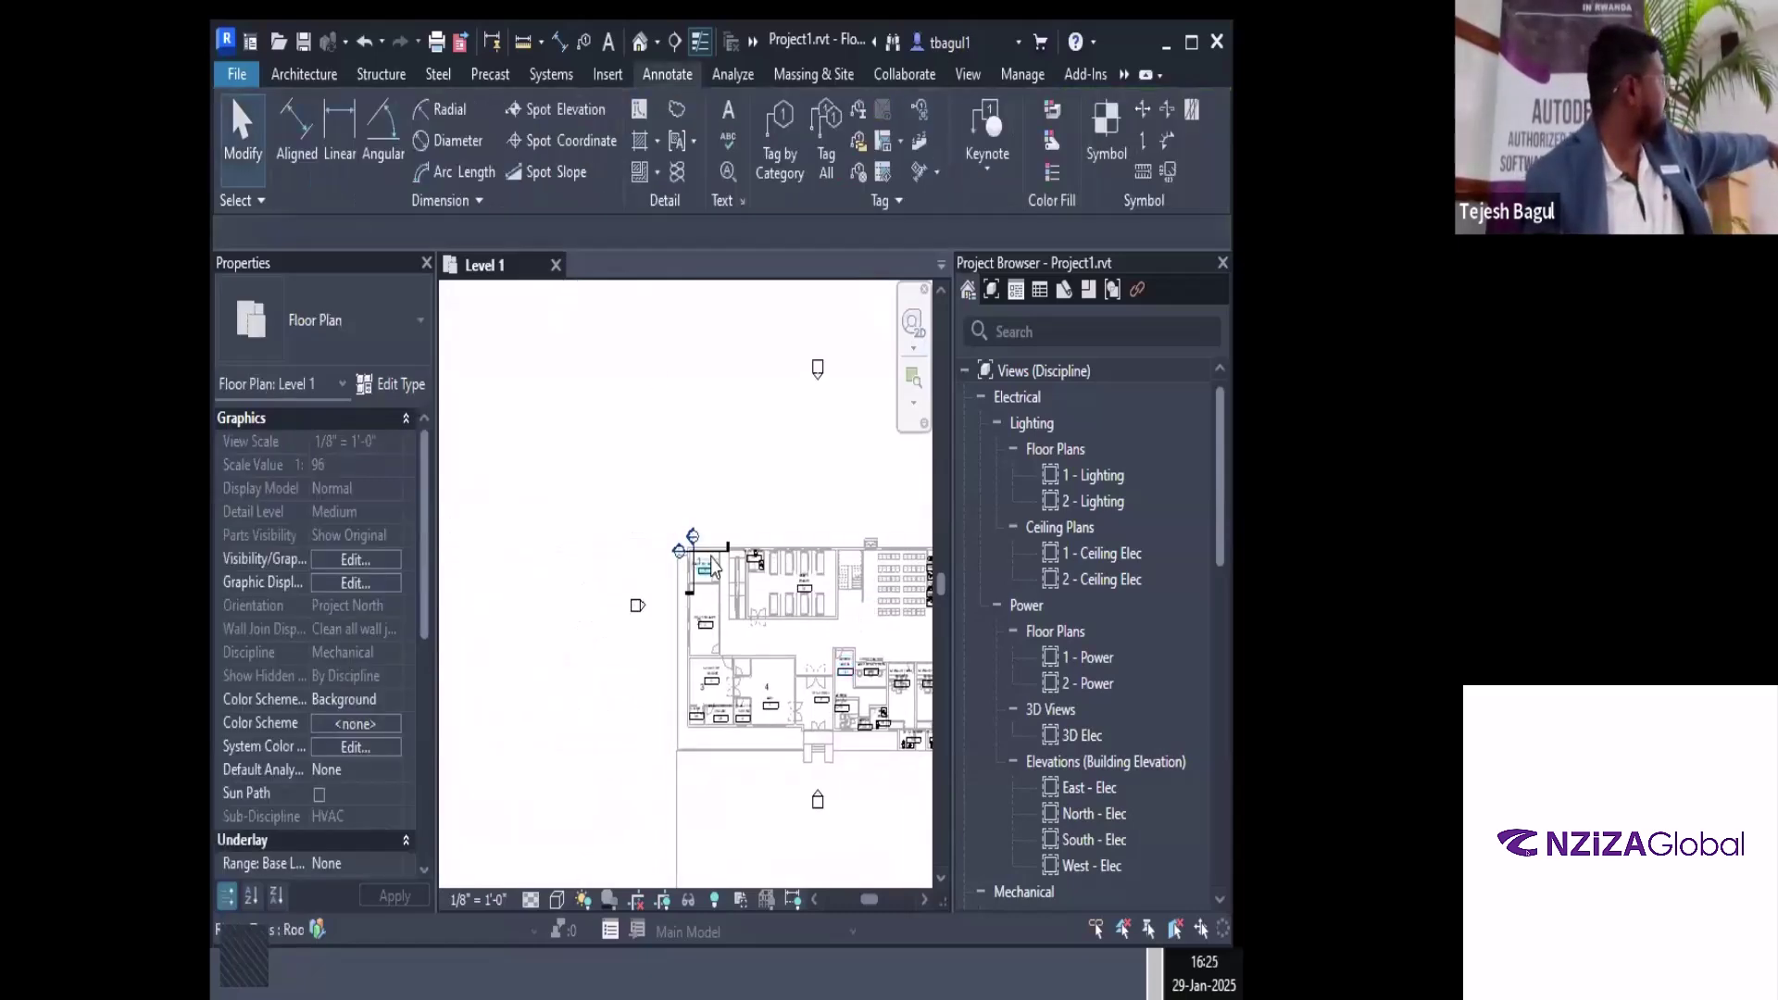
scroll(651, 706, up, 4)
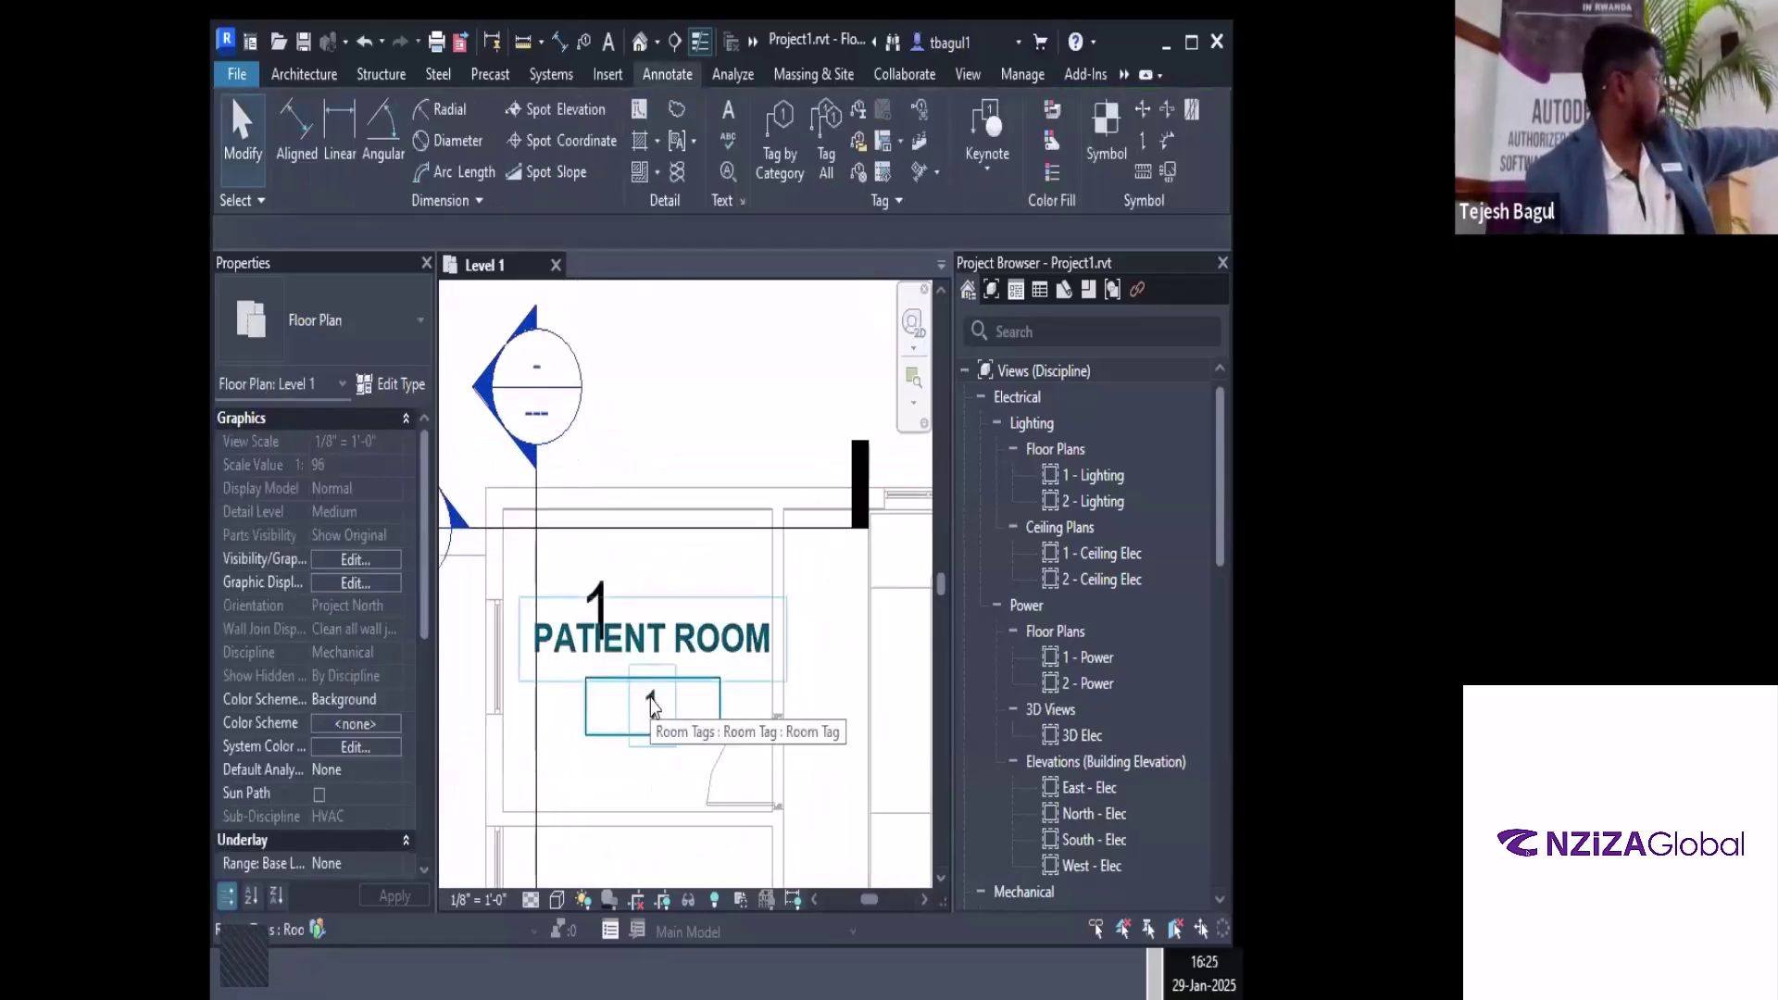
scroll(639, 706, down, 2)
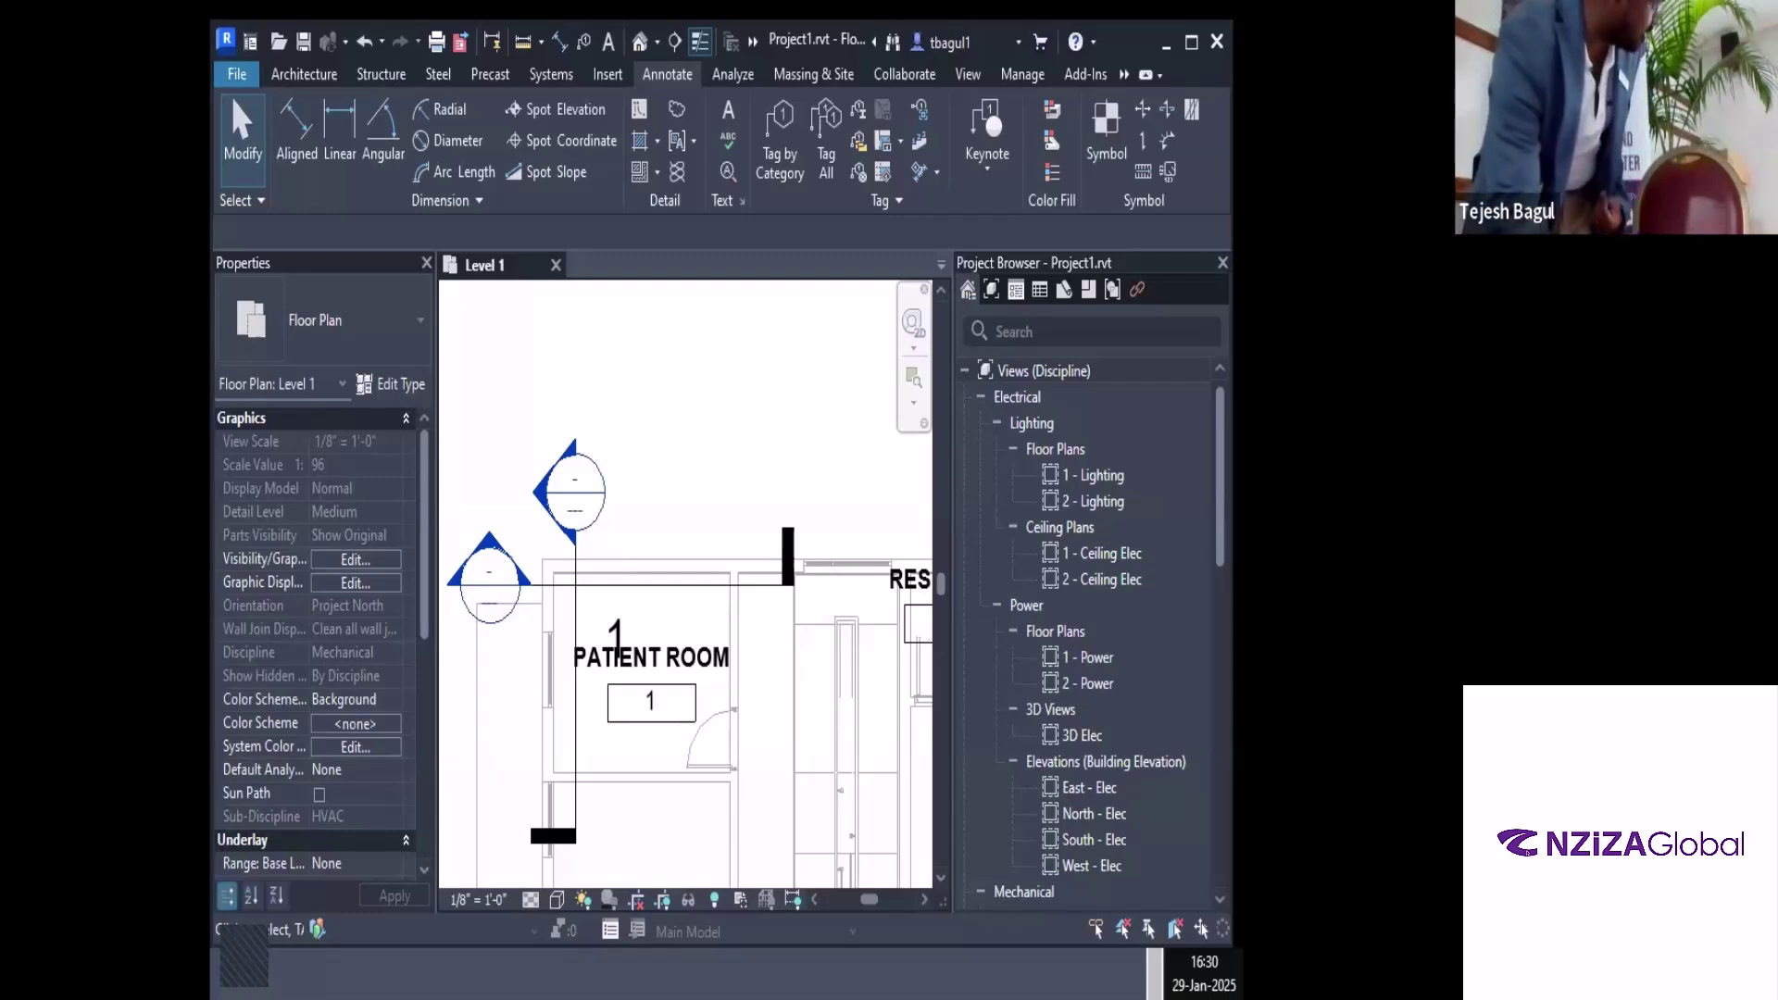
scroll(657, 575, down, 5)
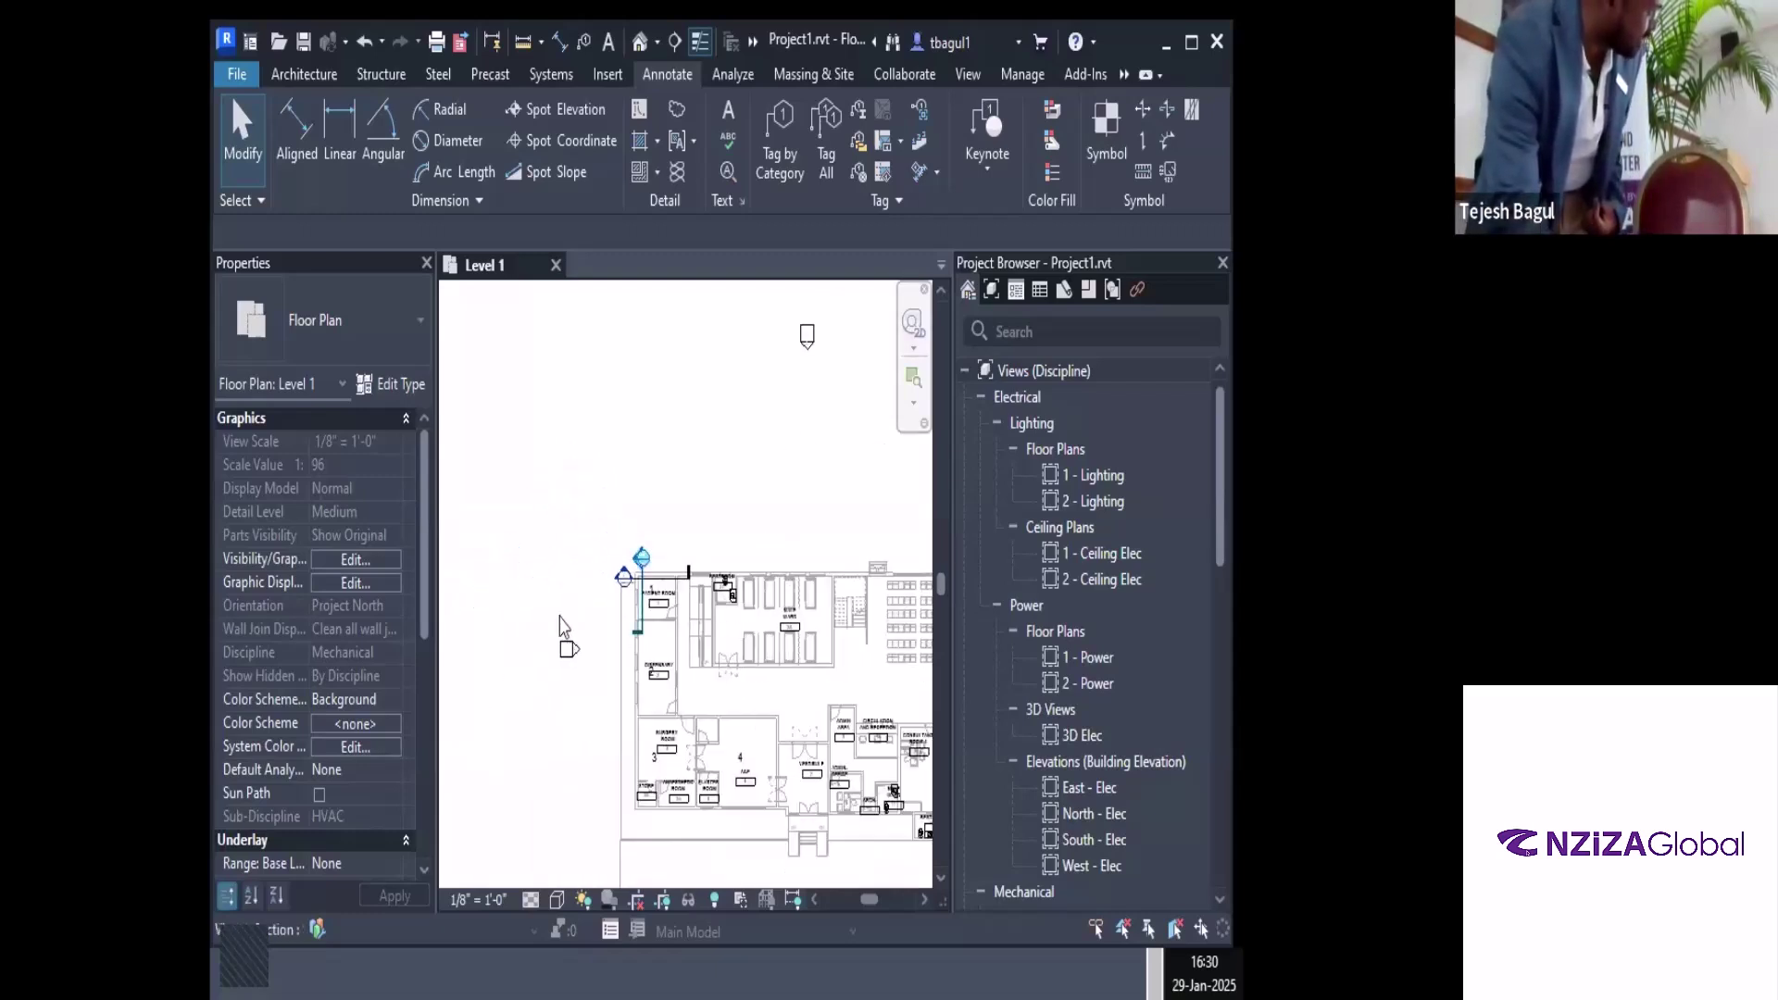
Switch to the HVAC load calculation workbook in Excel and examine the area, ΔT and U-factor inputs for Solar Gain - Glass
middle_drag(735, 625, 551, 579)
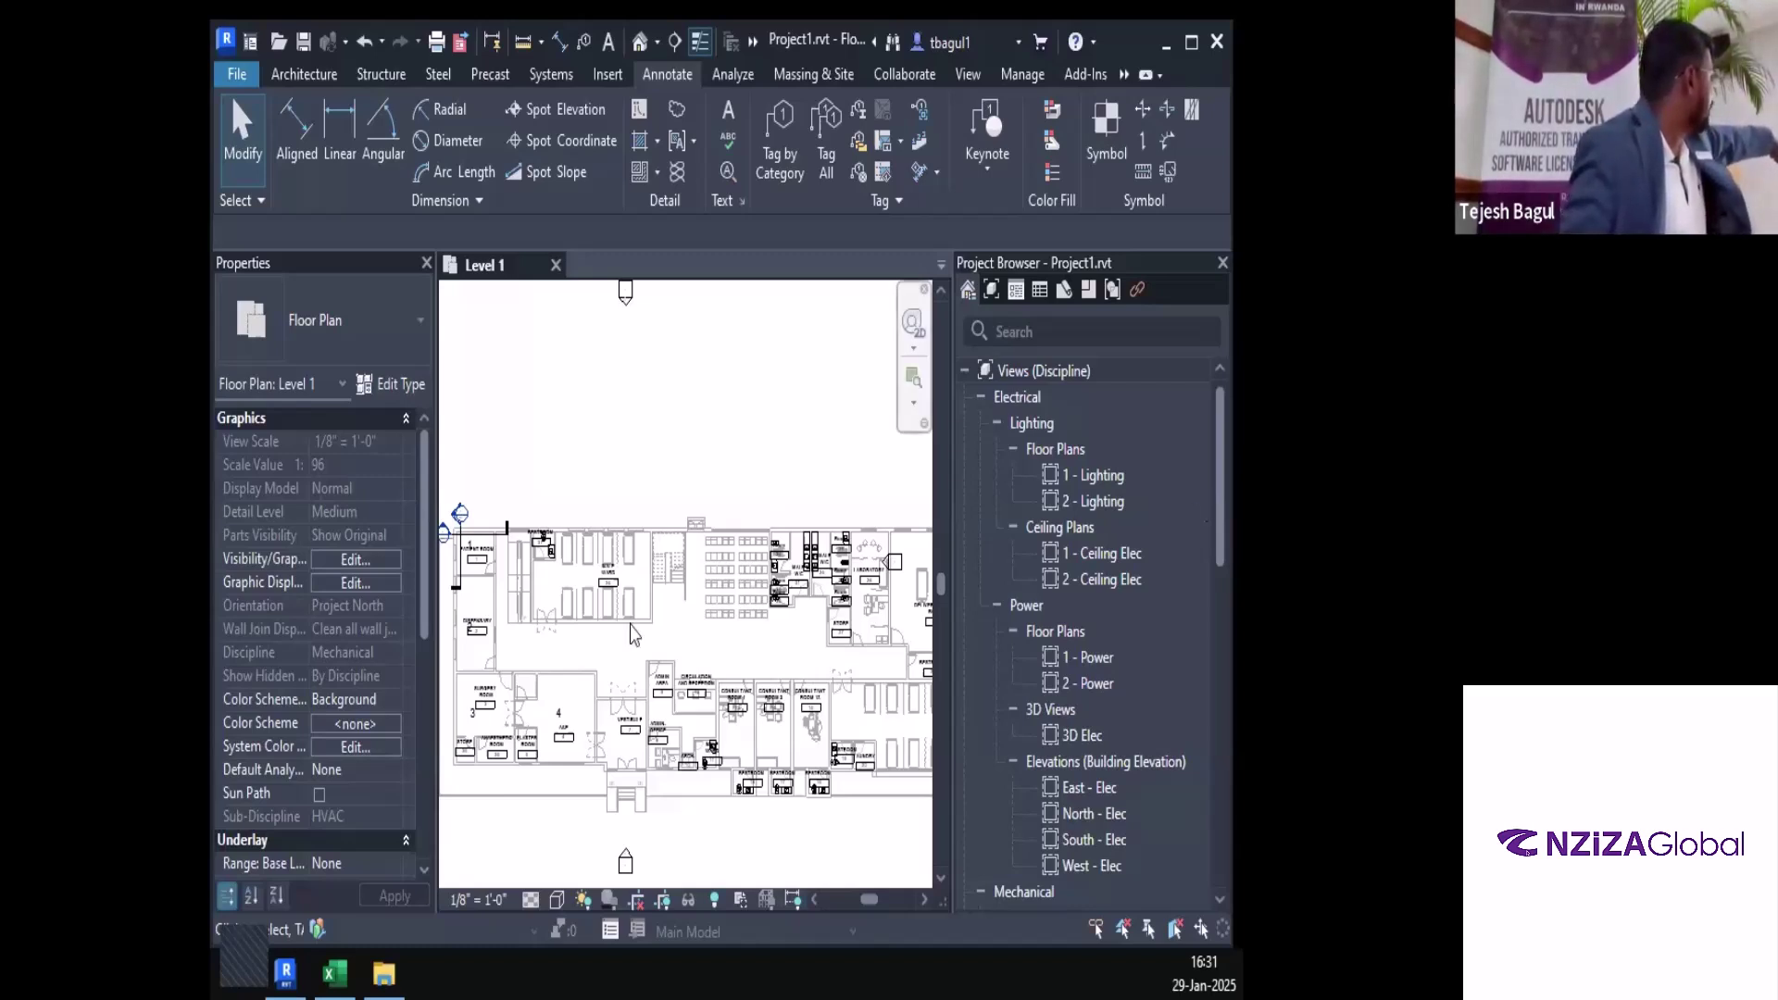
scroll(463, 574, up, 5)
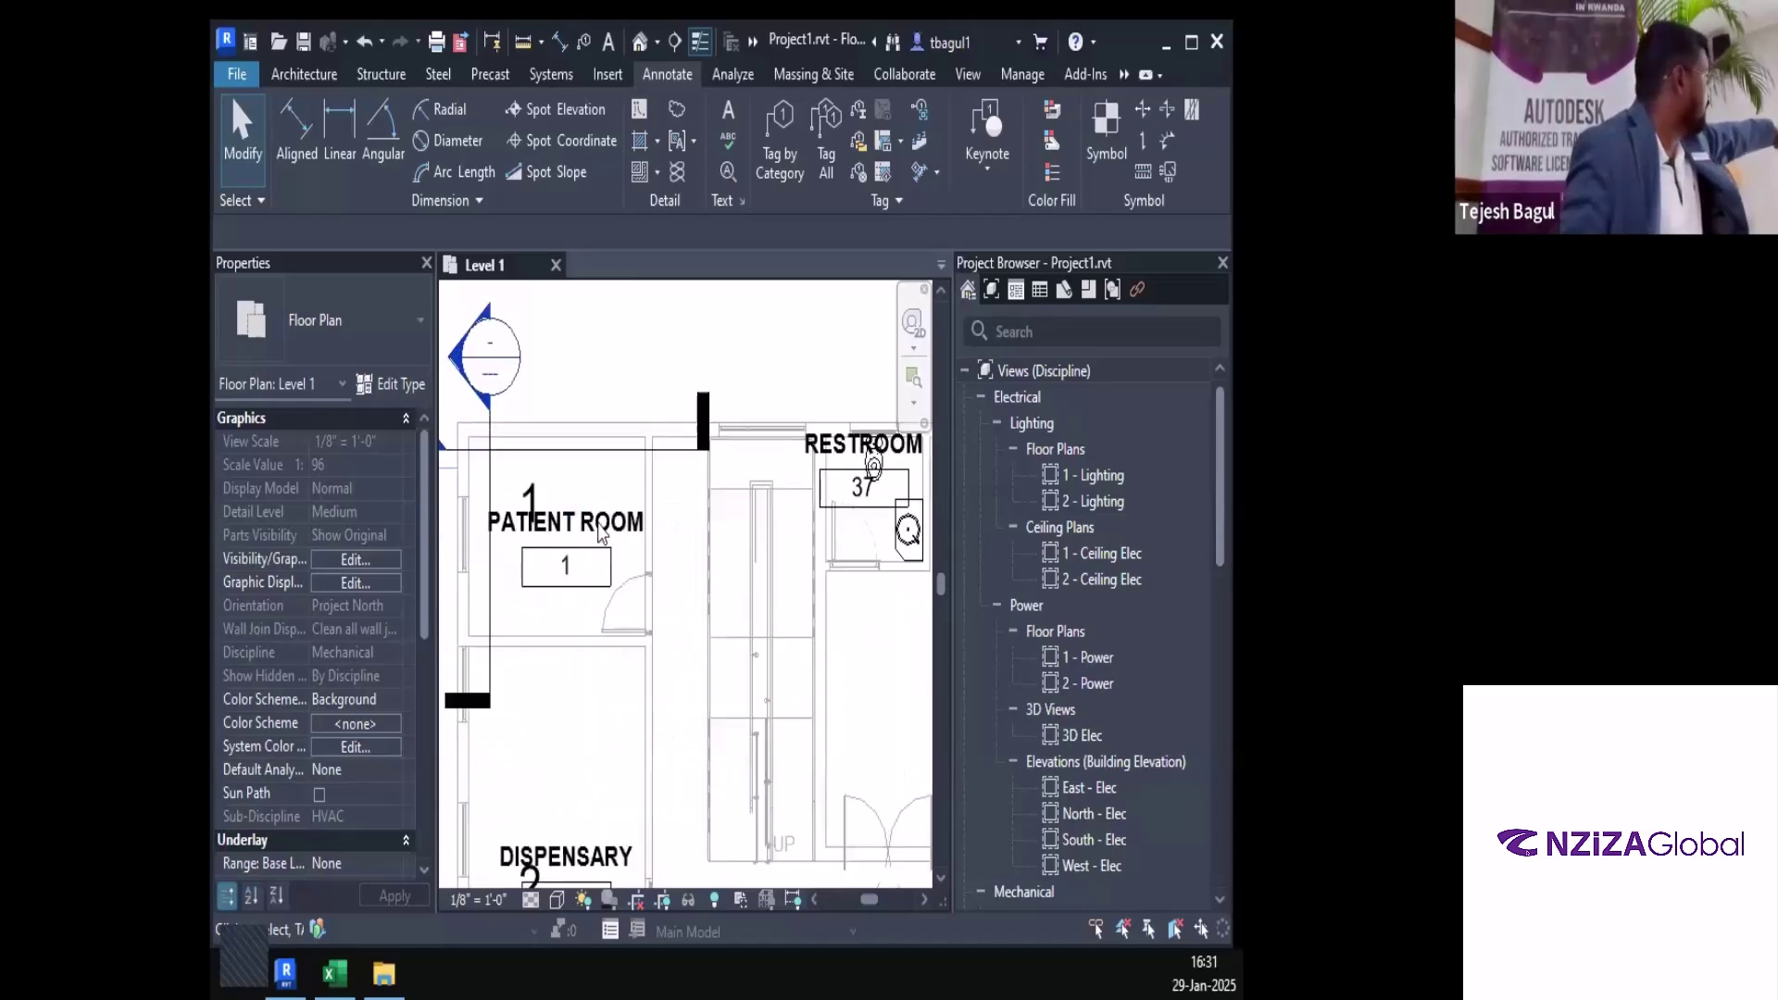
click(333, 971)
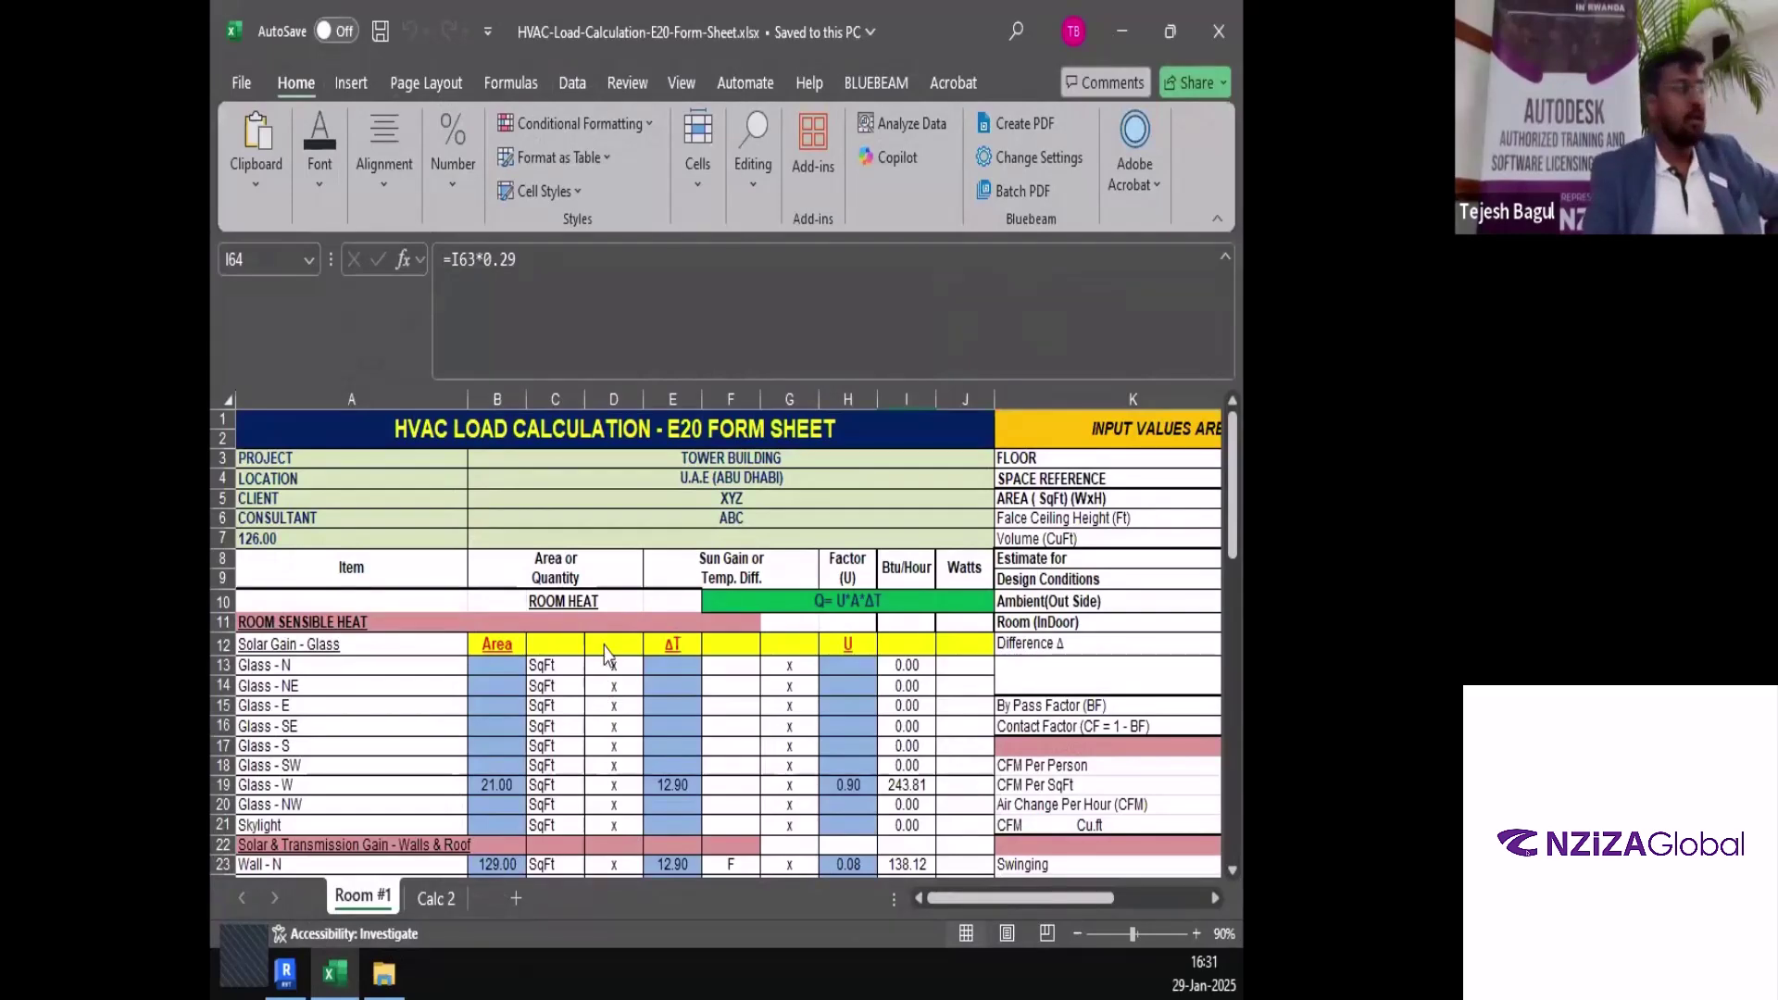
scroll(486, 697, down, 2)
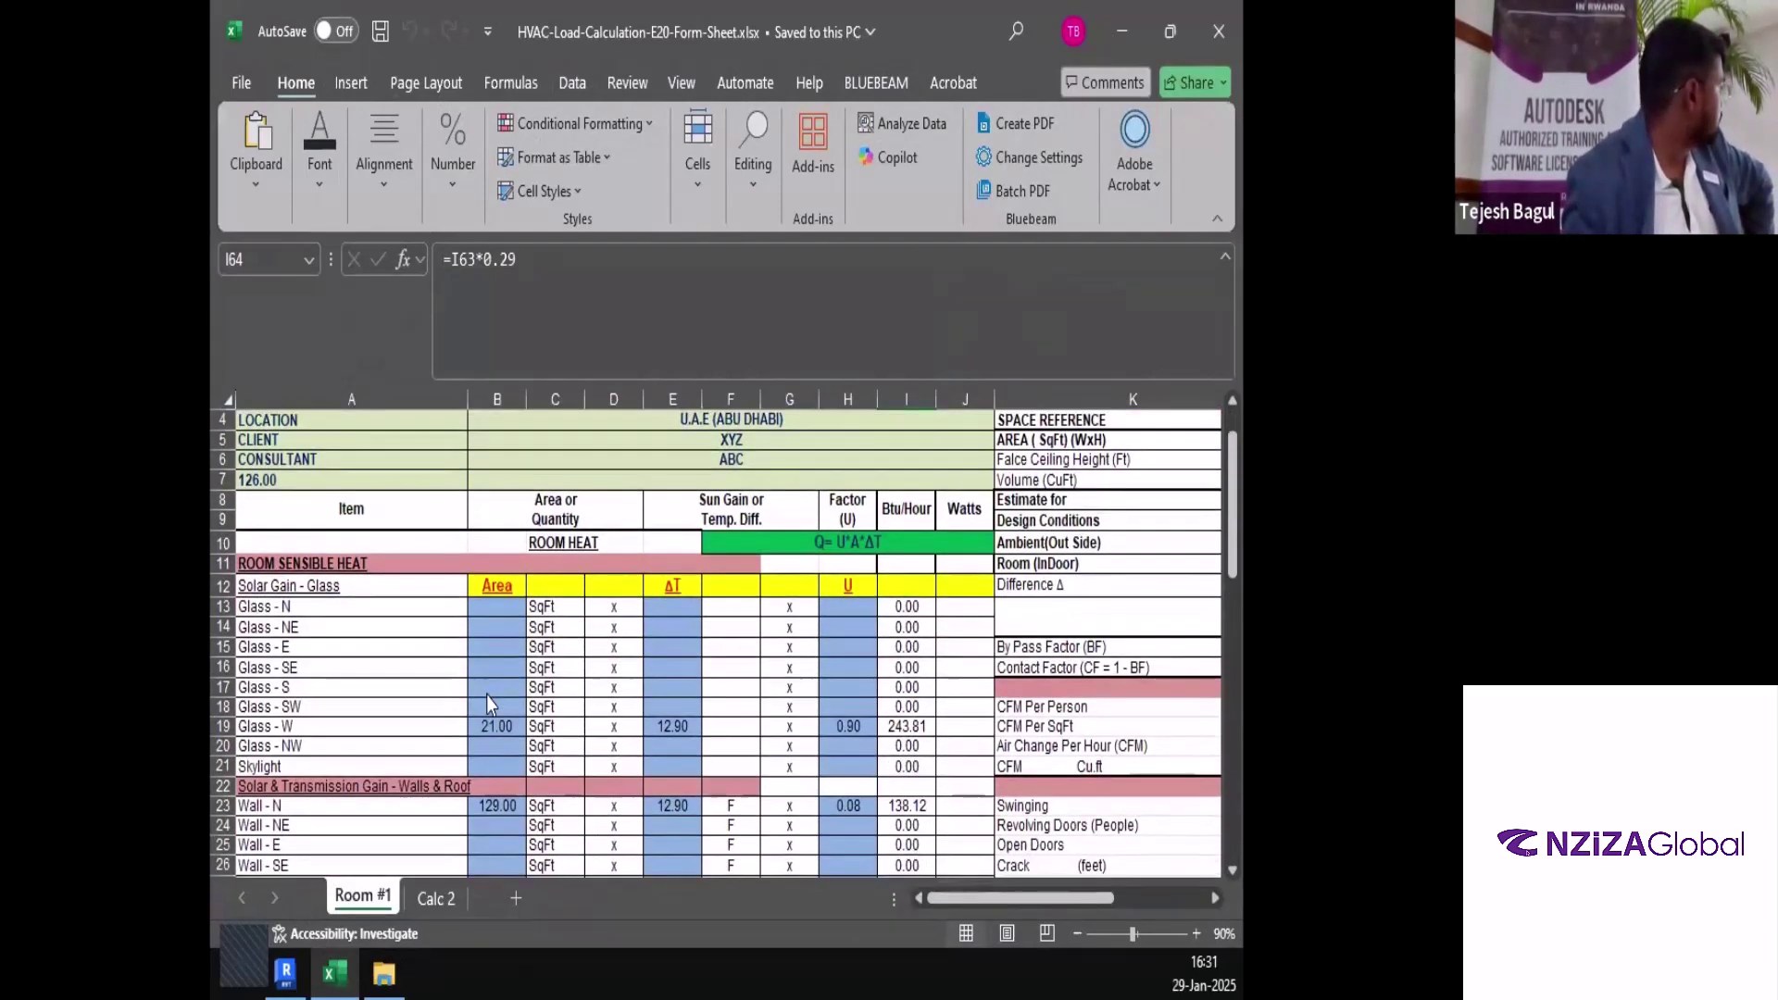
click(507, 663)
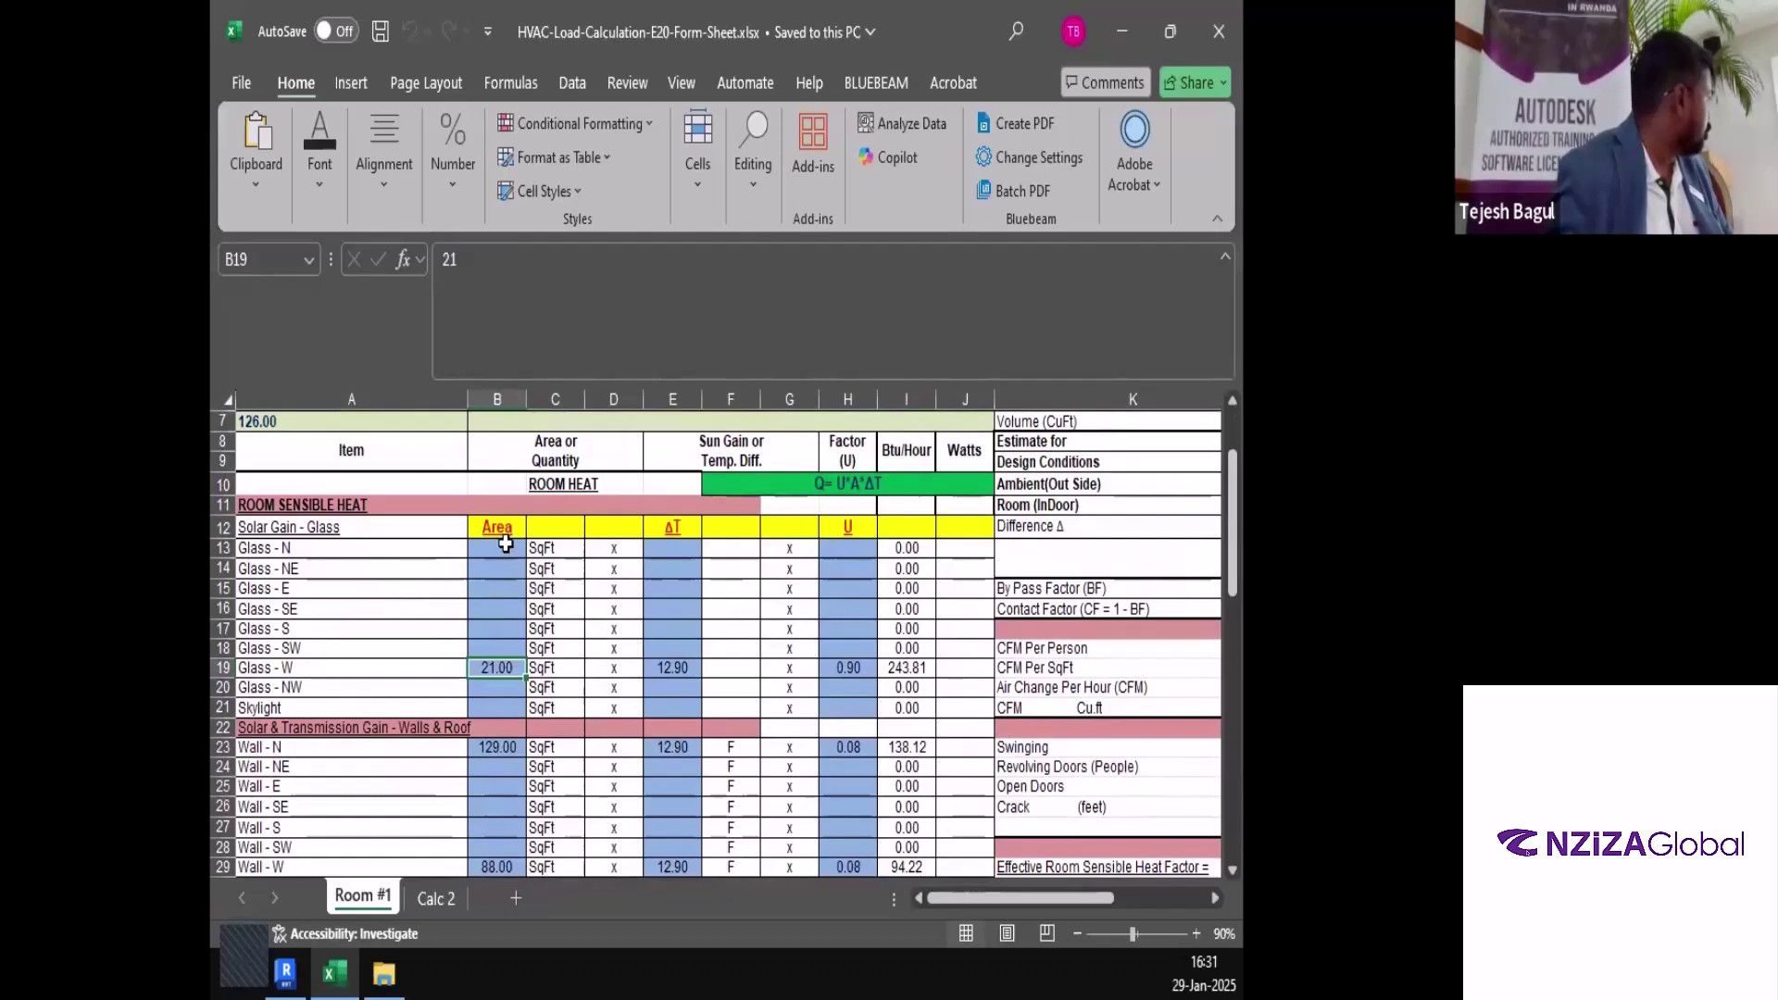
drag(506, 548, 519, 710)
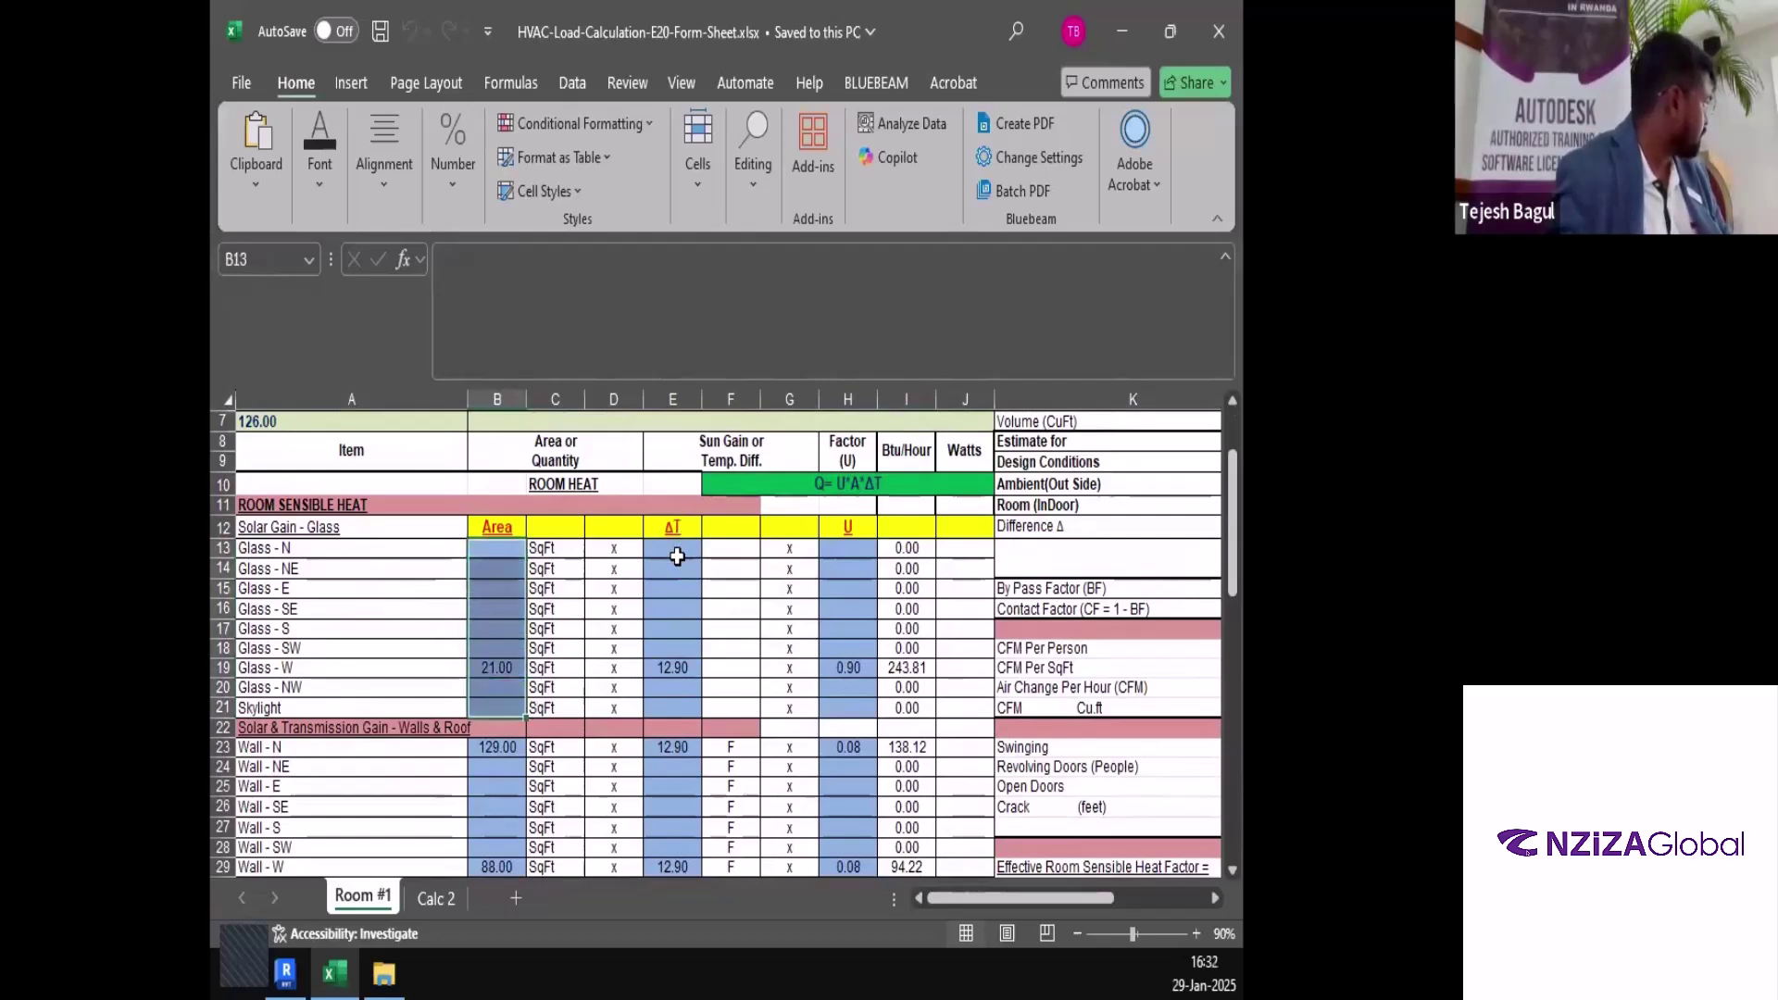
drag(674, 549, 676, 709)
drag(848, 548, 845, 708)
Review the sheet's remaining heat gain sections and highlight the full Solar Gain - Glass block from its heading to Skylight
scroll(842, 685, down, 6)
scroll(842, 682, down, 1)
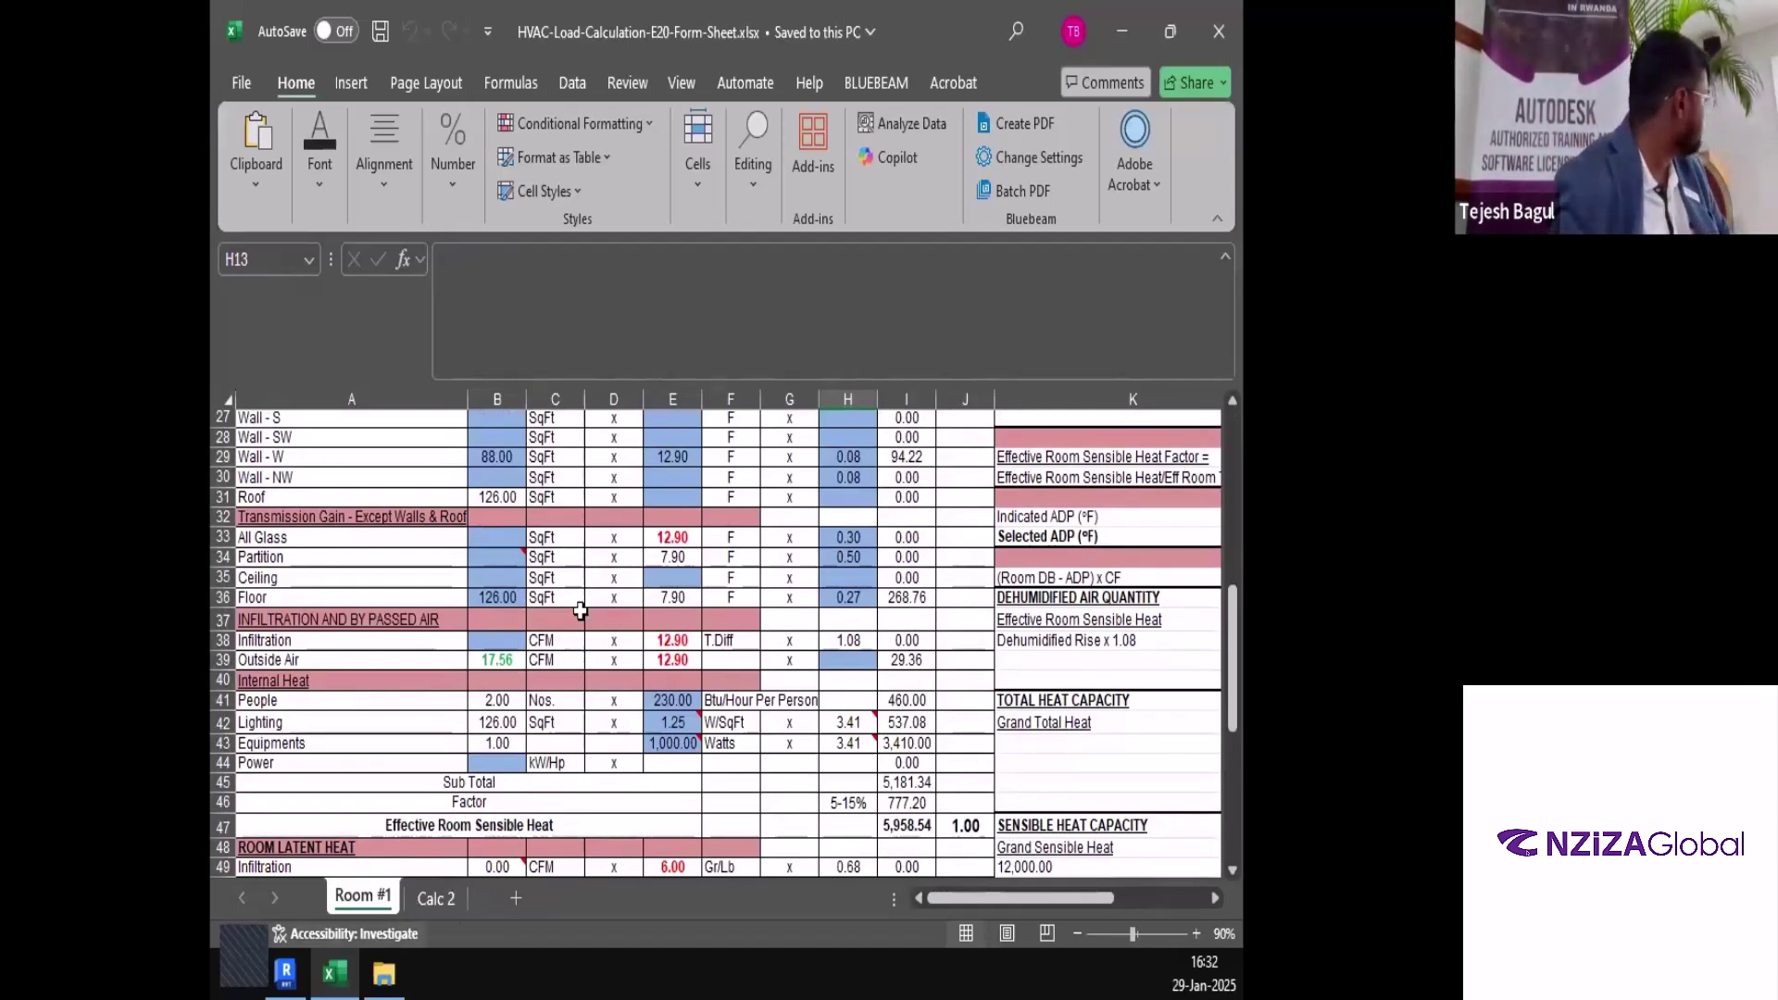
scroll(463, 657, up, 2)
scroll(463, 657, up, 7)
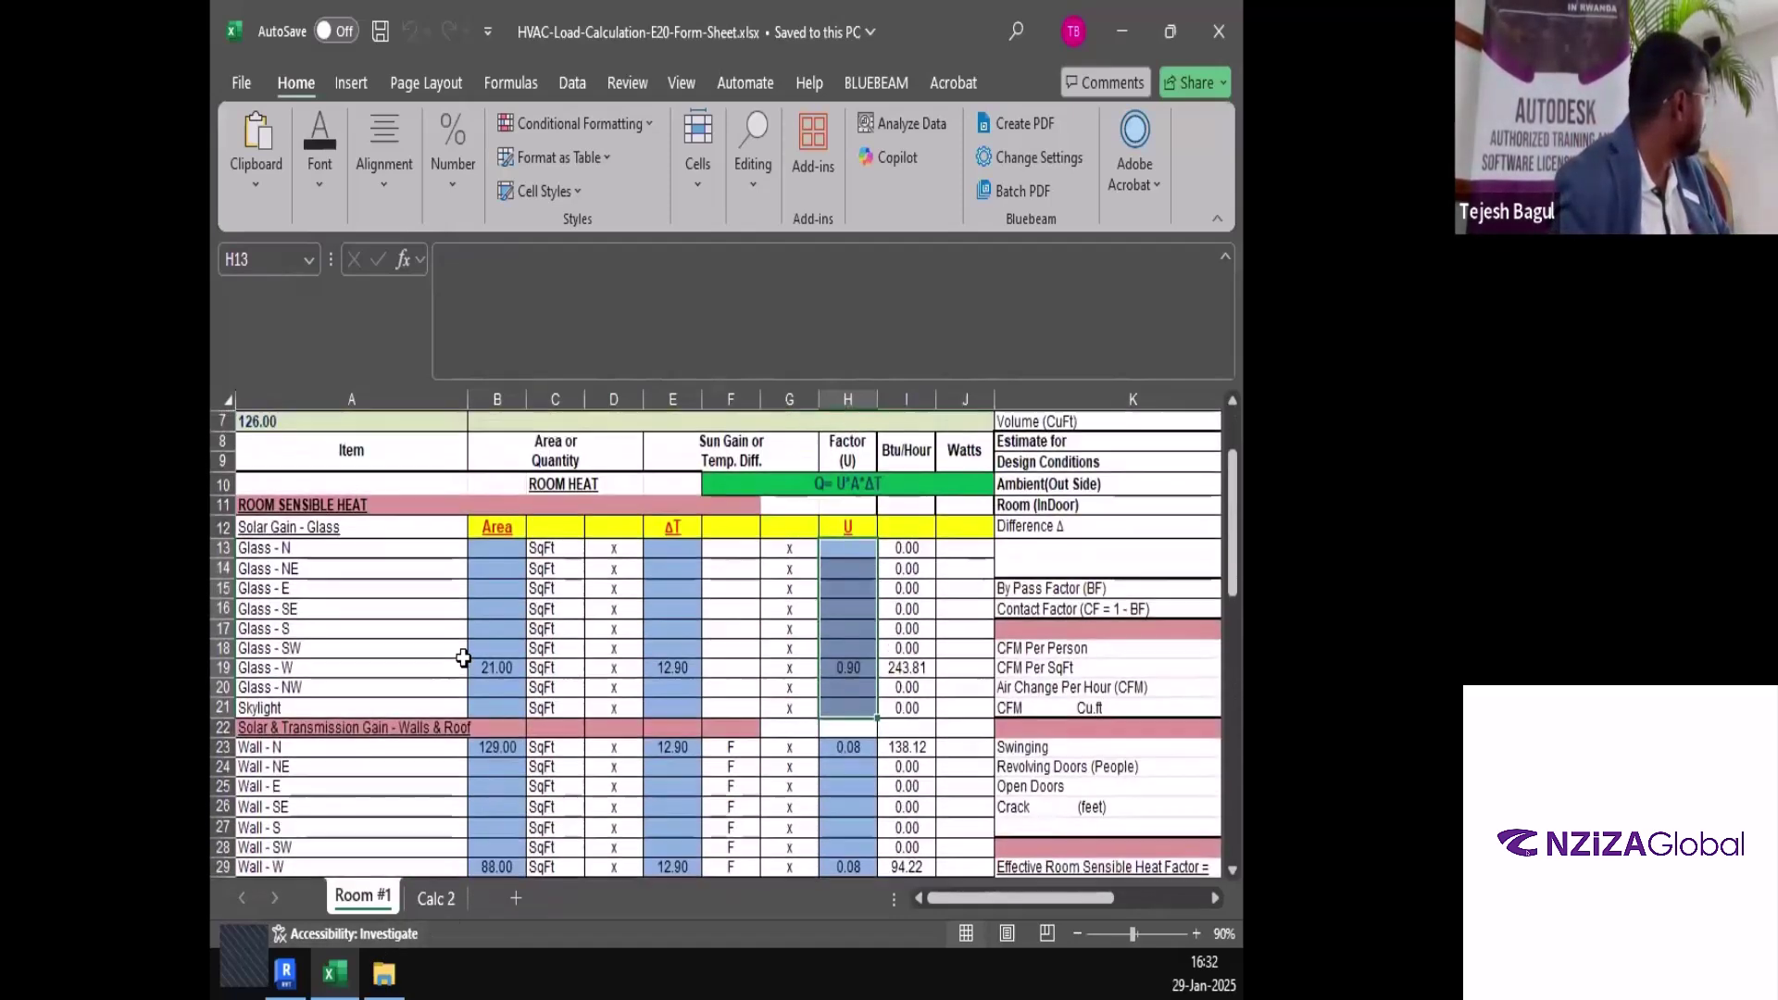
drag(295, 648, 974, 827)
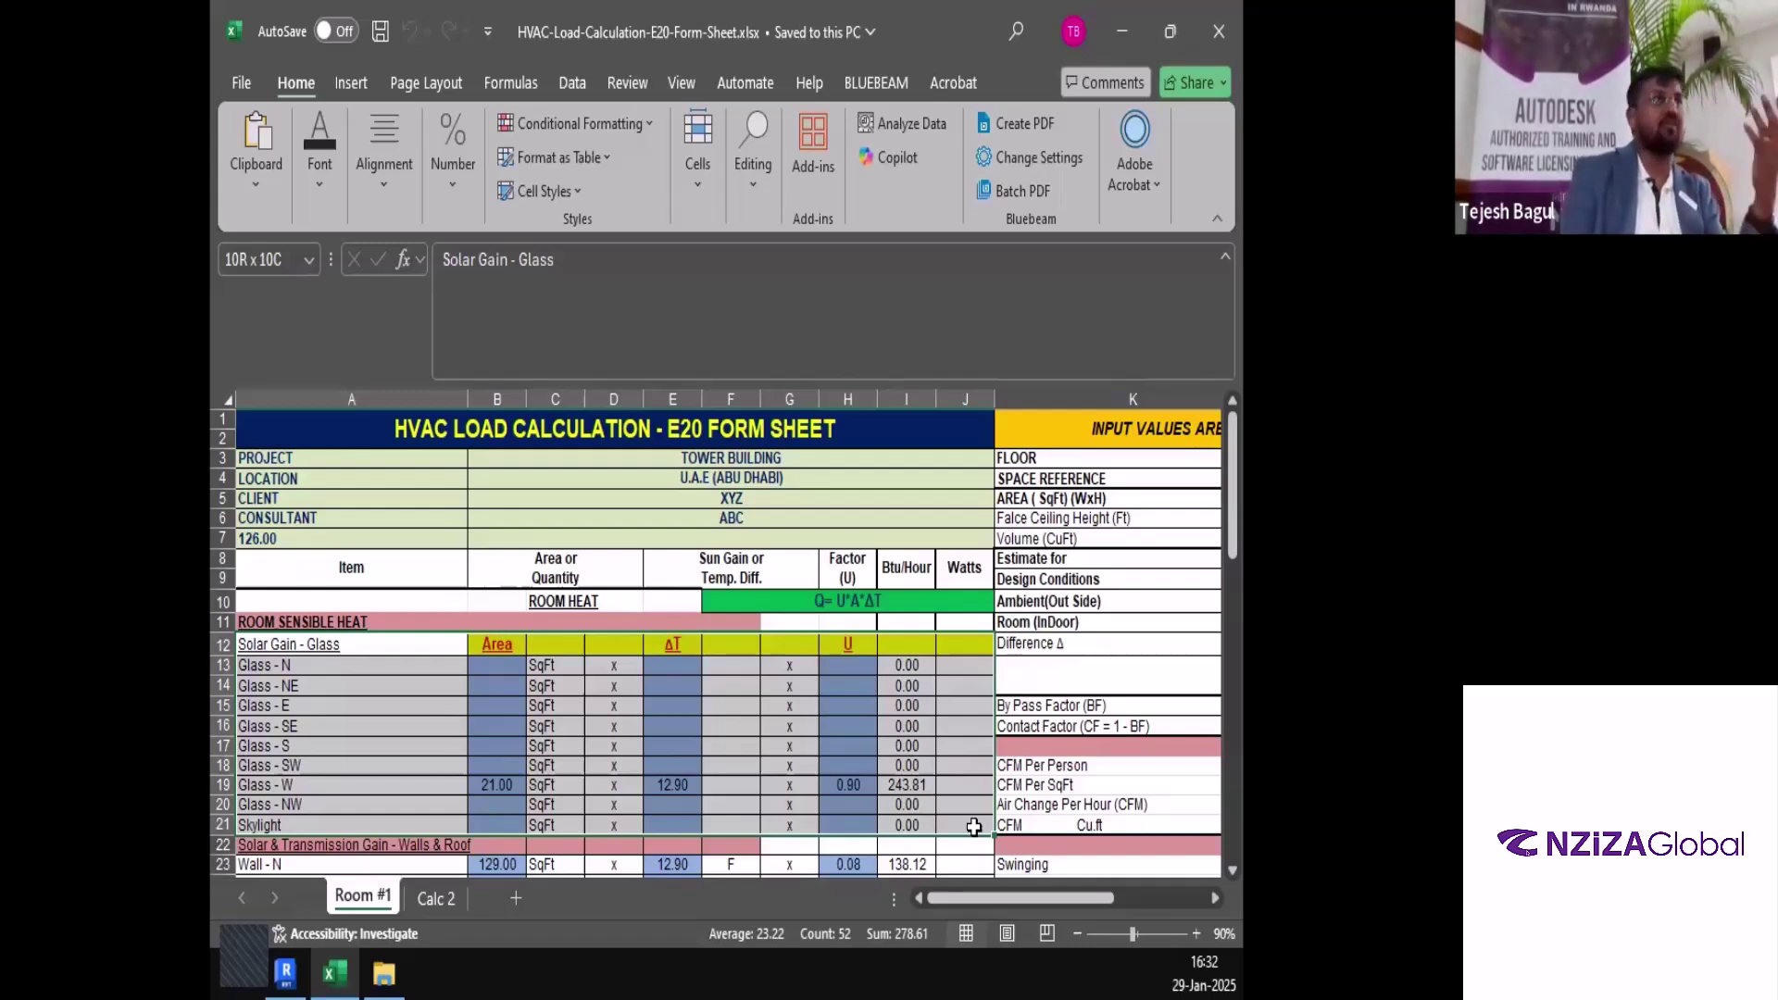
drag(974, 827, 974, 827)
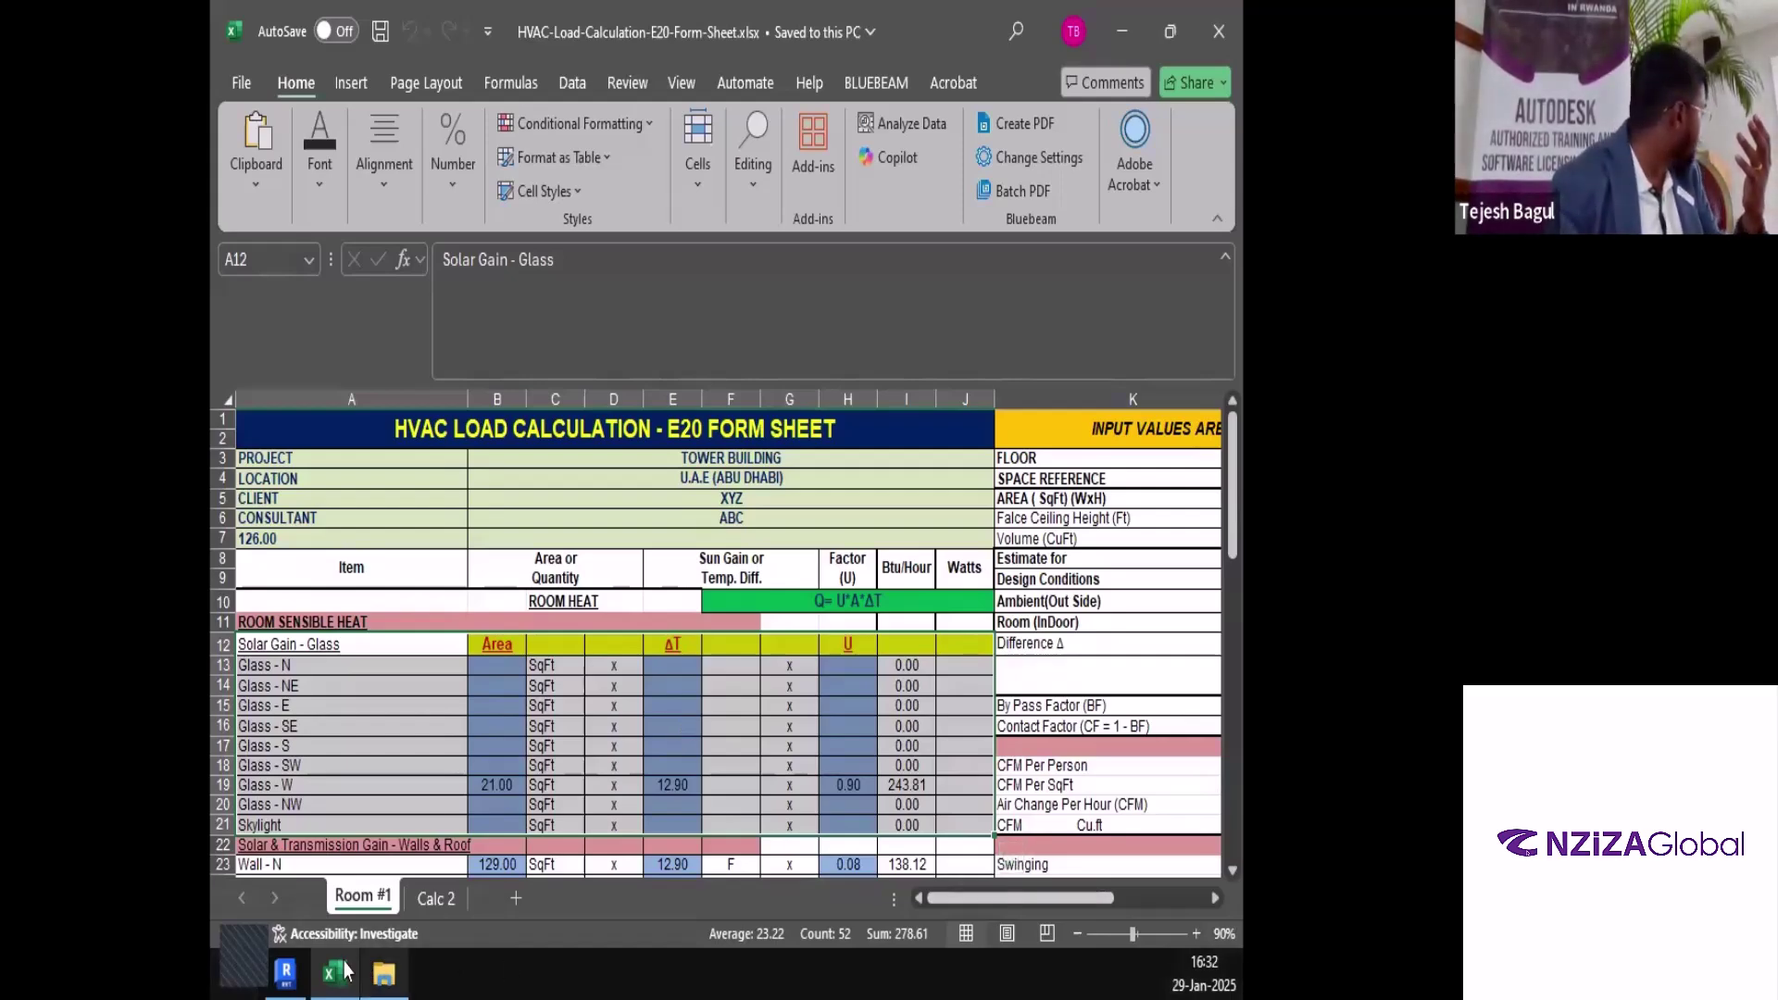
Check Patient Room 1 in Revit, and in the Excel sheet inspect the Glass - W area and ΔT and the ambient design conditions
click(285, 972)
middle_drag(561, 570, 645, 626)
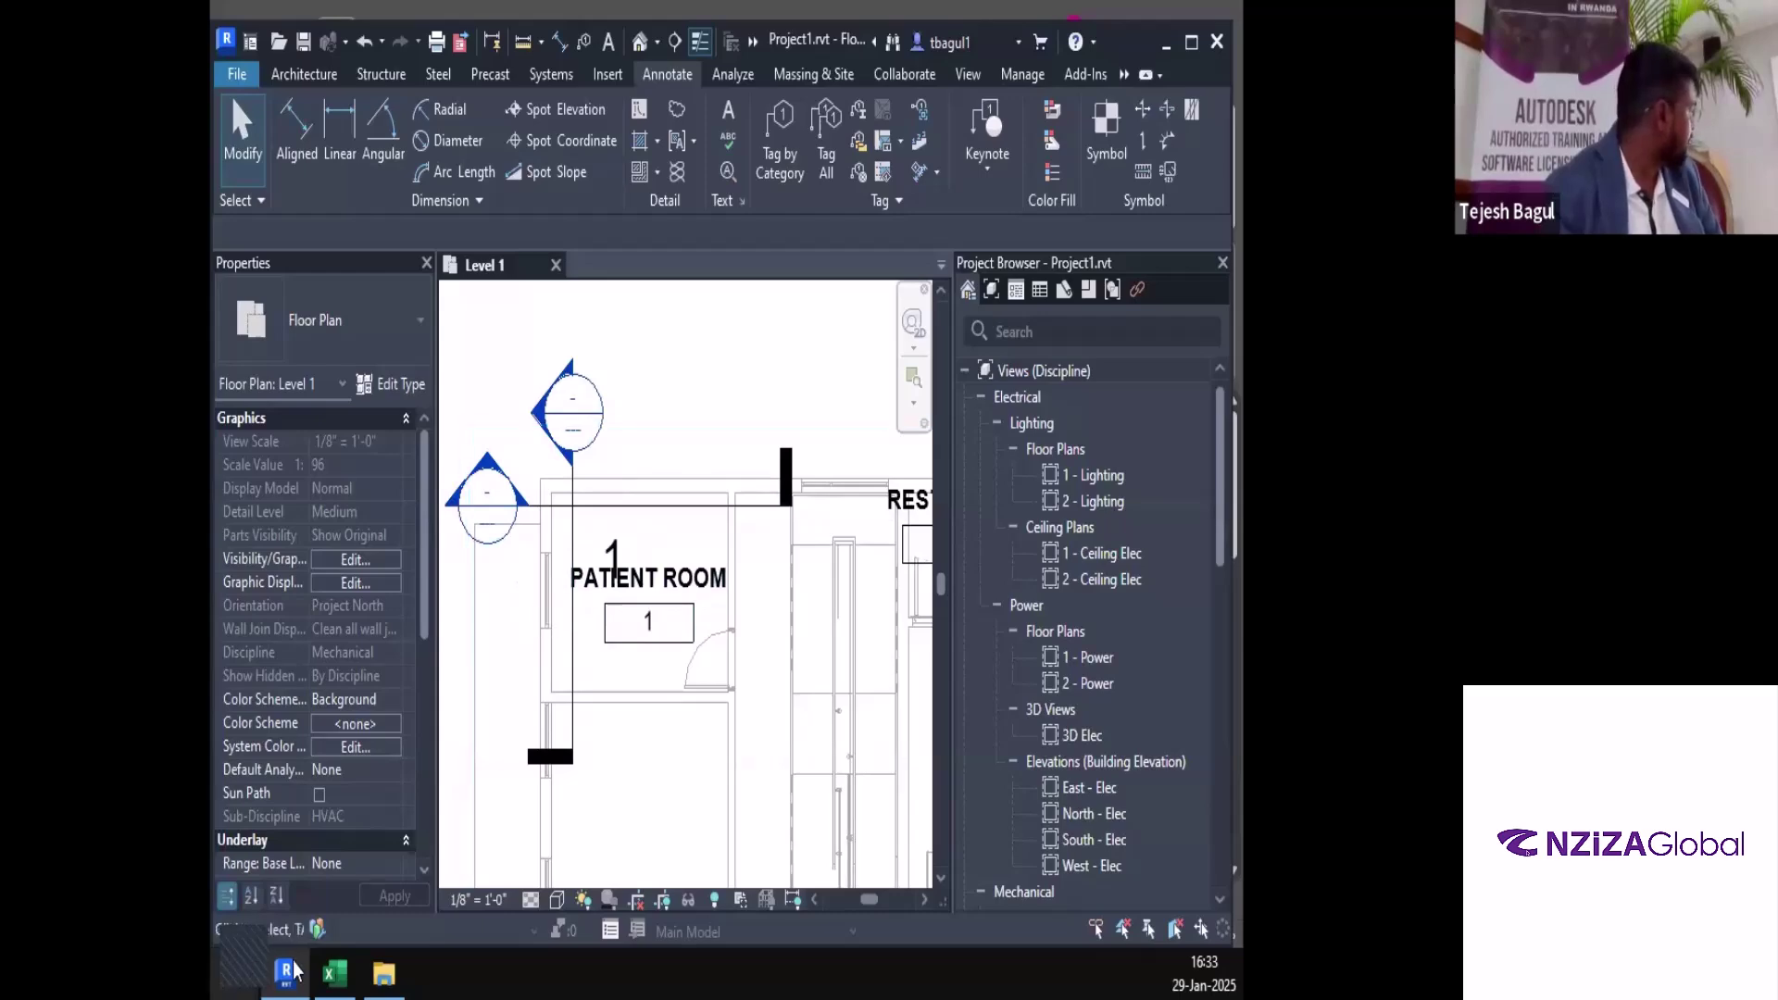
click(334, 972)
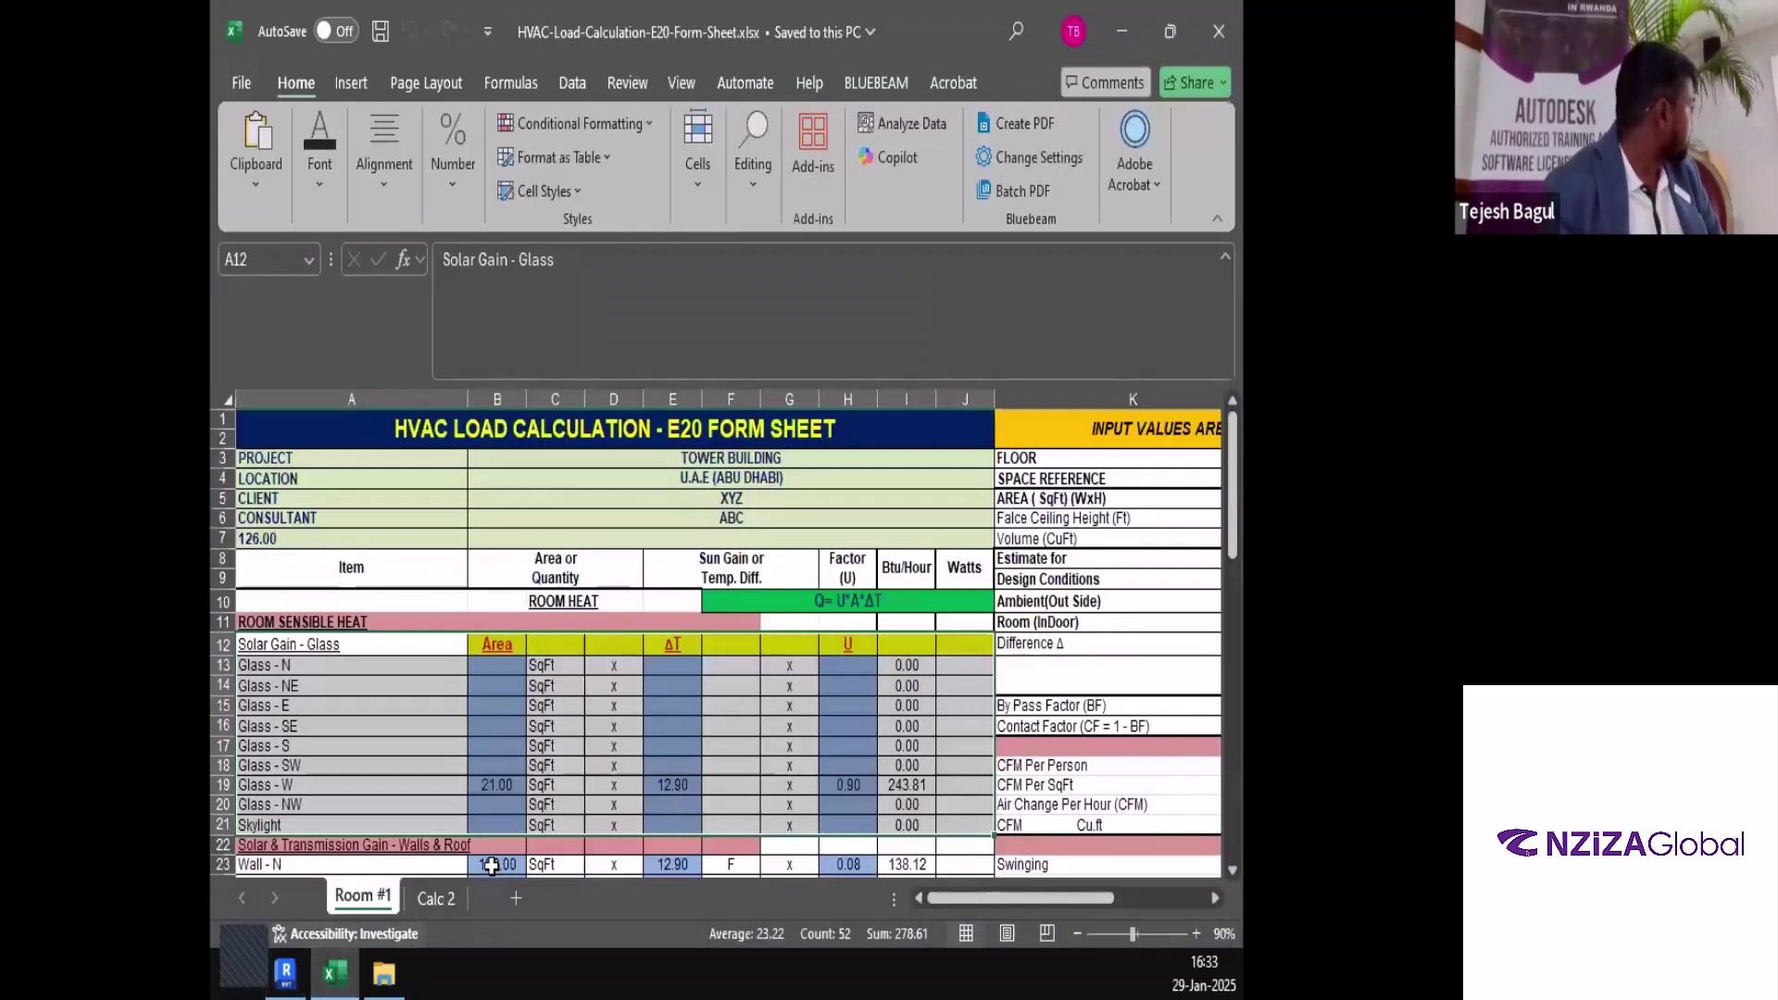
click(492, 783)
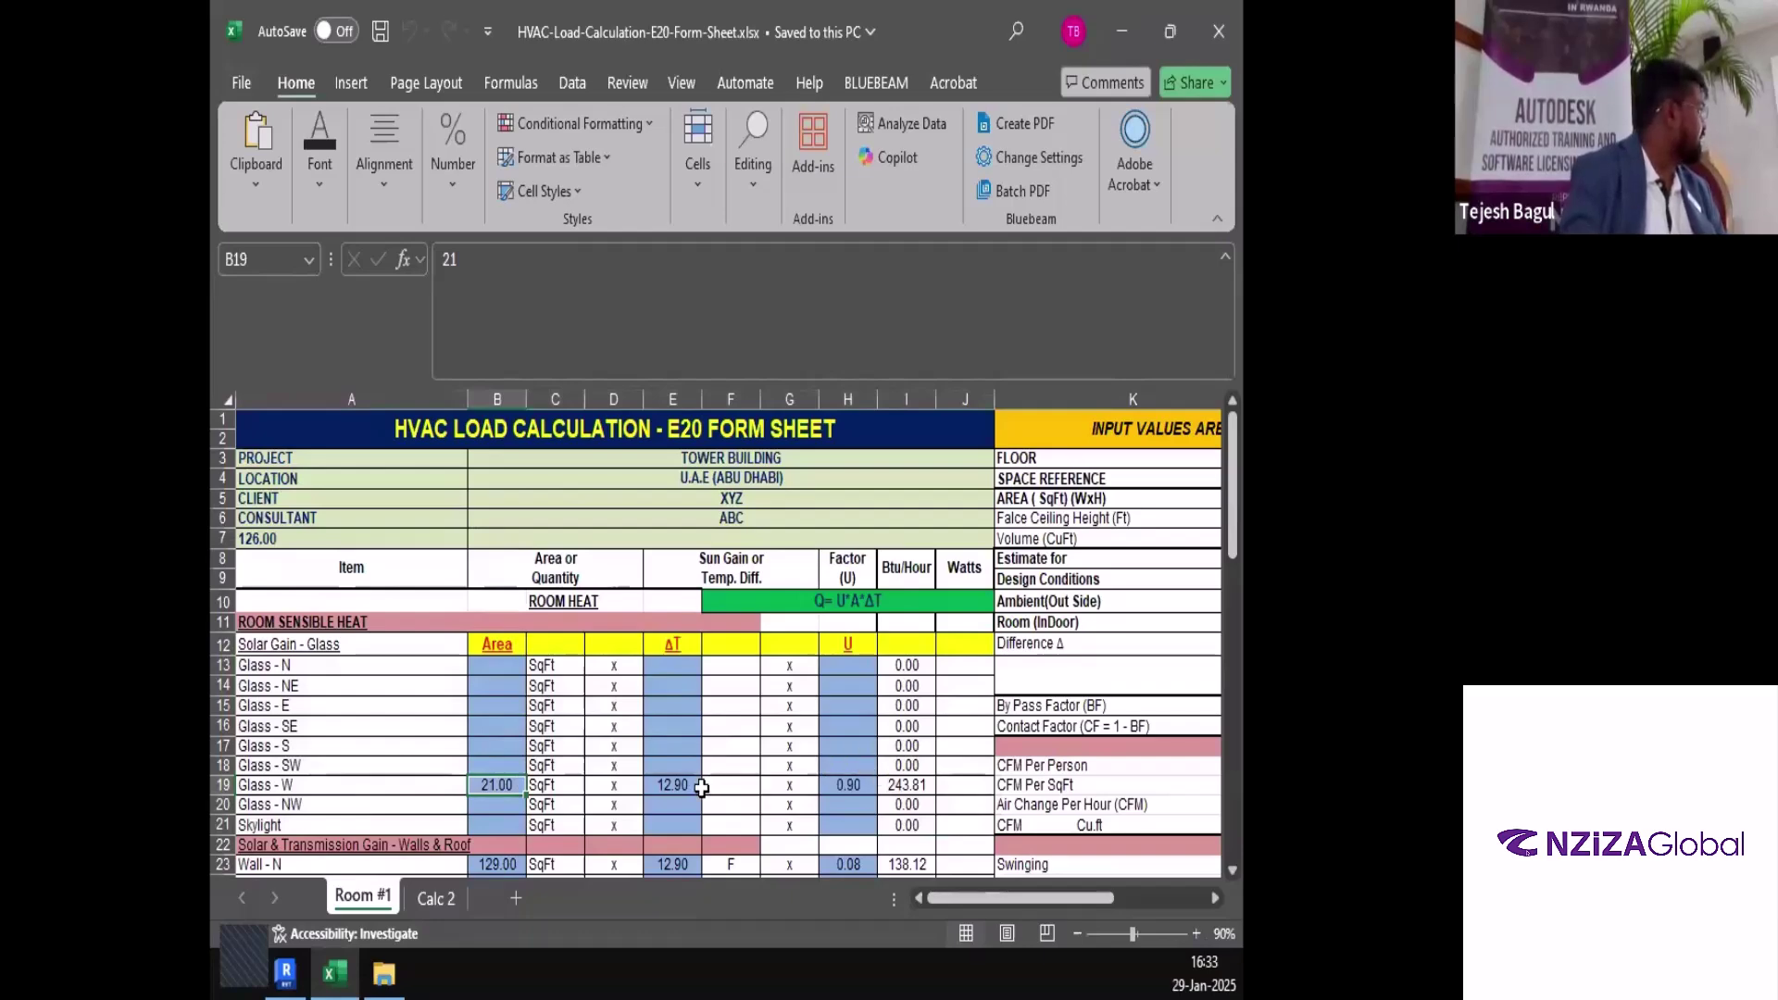
click(669, 784)
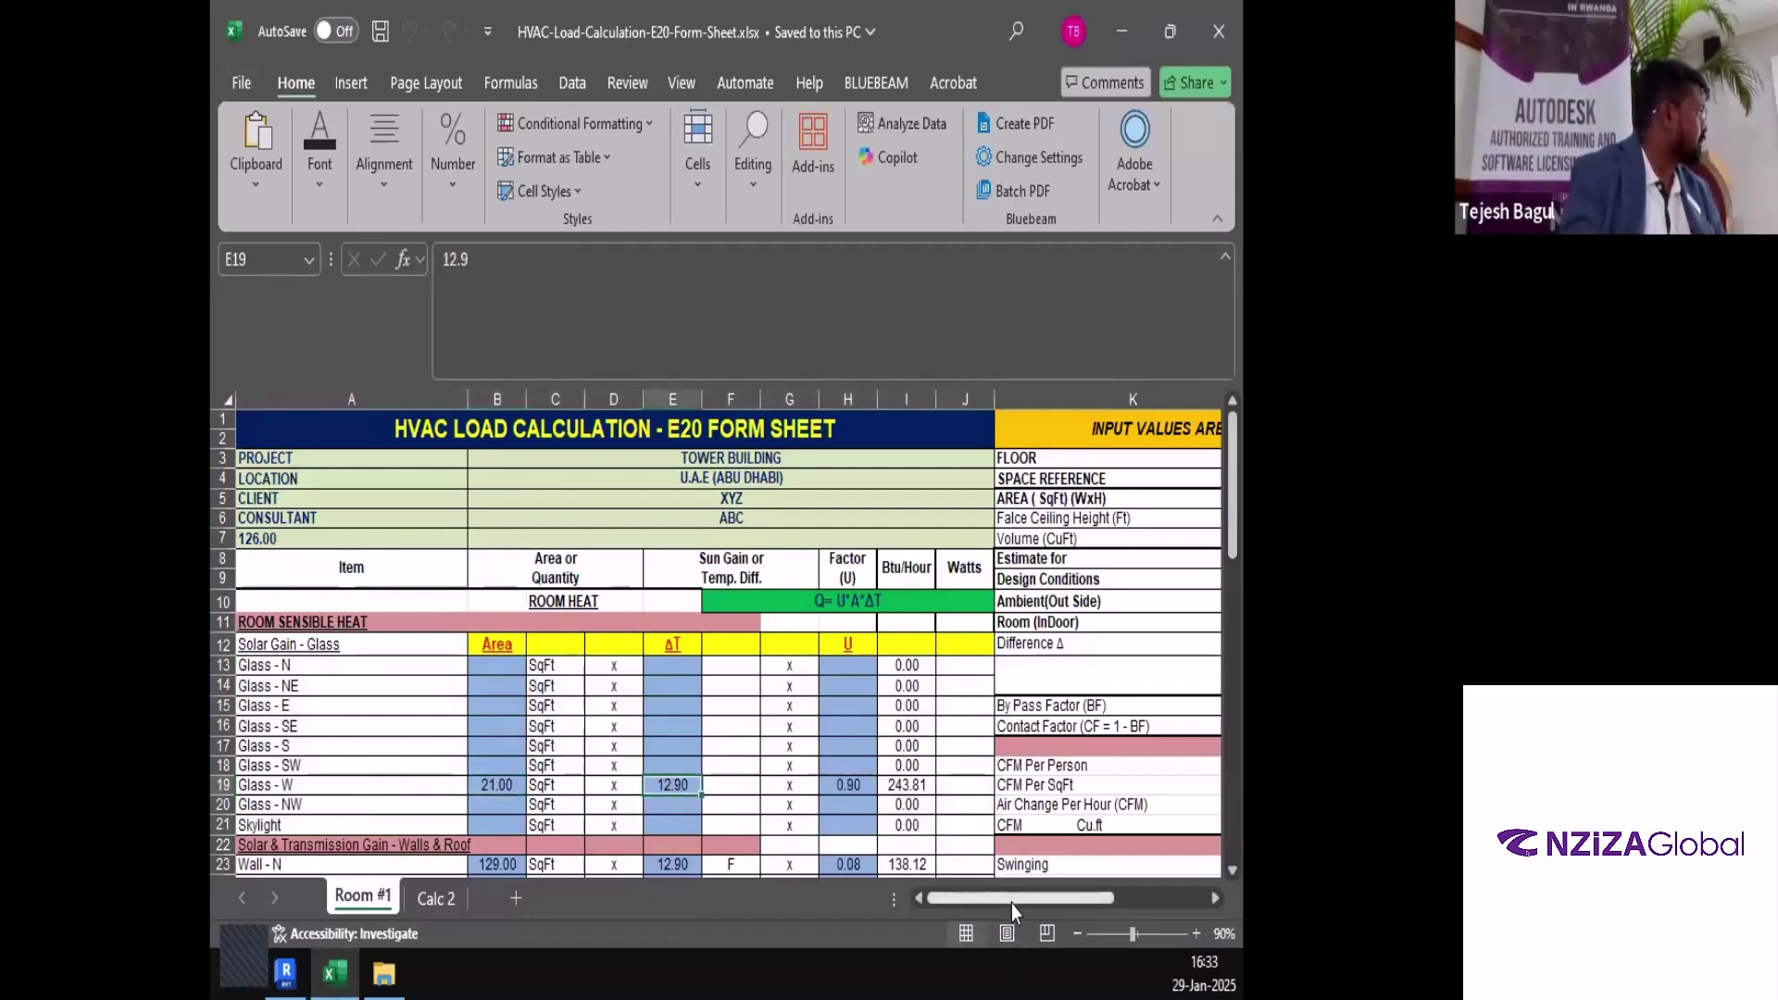
drag(1011, 904, 1127, 902)
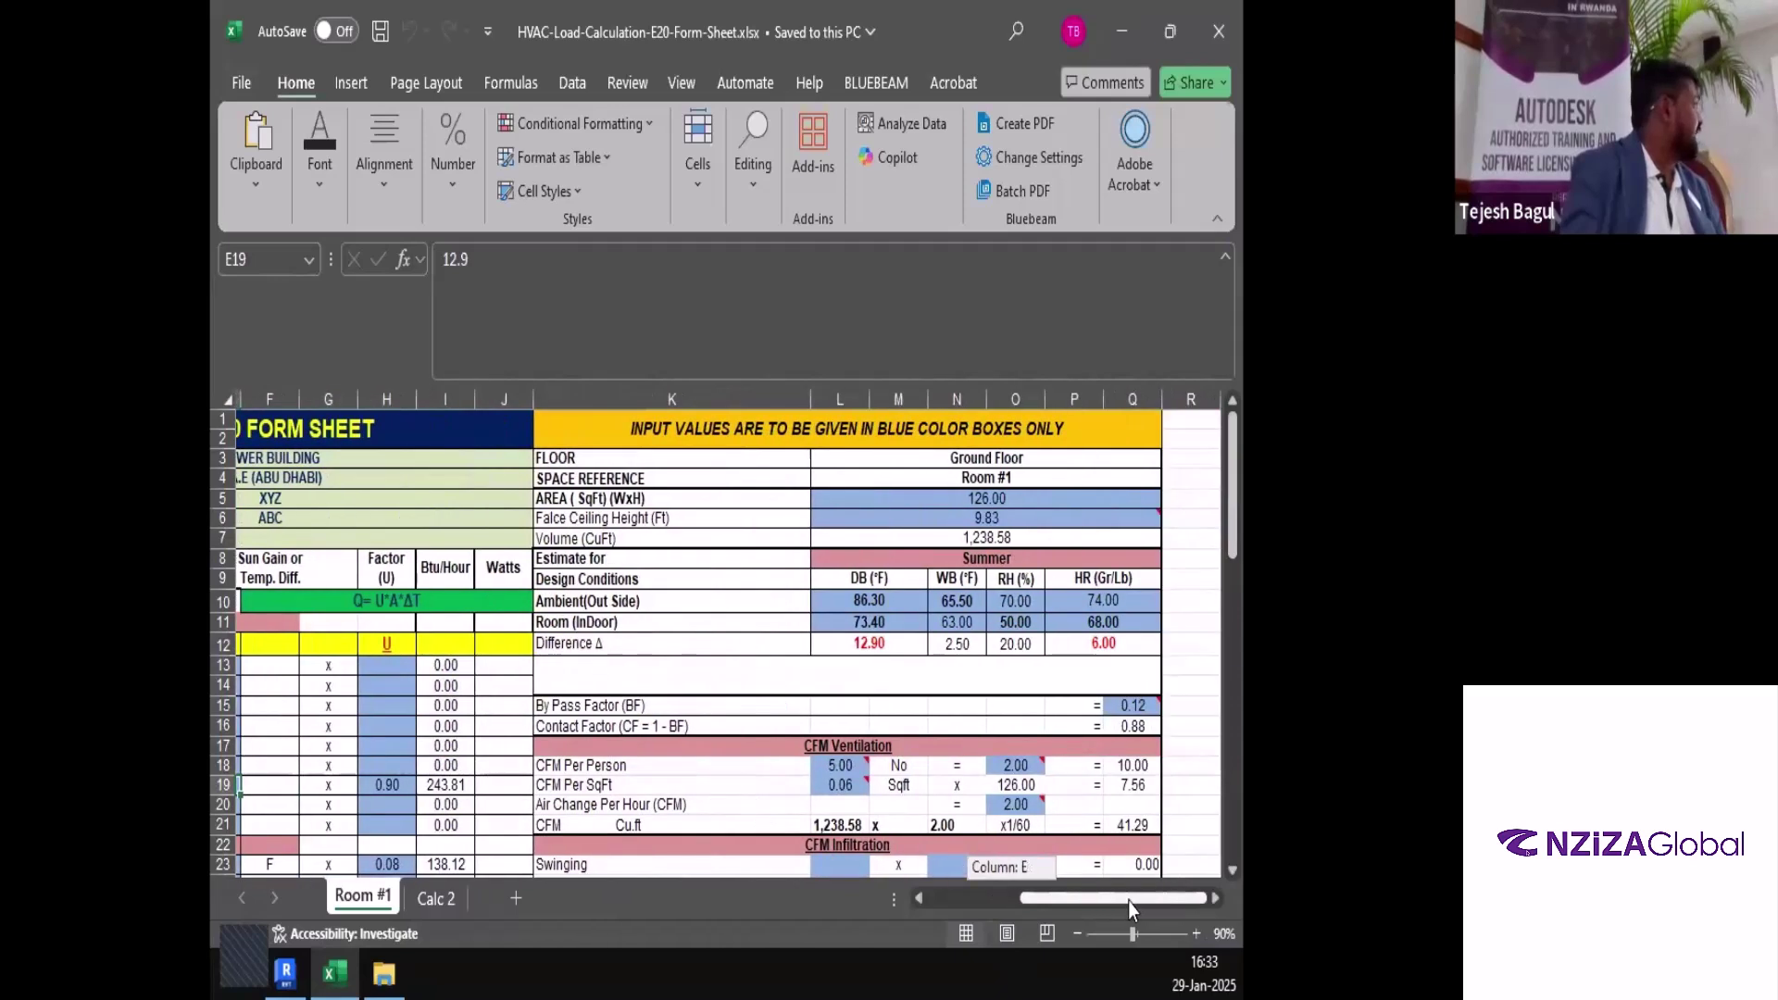
click(892, 600)
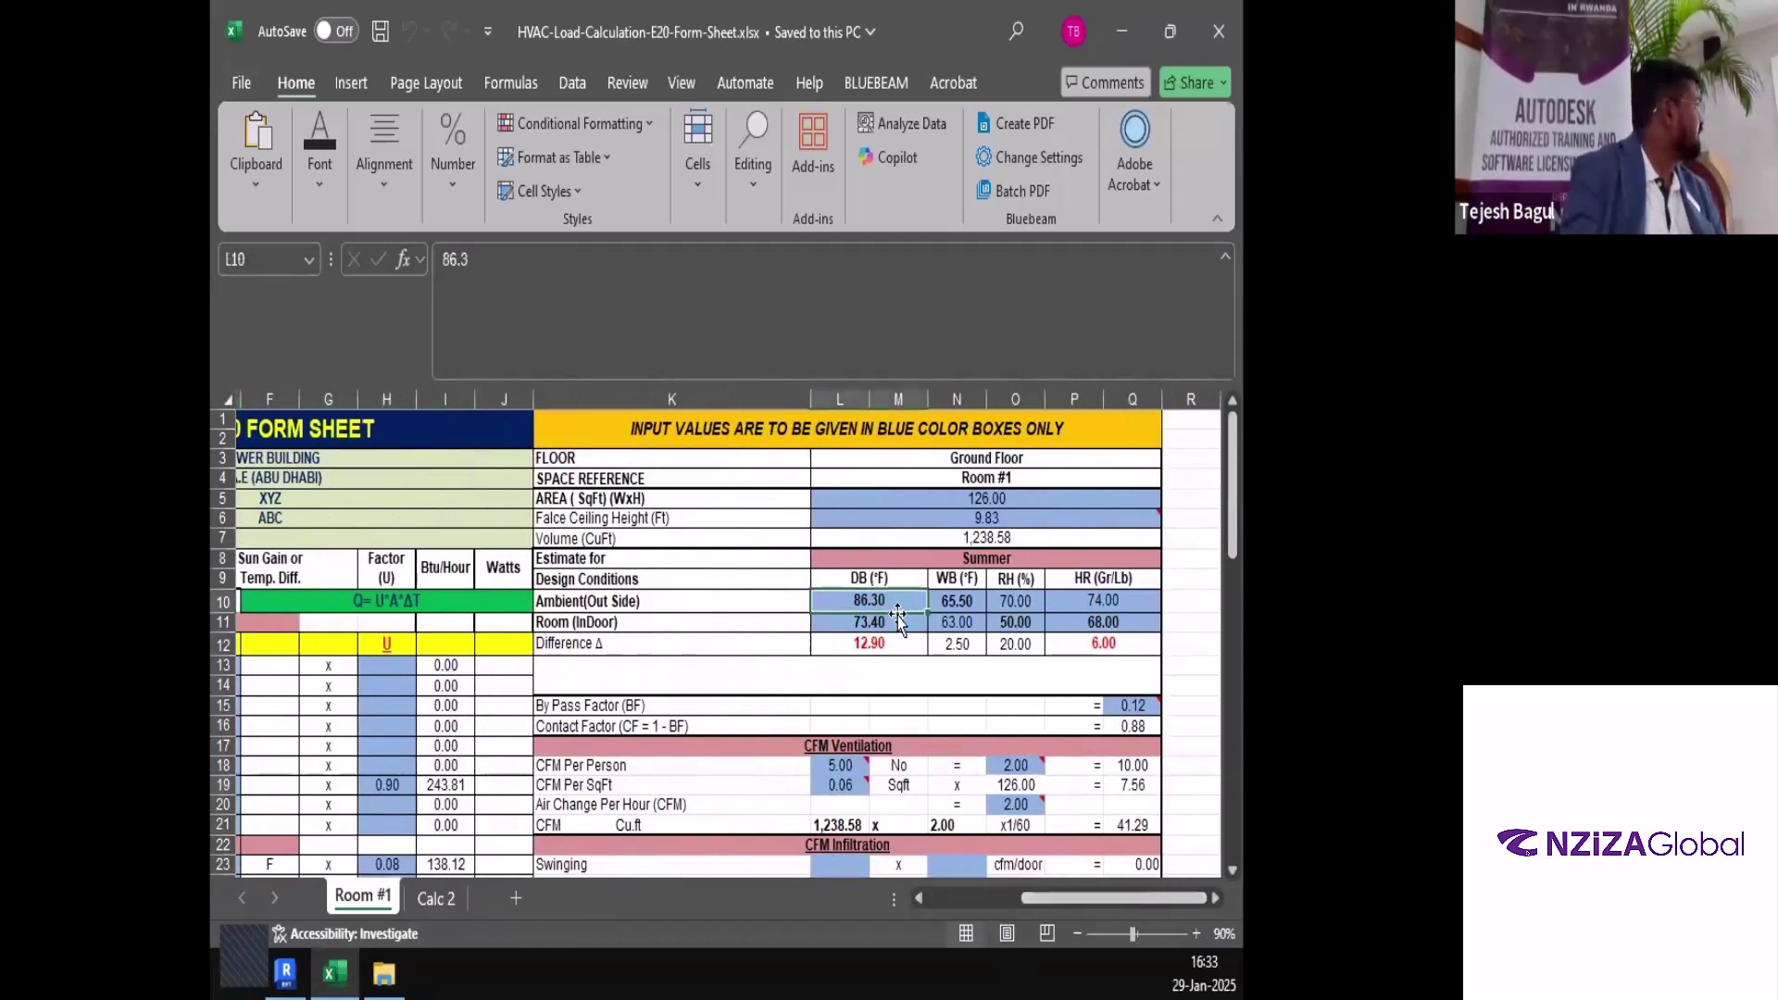
click(576, 600)
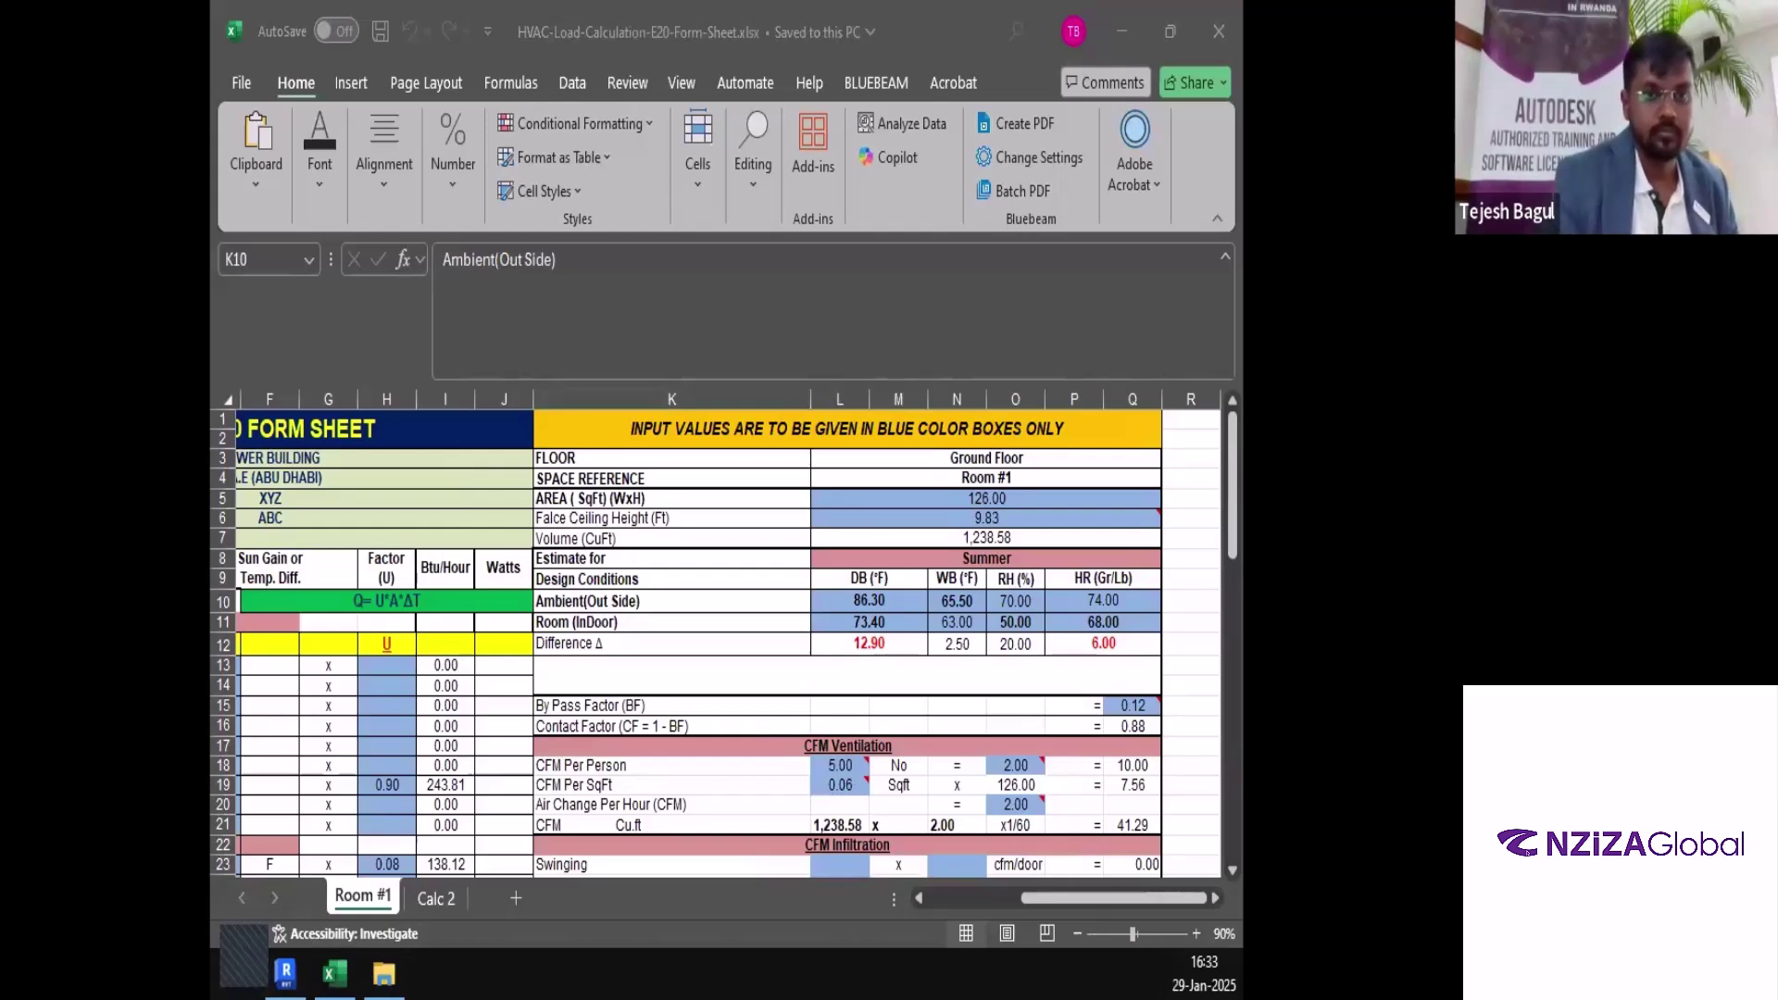
Switch to the Chrome window with the ashrae meteo search, maximize it and open the ASHRAE climatic design conditions site
drag(327, 367, 841, 396)
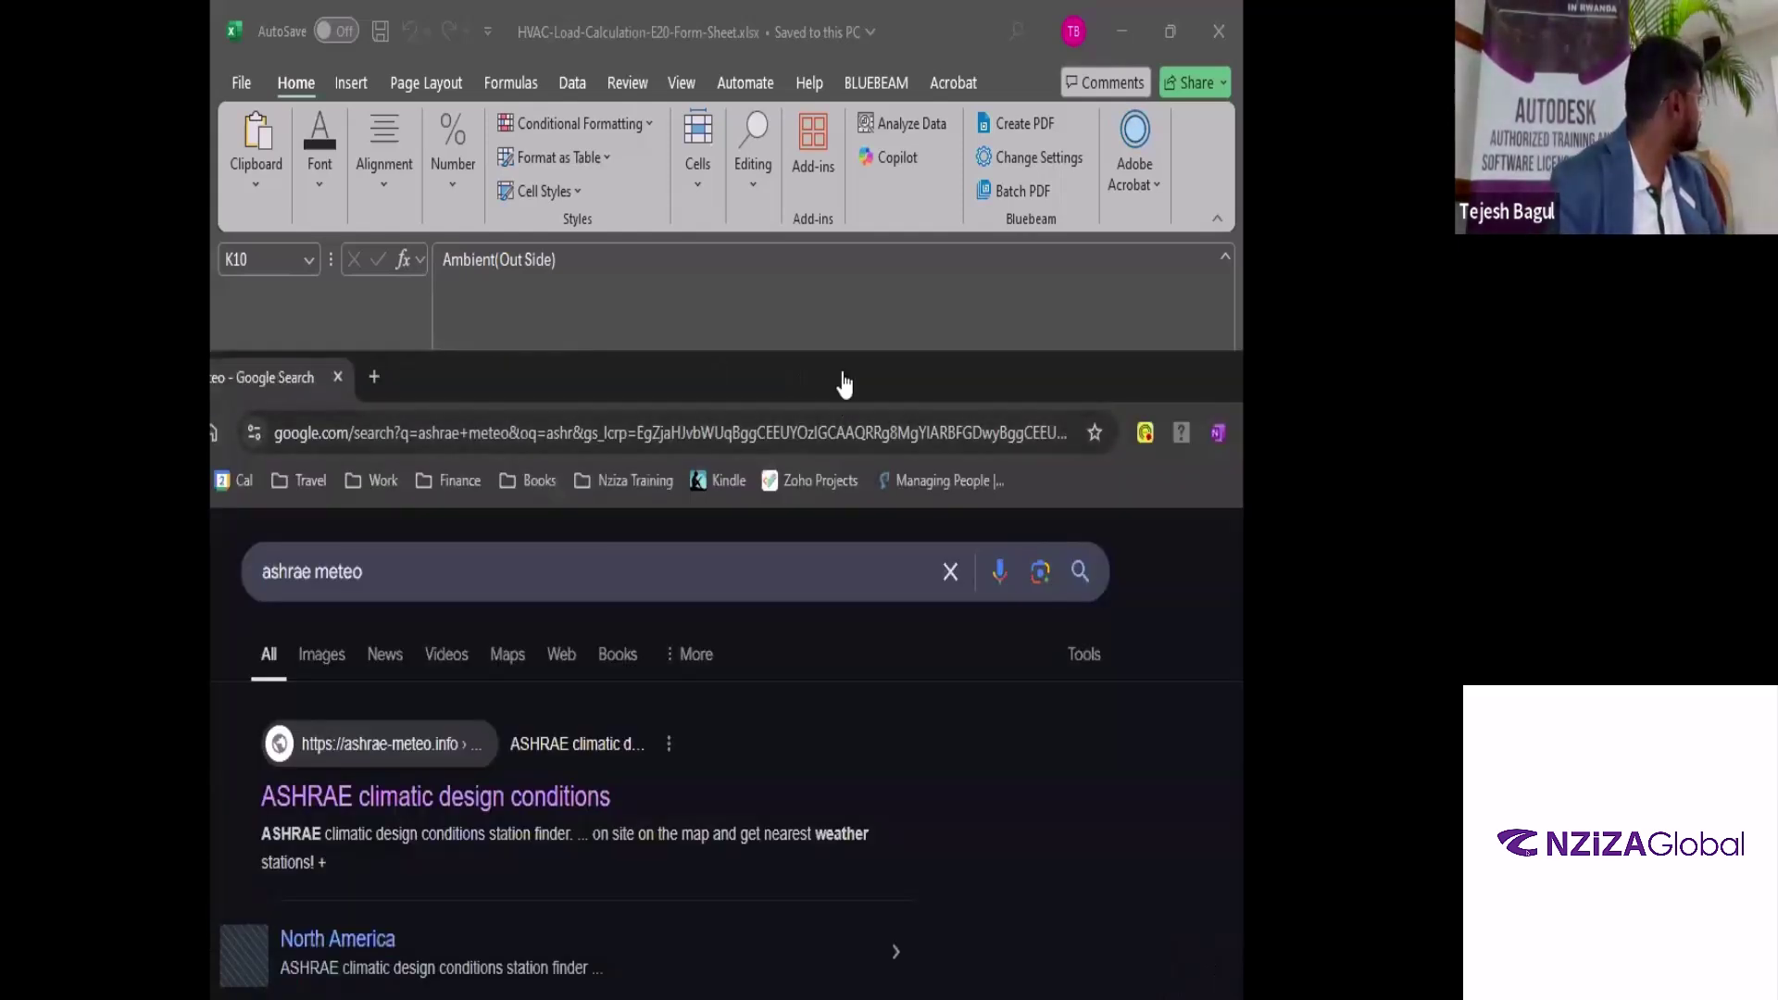
double_click(841, 378)
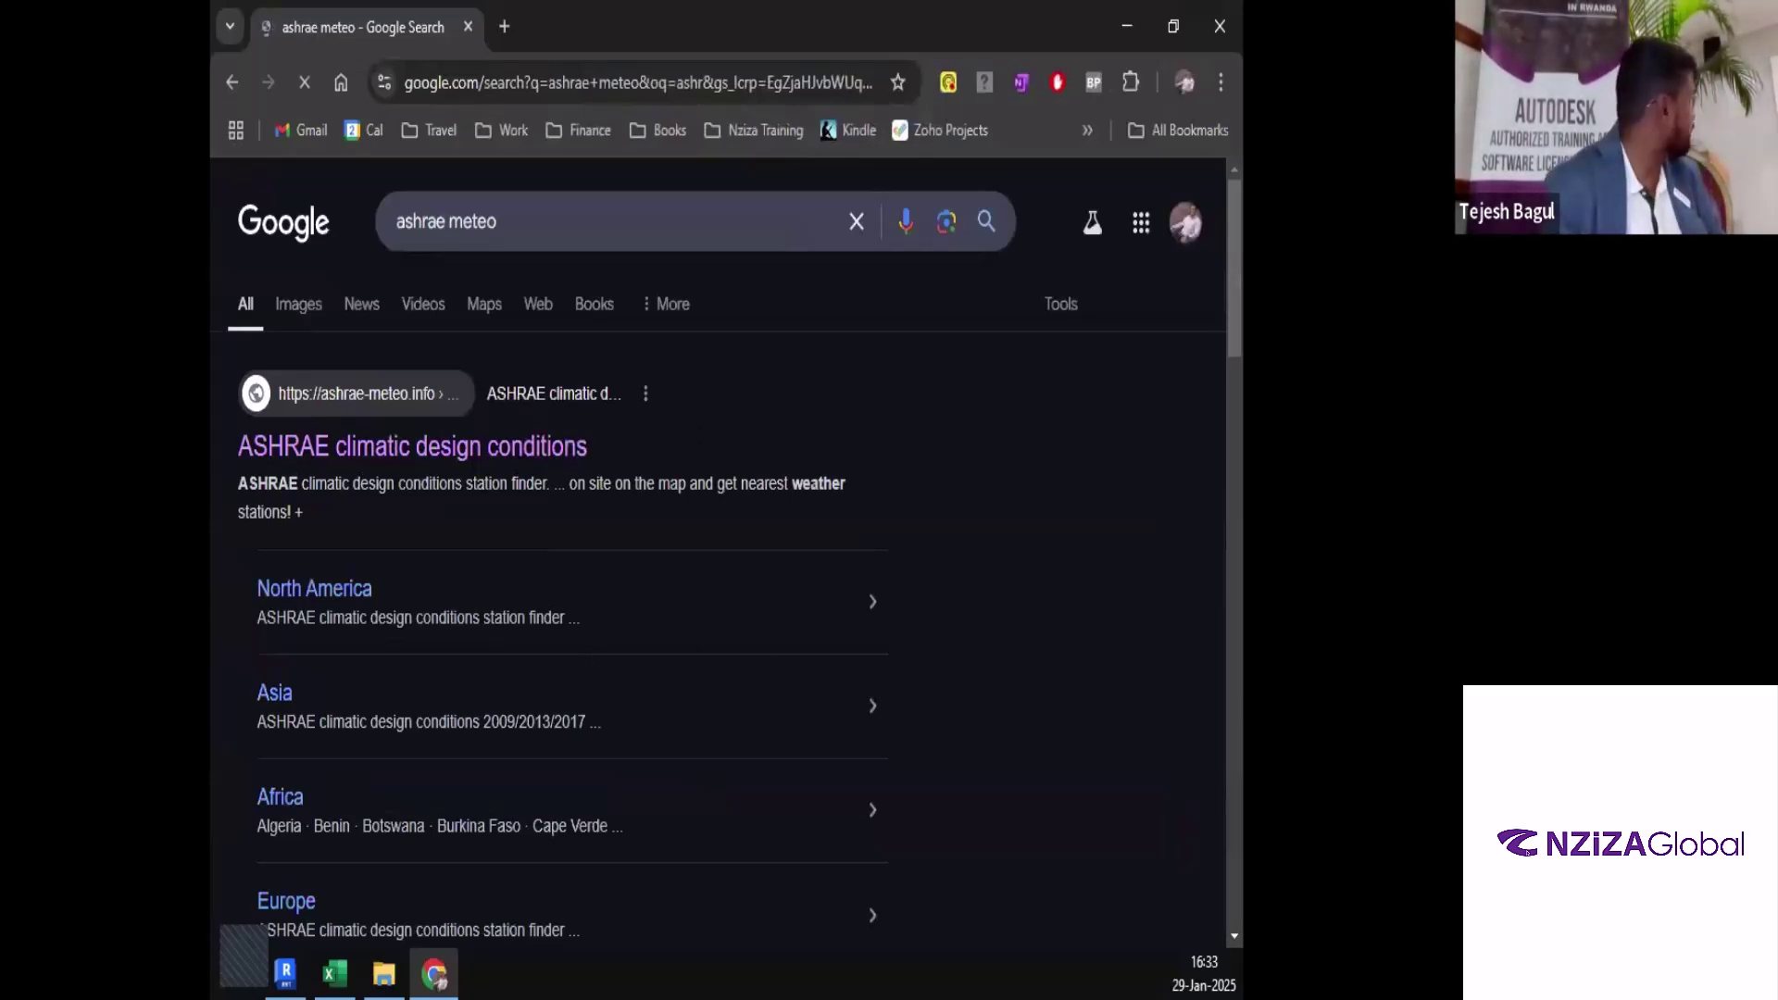
click(430, 454)
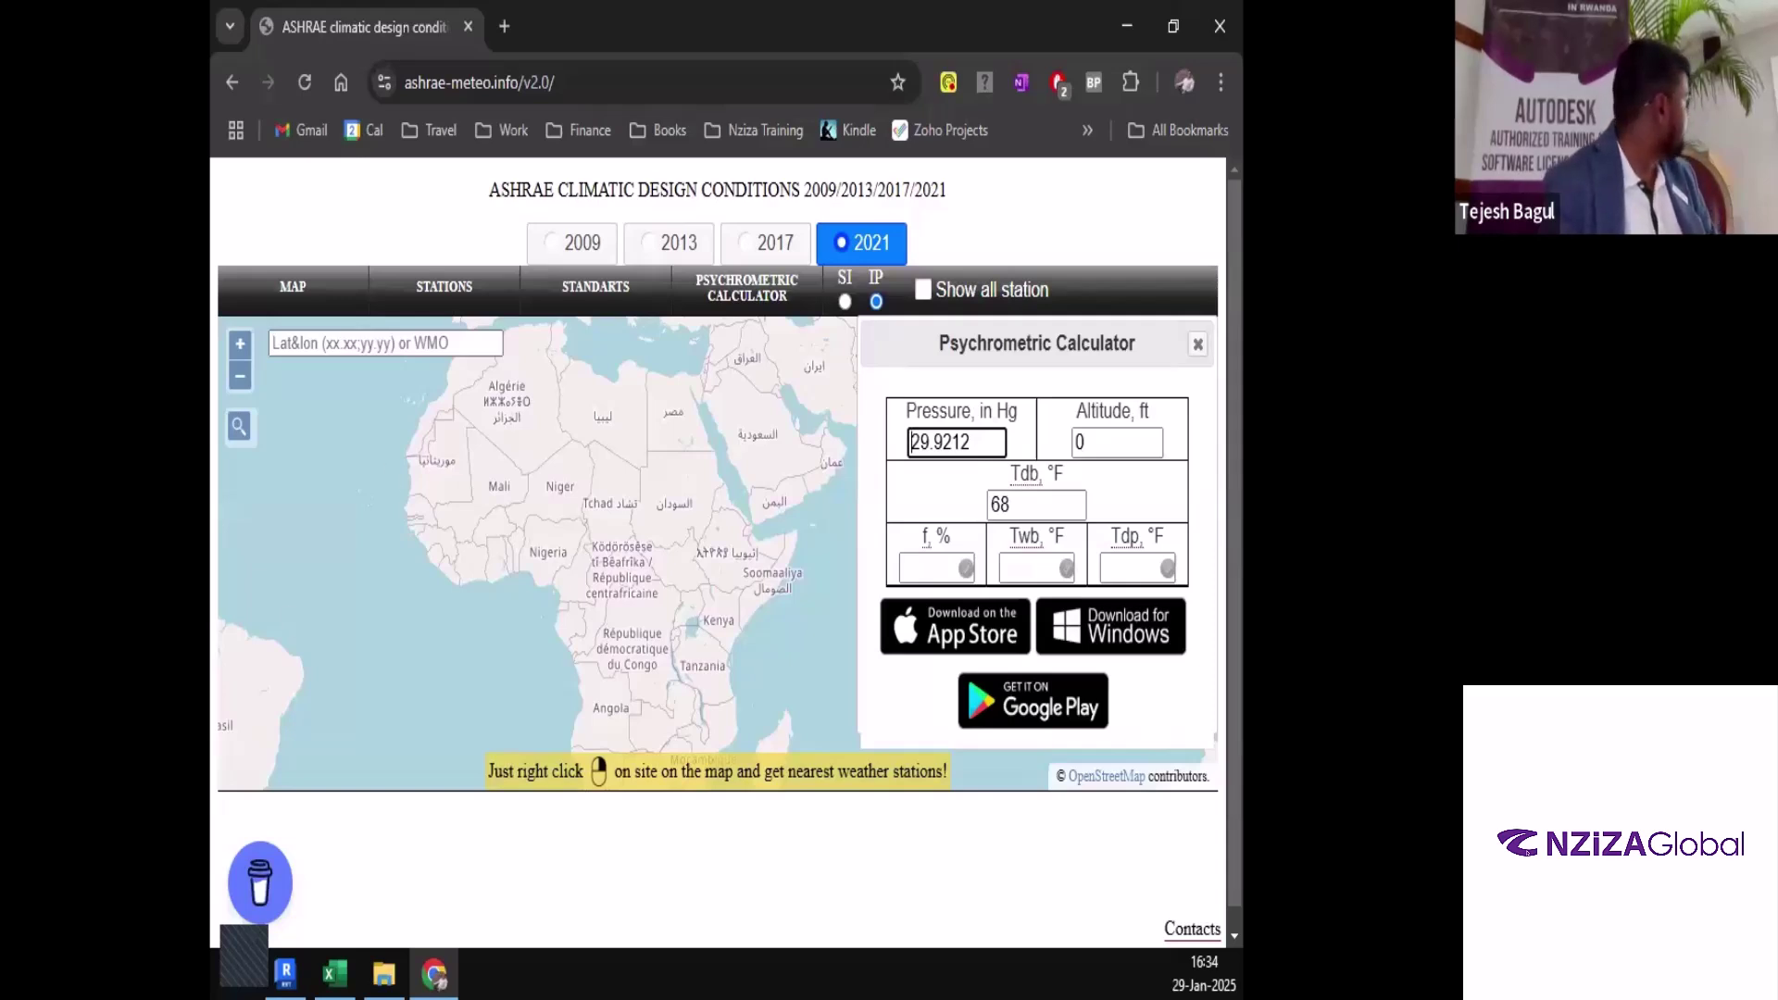
Search the station map for kigali, choose Kigali City, Rwanda, and close the Psychrometric Calculator
click(245, 437)
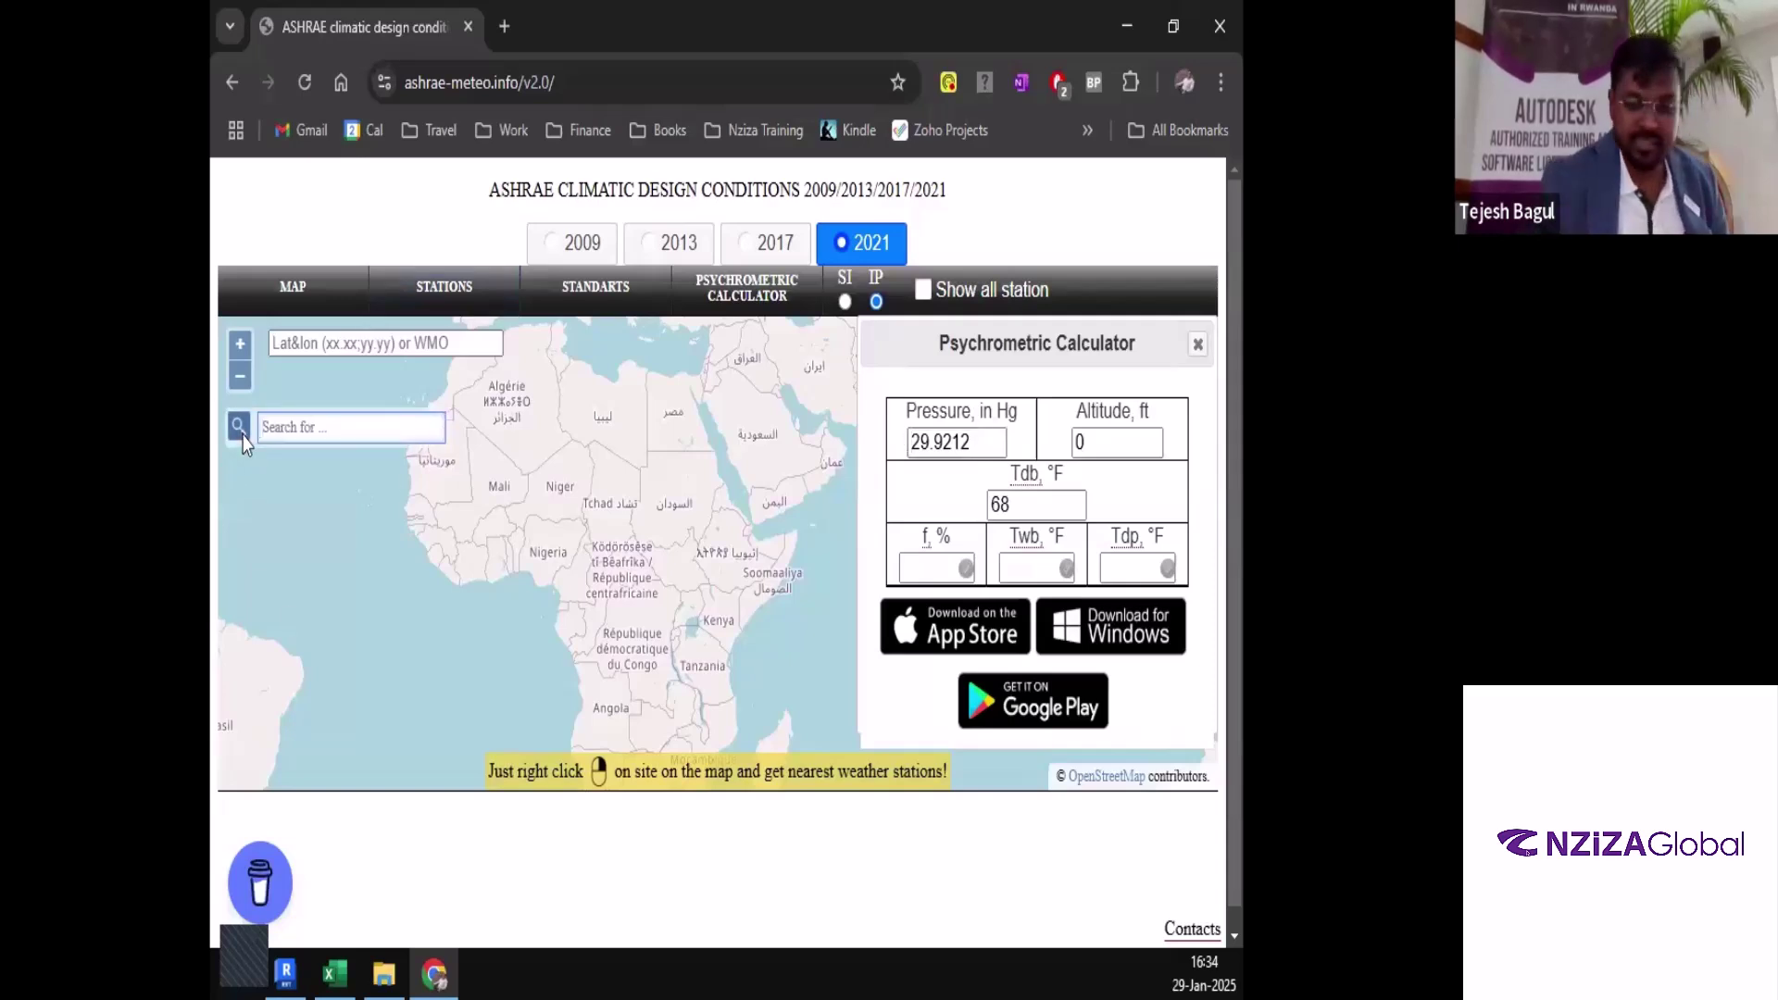
text(kigal)
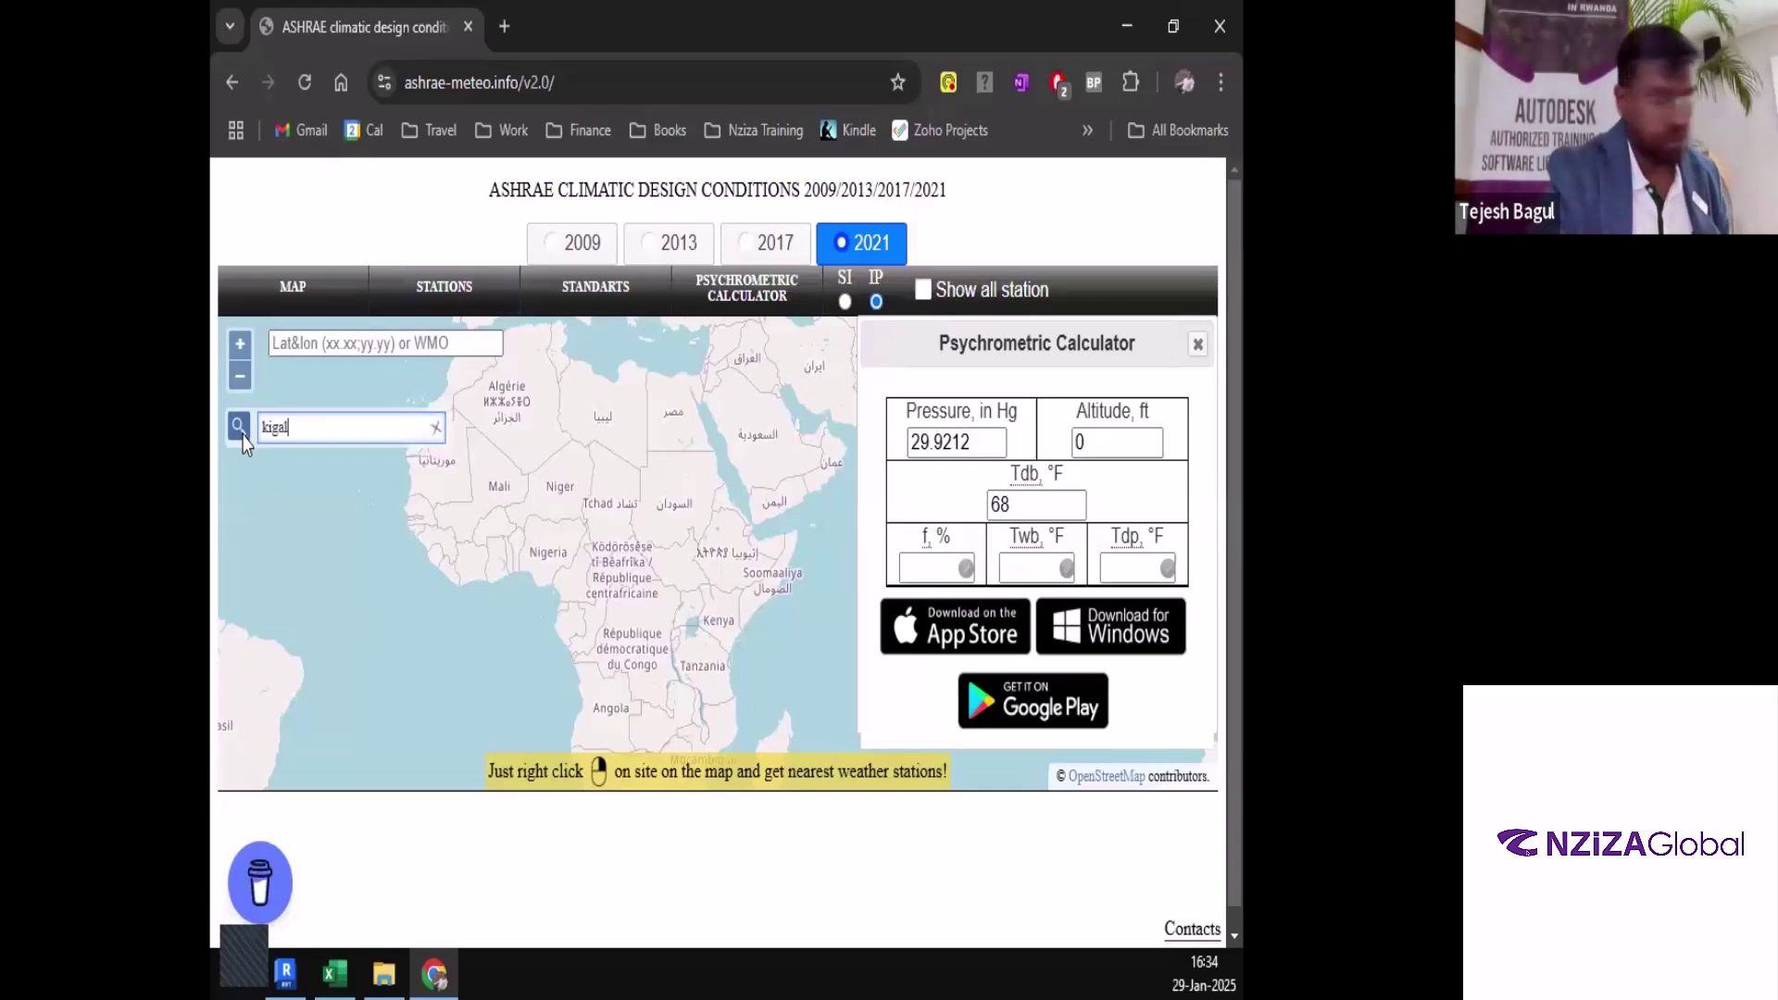
text(i)
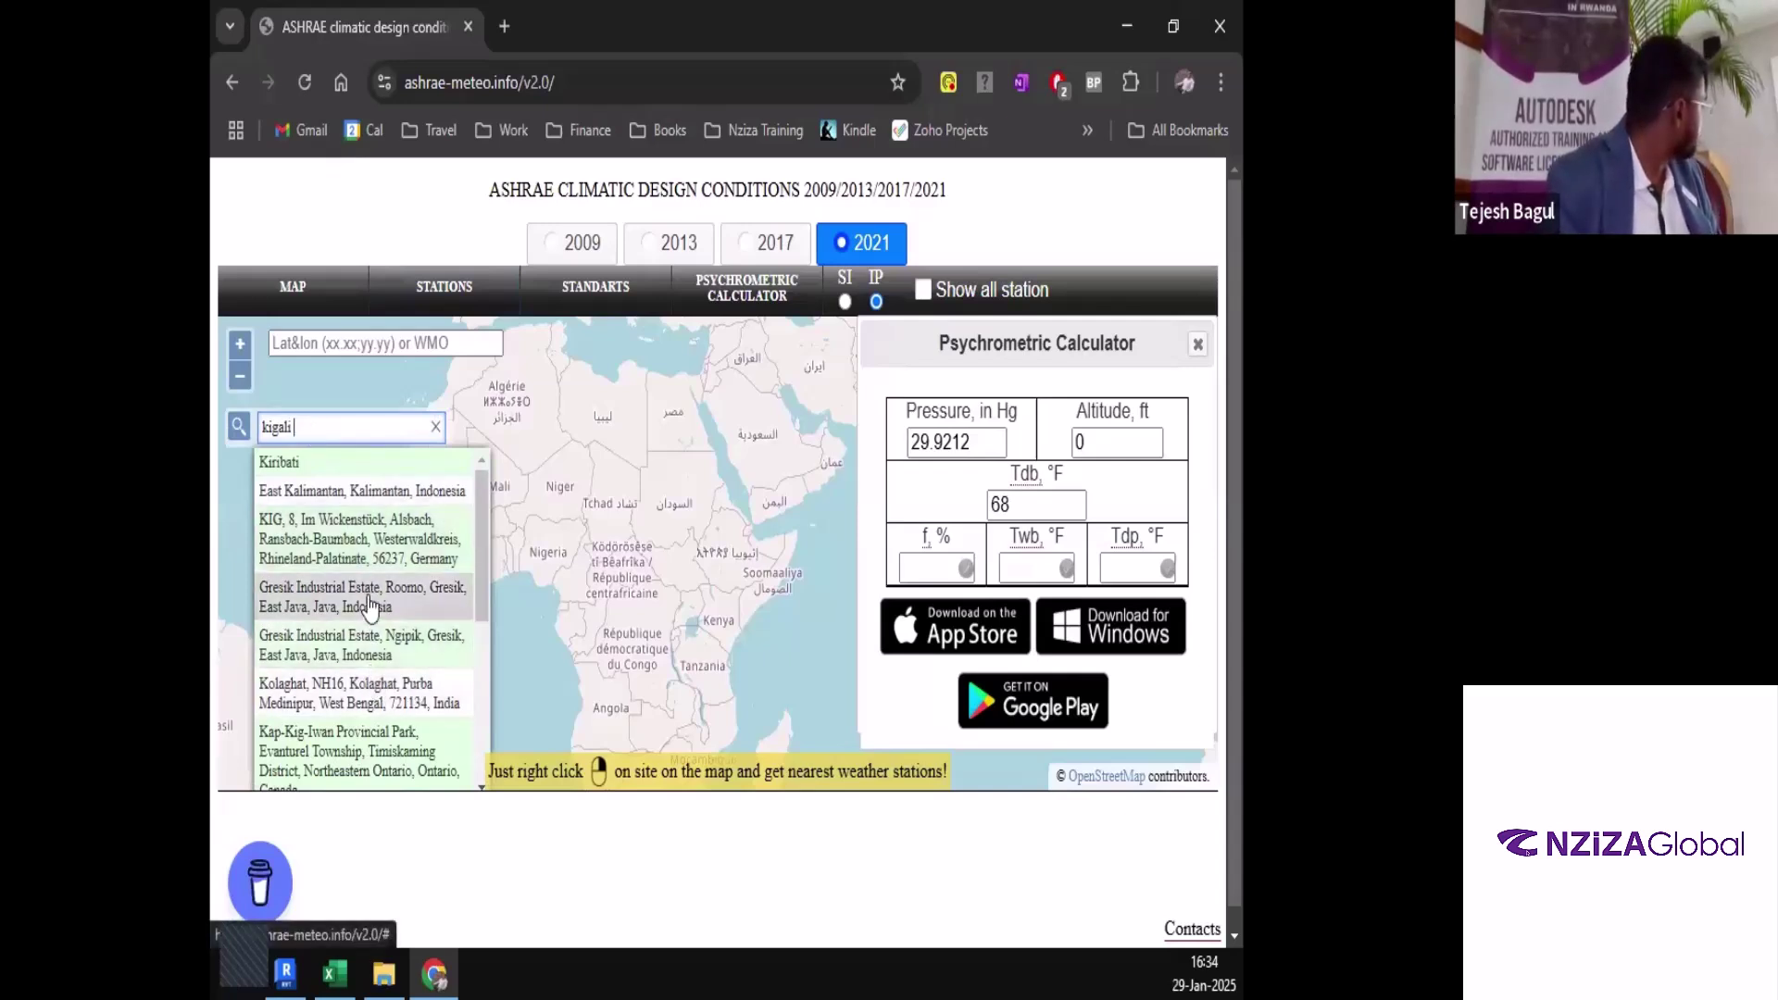
scroll(371, 606, down, 5)
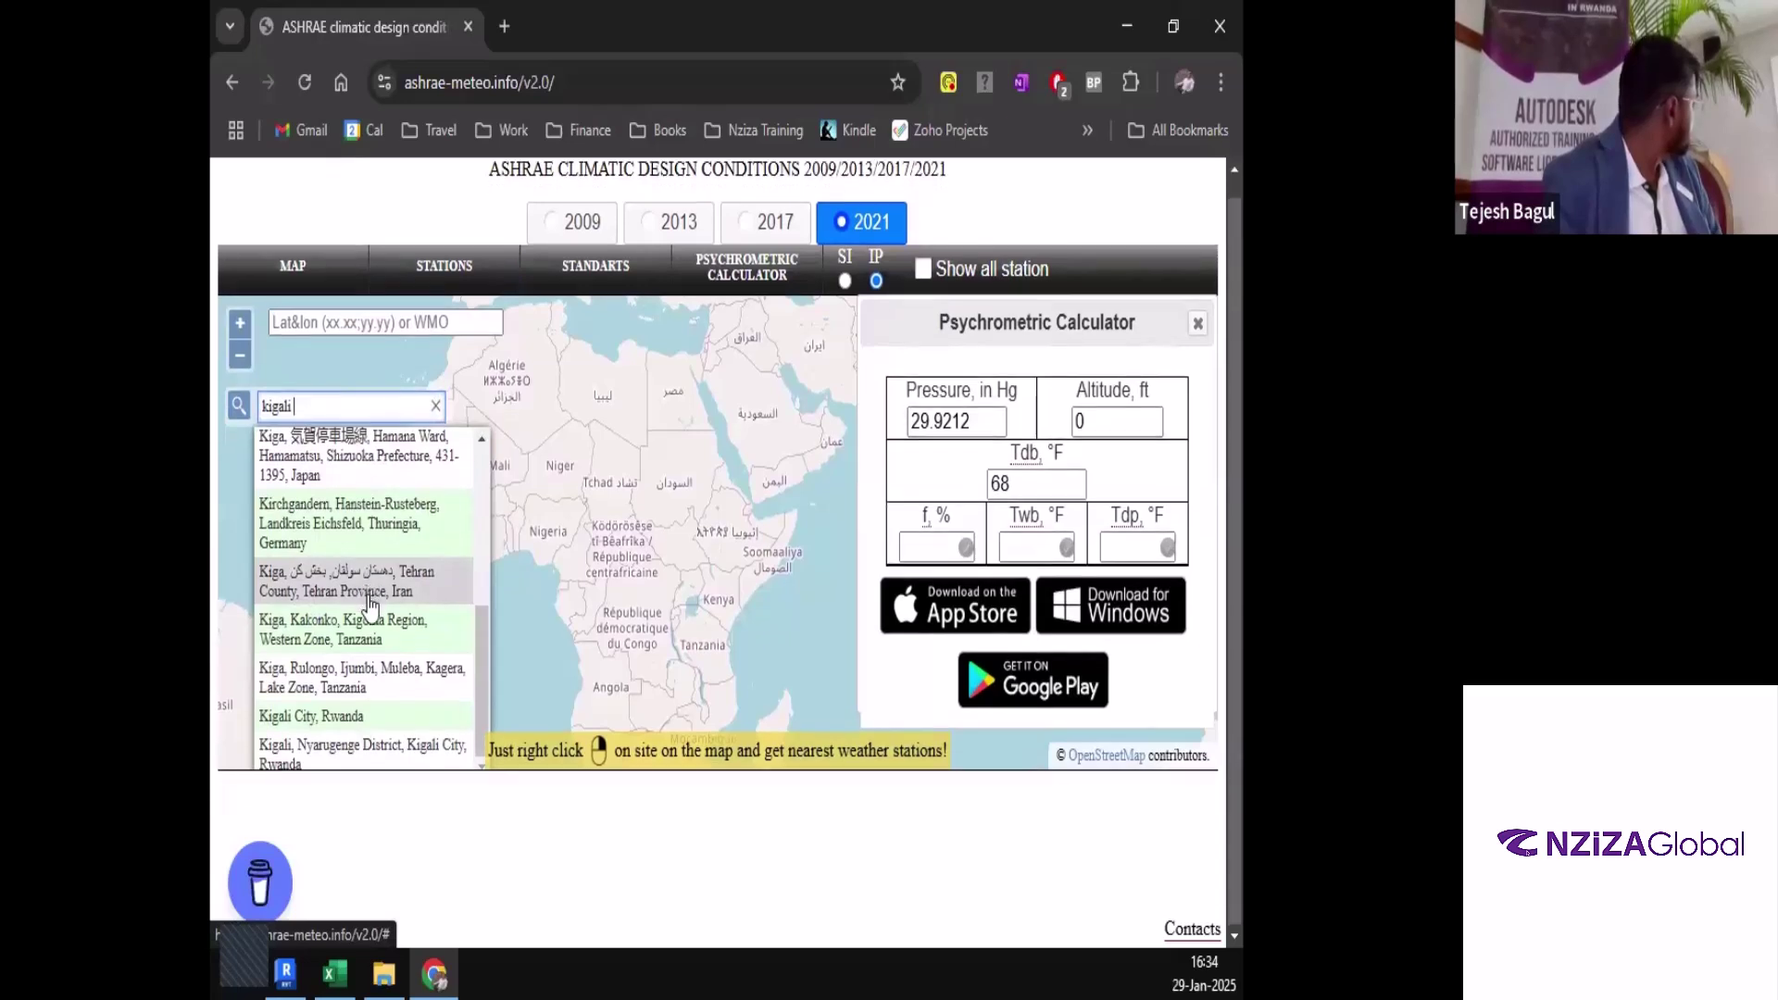
click(337, 723)
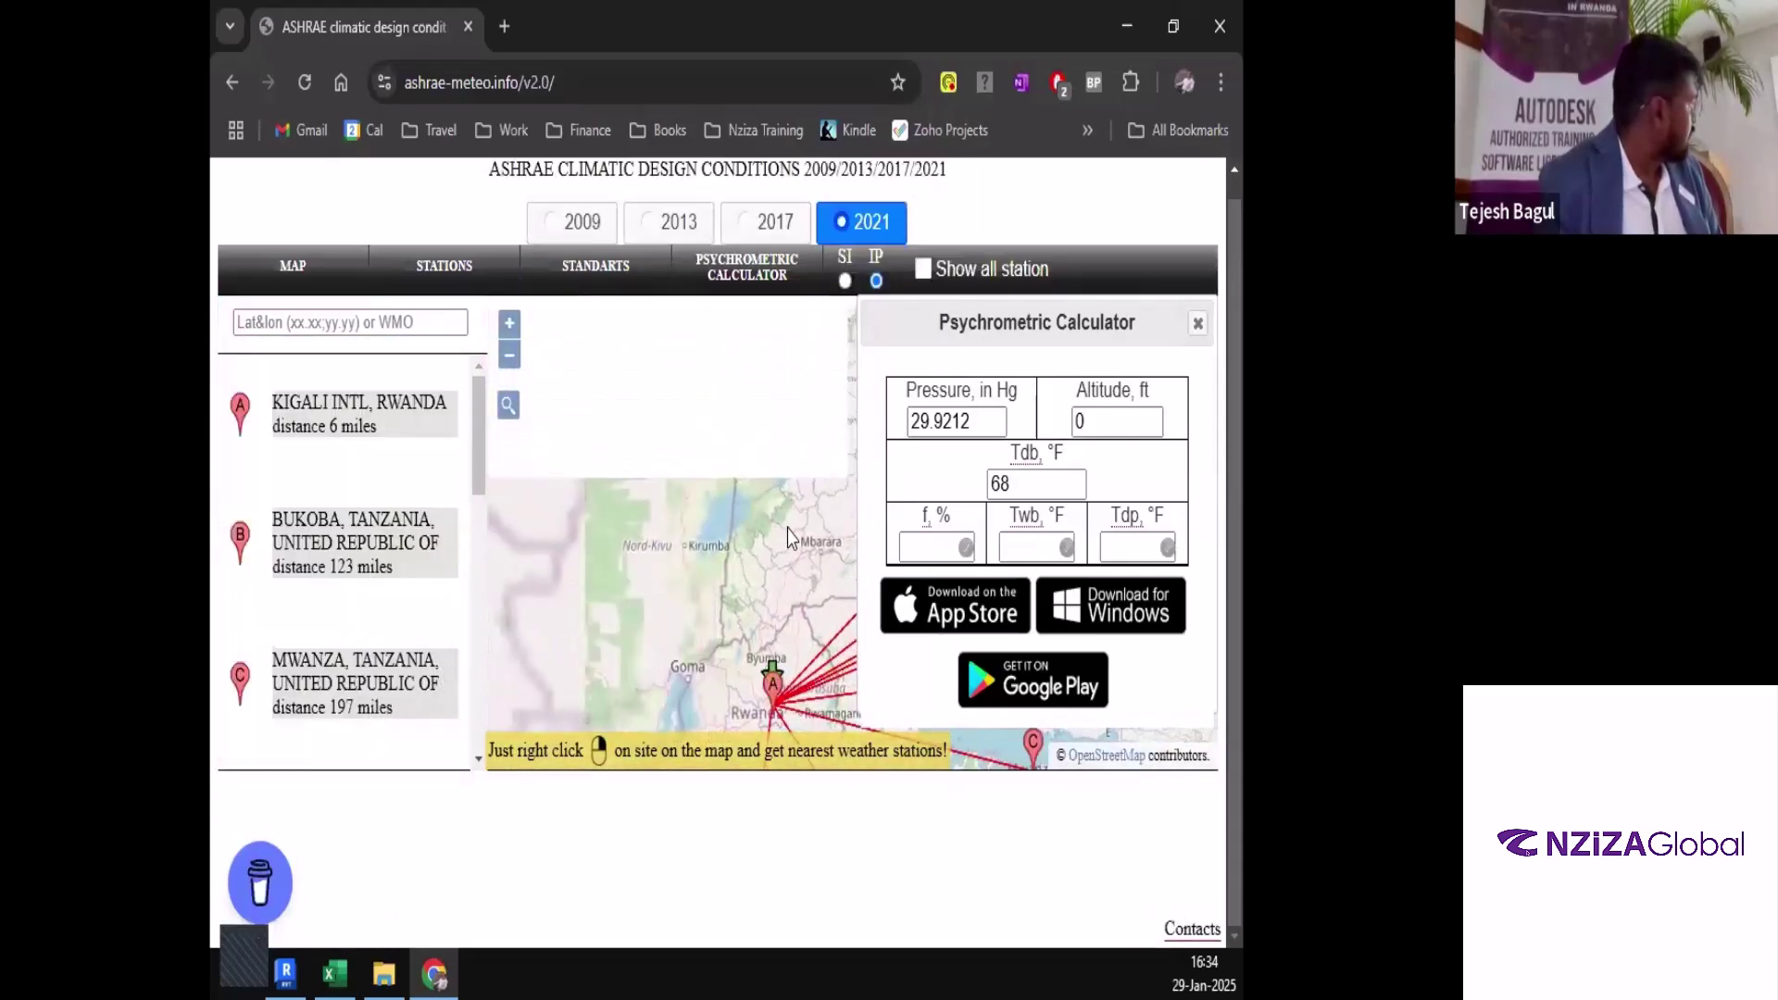
click(1197, 323)
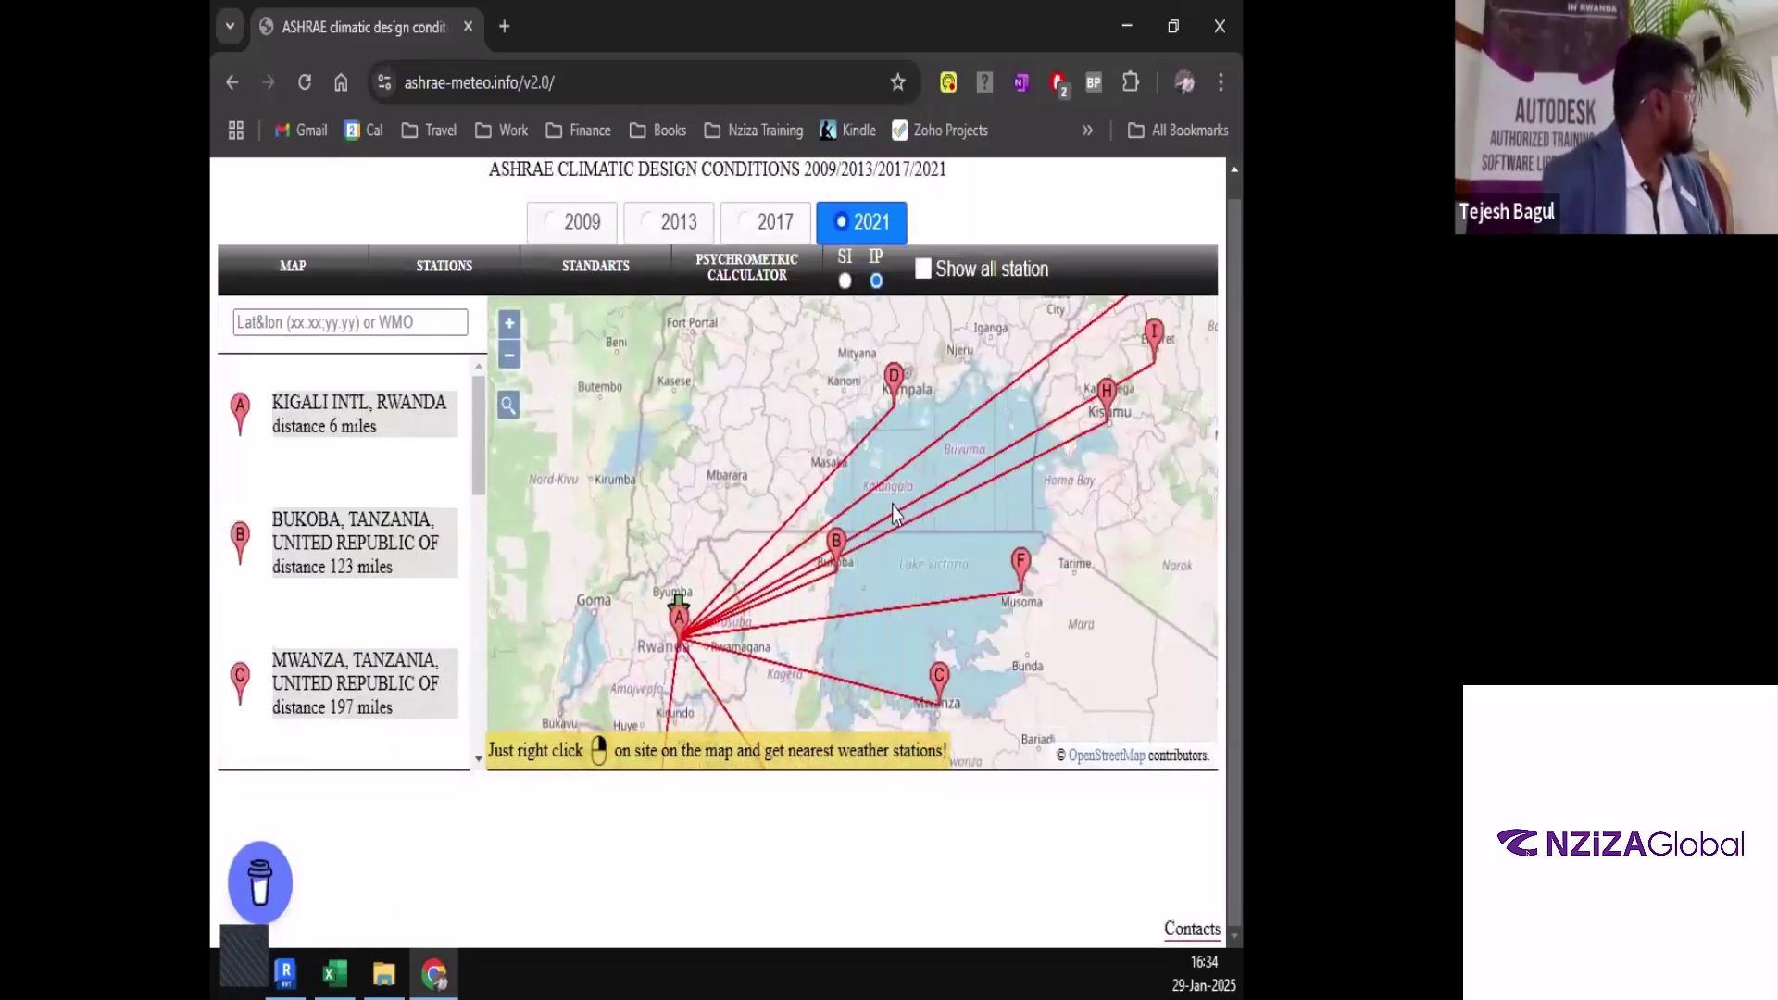
Locate the Kigali Intl, Rwanda weather station on the map and load its climatic design data
scroll(671, 505, down, 3)
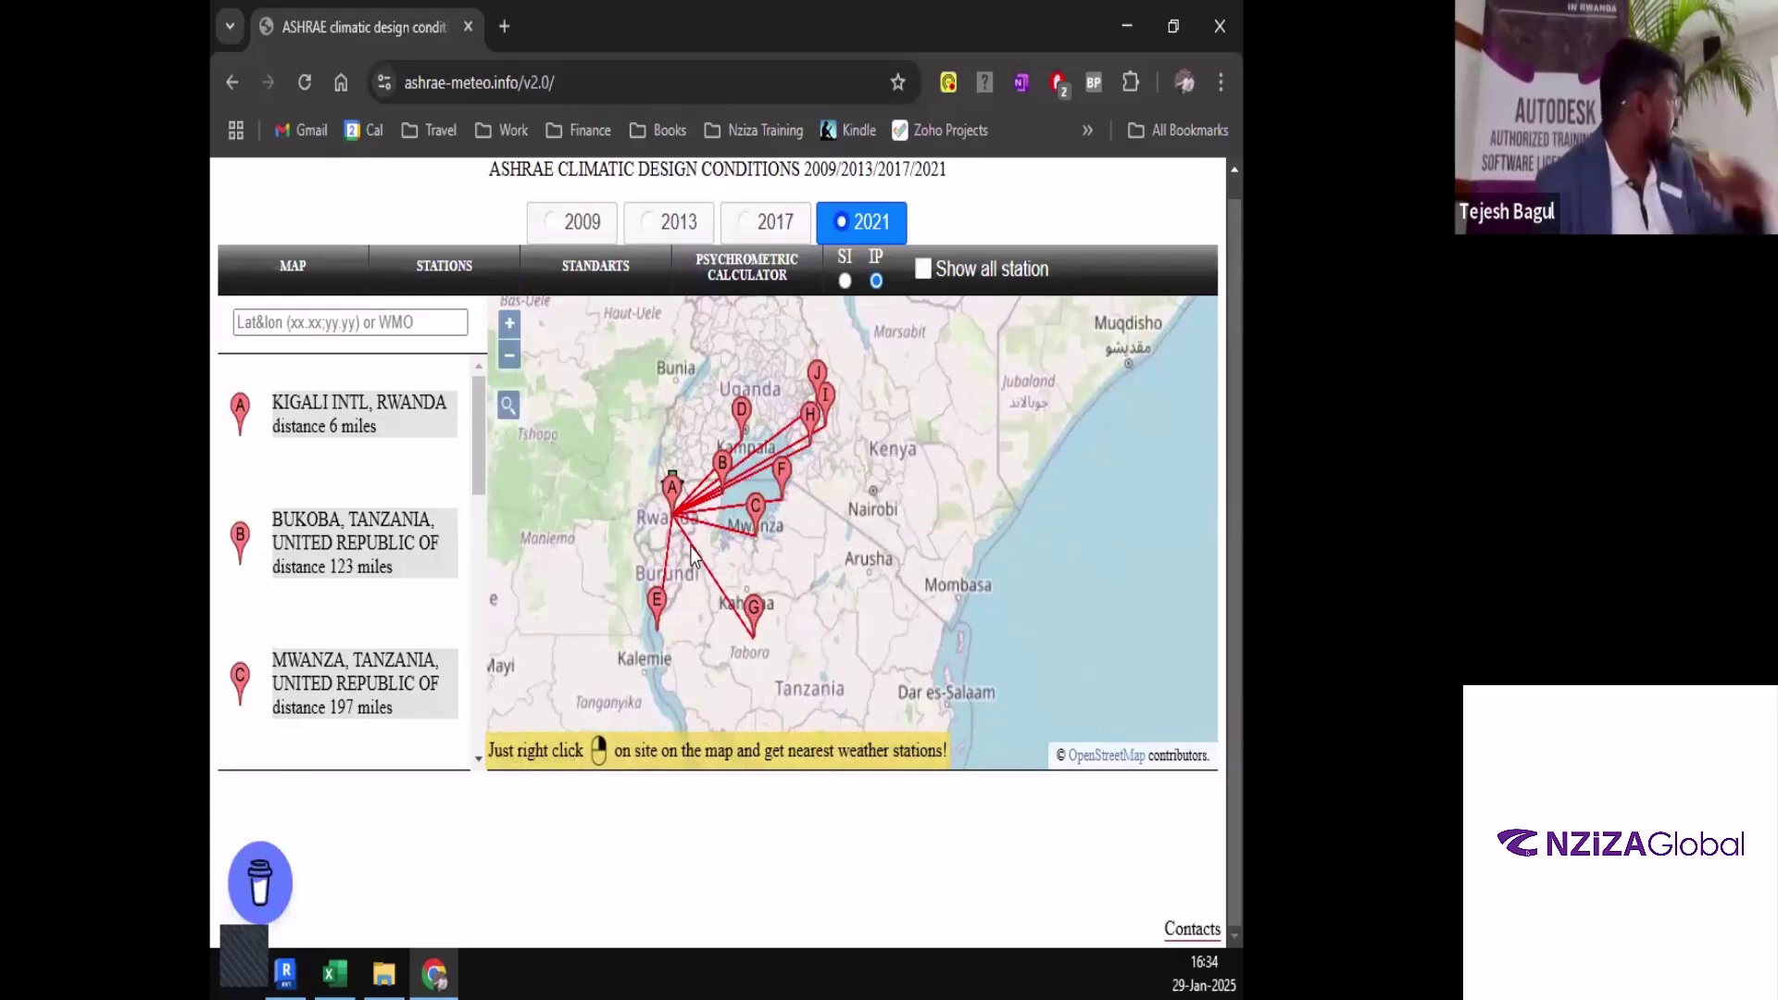
scroll(662, 524, up, 2)
scroll(662, 523, up, 3)
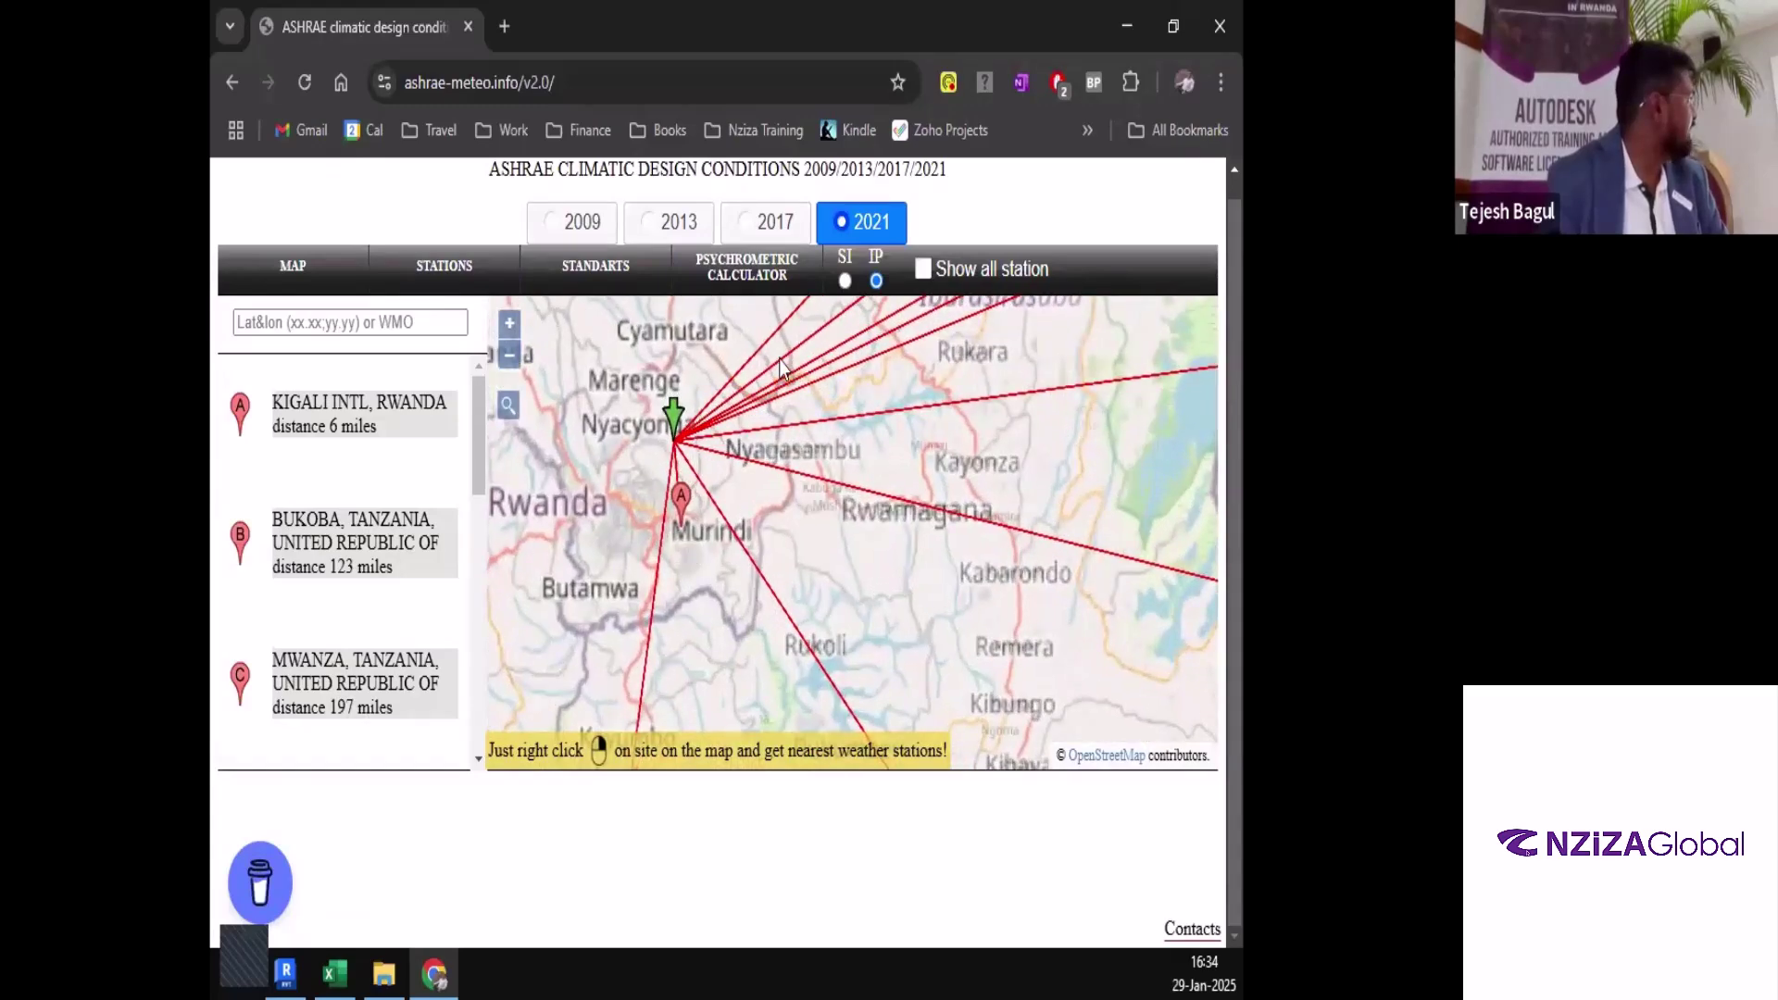
scroll(773, 408, up, 4)
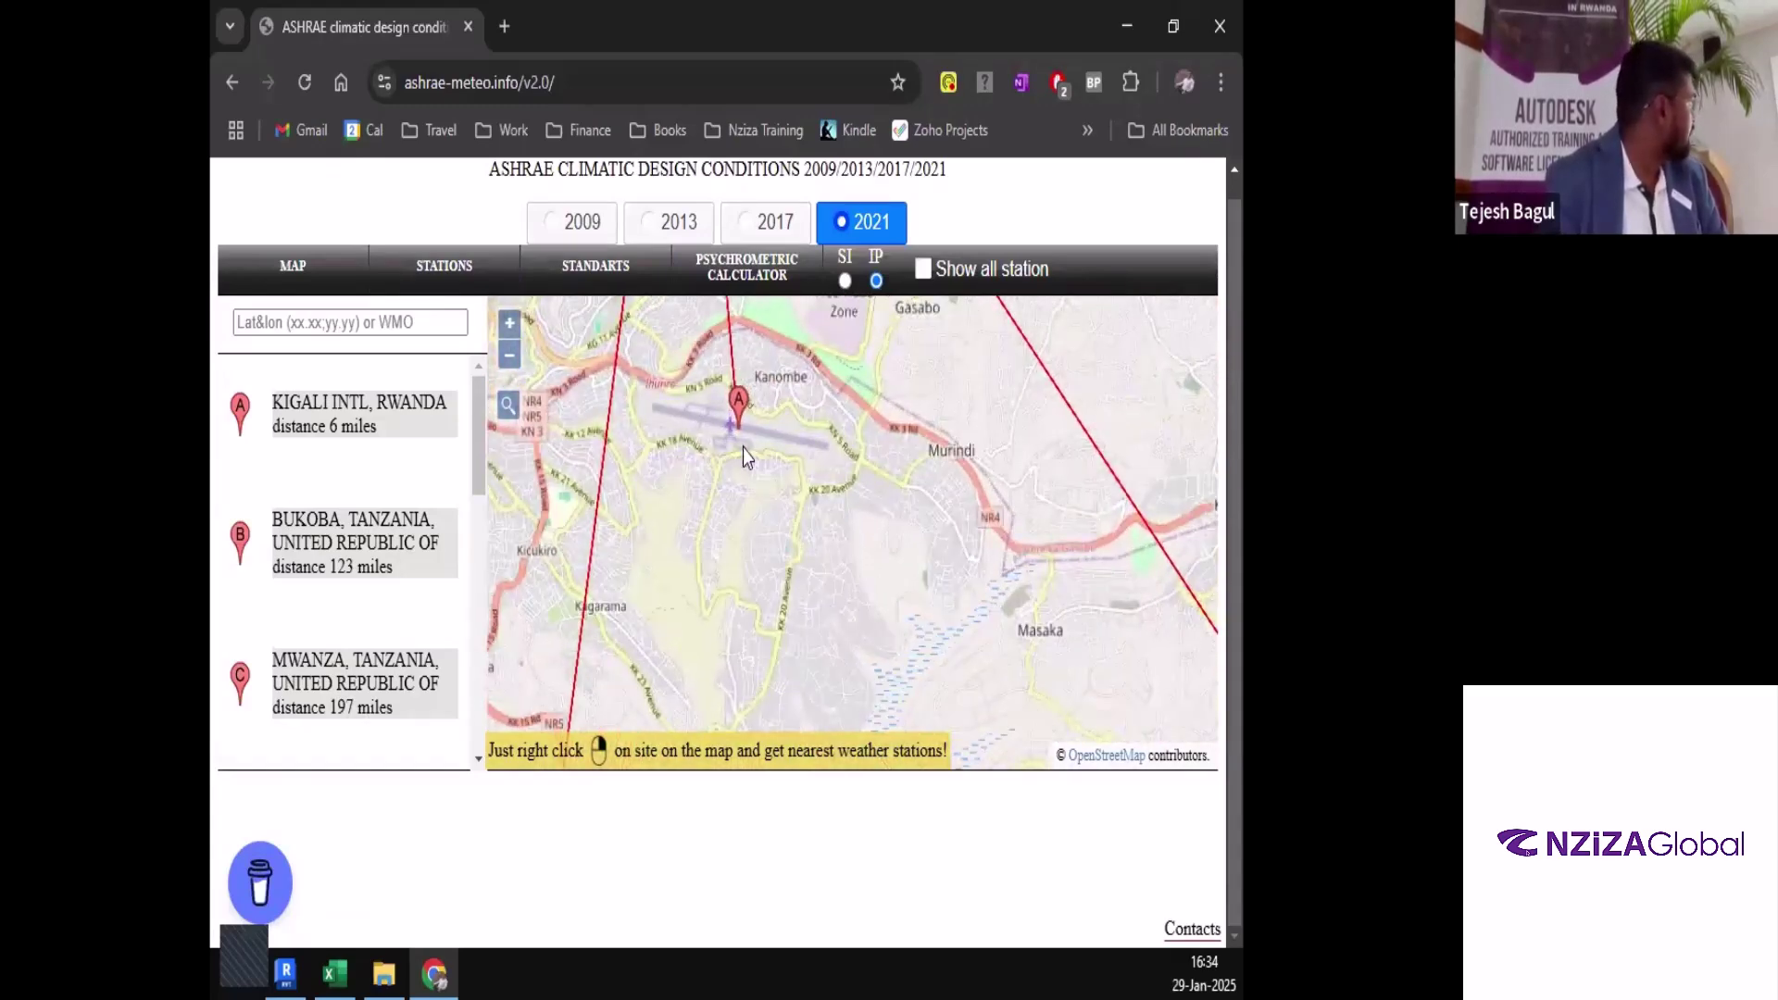
click(743, 448)
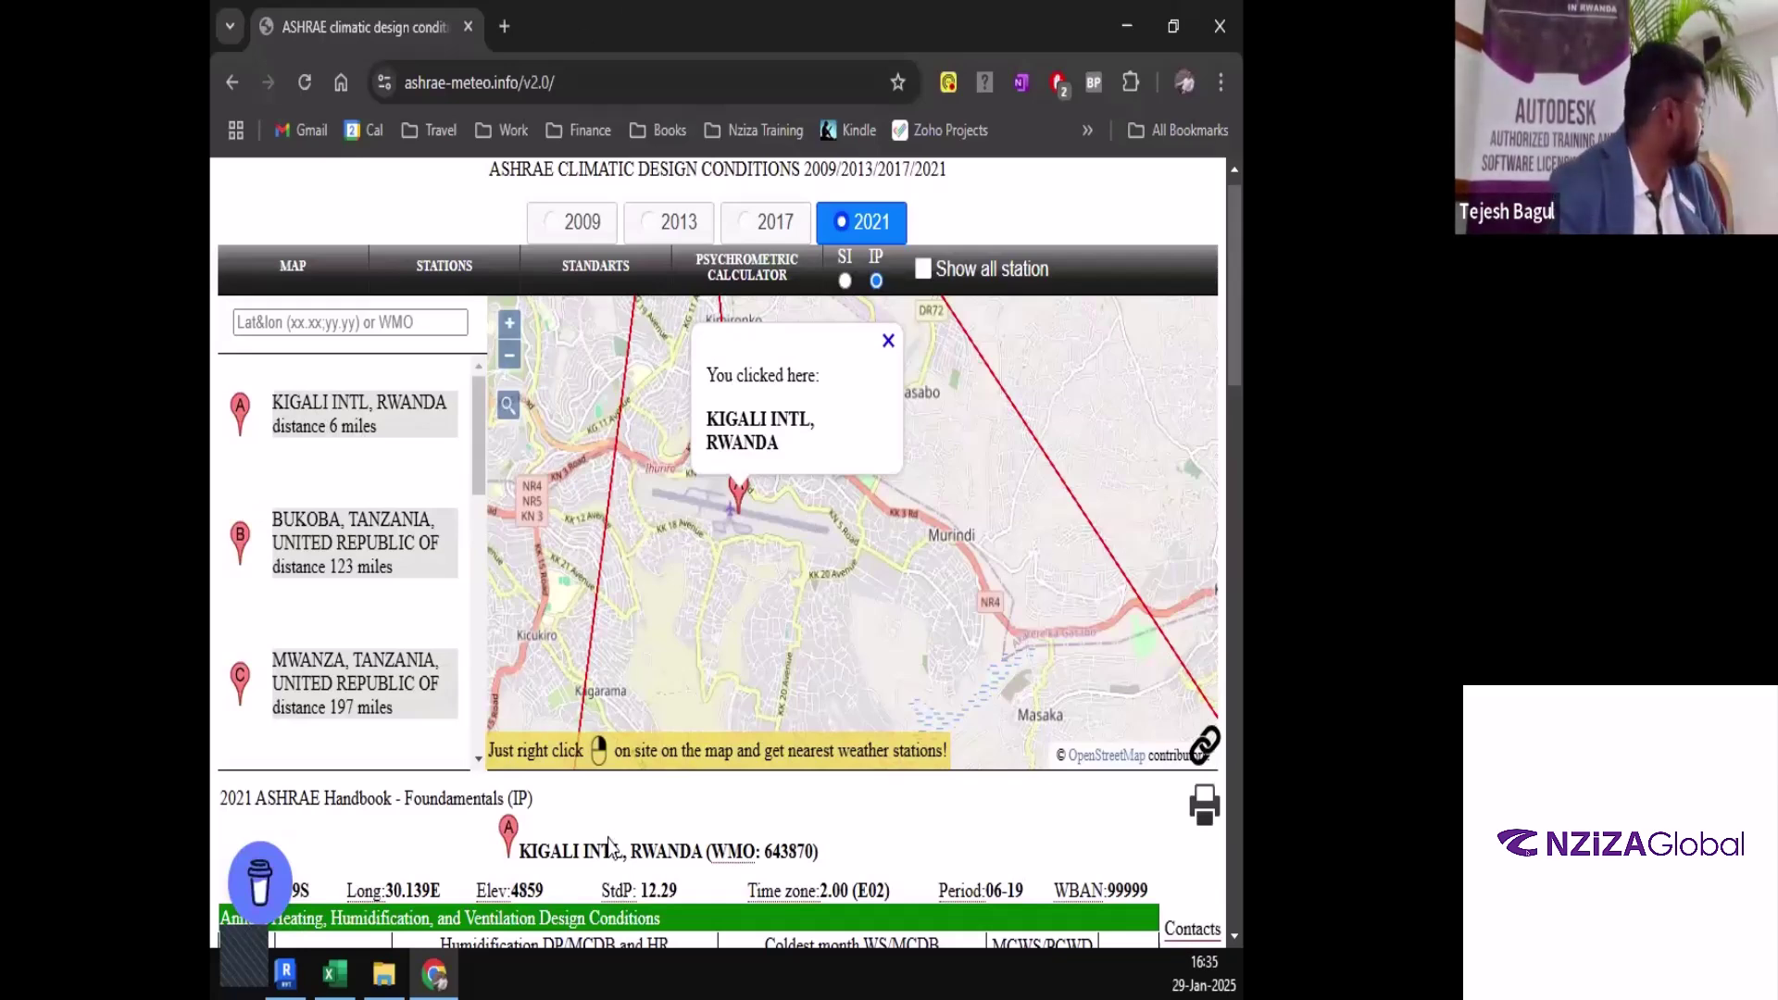
Examine the station's annual cooling, dehumidification and enthalpy design conditions, highlighting the Cooling DB/MCWB heading and the section title
scroll(606, 834, down, 1)
scroll(607, 828, down, 3)
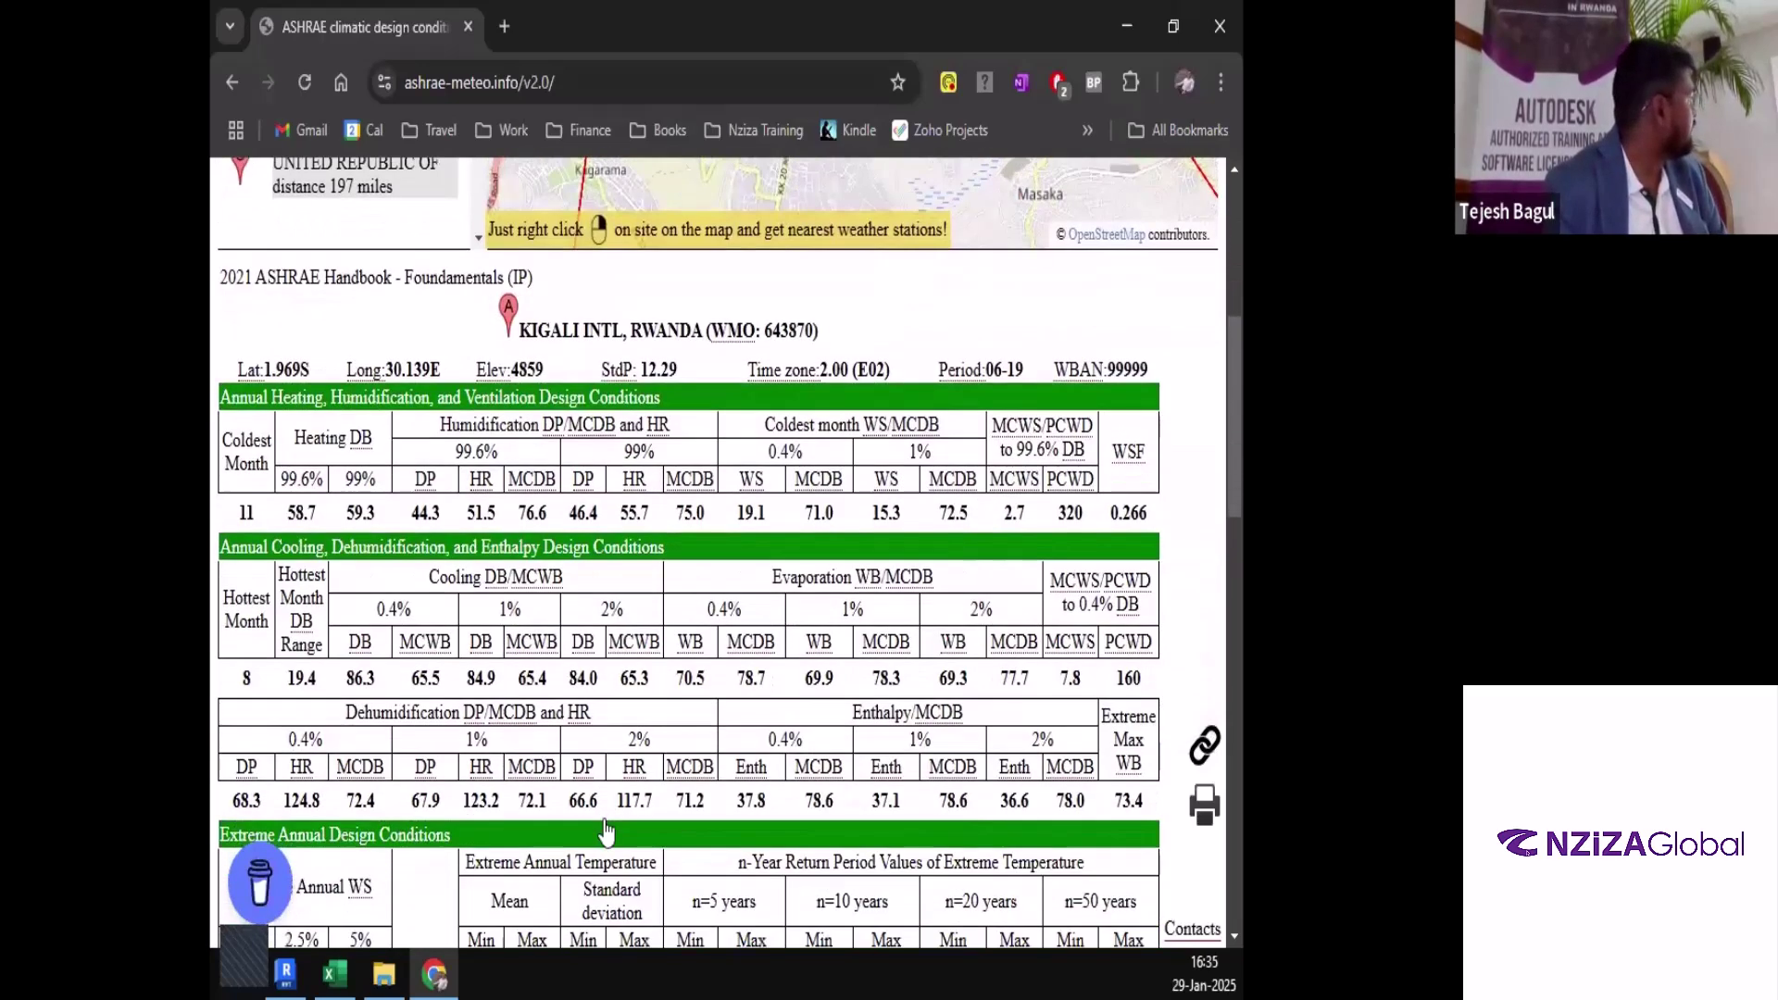
drag(440, 578, 567, 578)
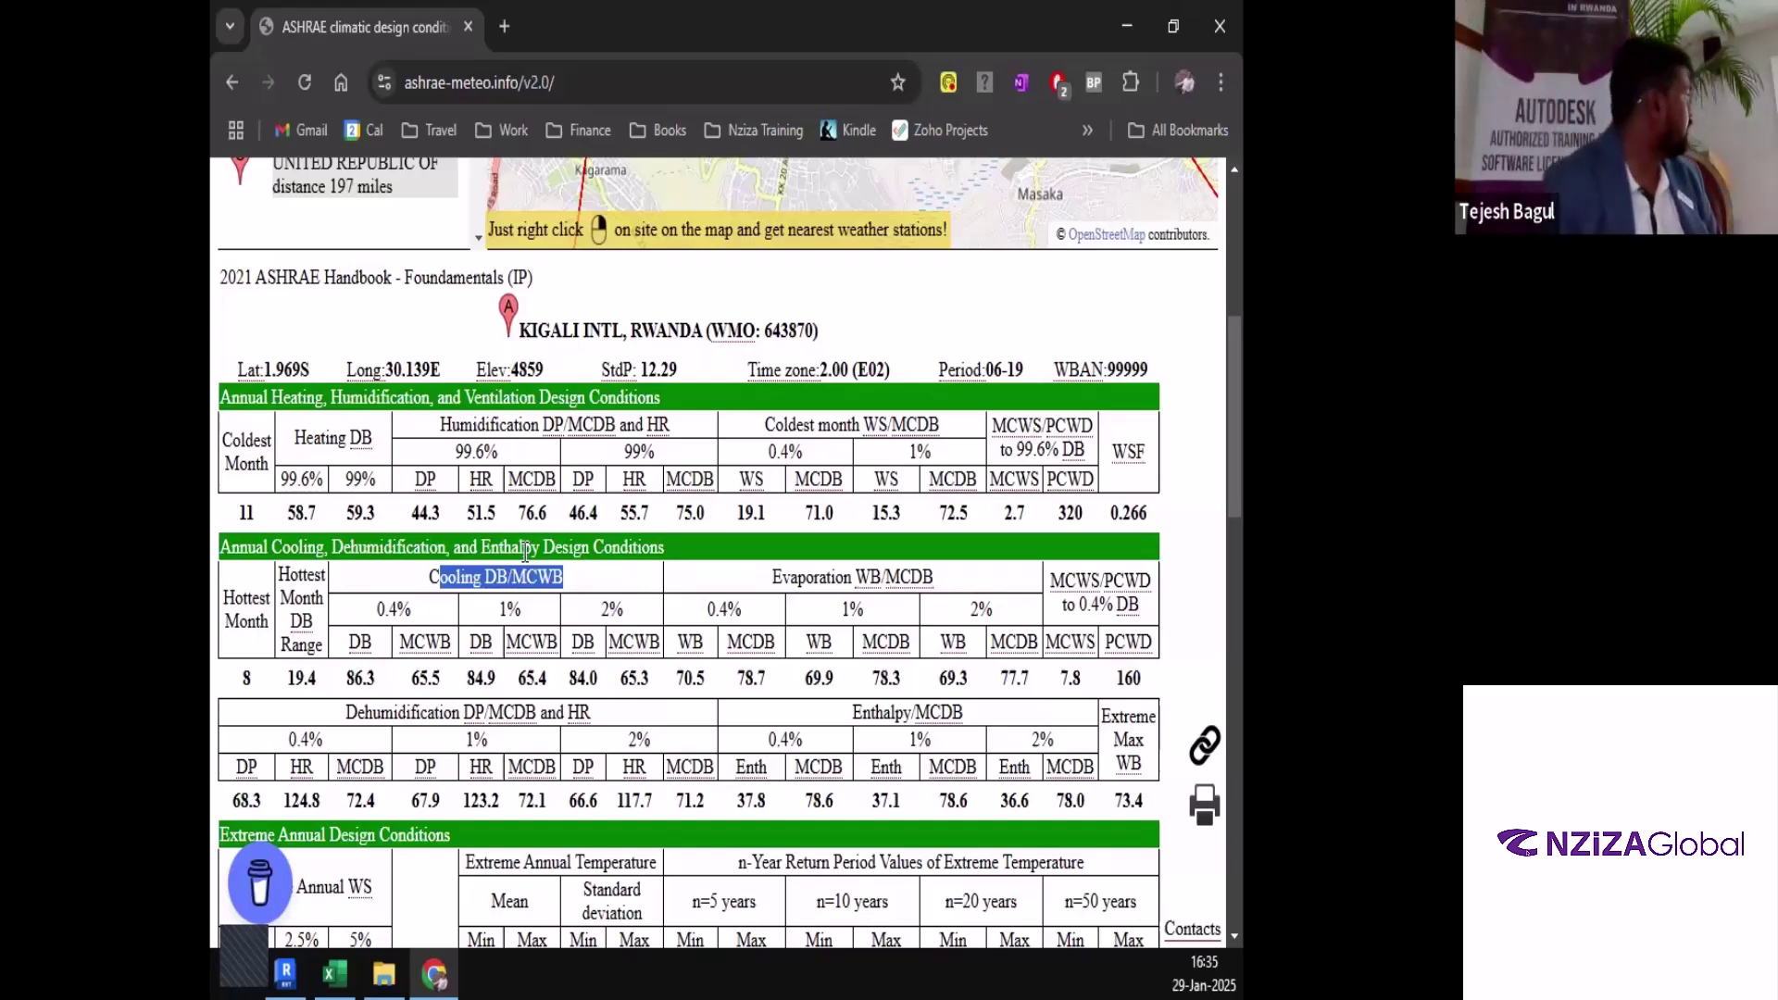
click(375, 600)
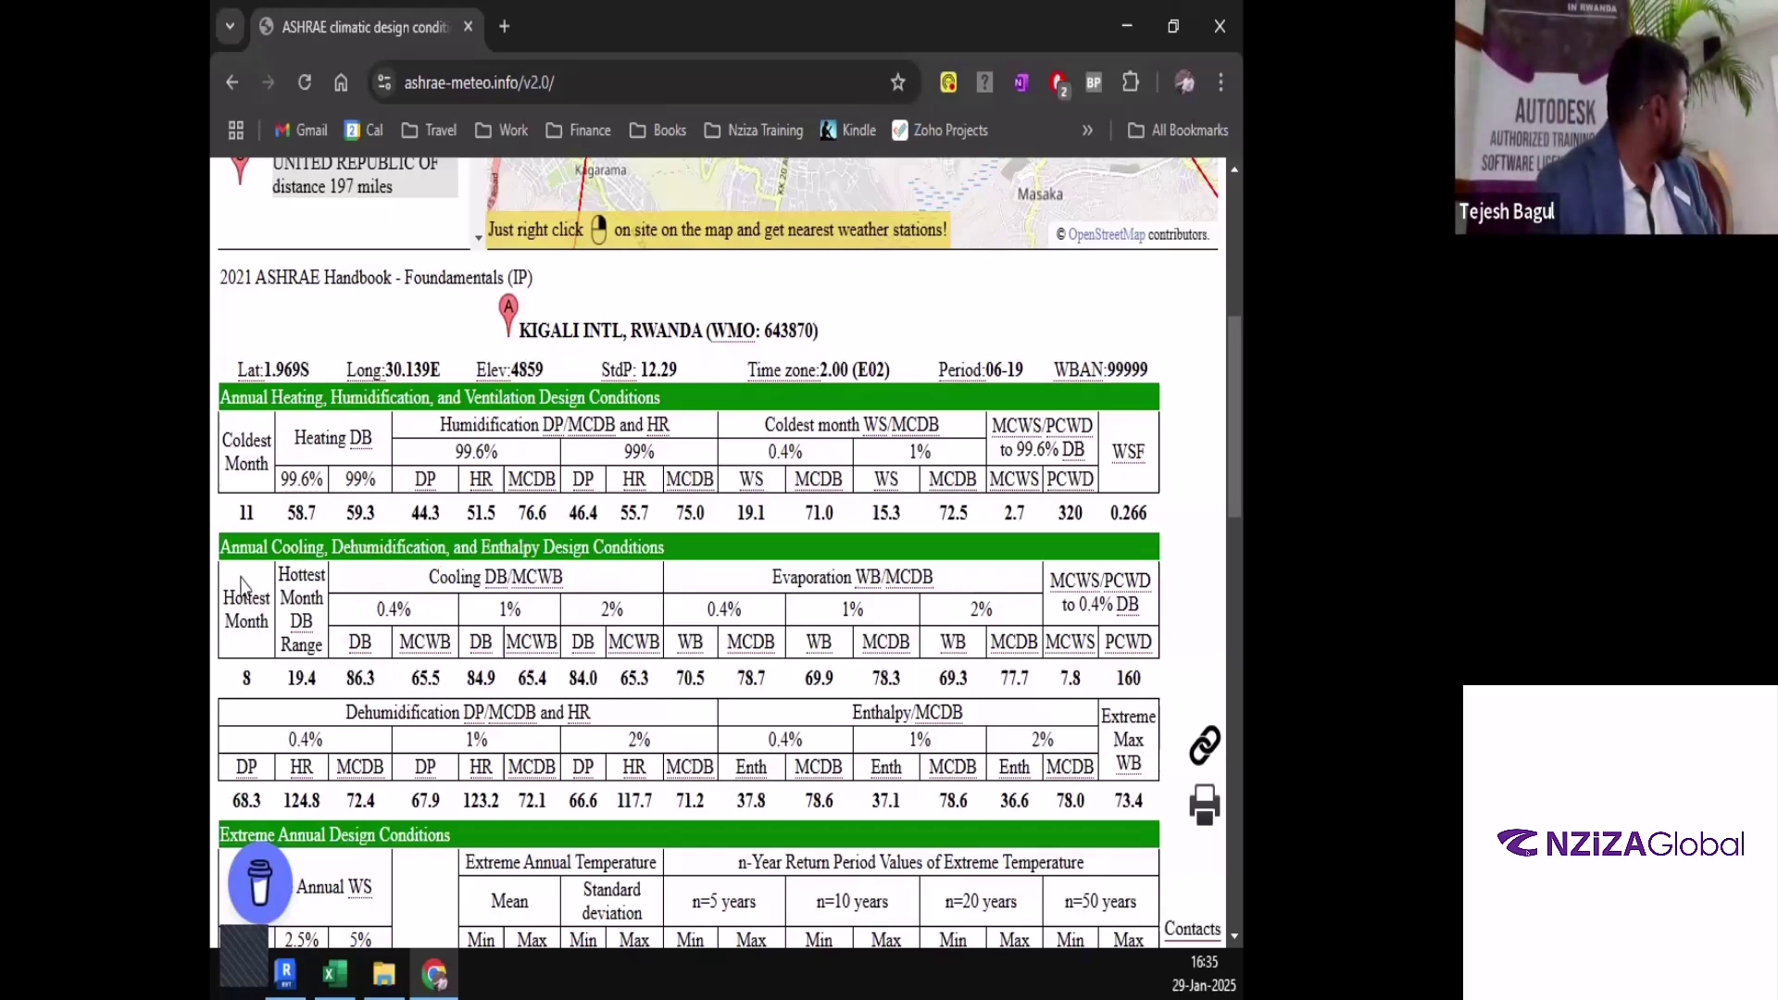
drag(222, 553, 707, 541)
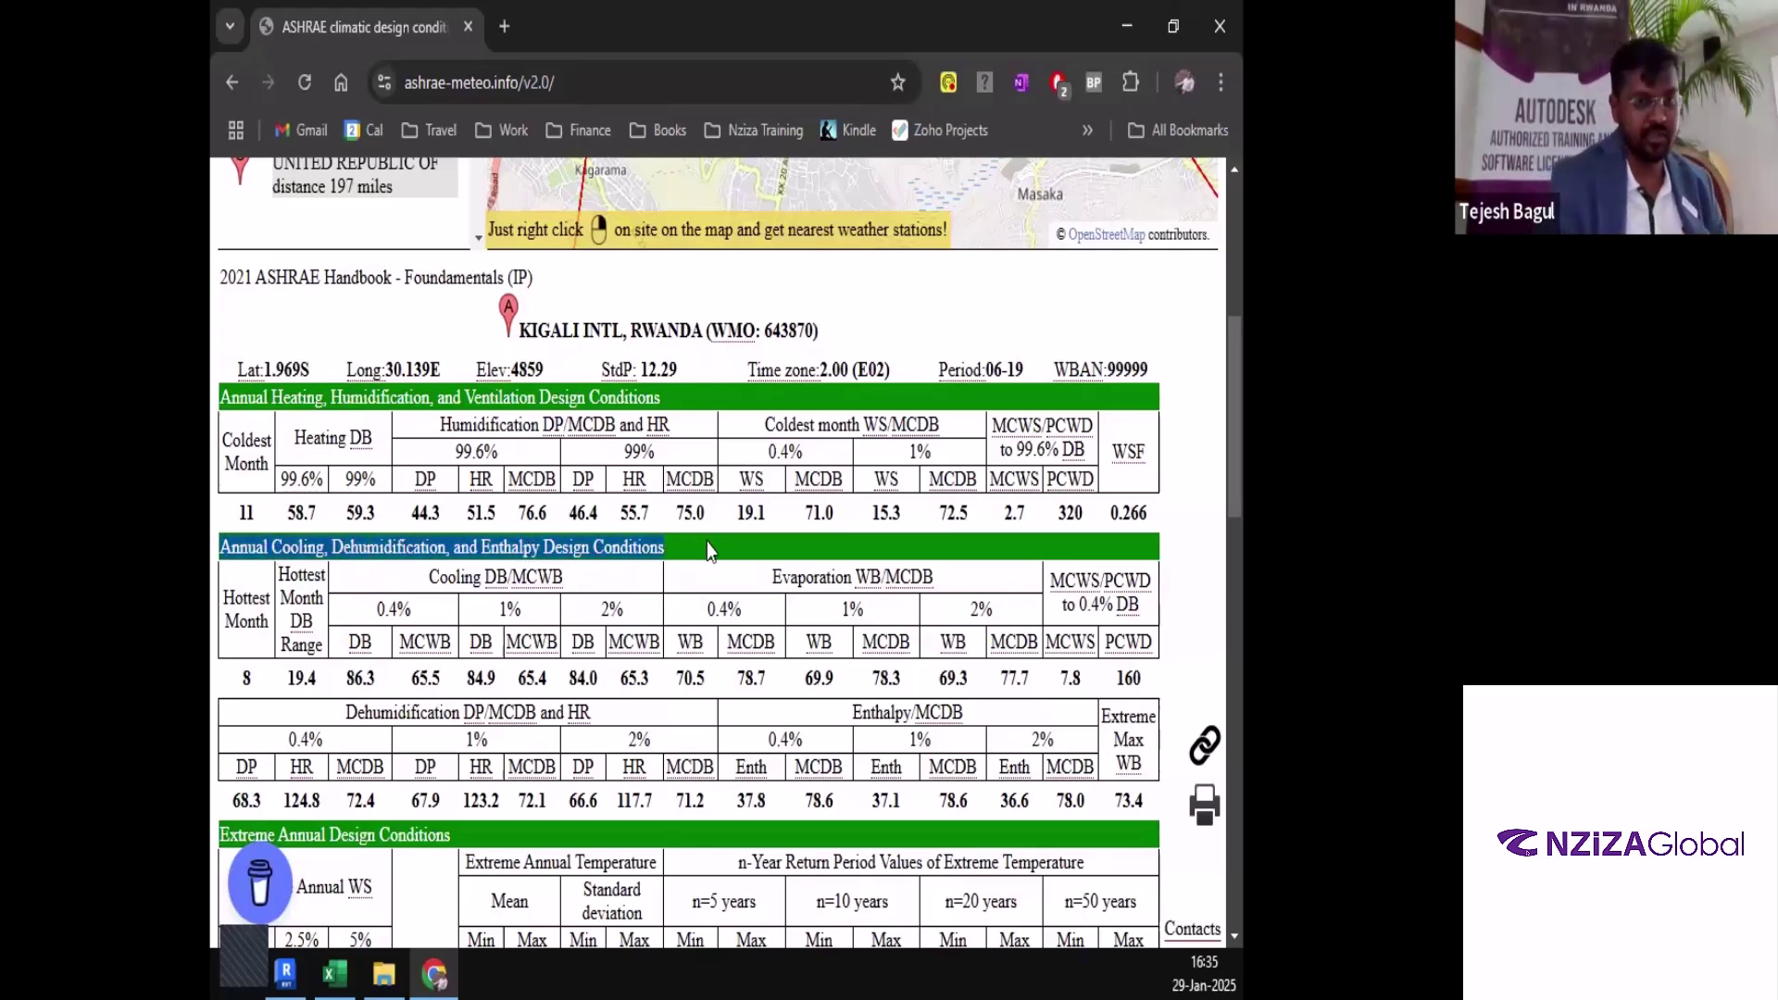
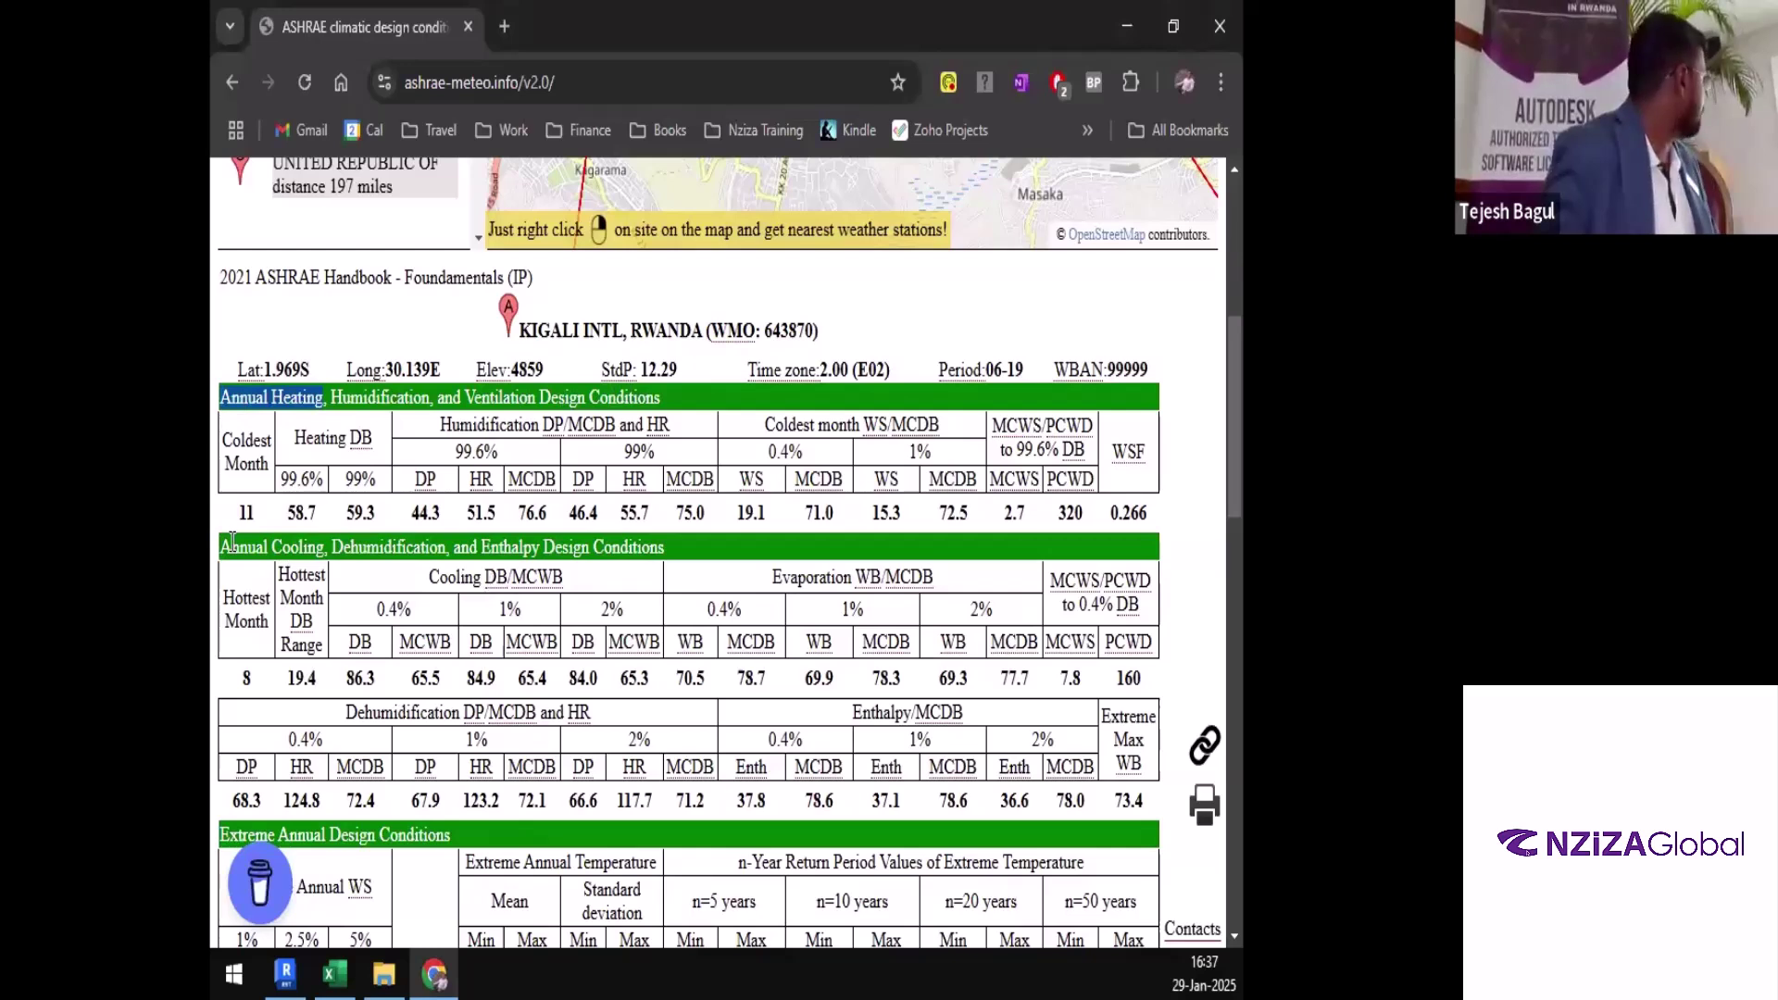
Highlight the annual cooling section title, the 99% heating DB value and the hottest month in the Kigali station's tables
drag(223, 546, 704, 551)
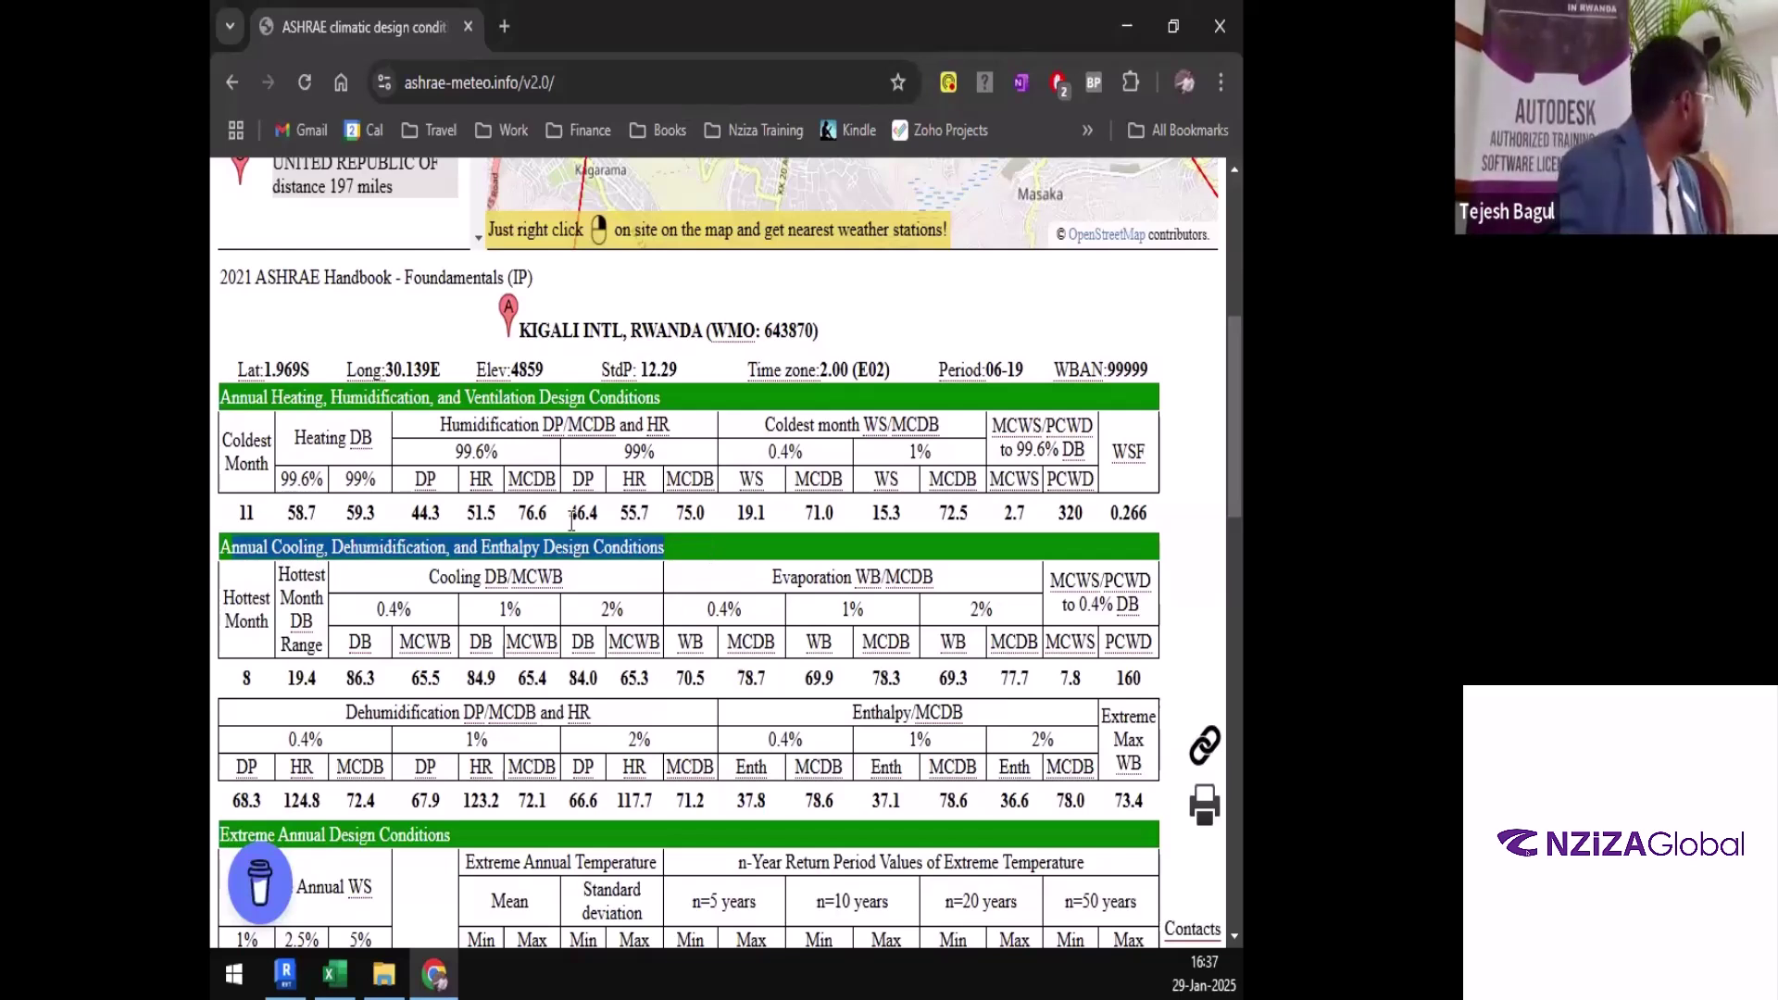
double_click(347, 515)
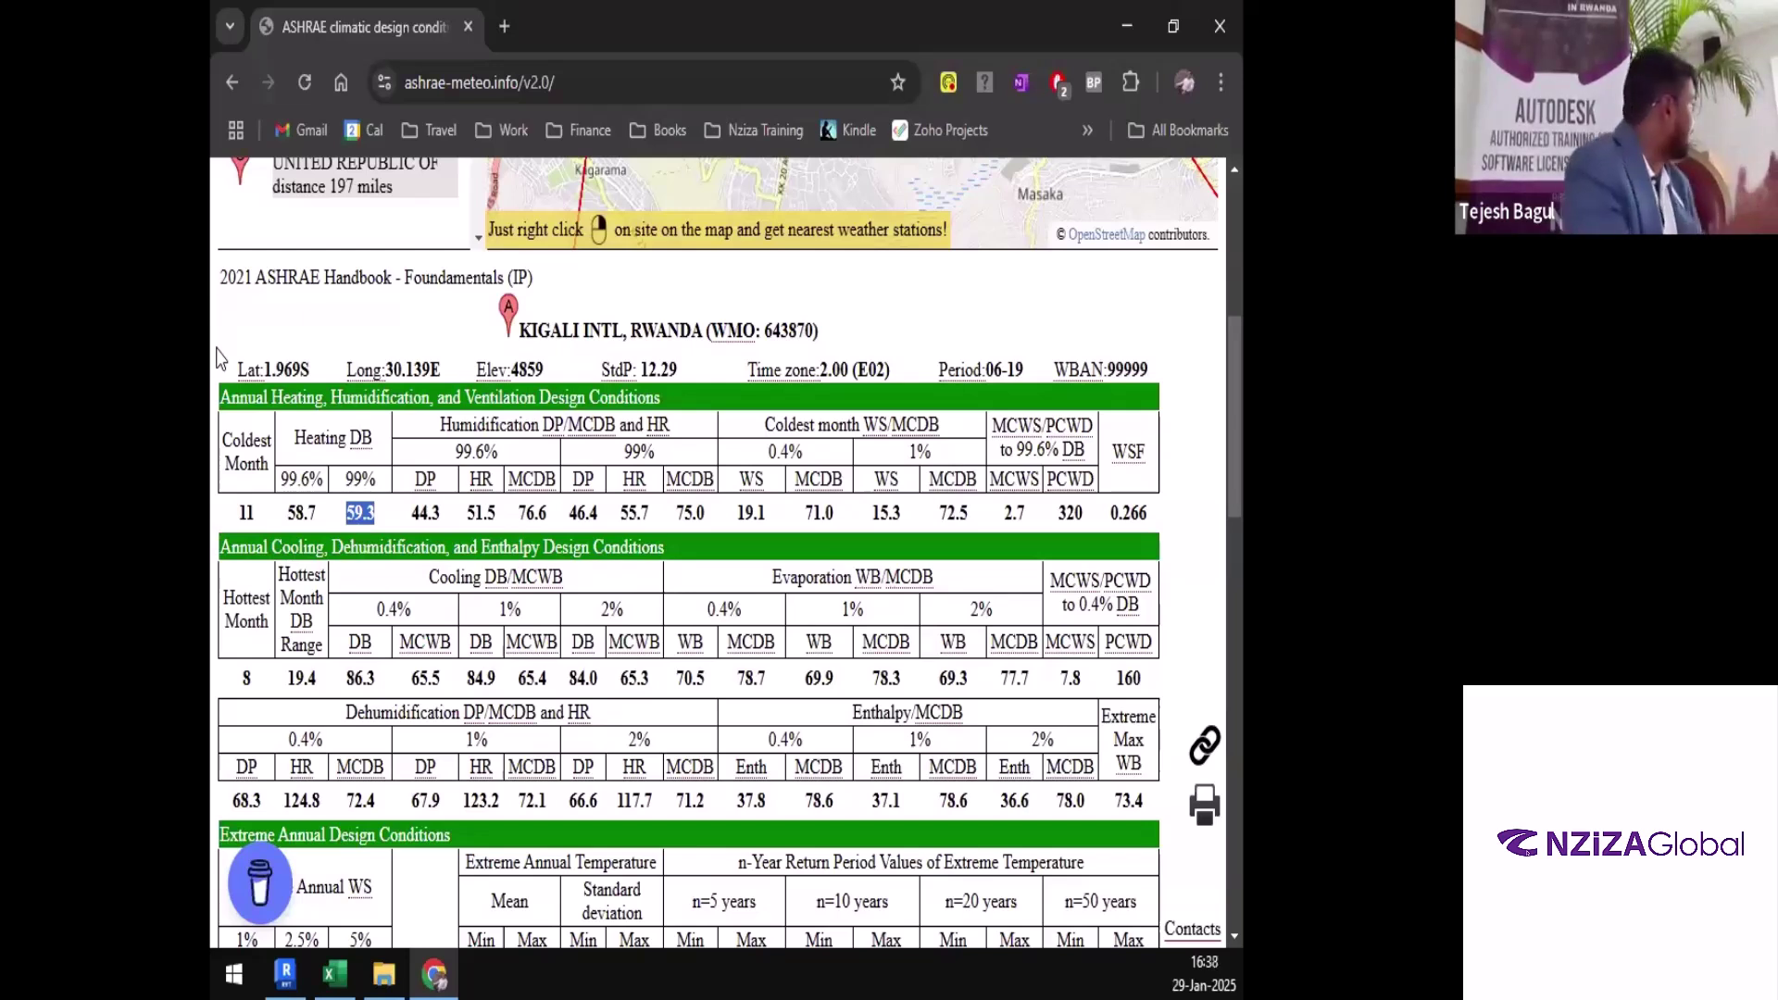
triple_click(250, 548)
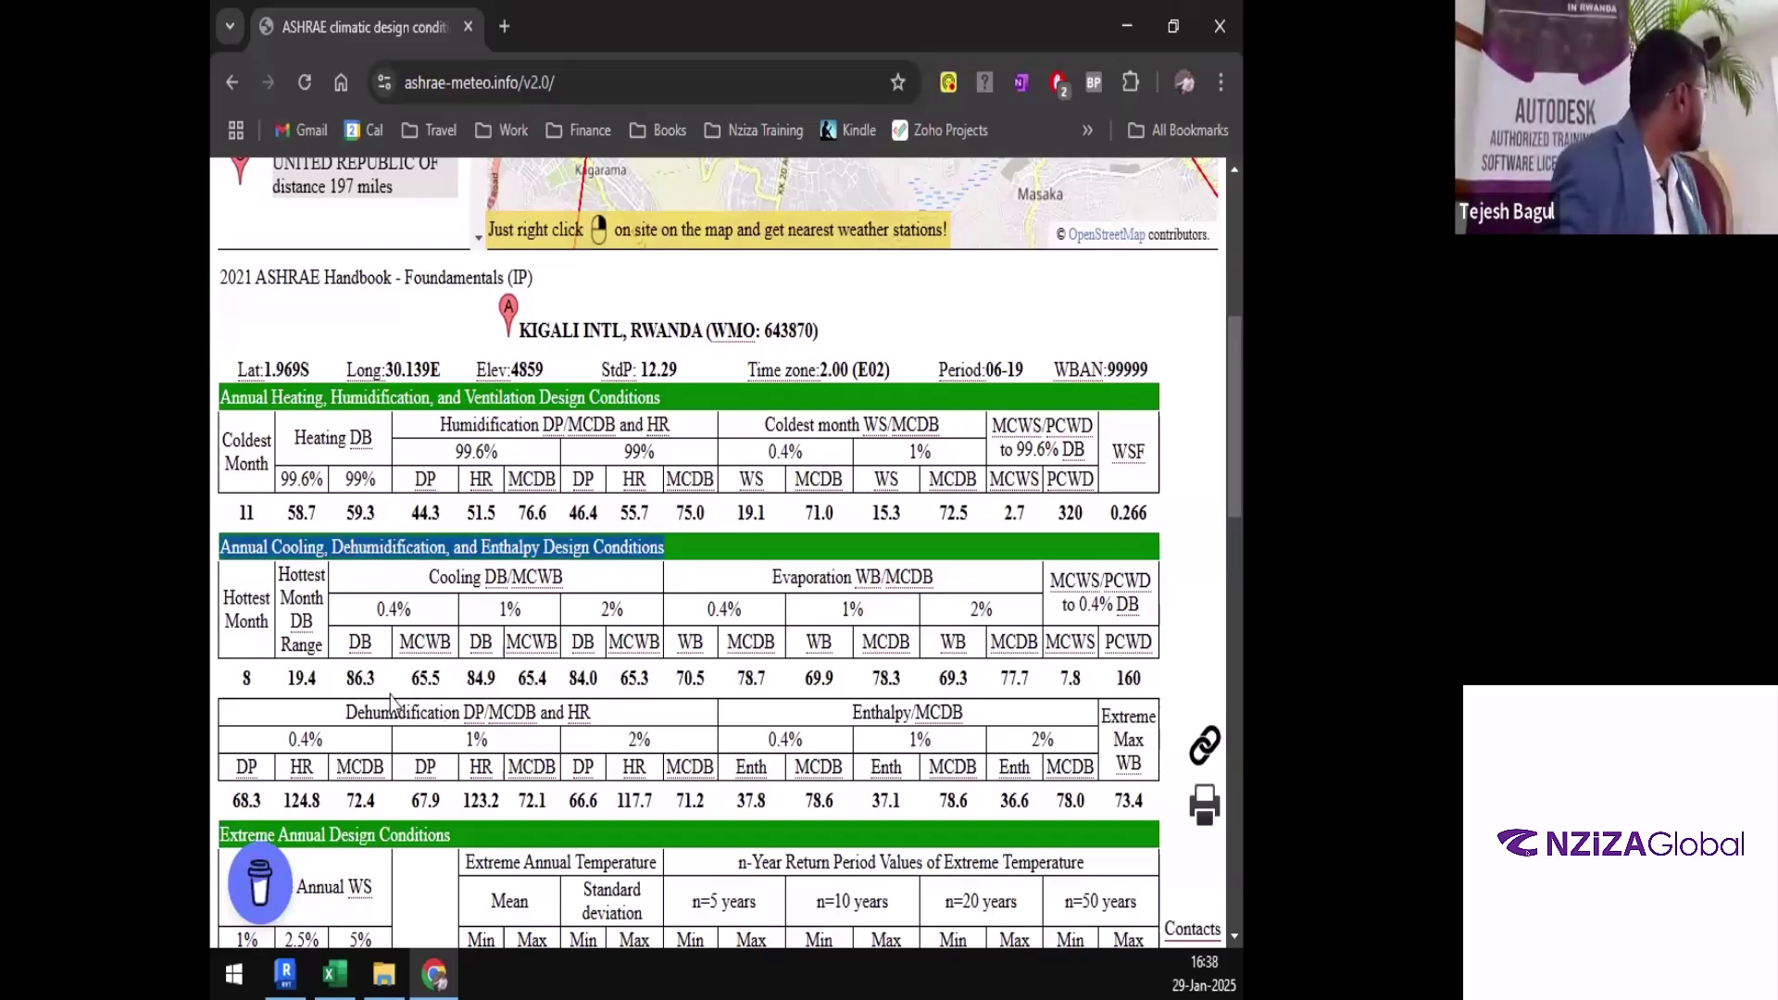
click(251, 692)
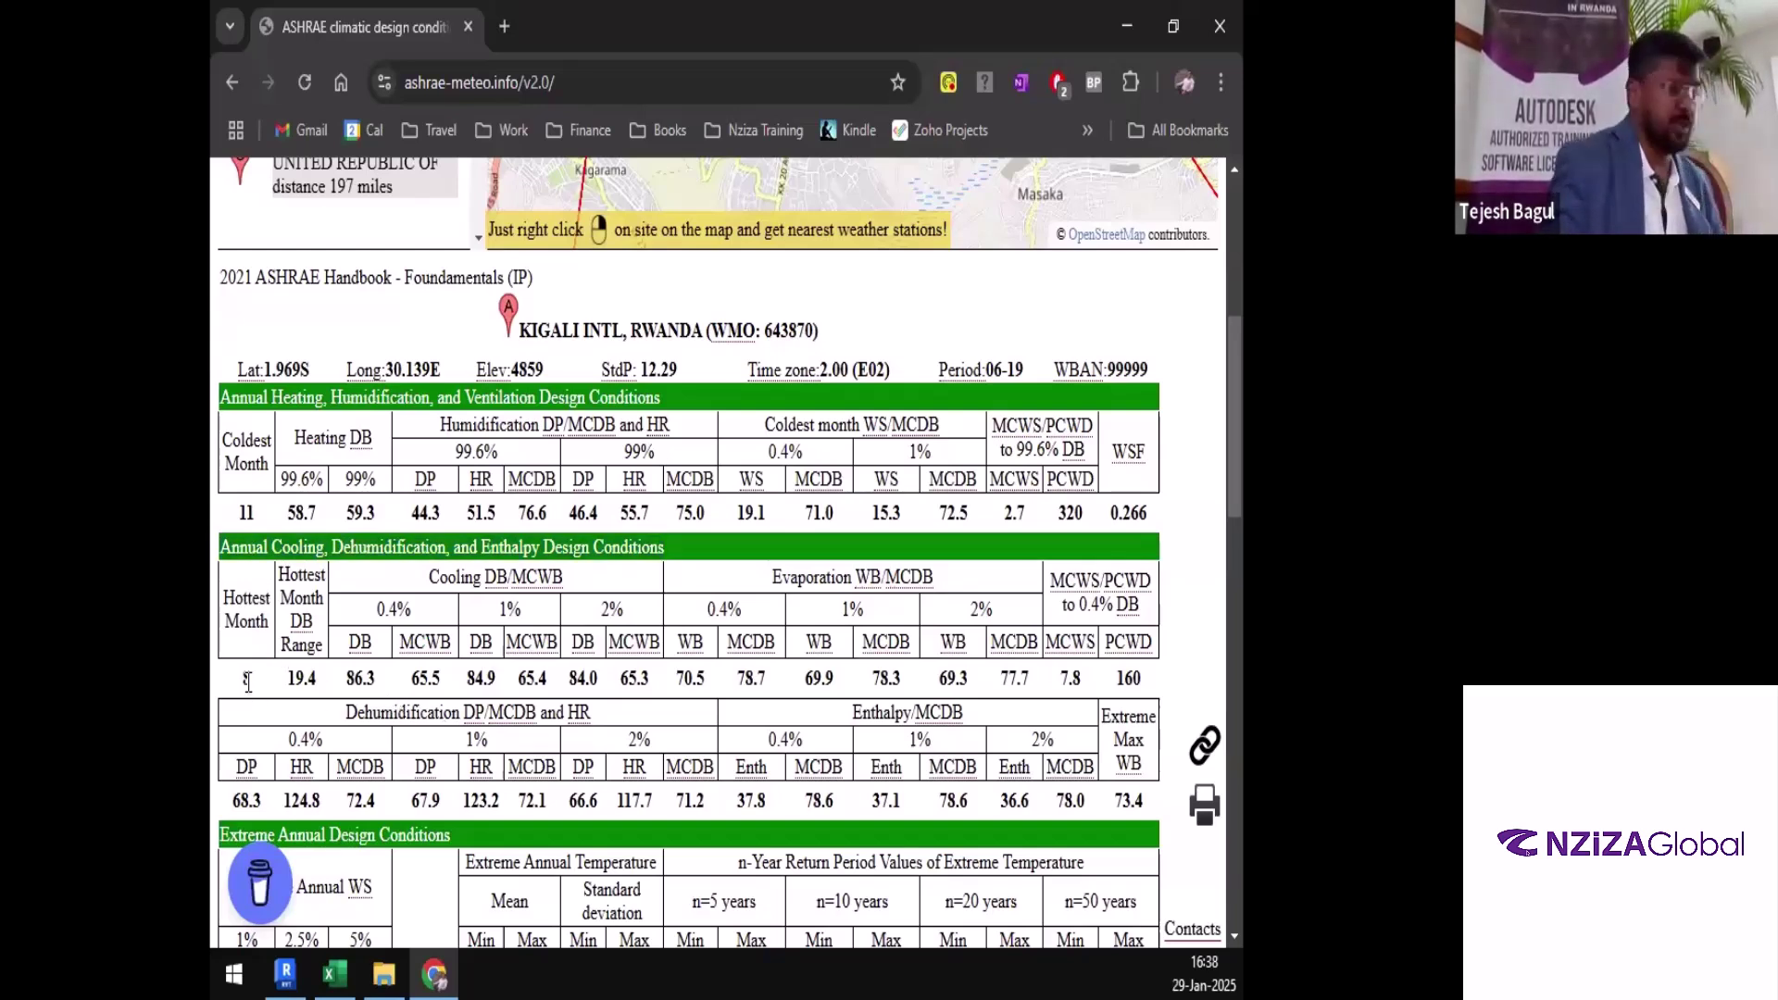
drag(248, 683, 266, 685)
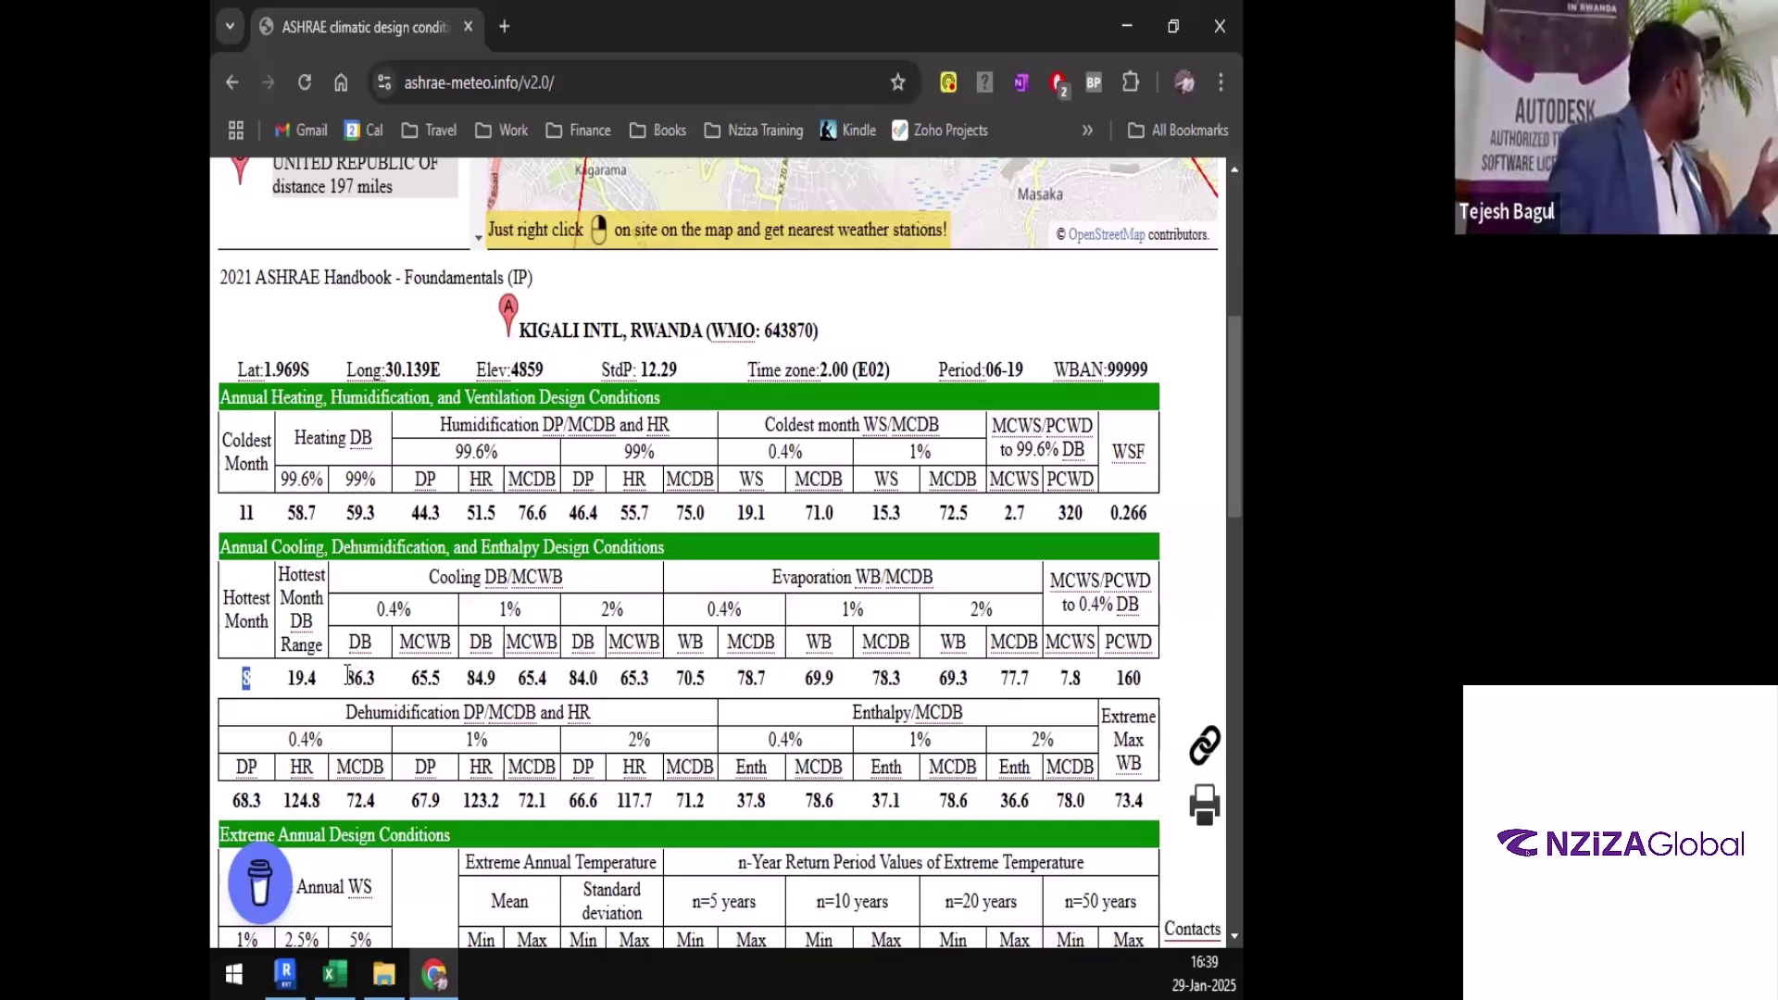
Examine the Cooling DB/MCWB columns, highlighting the 0.4%, 1% and 2% headings and the 0.4% and 2% value pairs
drag(347, 676, 463, 680)
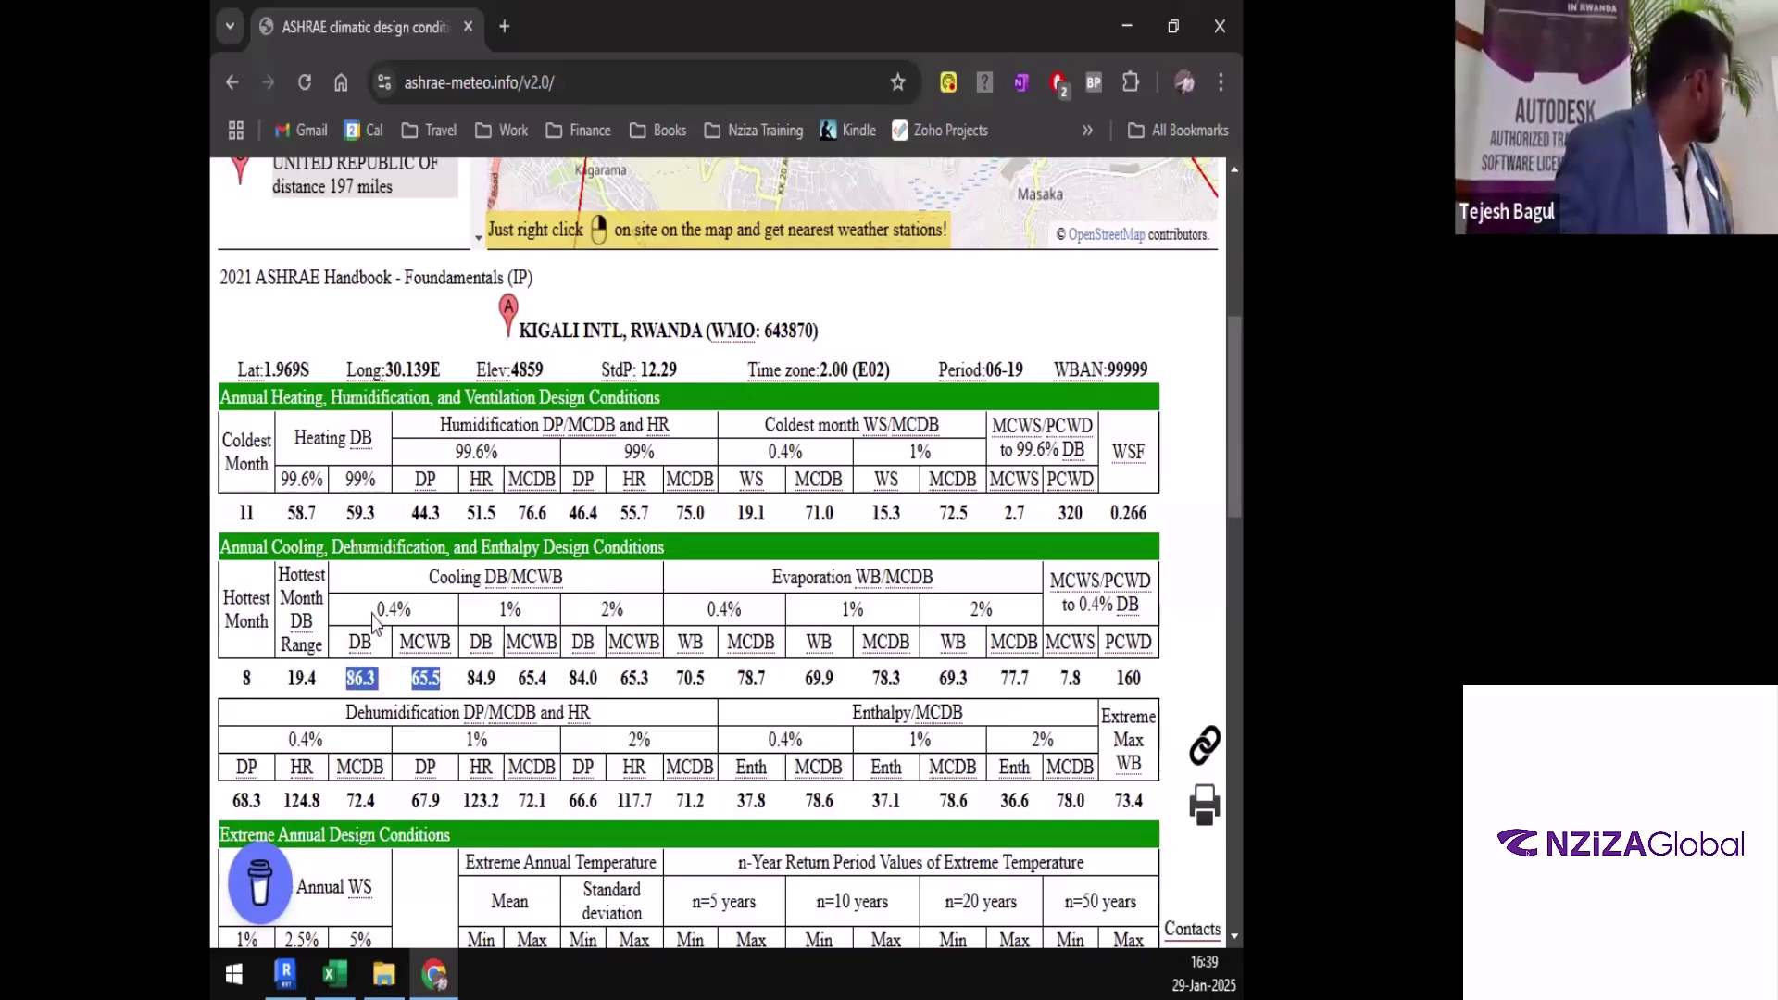
drag(376, 623, 627, 619)
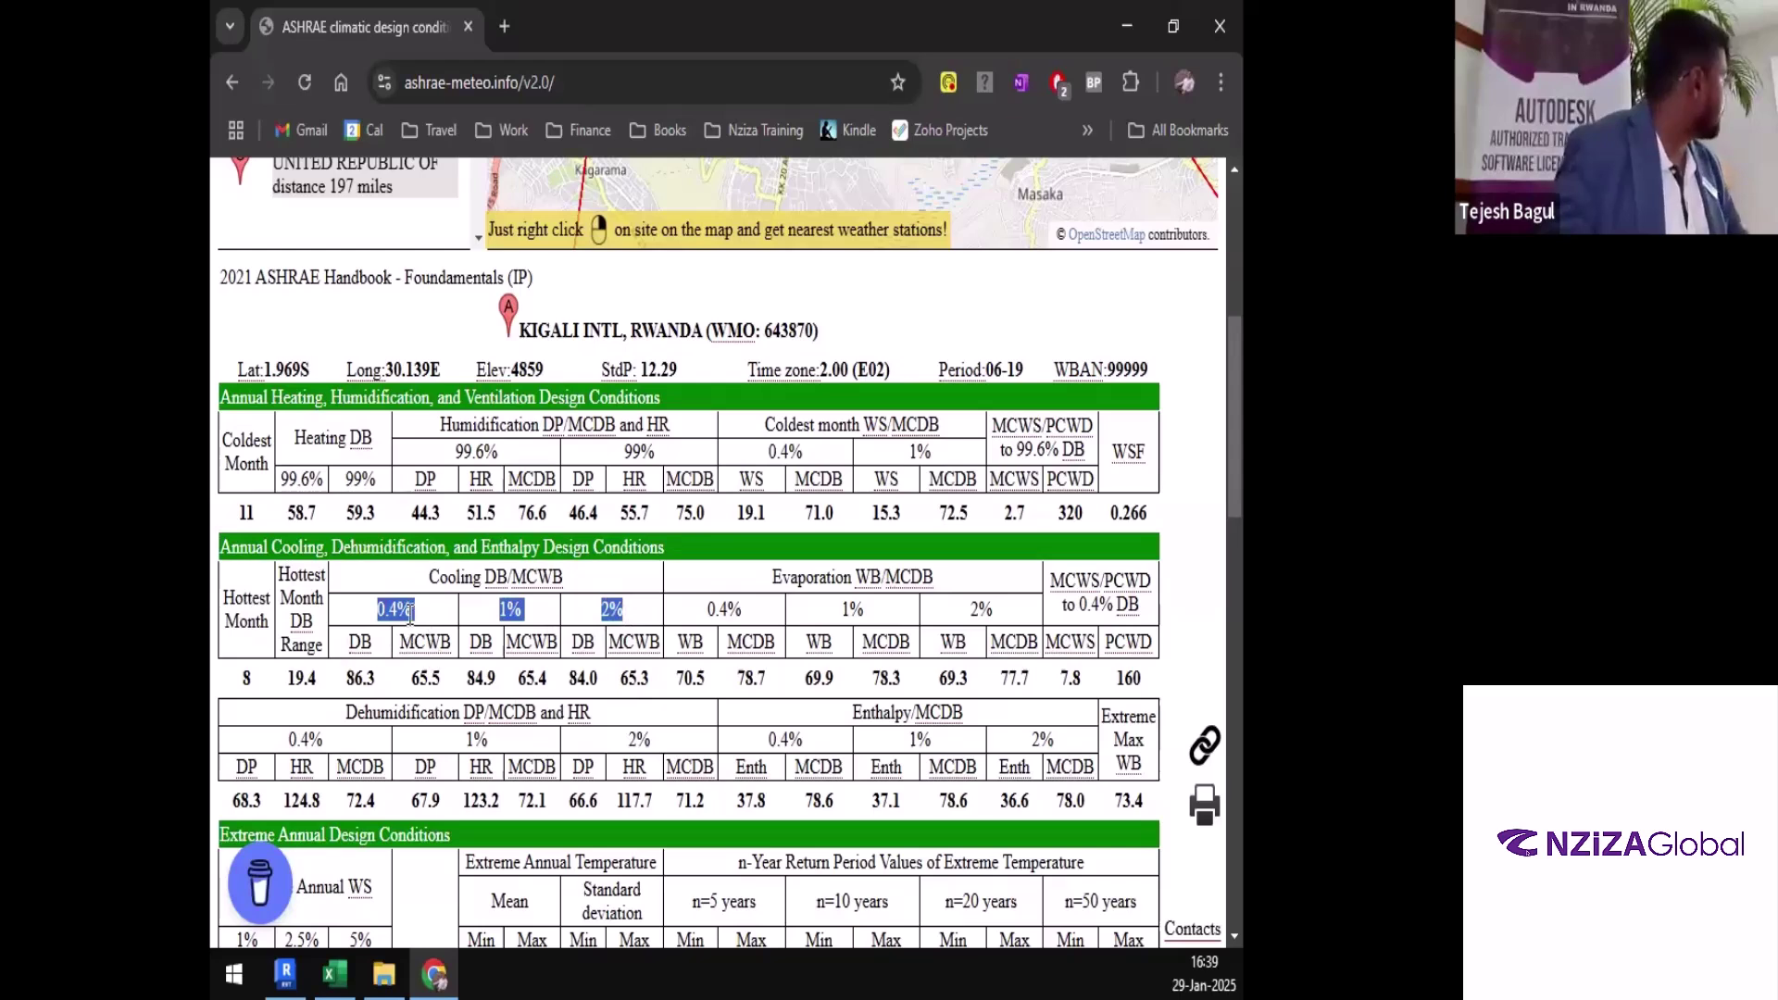
click(375, 612)
drag(375, 611, 401, 608)
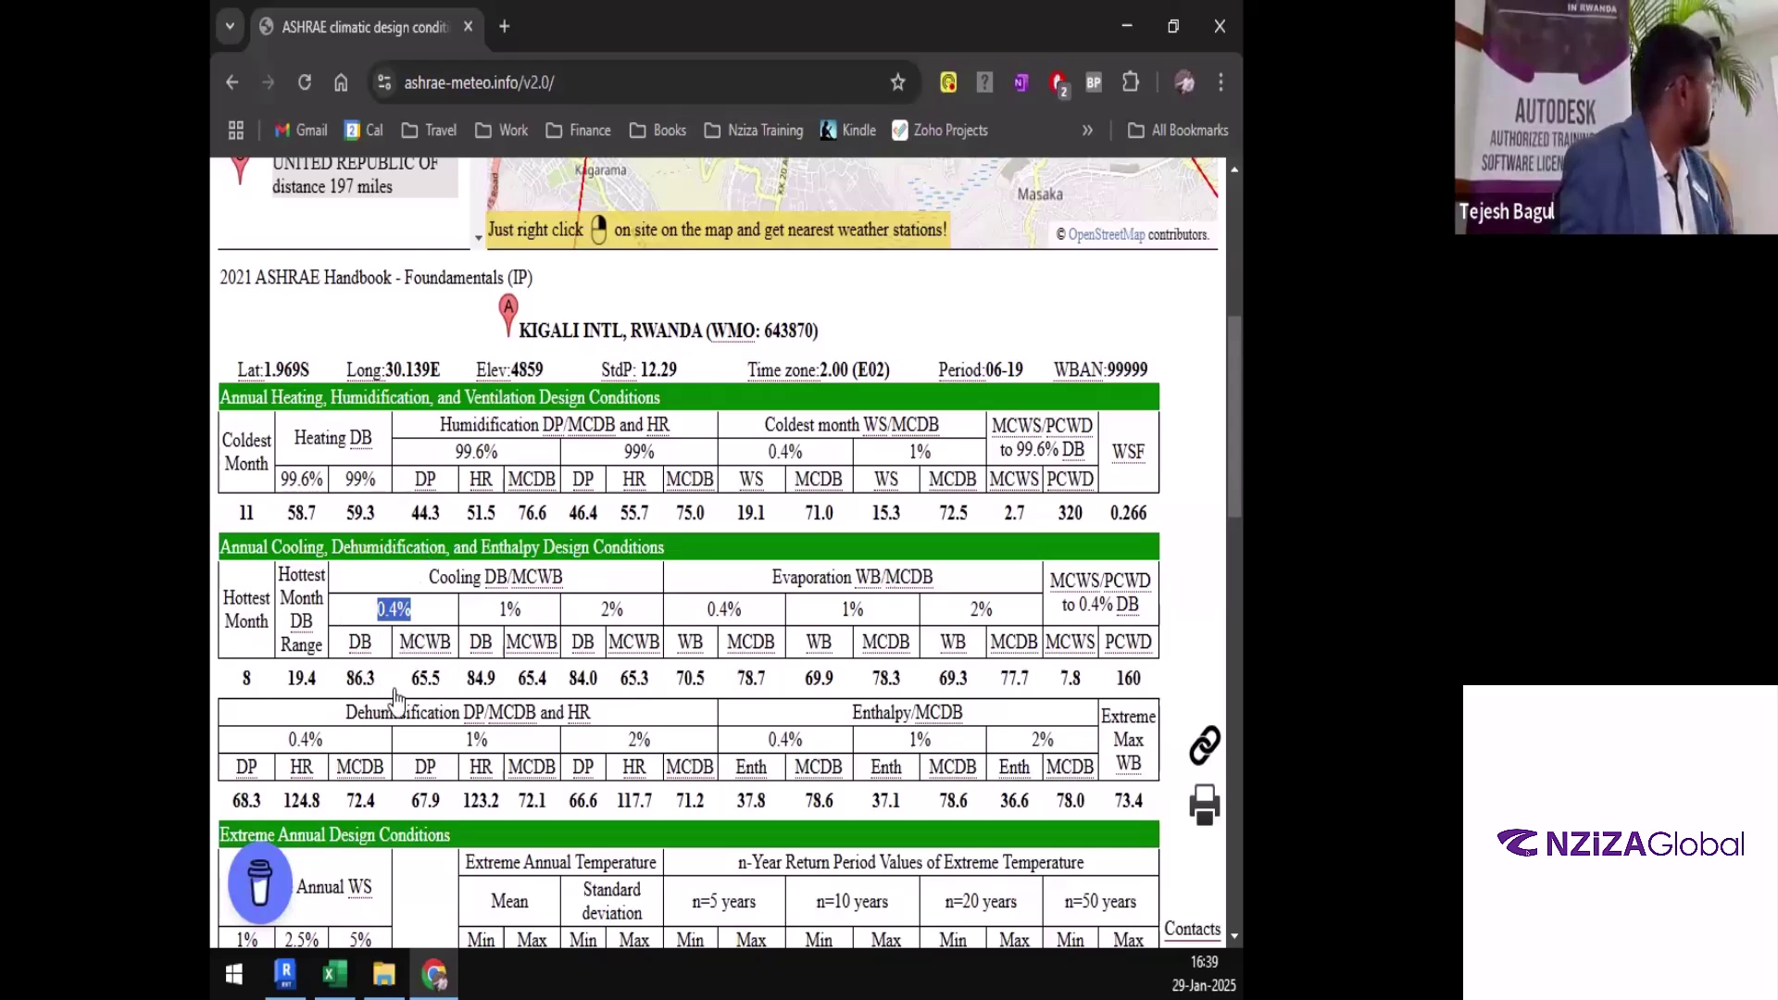
double_click(503, 609)
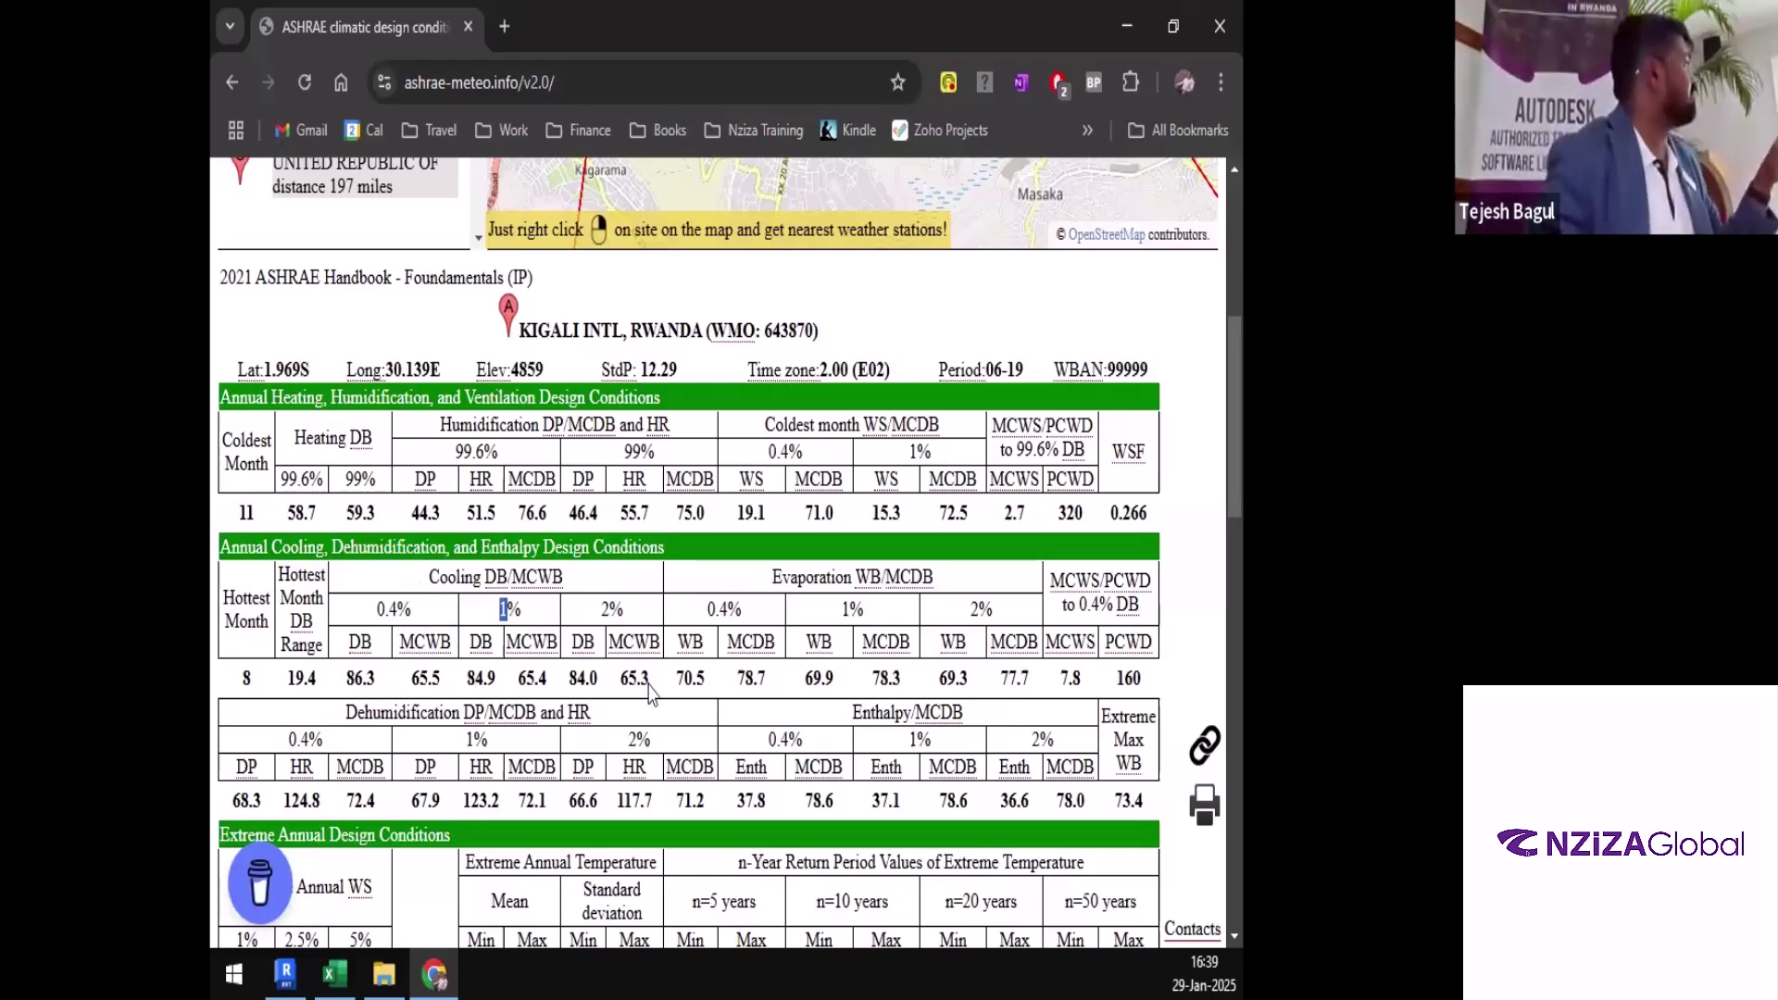
drag(601, 609, 624, 610)
drag(568, 679, 637, 679)
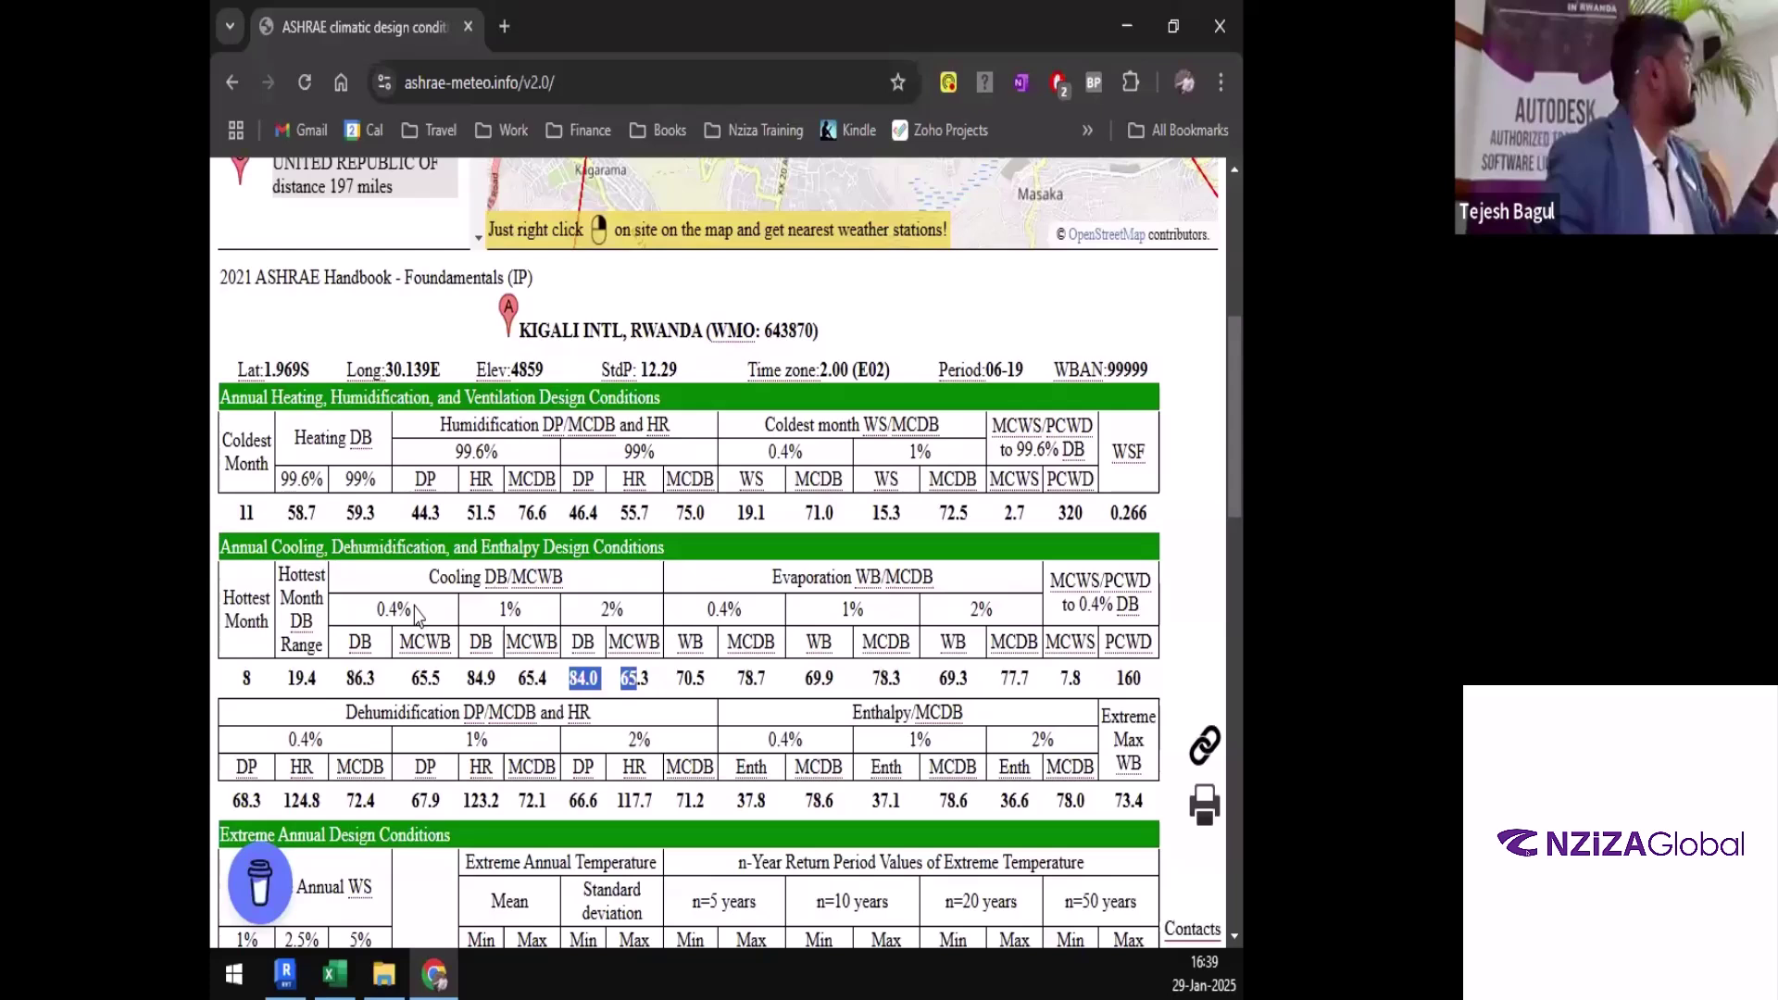
Compare the 0.4% cooling dry-bulb value with the 2% one, leaving the 0.4% DB value highlighted
double_click(417, 614)
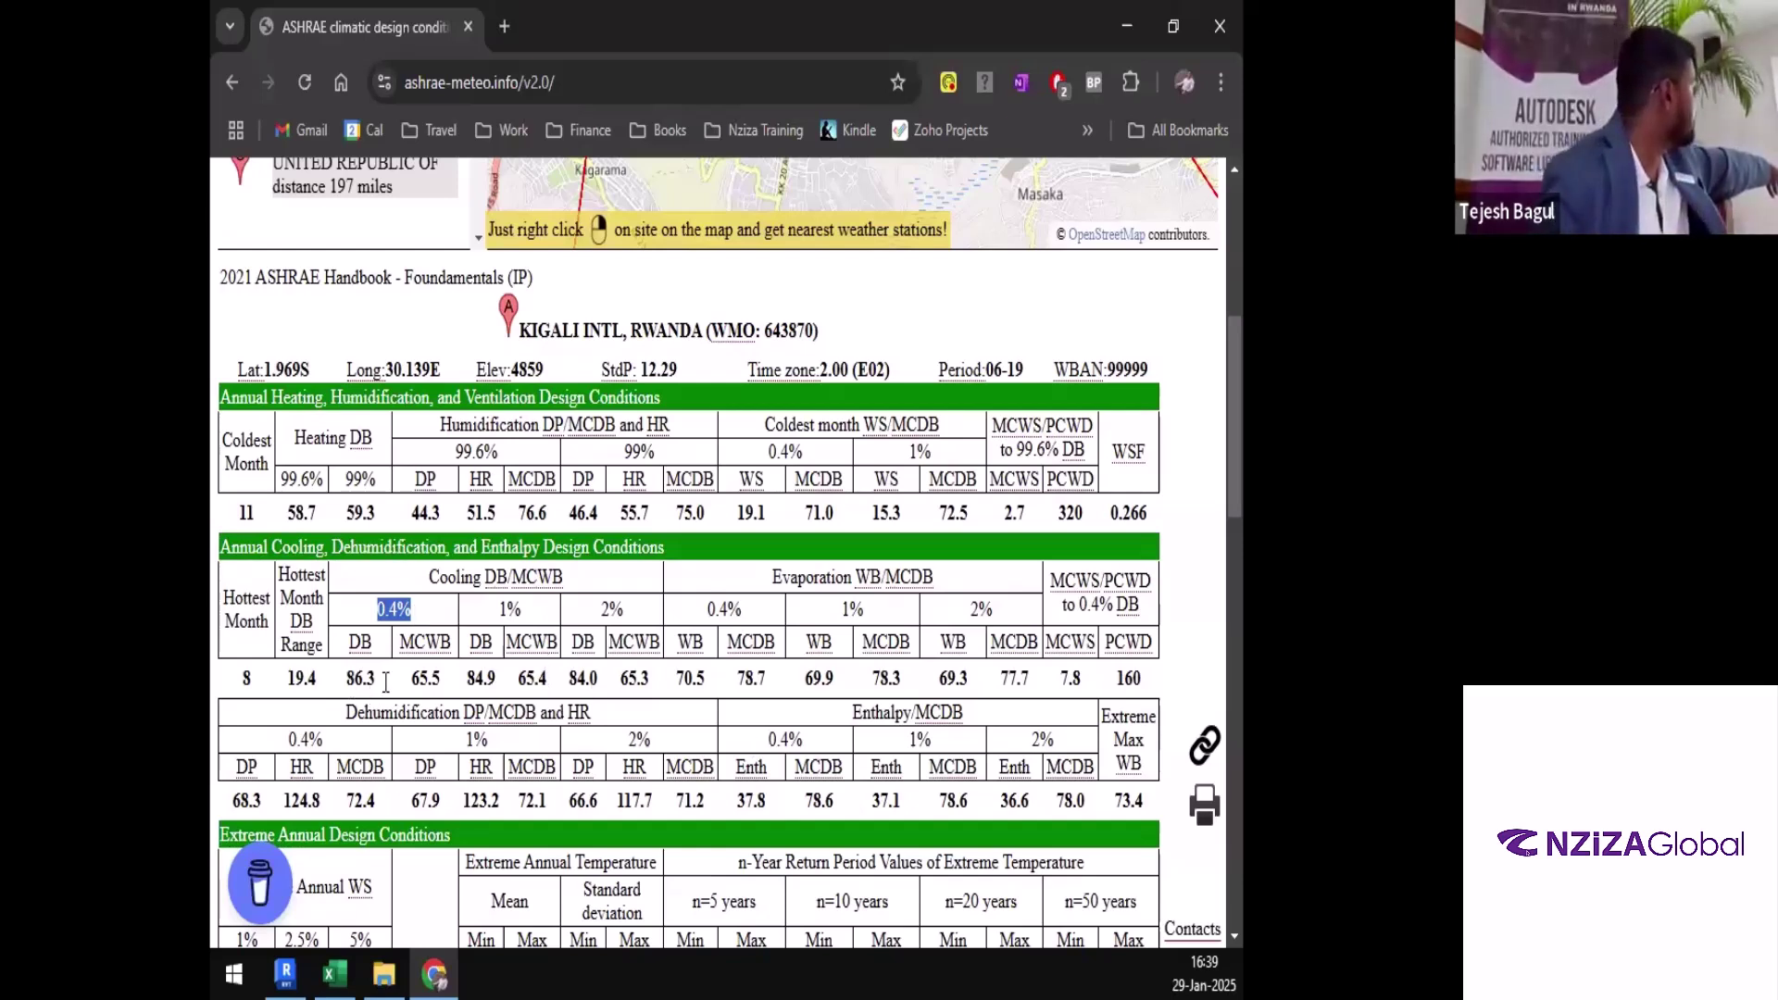
drag(347, 678, 631, 678)
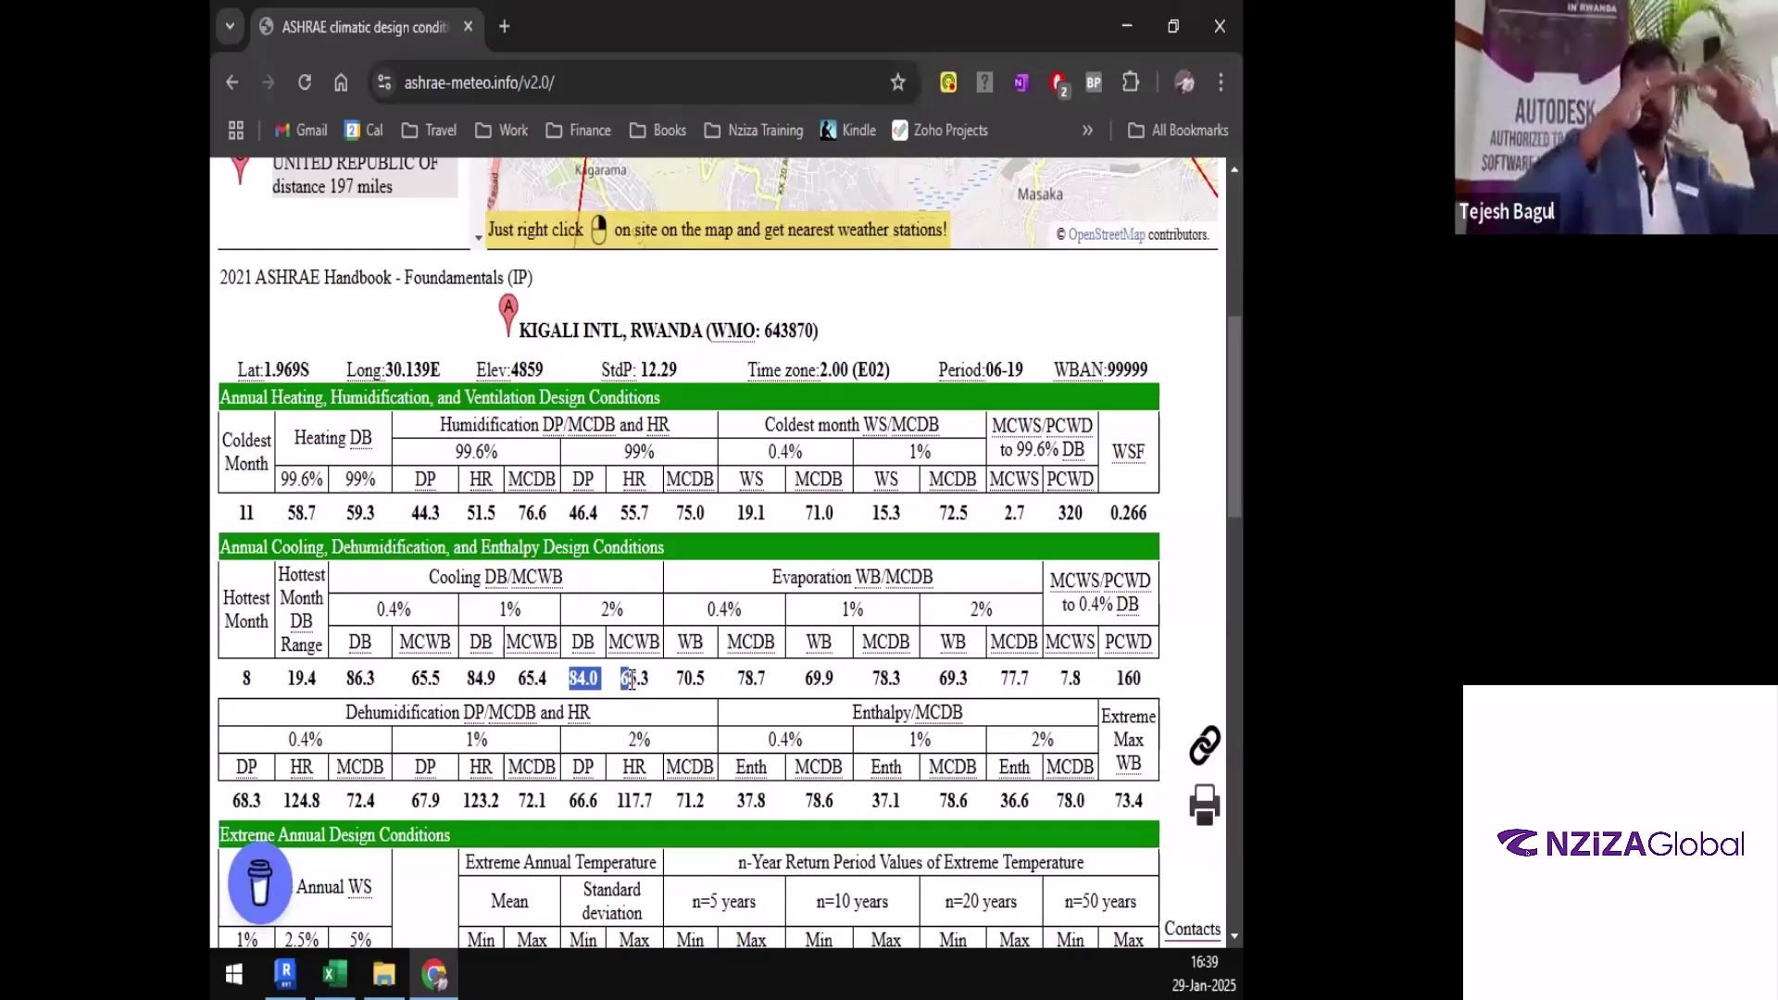
double_click(368, 675)
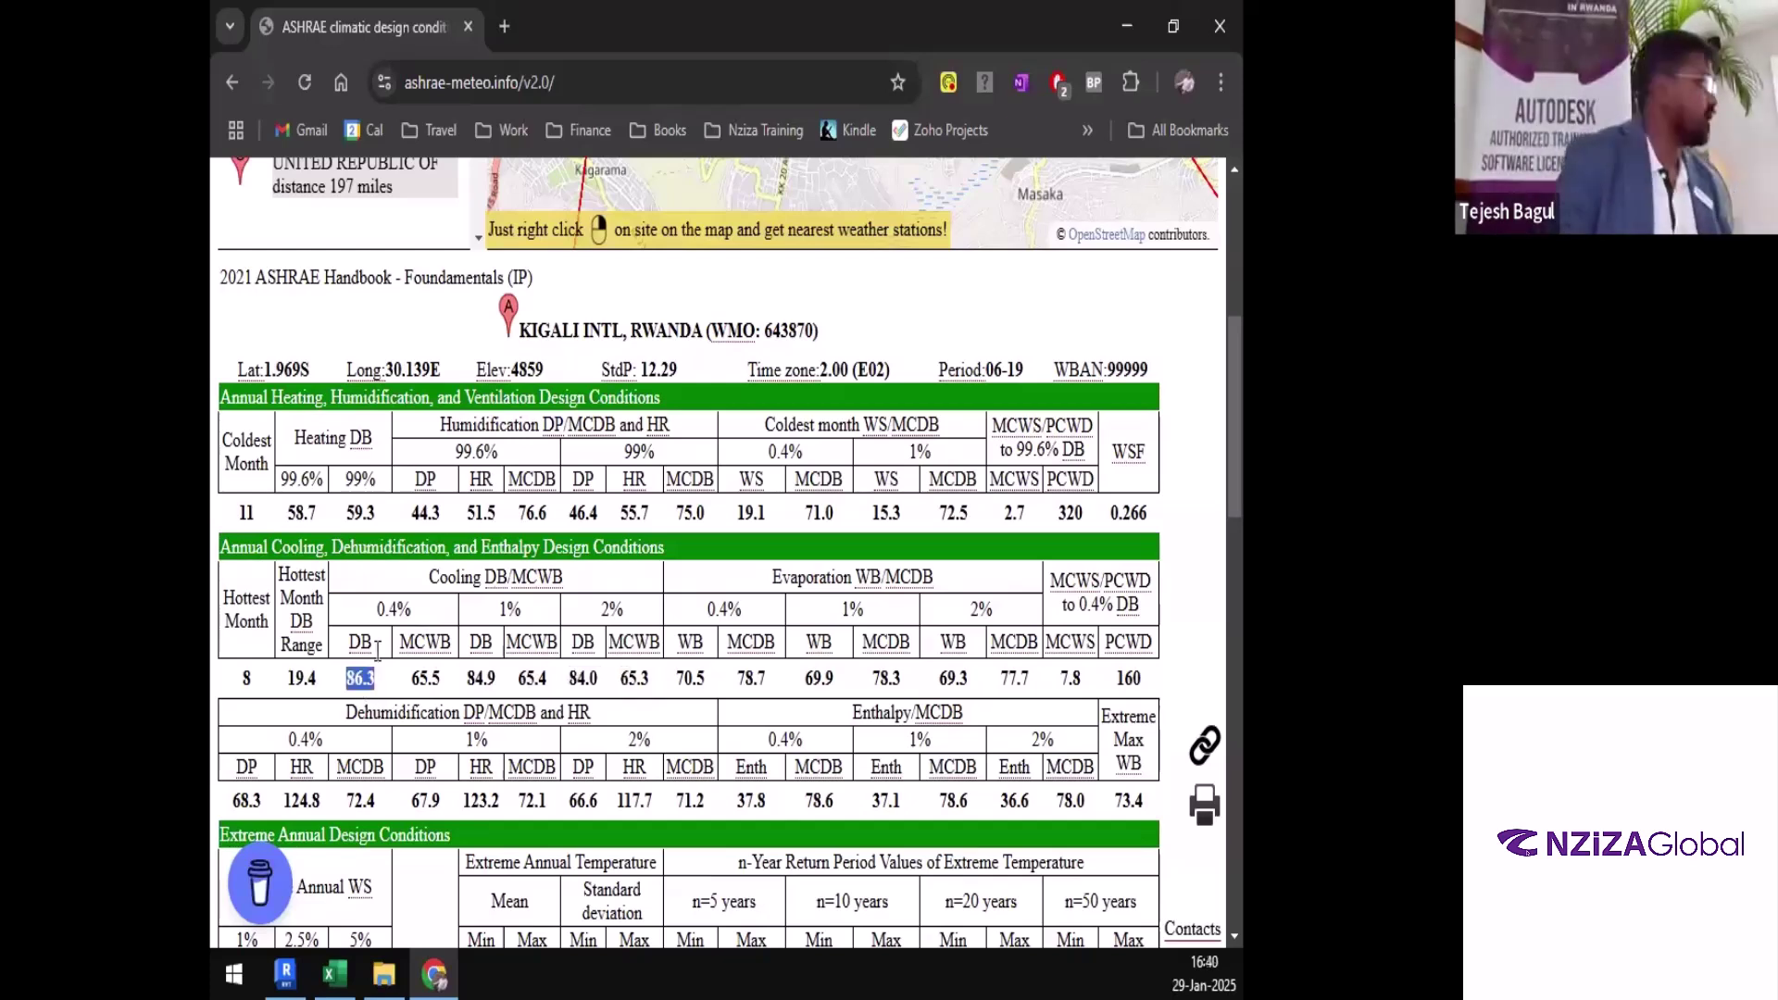
double_click(583, 679)
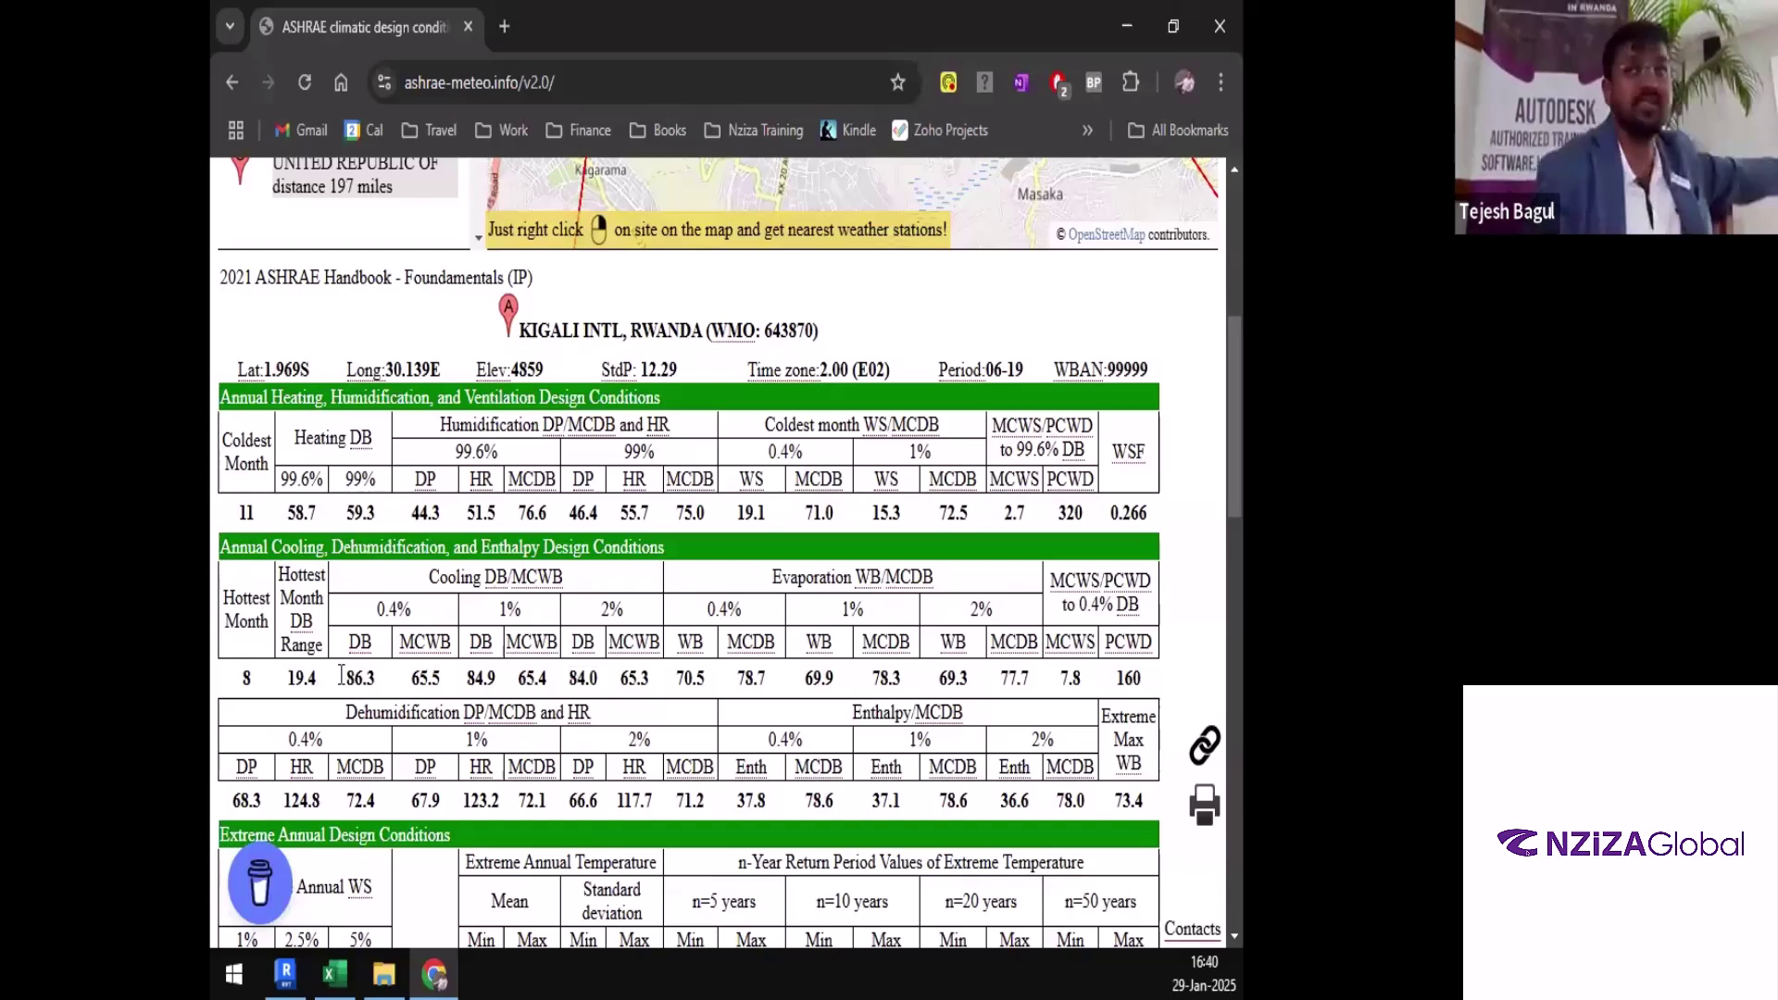
double_click(344, 676)
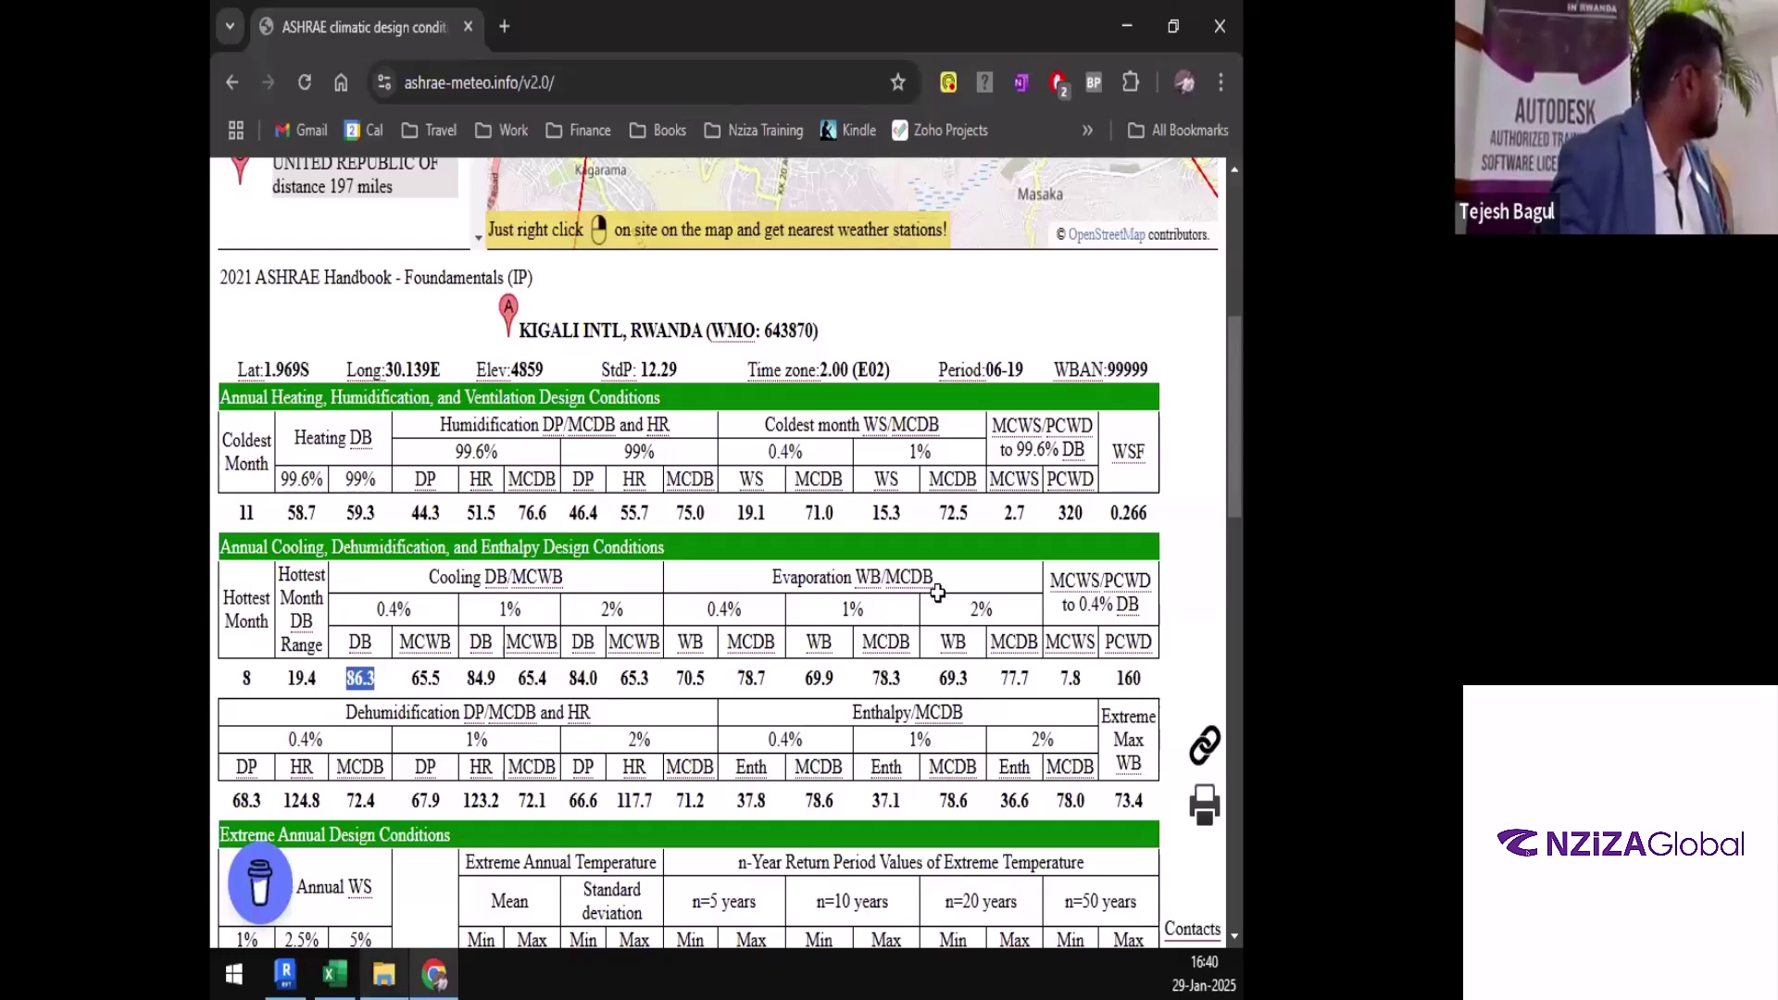
Check the Ambient (Out Side) DB and WB cells in the Excel E20 form and return to the ASHRAE page in Chrome
key(alt+Tab)
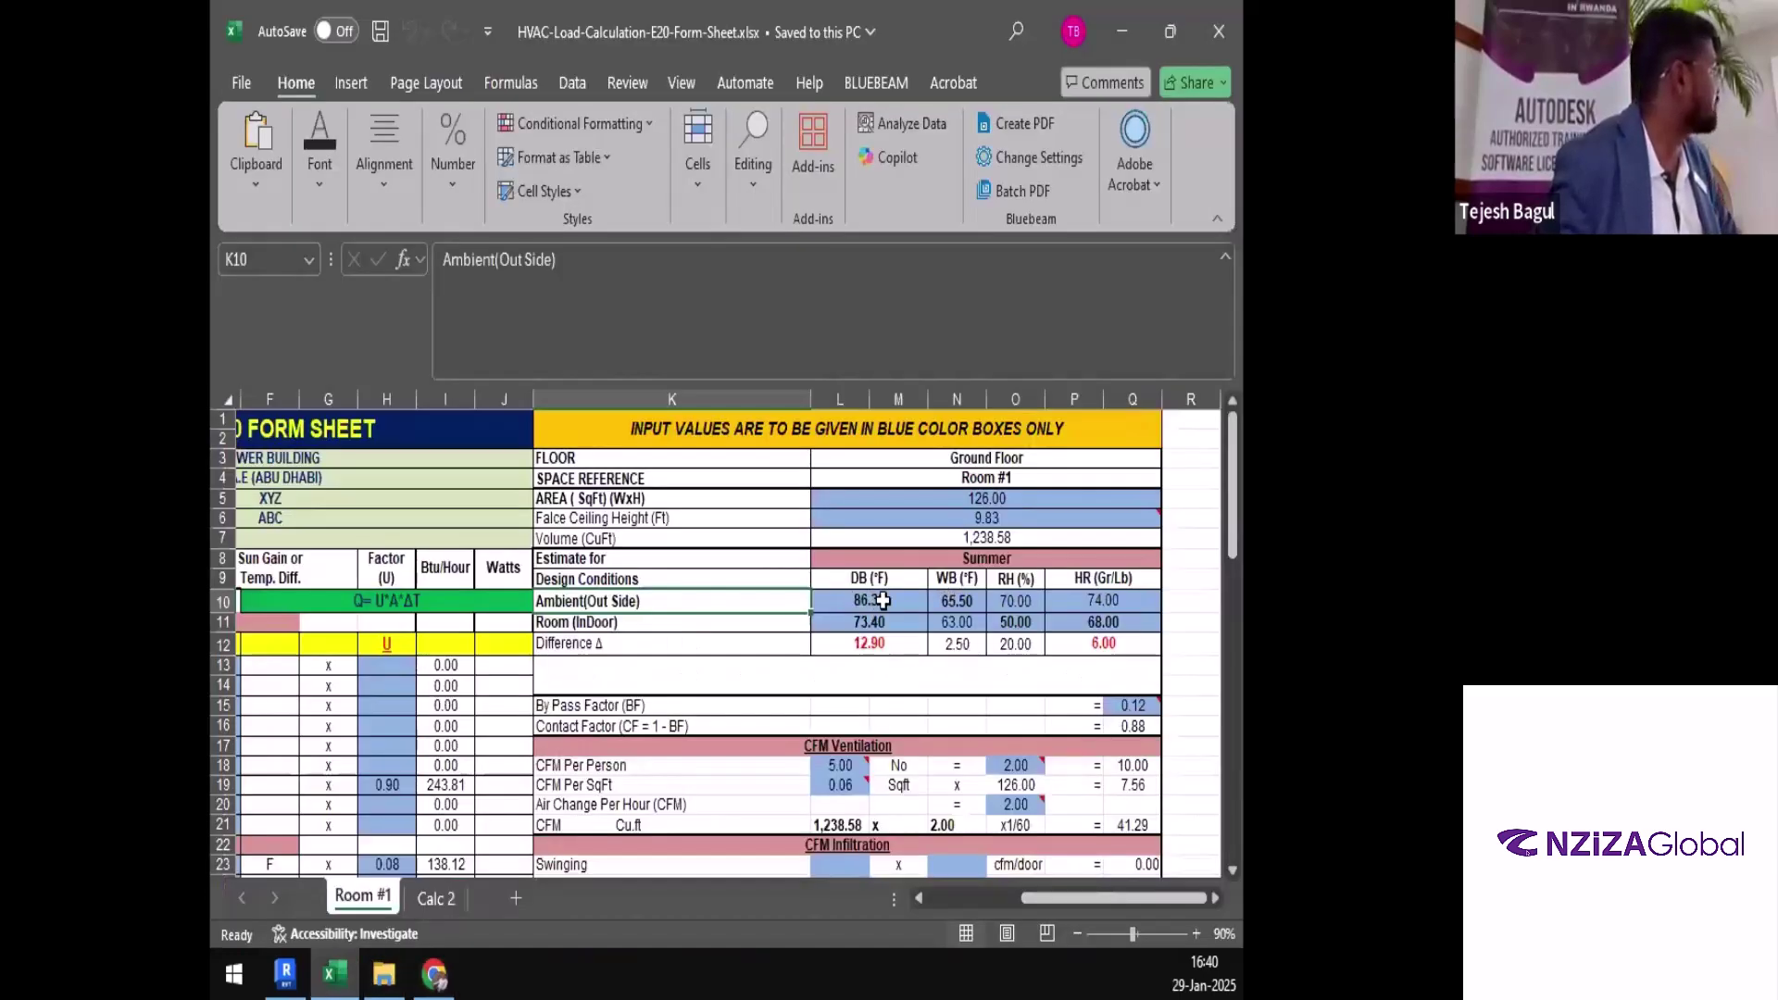
drag(882, 600, 963, 600)
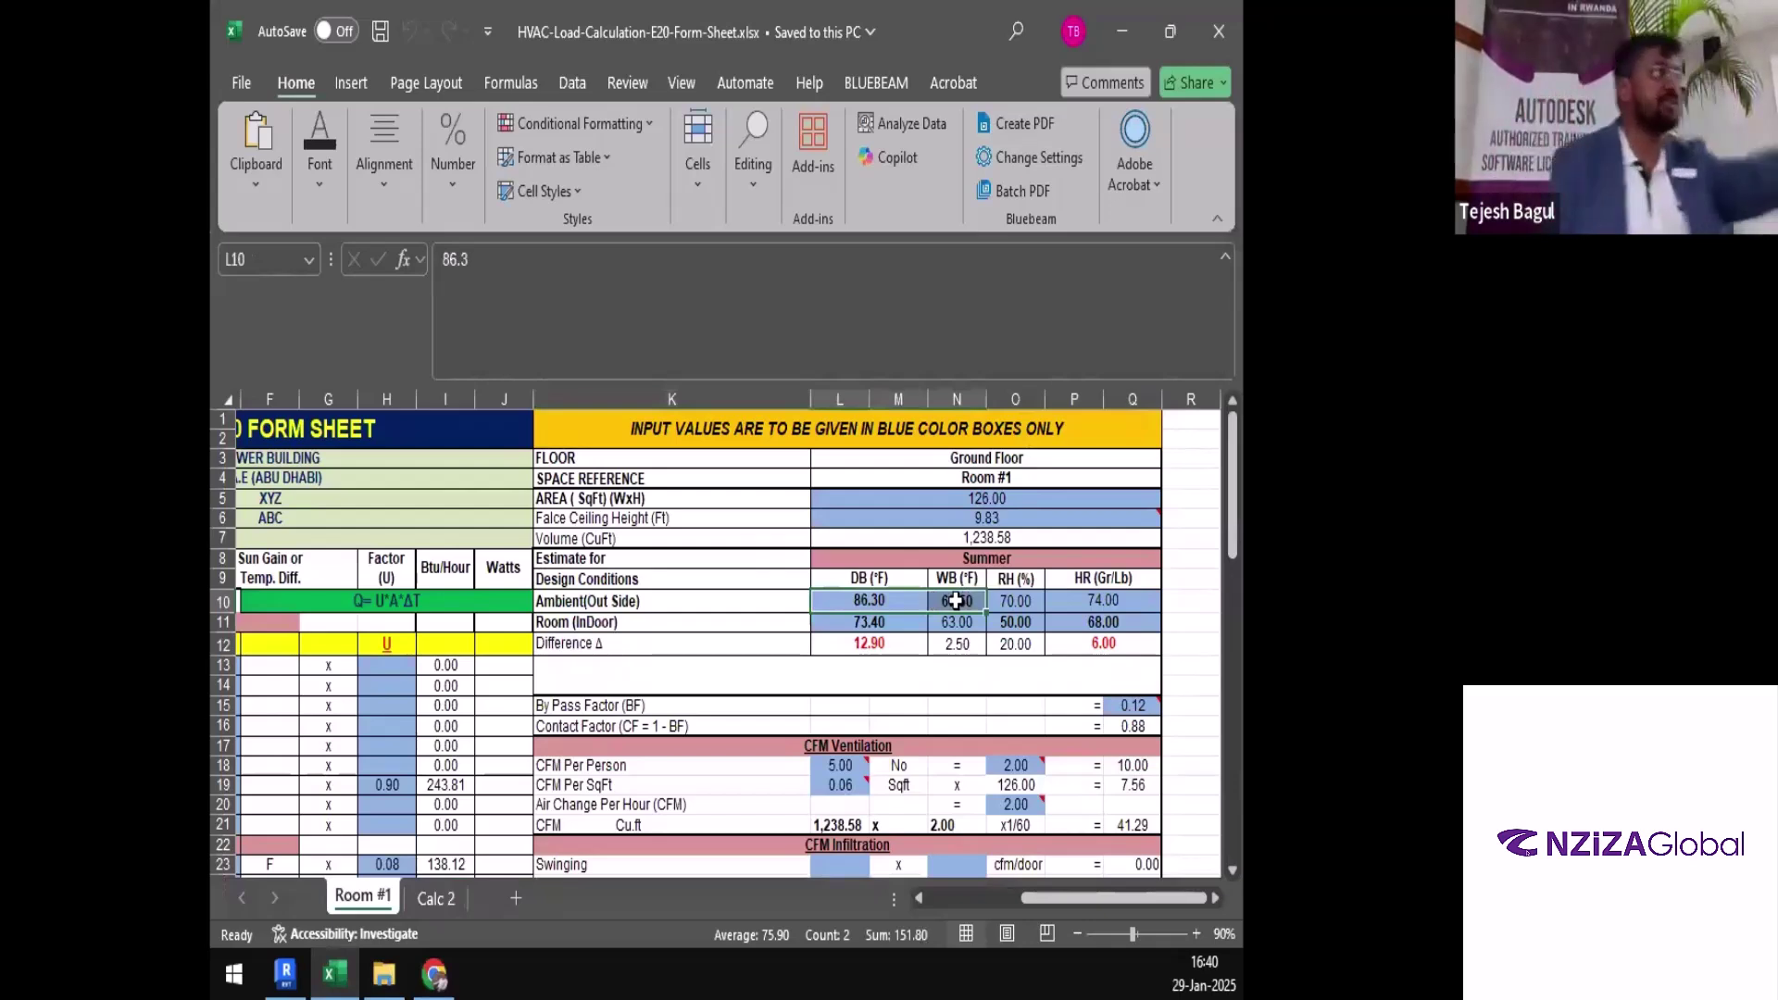
click(435, 973)
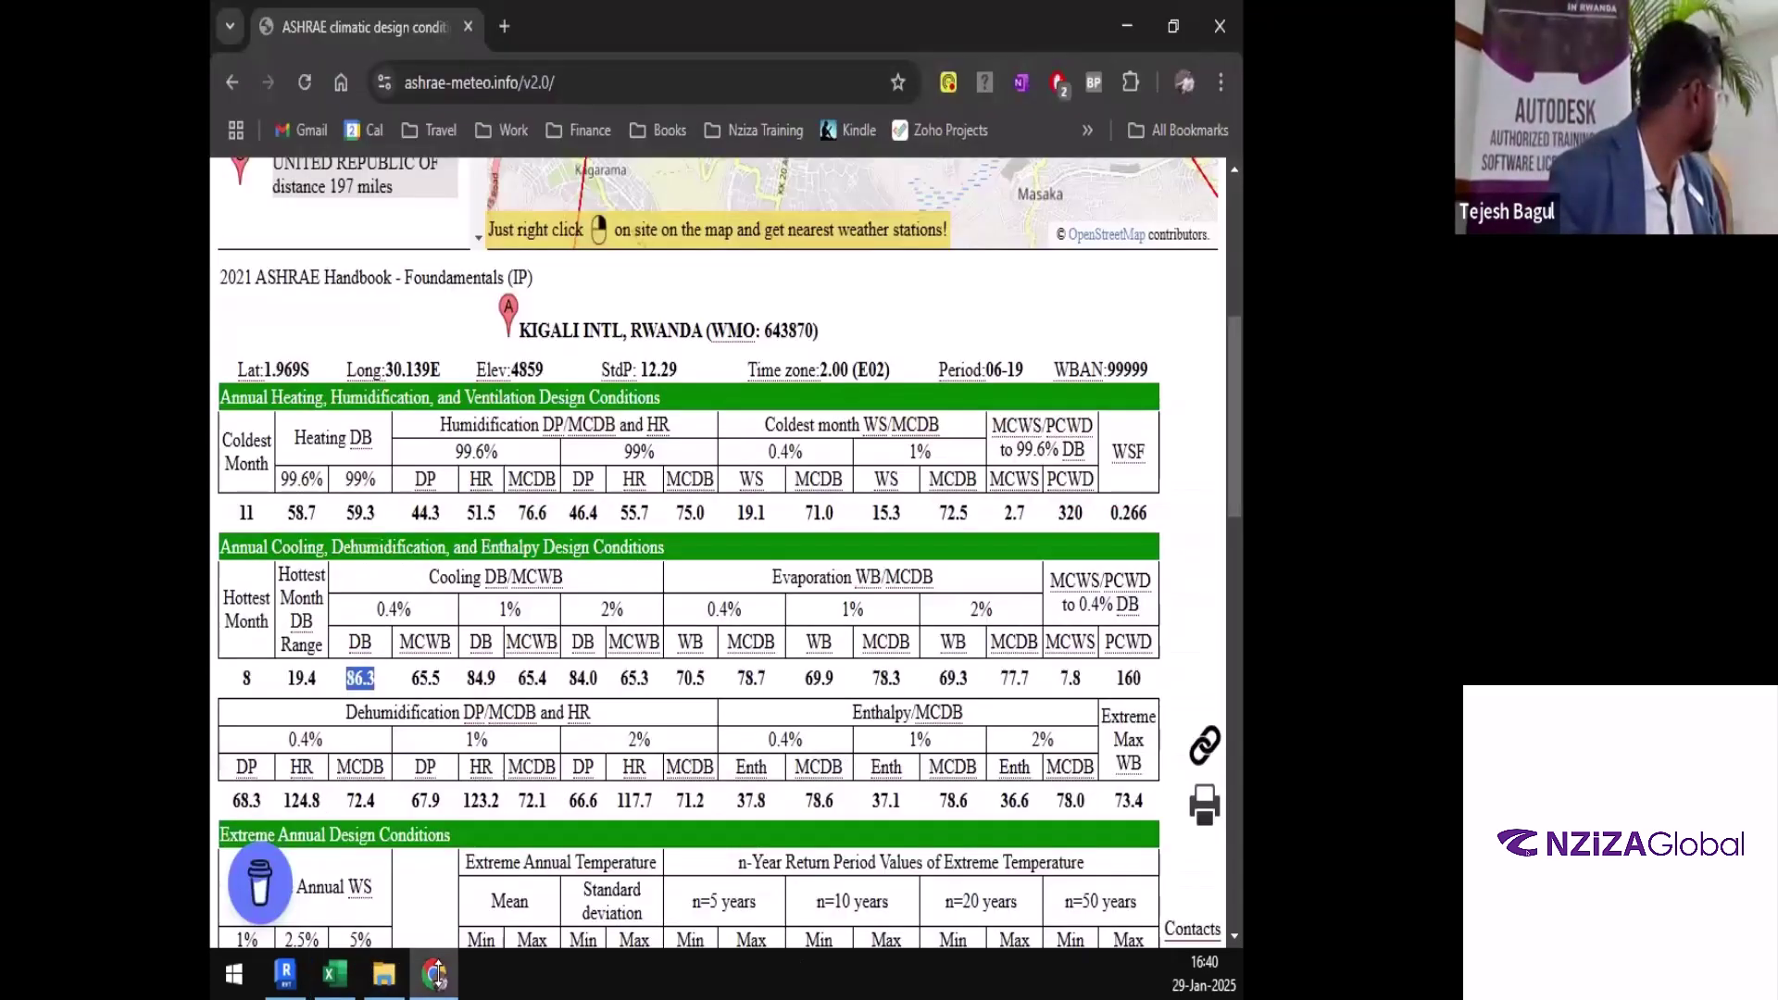
Compare the 0.4% and 1% cooling DB values of the Kigali station, ending with the 0.4% value highlighted
click(361, 684)
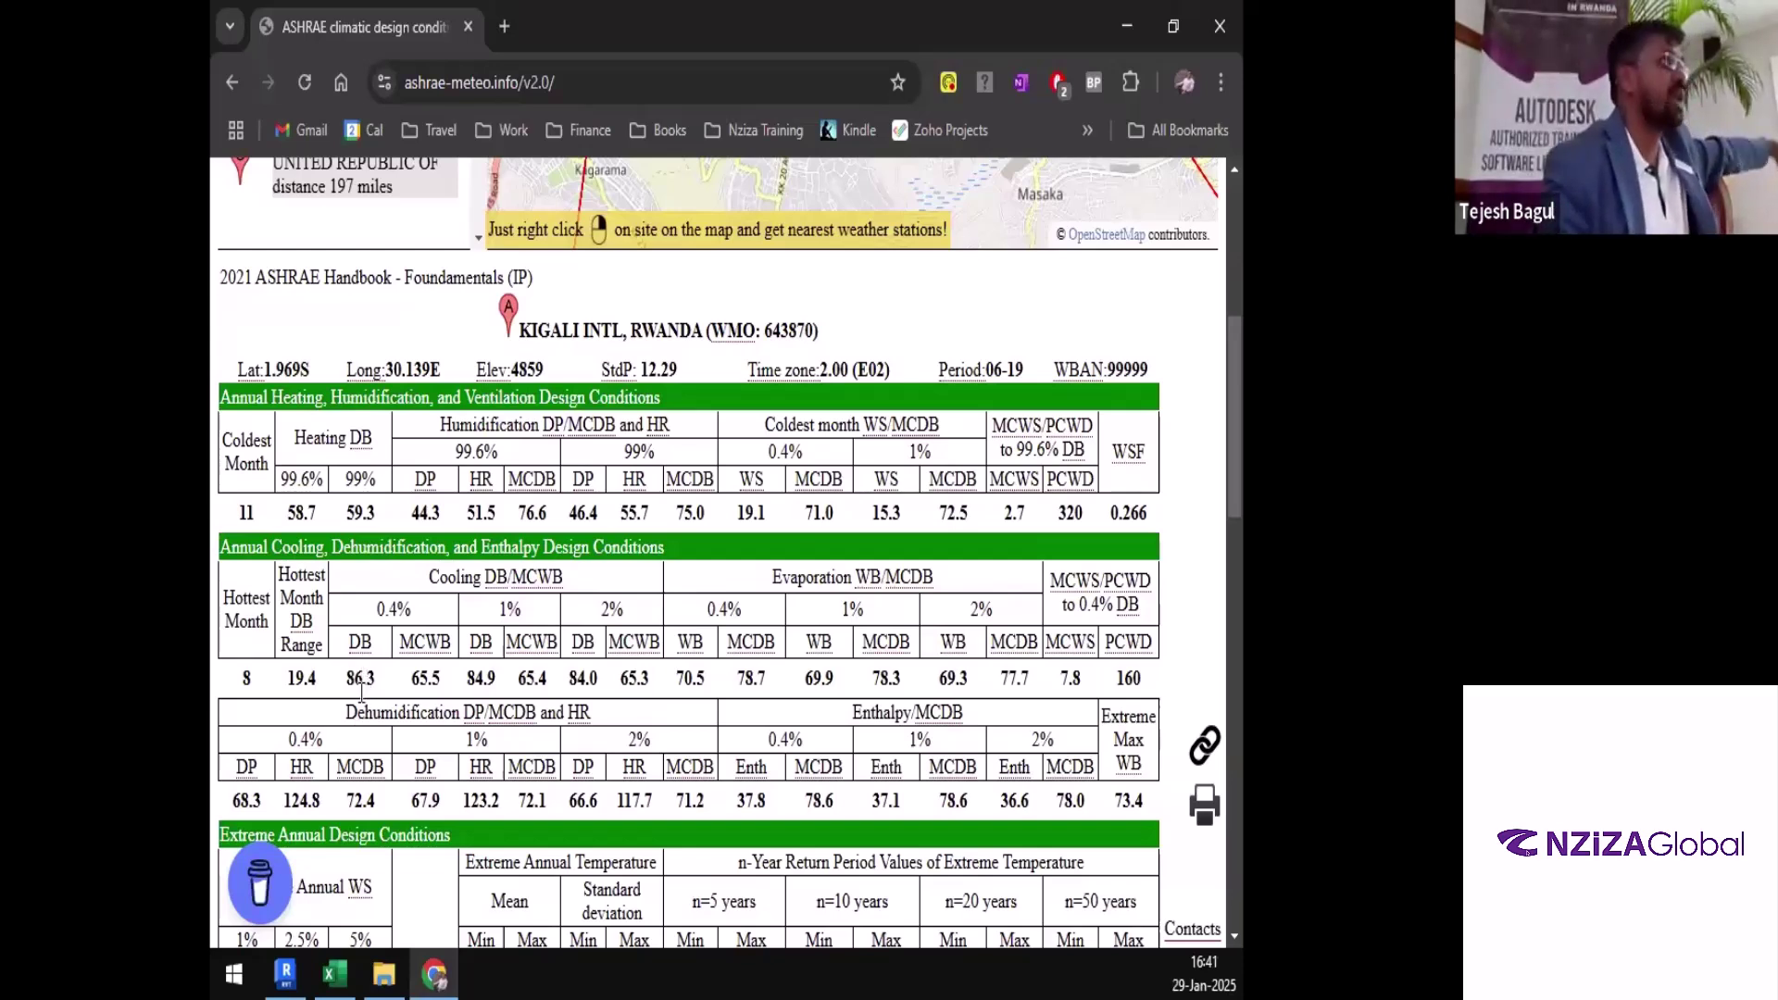
double_click(362, 683)
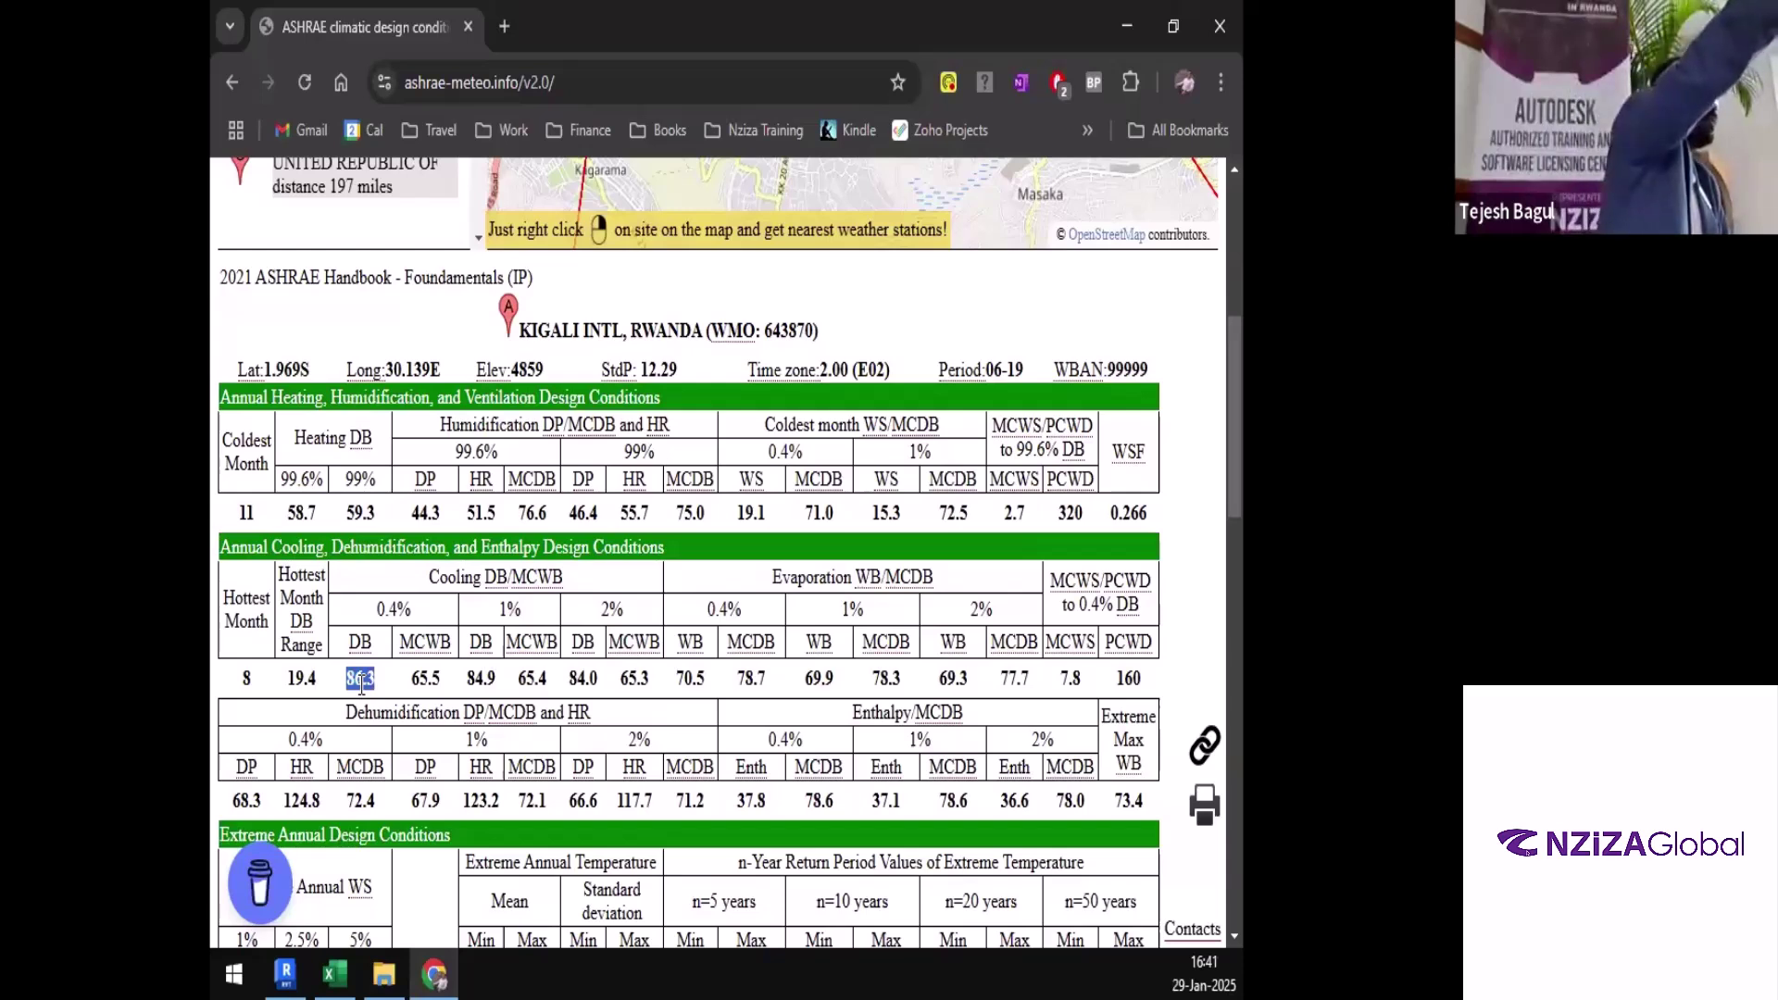
click(498, 642)
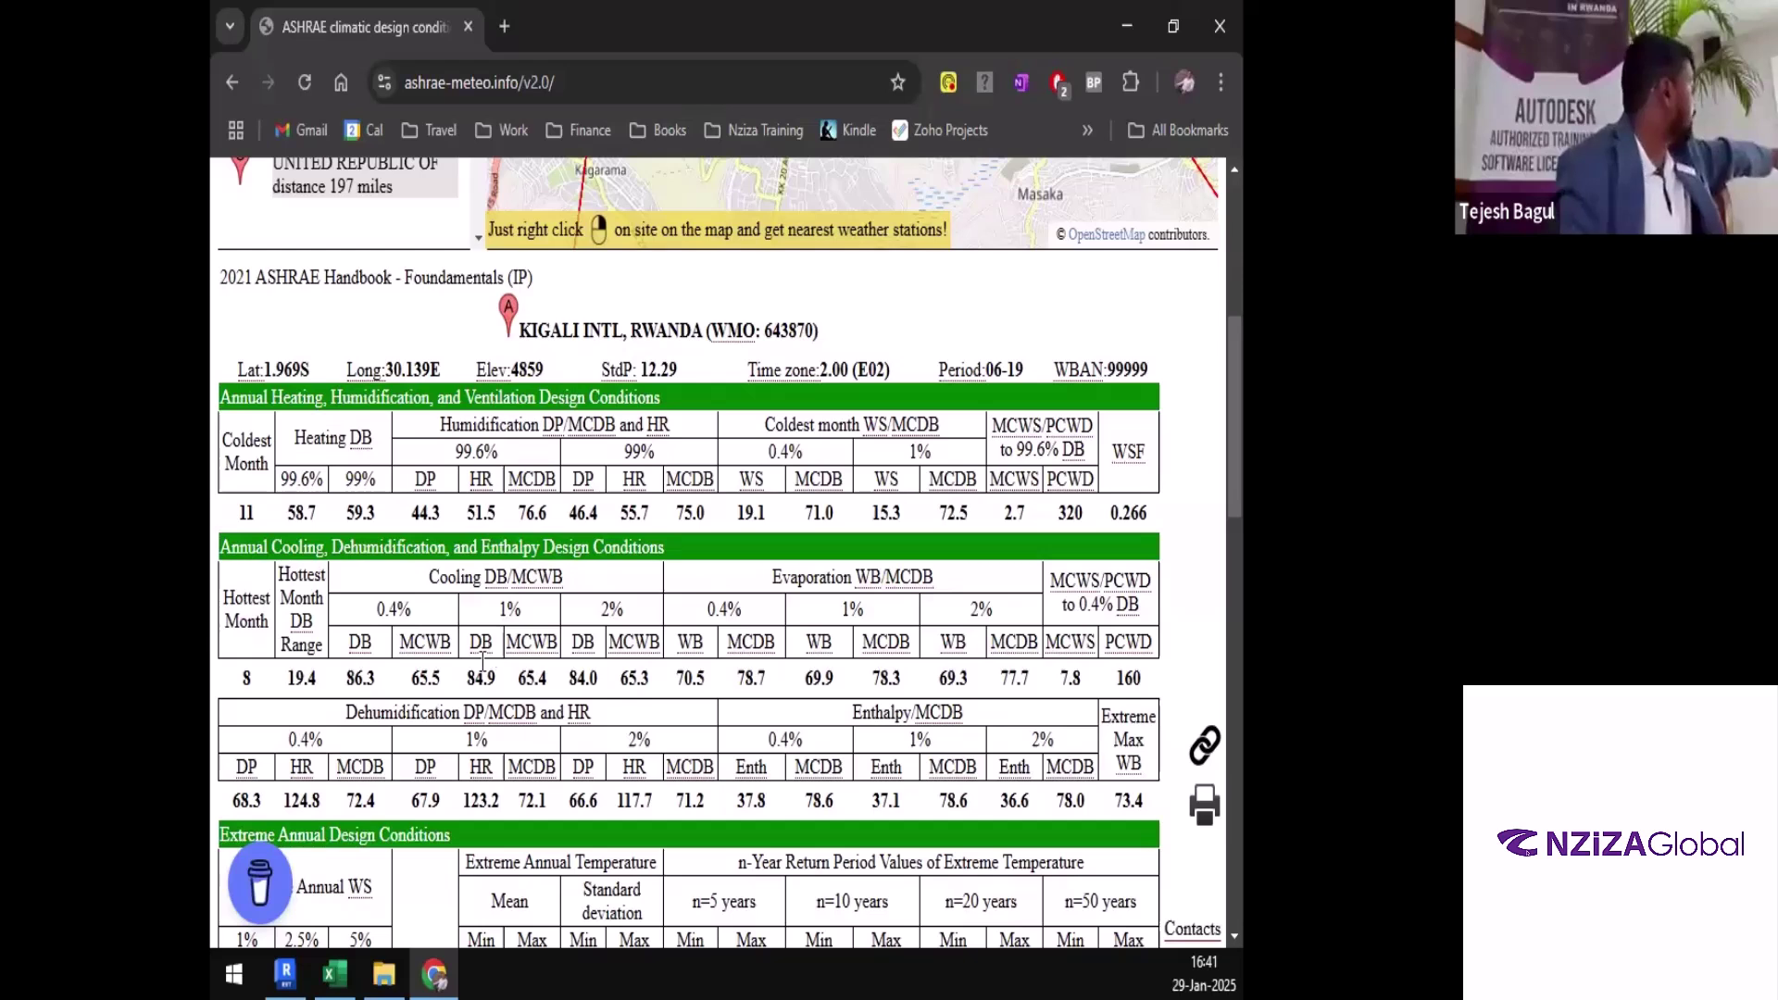
double_click(480, 676)
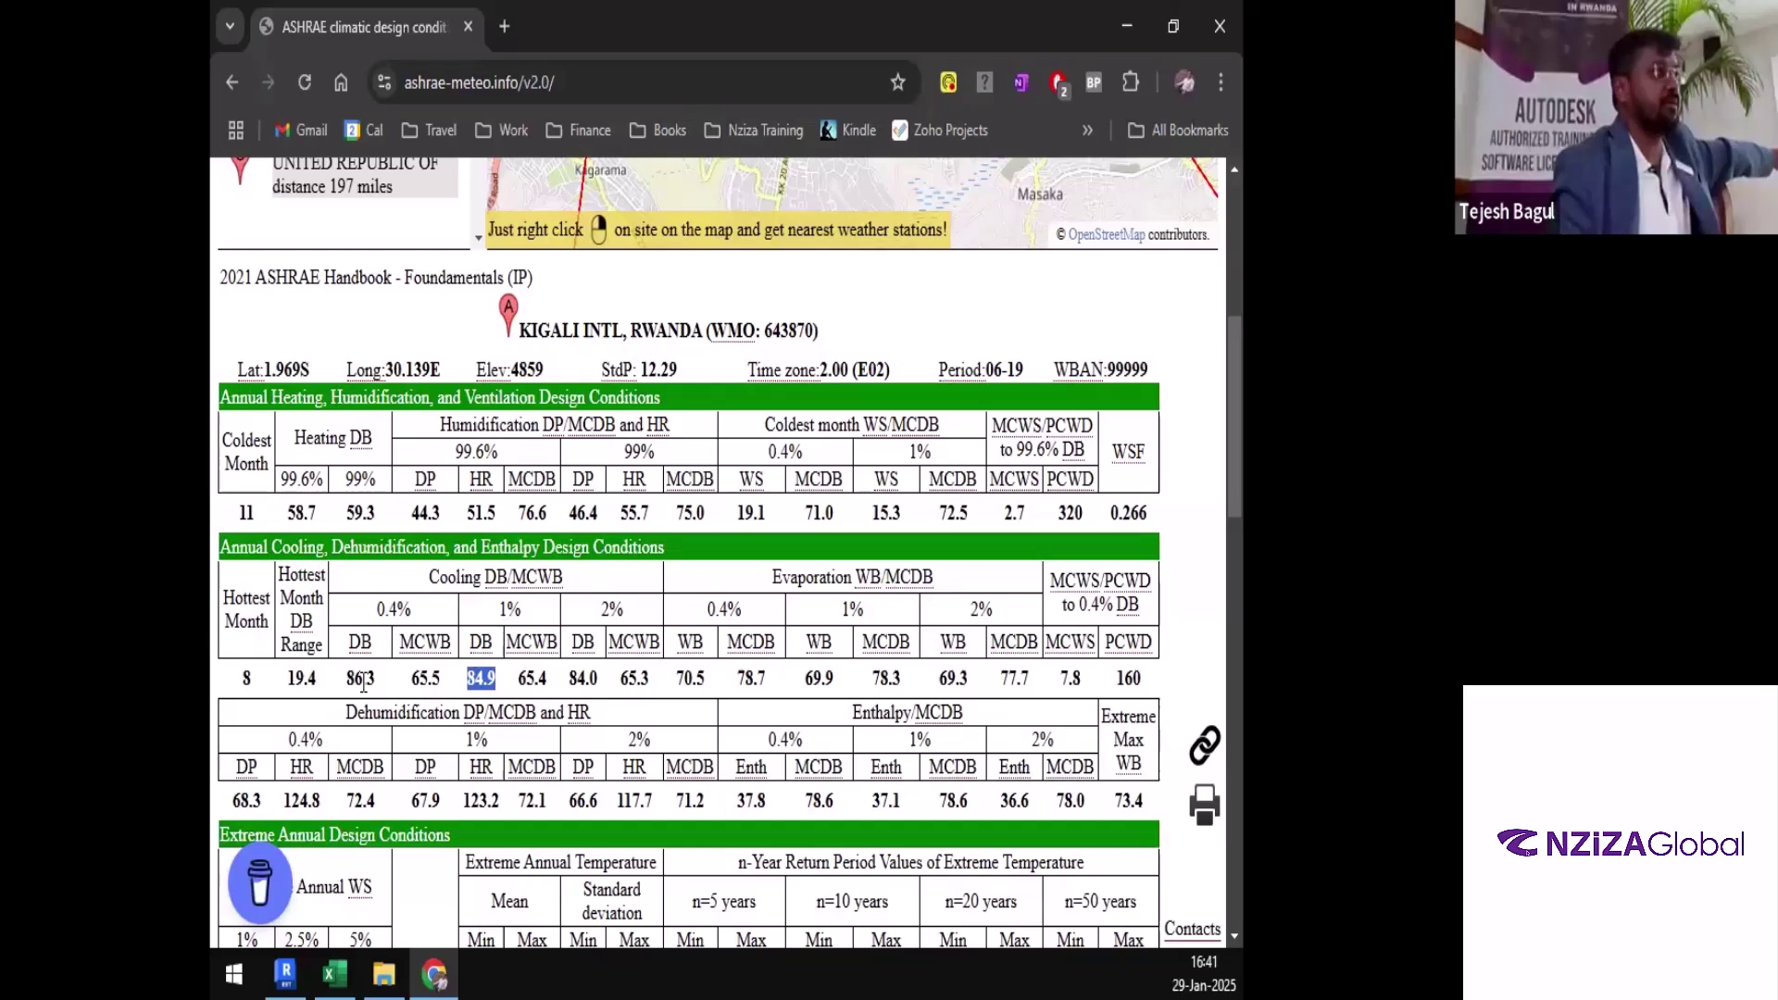
double_click(361, 681)
Switch to the Excel E20 form and inspect the outdoor ambient and indoor room DB cells
click(348, 970)
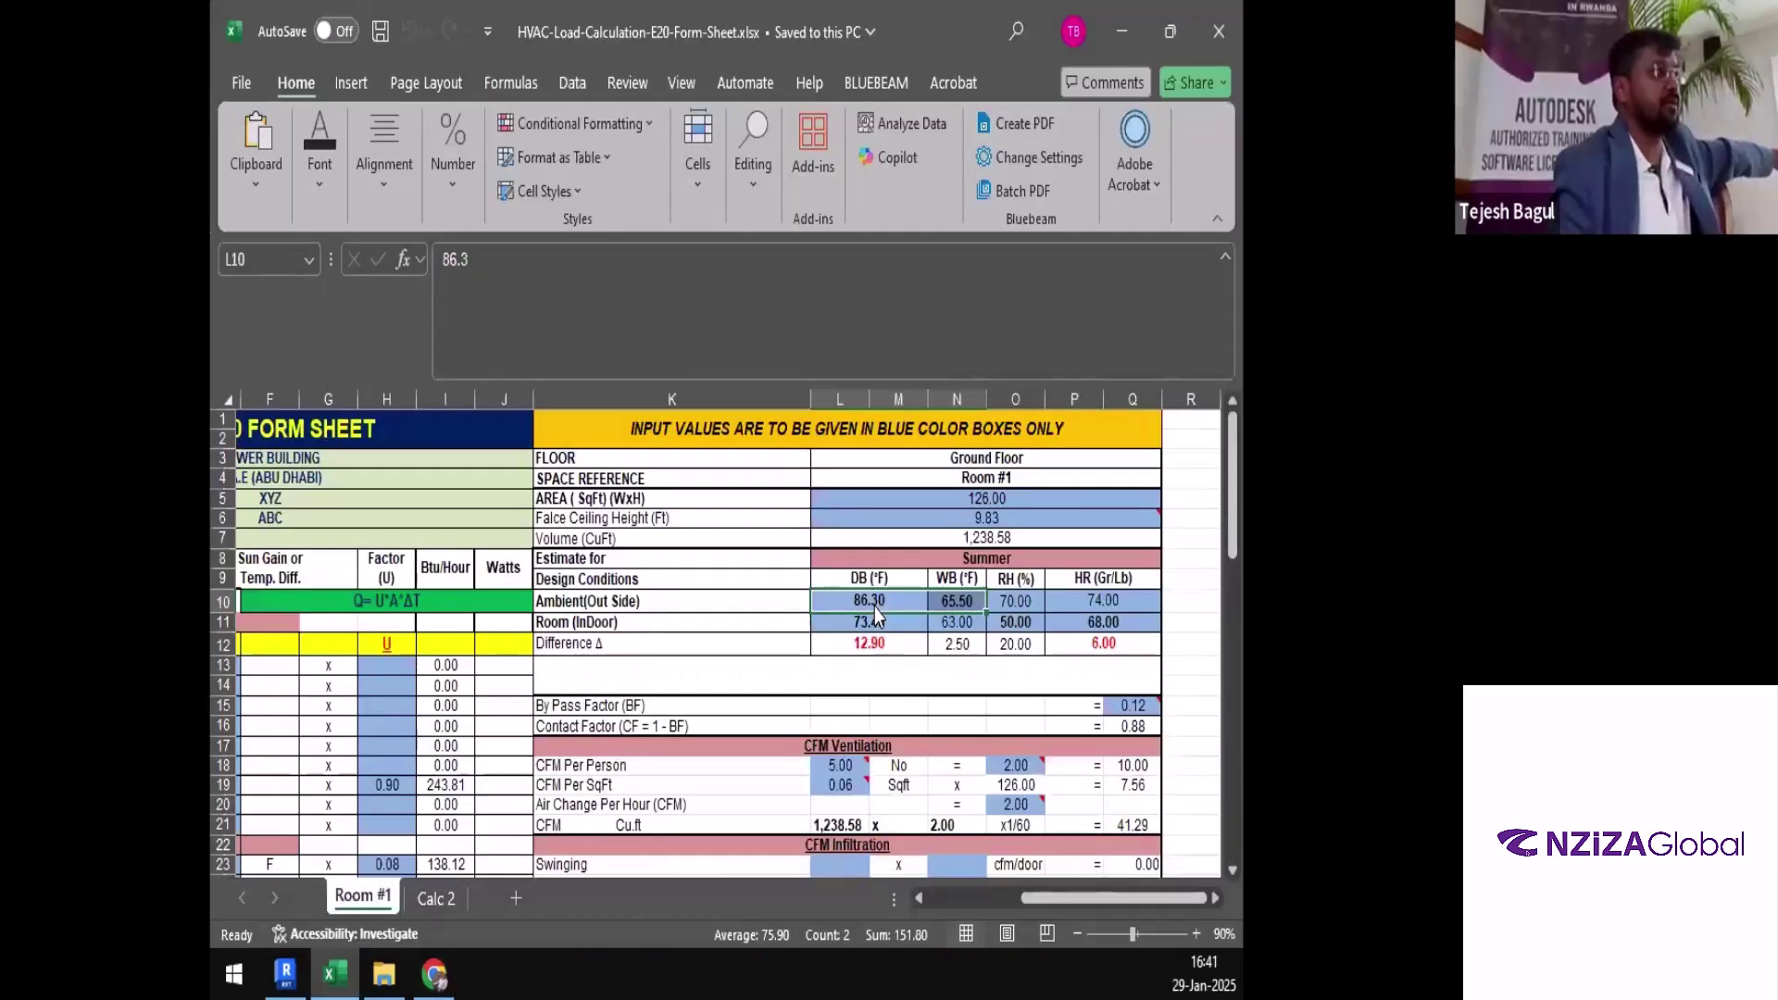
click(875, 610)
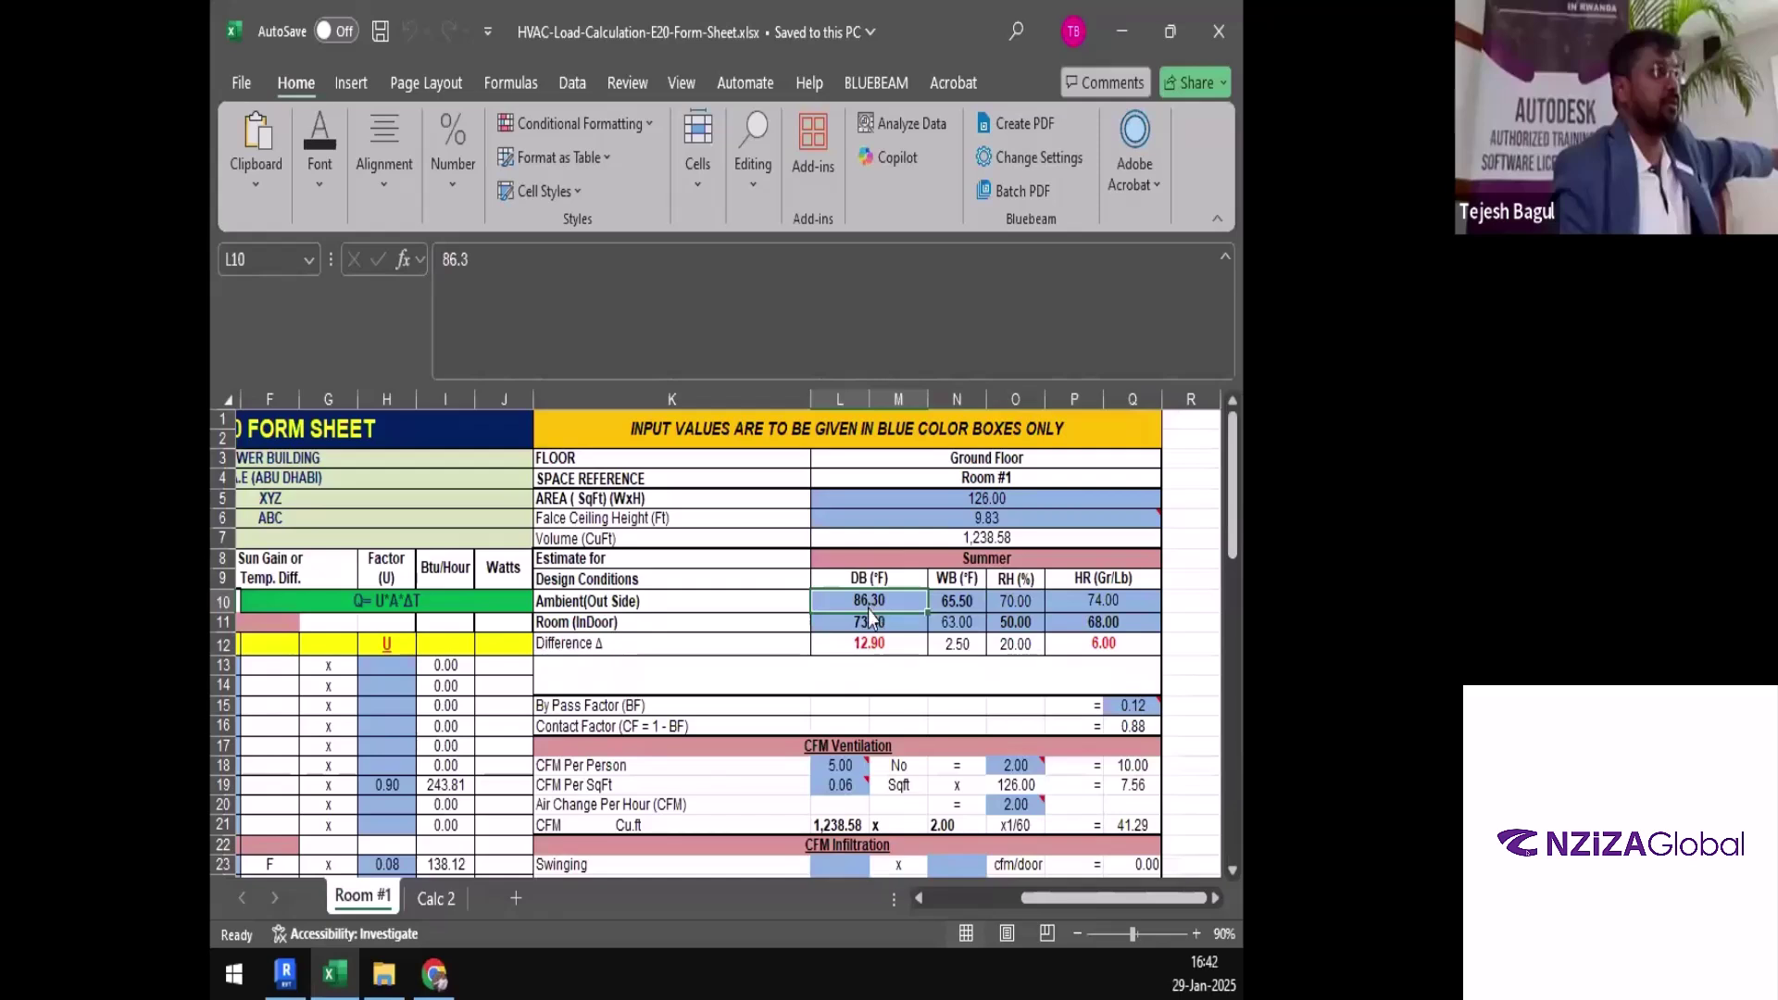
click(875, 627)
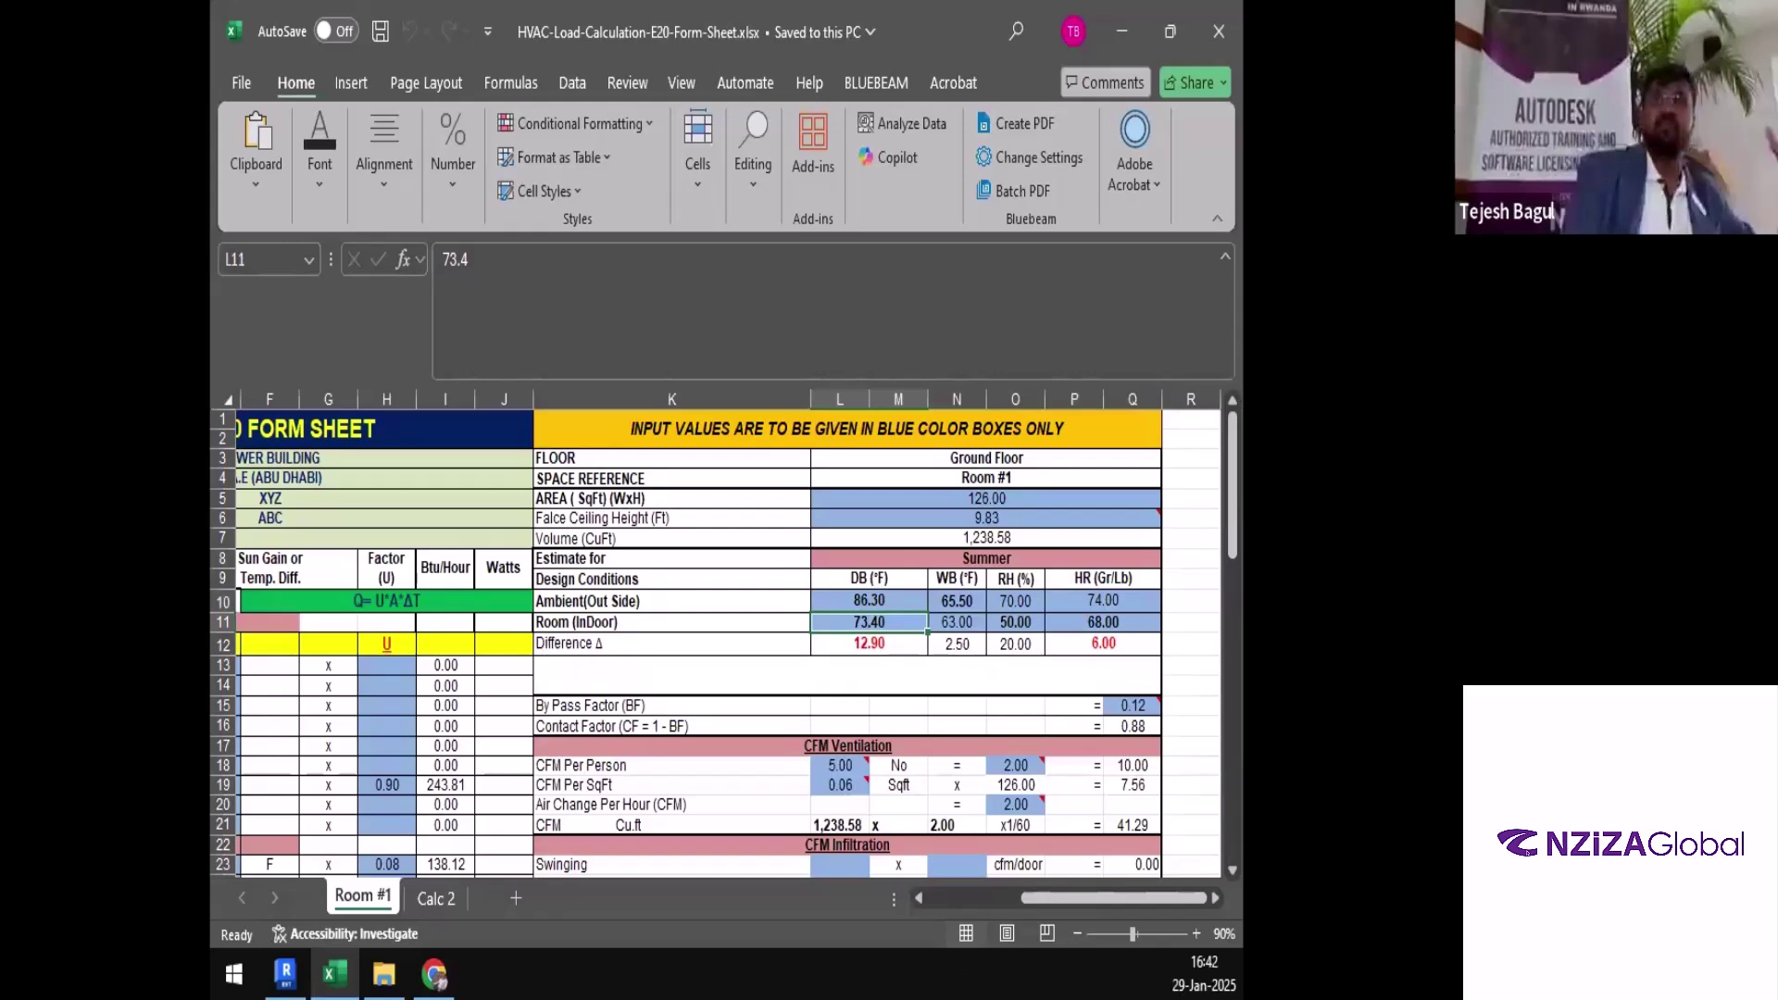
key(alt+Tab)
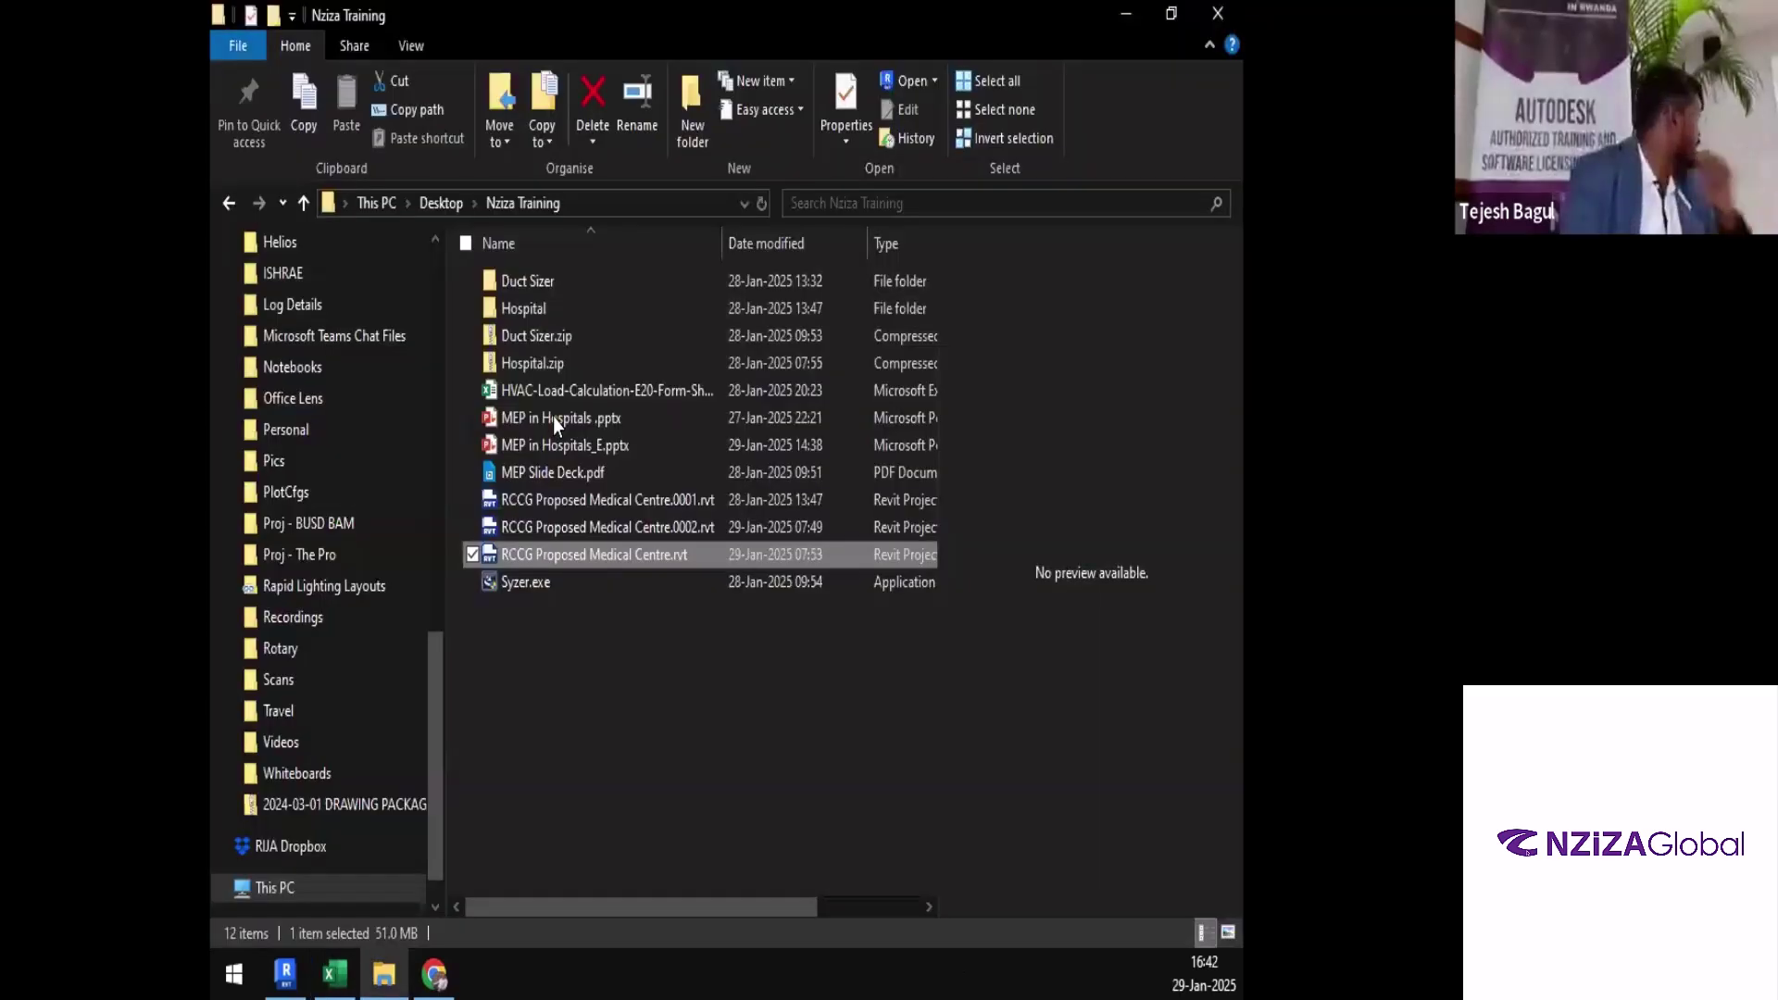
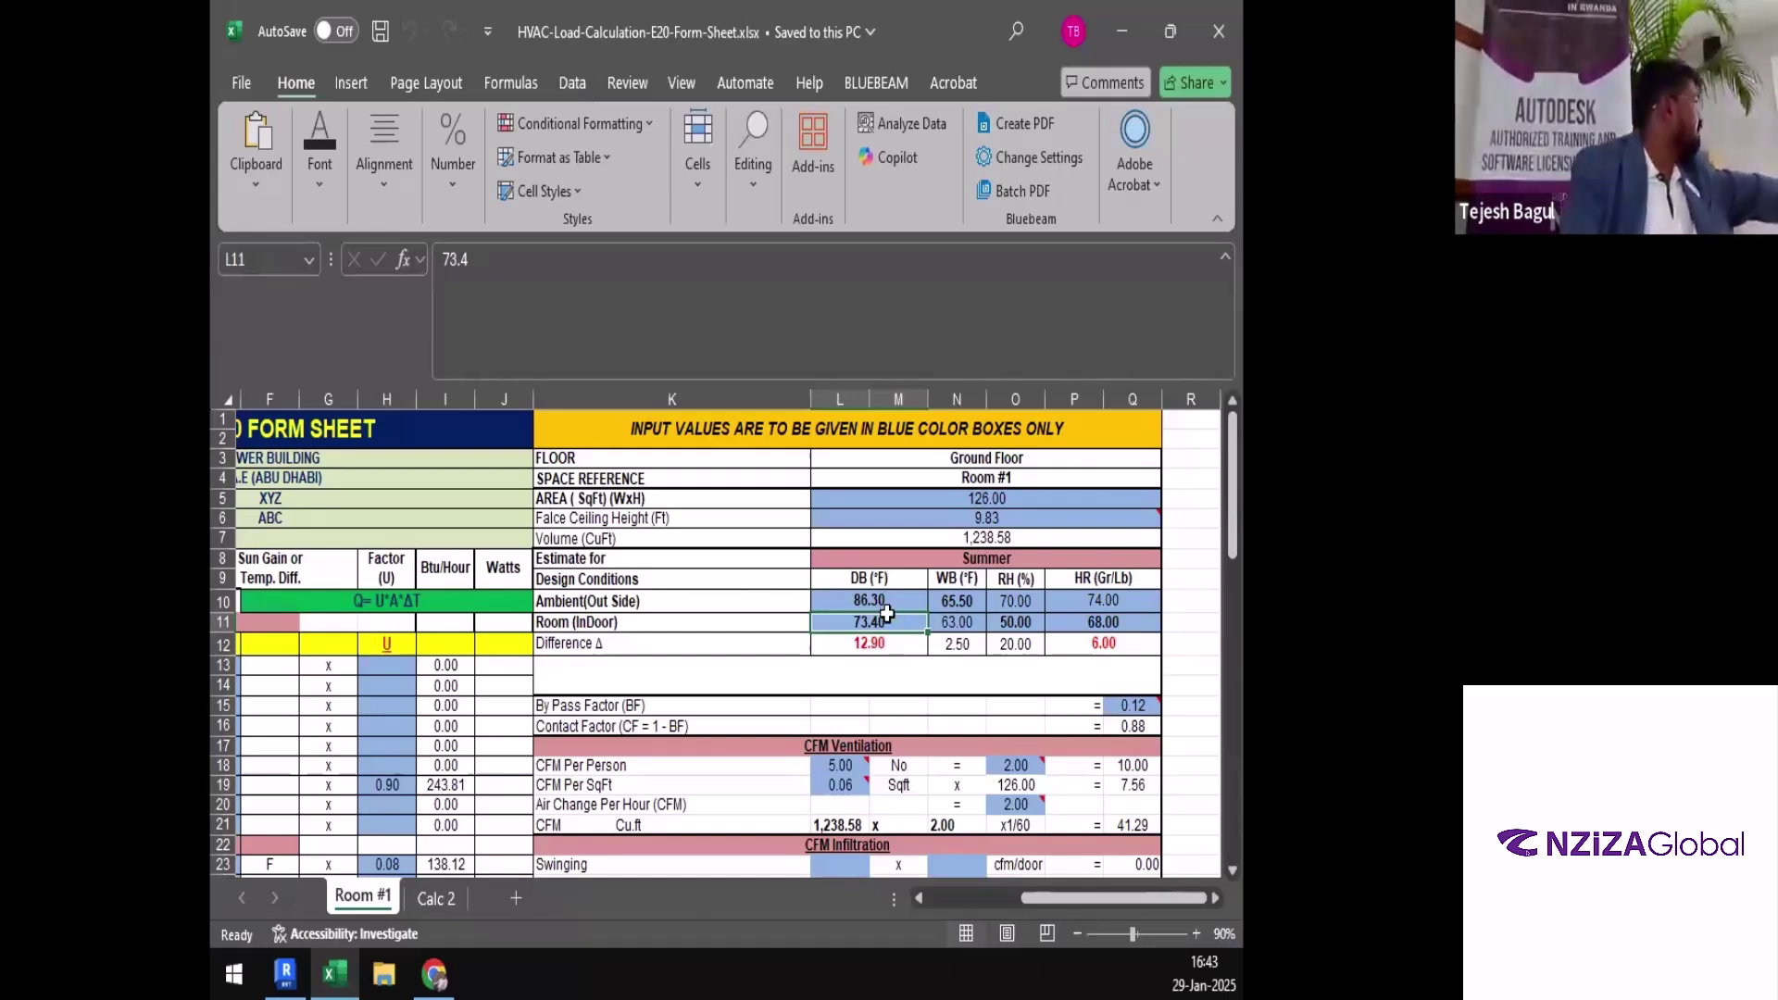
Trace the dry-bulb difference from the ambient and room DB cells to the ΔT entry of the Glass - W row
drag(887, 598, 887, 616)
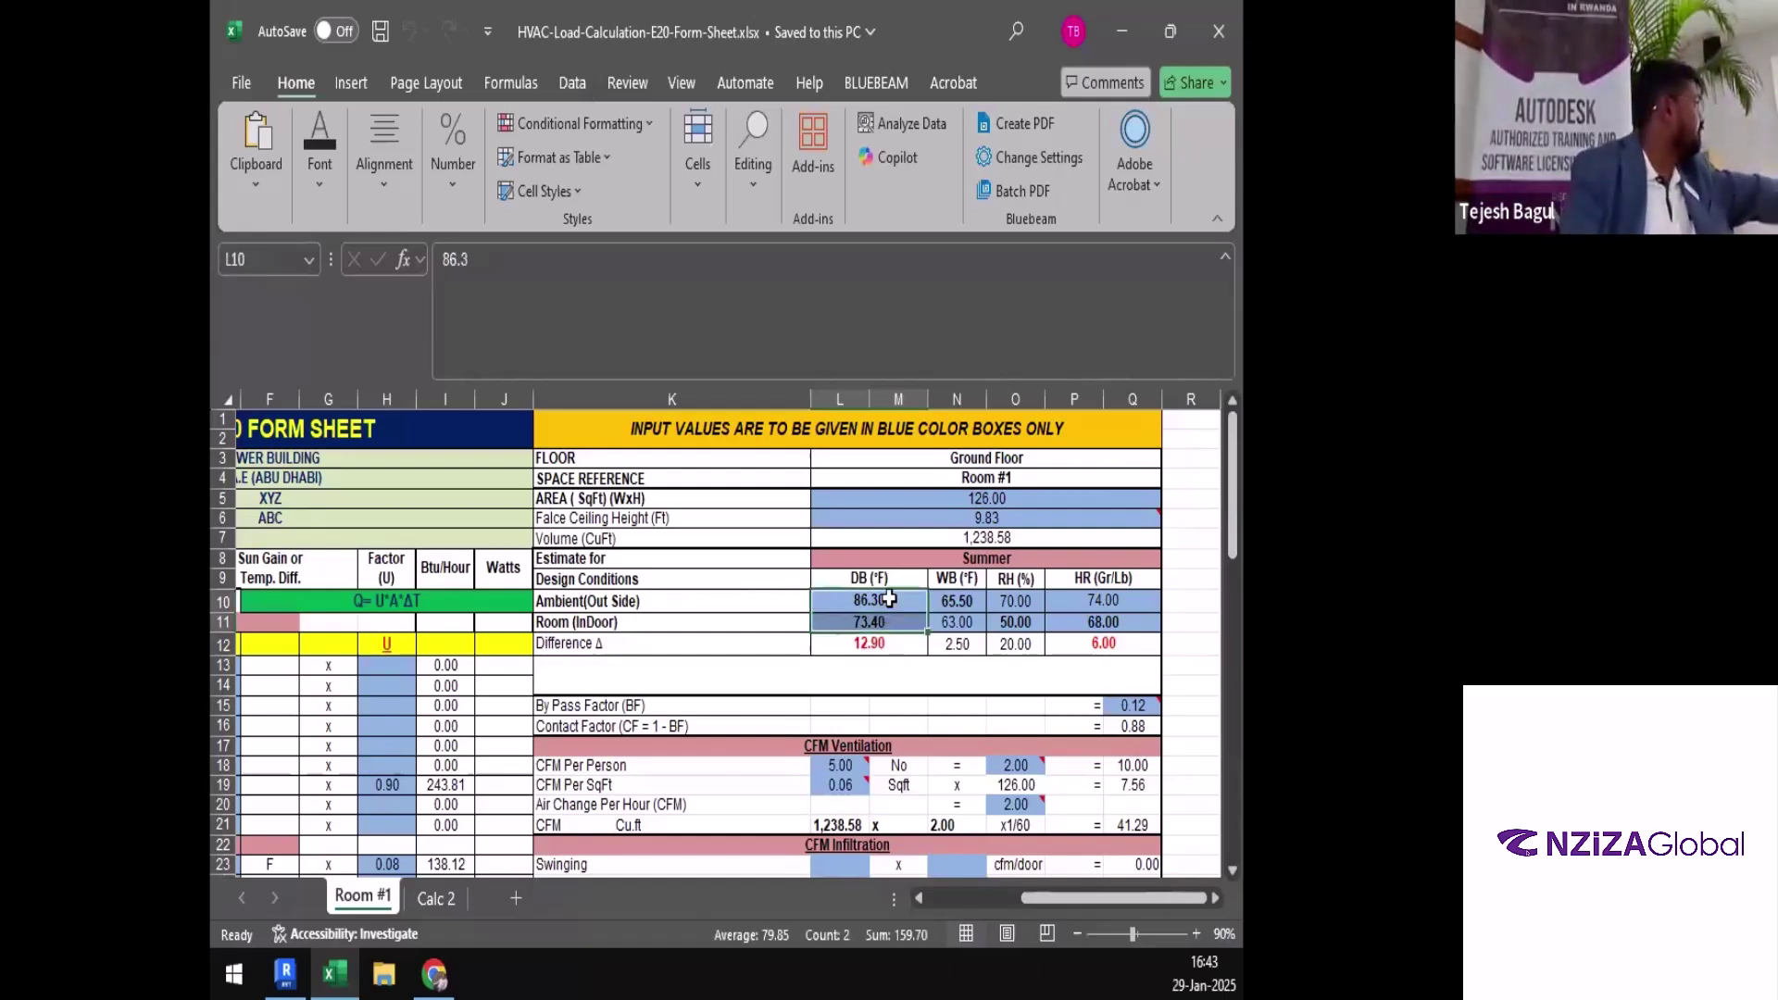
click(889, 598)
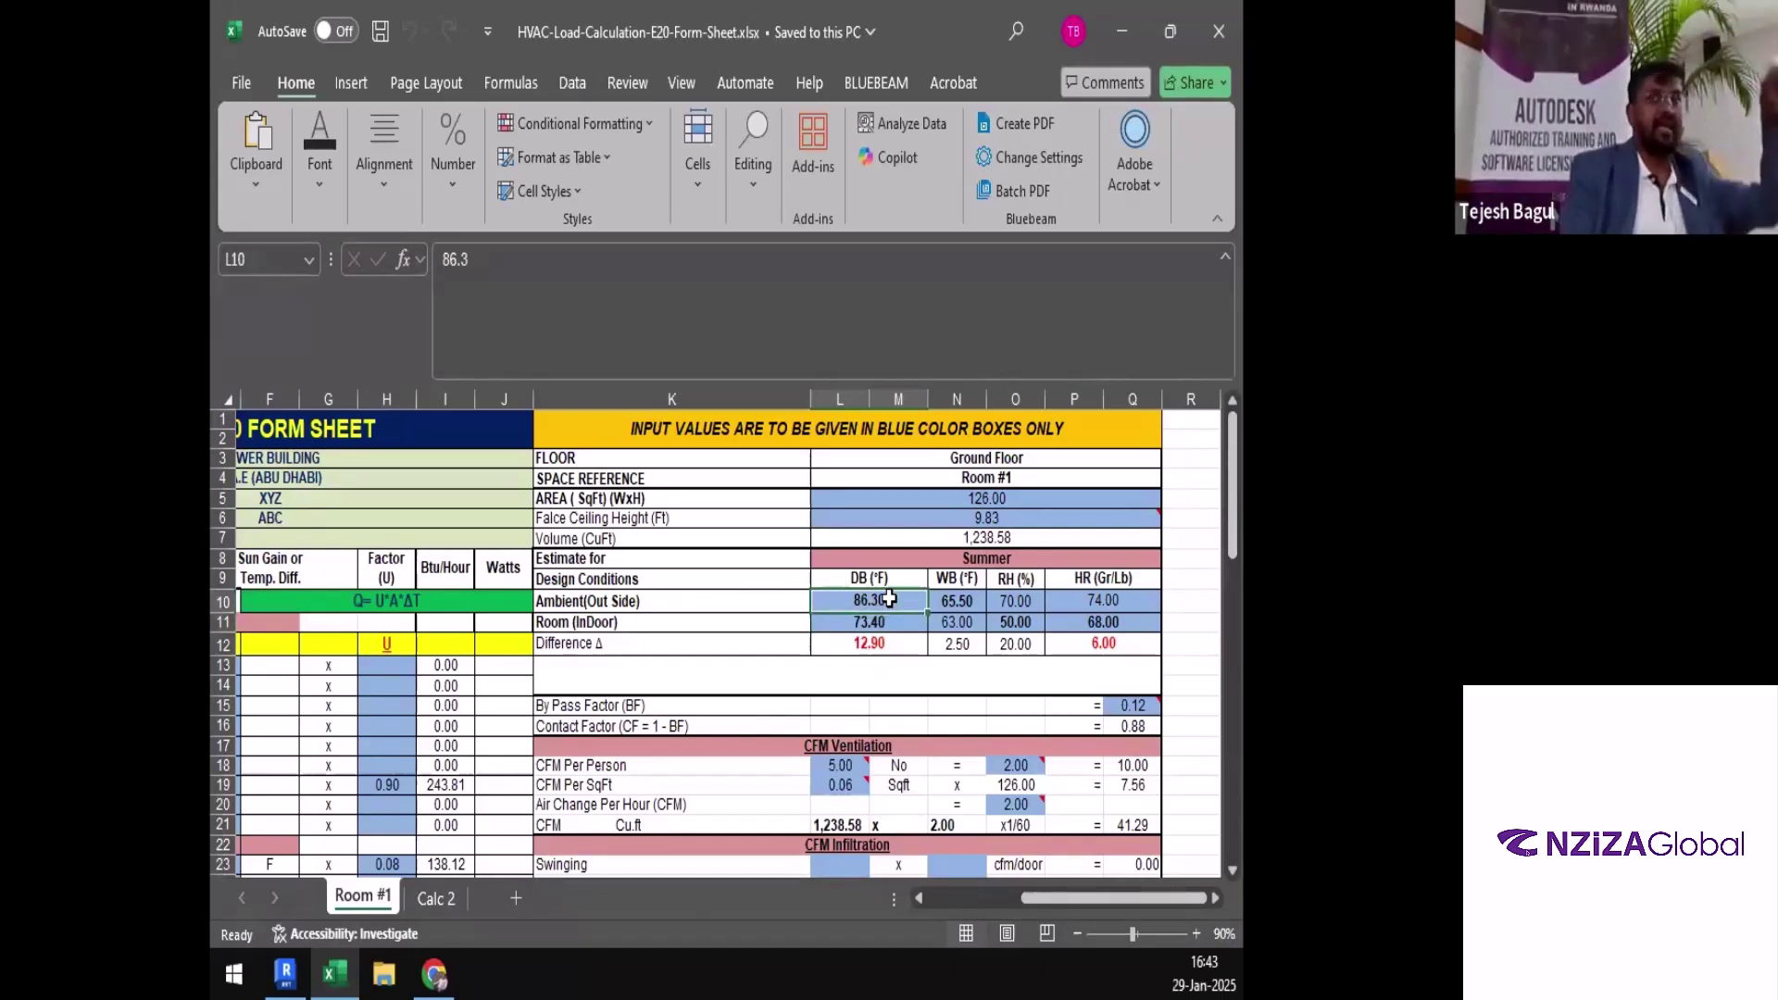
click(899, 651)
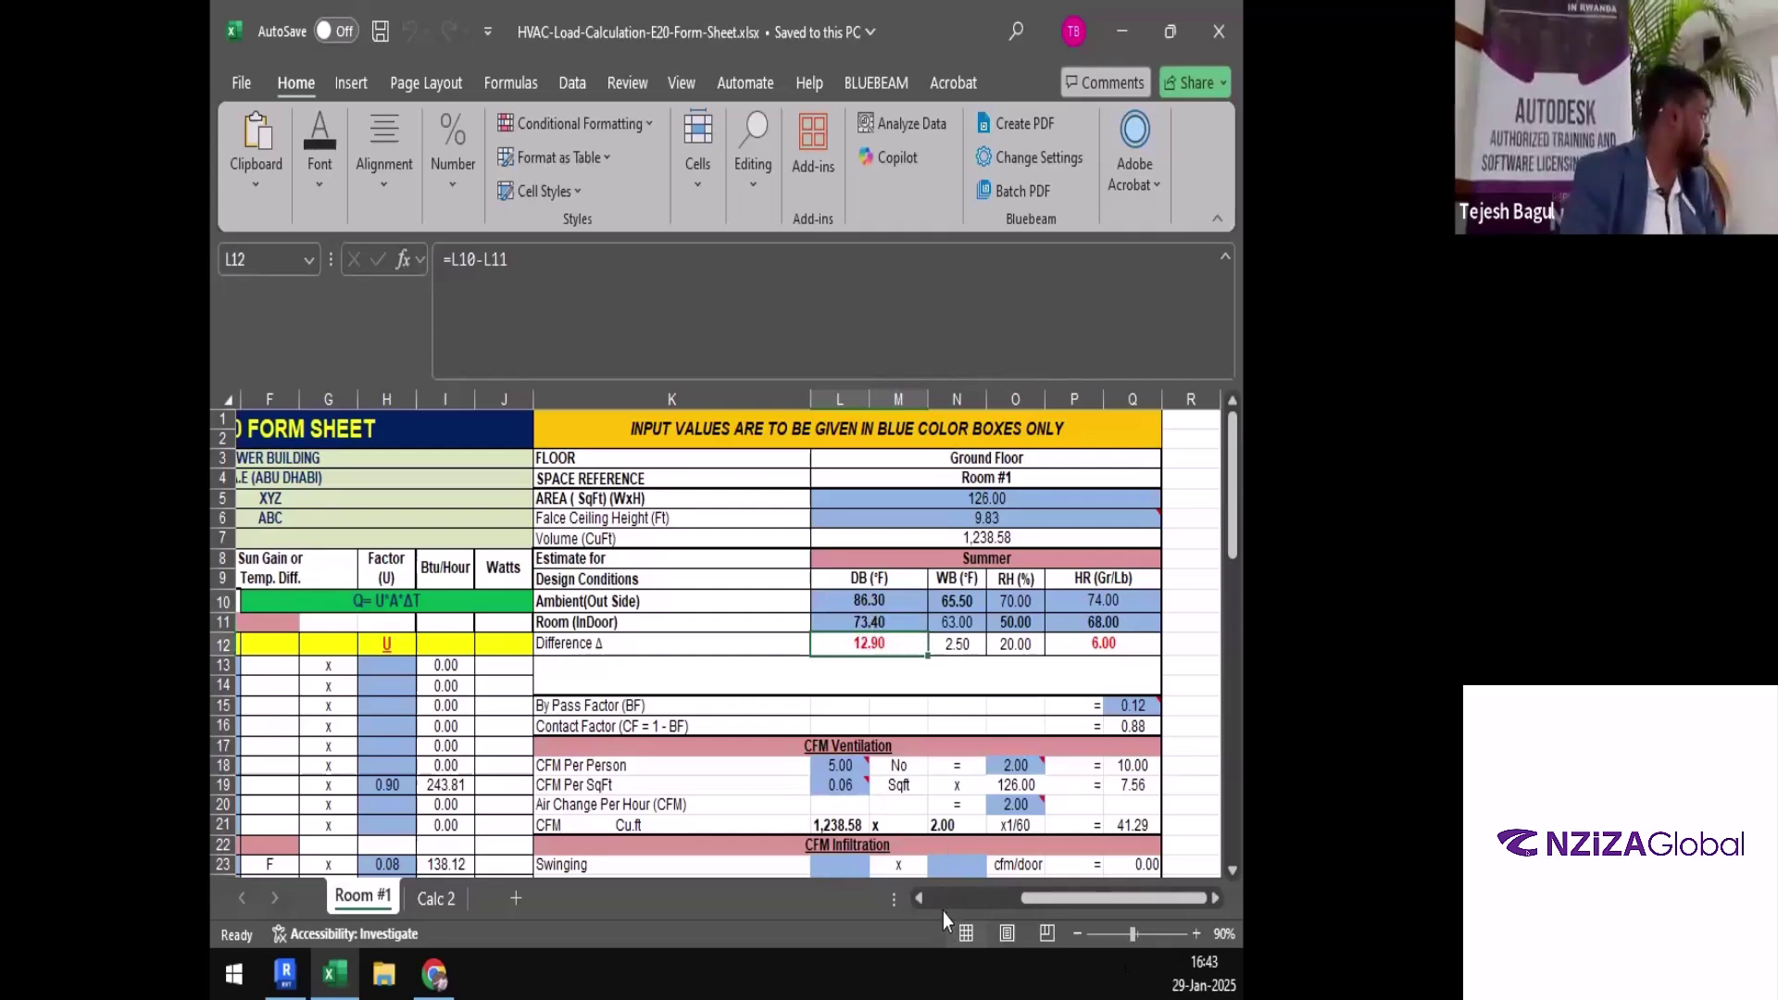
scroll(622, 768, left, 2)
scroll(622, 768, left, 2)
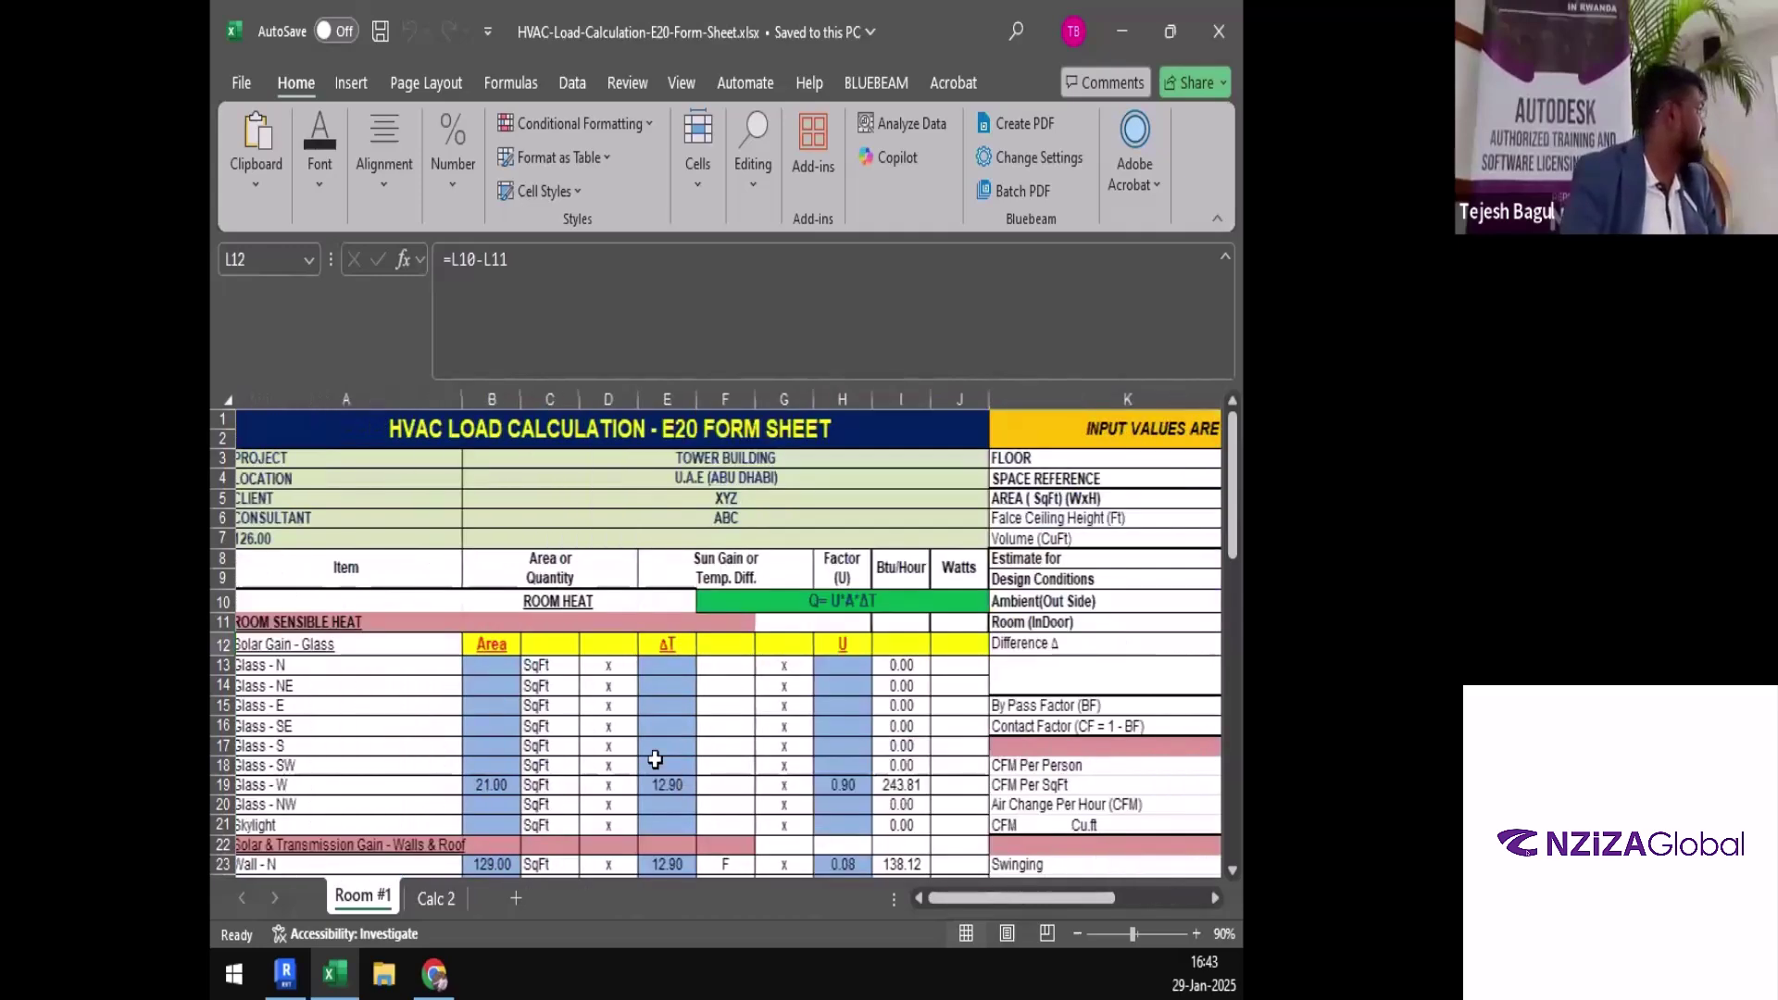
click(676, 785)
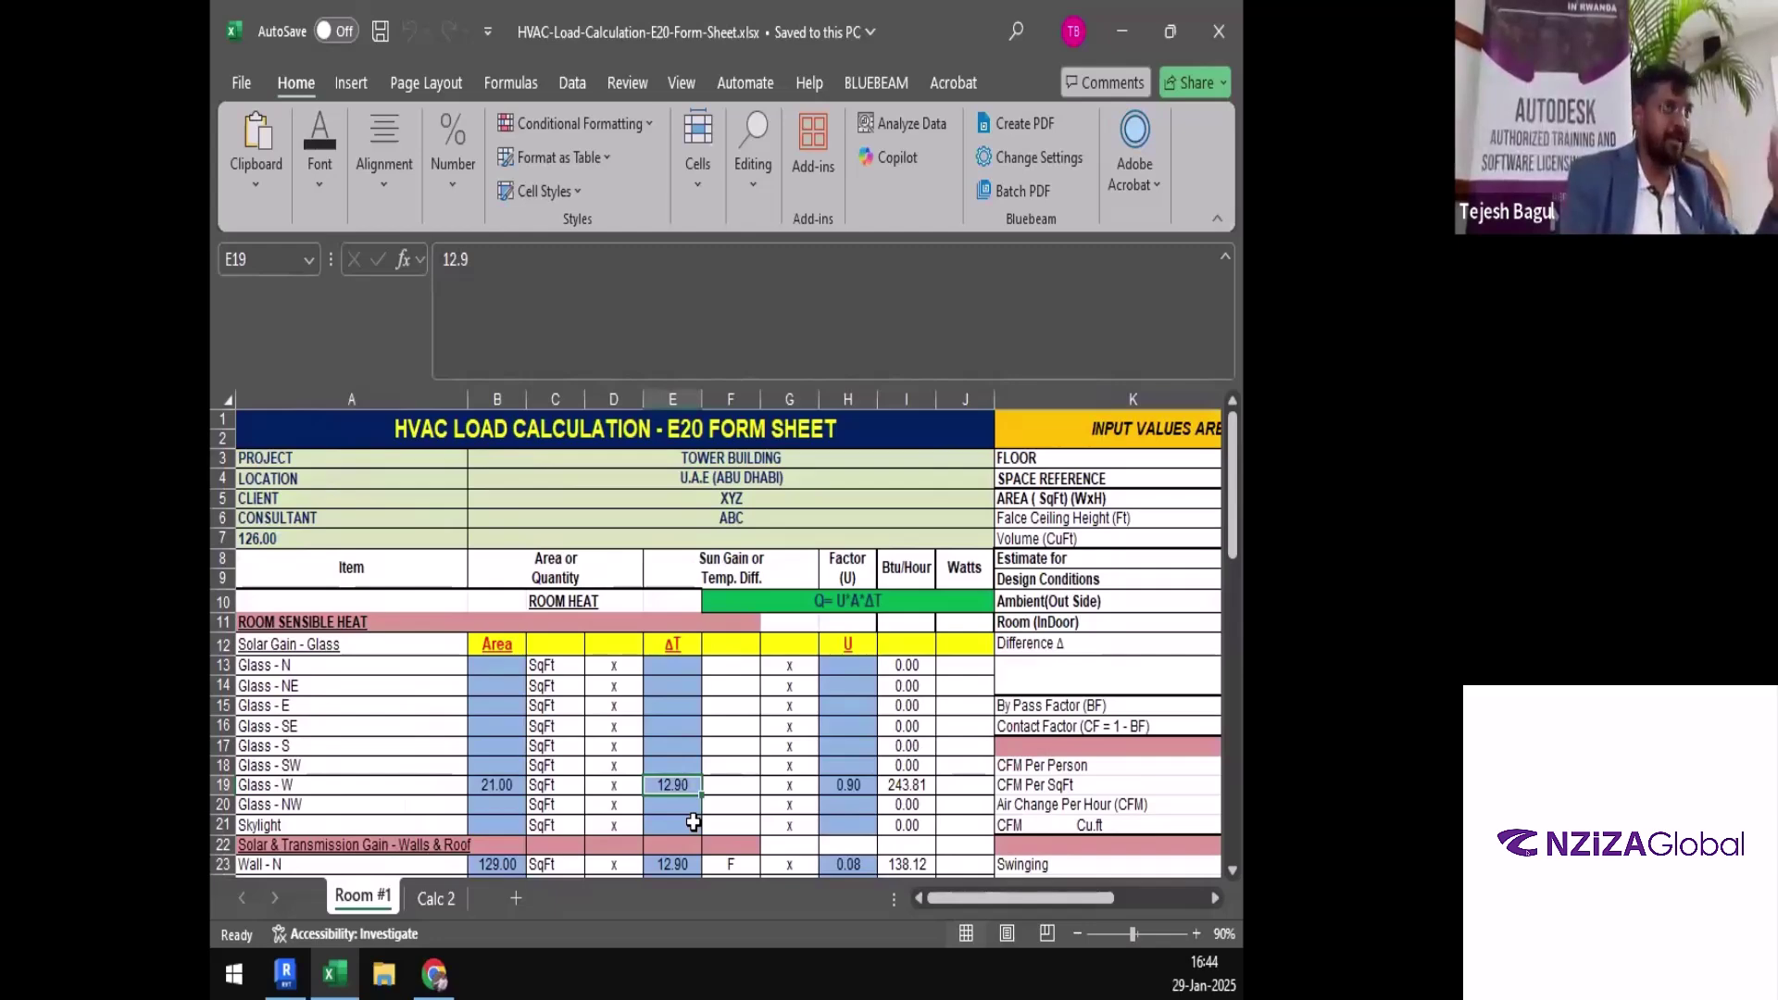
Check the Ambient (Out Side) DB cell against the 0.4% cooling DB on the ASHRAE page and return to the Excel form
drag(1065, 903, 1159, 903)
click(911, 603)
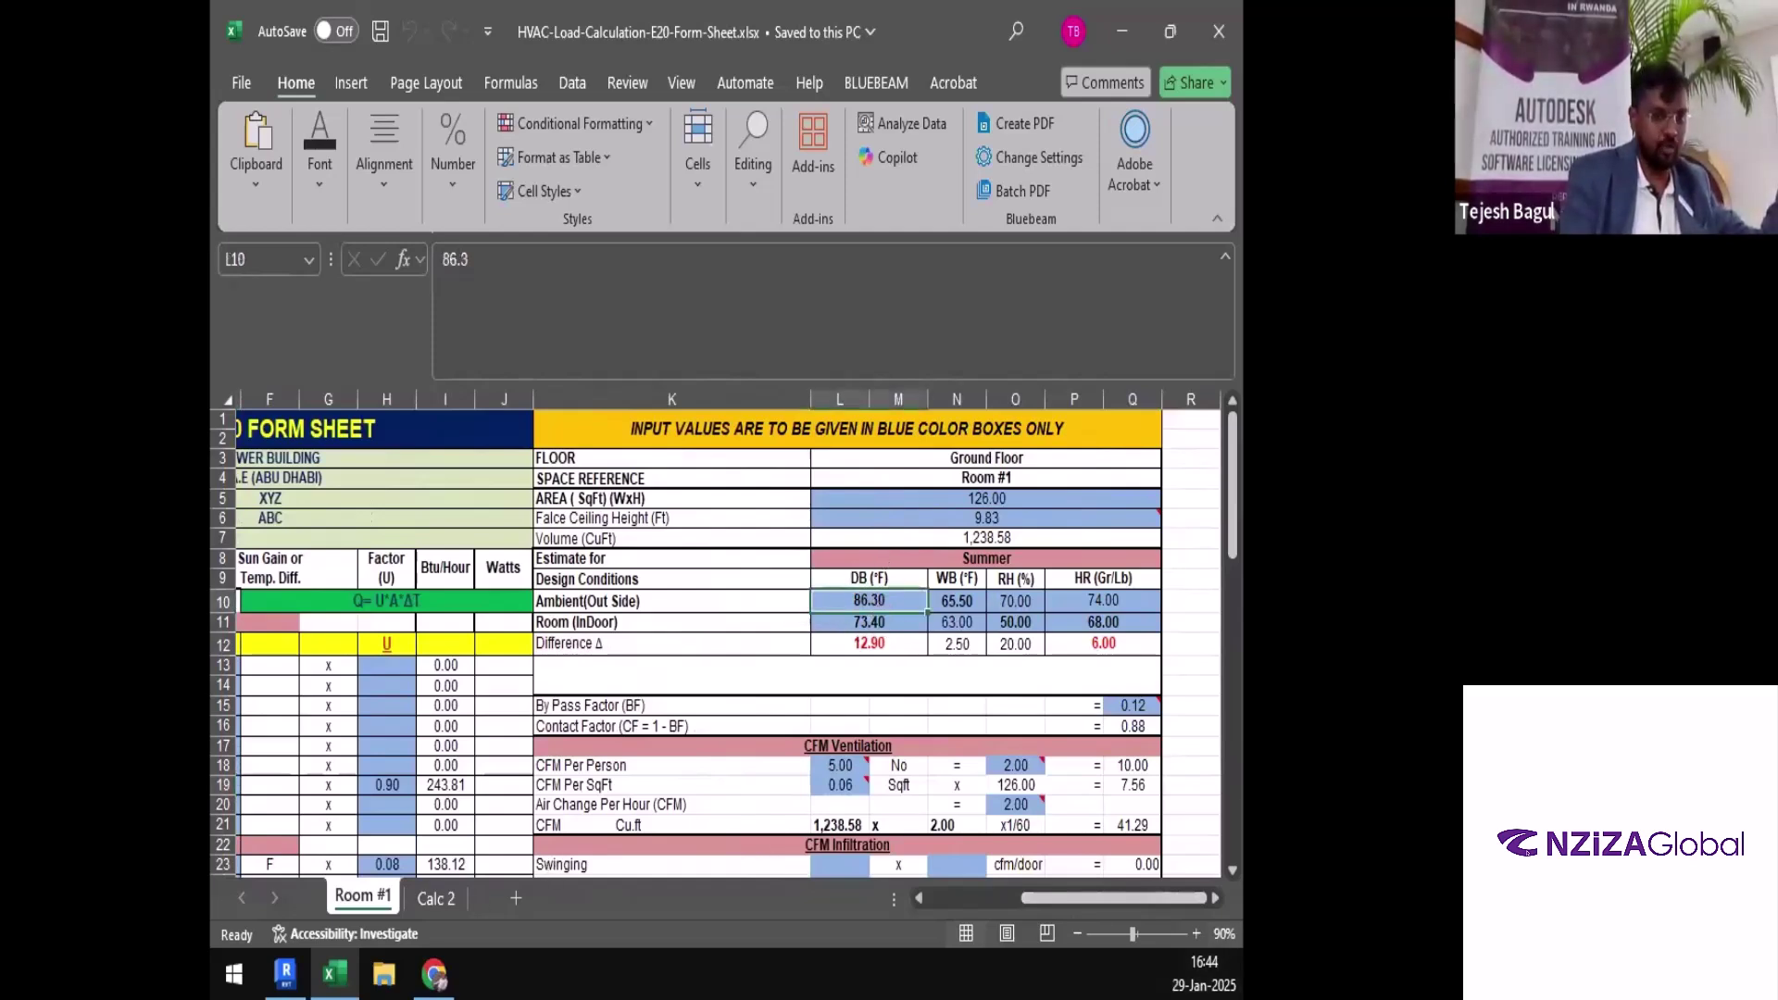
key(alt+Tab)
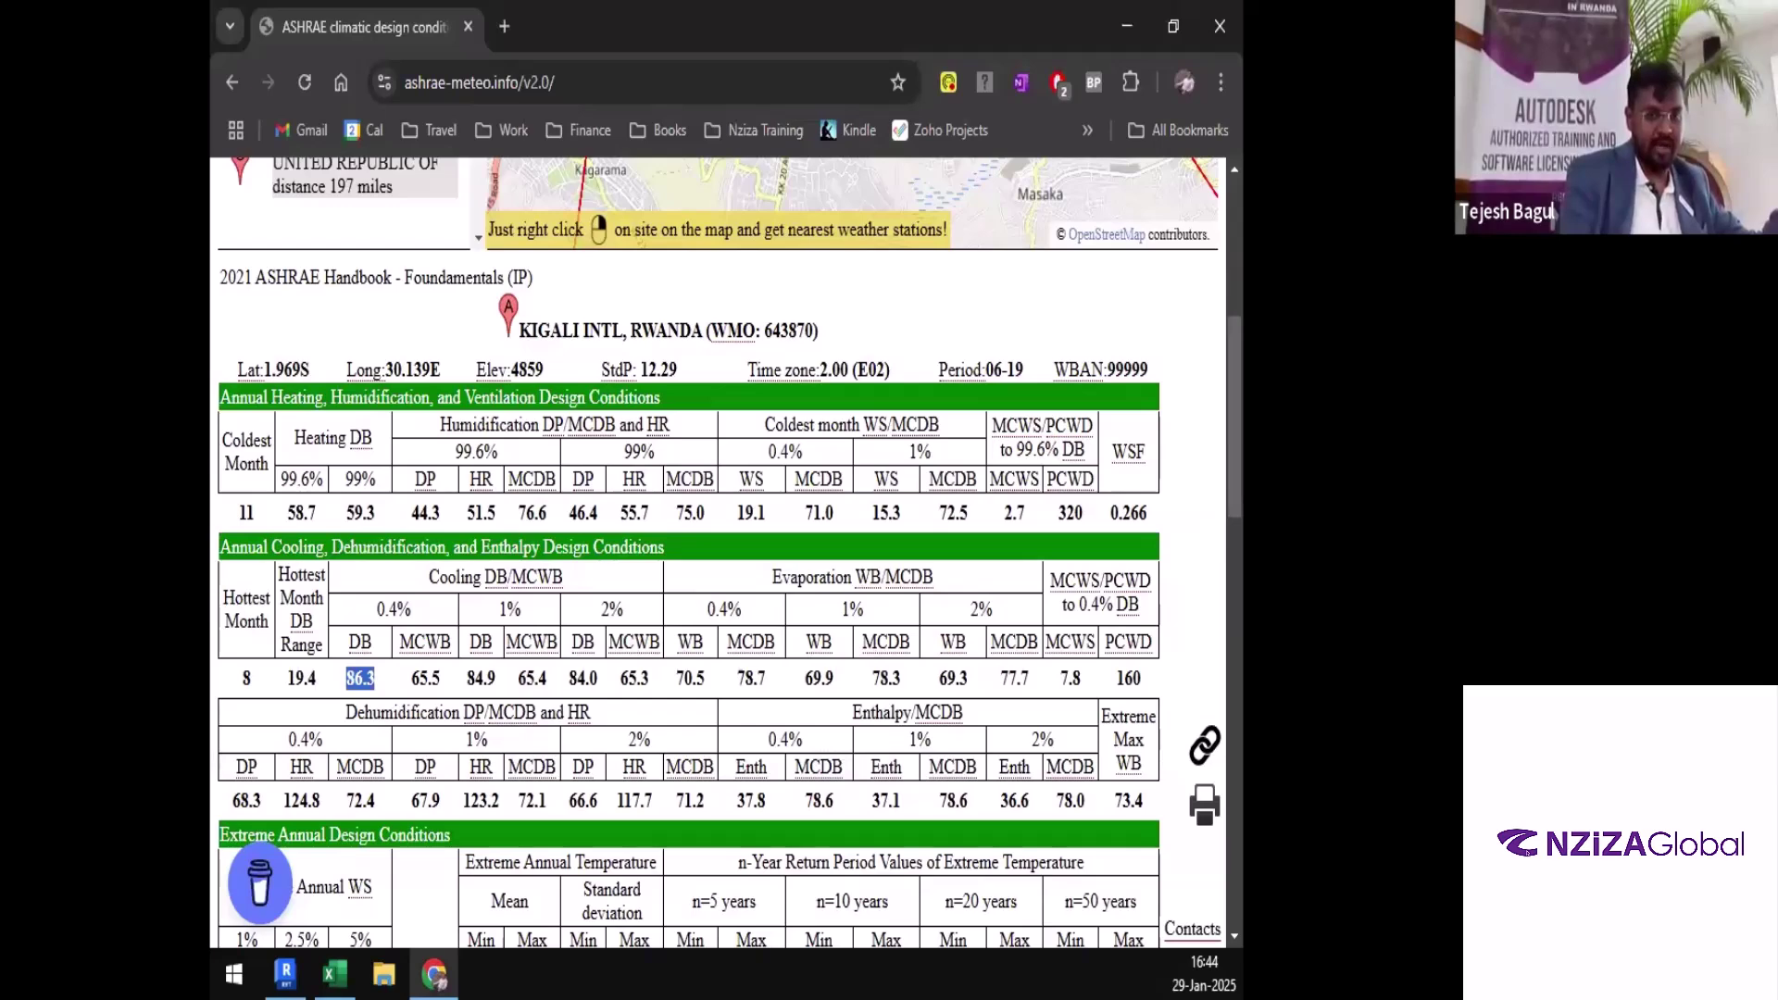
key(alt+Tab)
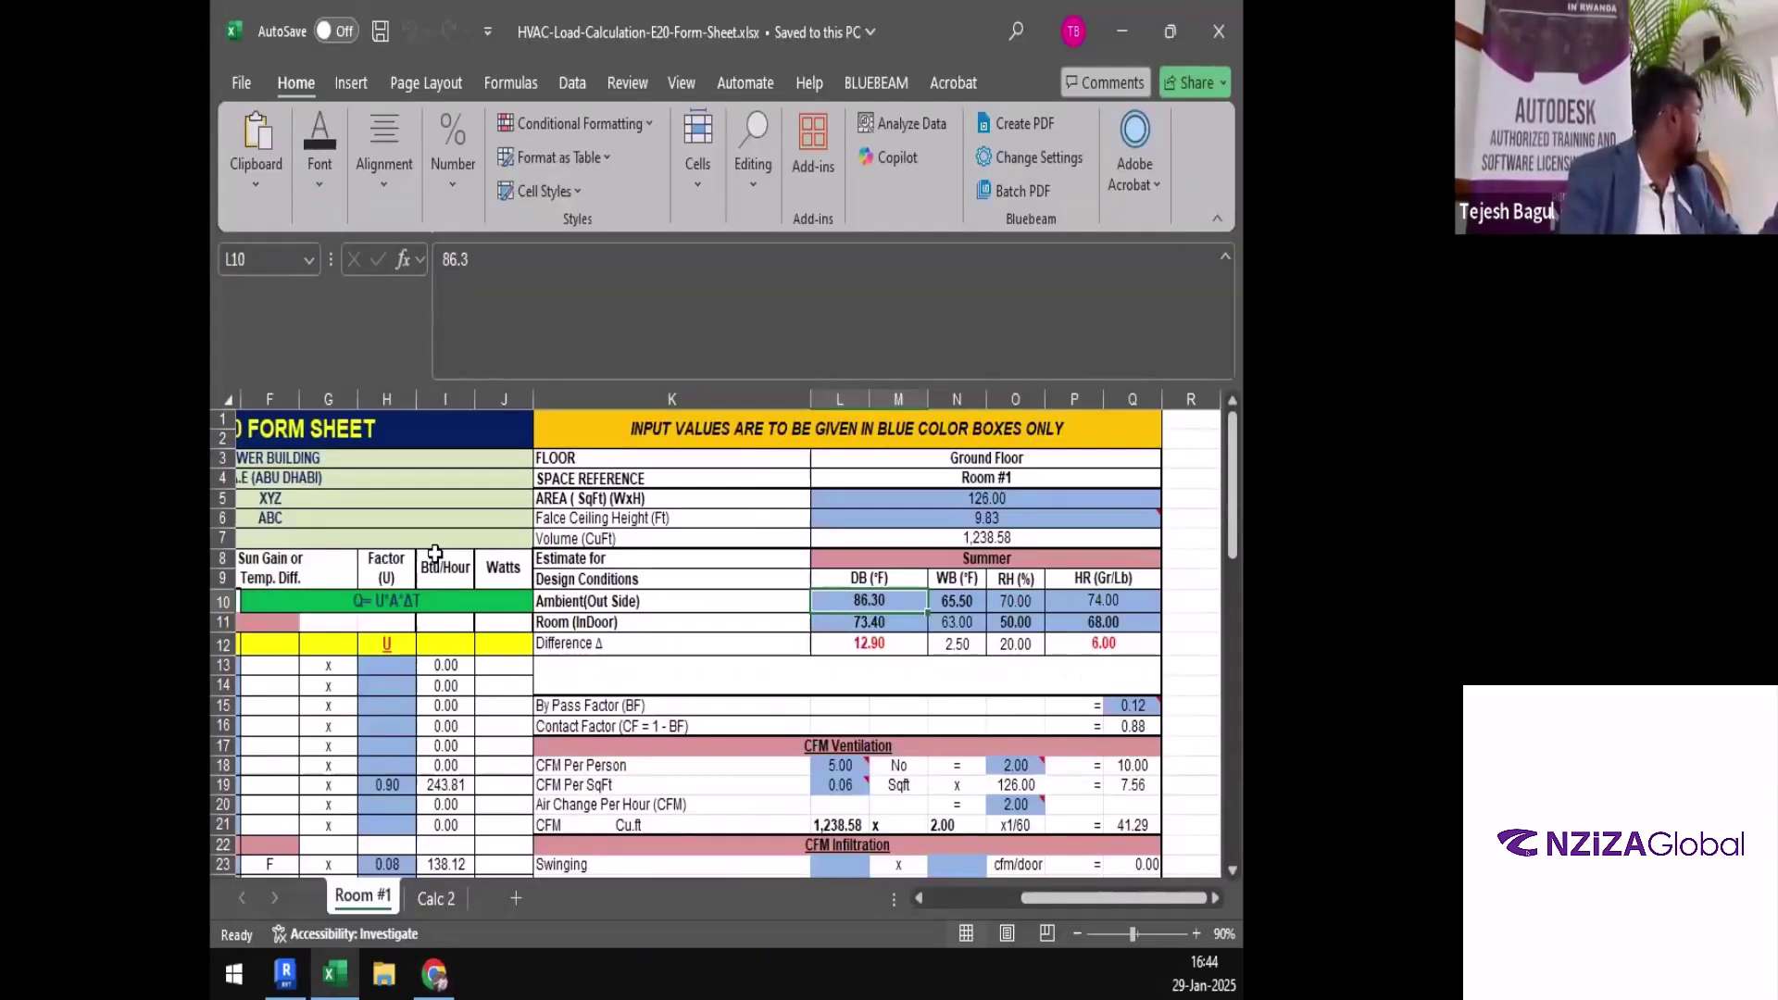
Check the Difference Δ formula under DB and its matching ΔT entry in the Glass - W row
click(883, 626)
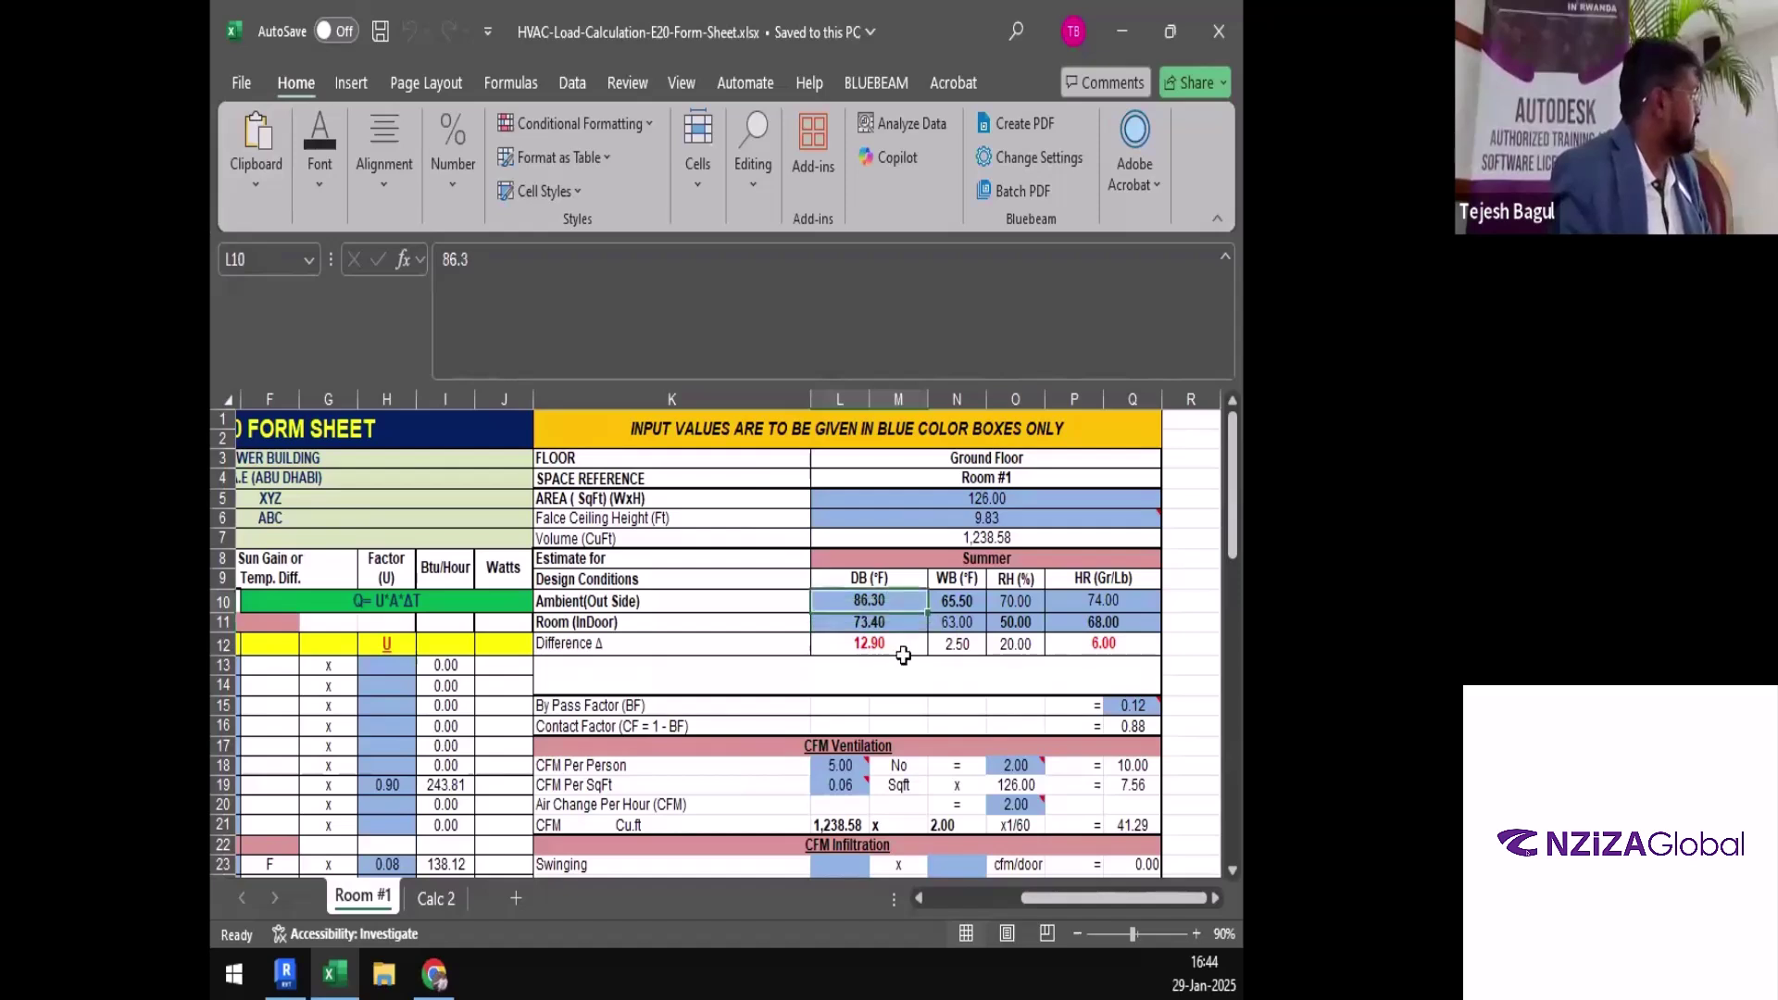
key(Down)
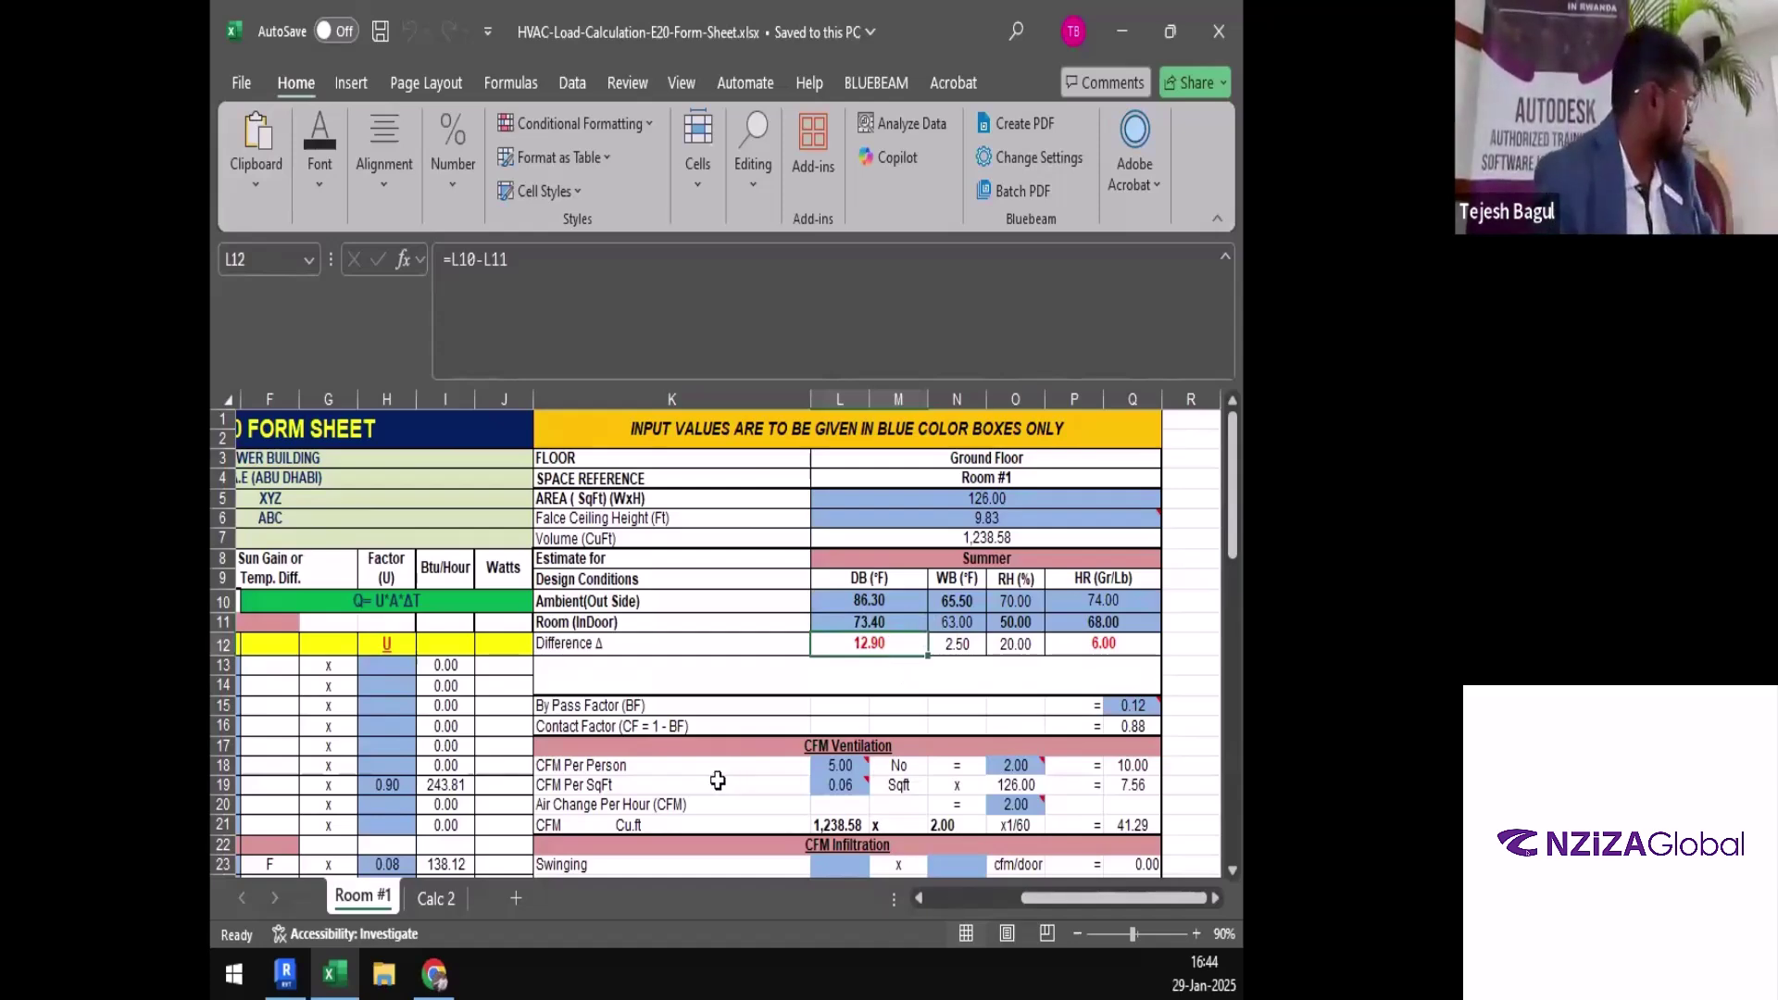
scroll(718, 780, left, 5)
click(690, 783)
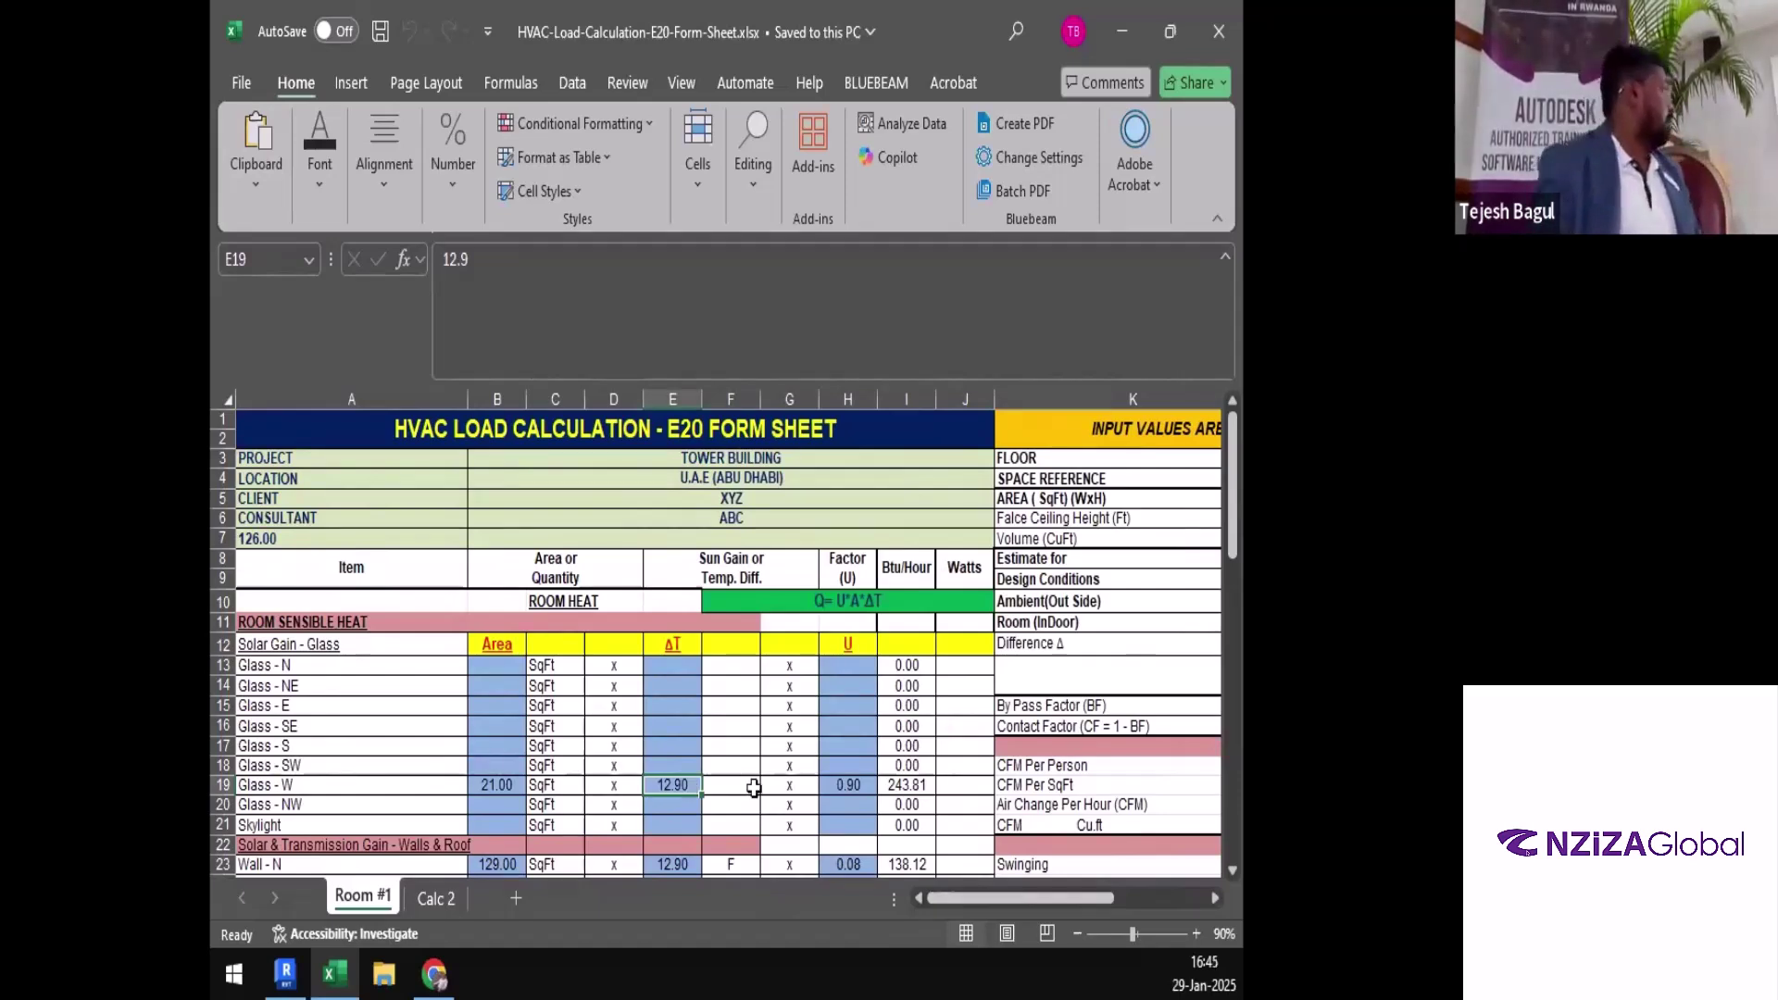
Inspect the U factor of the Glass - W row together with the Q= U*A*ΔT formula cell
click(871, 785)
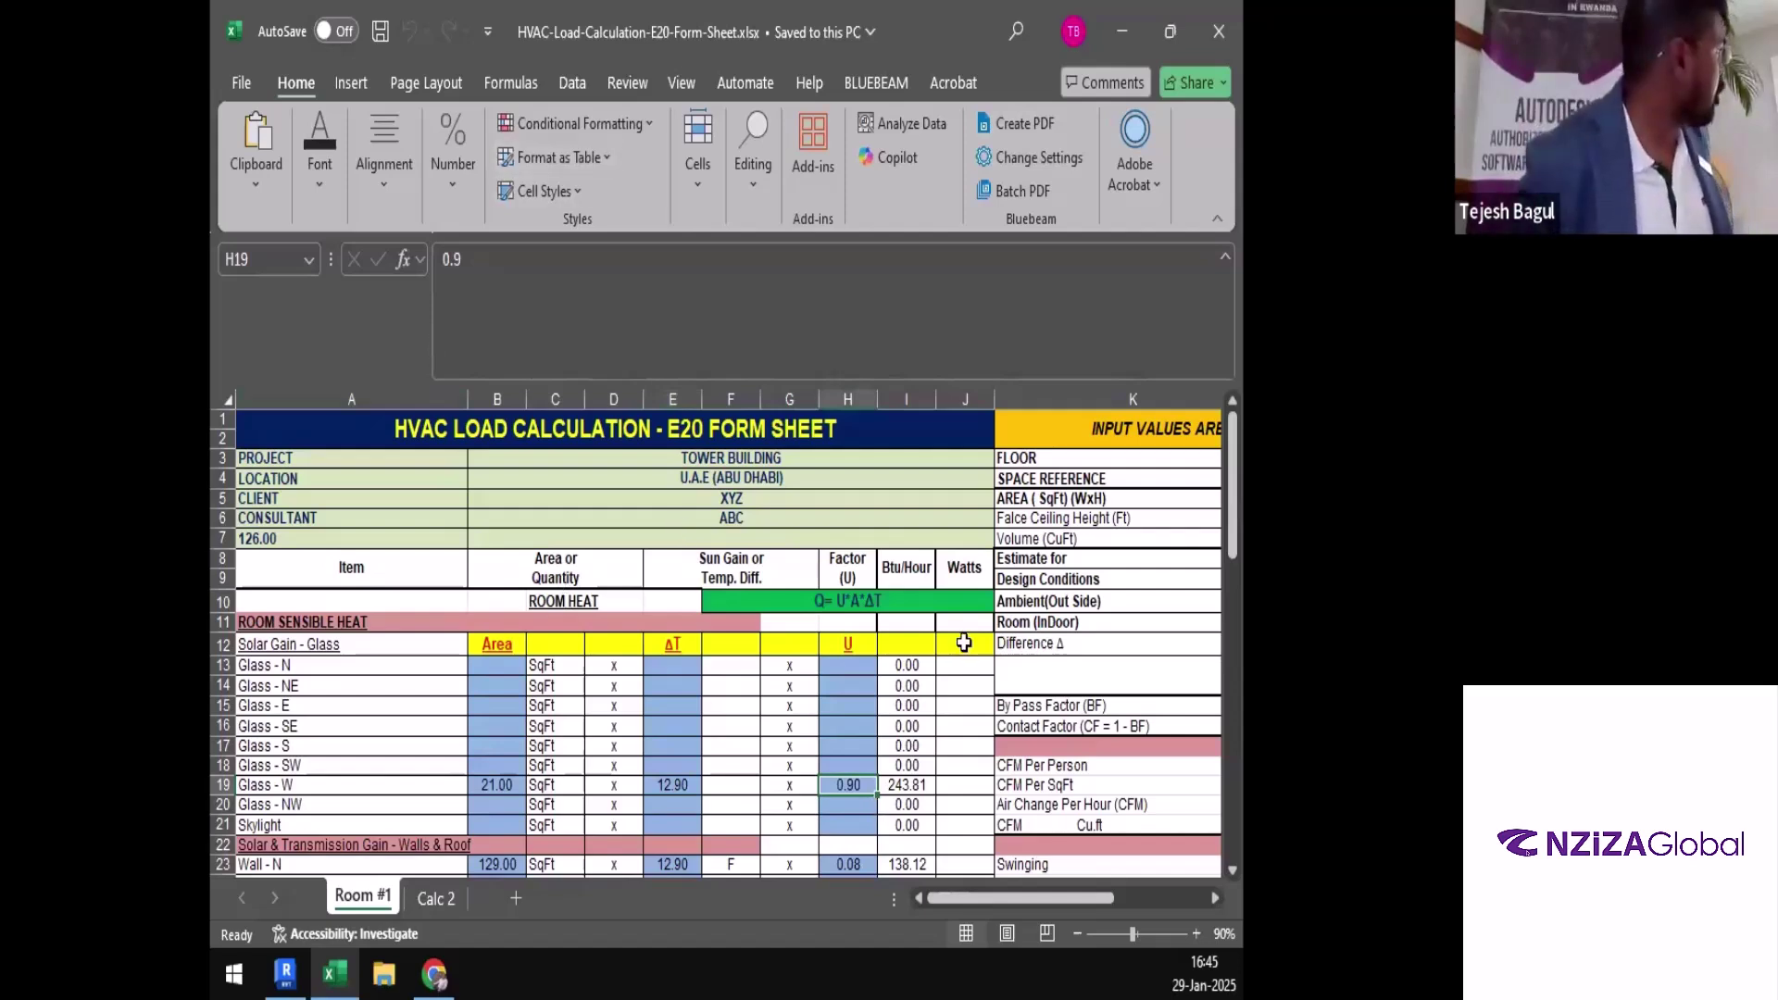
click(896, 604)
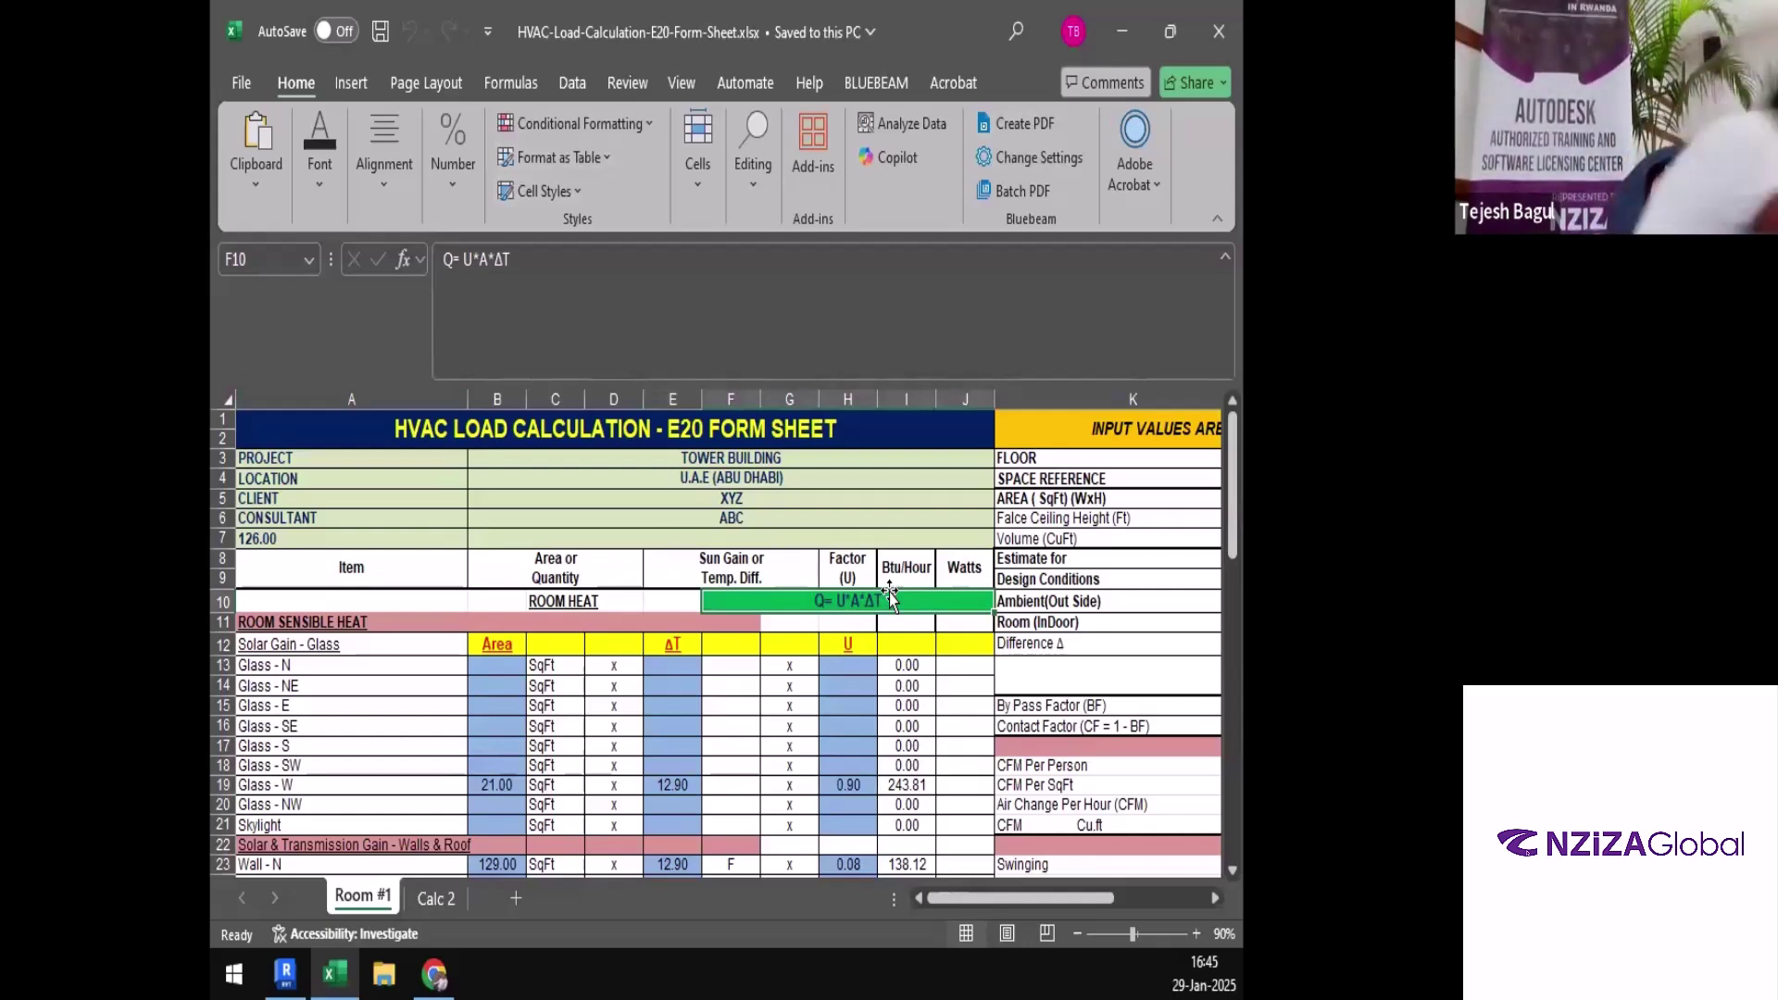
click(847, 783)
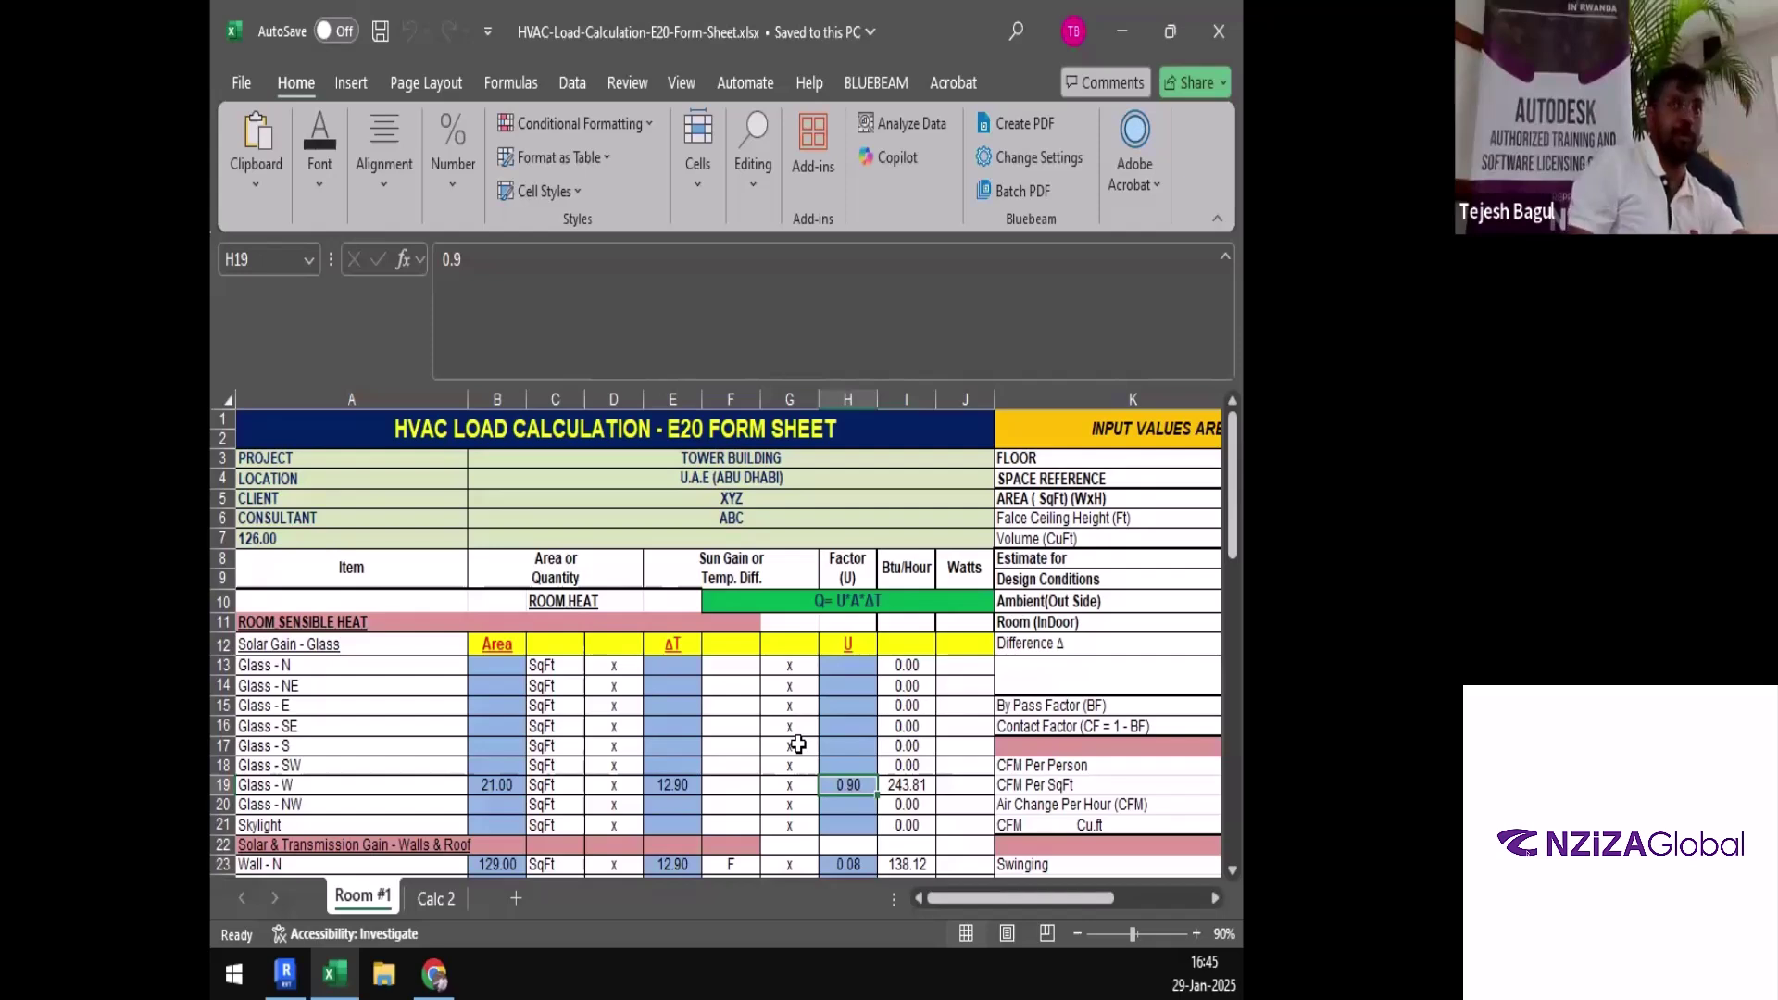
Switch to Chrome and search Google for "ashrae read only"
click(865, 969)
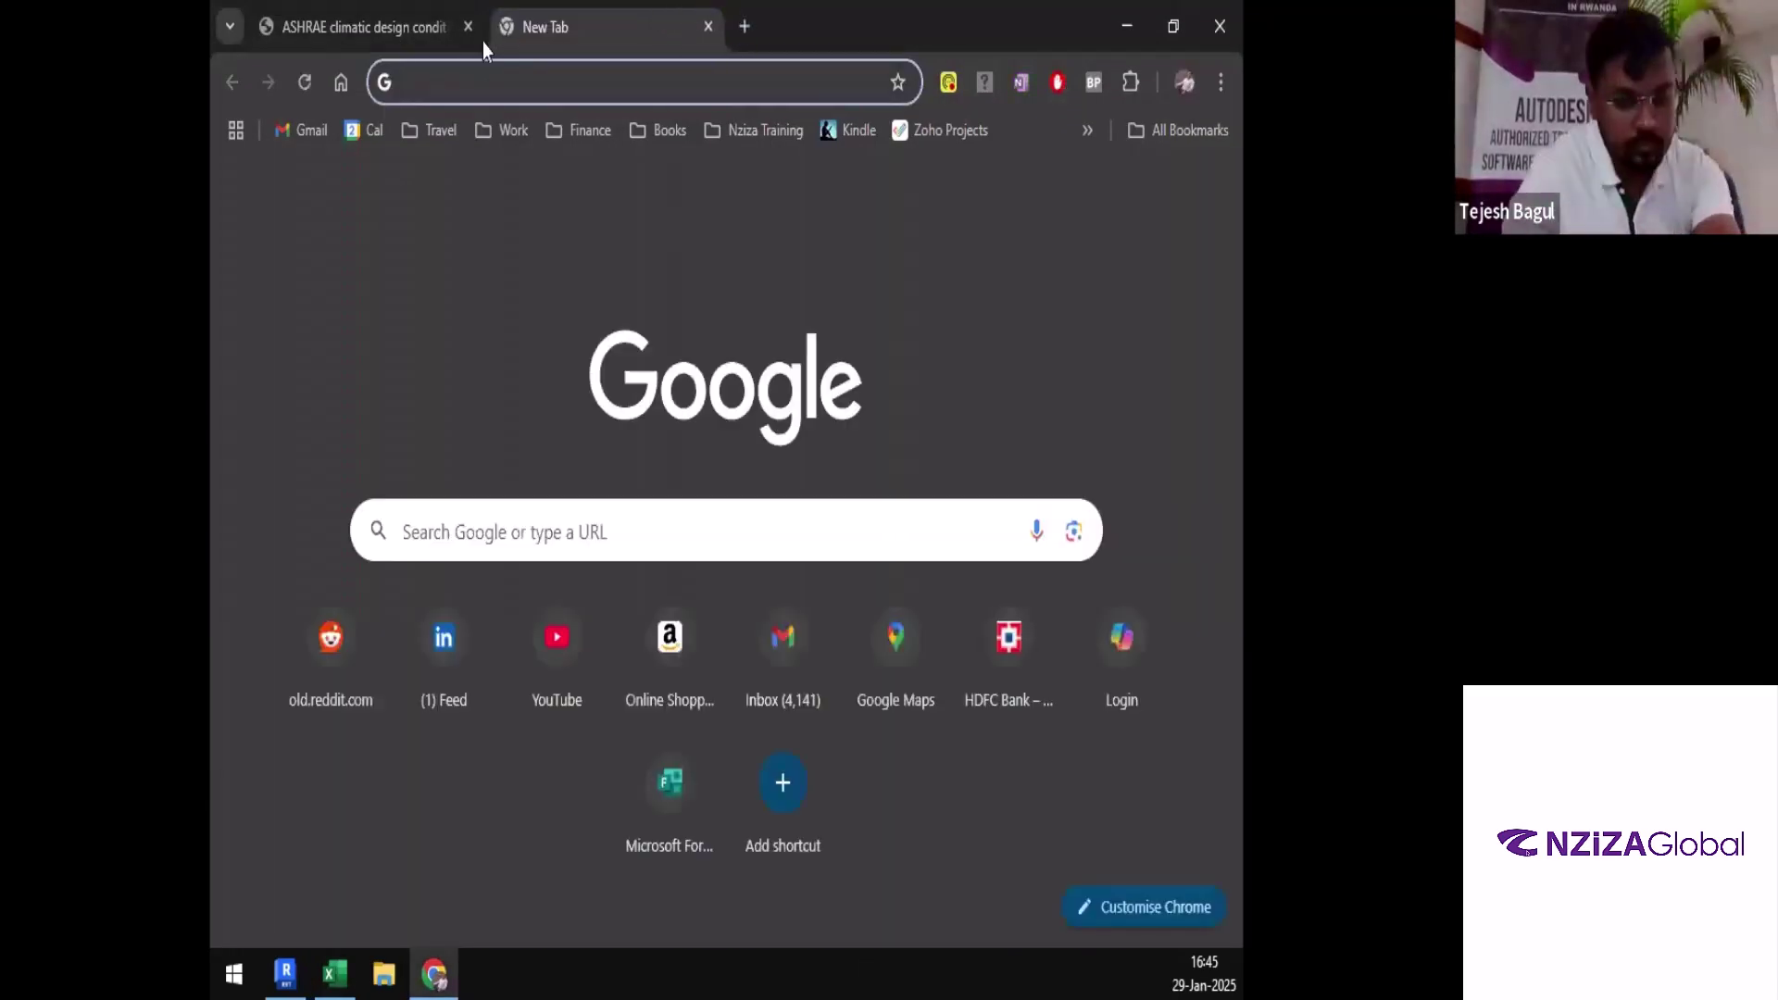
text(ash)
key(Down)
key(Down)
key(Down)
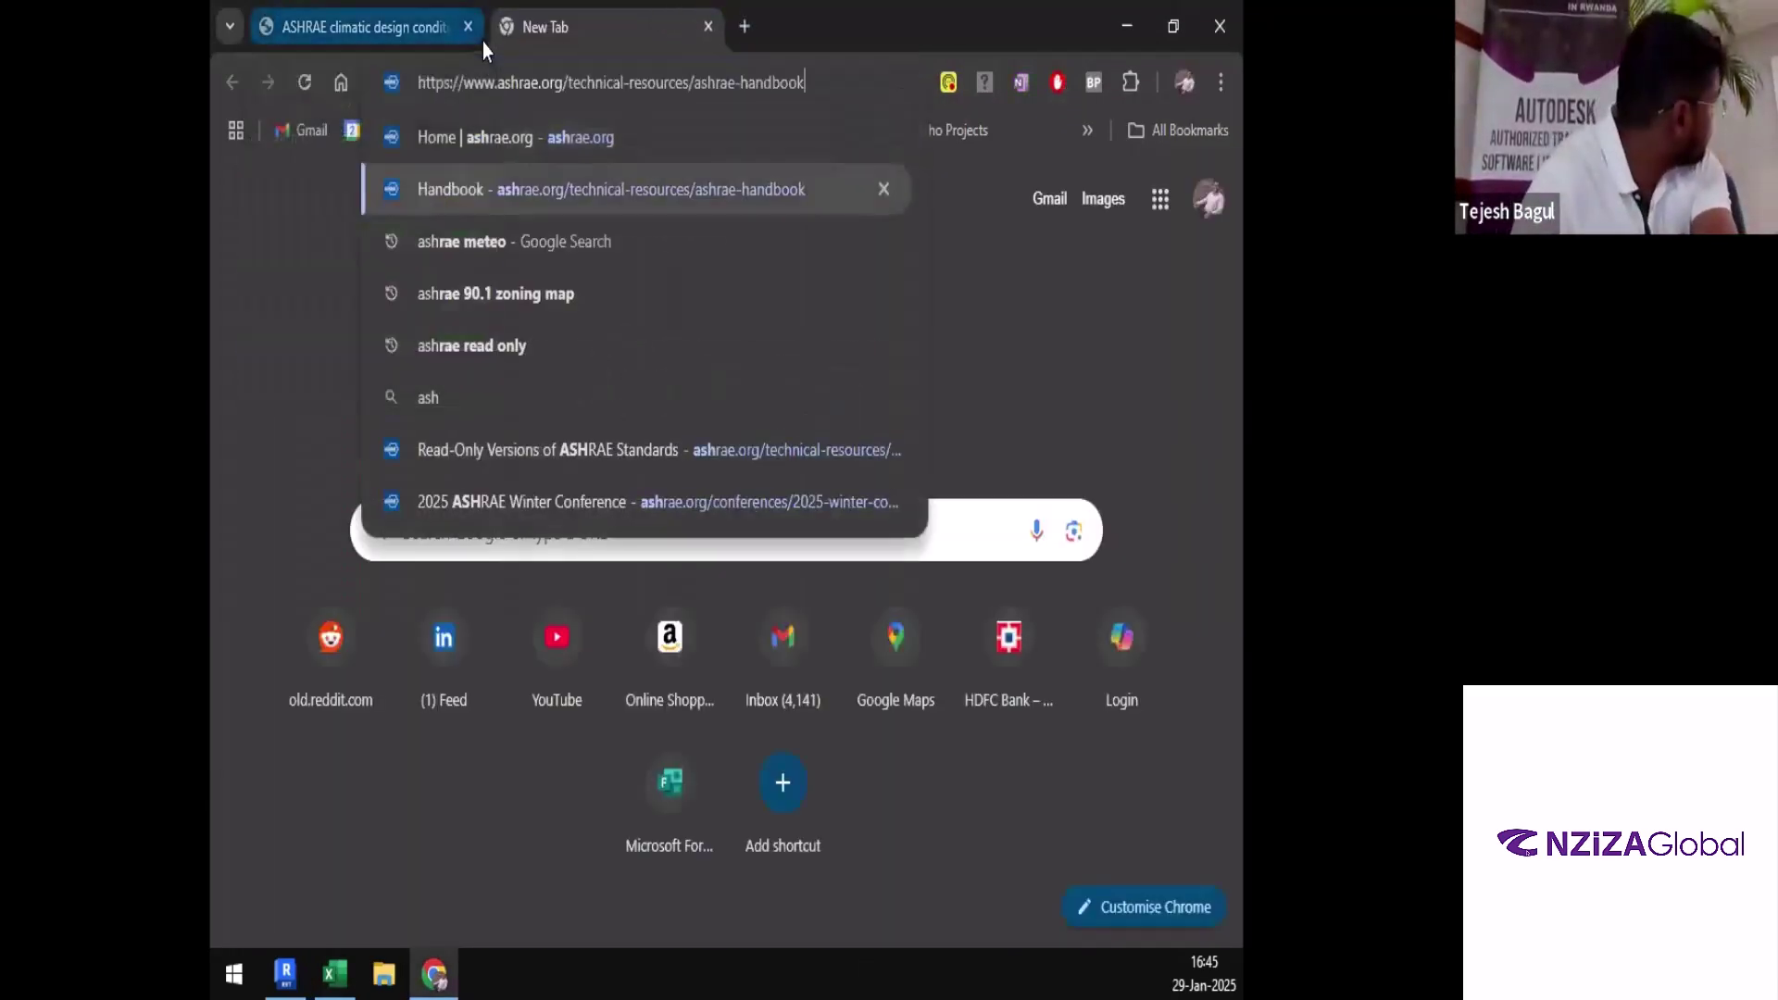
key(Down)
key(Return)
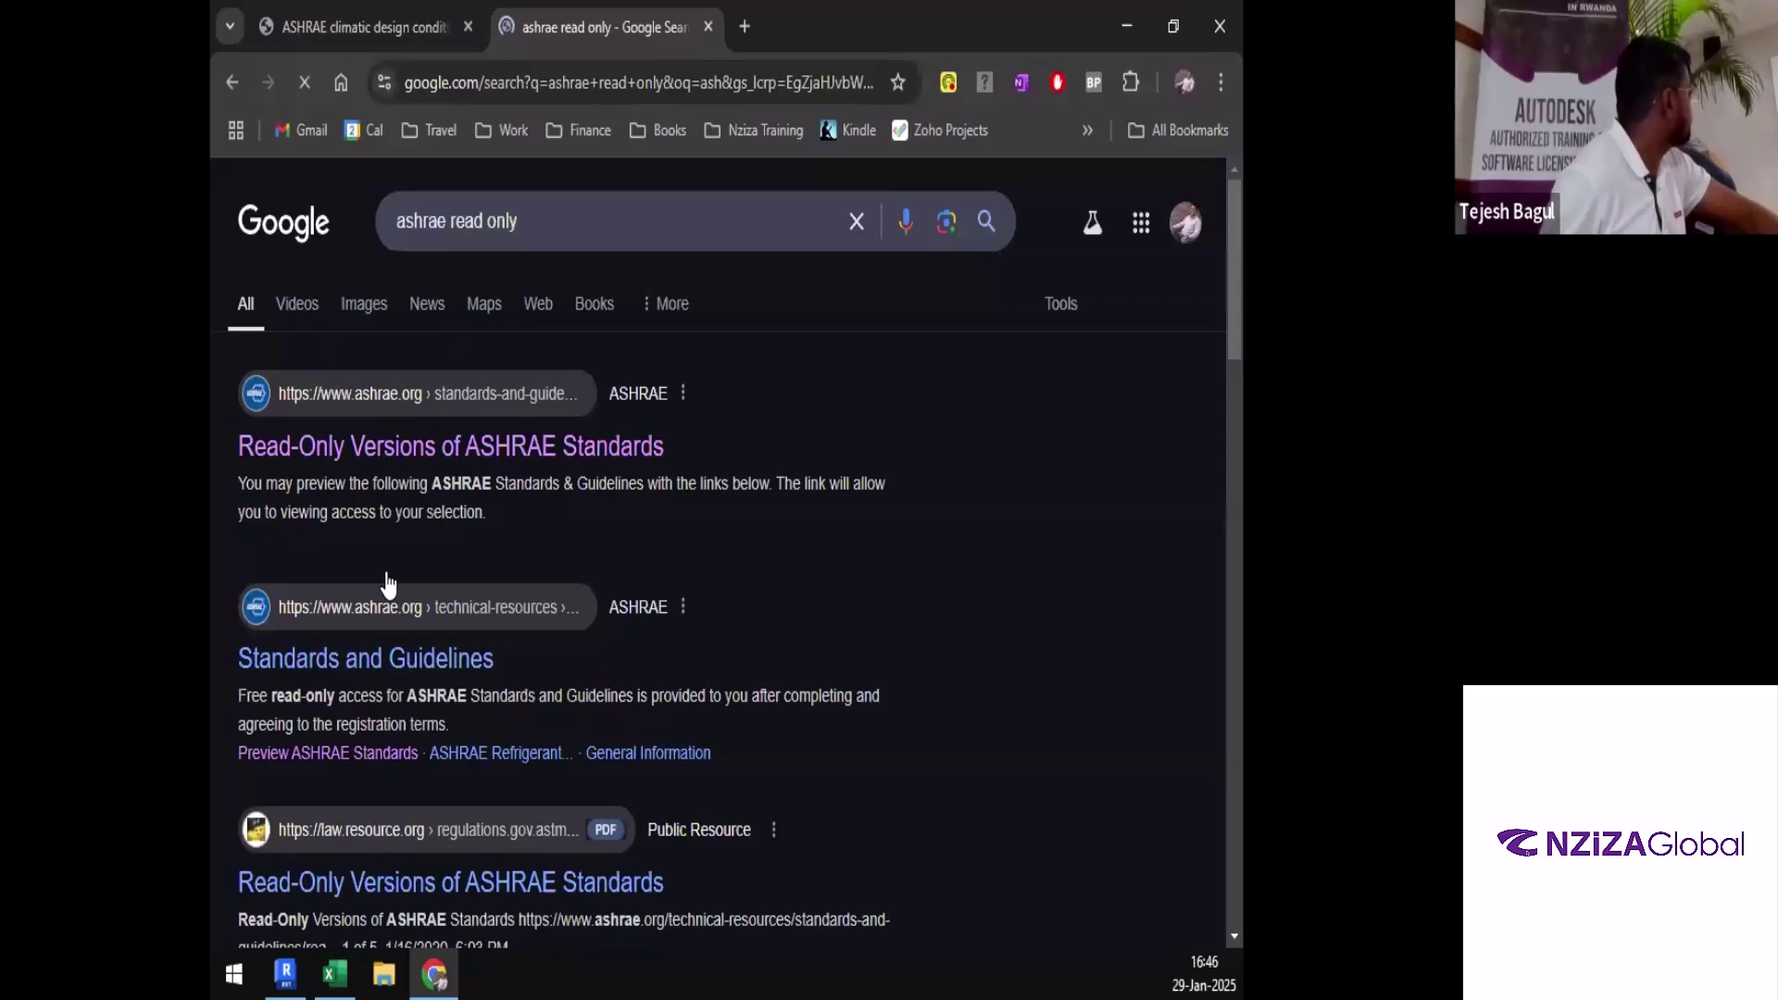
Open the Read-Only Versions of ASHRAE Standards result in its own tab and close the search results tab
right_click(431, 448)
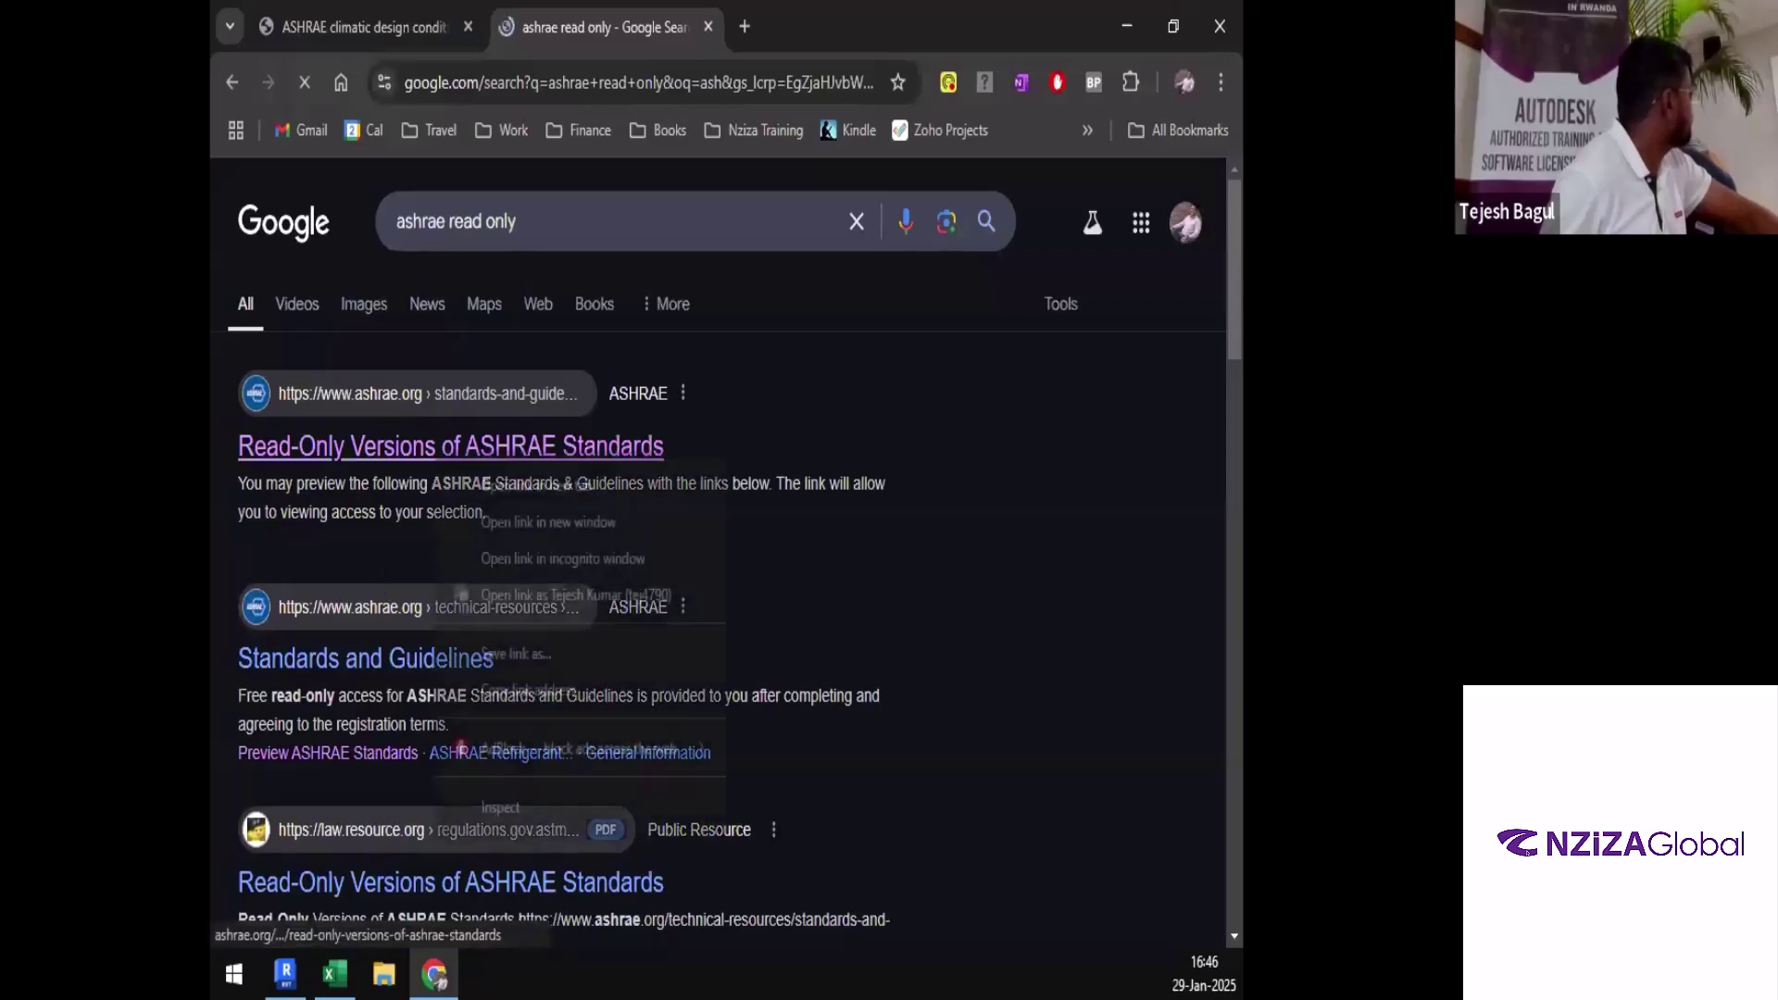
click(519, 482)
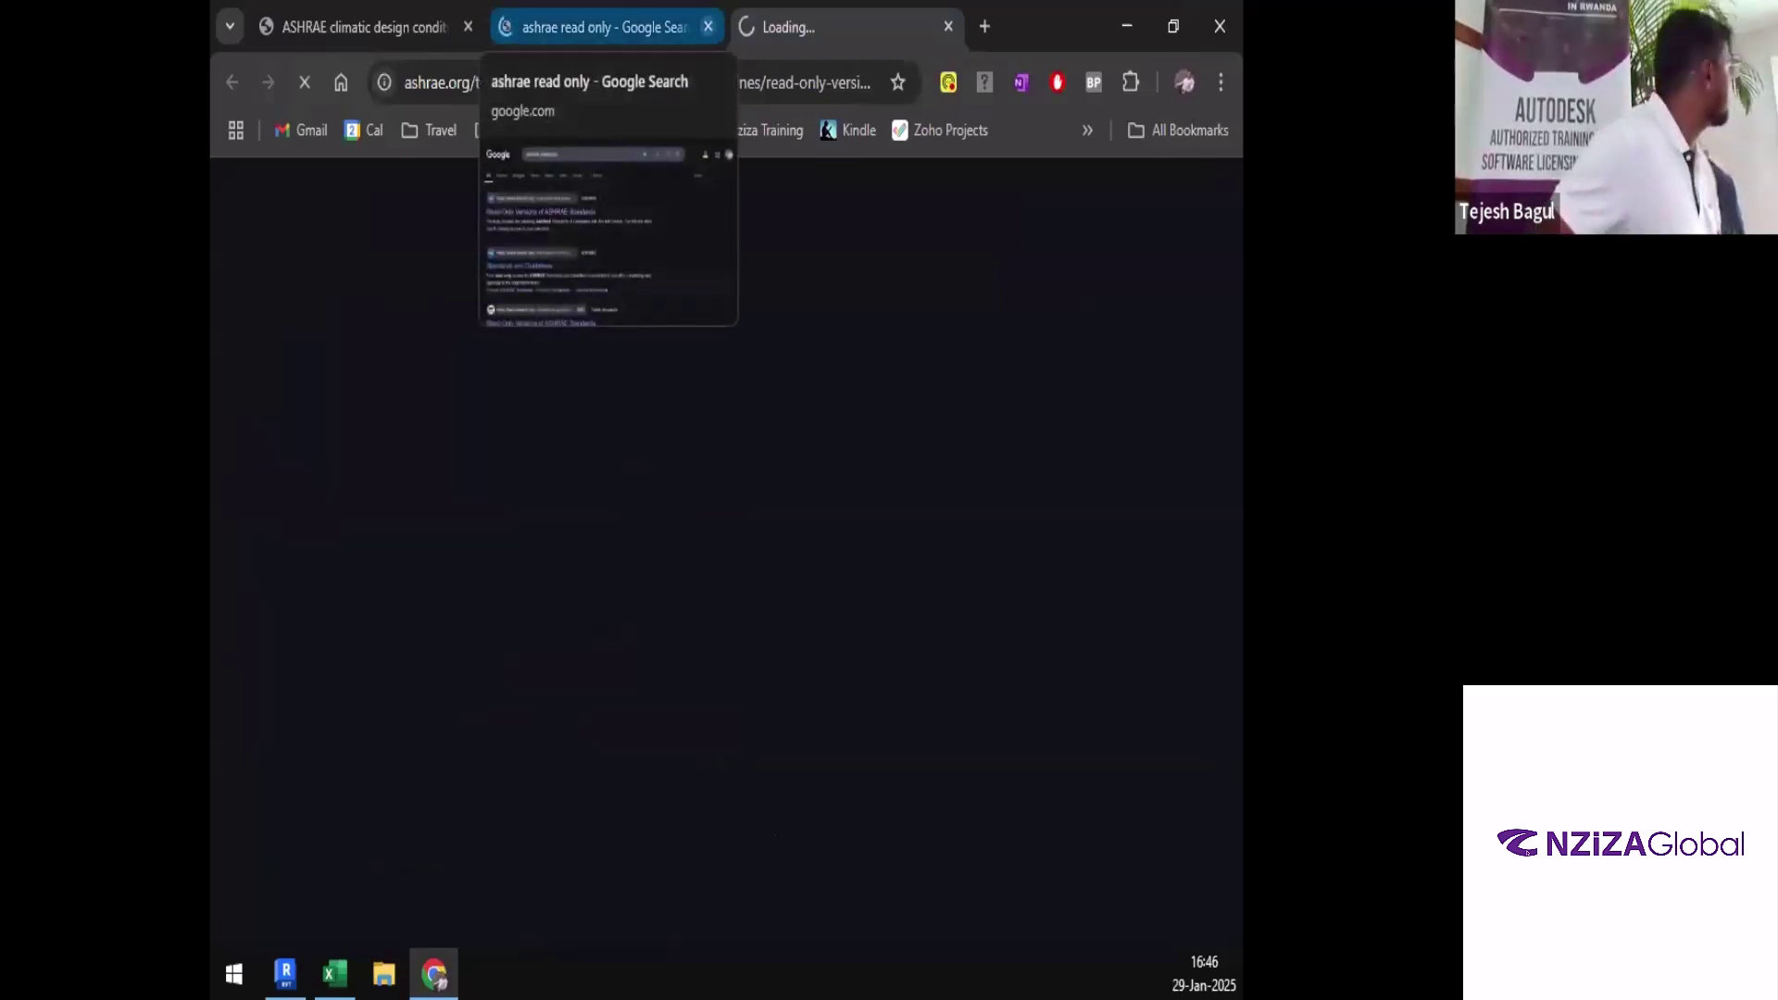
click(707, 26)
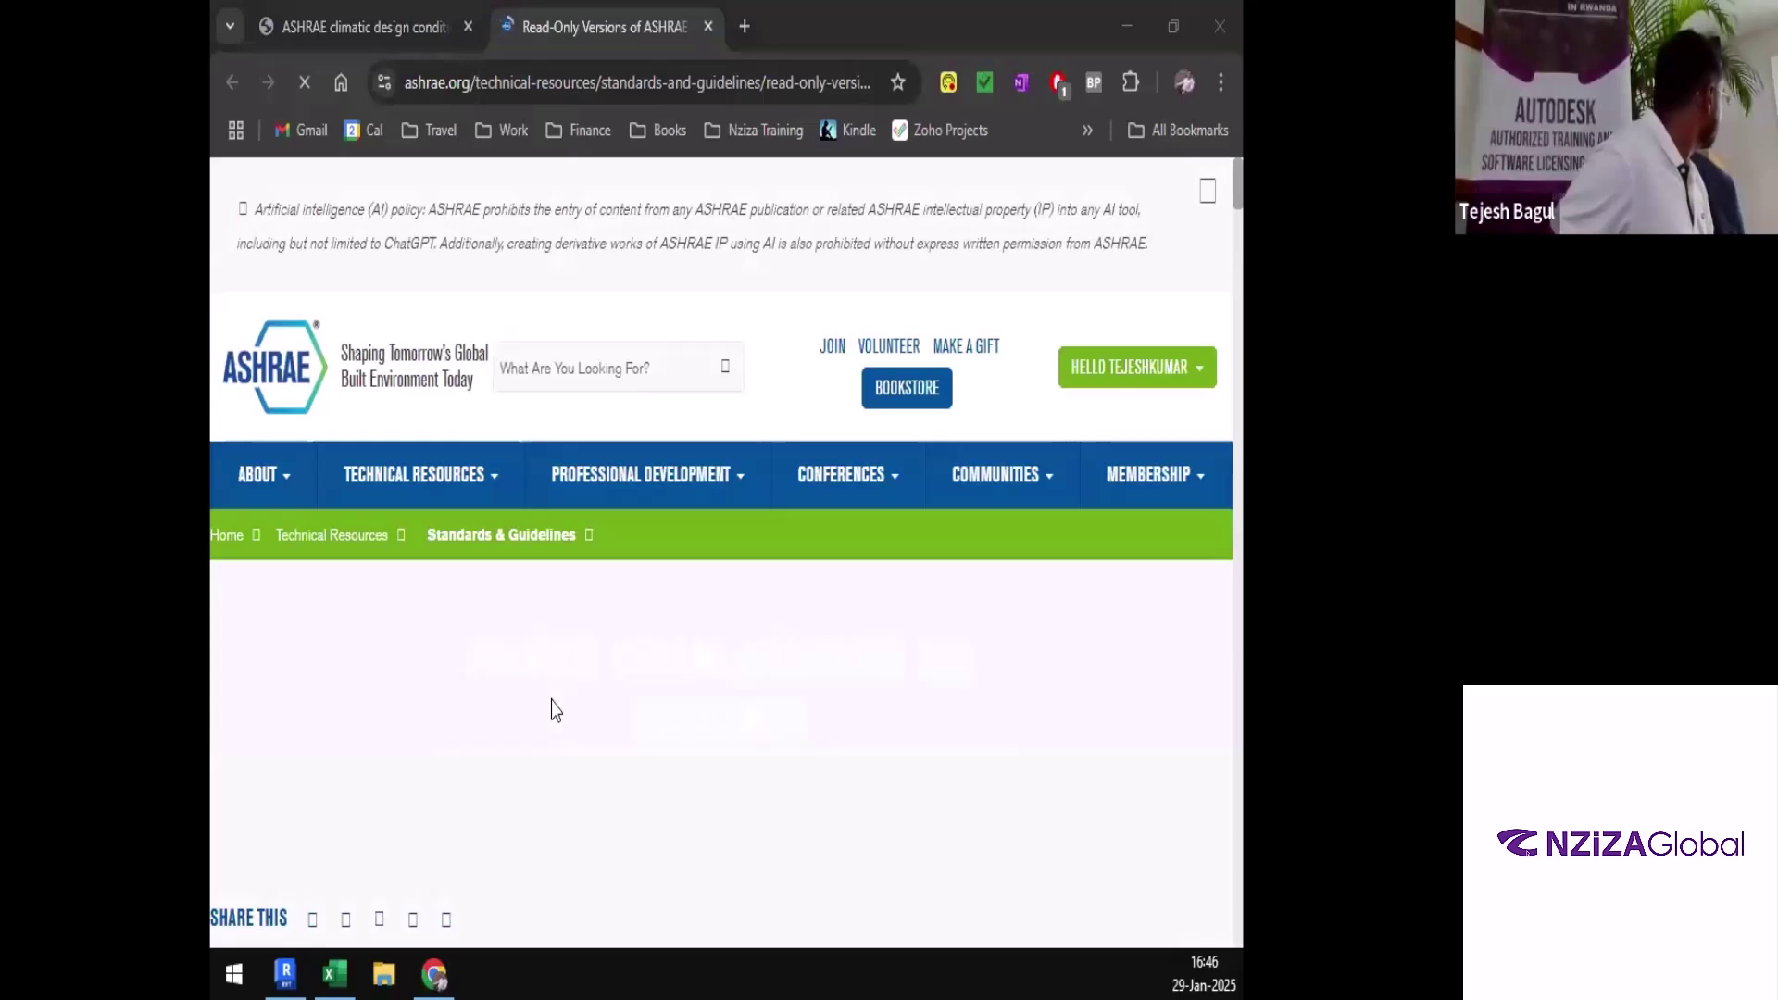
Find Standard 90.1-2022 (I-P) in the list of read-only standards and open it in a new tab
scroll(552, 703, down, 10)
scroll(318, 623, down, 6)
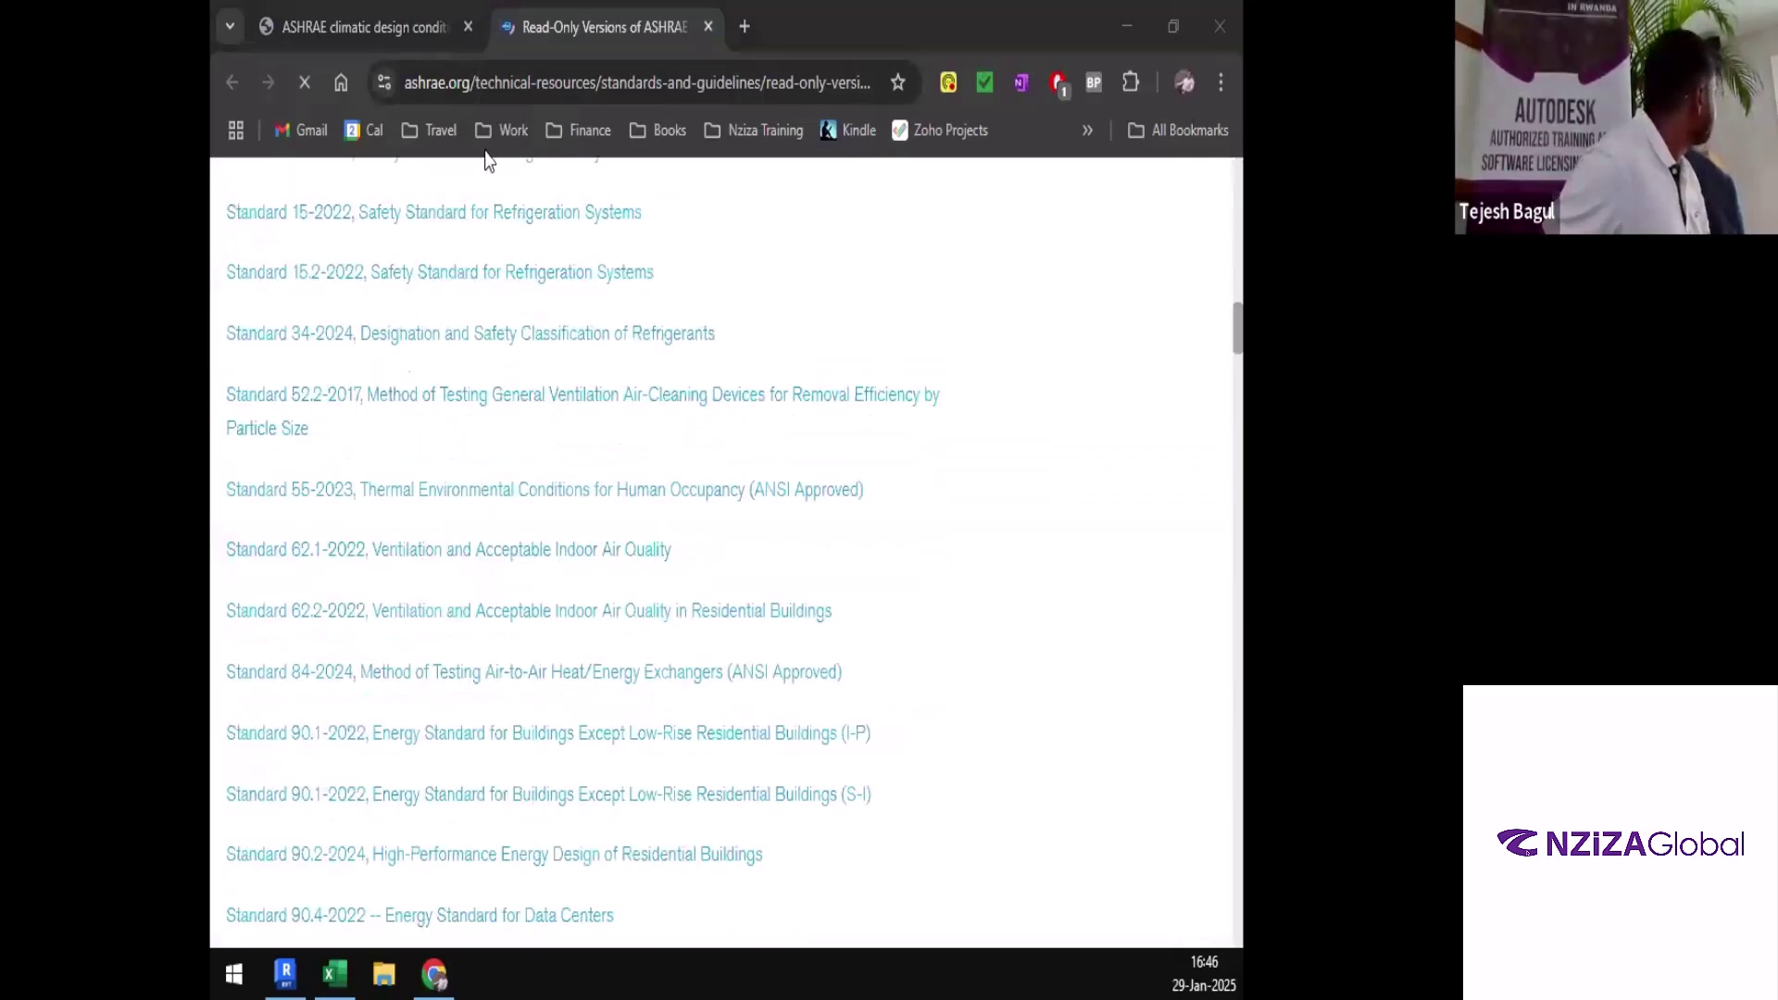
scroll(489, 165, down, 1)
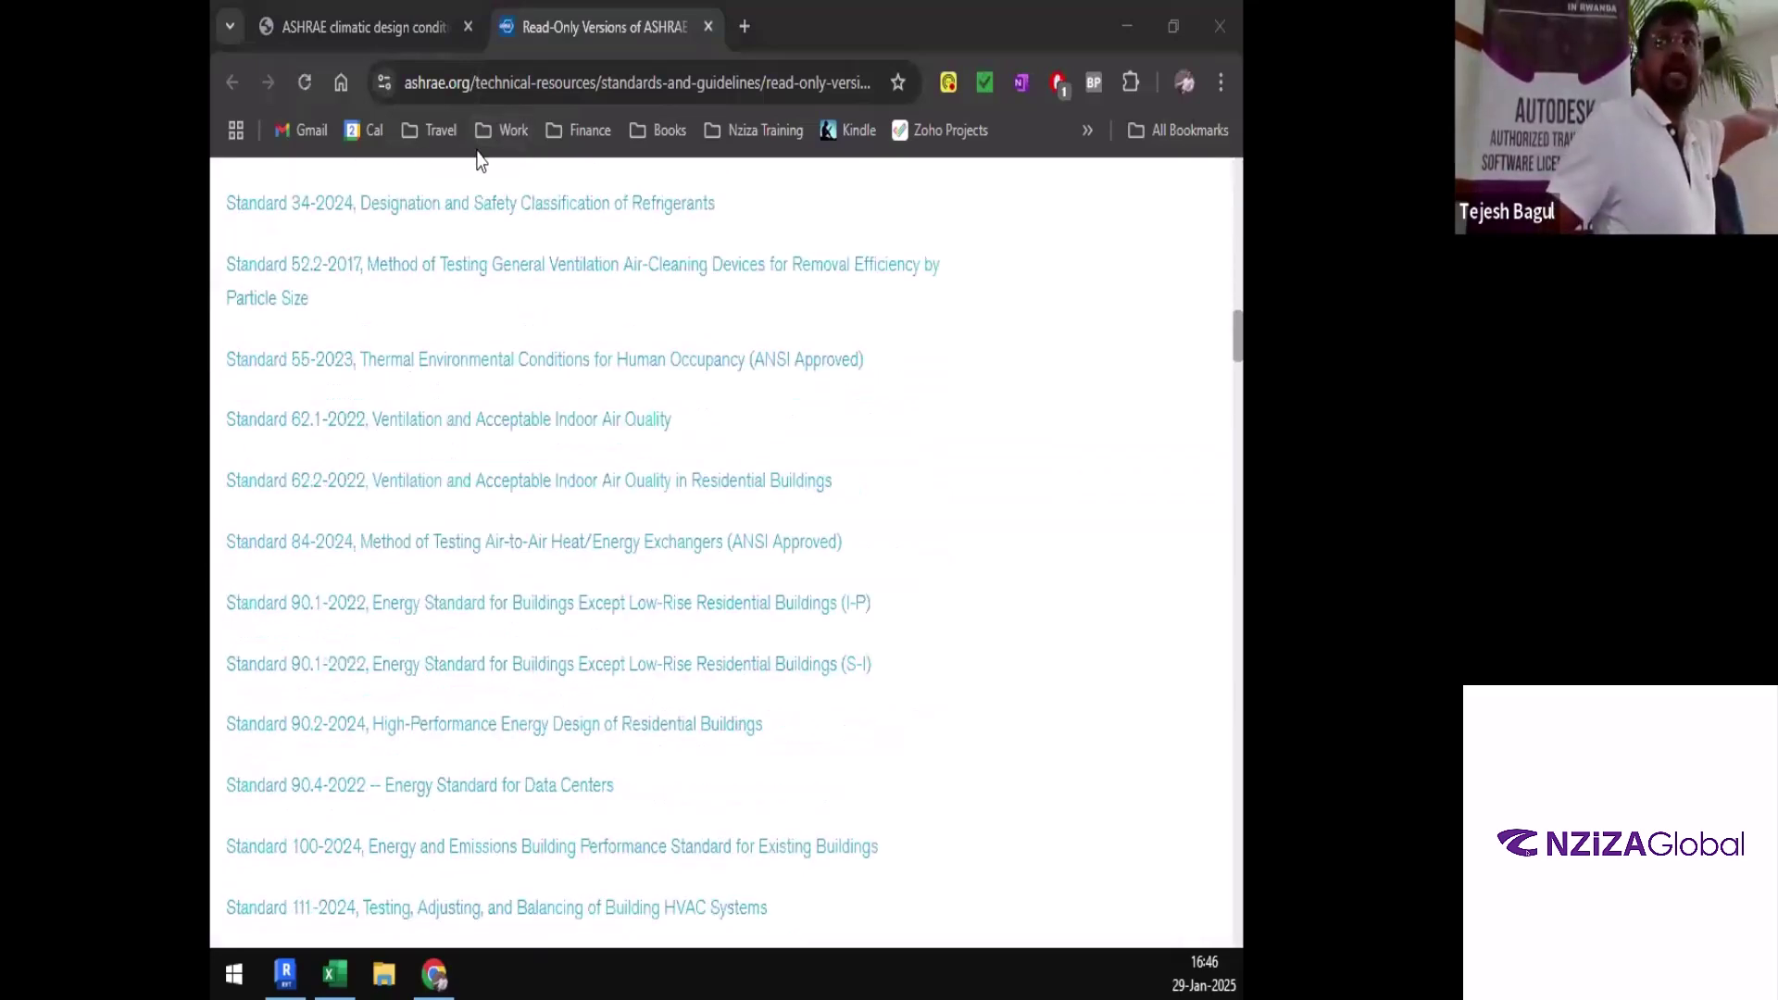
scroll(337, 487, down, 1)
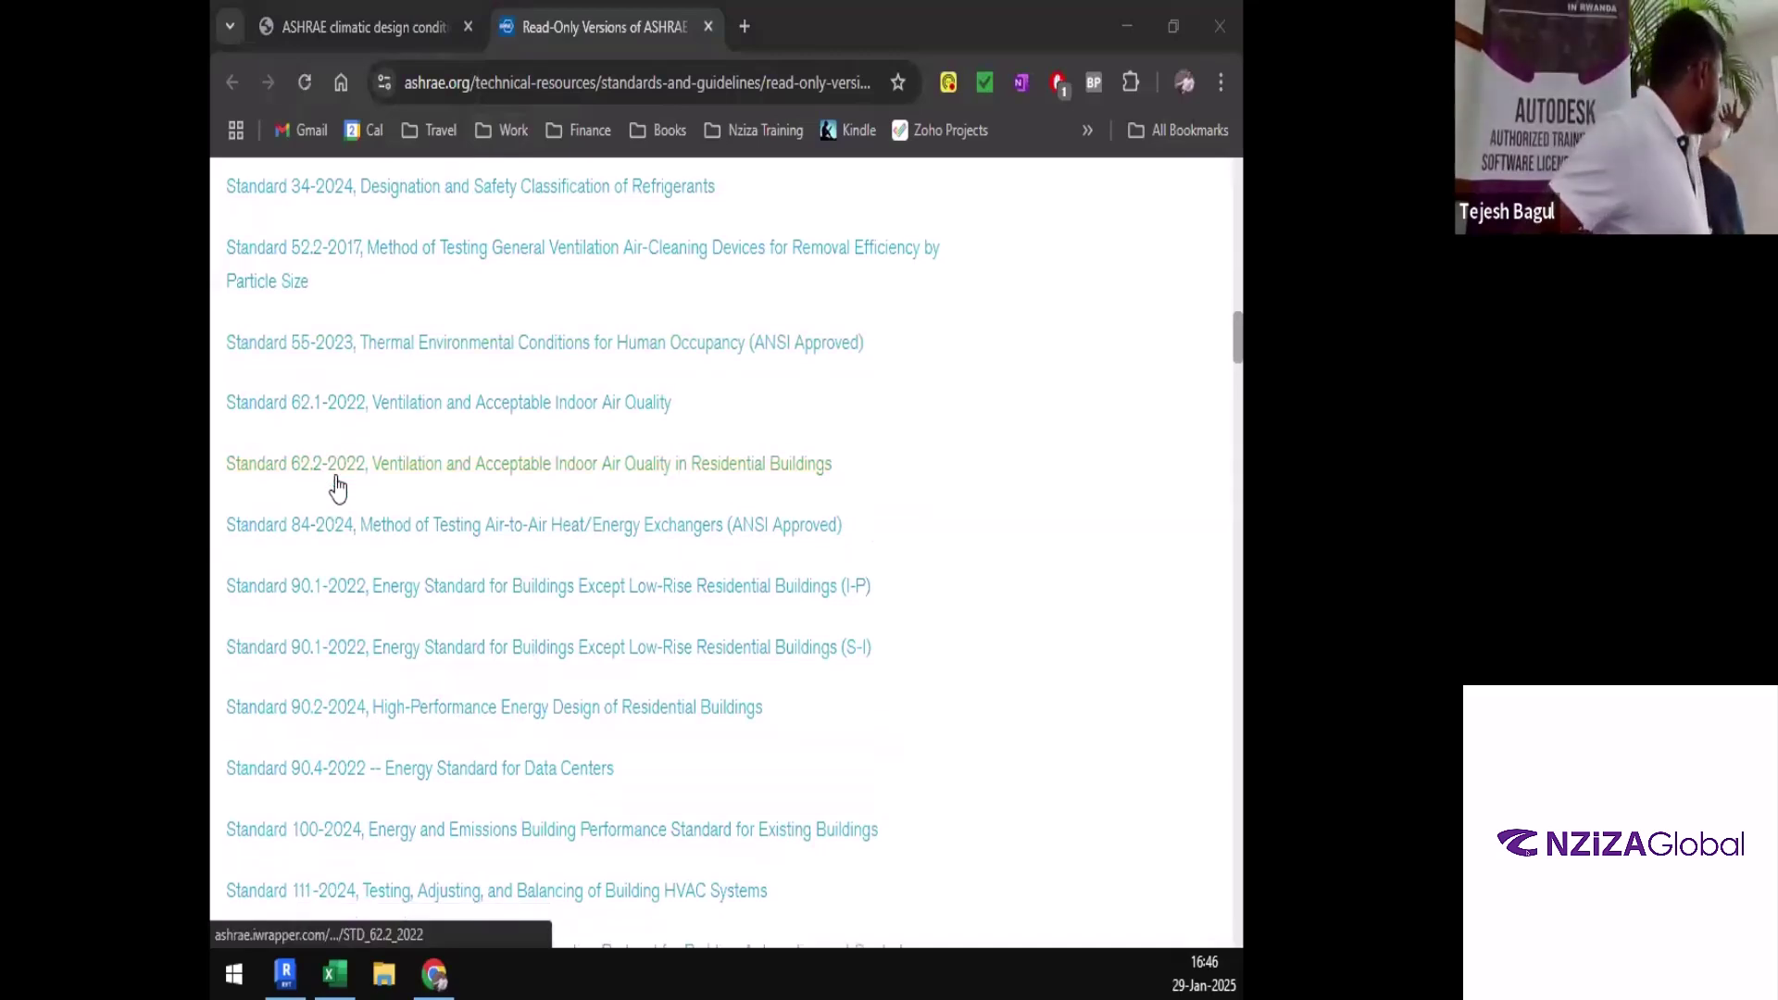
scroll(342, 555, down, 5)
scroll(380, 540, down, 3)
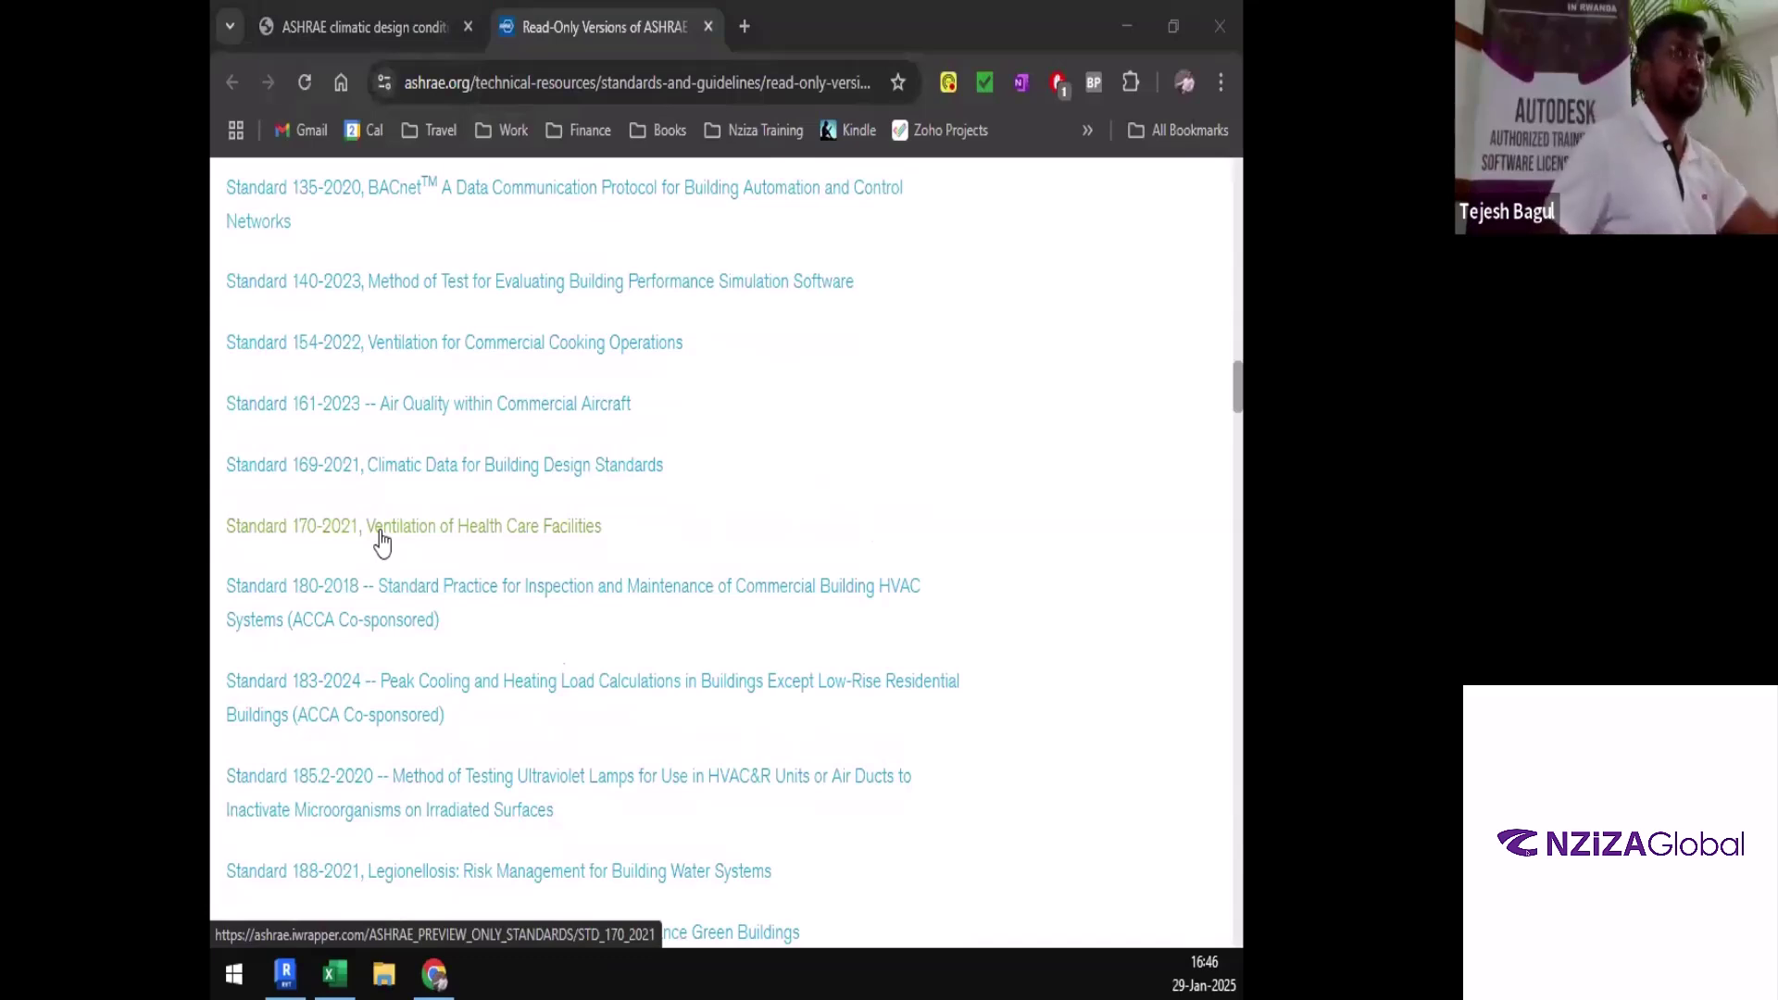
scroll(380, 537, up, 7)
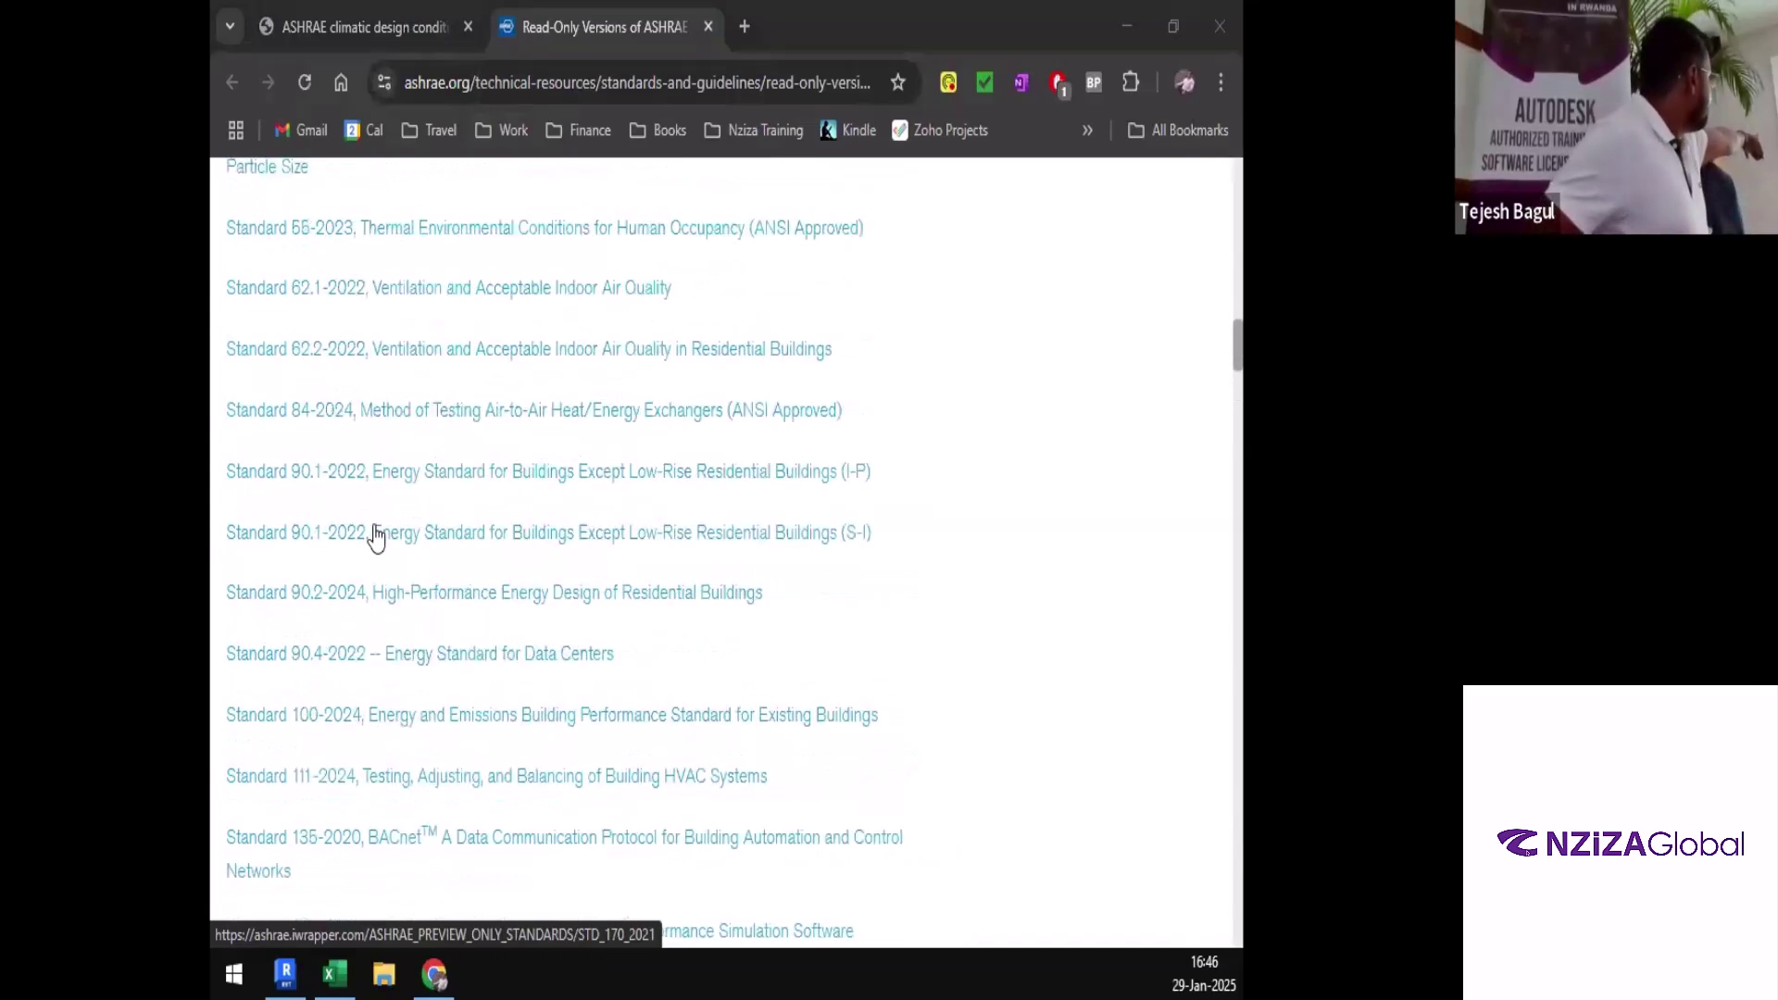
right_click(415, 480)
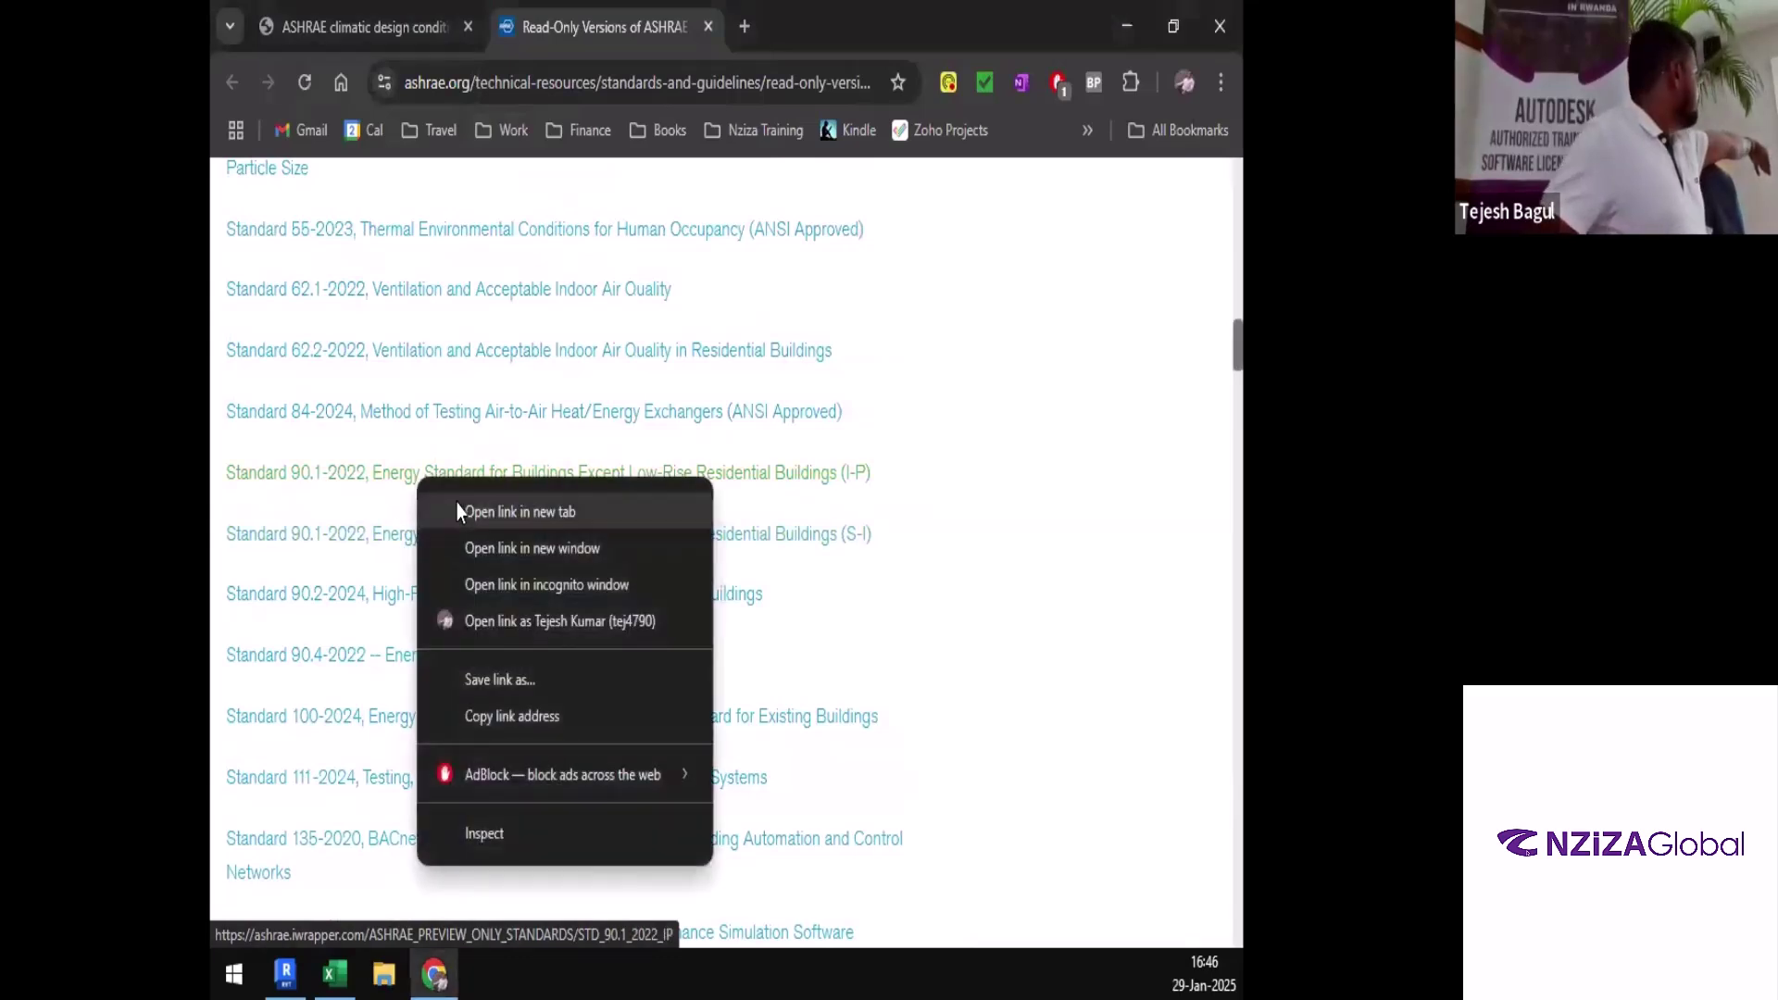
click(456, 502)
click(833, 23)
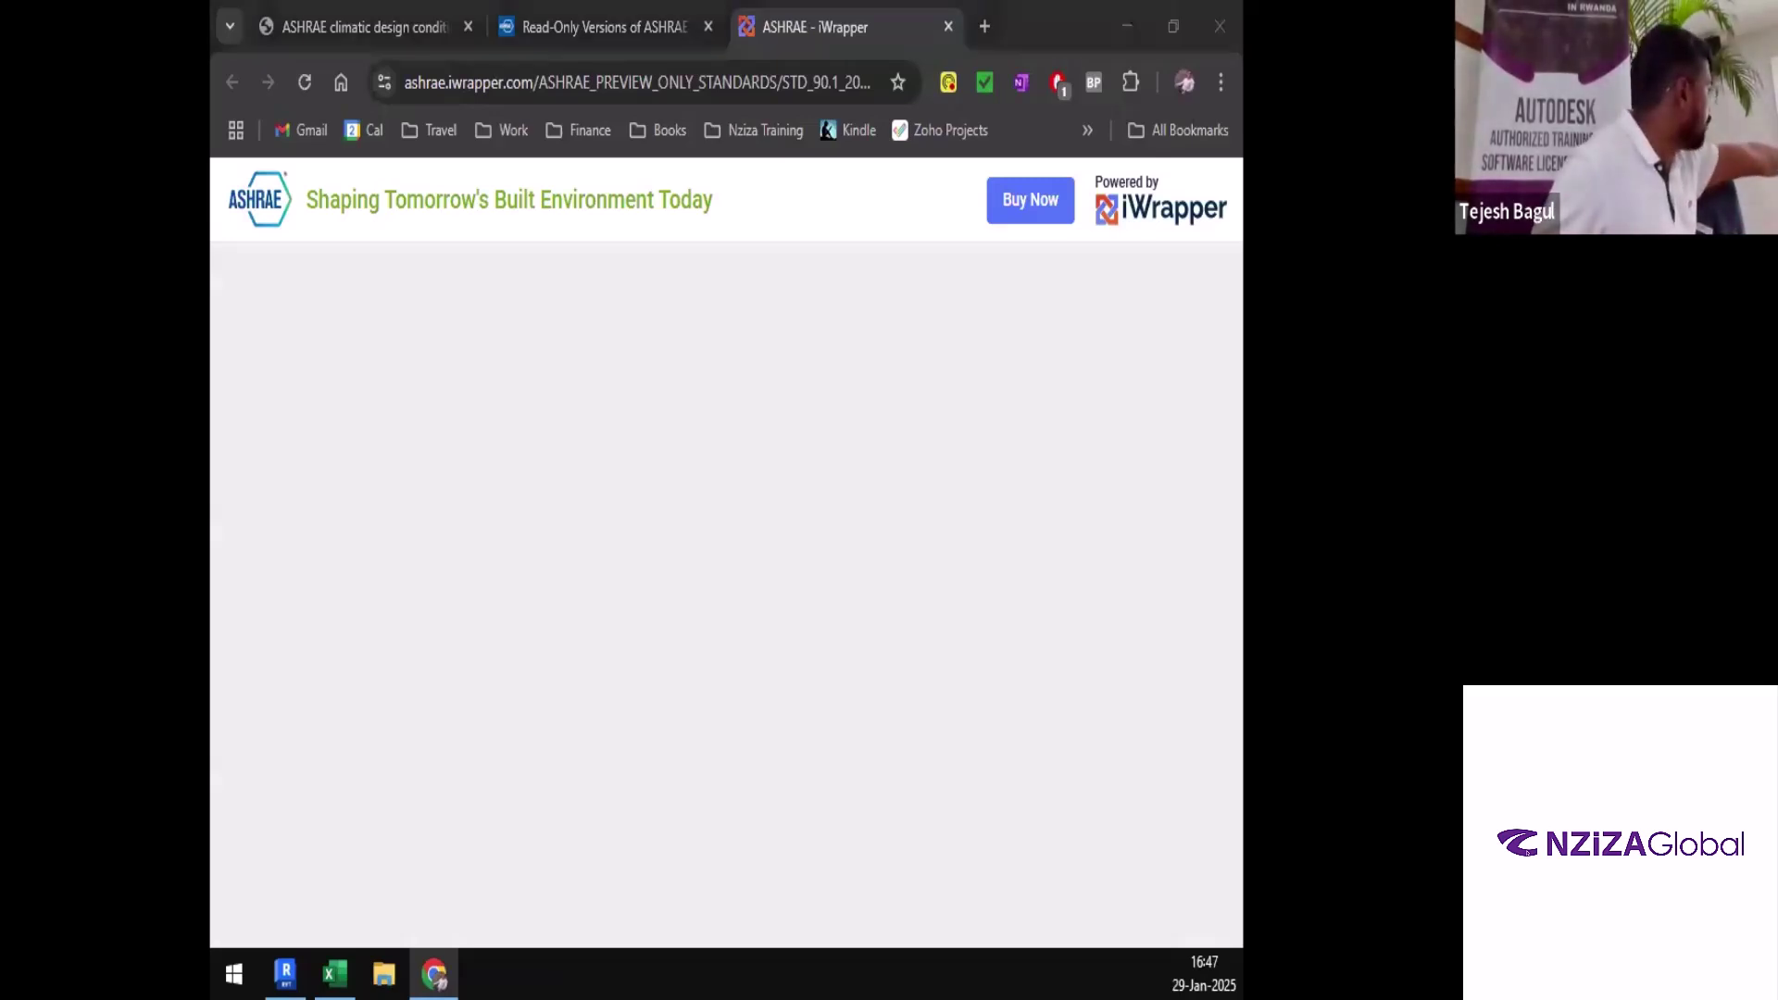
Return to the Excel E20 form and compare the Glass - W area with the Patient Room plan in Revit
click(1127, 27)
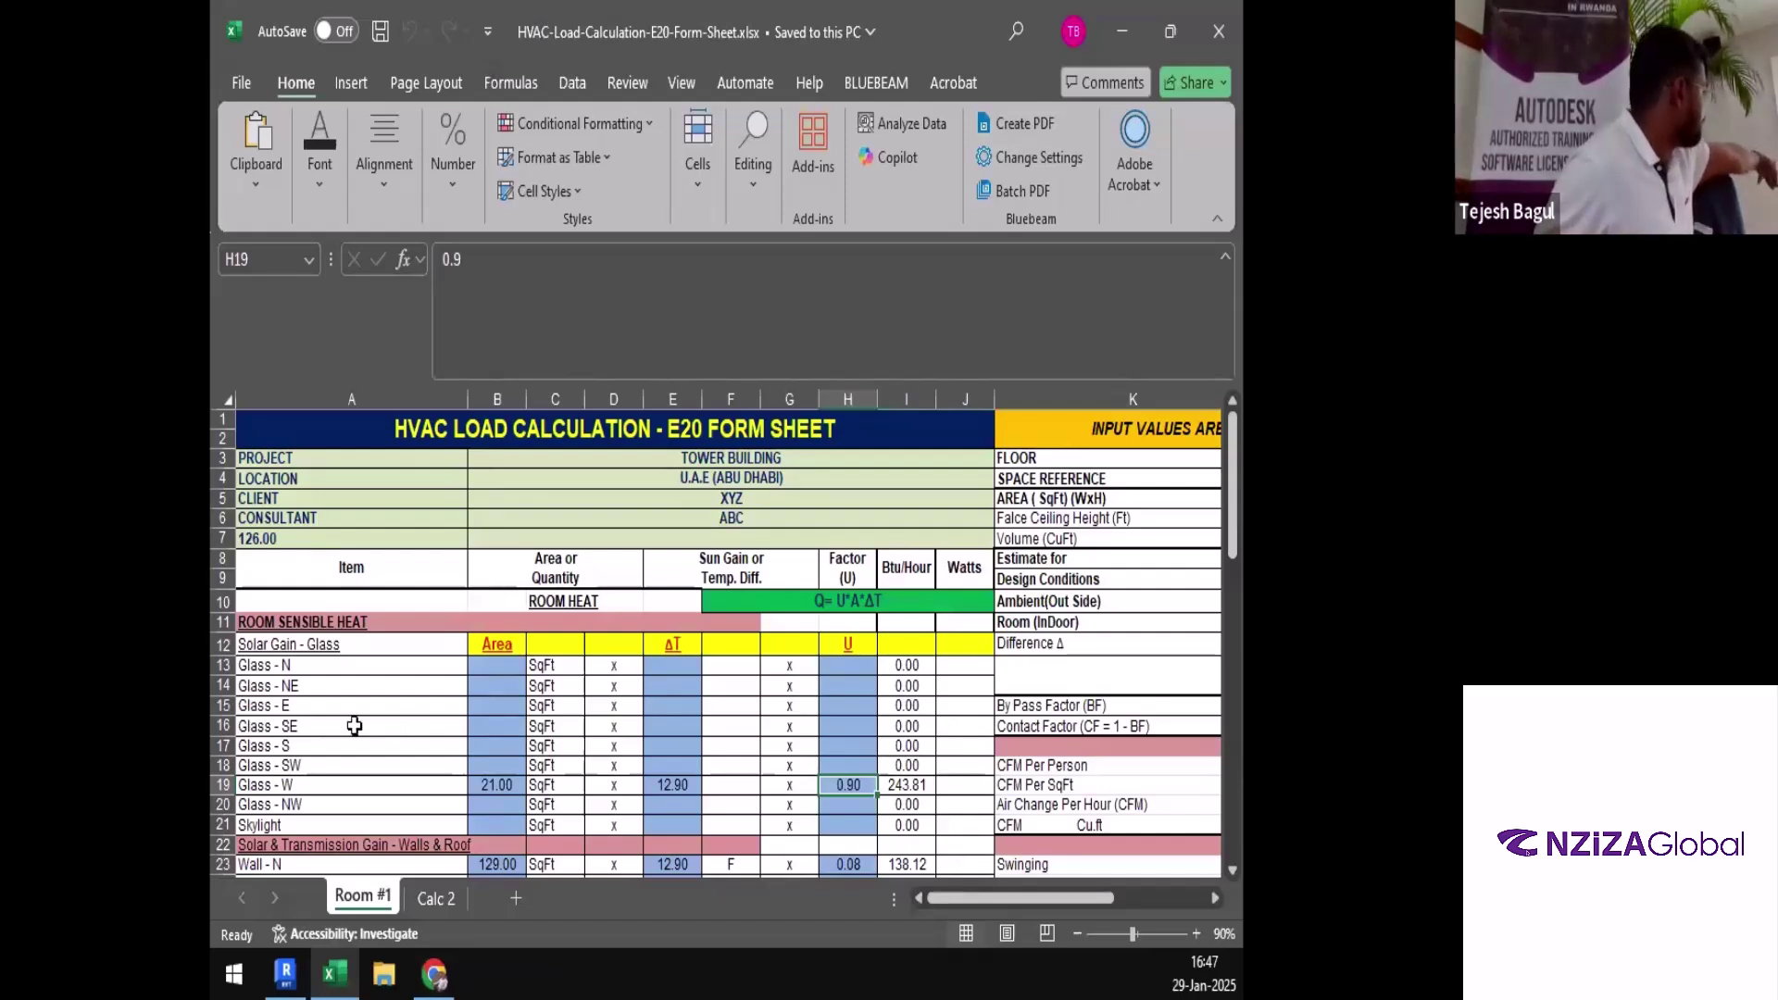
scroll(491, 557, down, 4)
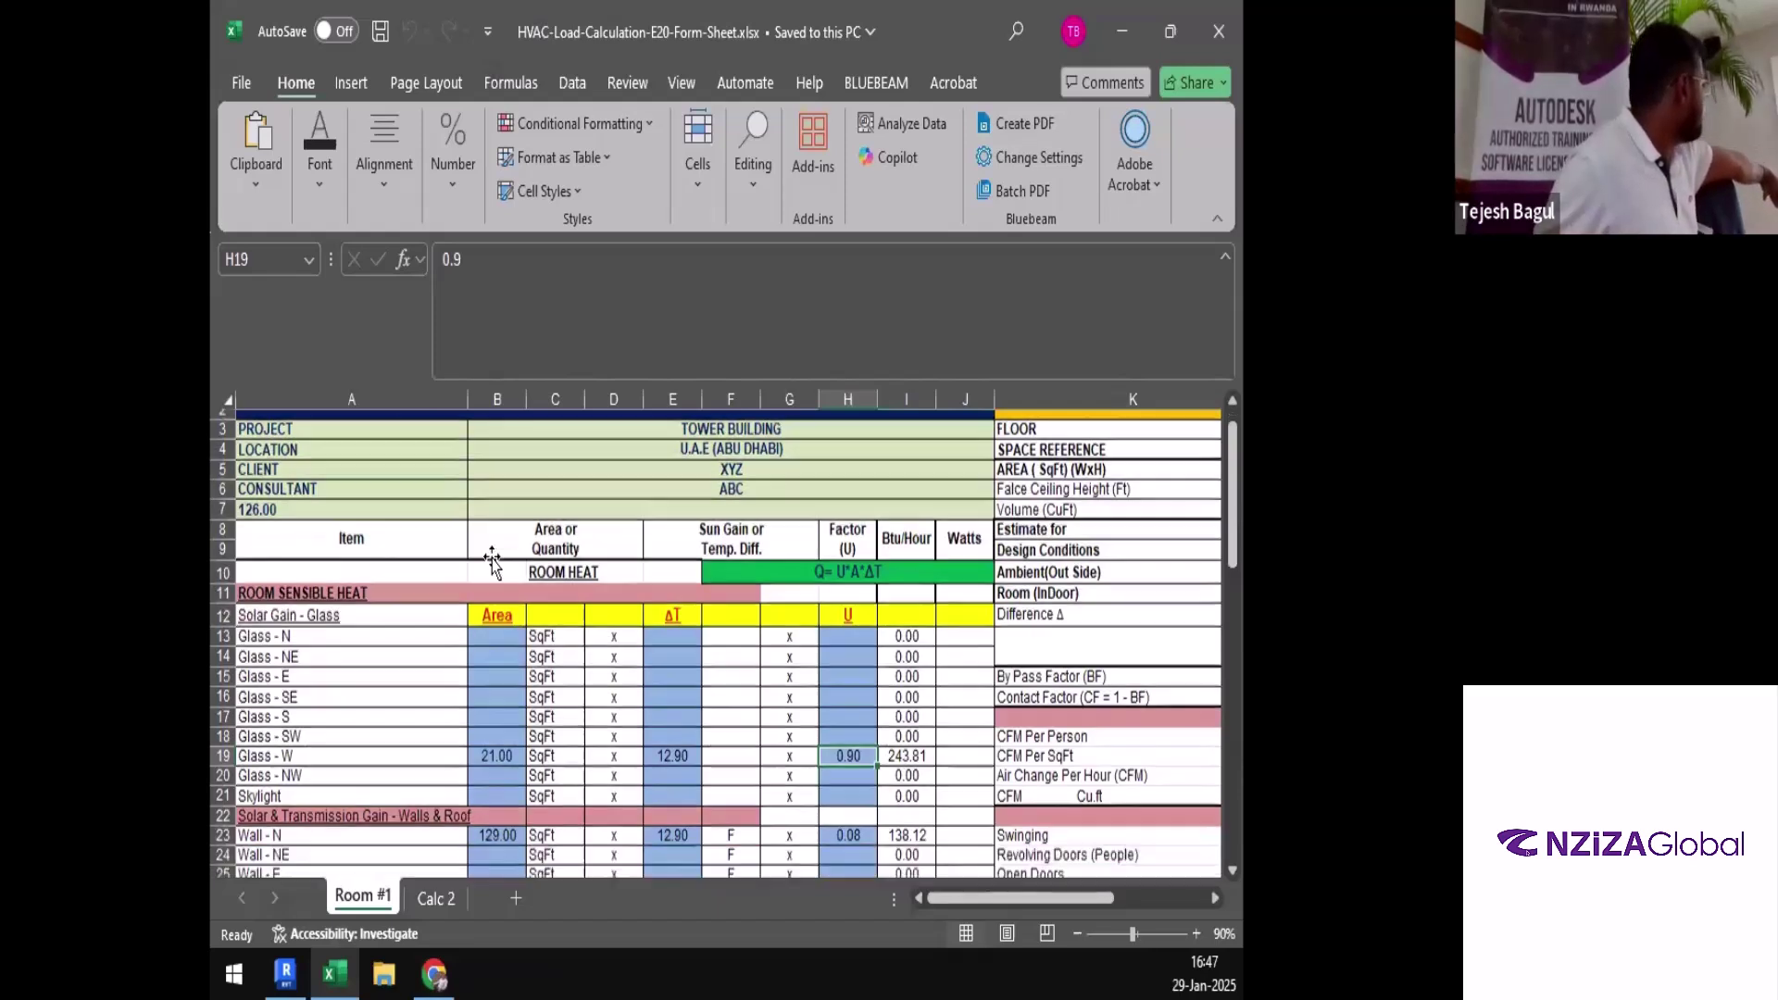
click(492, 554)
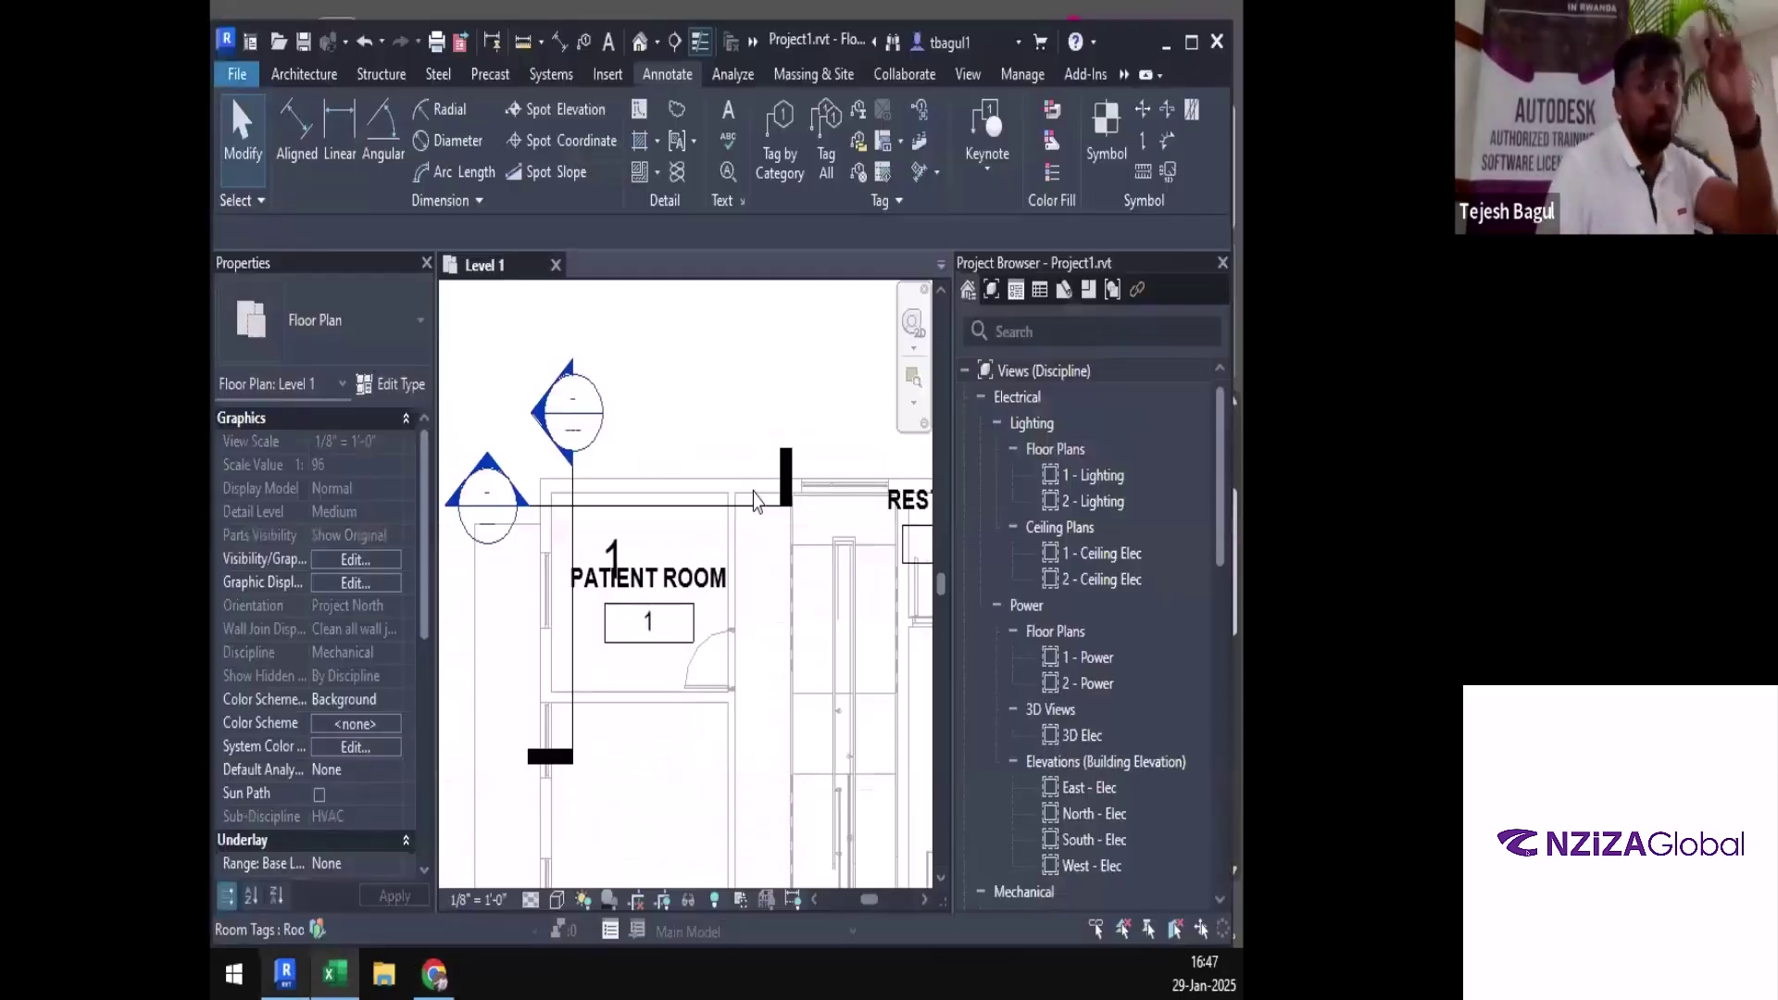
click(285, 972)
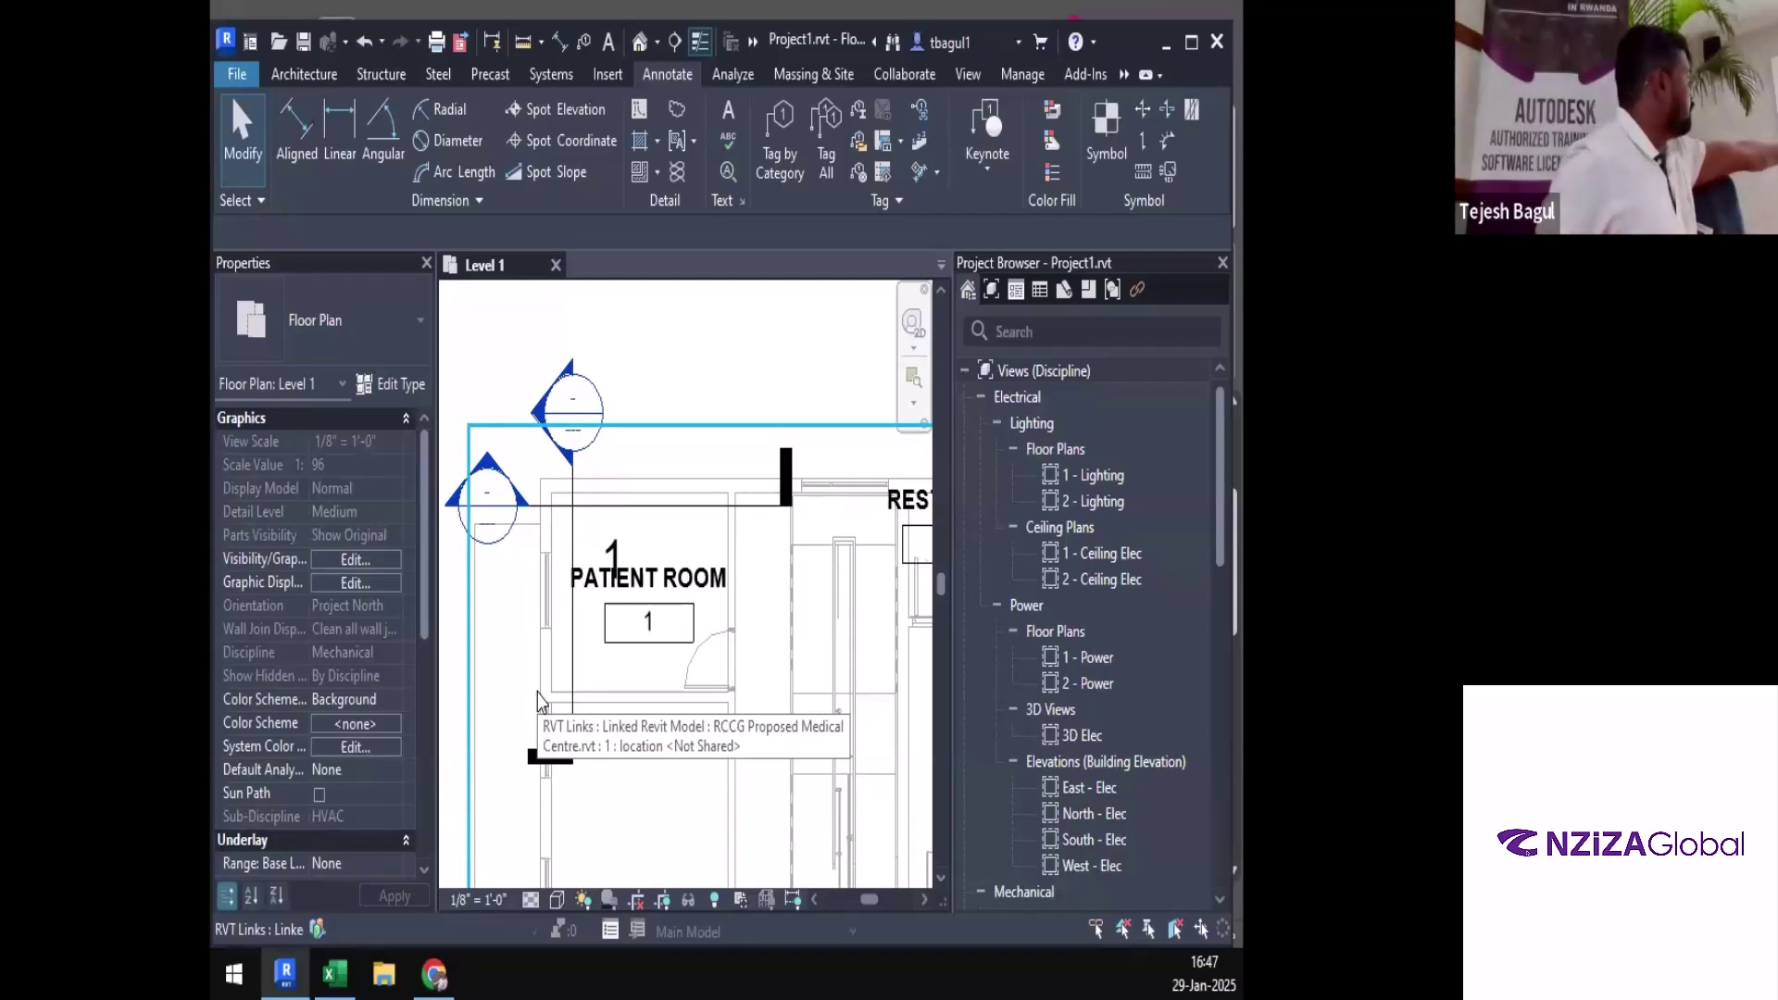
scroll(540, 701, down, 1)
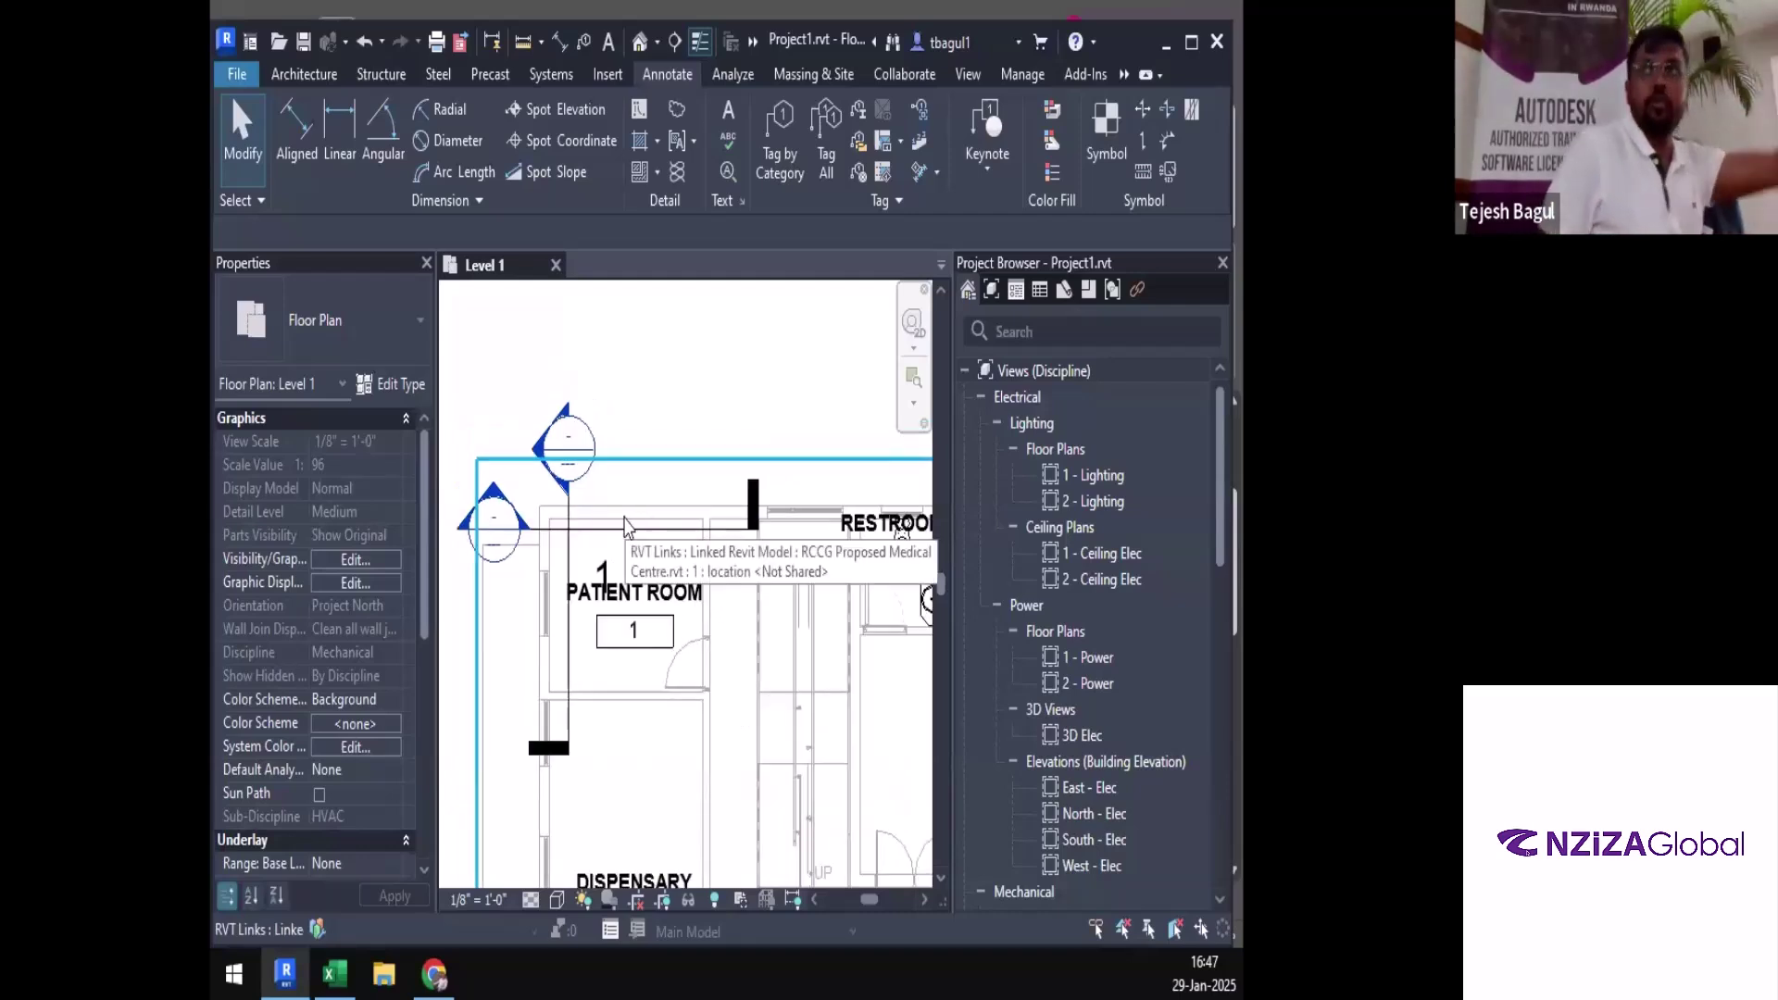
click(335, 973)
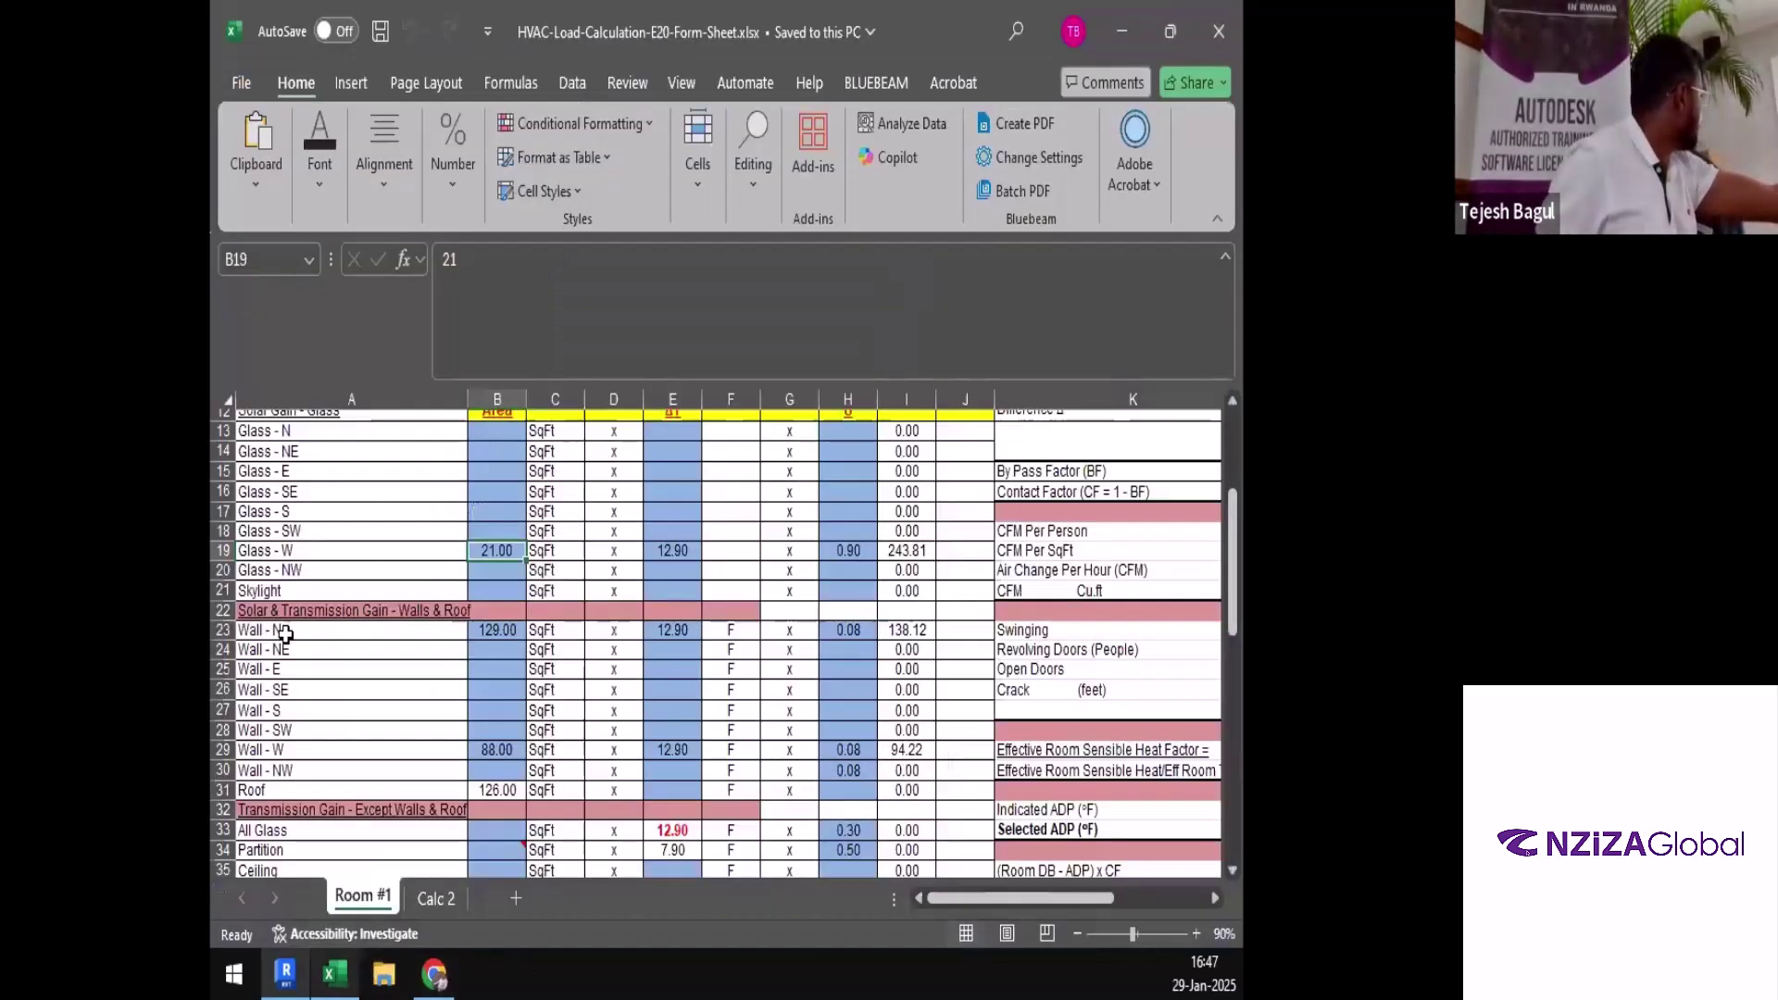
Inspect the area and ΔT entries of the Wall - N row in the Solar & Transmission Gain - Walls & Roof section
drag(285, 633, 525, 620)
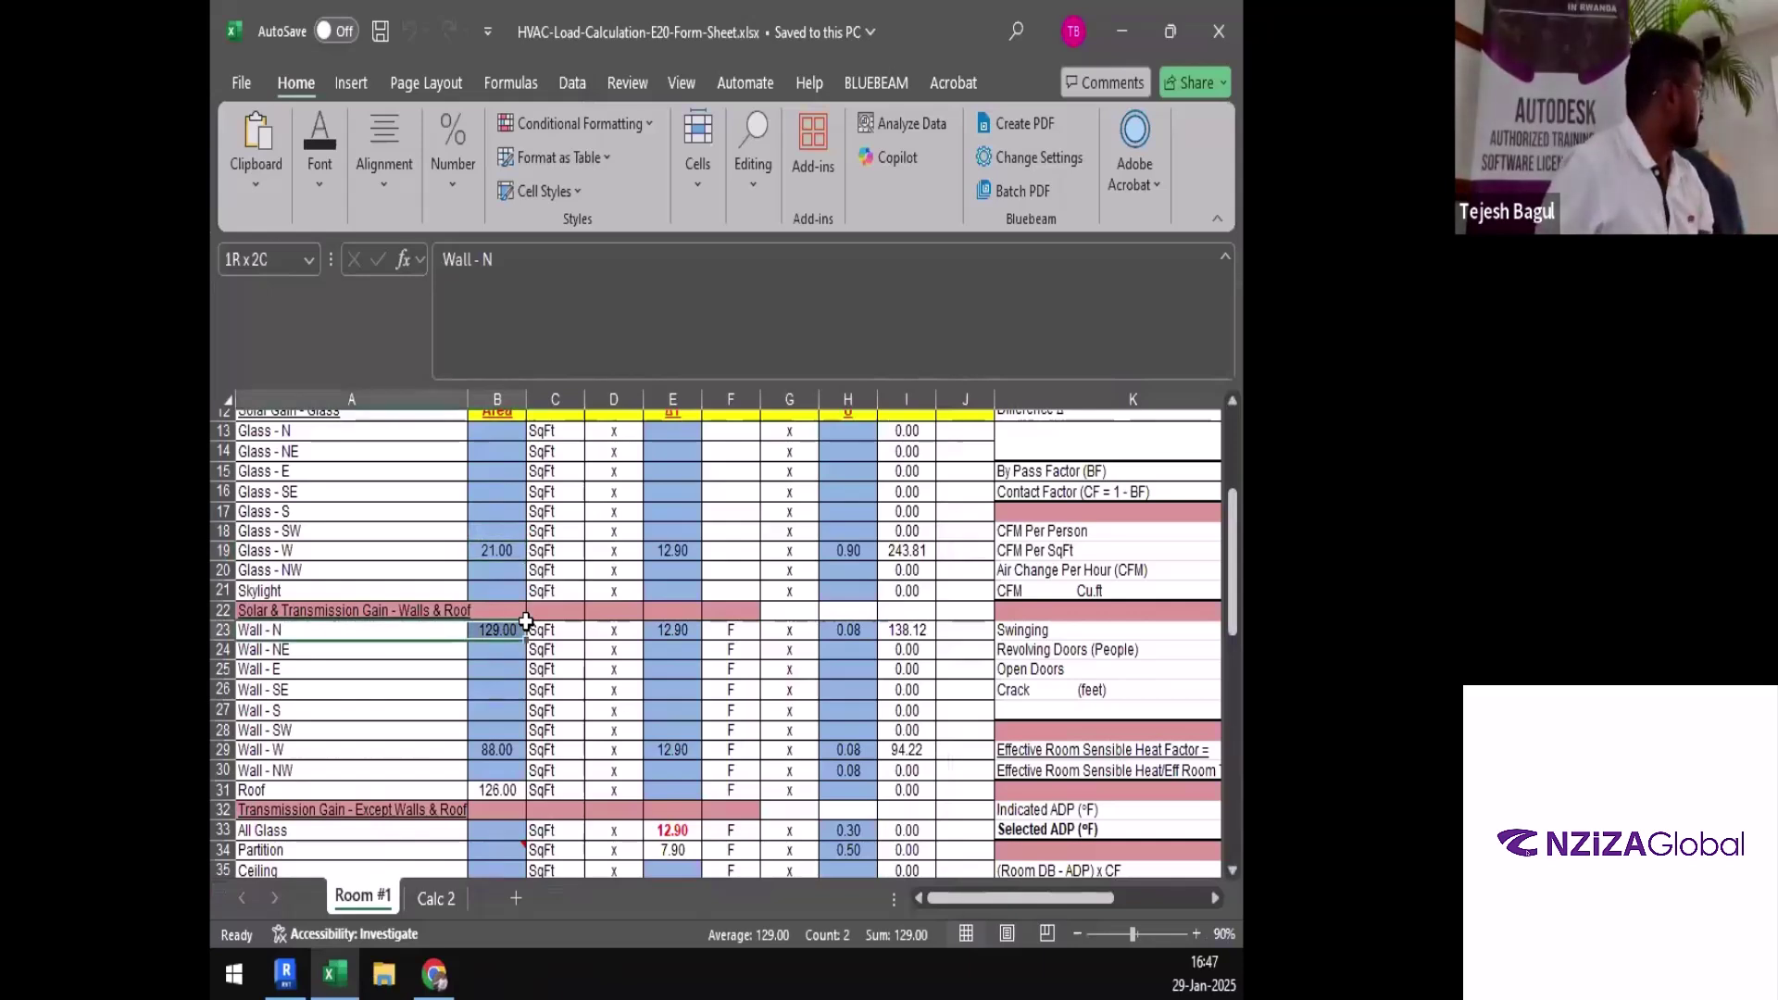
click(493, 633)
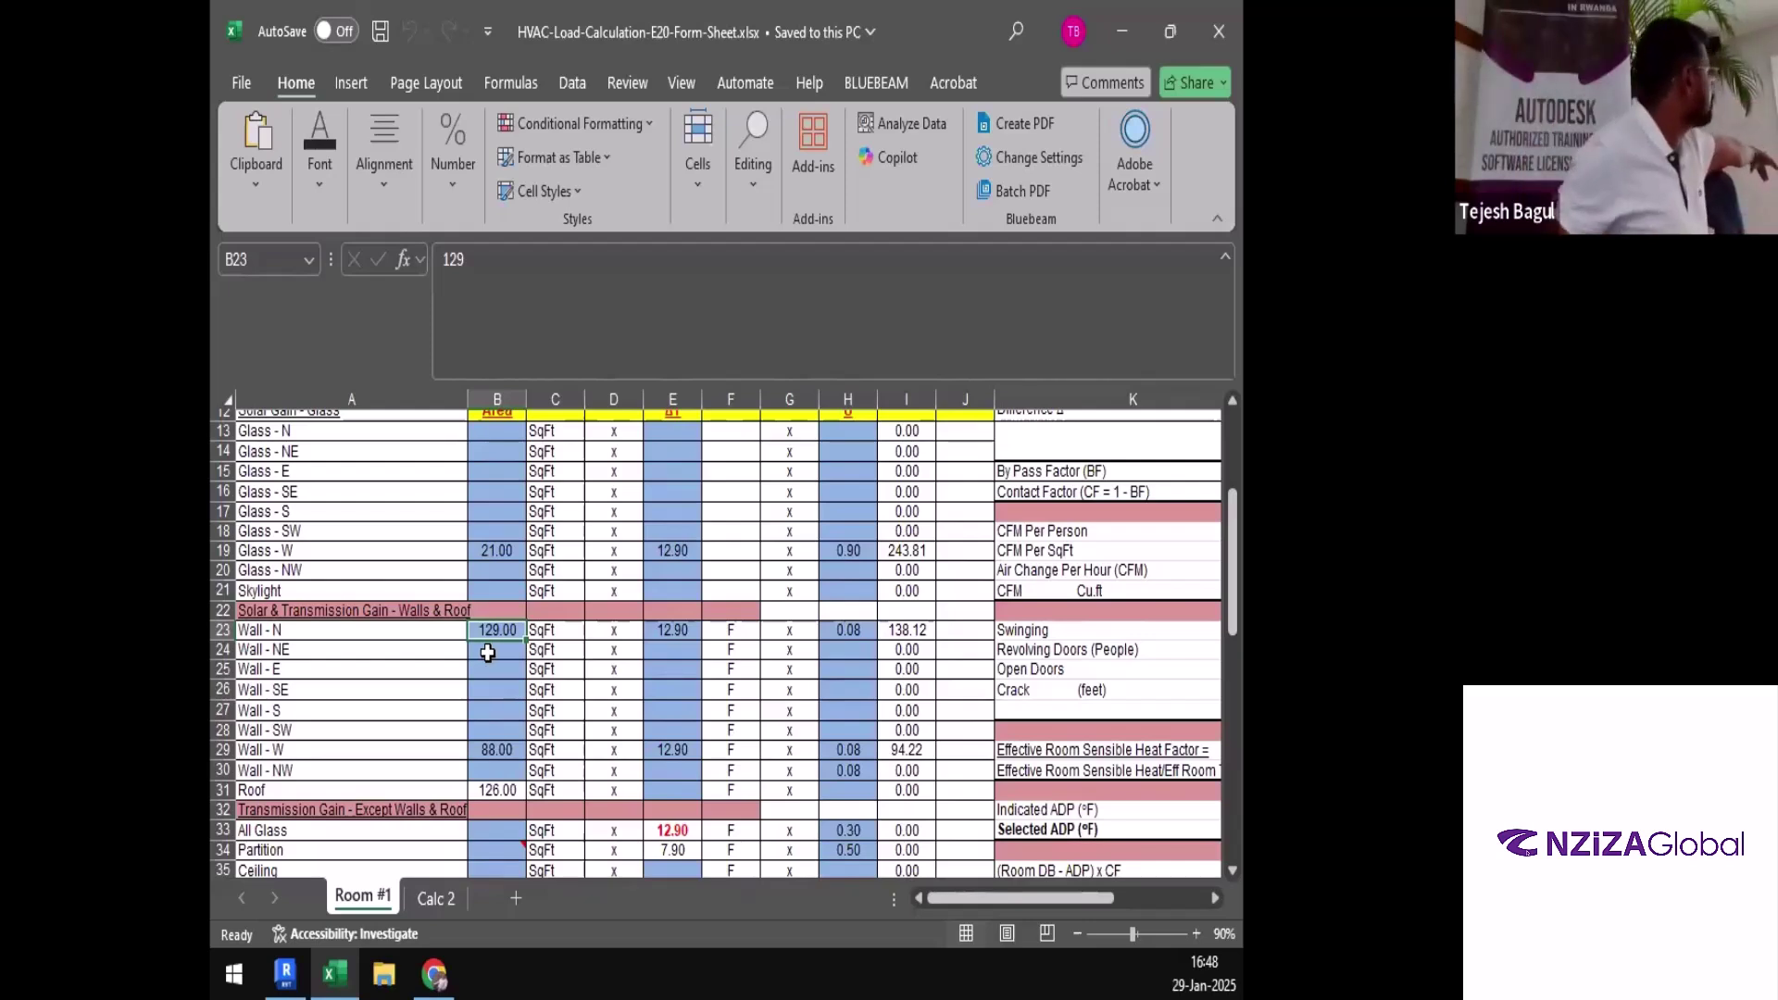
click(423, 614)
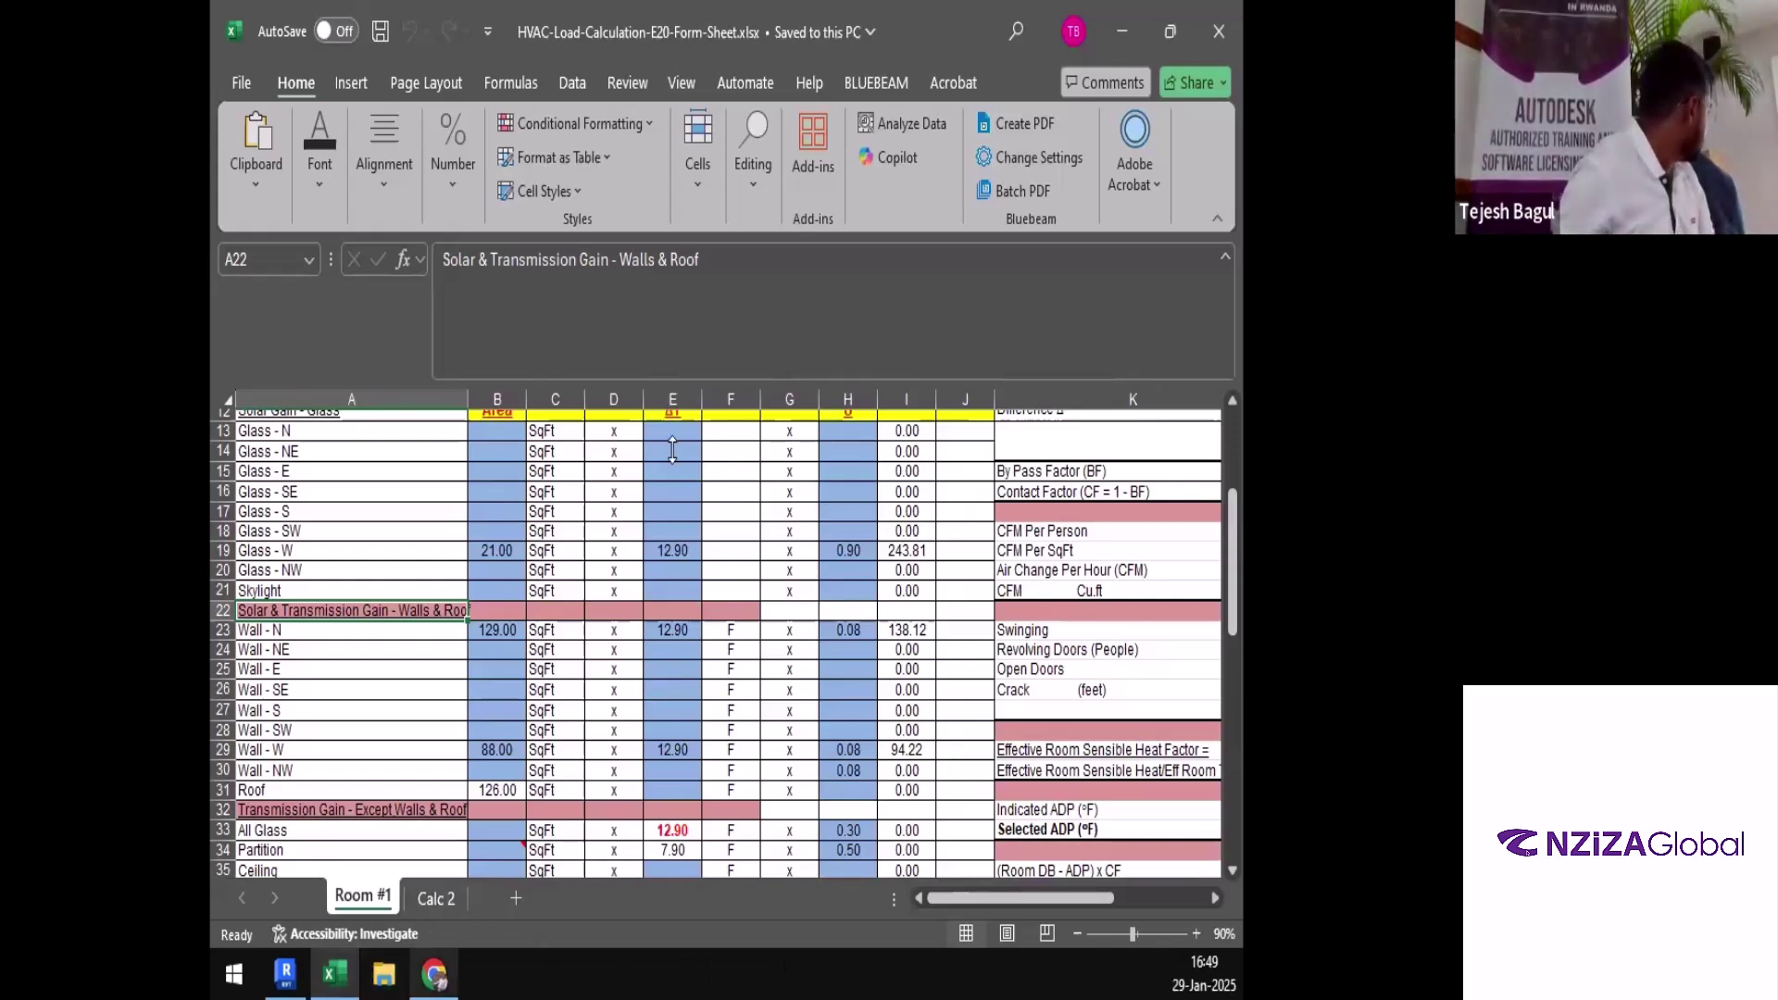
click(672, 630)
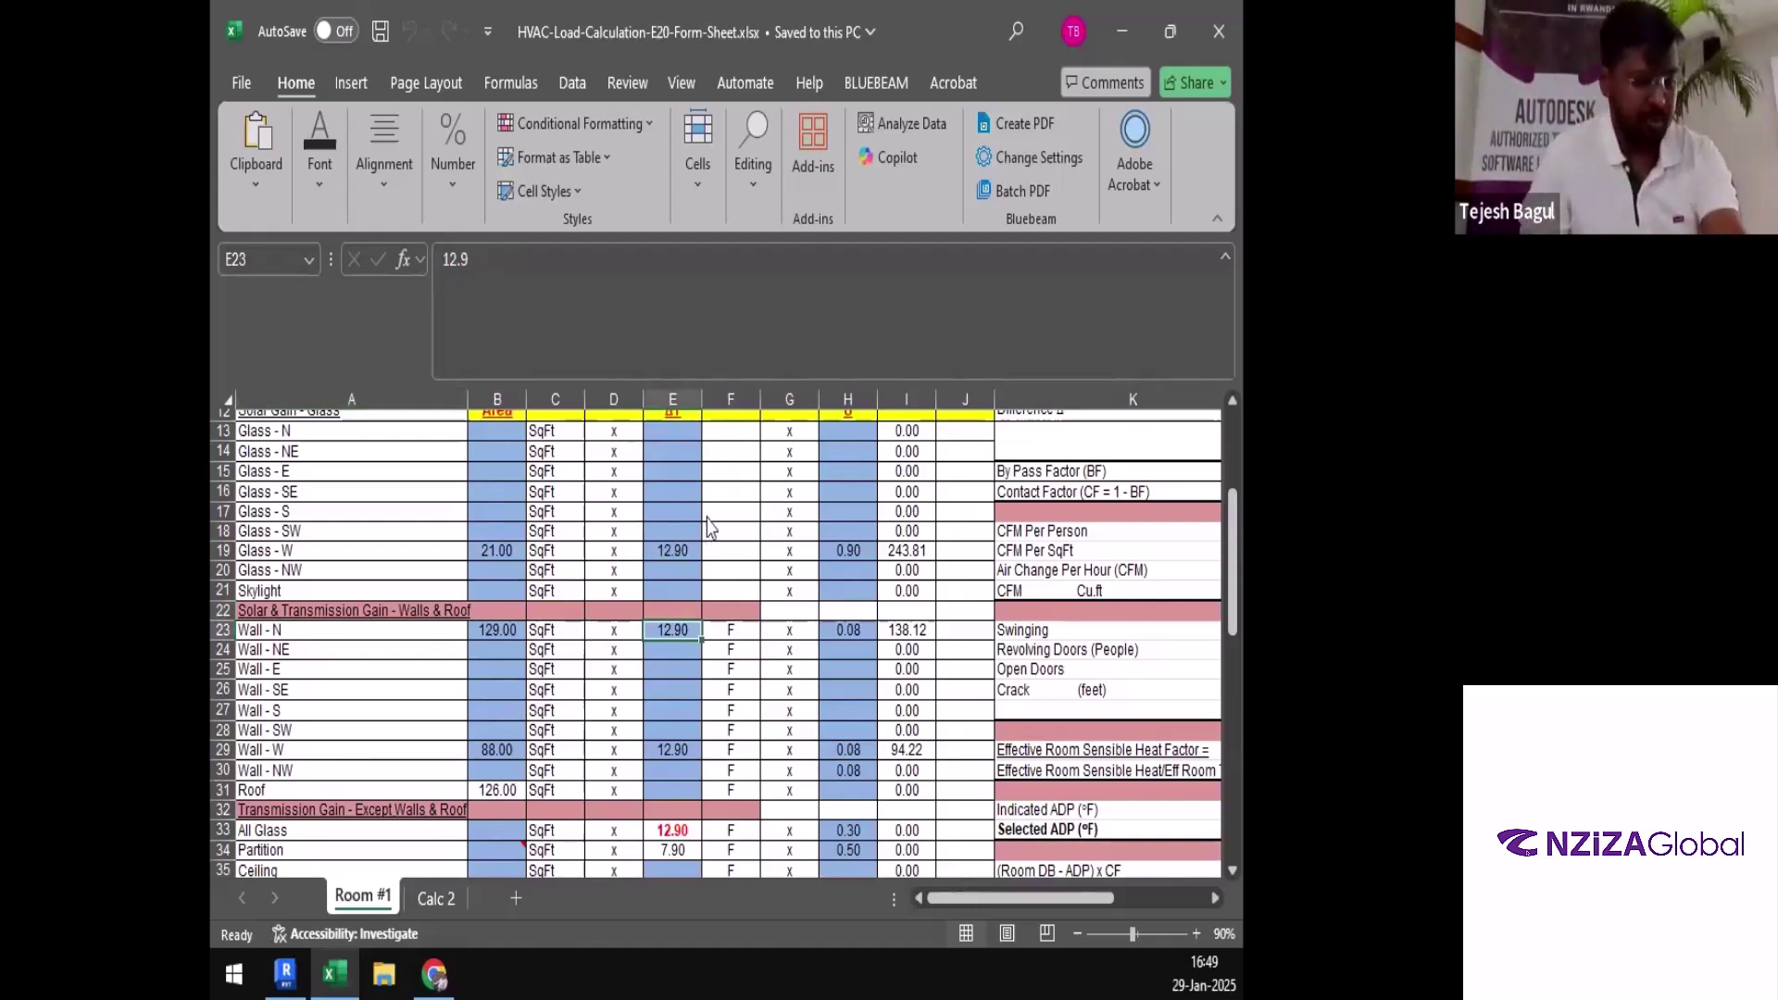
key(Home)
key(alt+Tab)
key(alt+Tab)
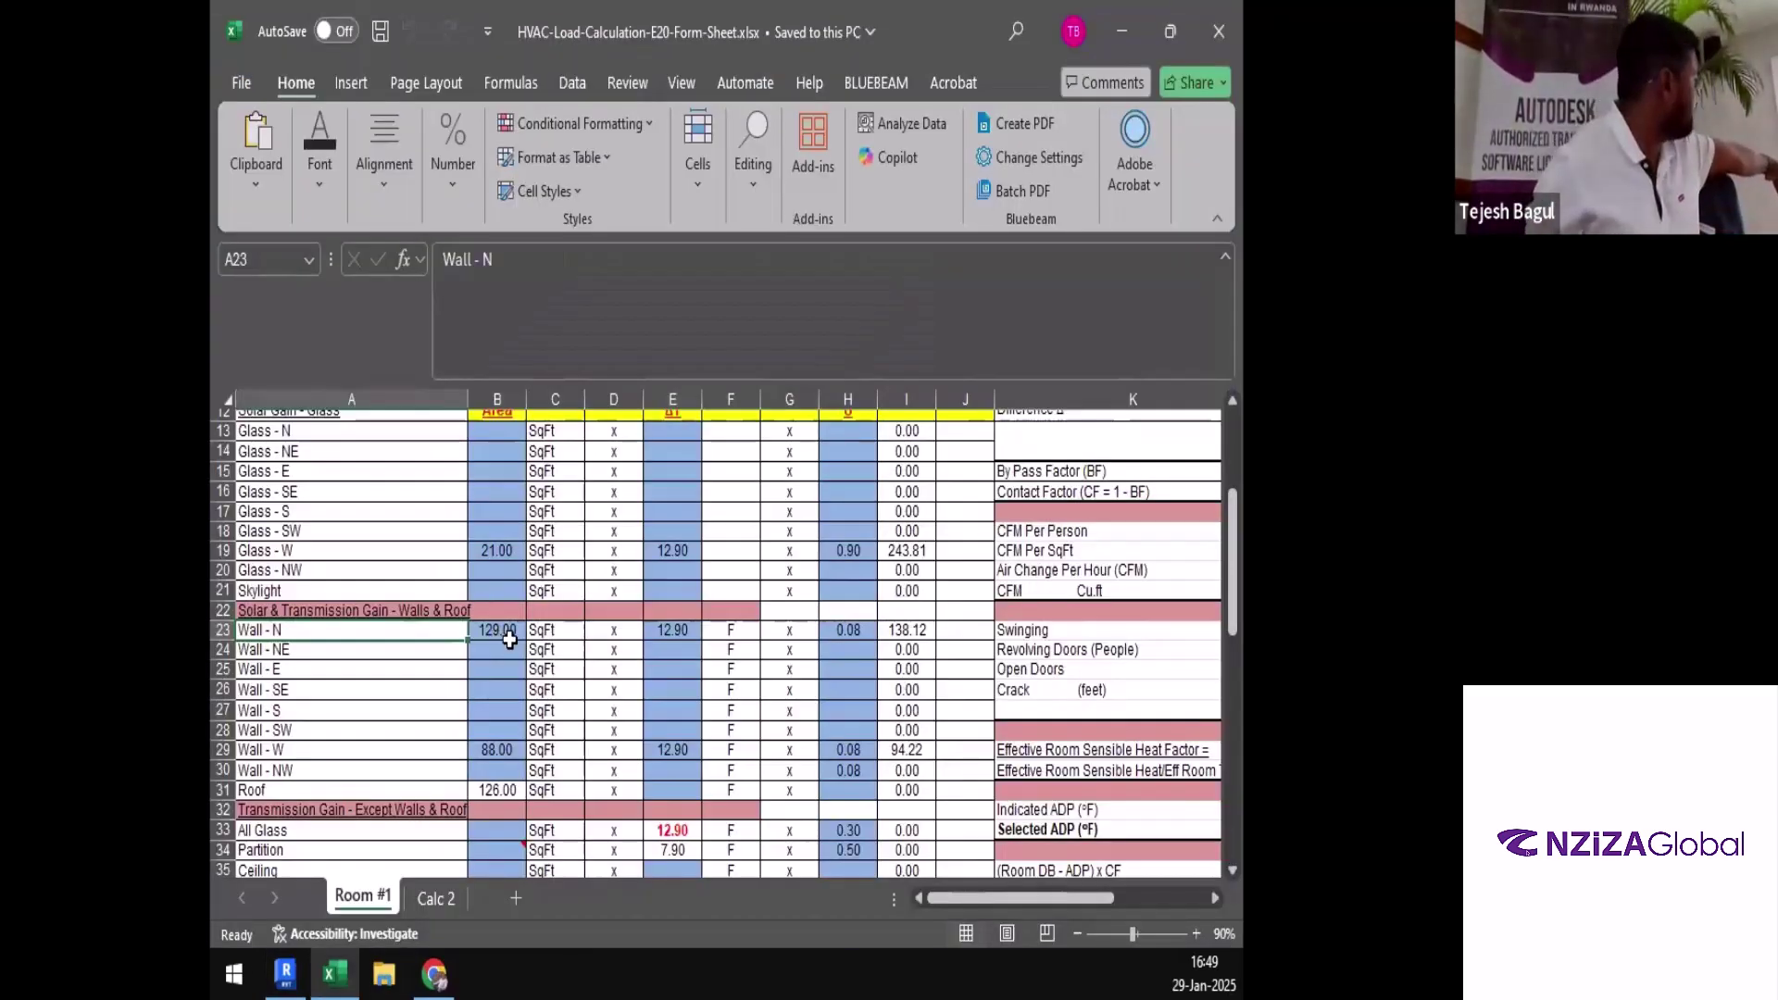
click(497, 649)
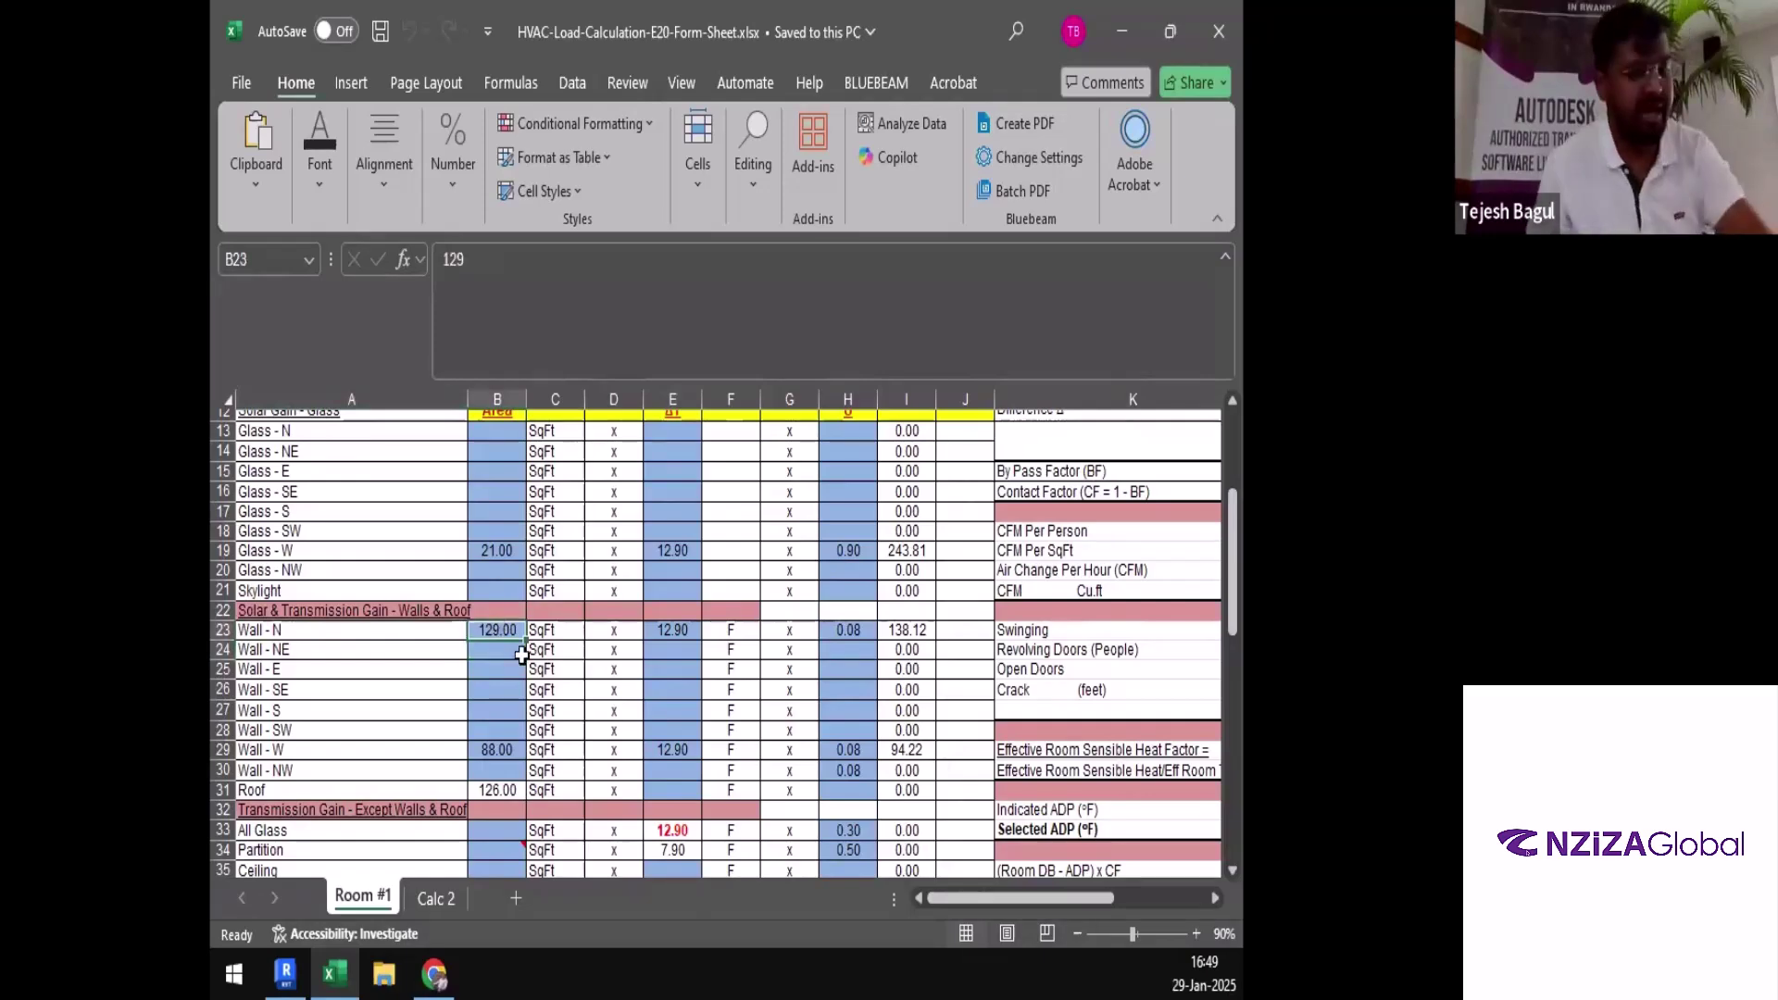
Switch to Revit and open the view of the horizontal section line through the Patient Room
key(alt+Tab)
right_click(661, 530)
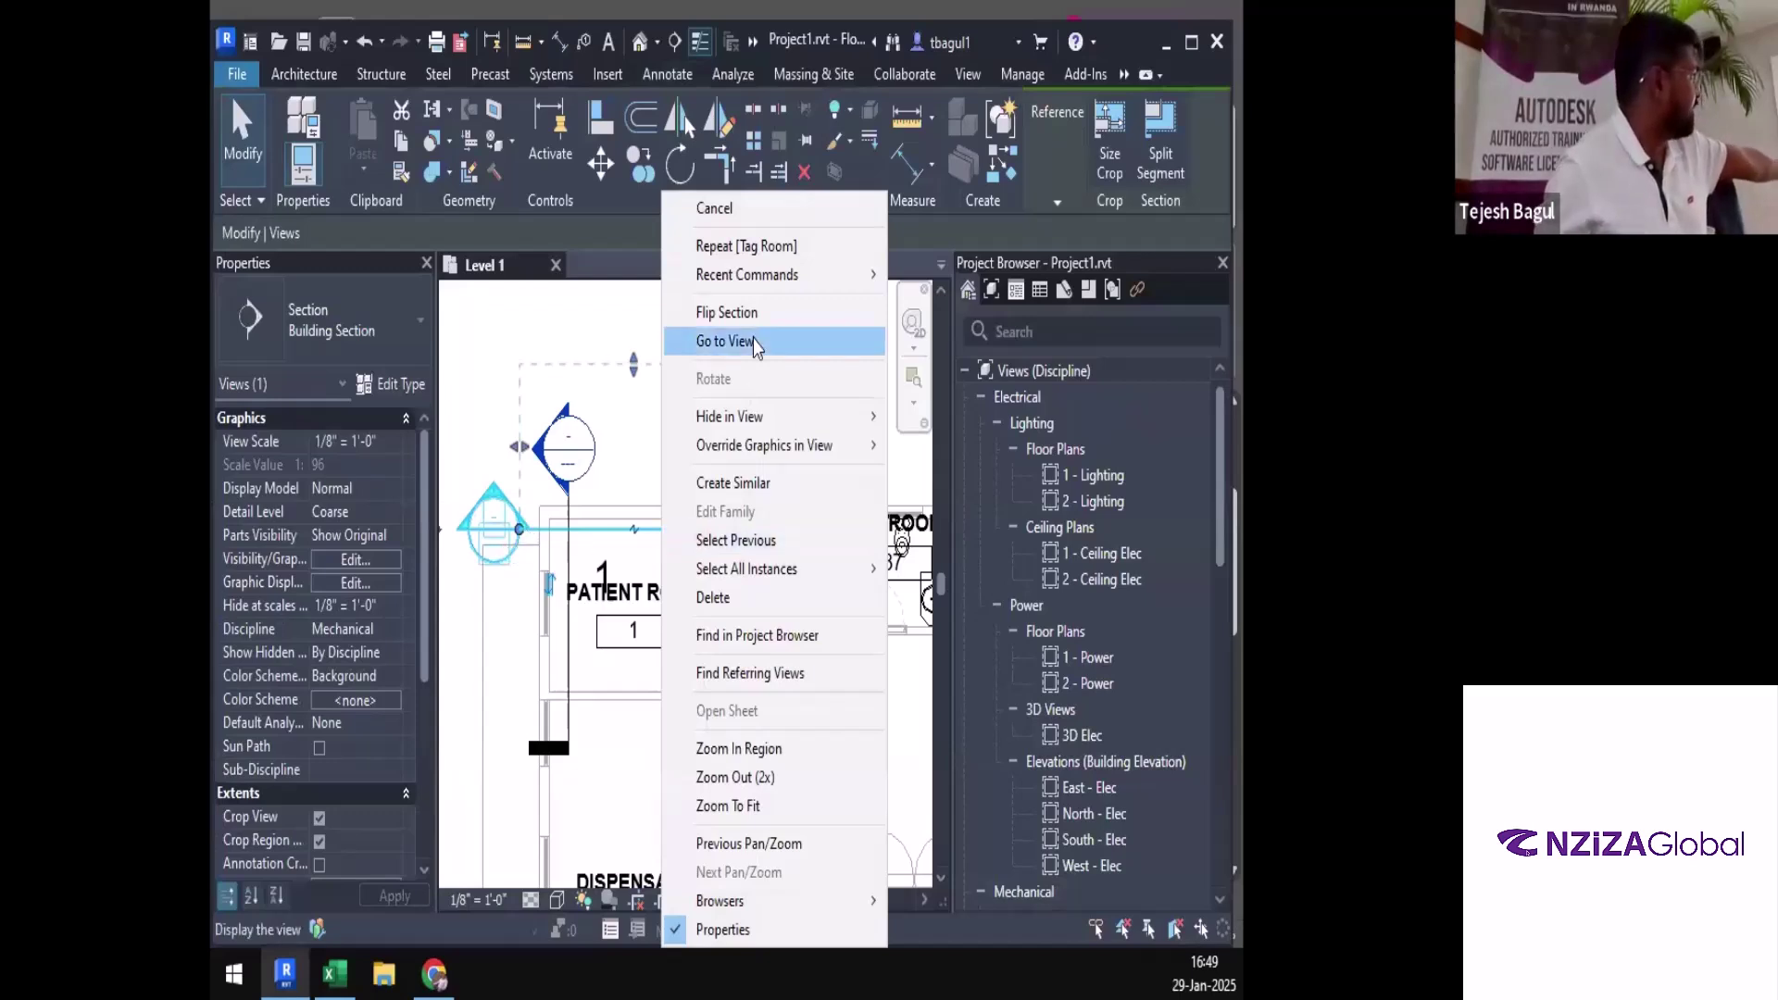
click(725, 342)
scroll(676, 741, up, 3)
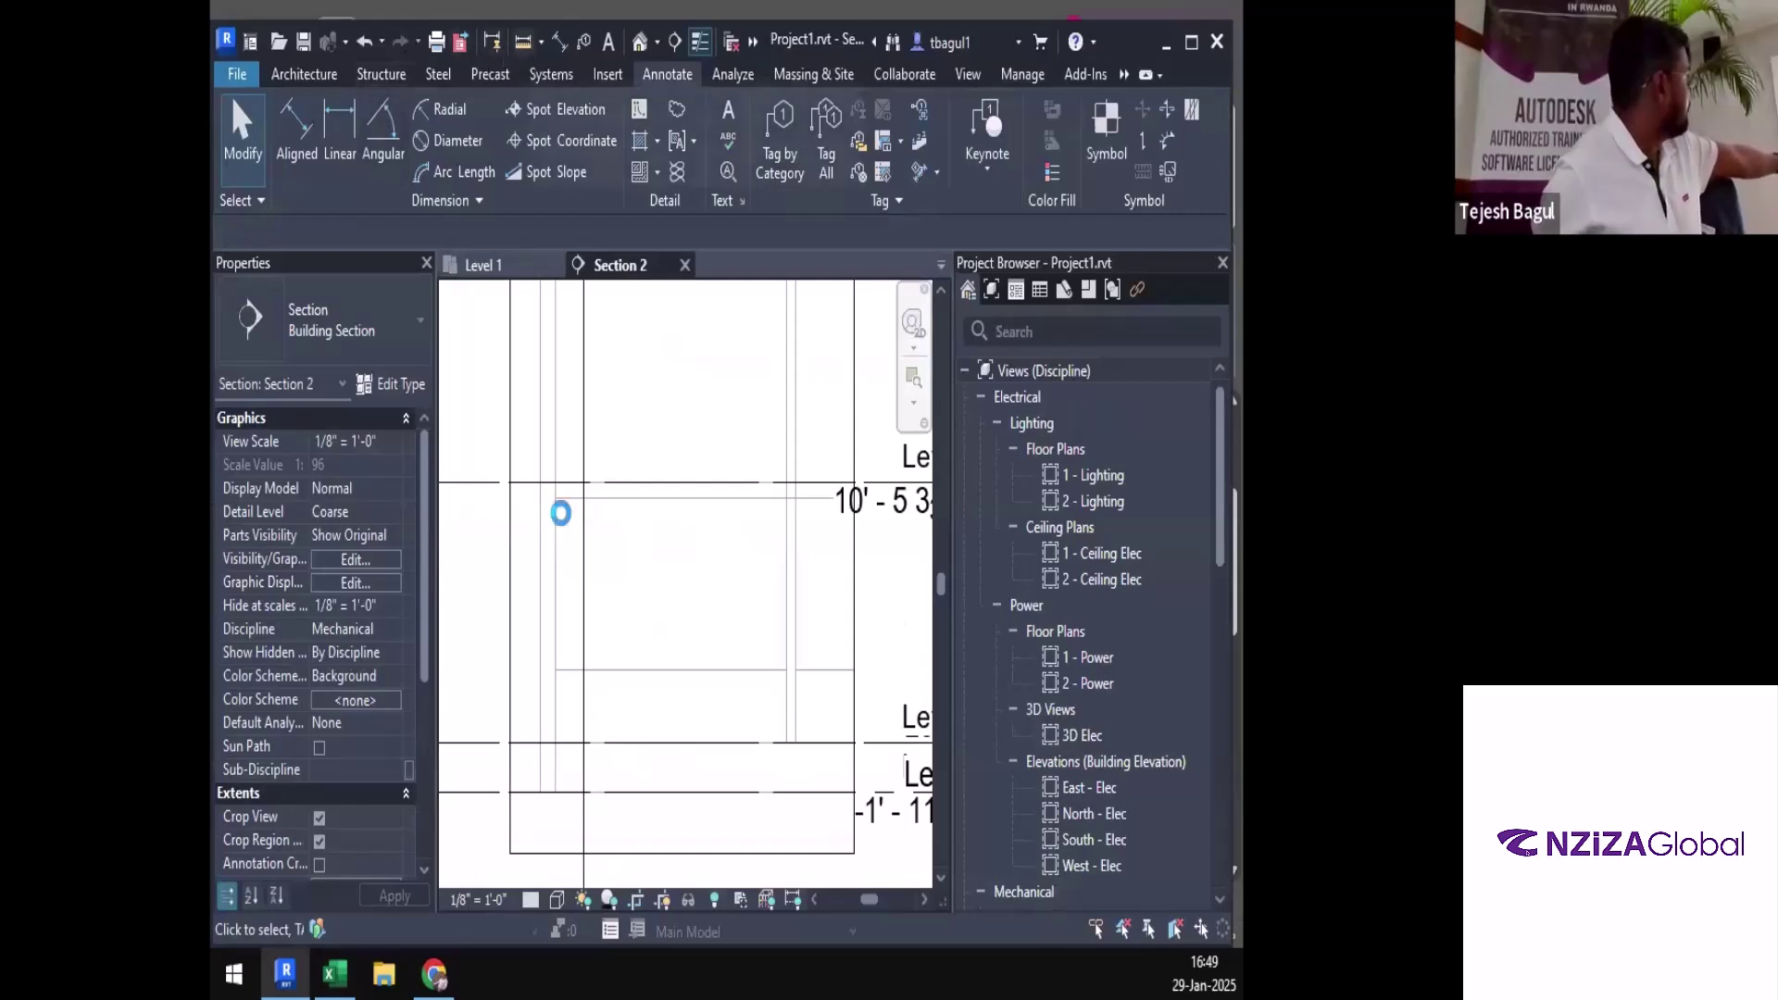
Dismiss the save reminder, then measure the Patient Room's north wall in Section 2 and compare it with the E20 form's wall areas
click(894, 258)
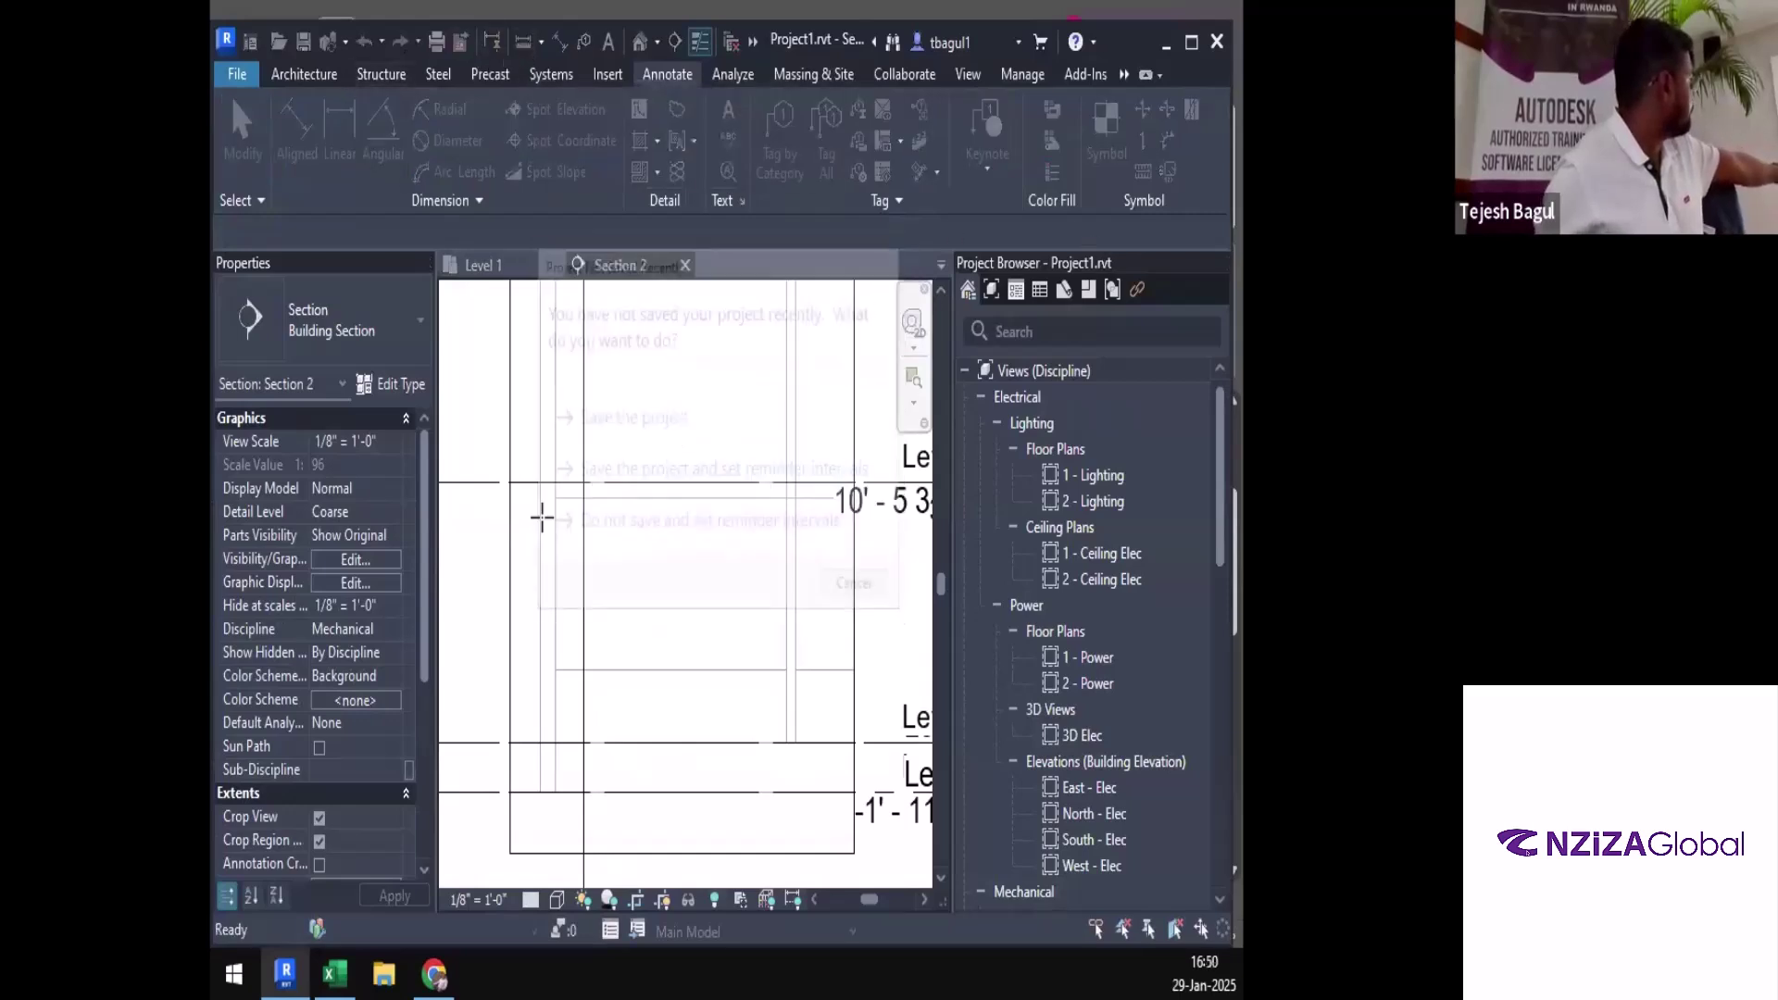
click(555, 498)
click(786, 499)
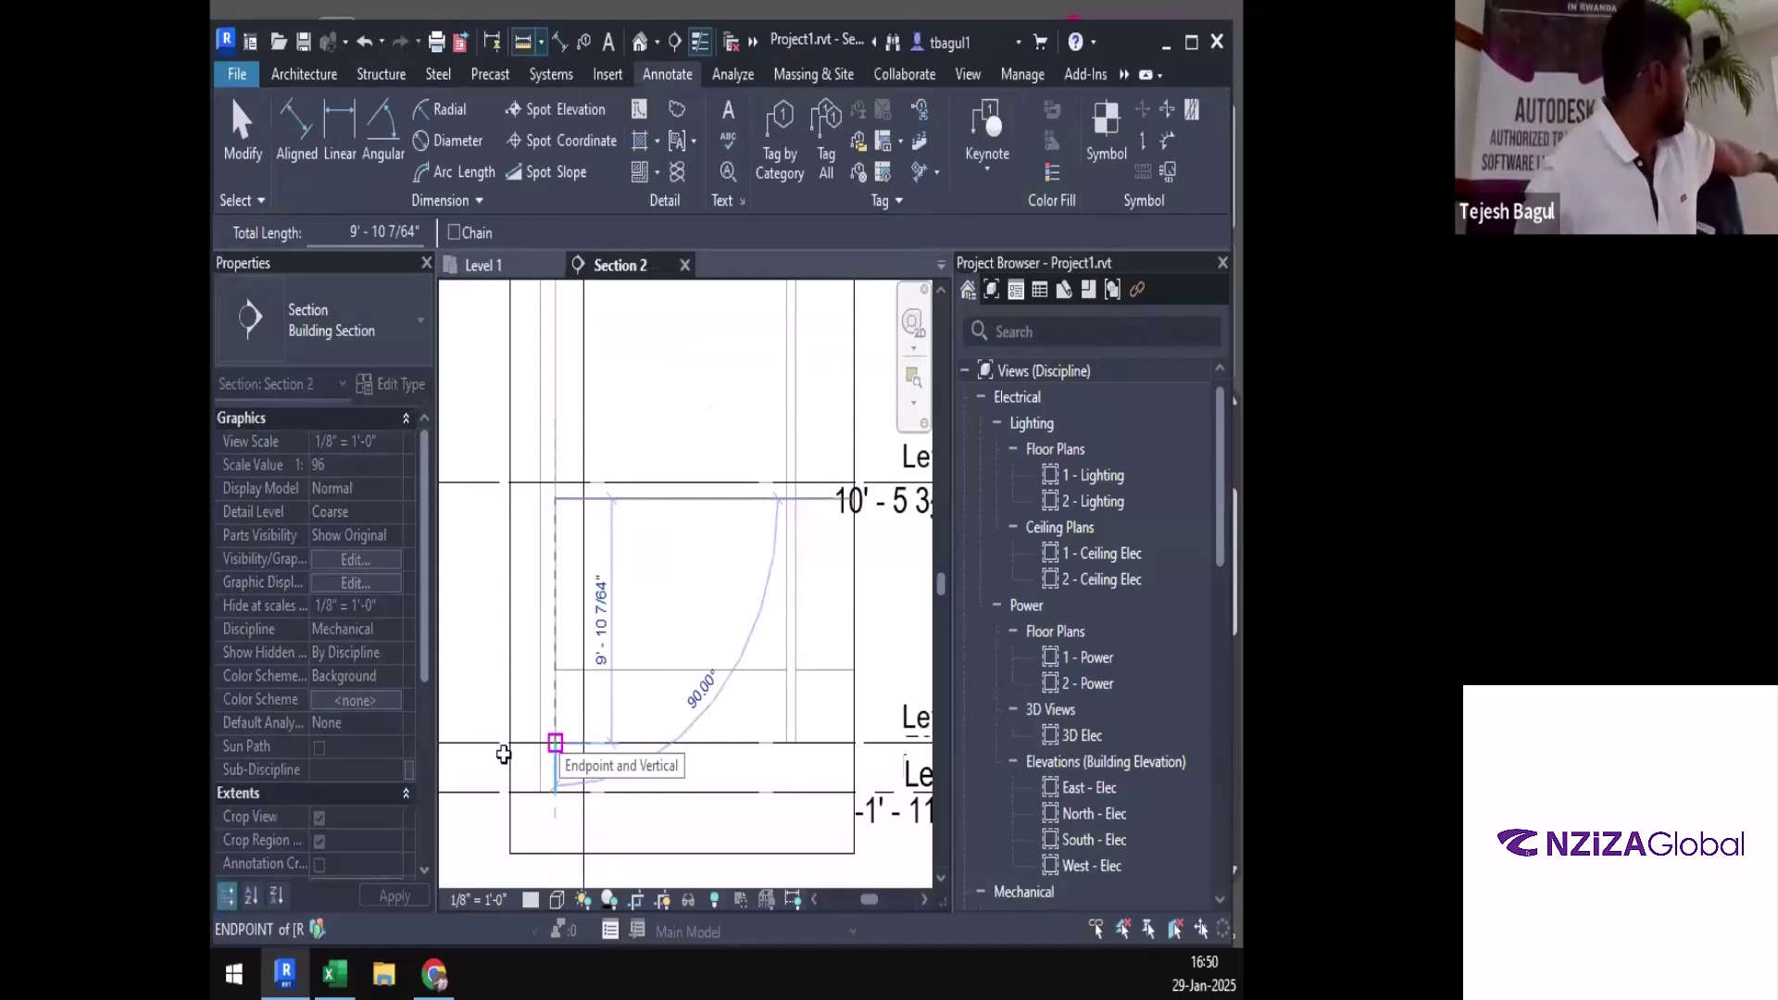
key(alt+Tab)
click(500, 750)
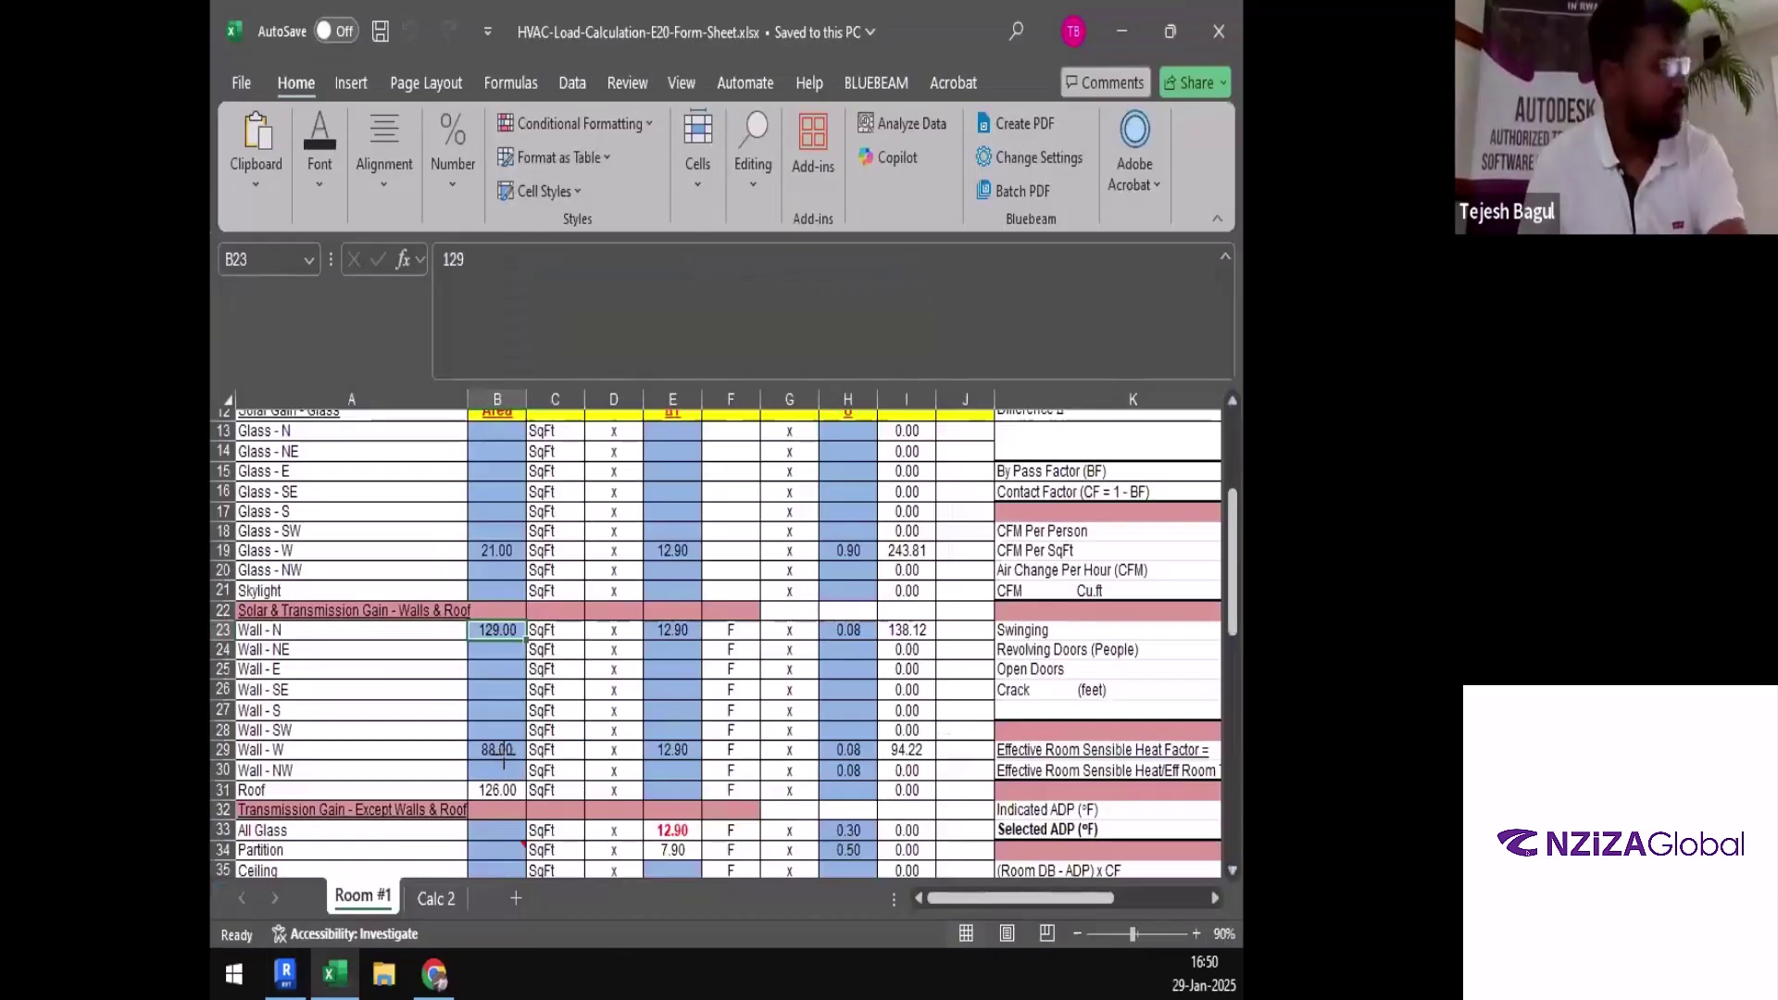
key(alt+Tab)
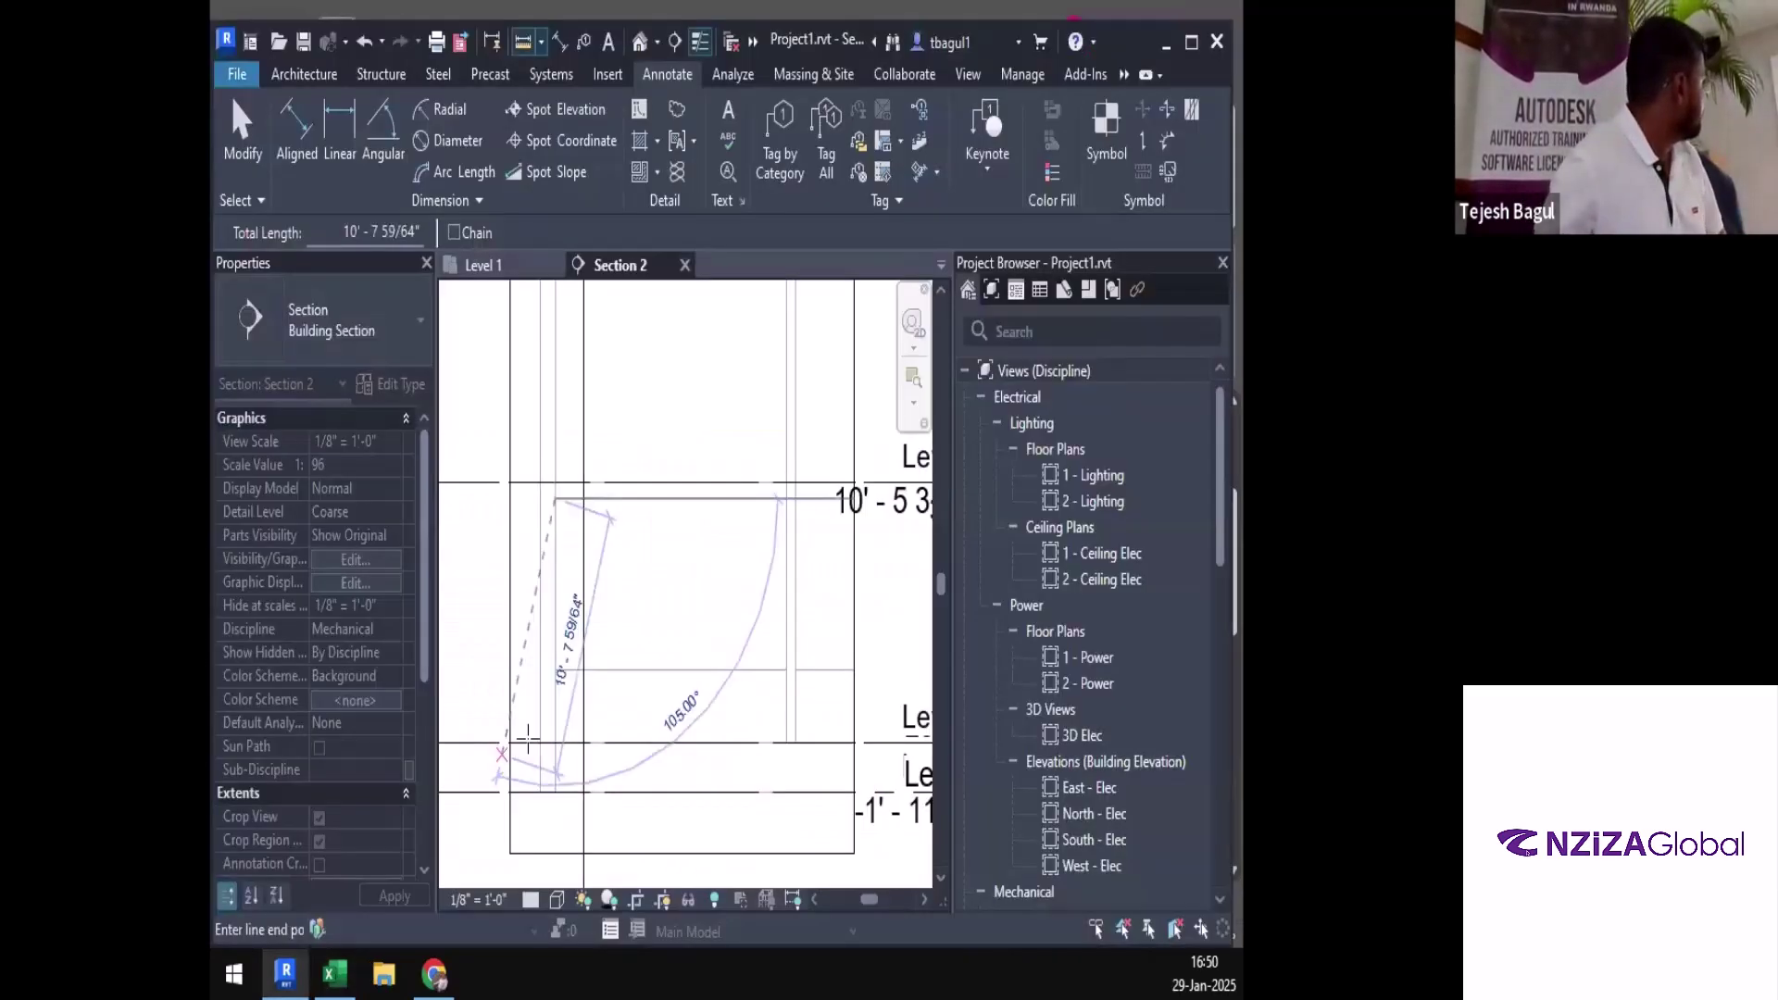
Return to the Level 1 plan, leave the Measure command and open the view of the vertical section line through the Patient Room
key(ctrl+Tab)
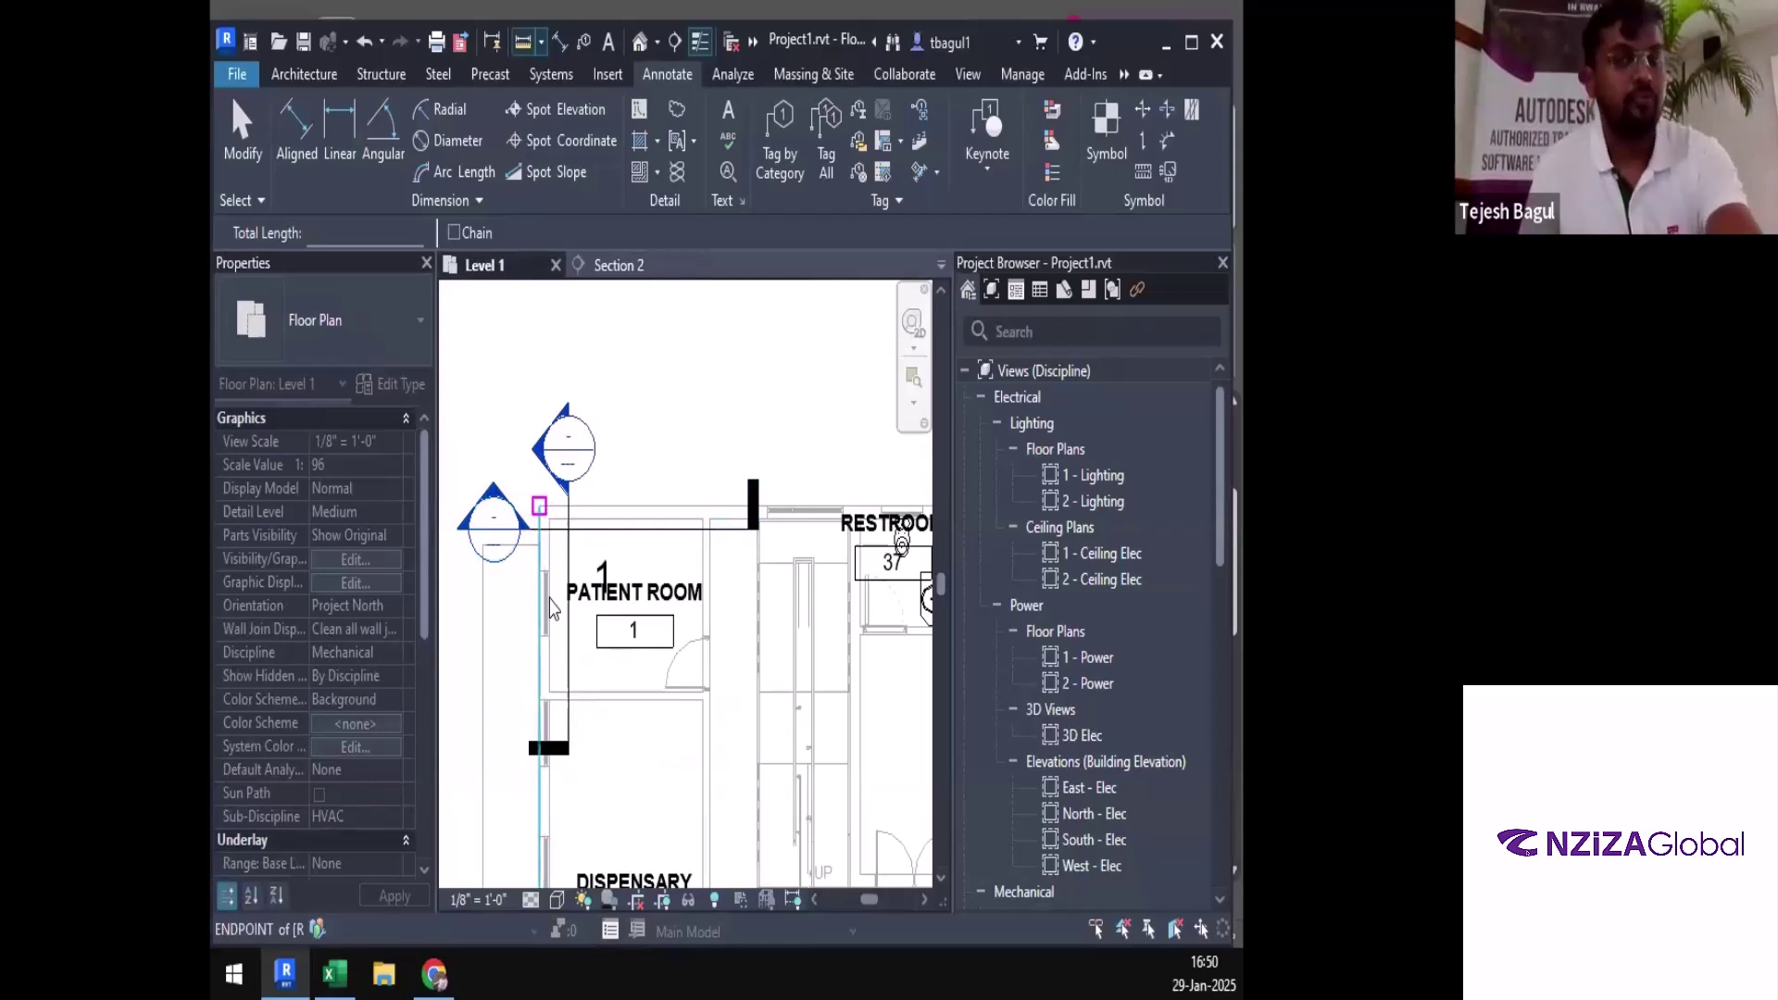
key(Escape)
key(Escape)
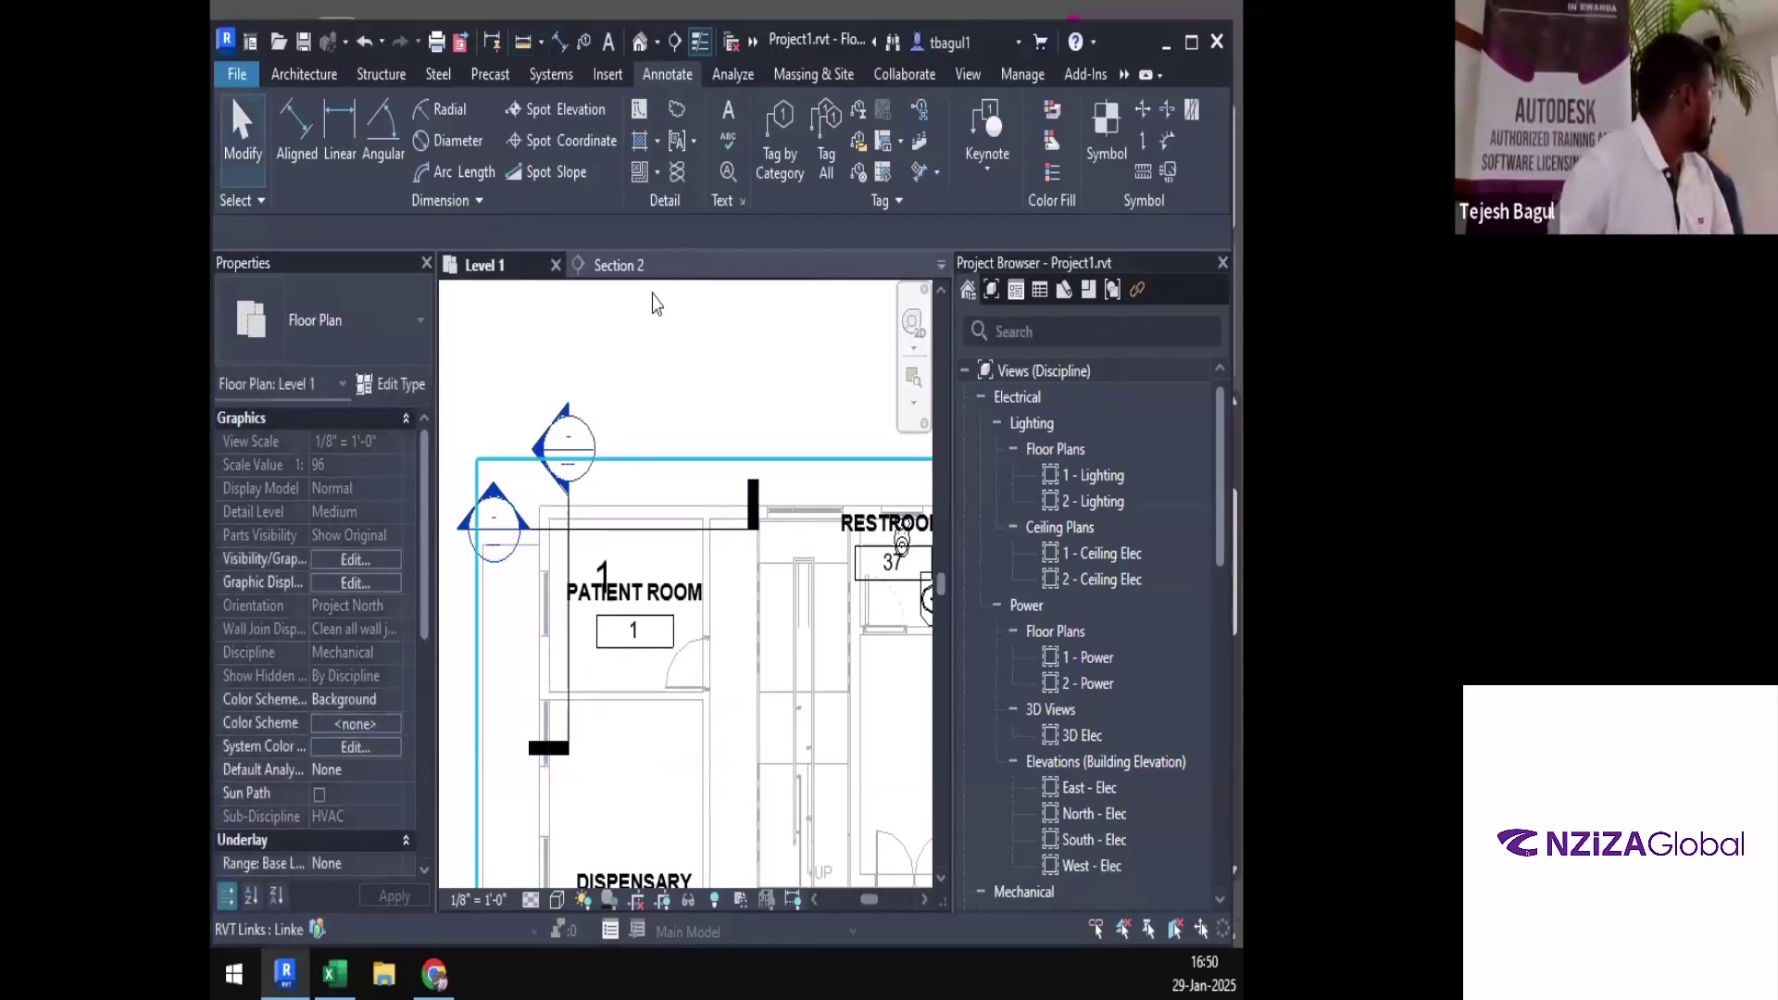
right_click(659, 342)
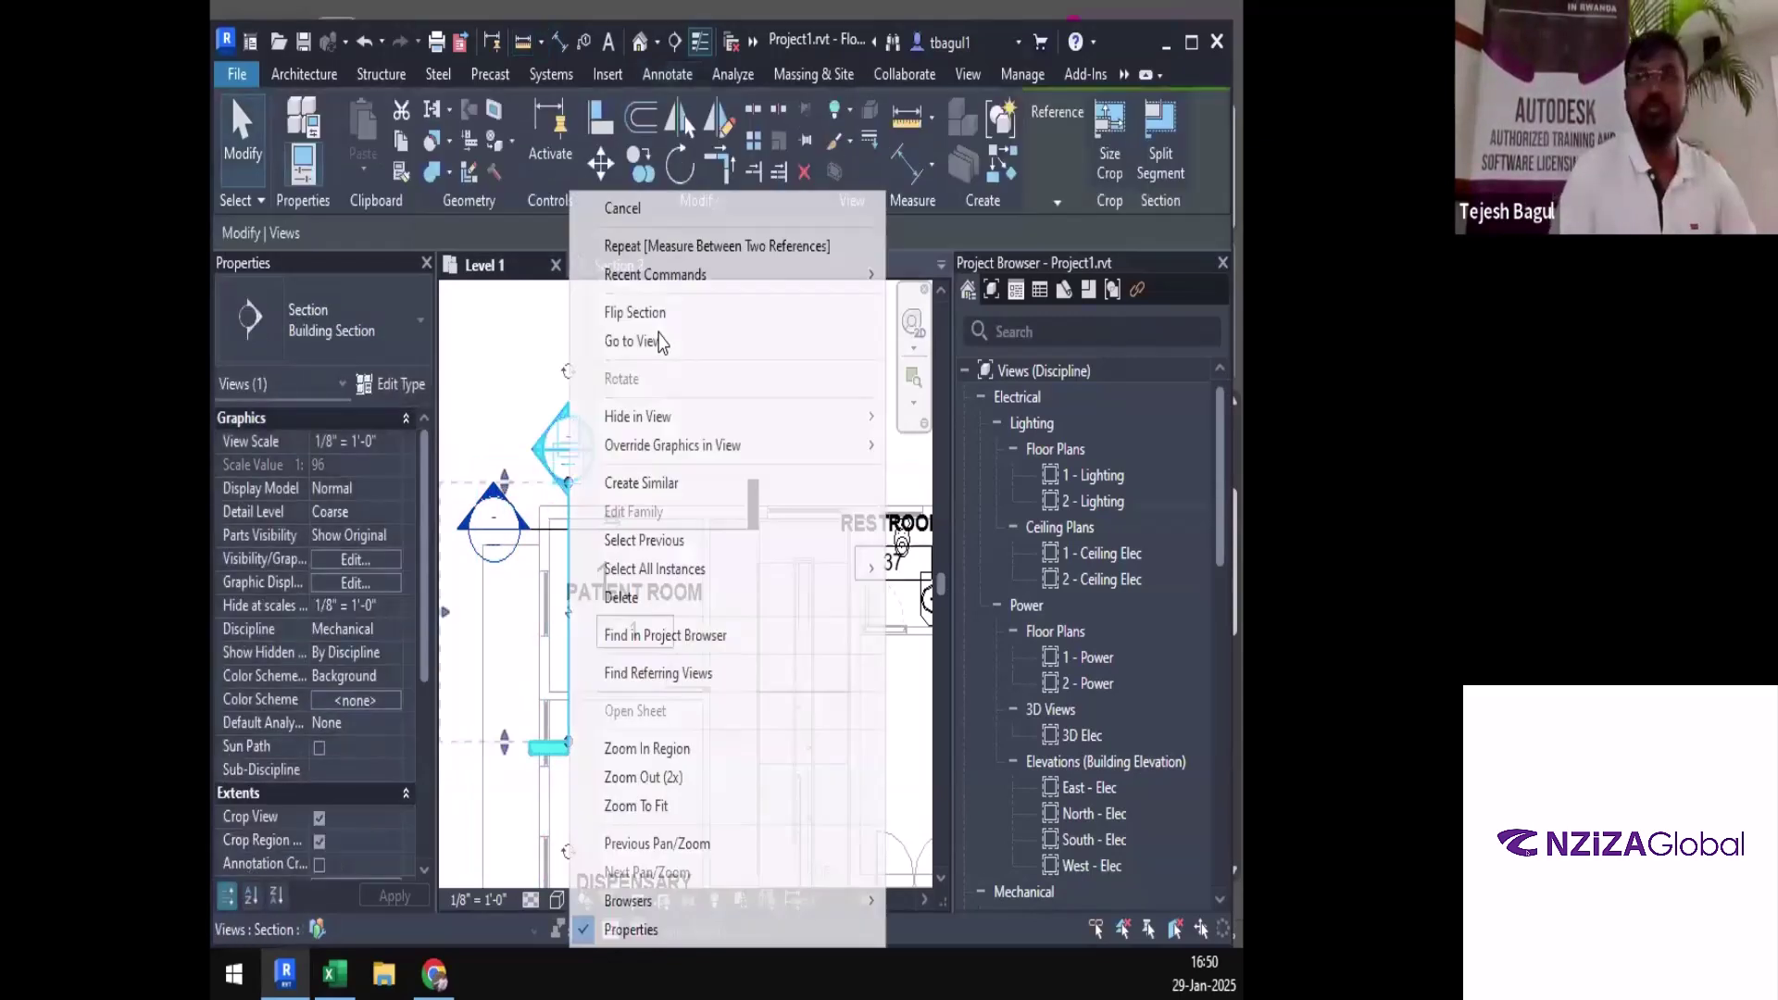
click(638, 342)
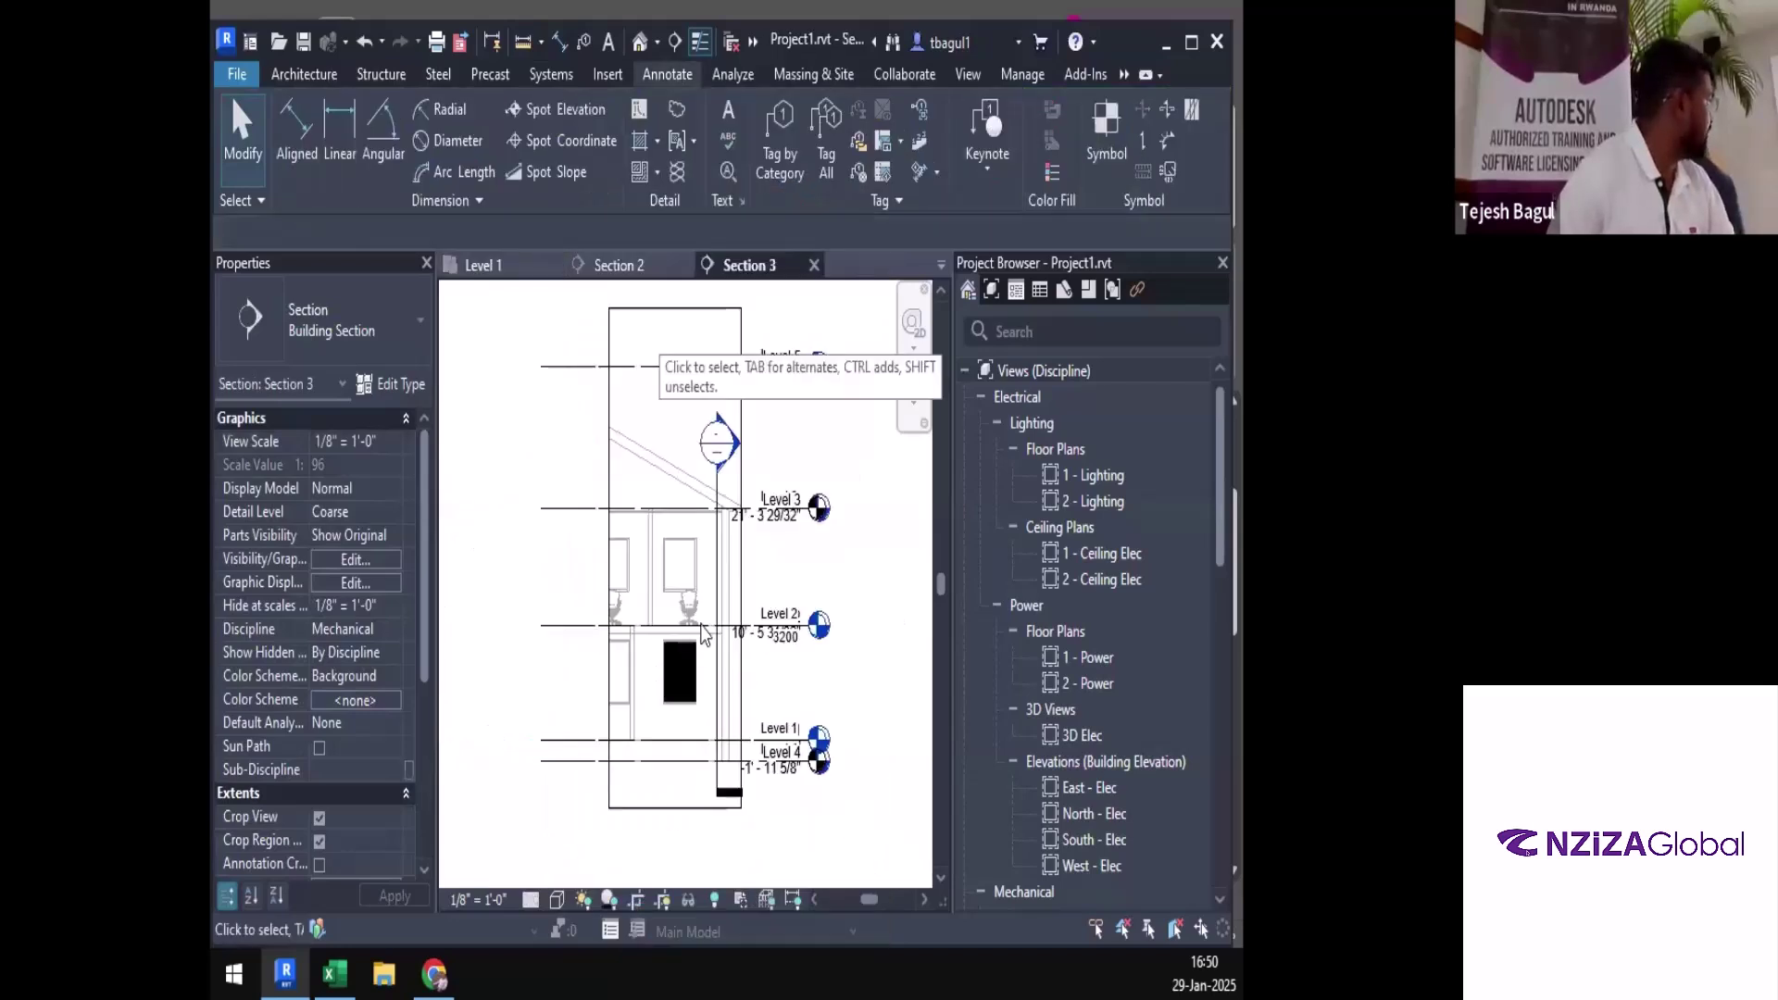
scroll(658, 672, up, 3)
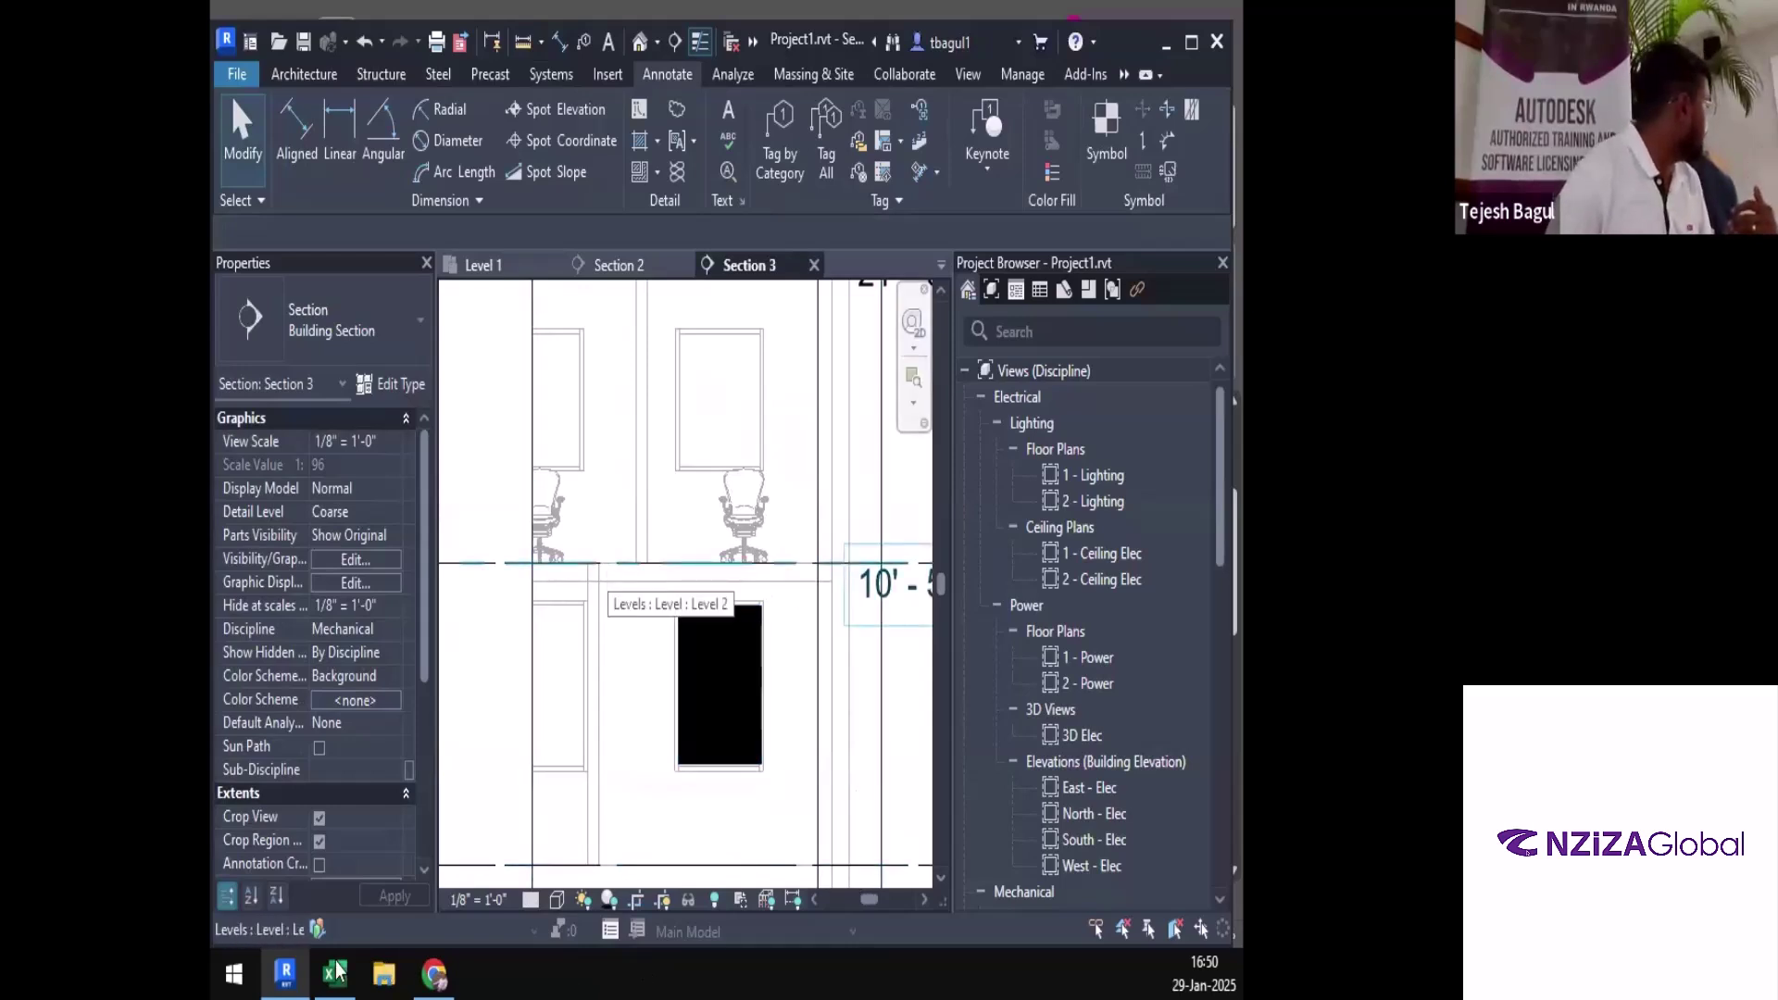
Switch to the Excel E20 form and inspect the Glass - W and Wall - W area entries
key(alt+Tab)
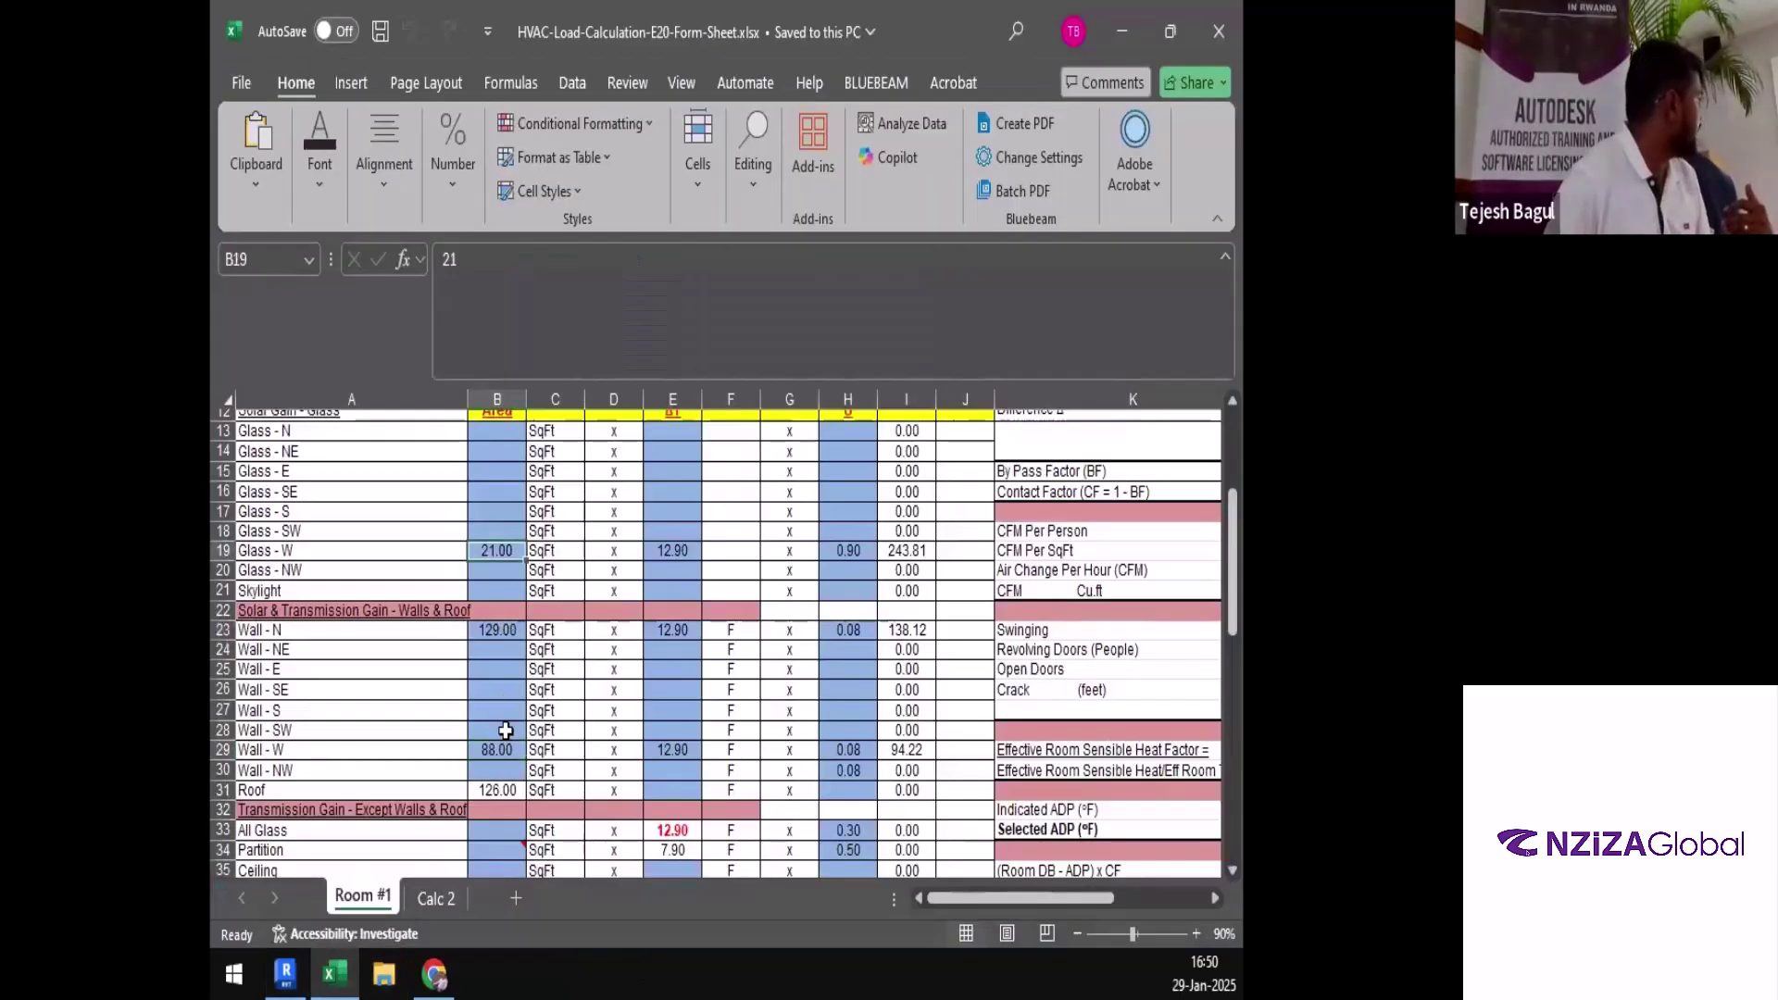
click(490, 547)
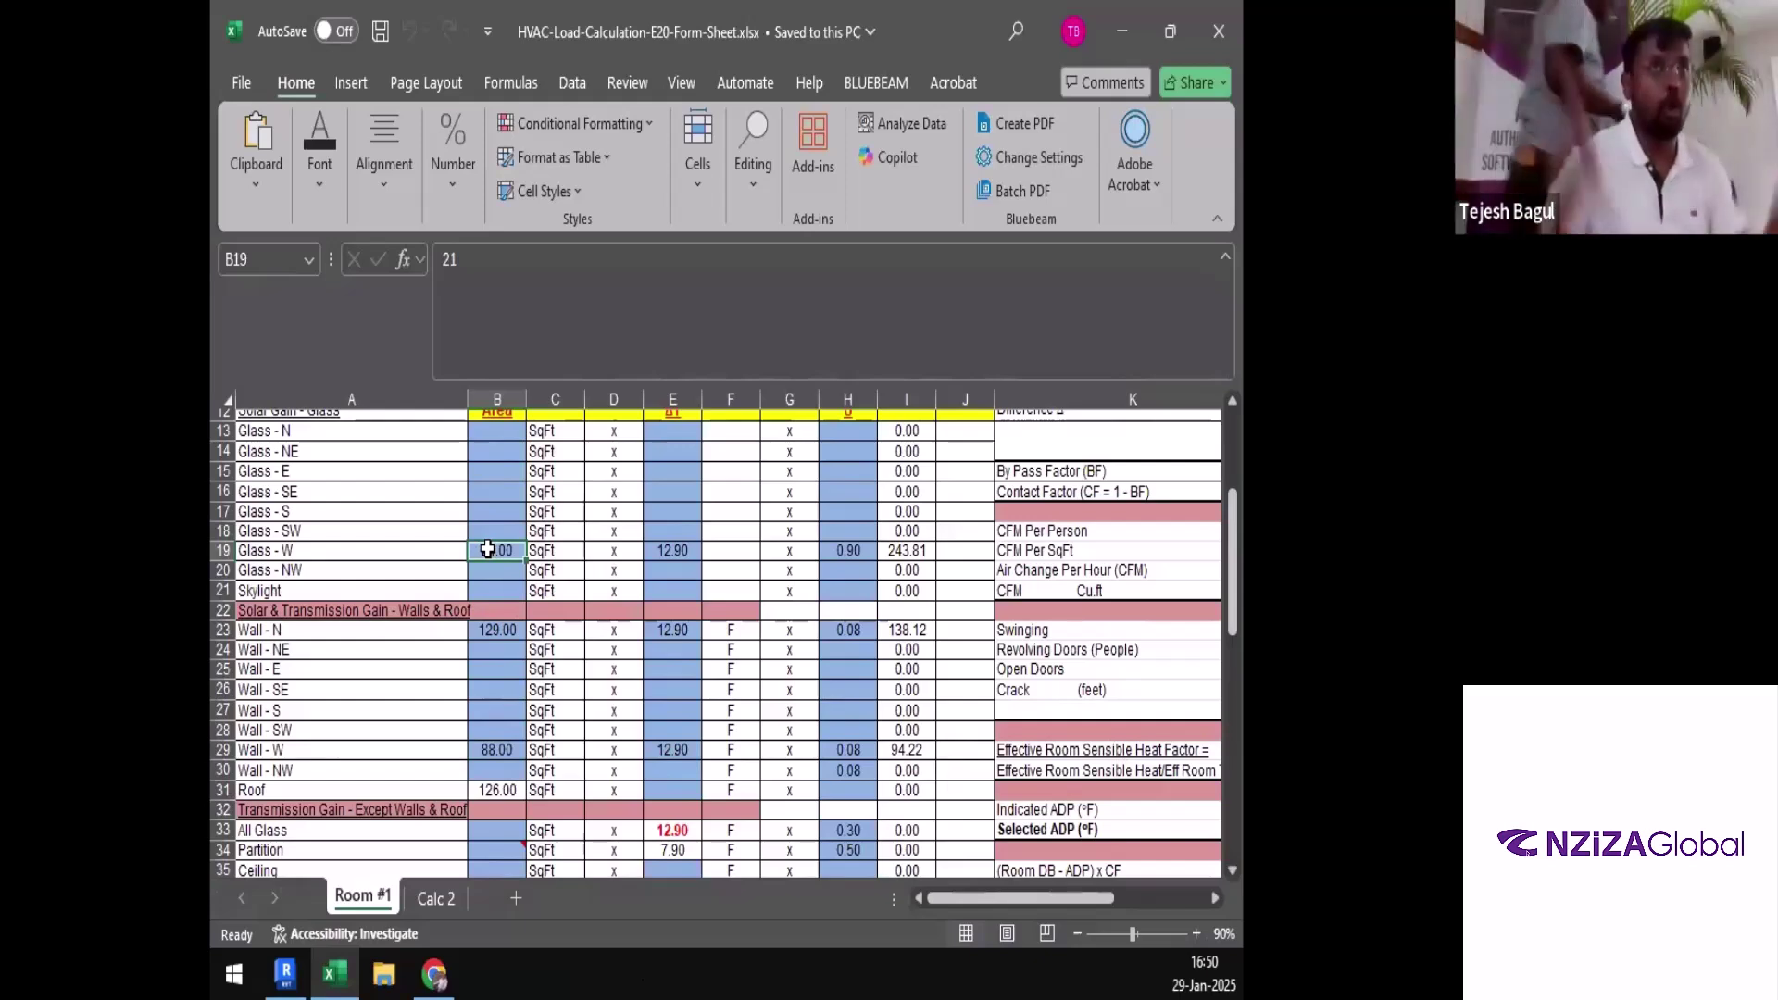
click(501, 752)
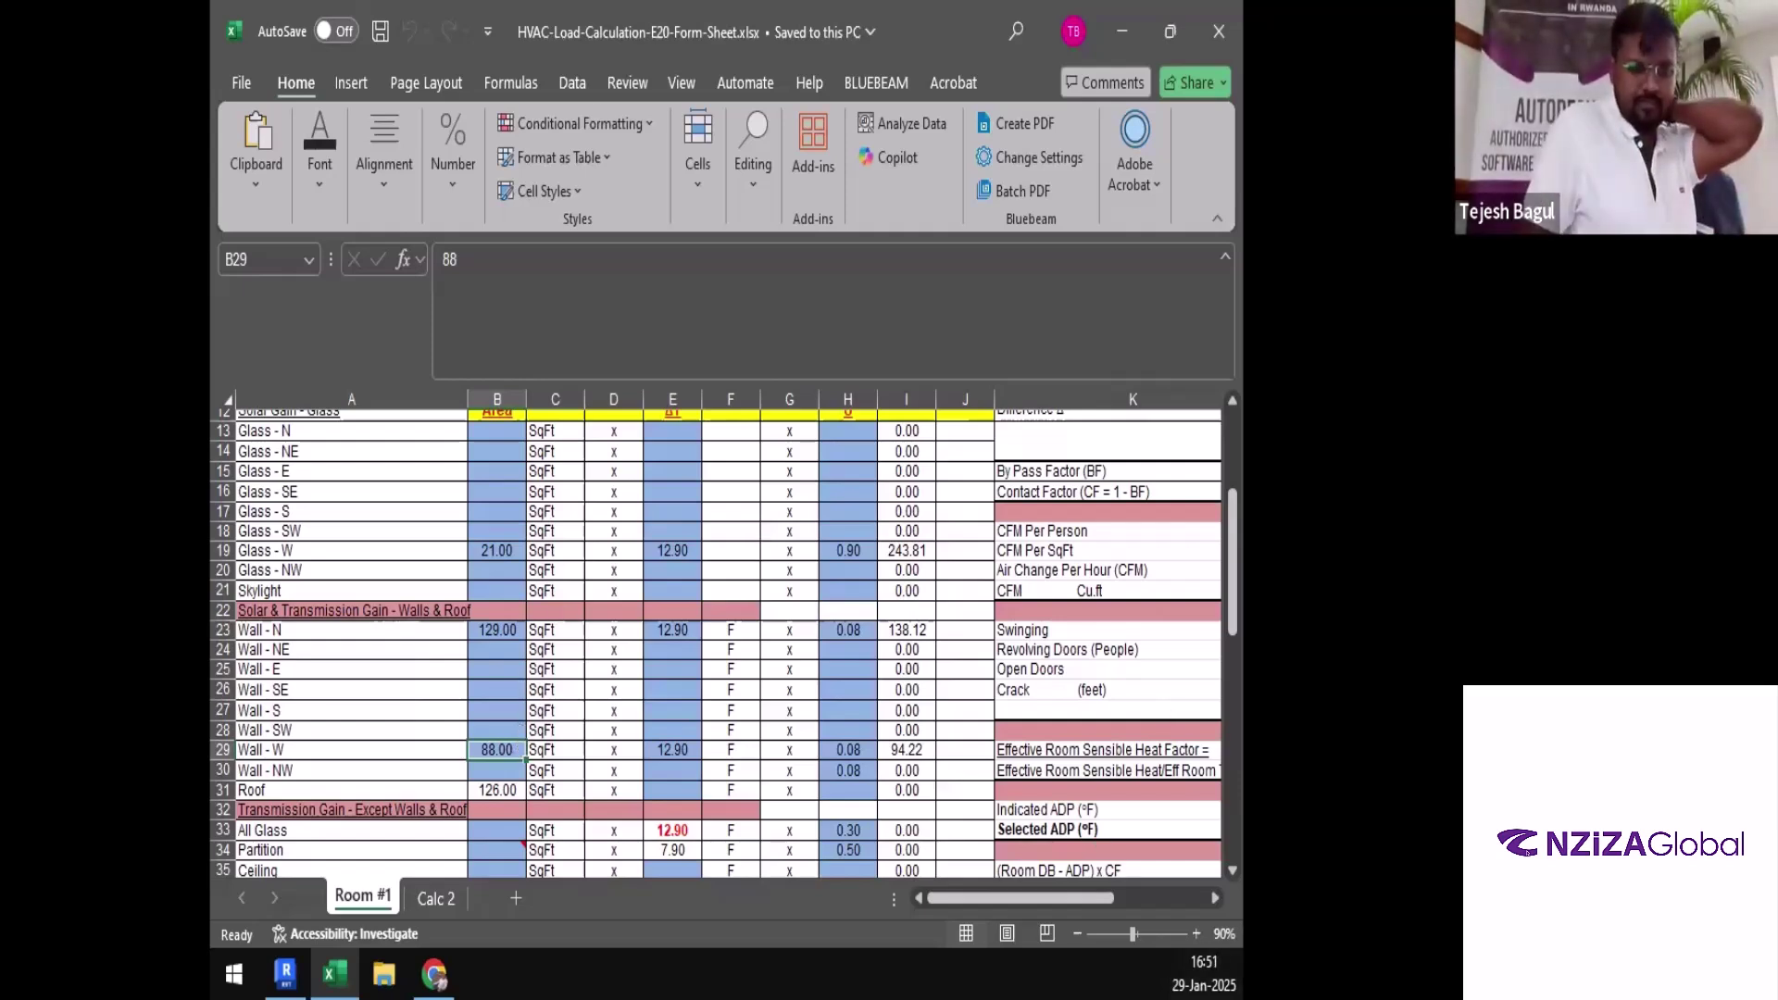
Reload the ASHRAE 90.1 preview in Chrome and fill in the registrant's contact details, title K - Design Engineer/Designer and activity 42 - Commercial Facility
key(alt+Tab)
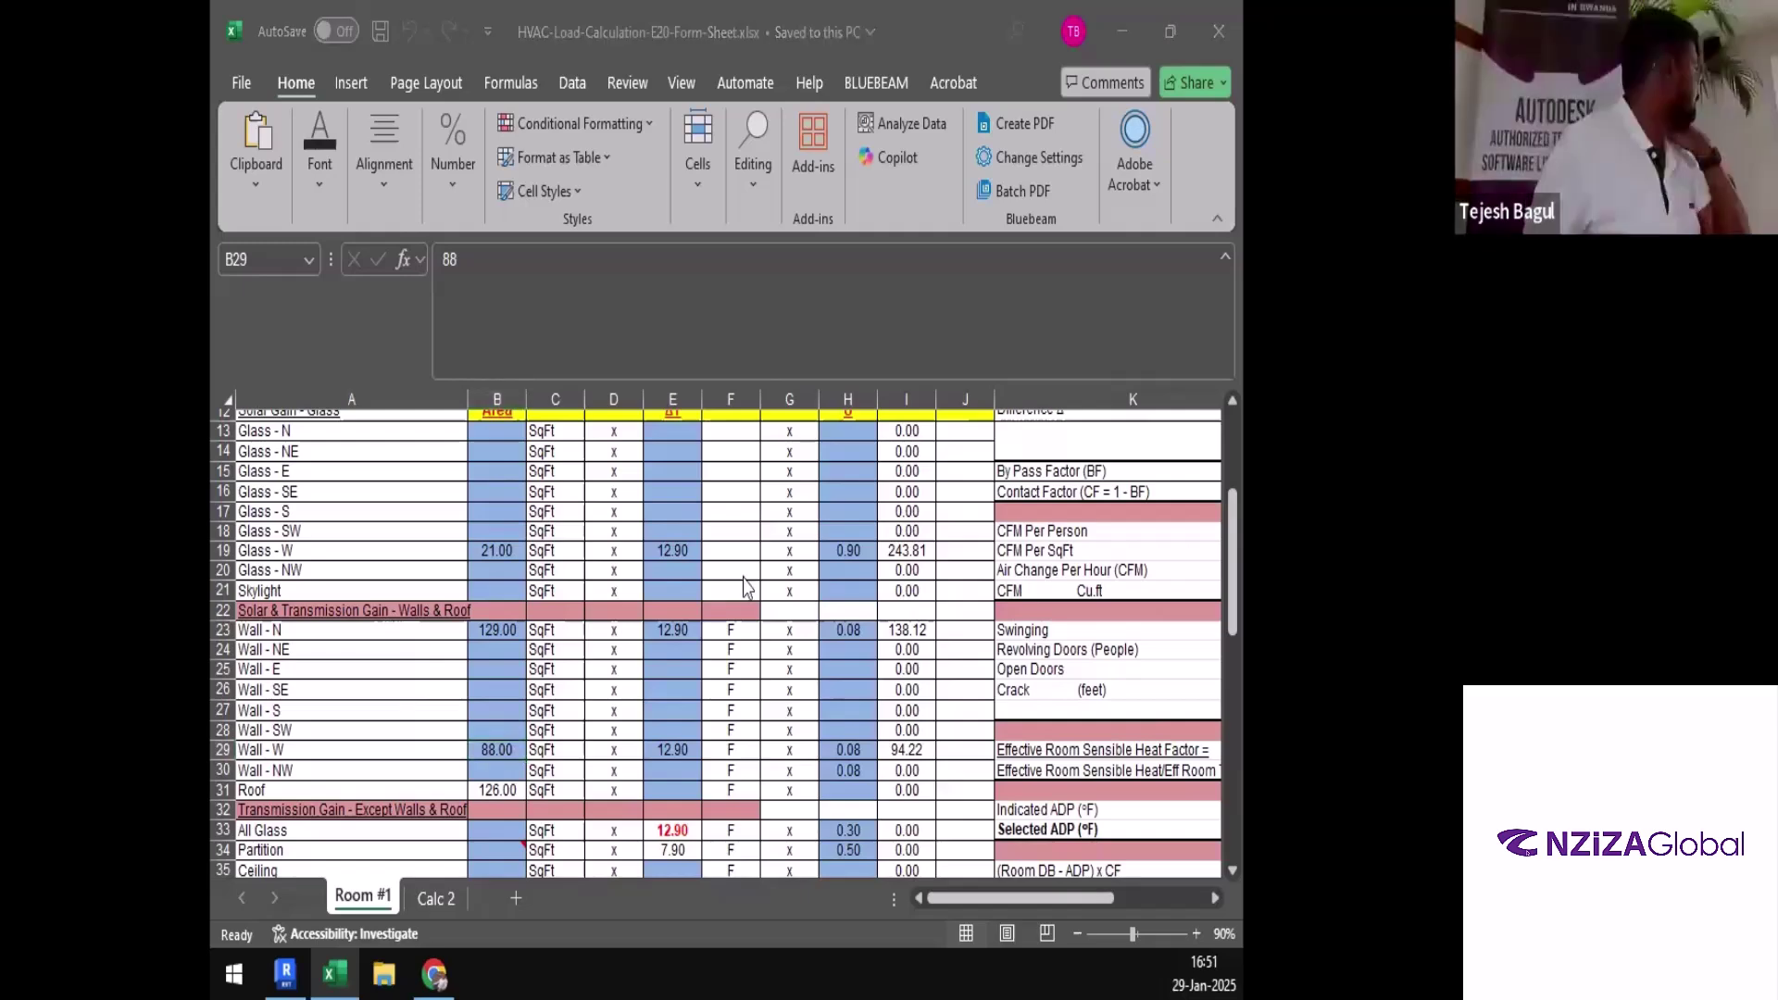
key(alt+Tab)
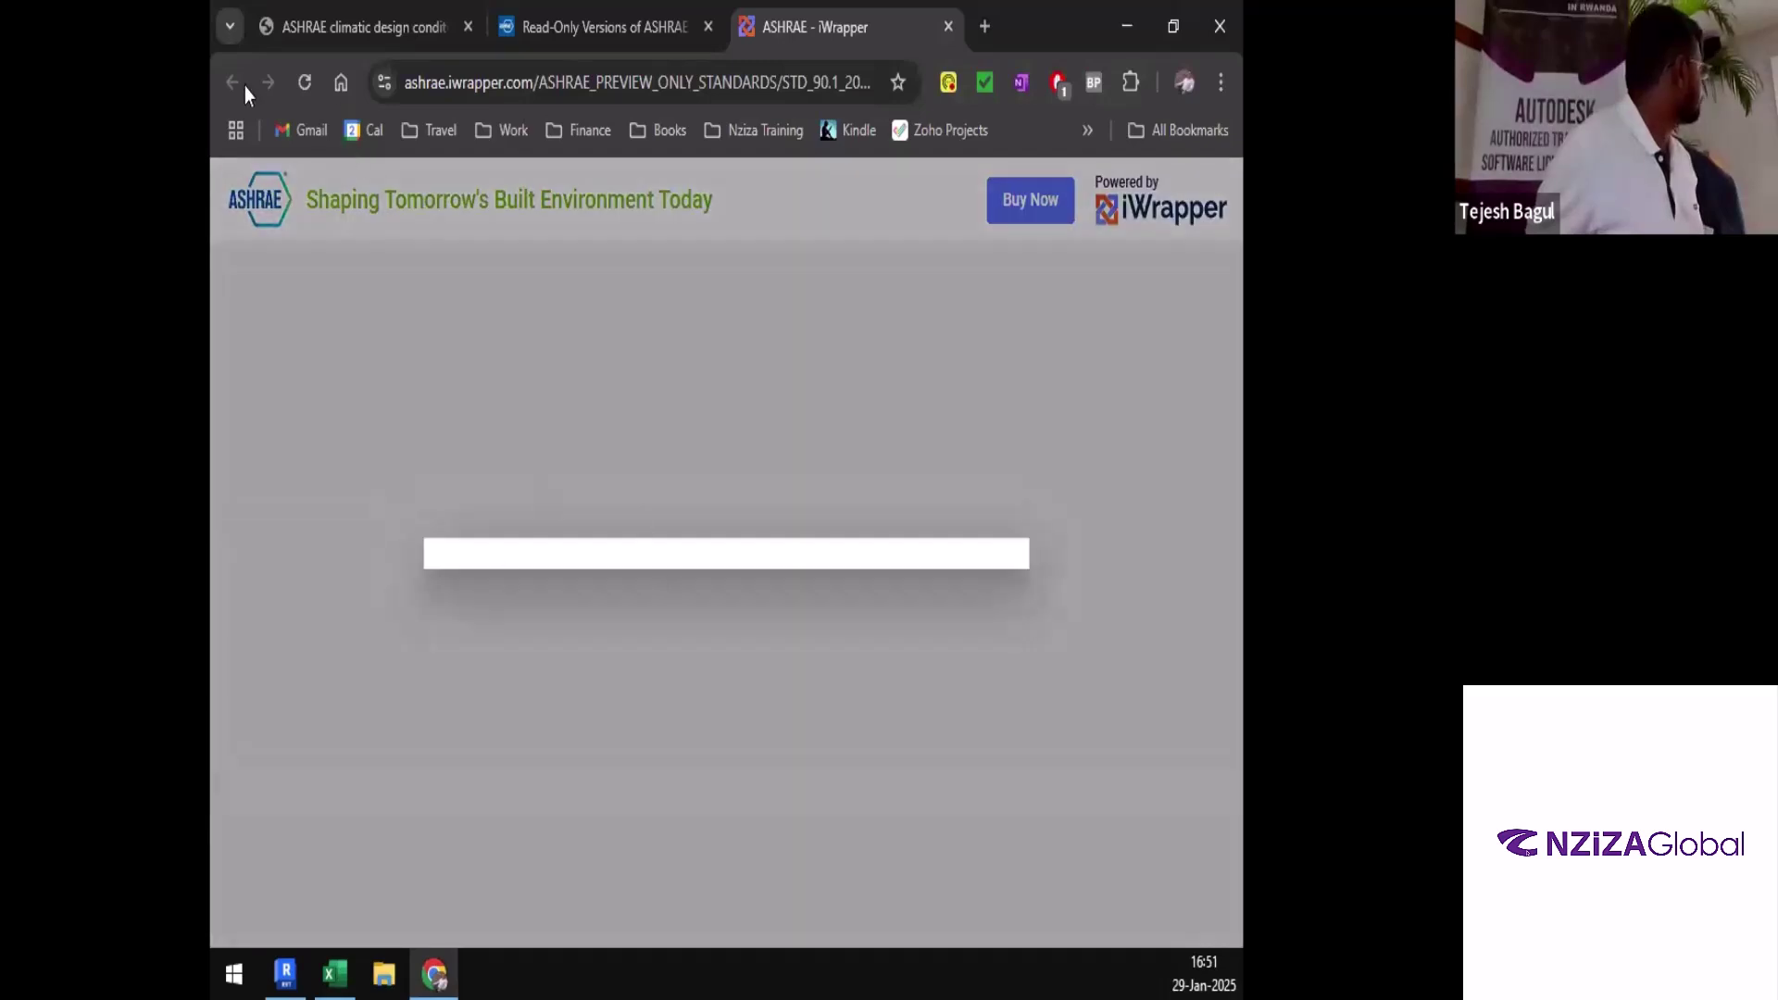
click(302, 82)
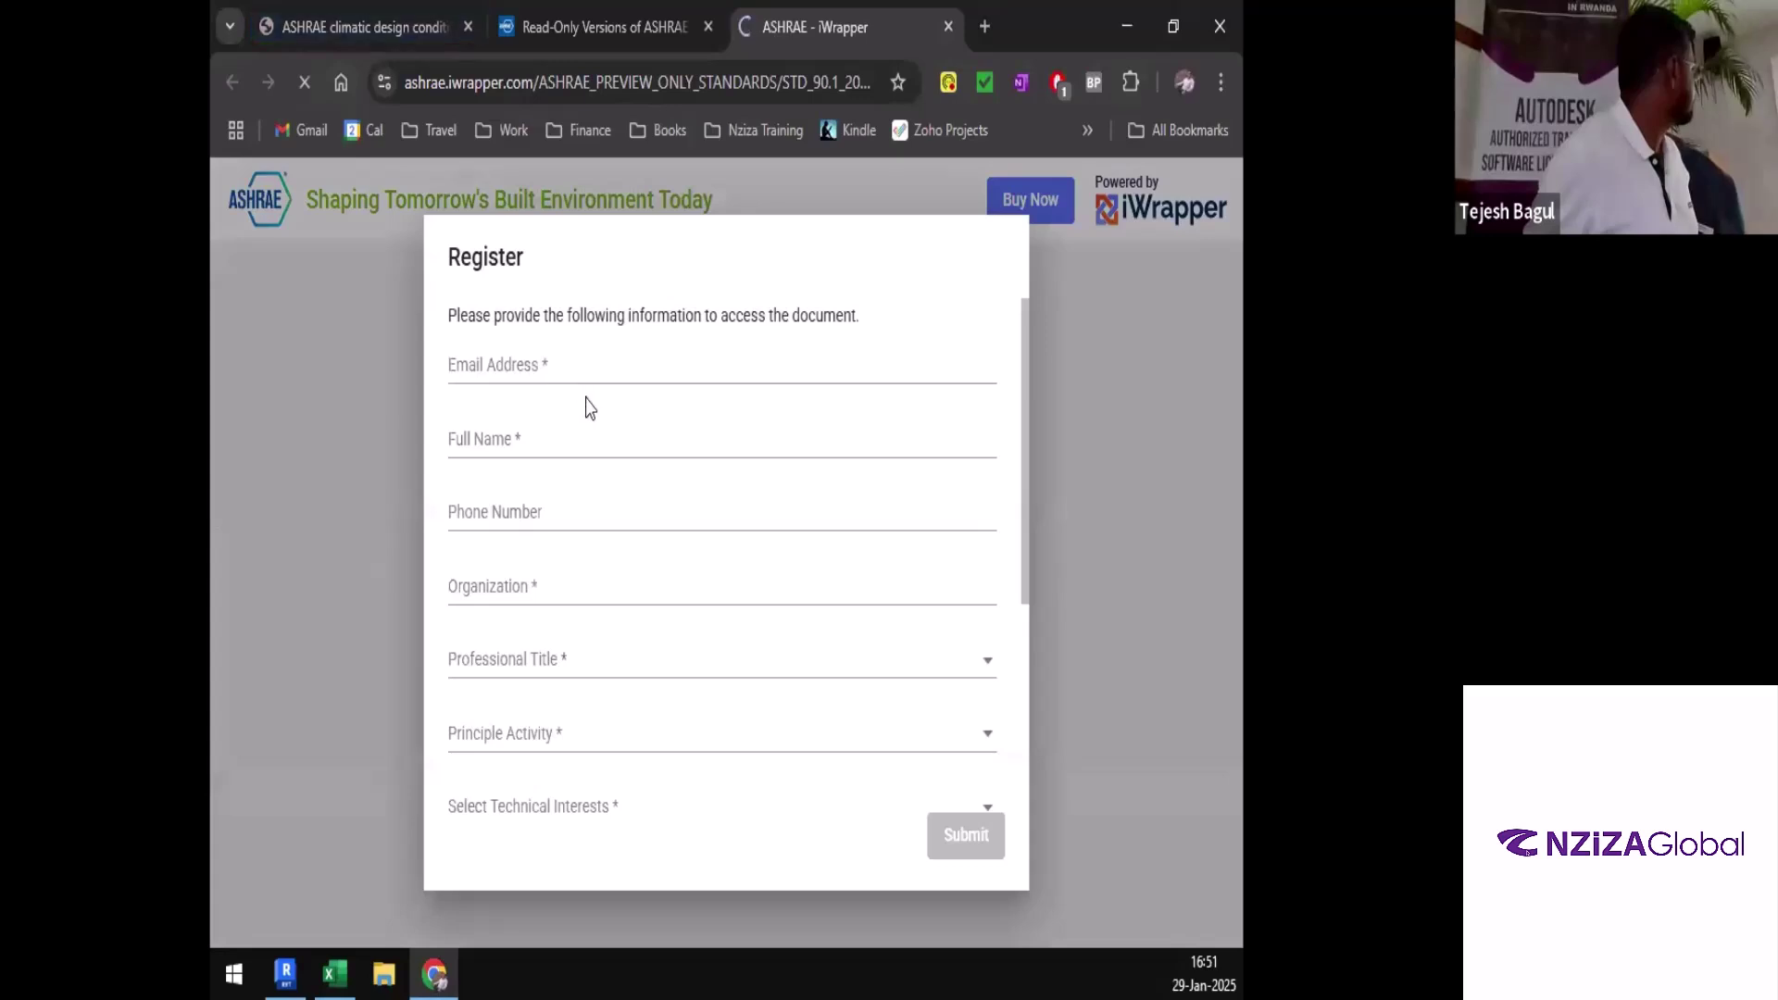
click(589, 370)
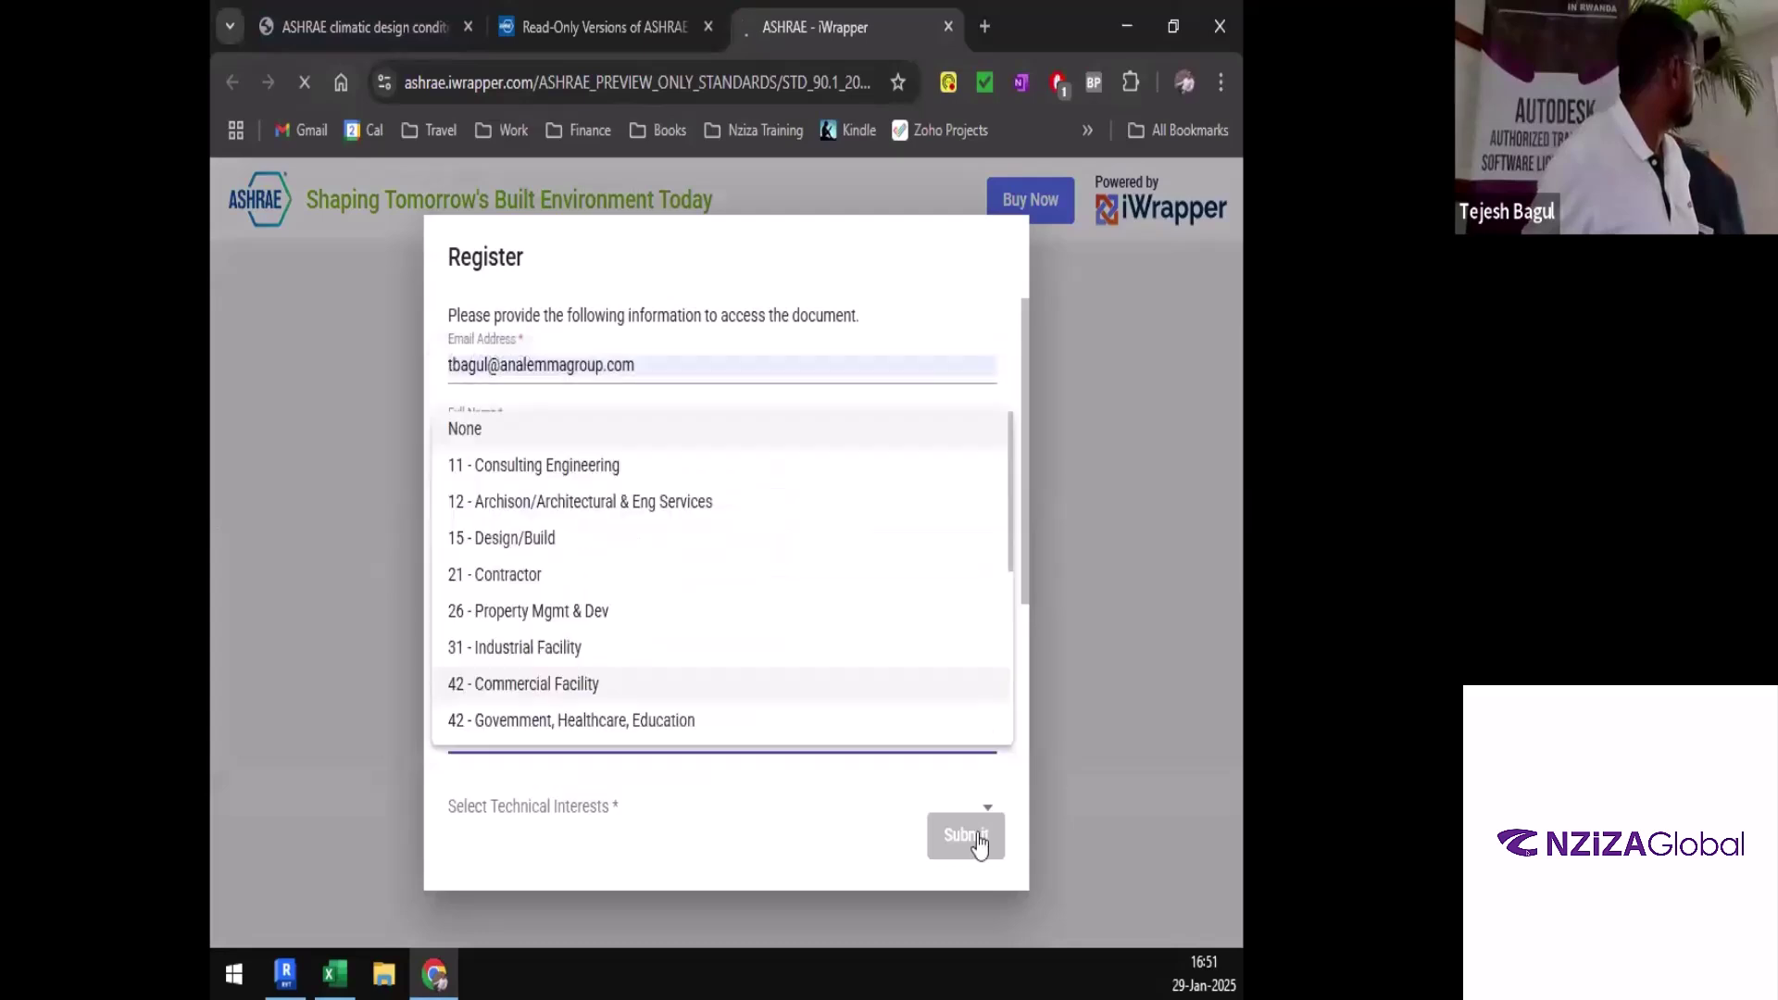
click(508, 683)
scroll(979, 845, down, 3)
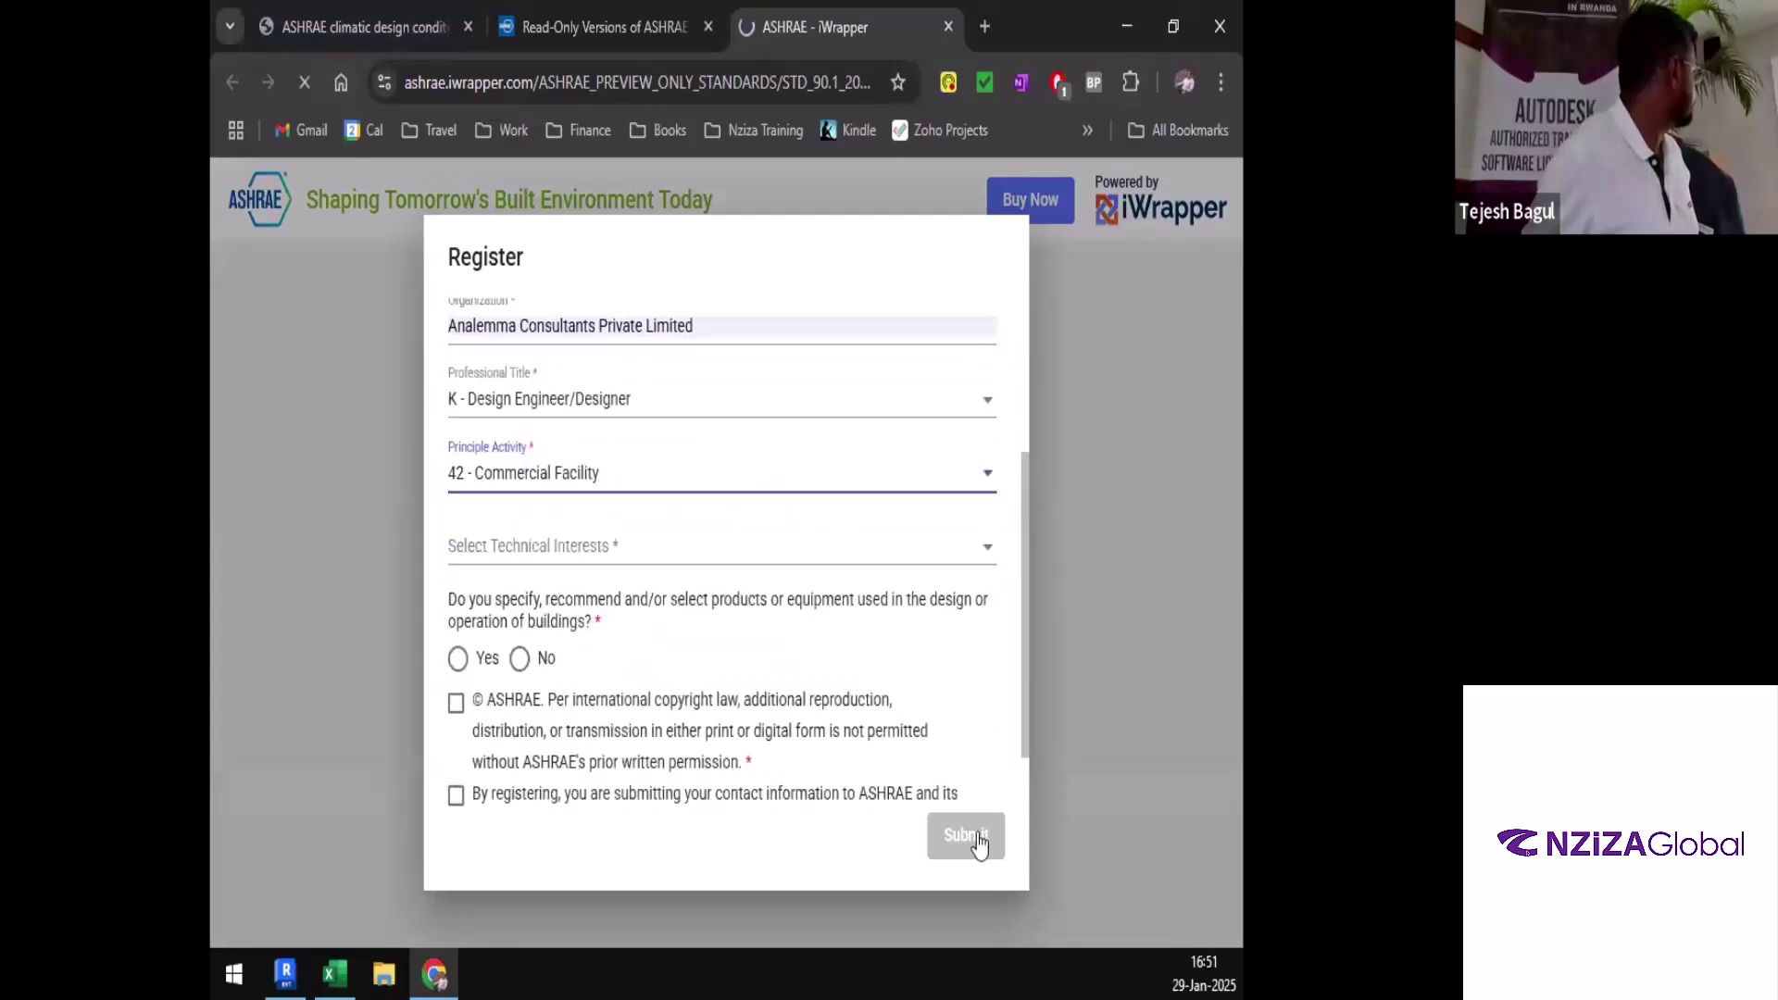
Set the technical interest to 02 - Heat Transfer and Fluid Flow, answer Yes on specifying products, accept both declarations and submit the registration
click(721, 546)
click(574, 572)
click(980, 845)
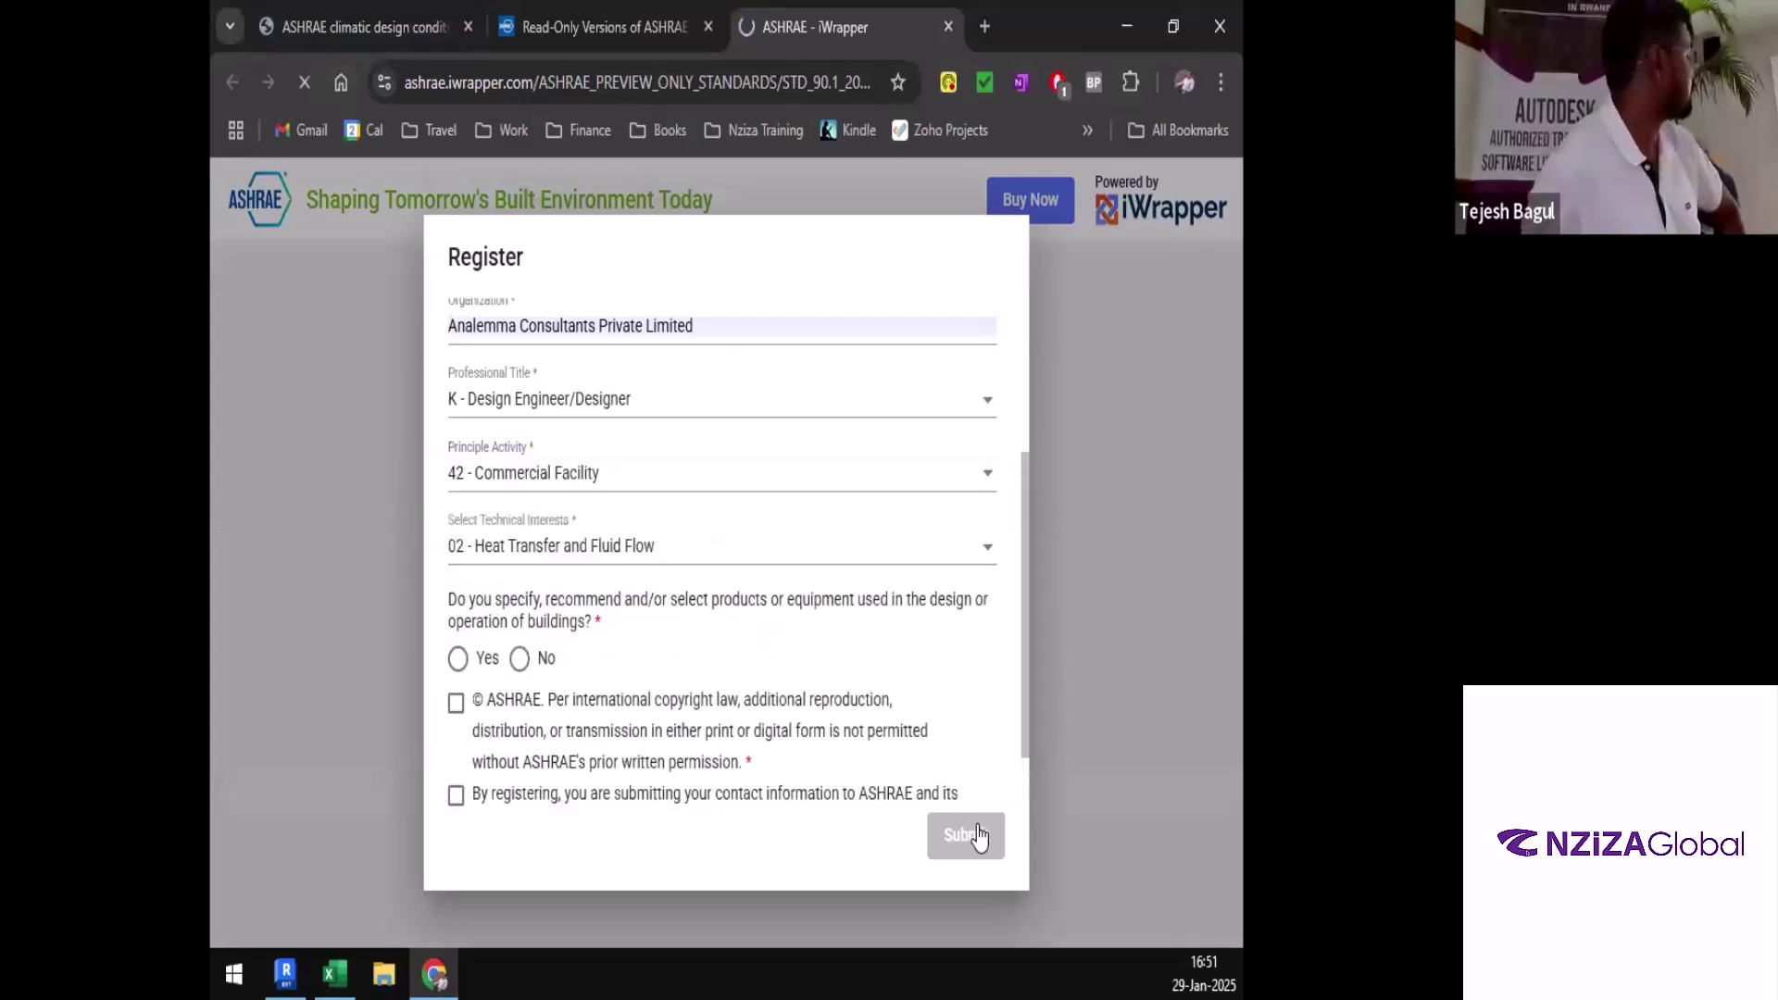
click(458, 659)
click(456, 702)
click(457, 795)
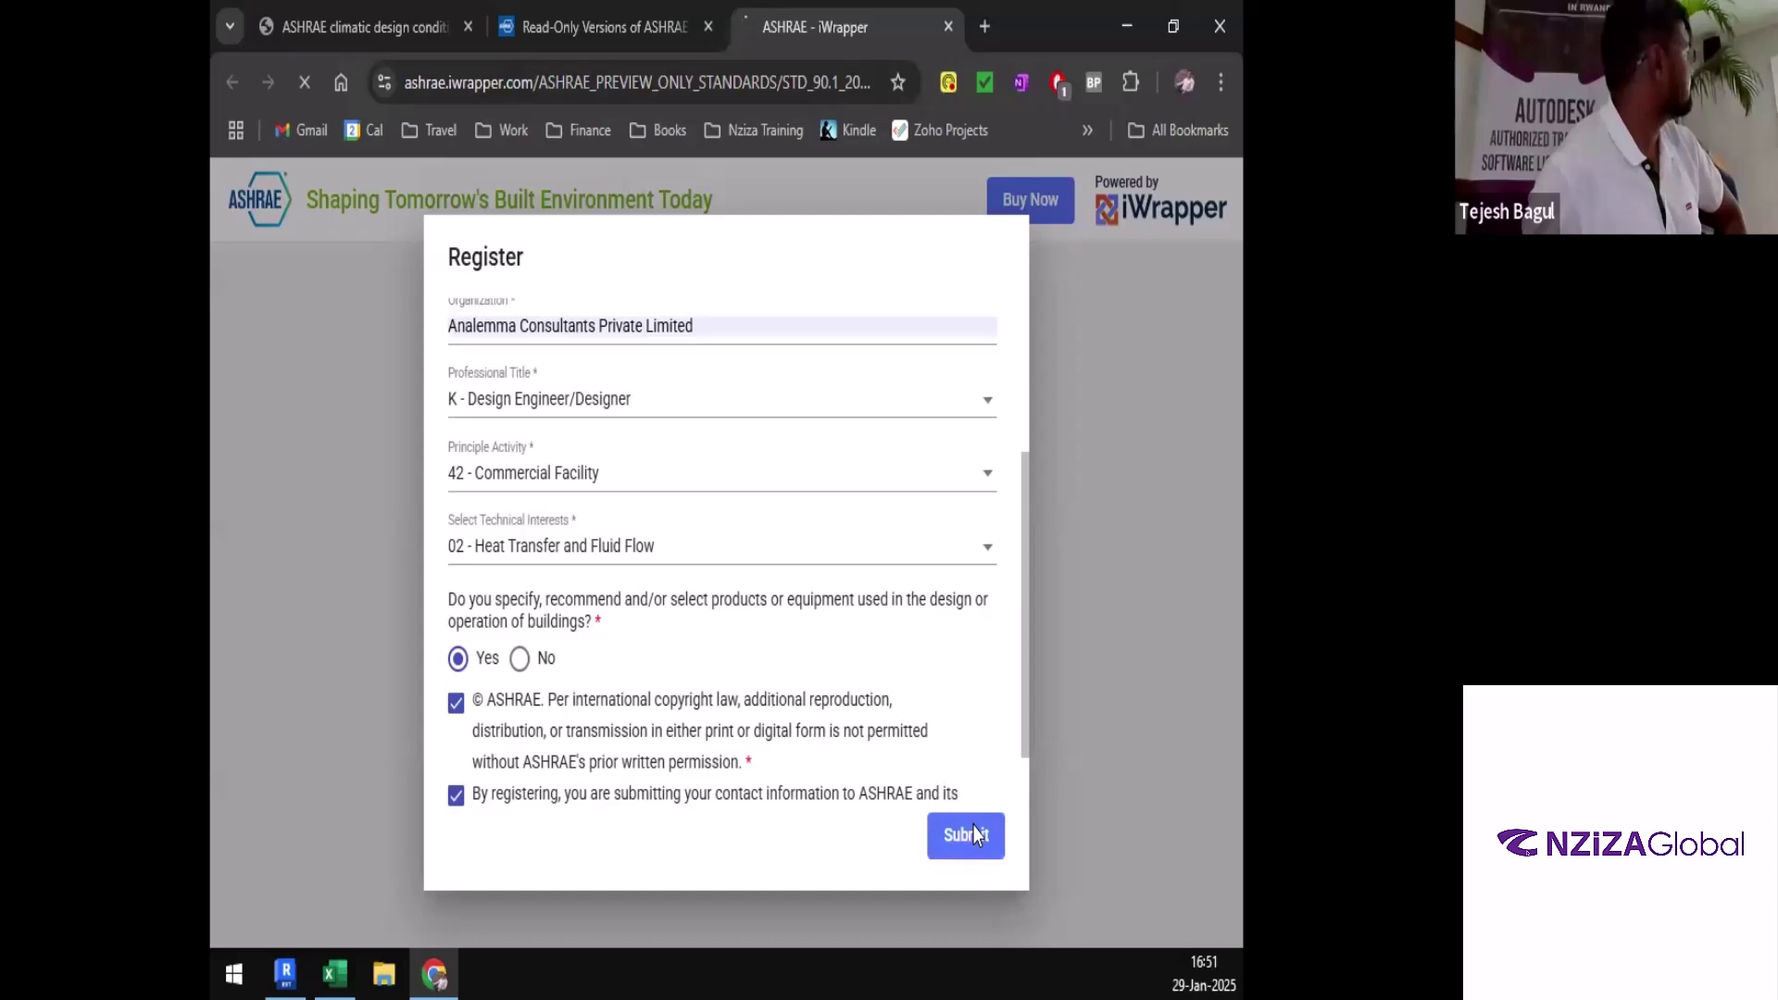
click(966, 835)
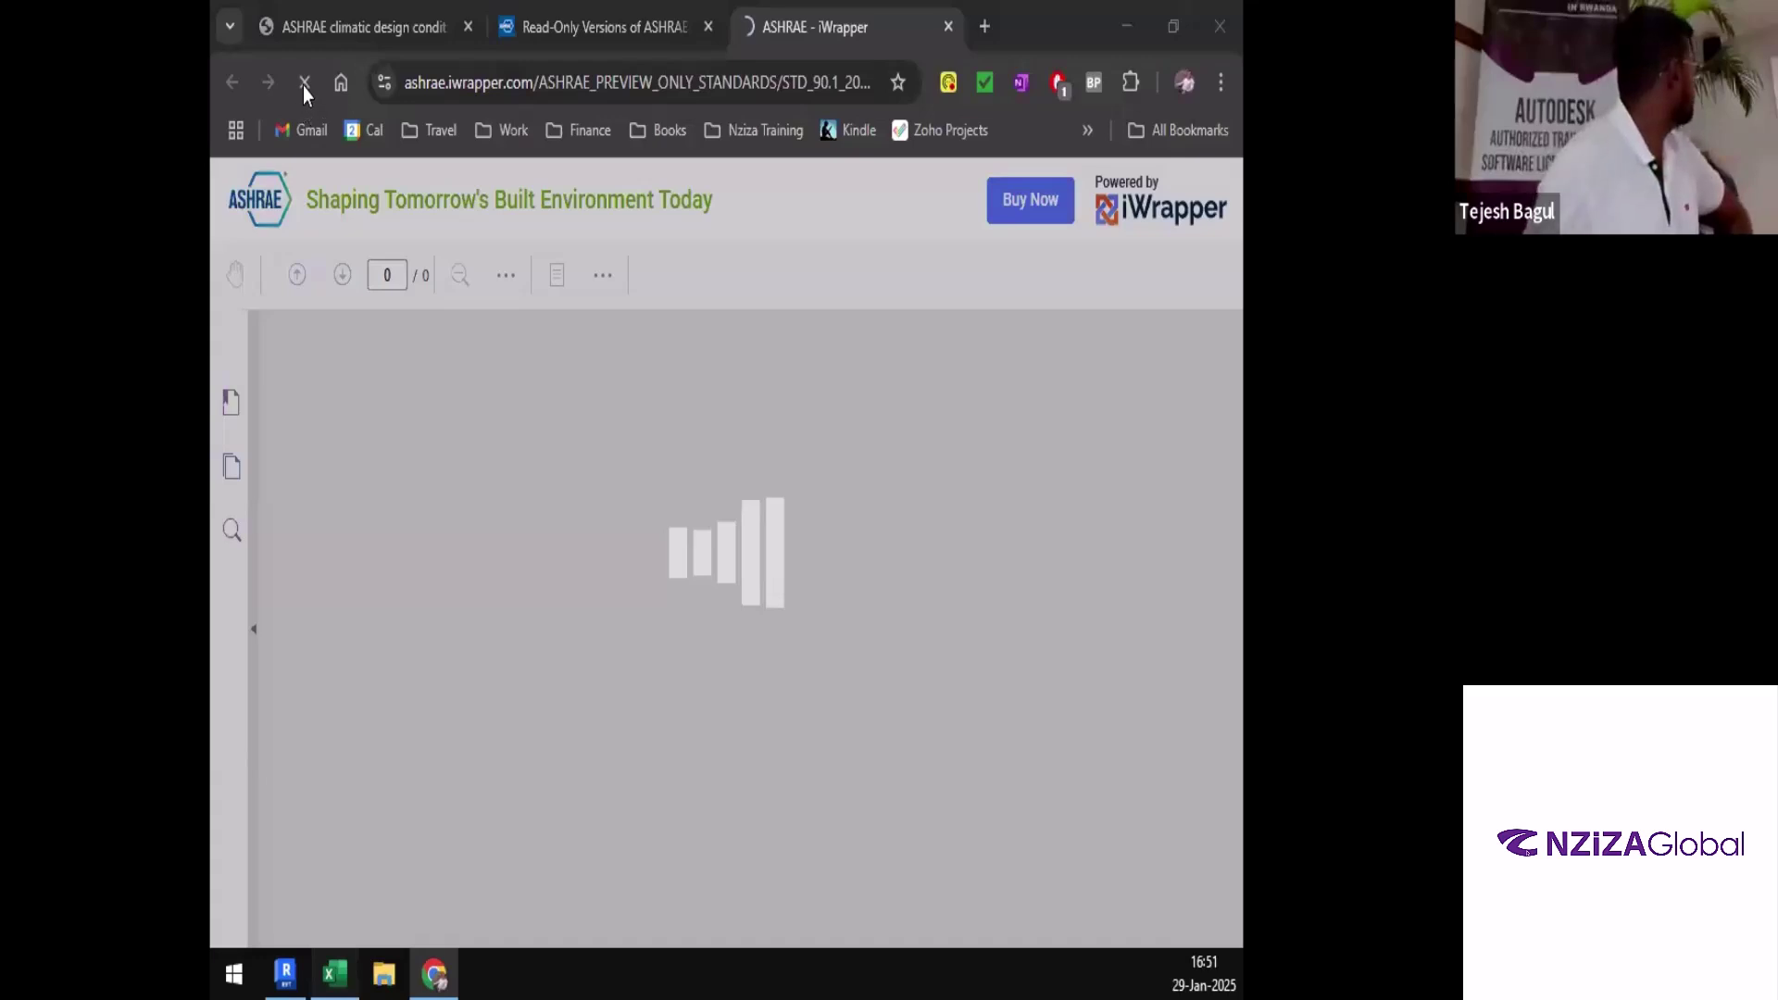
Check the Glass - W row in the E20 form, then reload the ASHRAE Standard 90.1 preview in Chrome
key(alt+Tab)
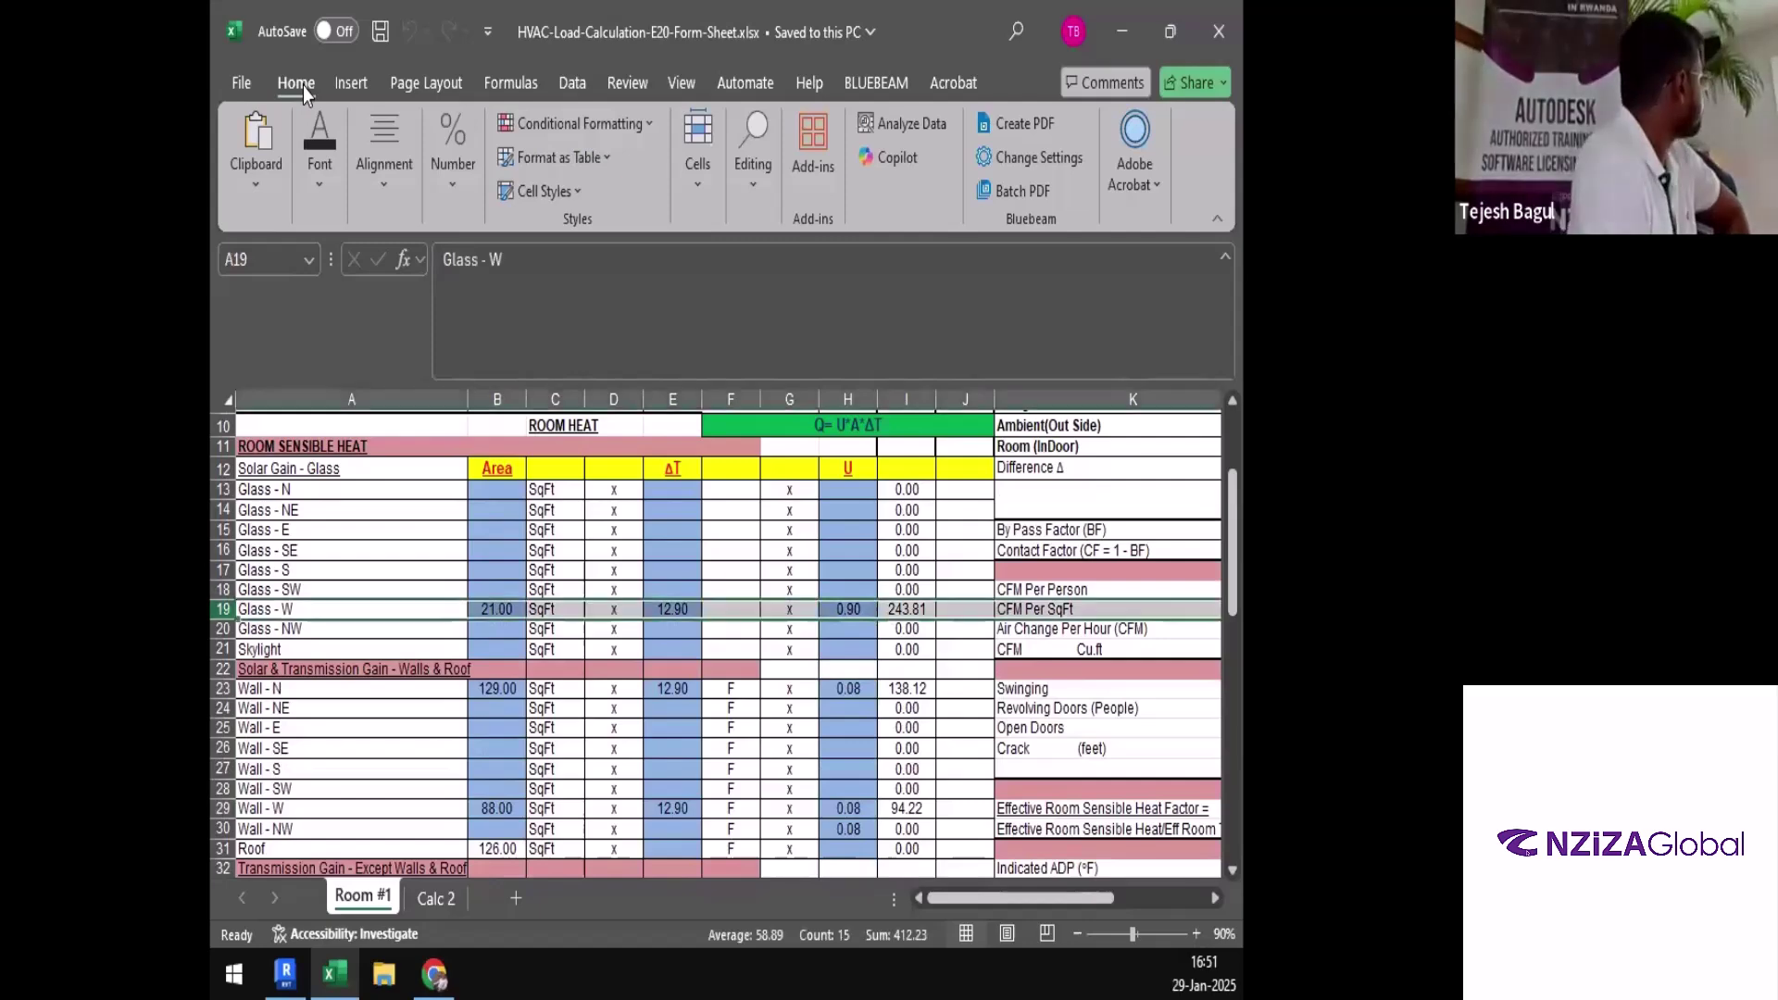
key(alt+Tab)
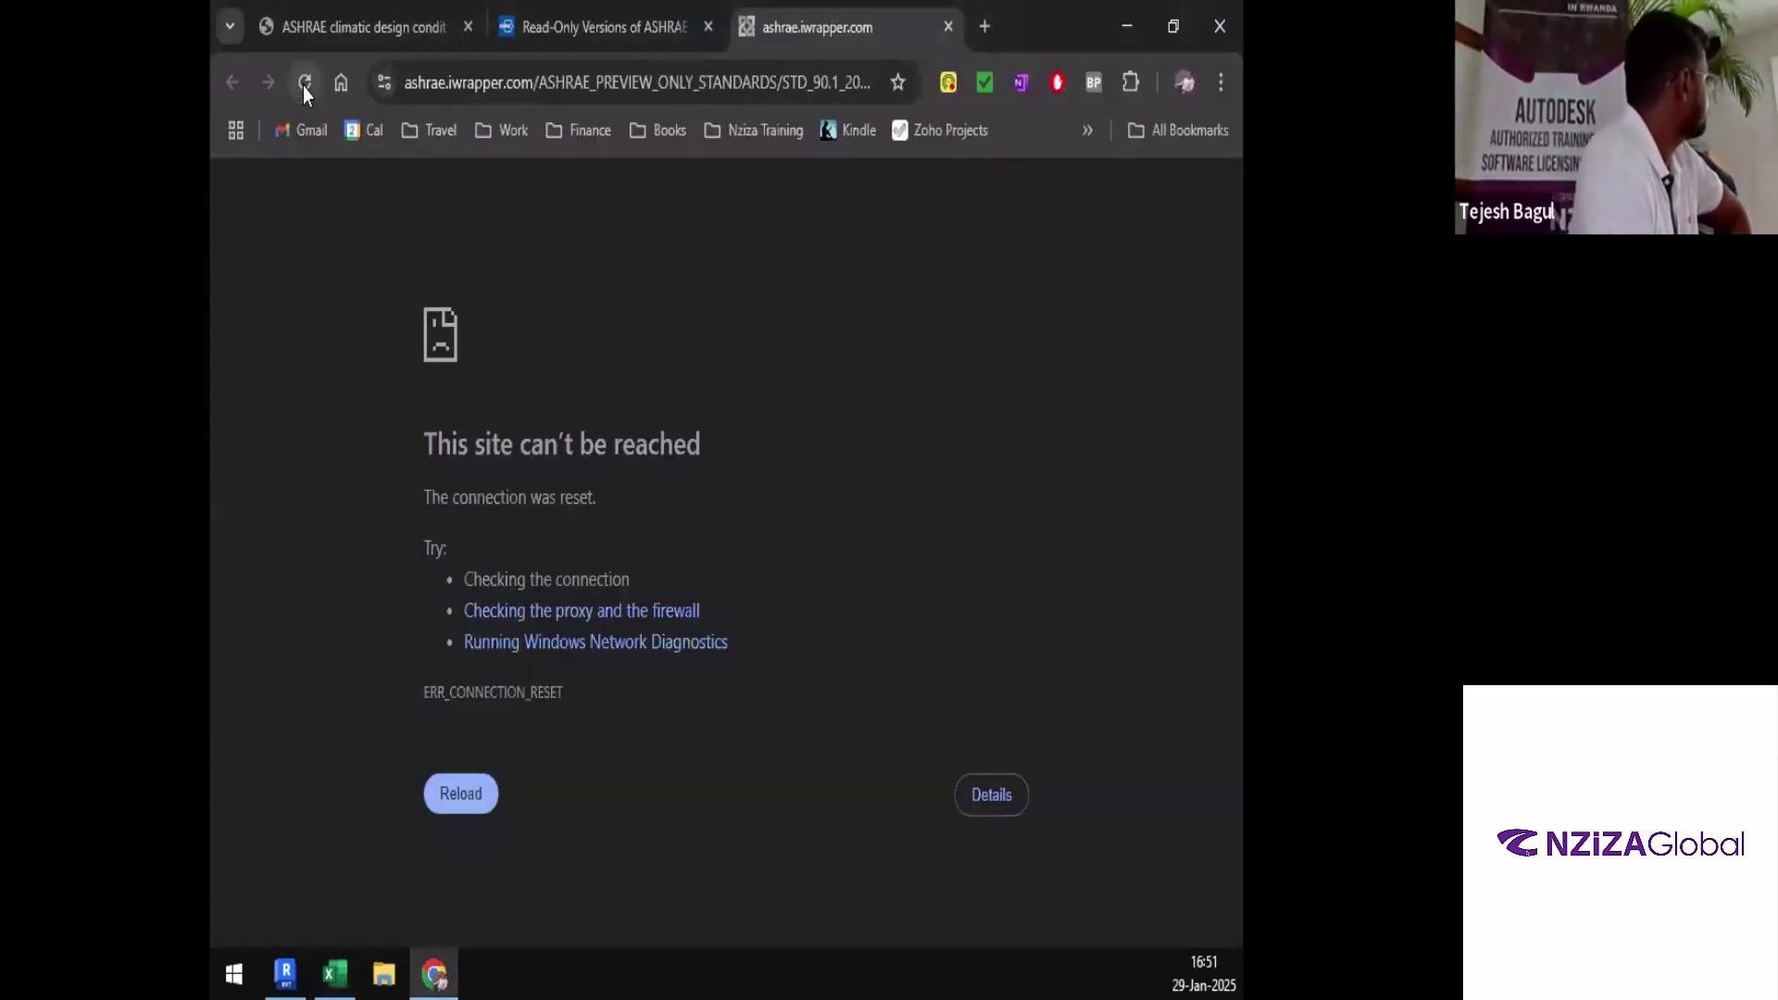
click(303, 86)
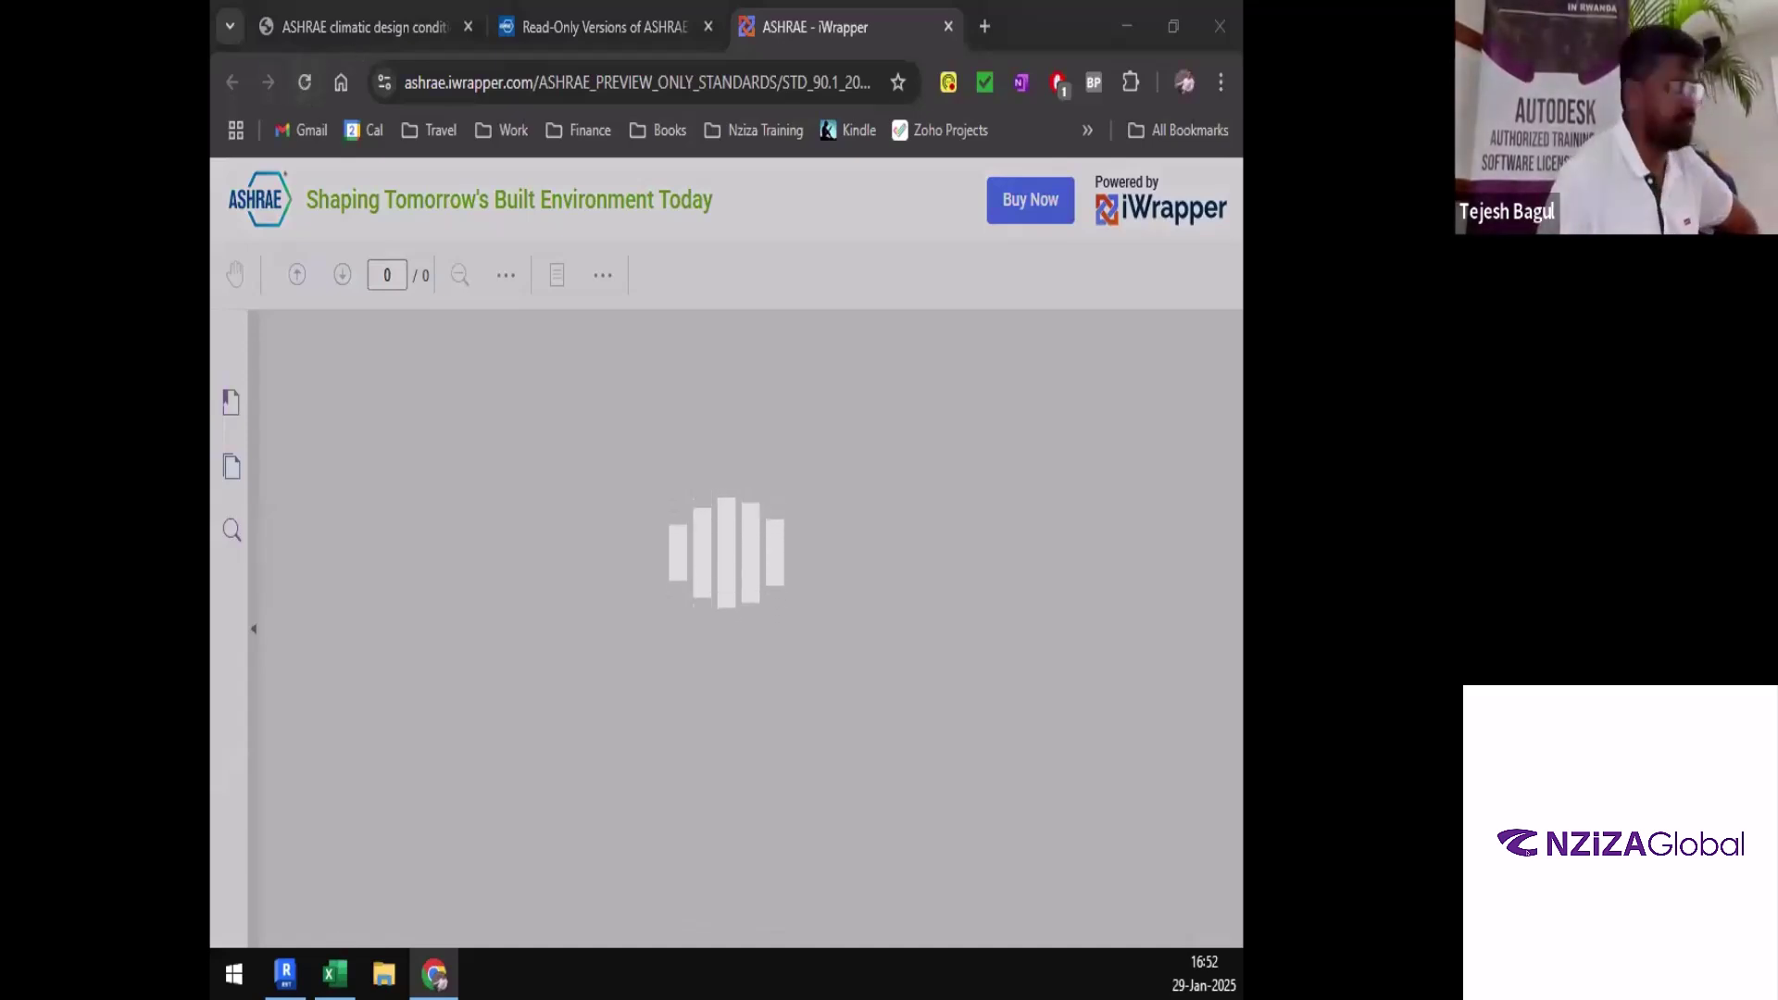
Return to the E20 form and inspect the U column and the Floor area entry under Transmission Gain - Except Walls & Roof
key(alt+Tab)
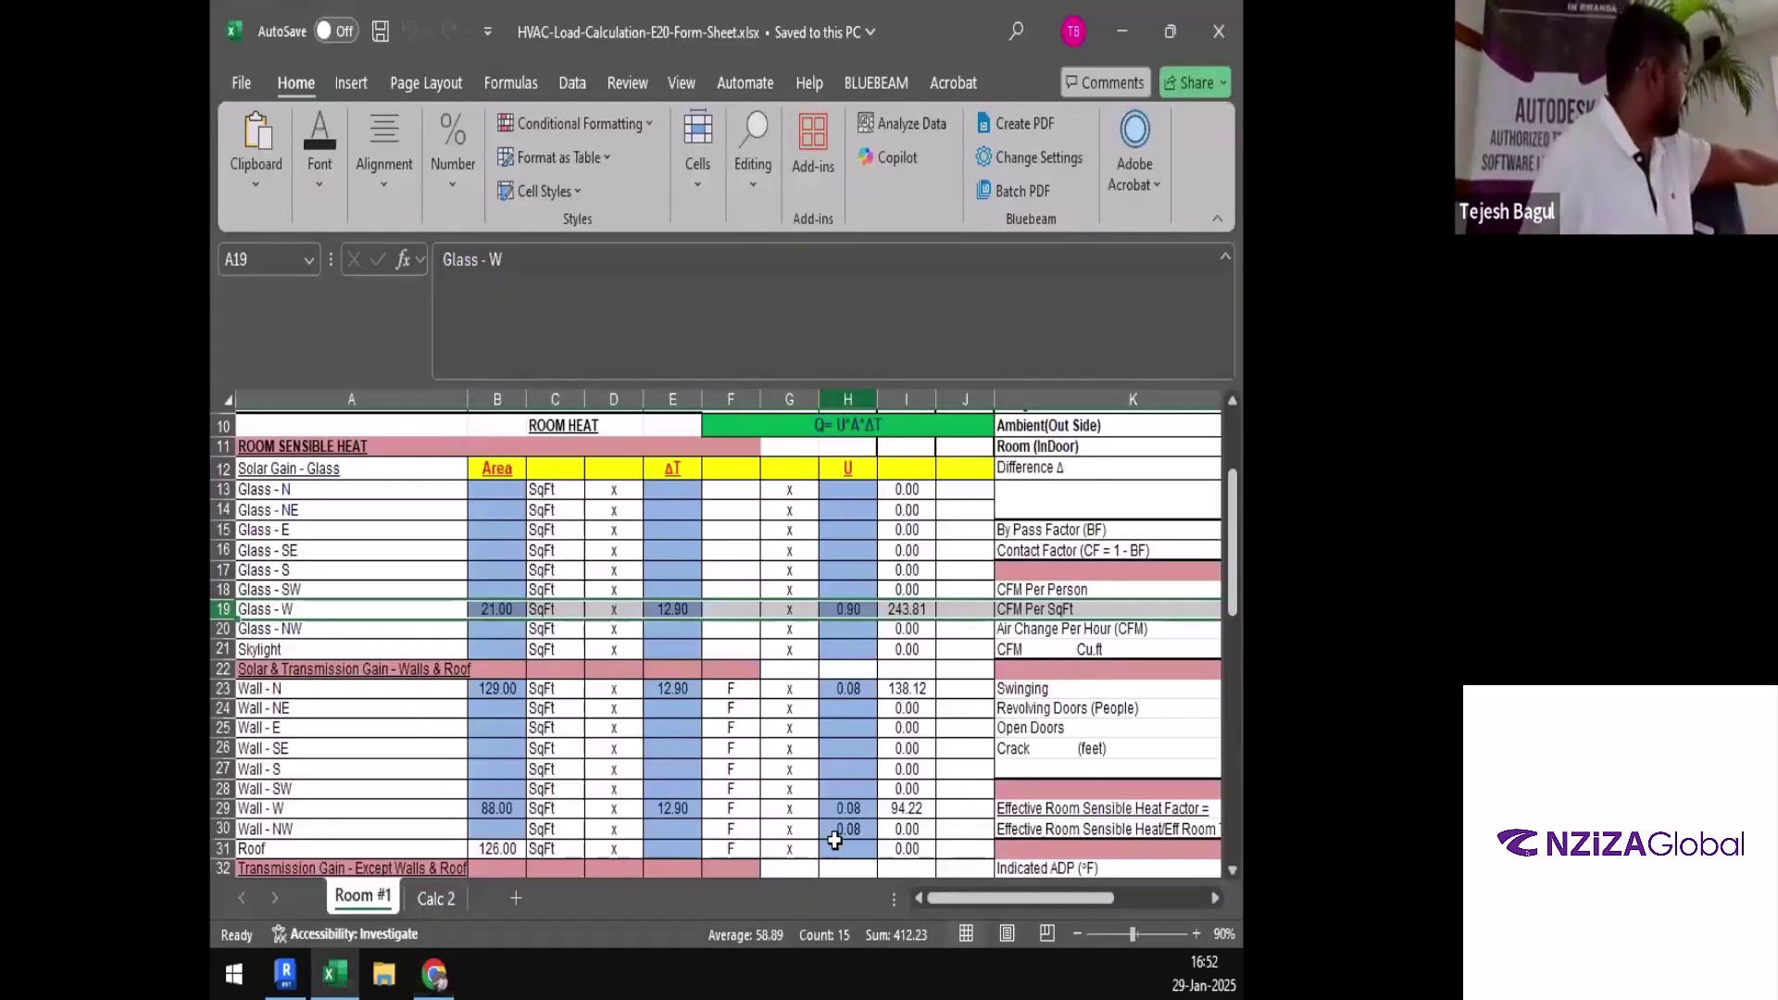
click(851, 400)
scroll(842, 710, up, 1)
scroll(615, 667, down, 4)
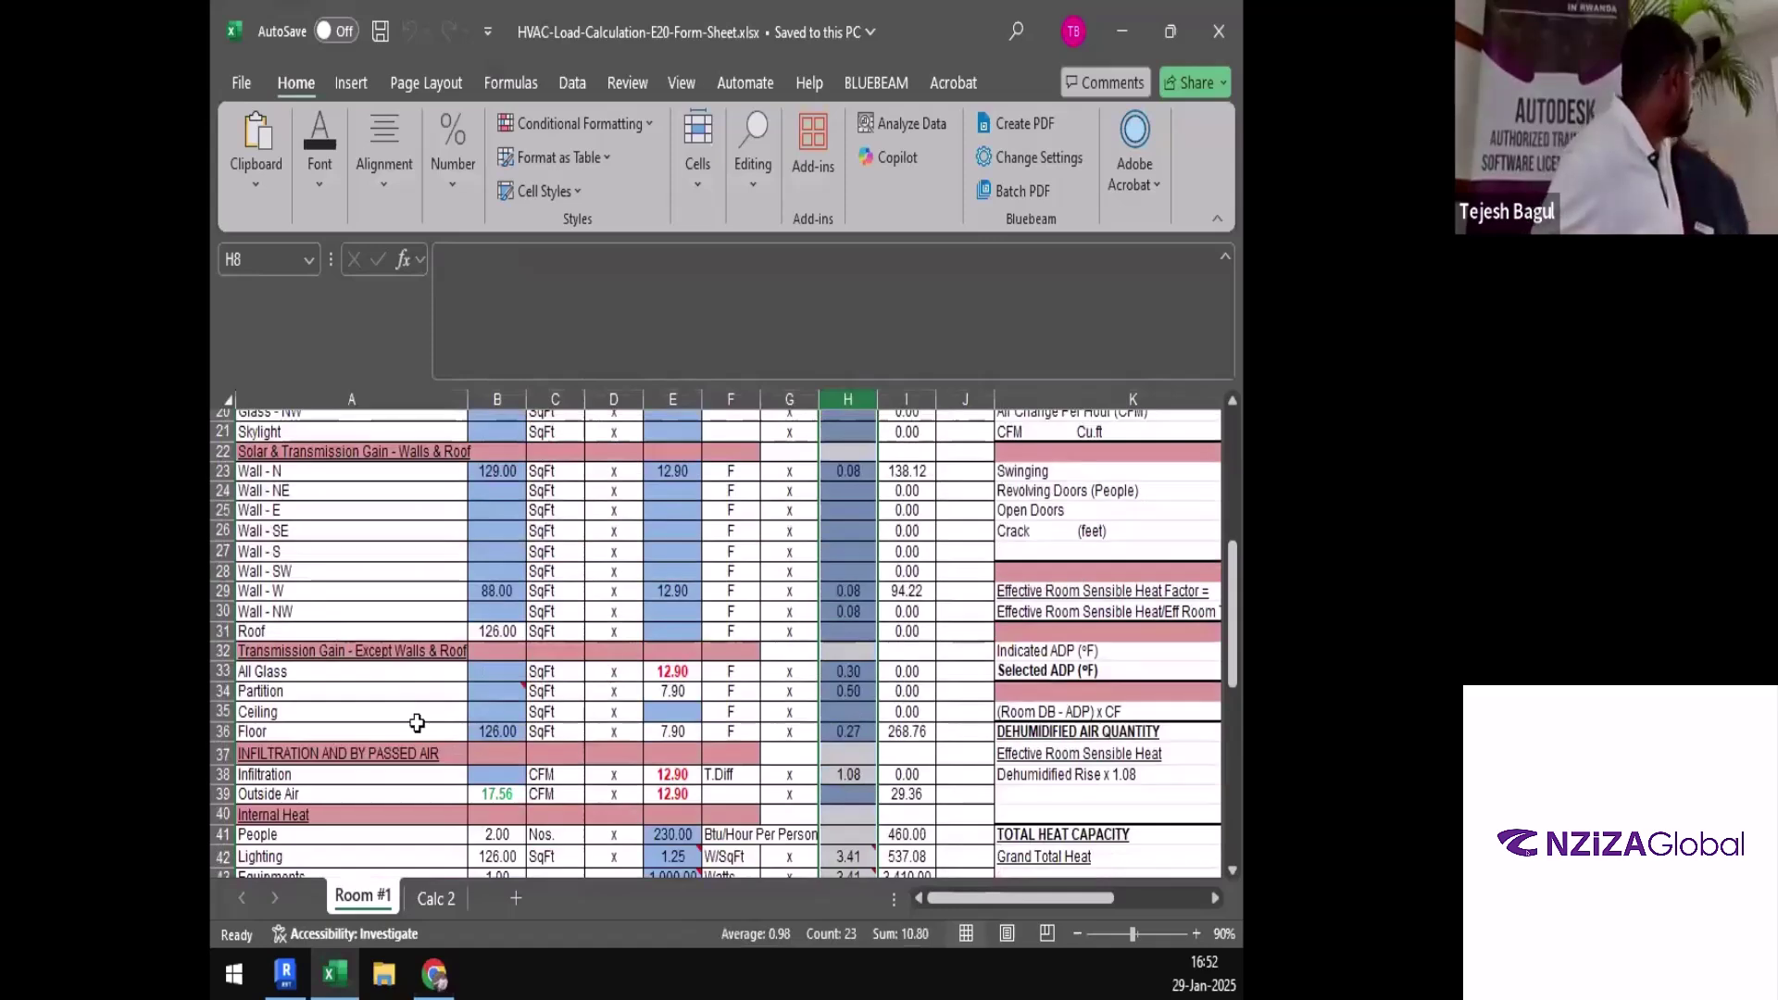
click(331, 734)
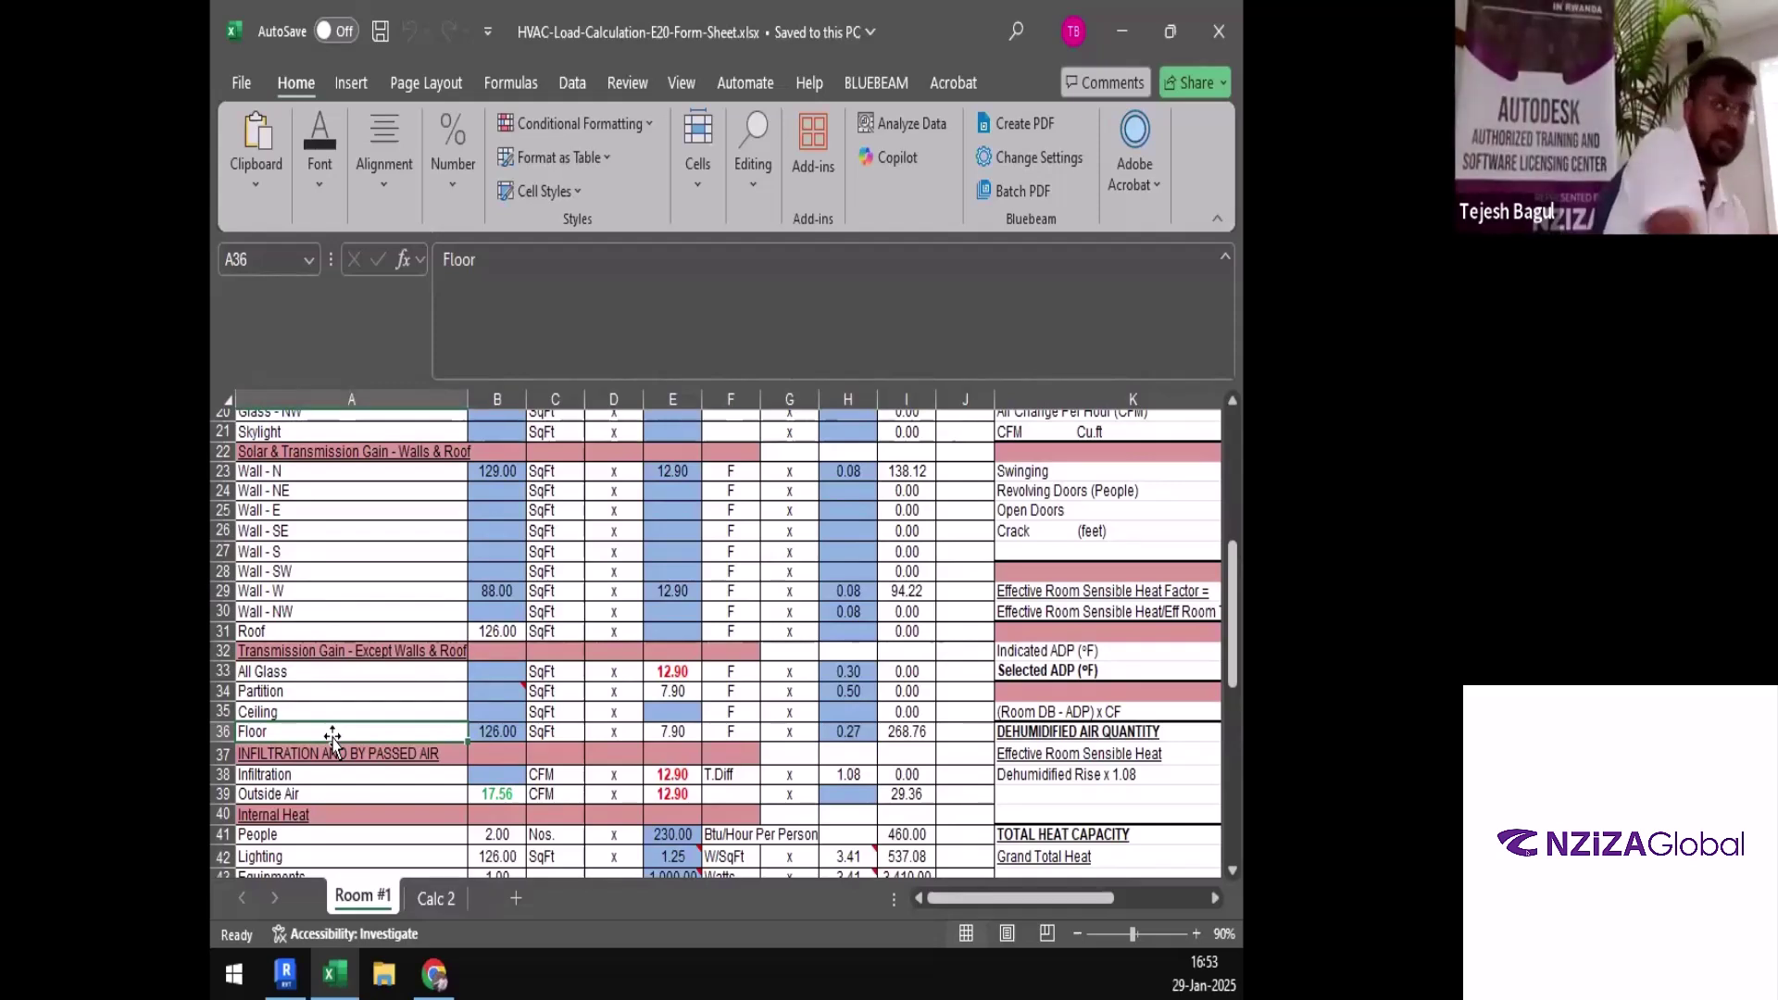
click(487, 735)
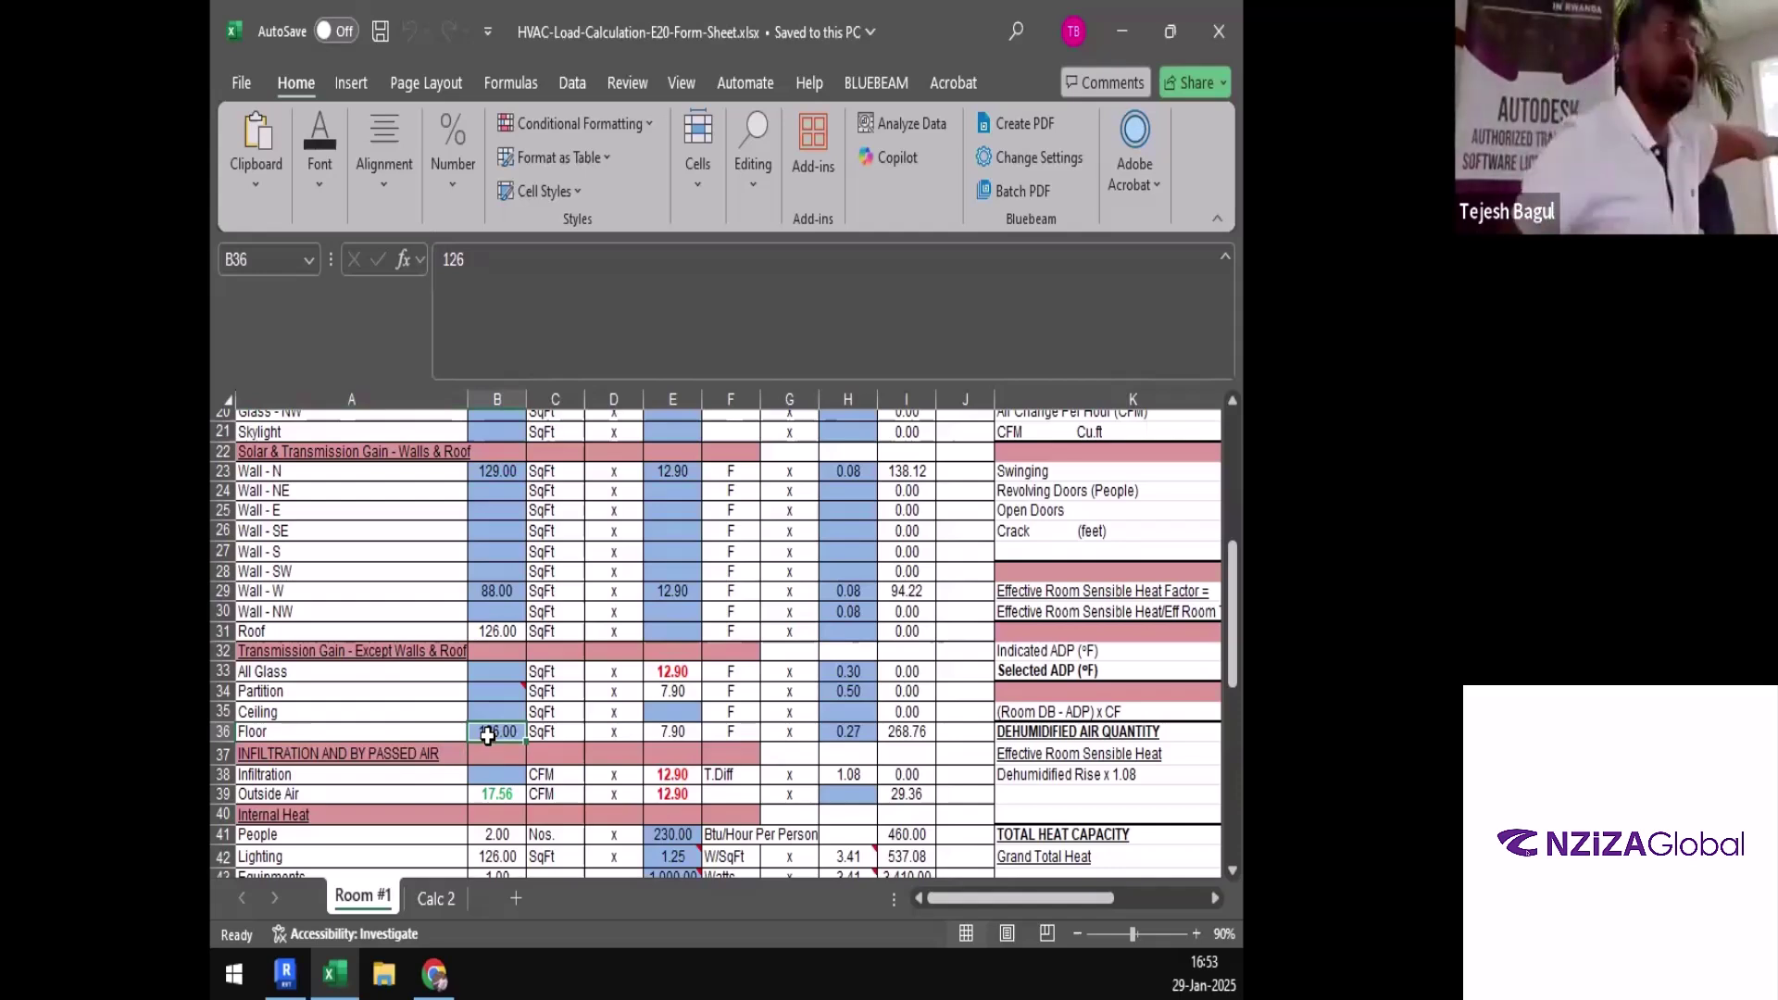
Switch to Revit and measure the Patient Room's inside length along its west wall on the Level 1 plan
click(285, 970)
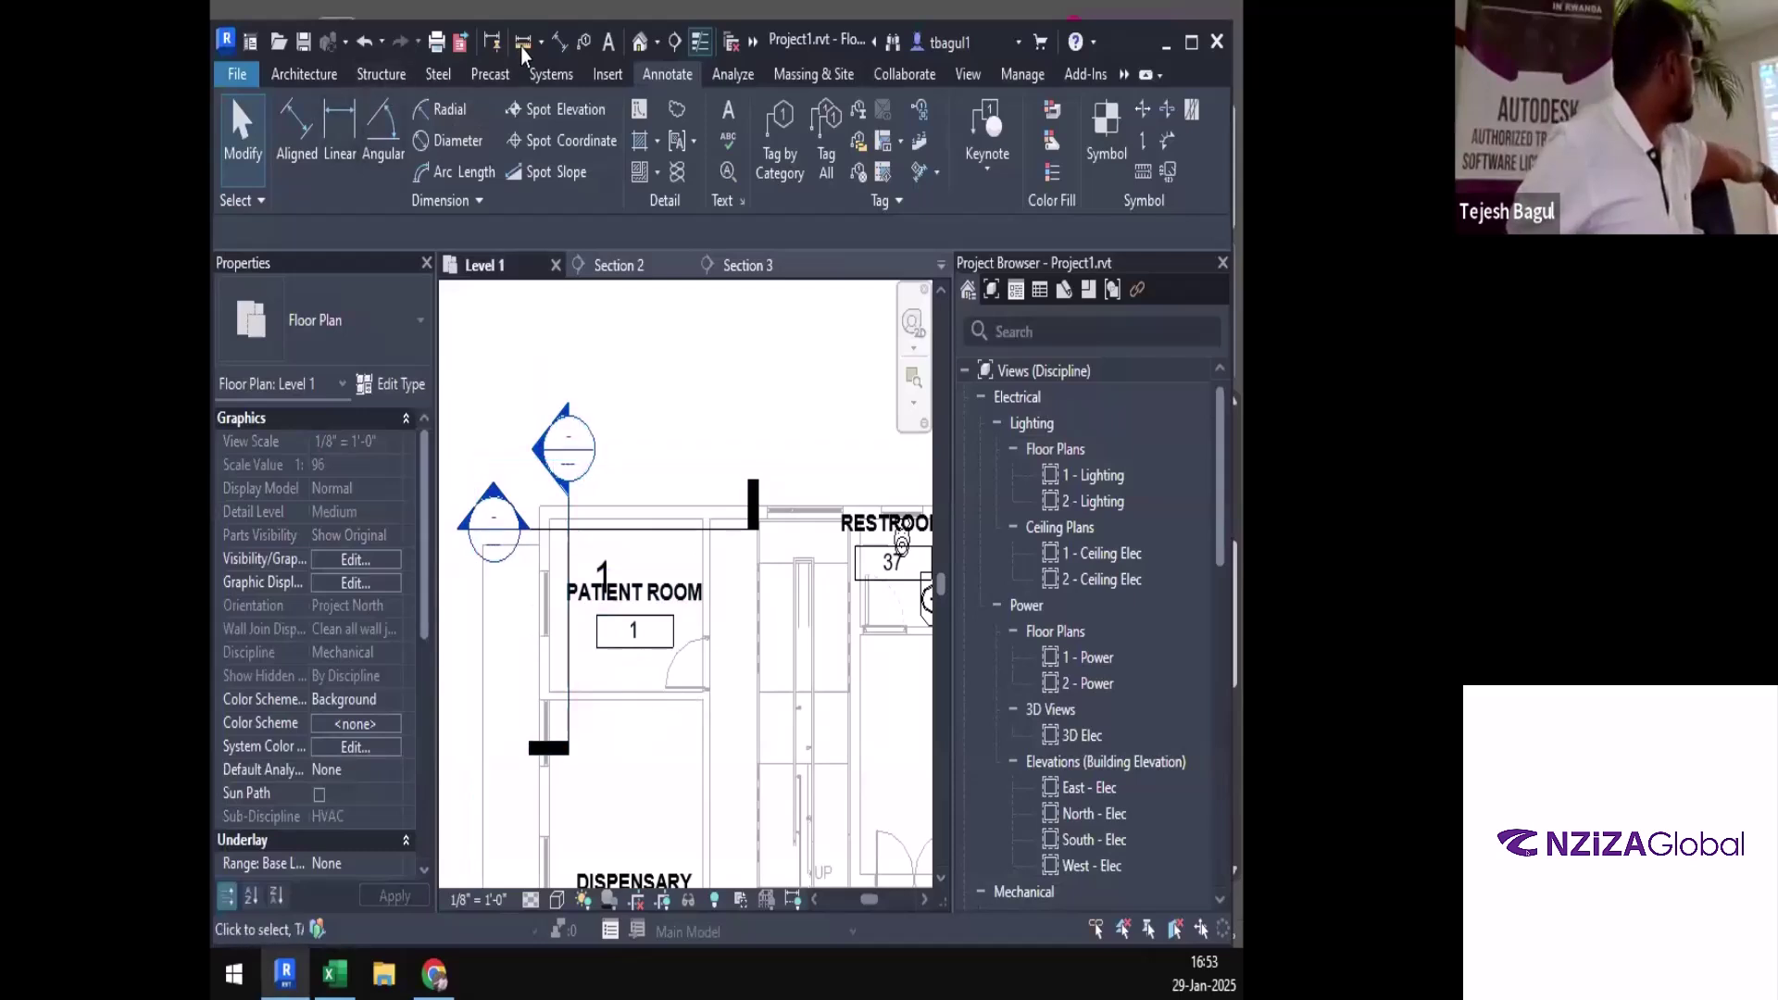
click(549, 518)
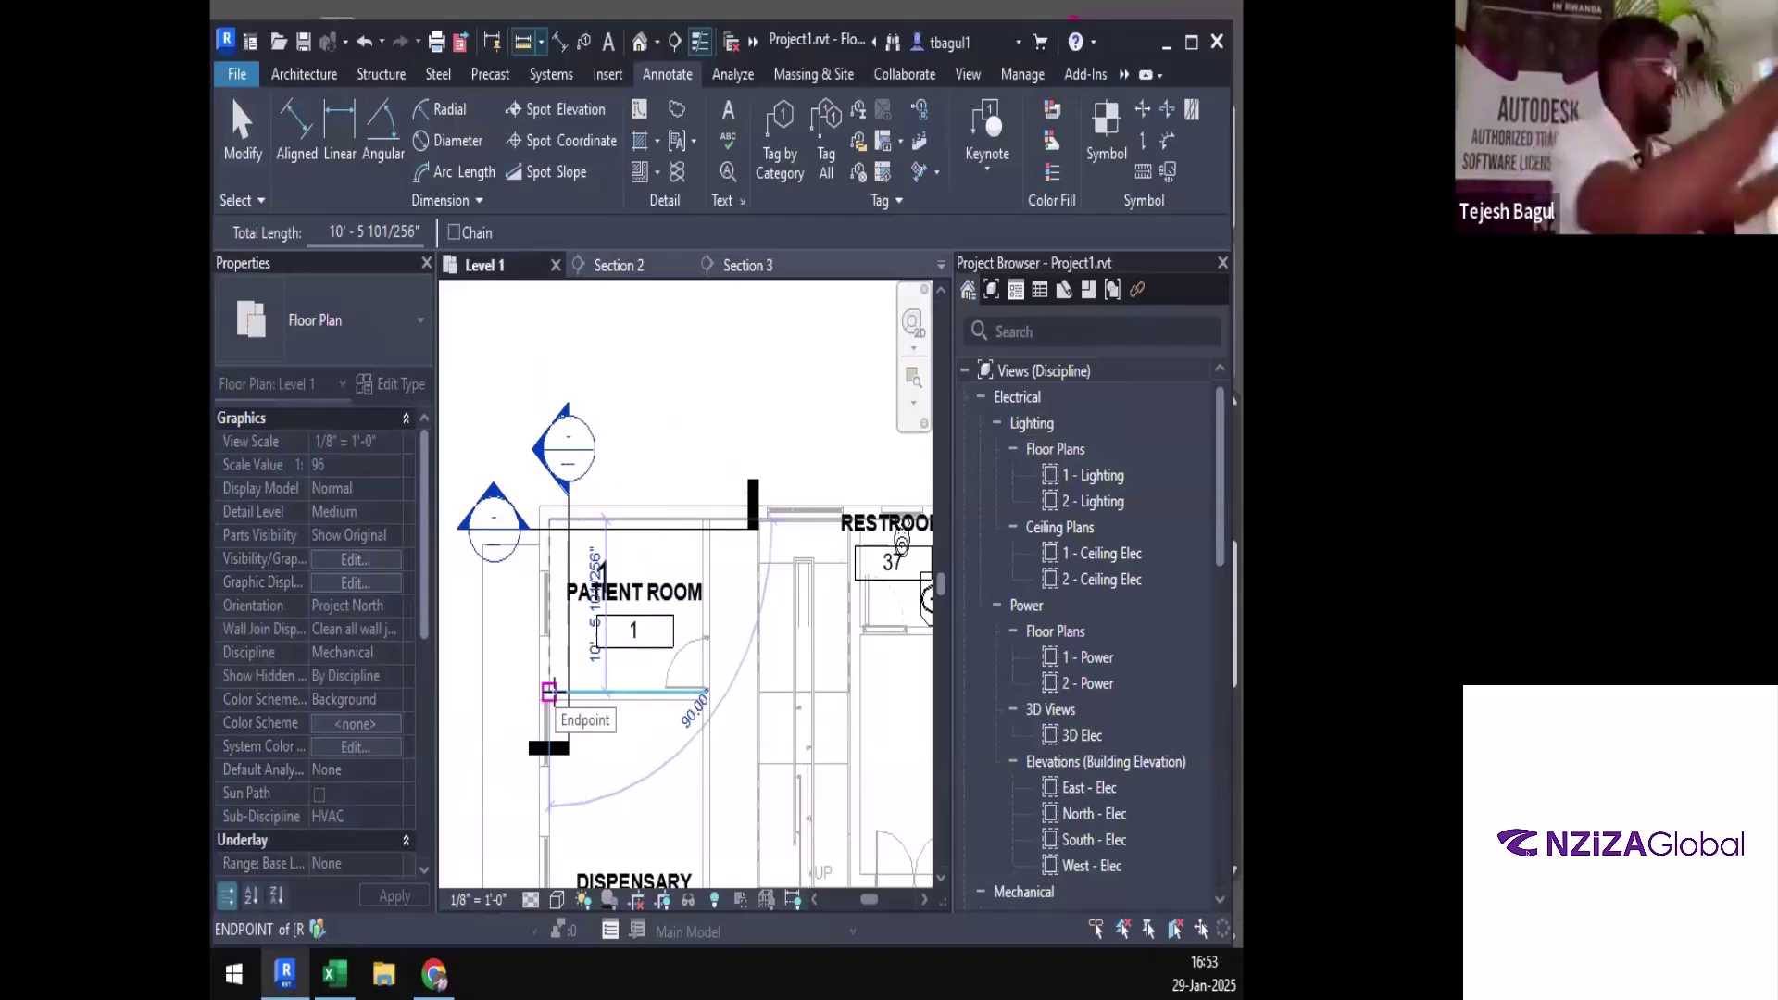
key(Escape)
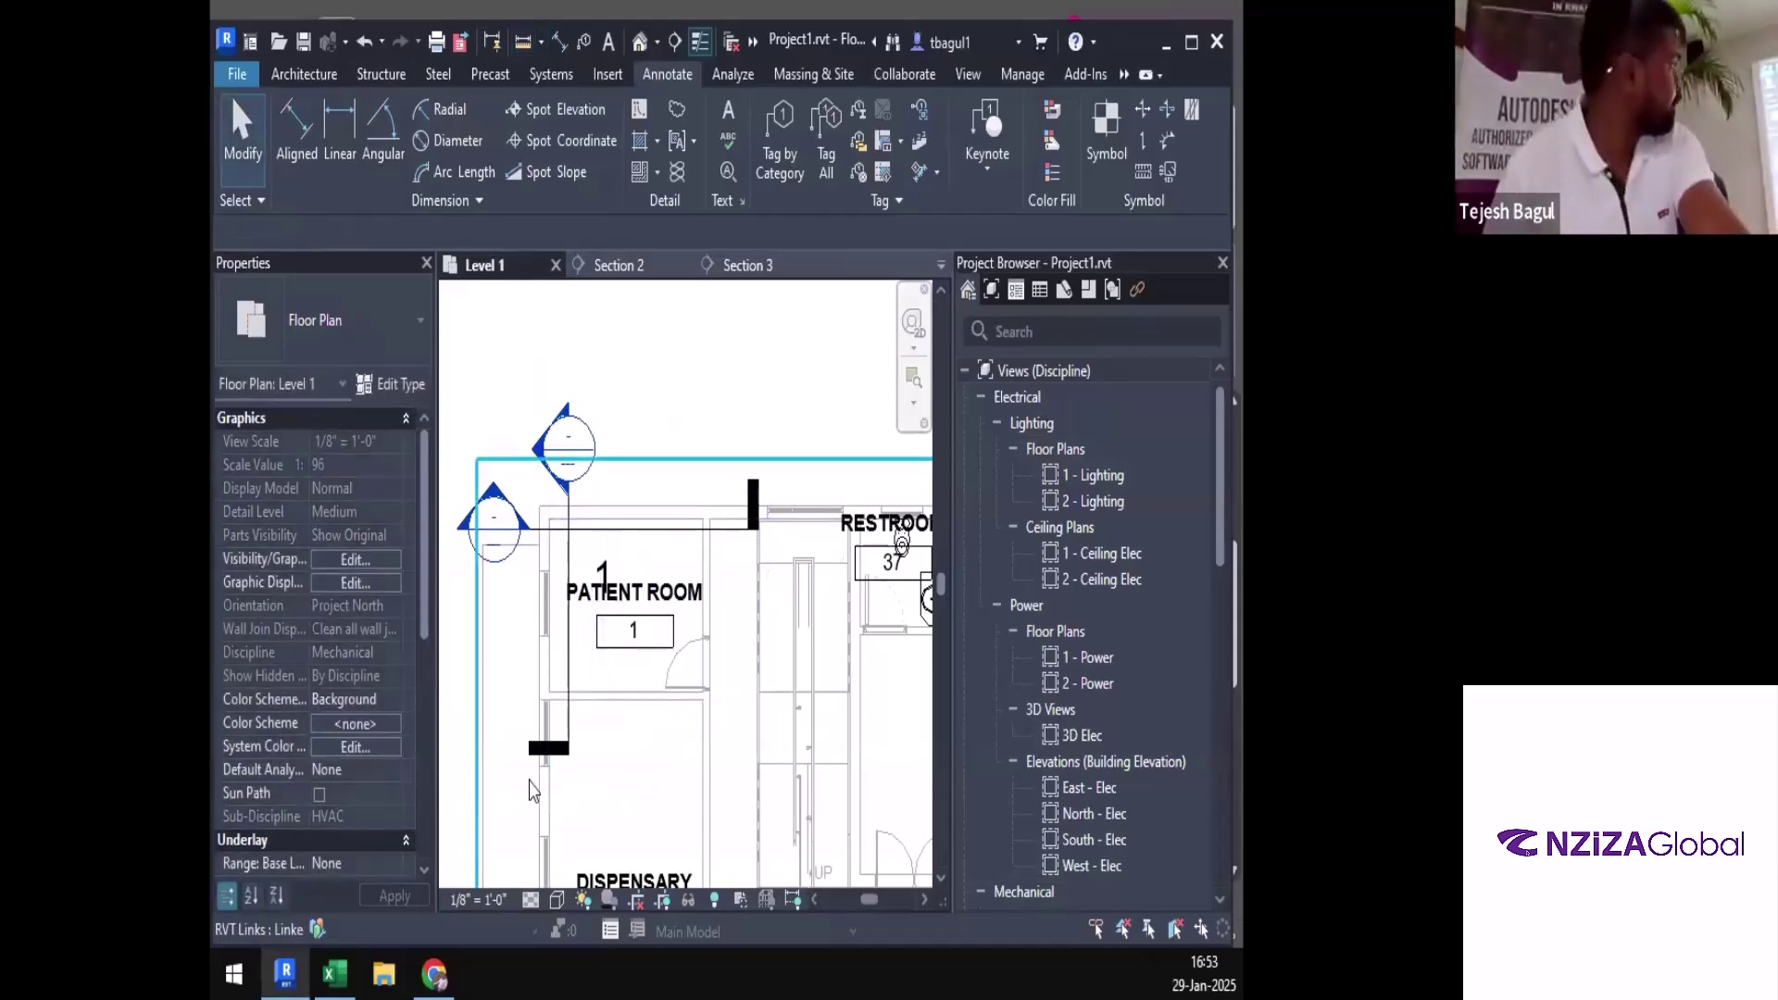
Return to Excel and review the infiltration and Internal Heat sections of the E20 form
click(334, 972)
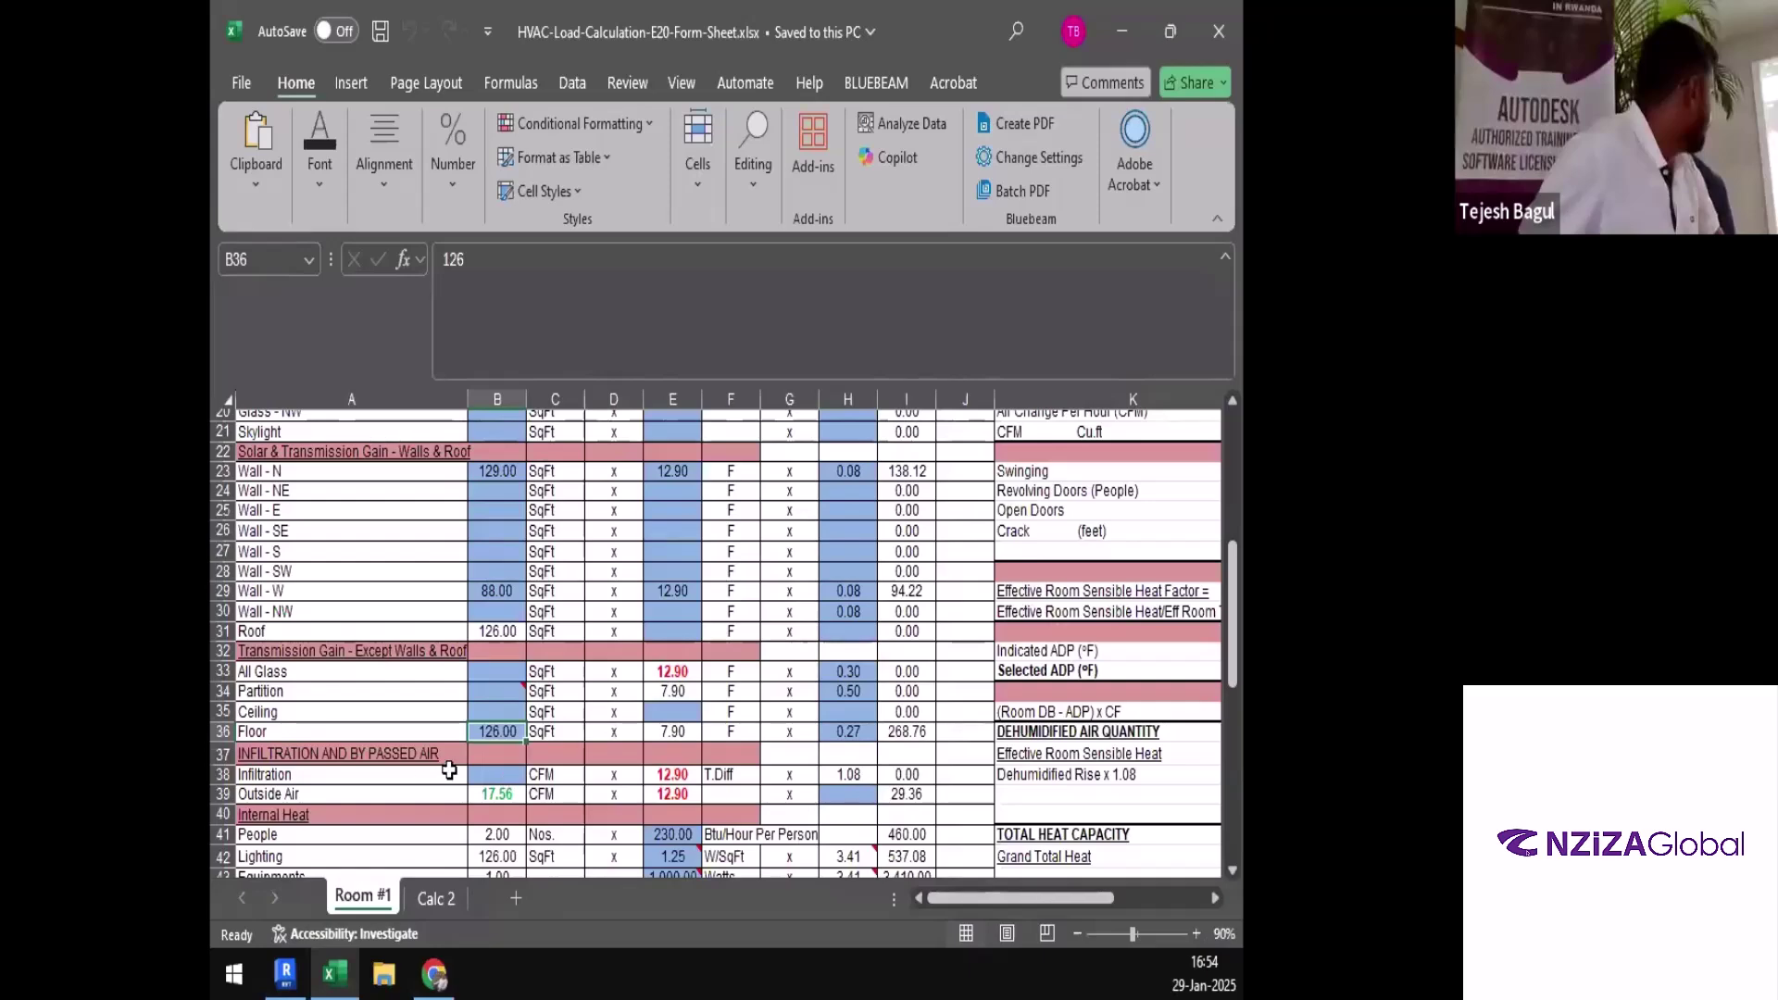
scroll(432, 759, down, 1)
scroll(432, 759, down, 3)
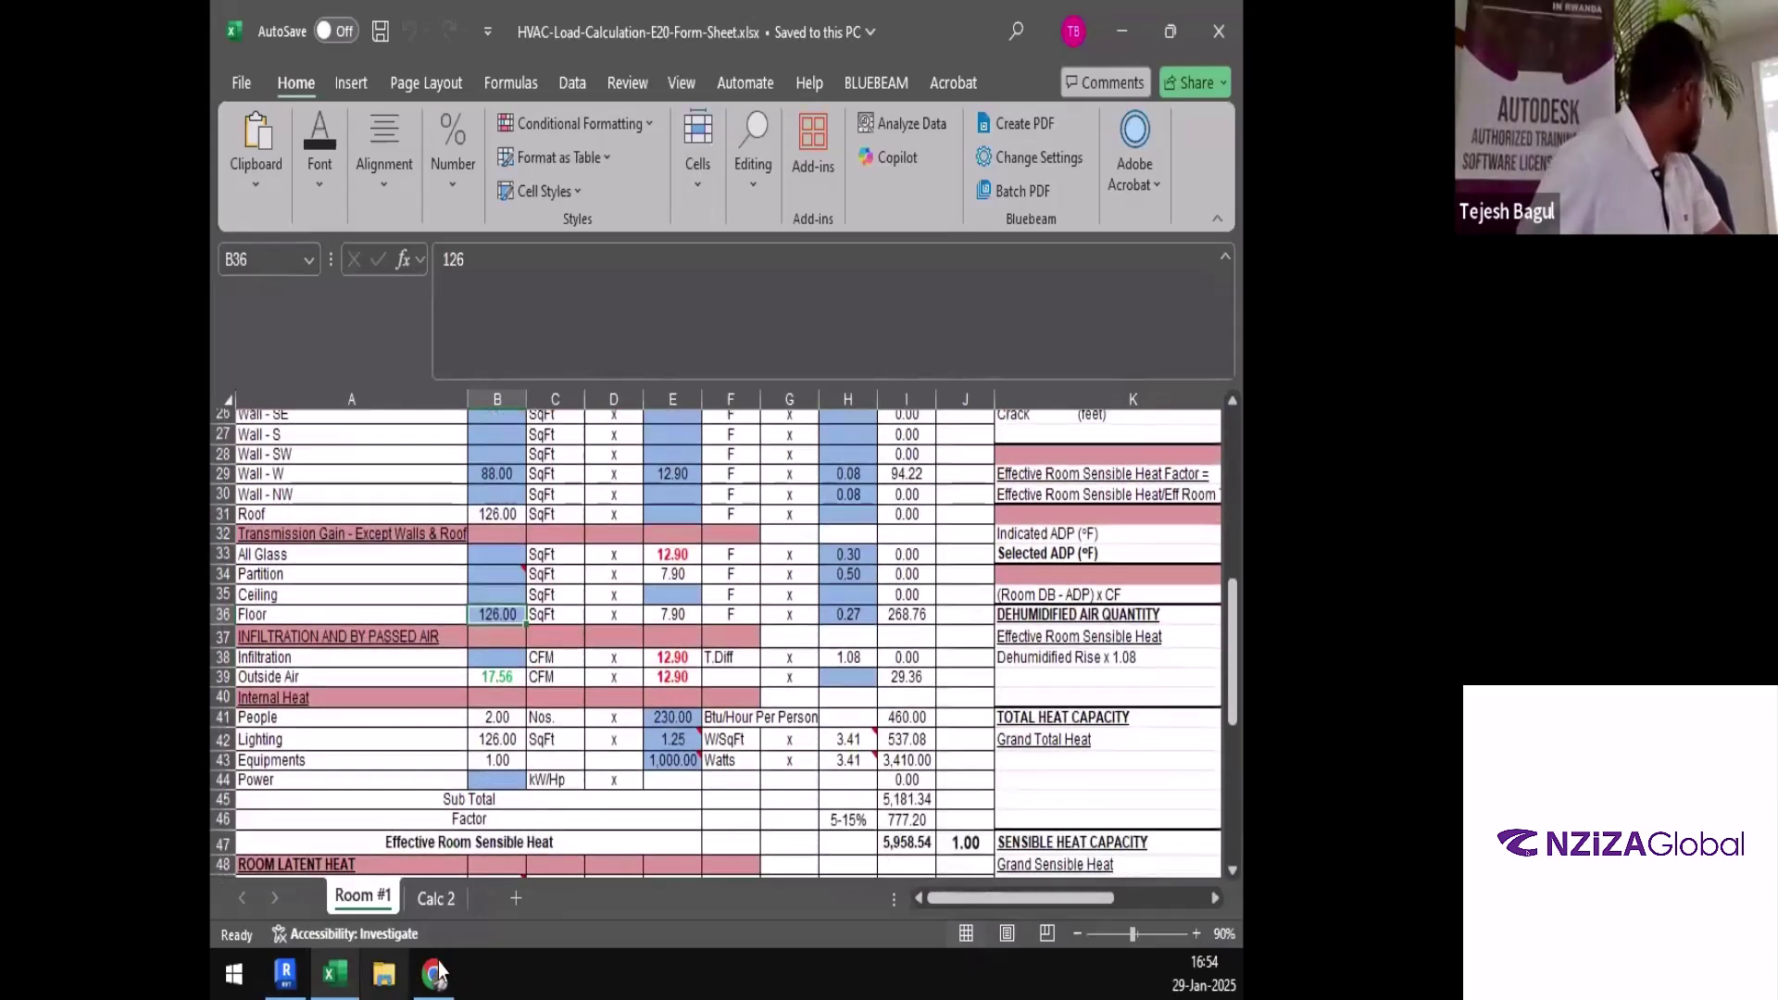
Close the notice over Standard 90.1-2022 in Chrome, then return to the E20 form and highlight the U column
click(435, 972)
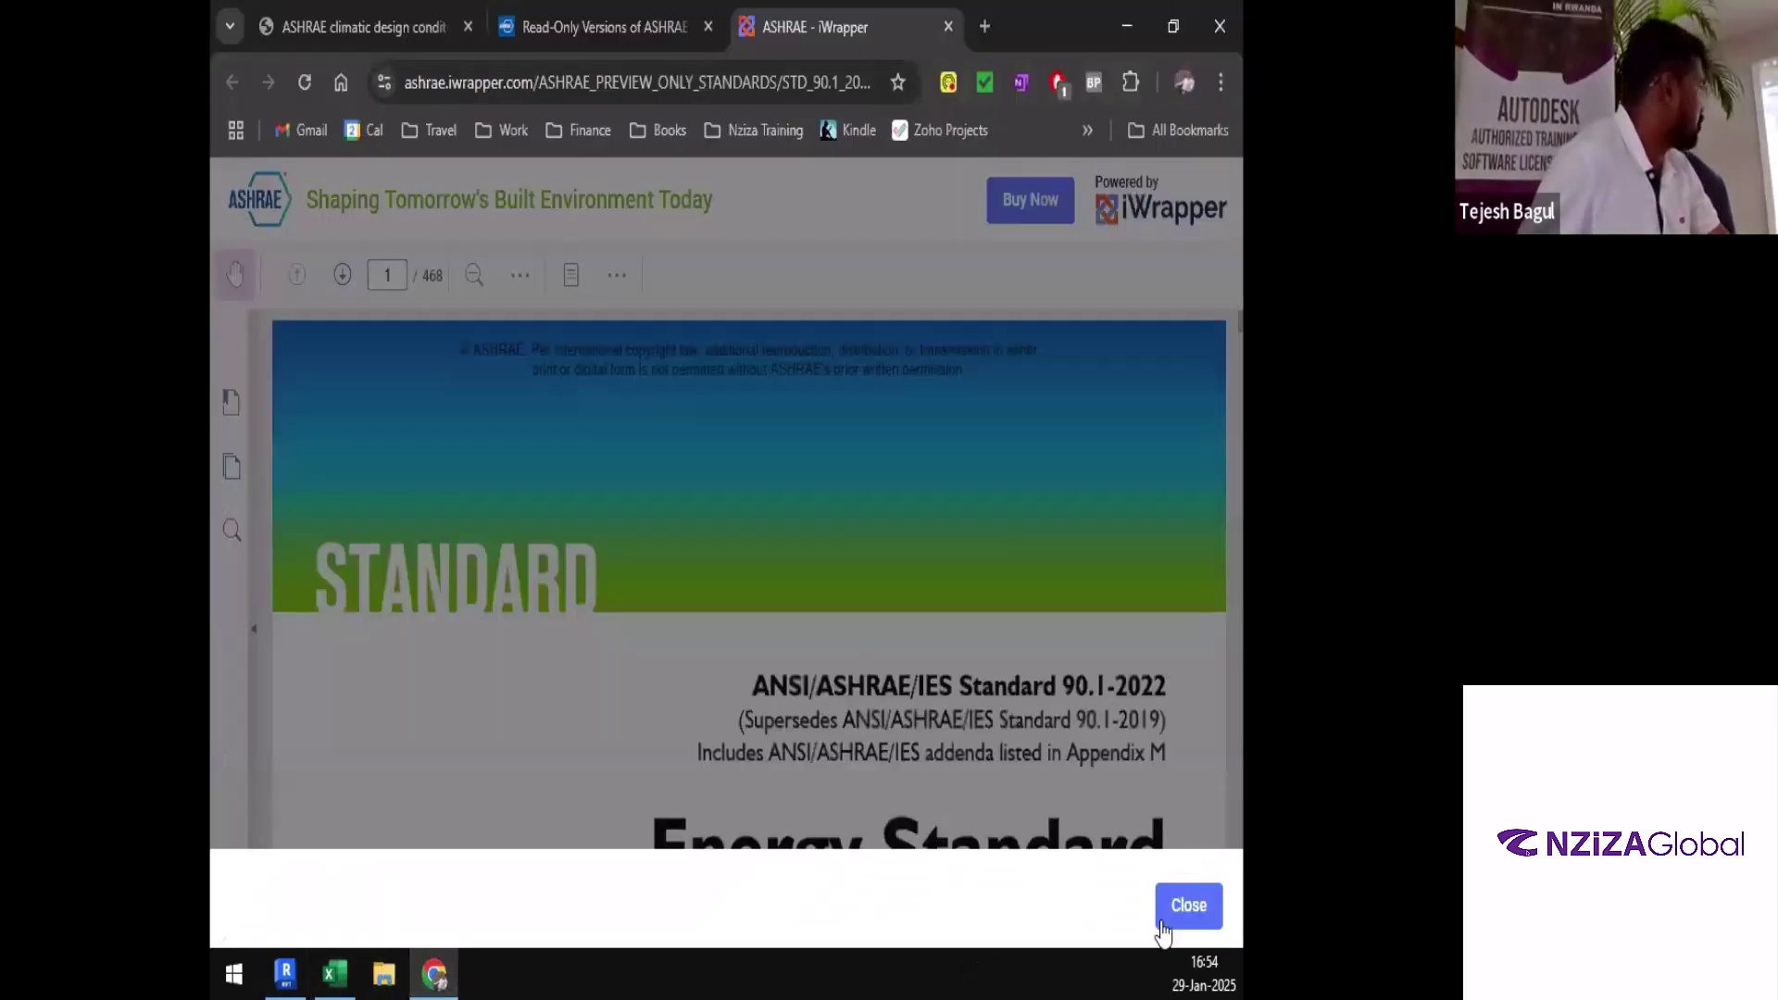
click(1163, 931)
click(336, 972)
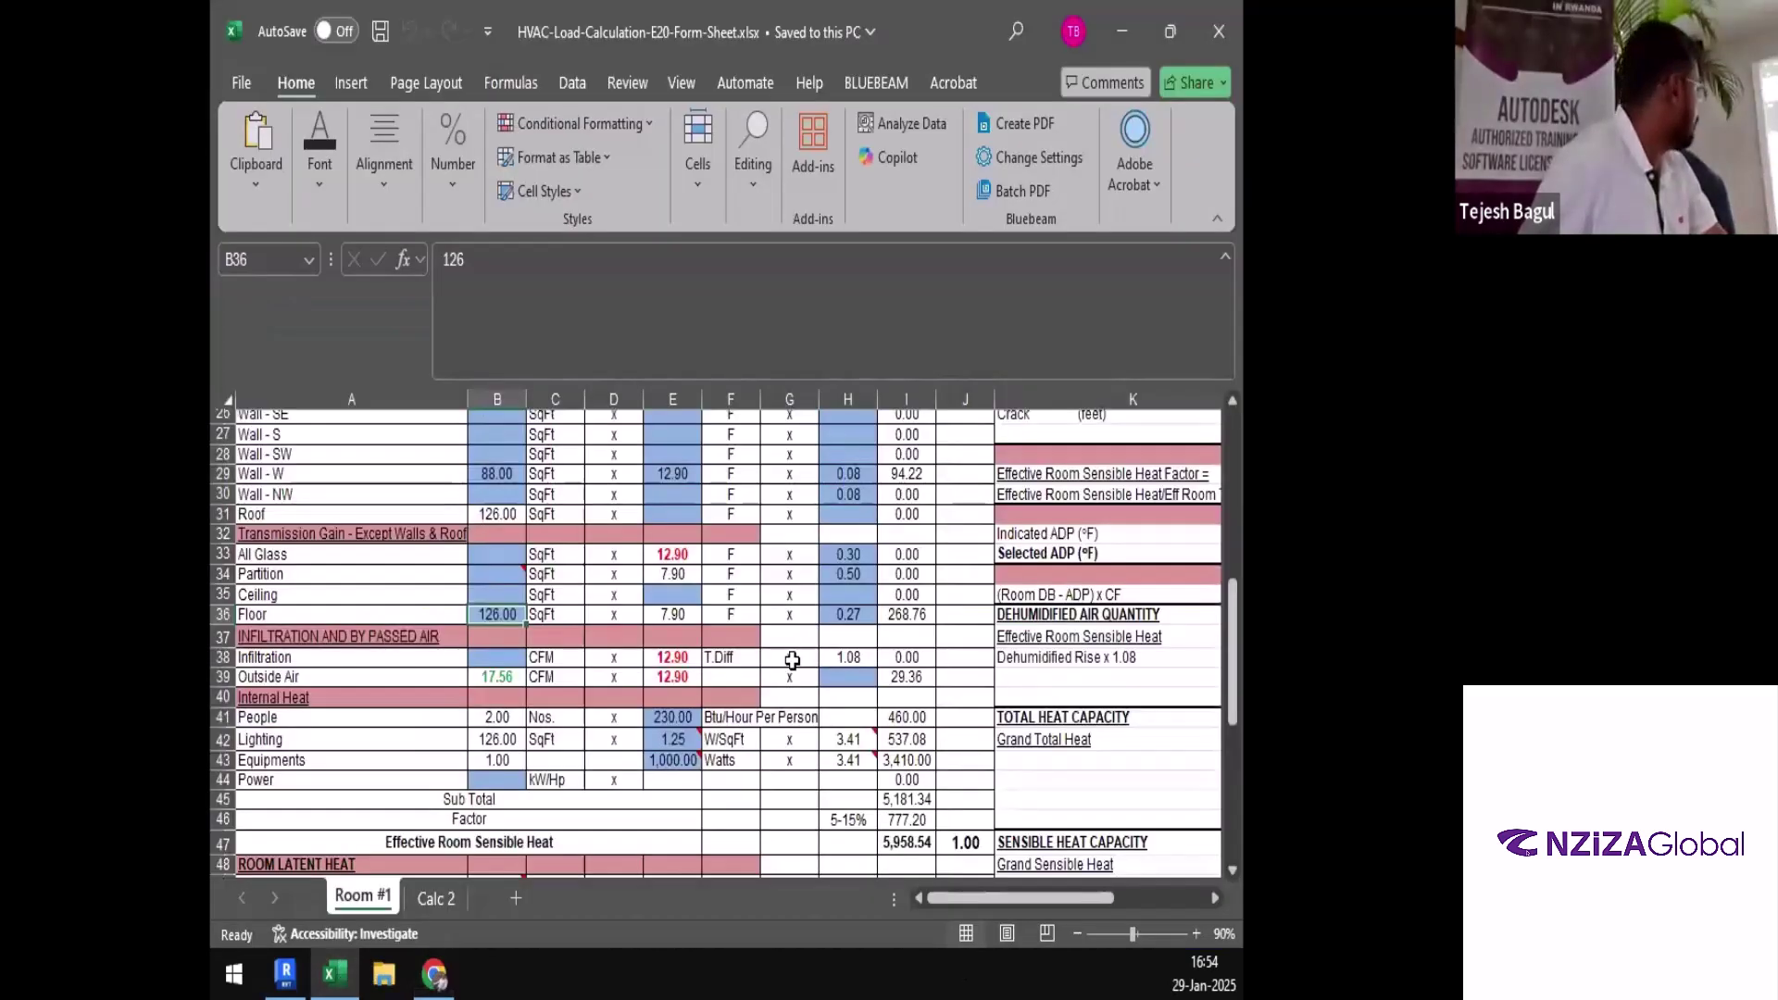
scroll(792, 659, up, 6)
click(847, 399)
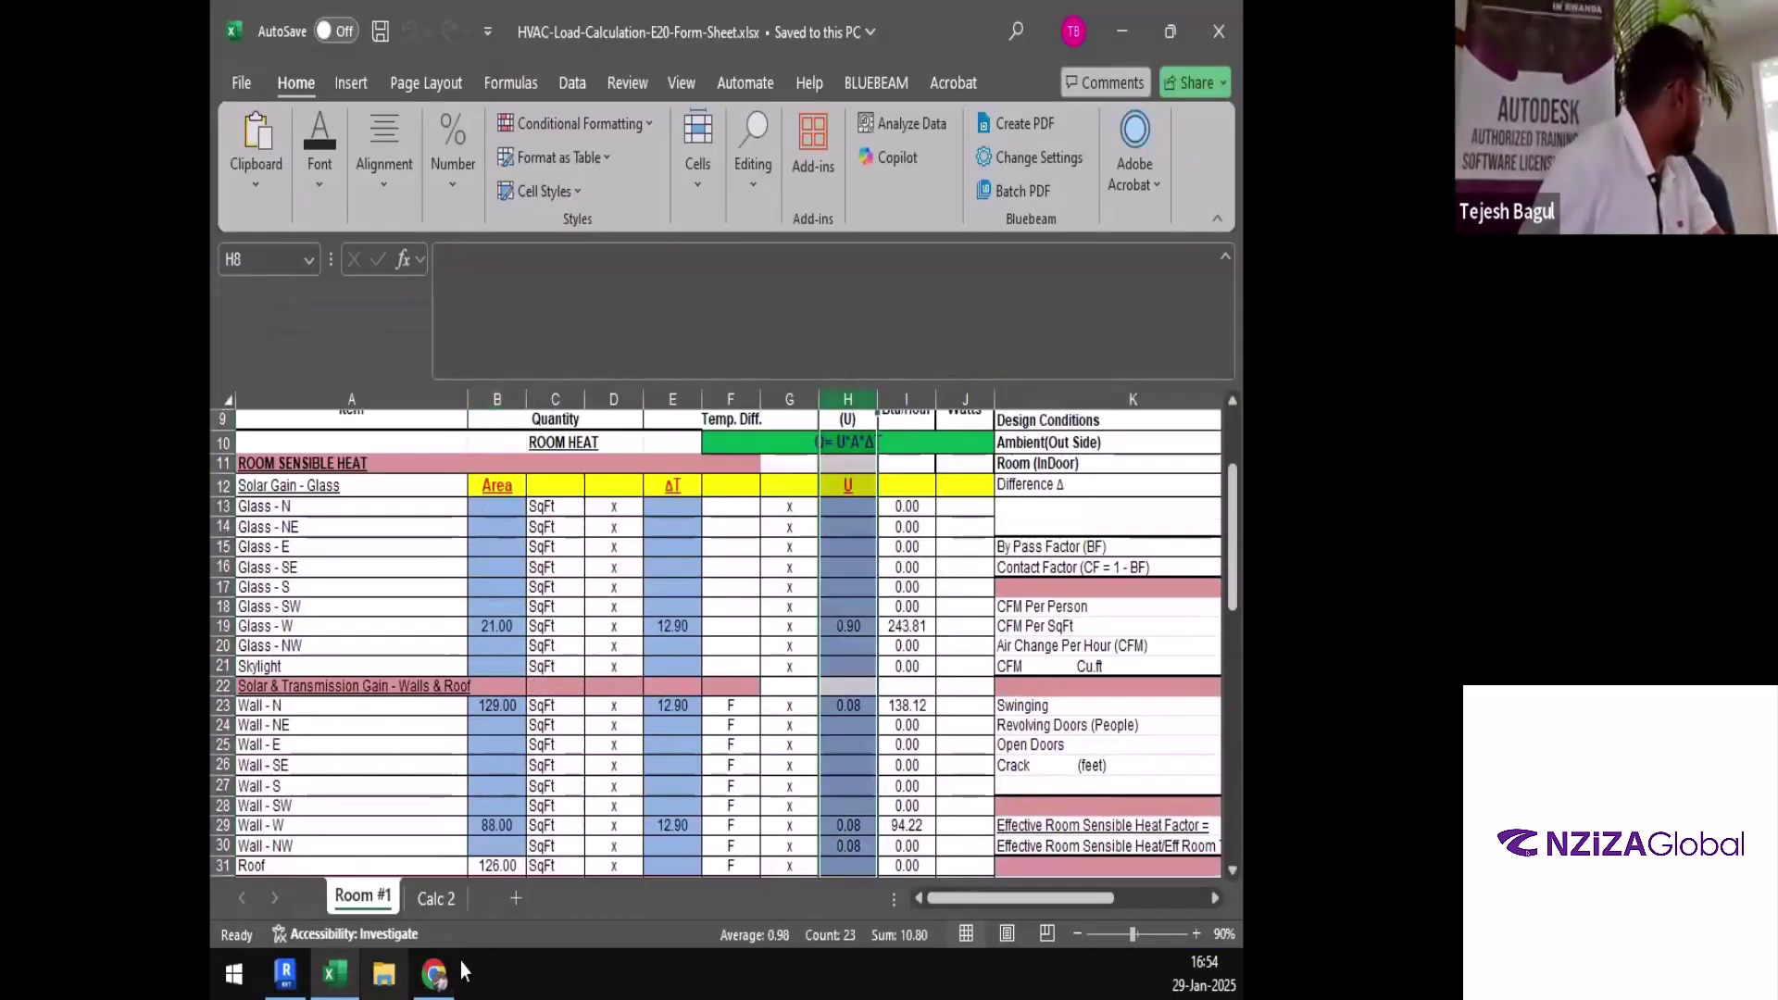
Switch to Standard 90.1-2022 in Chrome and zoom out until the full width of its cover page fits comfortably
click(435, 972)
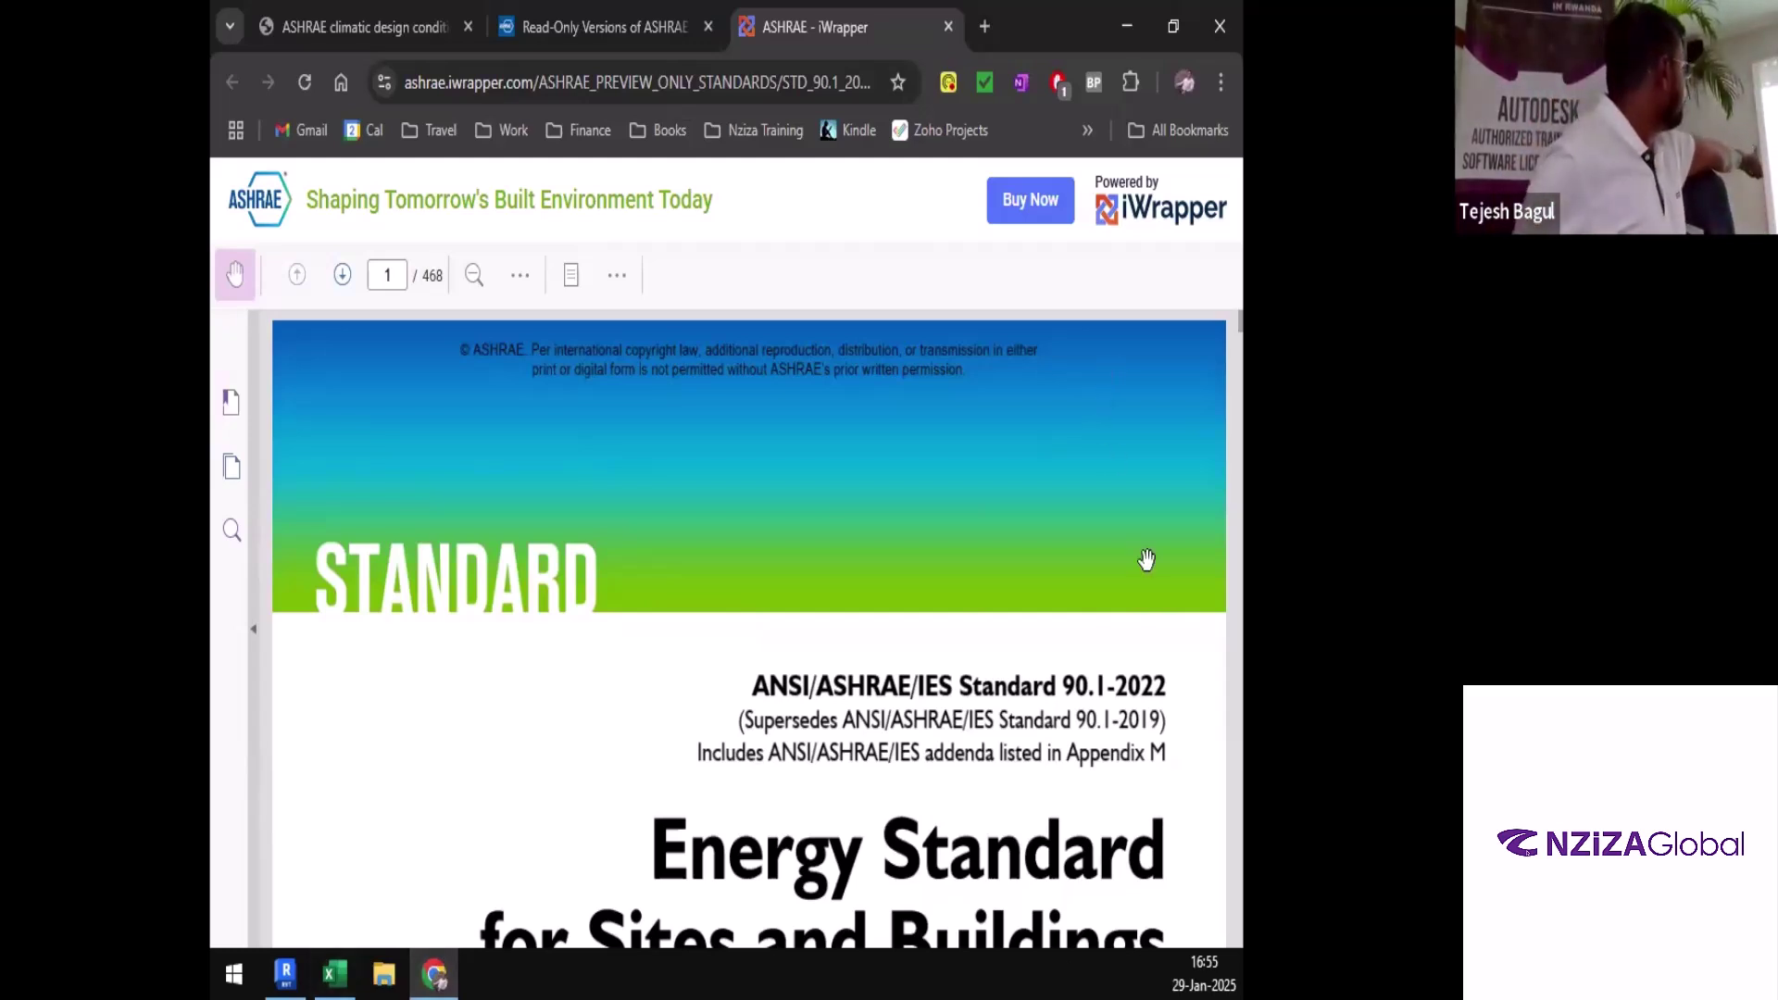
click(475, 281)
click(476, 282)
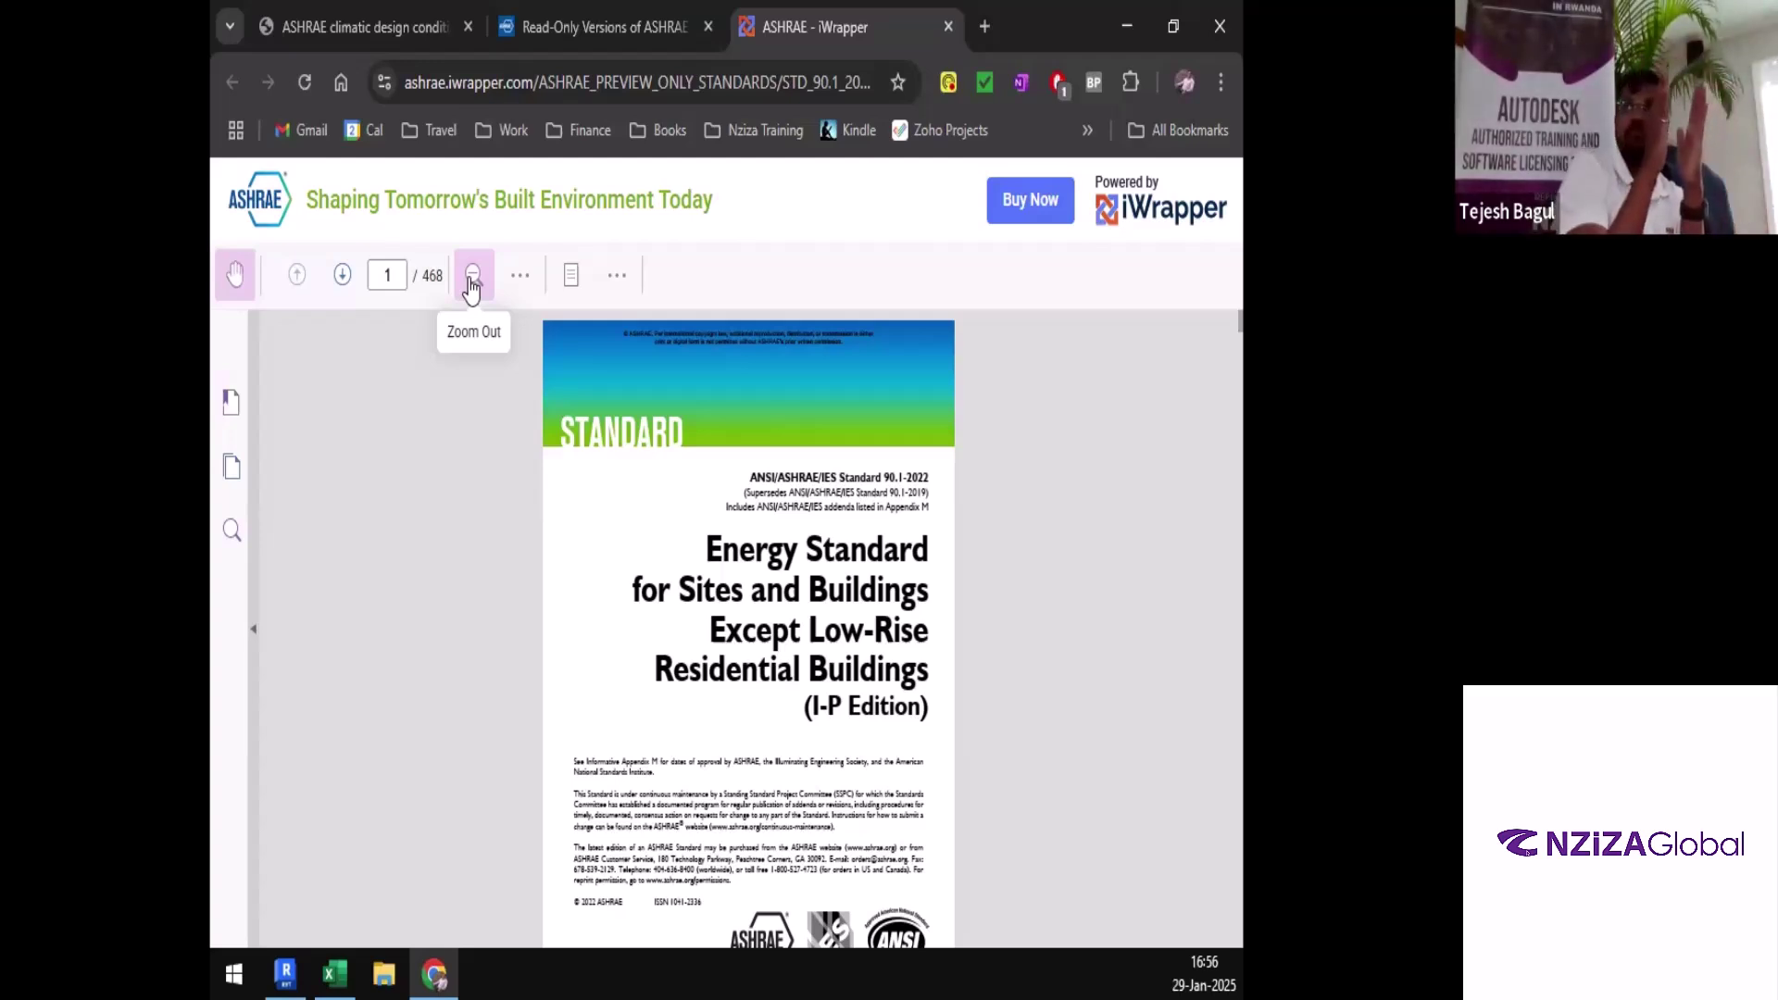
click(470, 283)
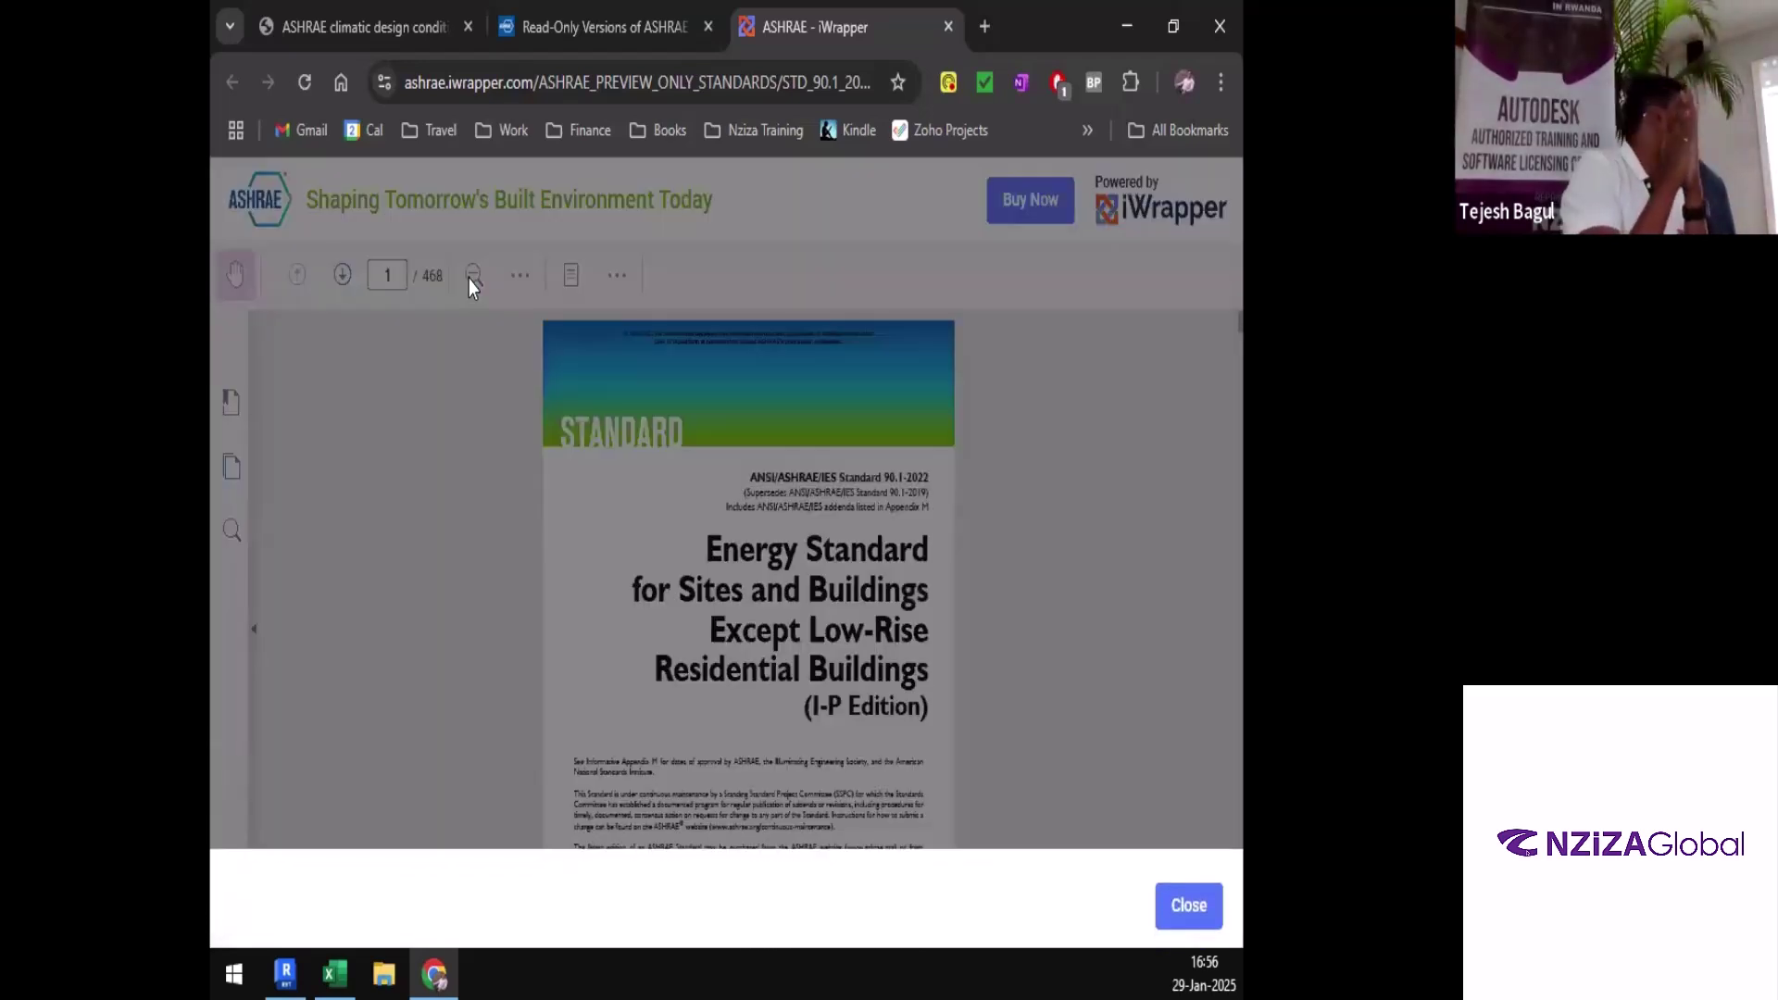
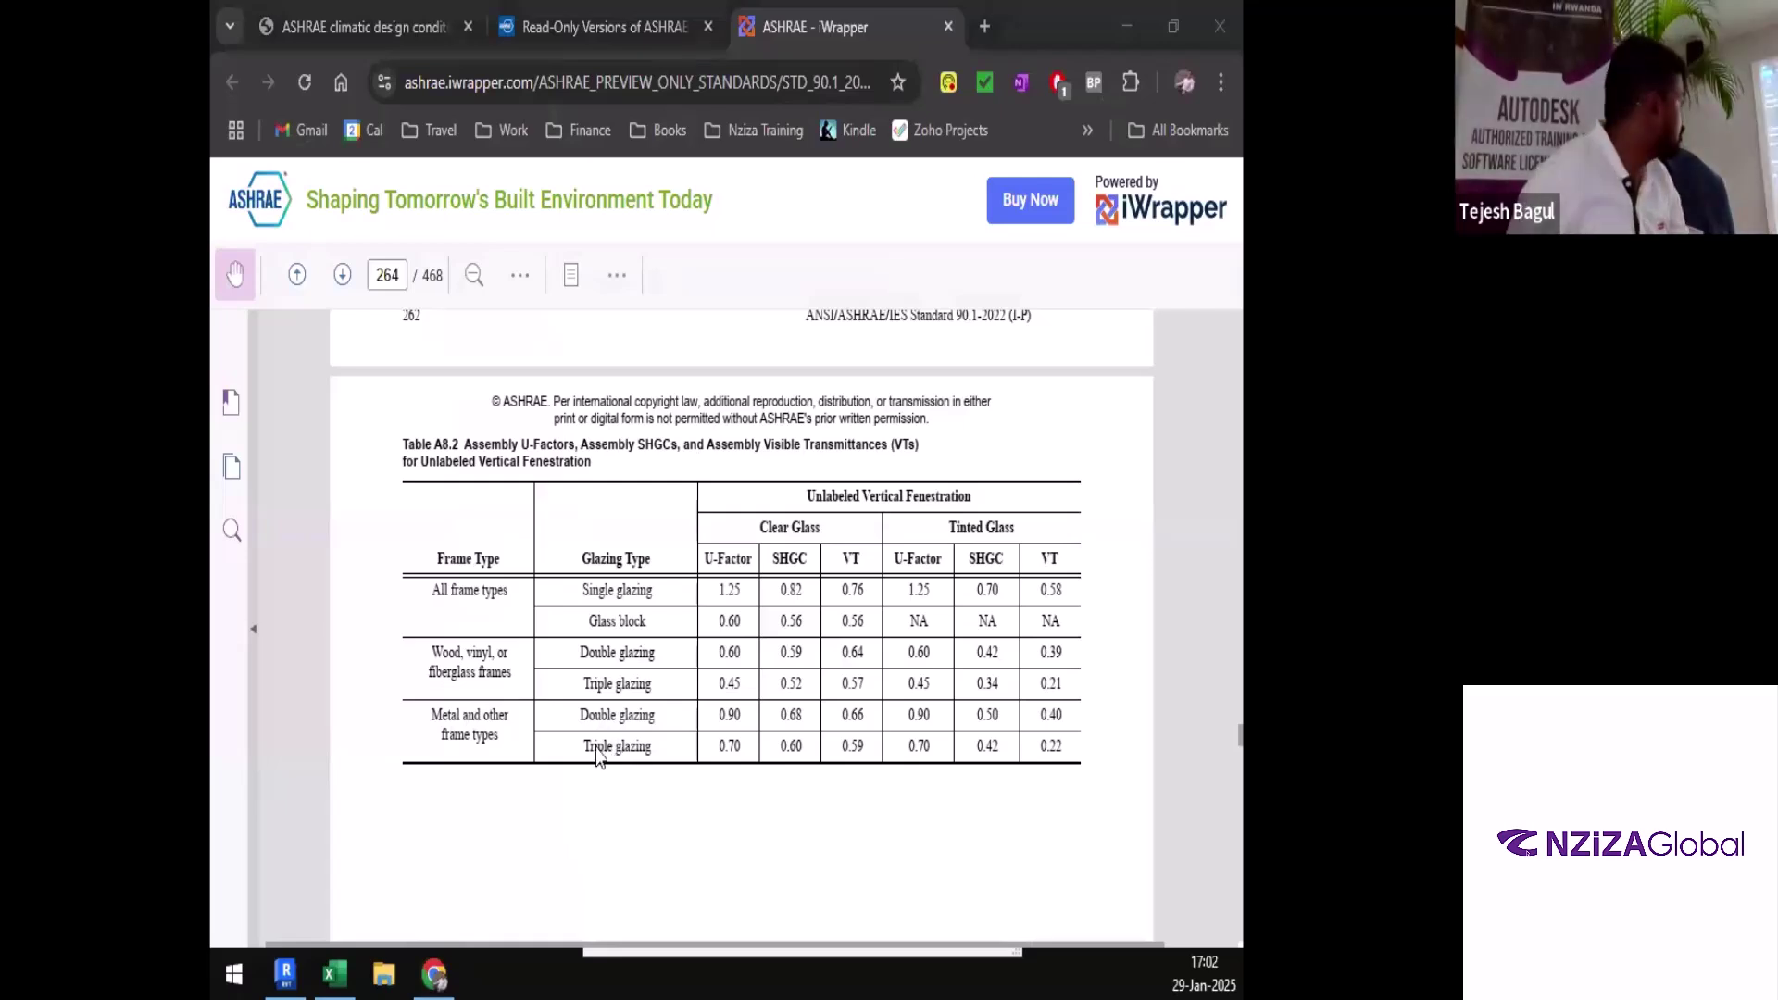
Check the window mullion on Revit's Level 1 plan against glazing Table A8.2, then return to the standard in Chrome
click(885, 951)
click(878, 932)
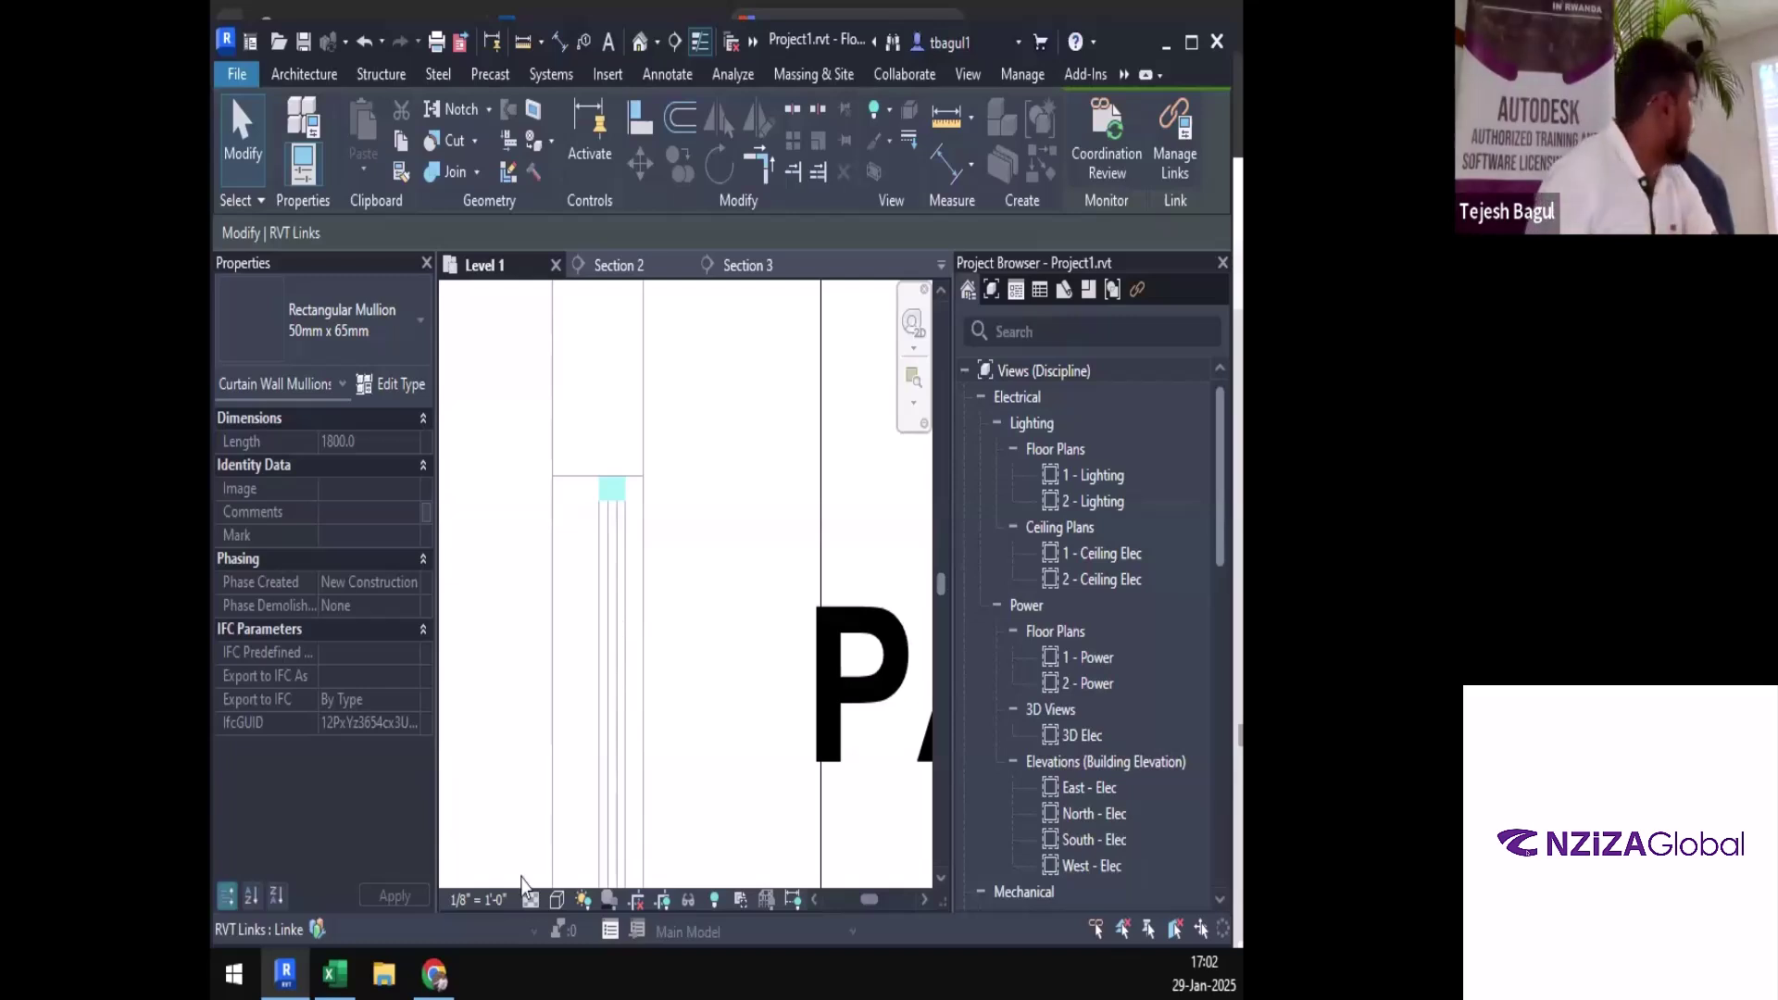
click(434, 973)
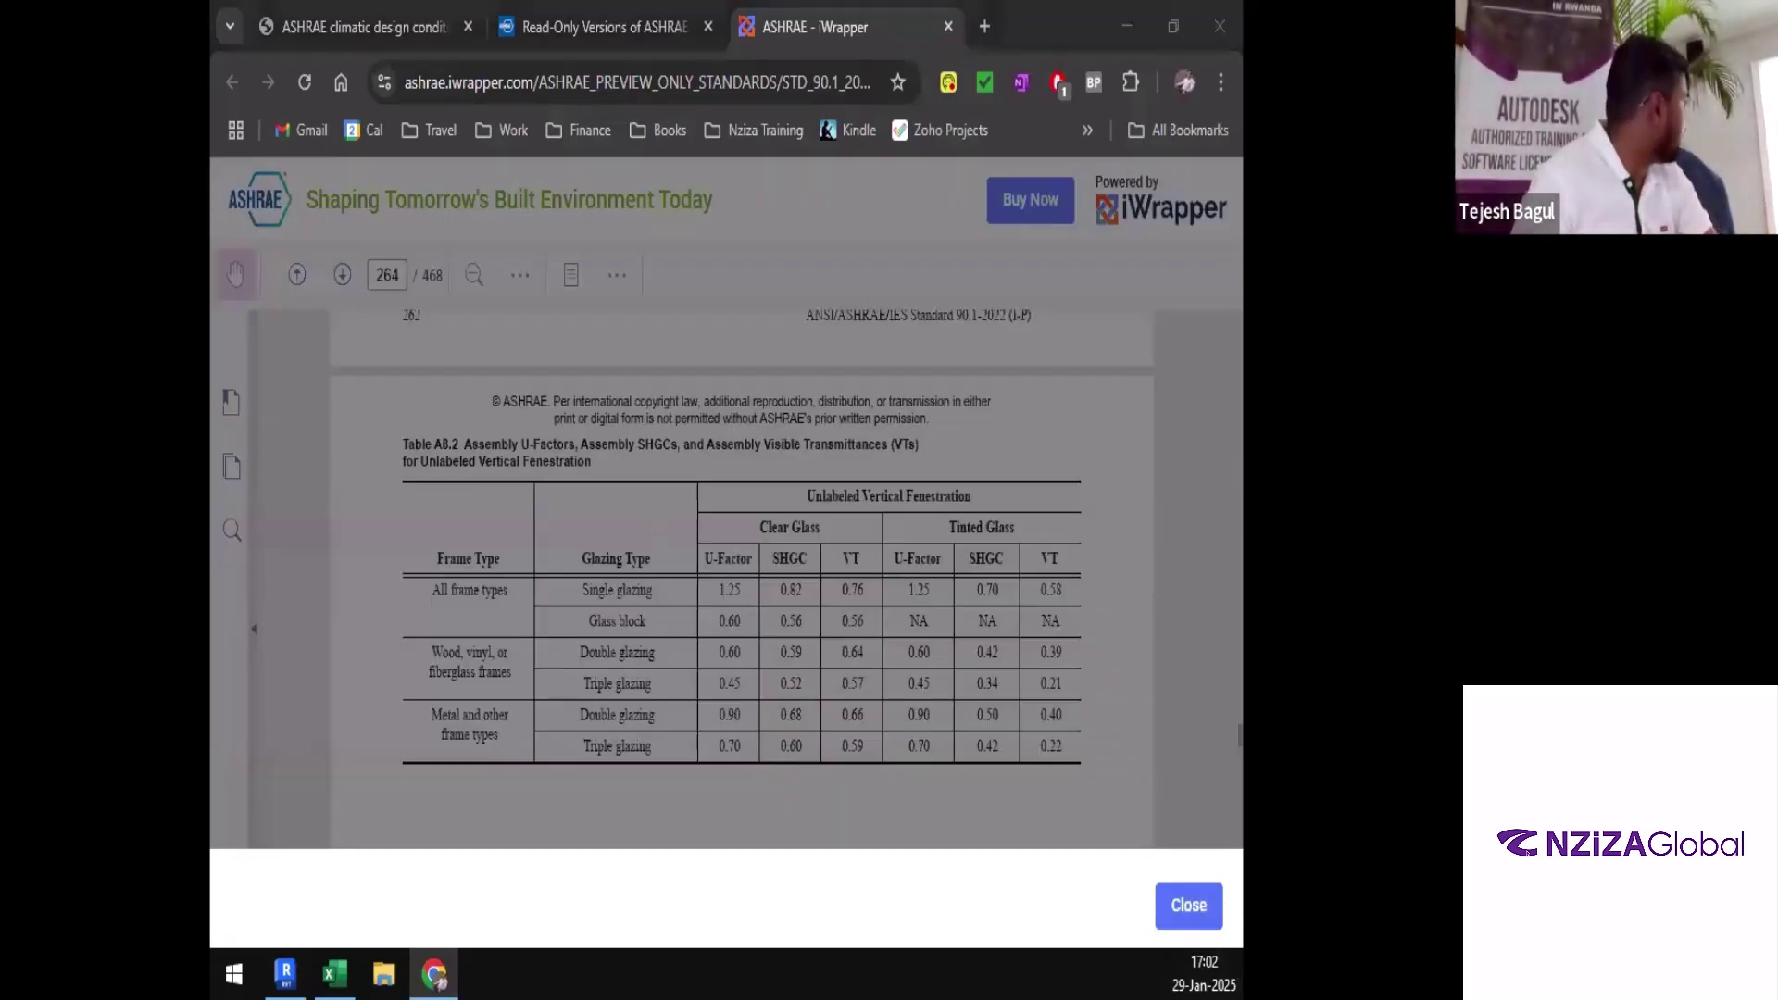
Return to the E20 form and check the Glass - W U-factor and the Wall - W area and U-factor
key(alt+Tab)
click(836, 626)
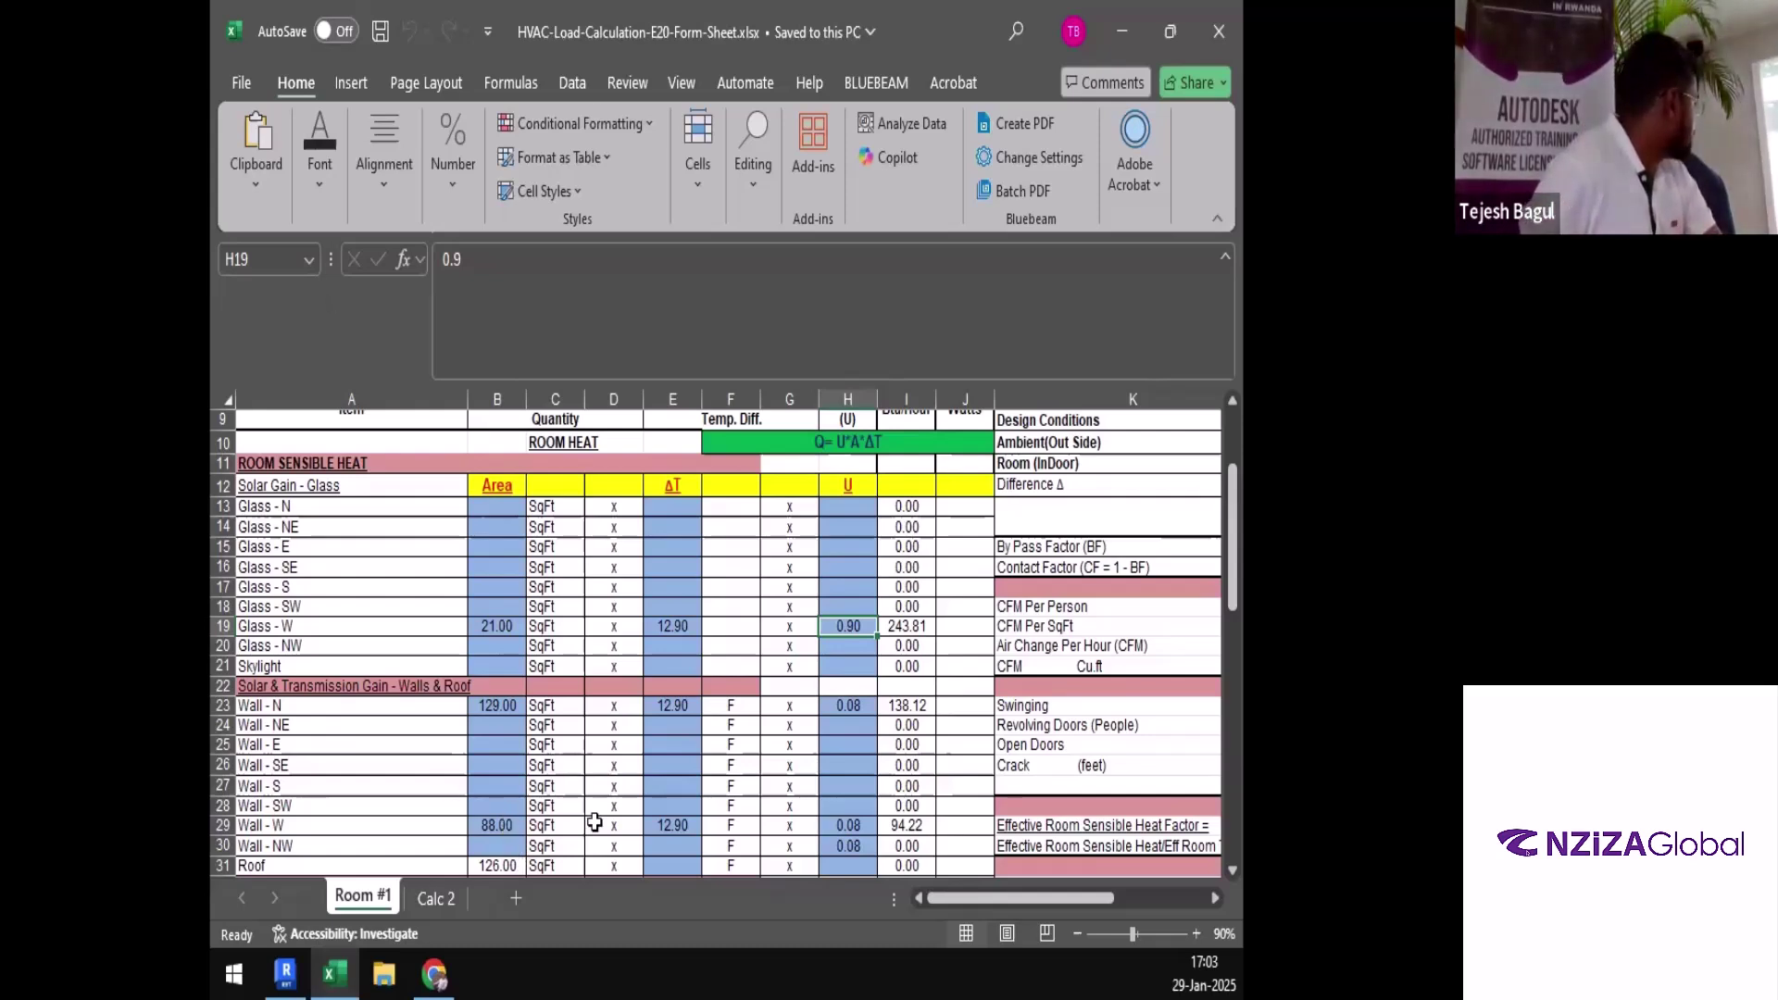
click(505, 824)
click(843, 821)
Switch back to Standard 90.1-2022 in Chrome, close the notice, and show the bookmark list at a wider width
click(435, 973)
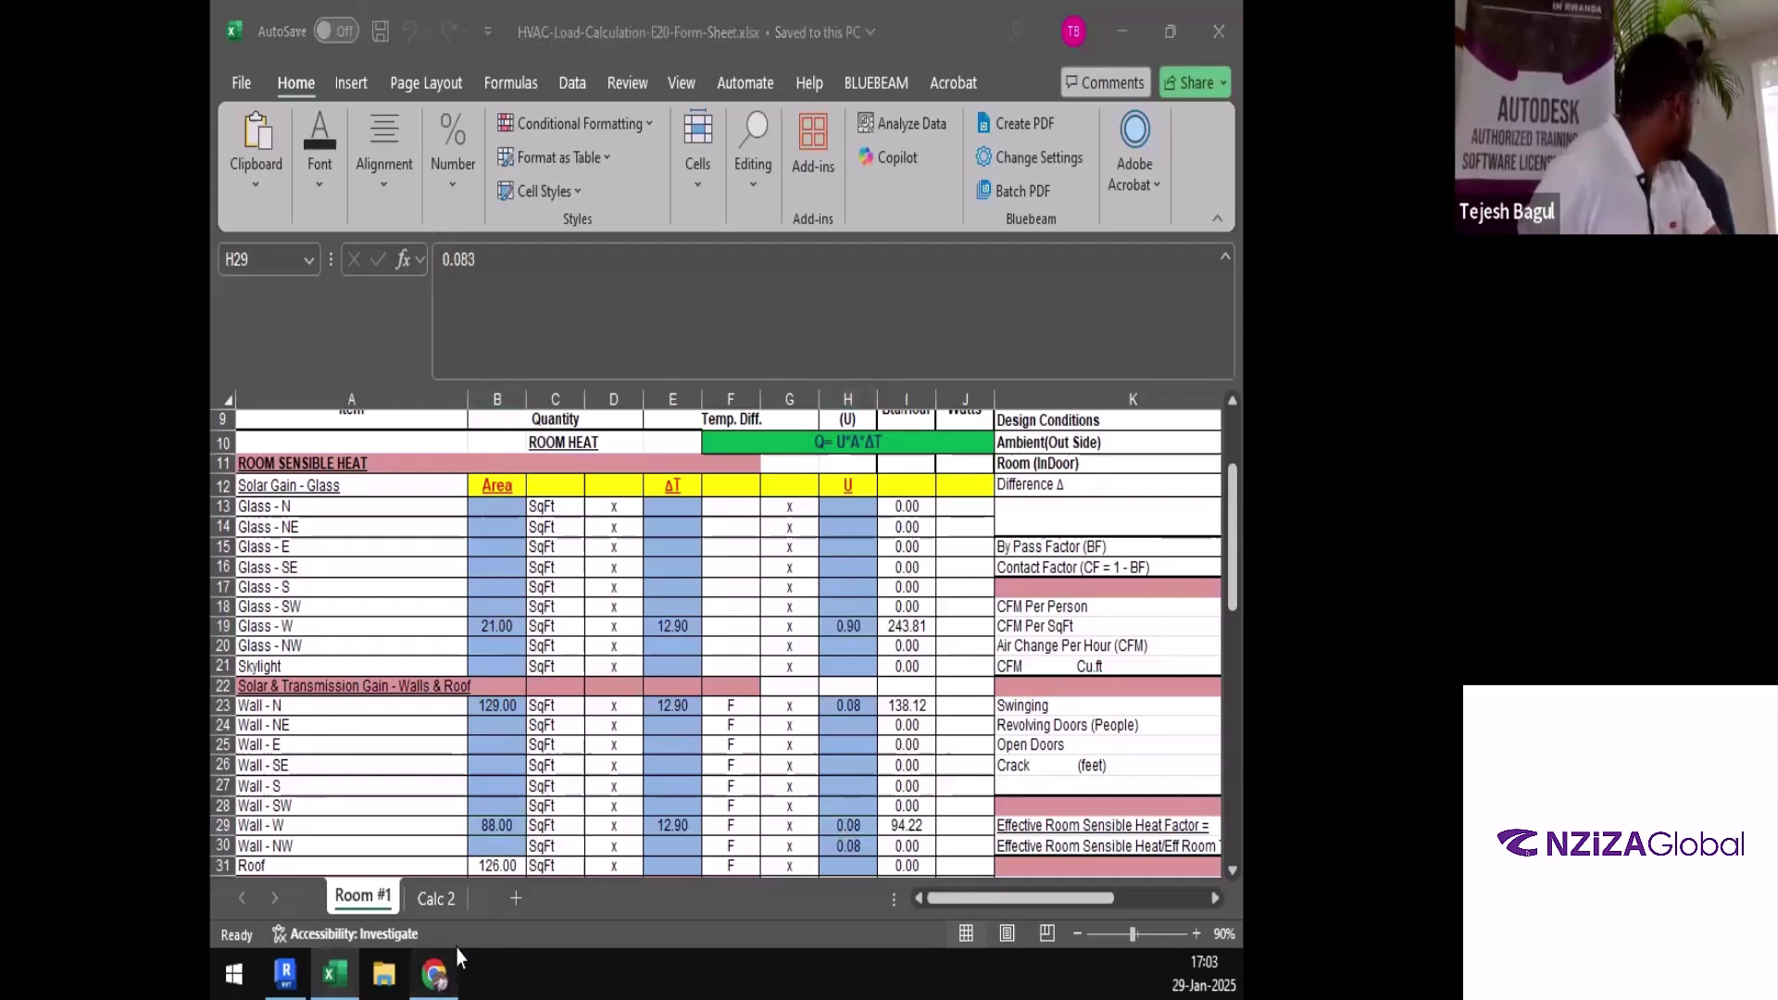
click(1189, 912)
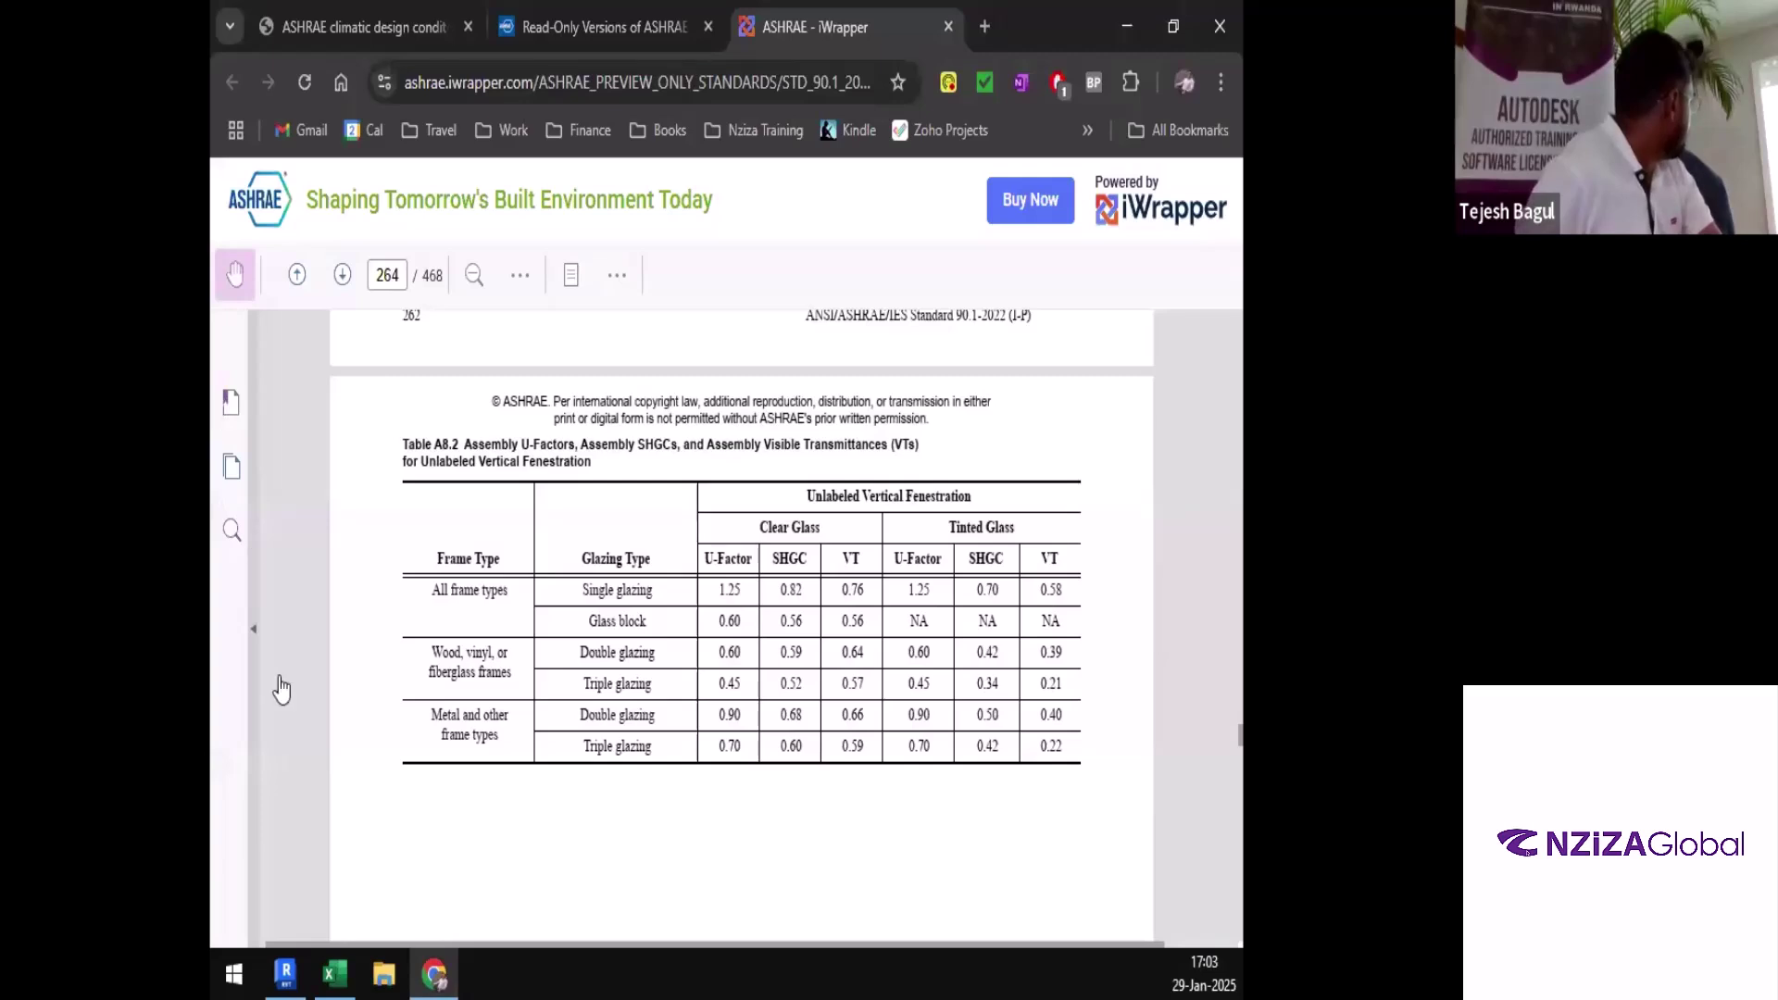
click(252, 630)
click(286, 547)
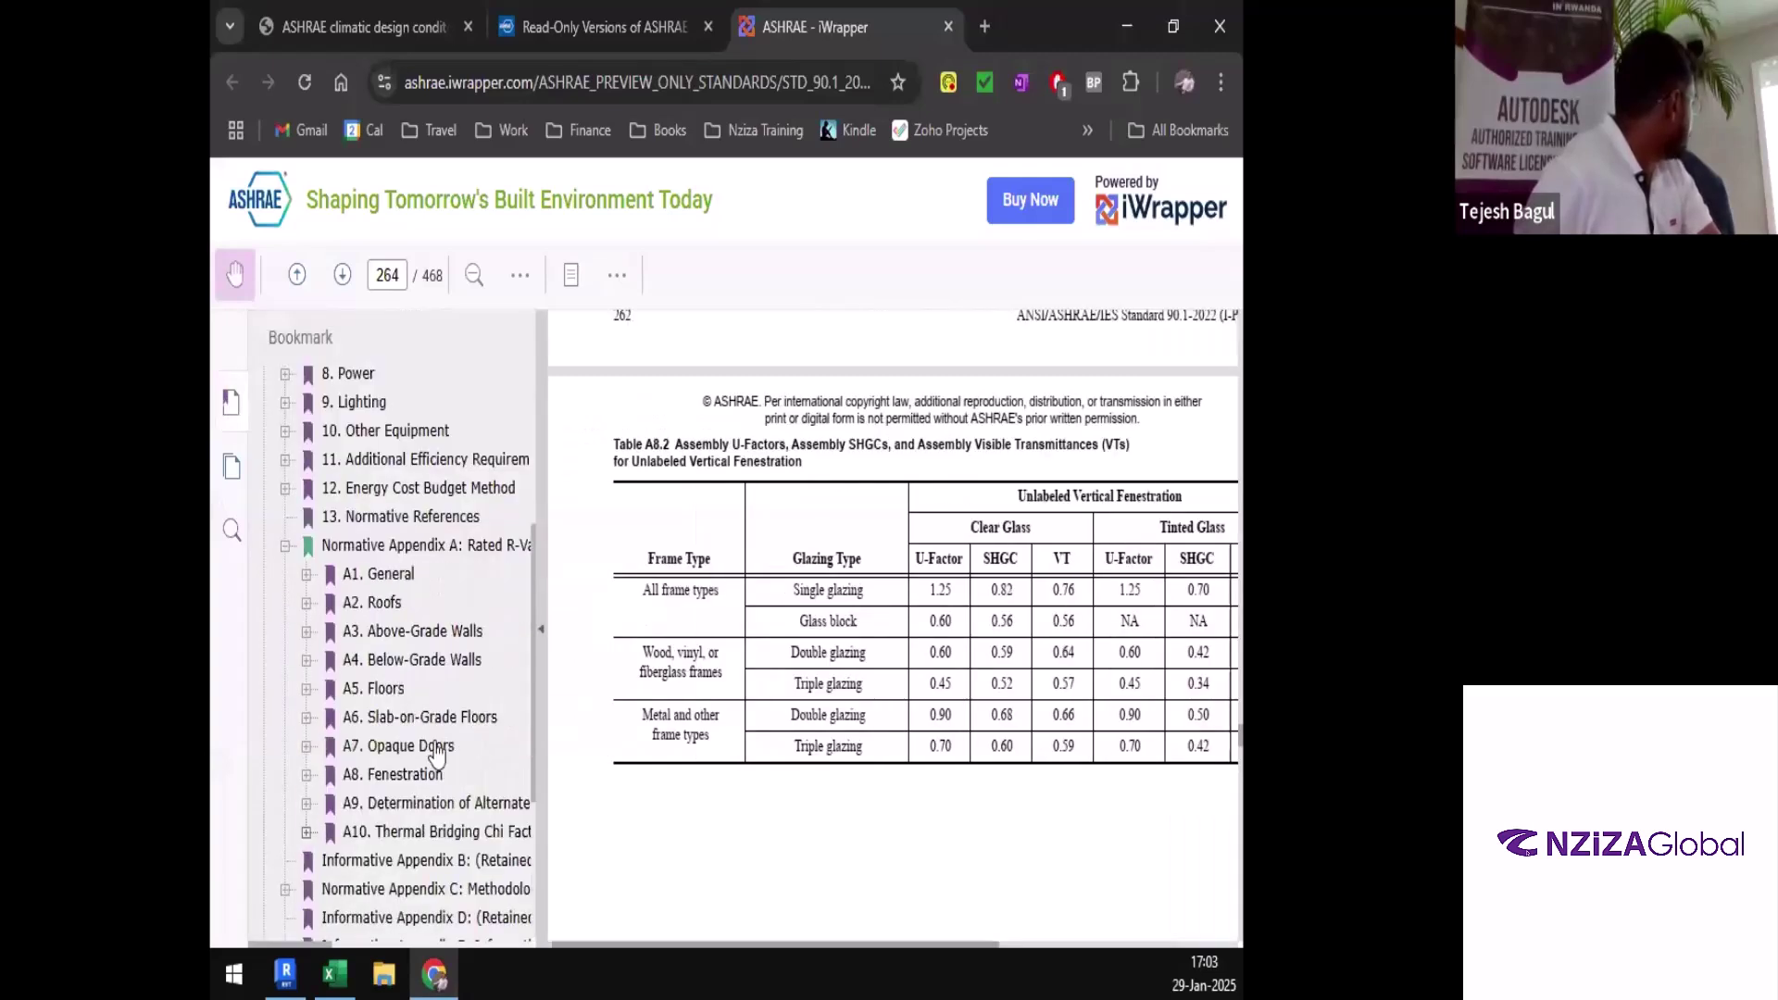
drag(546, 721, 668, 717)
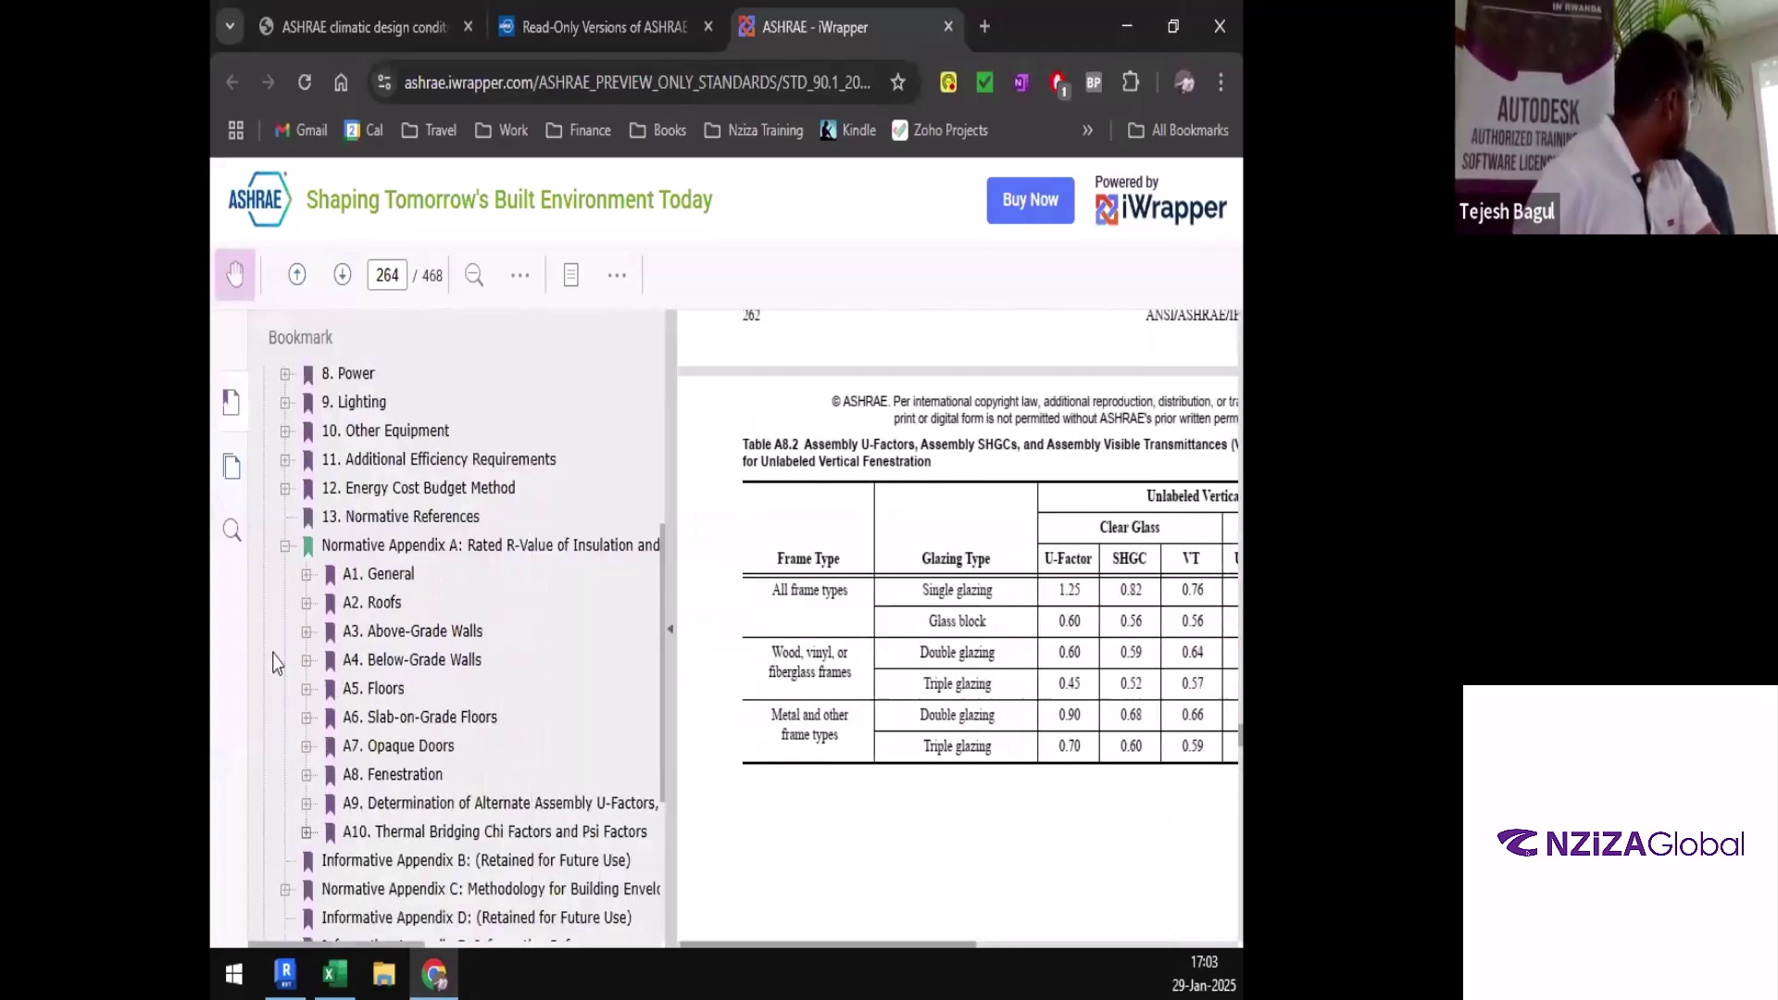
Expand the A3 Above-Grade Walls and A4 Below-Grade Walls bookmarks and go to section A3.1 Mass Wall
click(307, 634)
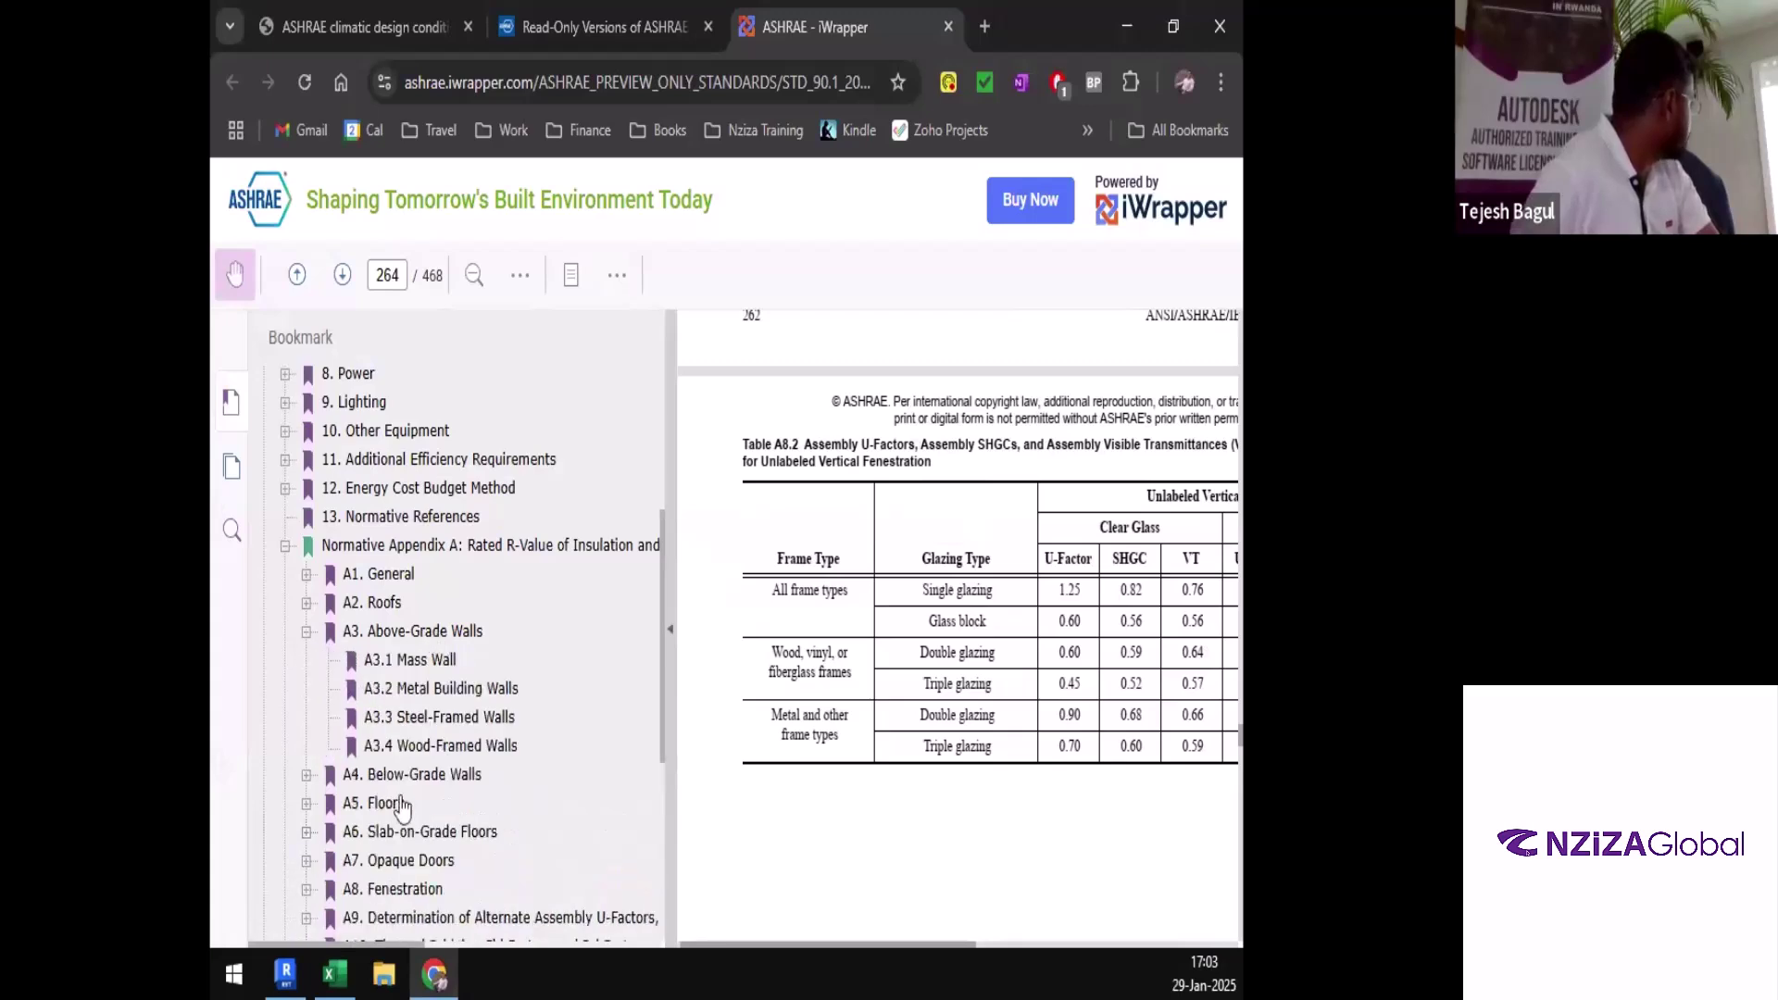
click(325, 785)
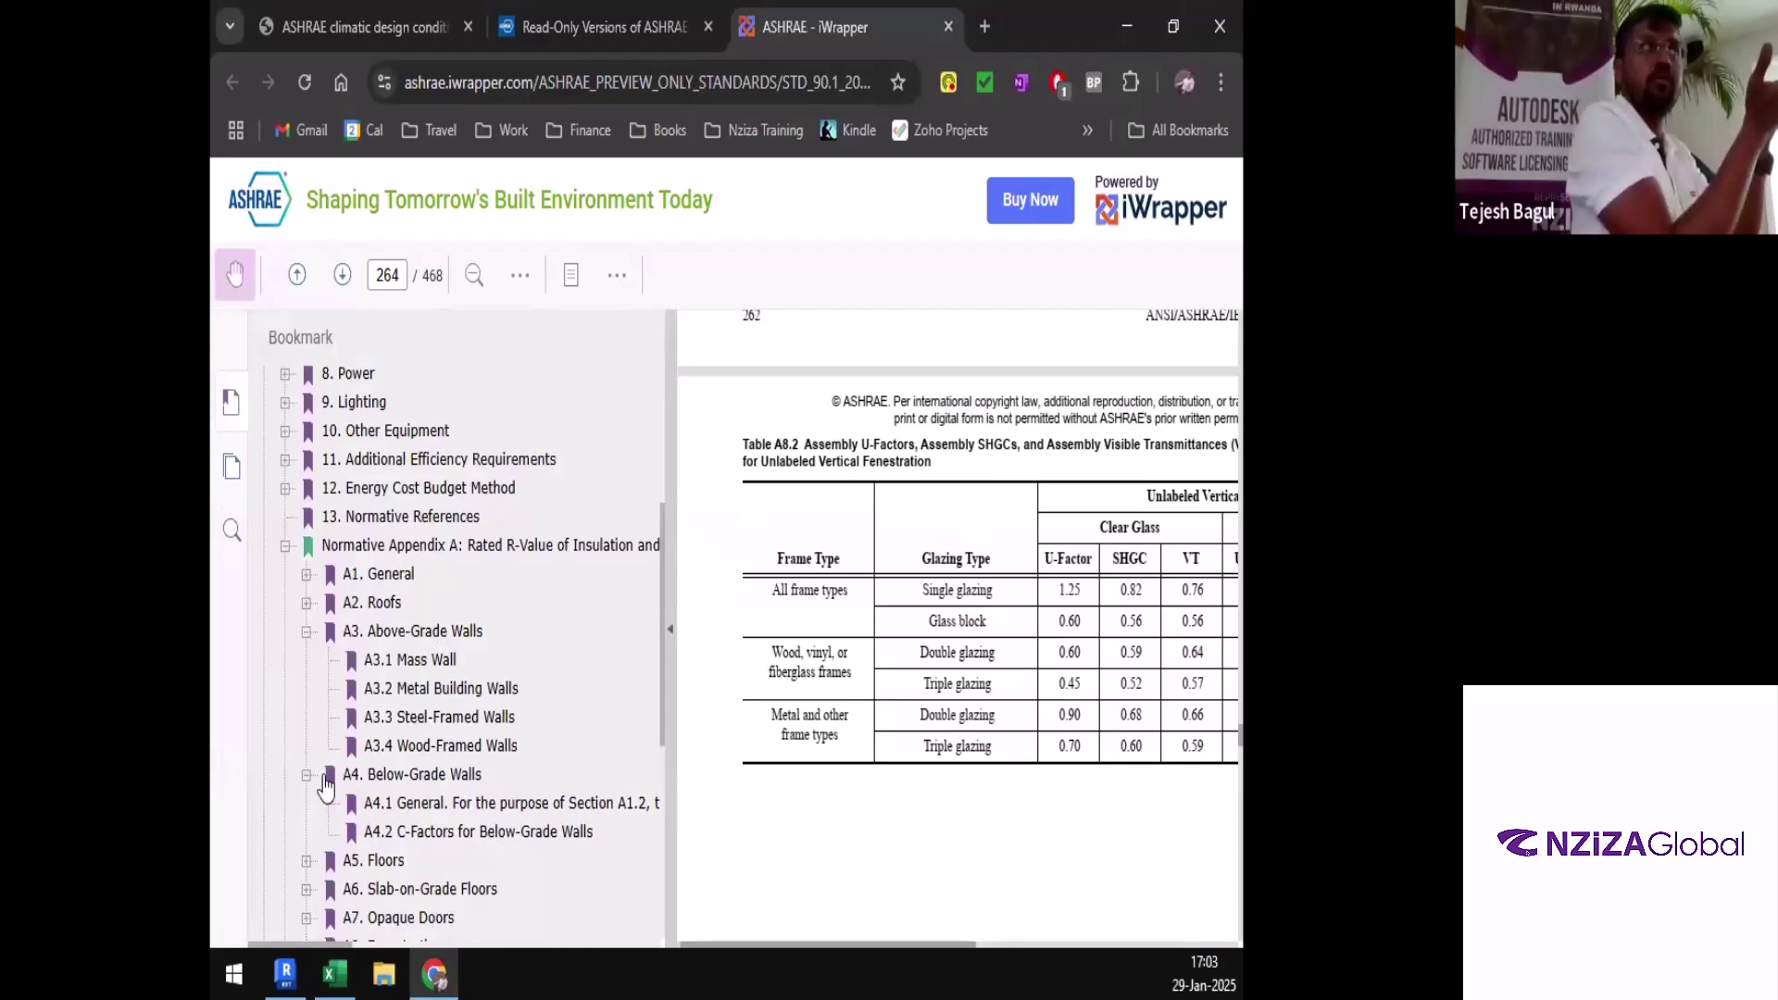
click(450, 639)
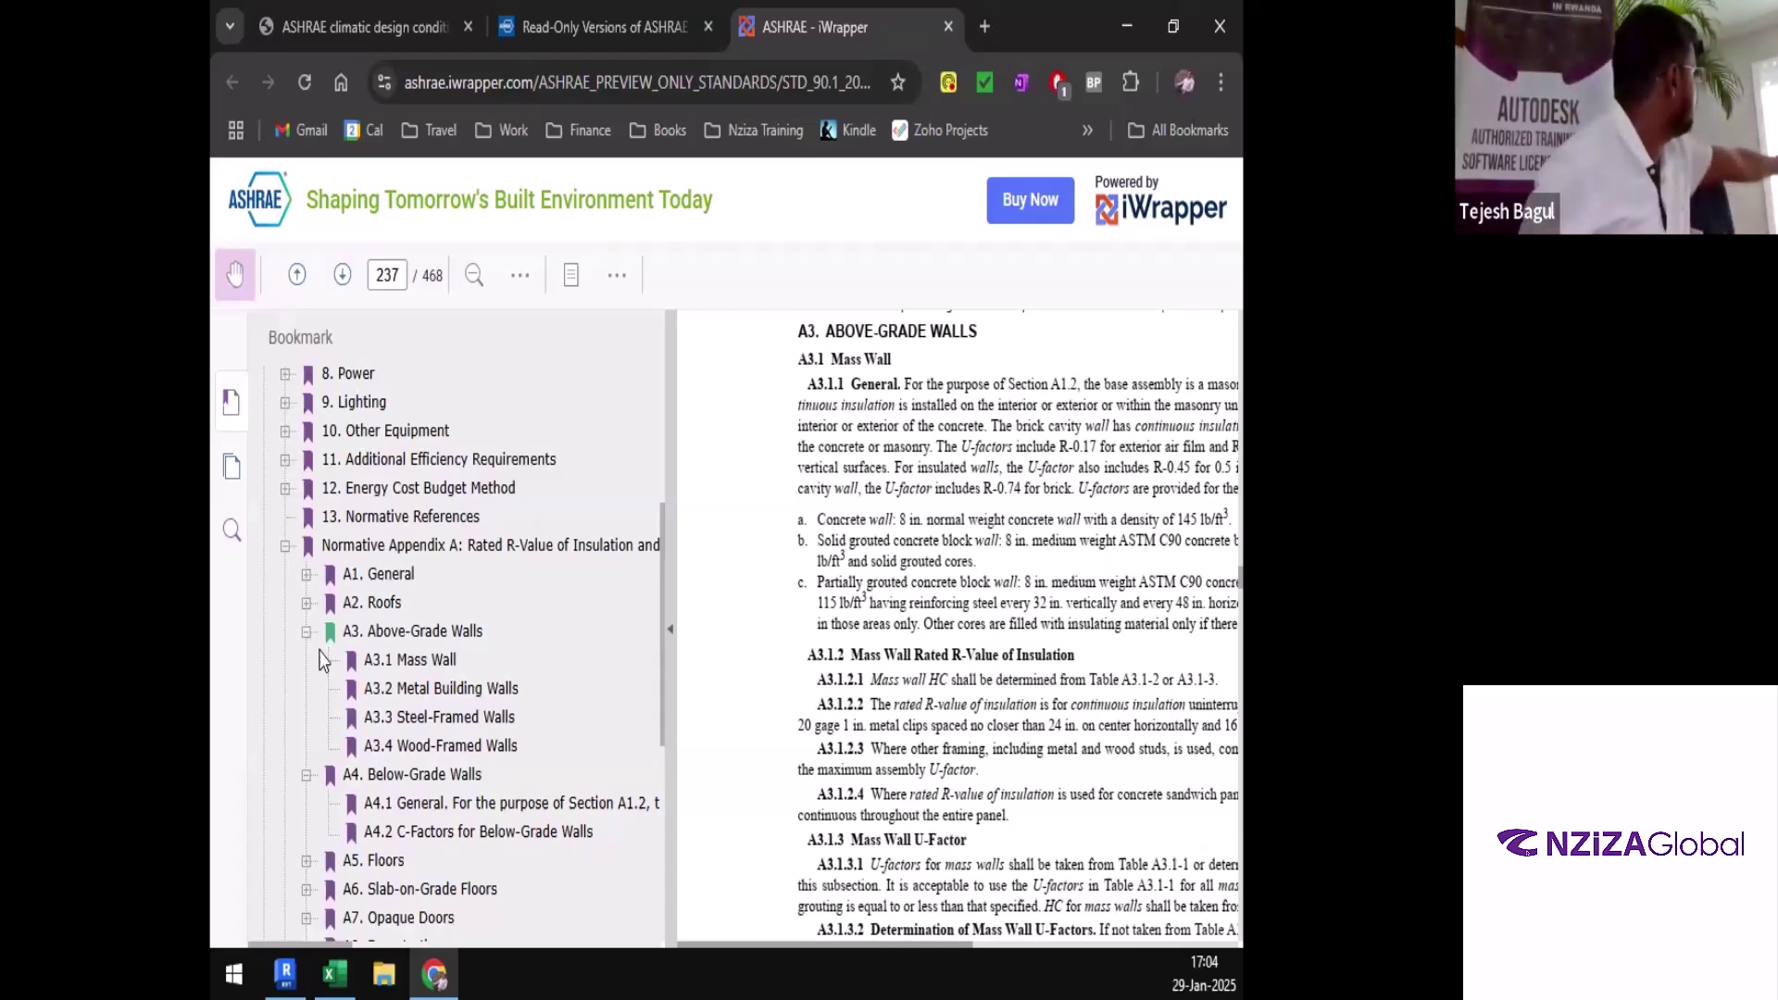
click(444, 661)
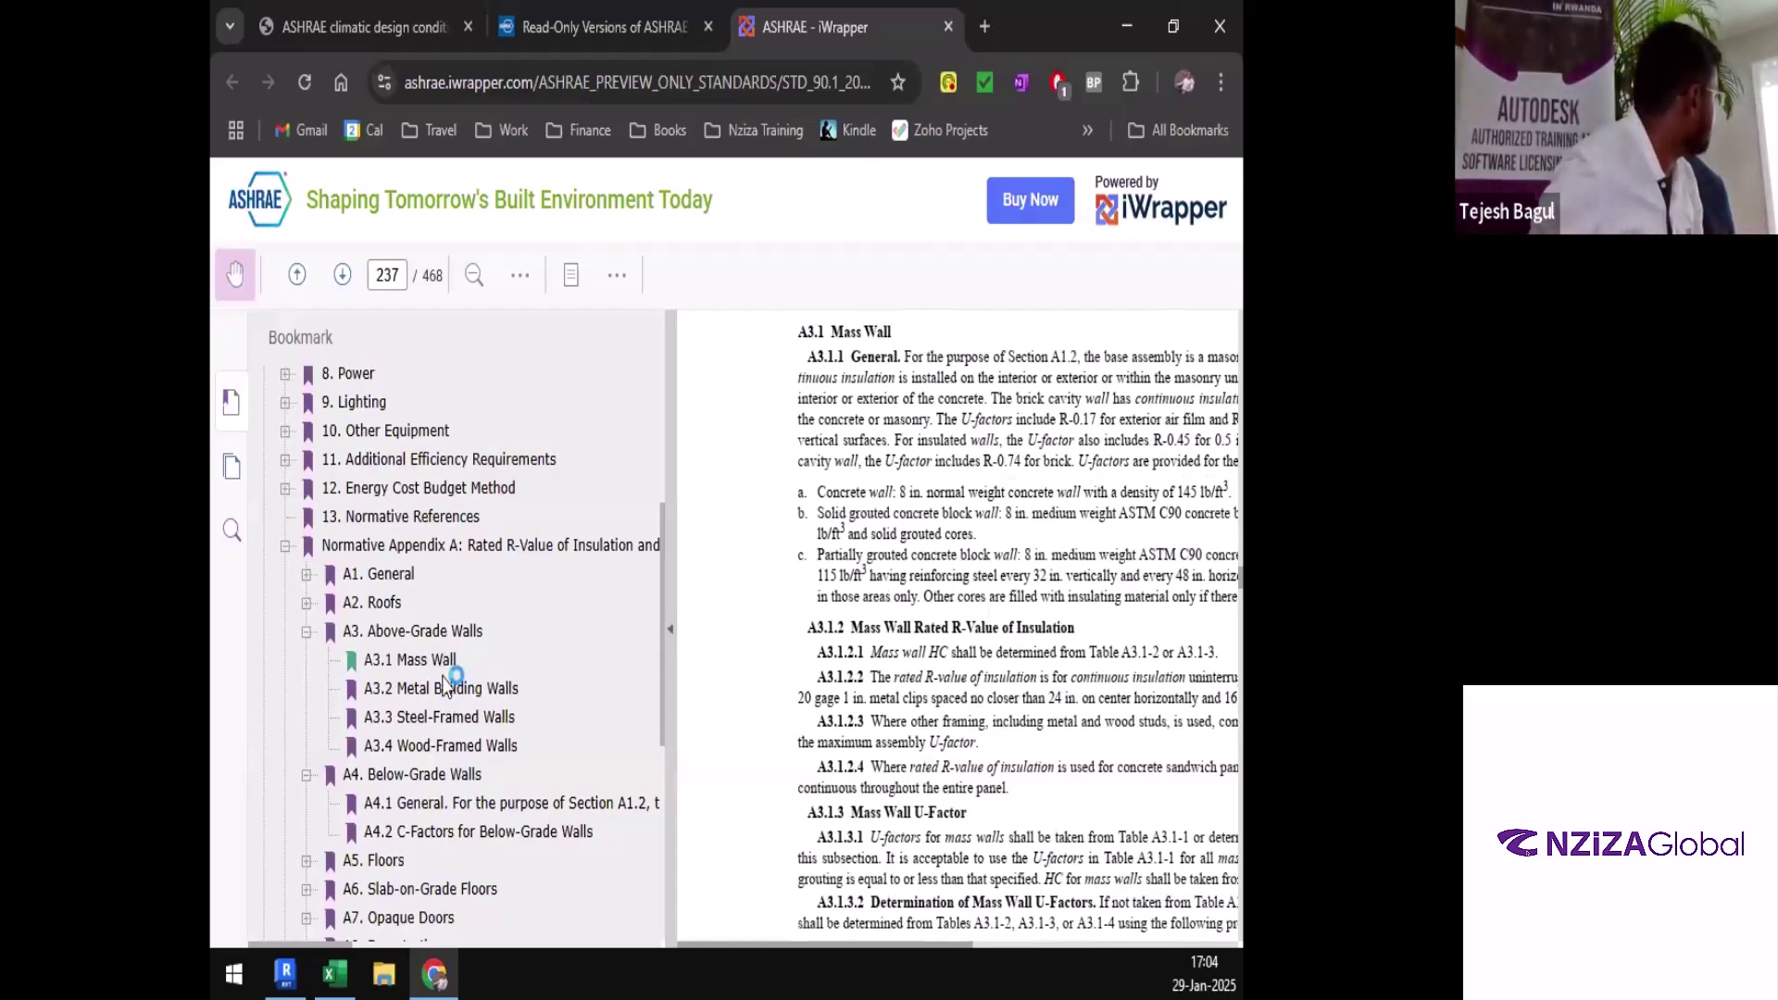
Hide the bookmark list and find Table A3.1-1 with the assembly U-factors for above-grade concrete and masonry walls
click(232, 405)
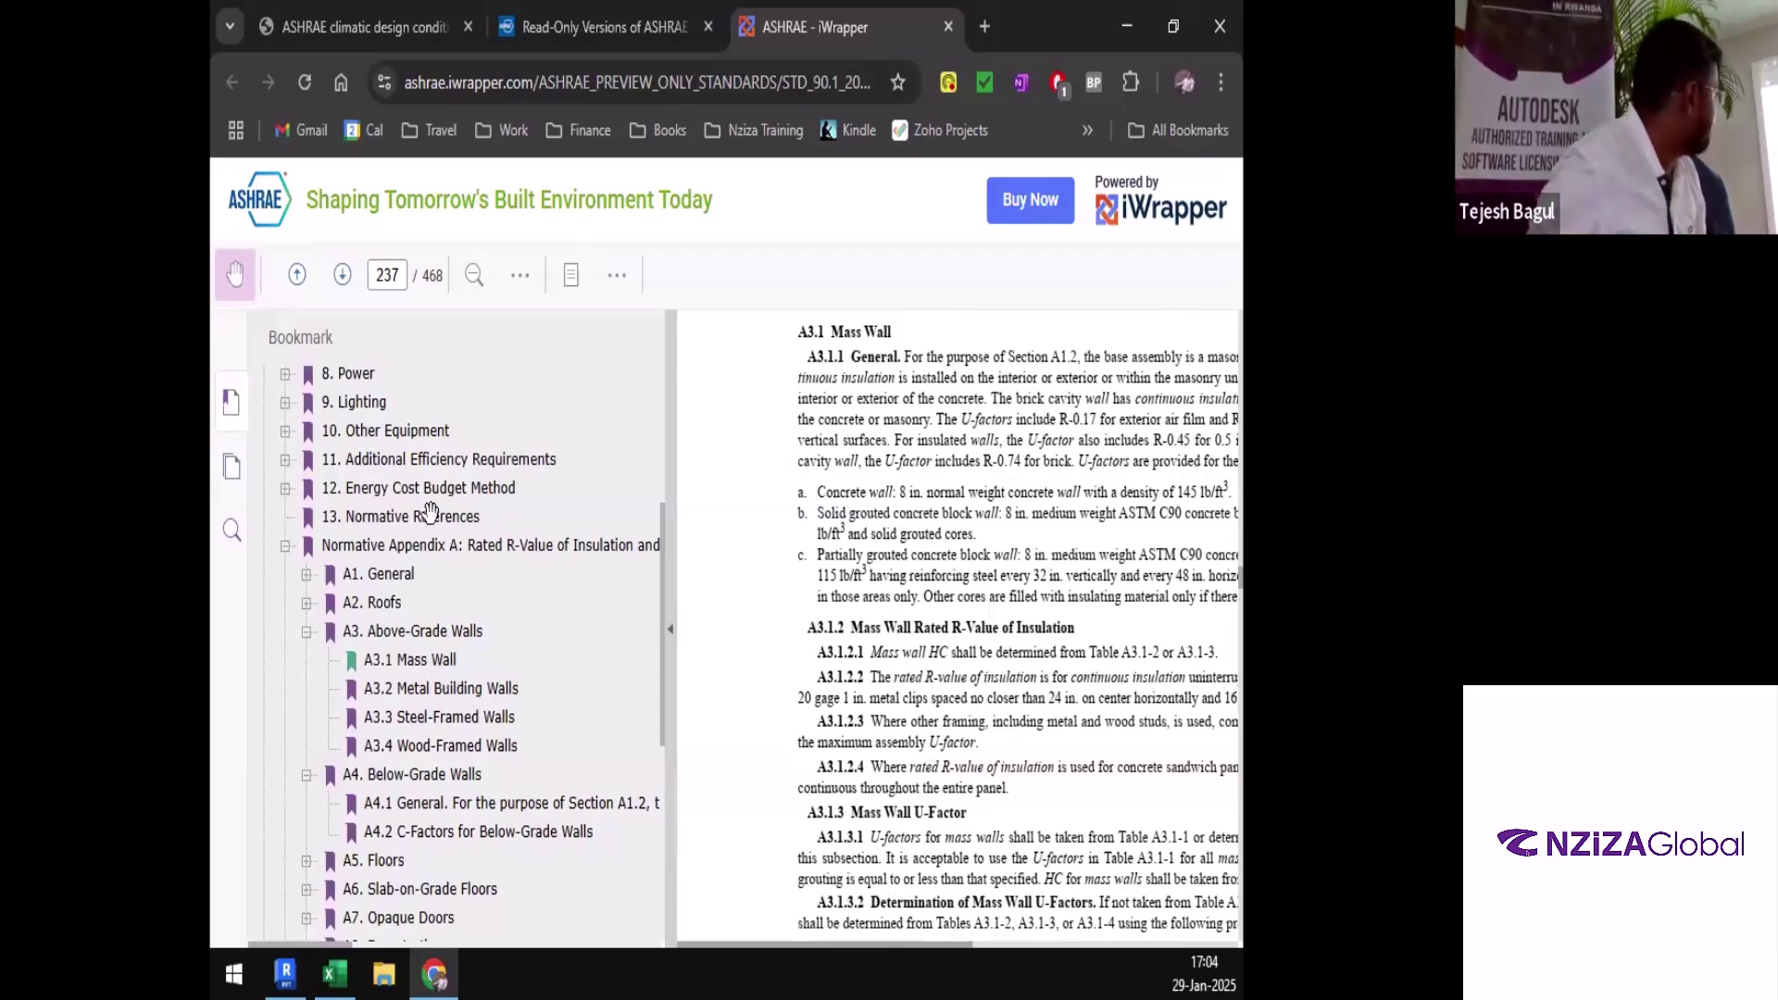
scroll(587, 606, down, 3)
scroll(588, 609, down, 4)
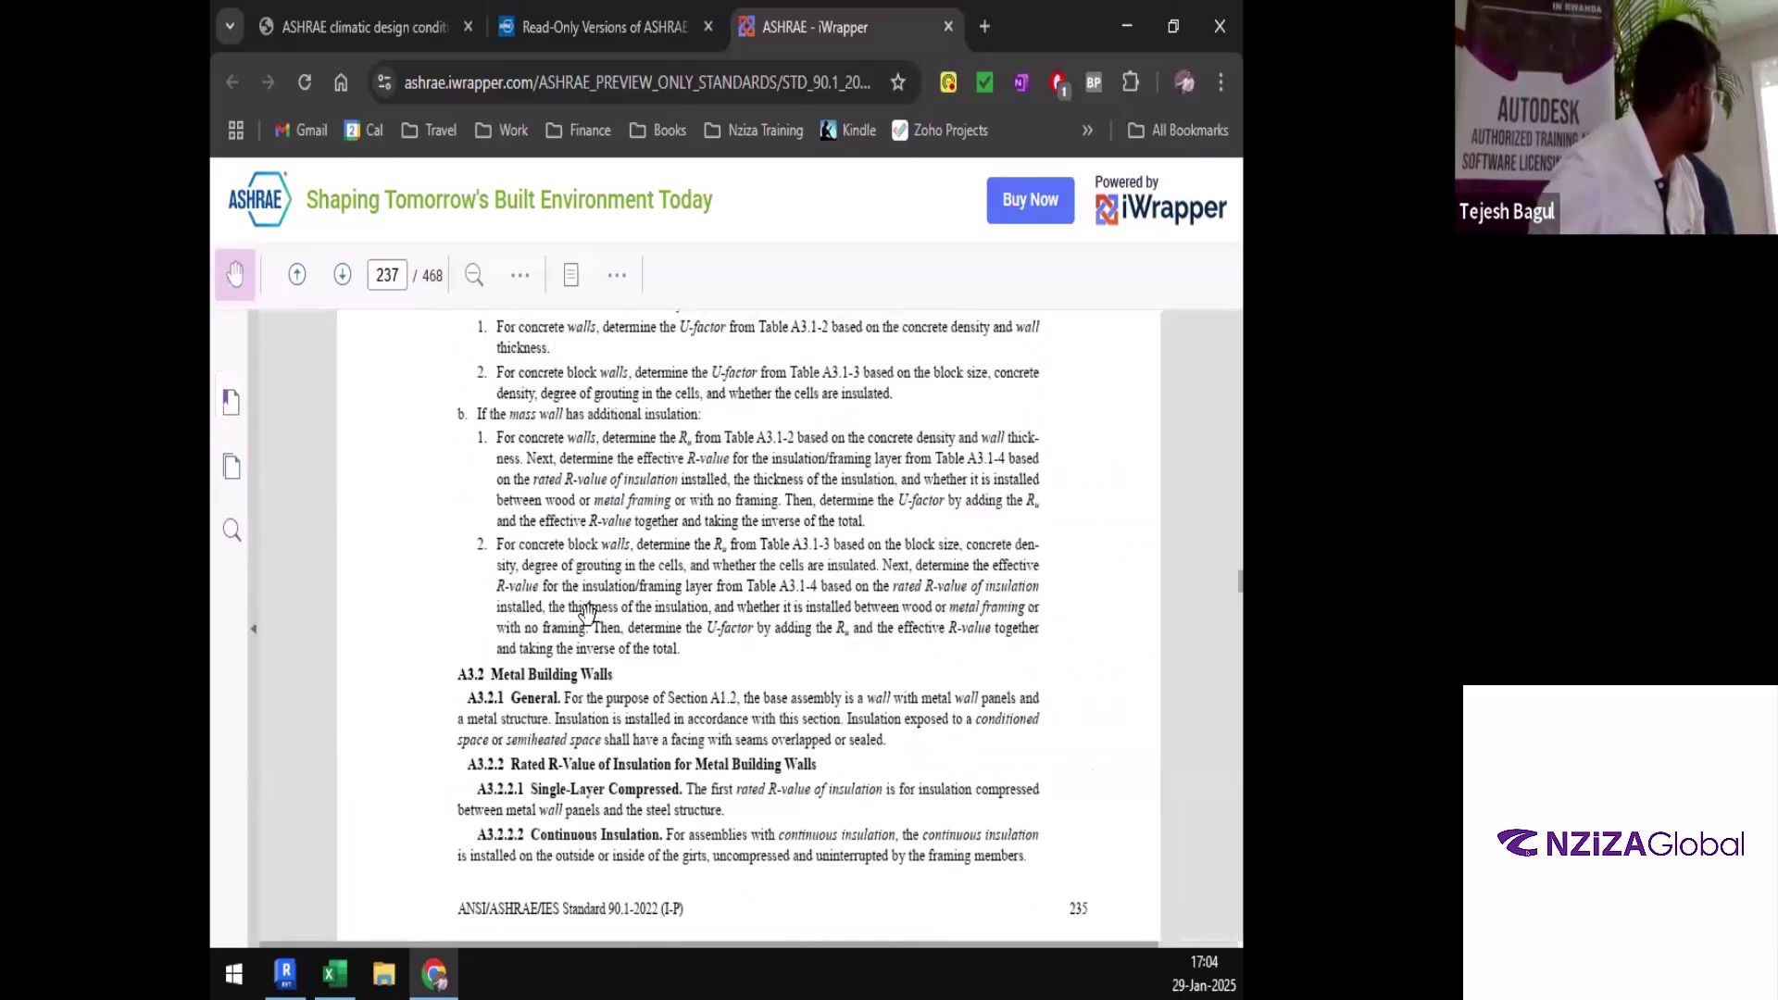
scroll(587, 610, down, 7)
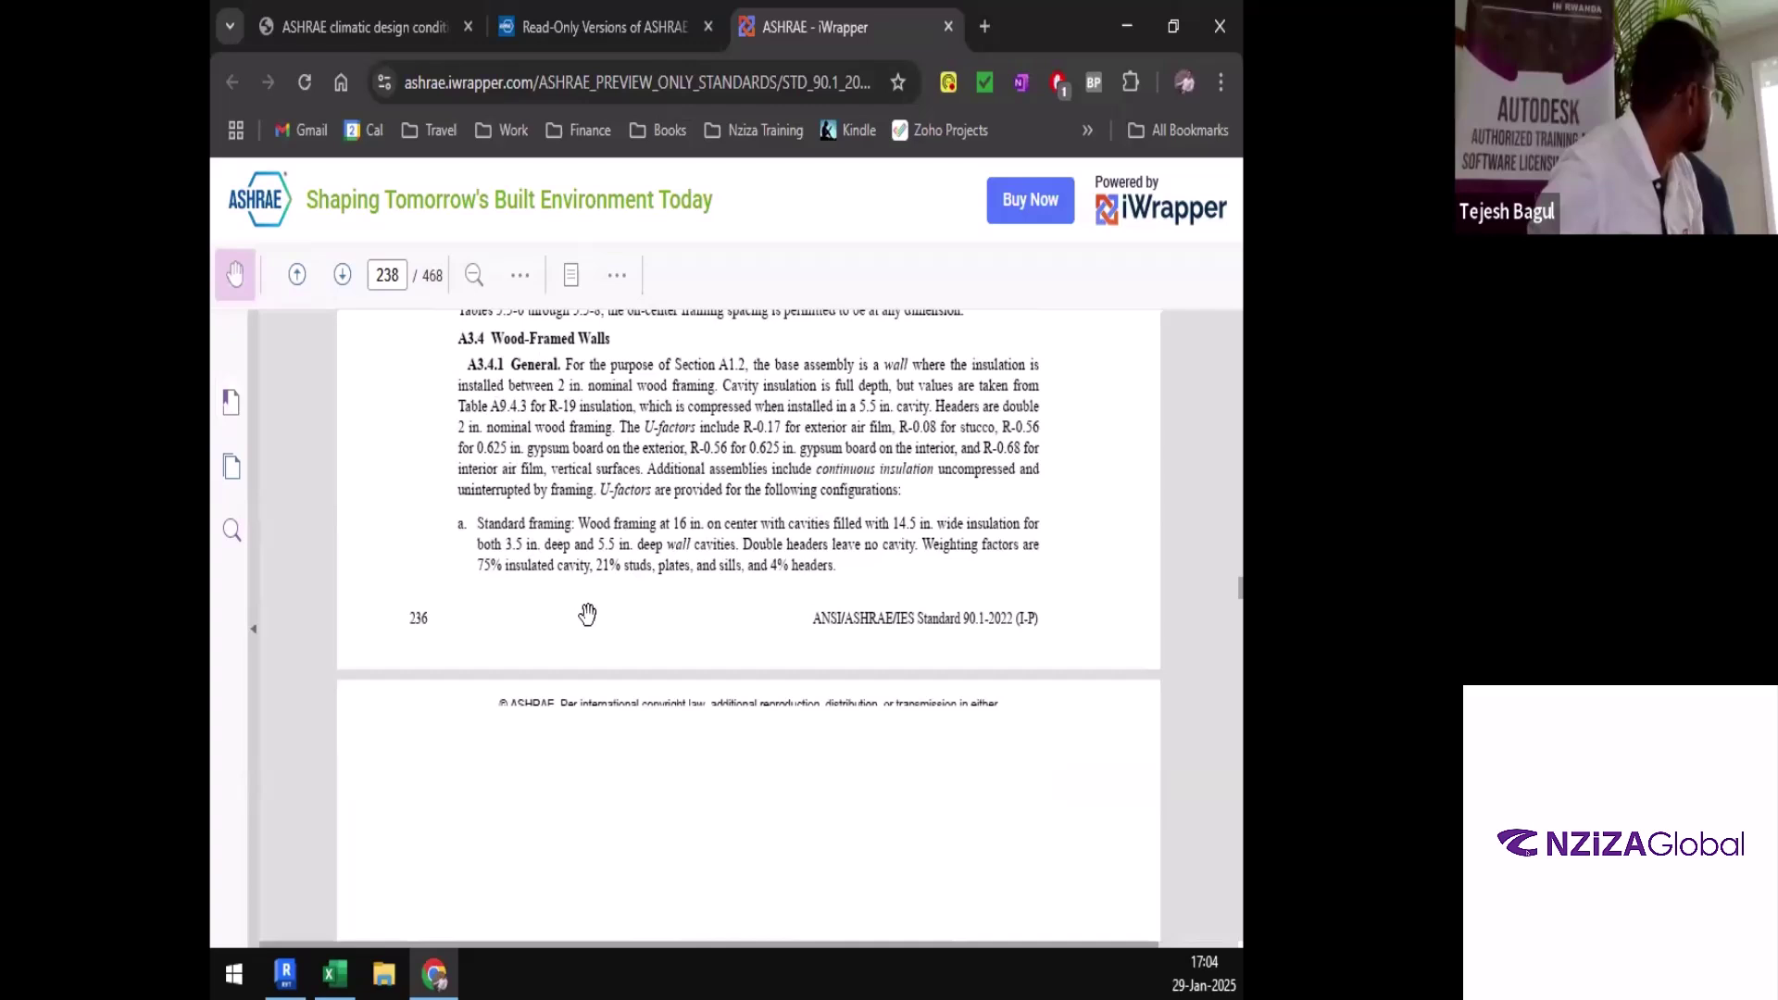
scroll(587, 614, down, 8)
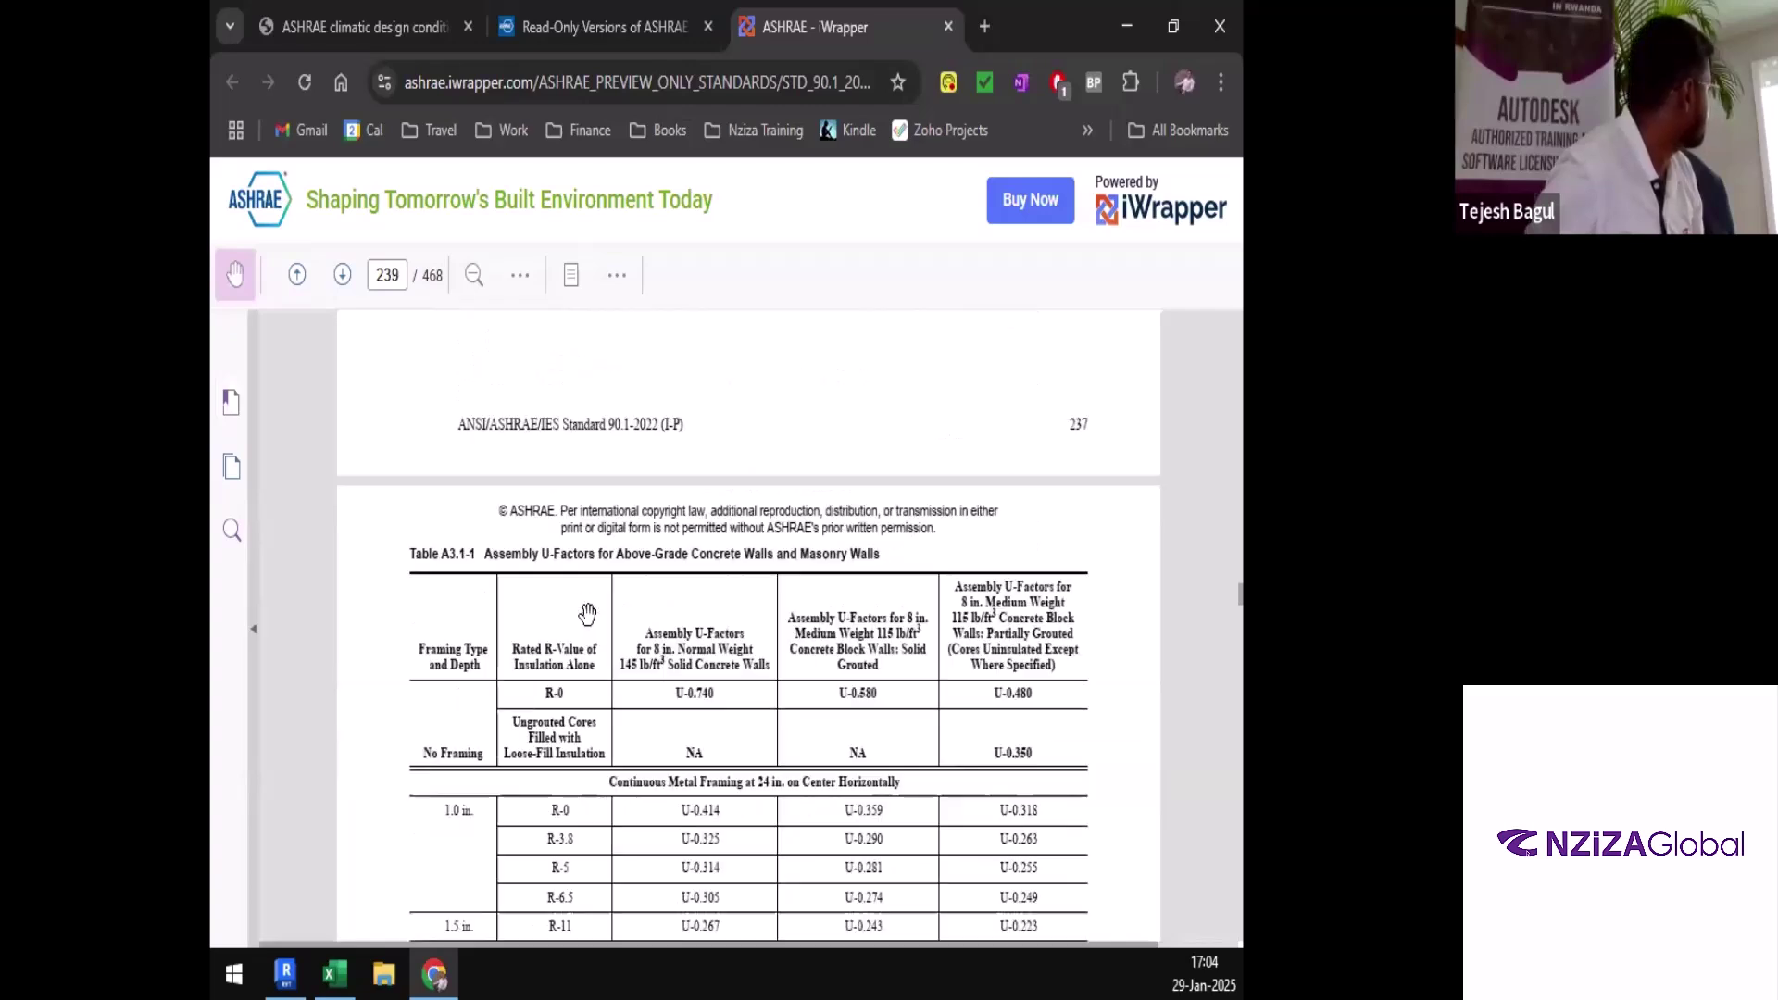
scroll(587, 614, down, 3)
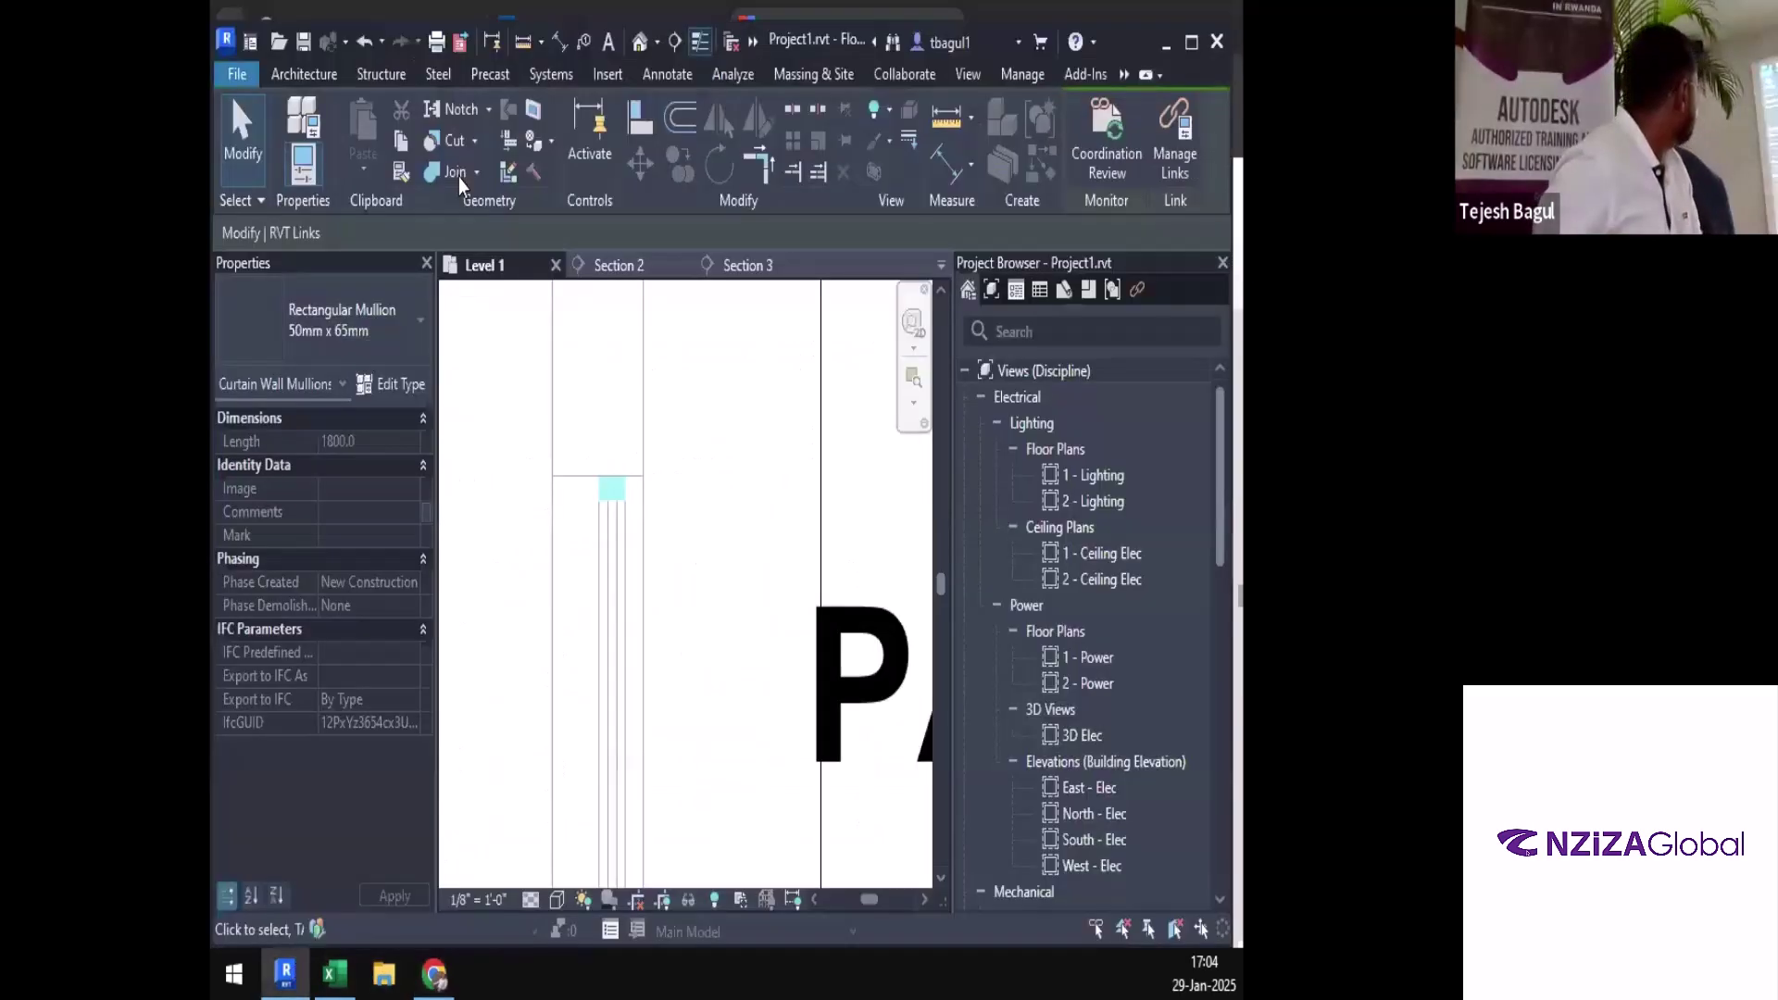
Switch to Revit and measure the thickness of the Patient Room's north exterior wall at its northwest corner on the Level 1 plan
click(285, 972)
scroll(586, 405, down, 5)
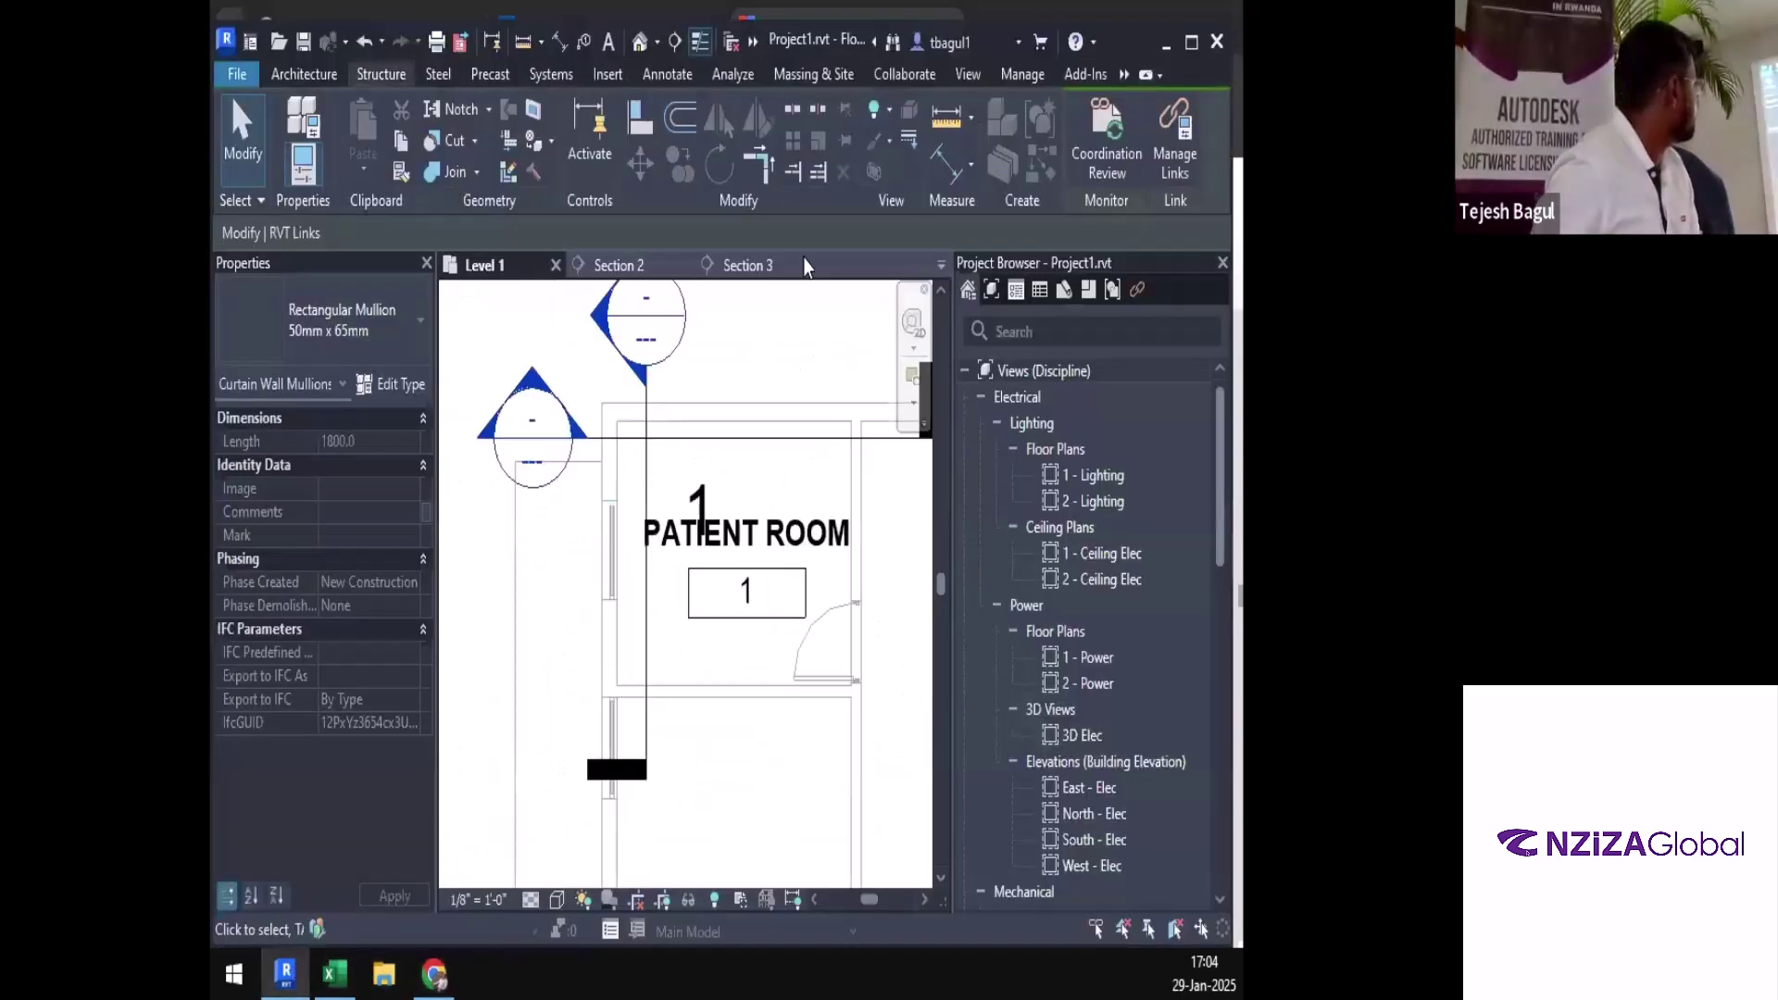
key(d)
key(i)
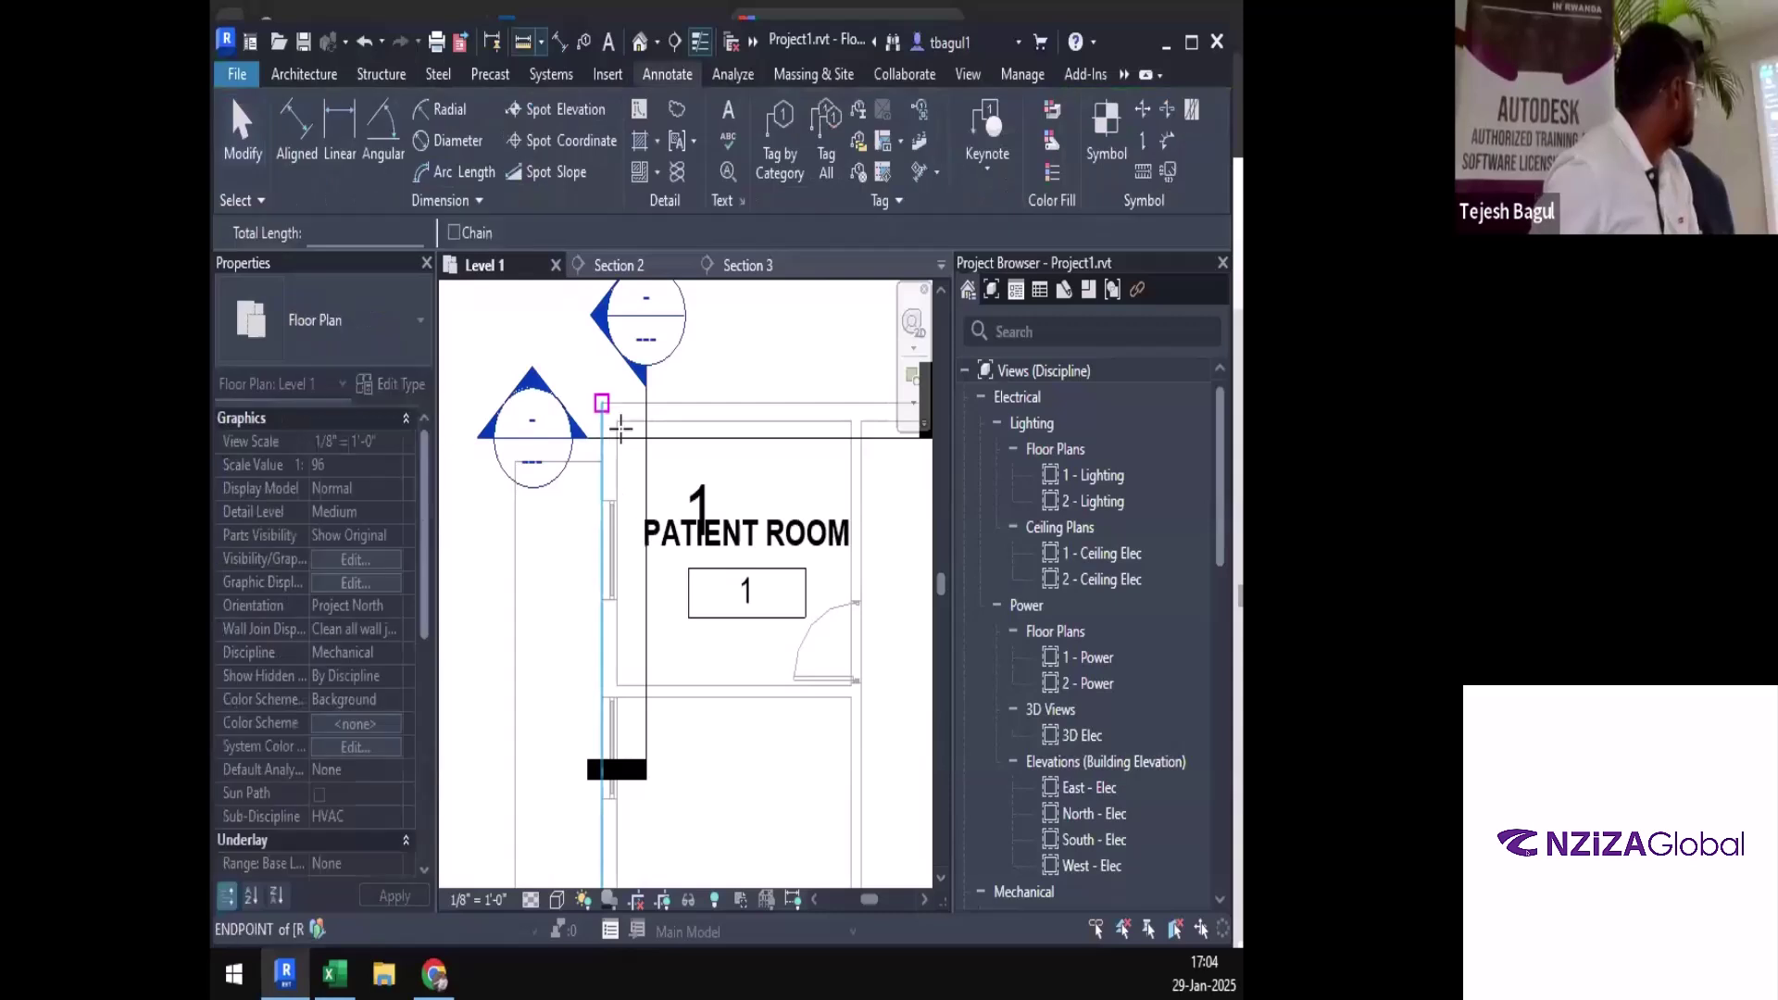
scroll(602, 402, up, 3)
click(602, 401)
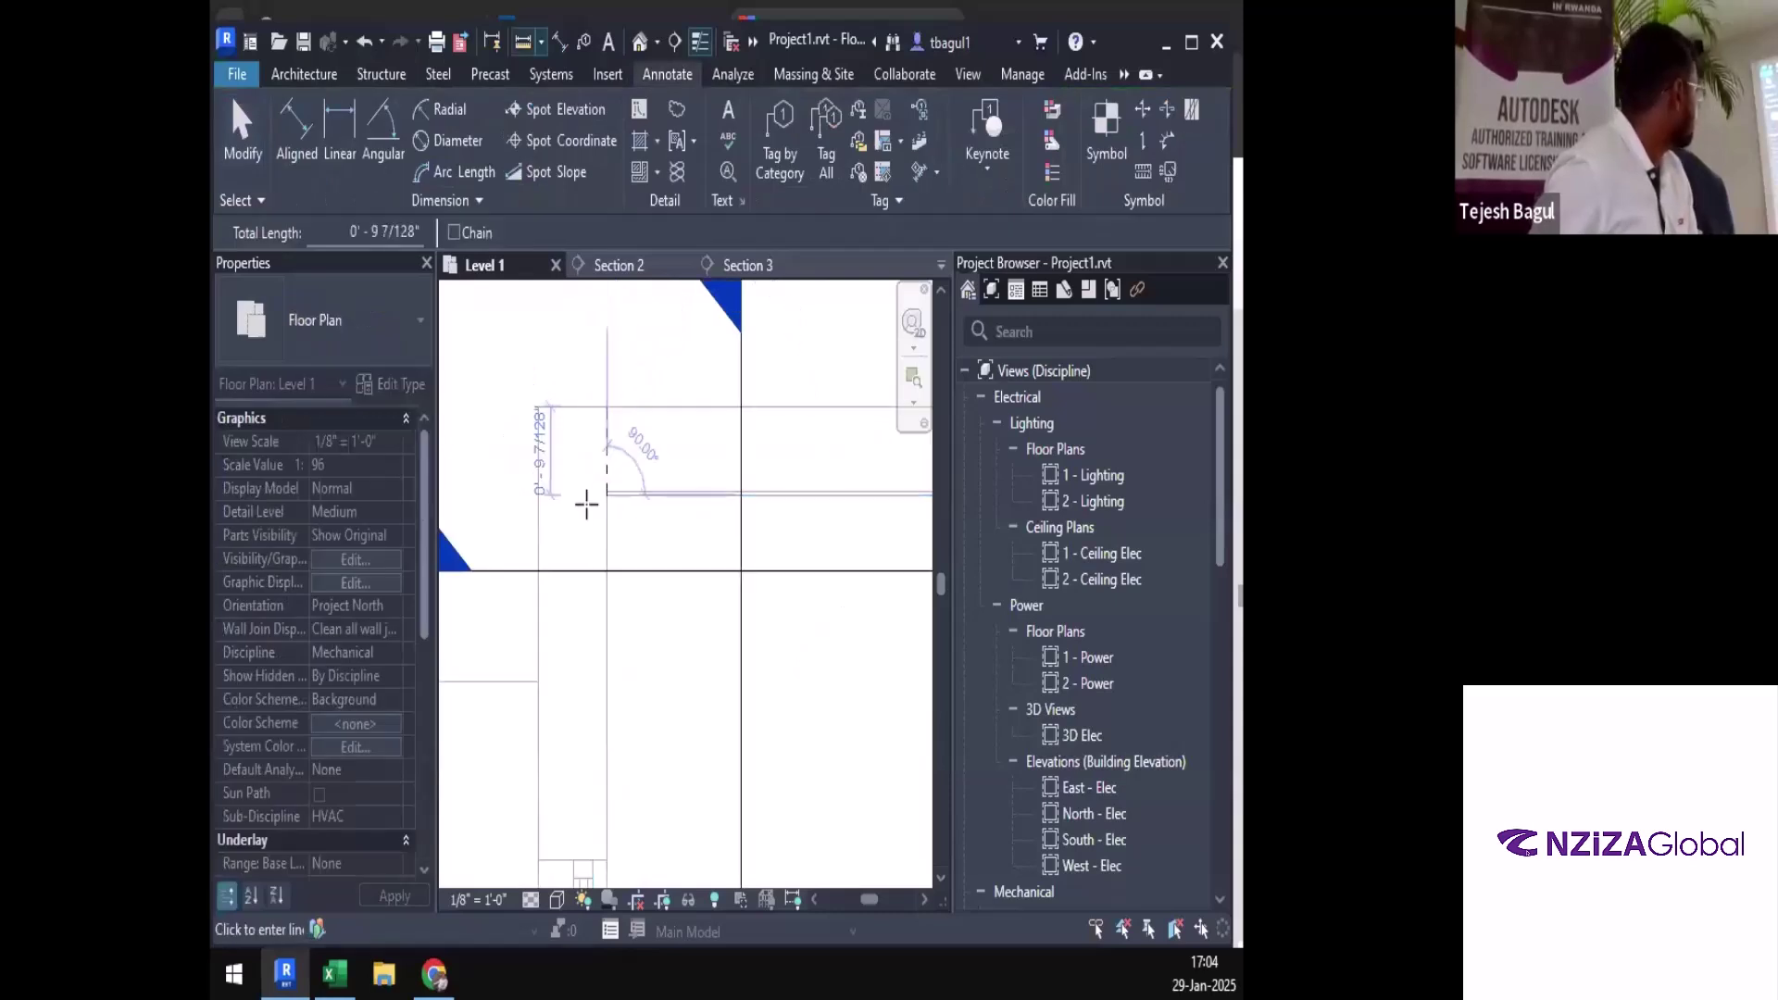
Return to Table A3.1-1 in Chrome, close the notice, and examine the wall U-factors by framing depth and rated R-value down to 8.0 in
click(430, 970)
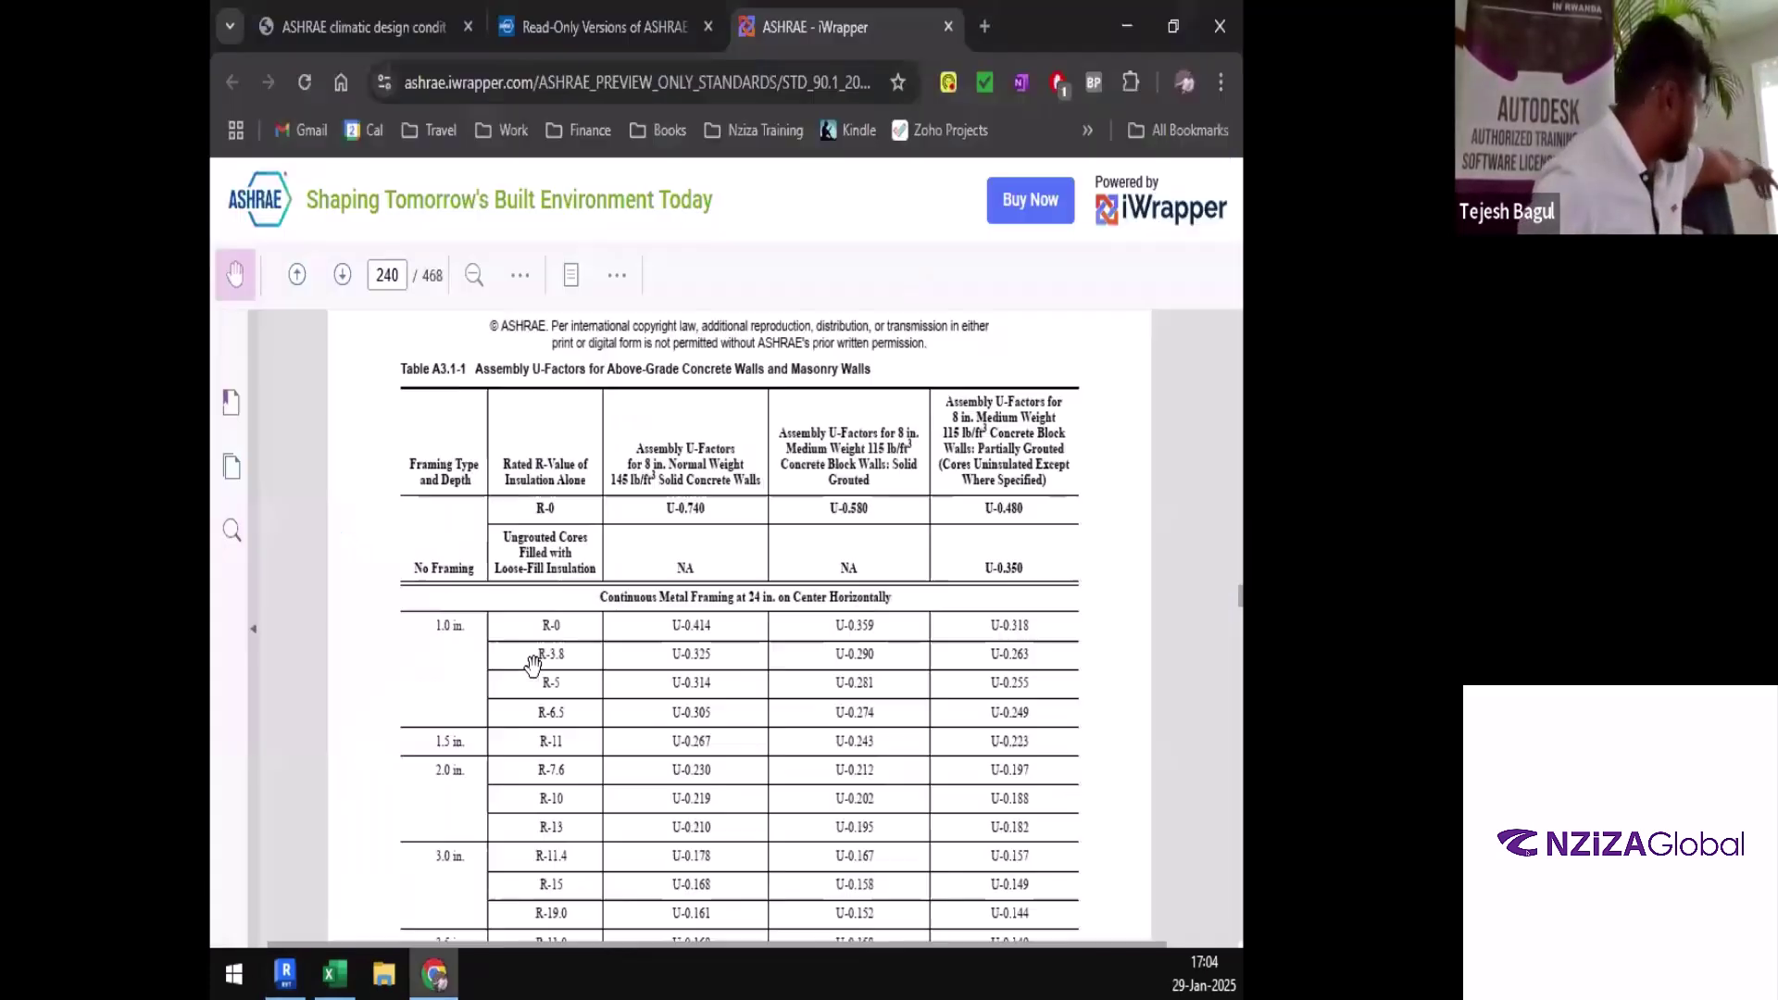
scroll(470, 663, down, 6)
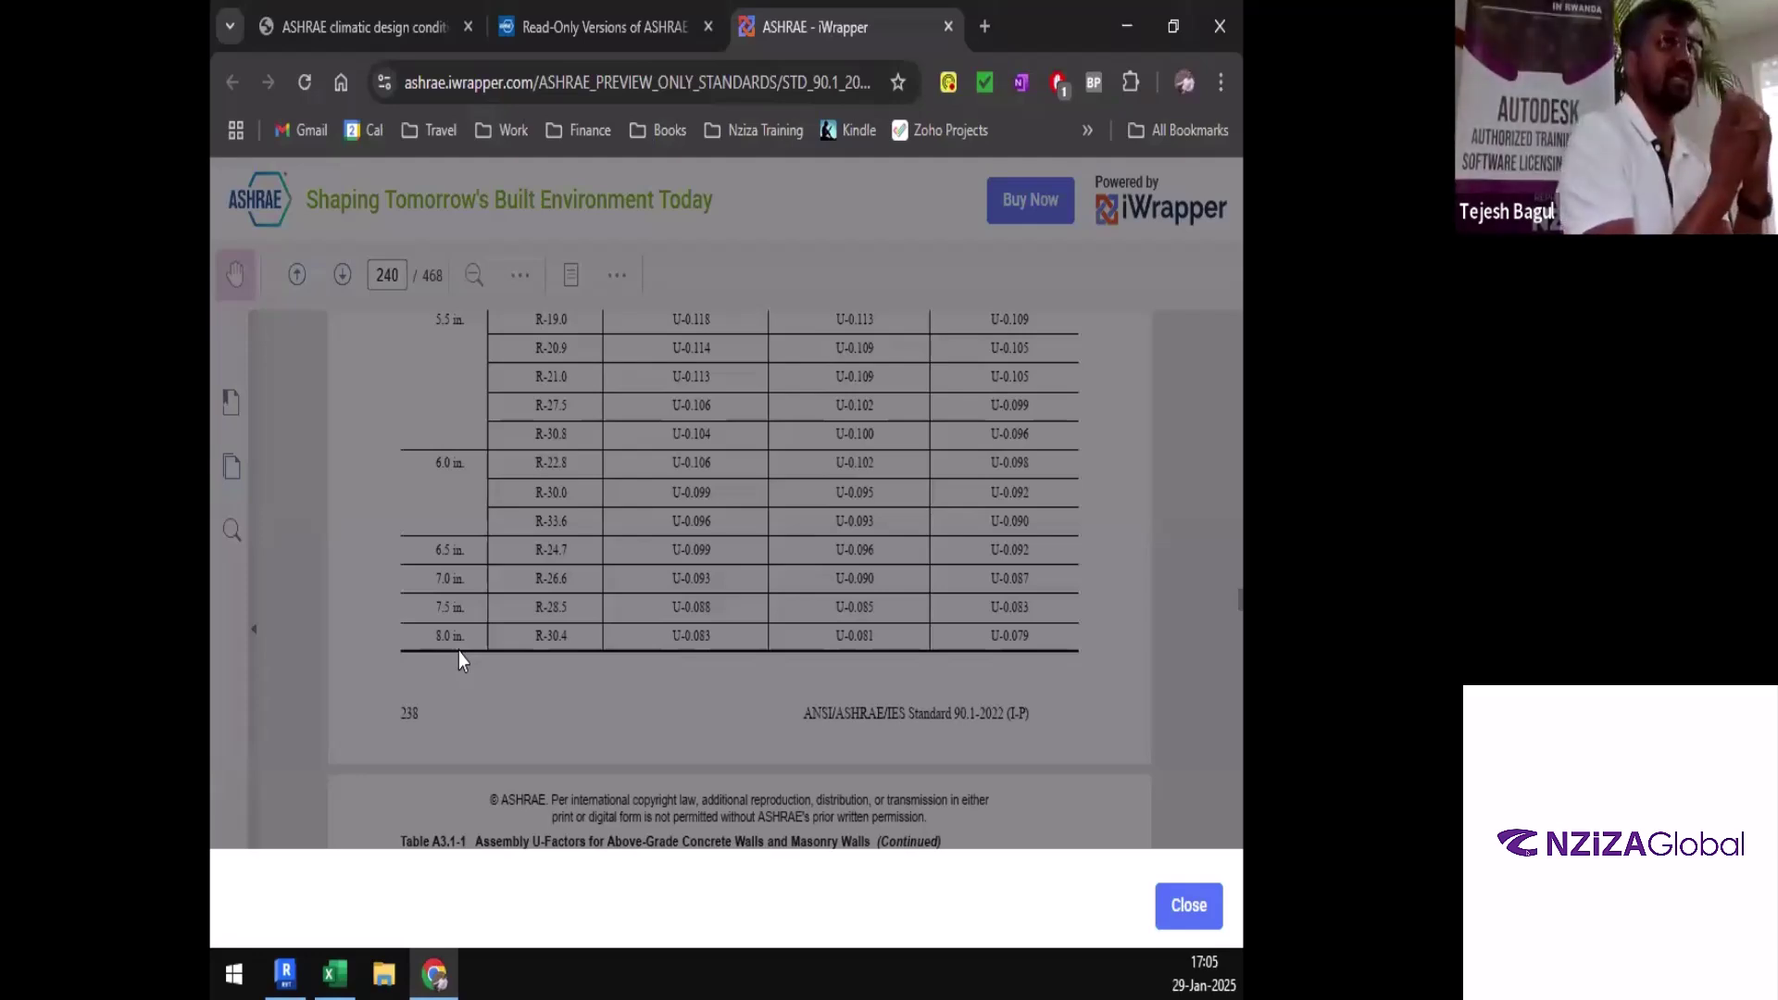
click(1189, 906)
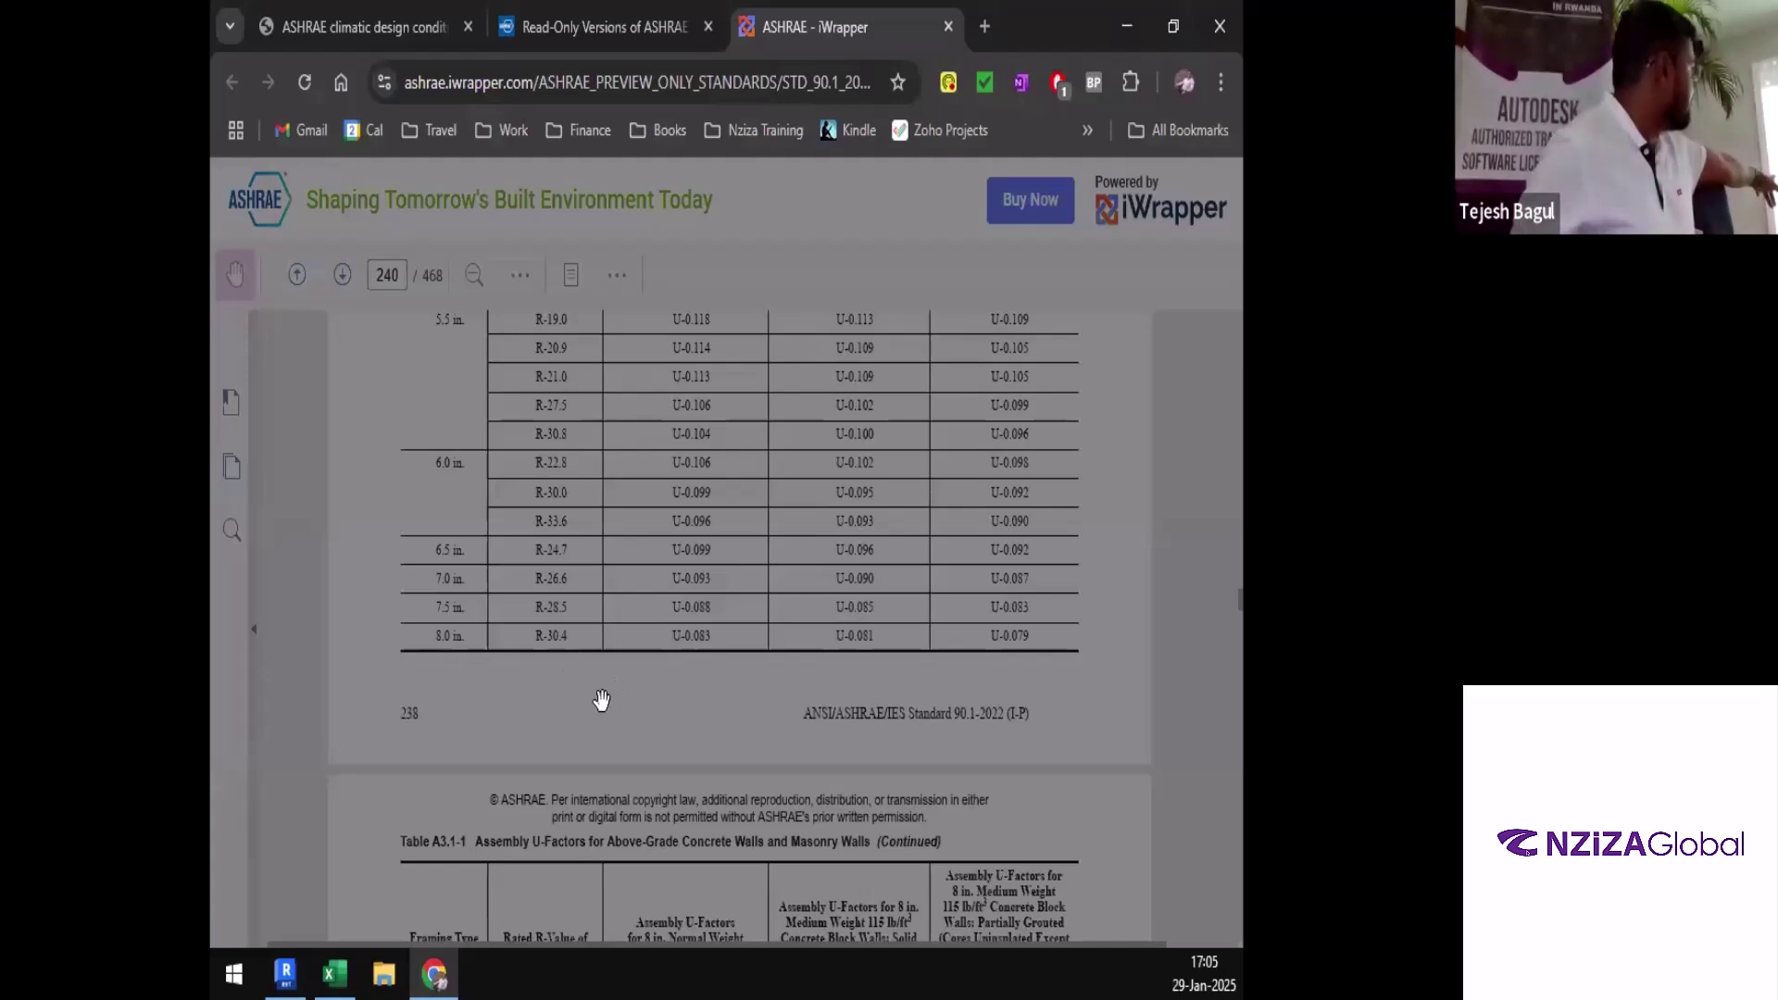
click(570, 666)
scroll(565, 685, down, 5)
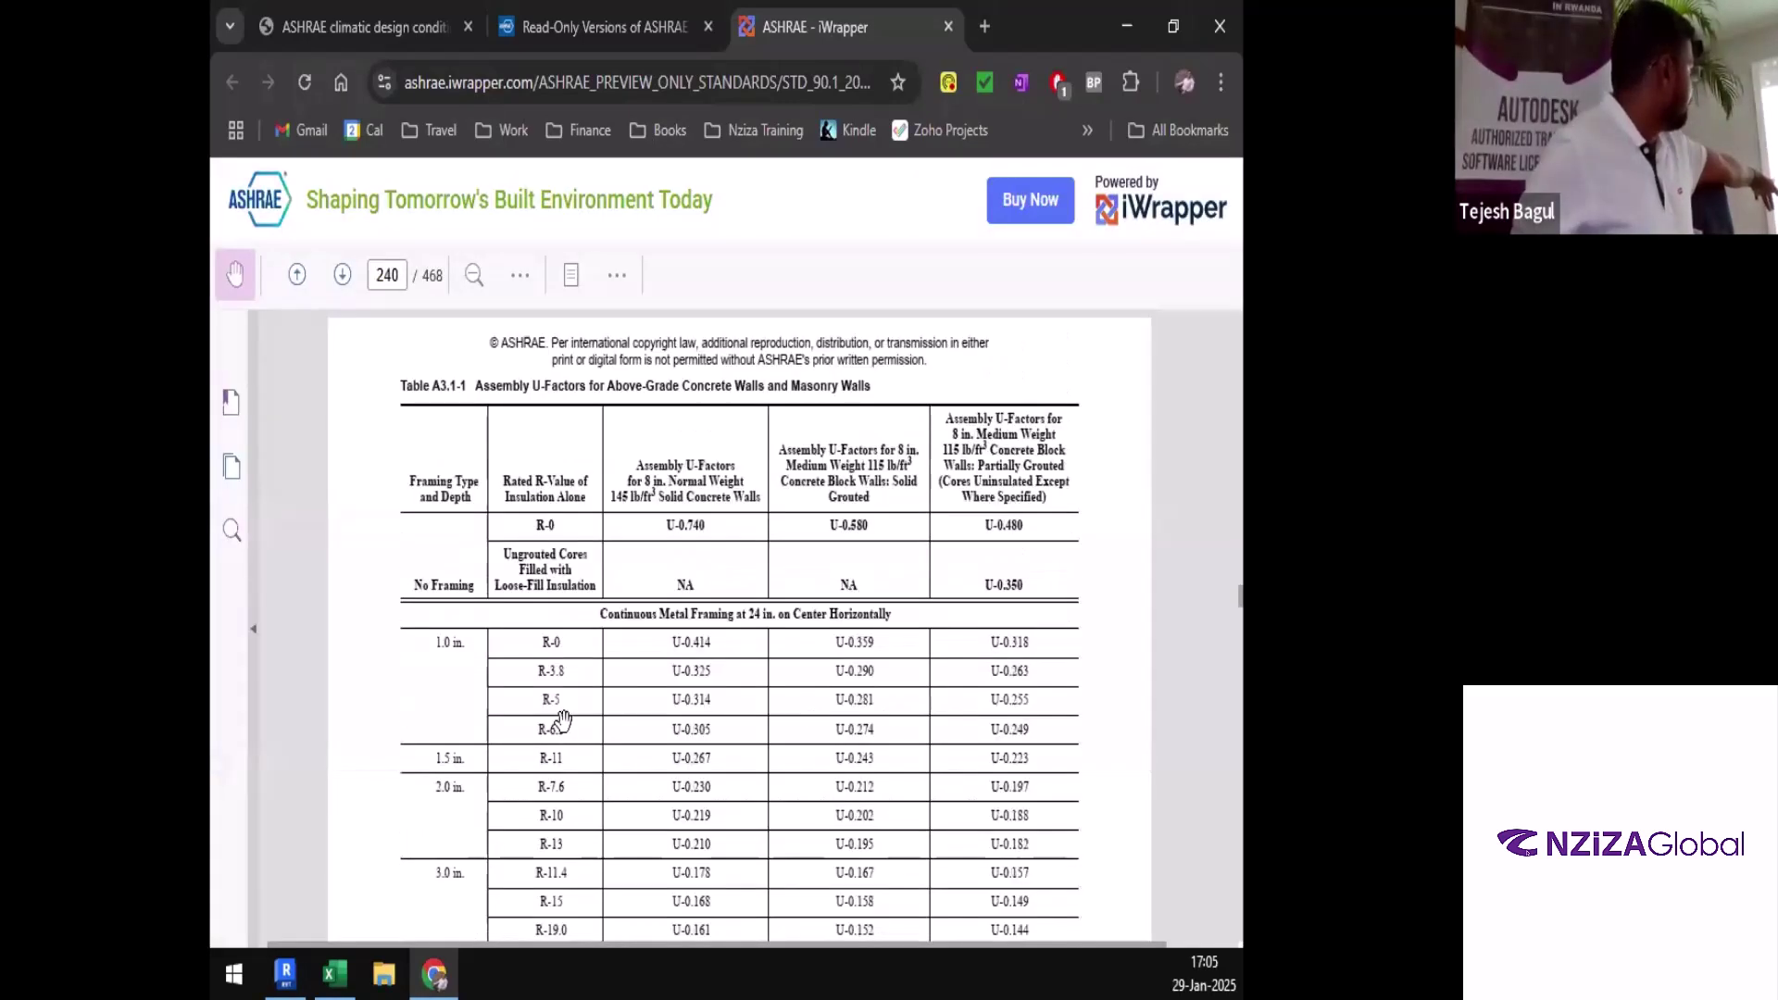
scroll(559, 648, up, 1)
scroll(558, 527, down, 1)
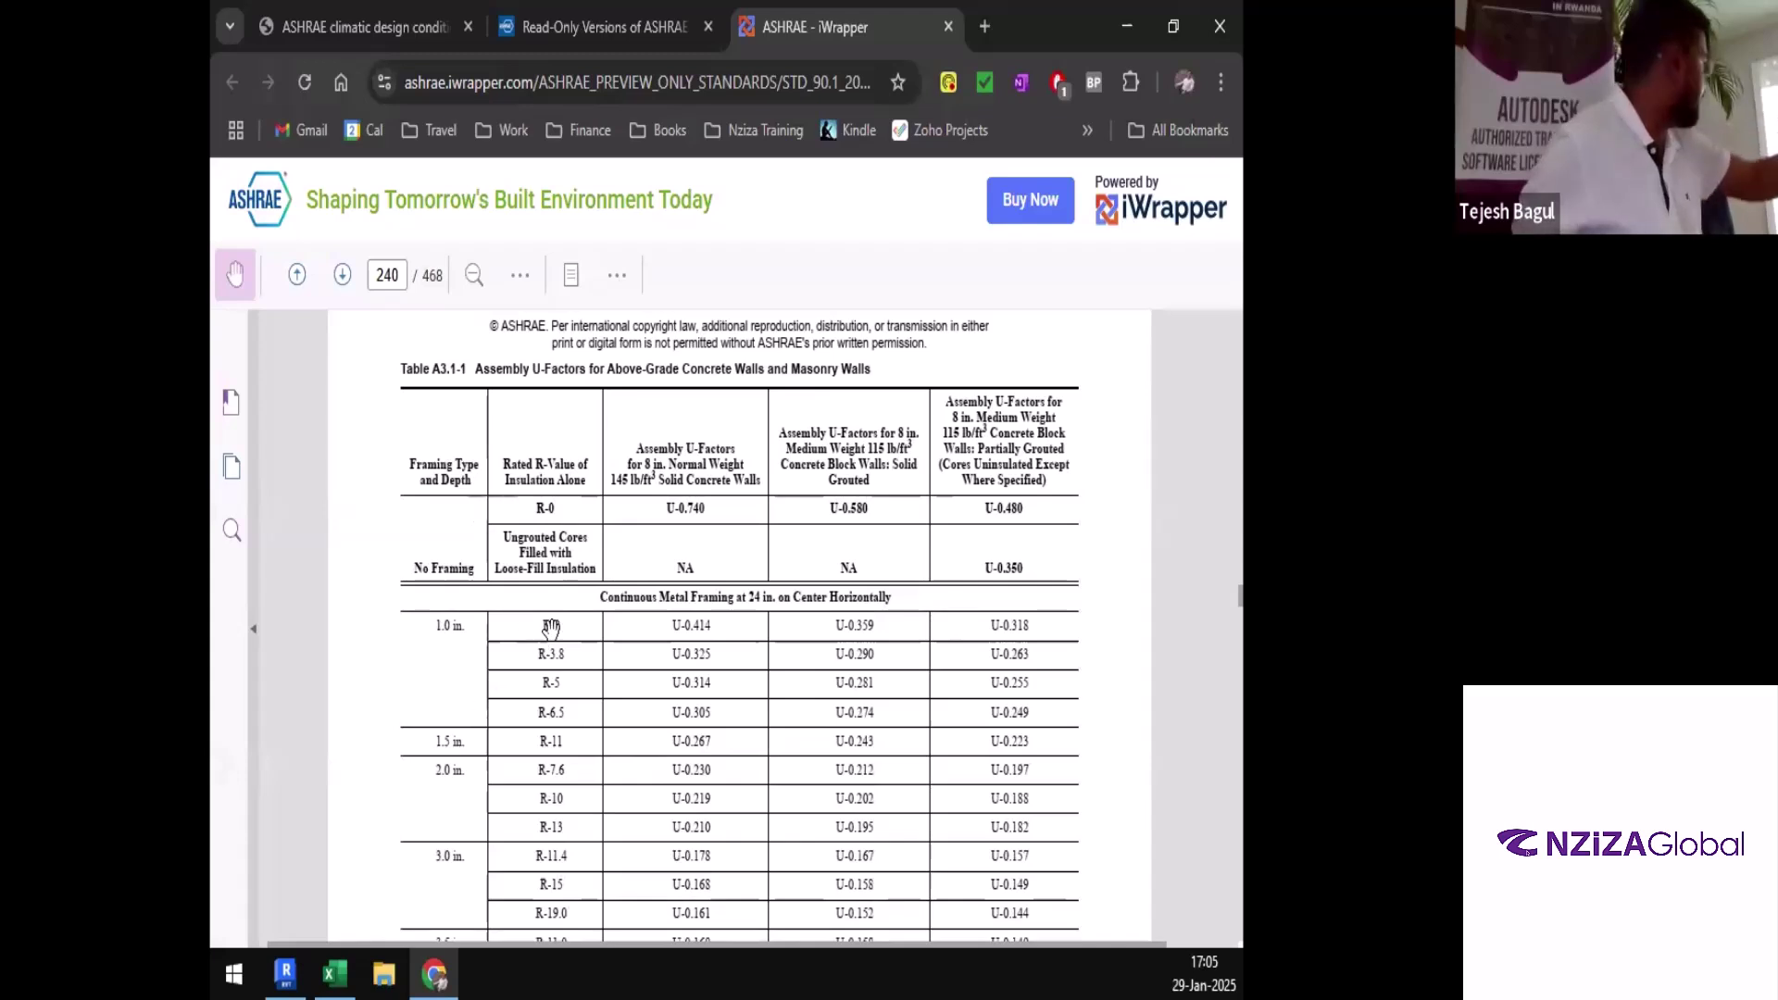
scroll(547, 832, down, 3)
scroll(547, 831, down, 5)
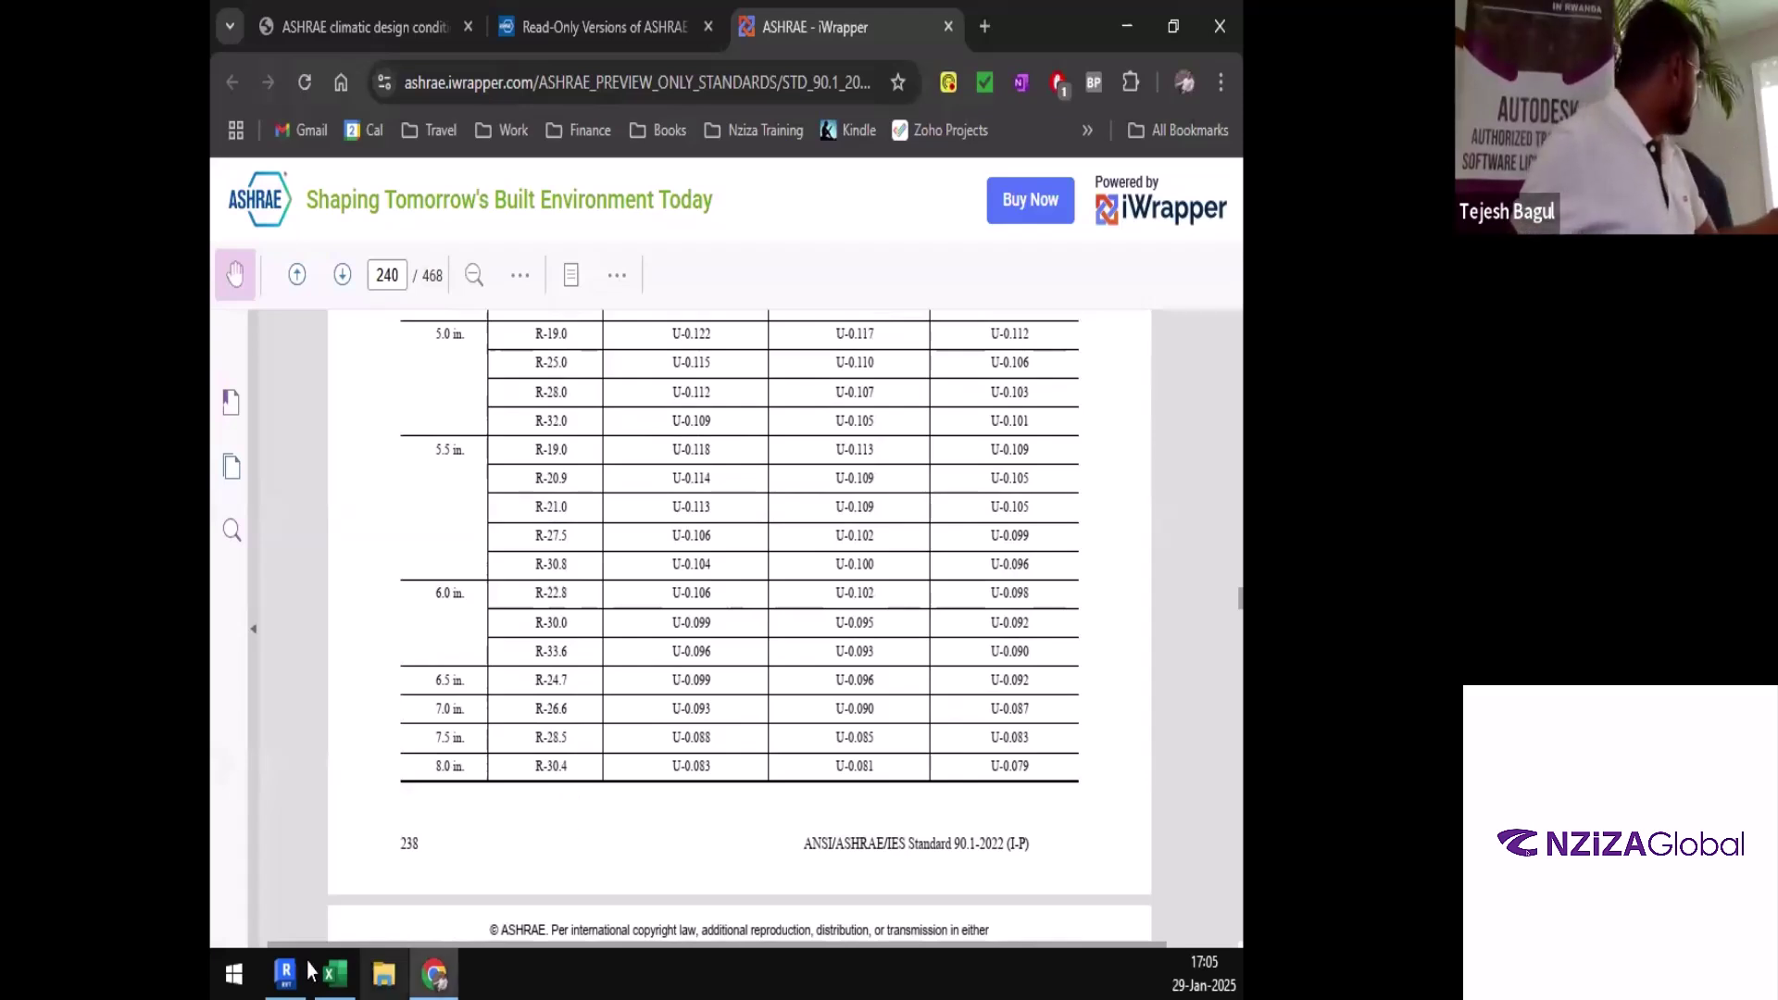
Return to the E20 form in Excel, open Calculator, and compute 1 ÷ 30.8
key(alt+Tab)
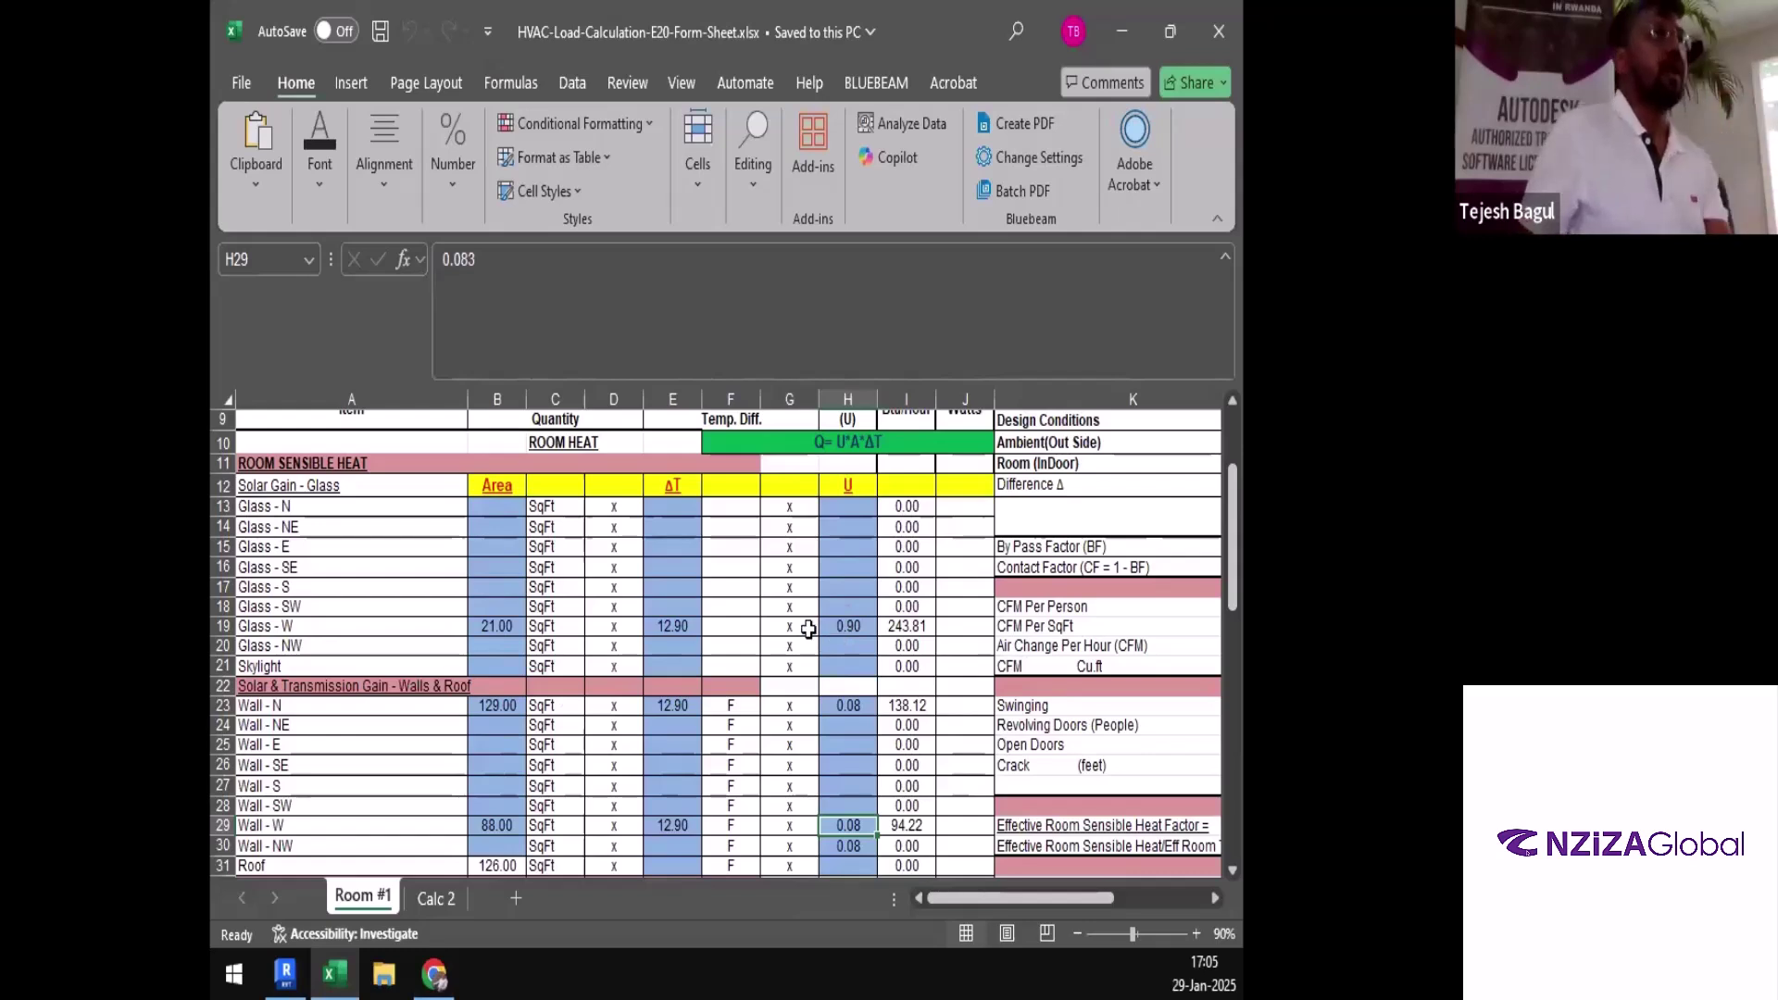
click(235, 973)
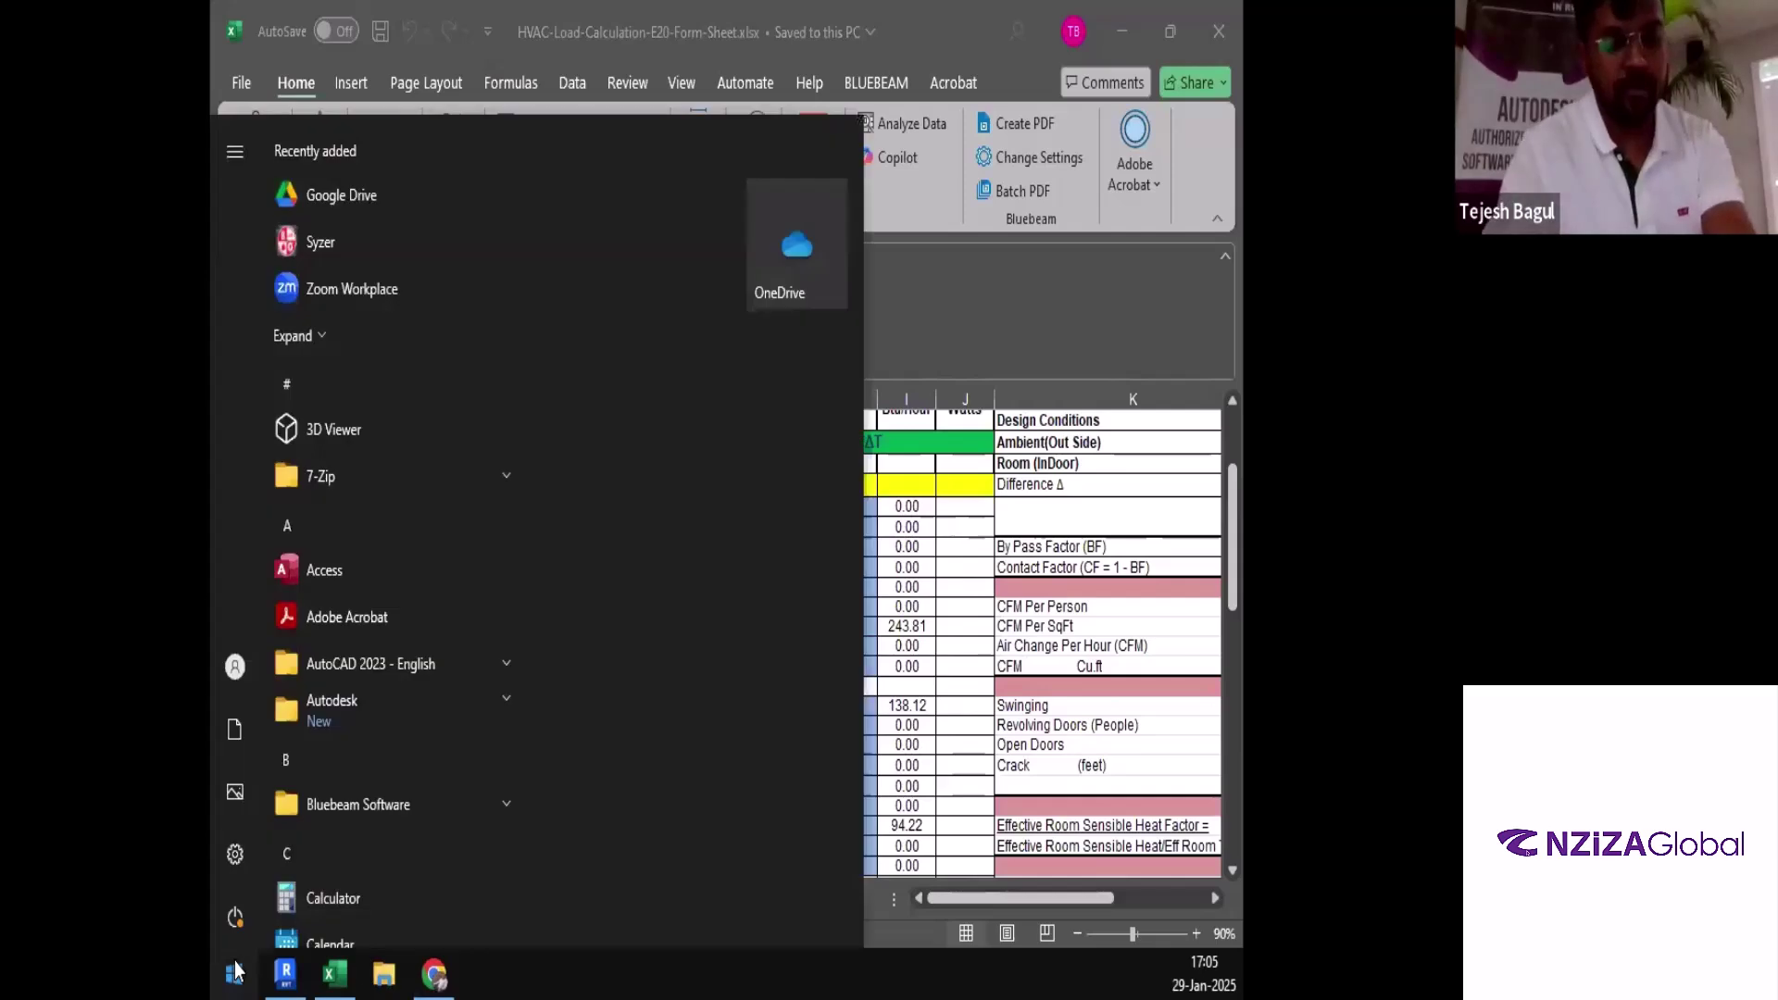
text(calc)
key(Return)
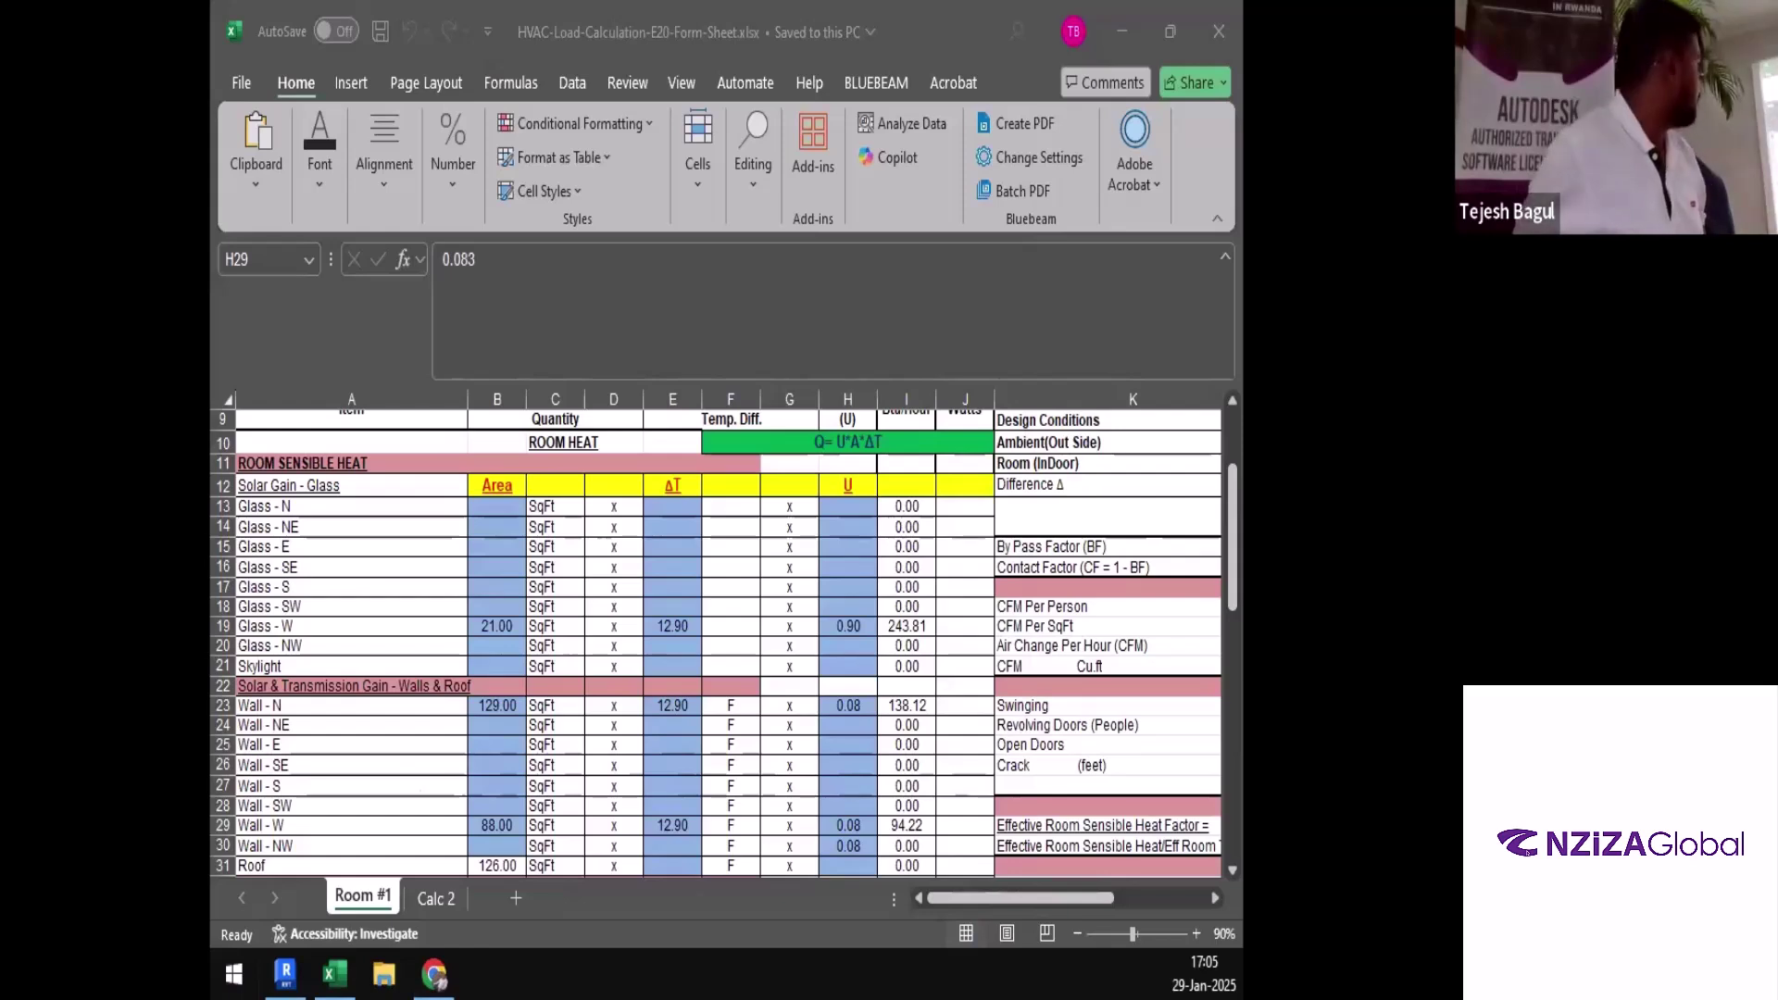
text(1)
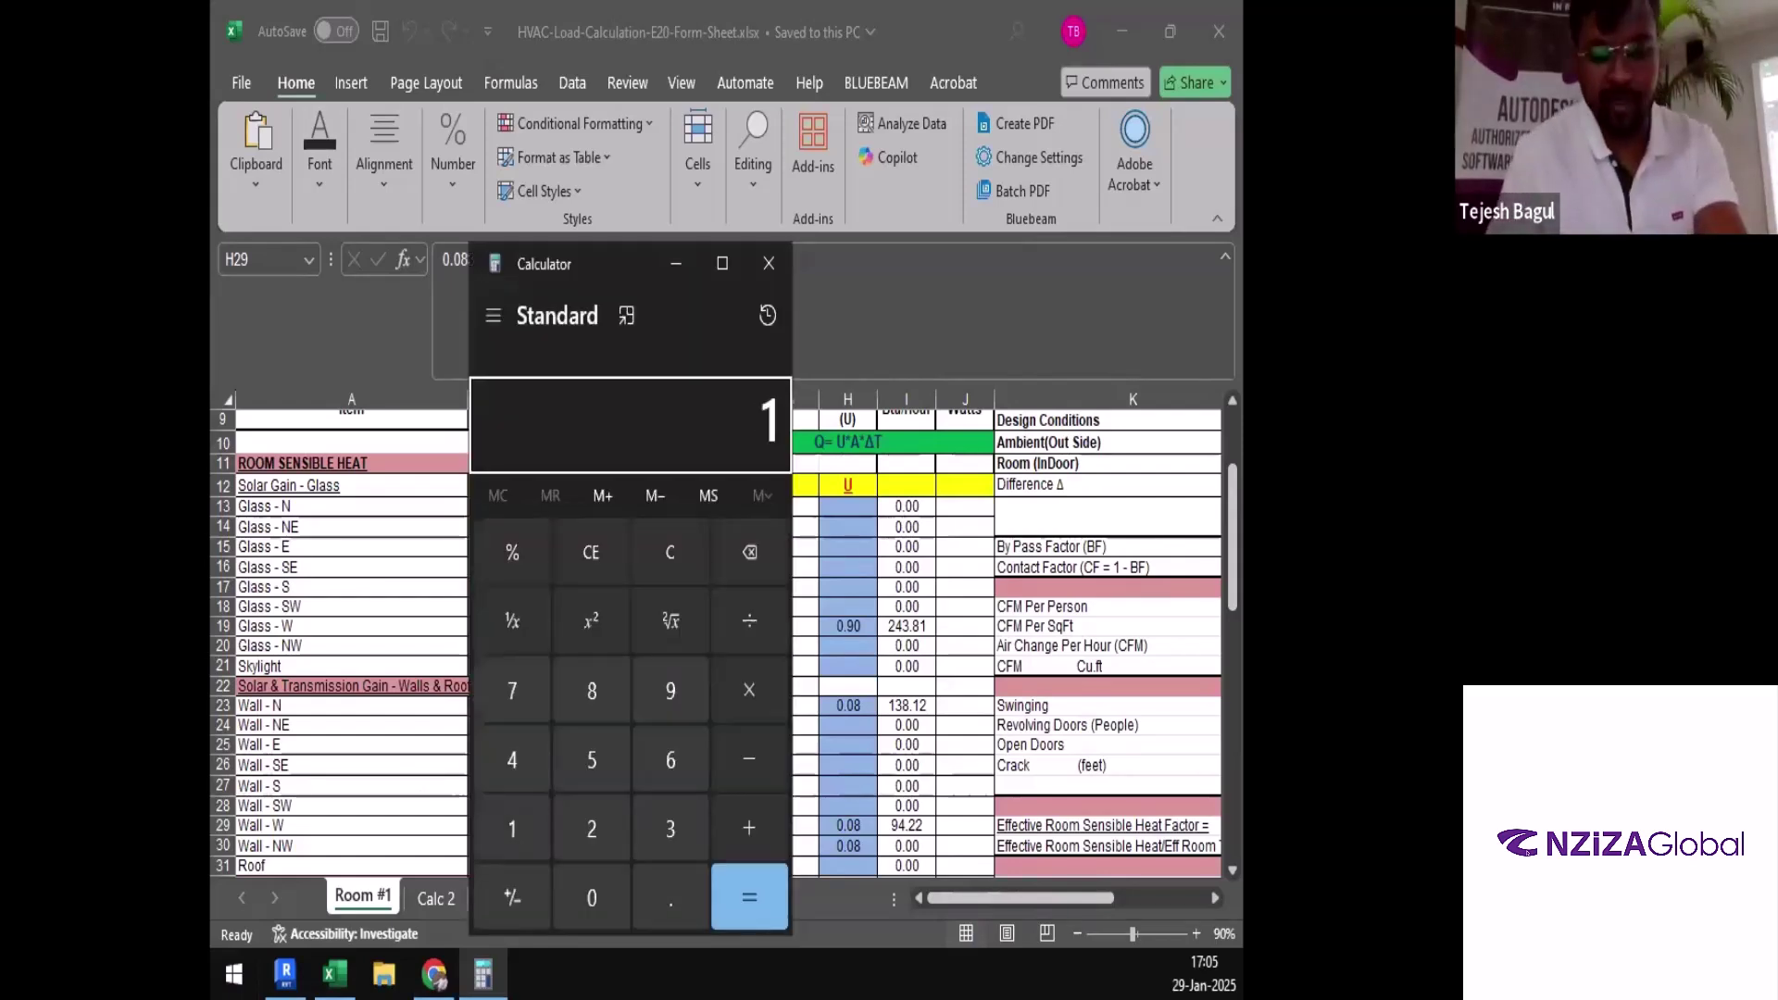
text( ÷ 30.8)
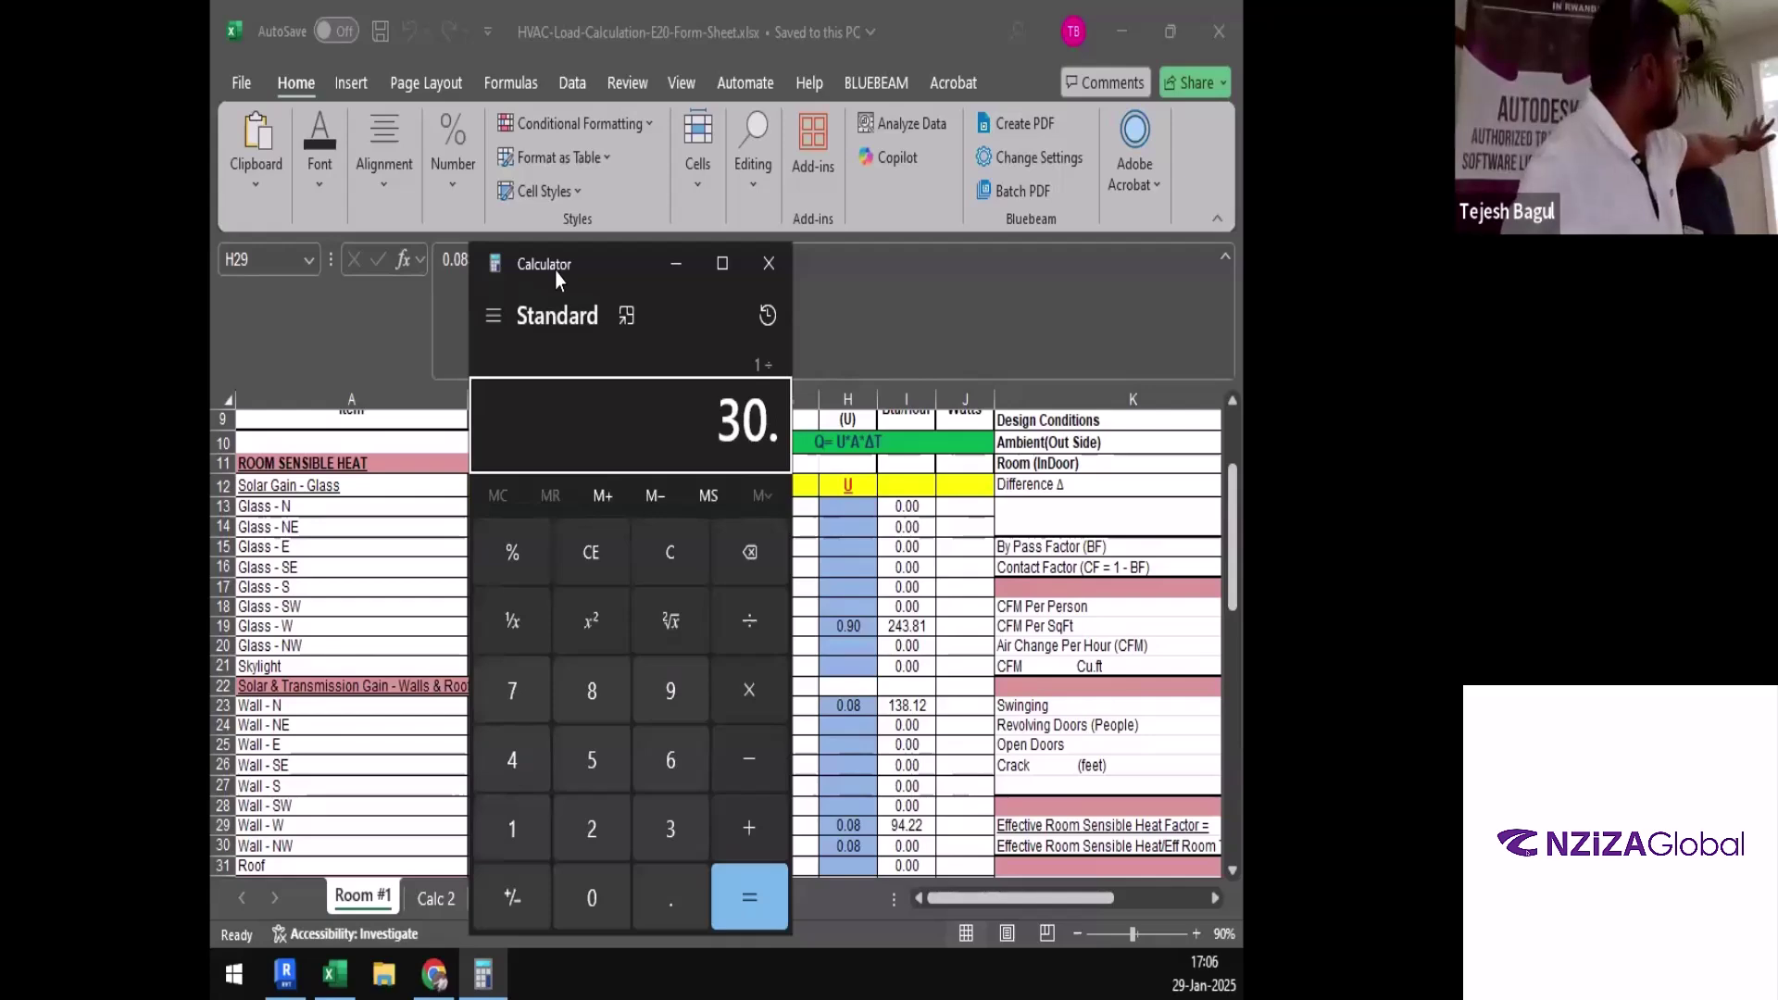
key(Return)
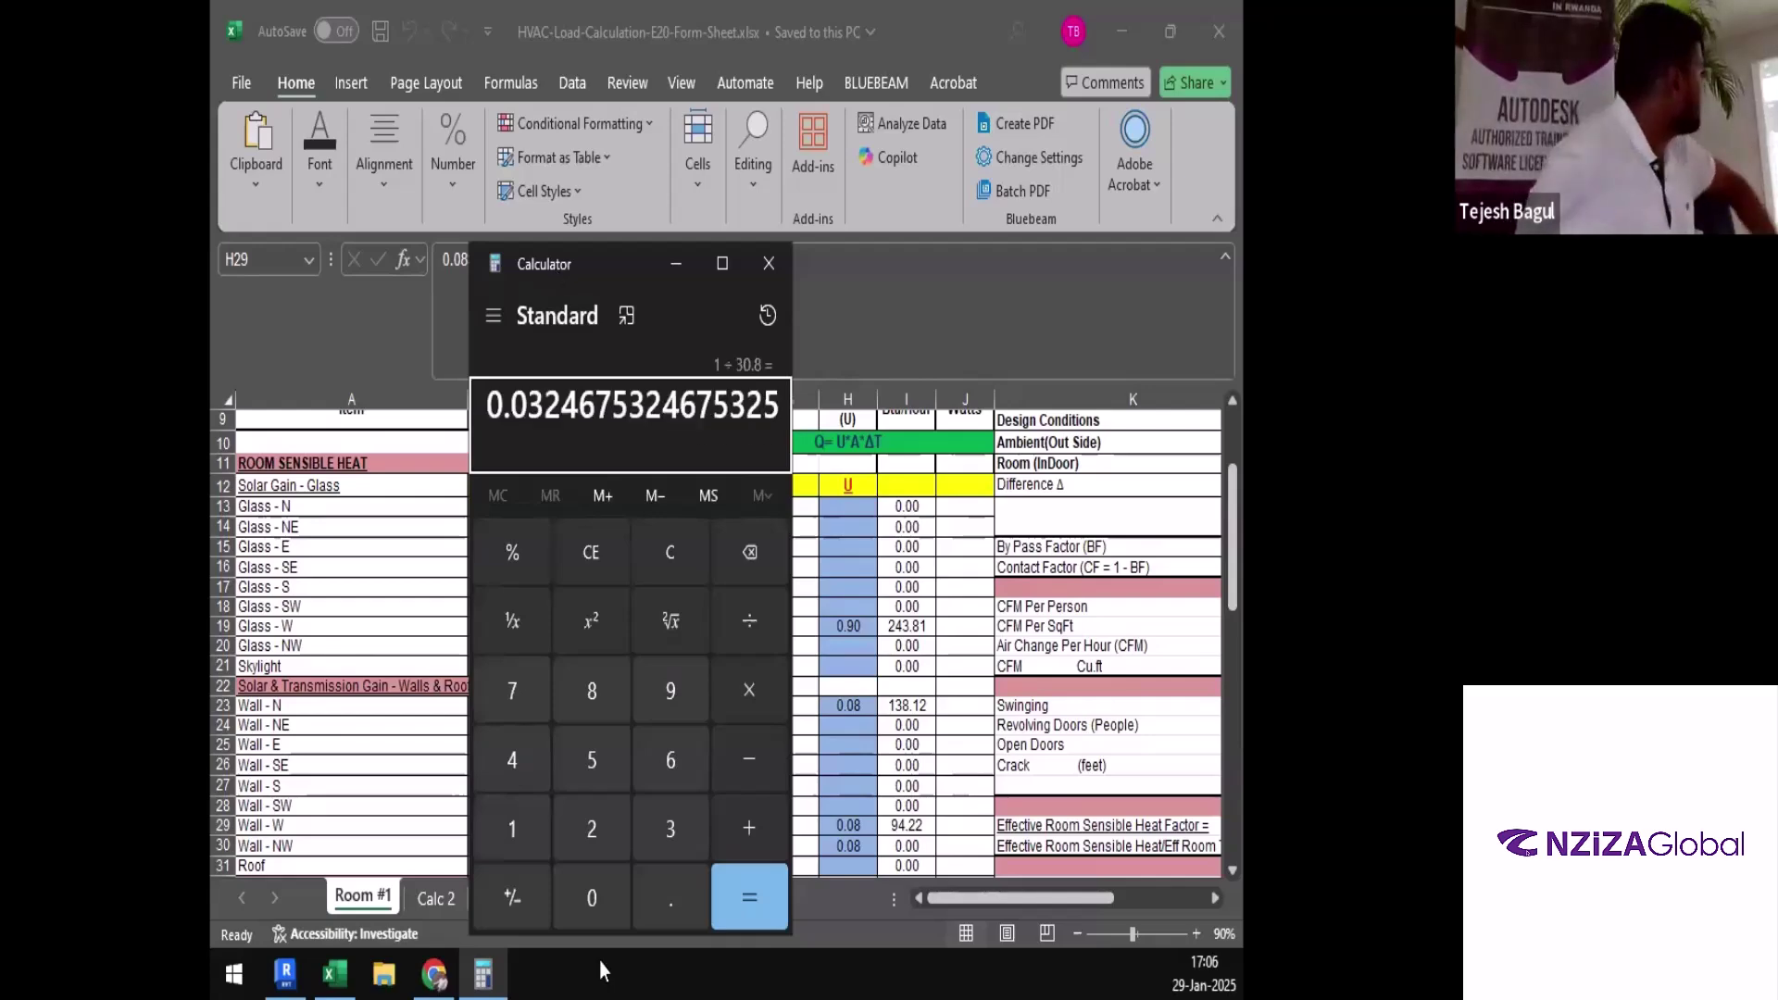
Switch to Table A3.1-1 in Chrome and compare rated R-values with assembly U-factors from the unframed walls down to 8.0 in. framing
click(433, 972)
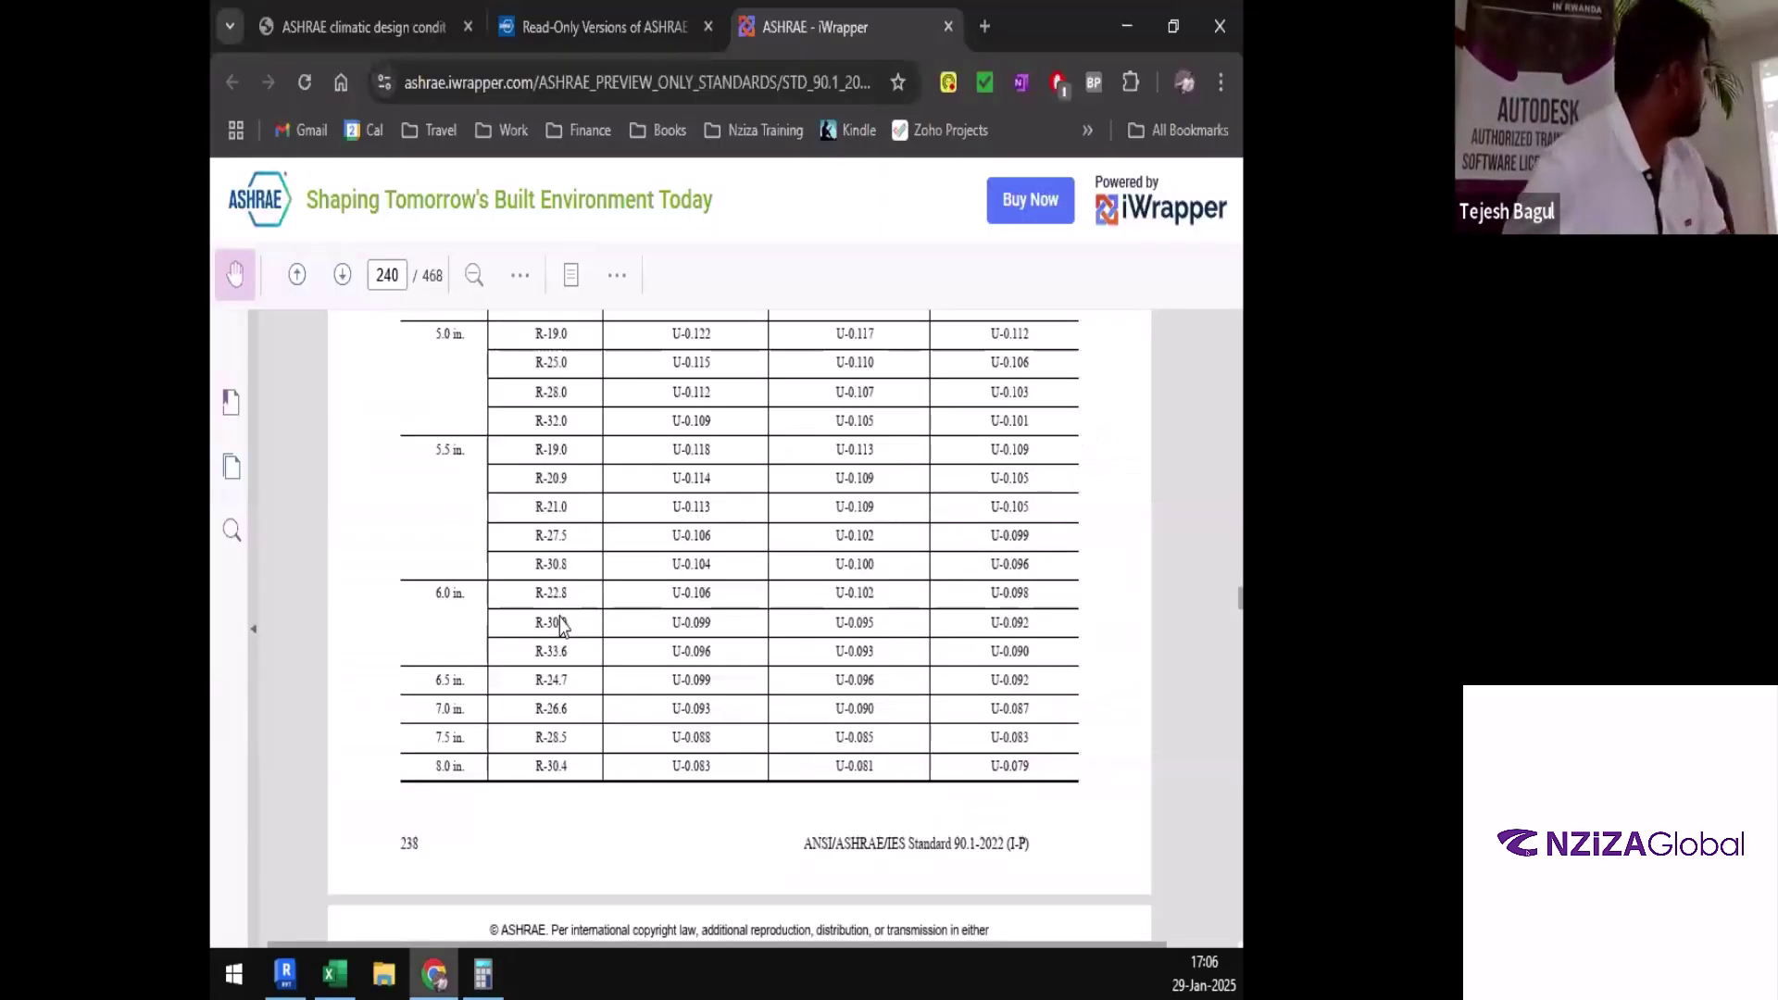
key(alt+Tab)
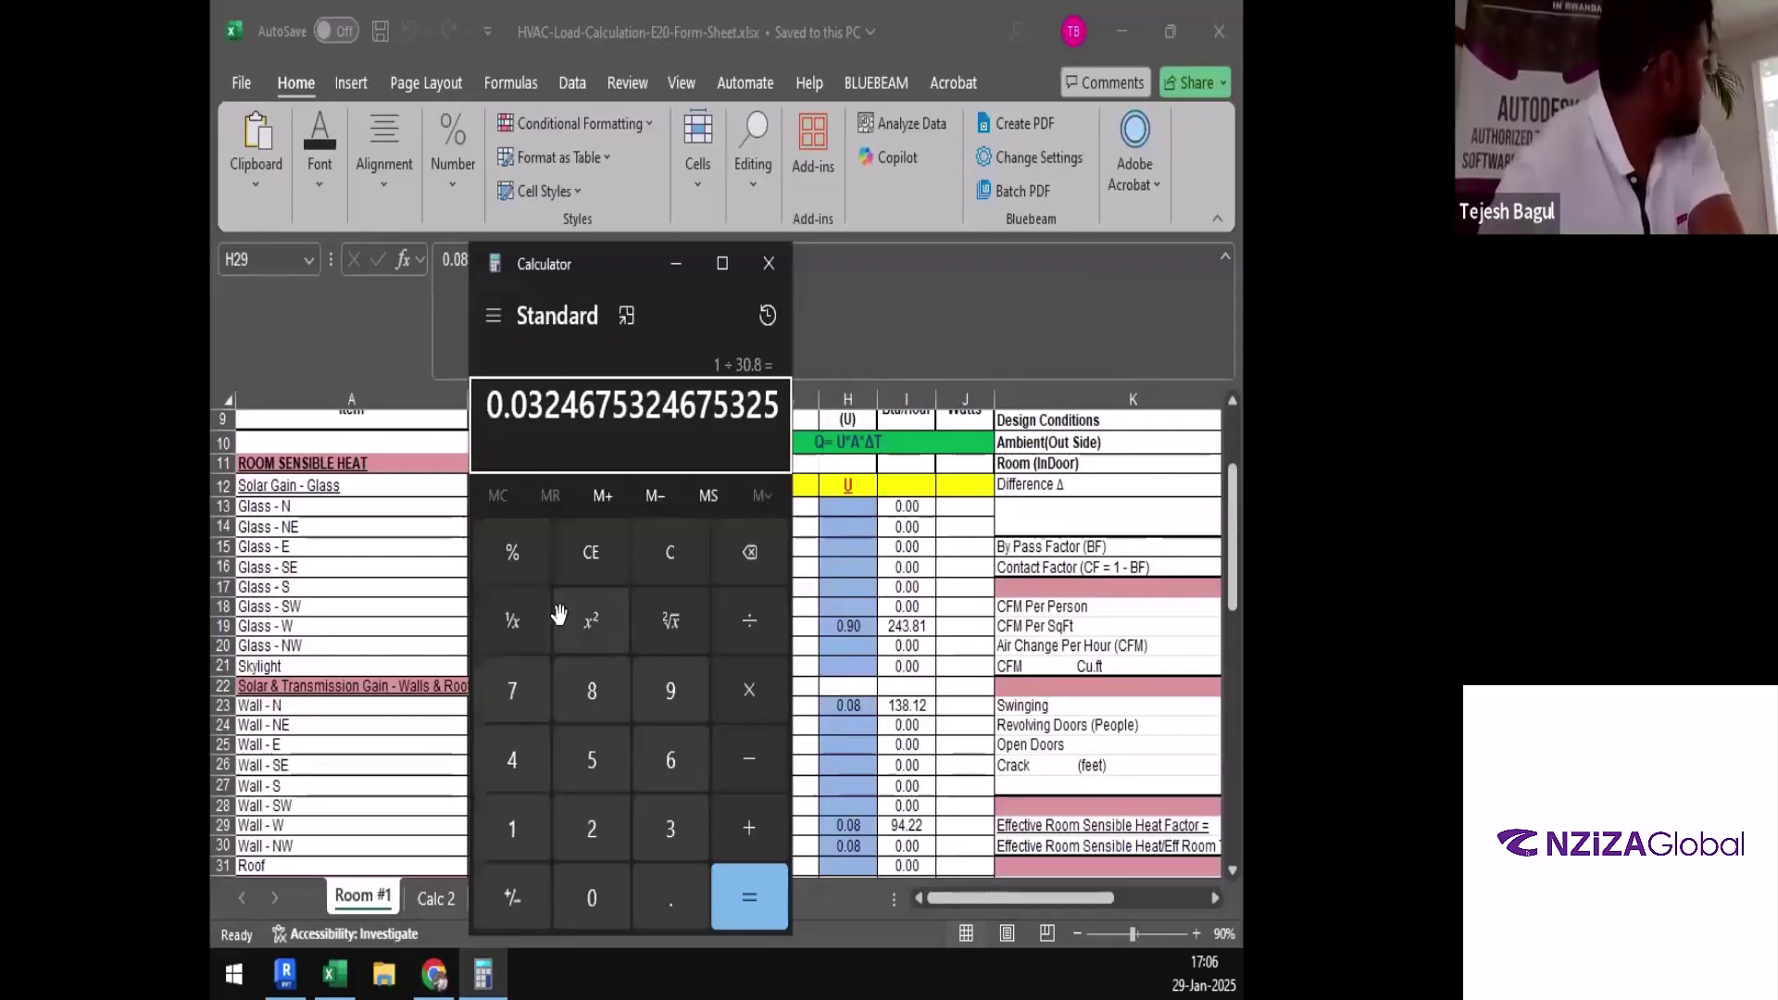
key(alt+Tab)
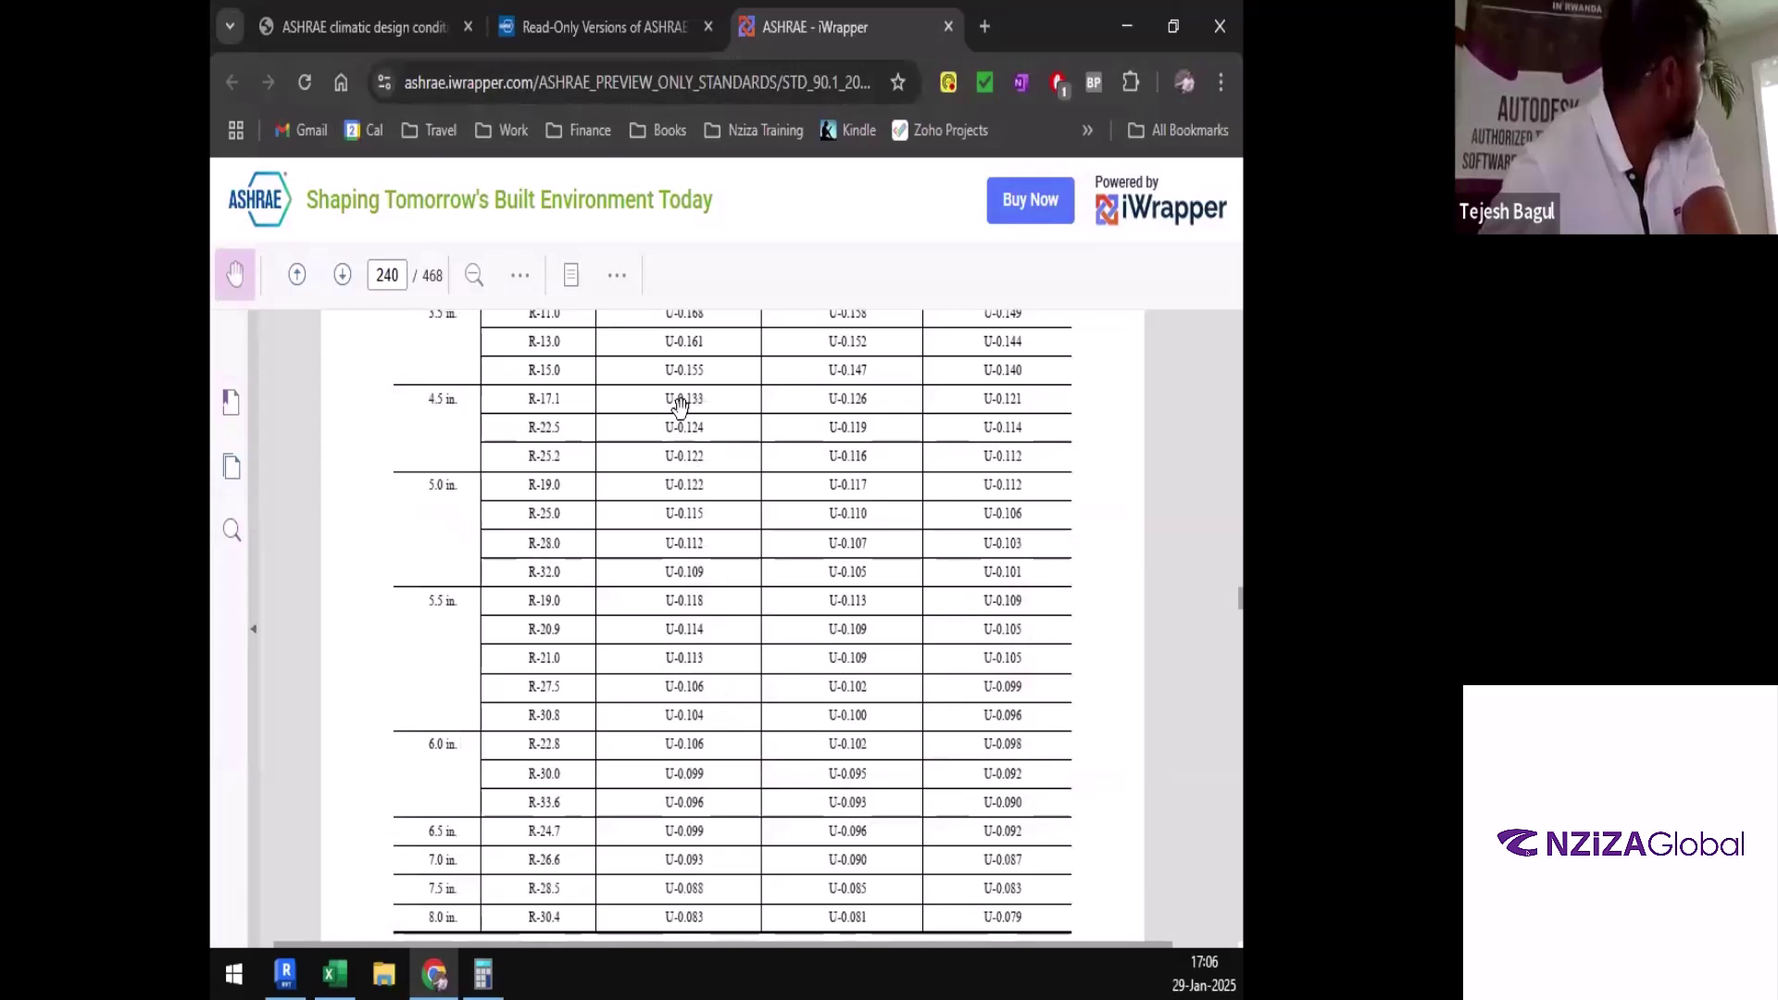
scroll(685, 403, up, 10)
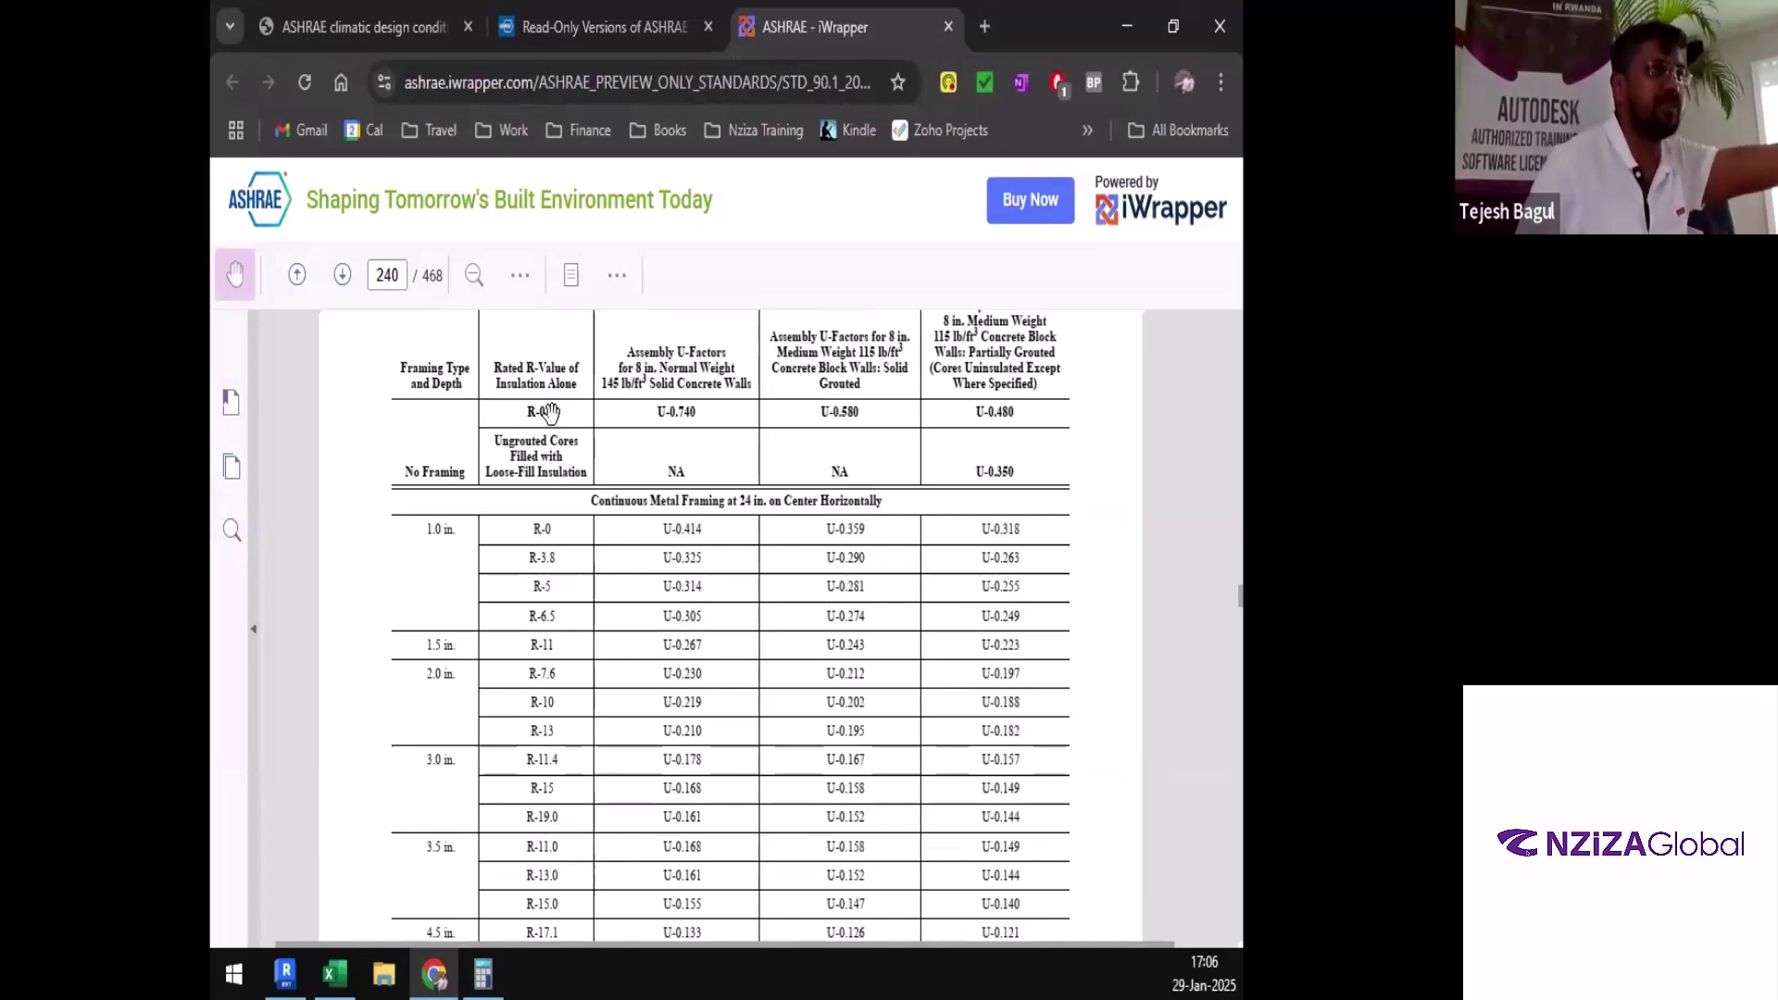
scroll(647, 686, down, 3)
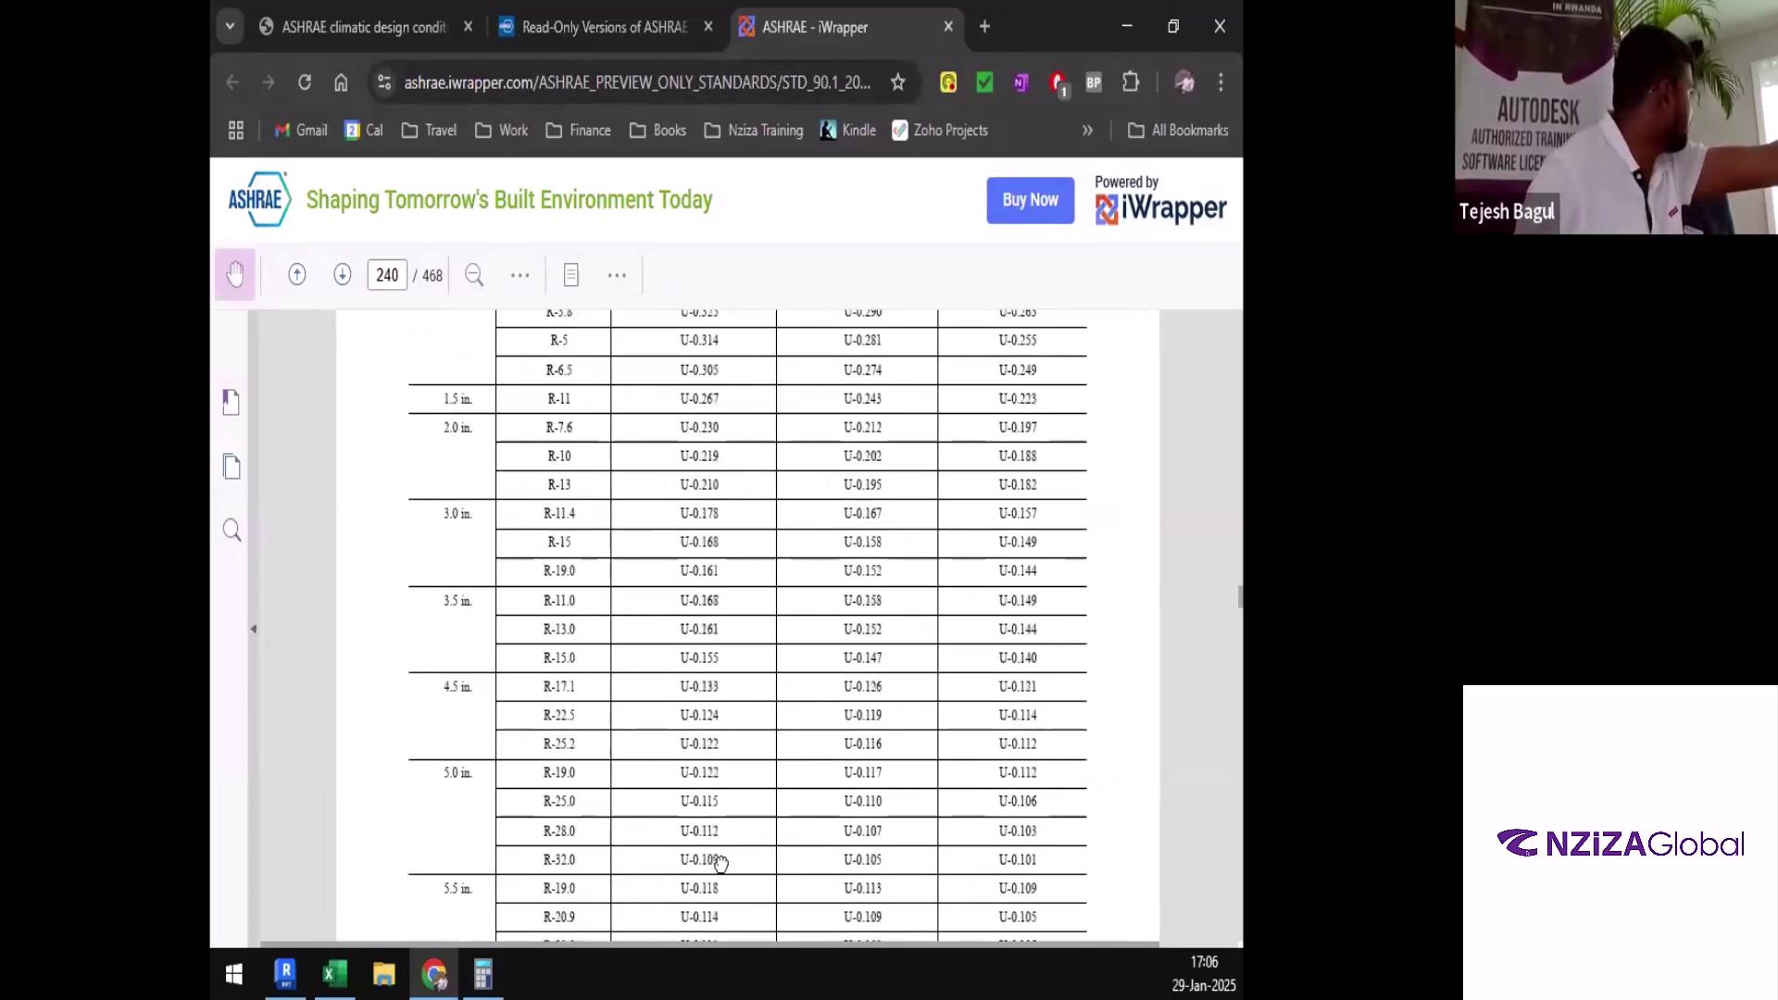
scroll(720, 861, down, 5)
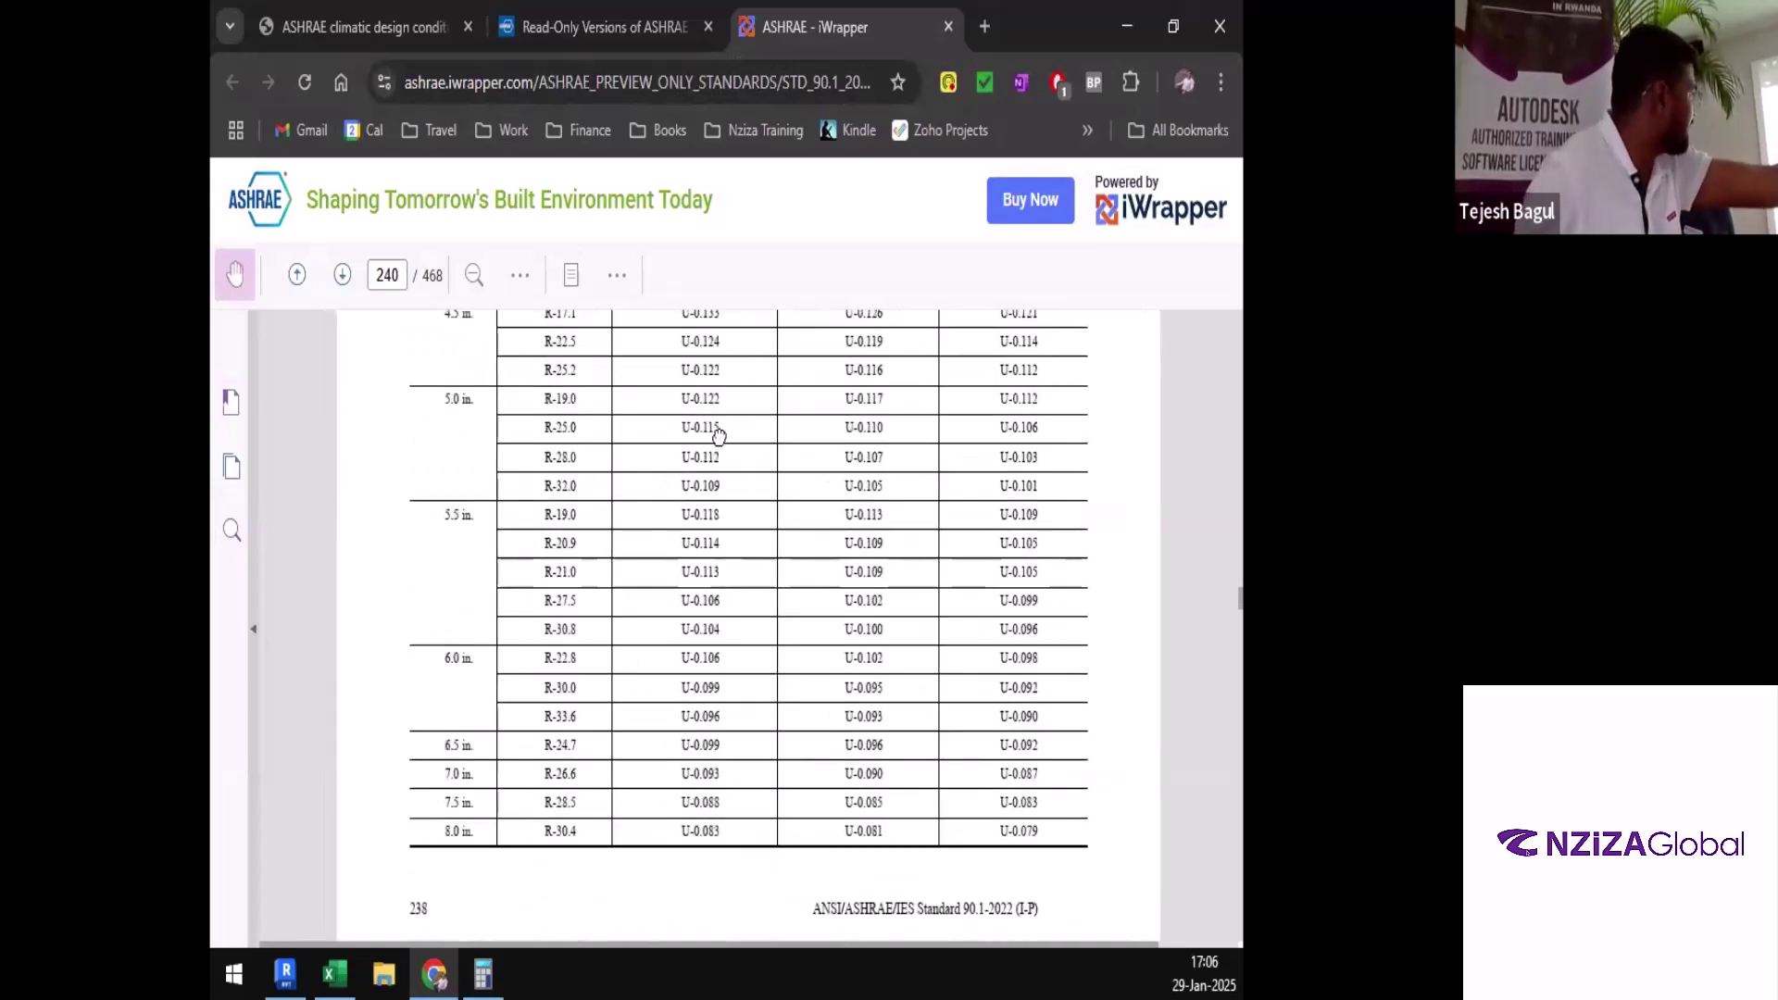
scroll(639, 572, up, 10)
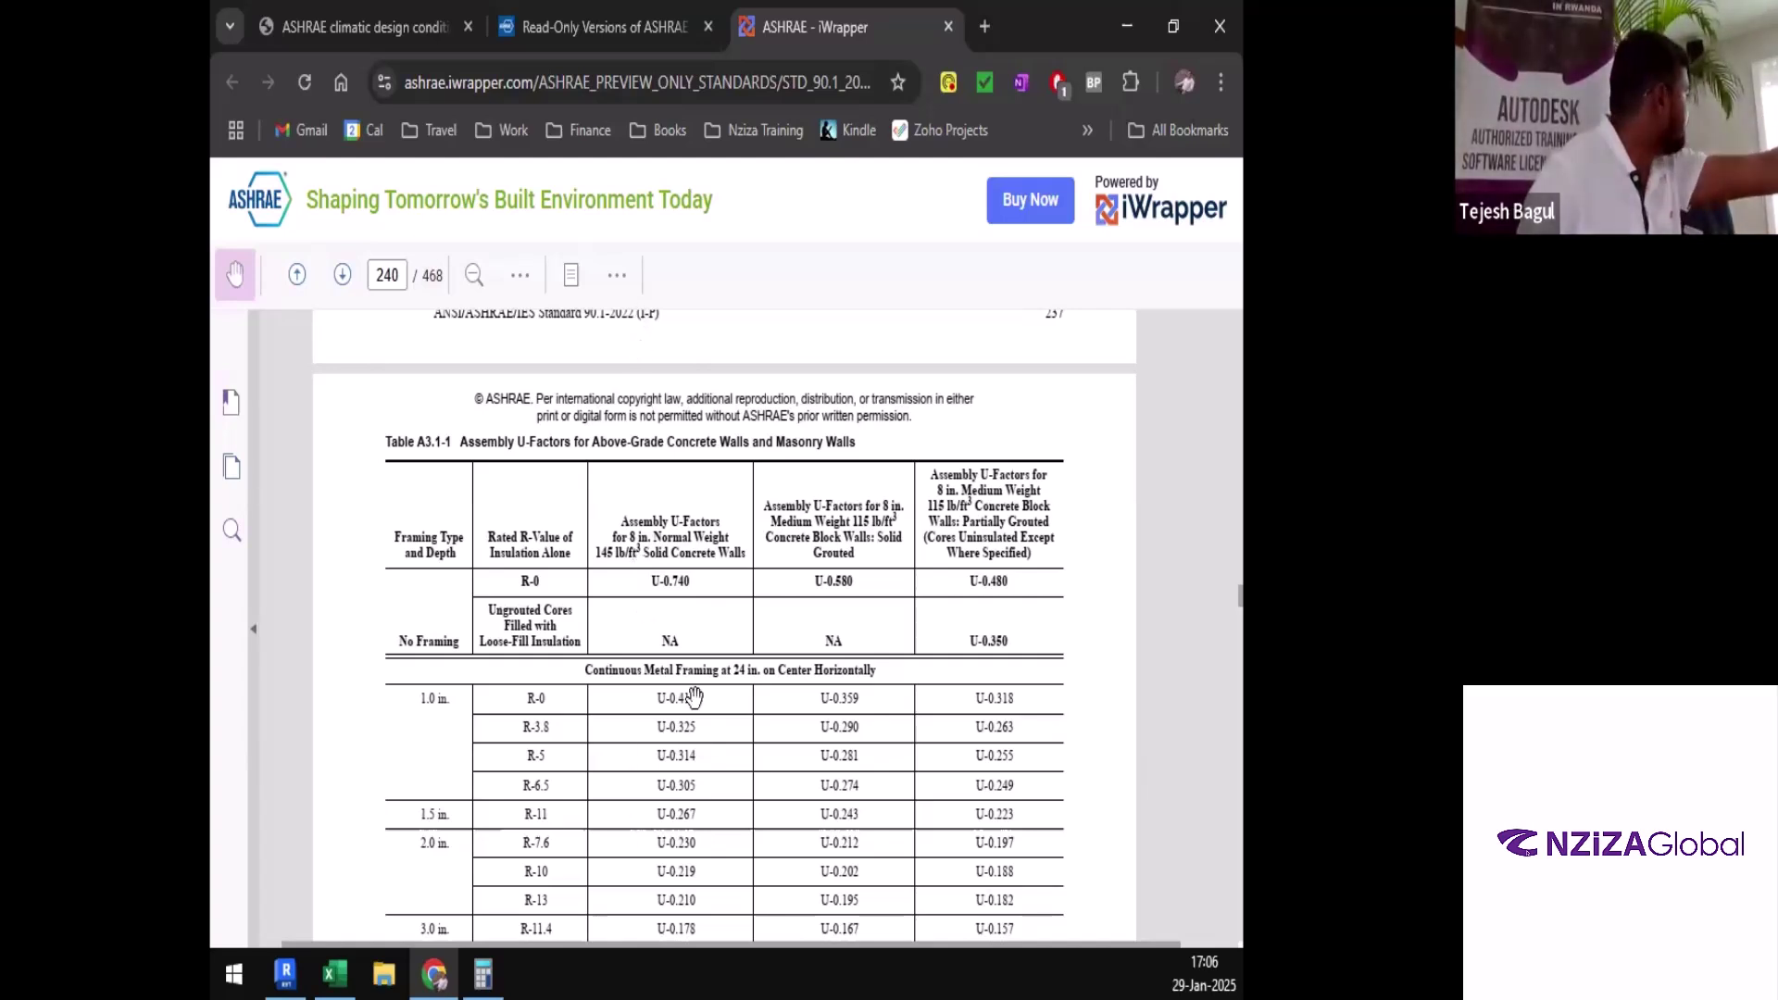
scroll(695, 696, down, 10)
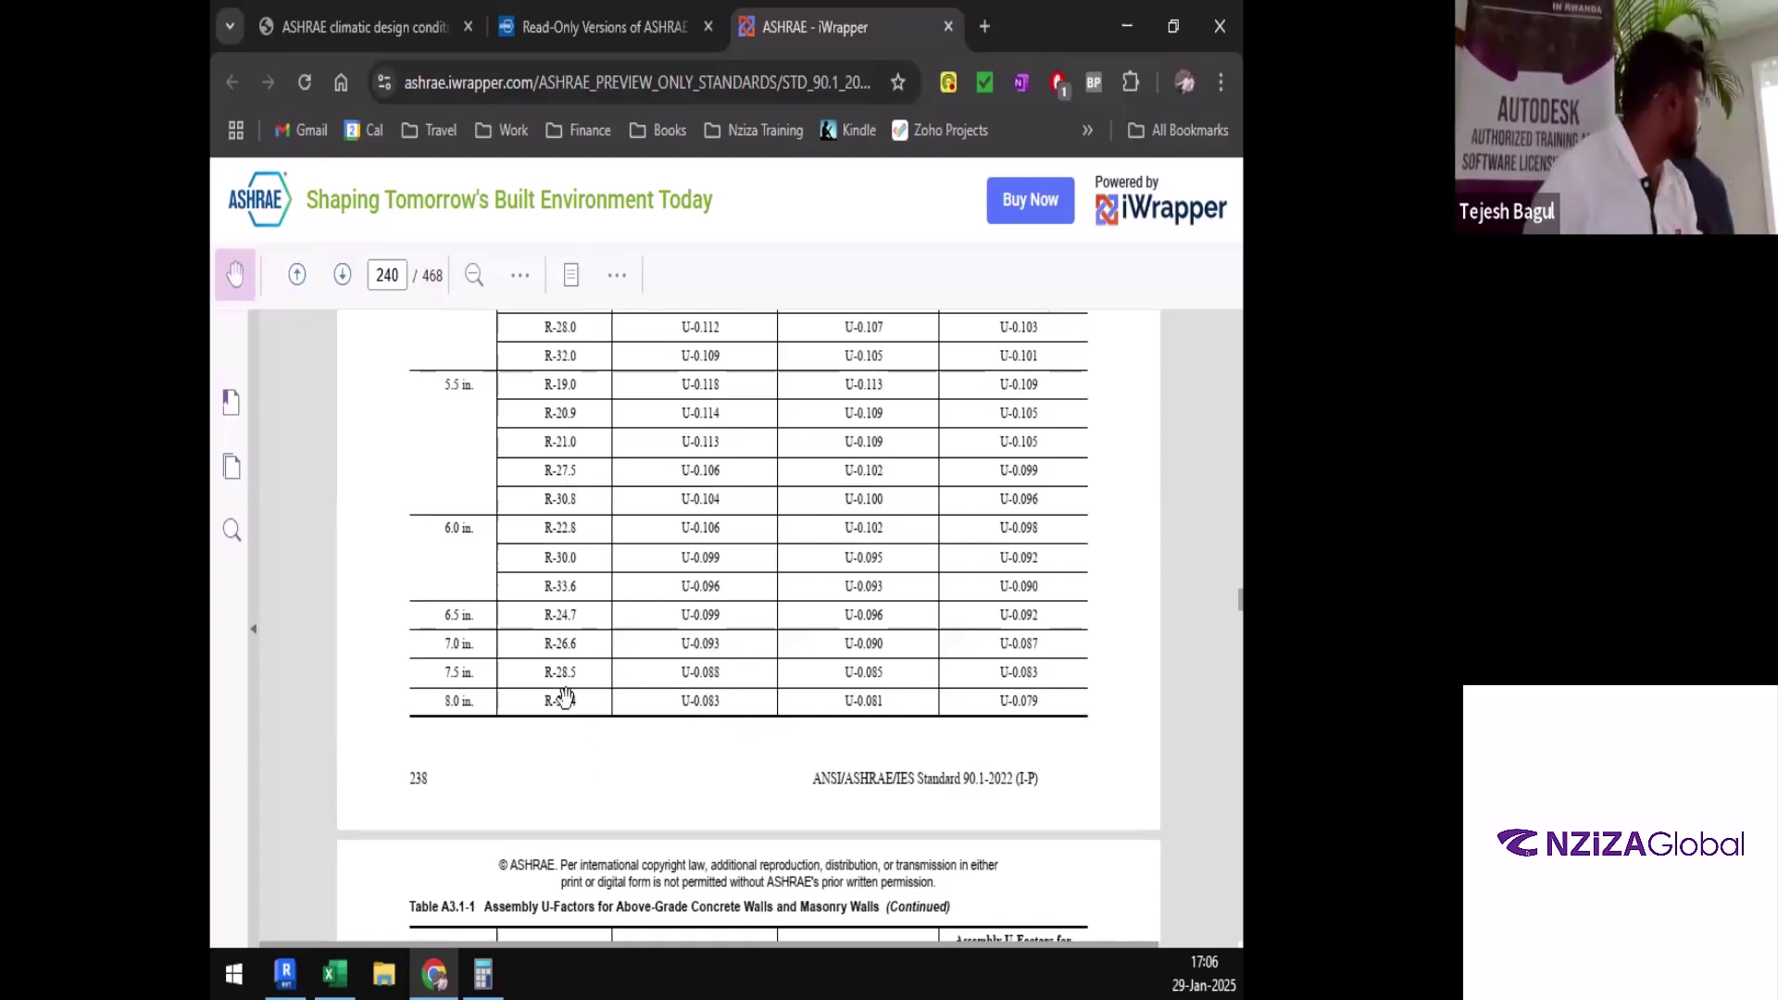
scroll(559, 824, up, 5)
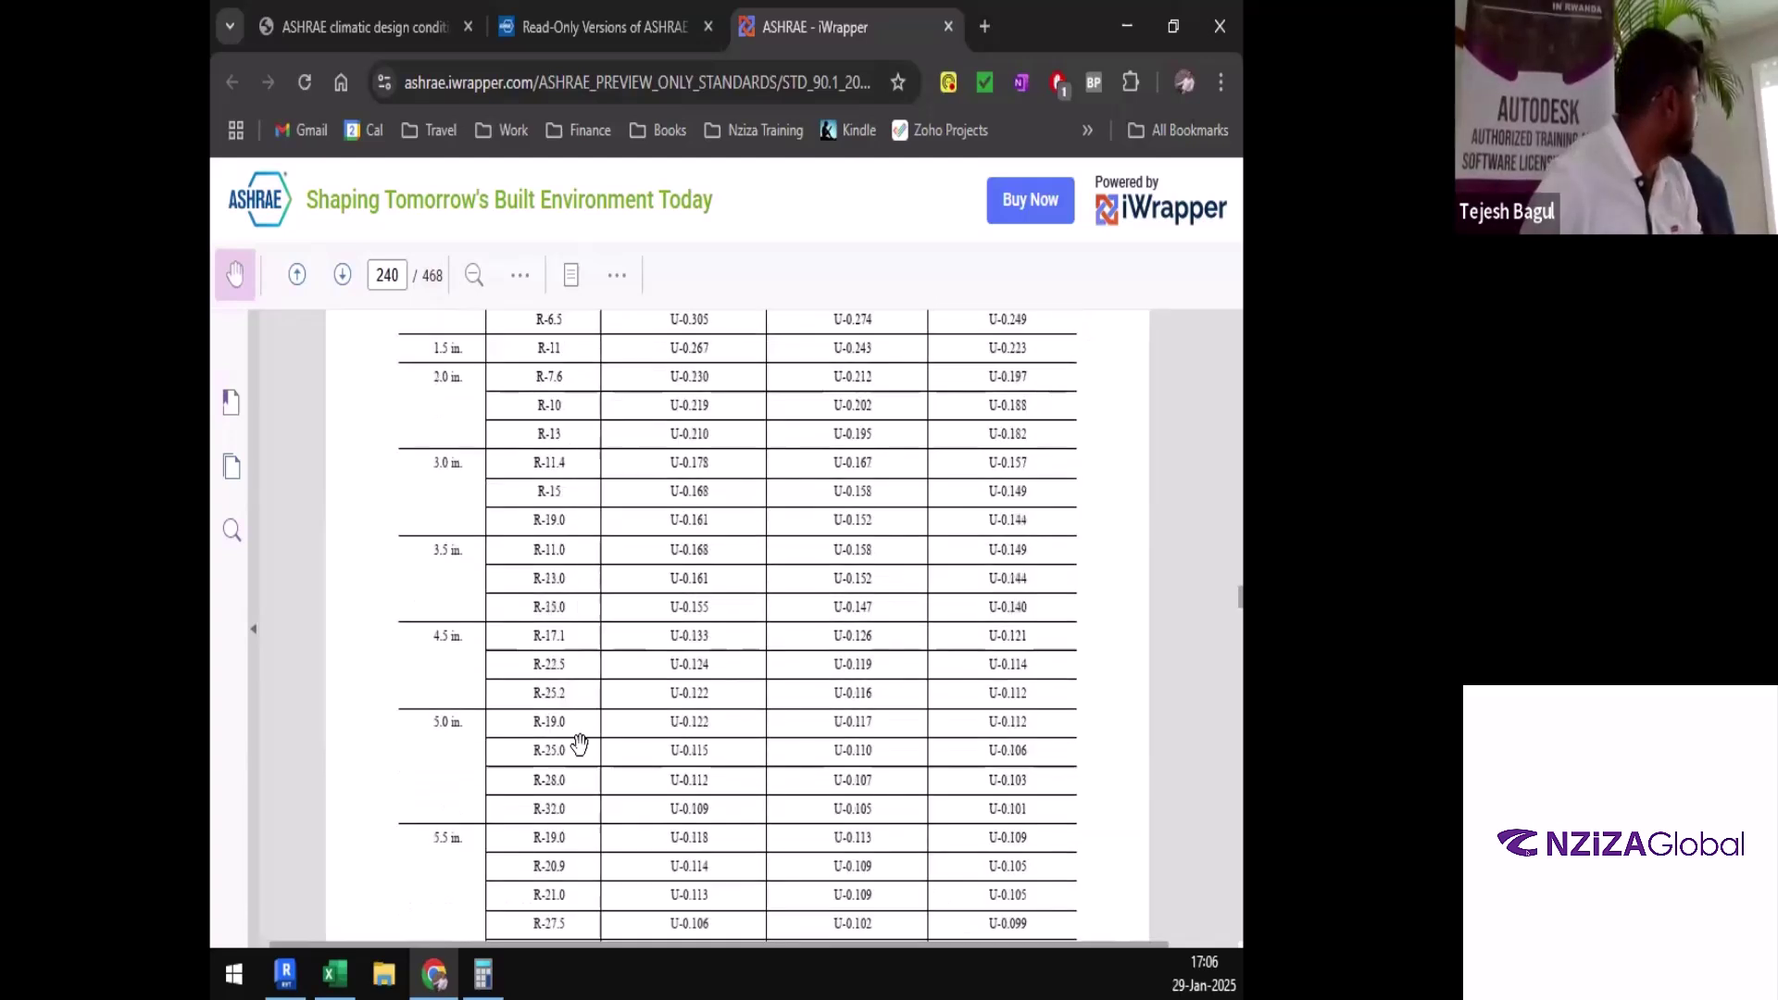
scroll(568, 516, up, 5)
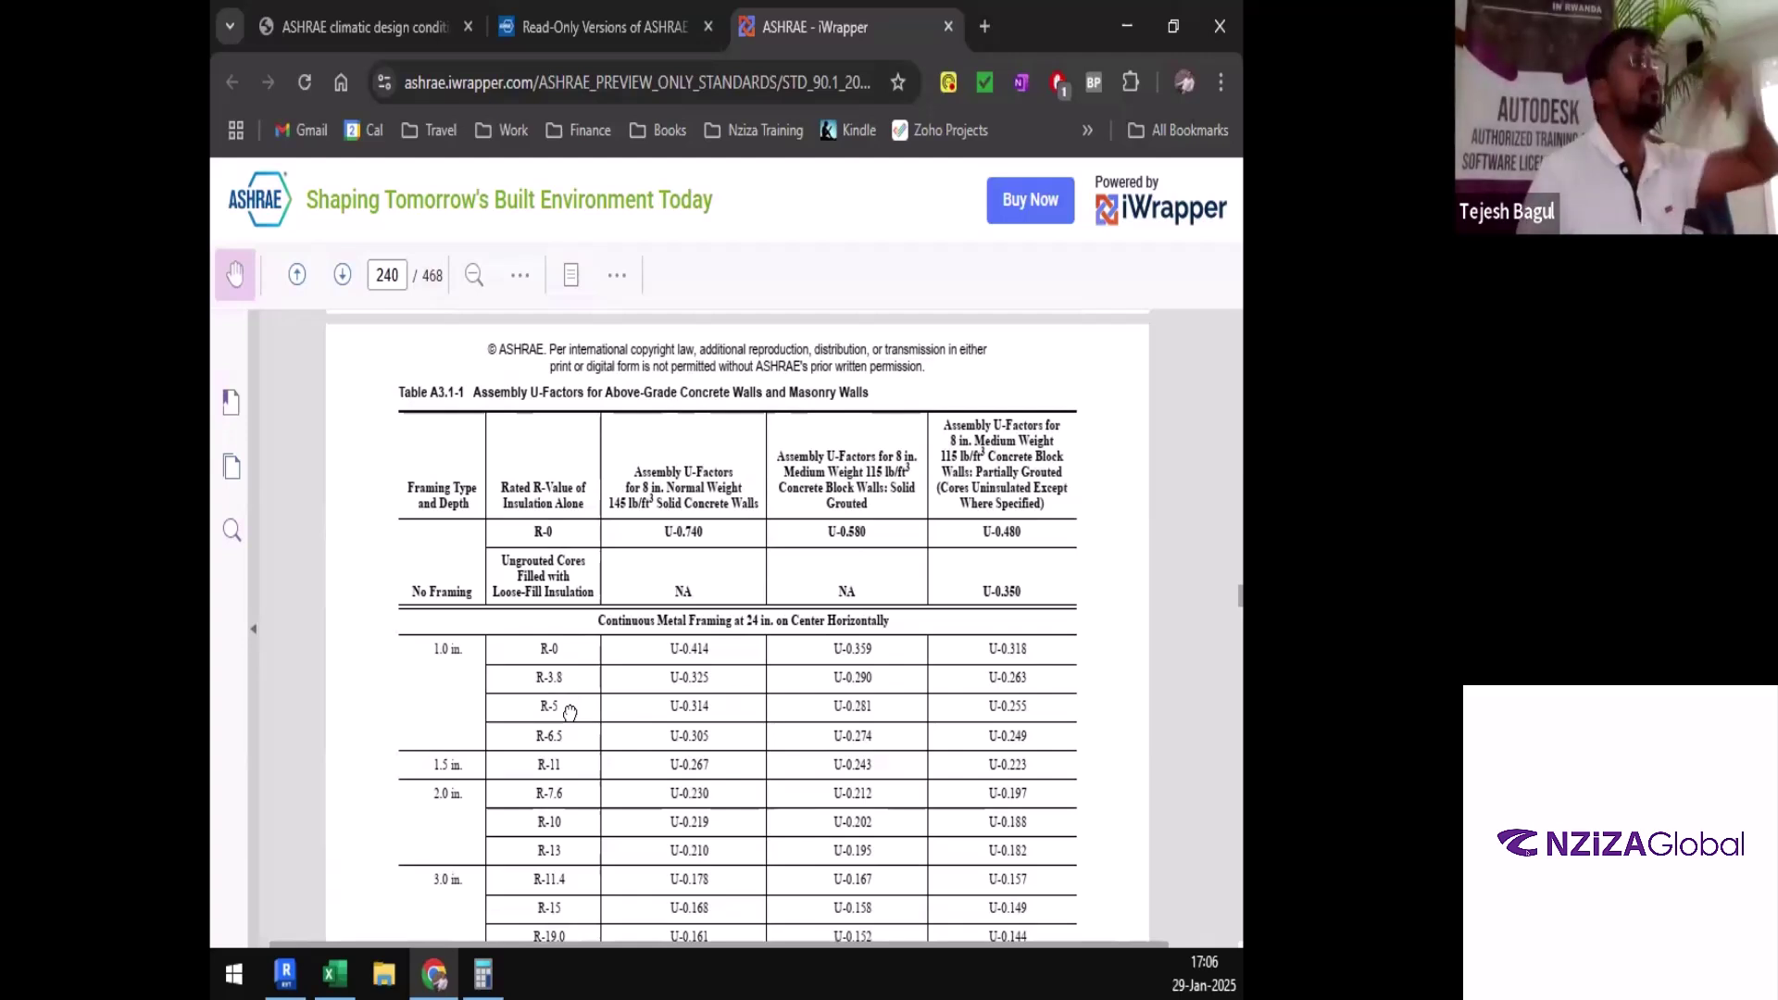
scroll(614, 766, down, 5)
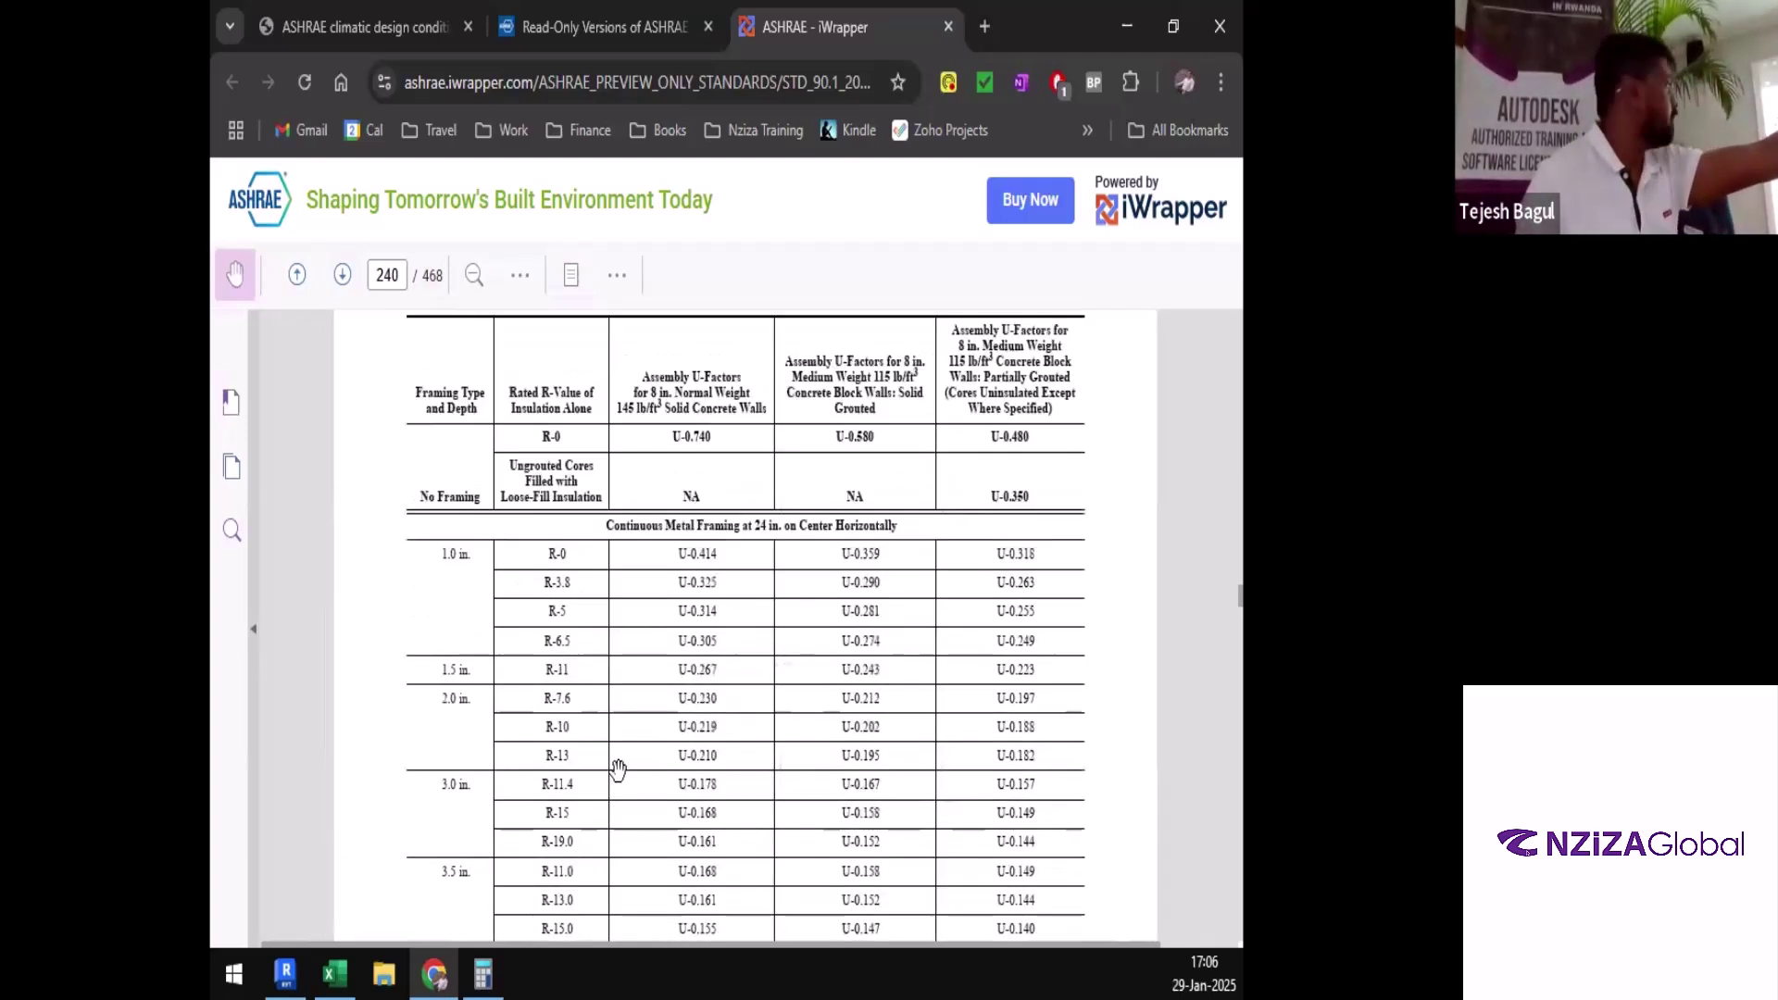
scroll(690, 746, down, 4)
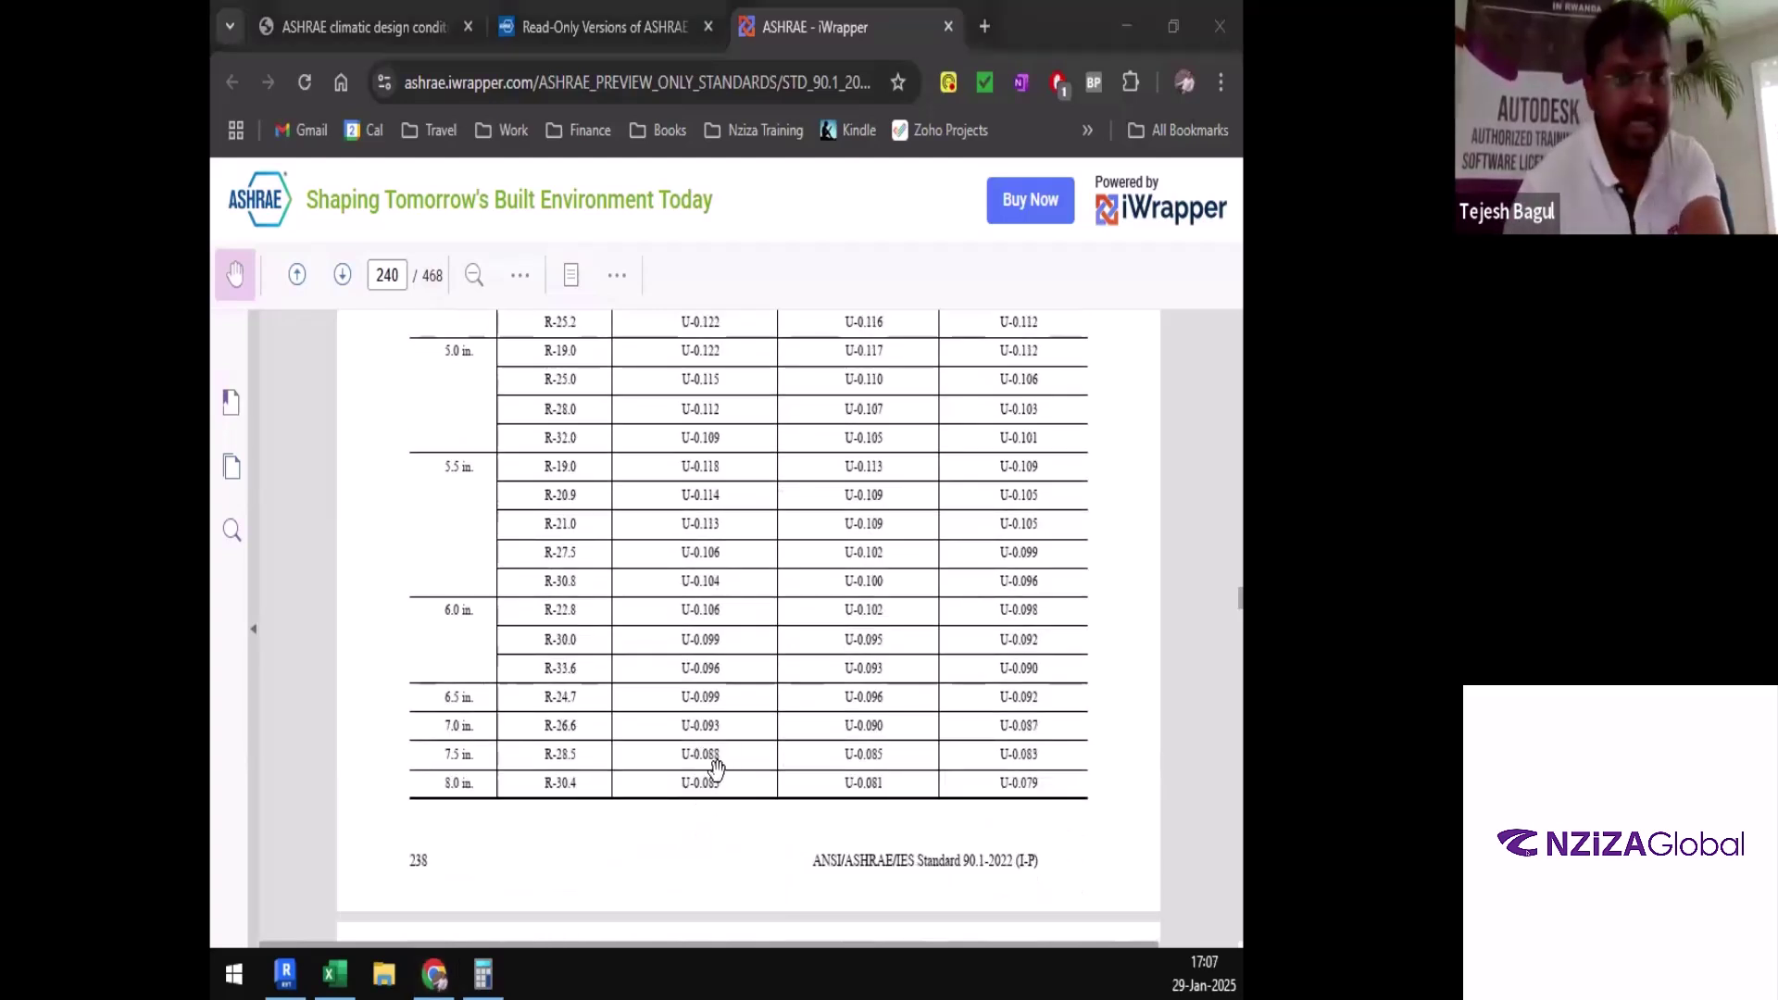
Check the U-factor entered for Wall - N in the Excel E20 form, and go back to Table A3.1-1 in Chrome
key(alt+Tab)
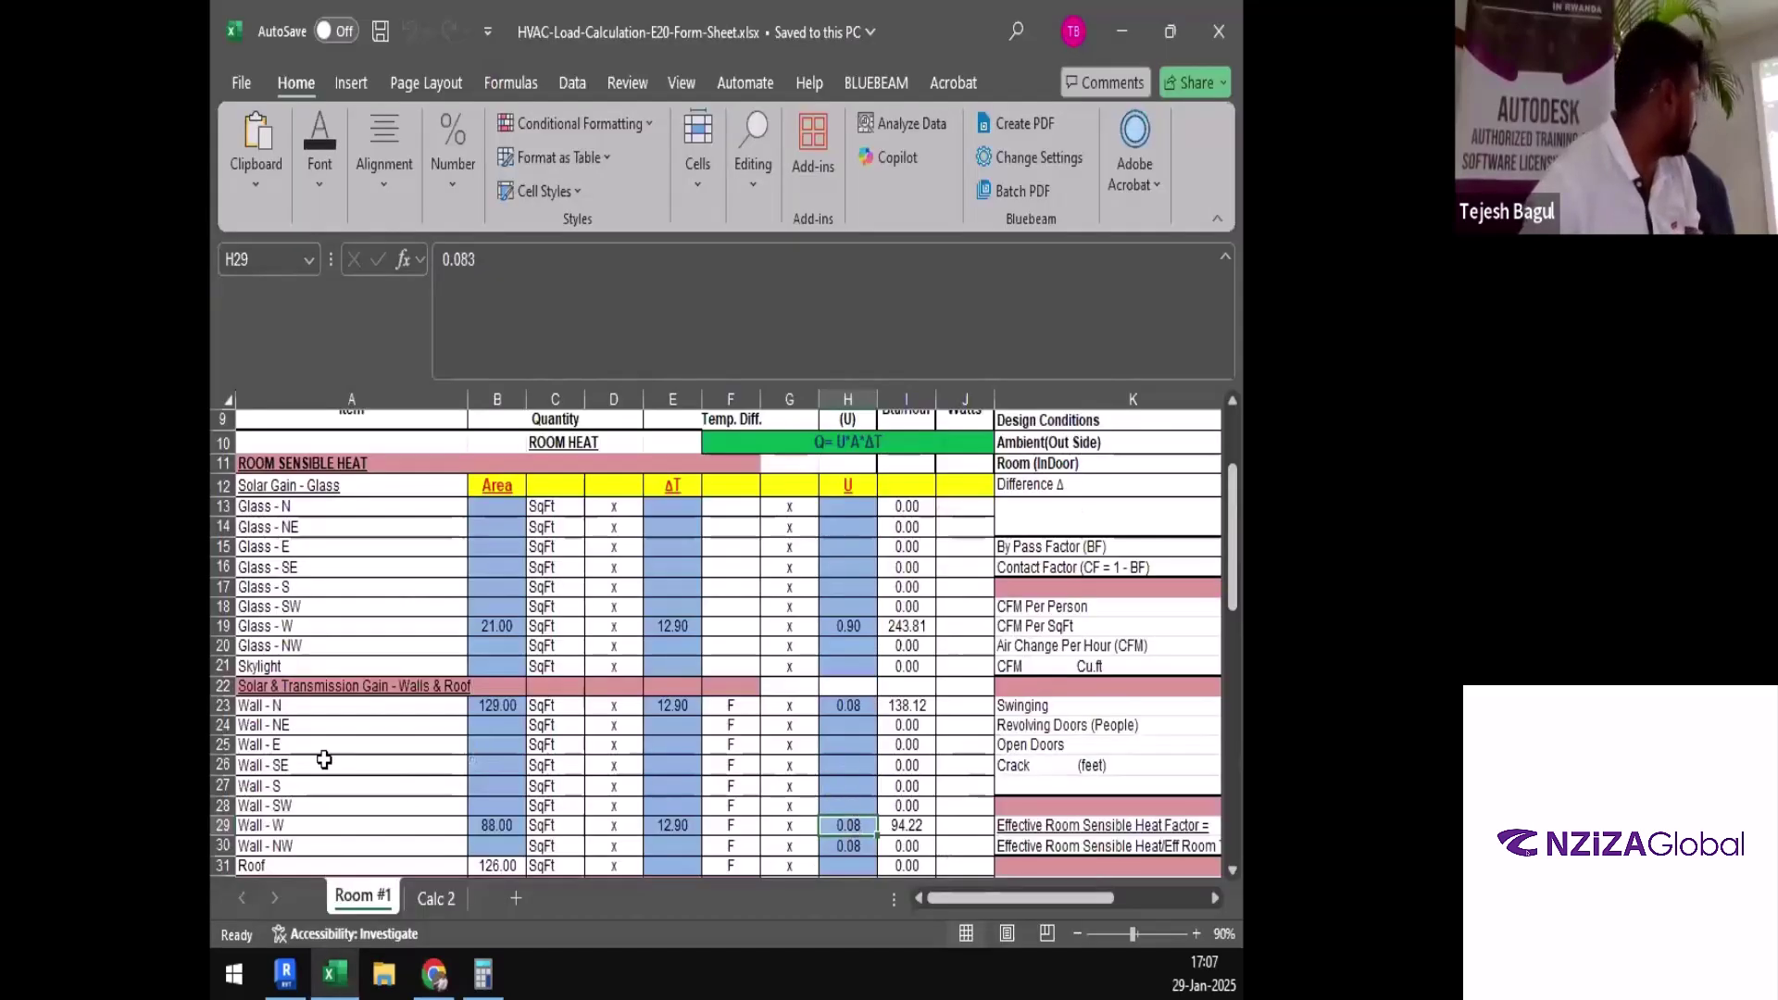
scroll(265, 774, down, 1)
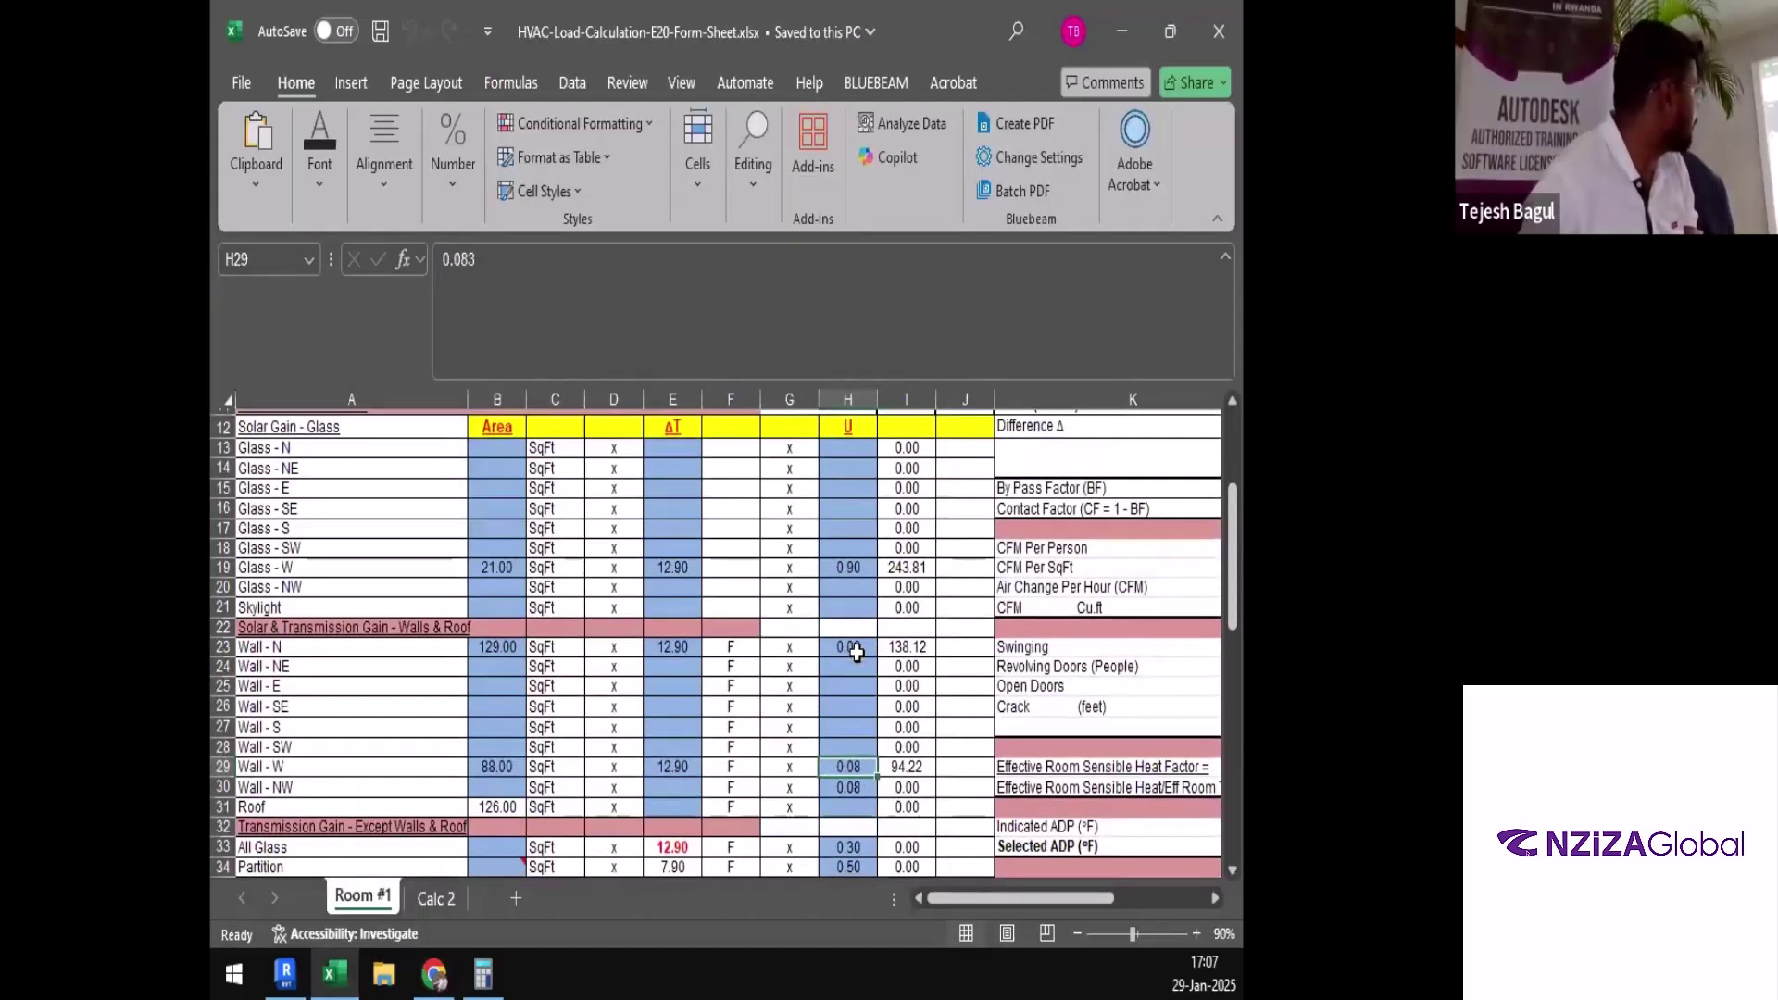
click(853, 648)
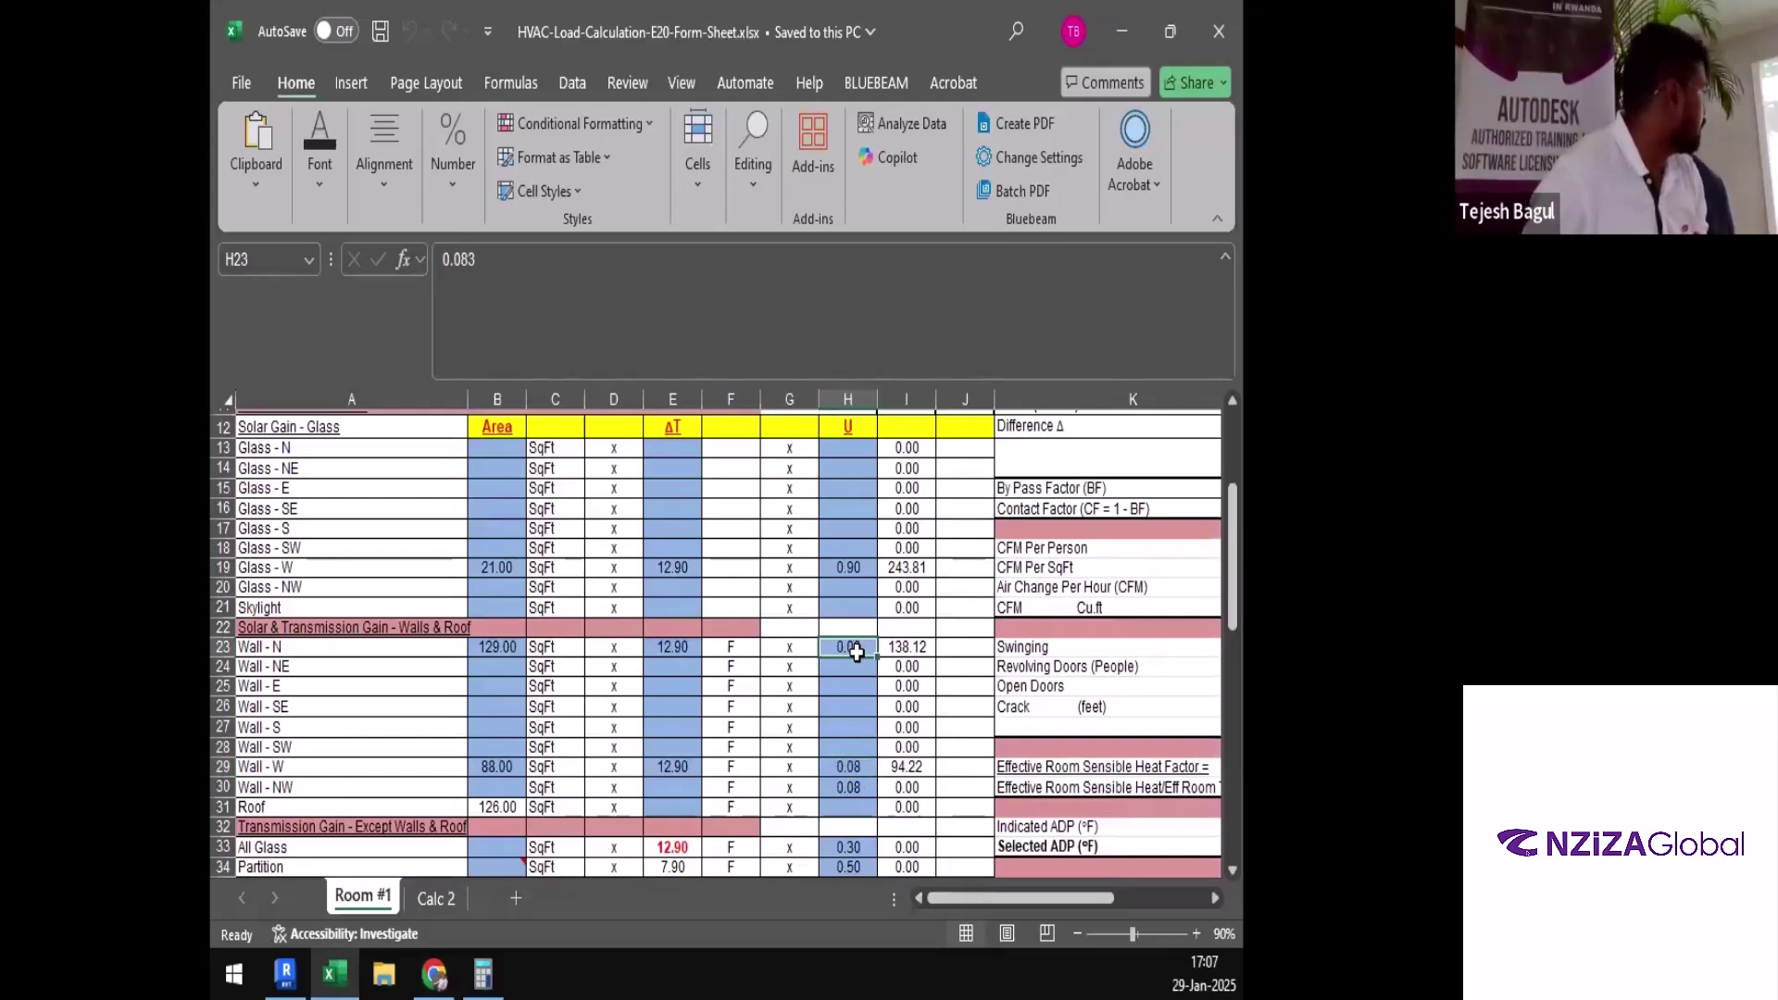
scroll(856, 656, down, 1)
scroll(857, 667, down, 2)
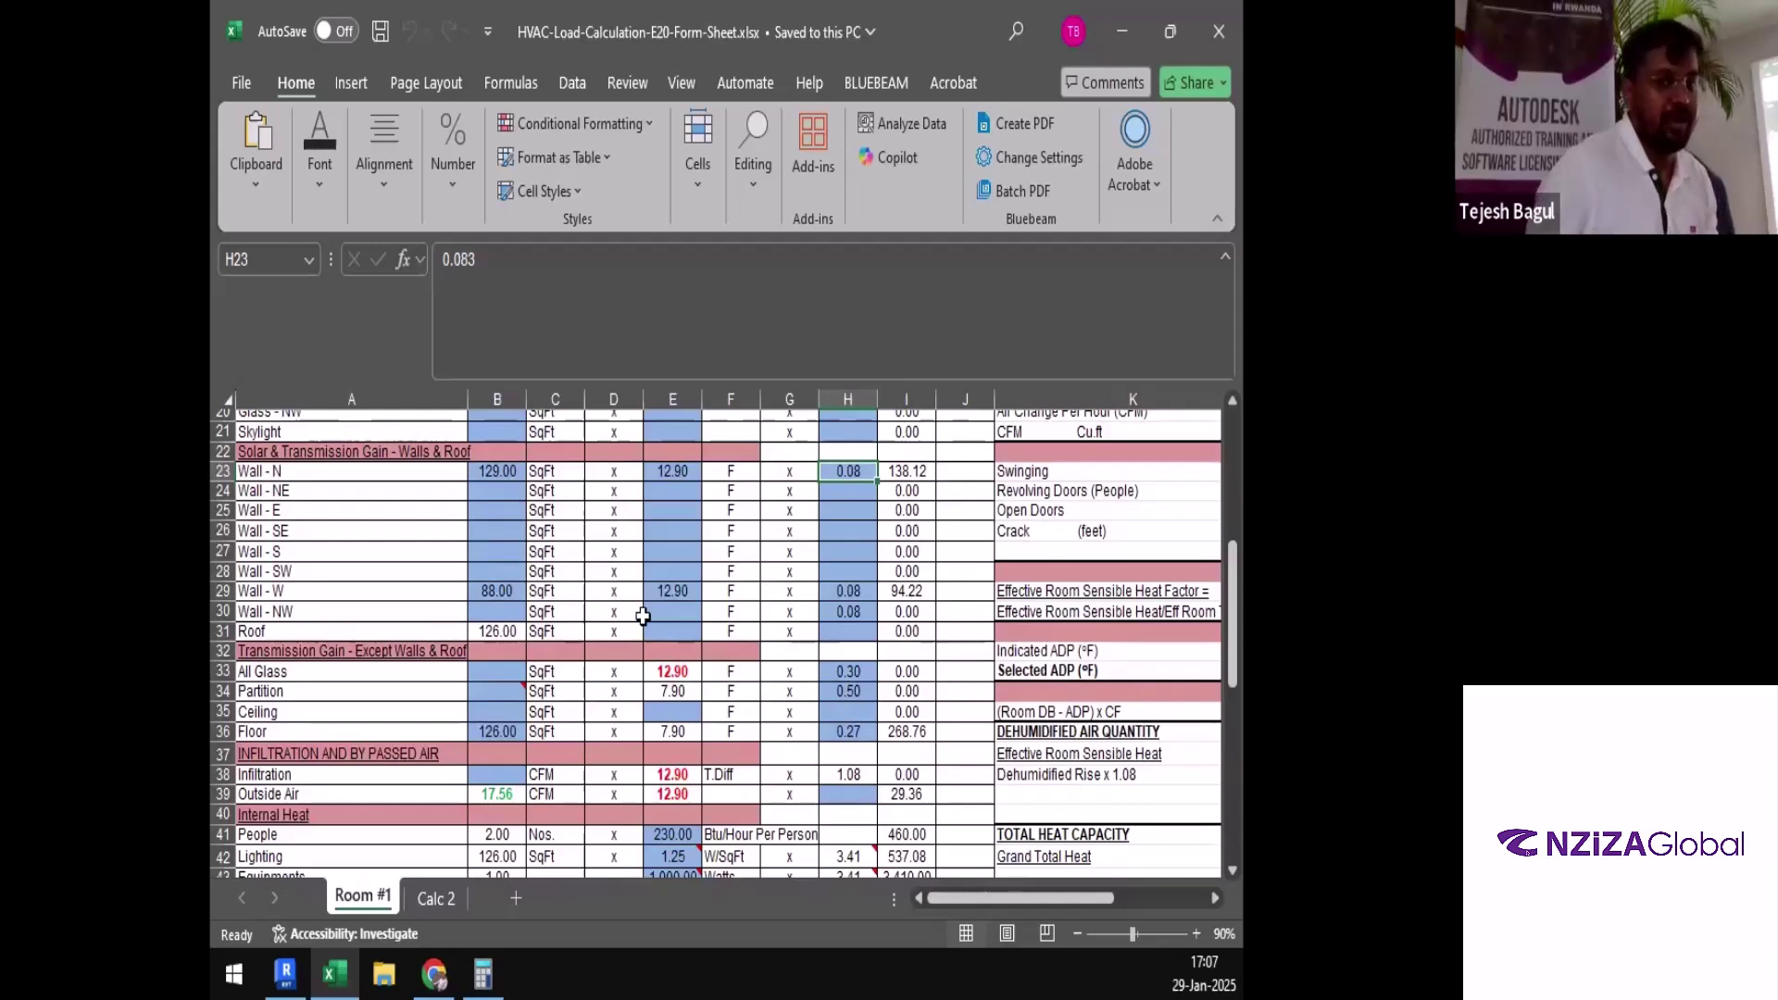
click(433, 972)
click(1168, 902)
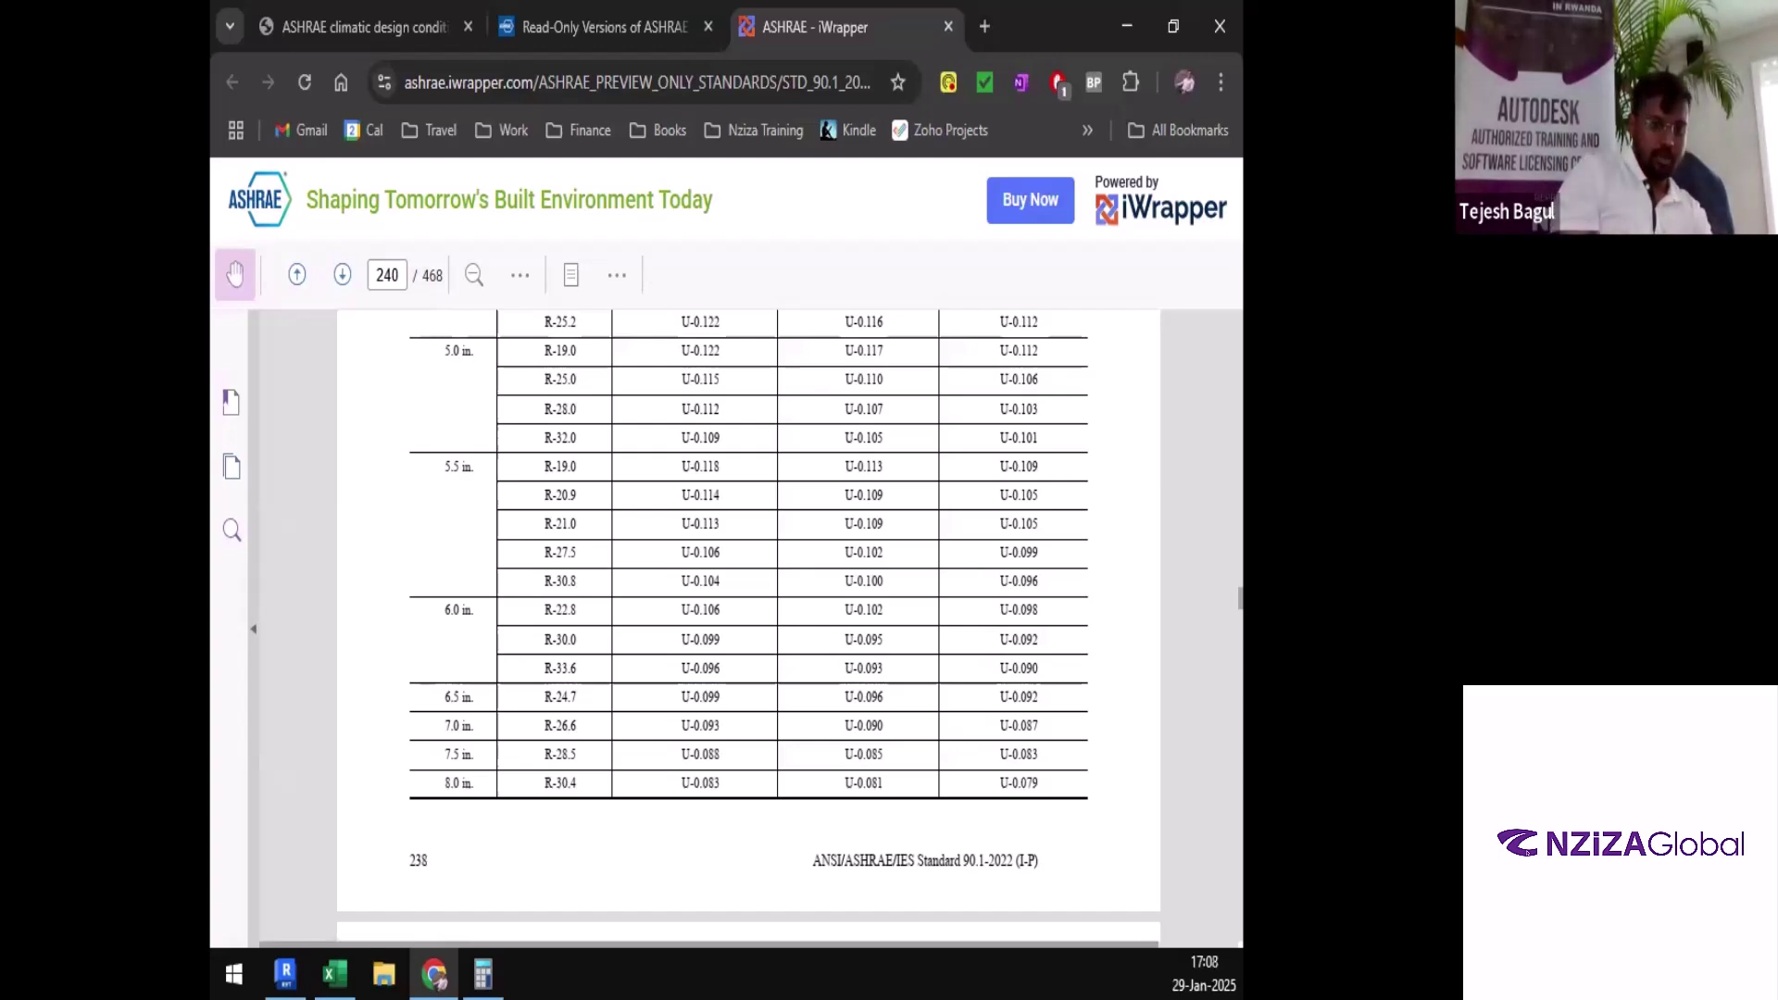
Return to the E20 form in Excel and review the Floor row and the Infiltration and Outside Air rows
key(alt+Tab)
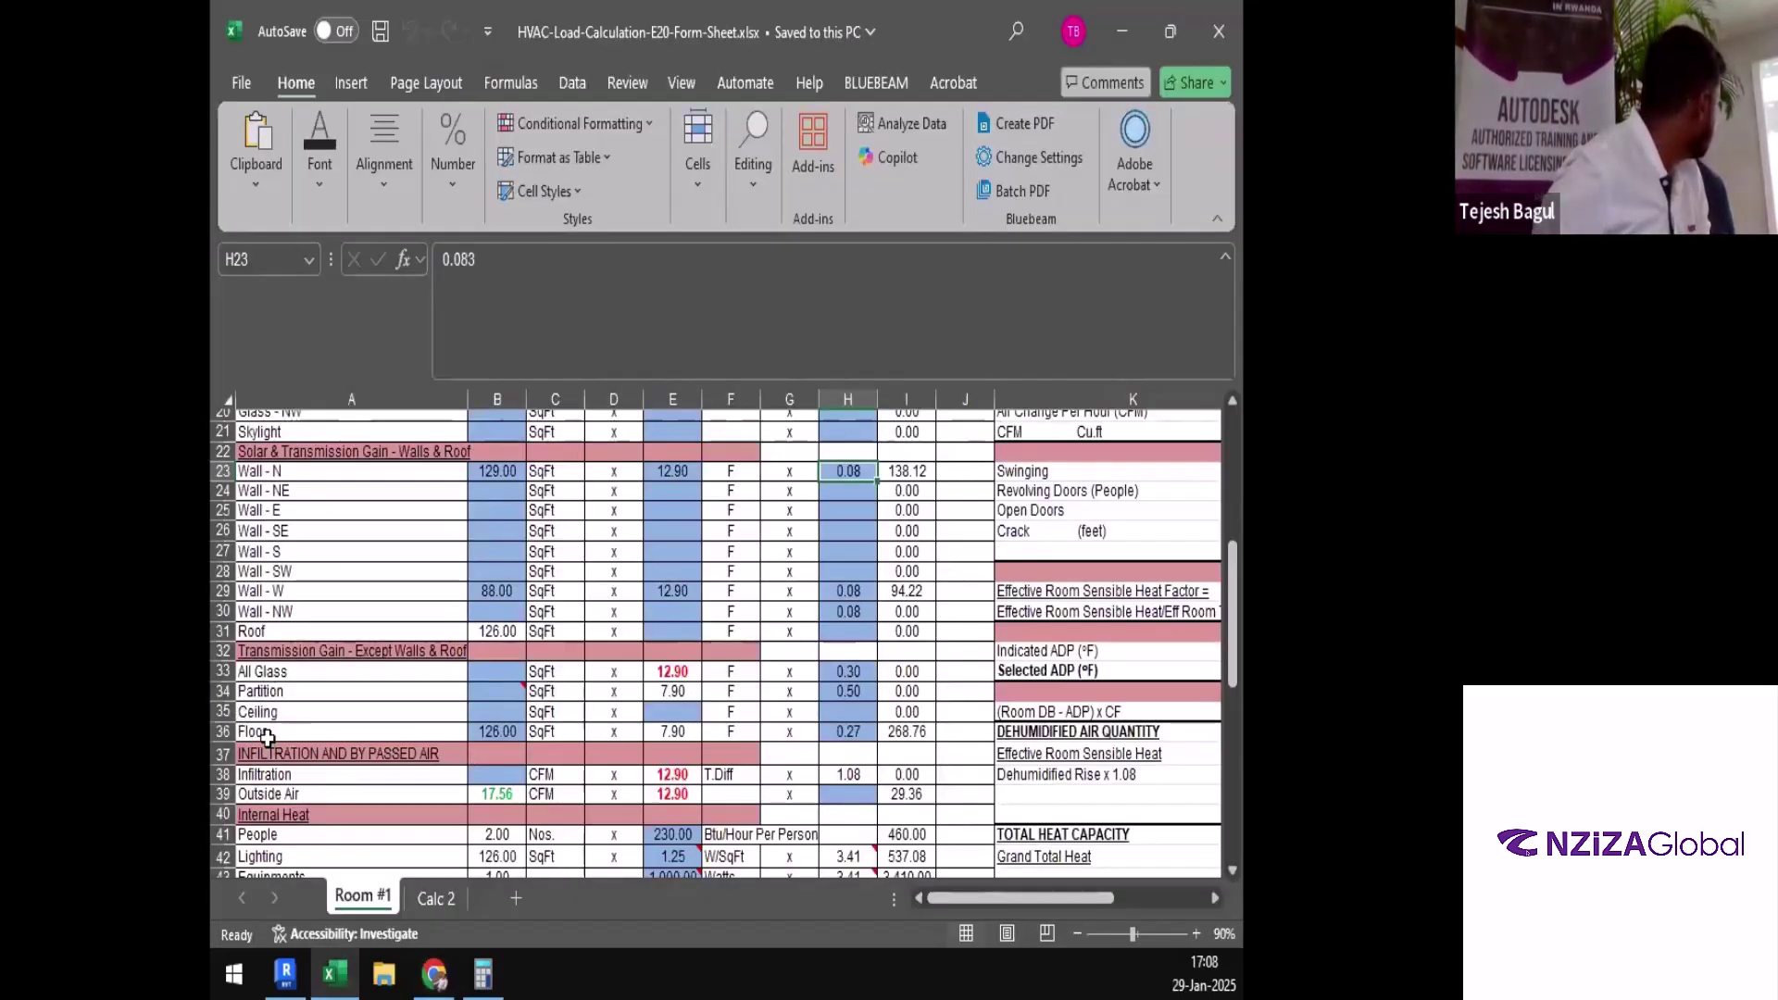
scroll(892, 661, down, 1)
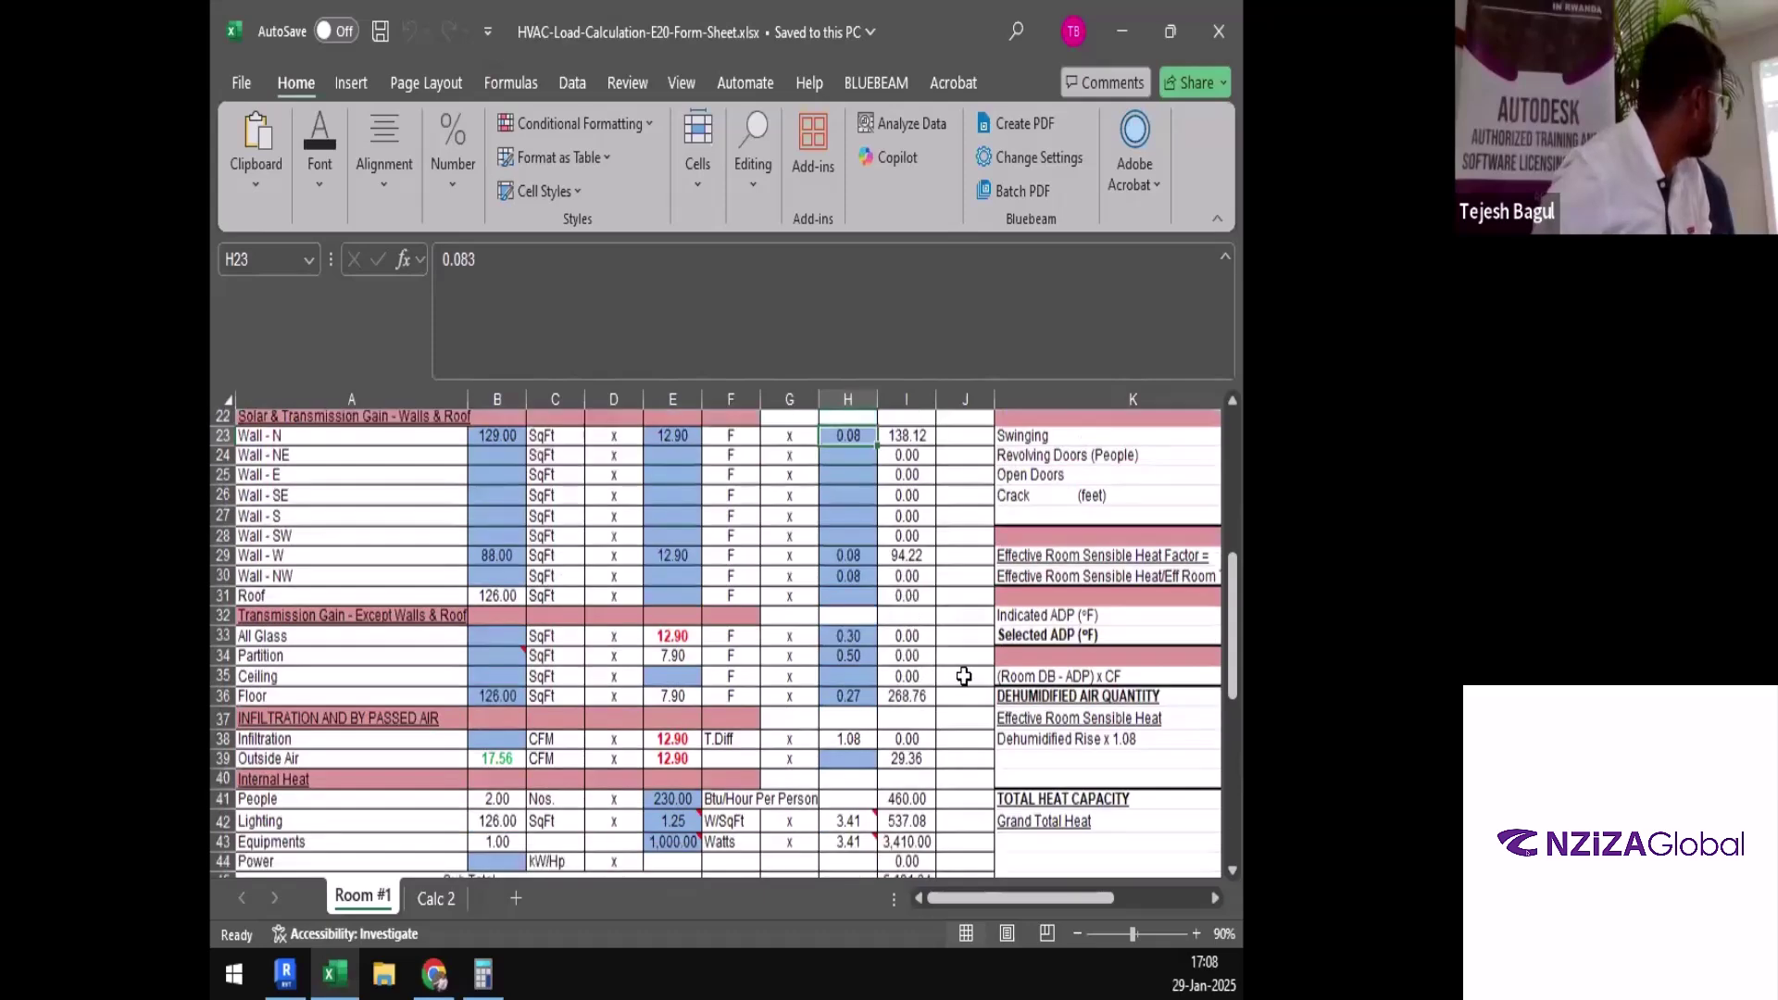
drag(324, 679, 969, 679)
scroll(410, 740, down, 1)
scroll(282, 675, down, 1)
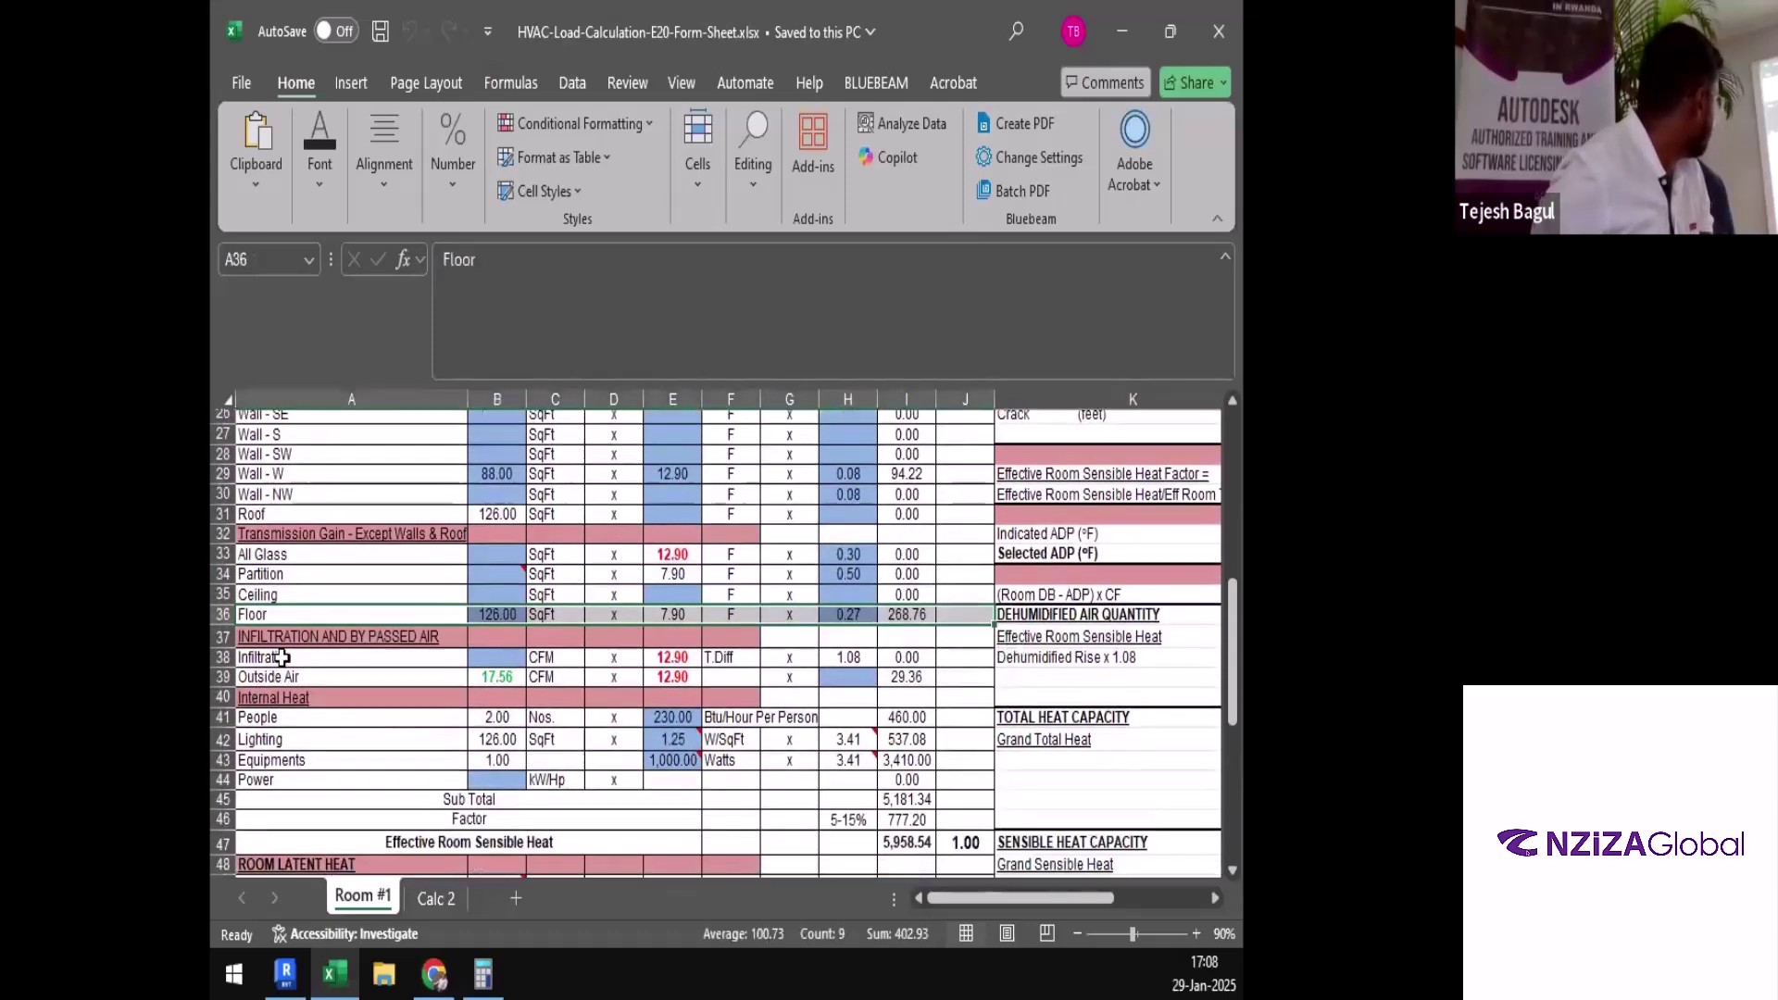
click(283, 657)
scroll(315, 639, down, 1)
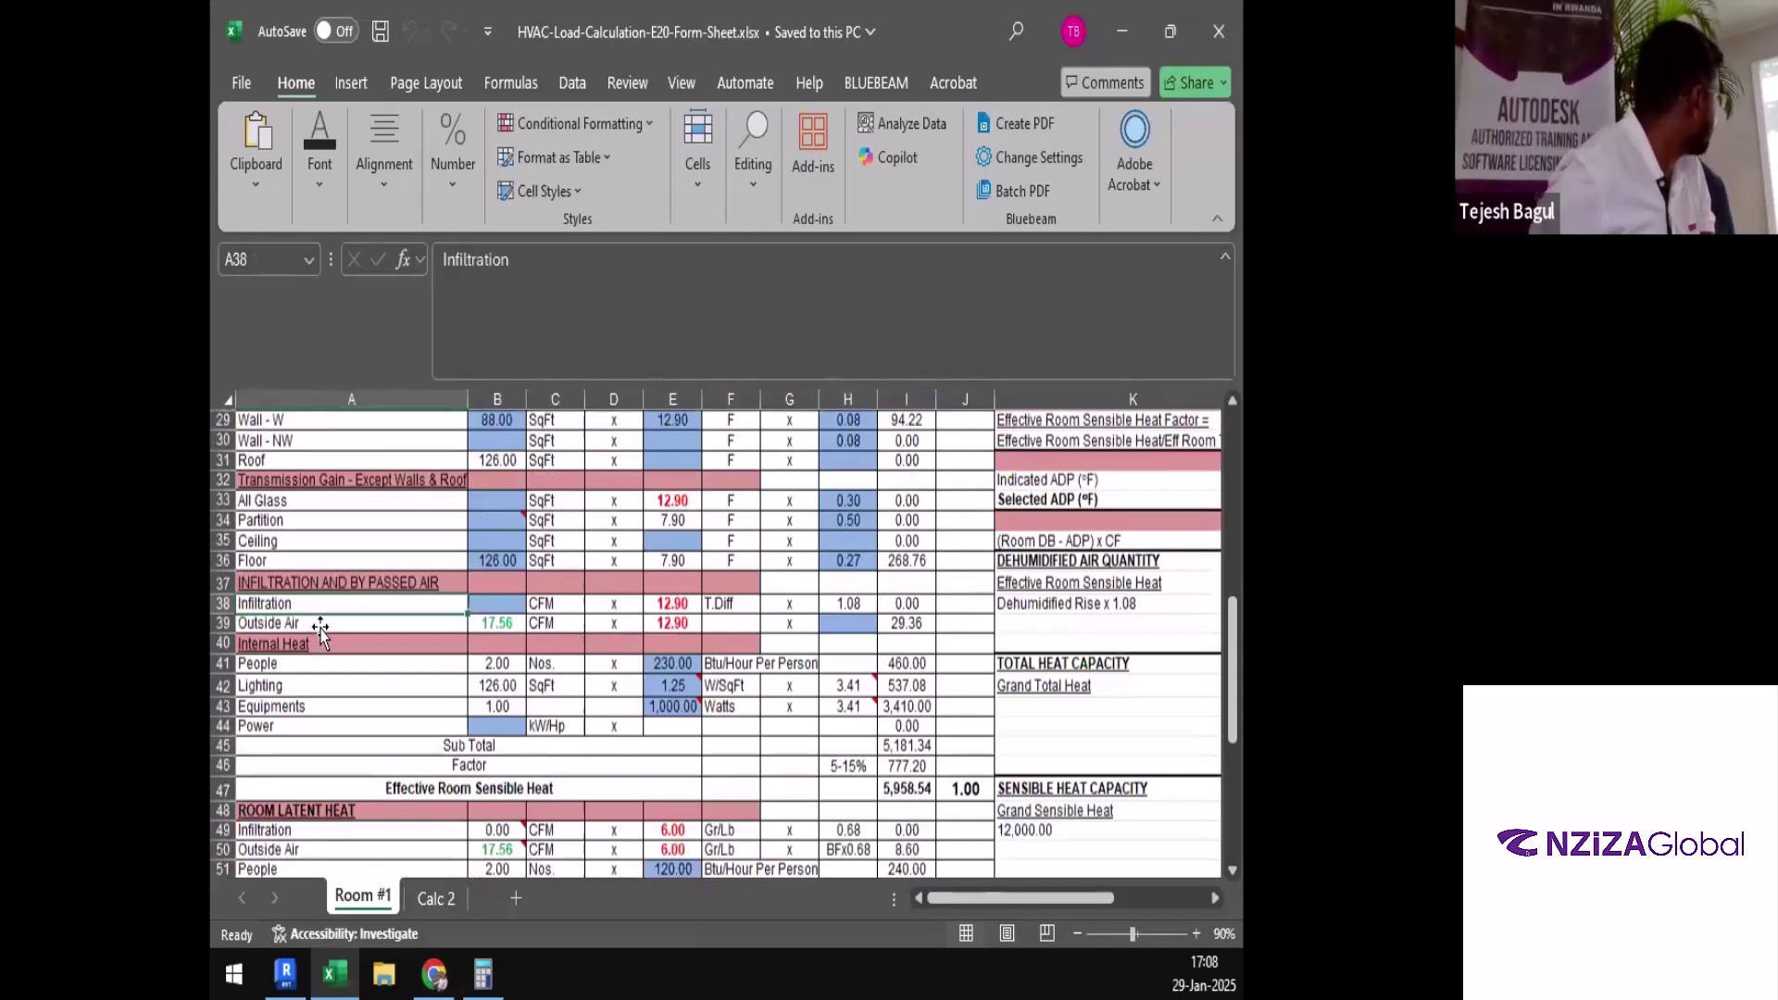
click(411, 618)
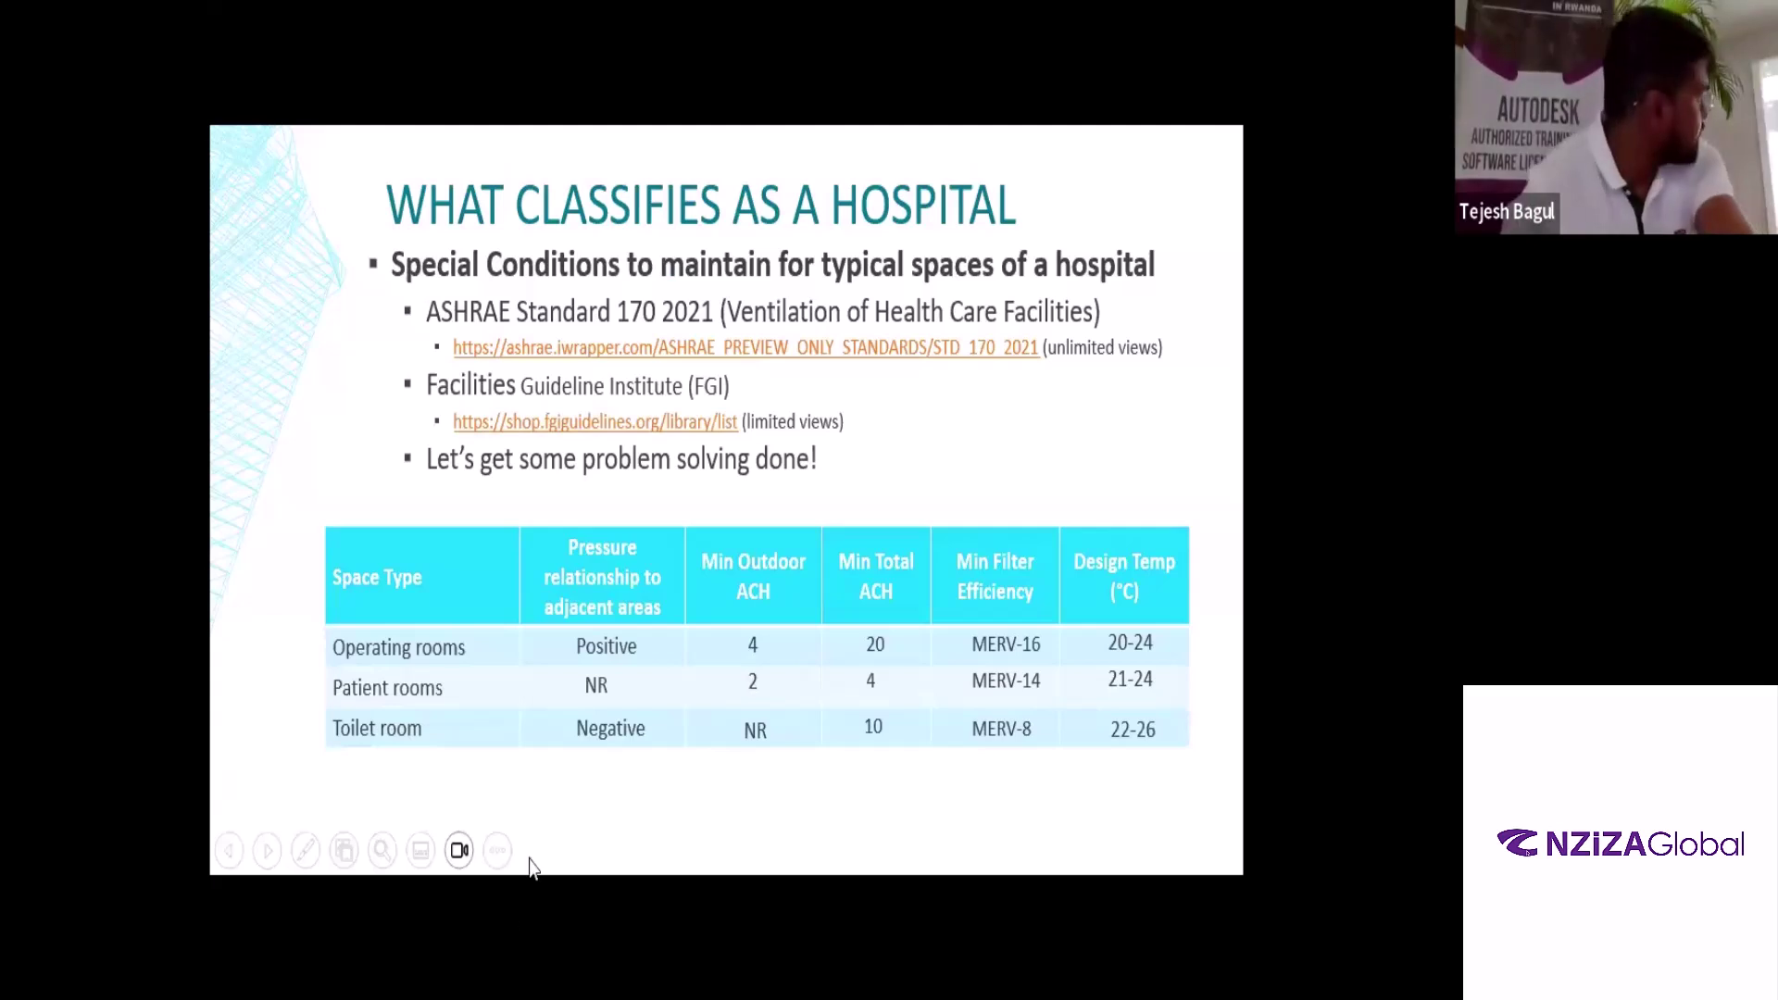
Return from the hospital ventilation slide to the E20 form and check the Air Change Per Hour entry under CFM Ventilation
key(alt+Tab)
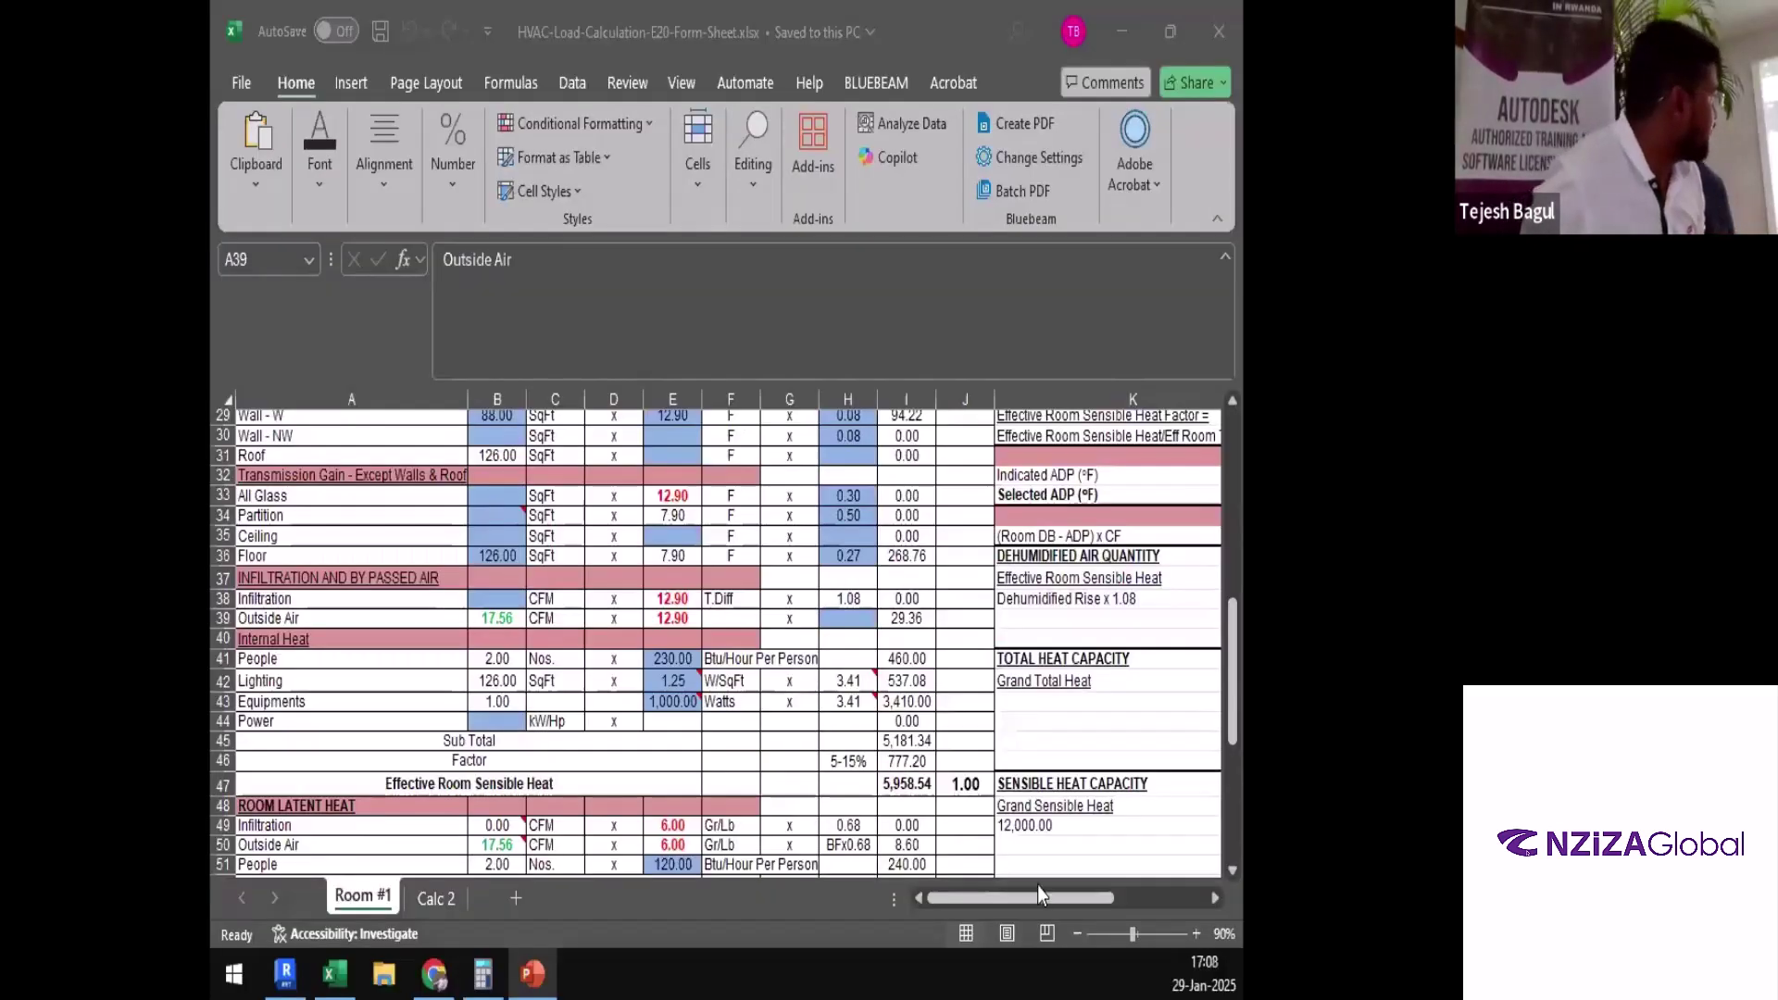
scroll(1042, 891, up, 5)
click(1118, 887)
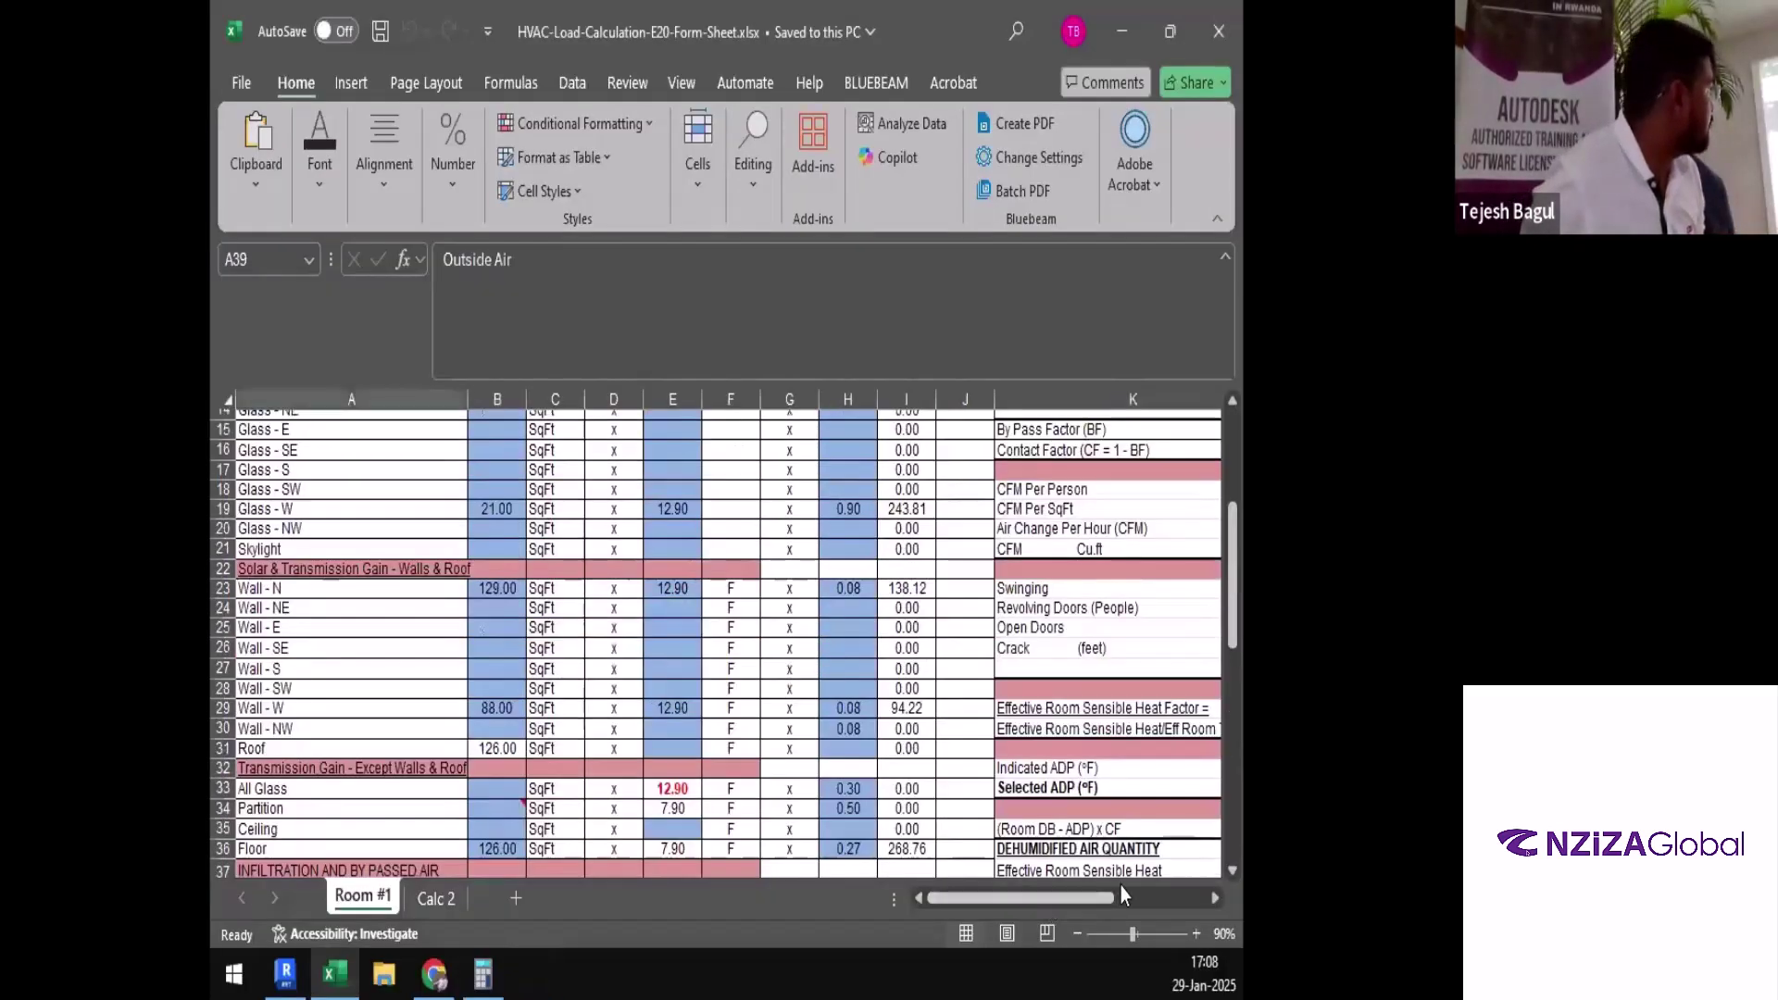
drag(1091, 898, 1168, 893)
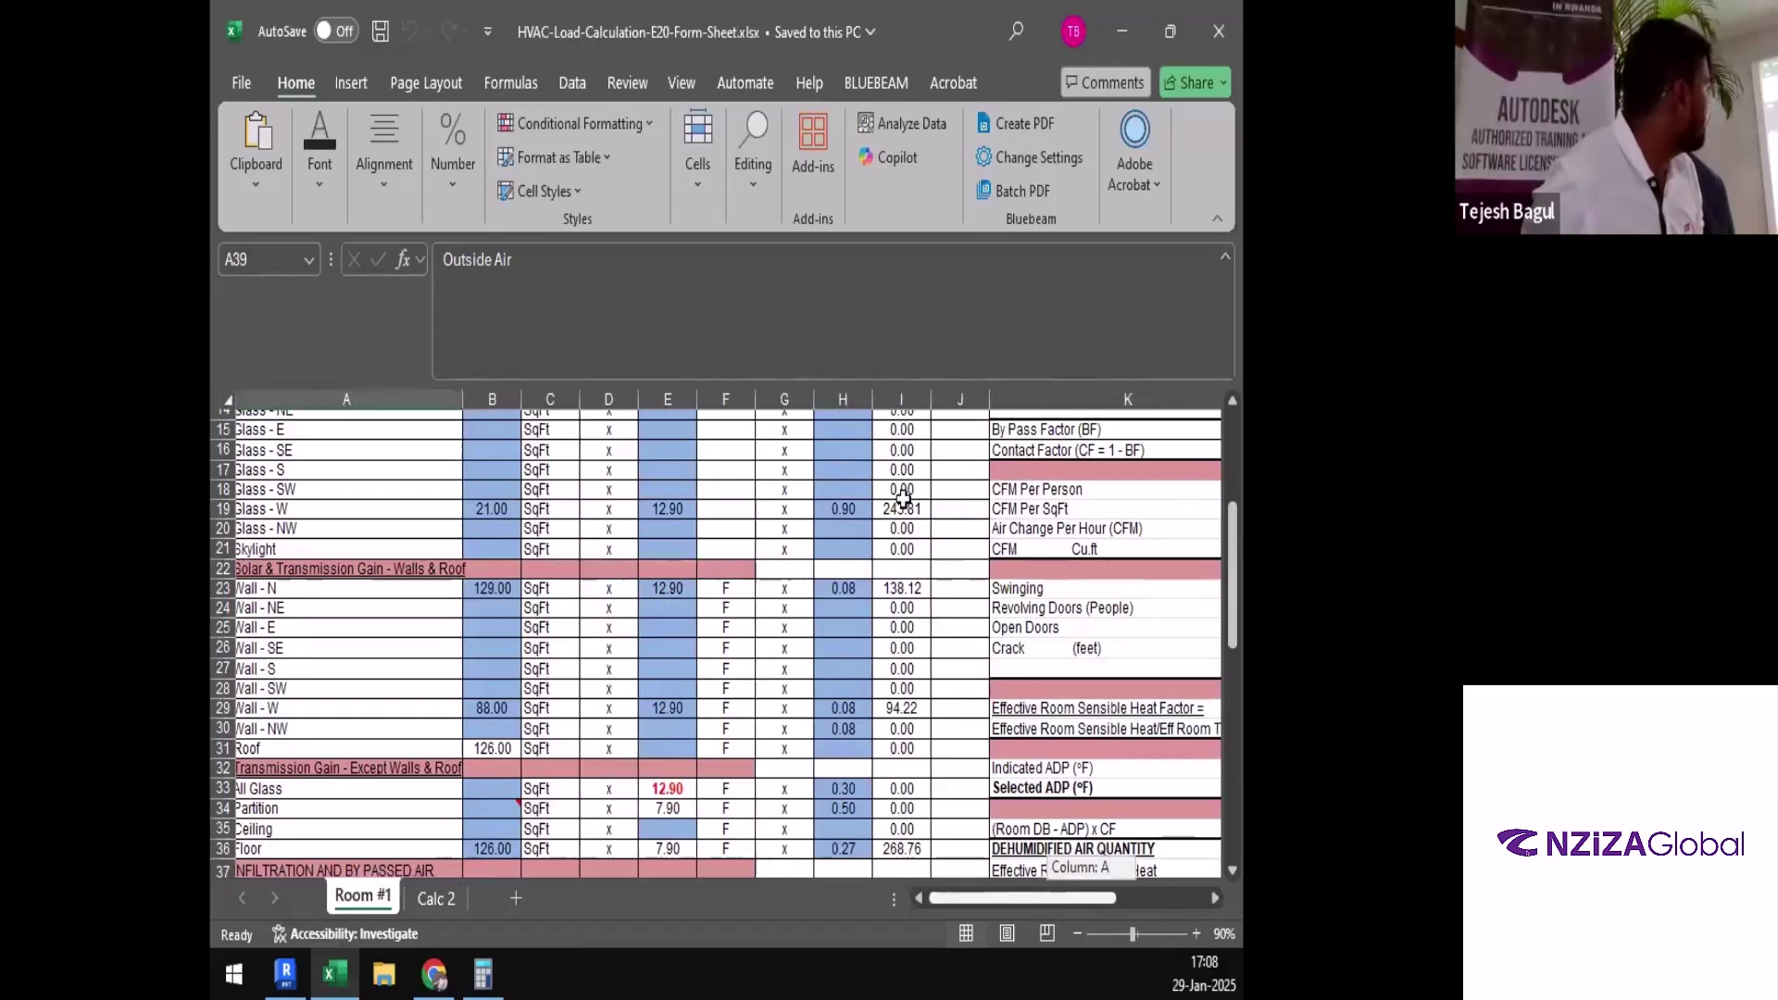
scroll(1014, 579, up, 1)
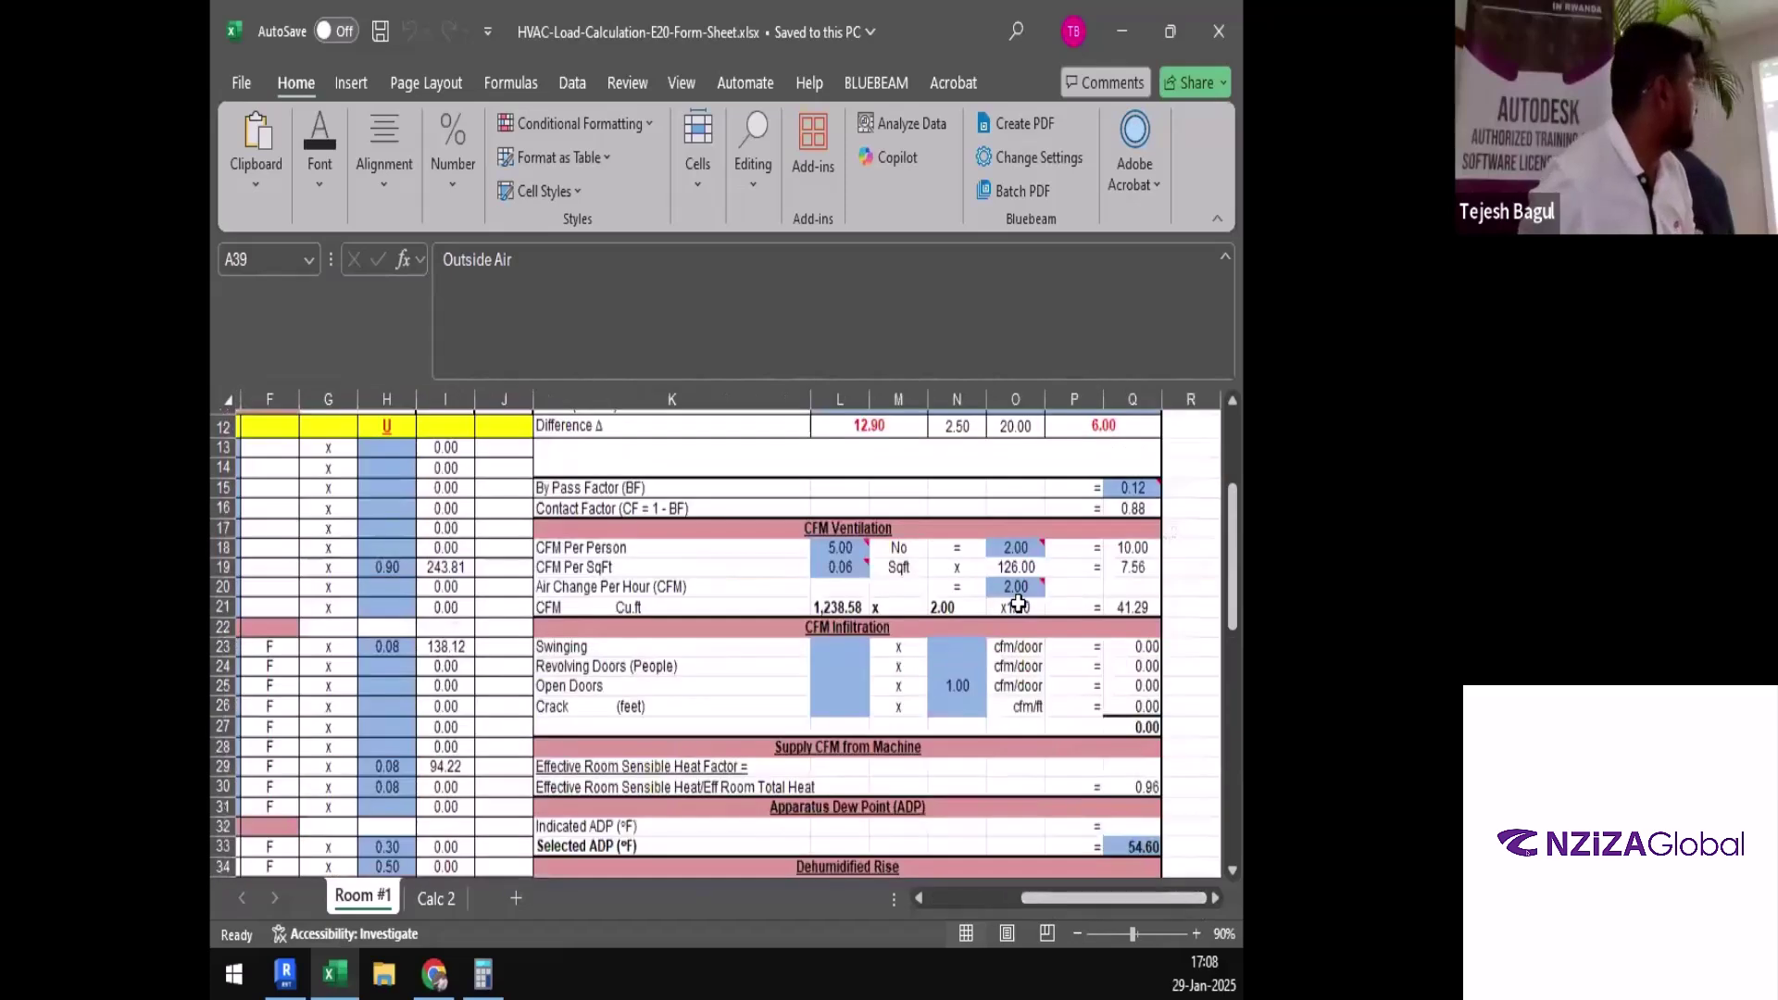
mouse_move(1045, 590)
click(1028, 587)
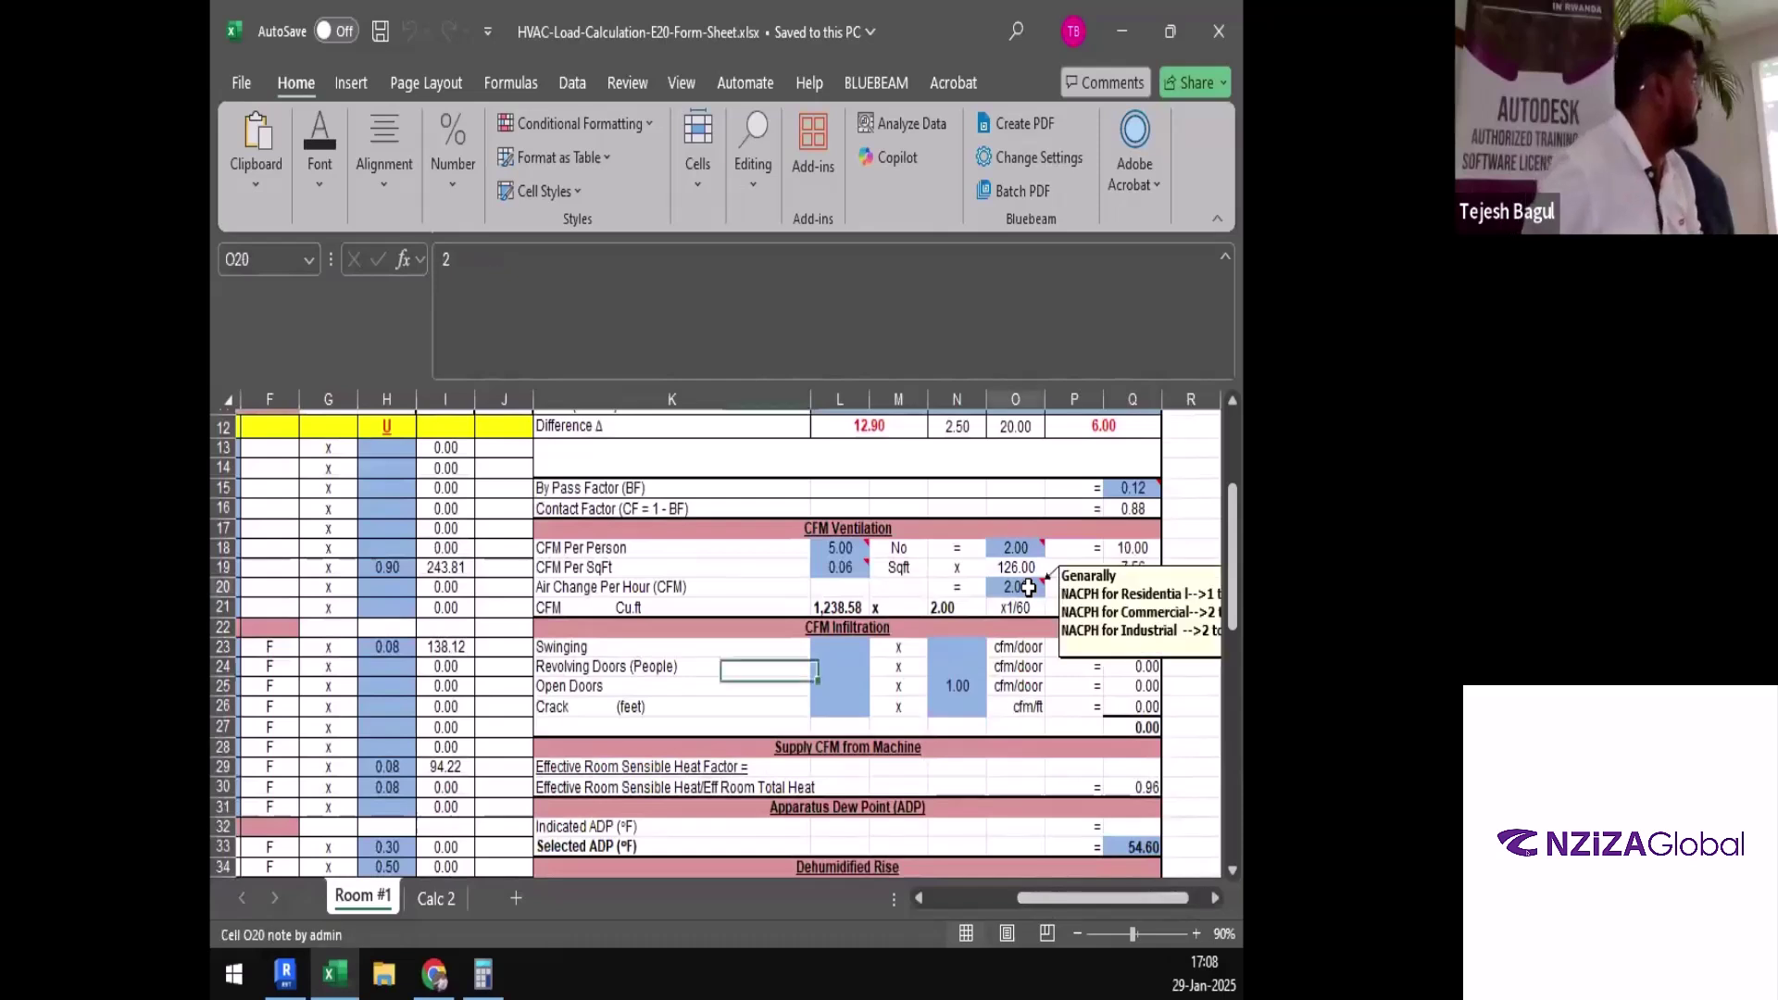
click(944, 787)
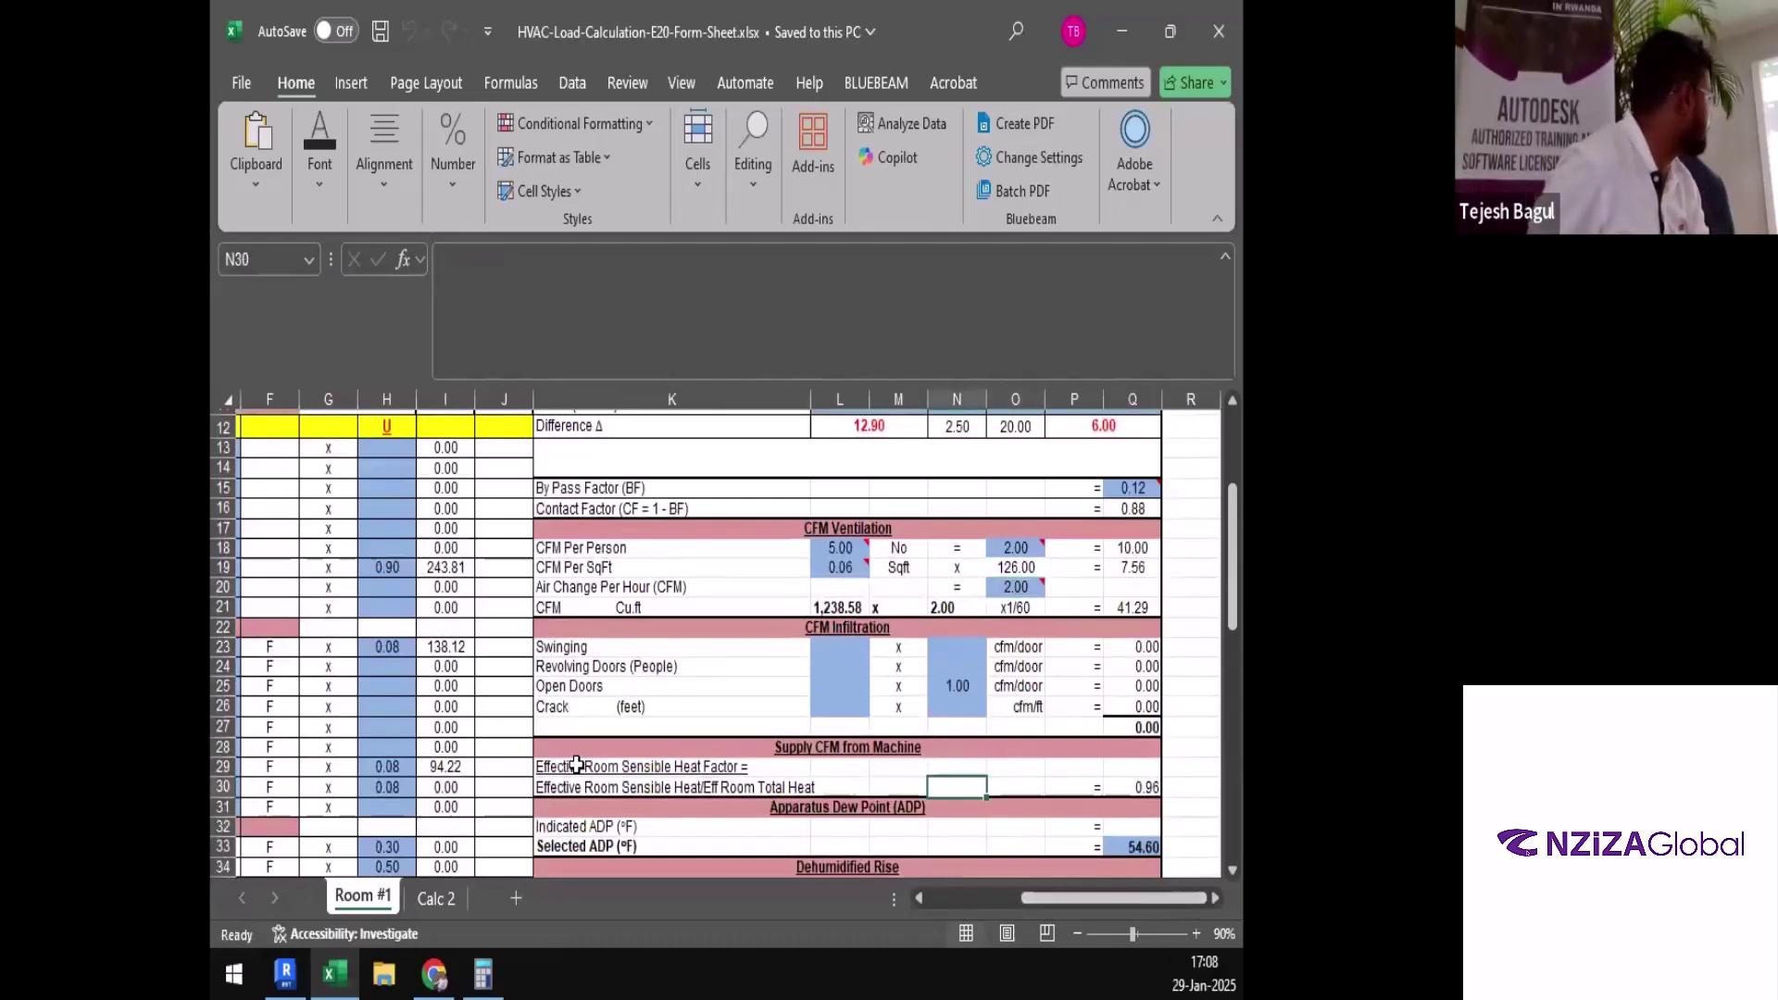
Inspect the formula behind the Outside Air CFM quantity in the Infiltration and By Passed Air section
scroll(576, 765, left, 4)
scroll(576, 765, left, 1)
scroll(636, 731, down, 5)
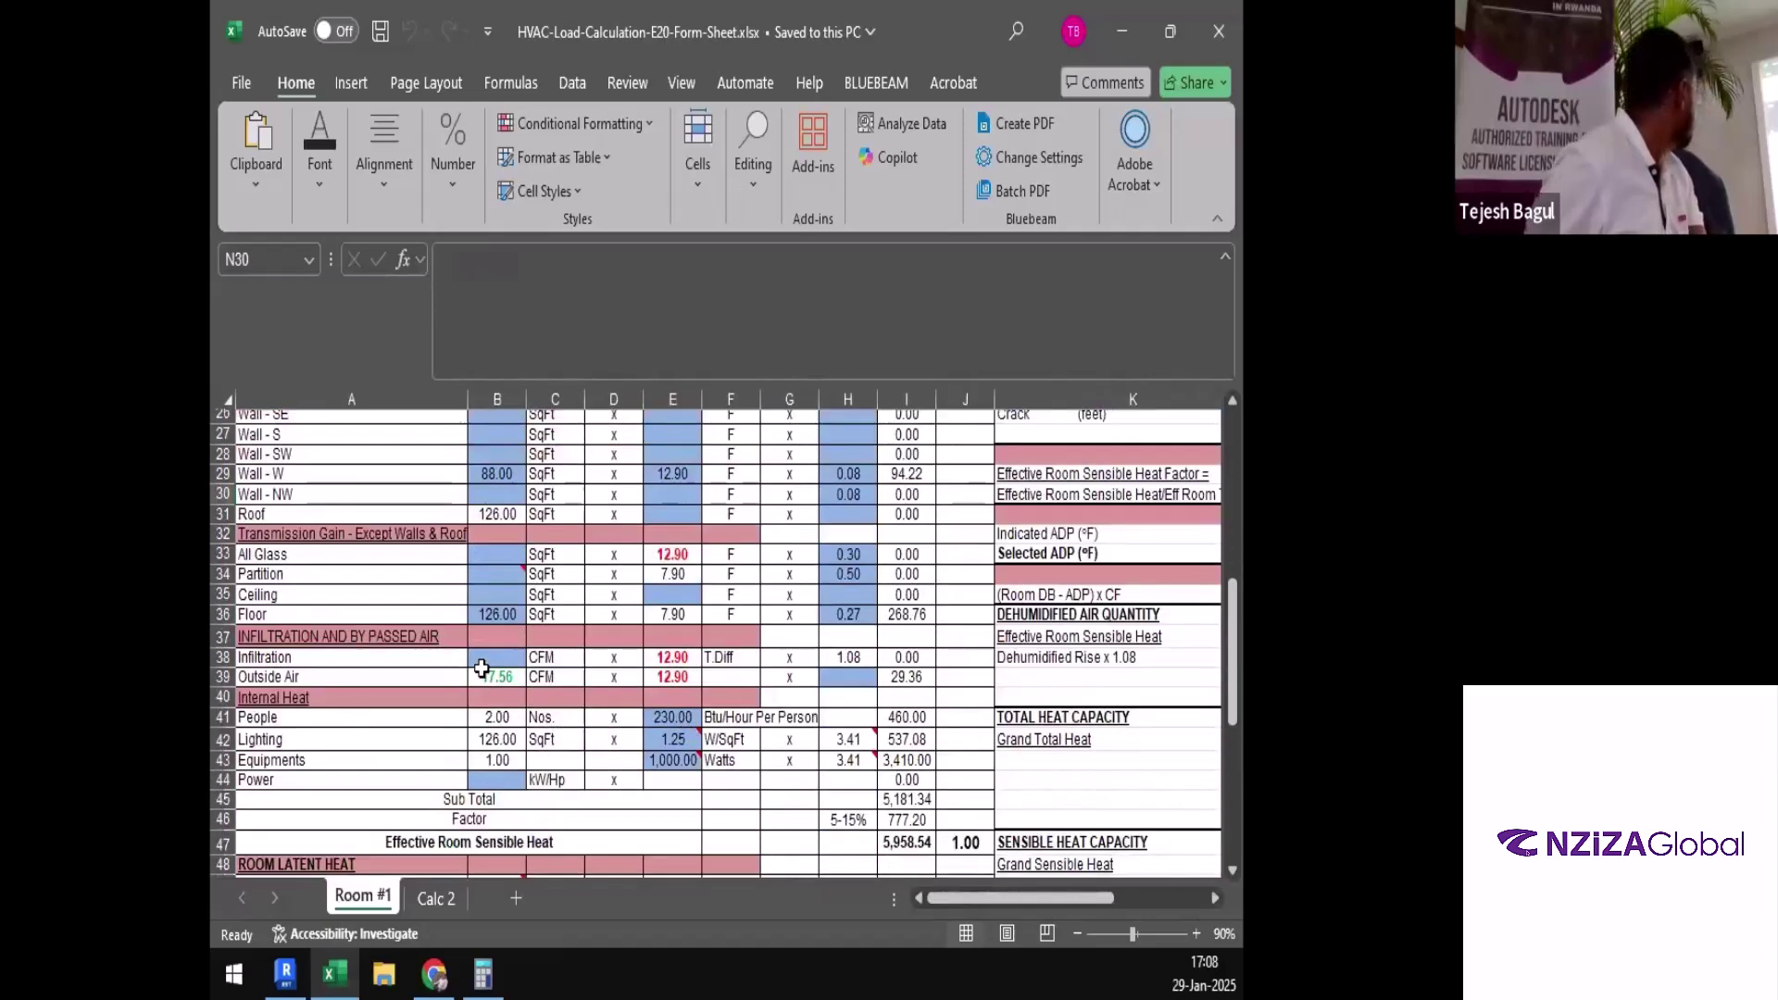
click(488, 683)
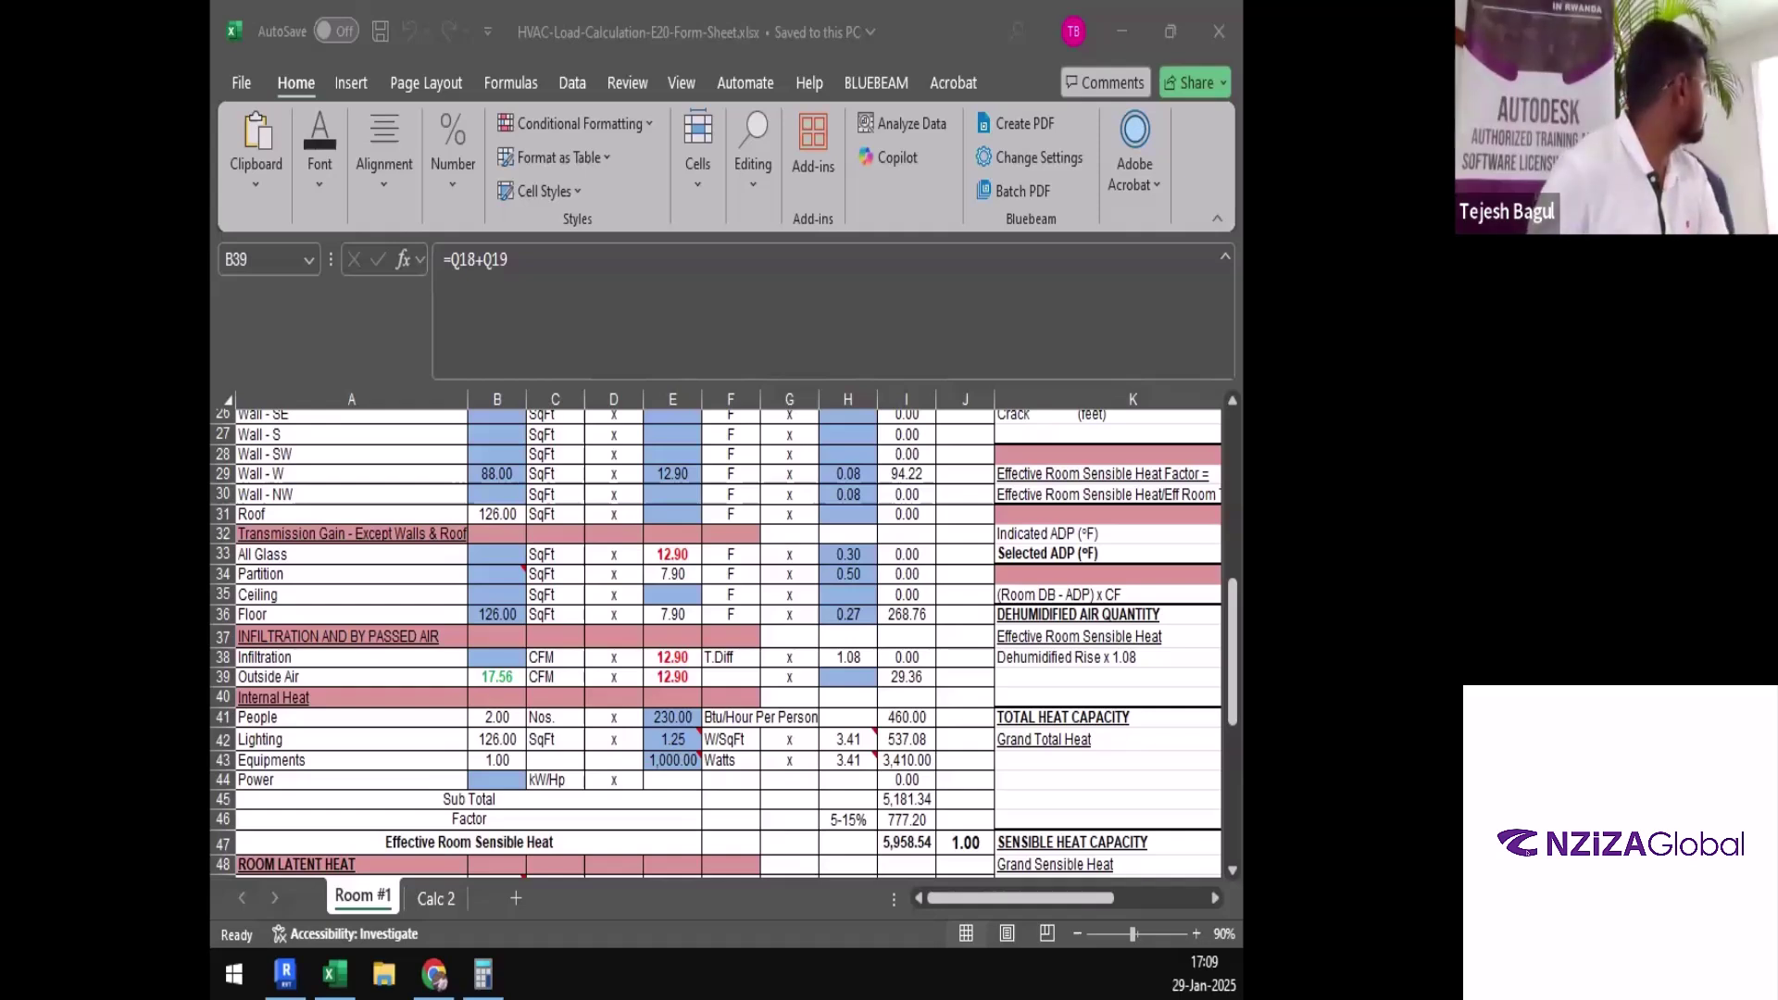
Bring up the Omni Air Changes per Hour Calculator in Chrome at full window size and examine its ACH formula
drag(543, 265, 629, 259)
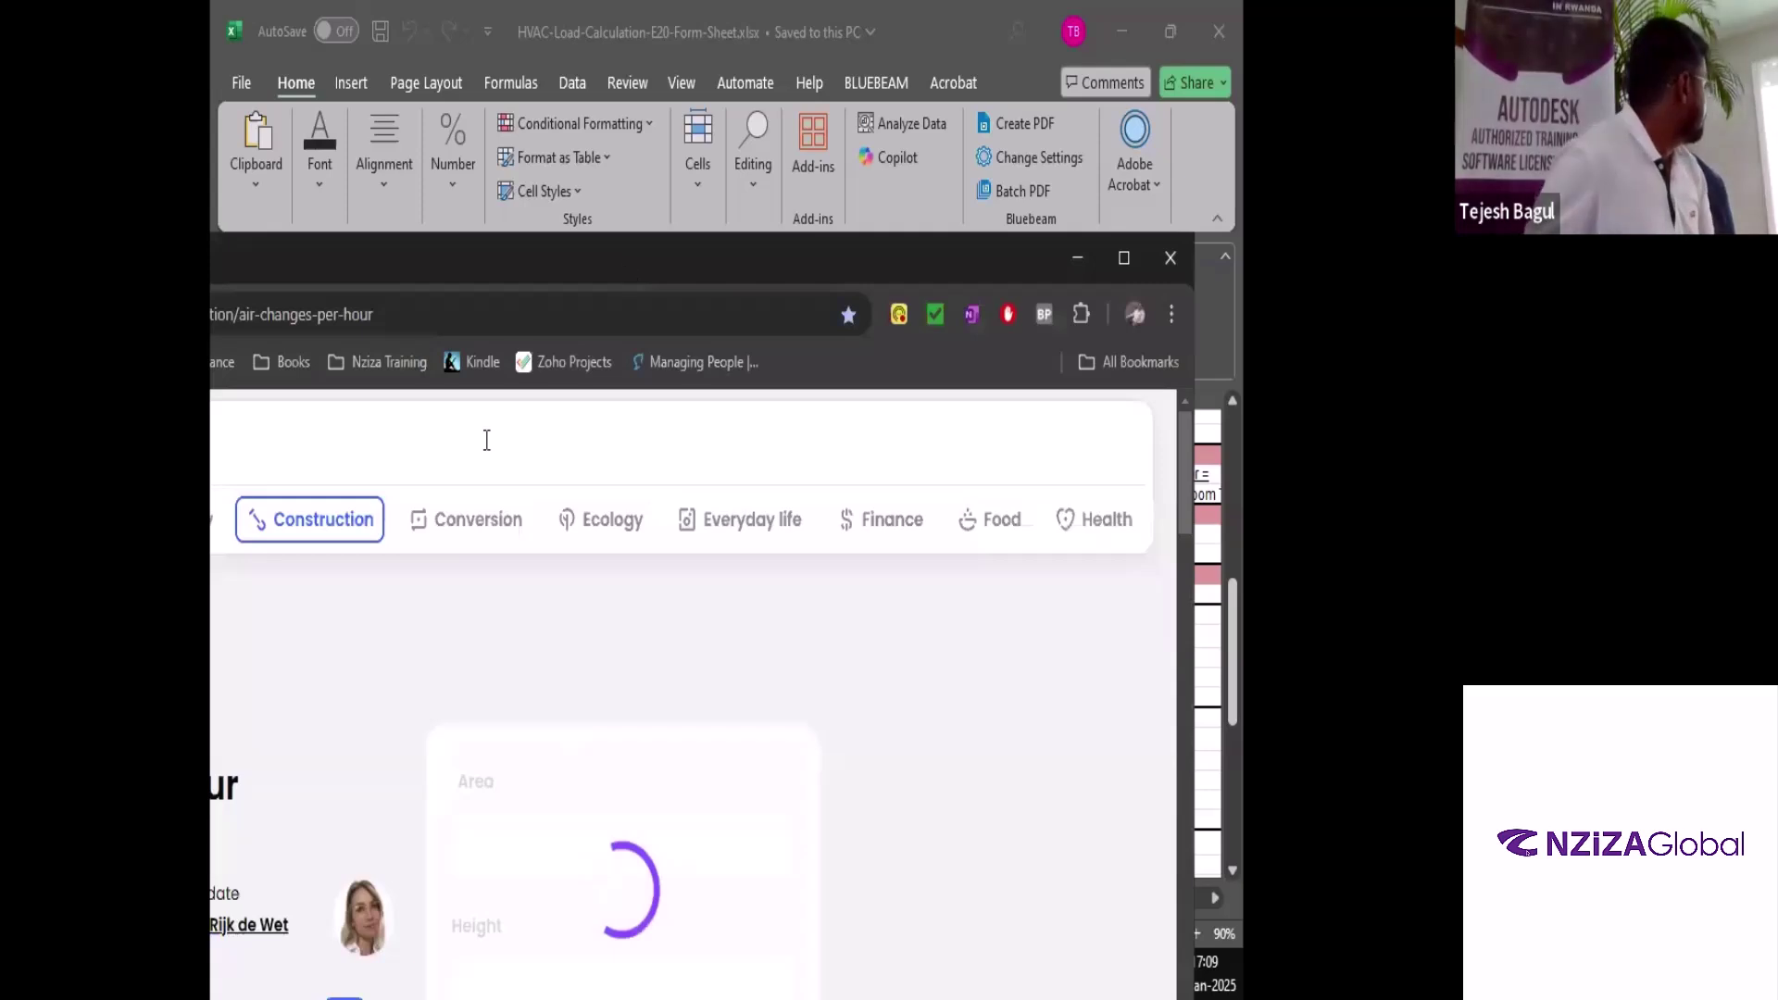
key(super+Up)
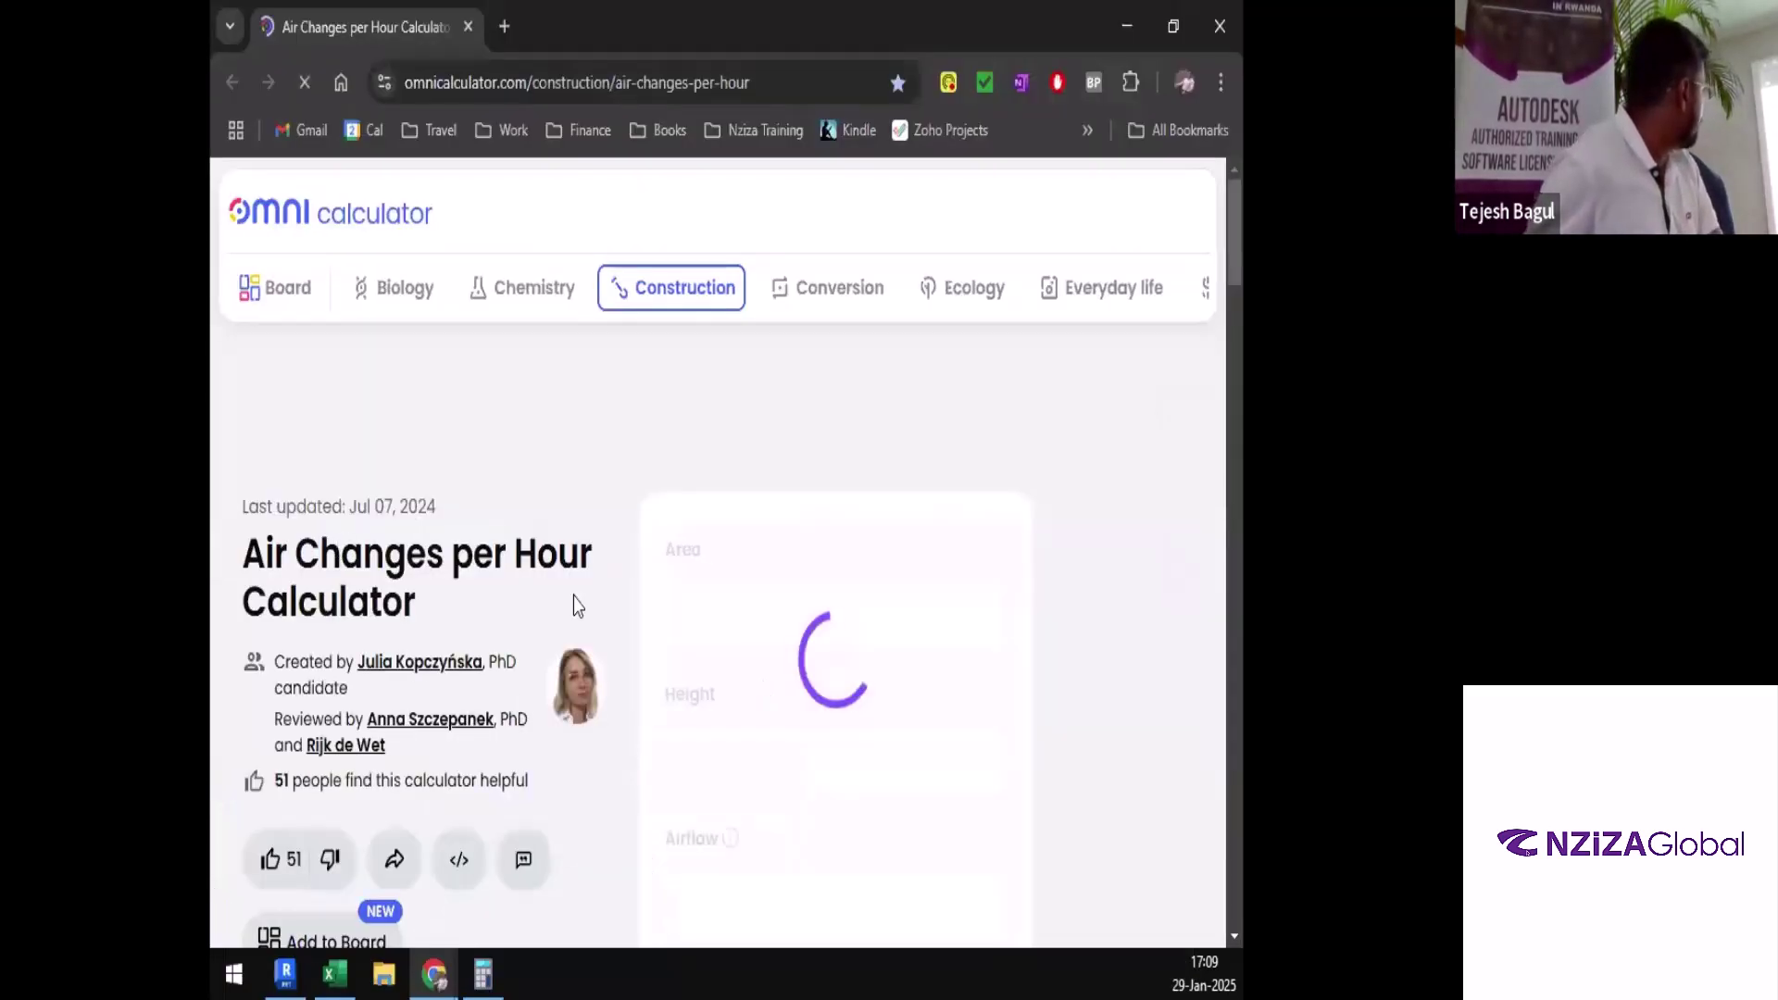
scroll(521, 702, down, 5)
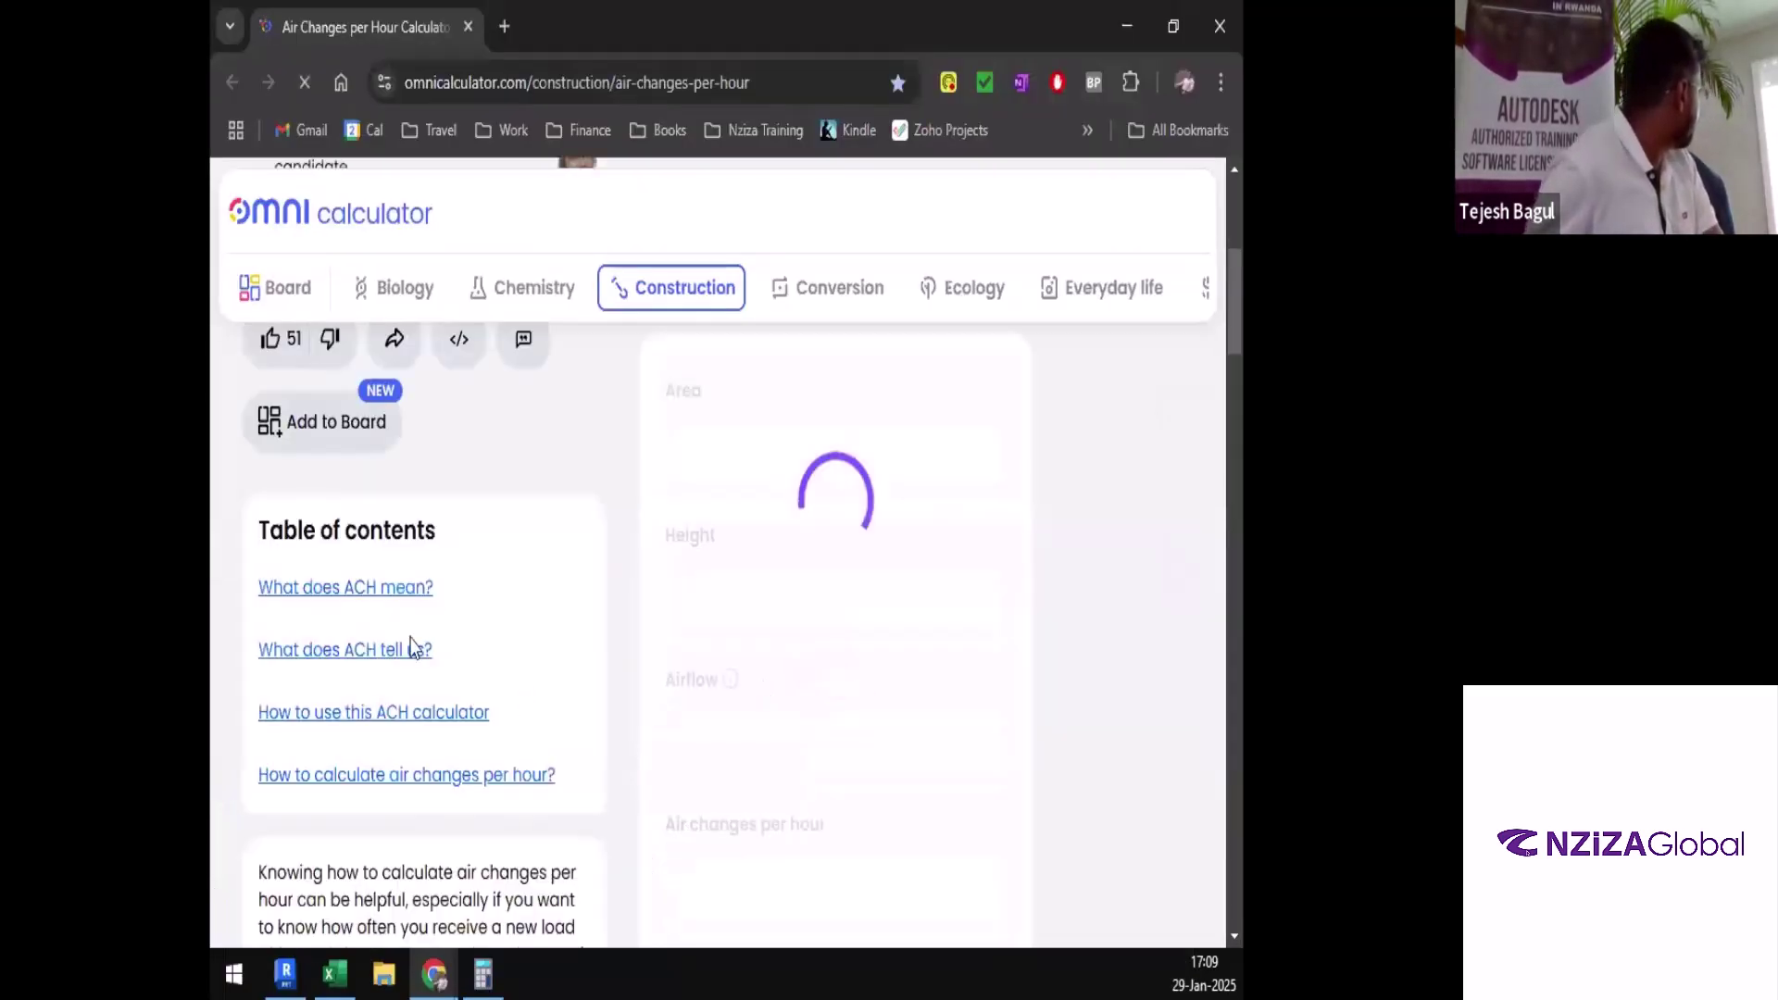
scroll(417, 648, down, 4)
scroll(416, 741, down, 4)
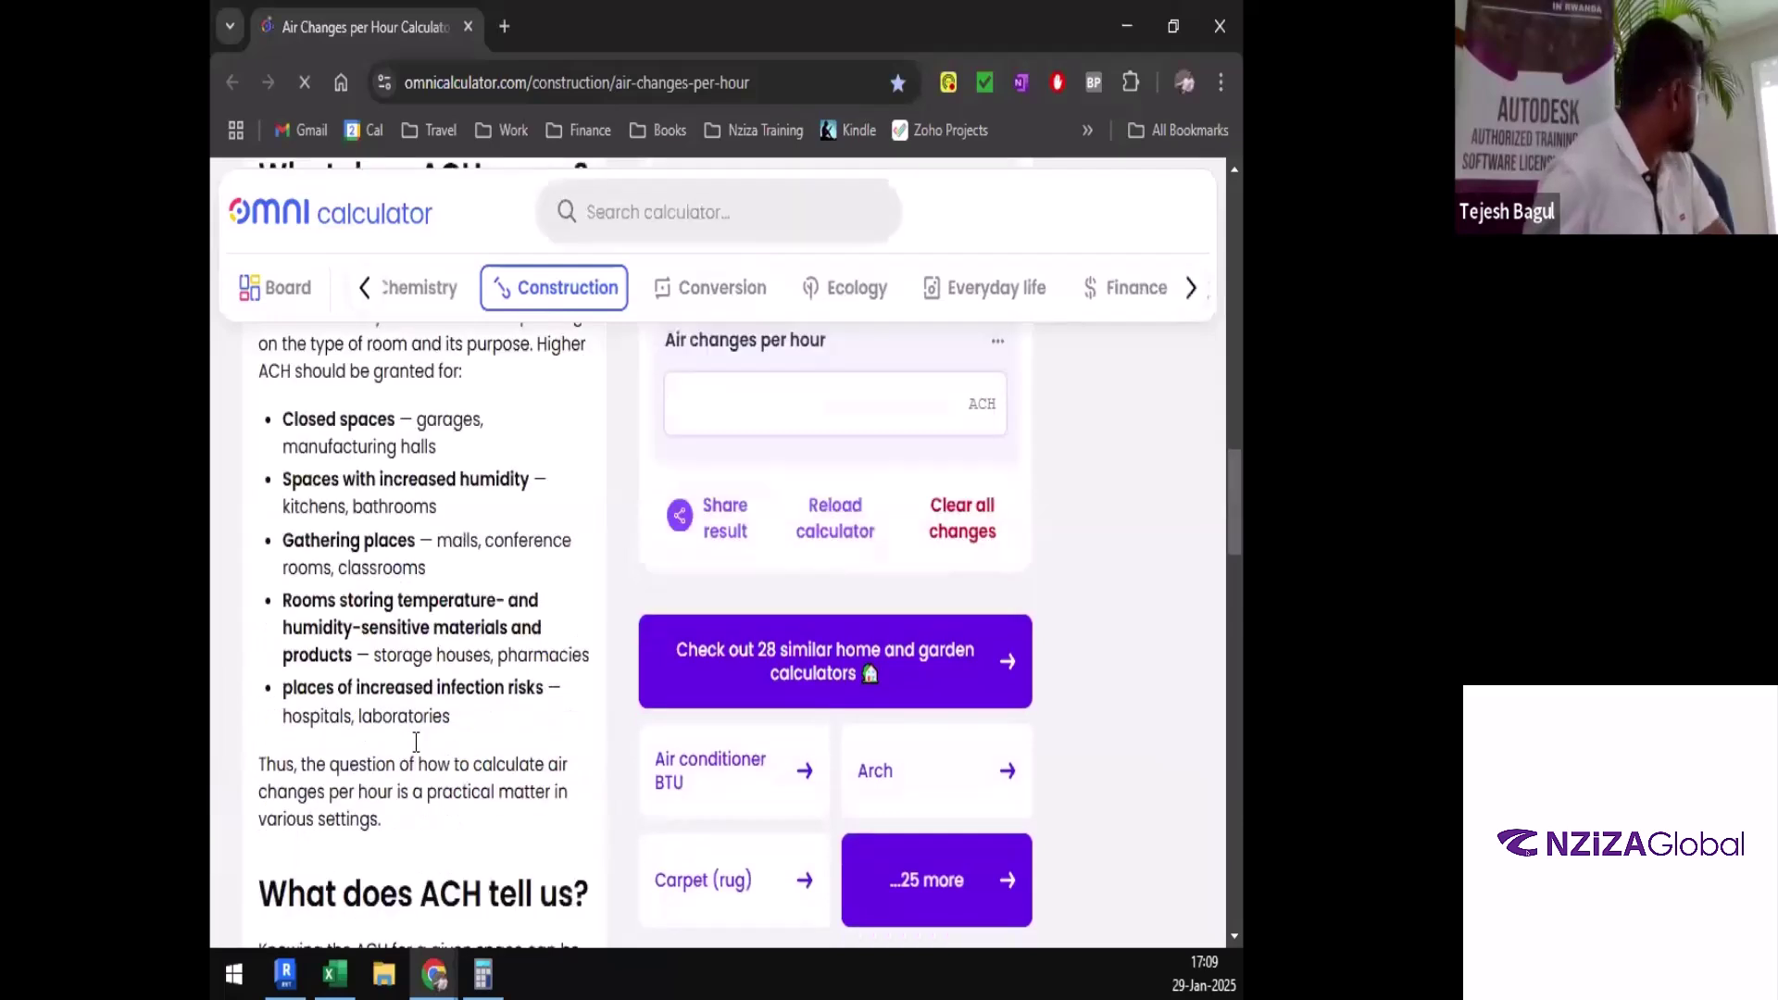
scroll(416, 742, down, 4)
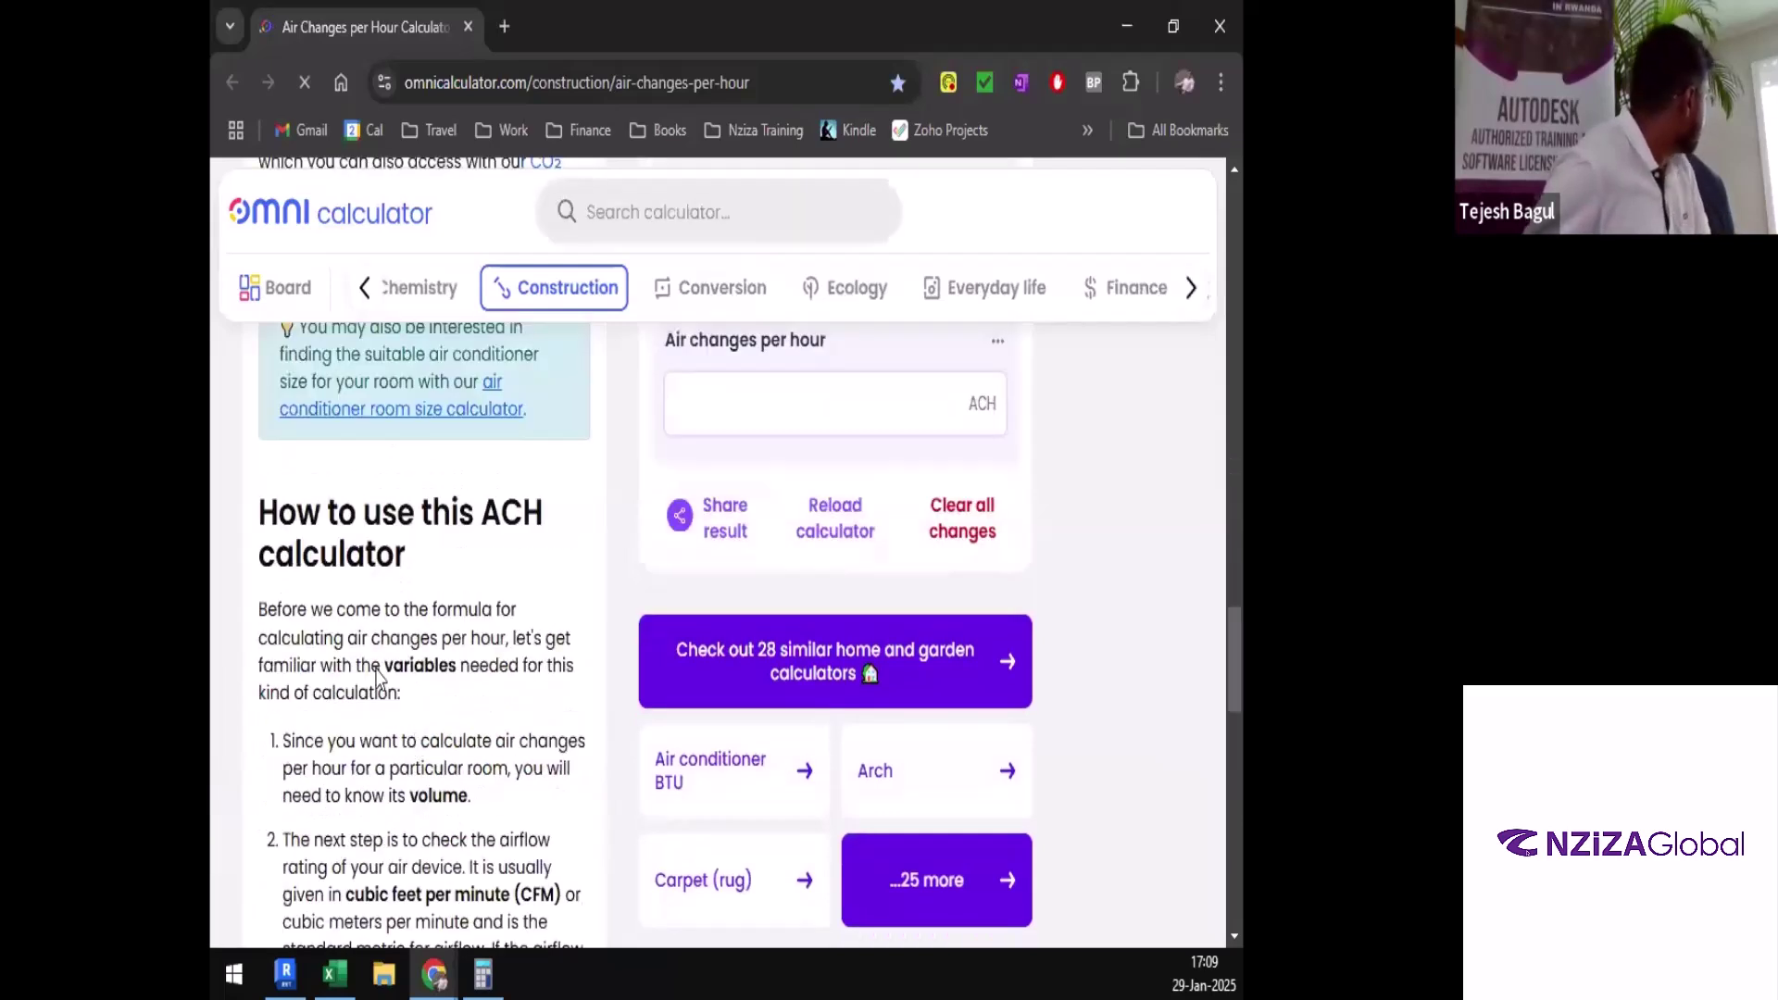
scroll(381, 677, down, 4)
scroll(260, 636, down, 4)
drag(367, 609, 349, 655)
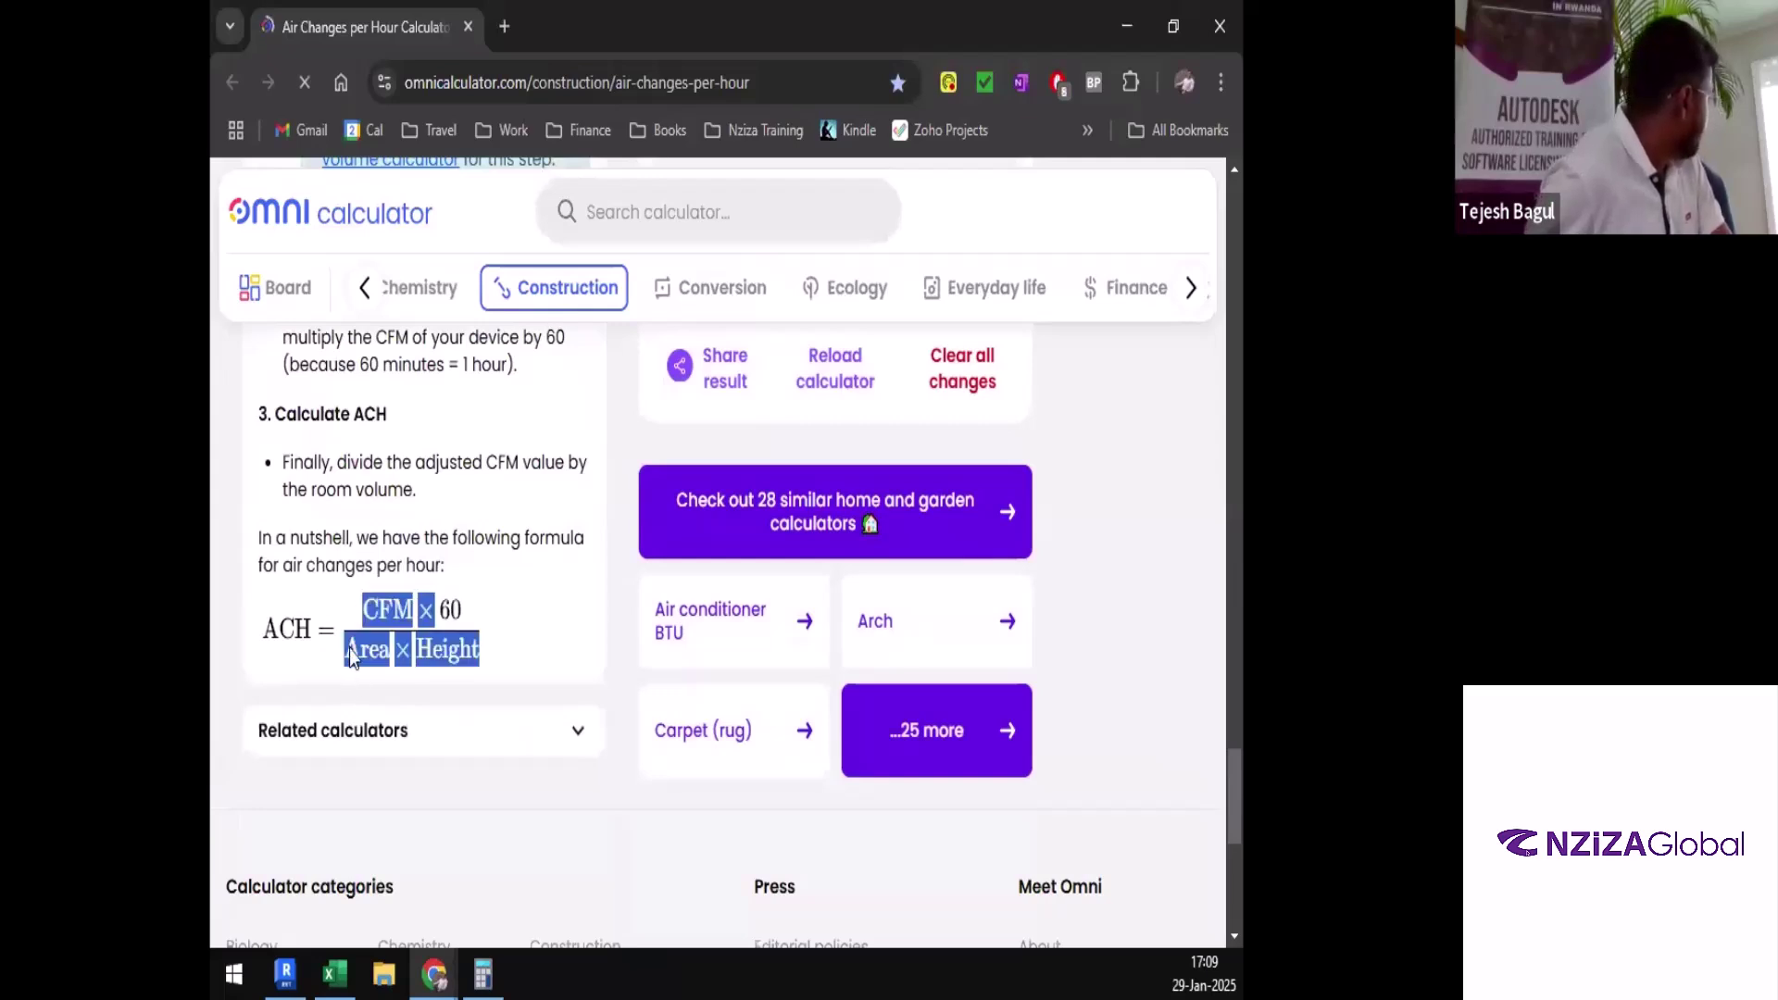
click(433, 650)
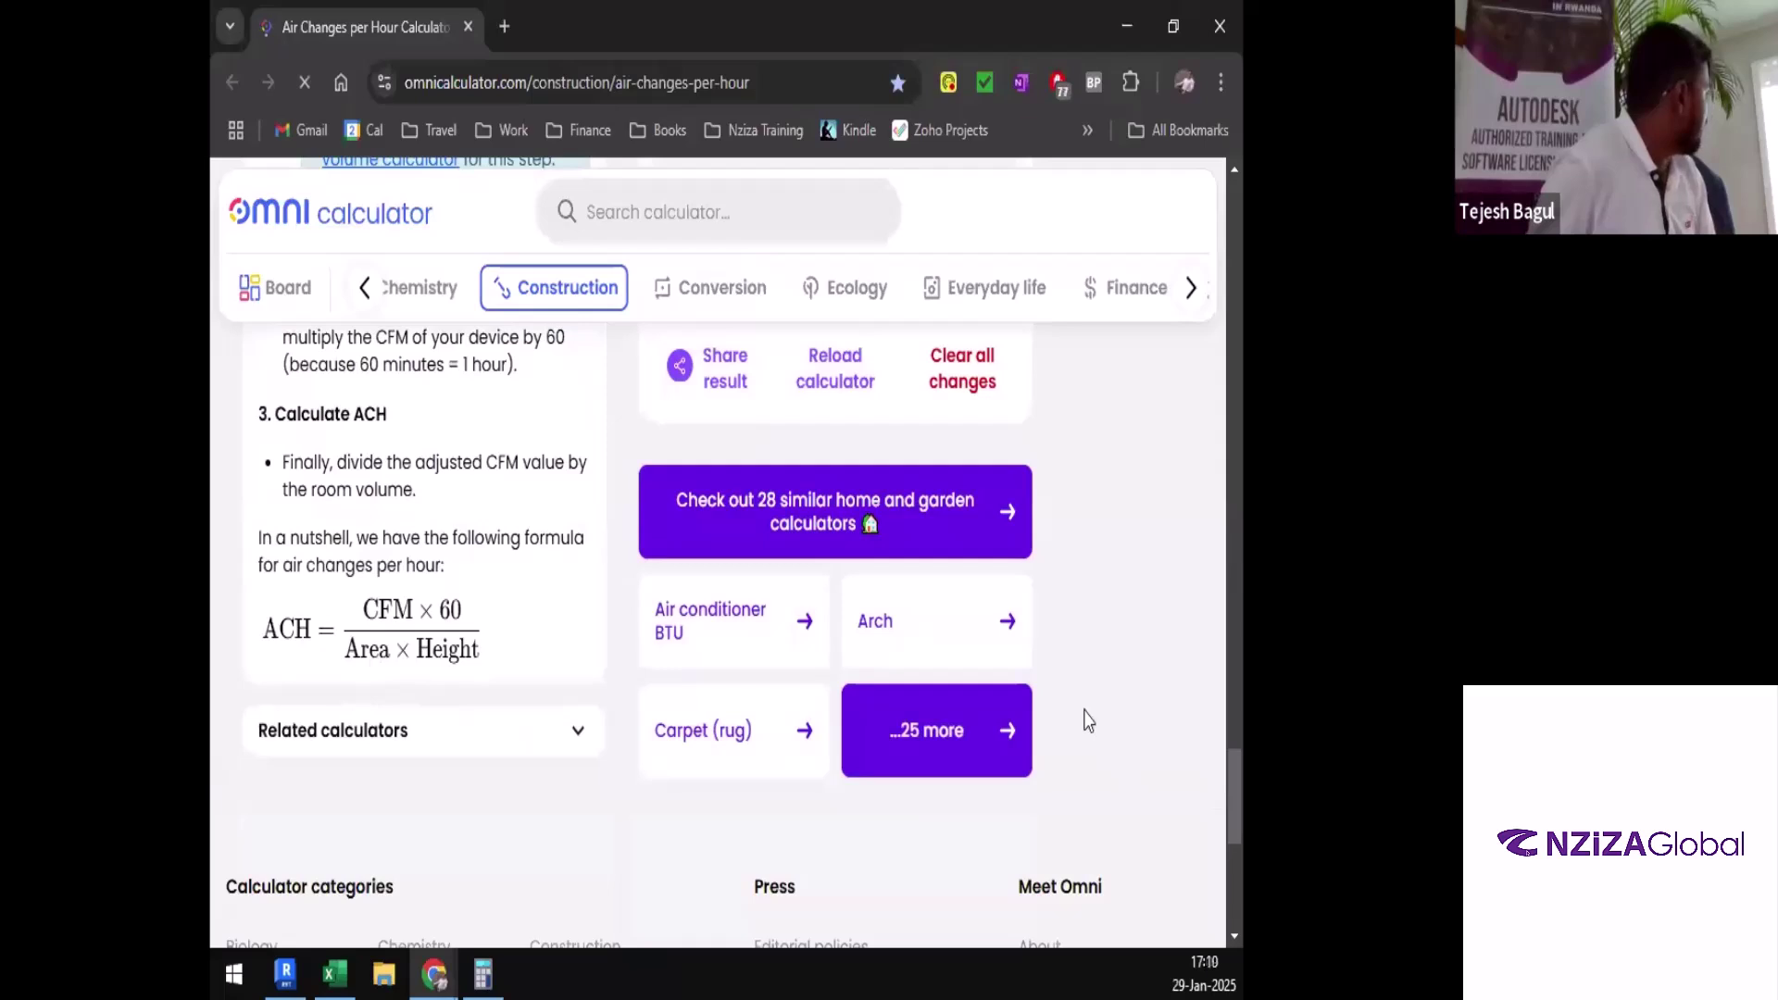
Set the room area to 126 ft² and the height to 9.8 ft in the air changes calculator
scroll(1088, 719, up, 5)
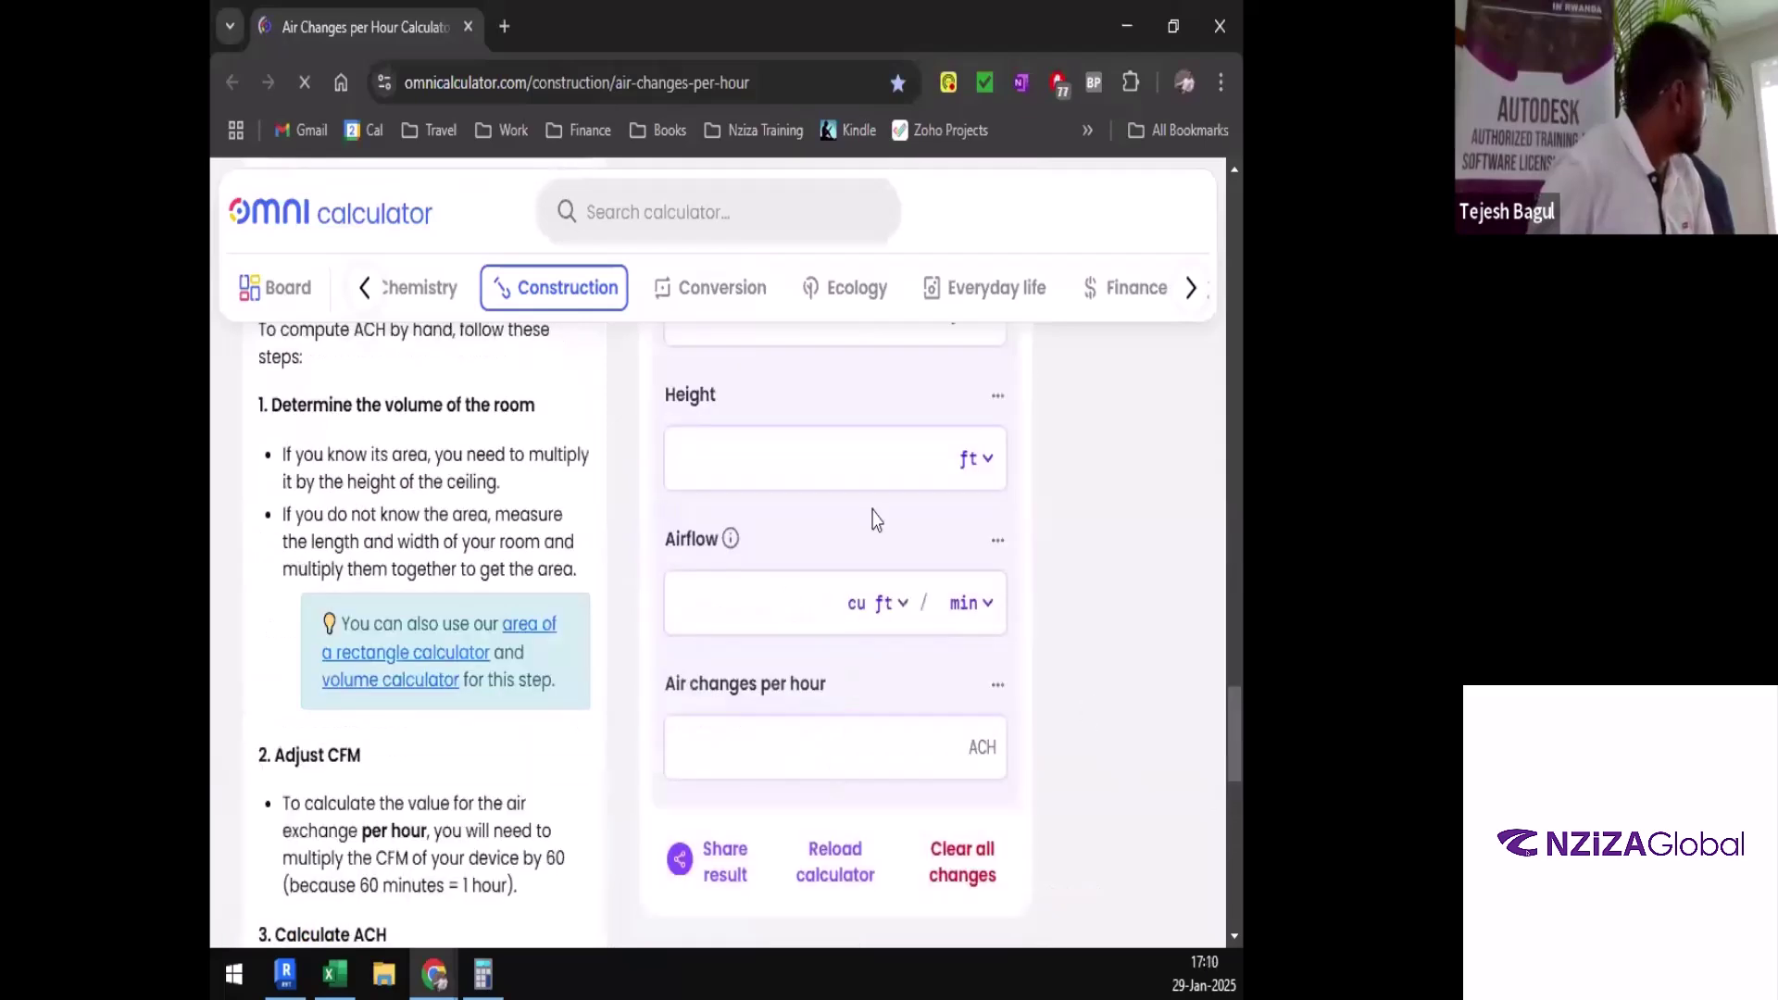
scroll(862, 445, up, 2)
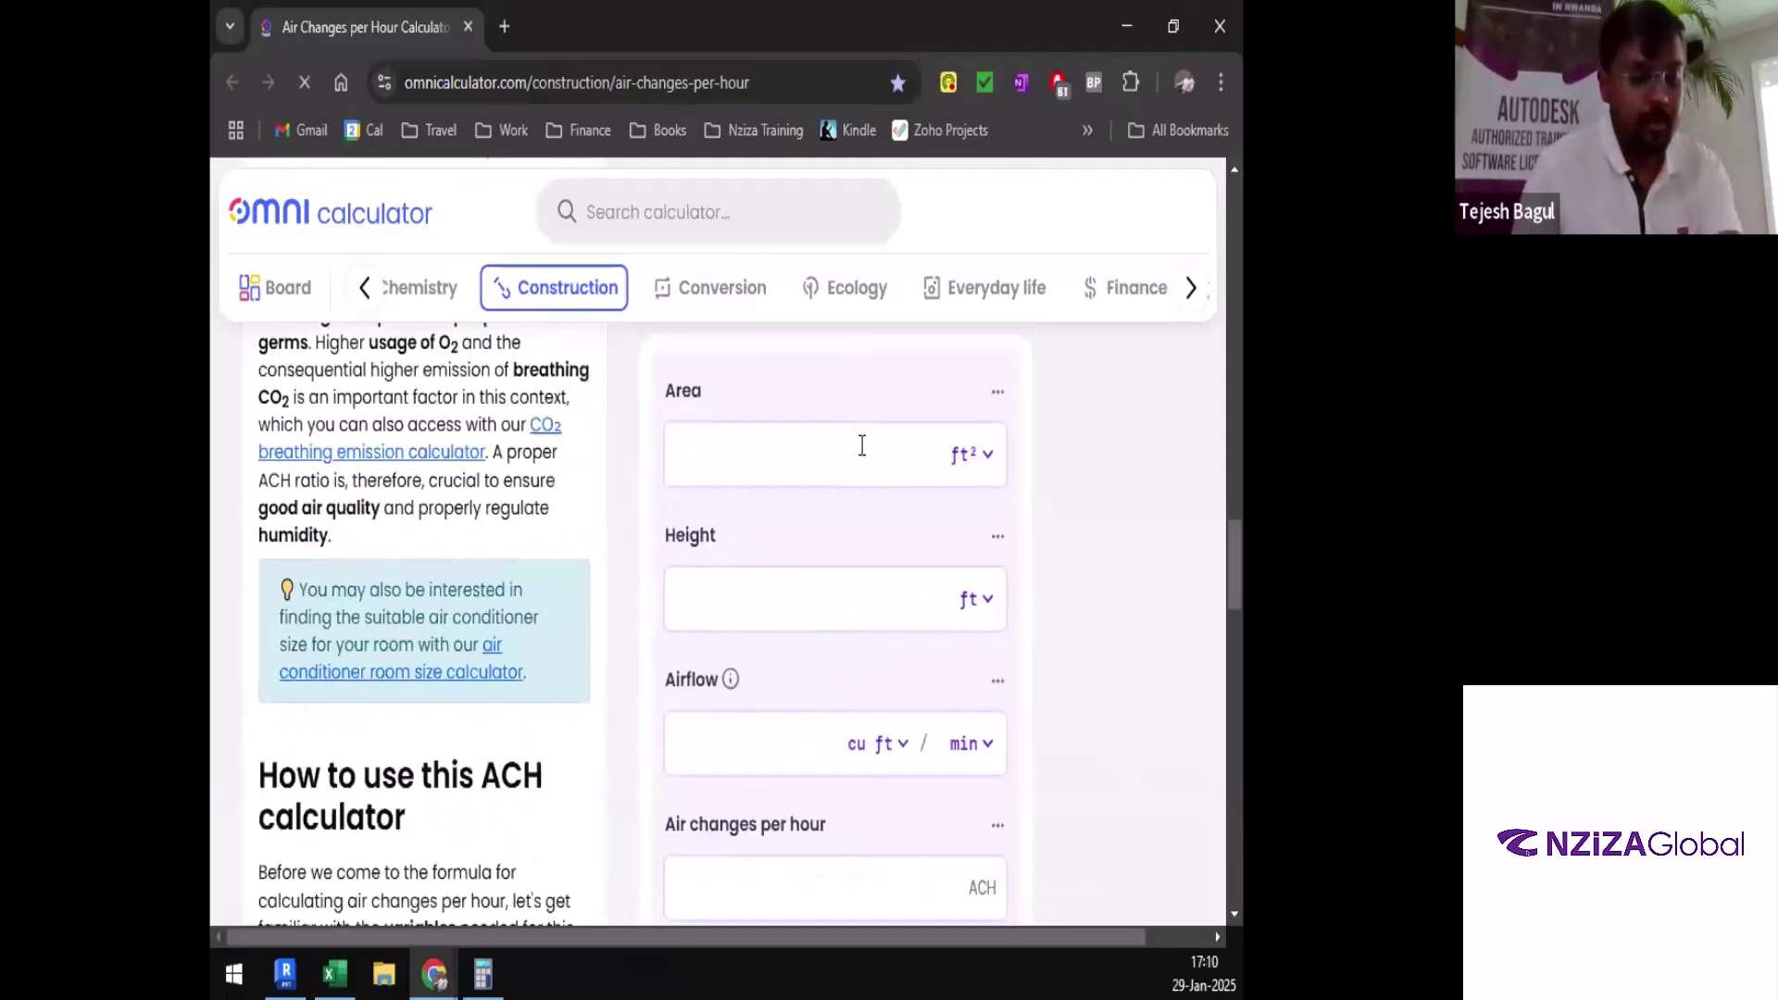
click(862, 445)
key(alt+Tab)
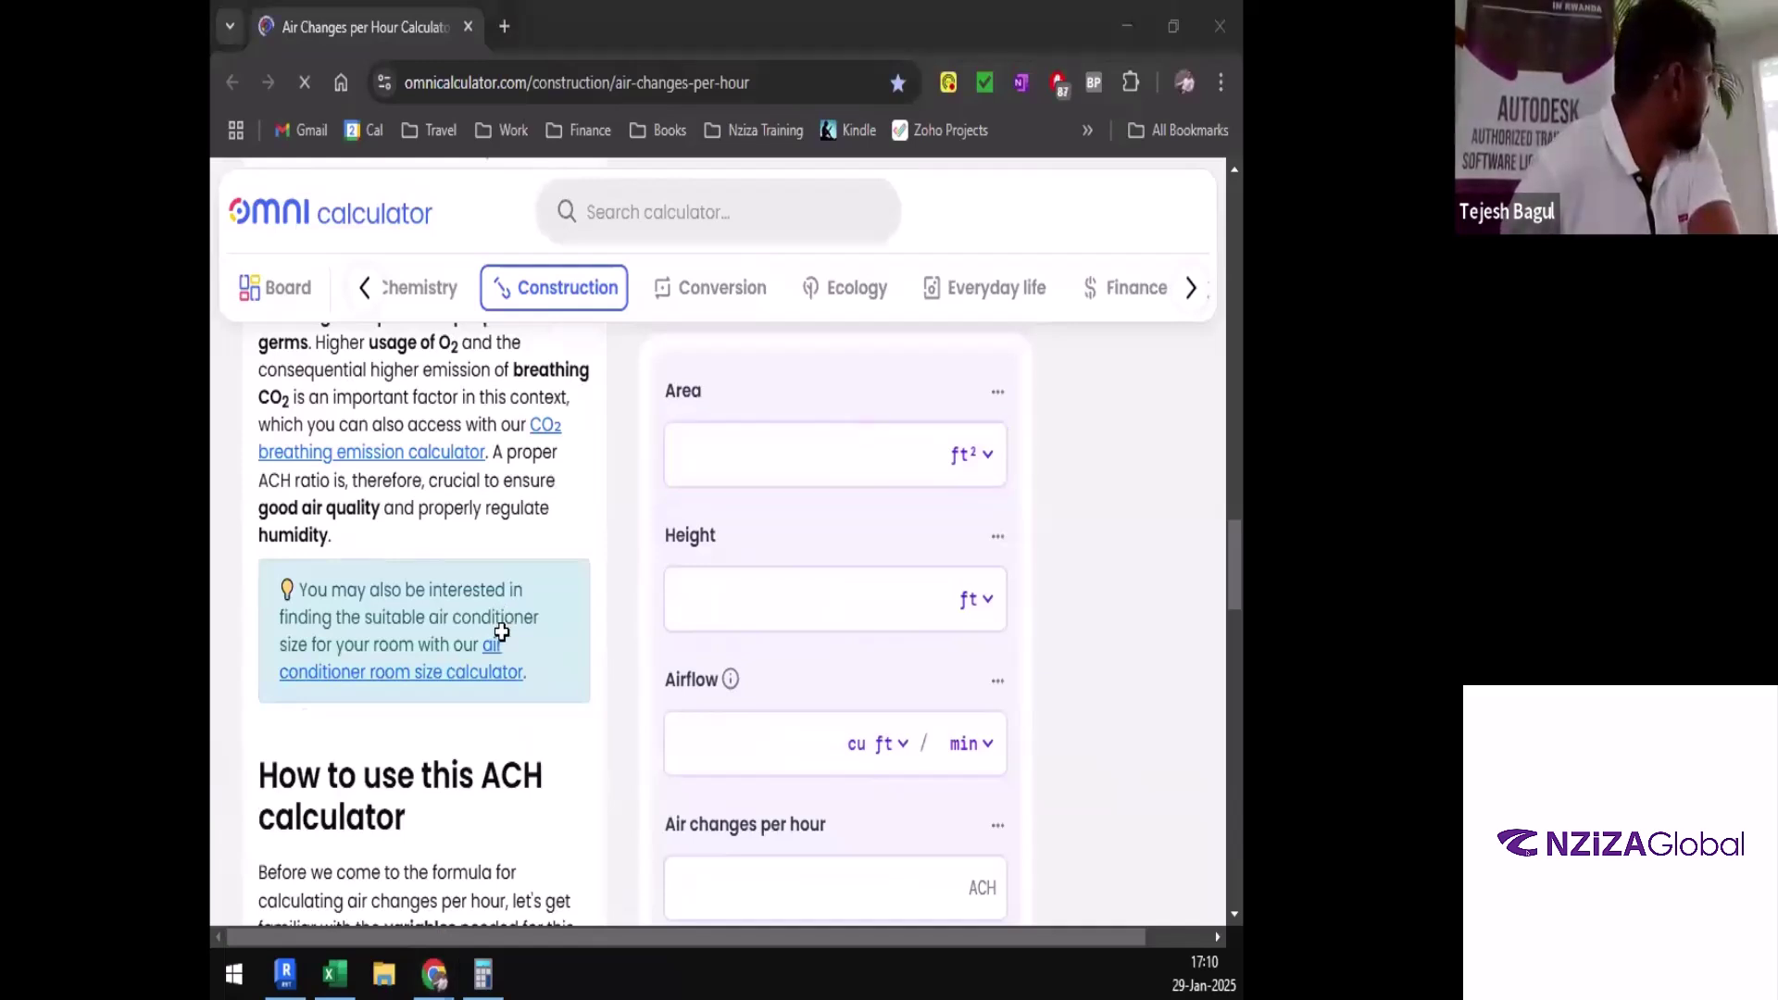
key(alt+Tab)
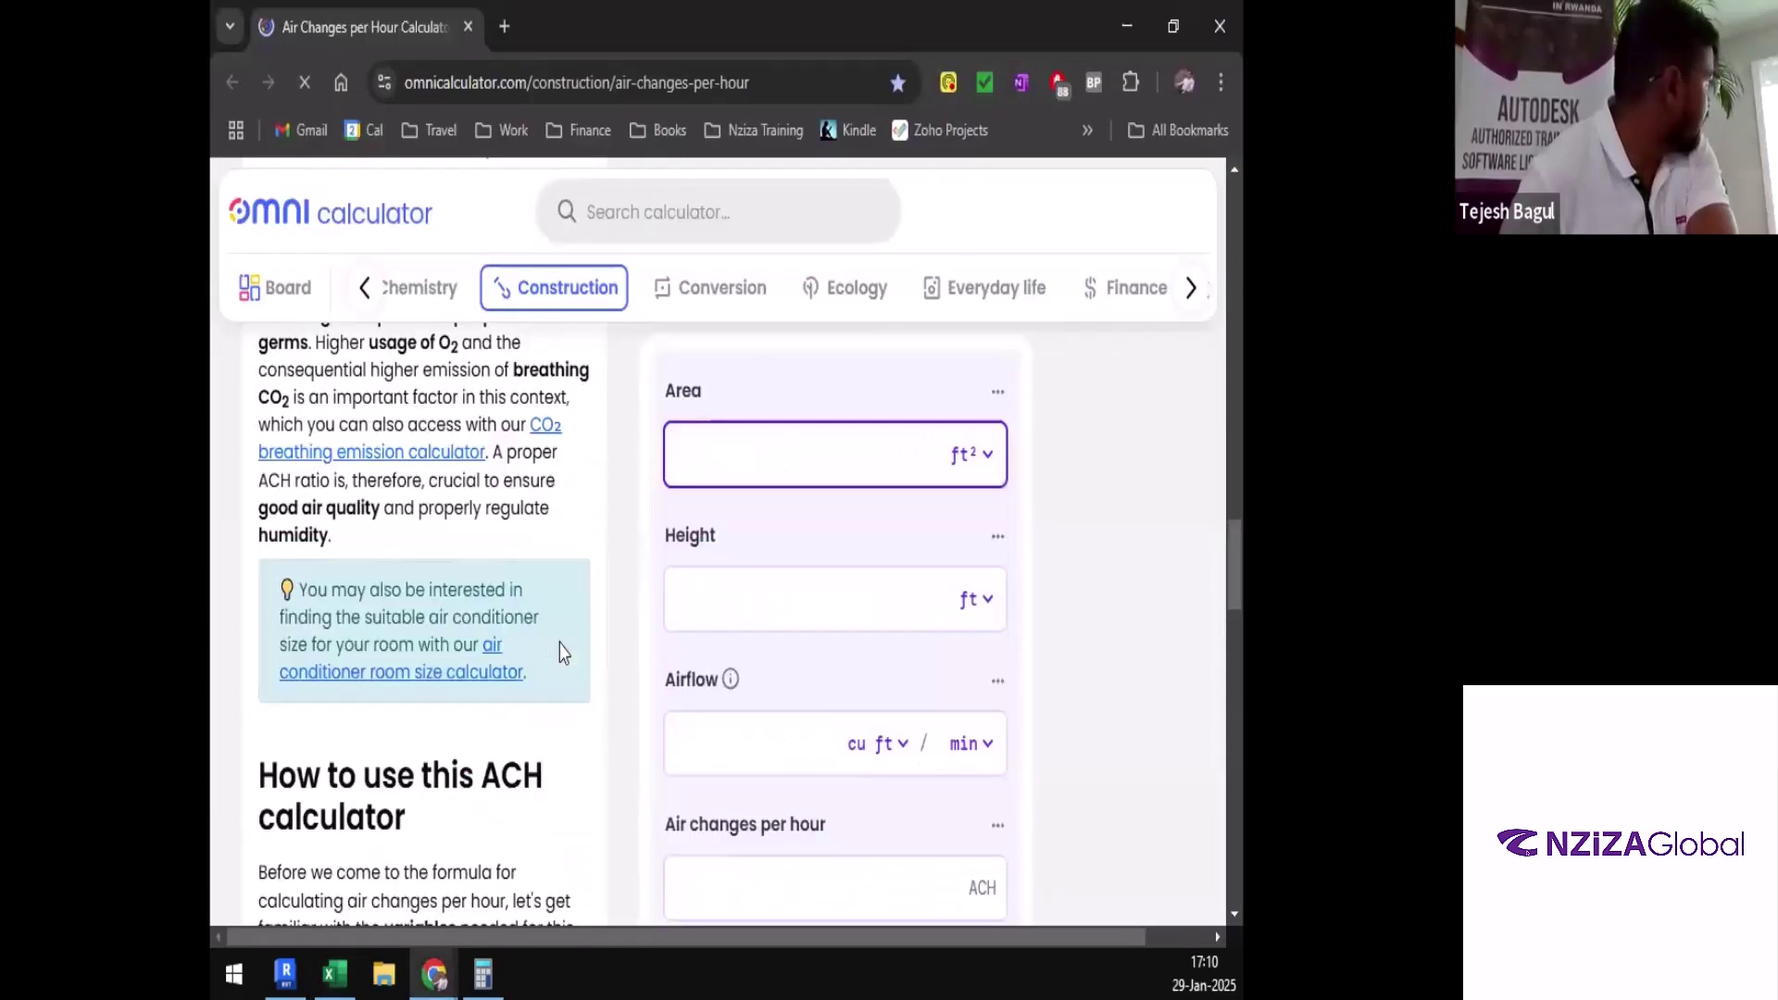
text(126)
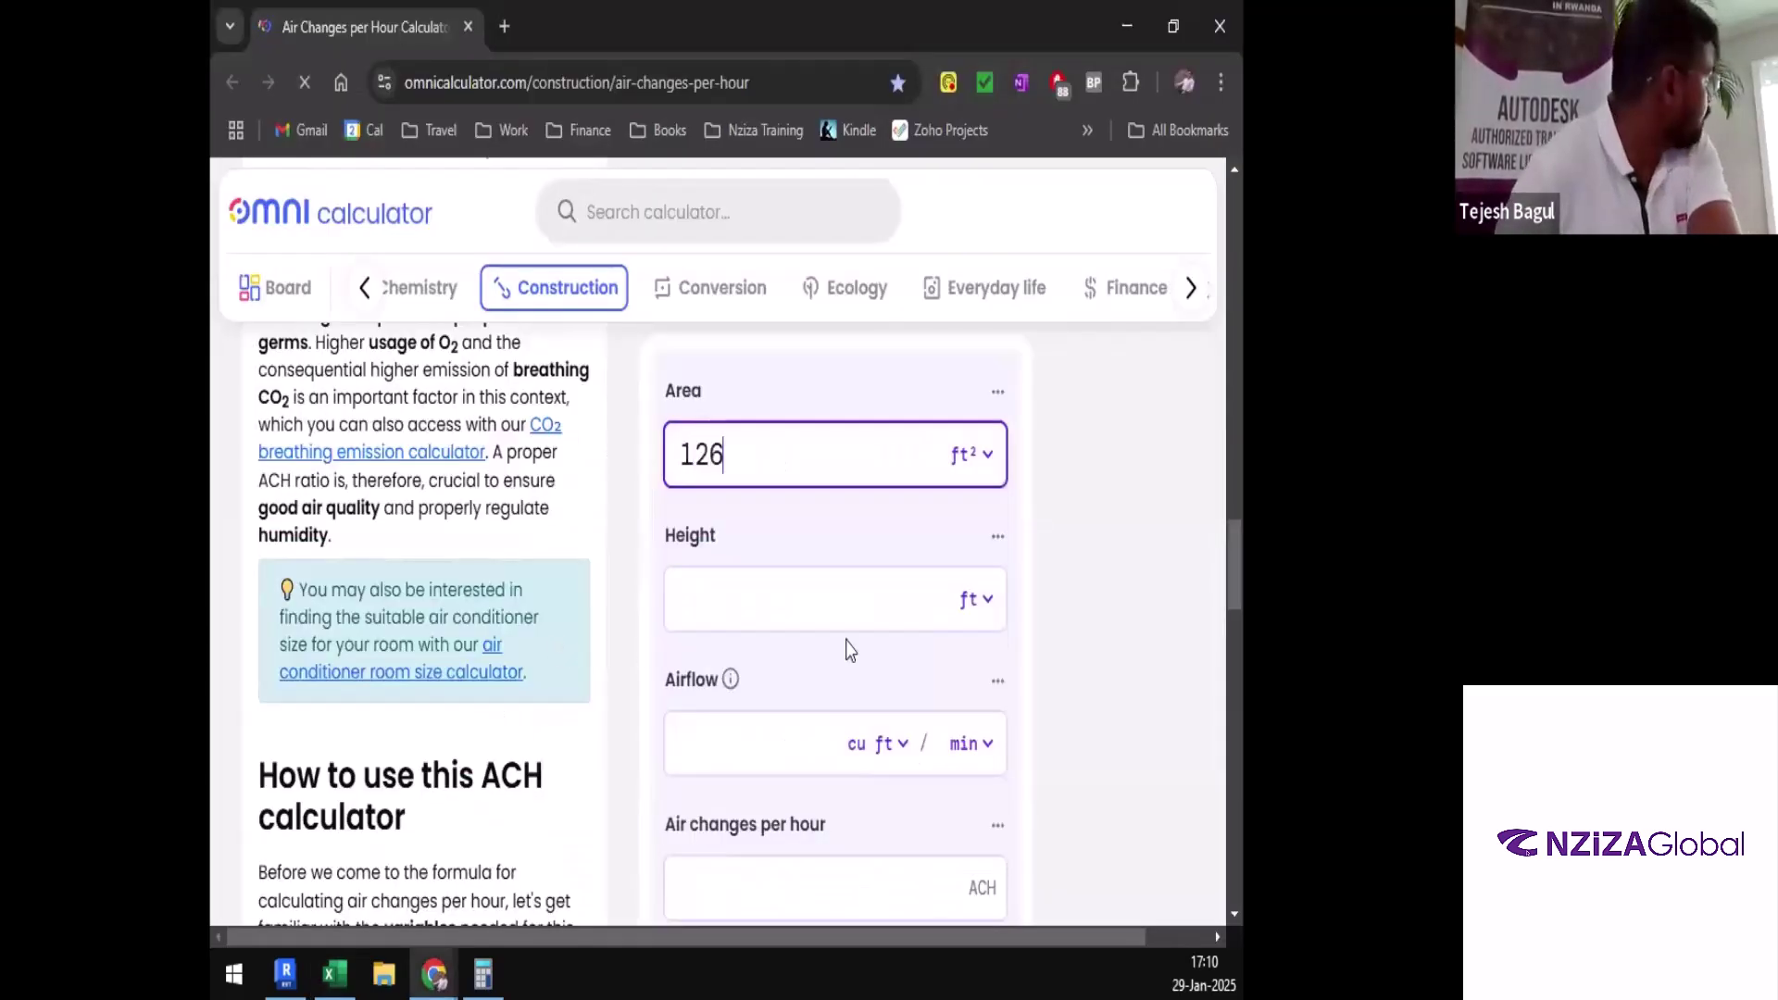
click(841, 575)
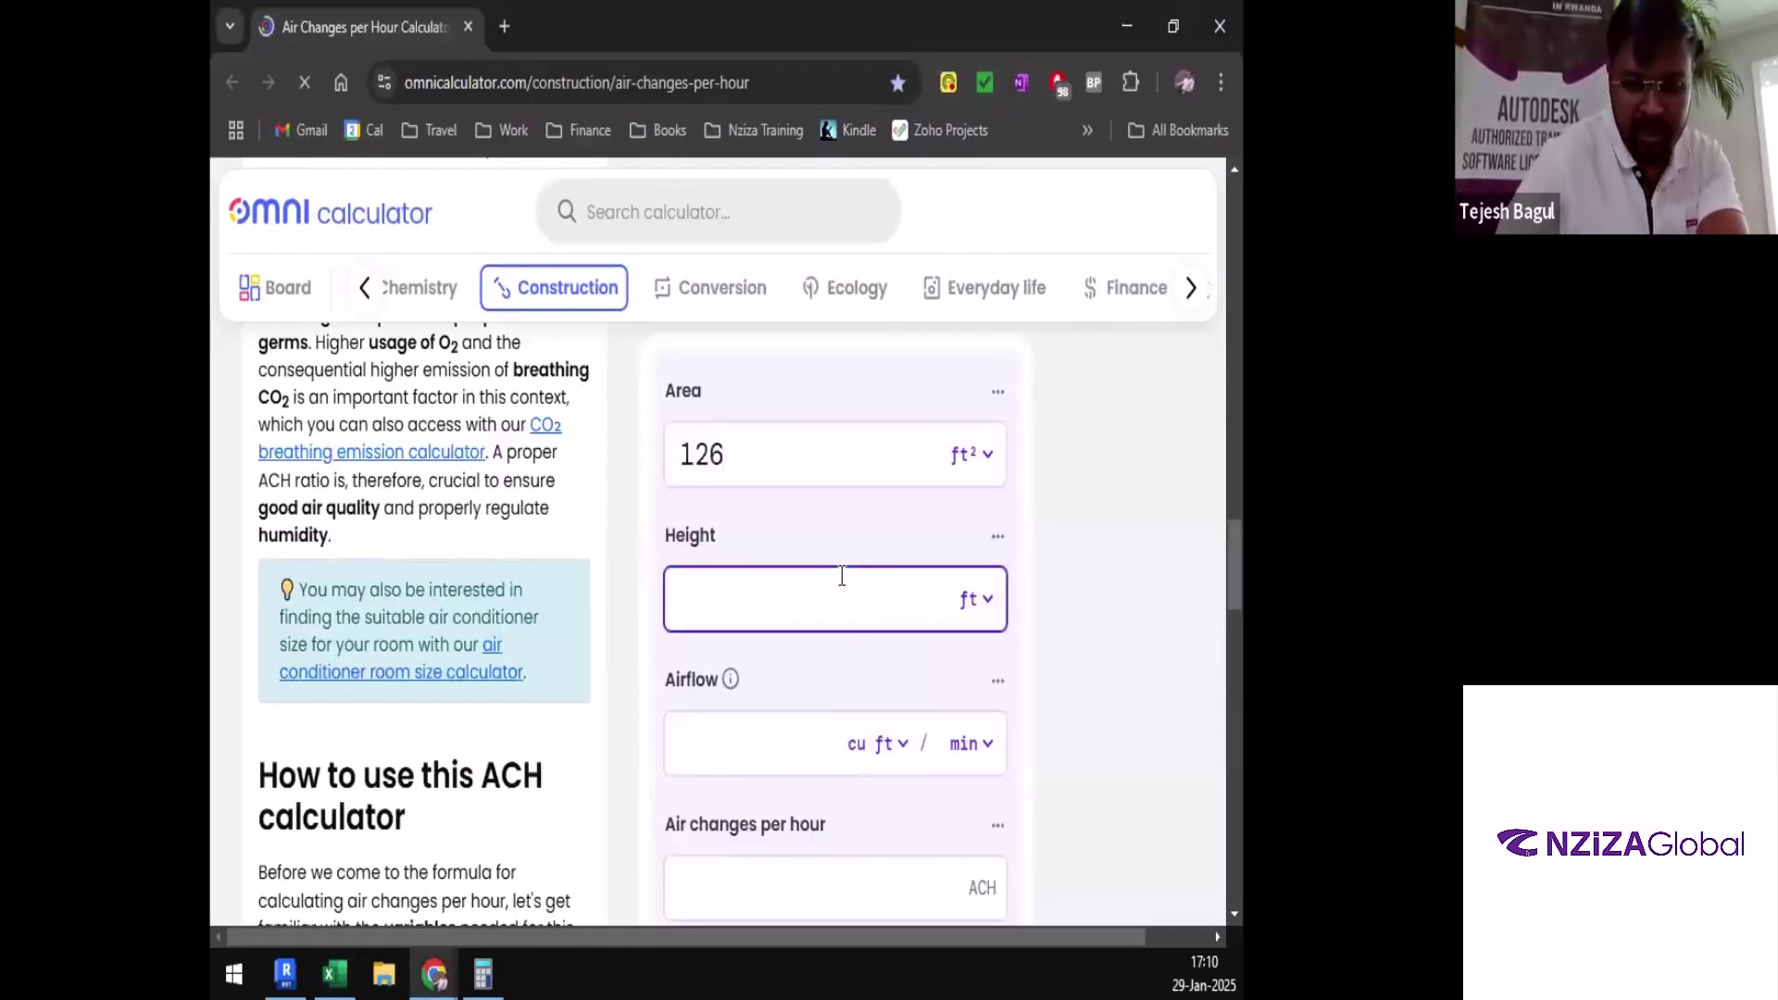
text(9.8)
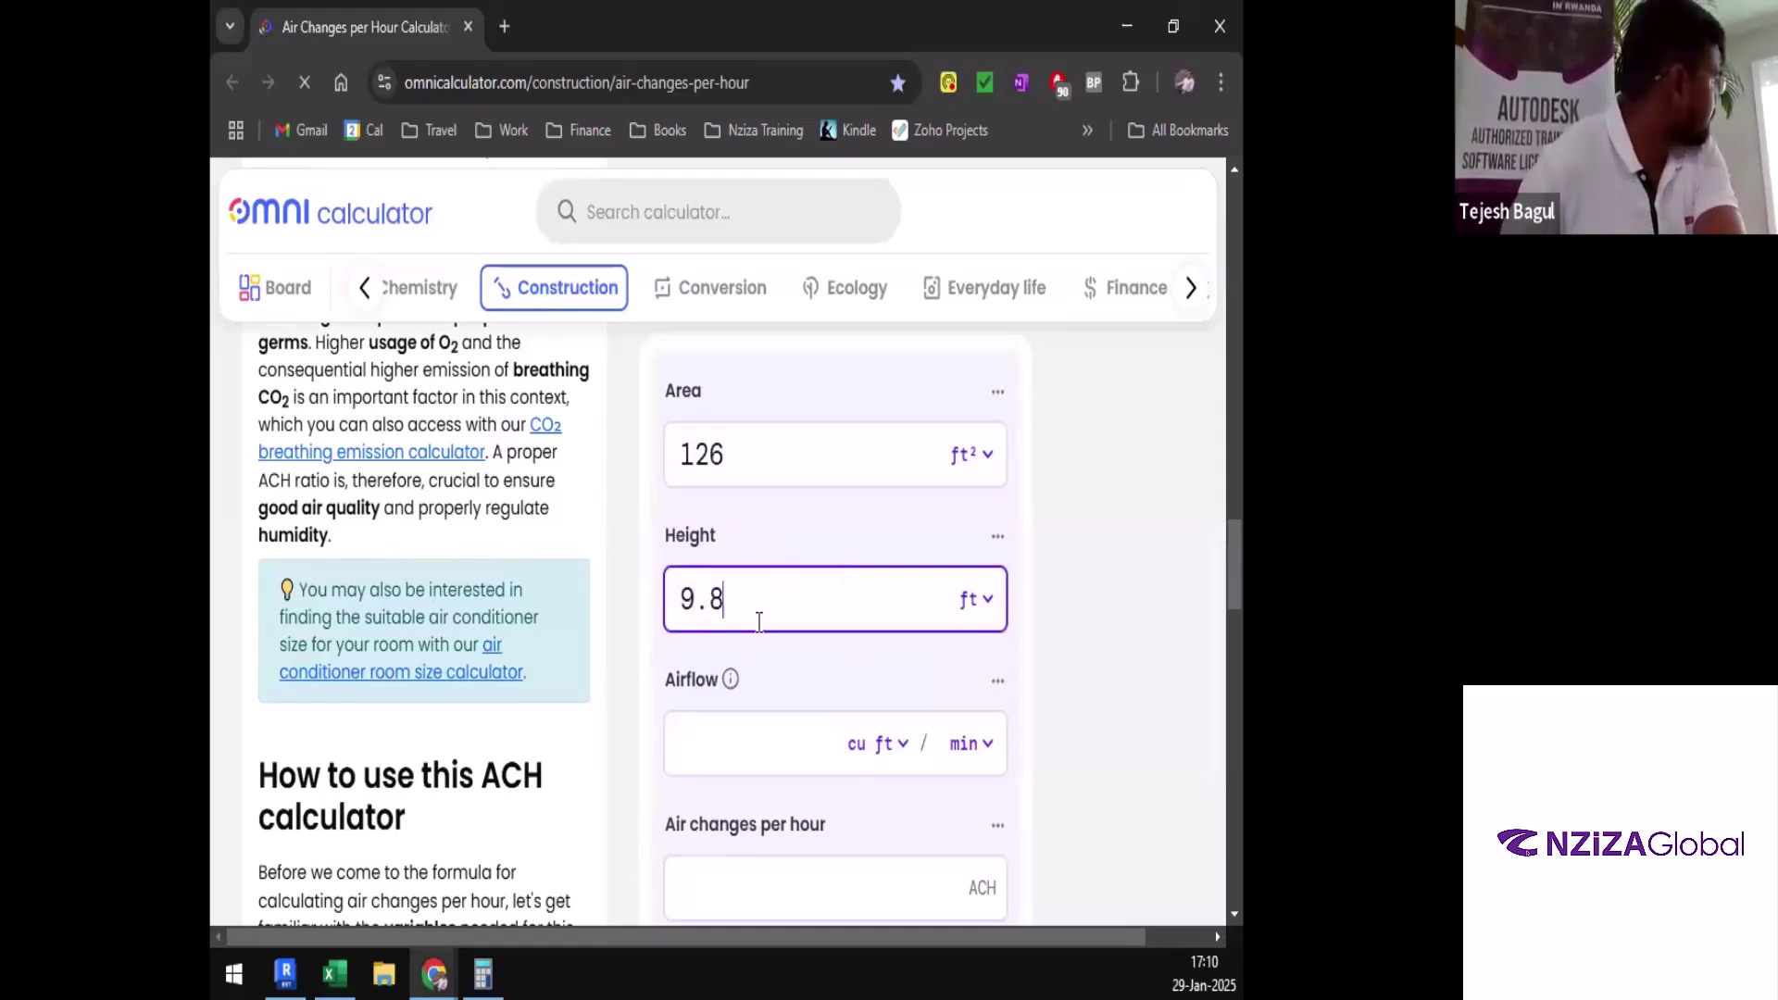
Set Air changes per hour to 2 in the calculator to work out the required airflow
scroll(765, 629, down, 2)
scroll(879, 507, down, 2)
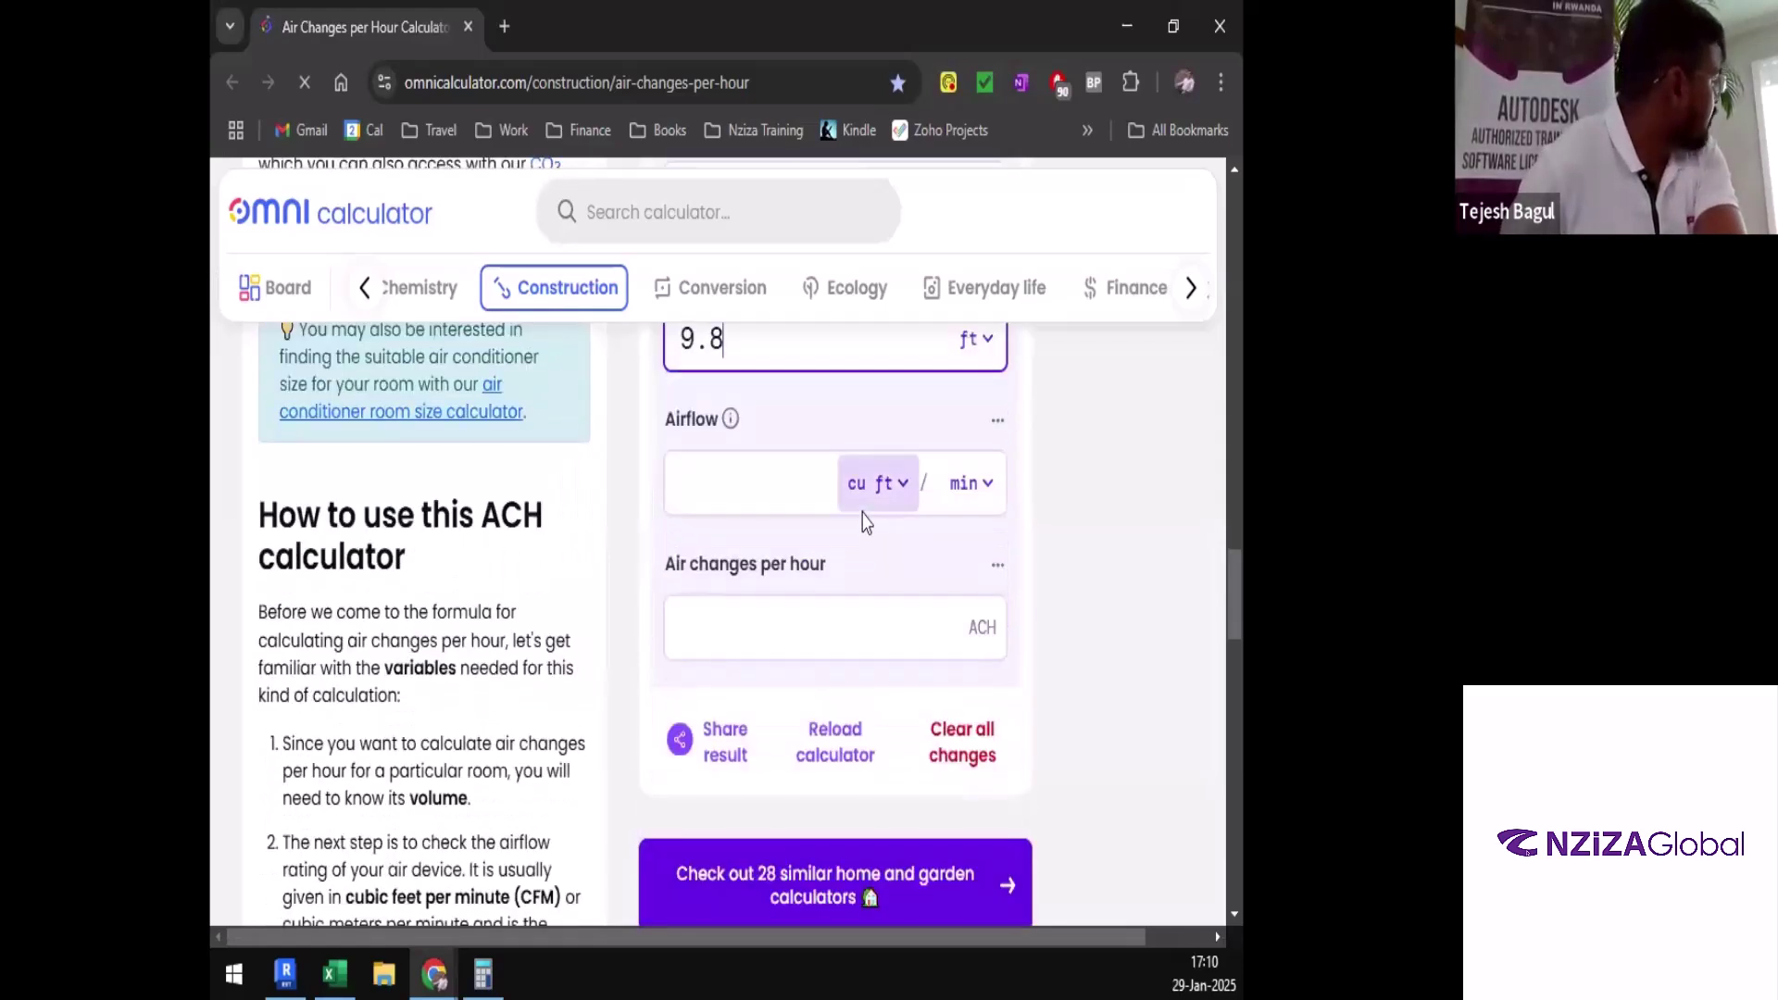
click(772, 630)
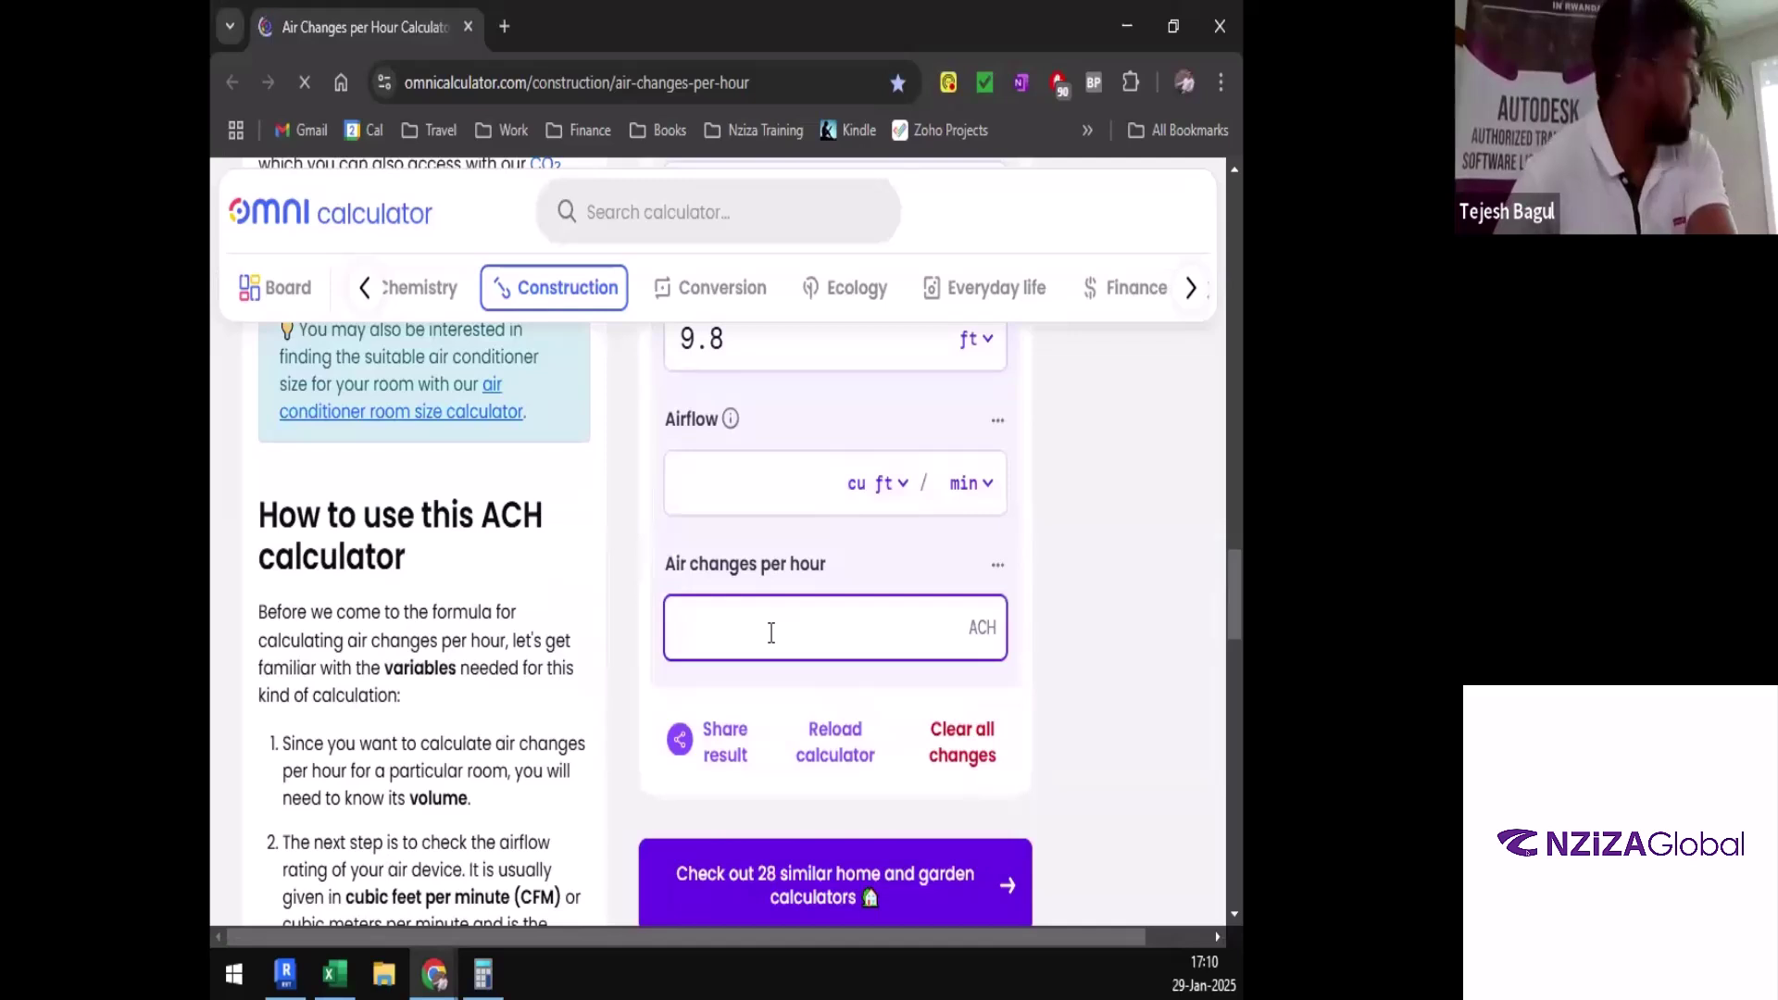
text(2)
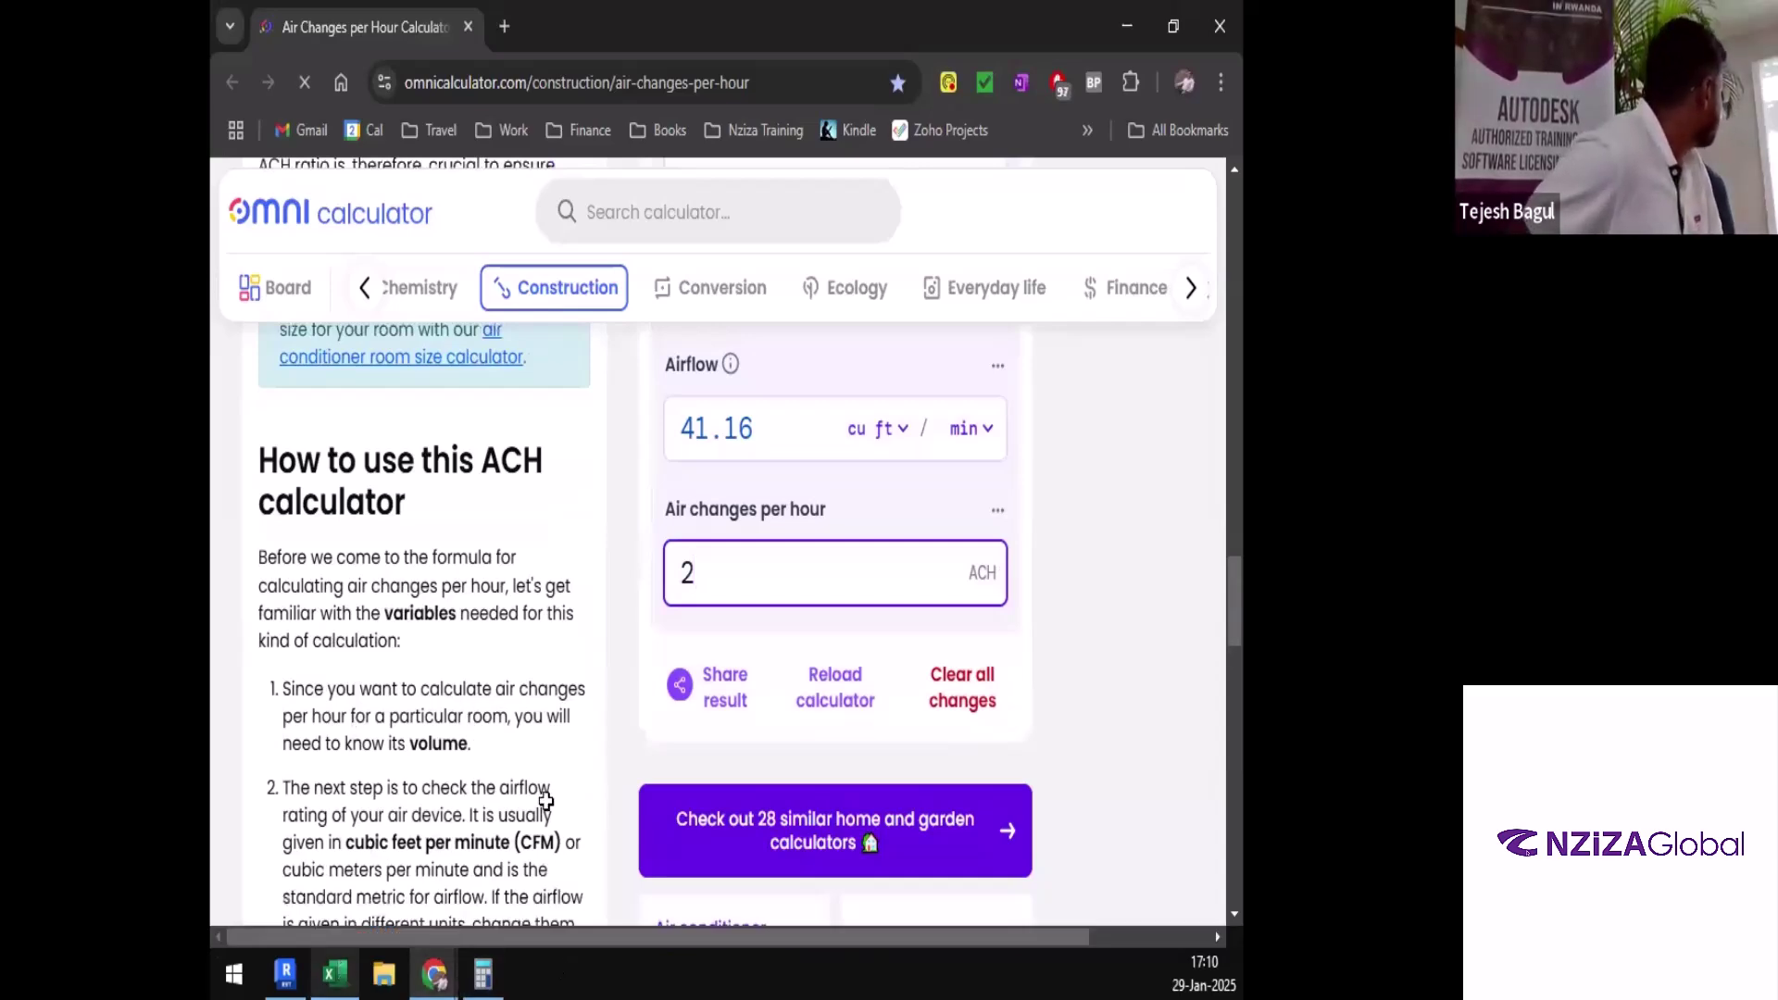
Return to the E20 form in Excel and inspect the formula behind the air-change CFM result under CFM Ventilation
key(alt+Tab)
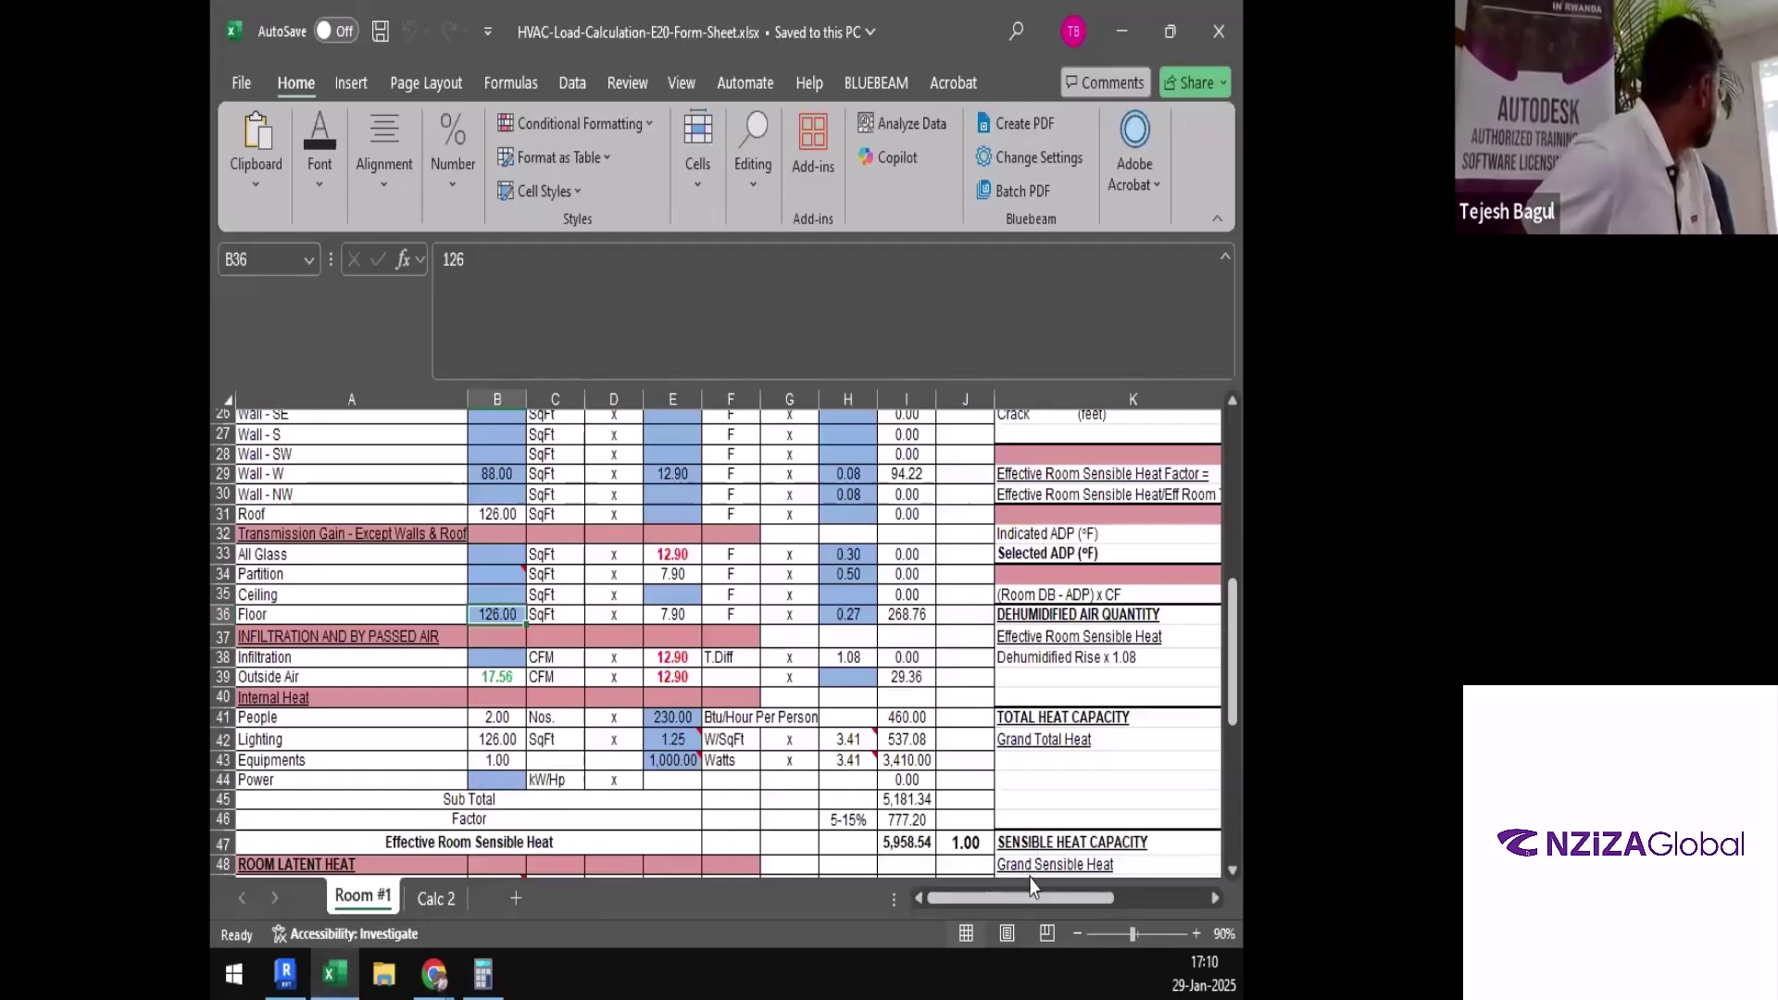
drag(1078, 898, 1157, 898)
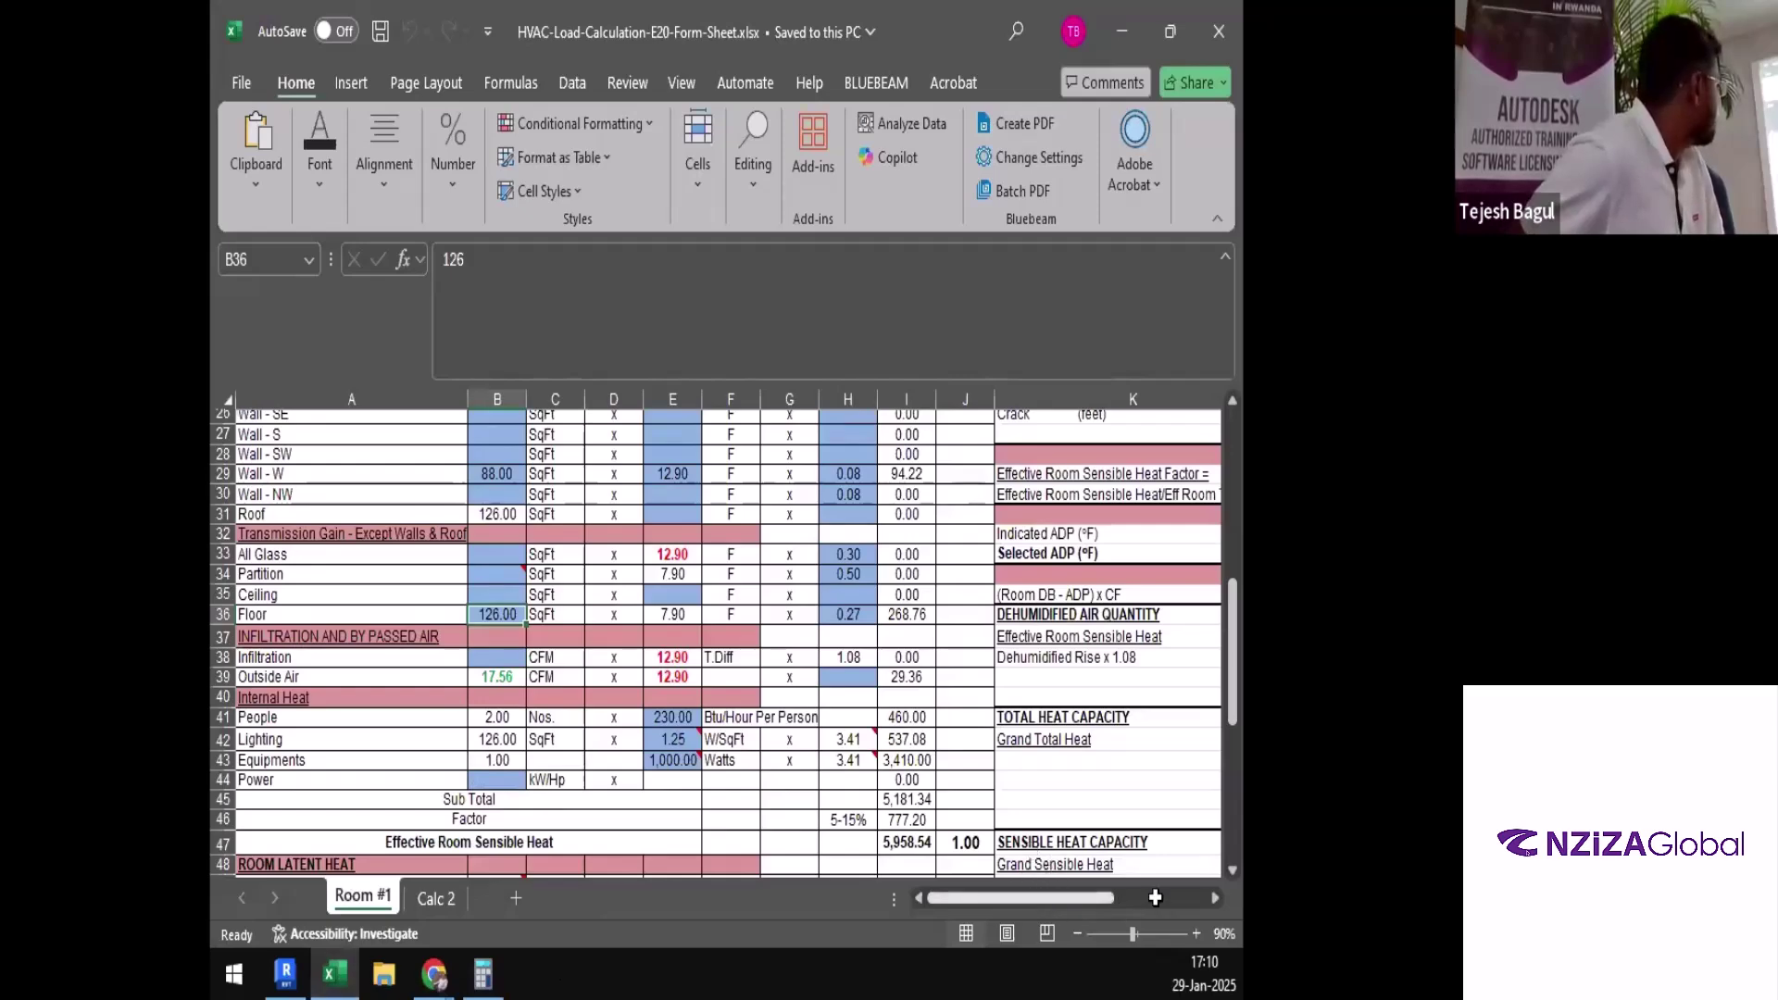
scroll(1133, 728, up, 6)
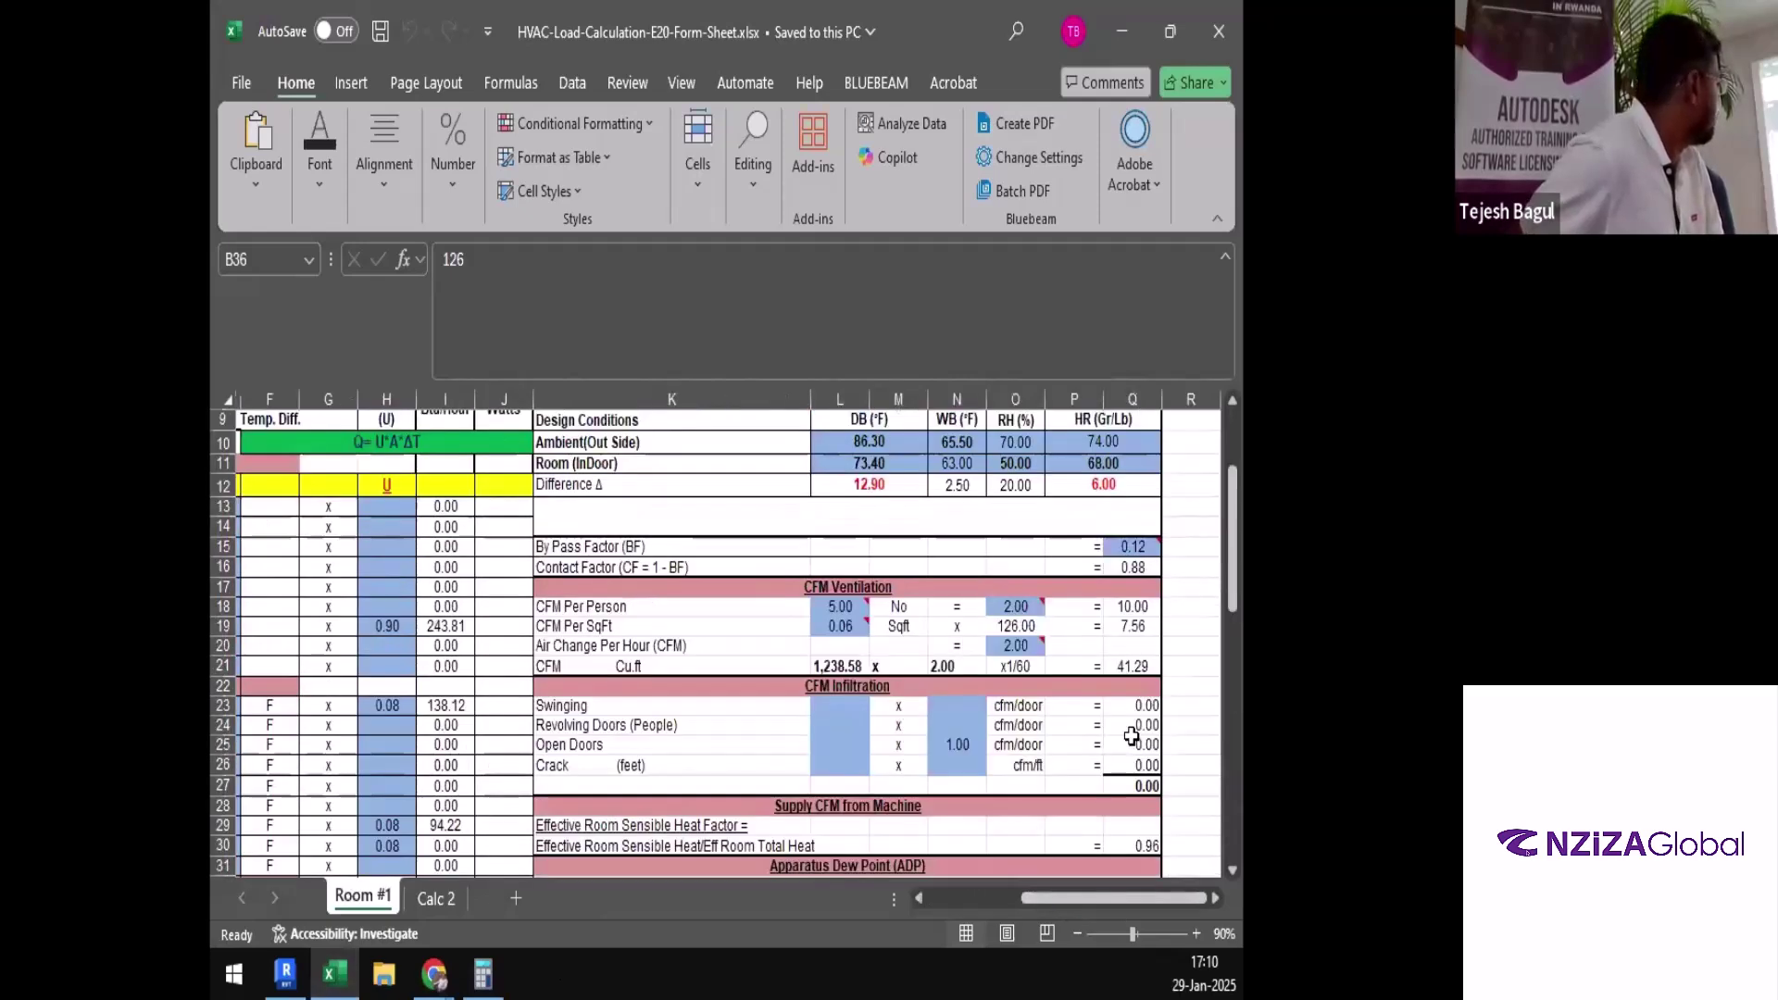
scroll(1133, 715, up, 1)
click(1131, 705)
click(1132, 741)
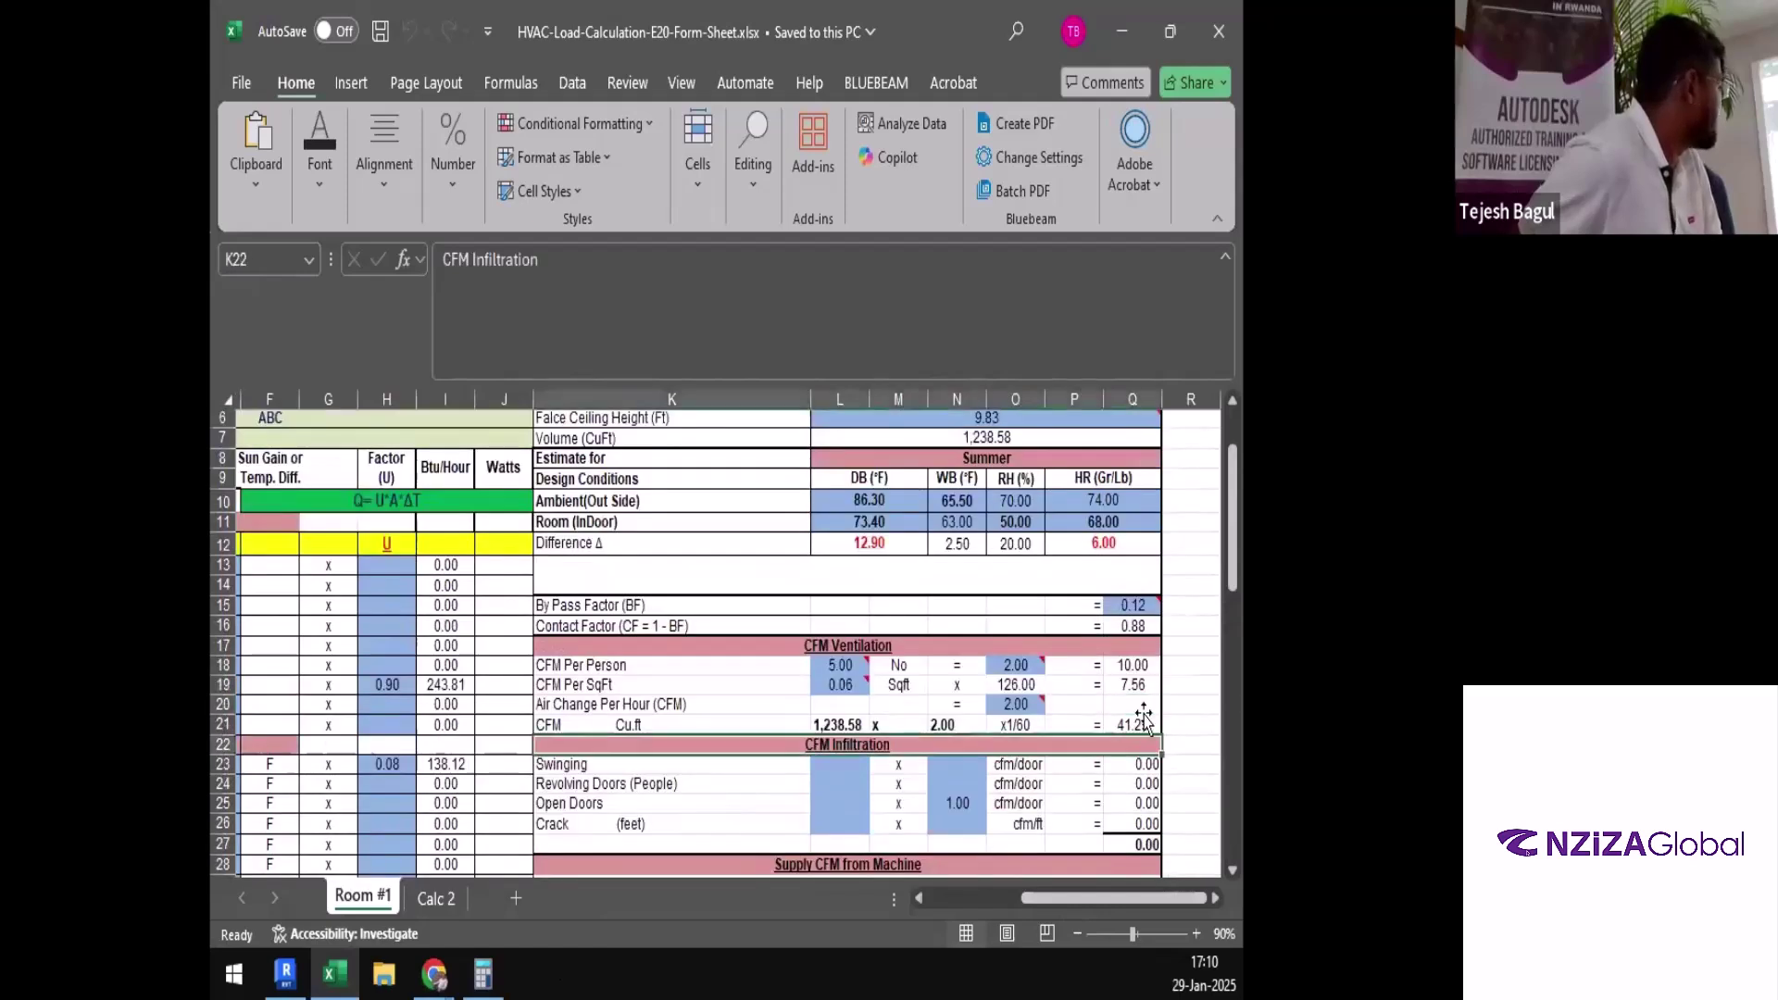
click(1135, 725)
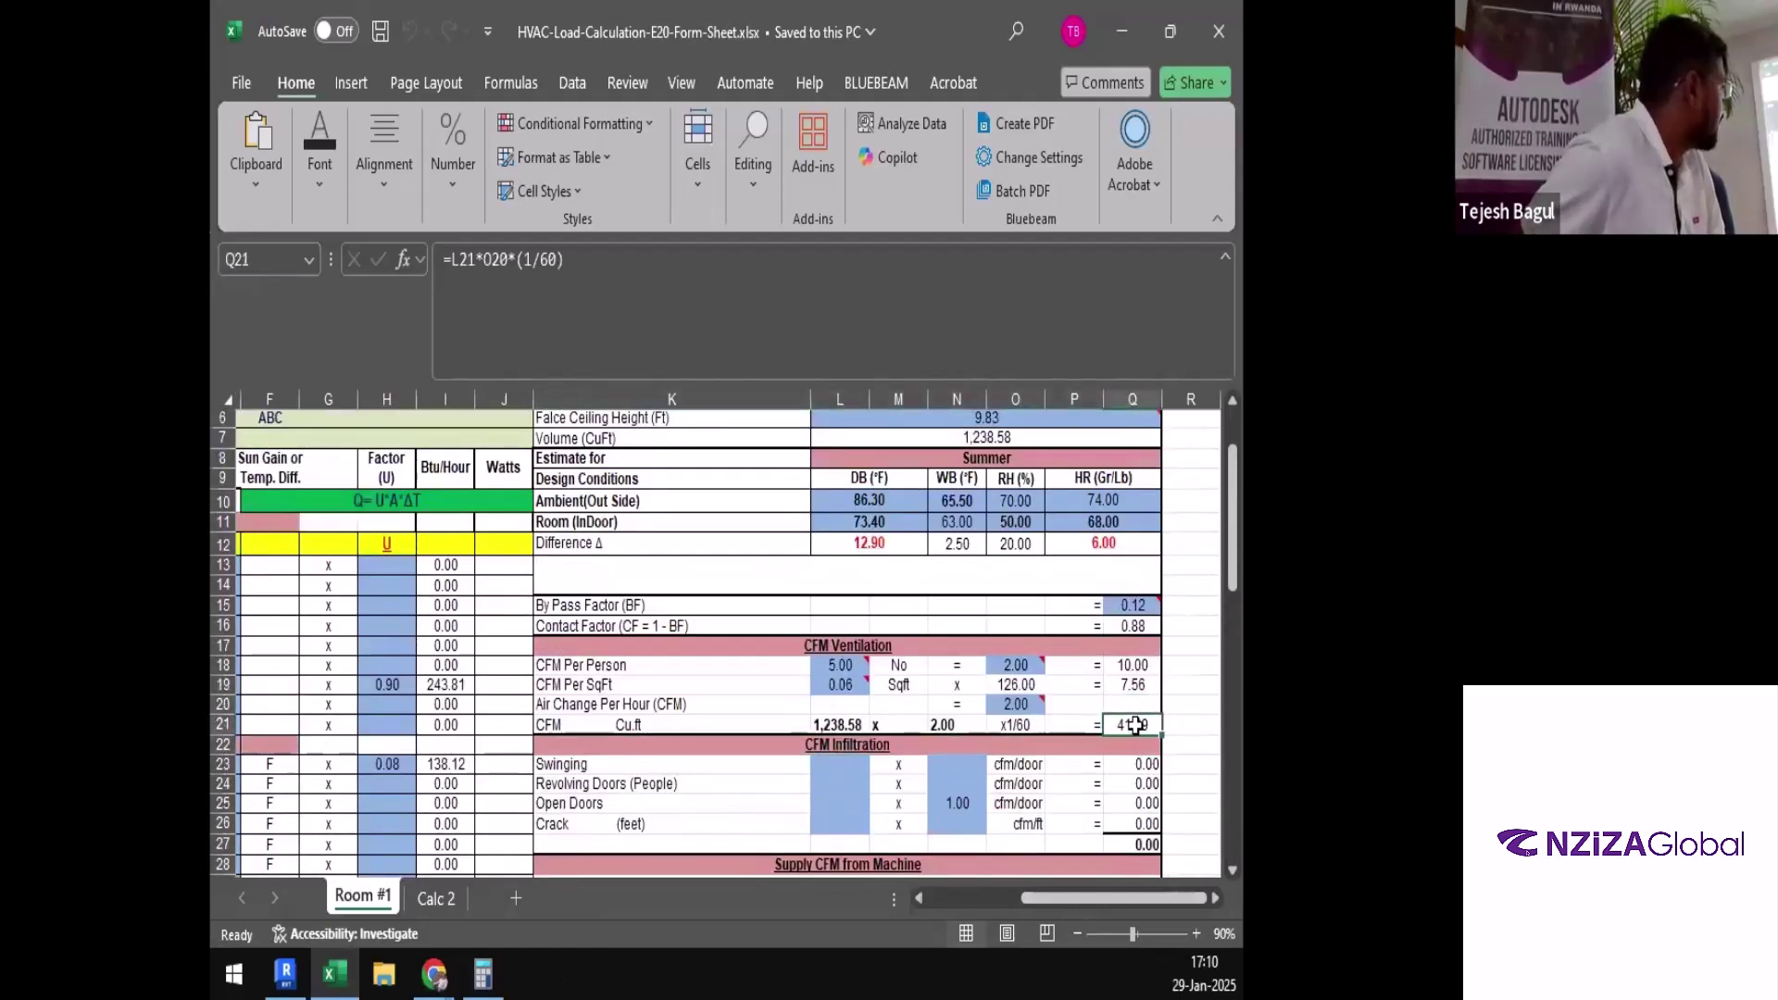
Check the combined CFM Per Person and CFM Per SqFt results against the Outside Air row, and view the Dehumidified Air Quantity section
drag(1134, 667, 1135, 688)
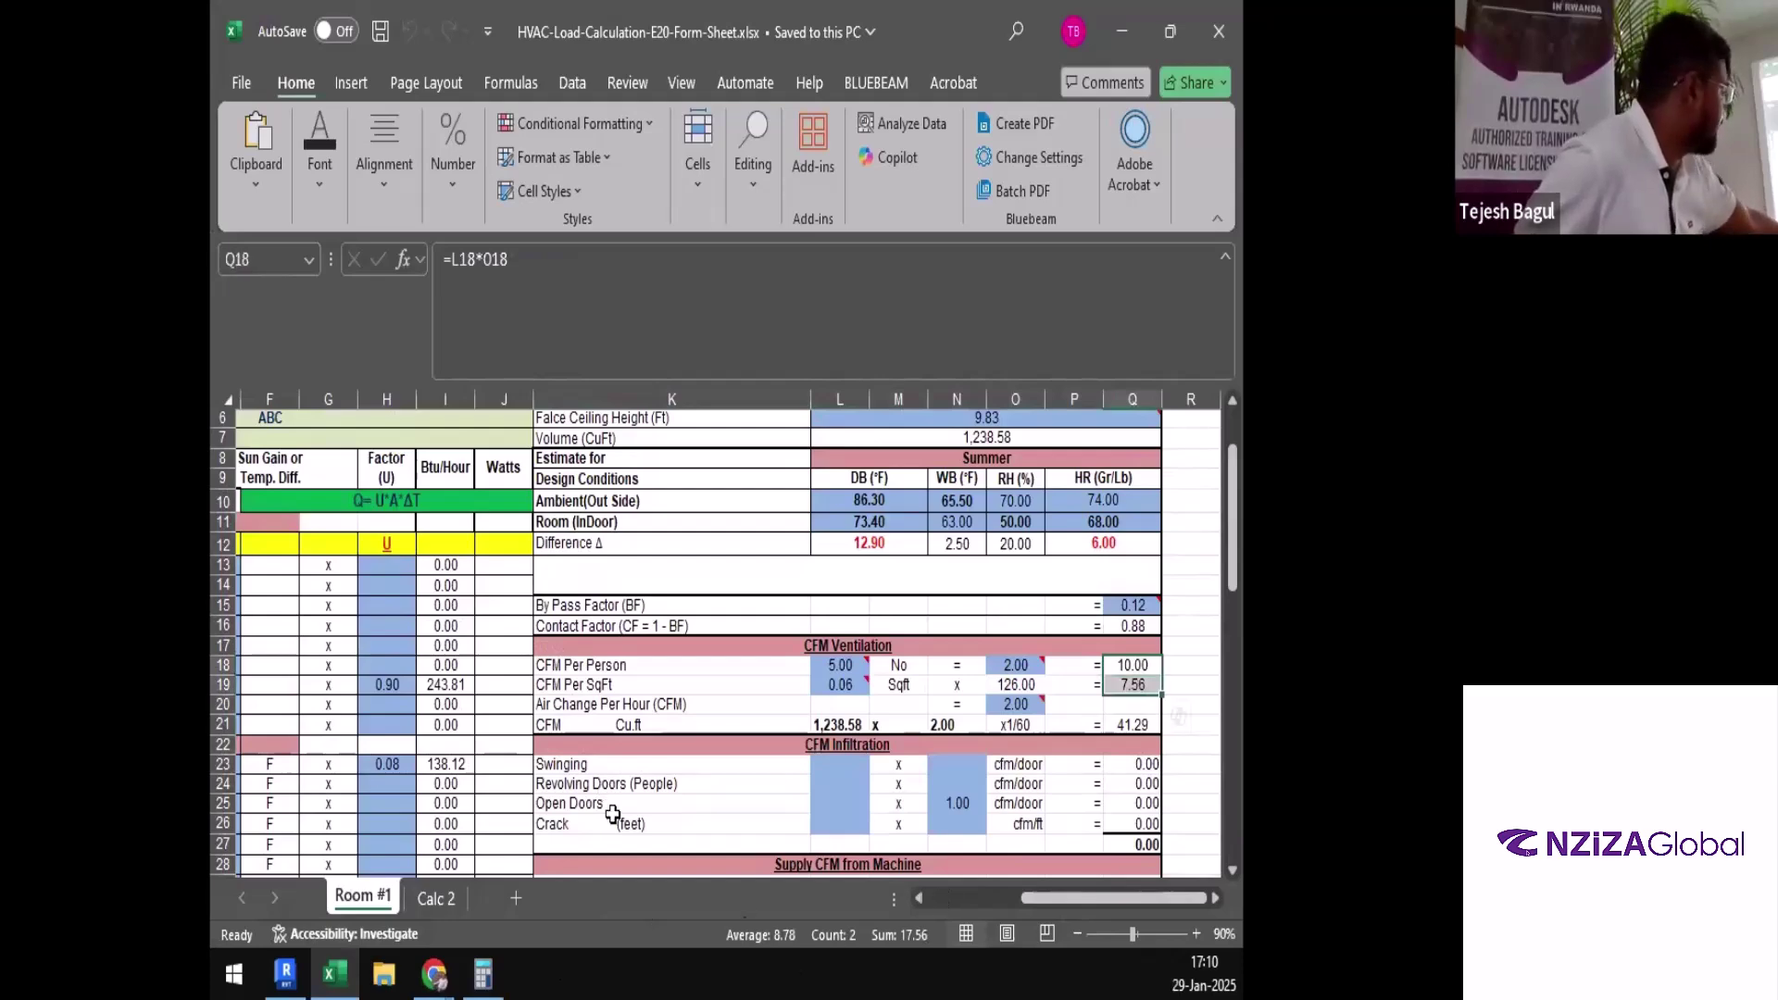
scroll(612, 810, left, 5)
scroll(1111, 864, down, 6)
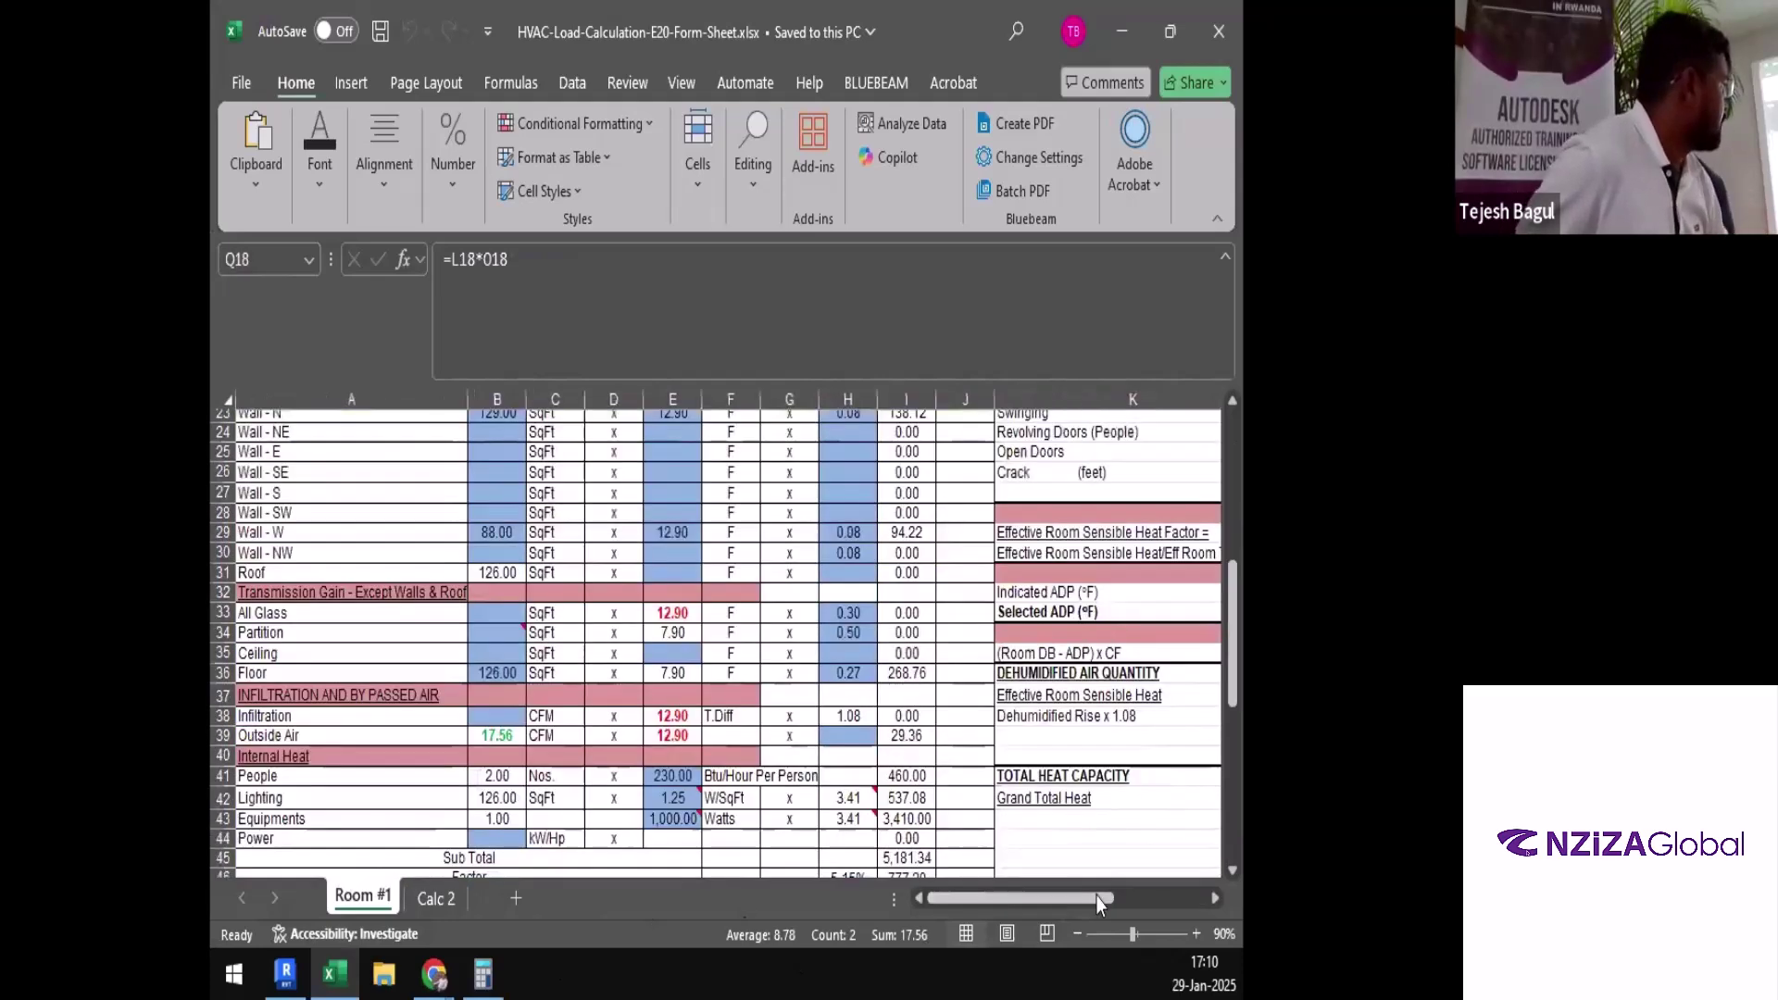
drag(1096, 897, 1194, 897)
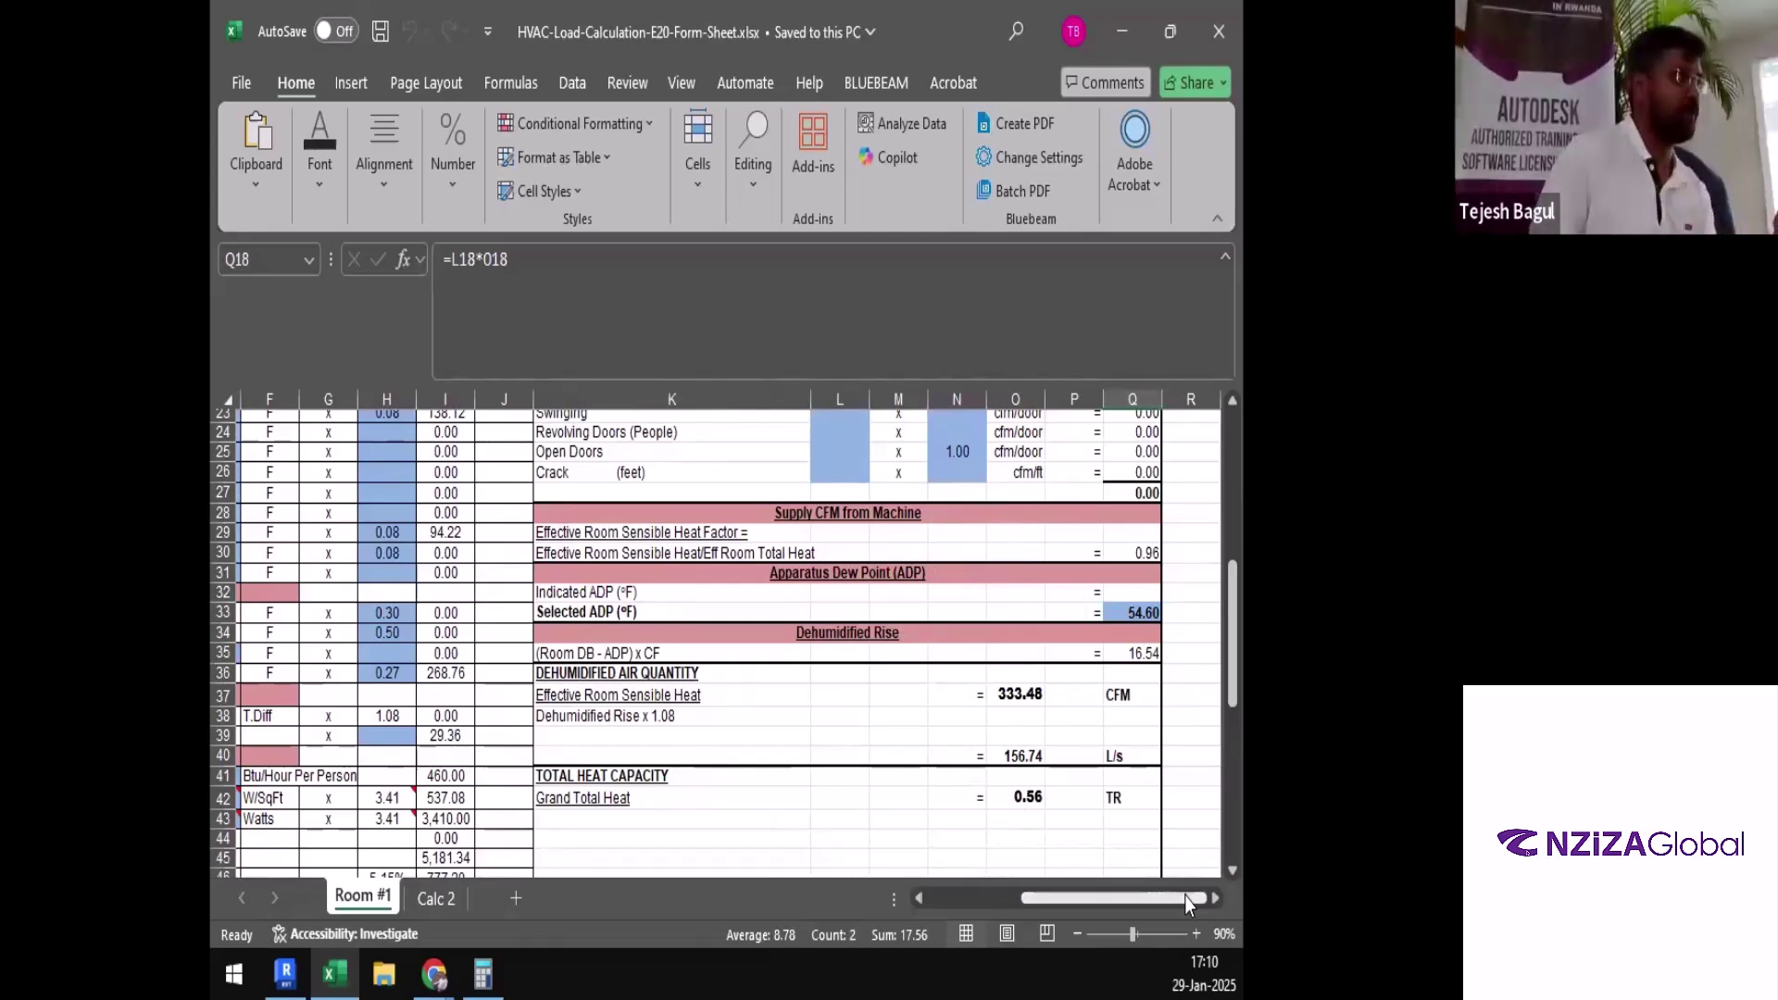
Switch to the ASHRAE read-only standards page in Chrome and look through the list around the ventilation standards
click(435, 974)
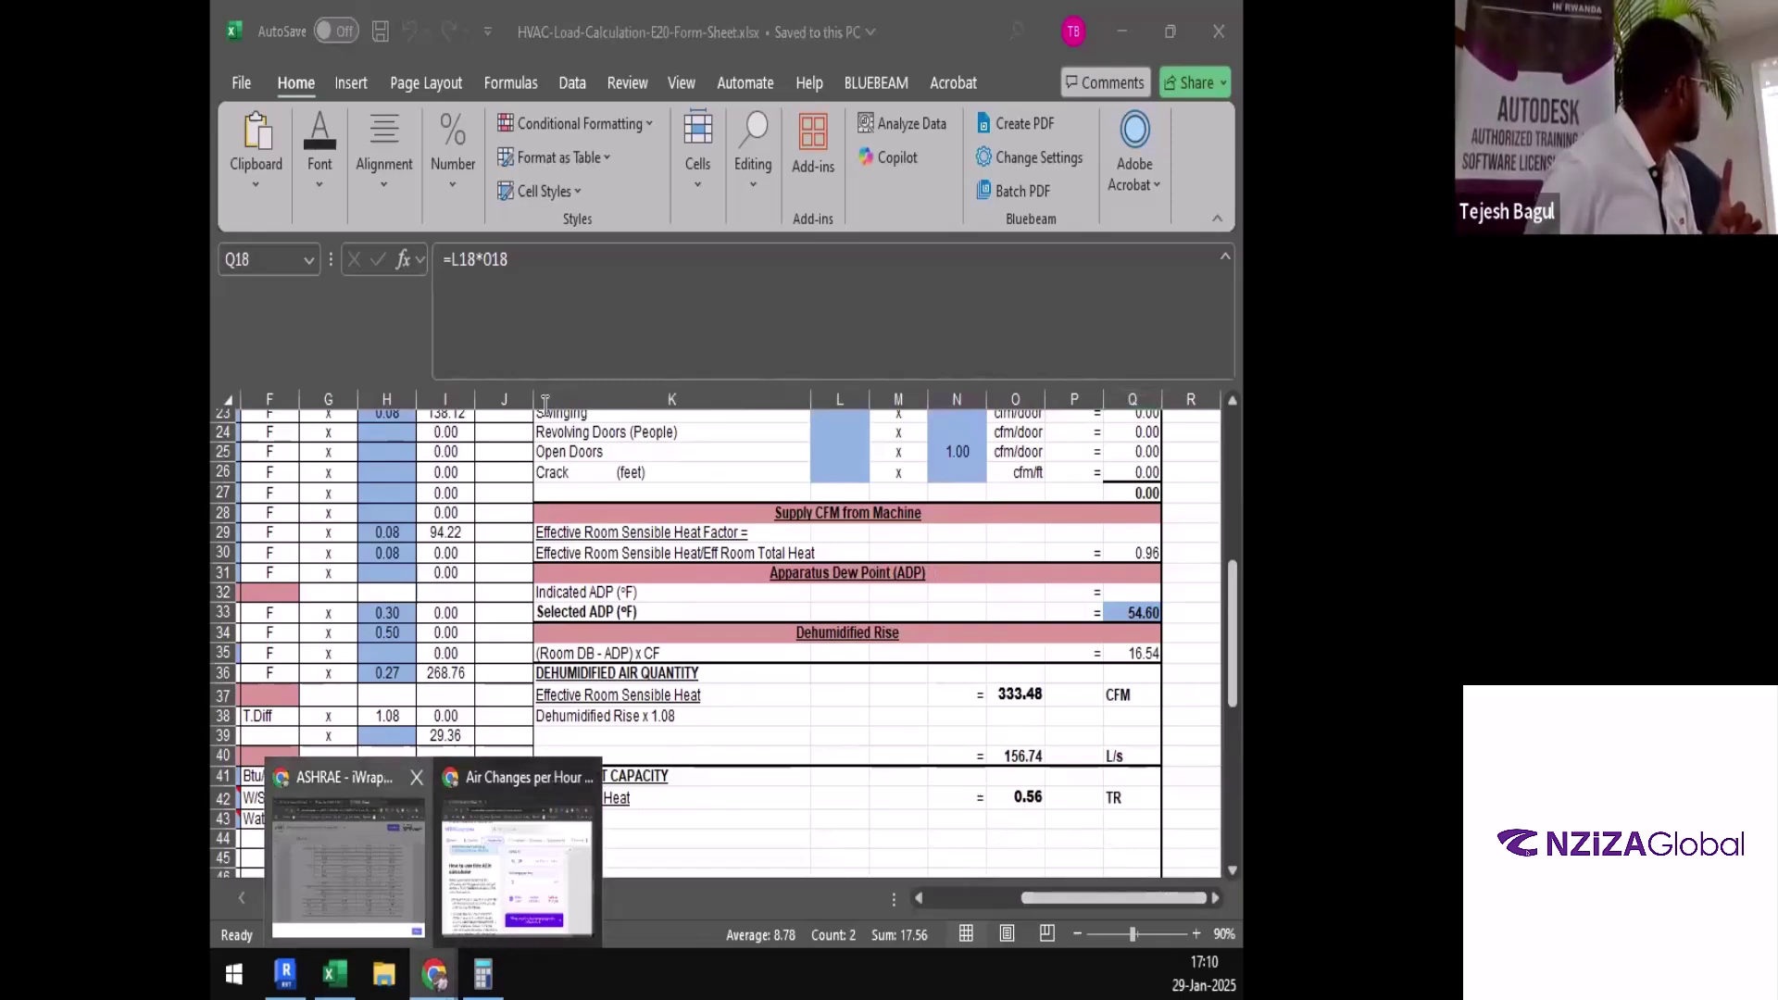
click(347, 861)
click(592, 27)
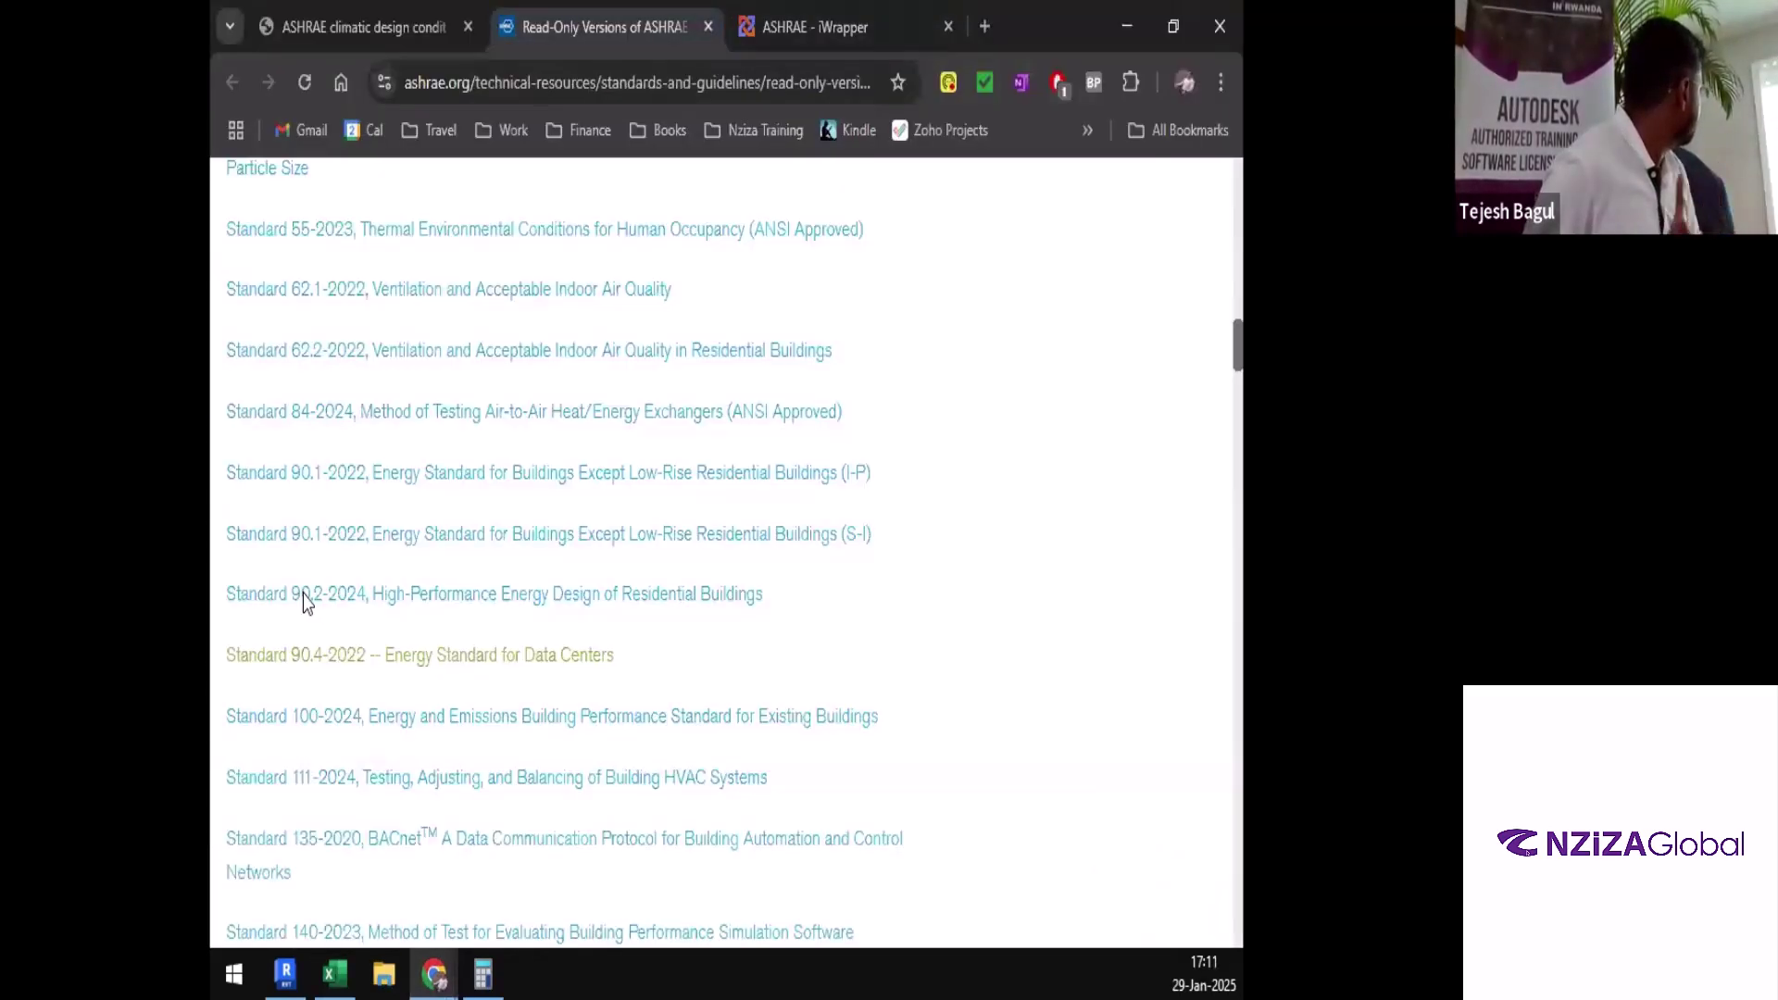
scroll(307, 602, up, 3)
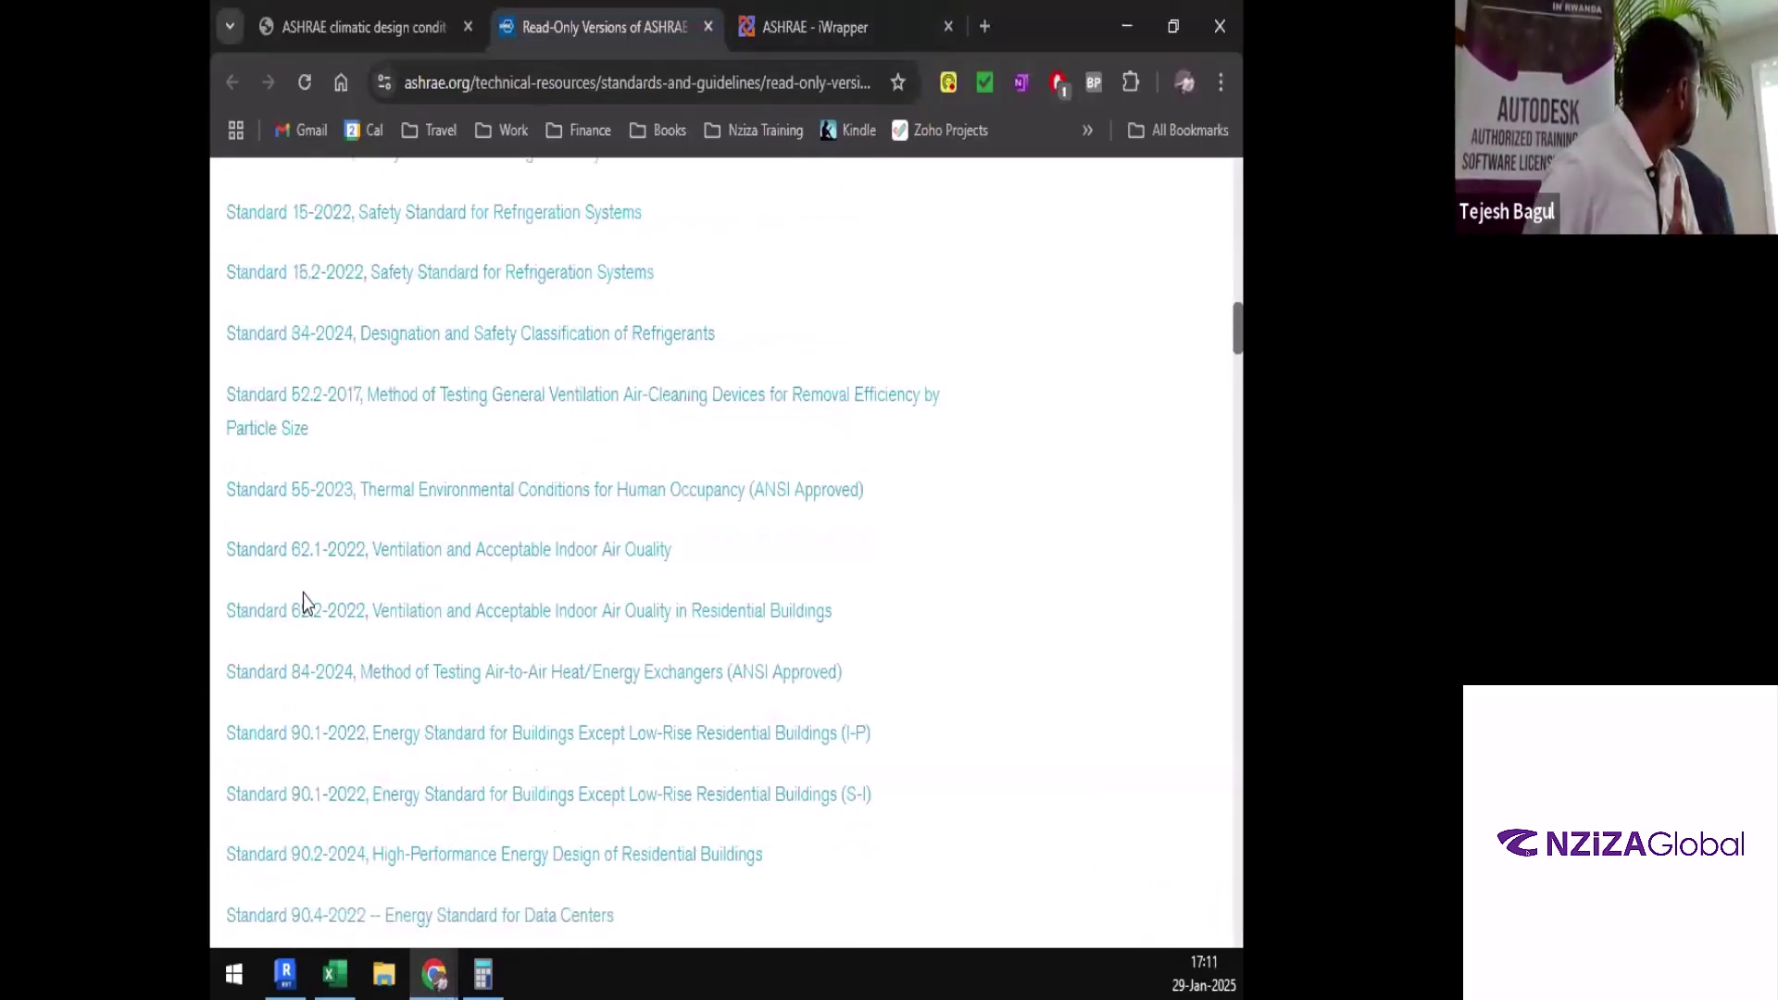
Open Standard 62.1-2022, Ventilation and Acceptable Indoor Air Quality, in a separate browser tab and show its preview
right_click(427, 550)
click(469, 582)
click(902, 37)
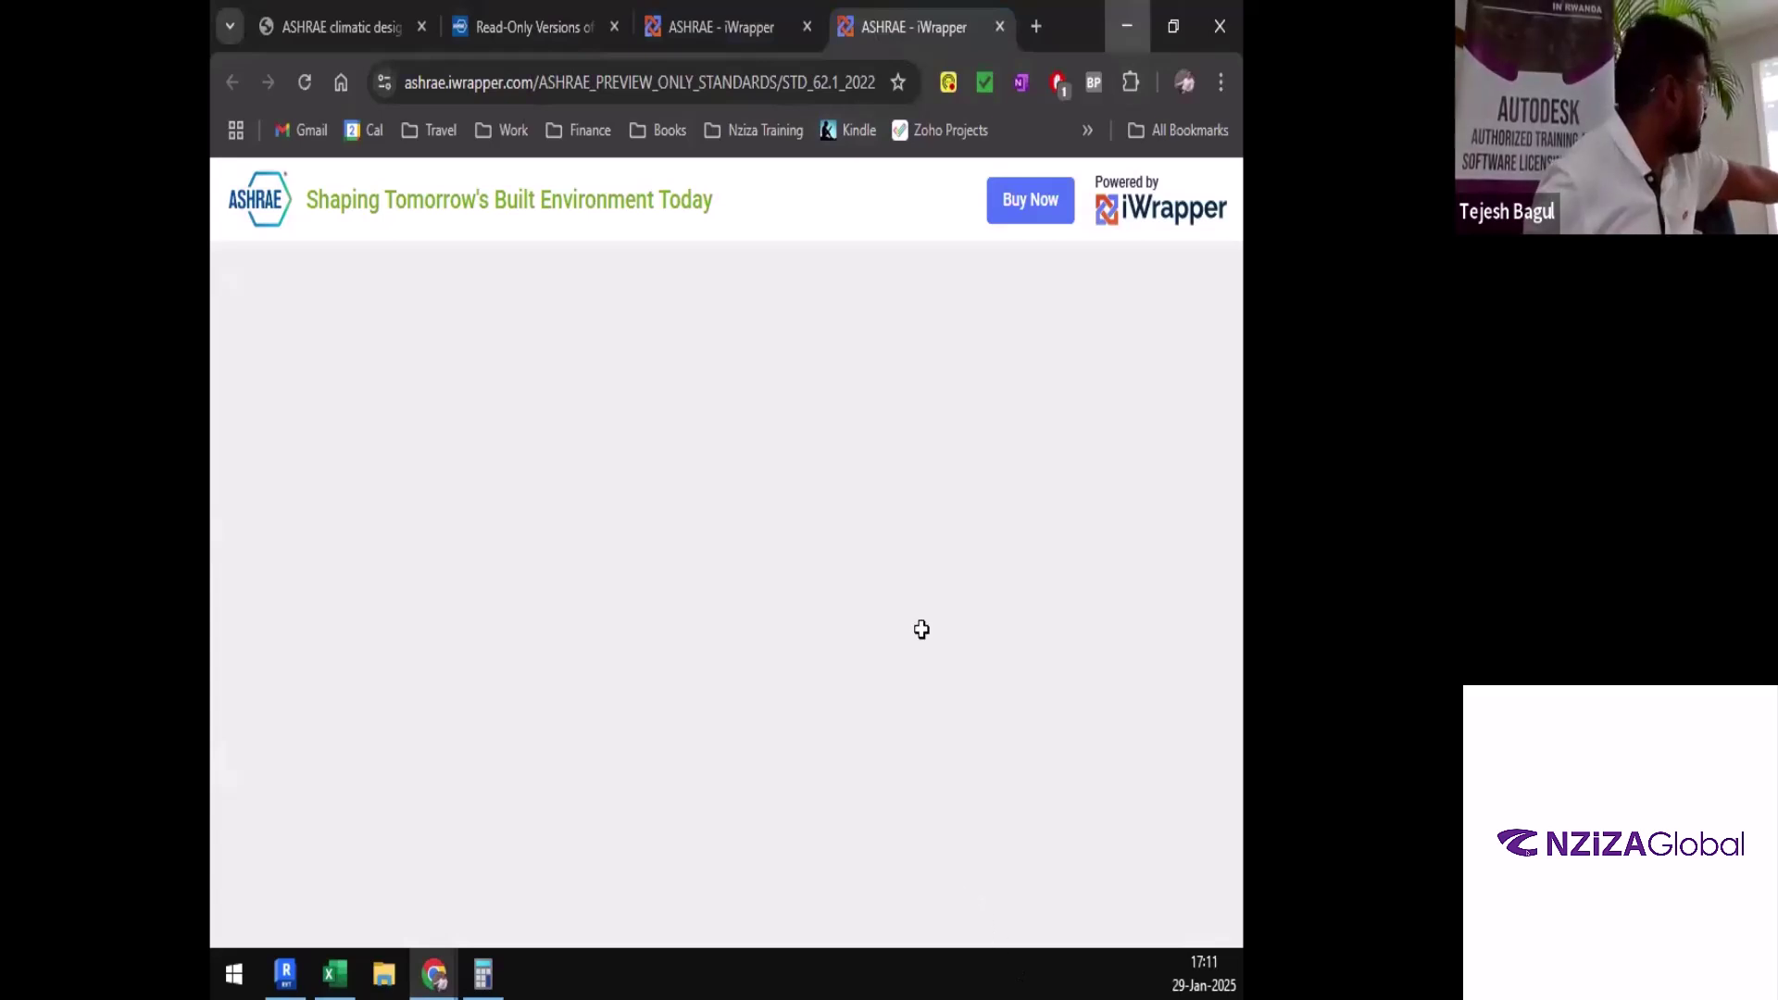
Switch to the Excel HVAC load sheet and inspect the Outside Air CFM formula and the air-change ventilation CFM formula
key(alt+Tab)
scroll(981, 906, up, 1)
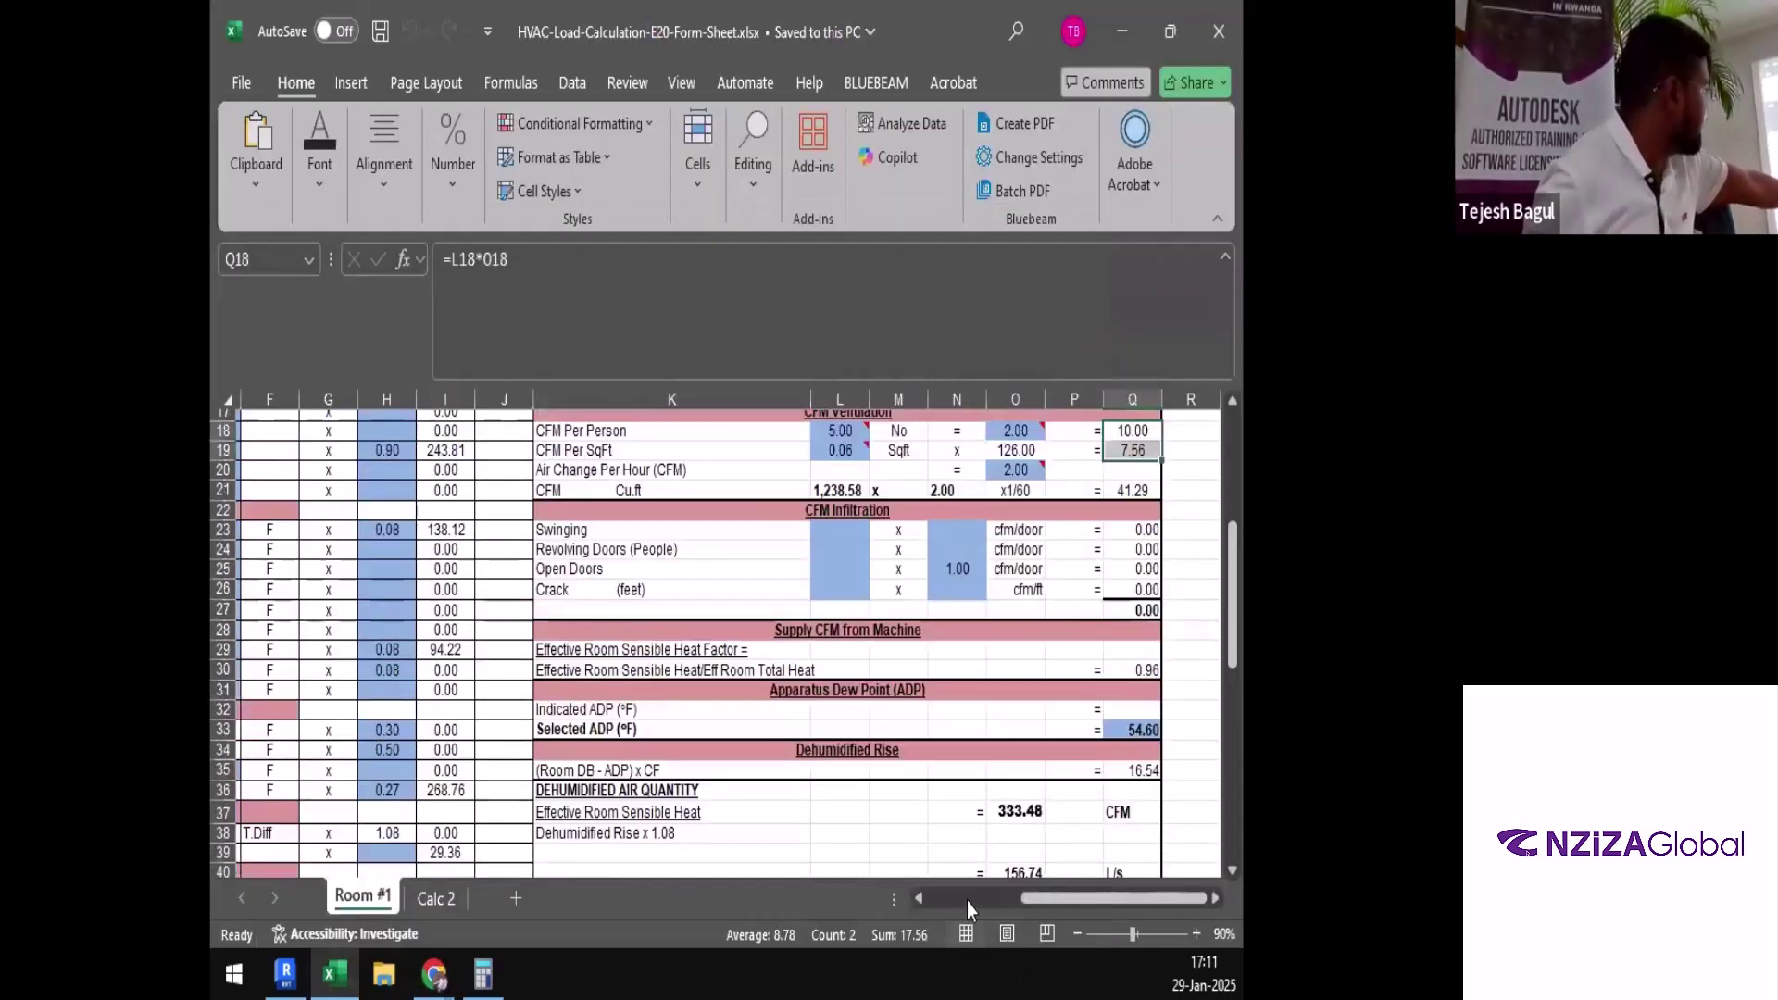
click(968, 898)
click(507, 852)
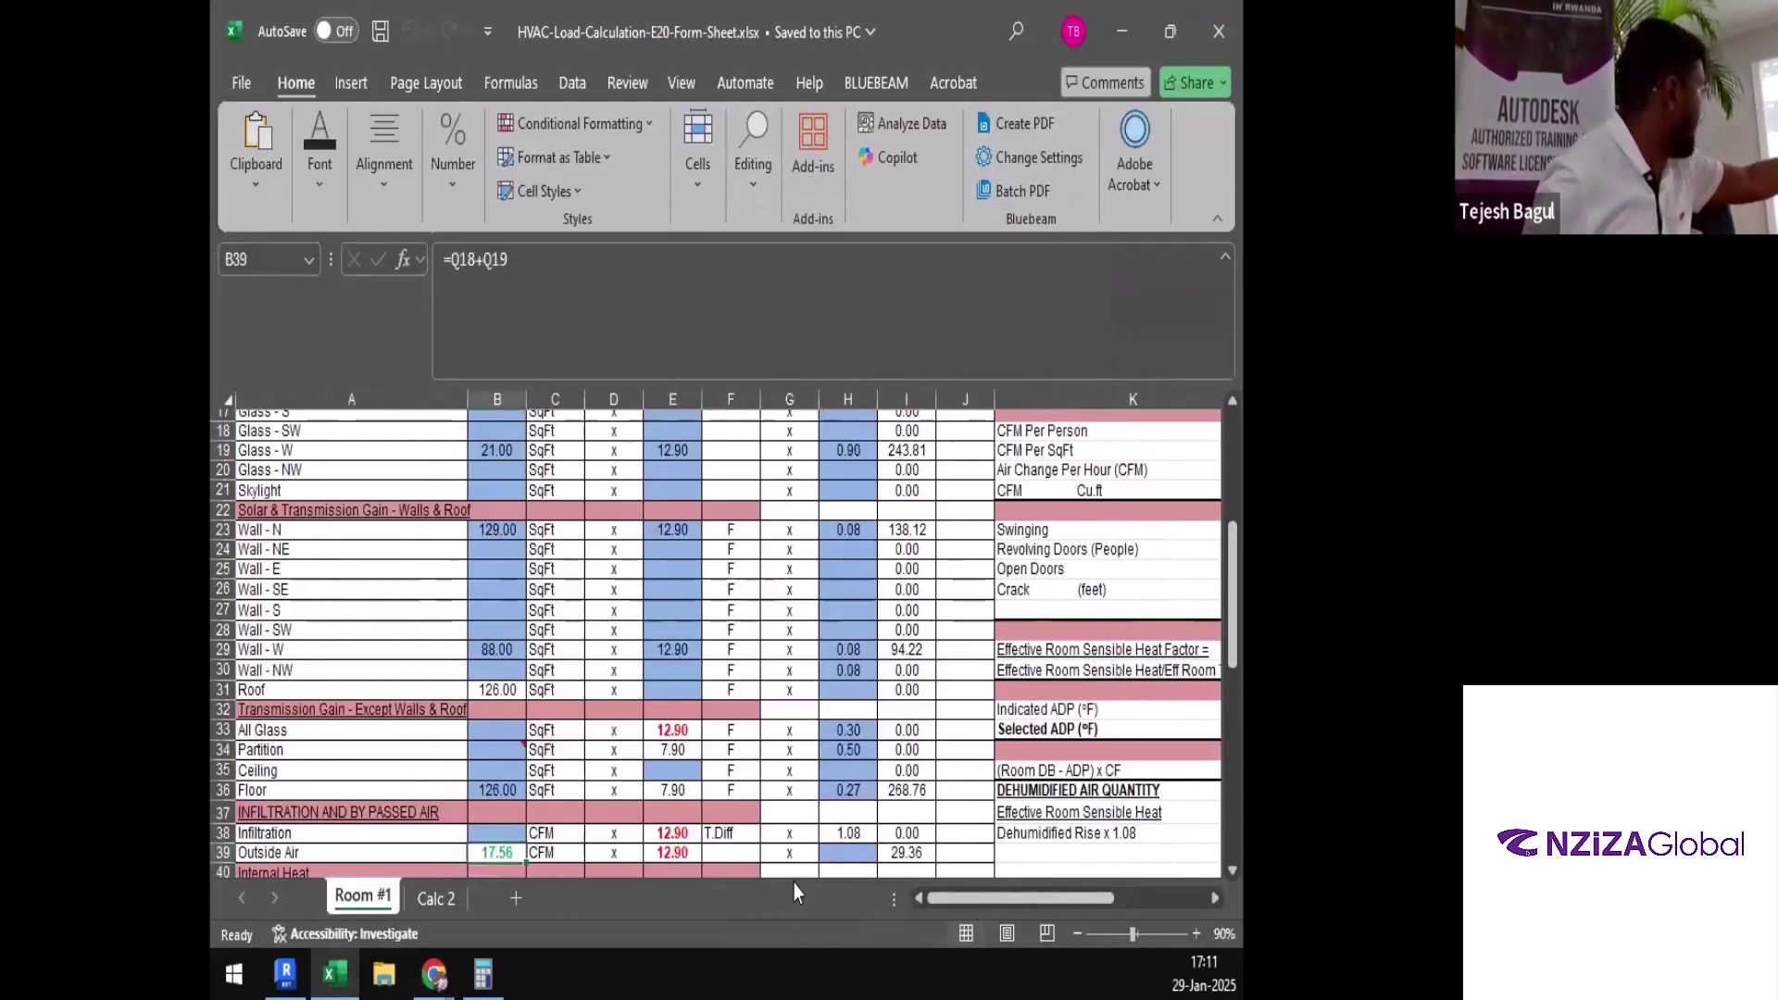
drag(981, 904, 1154, 896)
scroll(1140, 660, up, 1)
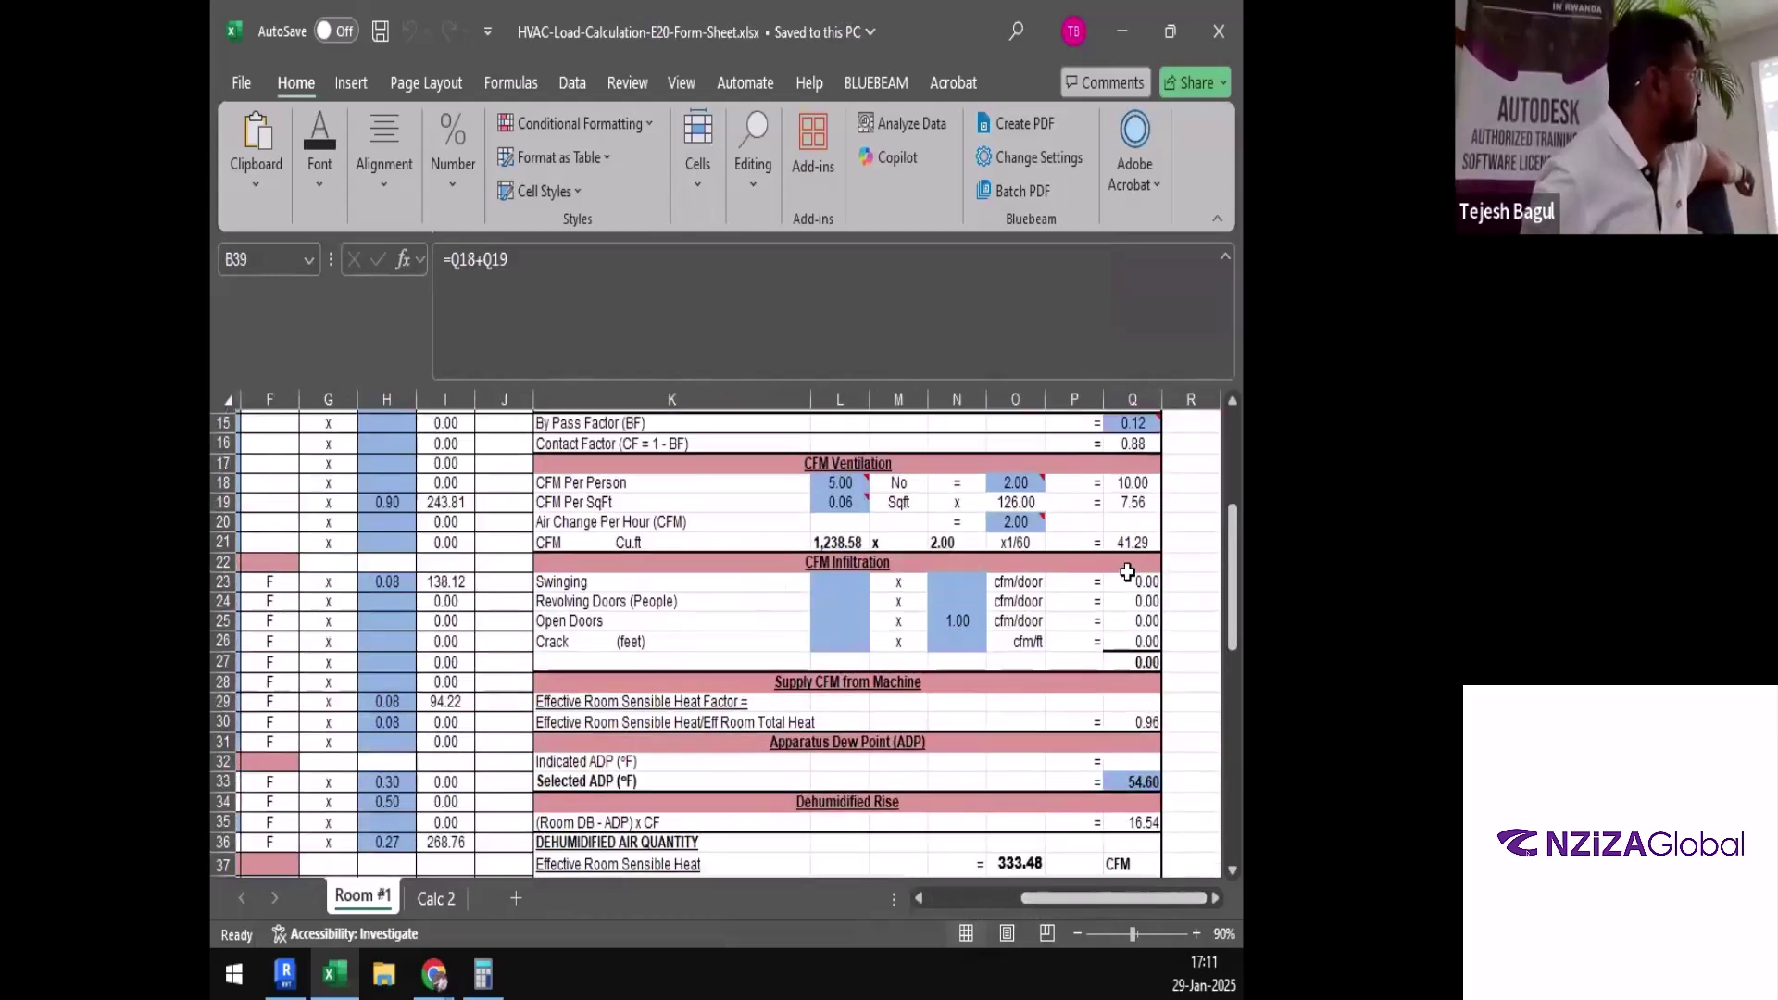
click(1138, 549)
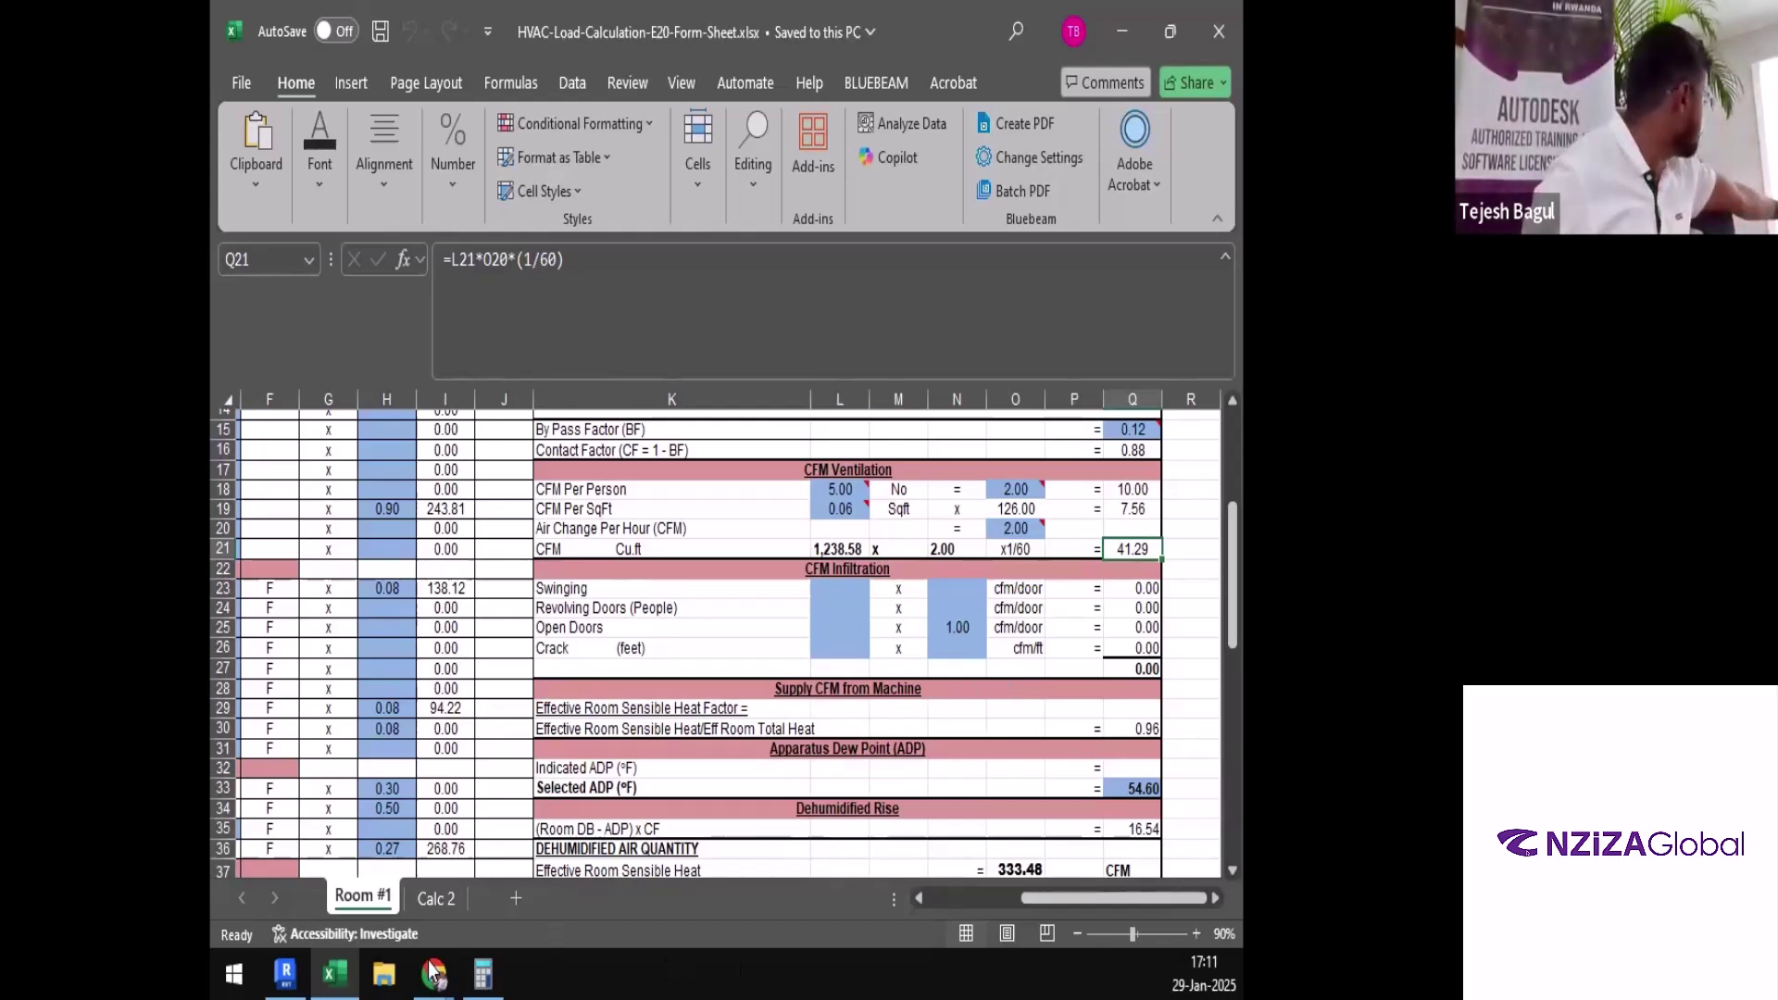
Switch back to the Chrome window holding the ASHRAE Standard 62.1 preview
click(432, 972)
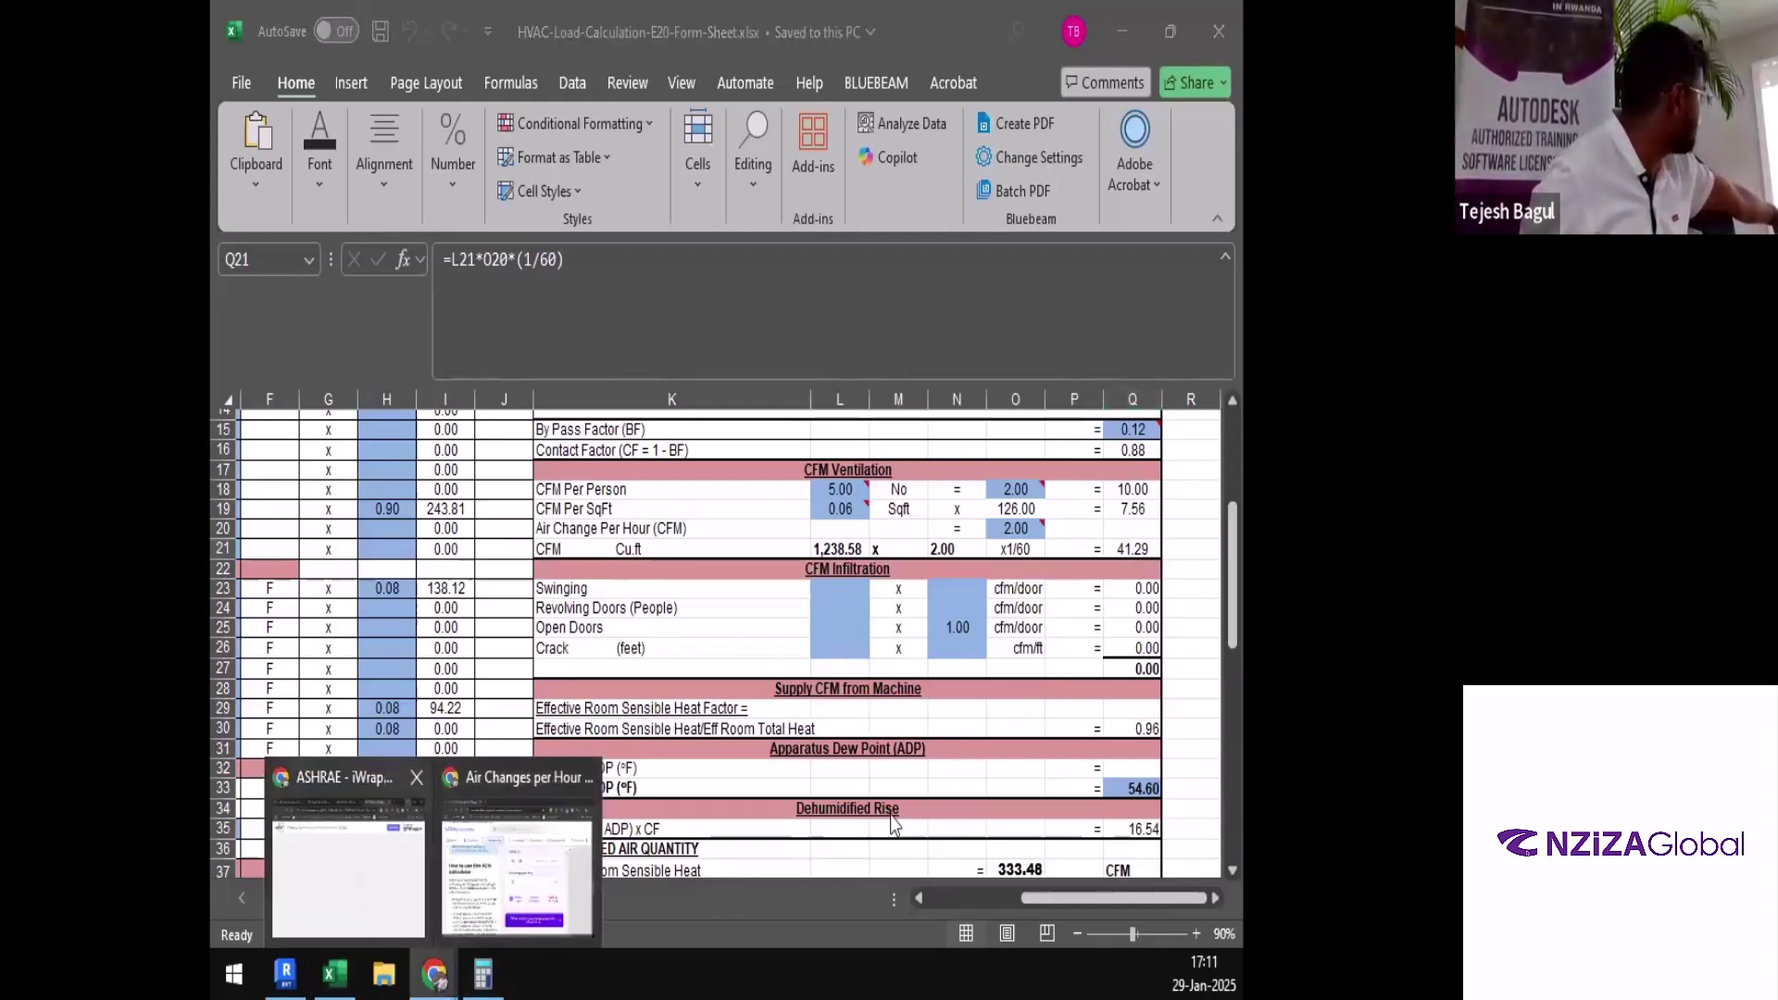
click(358, 887)
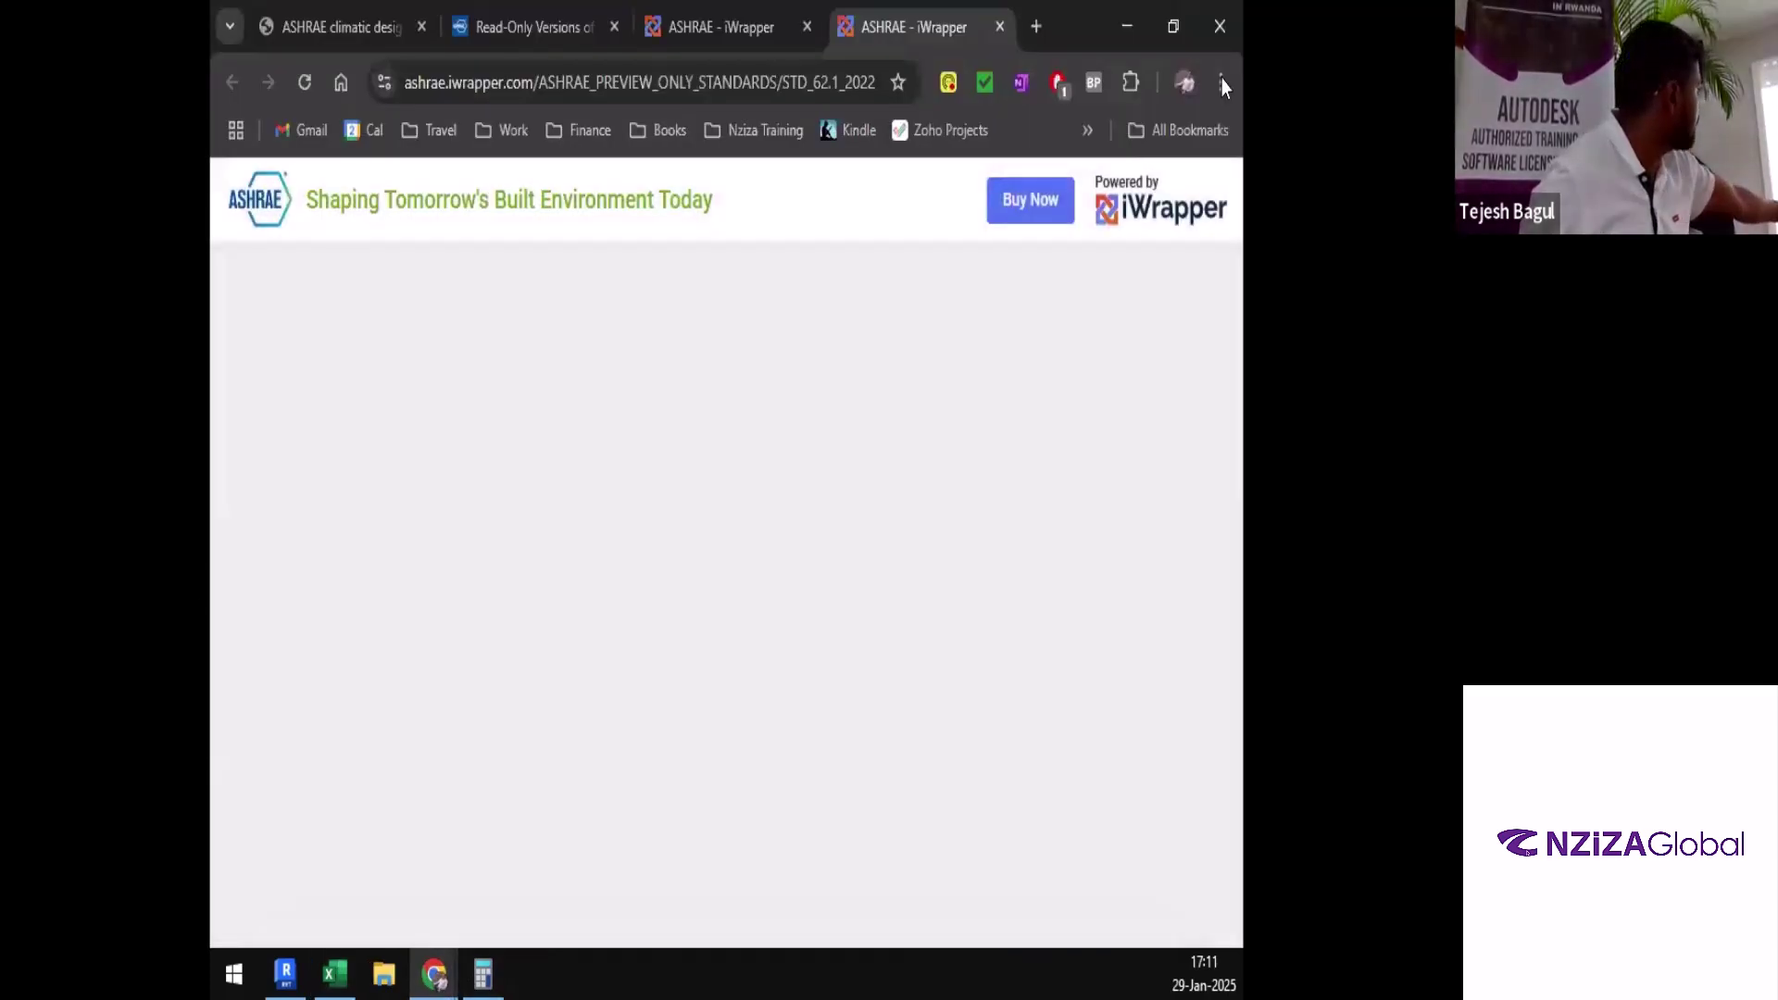
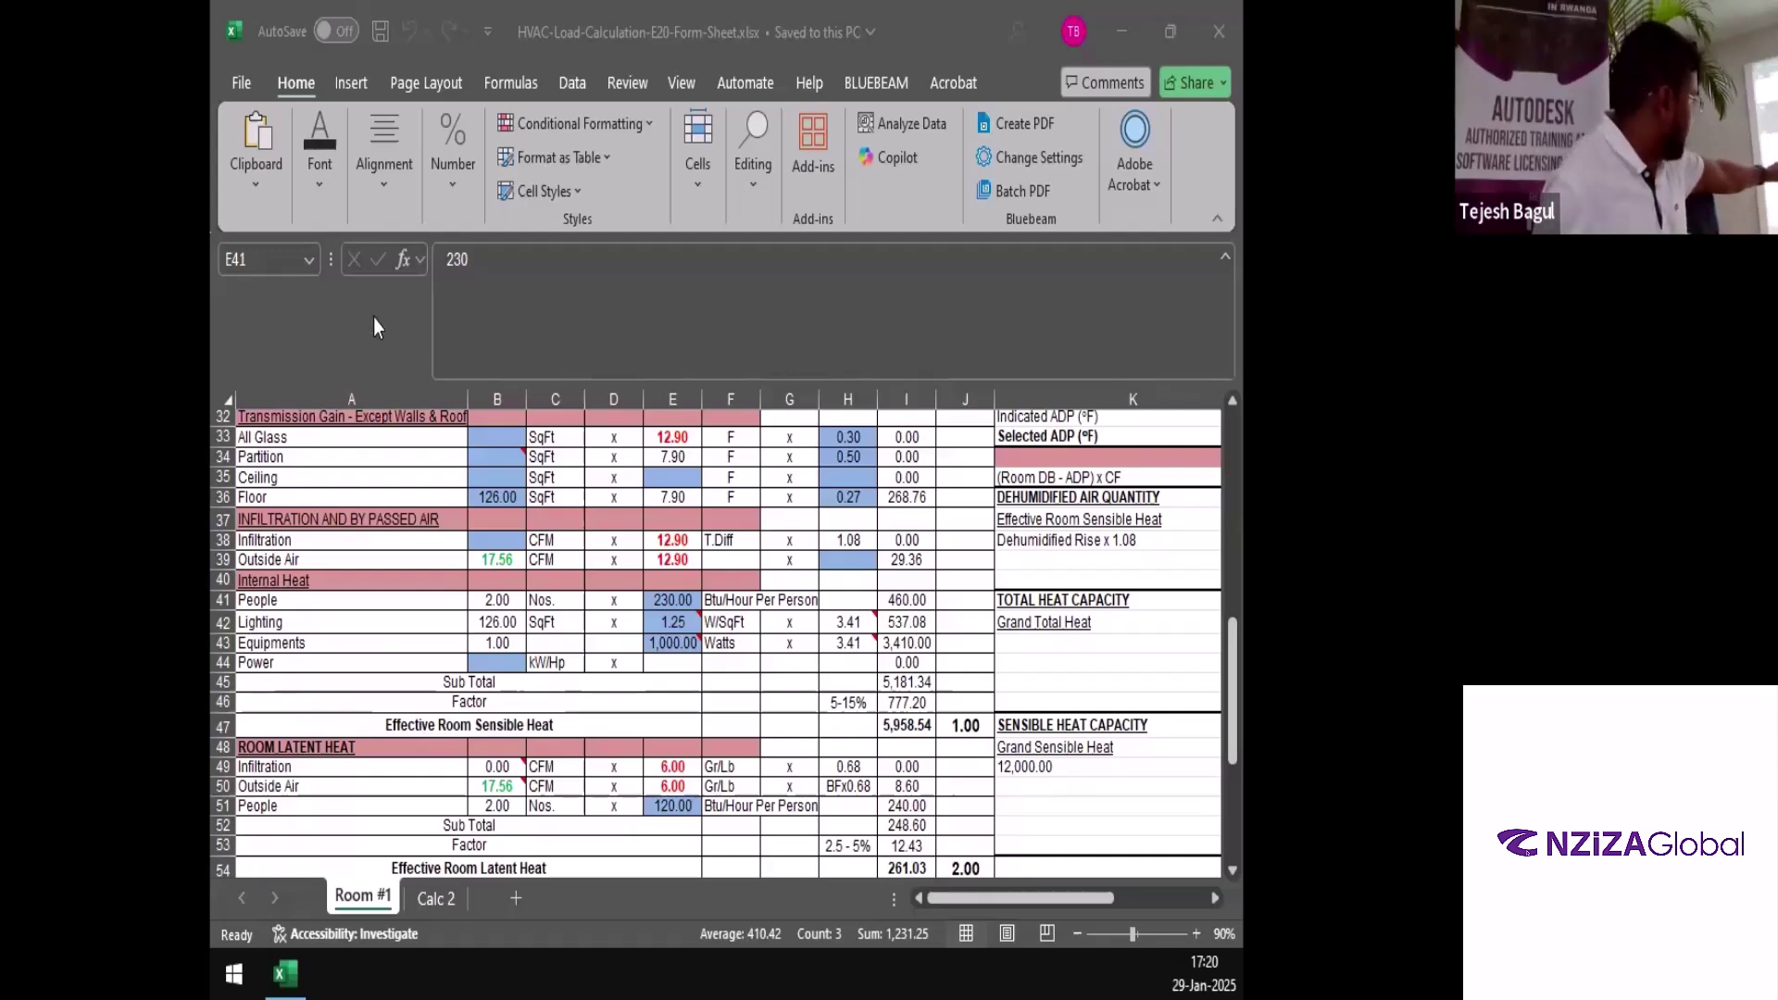
Review the area, temperature difference and U-value inputs of the Glass - W row in the solar gain section
scroll(672, 611, up, 5)
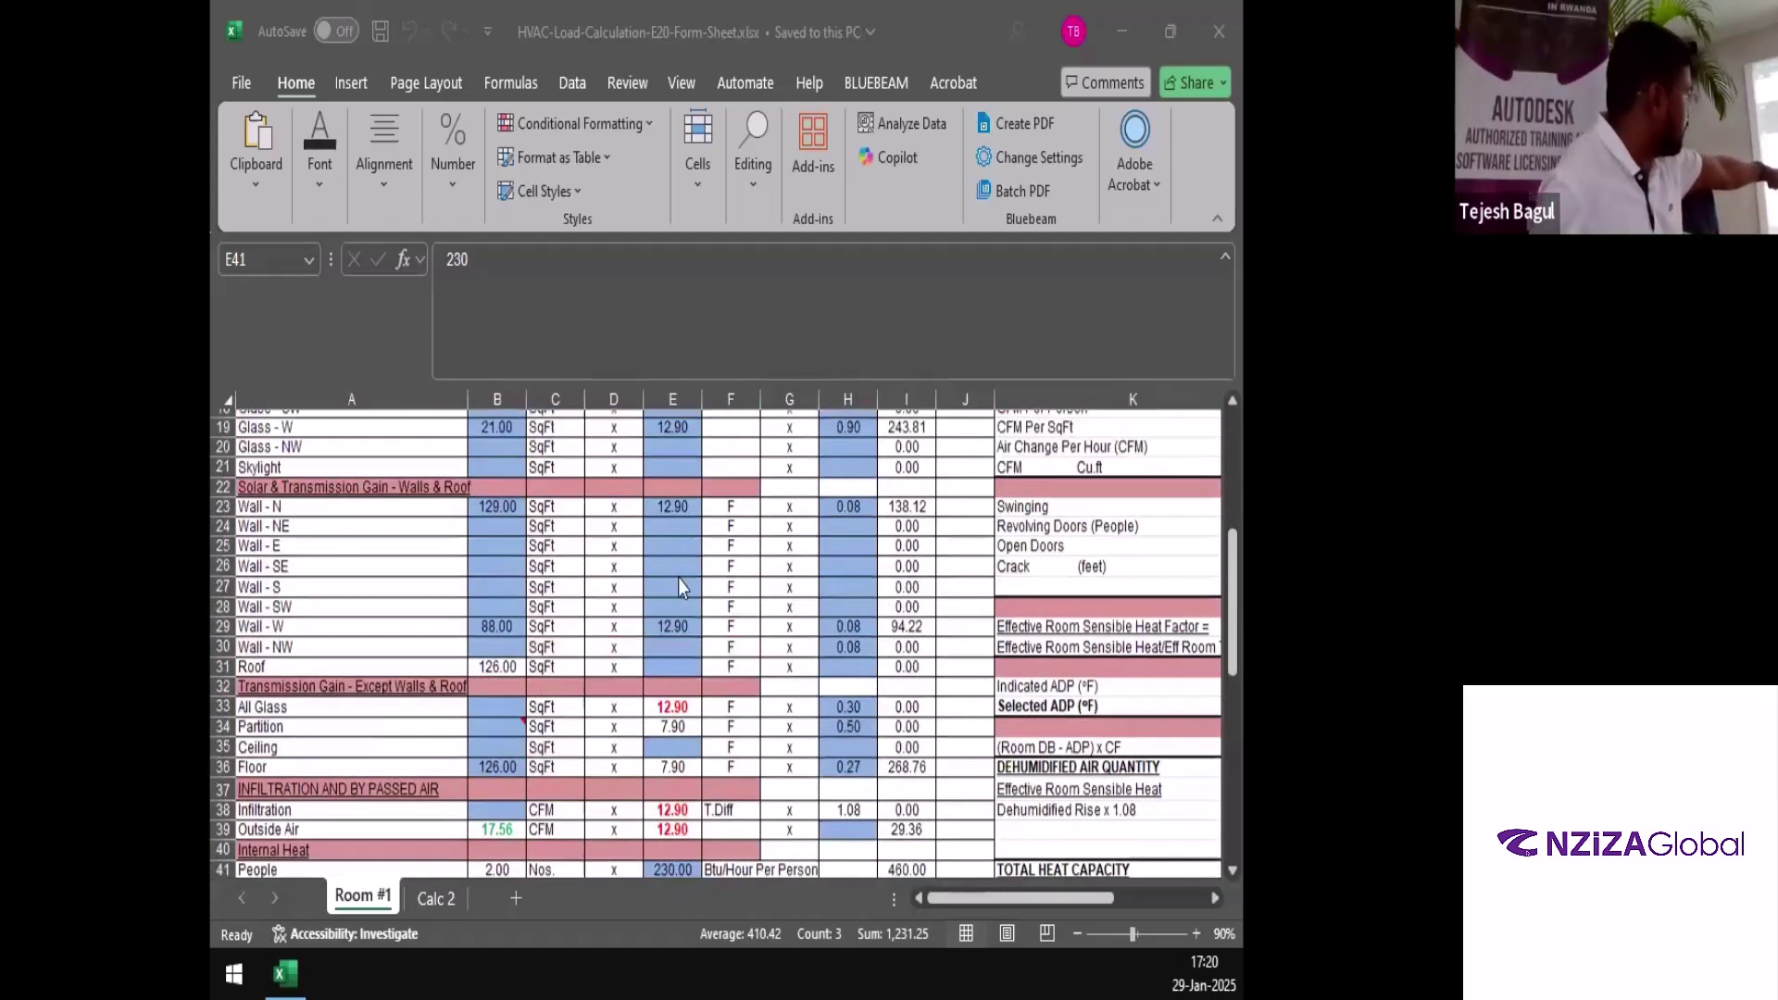
scroll(678, 587, up, 2)
click(675, 568)
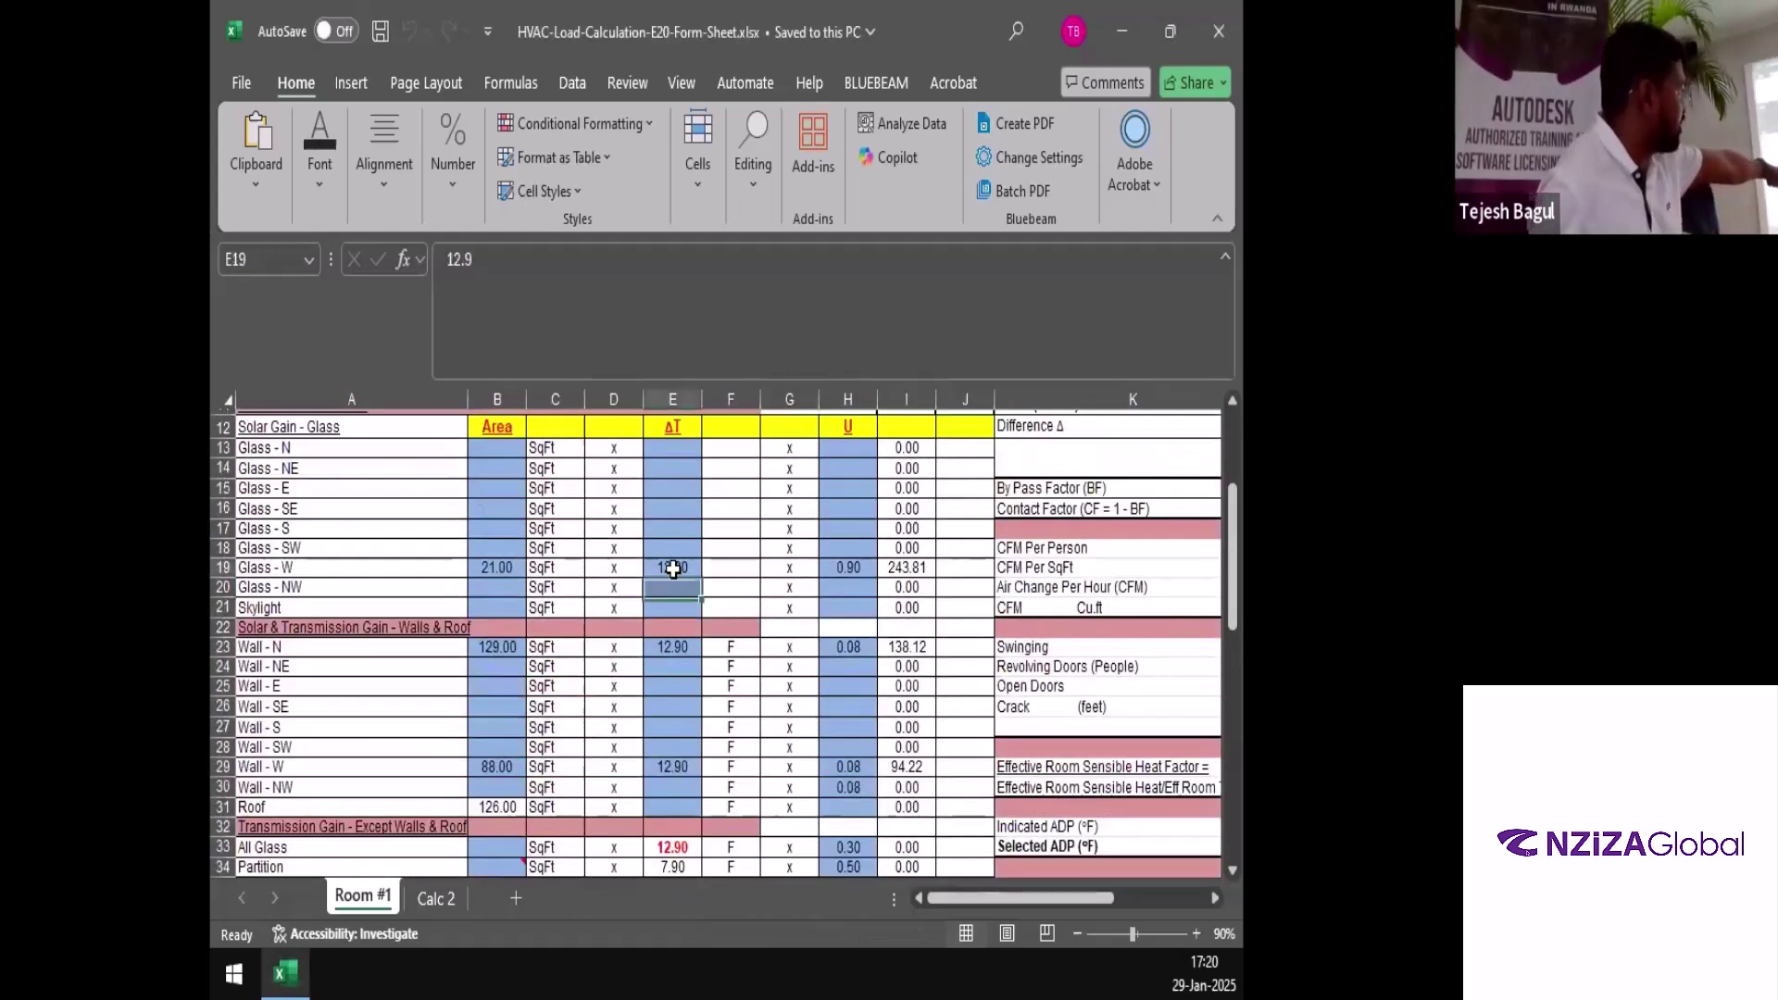
click(853, 562)
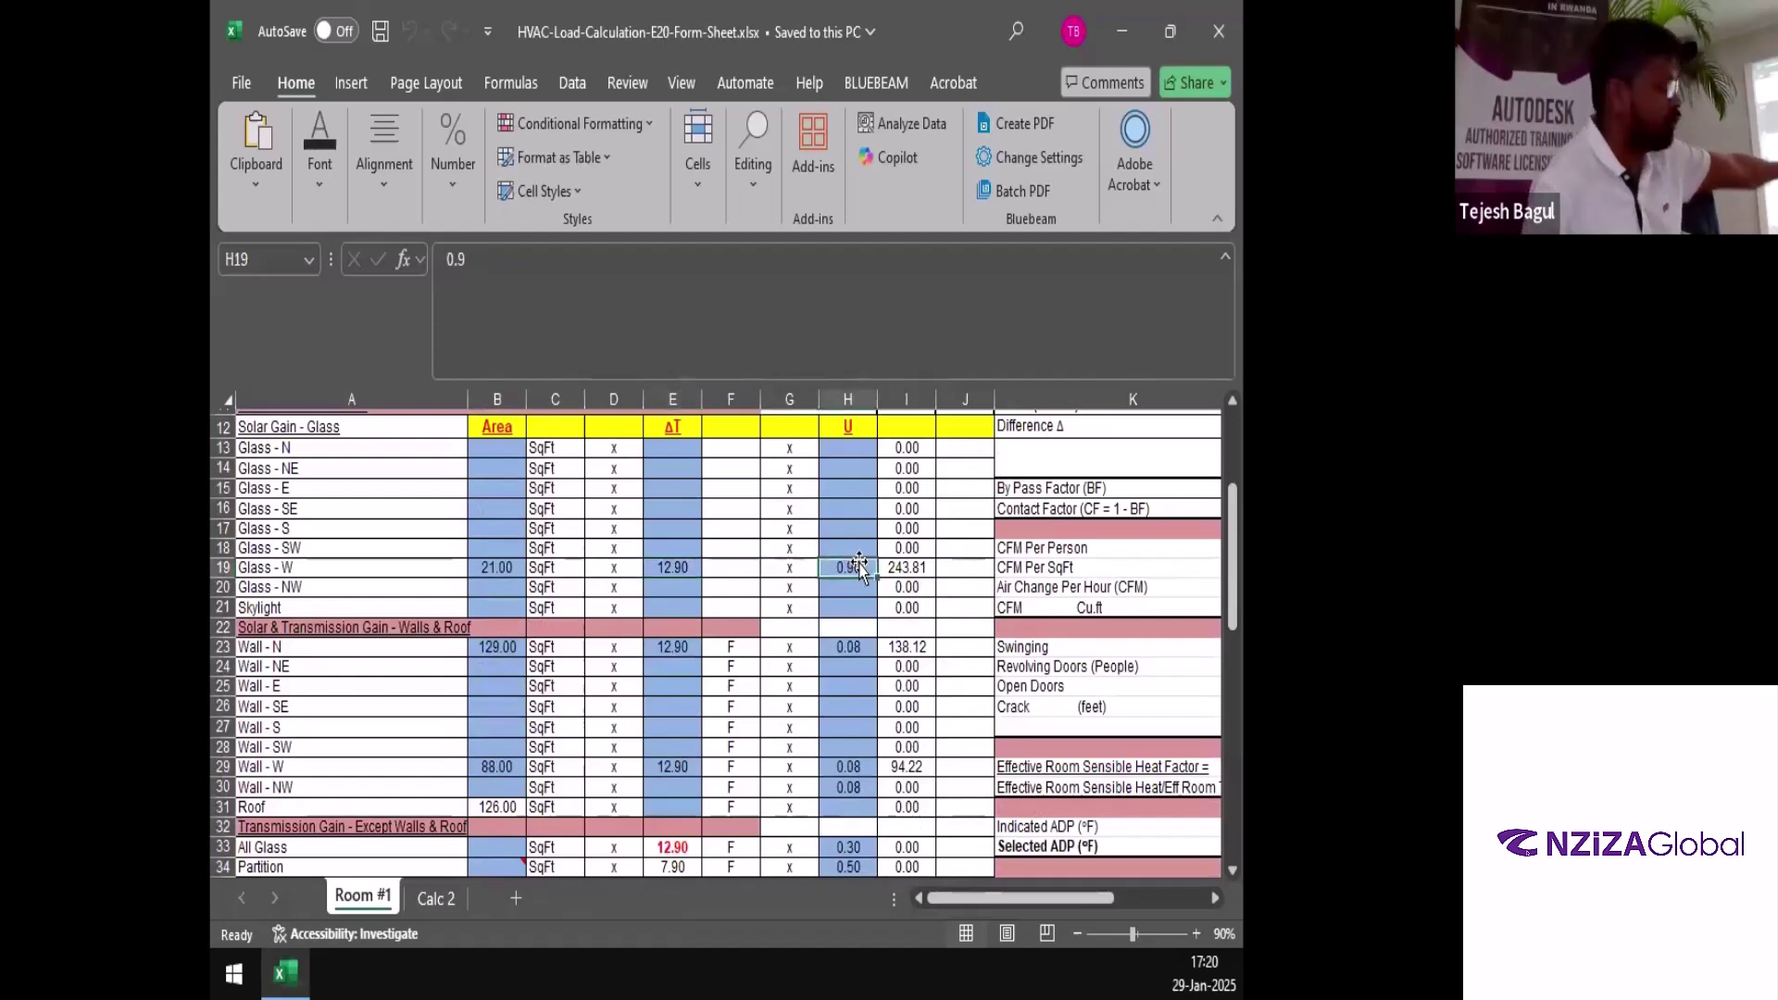
click(659, 568)
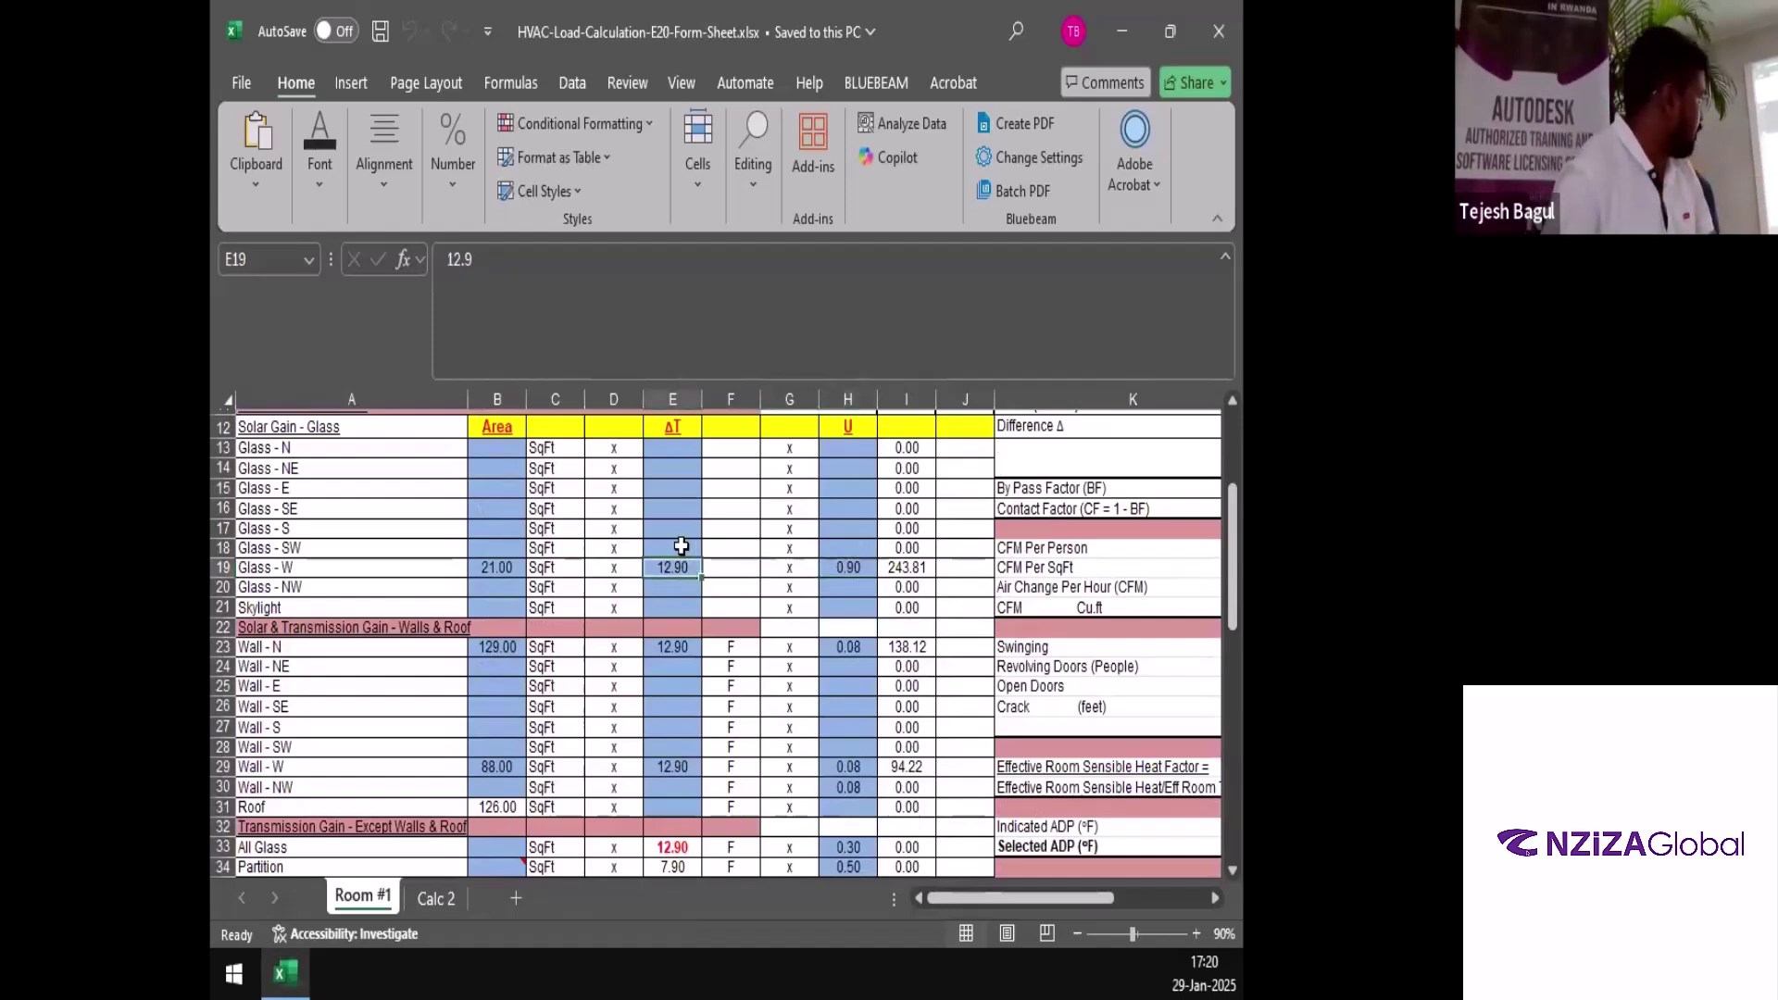
click(497, 549)
click(506, 567)
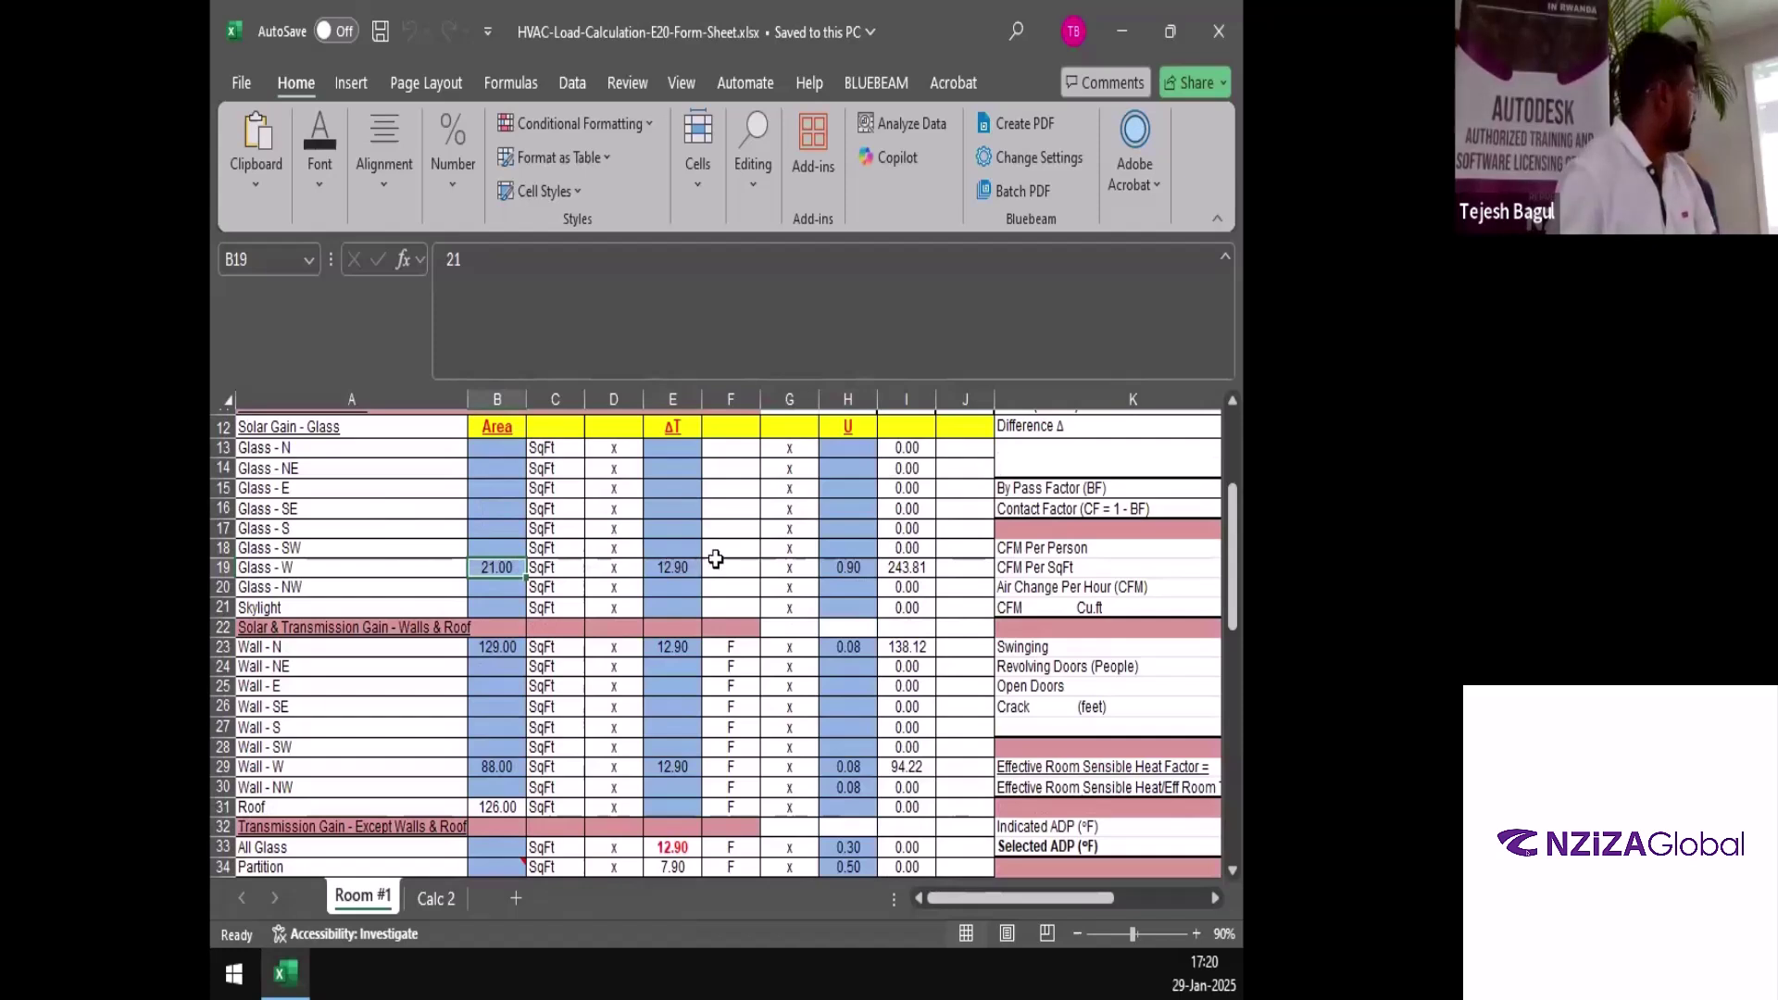
click(684, 568)
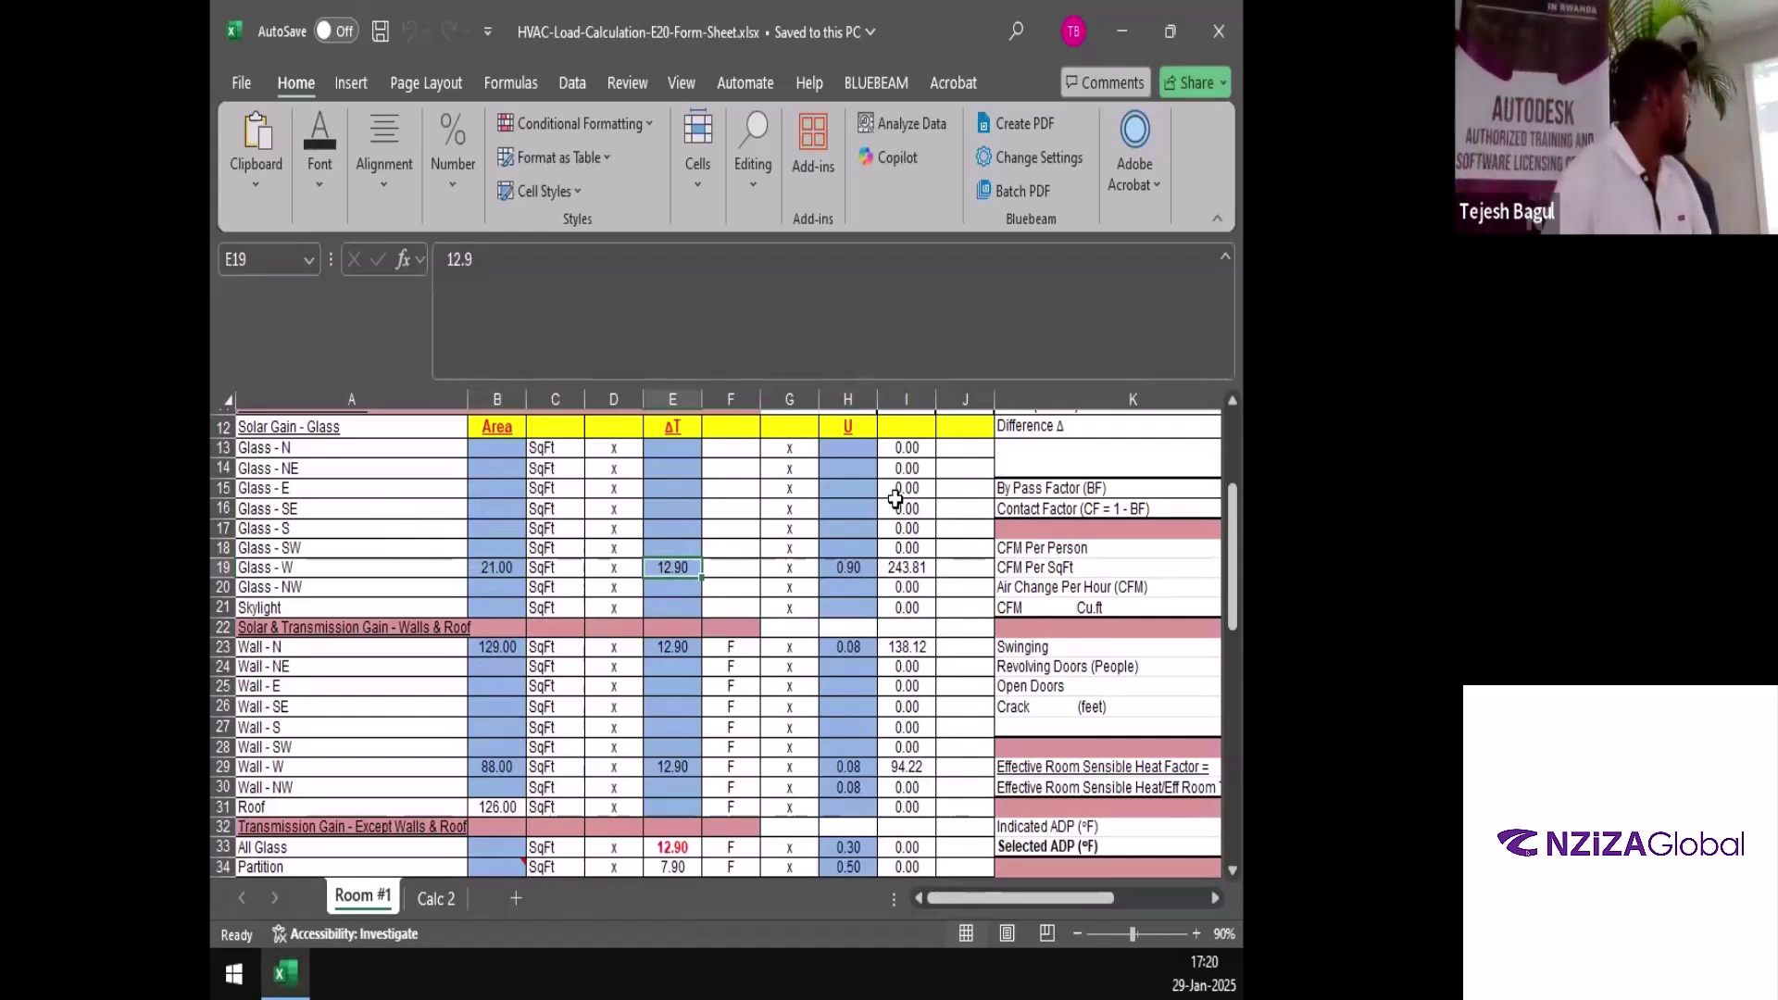
click(848, 566)
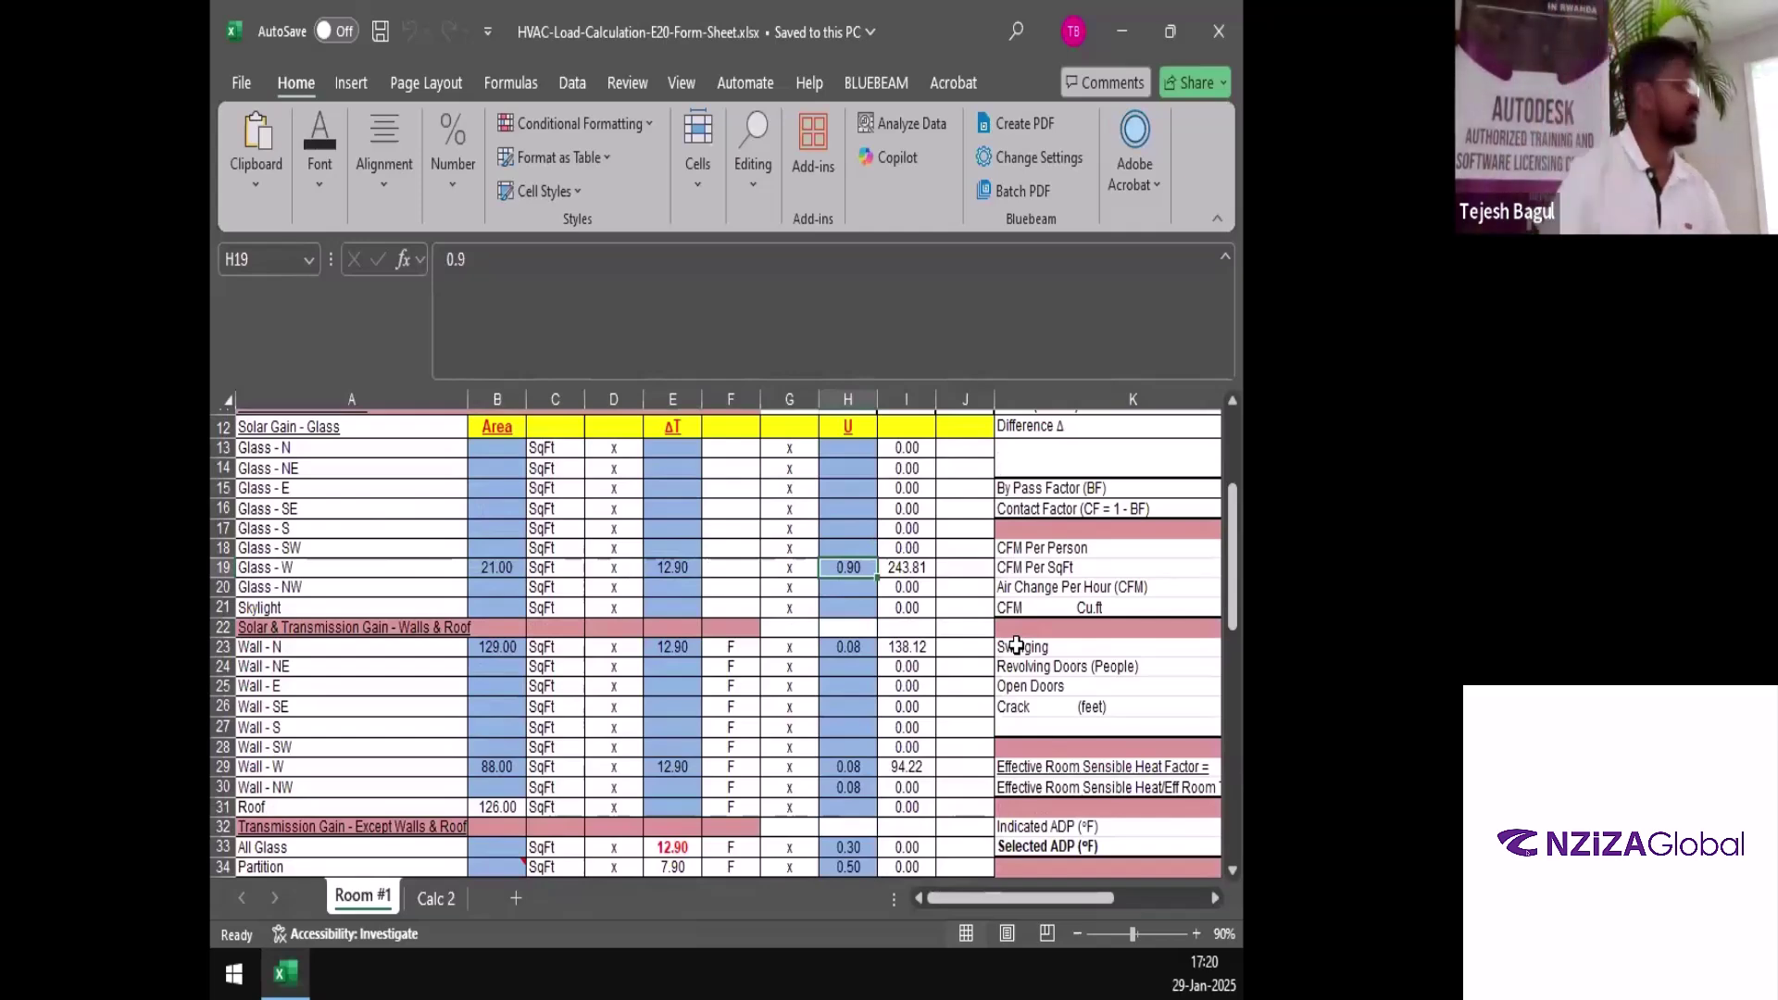
Check the sources of the Outside Air CFM and the People count, and view the note on the lighting W/SqFt input
scroll(444, 707, down, 2)
scroll(444, 706, down, 3)
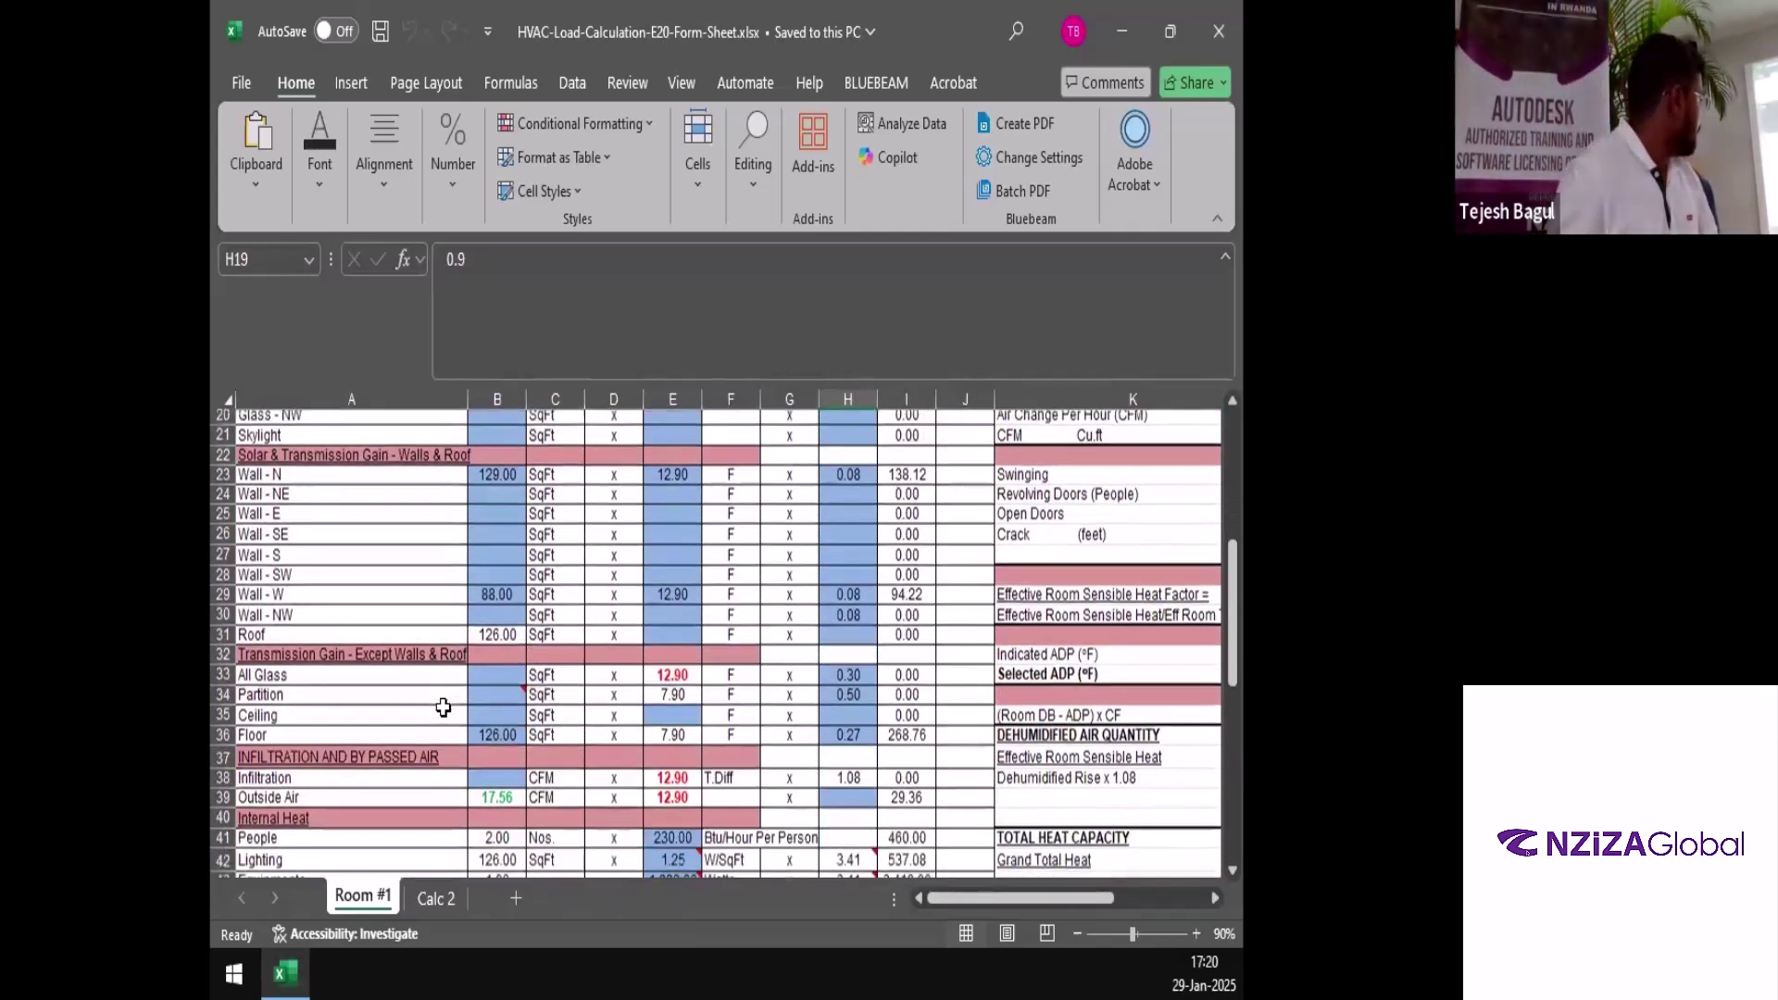
click(496, 681)
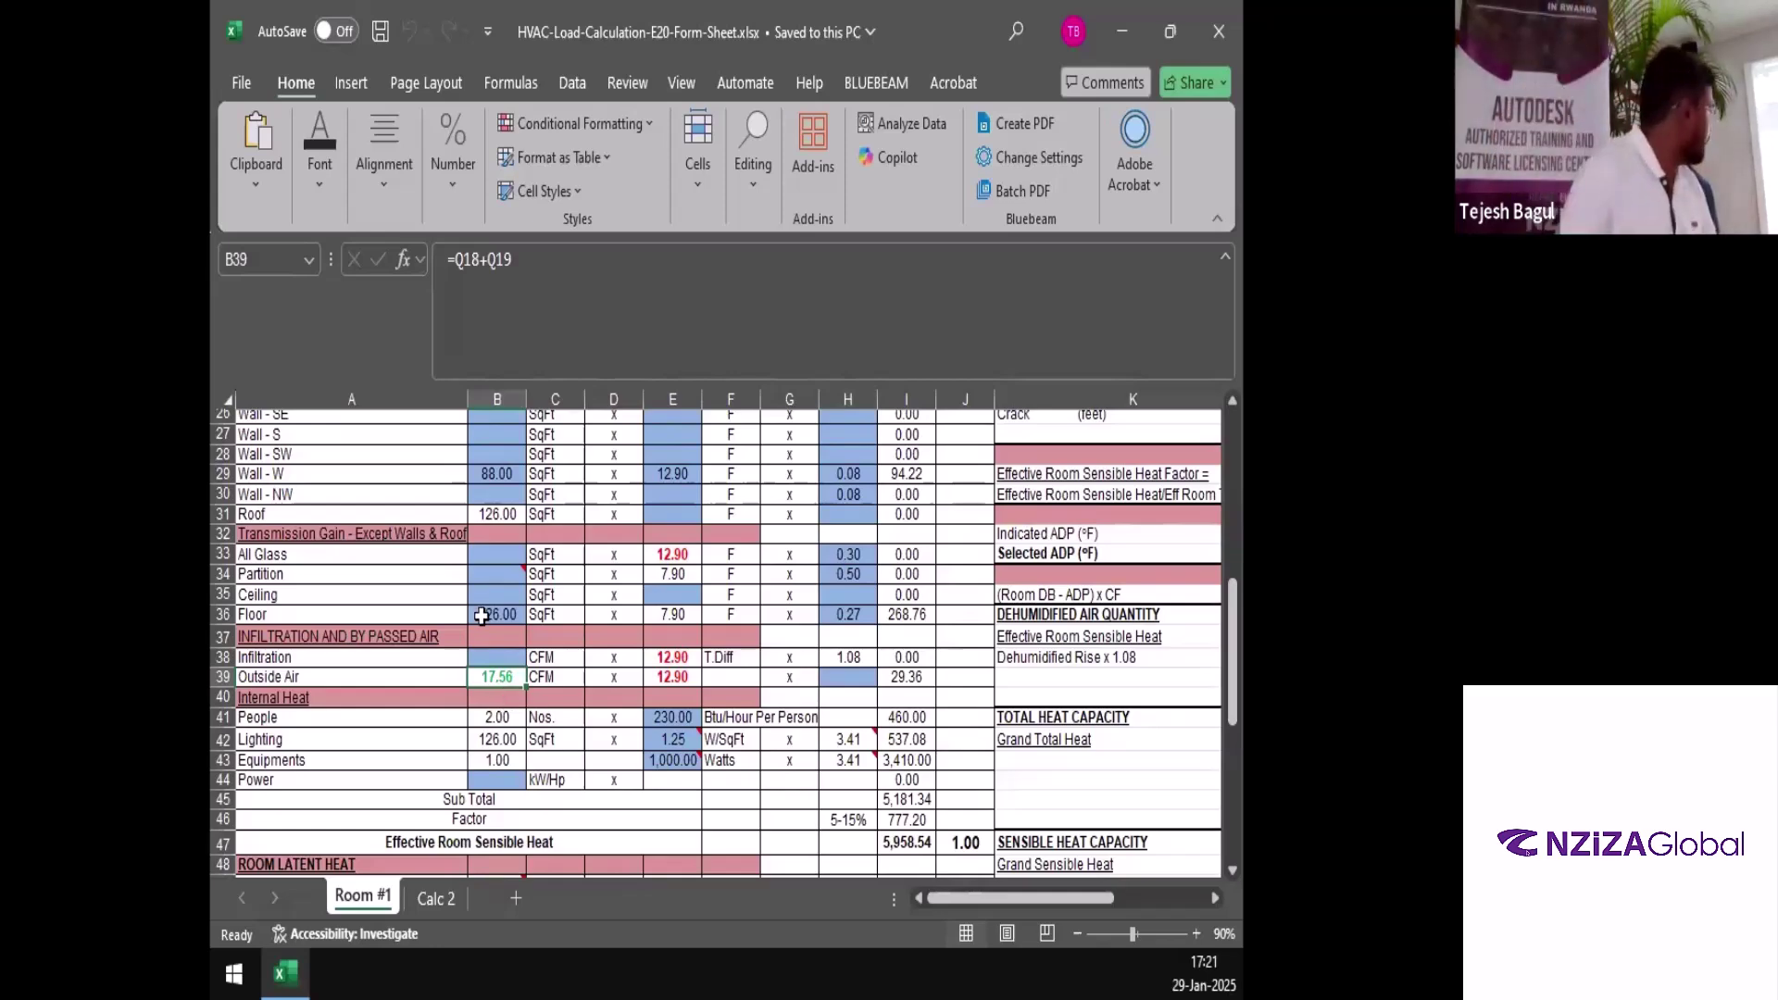
scroll(497, 676, down, 1)
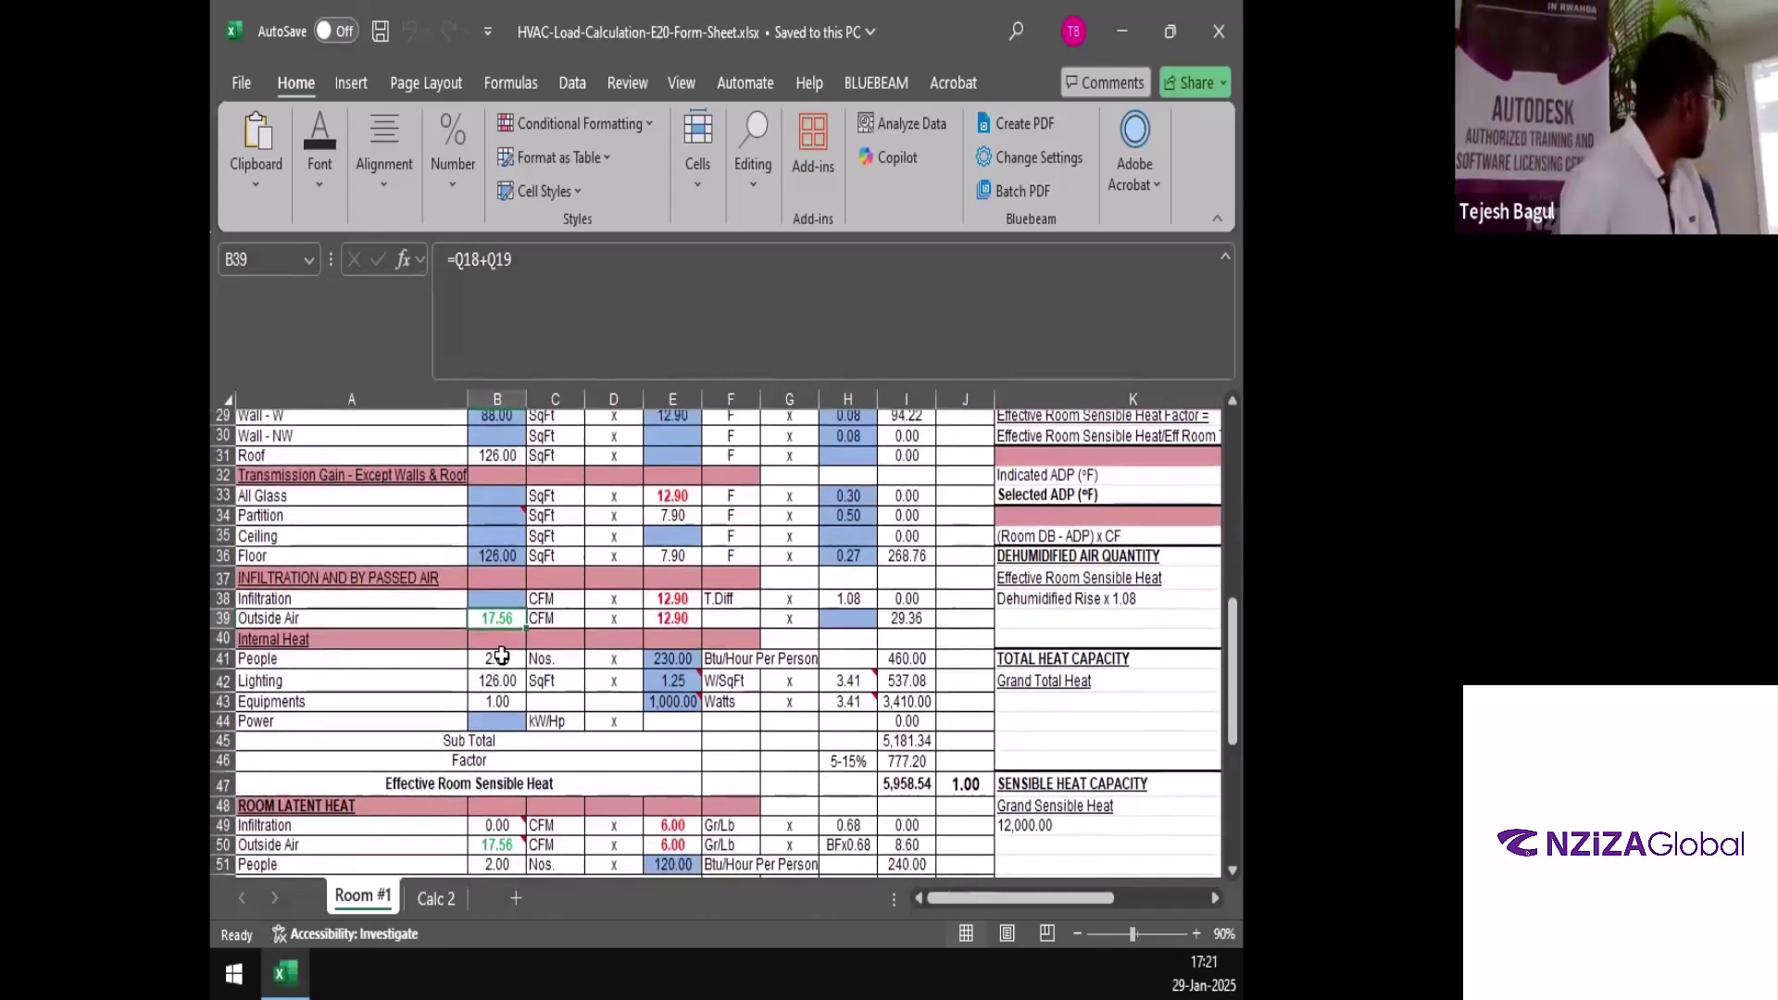
click(501, 657)
mouse_move(646, 681)
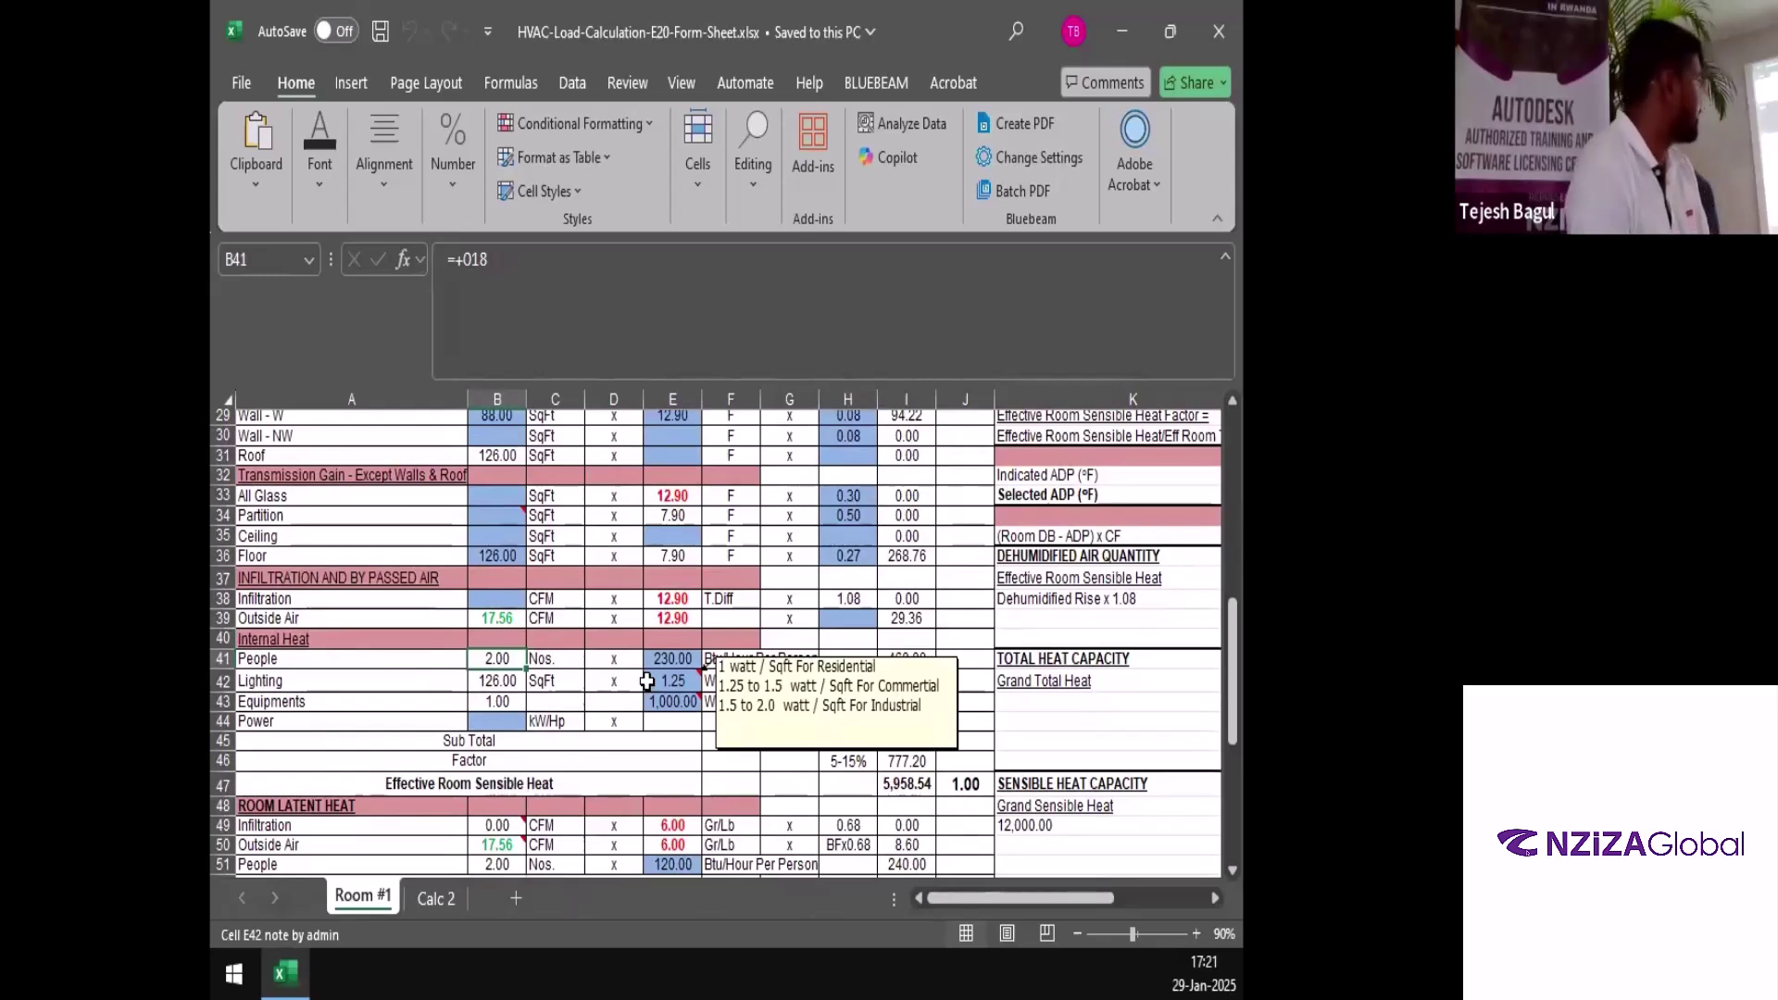
Inspect the CFM Infiltration section and its cfm/ft input for cracks
drag(1108, 900, 1190, 900)
scroll(1019, 666, up, 4)
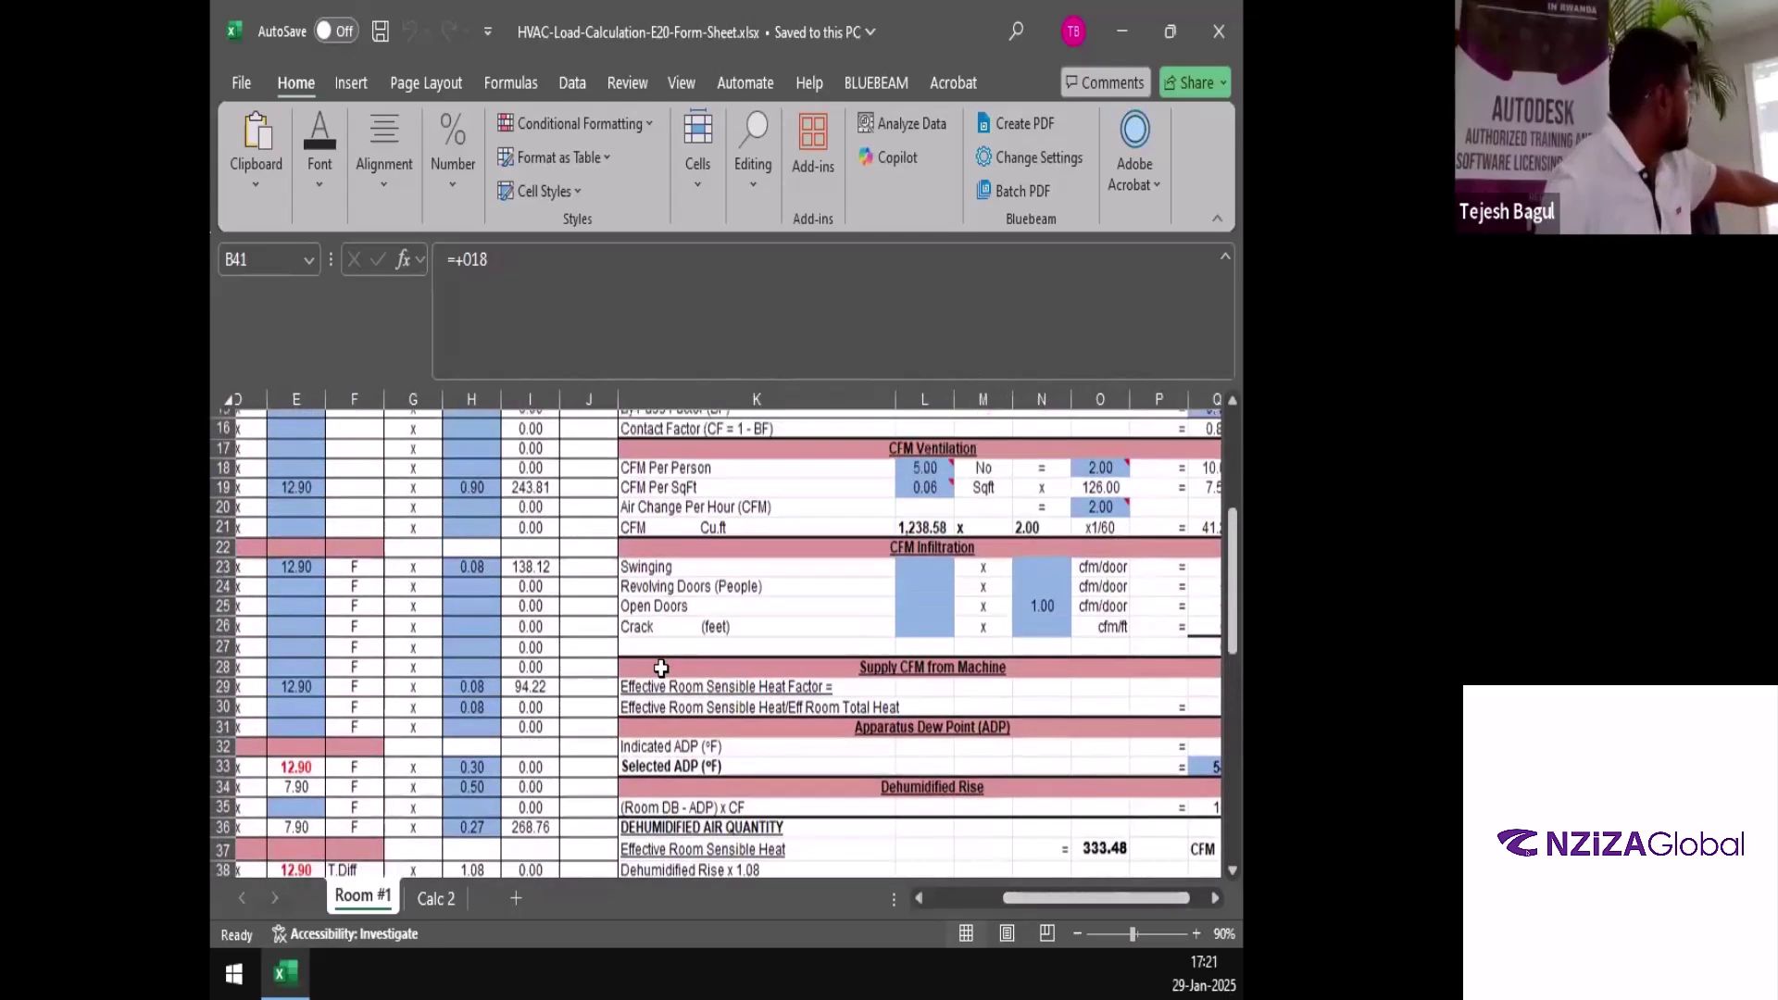
scroll(661, 667, up, 1)
click(864, 568)
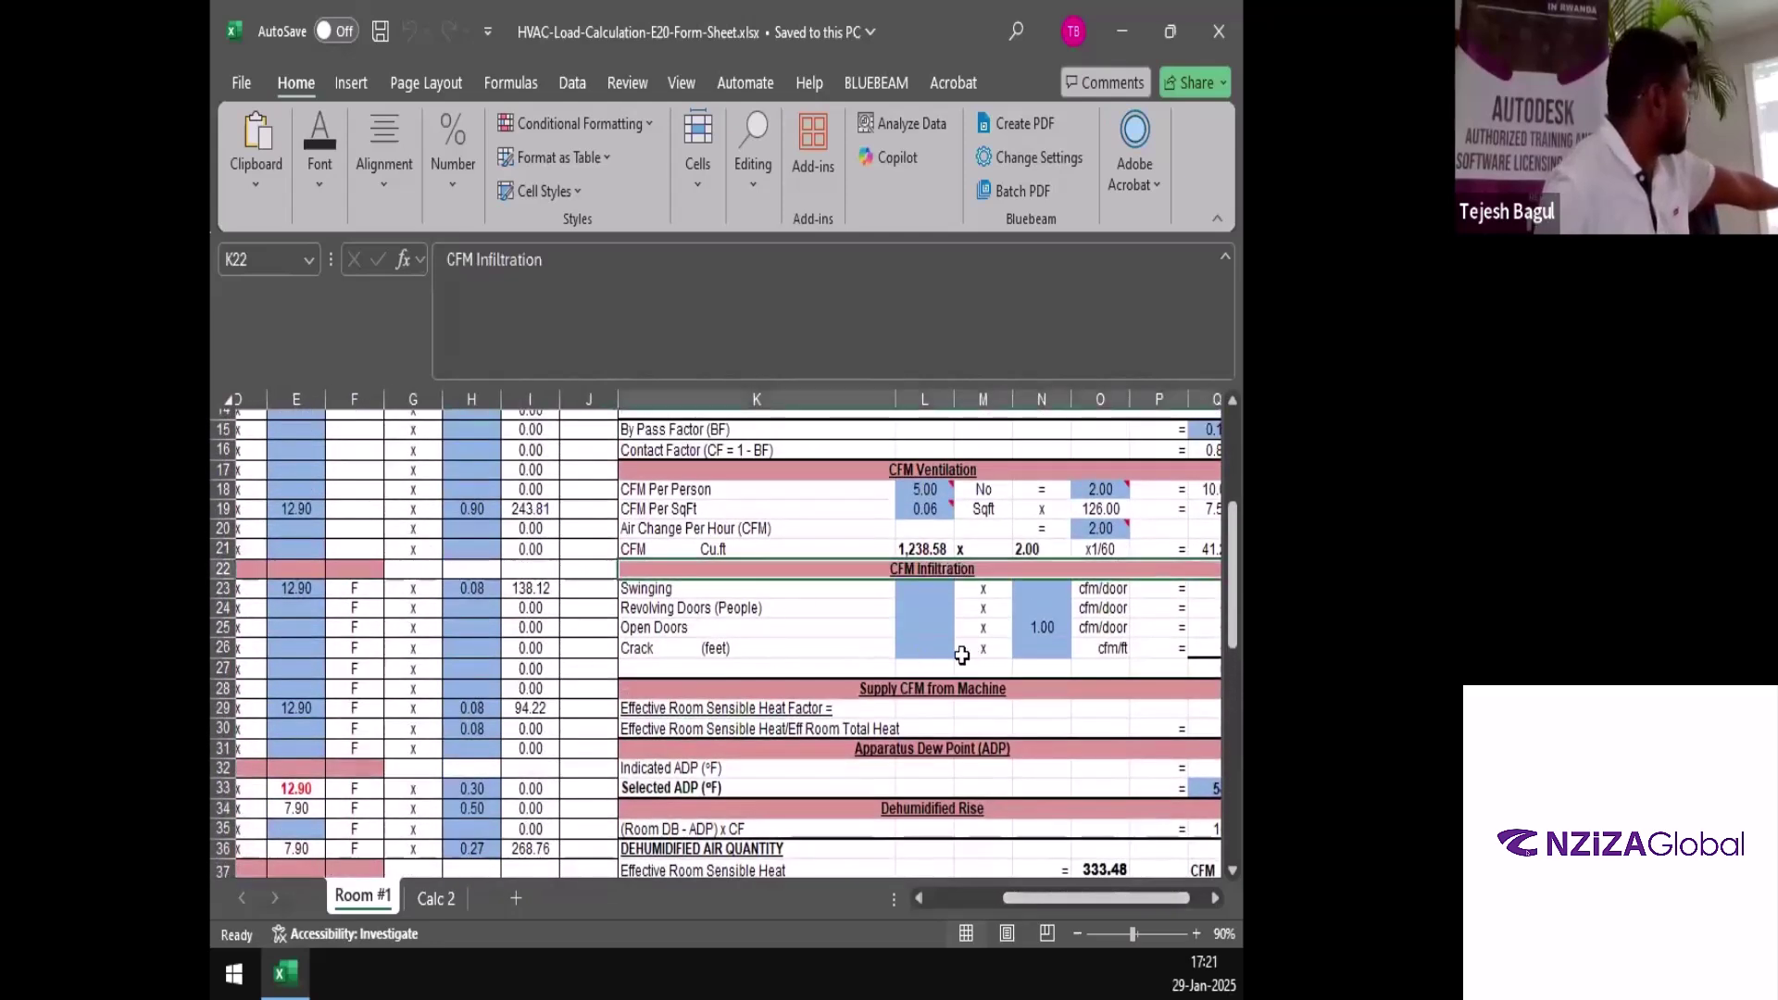
click(1034, 645)
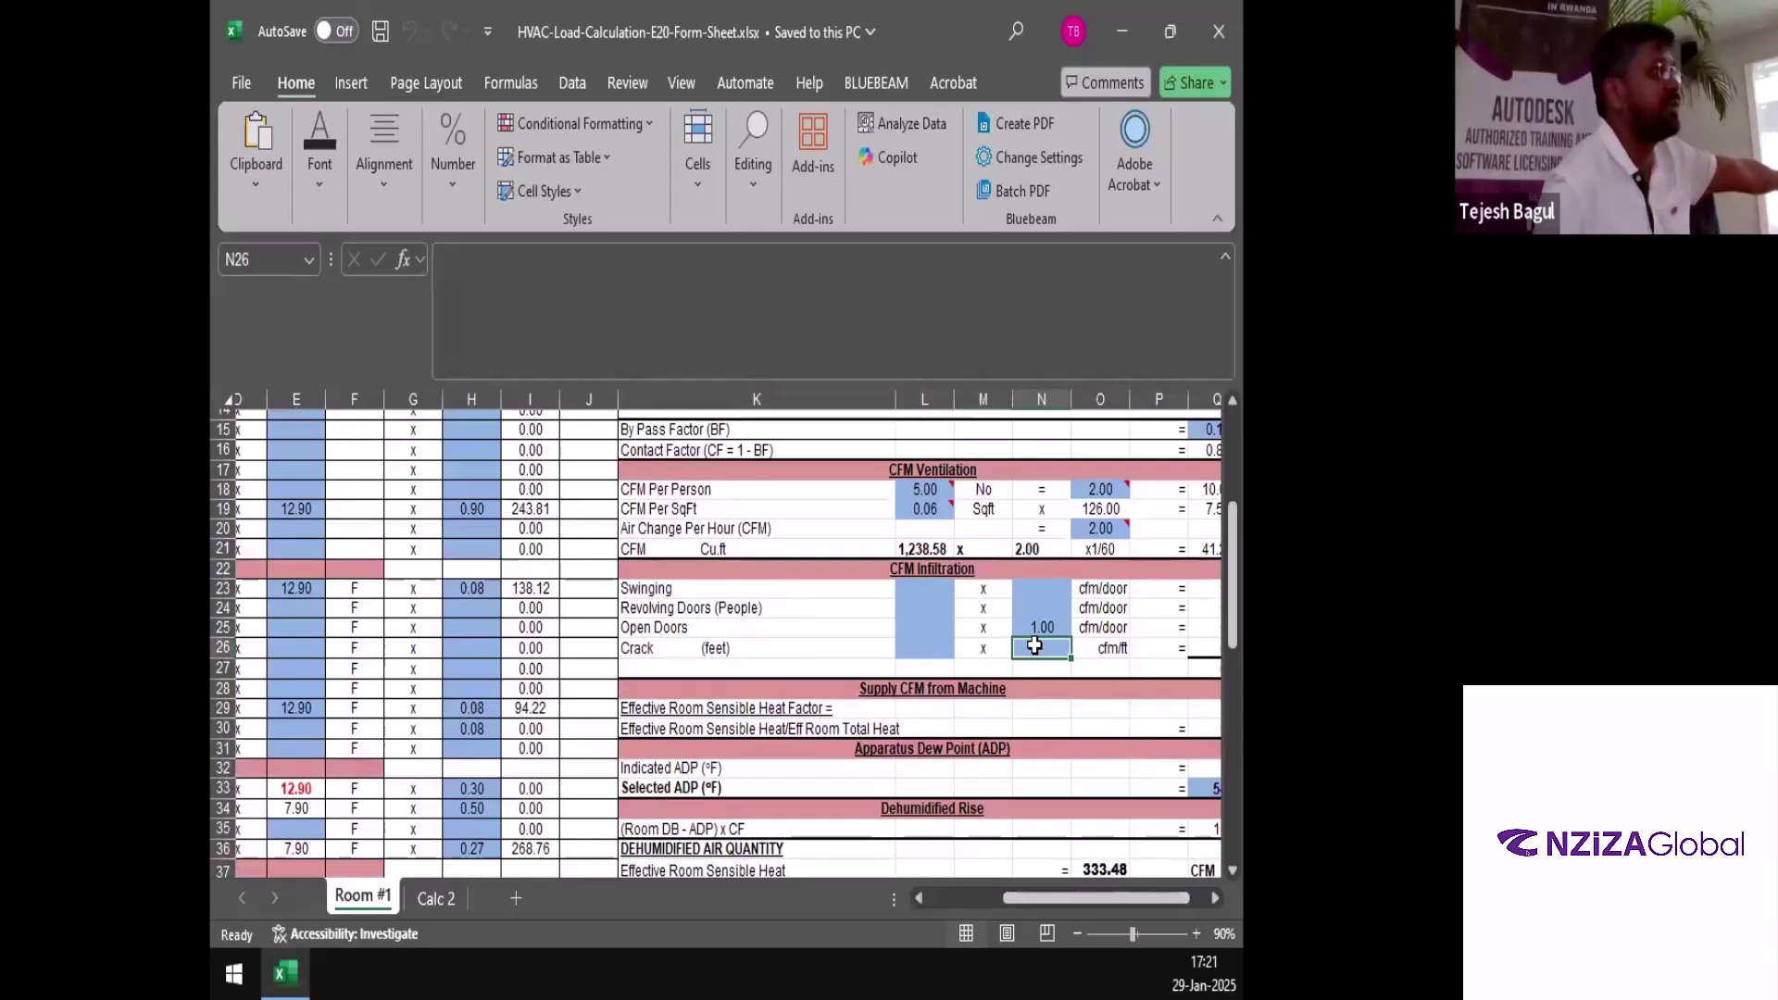
Review the People row under Internal Heat, checking the occupant count, the Btu/hour per person and the heat gain formula
click(944, 891)
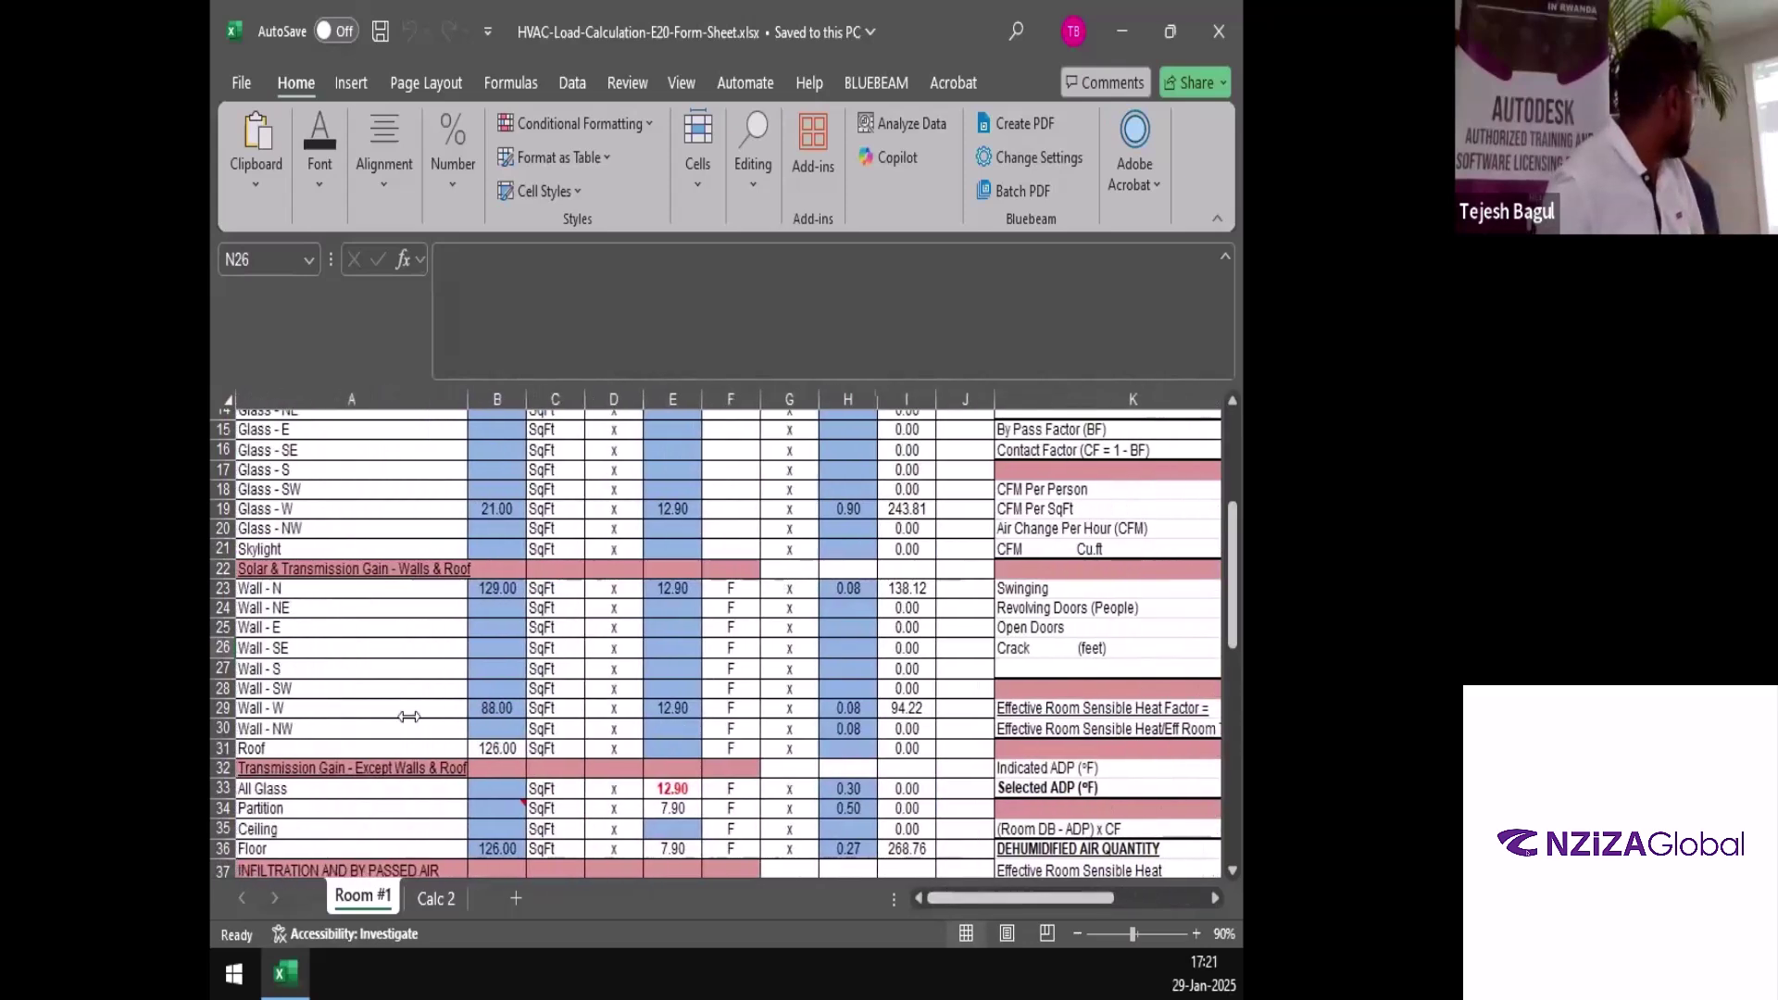
scroll(408, 716, down, 5)
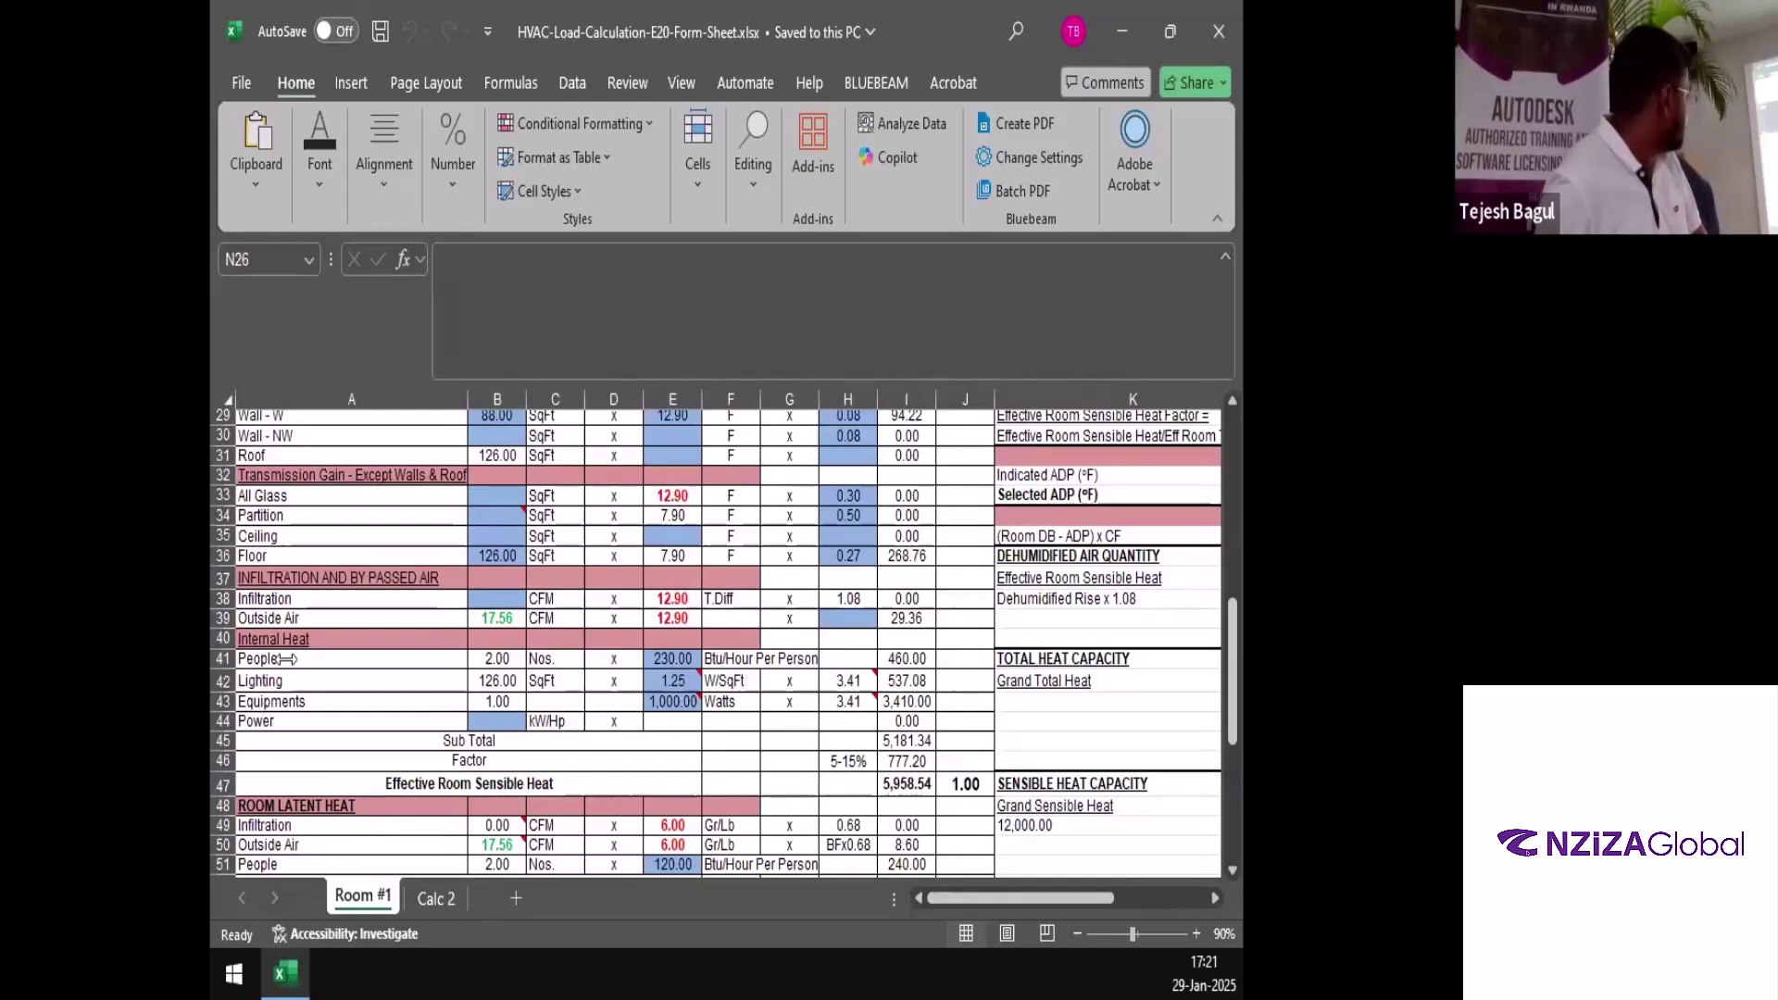
click(292, 660)
click(498, 660)
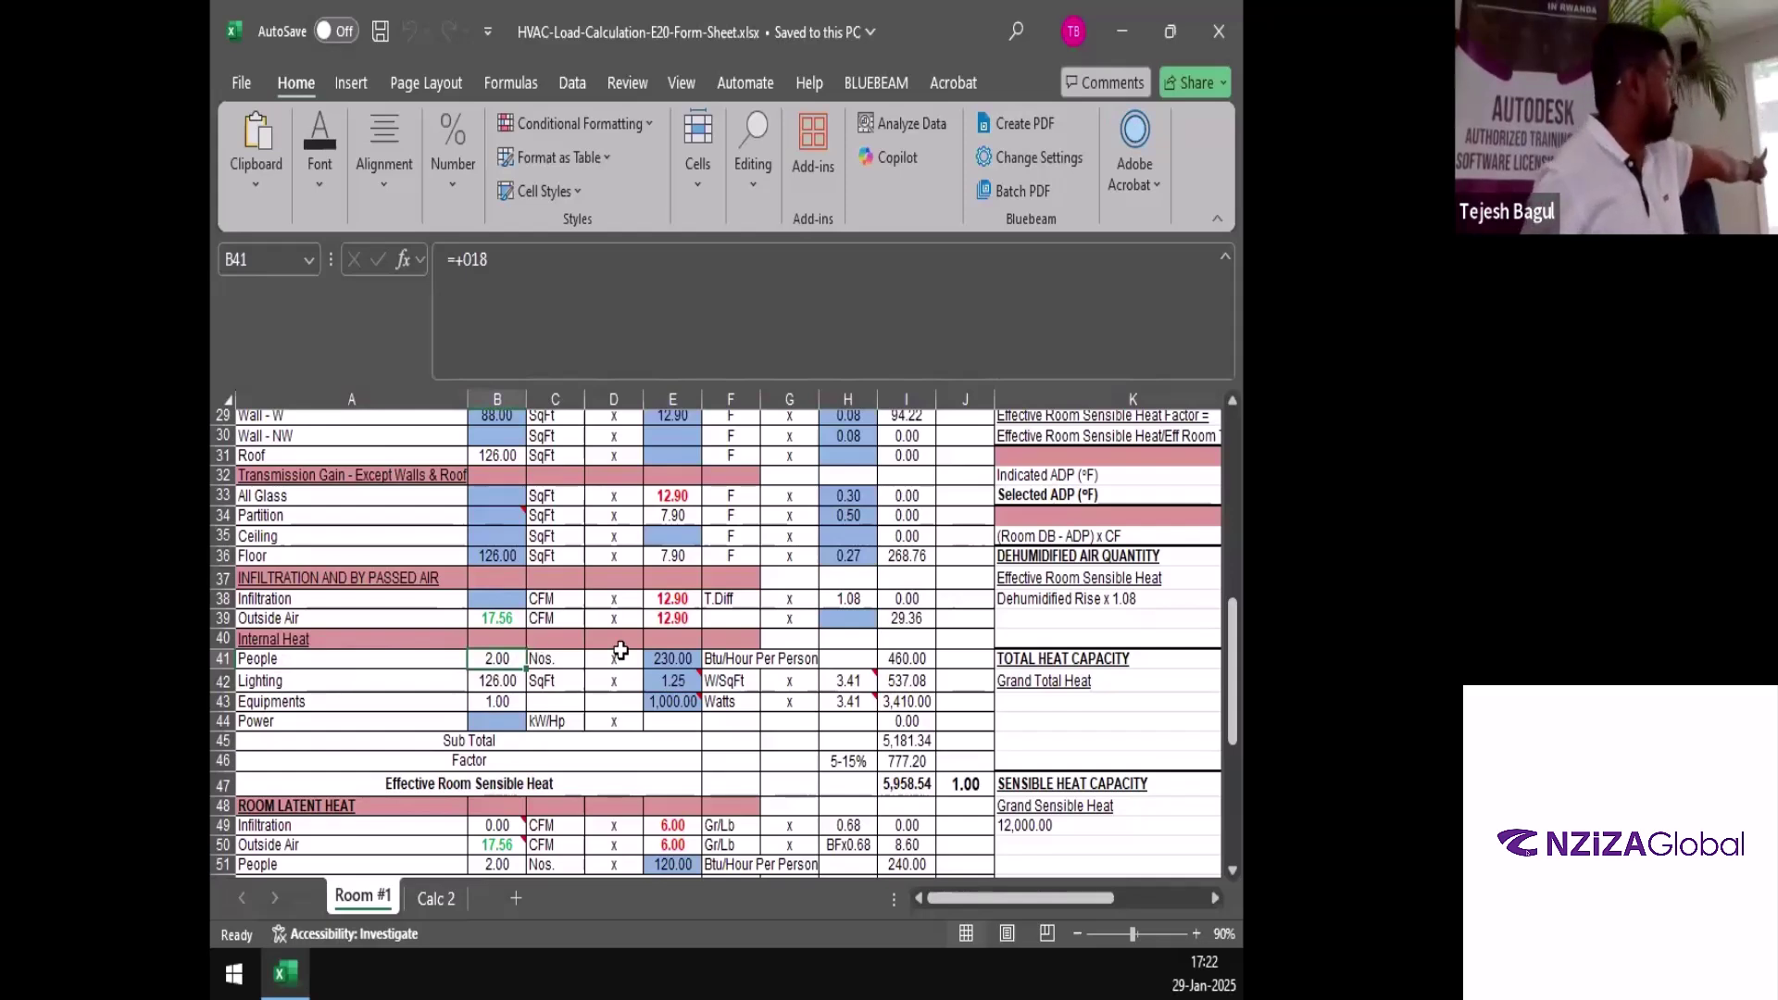
click(653, 658)
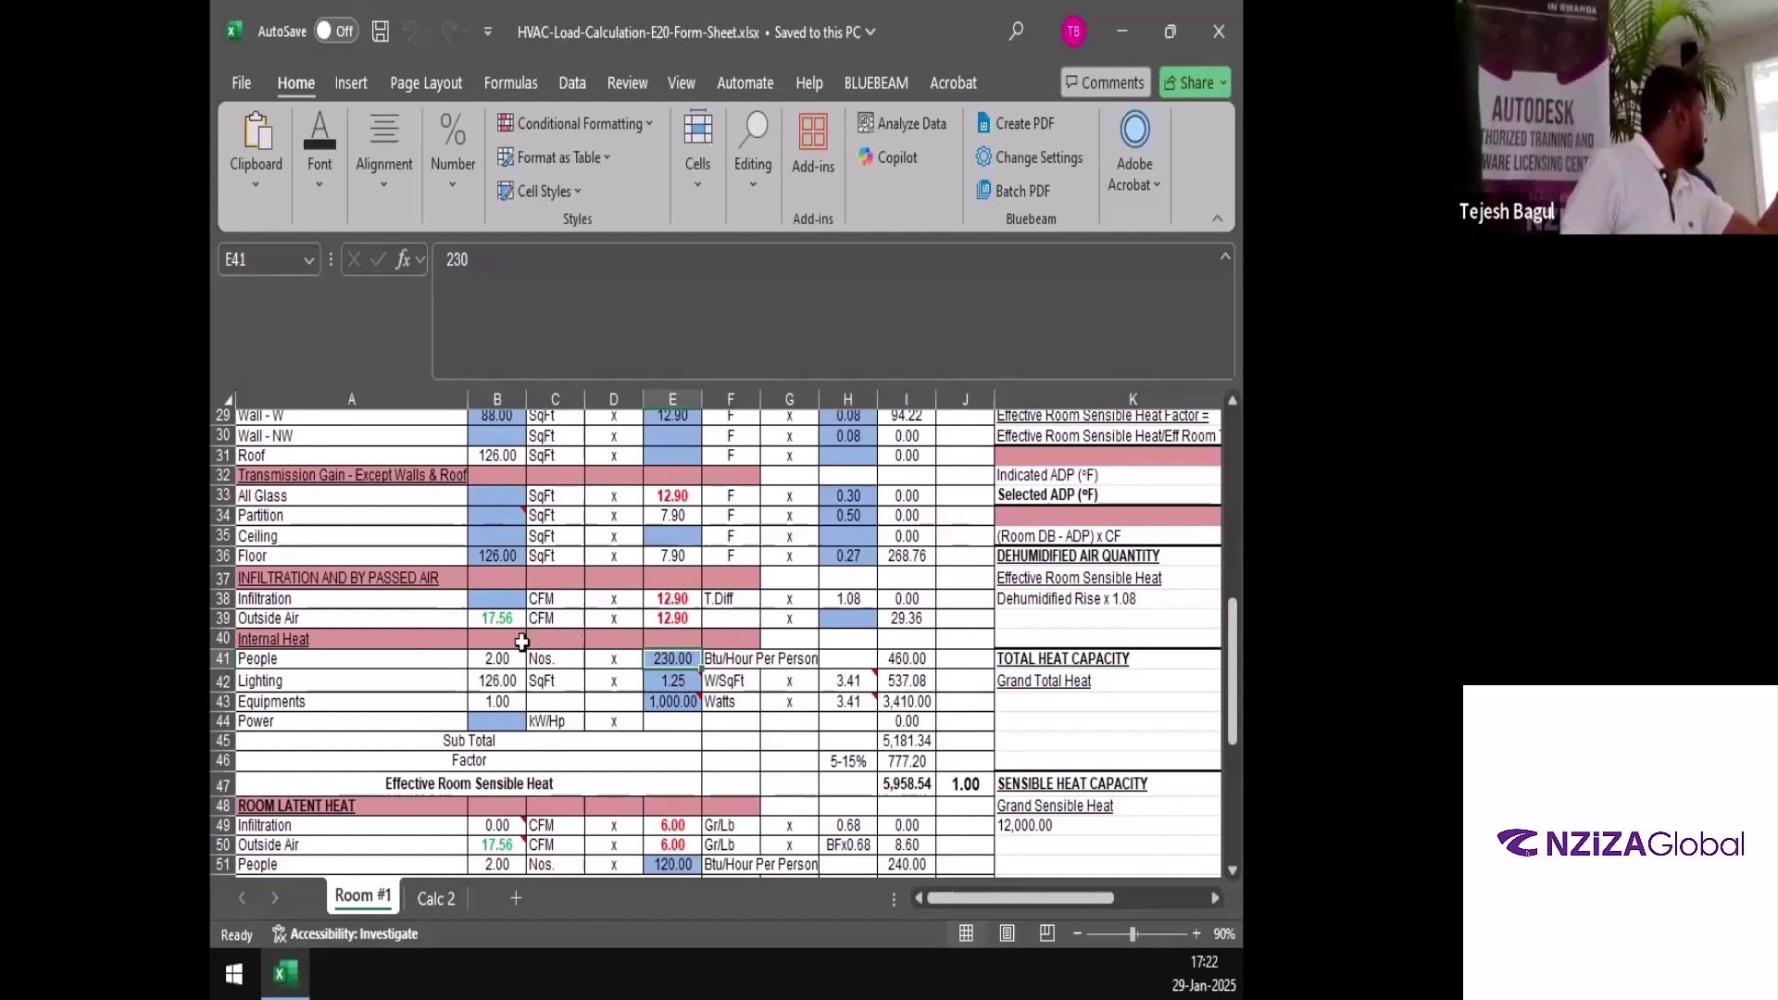
click(887, 660)
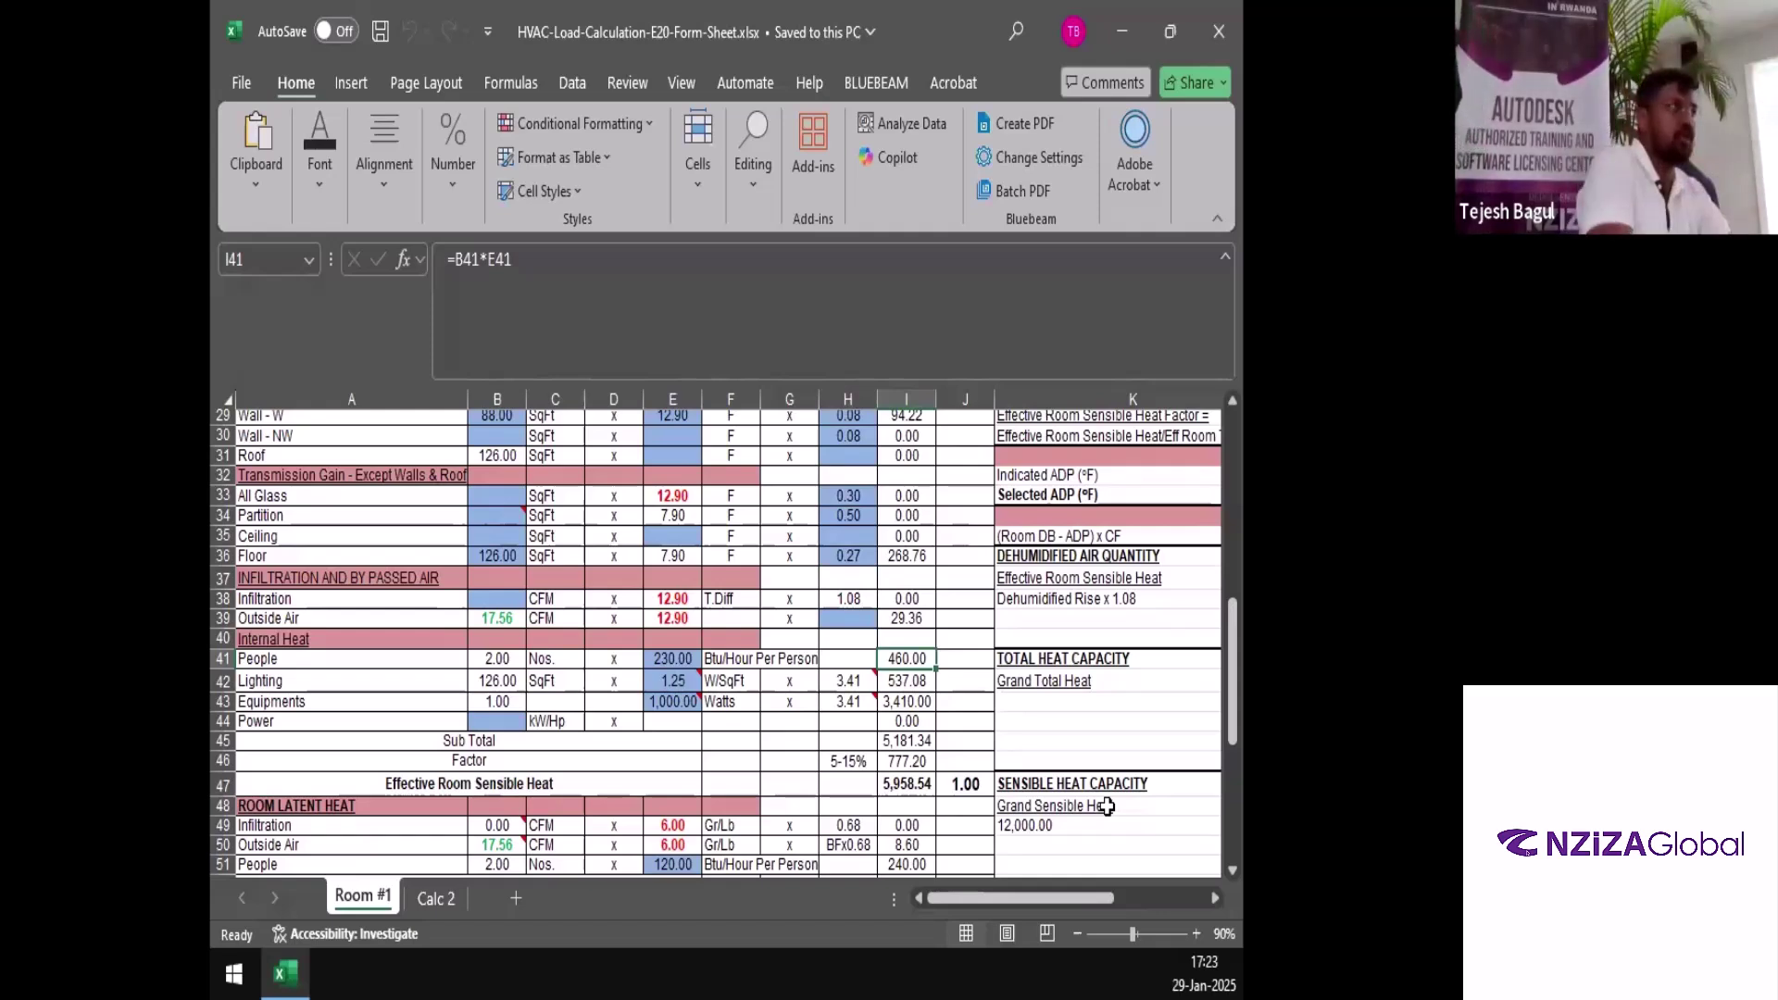
Review the Lighting row's floor area, W/SqFt input and heat gain formula, and read the note on recommended lighting loads
click(480, 676)
click(656, 683)
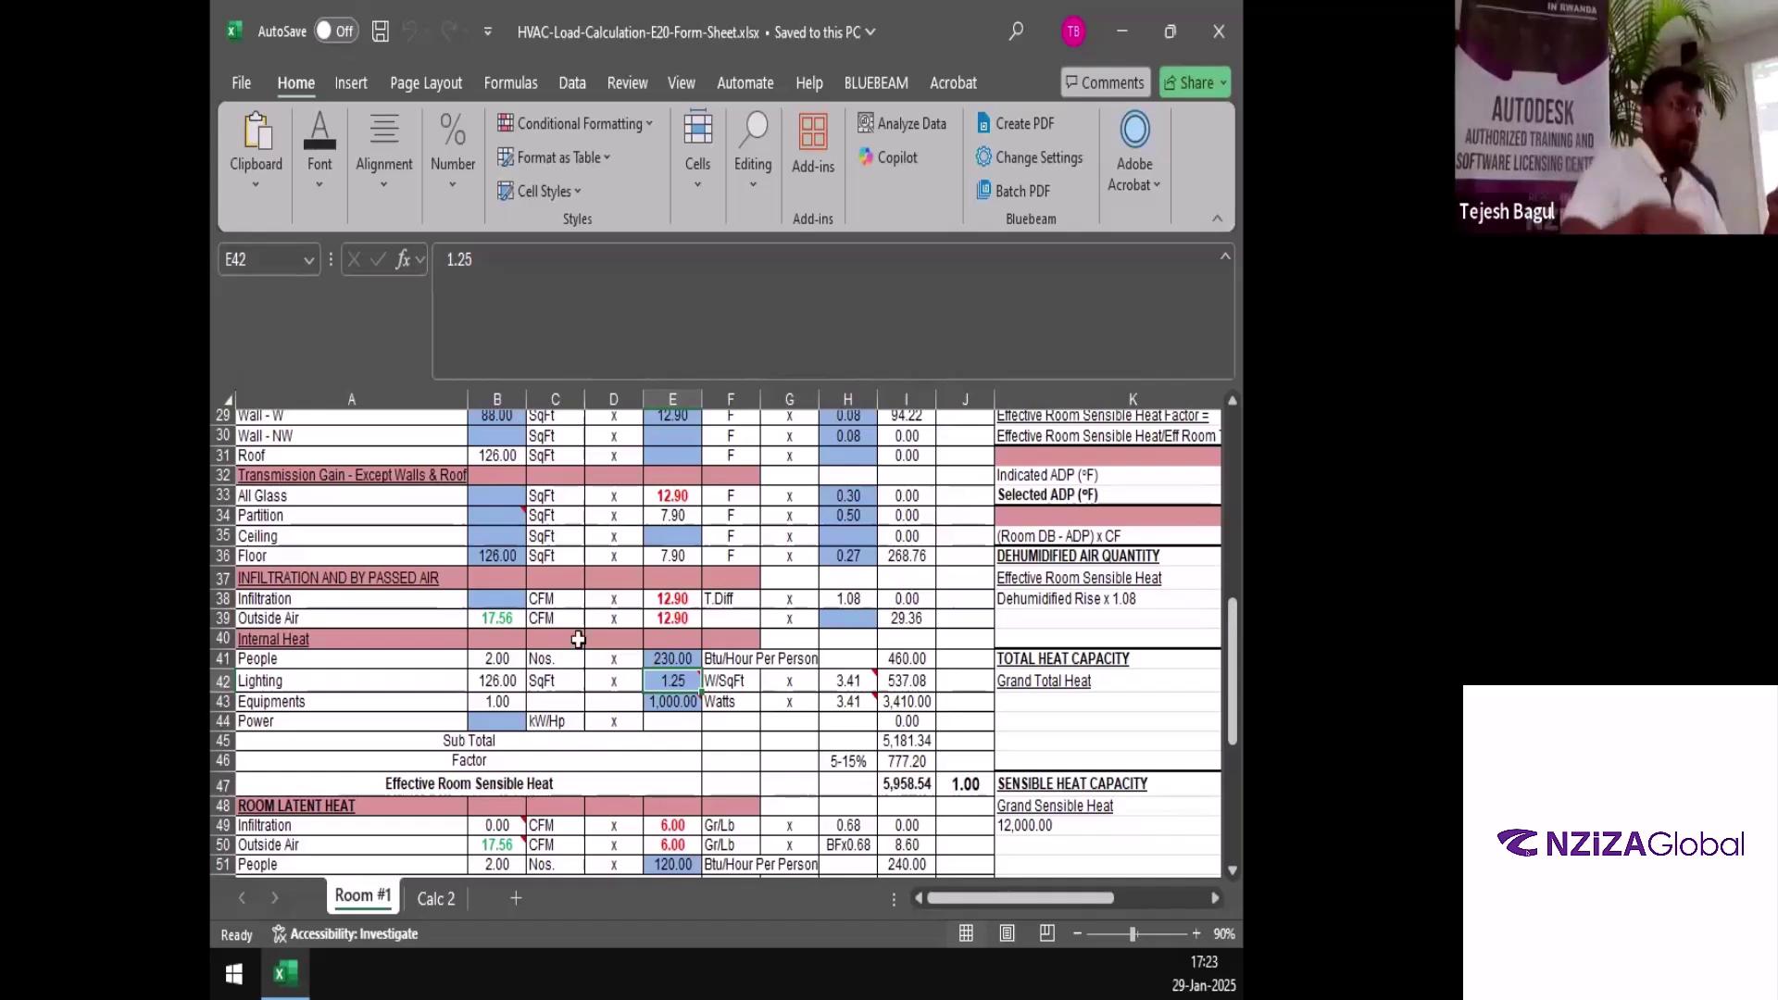
click(488, 675)
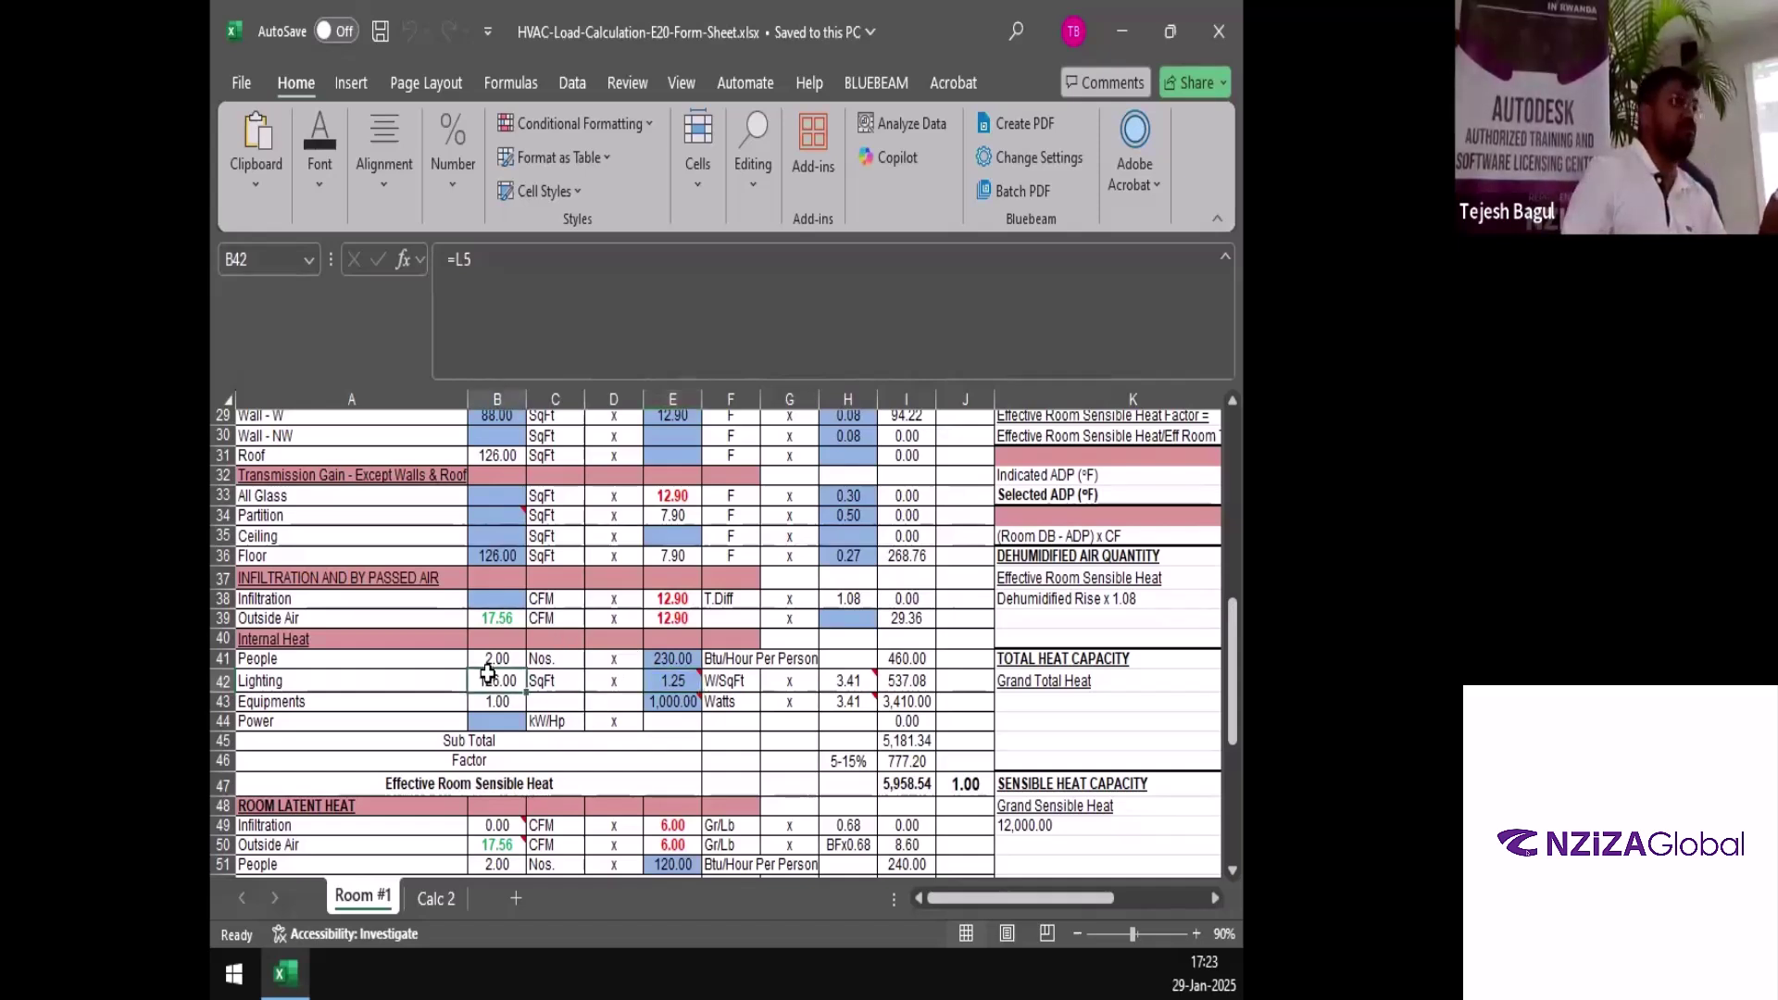
click(683, 680)
click(917, 827)
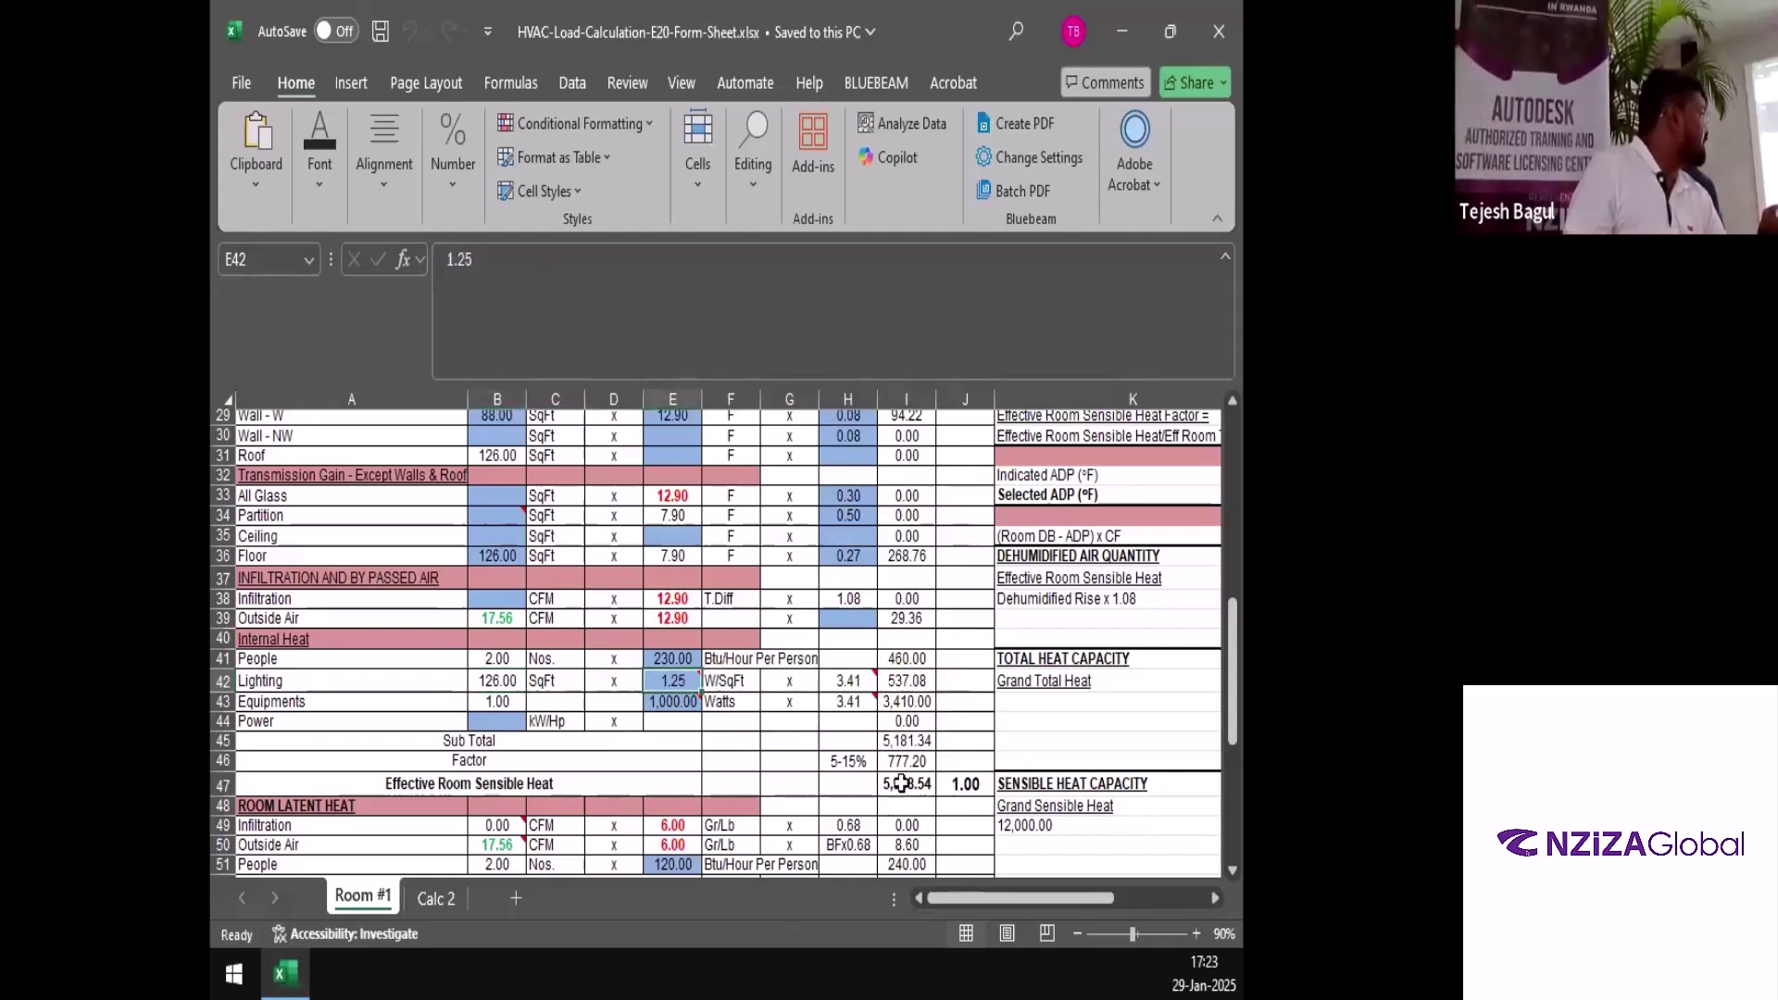
click(915, 681)
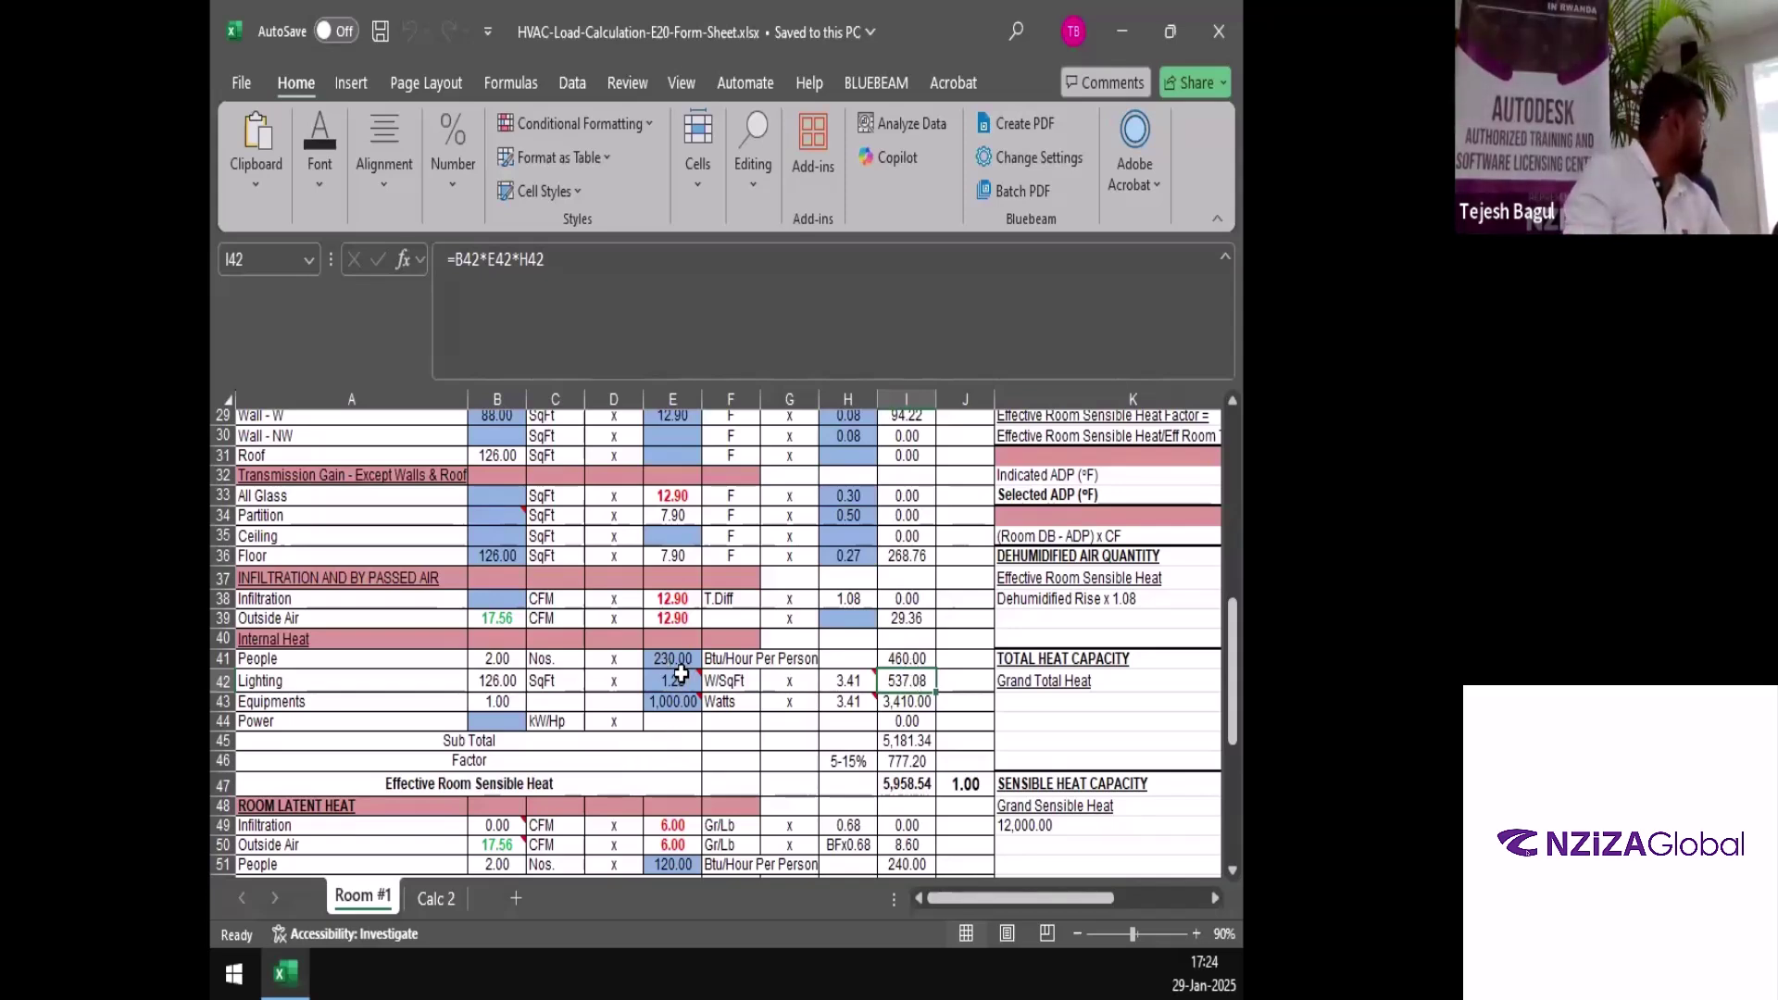
mouse_move(676, 674)
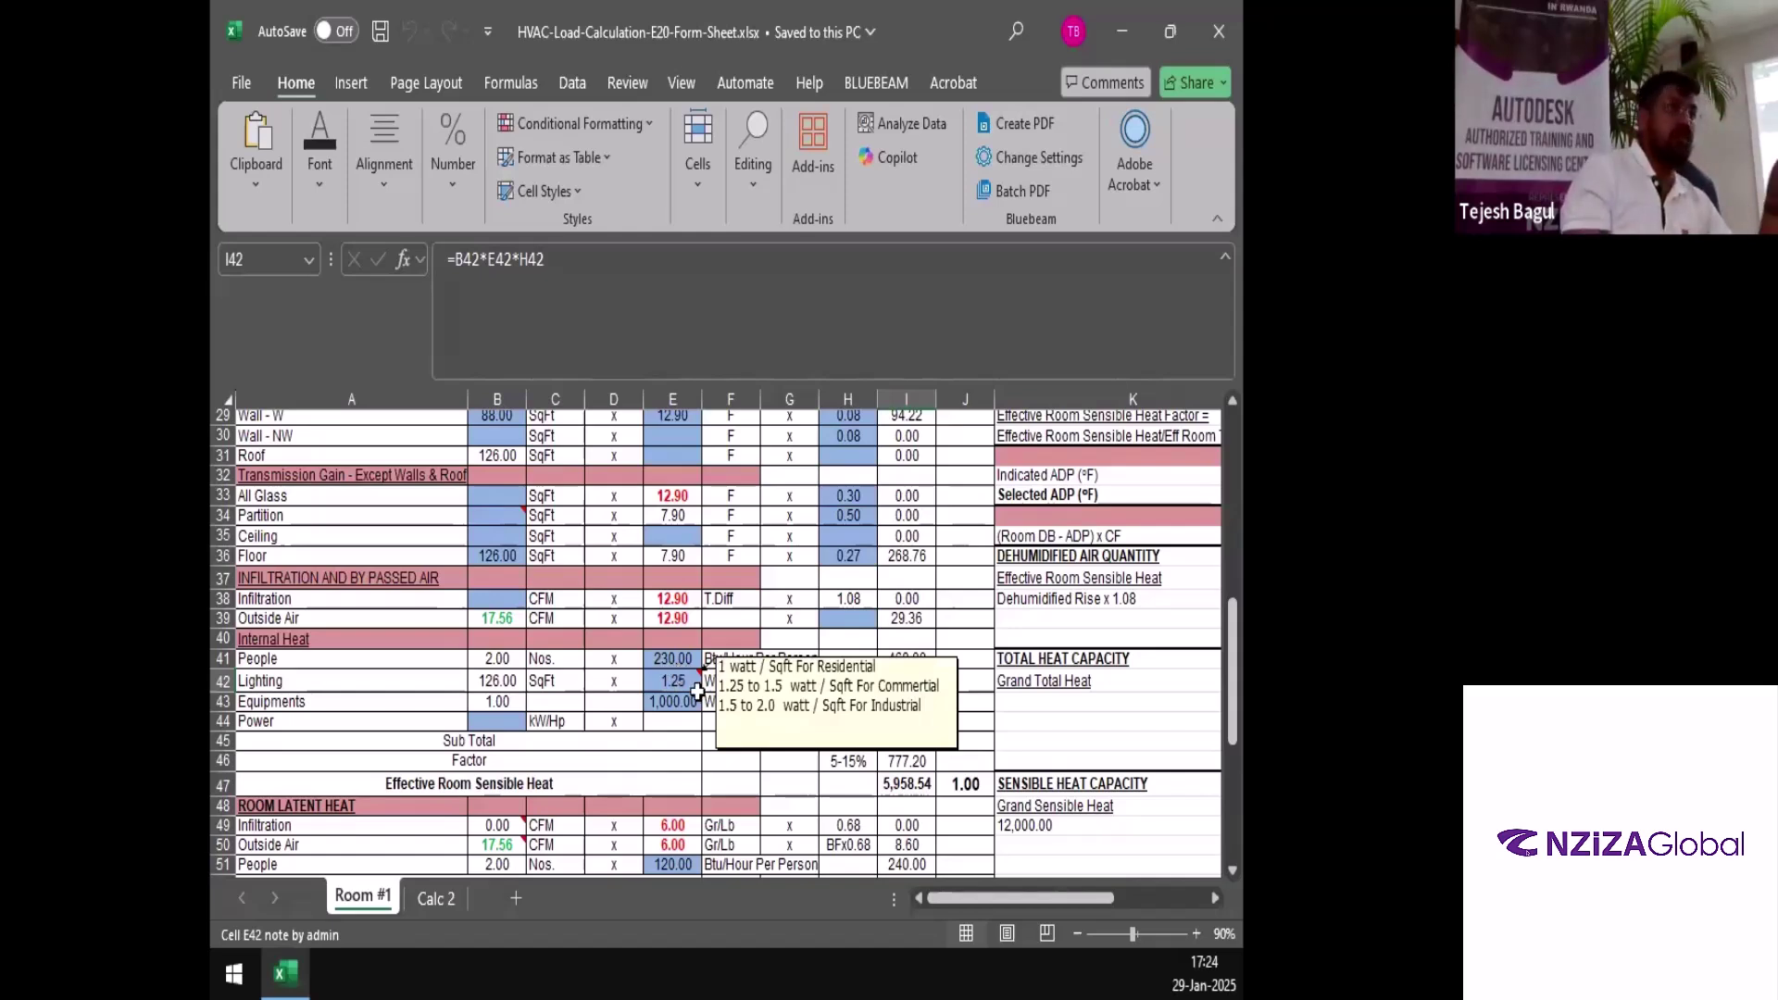
mouse_move(677, 708)
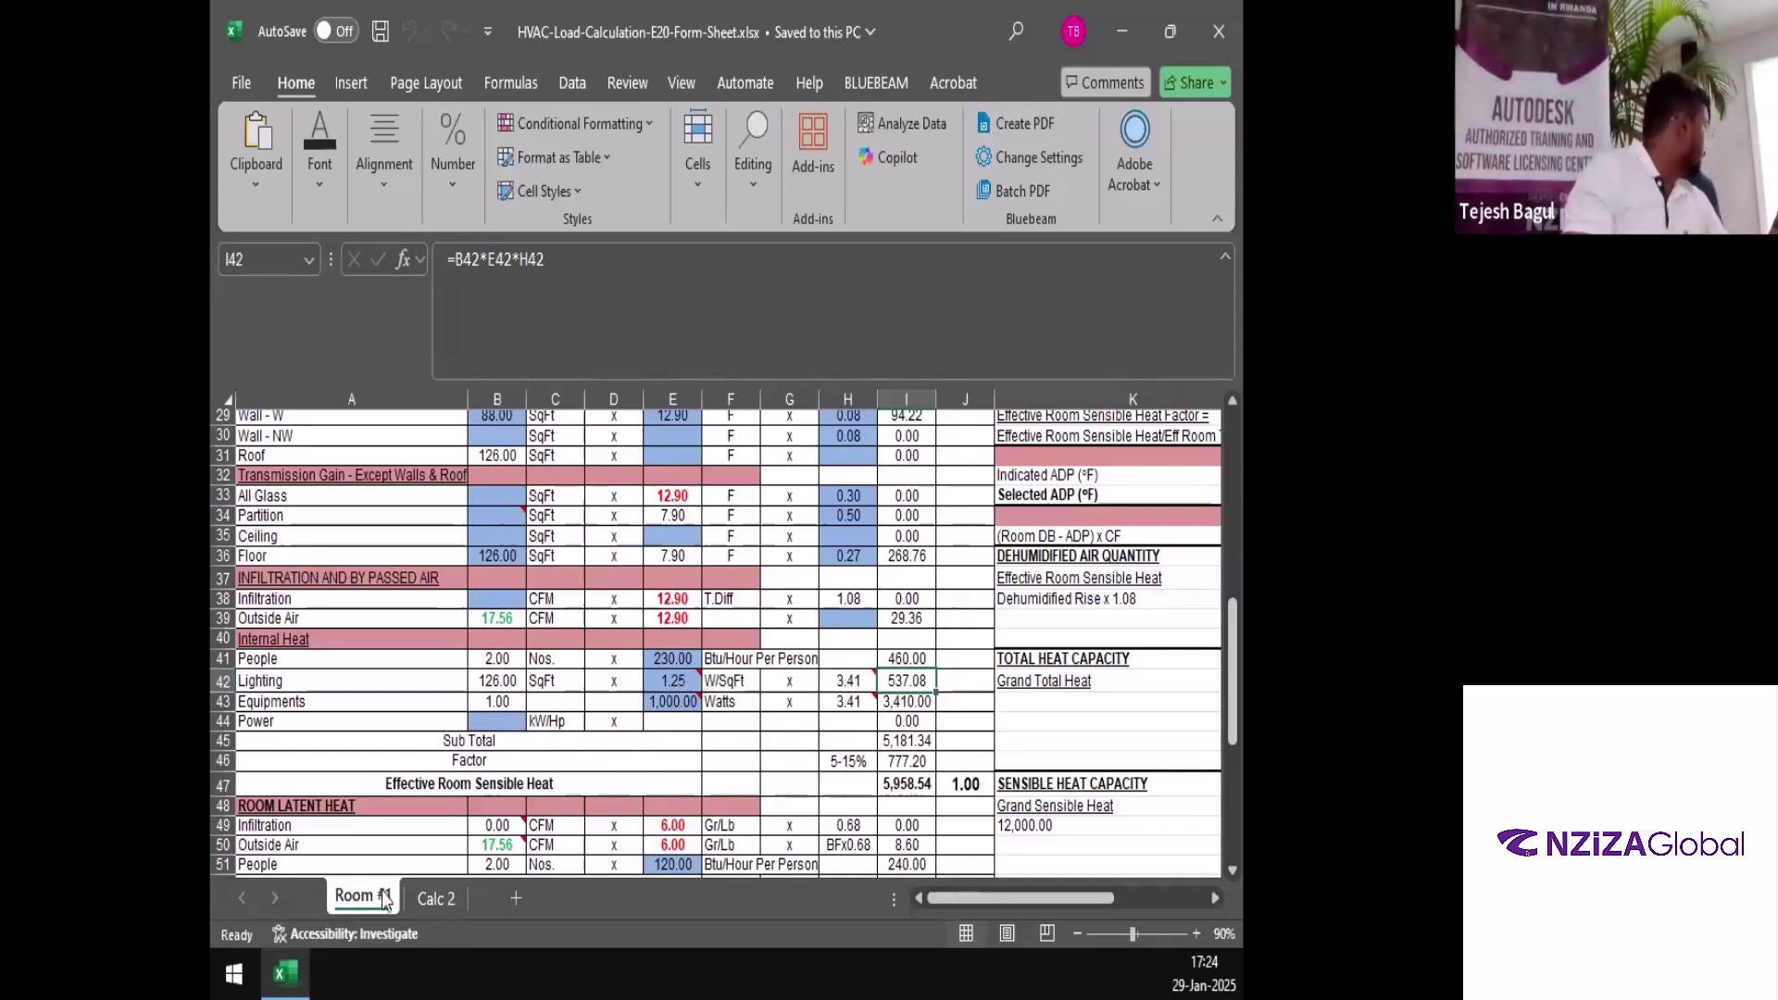
mouse_move(265, 965)
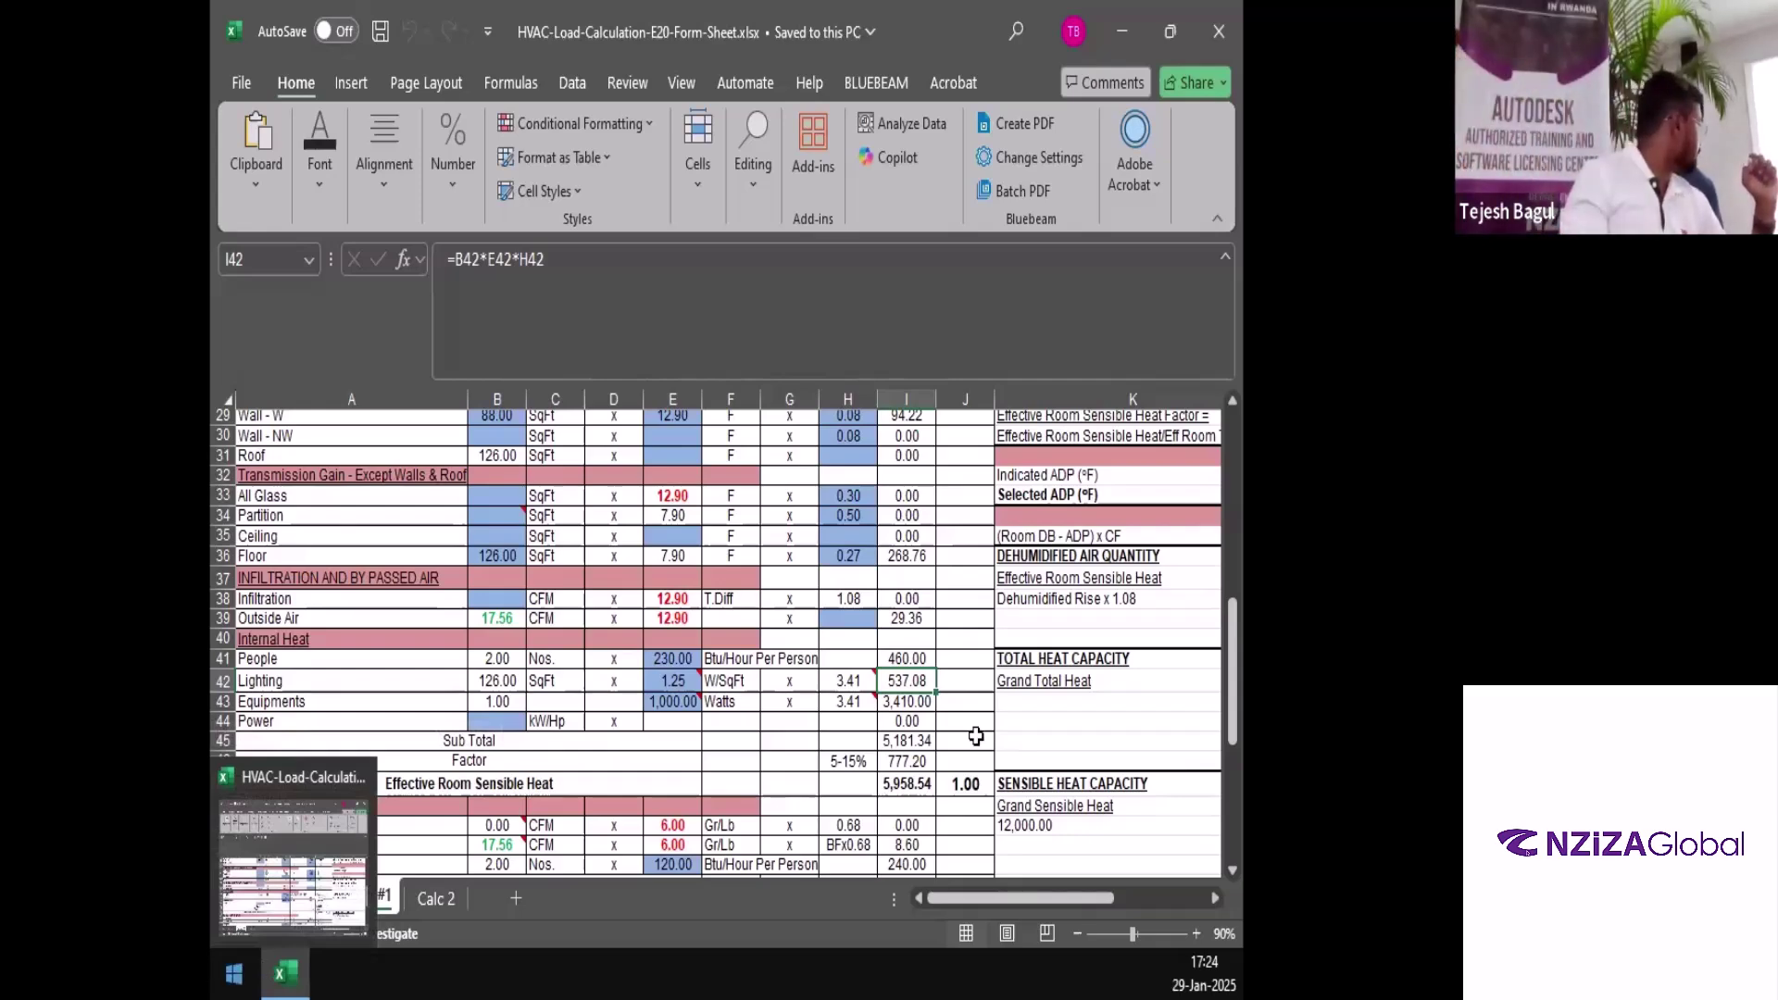
scroll(648, 663, down, 1)
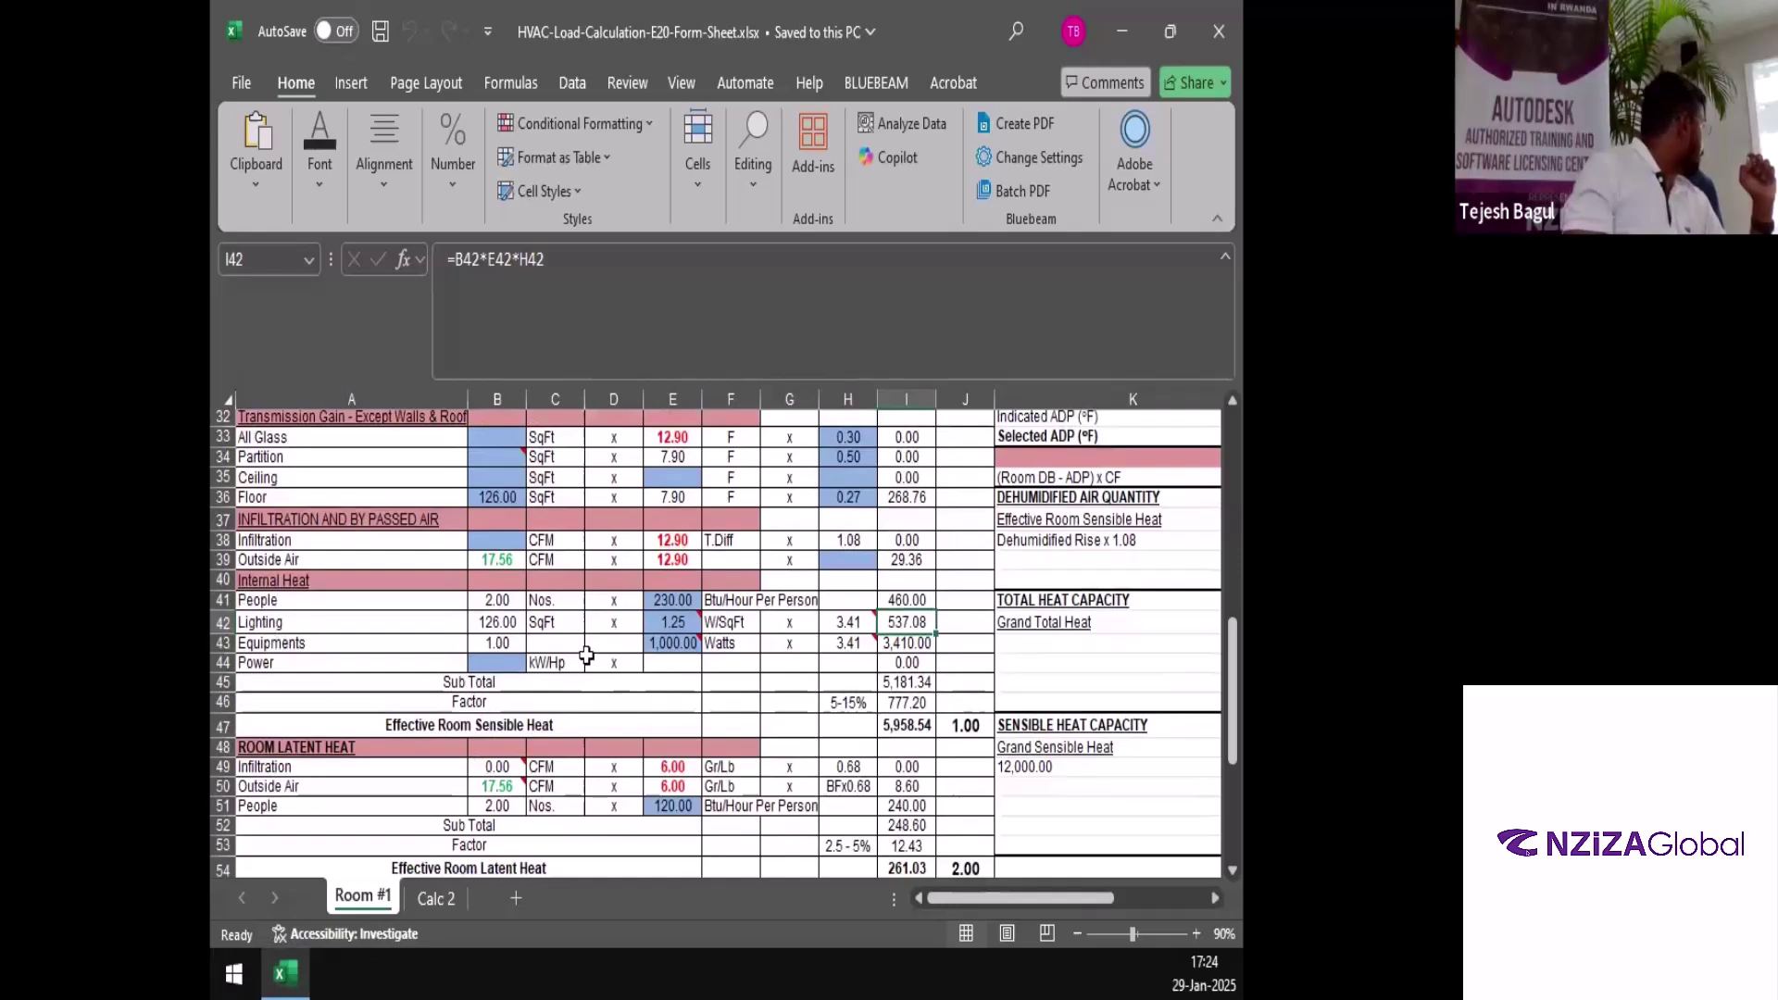
Check the Equipments watts input and the source of the Infiltration CFM under Room Latent Heat
click(673, 661)
click(672, 640)
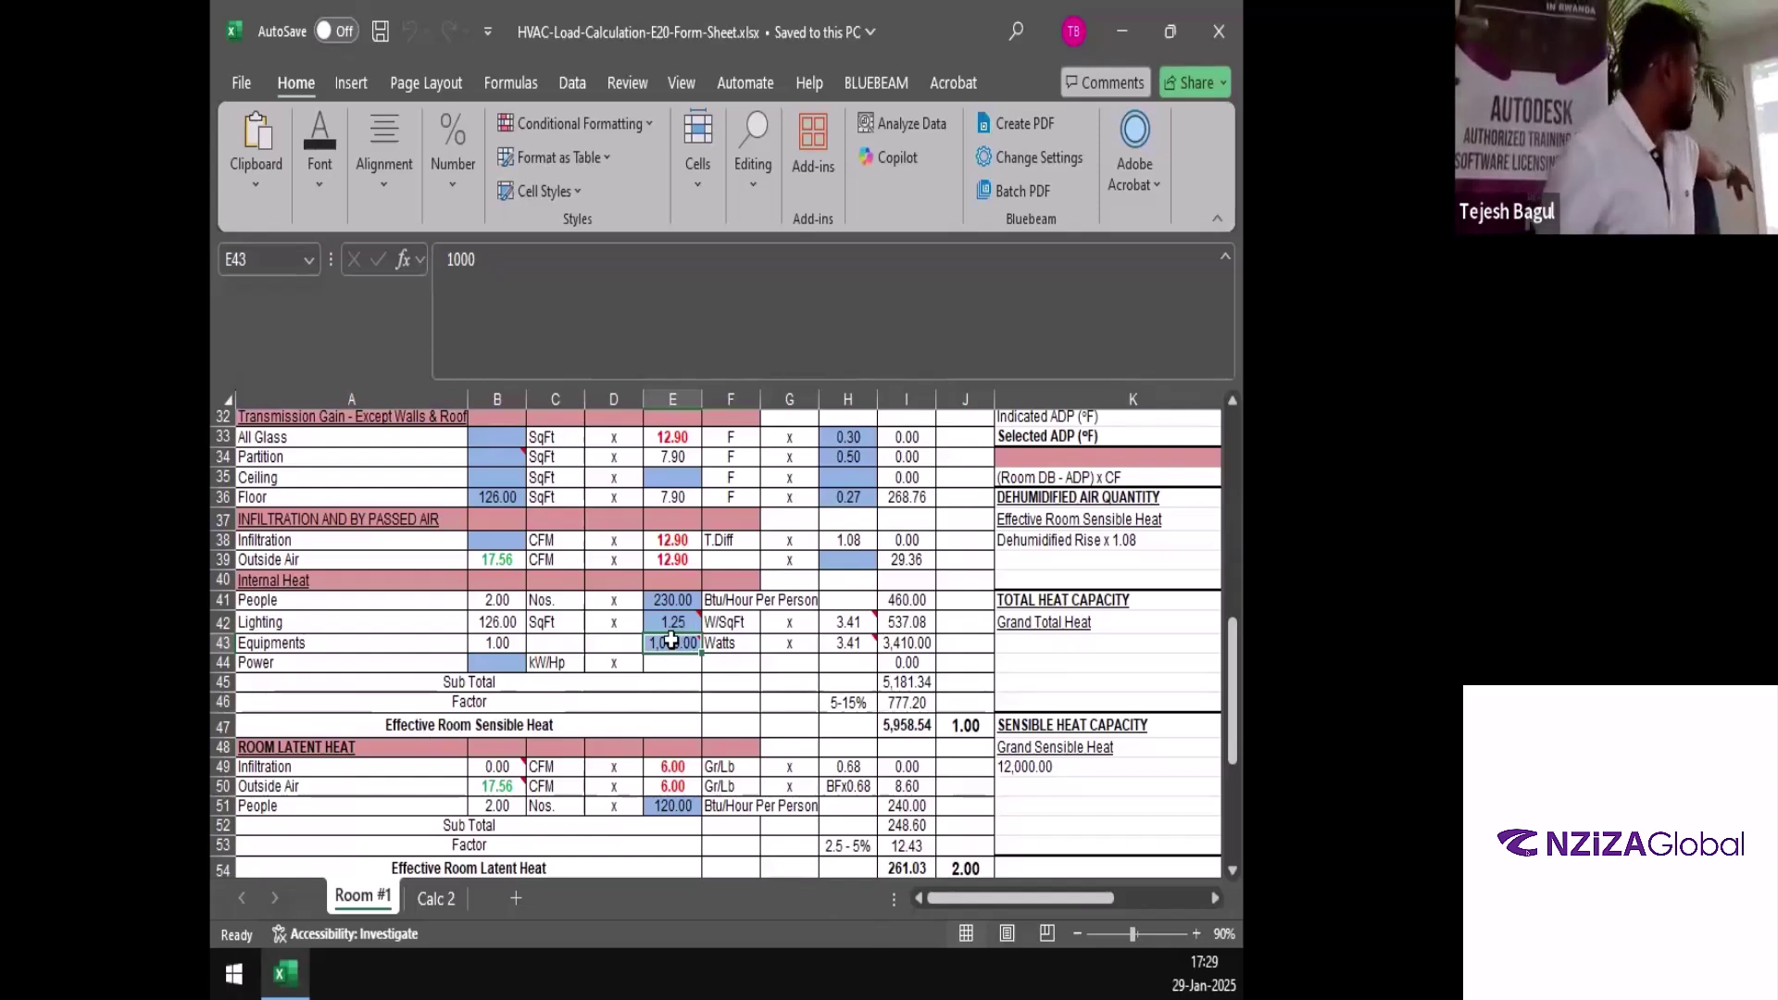
mouse_move(671, 639)
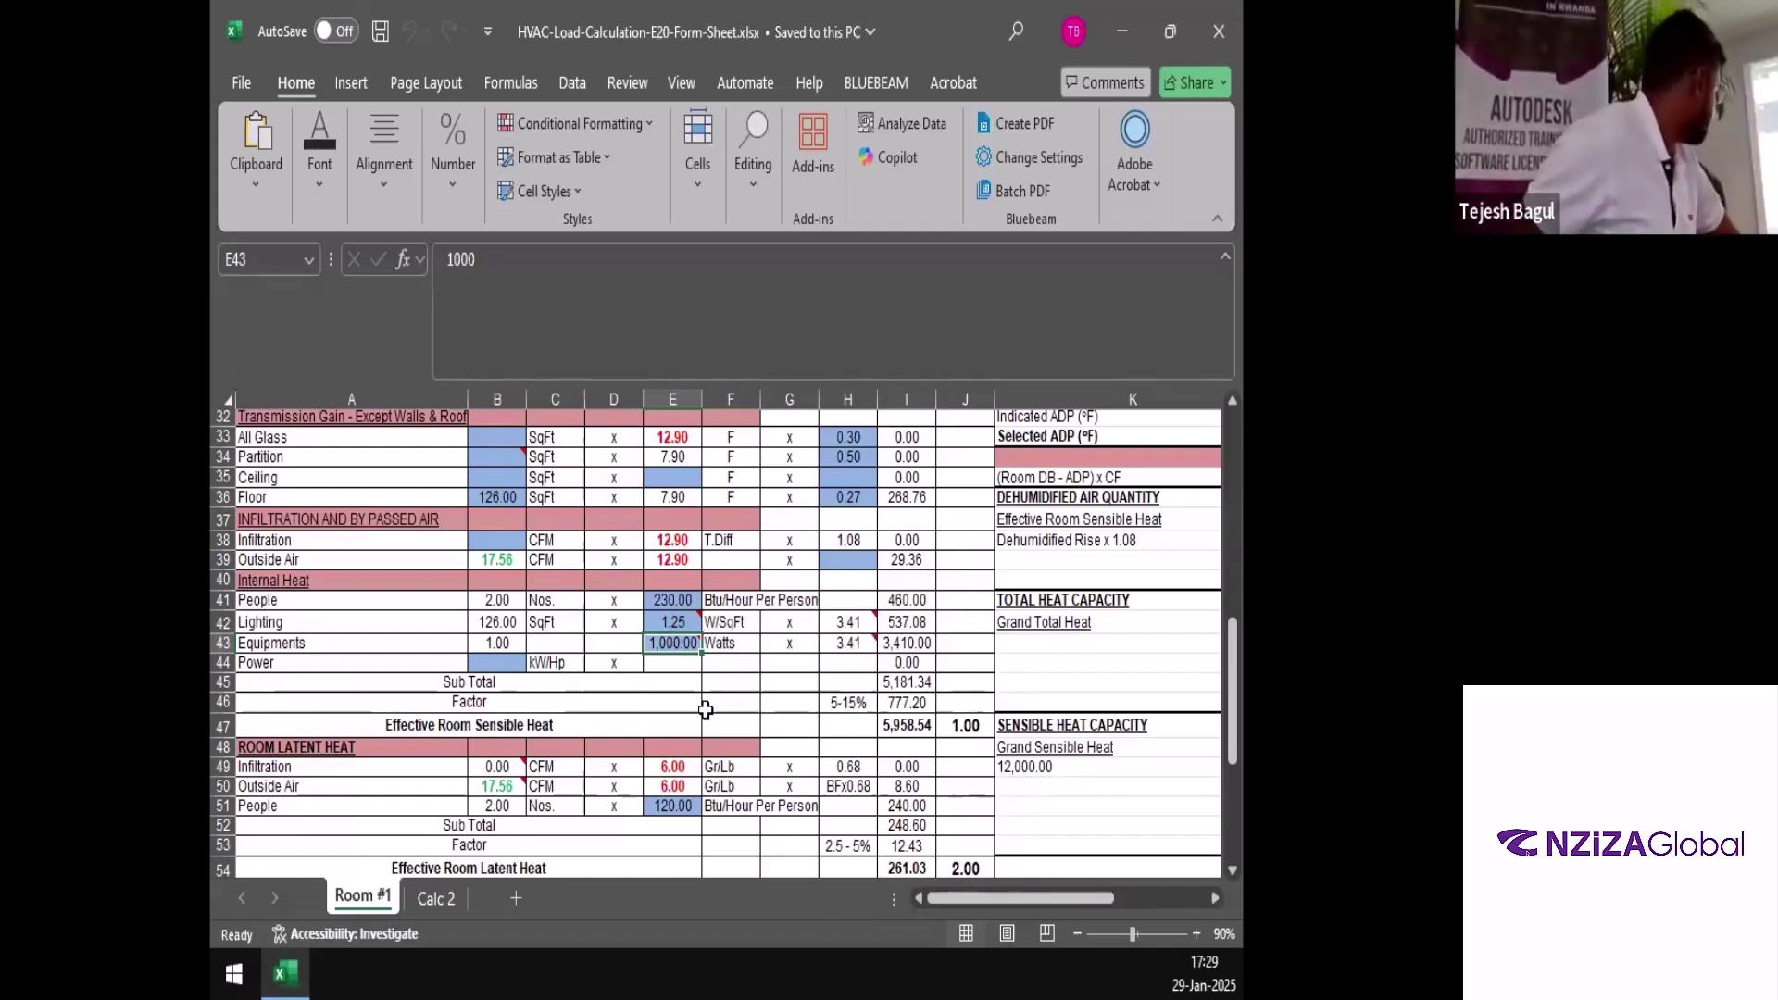
scroll(706, 710, down, 1)
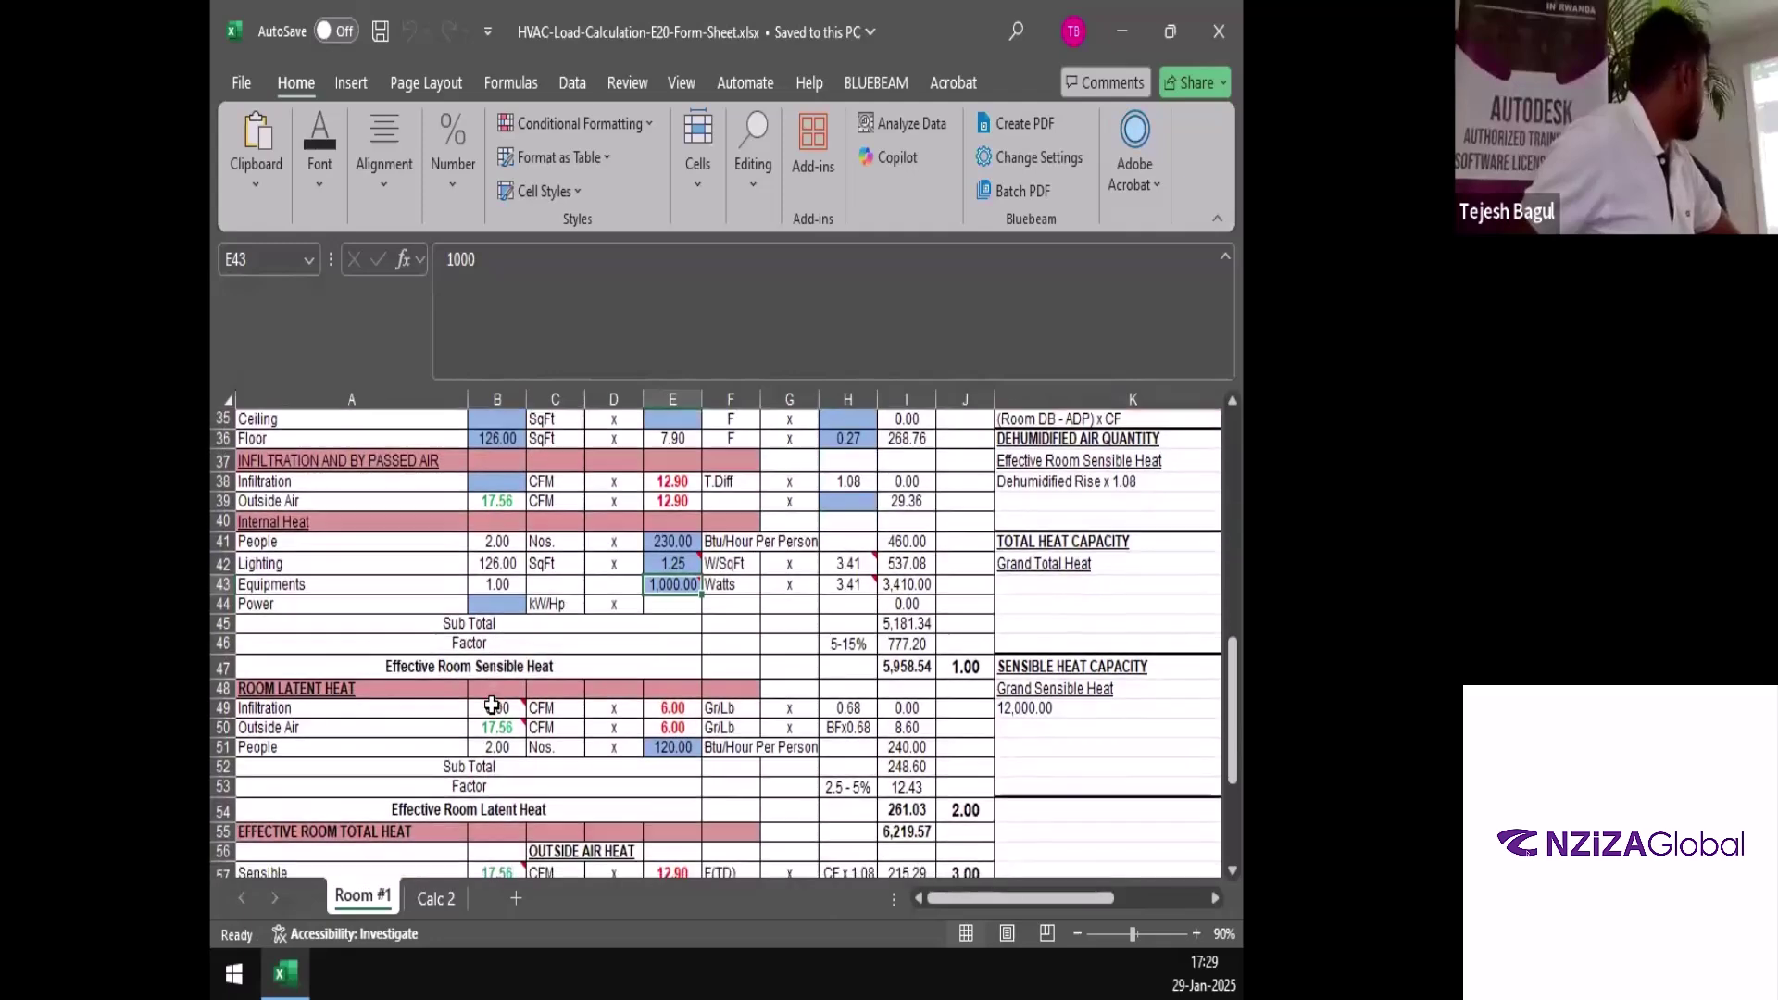
click(492, 706)
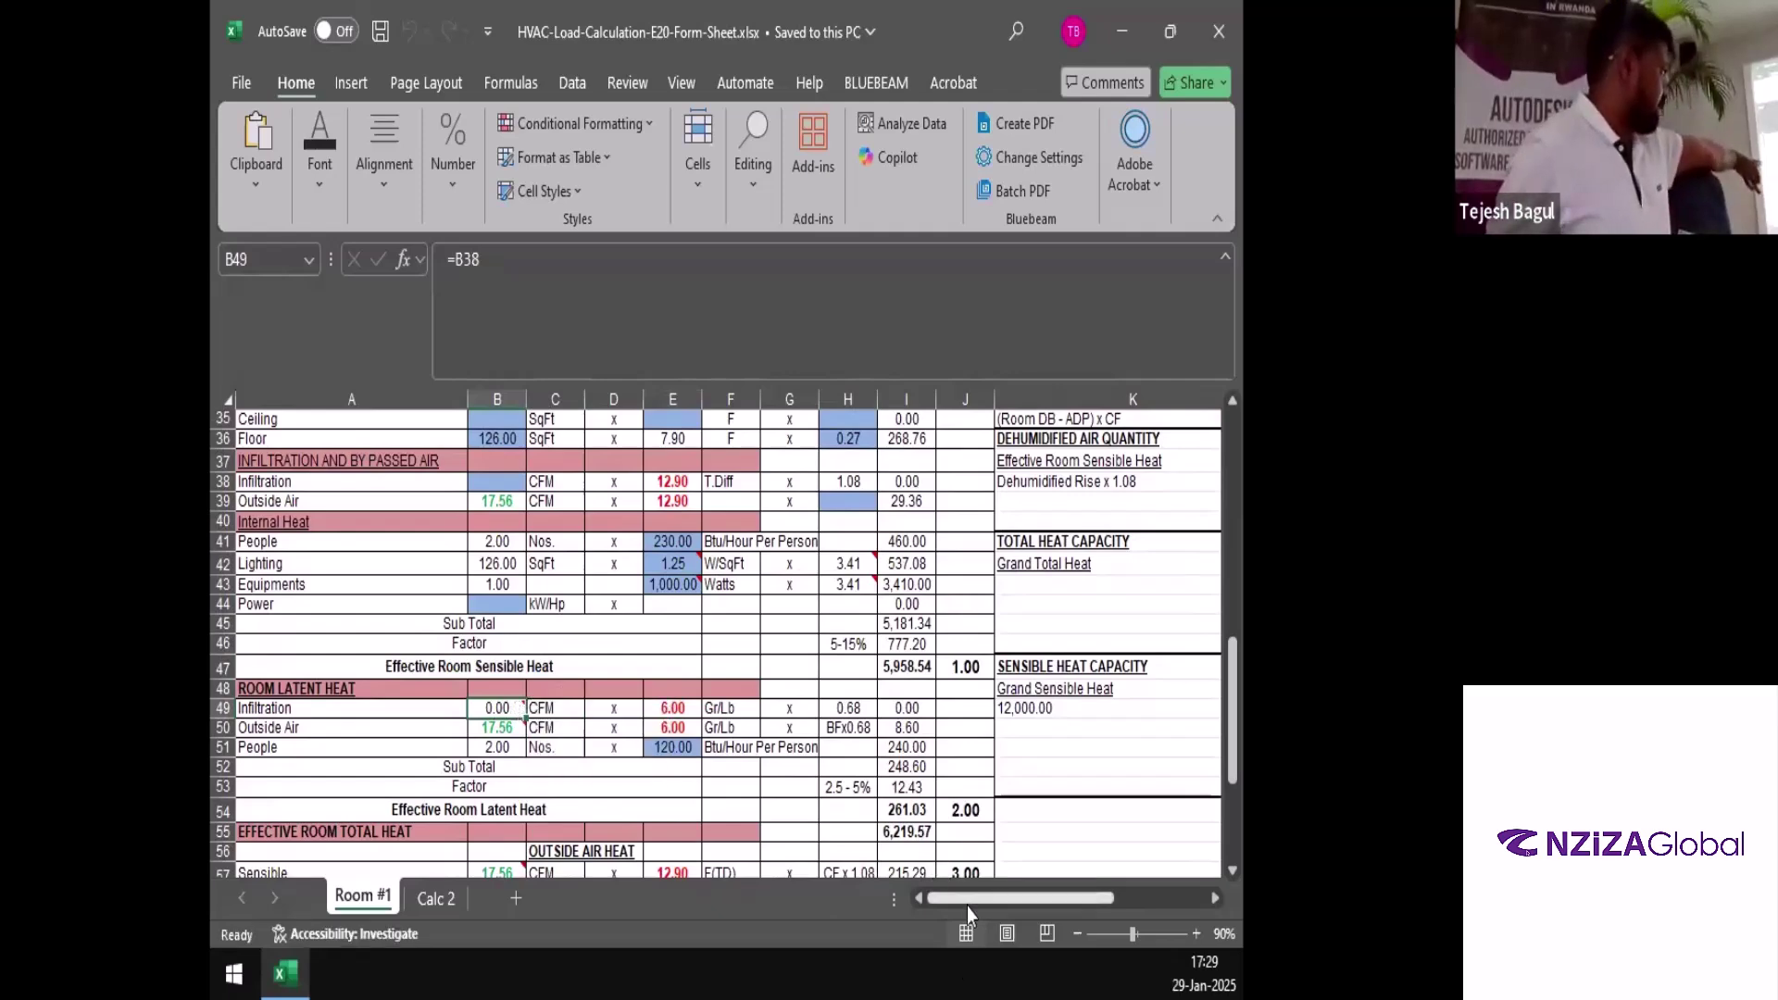
Review the Swinging row in the CFM Infiltration section, checking its door quantity and cfm/door input cells
drag(967, 904, 1053, 904)
scroll(899, 743, up, 1)
scroll(899, 744, up, 6)
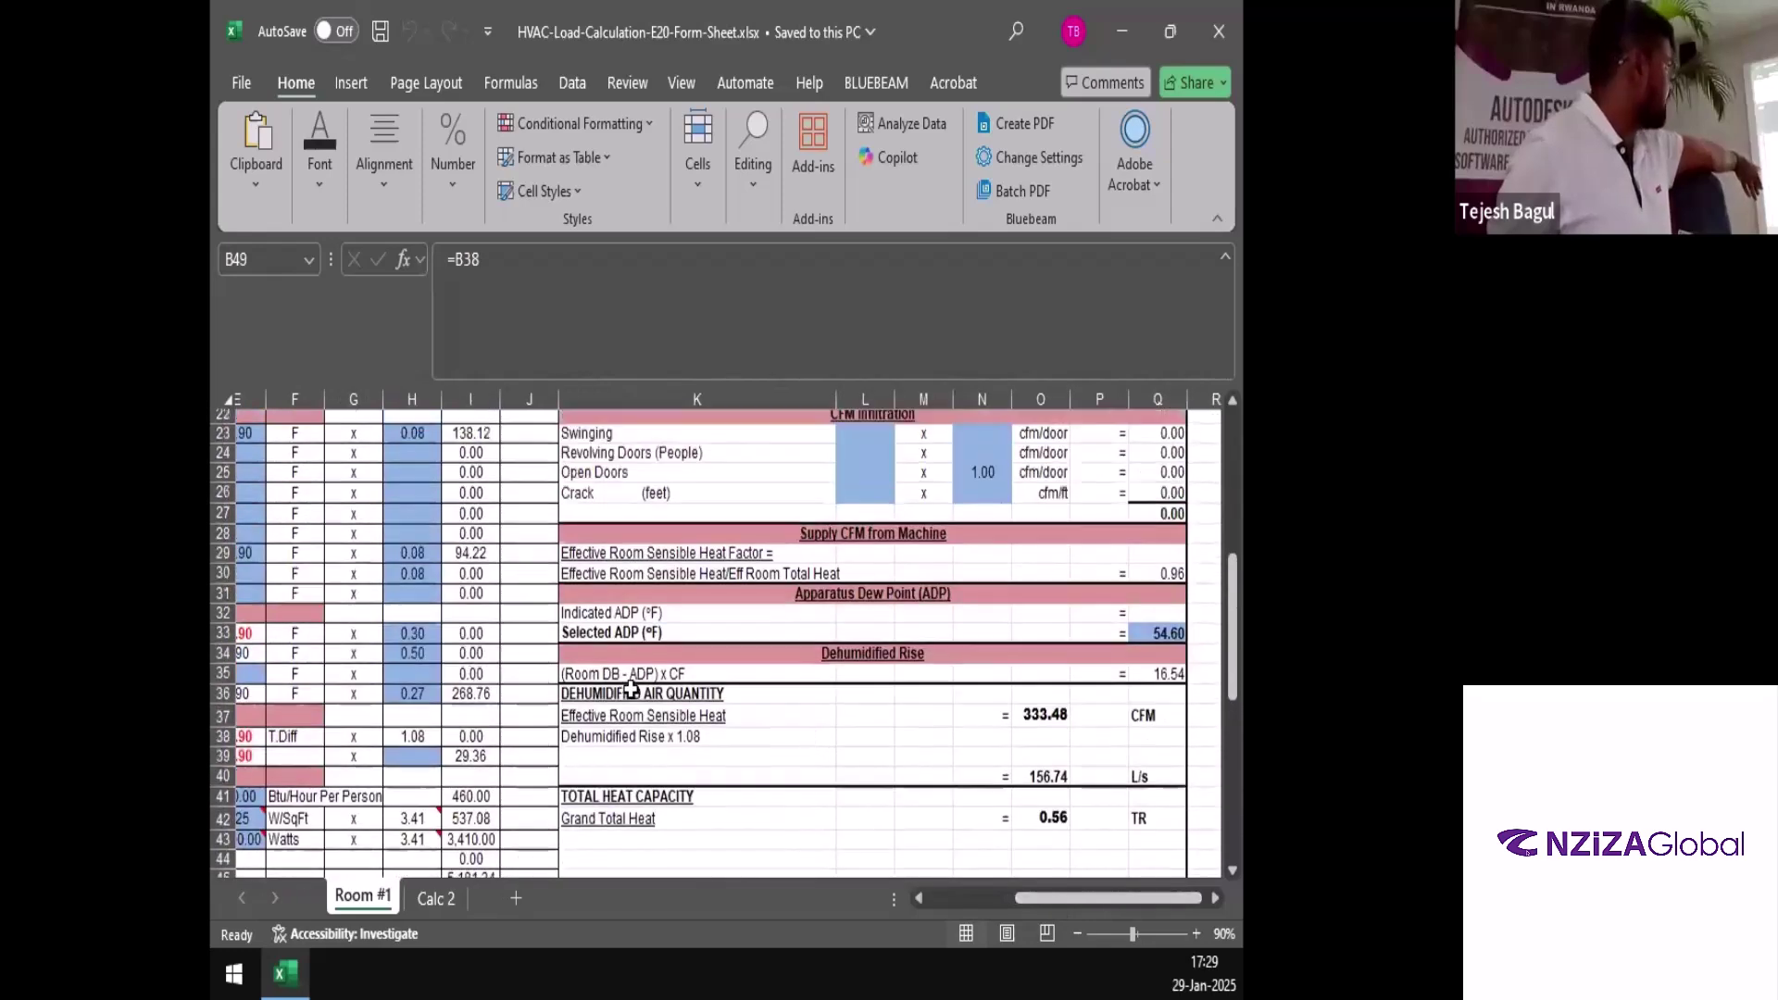
click(865, 564)
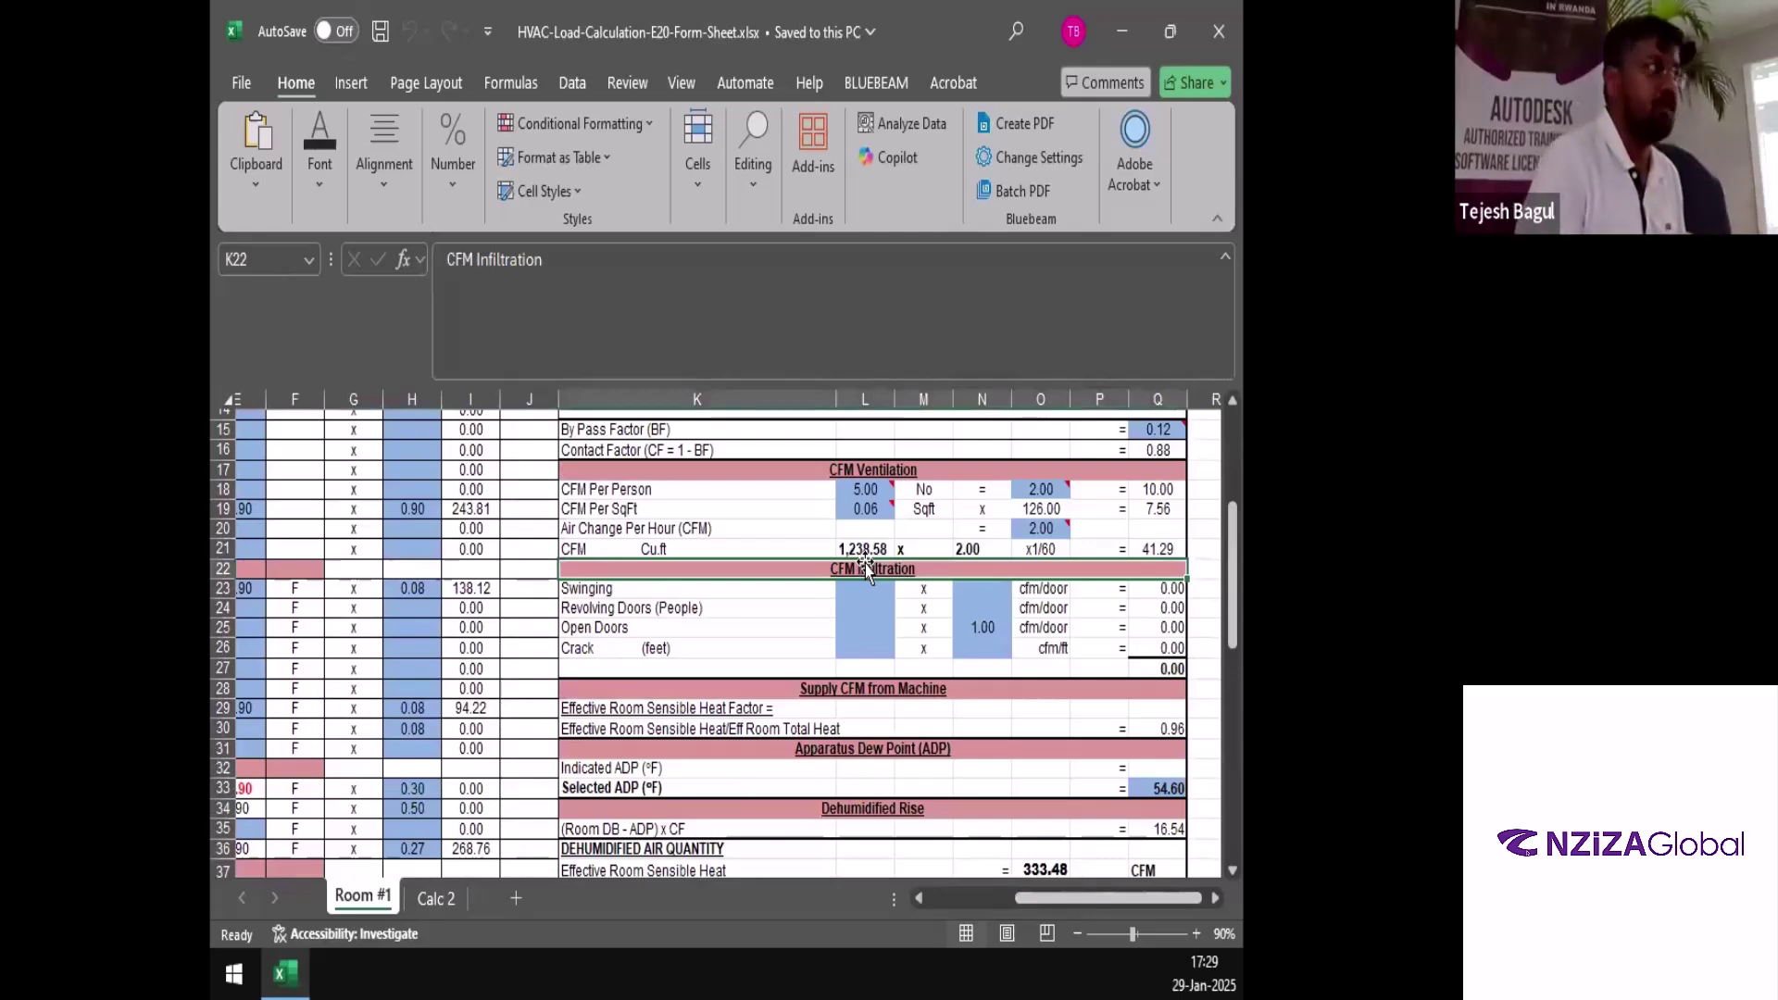
click(660, 593)
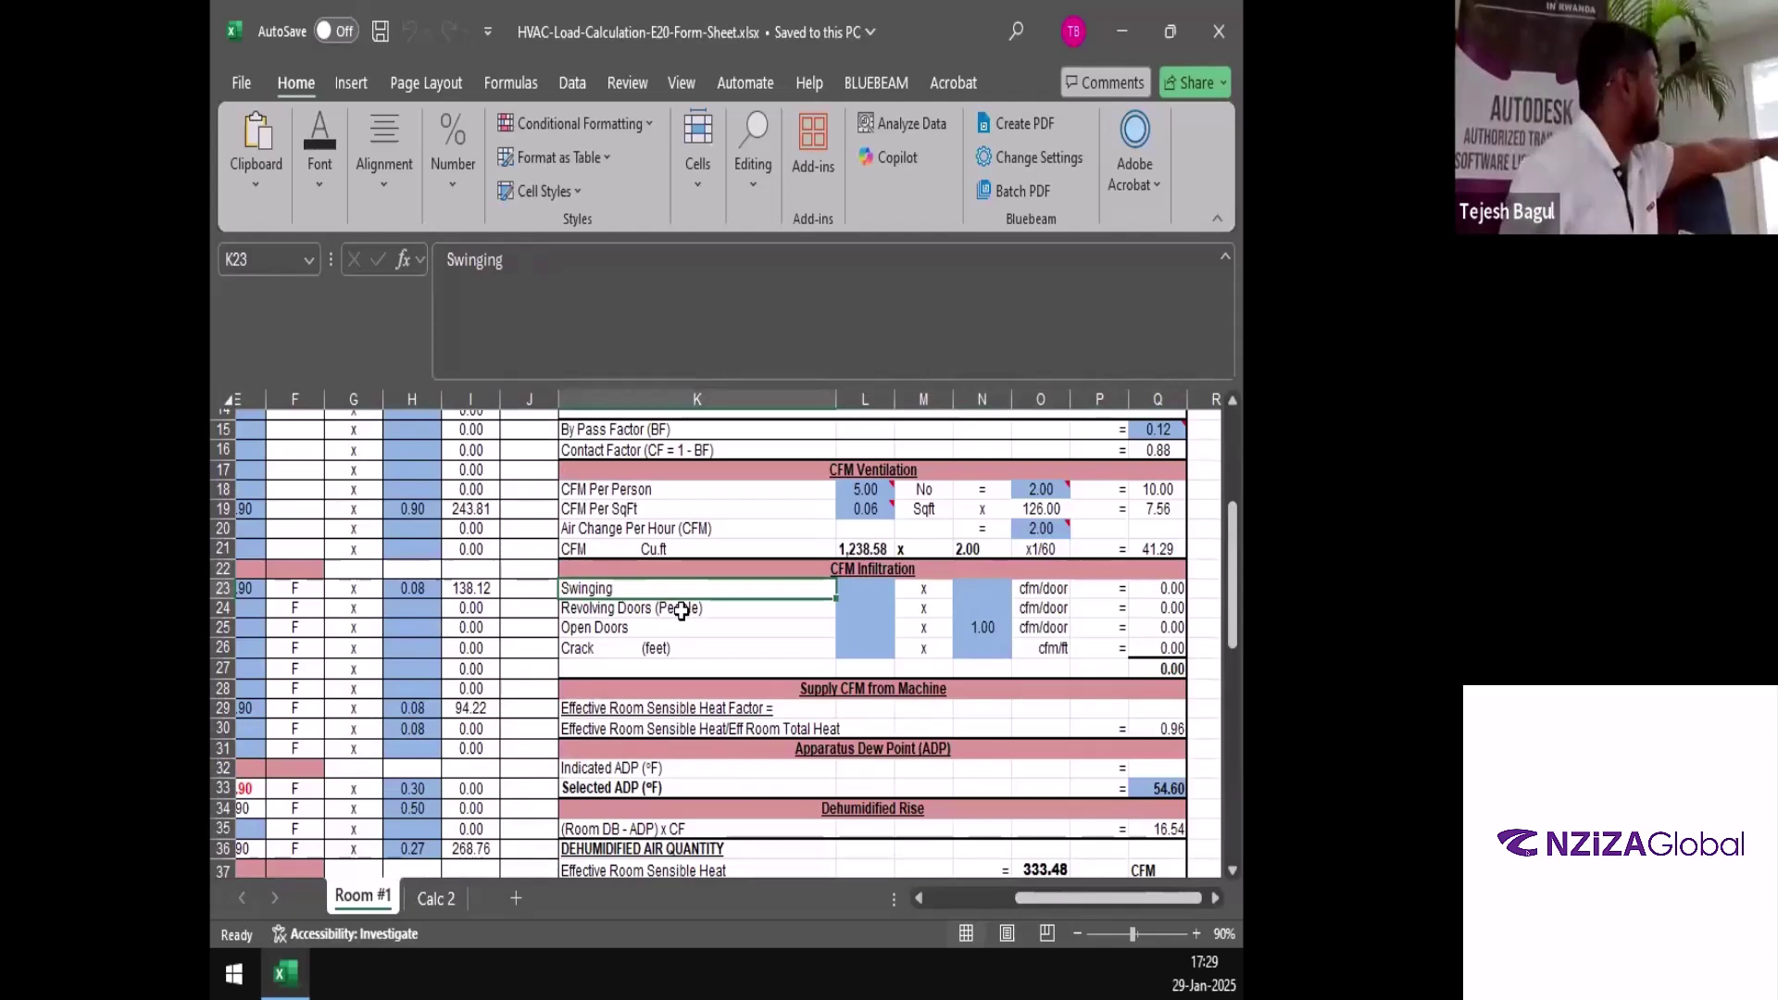
click(863, 593)
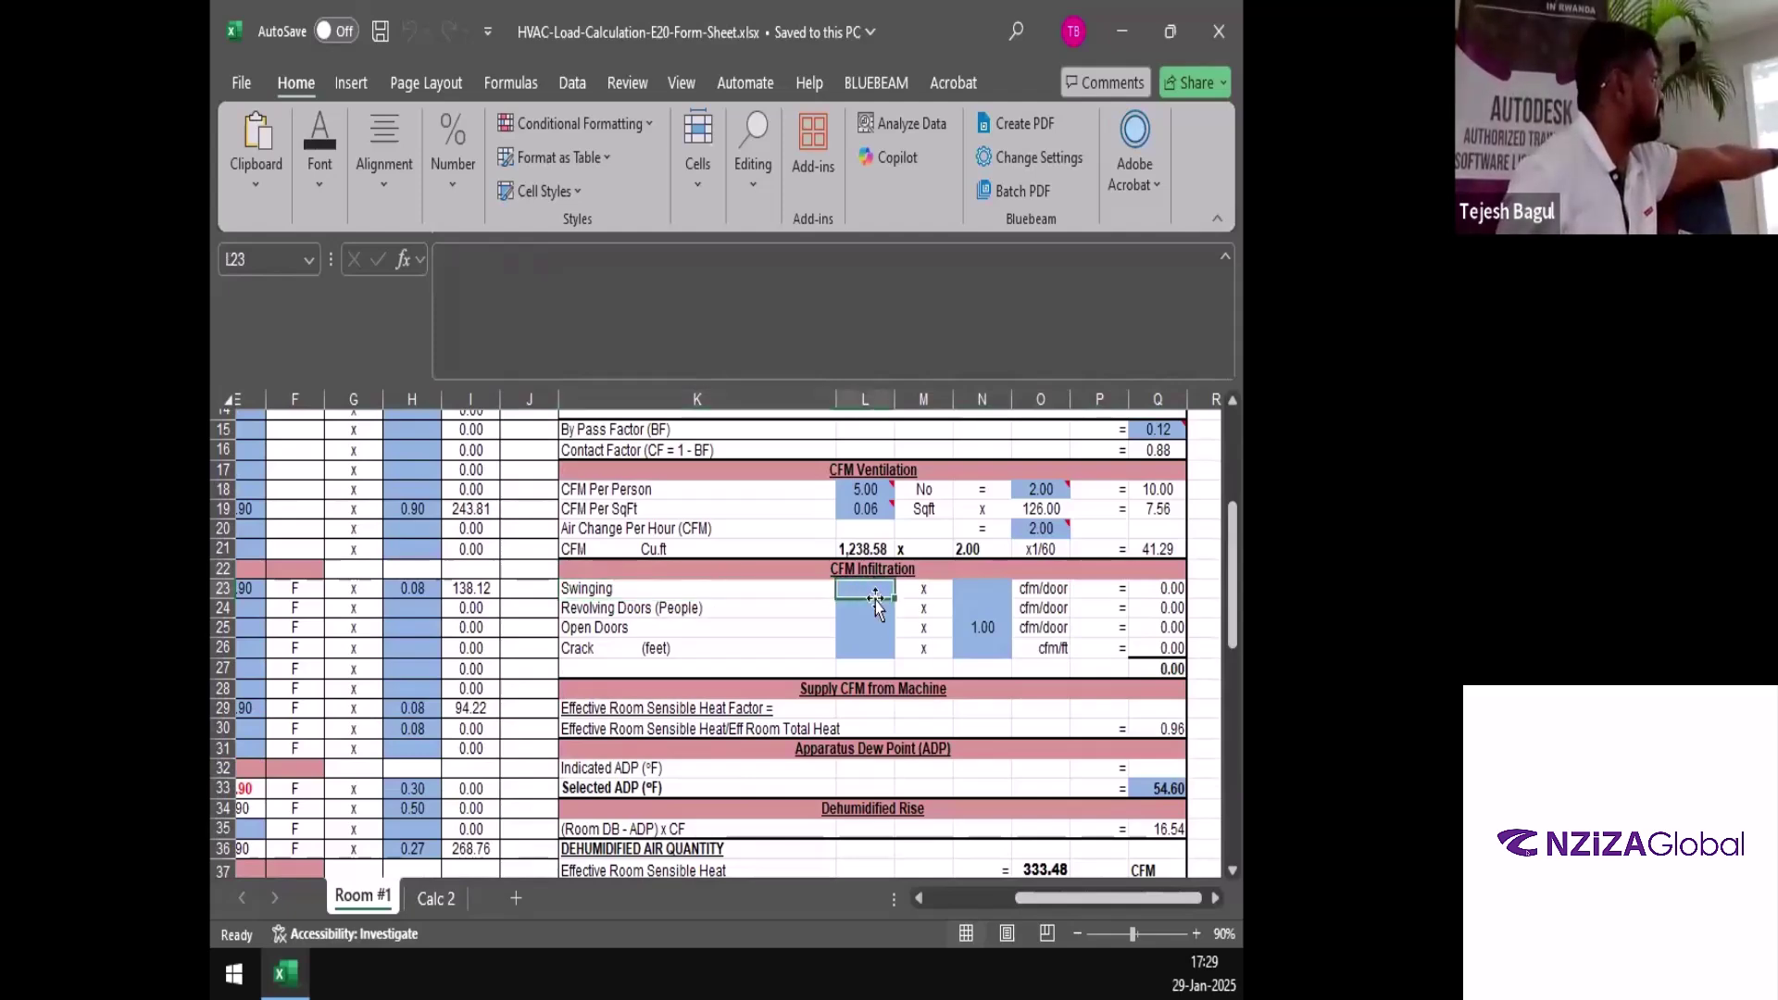
scroll(870, 597, up, 5)
scroll(861, 699, down, 3)
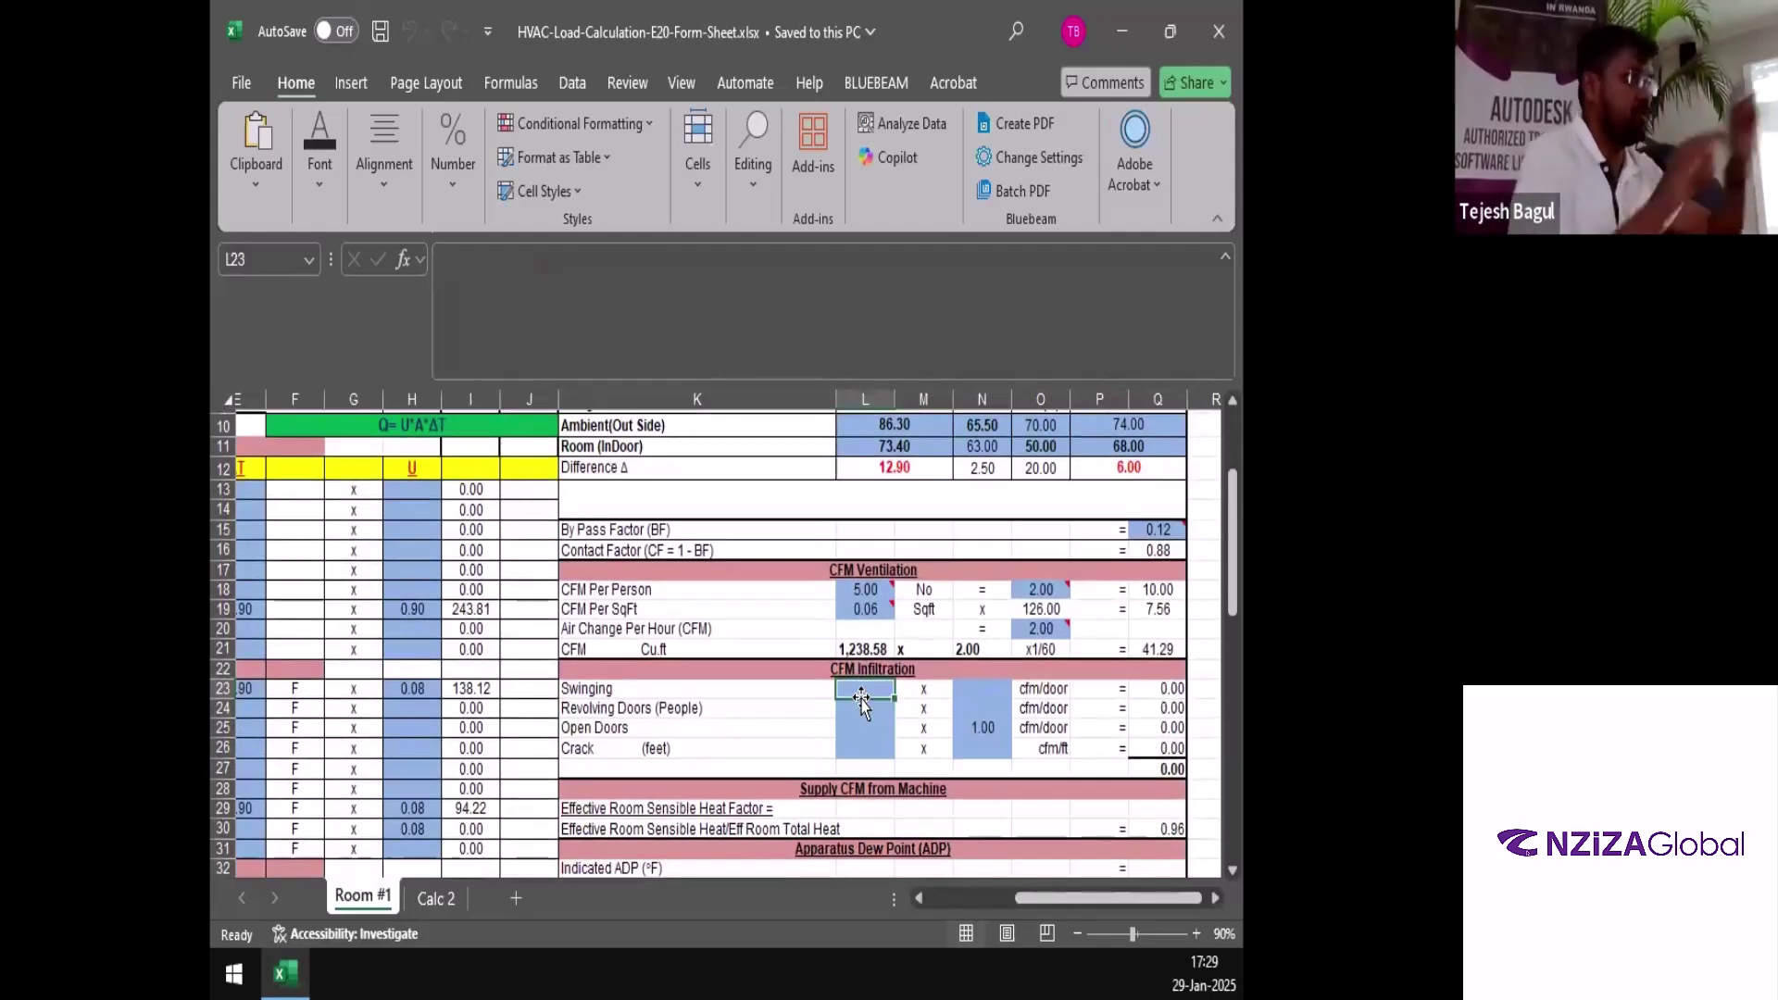
click(979, 687)
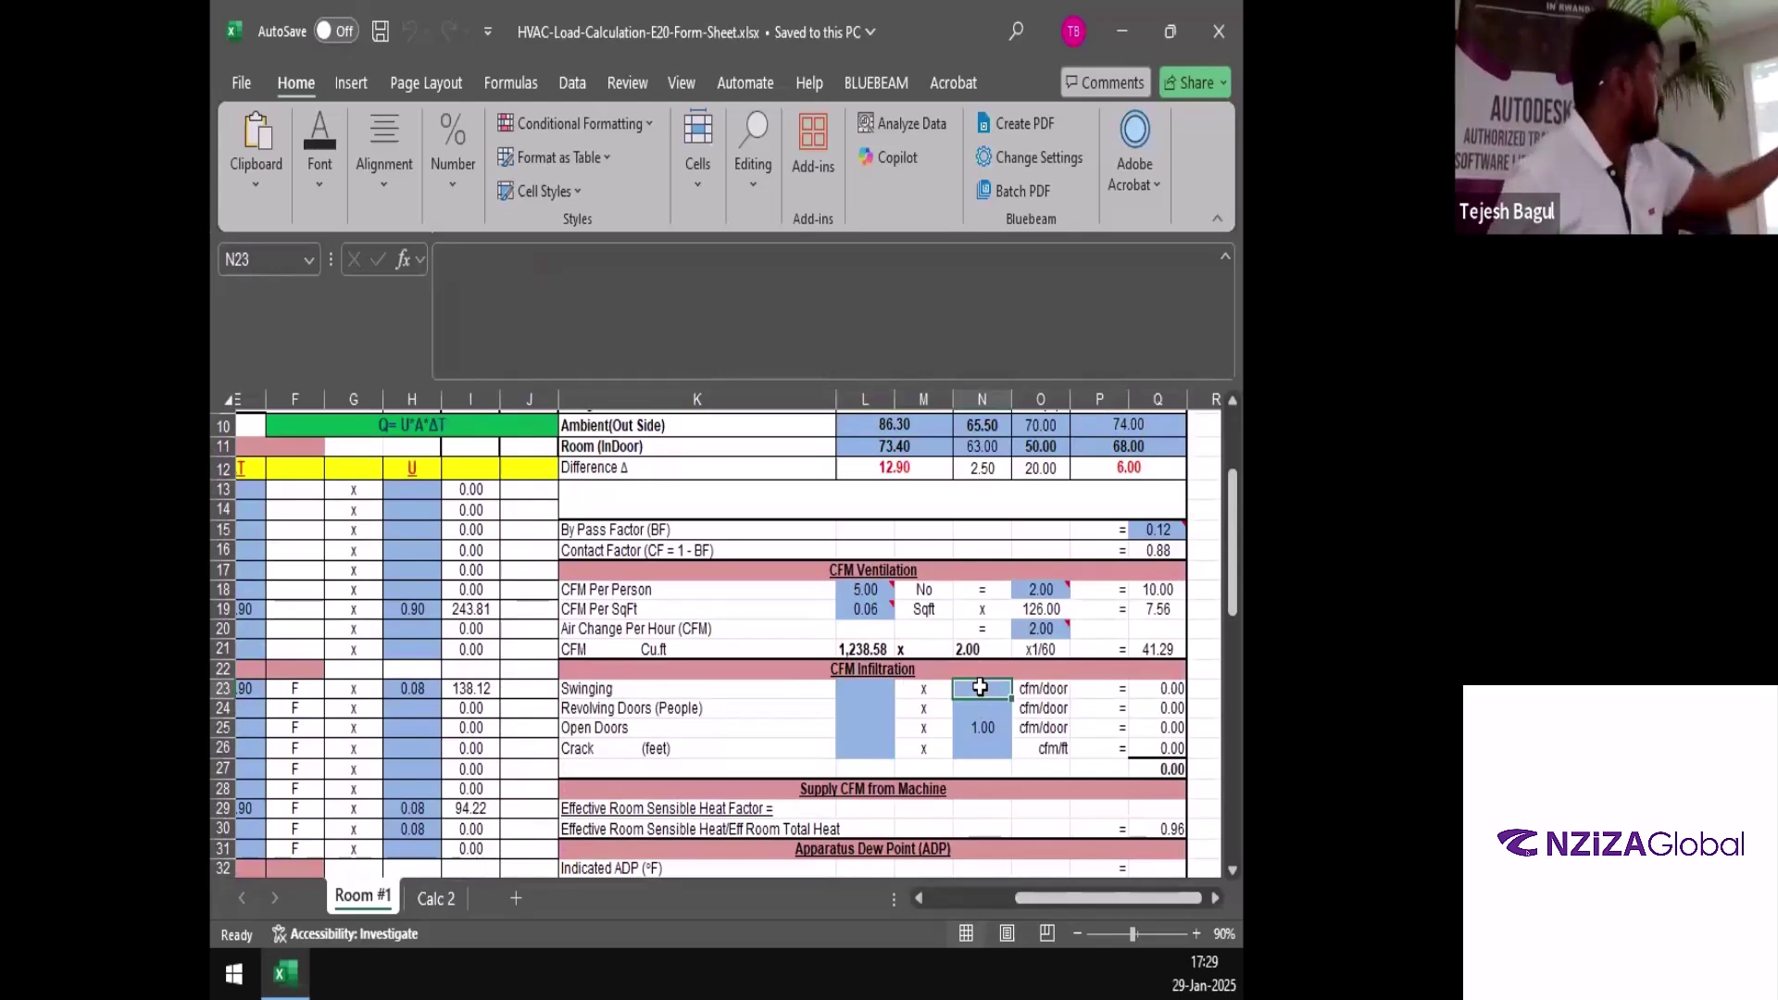
click(861, 687)
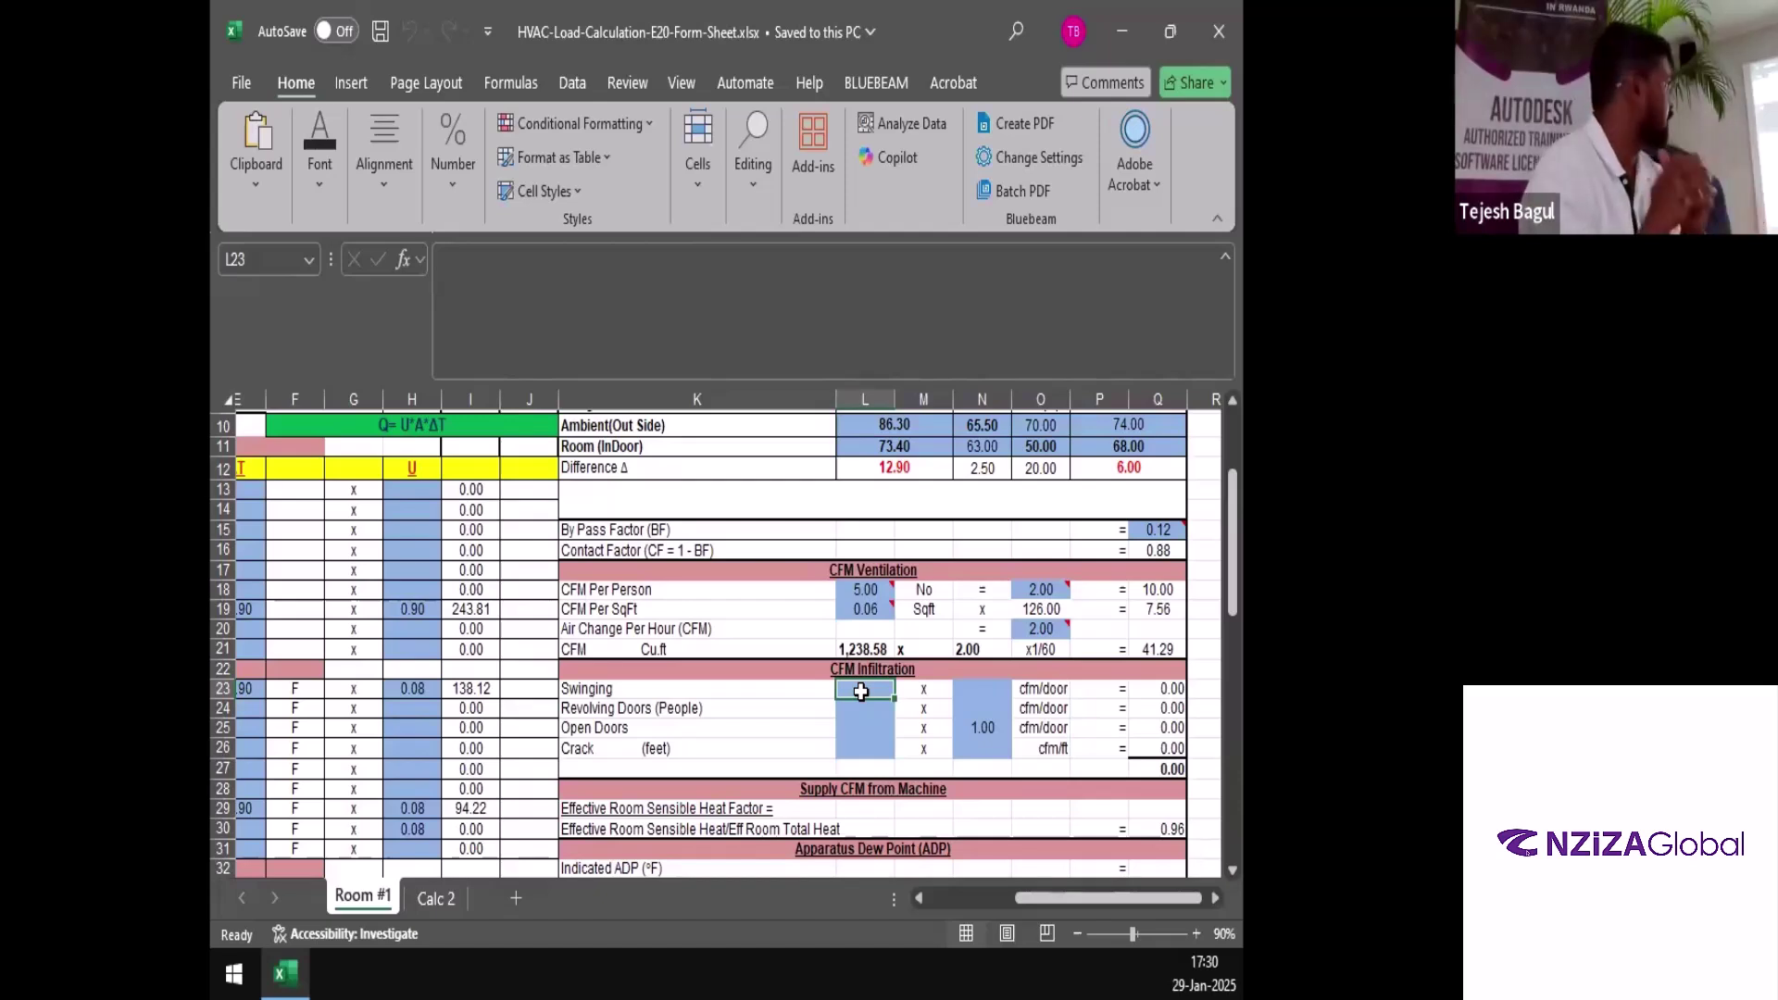
Inspect the Revolving Doors inputs and the Crack length input in the CFM Infiltration section
click(648, 708)
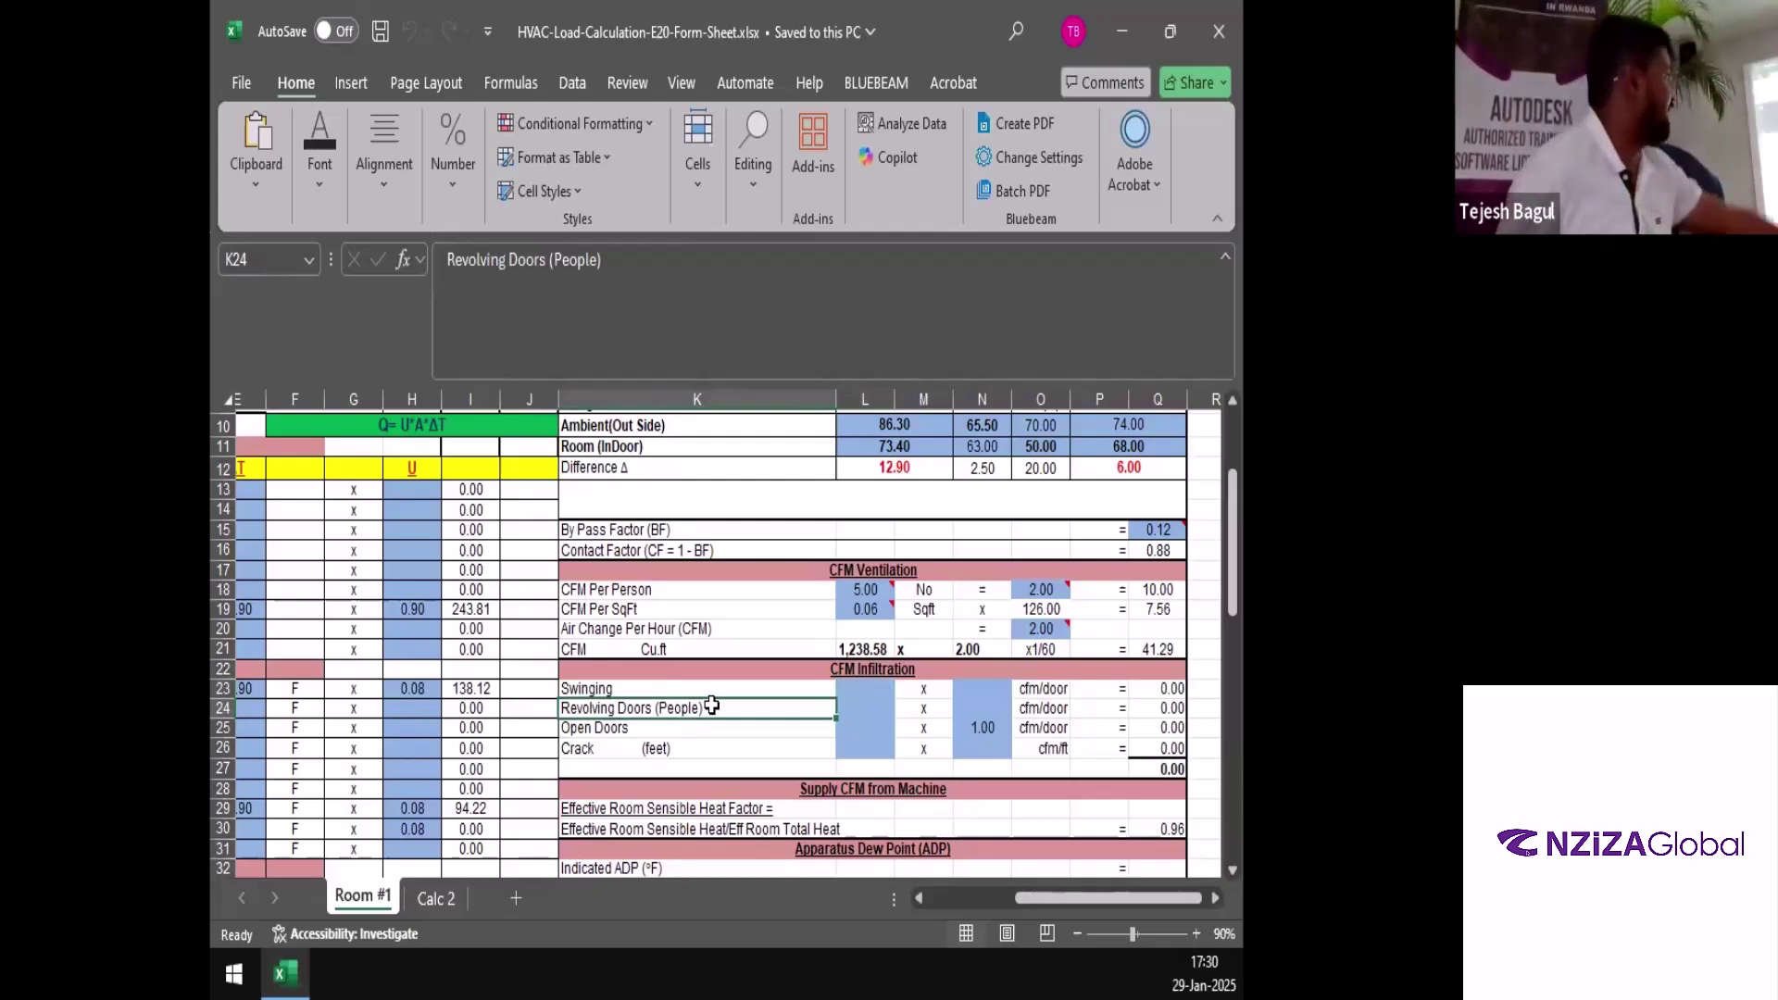
click(863, 708)
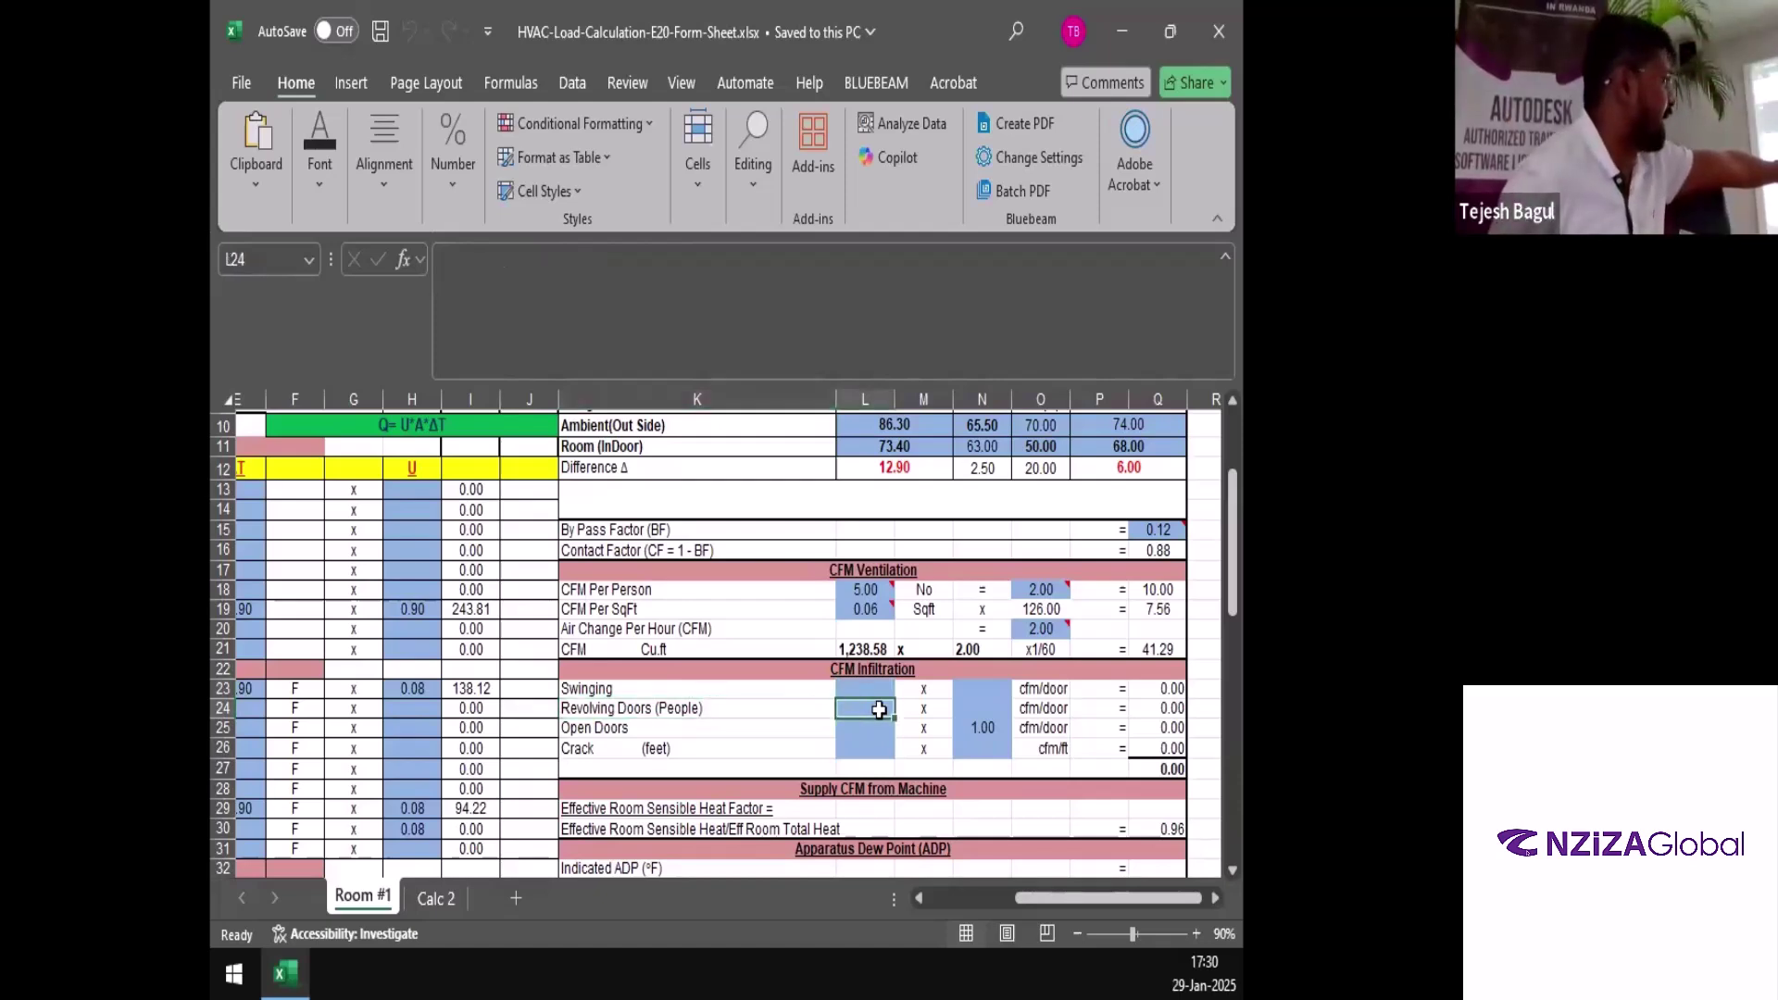
click(995, 707)
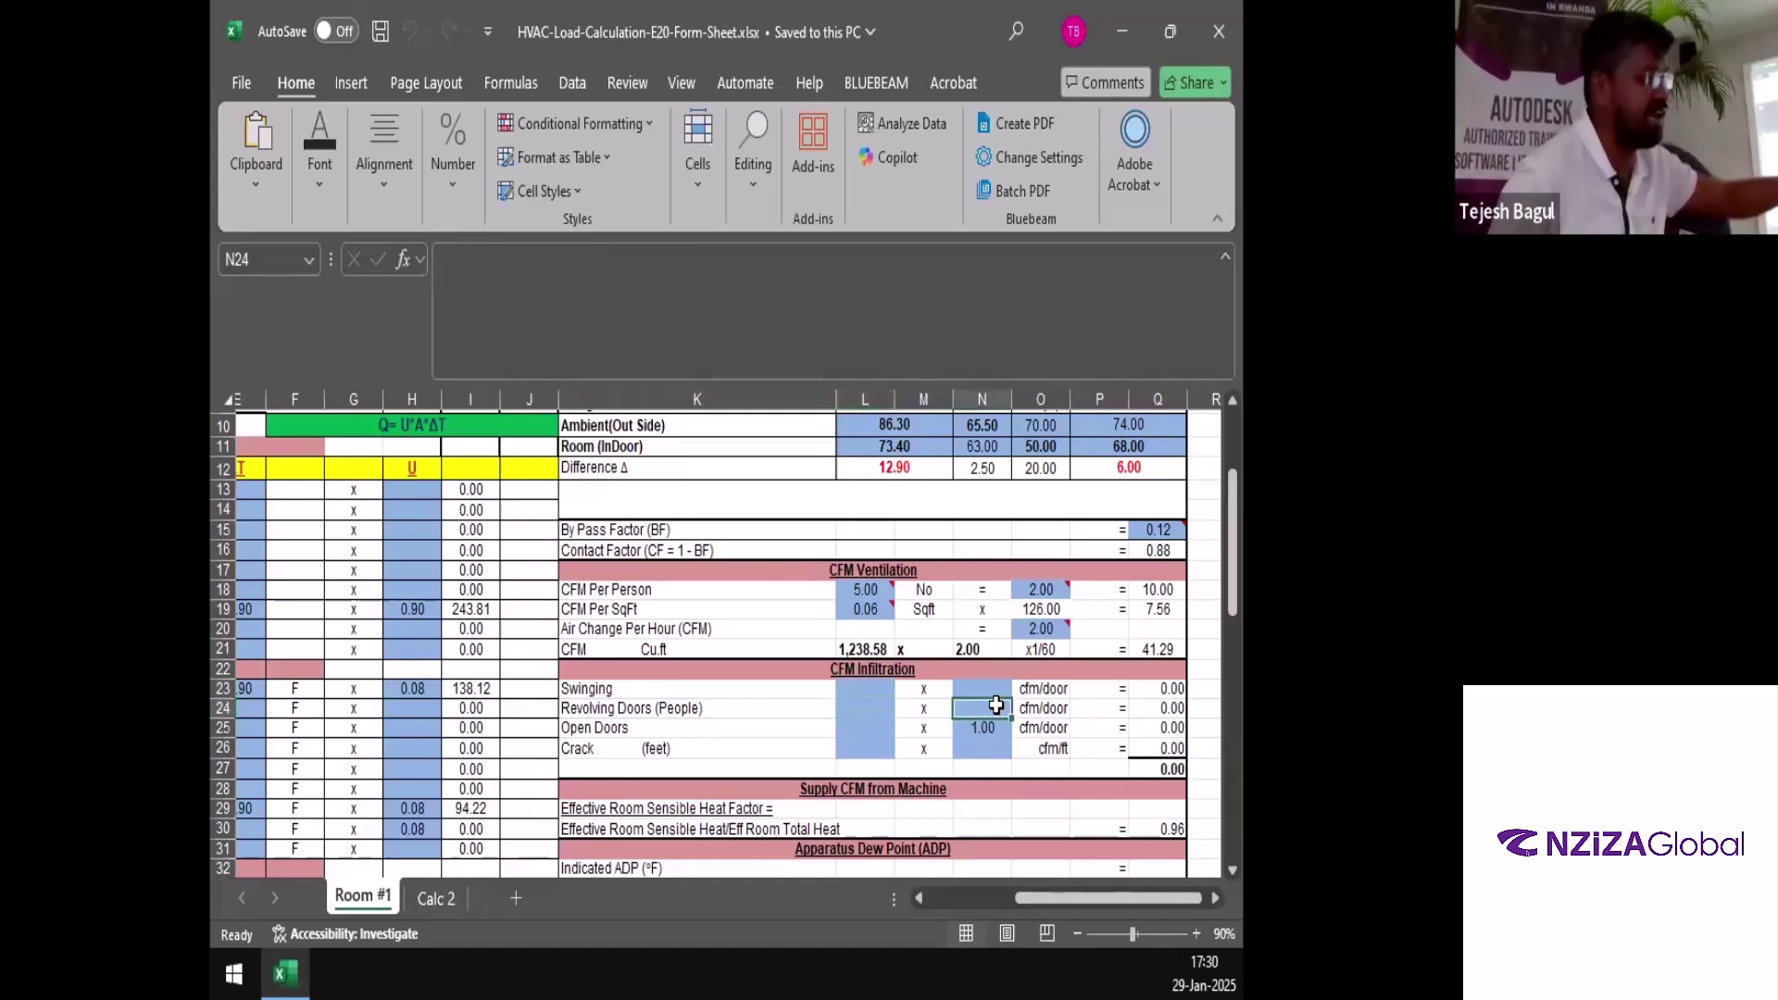
click(672, 738)
key(Right)
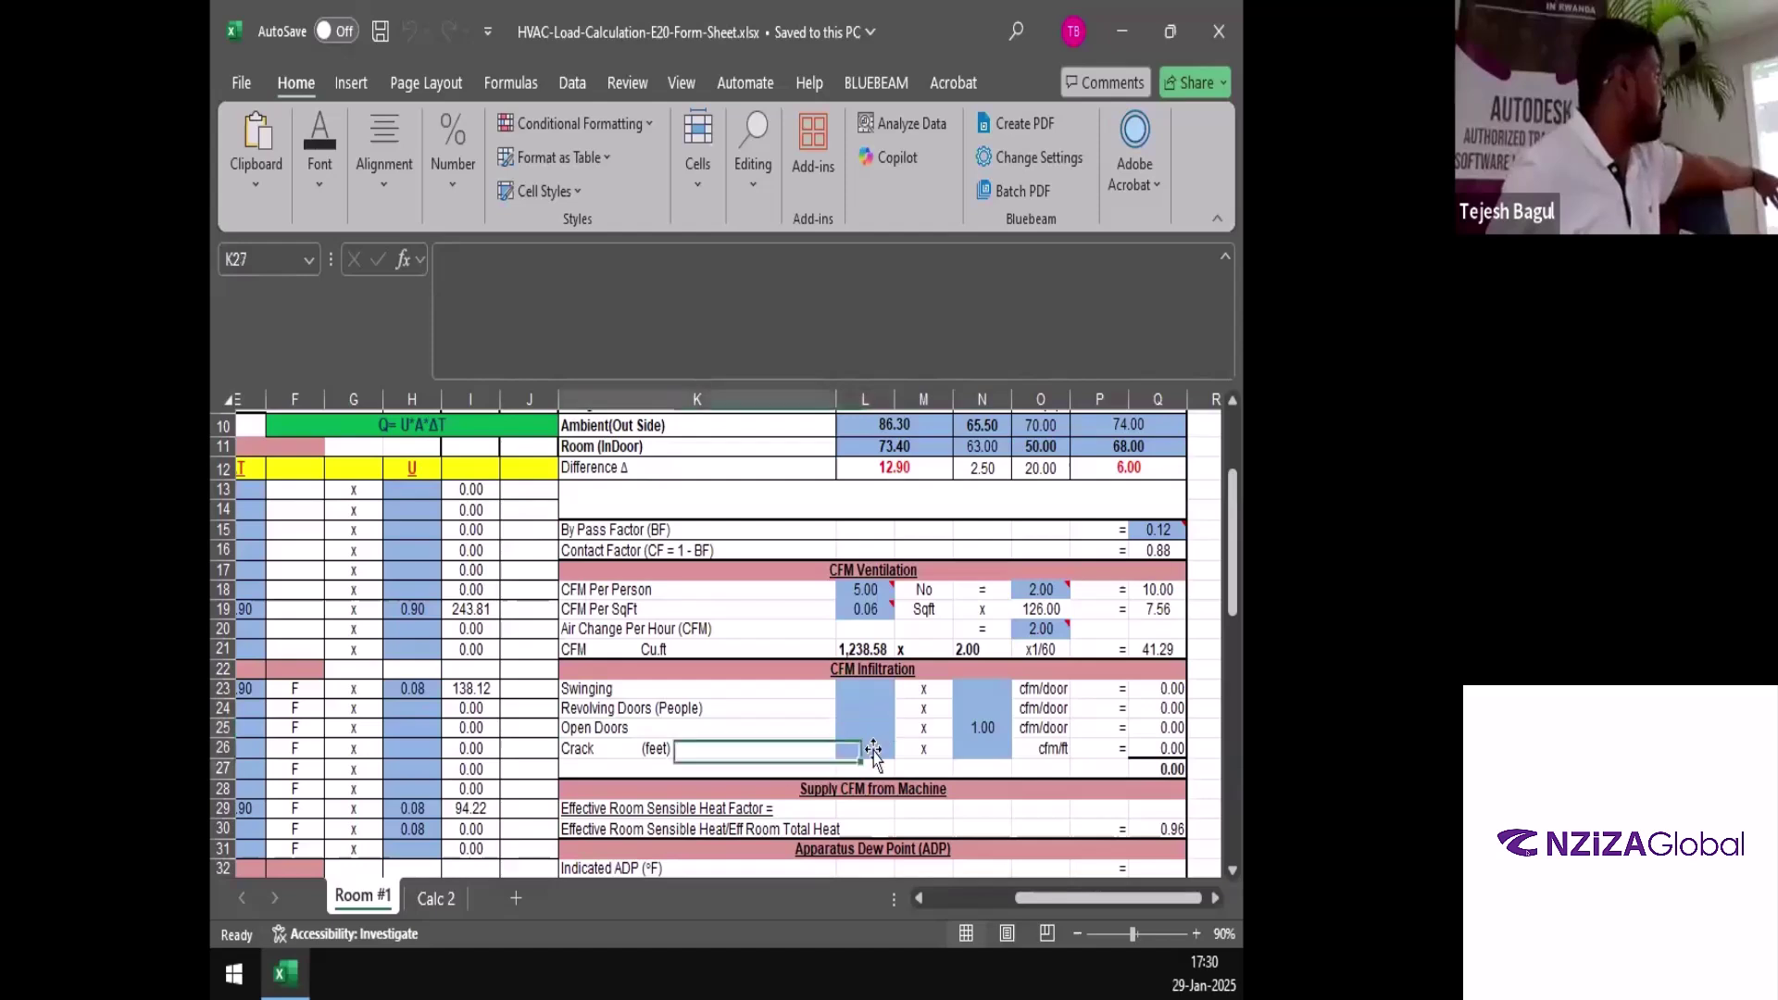
click(866, 748)
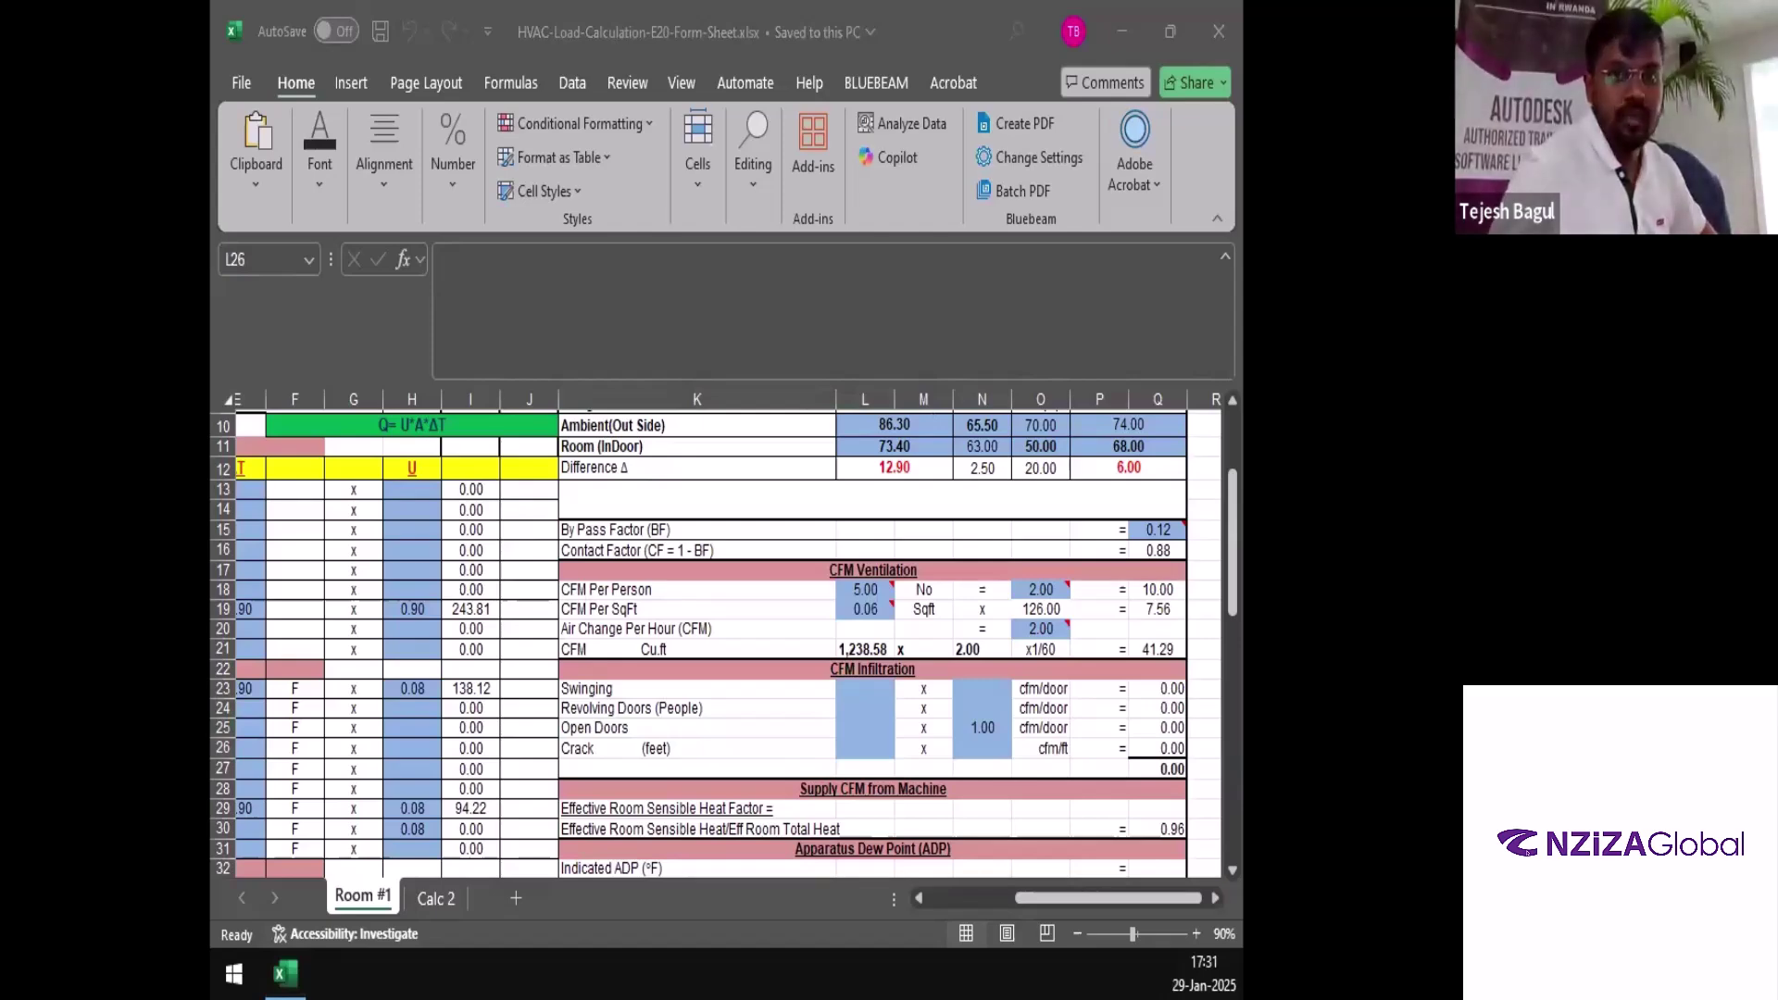
Switch to the Revit project and examine the walls and window around Patient Room 1 in the Level 1 floor plan
double_click(539, 308)
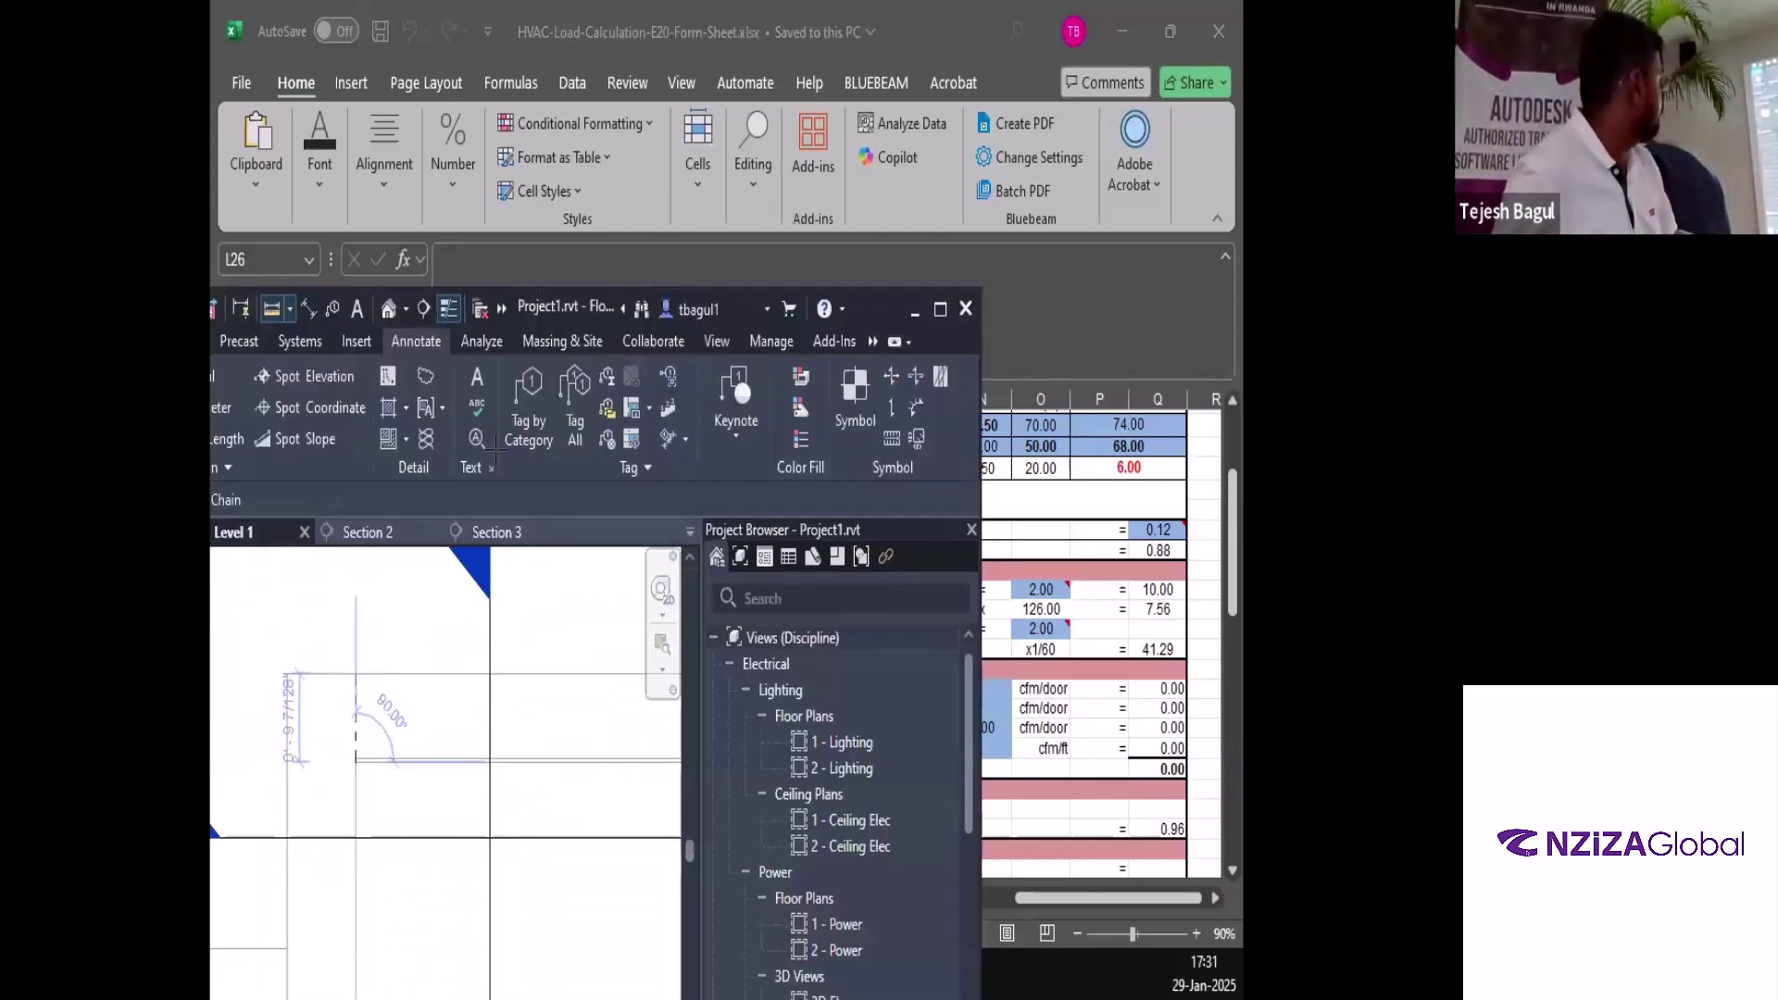
scroll(694, 516, down, 5)
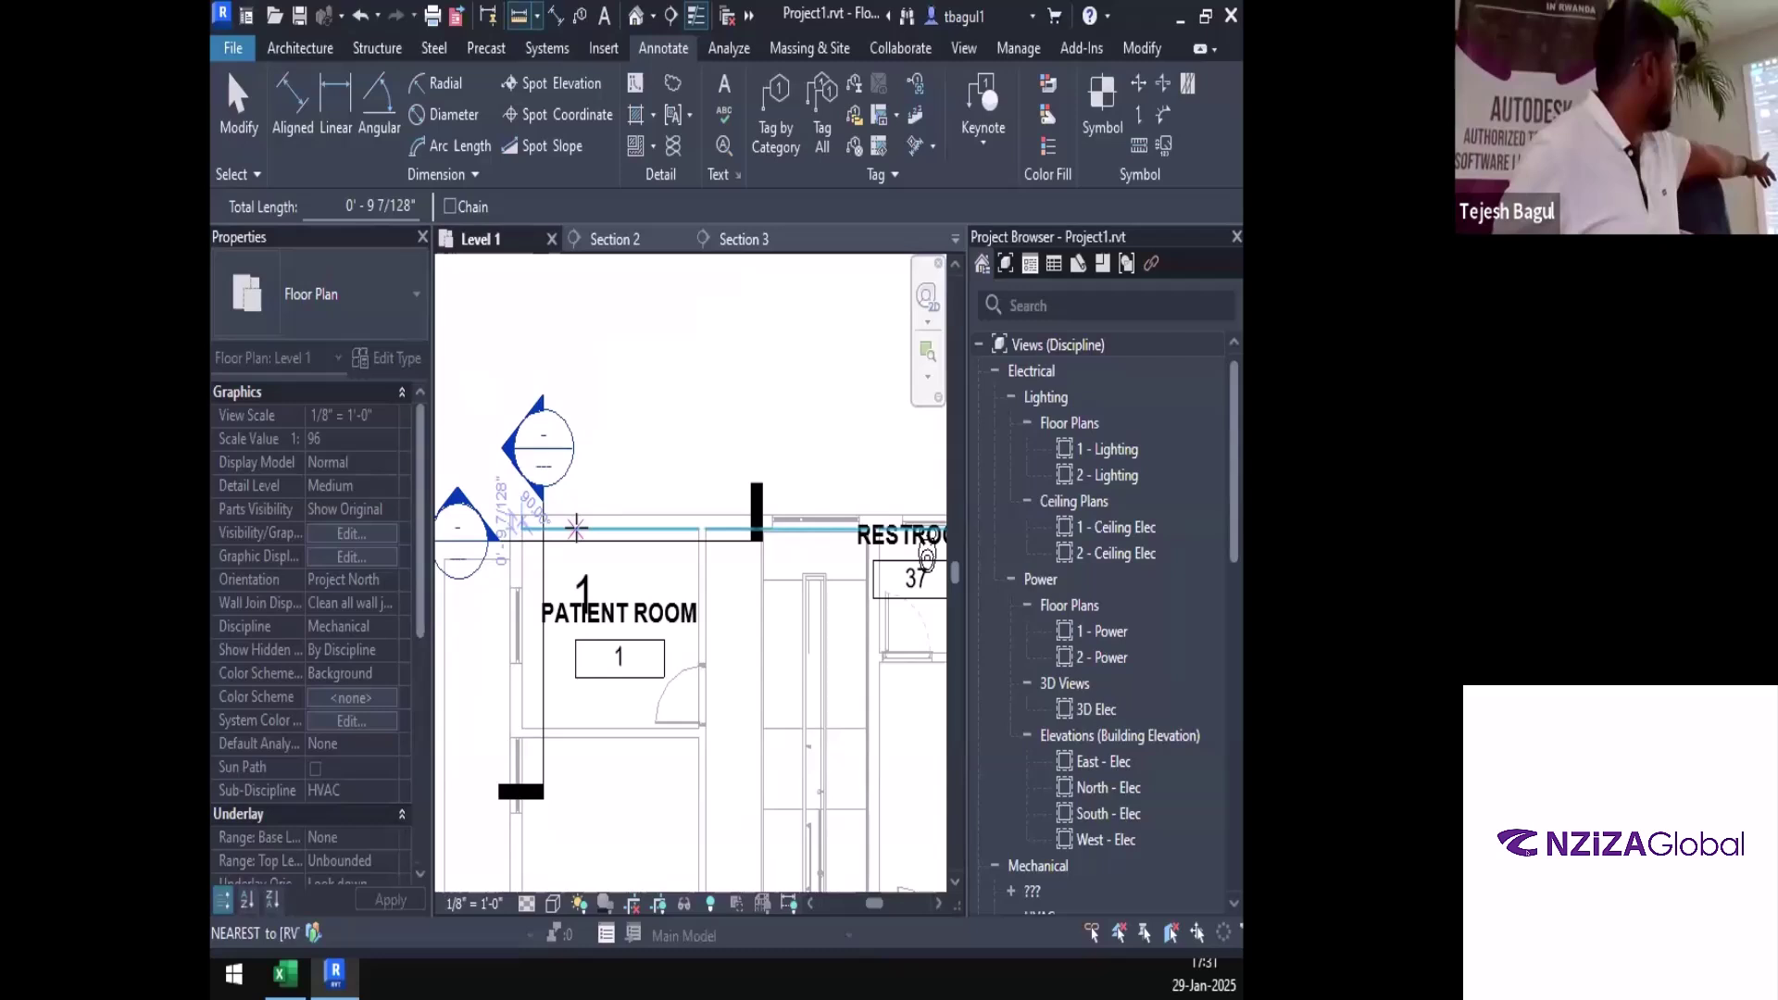
scroll(576, 529, up, 1)
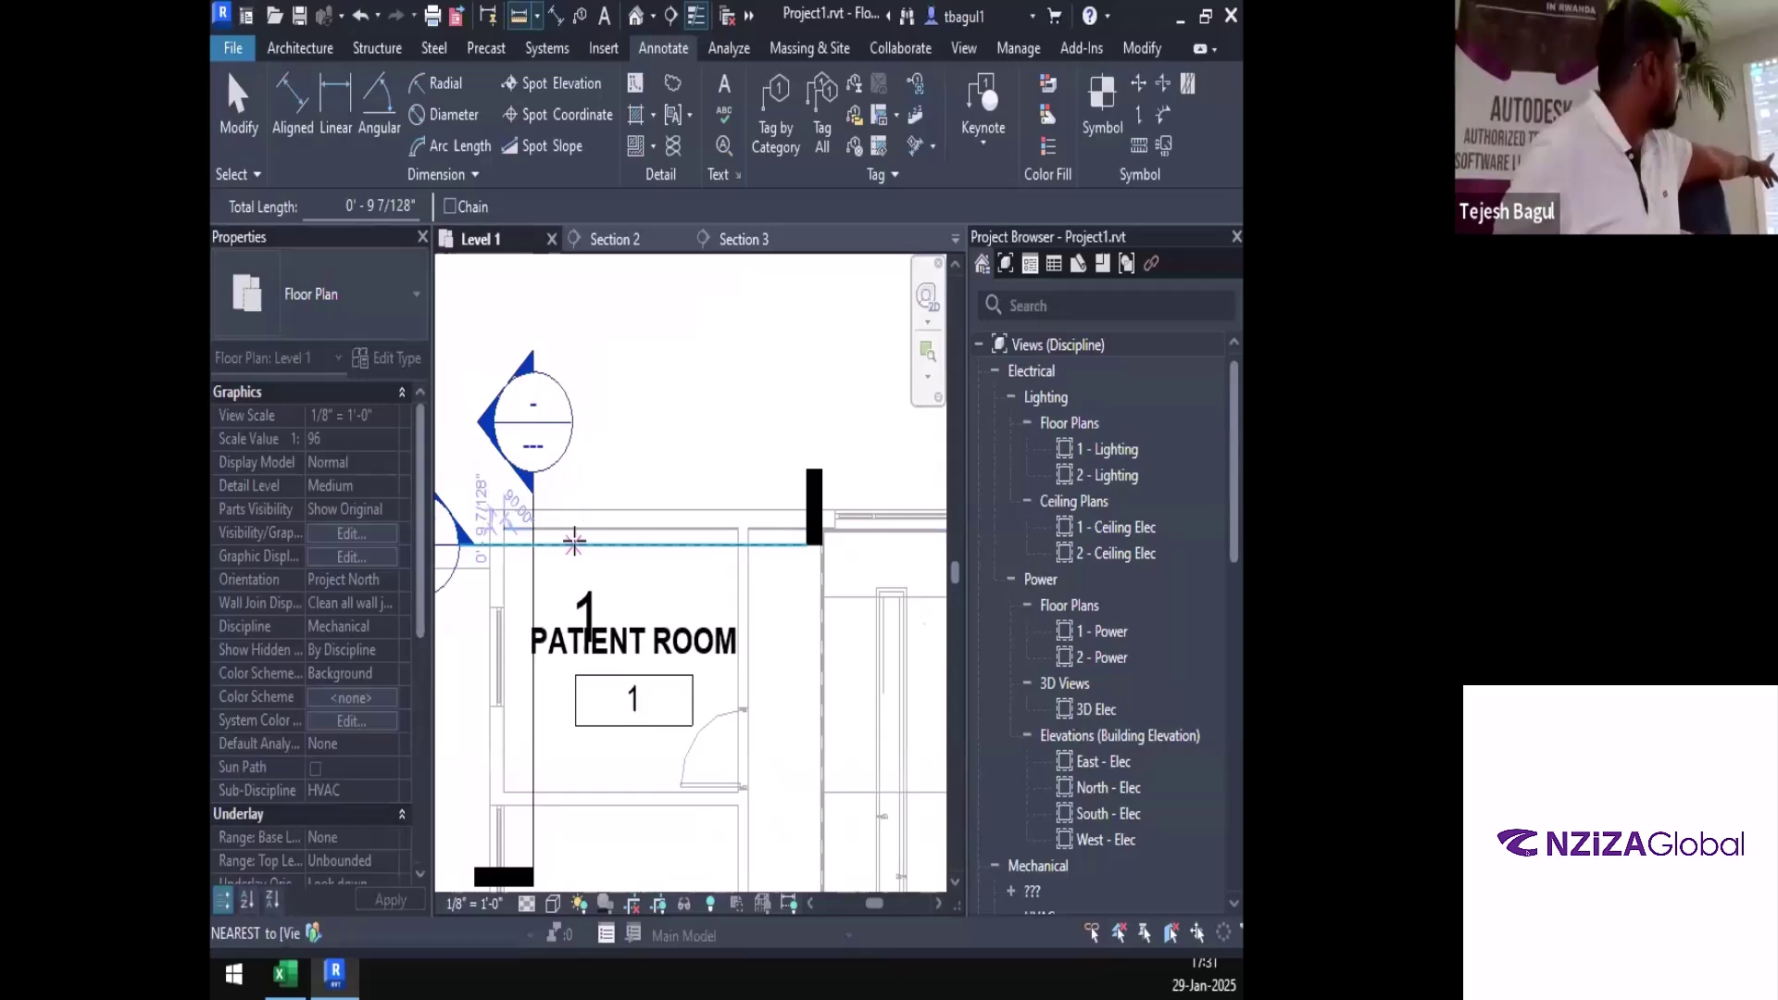
middle_drag(574, 542, 591, 561)
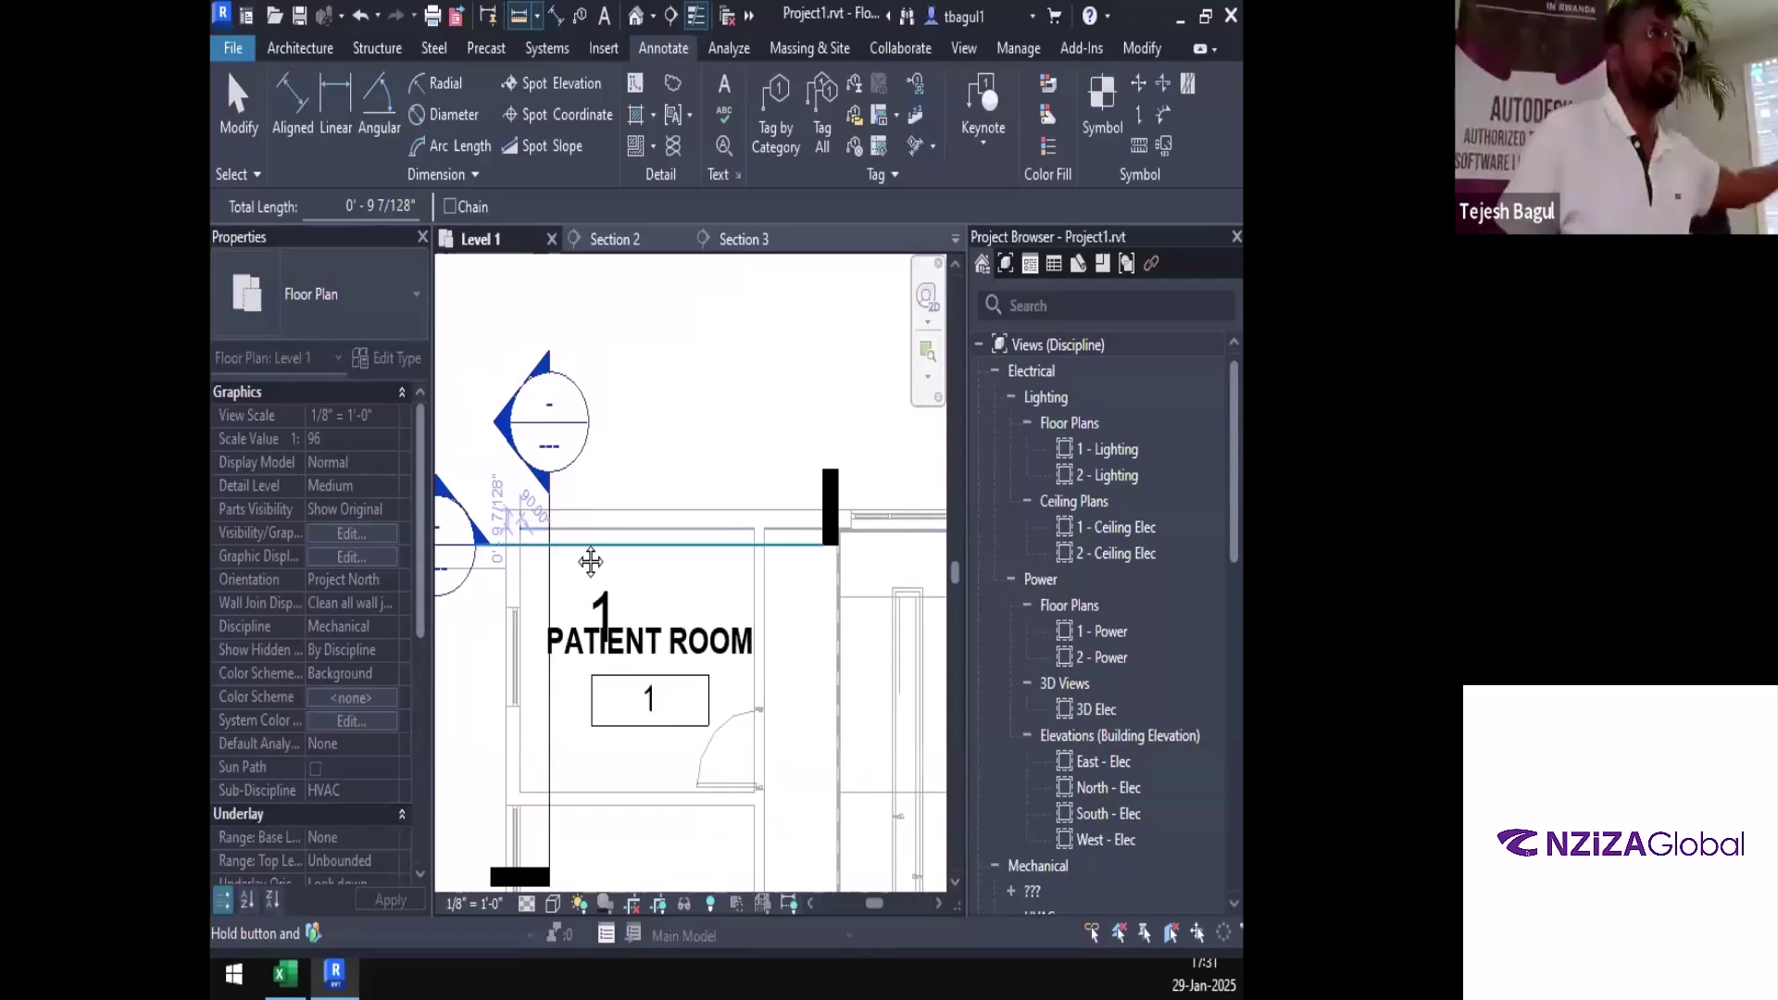
middle_drag(590, 562, 723, 549)
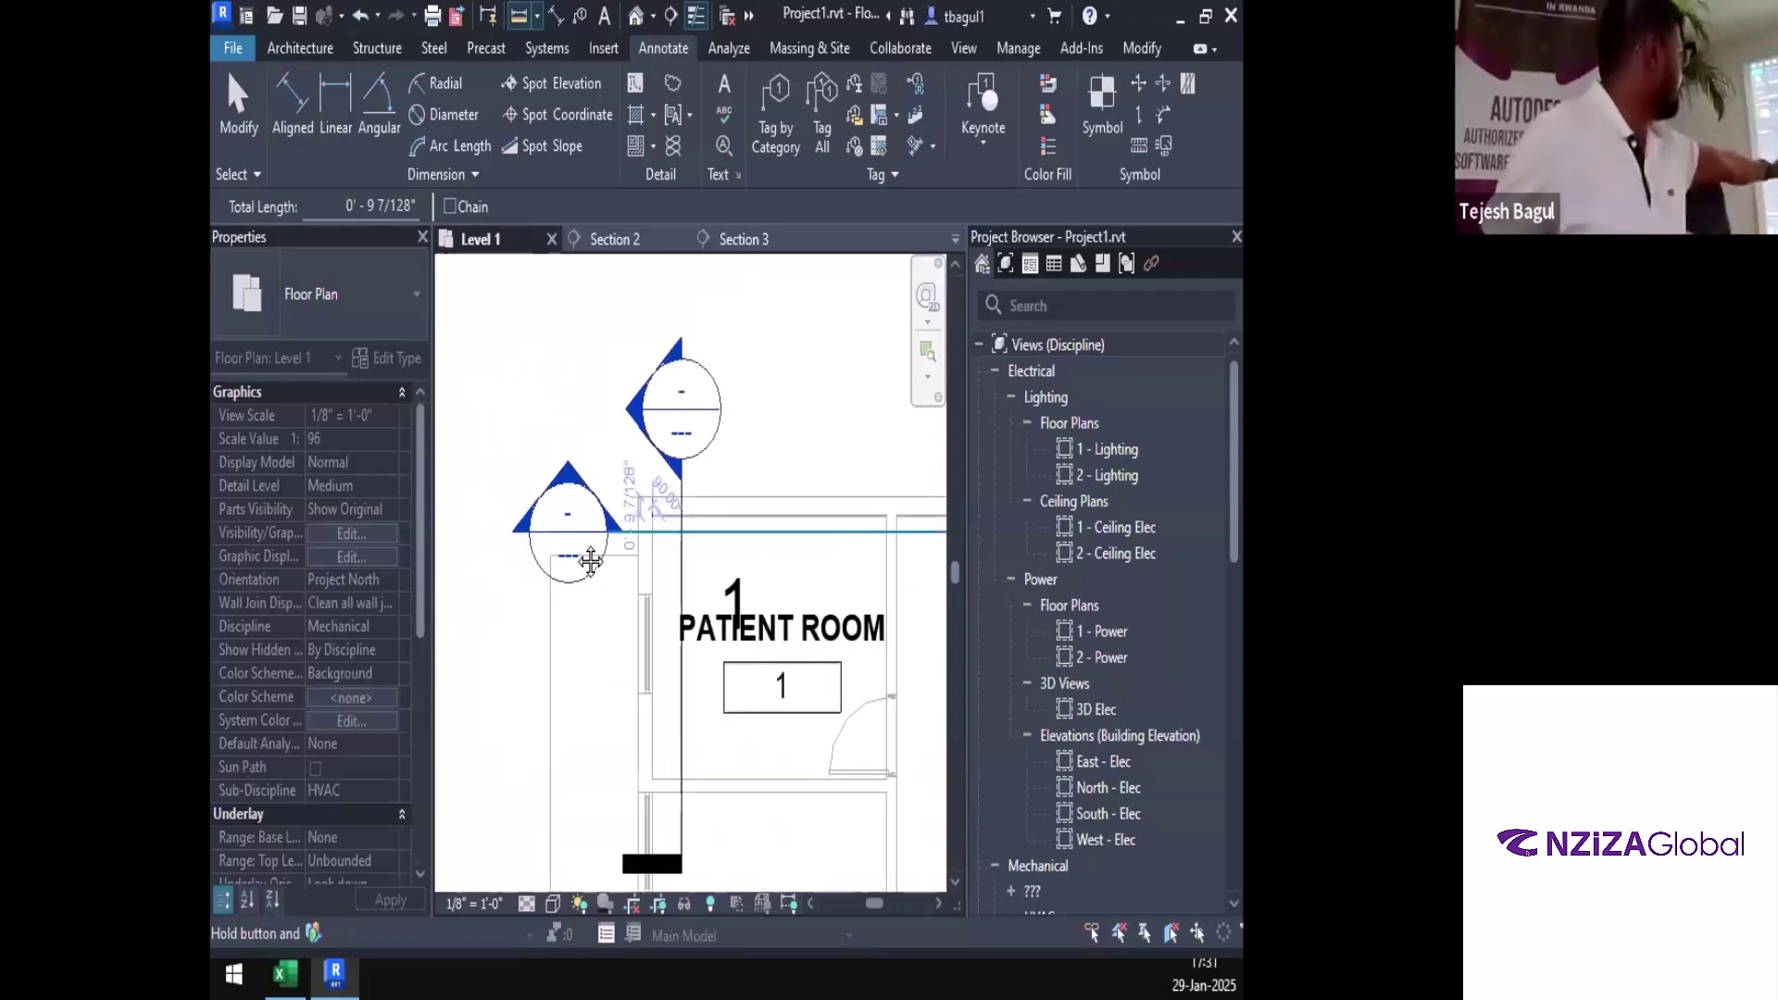
middle_drag(591, 561, 629, 542)
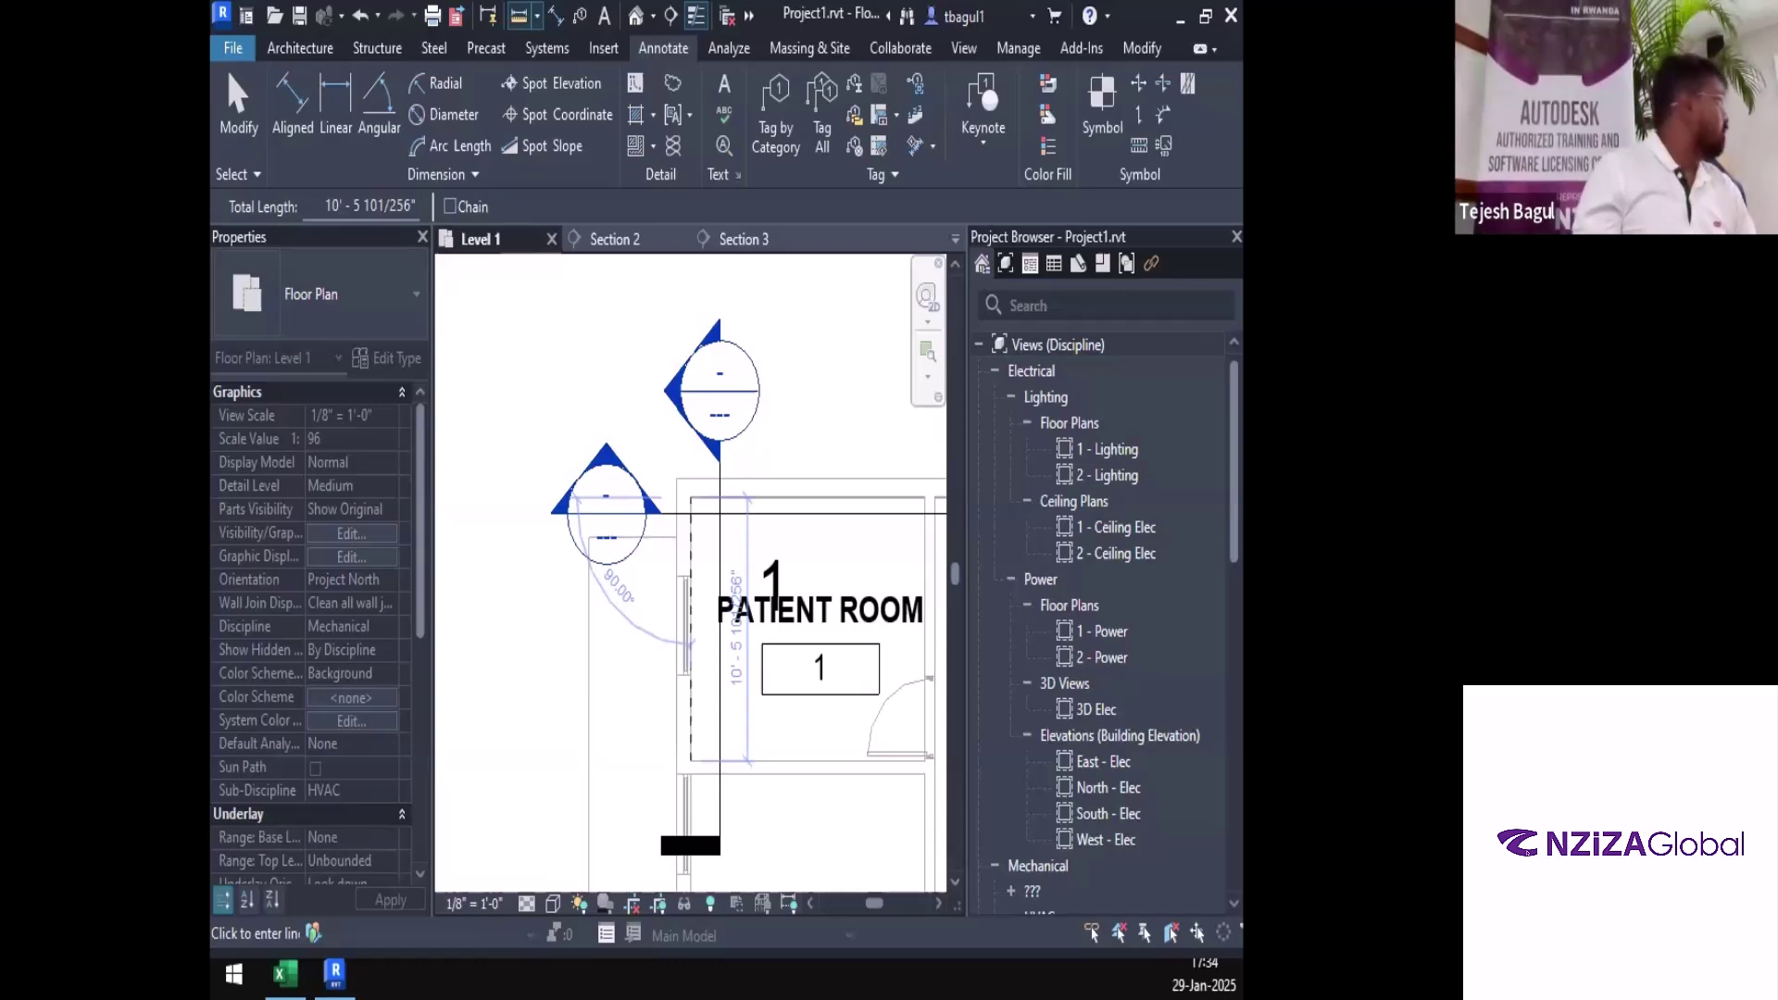
Return to the Excel load sheet, set the Crack row's cfm/ft value to 1 and check the row's result formula
key(alt+Tab)
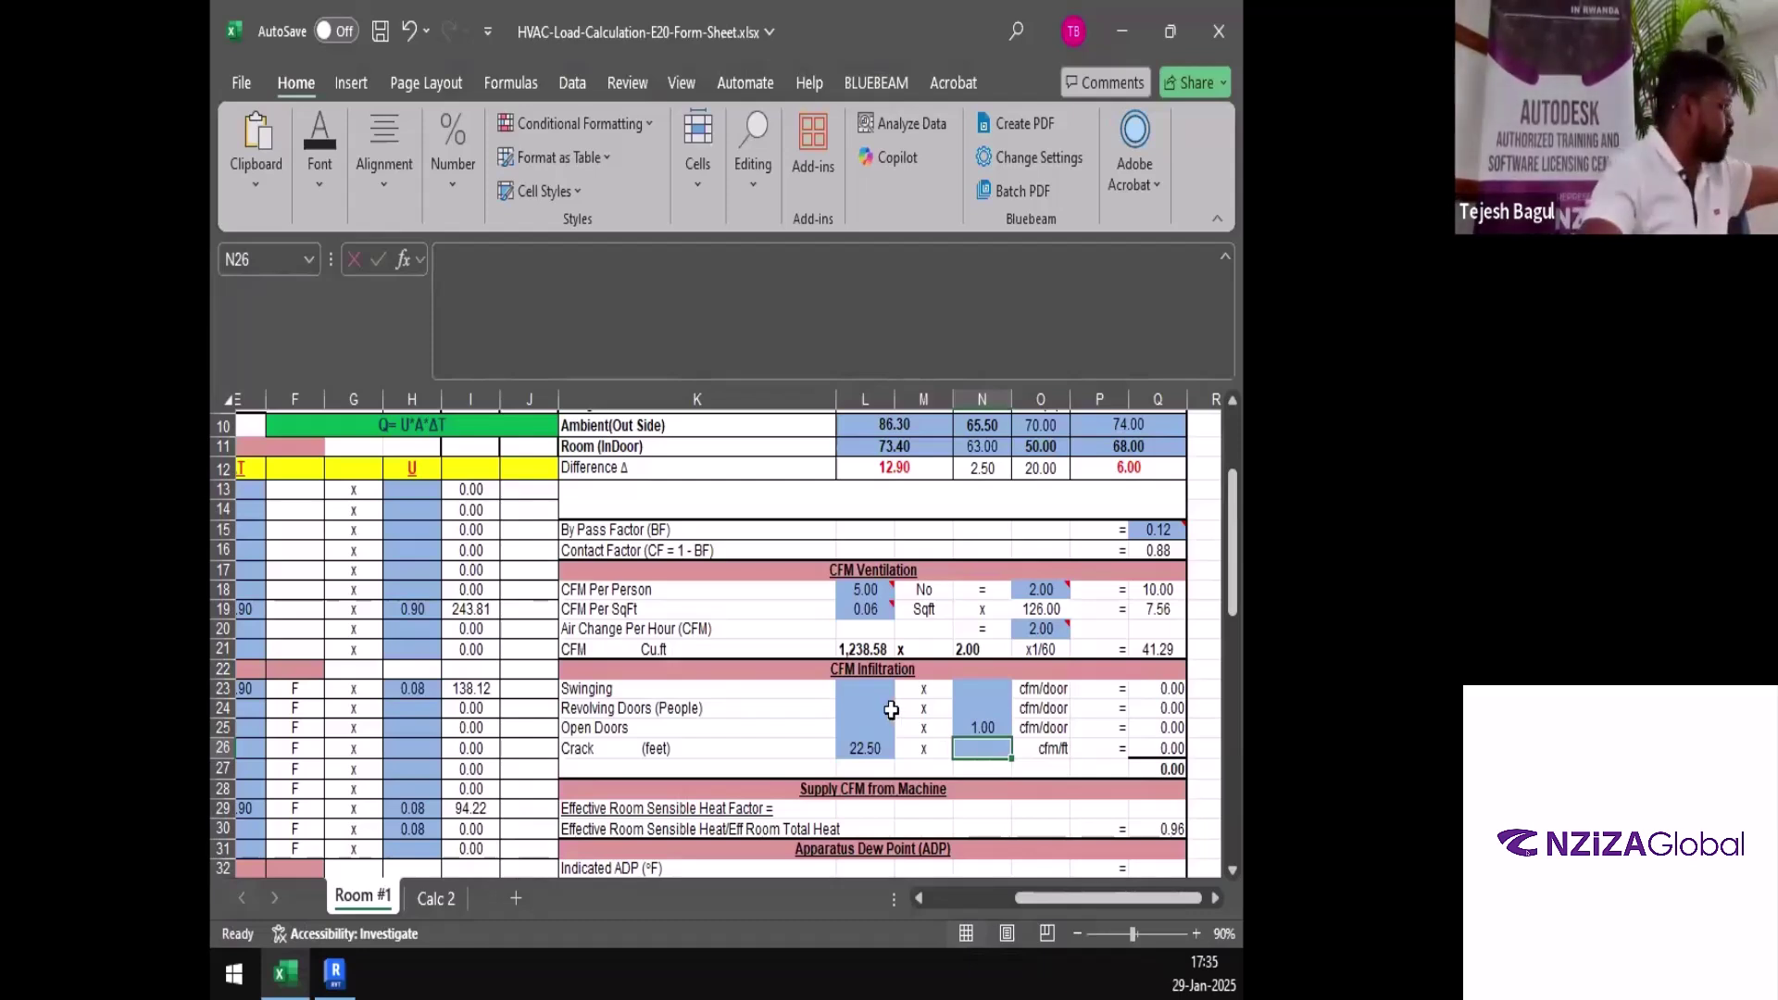
text(1)
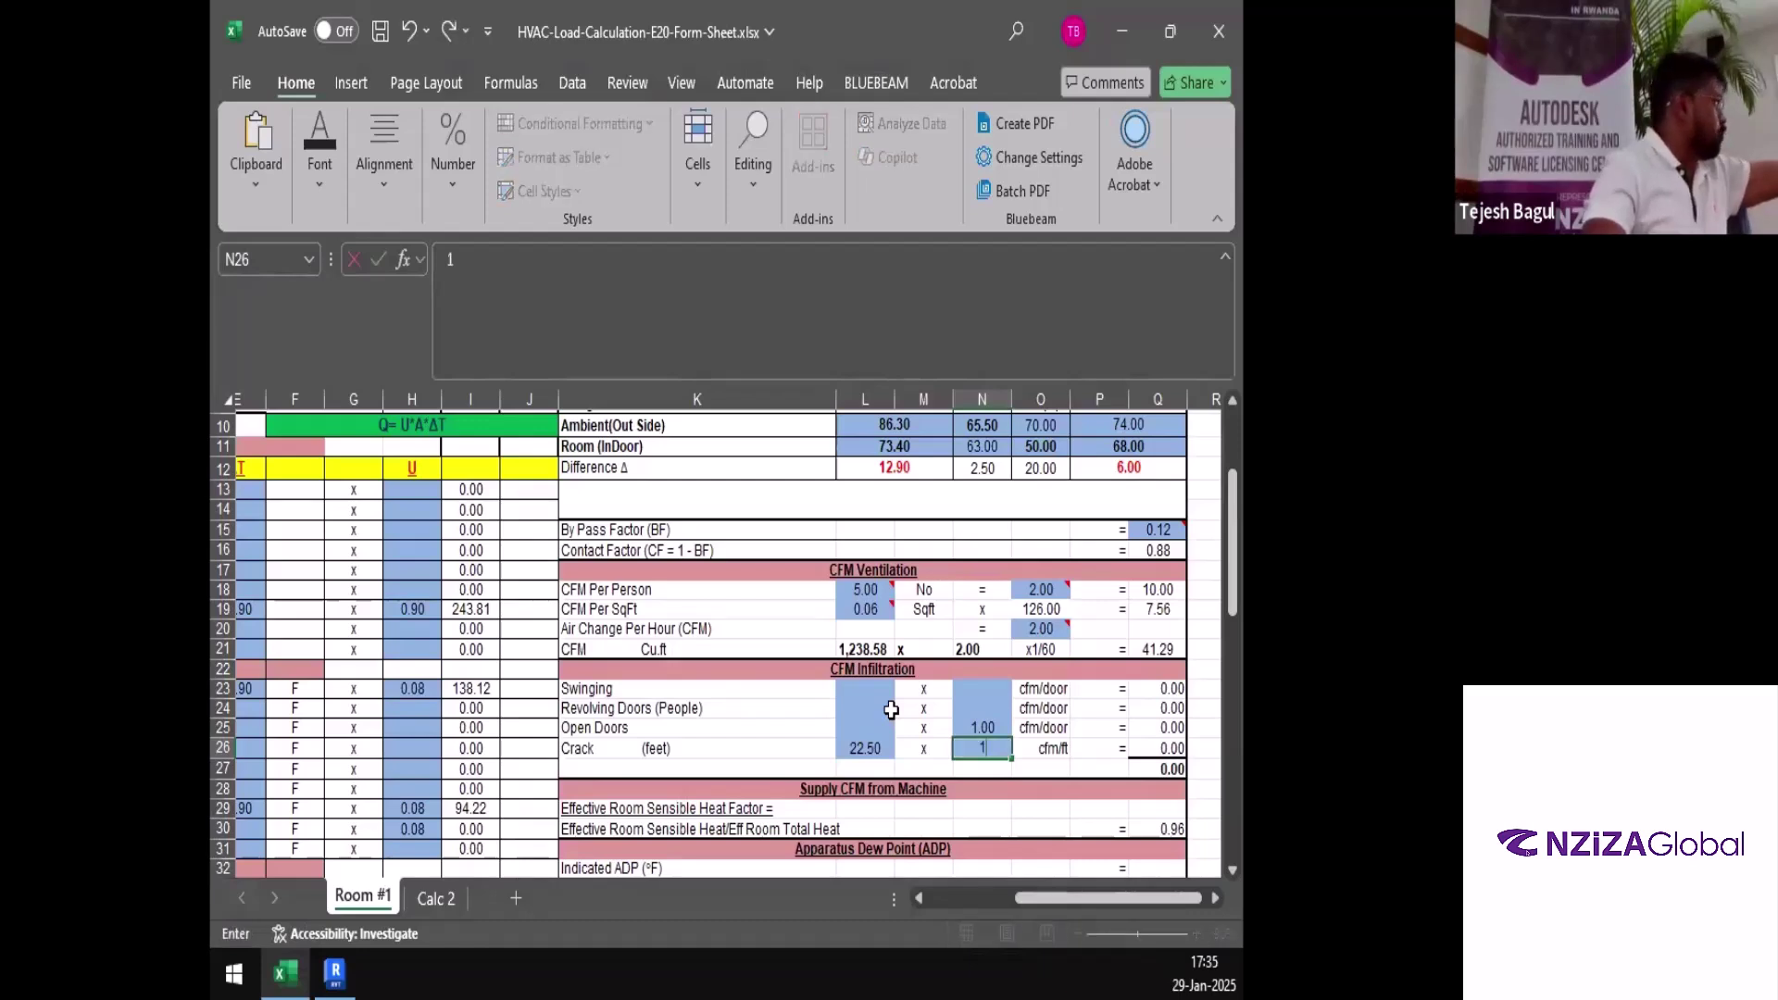
key(Right)
key(Right)
key(Right)
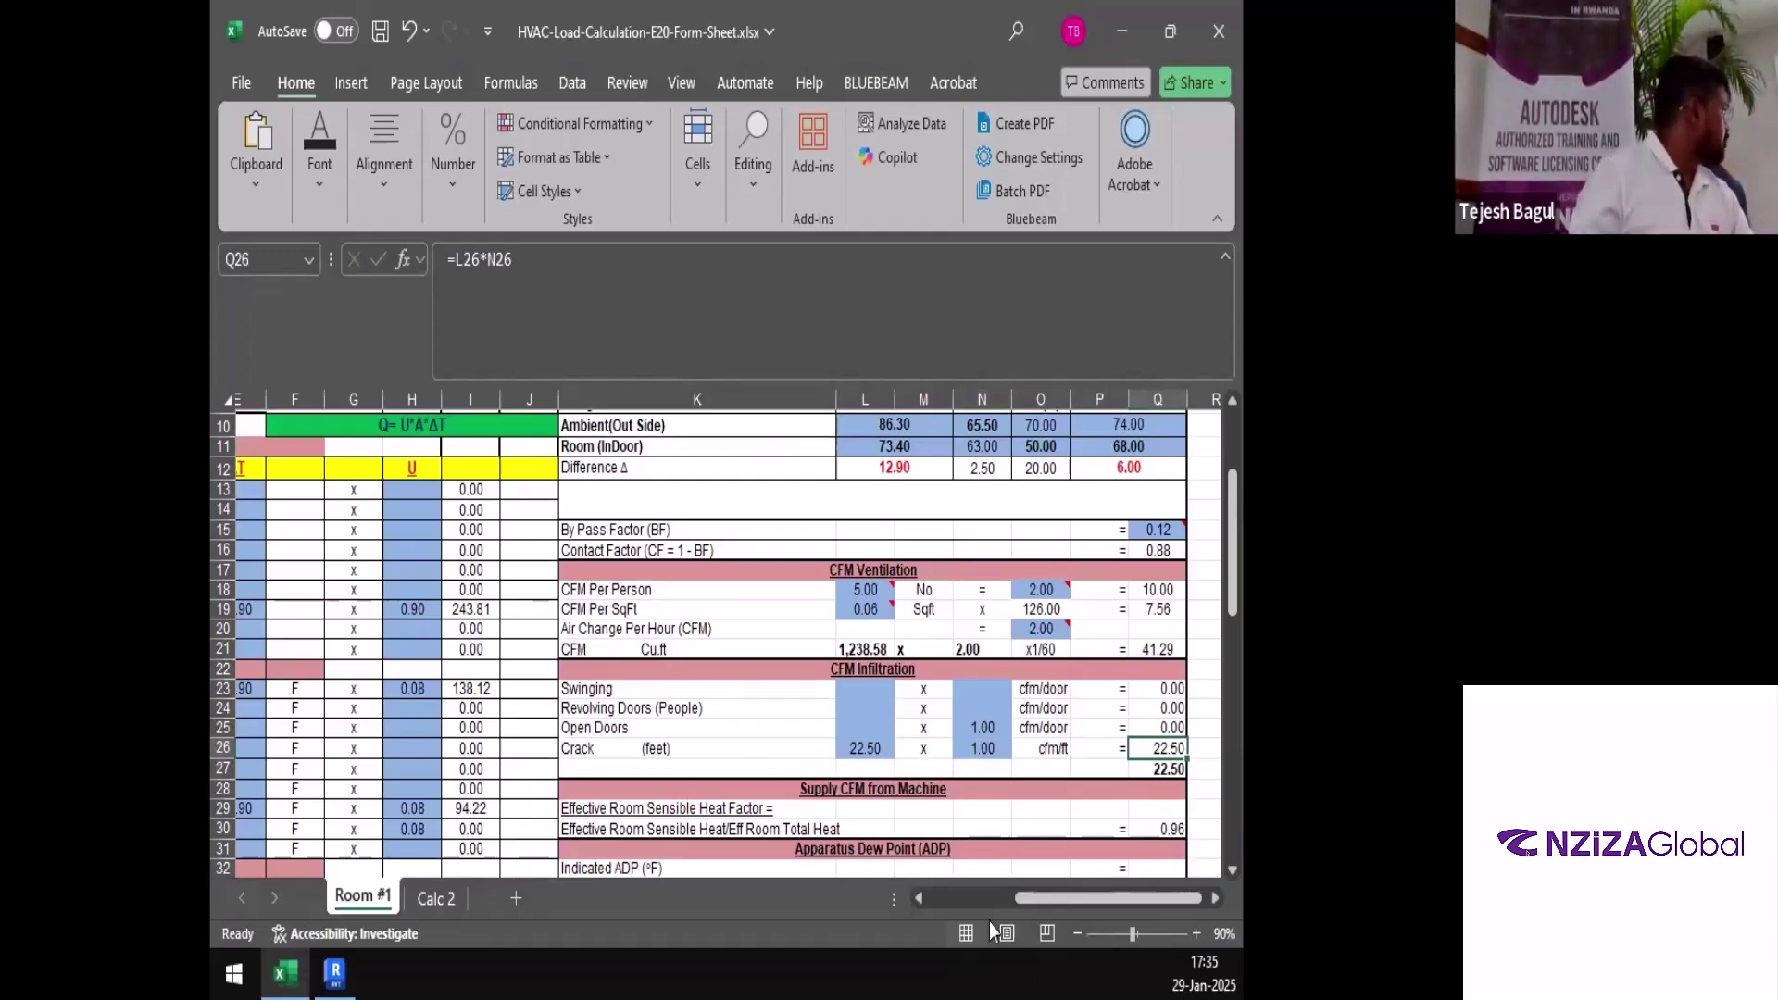
Examine the infiltration rows, room sensible and latent heat totals, outside air heat and Grand Total Heat
scroll(954, 902, down, 2)
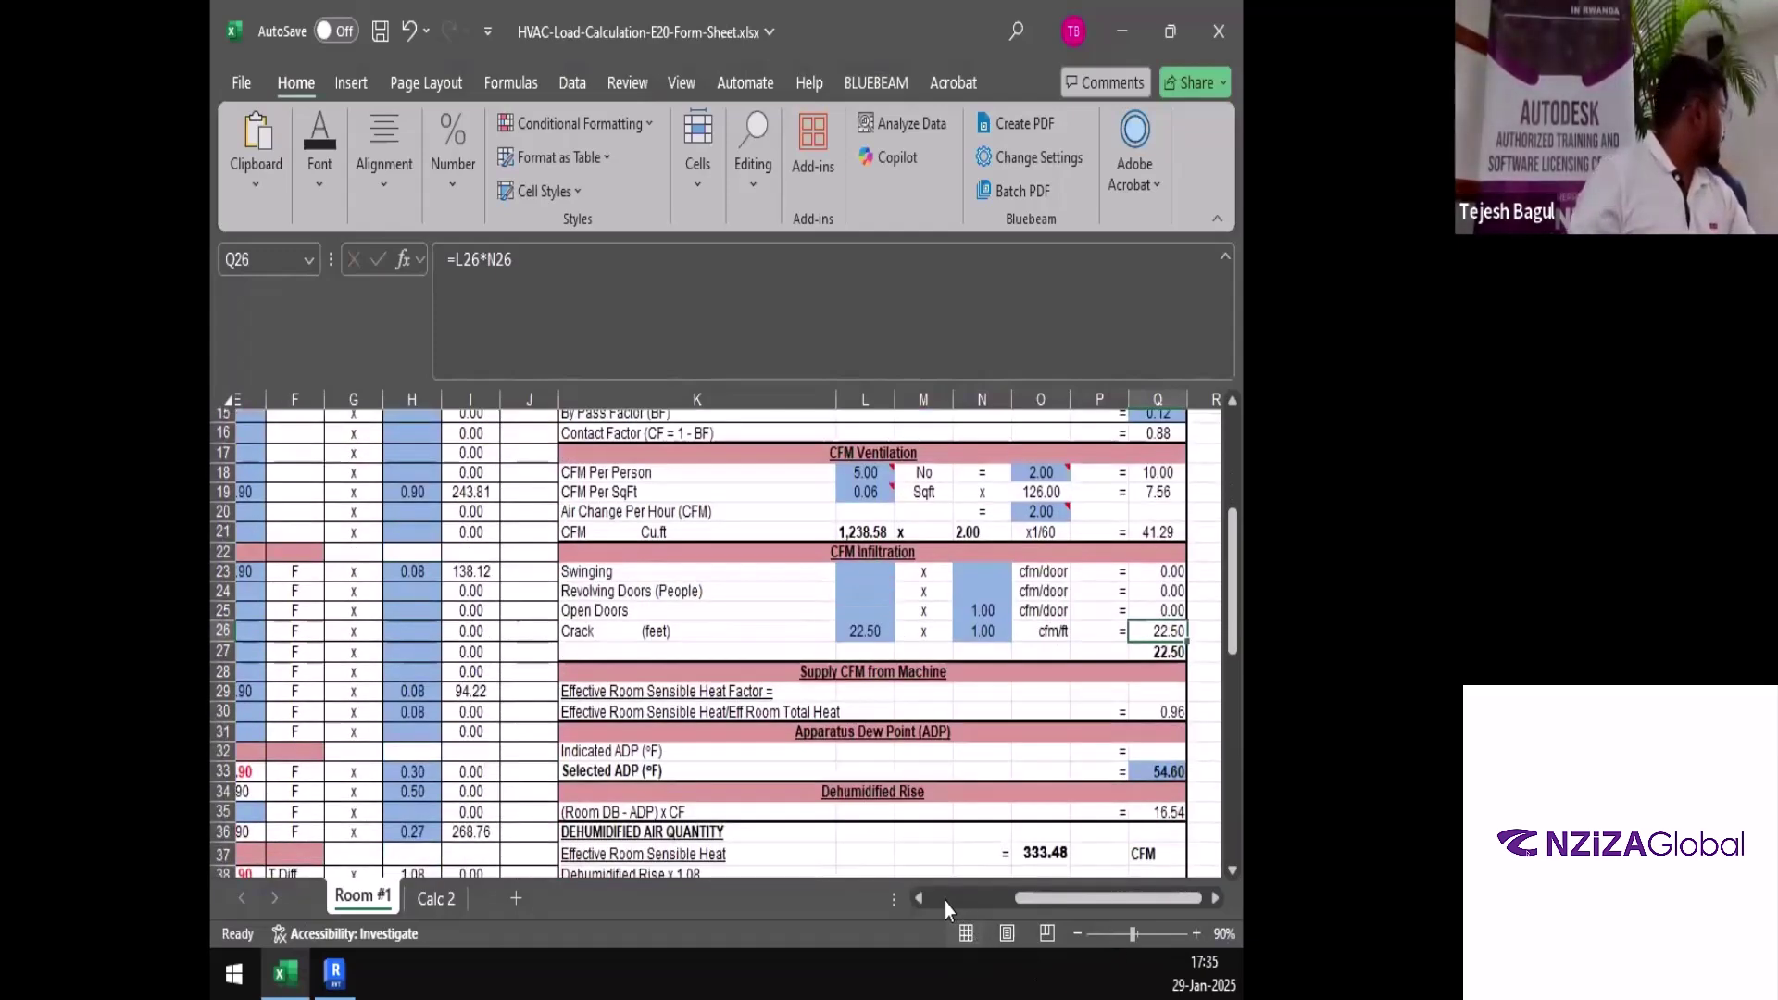
click(944, 902)
scroll(988, 848, left, 1)
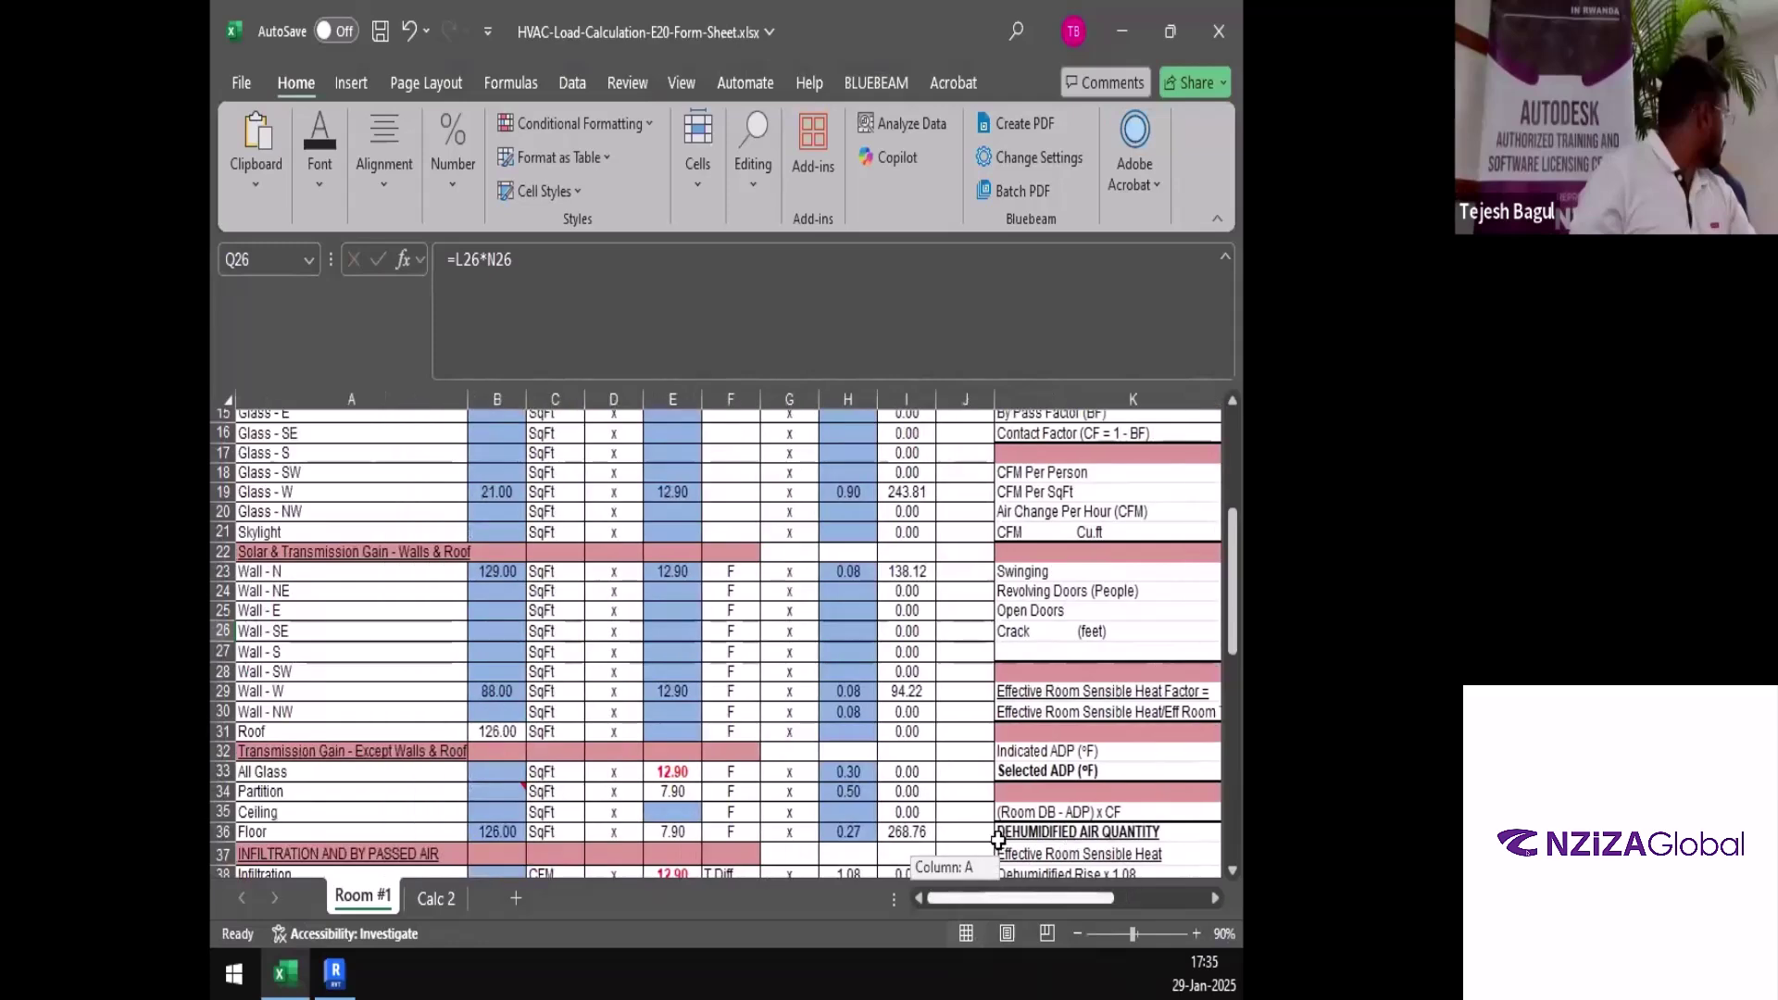
scroll(1028, 770, down, 2)
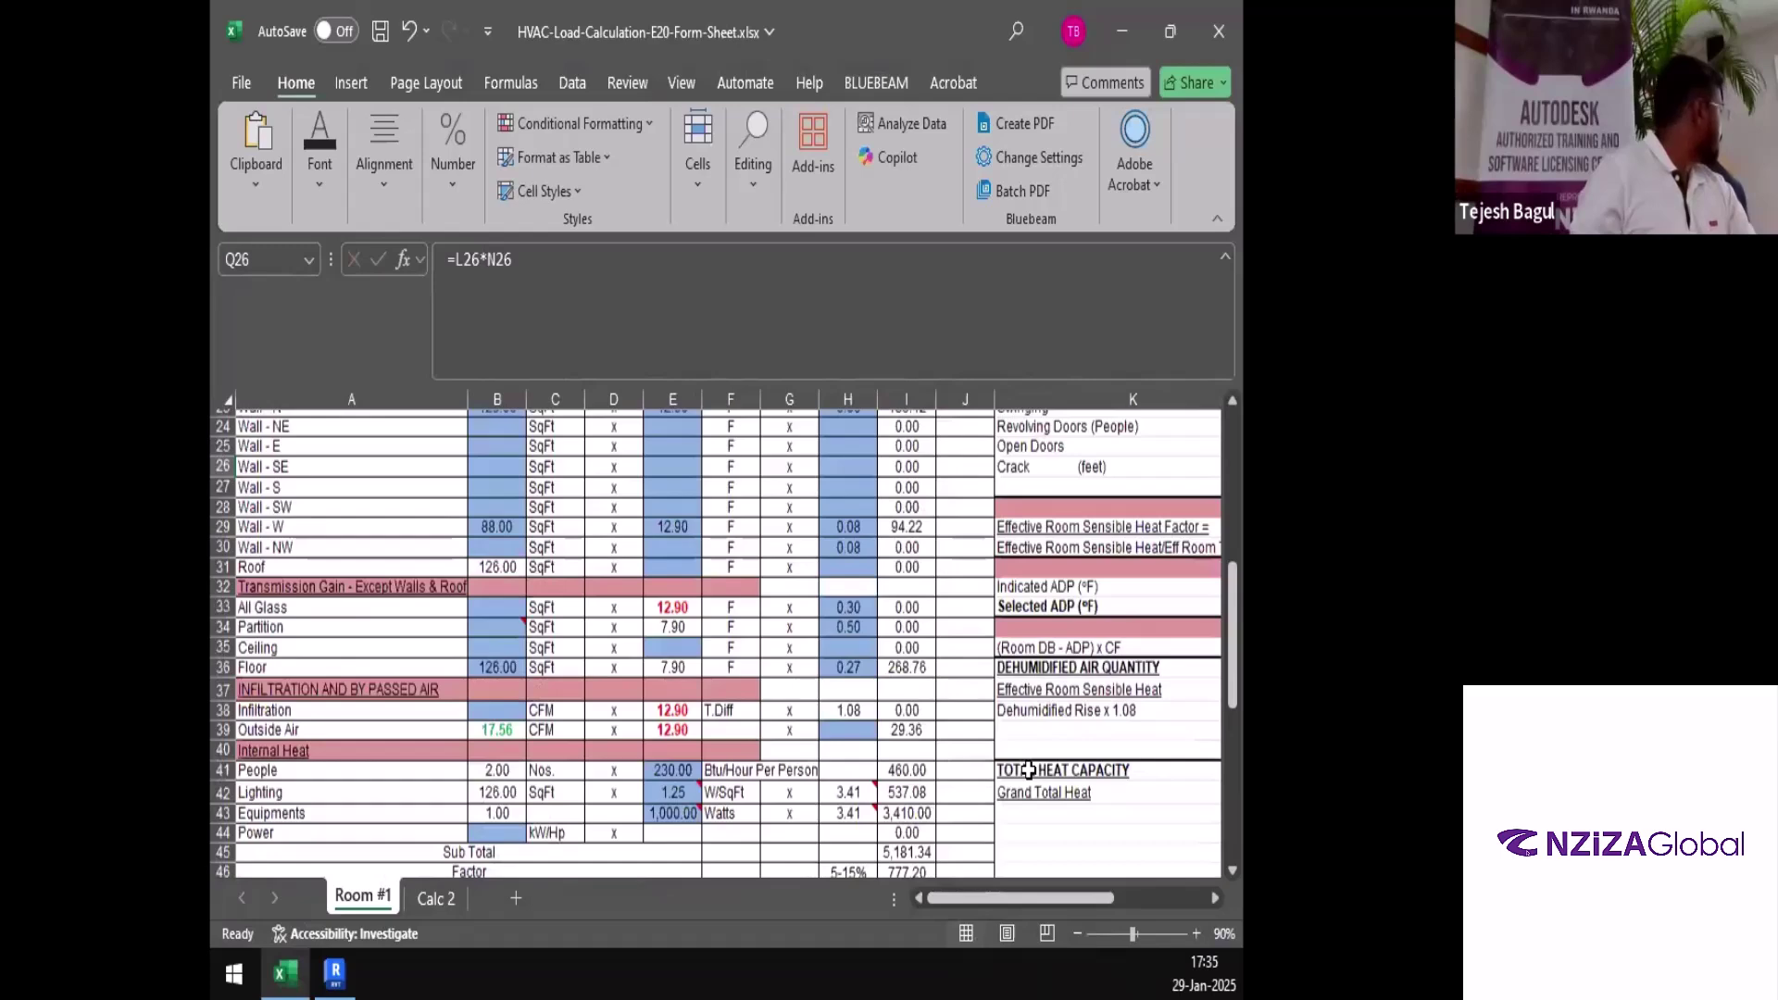
scroll(1028, 769, down, 2)
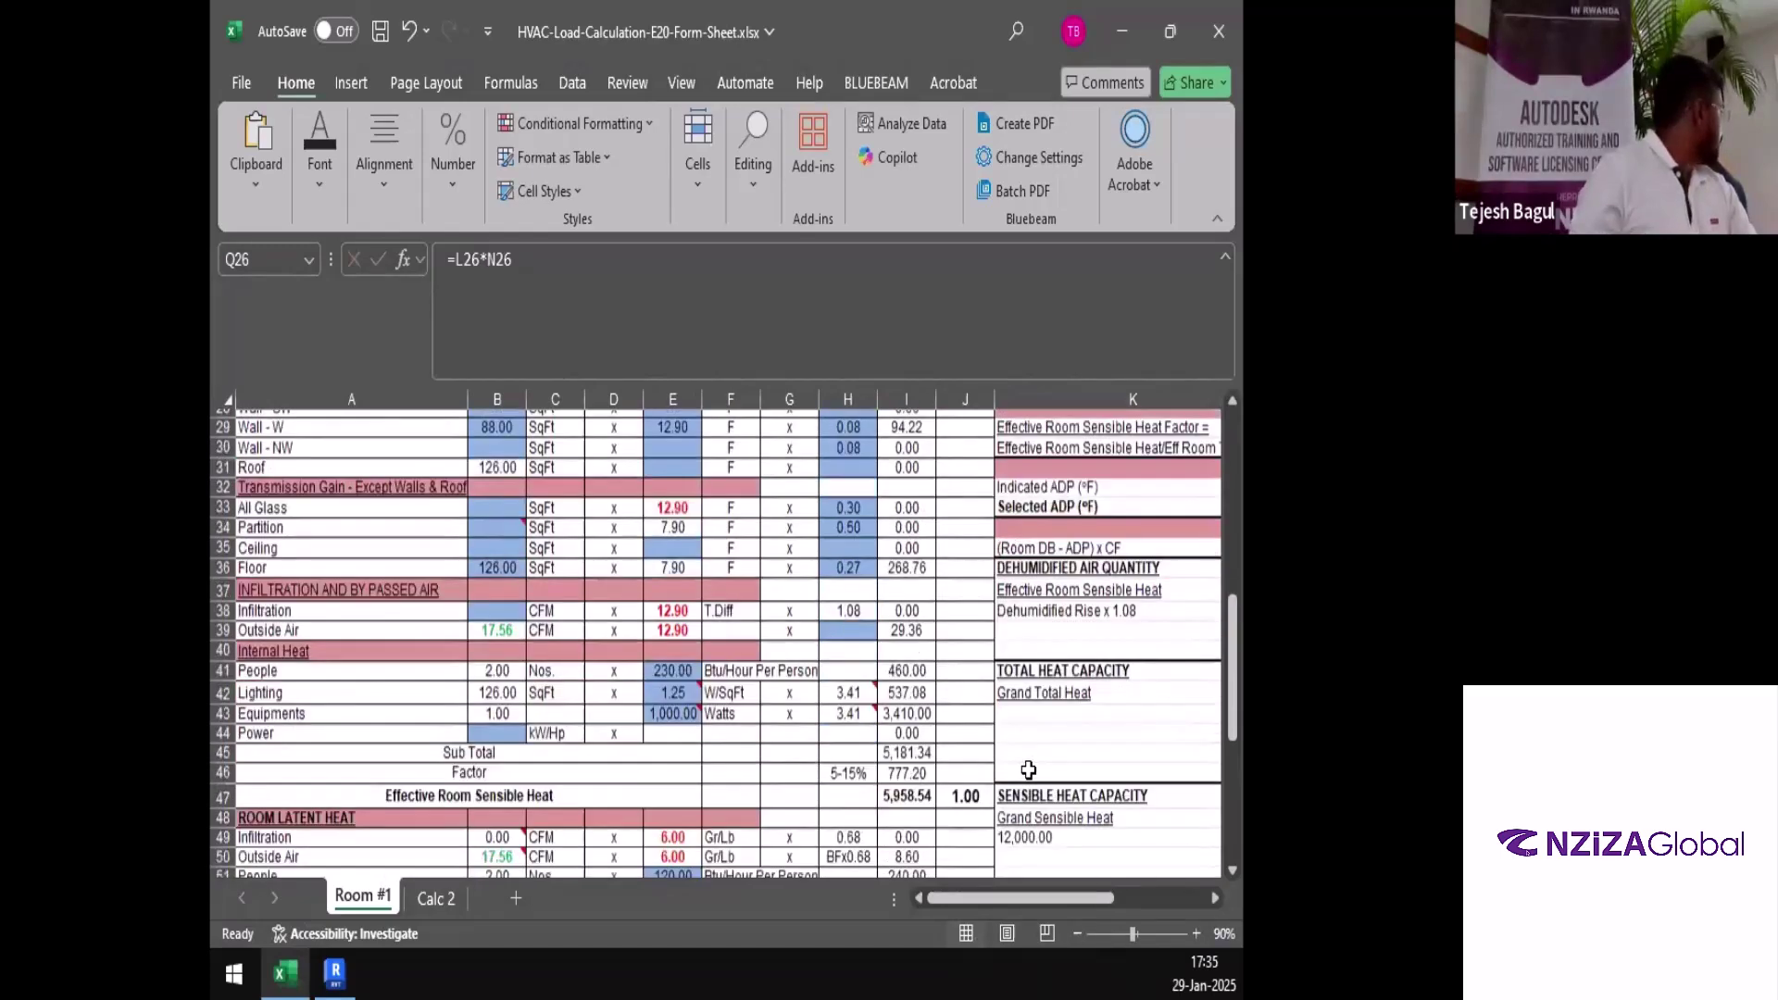
scroll(1027, 769, down, 2)
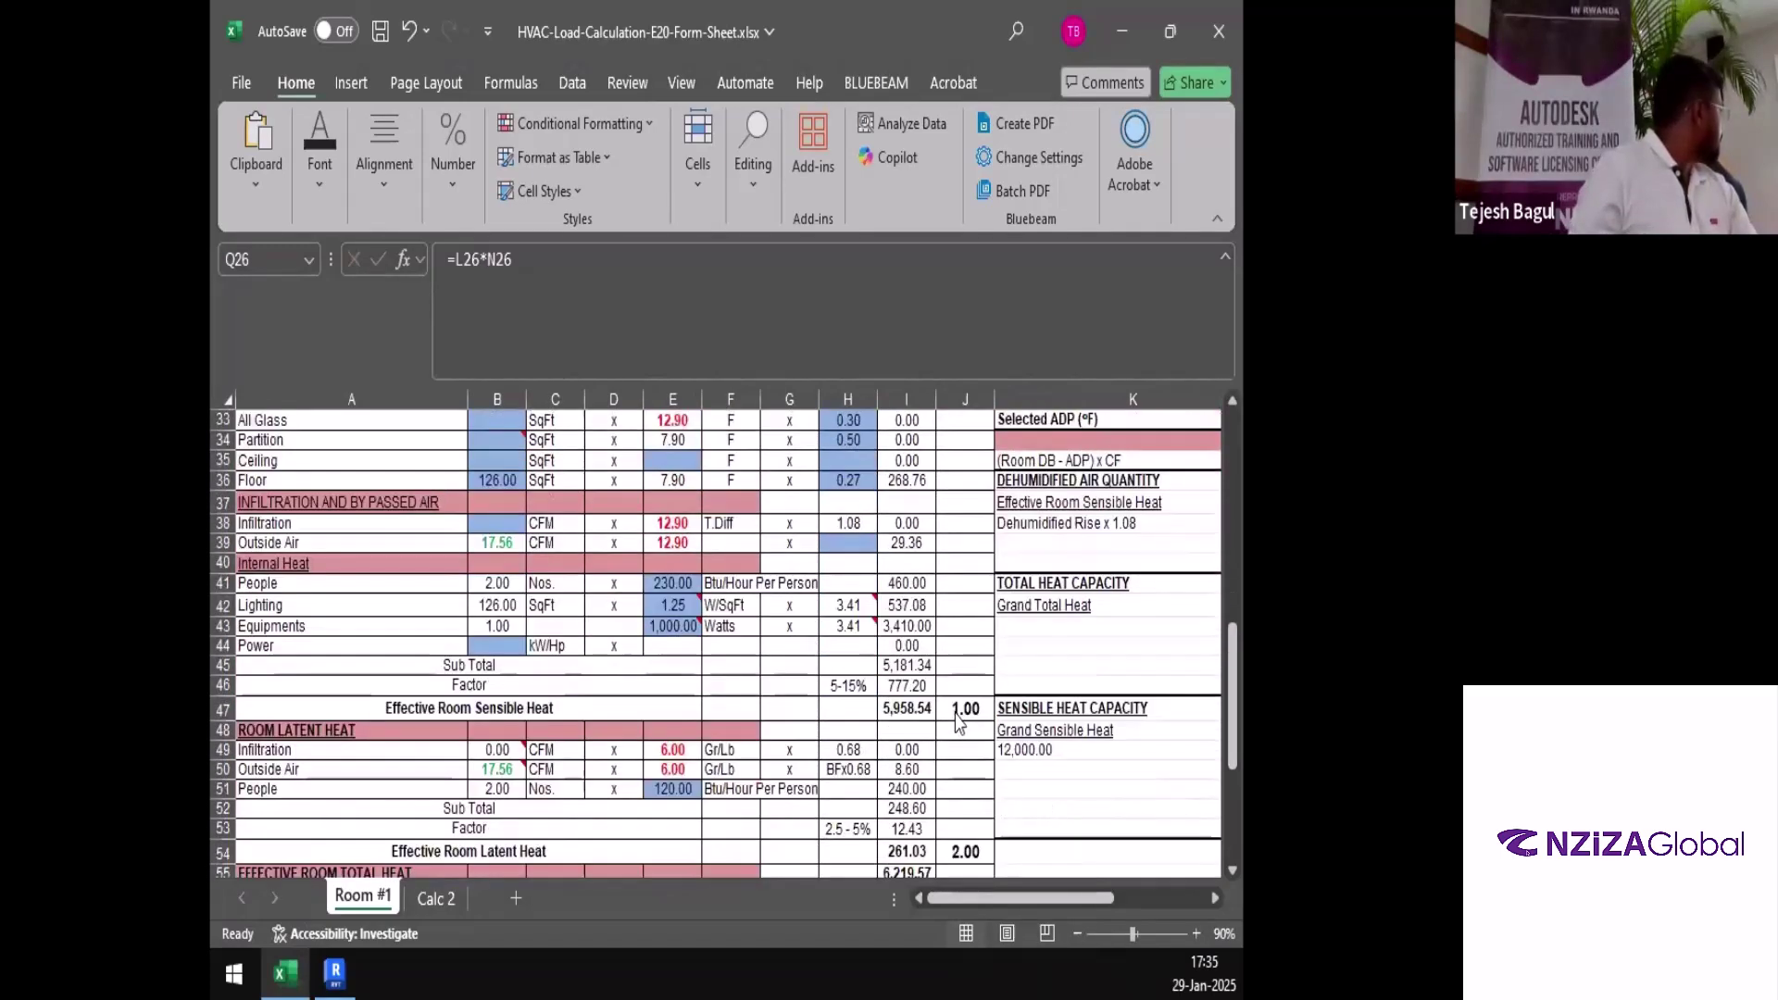
scroll(922, 611, down, 3)
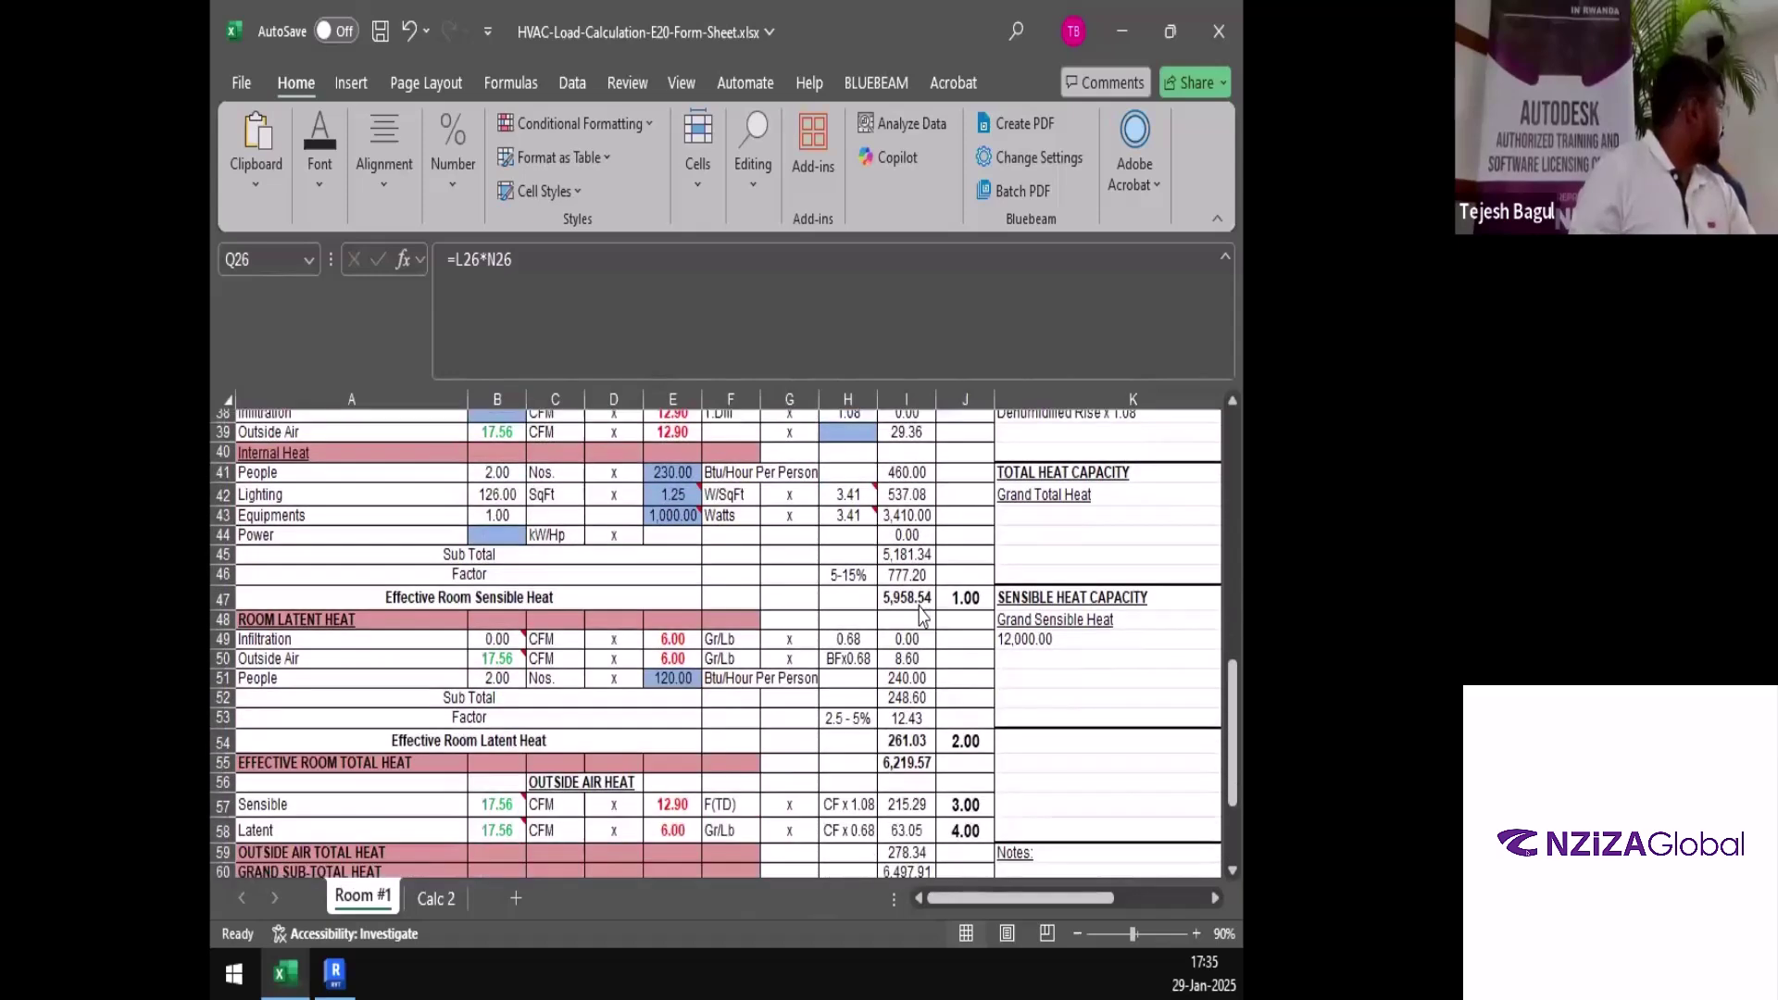
scroll(922, 615, down, 2)
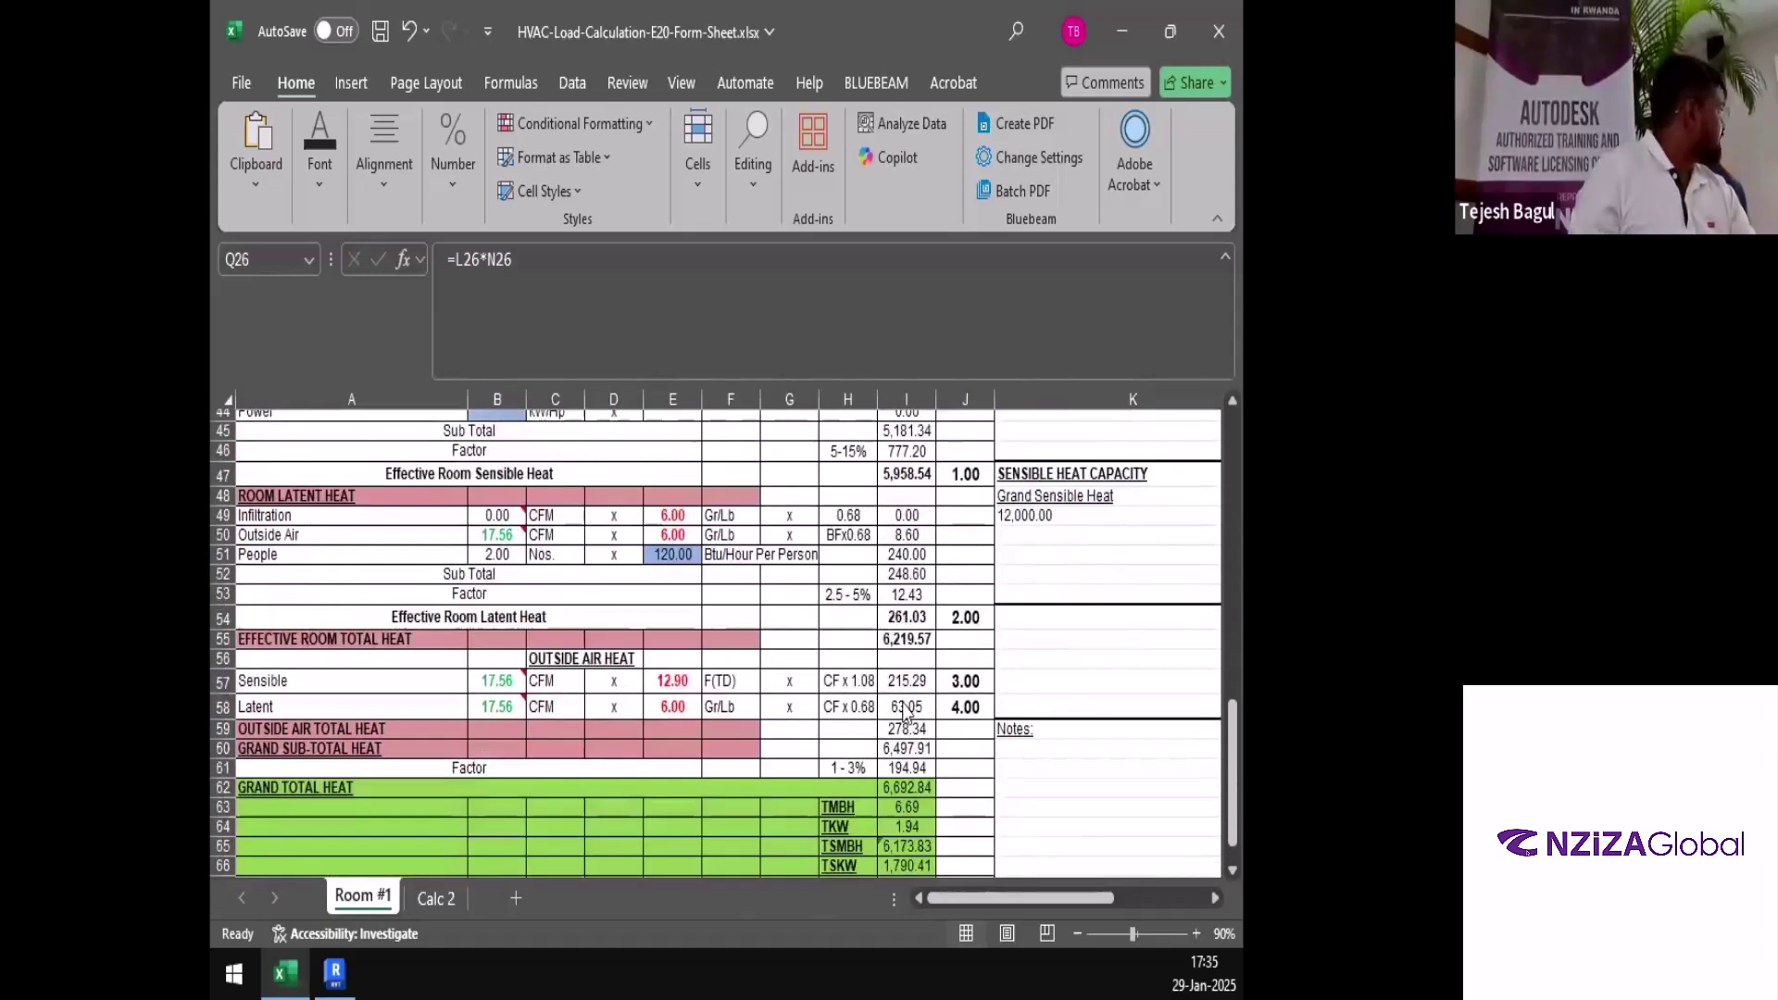
Review the Q = U*A*ΔT formula and the Btu/Hour formulas for the Glass - W and Wall - N rows
scroll(905, 711, up, 12)
drag(906, 548, 893, 744)
click(903, 483)
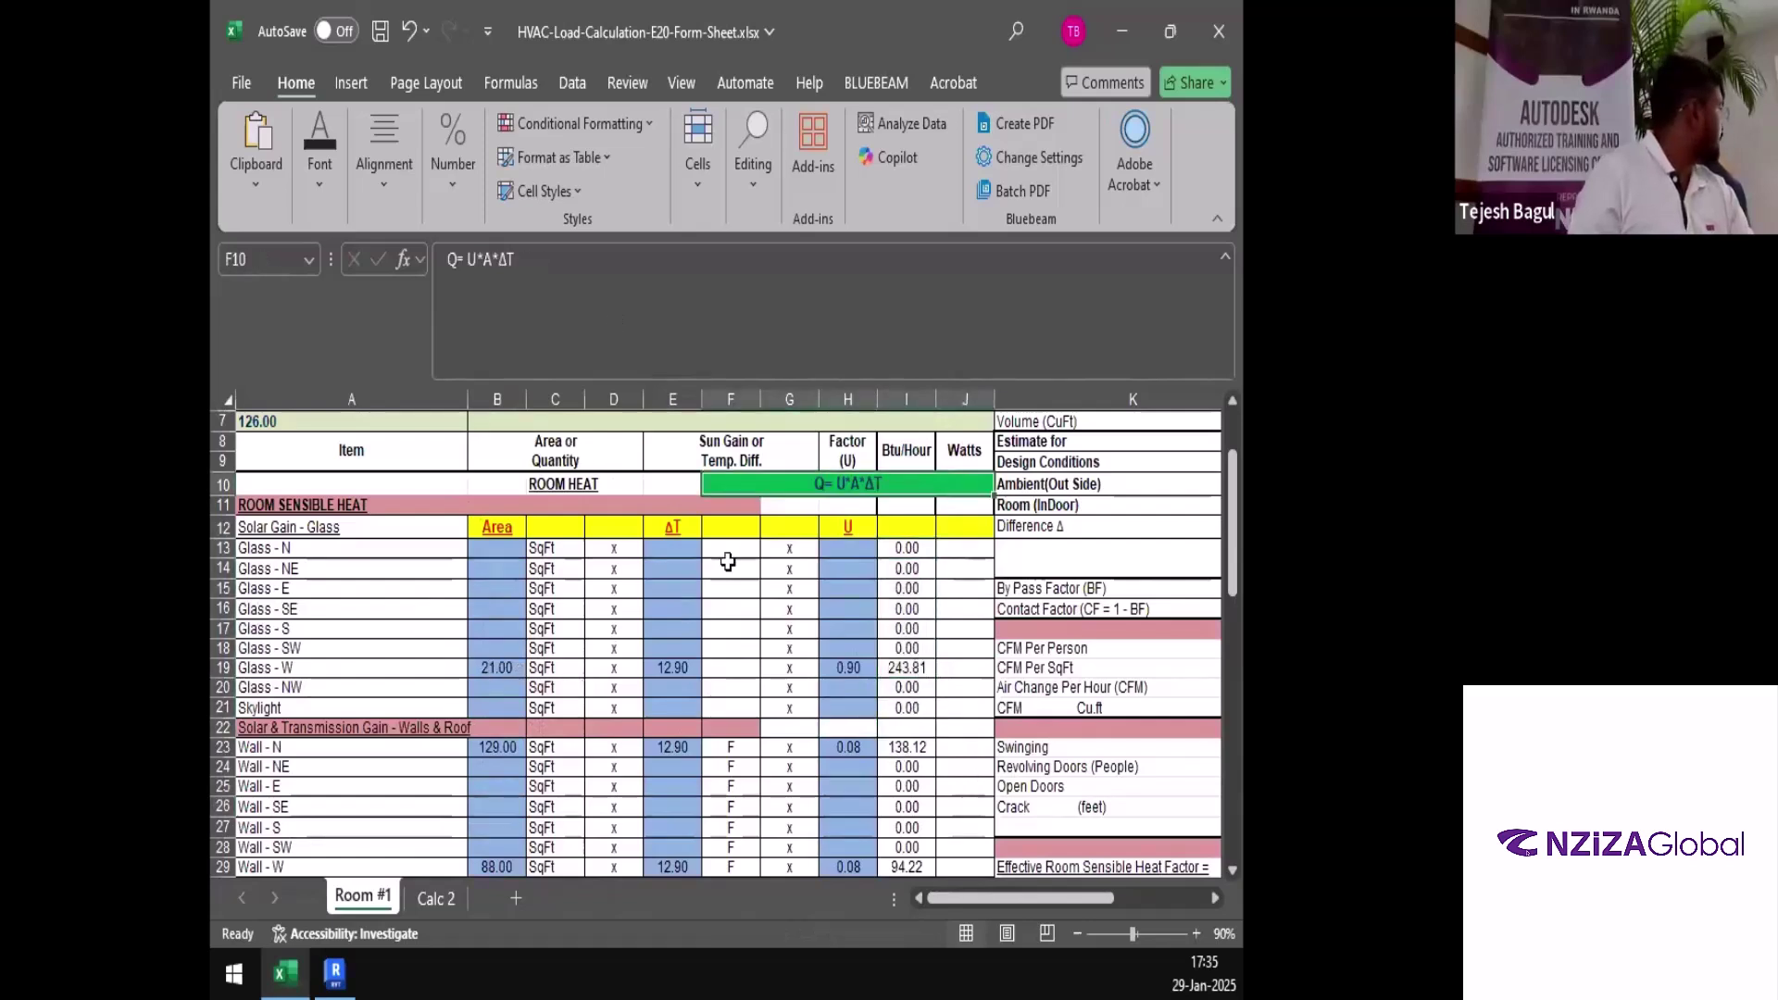
click(884, 668)
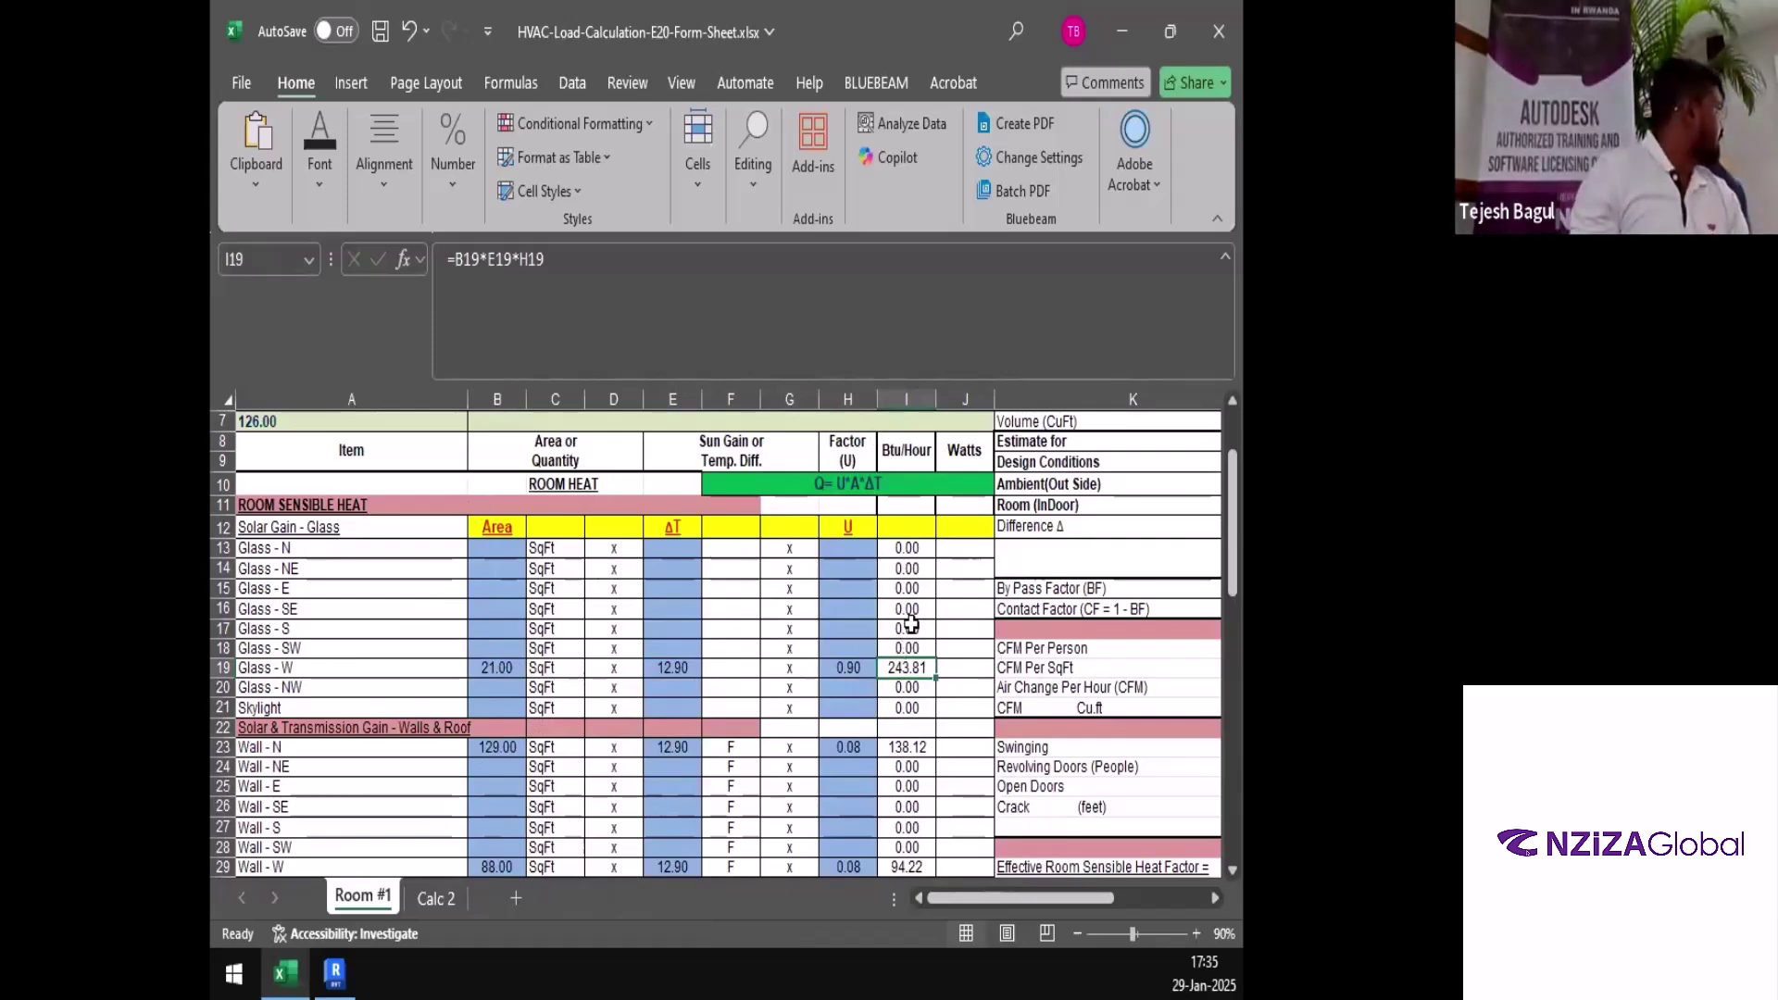
scroll(914, 780, down, 2)
key(Down)
key(Down)
key(Down)
key(Down)
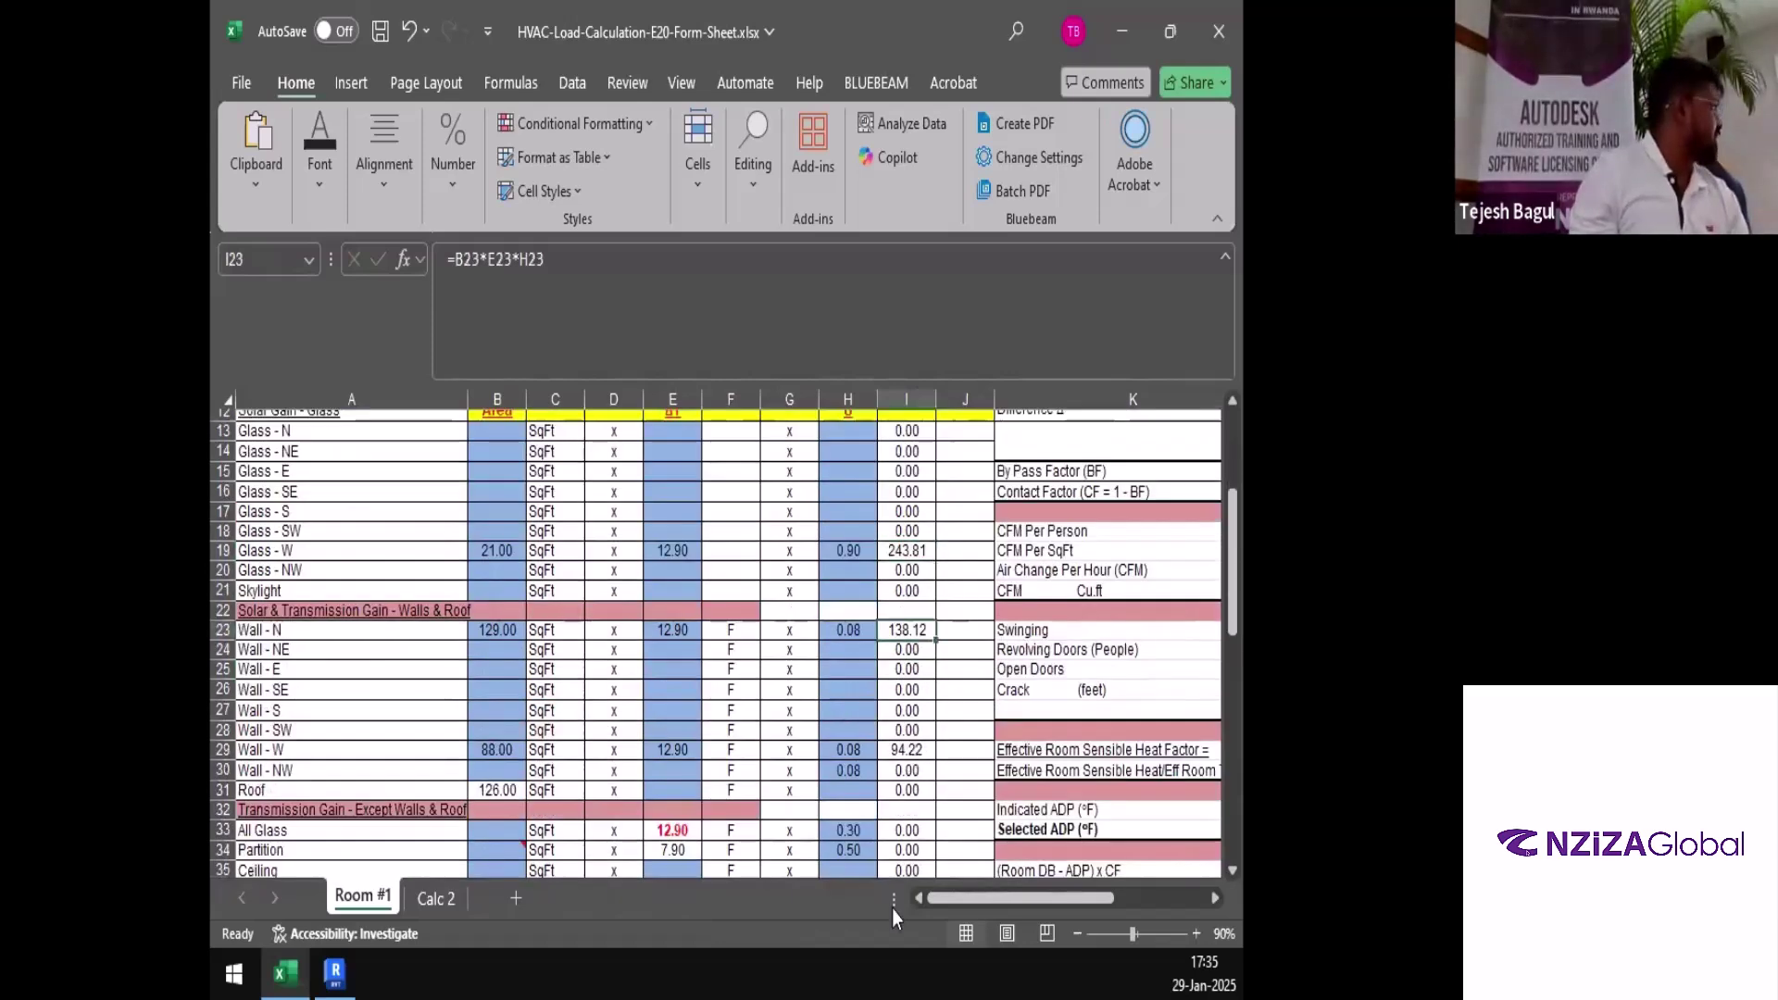
Review the Btu/Hour formula of the Wall - W row against Q = U*A*ΔT, and the Floor row's U factor and formula
click(893, 752)
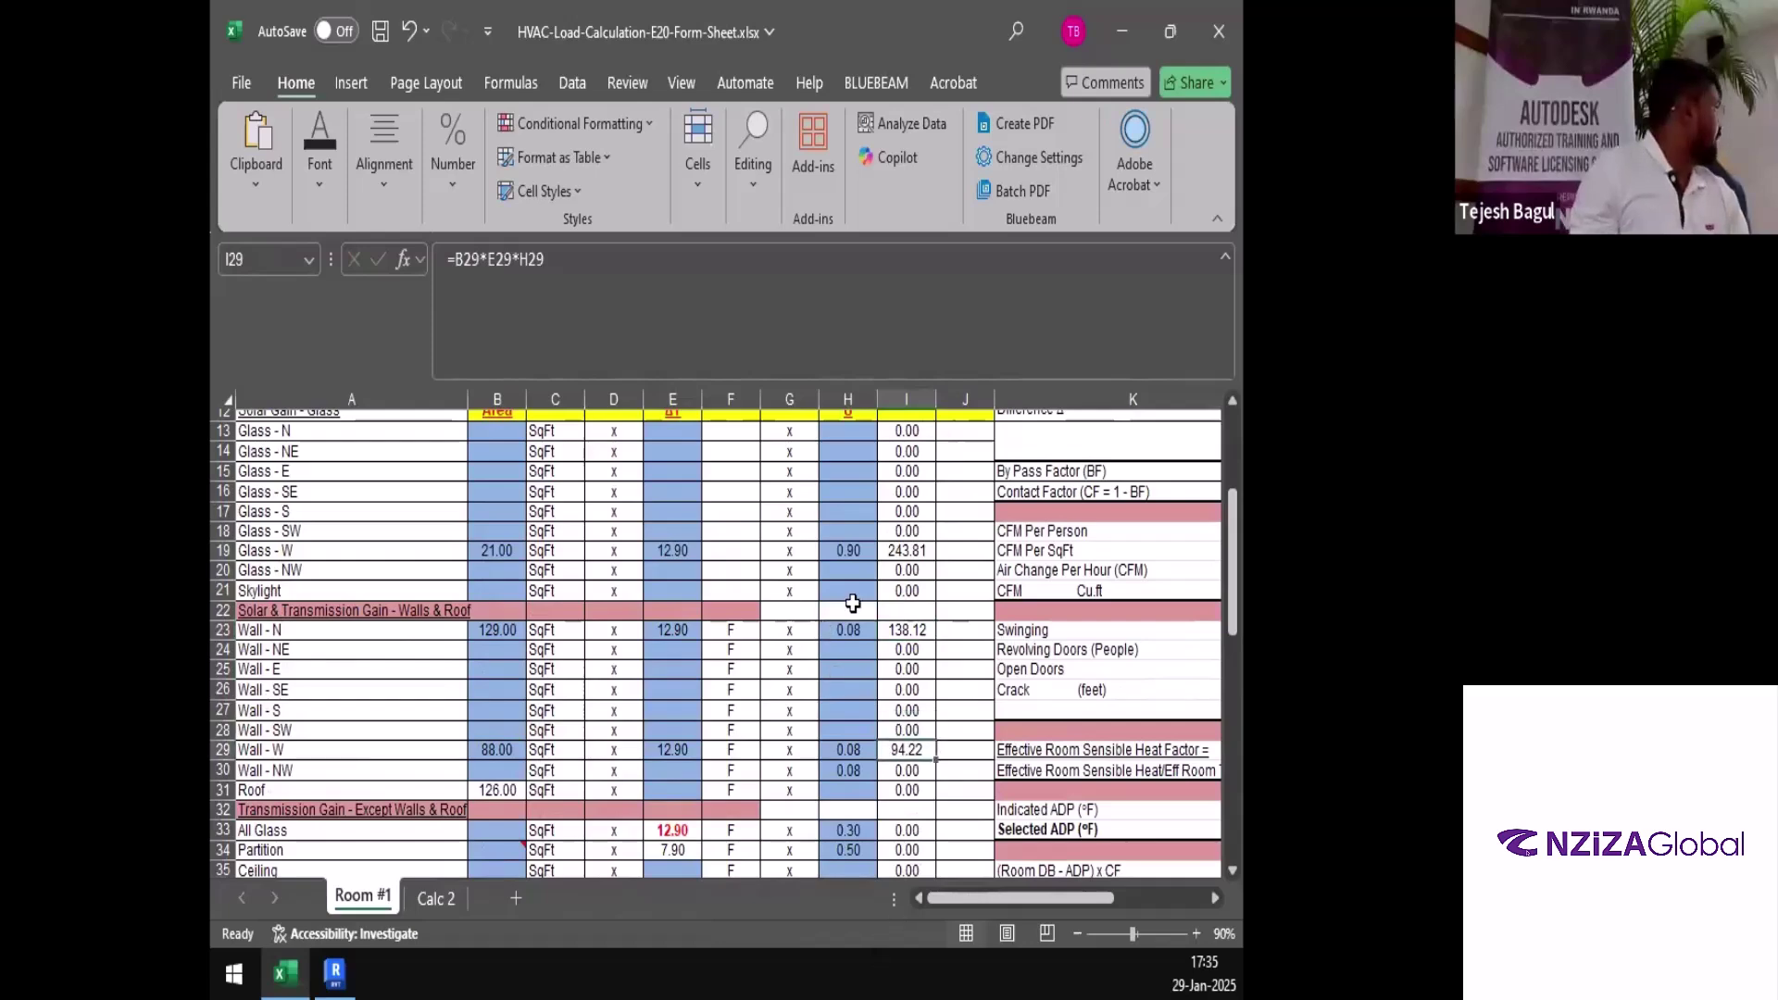
scroll(853, 601, up, 4)
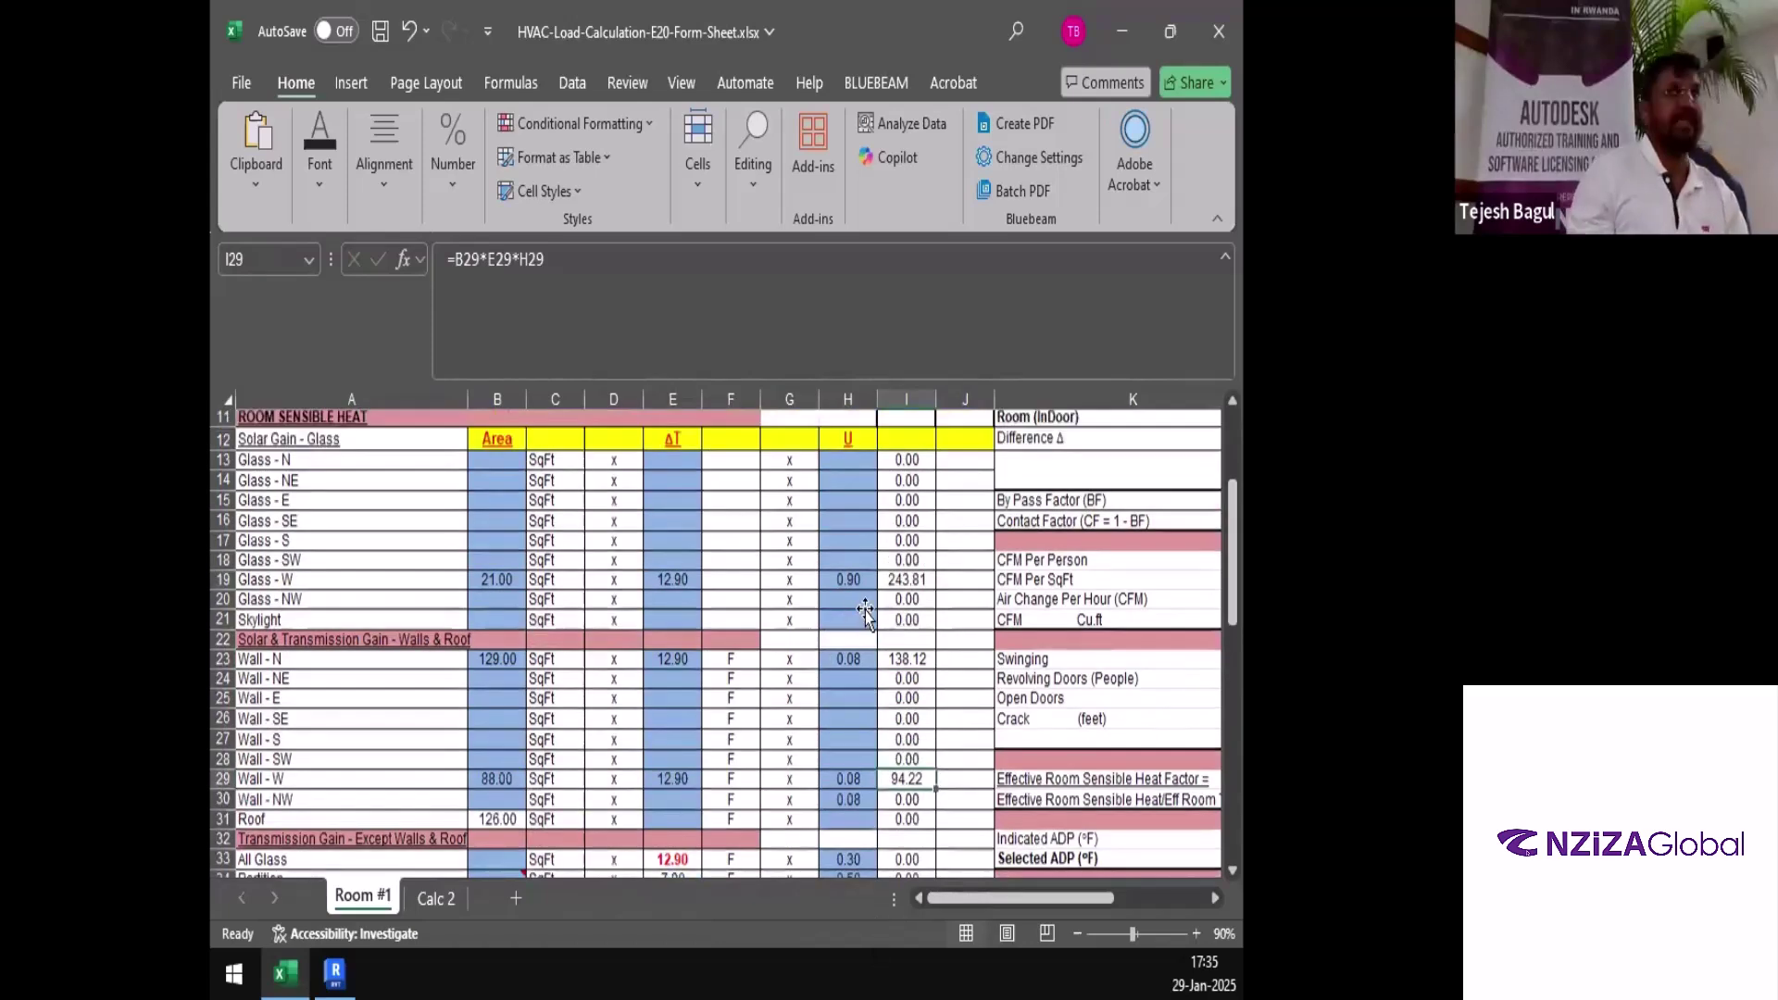
click(864, 606)
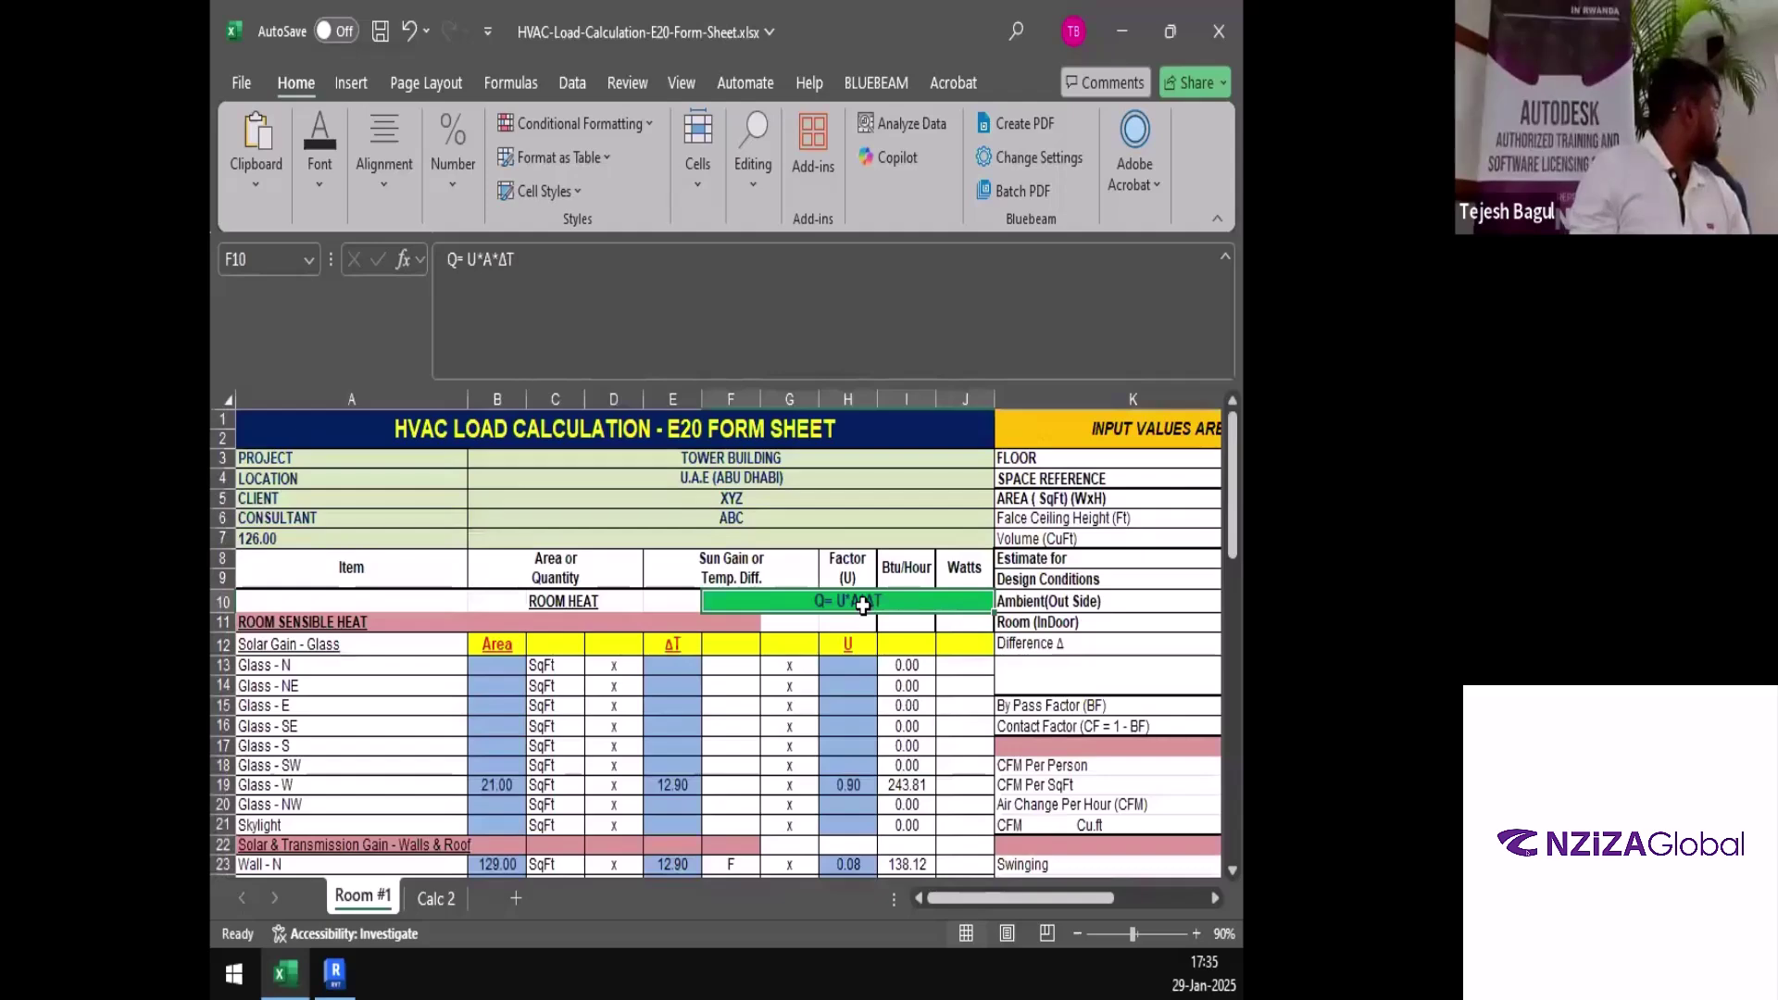
scroll(861, 611, down, 6)
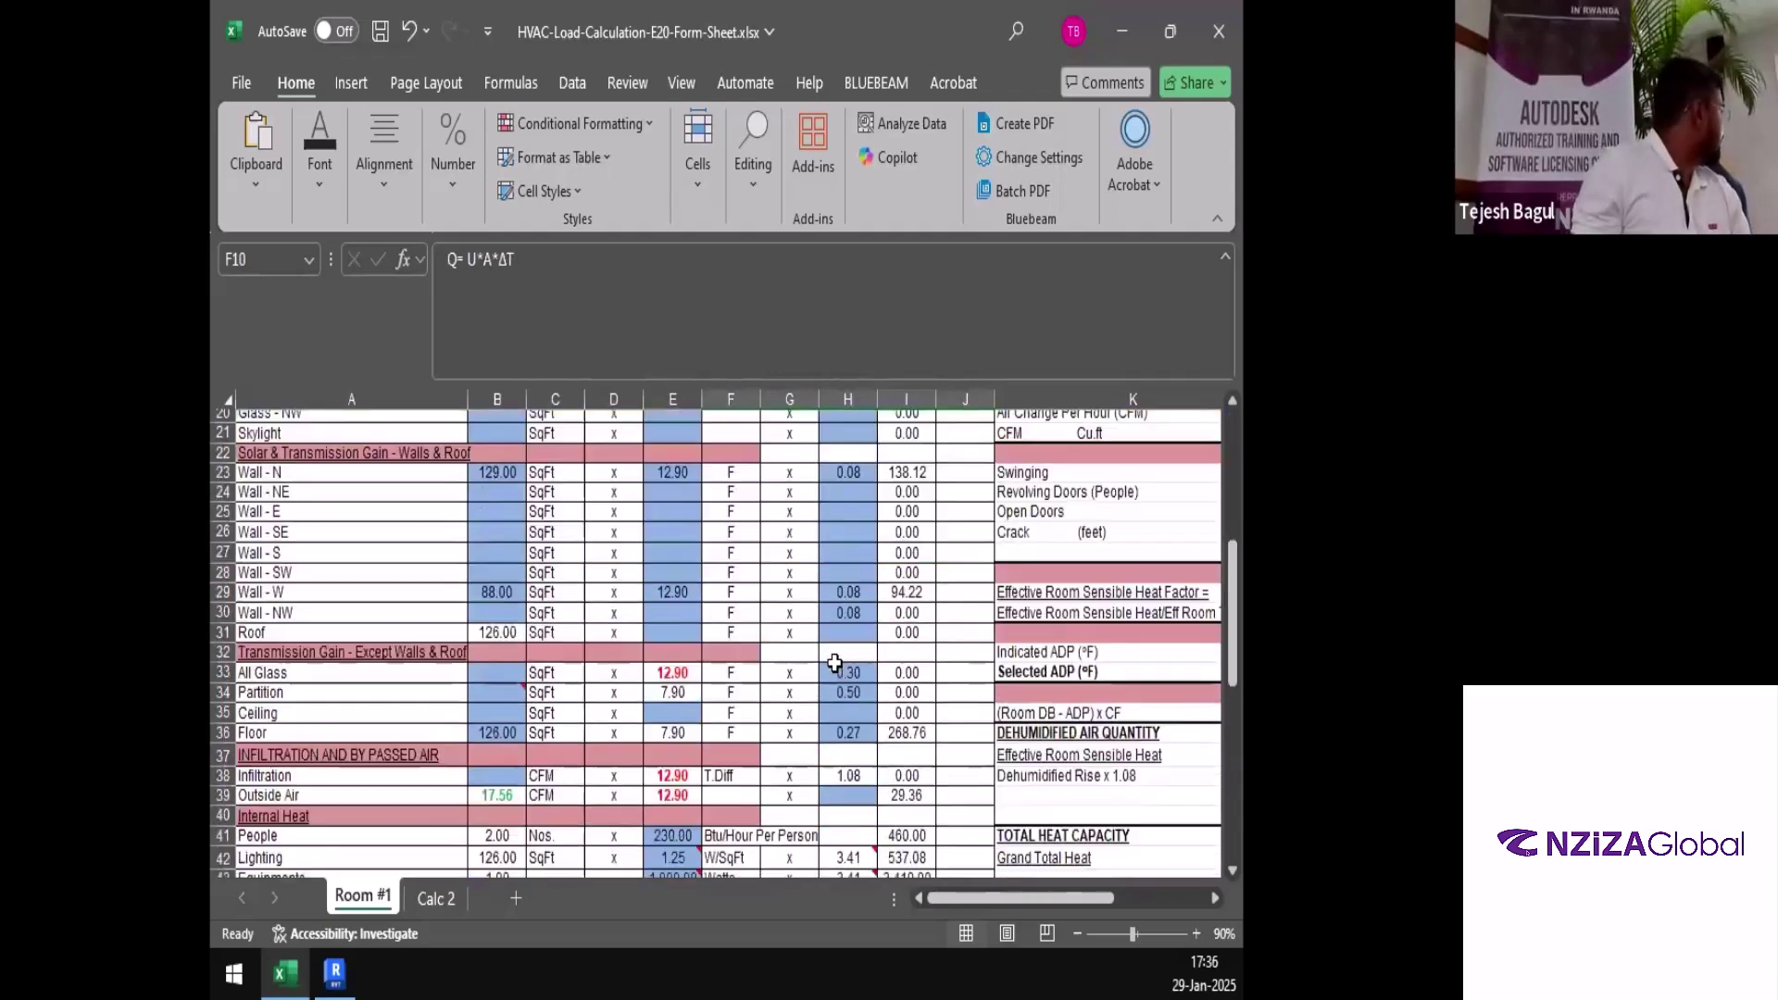
scroll(435, 695, down, 1)
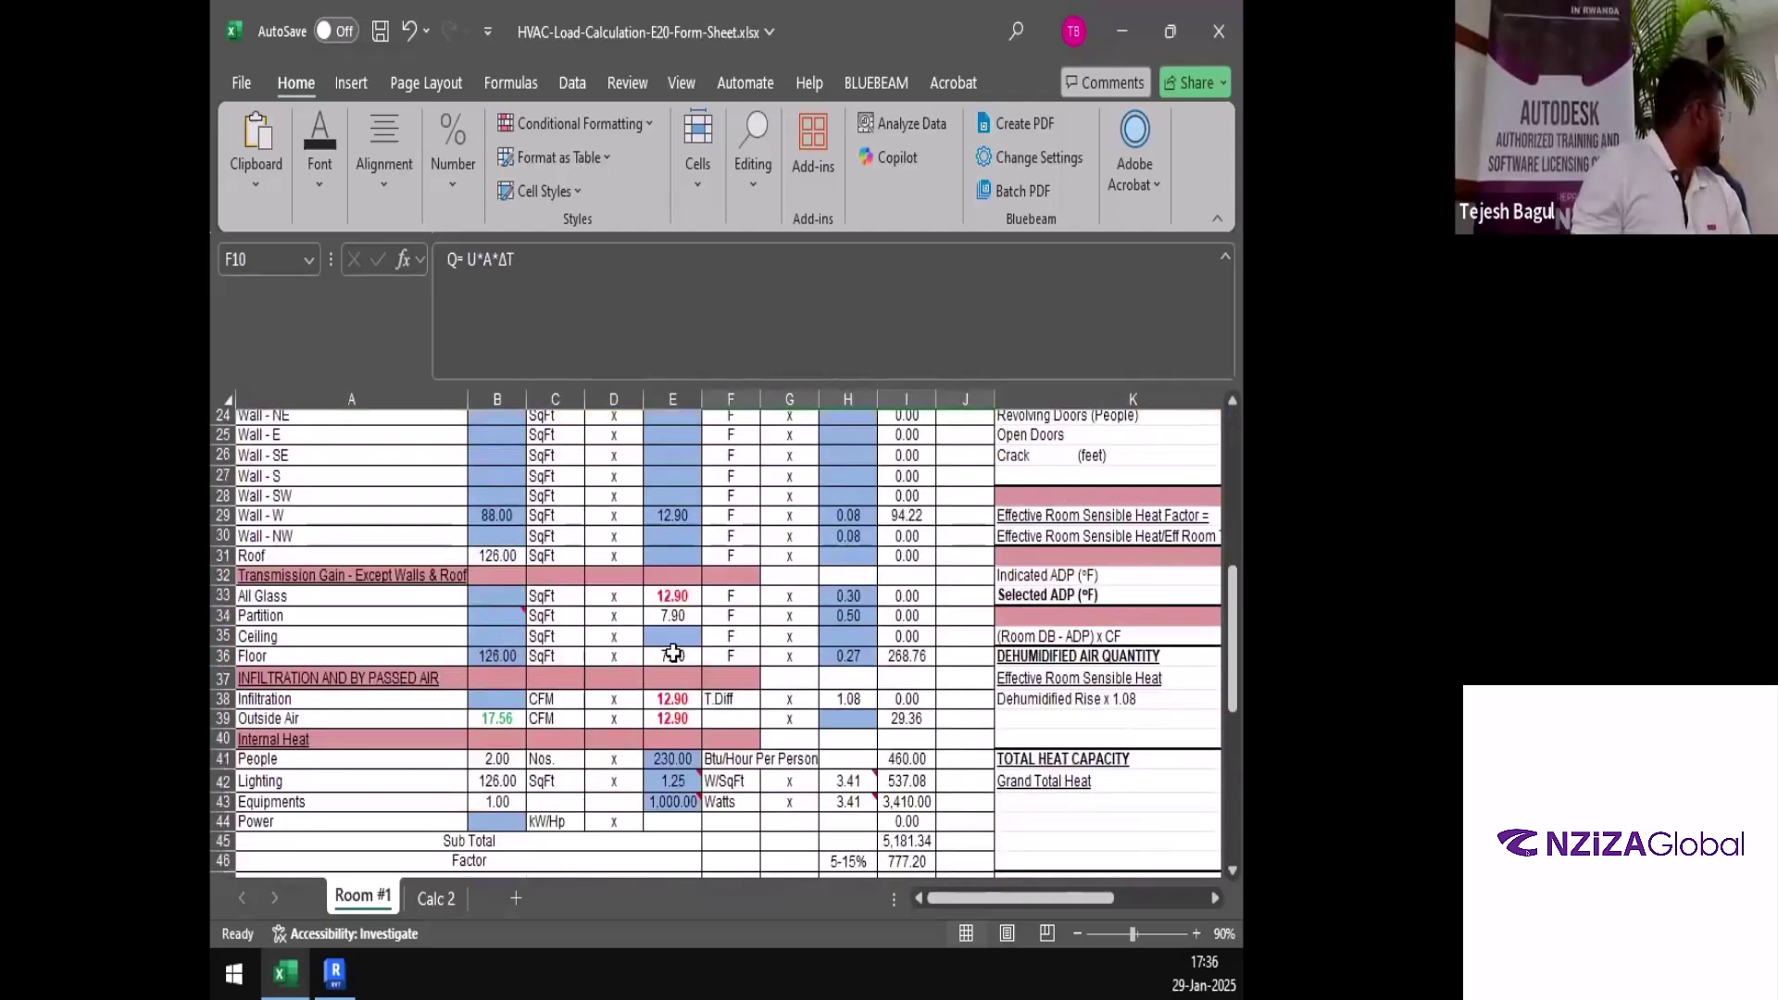
click(838, 654)
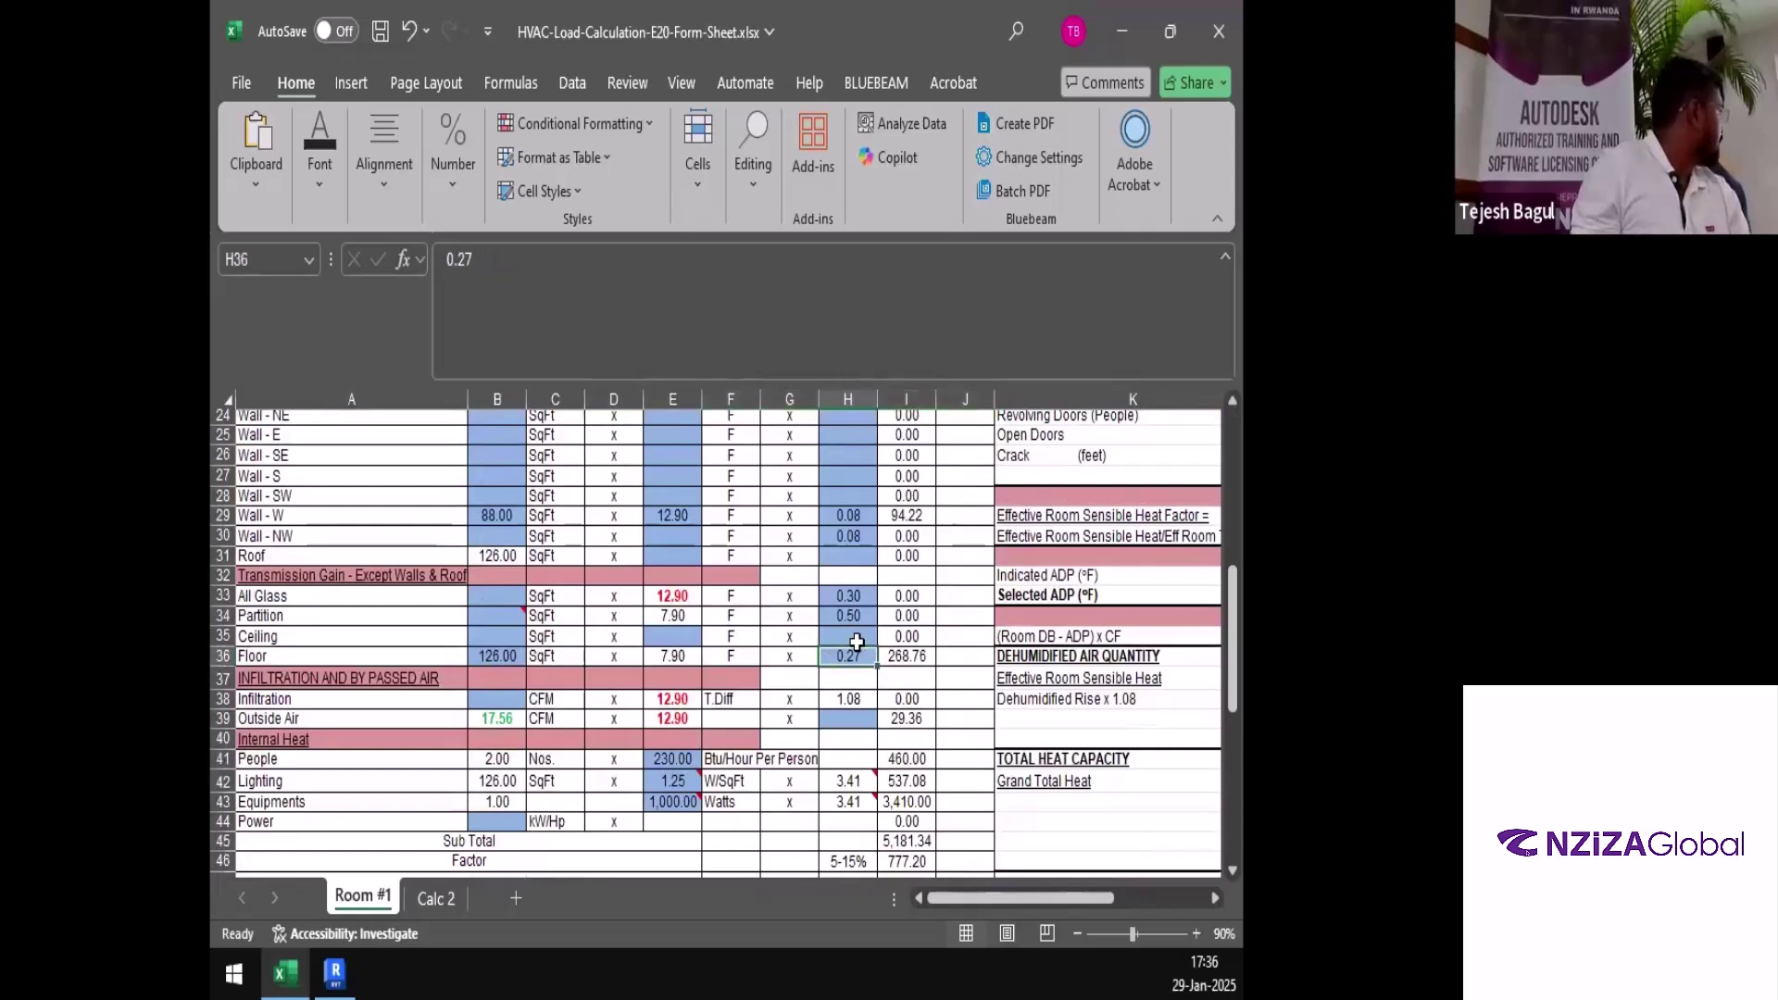
key(Up)
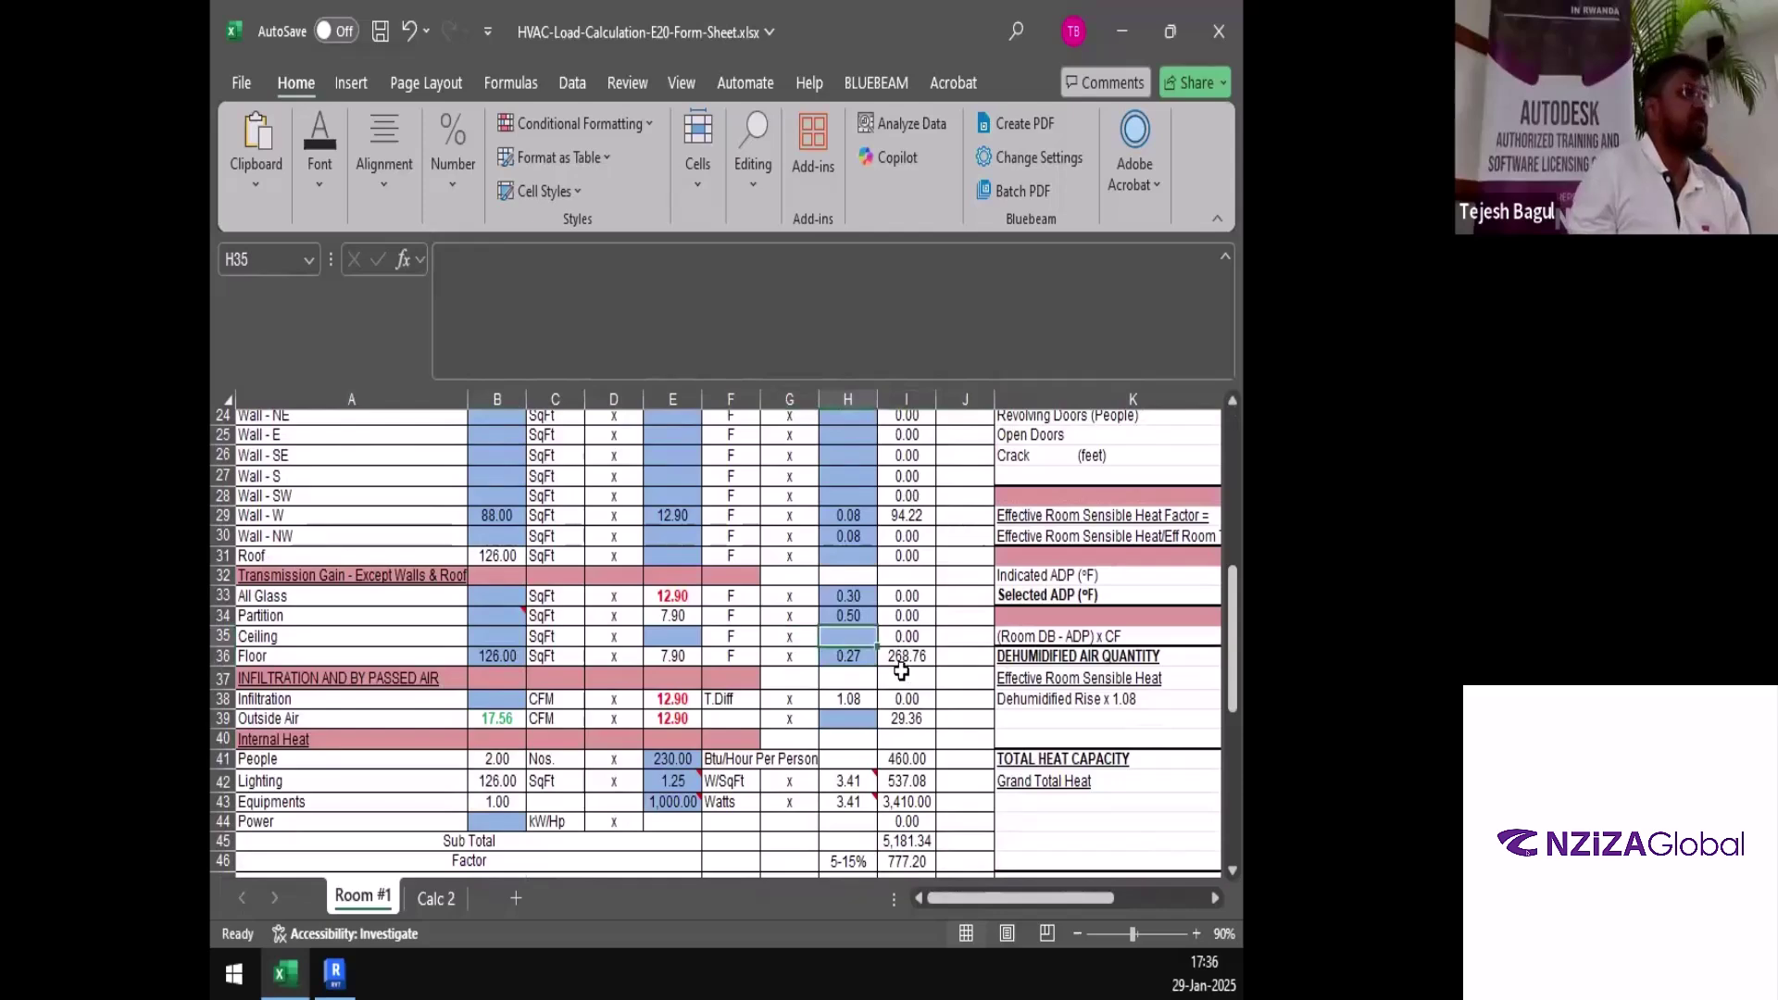
click(901, 665)
scroll(901, 671, down, 1)
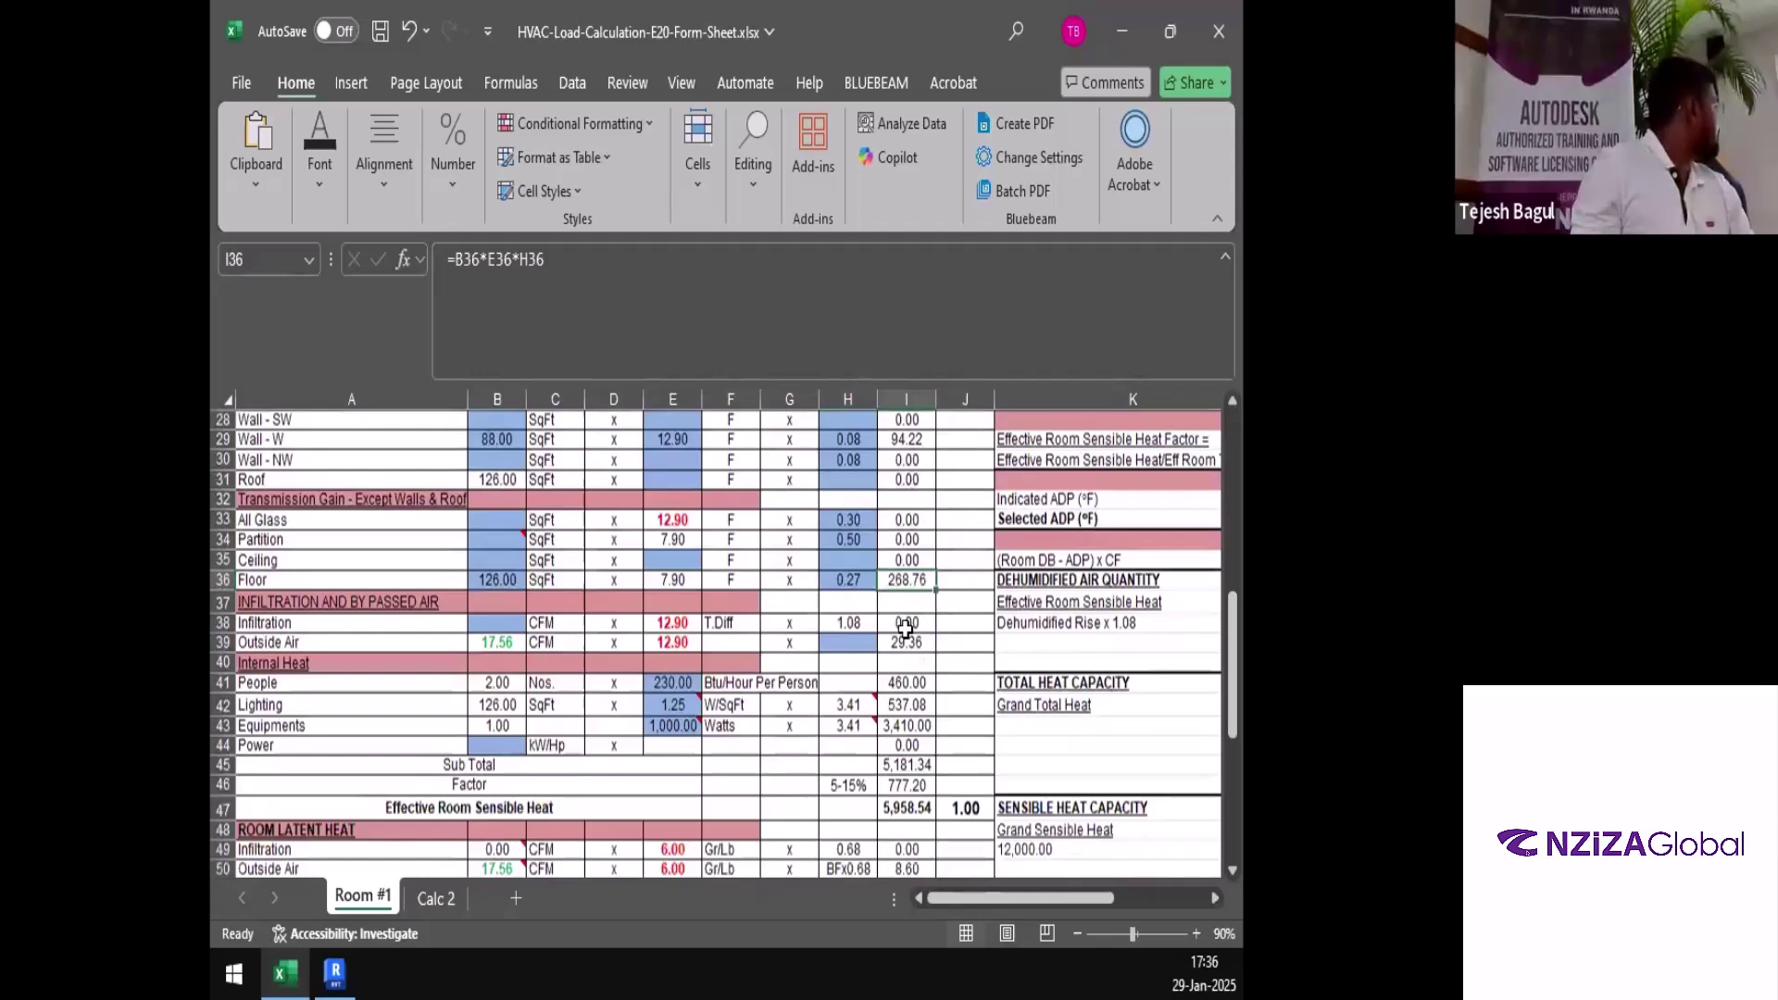
Examine the People, Lighting and Equipments rows under Internal Heat, including their quantities, factors and Btu/Hour formulas
scroll(655, 584, down, 3)
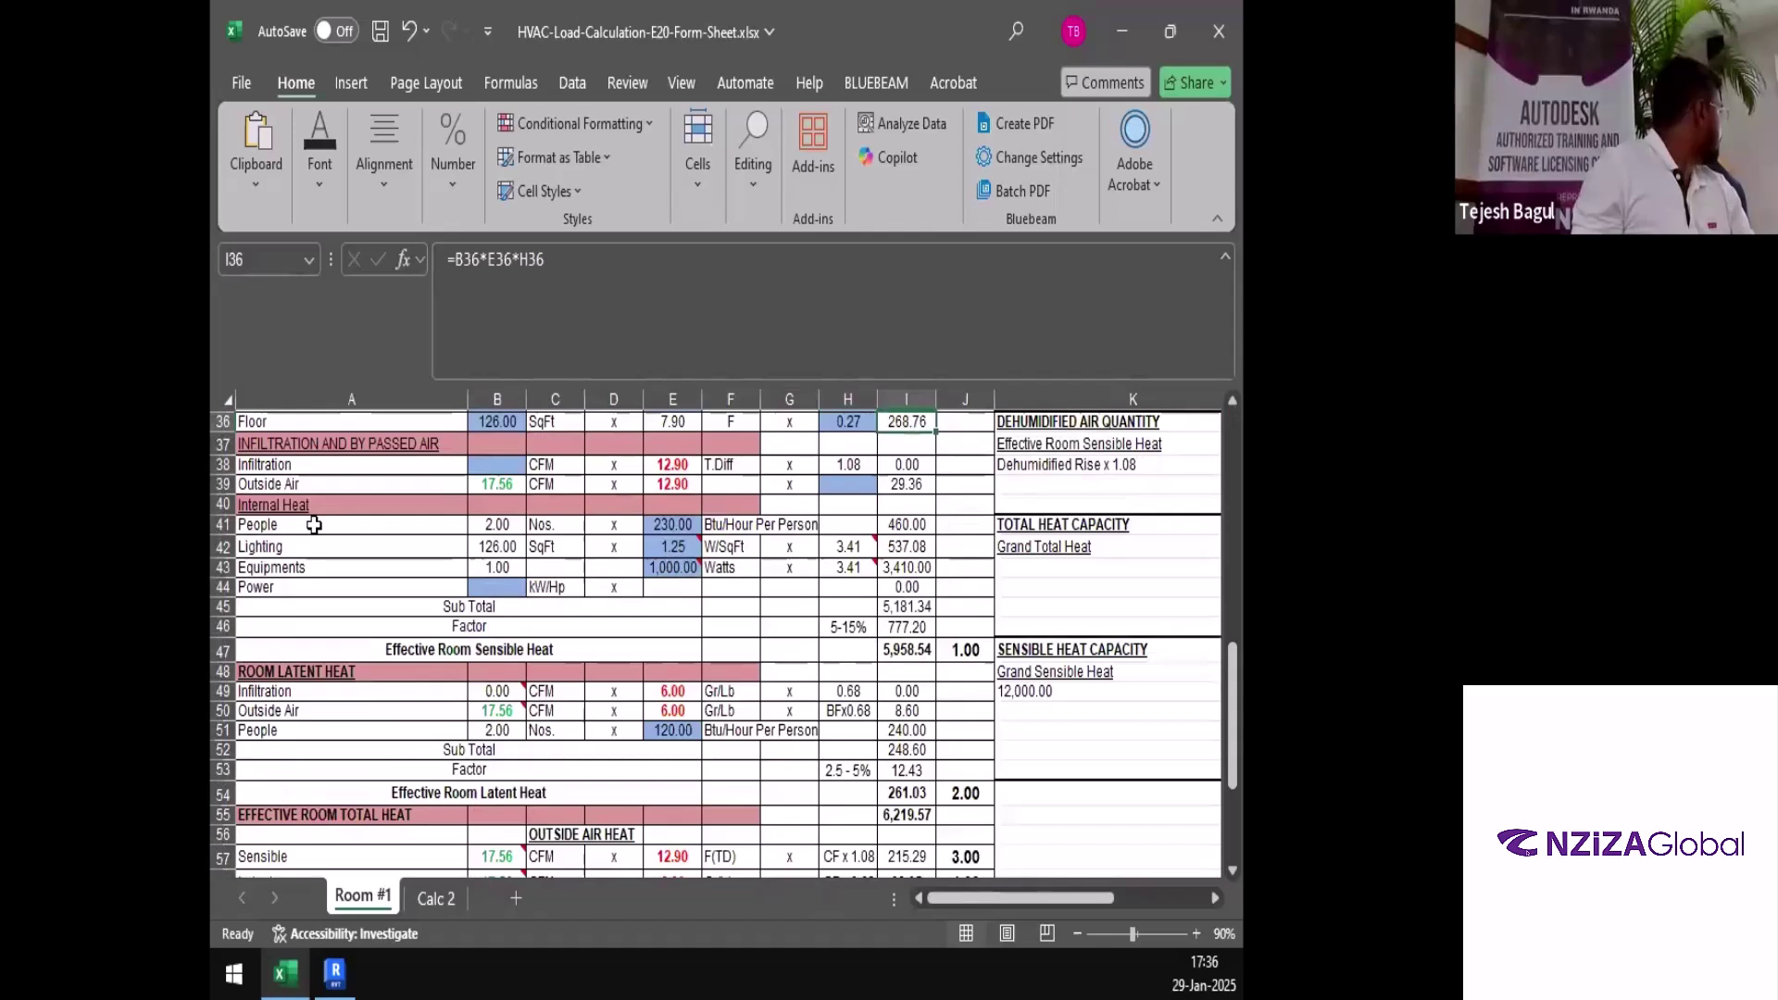
click(370, 530)
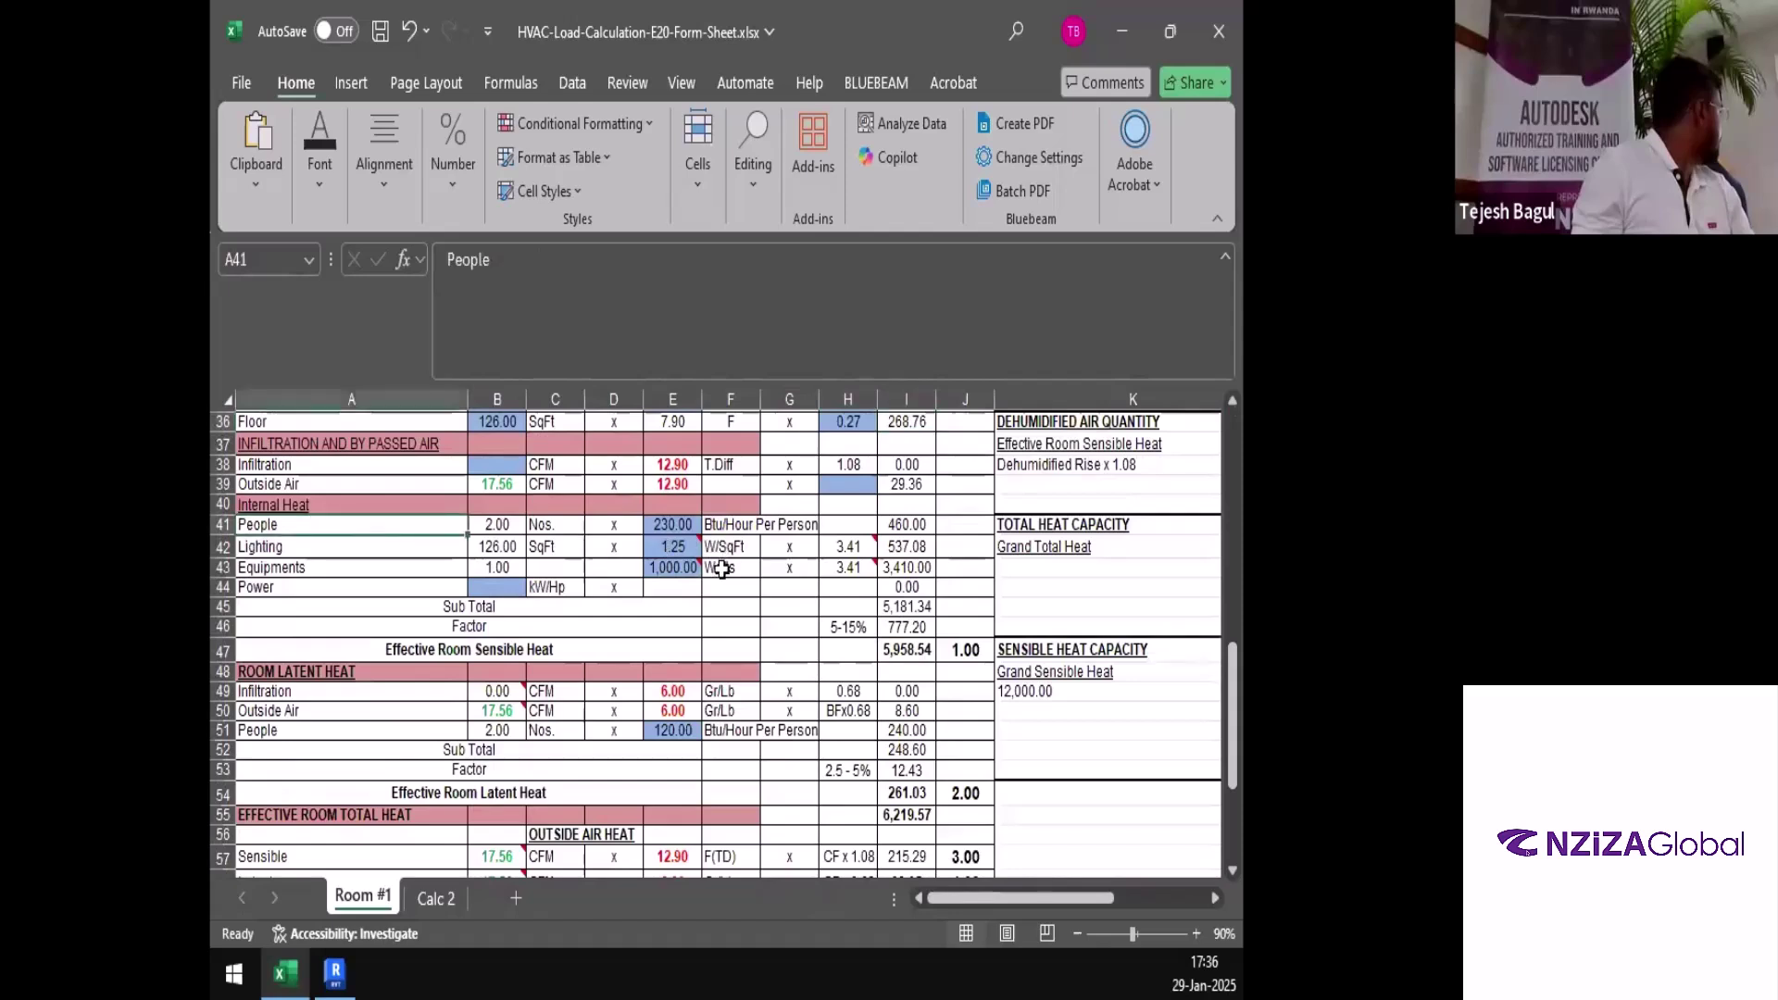
shift+click(689, 568)
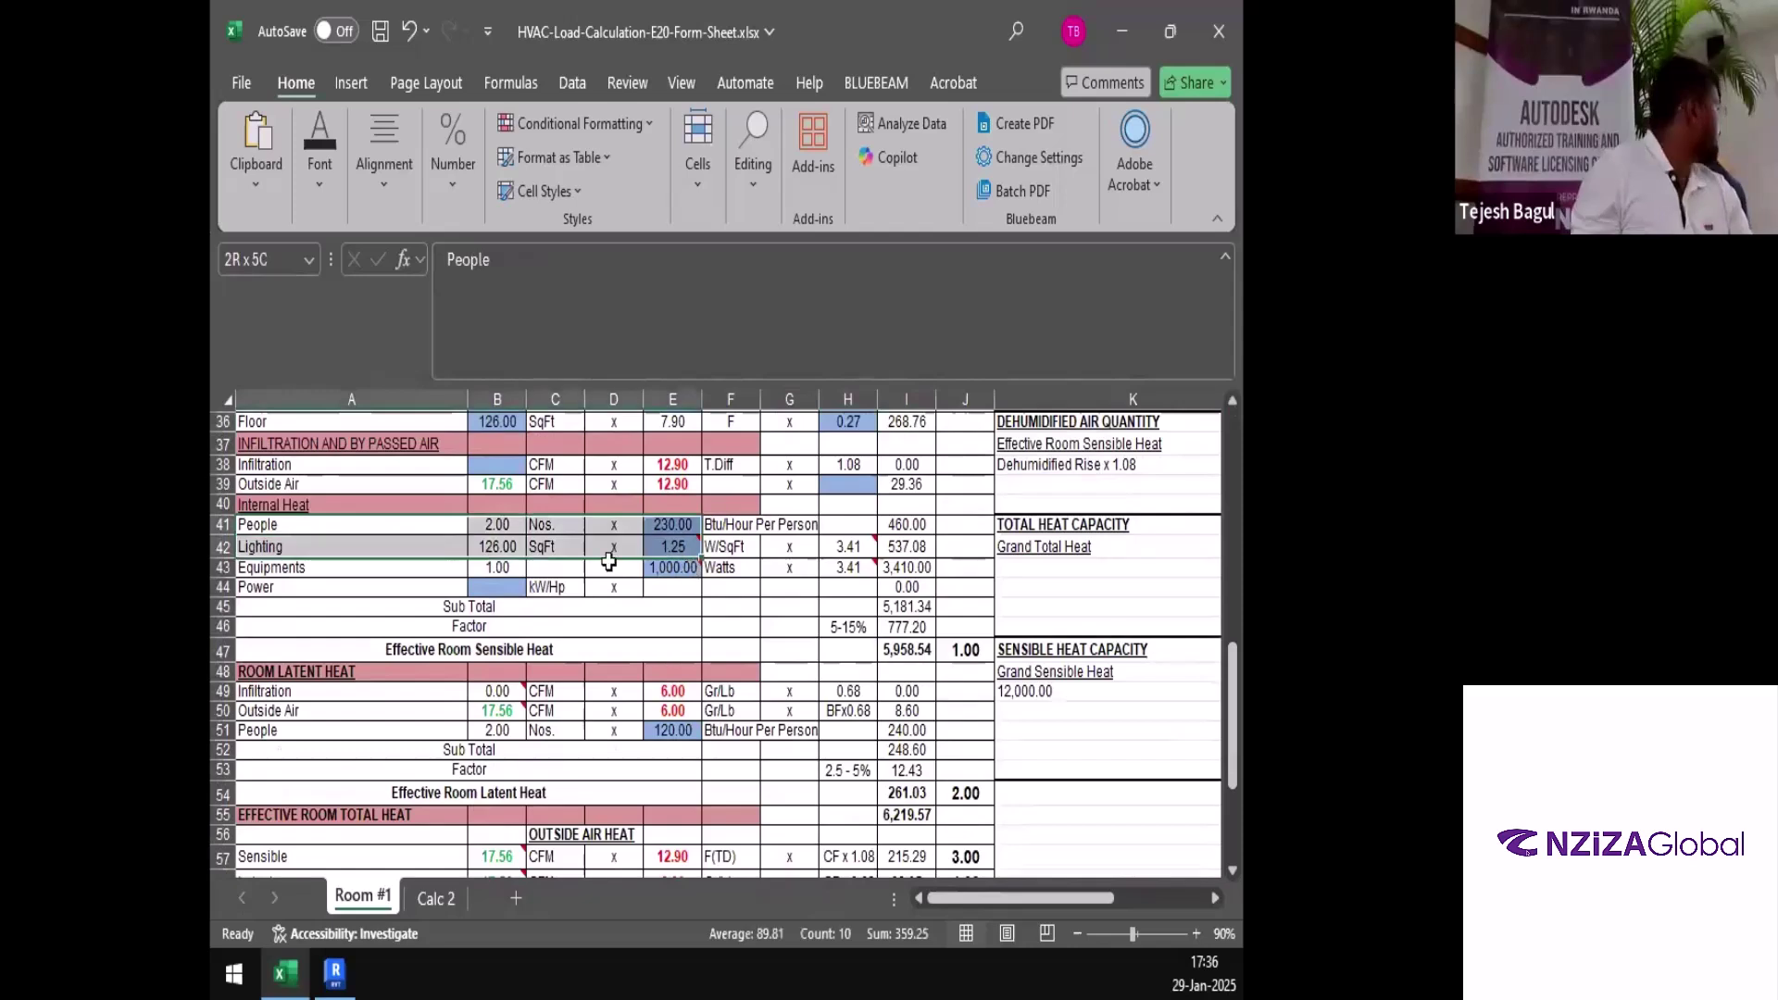
shift+click(689, 568)
click(495, 528)
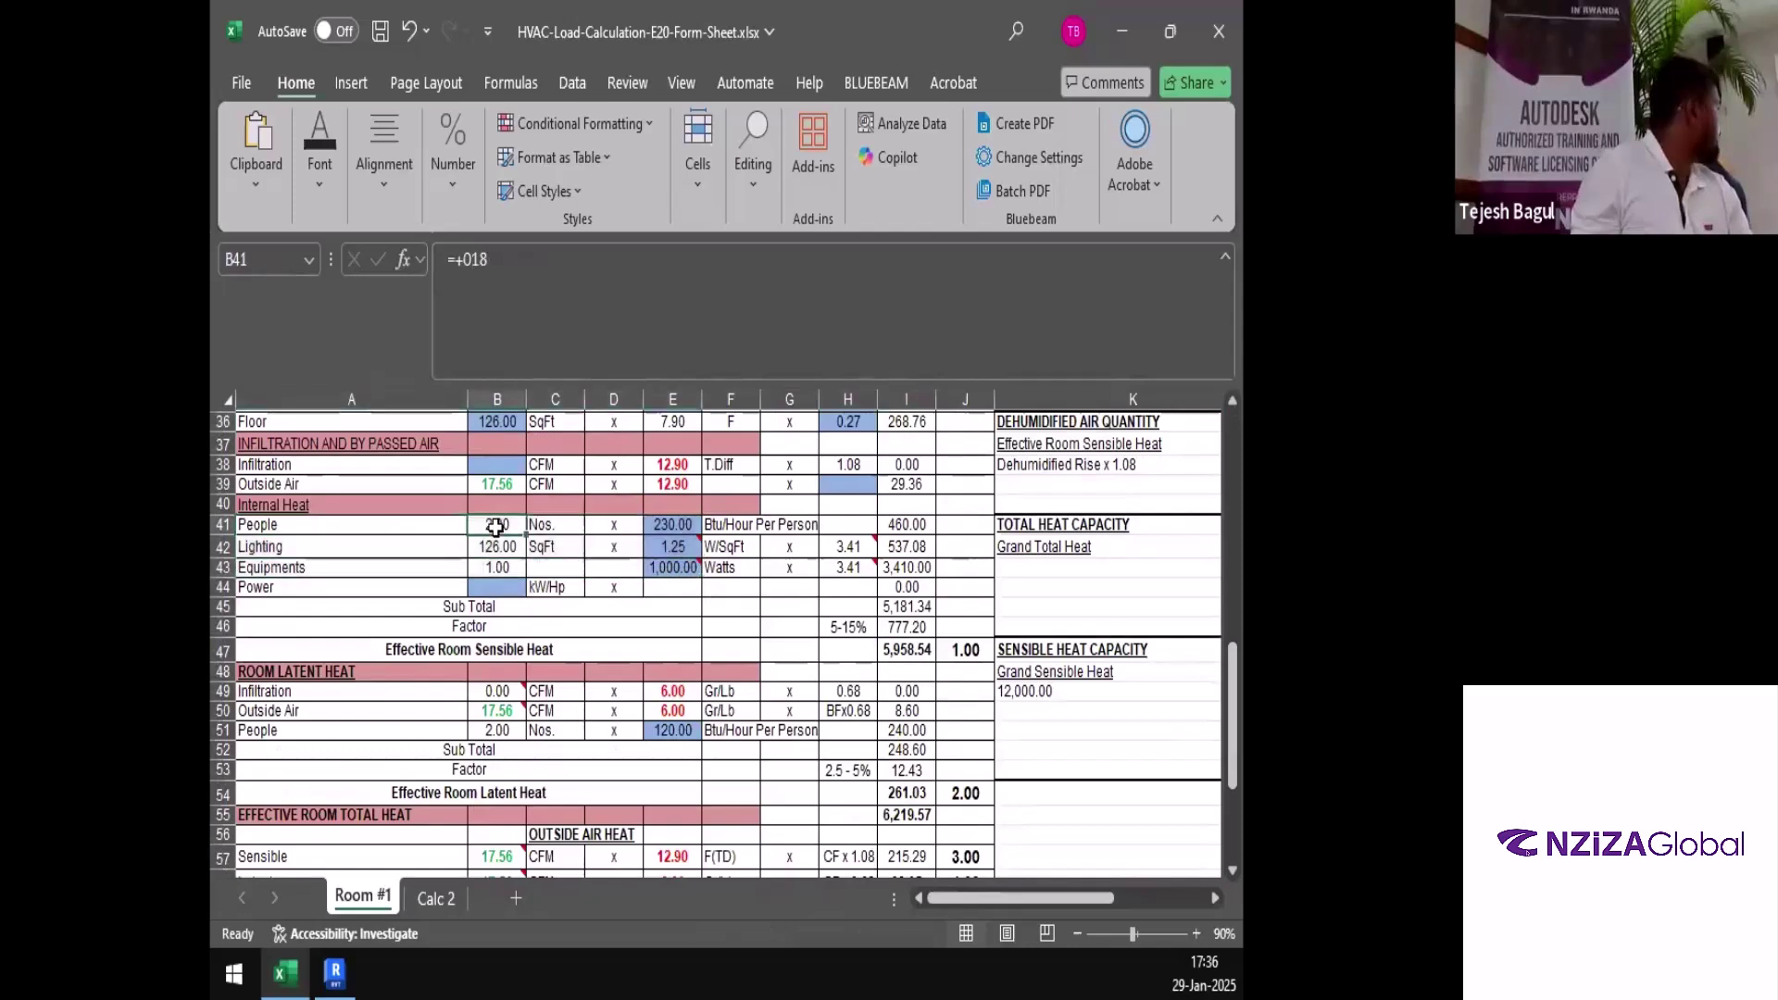
click(916, 527)
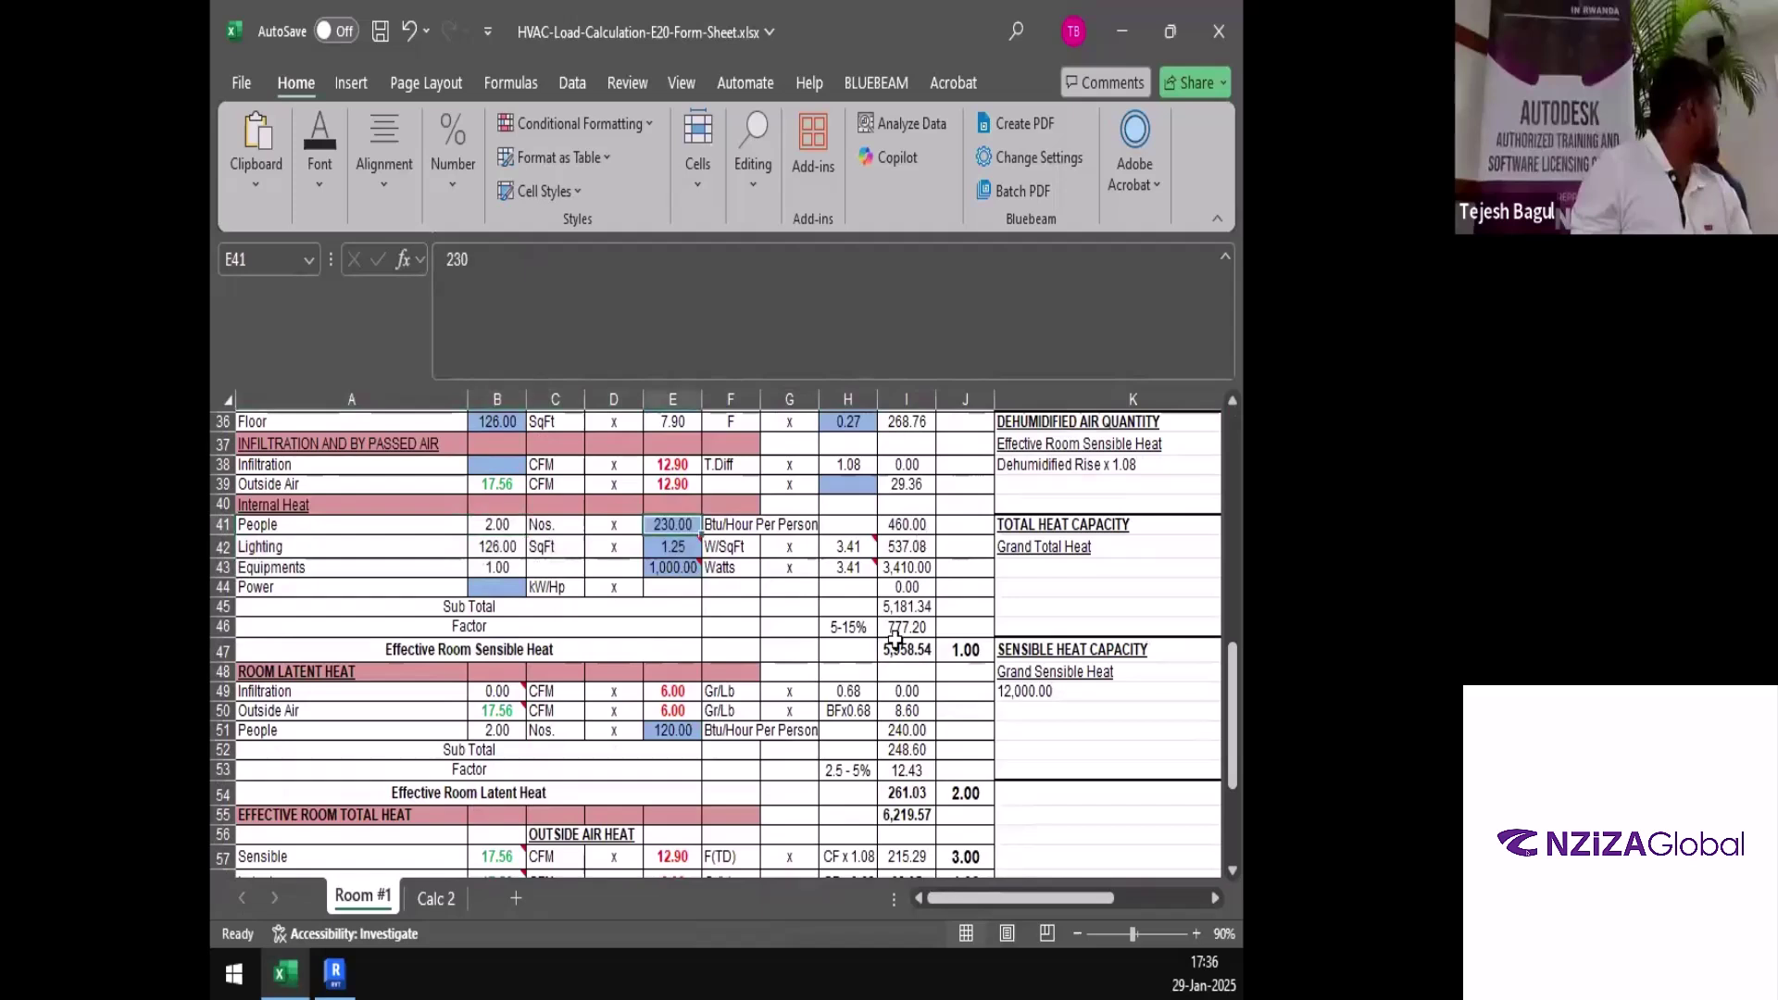
key(Down)
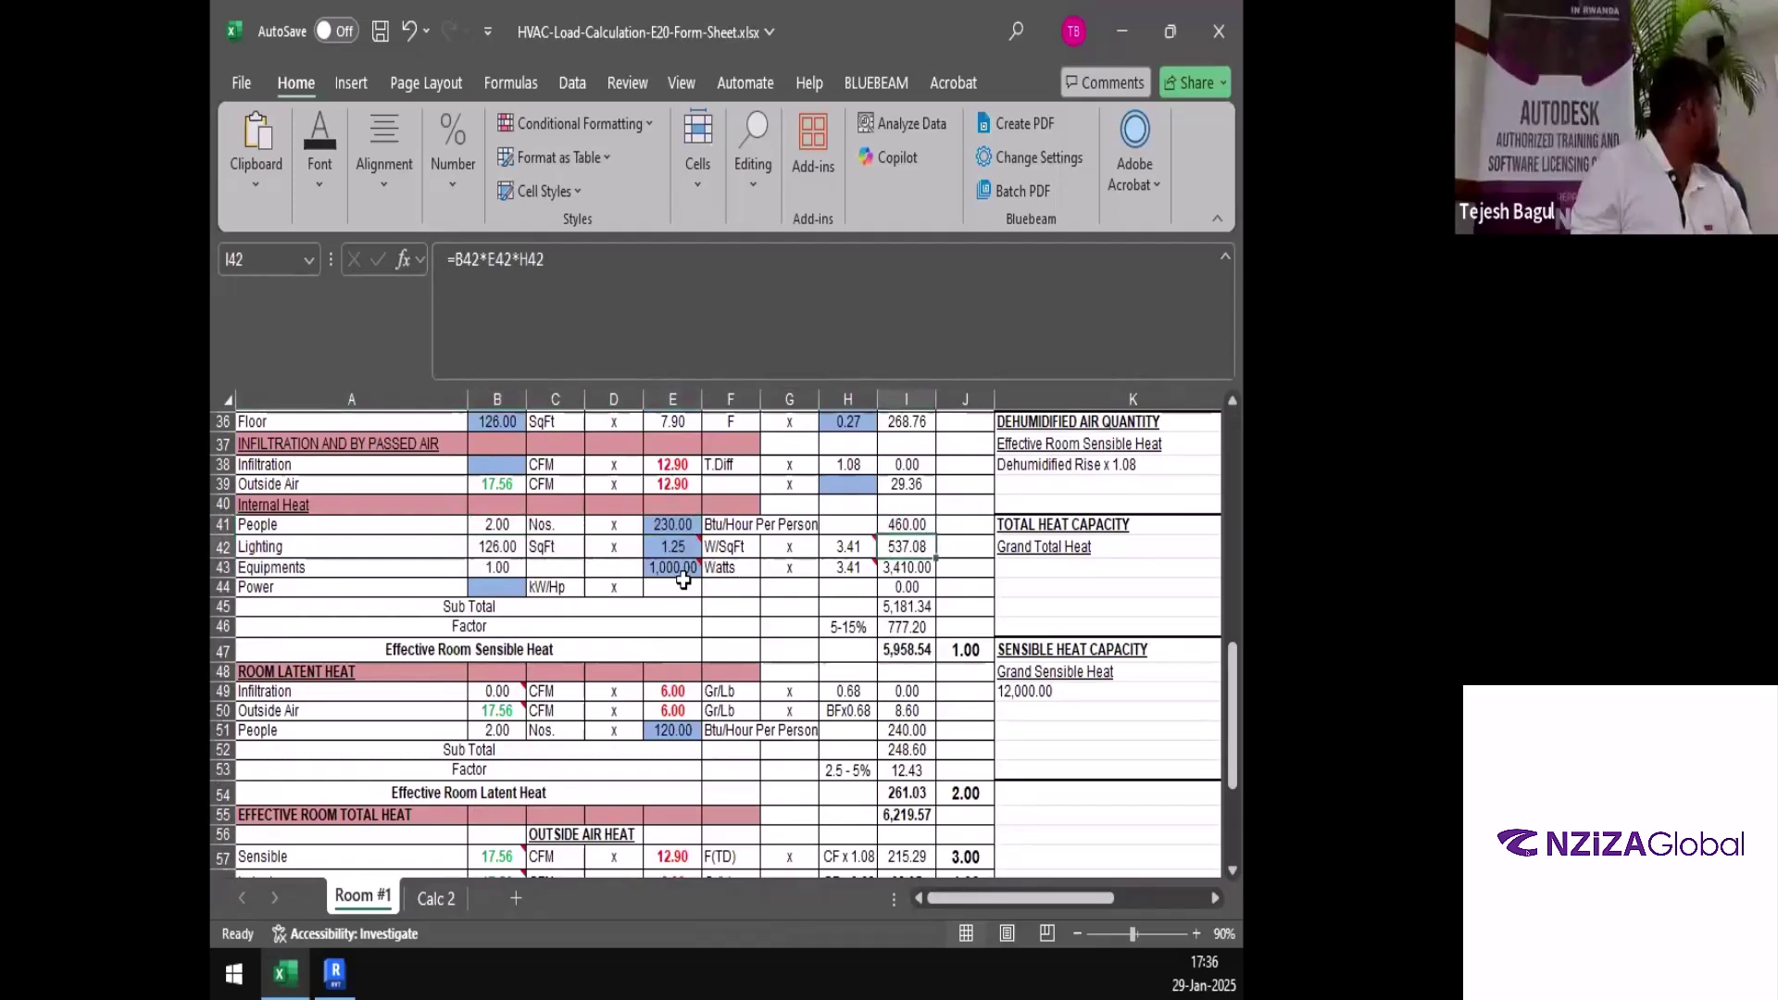
key(Down)
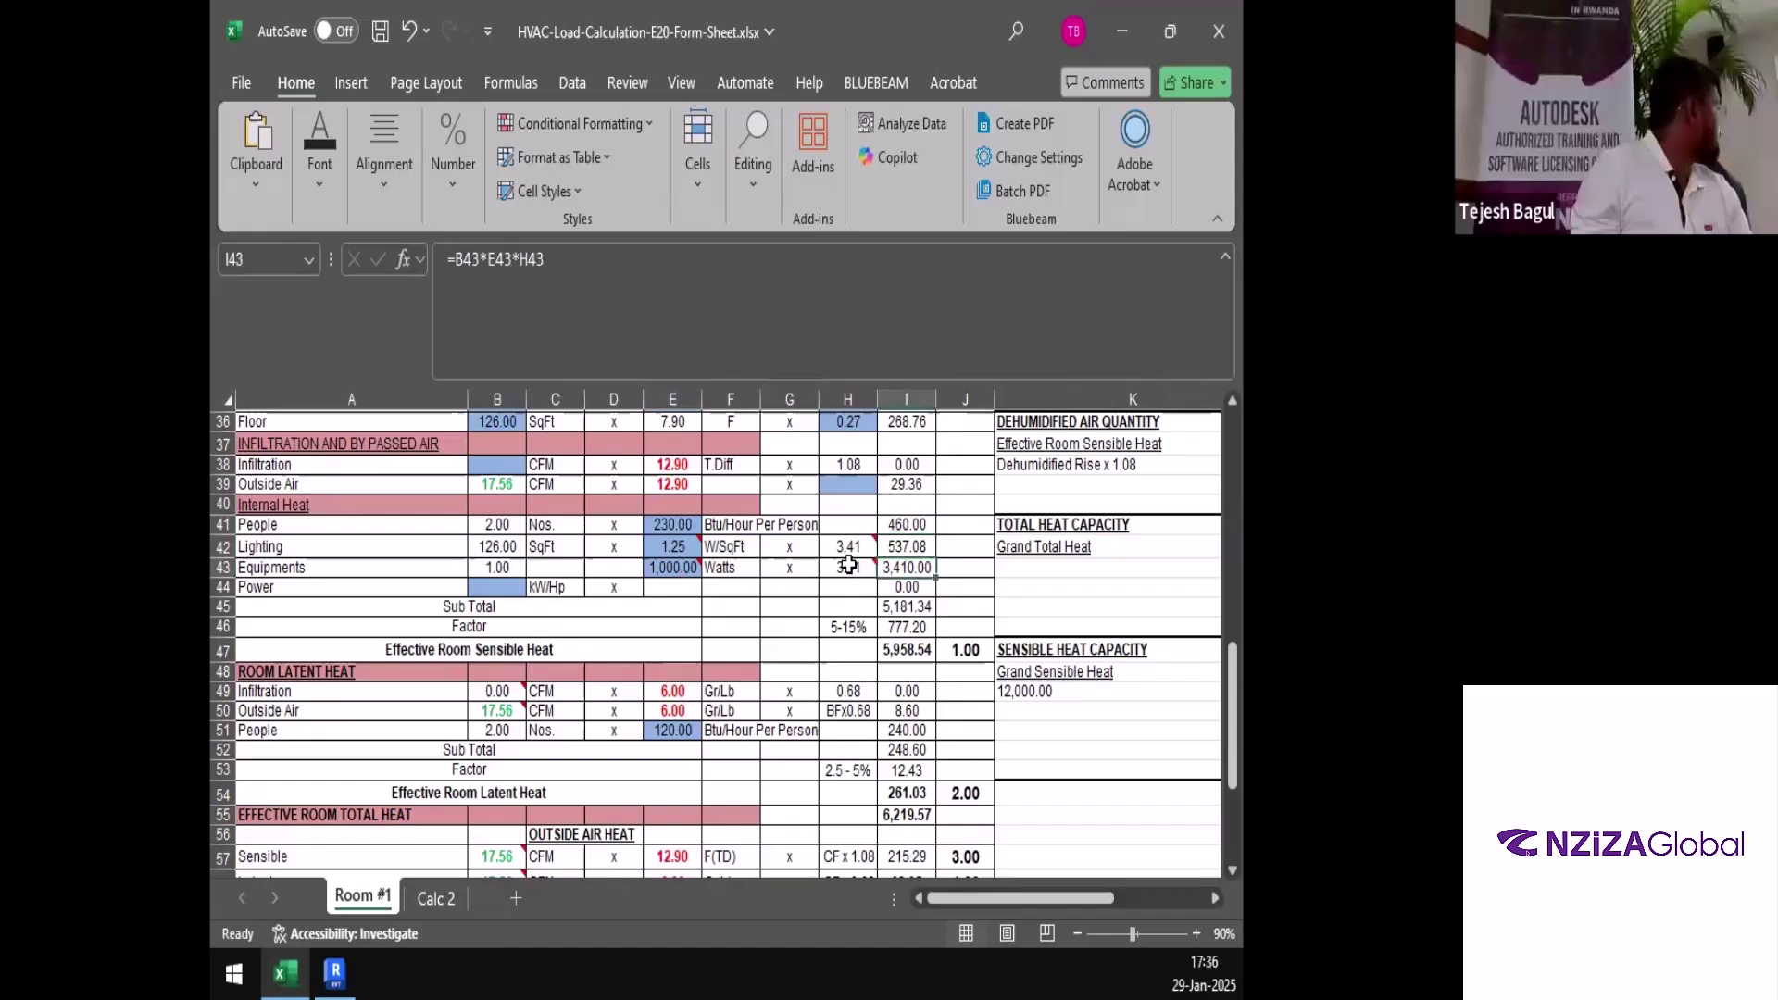
click(682, 580)
click(849, 566)
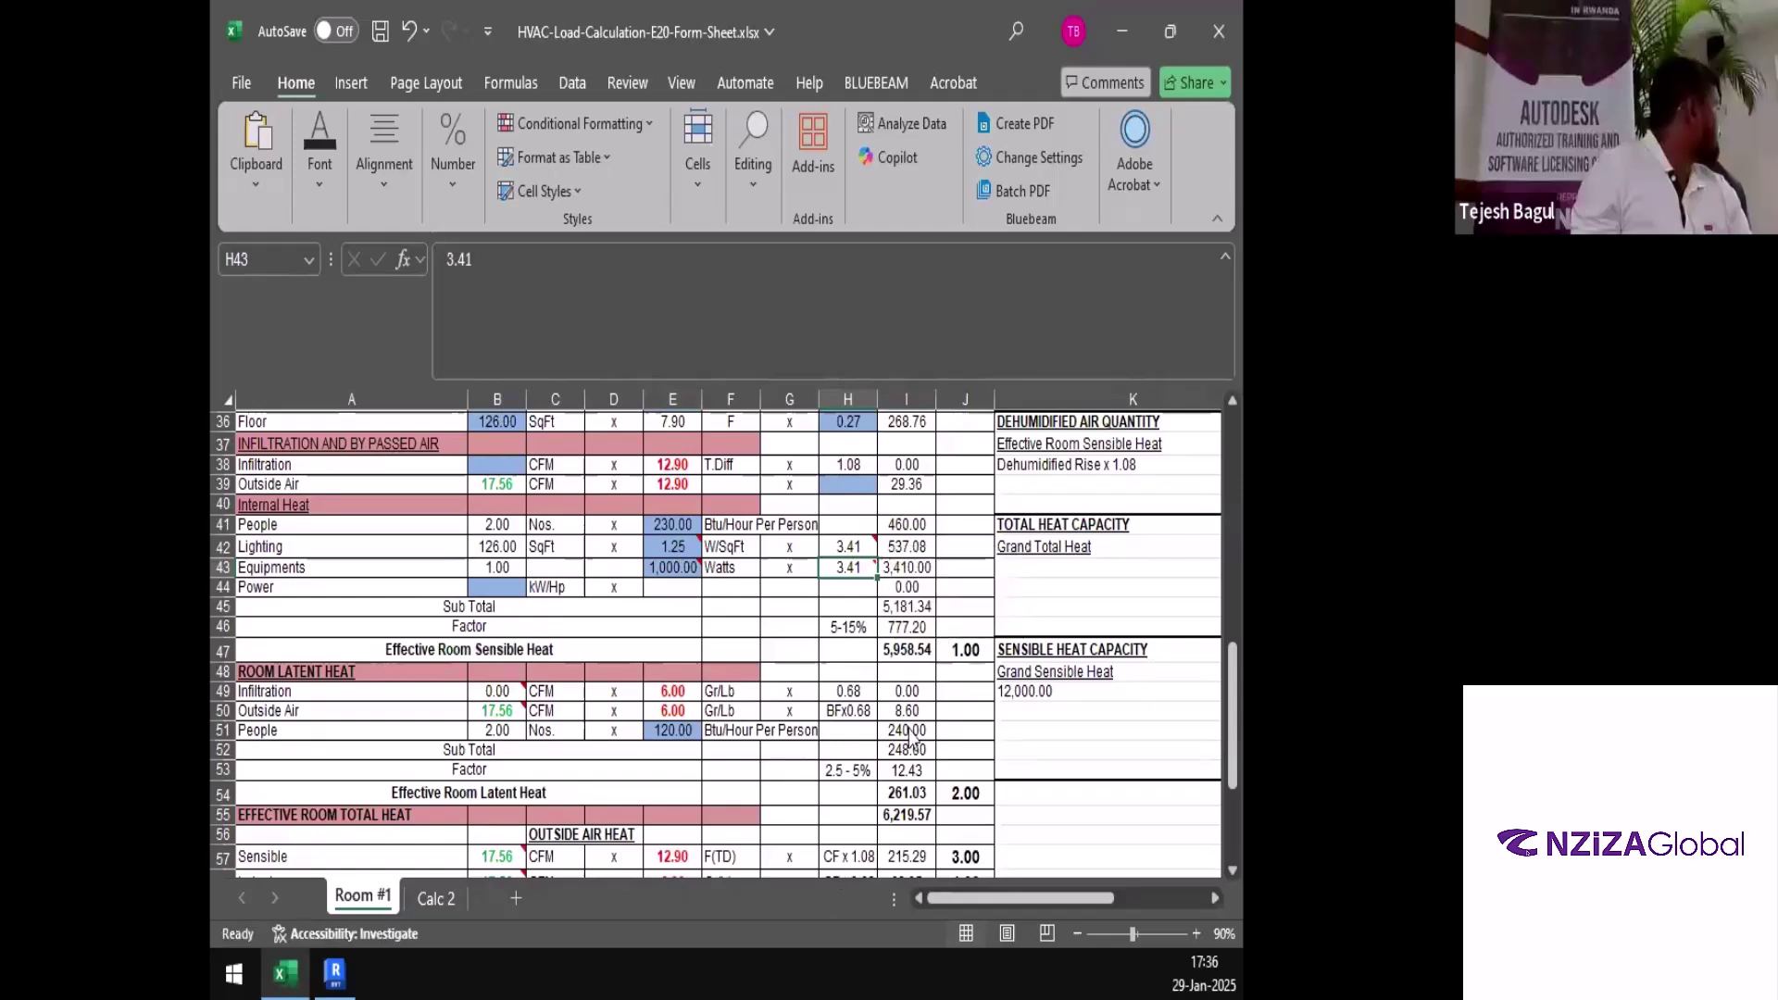
Add a note reading "From Revit" to the area cell of the Glass - W row
scroll(868, 759, up, 1)
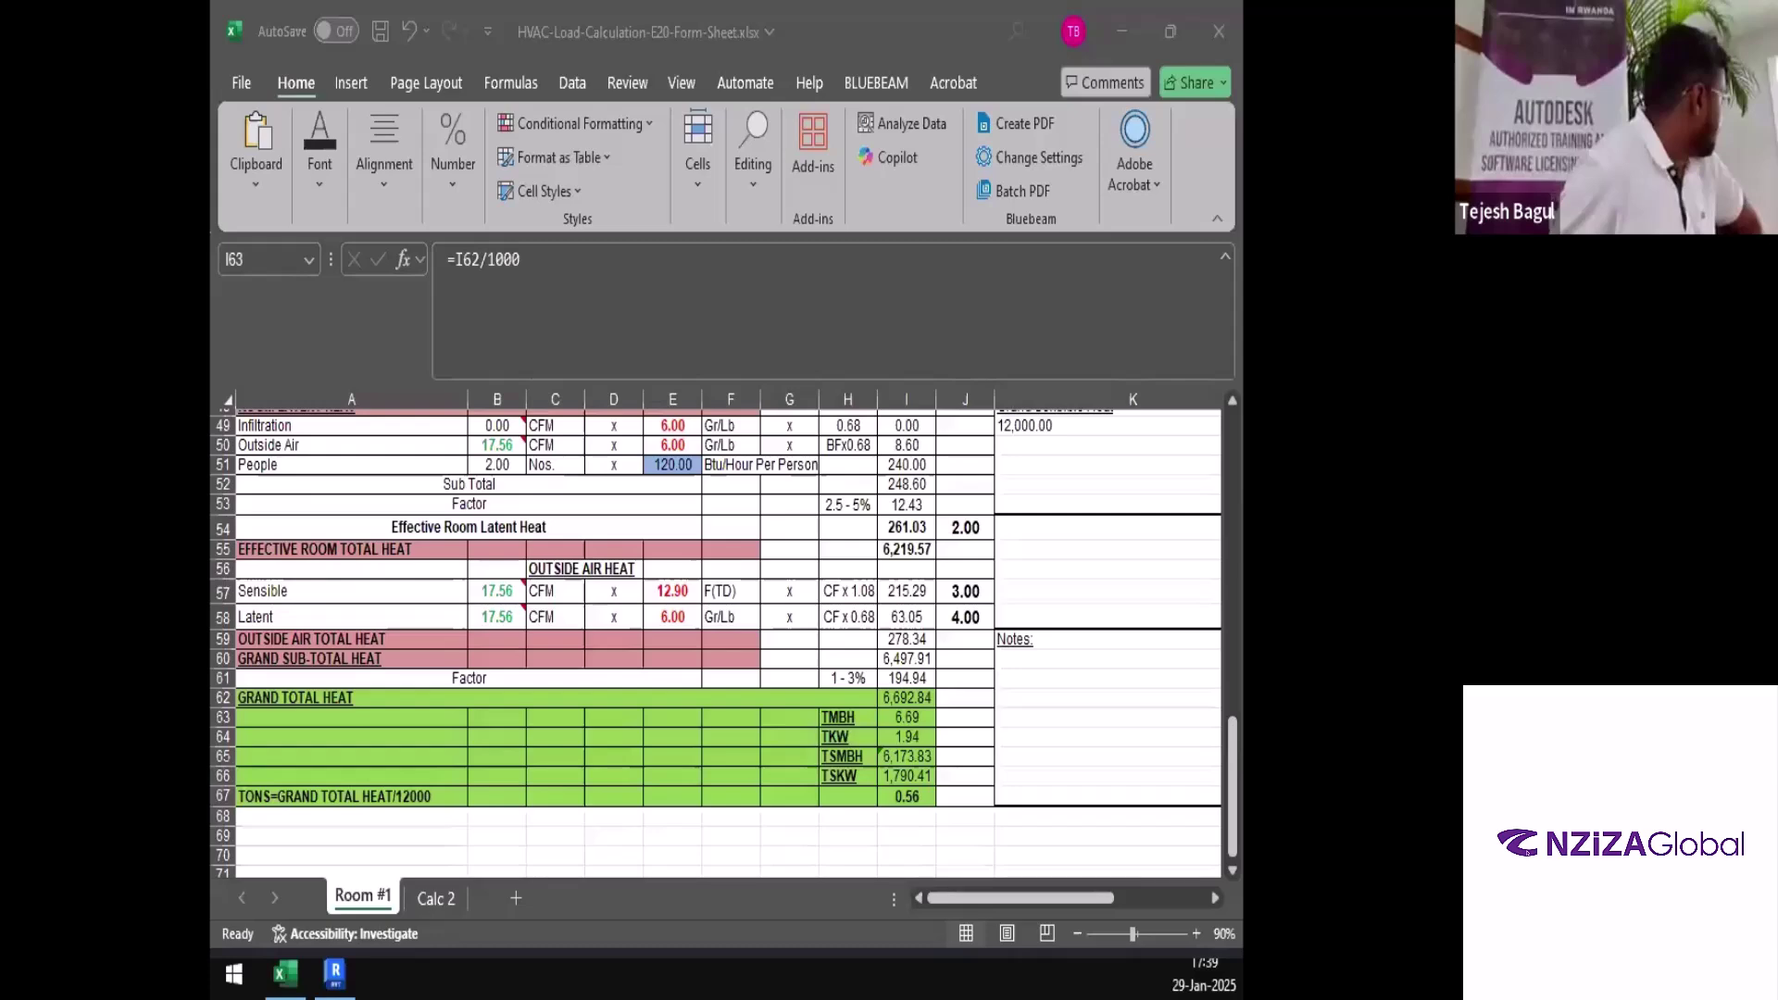
scroll(359, 683, up, 7)
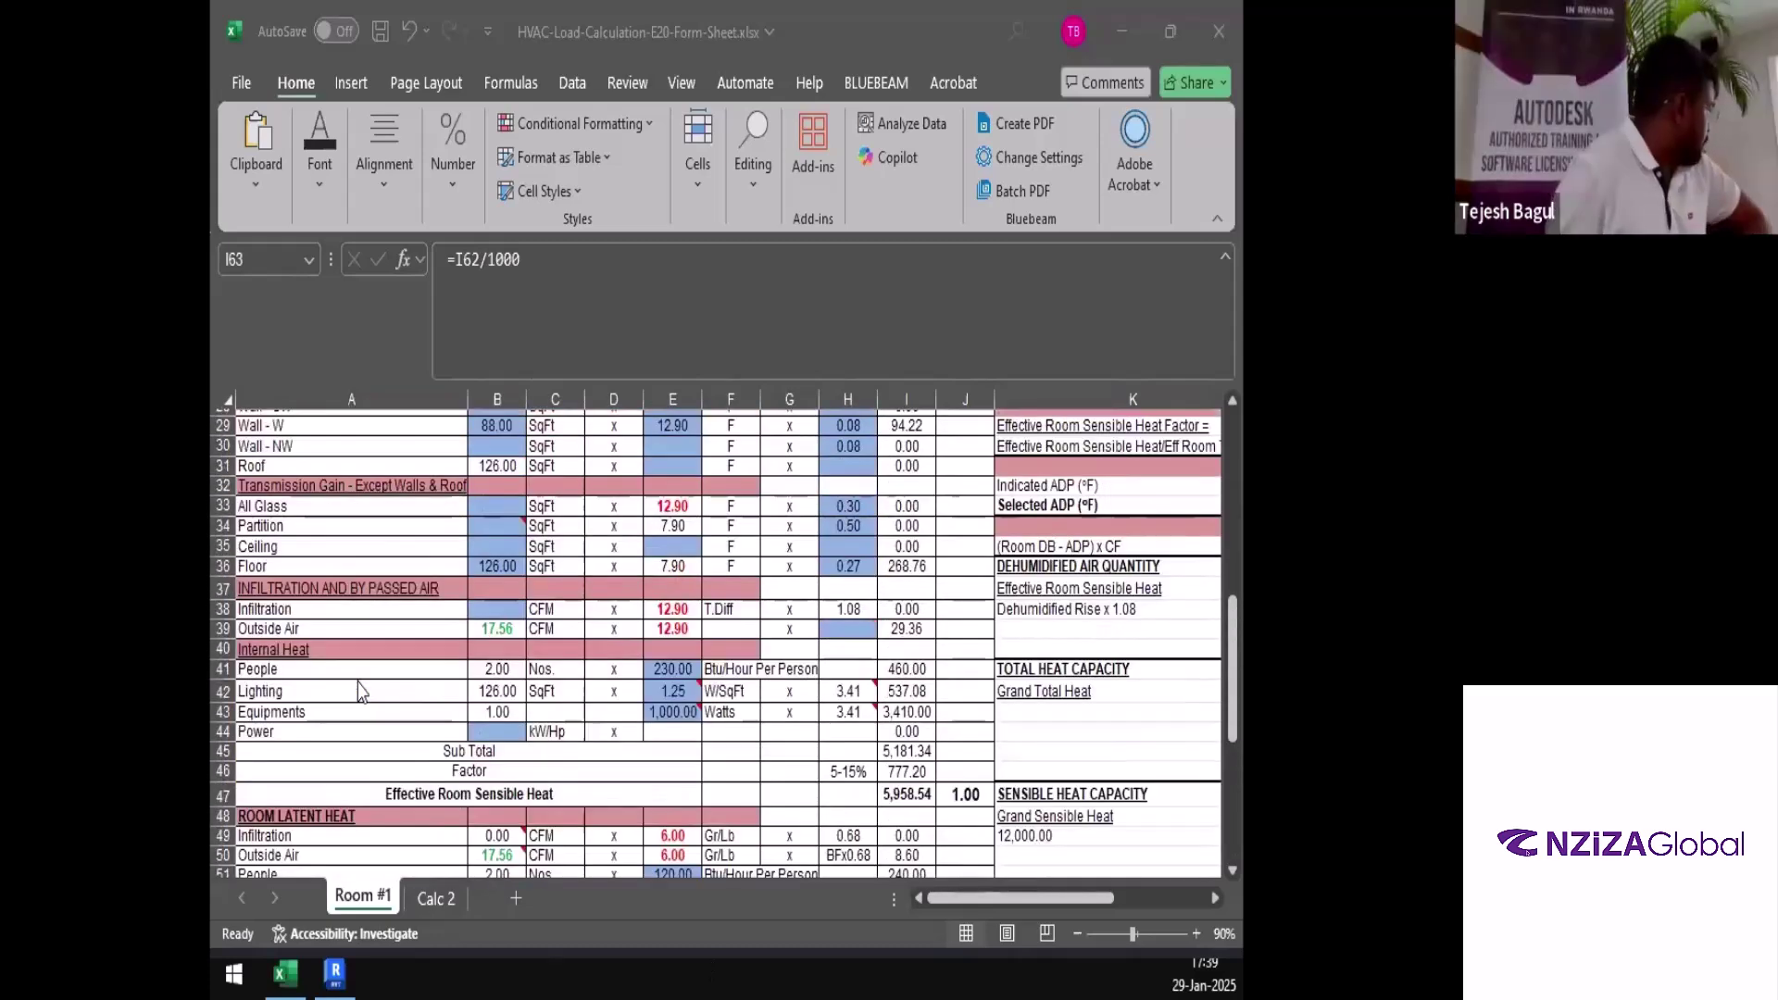
scroll(359, 685, up, 8)
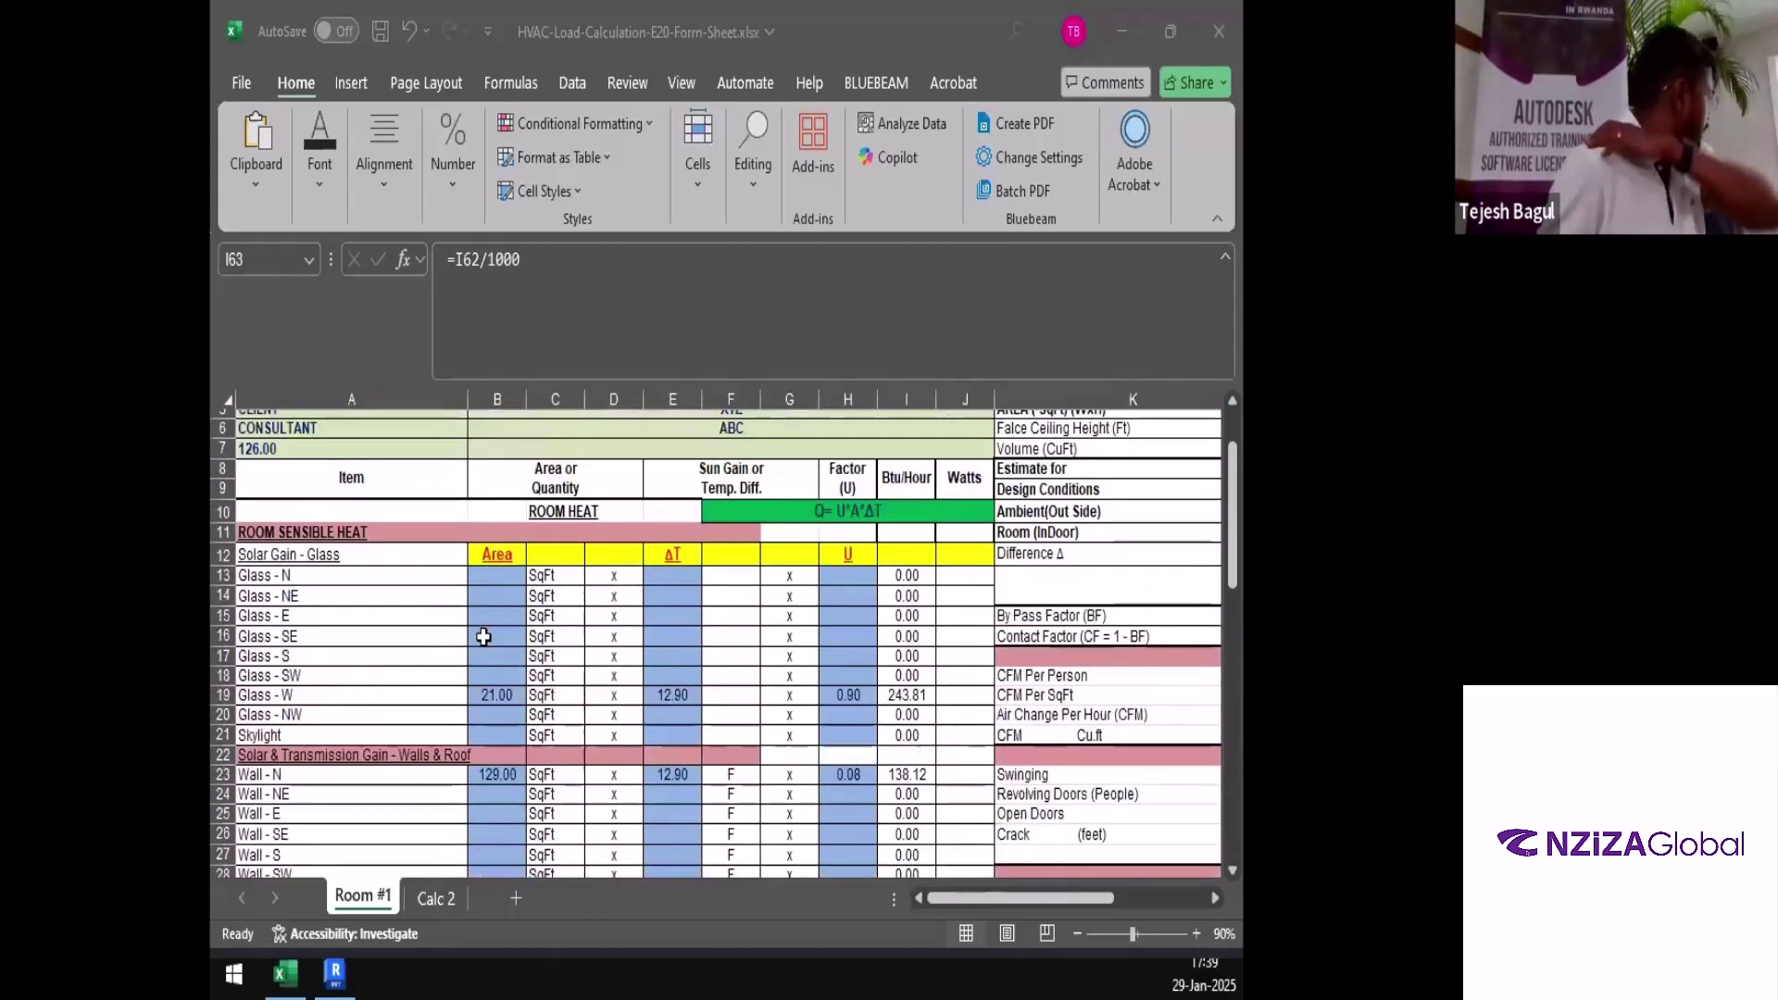
click(497, 694)
right_click(501, 701)
key(Escape)
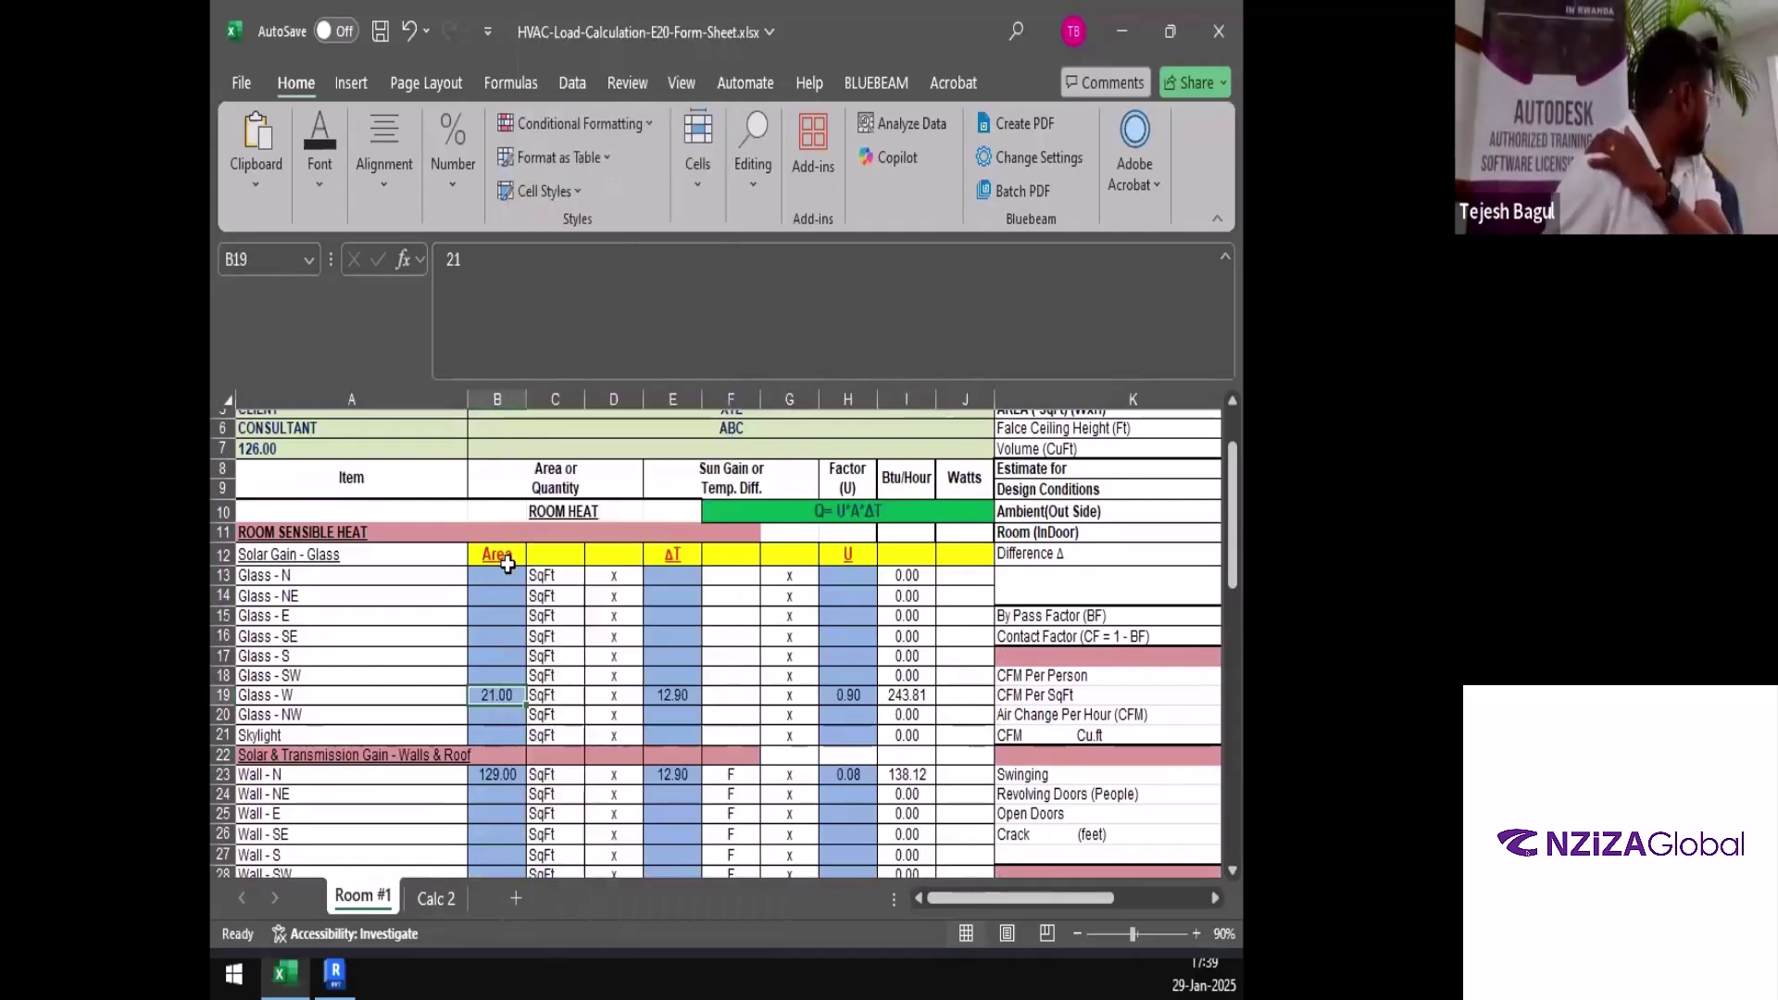
right_click(515, 696)
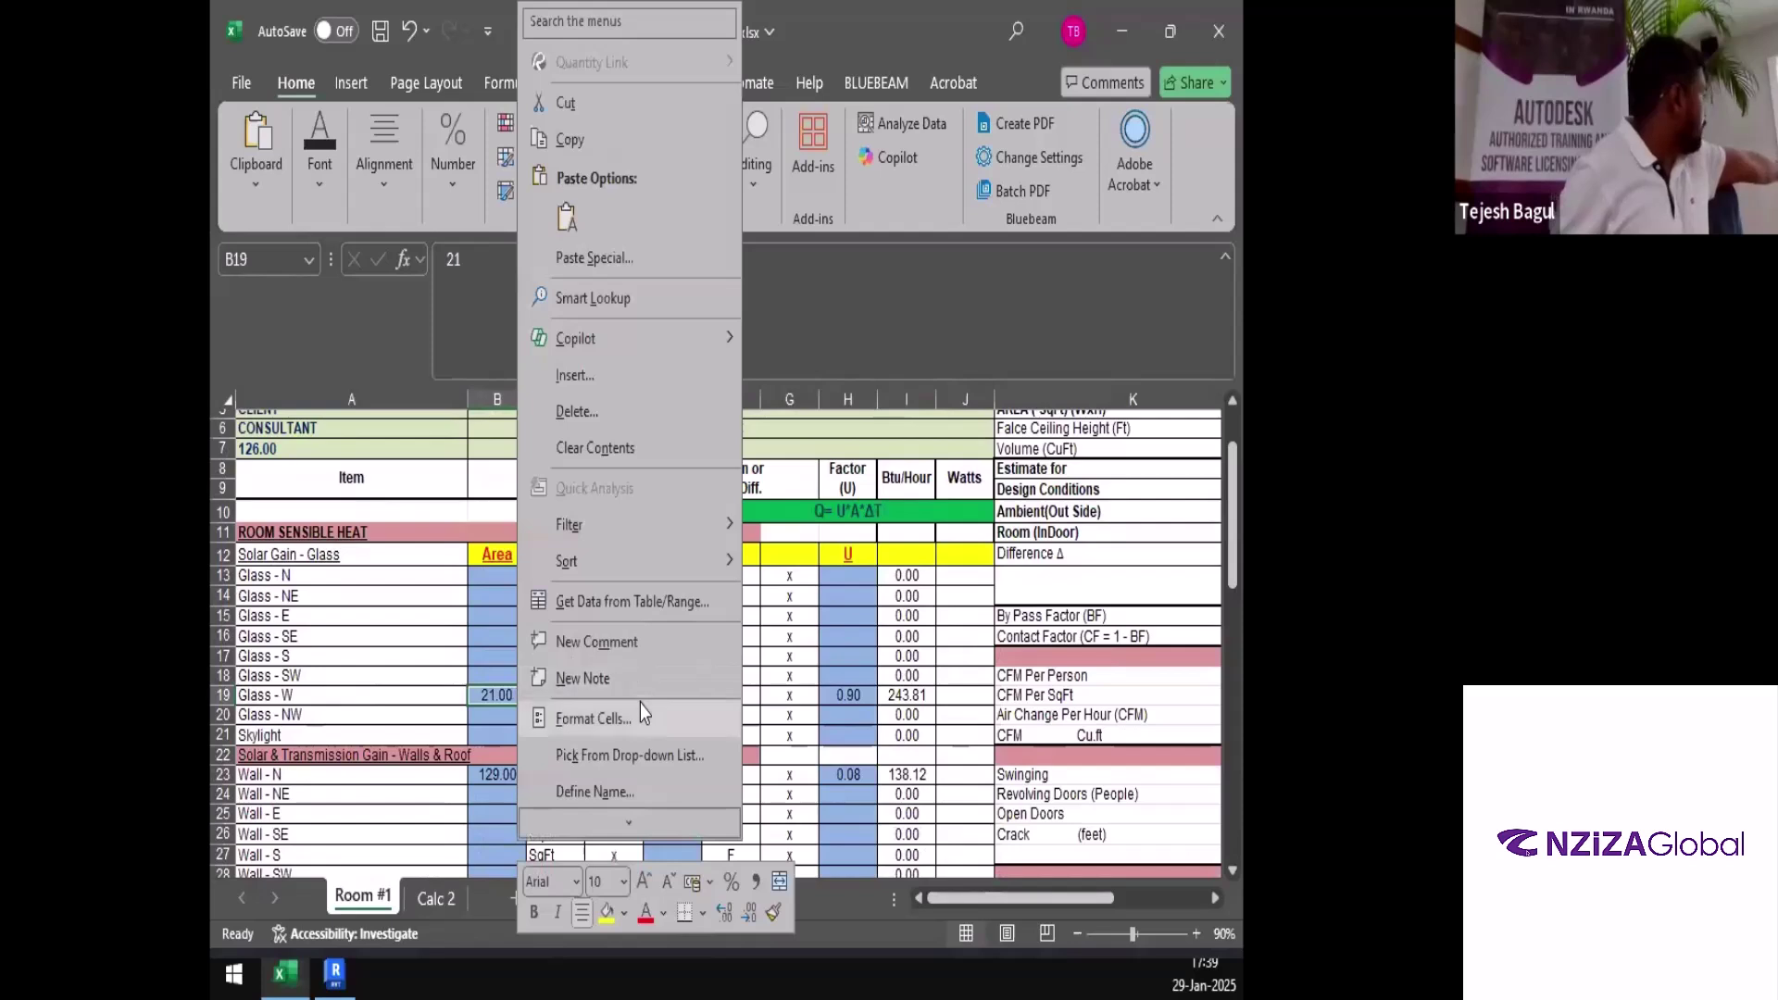
click(602, 678)
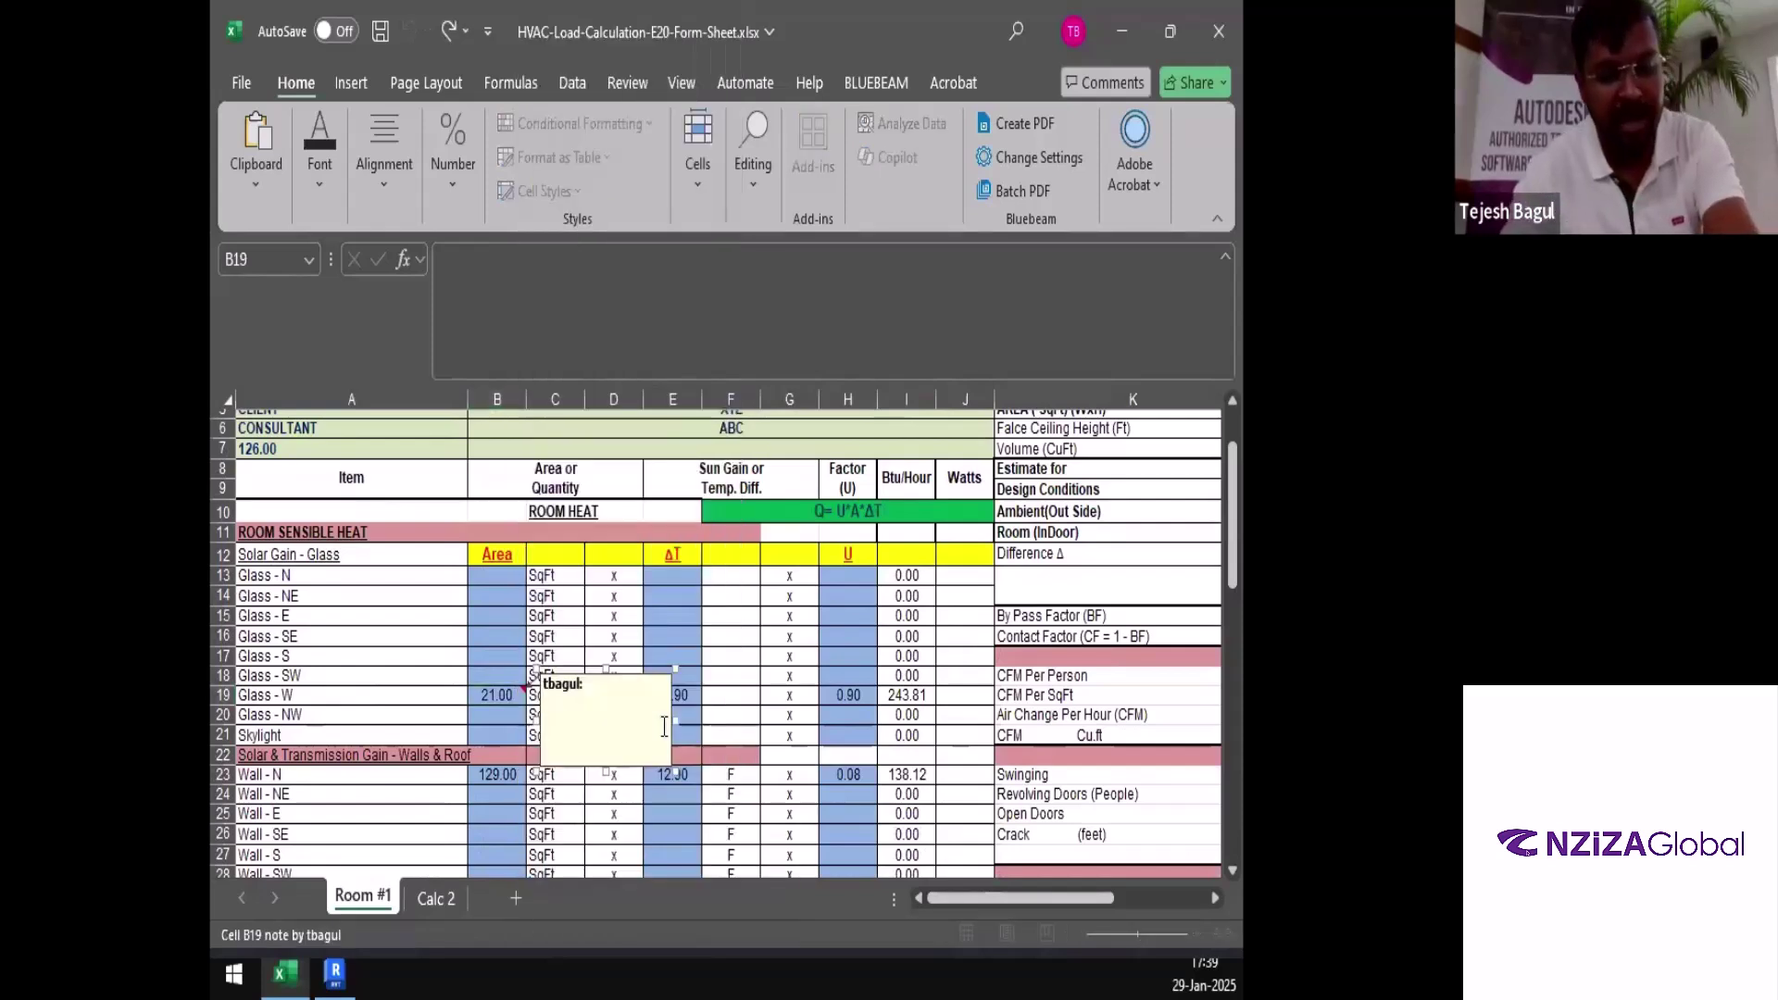
text(From Revit)
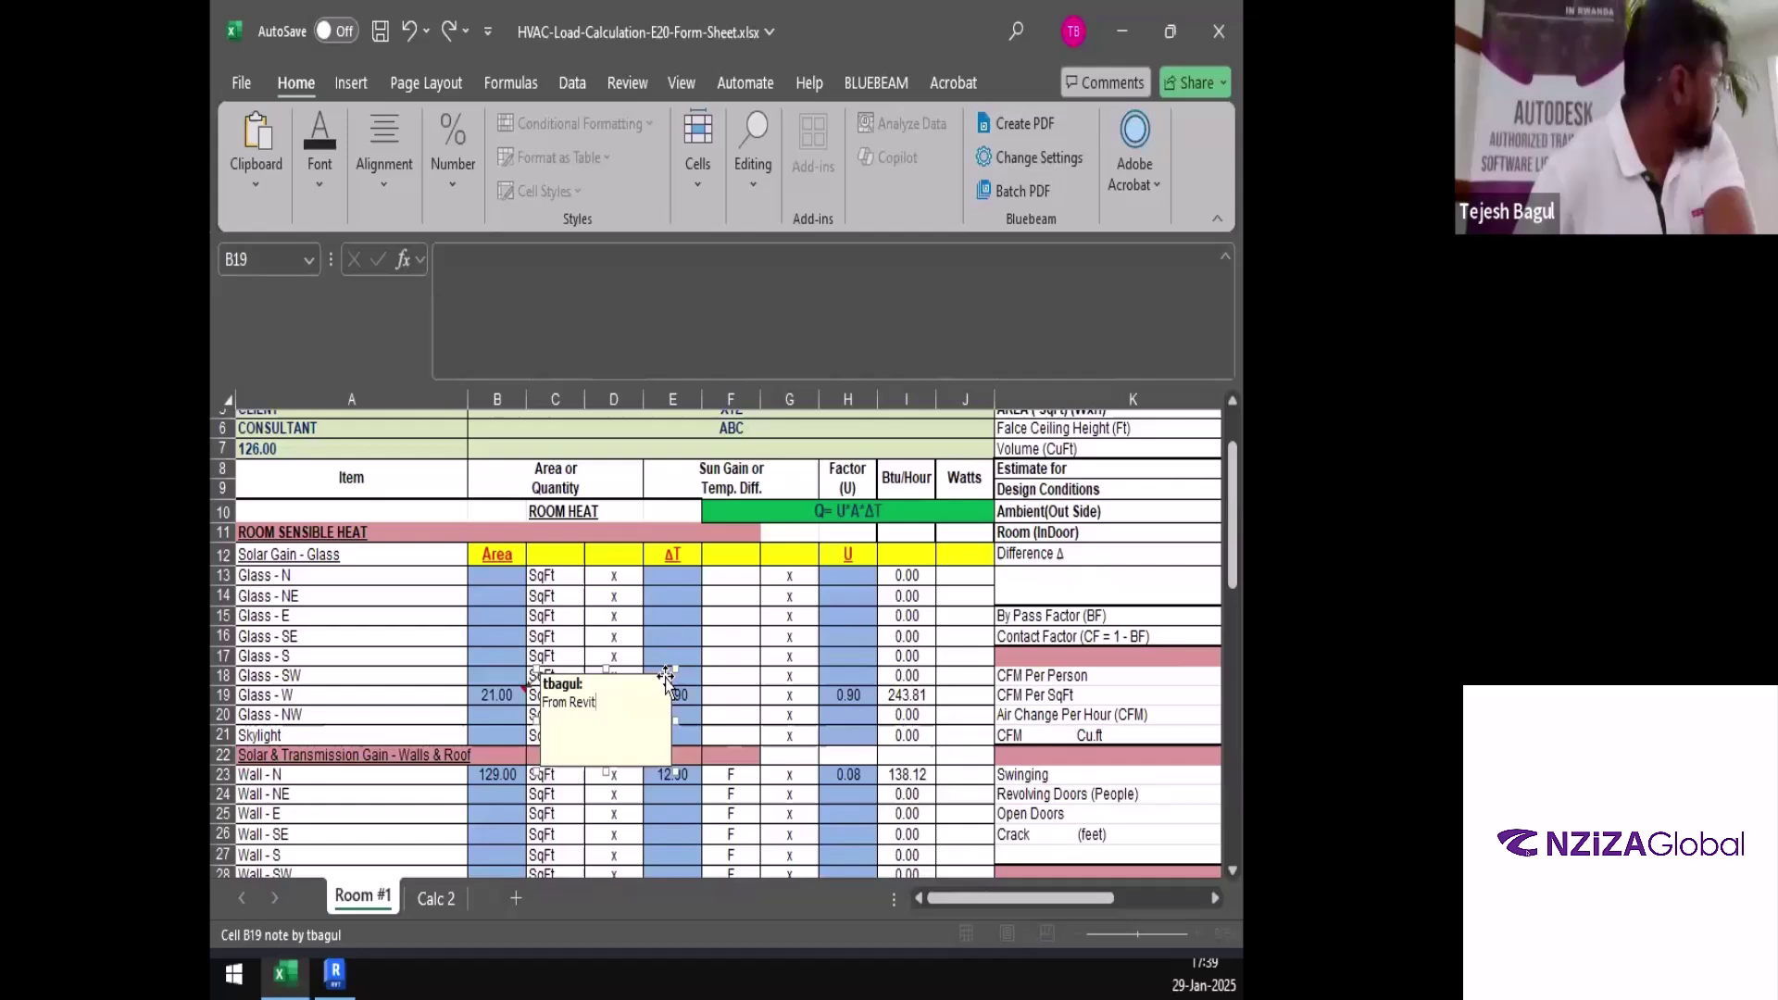
Add a note to the Glass - W row's ΔT cell reading "From diffrence between ASHRAE Meteo and ASHRAE Std 170"
click(682, 701)
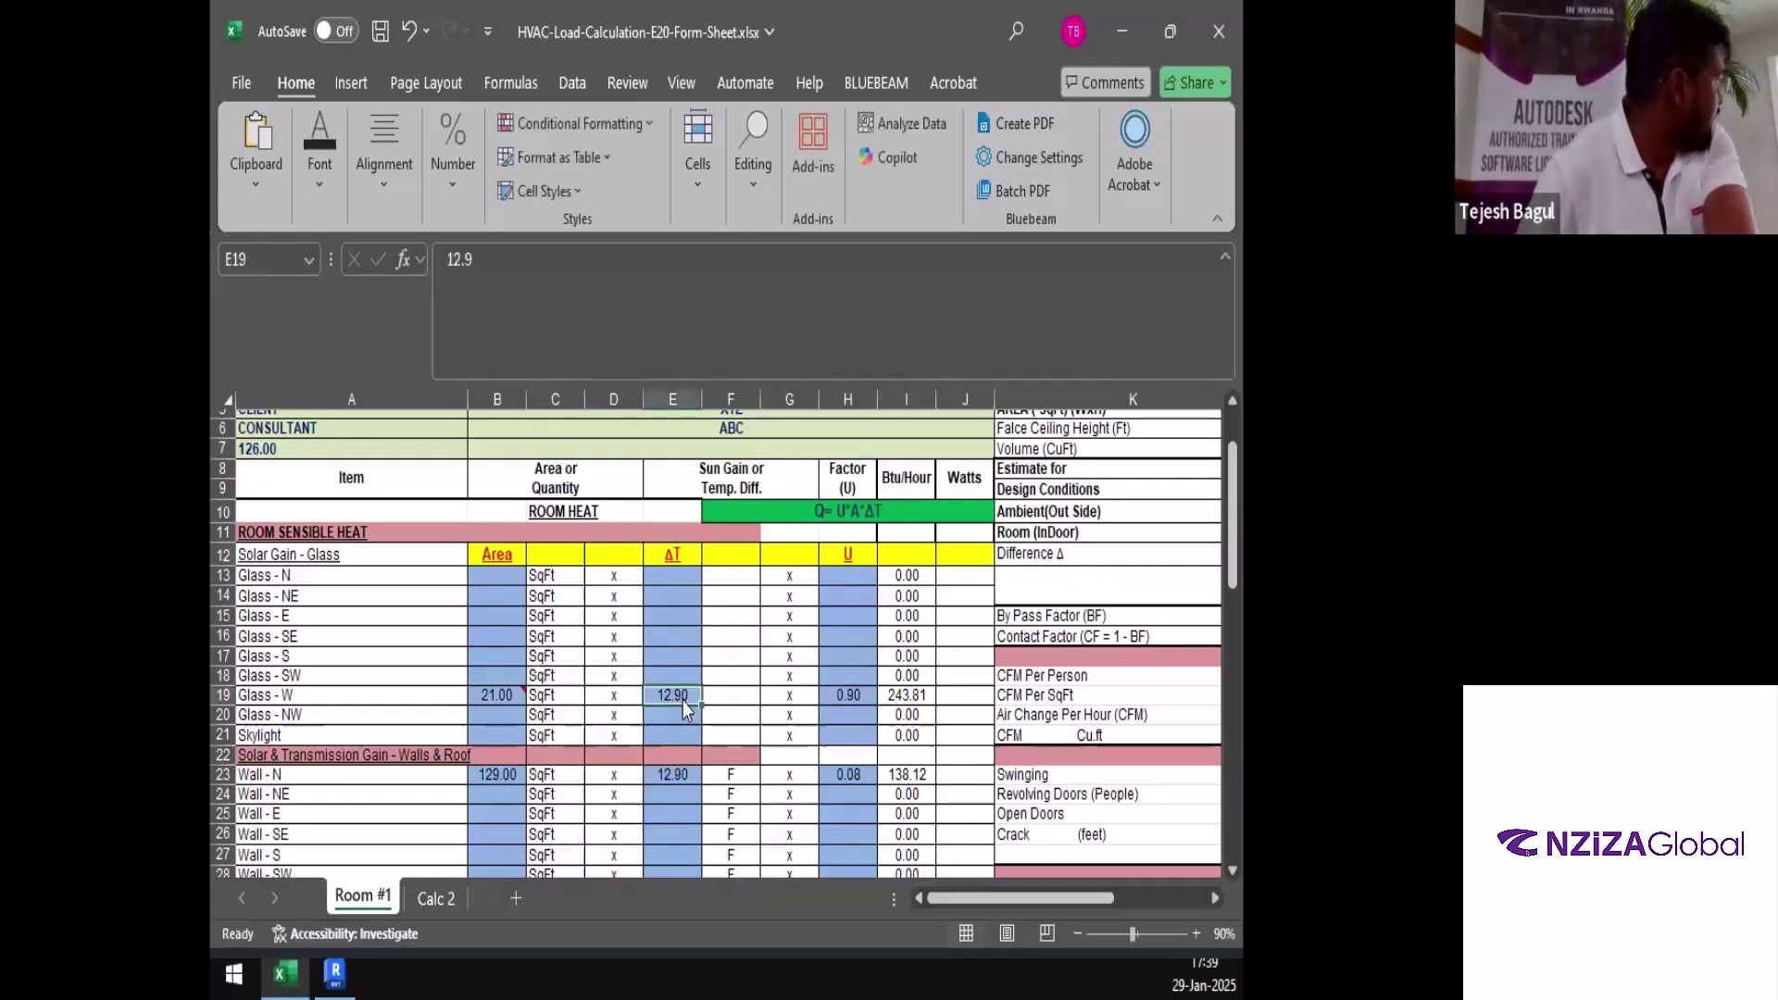
right_click(681, 702)
click(847, 696)
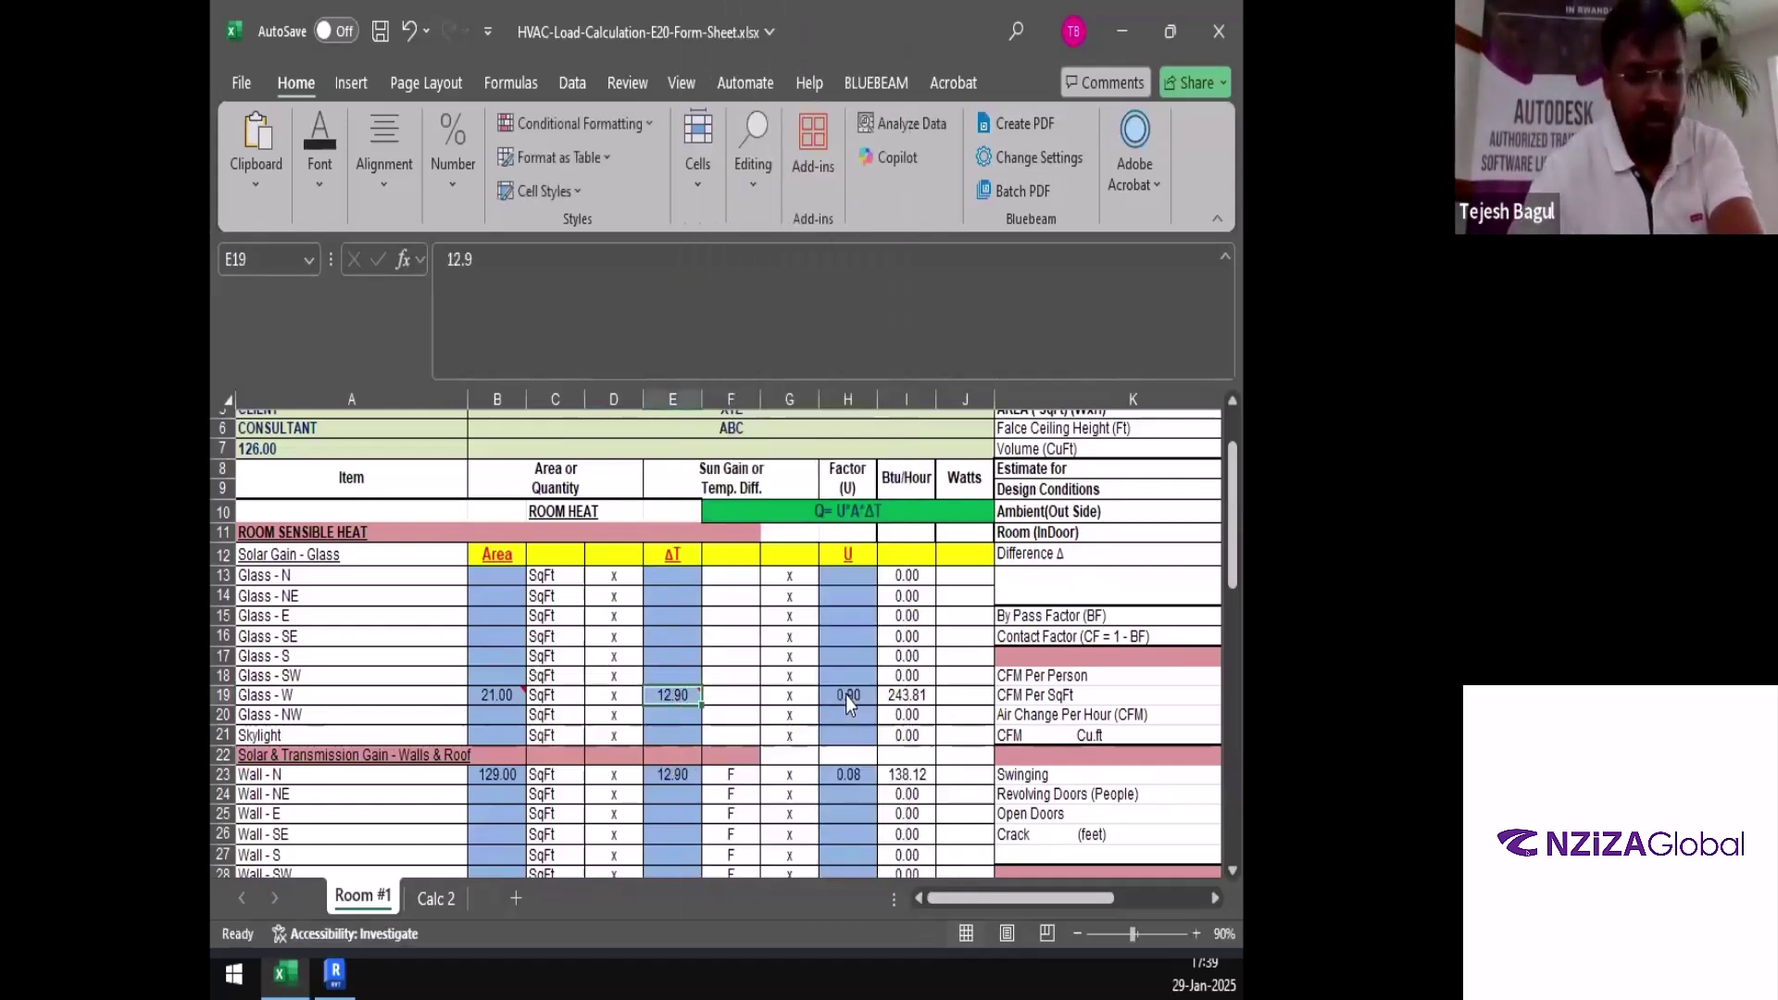
text(From dif)
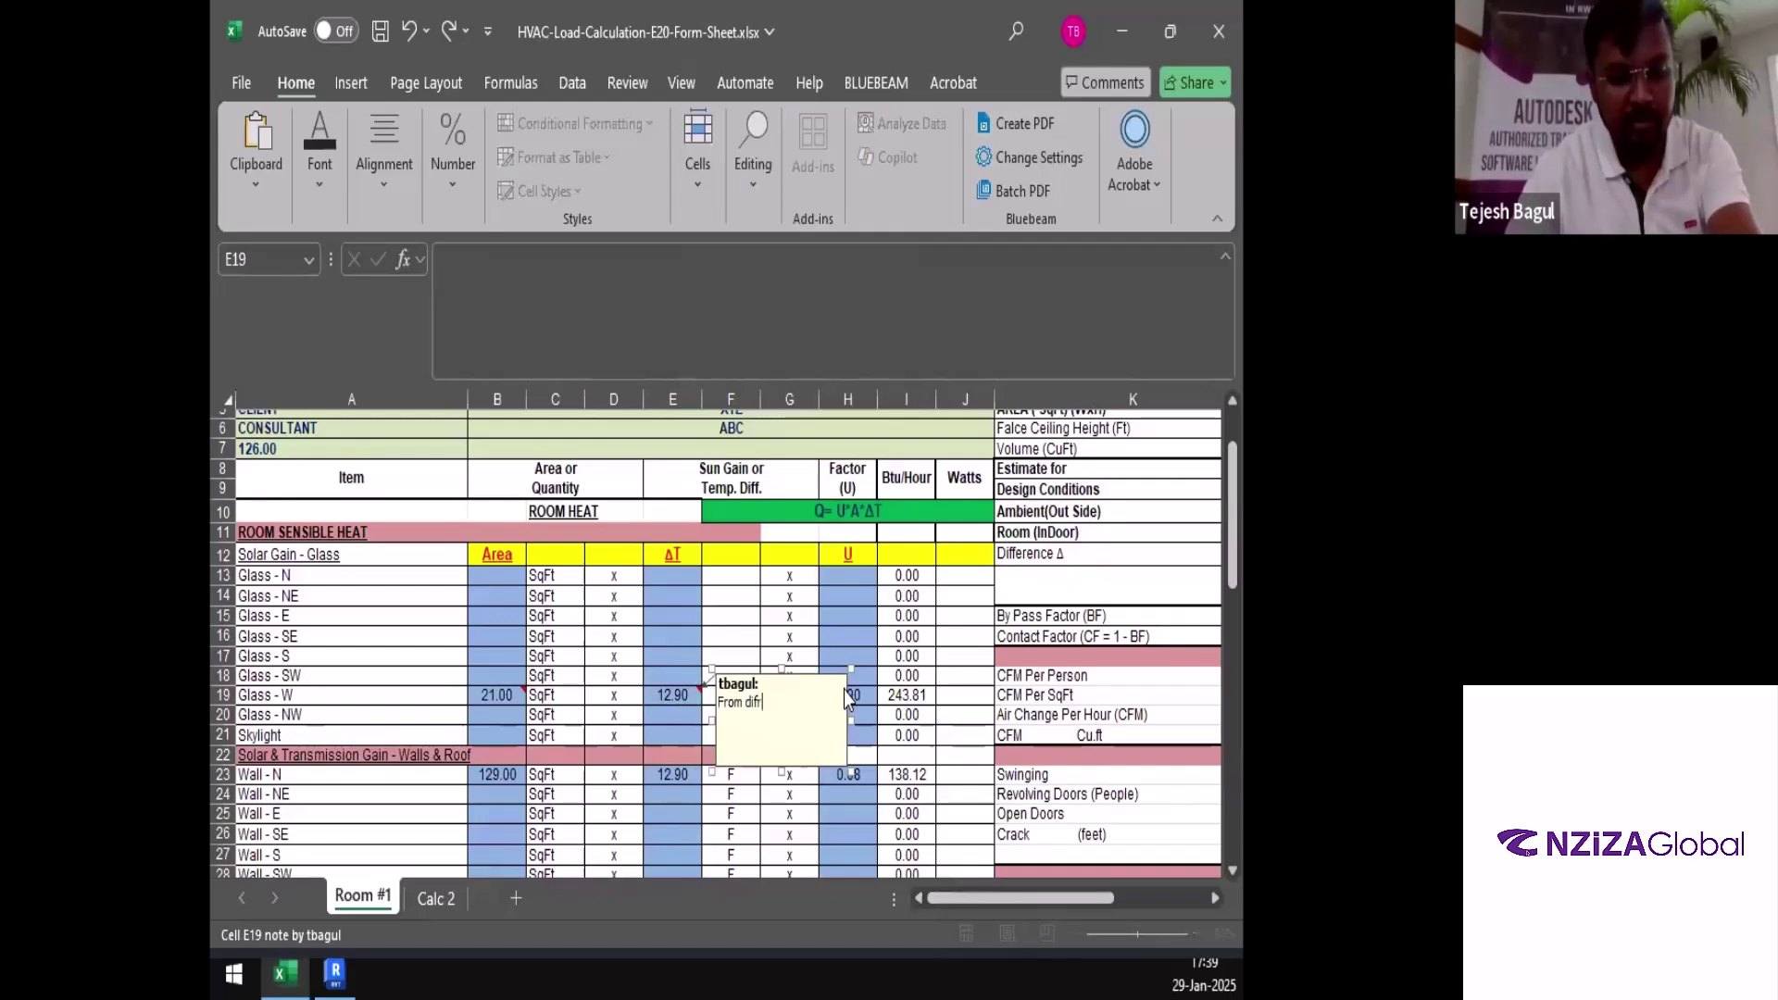
text(f)
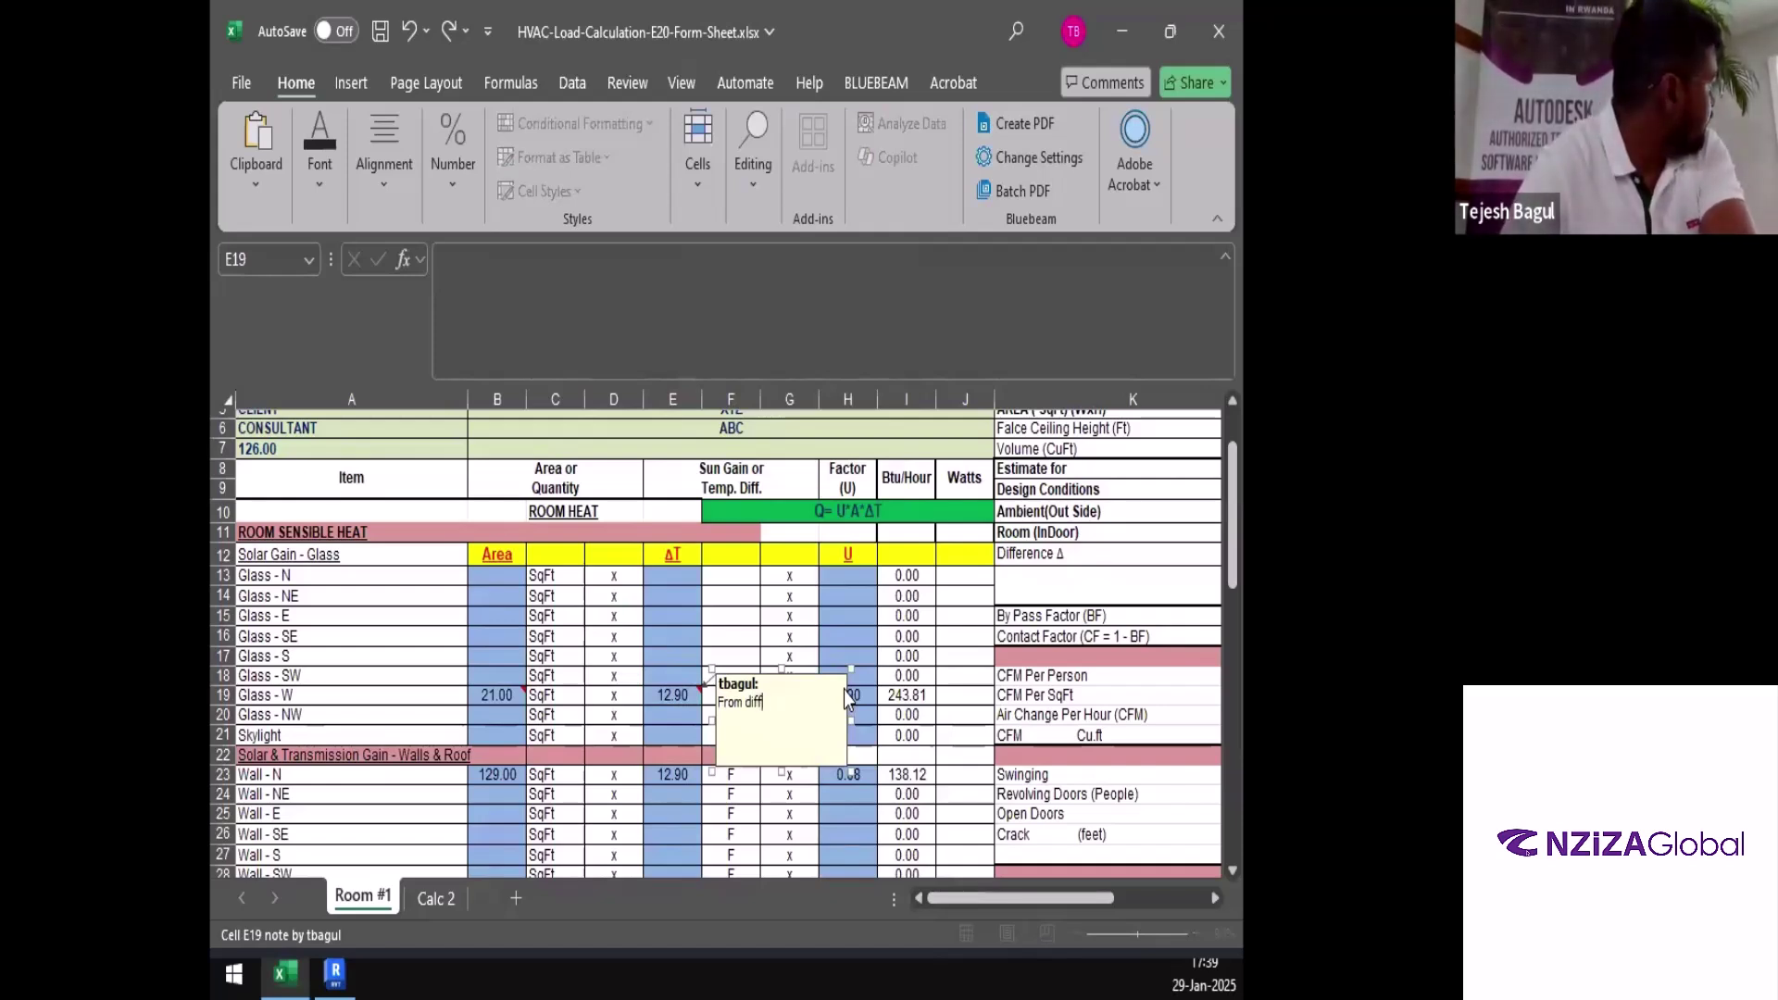
text(rence betw)
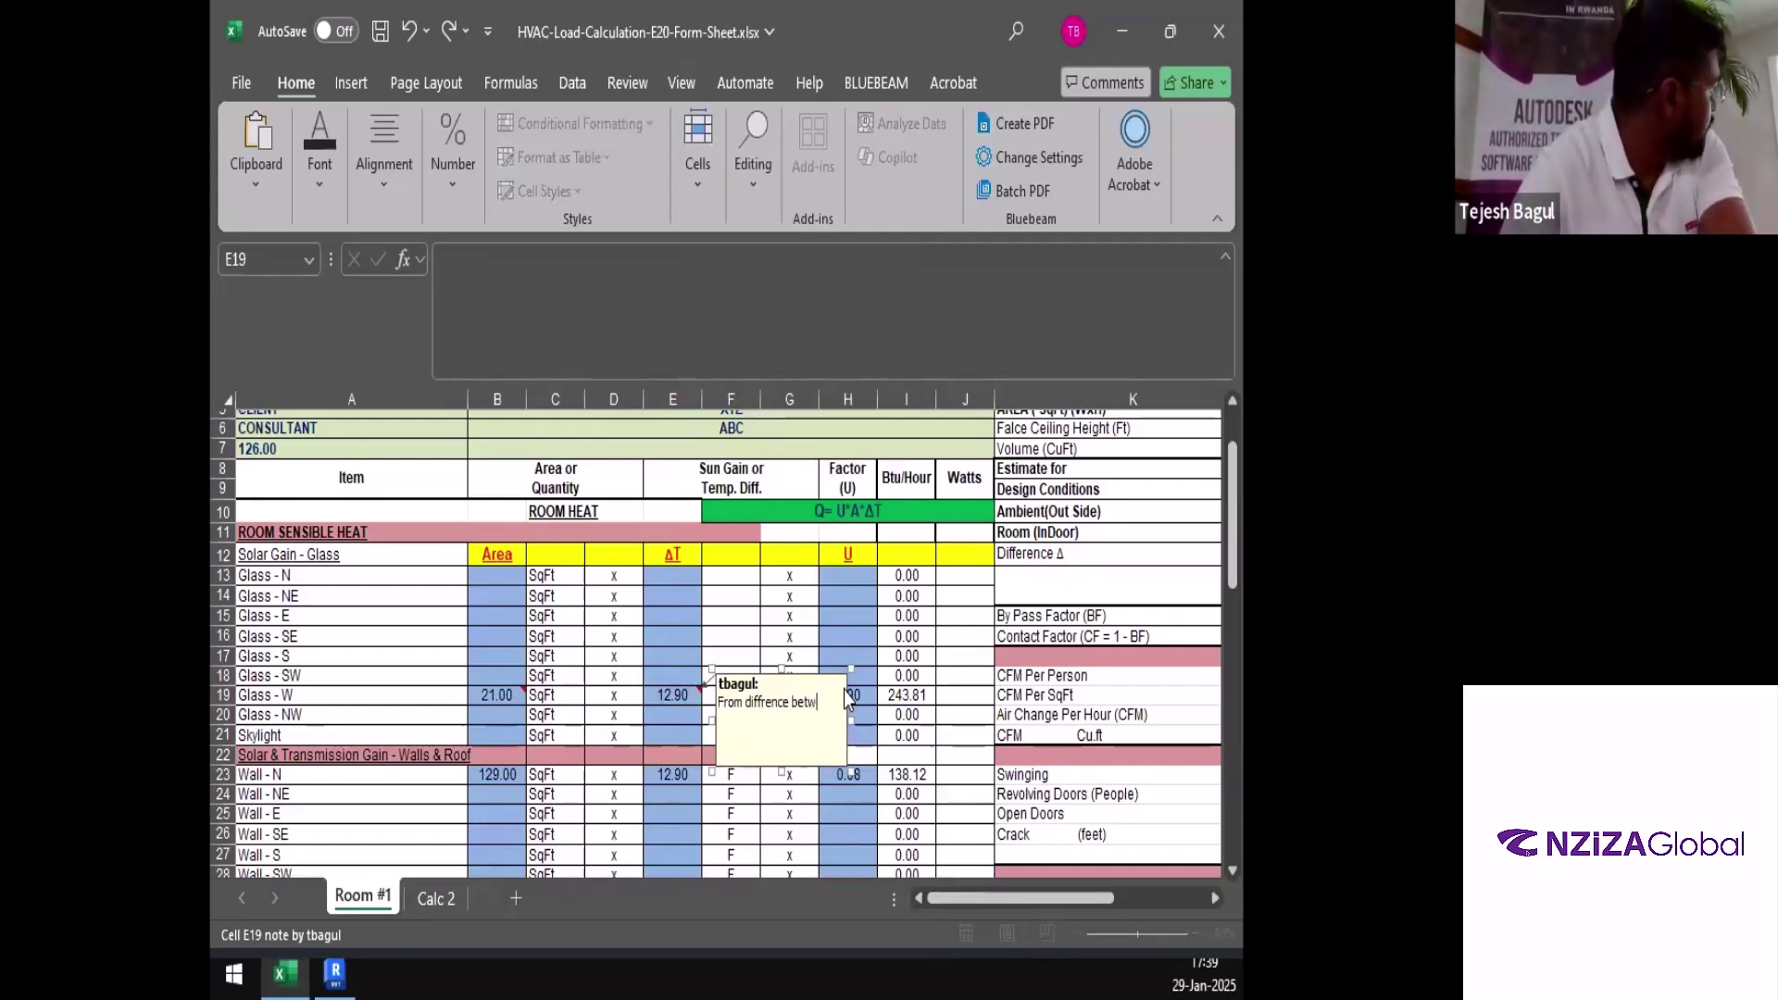
text(een ASHR)
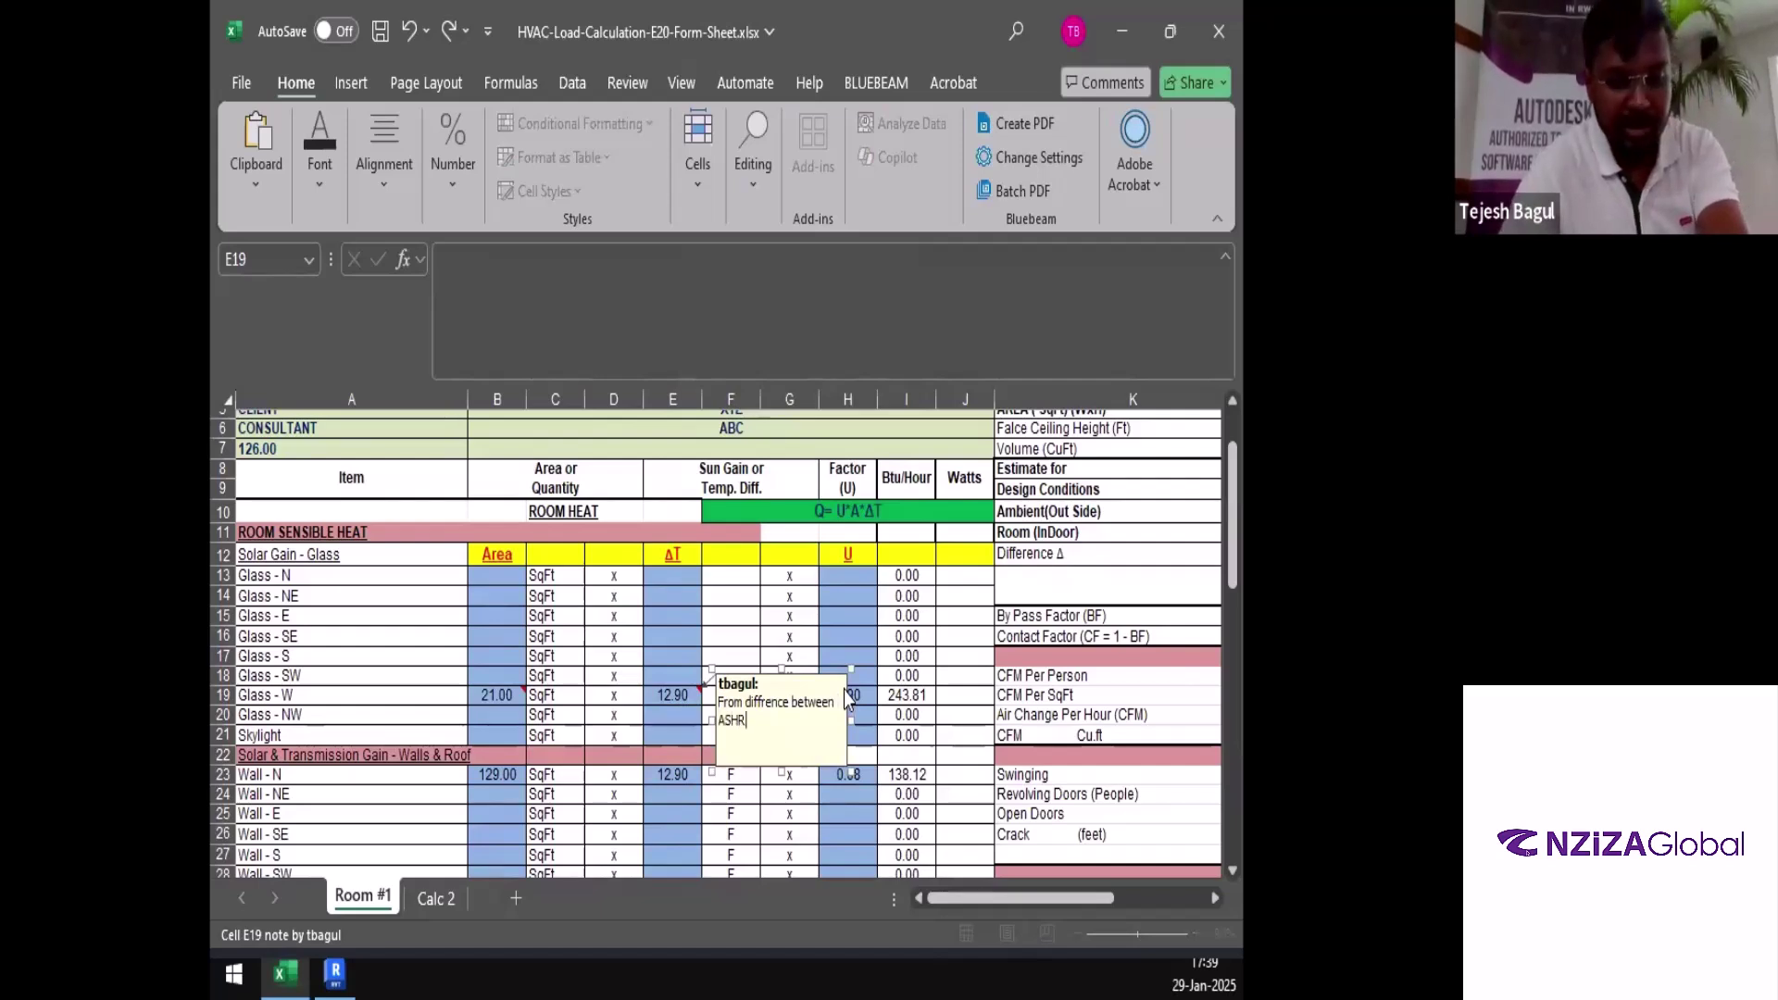
text(A)
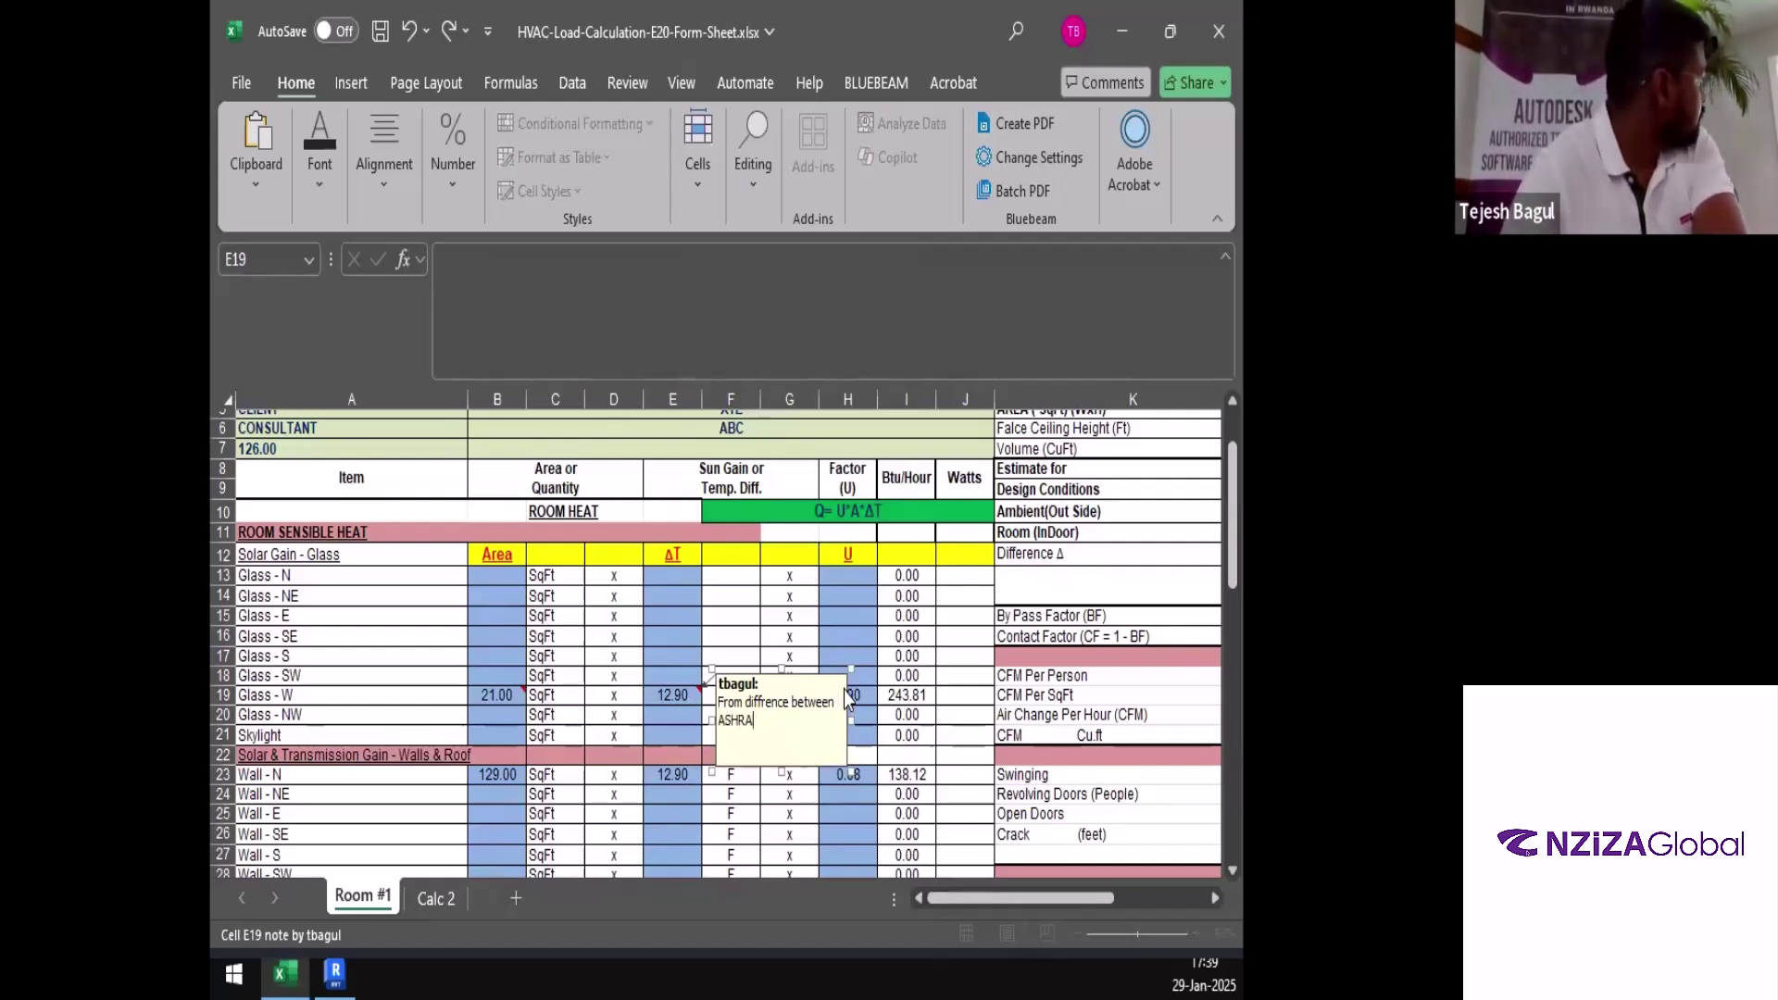
text(E Meteo )
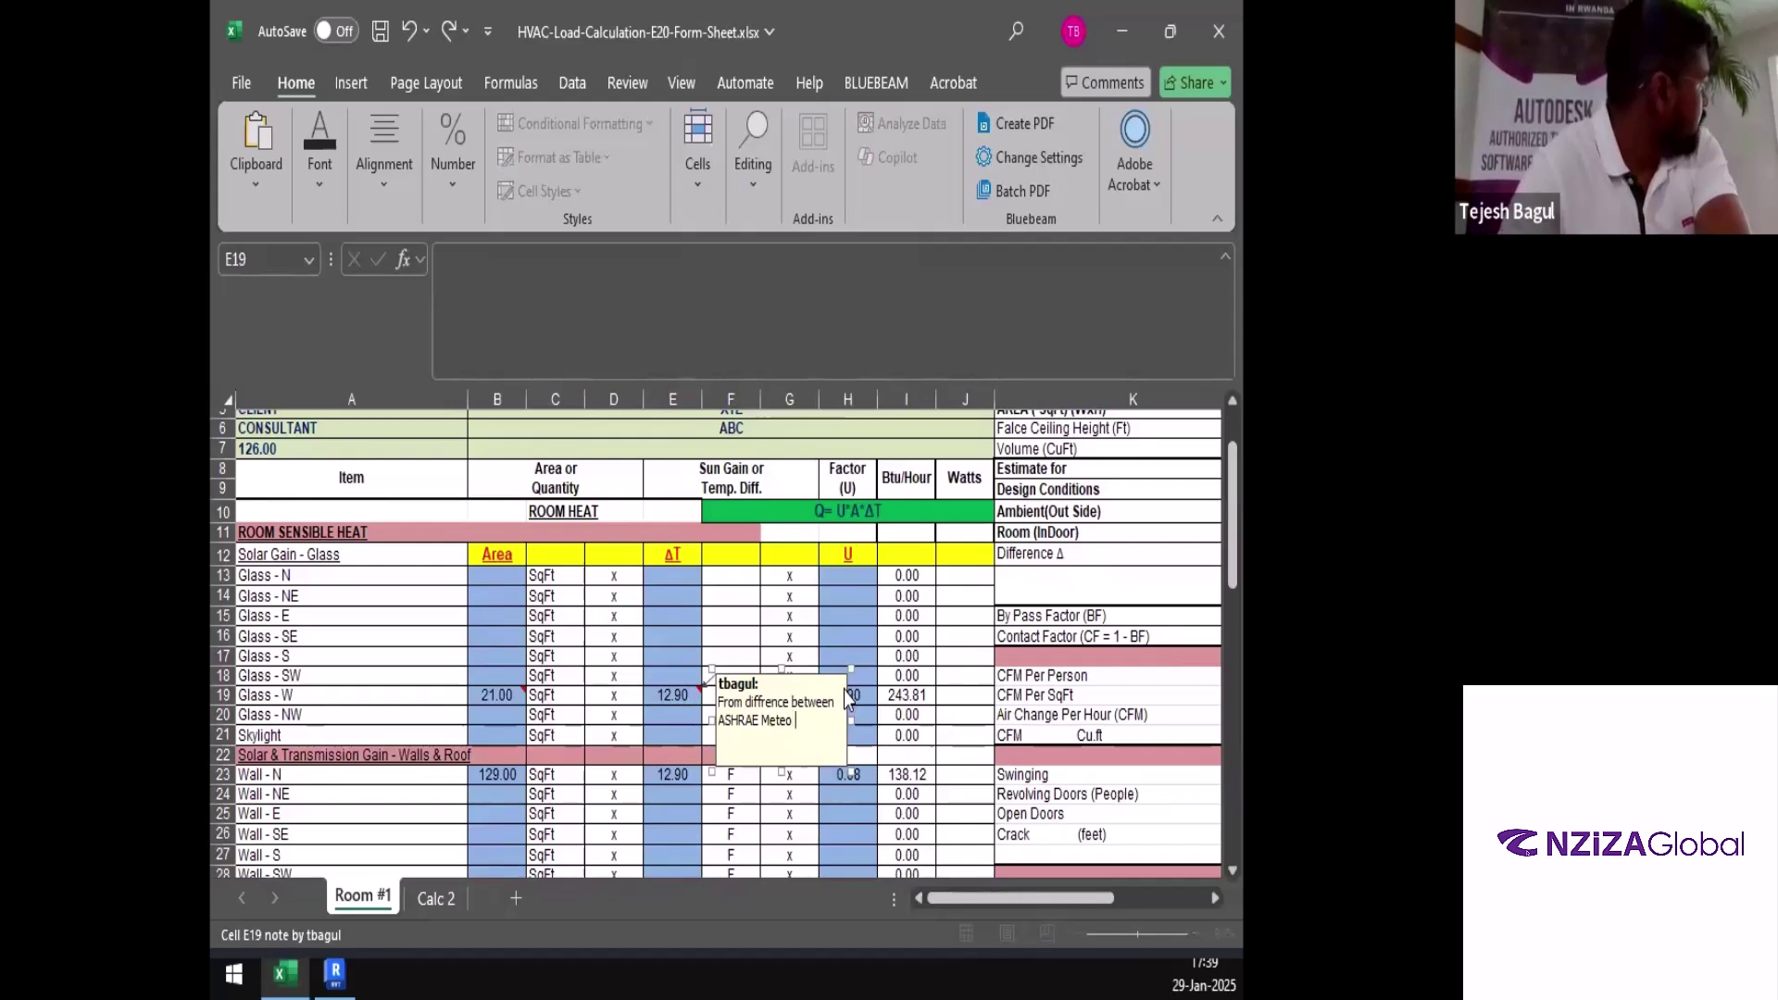
text(and A)
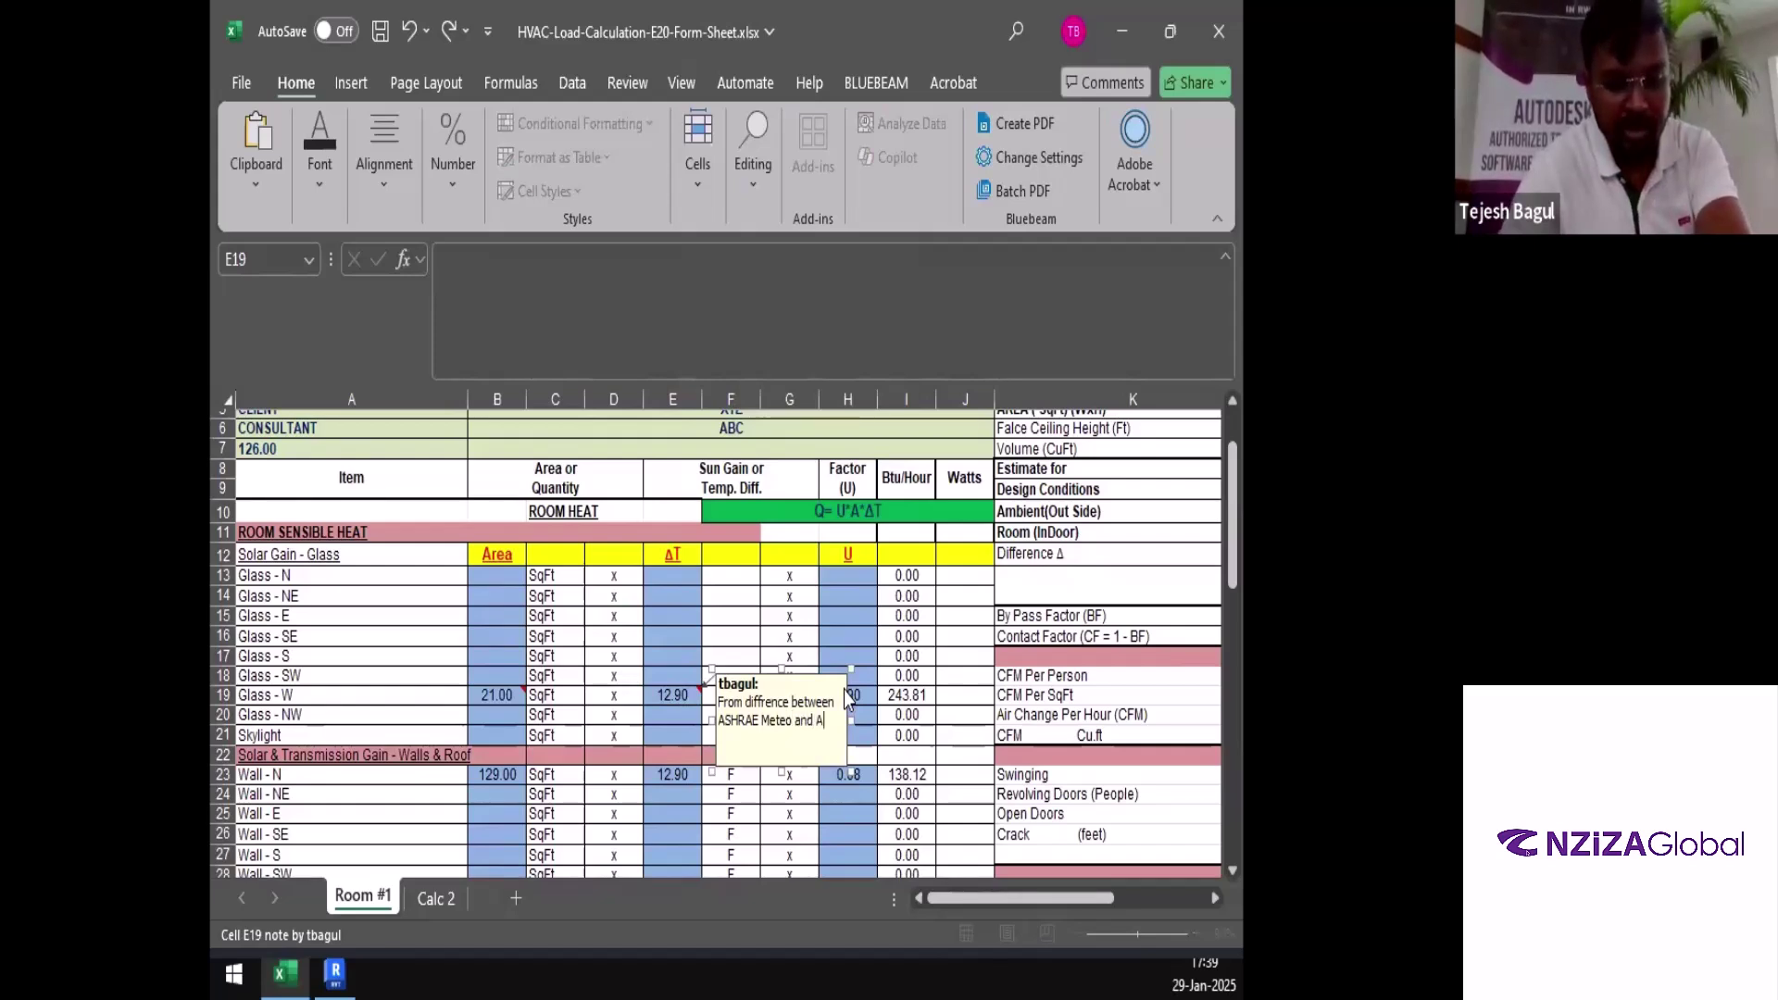
text(SHAE)
key(BackSpace)
key(BackSpace)
key(BackSpace)
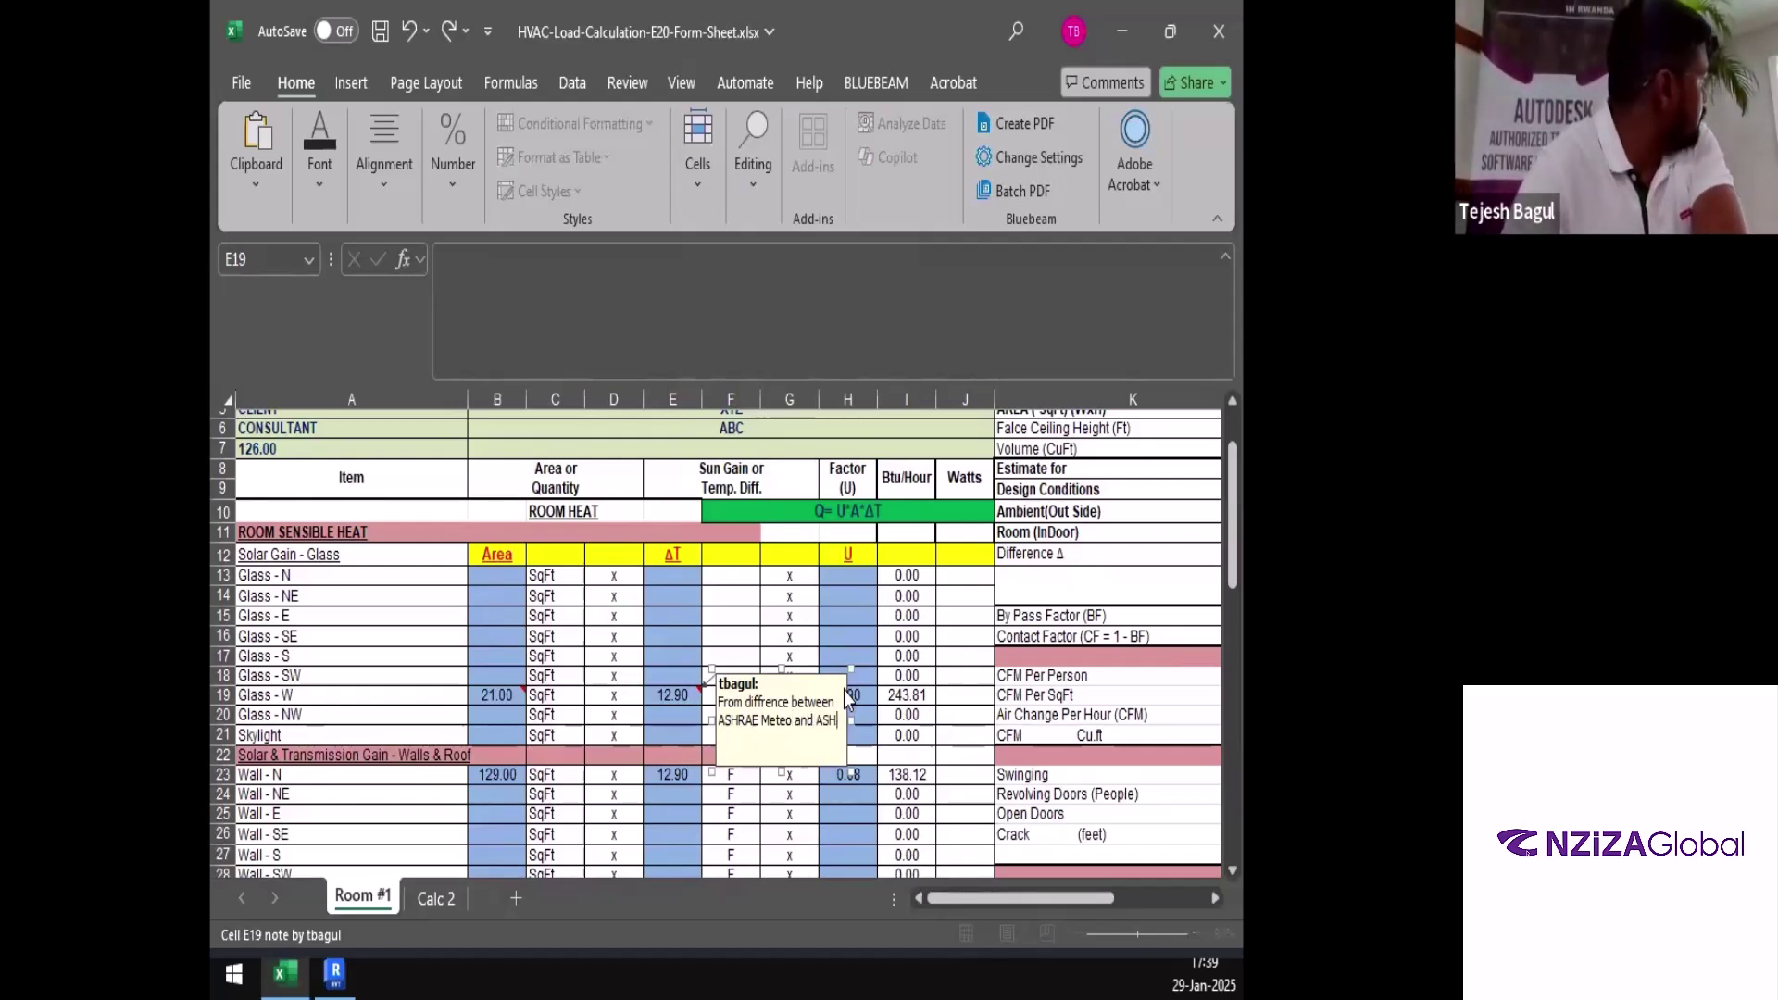
text(RAE Std 1)
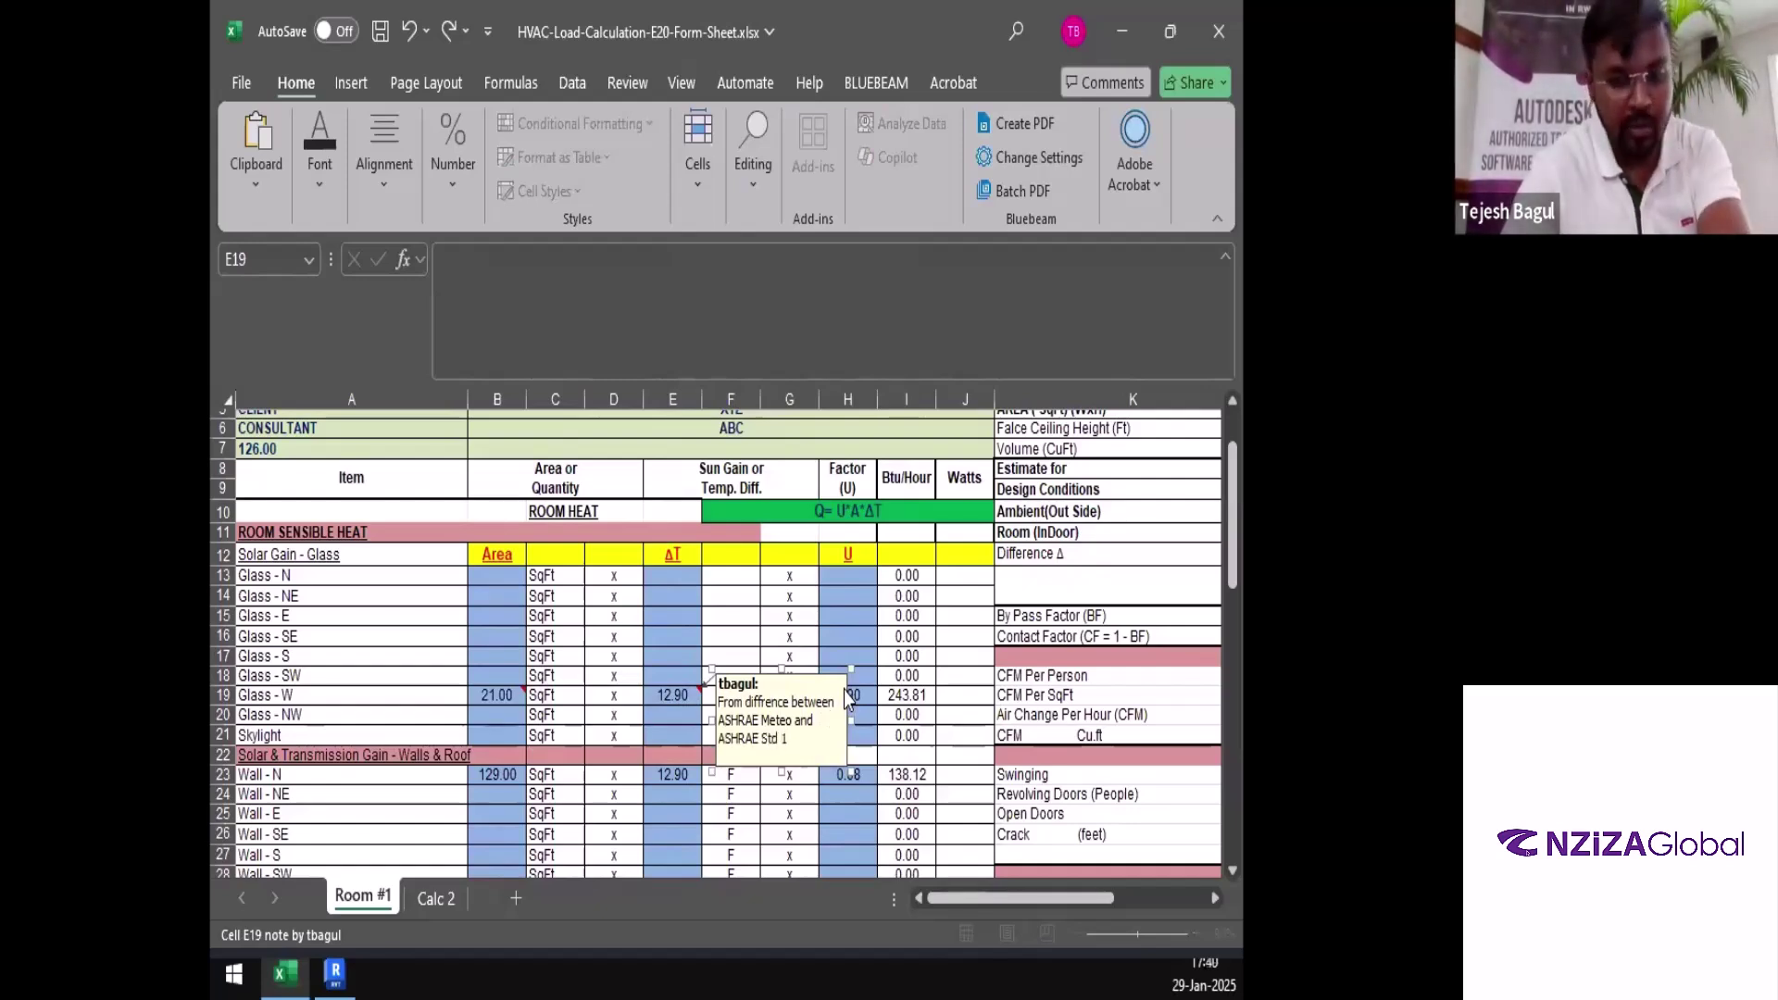
text(70)
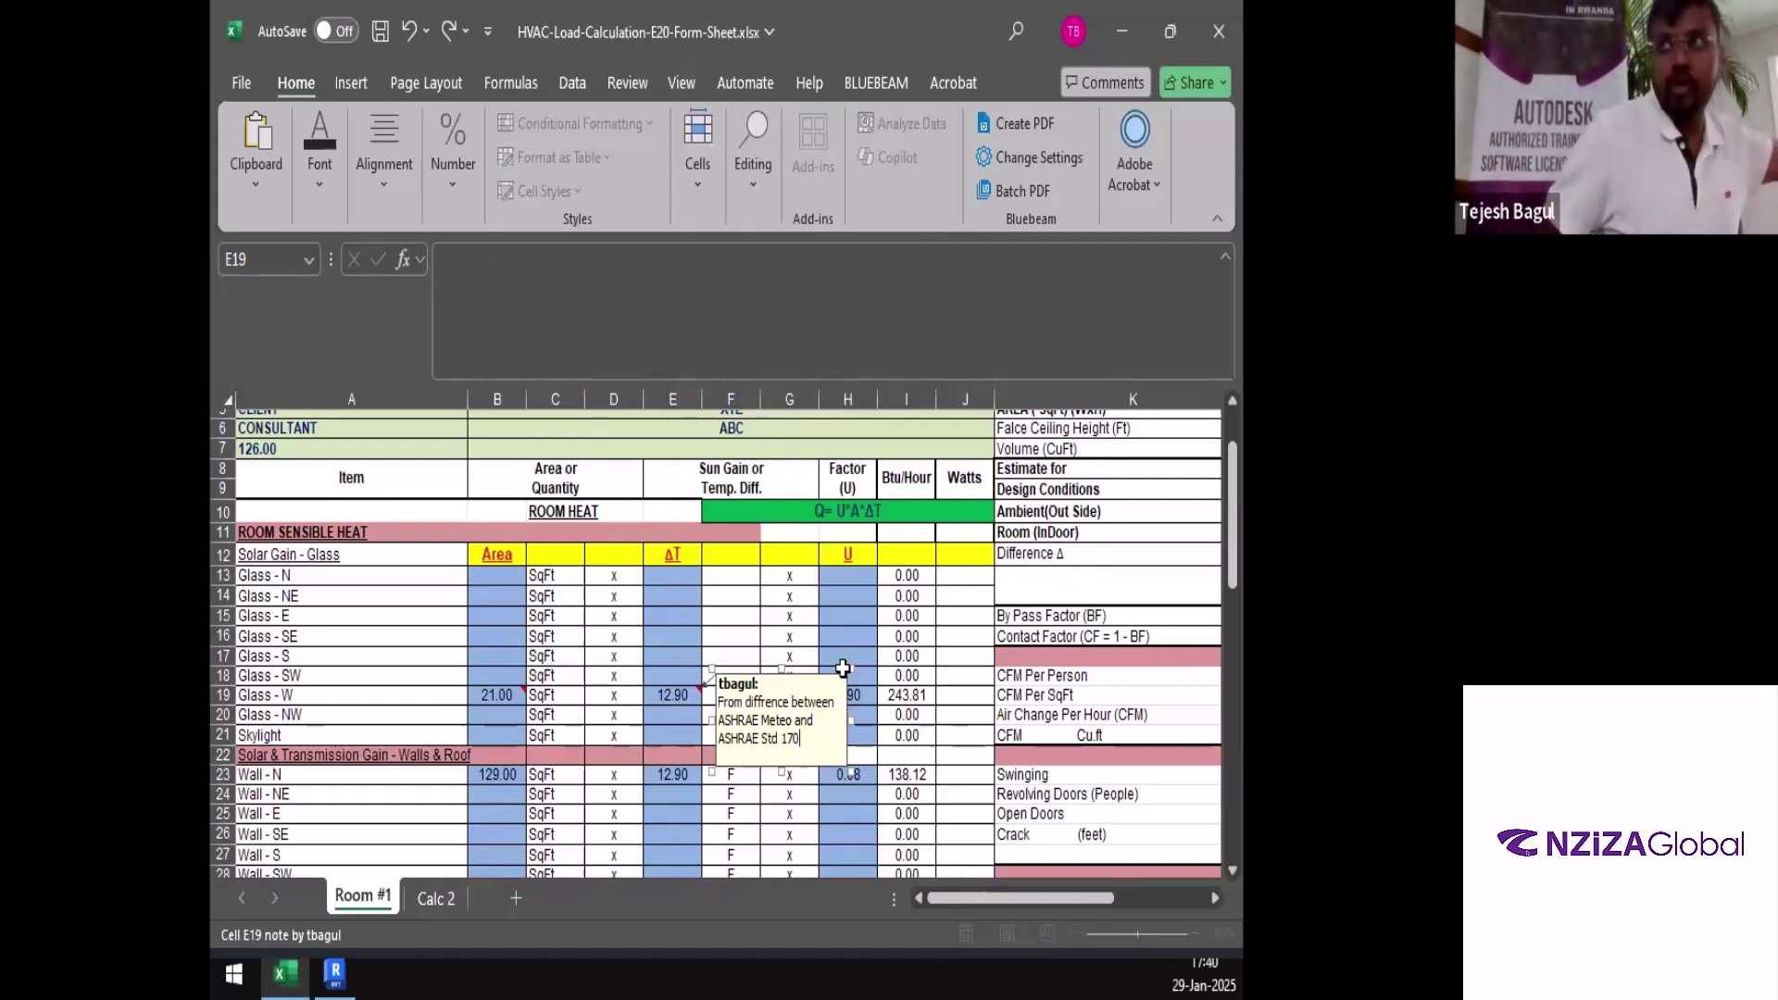
Finish the note on the Glass - W row's ΔT cell and check the TKW formula below Grand Total Heat
key(Escape)
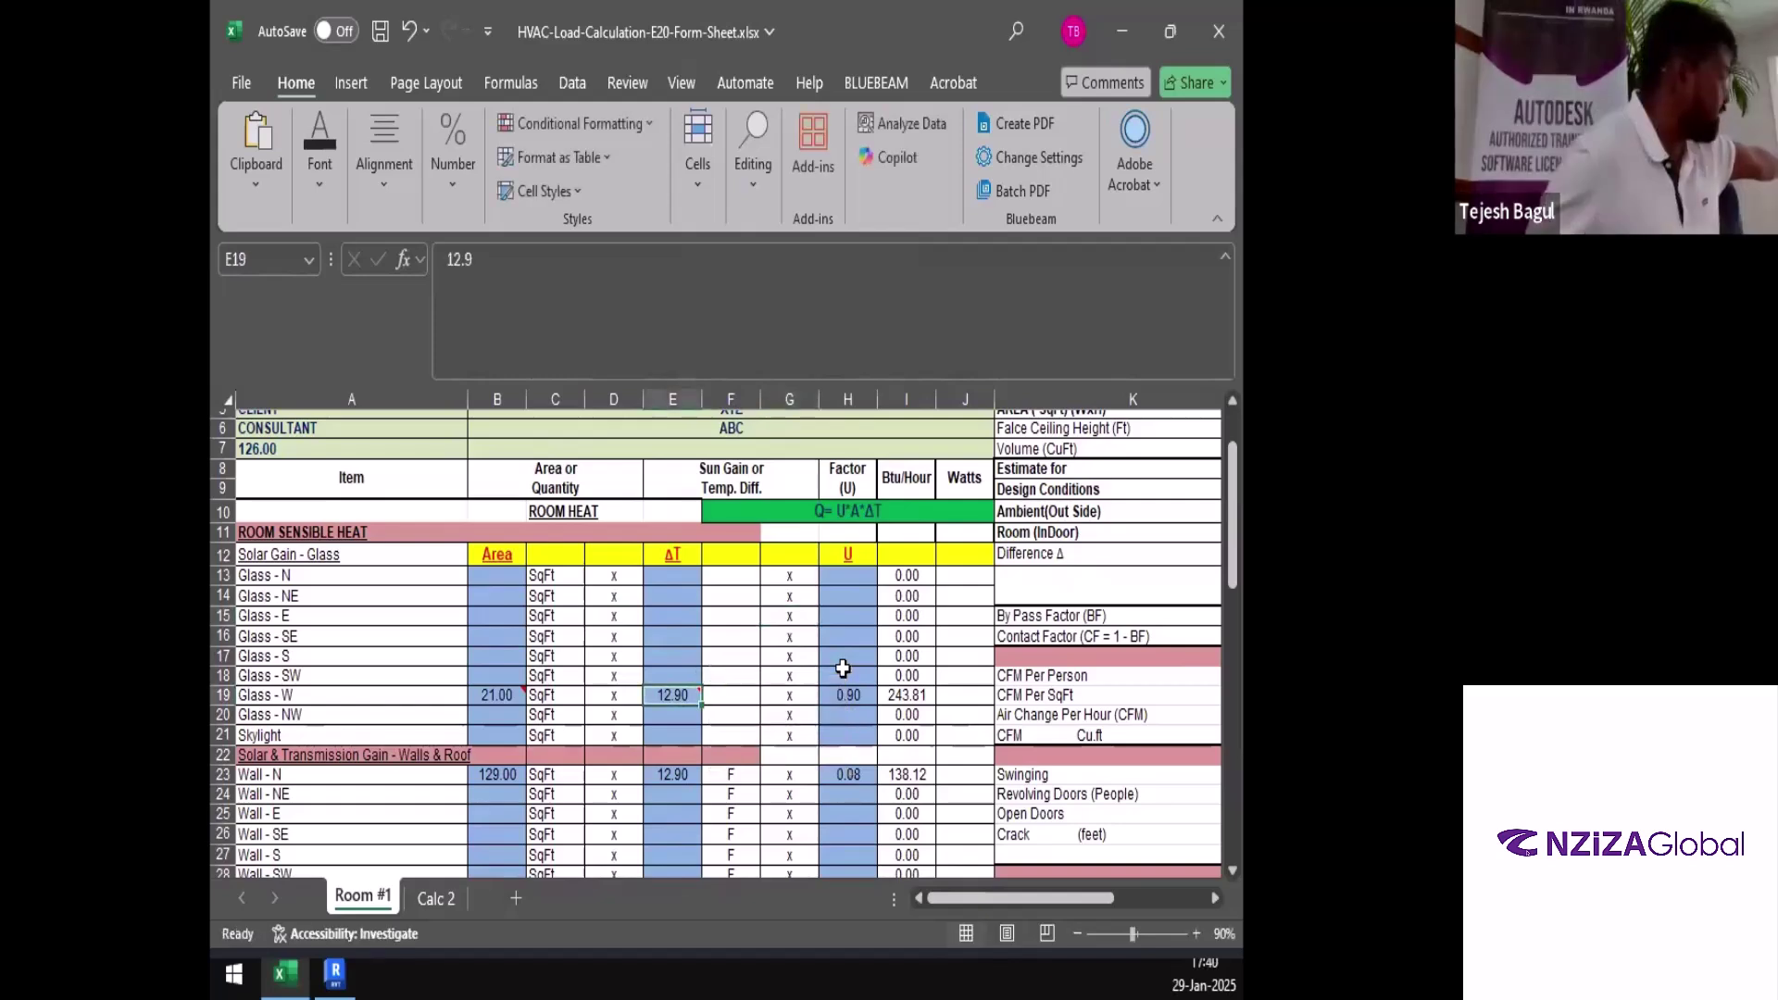
key(Left)
key(Left)
key(Left)
key(Up)
key(Up)
key(Up)
key(Up)
key(Up)
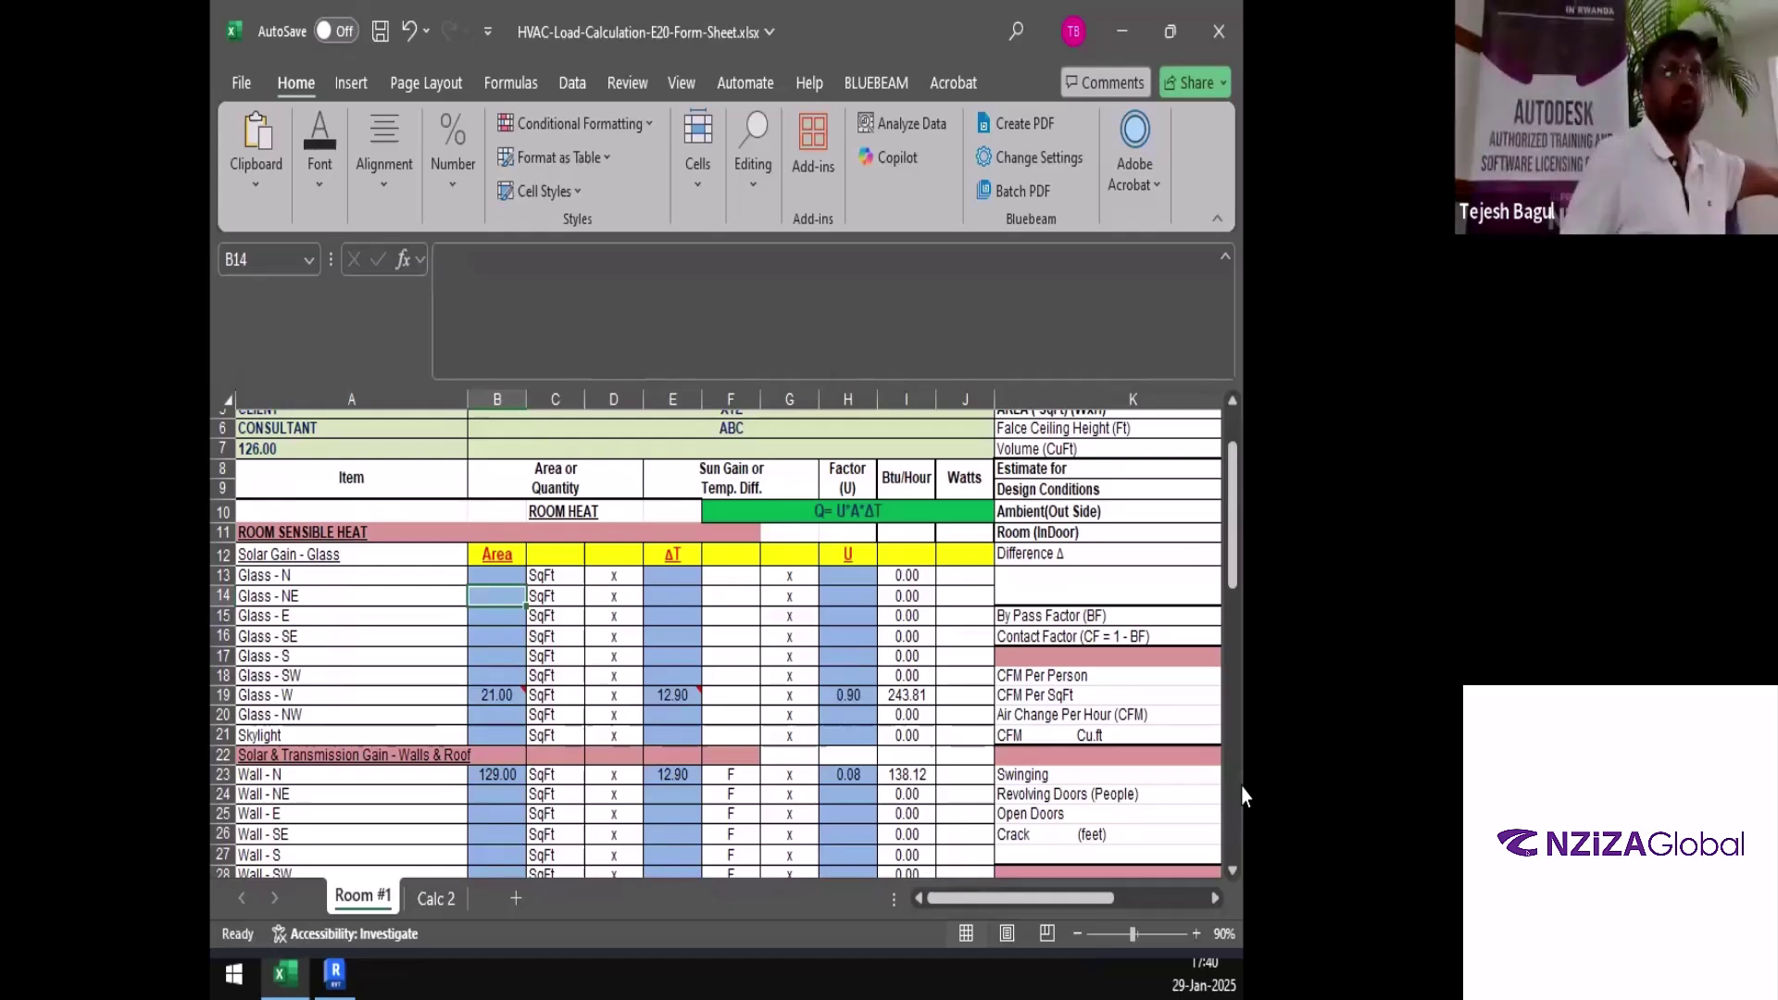
scroll(924, 737, down, 14)
click(923, 737)
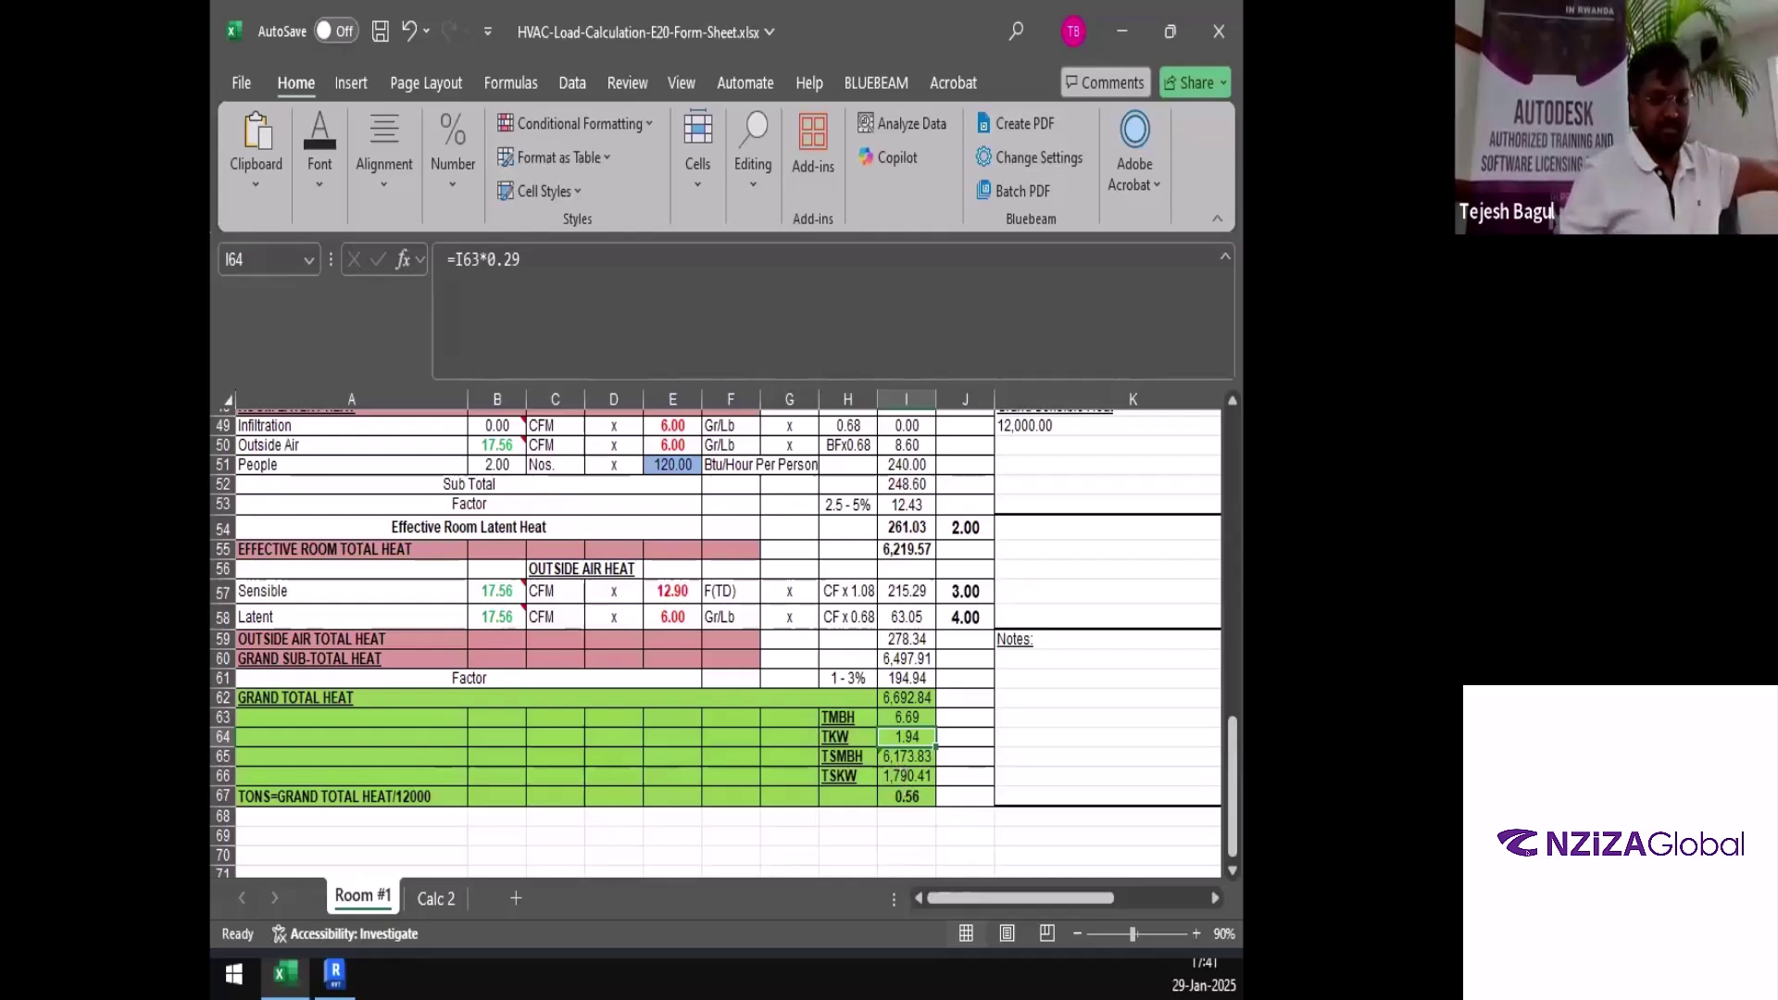
Switch to Revit, leave the active dimension command and examine the Patient Room, Dispensary and Surgery Room on the Level 1 plan
key(alt+Tab)
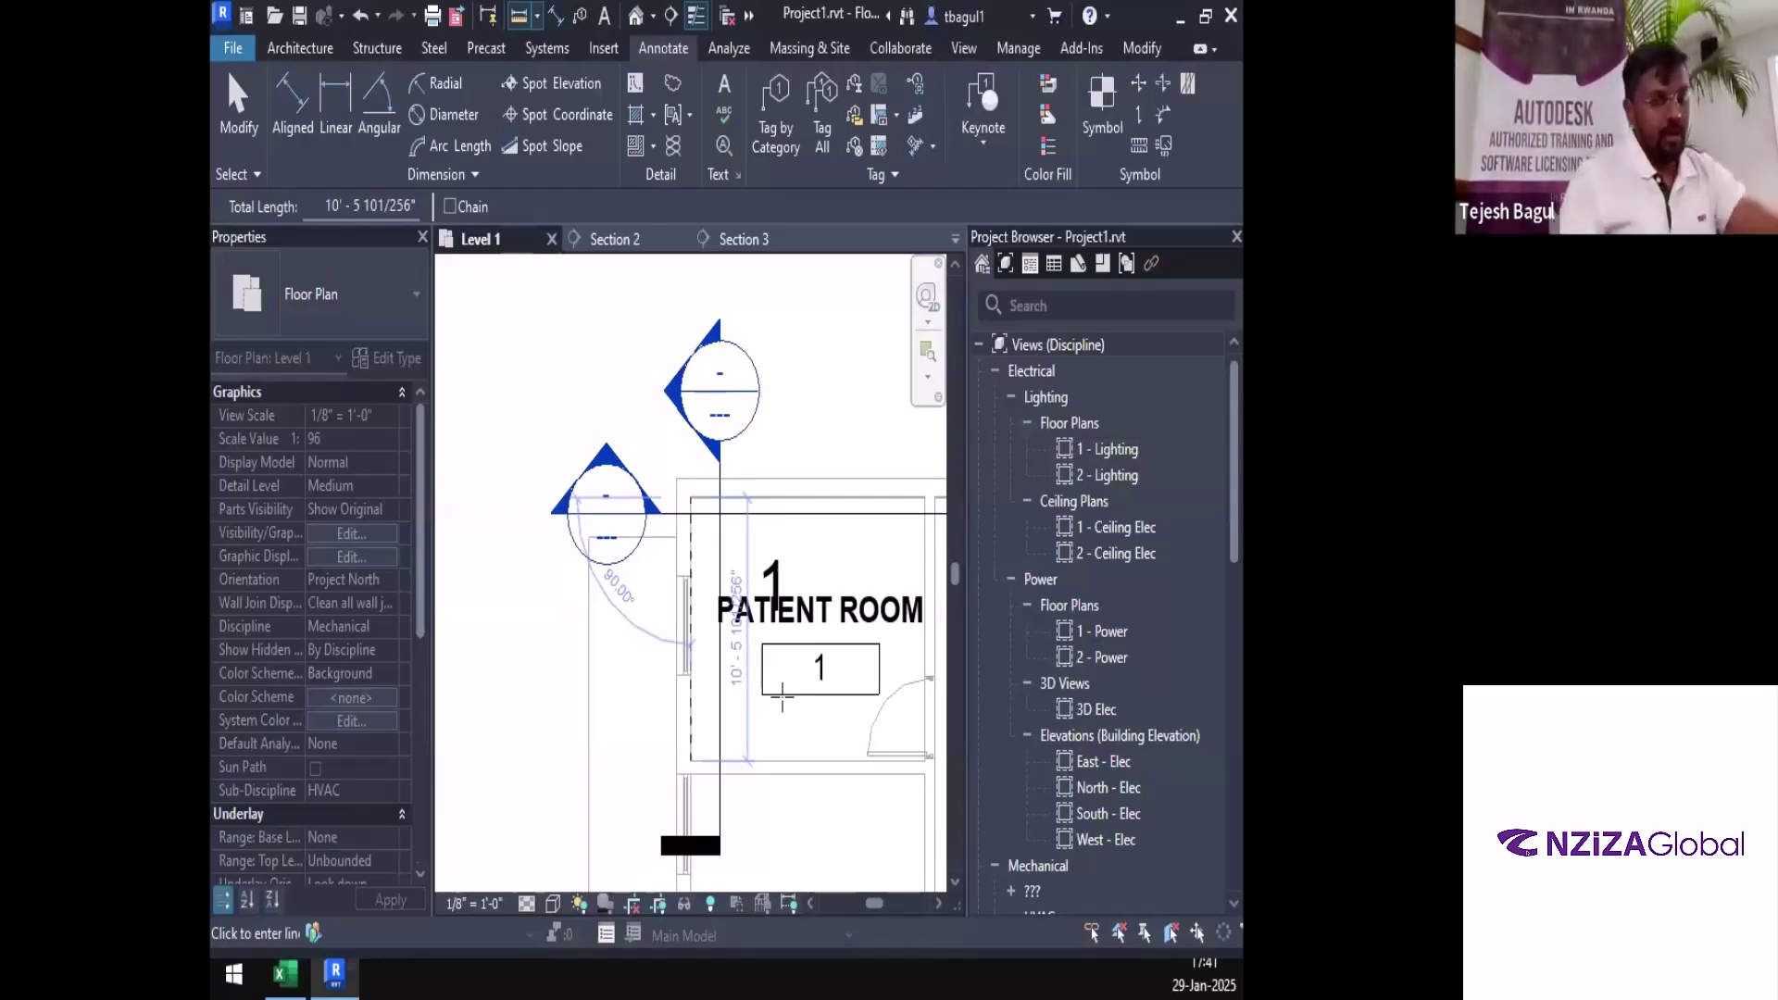
key(Escape)
key(Escape)
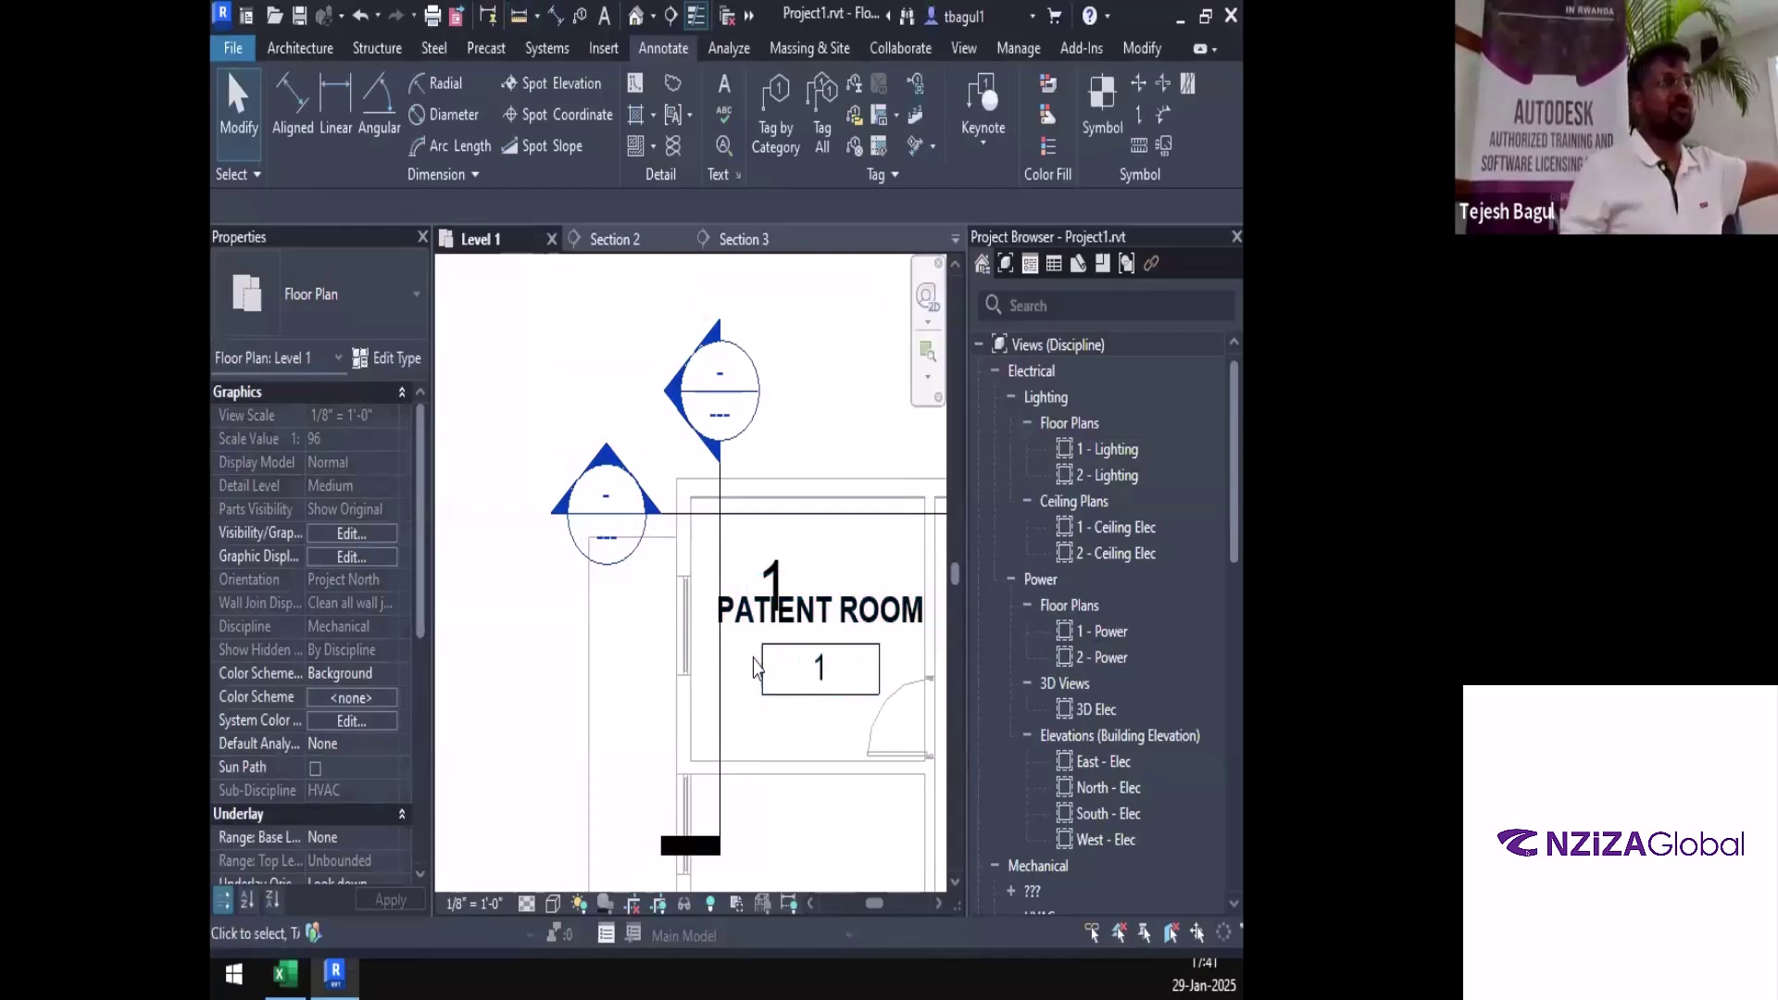
scroll(752, 642, down, 6)
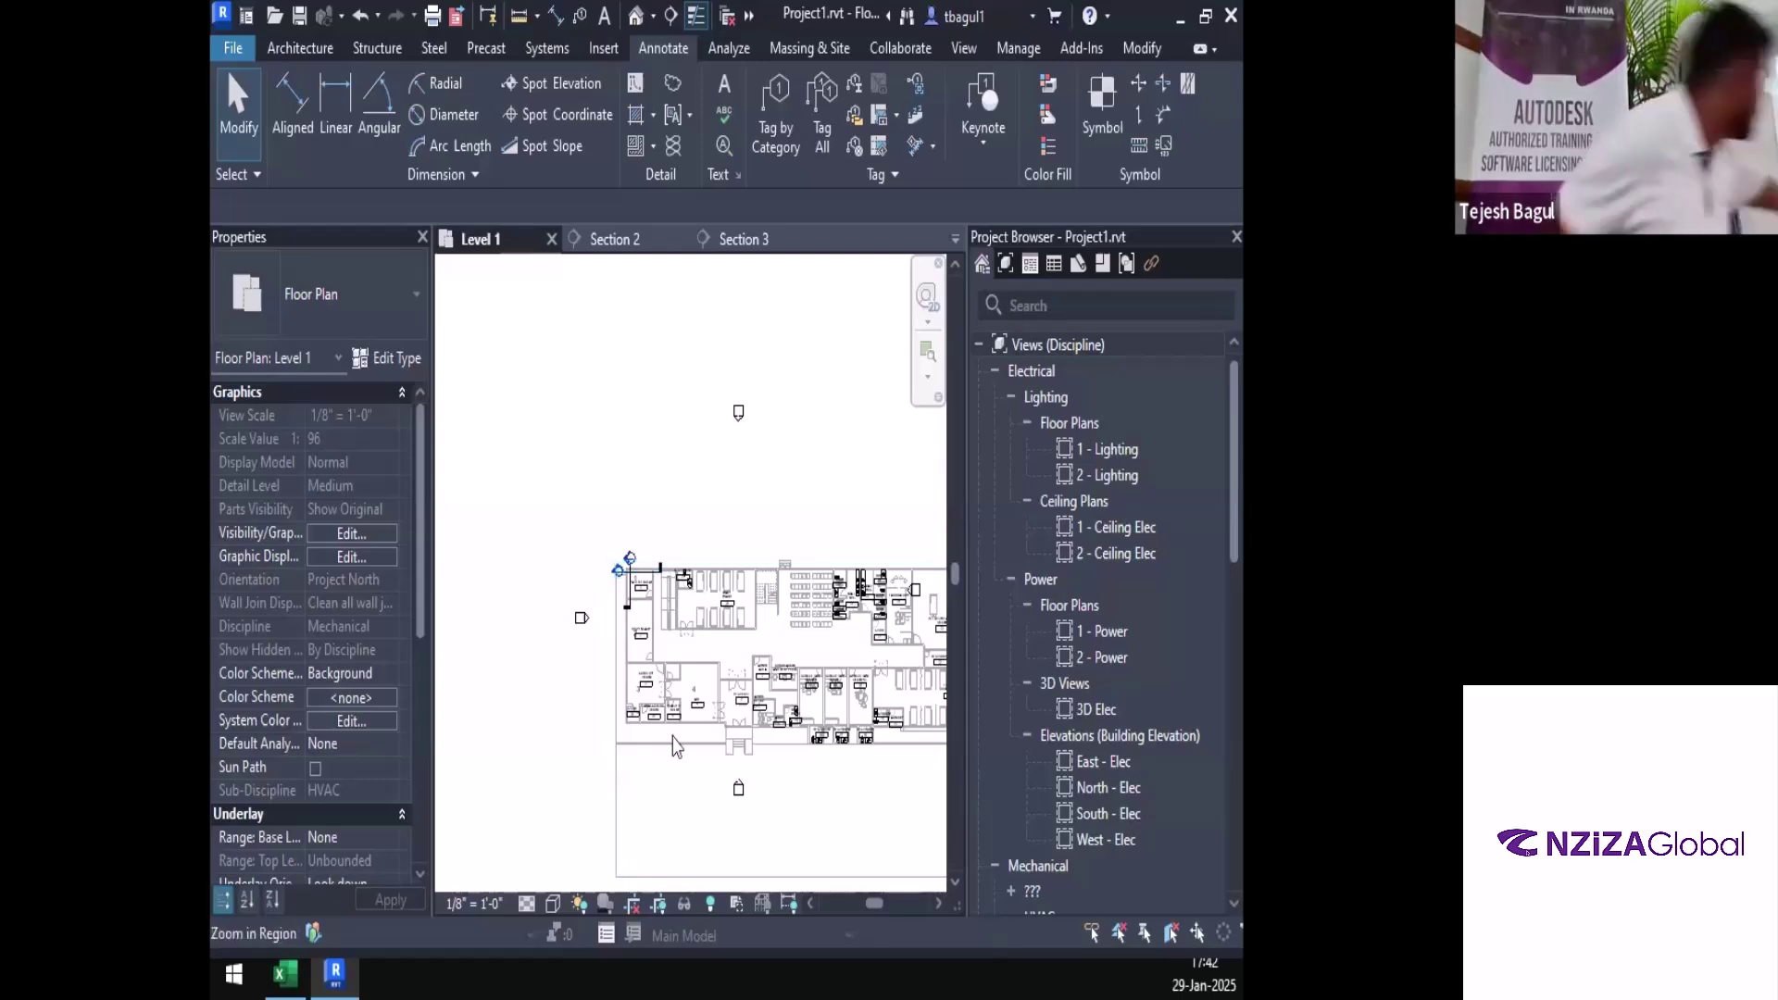
scroll(659, 600, up, 5)
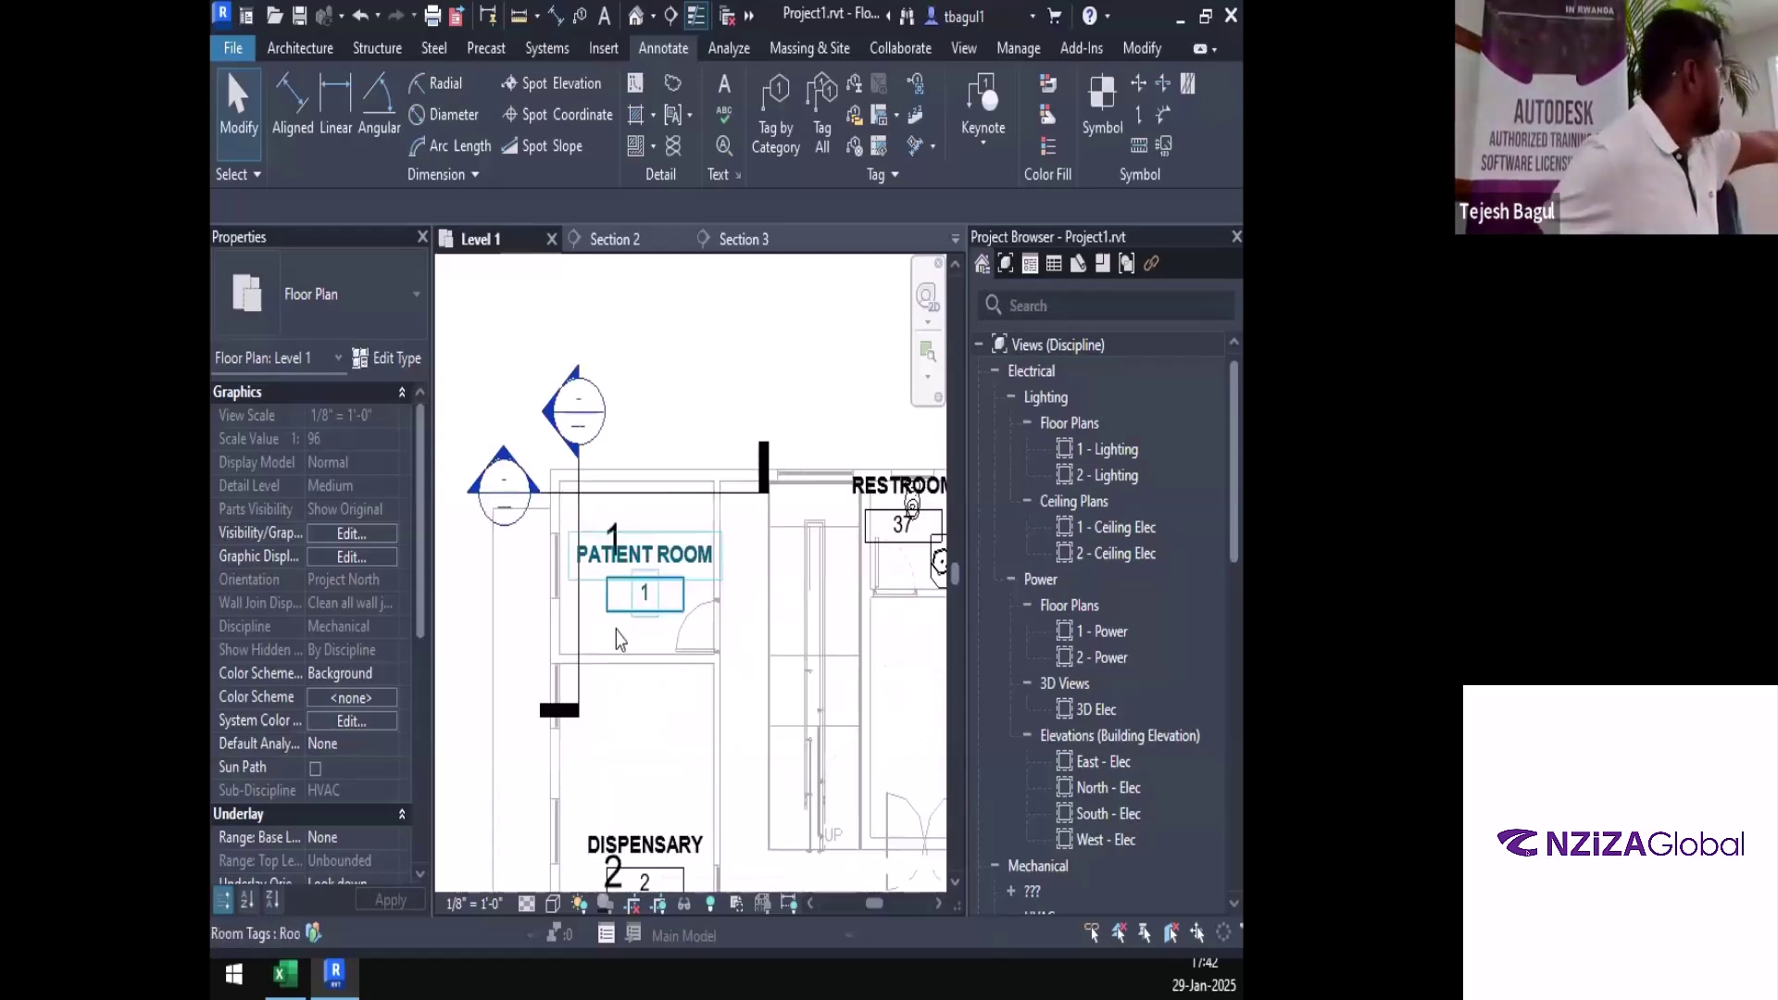
middle_drag(682, 493, 711, 132)
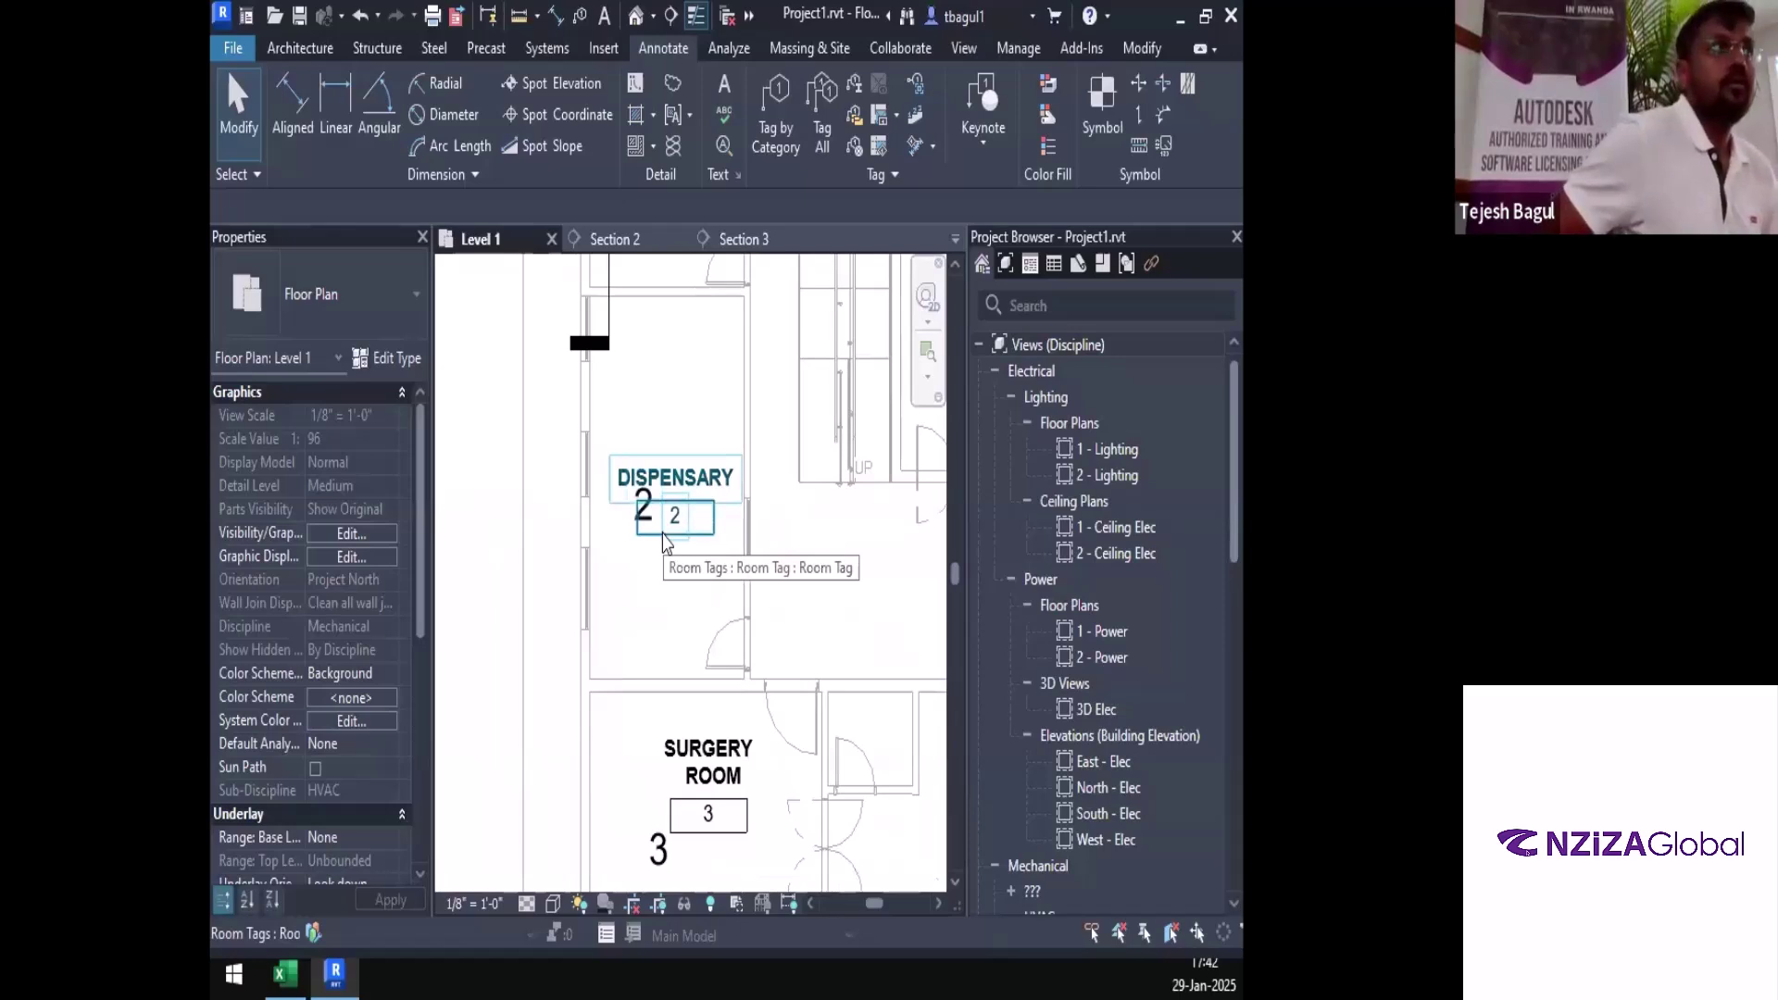
scroll(663, 536, down, 3)
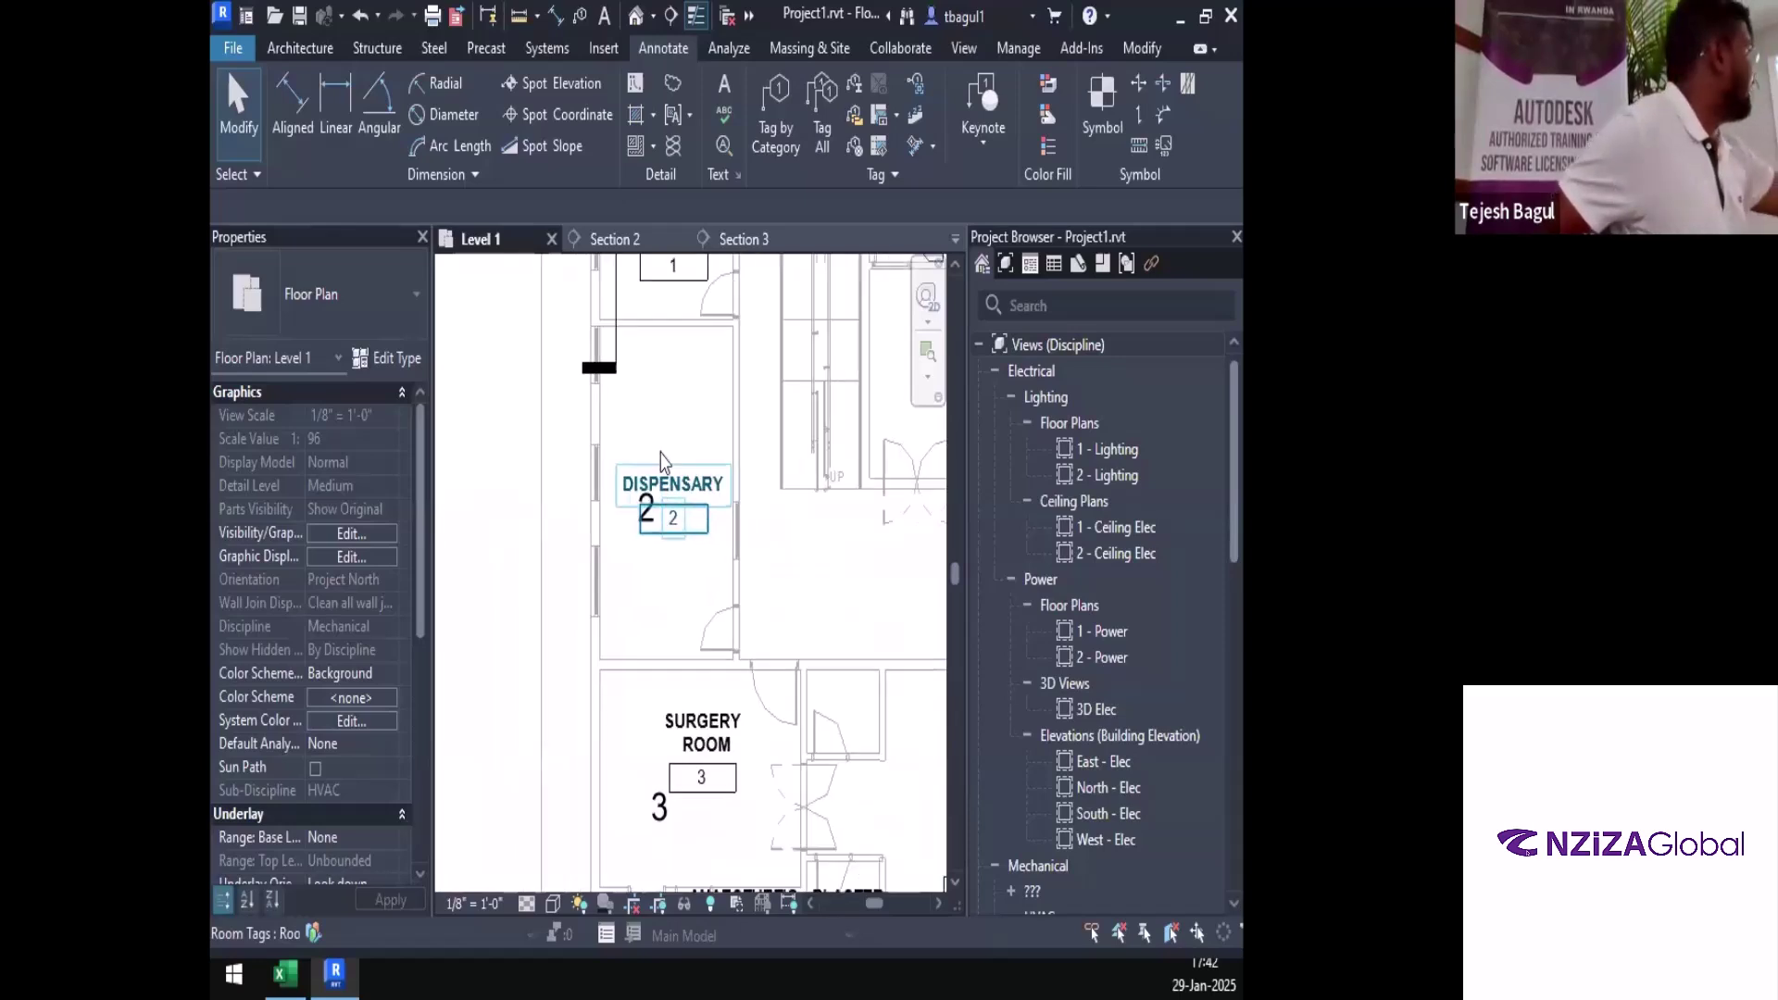
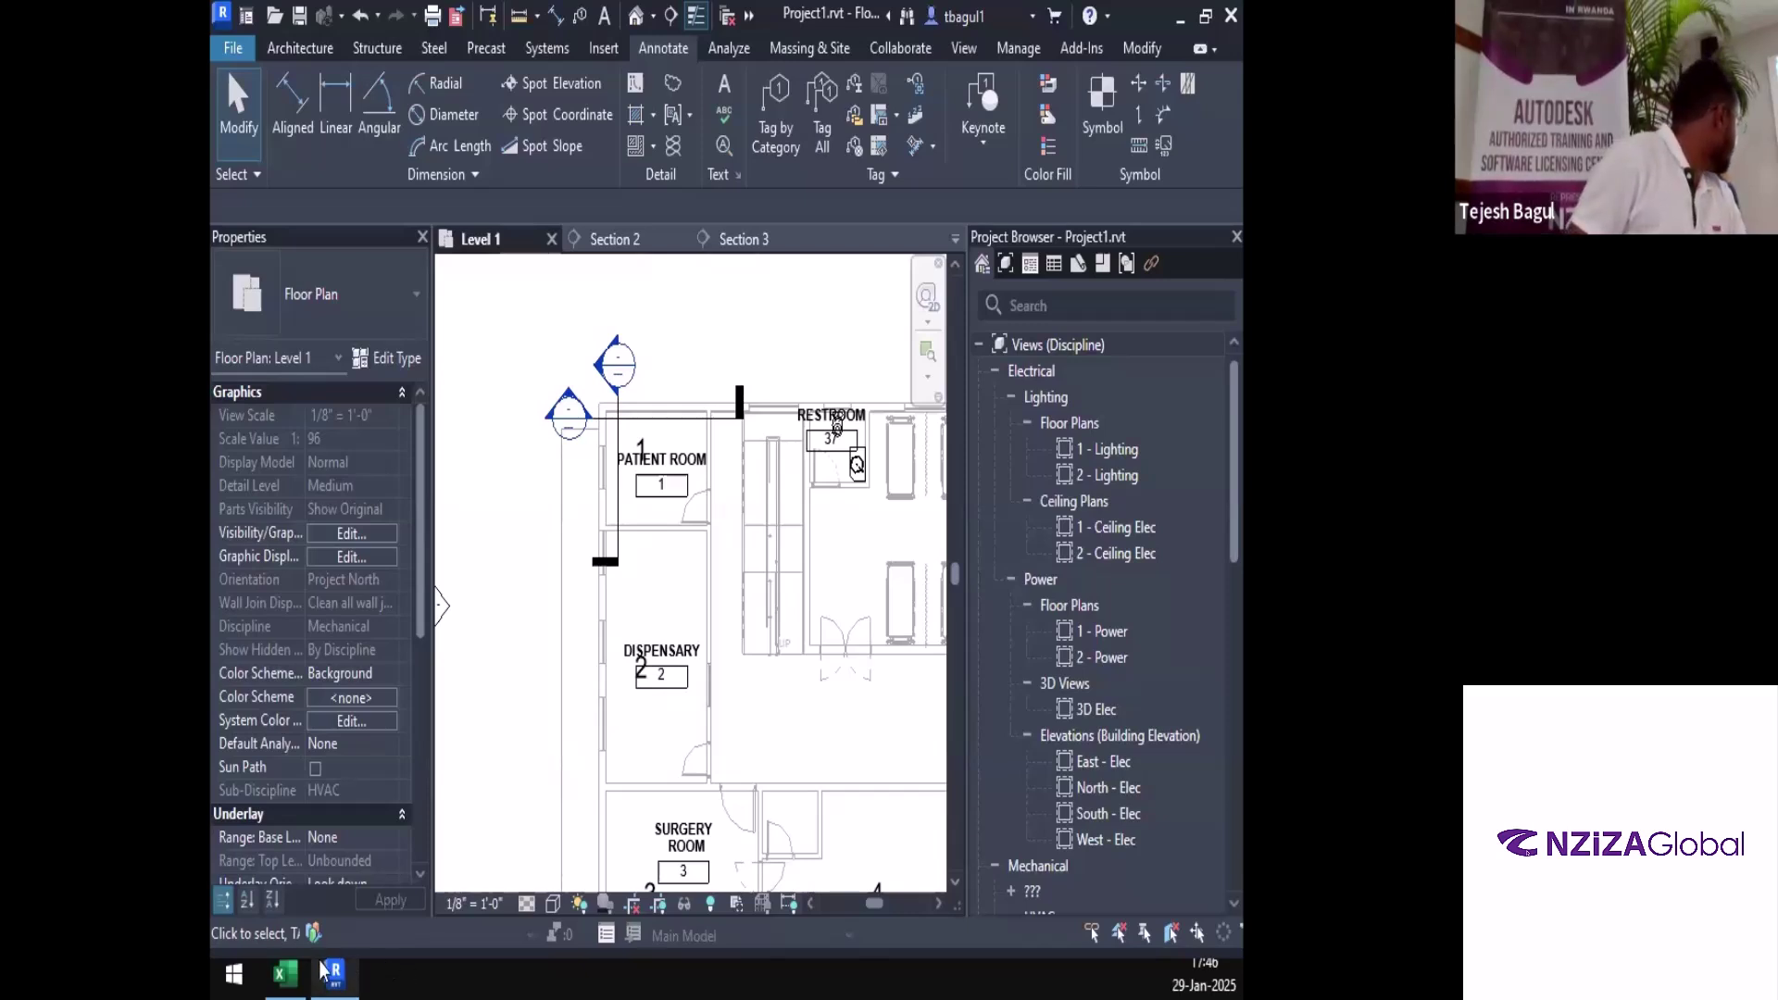
Switch back to the Excel load sheet and check the false ceiling height of Room #1
key(alt+Tab)
scroll(732, 715, up, 15)
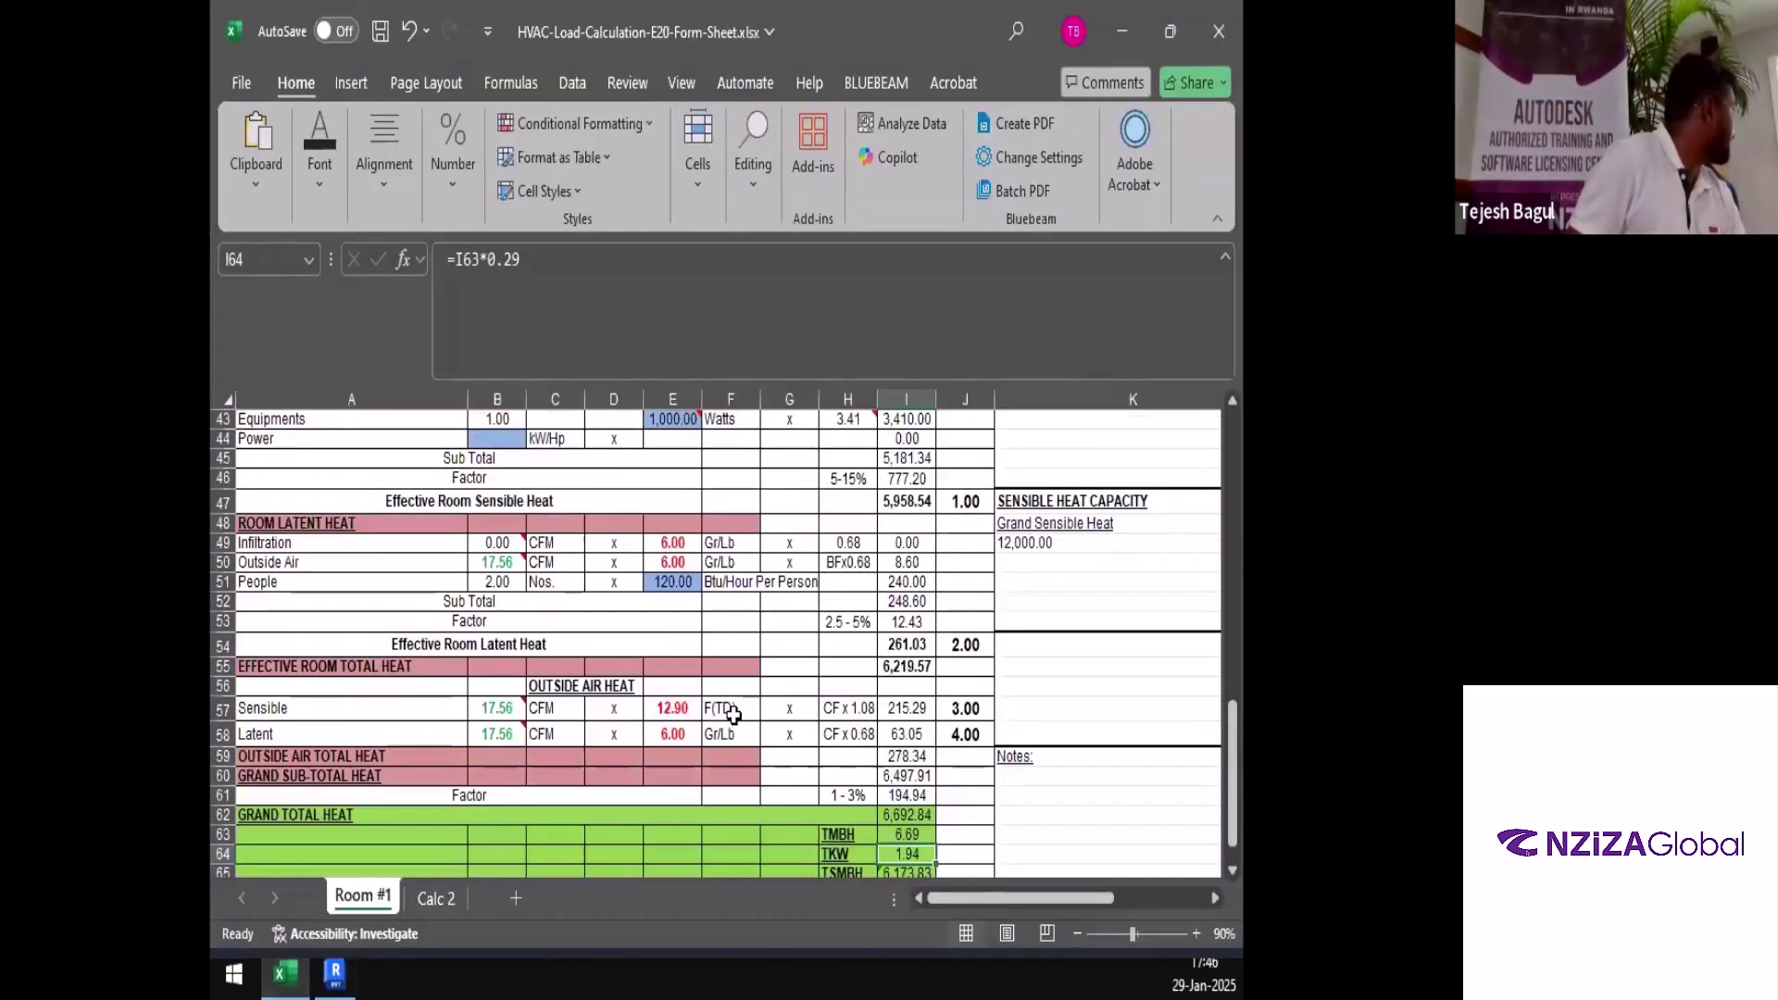
scroll(935, 866, up, 1)
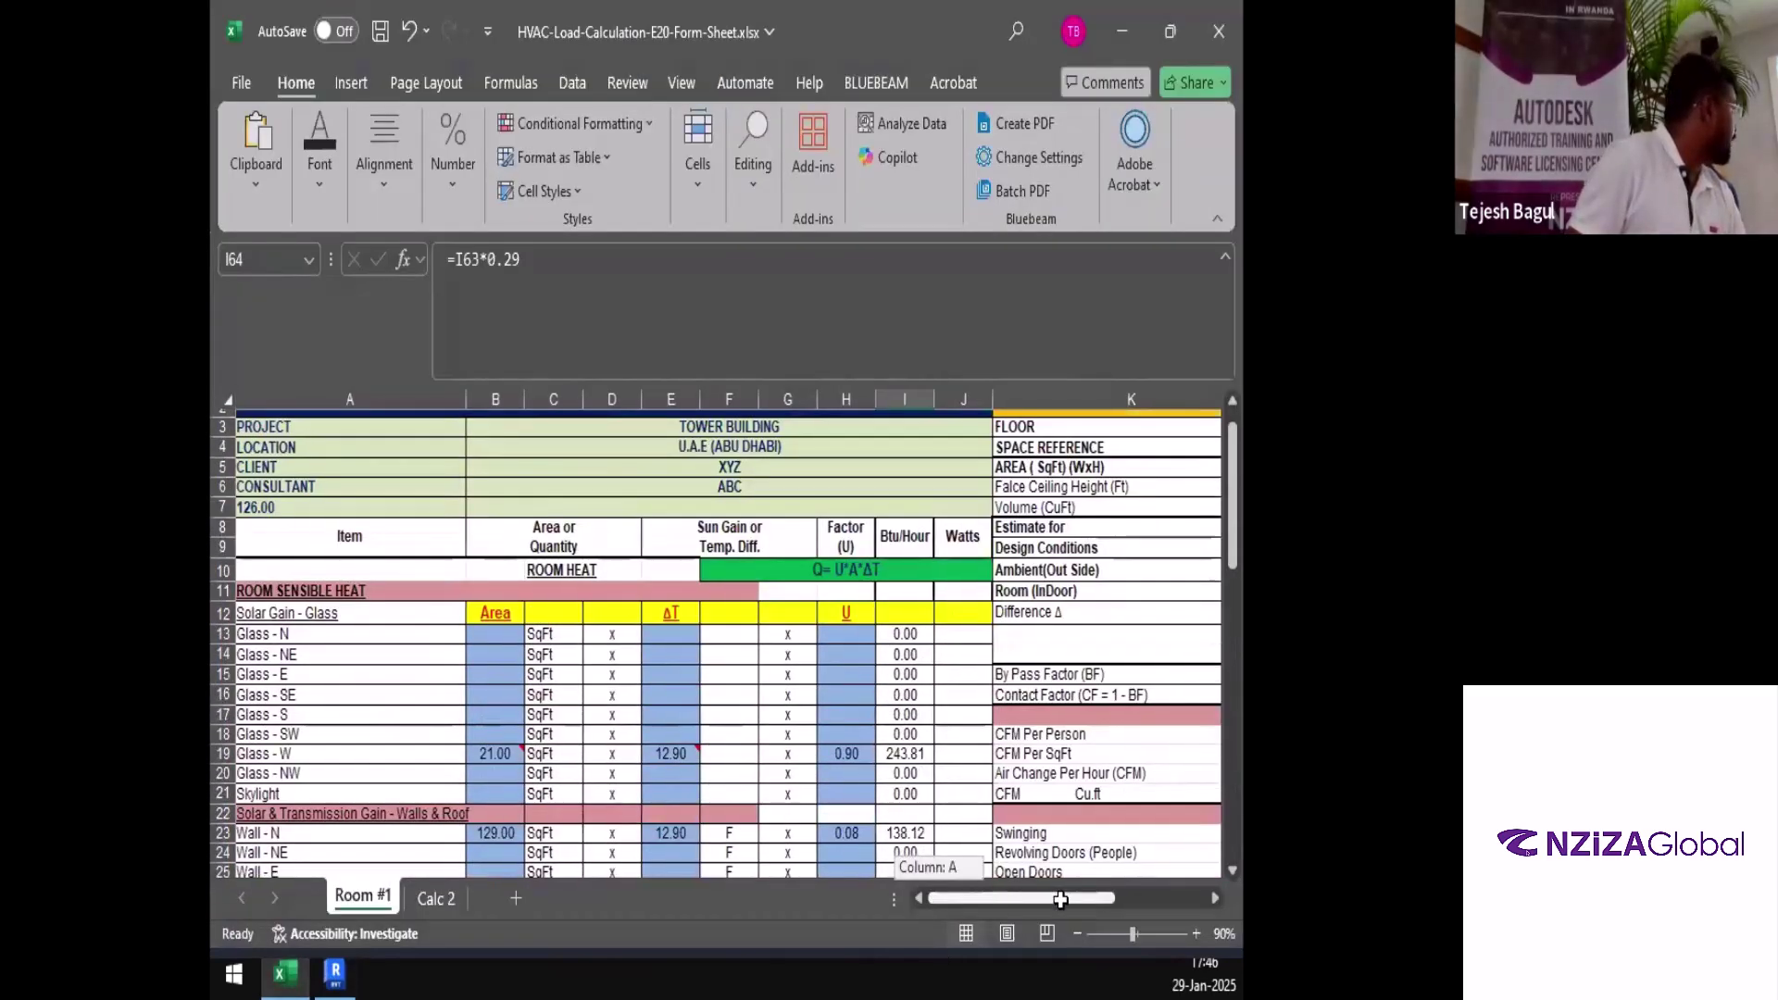
scroll(935, 866, right, 3)
drag(725, 491, 954, 495)
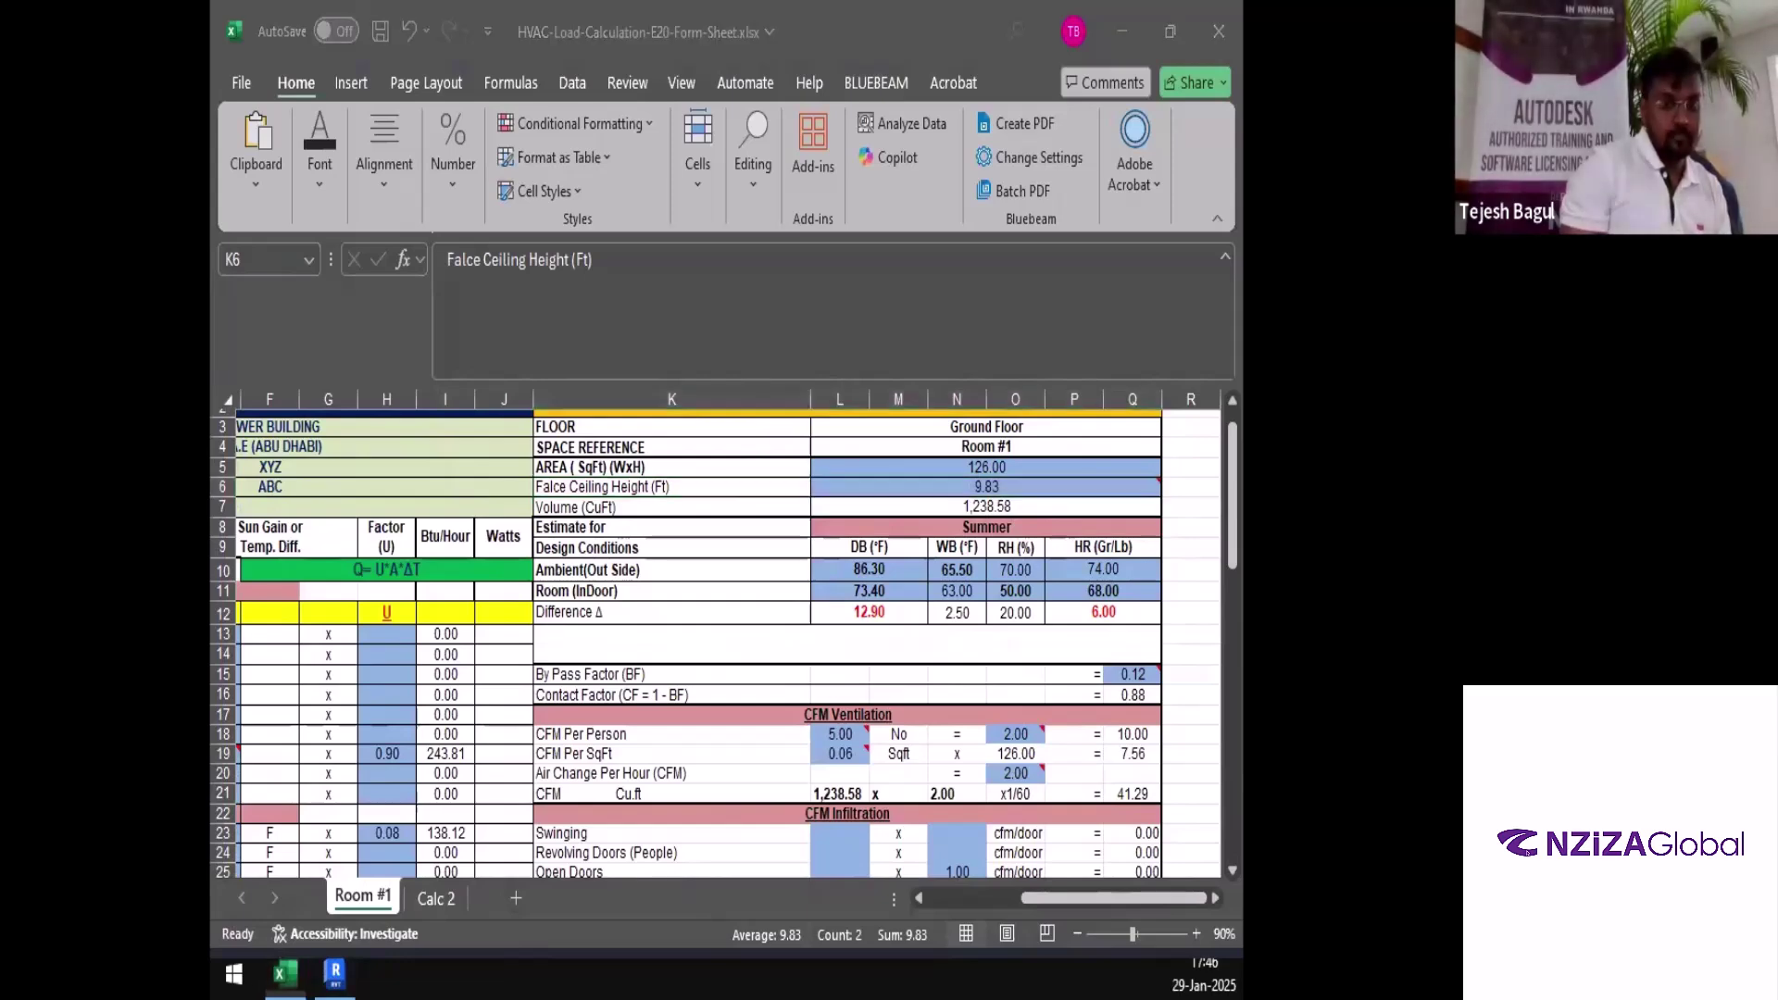
Review the area, height, airflow and air changes inputs in the Omni air changes per hour calculator, and return to the Excel sheet
drag(211, 468, 697, 468)
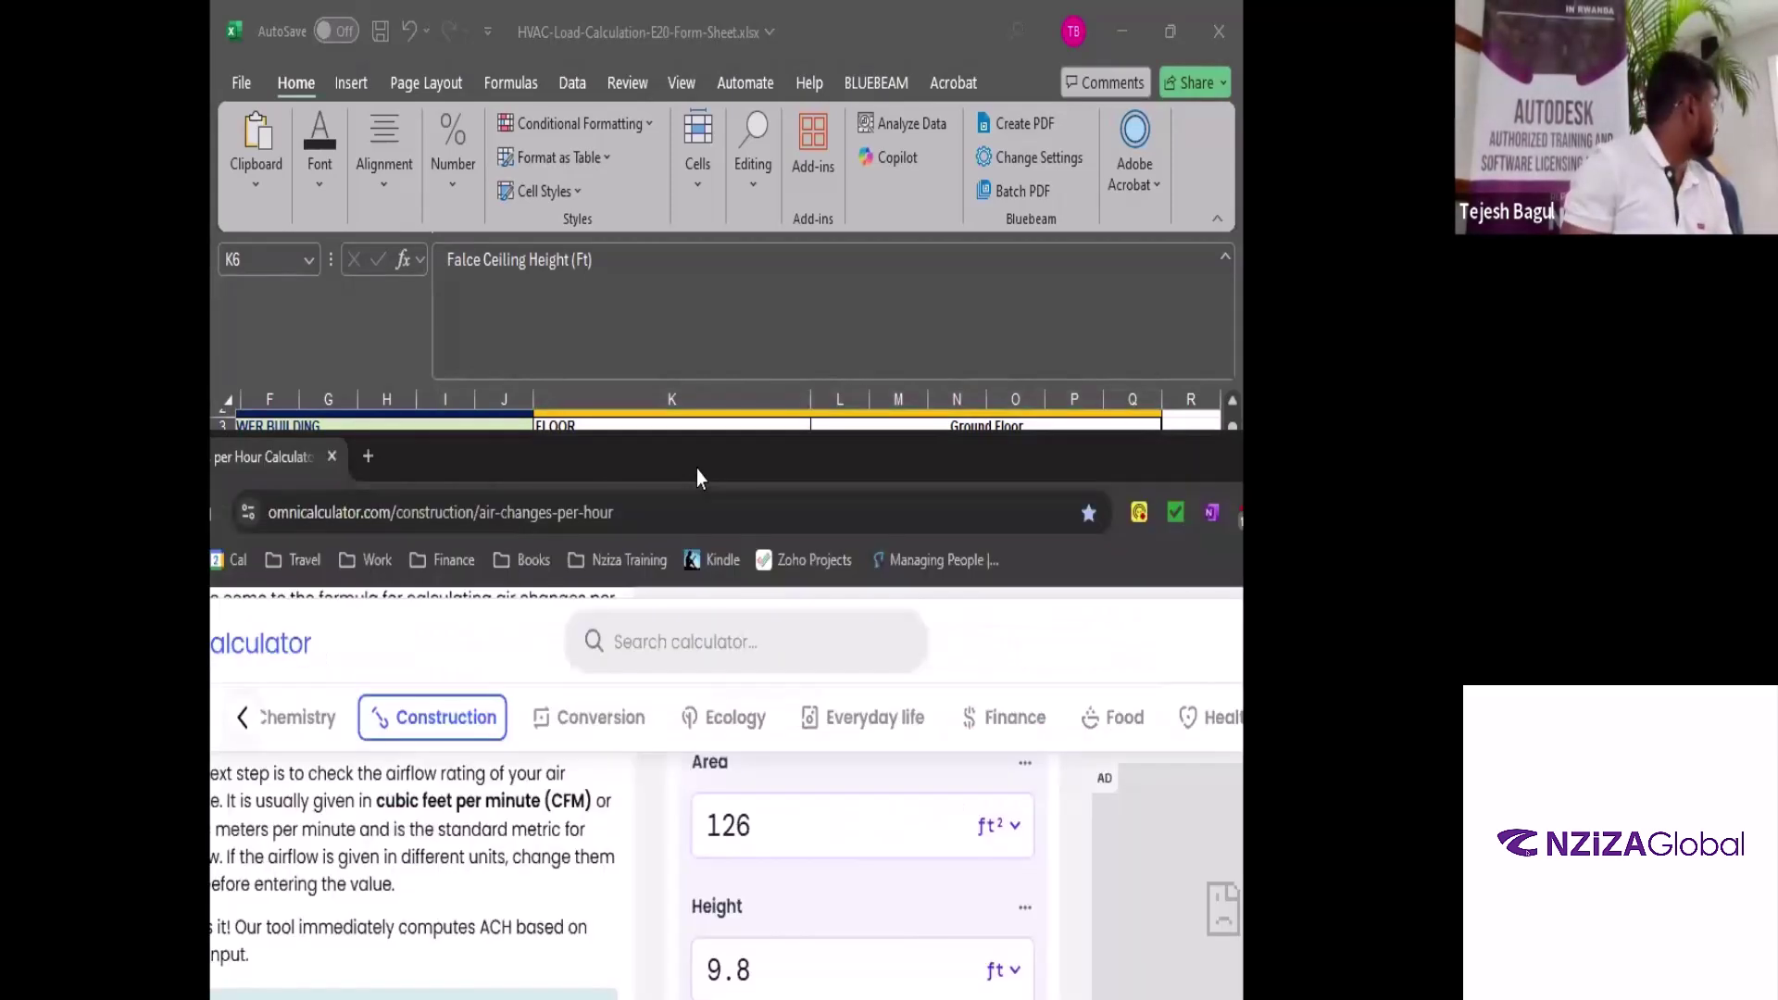
double_click(697, 468)
scroll(708, 517, up, 2)
scroll(709, 528, up, 1)
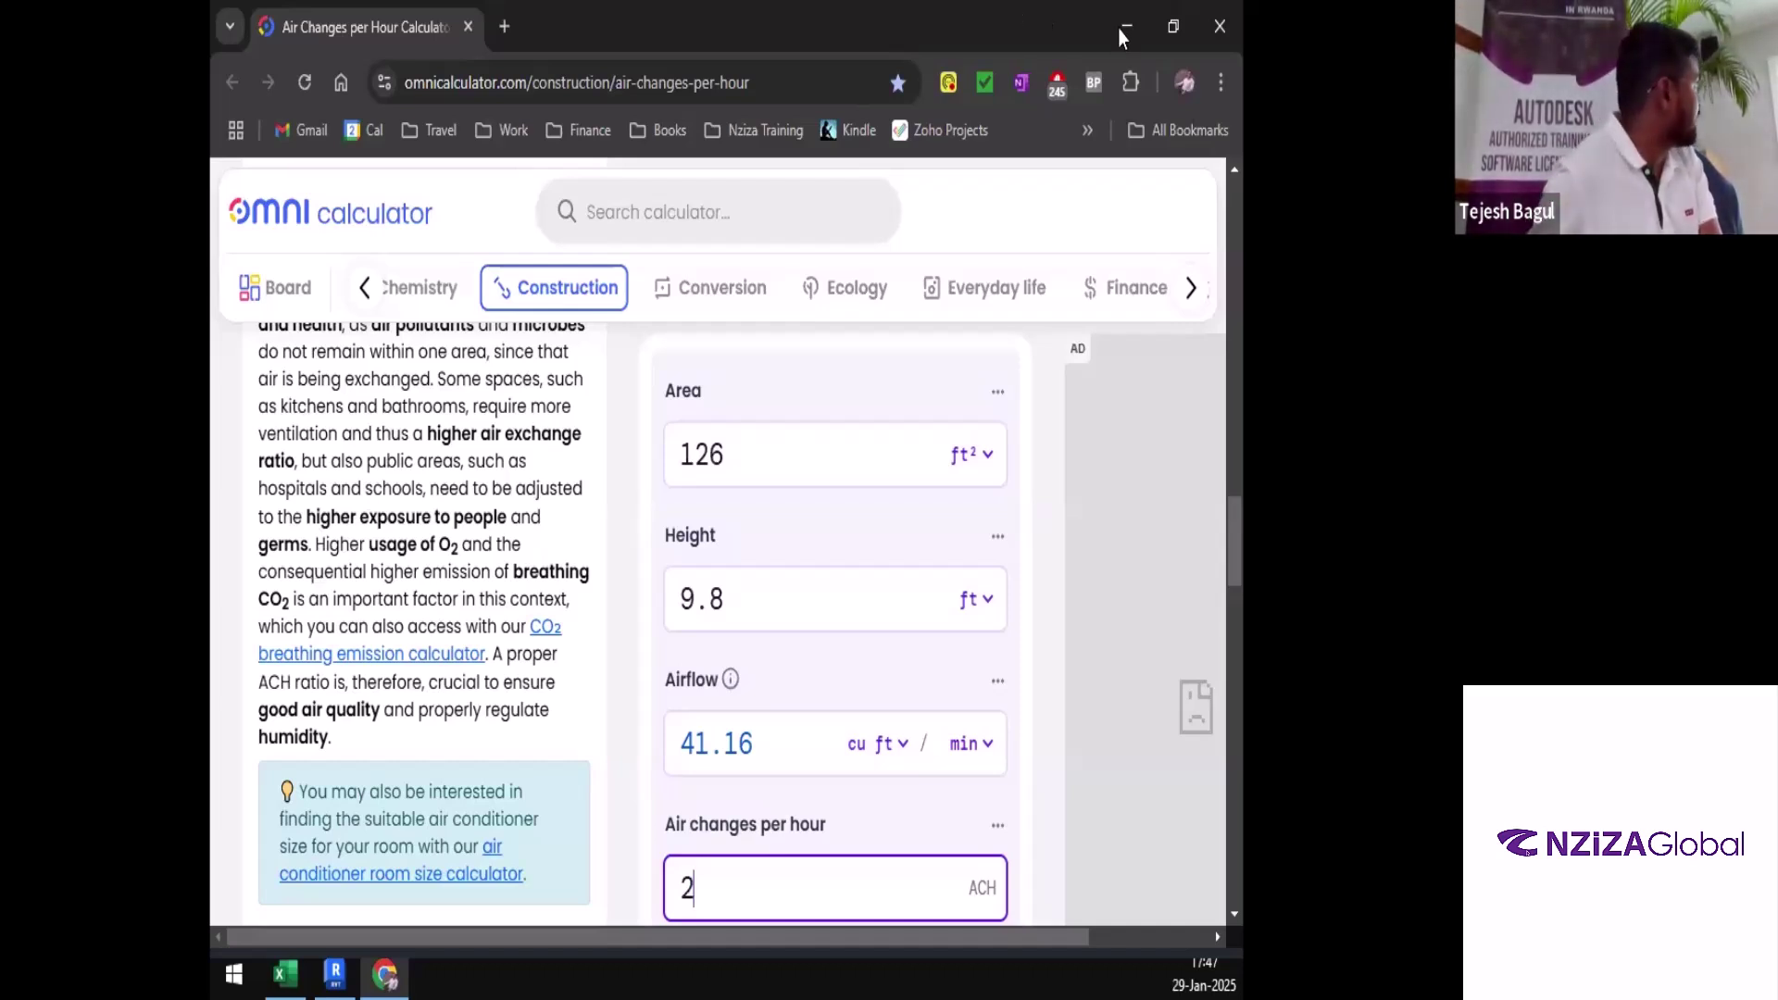
key(alt+Tab)
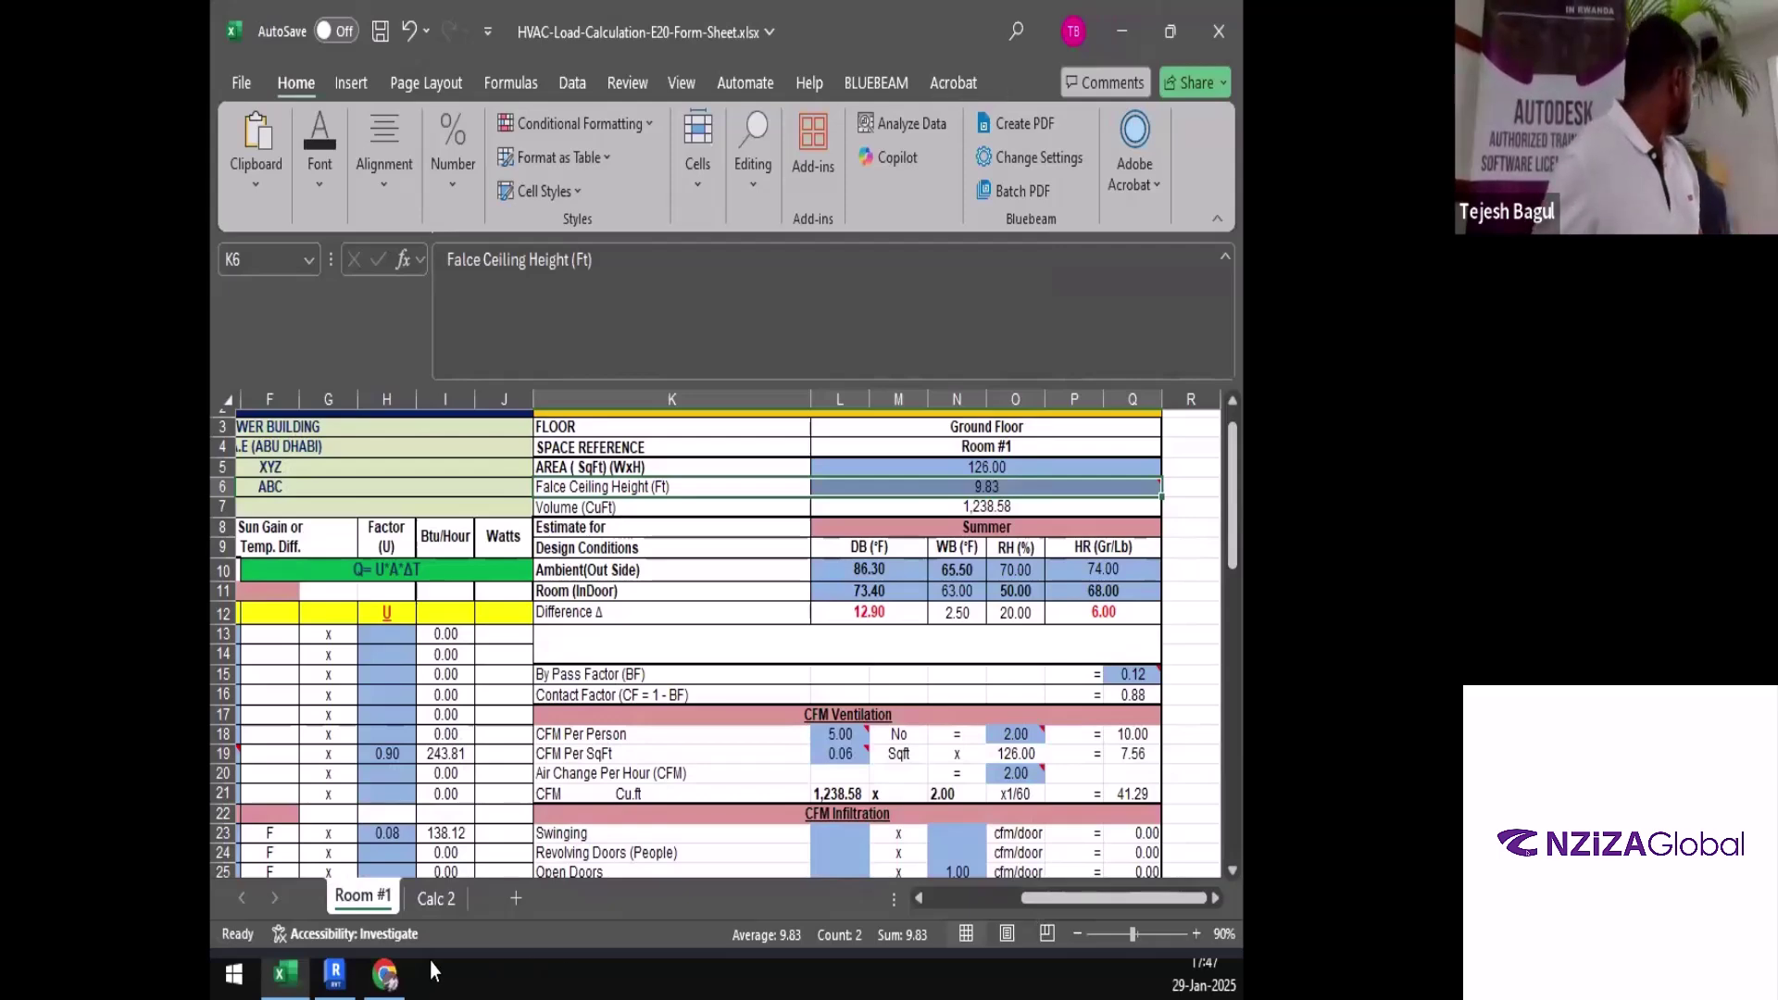
Switch to Revit and examine the overall Level 1 floor plan layout of the building
click(370, 973)
click(341, 972)
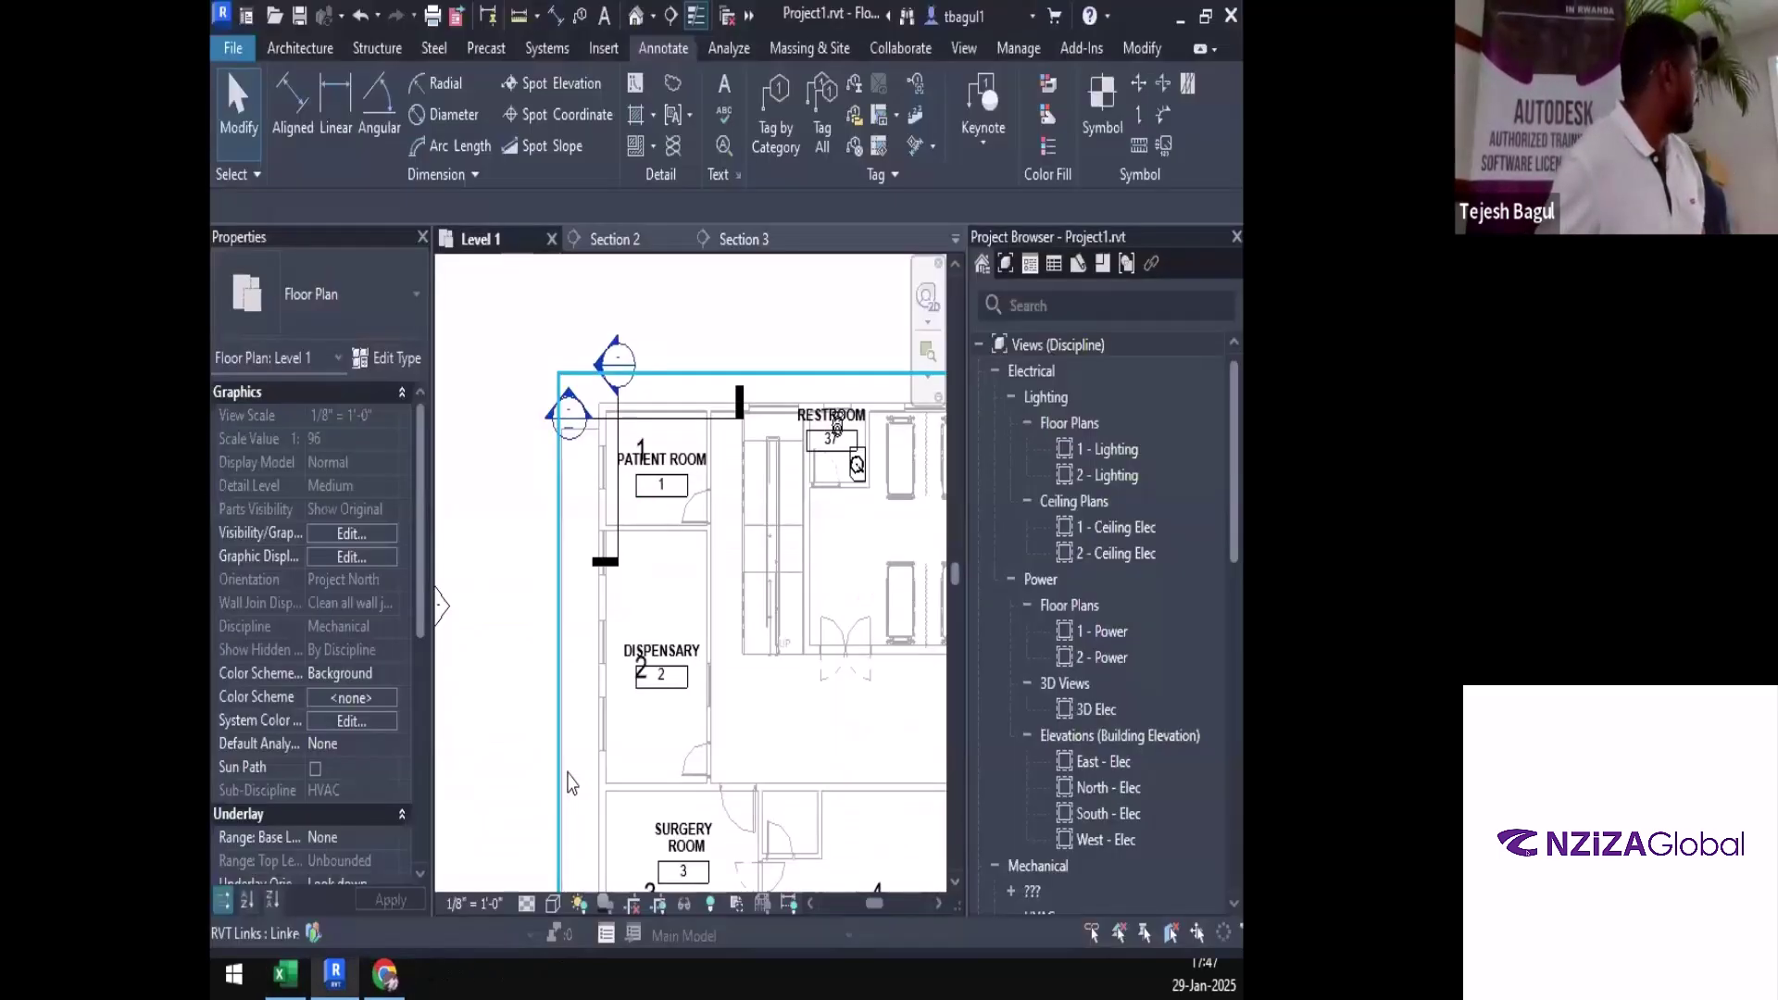
scroll(665, 512, down, 4)
middle_drag(665, 512, 577, 444)
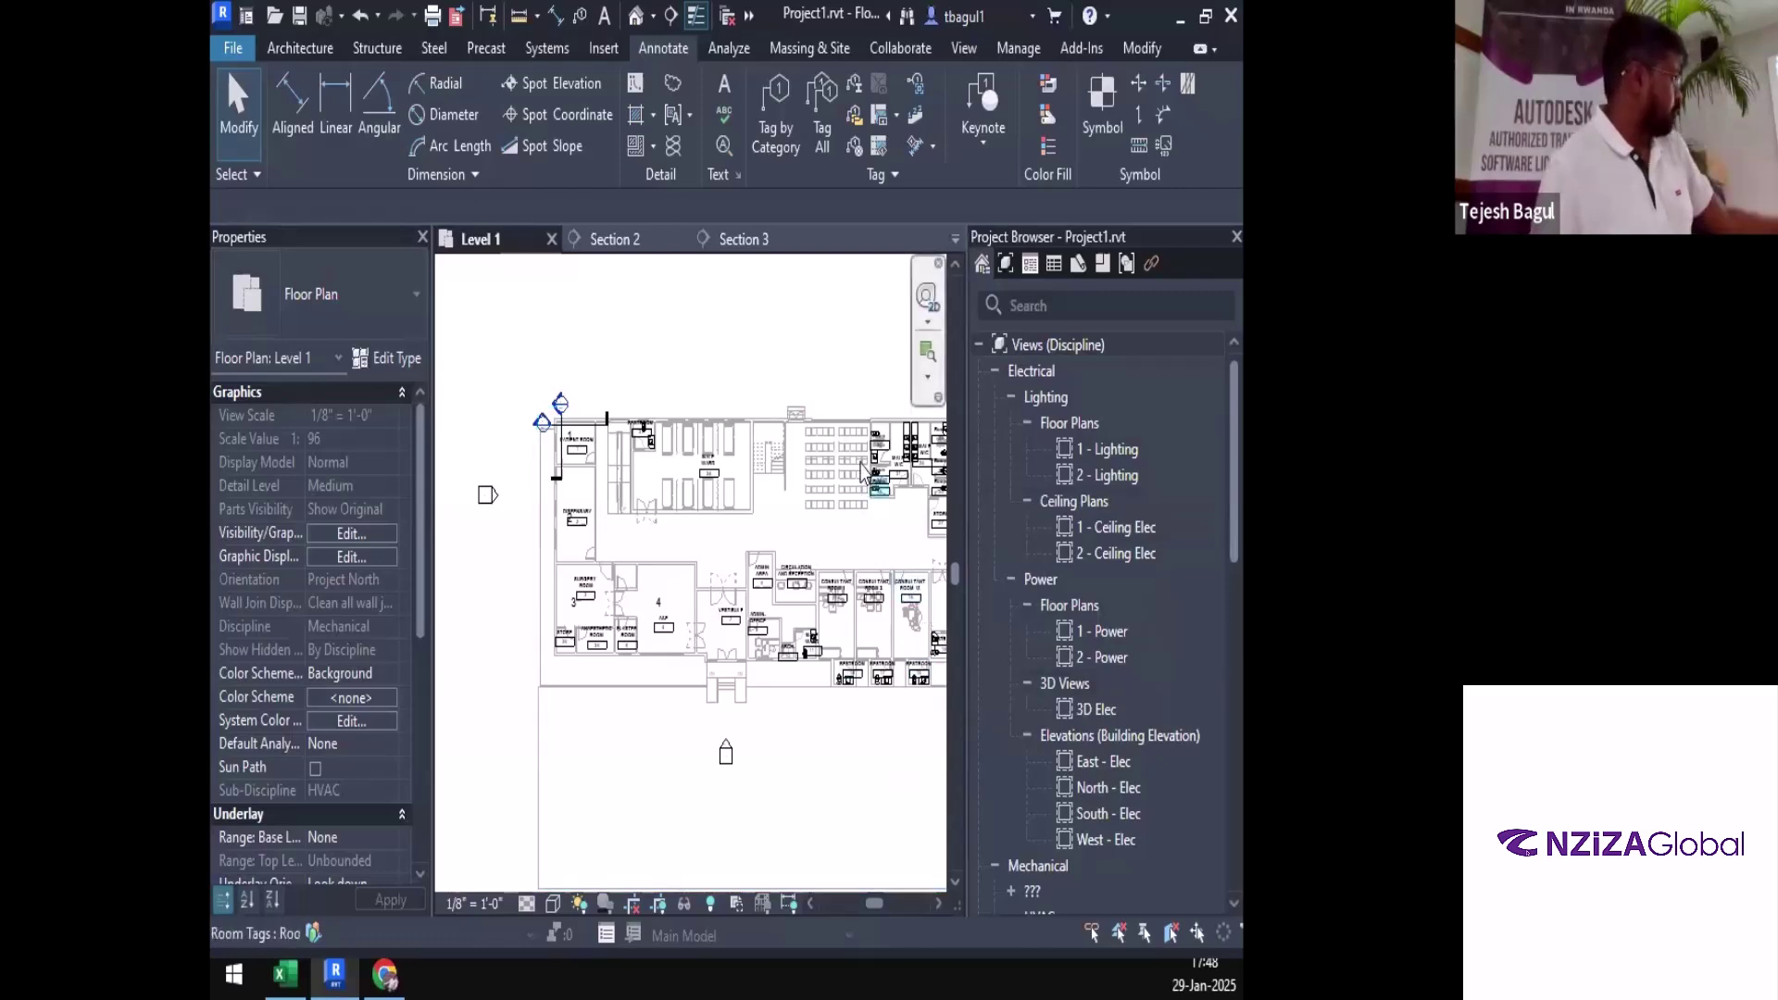
scroll(695, 365, down, 1)
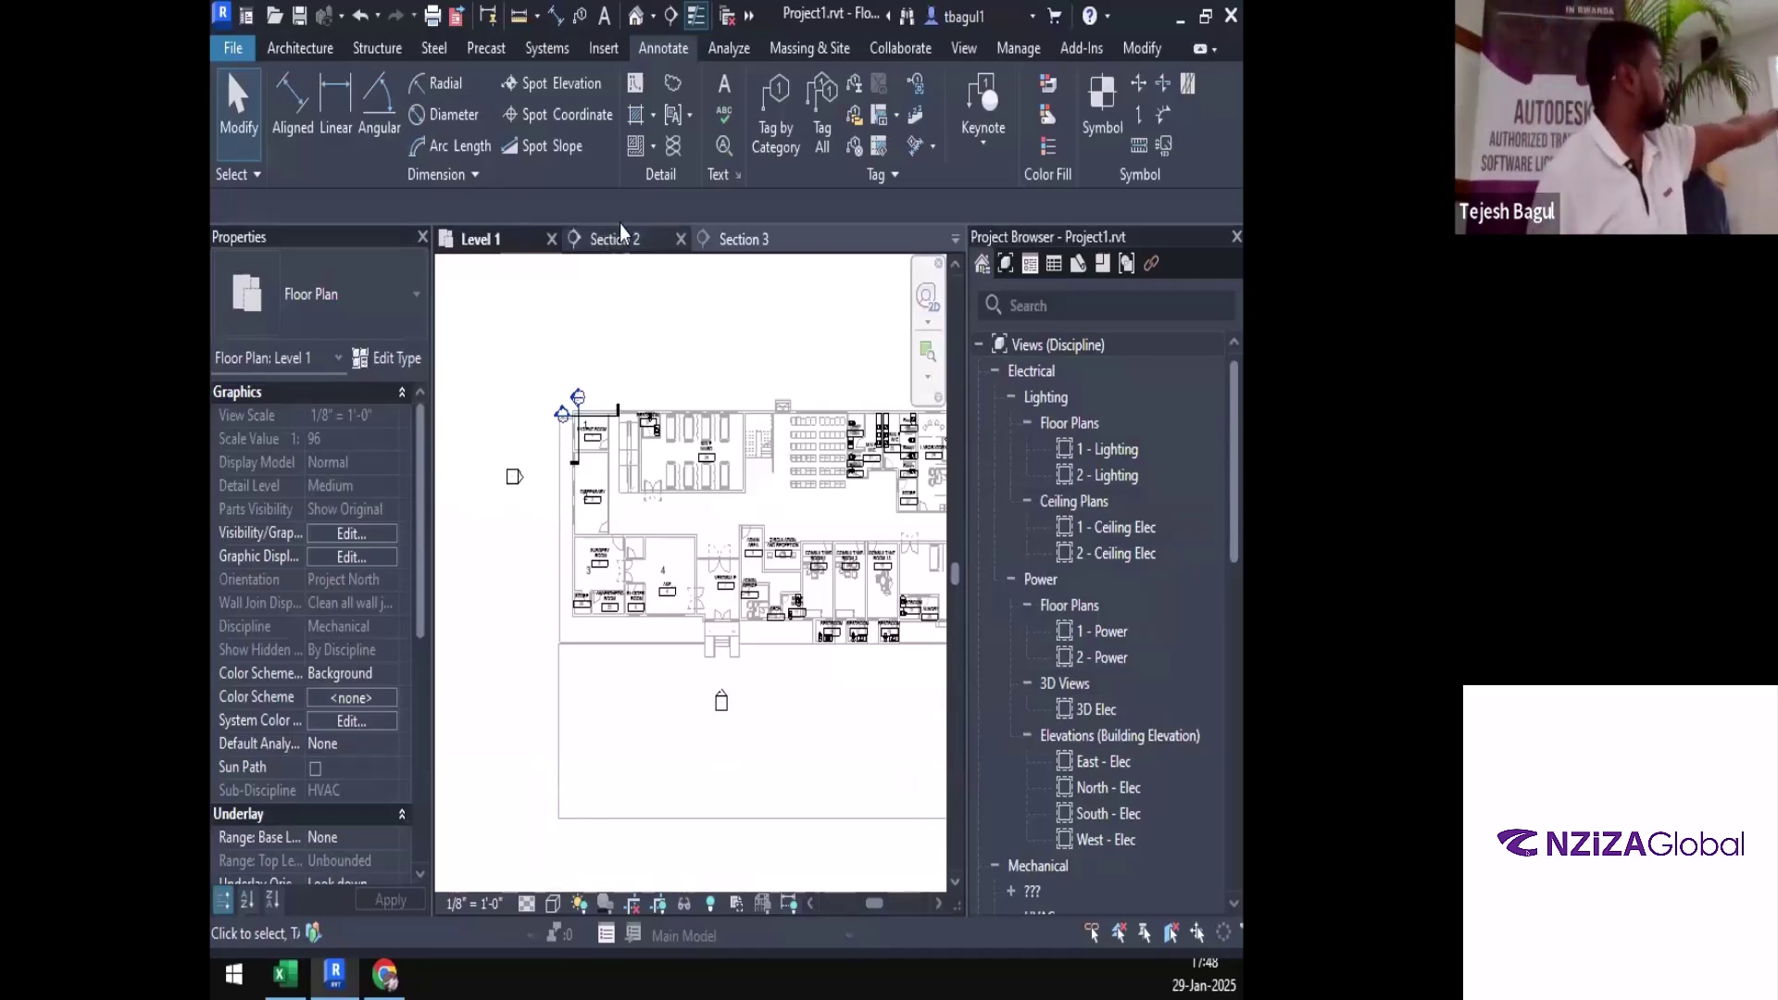
Look through the model, electrical, plumbing and mechanical system tools, and view the Mechanical Settings without changing them
click(548, 49)
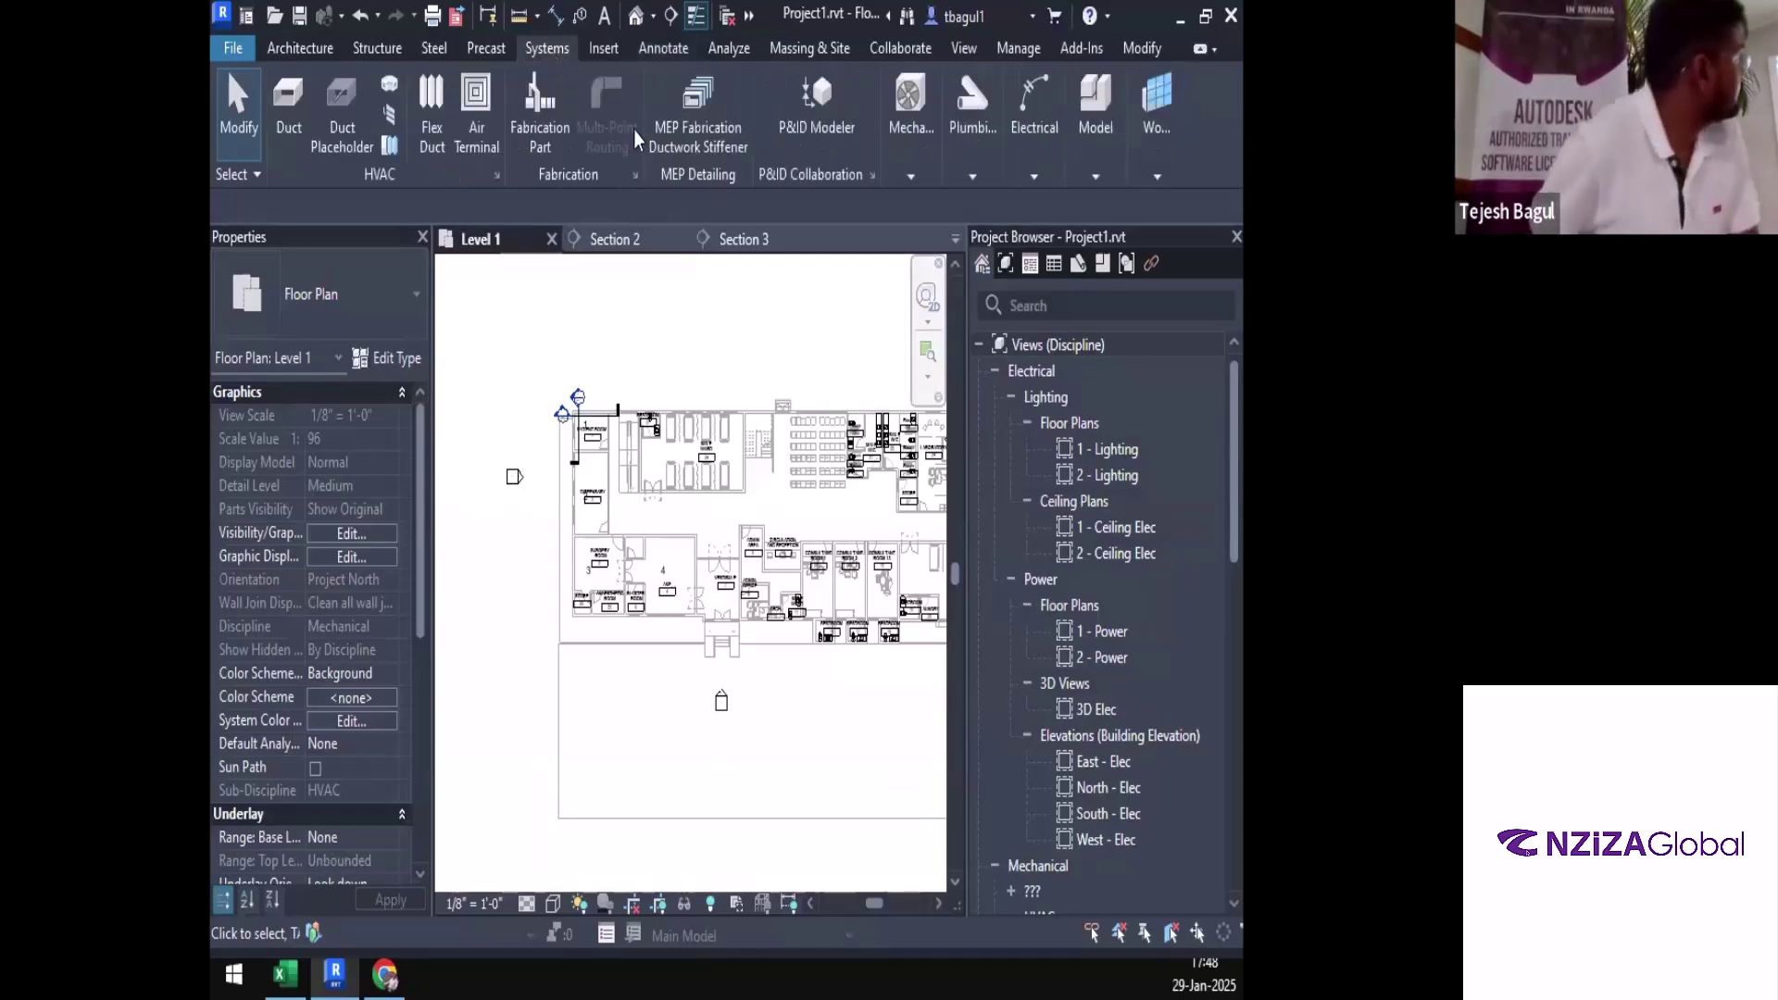
click(1096, 139)
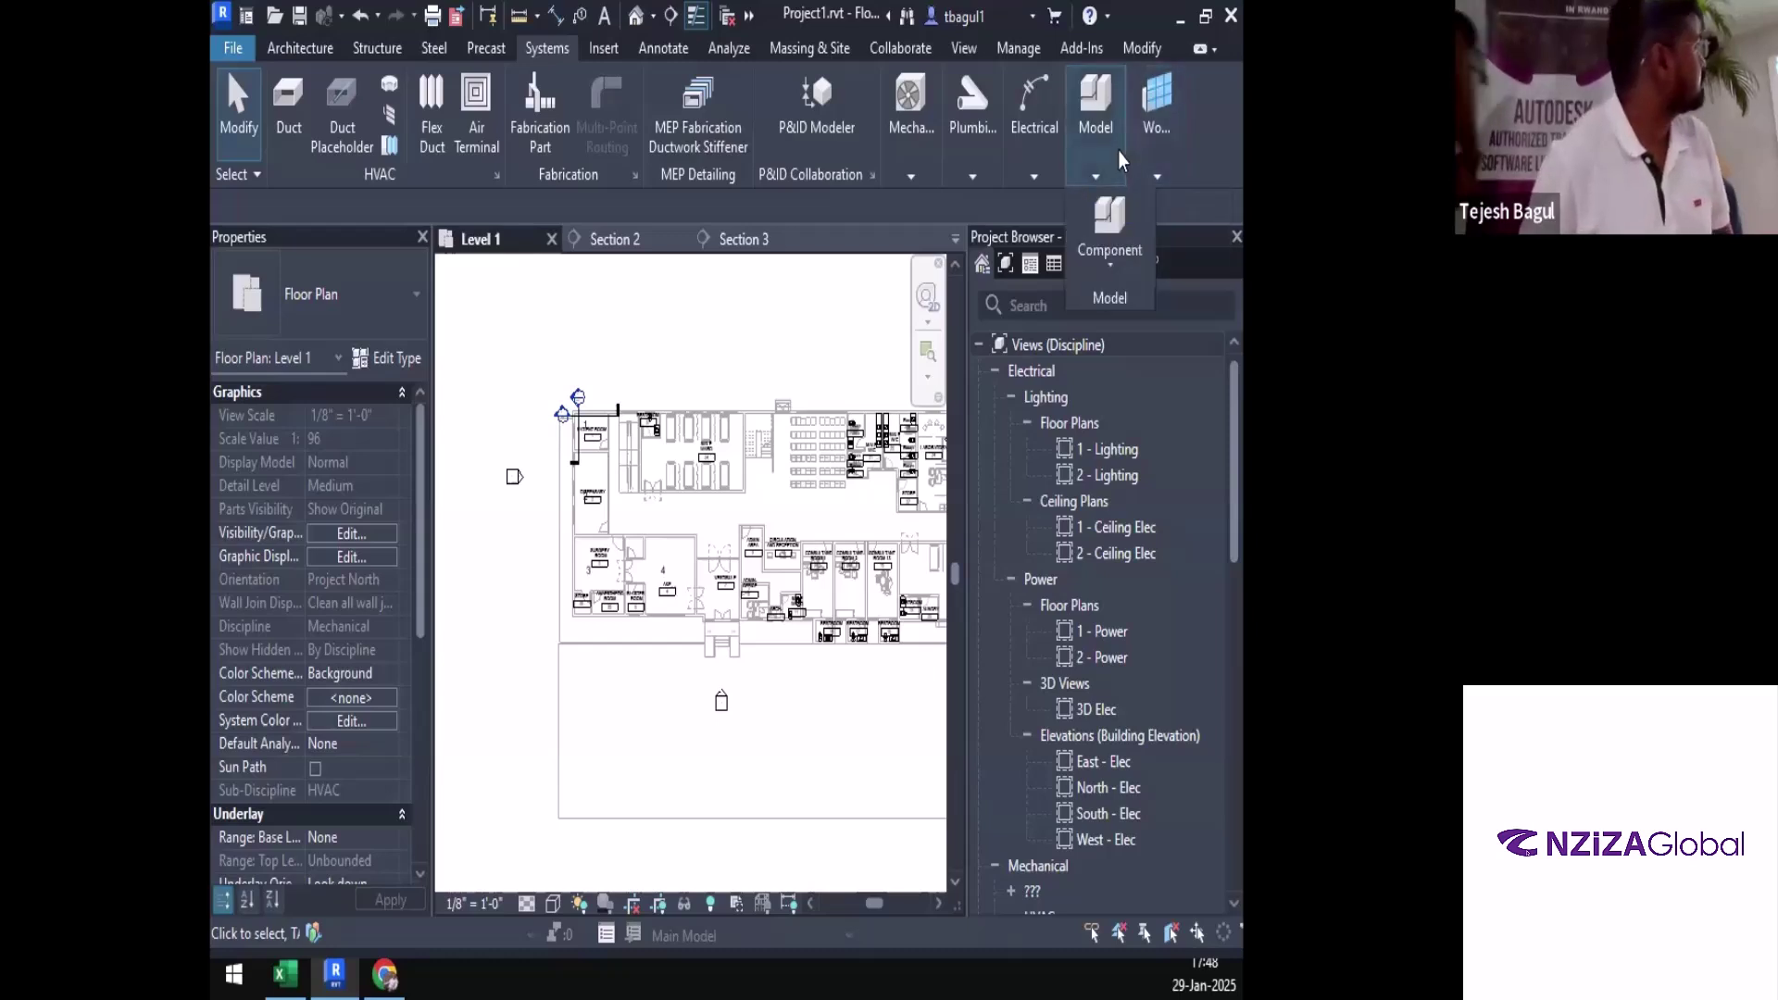
click(1107, 263)
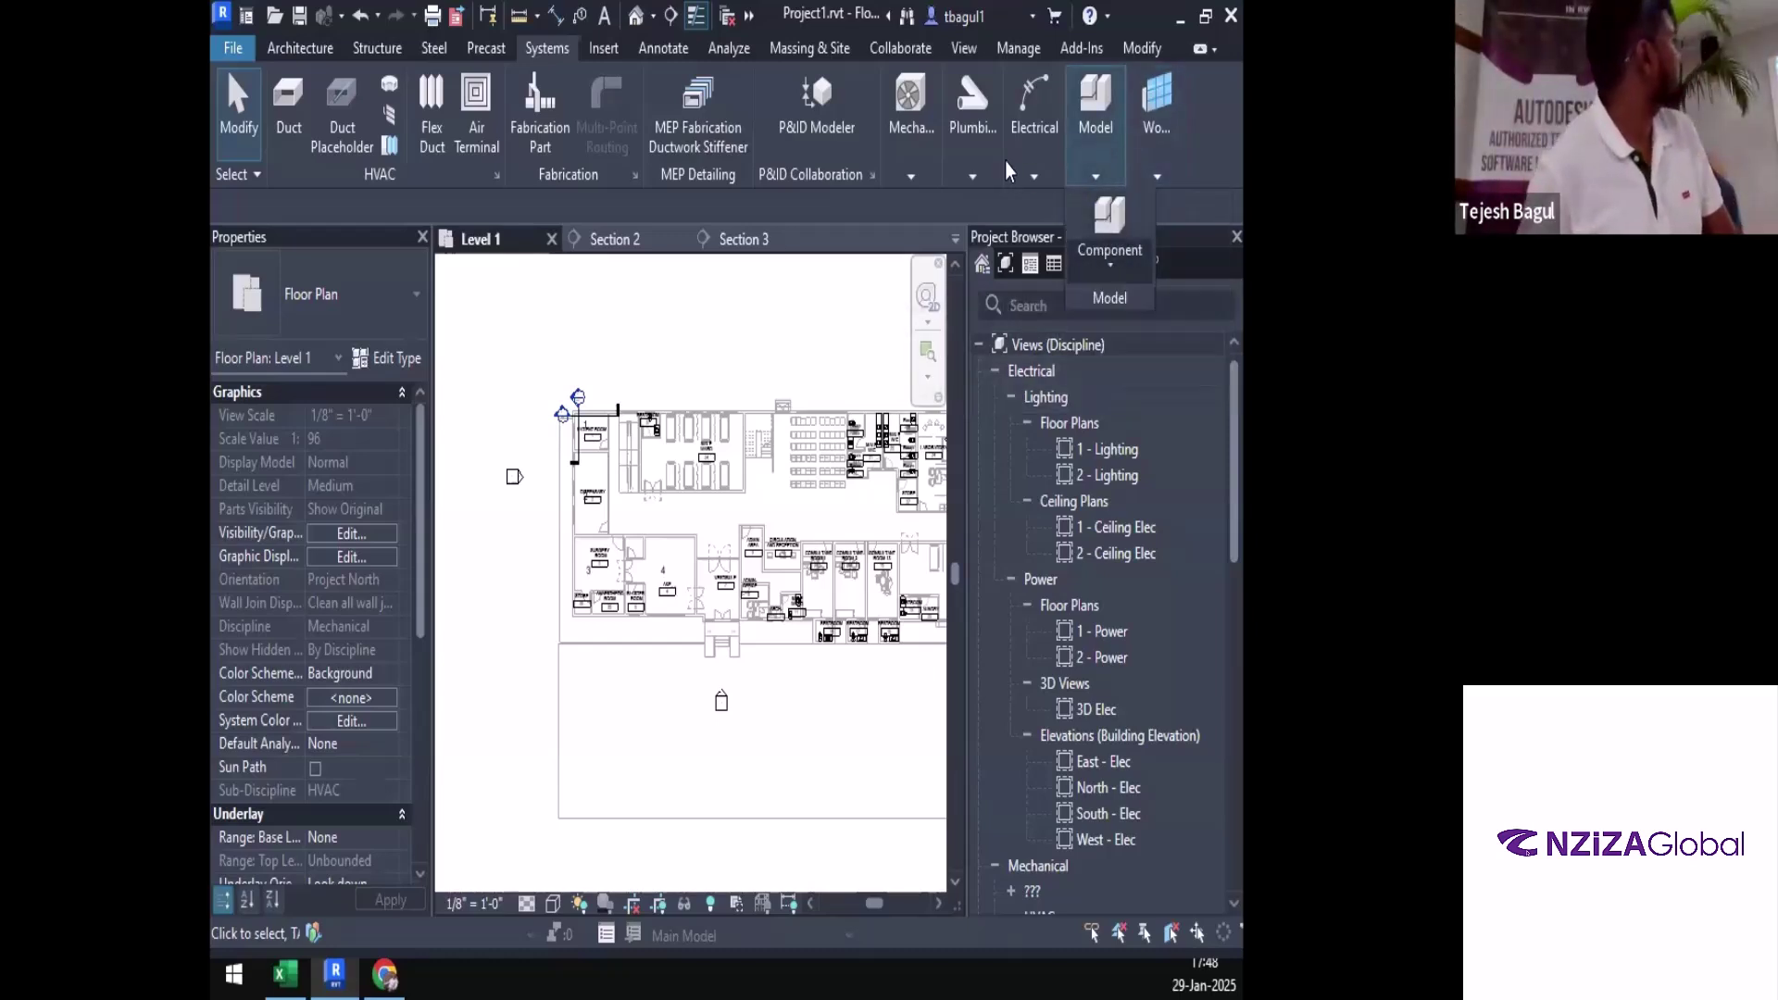
mouse_move(1037, 185)
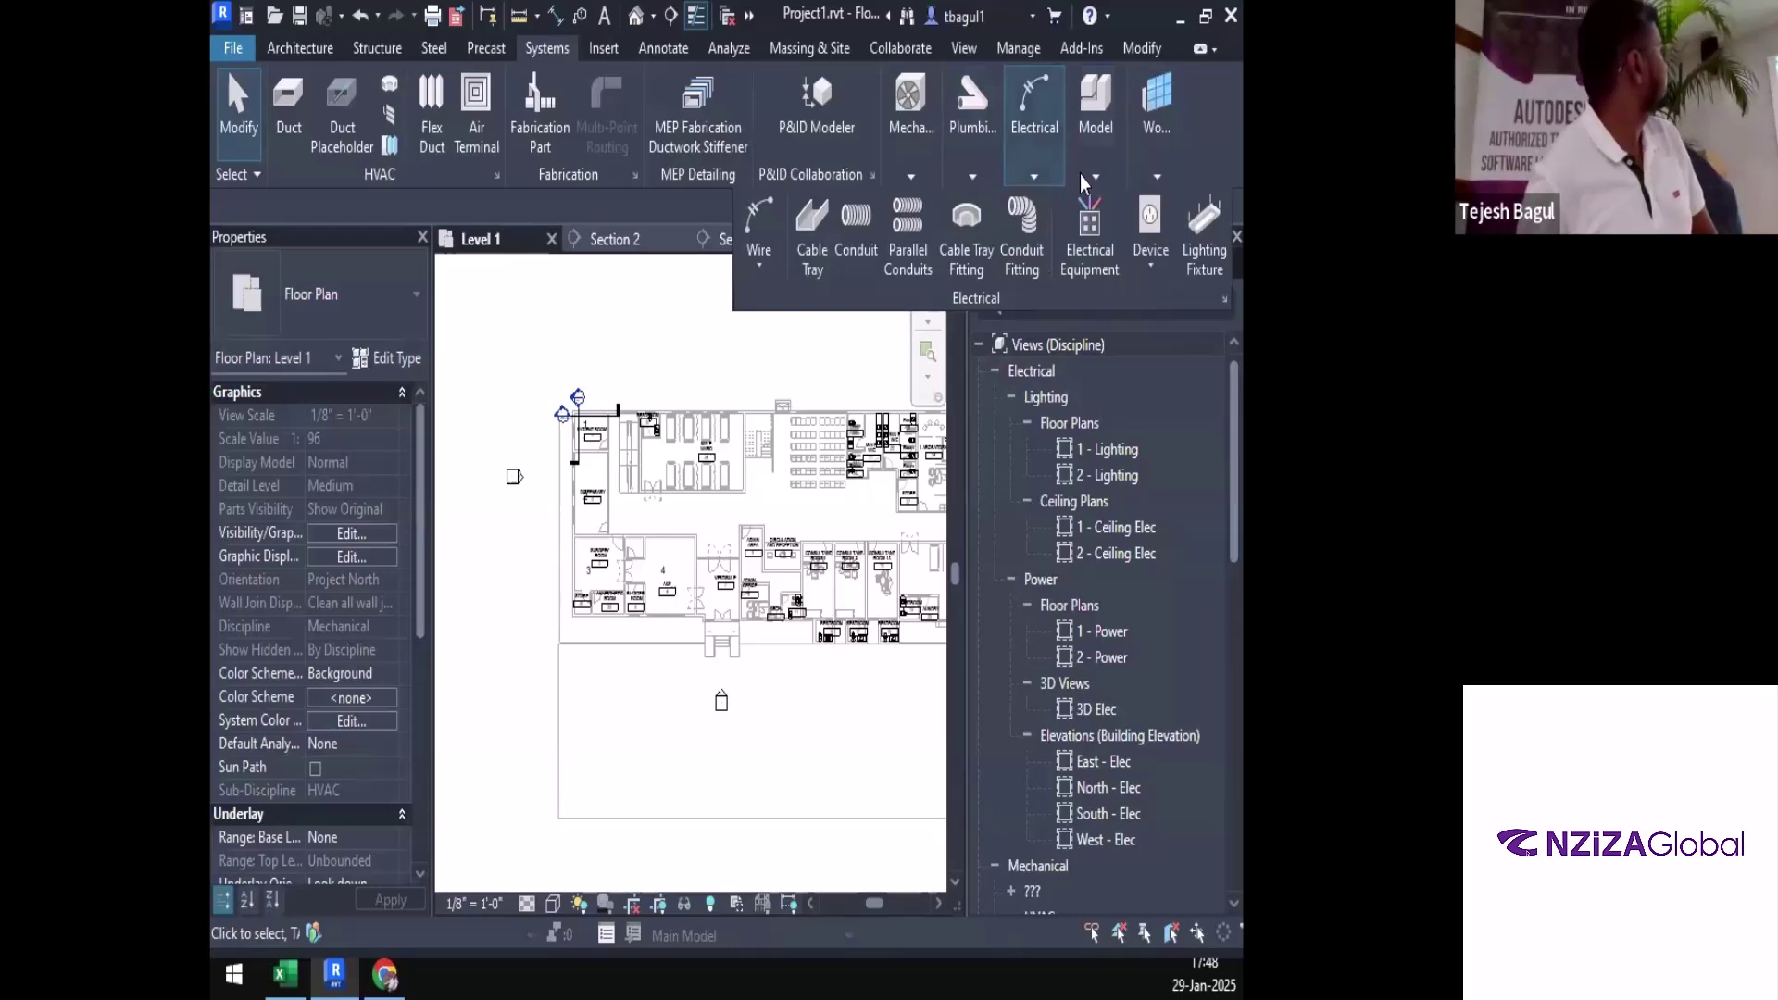
mouse_move(1156, 190)
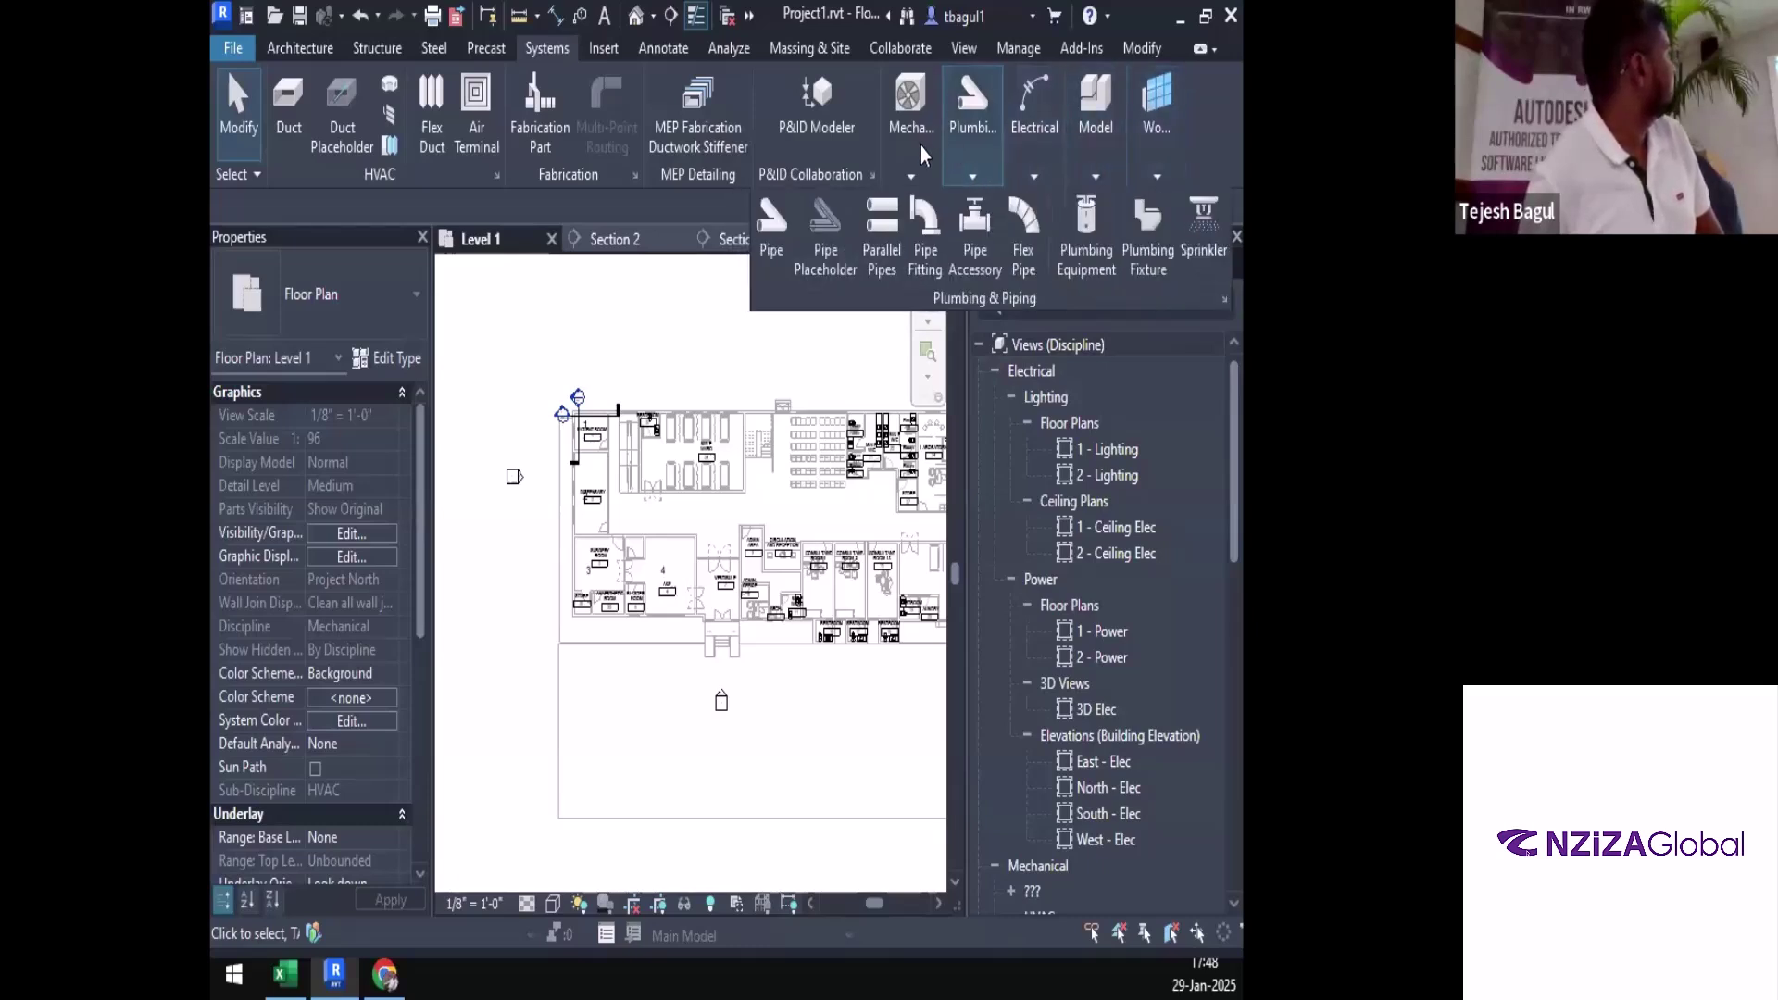
mouse_move(917, 178)
click(1027, 298)
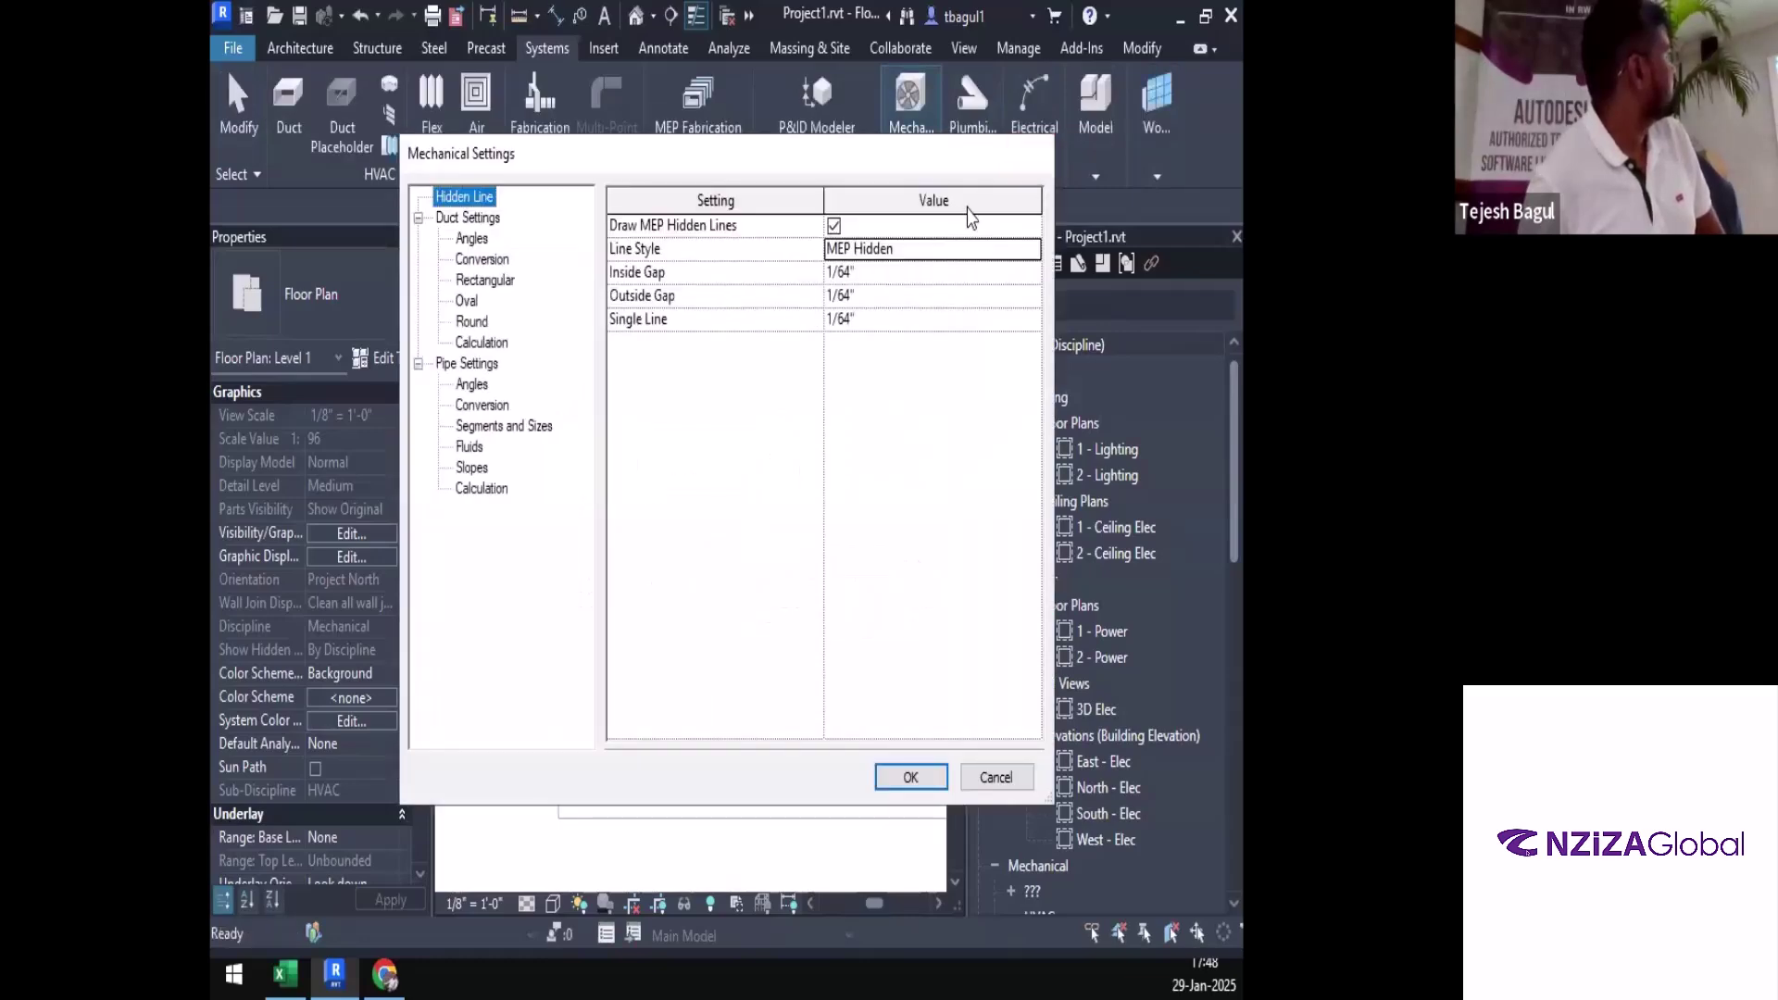
click(1025, 158)
mouse_move(972, 171)
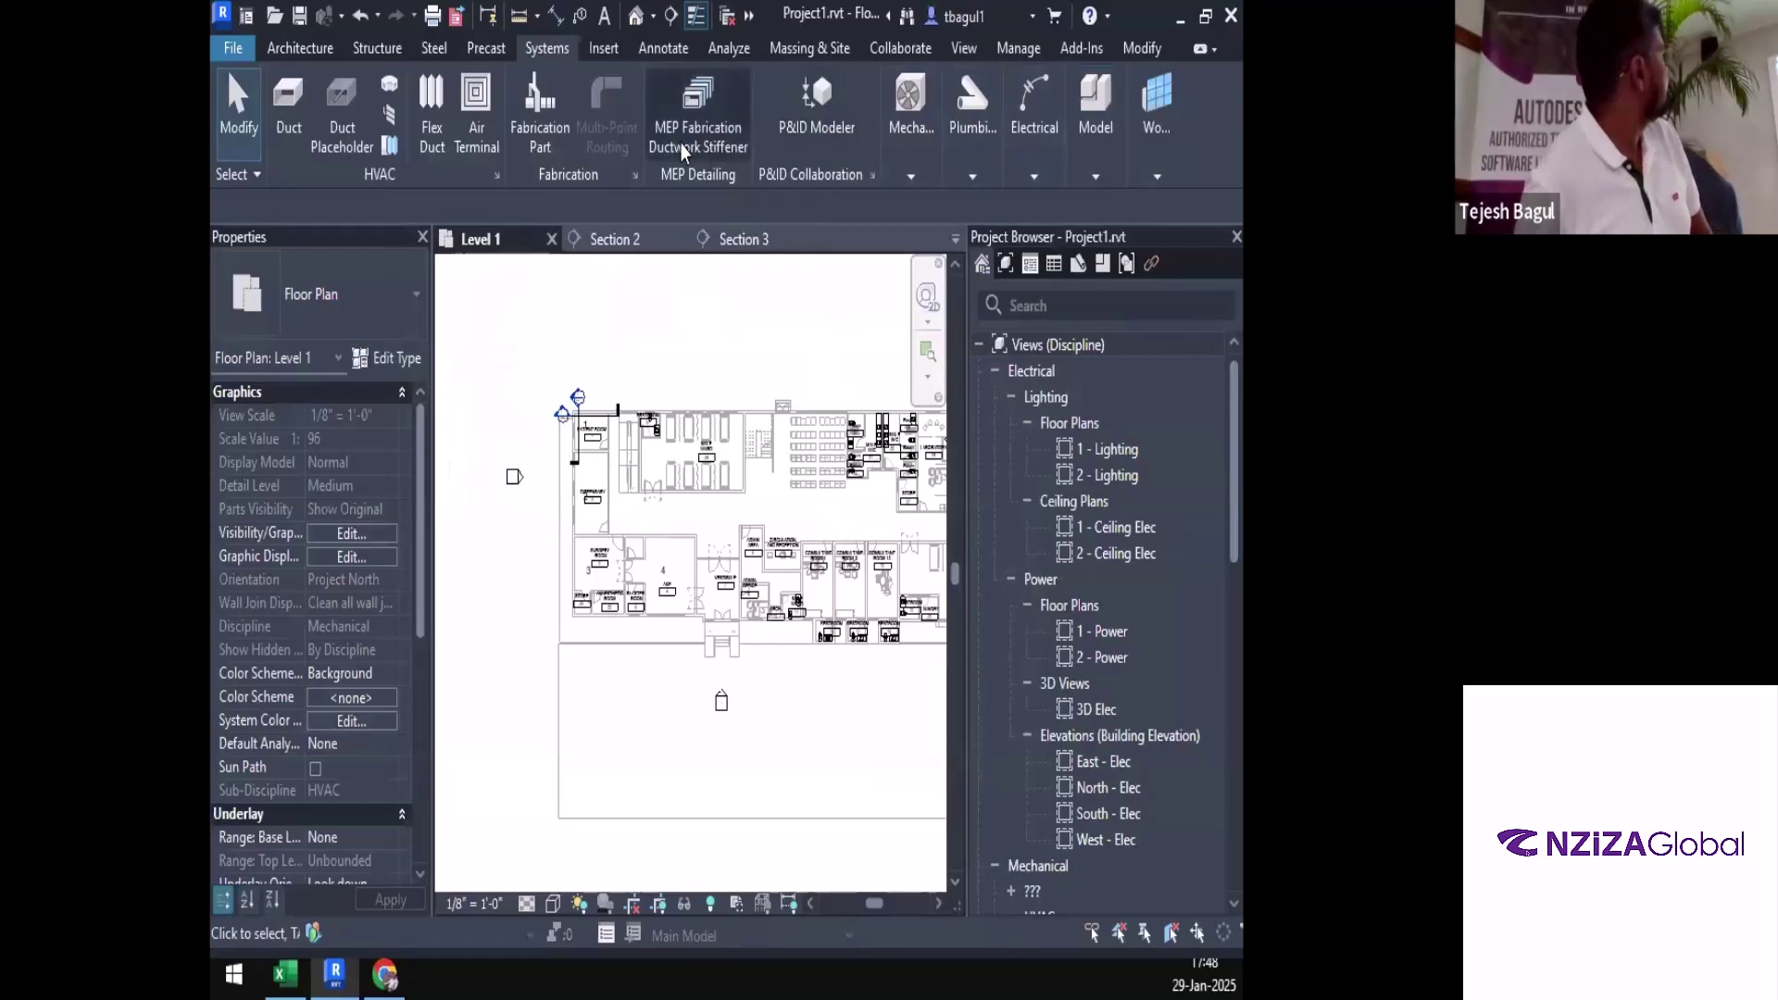
View the content categories and families available in the Load Autodesk Family library without loading any
click(607, 53)
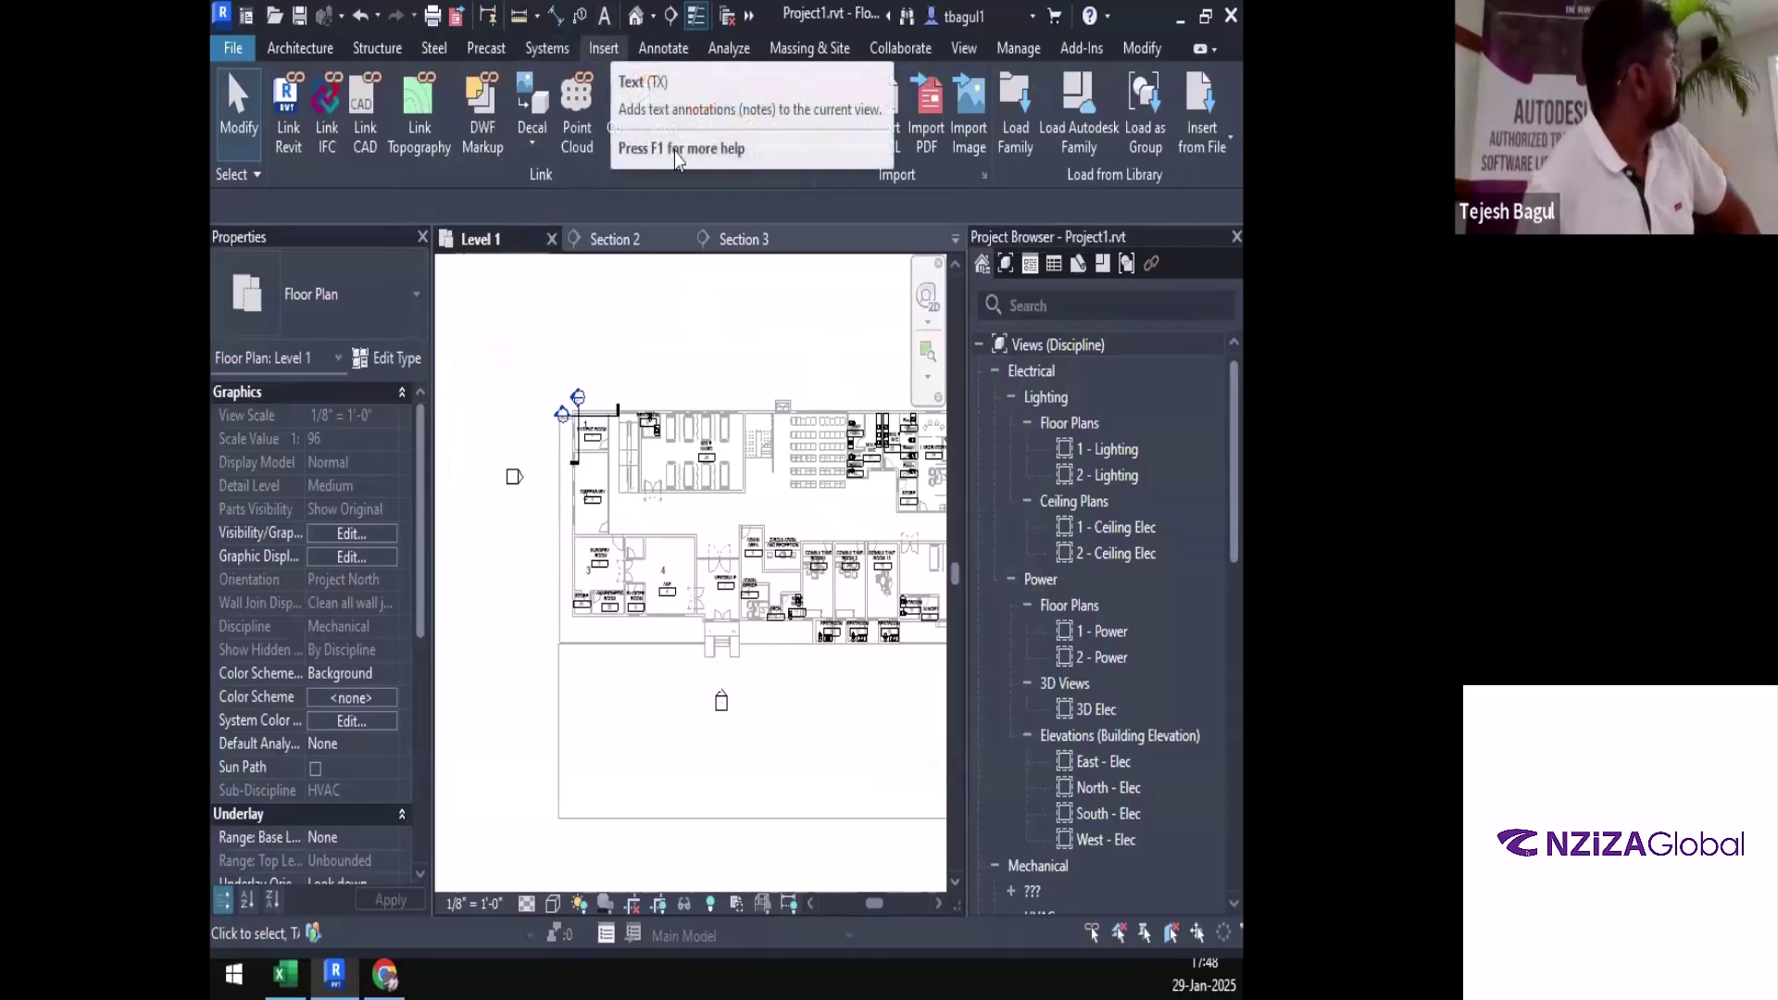
click(1079, 135)
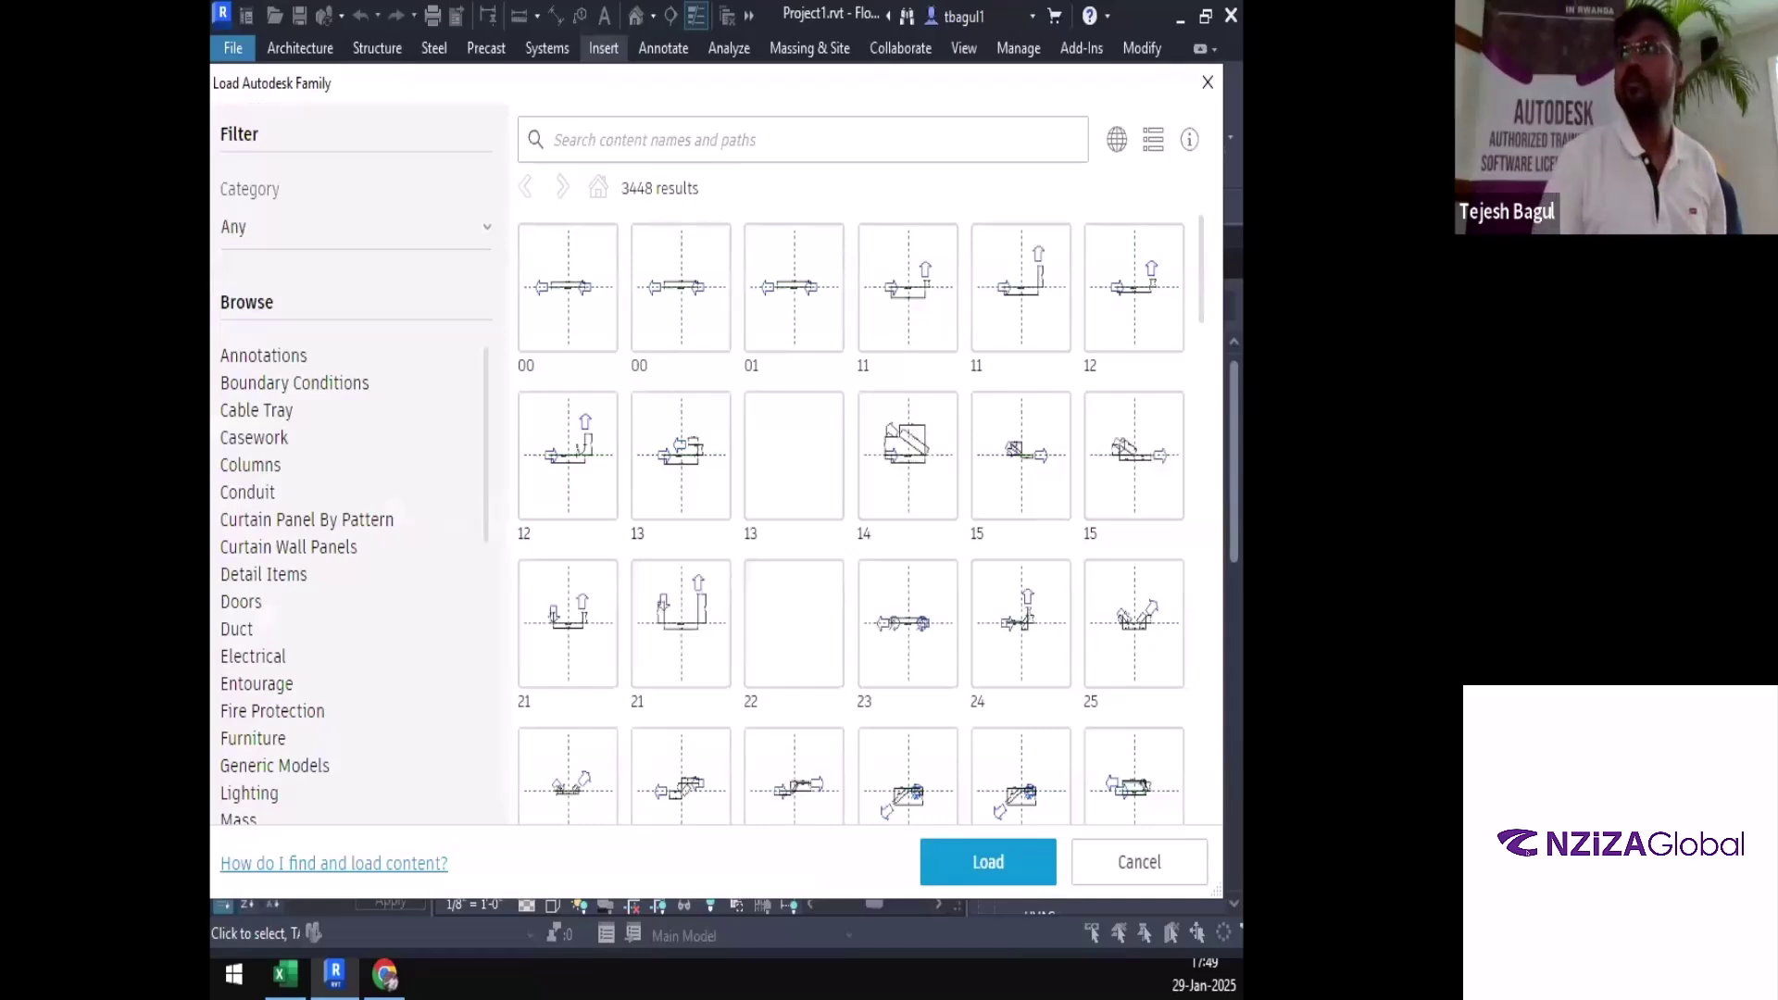
click(1207, 82)
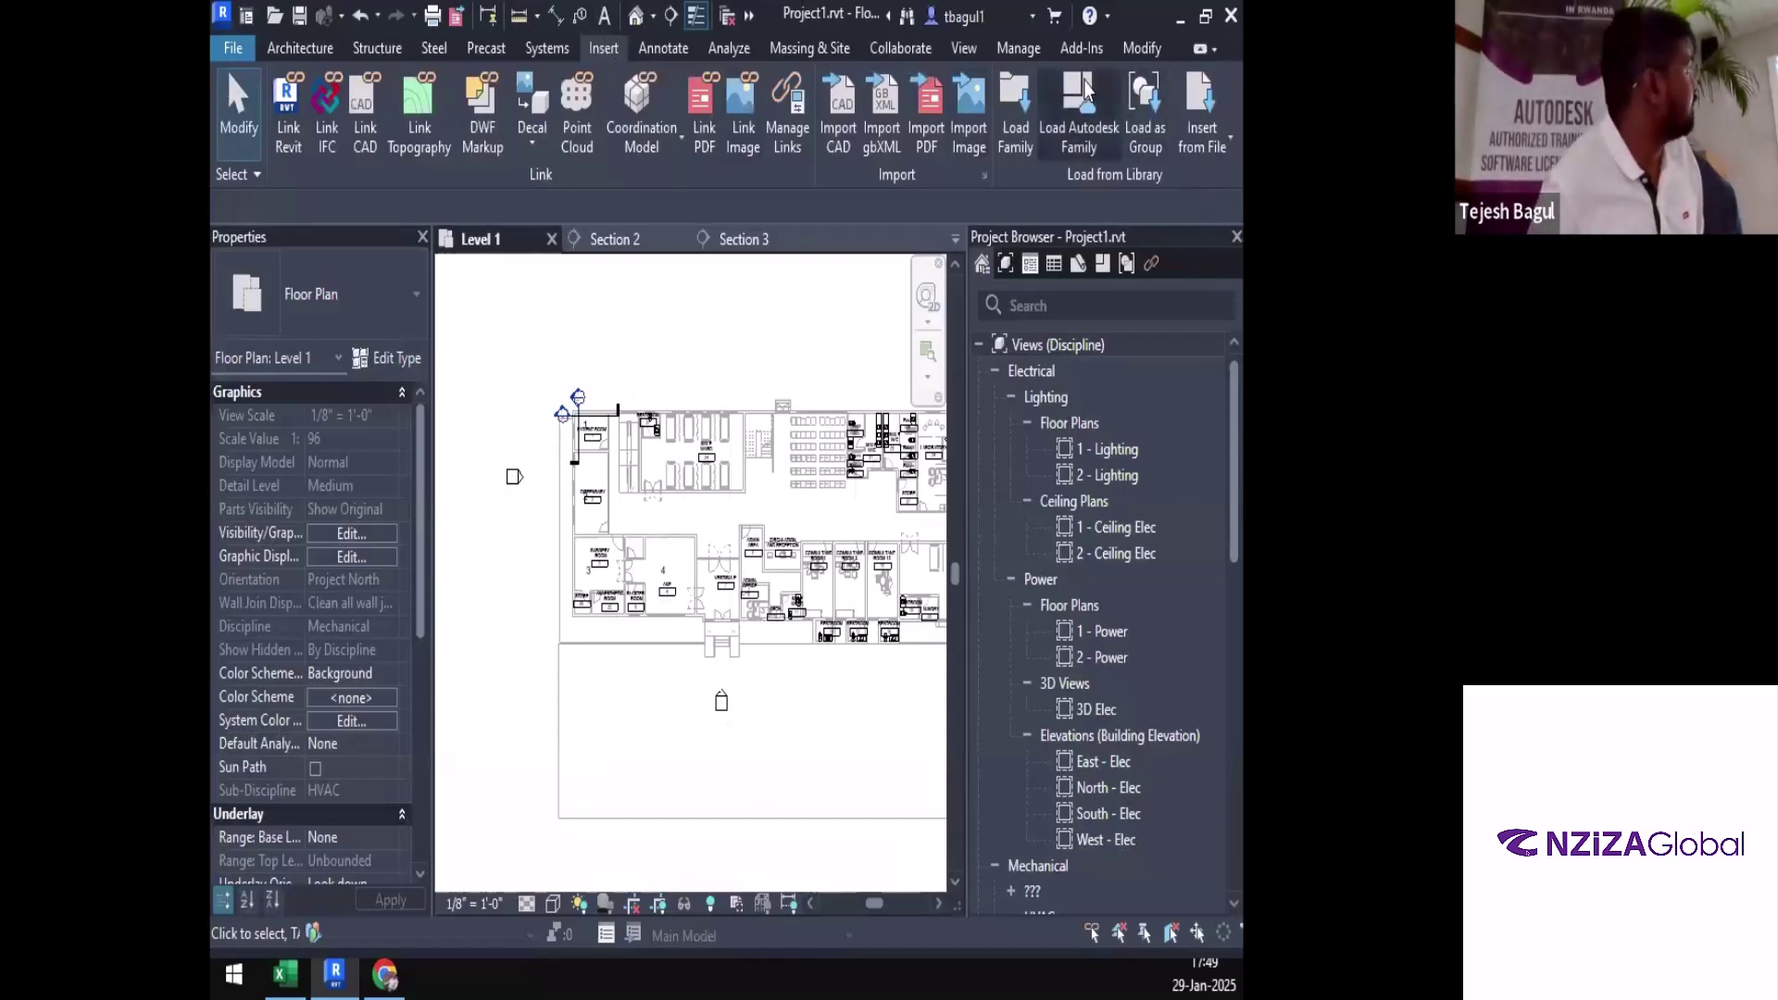
click(1076, 130)
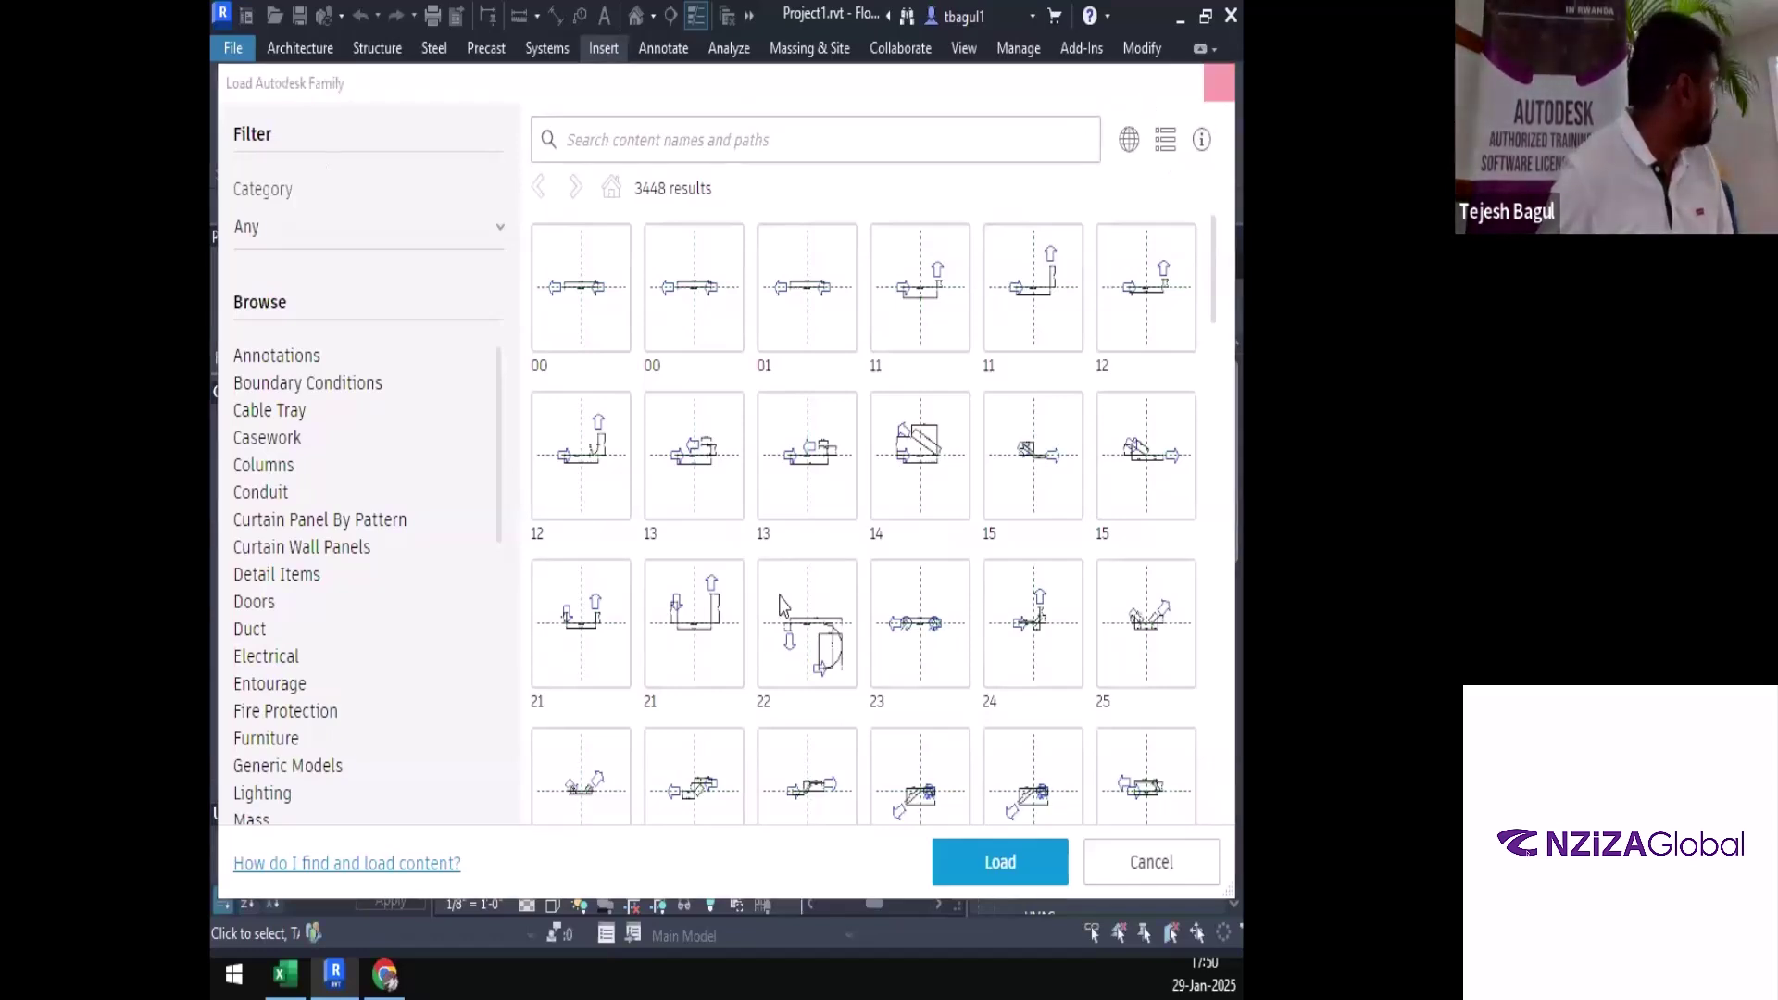
Inspect the Admin Area and Circulation and Reception rooms on Level 1, and revisit the Autodesk family library without loading content
scroll(737, 578, up, 5)
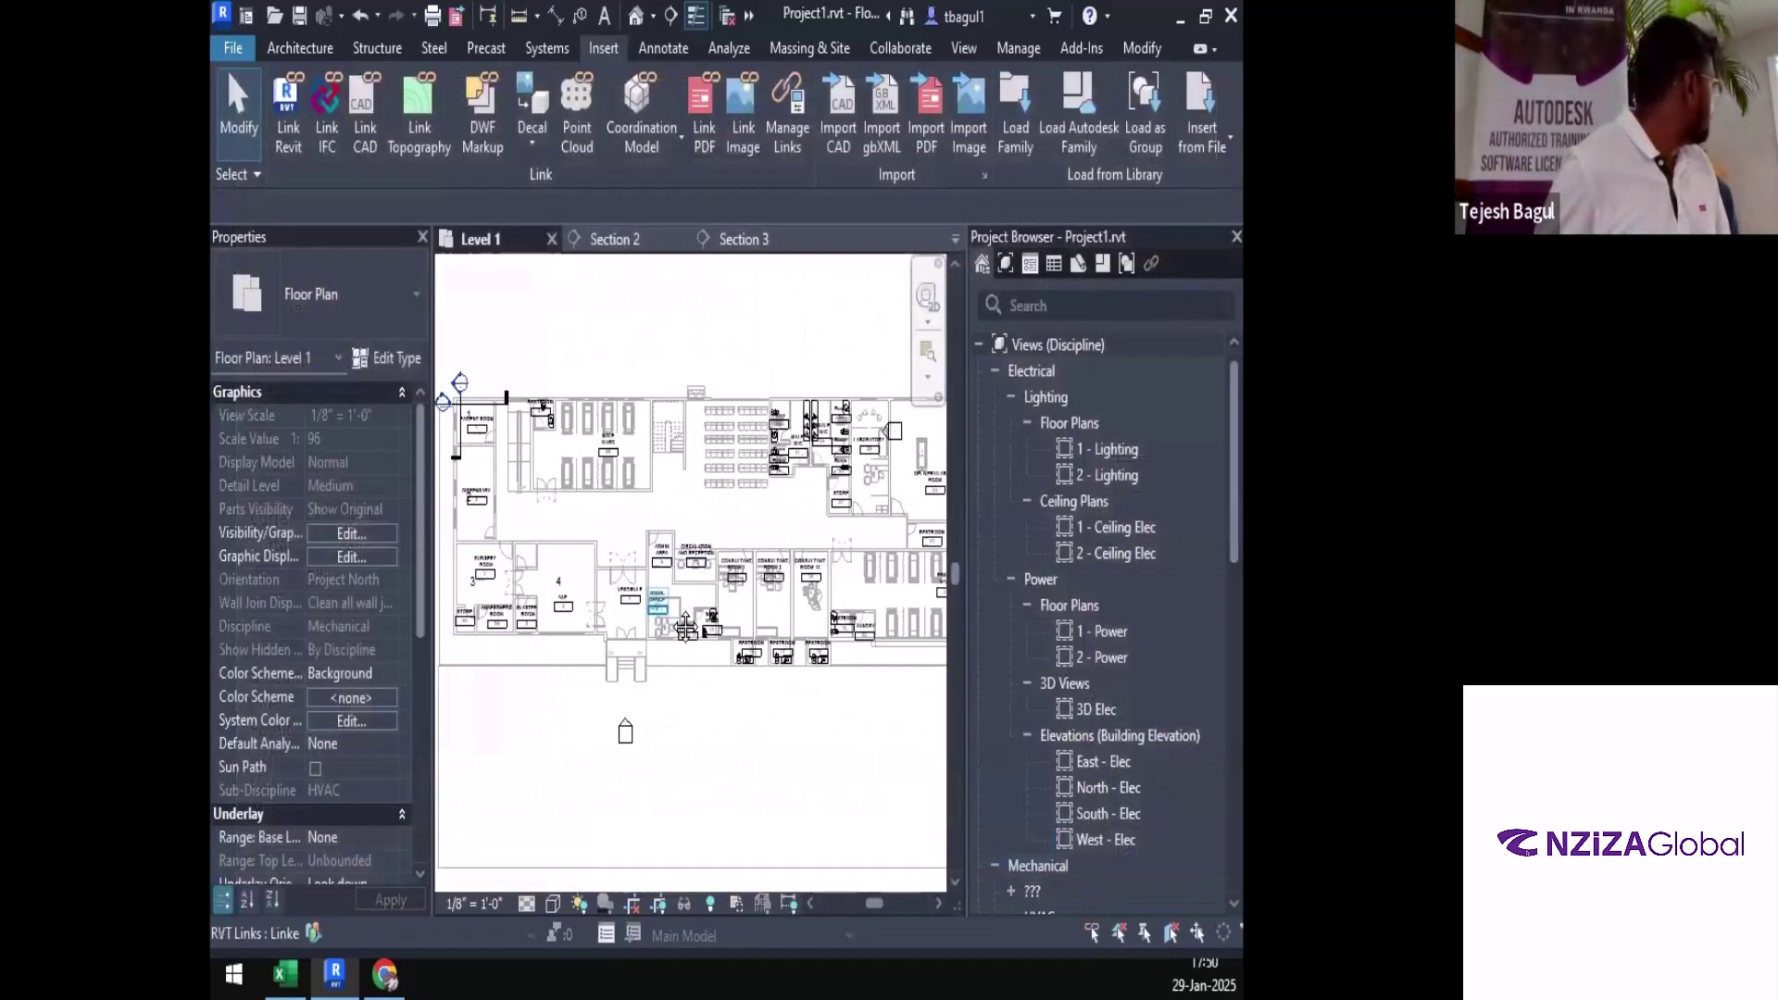
scroll(732, 583, up, 2)
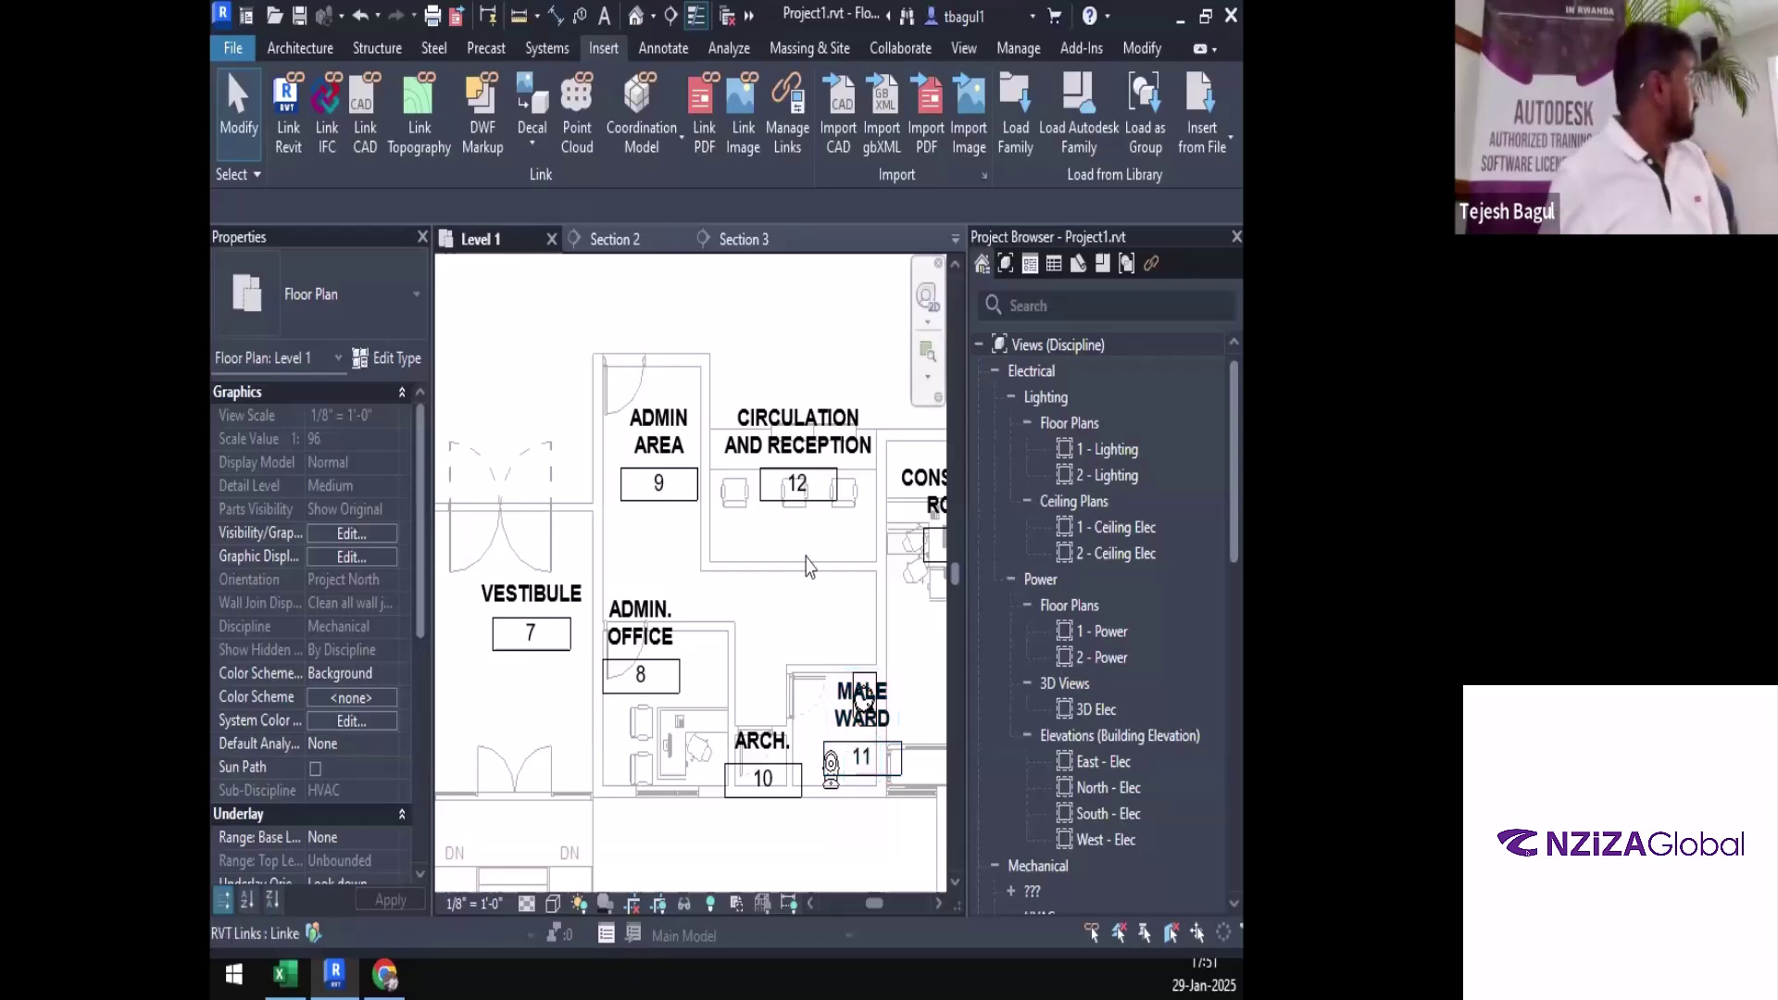
click(1081, 145)
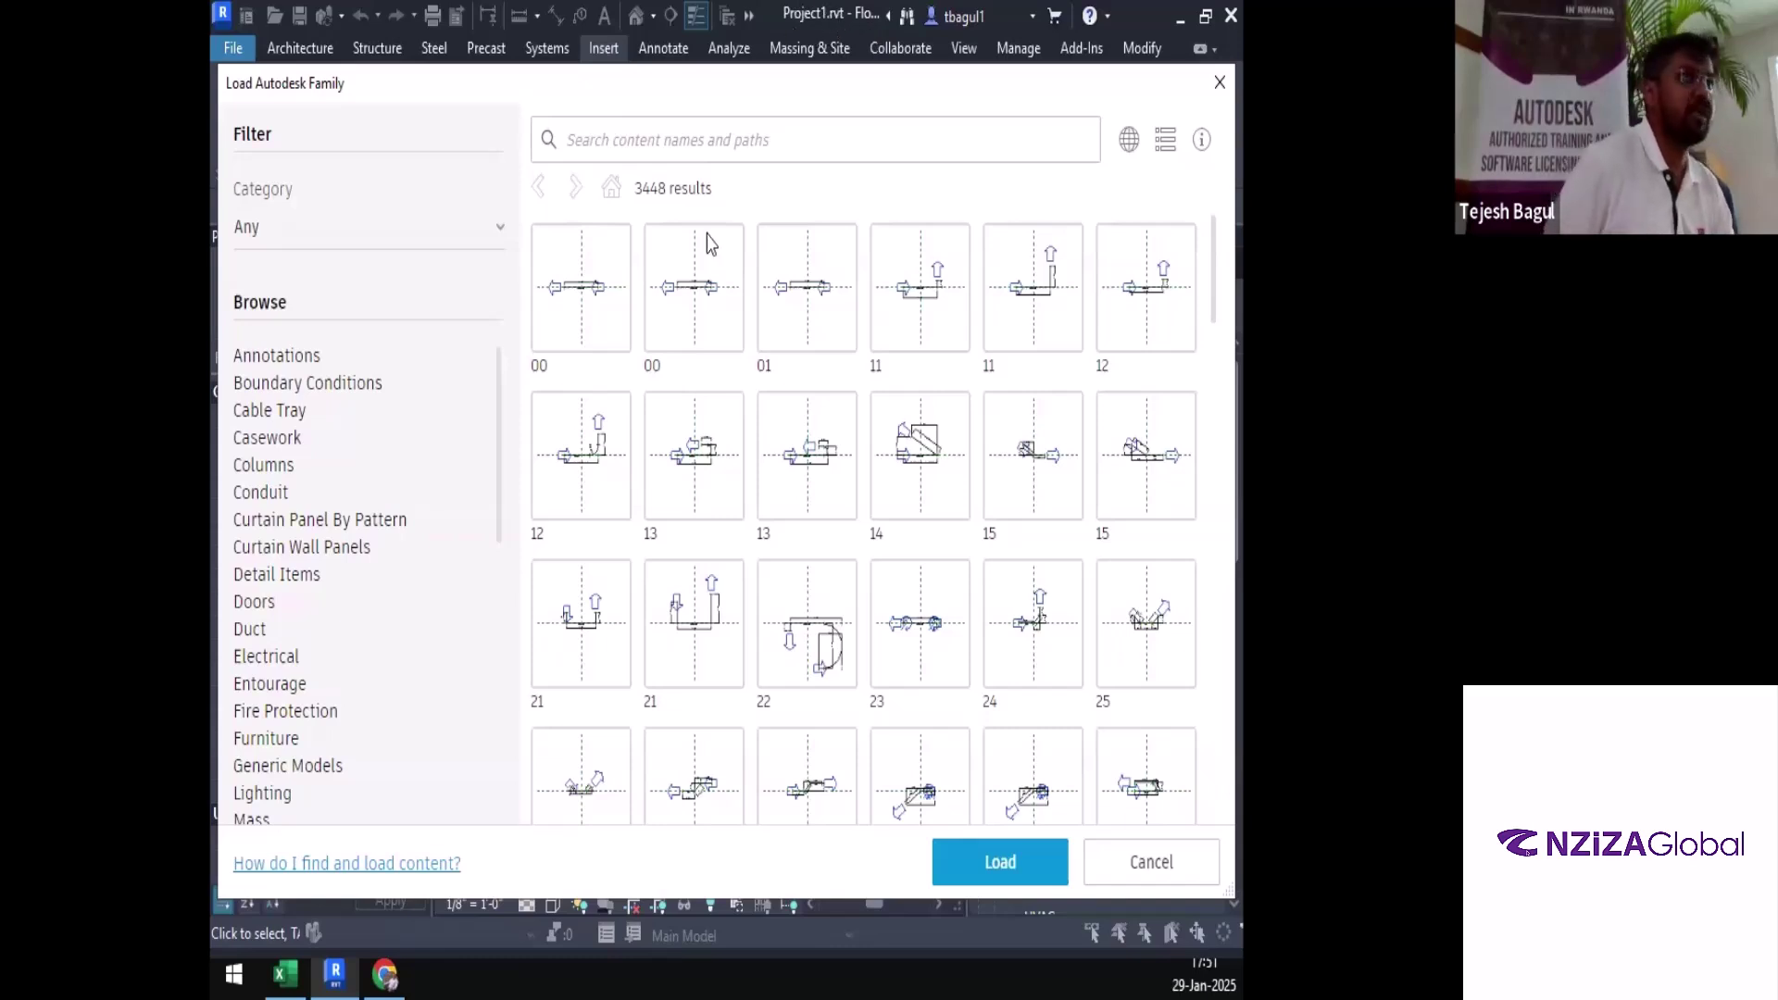
mouse_move(708, 235)
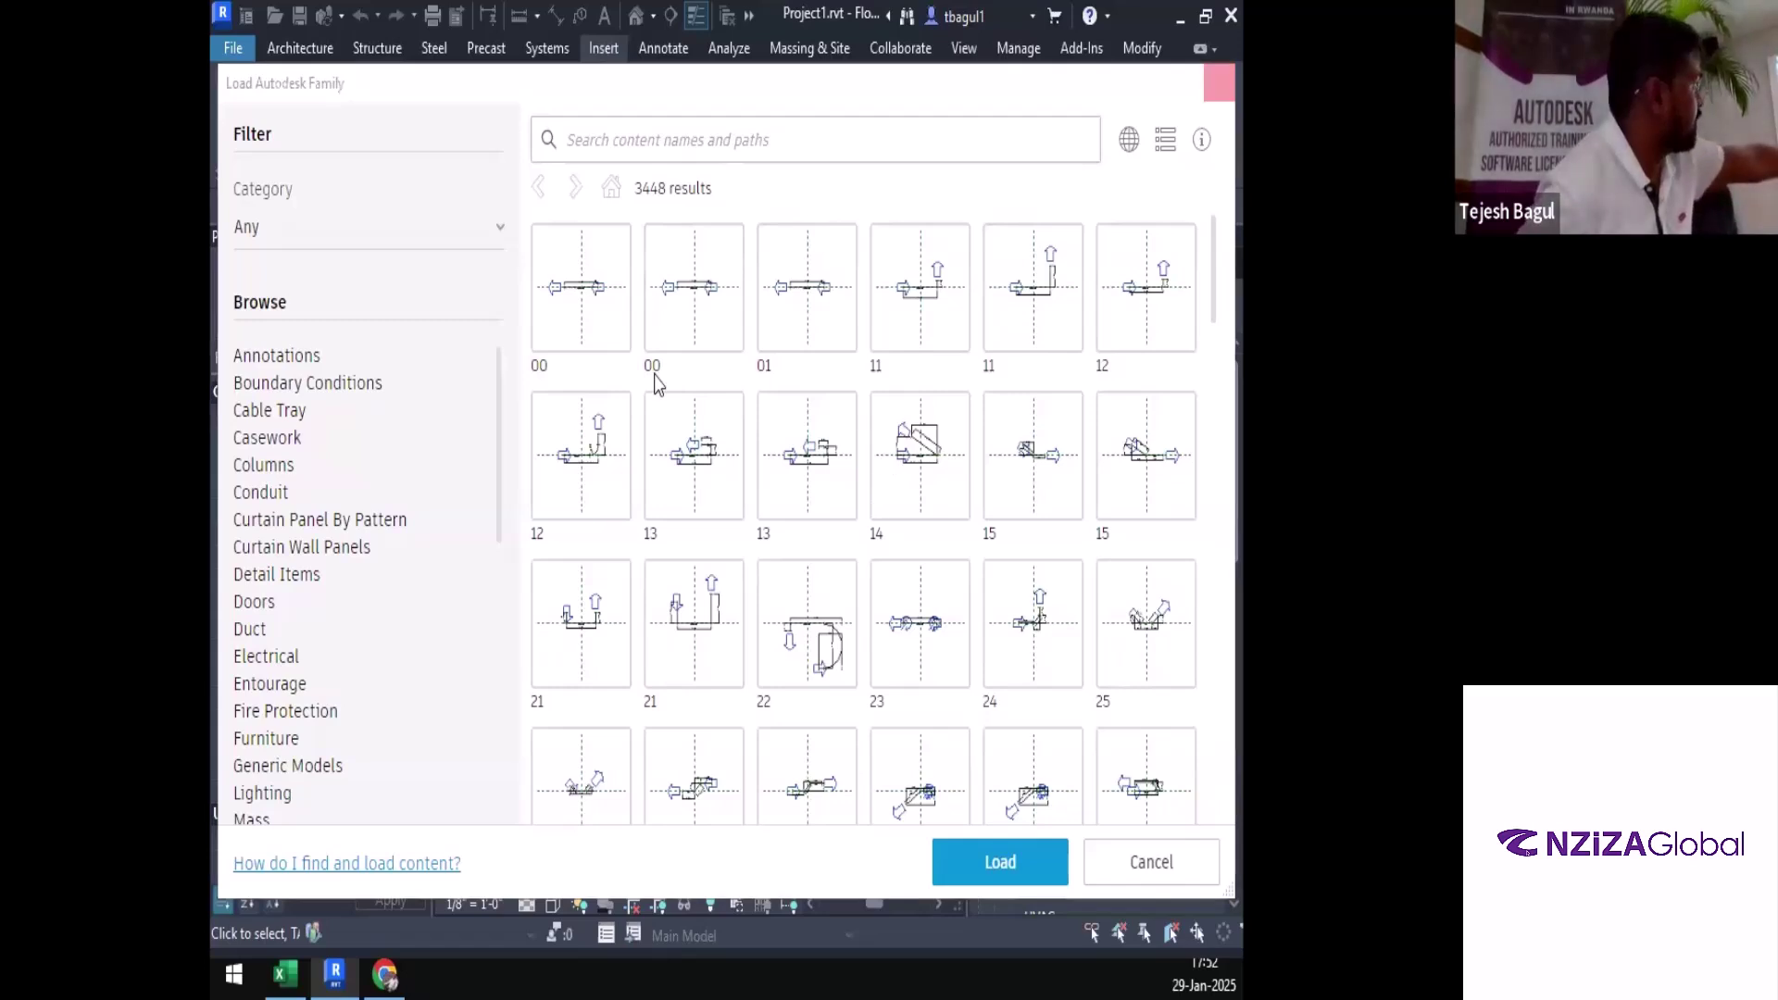
key(Escape)
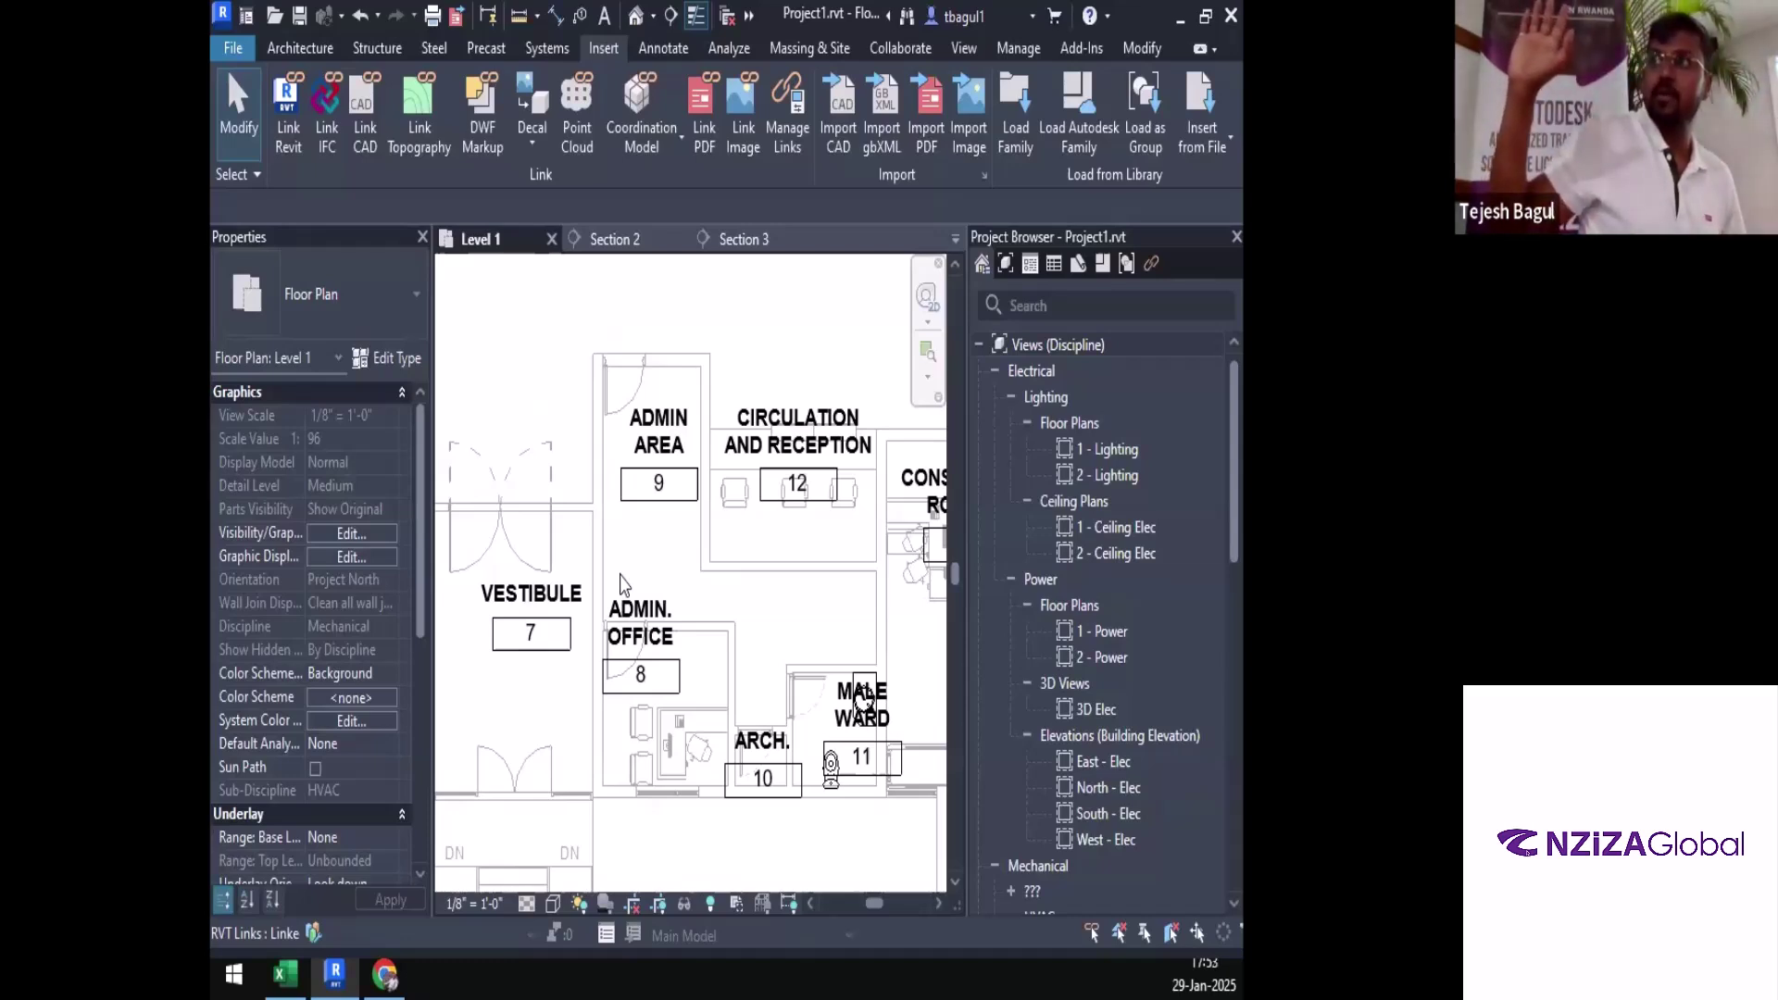
Open the Autodesk family library, view the Conduit category, and return to all results
click(1071, 137)
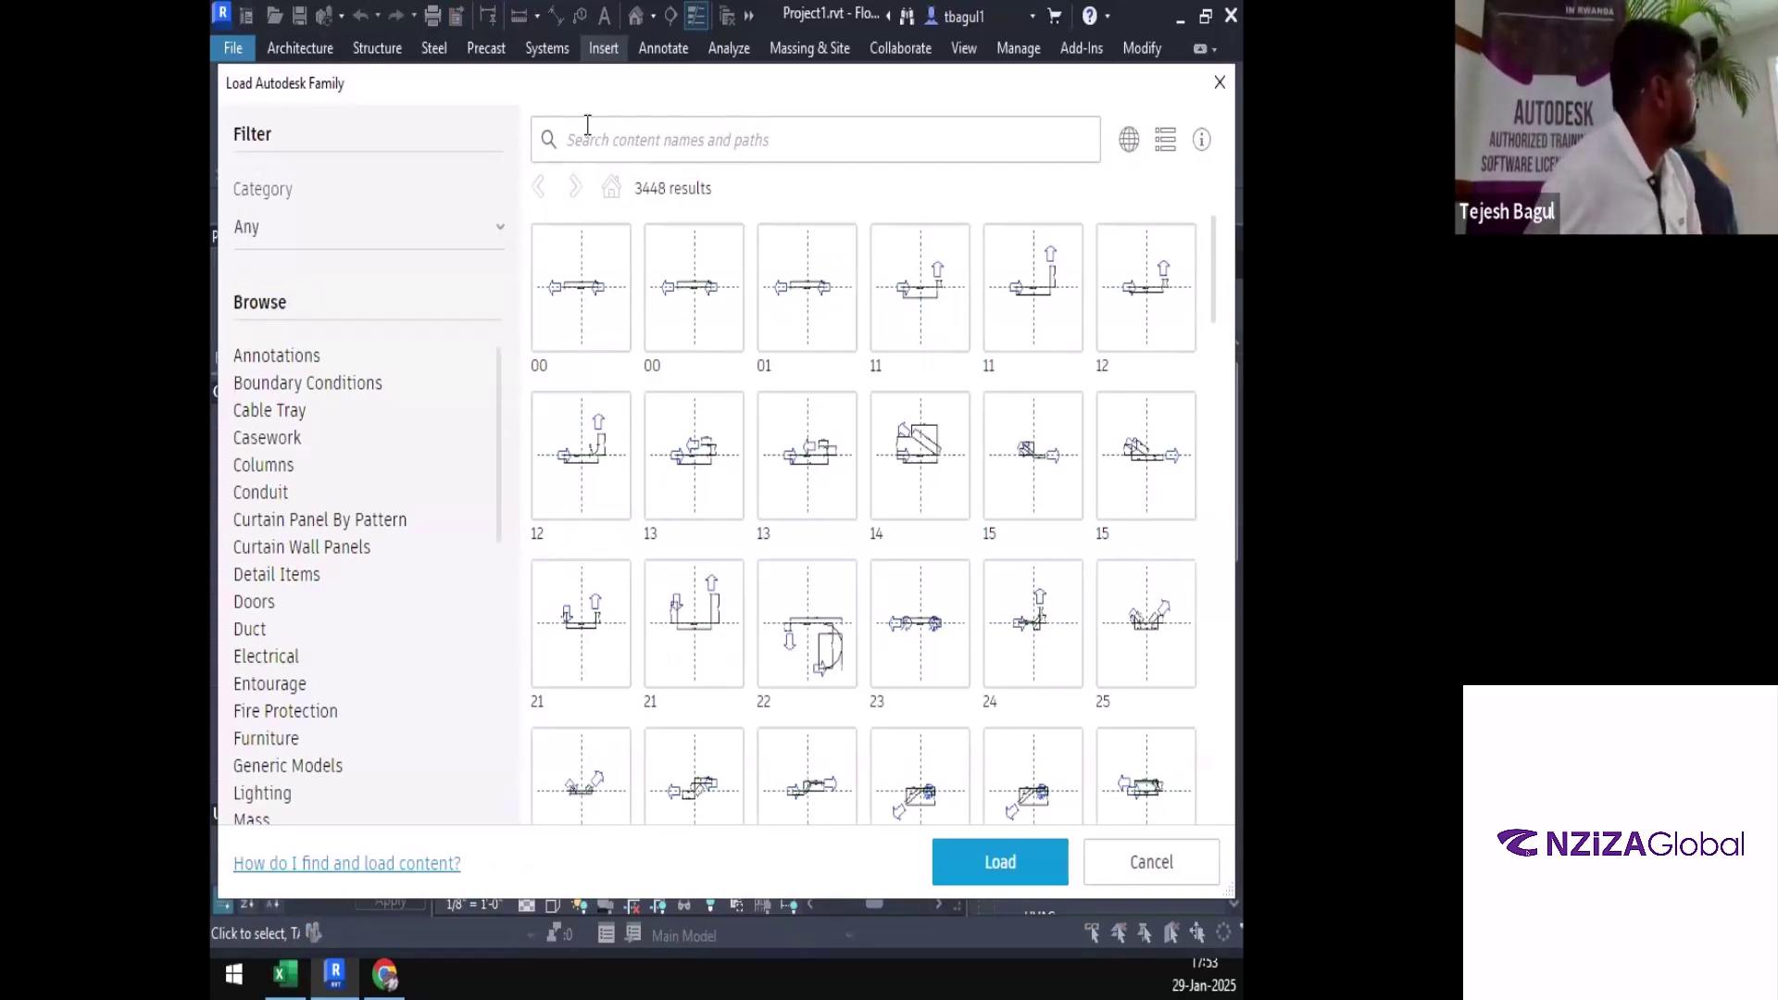
drag(980, 84, 983, 200)
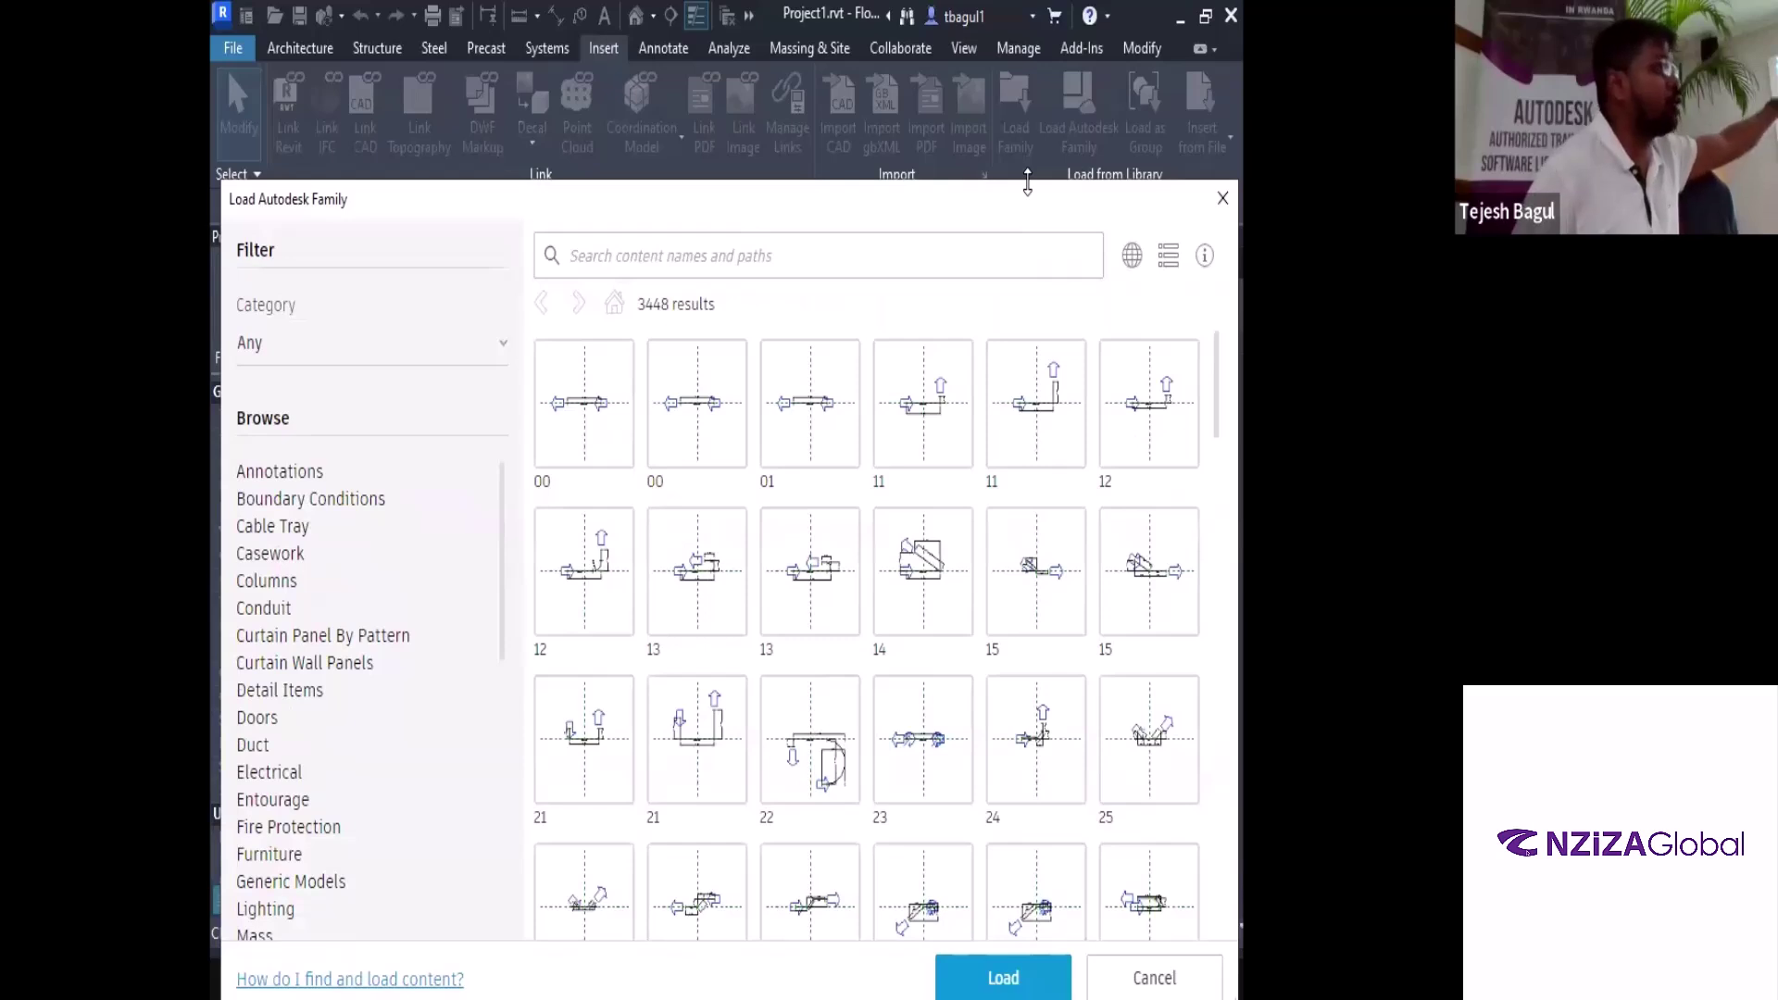
drag(1016, 206, 1015, 116)
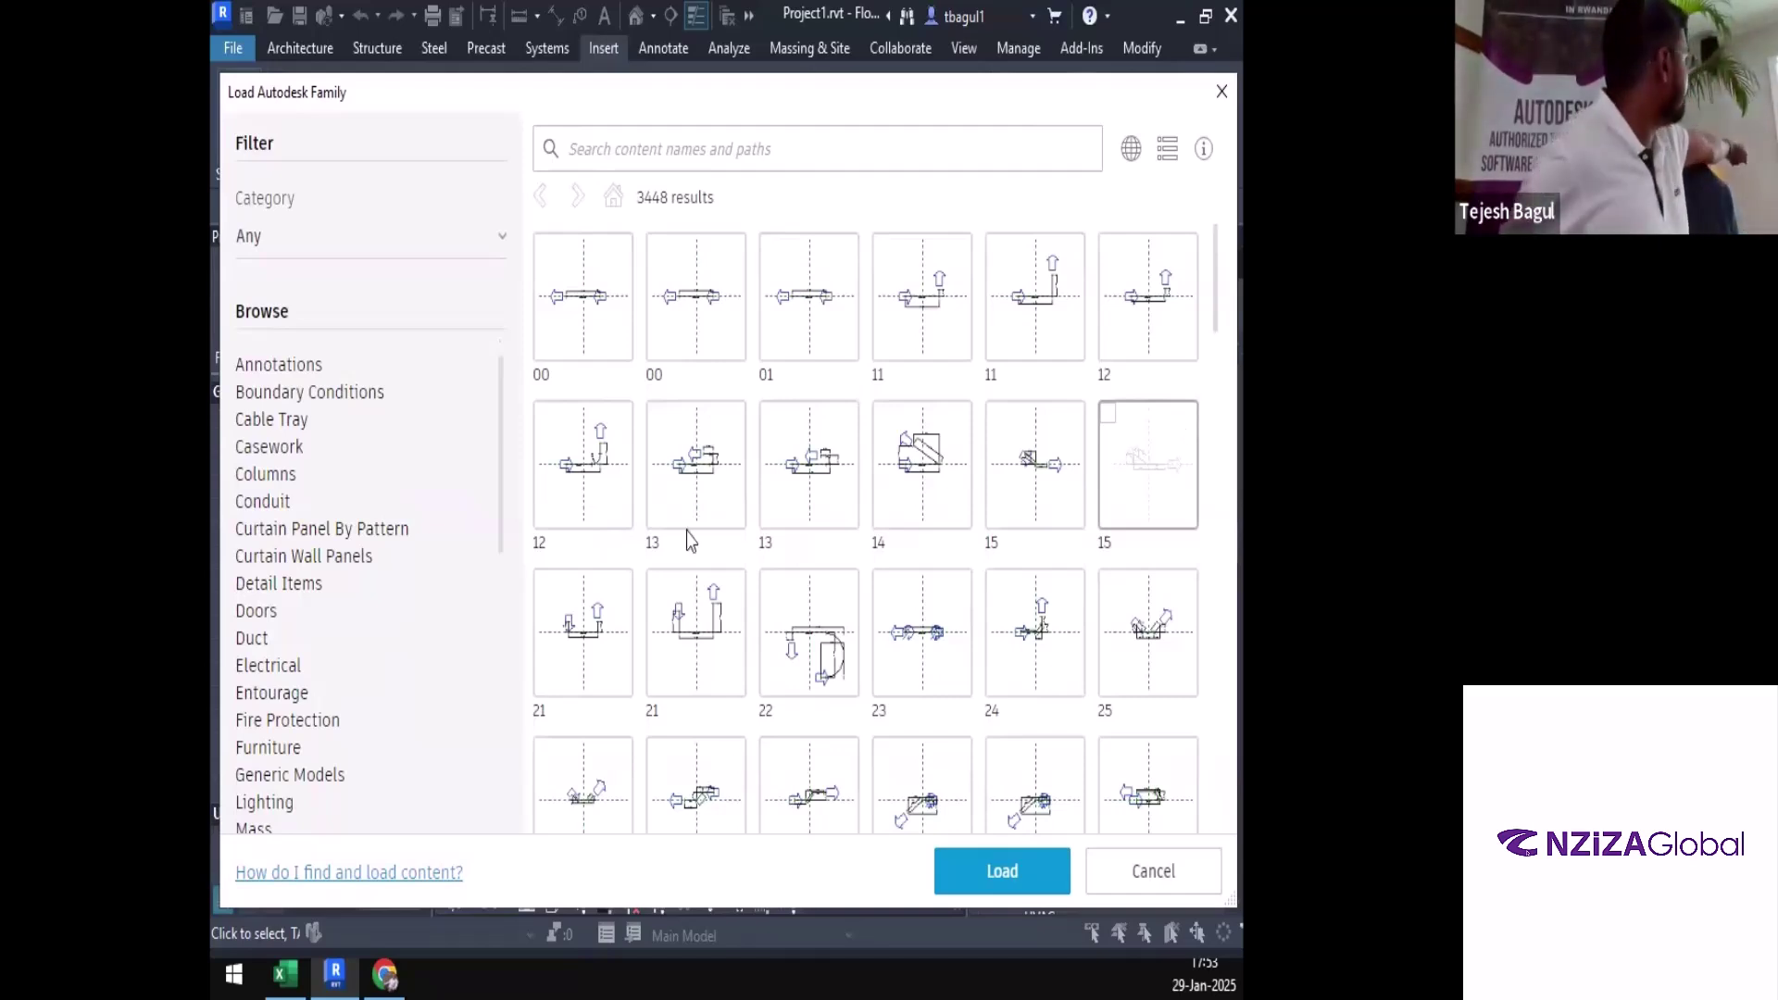
click(275, 512)
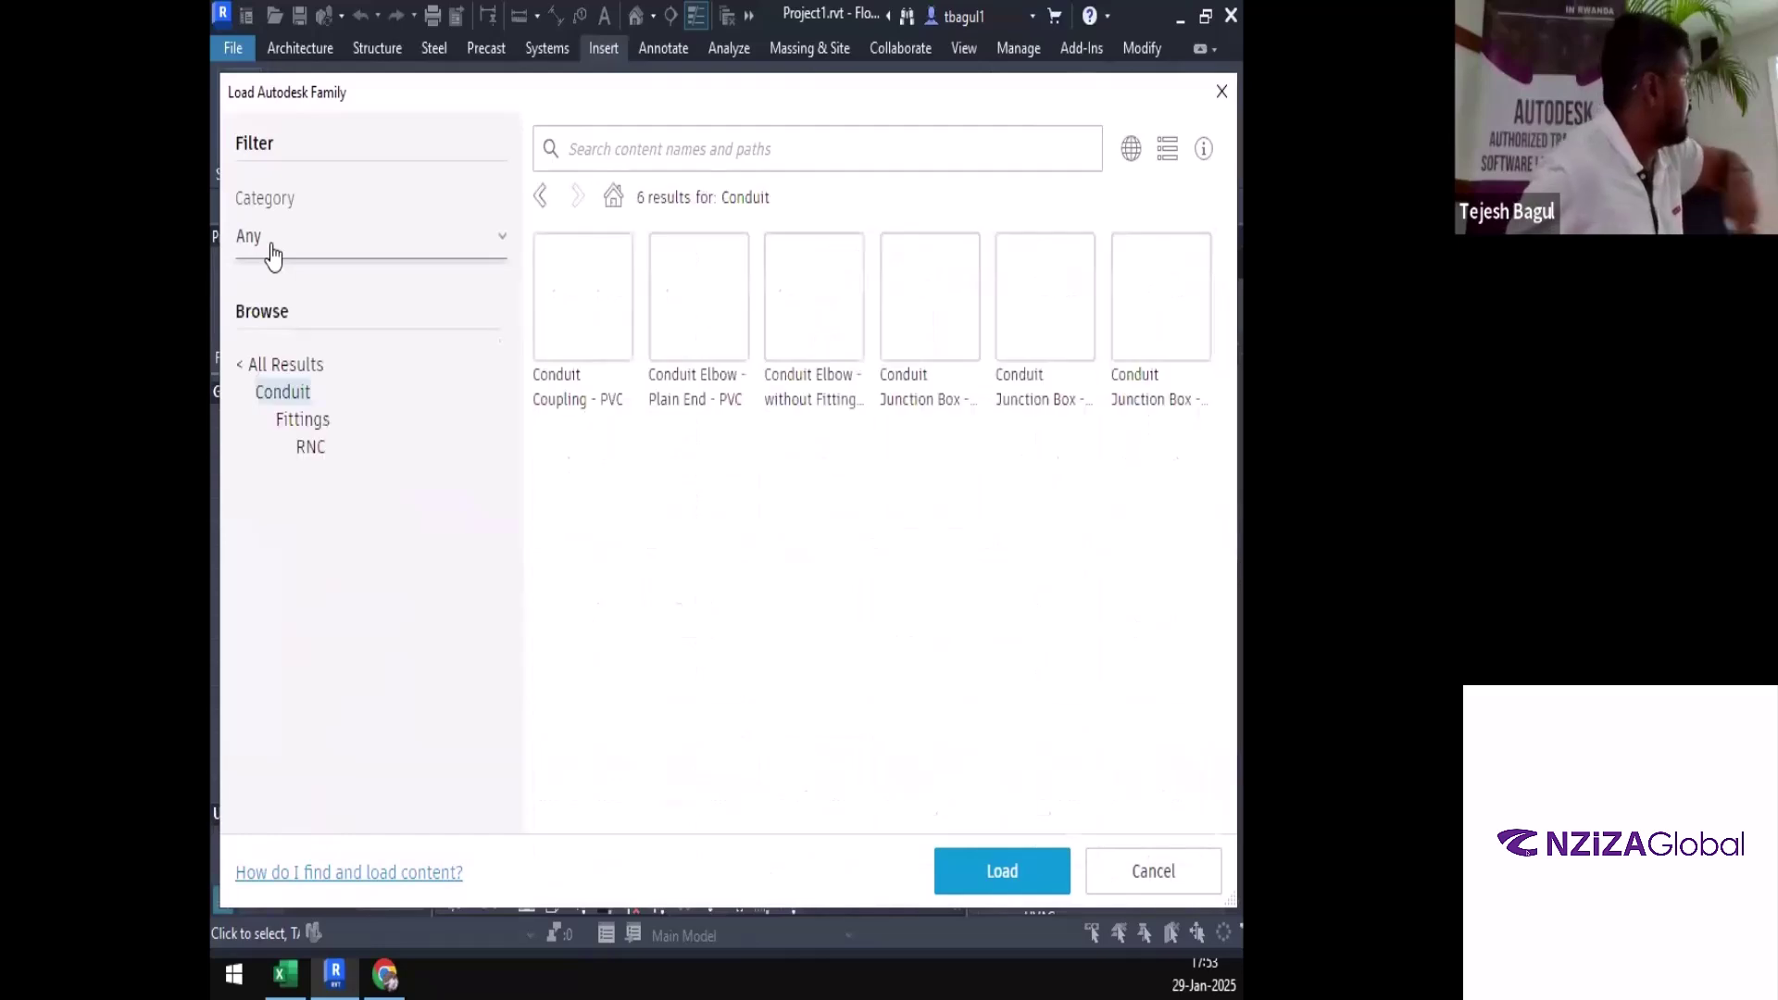
click(282, 365)
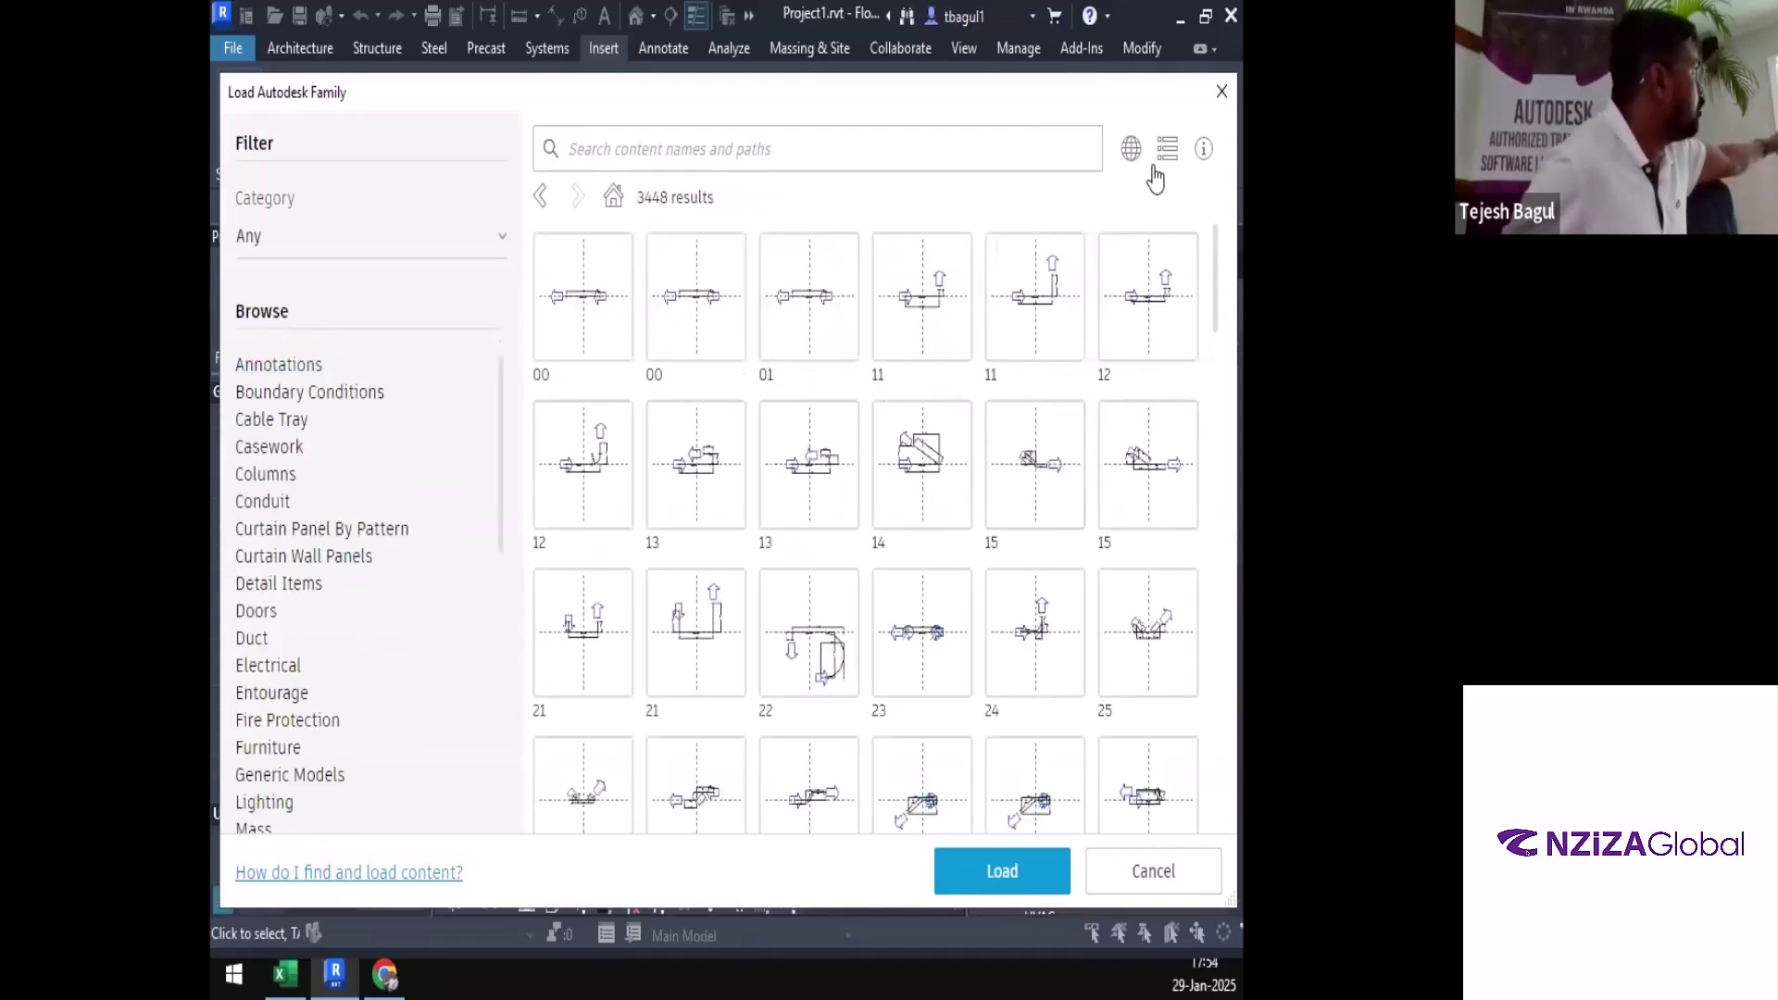
Set the family library's region to United States - Imperial with English as the language, and look through the other available regions
click(1130, 149)
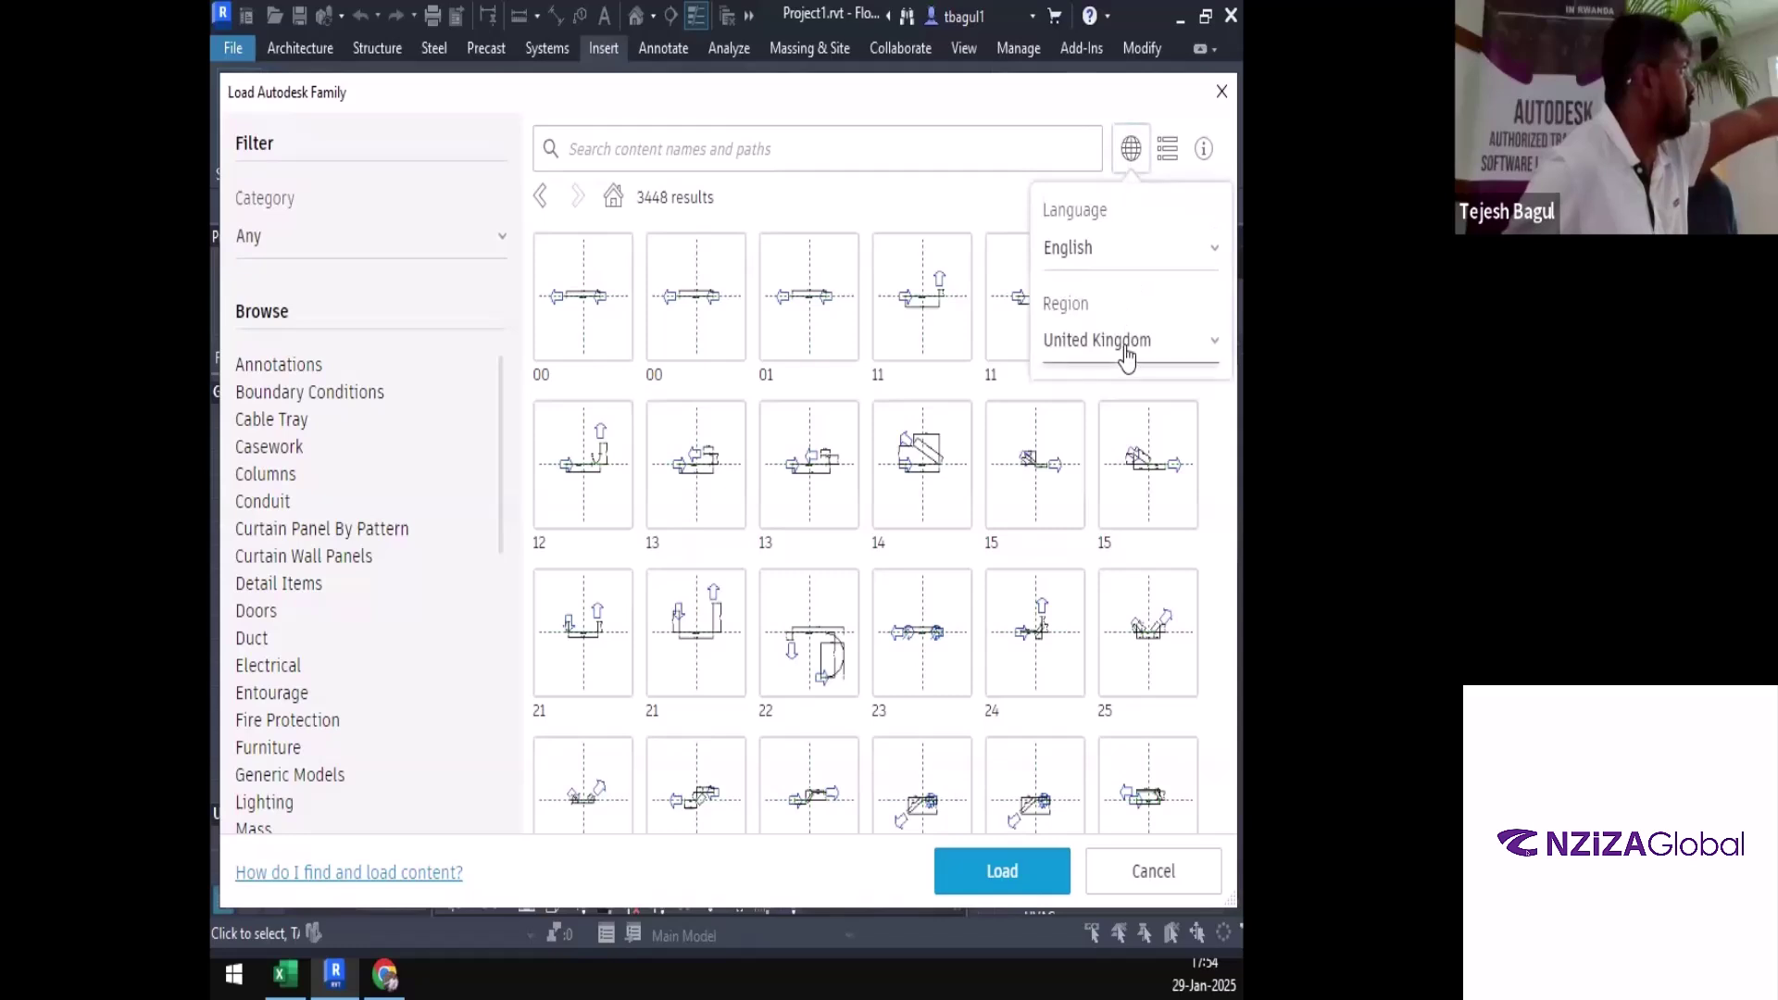
click(1099, 259)
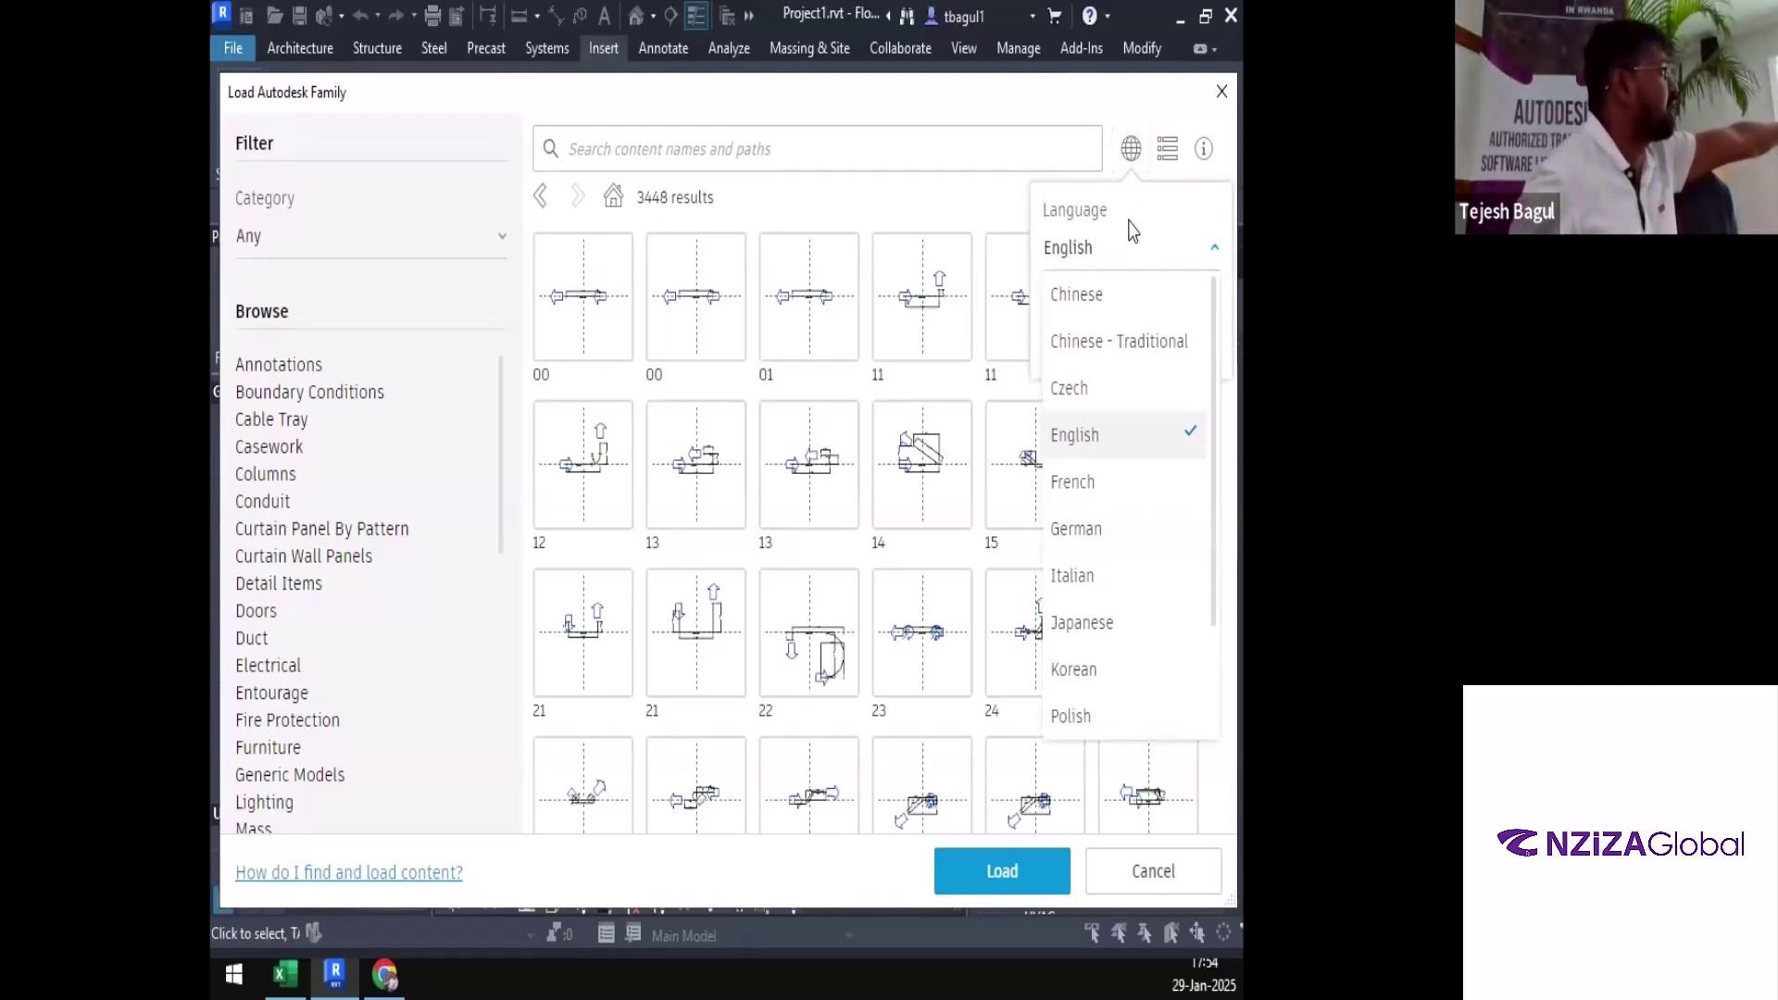
click(1132, 239)
click(1132, 340)
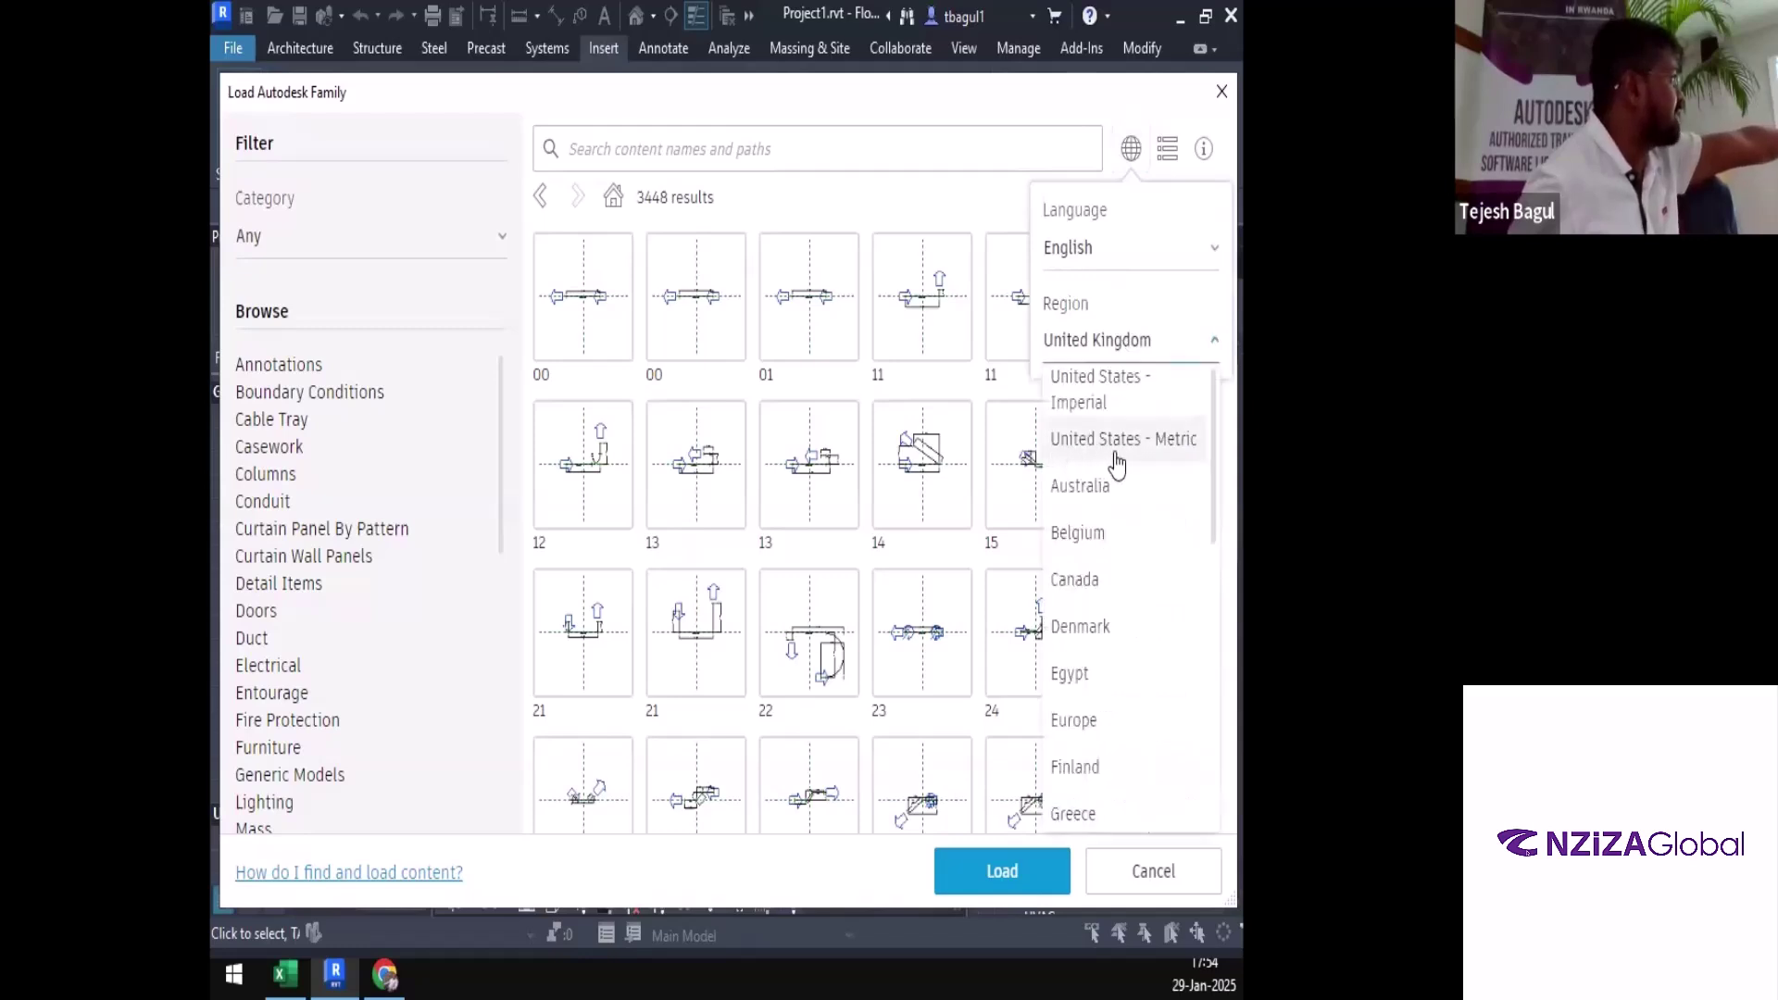
click(1095, 408)
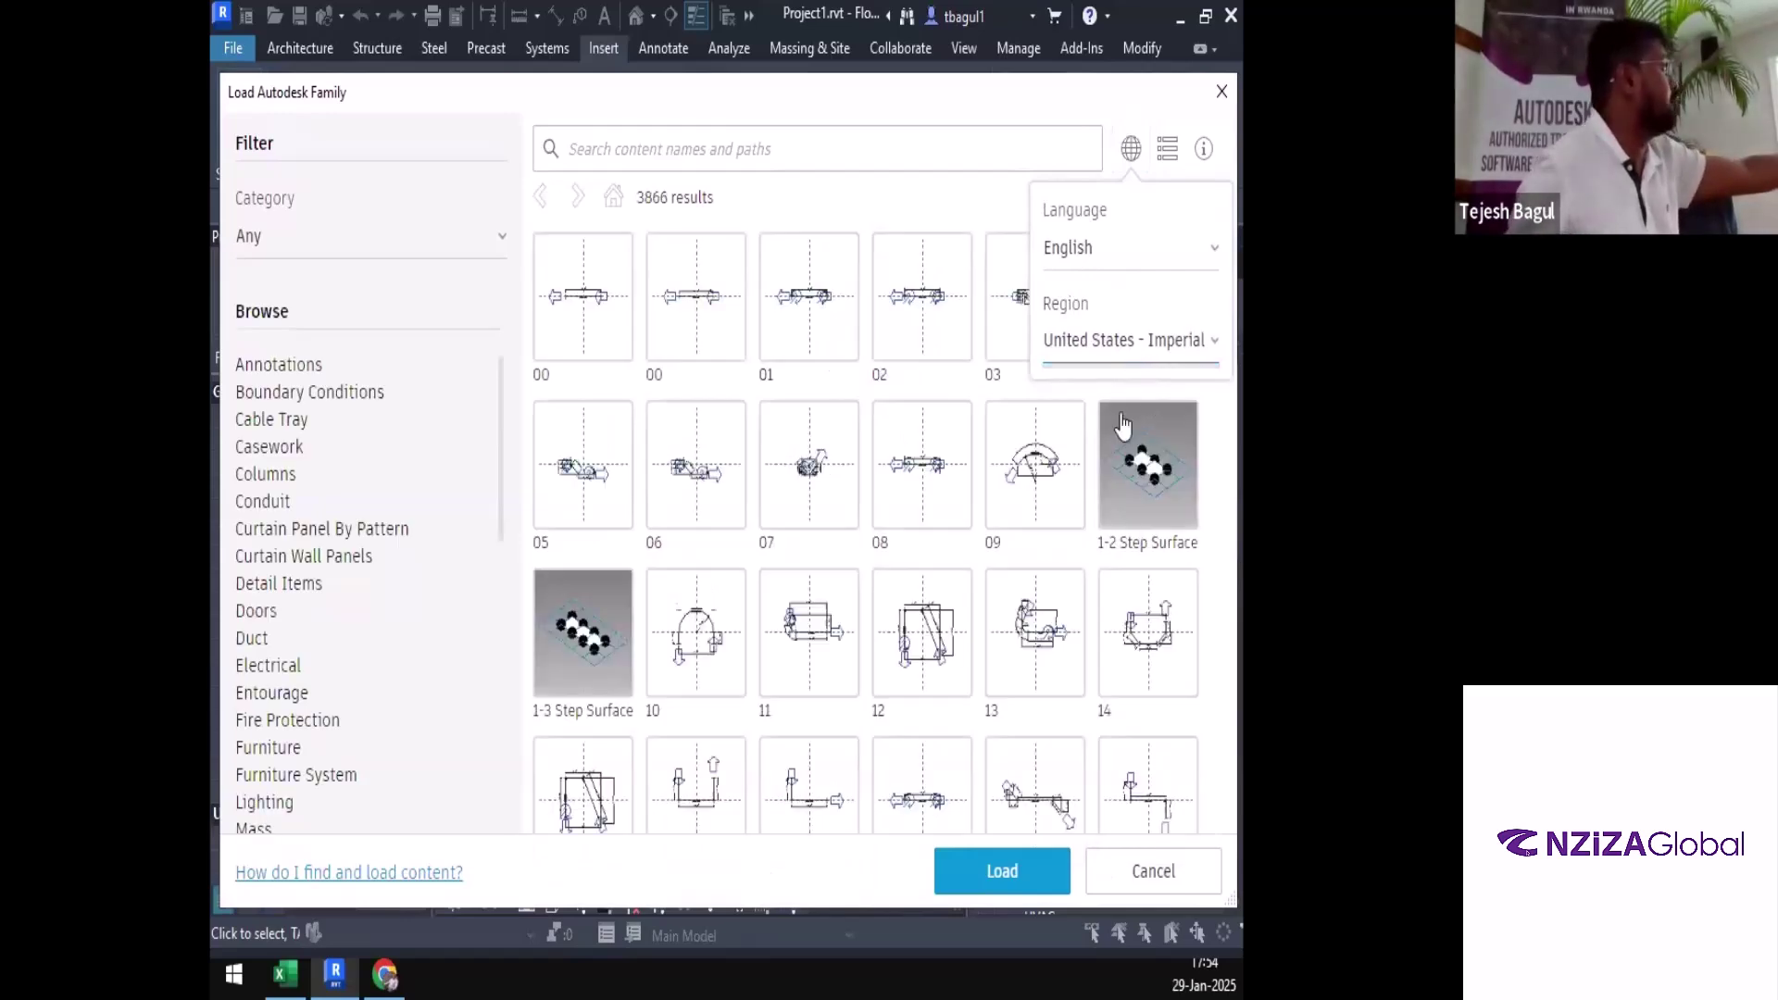
click(1128, 339)
scroll(1111, 574, down, 3)
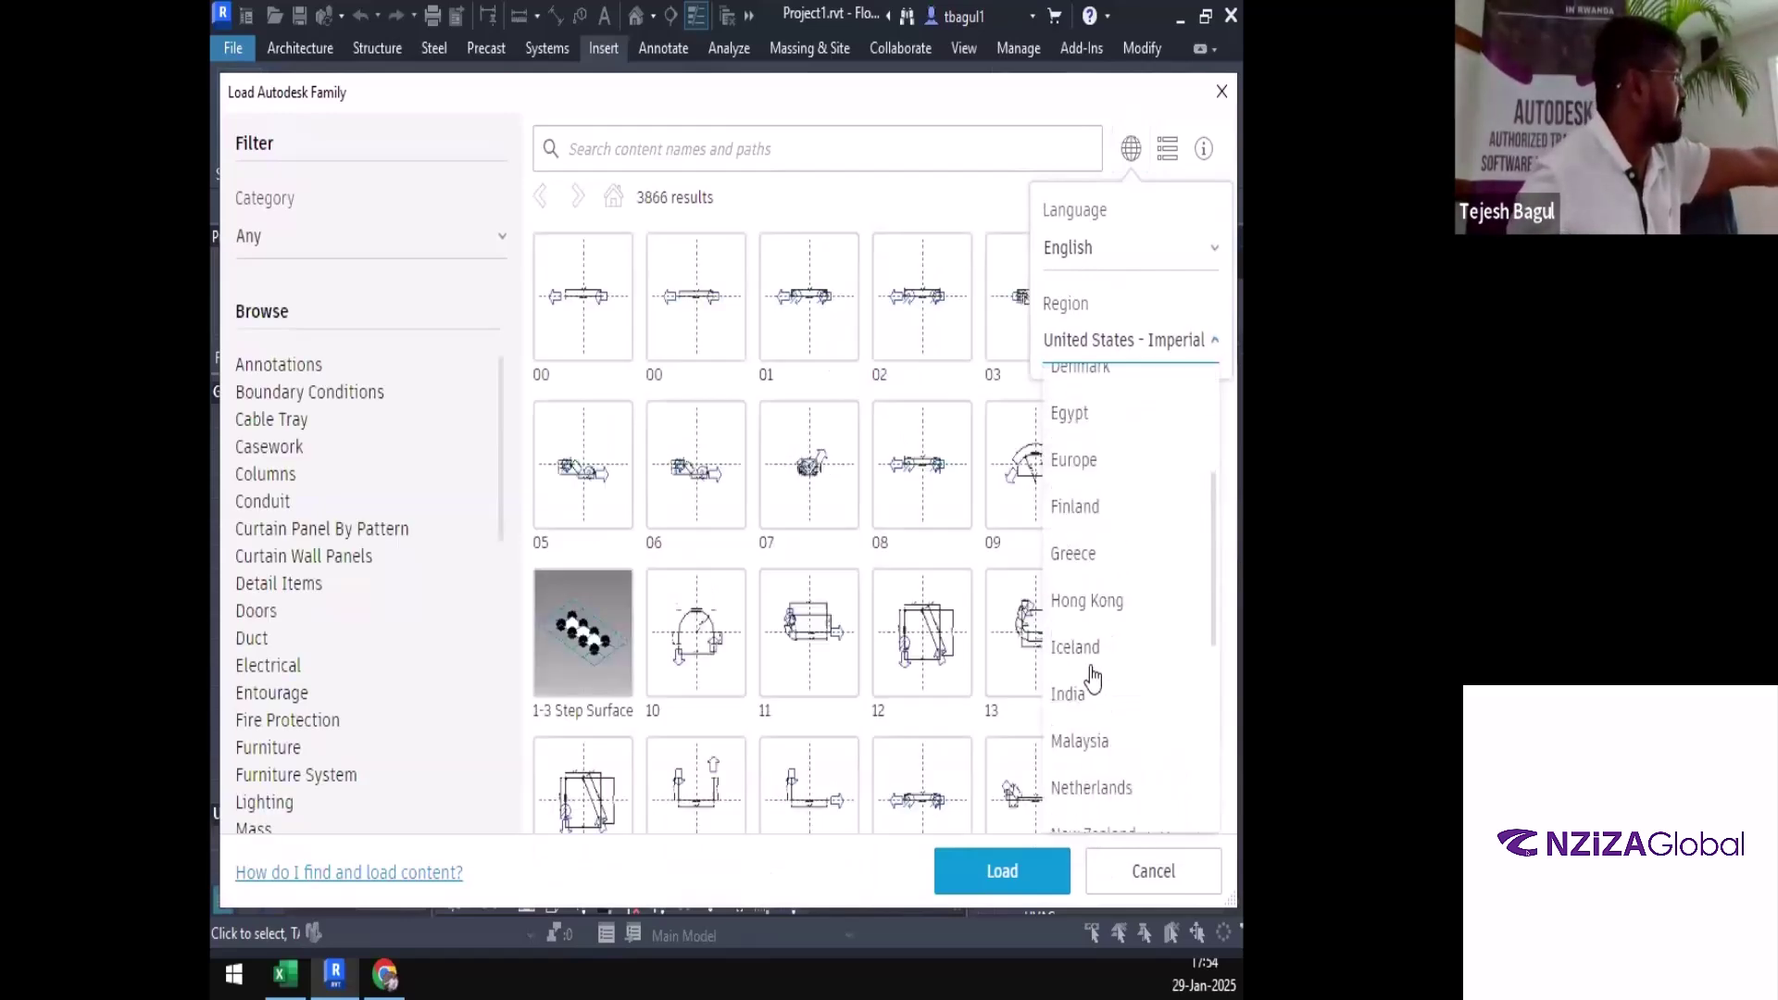
scroll(1118, 634, down, 5)
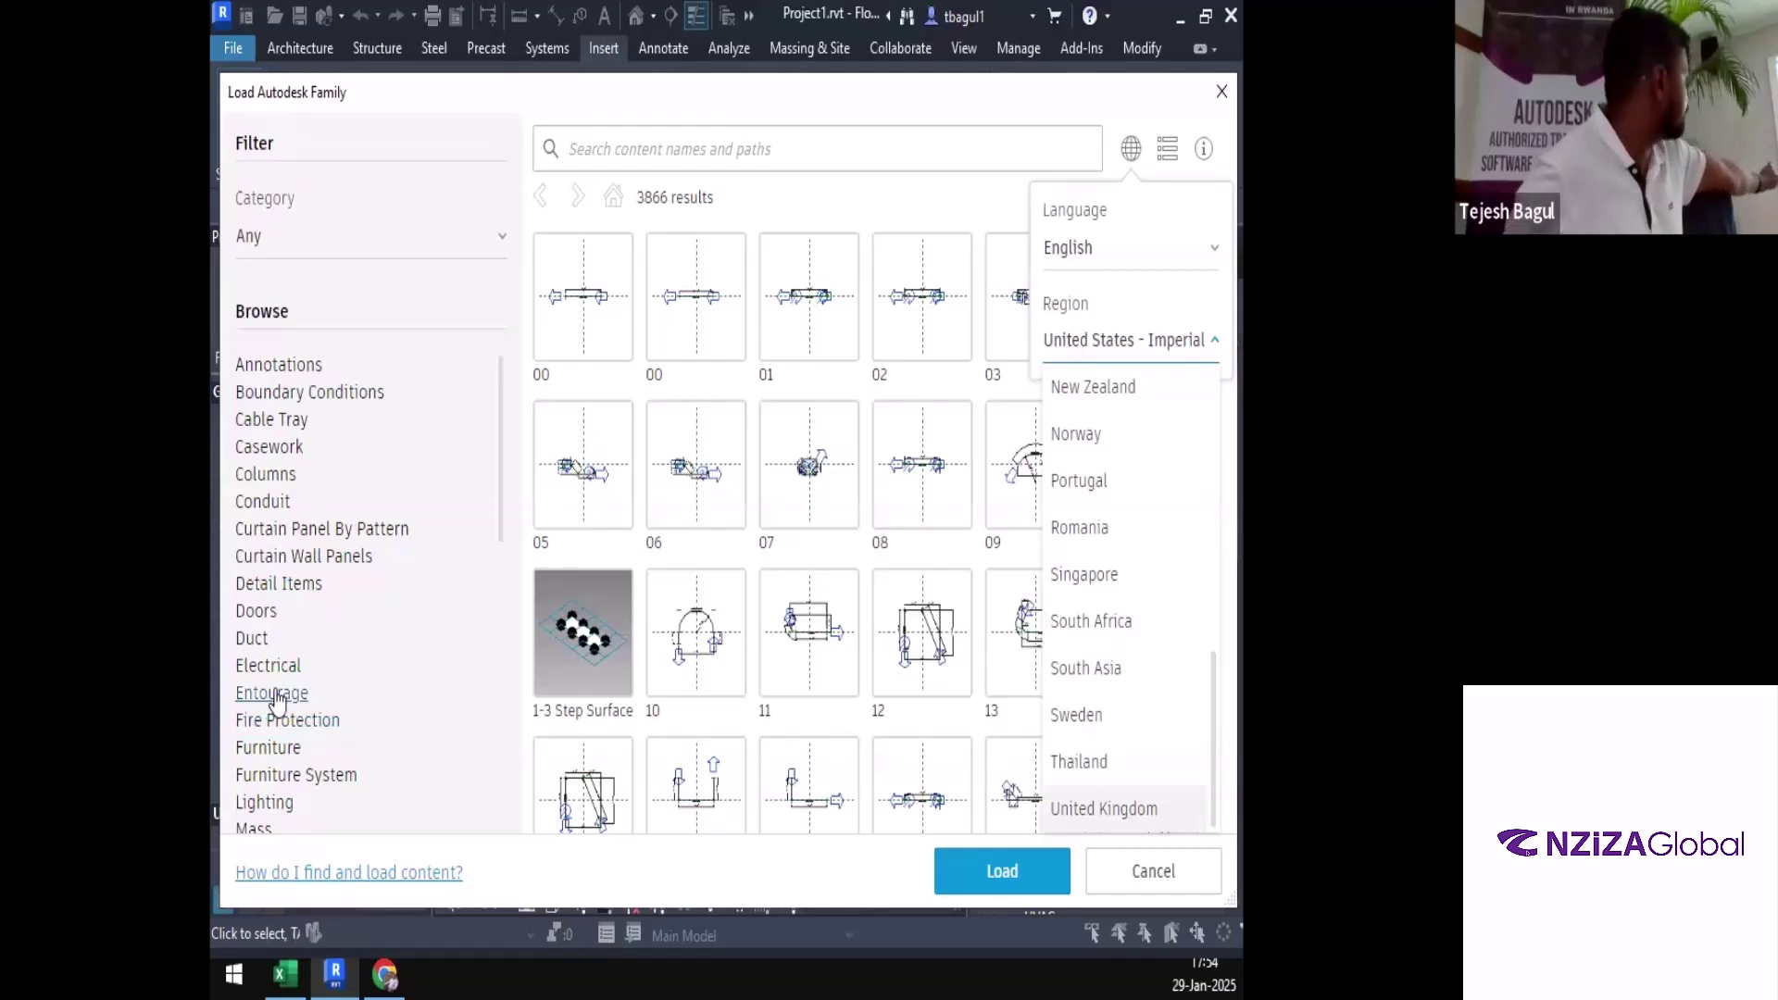
Browse to the MEP air terminals among the Mechanical air-side components and look through the available hoods, grilles and diffusers
scroll(288, 582, down, 5)
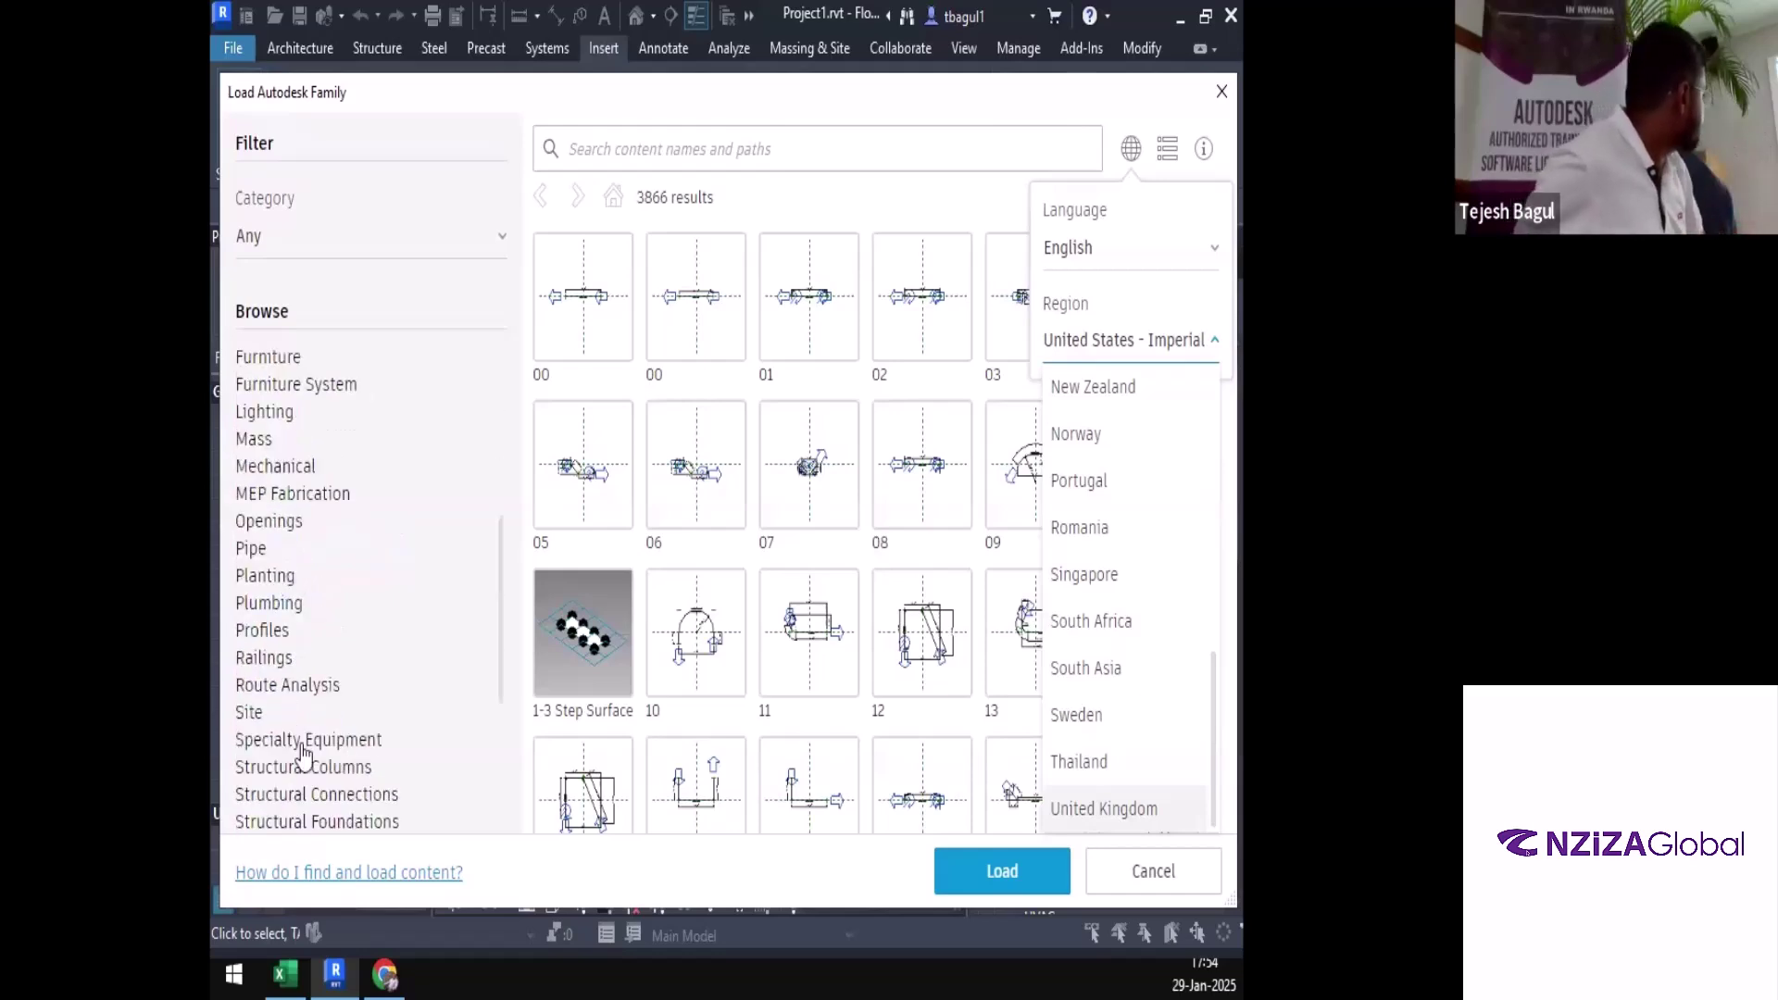
click(298, 472)
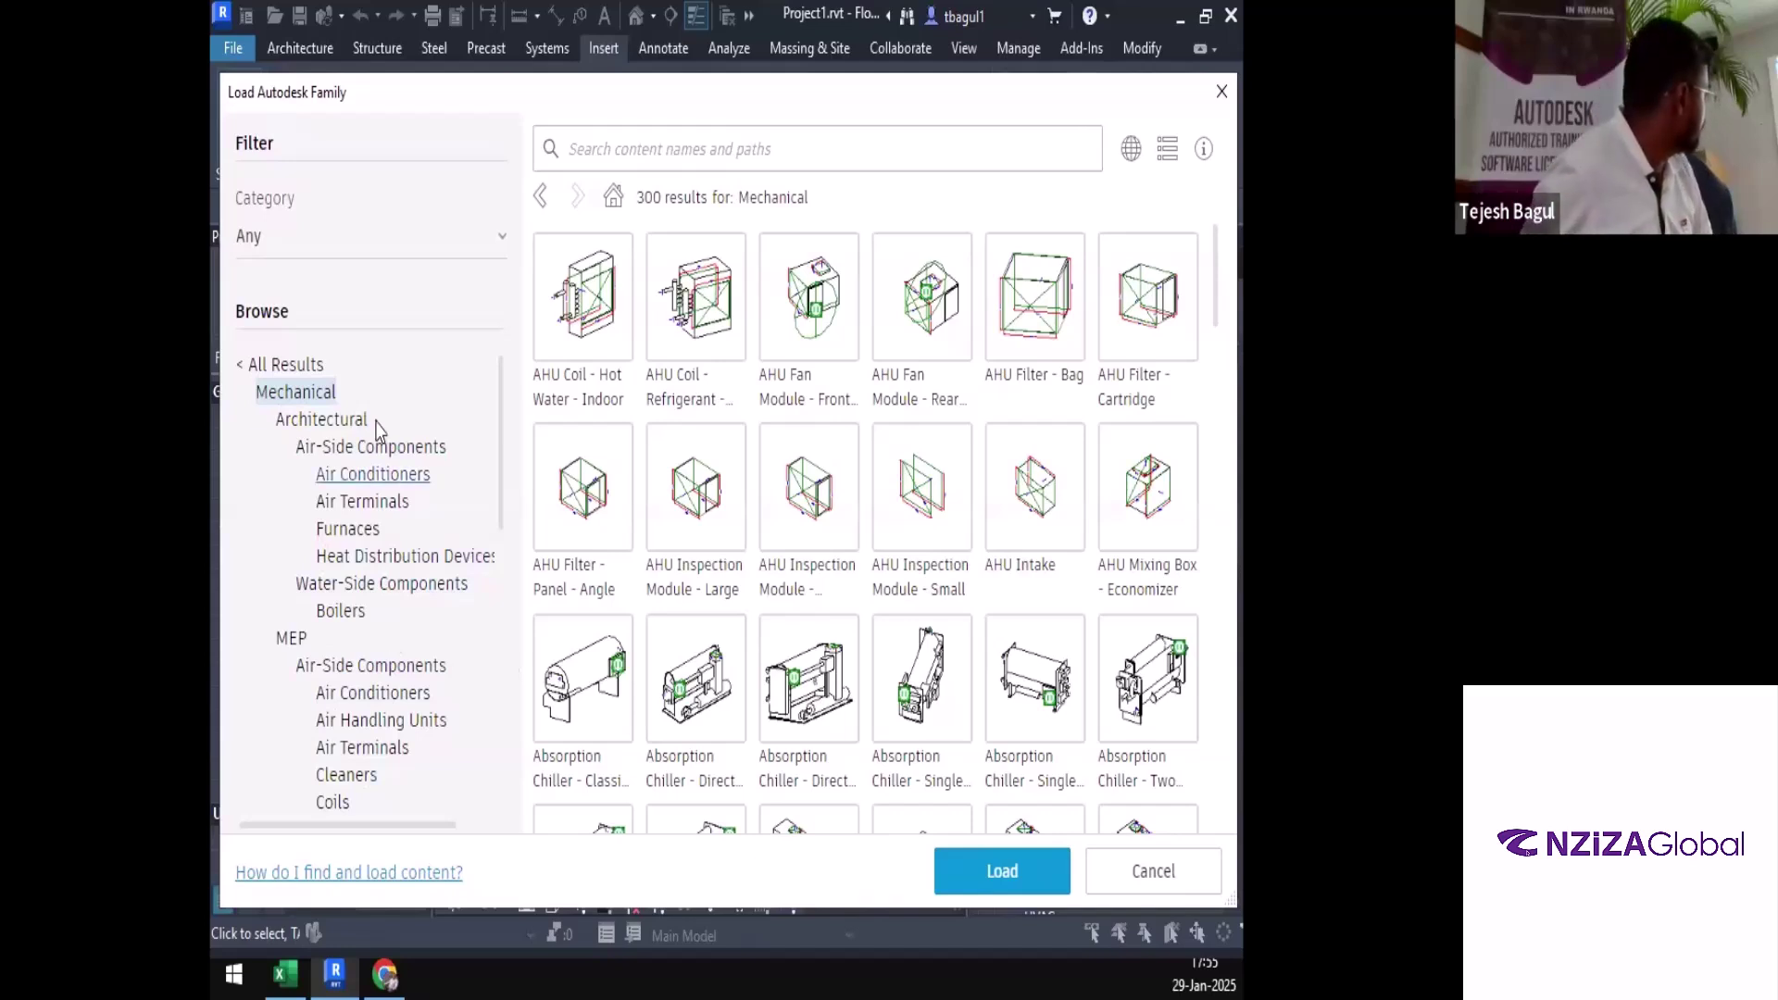
click(389, 757)
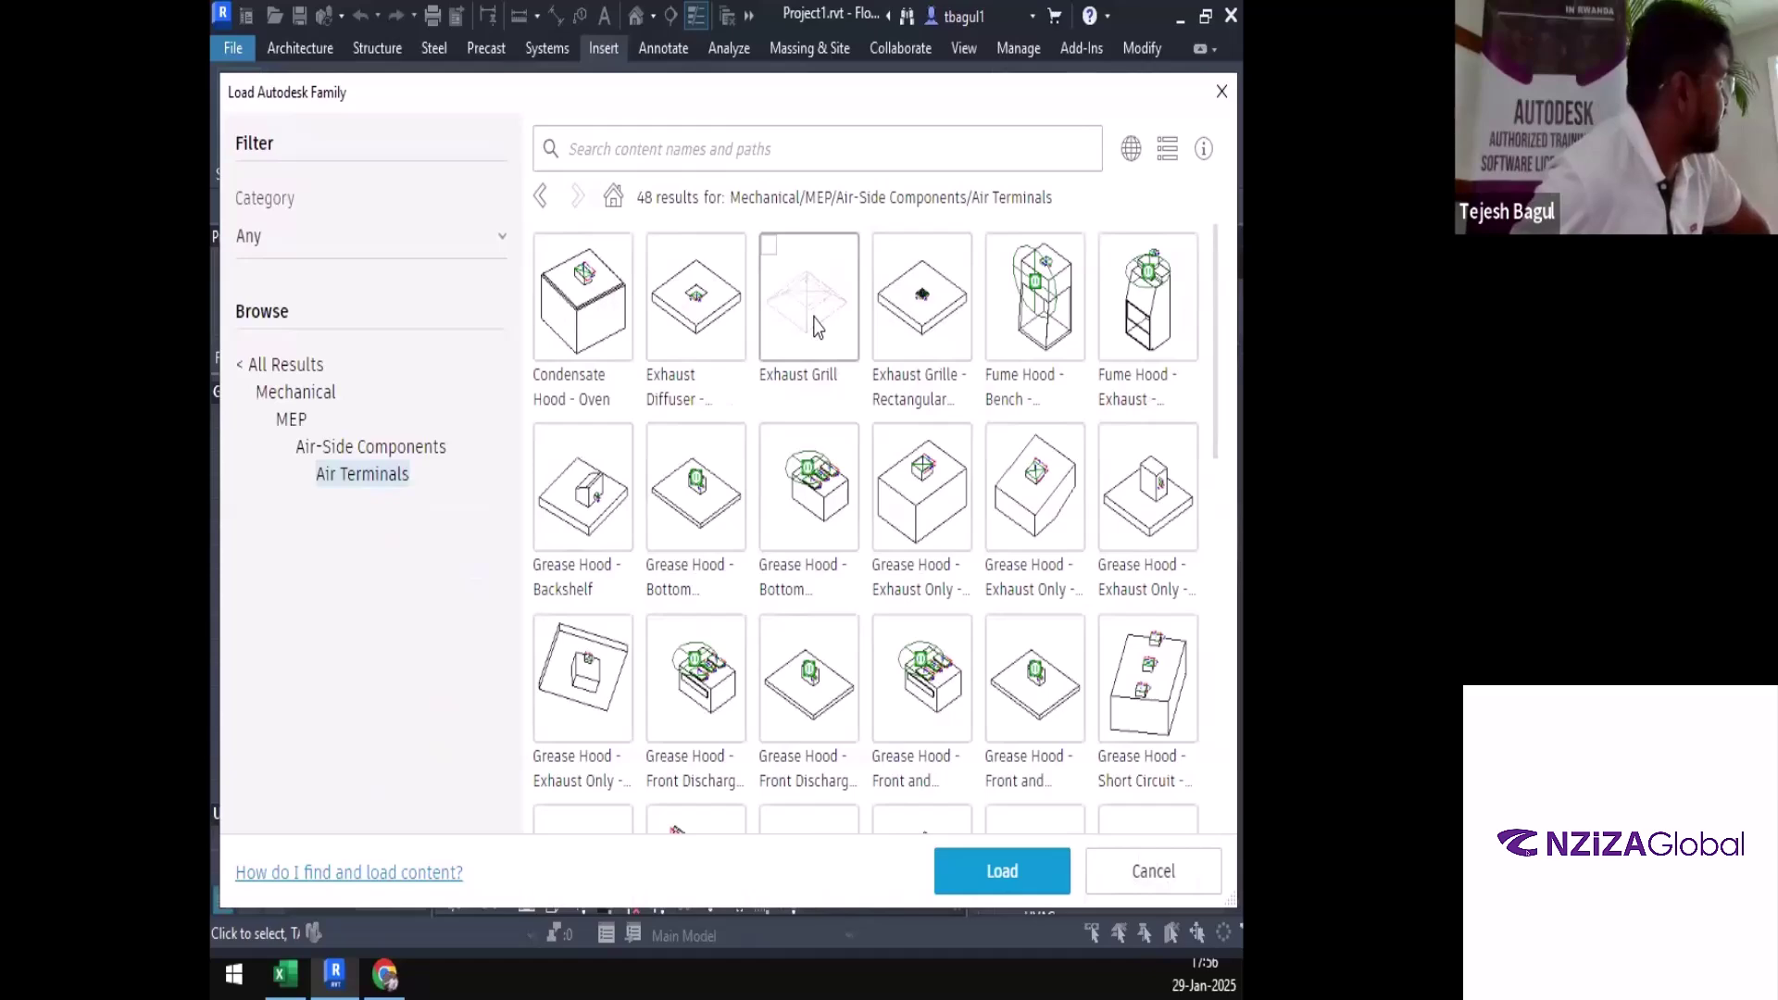
scroll(1081, 582, down, 5)
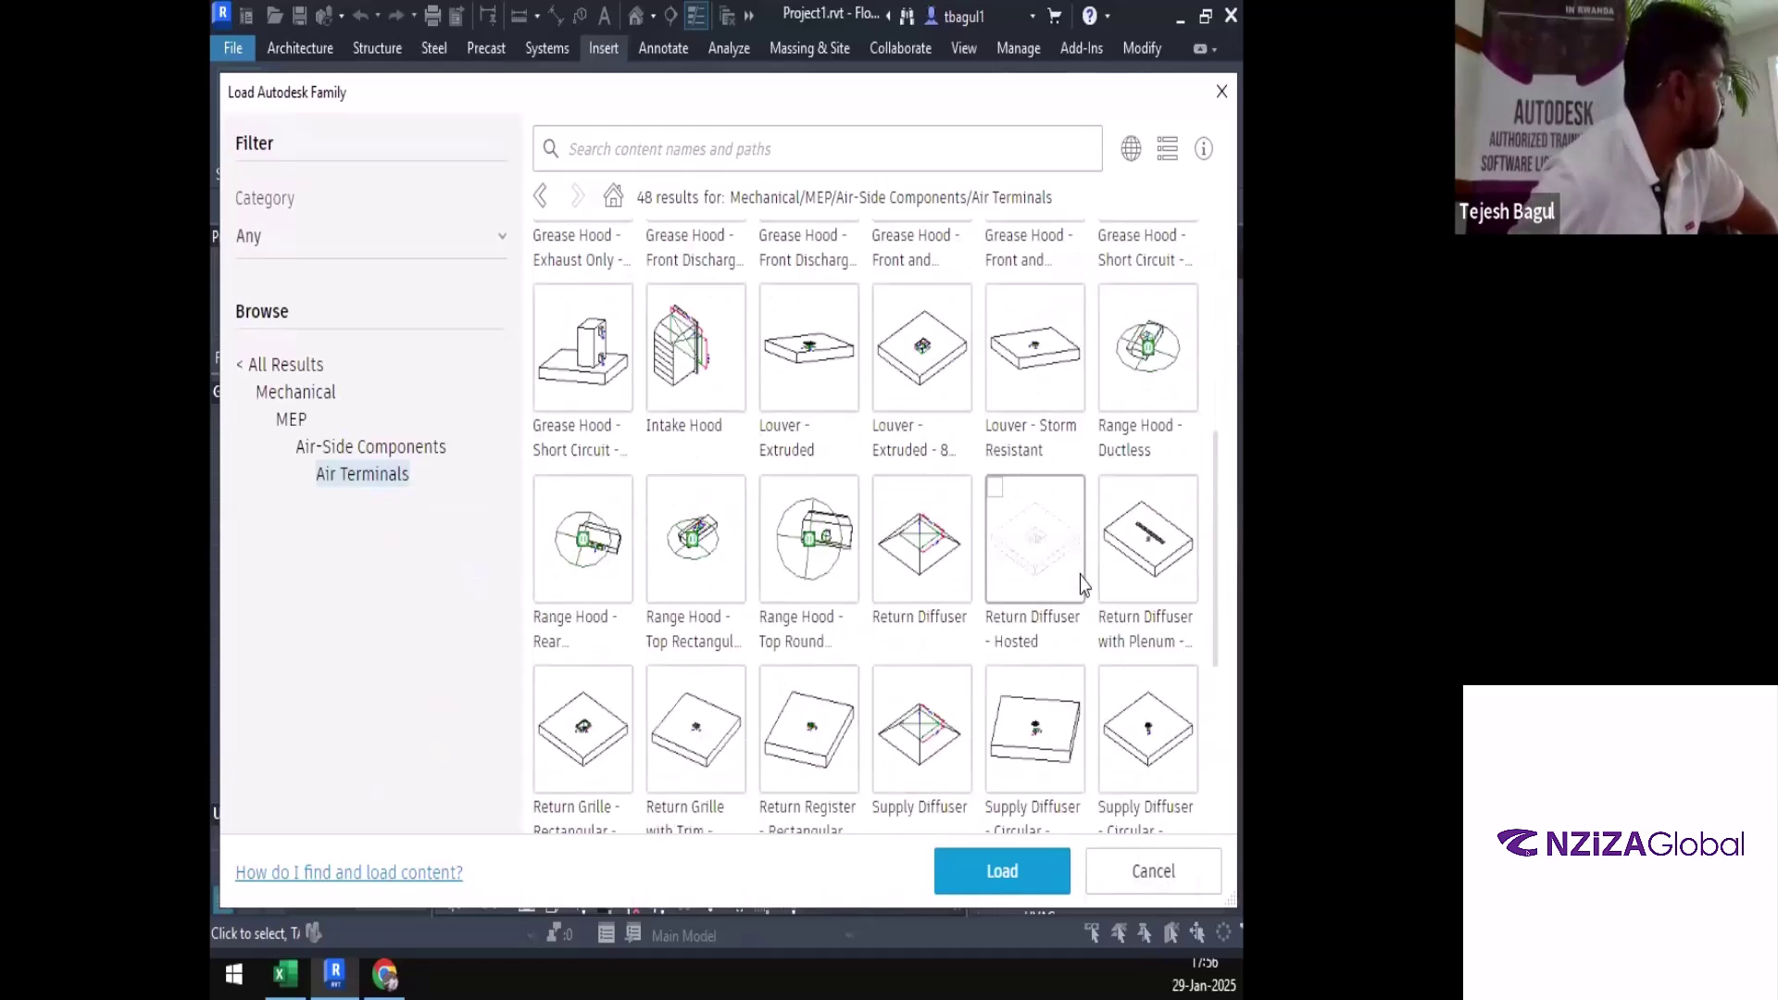
scroll(1083, 584, down, 4)
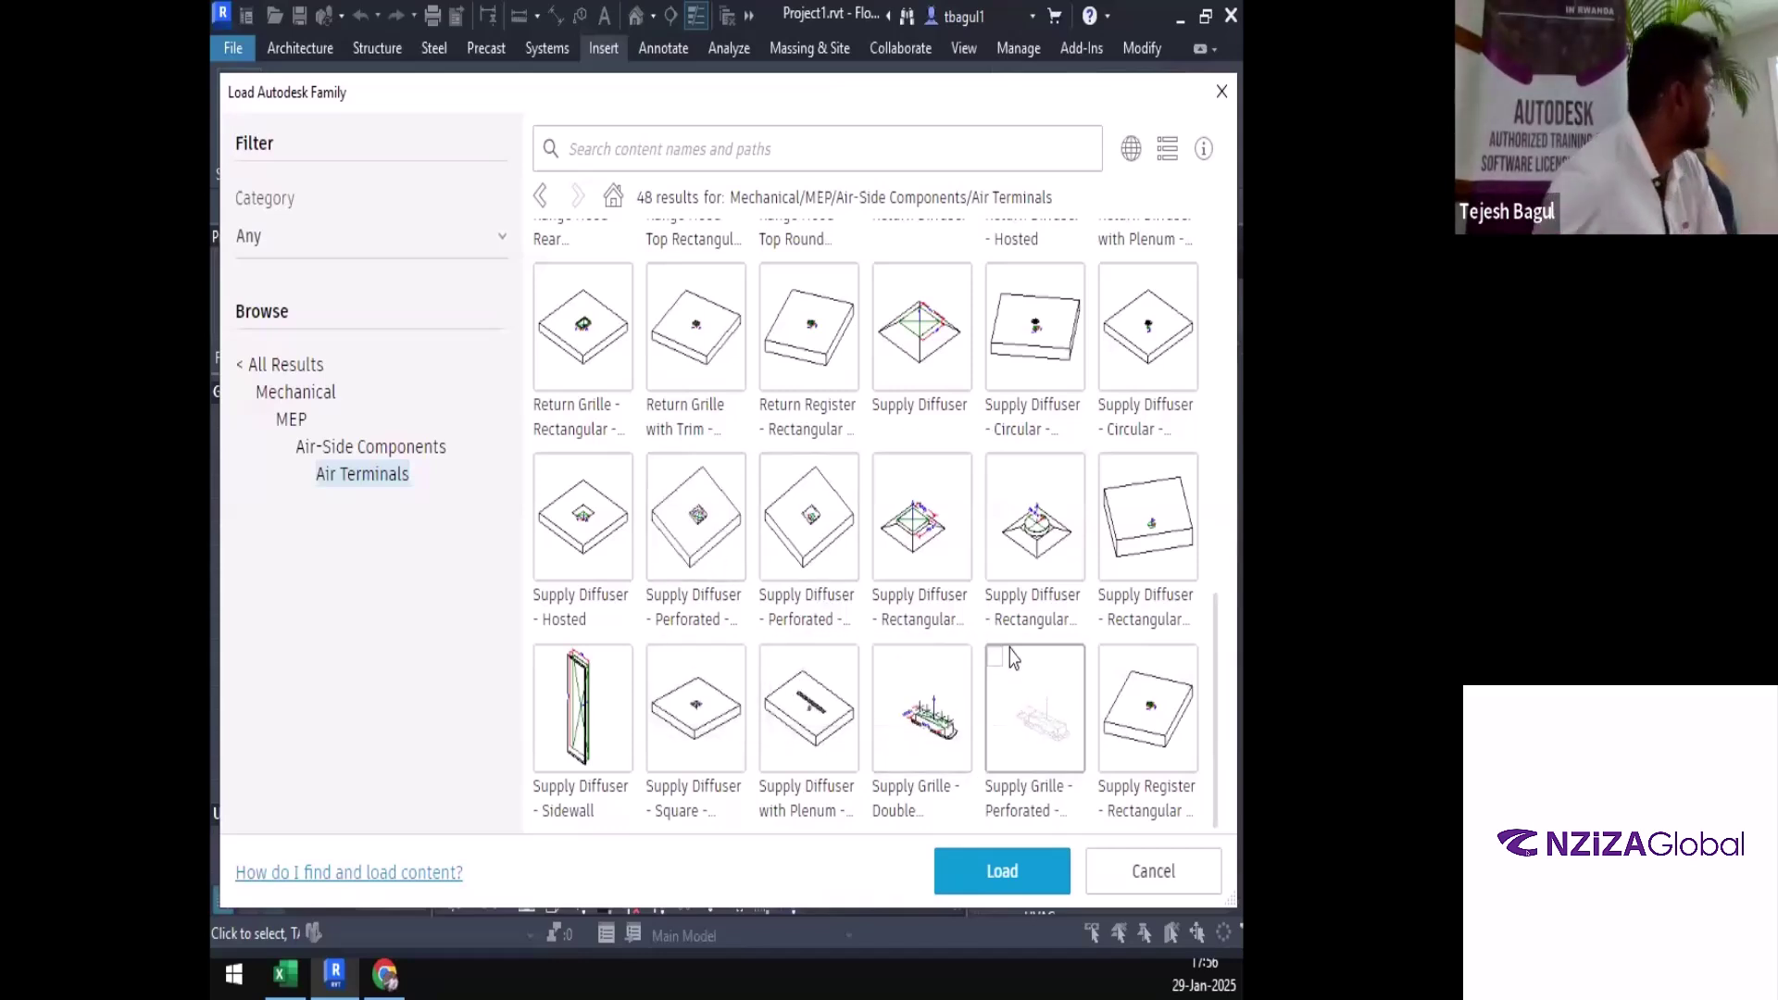
scroll(1016, 660, up, 1)
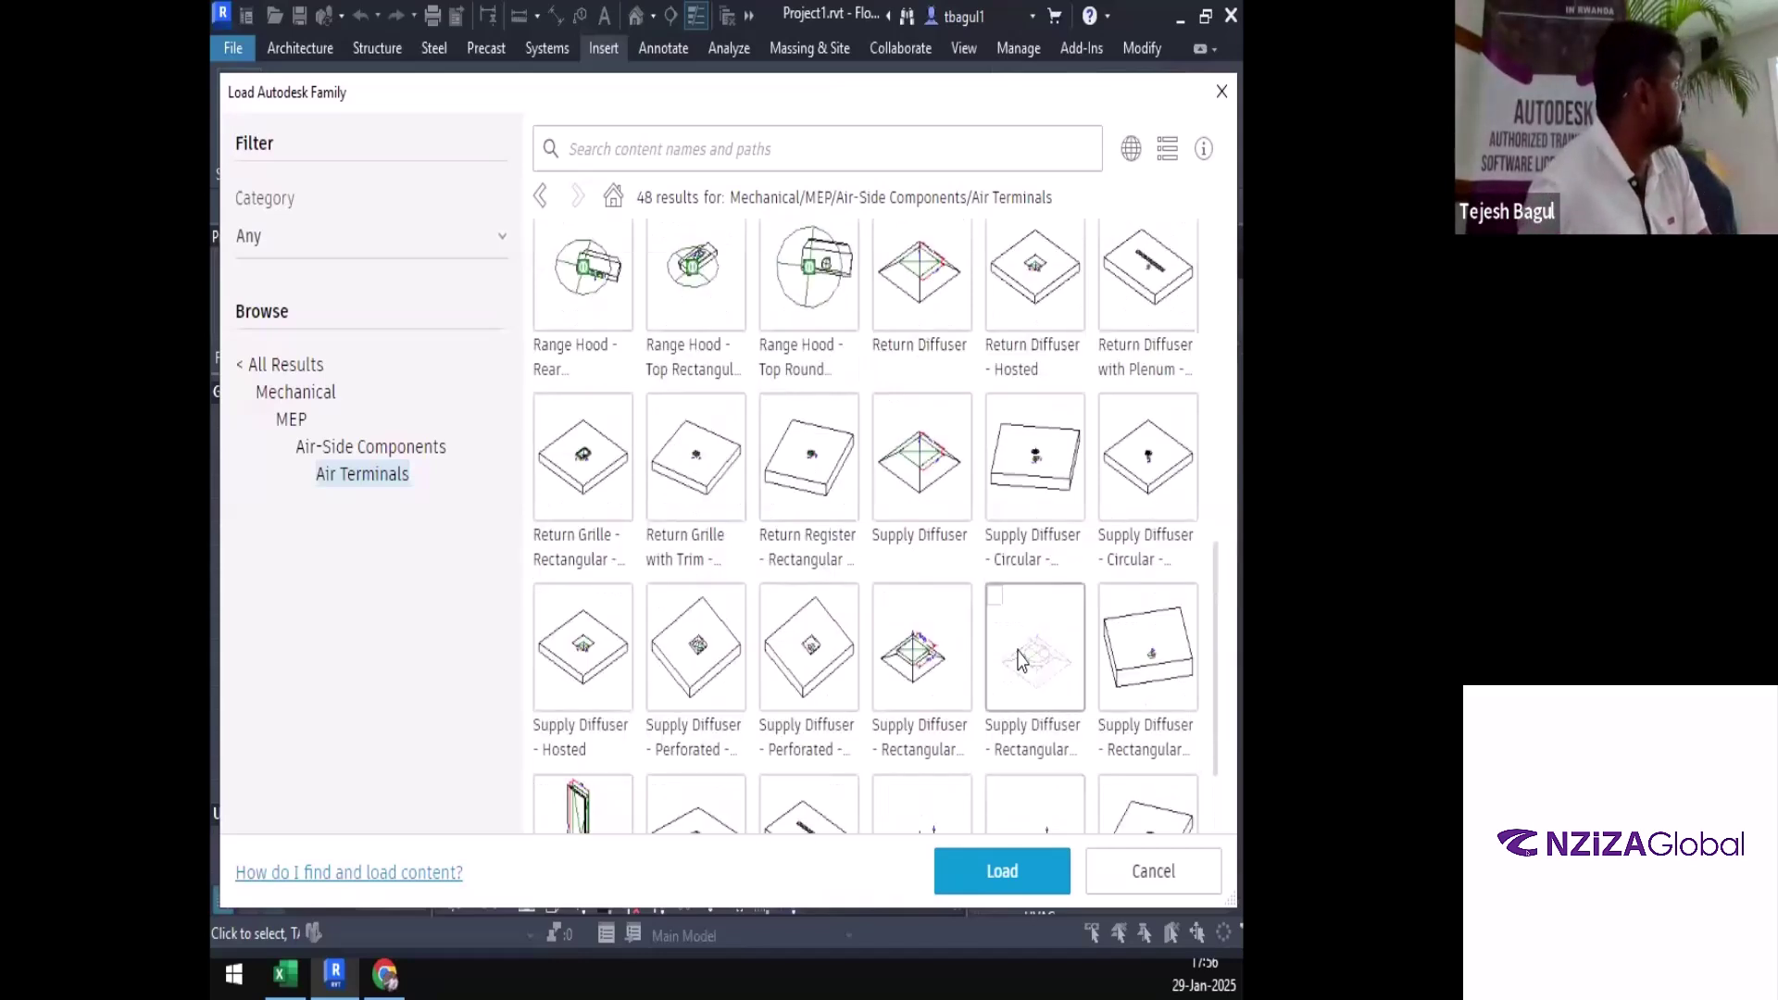
scroll(1019, 660, up, 3)
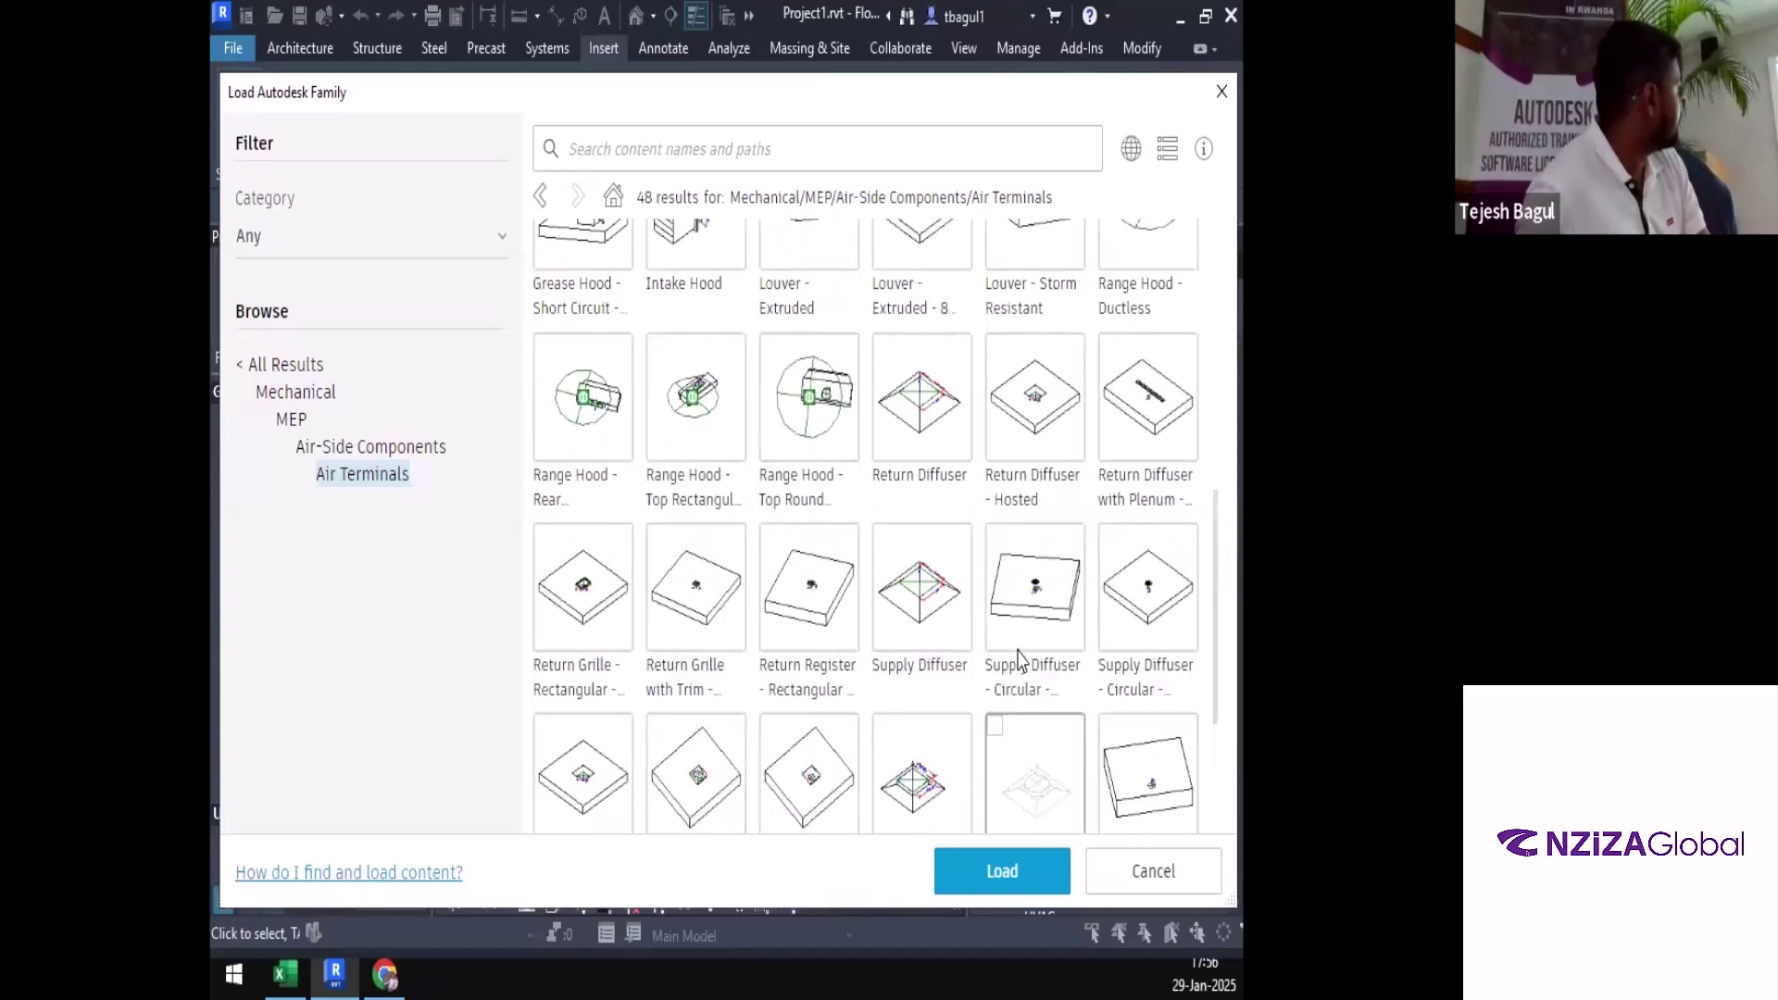
Search the air terminals category for "linear"
click(862, 149)
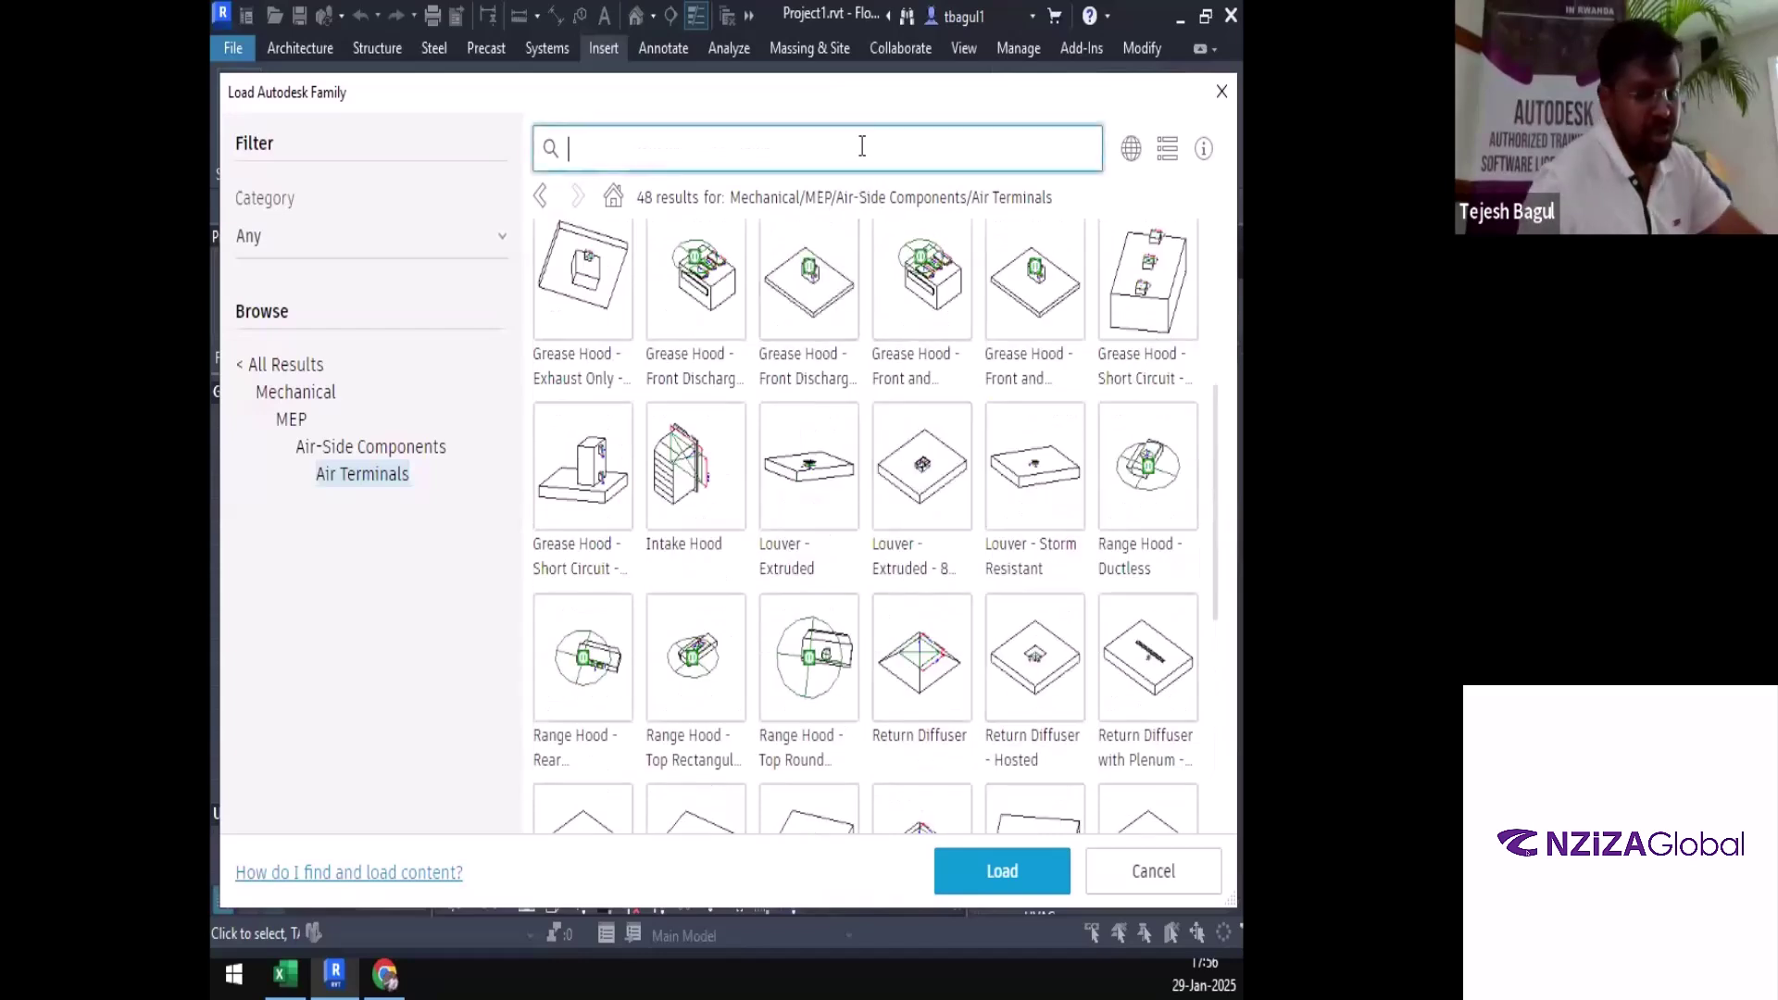
text(linear)
key(Return)
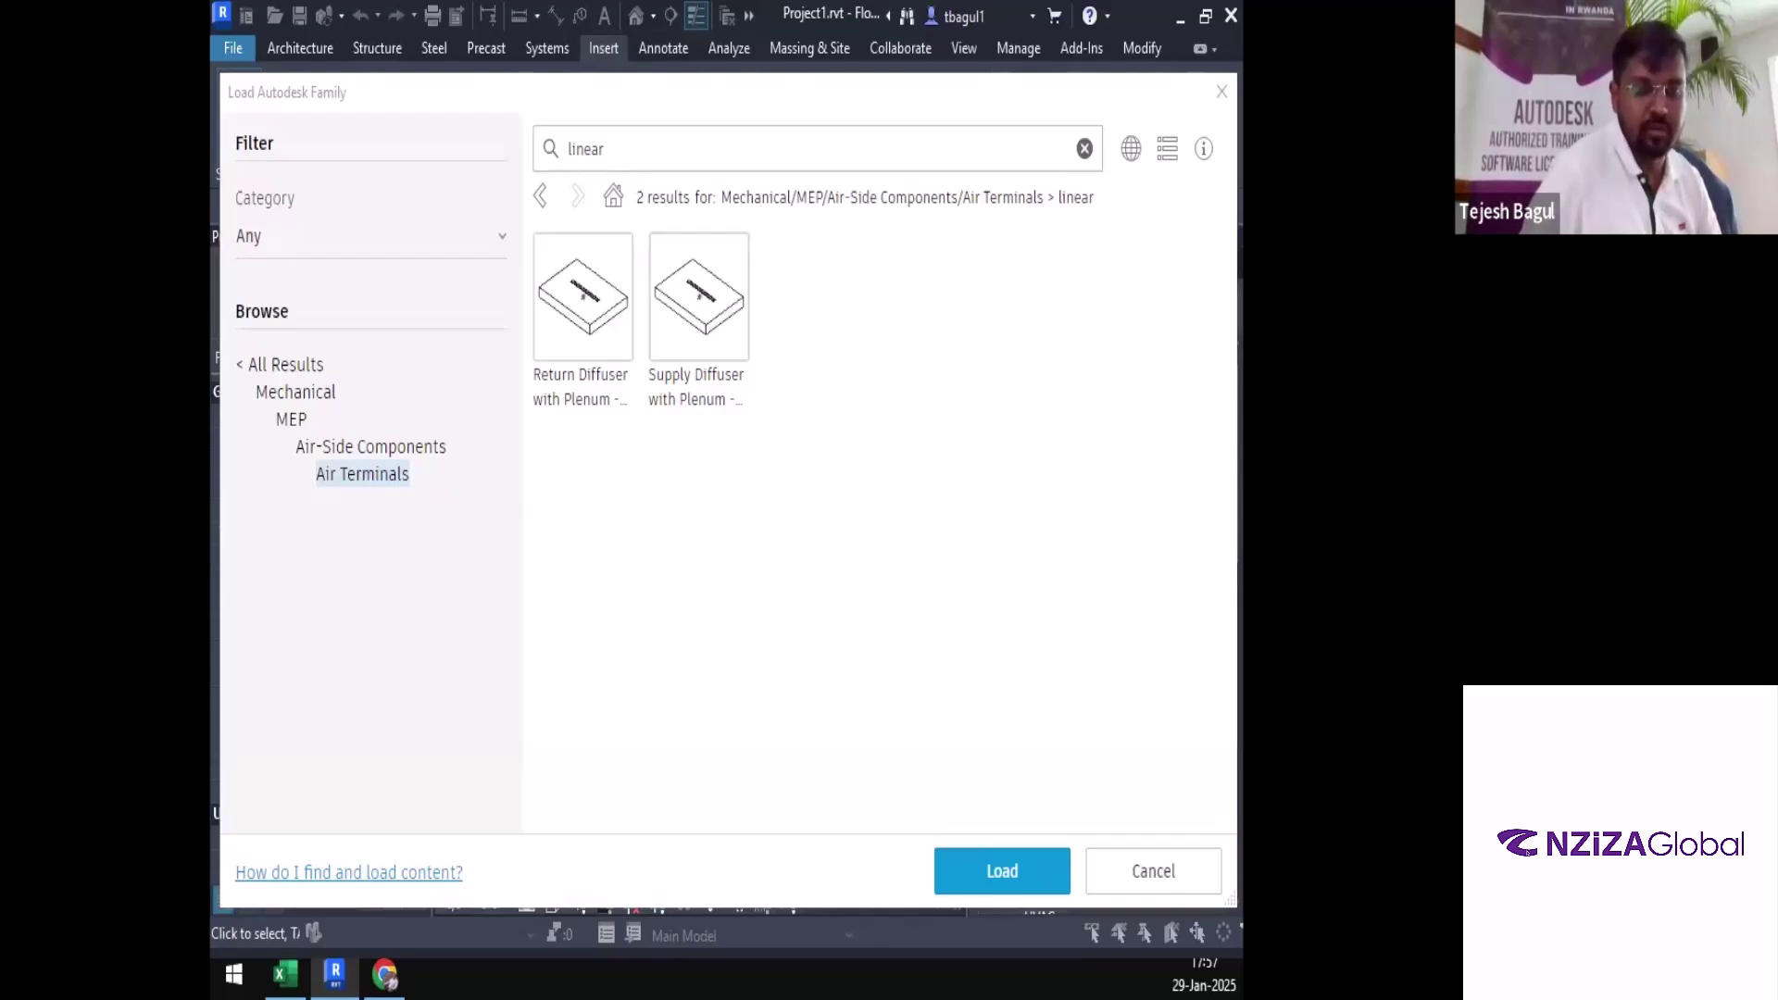
Switch to Chrome, examine the linear slot diffuser images, and return to the Revit family library
drag(213, 301, 622, 302)
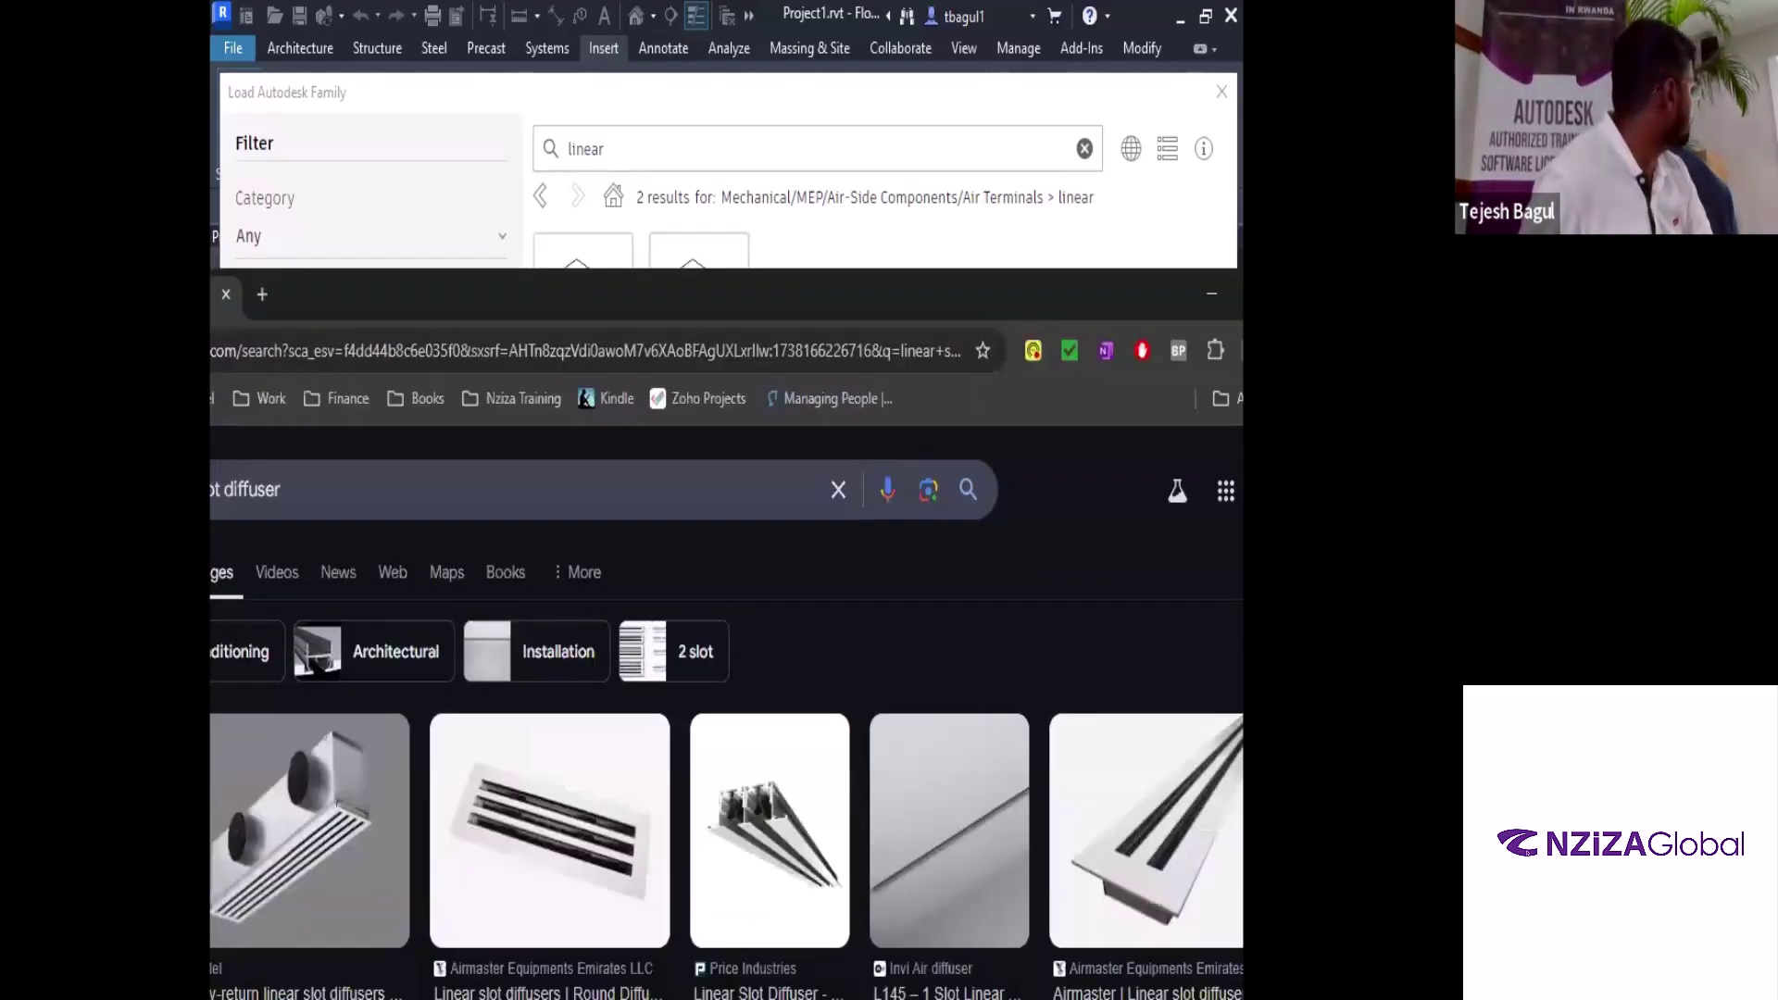
double_click(622, 301)
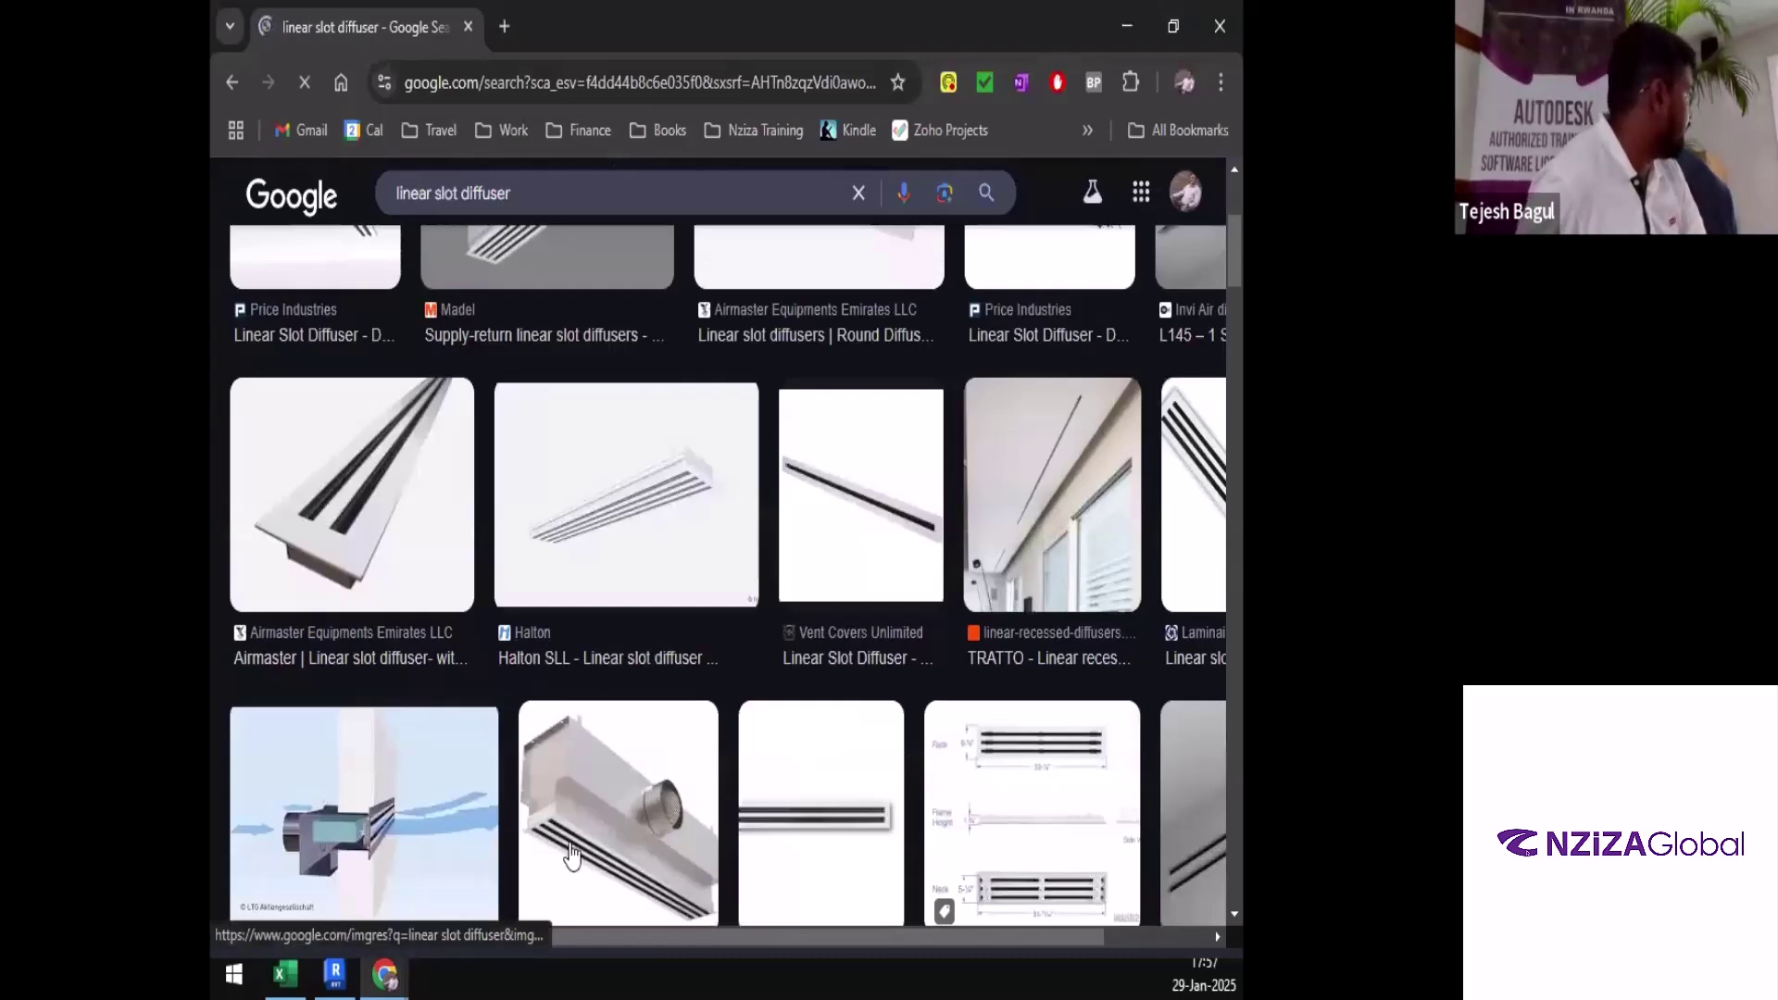
click(1127, 26)
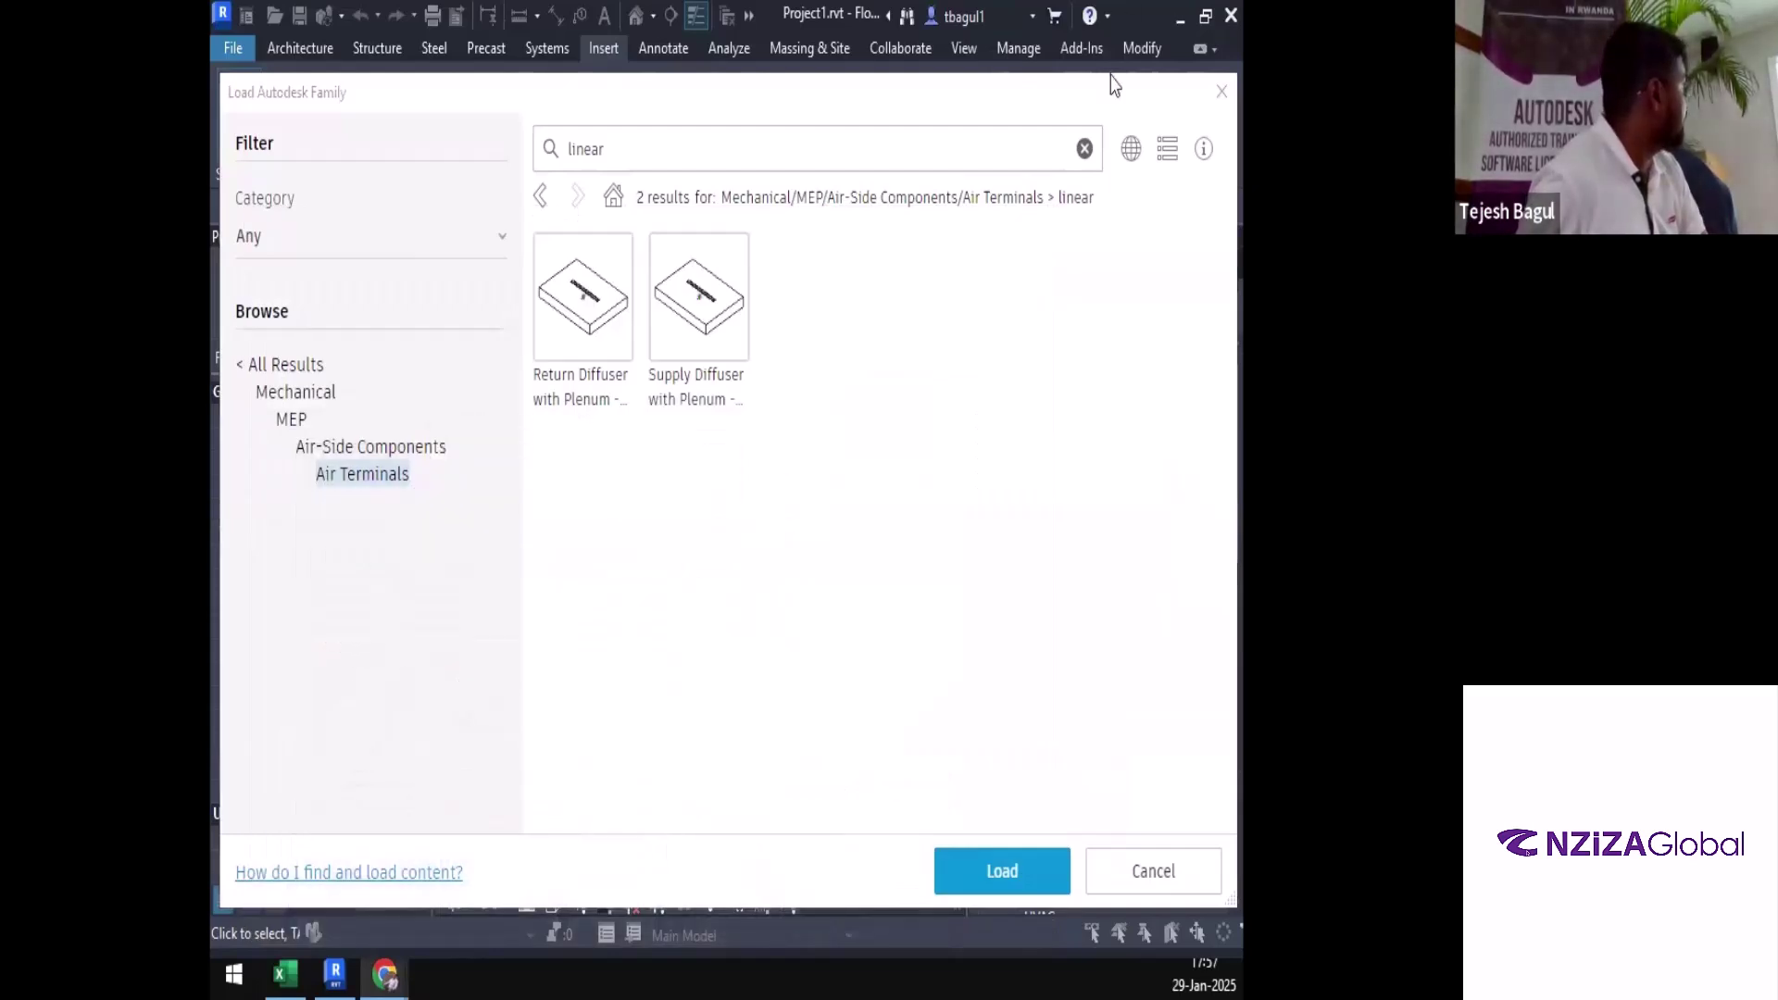
Load the linear Supply Diffuser with Plenum family and select its 24x3 1/4-6 In Inlet 2-Slot type
click(704, 314)
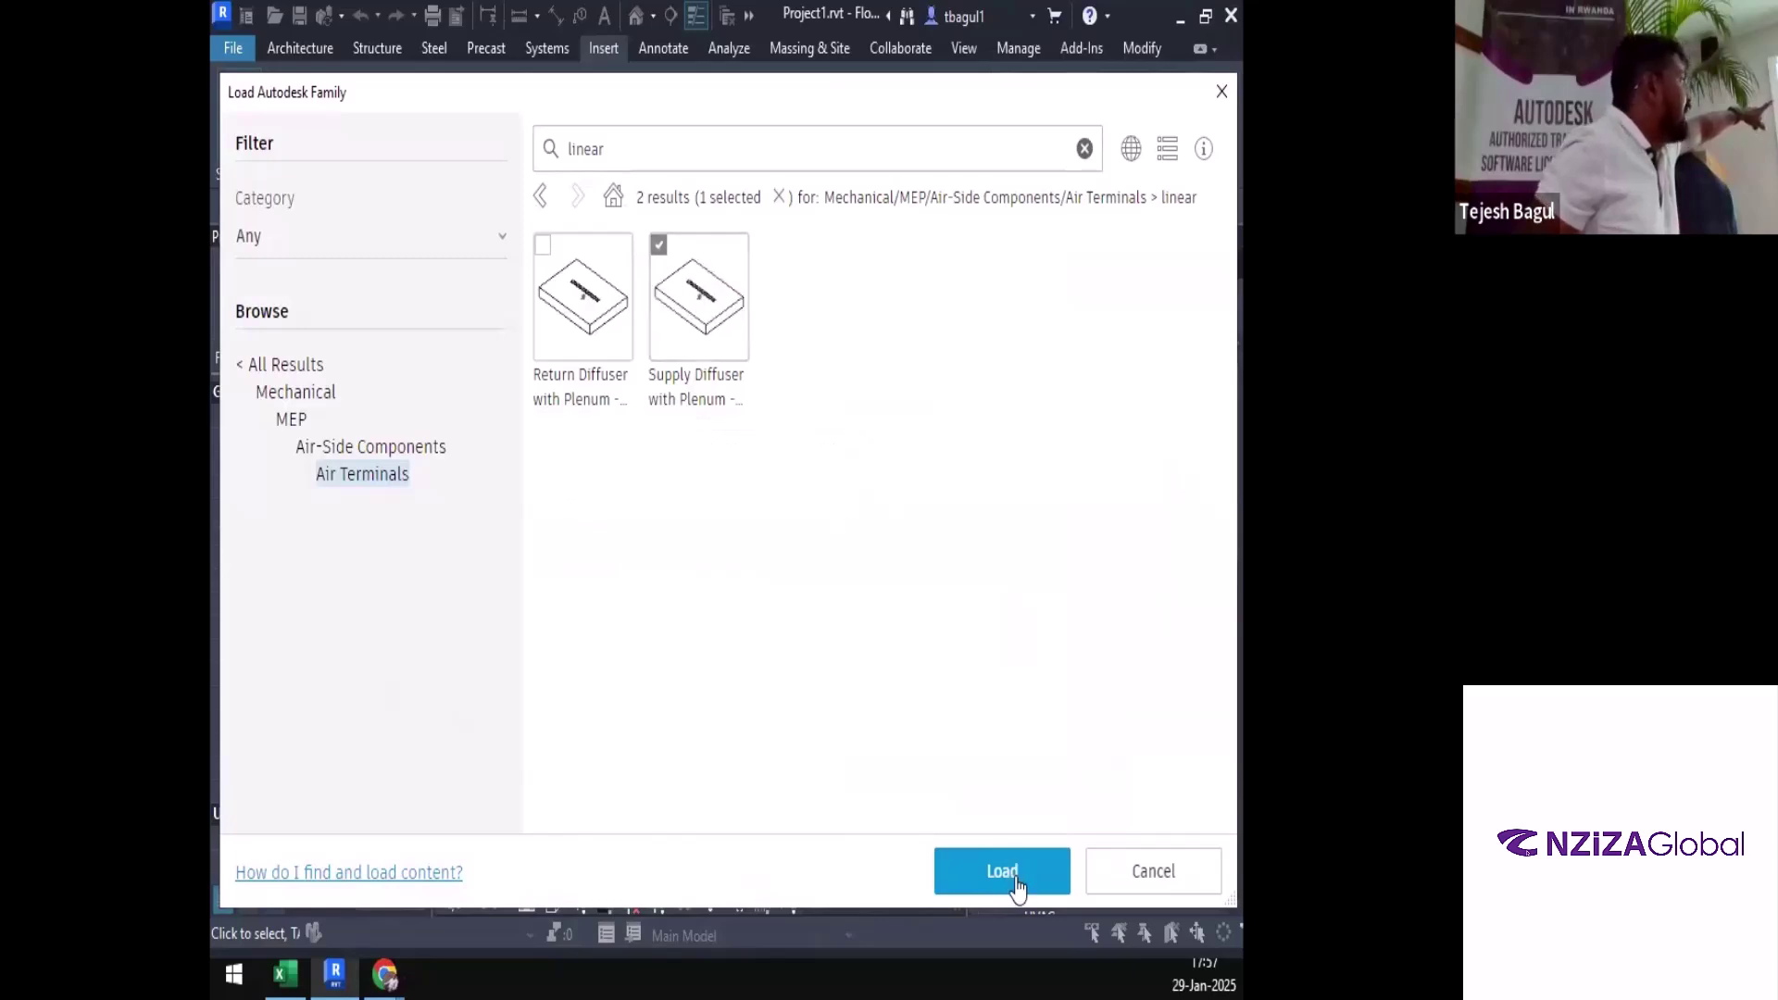
click(1015, 878)
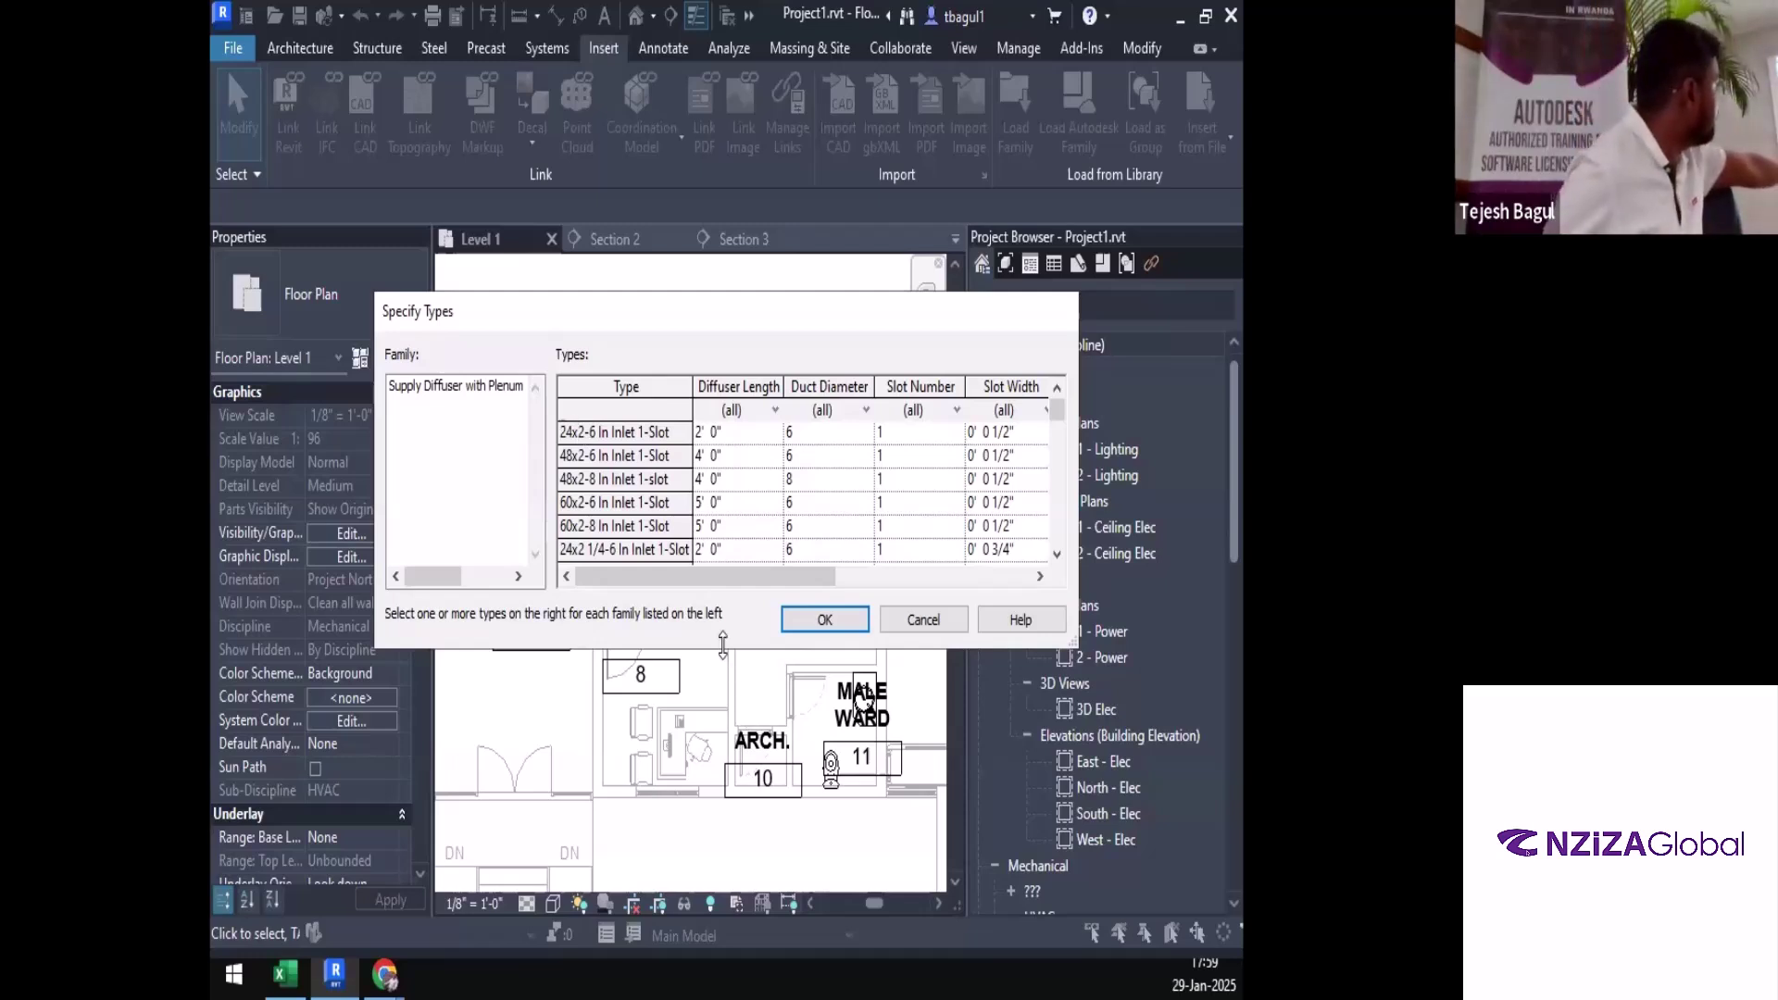
drag(722, 643, 722, 914)
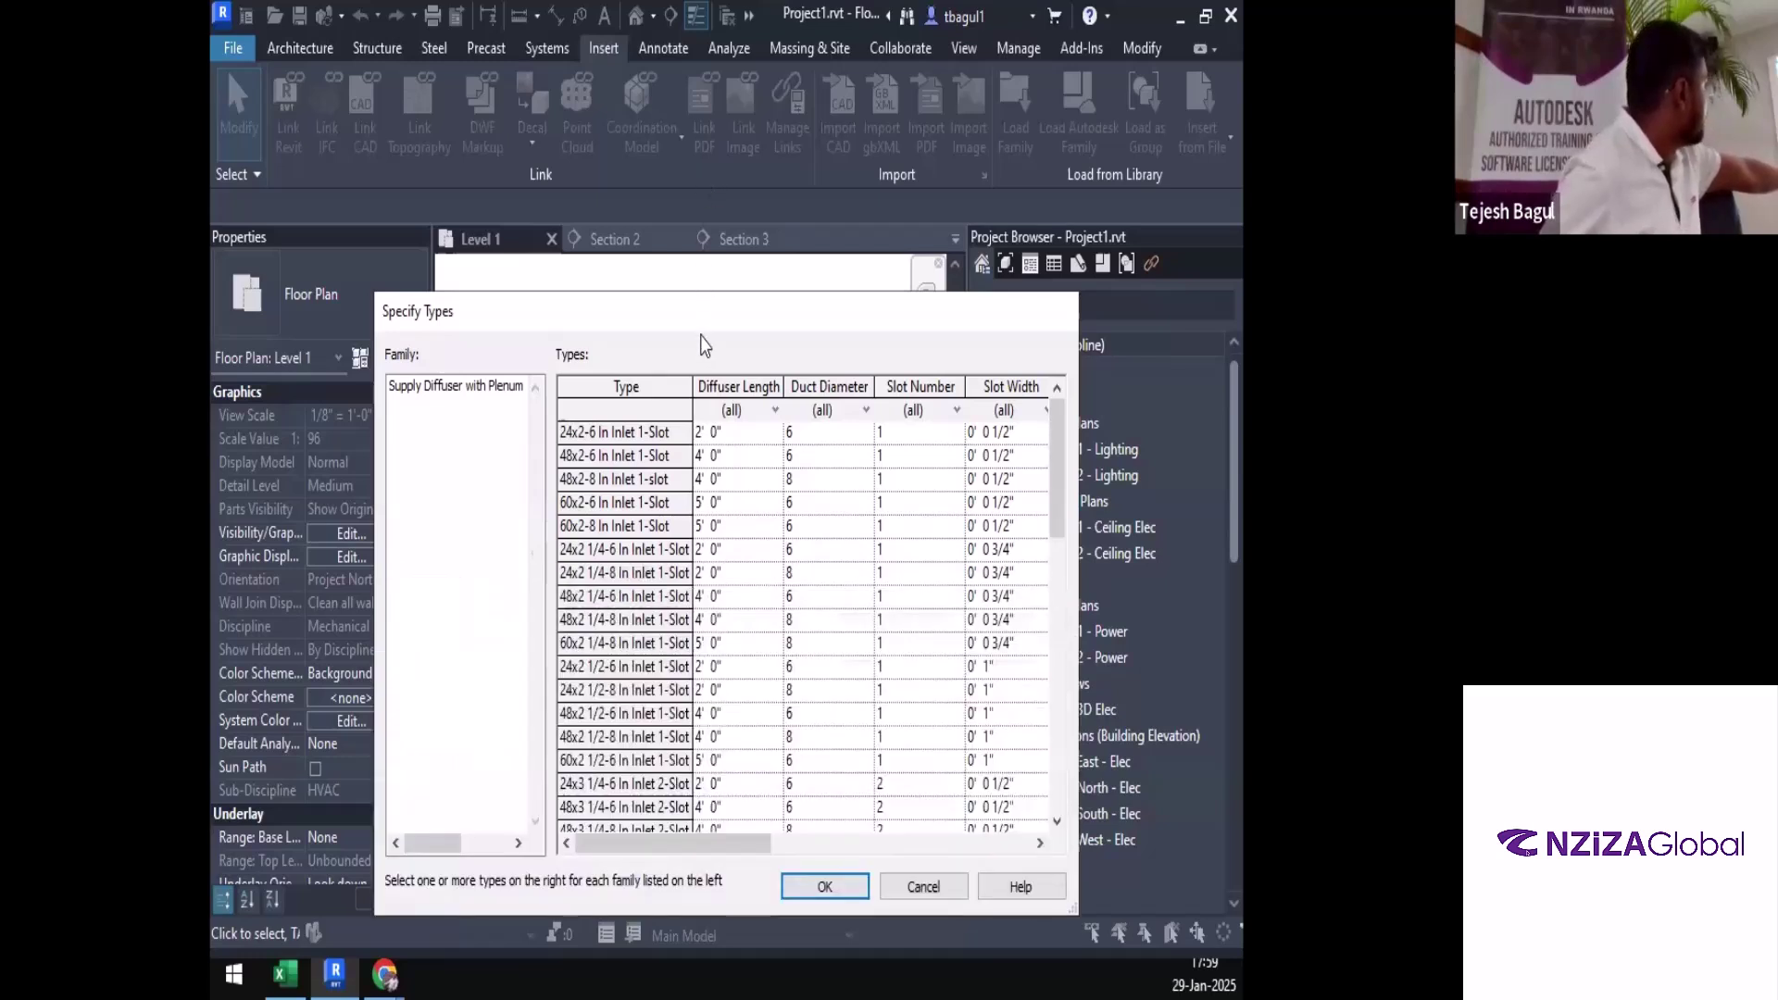
drag(659, 324, 758, 282)
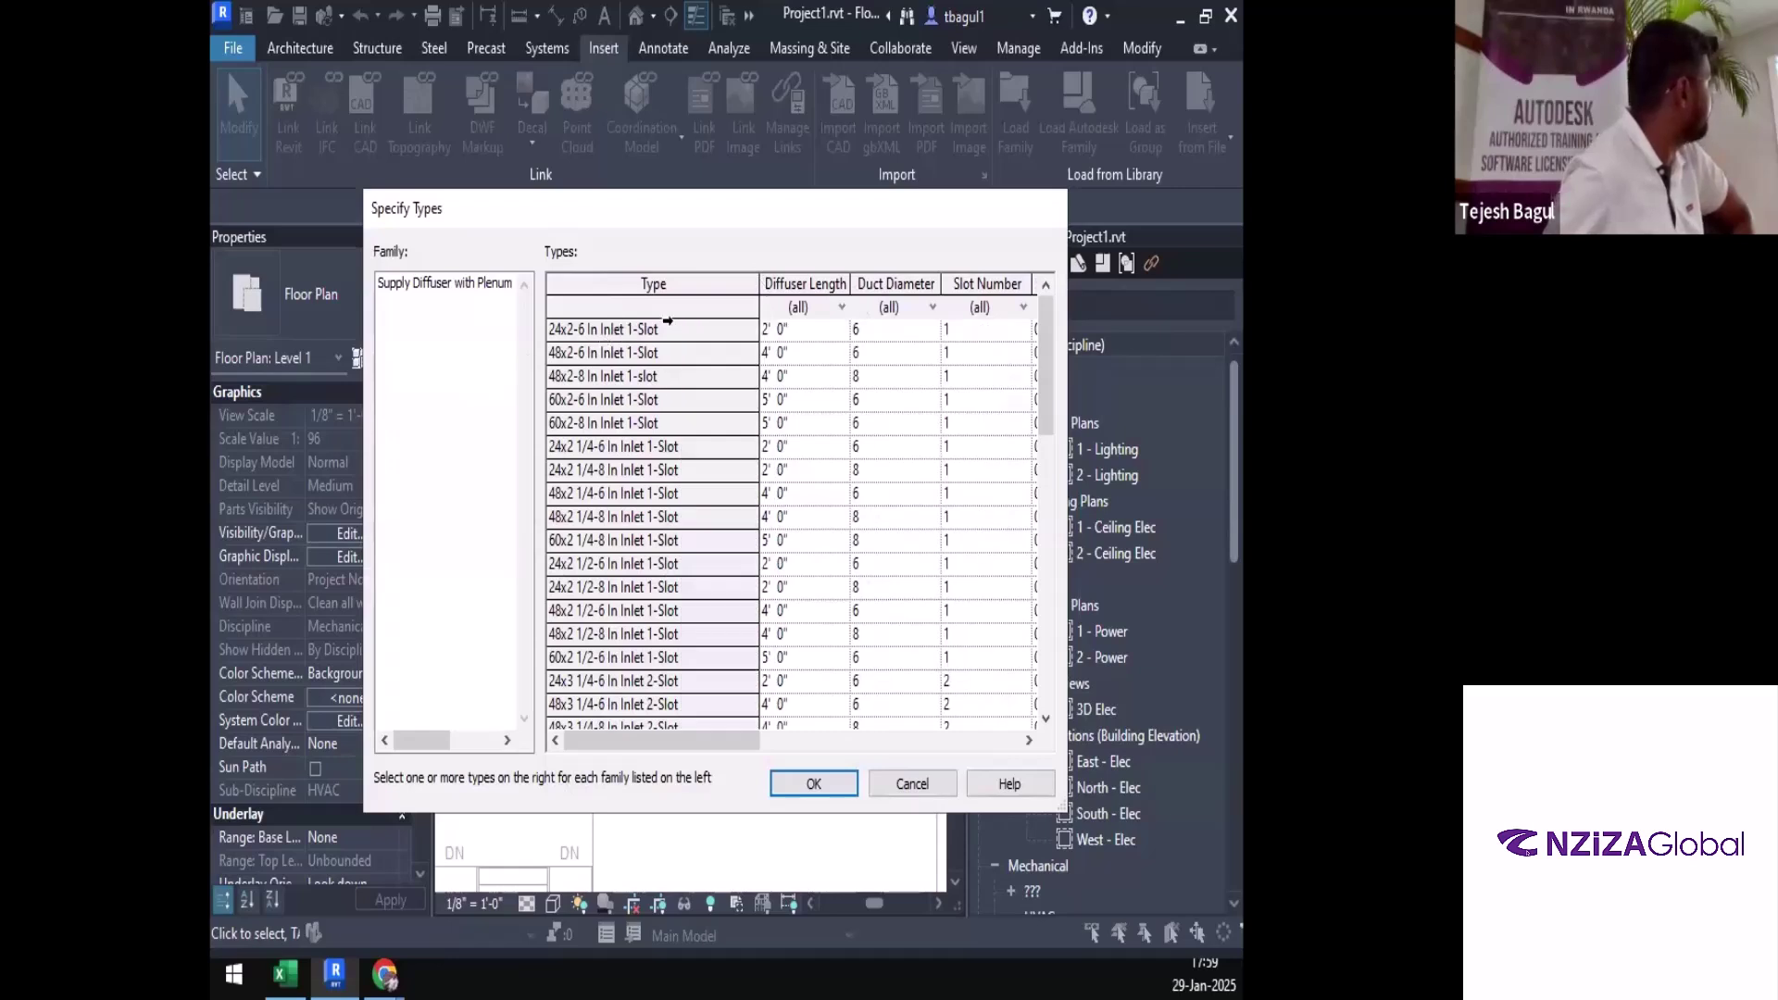
click(576, 584)
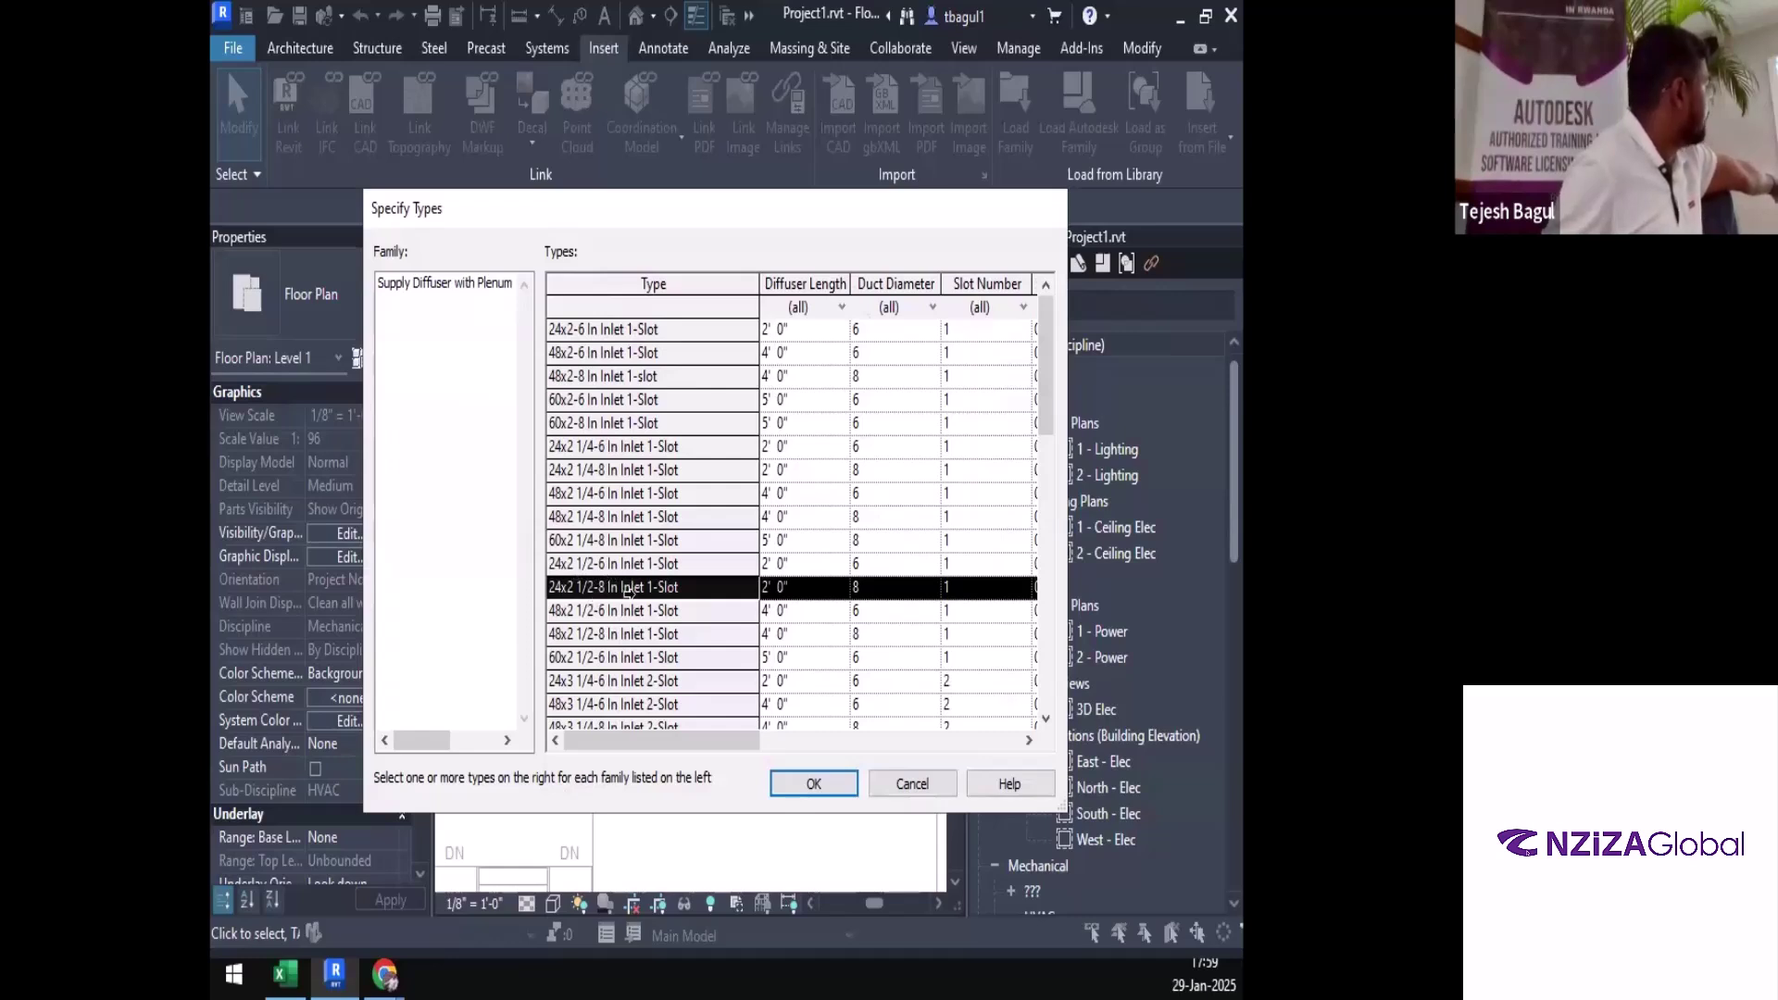
scroll(629, 651, down, 7)
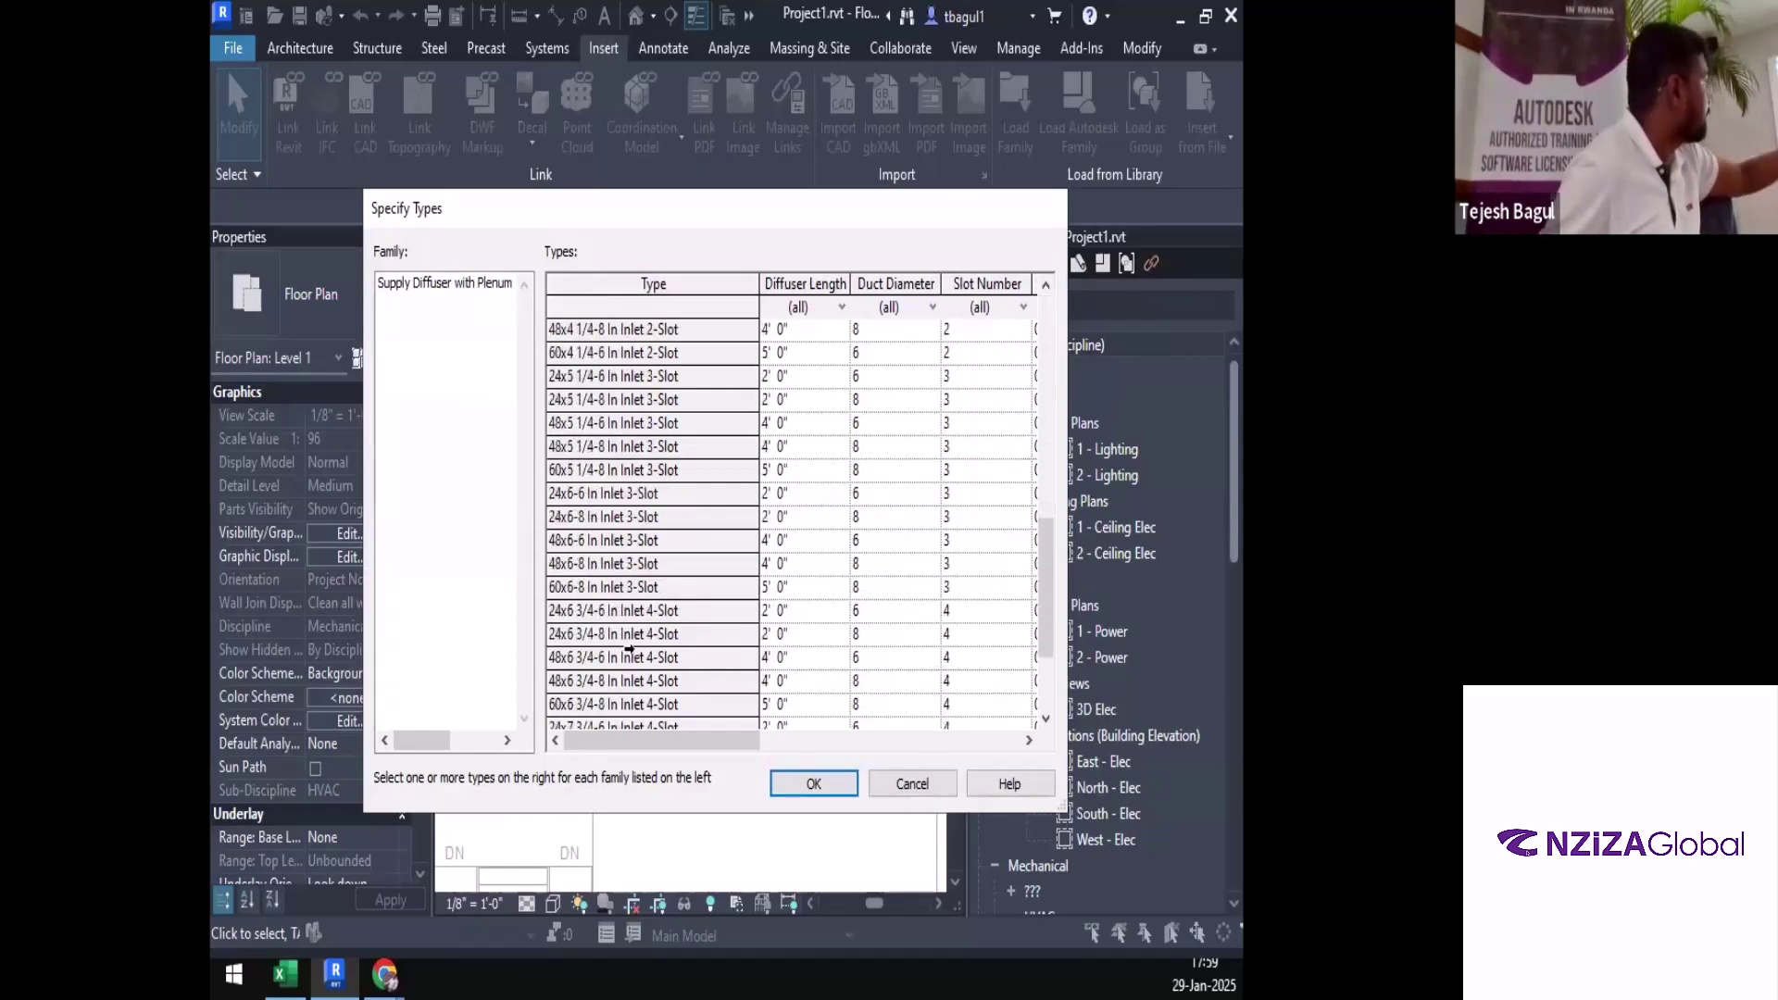
scroll(629, 651, up, 4)
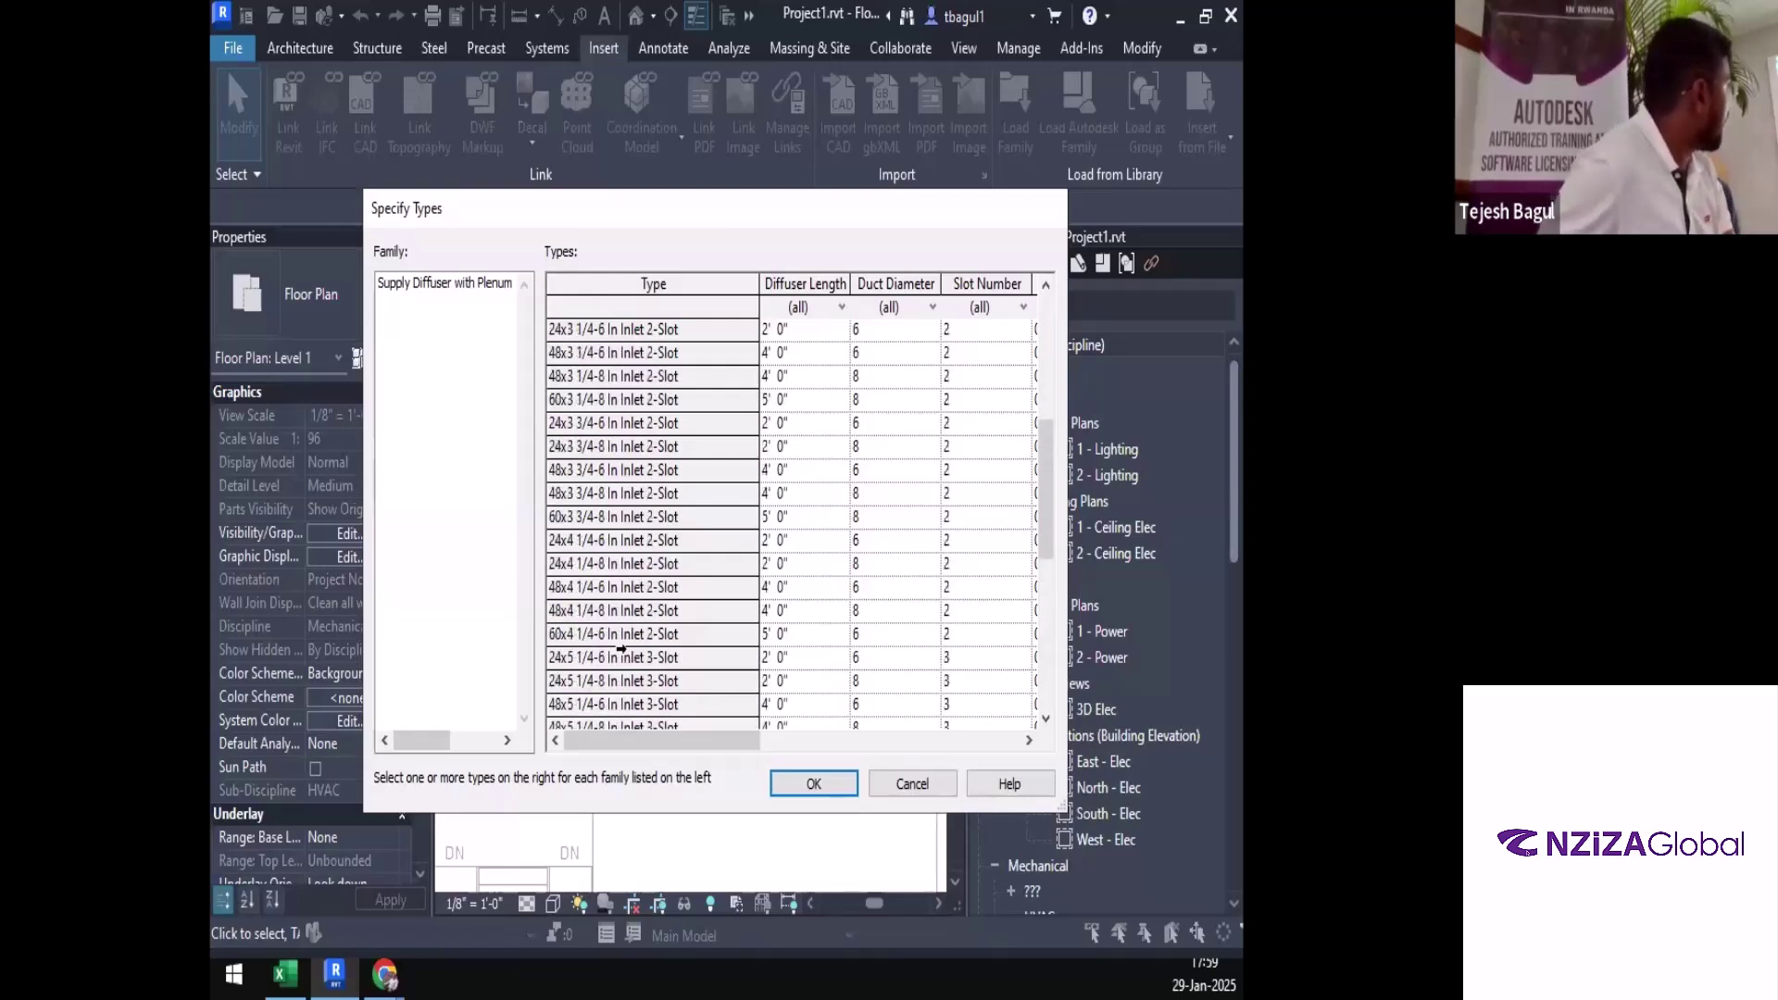
scroll(674, 562, up, 2)
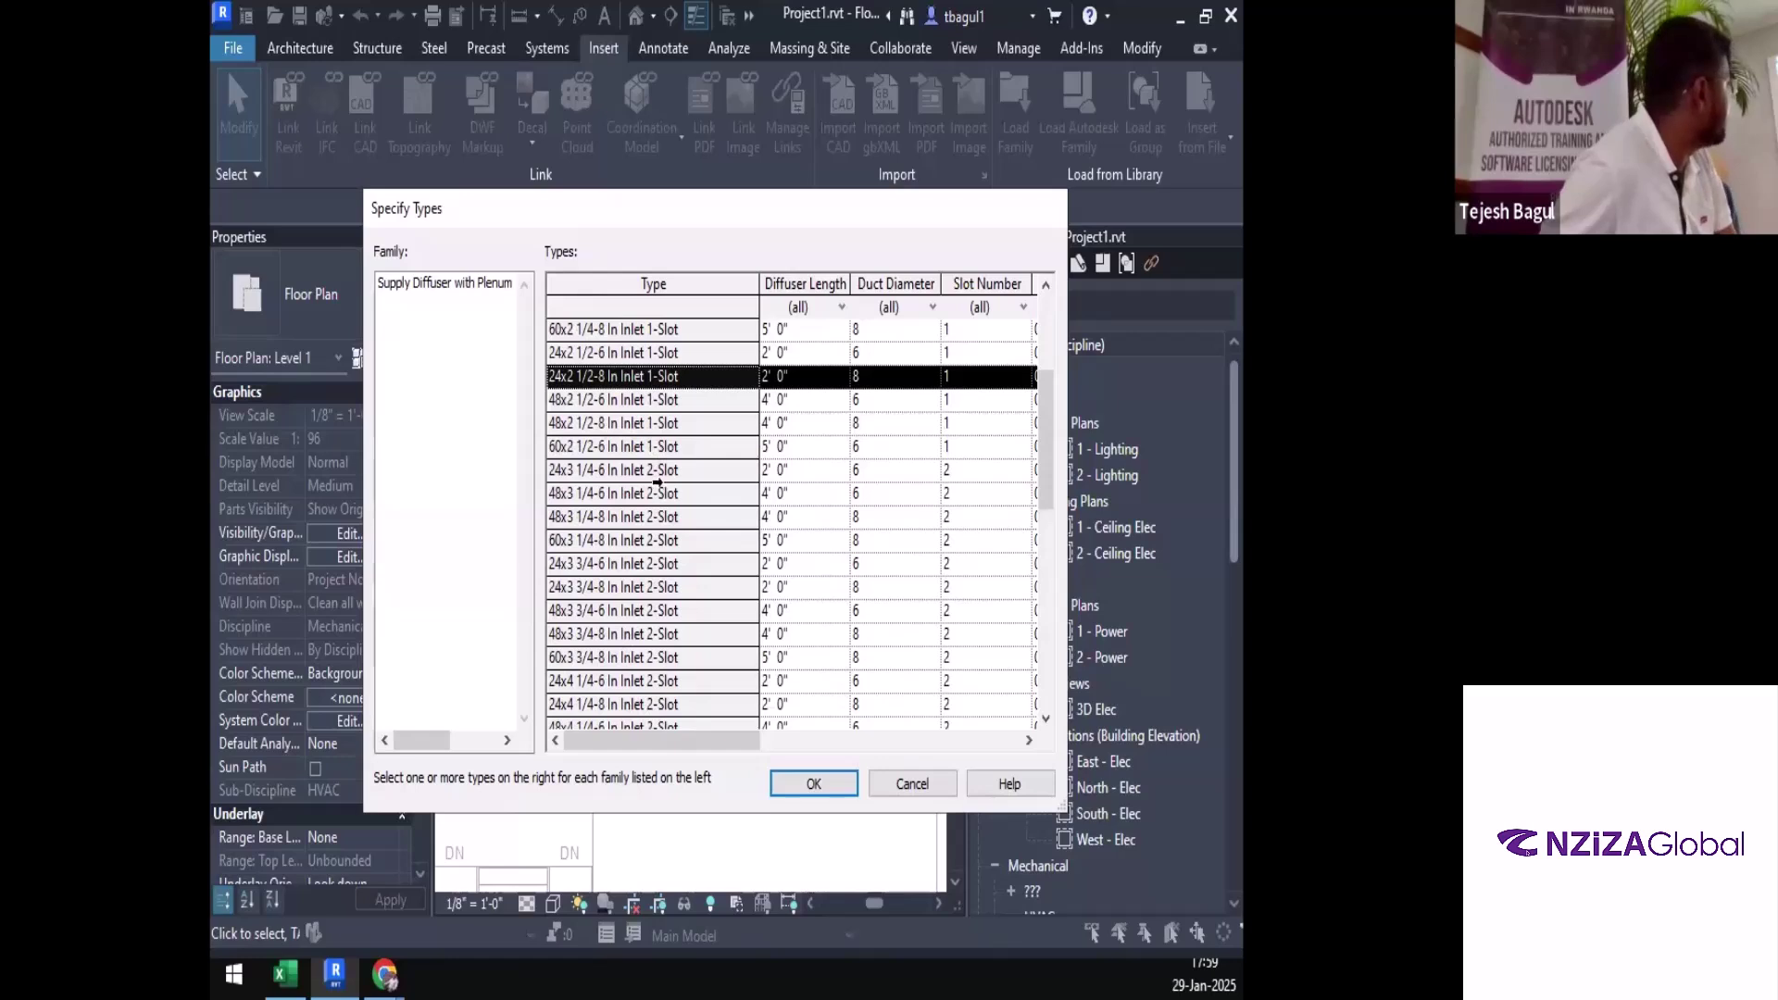
click(556, 471)
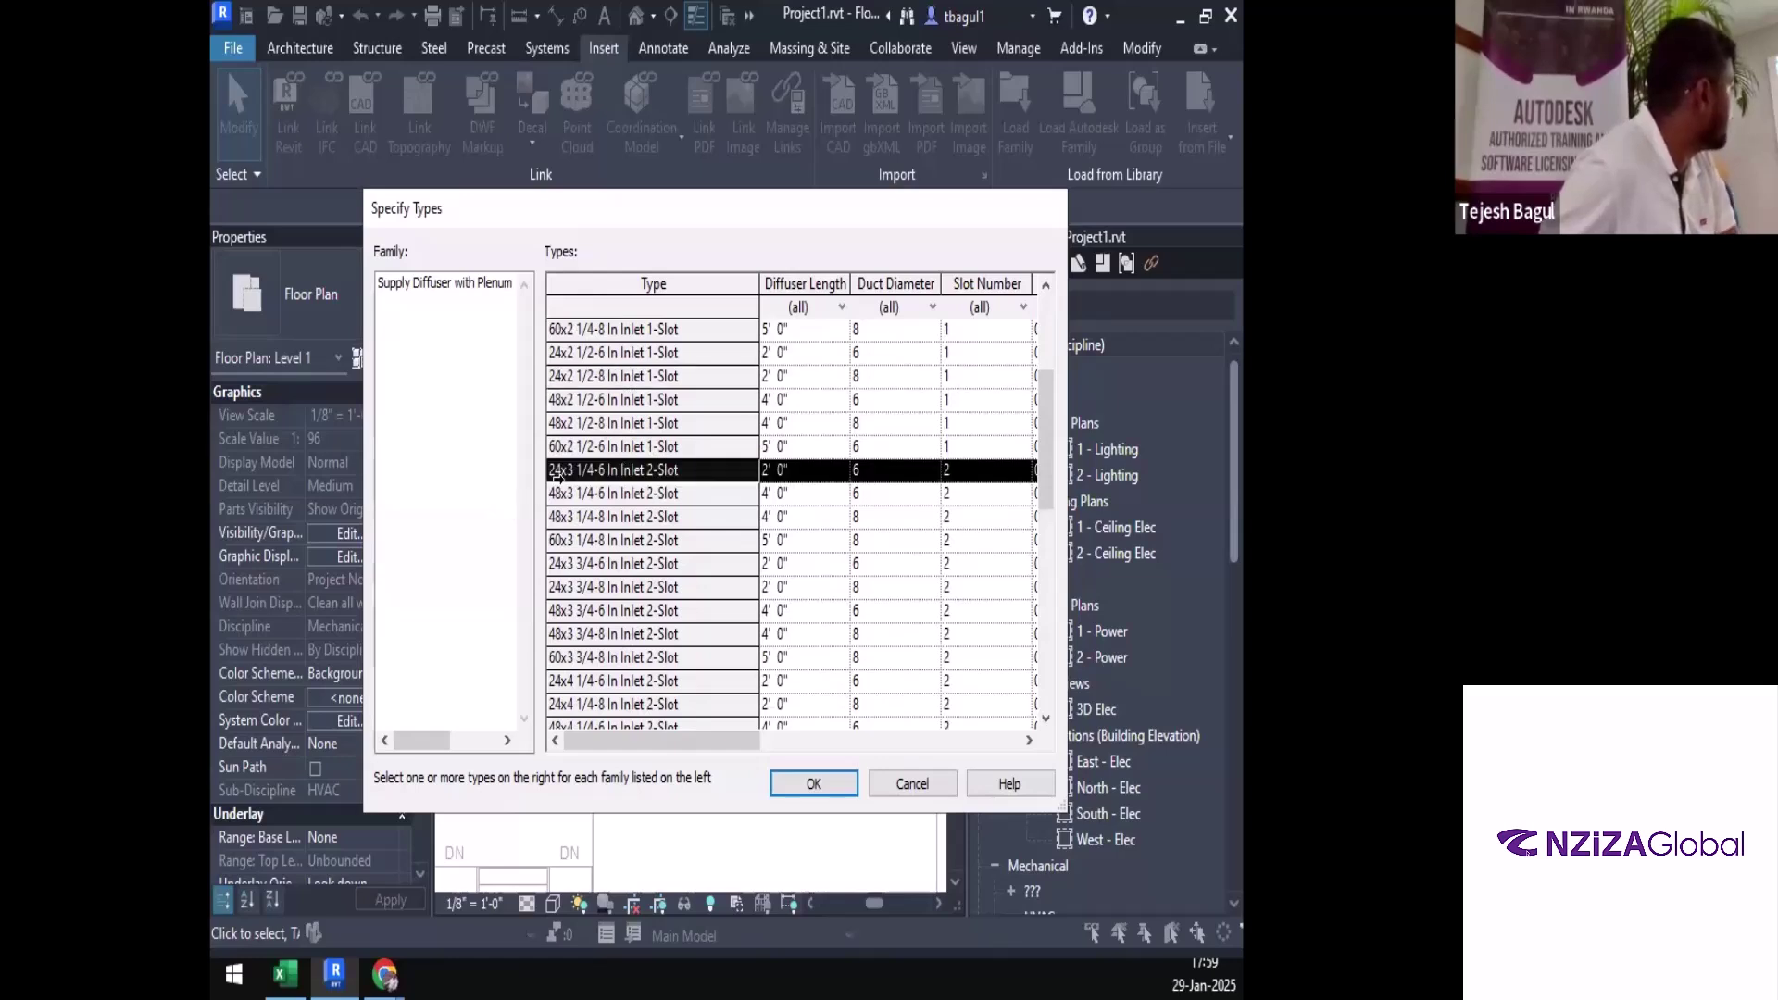
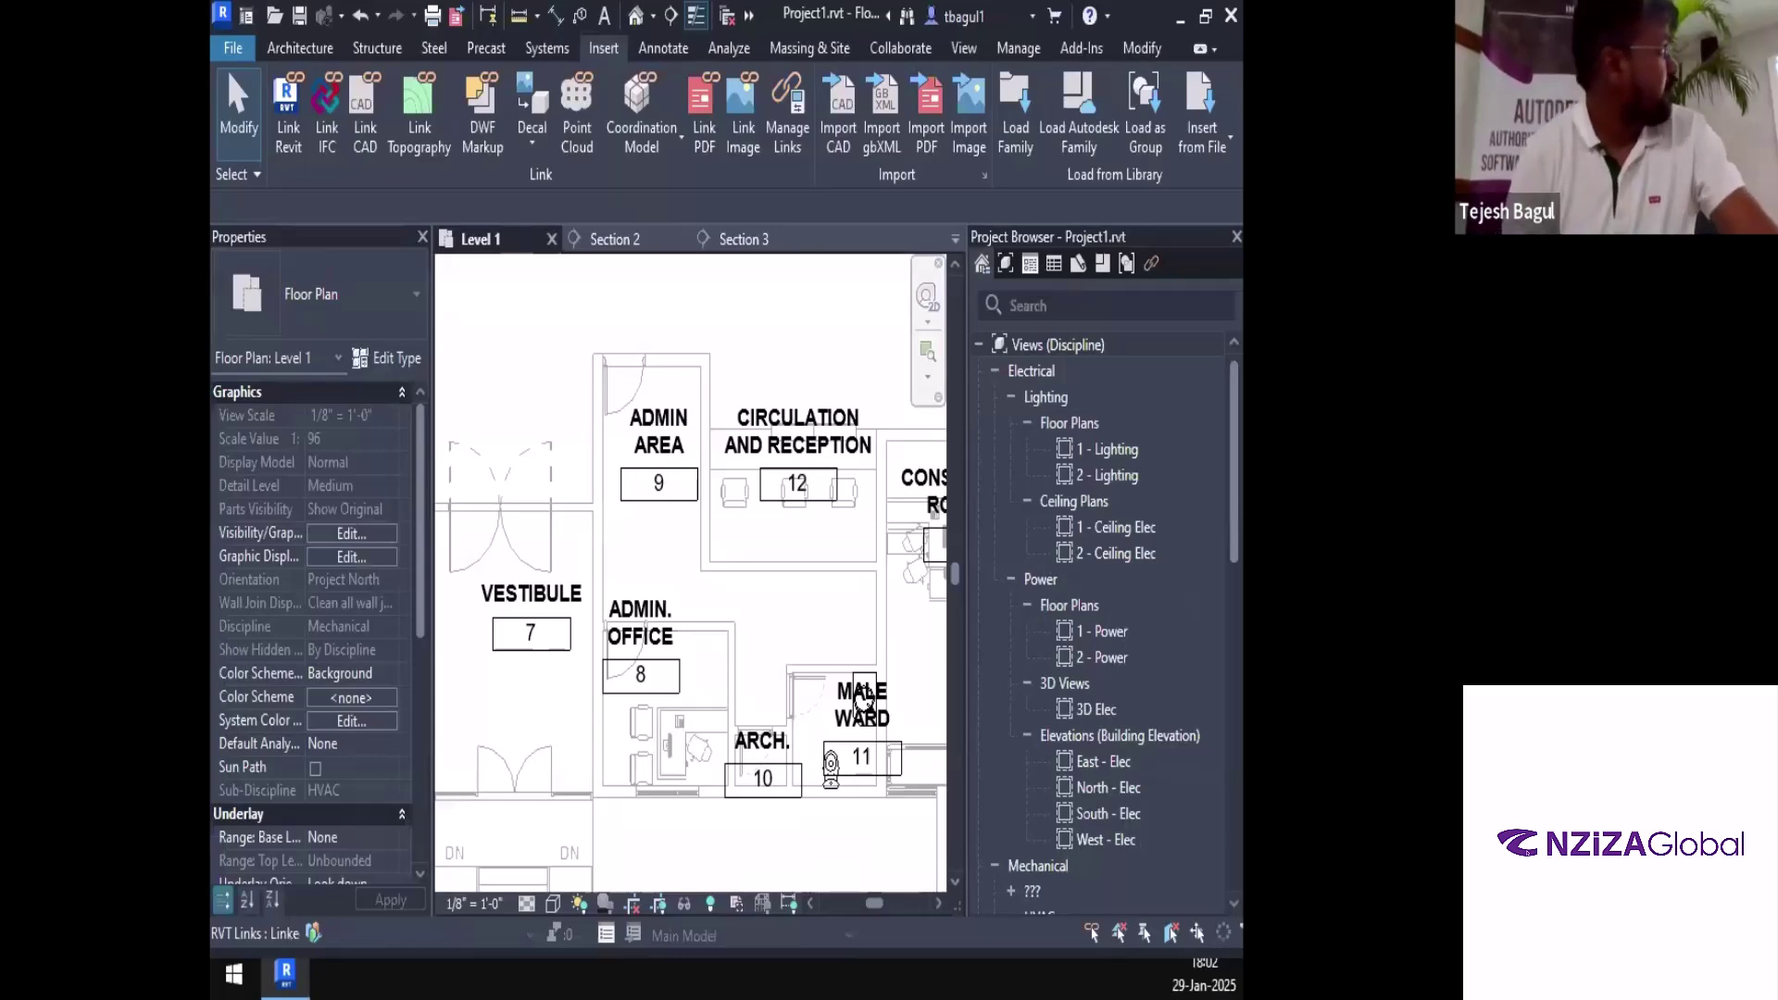
Examine the region choices in the Autodesk family library's locale settings
click(1094, 133)
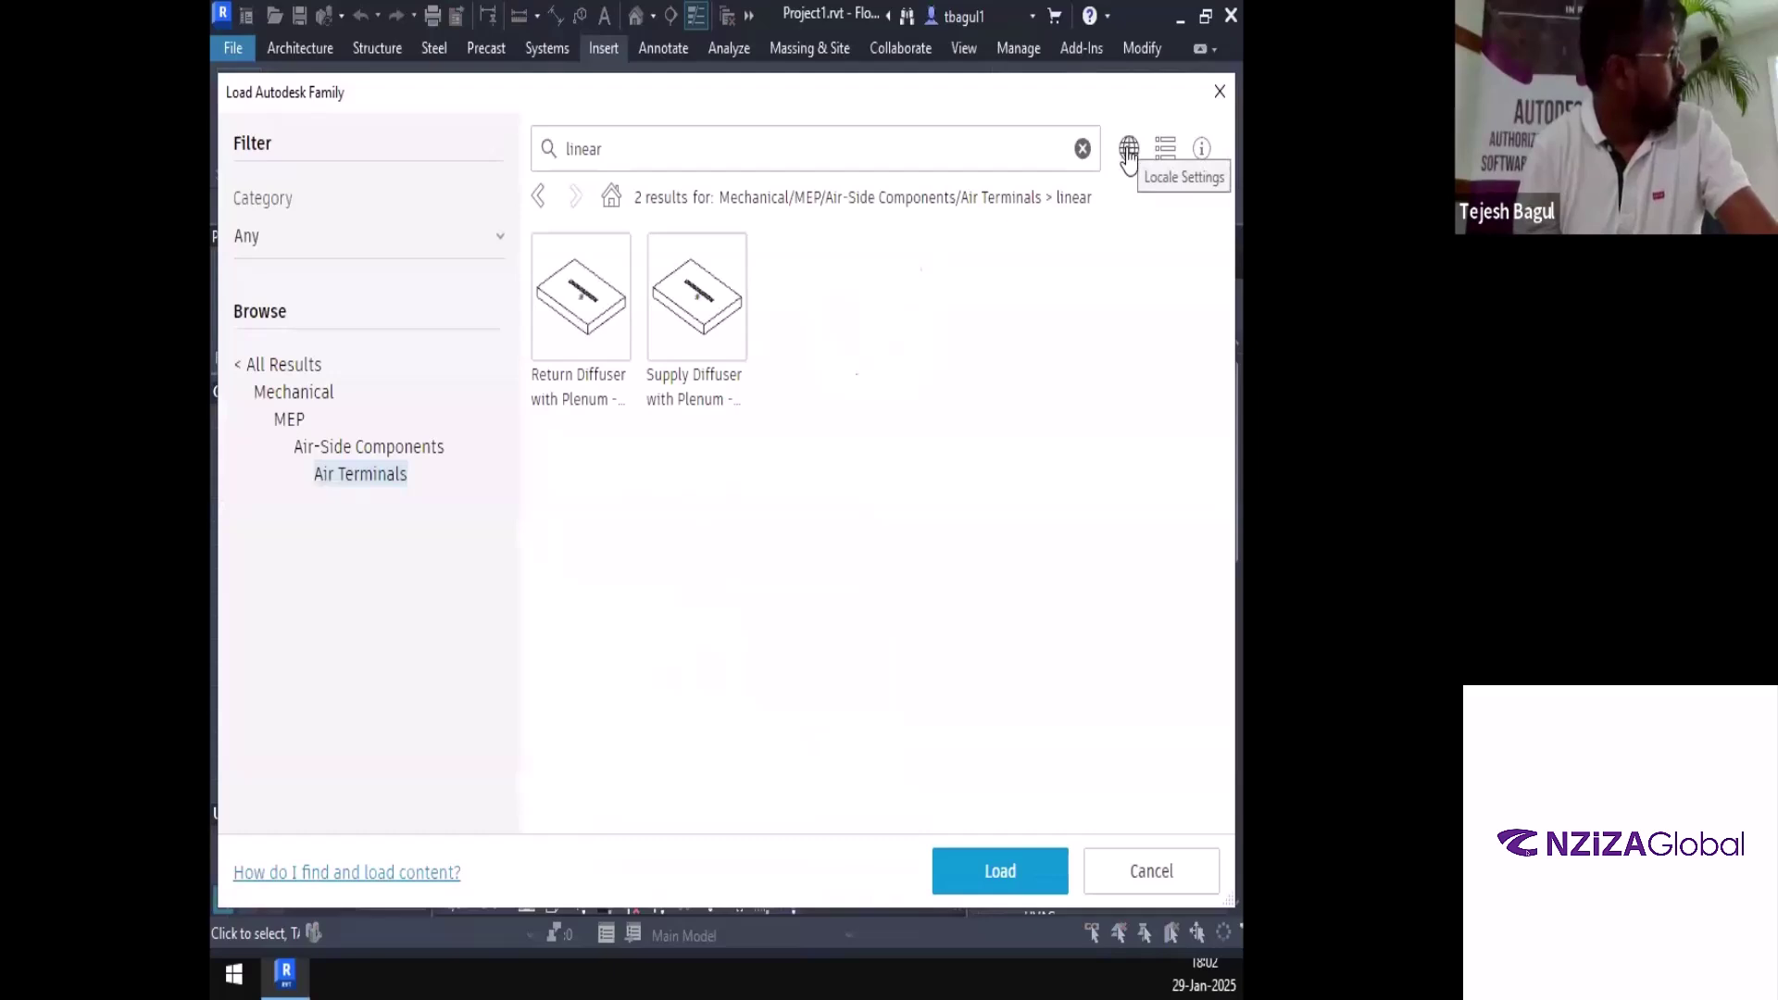
click(1127, 150)
click(1139, 350)
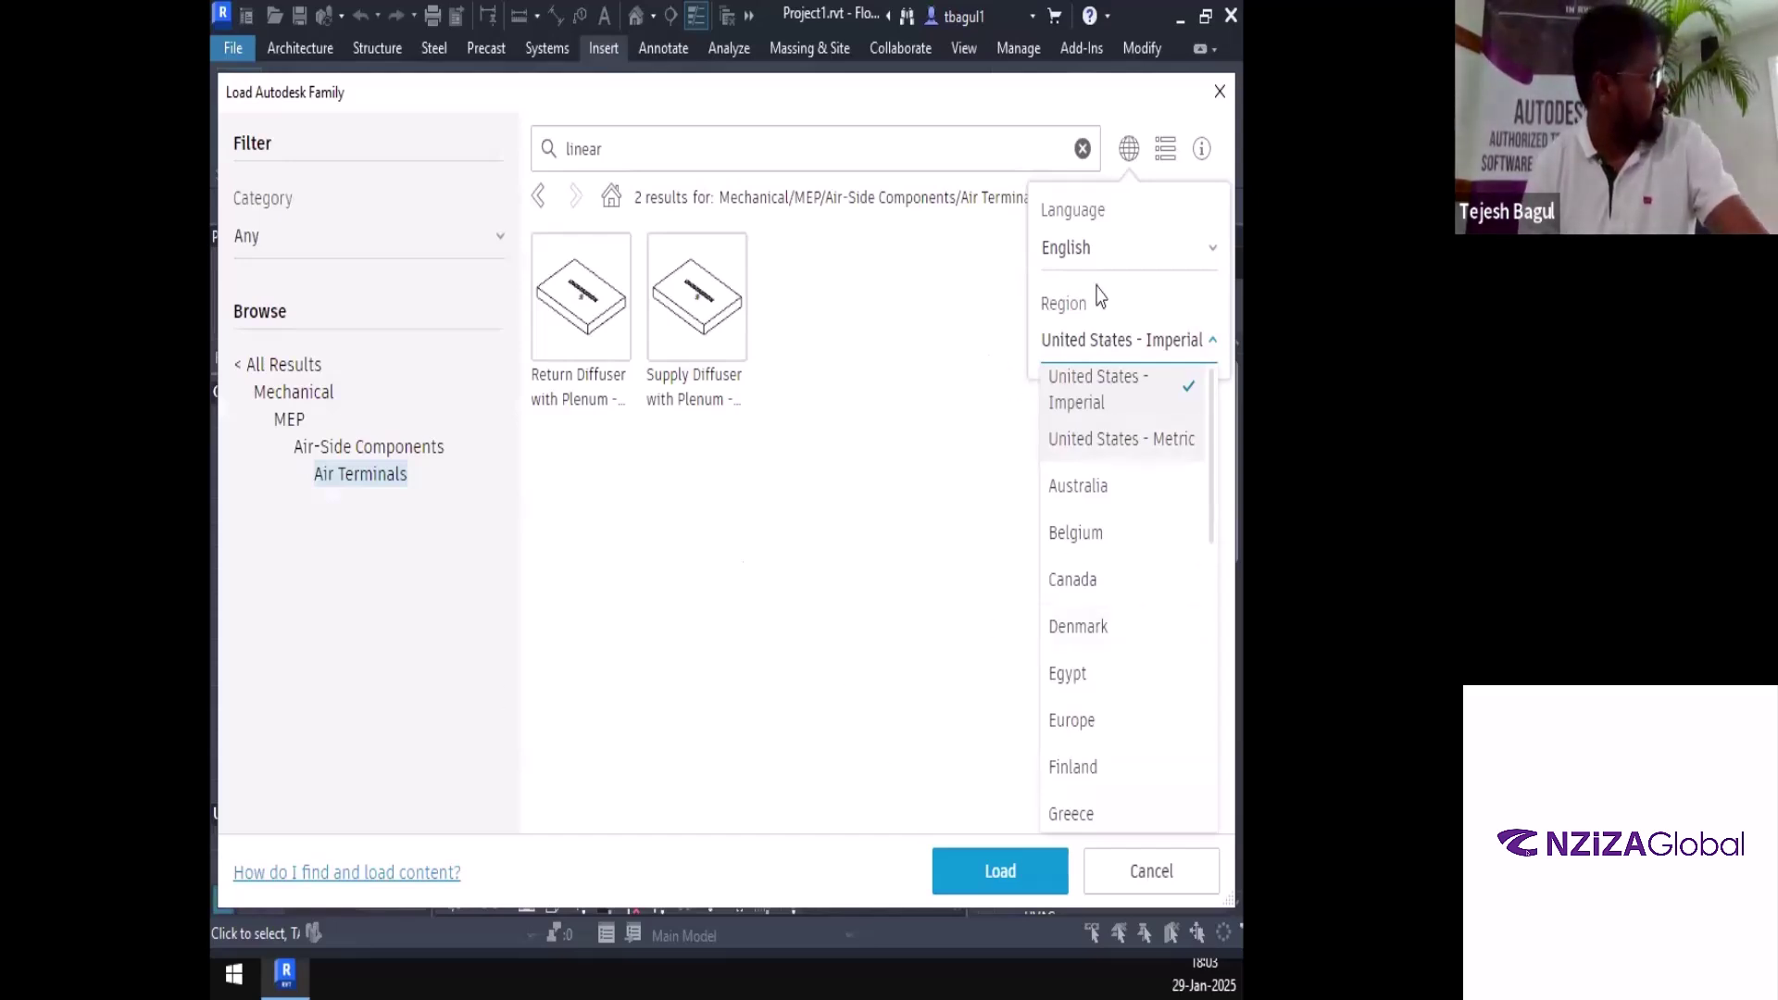
click(782, 644)
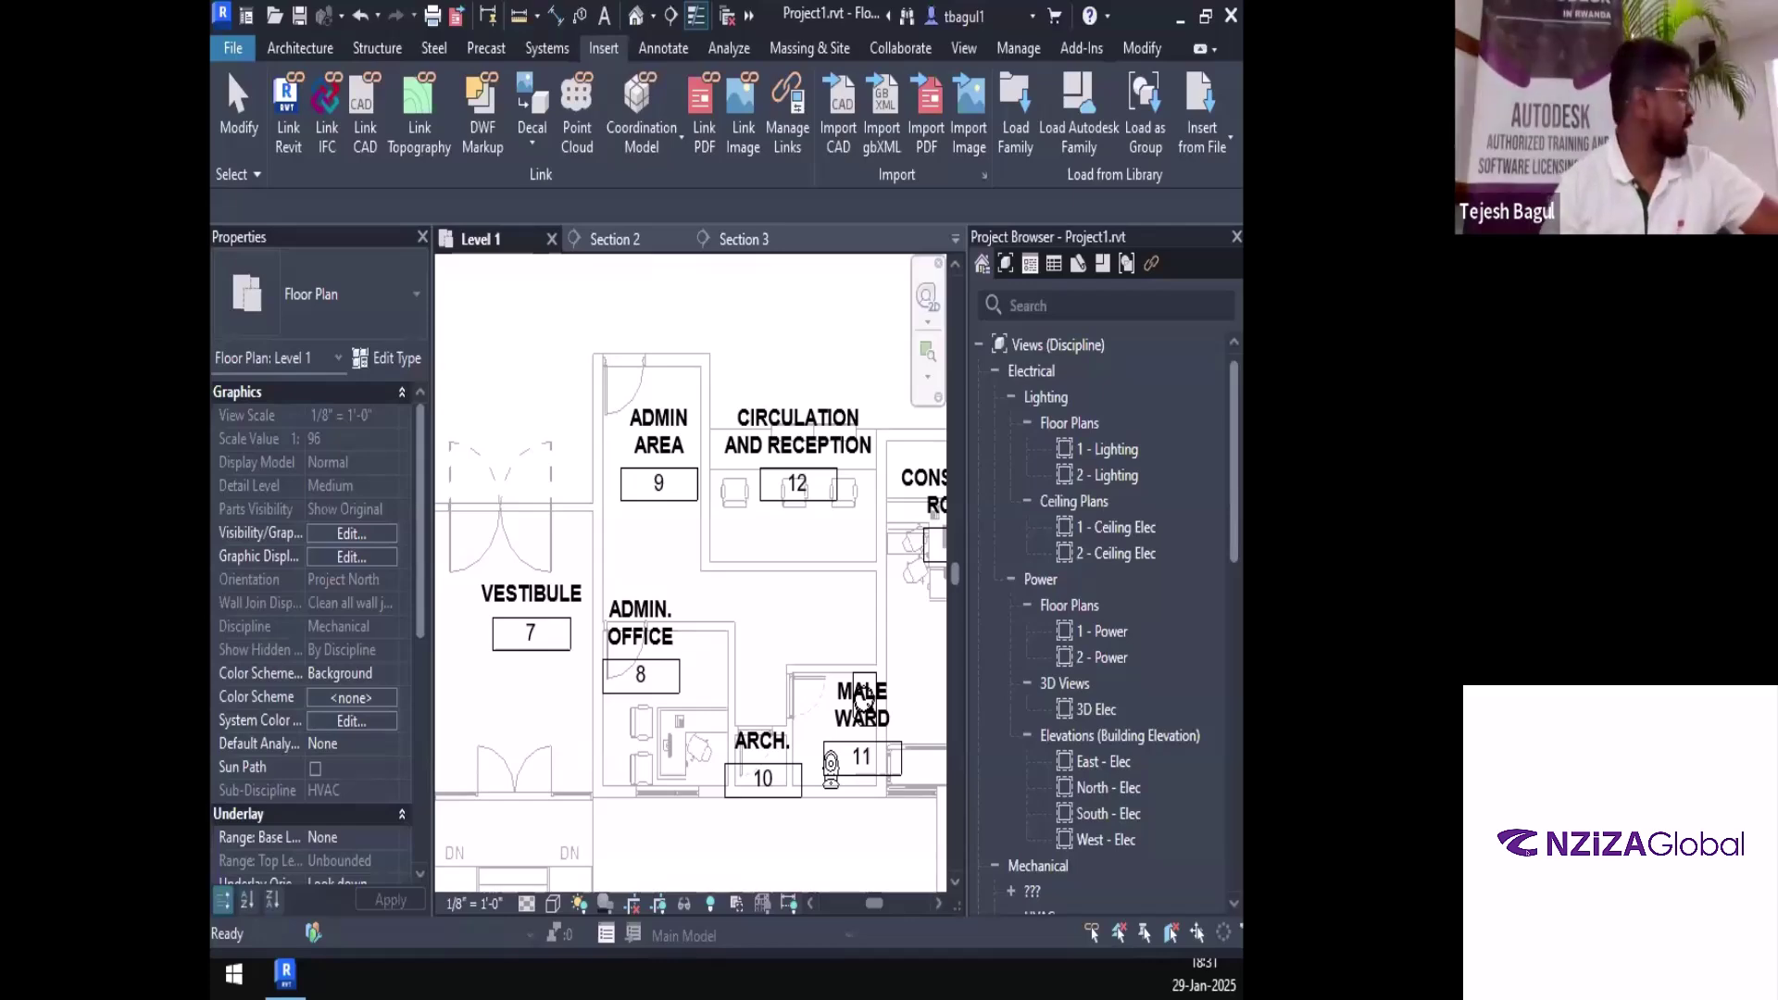
Switch to Chrome to view the "autodesk forum" search results and return to Revit
drag(1242, 279, 820, 280)
double_click(819, 280)
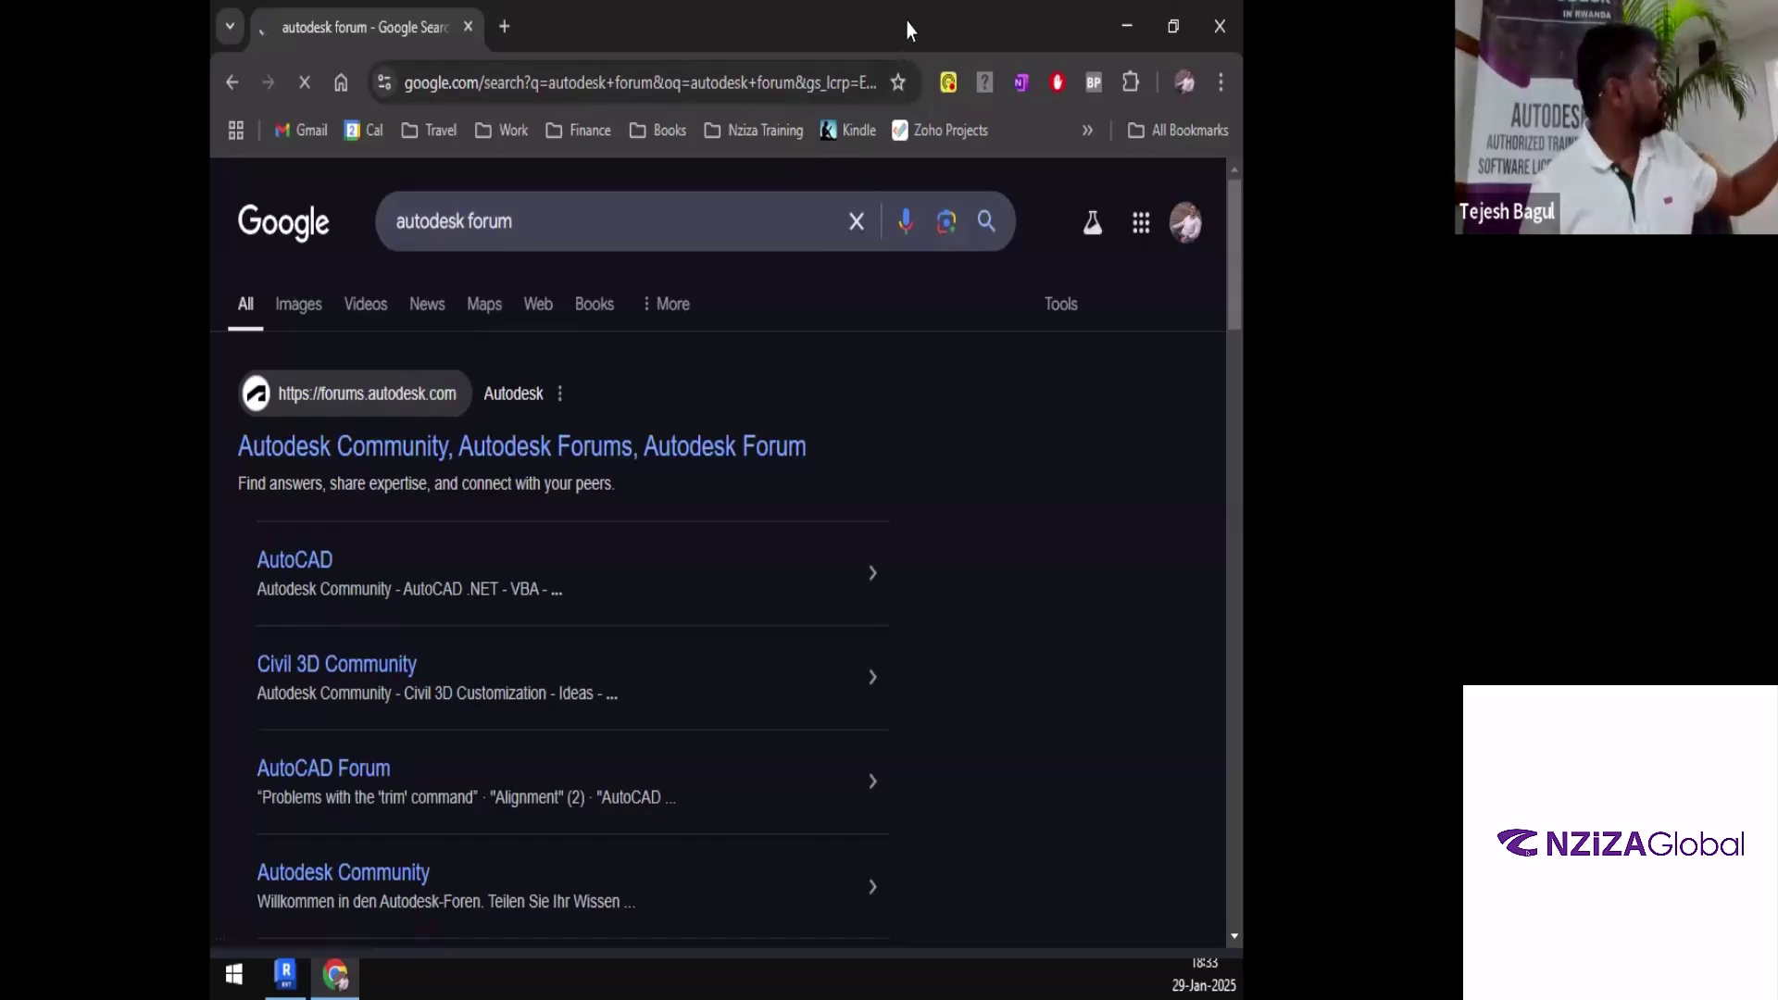
key(alt+Tab)
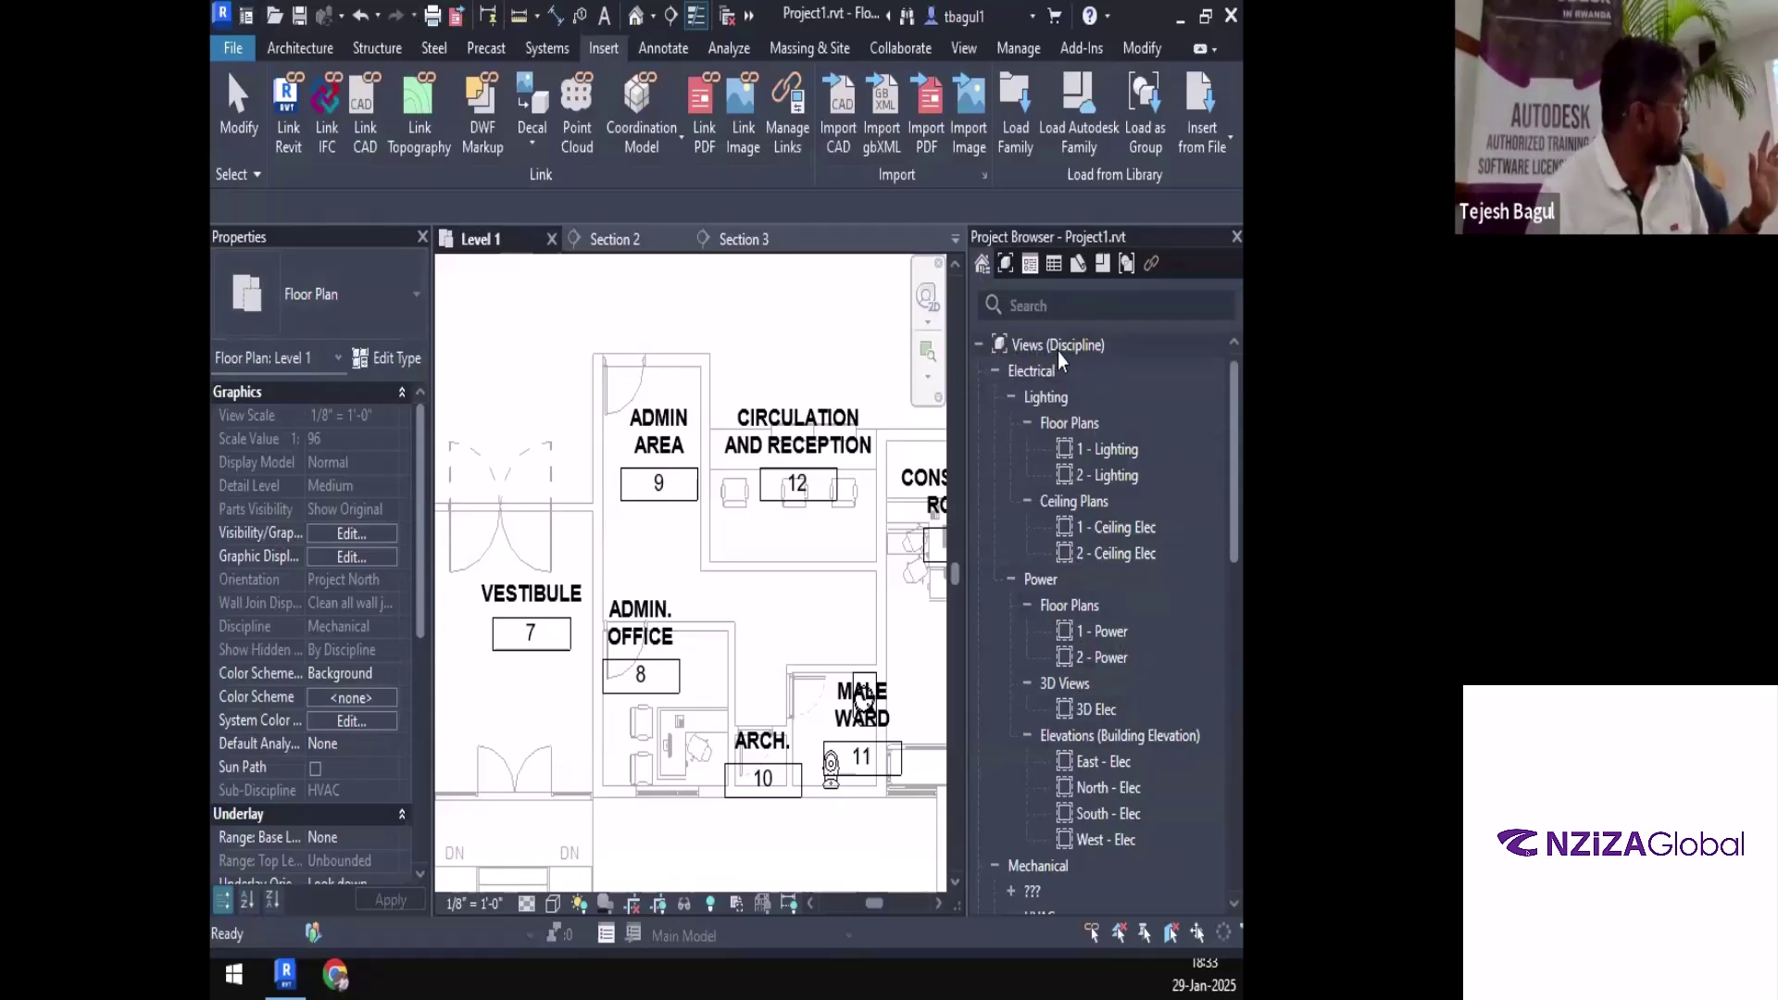
Collapse the views in the Project Browser, expand the schedules and families, and check the loaded Air Terminals families
click(980, 345)
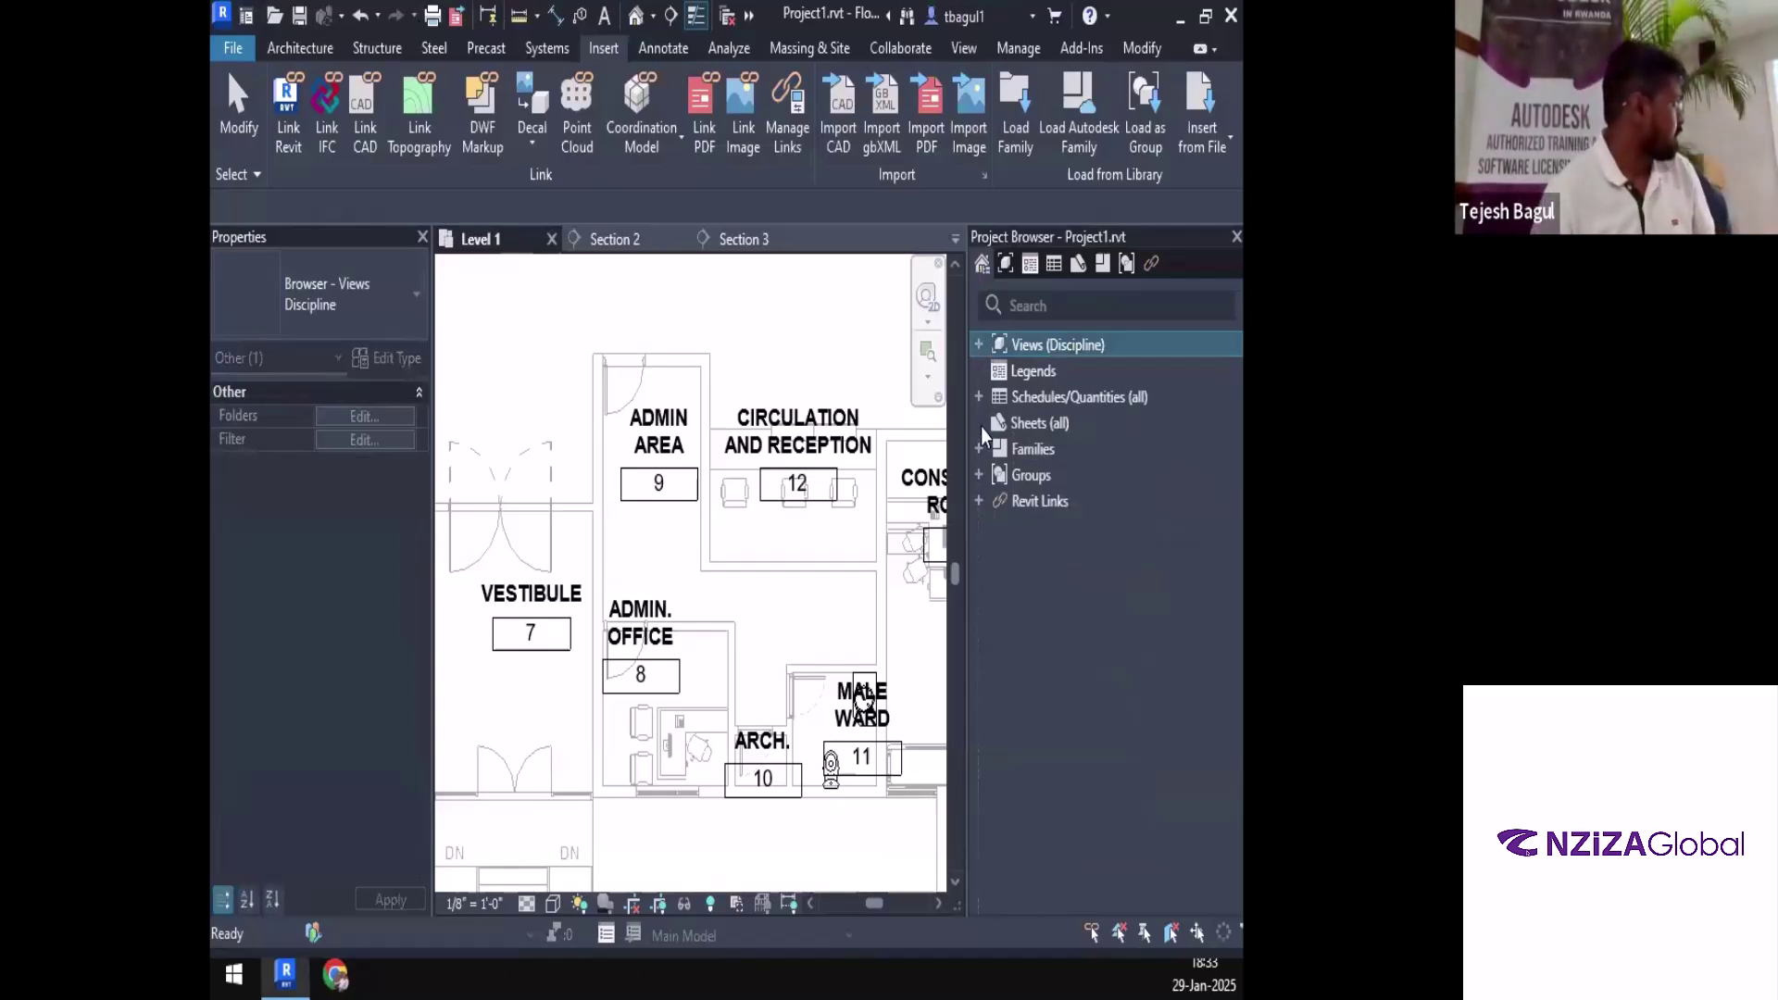
click(977, 395)
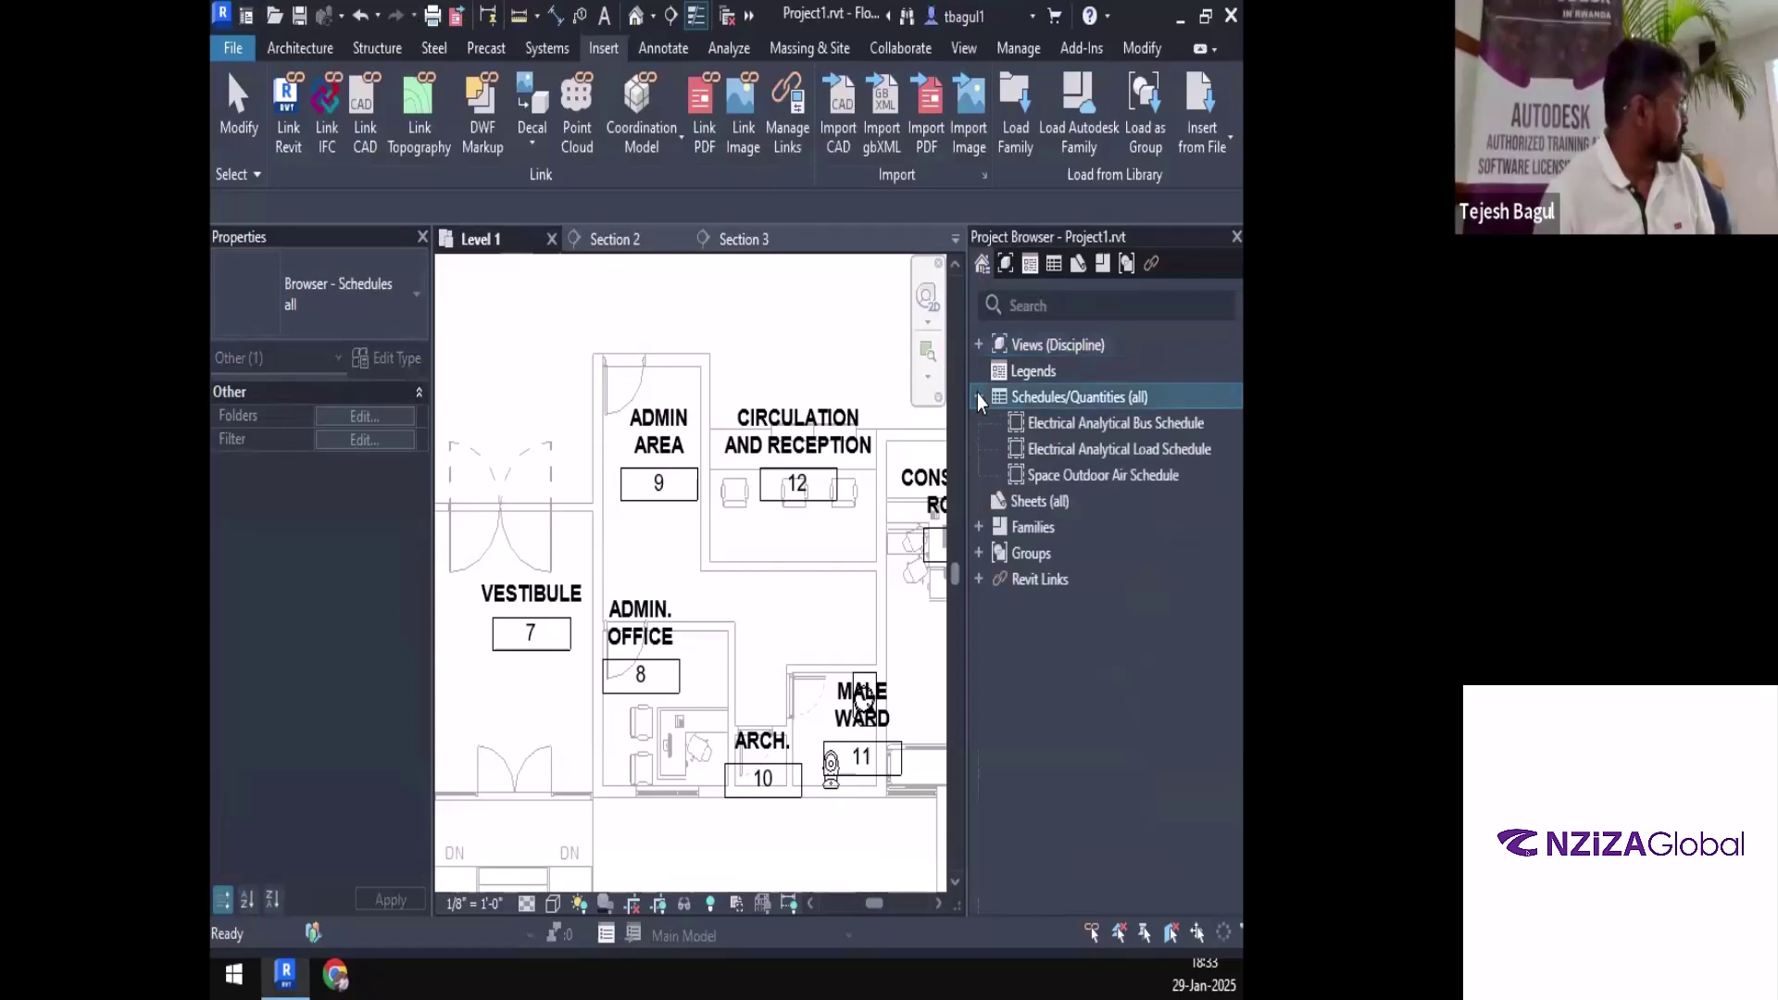
click(977, 526)
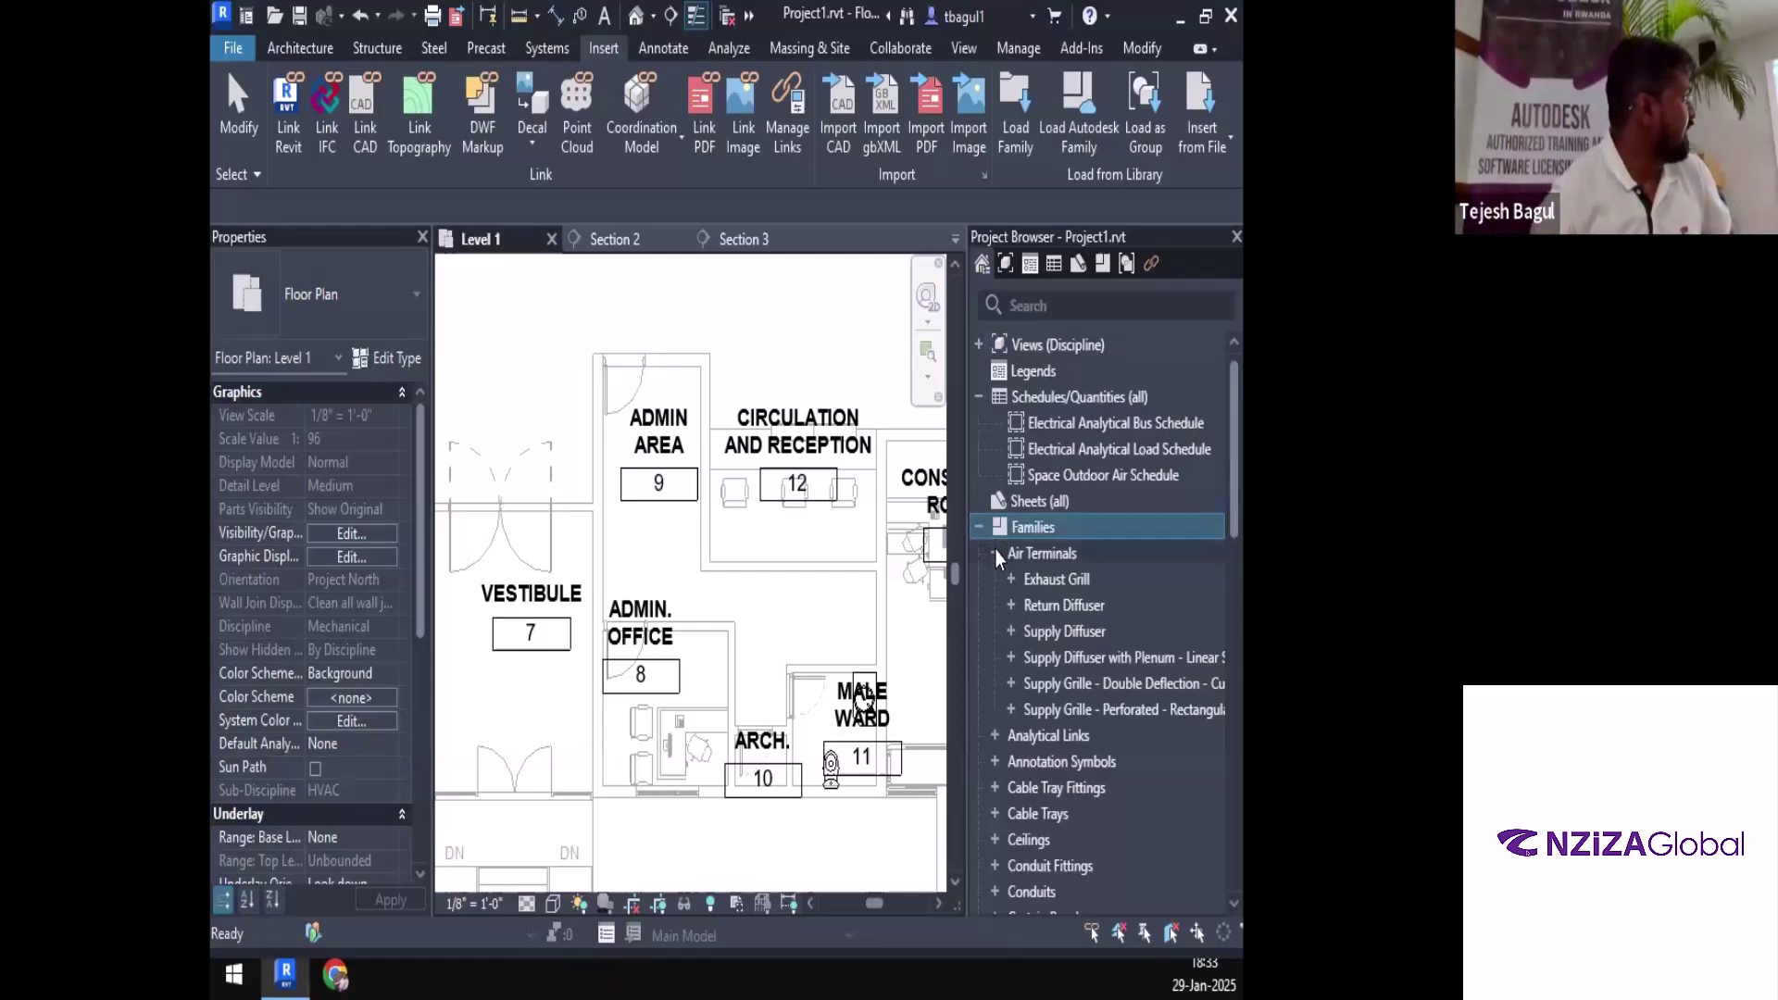
click(994, 554)
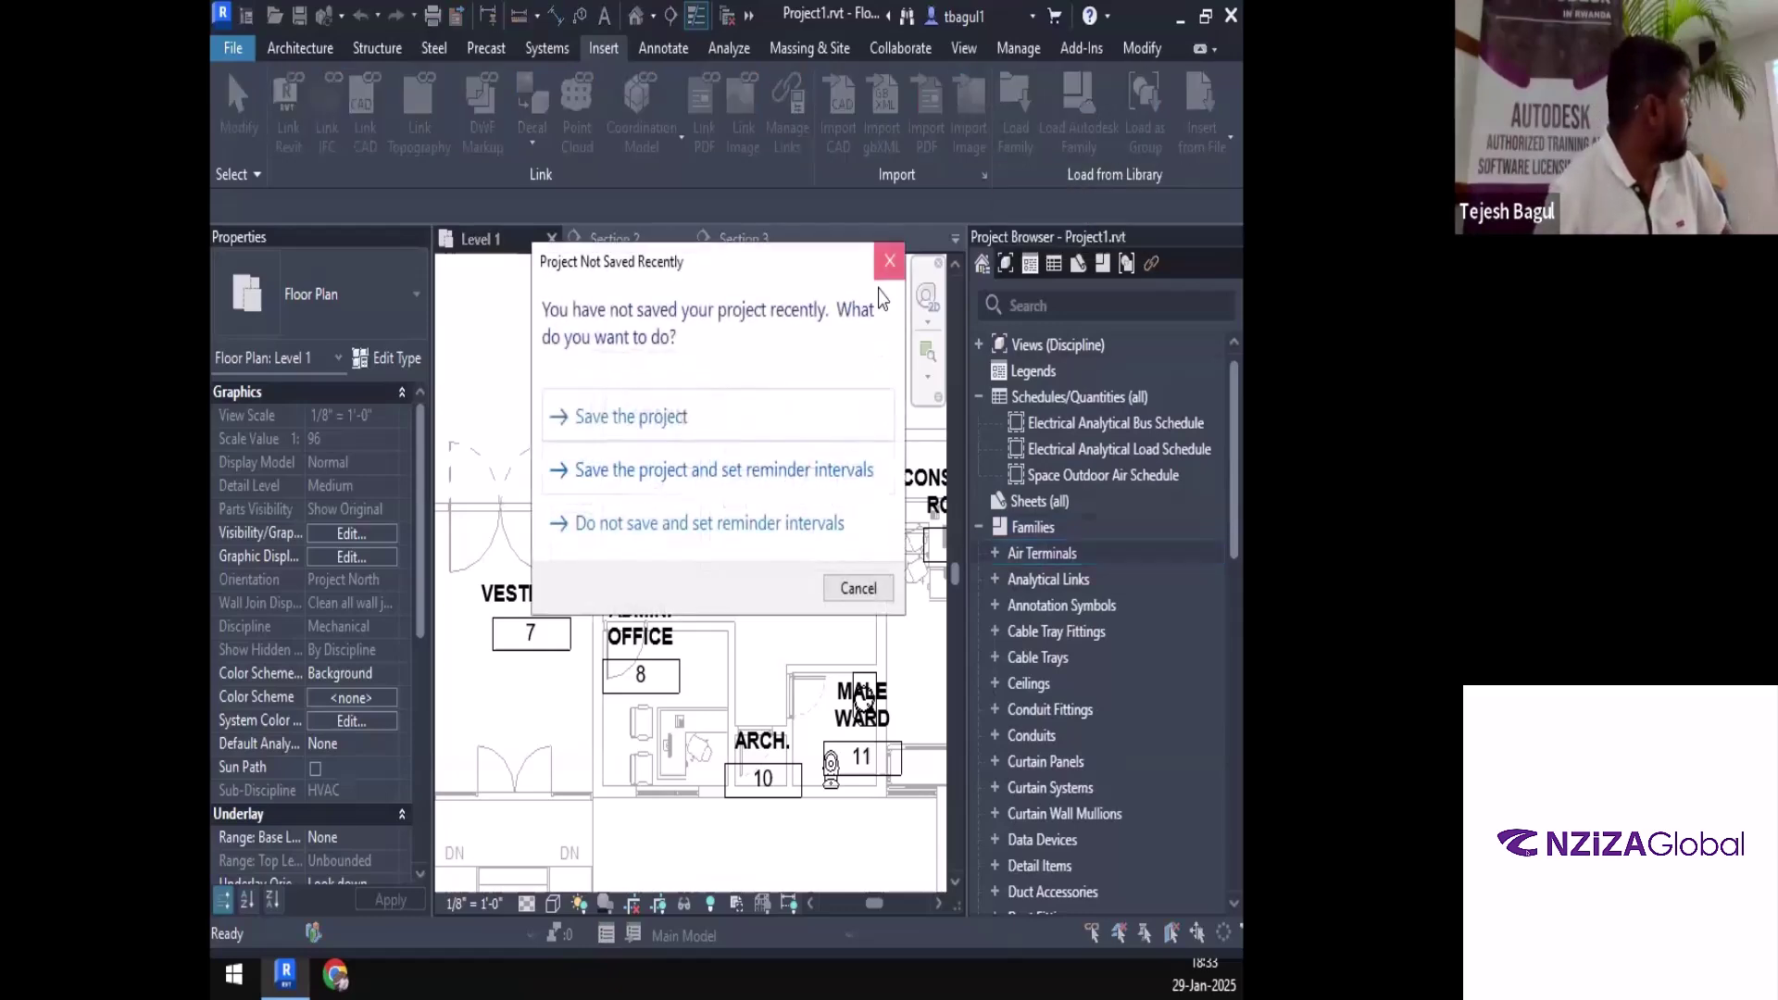
click(889, 260)
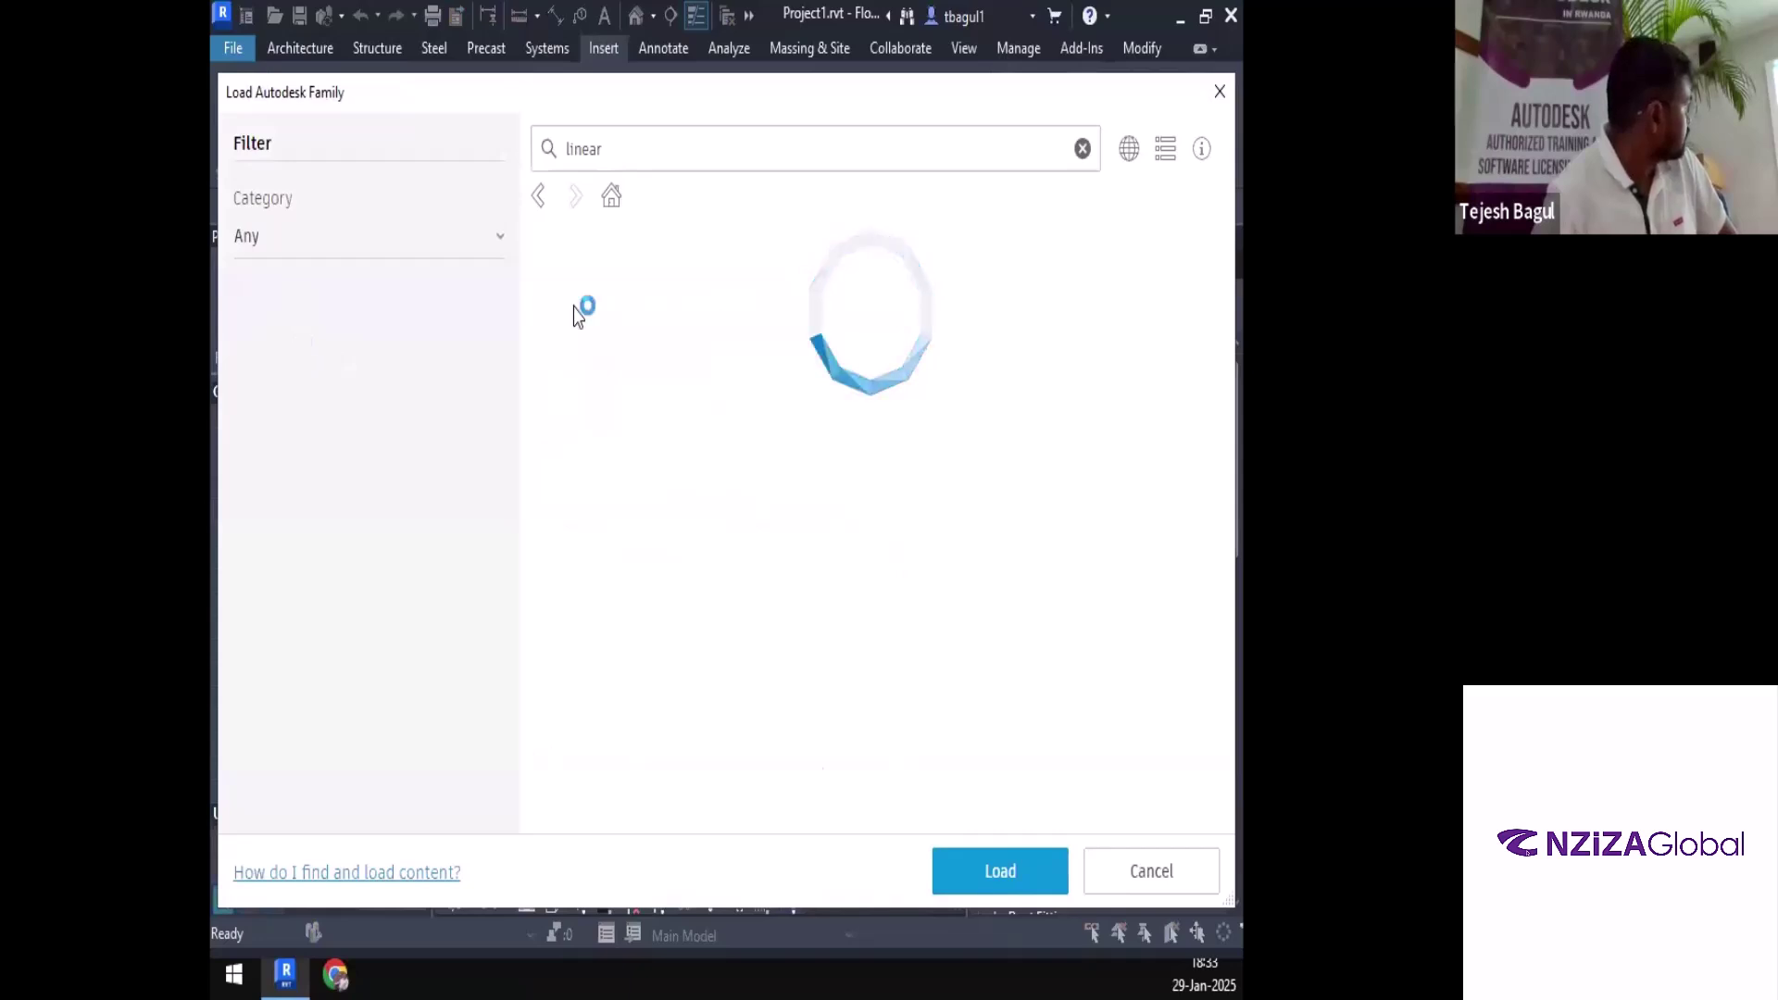
click(1082, 149)
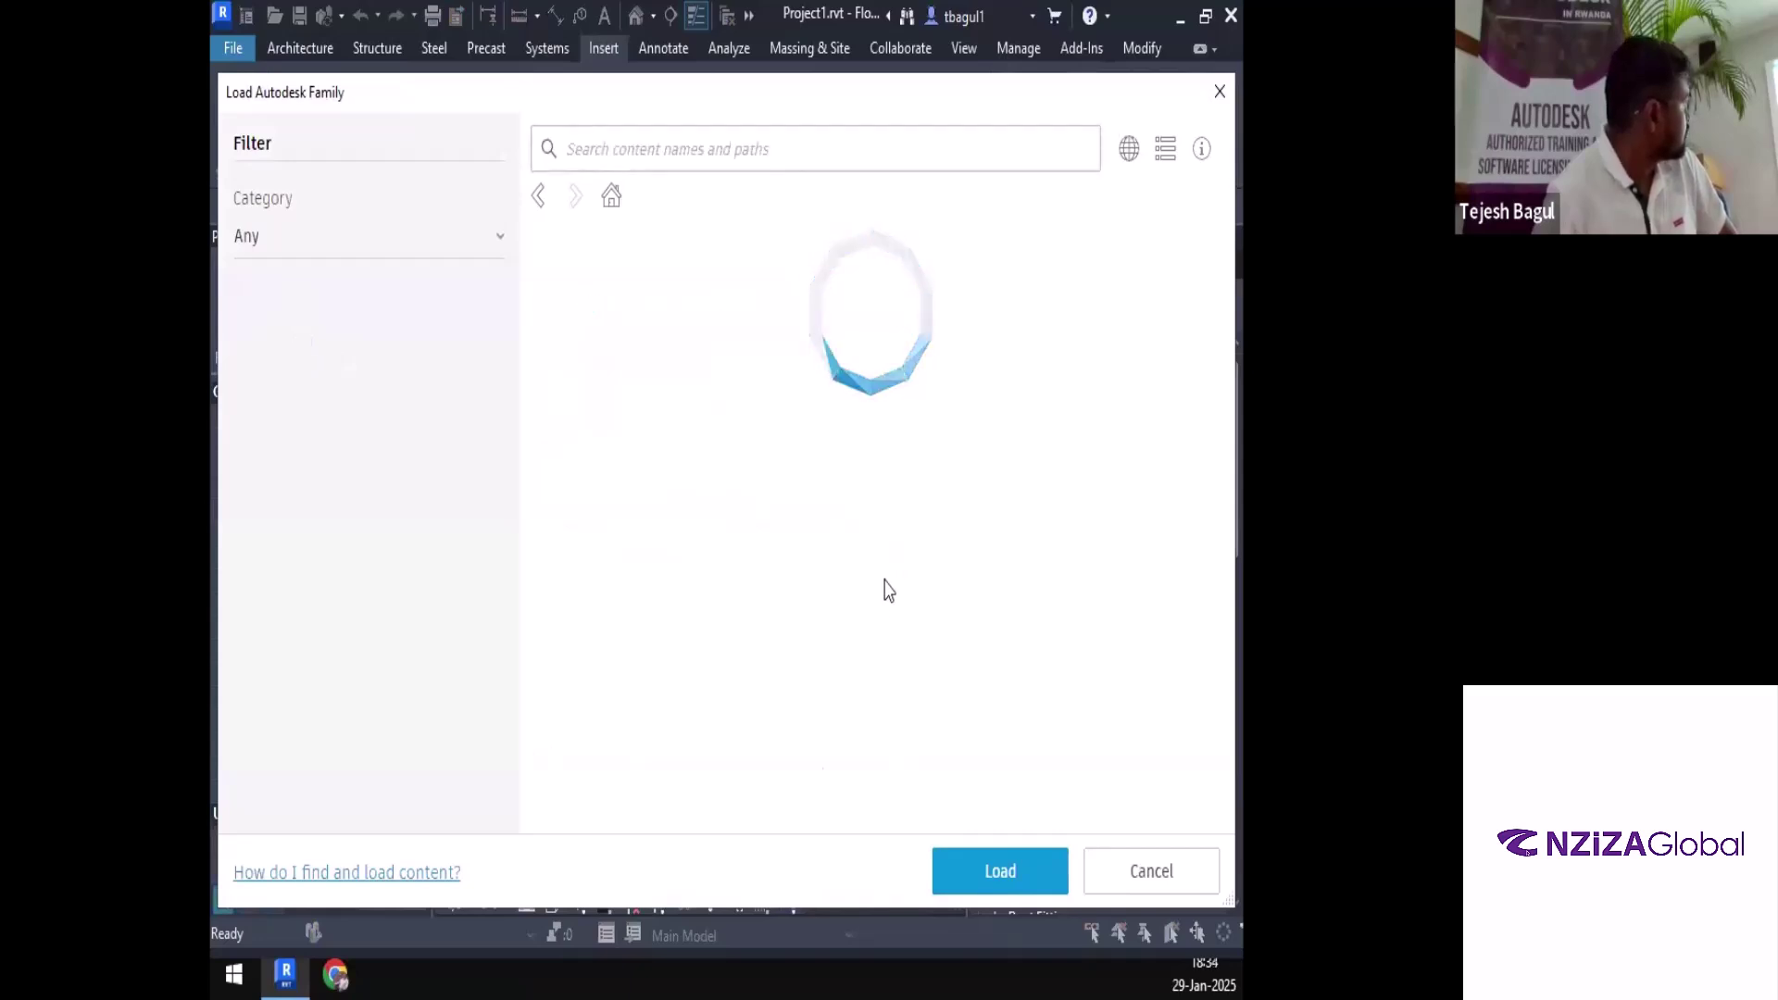
click(299, 250)
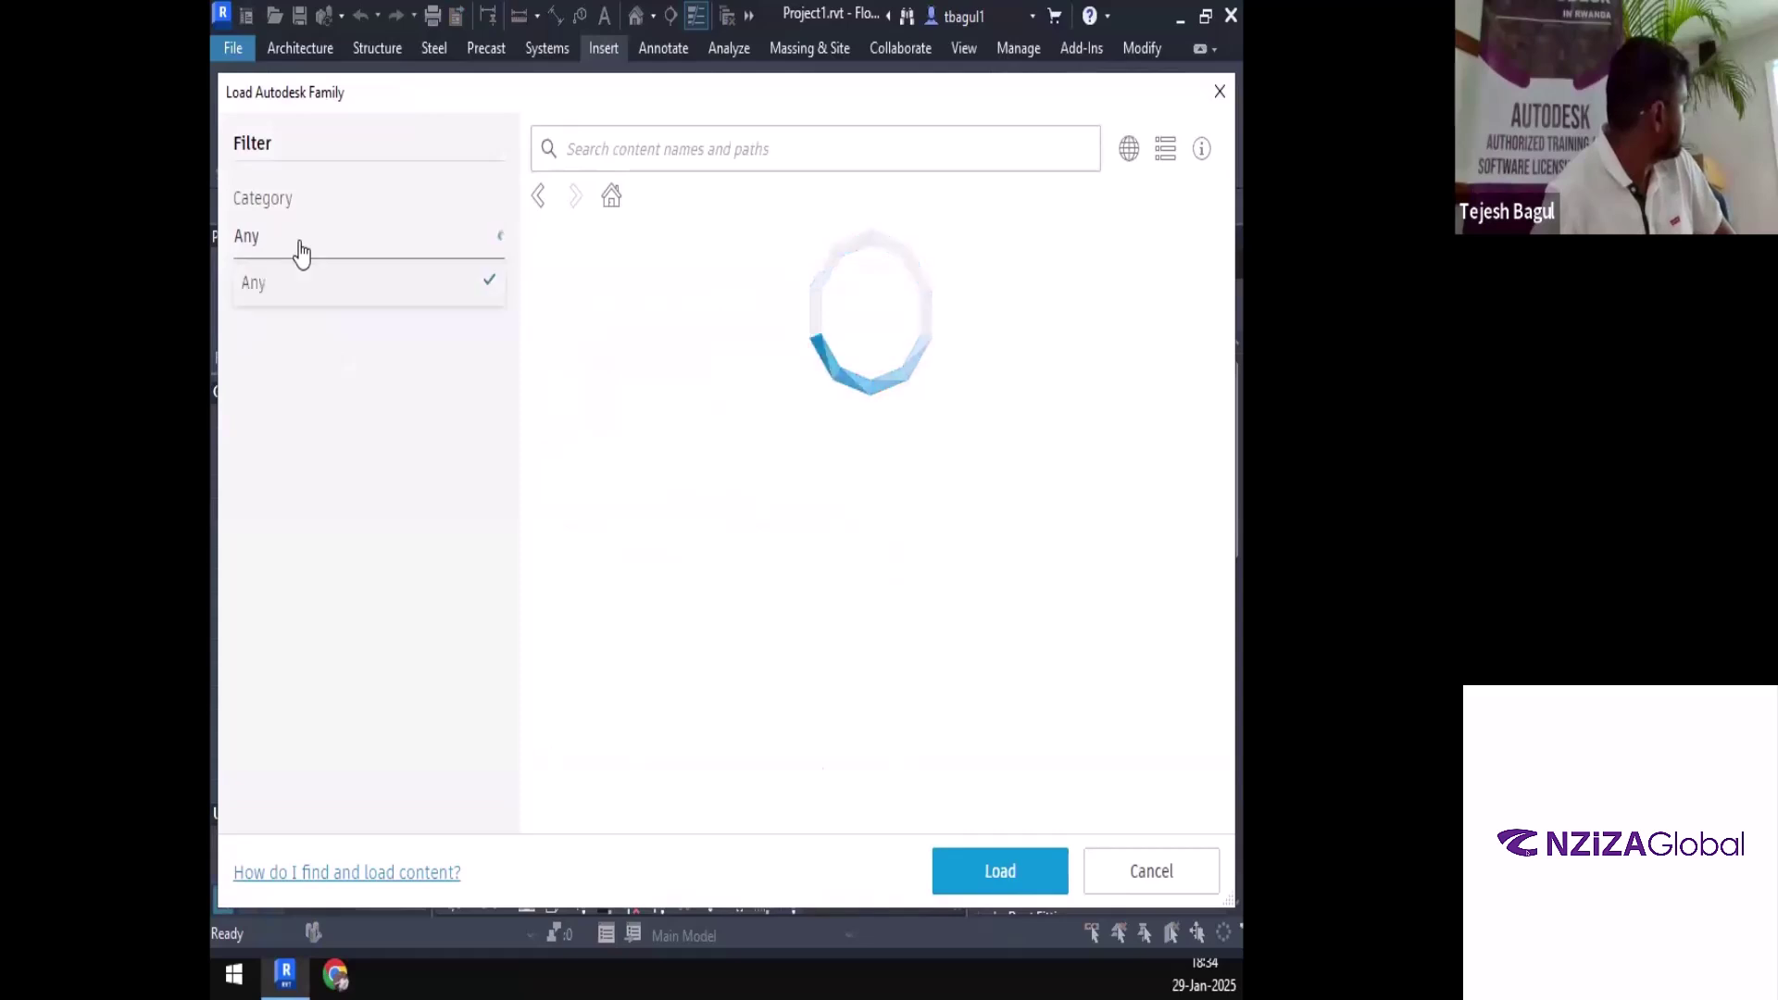
click(298, 250)
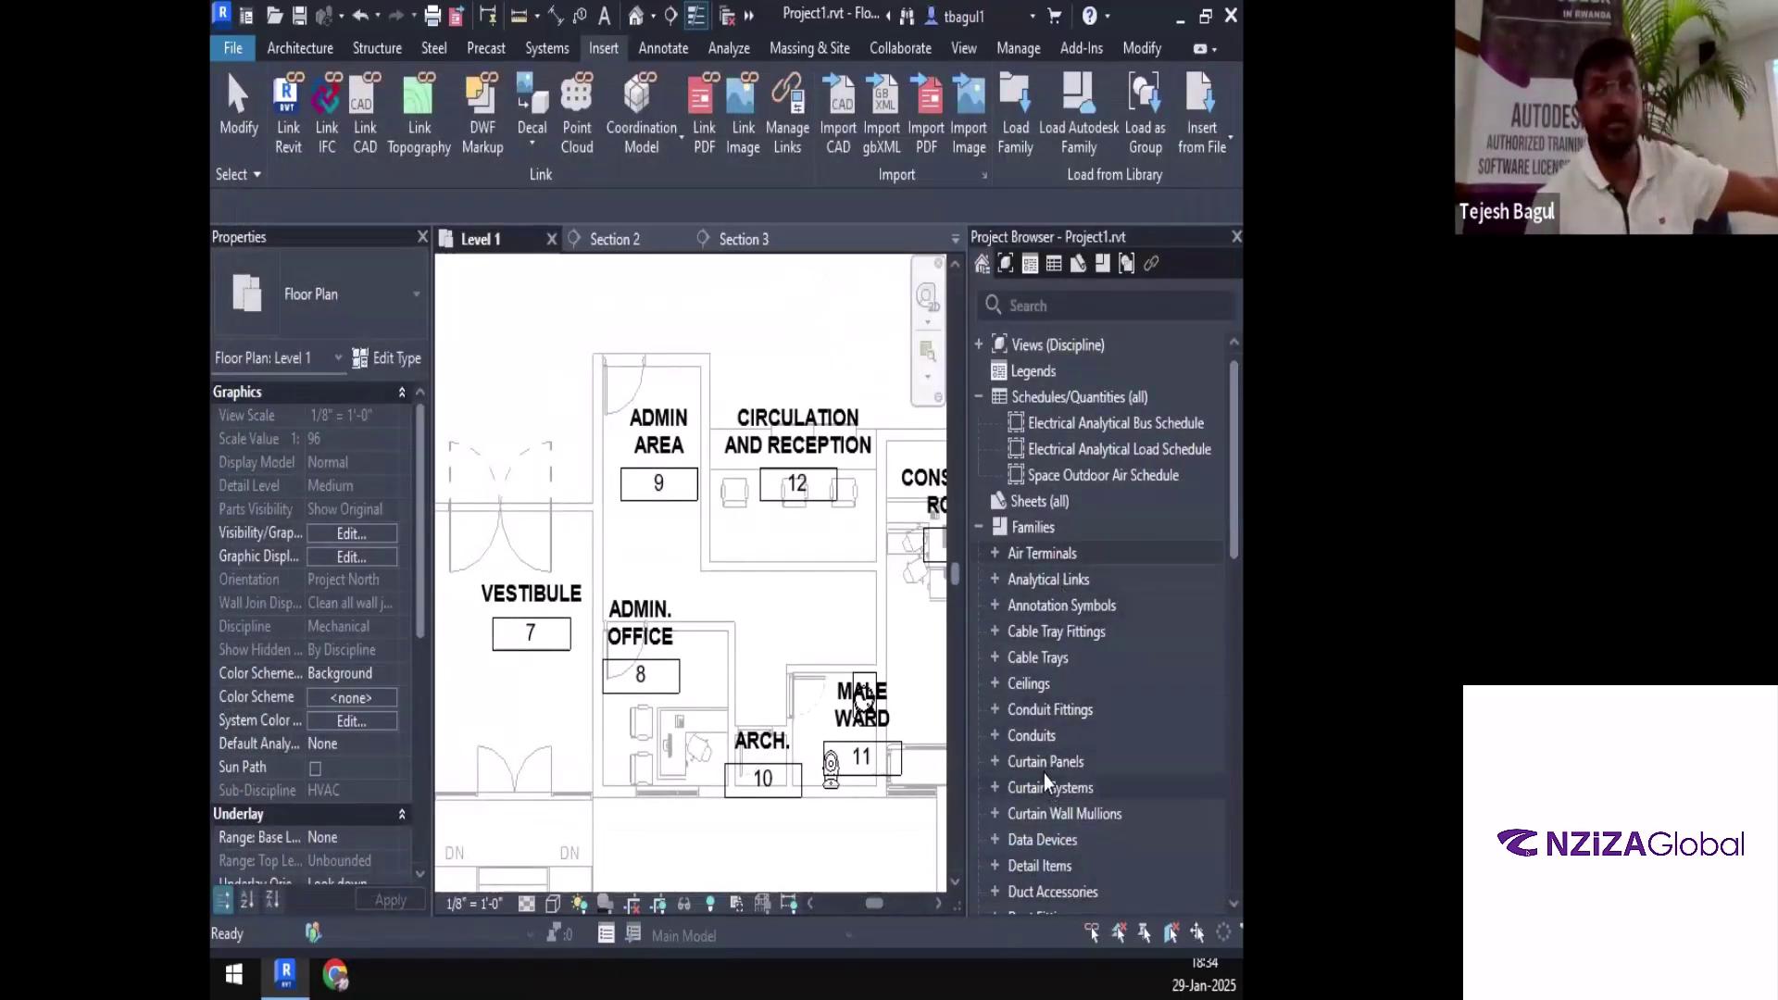
Widen the Project Browser and select the 24x3 1/4-6 In Inlet 2-Slot type of the hosted linear slot supply diffuser under Air Terminals
click(993, 552)
drag(966, 756, 755, 757)
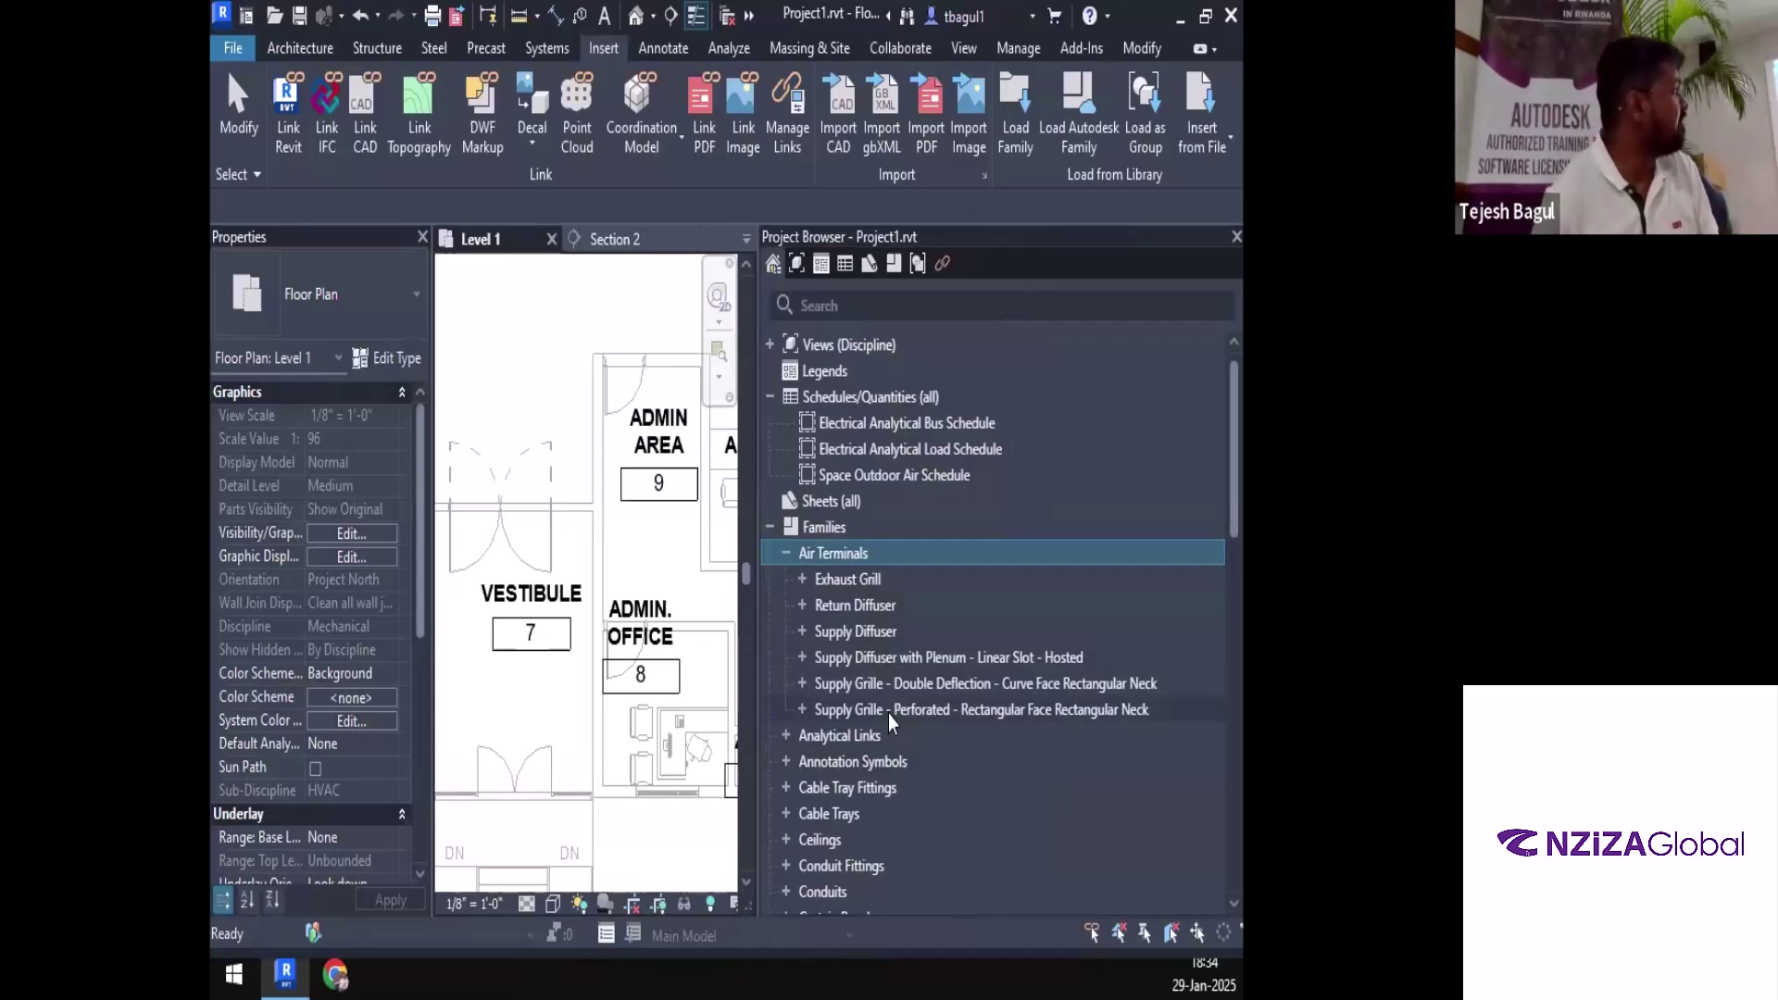
click(802, 657)
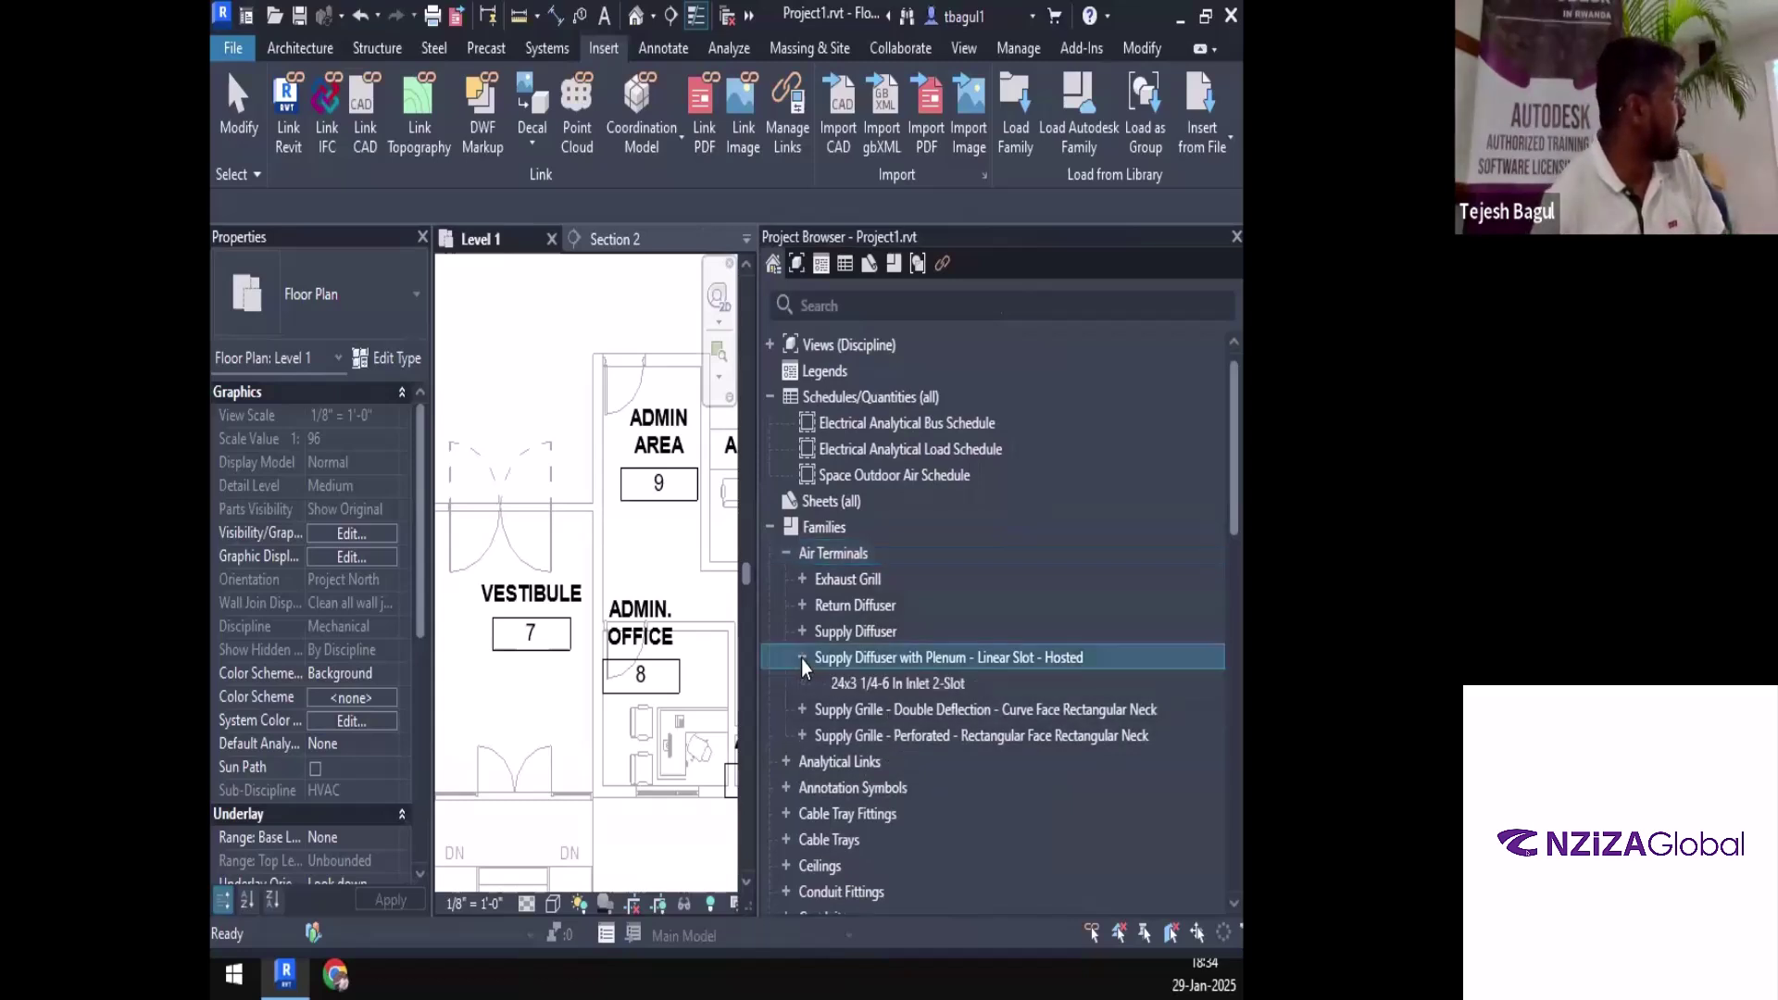
click(847, 685)
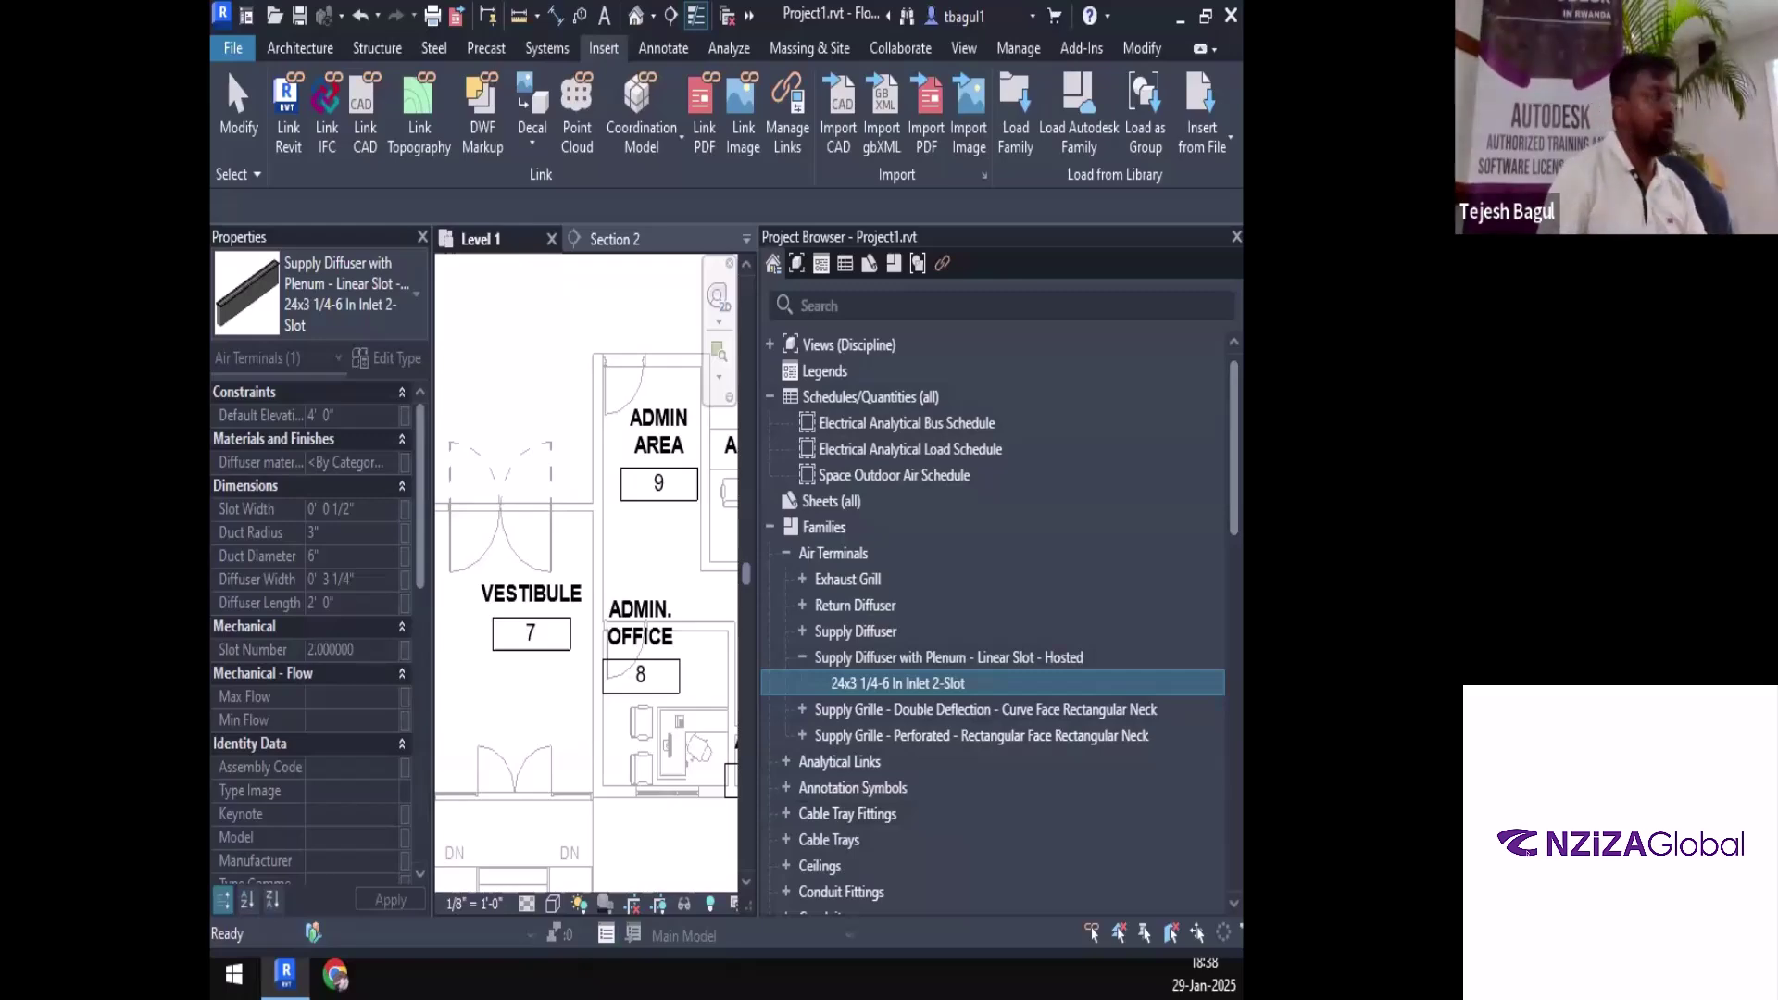
Try to place the 24x3 1/4-6 In Inlet 2-Slot linear supply diffuser in Patient Room 1 on the Level 1 plan
click(582, 623)
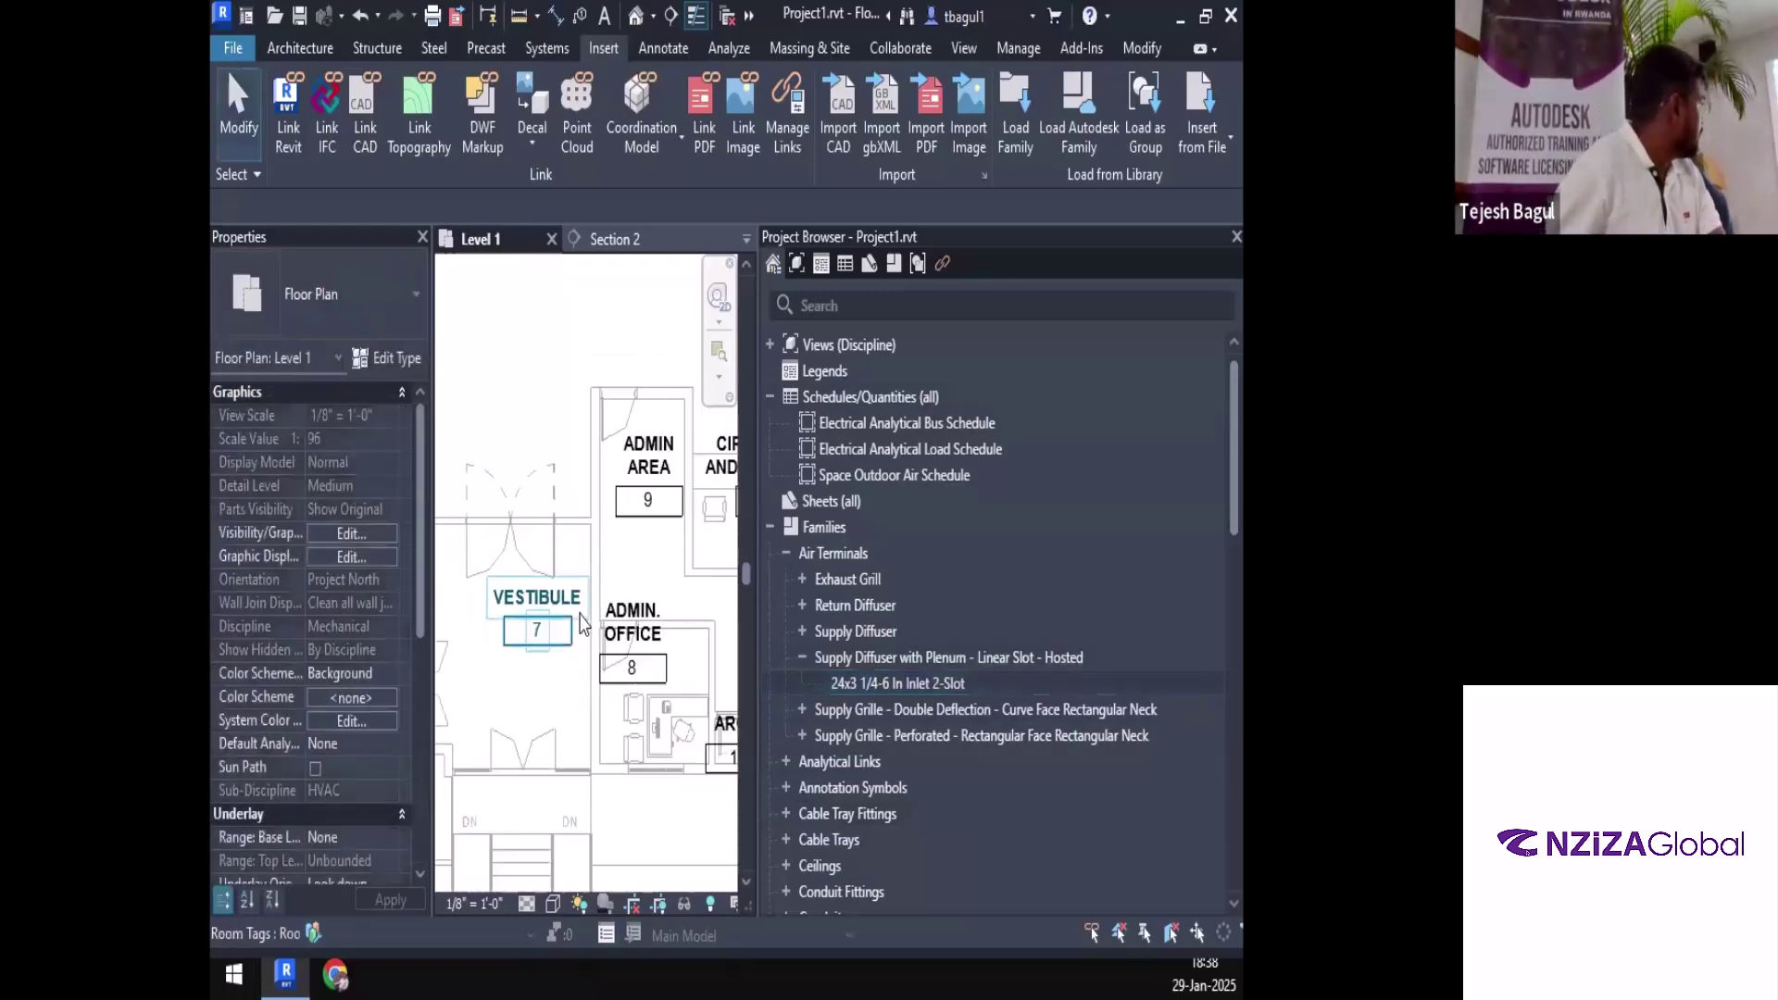
scroll(565, 593, down, 5)
scroll(555, 558, up, 6)
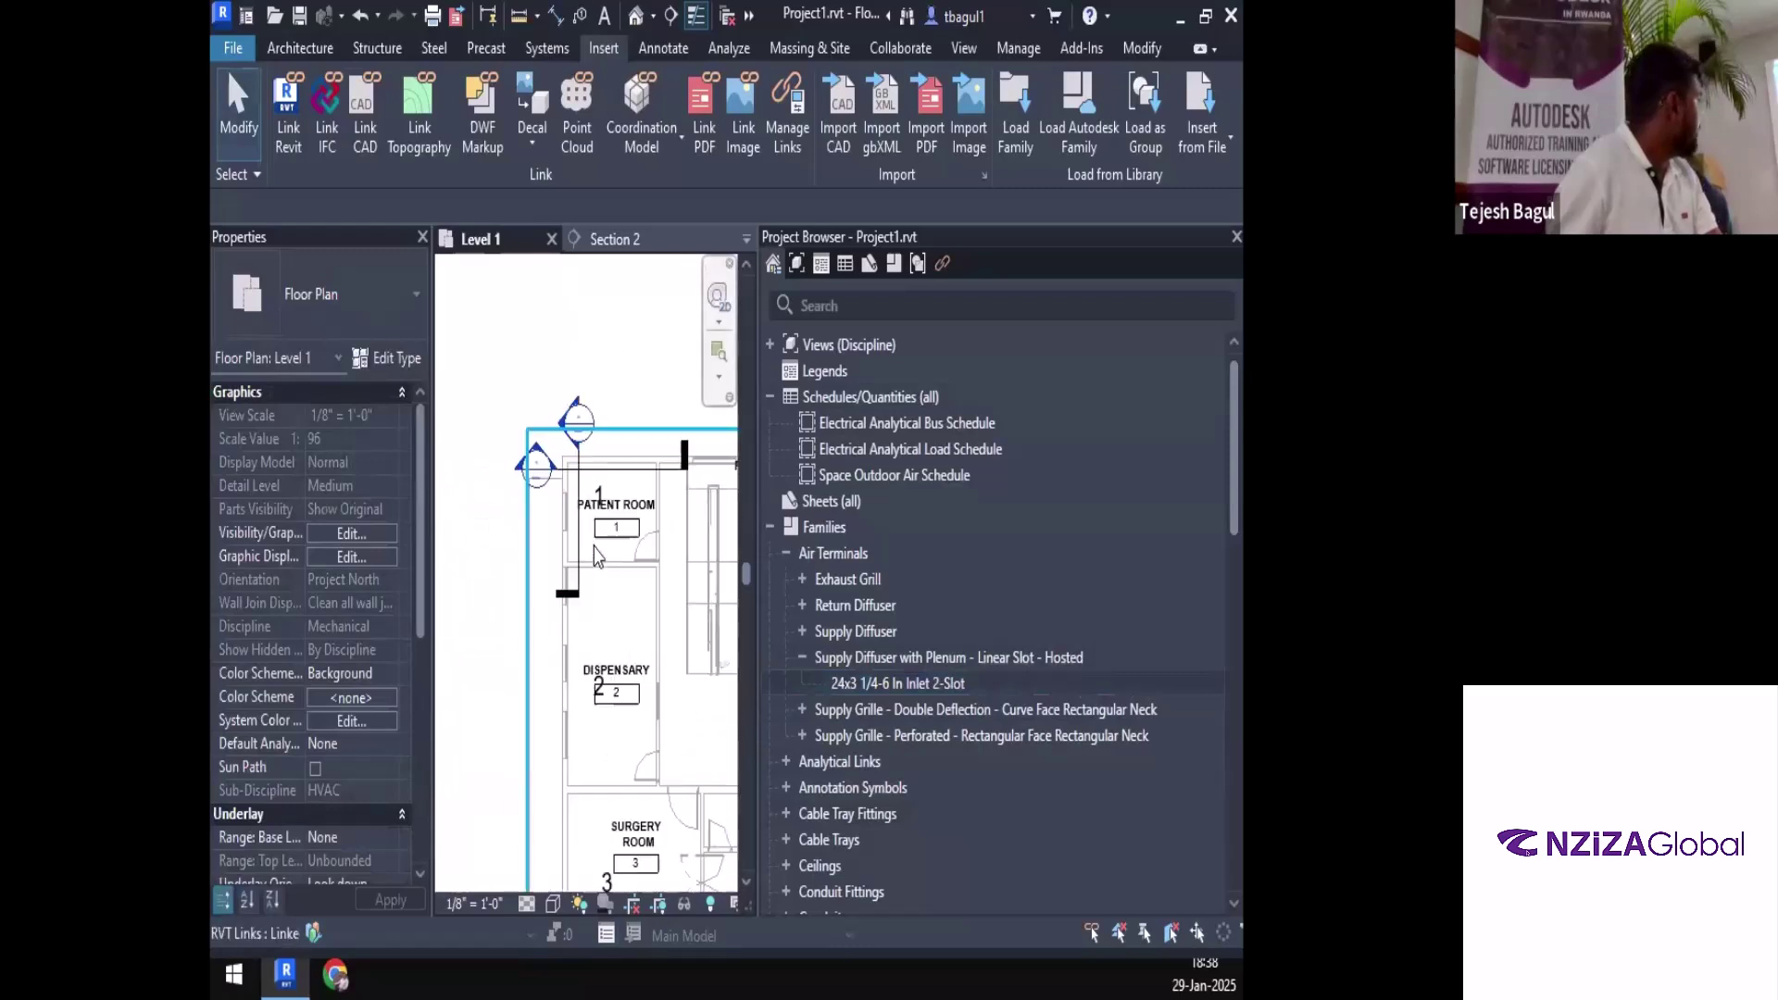
click(894, 685)
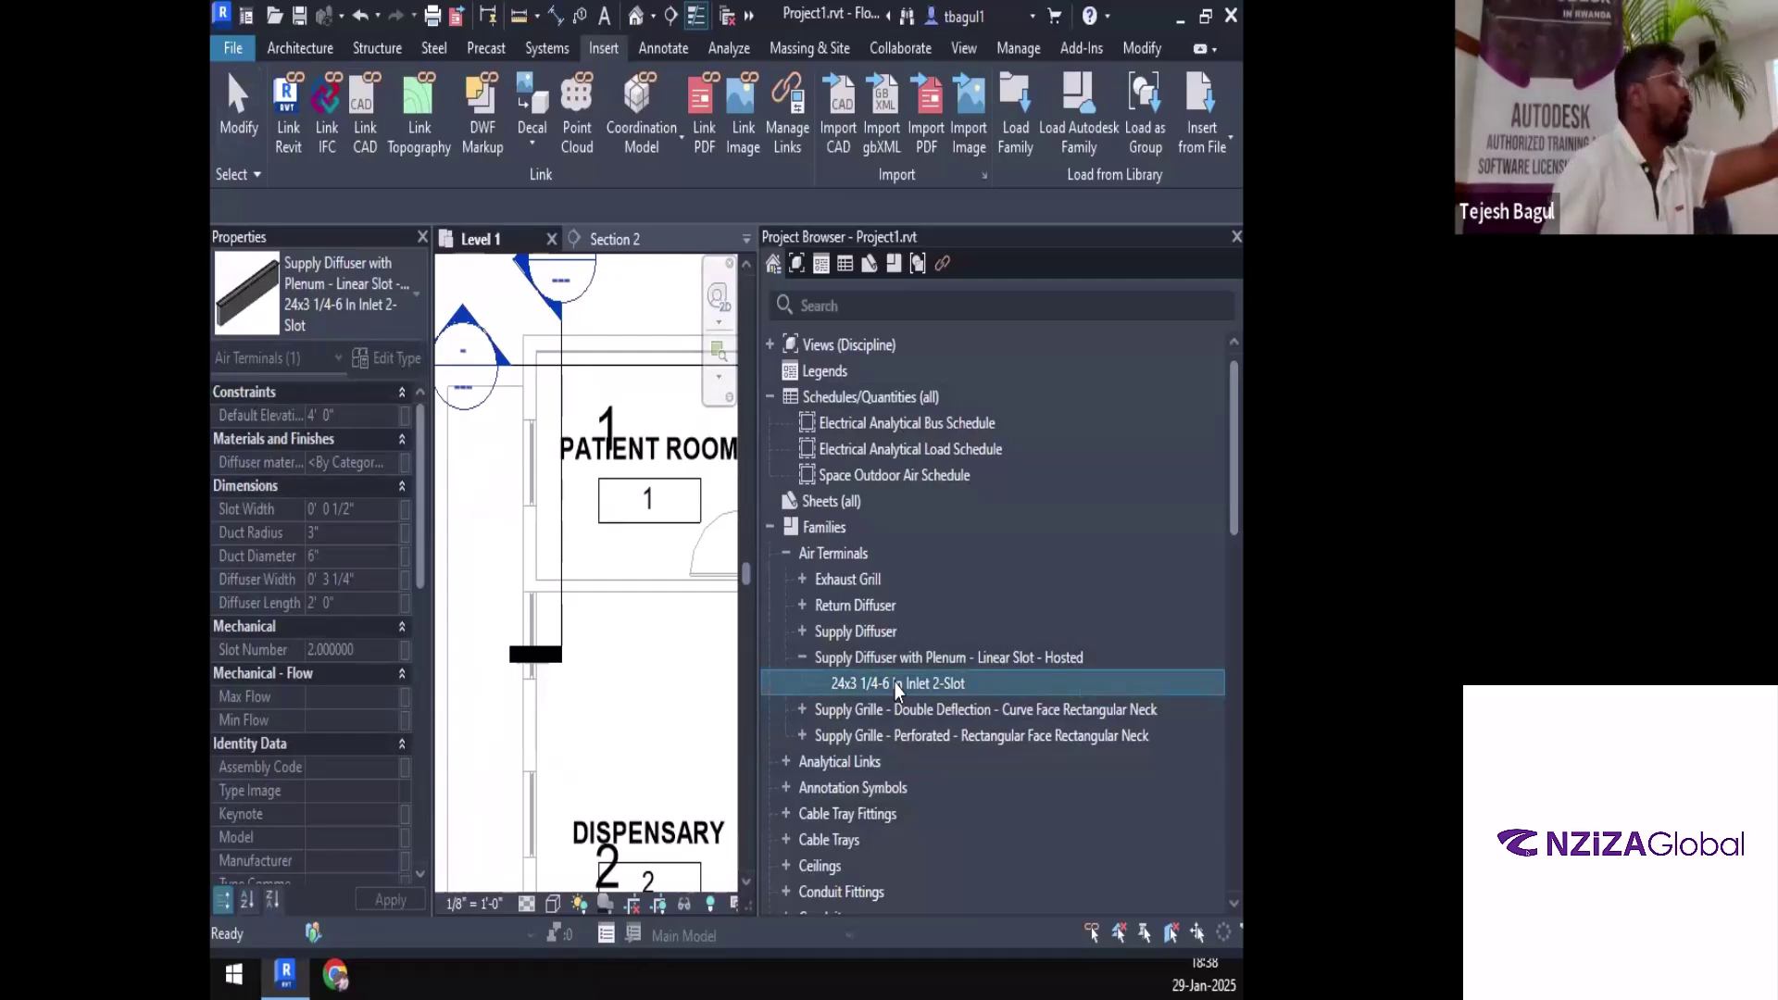
drag(893, 682, 576, 494)
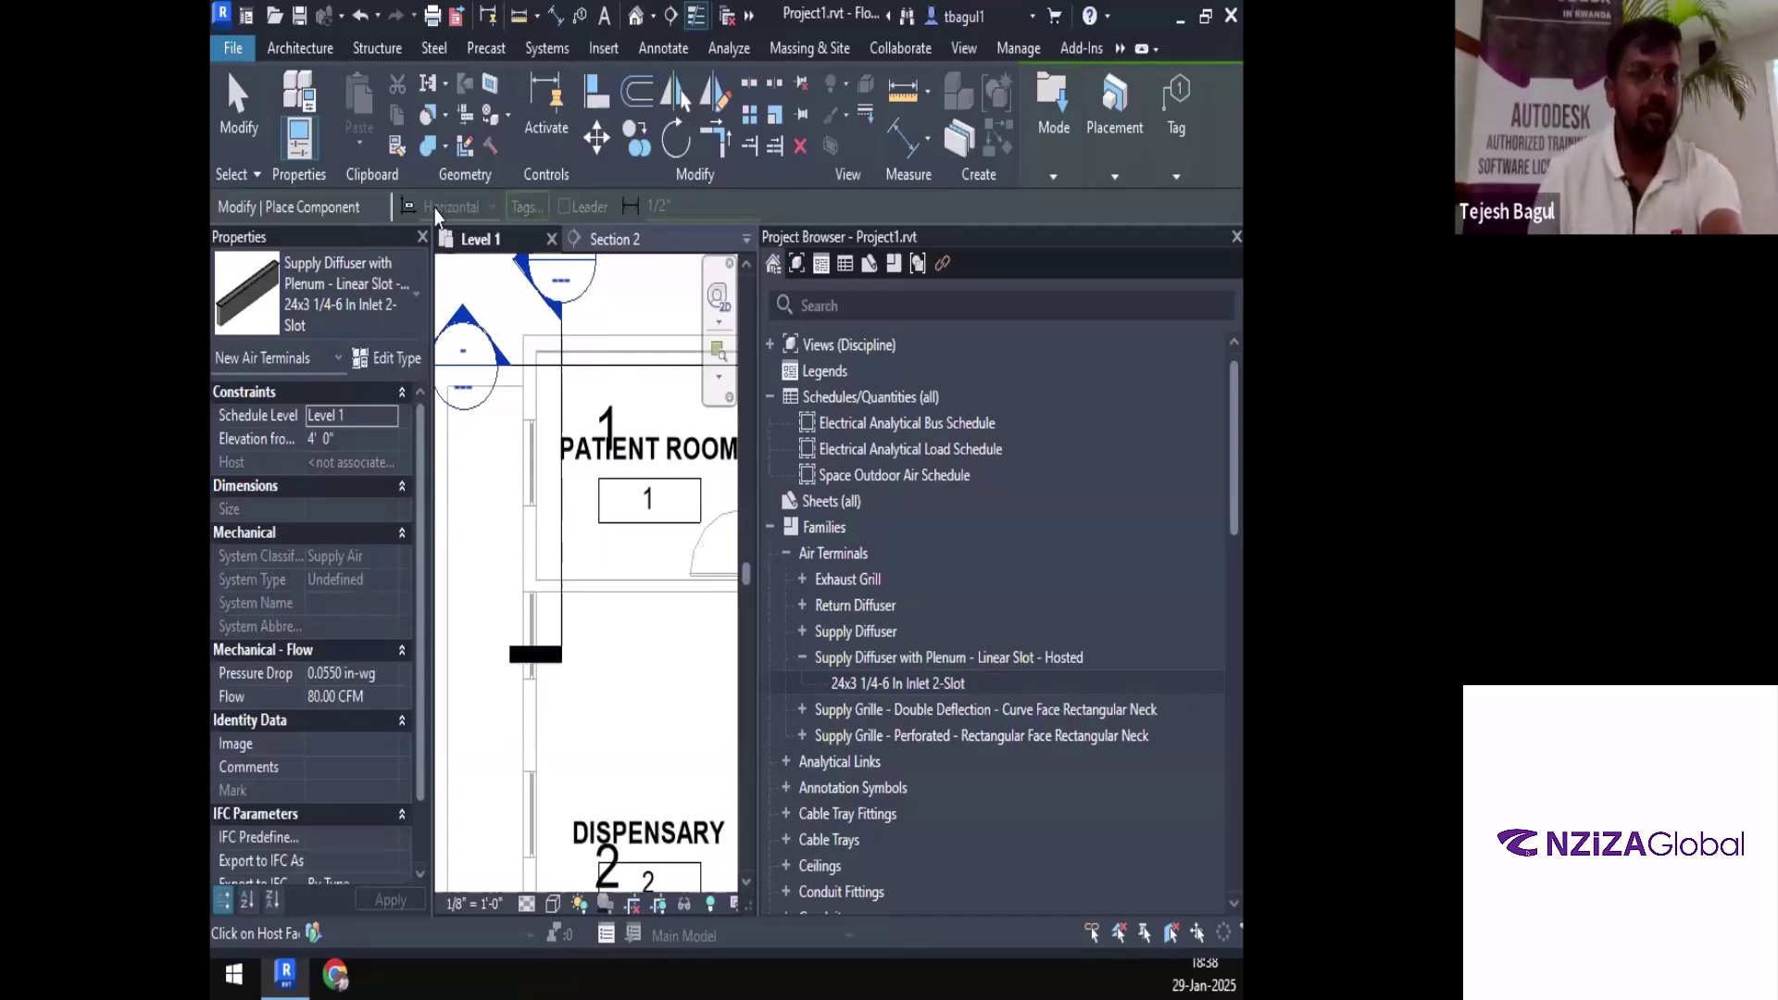
key(Escape)
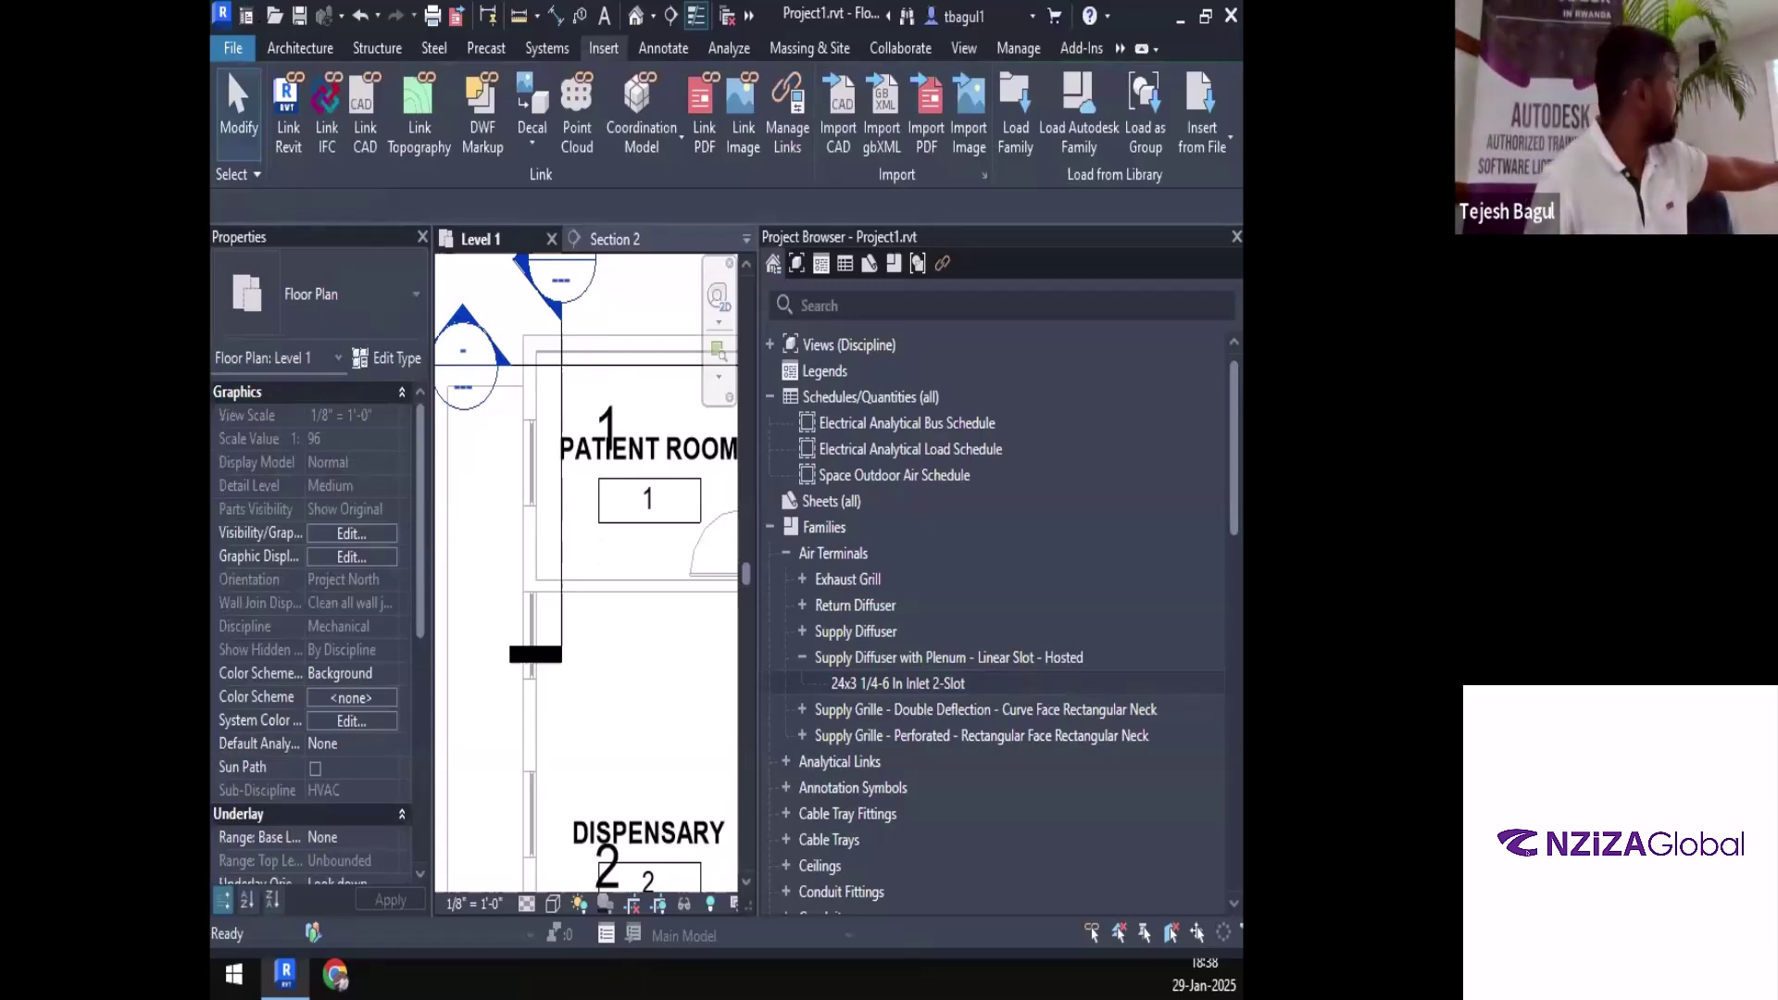
Switch to Chrome and view the linear slot diffuser image results
drag(212, 264, 298, 264)
double_click(298, 264)
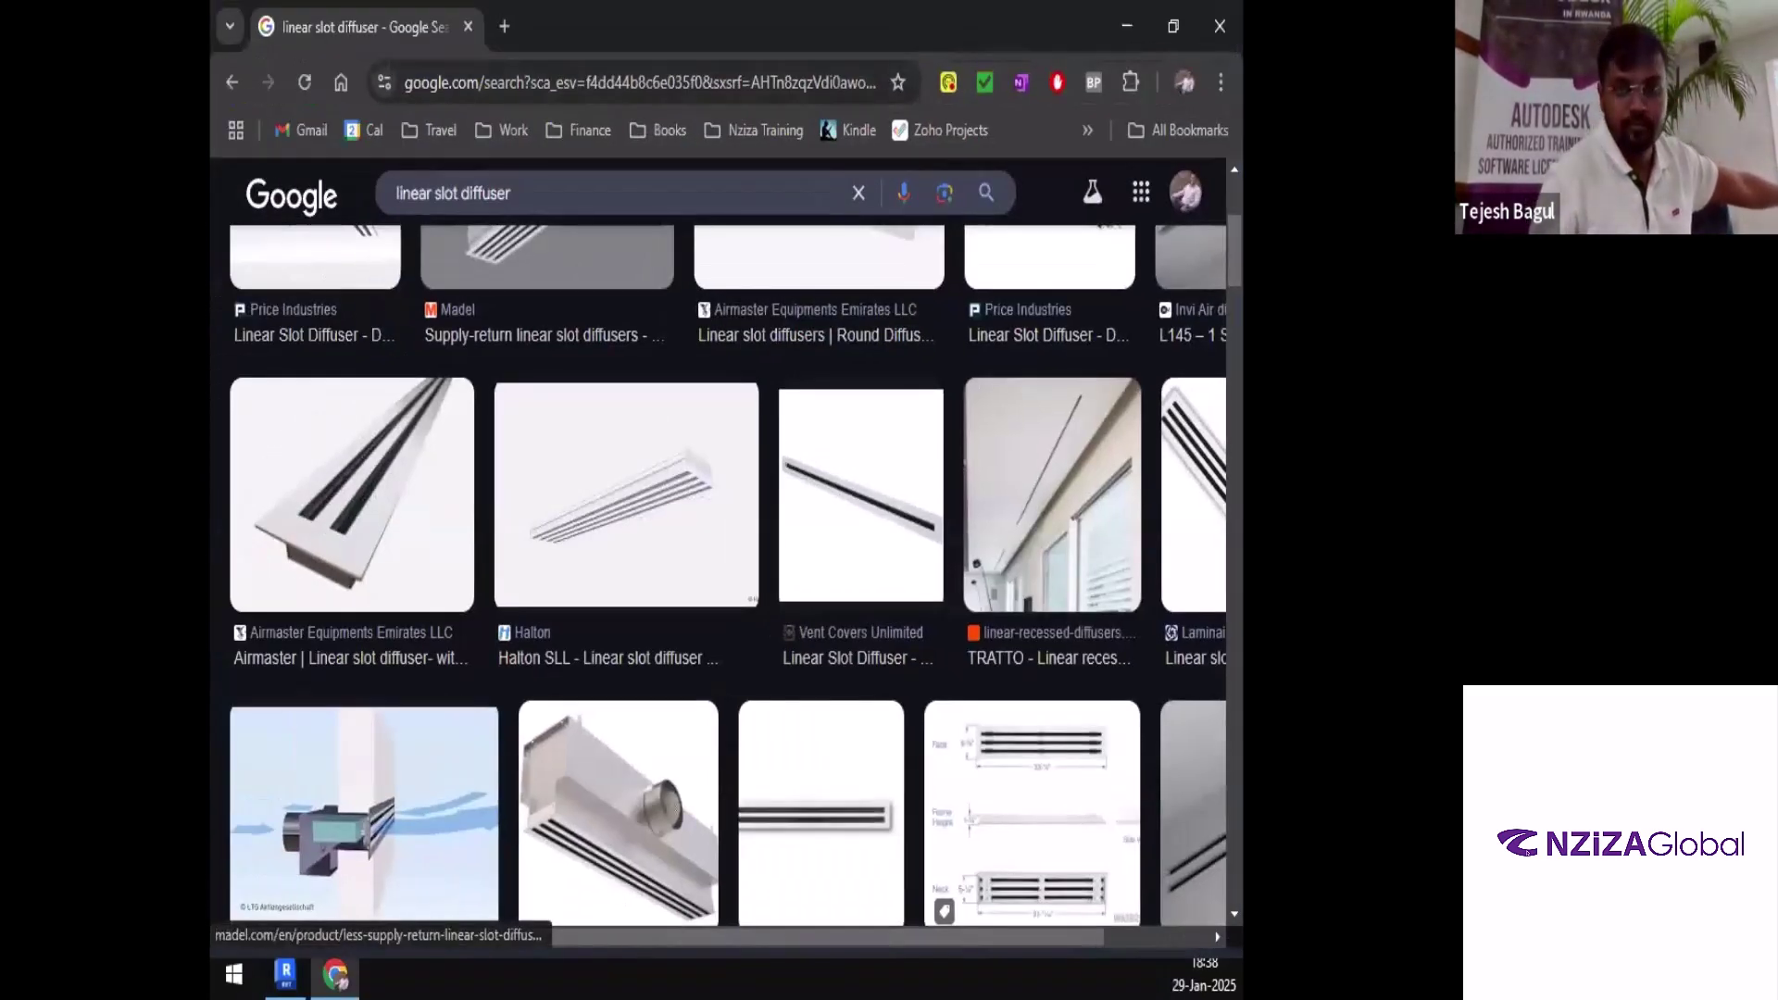
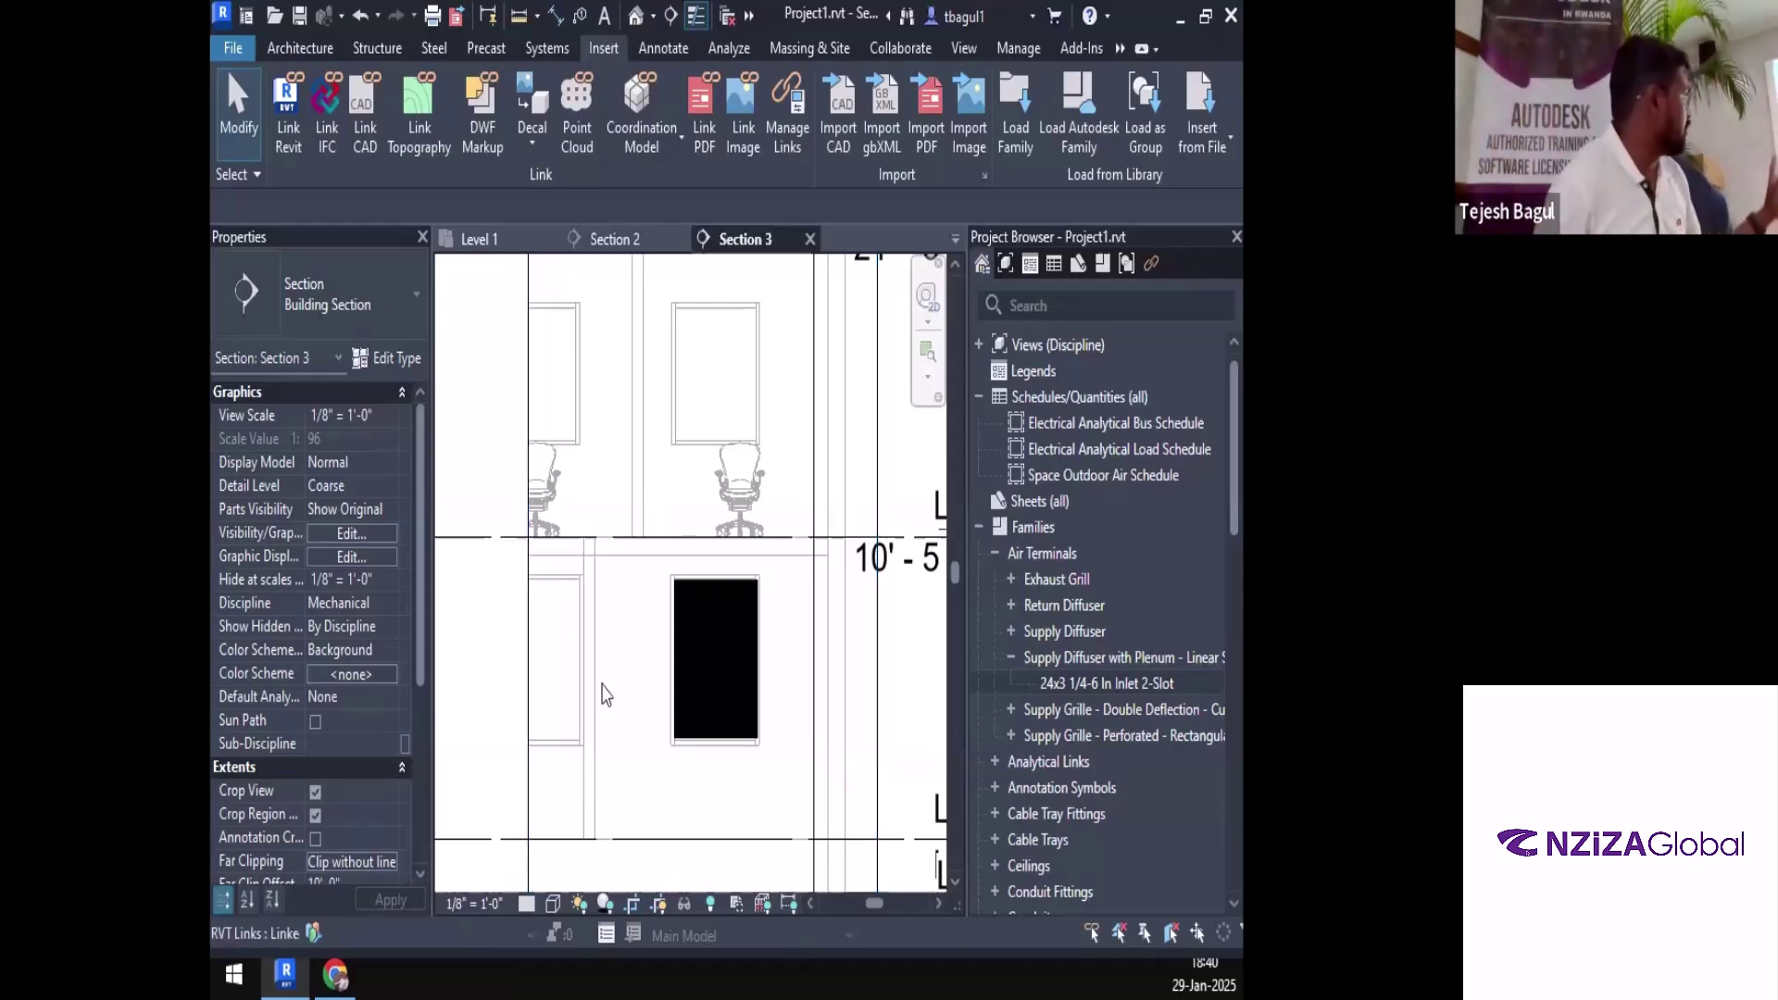
Look at the options for setting a work plane while in the Section 3 view
click(315, 52)
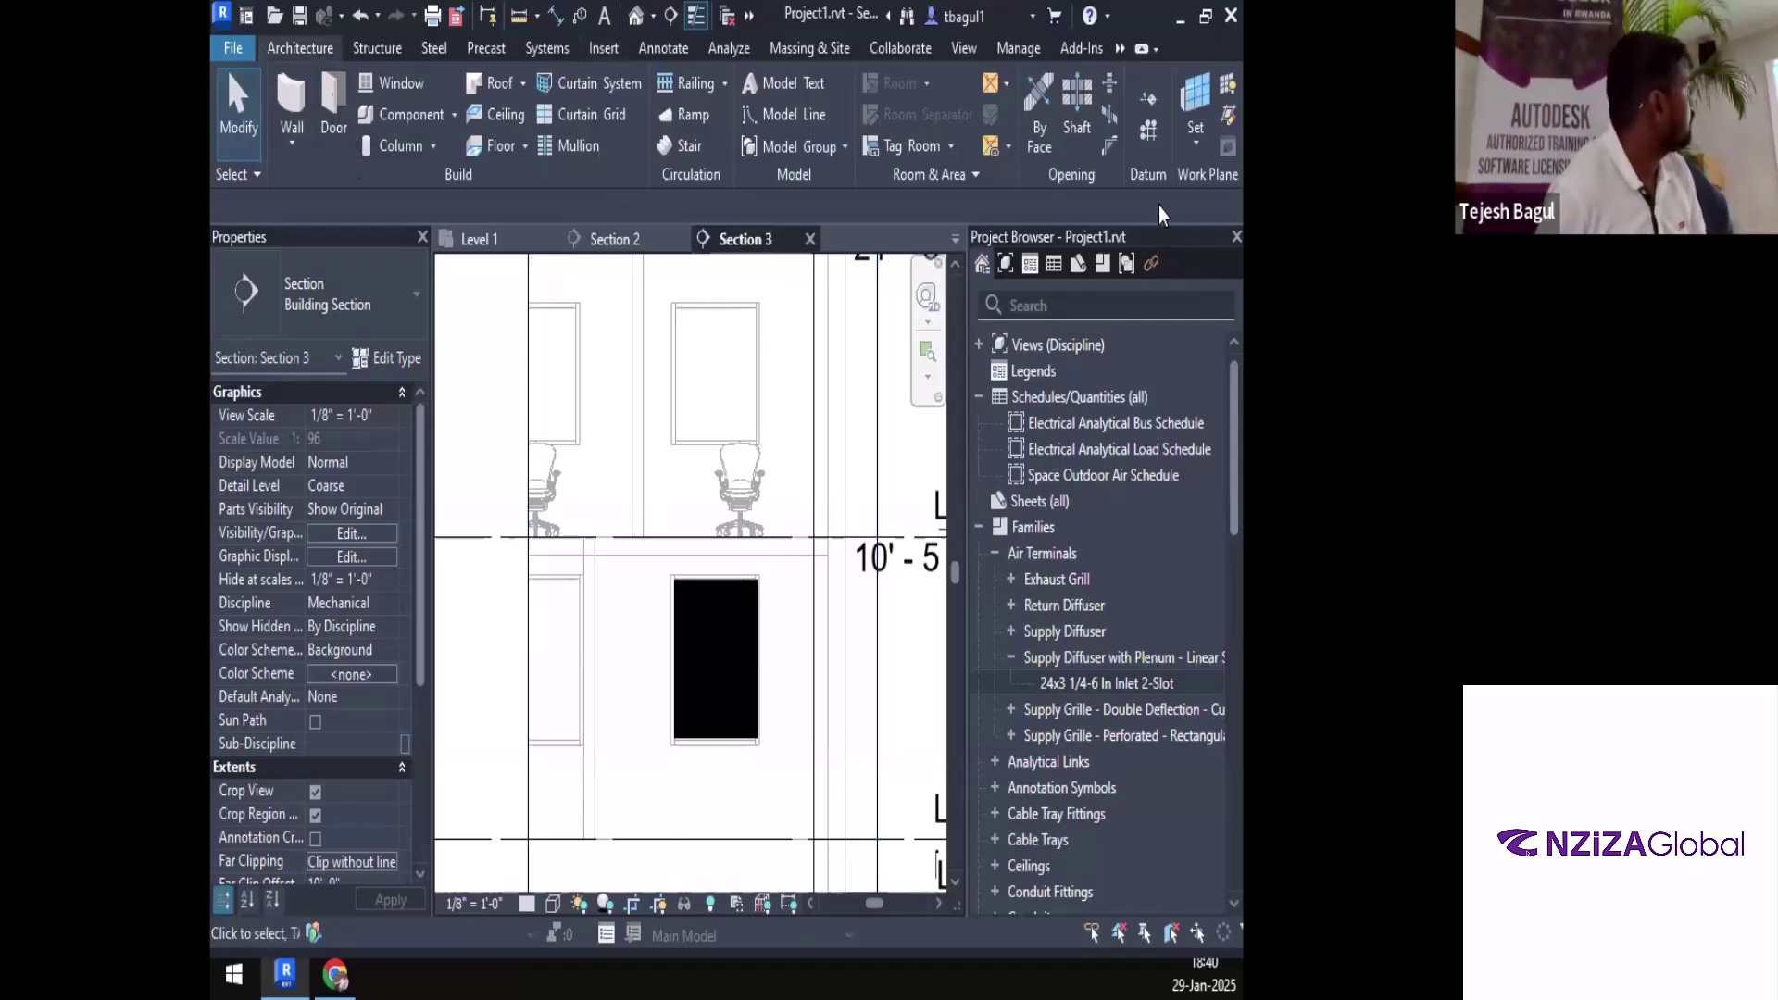
click(1195, 146)
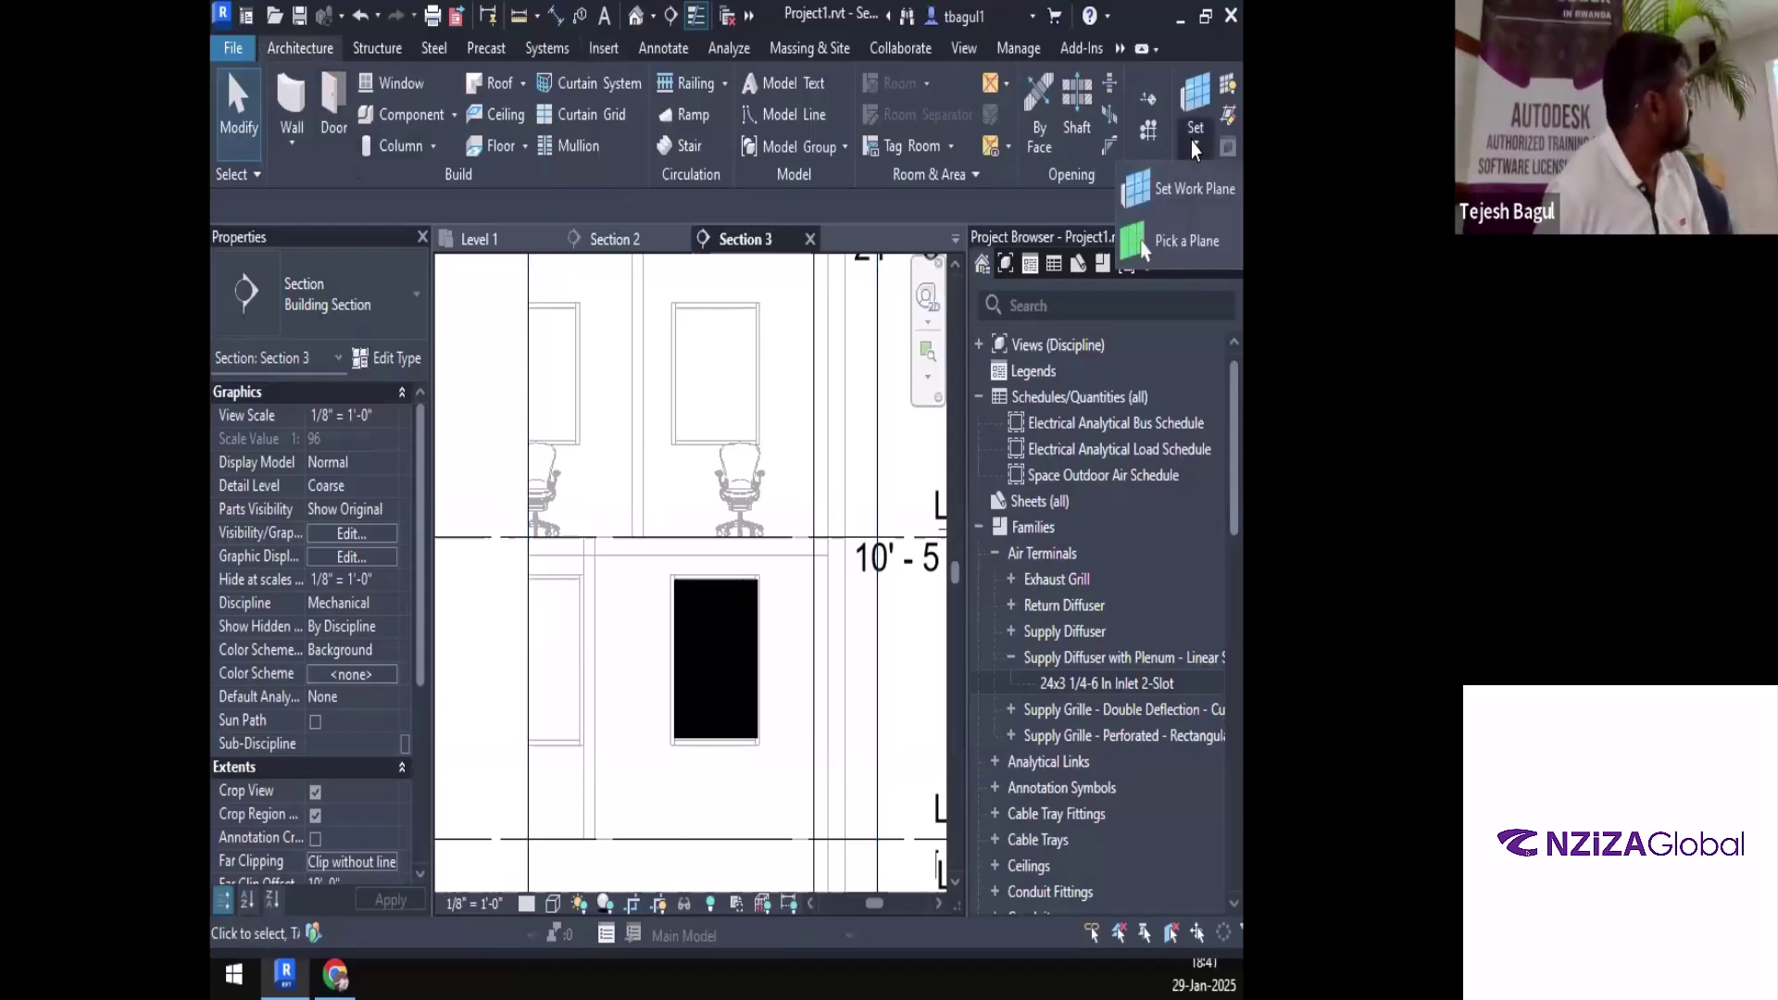
click(1192, 144)
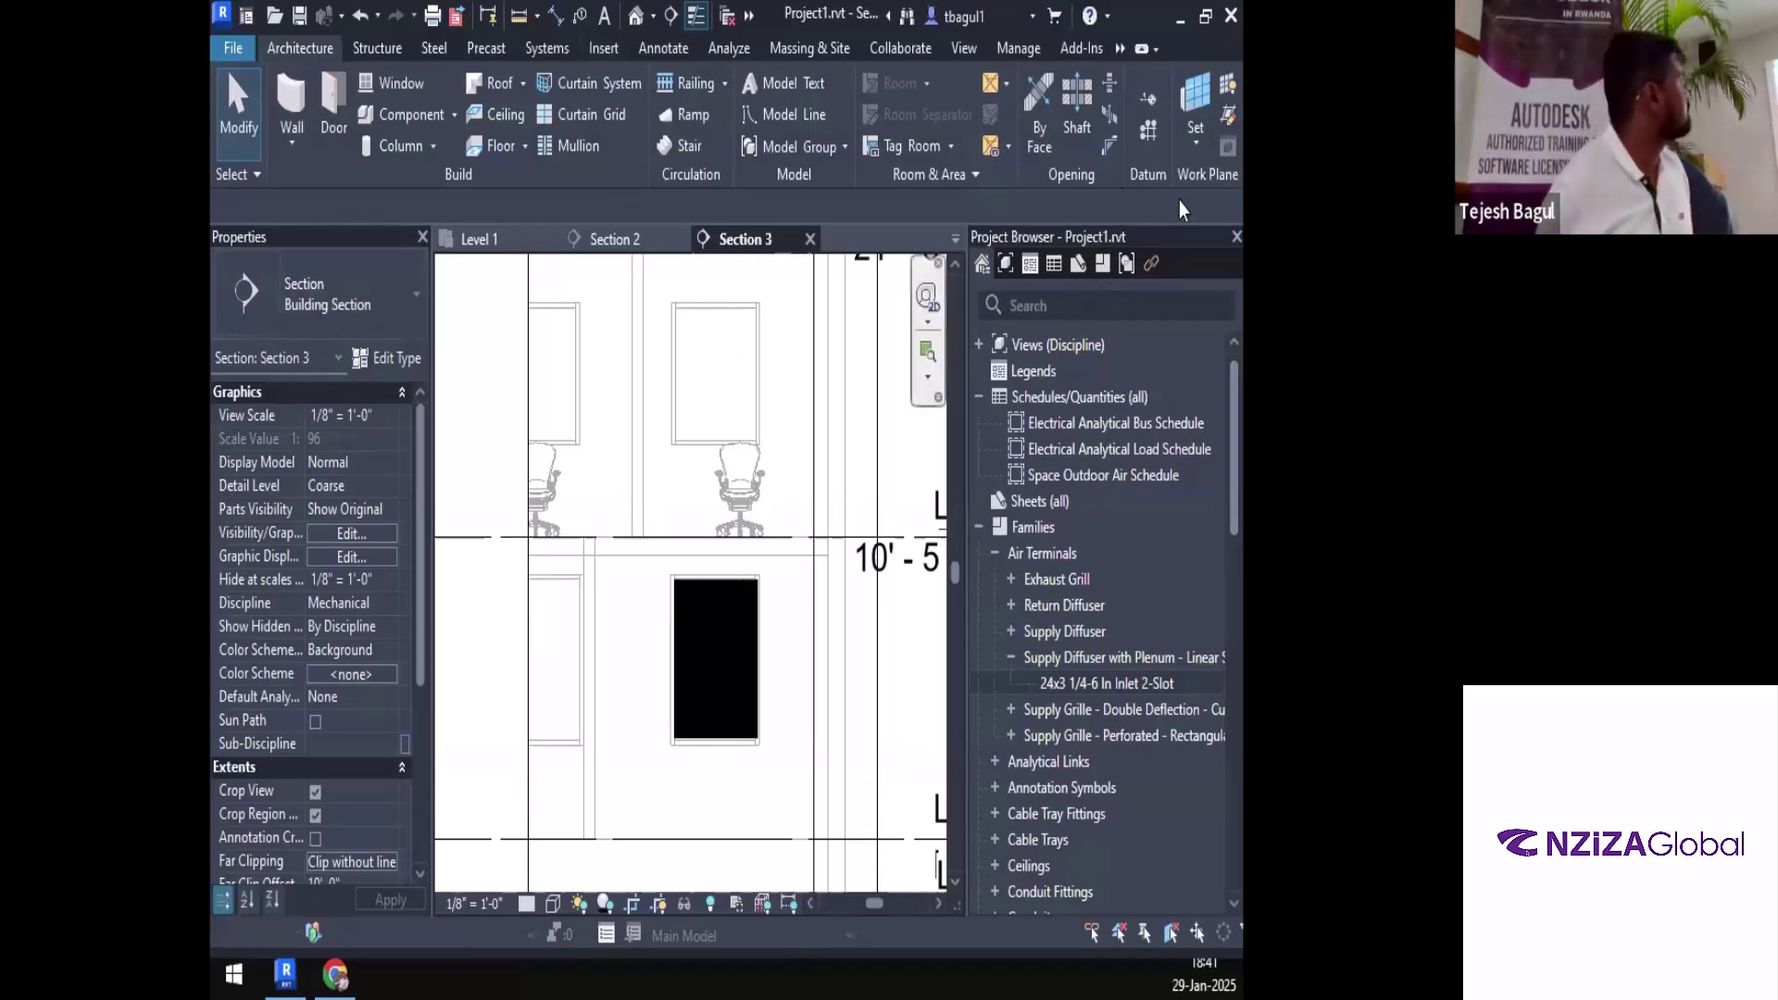
click(1182, 142)
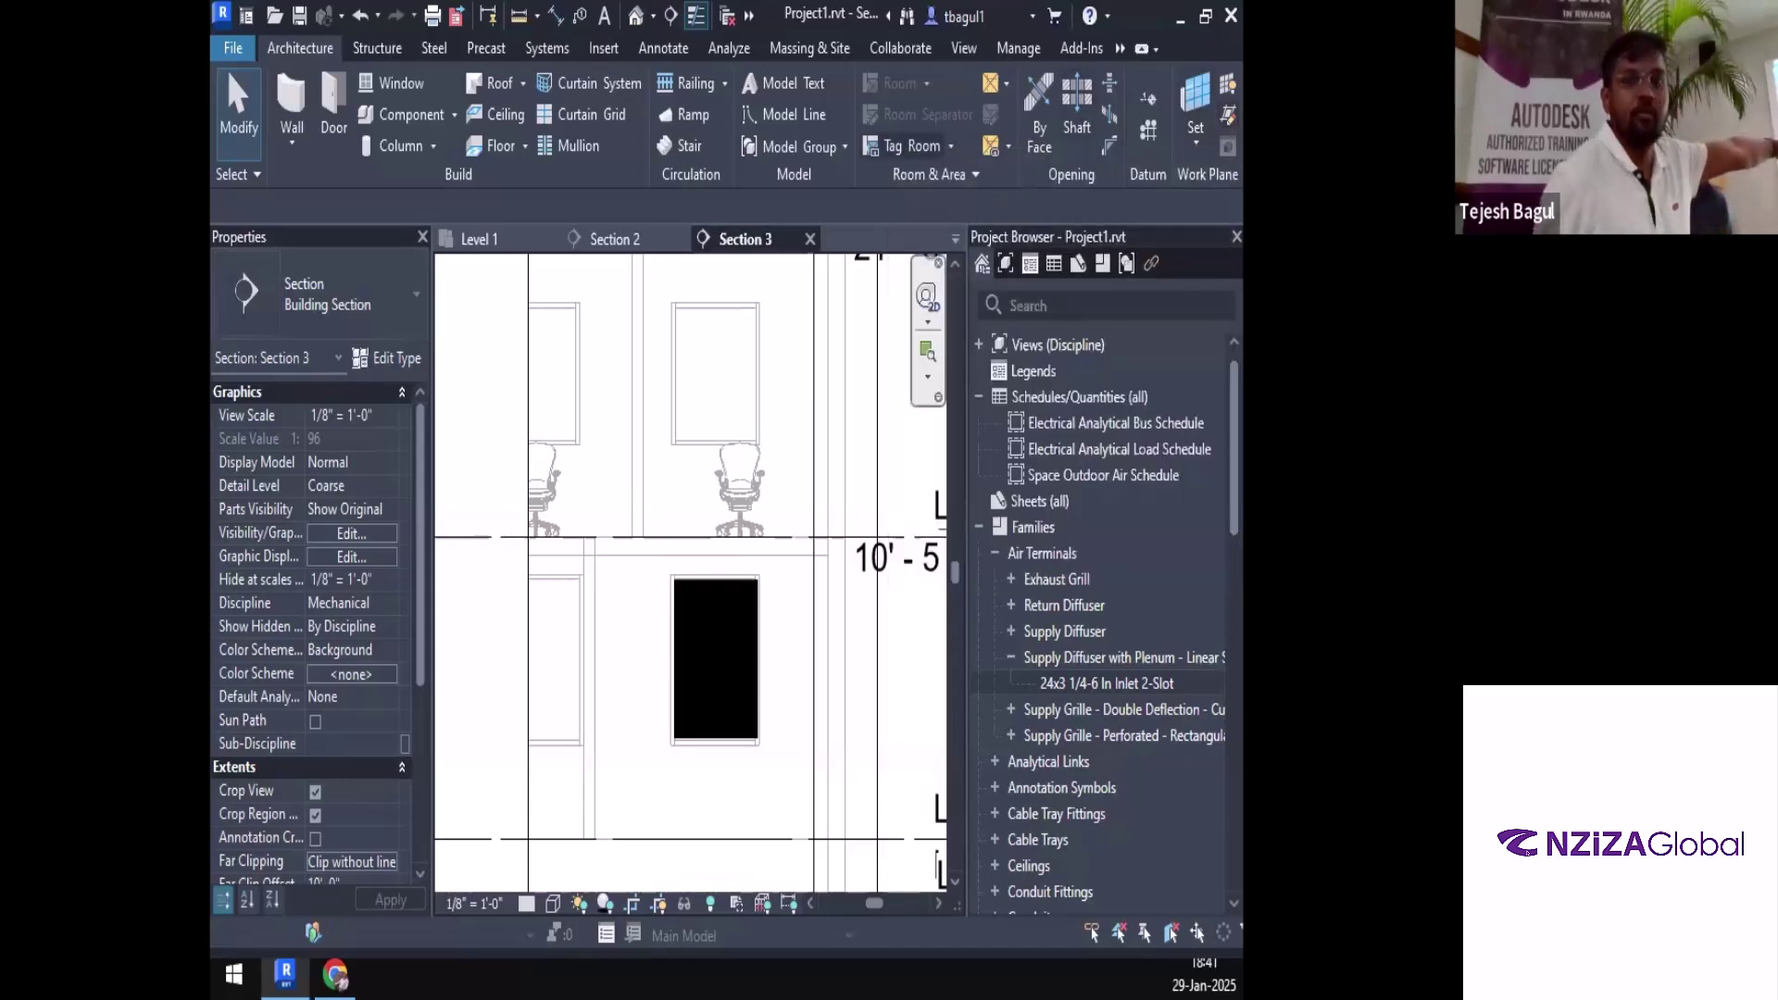
Return to the Level 1 plan, select the vertical section line through Patient Room 1 and go to its section view
click(479, 239)
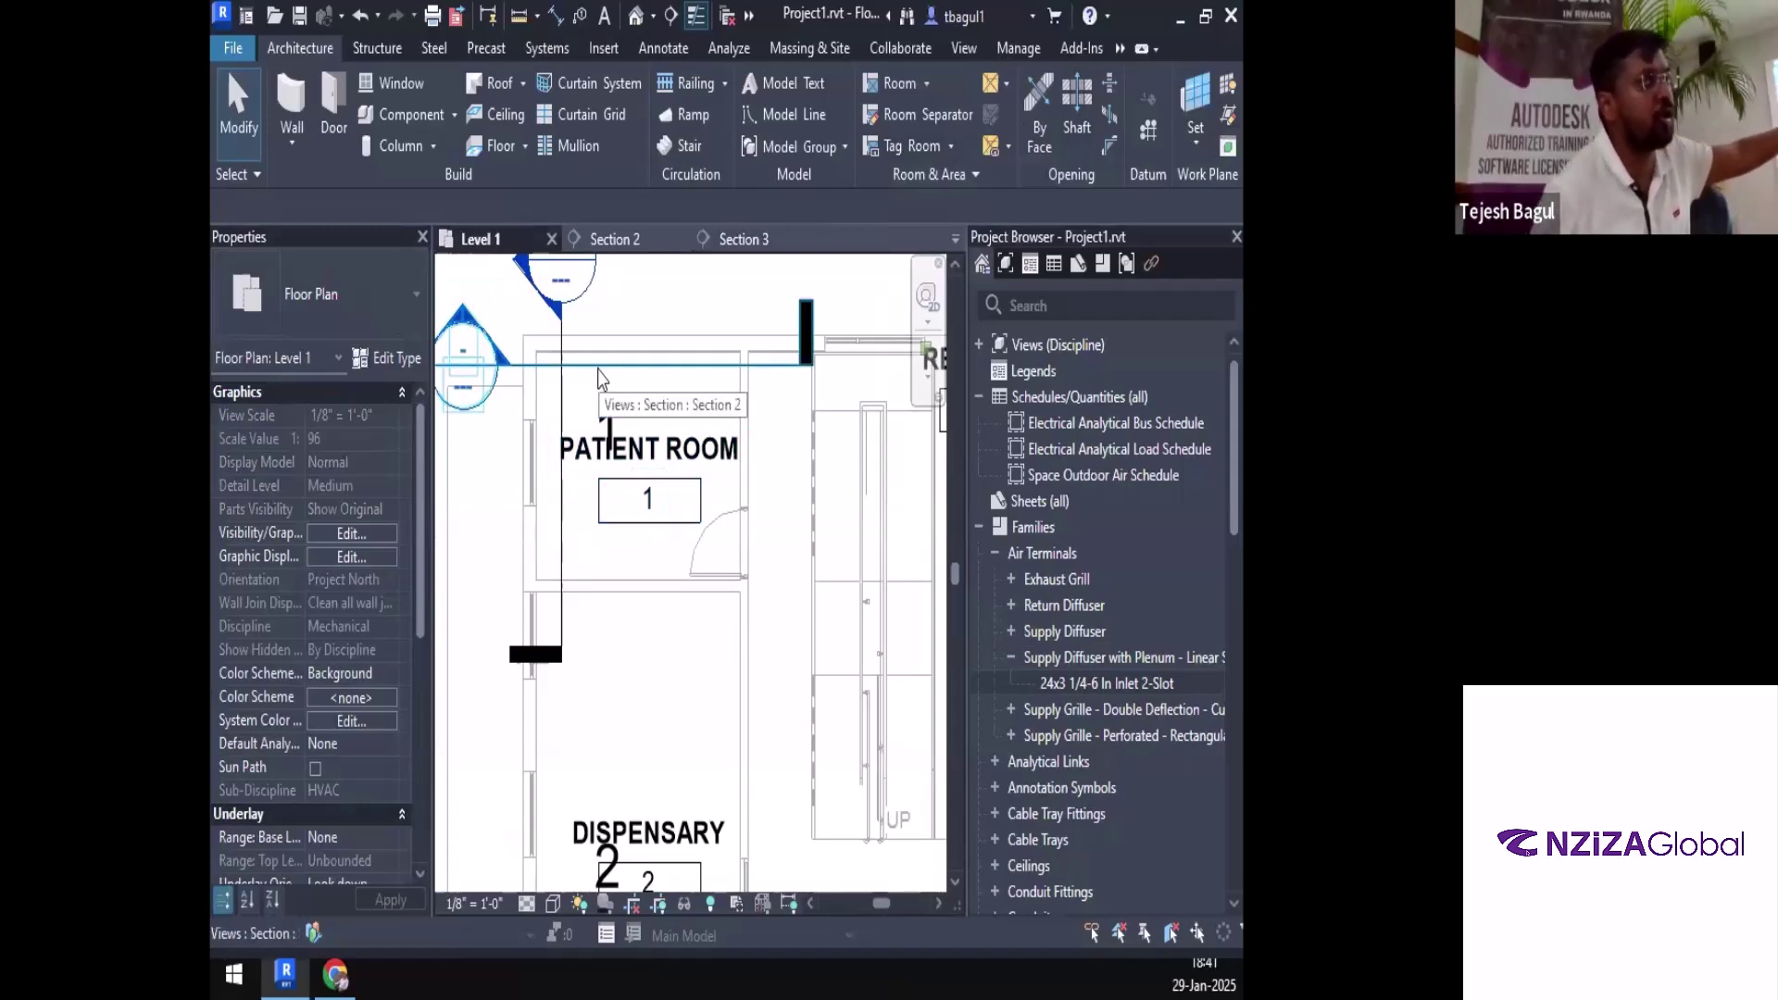
click(561, 385)
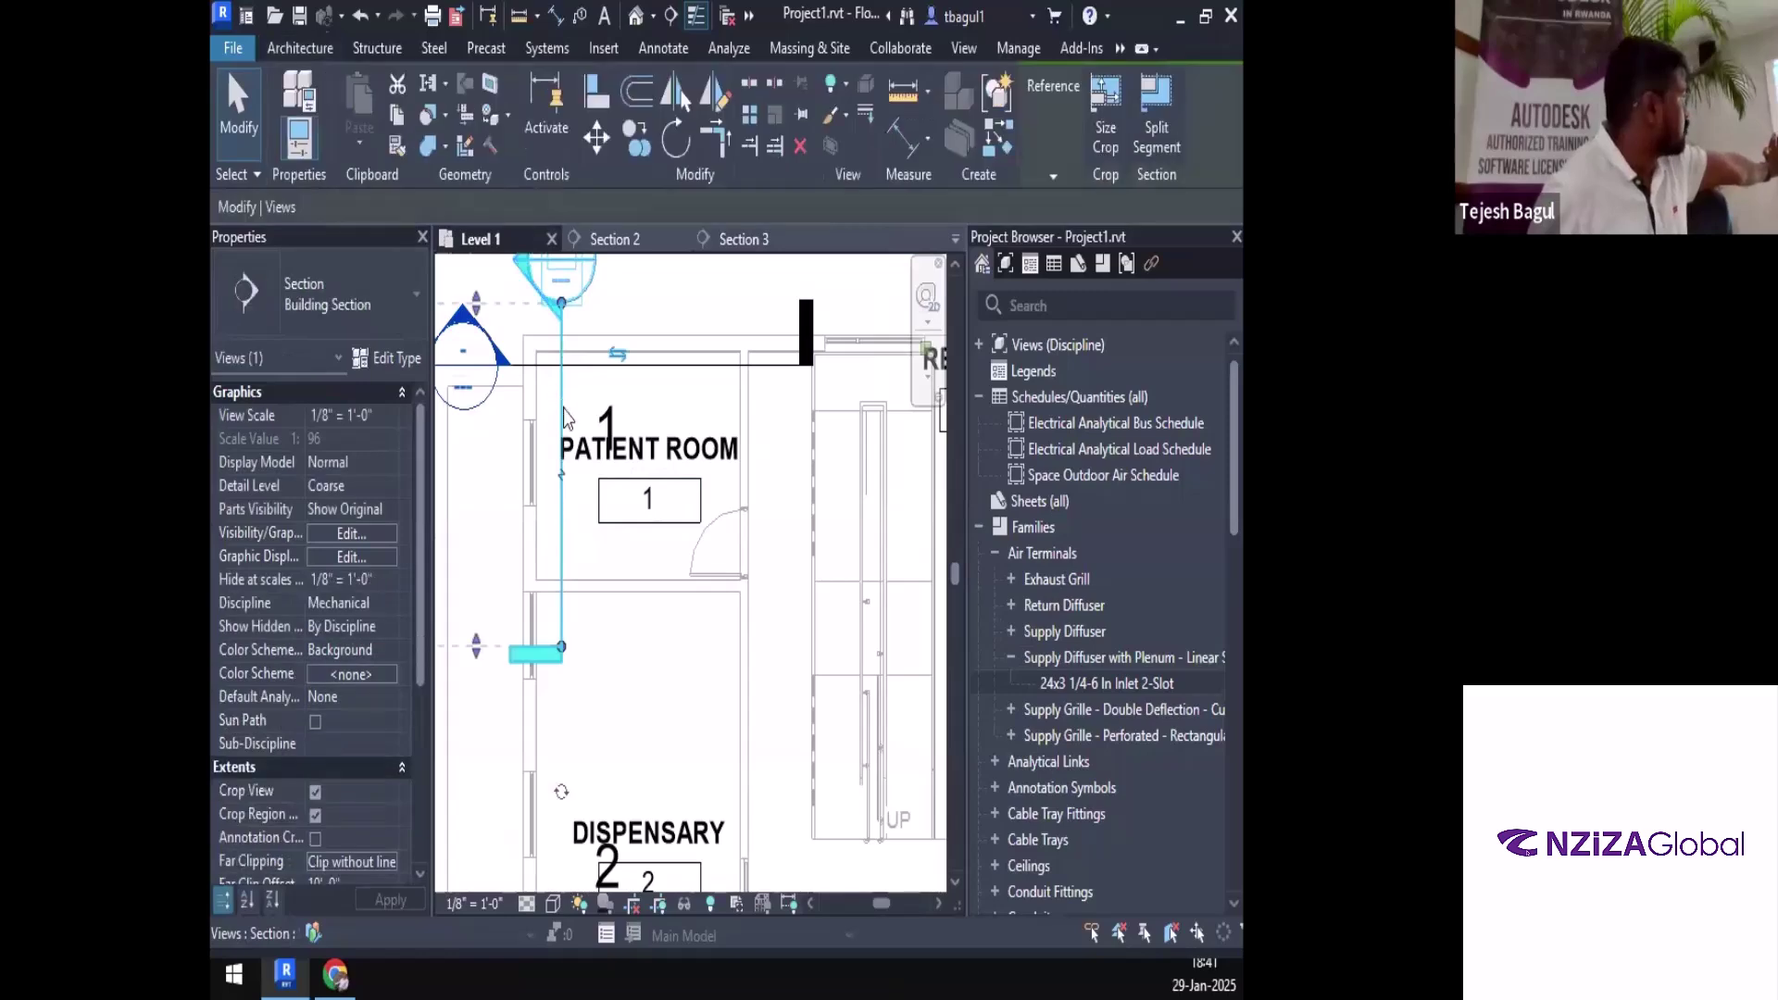
right_click(564, 375)
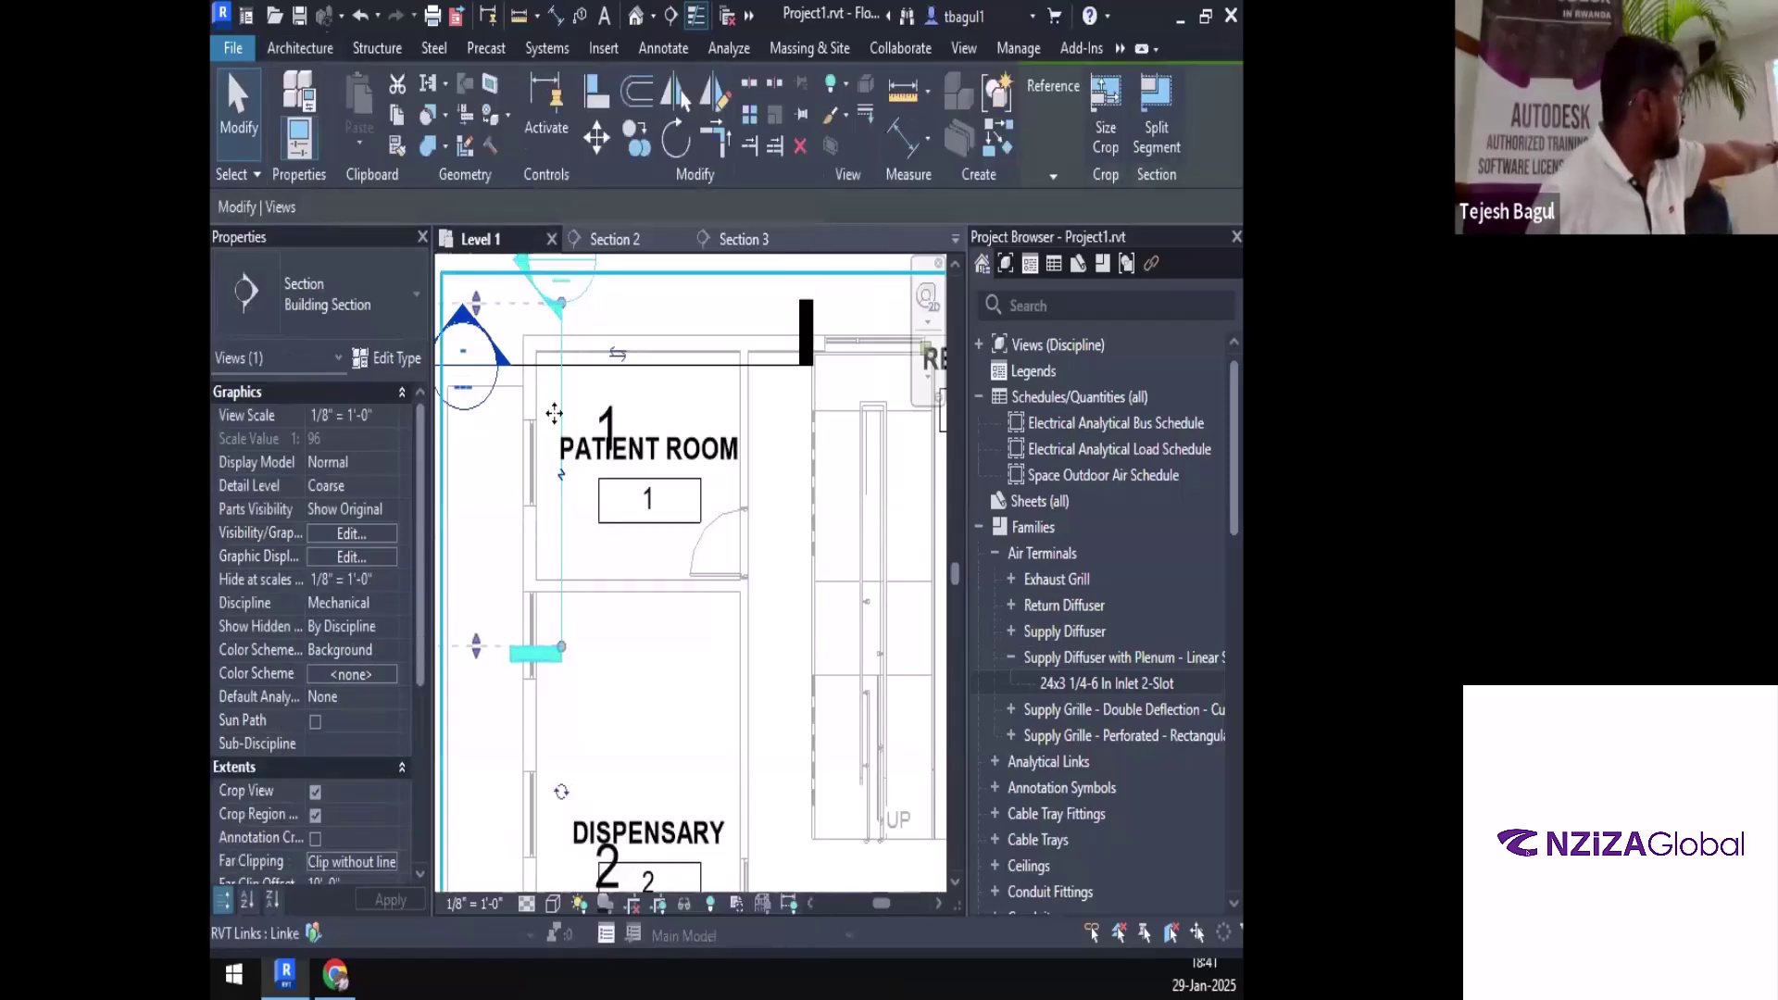
click(564, 415)
right_click(568, 417)
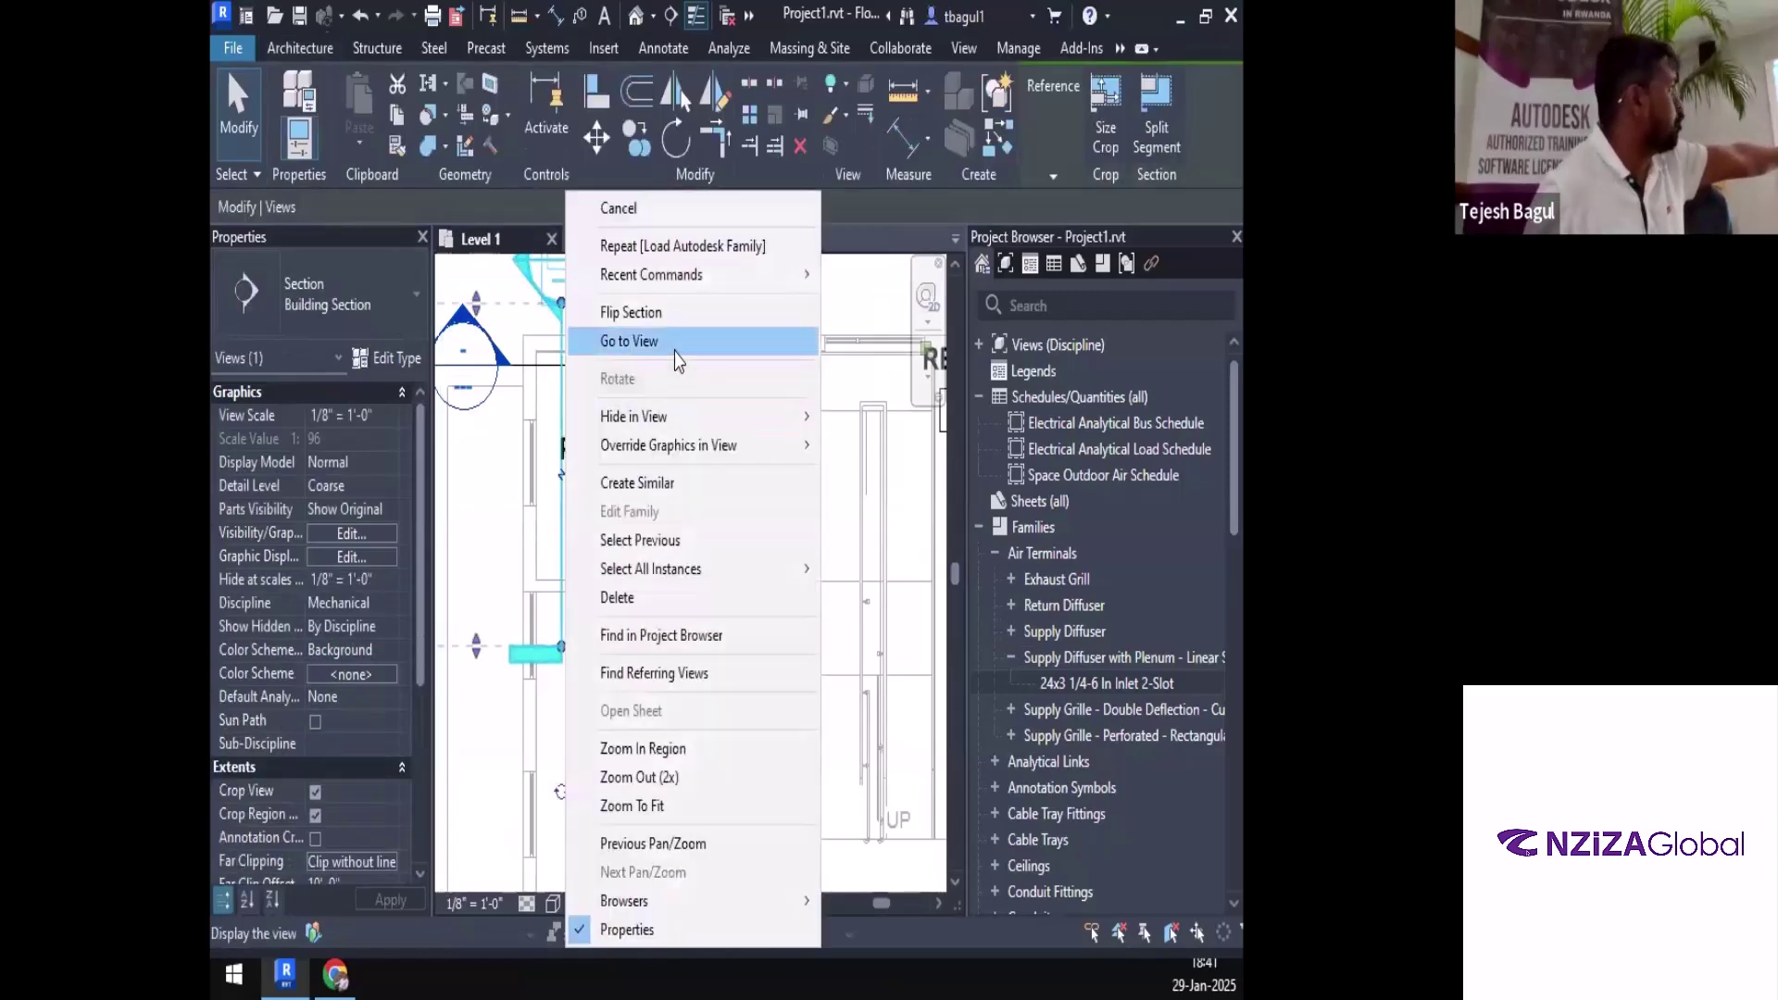
click(674, 351)
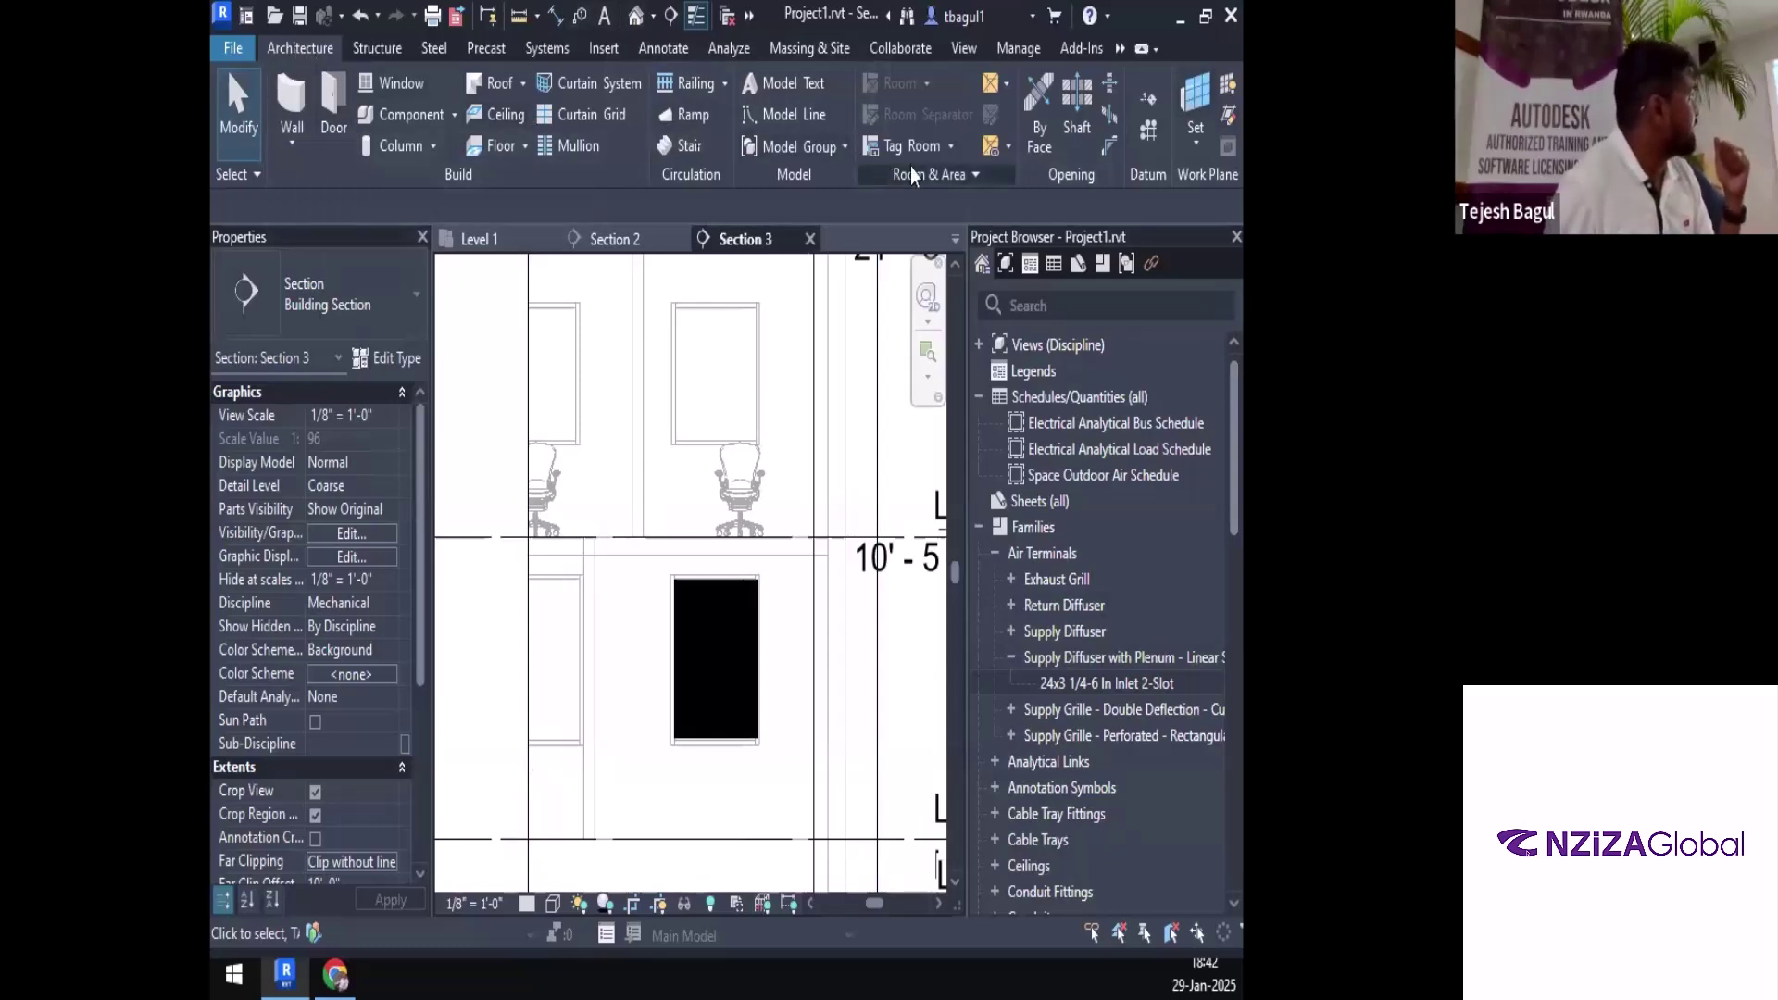
Try a horizontal reference plane 1'-6" below the Level 2 line, spanning between the lower room's walls in Section 3
click(1226, 113)
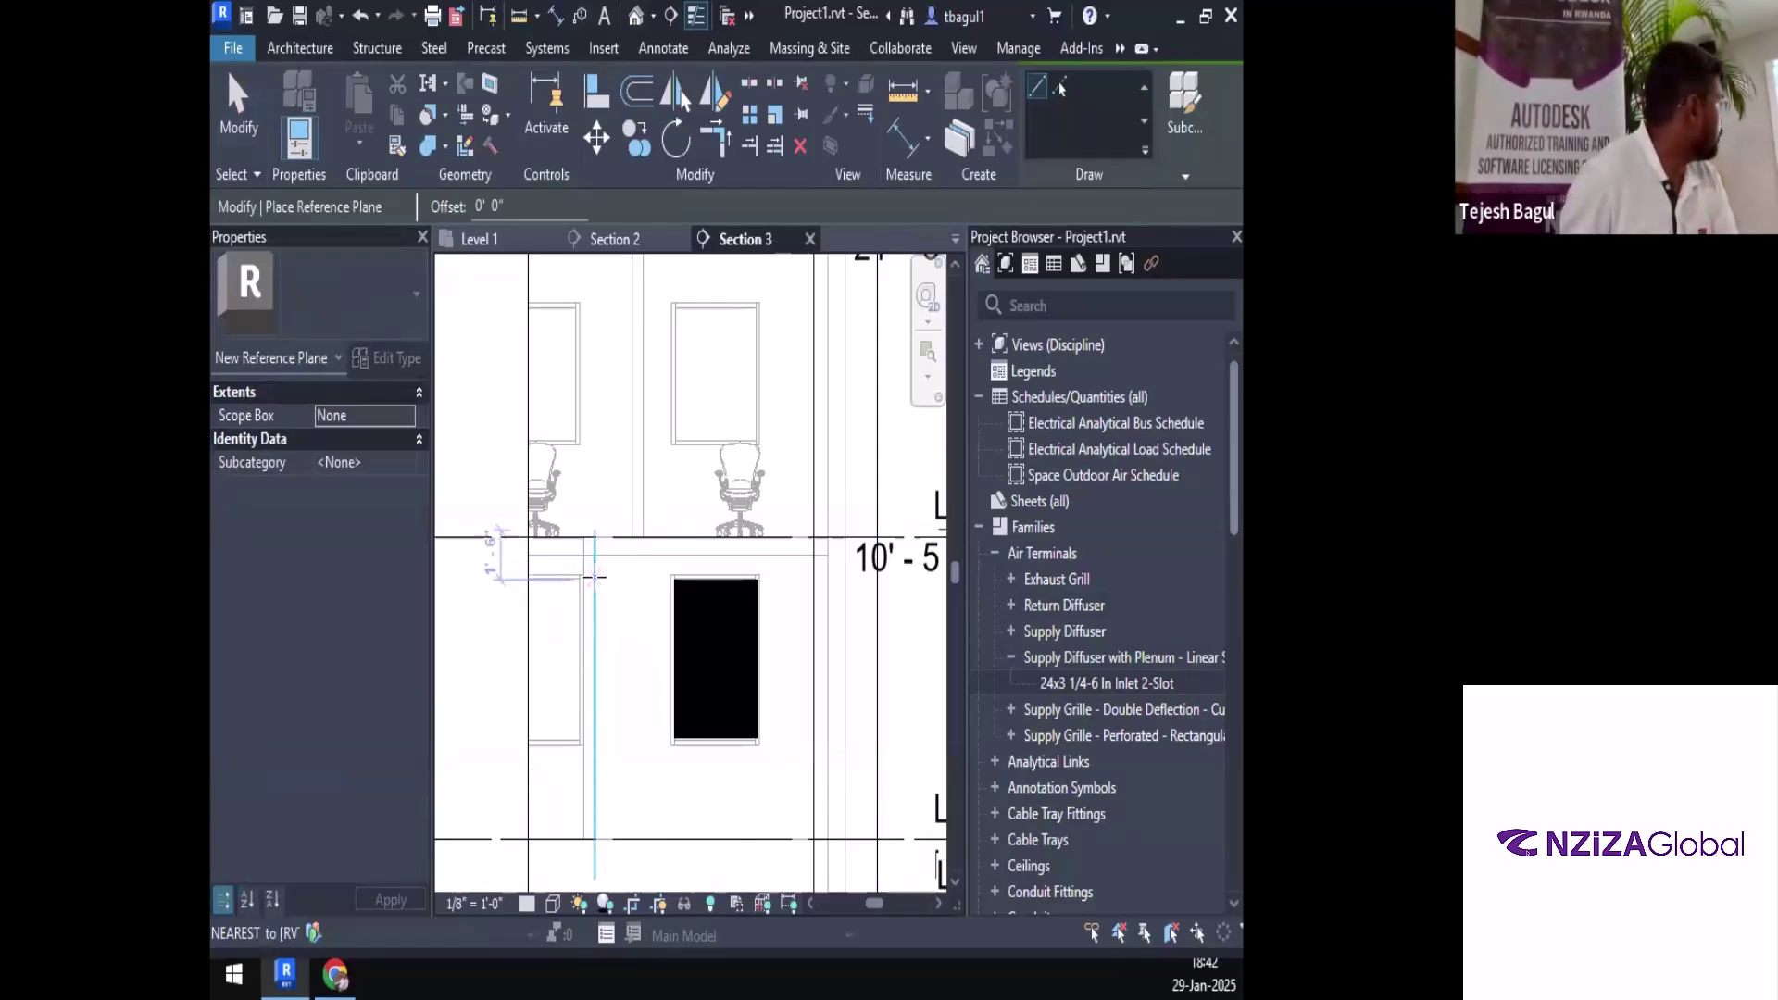
scroll(595, 576, up, 2)
scroll(595, 577, down, 1)
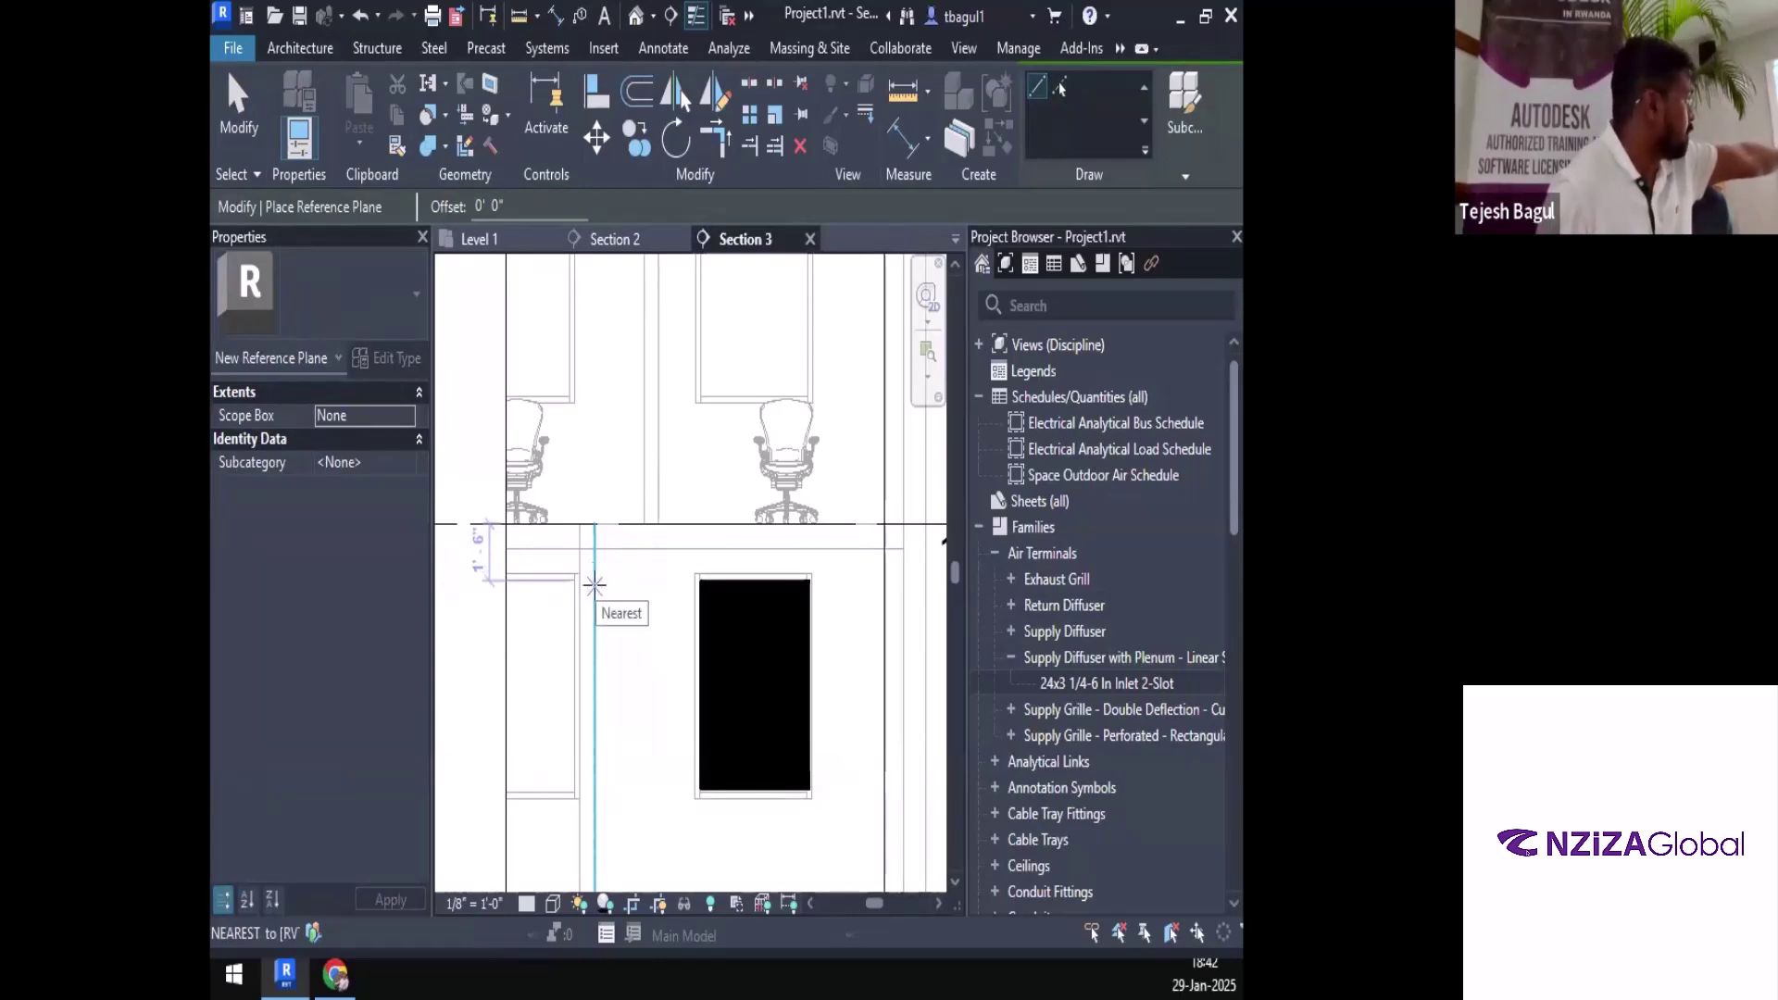
click(595, 585)
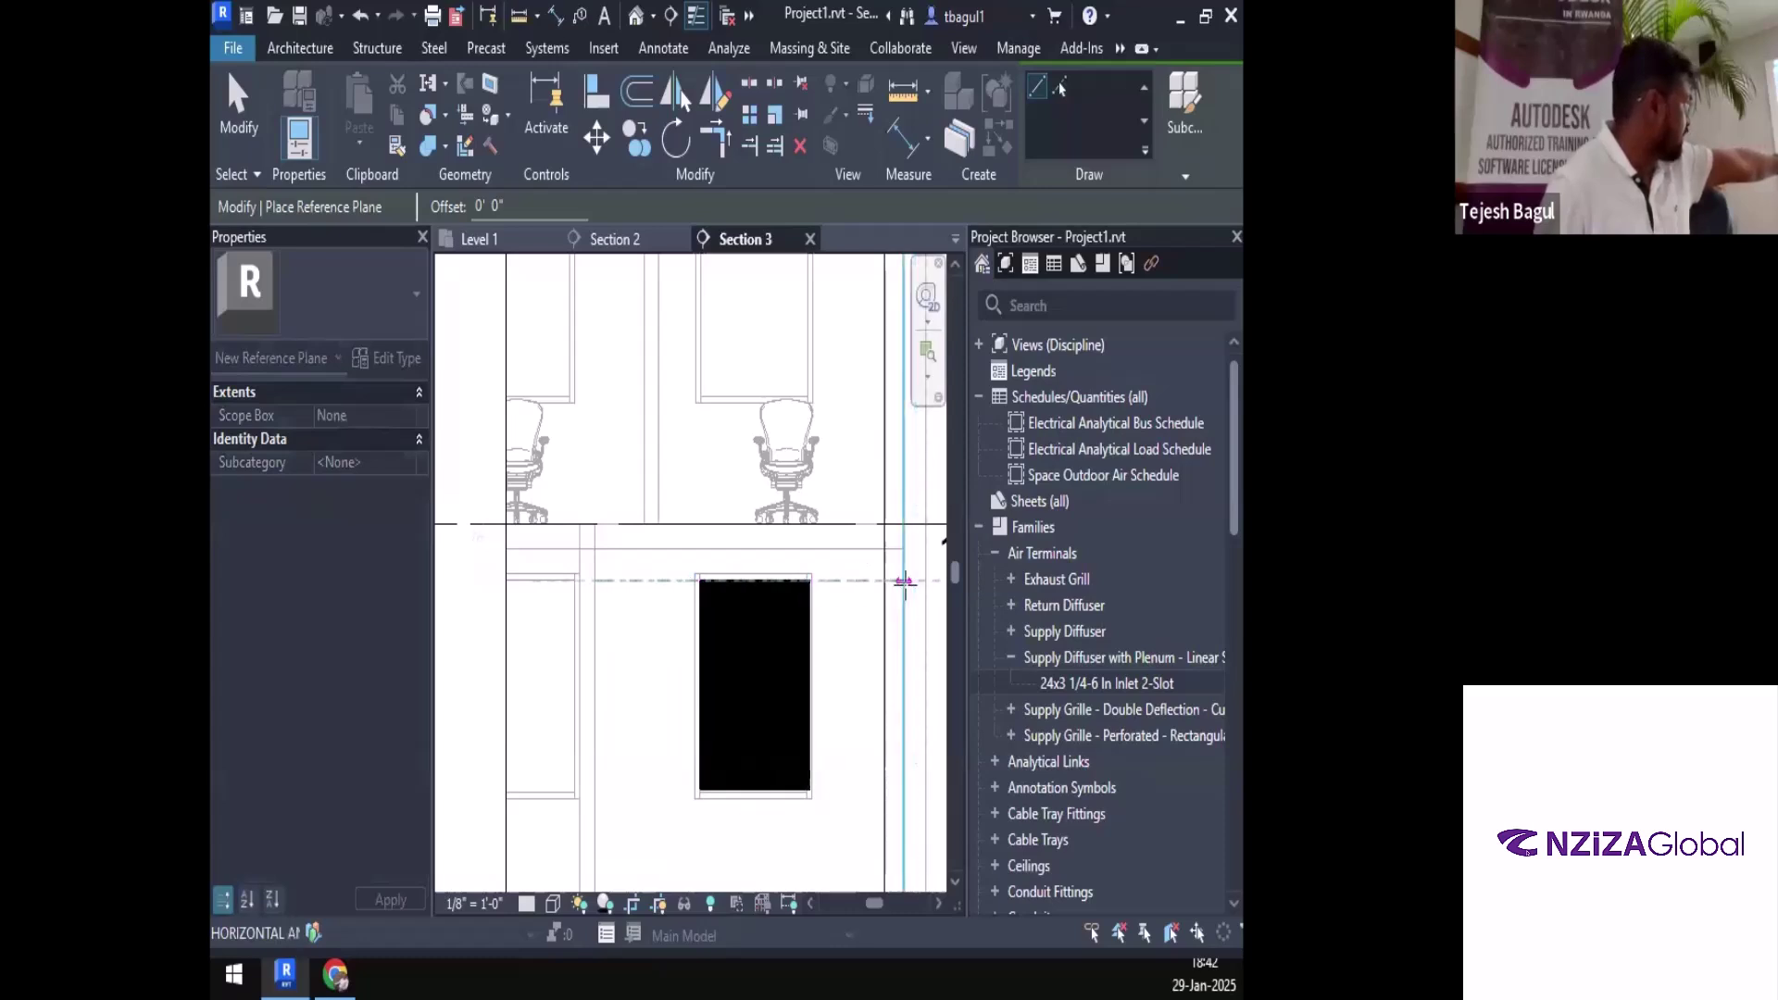
click(903, 581)
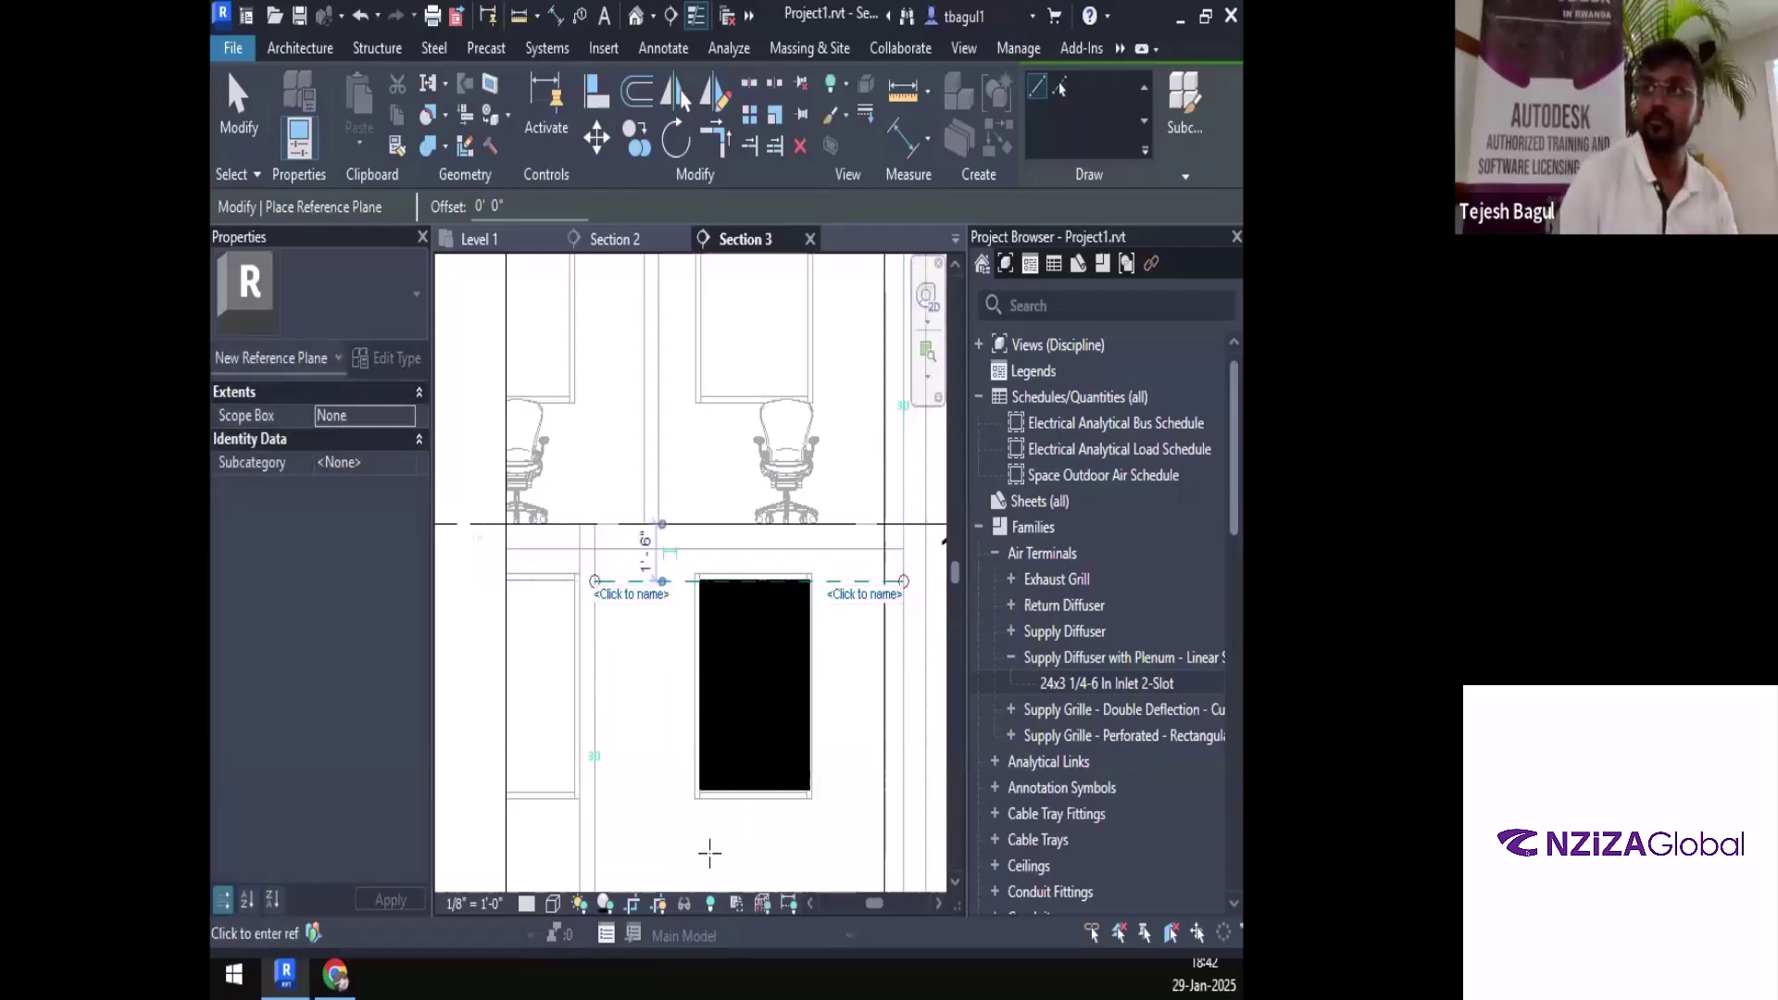
key(Escape)
key(Escape)
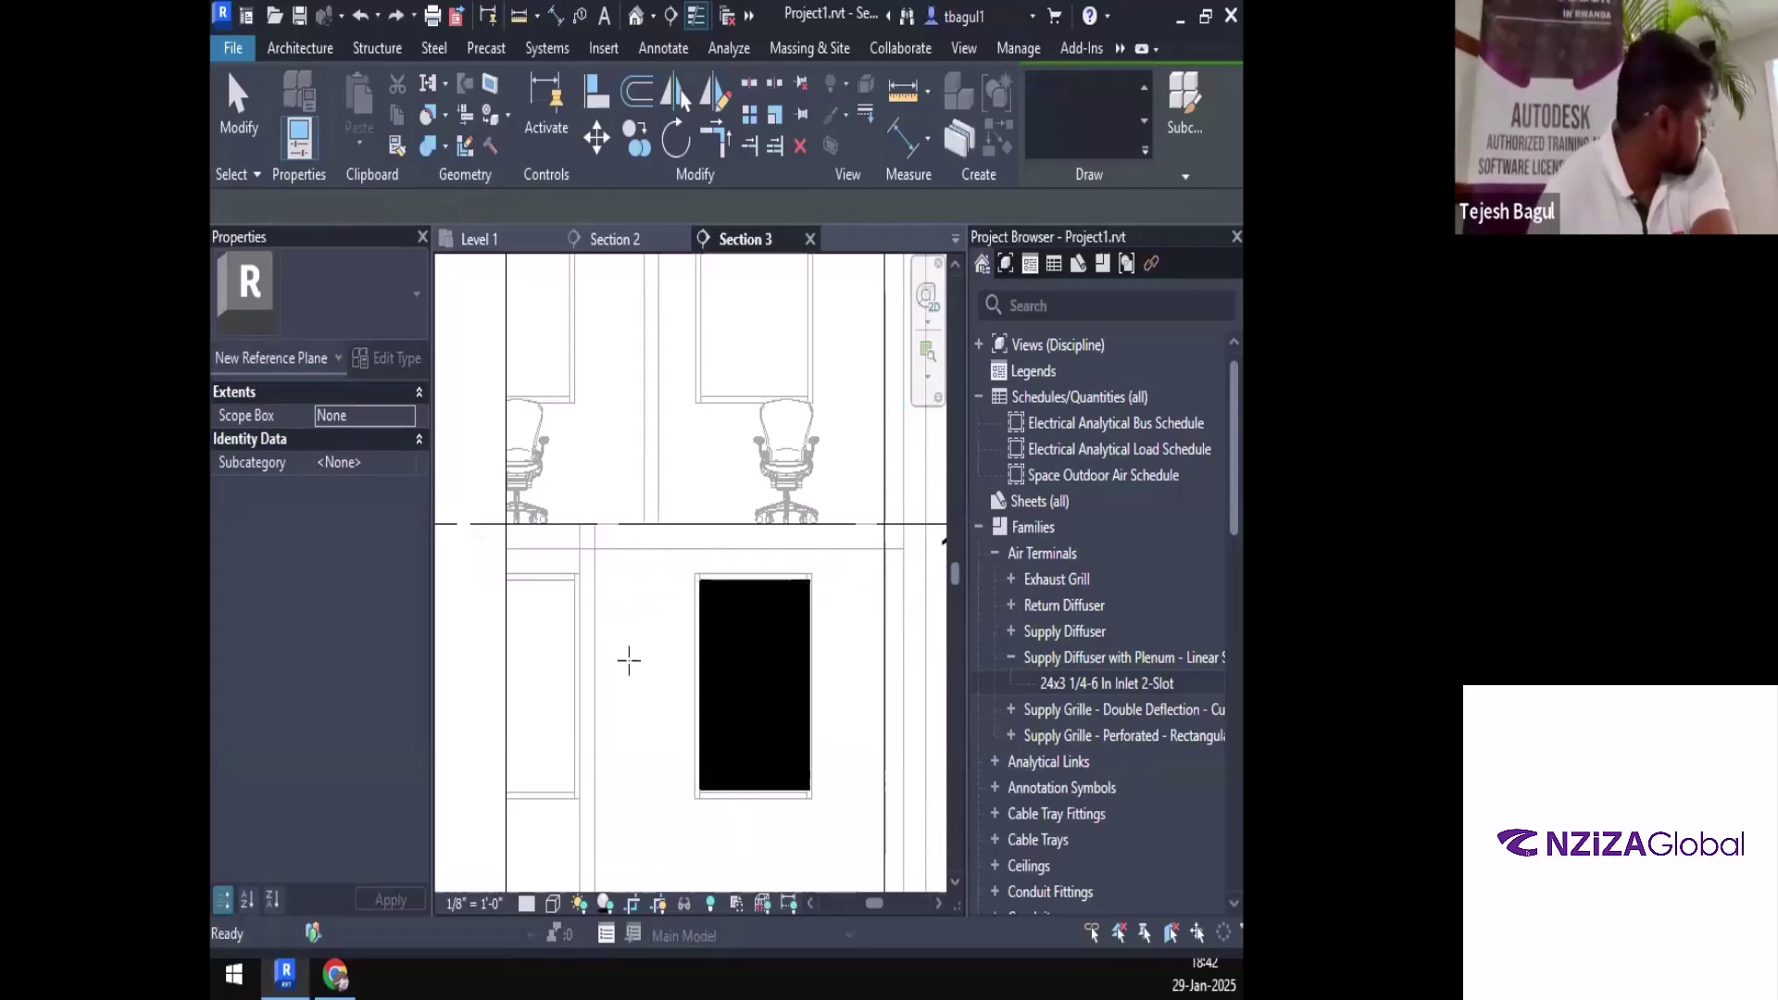
key(r)
key(p)
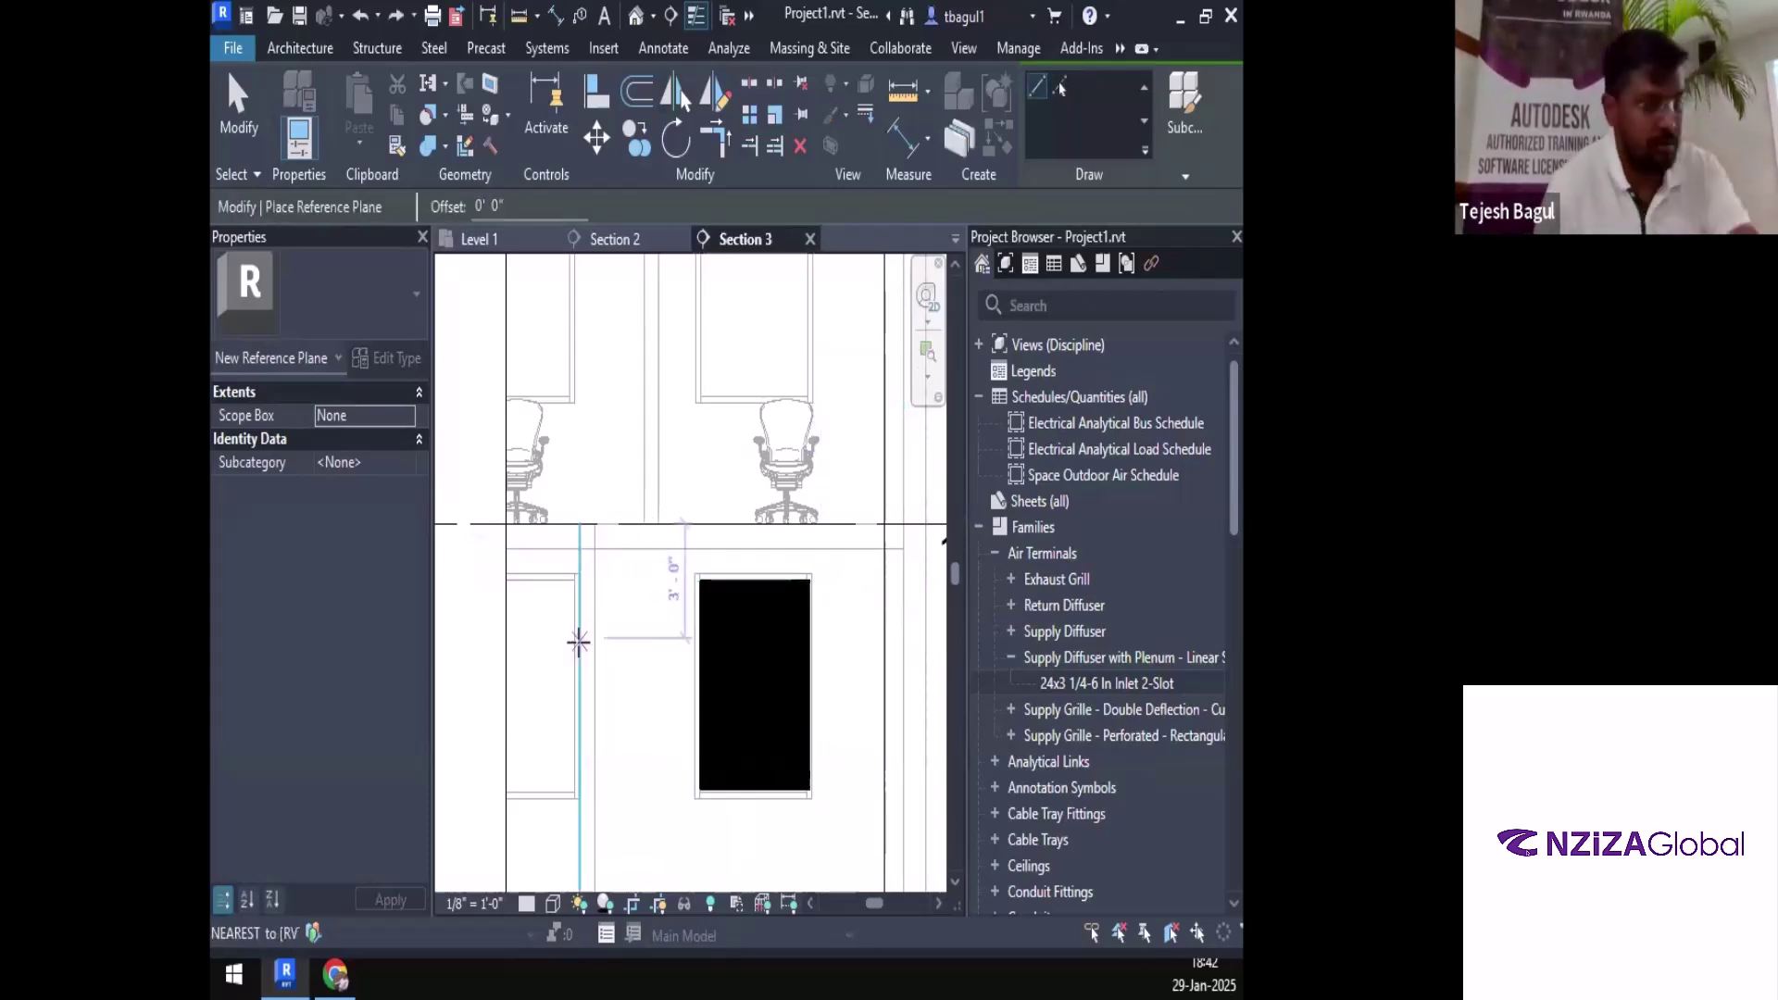
key(Escape)
key(Escape)
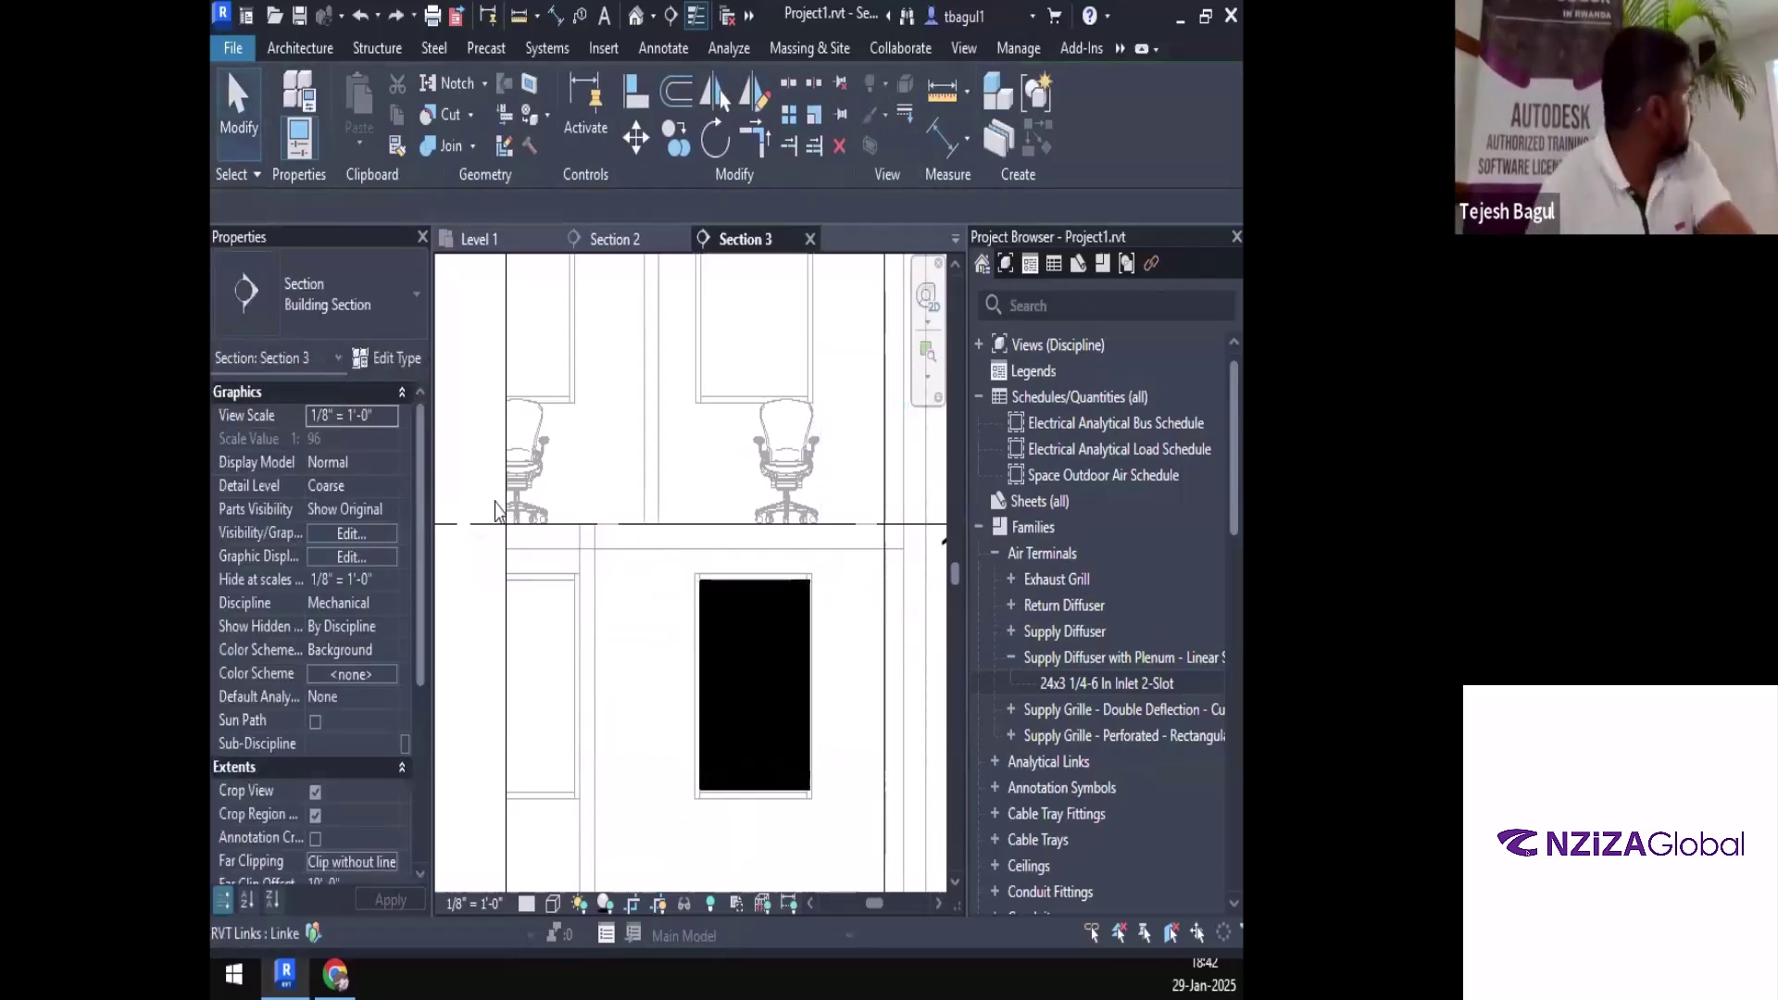
Redraw the horizontal reference plane from wall to wall in the lower room, 1'-6" below Level 2
click(306, 47)
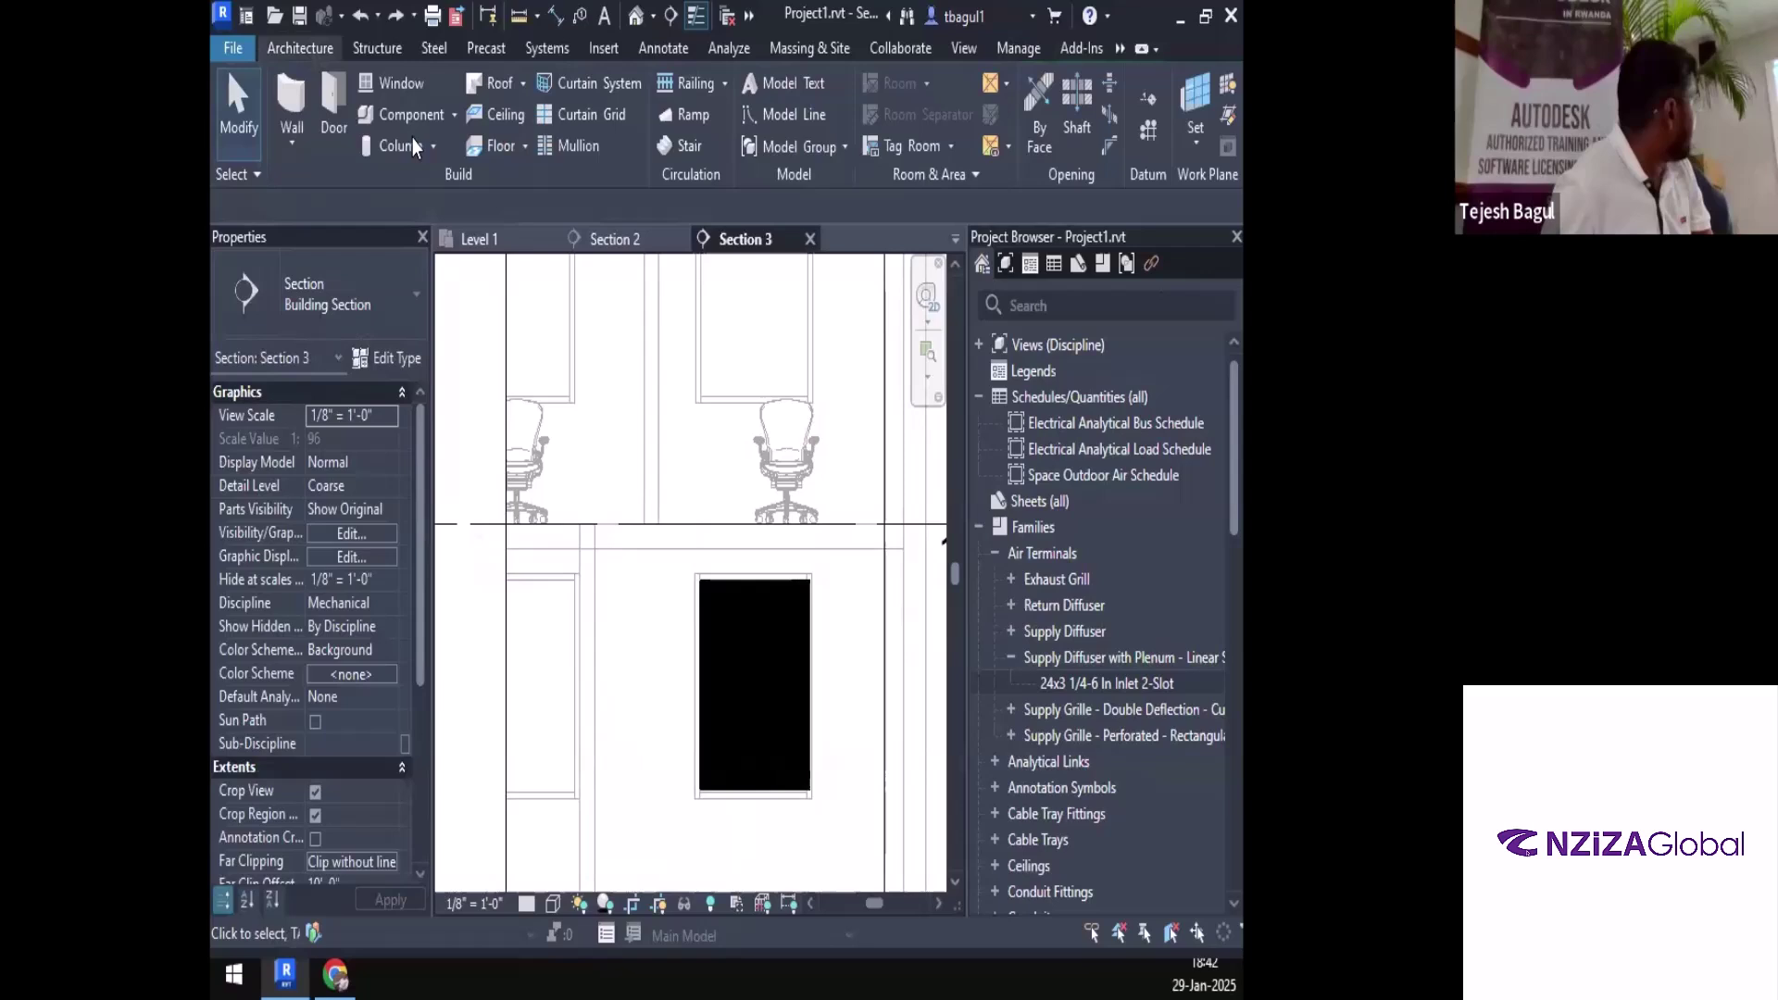
click(1225, 120)
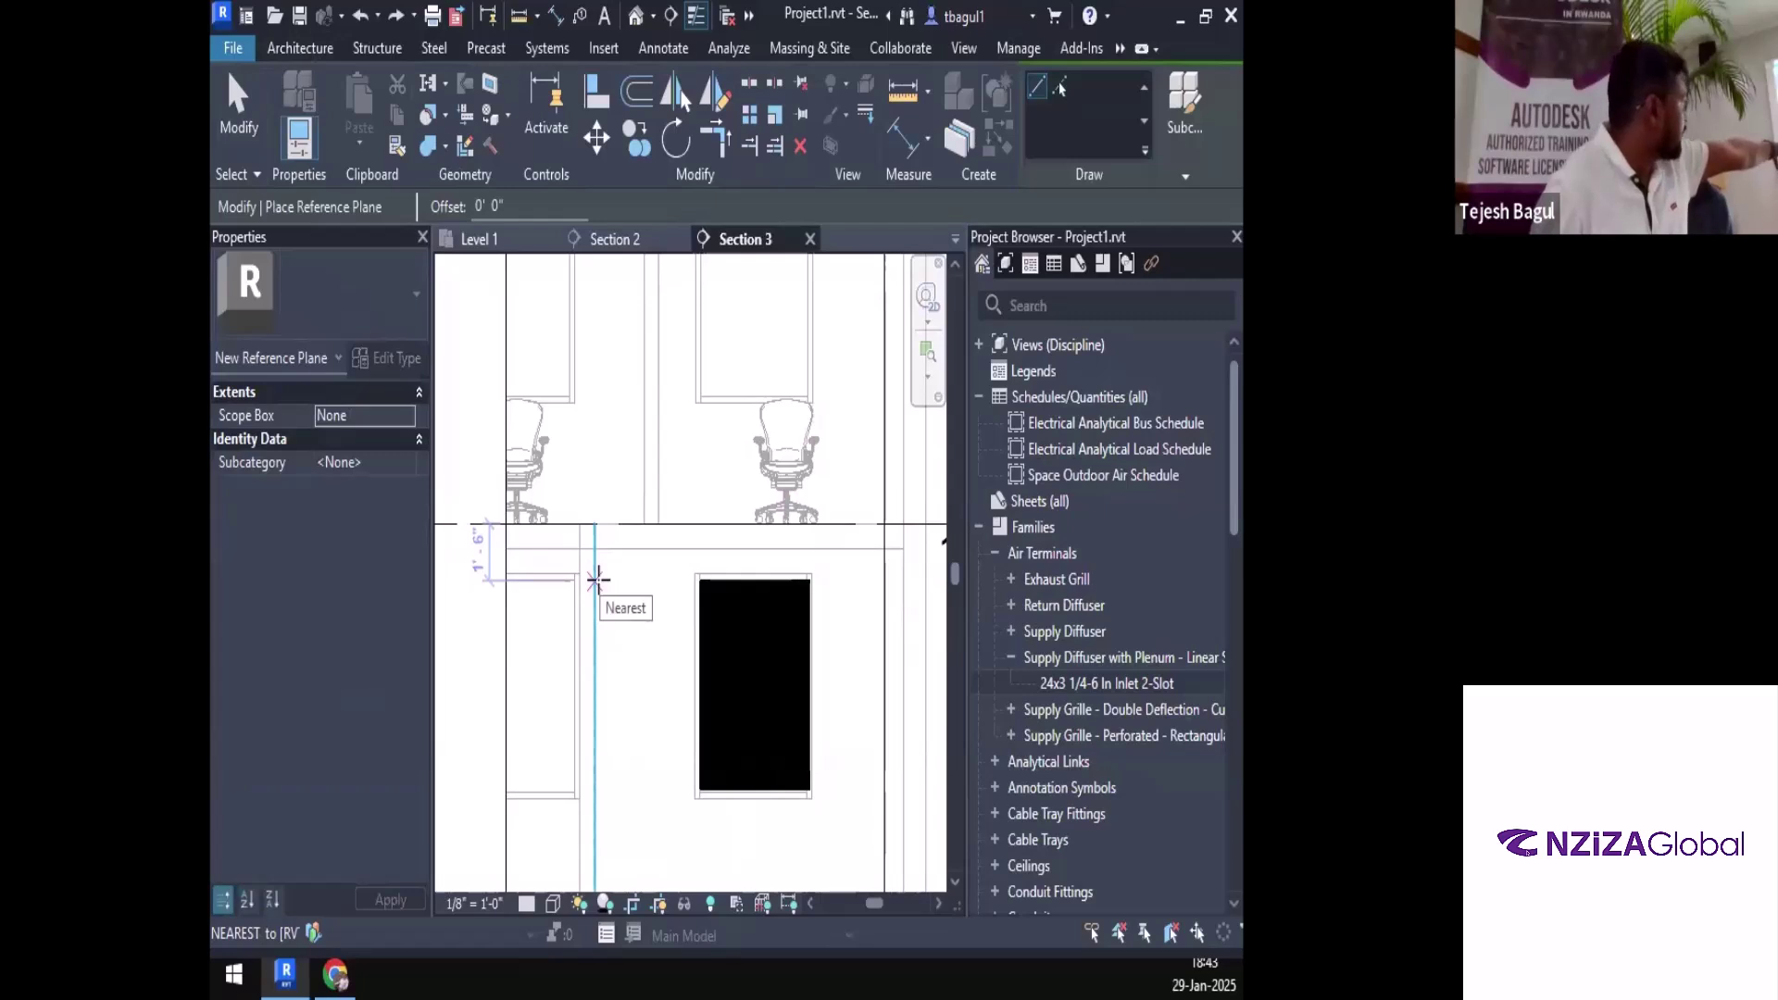
click(597, 579)
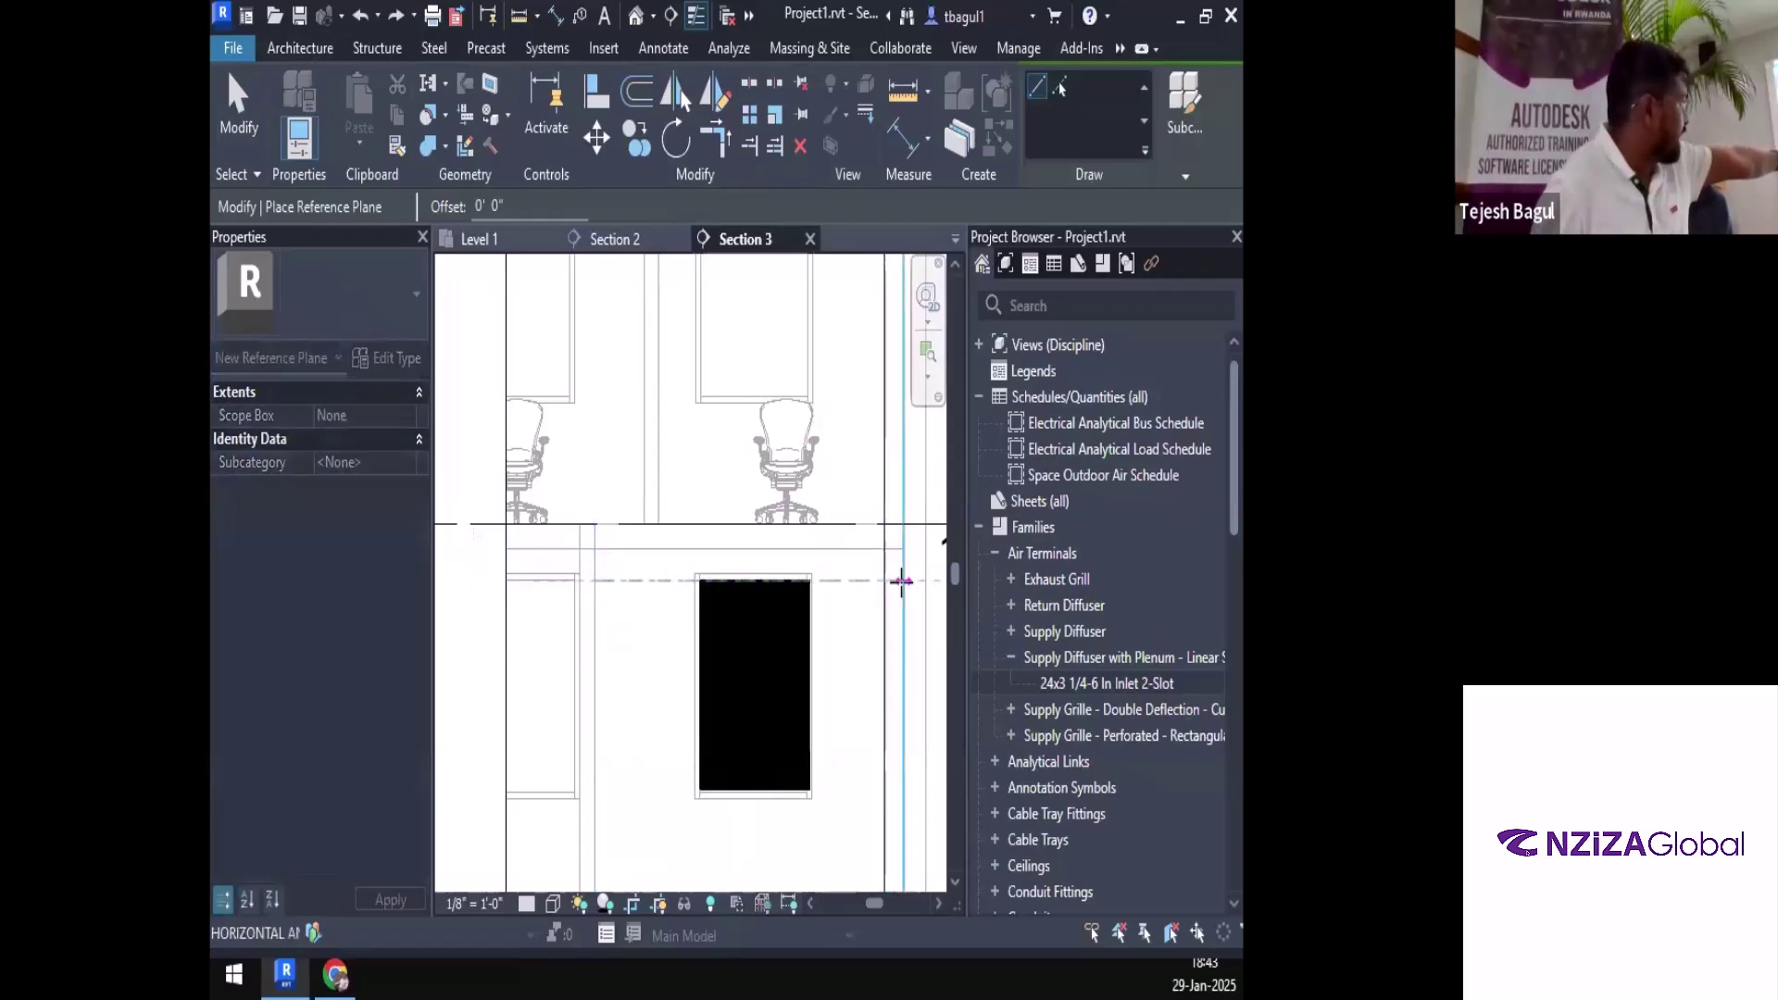
click(904, 581)
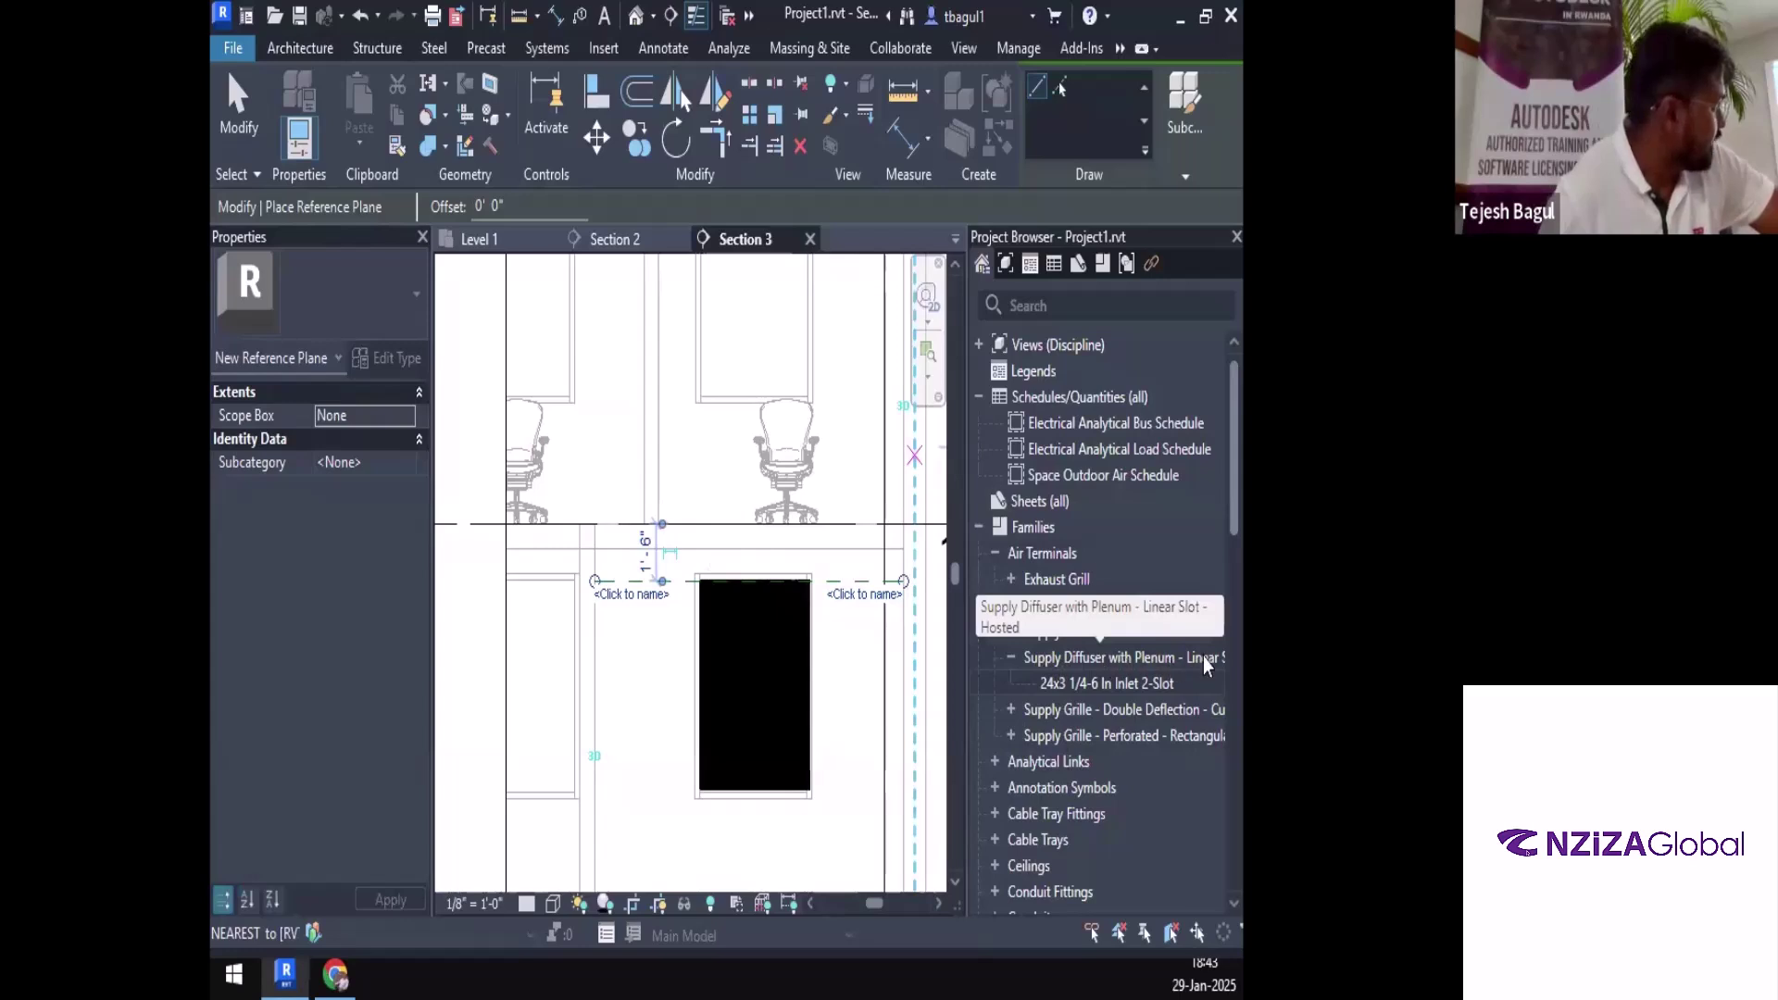
click(1013, 657)
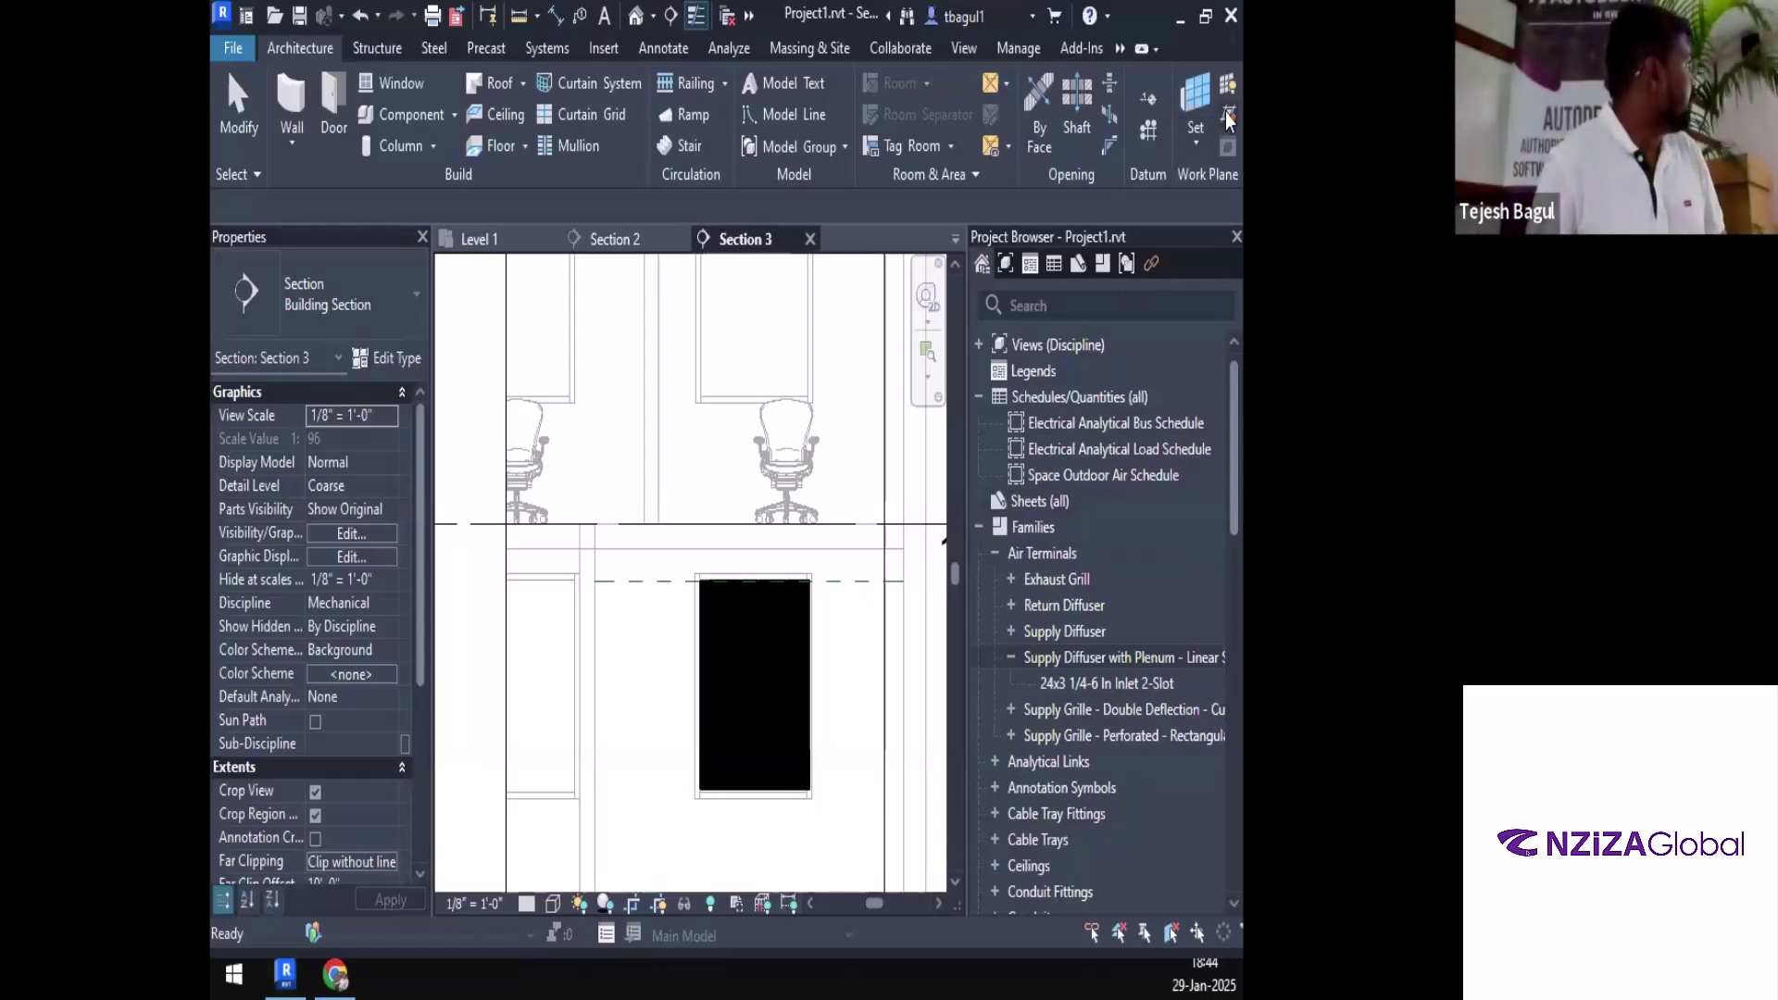
Remove the horizontal reference plane drawn across the lower room at the top of the window
key(r)
key(p)
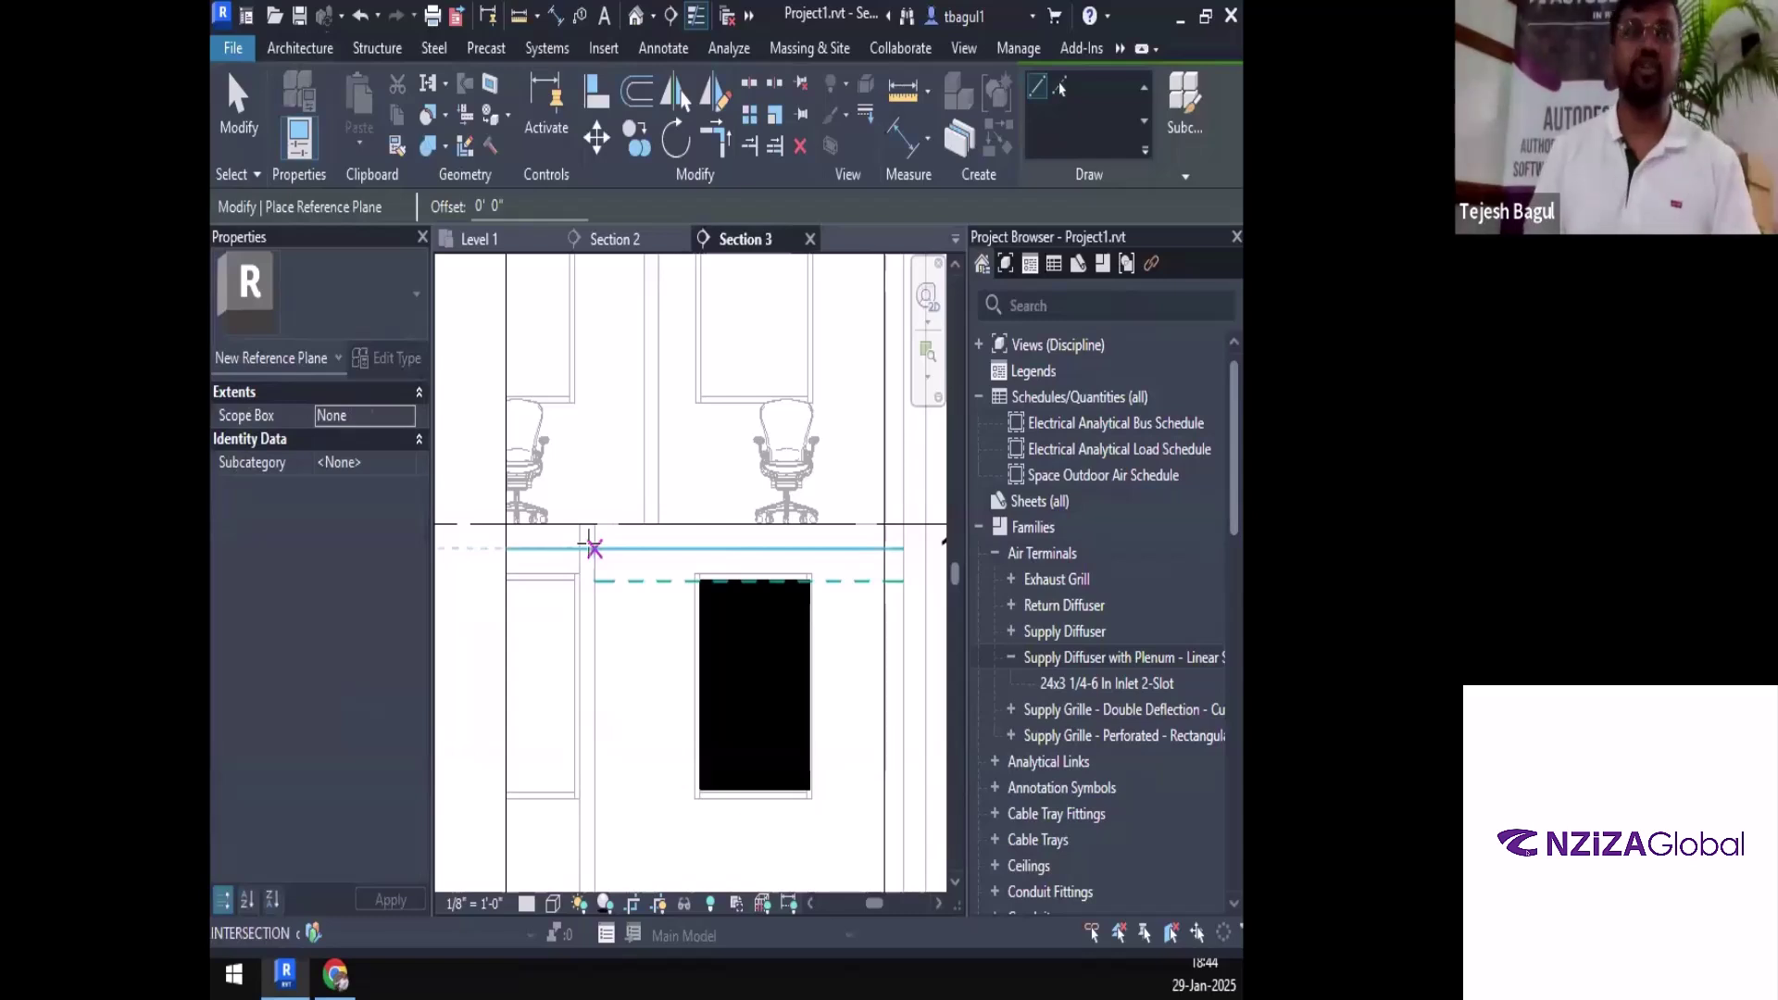
key(Escape)
key(Escape)
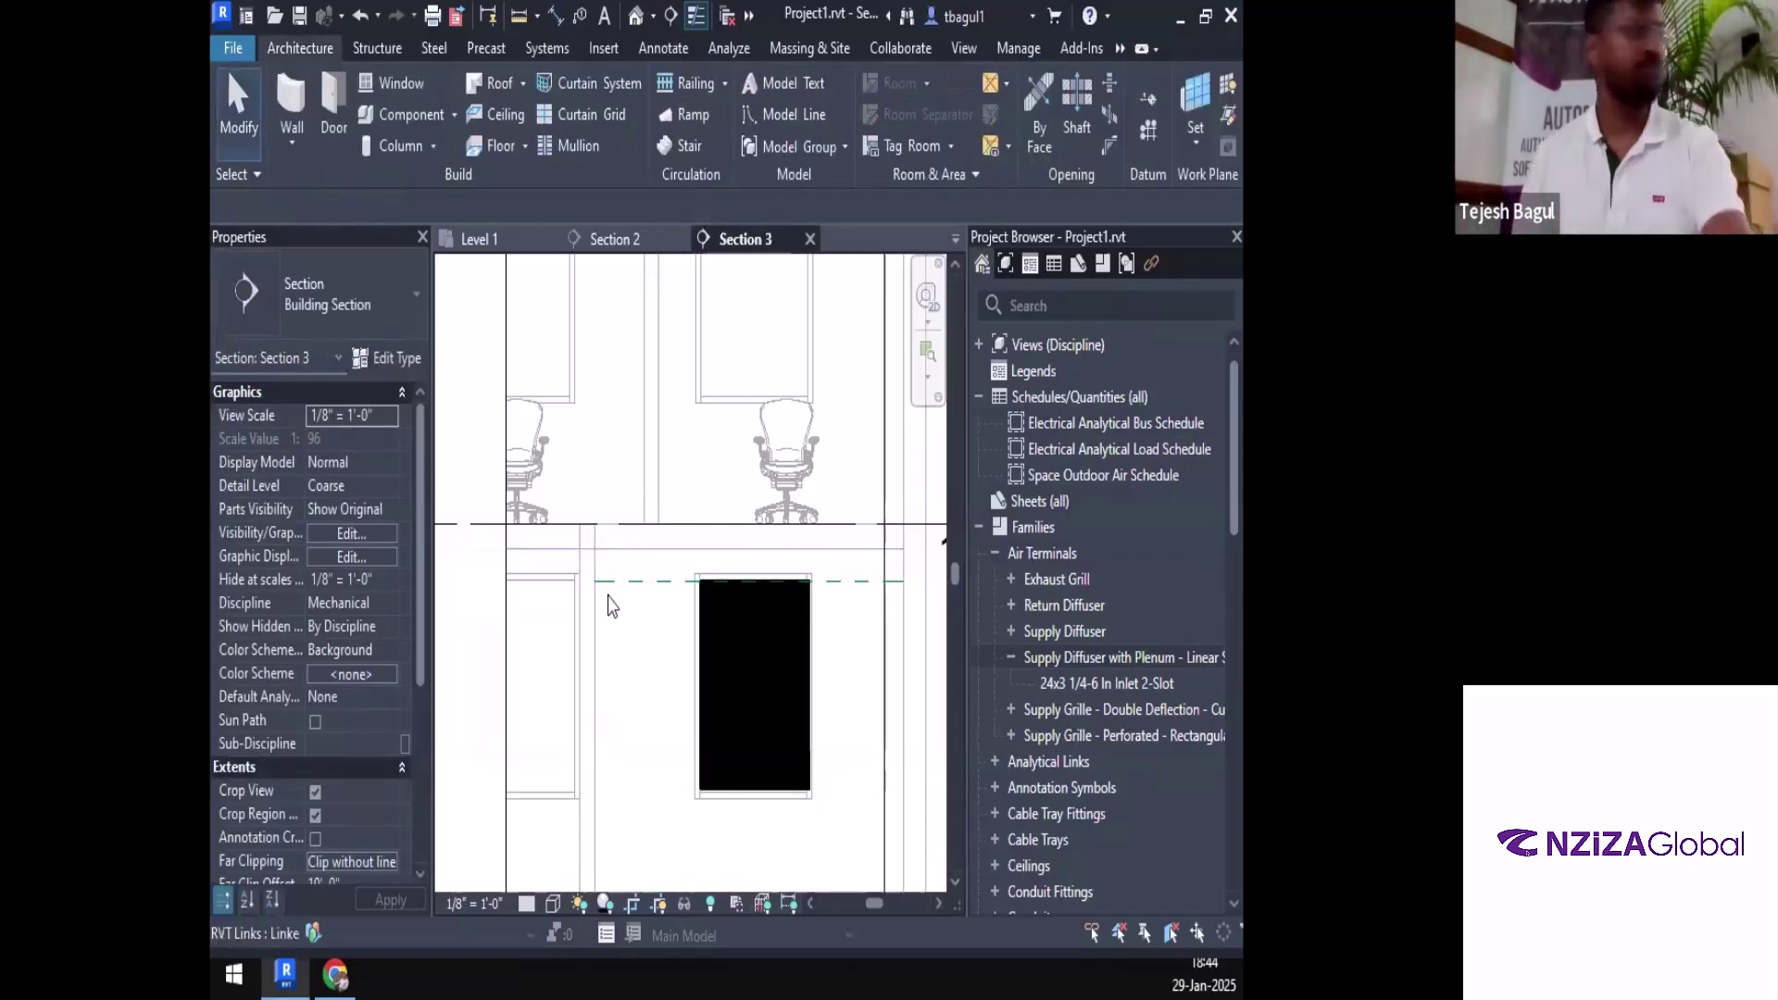
click(663, 582)
key(Escape)
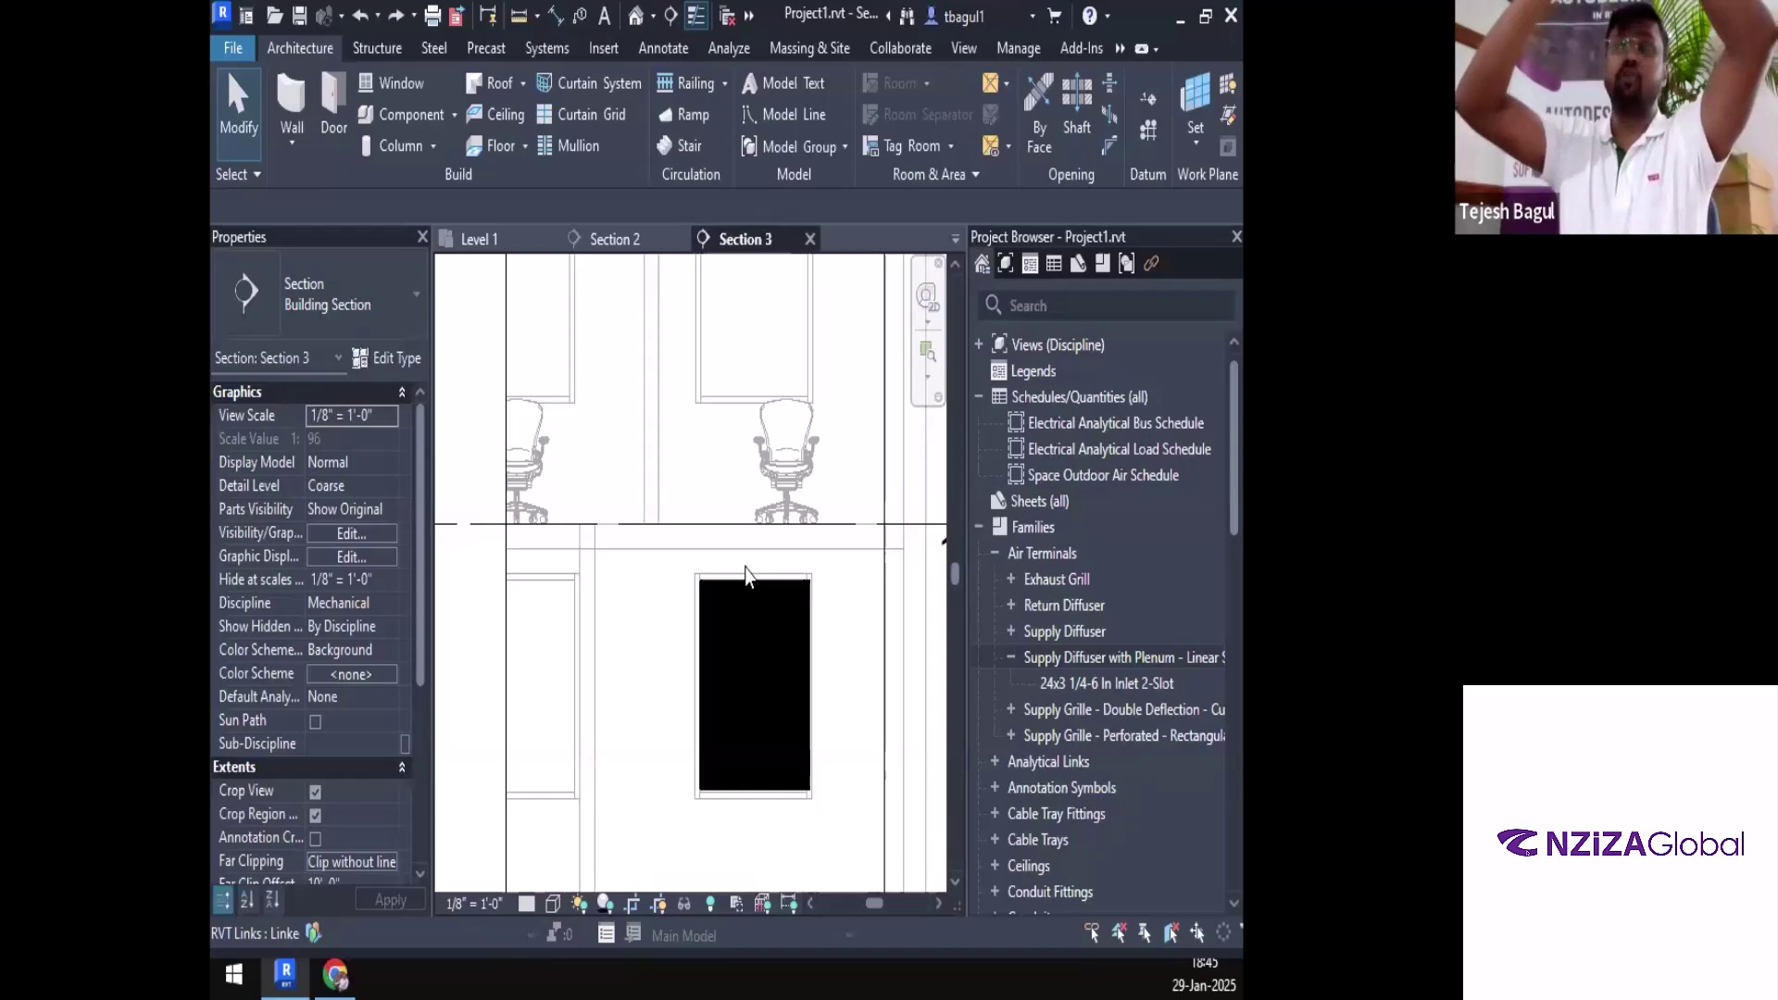
Draw a vertical 1'-6" detail line down from the Level 2 line along the lower room's inner wall face and select it
click(659, 49)
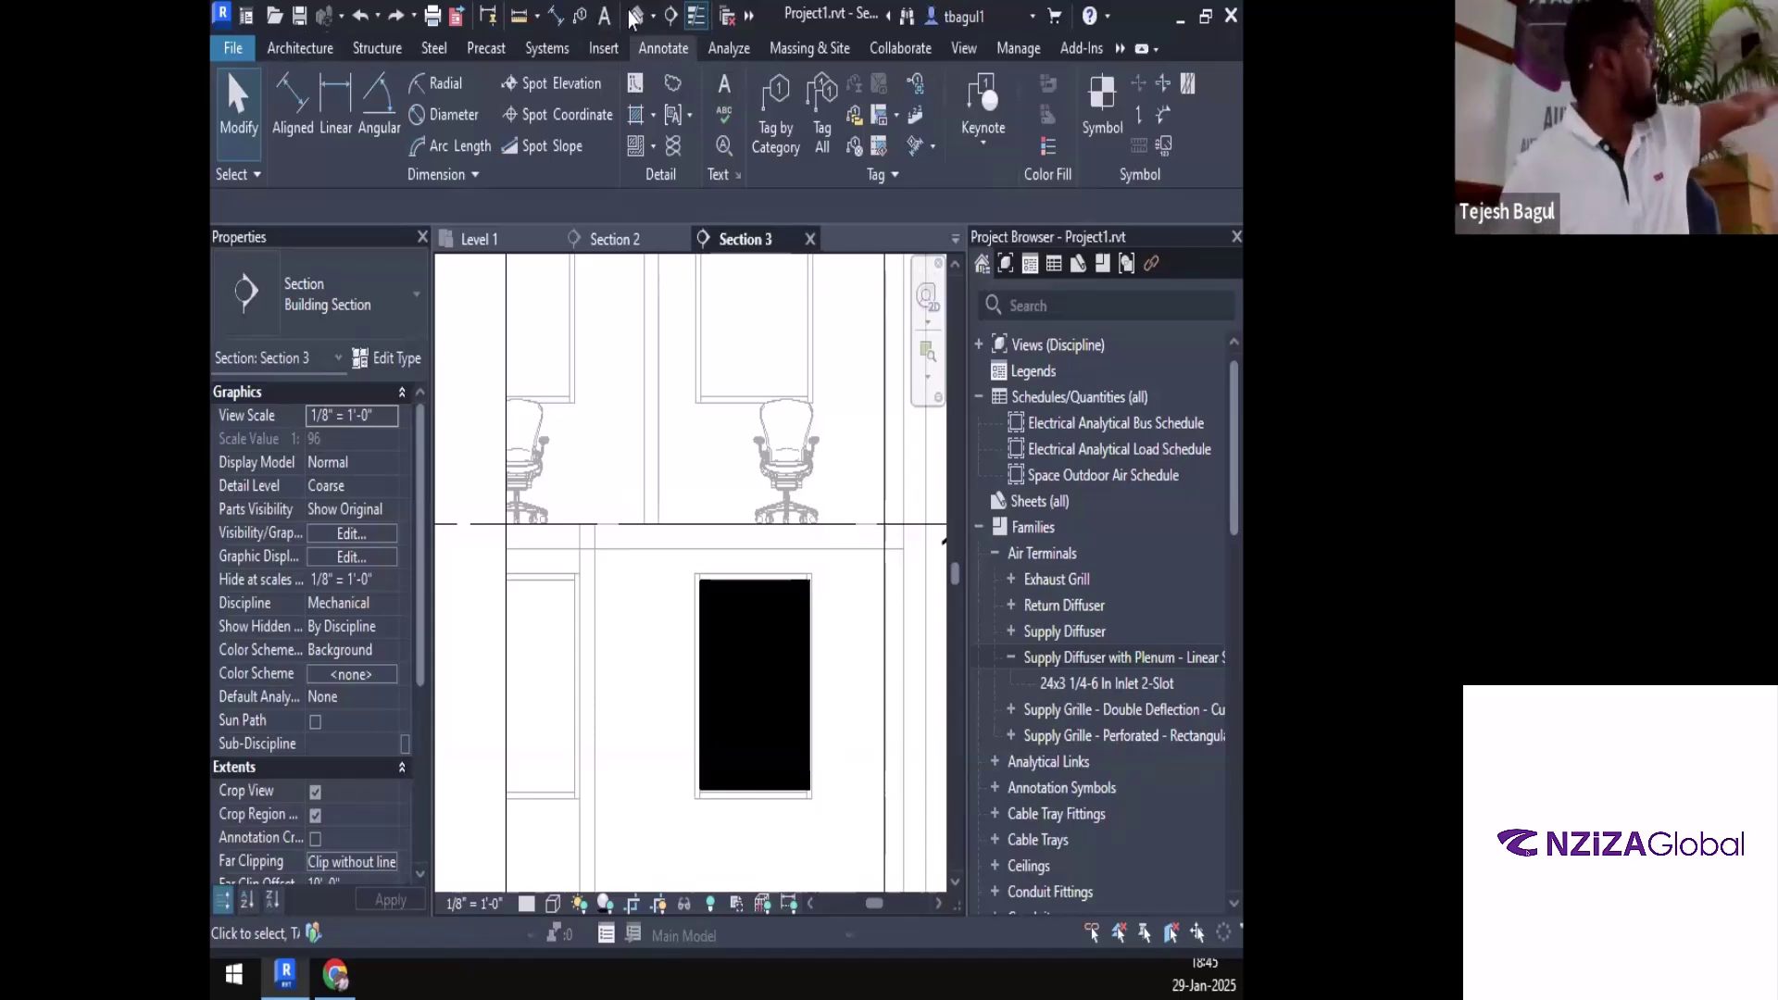
click(633, 85)
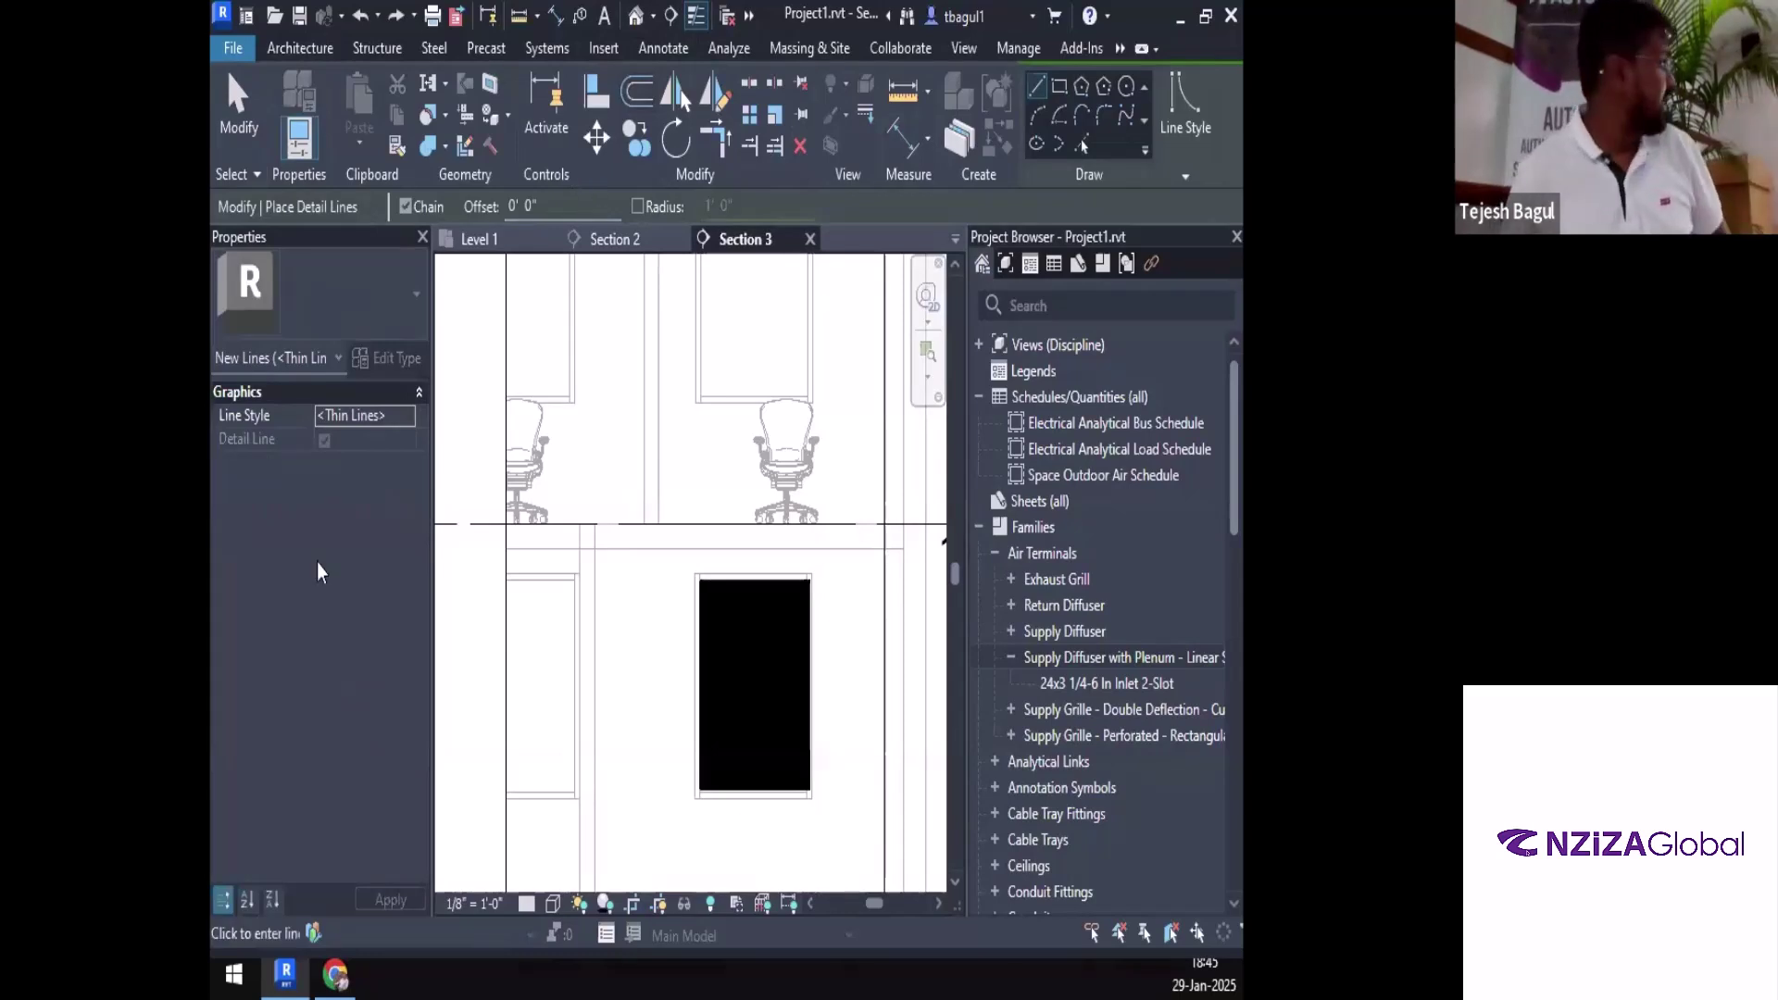
scroll(653, 528, up, 4)
click(642, 432)
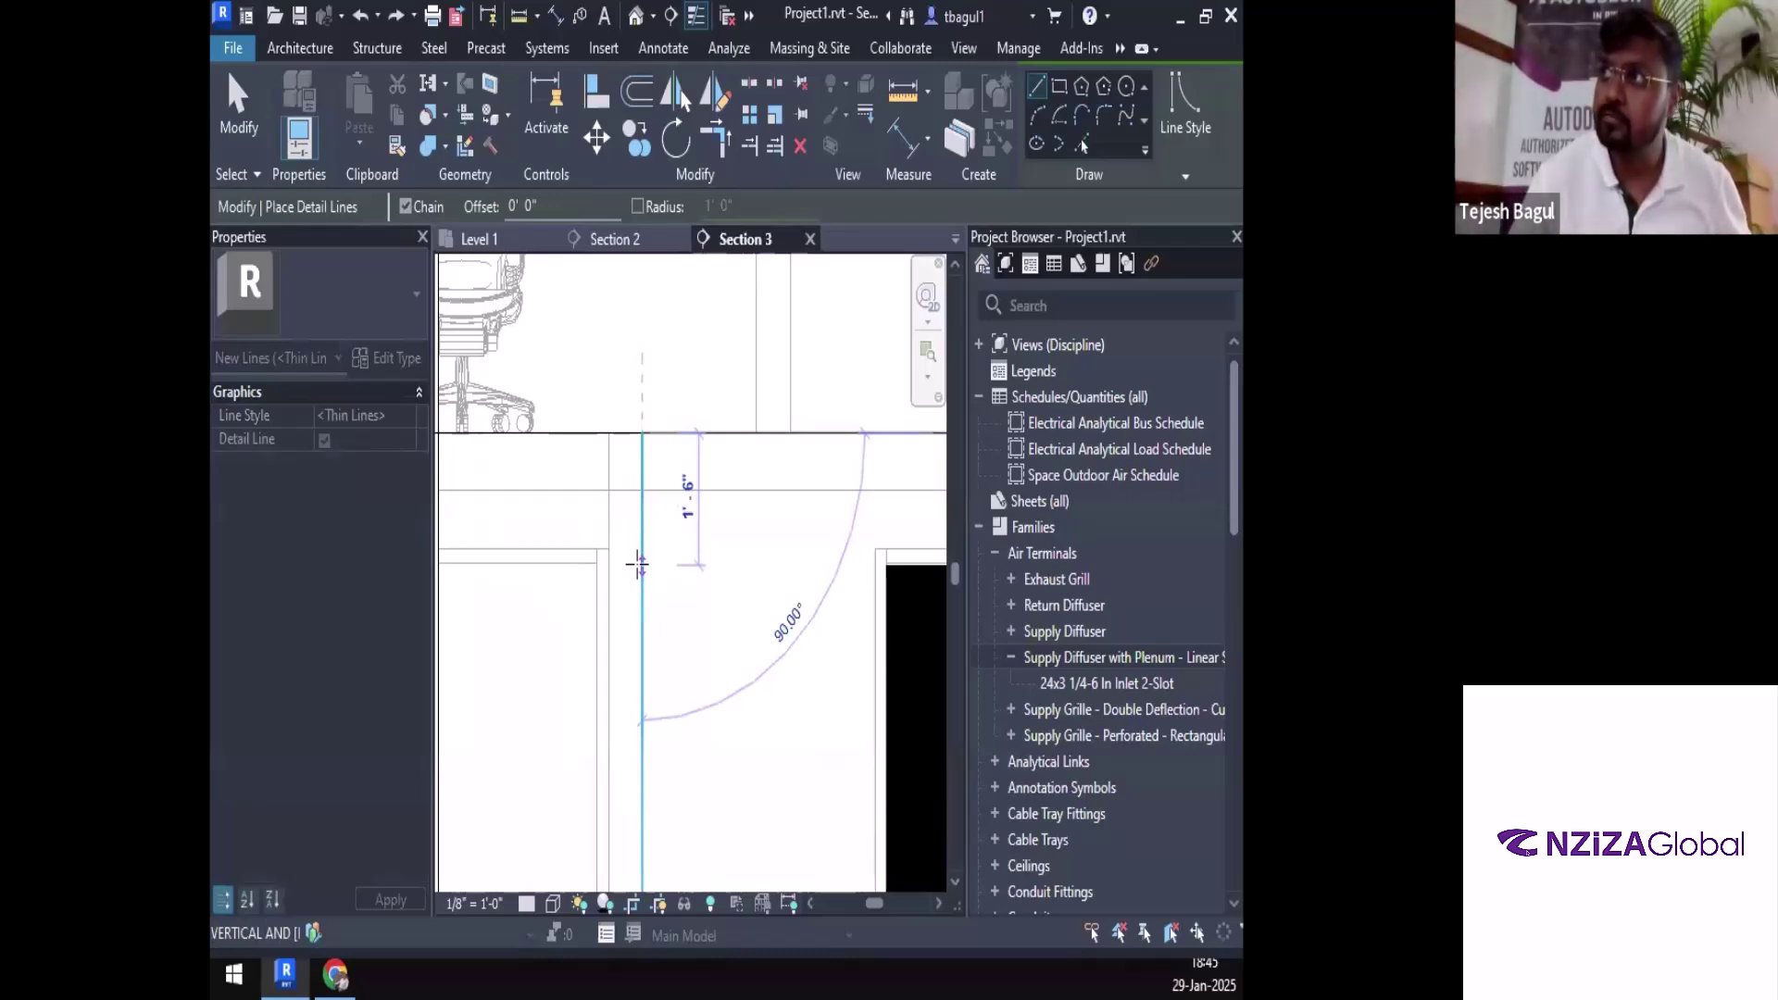
click(637, 563)
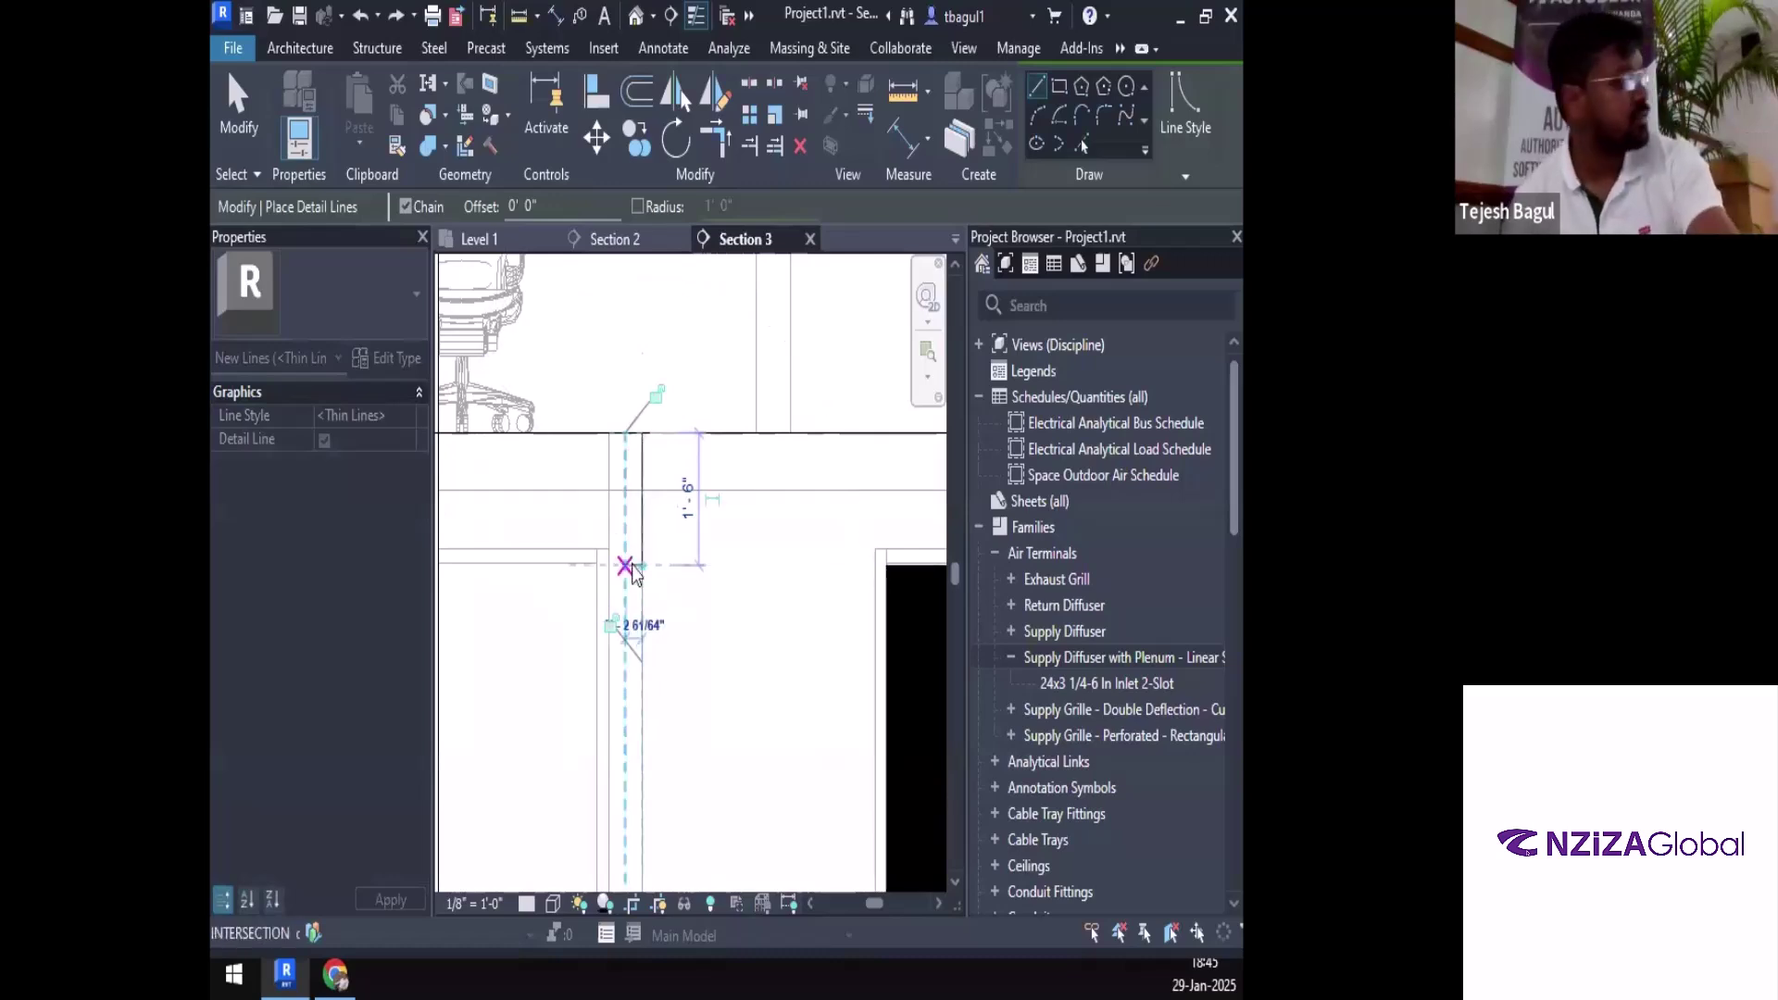
key(Escape)
key(Escape)
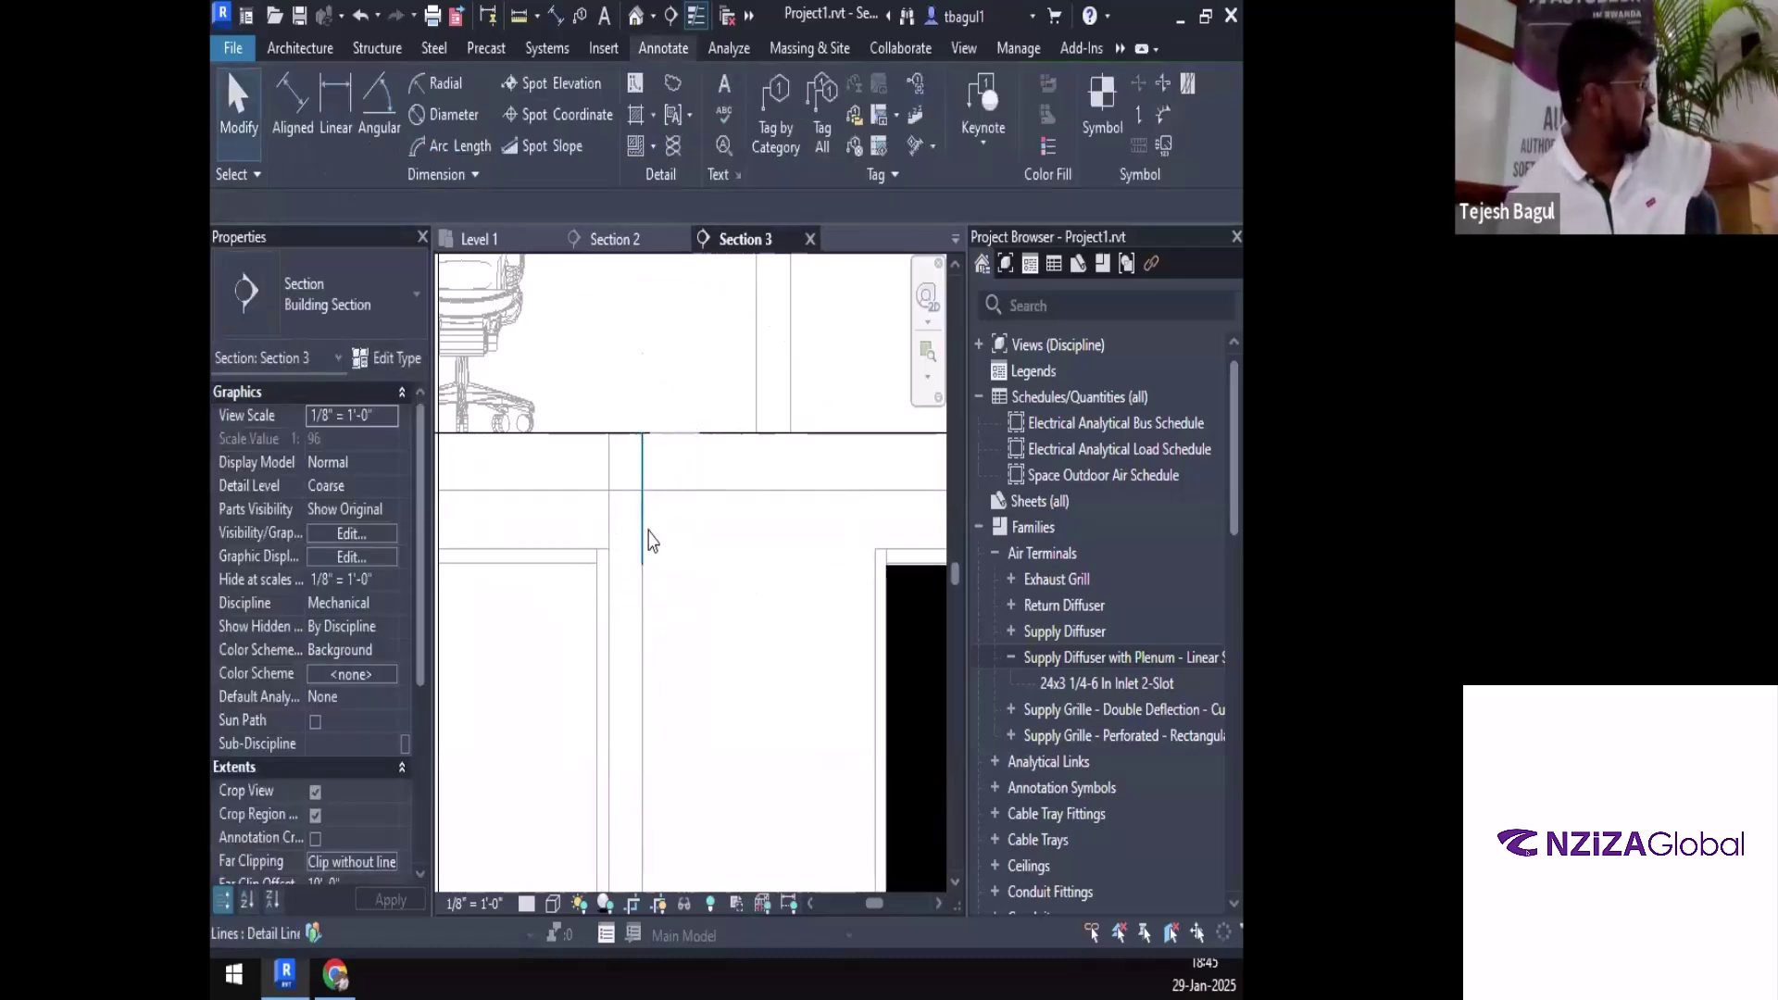
click(642, 518)
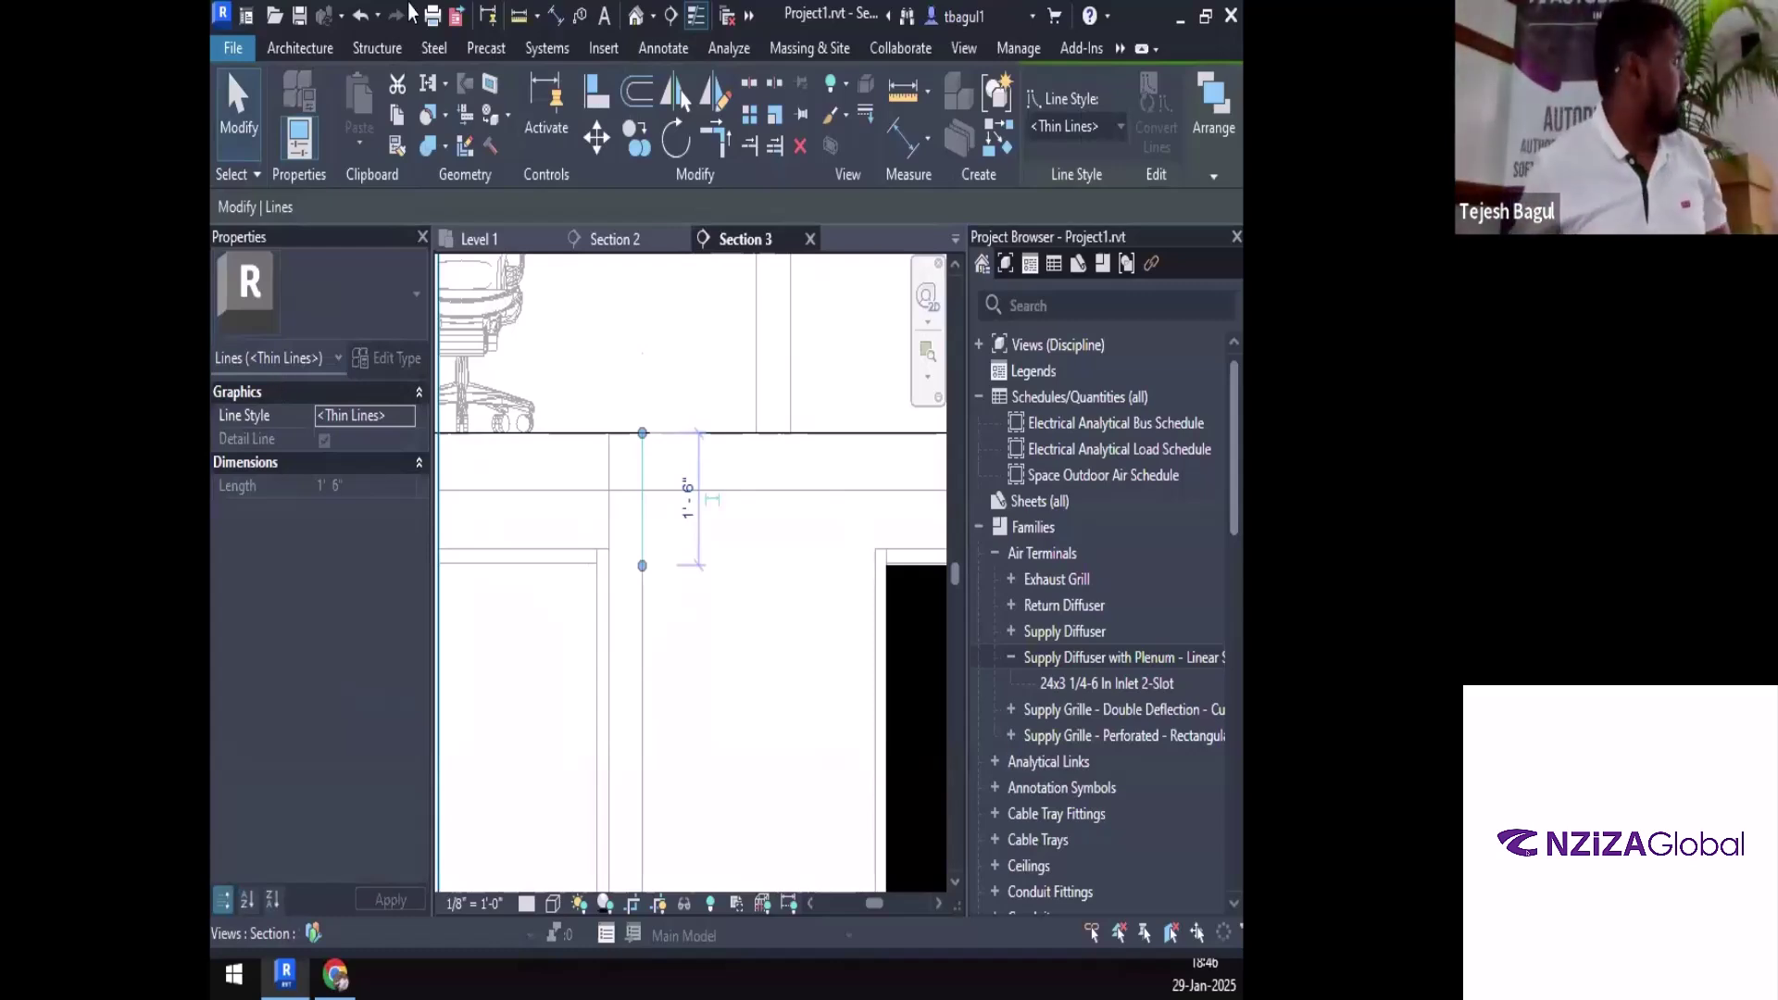
Draw a horizontal reference plane from the lower end of the 1'-6" detail line to the opposite wall face
click(299, 47)
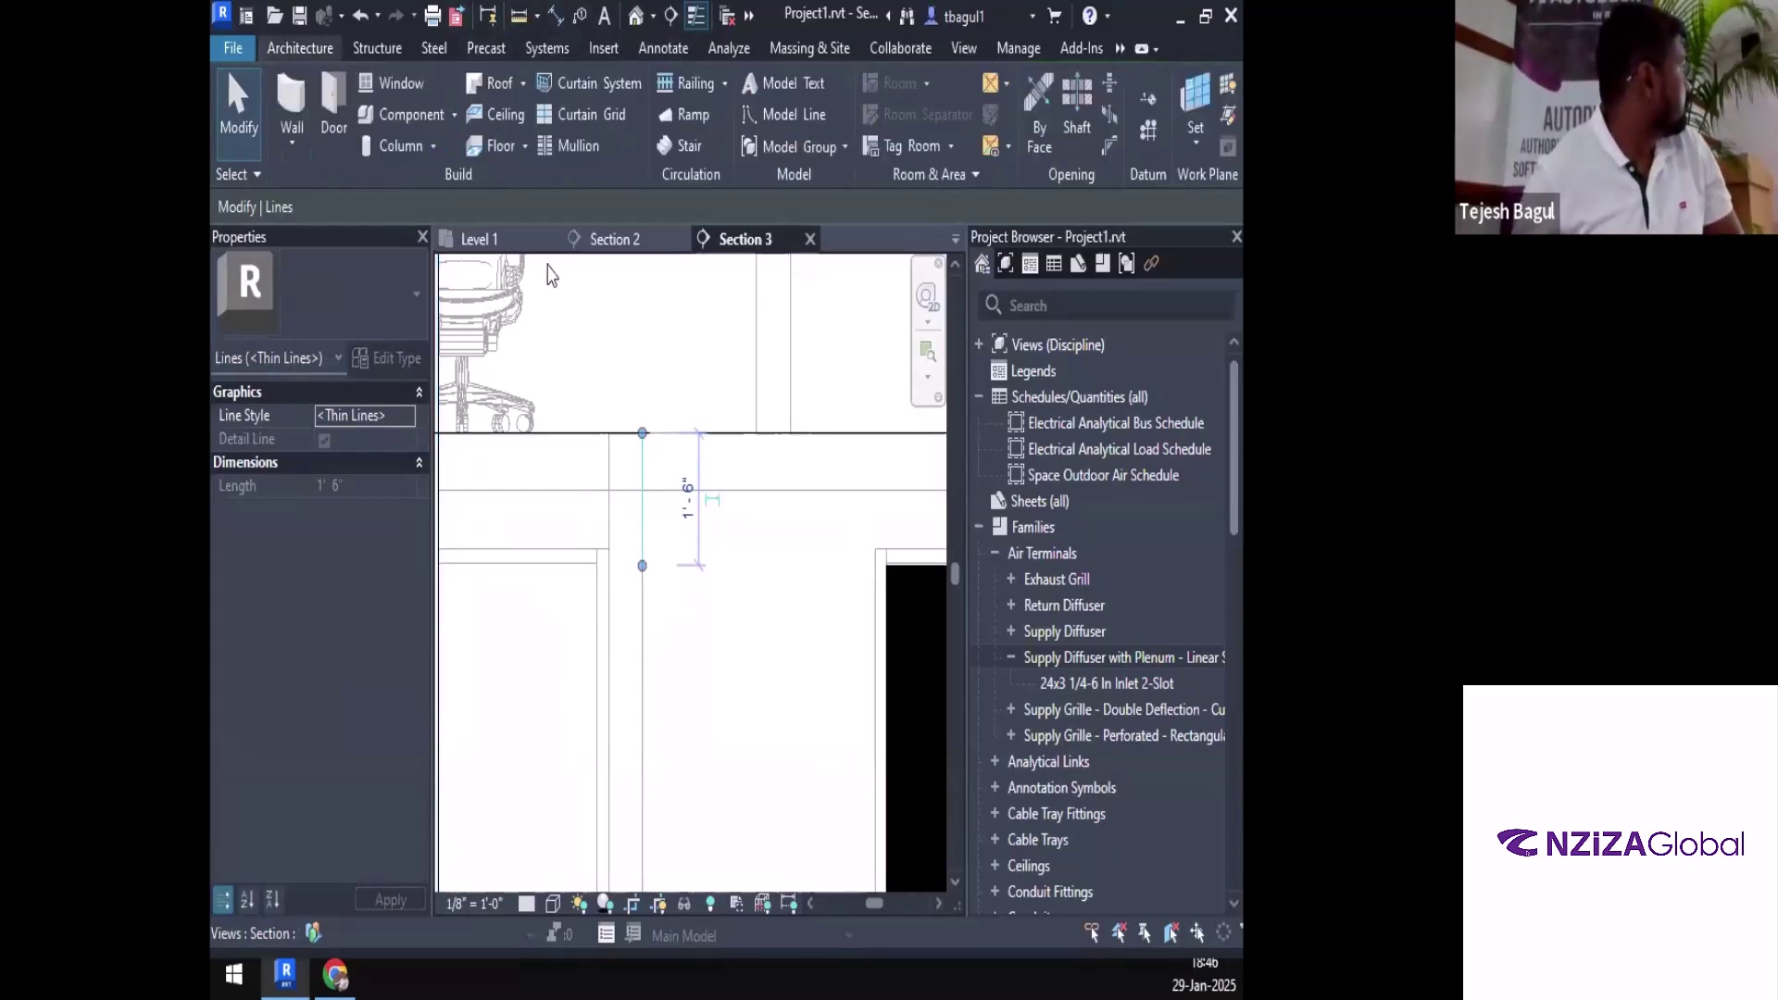
click(1229, 115)
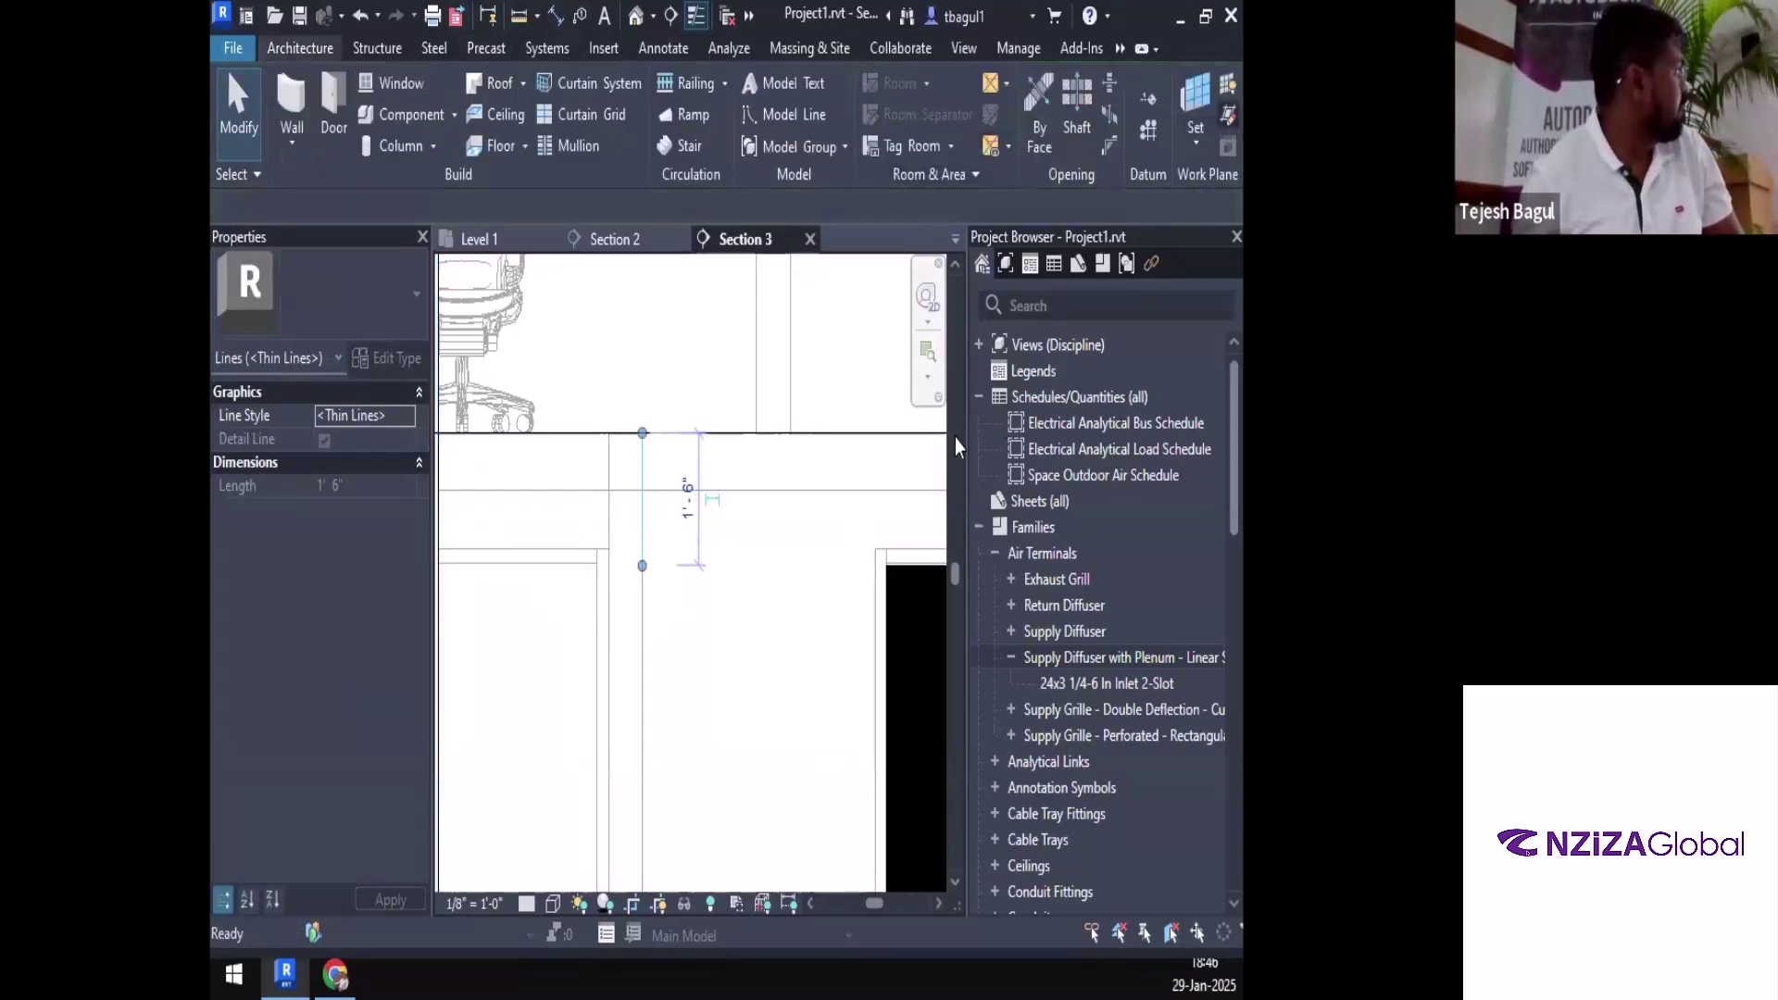
click(642, 565)
scroll(642, 565, down, 3)
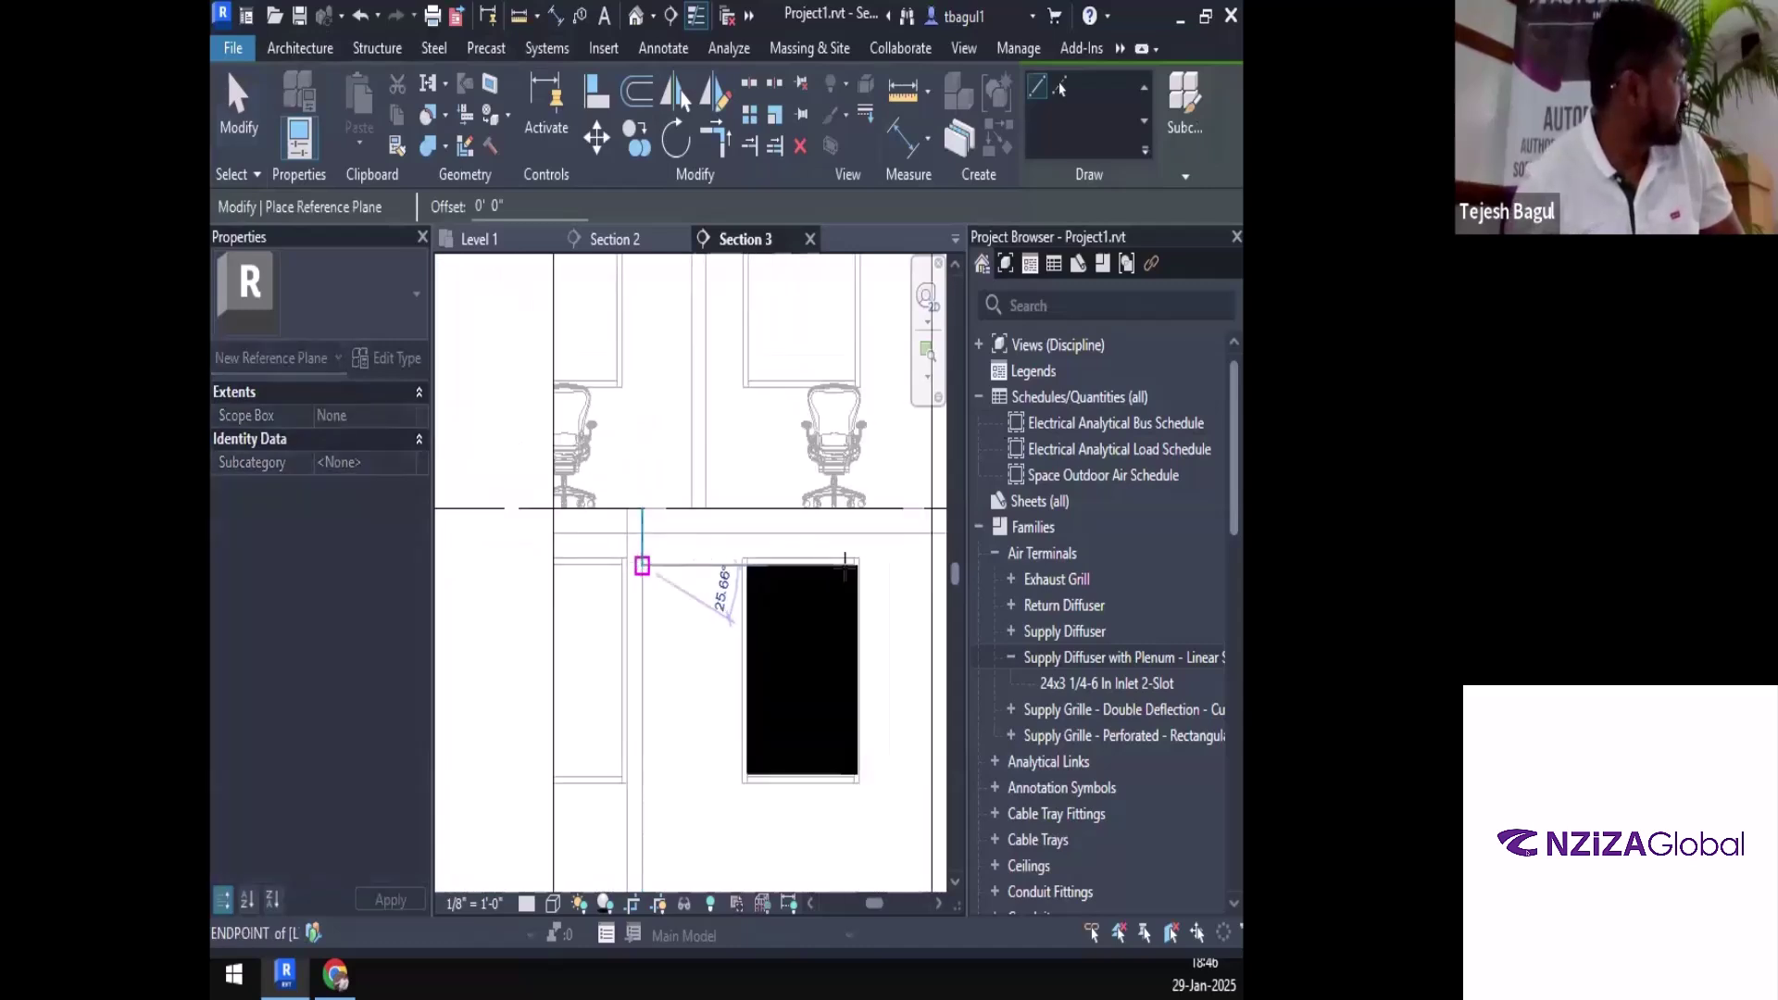
middle_drag(901, 596, 718, 586)
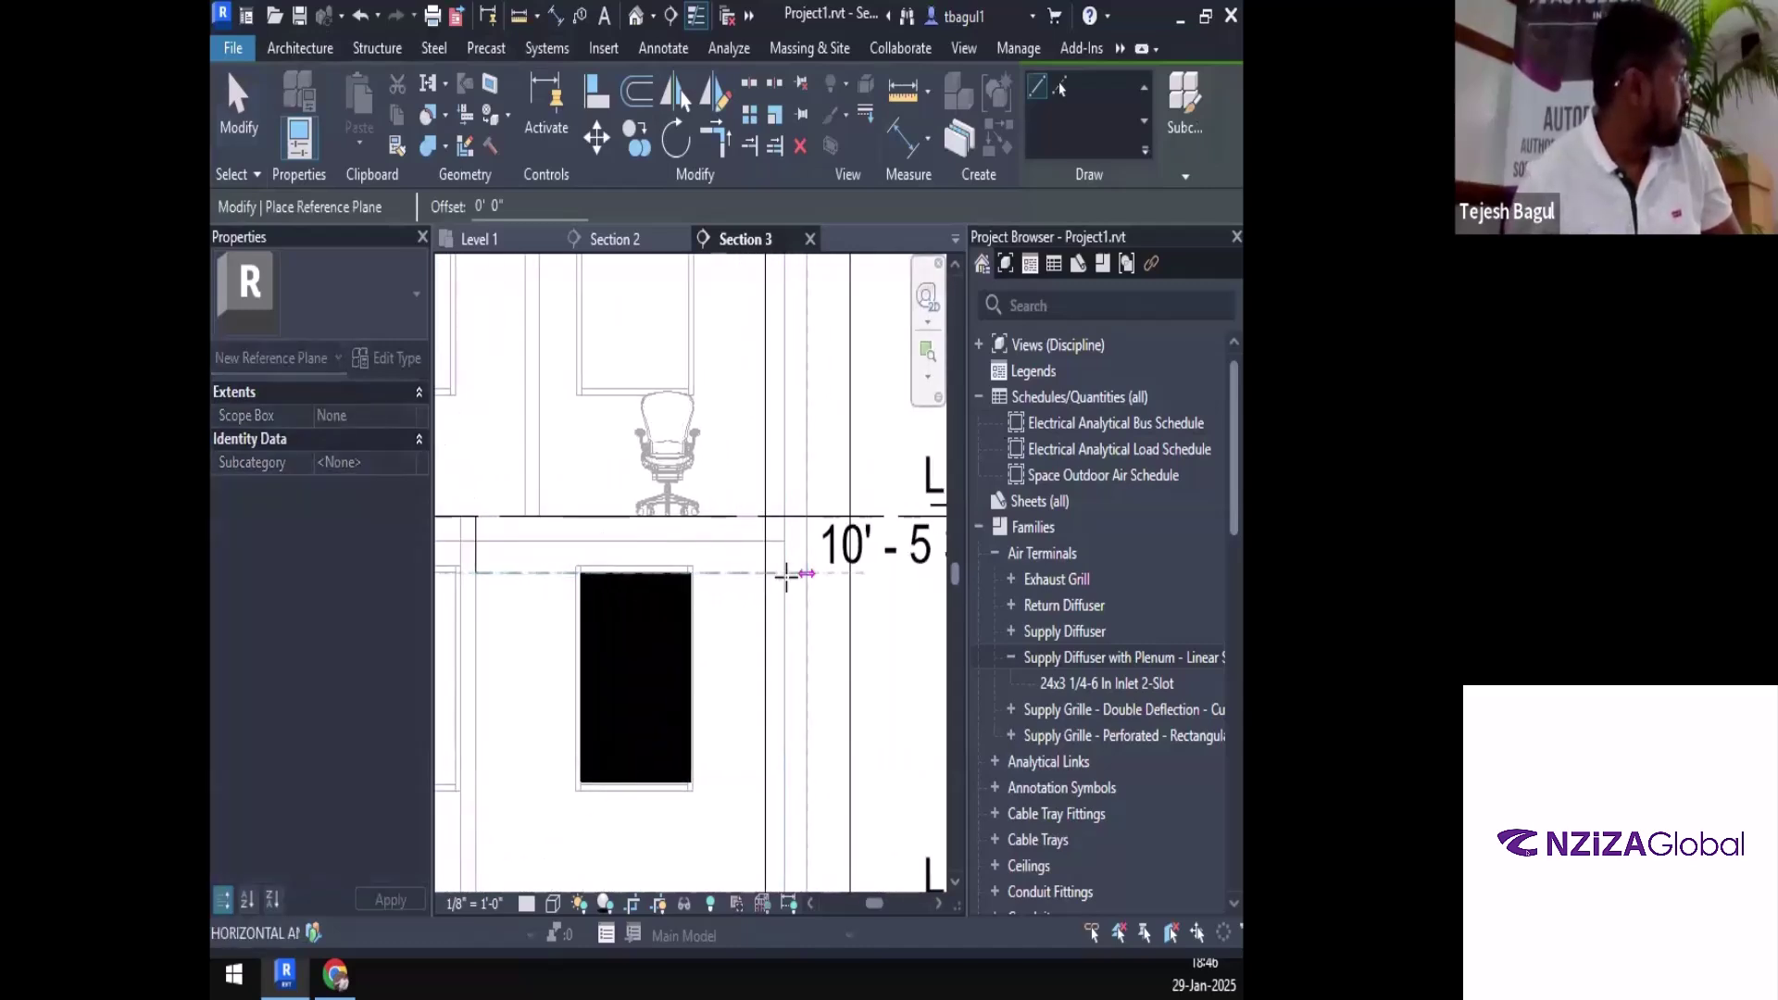
click(785, 574)
key(Escape)
key(Escape)
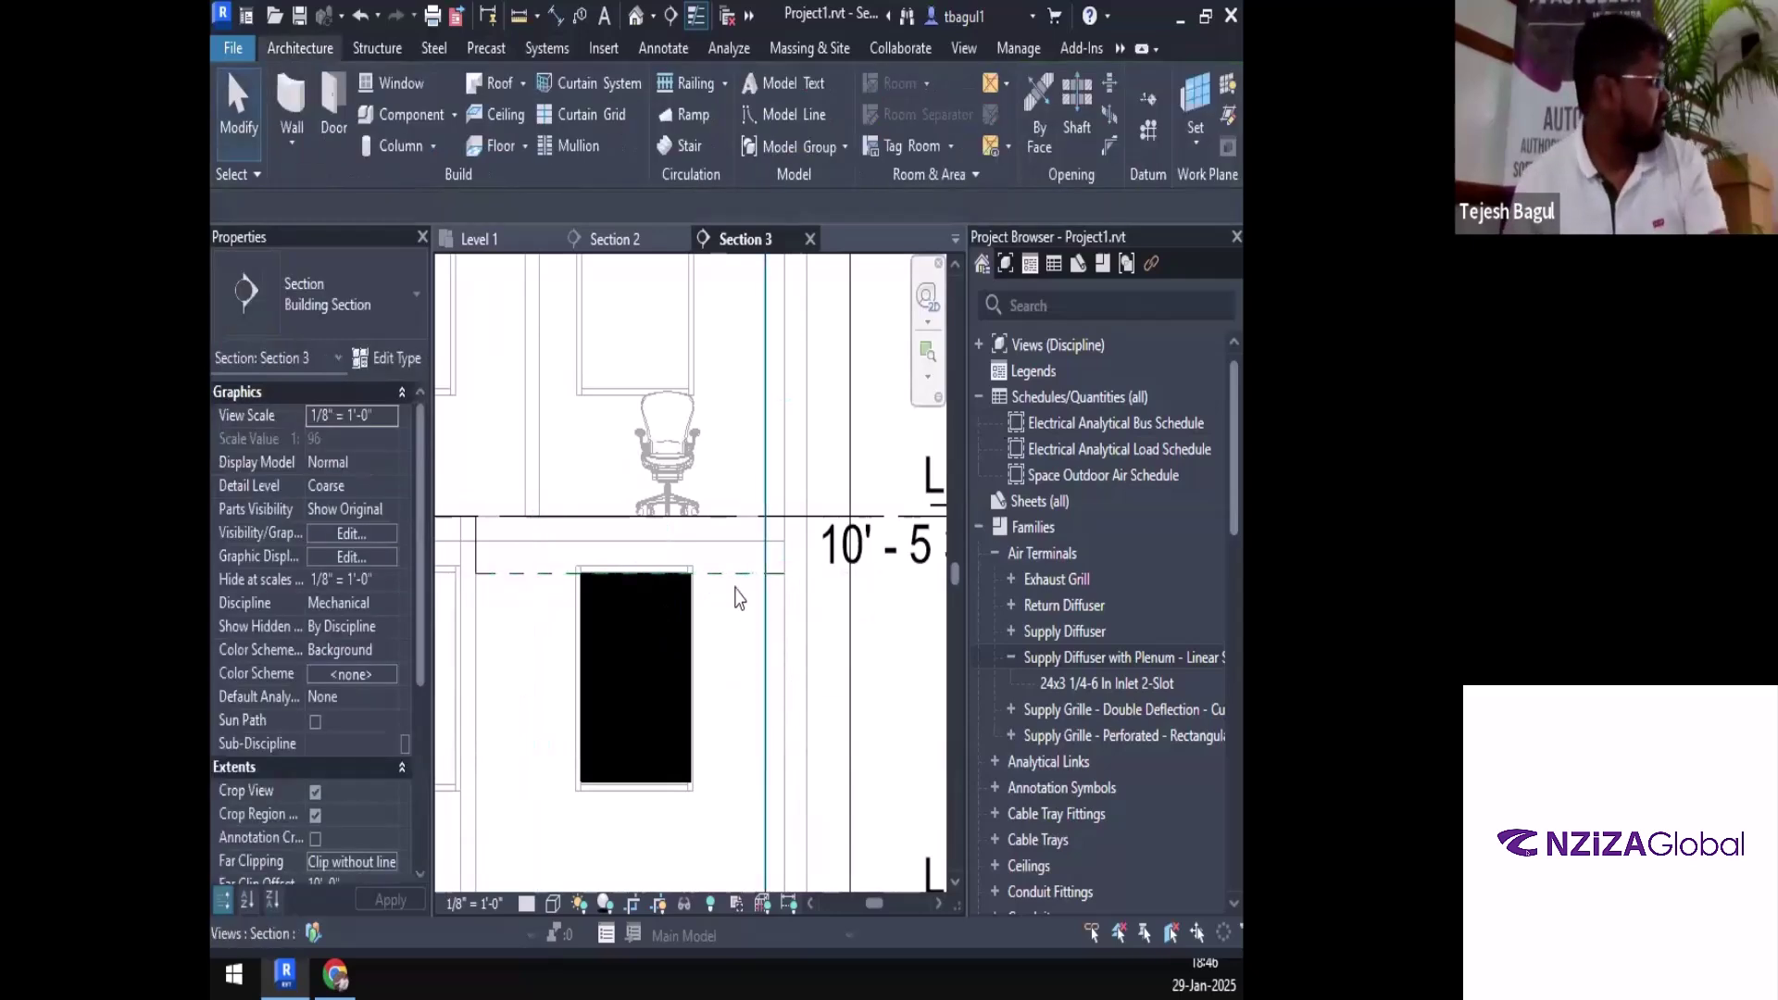
Name the new horizontal reference plane FIRST FLOOR CEILING in its properties and apply the name
click(731, 588)
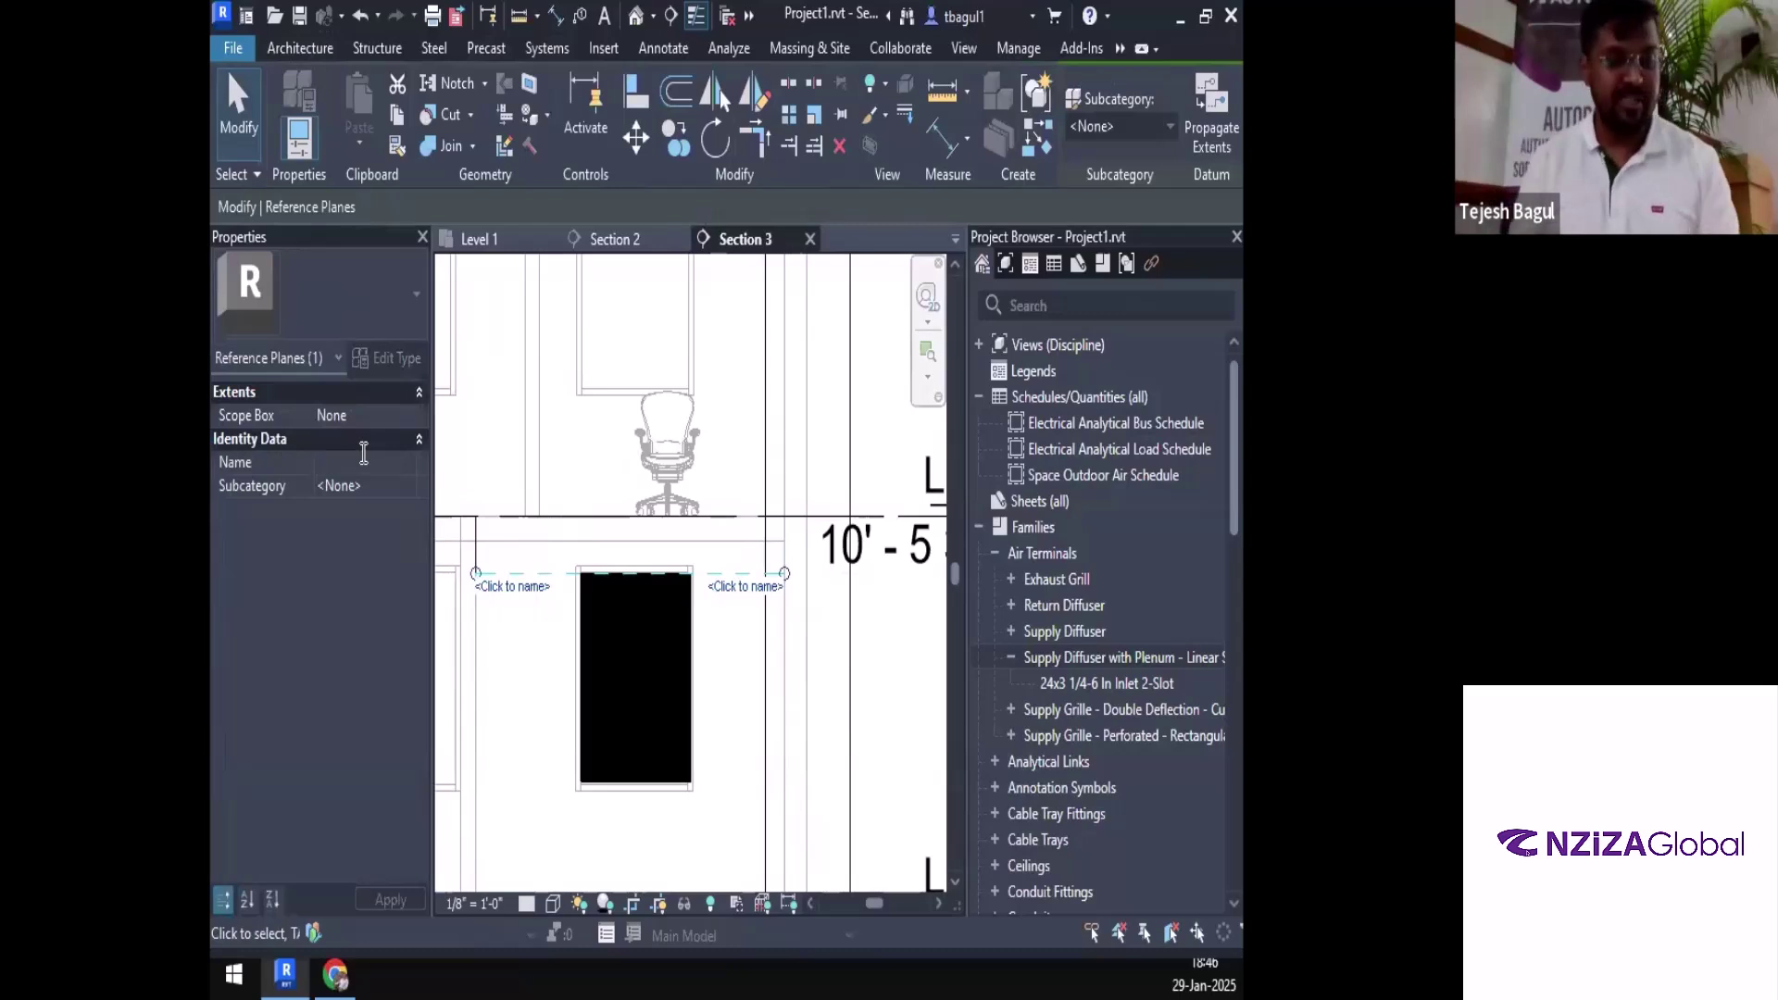
text(FIRST)
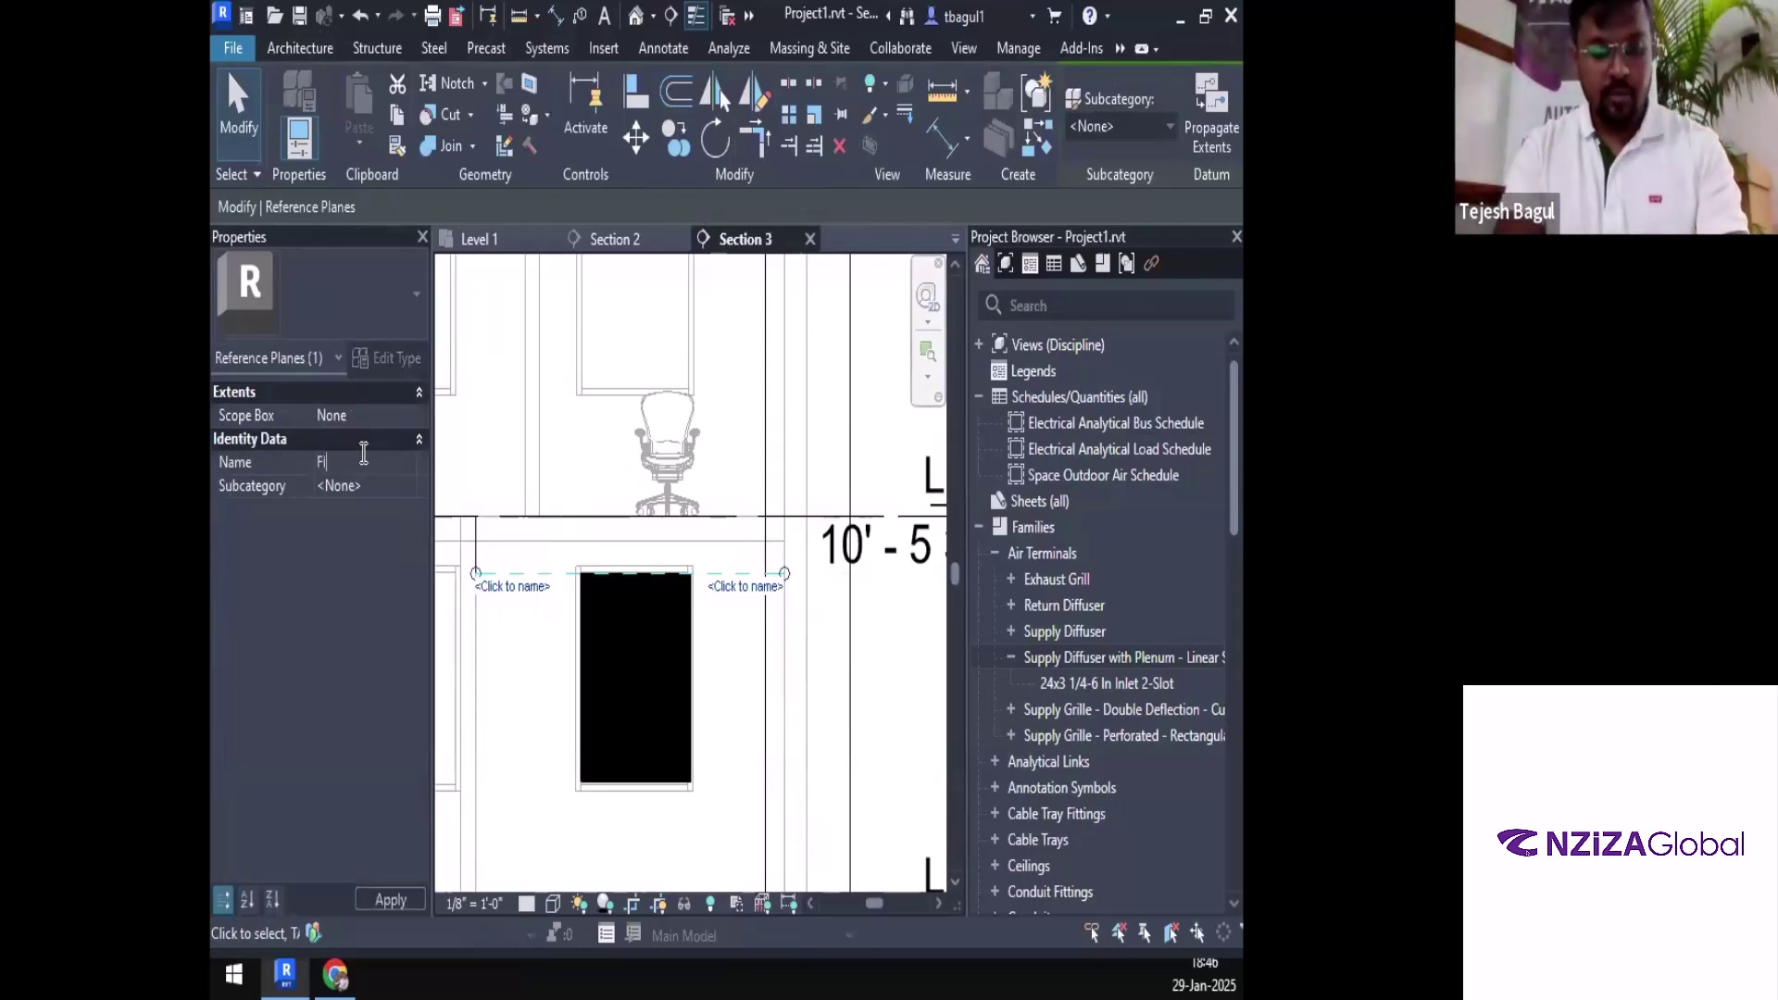
text( FLOOR)
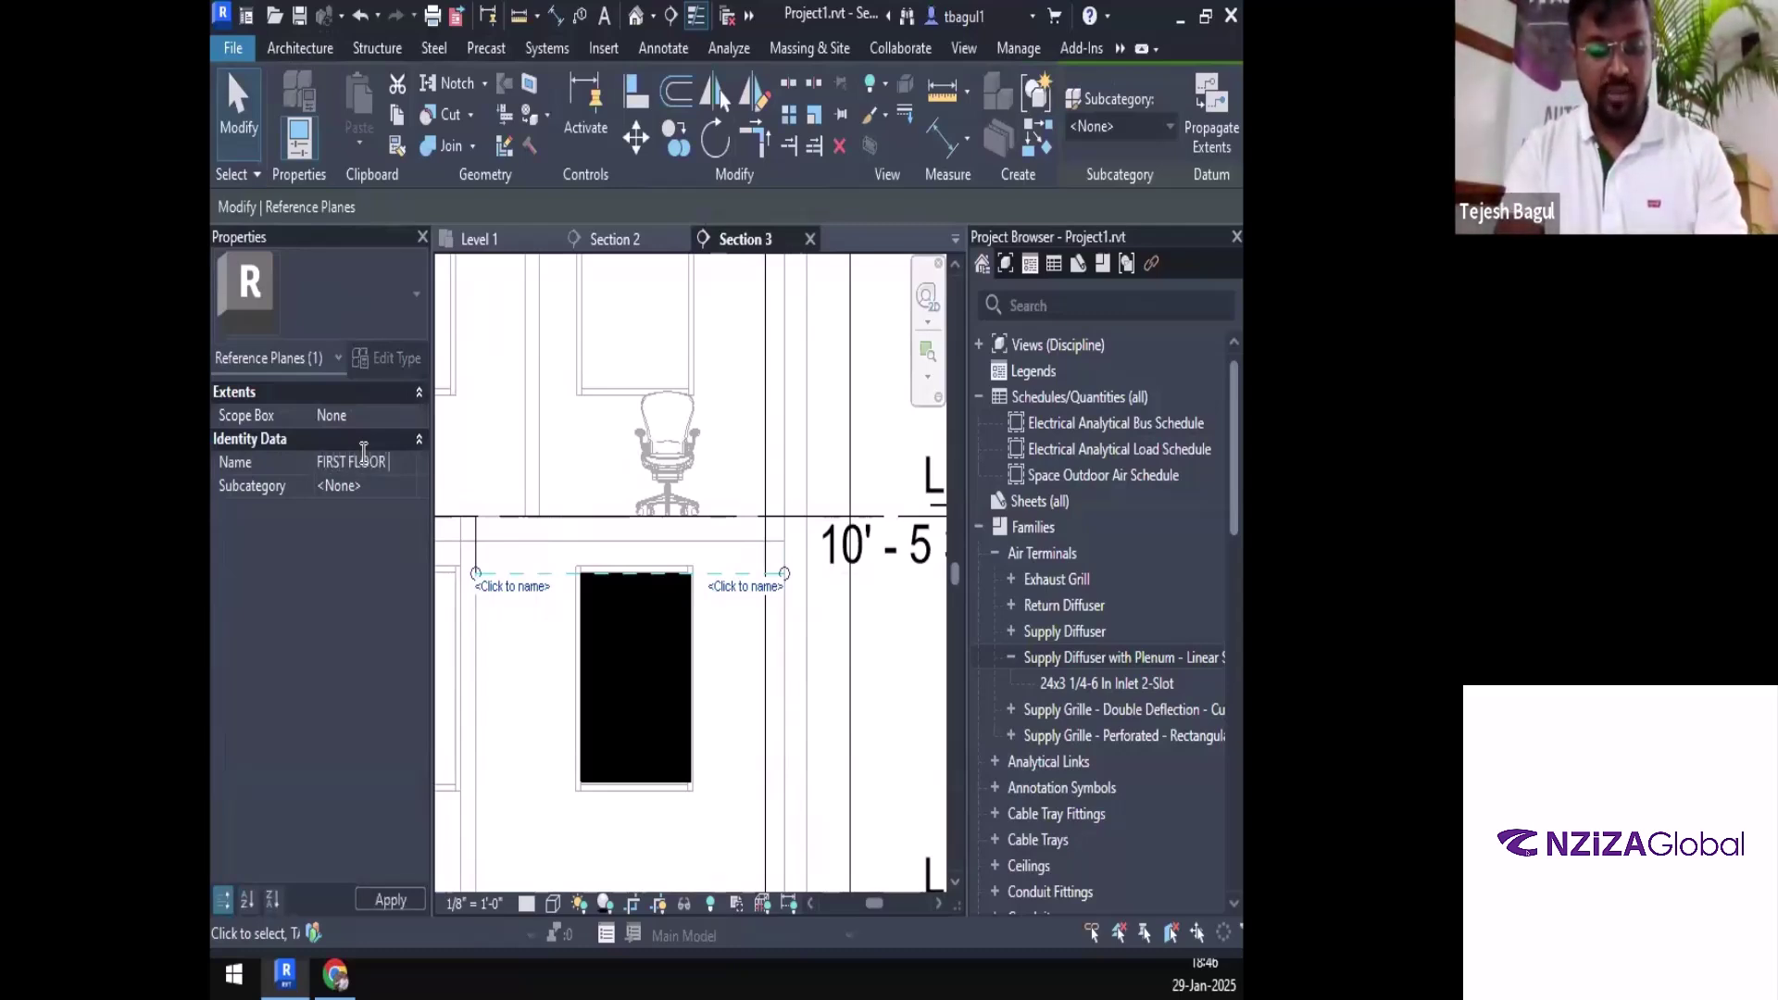
text( CEILING)
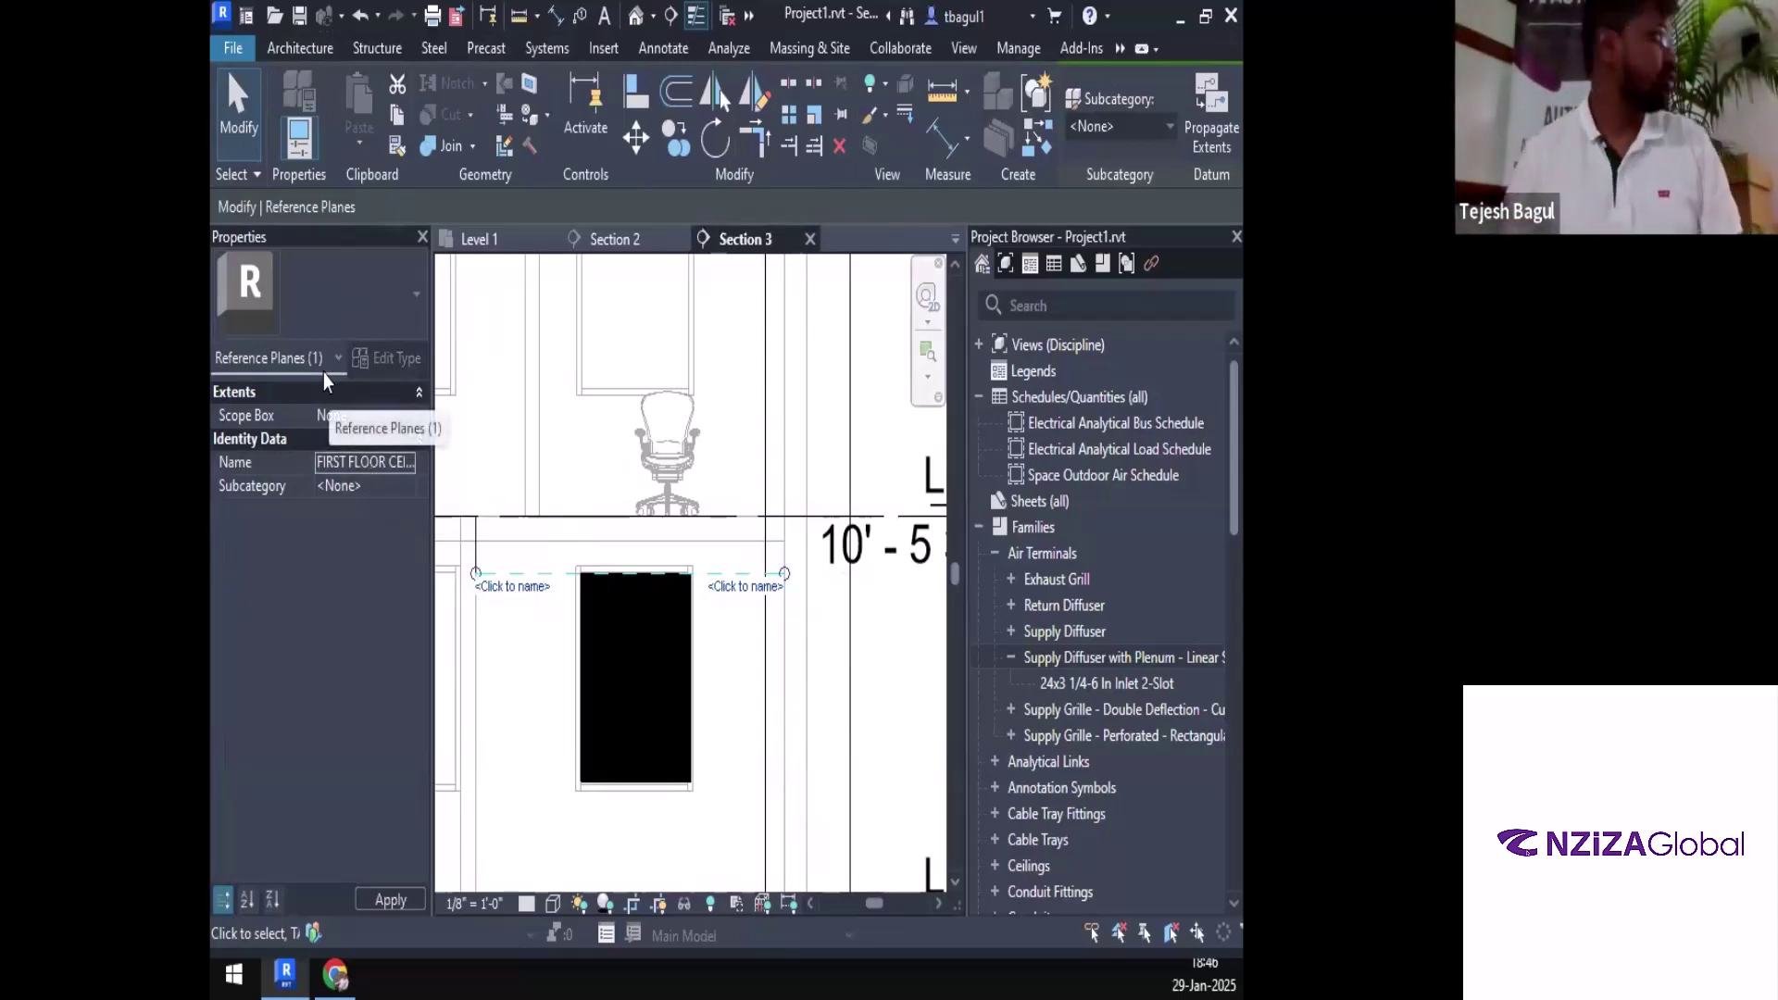
click(391, 899)
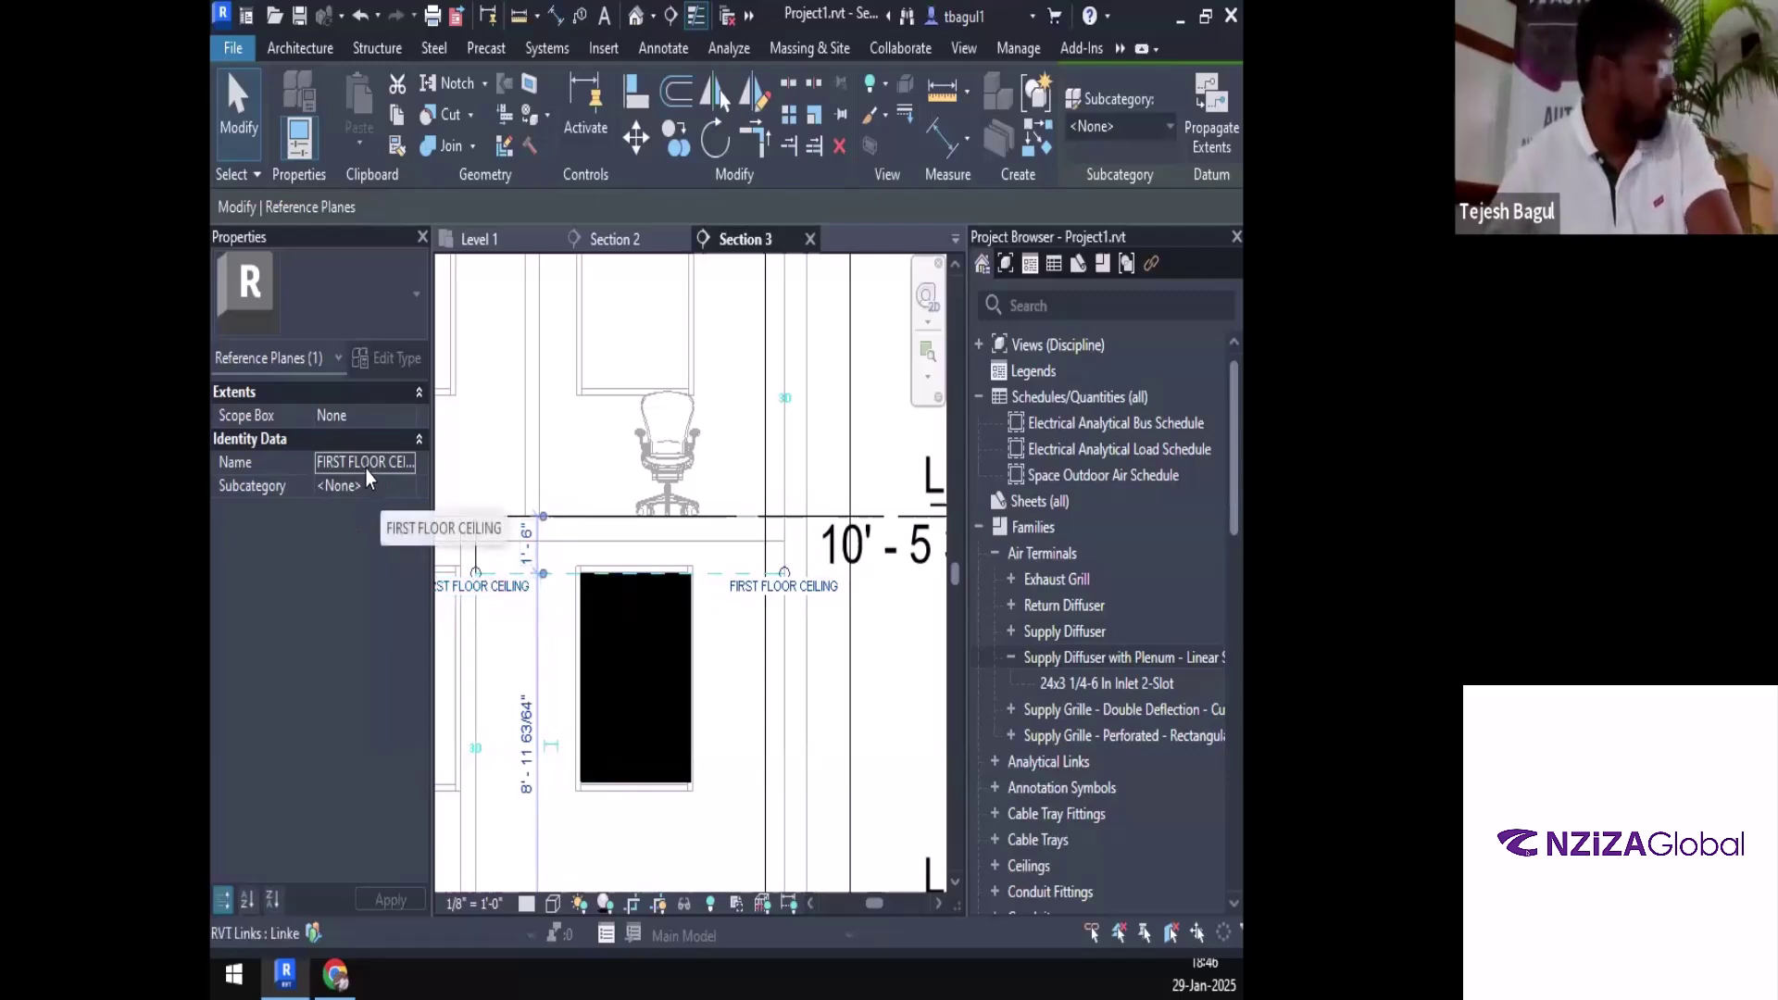
key(Escape)
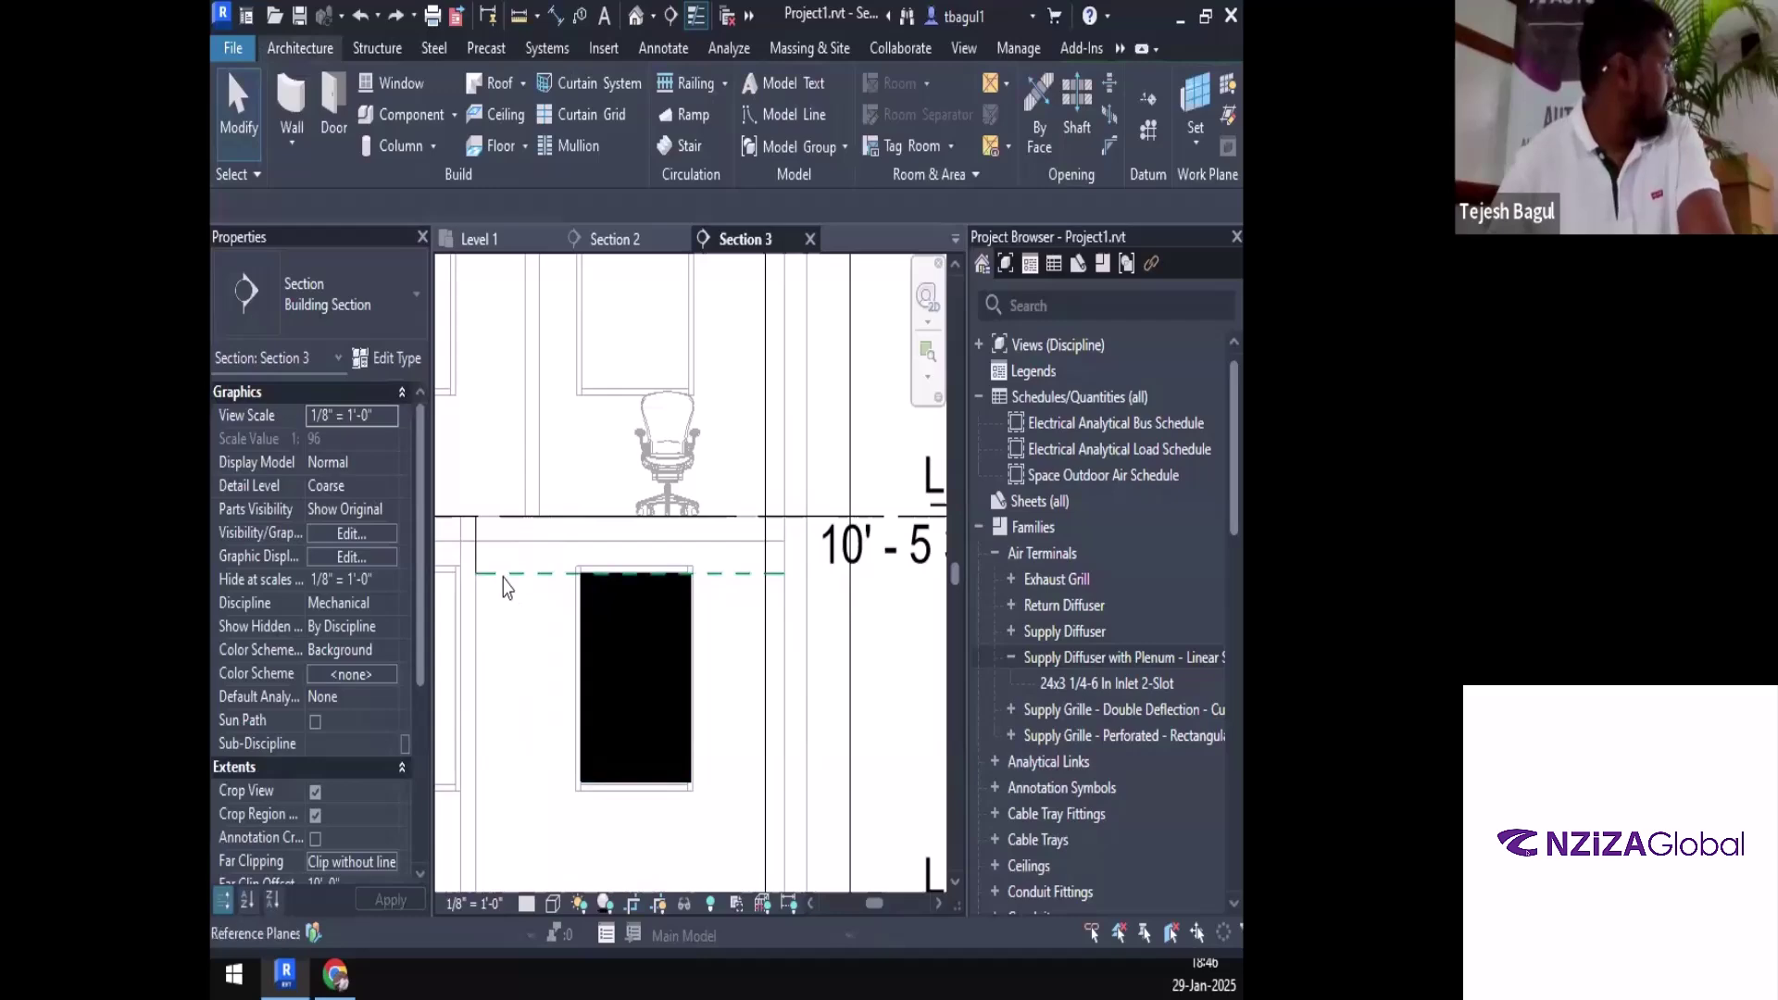
Name the horizontal reference plane 1'-6" below Level 2 FIRST FLOOR CEILING using its name label in the section
click(495, 573)
scroll(500, 611, up, 1)
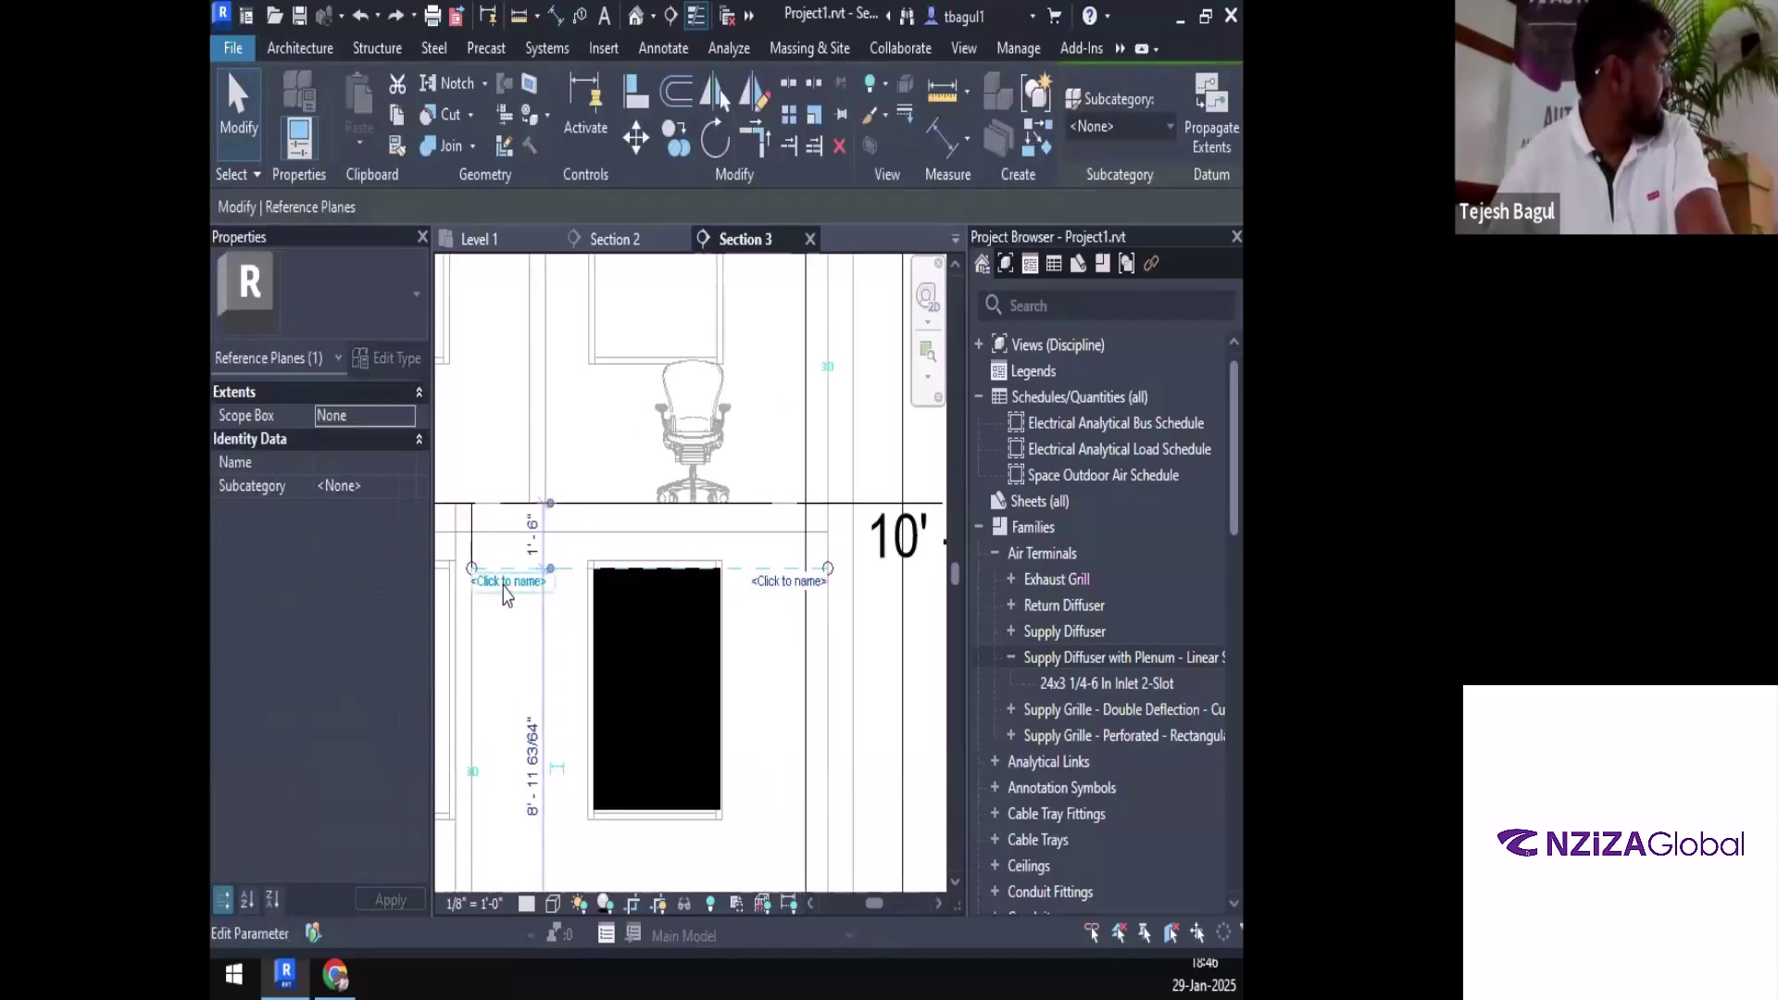
scroll(519, 592, down, 6)
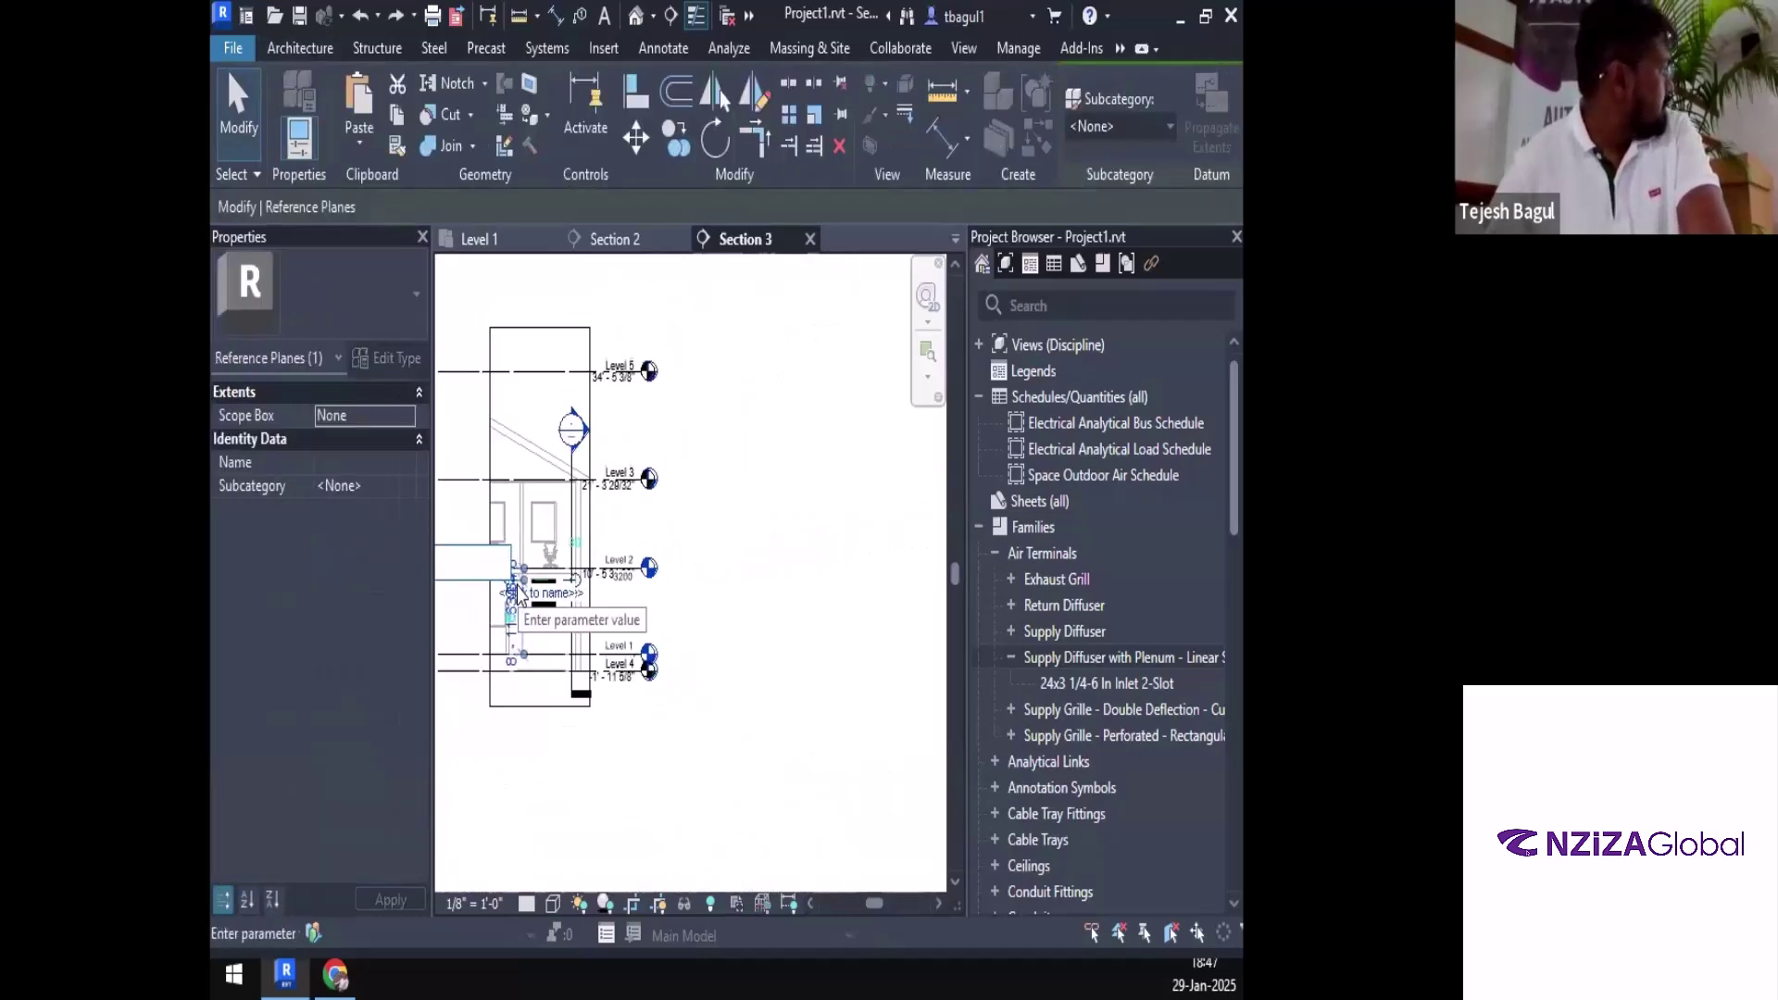
click(474, 562)
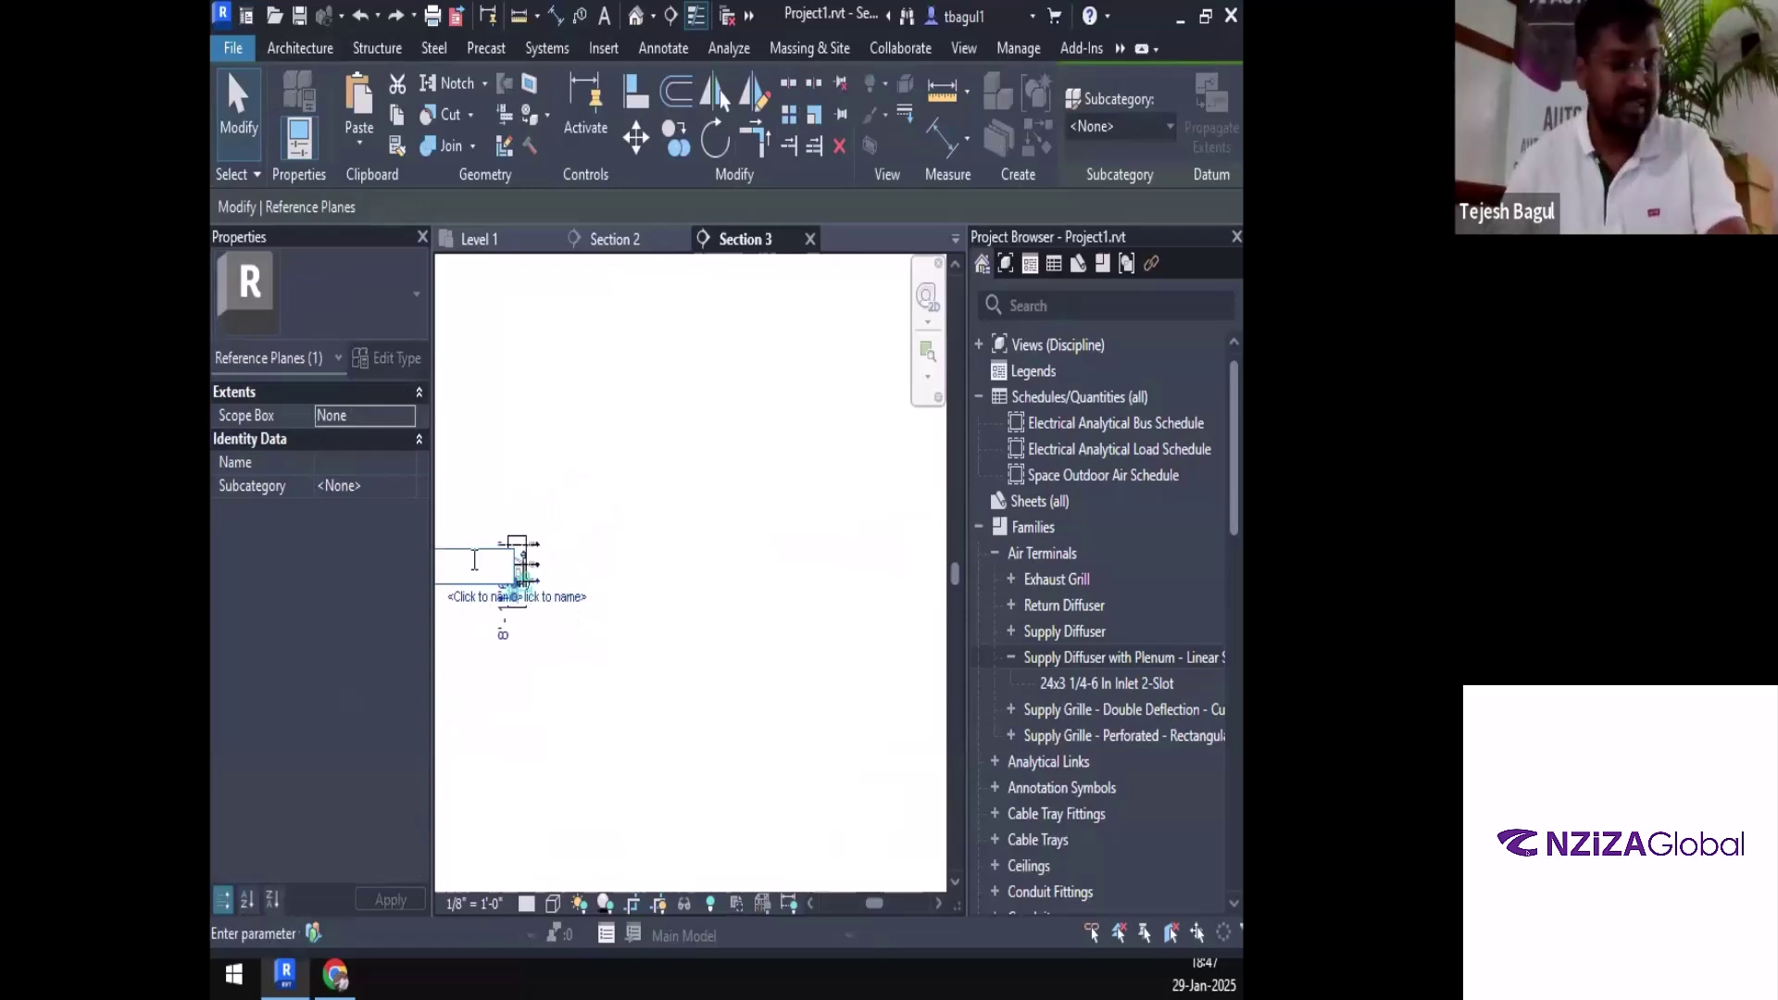
text(FIRST)
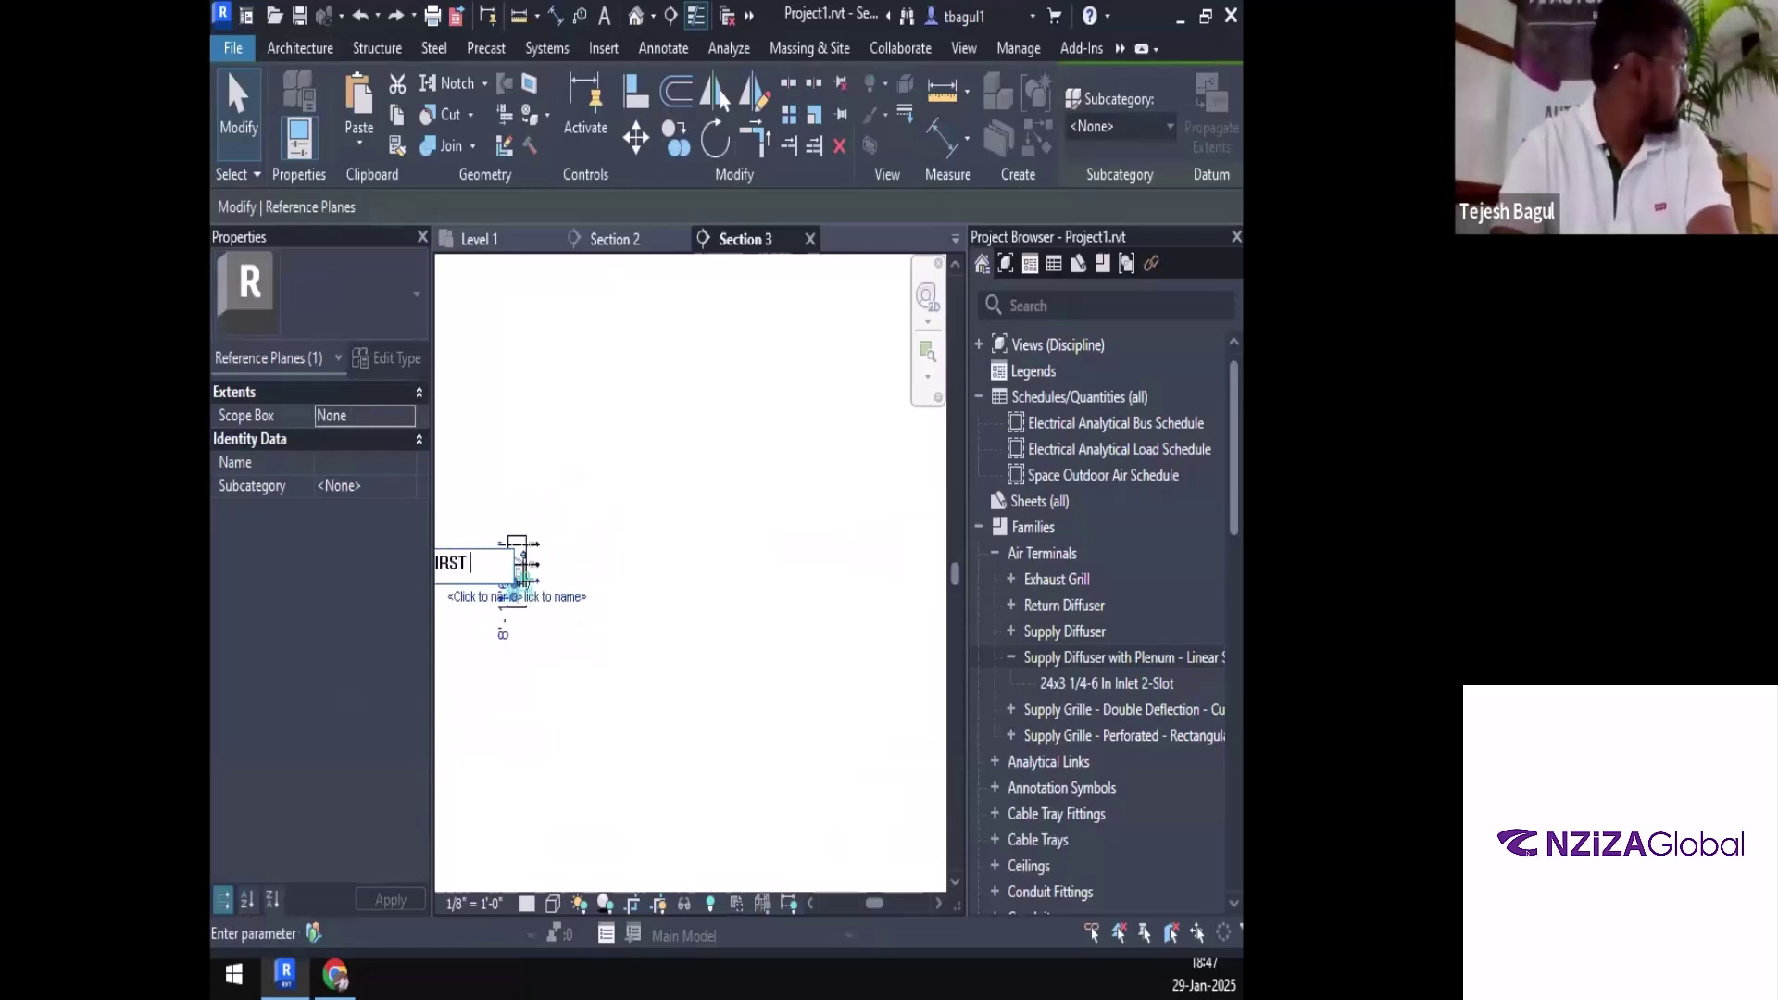
text( FLOOR)
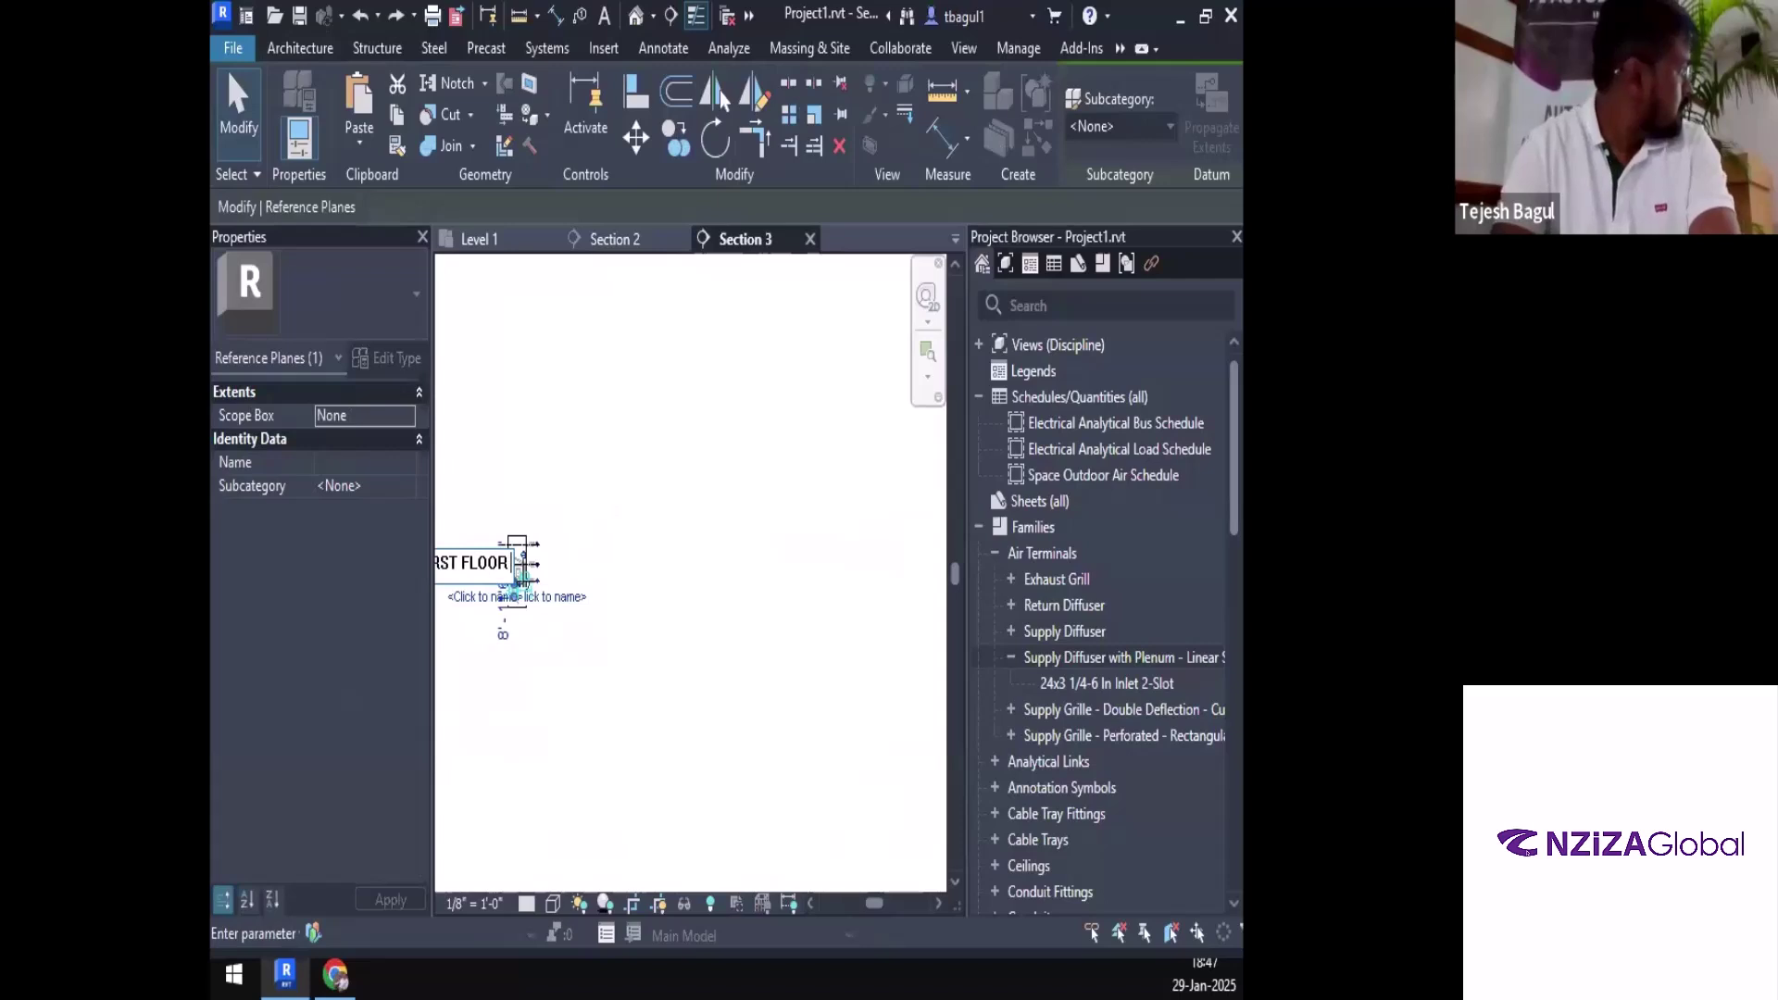
text( CEILING)
key(Return)
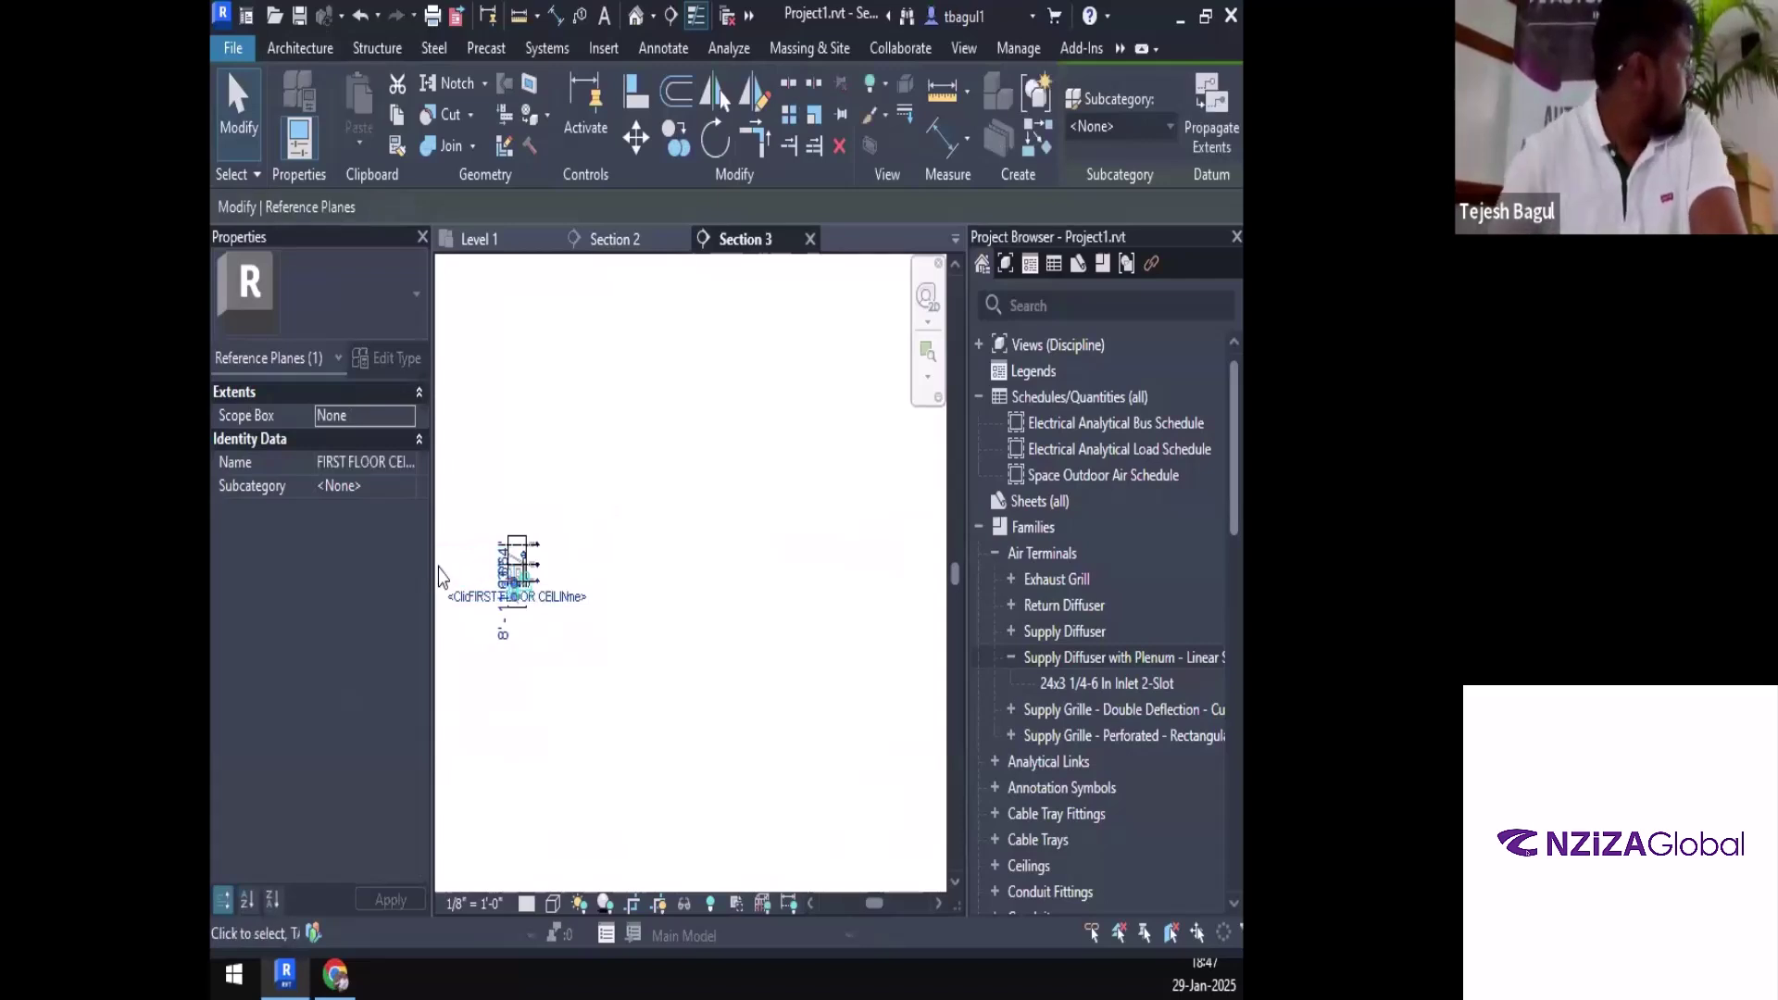
scroll(555, 570, up, 5)
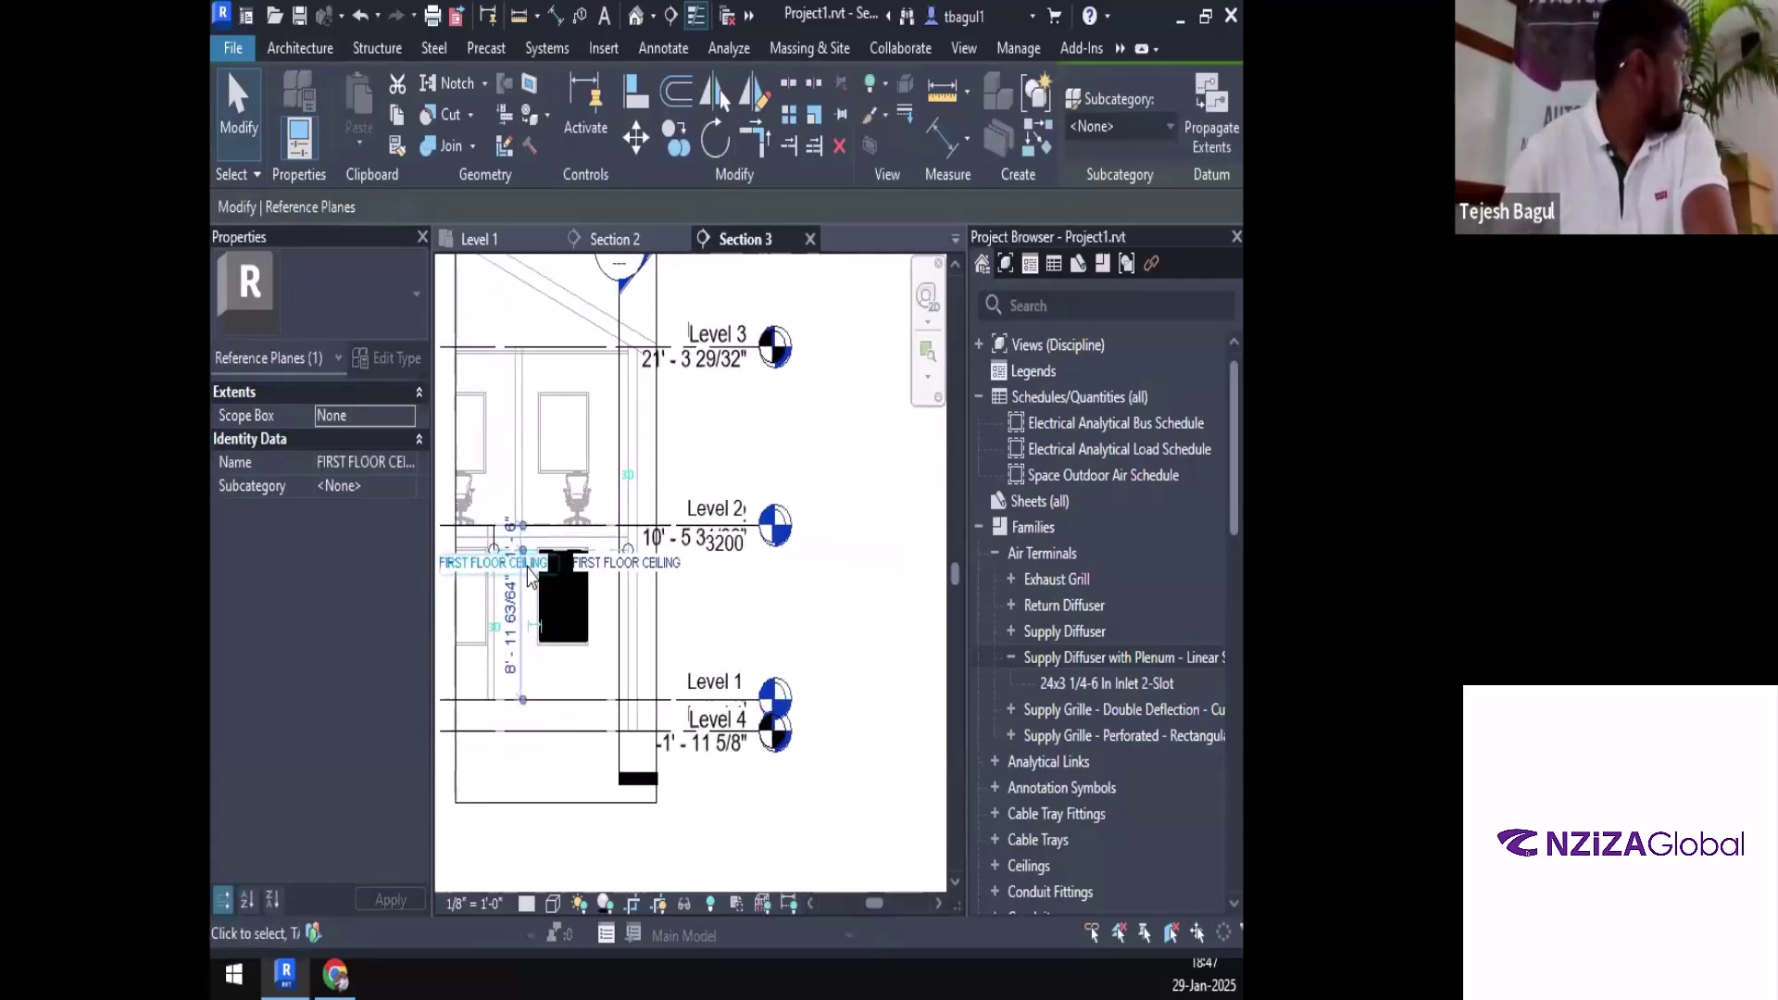
scroll(591, 547, up, 3)
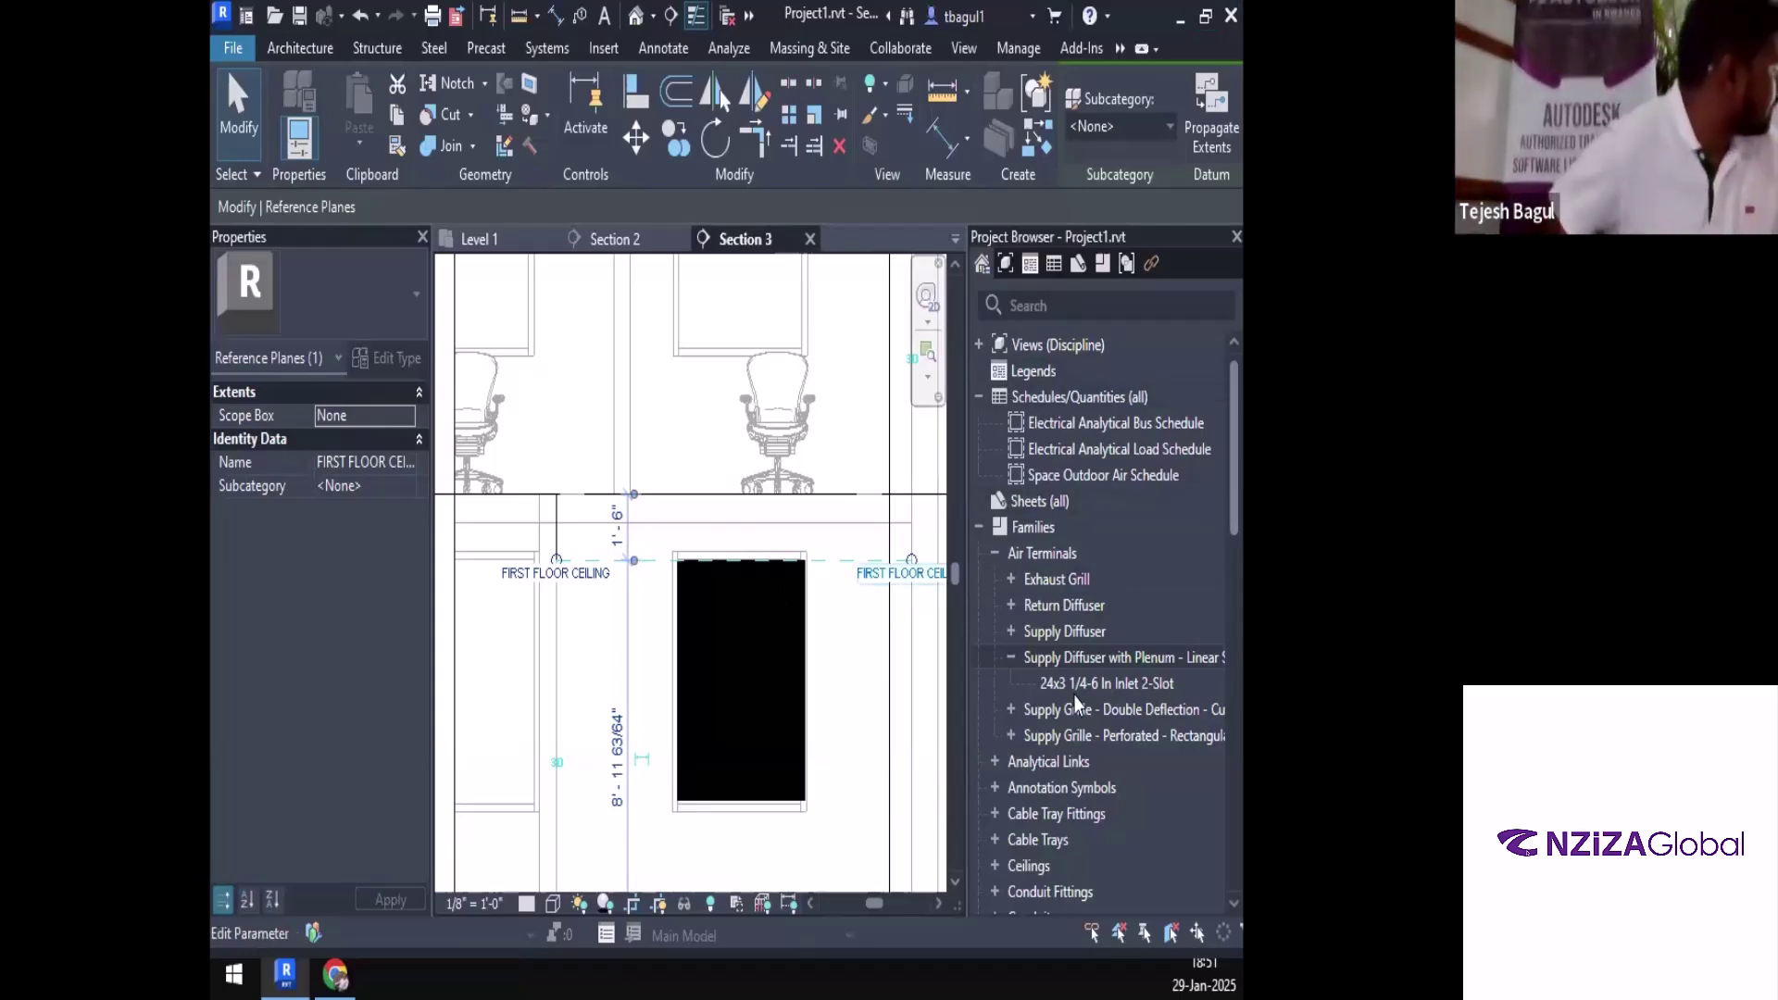
Open the Level 1 floor plan and check the placement options for the 24x3 1/4-6 In Inlet 2-Slot linear slot supply diffuser
click(479, 239)
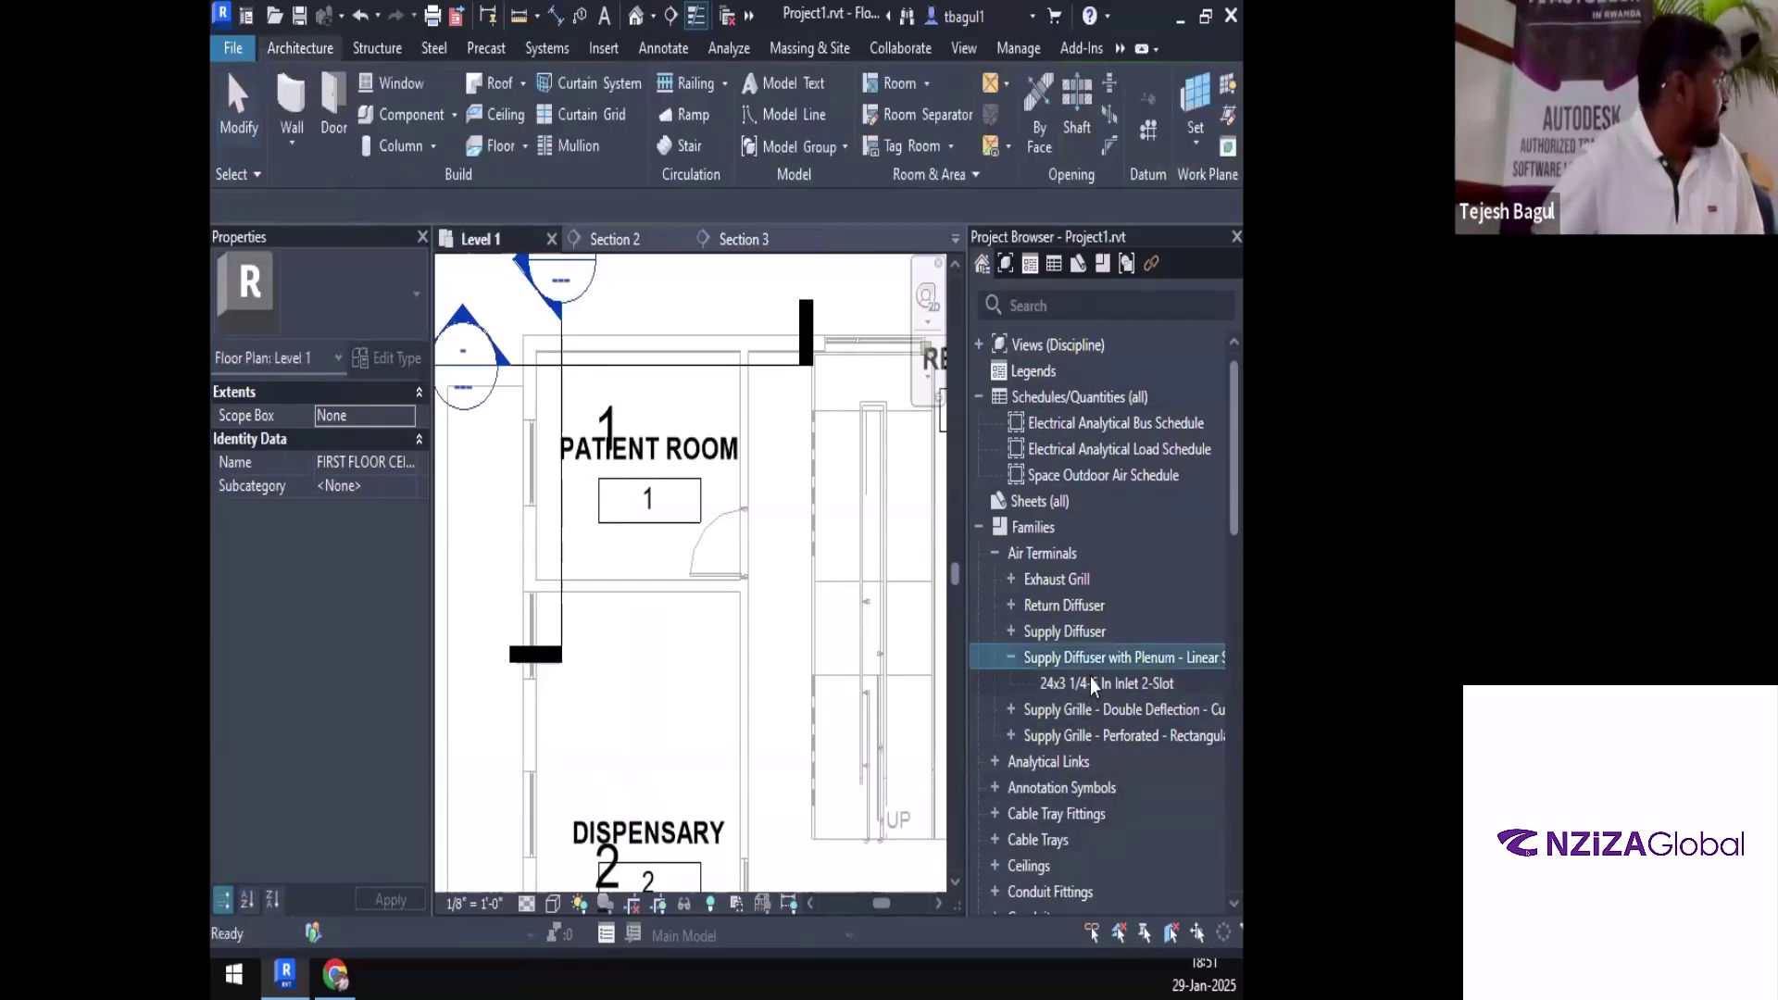
drag(1091, 682, 654, 602)
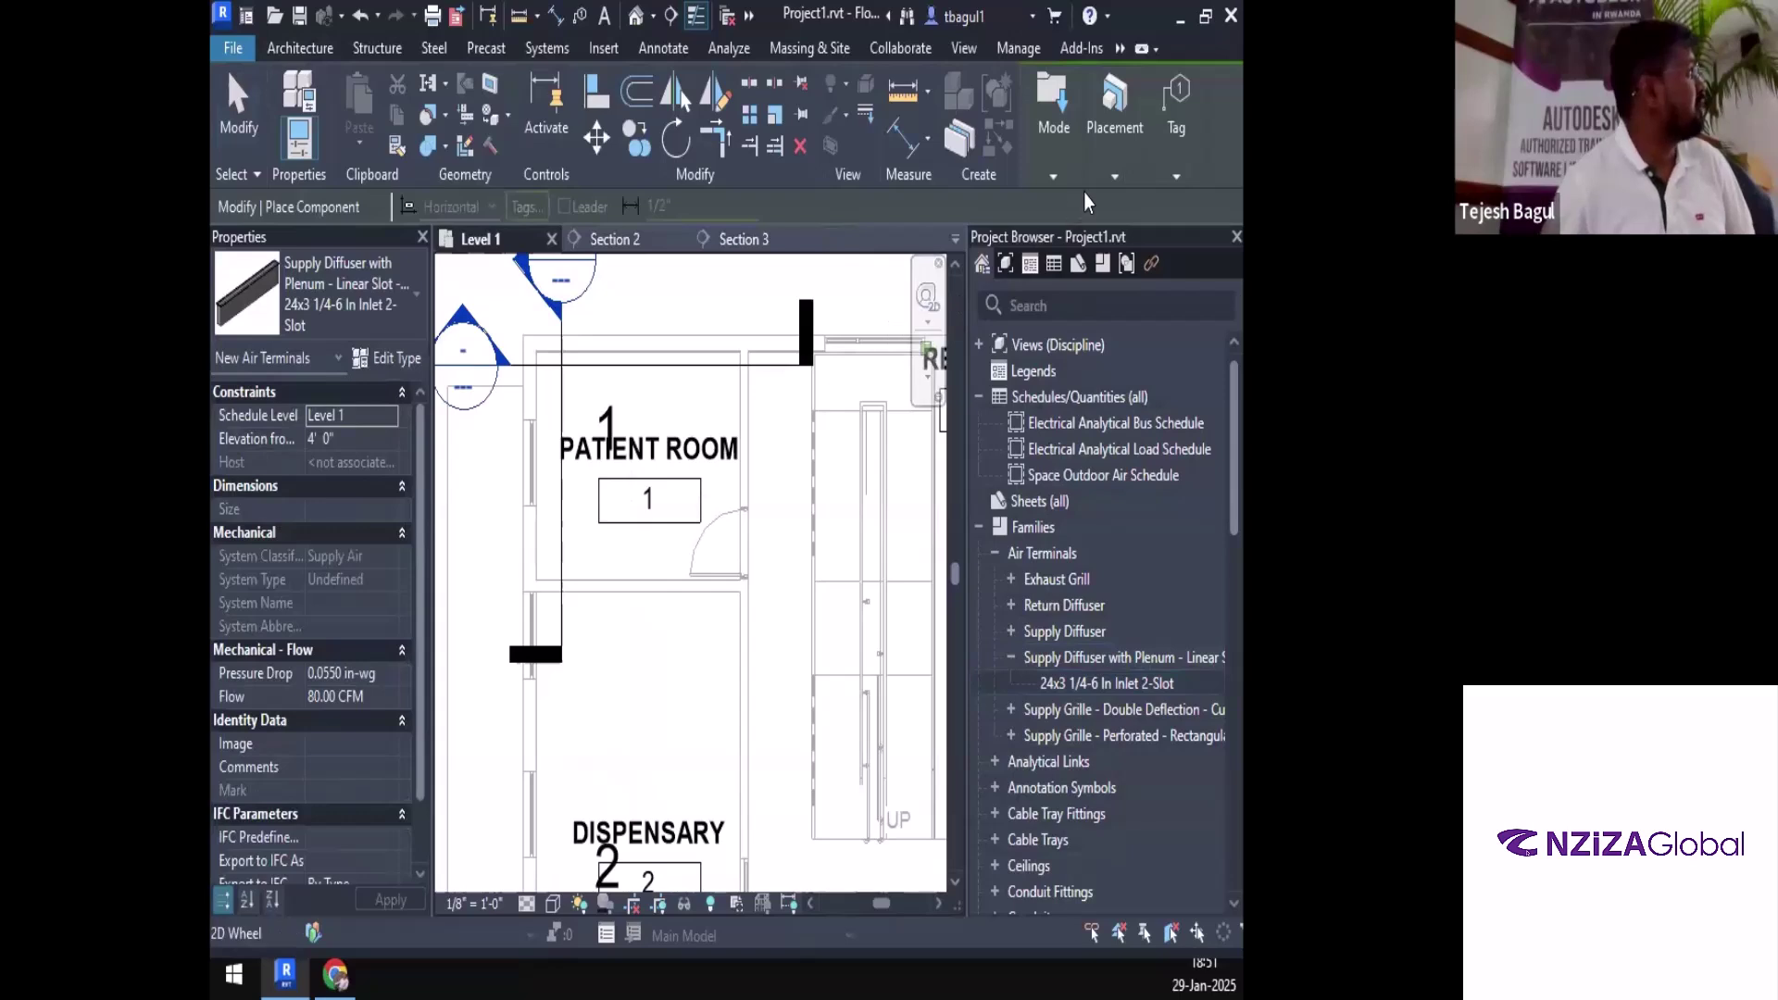
click(1110, 168)
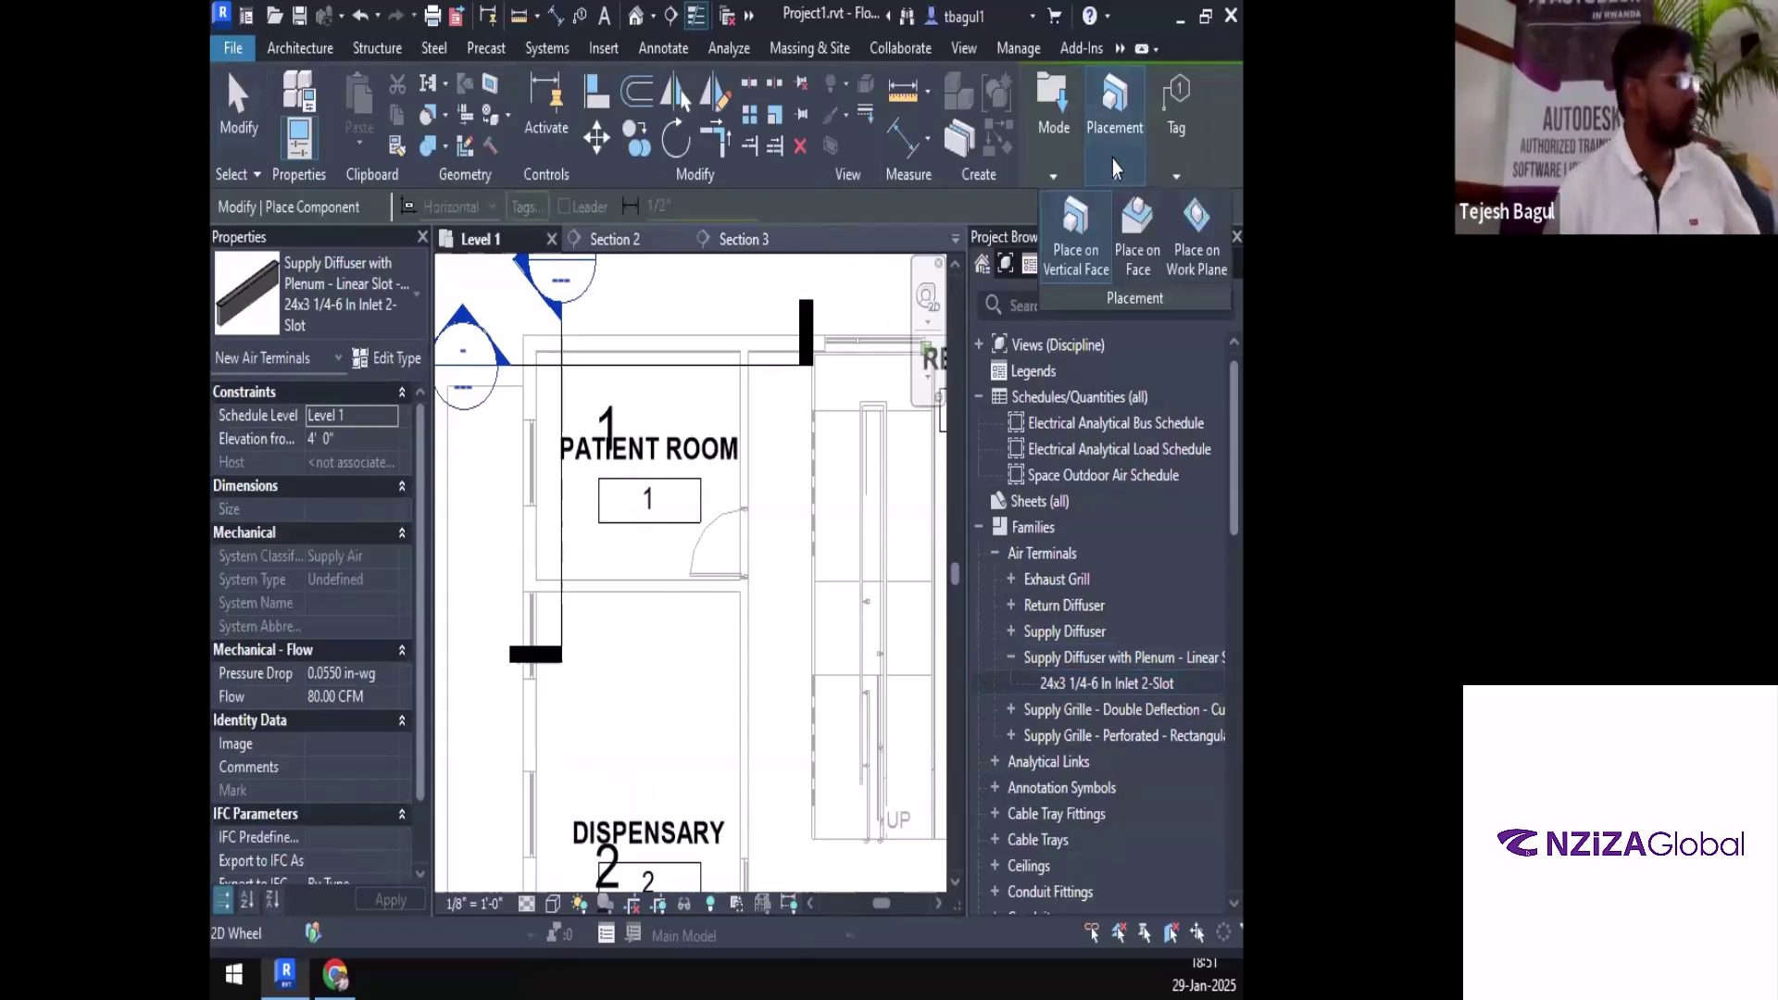
key(Escape)
key(Escape)
drag(1108, 685, 703, 602)
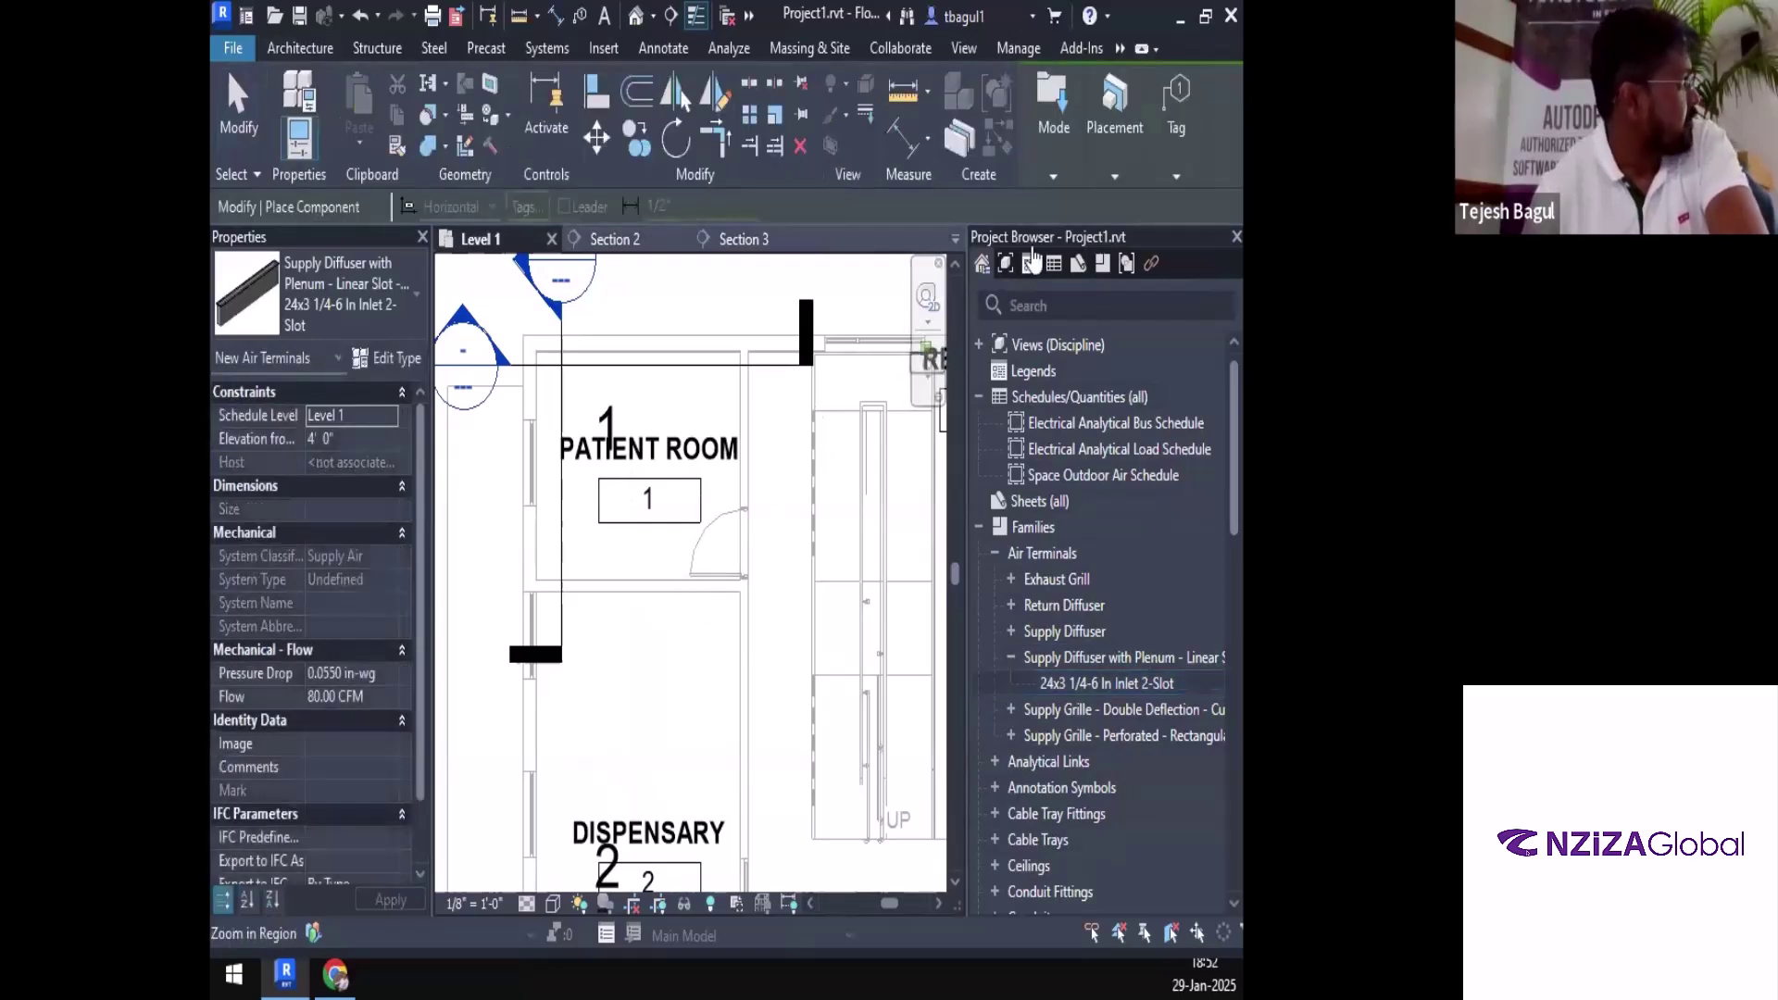
mouse_move(1126, 139)
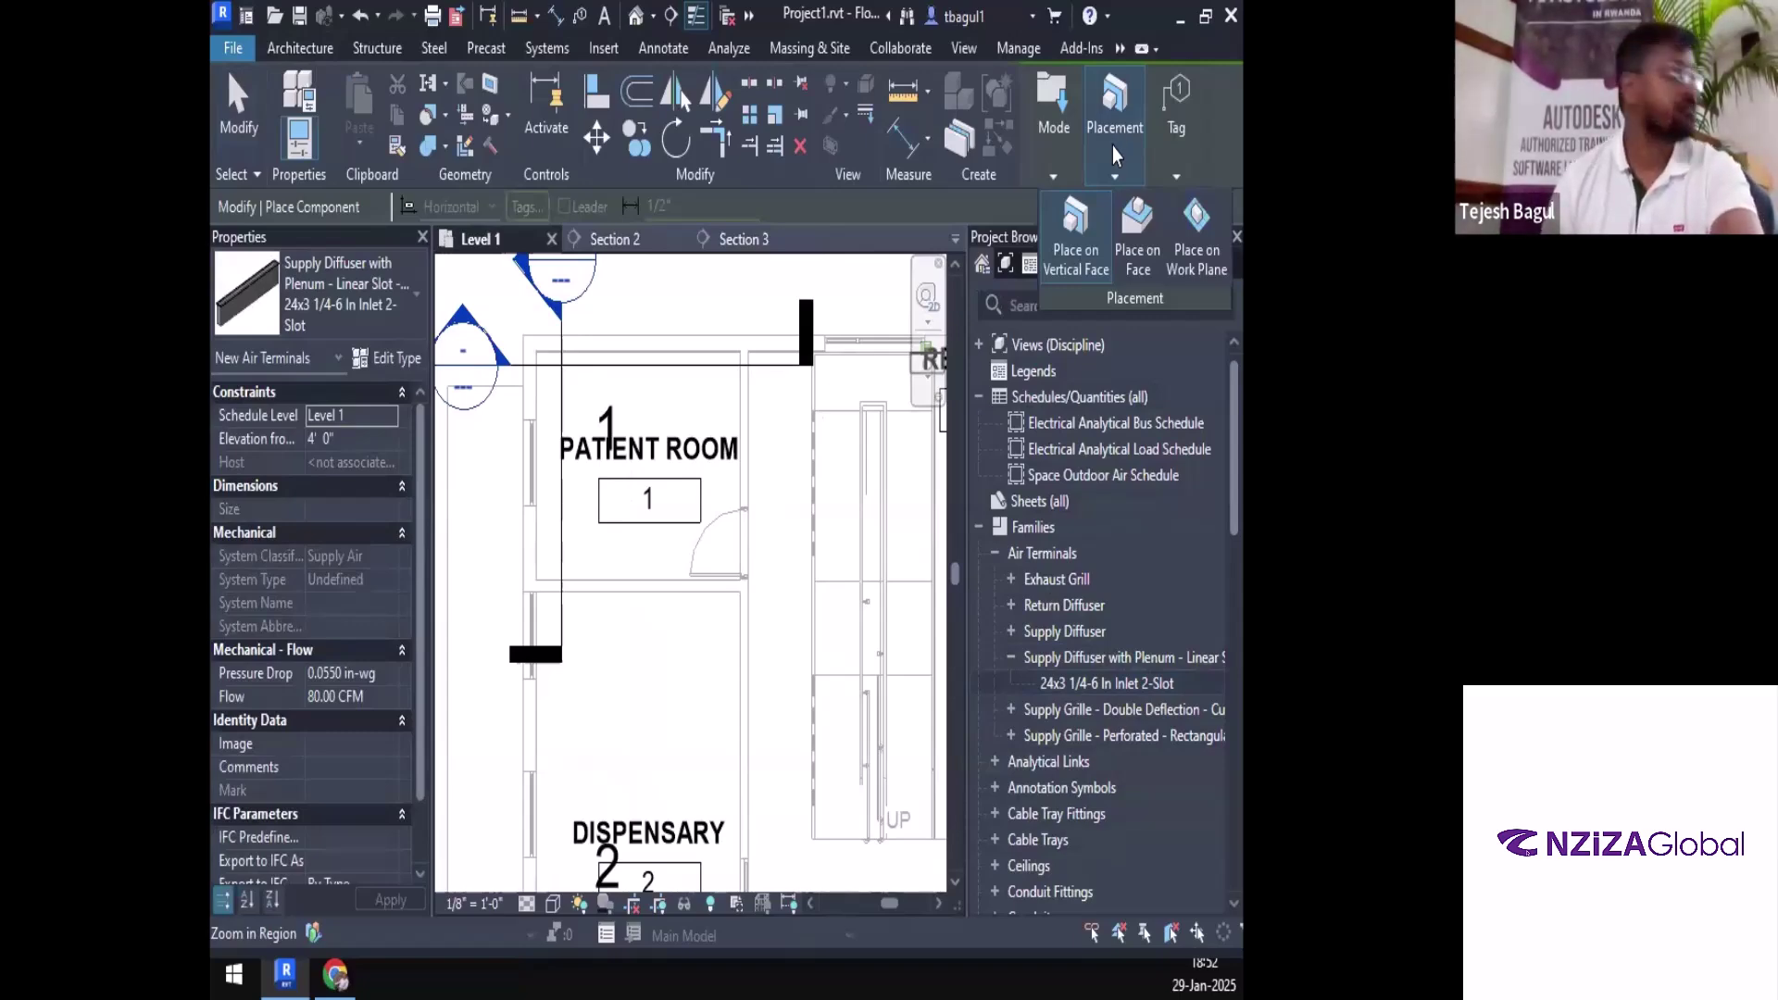
key(Escape)
click(1107, 686)
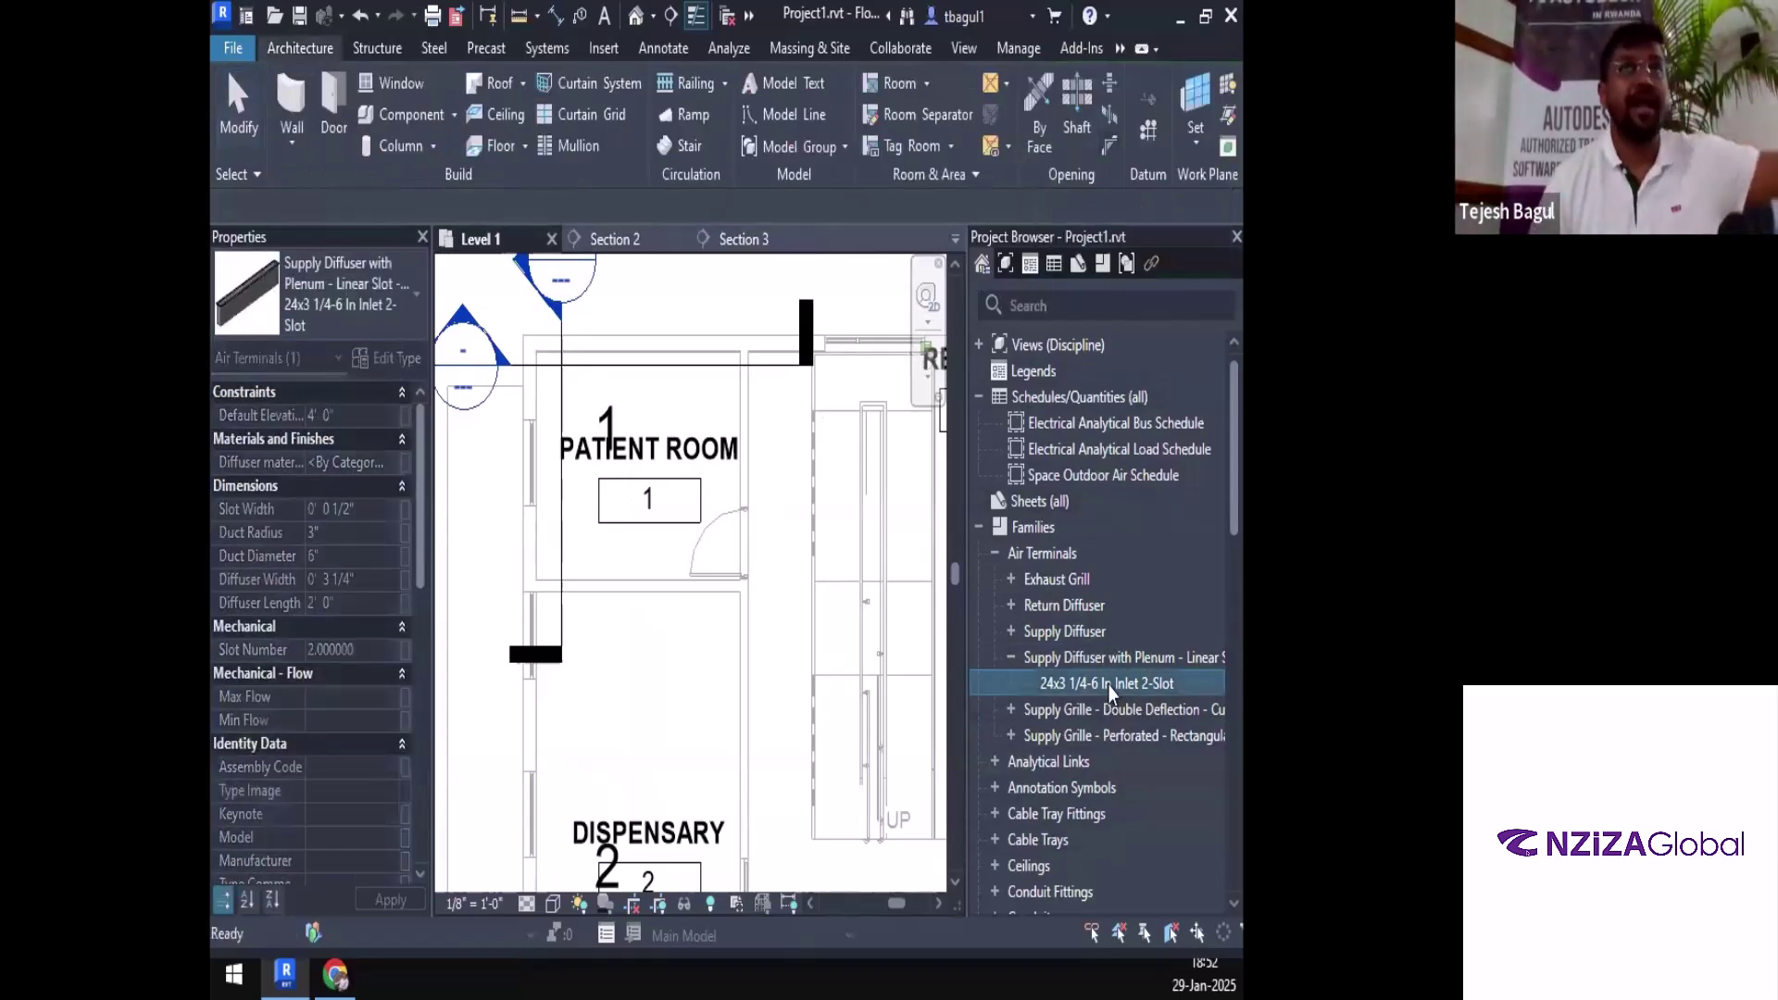
drag(1107, 685, 727, 606)
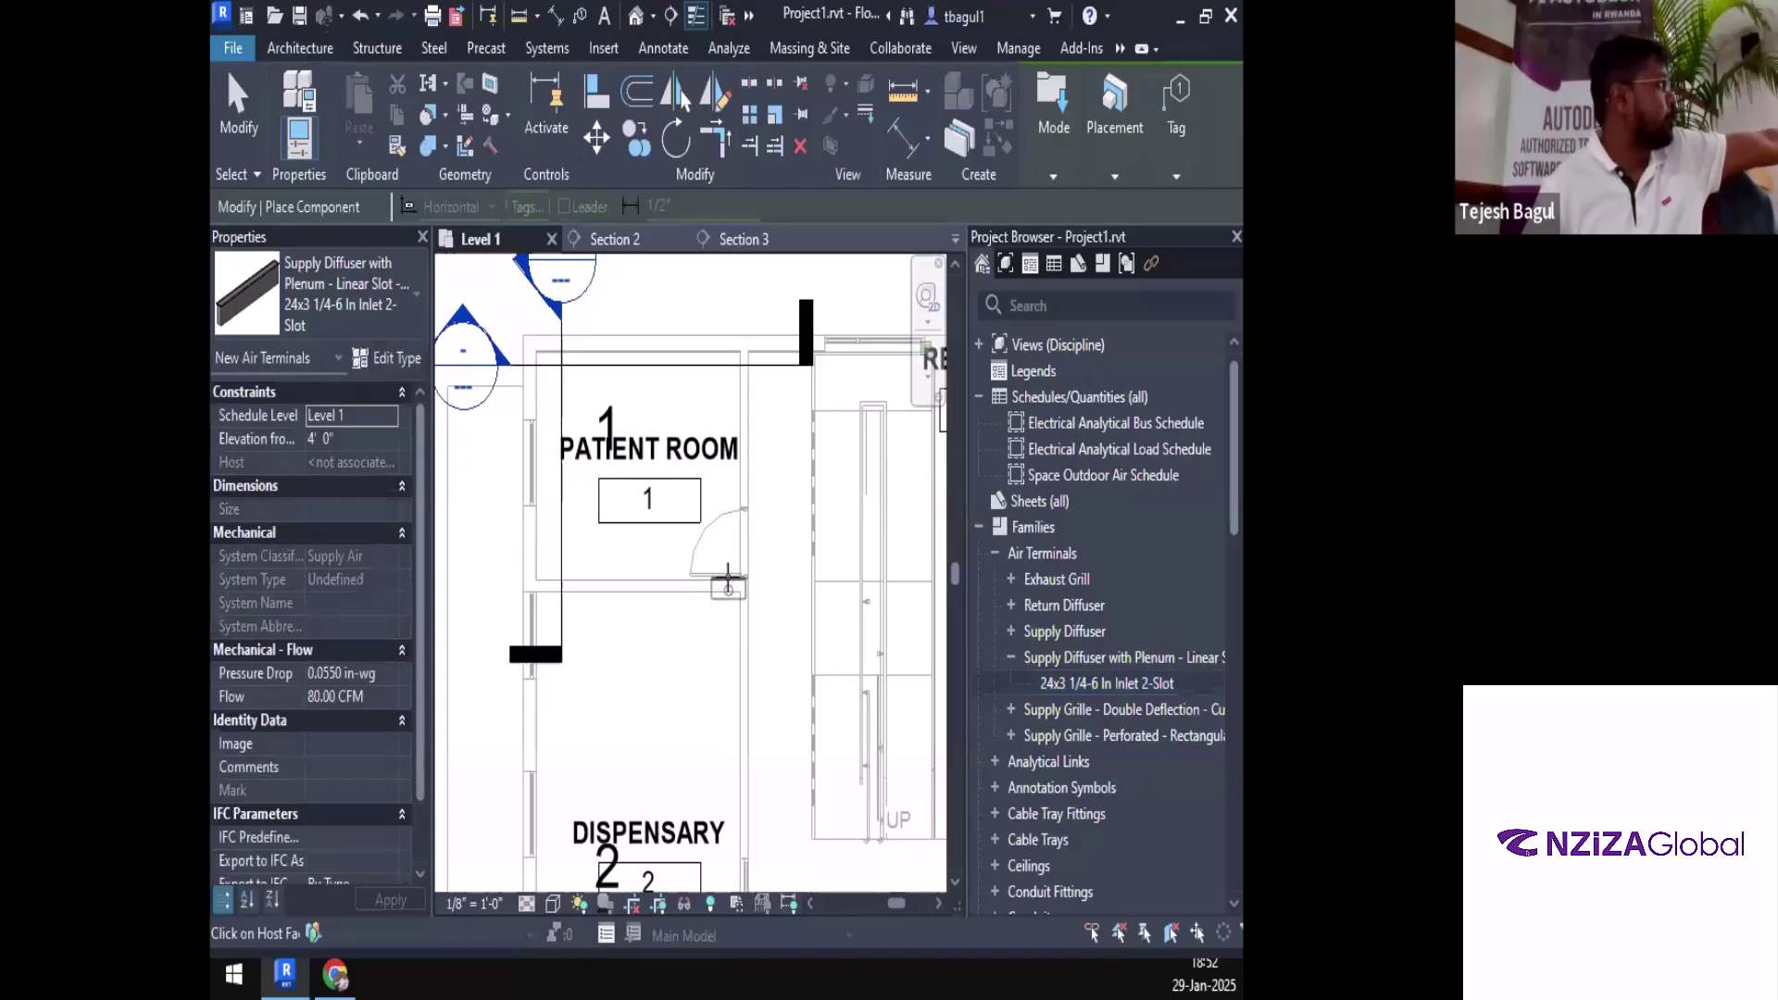
mouse_move(1119, 171)
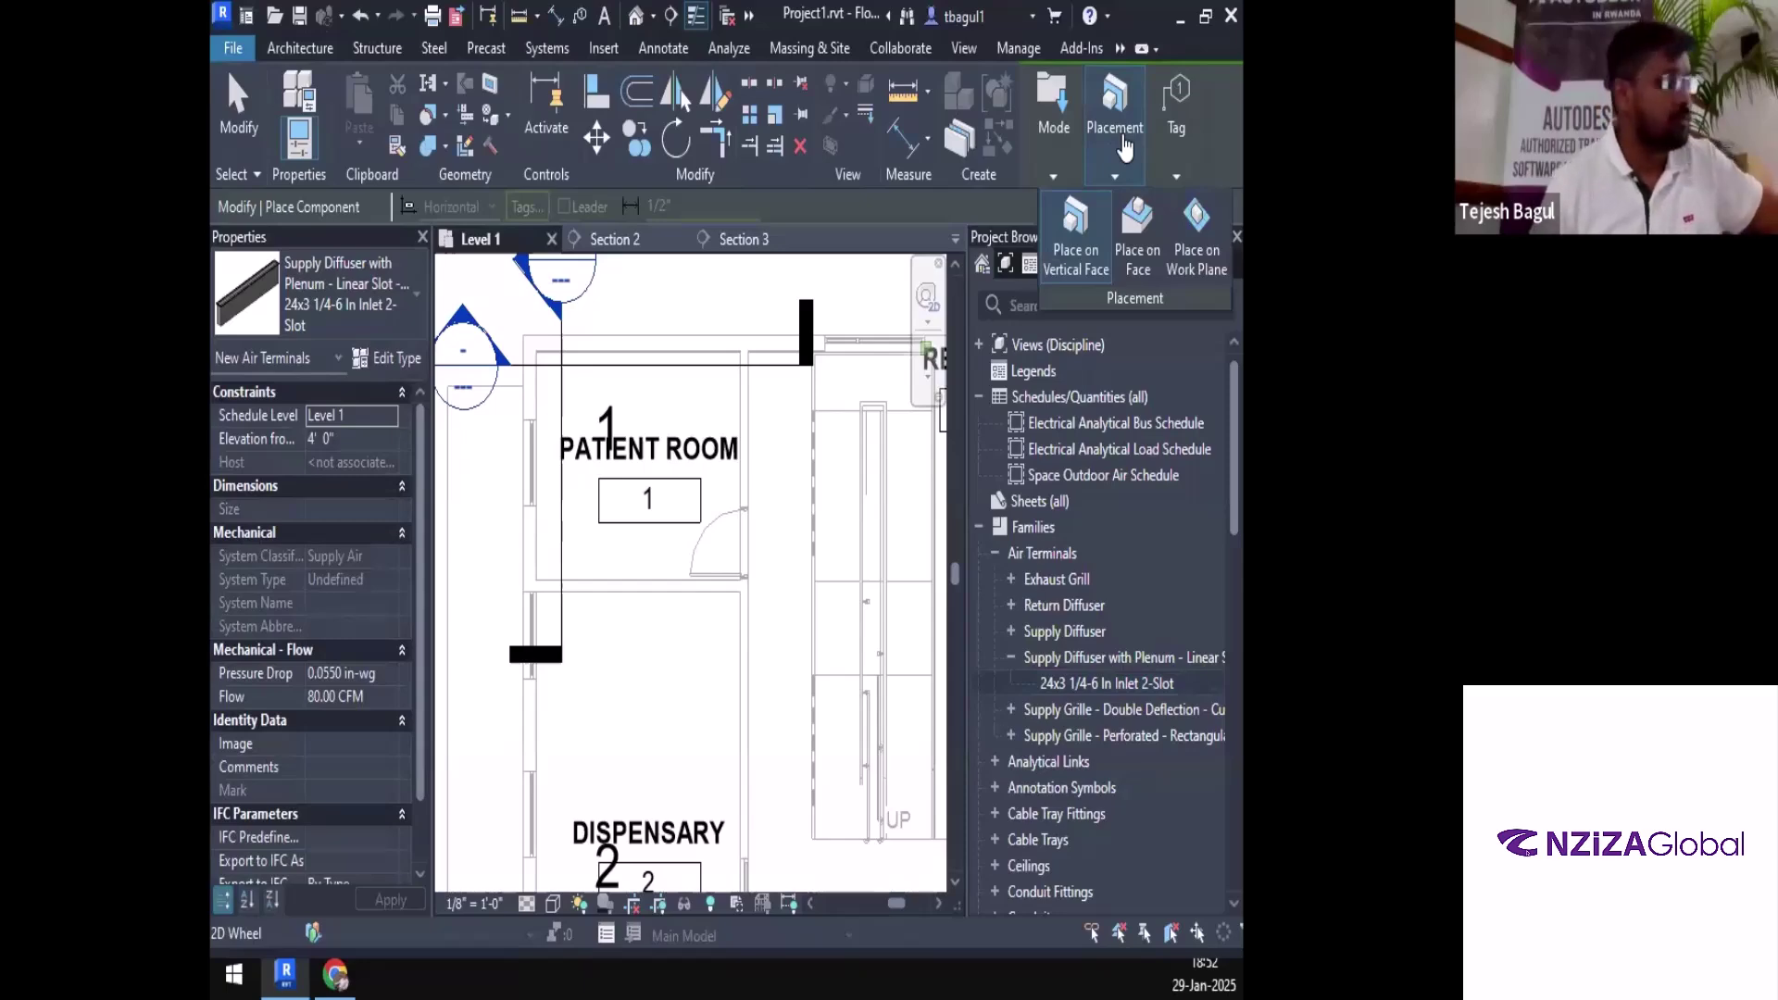
key(Escape)
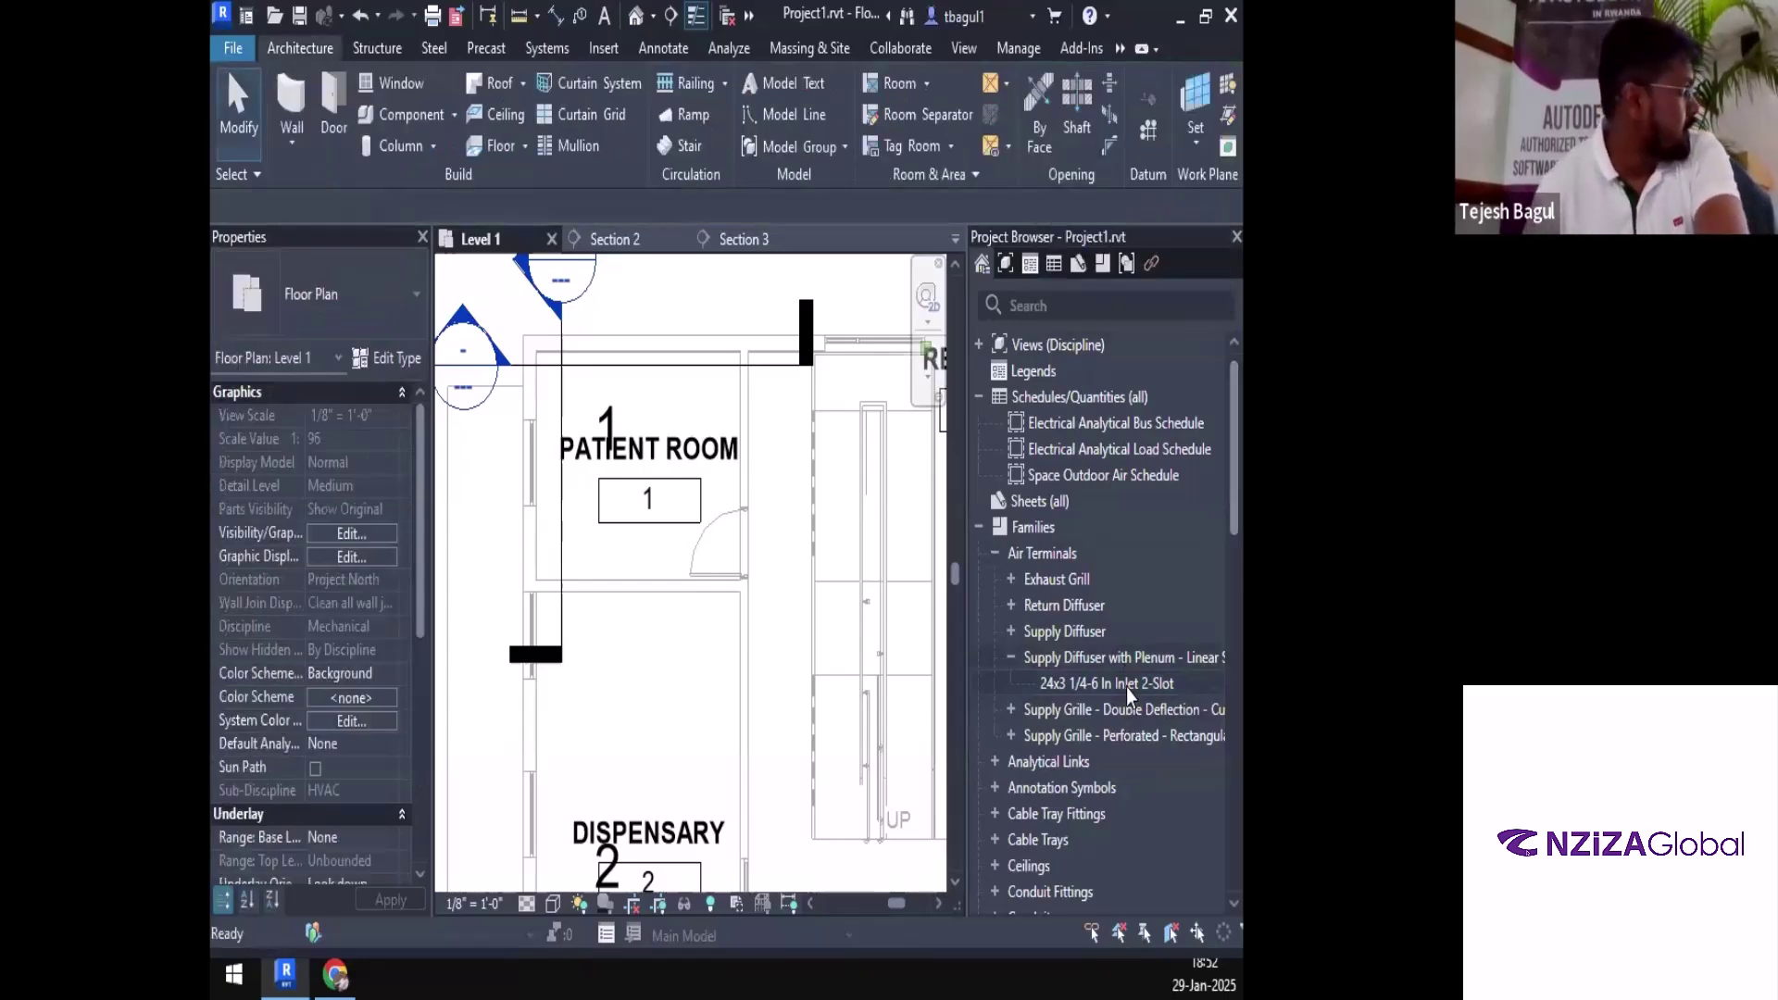
drag(1128, 685, 654, 516)
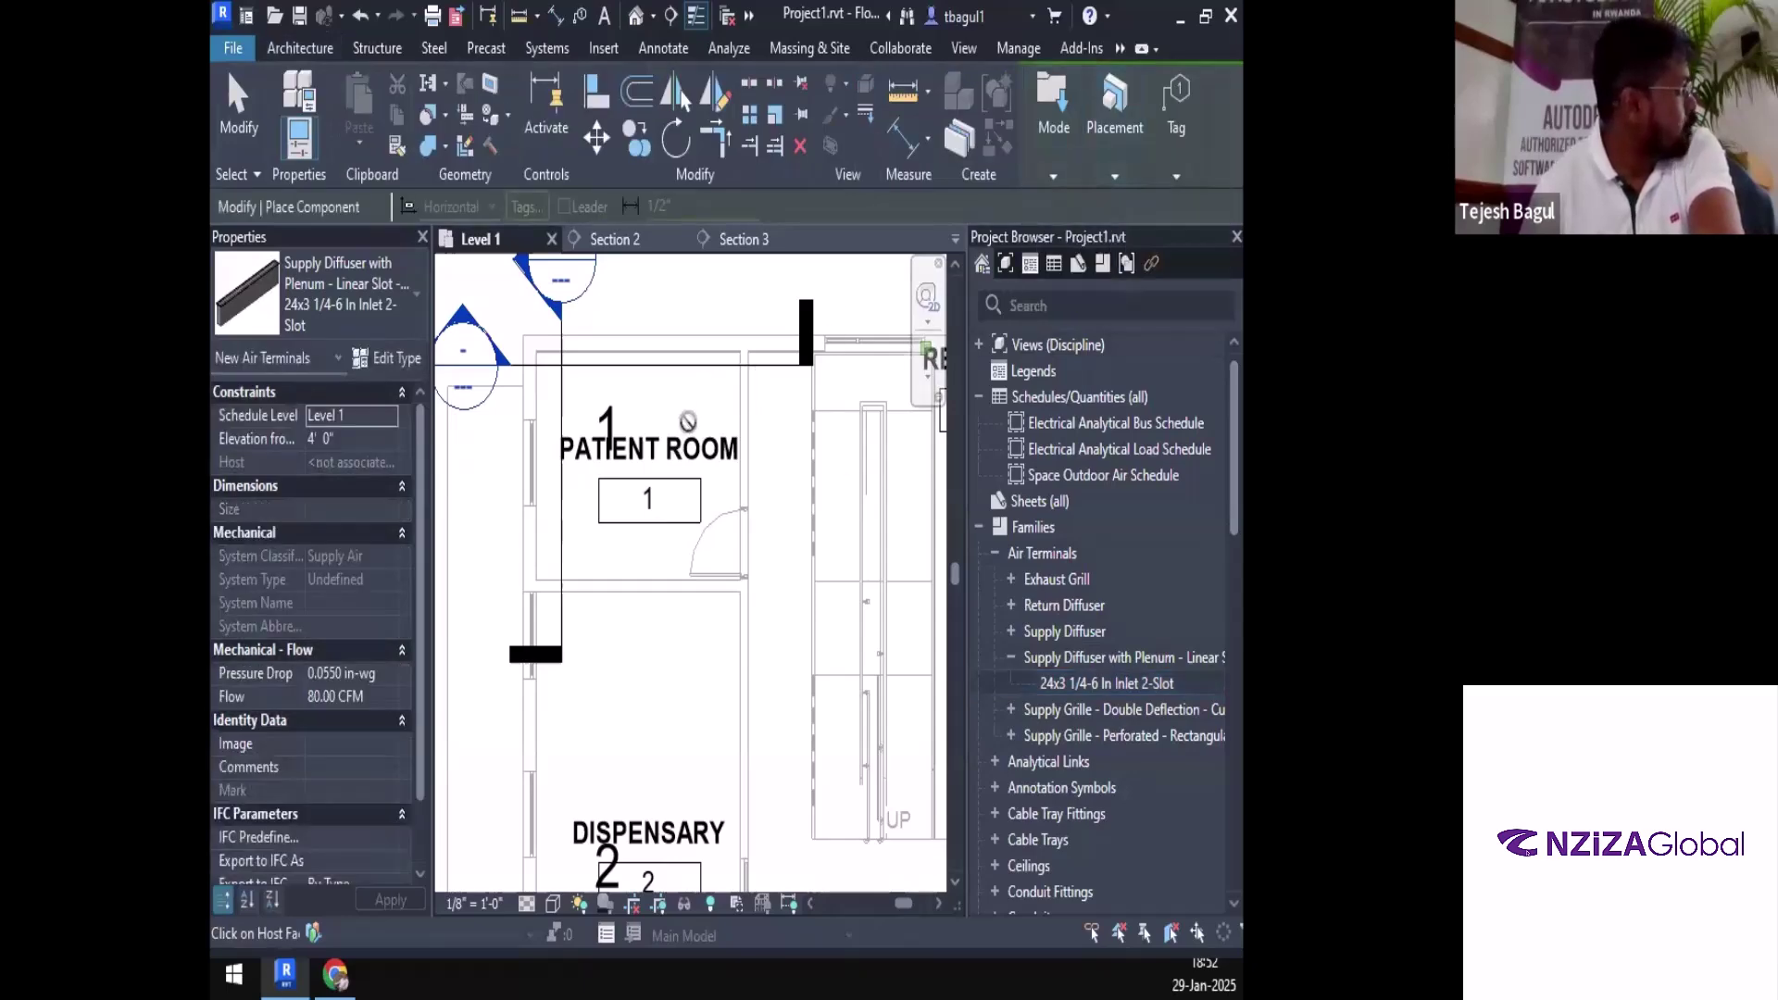
key(Escape)
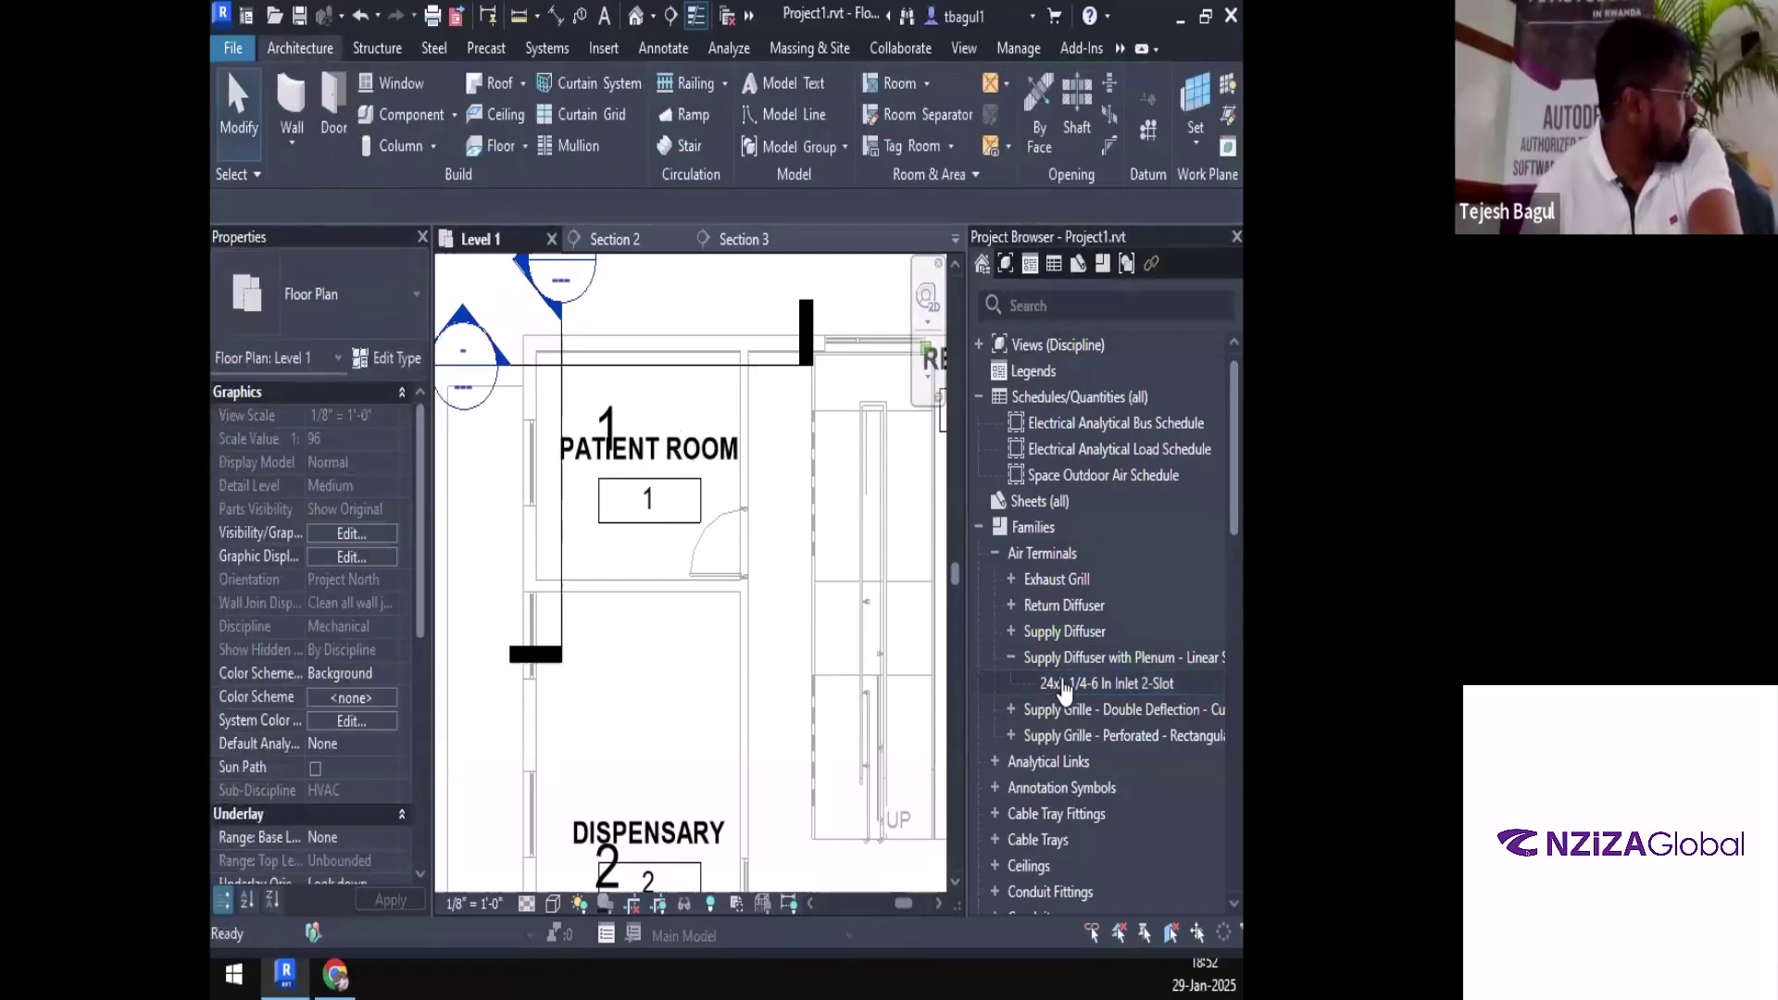
click(1047, 684)
drag(1047, 676, 681, 454)
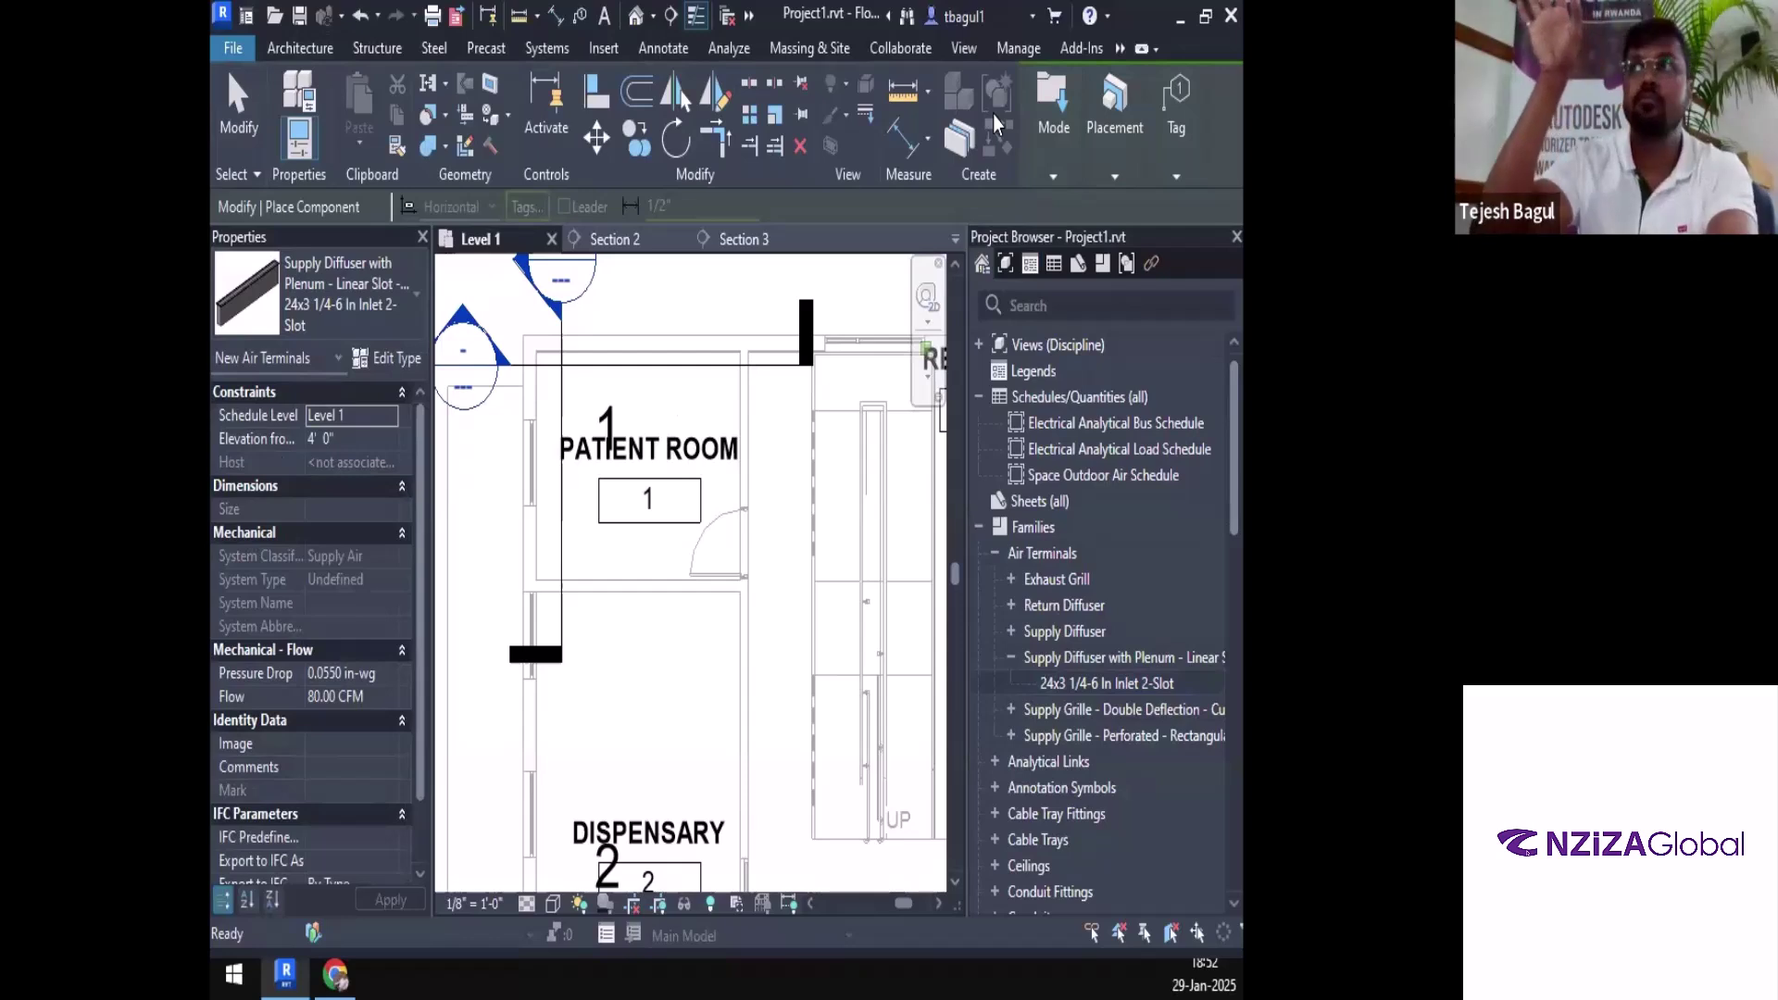
key(Escape)
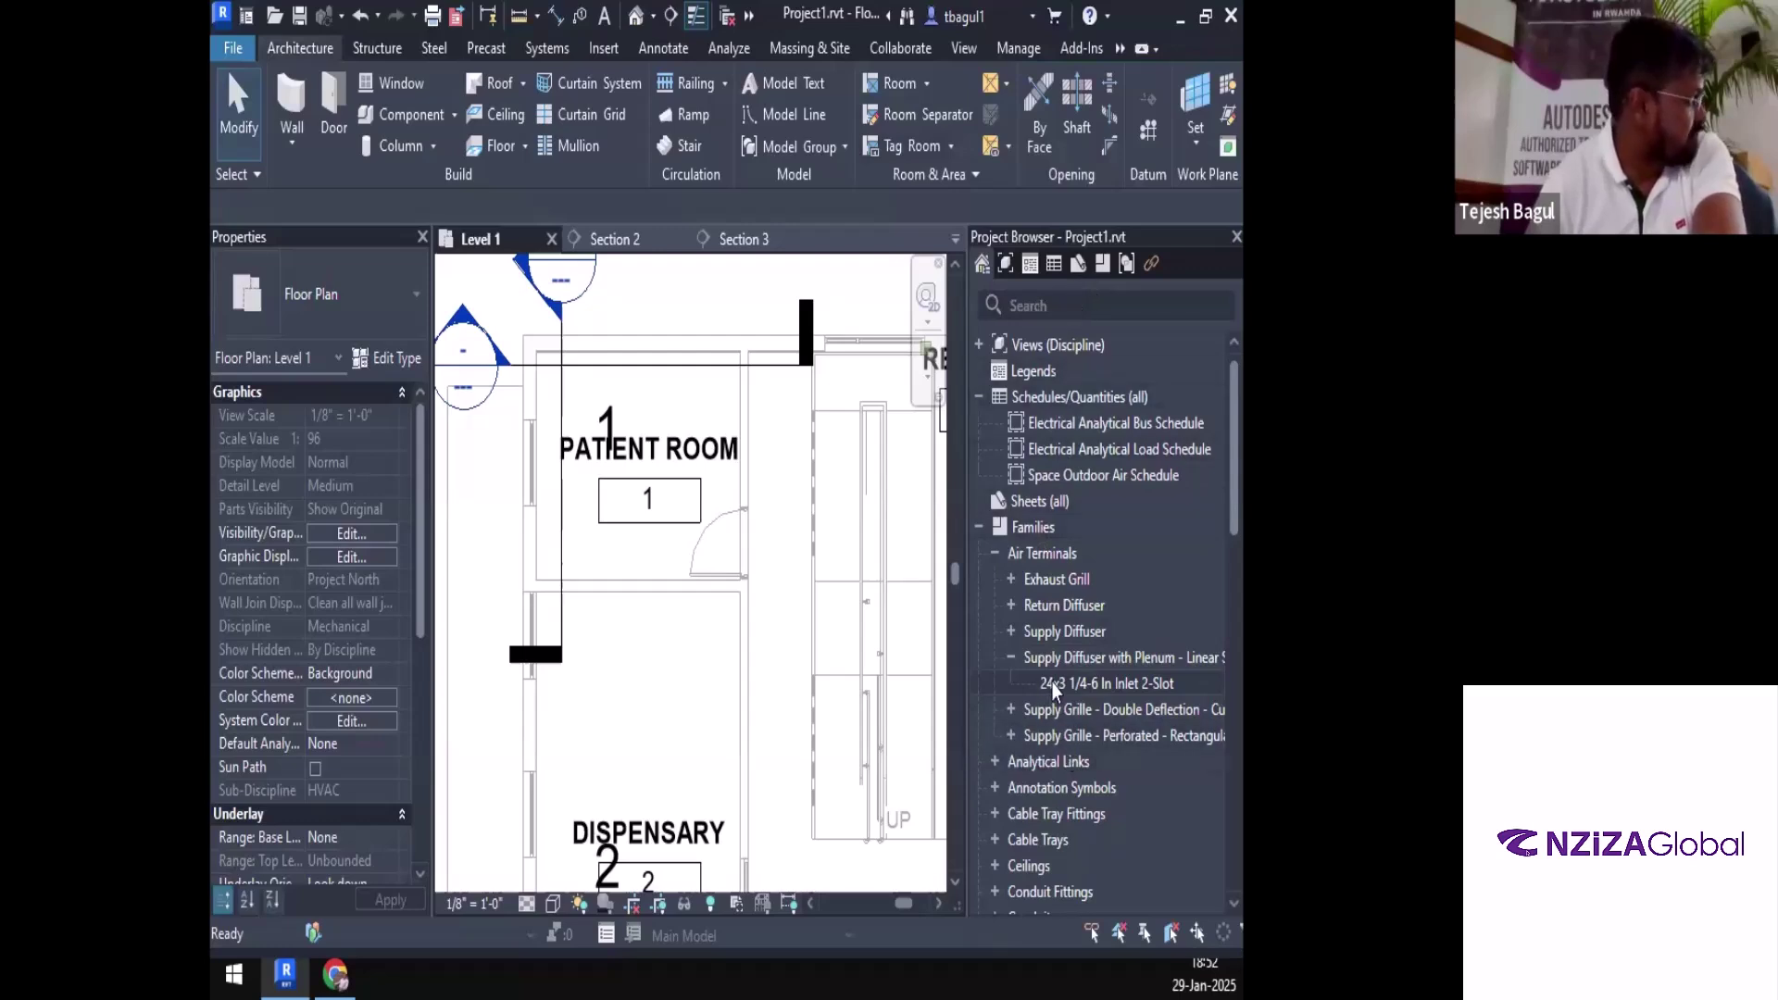
drag(1083, 682, 689, 548)
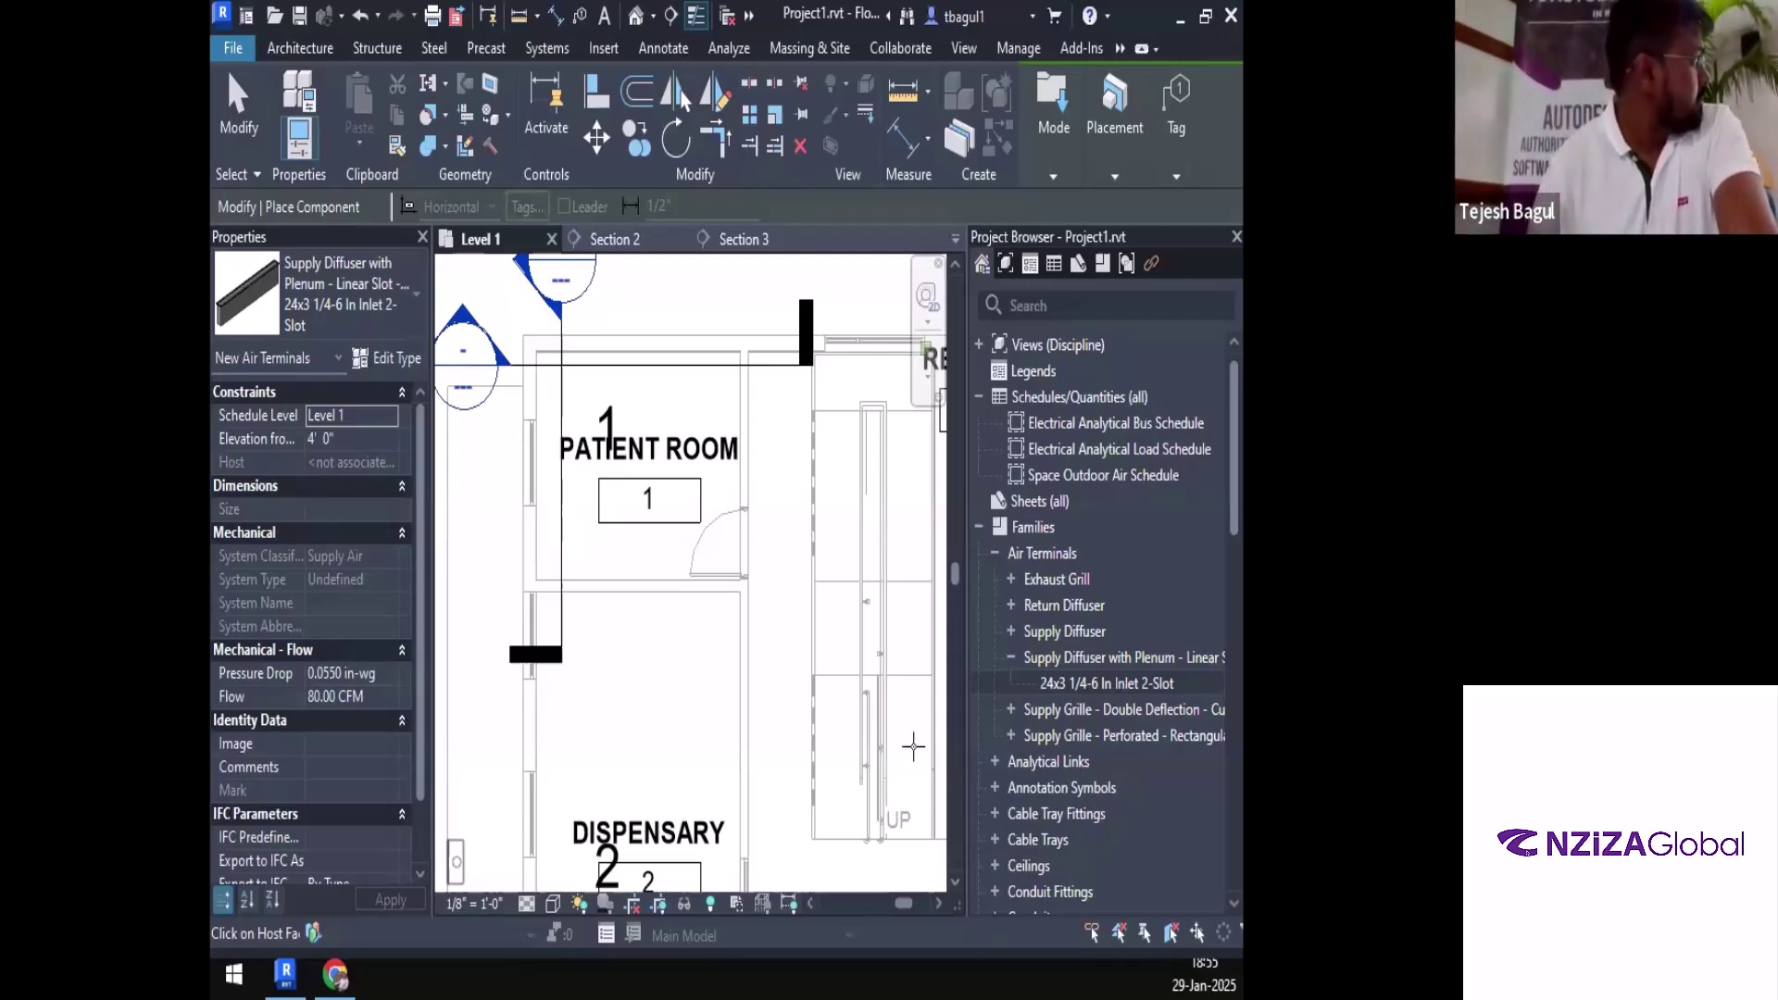
right_click(618, 639)
click(669, 225)
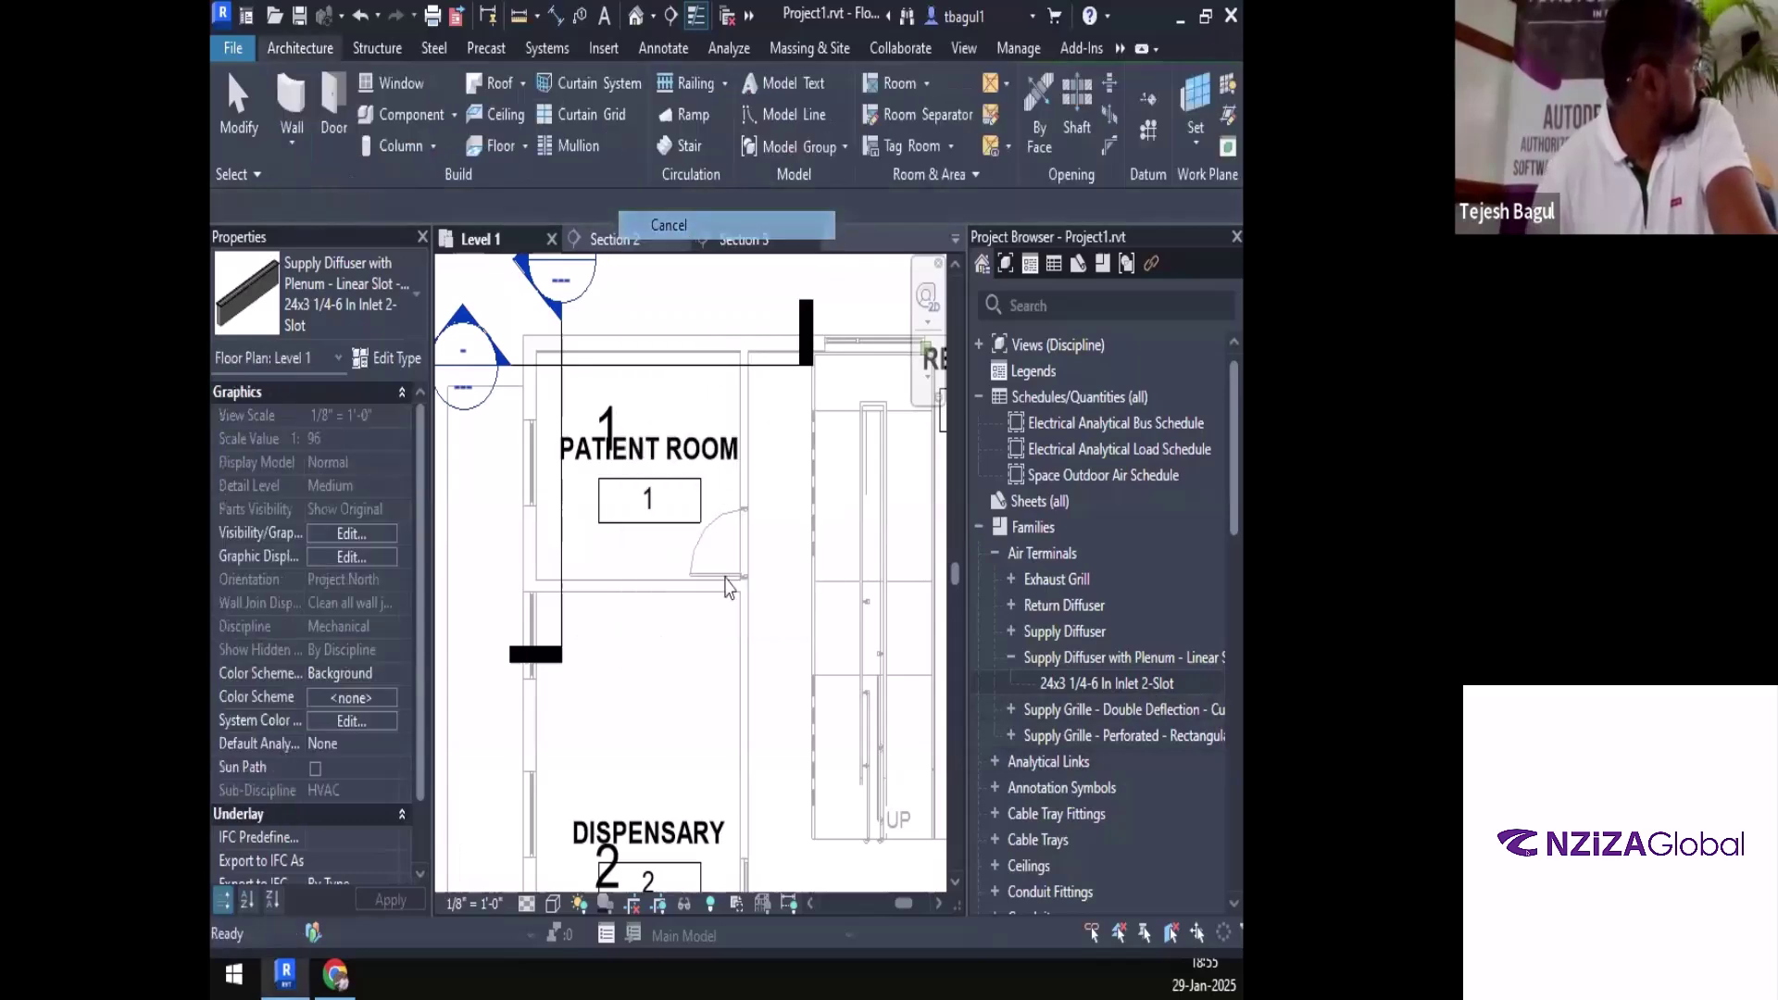
click(1069, 685)
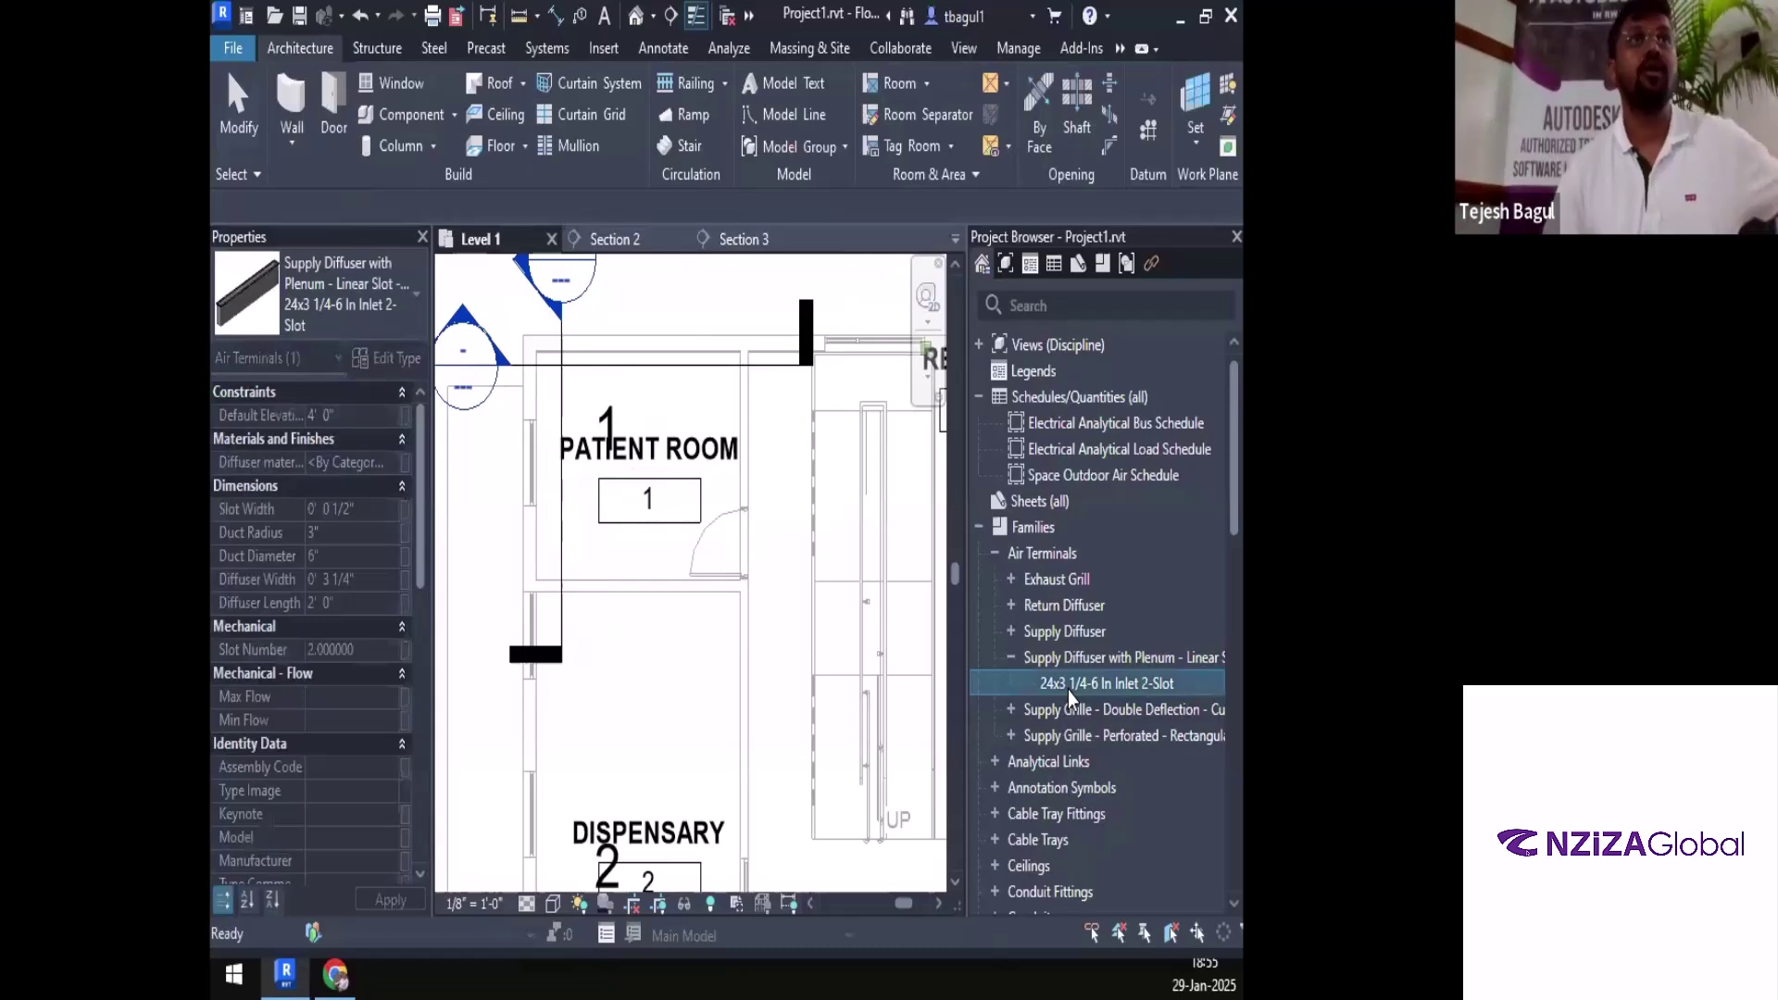
drag(1069, 691, 620, 560)
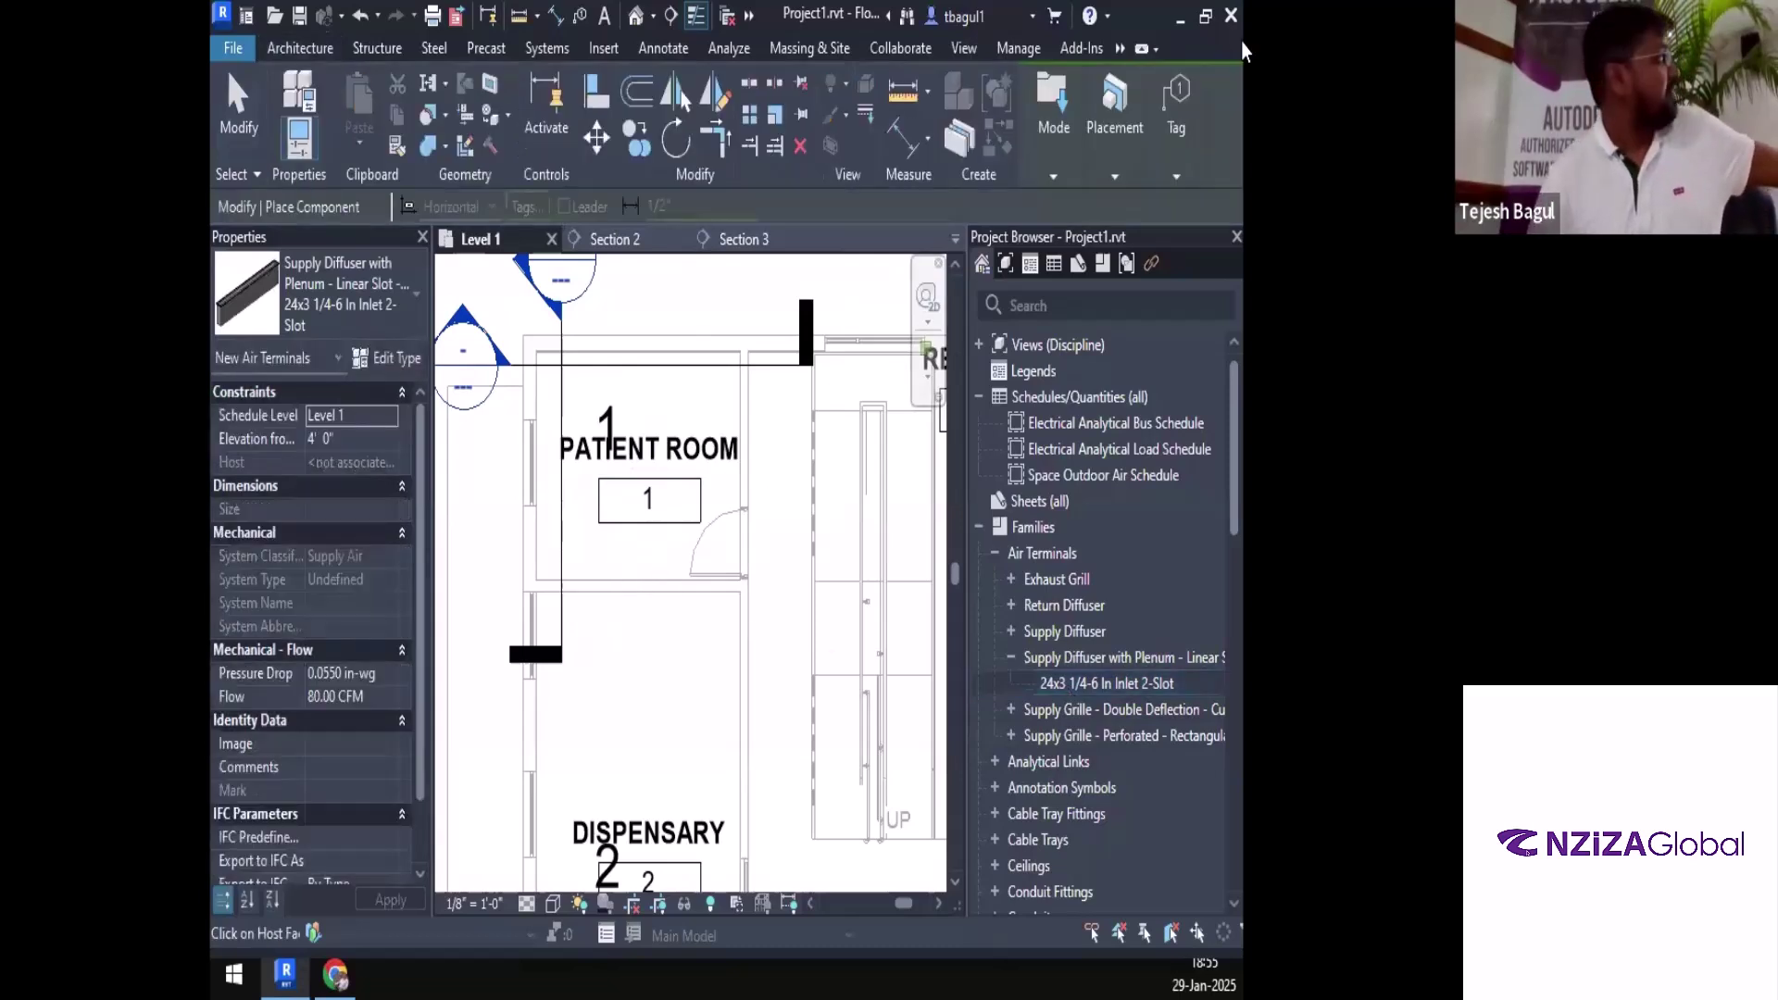
mouse_move(1105, 143)
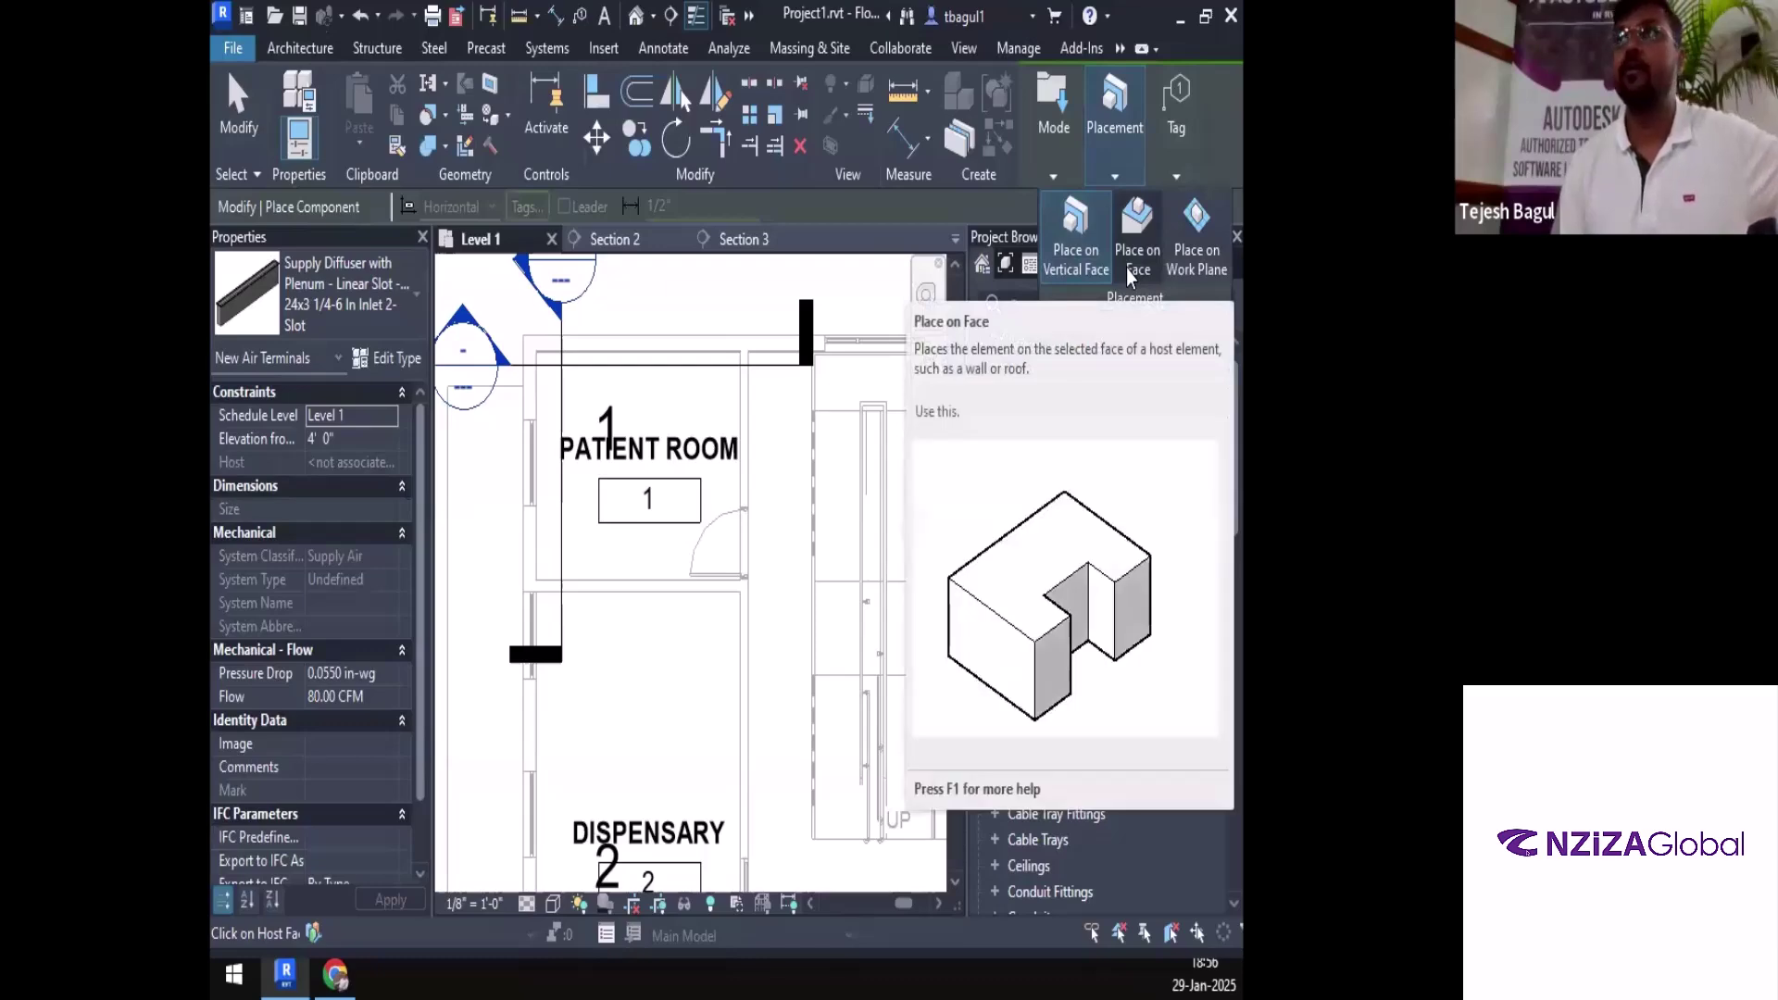
key(Escape)
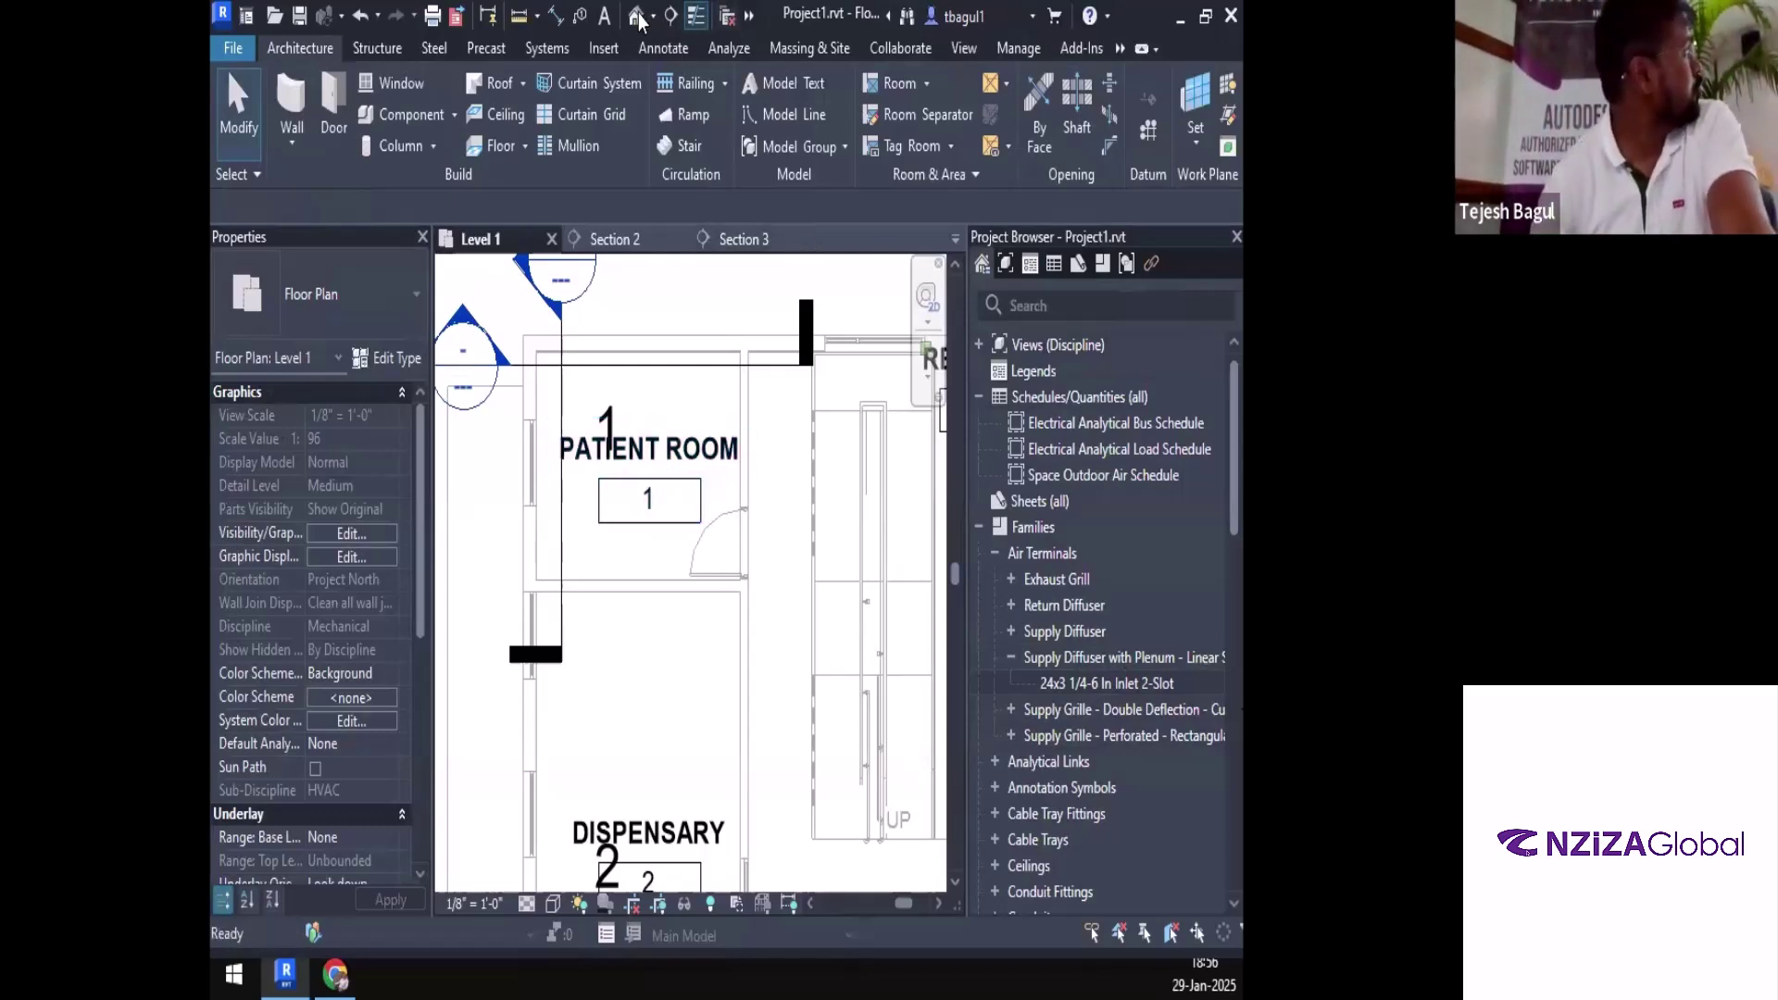
click(600, 48)
click(1064, 148)
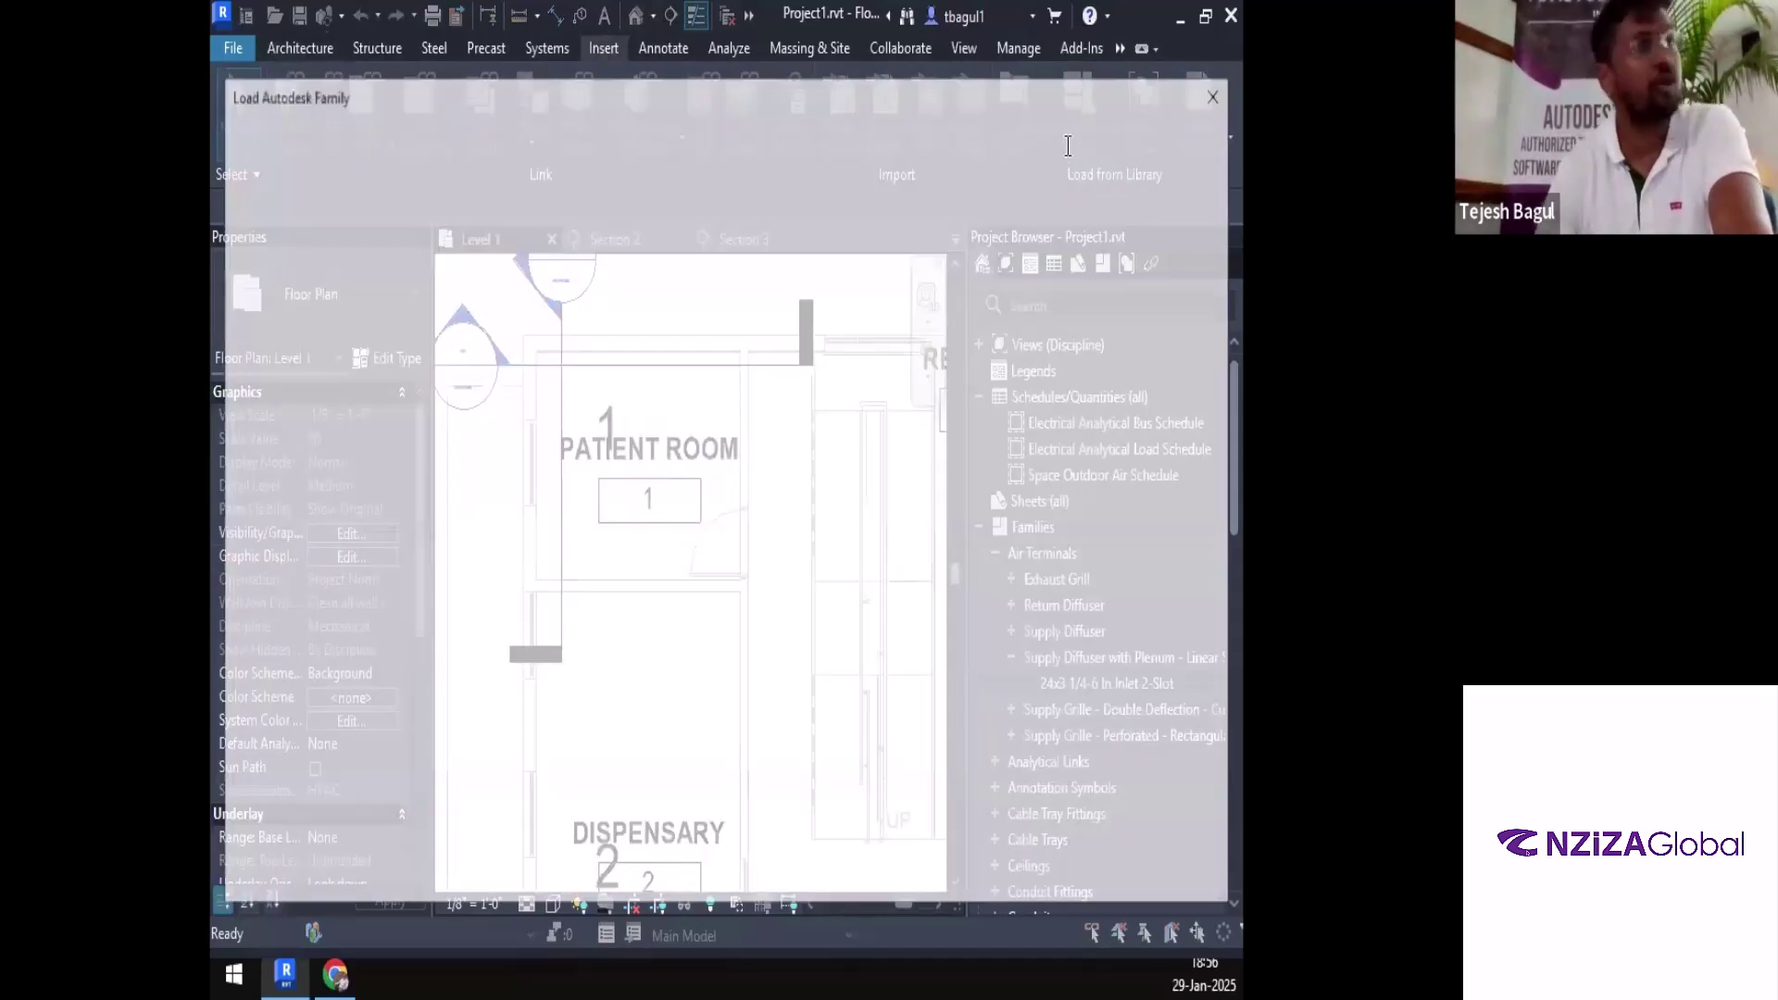
click(1127, 153)
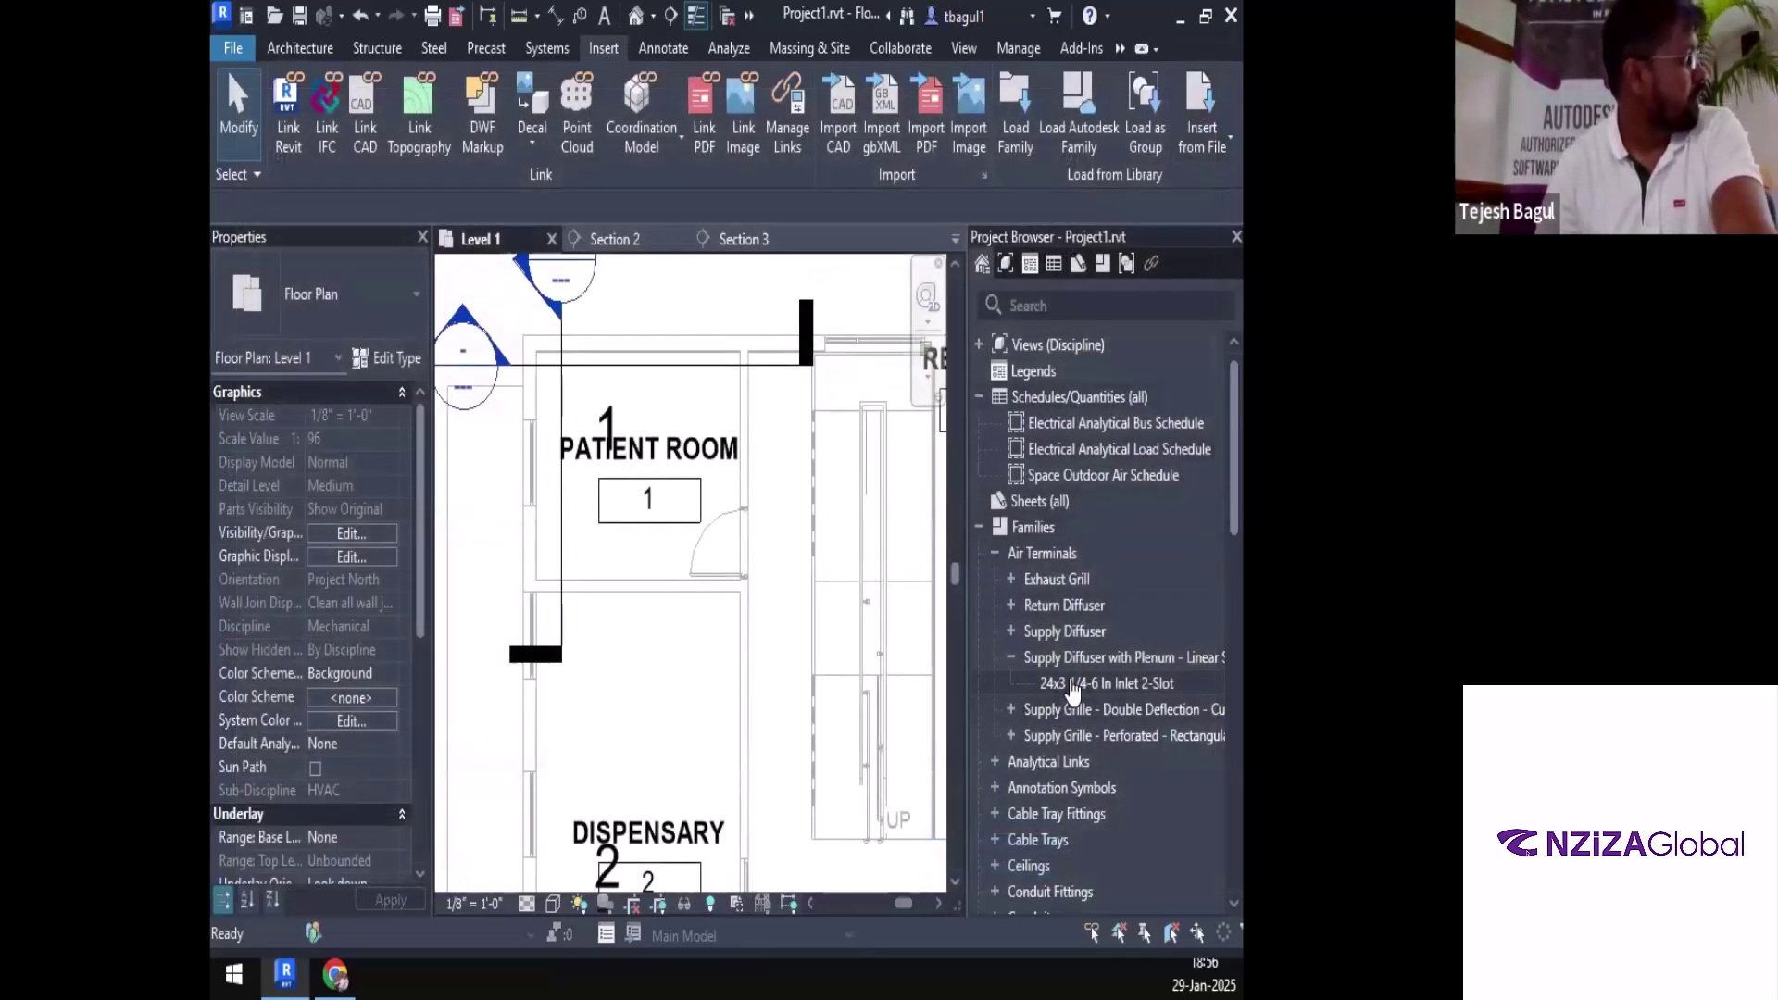
Start placing the 24x3 1/4-6 In Inlet 2-Slot supply diffuser with Place on Work Plane, review the available placement planes, and cancel the placement
drag(1106, 682, 709, 622)
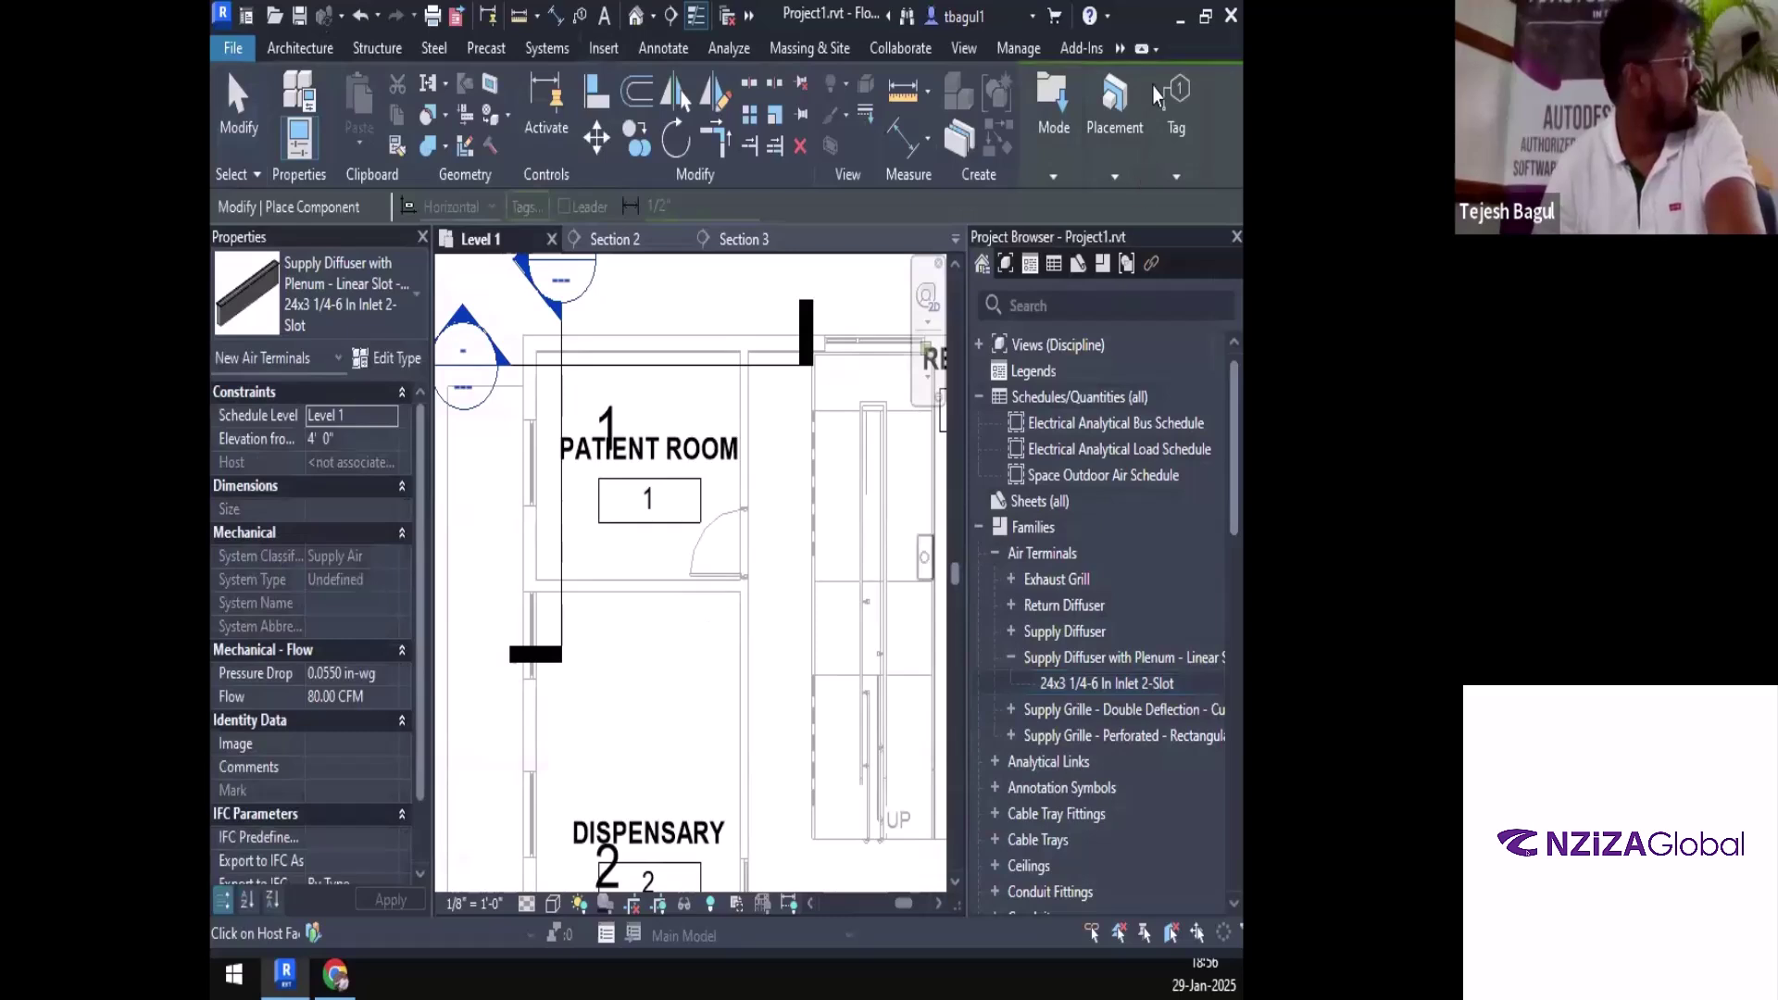
click(1116, 115)
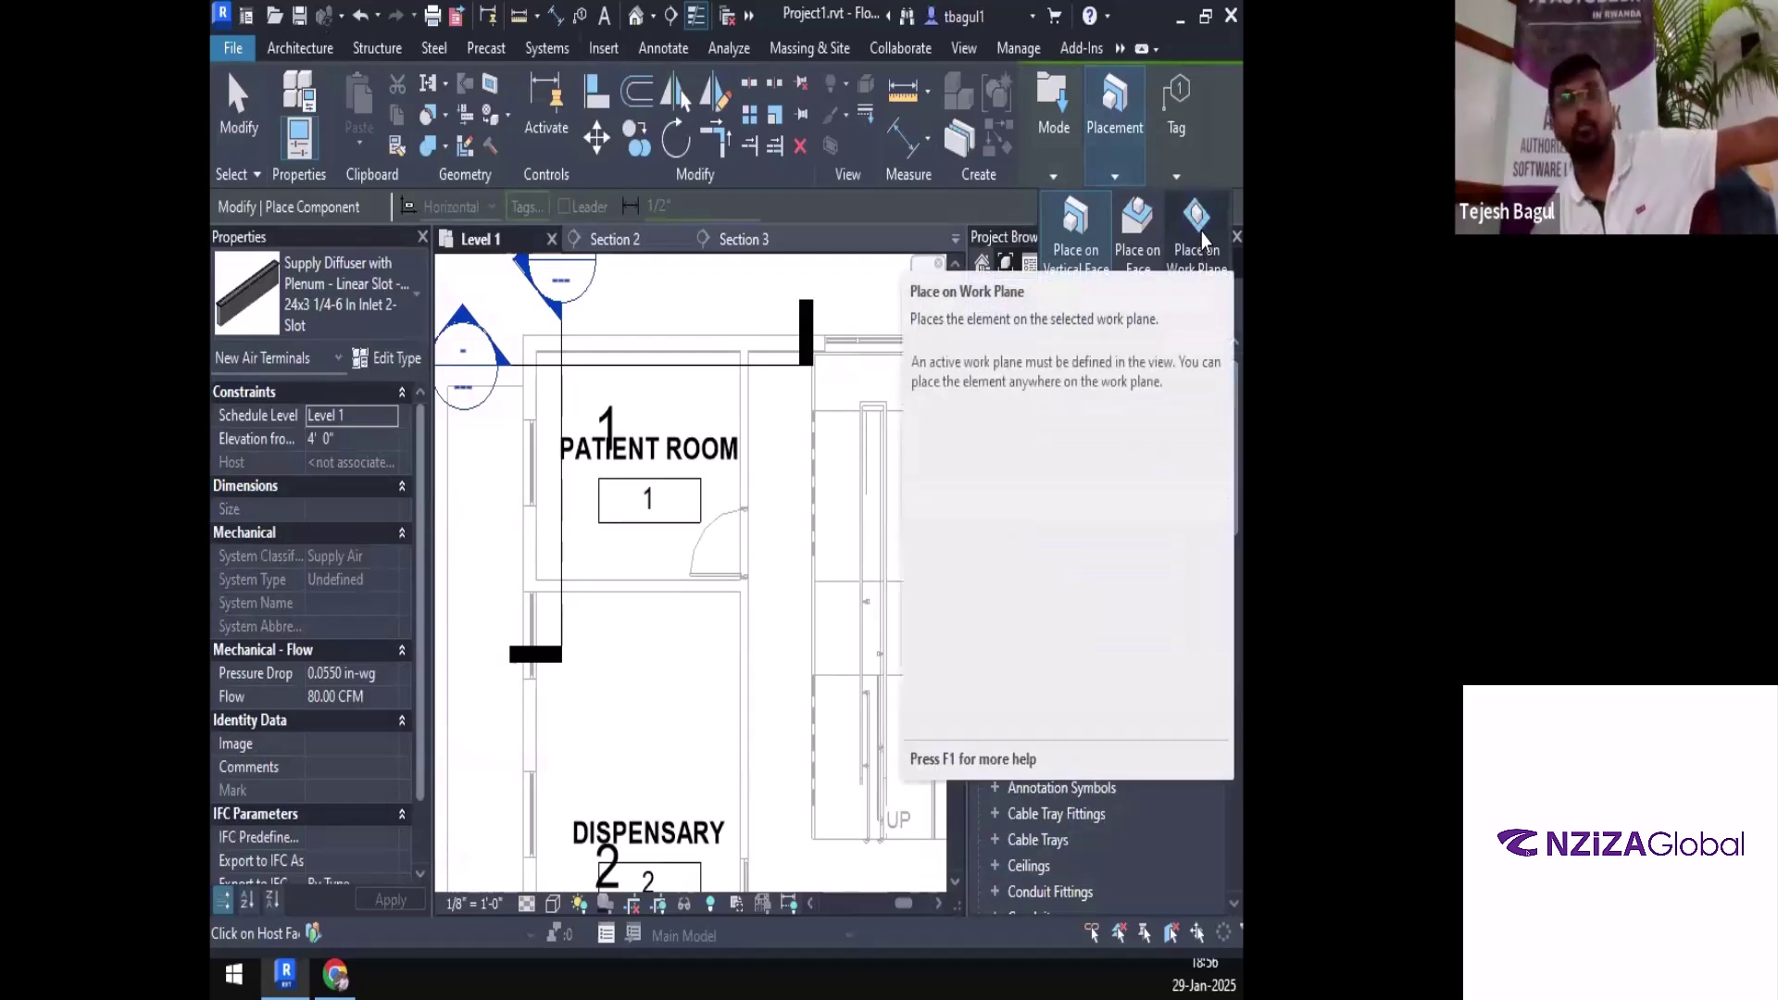
click(1199, 227)
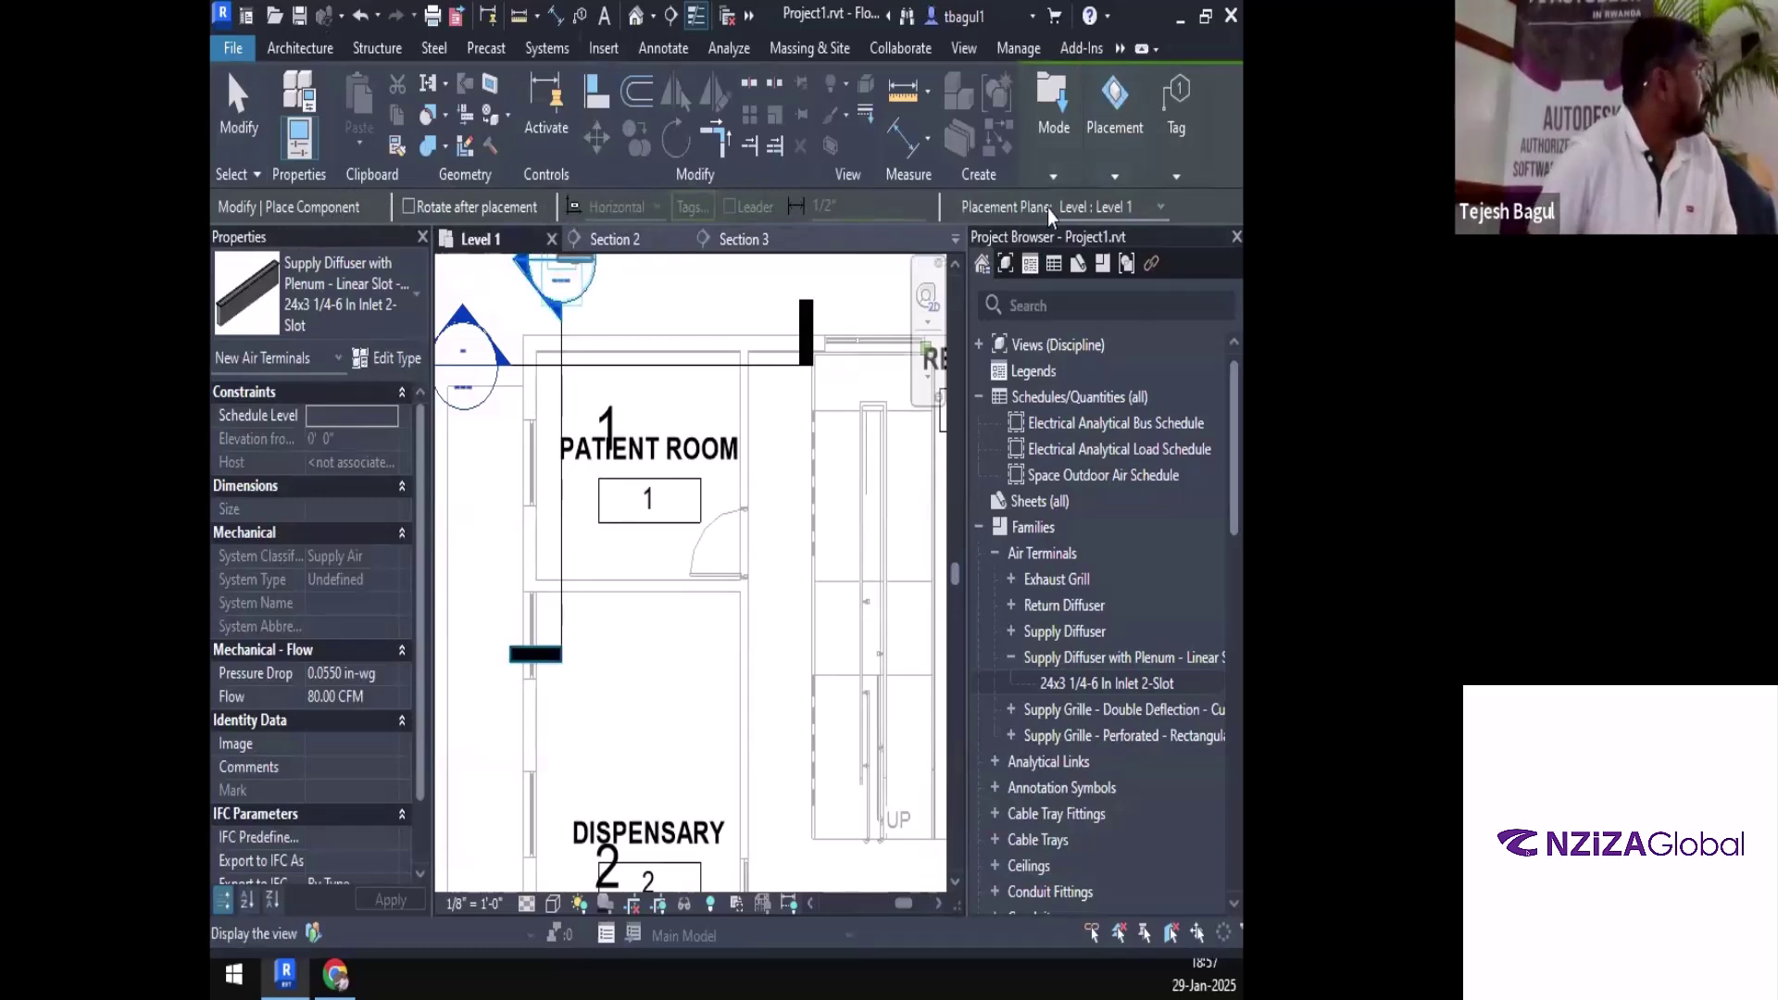
click(1082, 209)
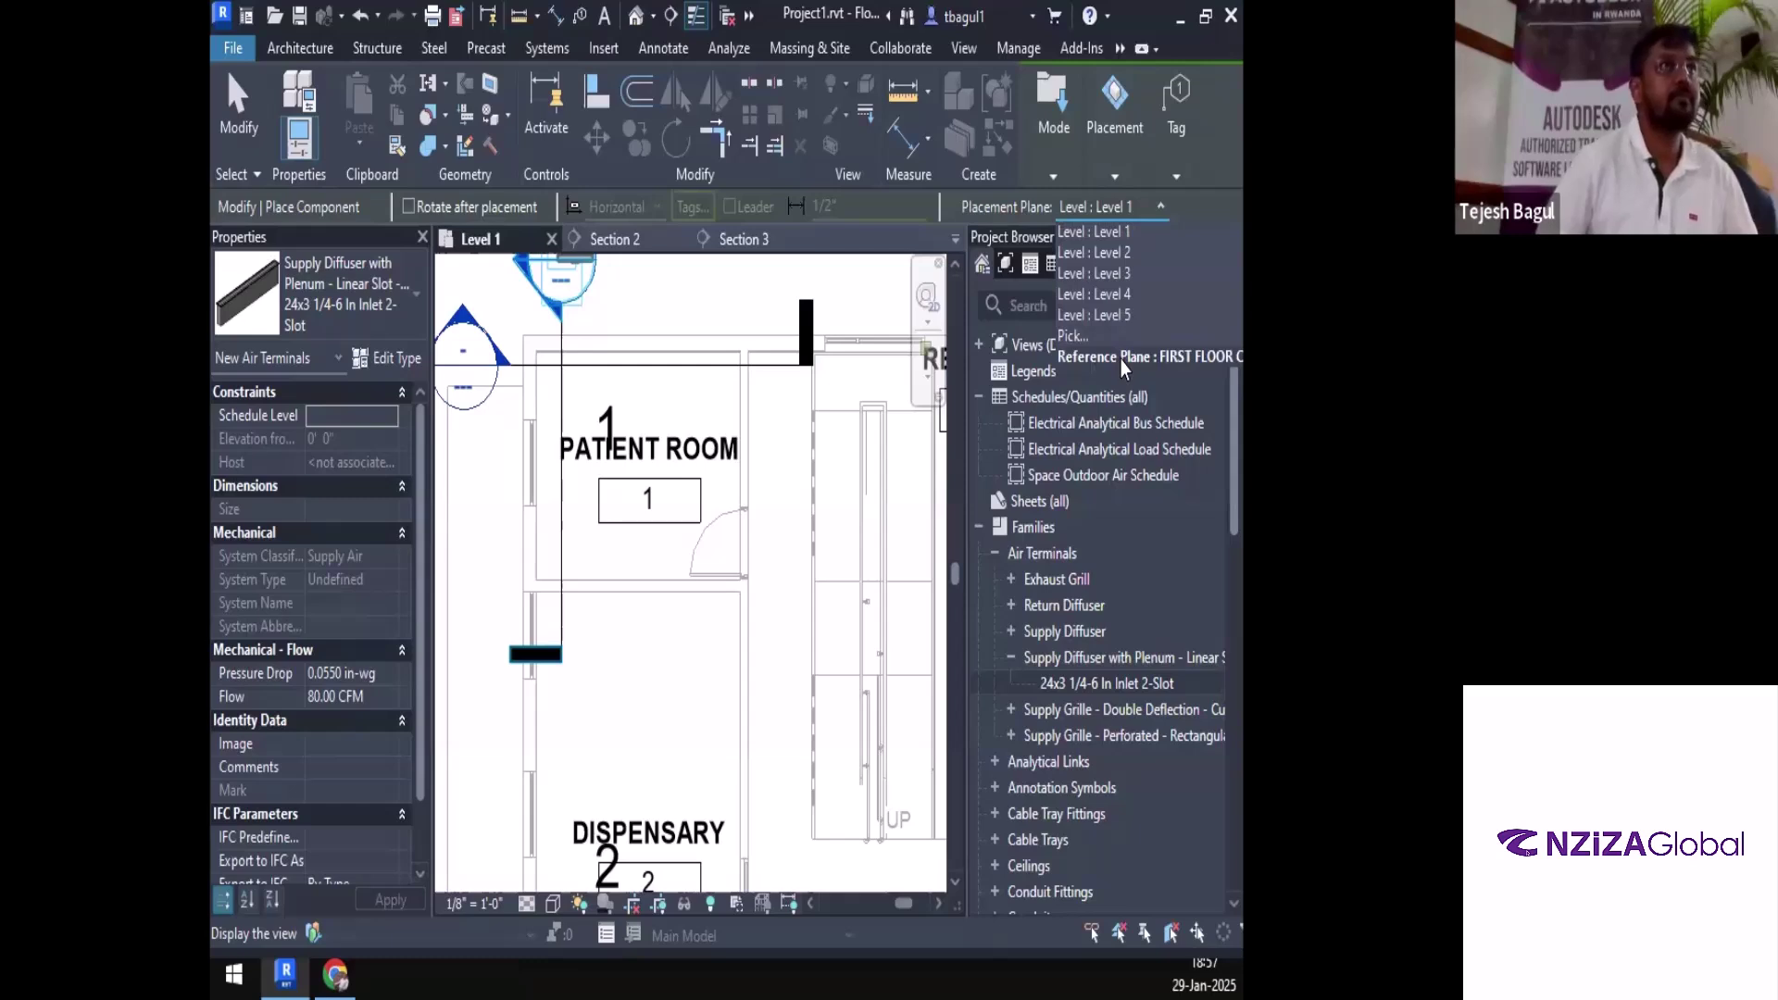
key(Escape)
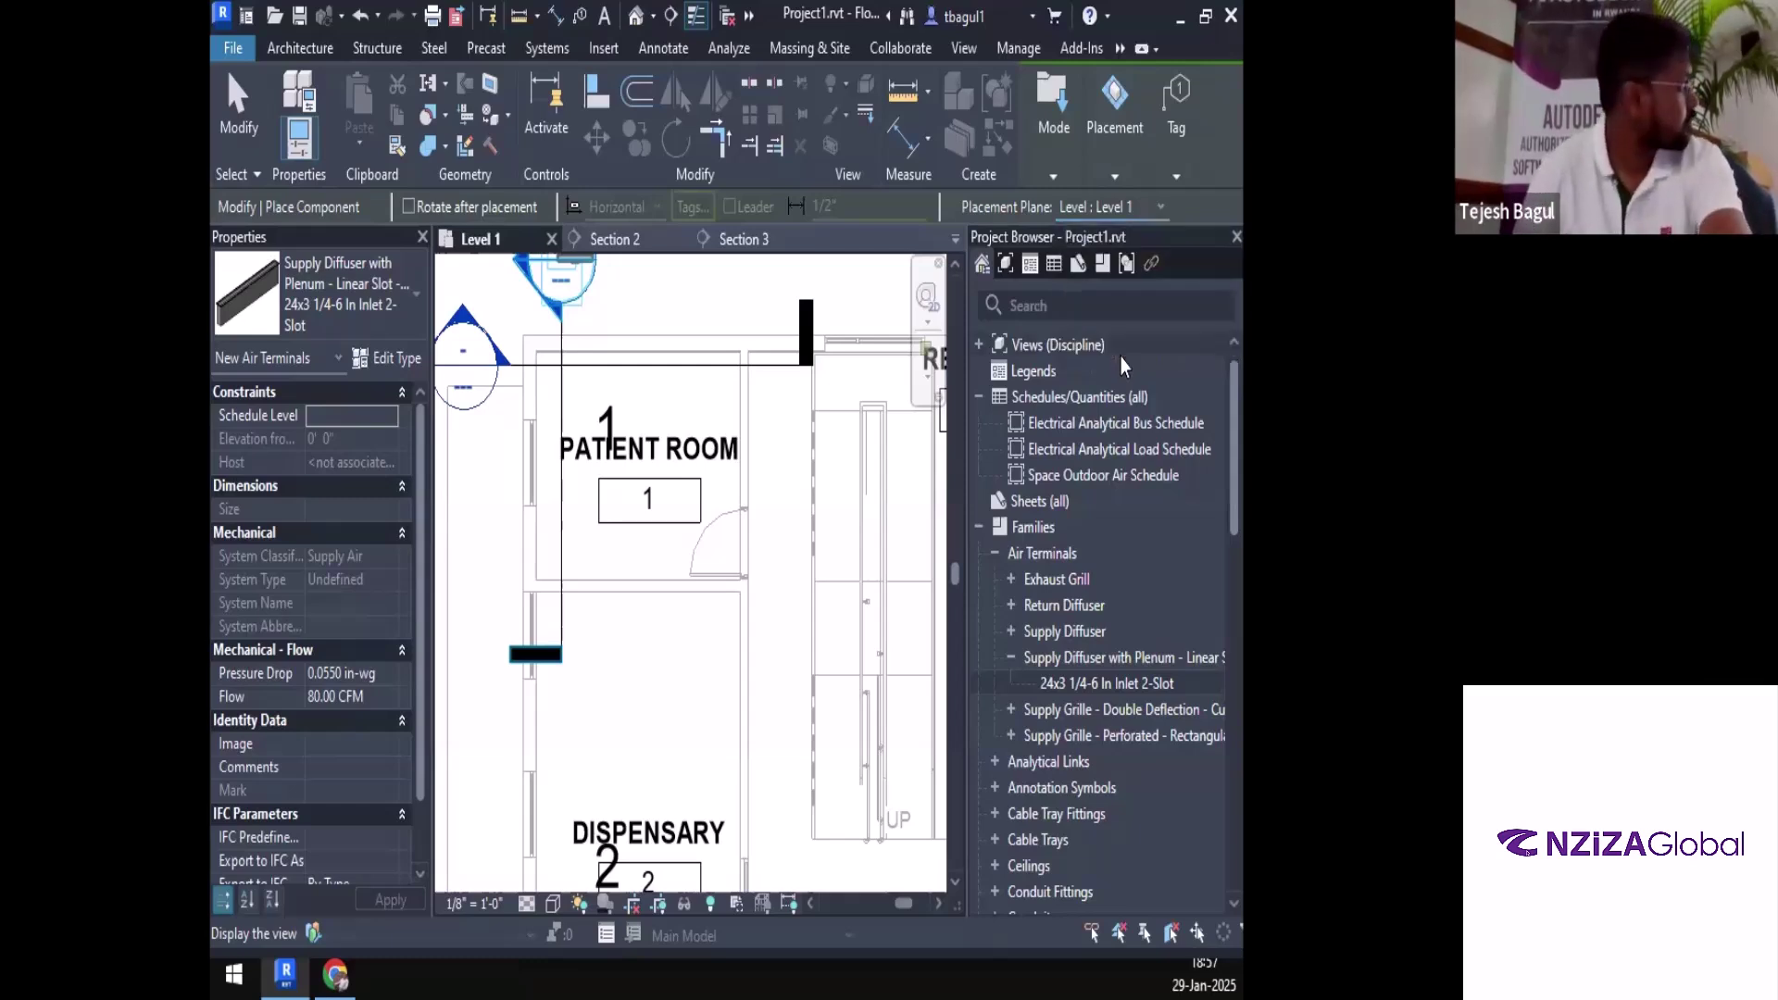
right_click(808, 441)
click(861, 457)
right_click(841, 443)
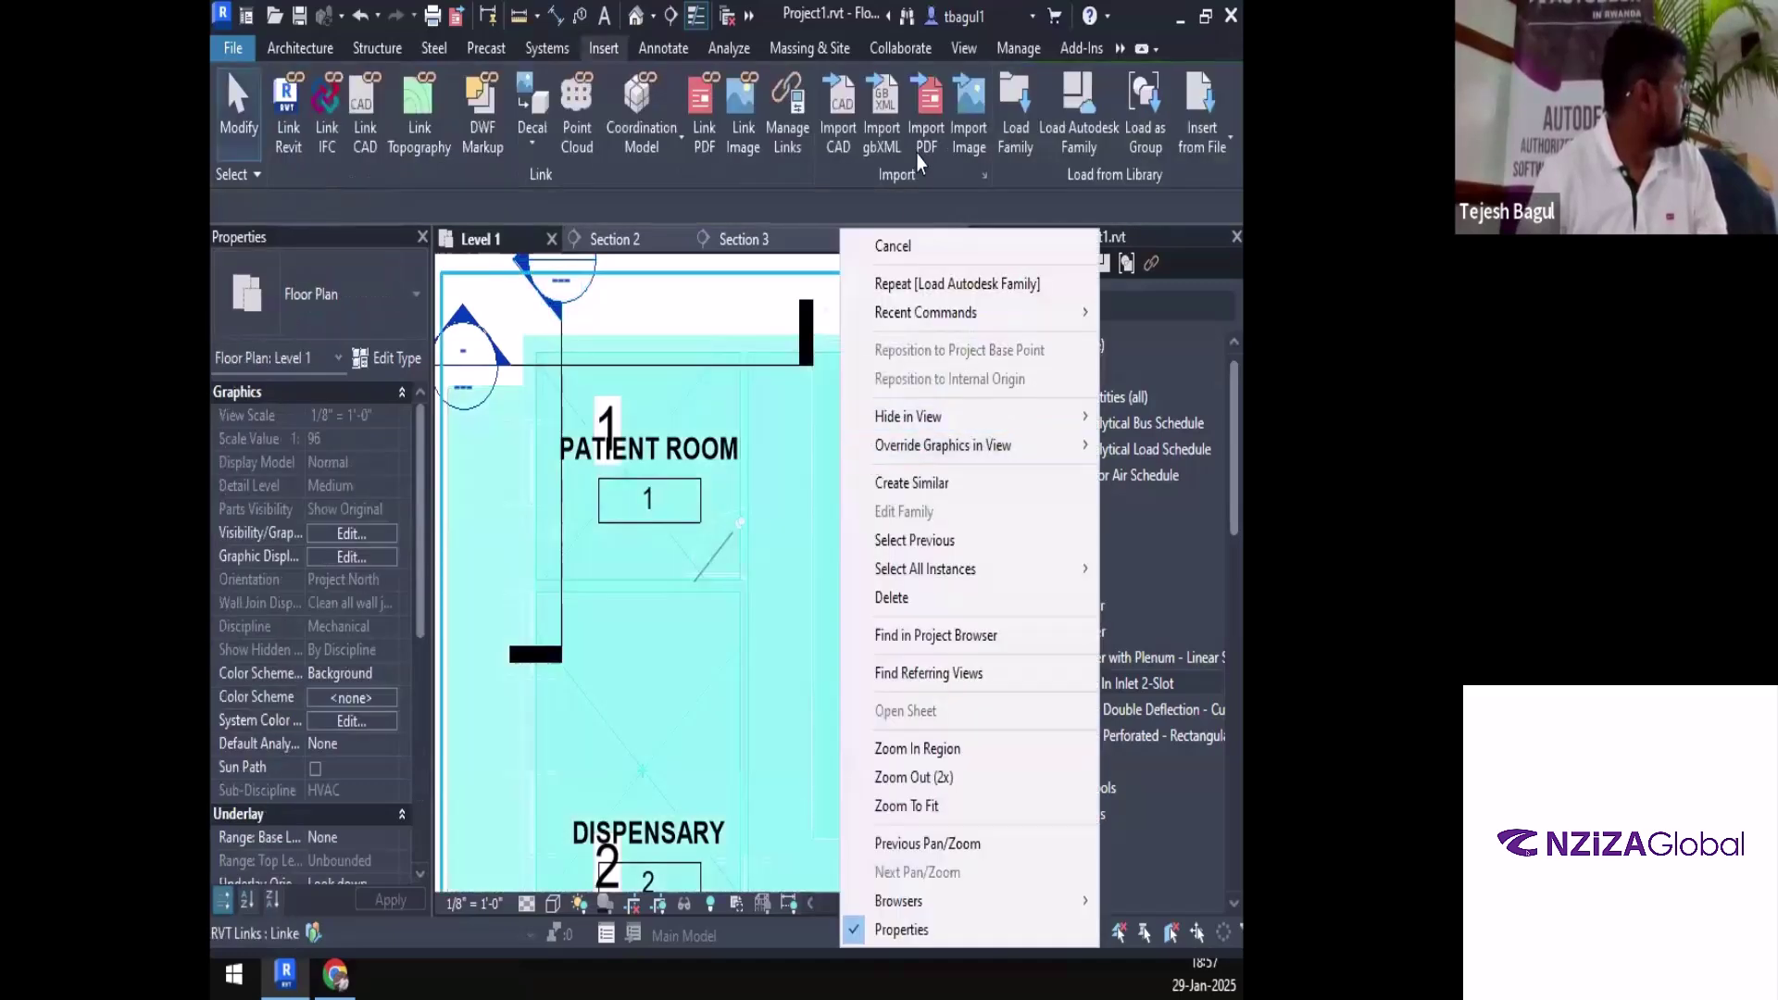
Place a 24x3 1/4-6 In Inlet 2-Slot supply diffuser beside the Patient Room window, using the FIRST FLOOR CEILING reference plane as placement plane
click(827, 521)
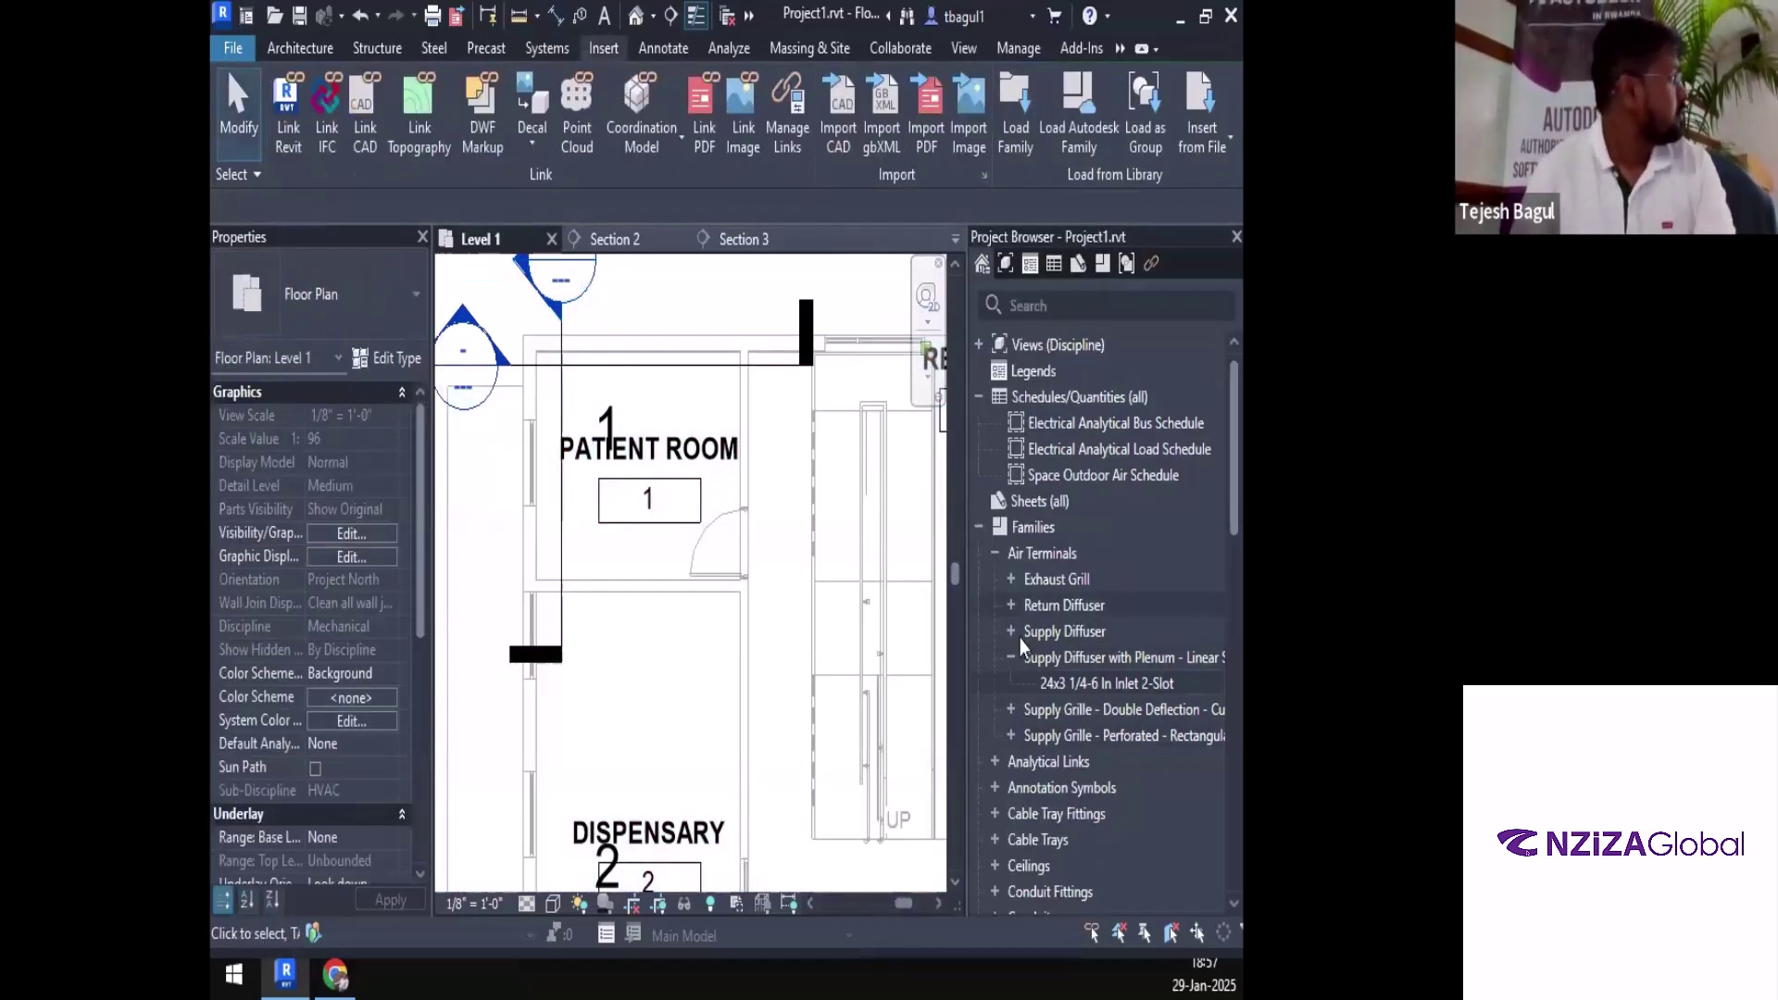
click(1061, 685)
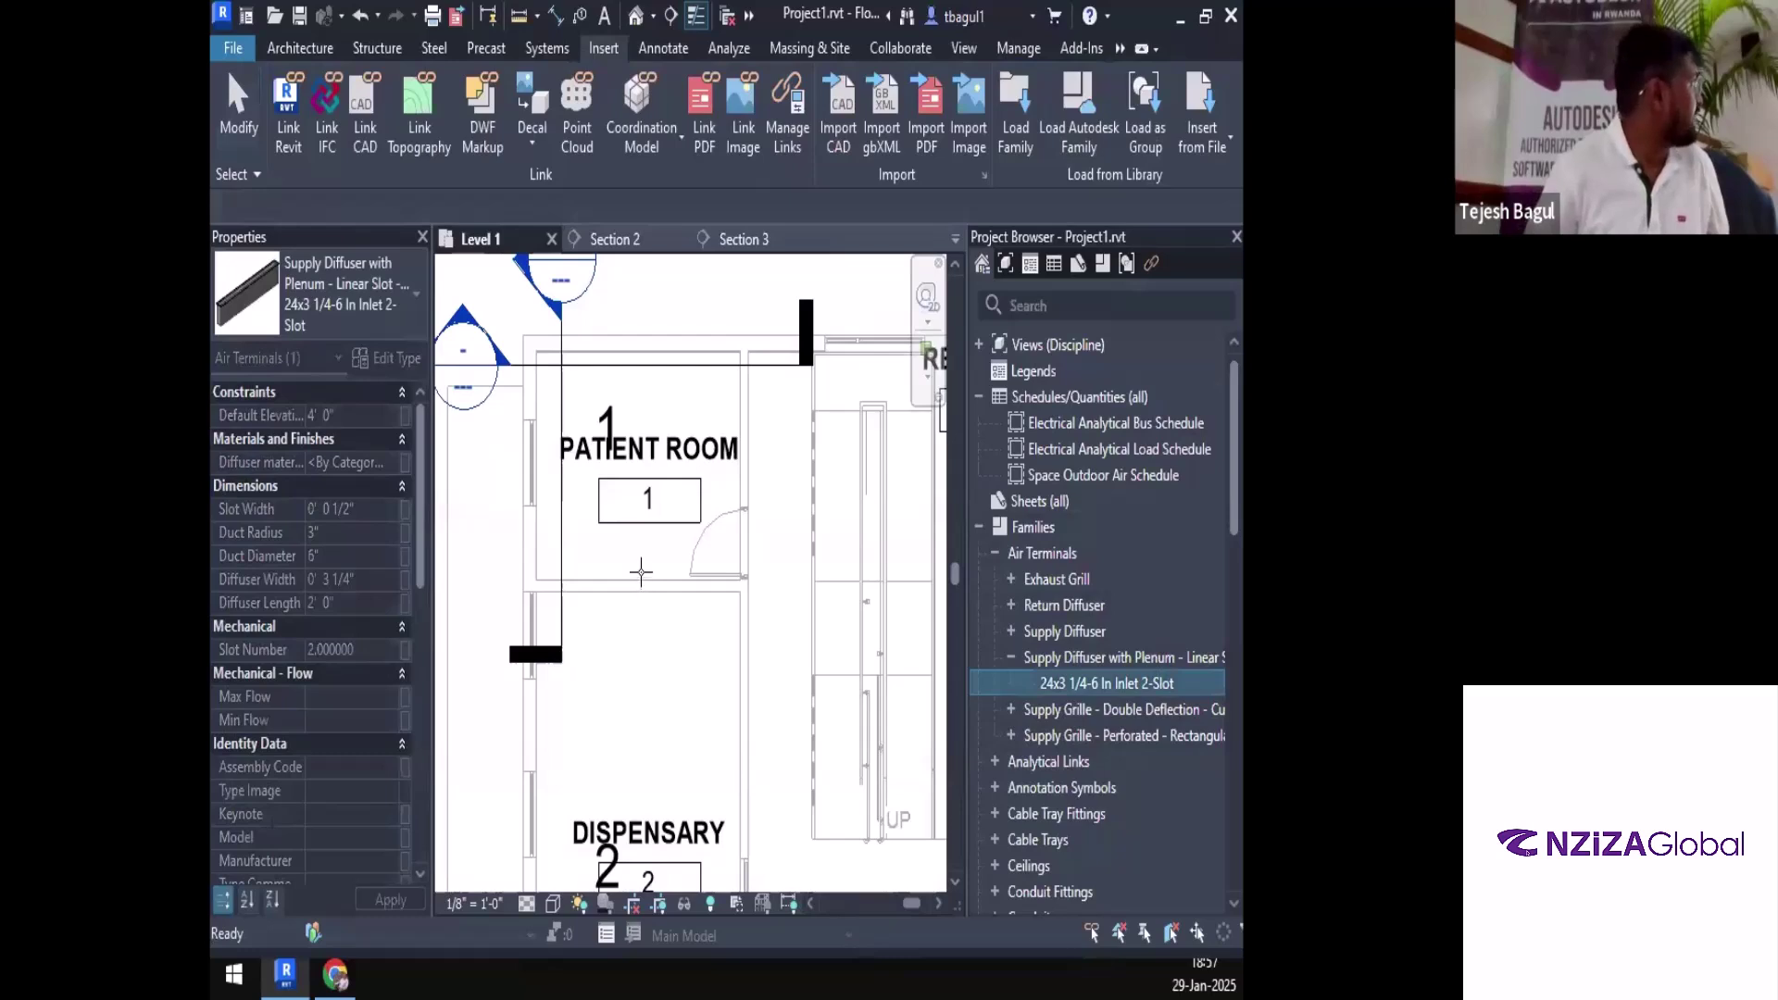
key(c)
key(m)
mouse_move(1119, 140)
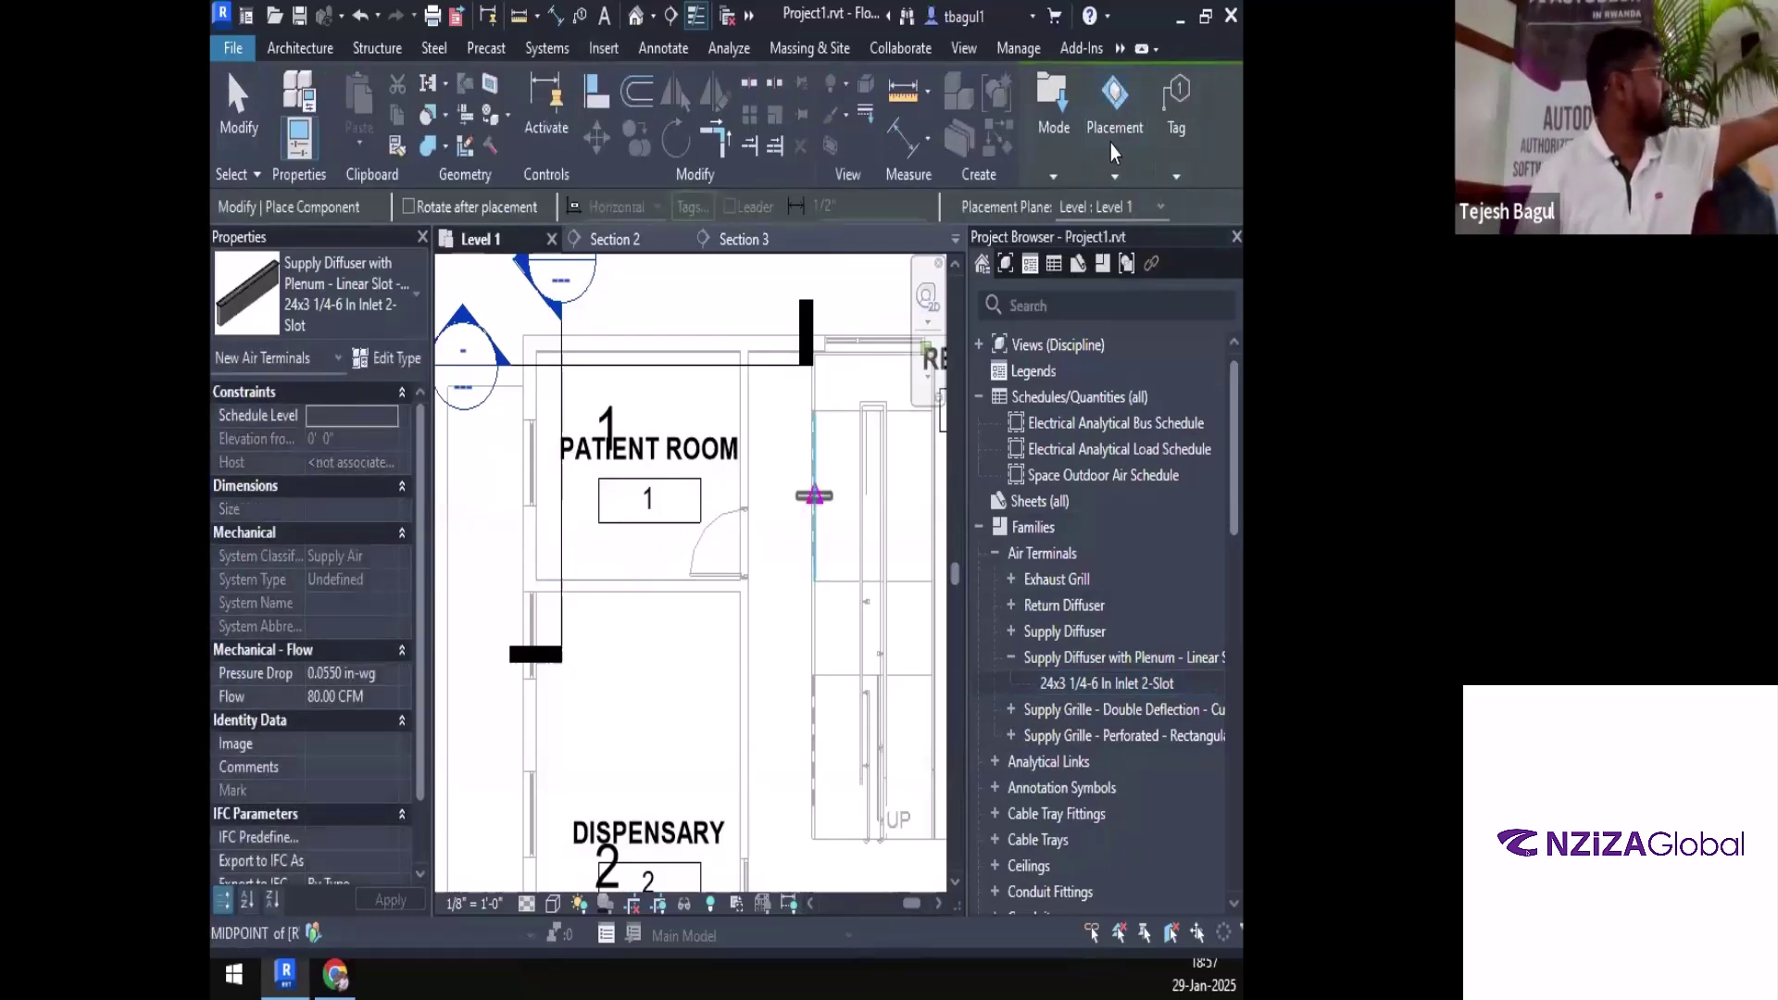
mouse_move(1114, 92)
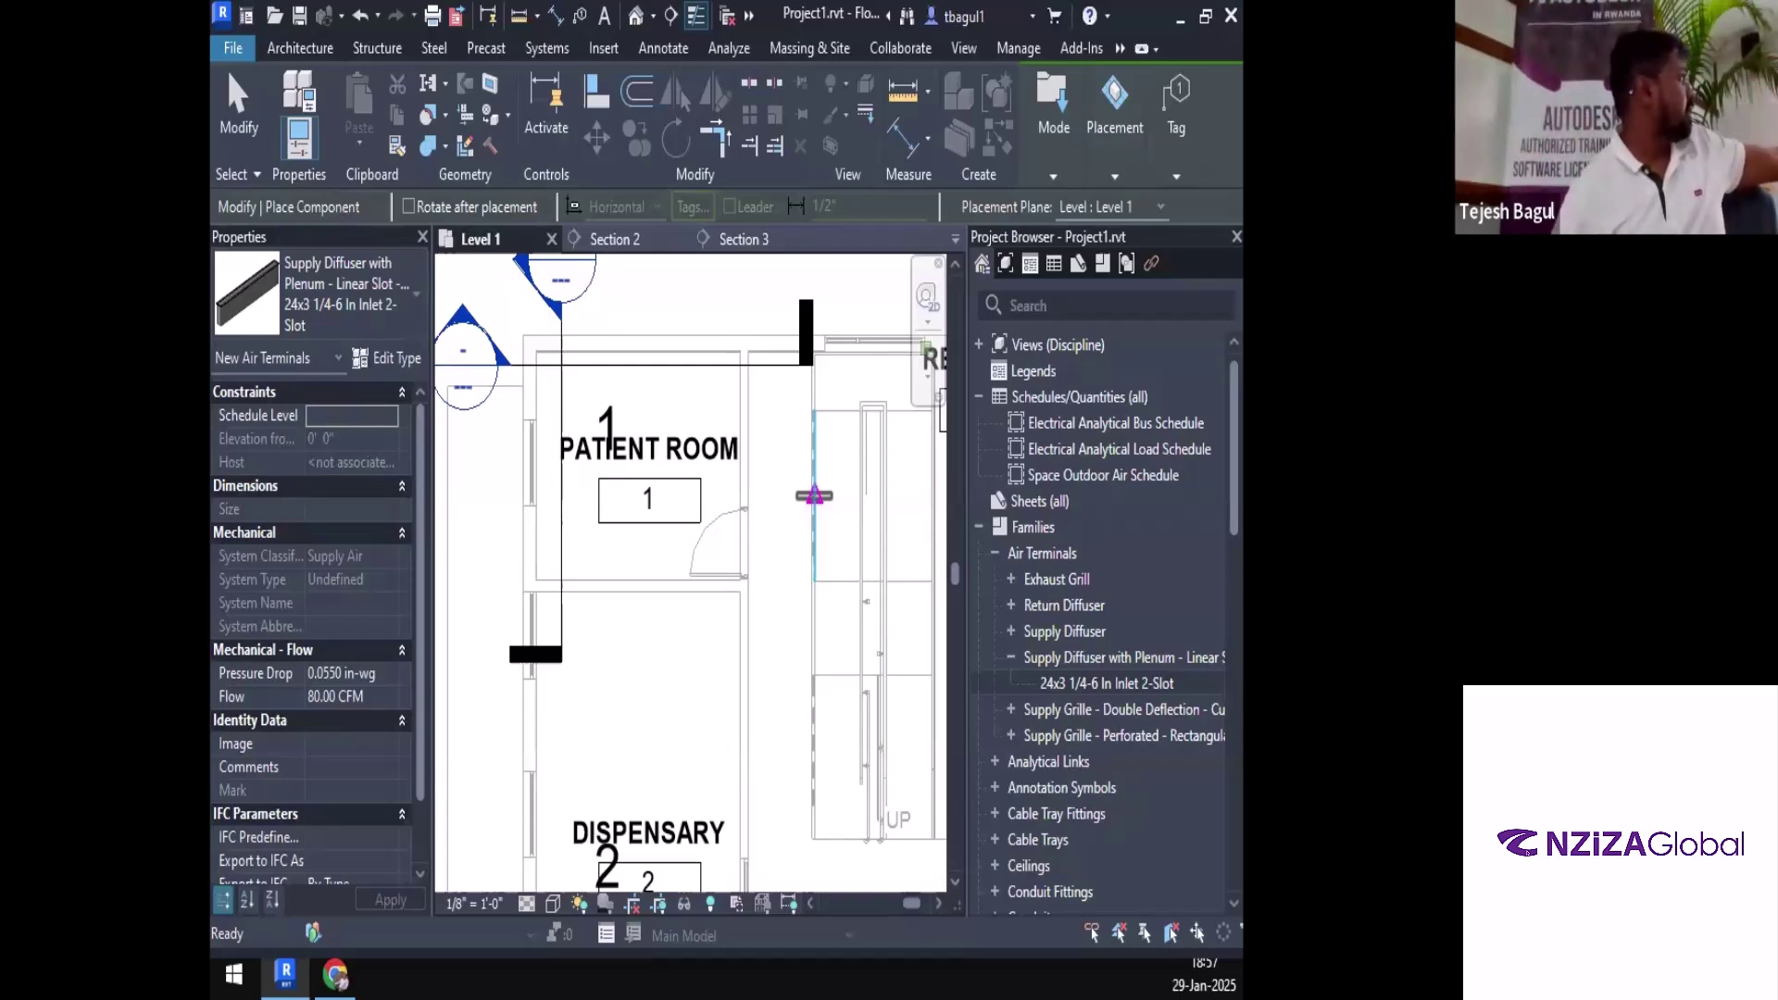
click(1121, 209)
click(1120, 354)
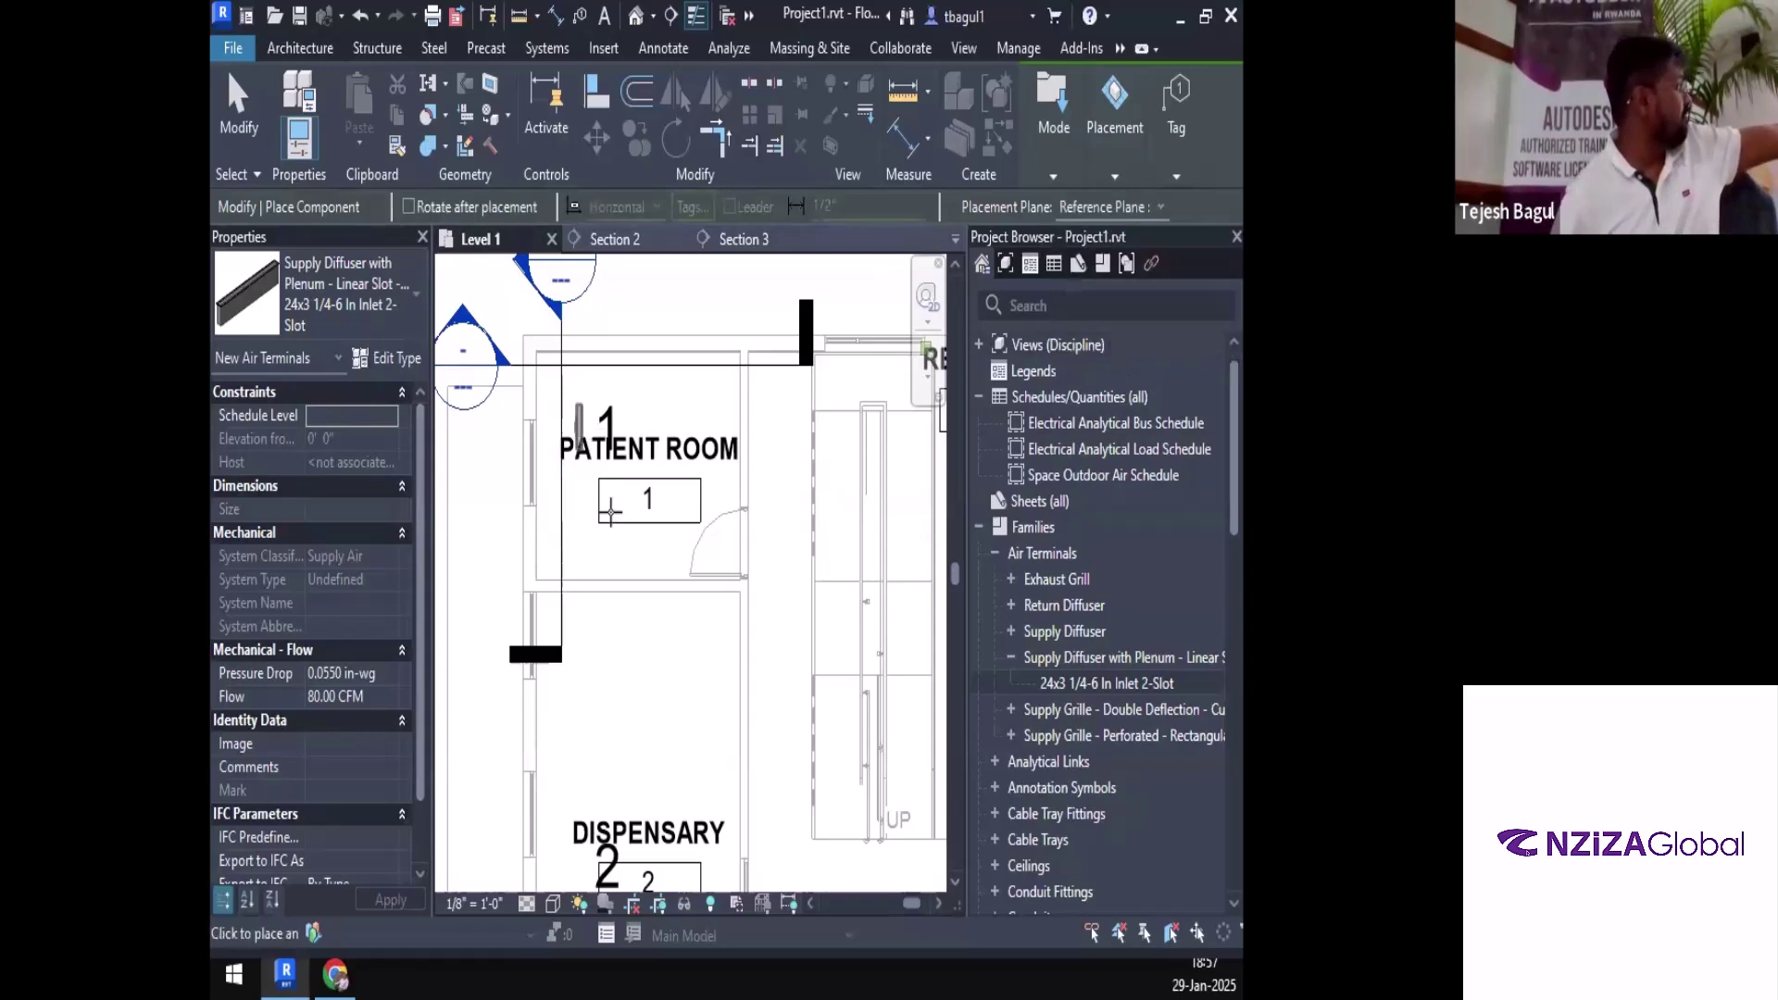
scroll(558, 500, up, 3)
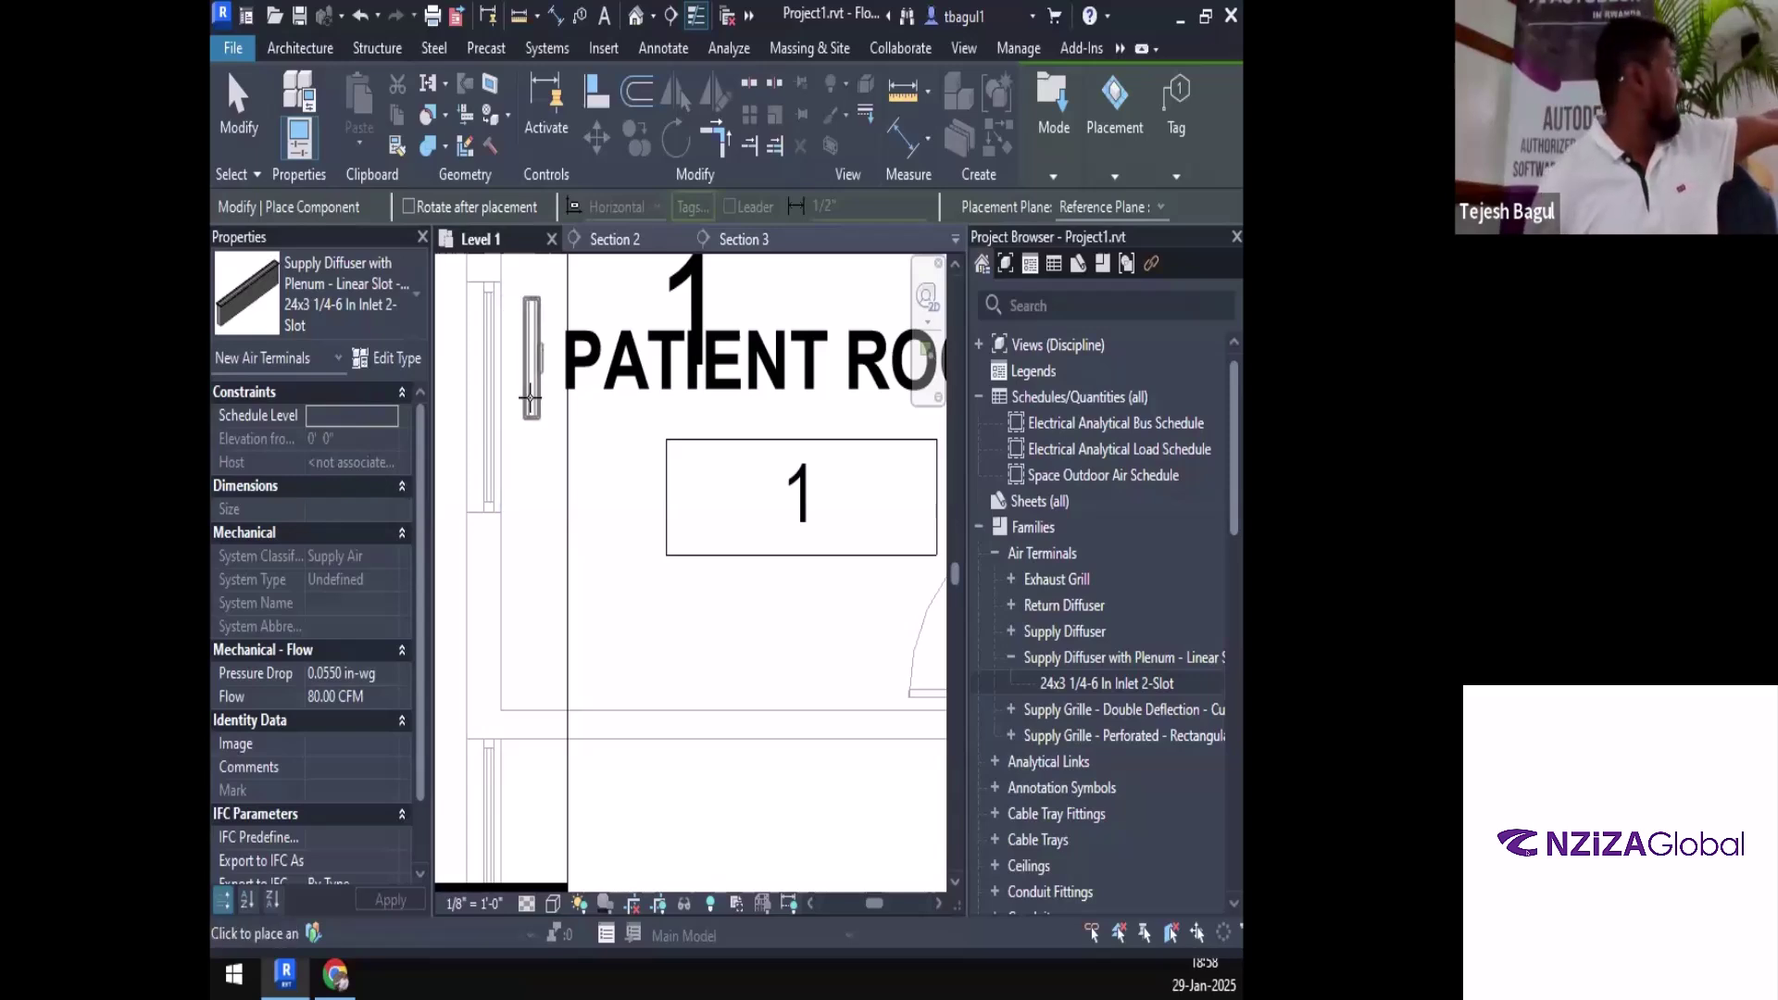
click(537, 393)
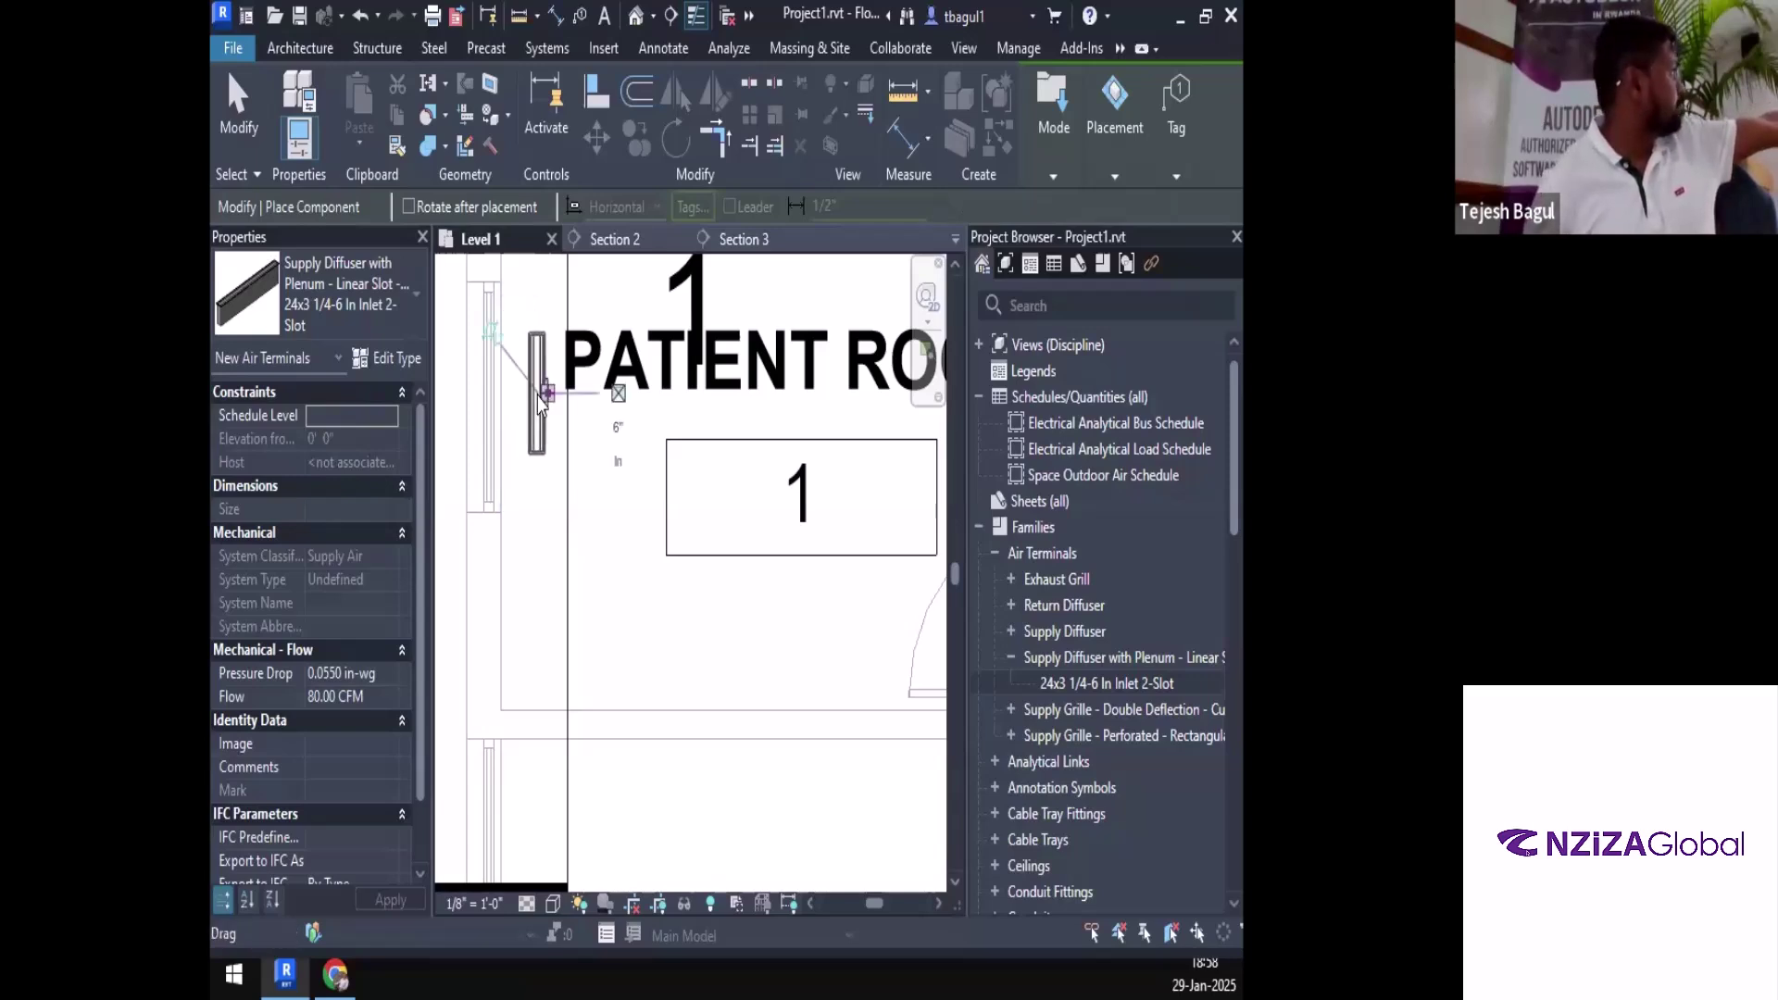
key(Escape)
key(Escape)
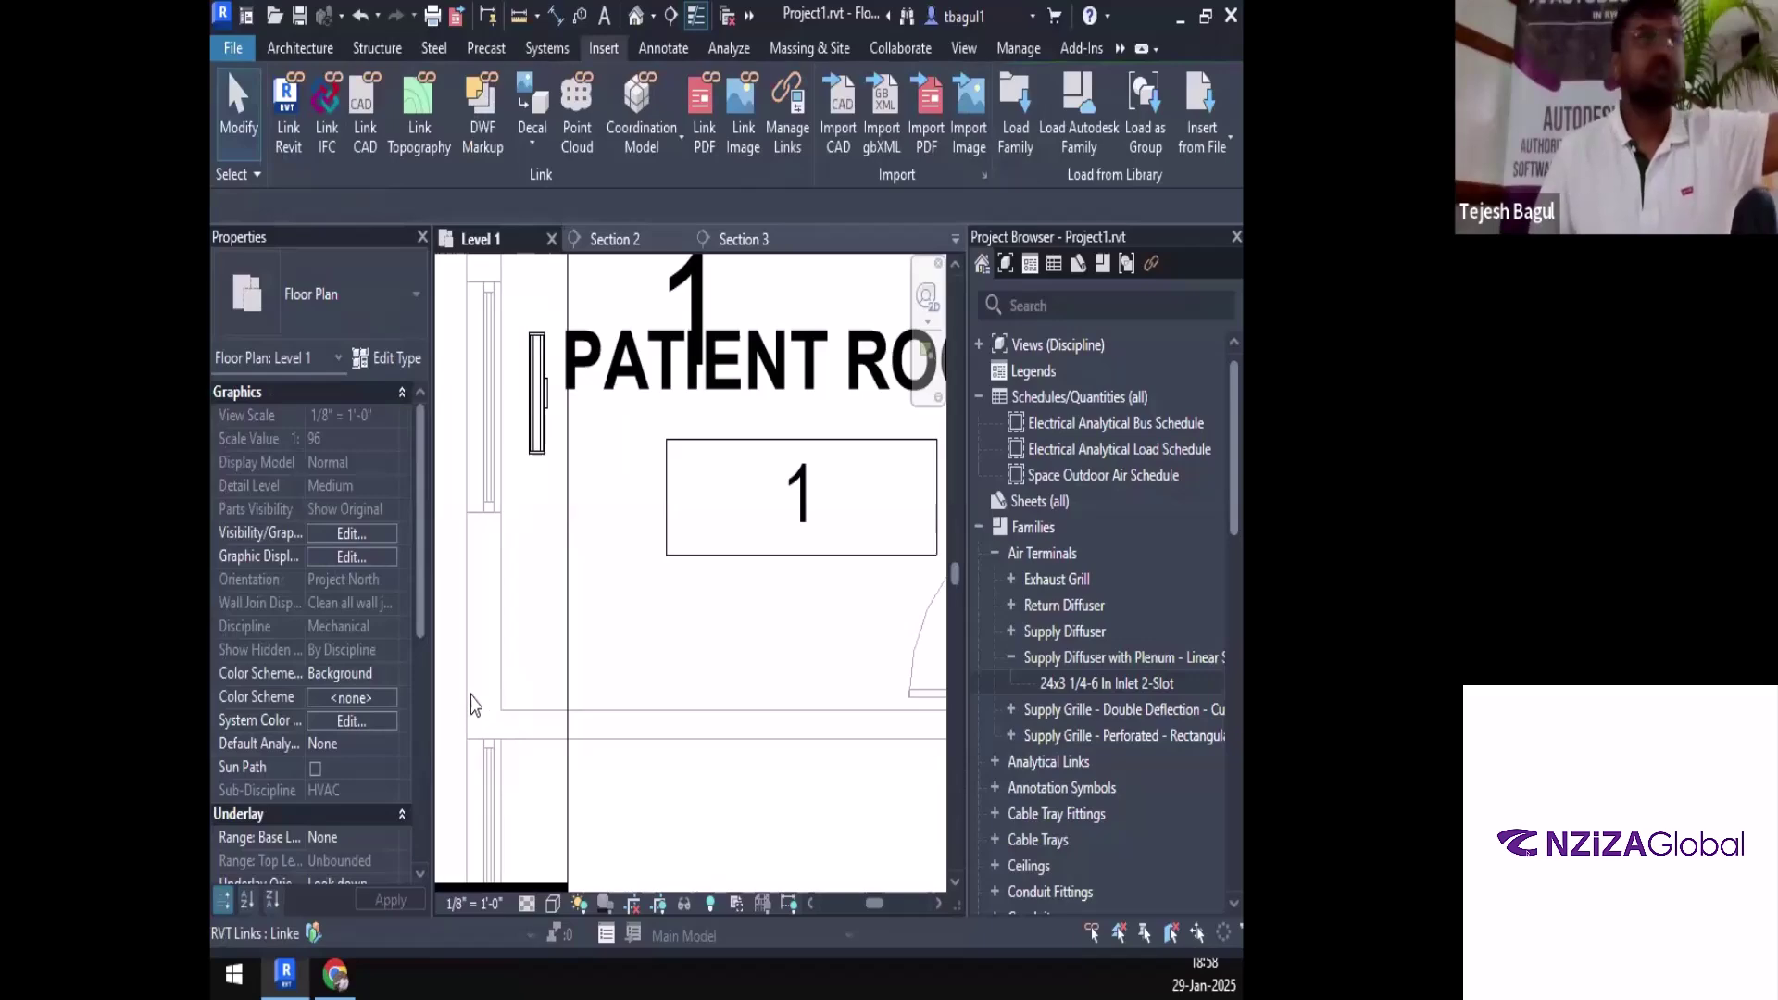
Shorten Section 3's view depth in the Level 1 plan to just beyond the new diffuser and open the section view
right_click(568, 306)
click(665, 348)
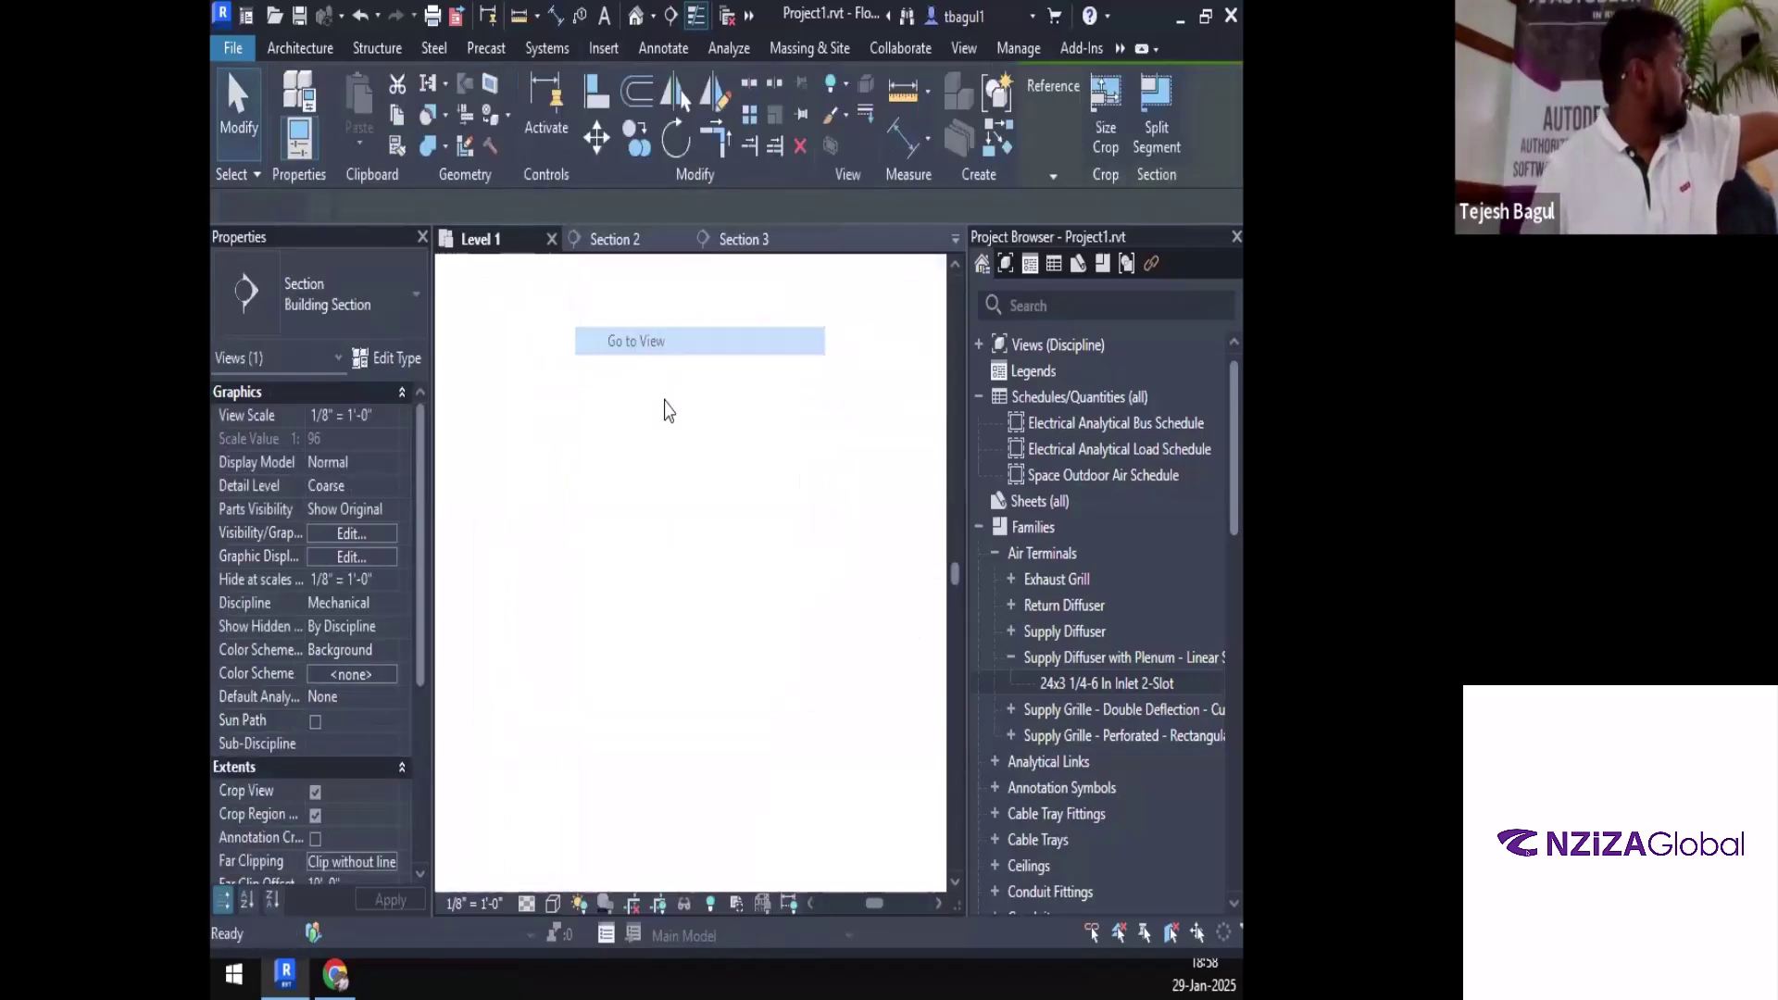
scroll(796, 554, up, 4)
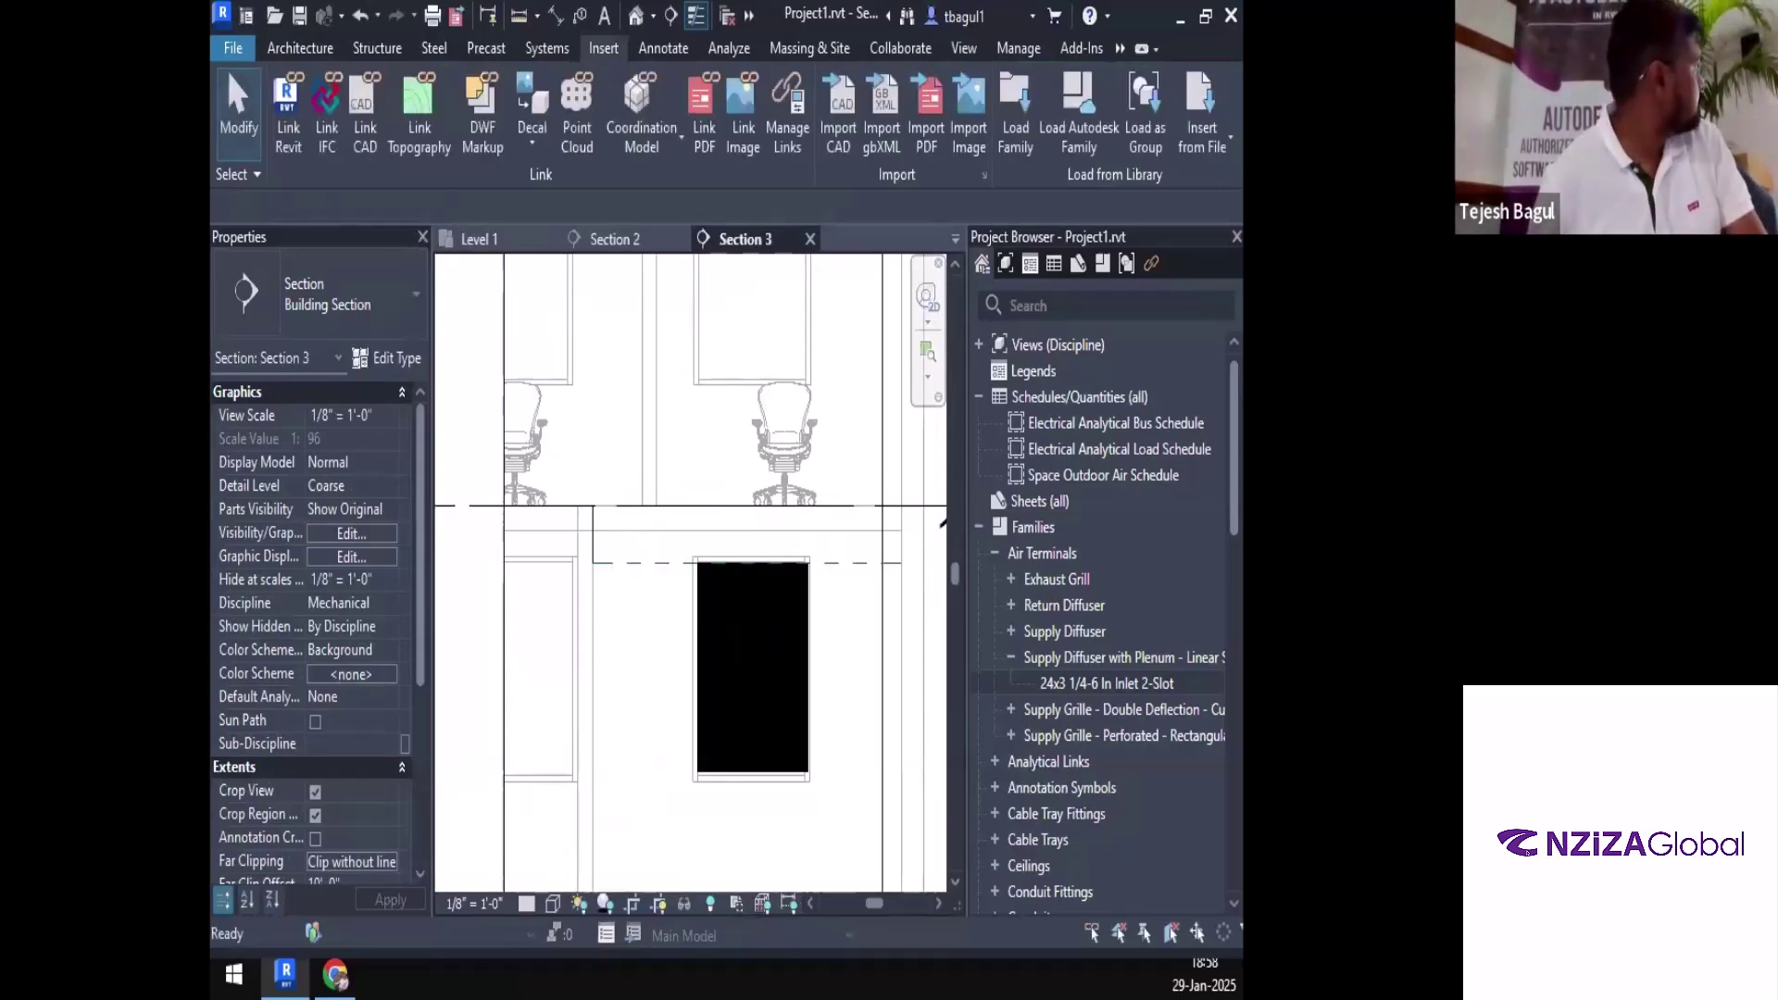
click(519, 248)
scroll(620, 528, down, 2)
click(600, 525)
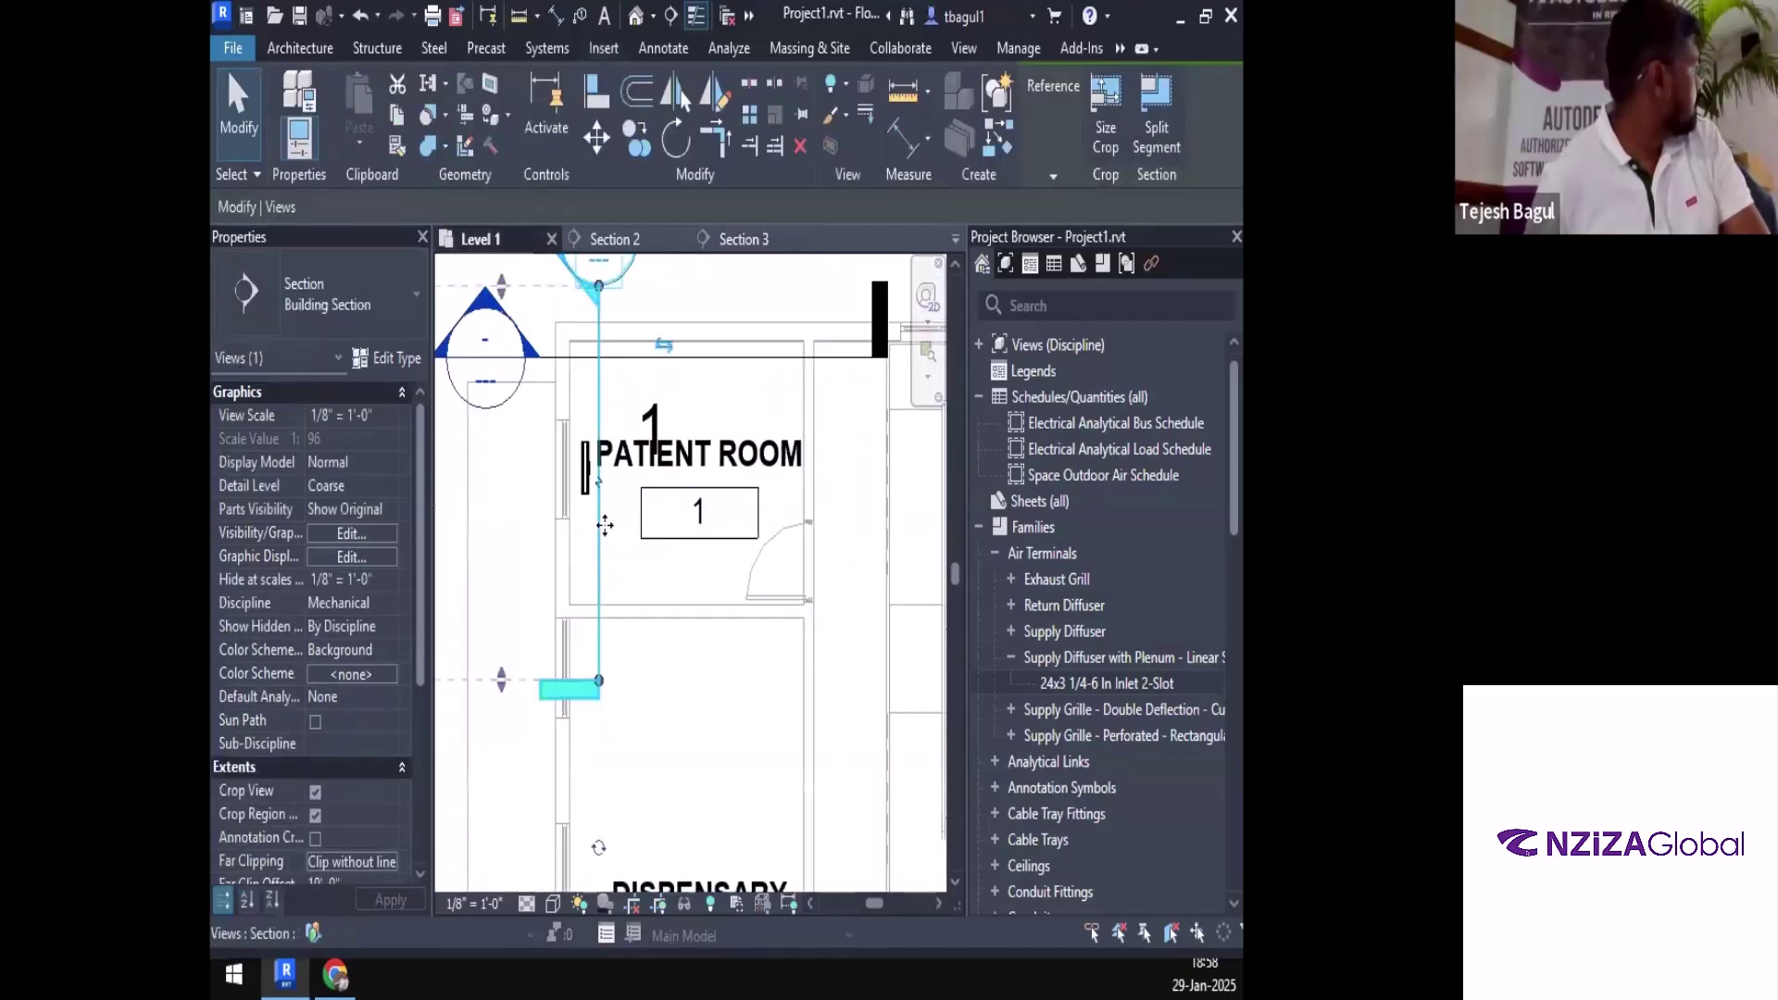
scroll(605, 525, down, 2)
drag(594, 524, 586, 524)
right_click(594, 387)
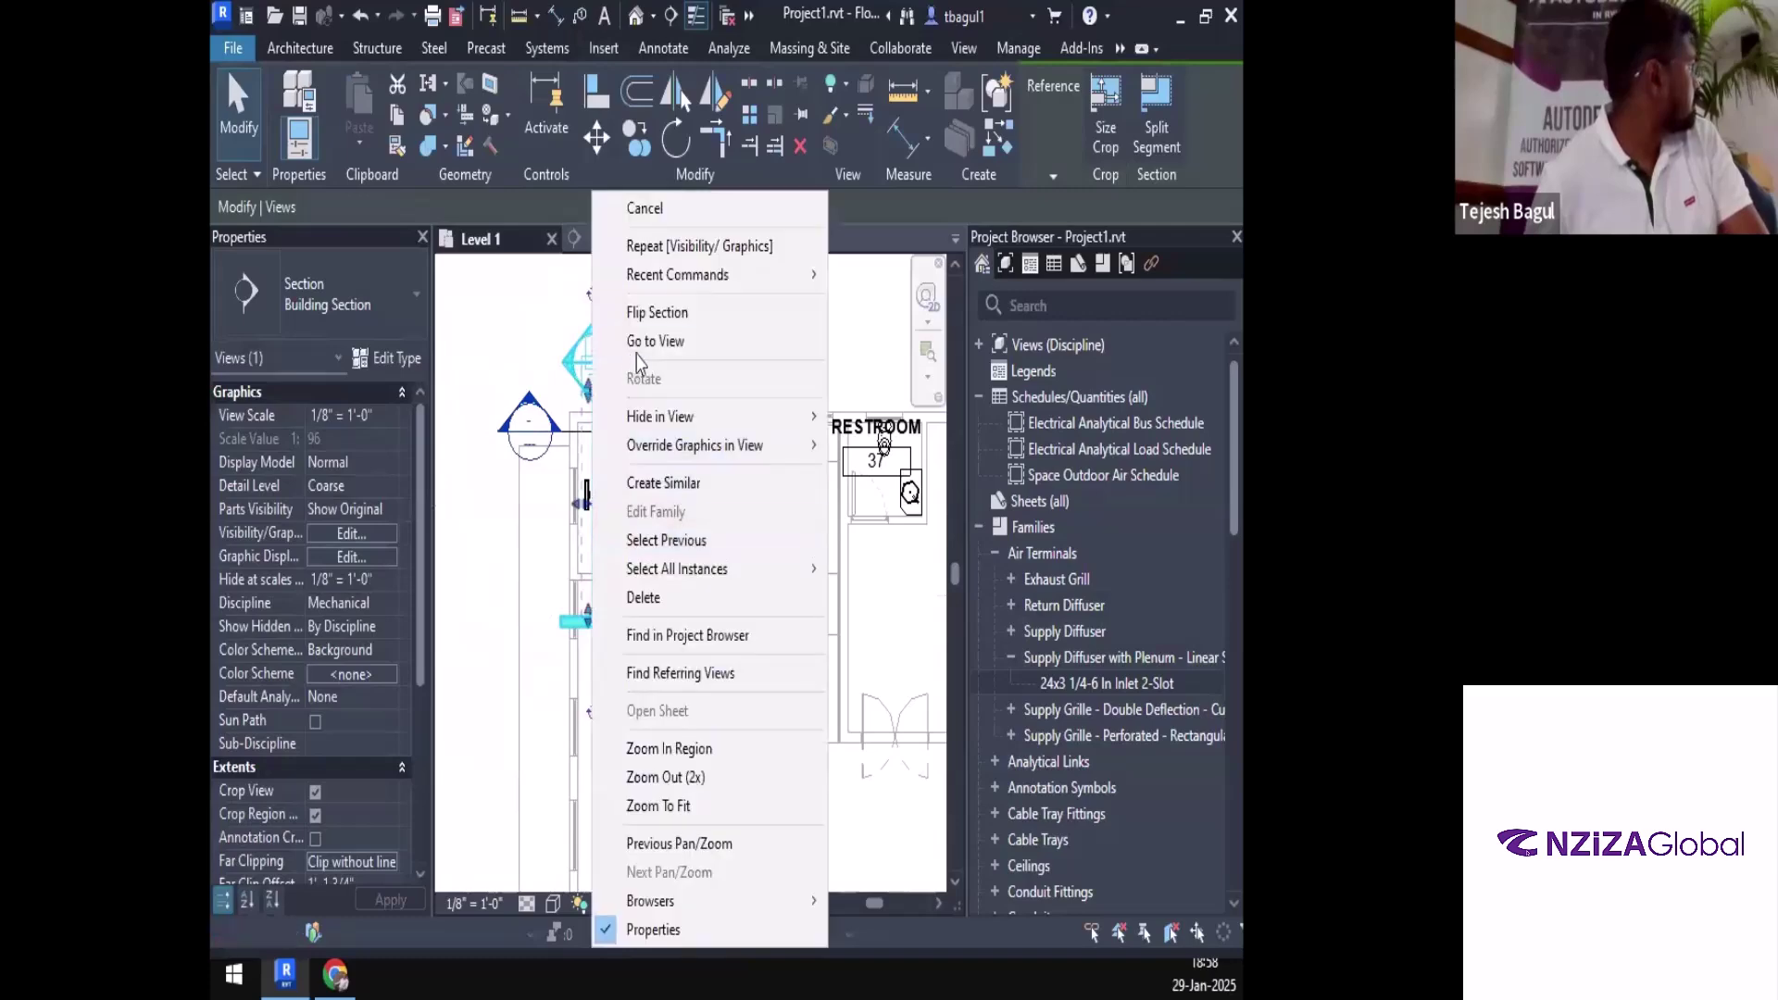
click(639, 344)
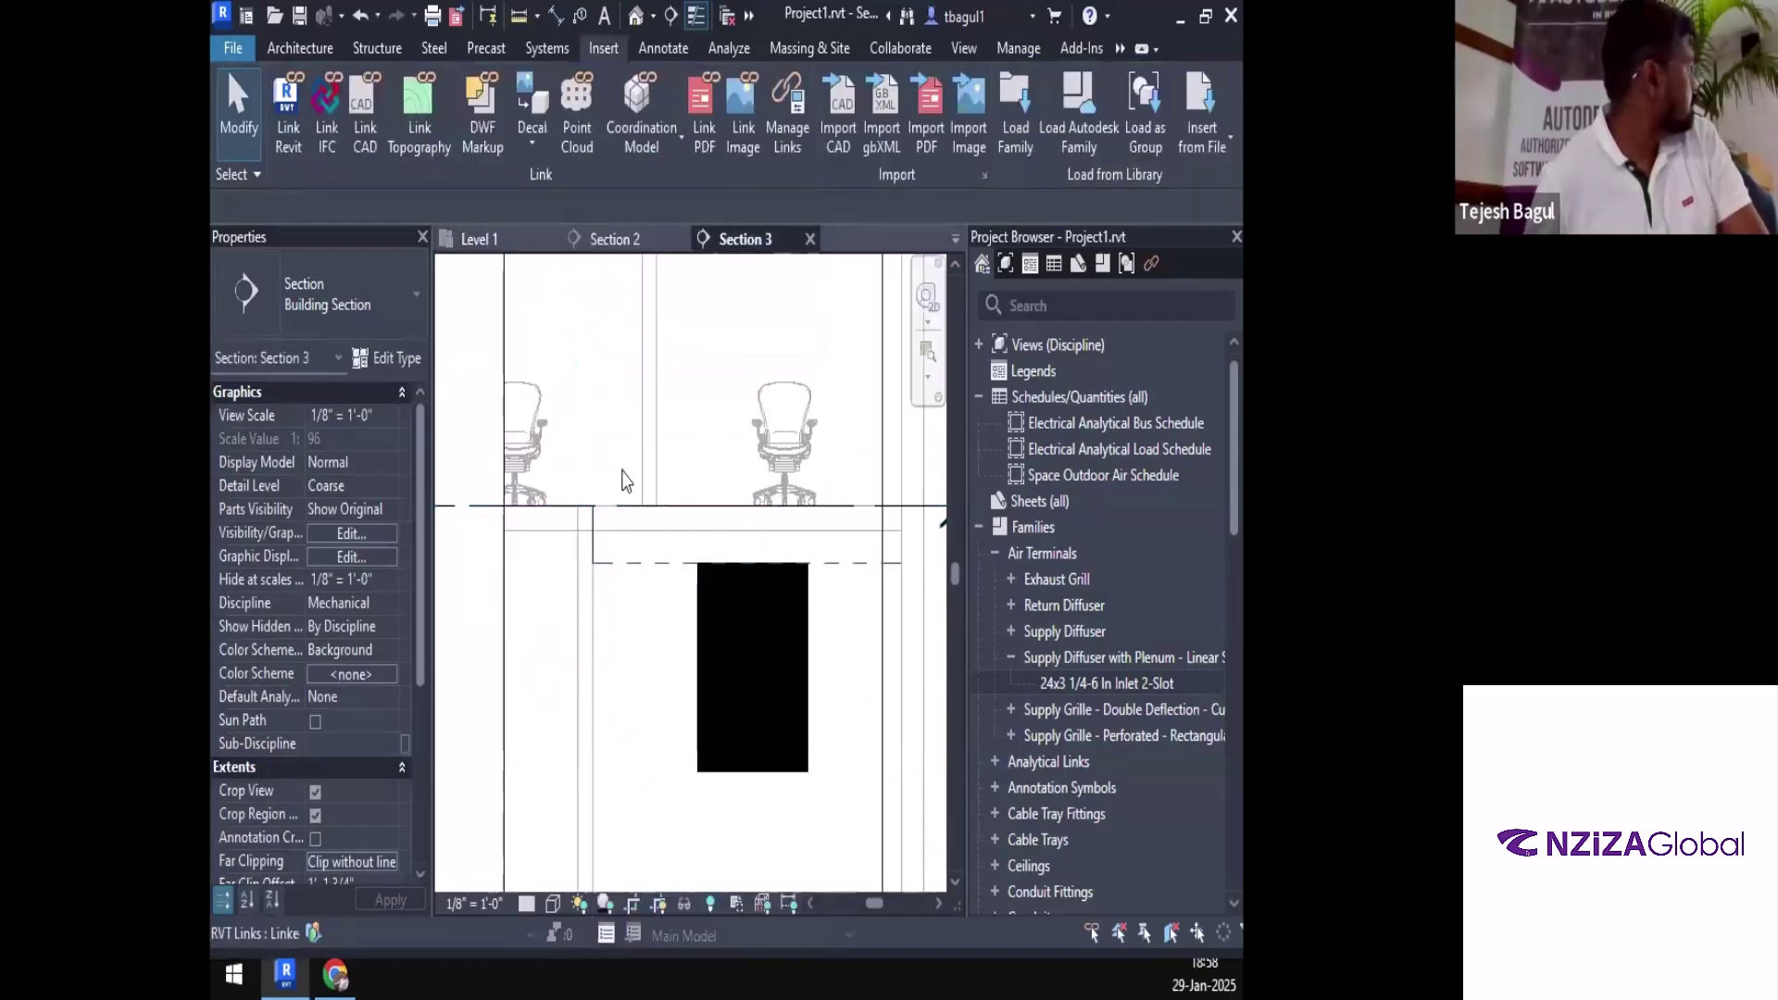
Delete the solid black filled region covering the diffuser in Section 3
click(909, 655)
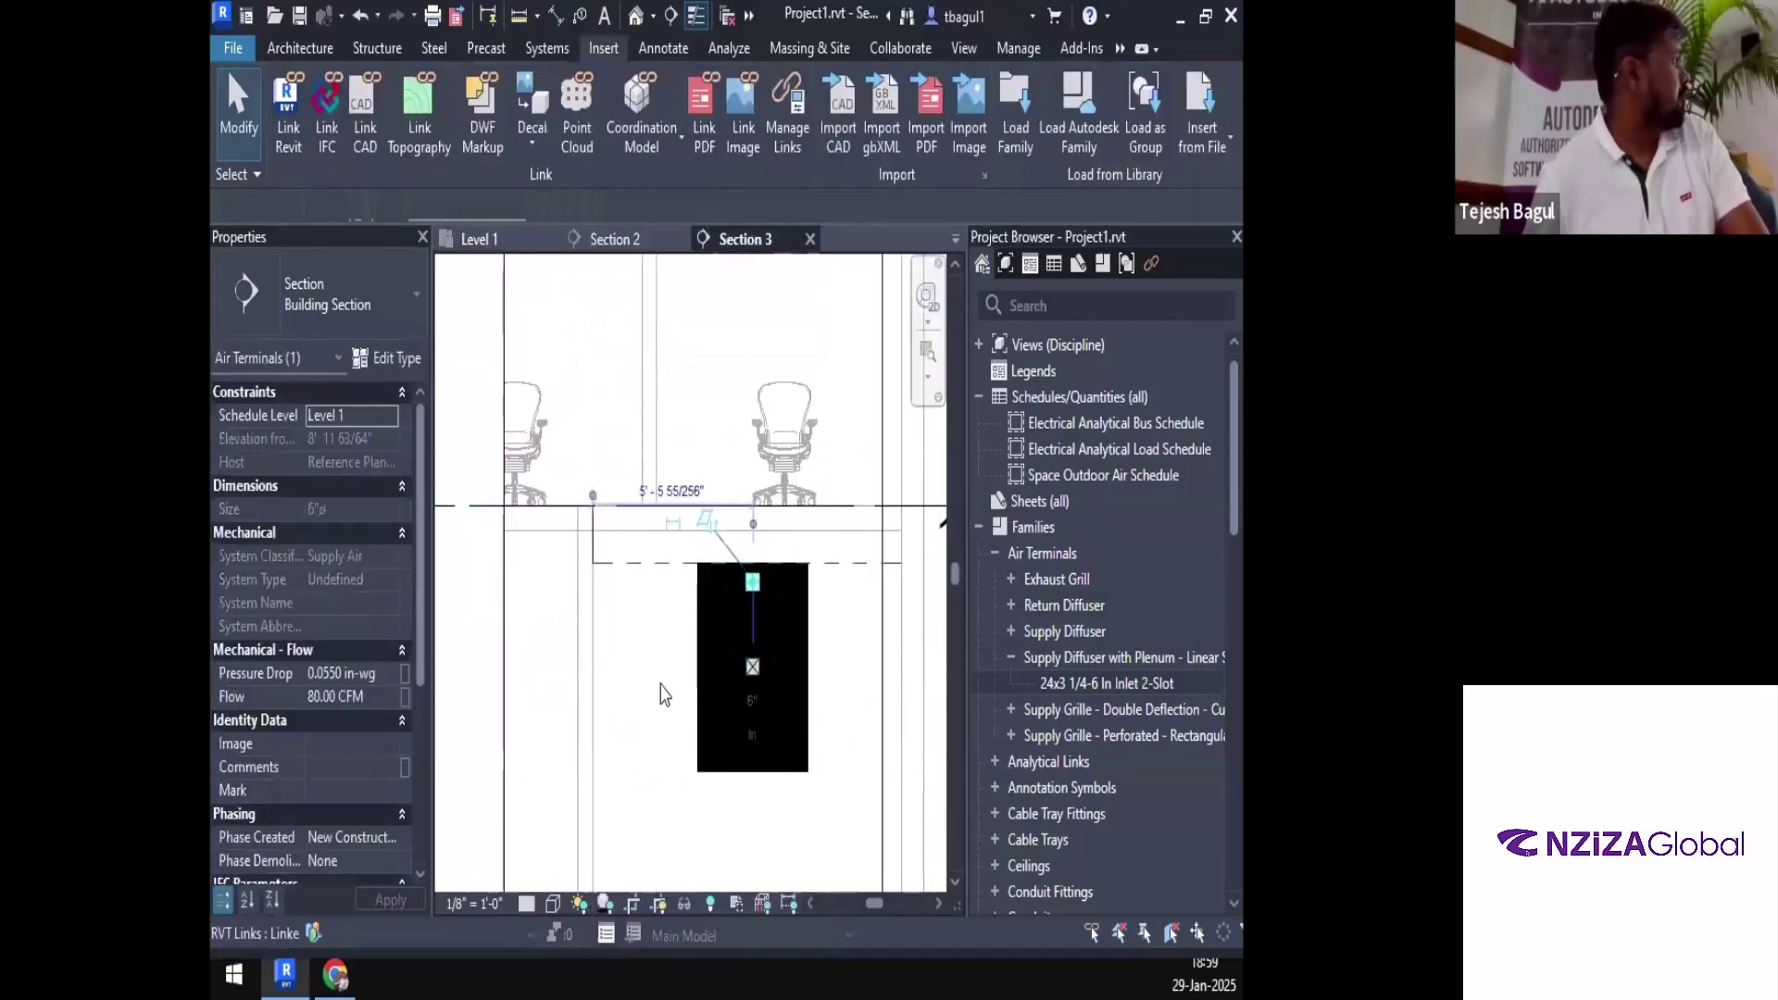
click(787, 743)
click(807, 749)
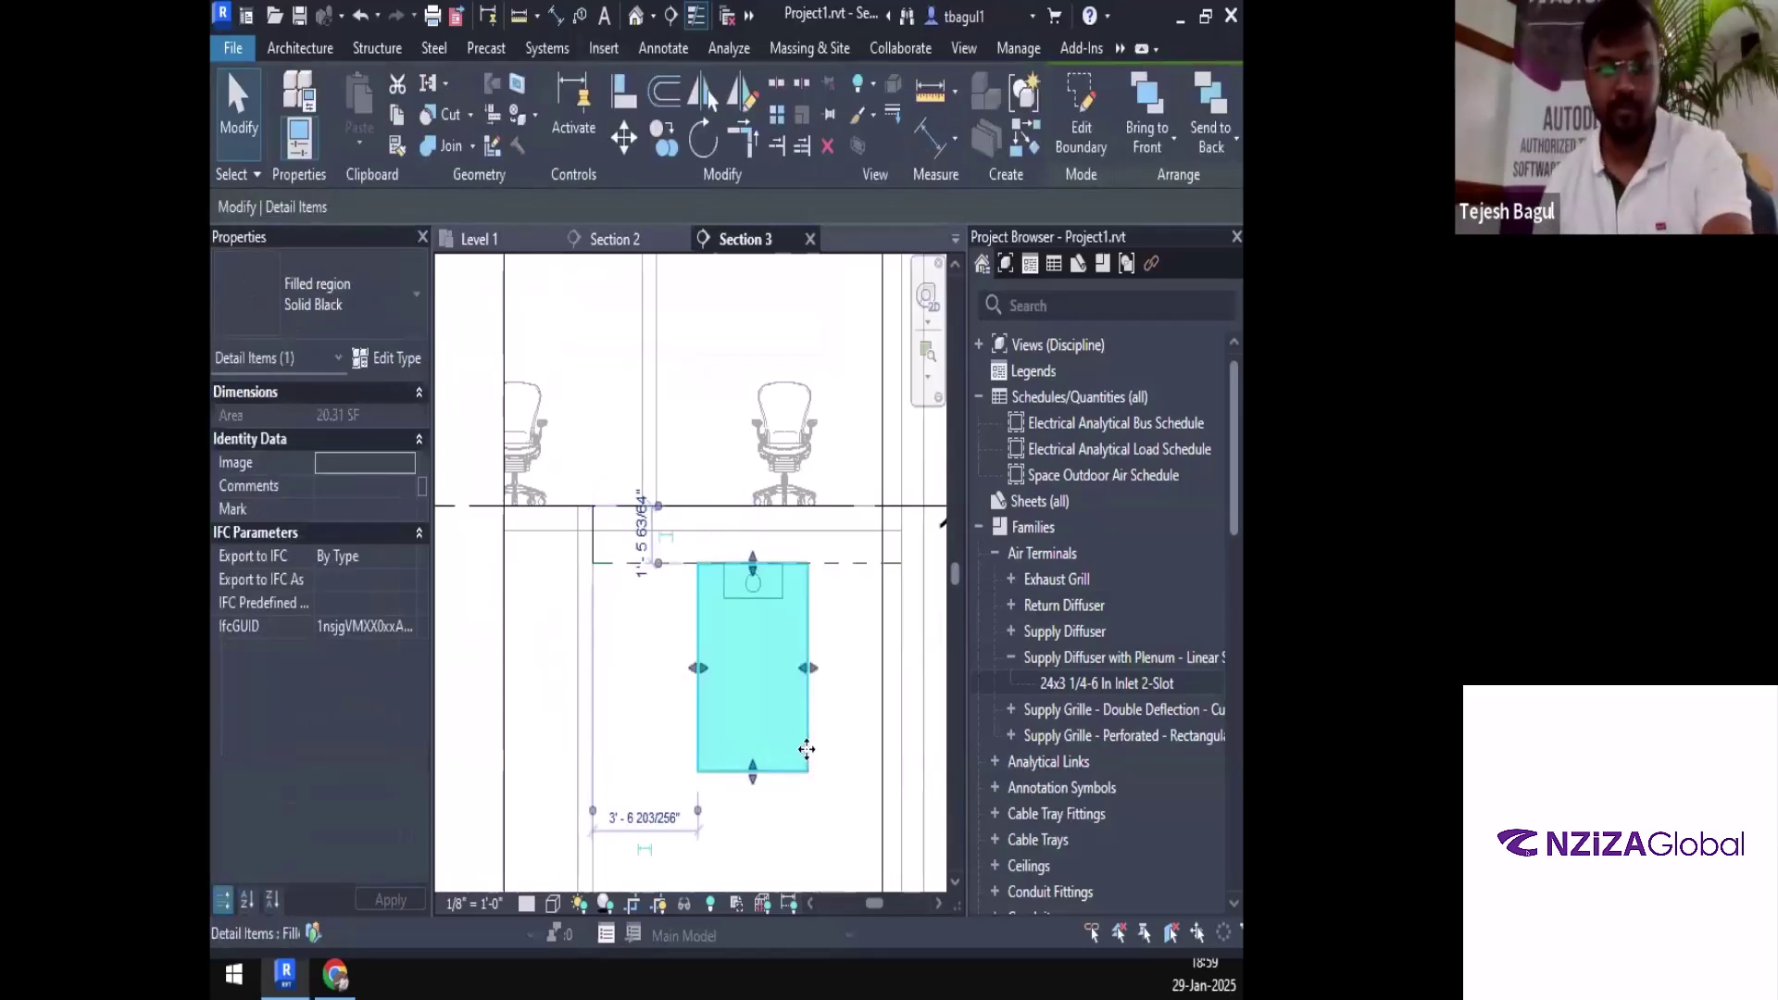
key(Delete)
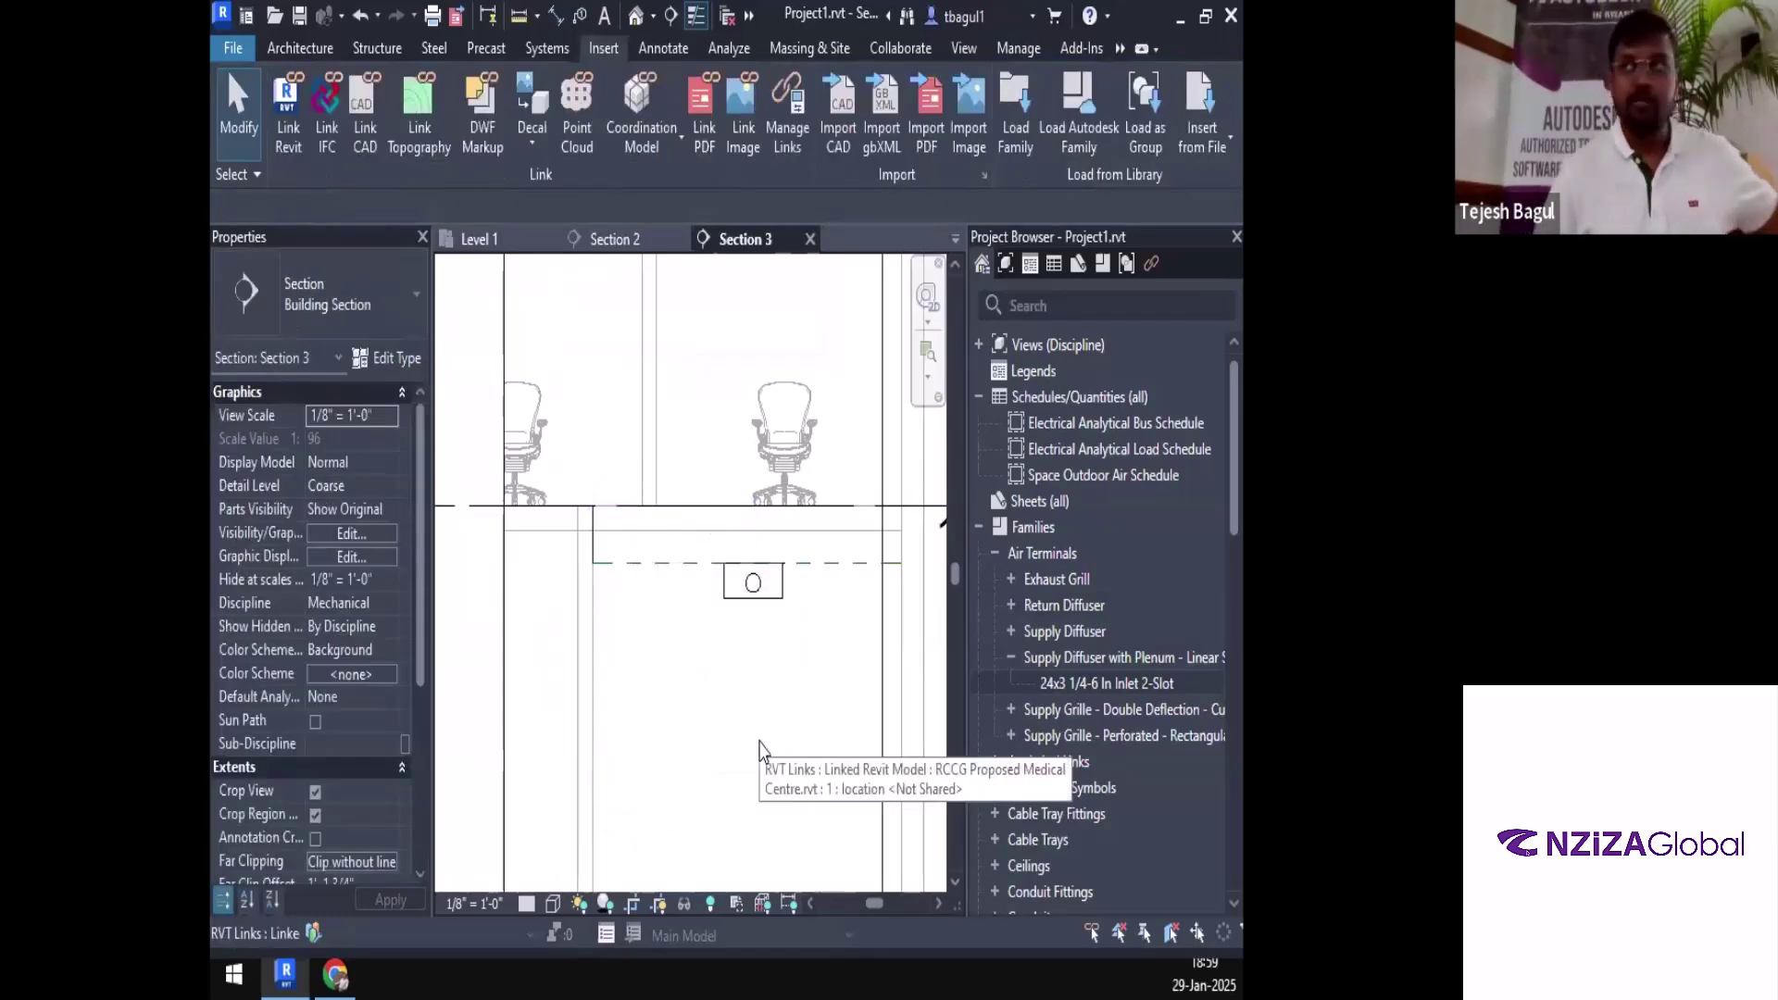
Flip the diffuser's work plane in Section 3 so its body sits above the ceiling reference plane
click(472, 239)
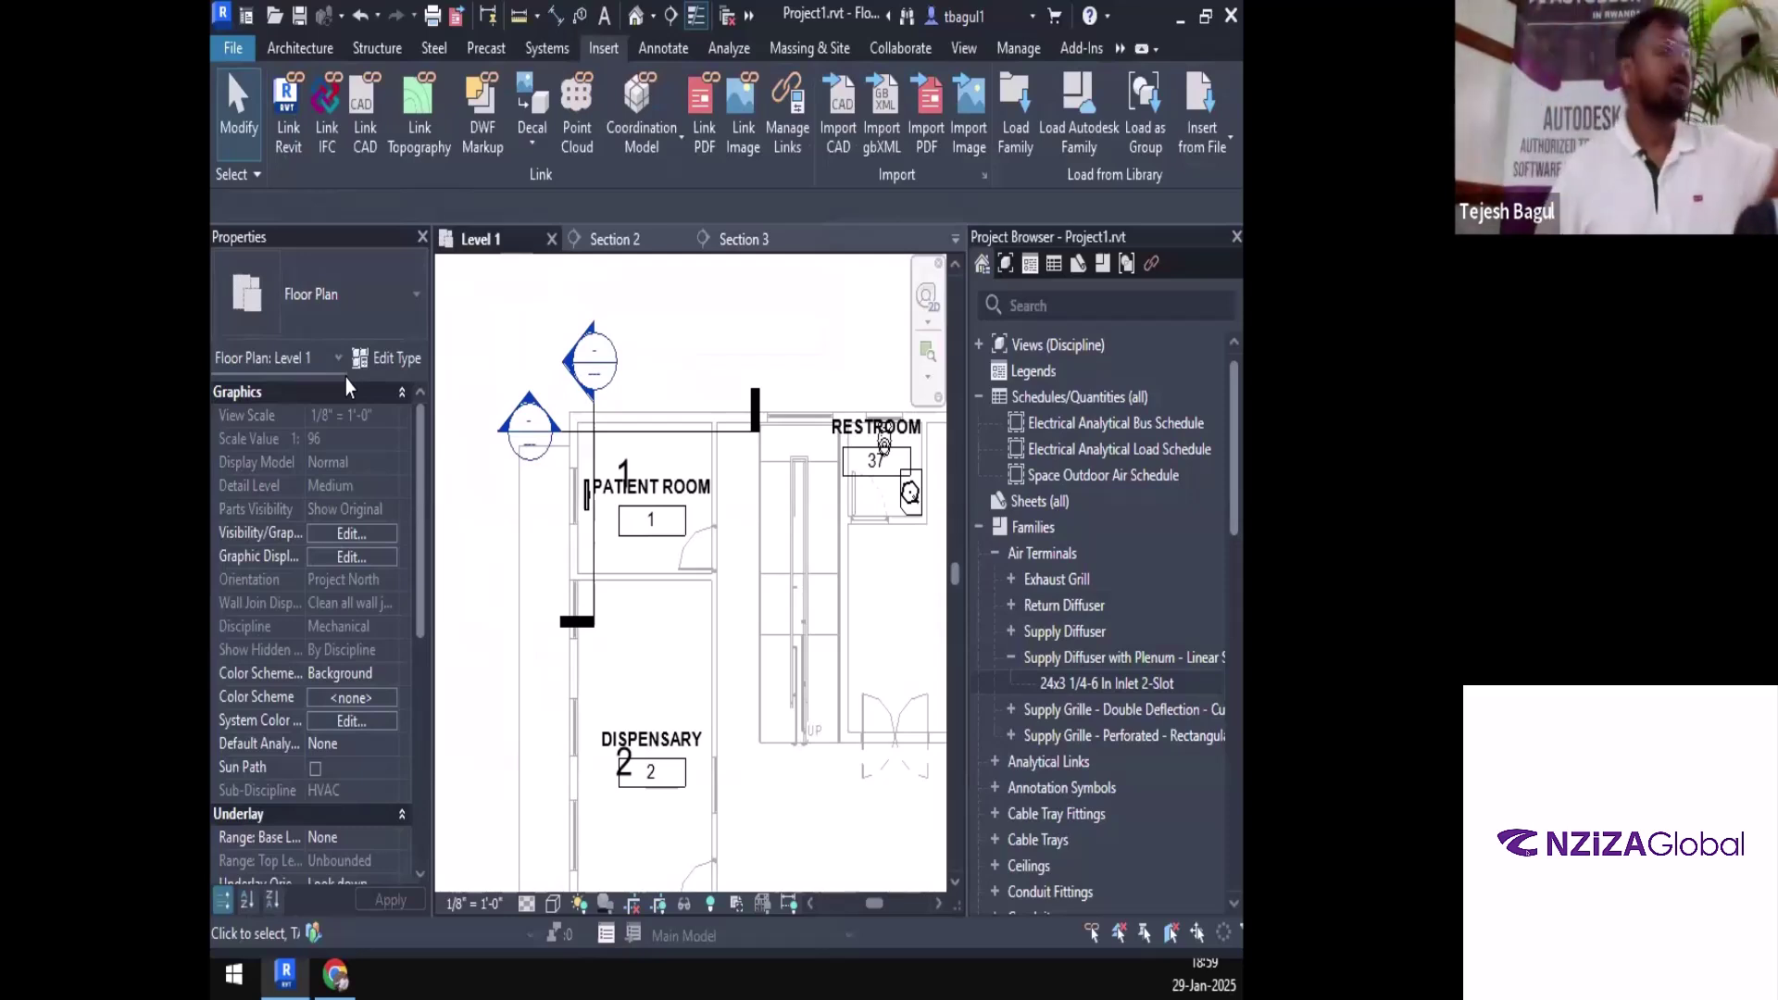
right_click(596, 544)
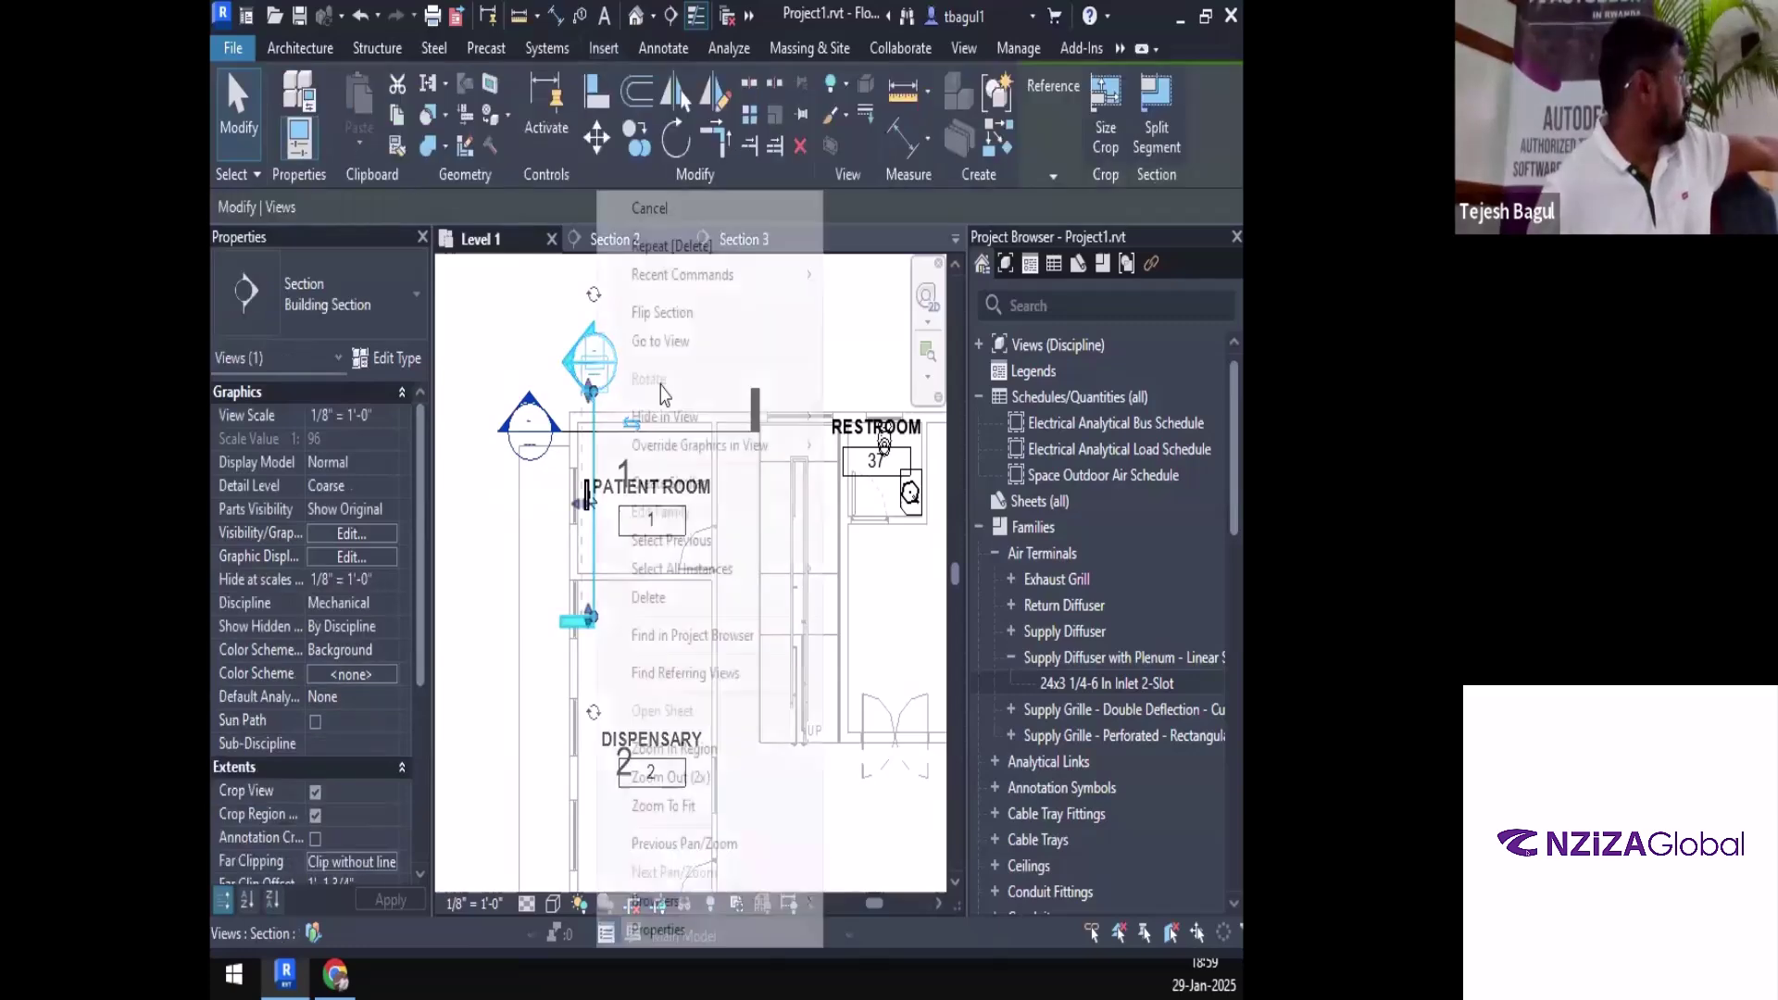
click(674, 339)
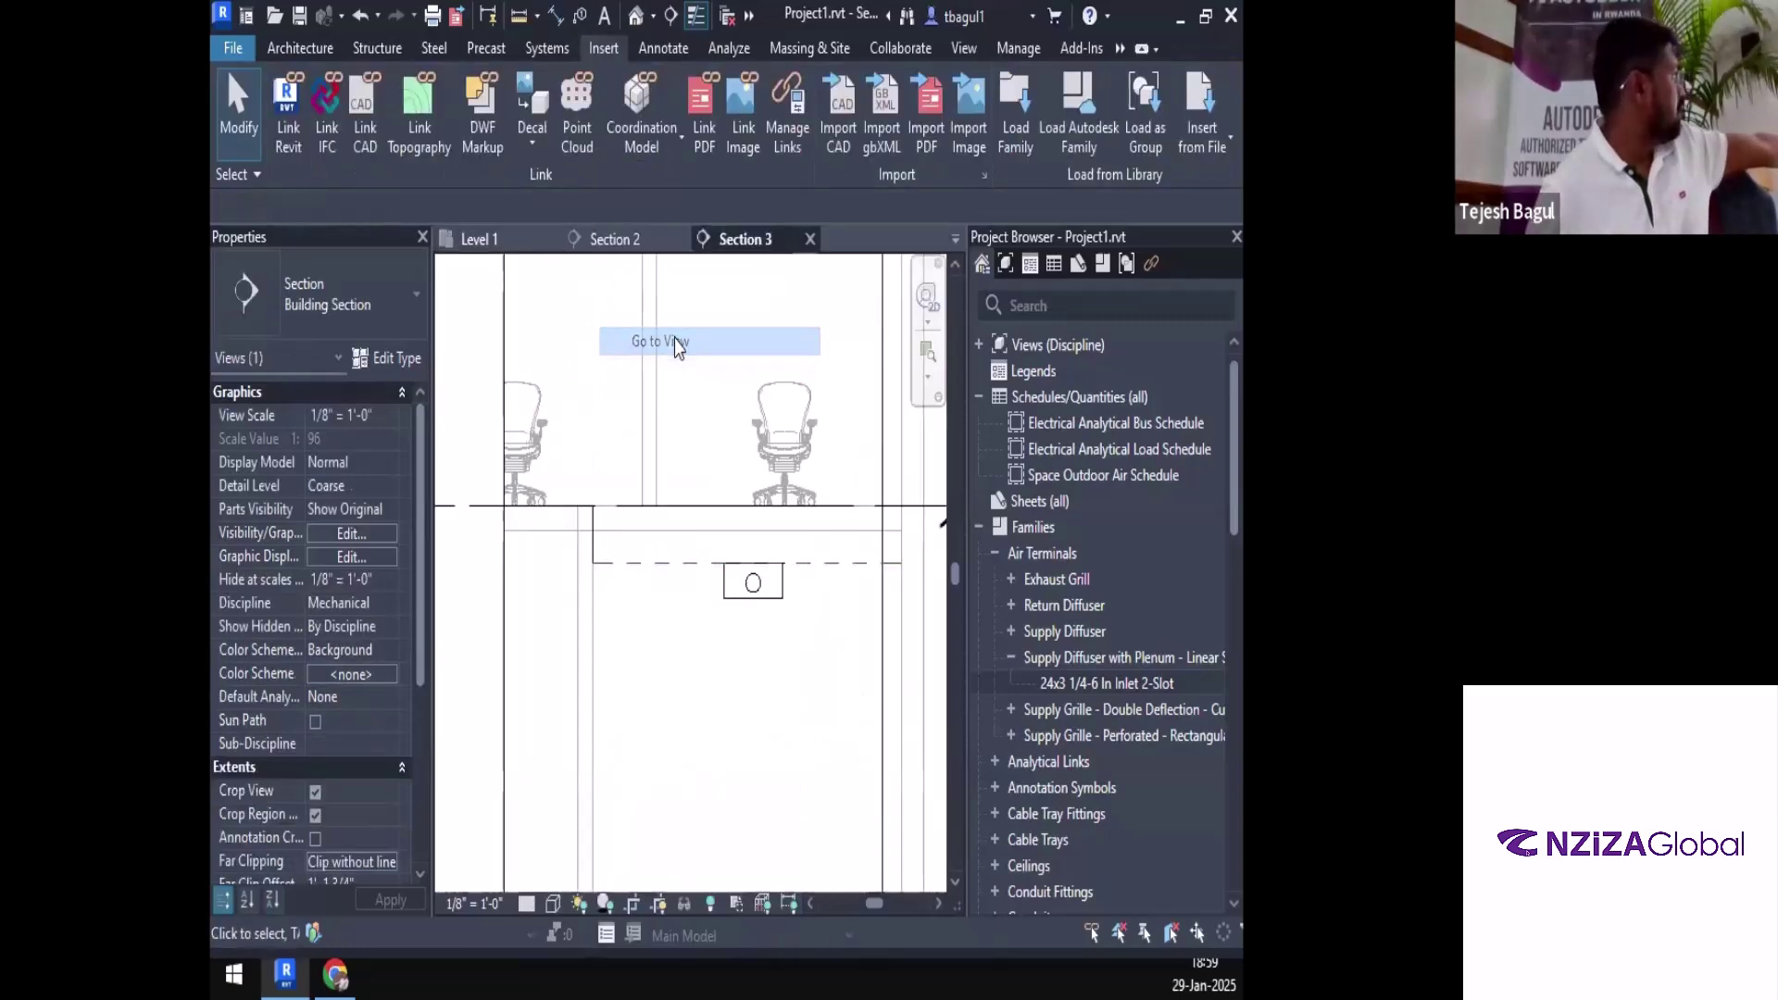
click(764, 590)
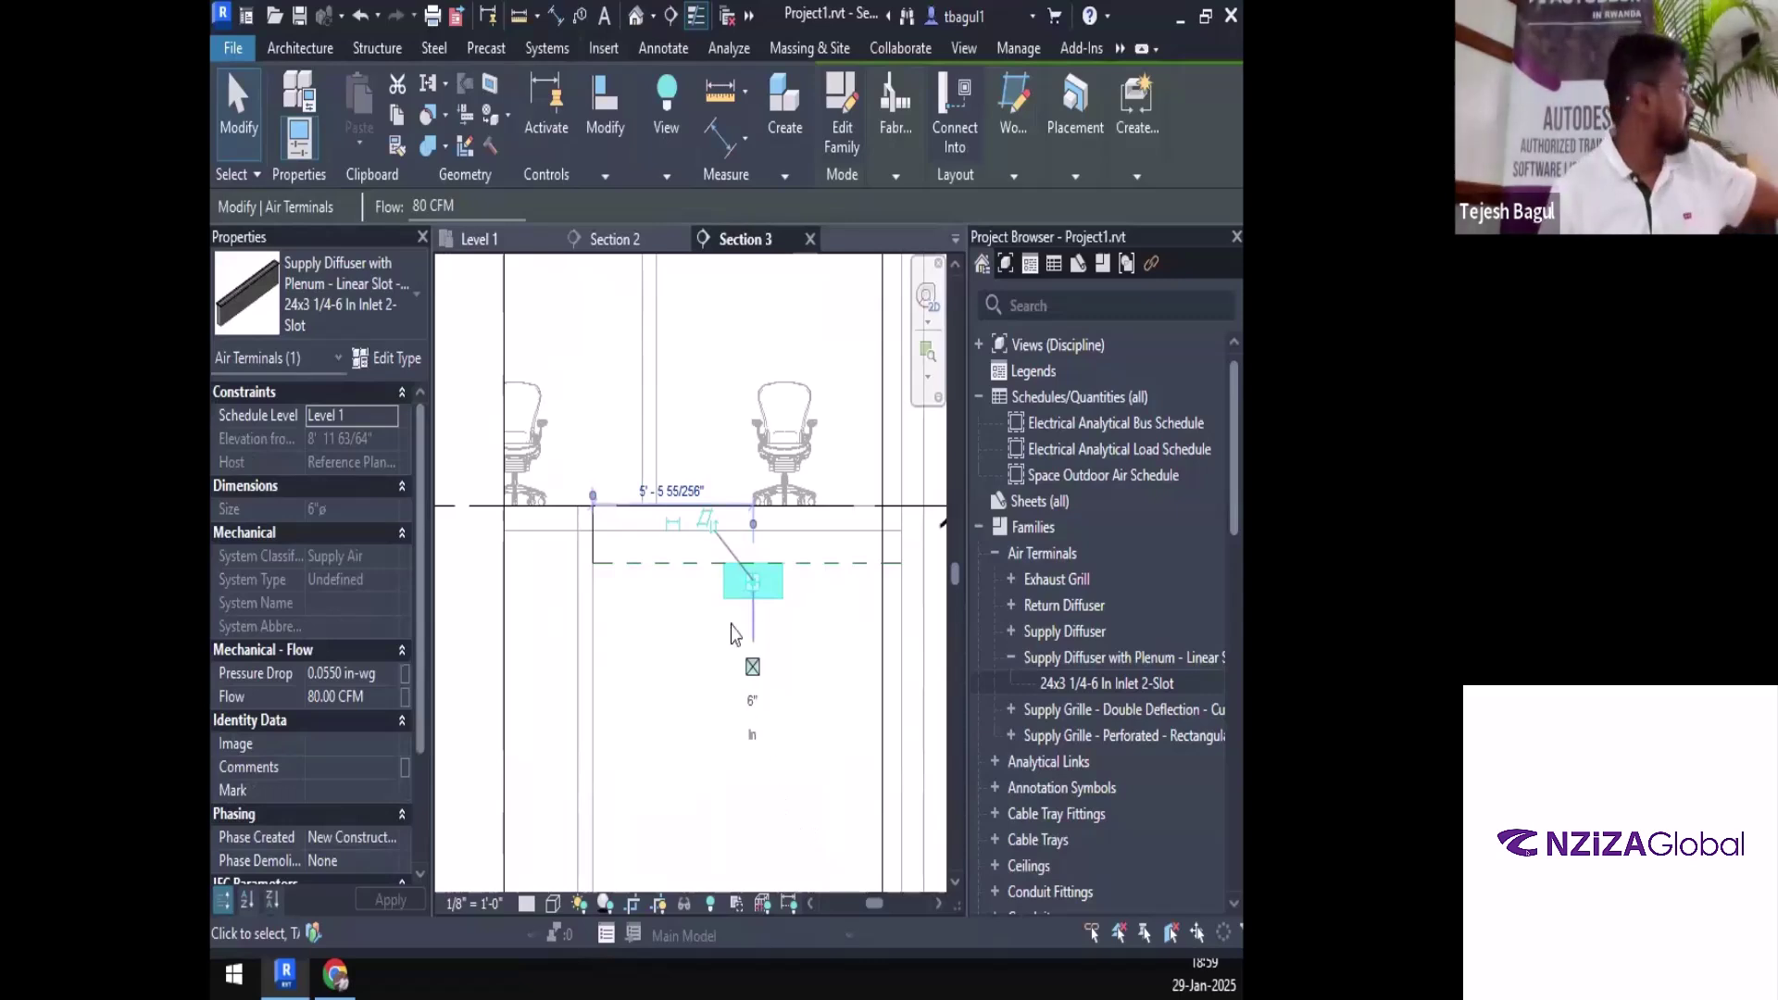
click(705, 518)
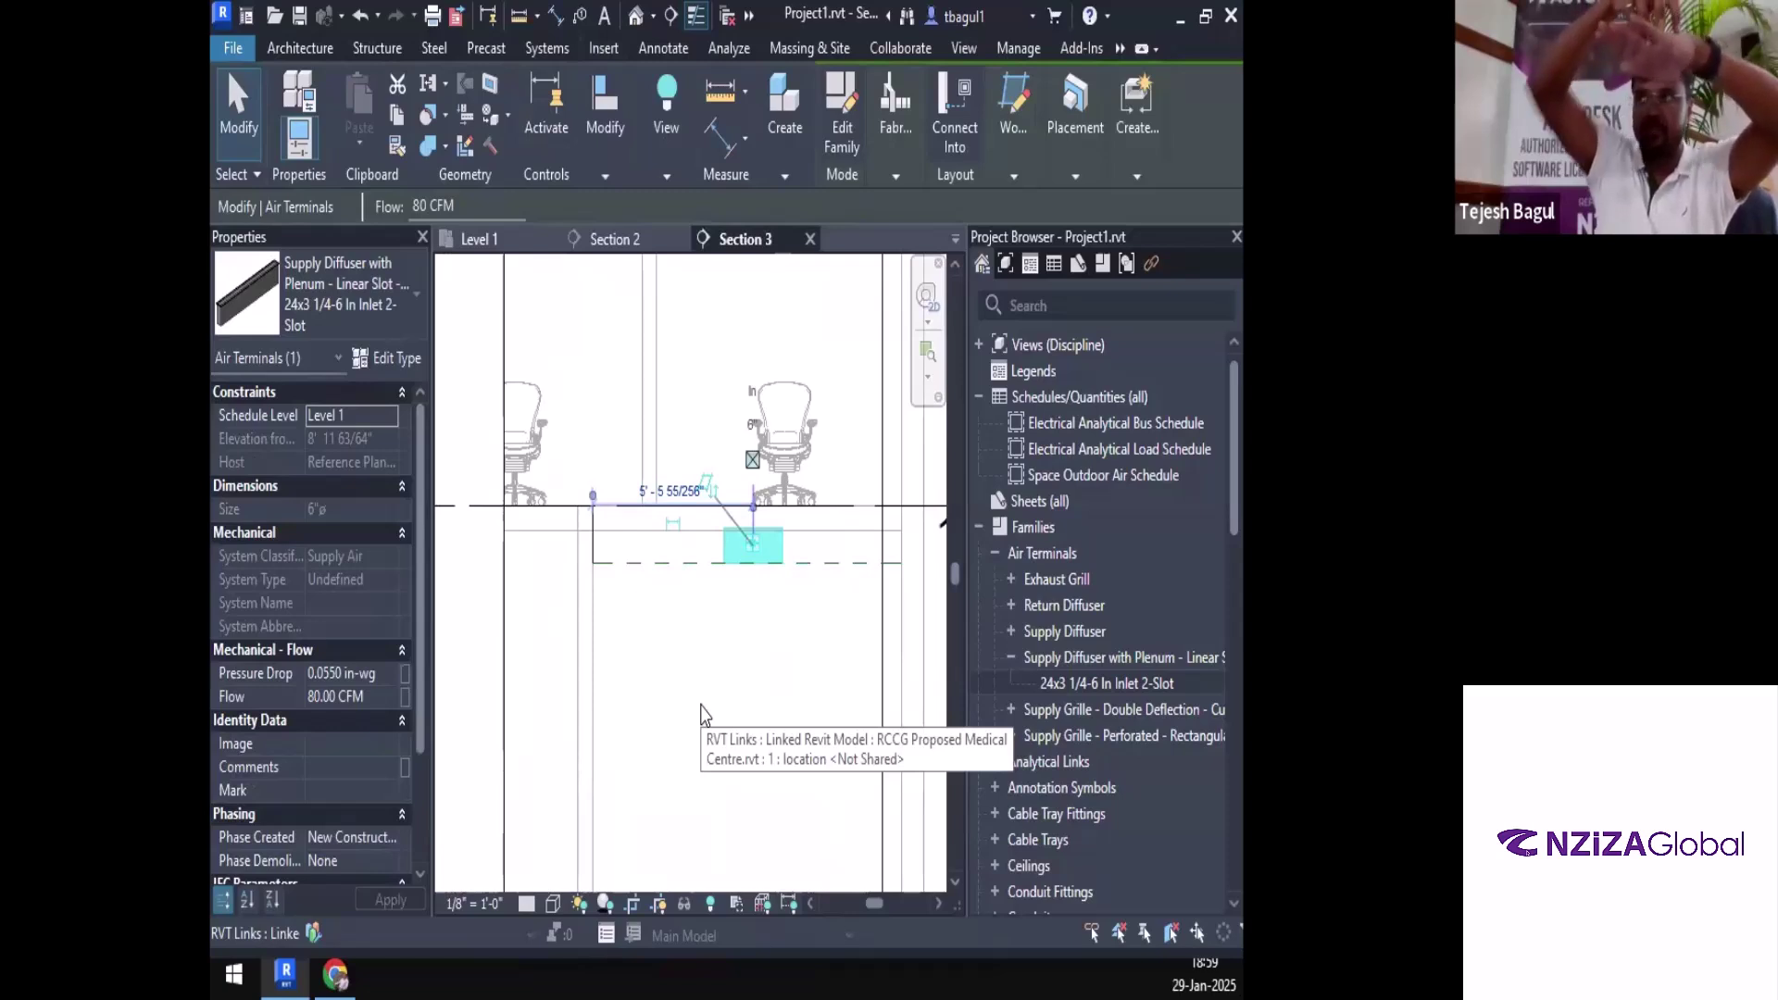
Flip the diffuser's work plane to below the ceiling reference plane and back above it
click(708, 490)
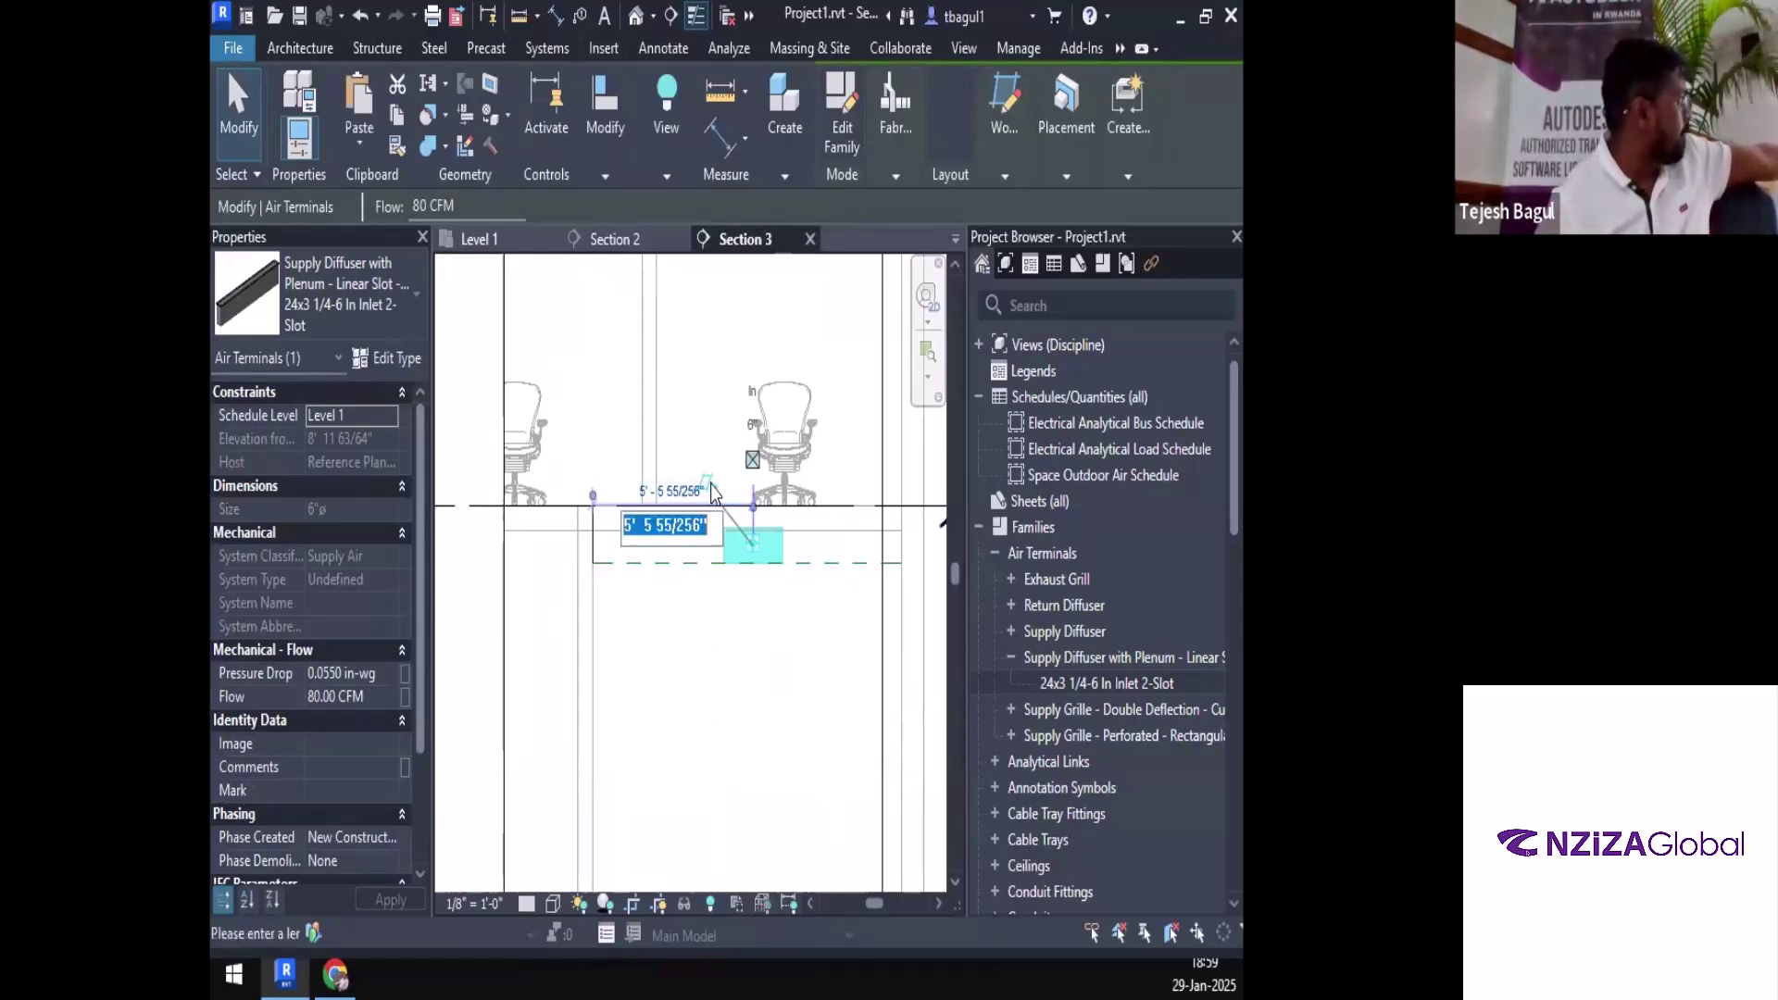
scroll(703, 463, up, 3)
key(Escape)
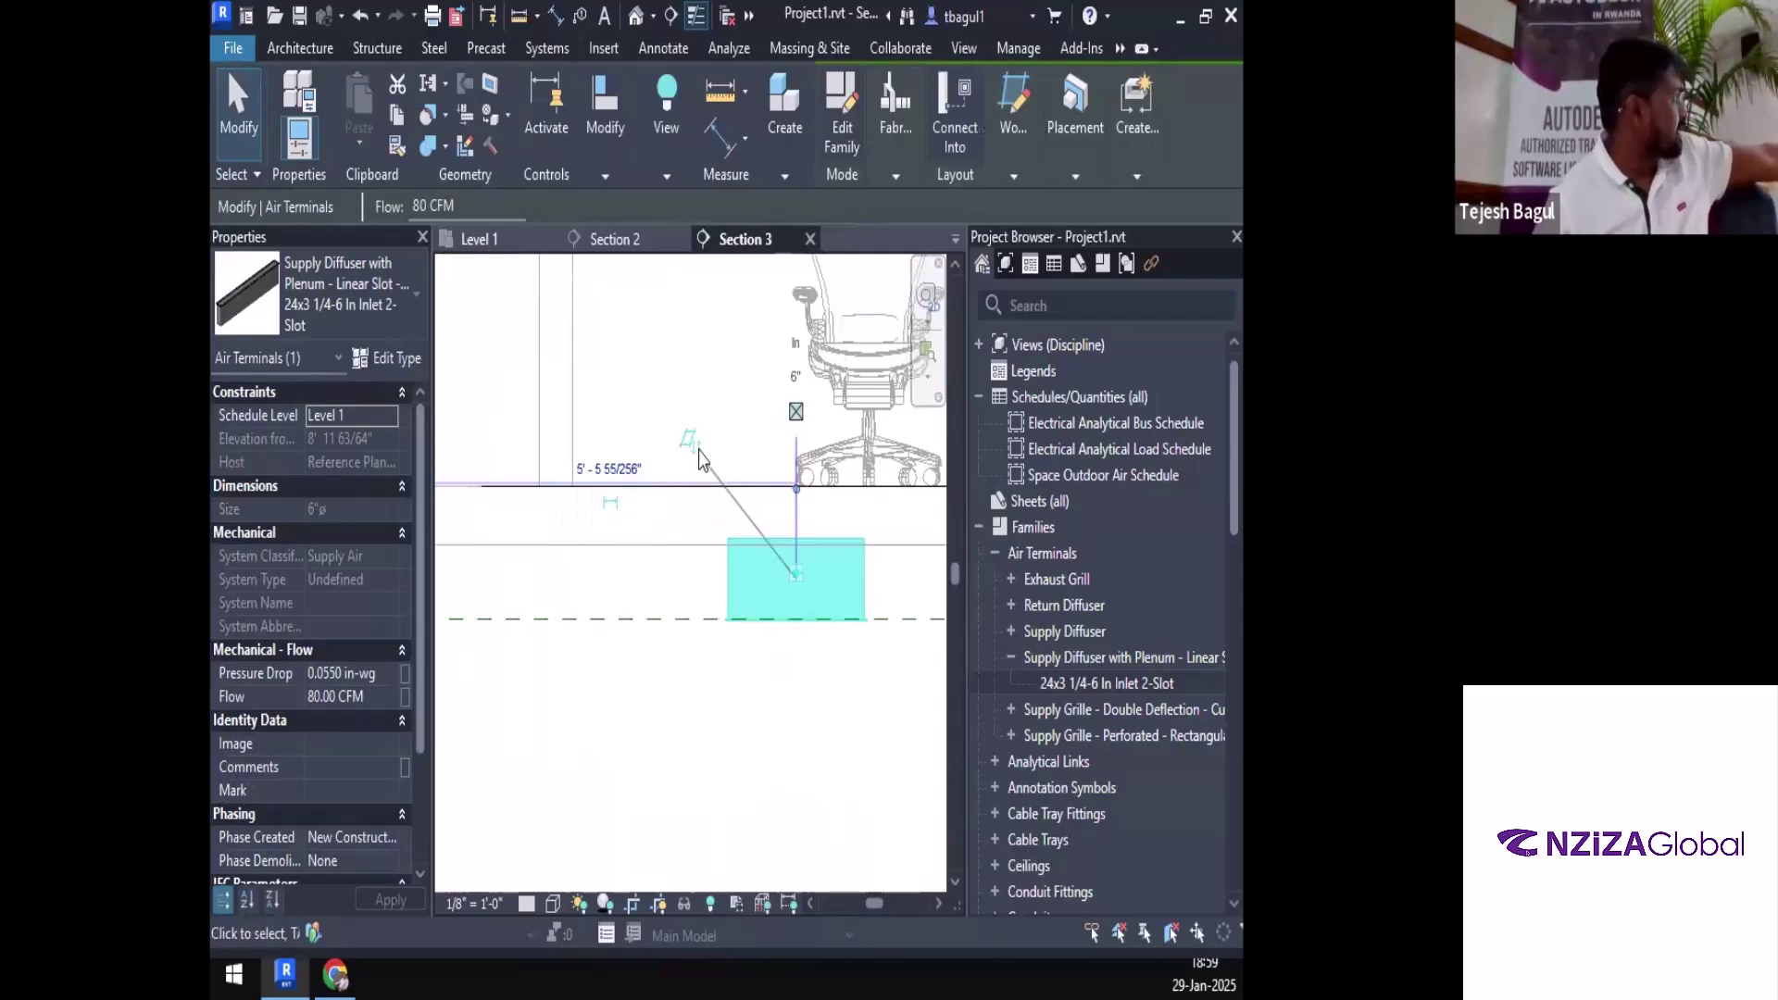
click(698, 450)
click(756, 602)
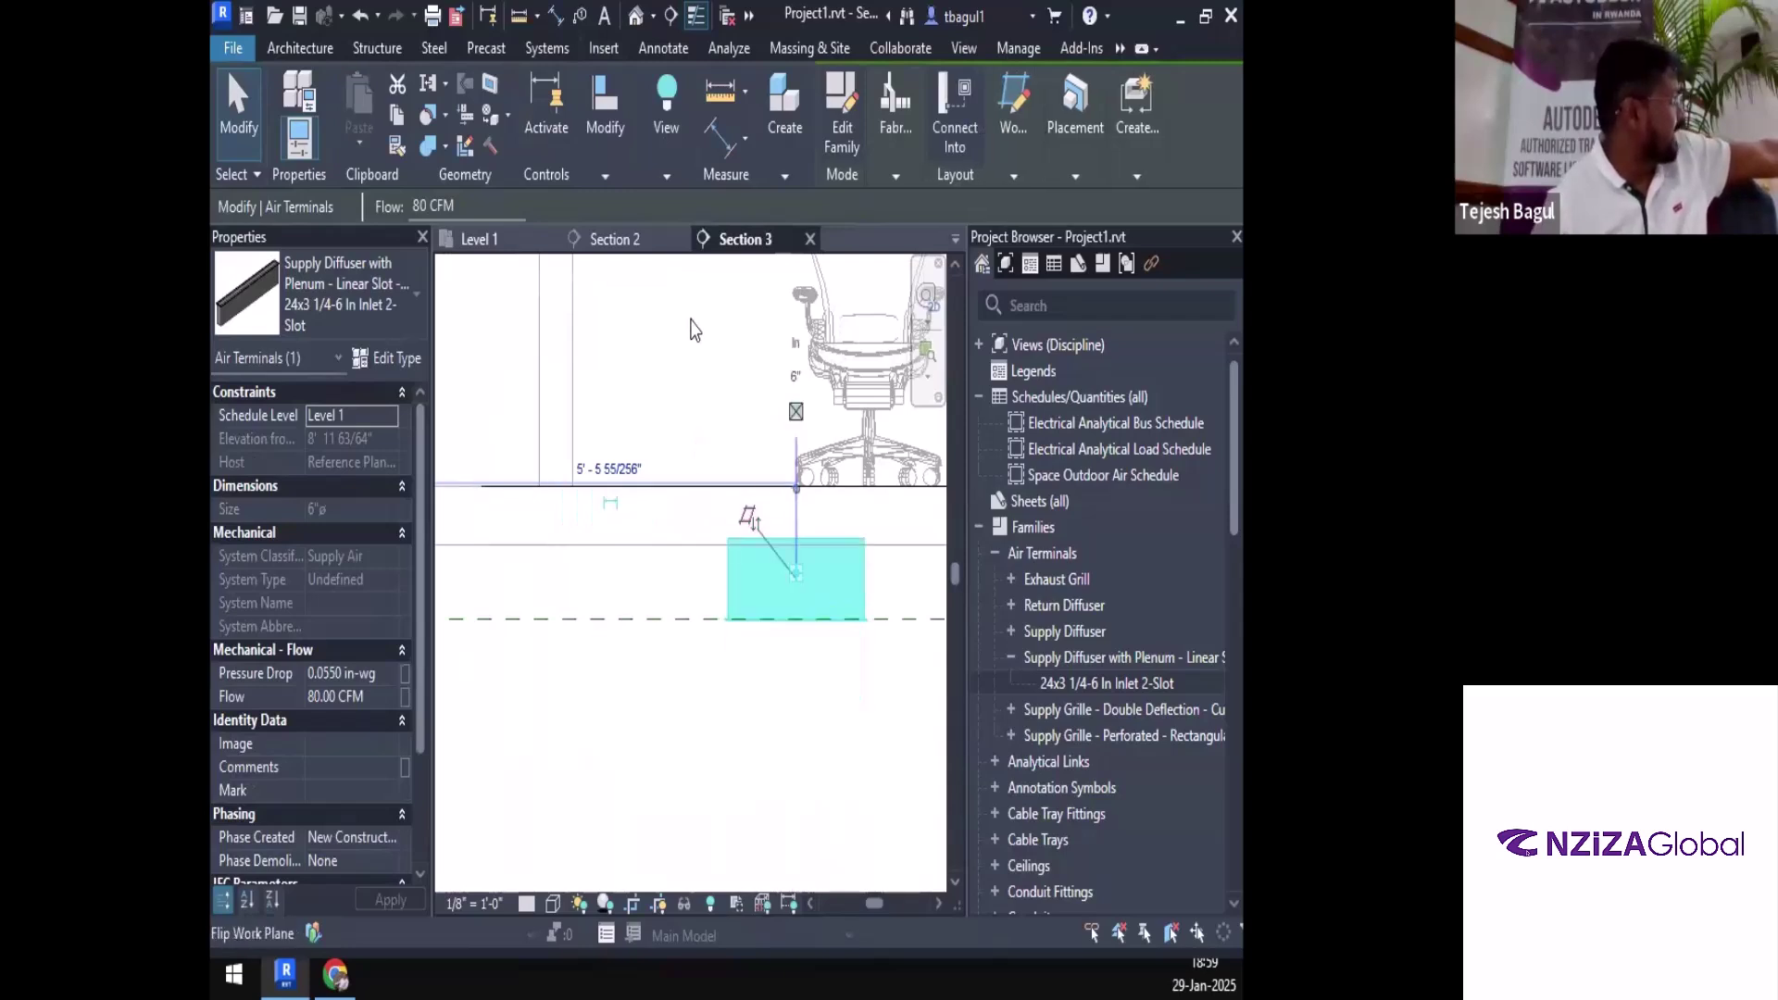
Flip Section 3's viewing direction in the Level 1 plan and back, and check the diffuser in Sections 2 and 3
click(474, 239)
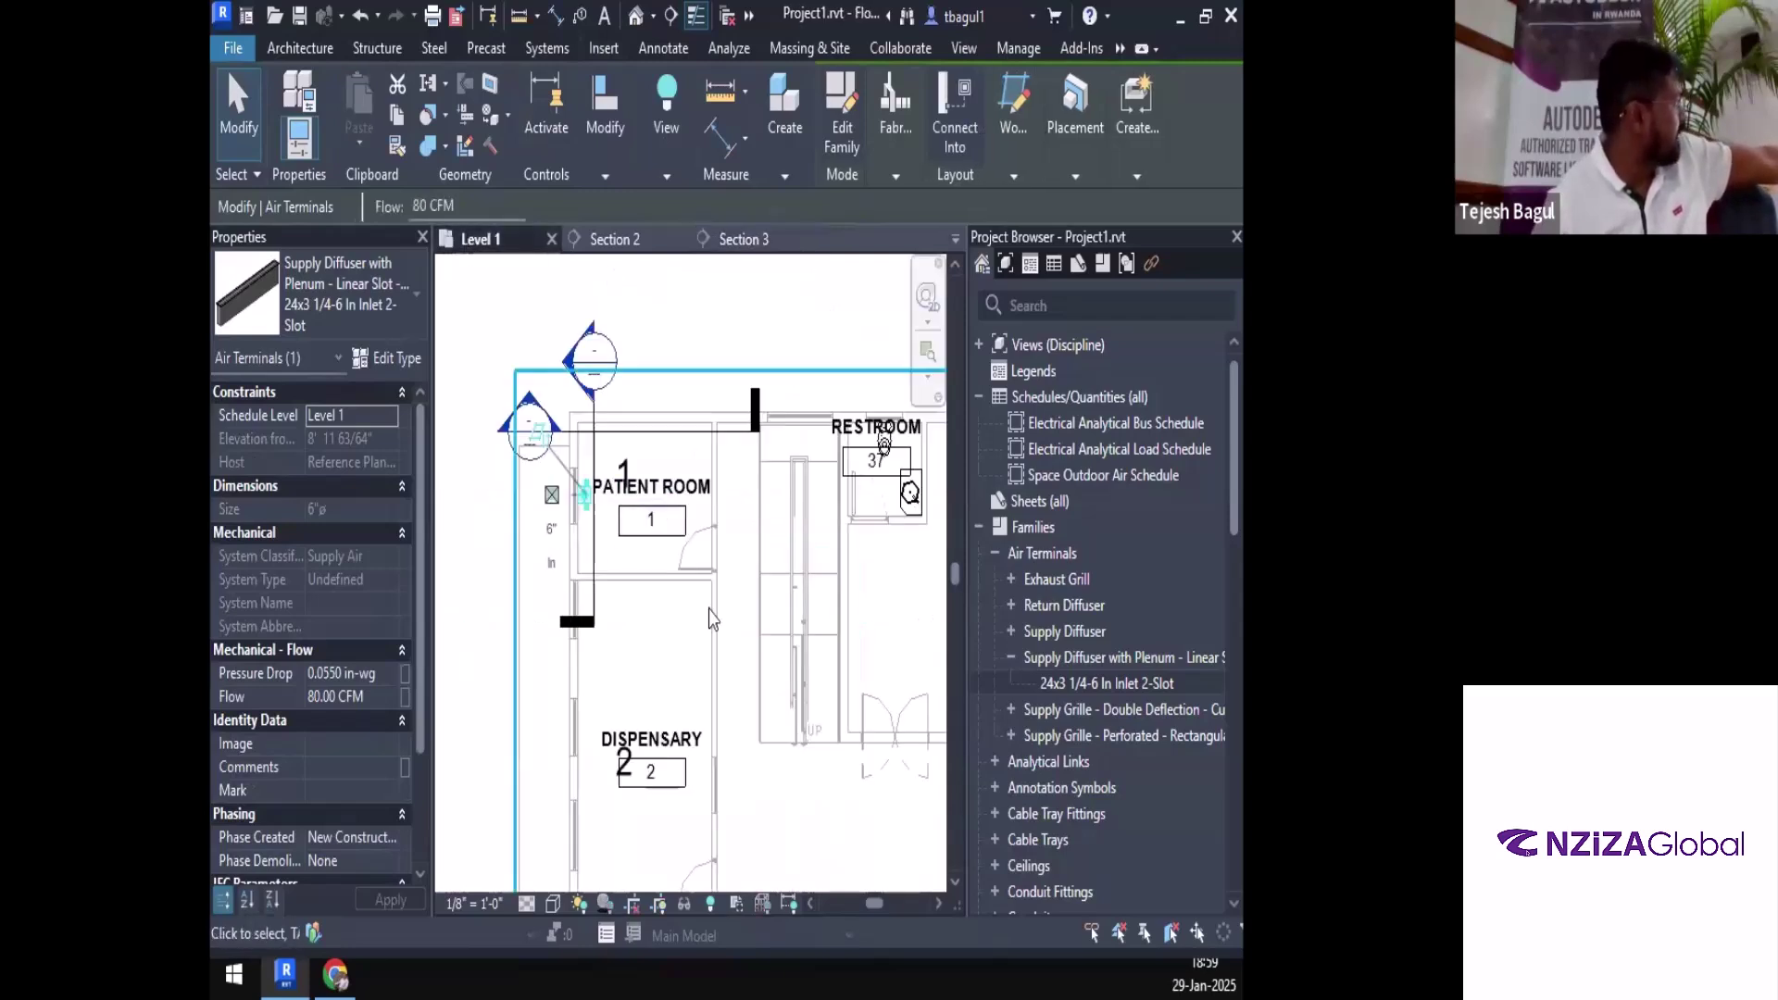
click(595, 561)
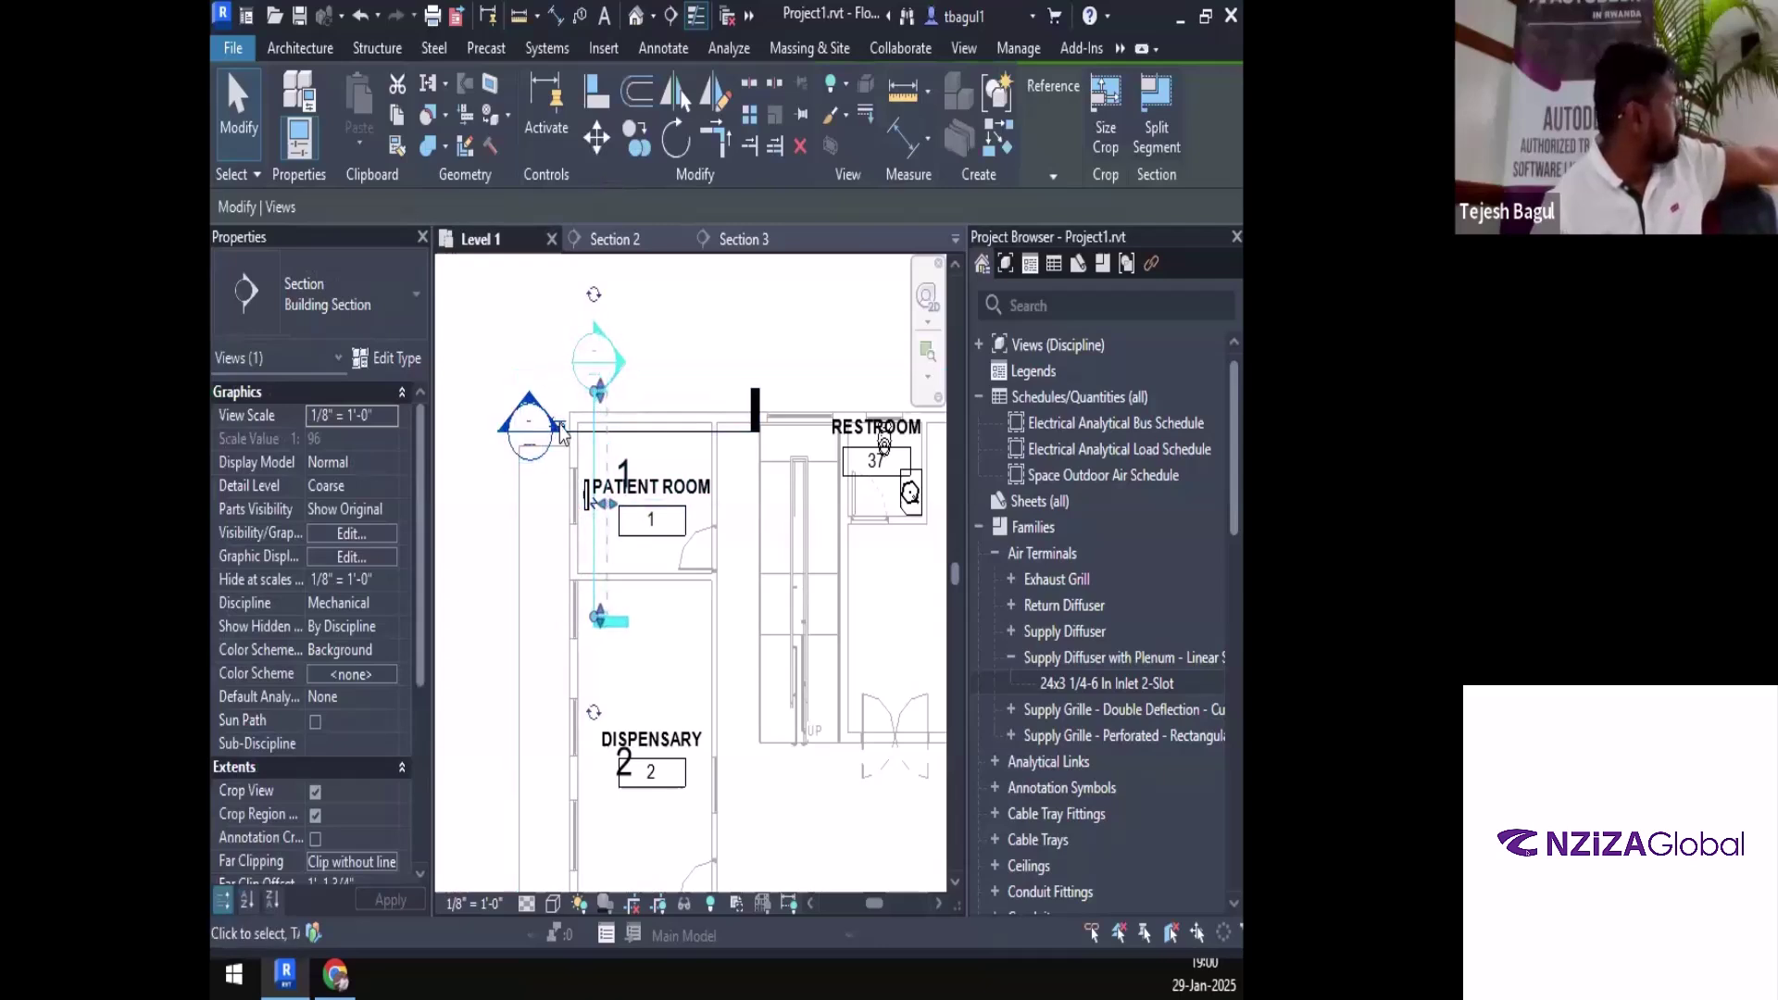
scroll(556, 432, up, 3)
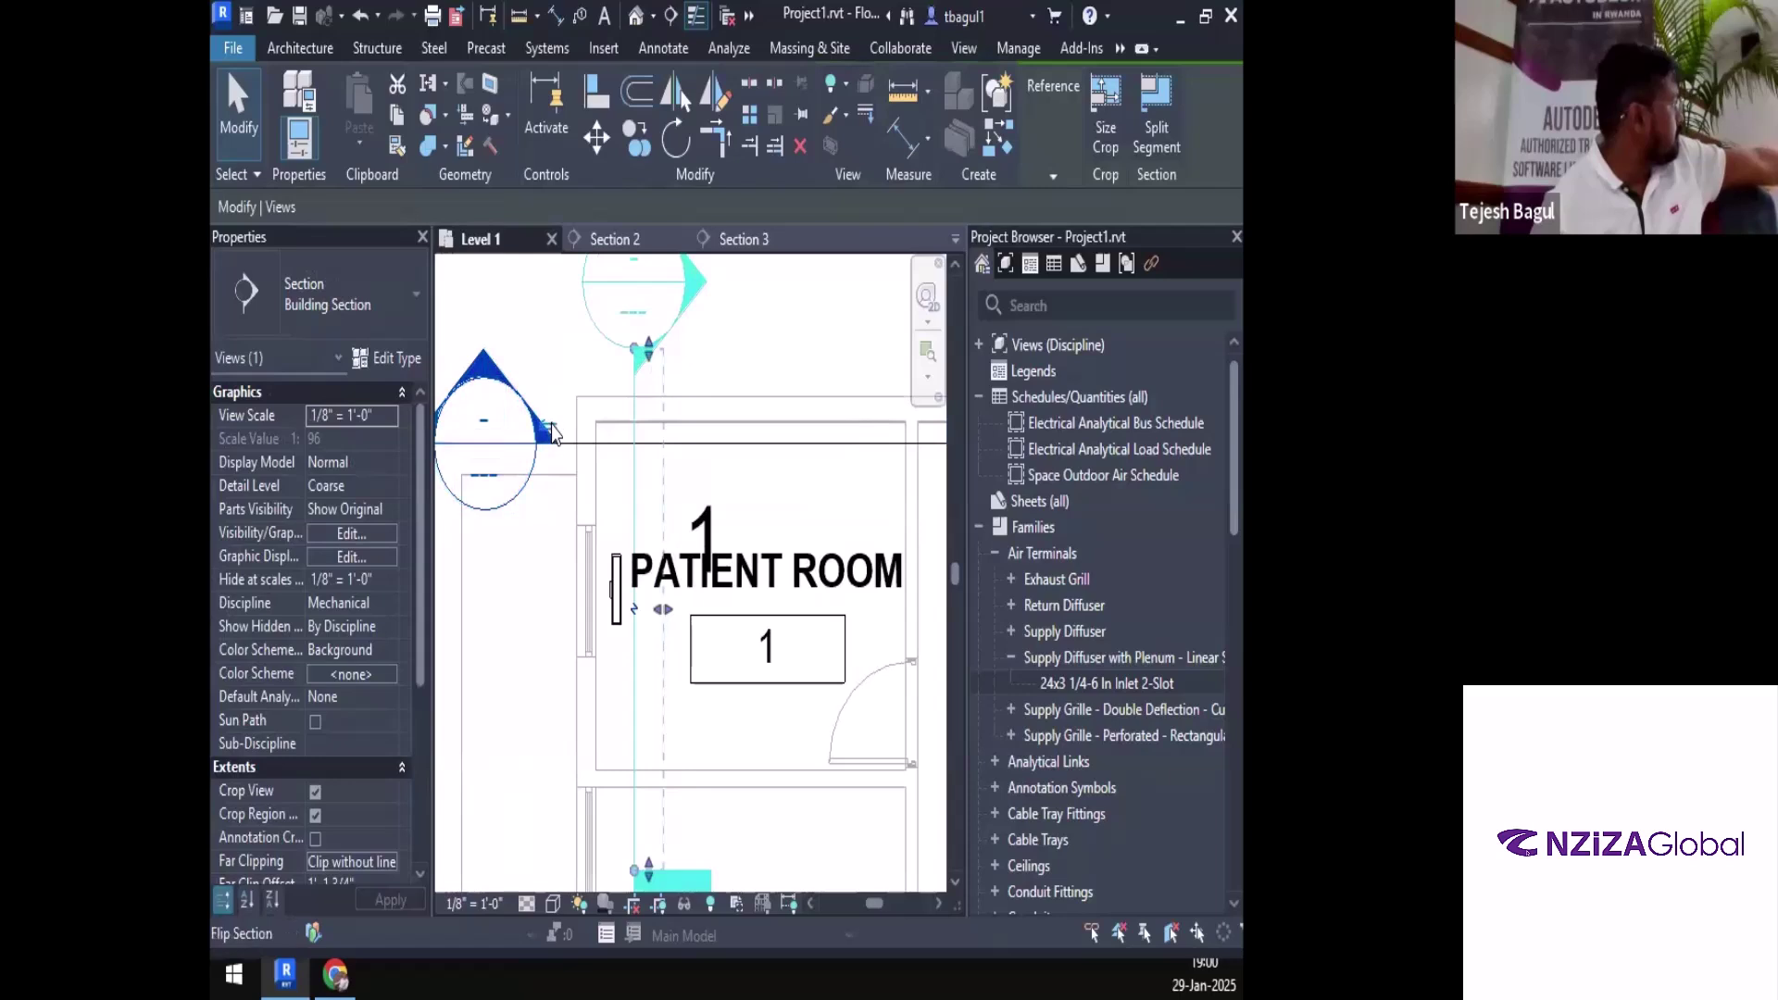
double_click(553, 434)
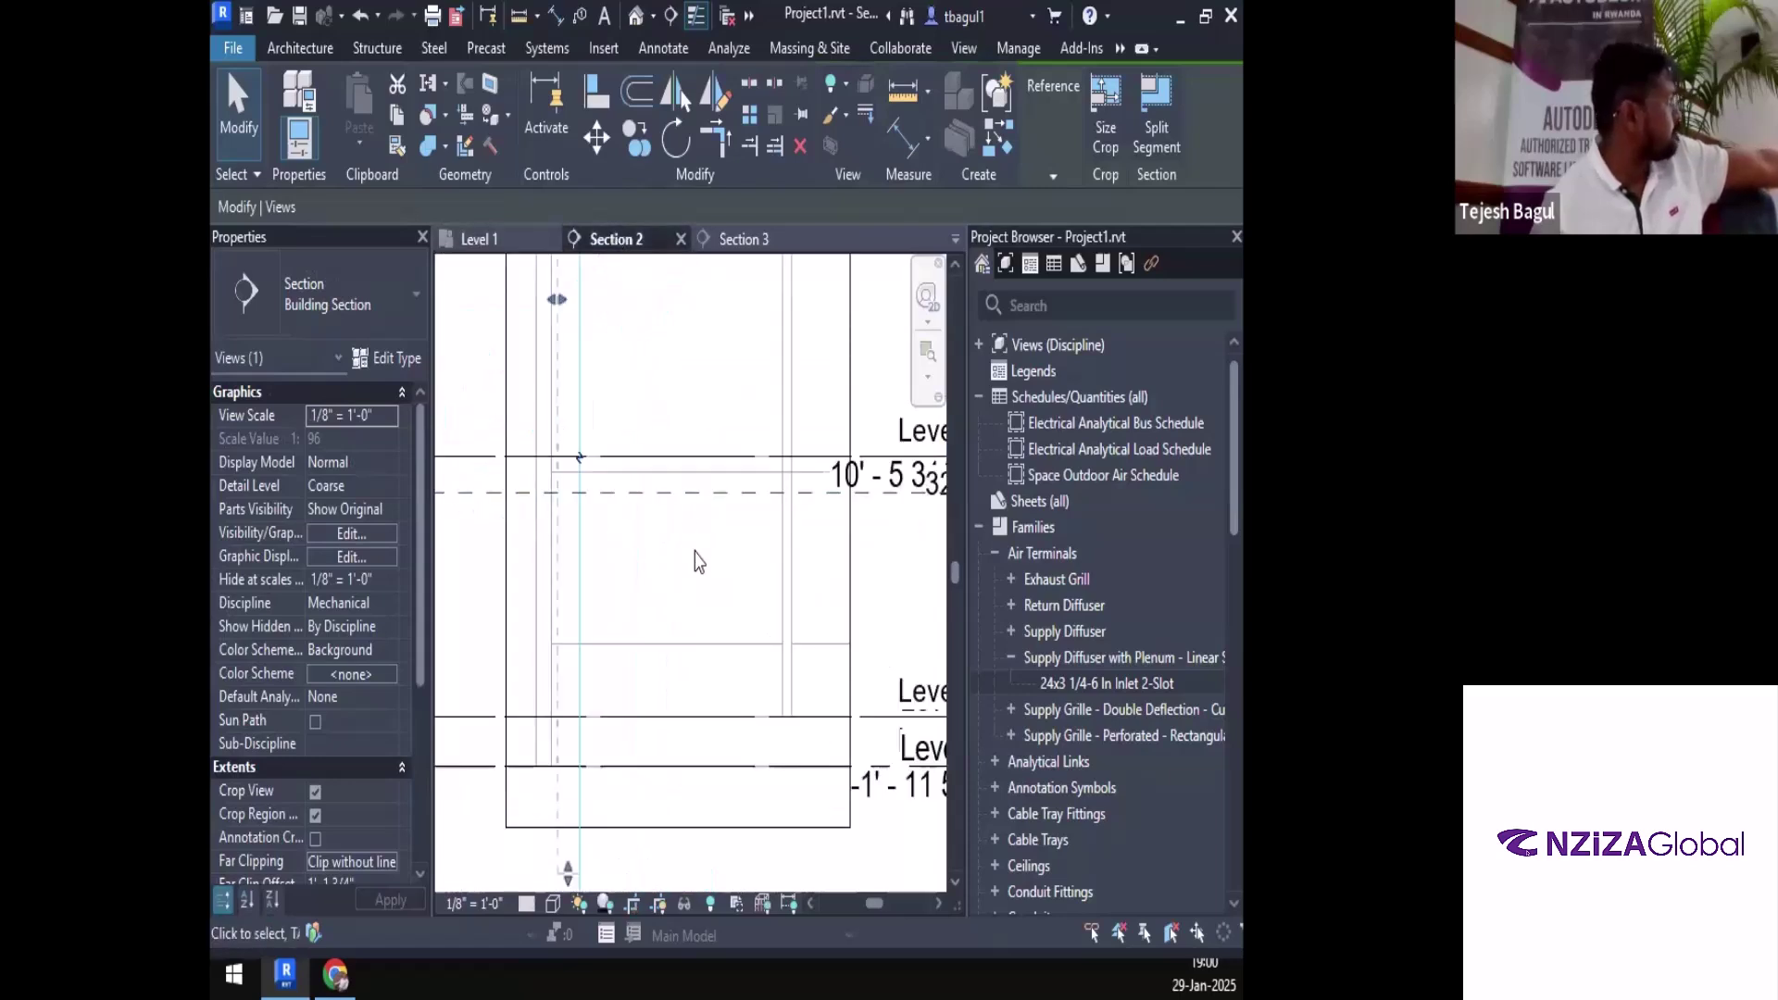
click(741, 239)
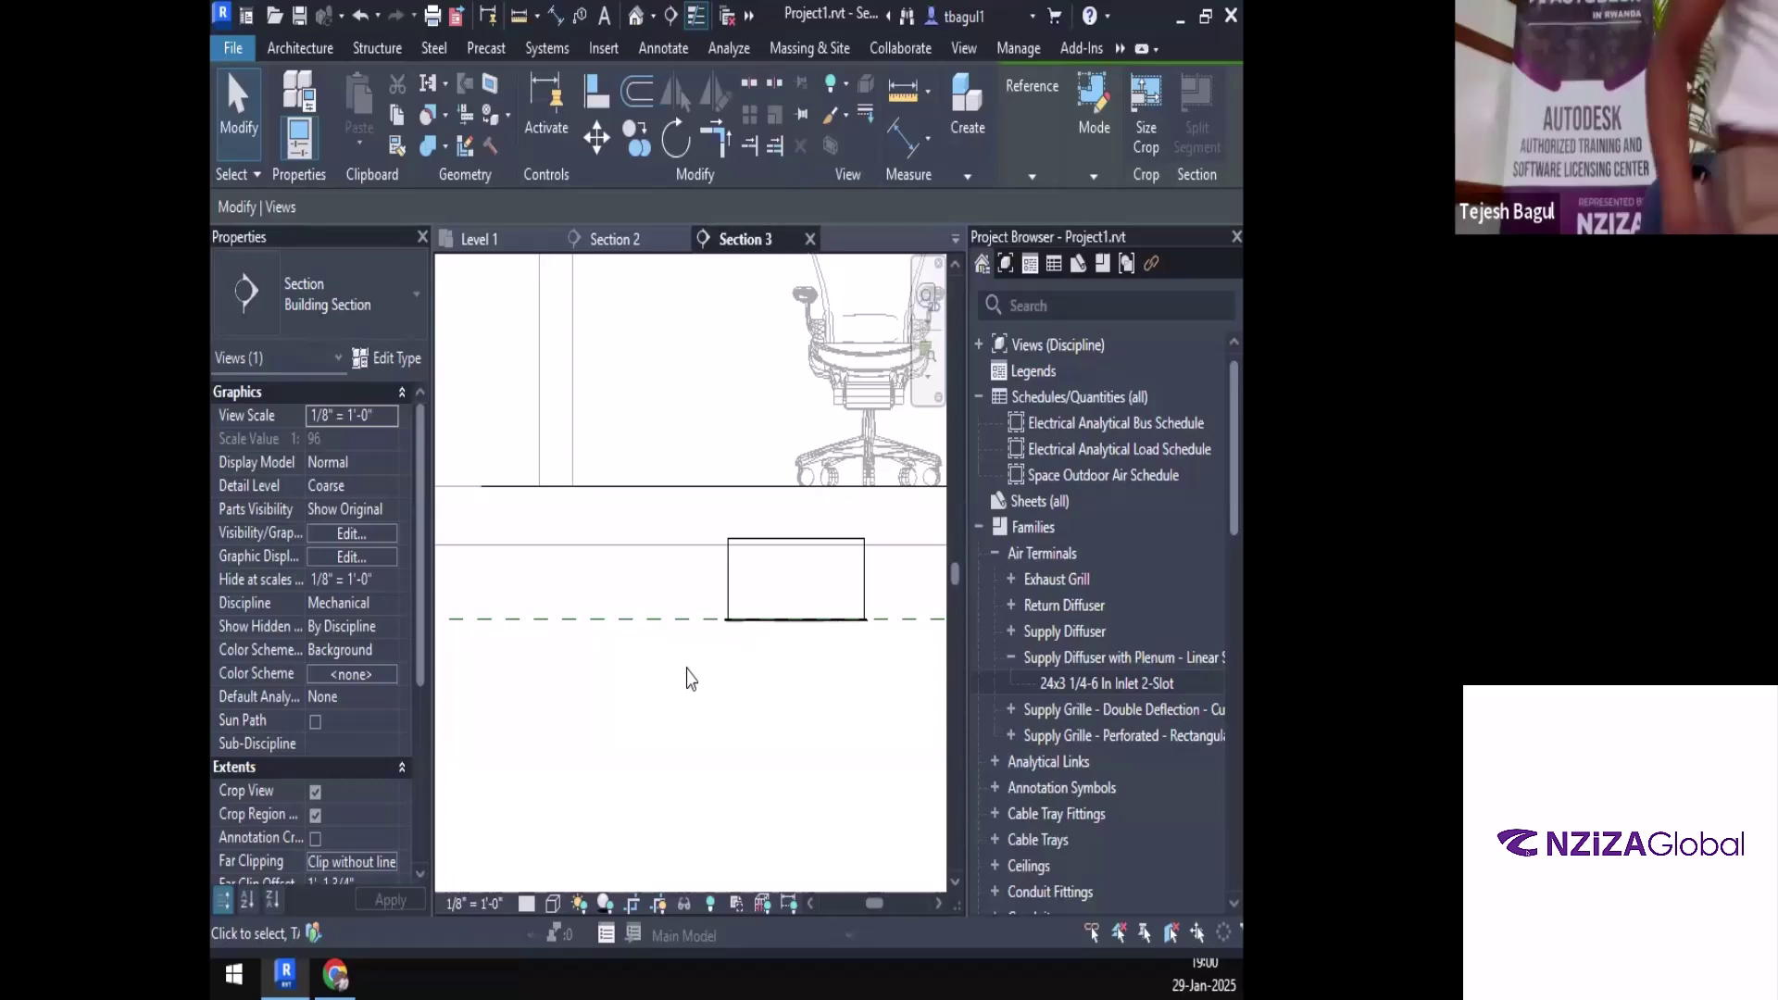
Rotate the Patient Room diffuser in the Level 1 plan until its 6" inlet faces the room interior, away from the window wall
click(480, 239)
scroll(609, 603, up, 3)
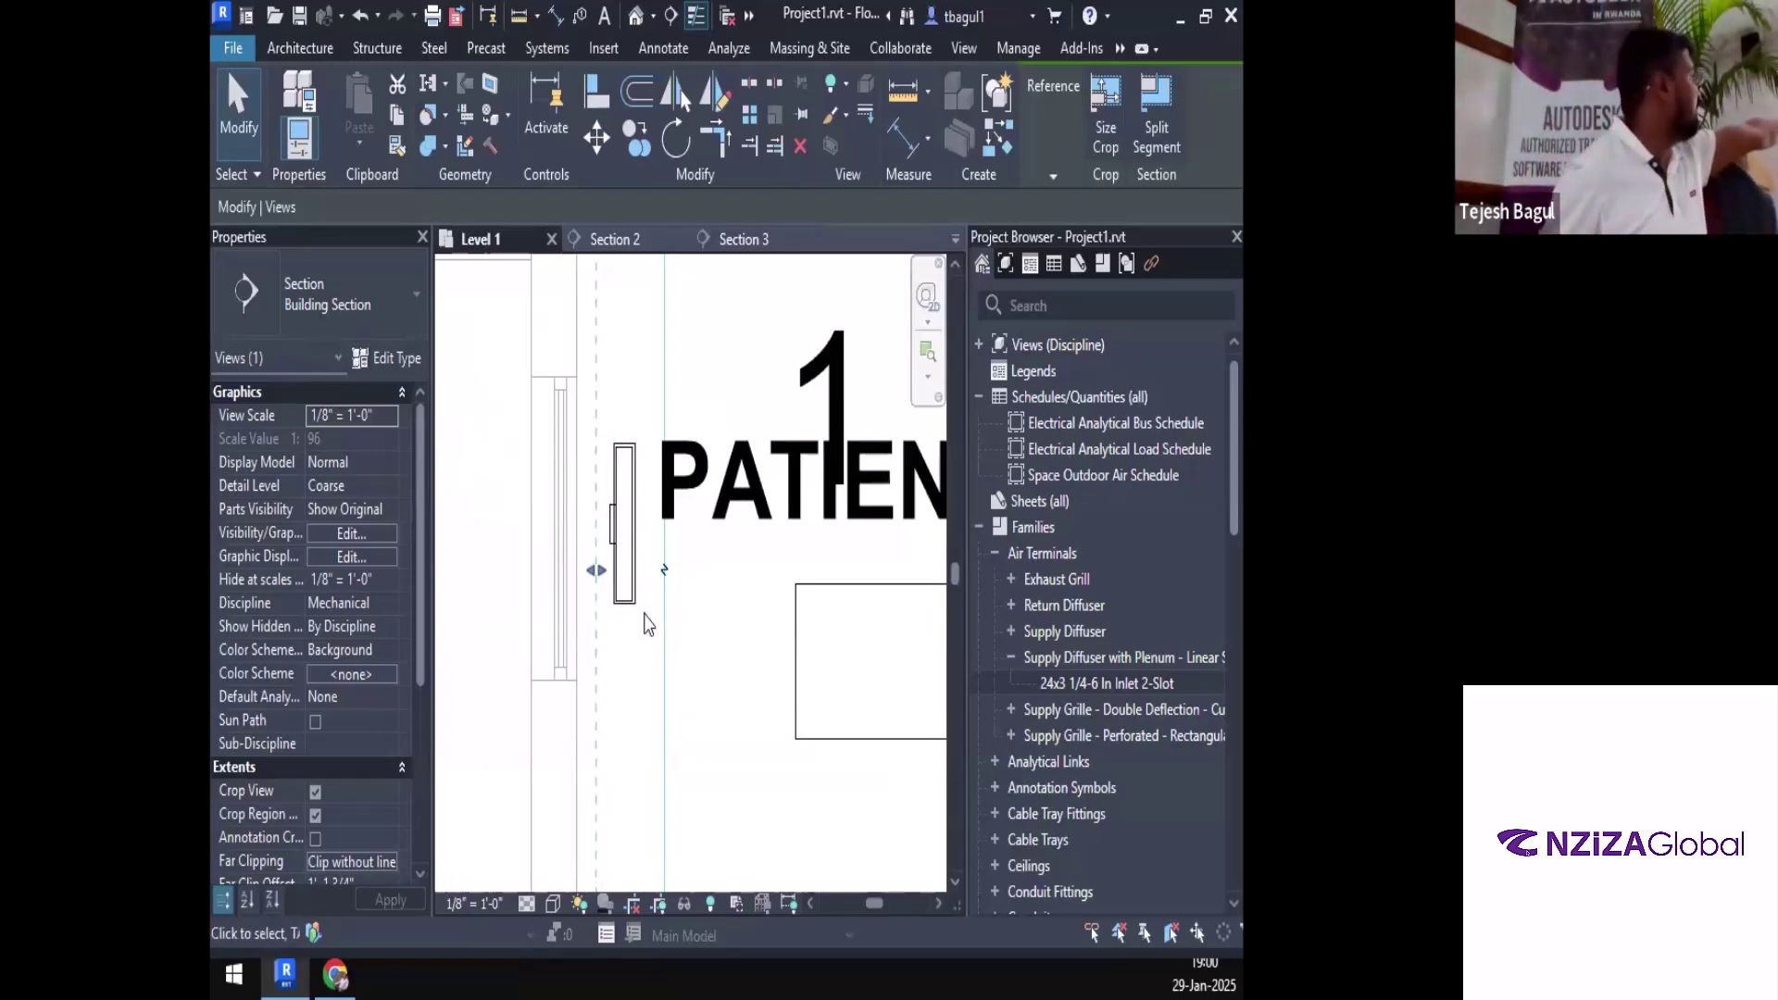
click(621, 552)
scroll(621, 553, up, 2)
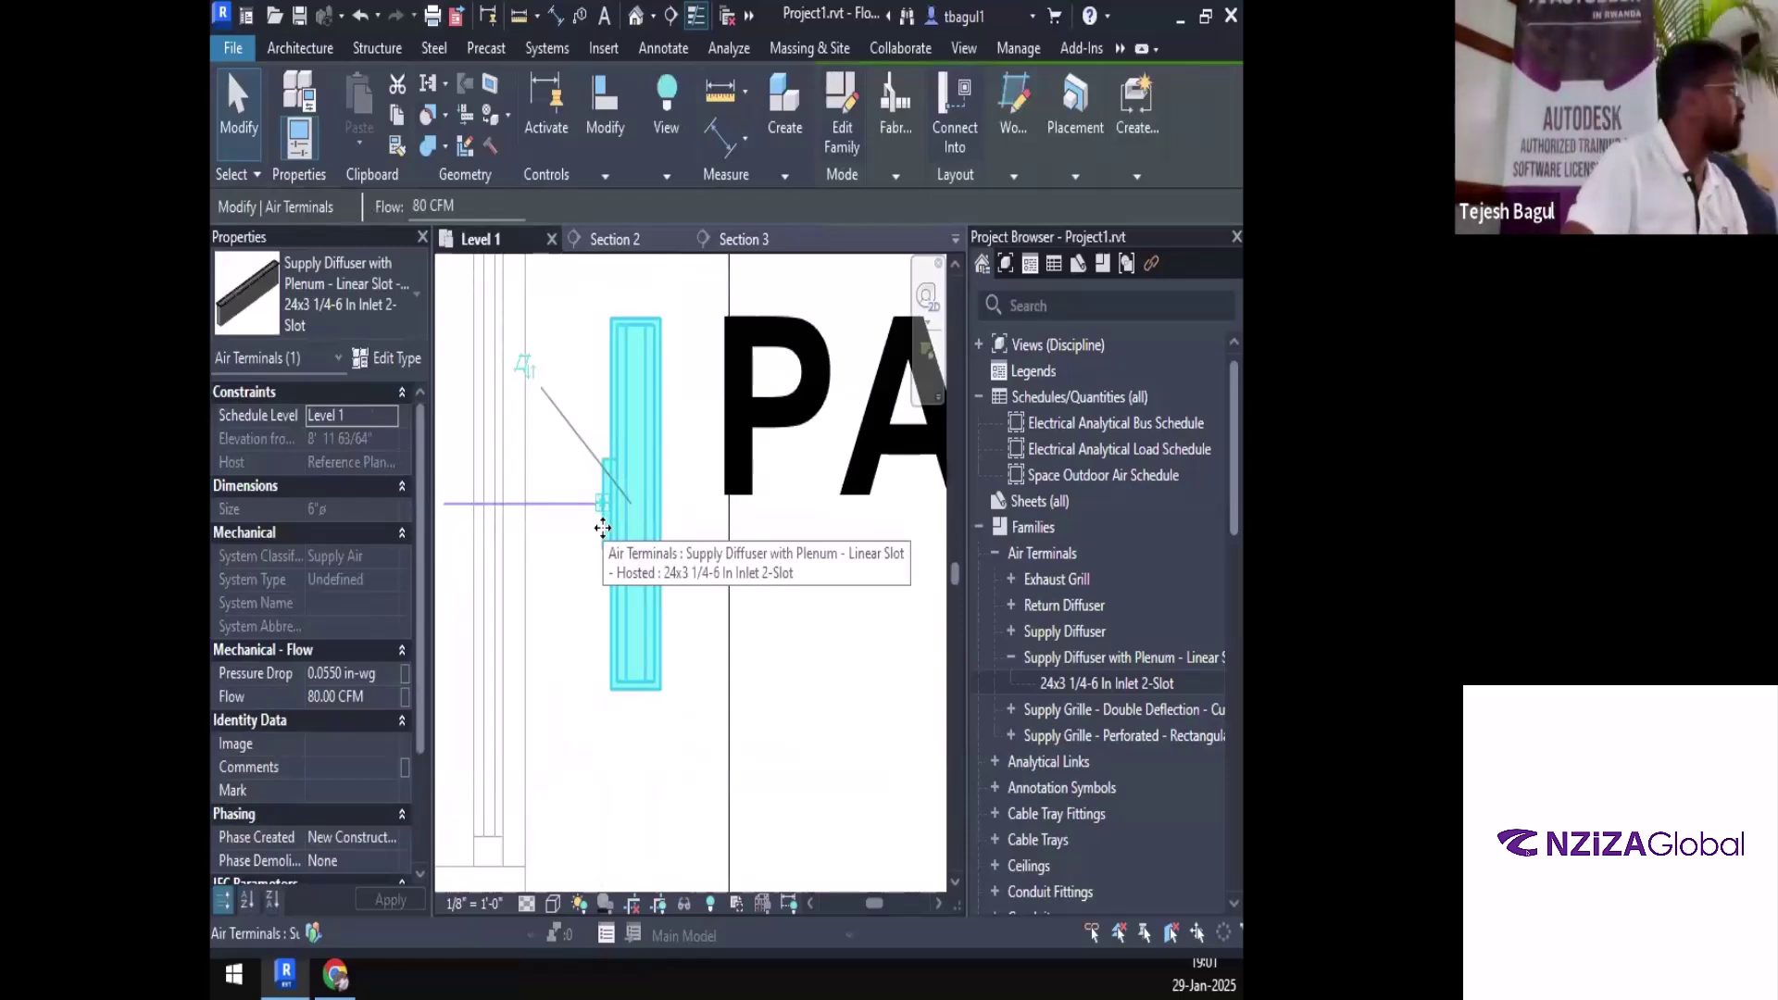
key(space)
key(space)
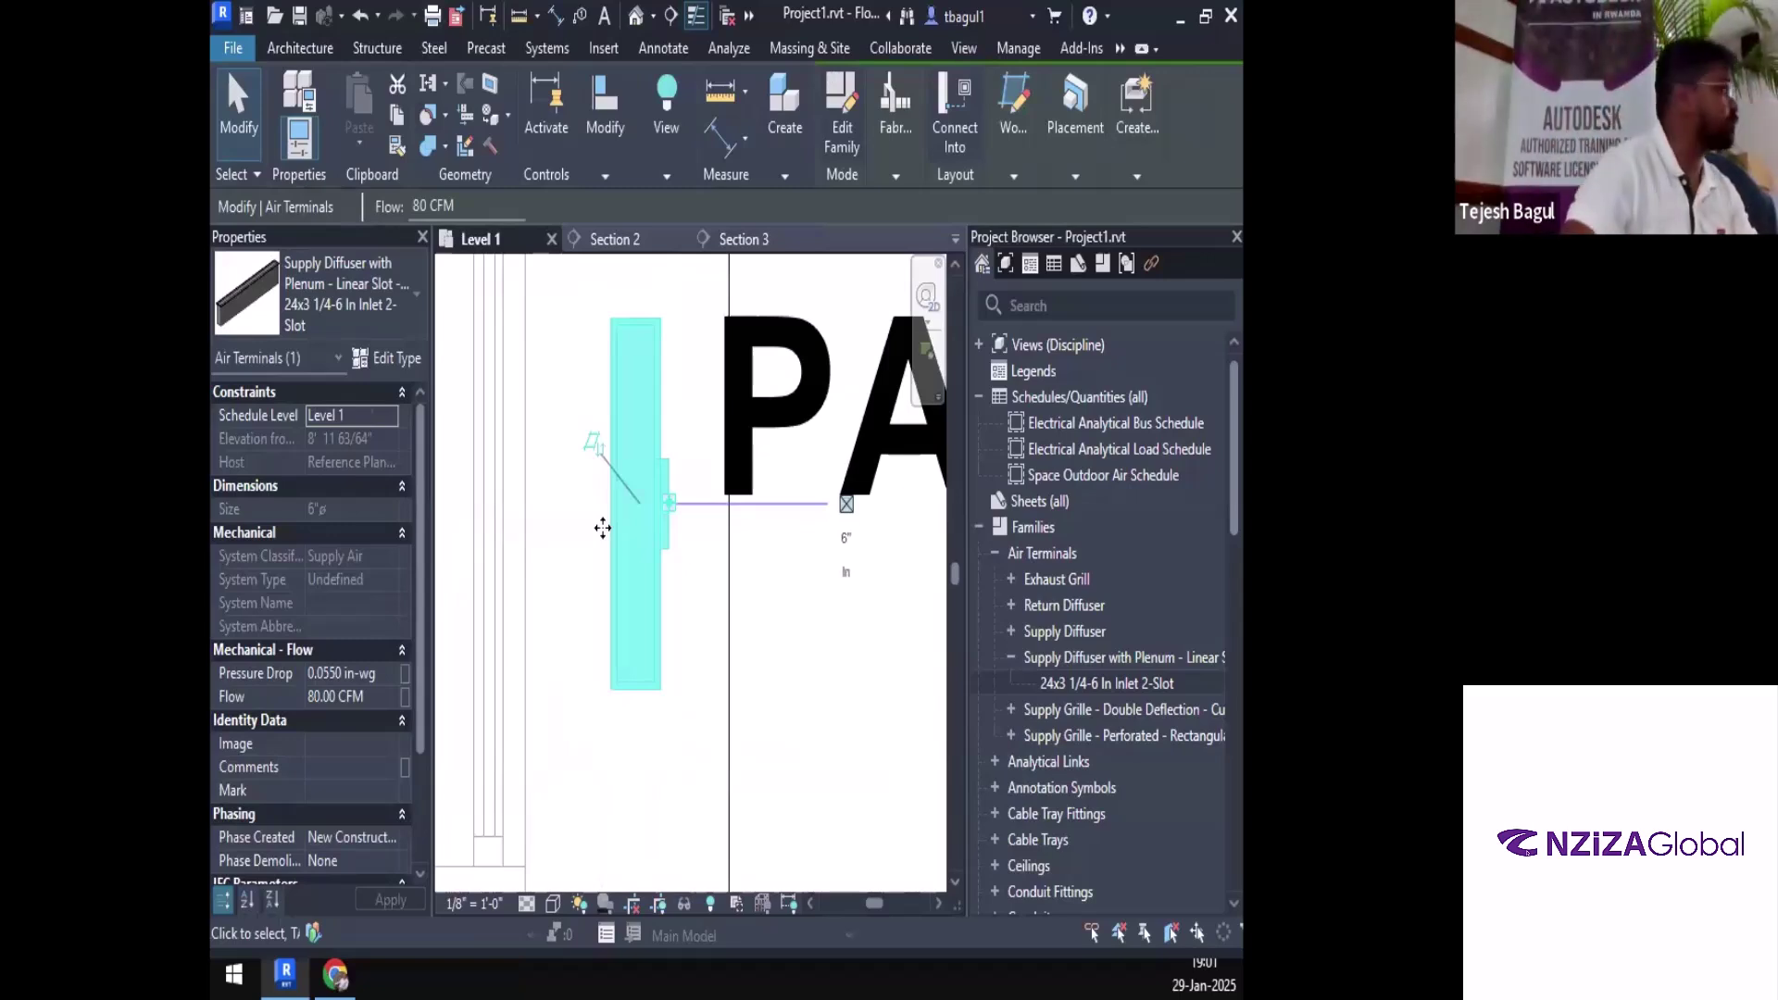
key(space)
key(space)
key(space)
key(space)
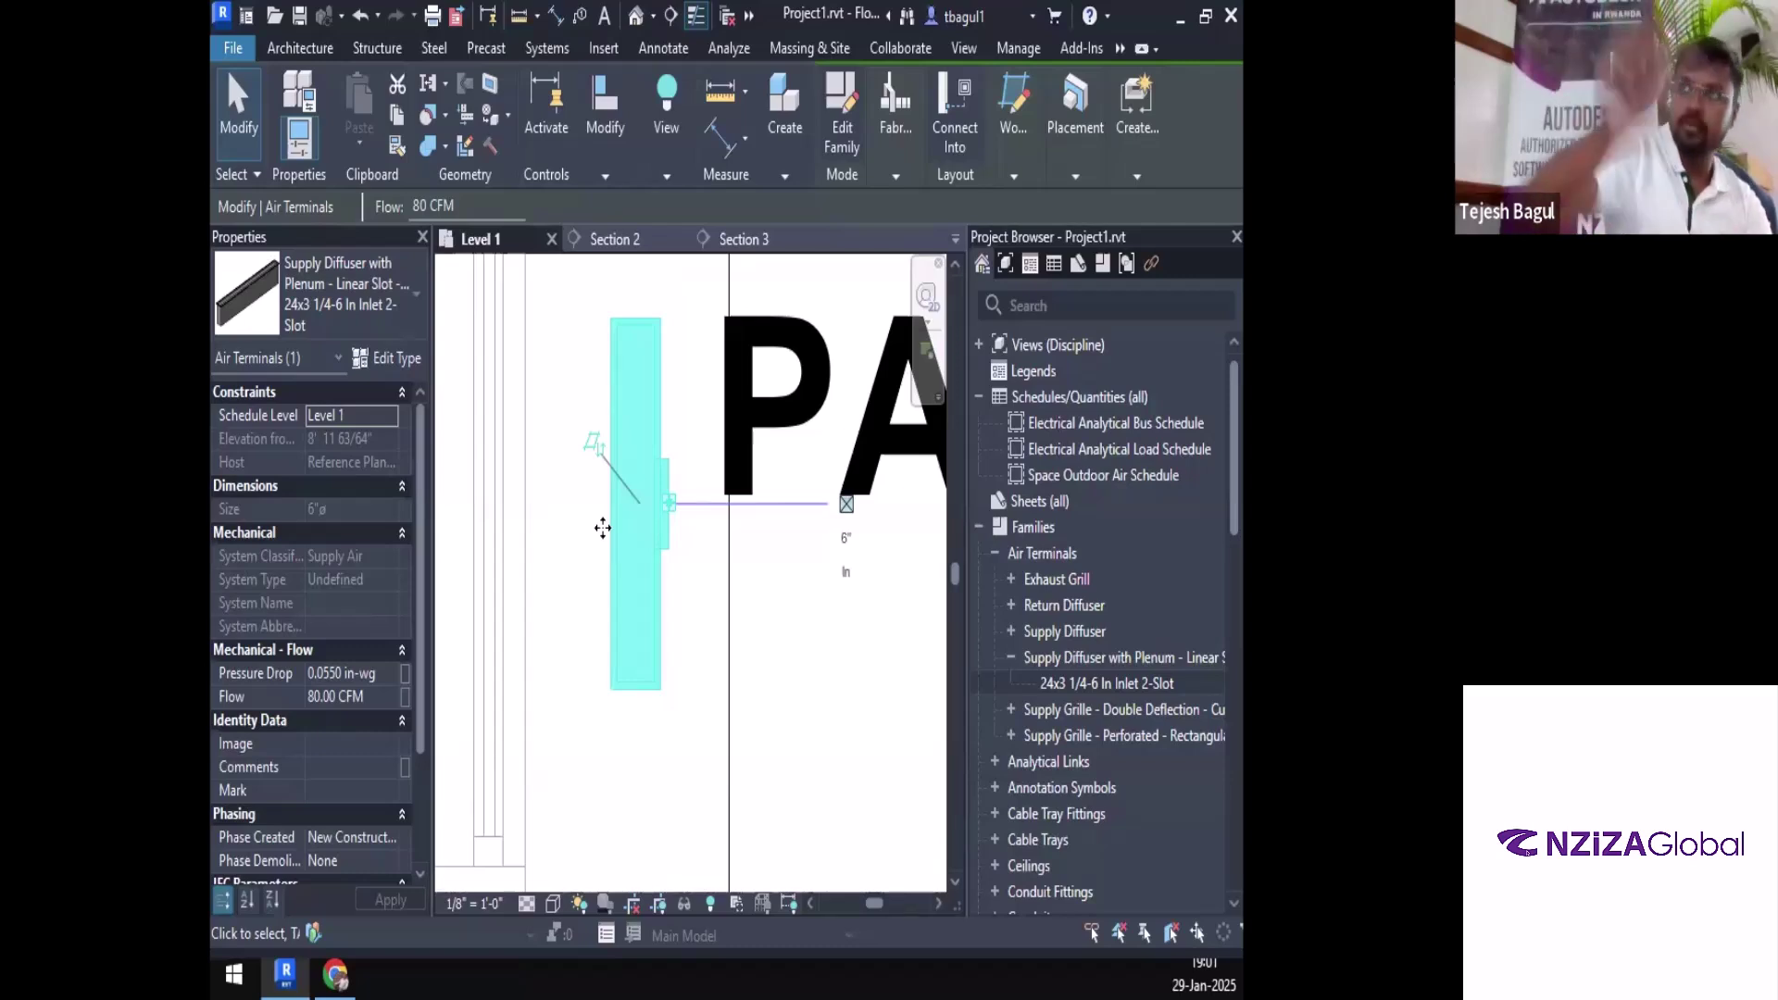
key(space)
key(space)
key(space)
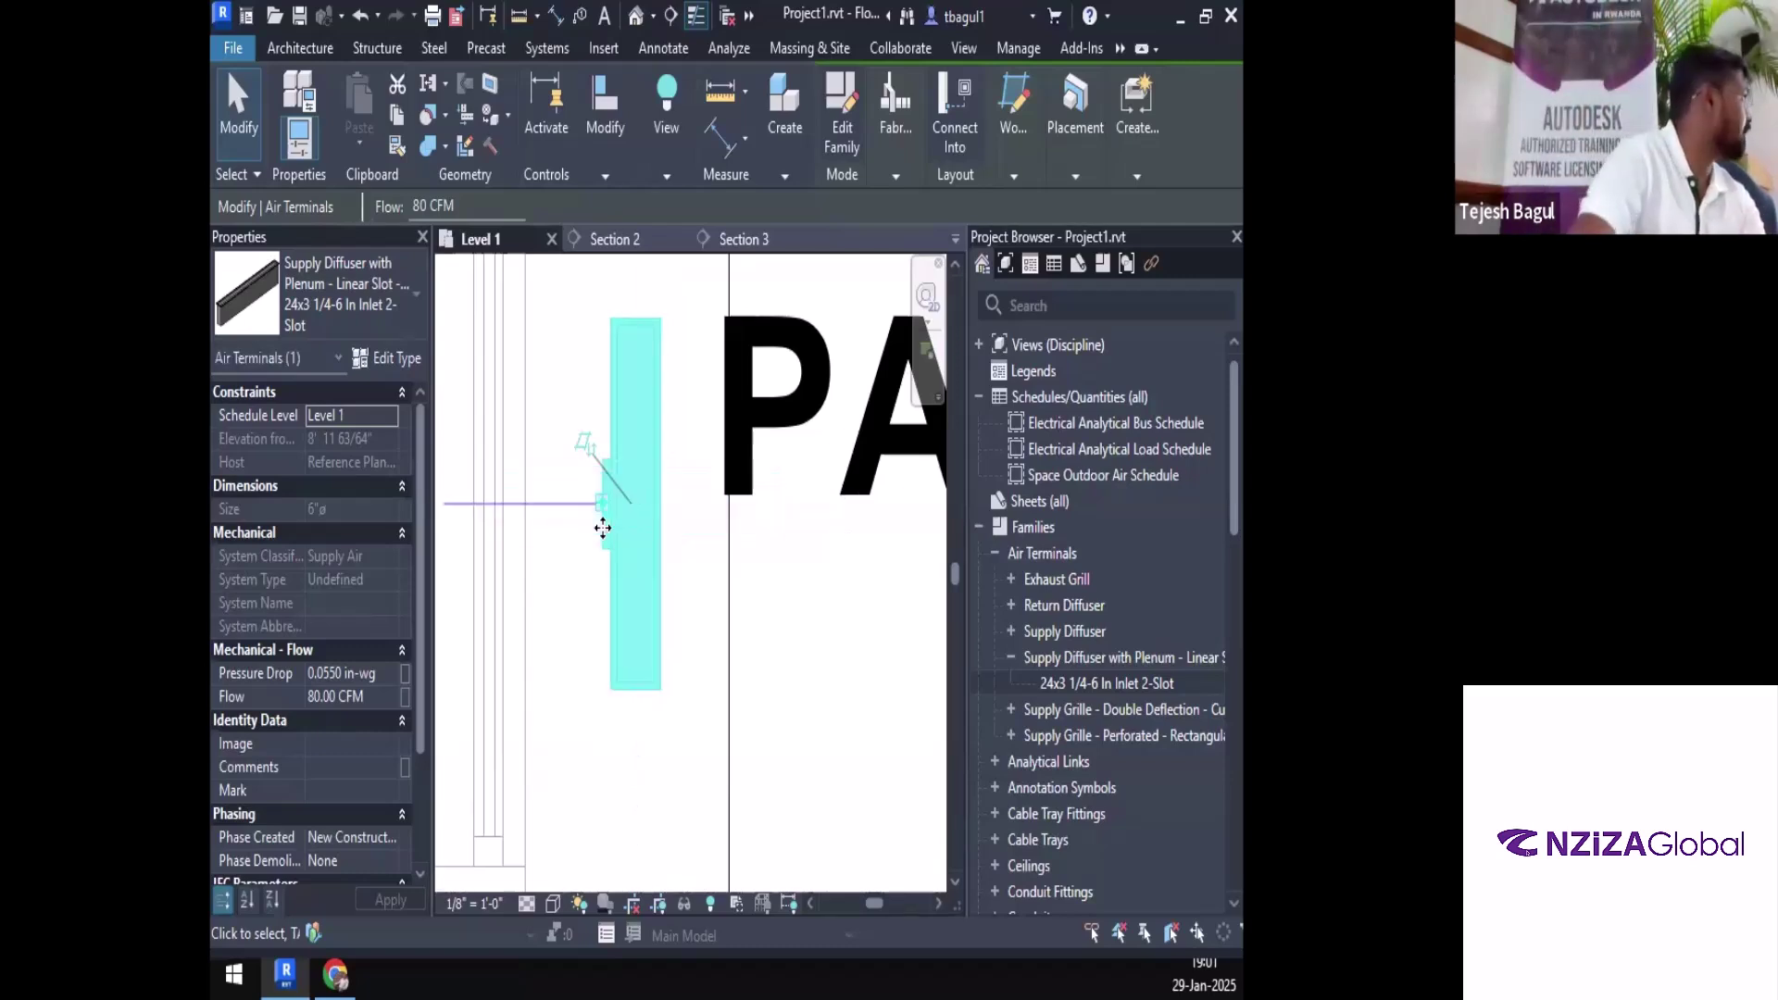
key(space)
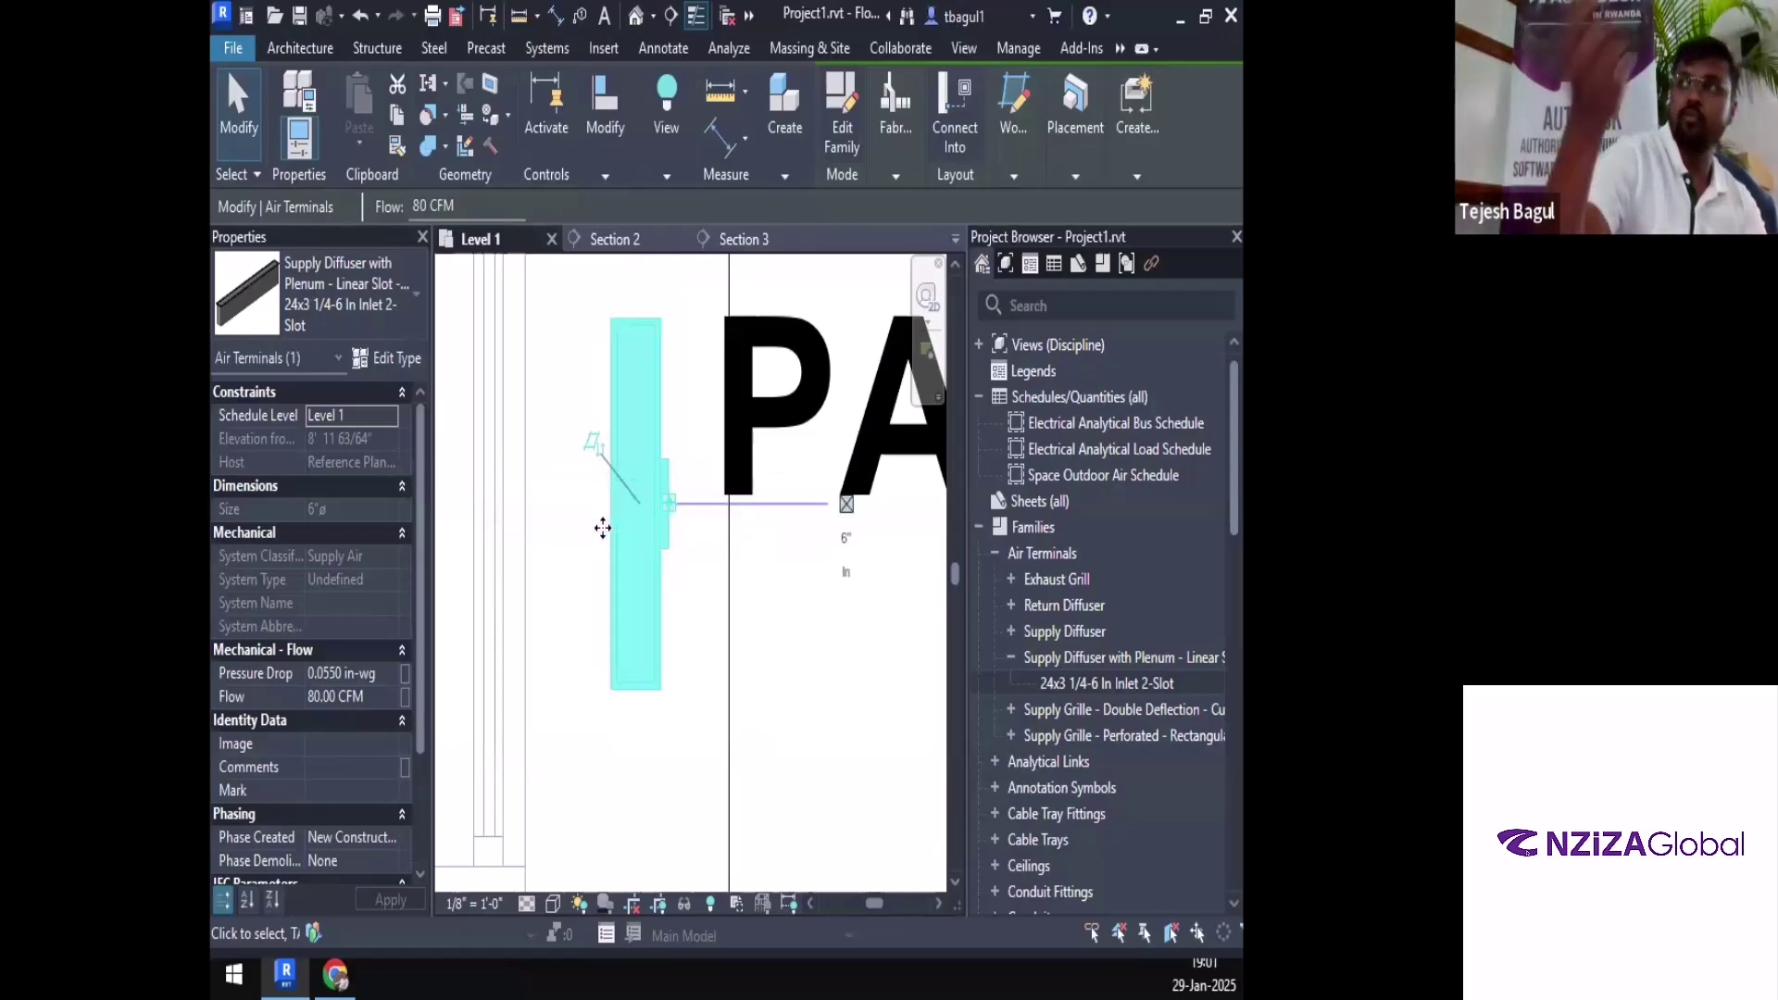
Rotate the Patient Room diffuser through a full turn in 90° increments in the Level 1 plan
key(space)
key(space)
key(space)
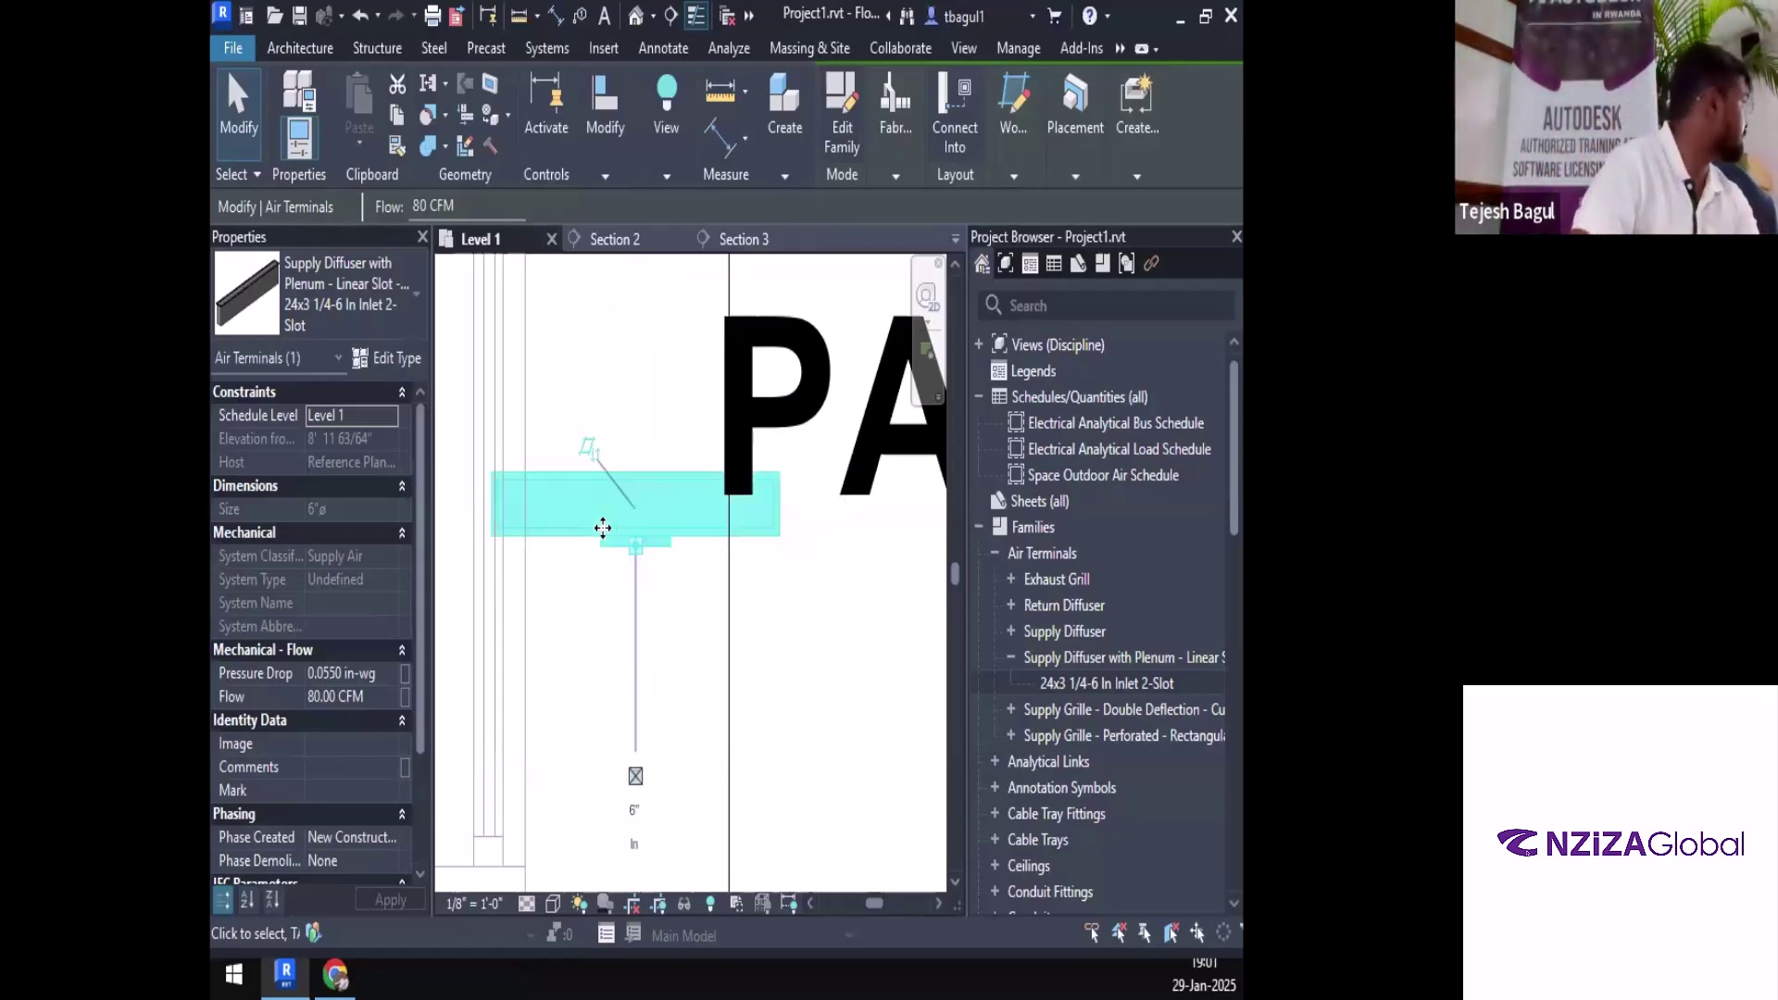
key(space)
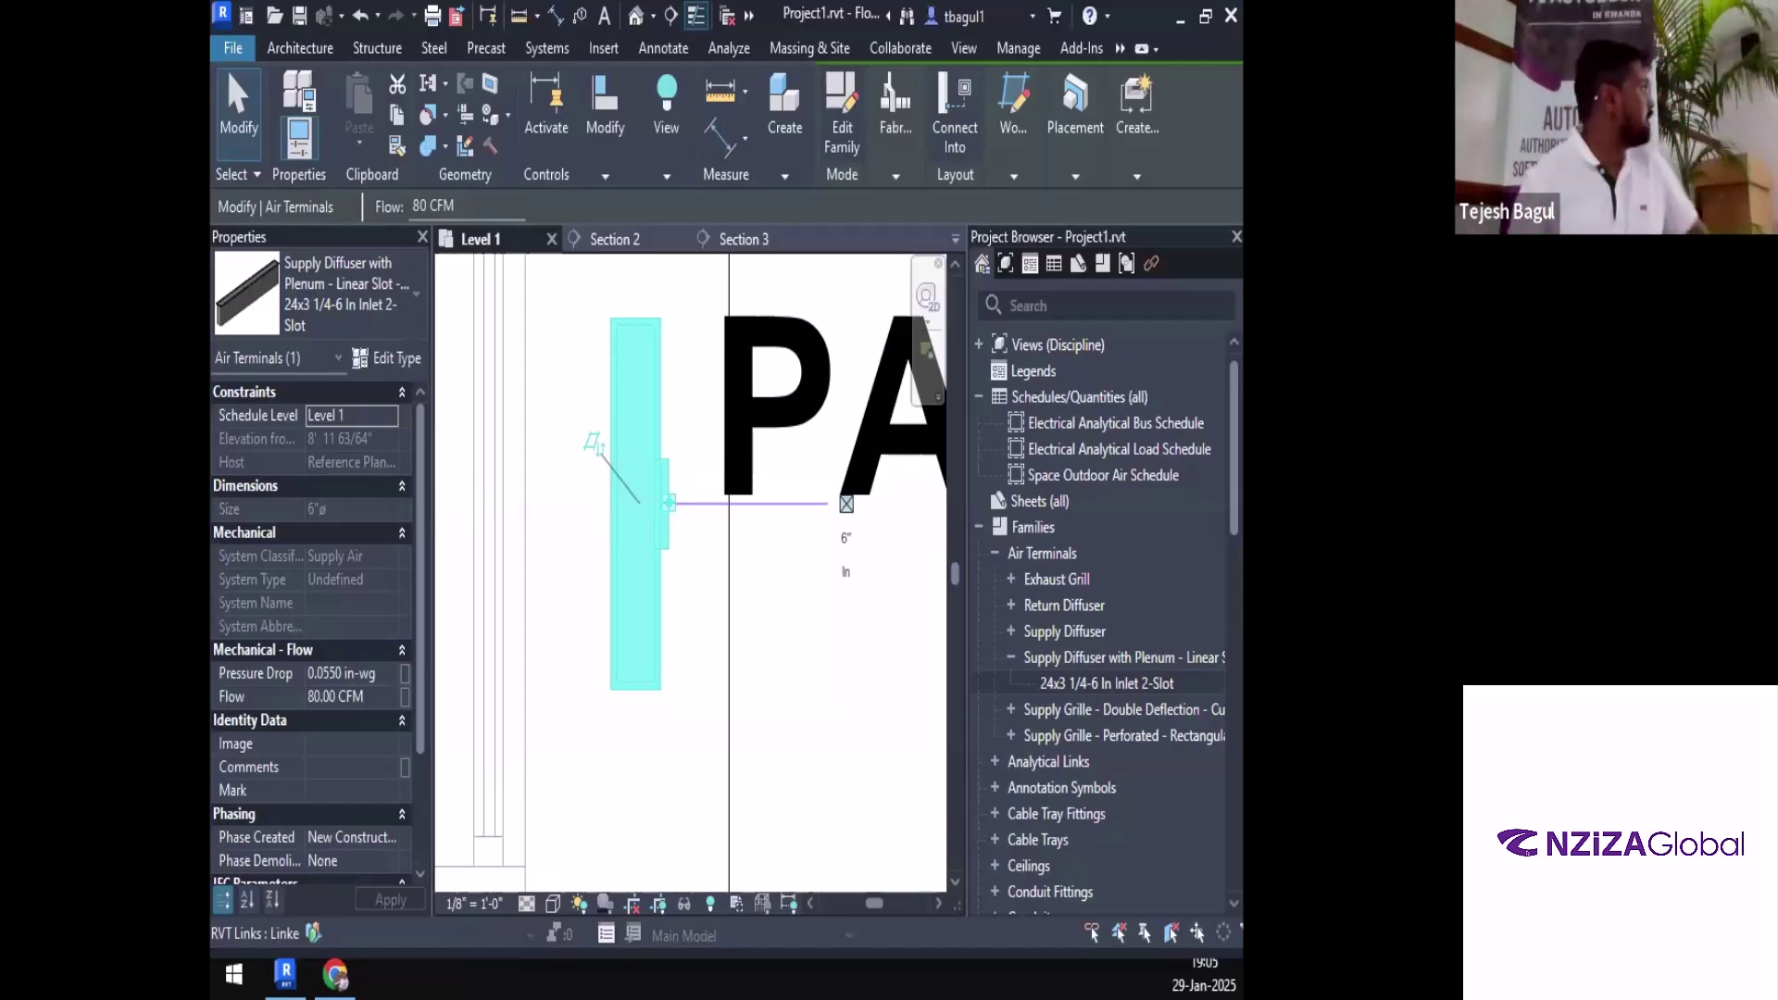
Move the PATIENT ROOM tag outside and above the room, and place its leader end directly beneath the tag
scroll(760, 714, down, 2)
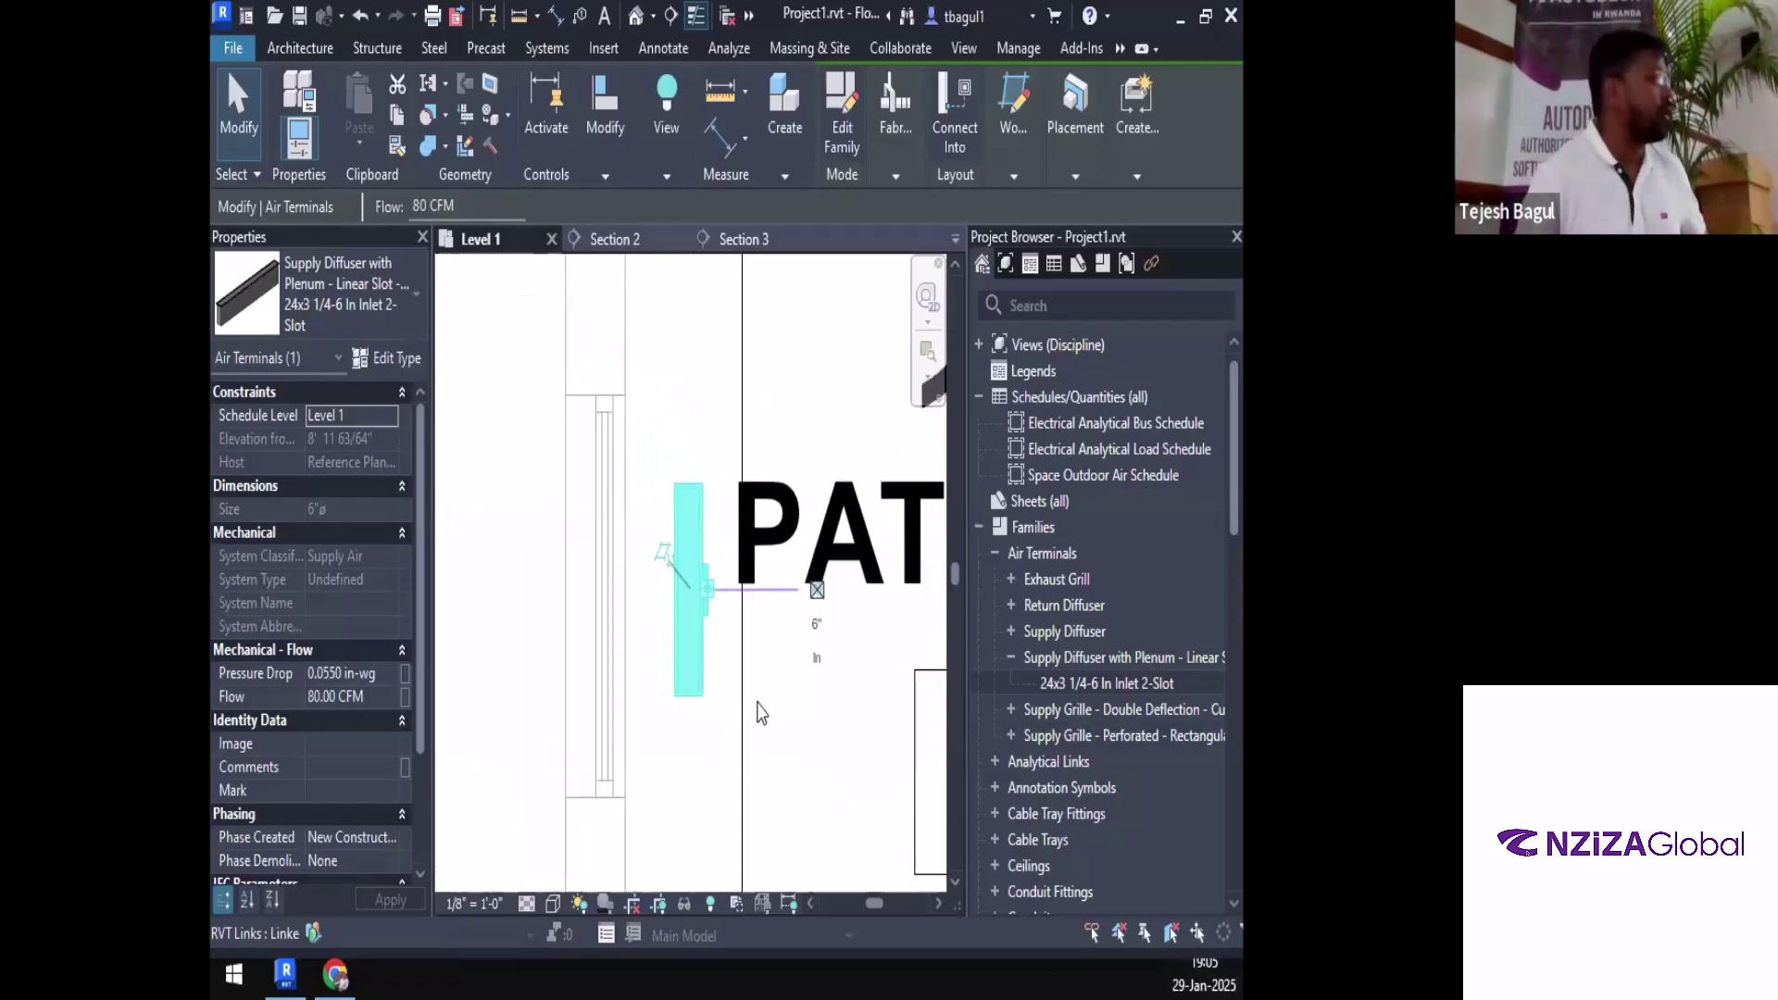
scroll(760, 714, down, 1)
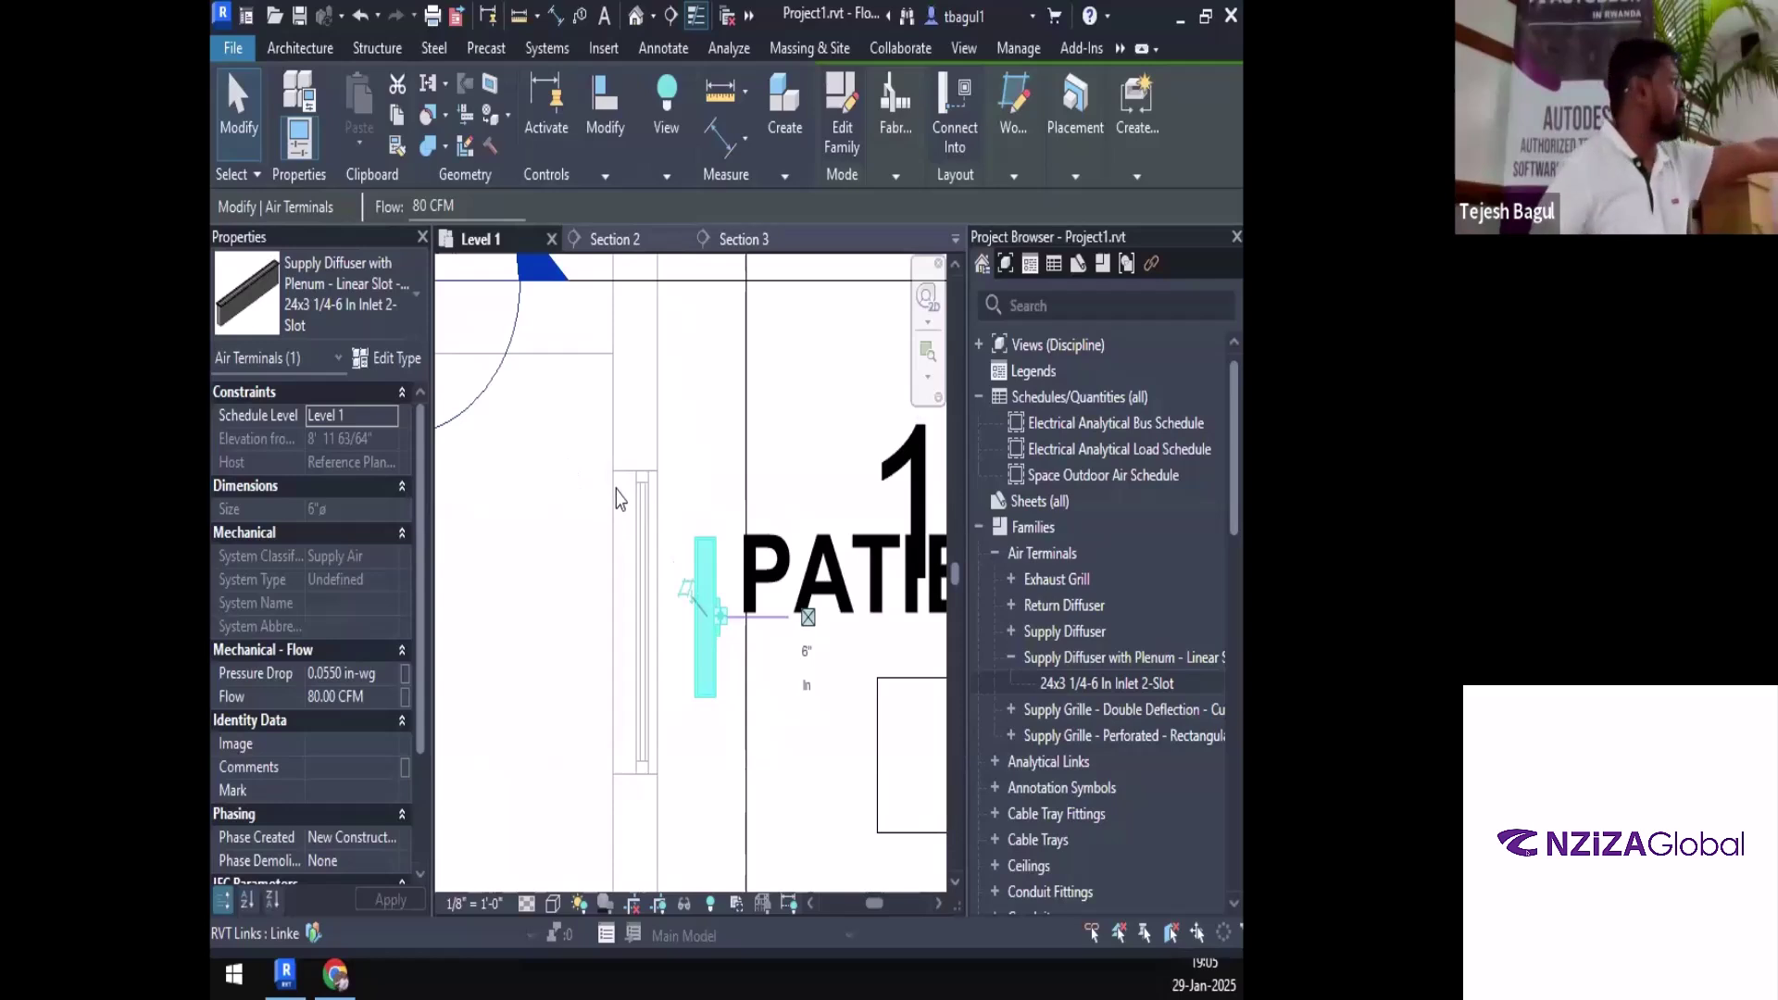
scroll(655, 516, down, 2)
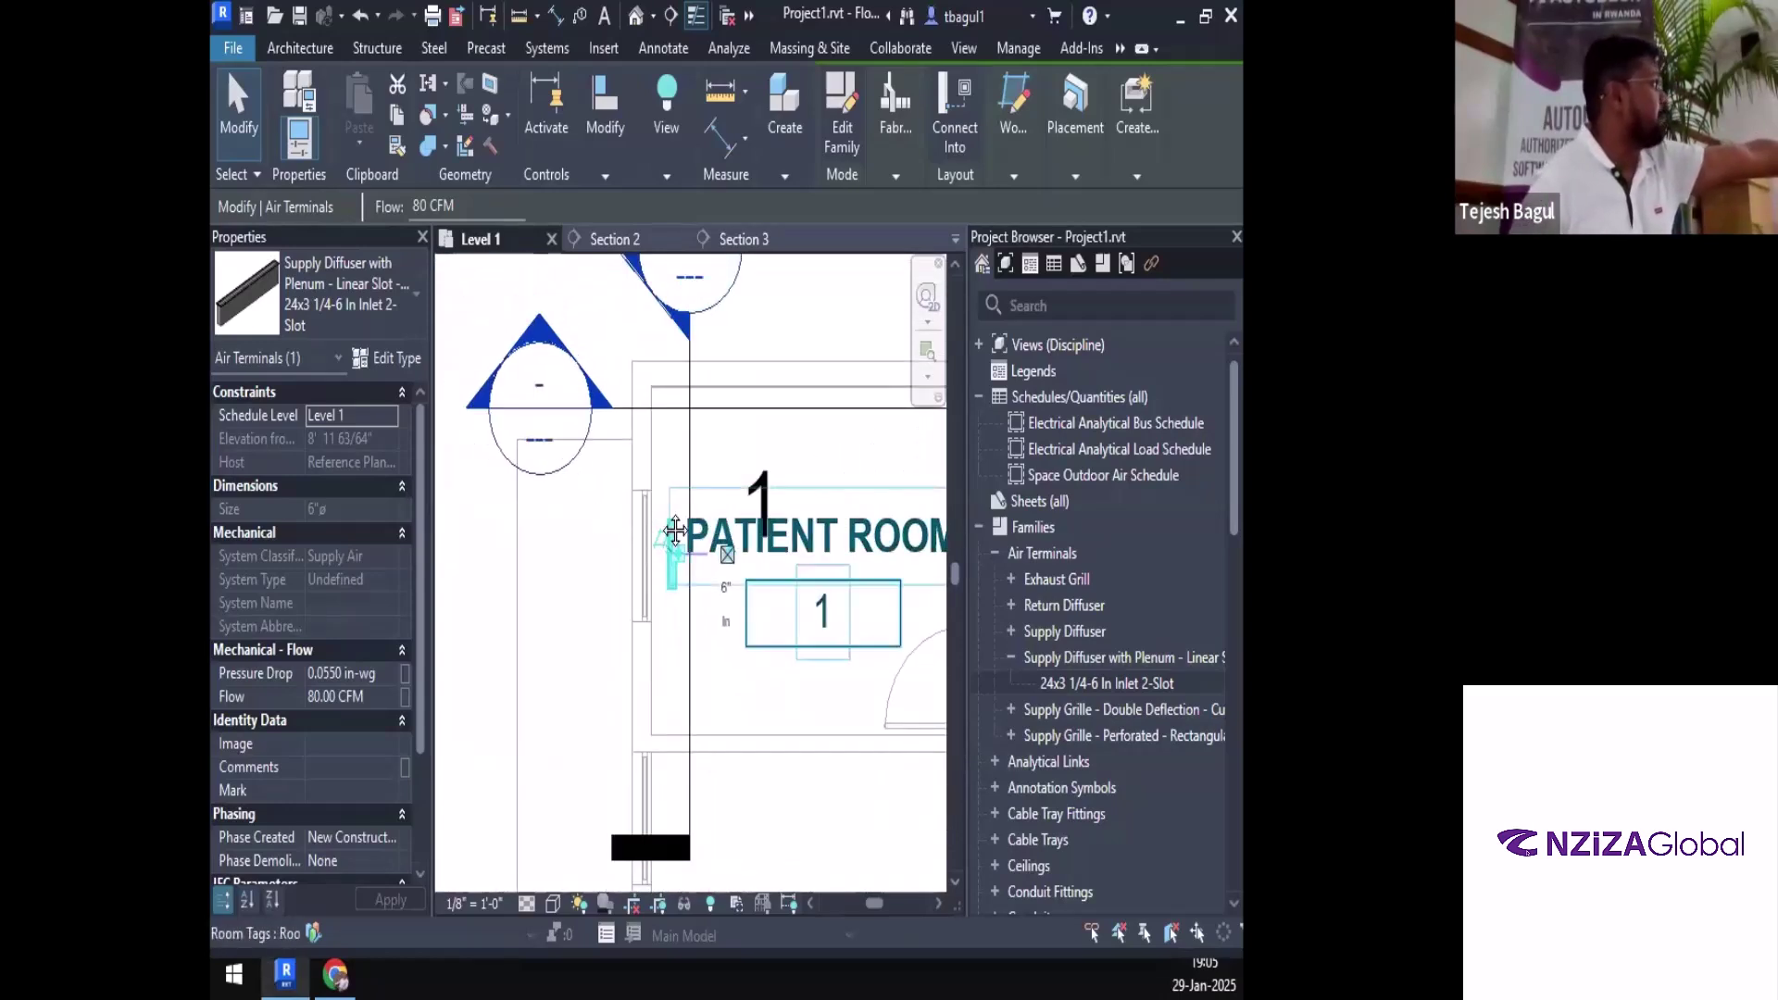
middle_drag(708, 535, 618, 515)
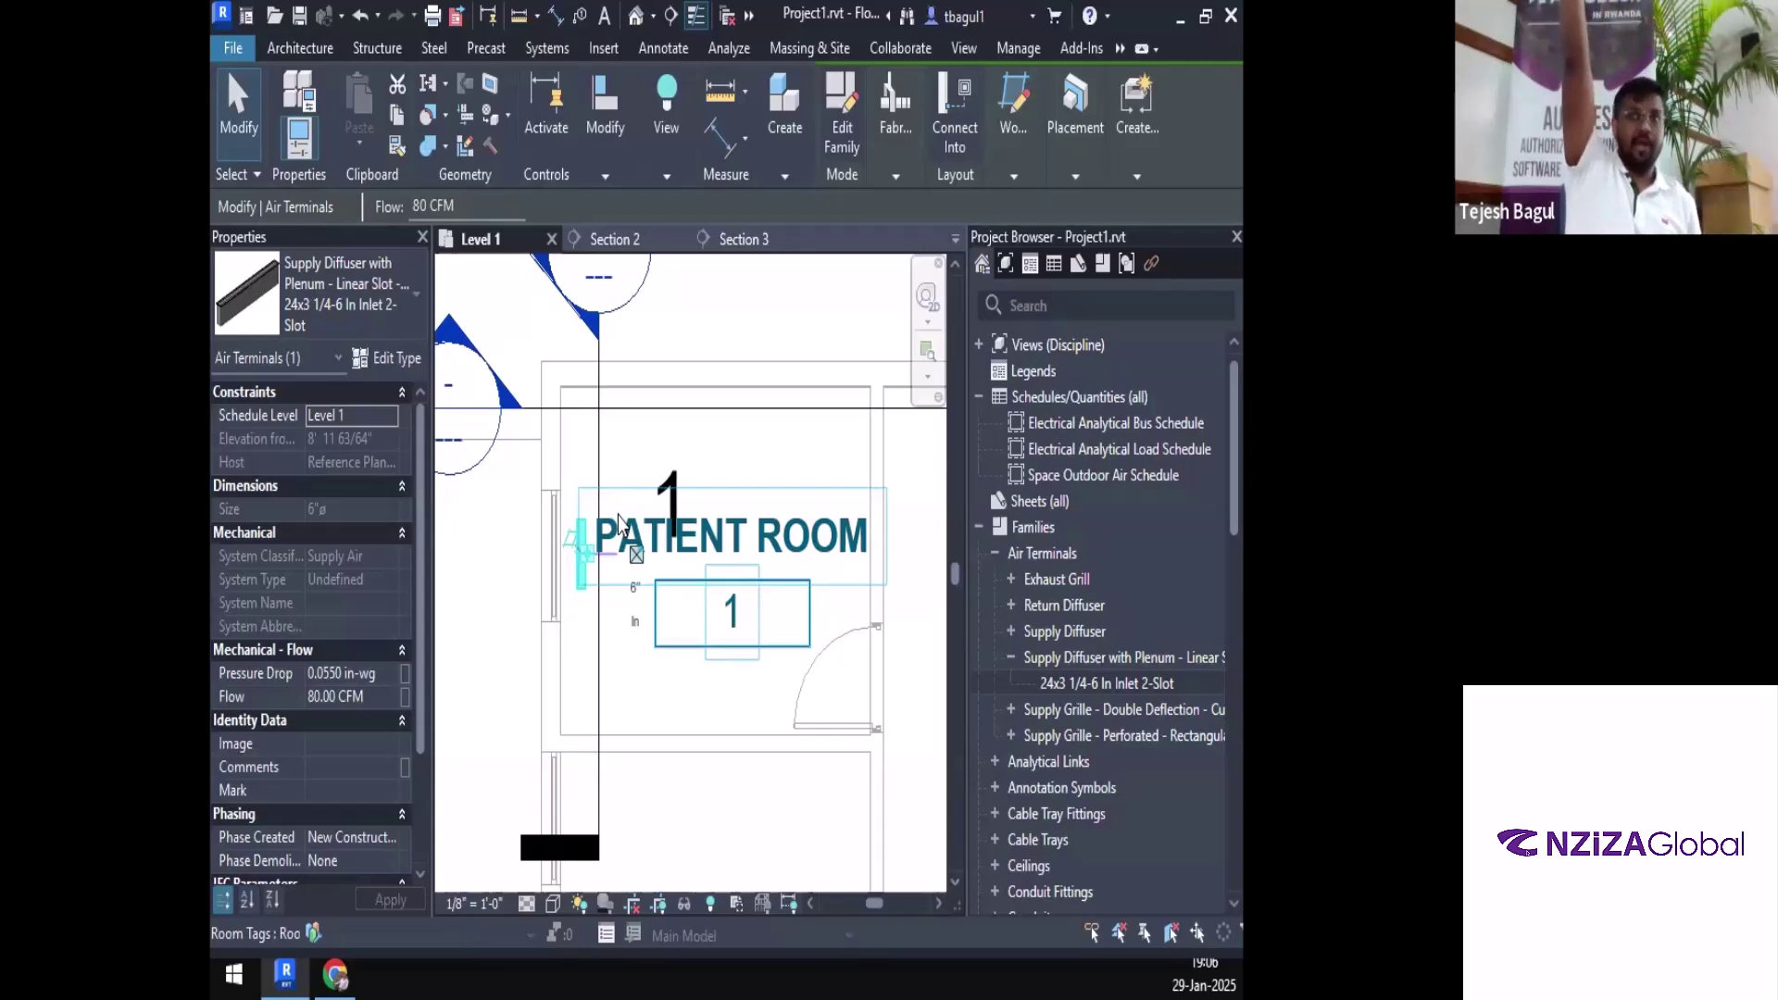
key(Escape)
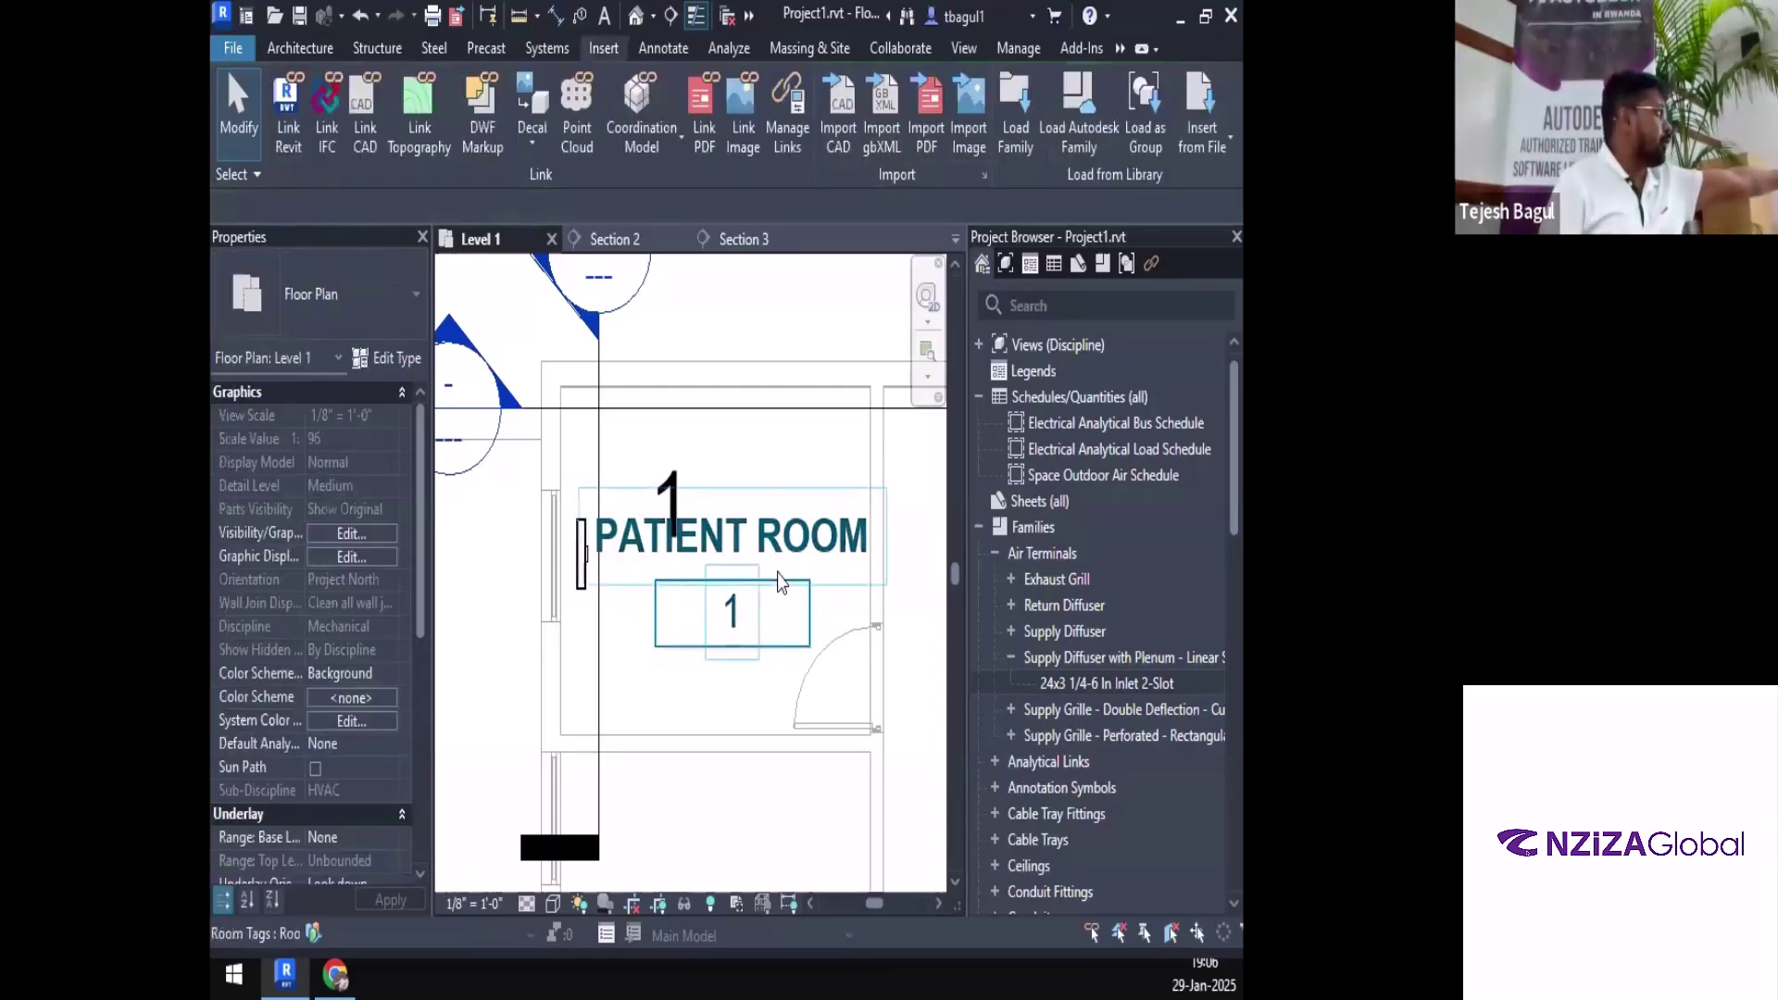
click(751, 606)
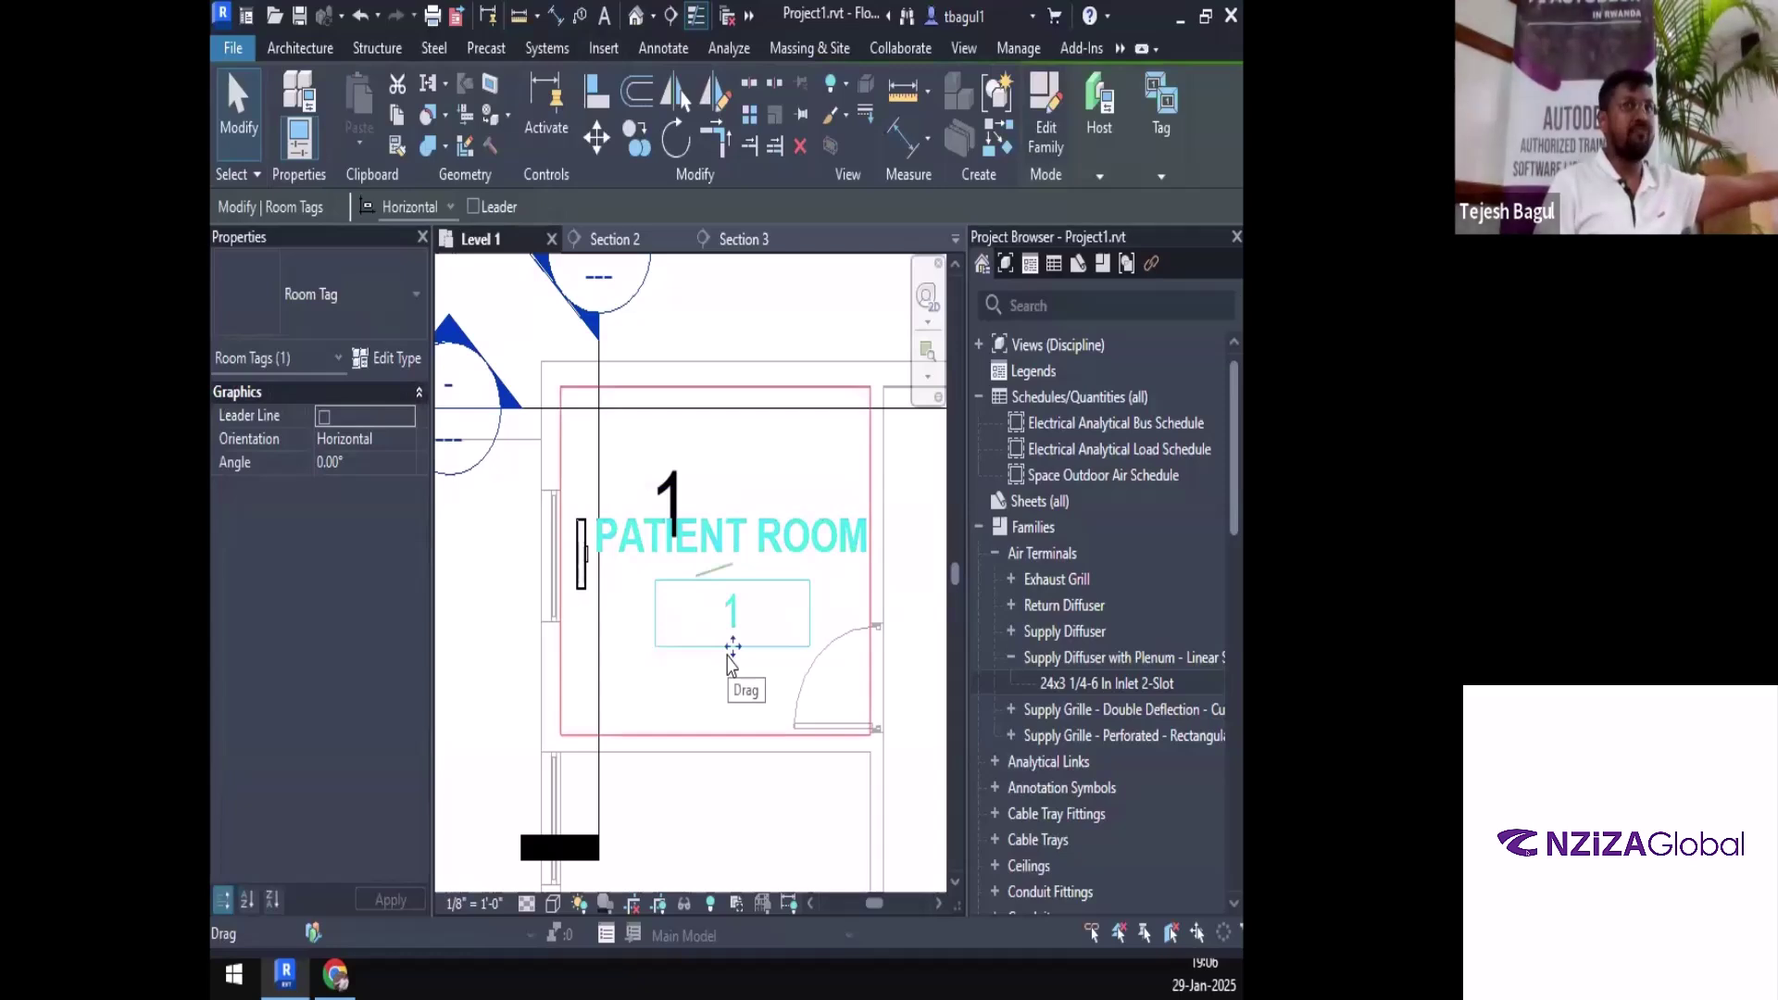
middle_drag(750, 583, 760, 689)
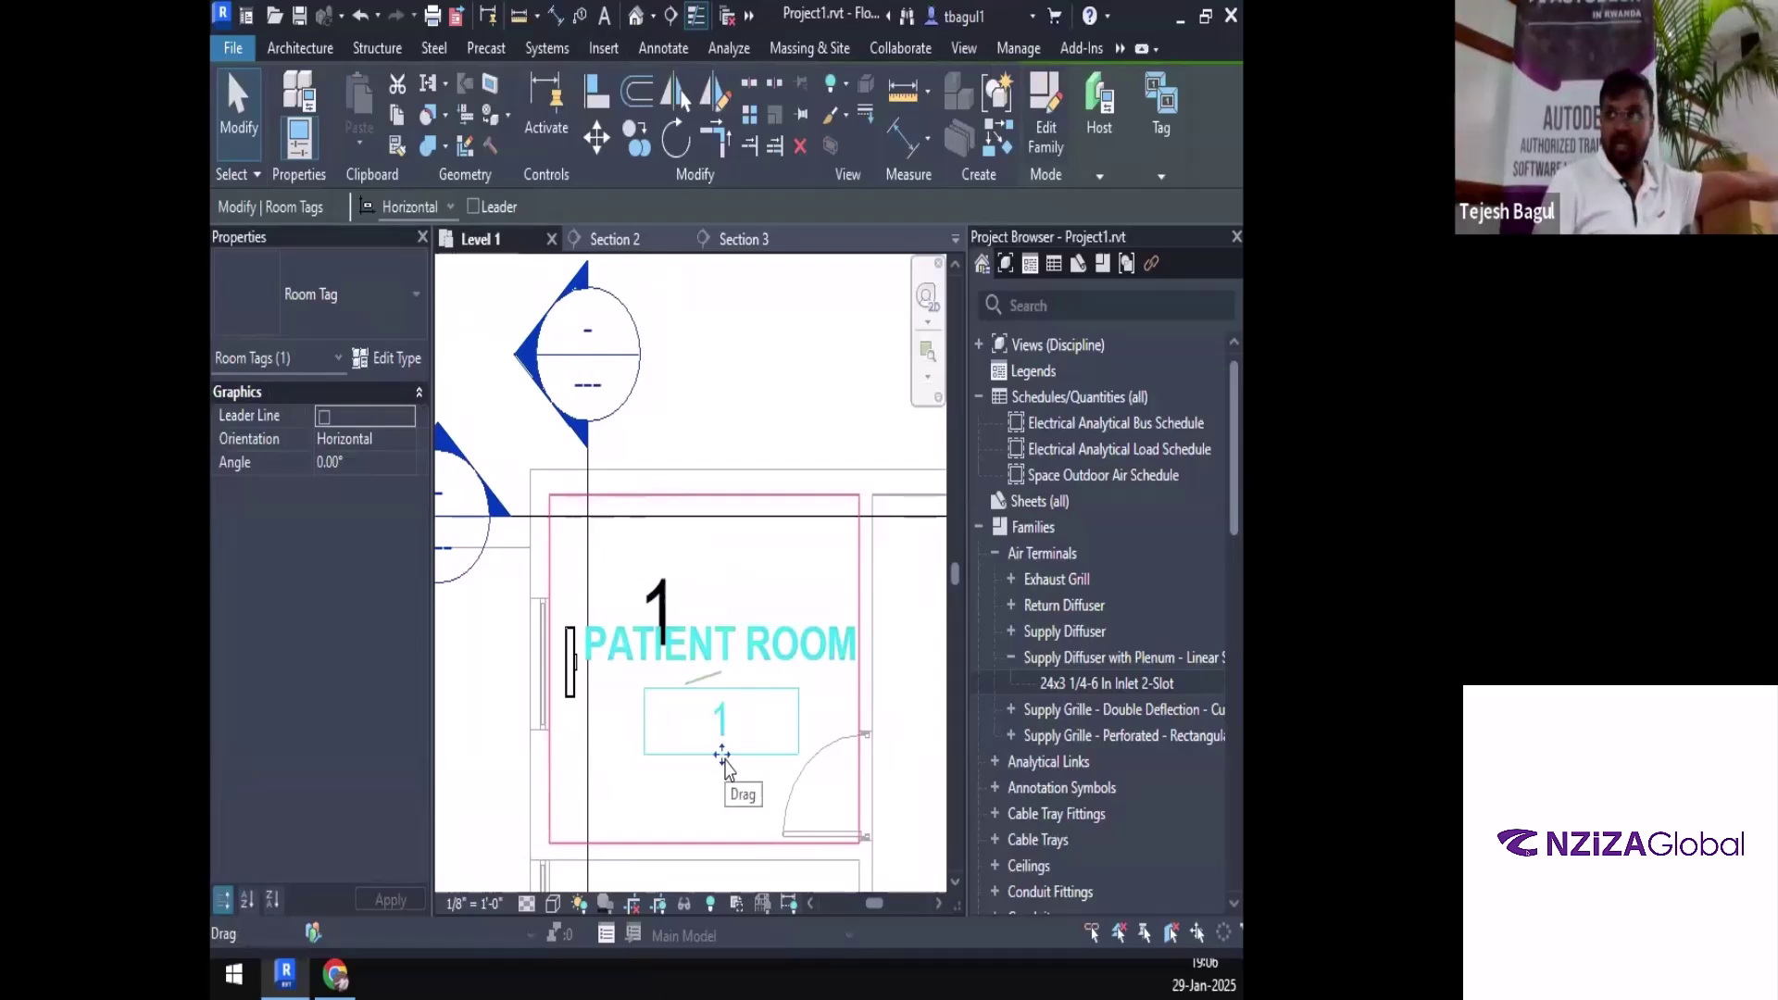
drag(722, 755, 745, 644)
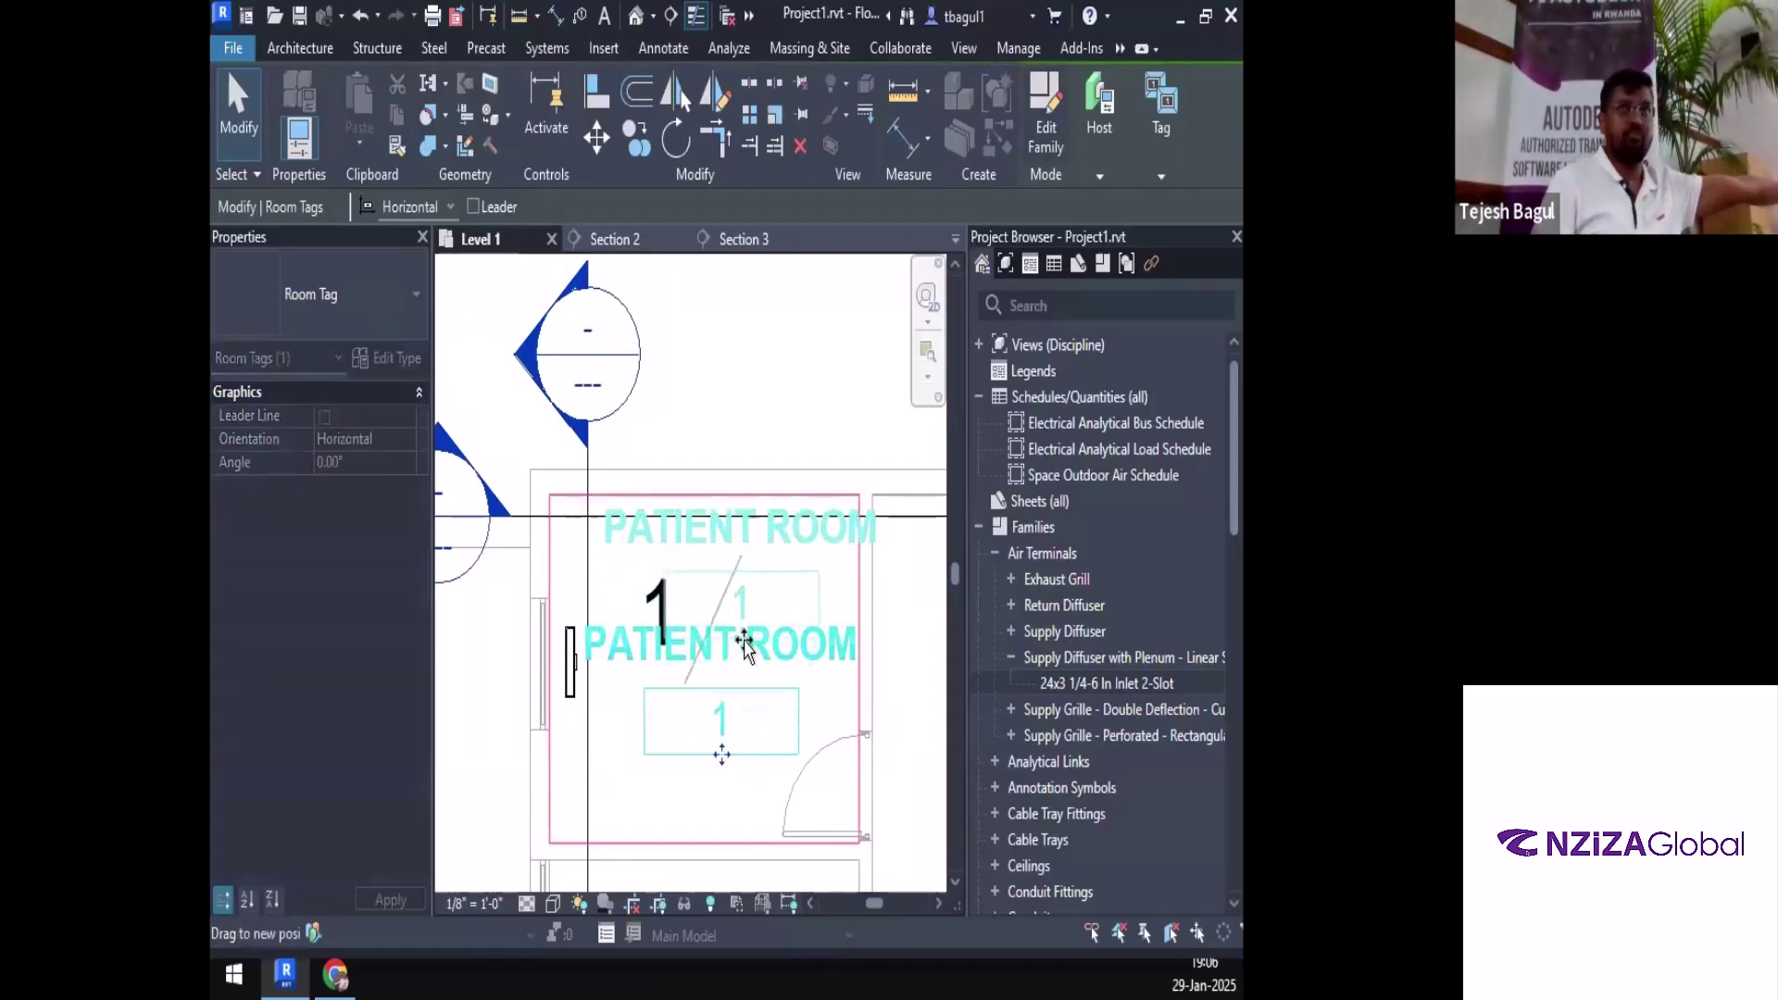
drag(745, 639, 734, 432)
middle_drag(751, 419, 718, 575)
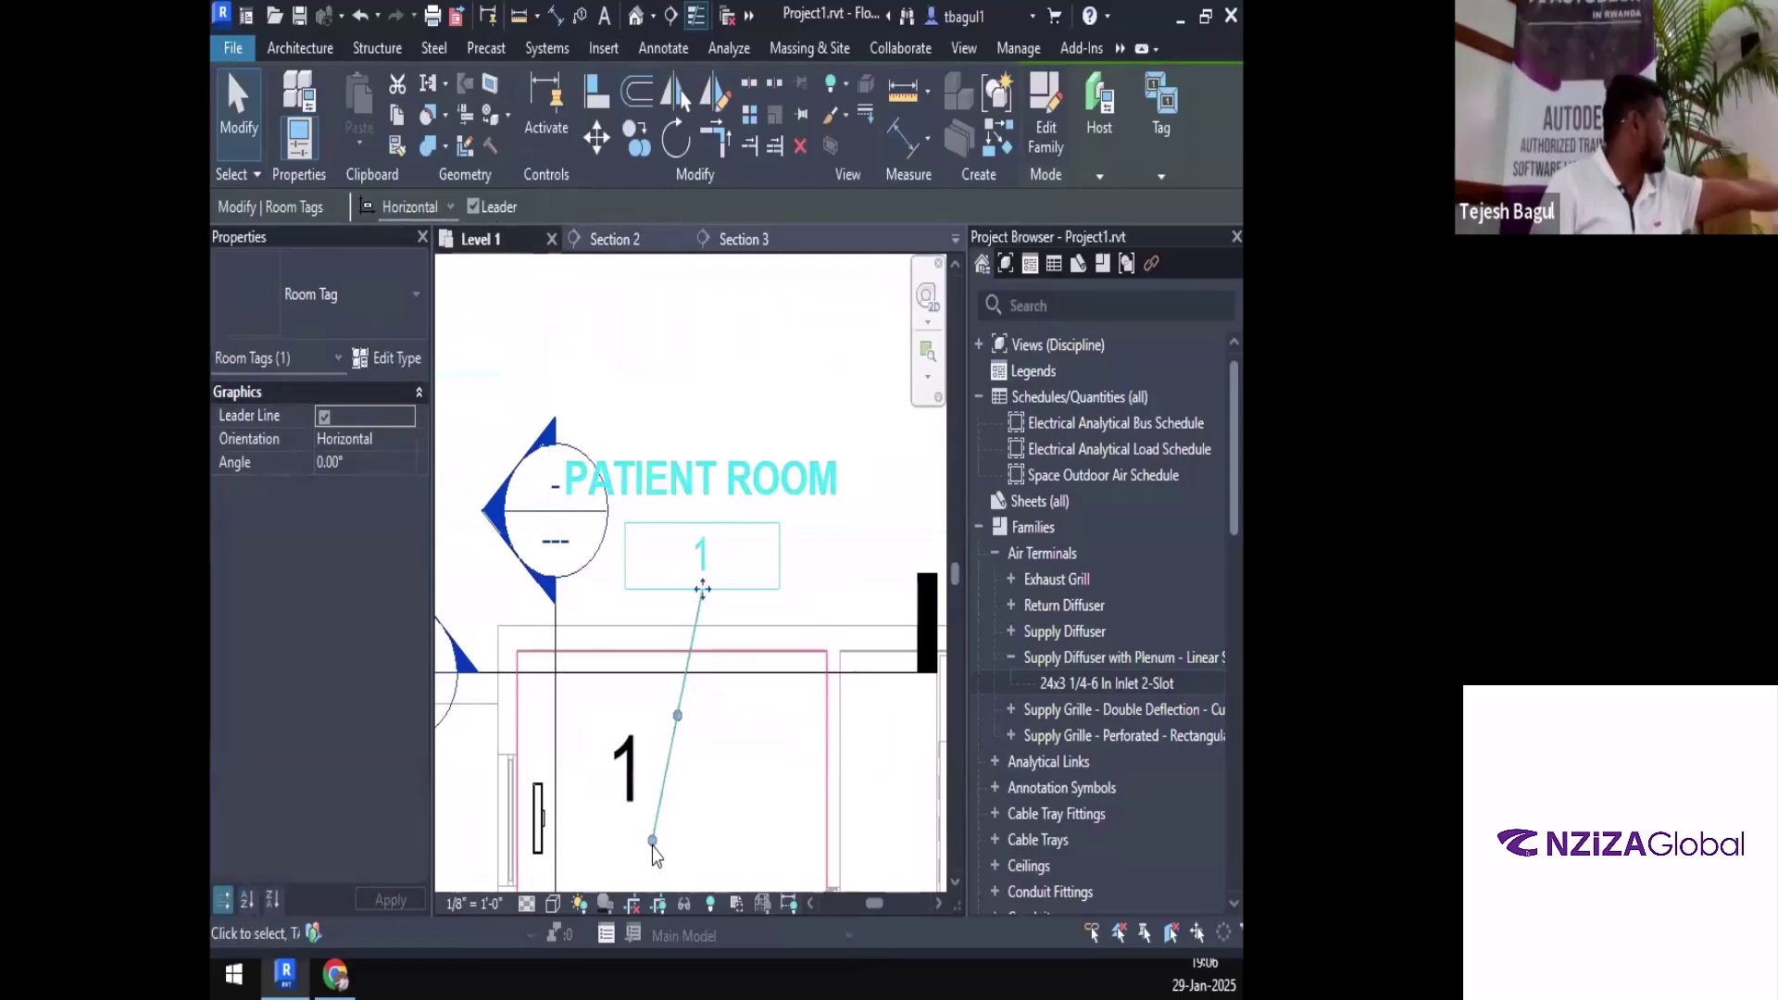
drag(653, 839, 702, 727)
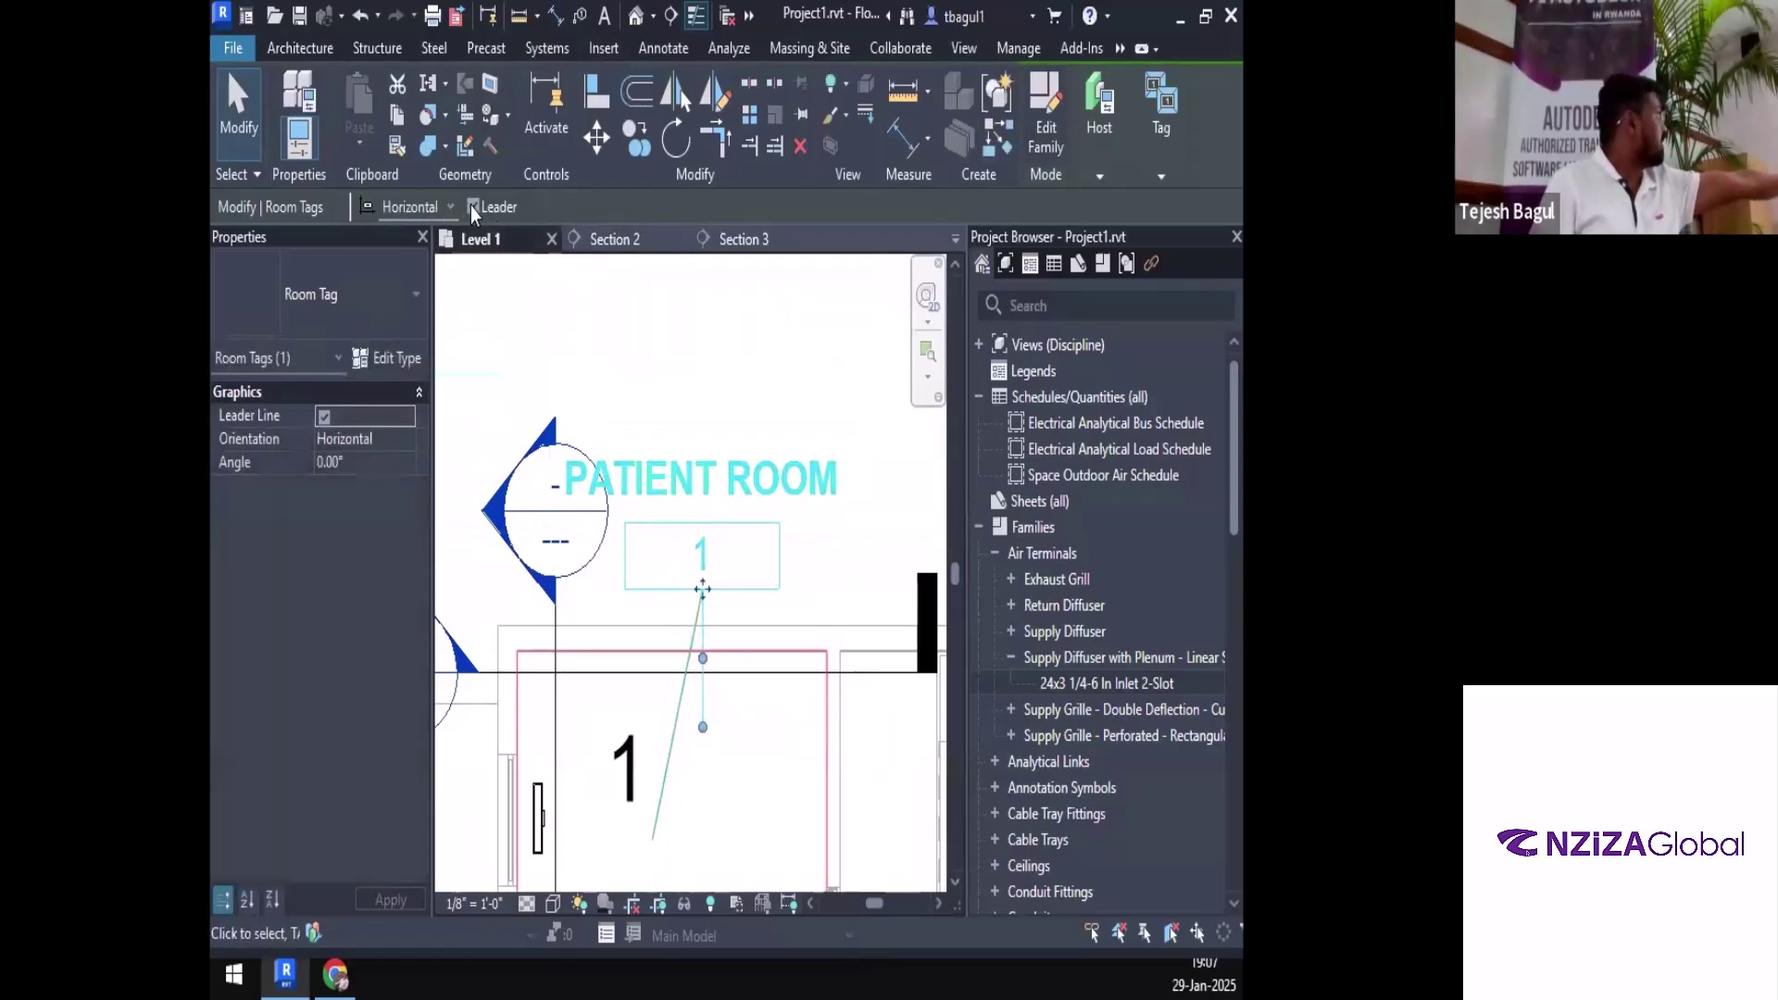
Turn the room tag's leader off and on, and reposition the tag above the room with a vertical leader ending inside it
click(473, 207)
click(473, 207)
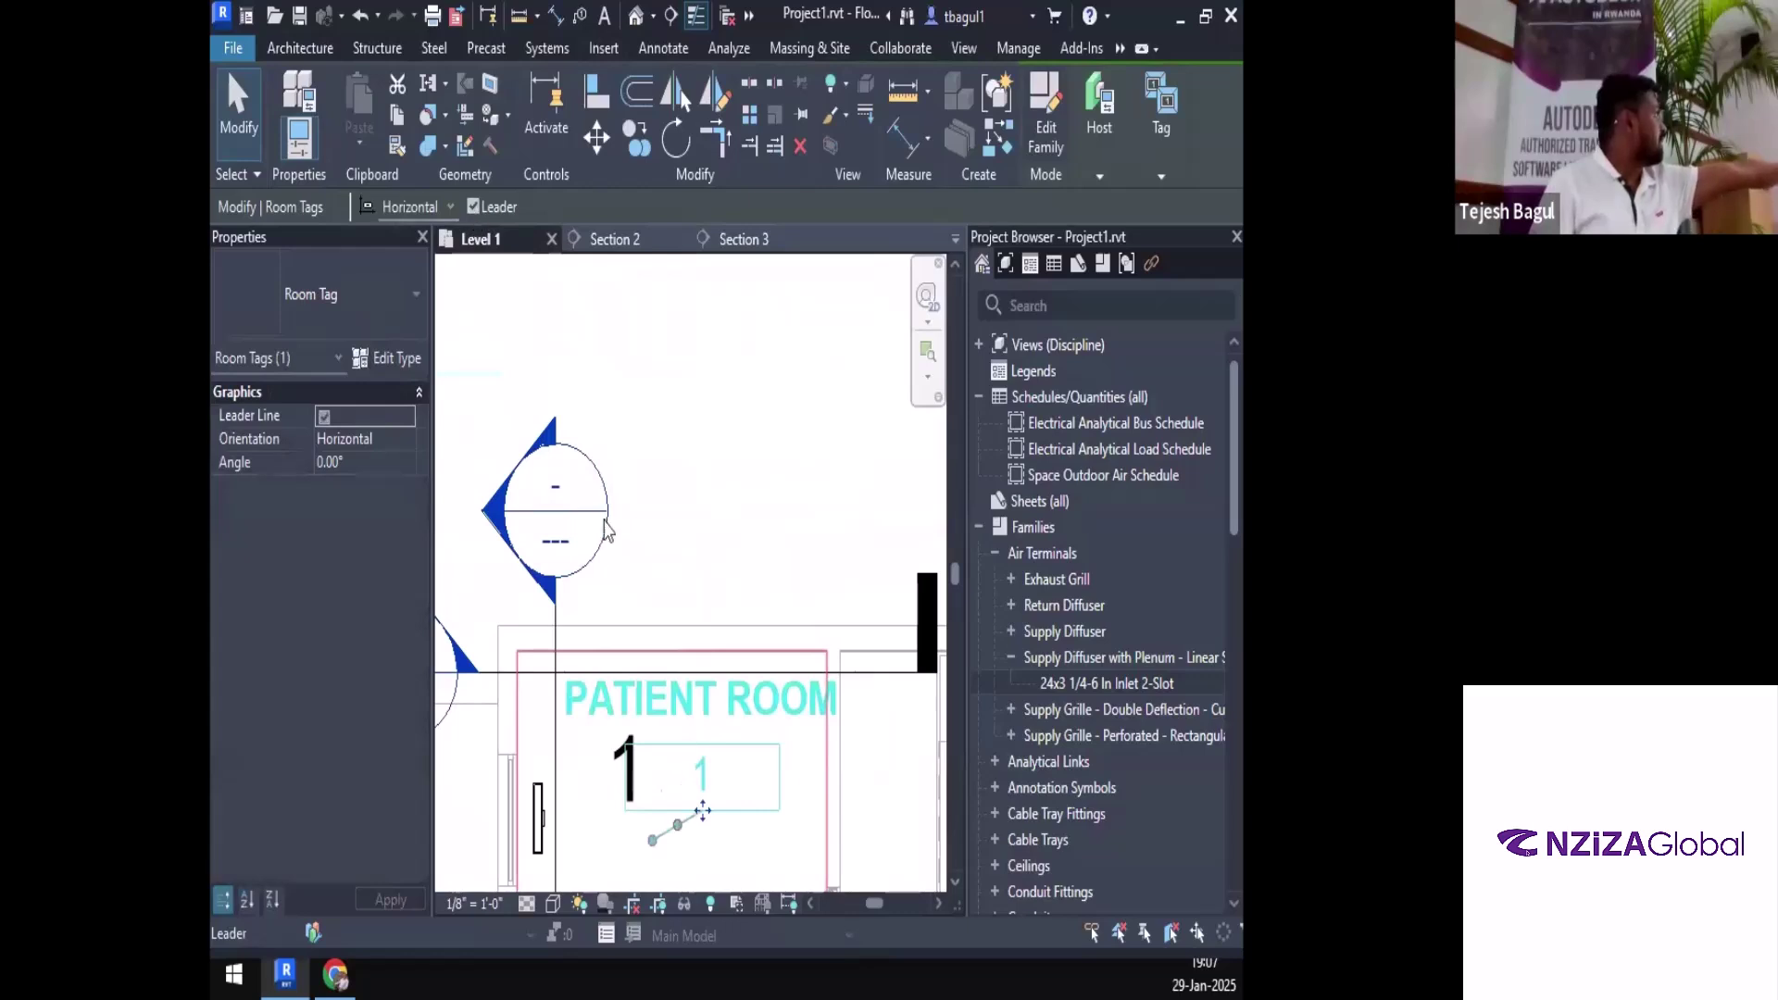
drag(702, 811, 724, 463)
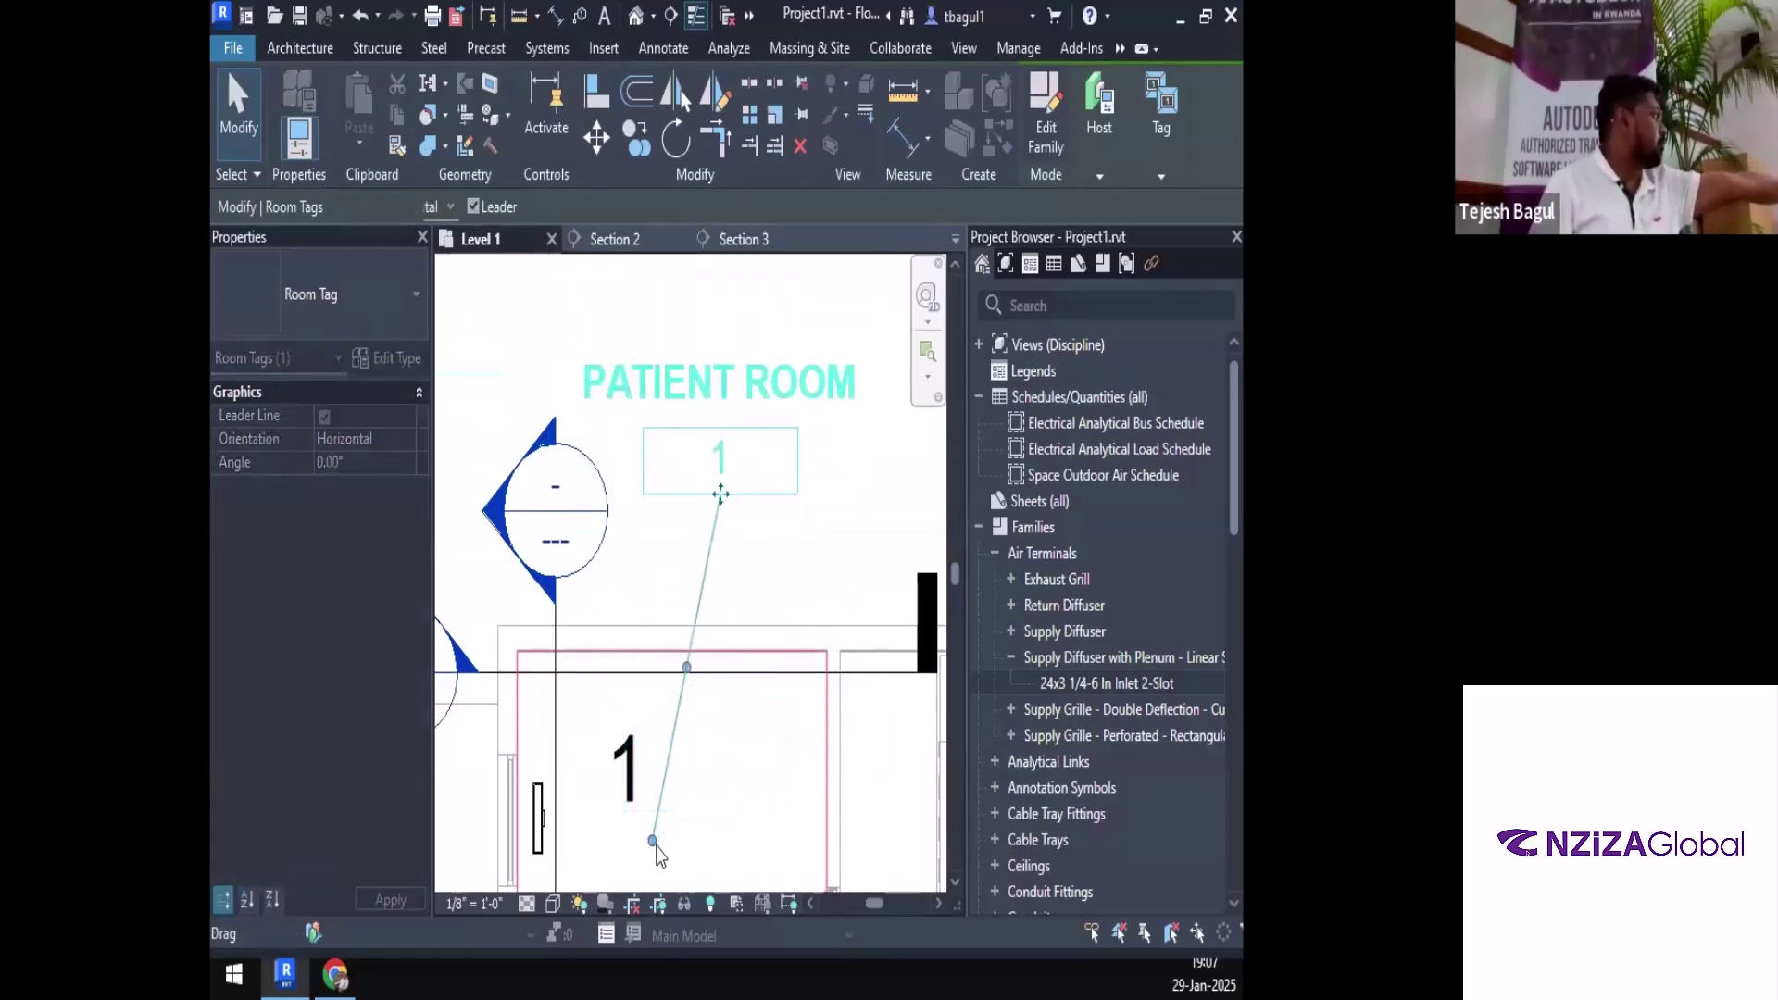
drag(731, 709, 721, 694)
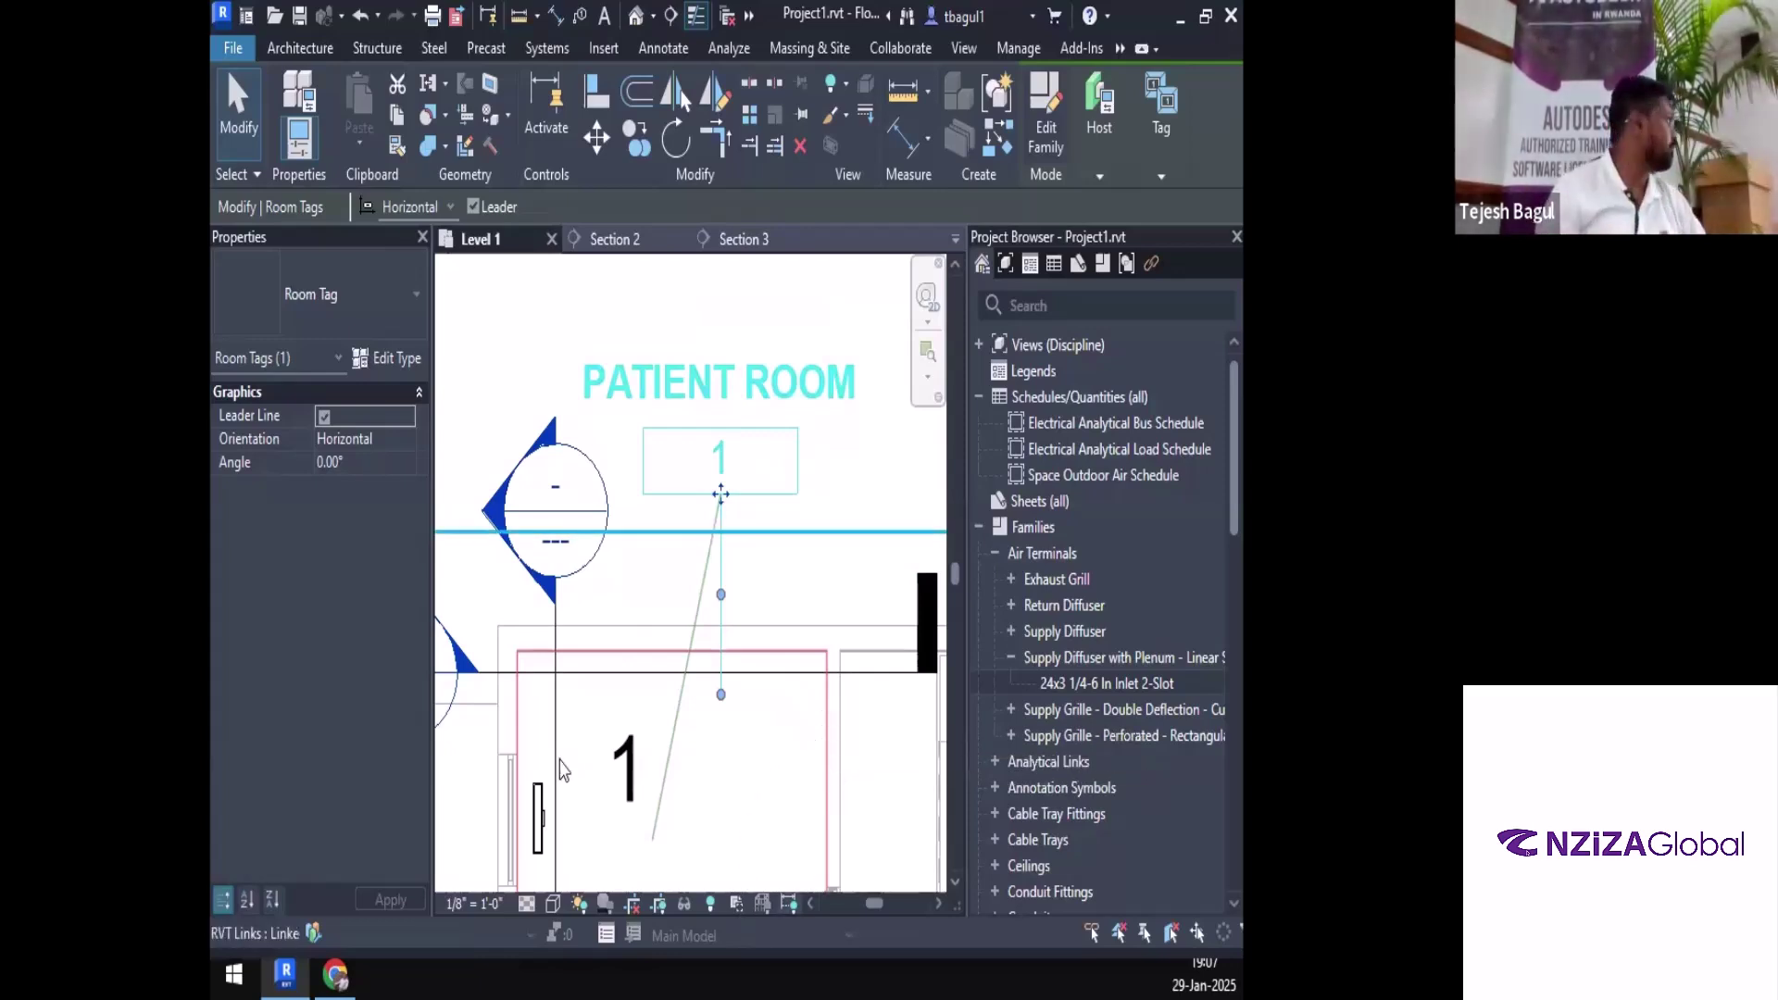
Start a duct from the Patient Room diffuser's 6" inlet and browse the available oval, rectangular and round duct types
middle_drag(526, 844, 575, 718)
click(578, 709)
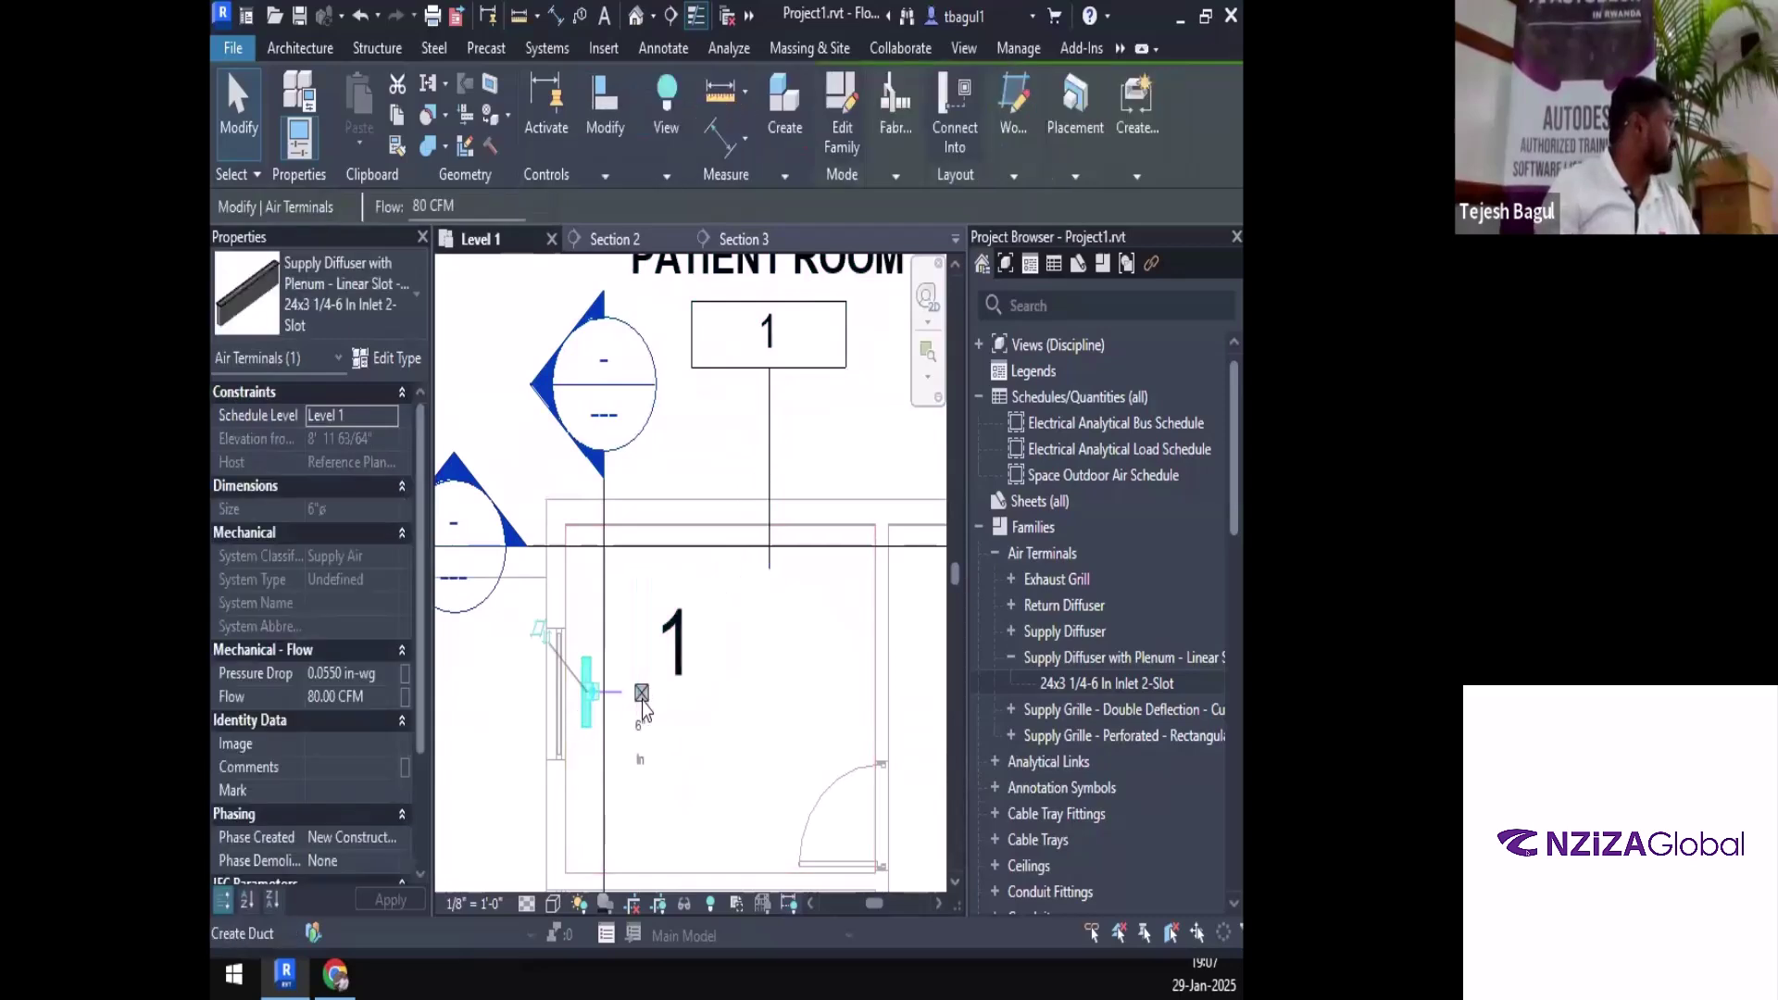
scroll(643, 709, up, 1)
scroll(639, 709, up, 1)
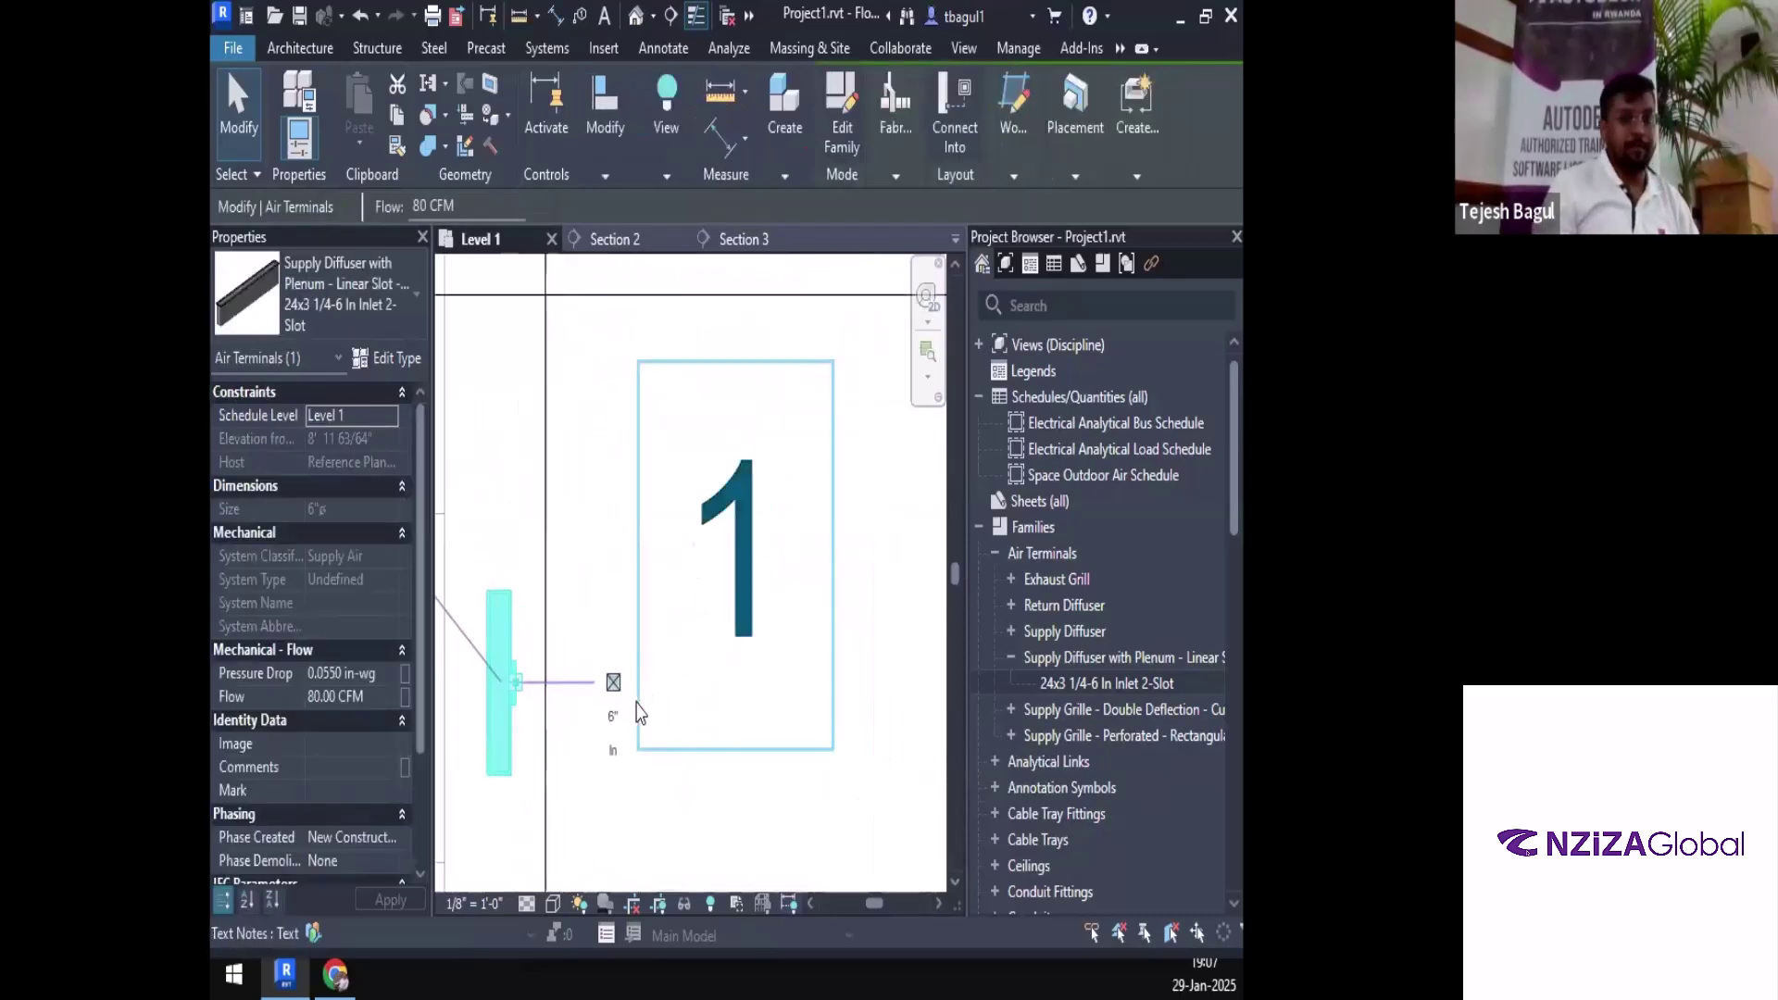
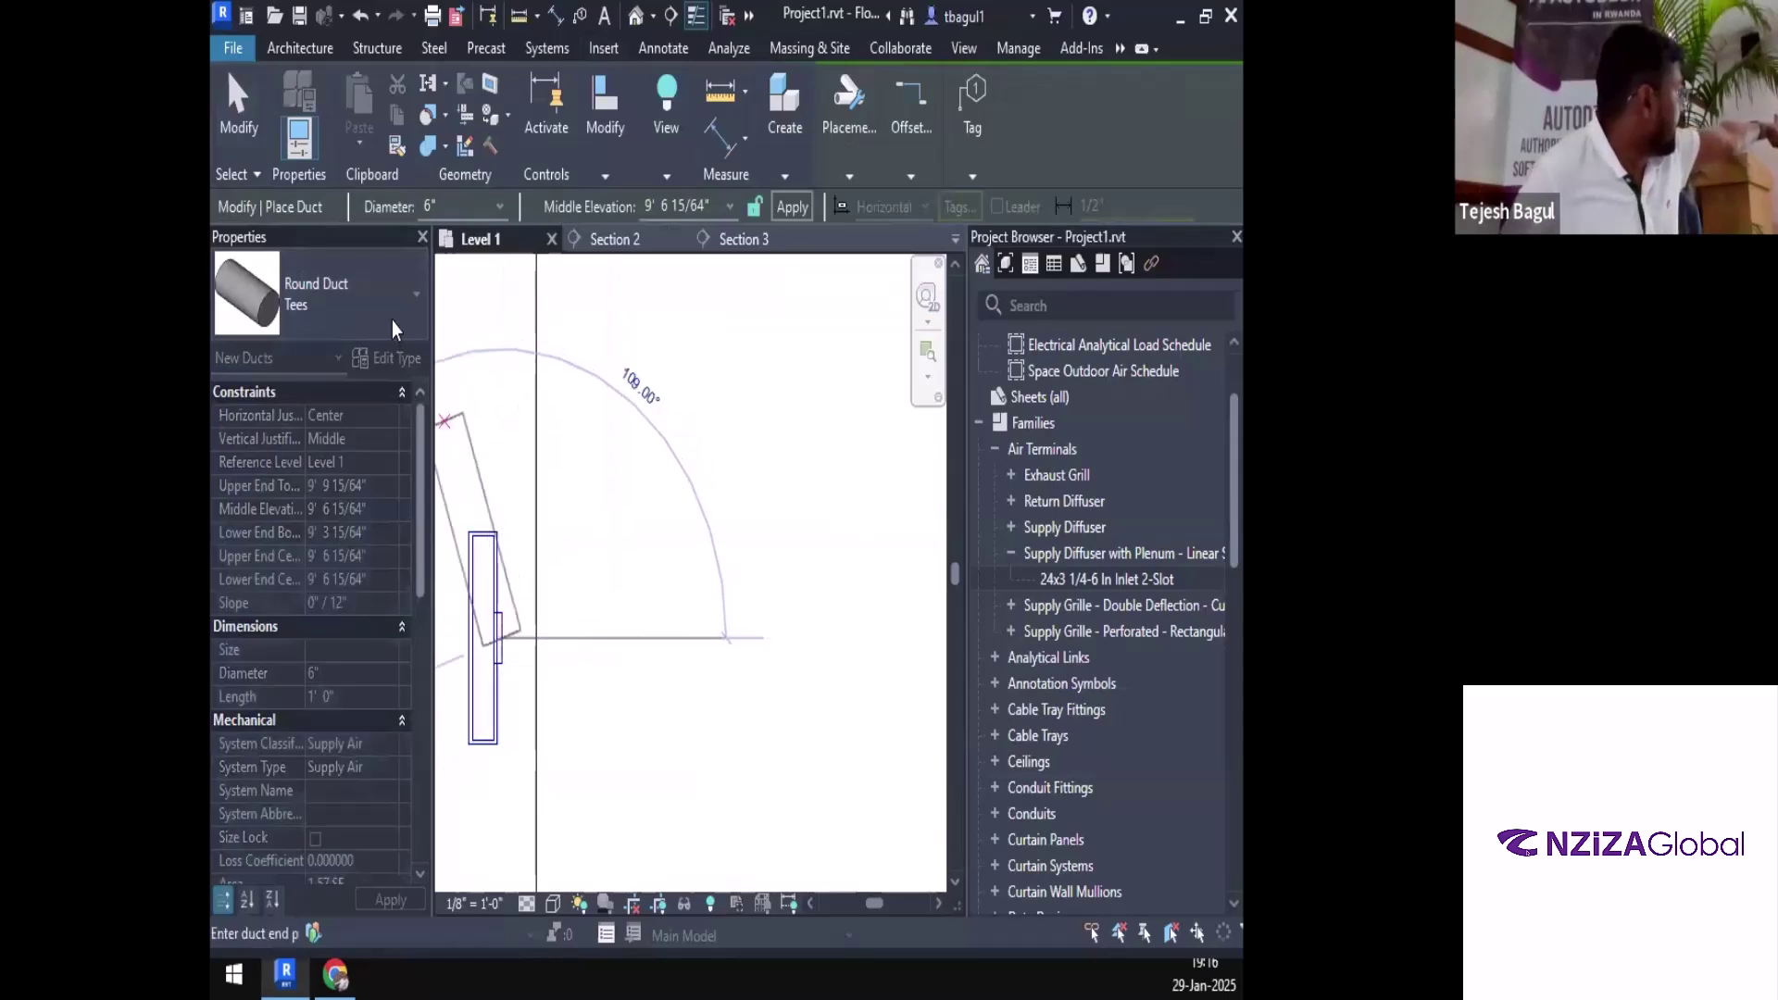
click(381, 295)
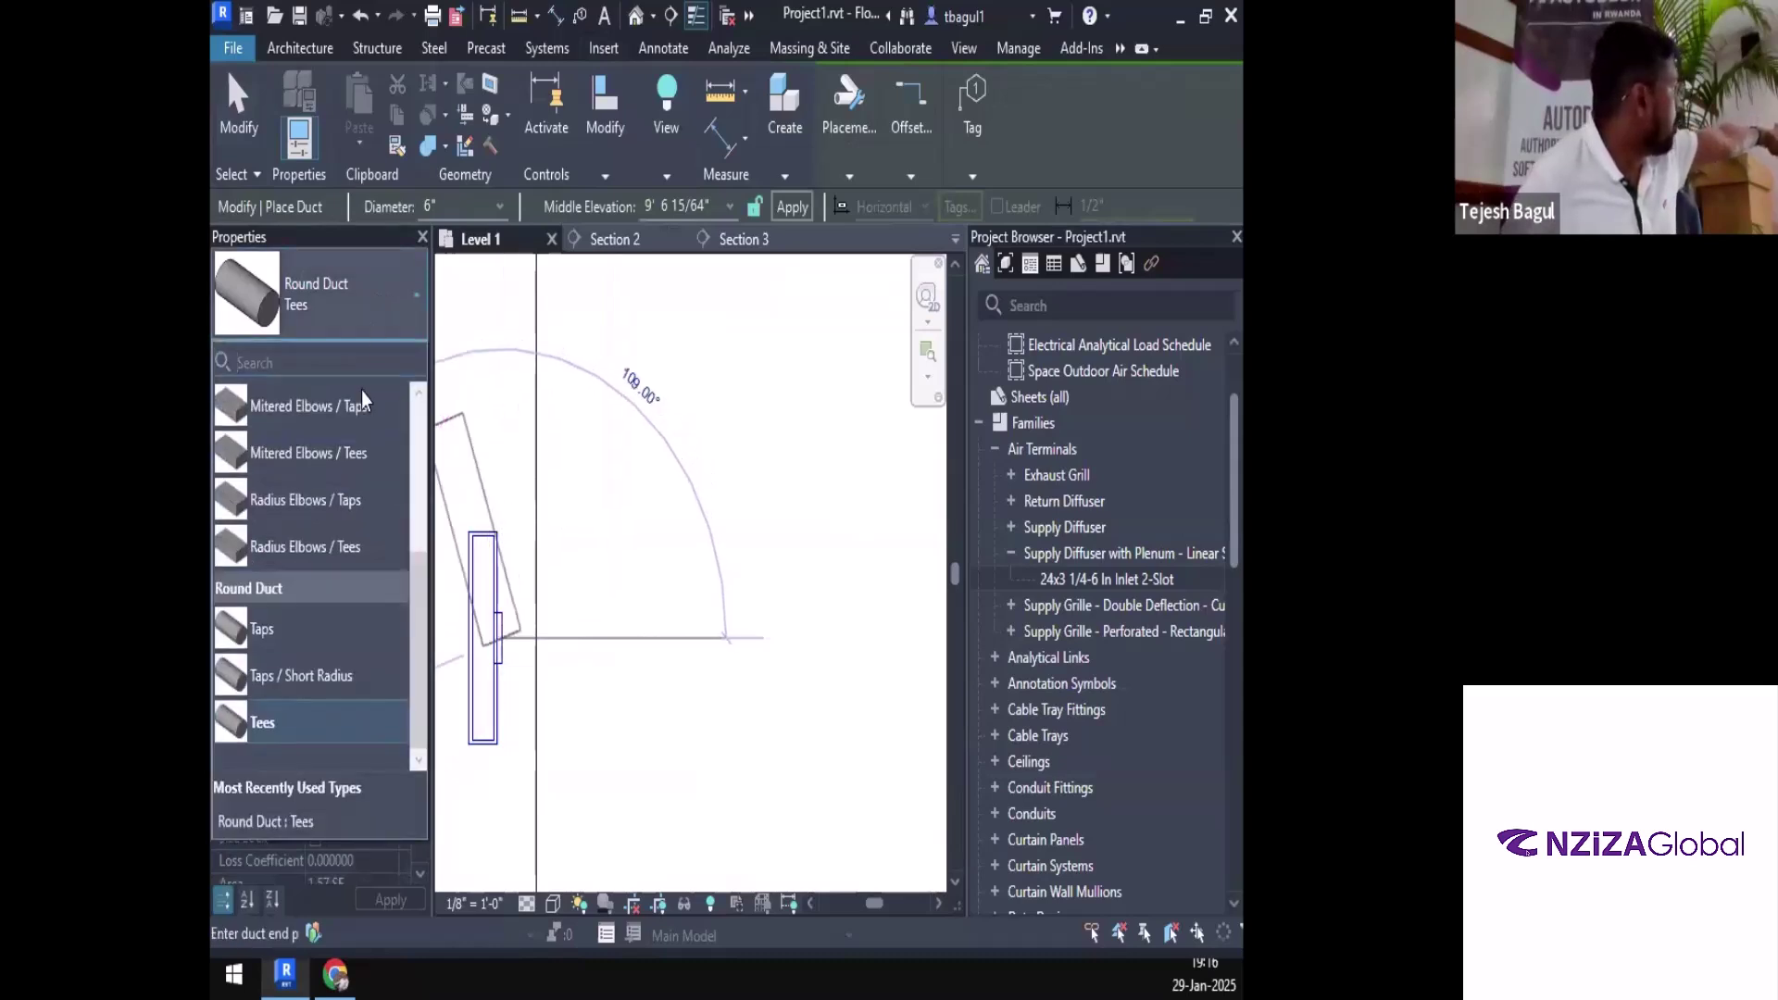
scroll(319, 607, up, 3)
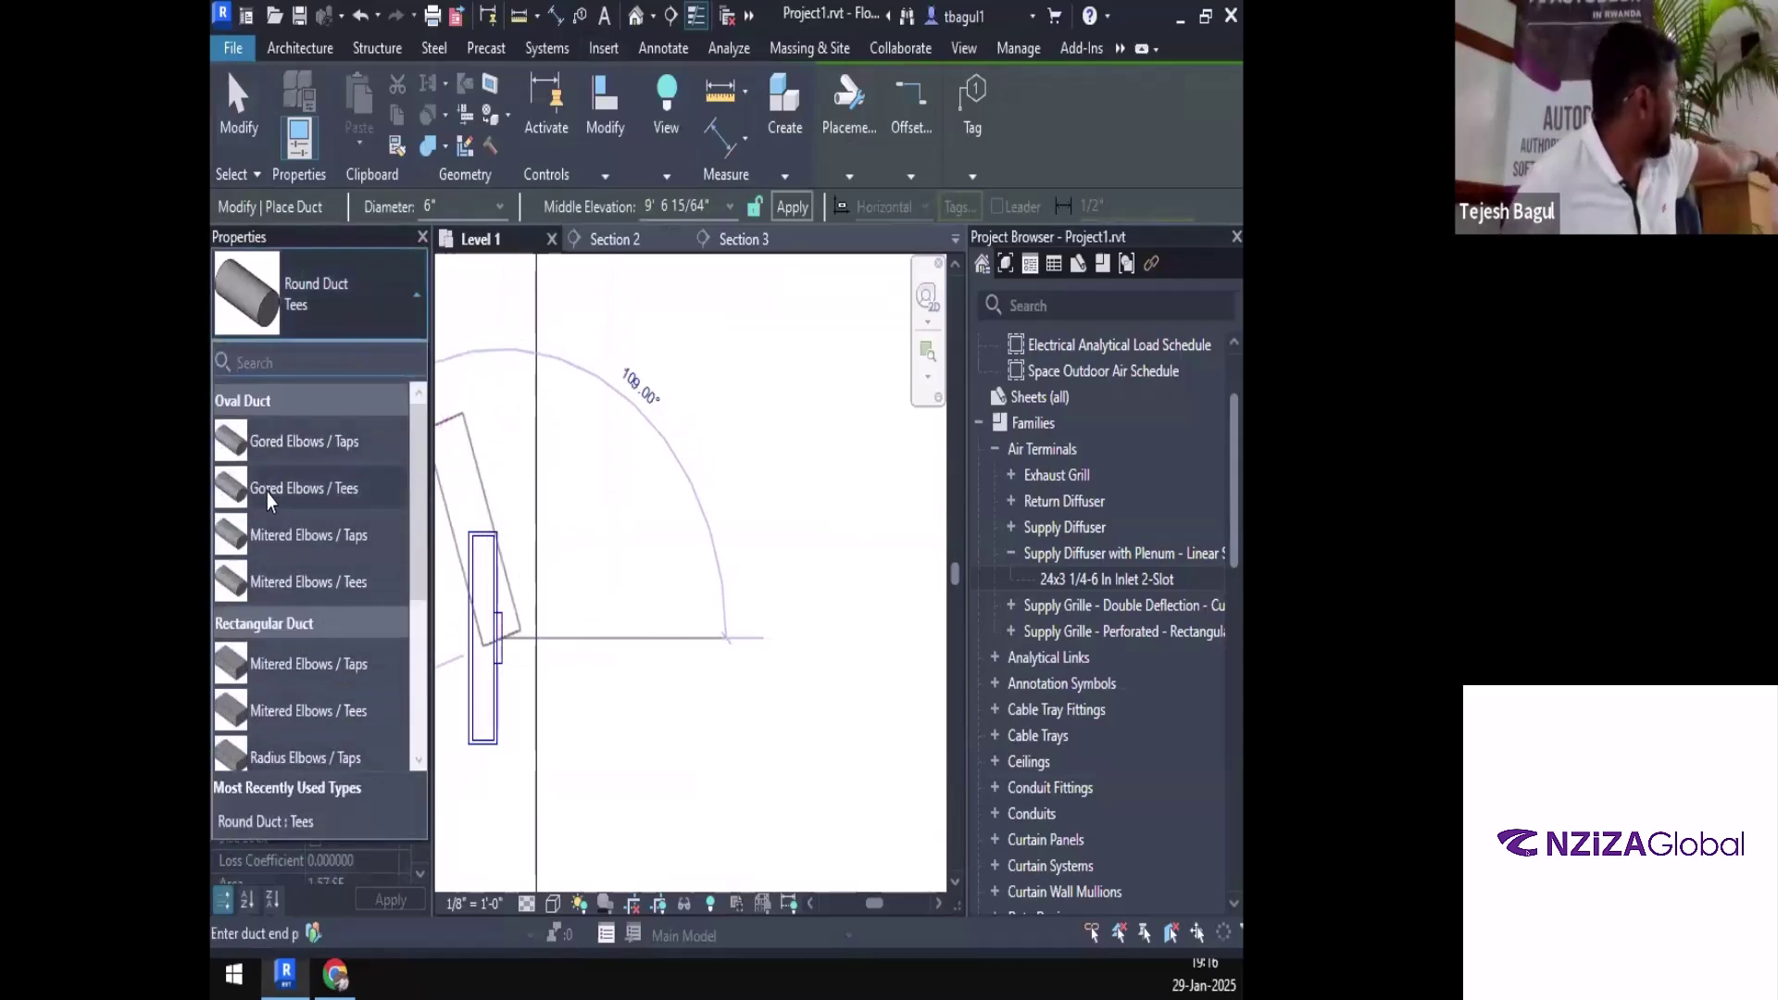
scroll(281, 576, down, 3)
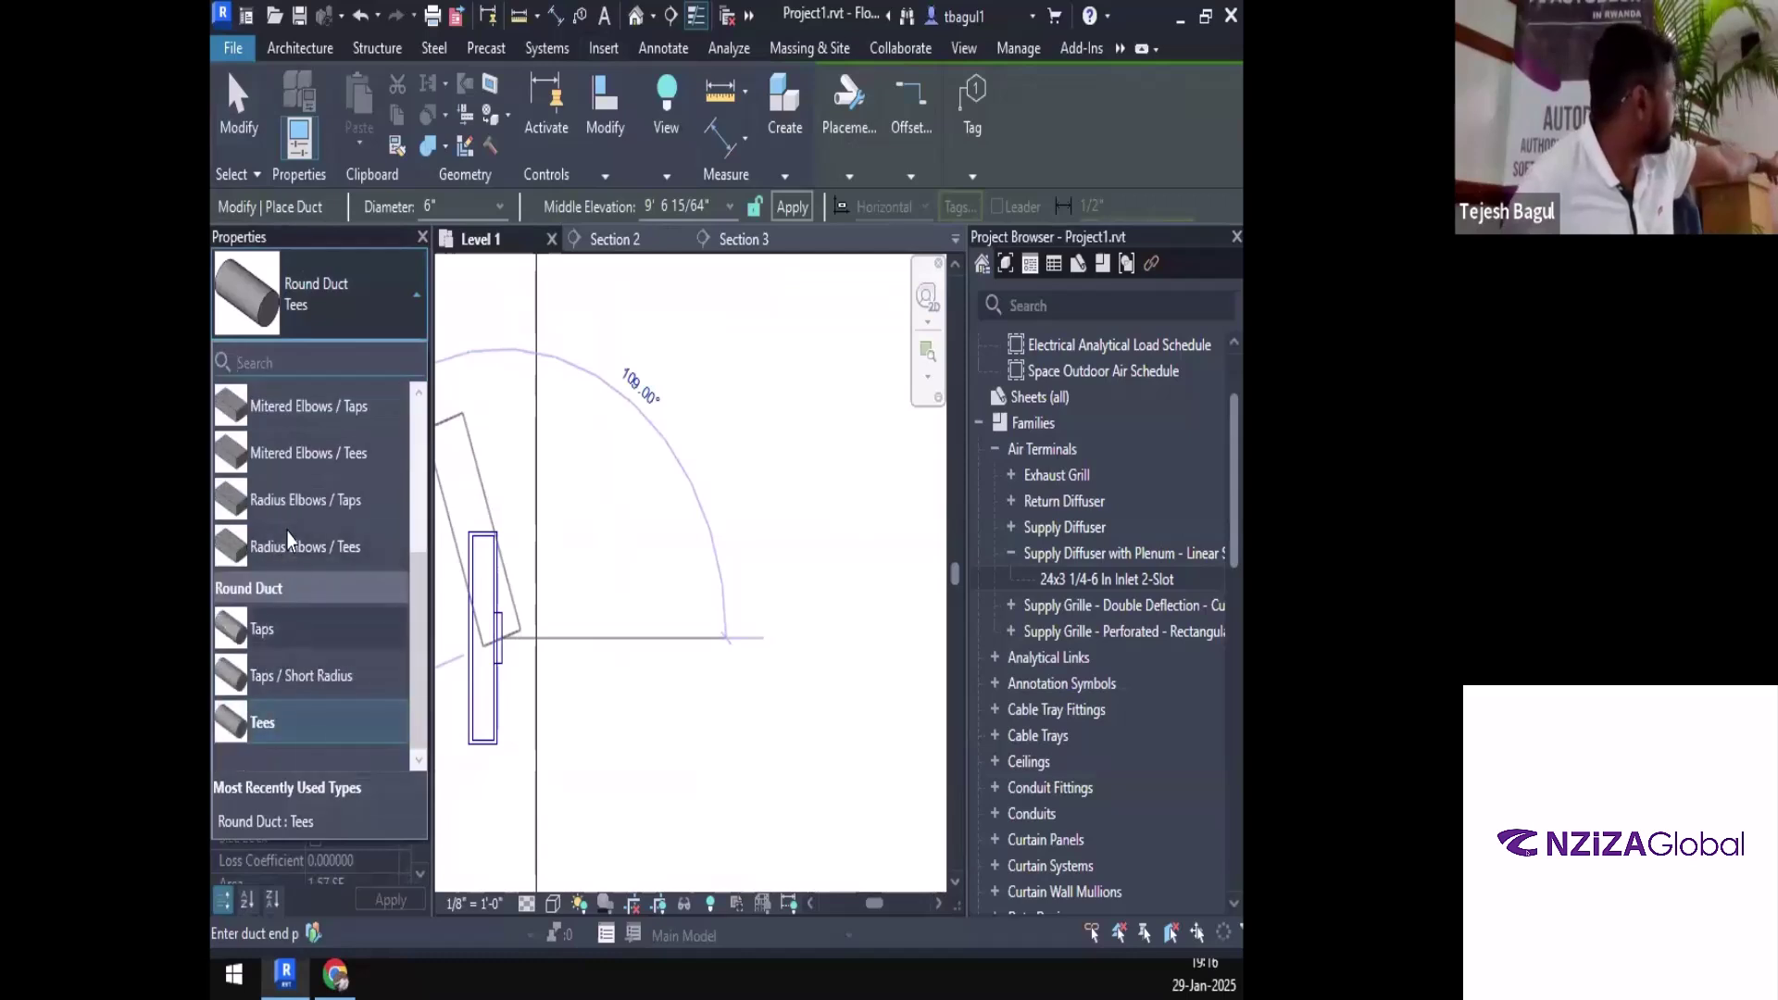
scroll(286, 532, up, 3)
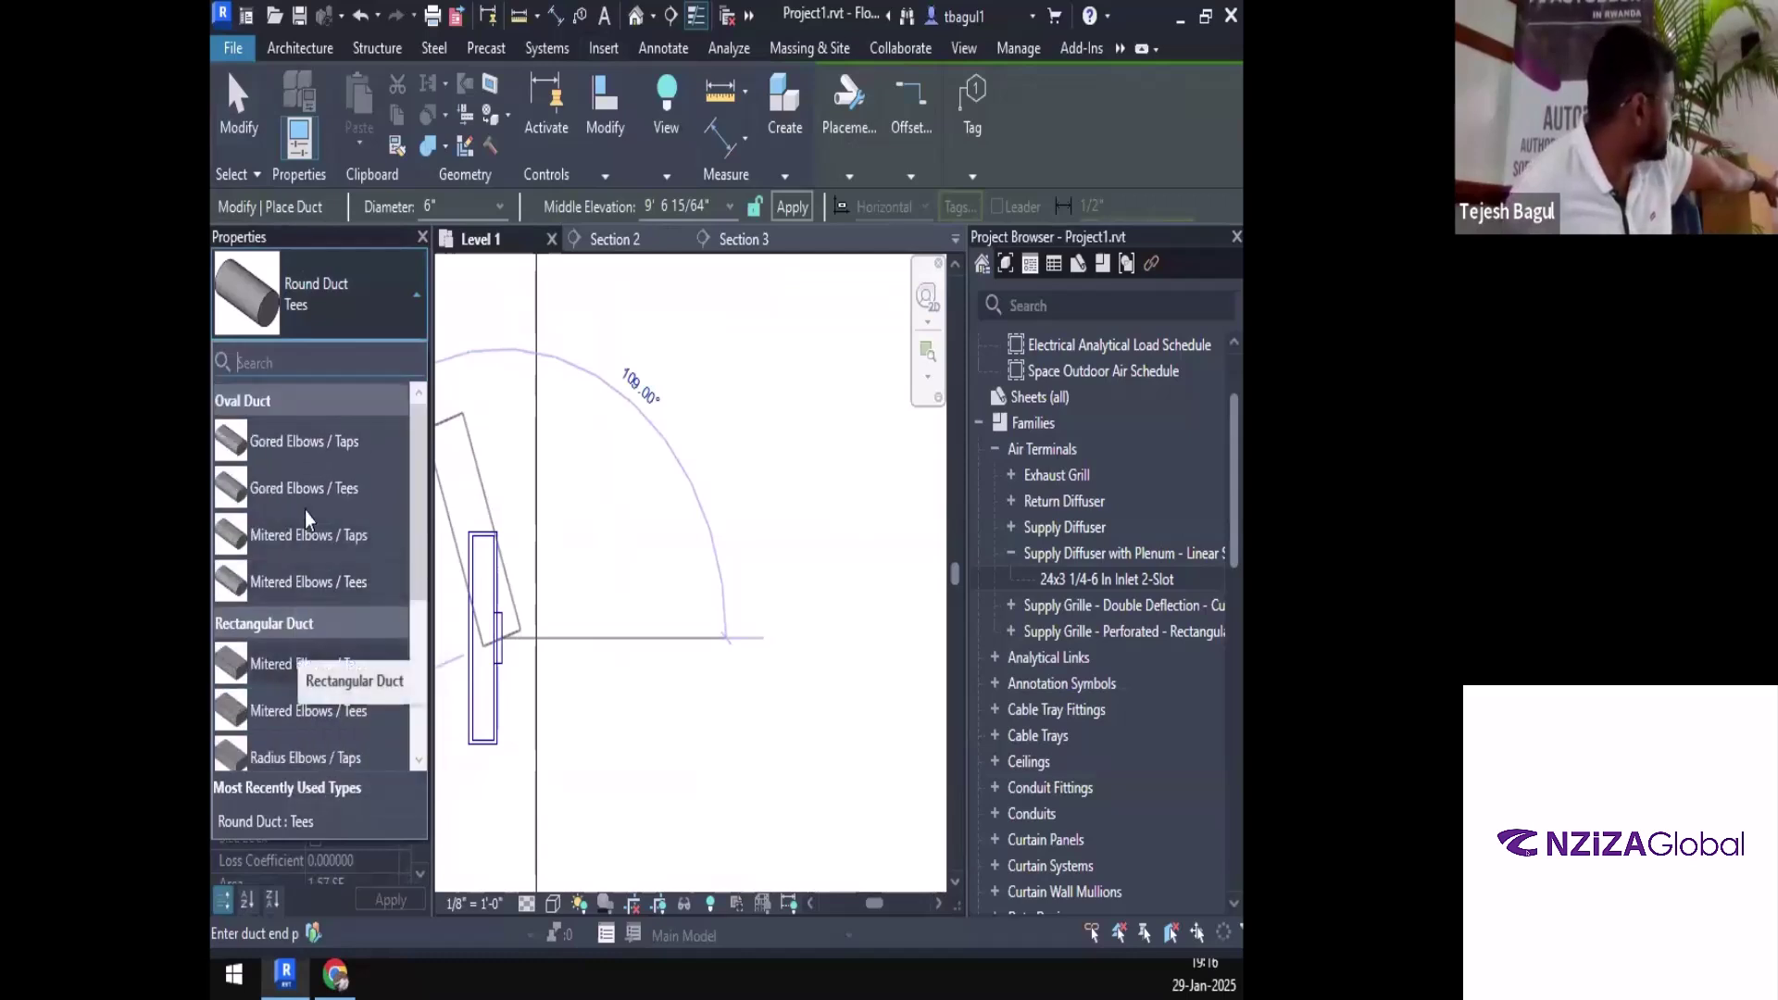
scroll(334, 546, down, 3)
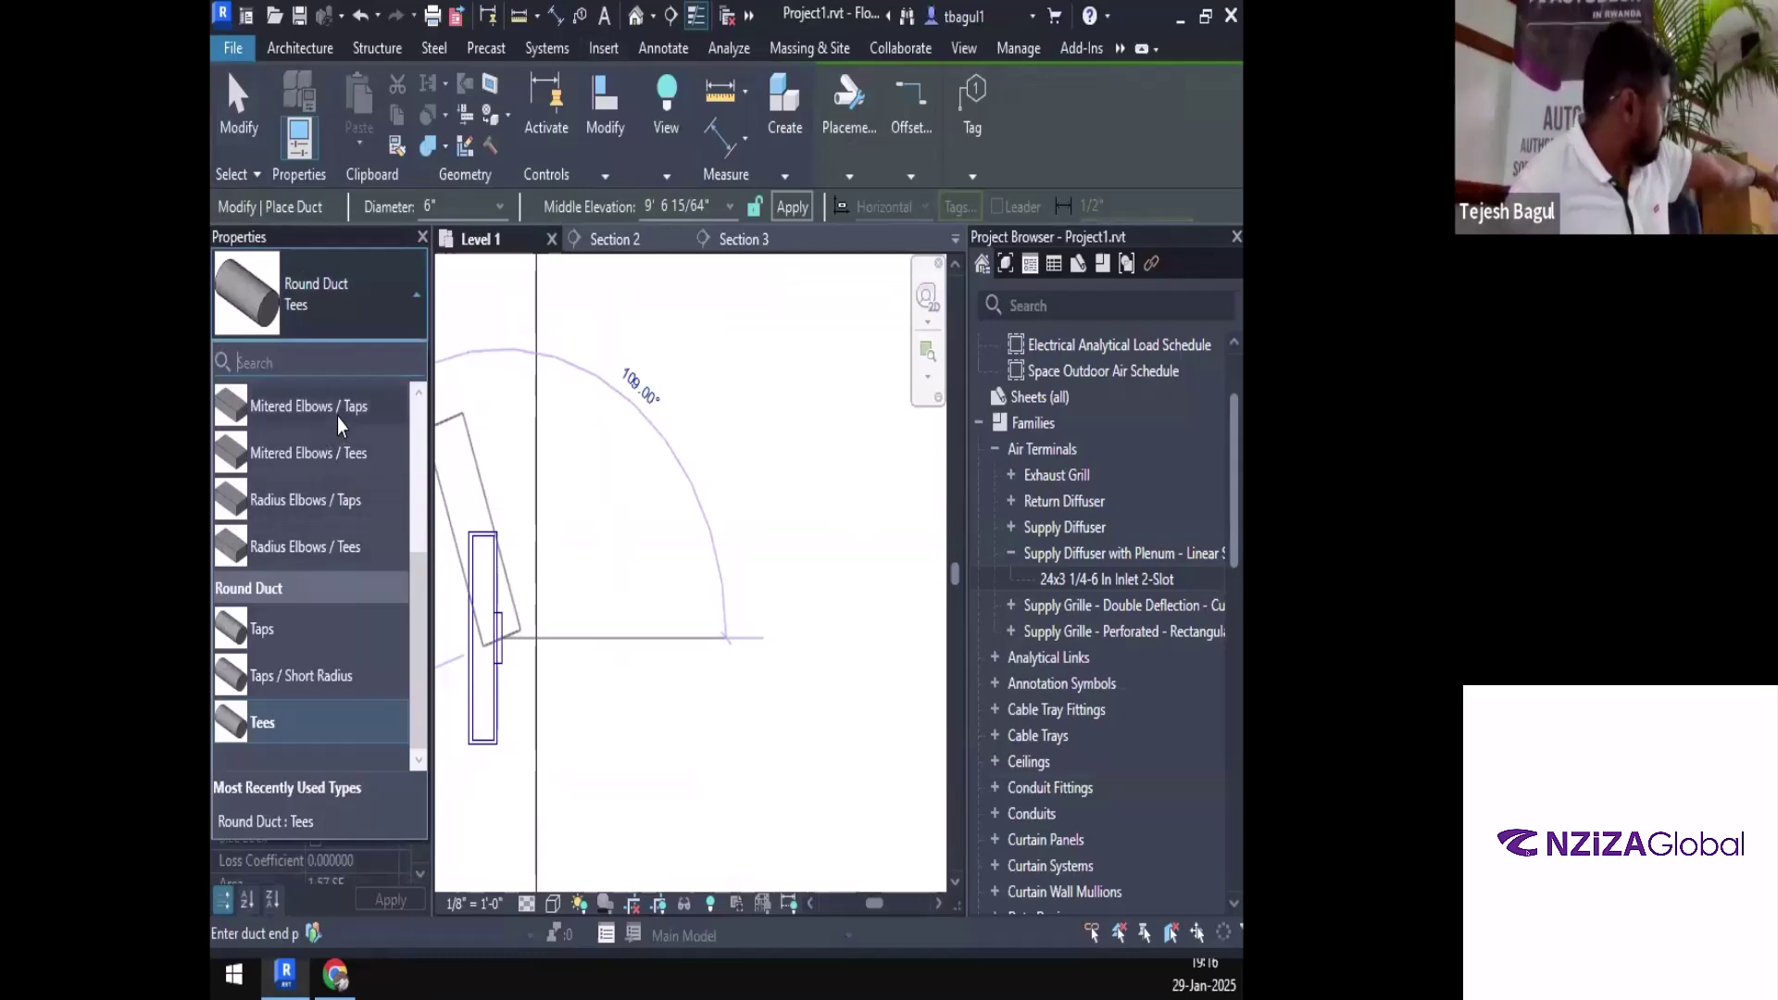
scroll(339, 546, up, 2)
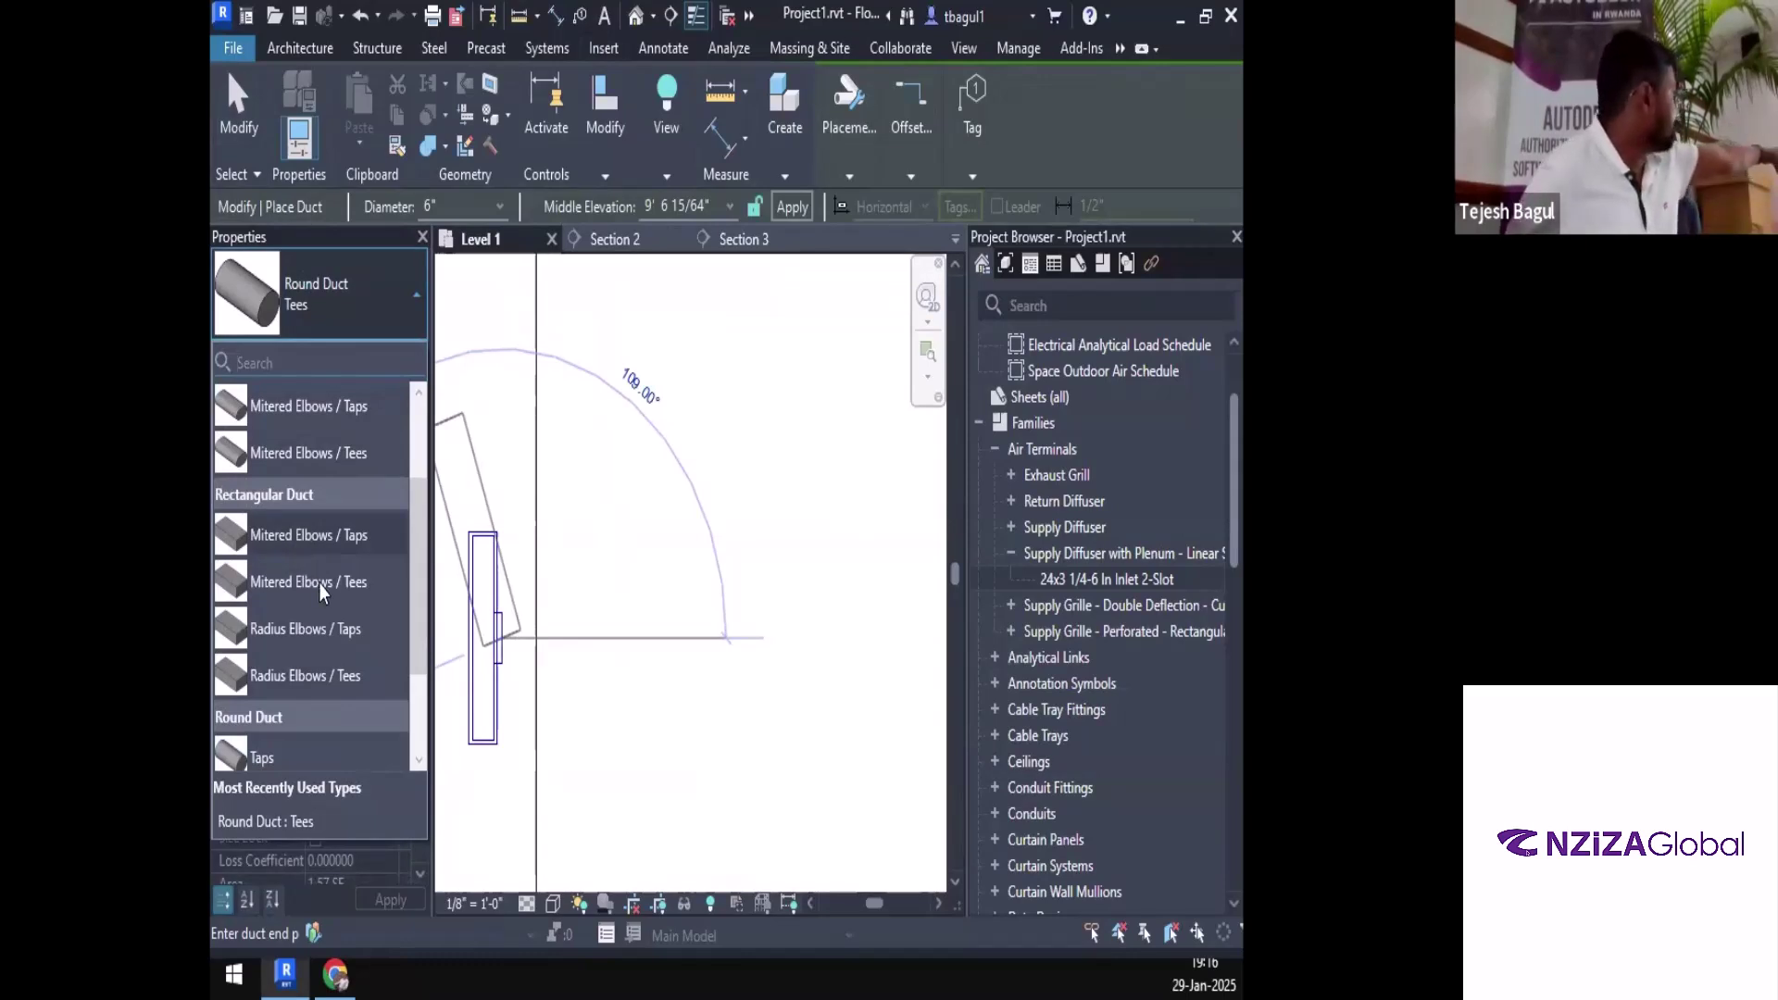
click(263, 536)
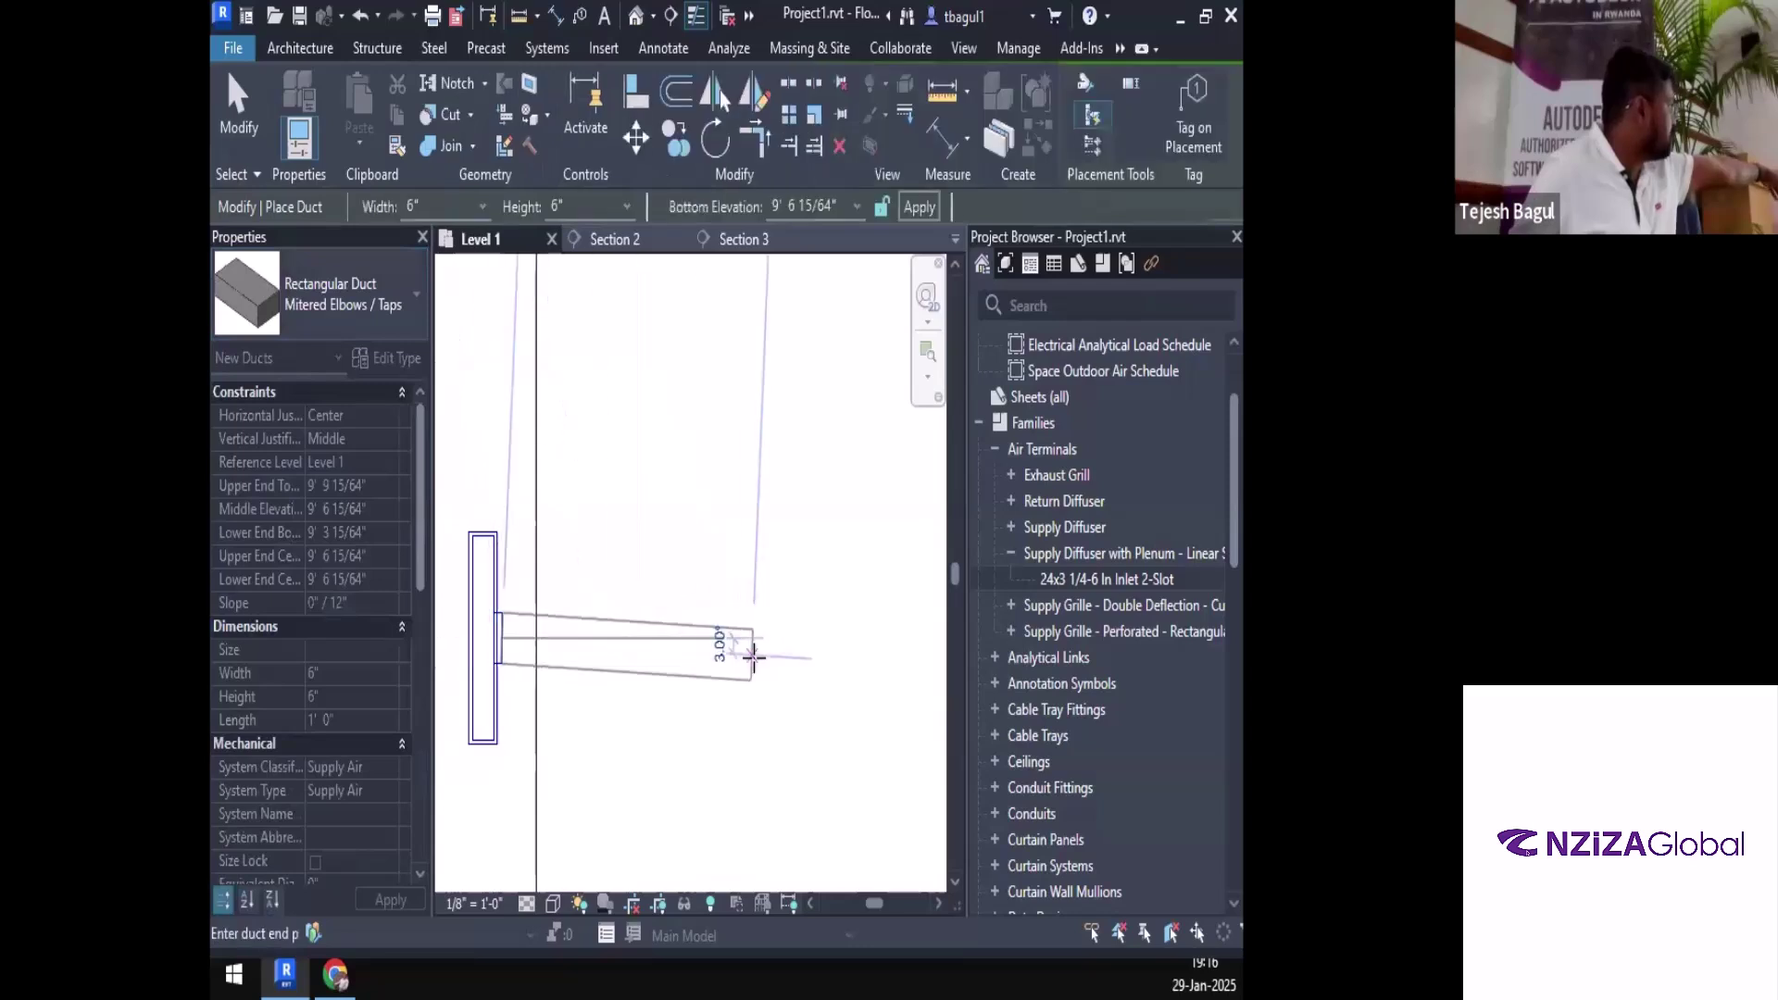
scroll(754, 657, down, 1)
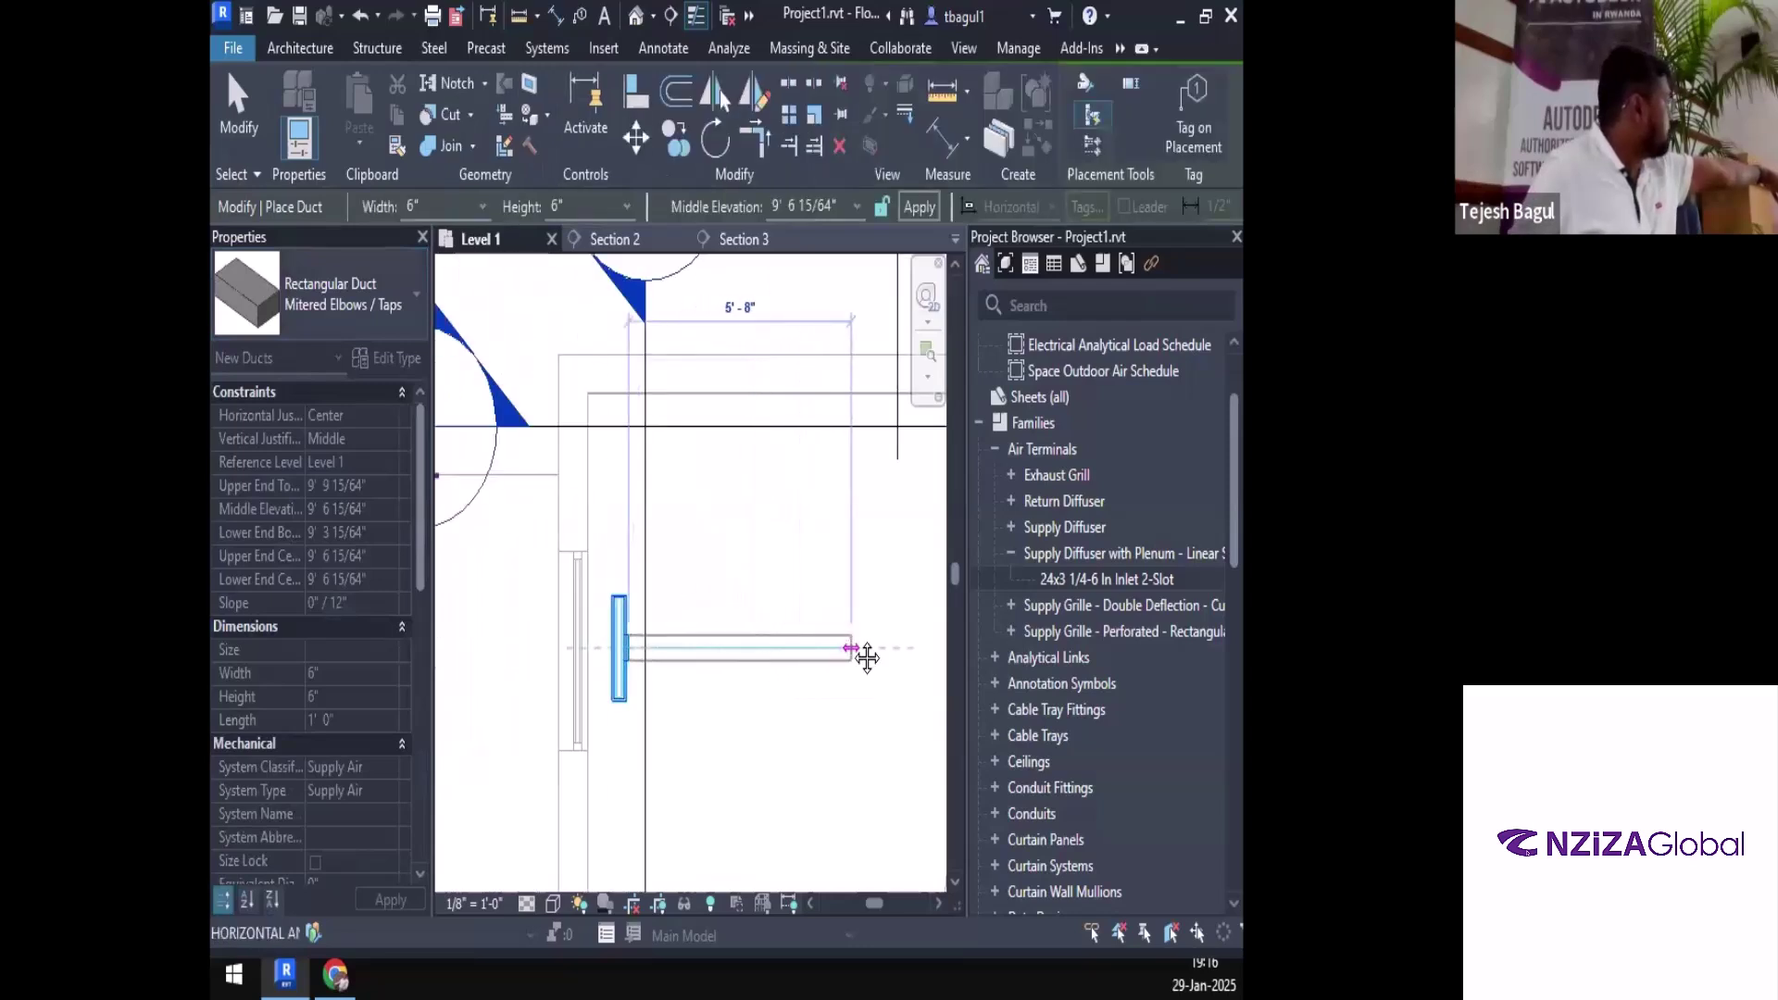
middle_drag(865, 659, 801, 655)
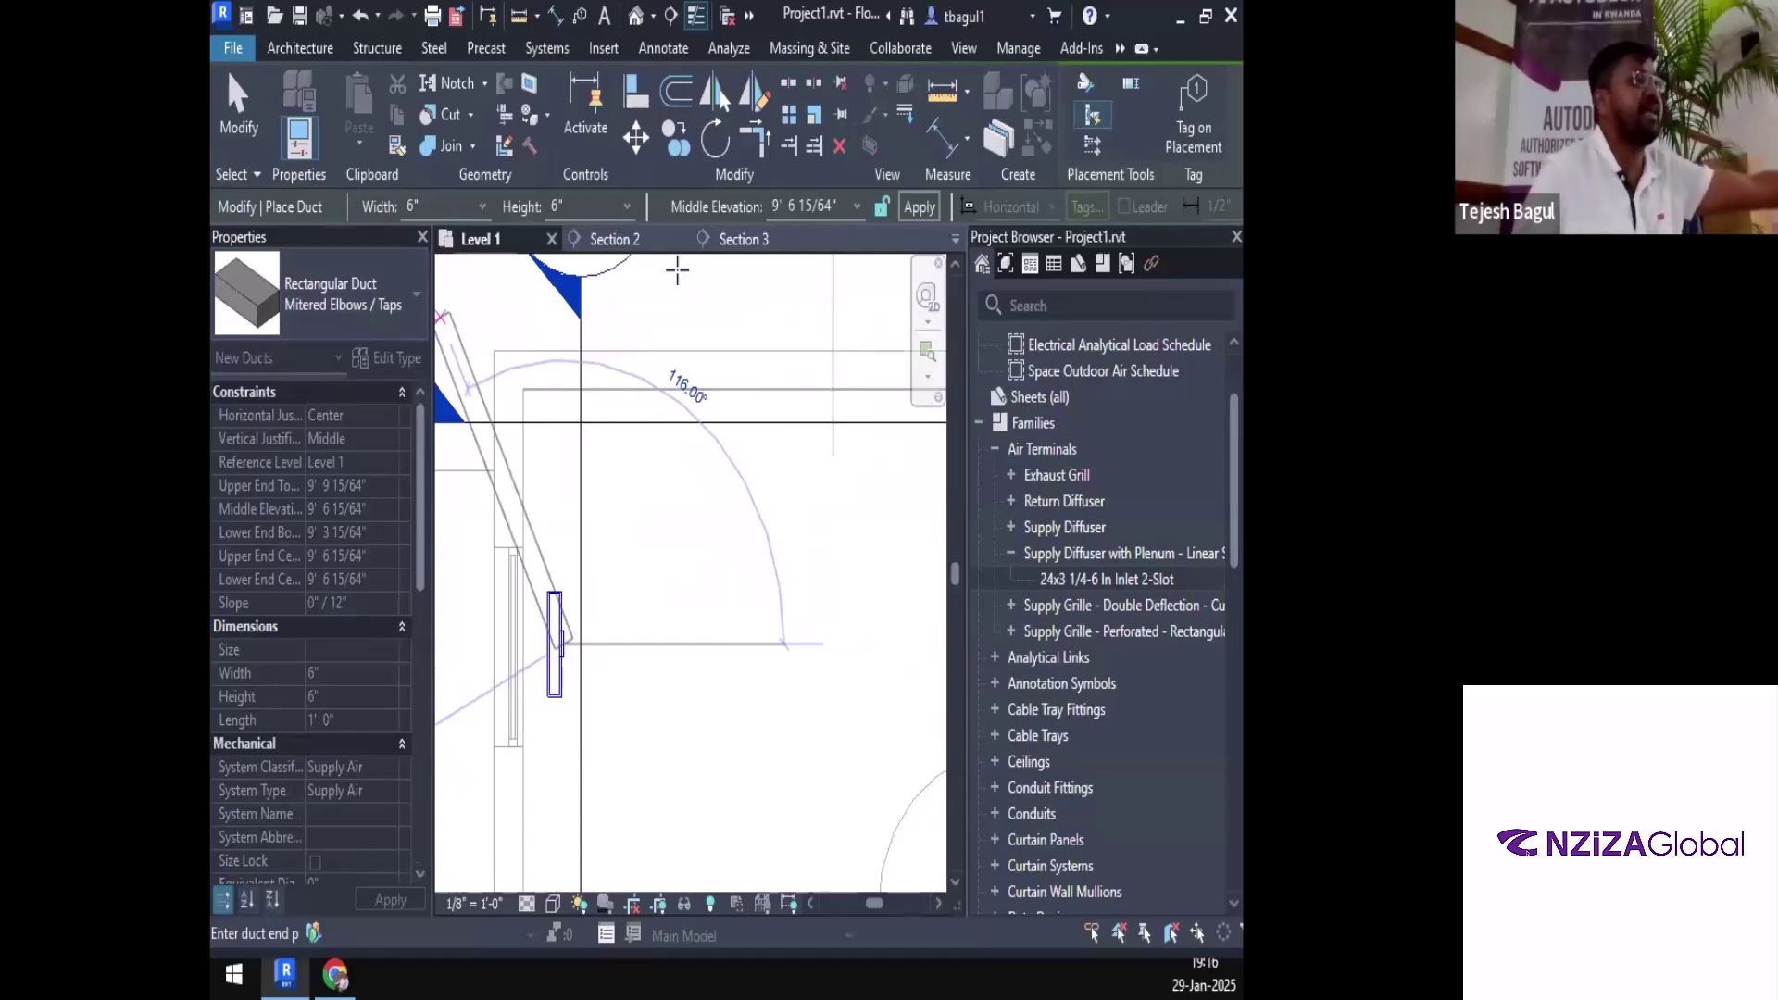
scroll(625, 649, up, 3)
key(Escape)
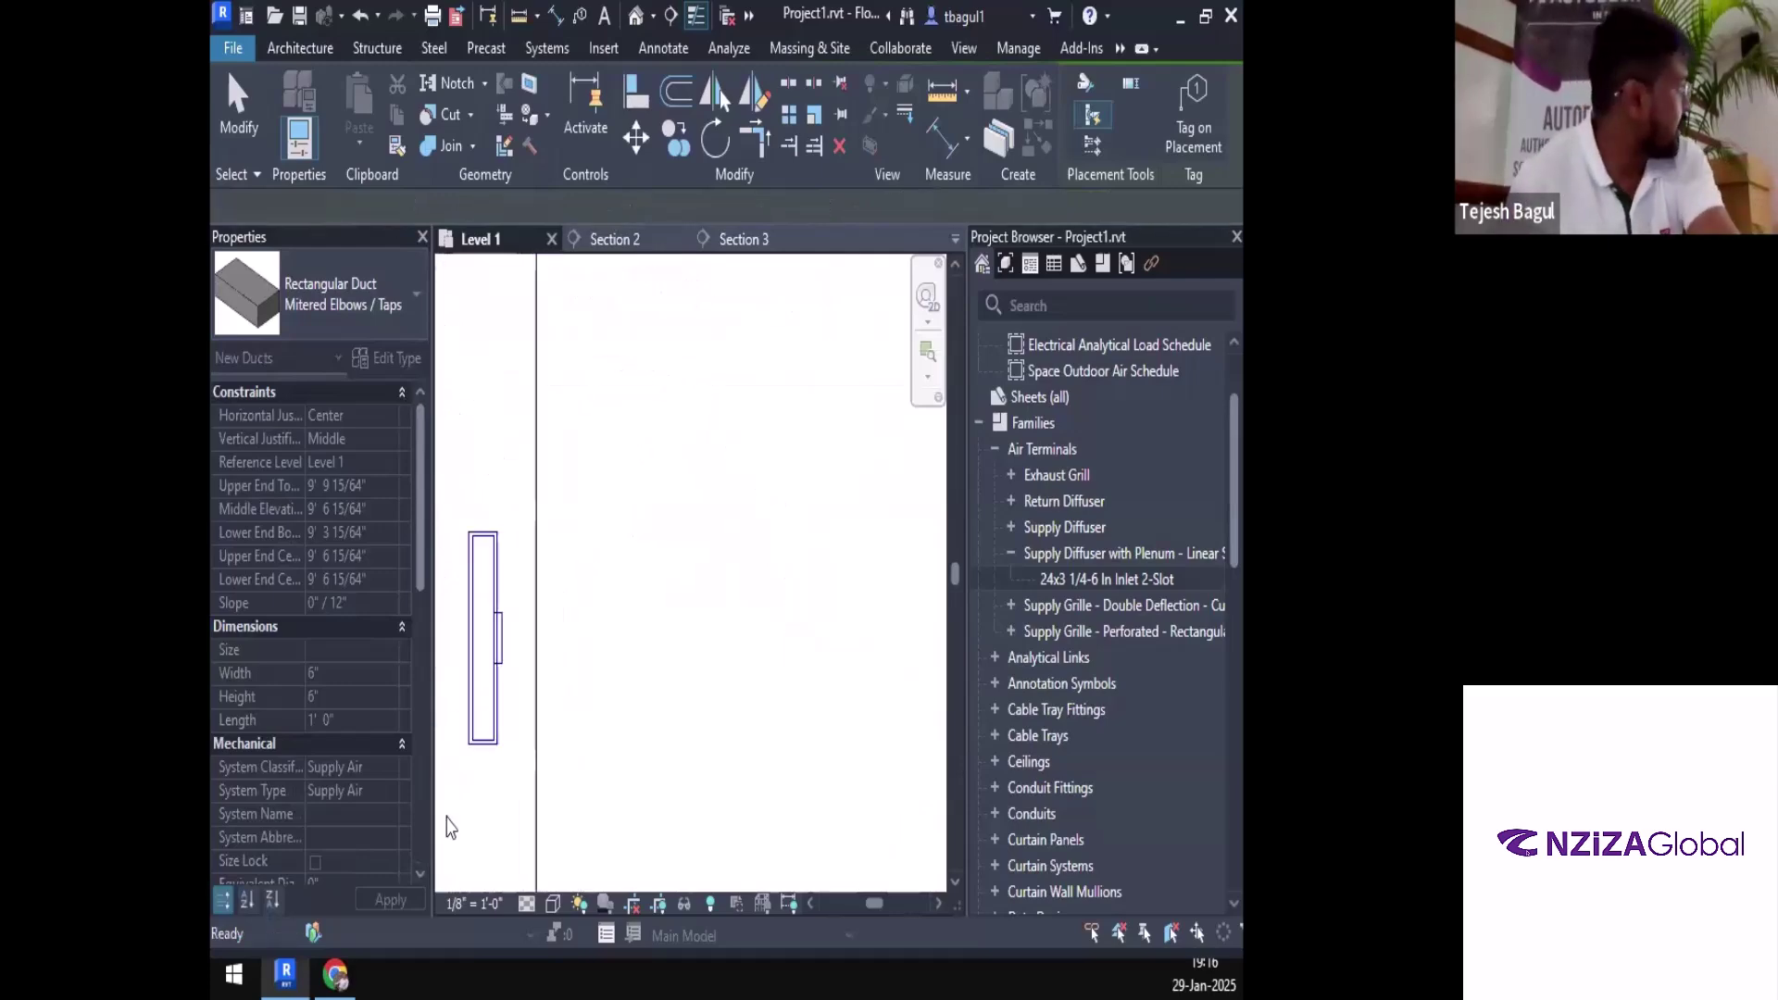
key(Escape)
Draw a horizontal rectangular duct of type Mitered Elbows / Tees, about 6'-3" long, from the linear slot diffuser's inlet into the patient room
click(612, 640)
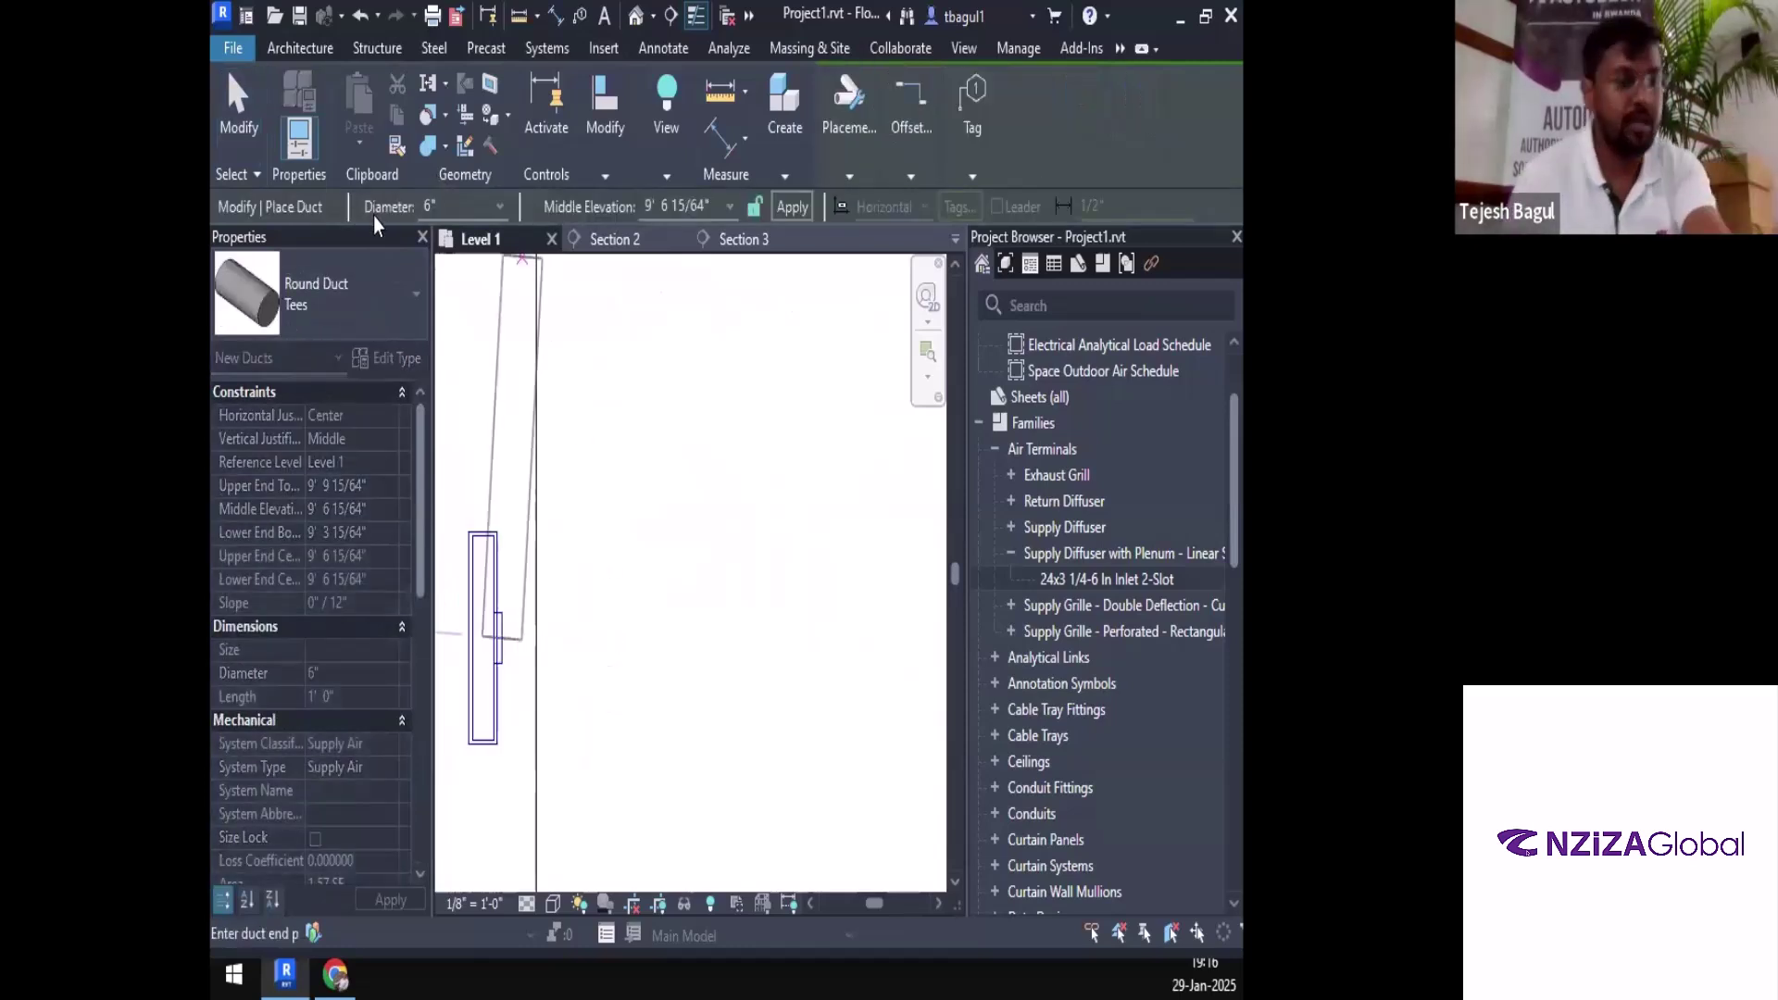
click(335, 297)
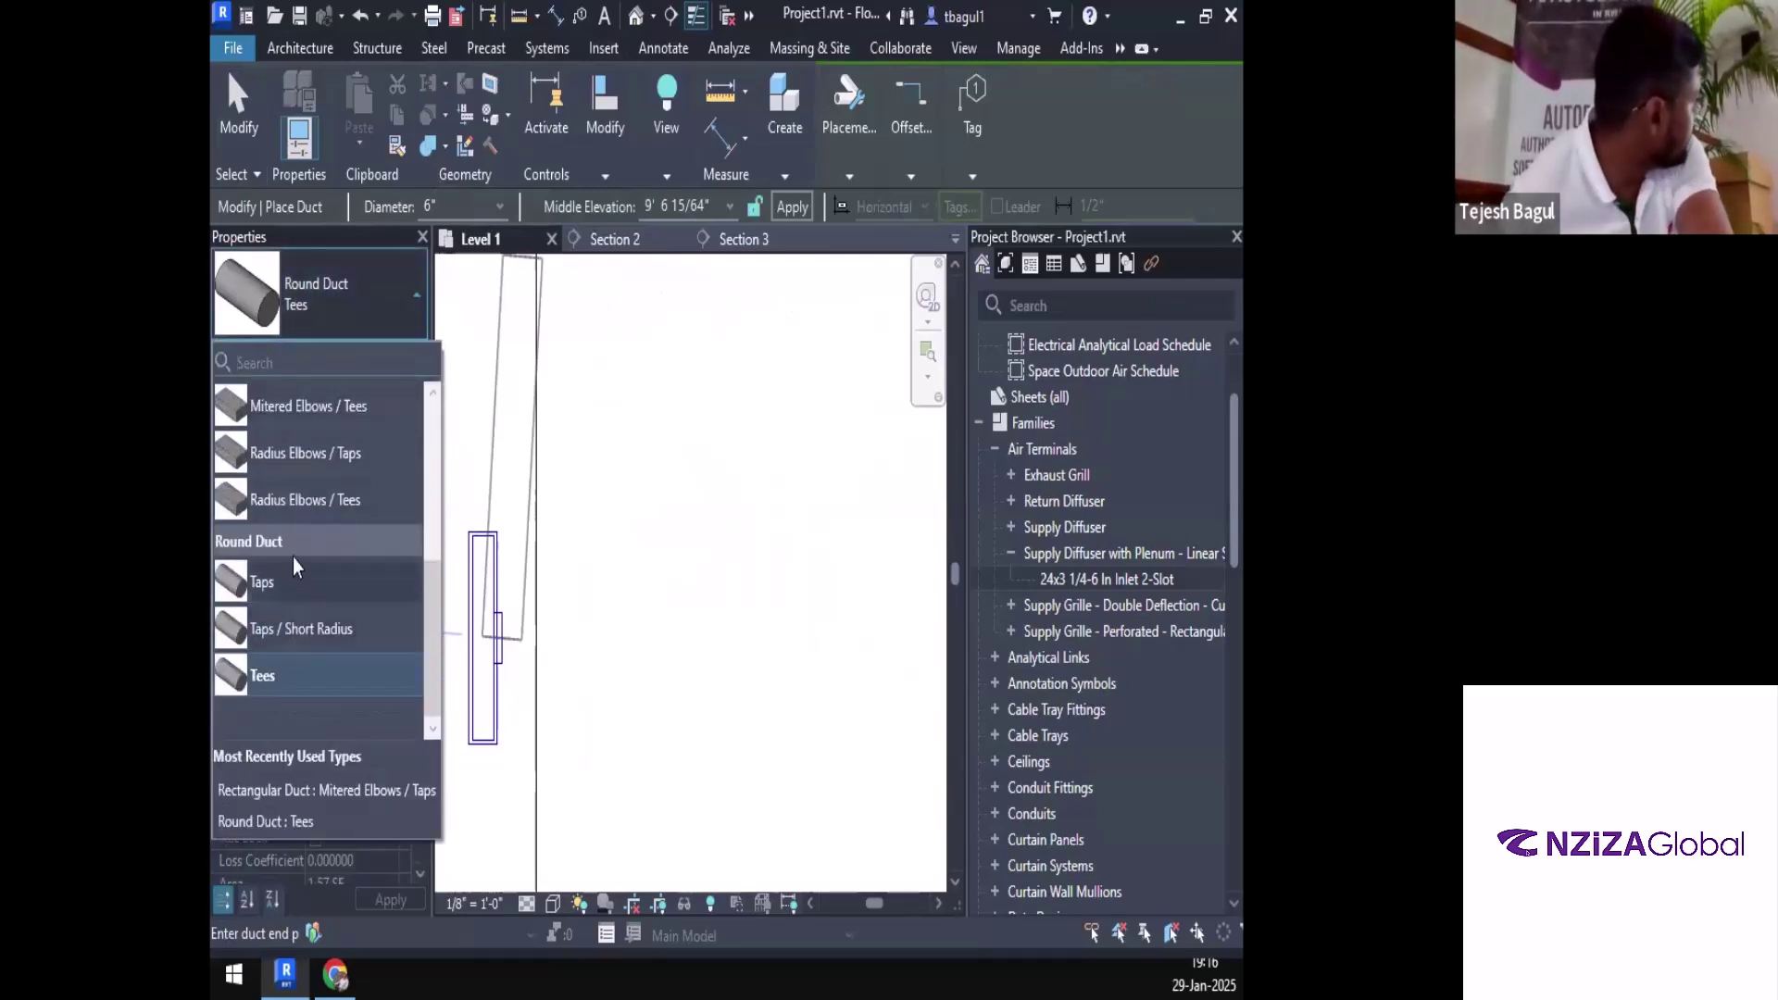
scroll(293, 554, up, 3)
click(301, 532)
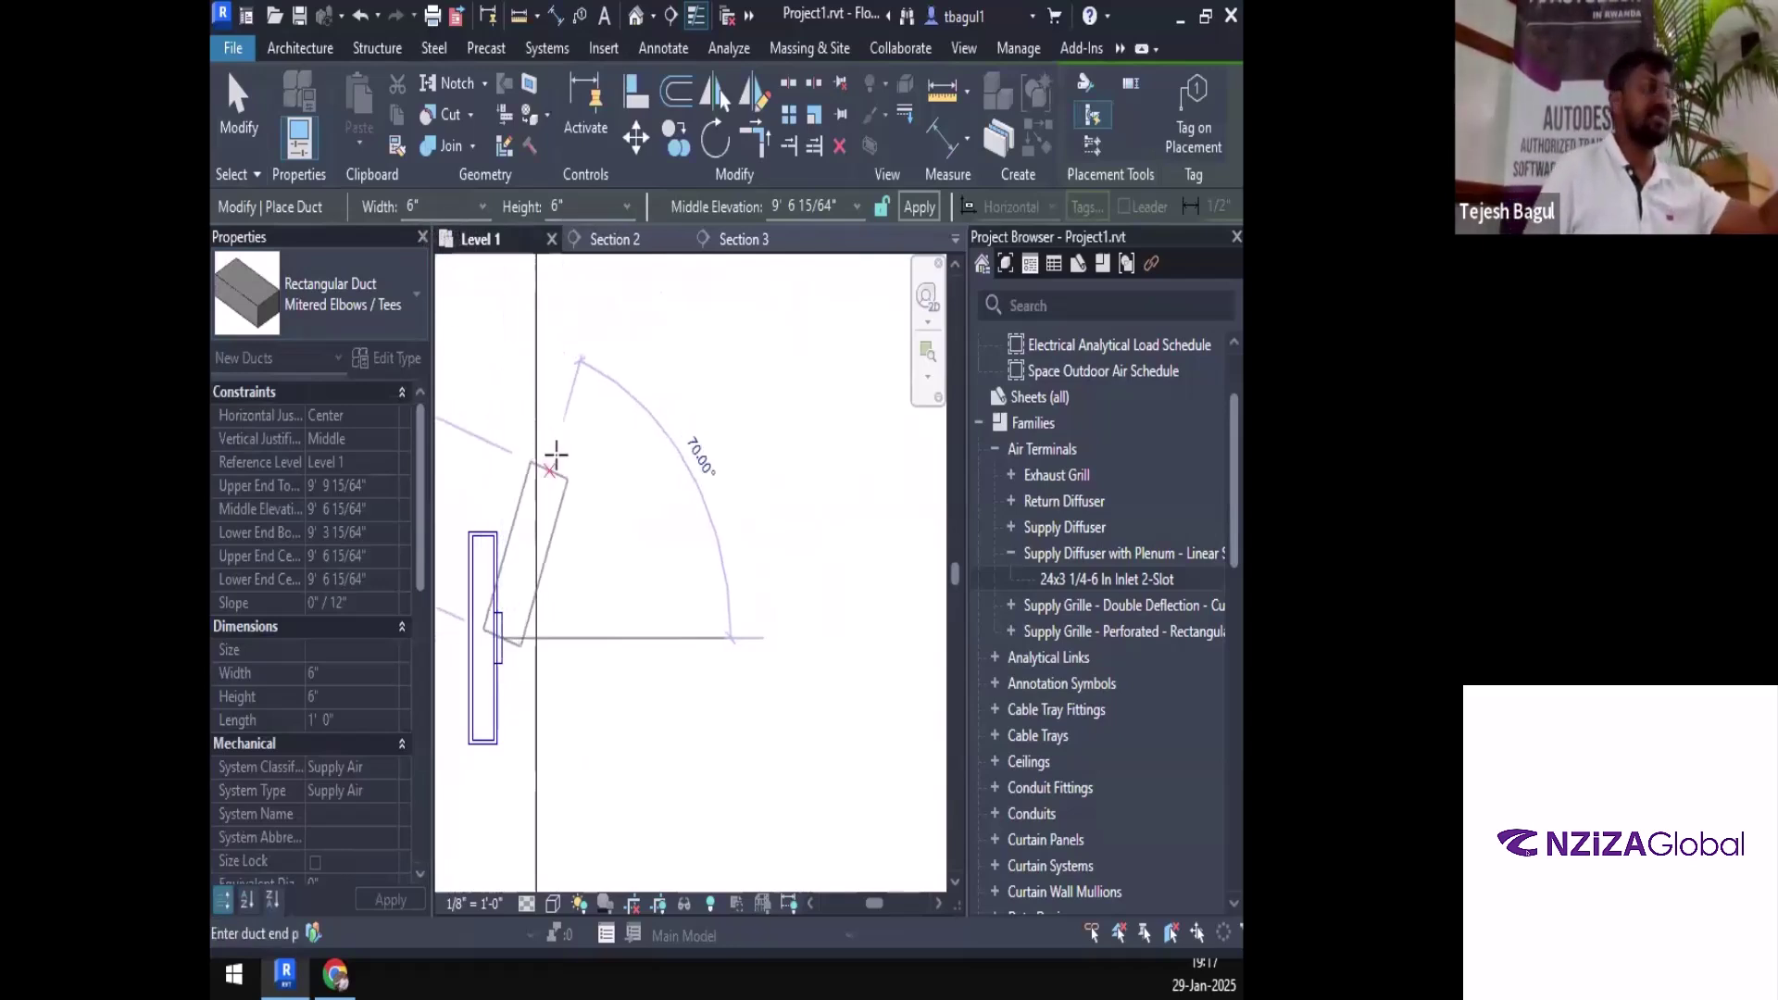
scroll(625, 525, down, 3)
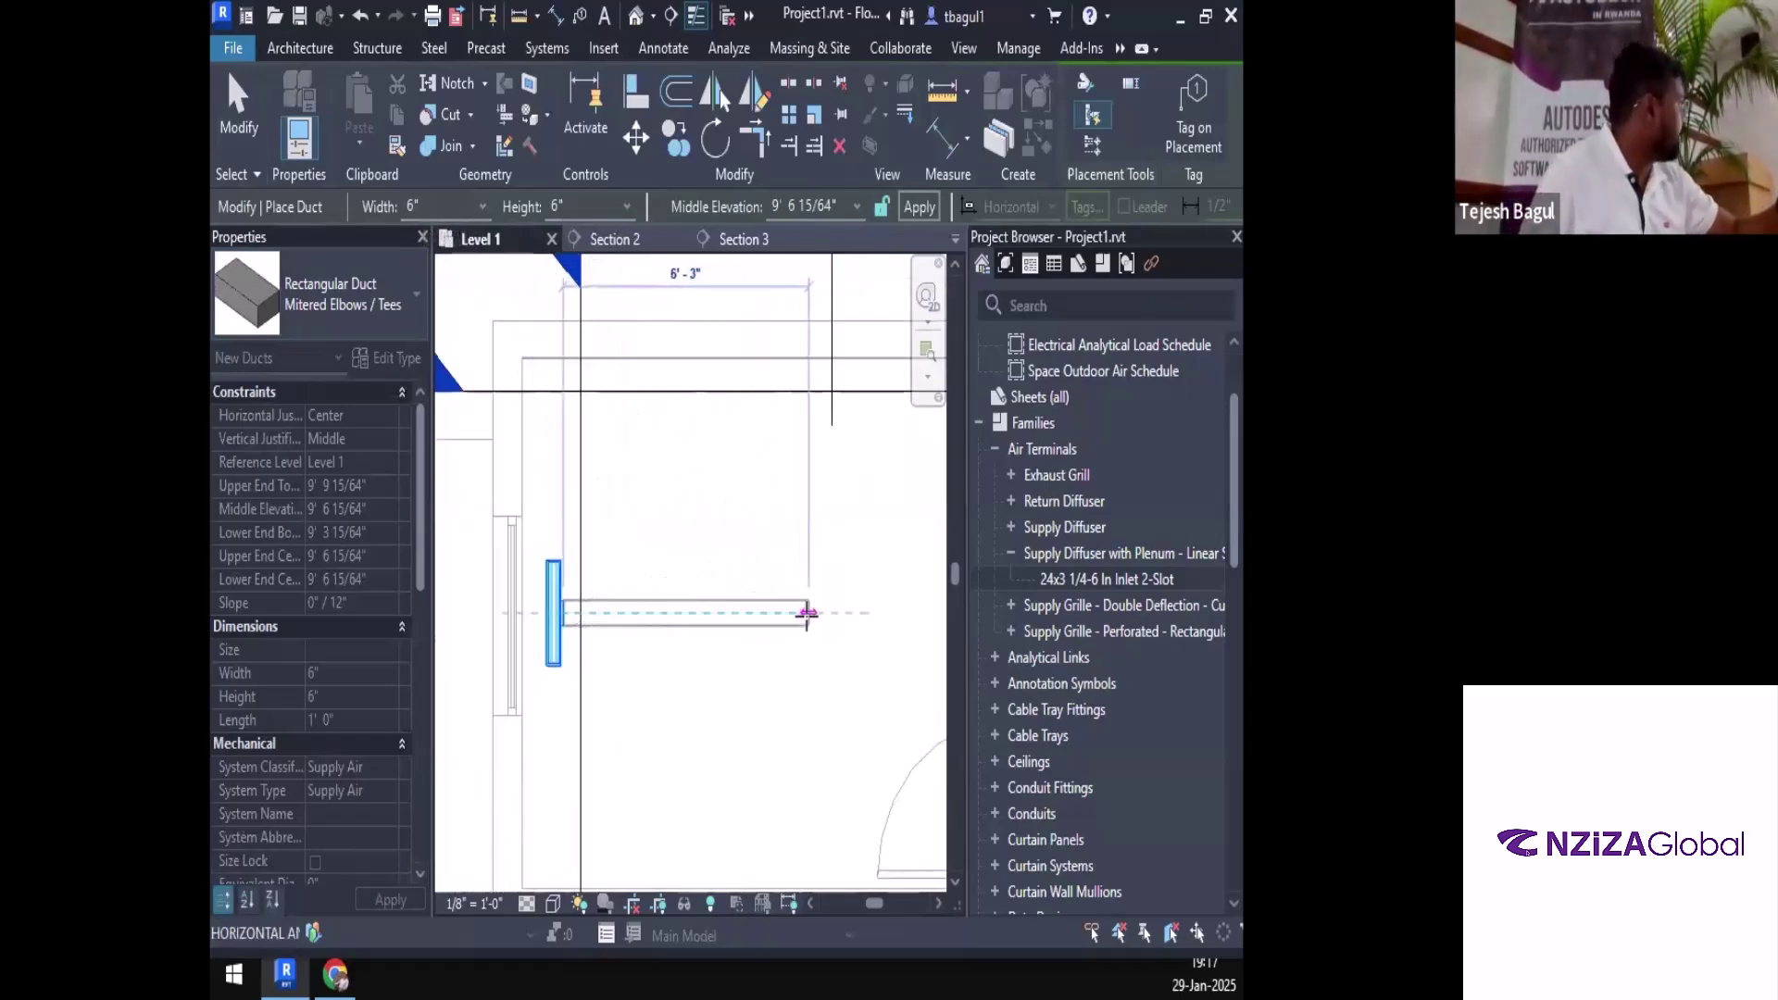
click(807, 613)
key(Escape)
key(Escape)
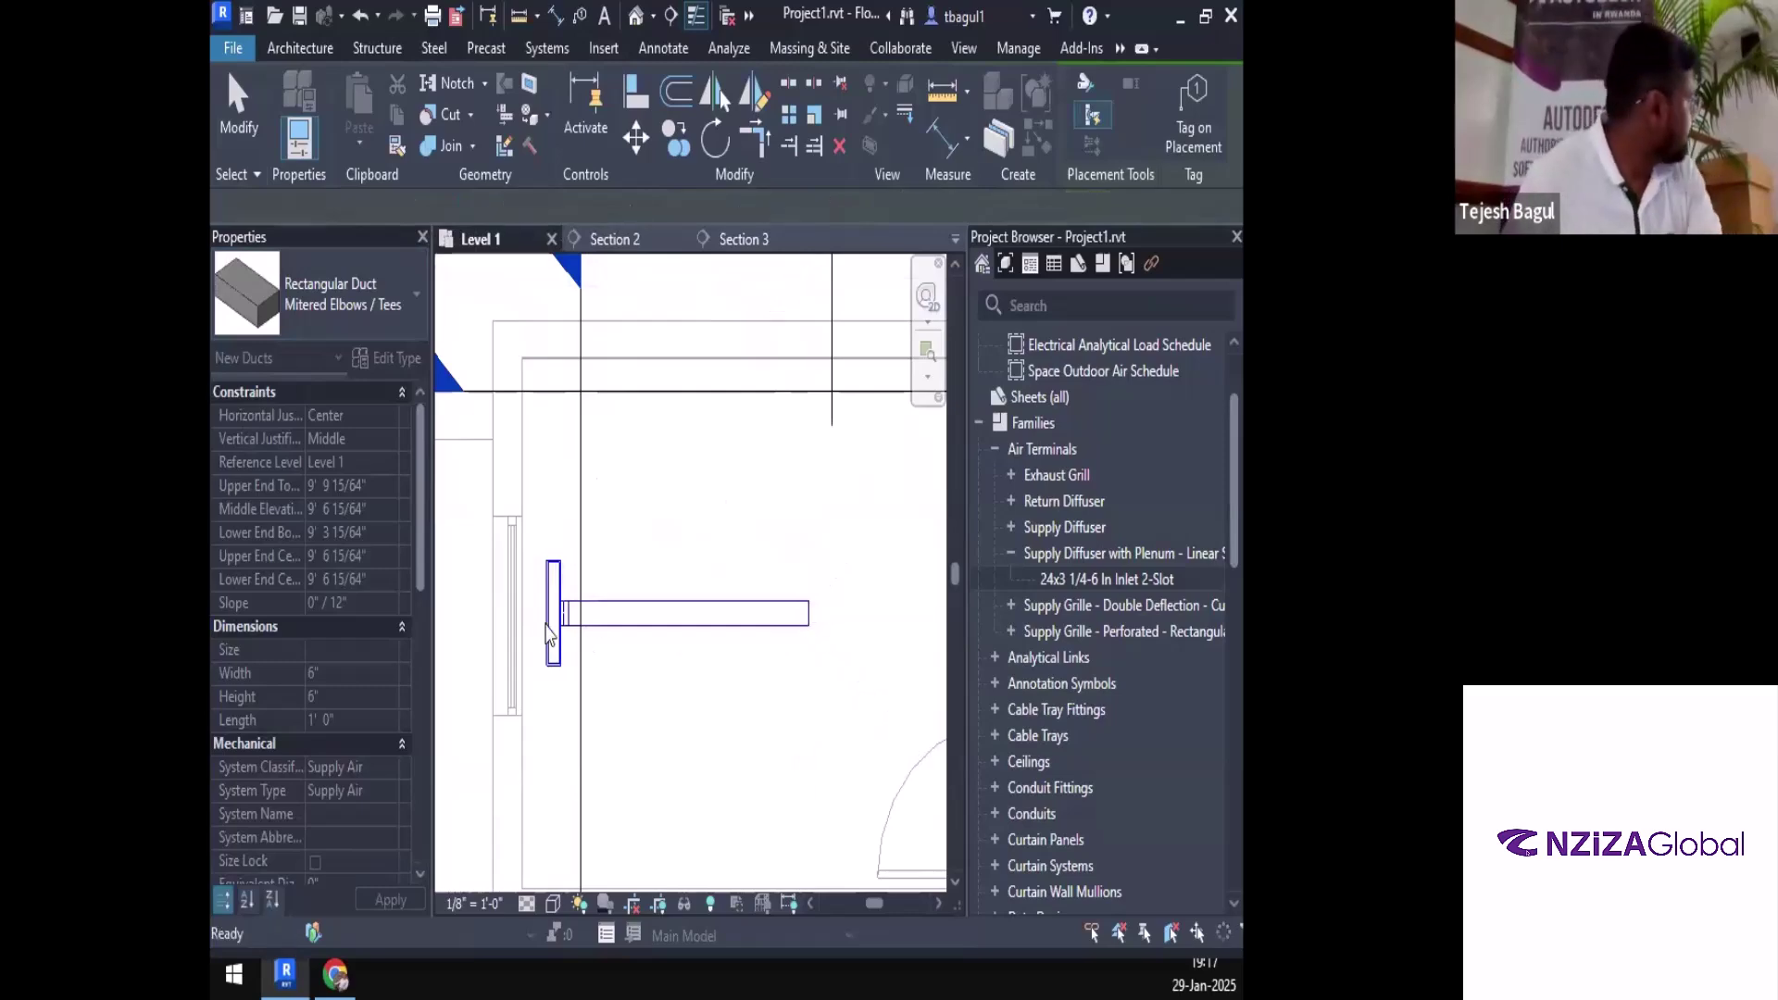
Examine the properties of the transition fitting between the slot diffuser and the rectangular duct
scroll(546, 659, up, 8)
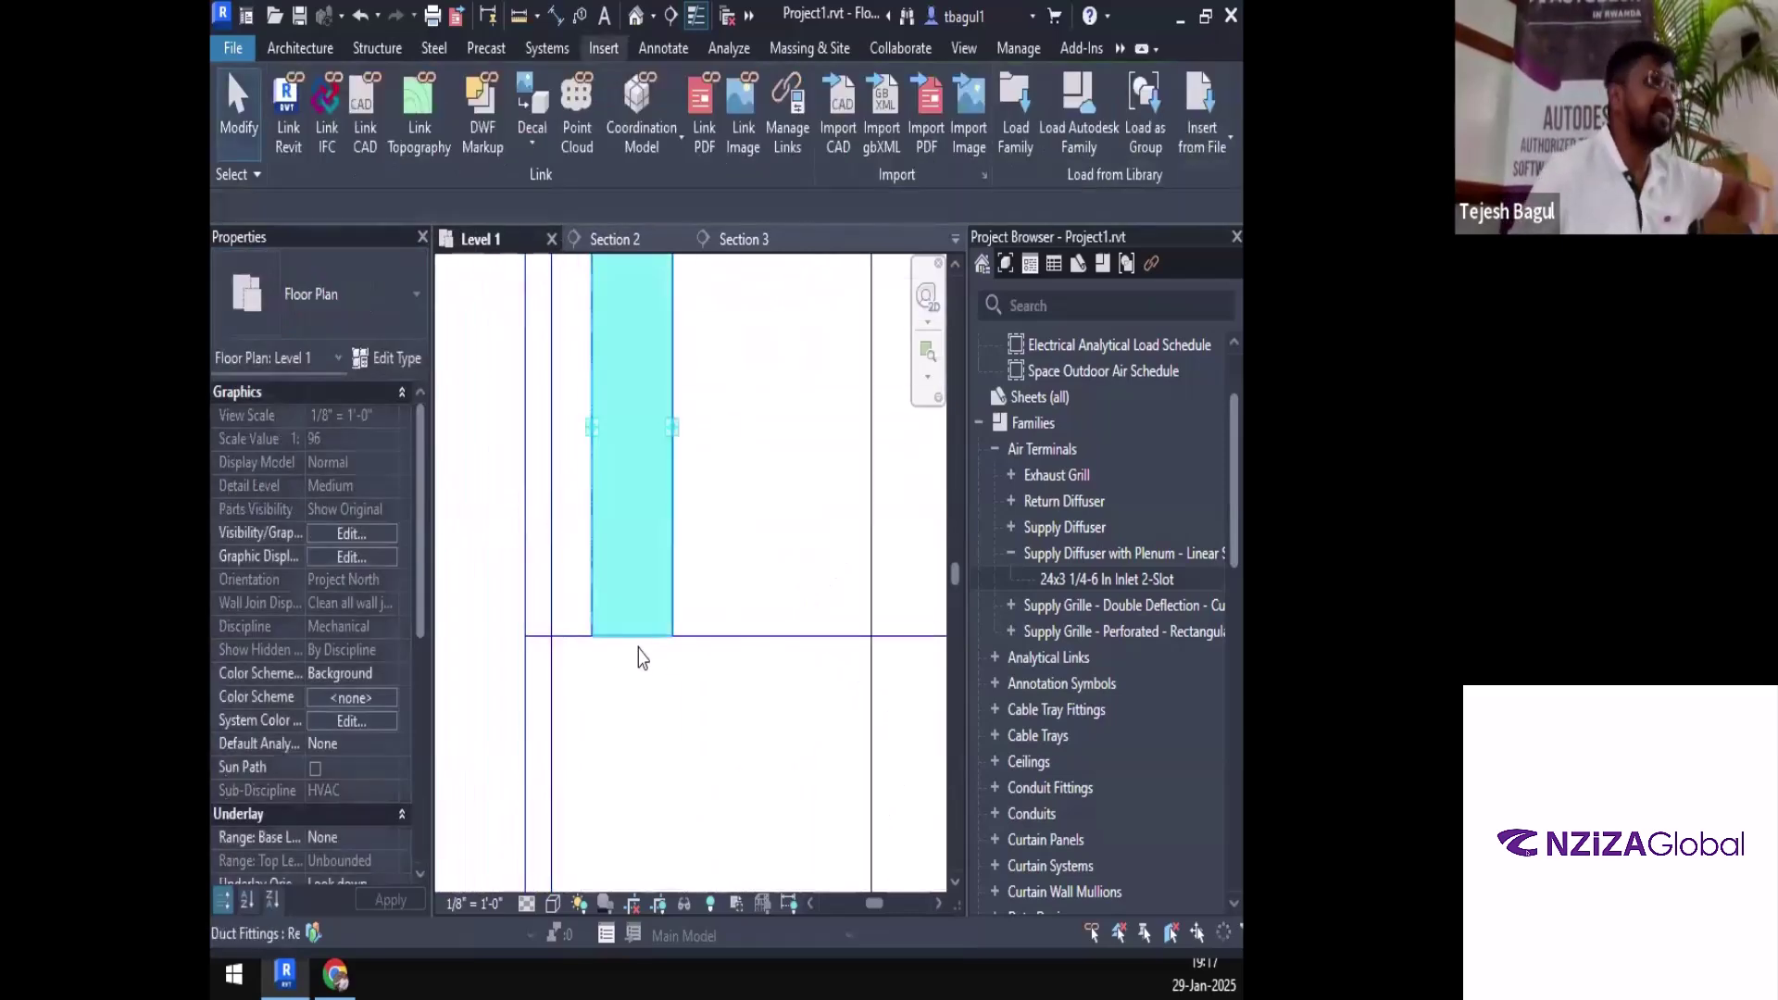
click(641, 656)
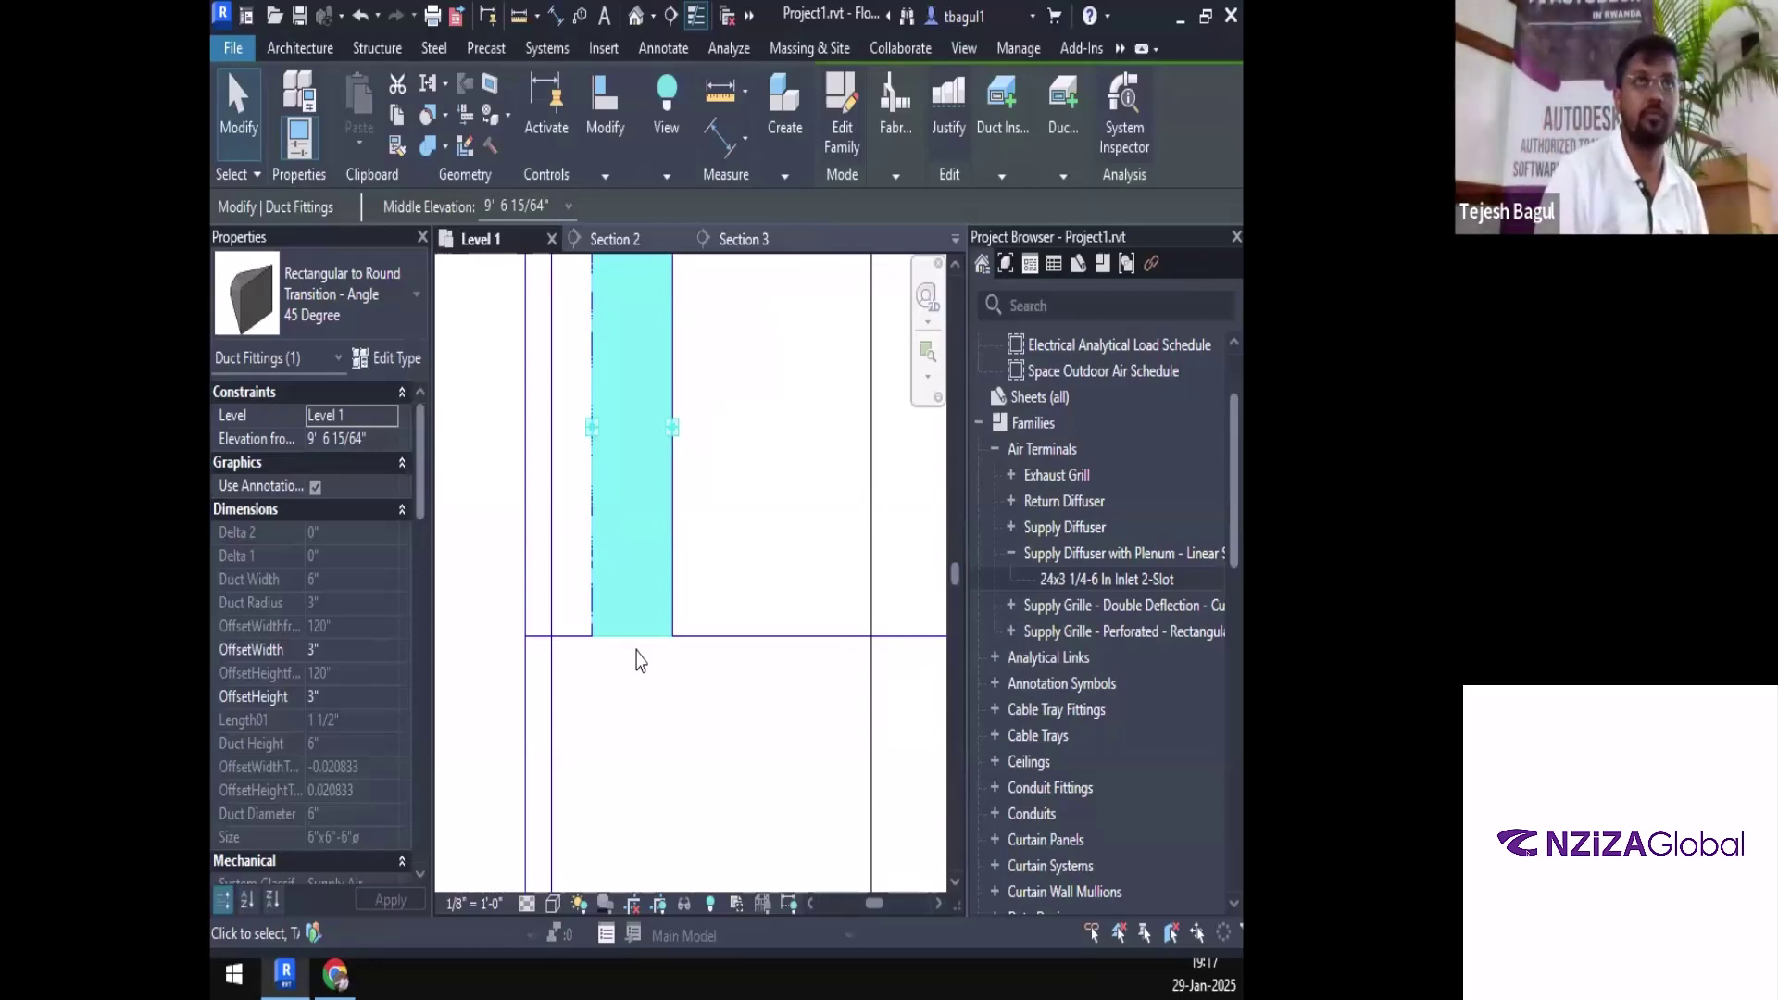
scroll(661, 674, down, 4)
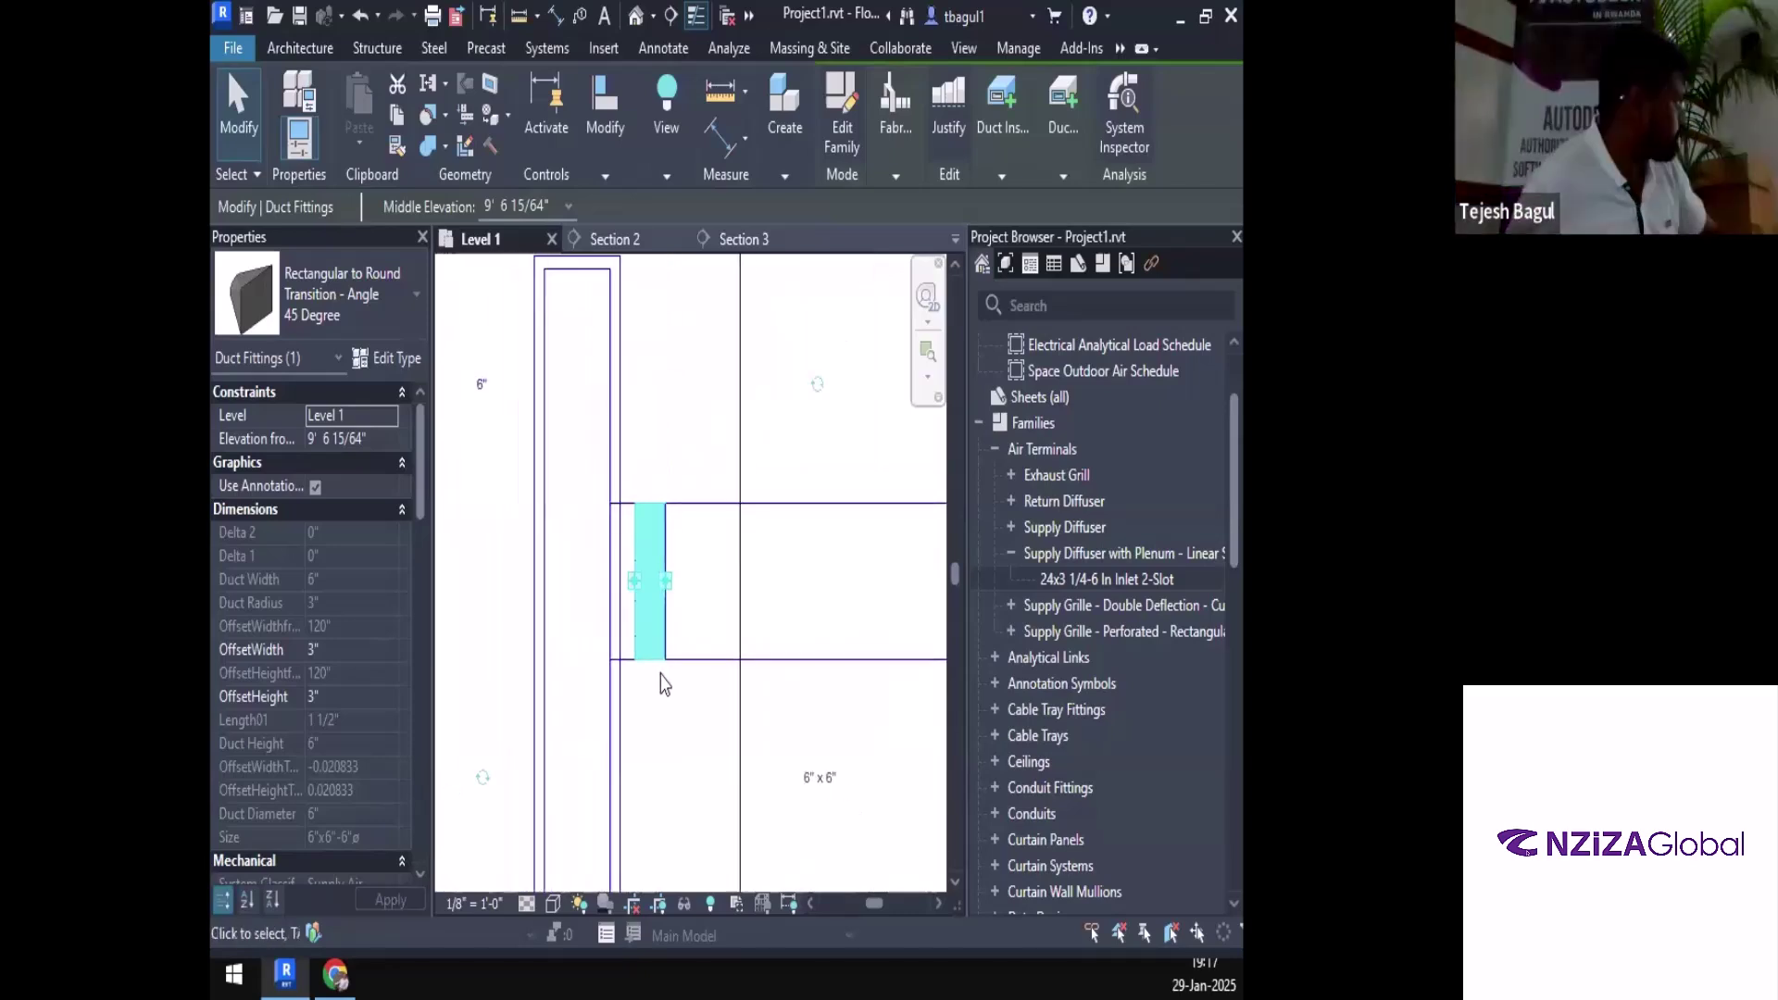
scroll(662, 675, down, 4)
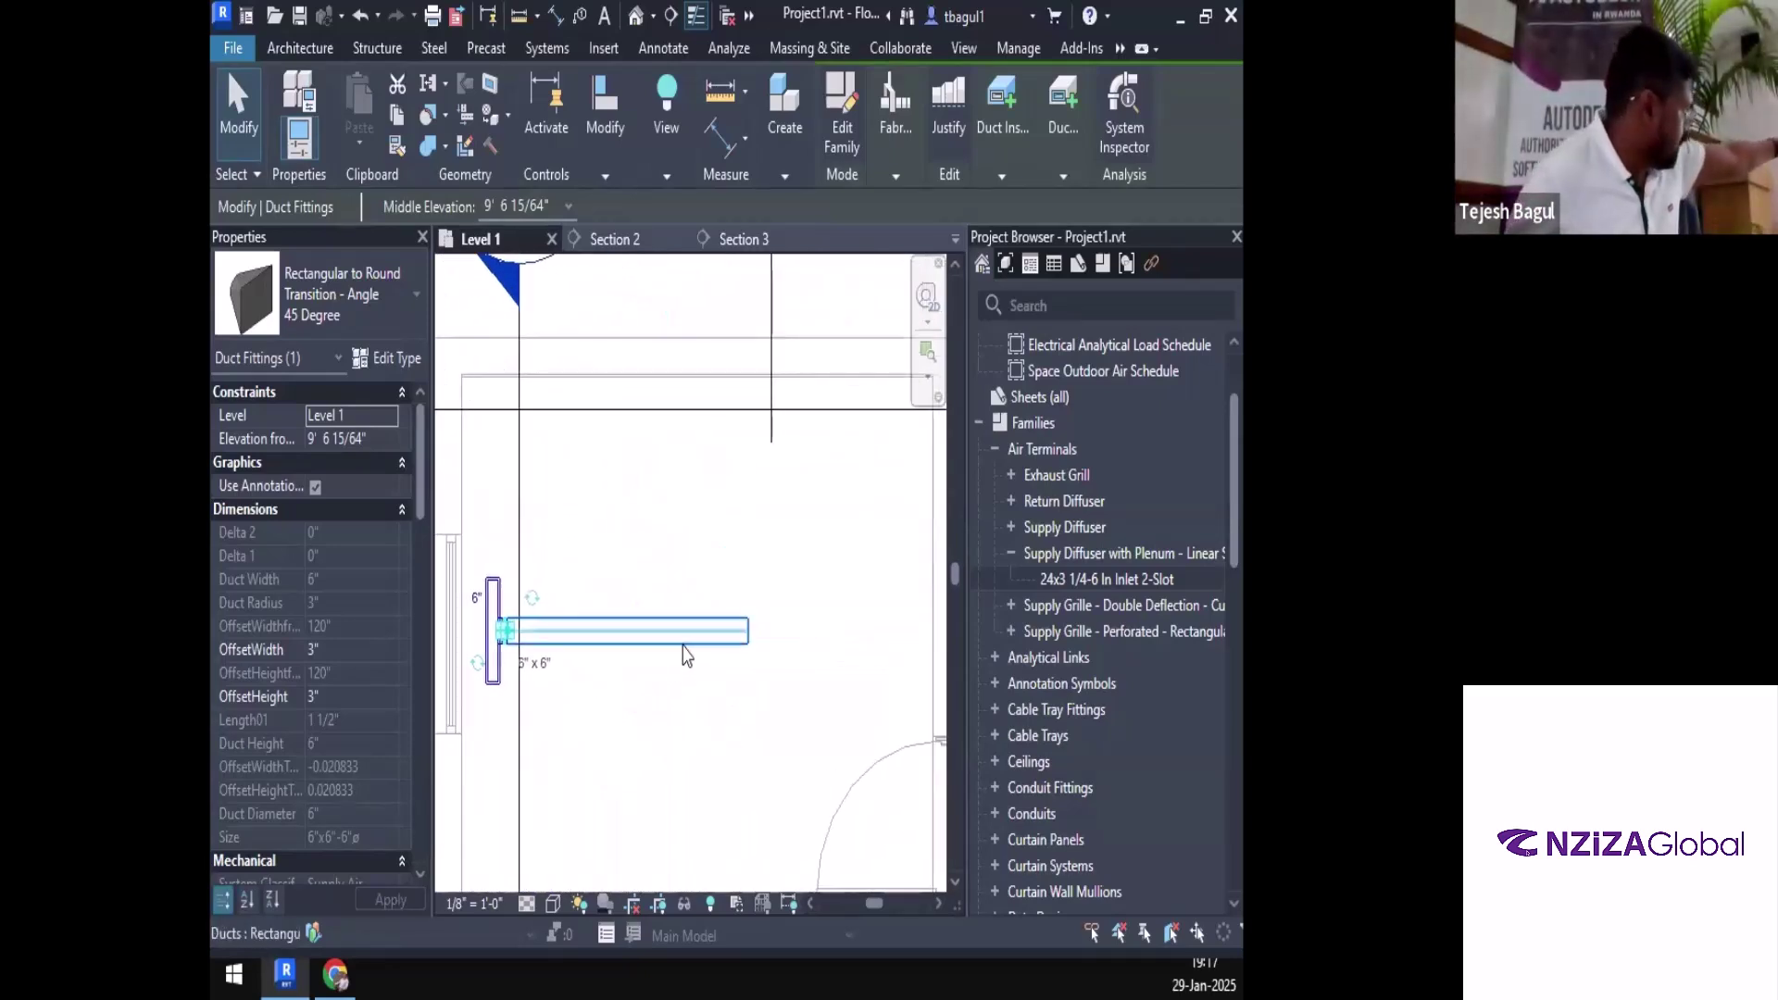
Extend the free end of the rectangular duct past the patient room's partition to a length of 12'-0"
click(718, 632)
scroll(703, 683, down, 3)
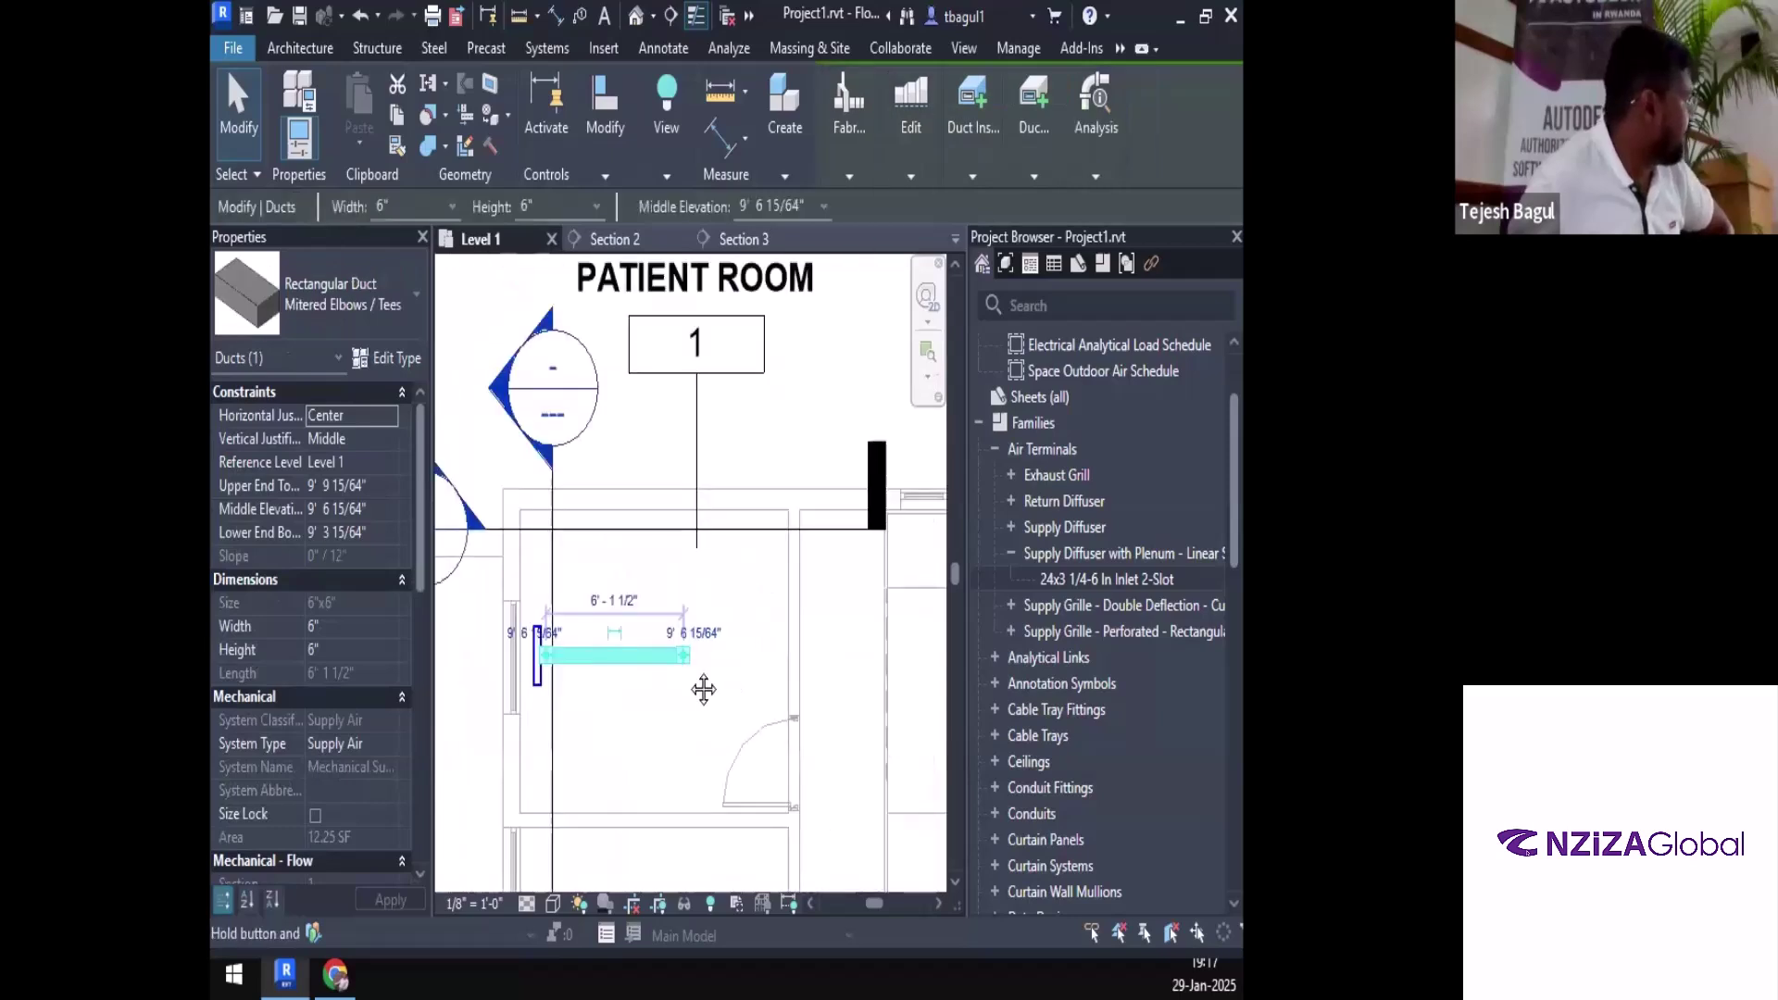
drag(638, 656, 769, 685)
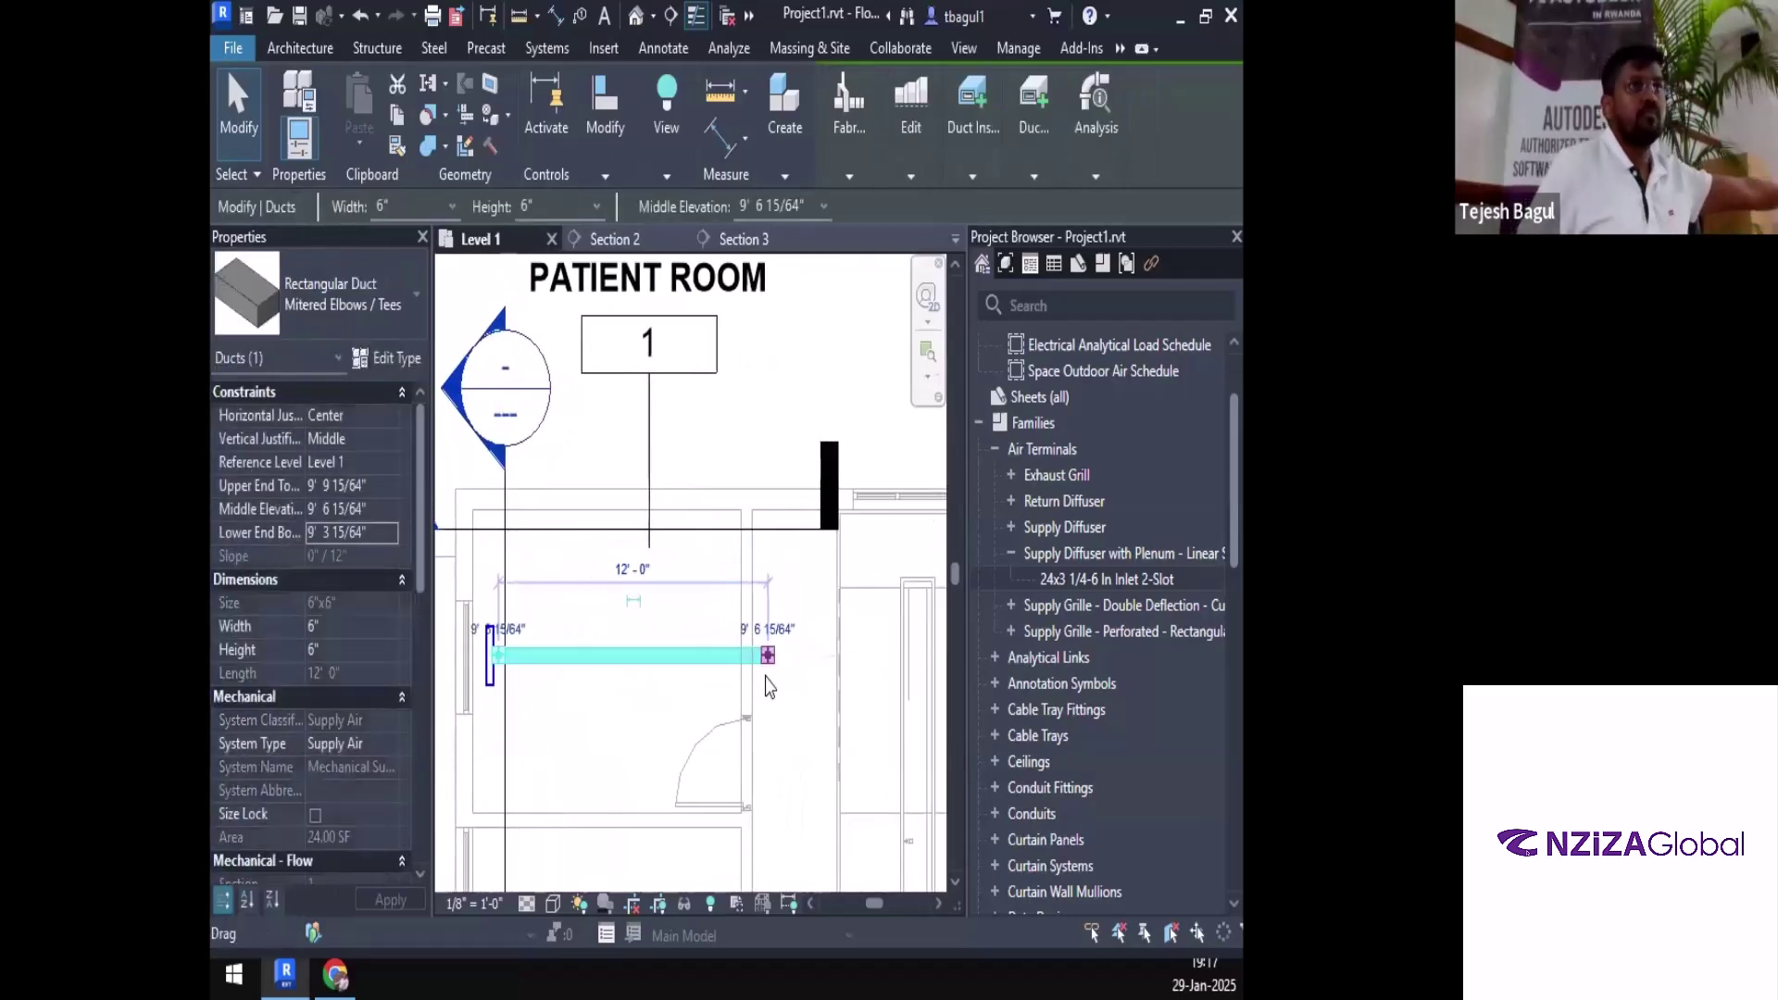
click(690, 687)
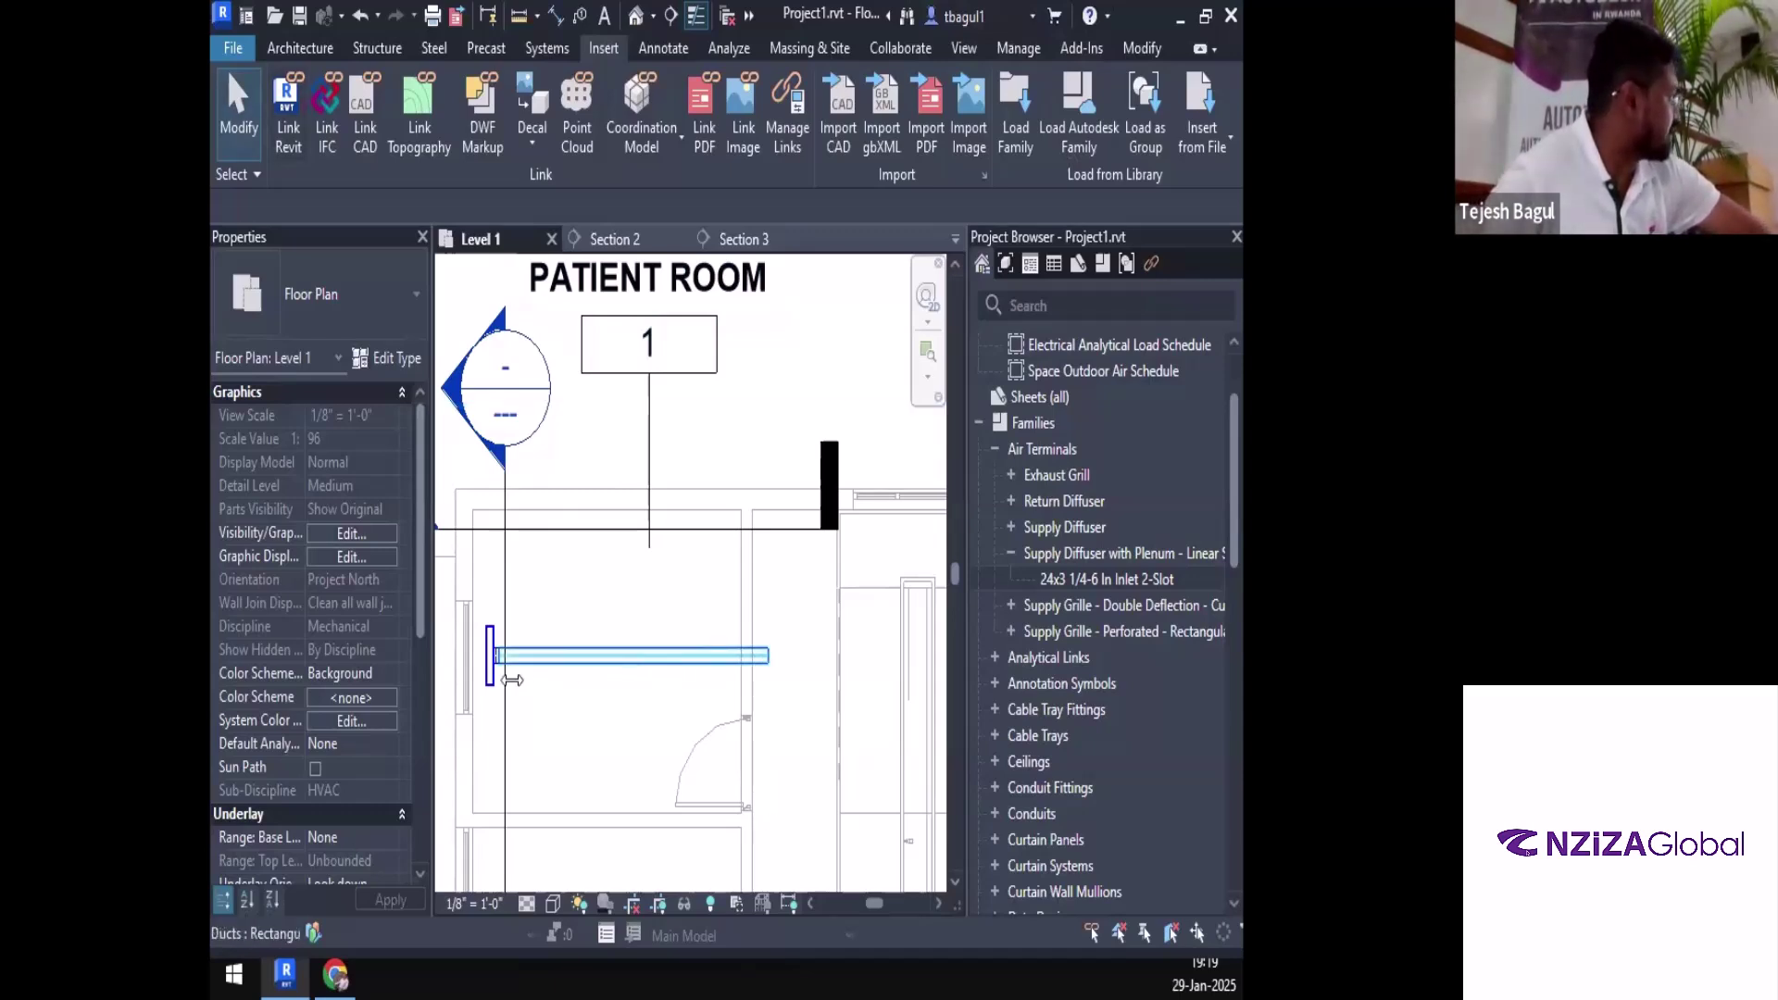
Delete the transition fitting at the slot diffuser and the rectangular duct attached to it
scroll(504, 655, up, 3)
scroll(512, 656, up, 2)
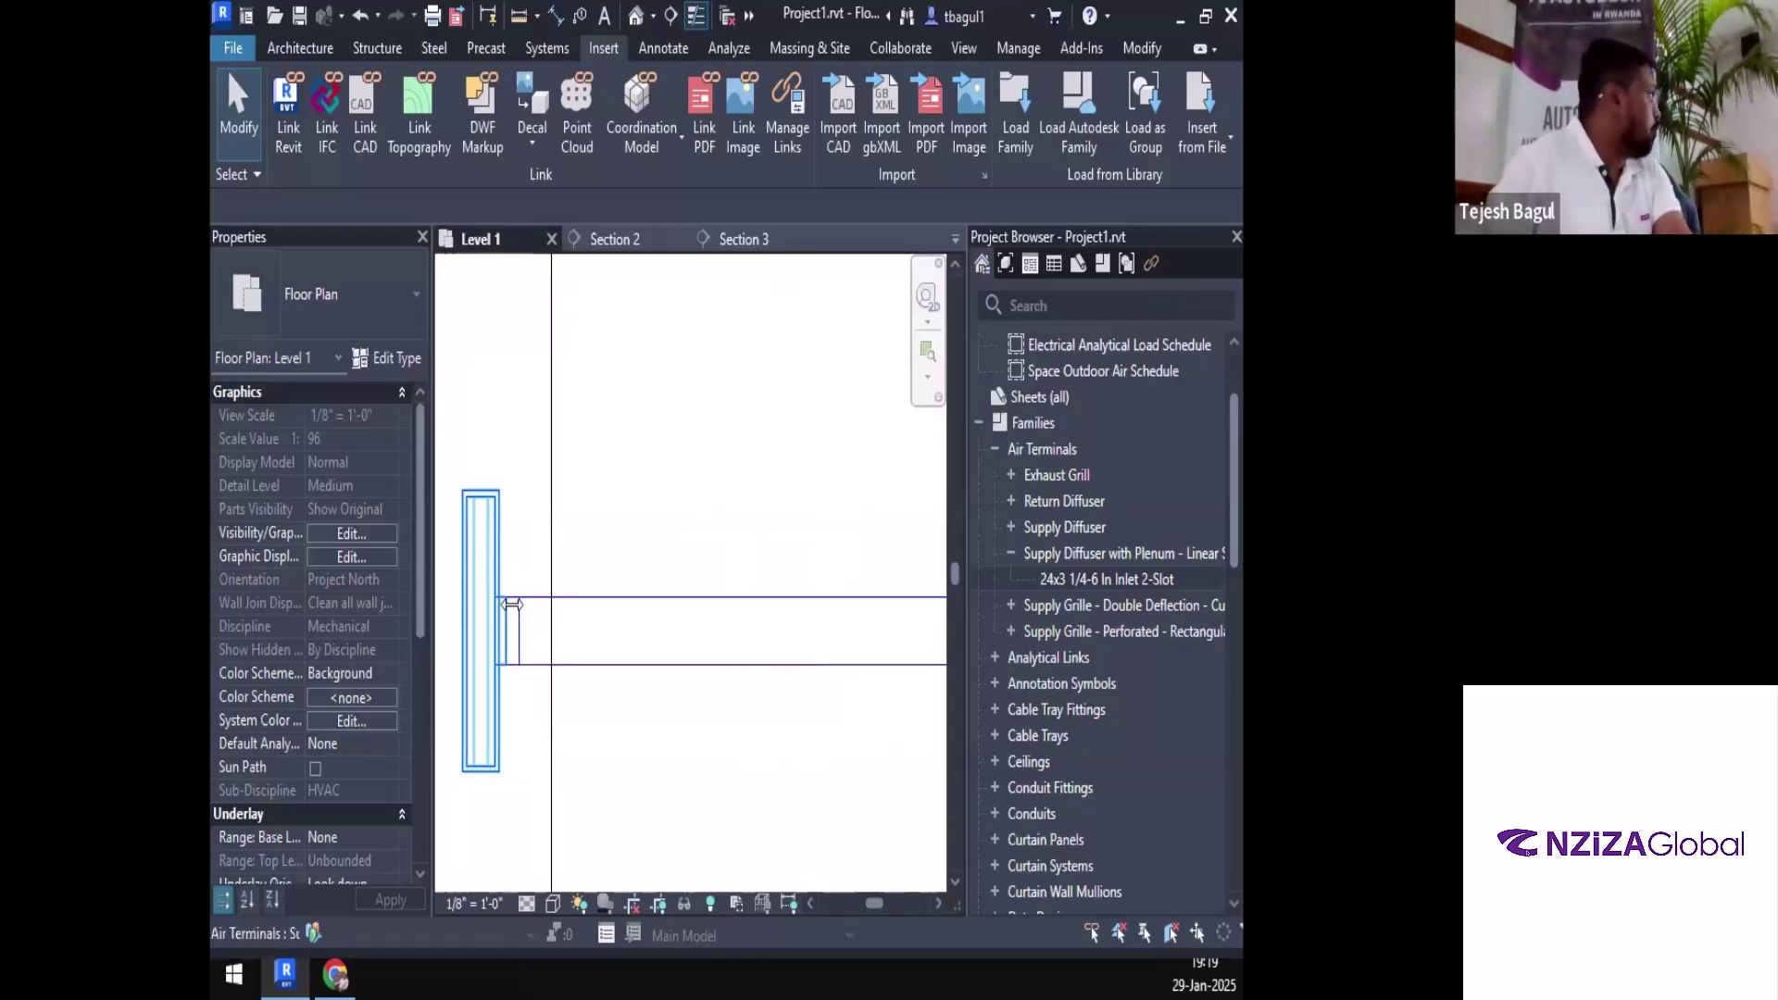
click(502, 623)
key(Delete)
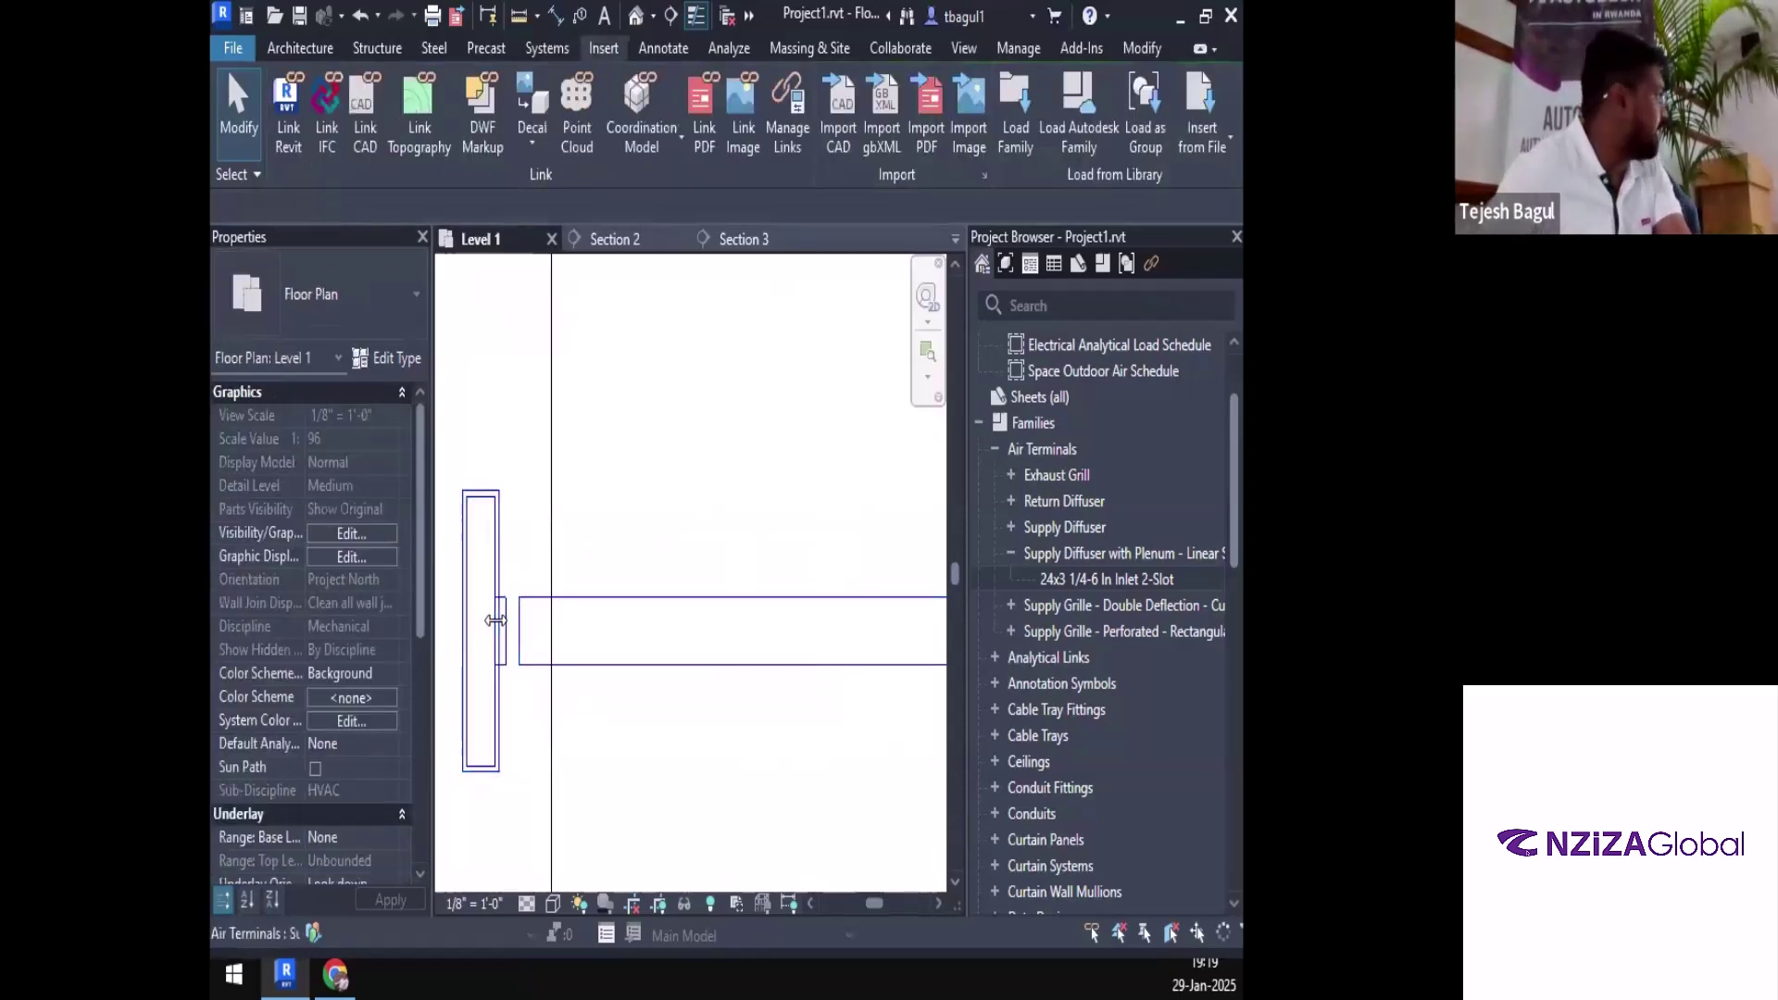
click(589, 619)
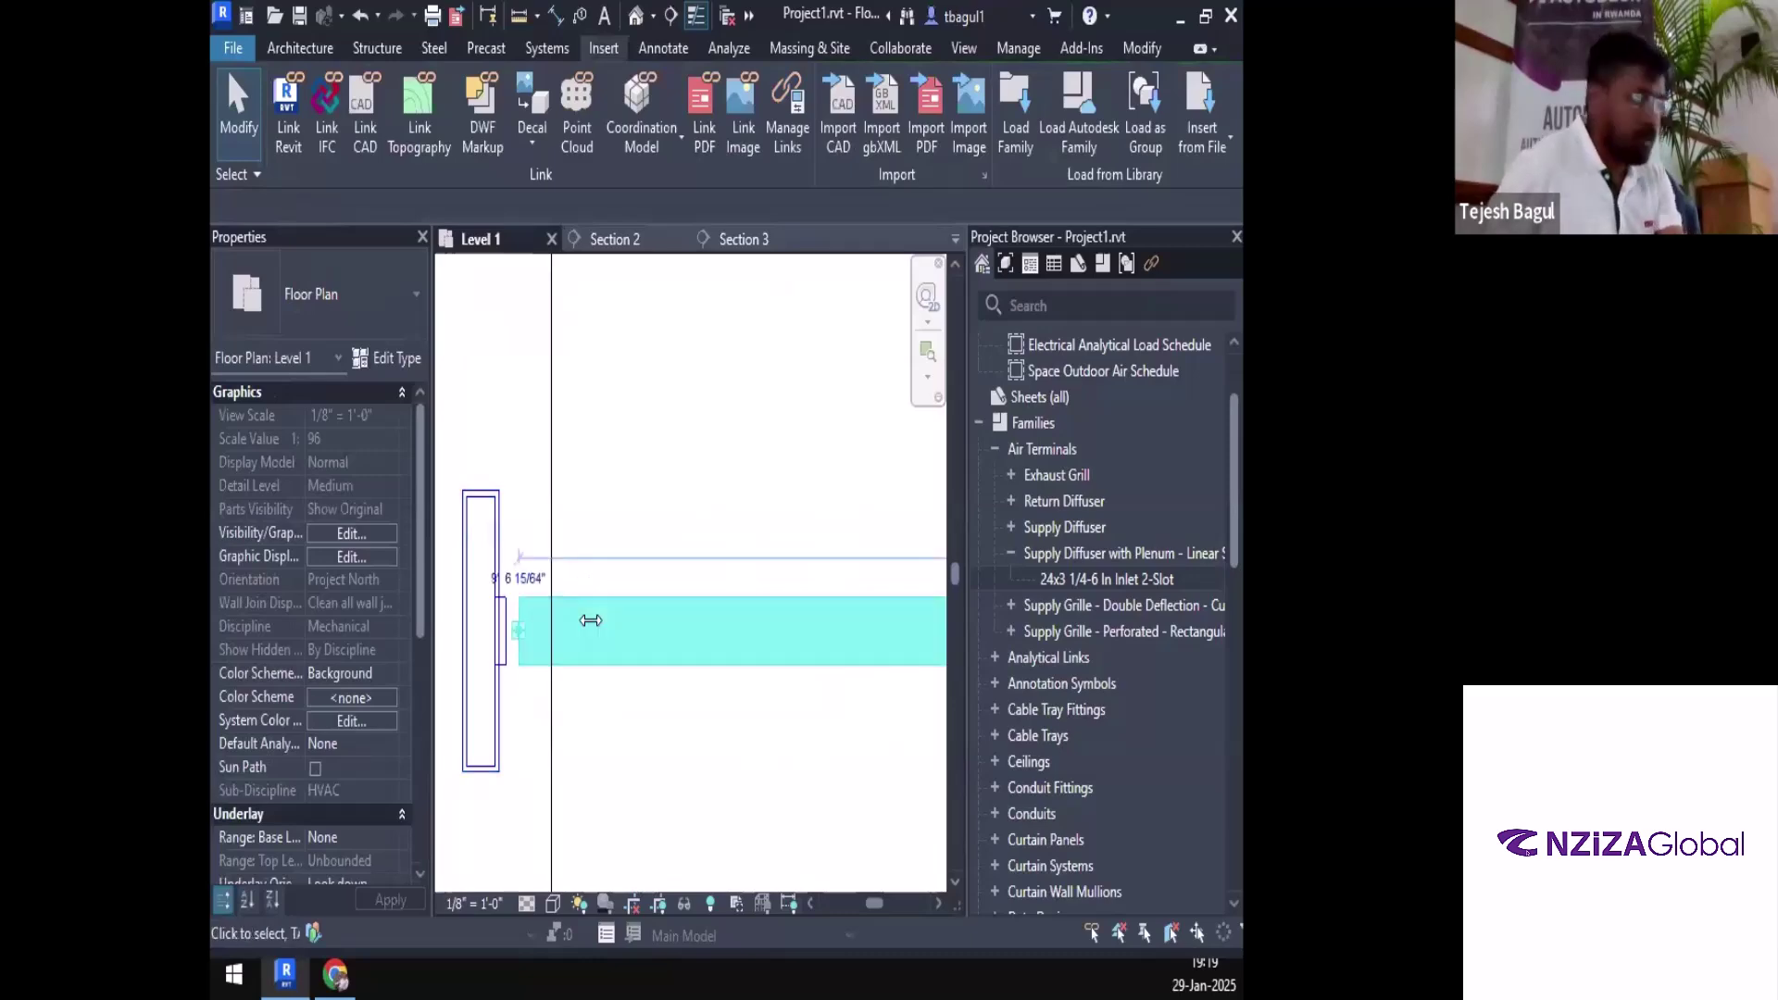
key(Delete)
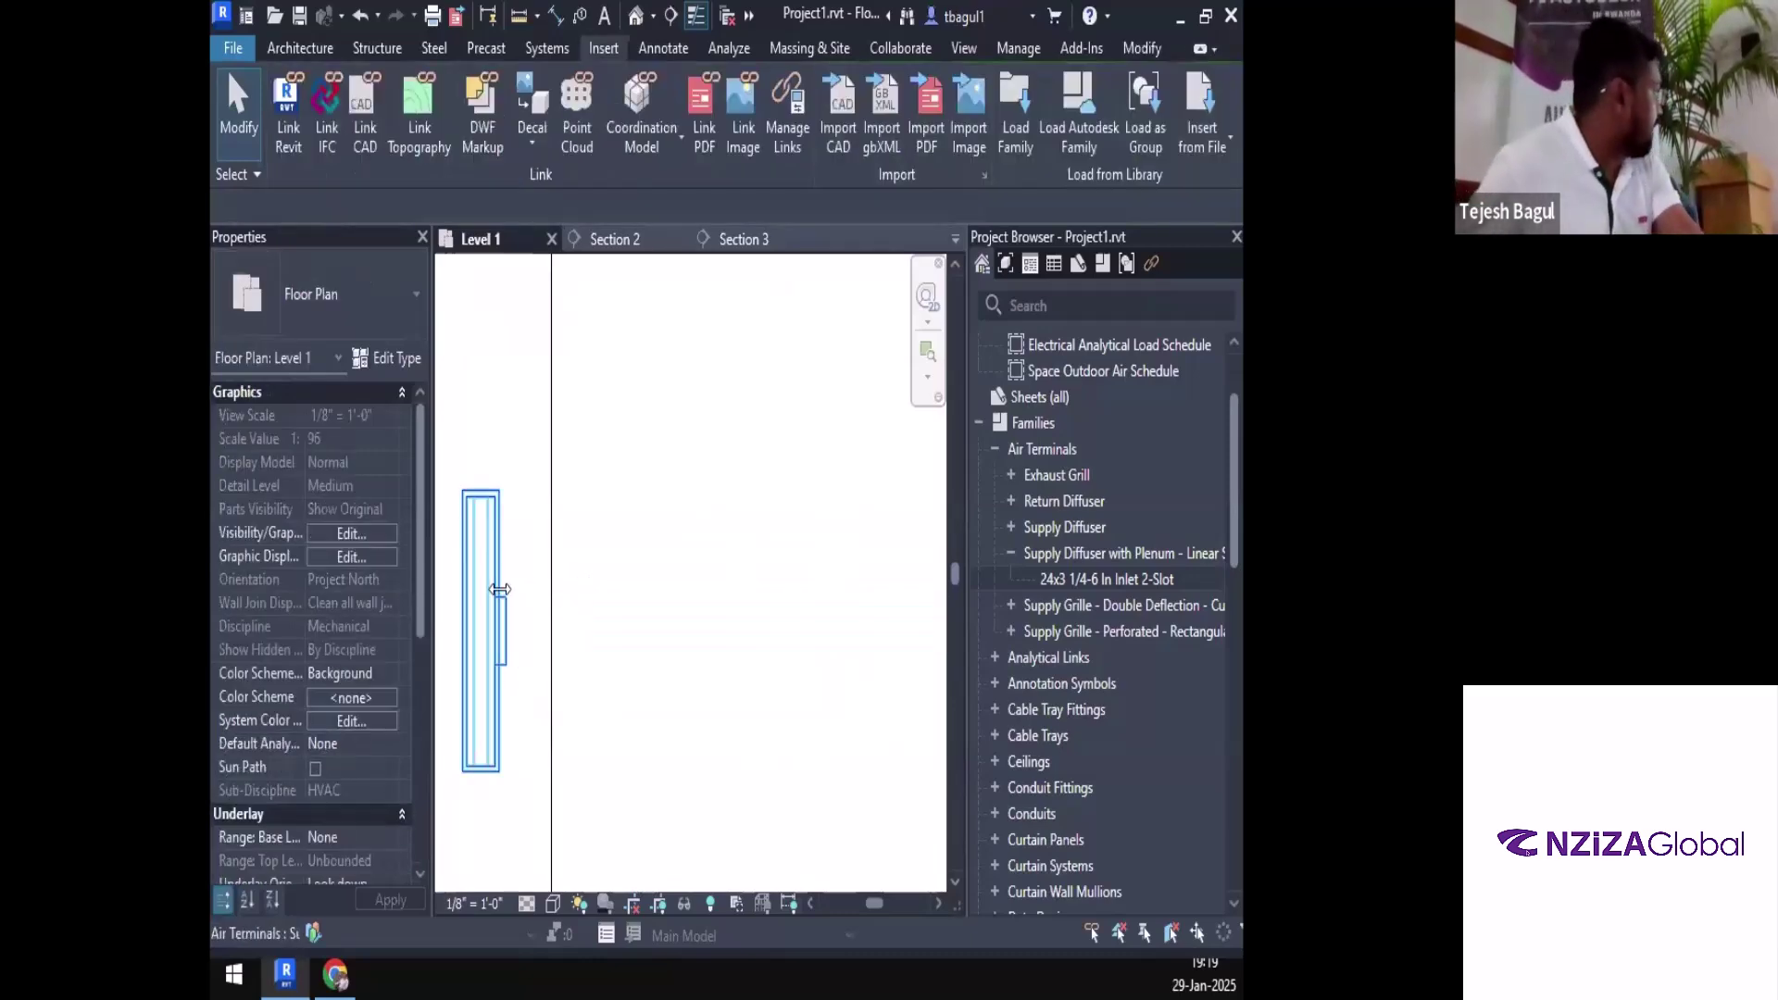
Draw a 6" round flex duct about 2'-5 1/2" long from the slot diffuser's inlet connector and select it
click(497, 590)
scroll(882, 586, down, 2)
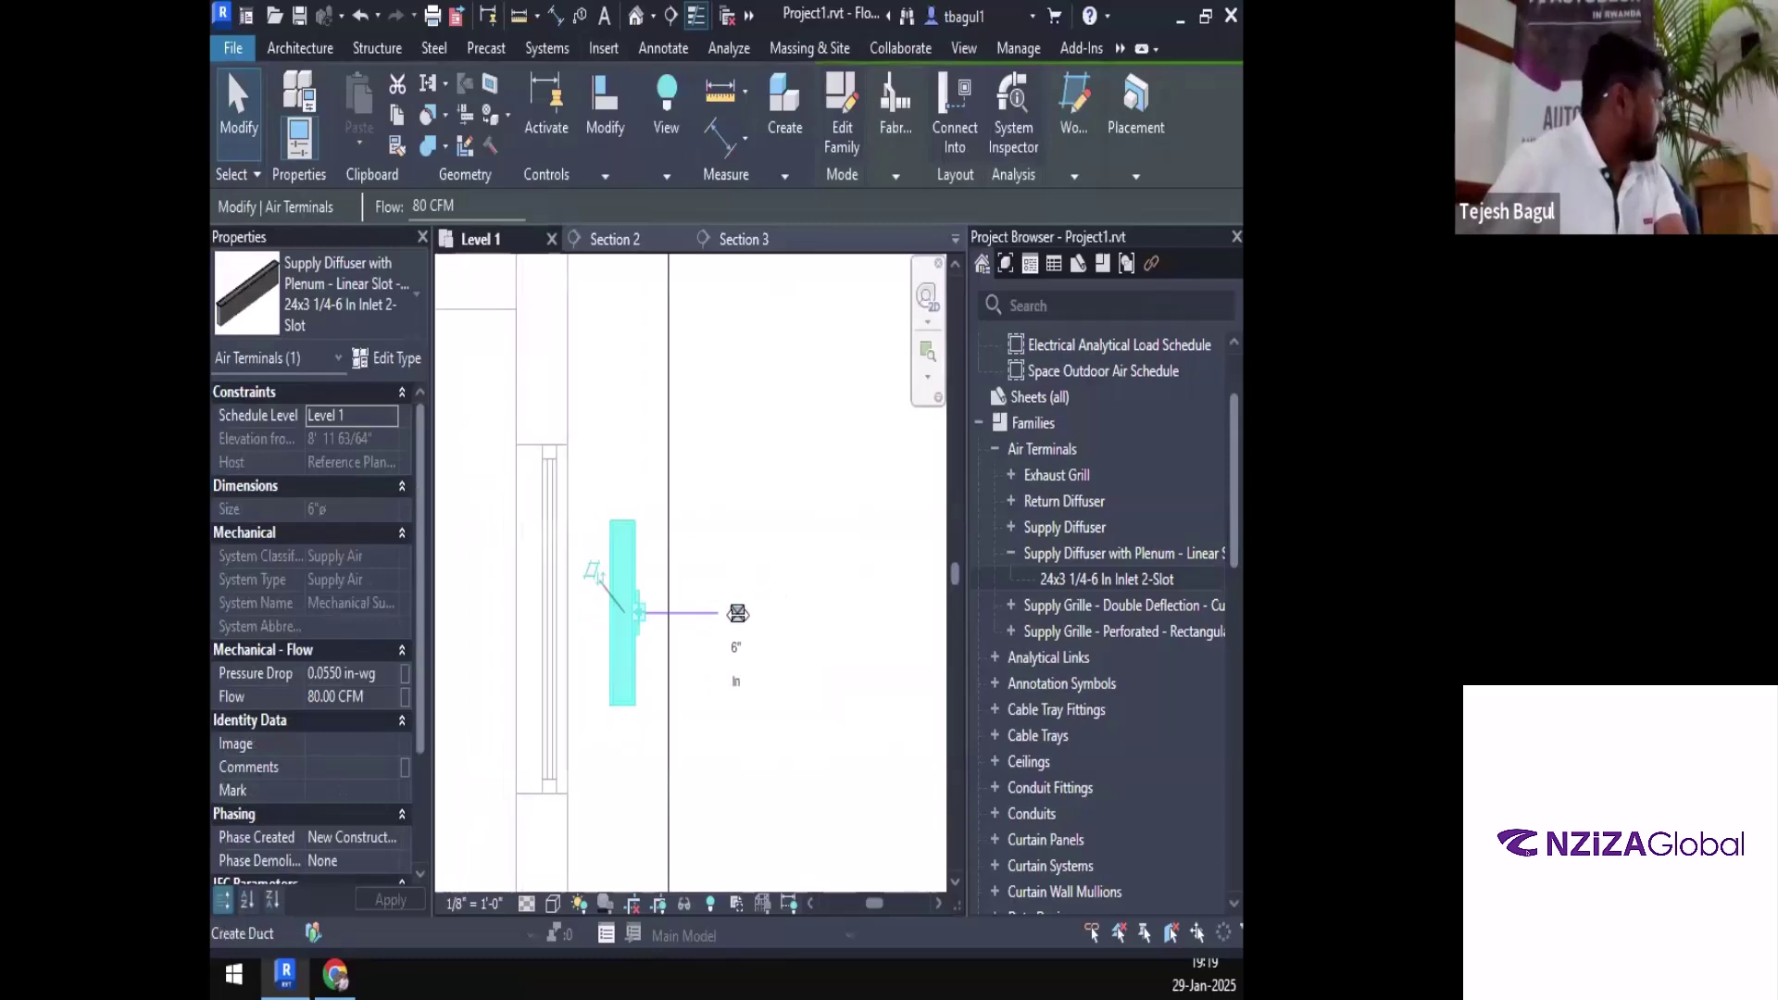
right_click(637, 614)
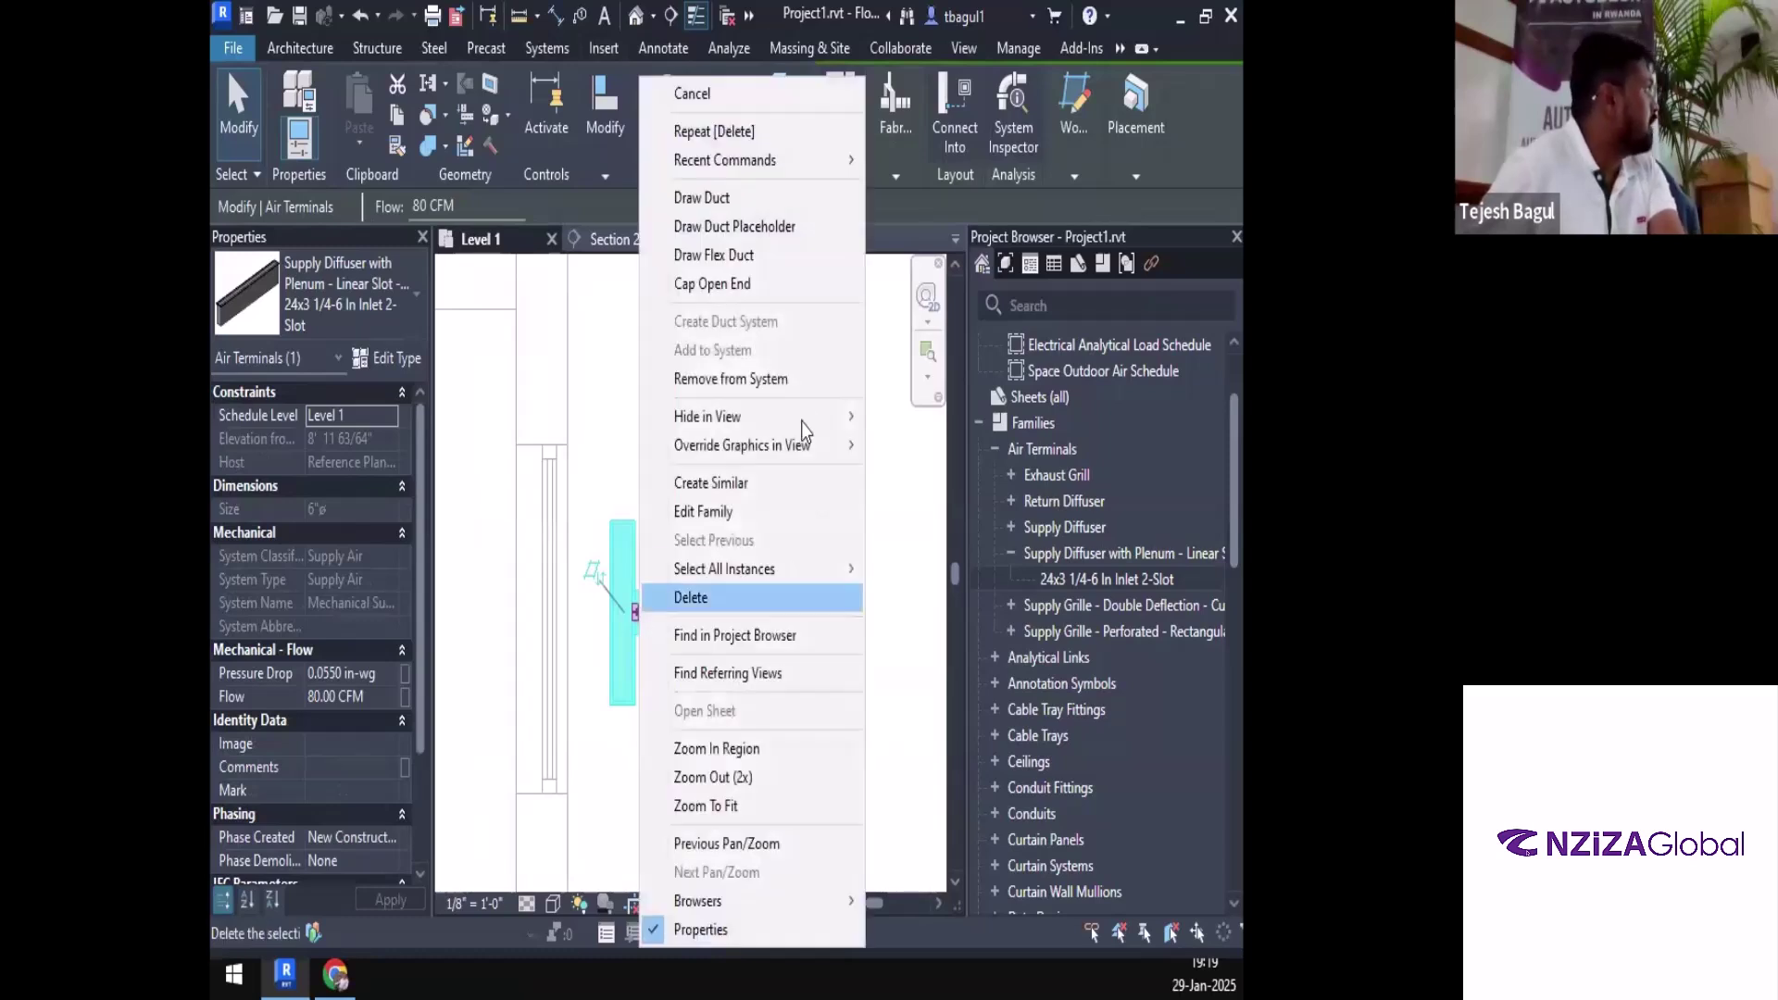
click(761, 255)
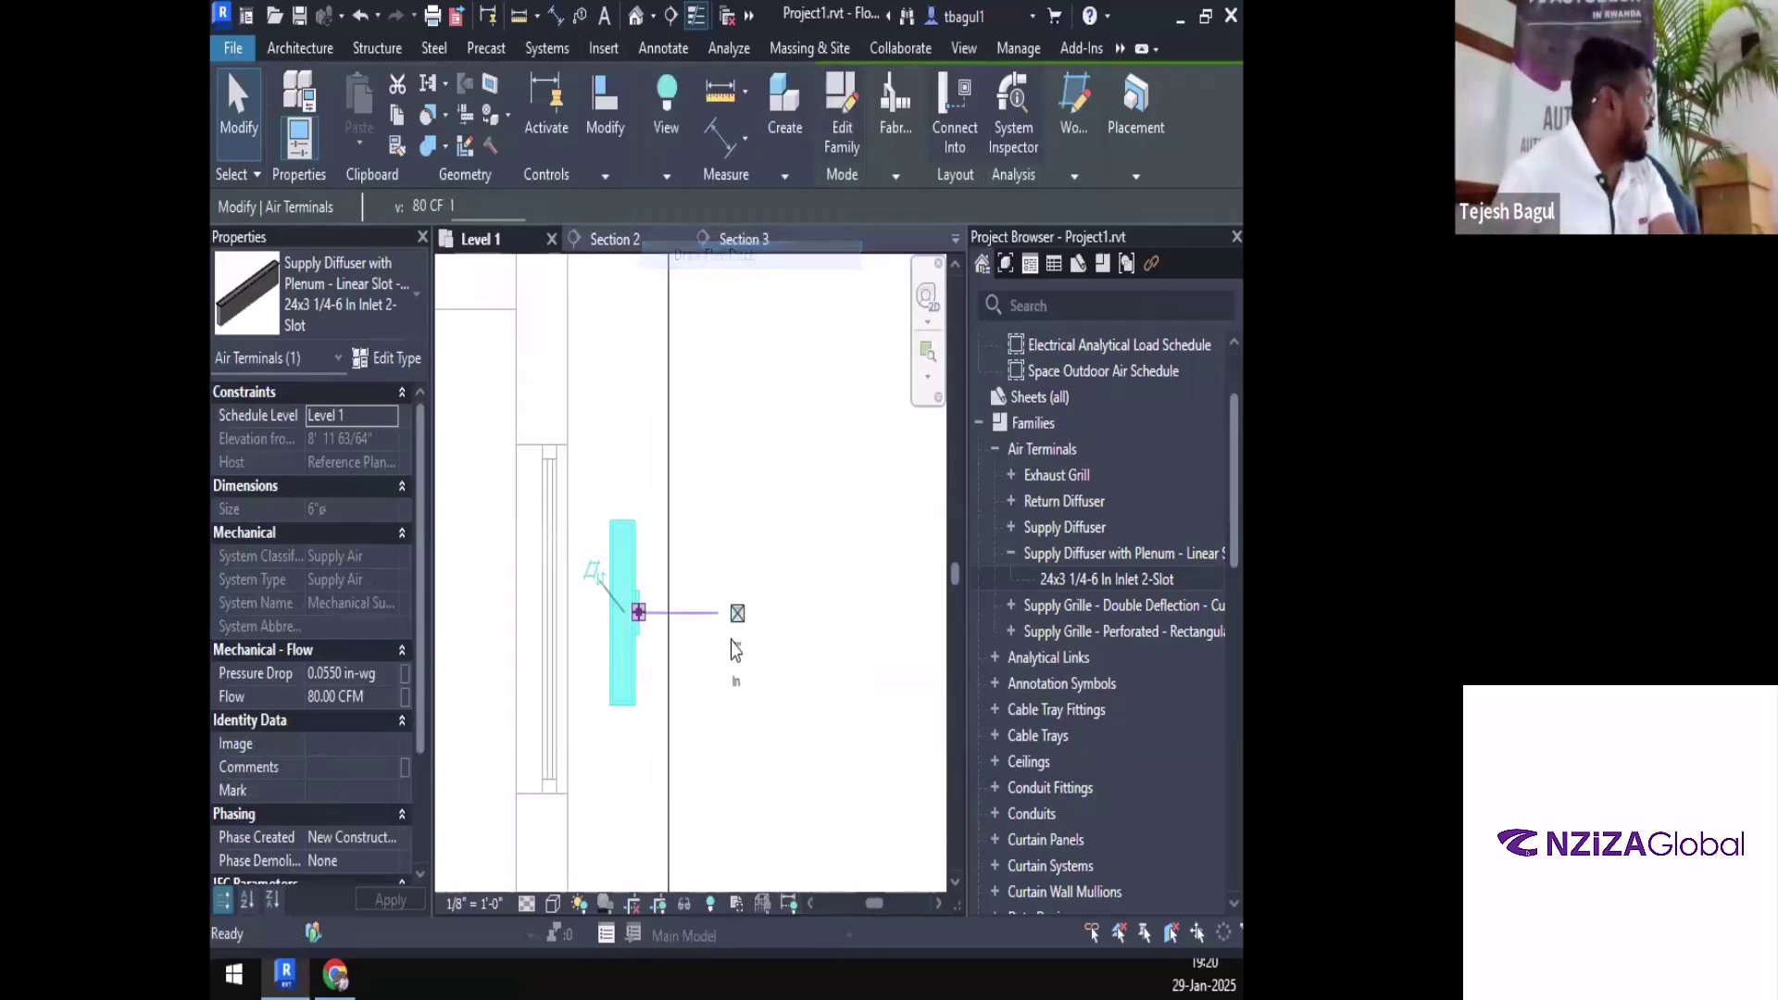
scroll(713, 616, up, 2)
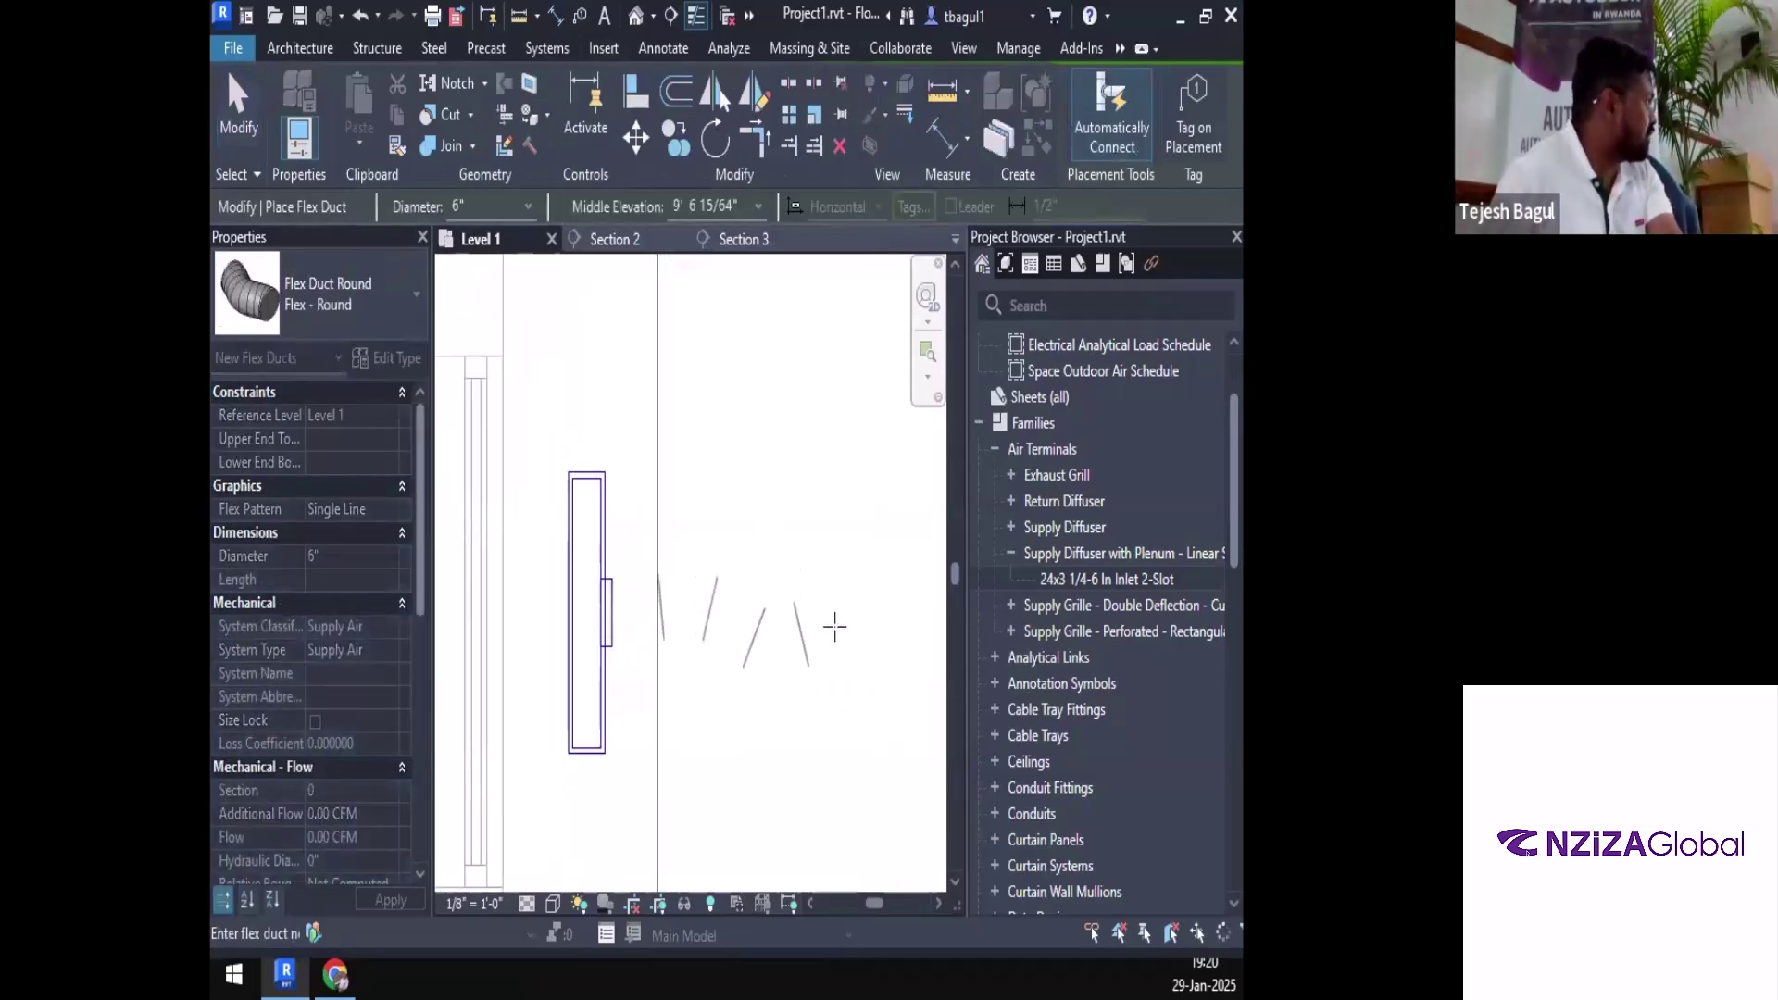
right_click(833, 526)
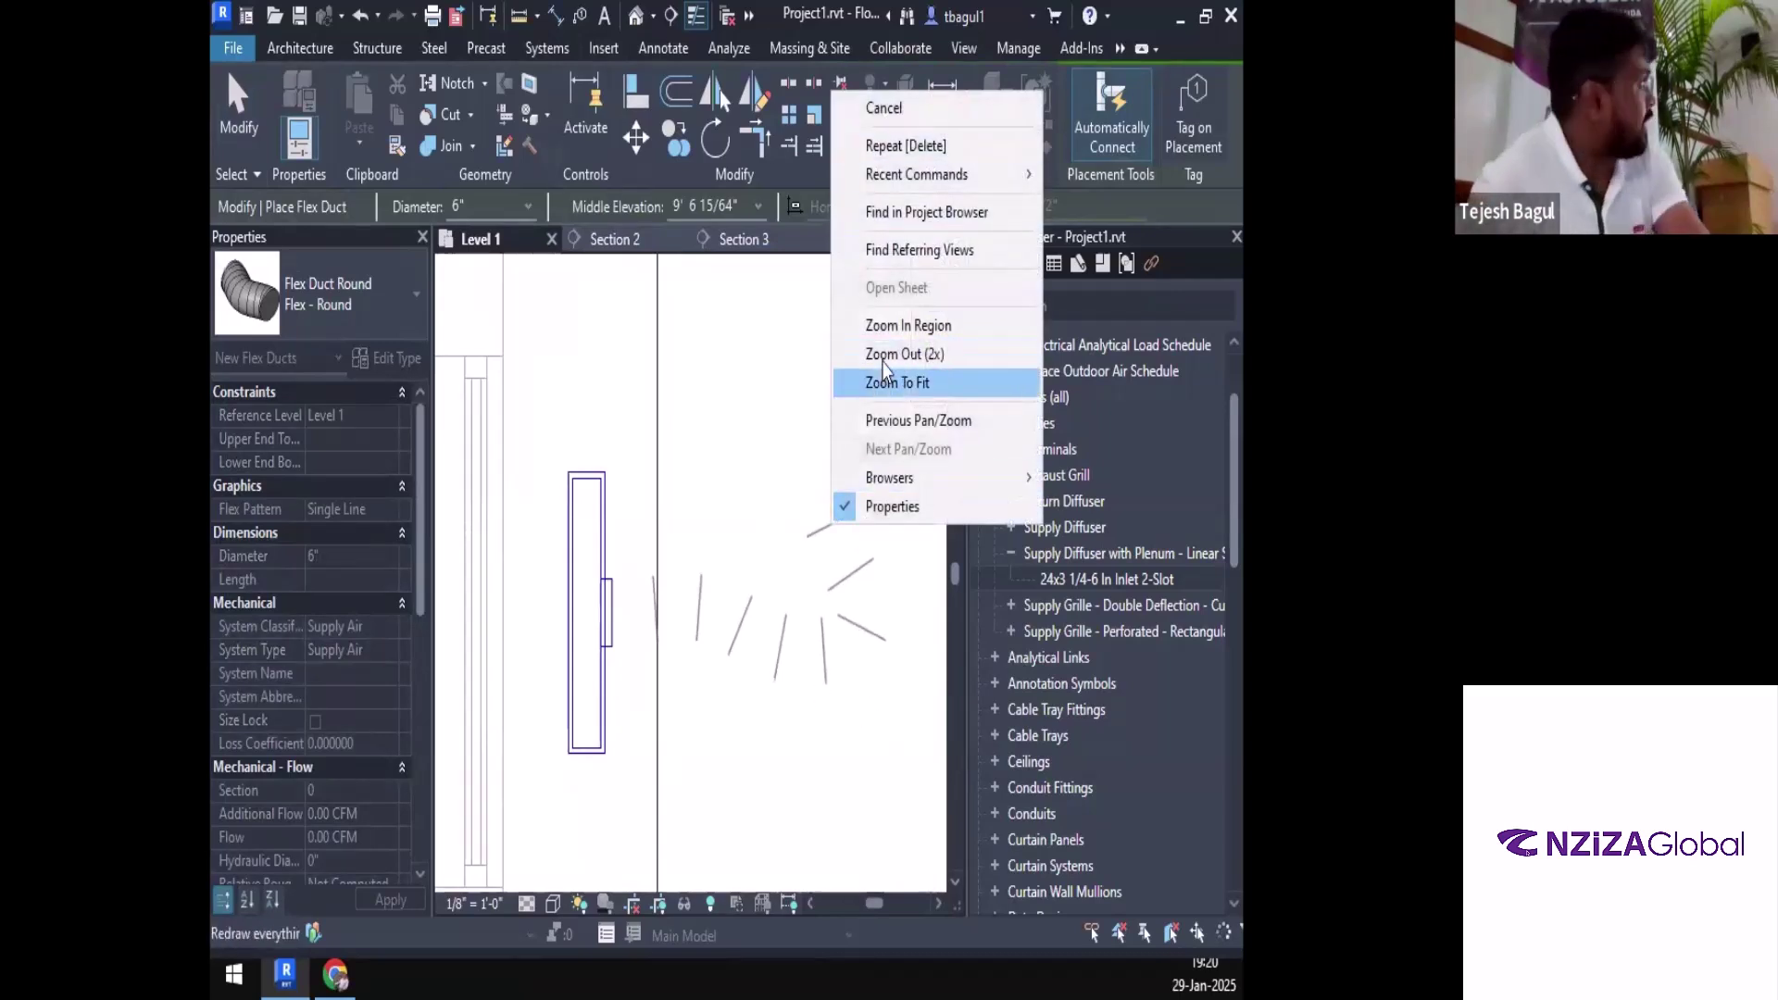
click(963, 130)
scroll(815, 597, down, 2)
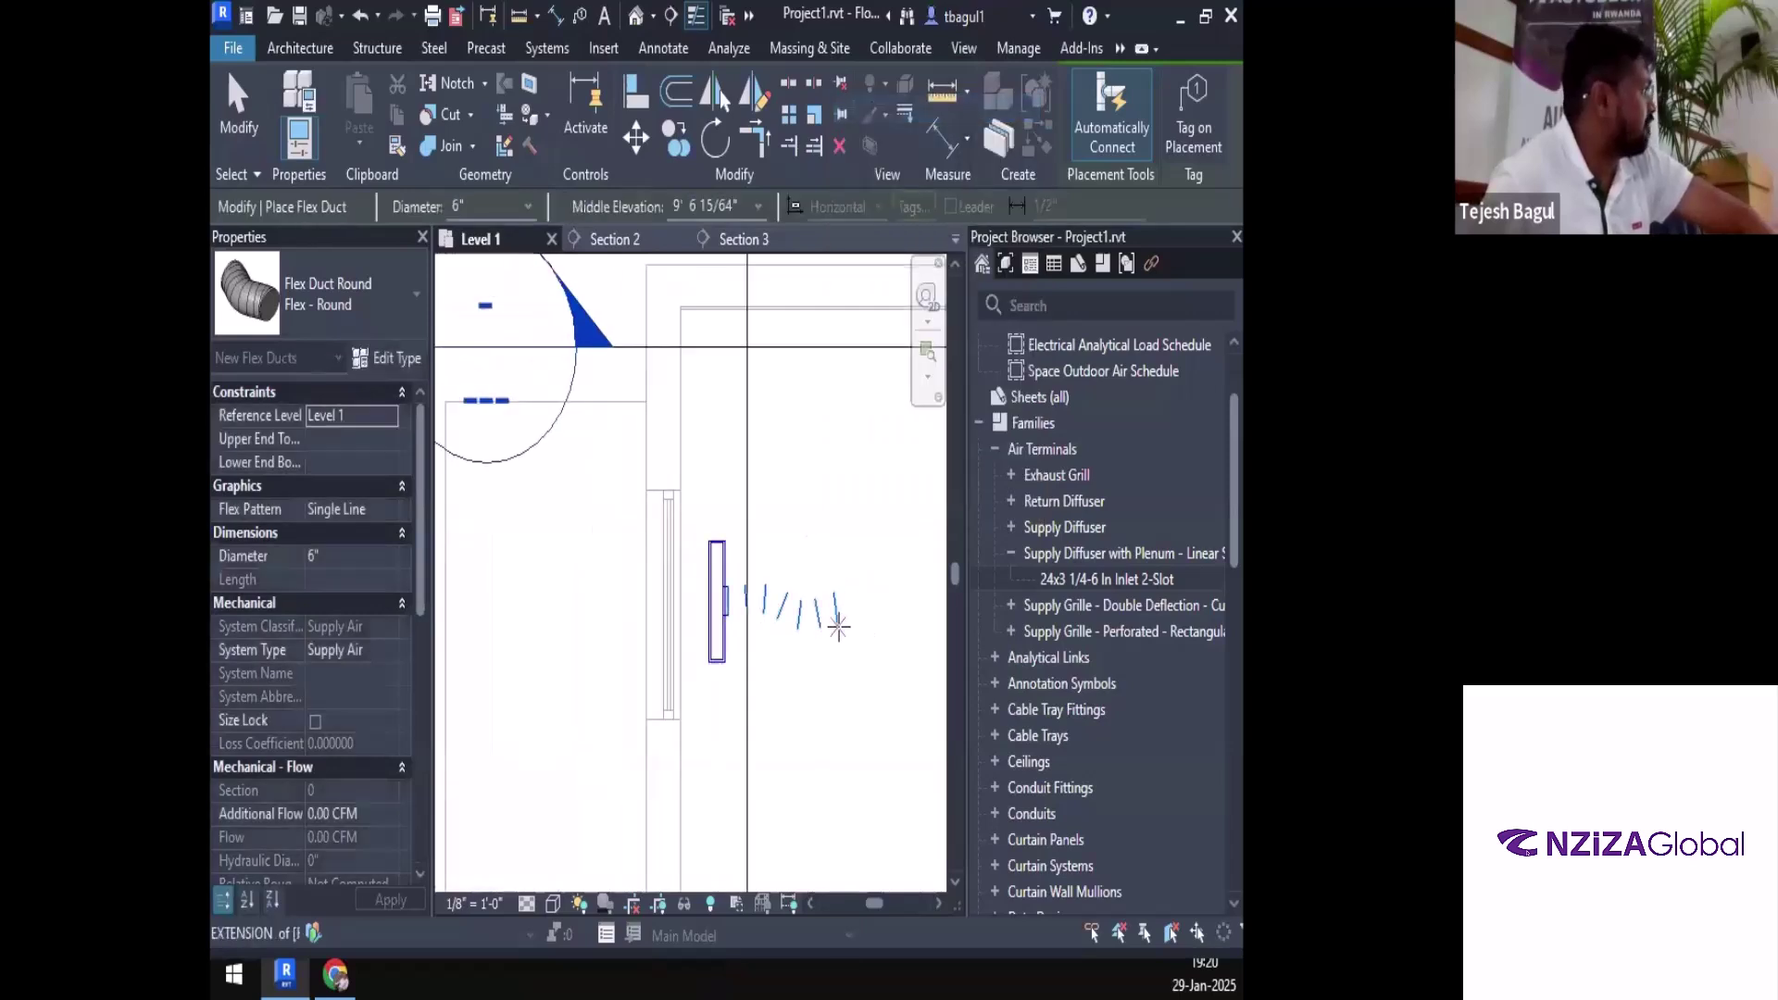
key(Escape)
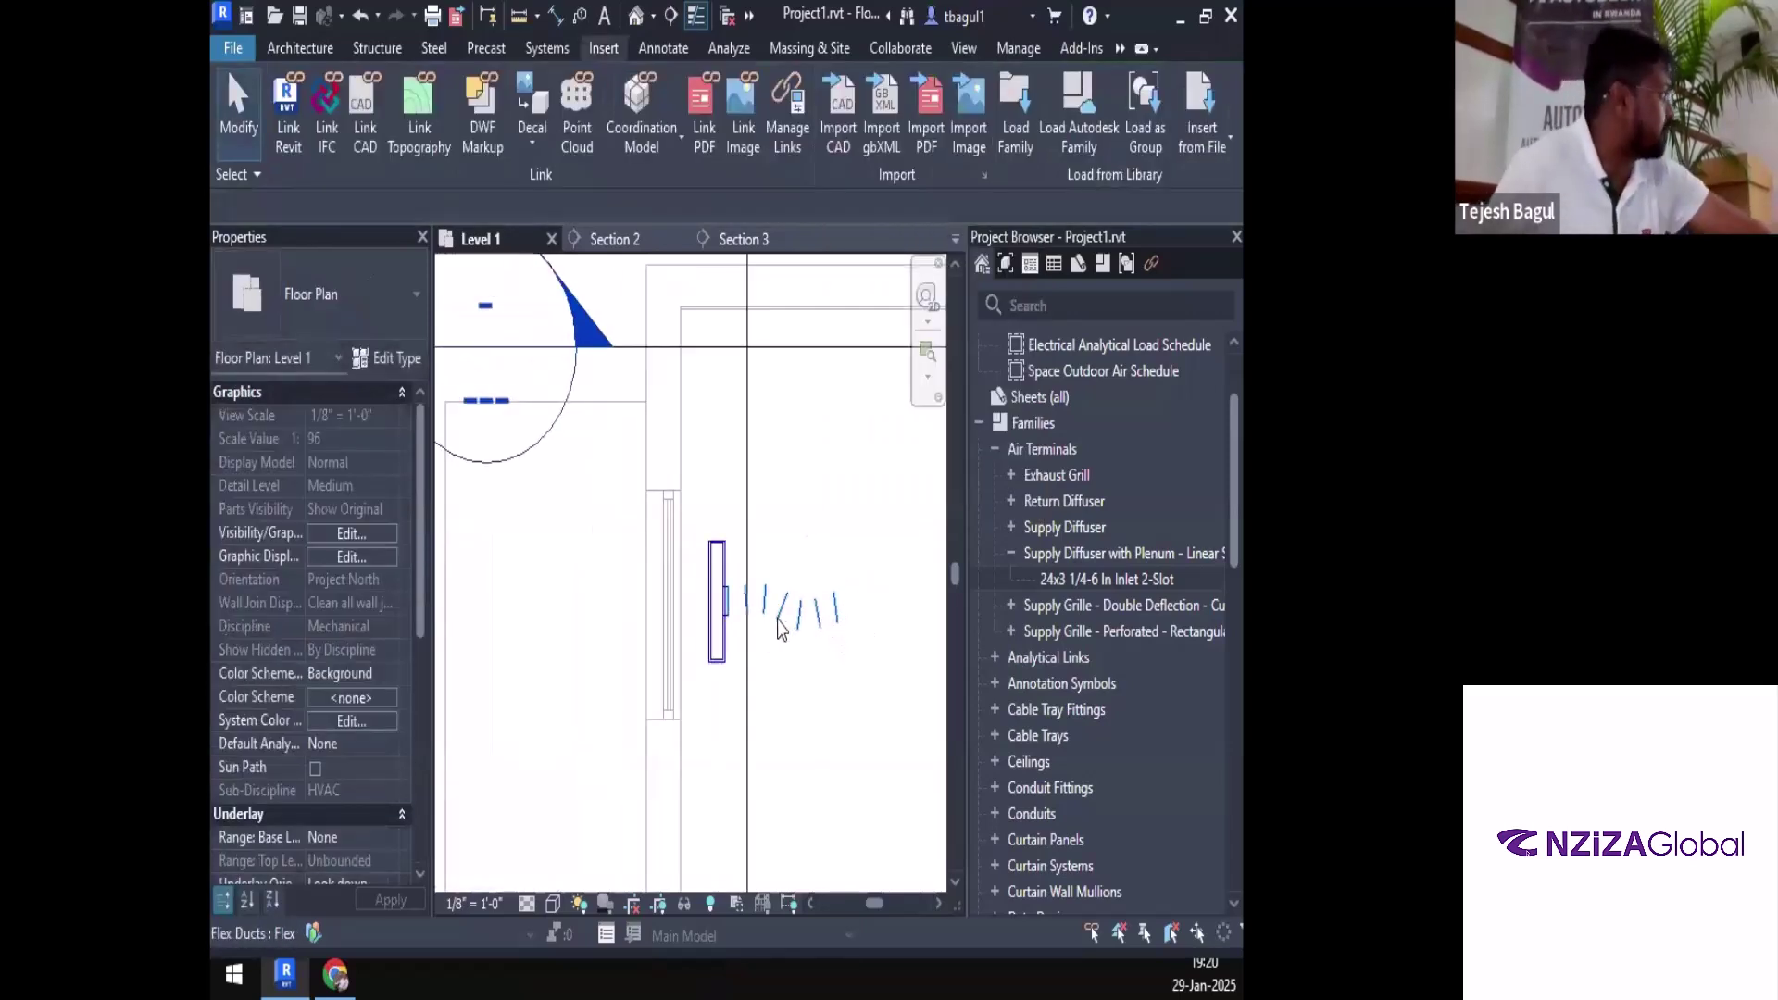
click(776, 619)
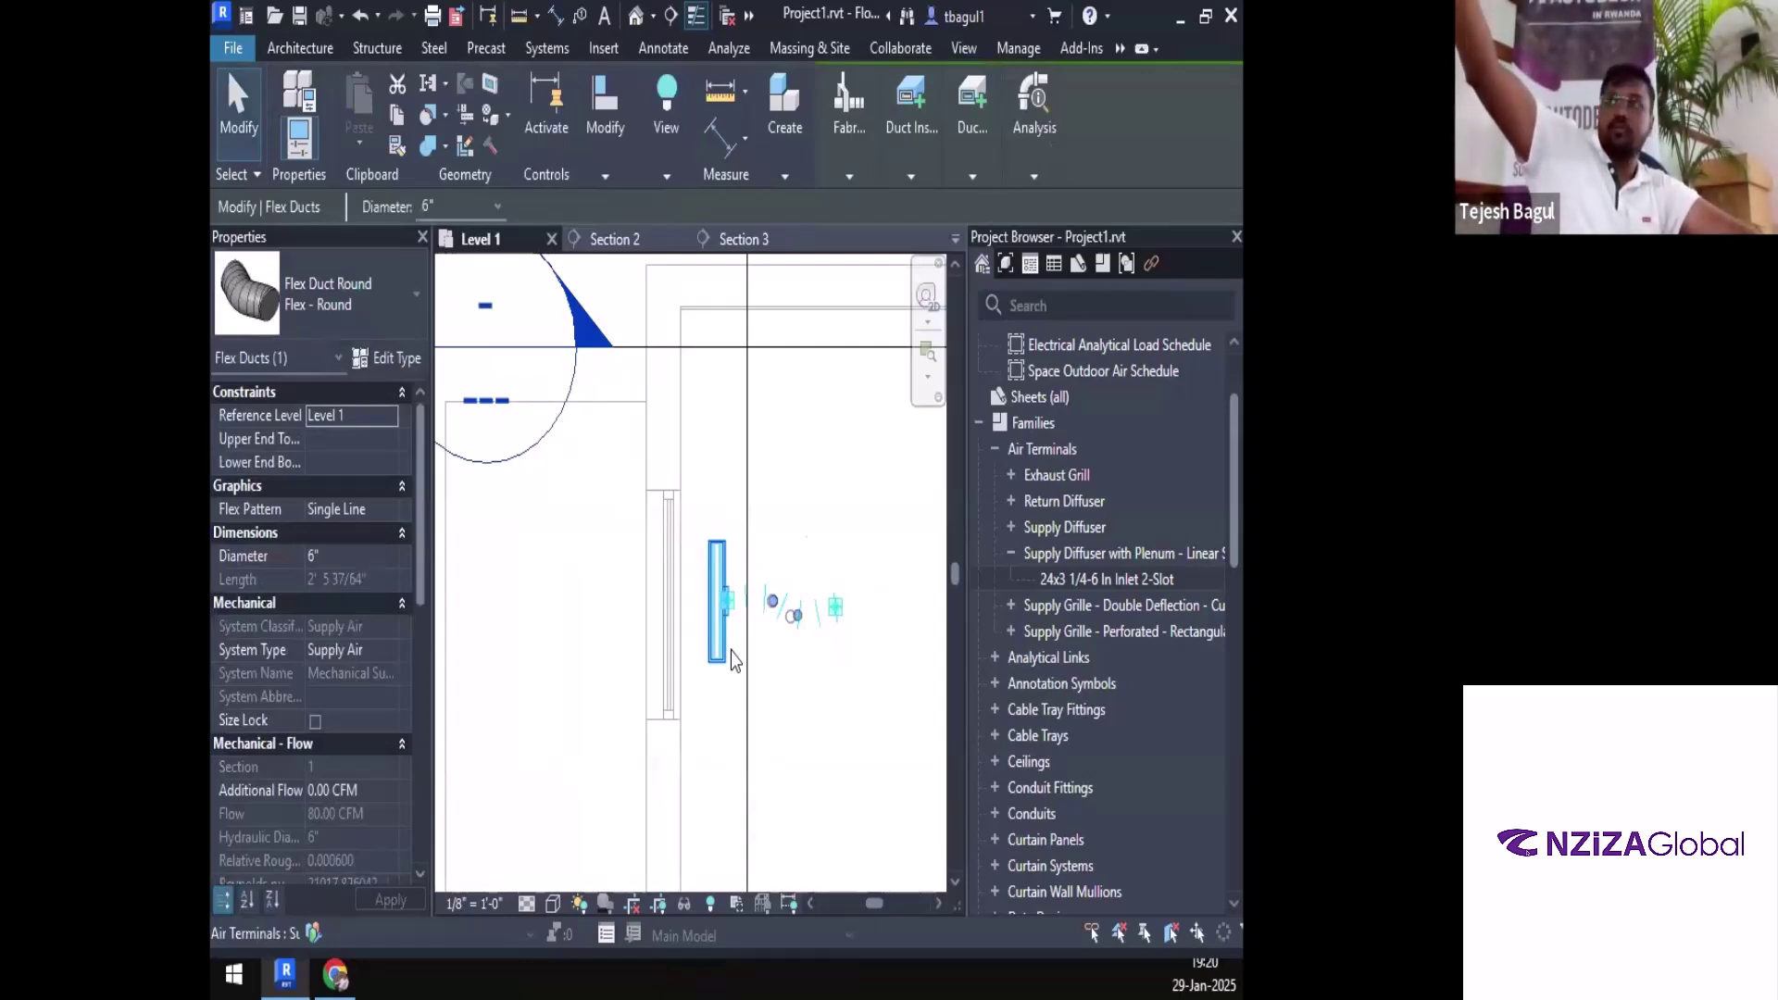
Undo the flex duct placed at the slot diffuser
ctrl+click(731, 651)
key(ctrl+z)
key(ctrl+z)
key(ctrl+z)
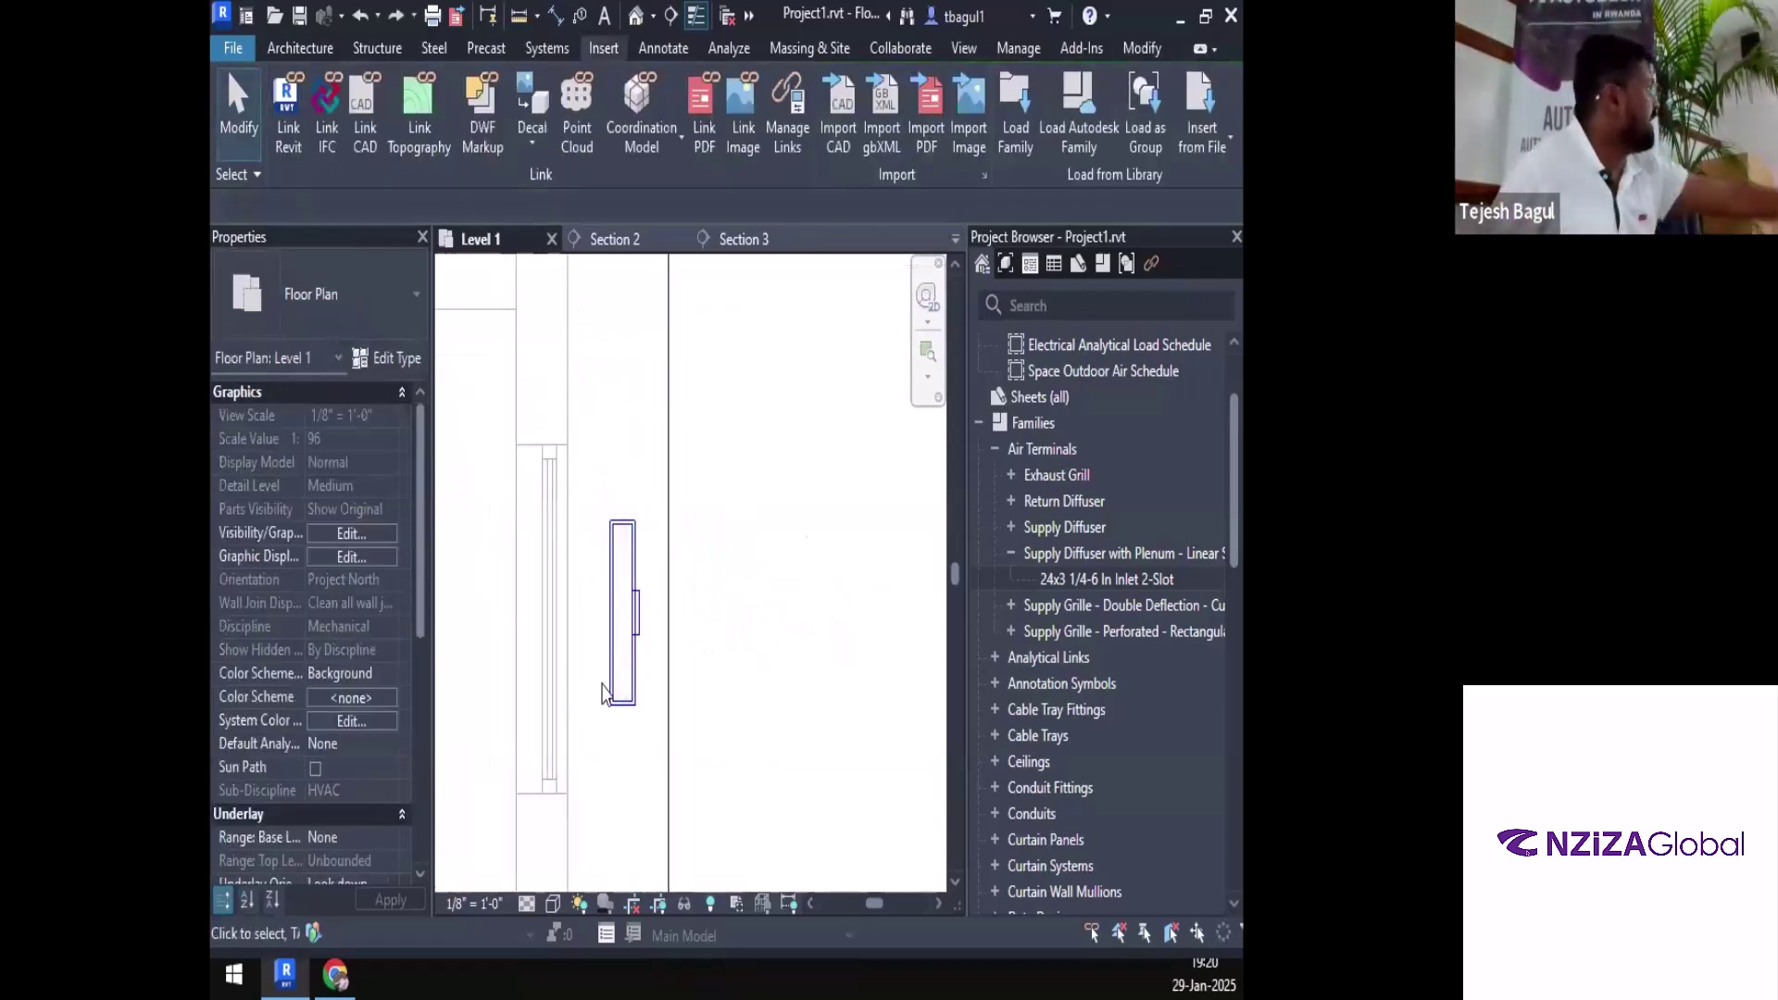
click(634, 639)
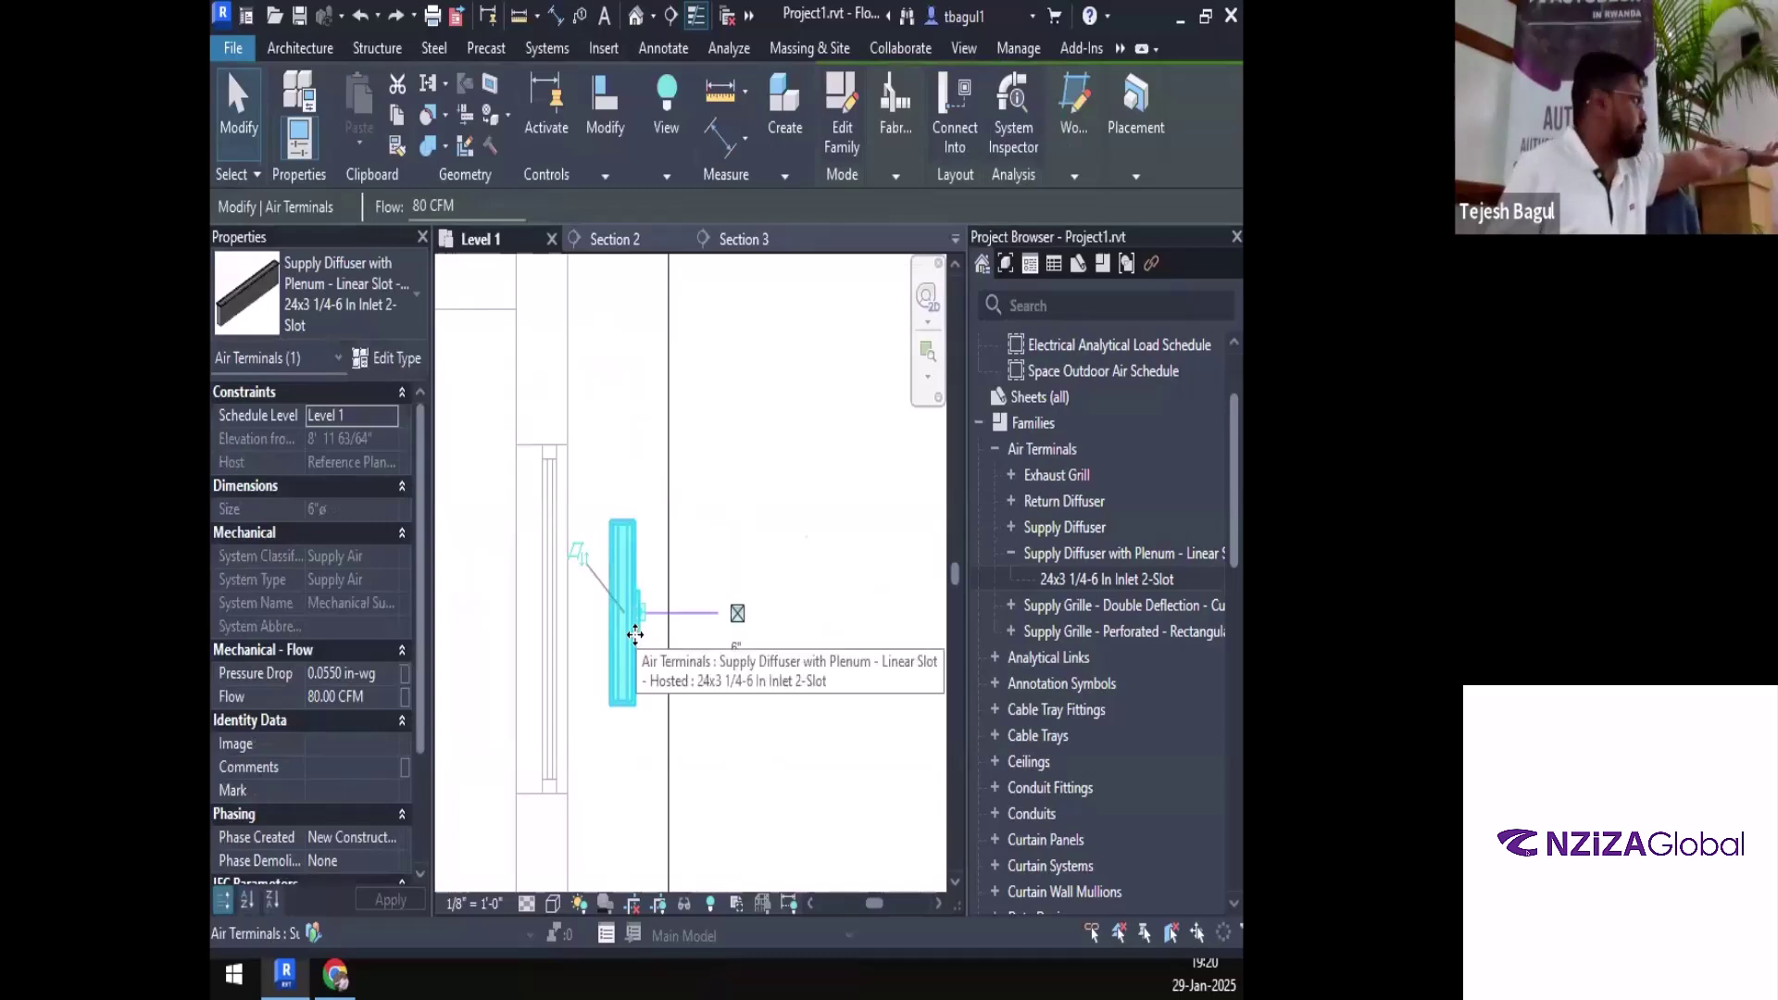
click(640, 612)
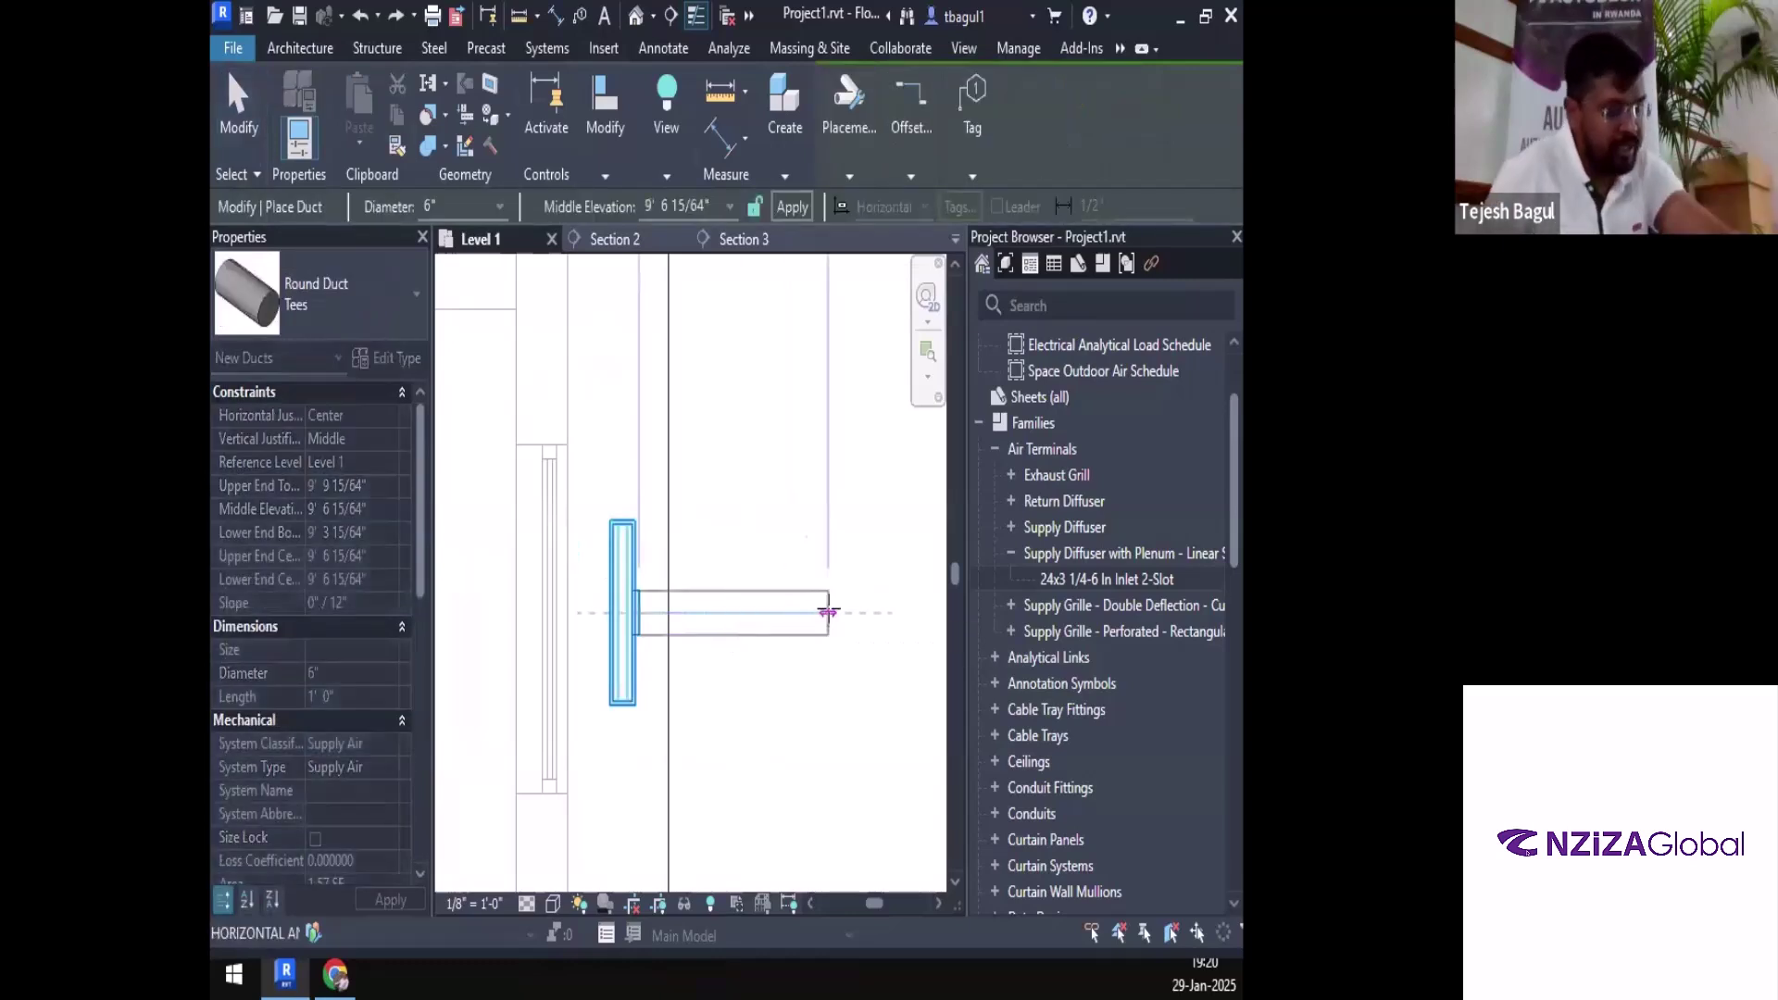
key(Escape)
key(Escape)
Draw a wavy 6" round flex duct about 3'-3" long from the slot diffuser's inlet connector, dipping toward its free end
click(622, 637)
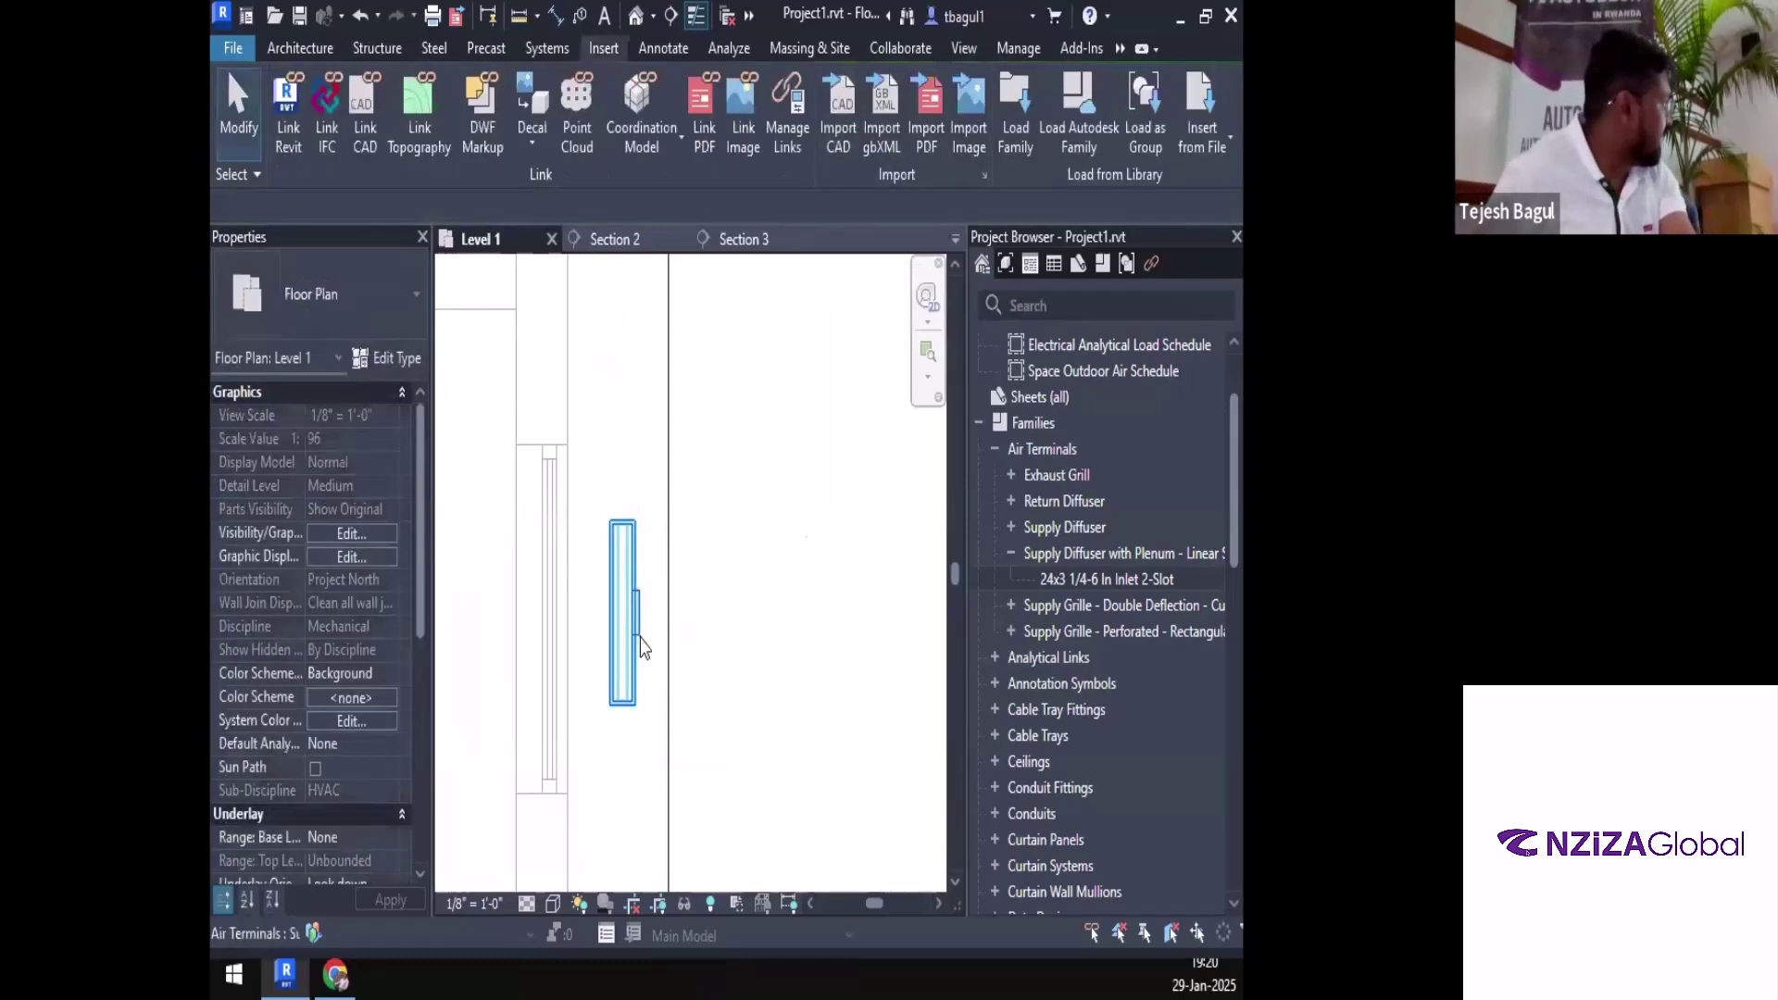
scroll(637, 602, up, 2)
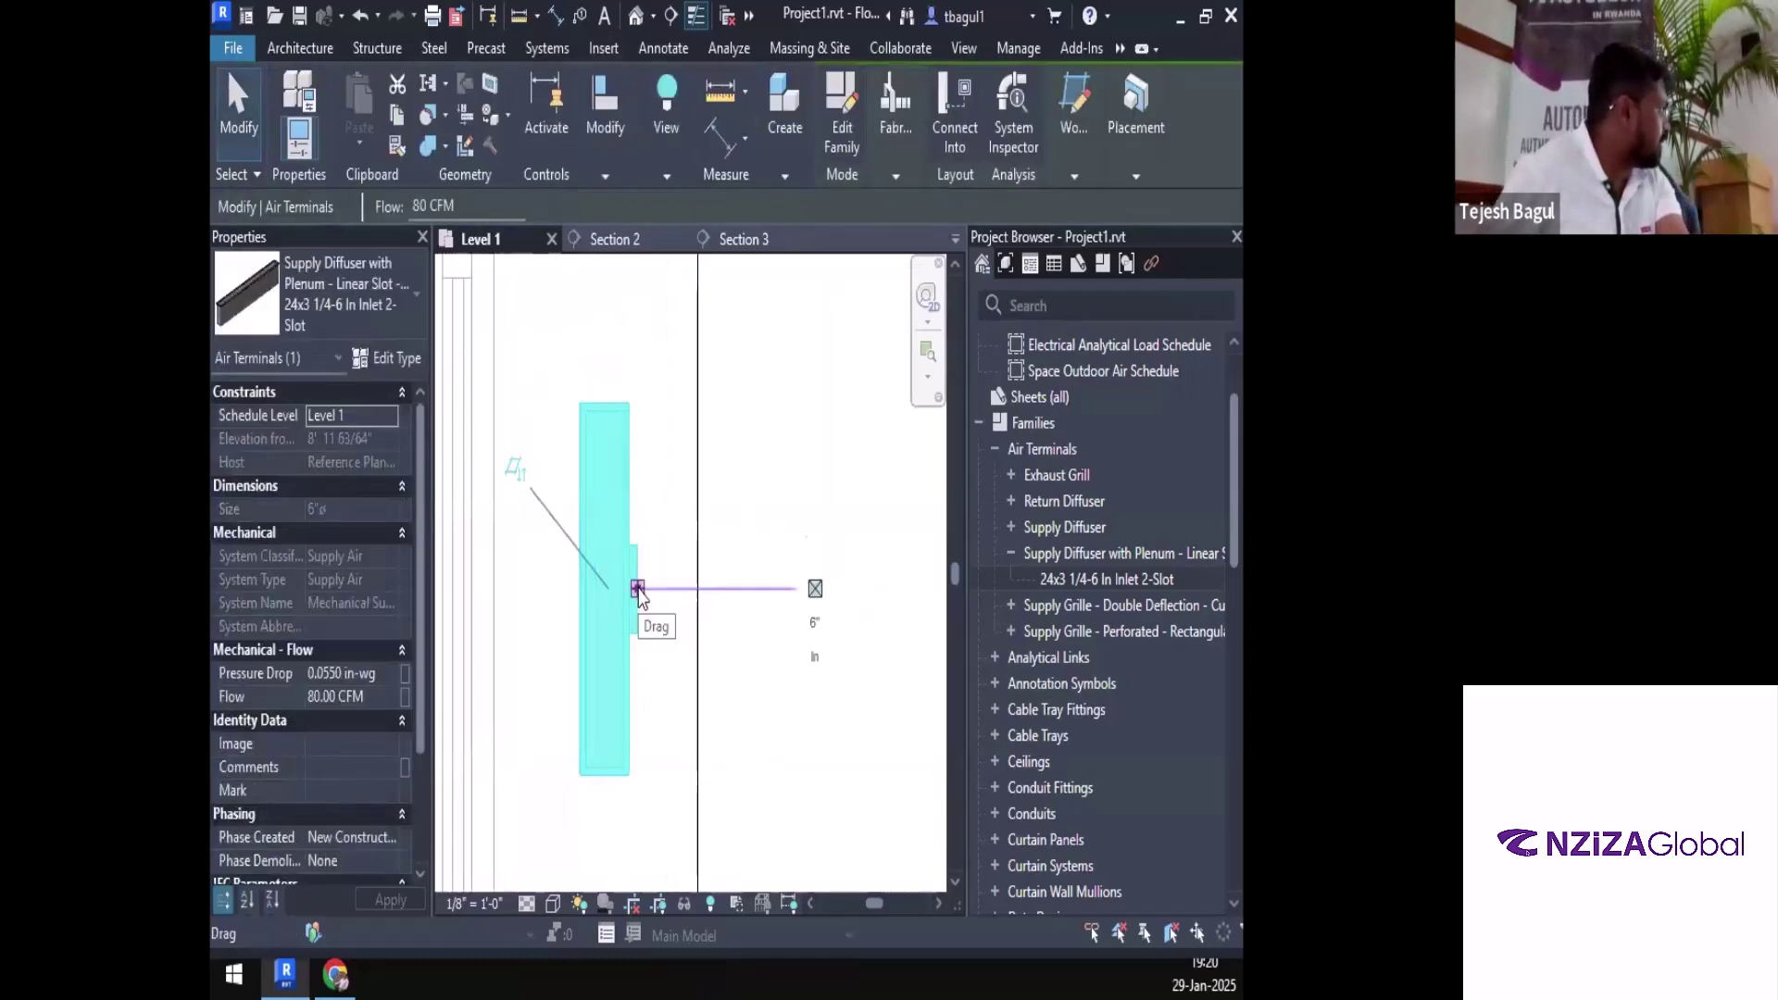
right_click(638, 590)
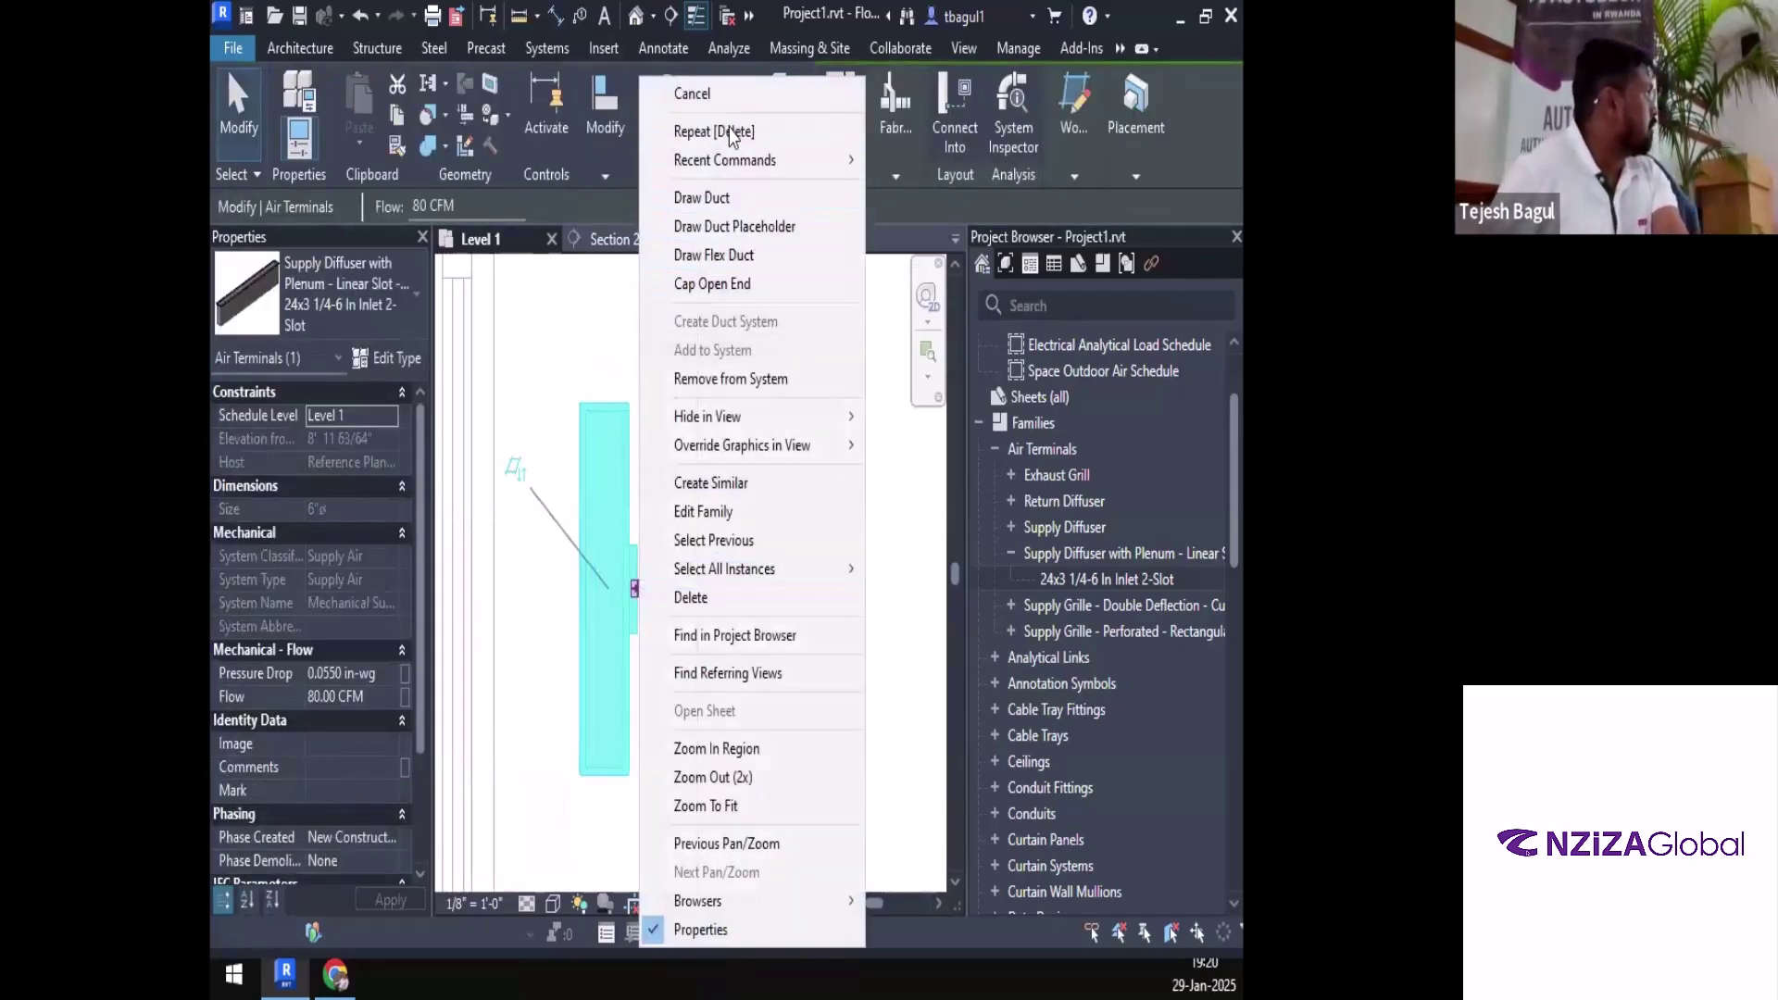
click(739, 261)
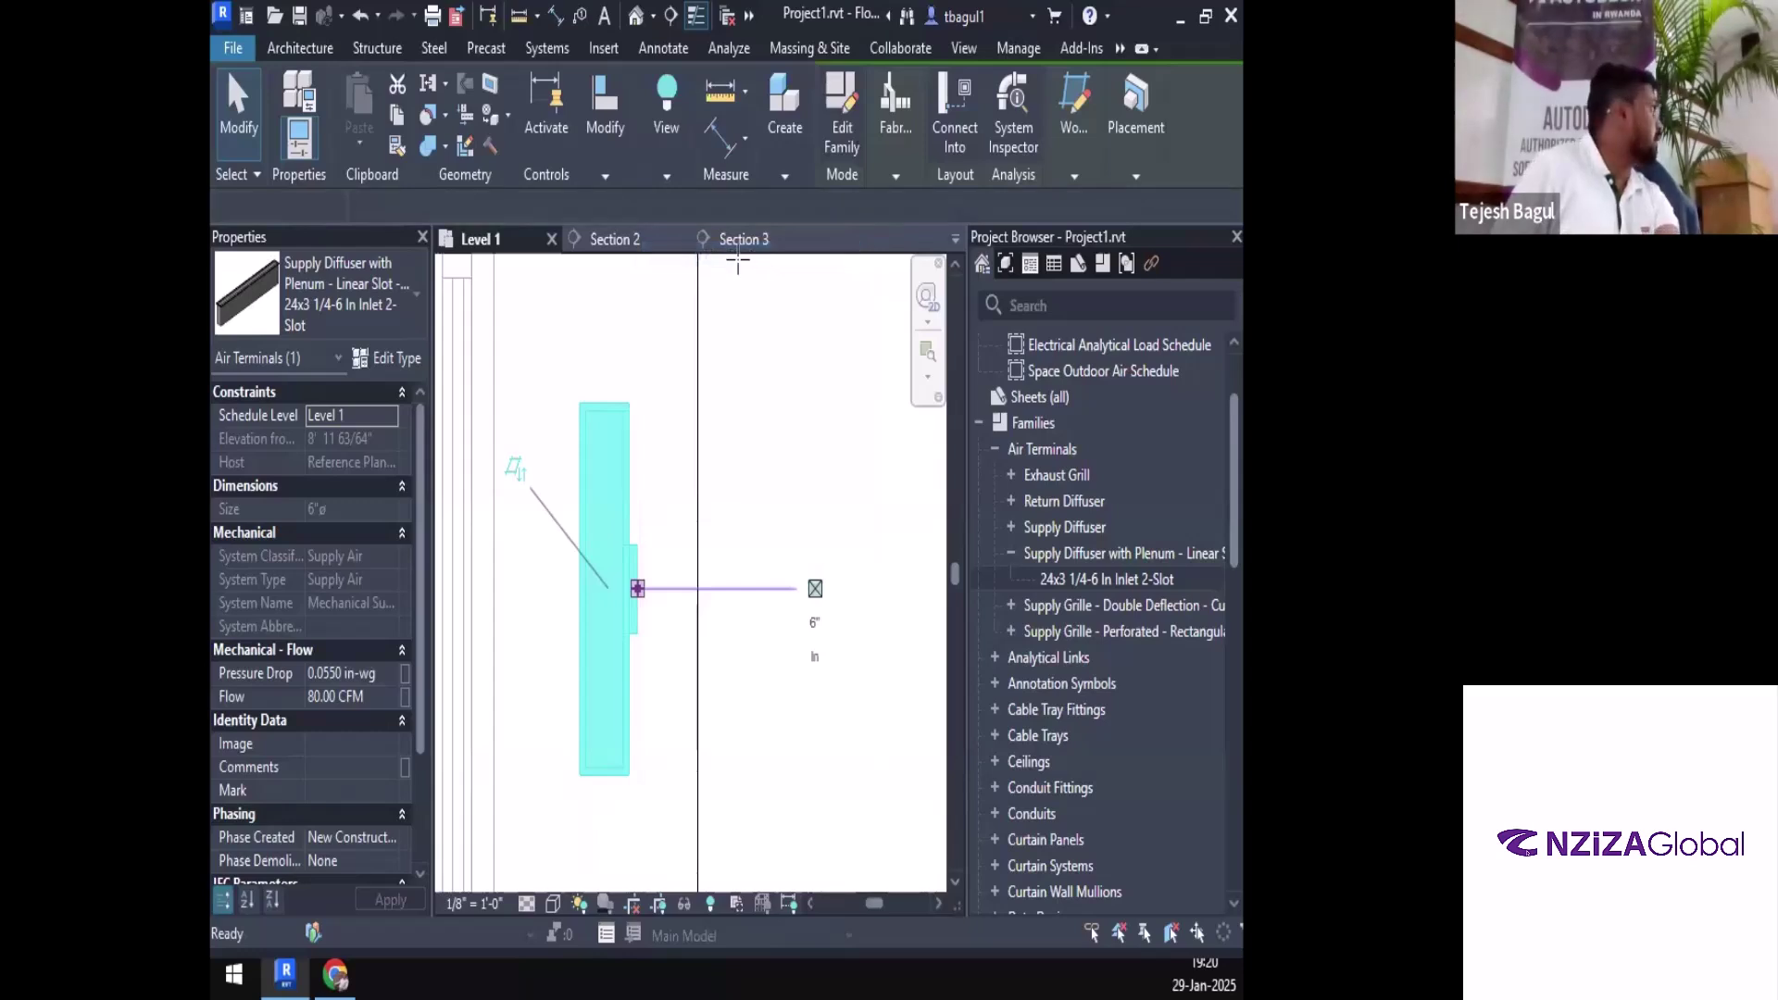
scroll(813, 587, down, 2)
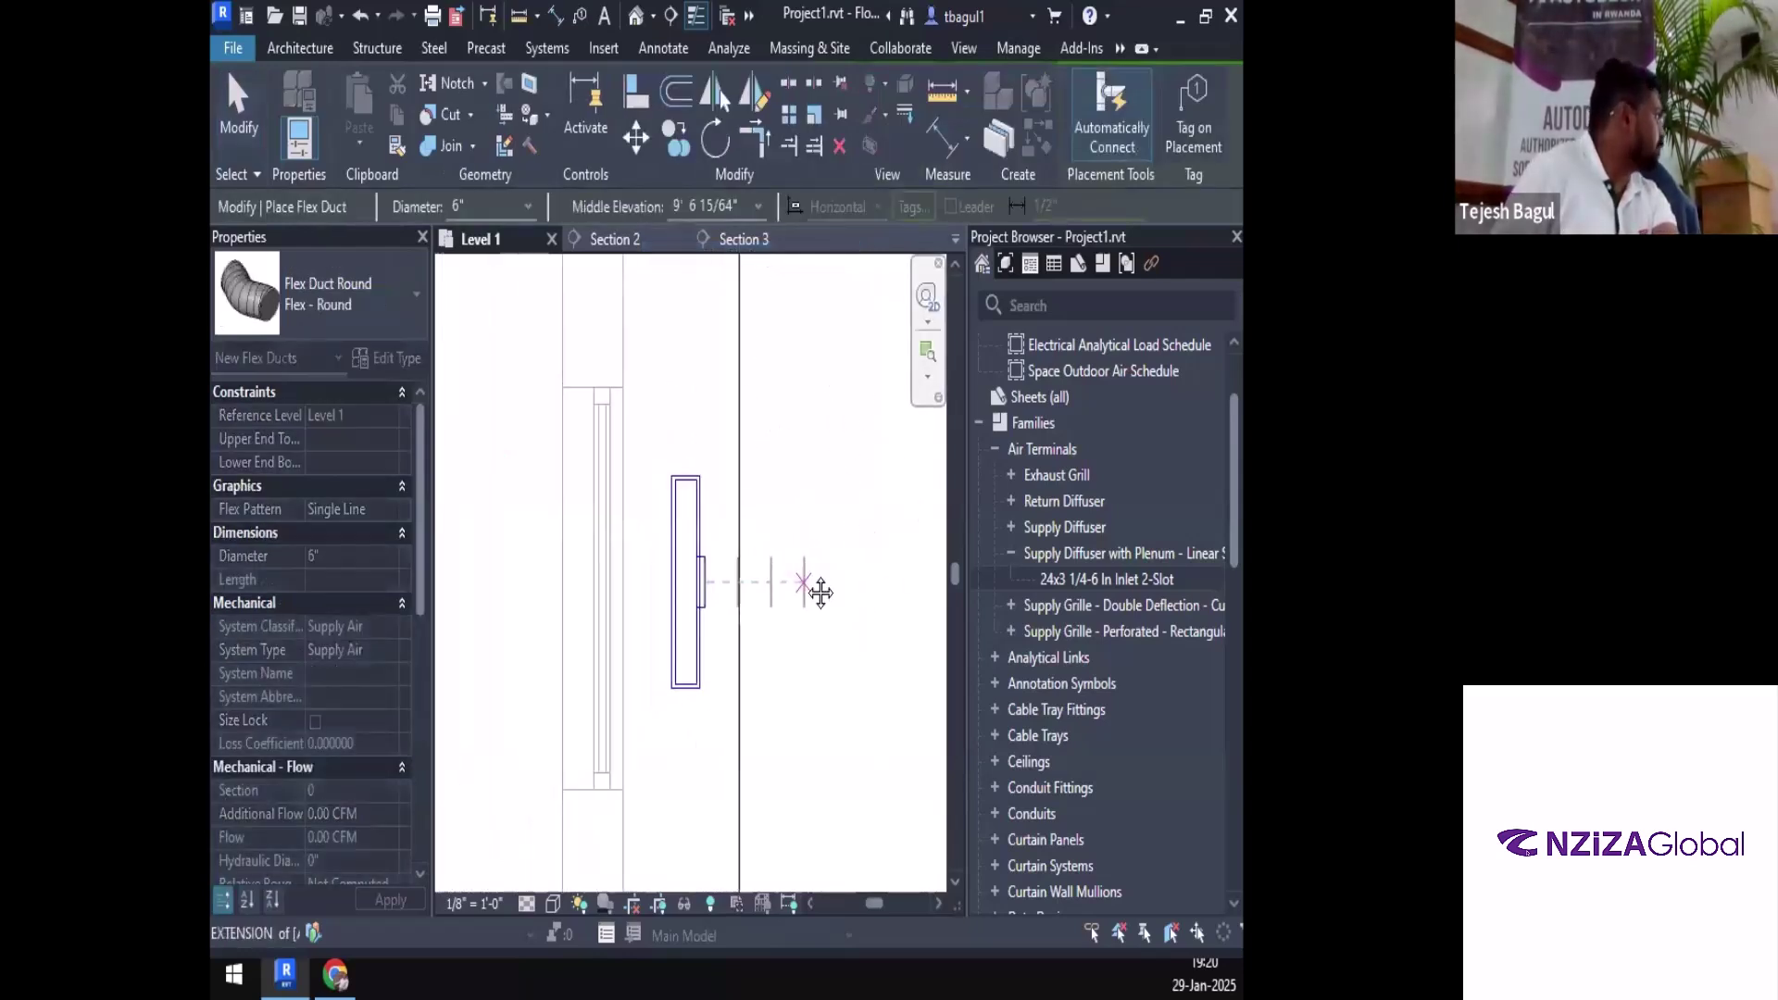
middle_drag(813, 587, 777, 587)
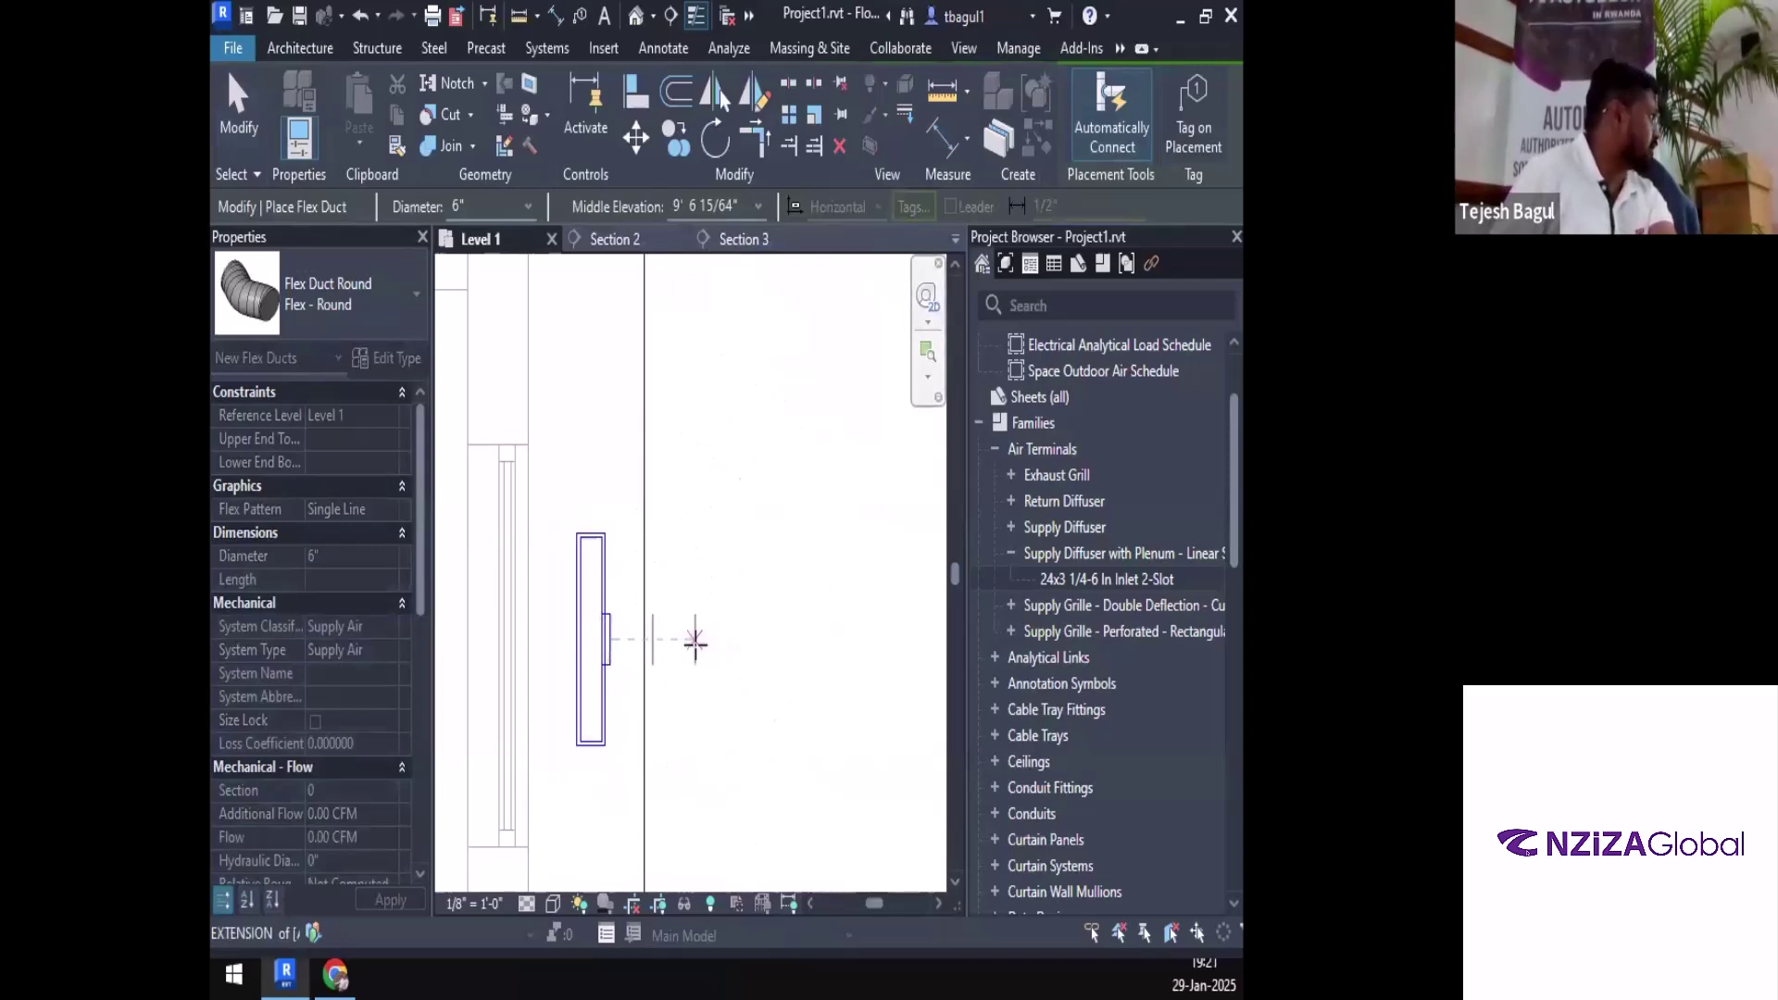
click(699, 600)
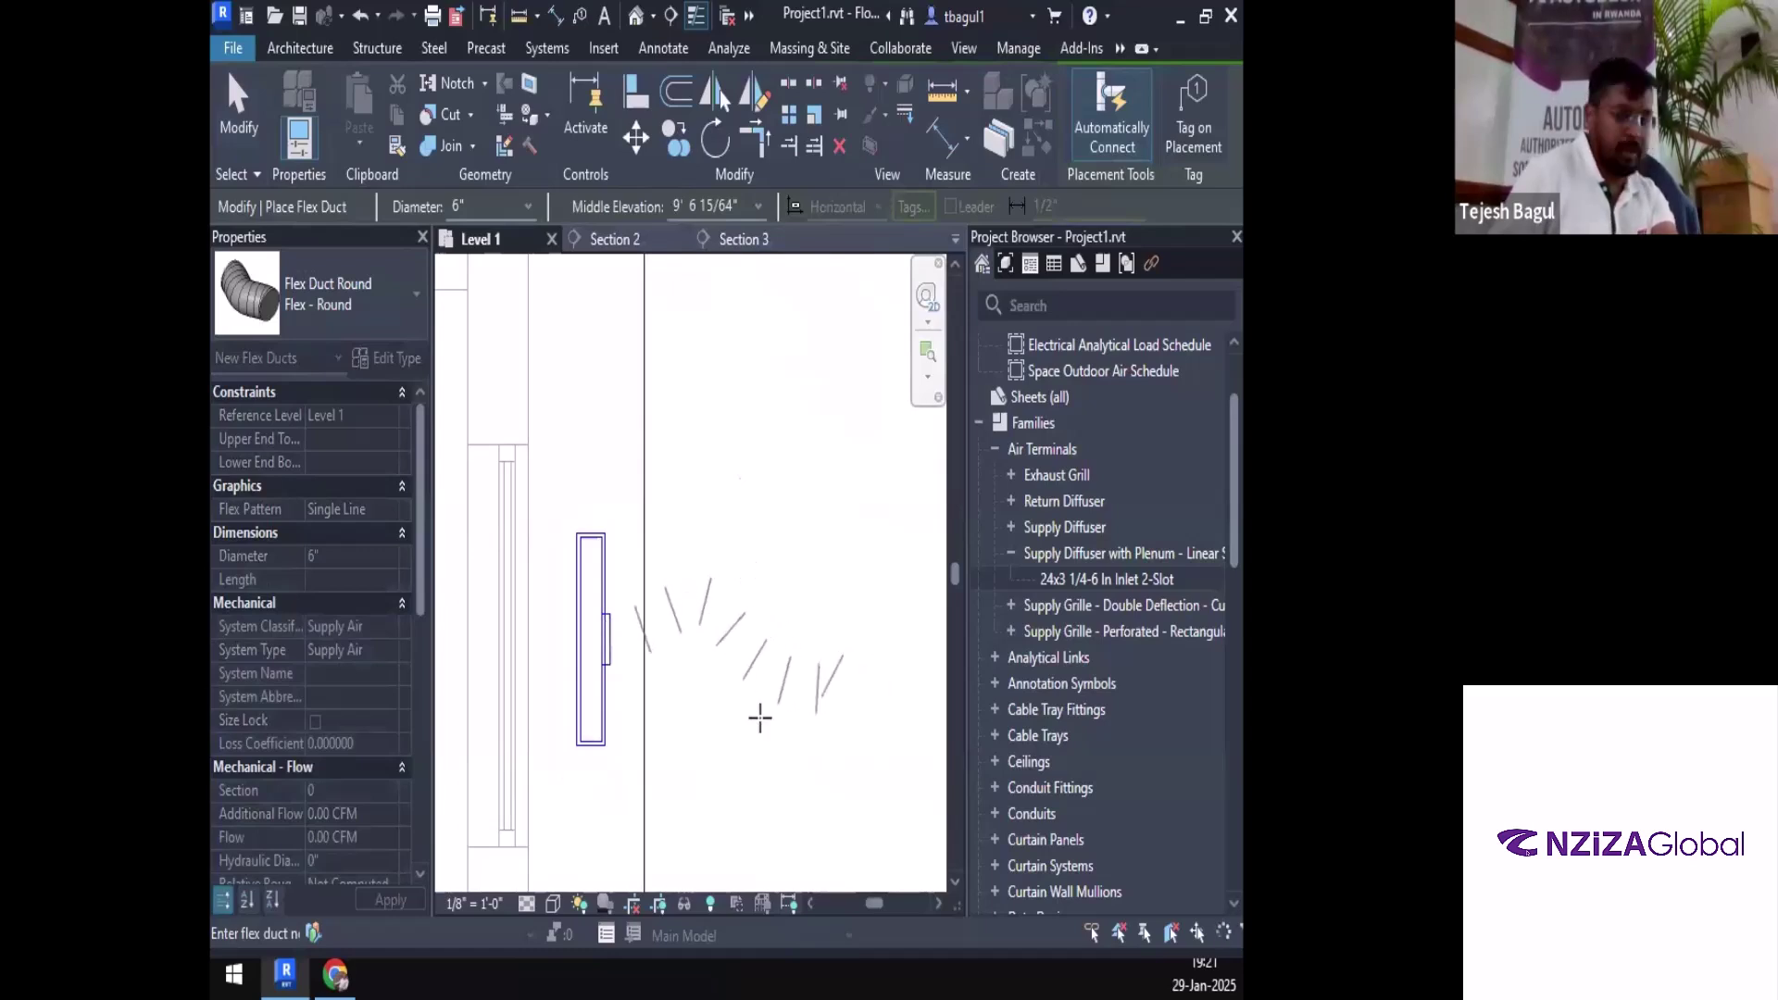
key(Escape)
key(Escape)
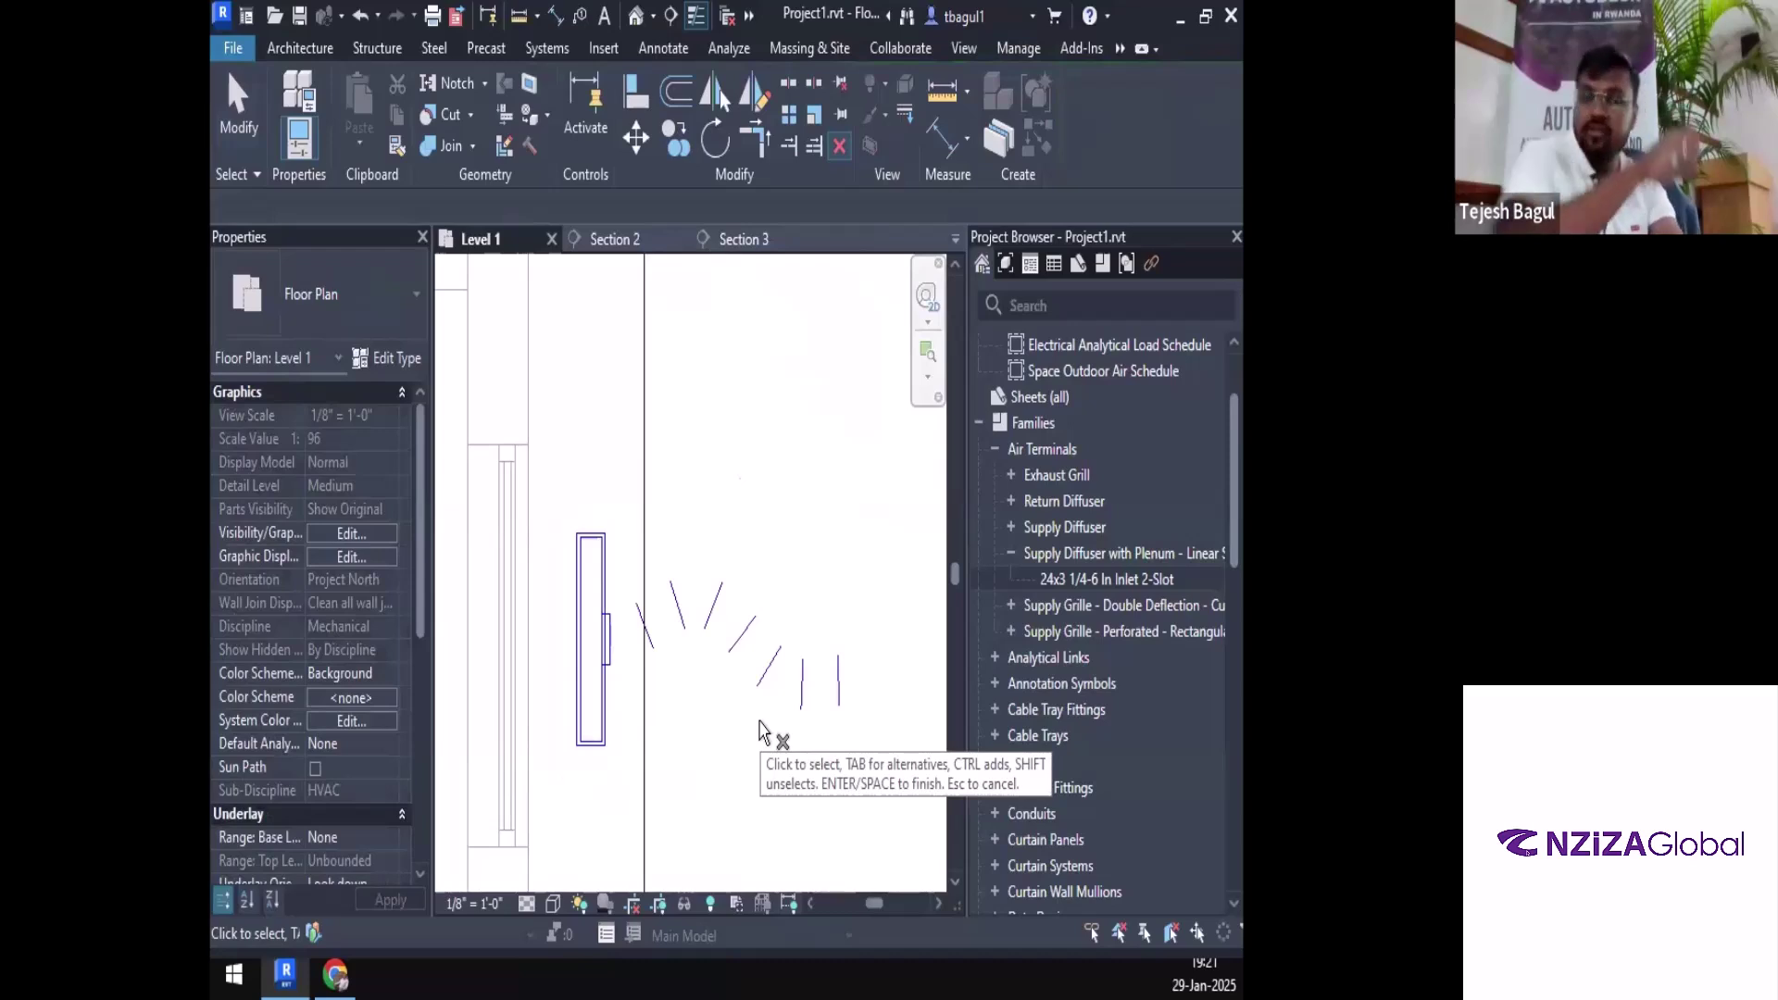
key(Escape)
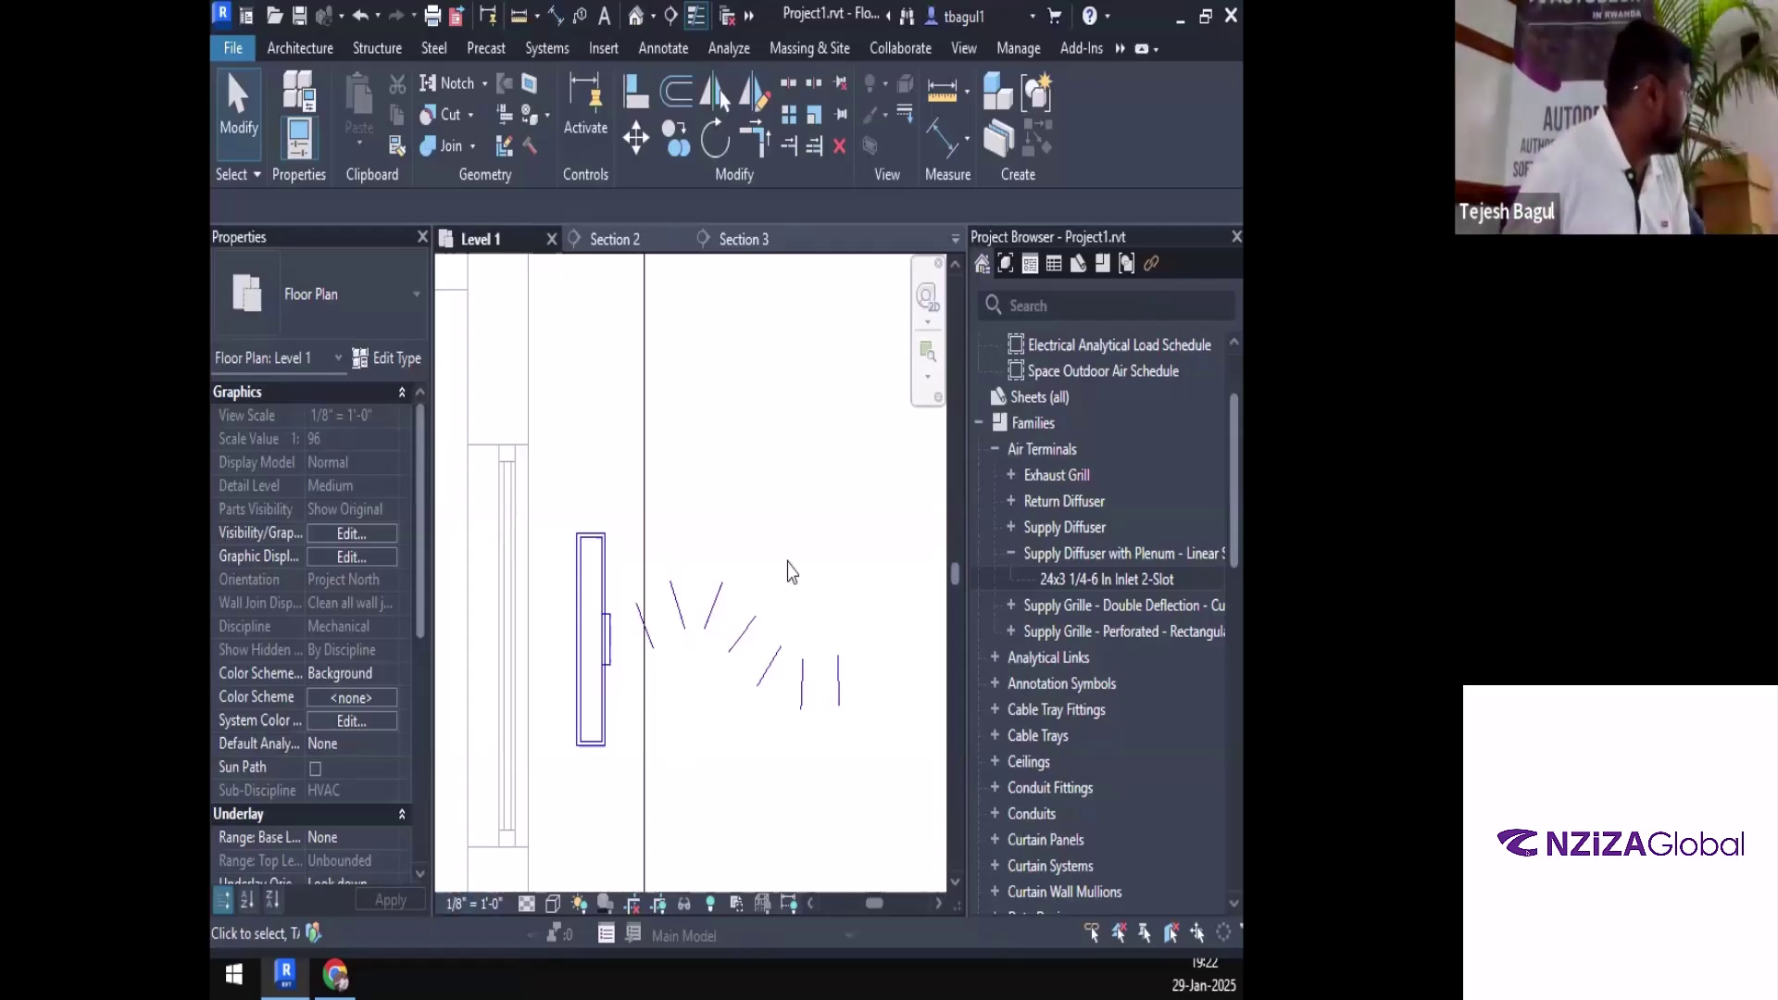
Delete the wavy flex duct and redraw a 6" one from the slot diffuser's inlet, bending toward the patient room's upper wall
click(719, 642)
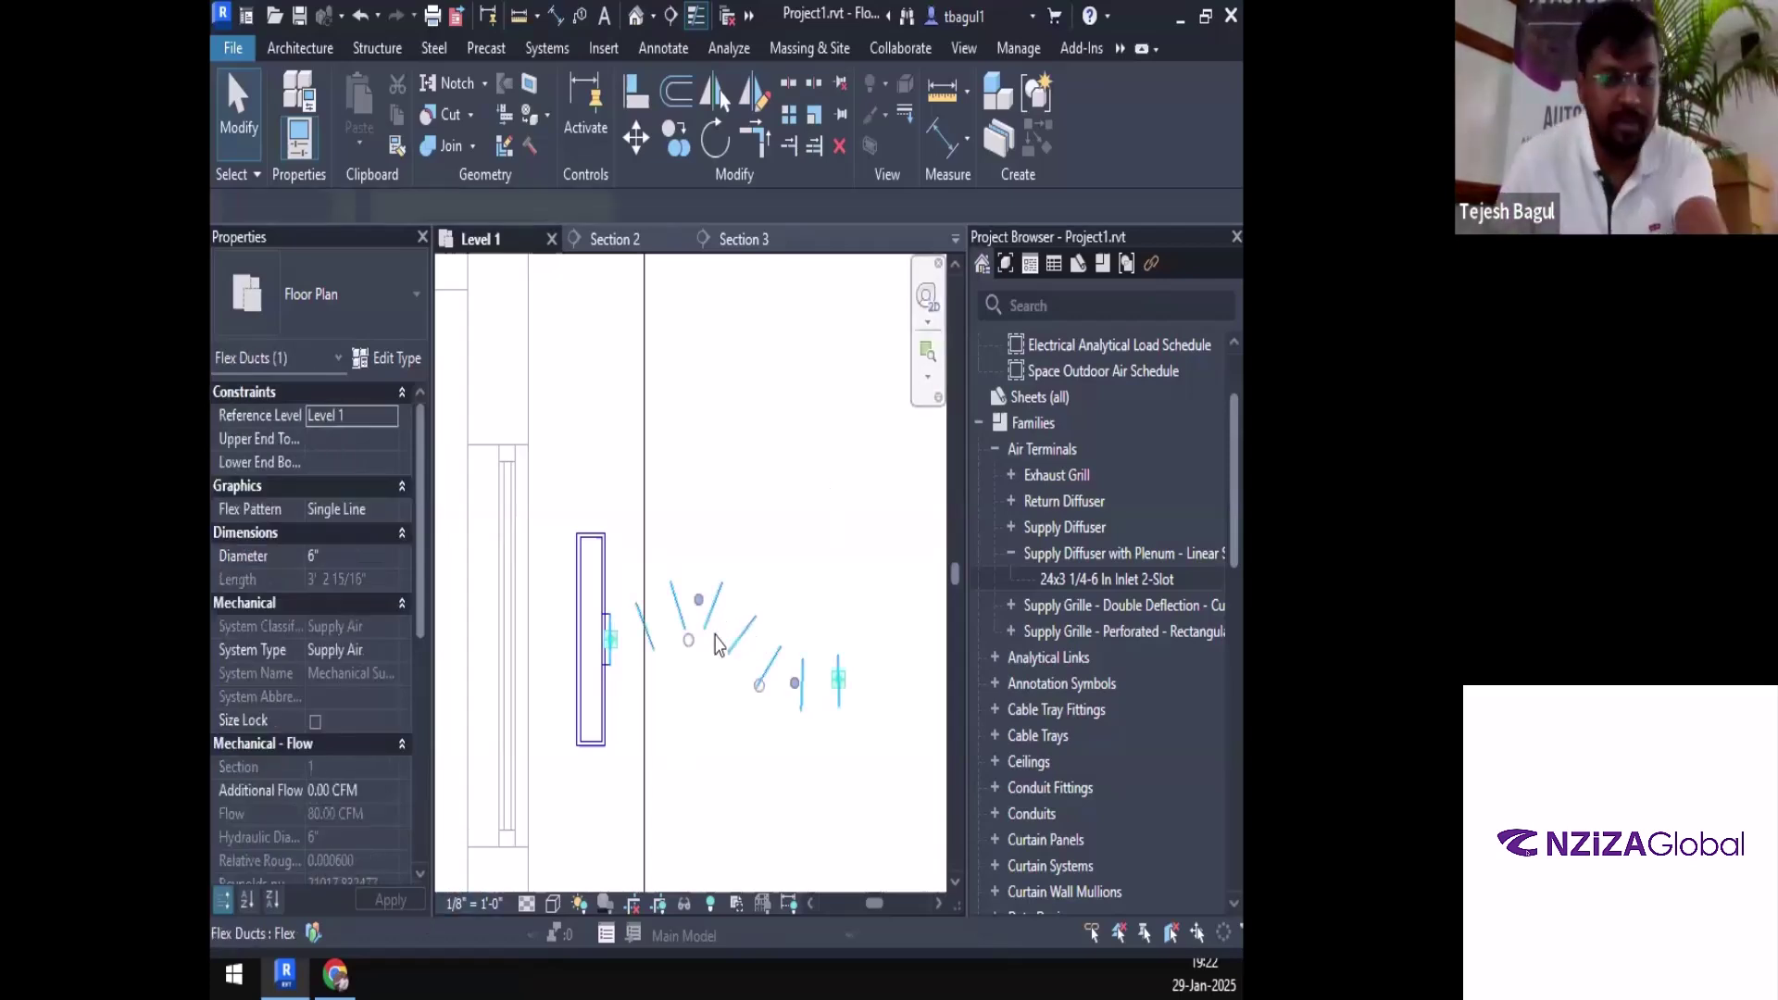
key(Delete)
click(608, 637)
right_click(647, 652)
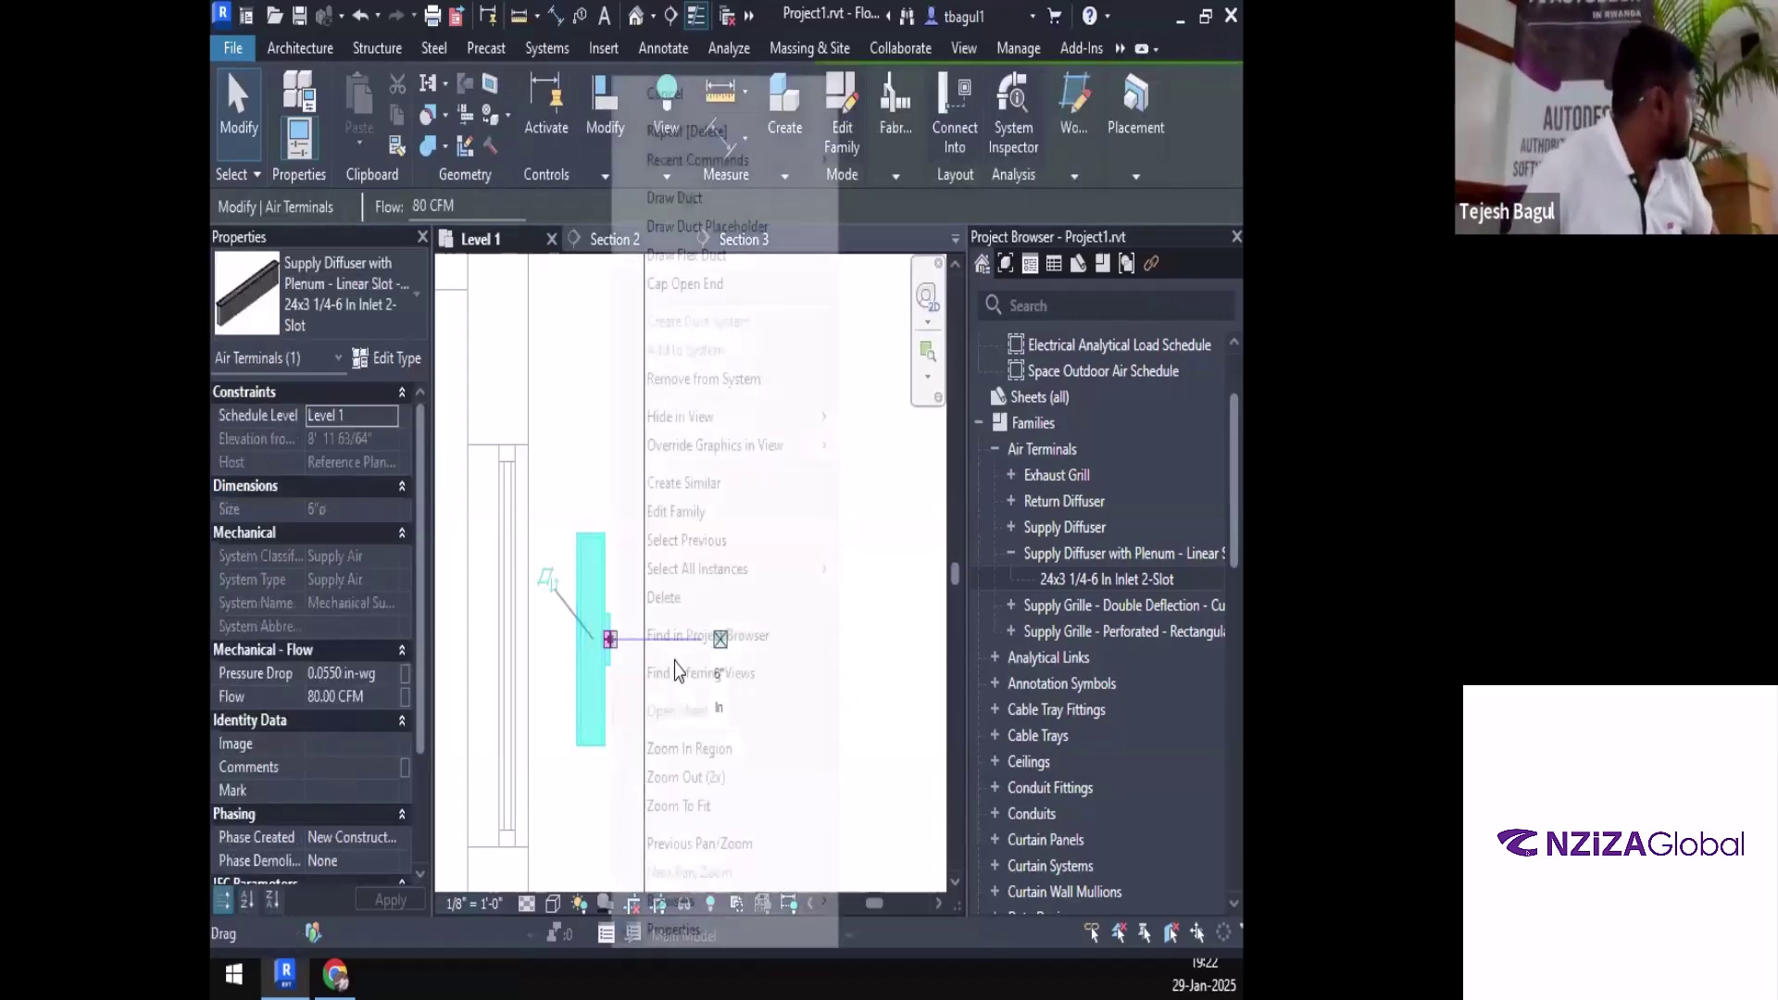
click(697, 253)
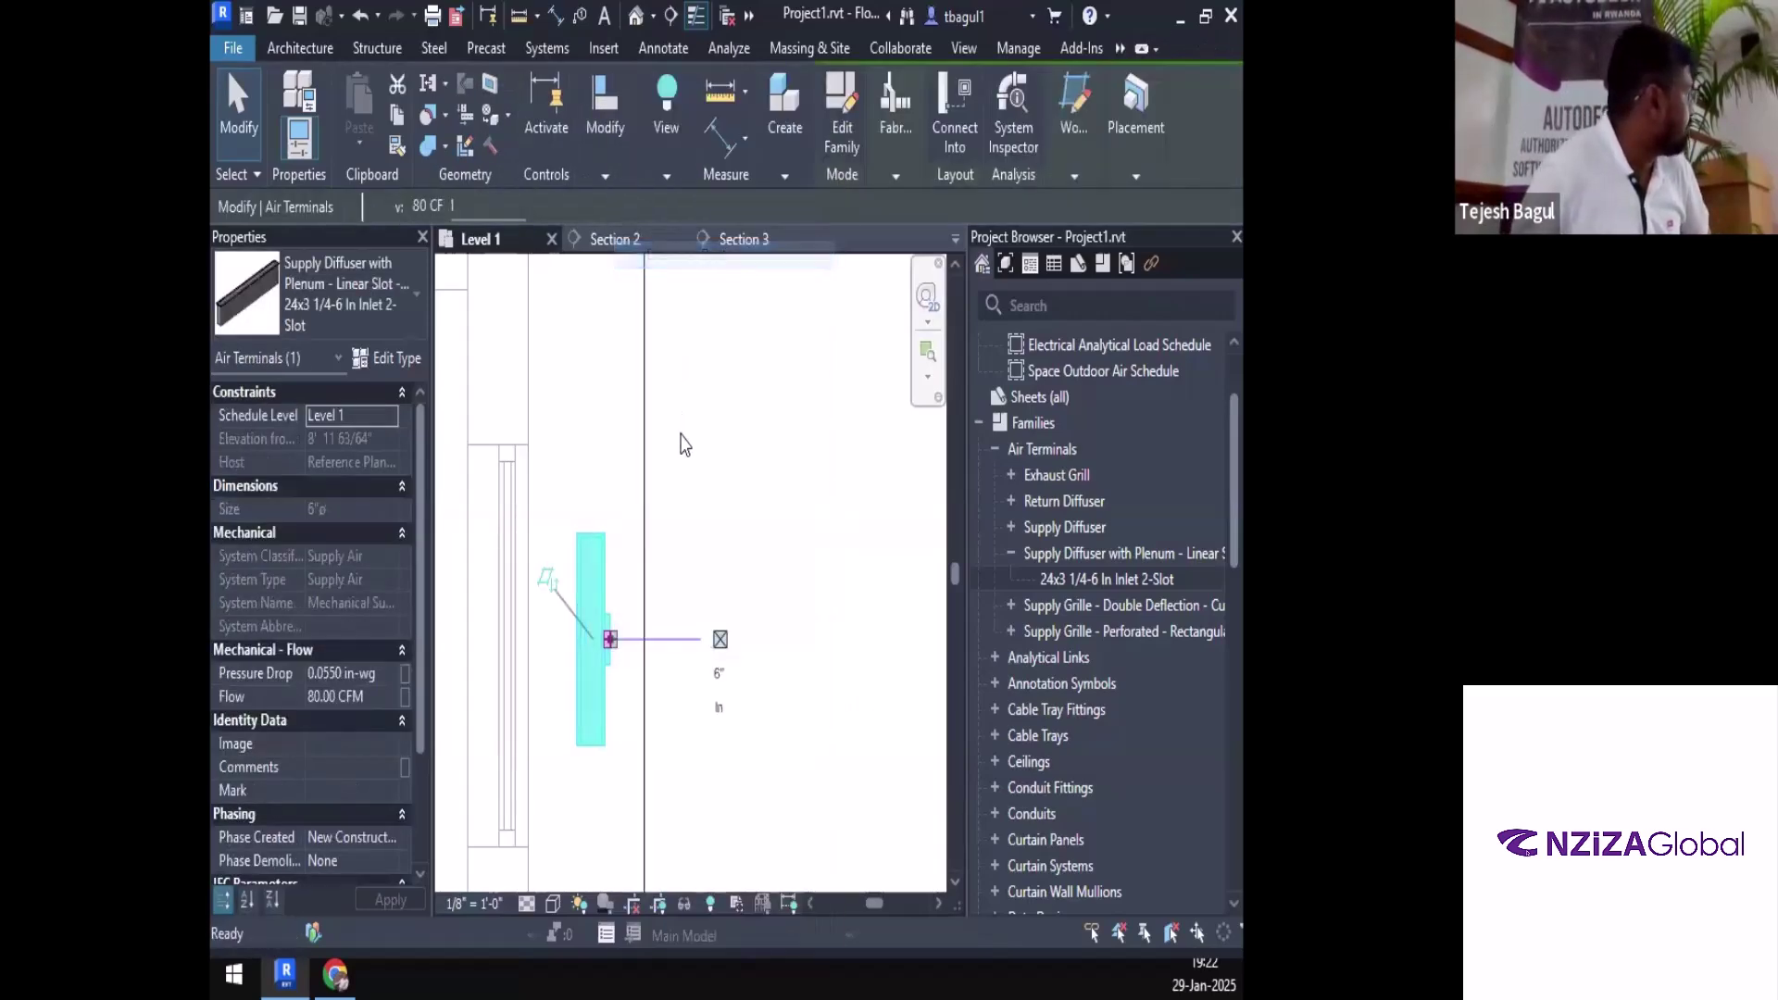
scroll(690, 611, down, 5)
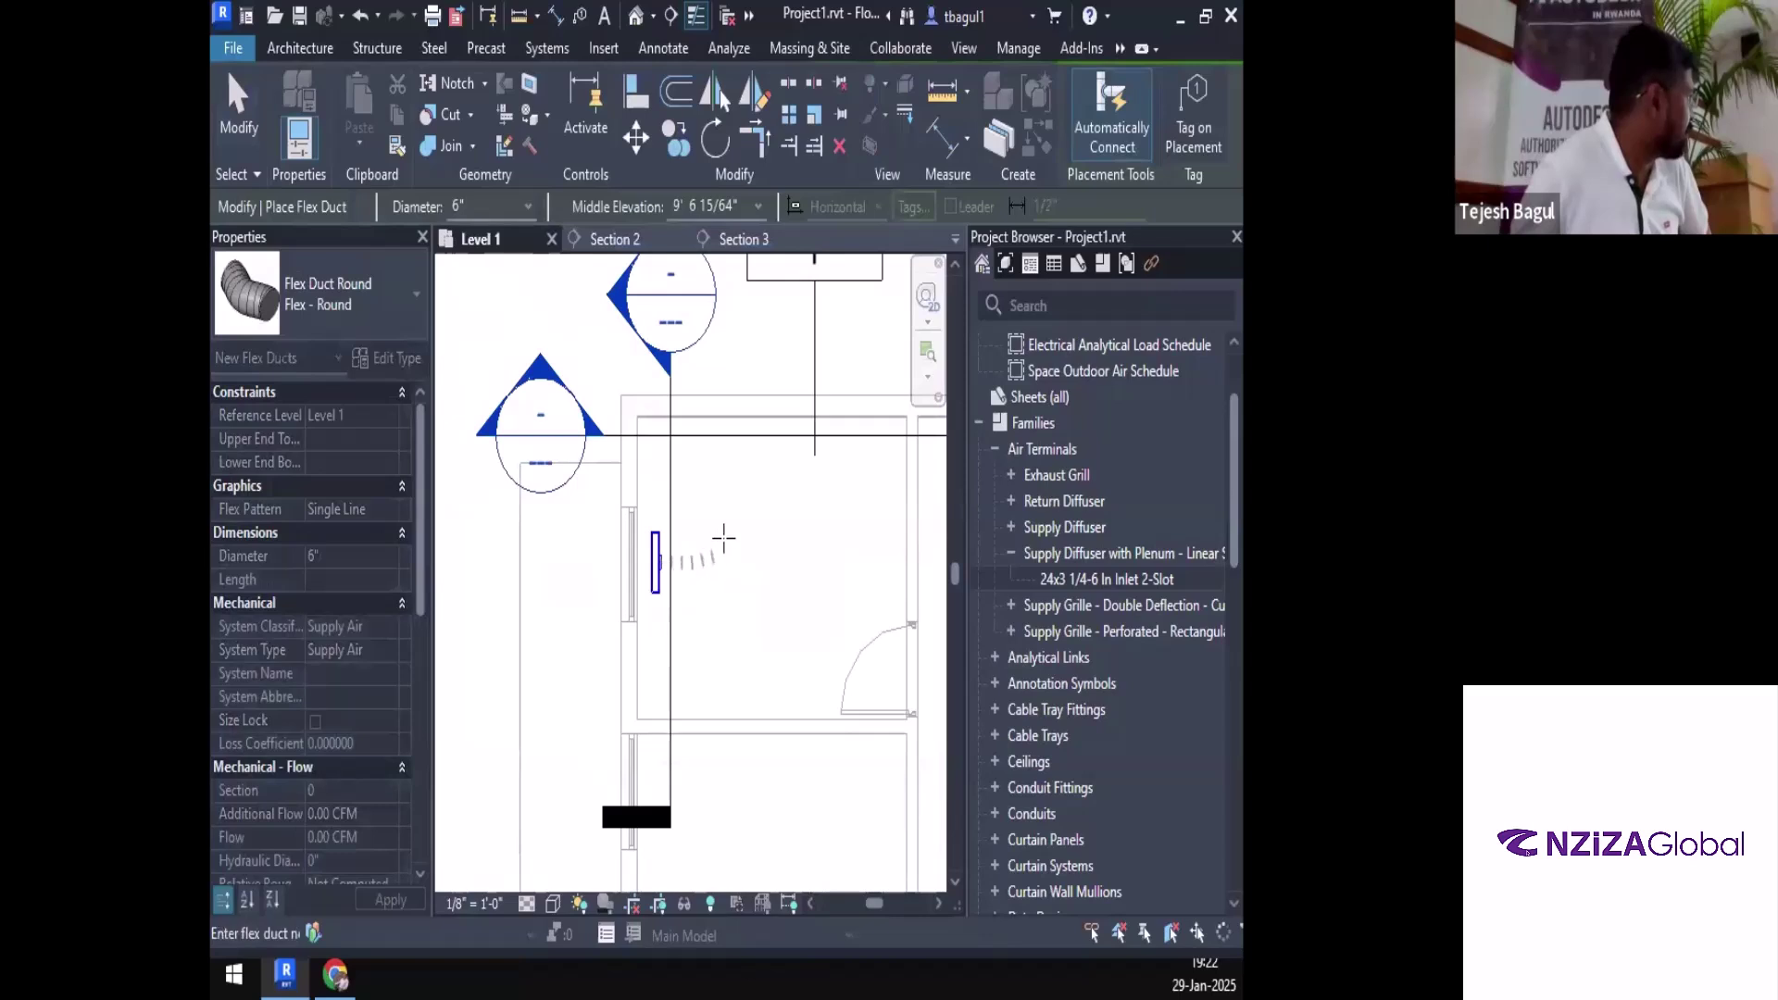
click(726, 450)
key(Escape)
key(Escape)
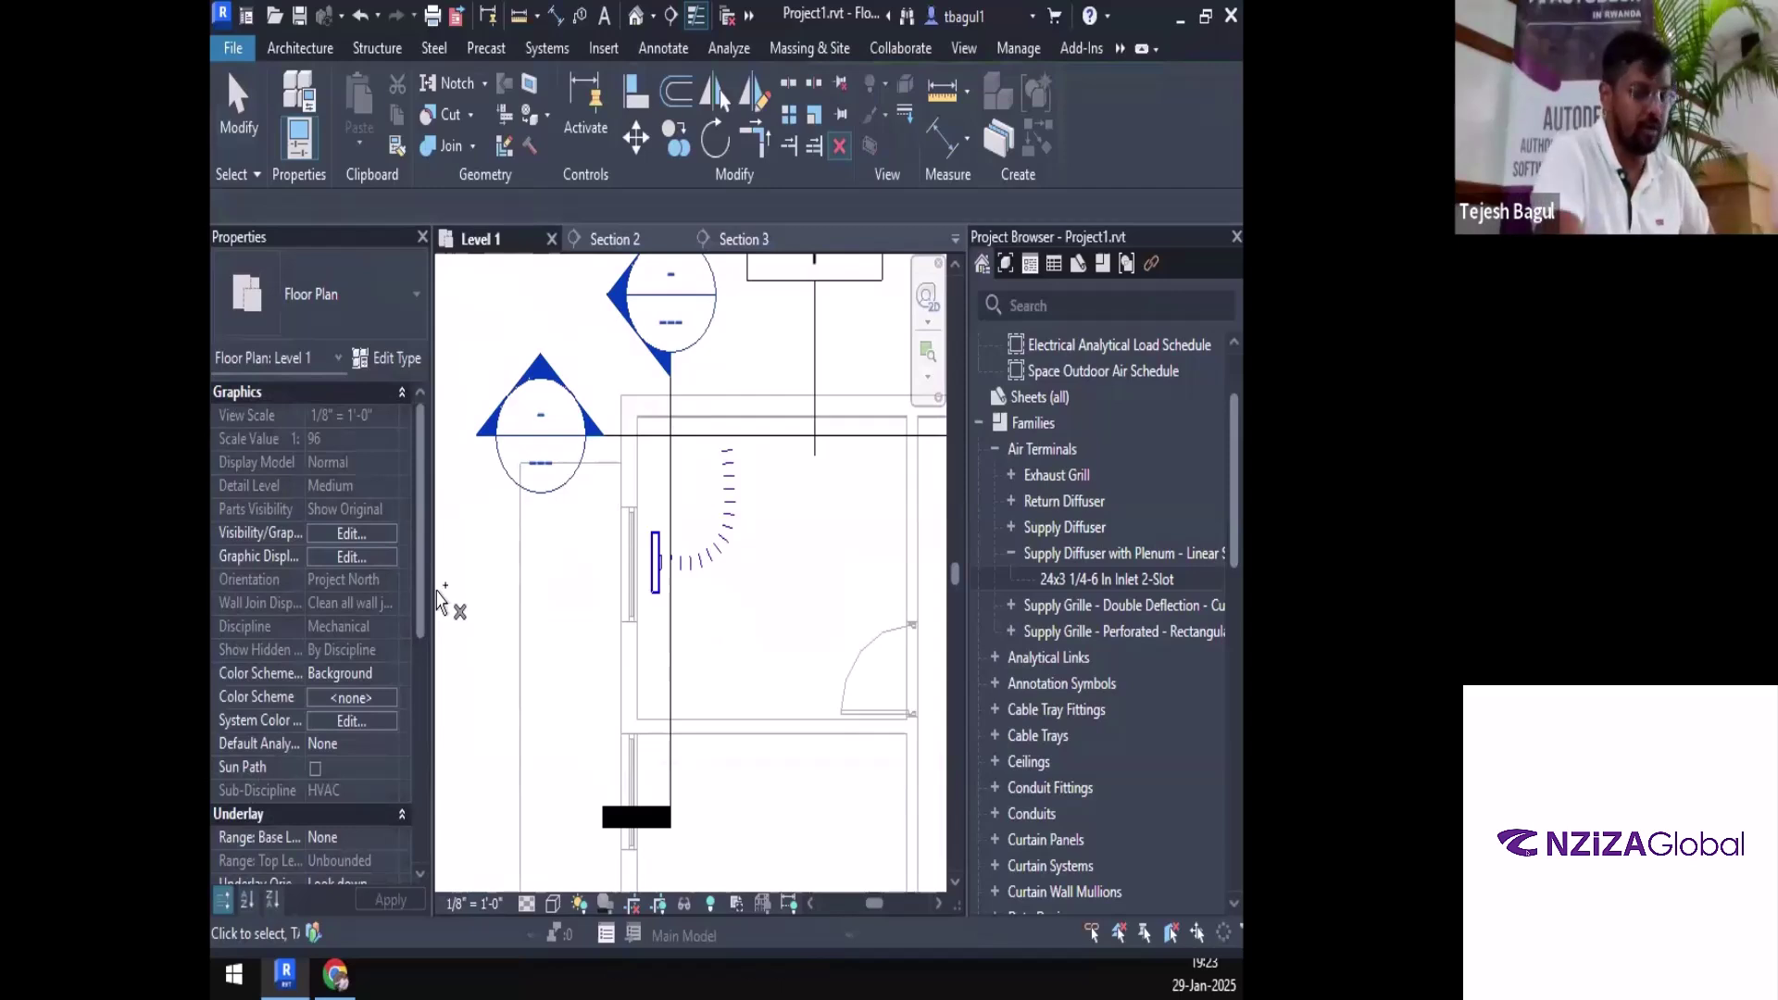
Undo the bent flex duct at the slot diffuser
key(ctrl+z)
key(ctrl+z)
key(ctrl+z)
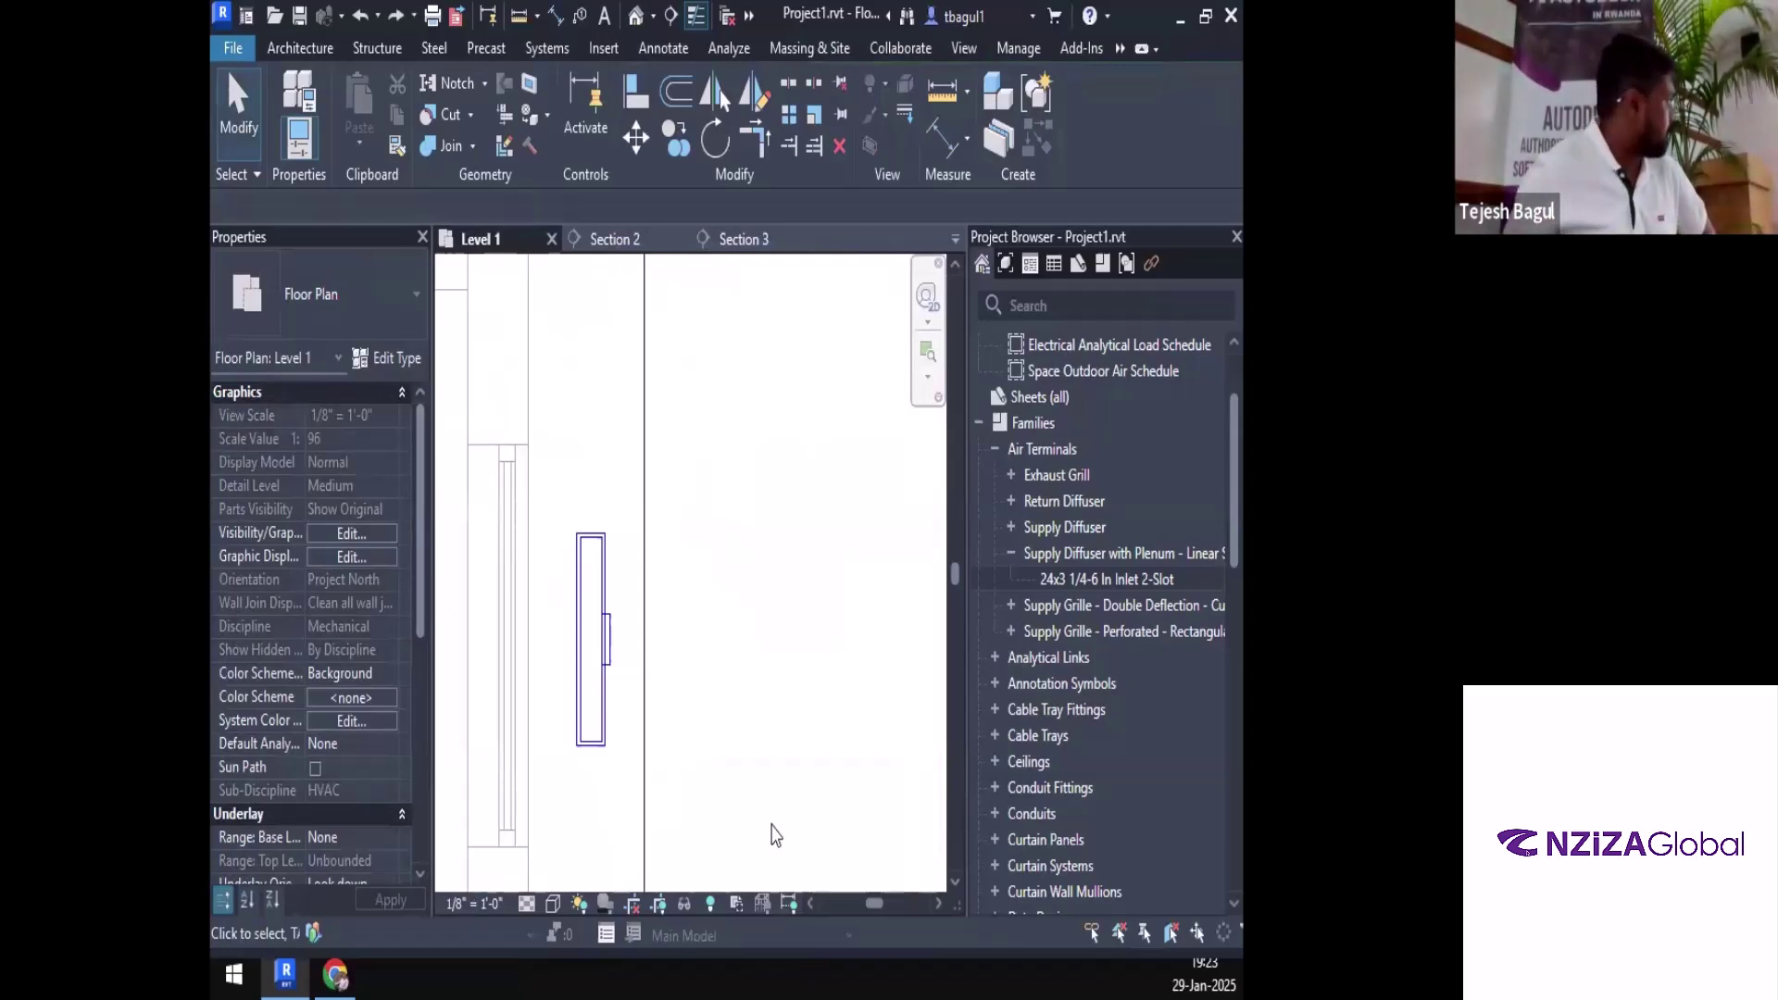
Draw a slightly curved 6" round flex duct about 3'-0" long from the slot diffuser's inlet connector into the patient room
click(592, 711)
right_click(609, 644)
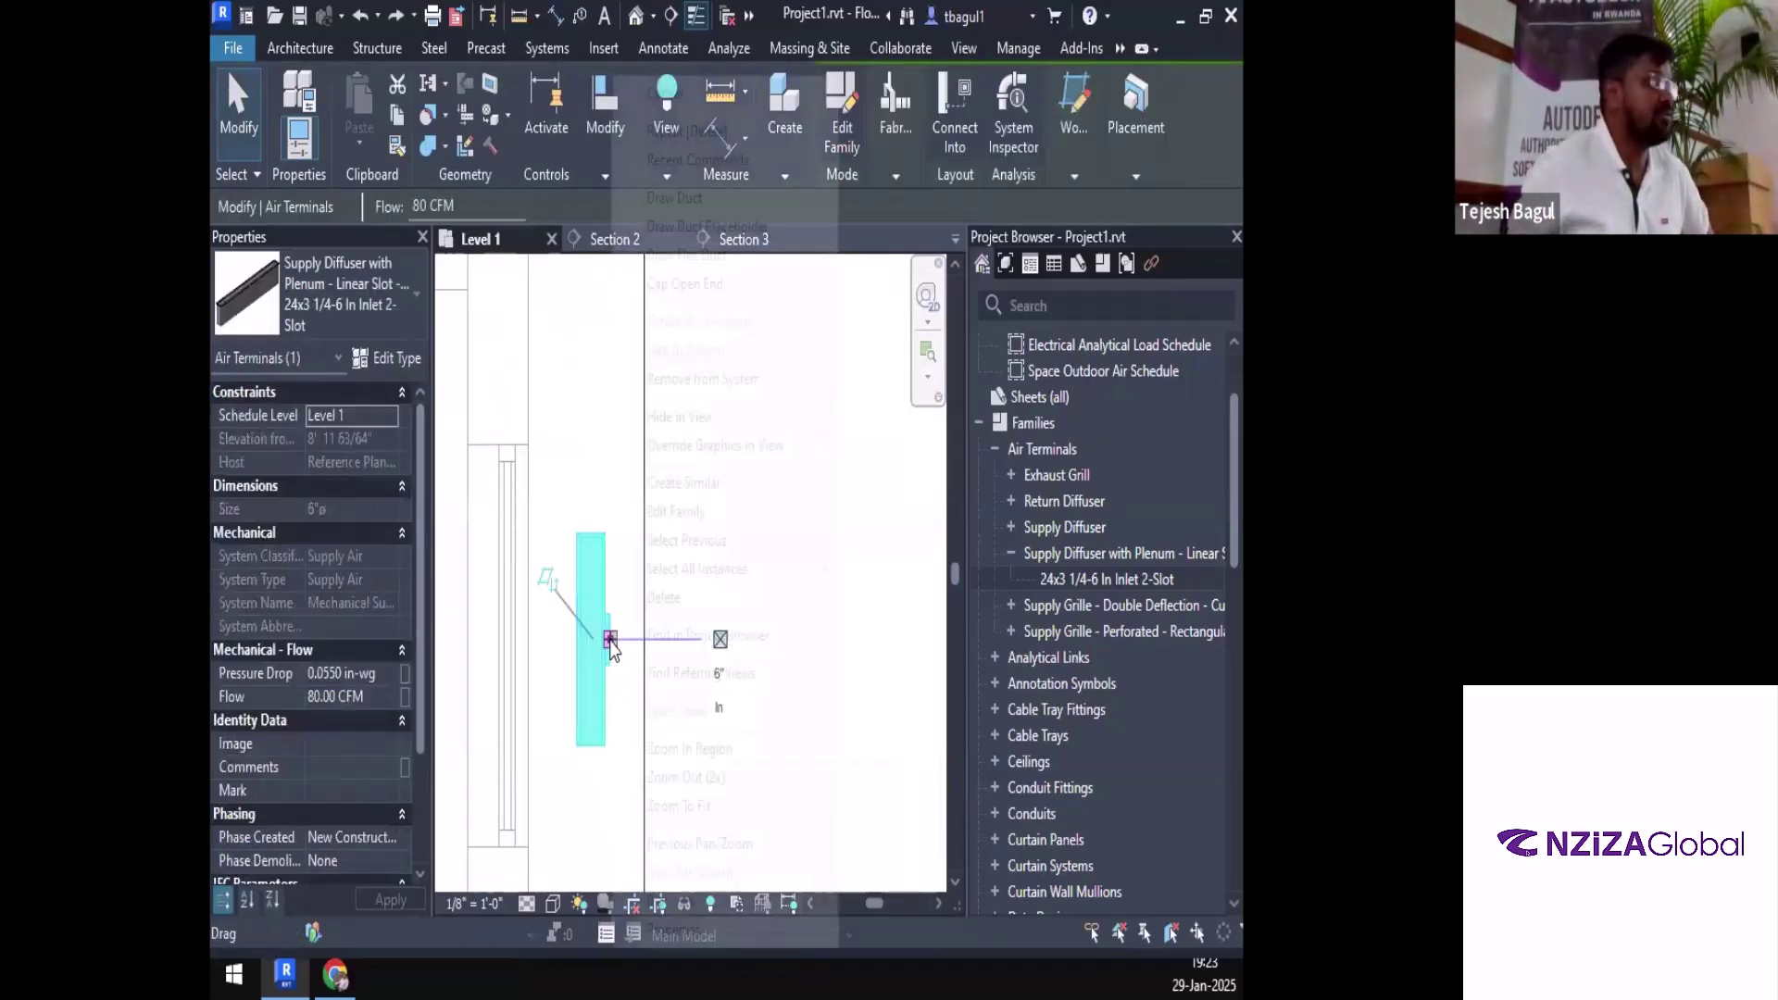
click(757, 256)
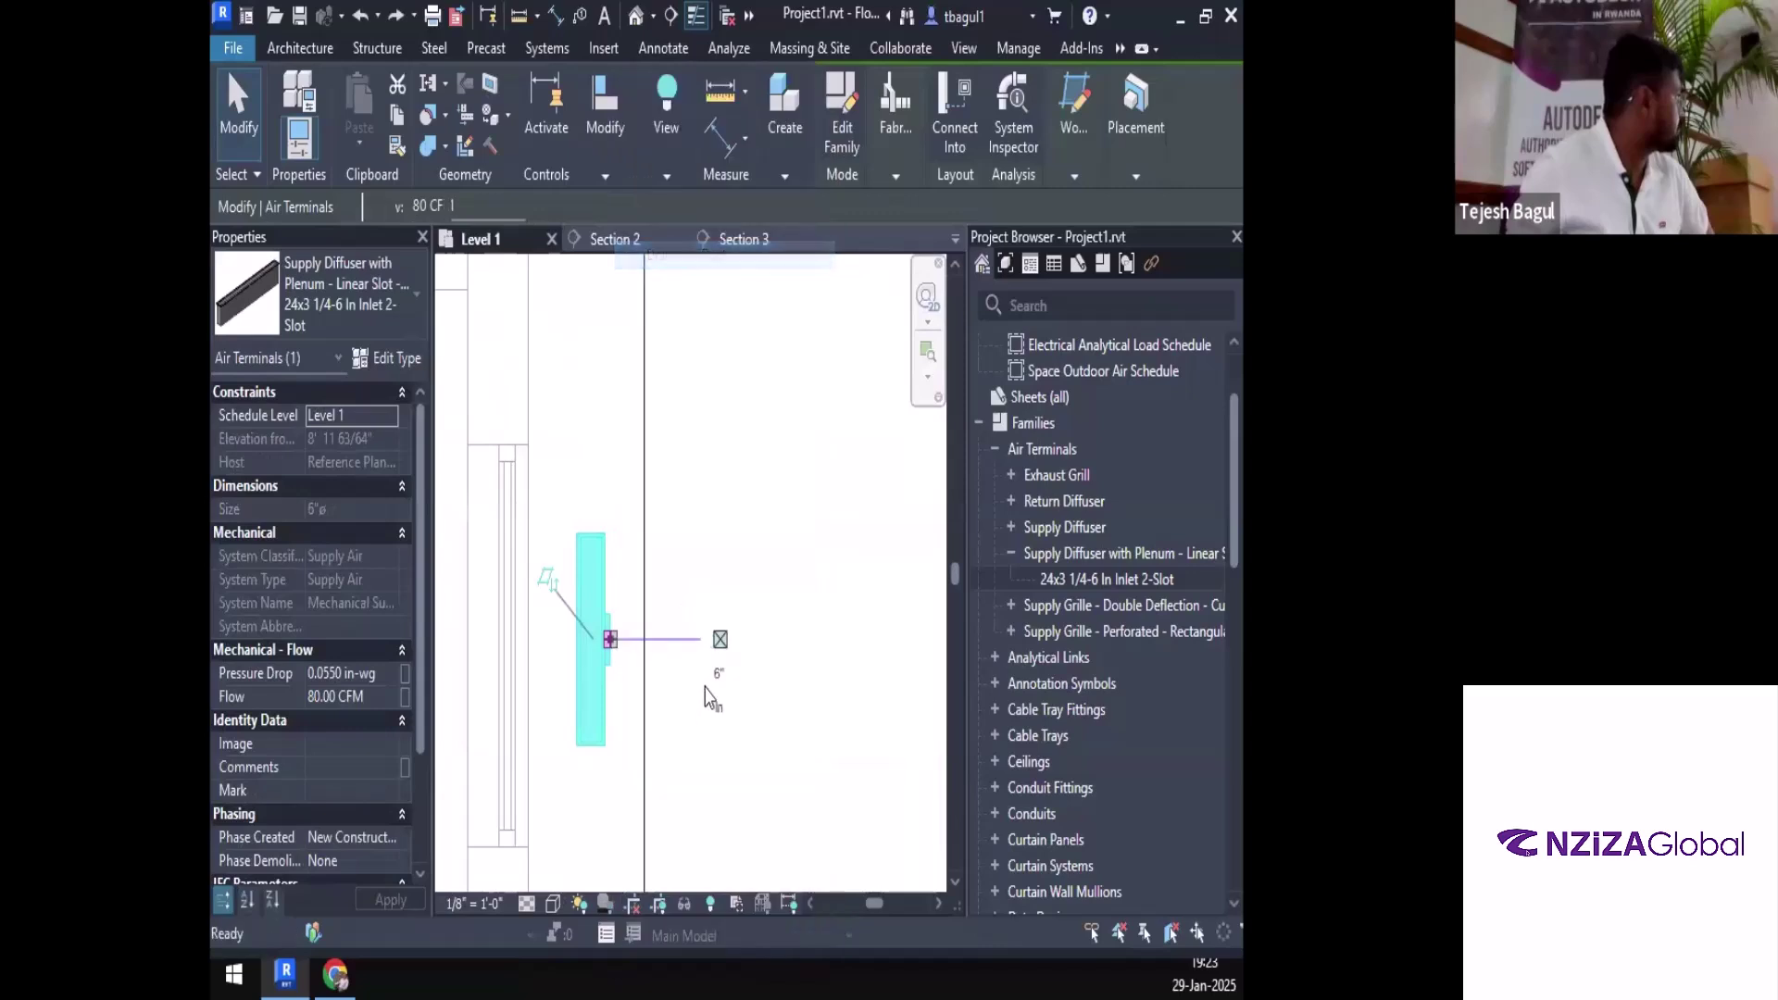
click(800, 679)
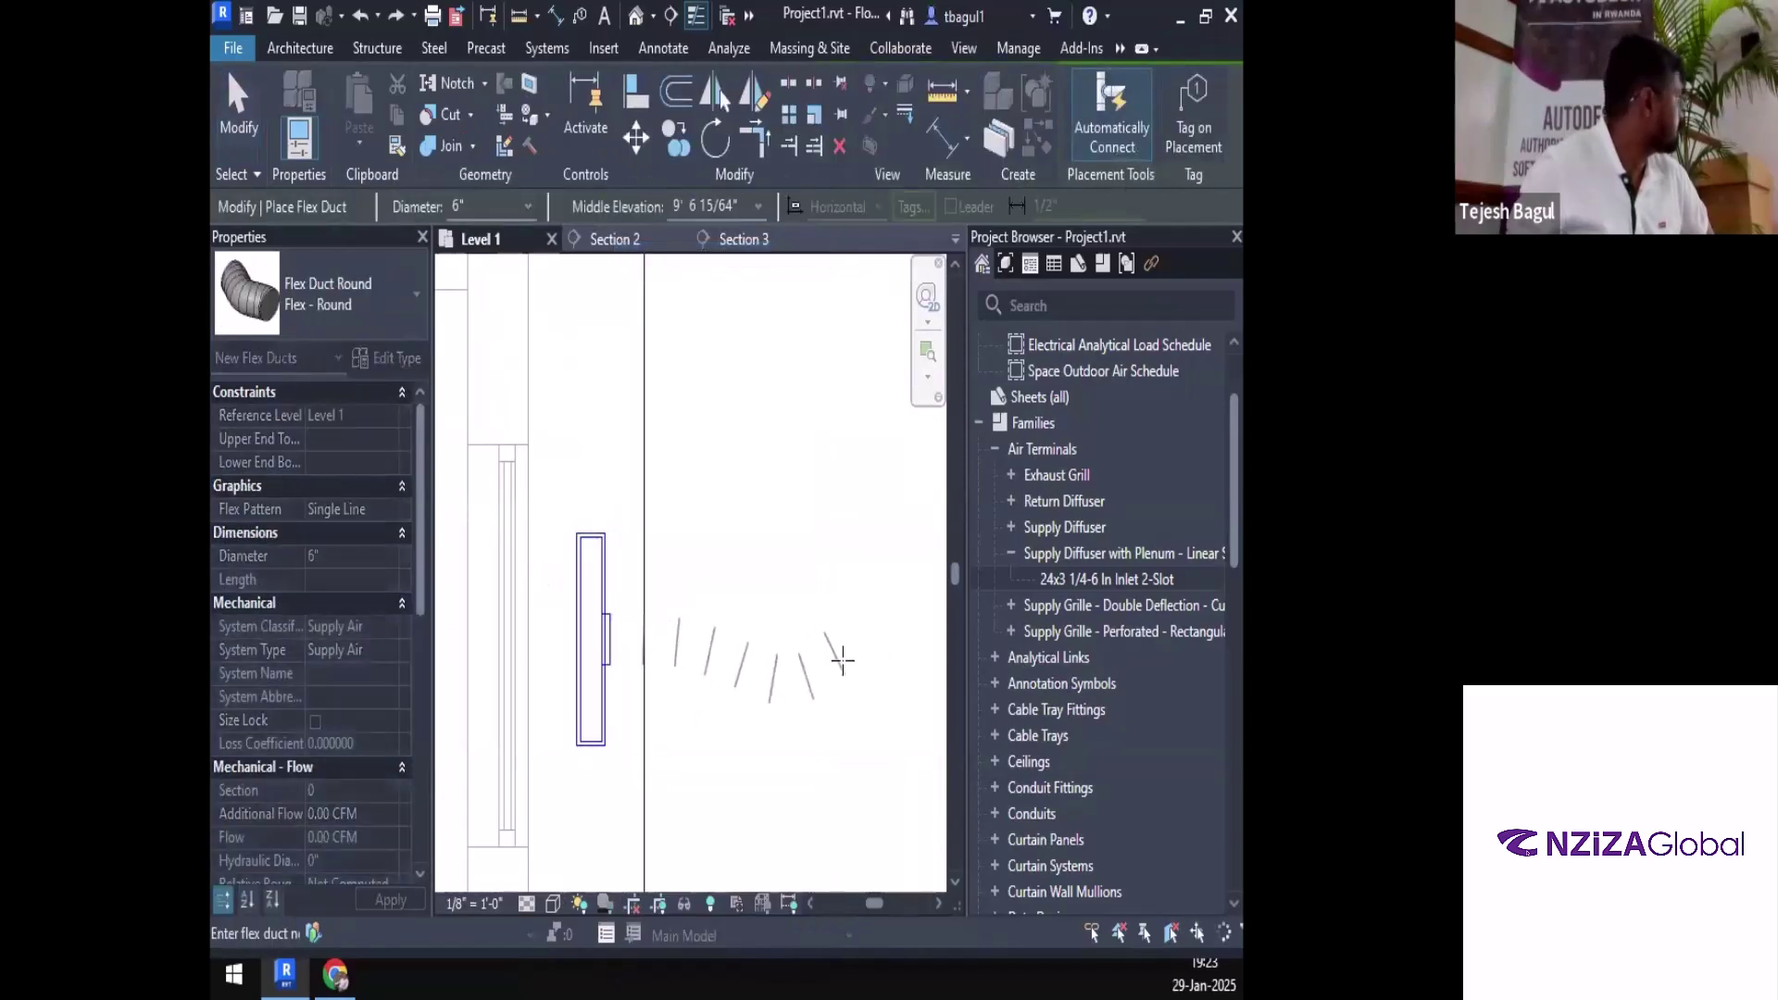
right_click(854, 632)
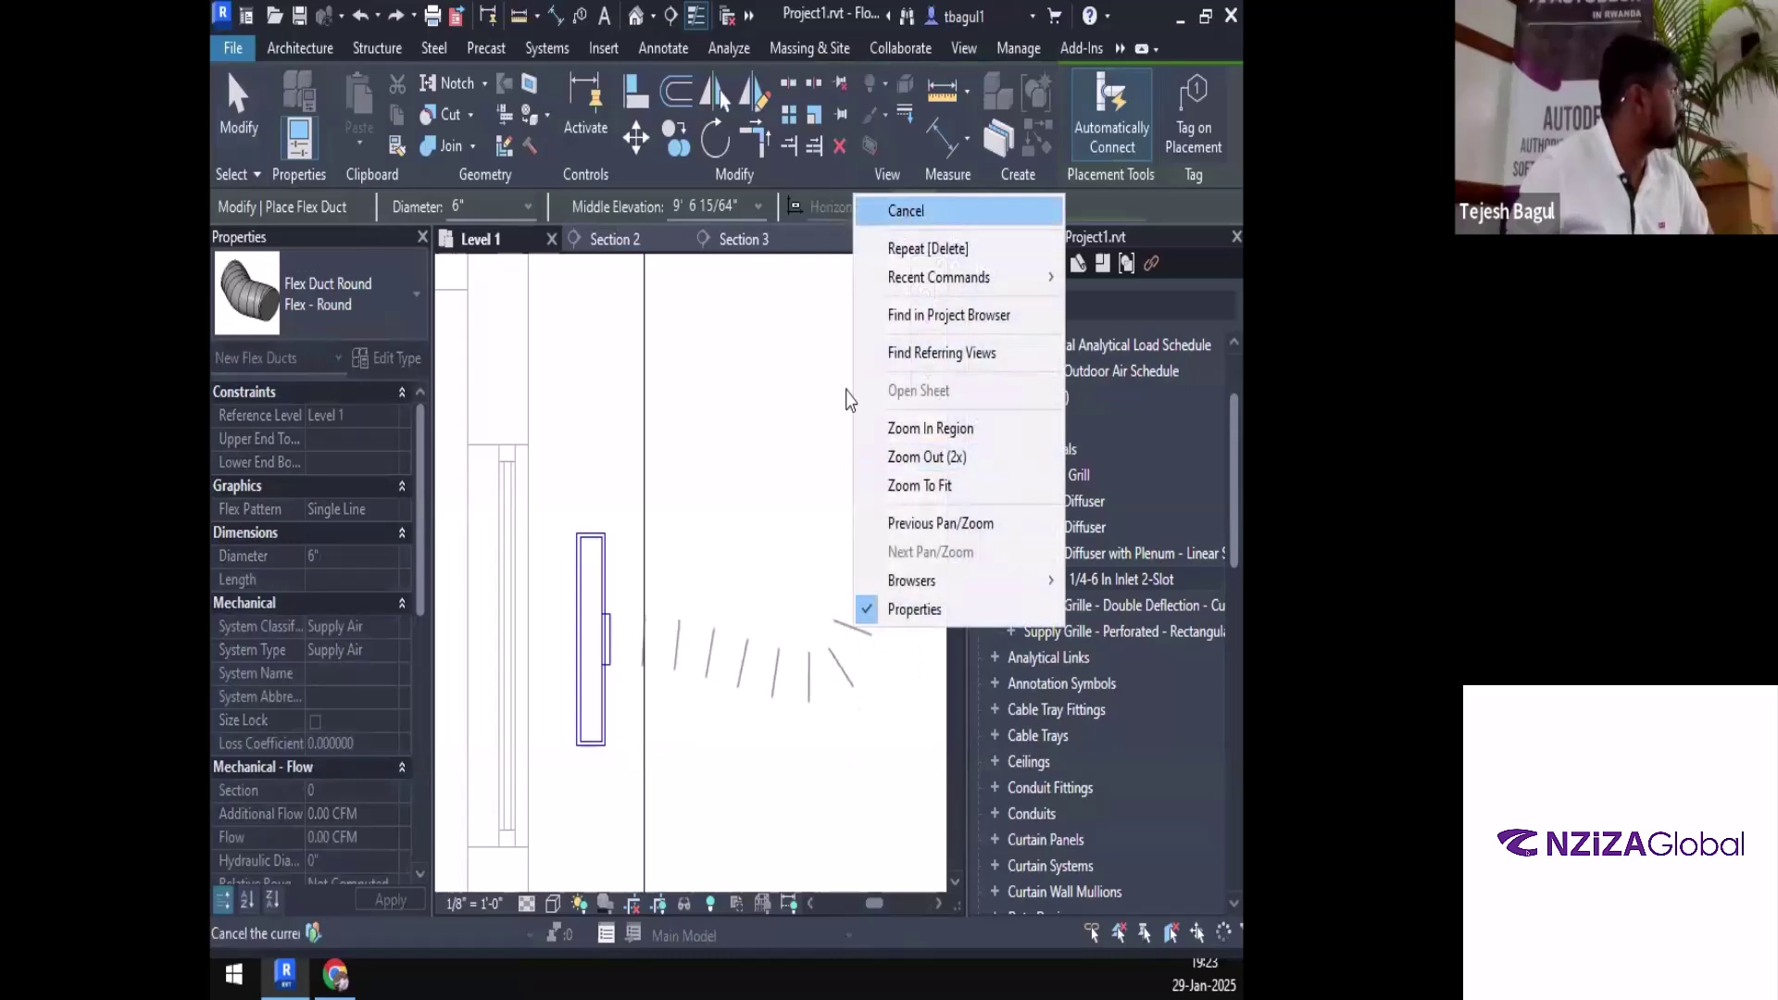
click(906, 211)
key(Escape)
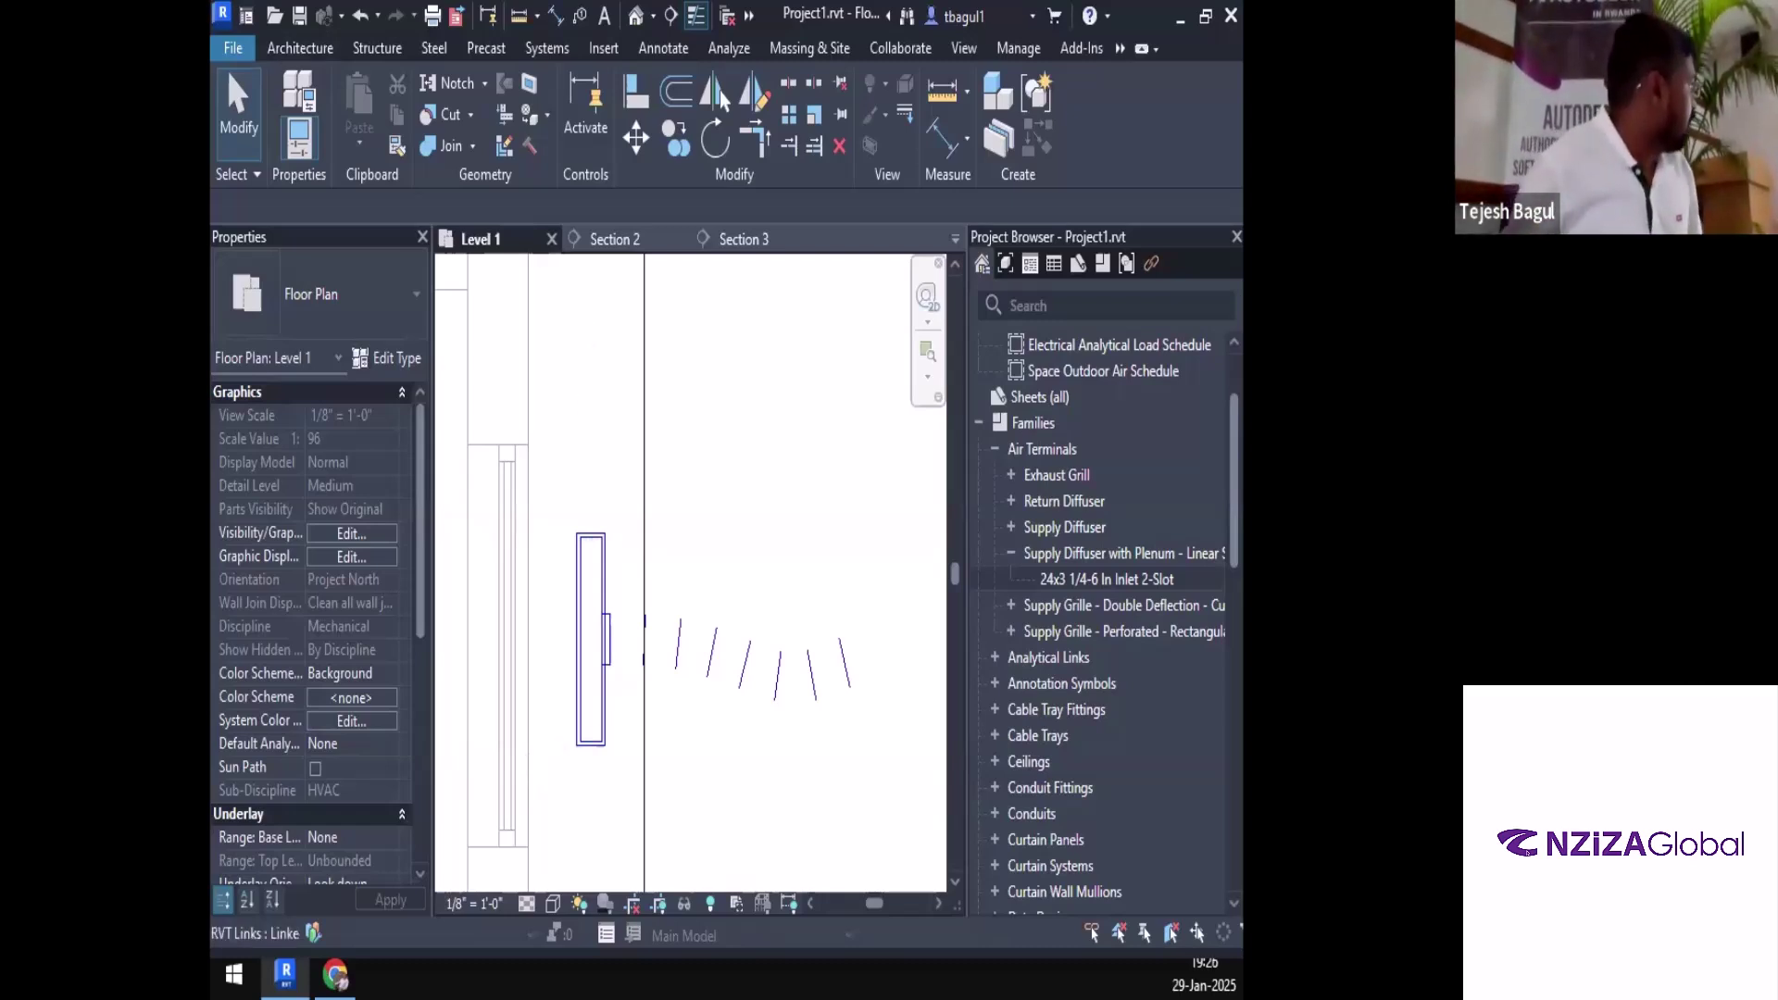
Draw a straight horizontal 6" round duct from the flex duct's free end across the patient room, ending just past the door-side partition
scroll(782, 653, down, 2)
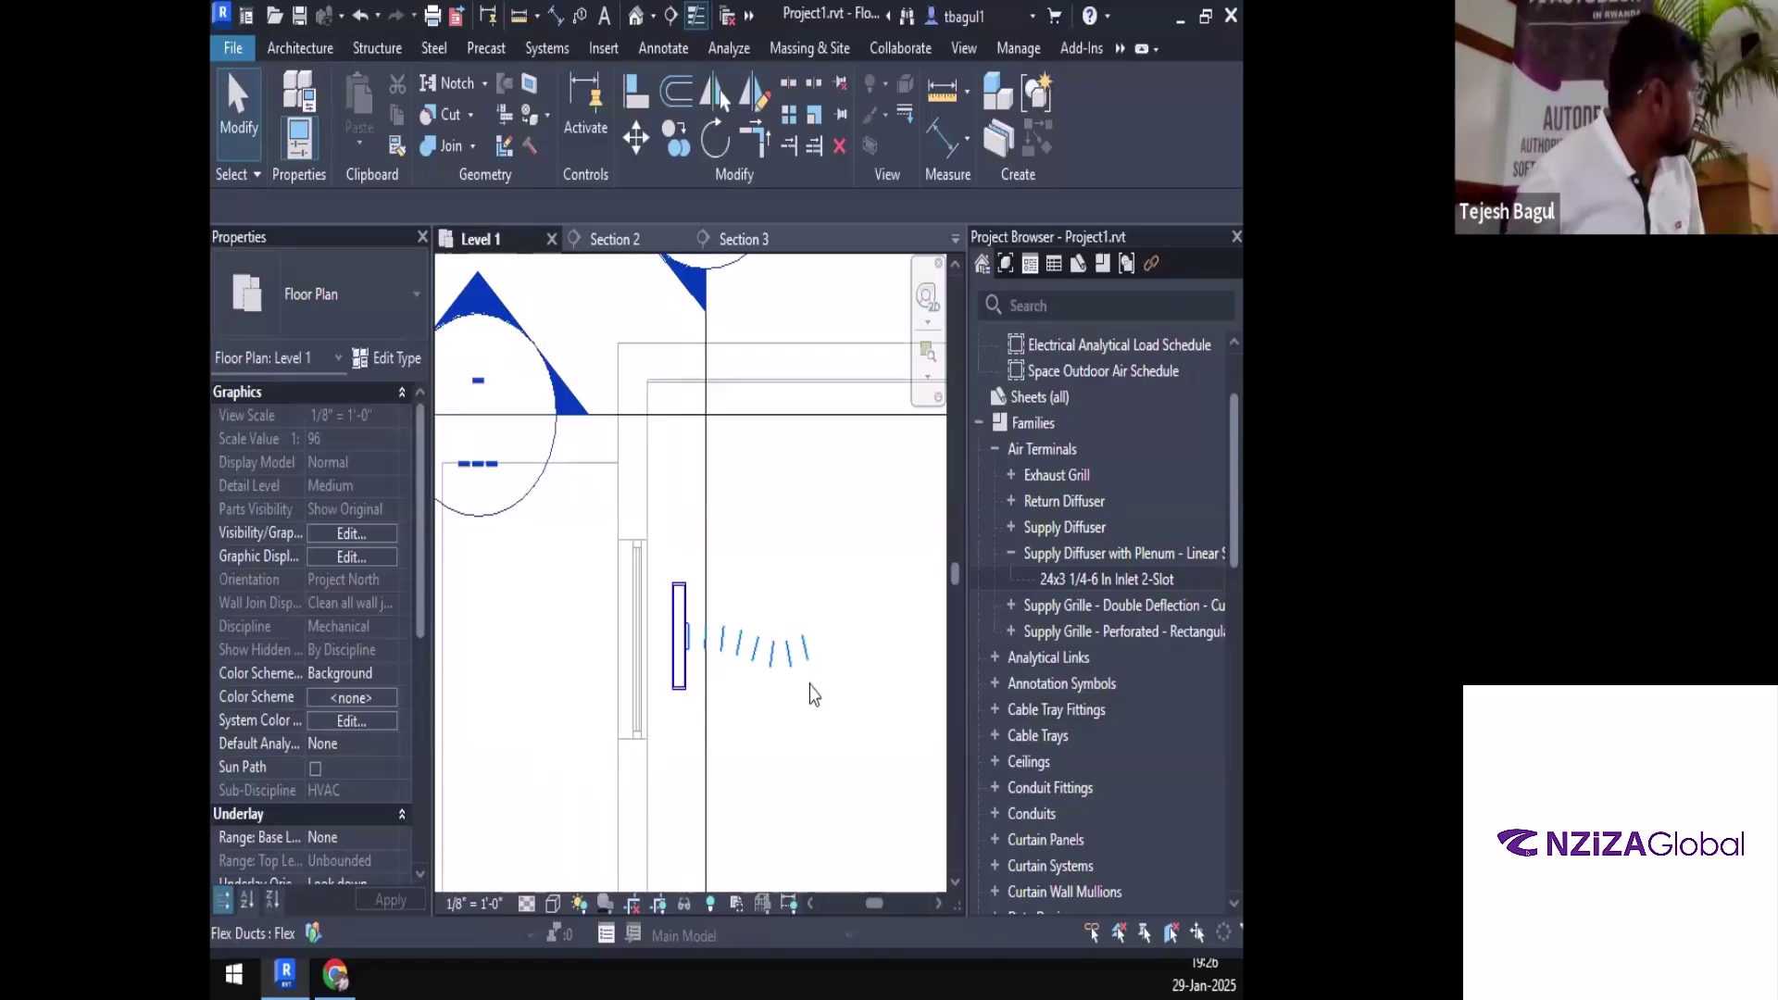
click(803, 655)
middle_drag(811, 665, 734, 662)
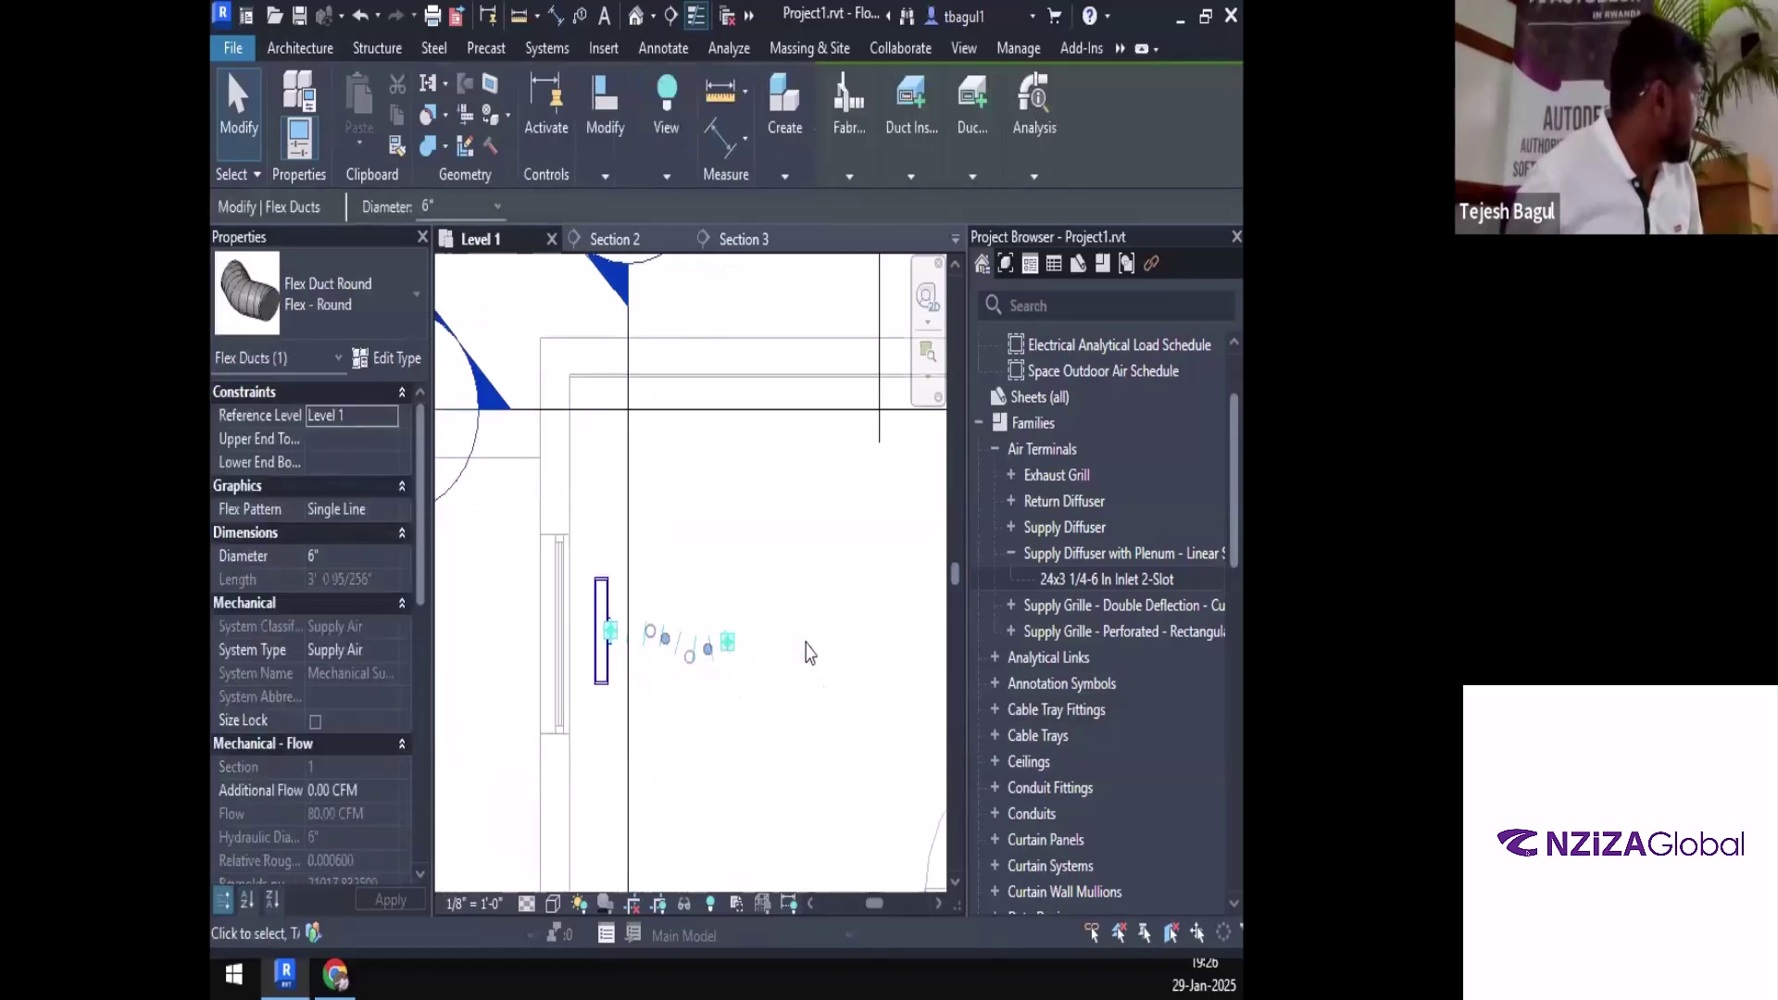
right_click(731, 659)
click(843, 321)
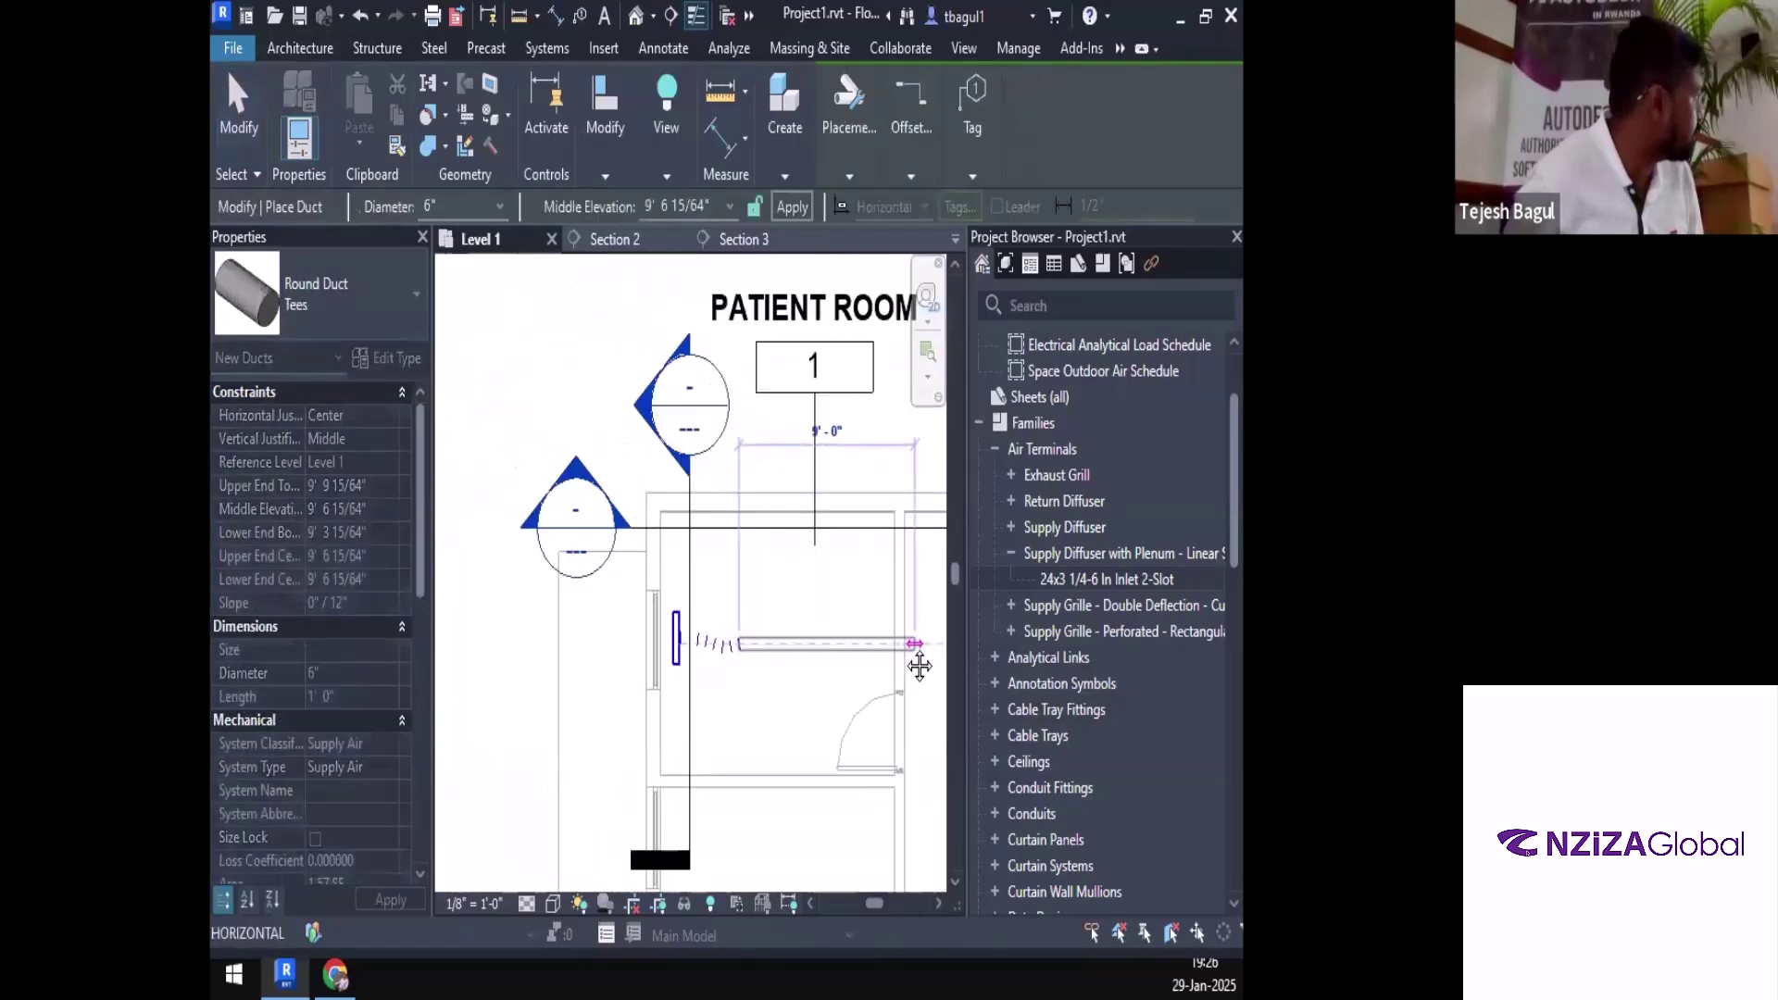
middle_drag(917, 665, 874, 676)
click(879, 659)
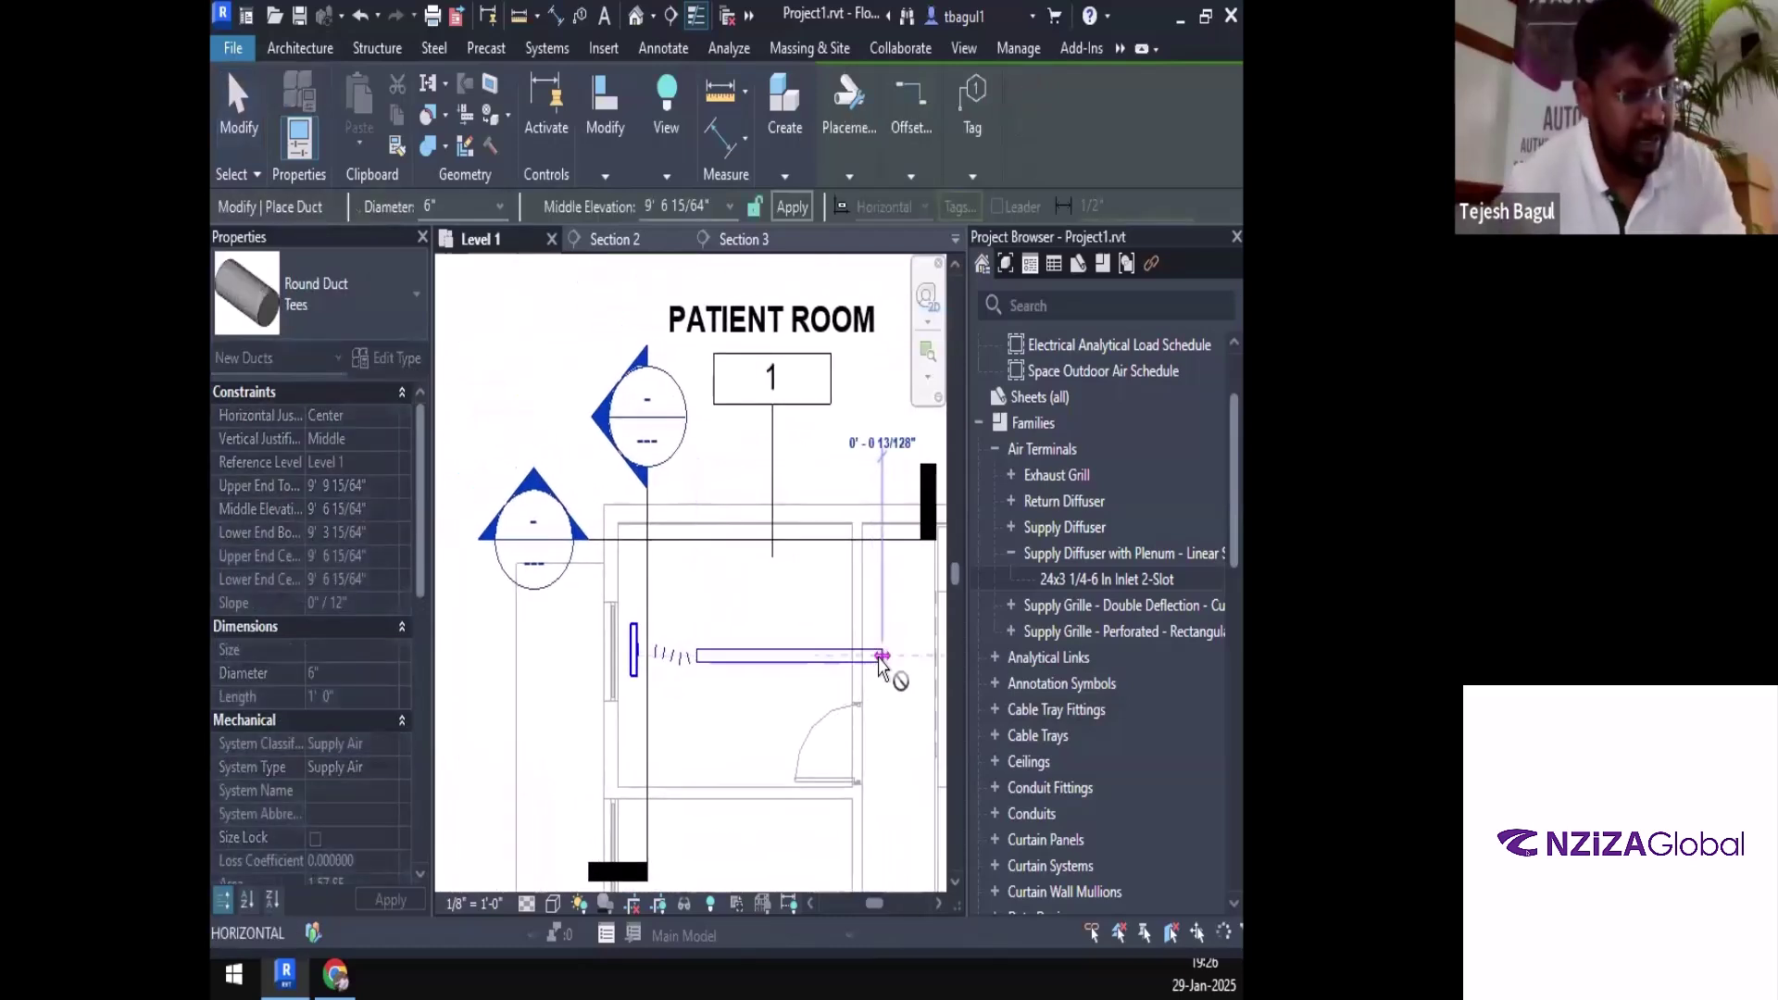
key(Escape)
key(Escape)
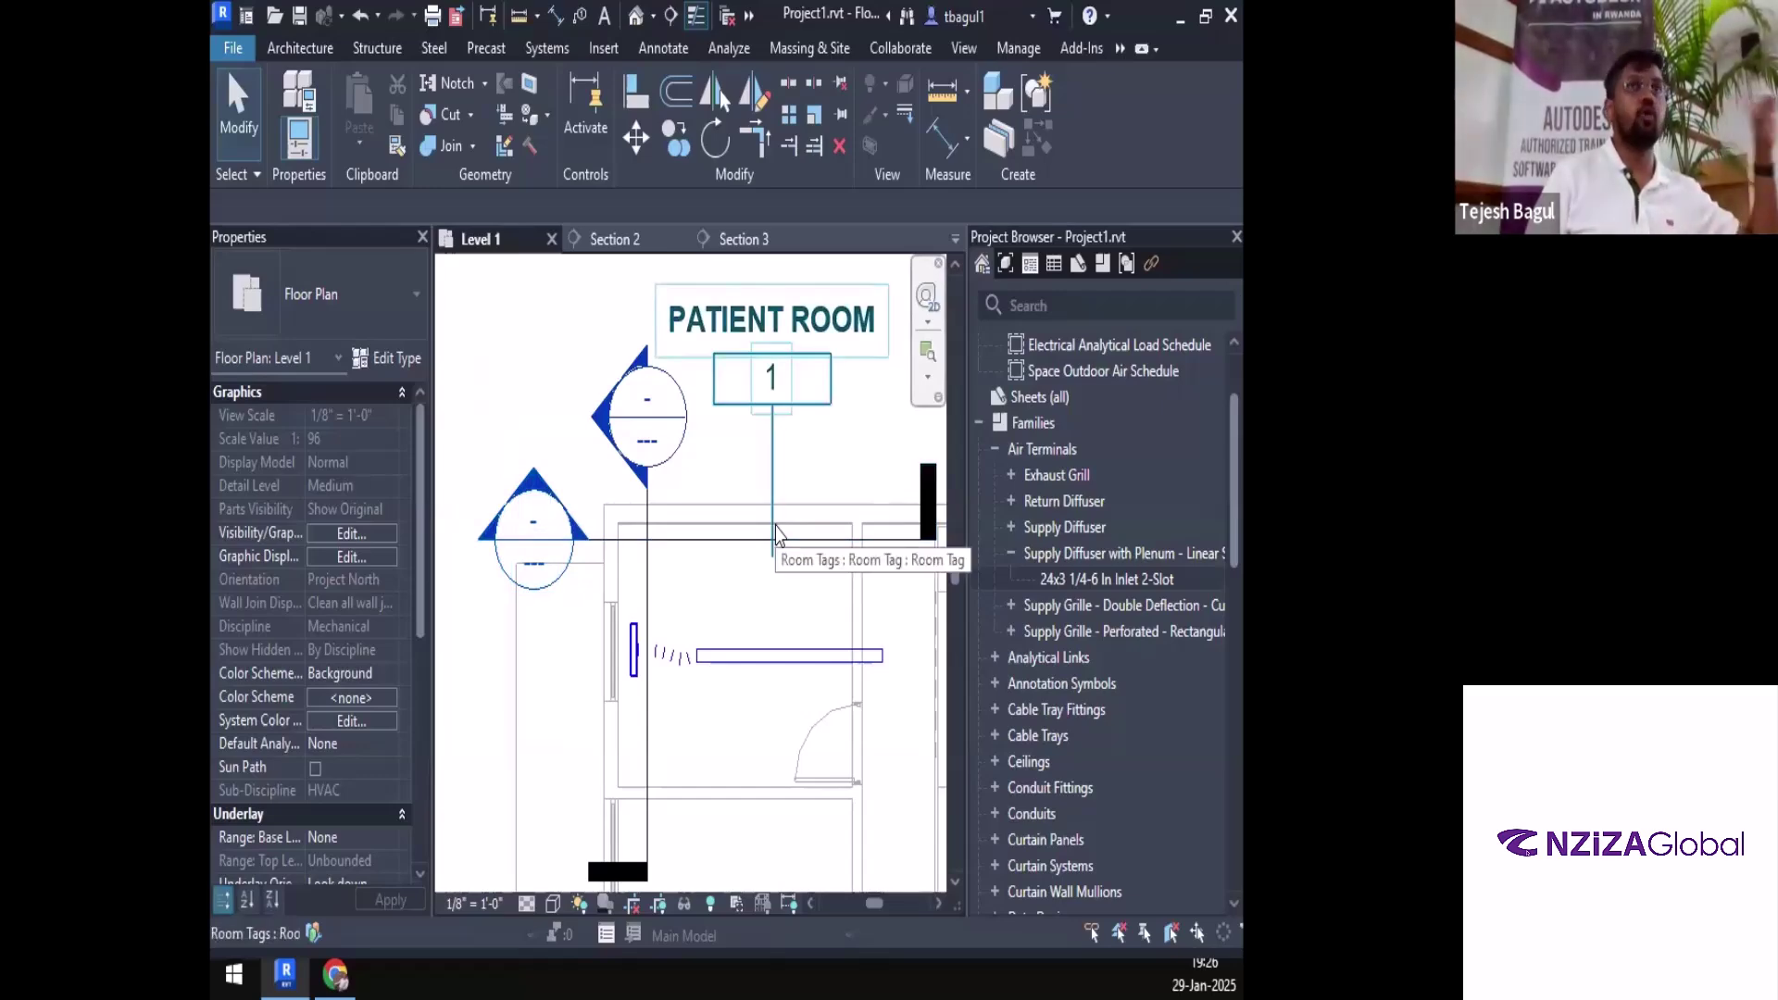
click(600, 51)
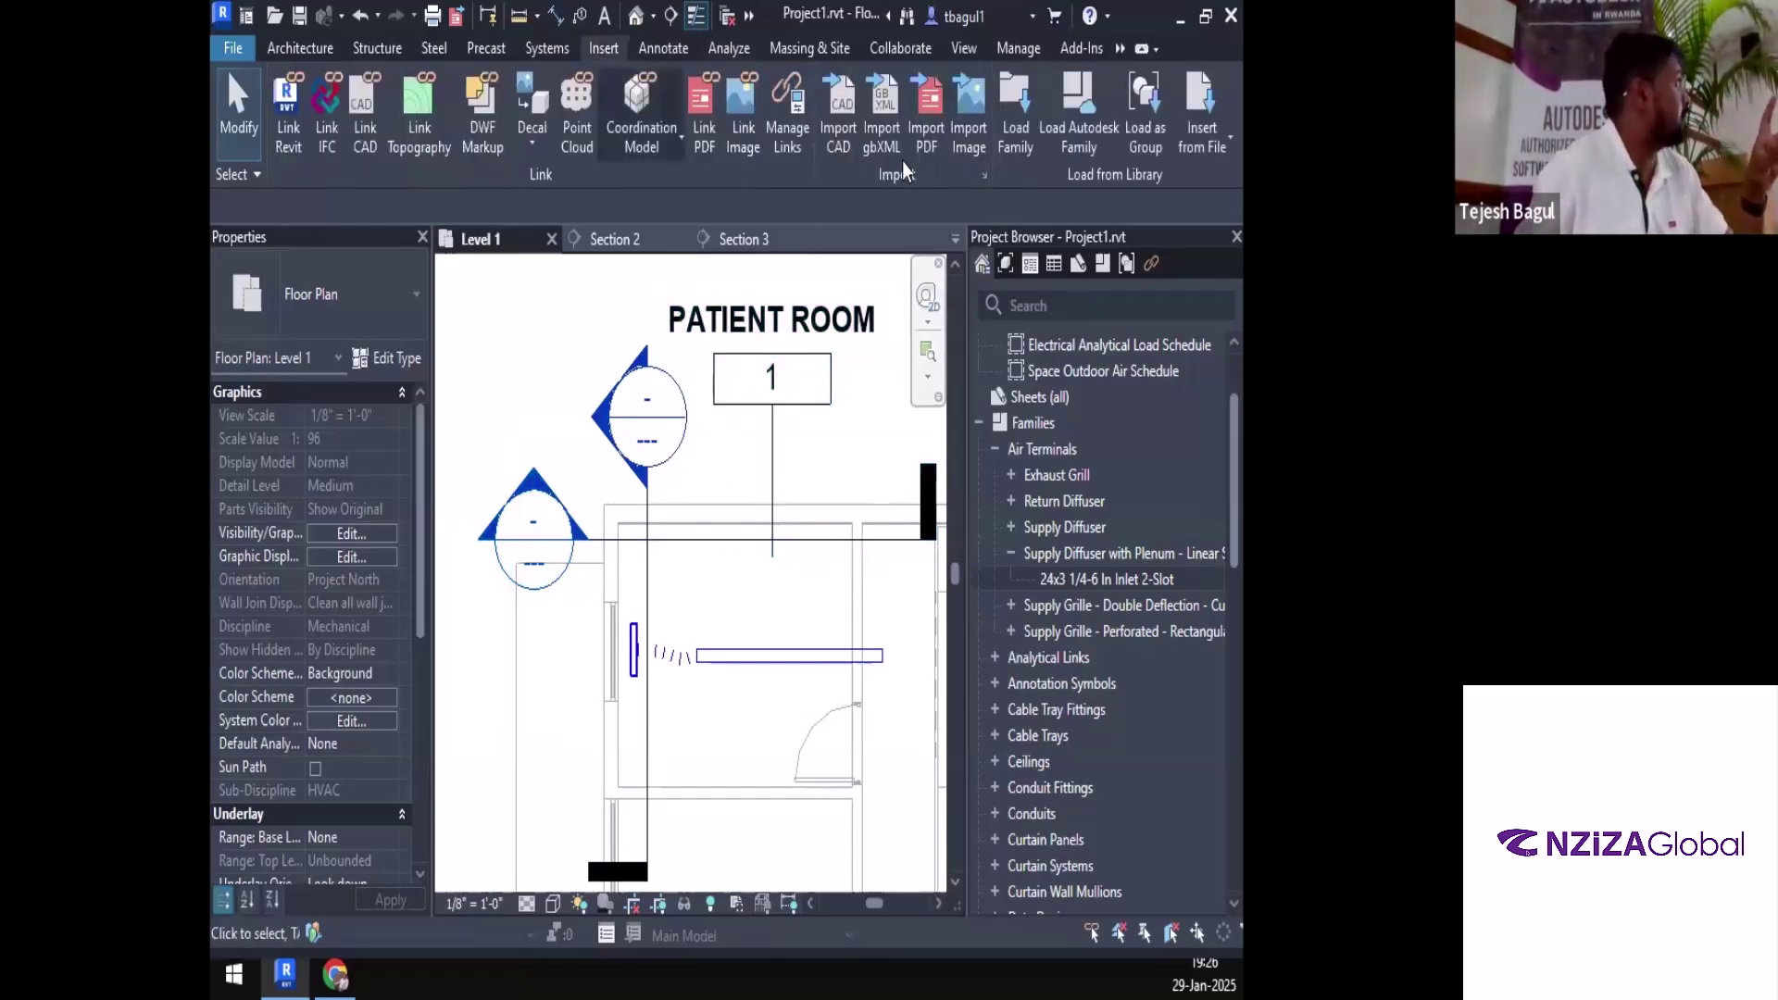
click(1078, 139)
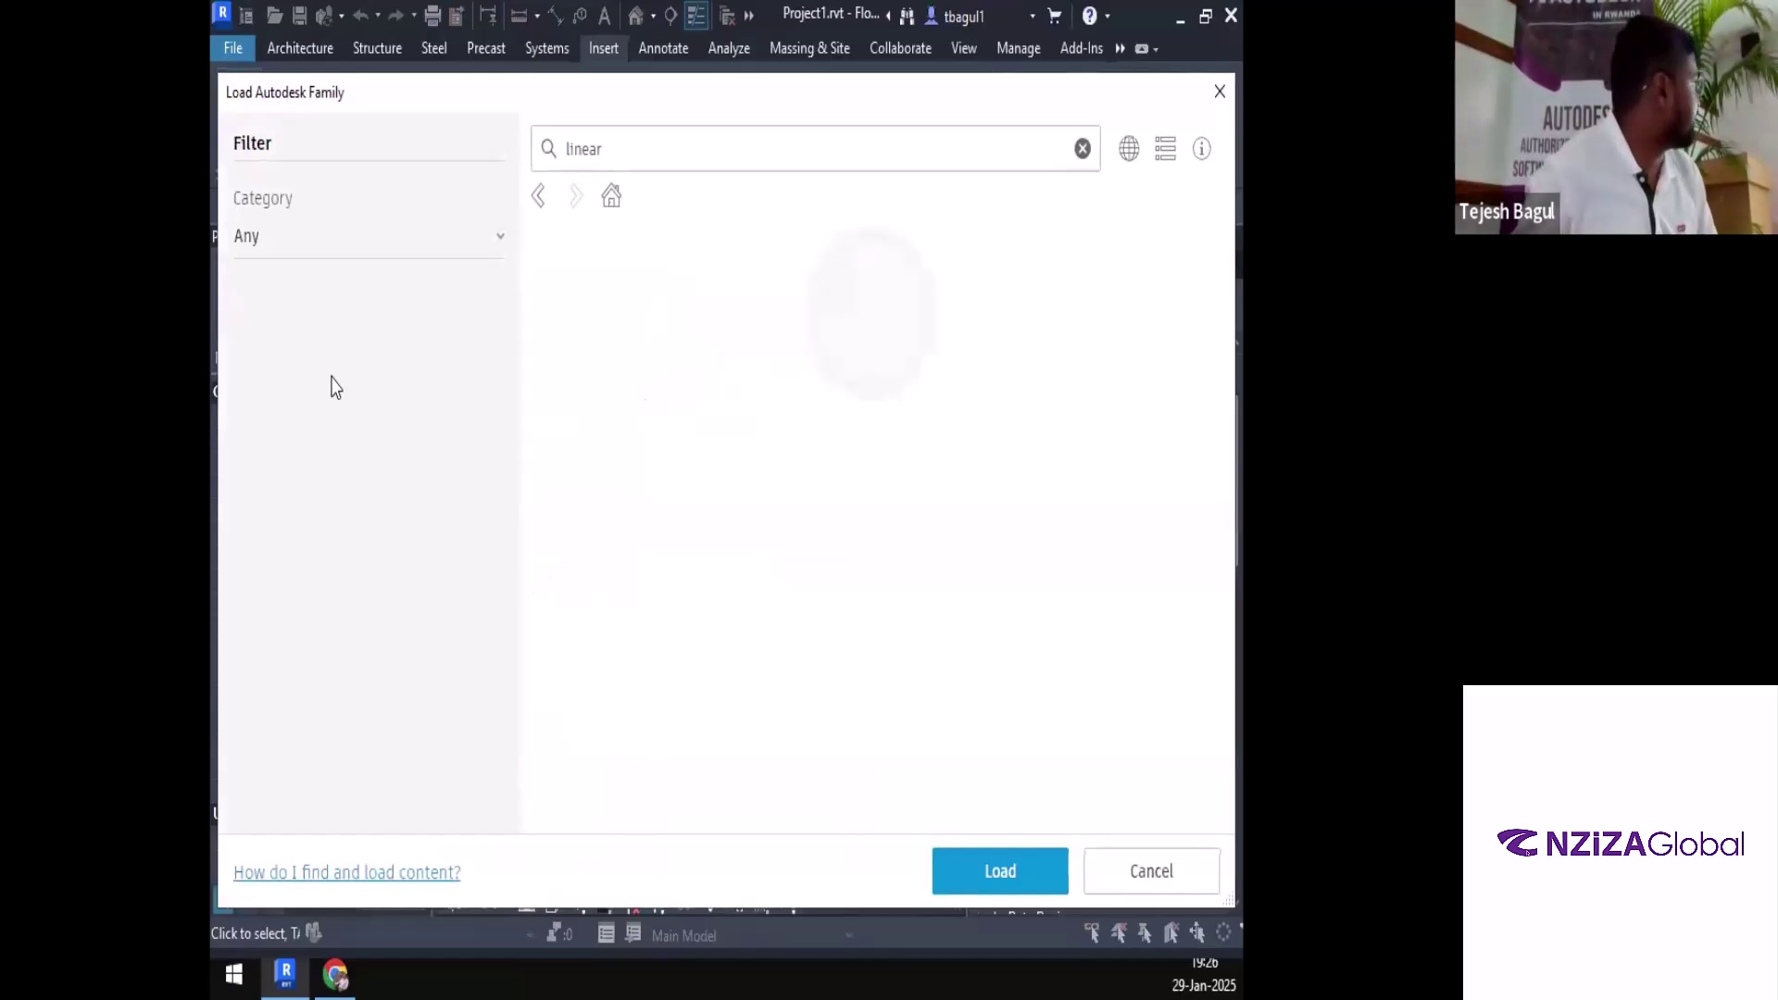
click(1082, 149)
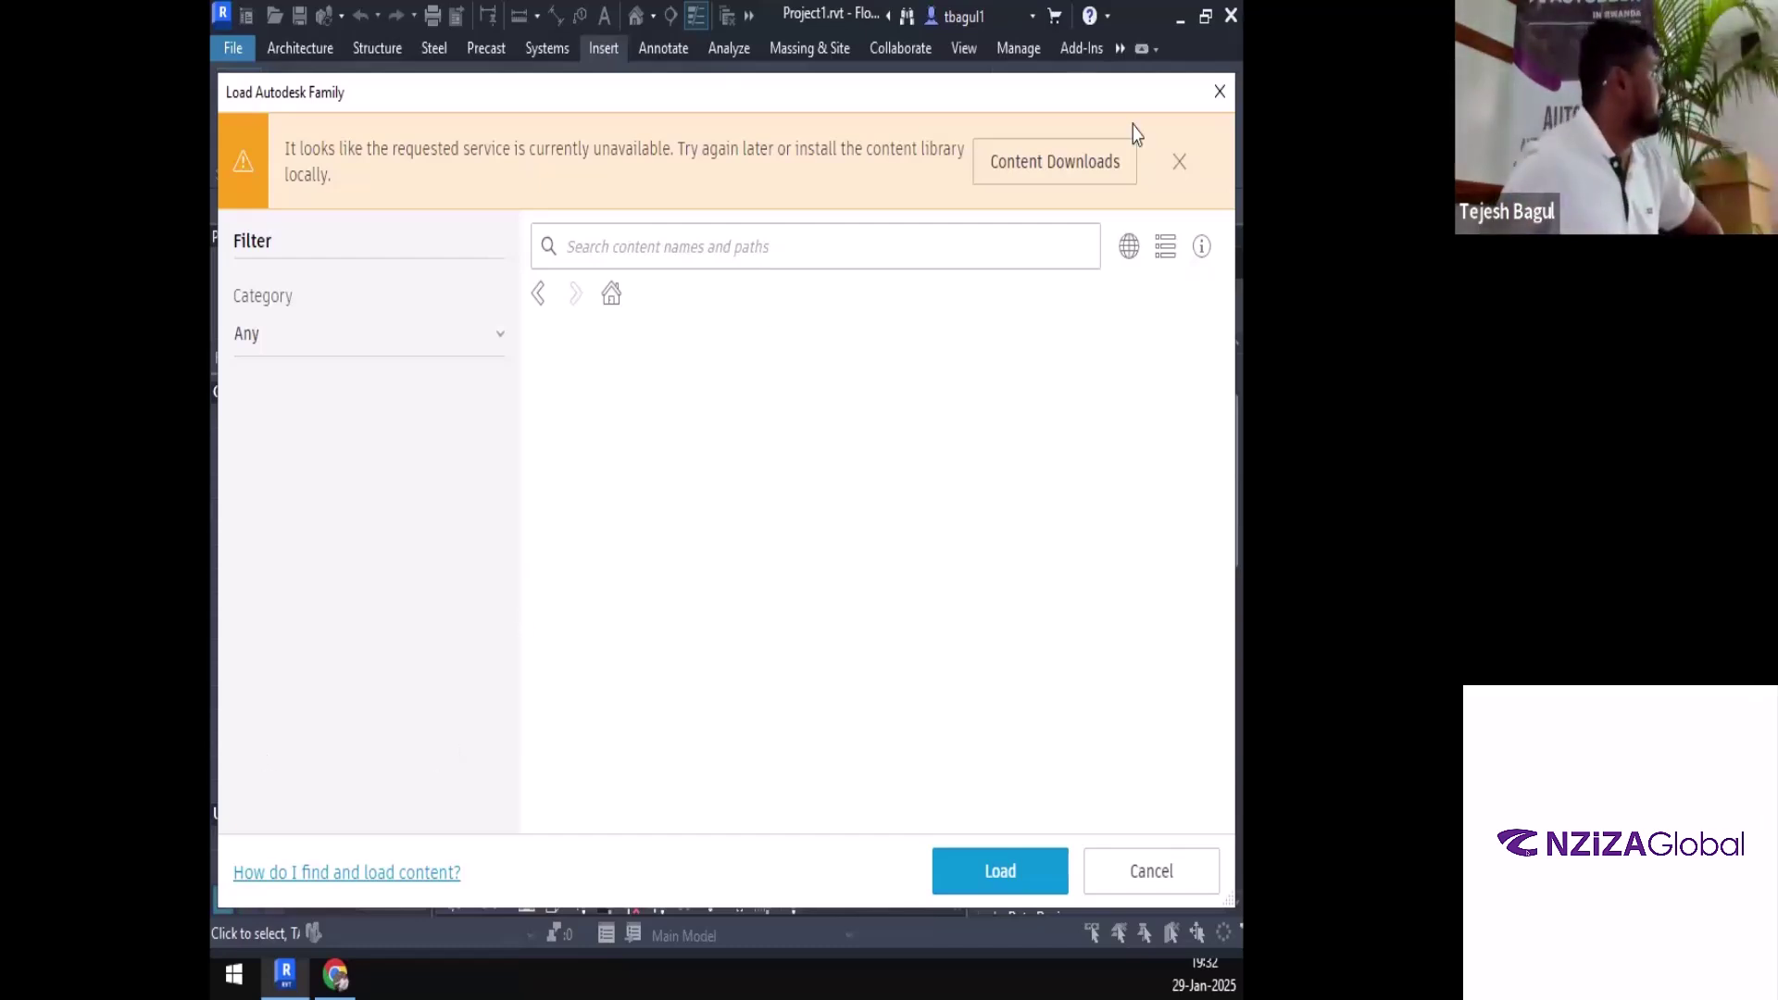
click(1220, 90)
Try searching the Autodesk family library for VAV, then close the library
click(1071, 128)
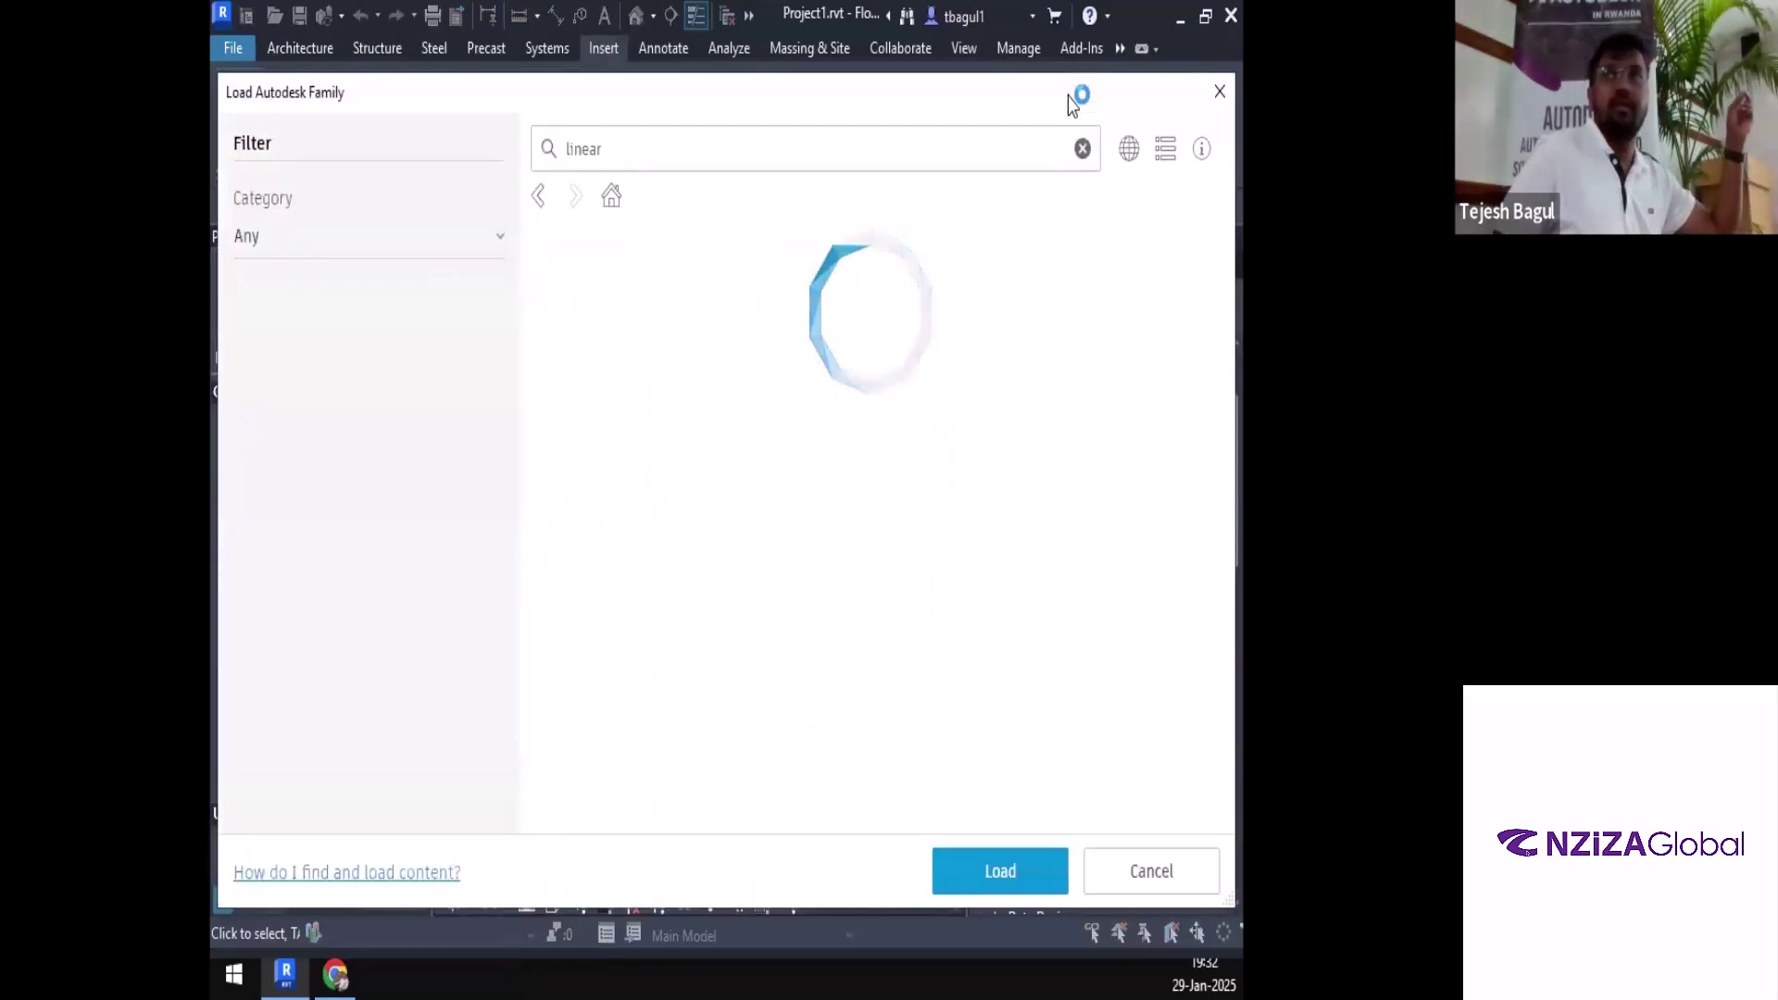
double_click(1020, 146)
text(VAV)
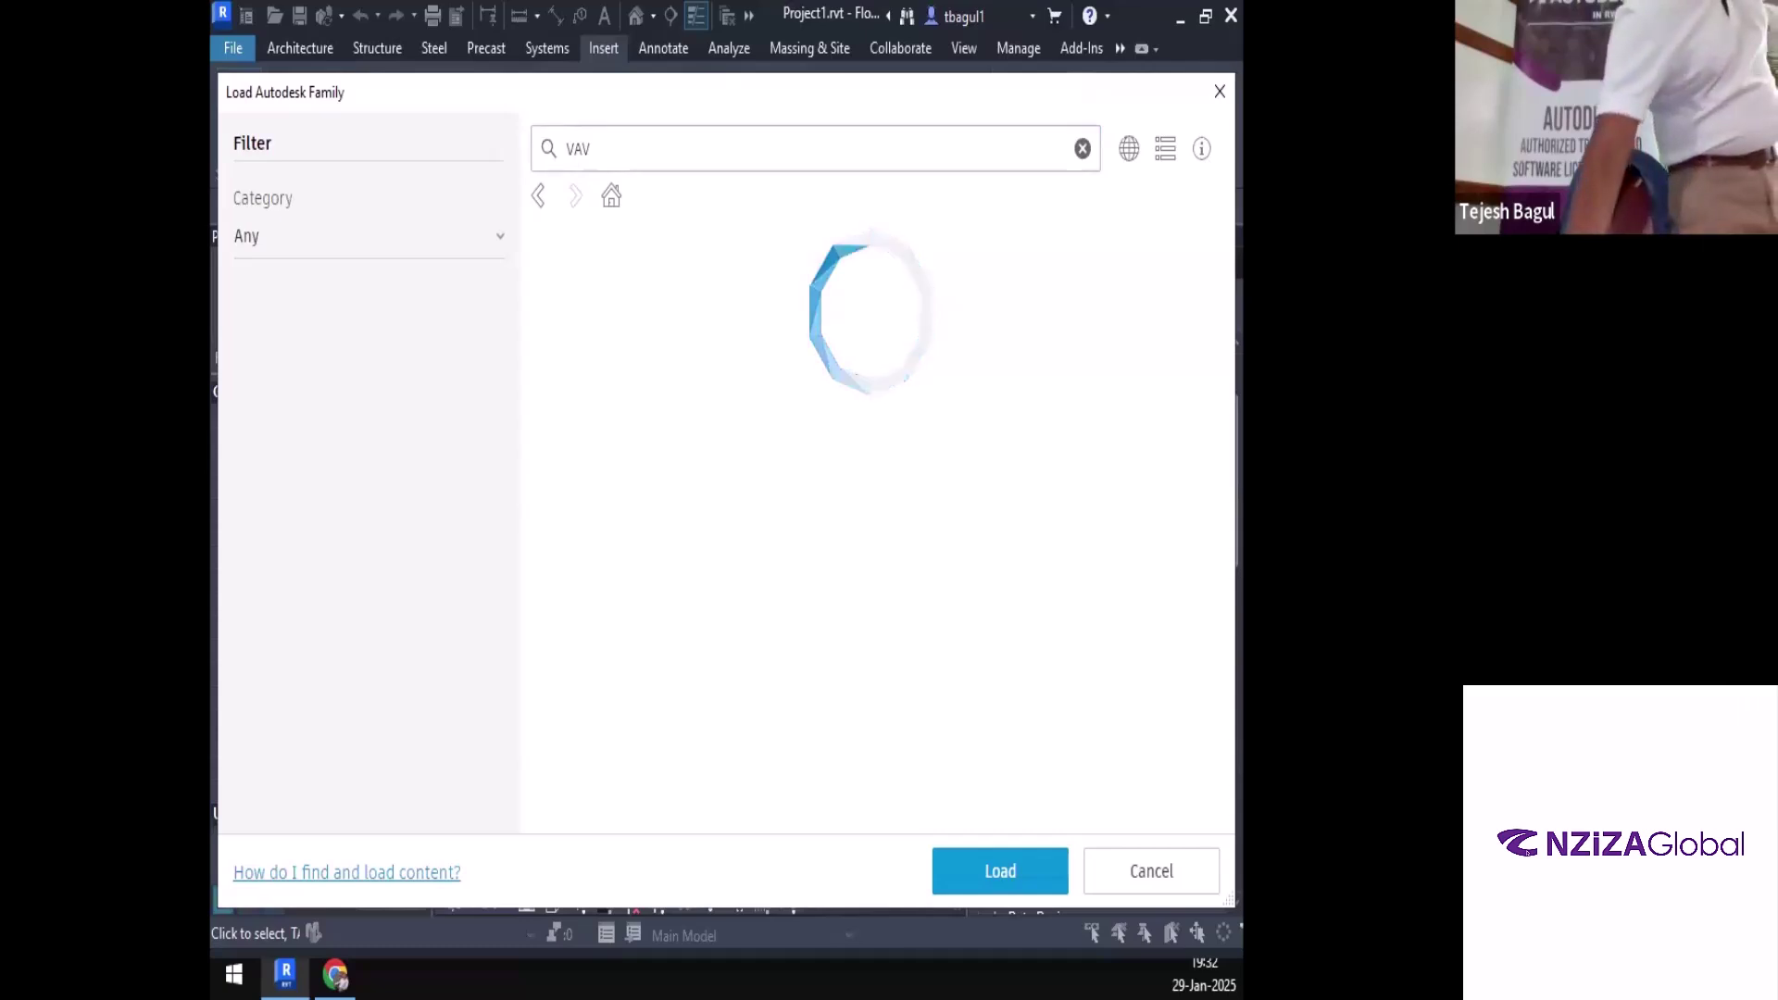
click(1215, 94)
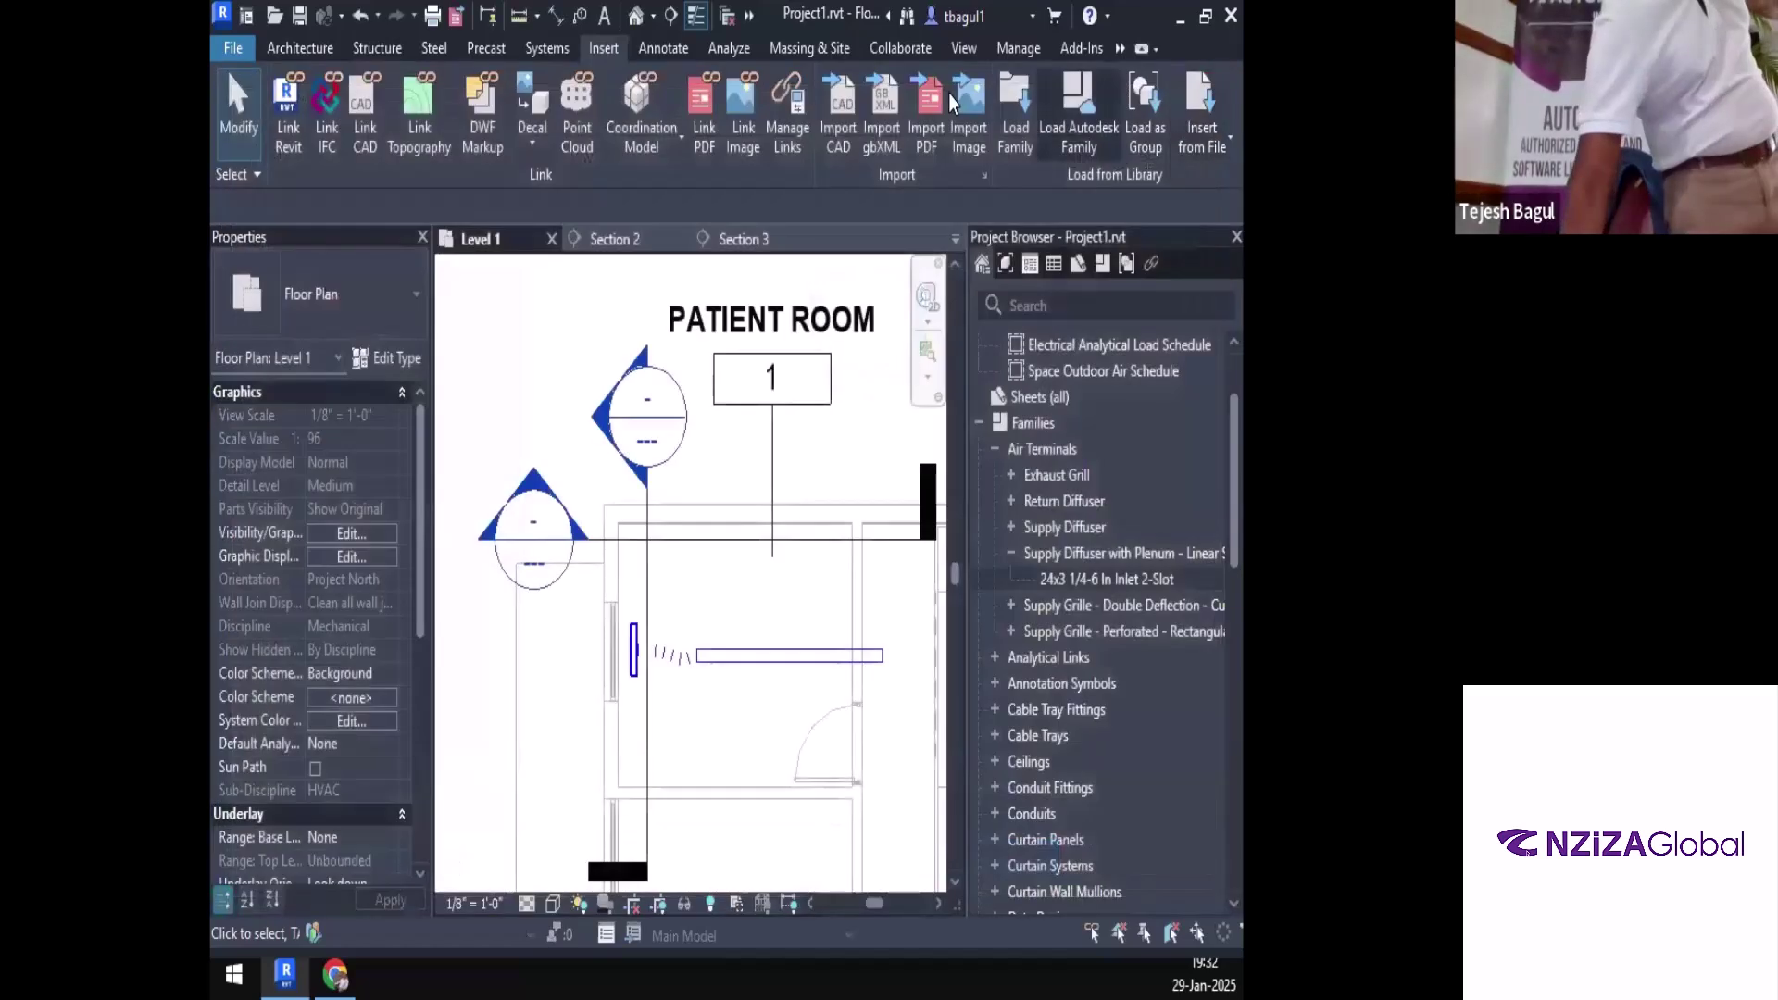
Search the Autodesk family library for VAV, replacing the previous search term
click(1077, 120)
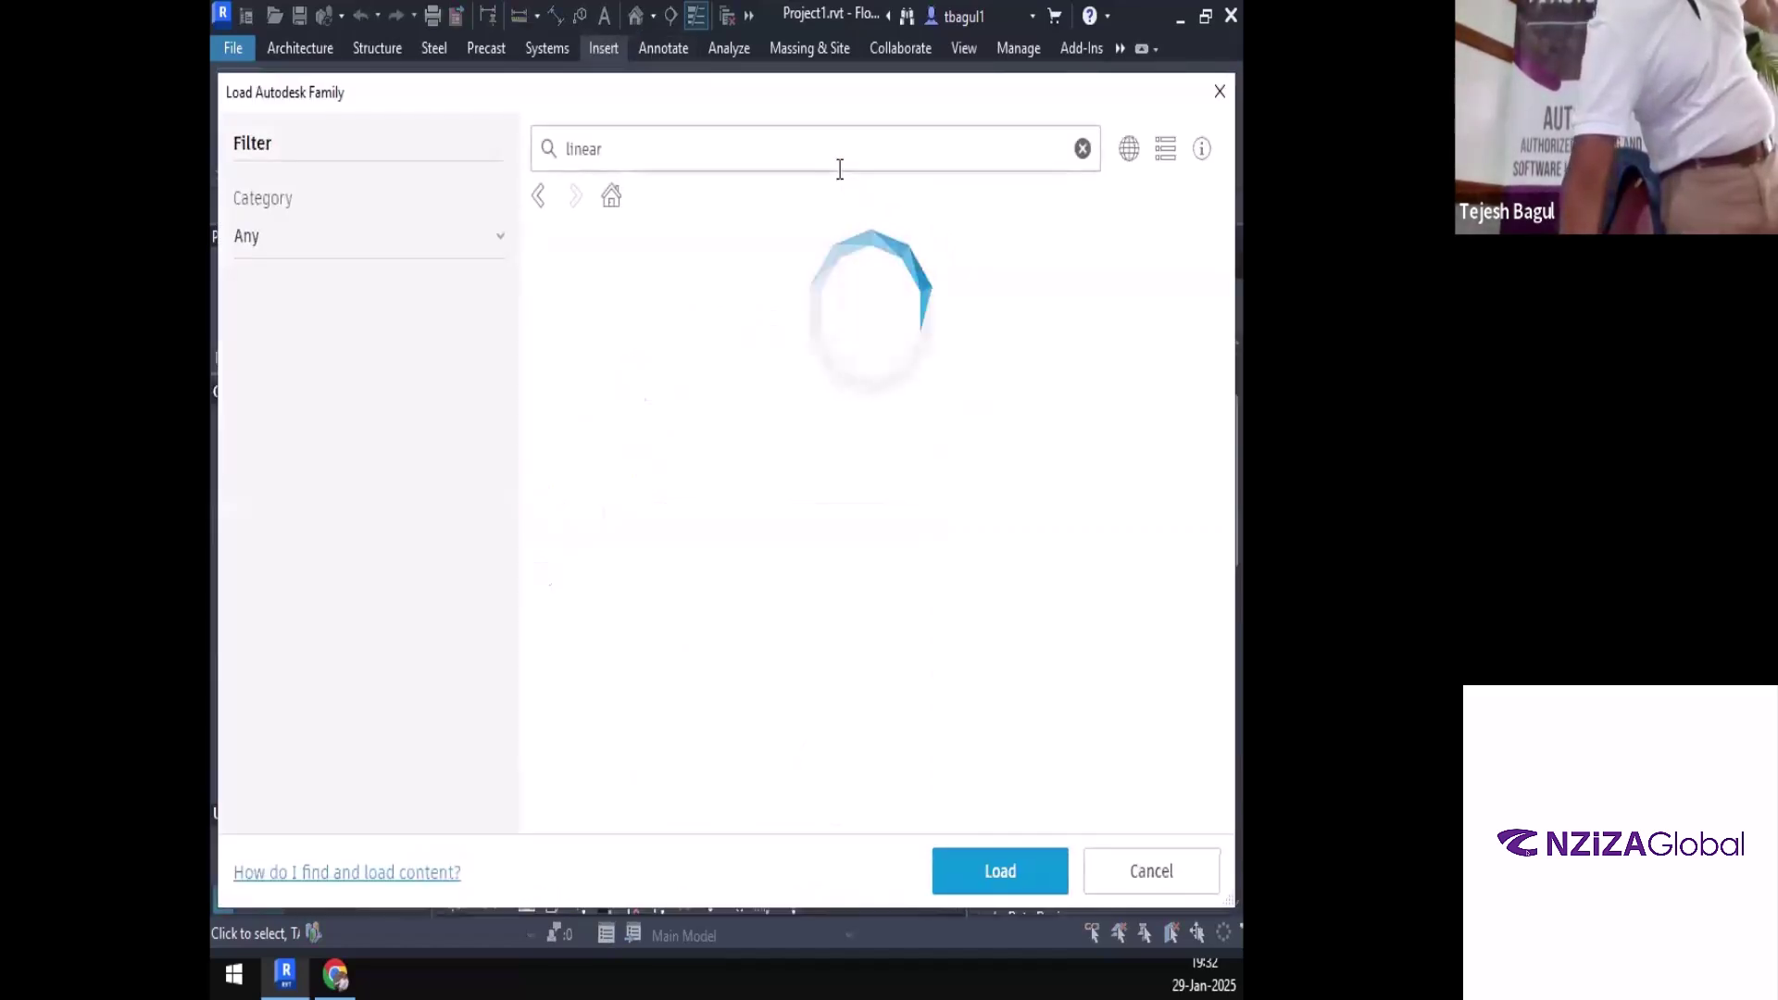
double_click(838, 169)
click(846, 155)
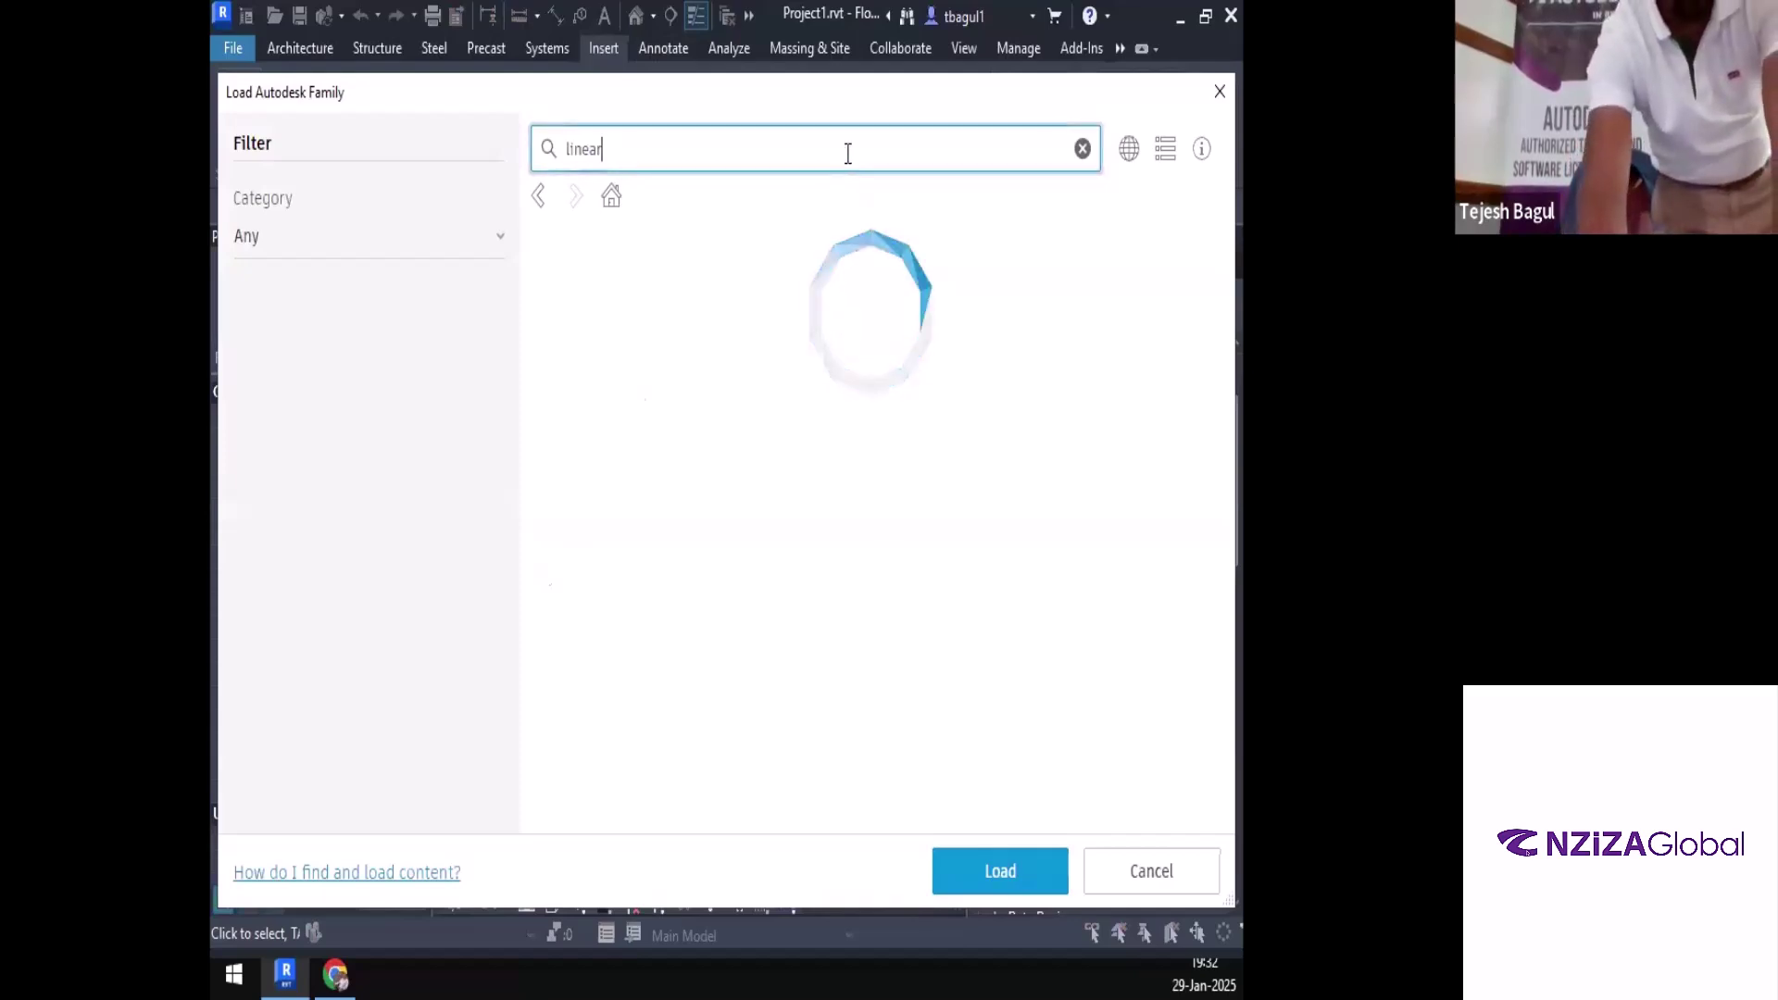
text(VAV)
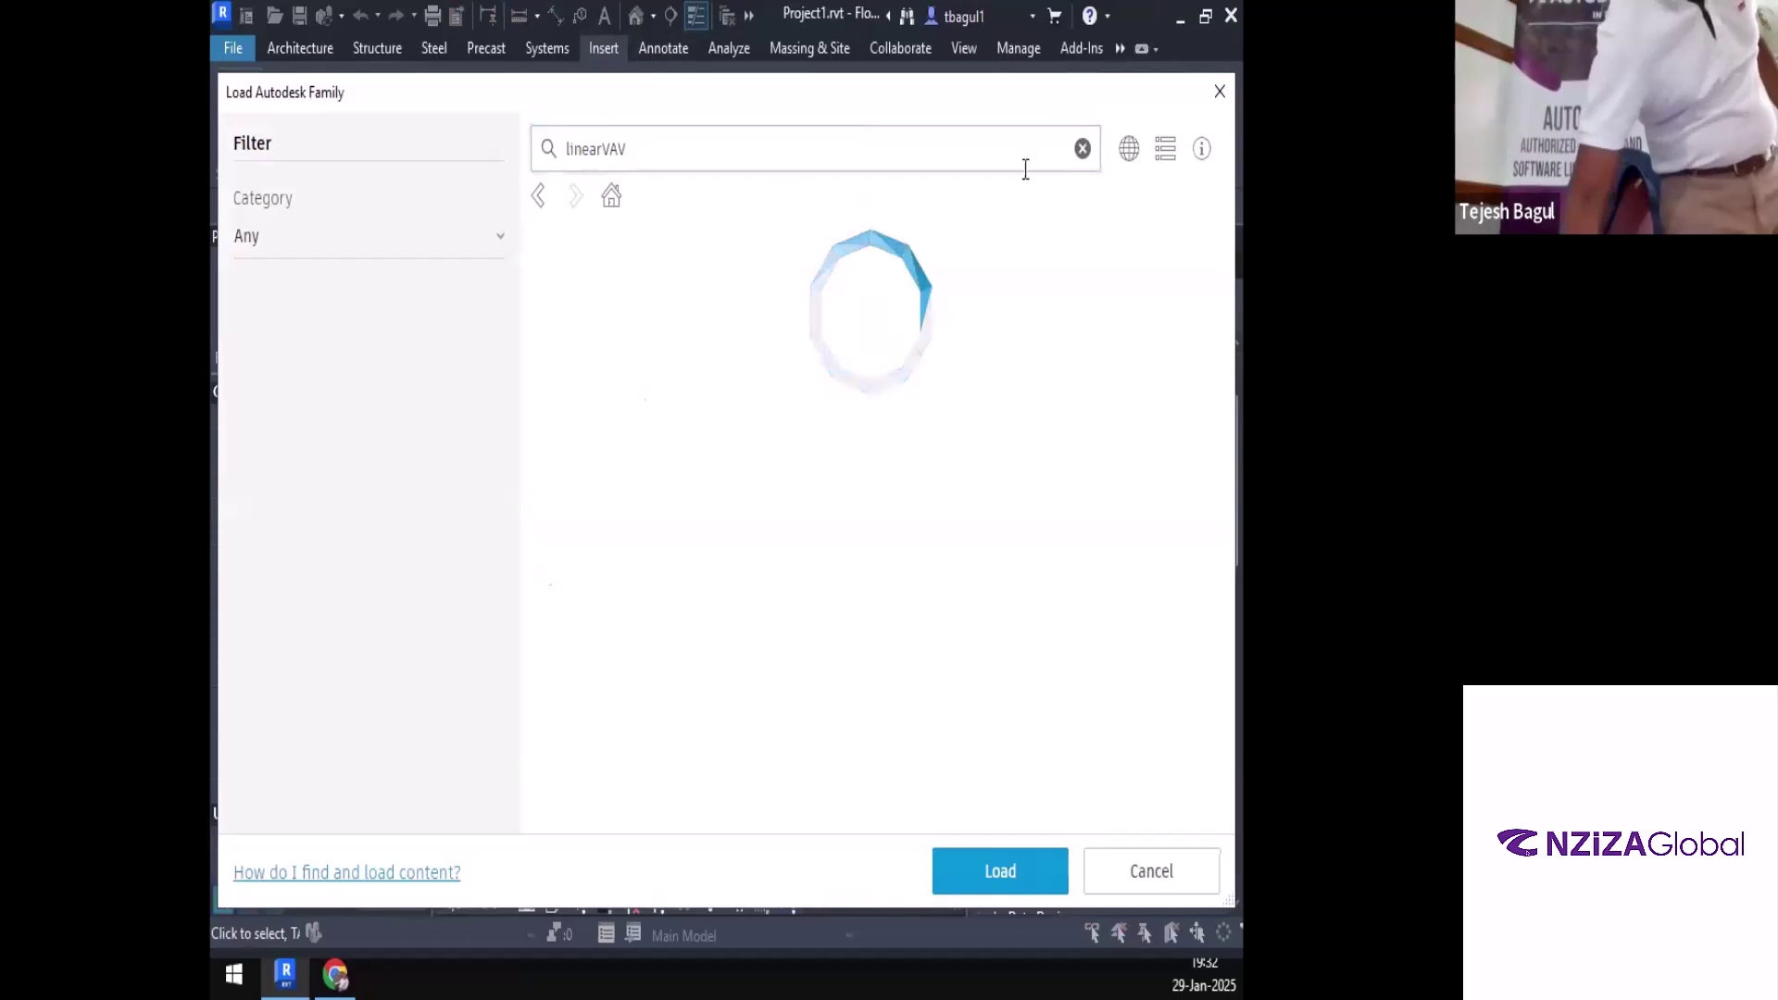
click(1082, 150)
click(1025, 148)
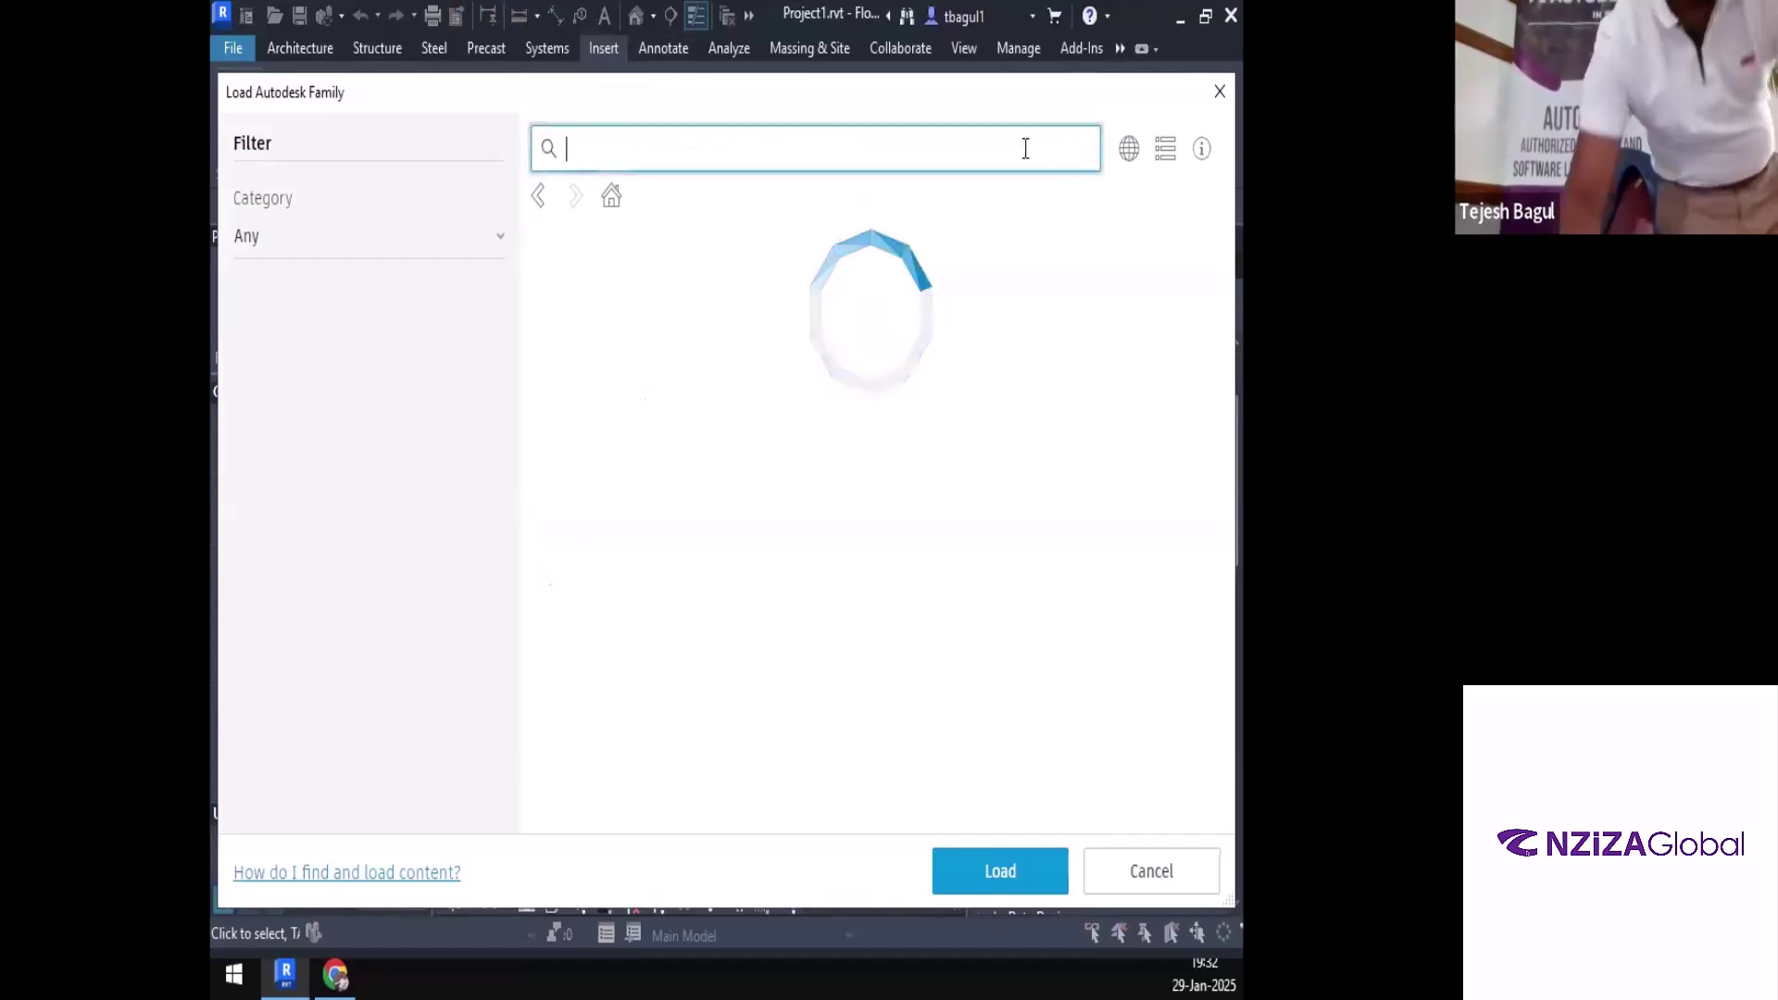
text(VAV)
key(Return)
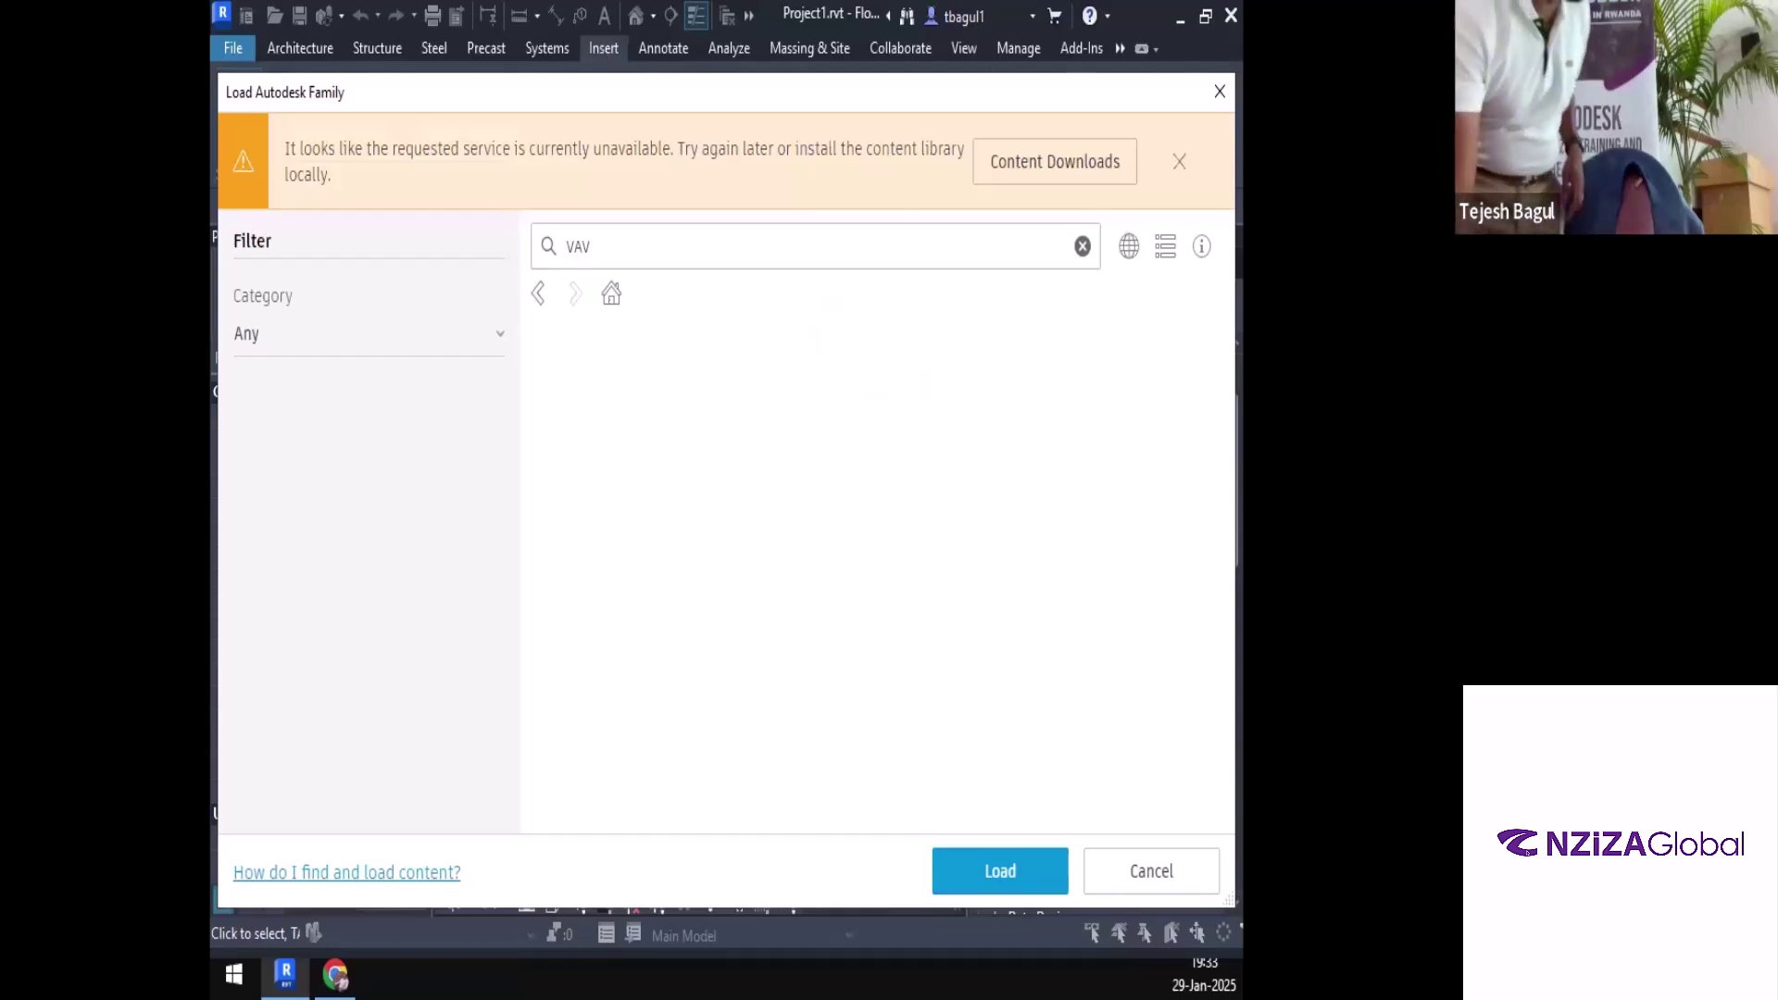
Search the Autodesk family library for TERMINAL, then request the content downloads for a local library installation
click(651, 263)
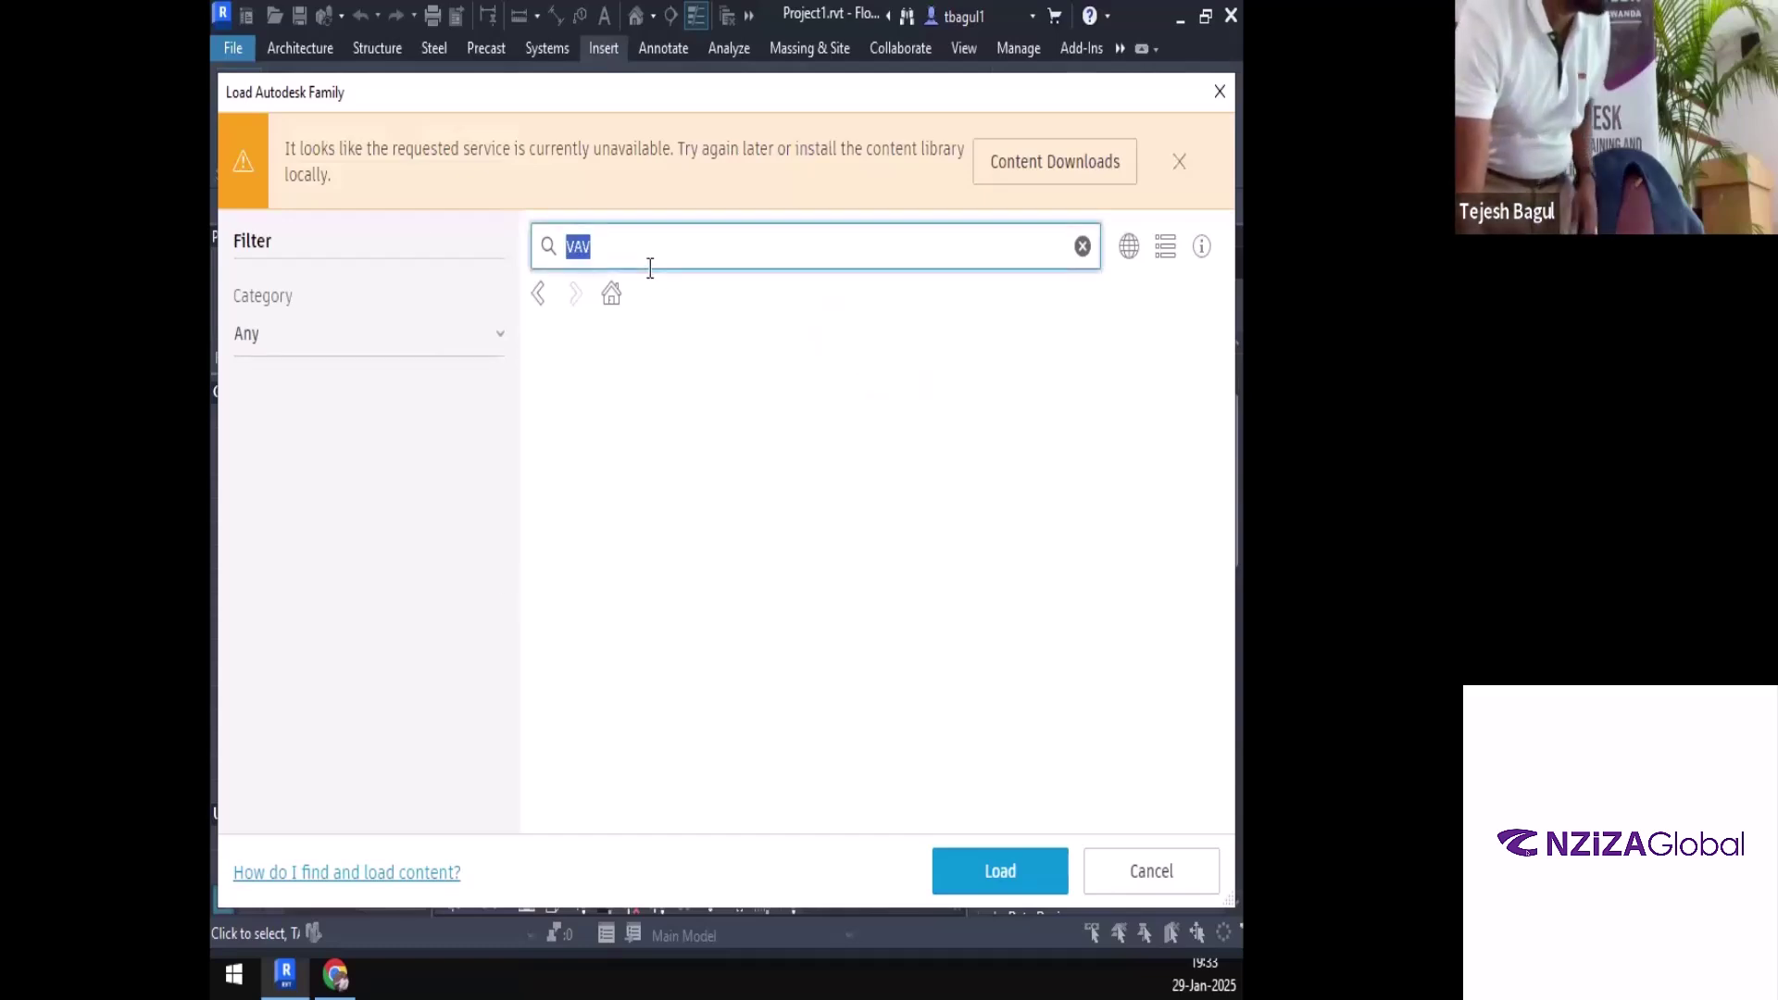
text(TERMINAL)
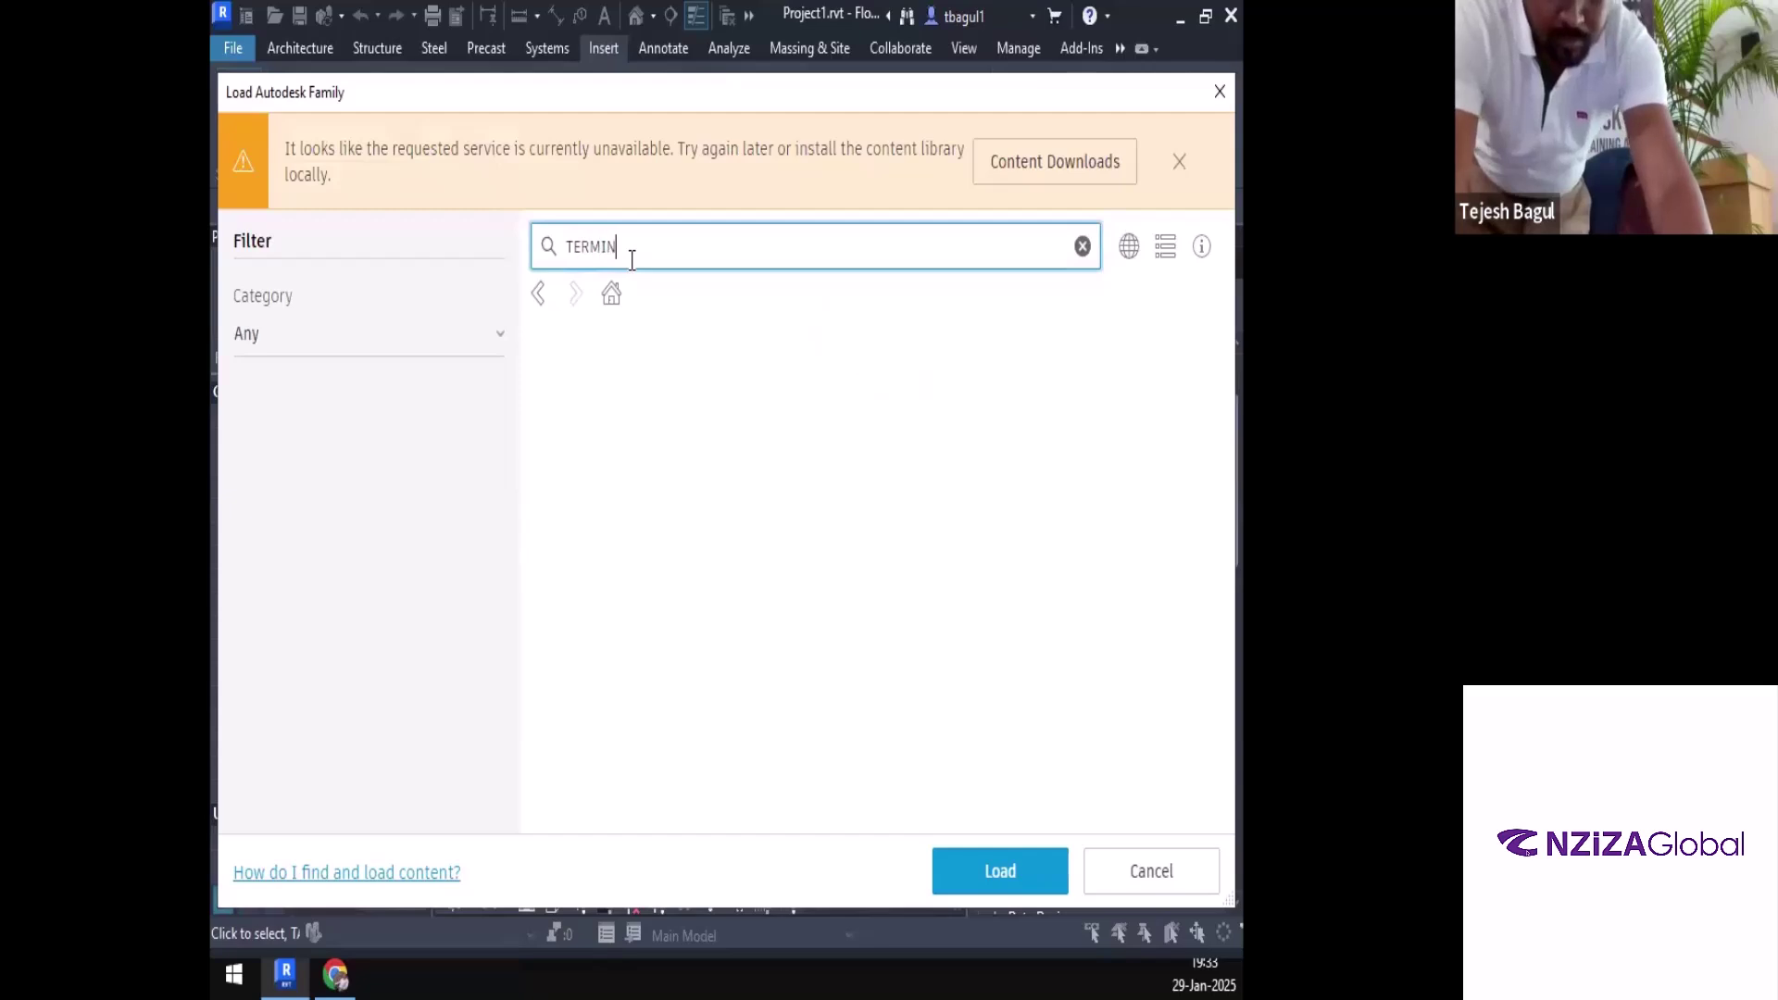
key(Return)
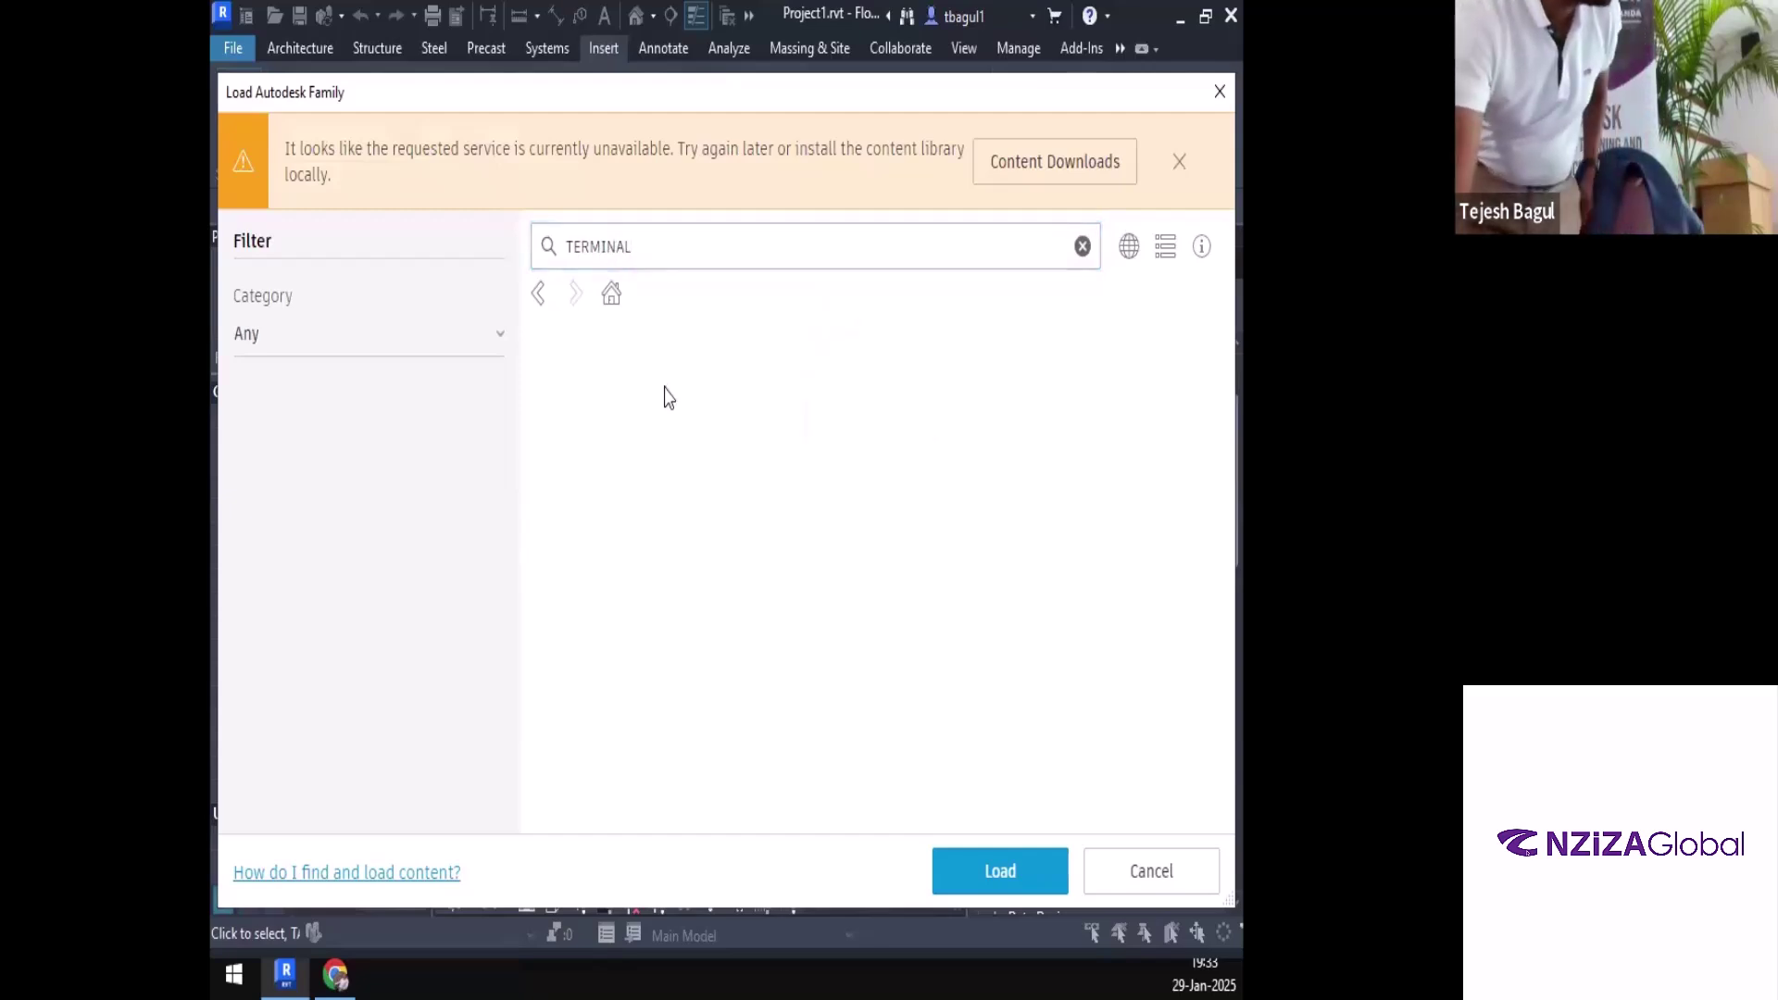
click(1061, 167)
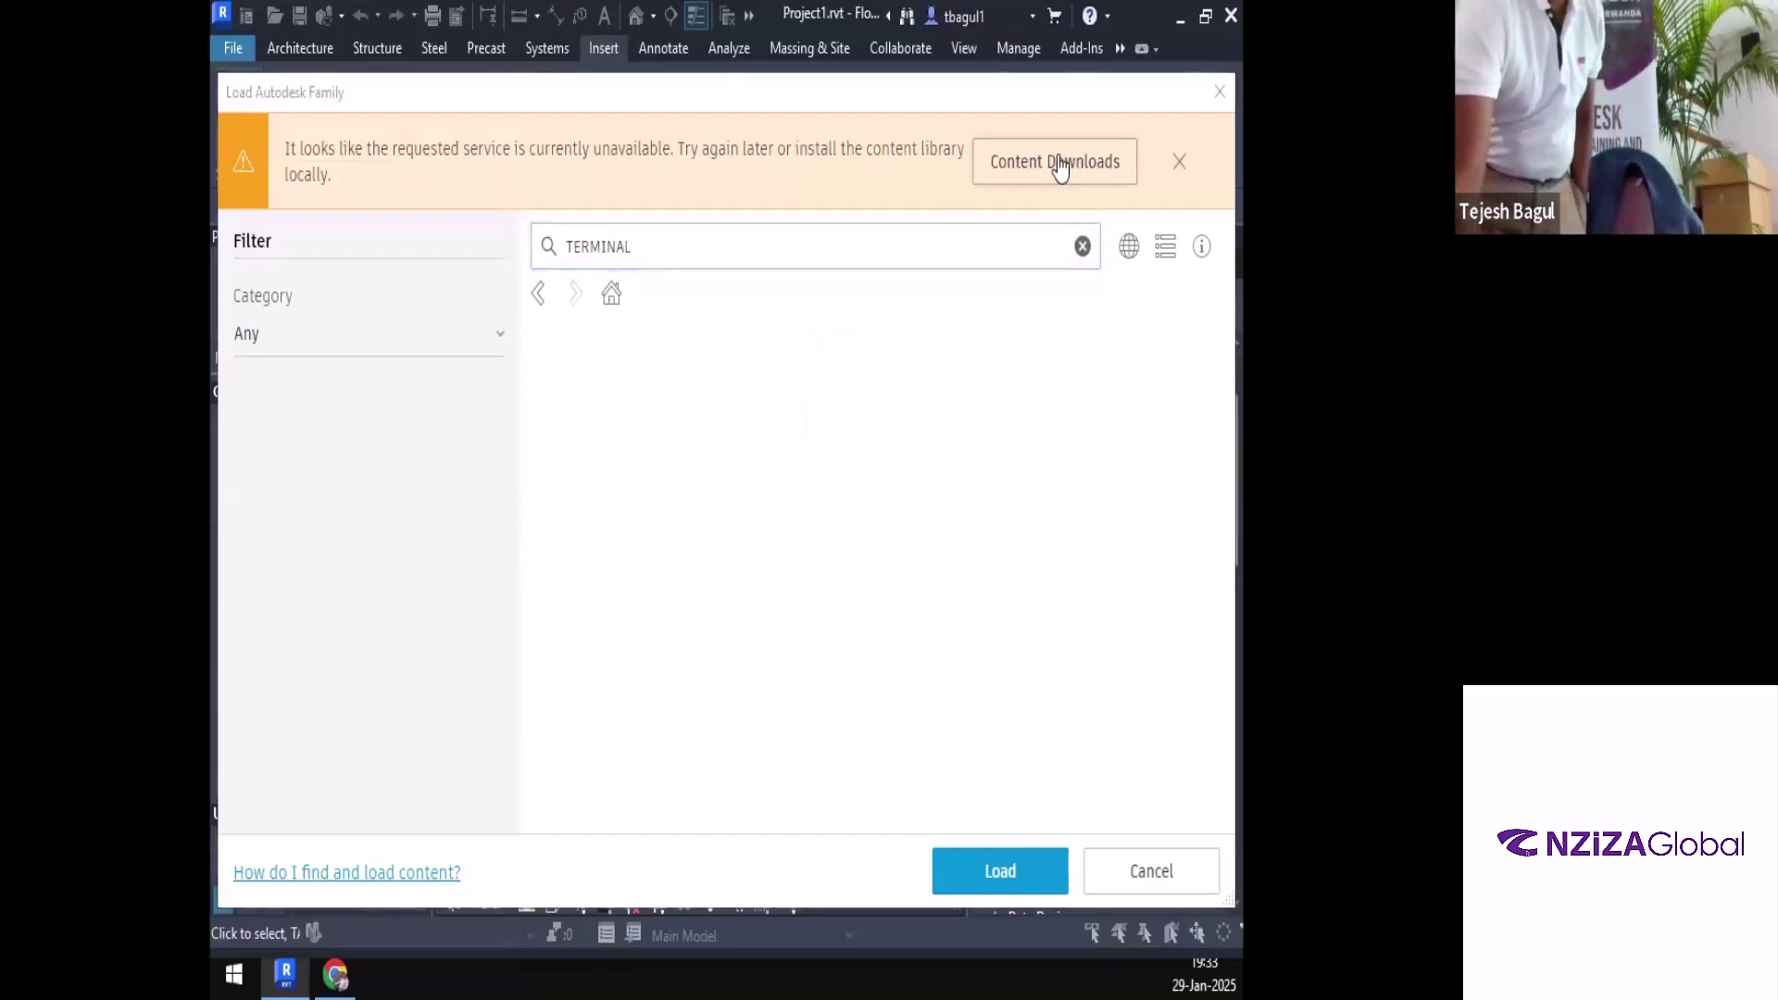
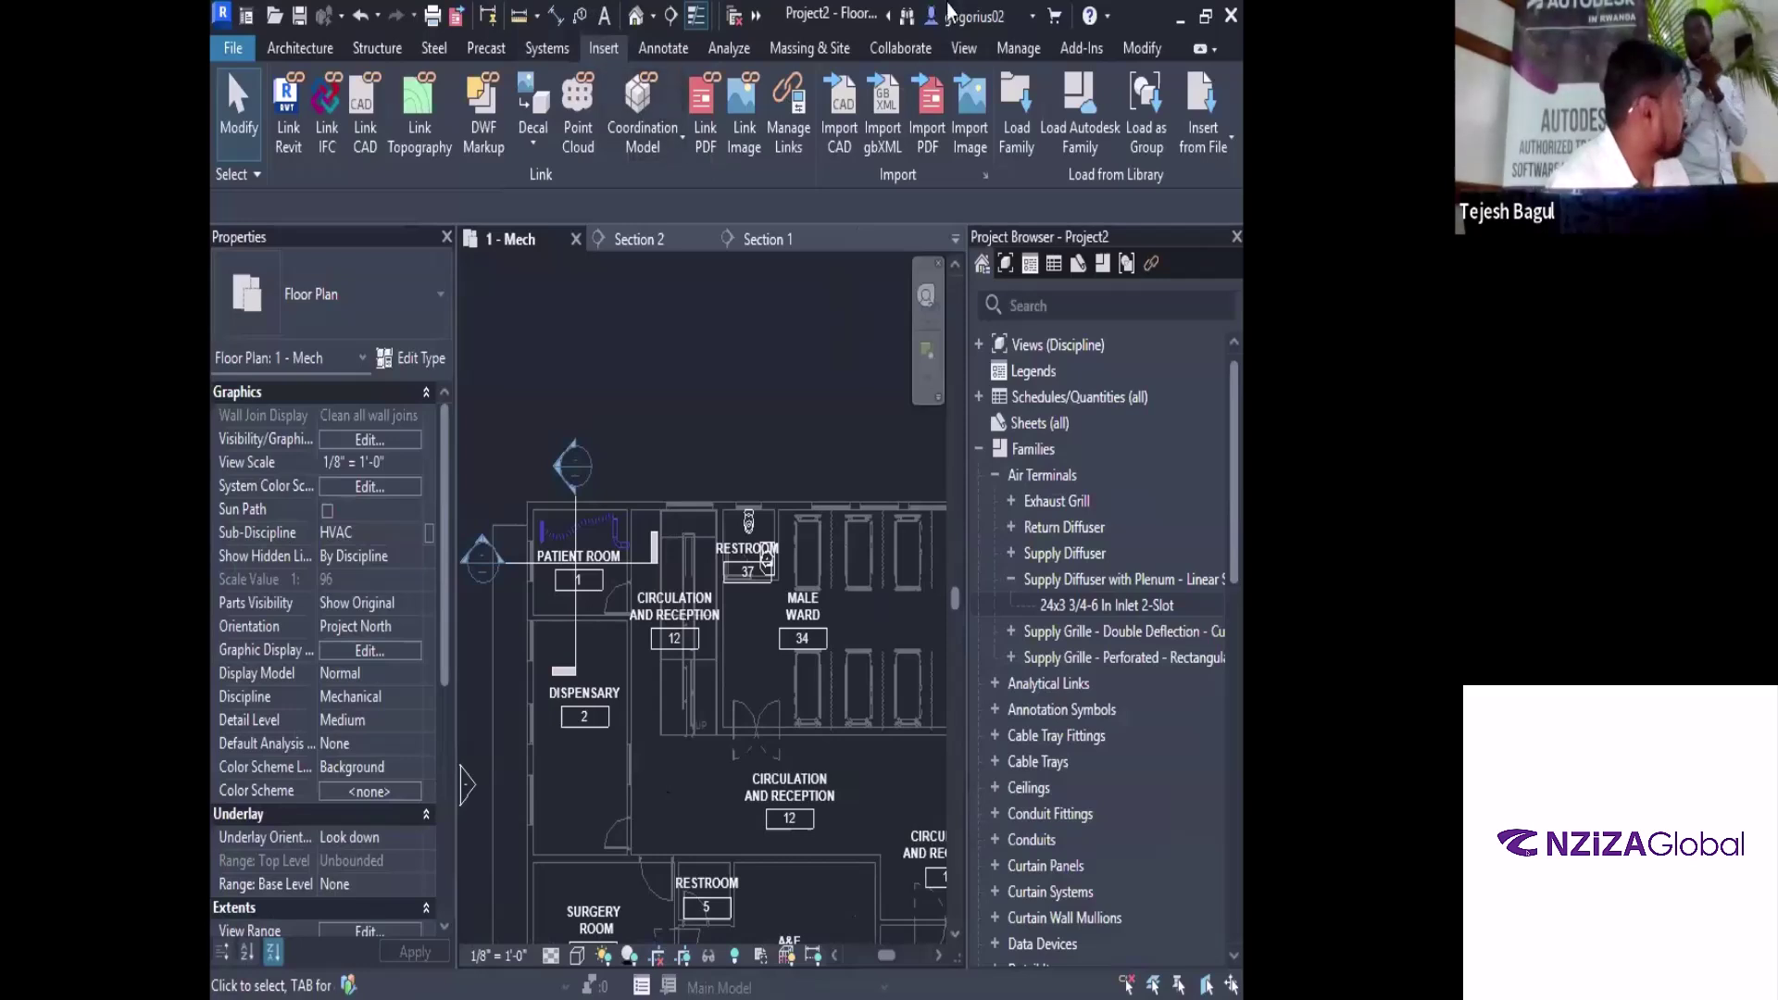
Browse the Autodesk family library in Project2 to Mechanical, MEP, Air-Side Components, Terminal Units
click(1074, 130)
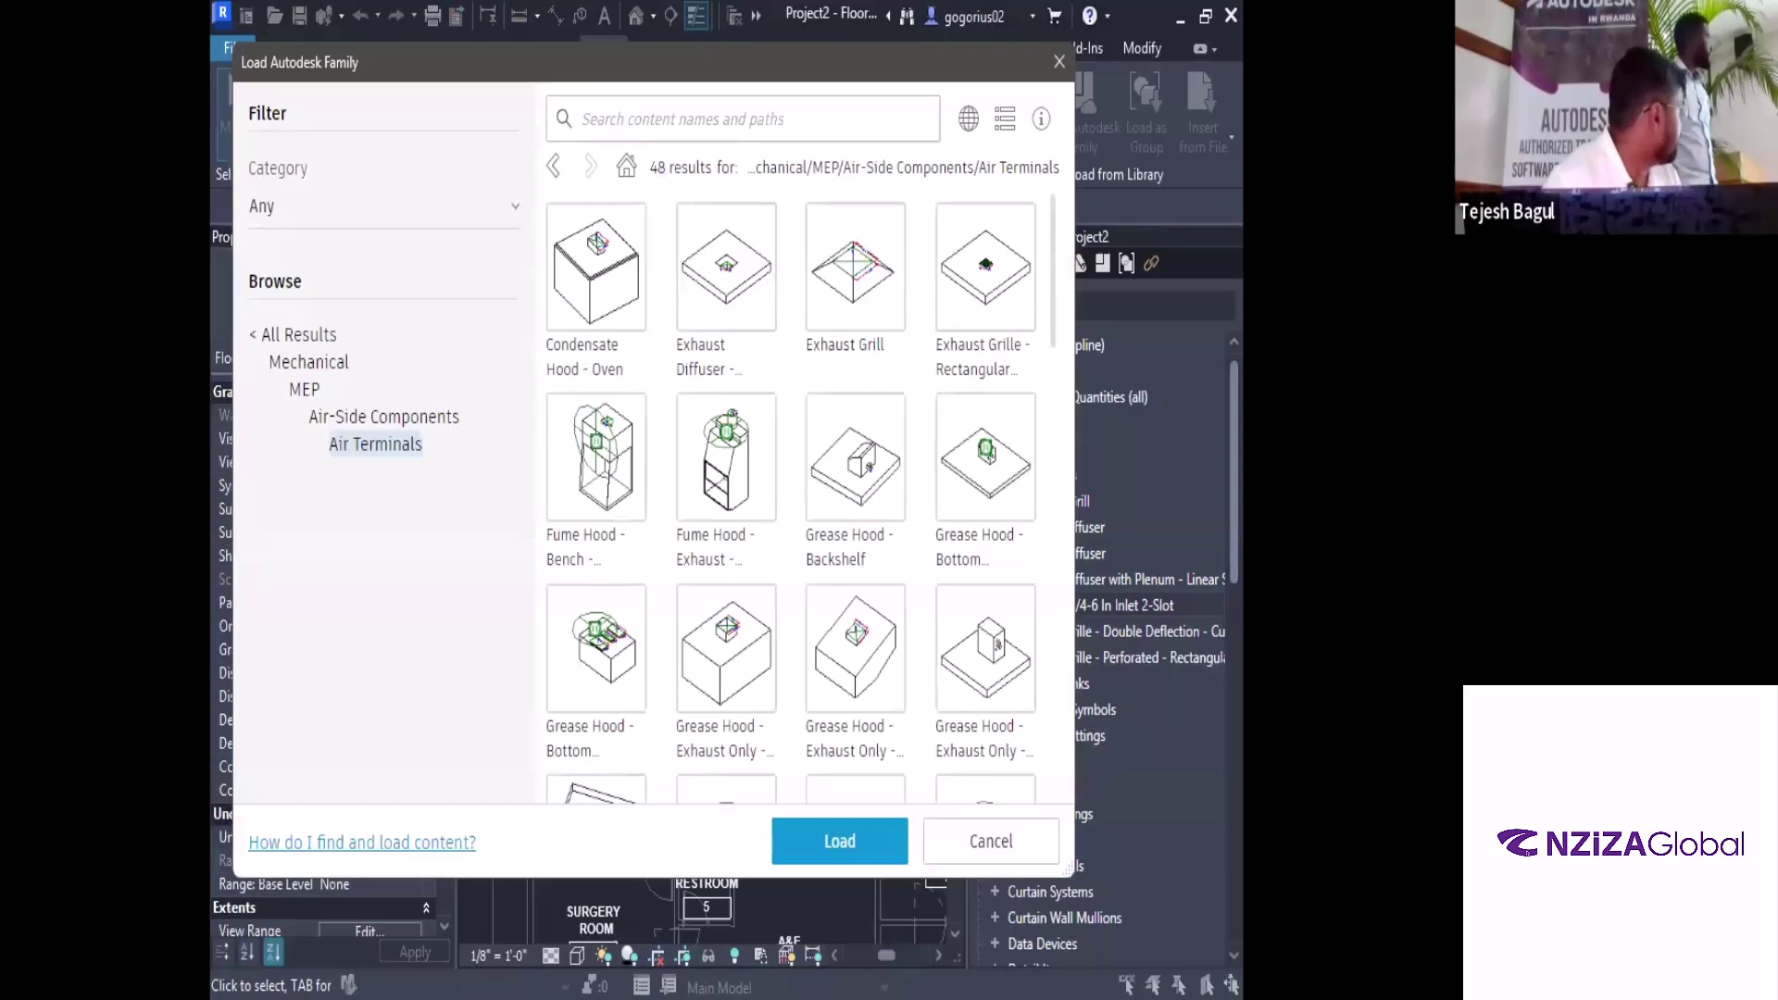
click(306, 393)
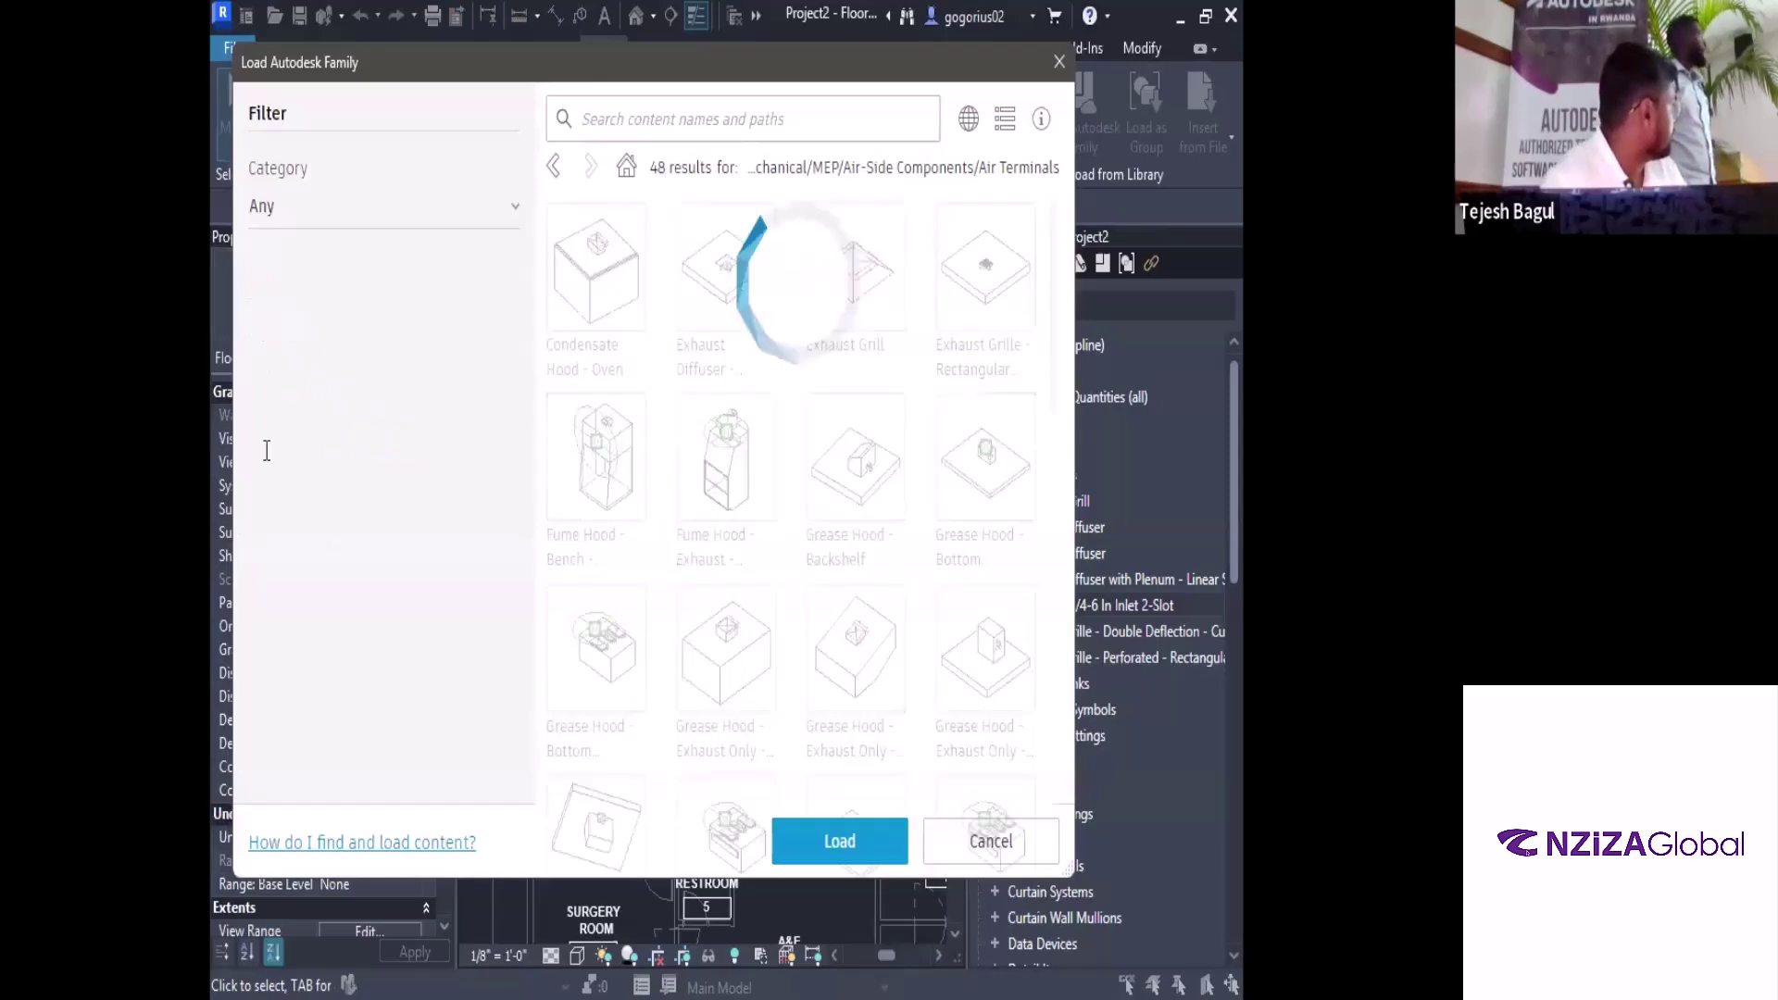
scroll(409, 663, down, 2)
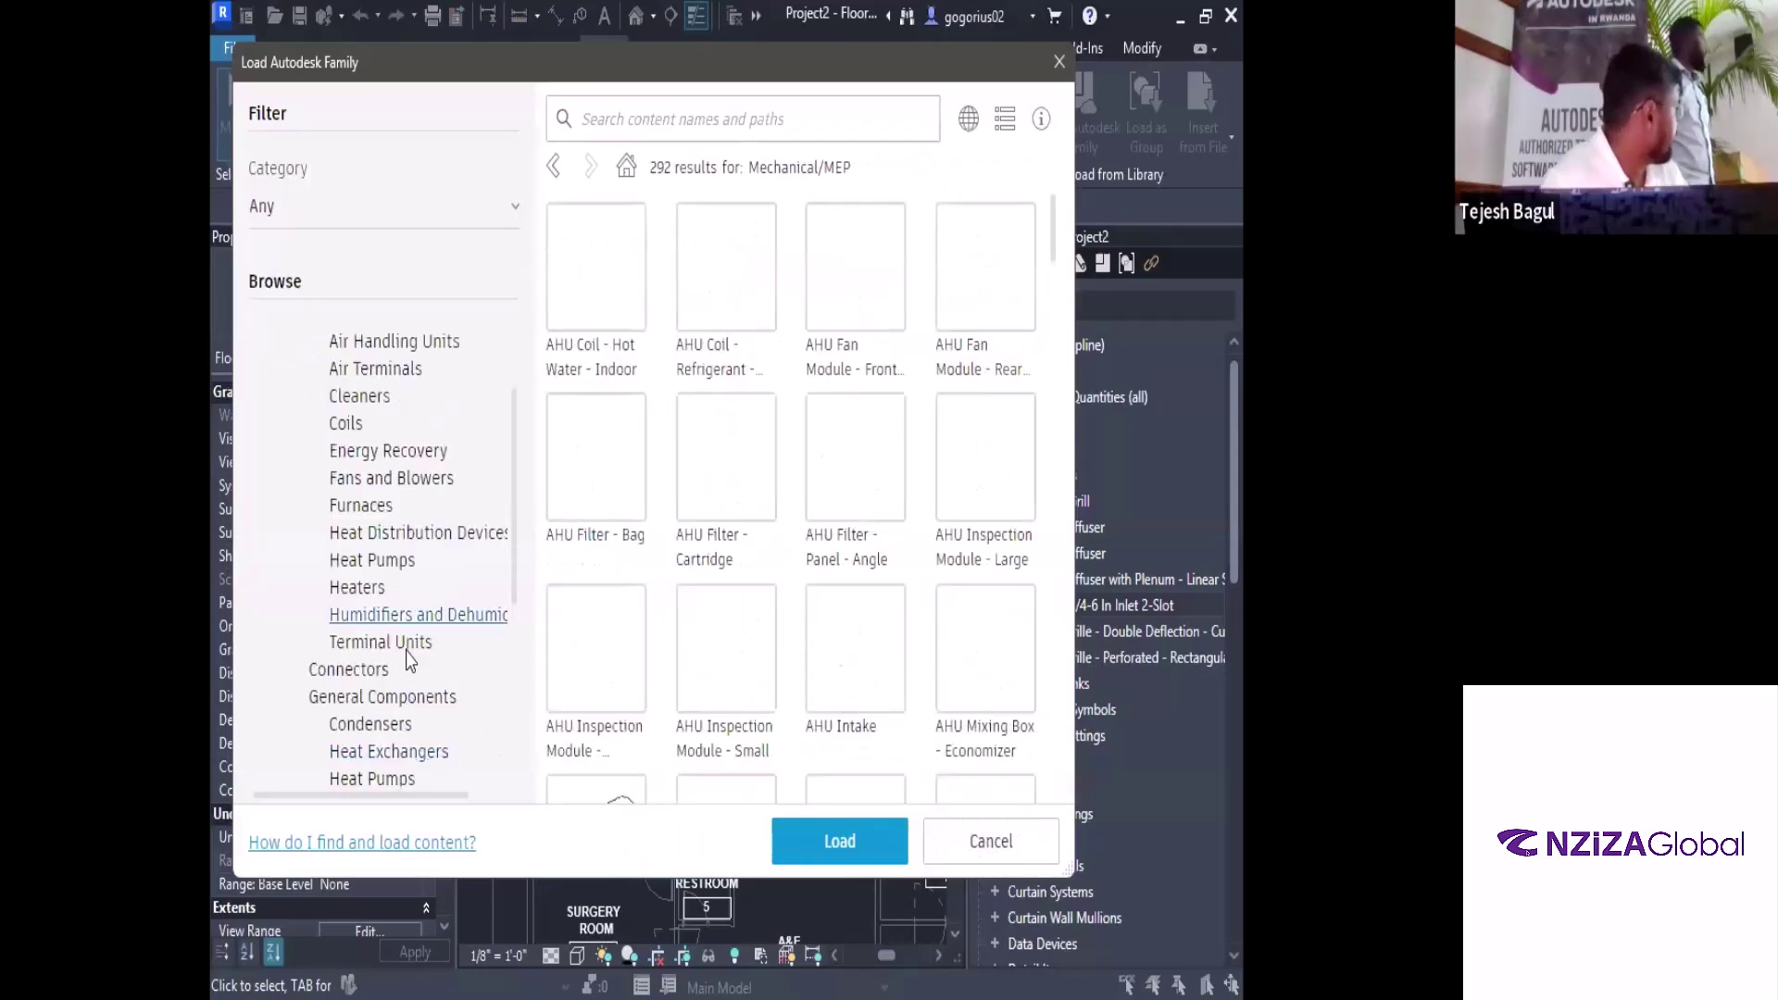
click(406, 645)
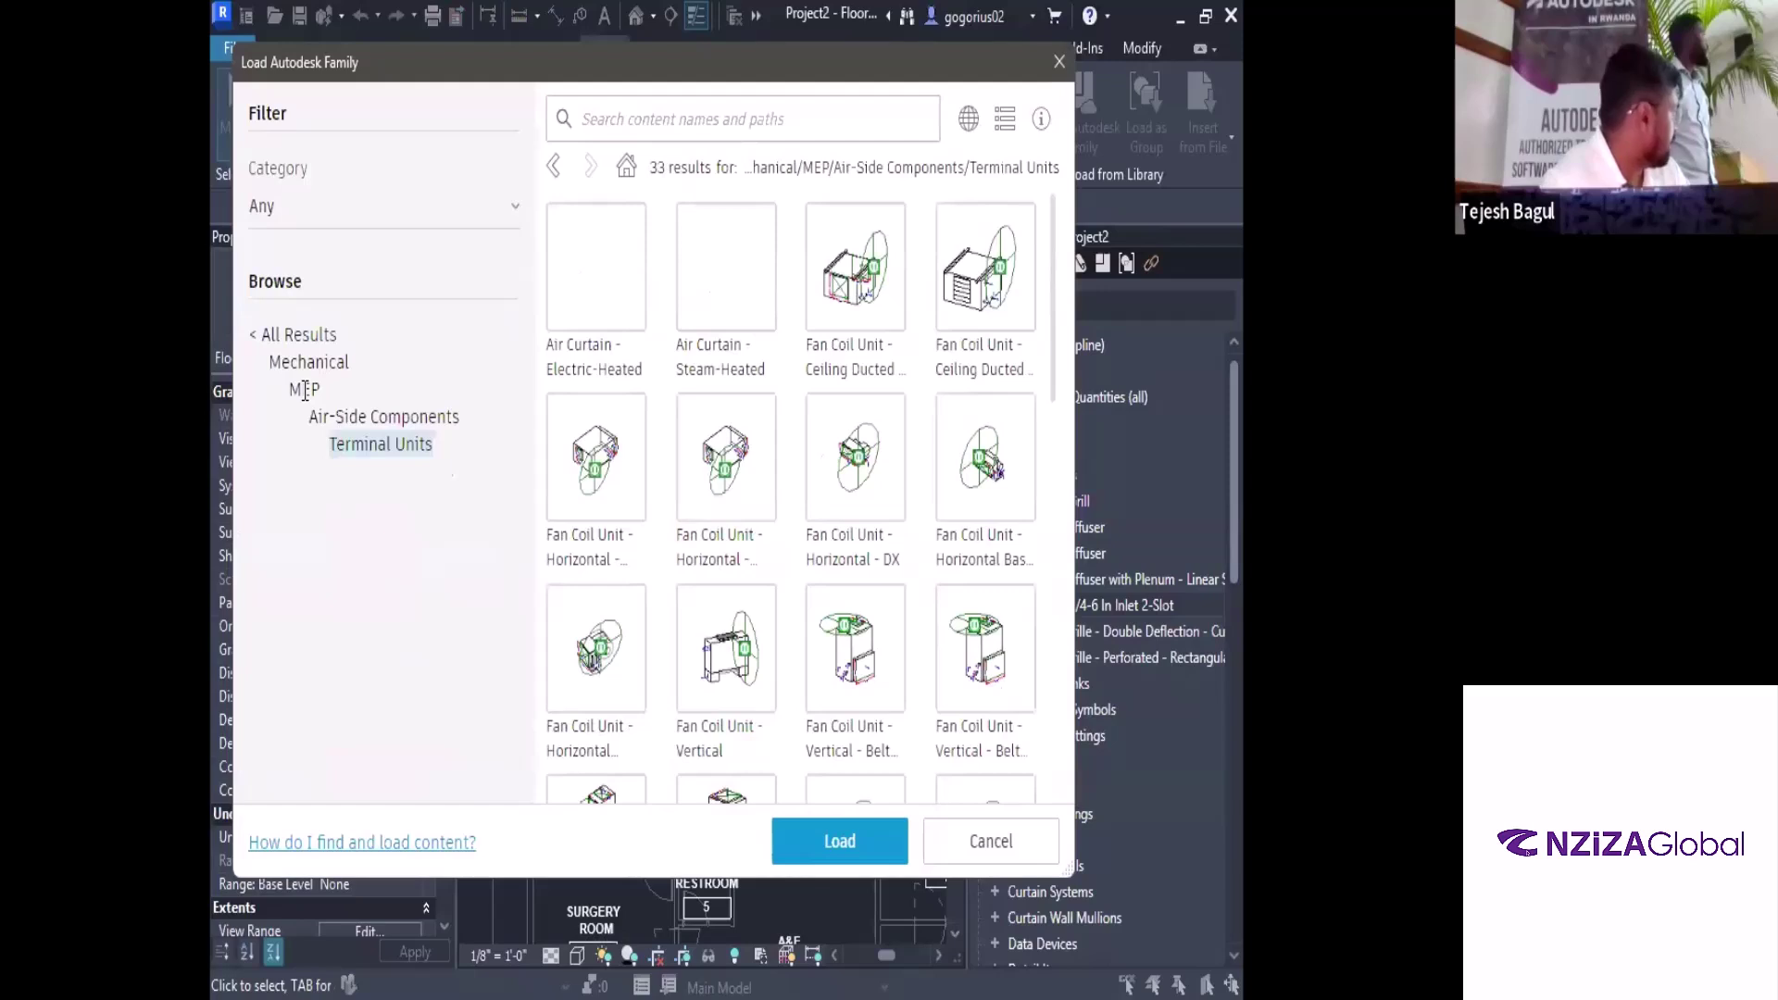
click(306, 390)
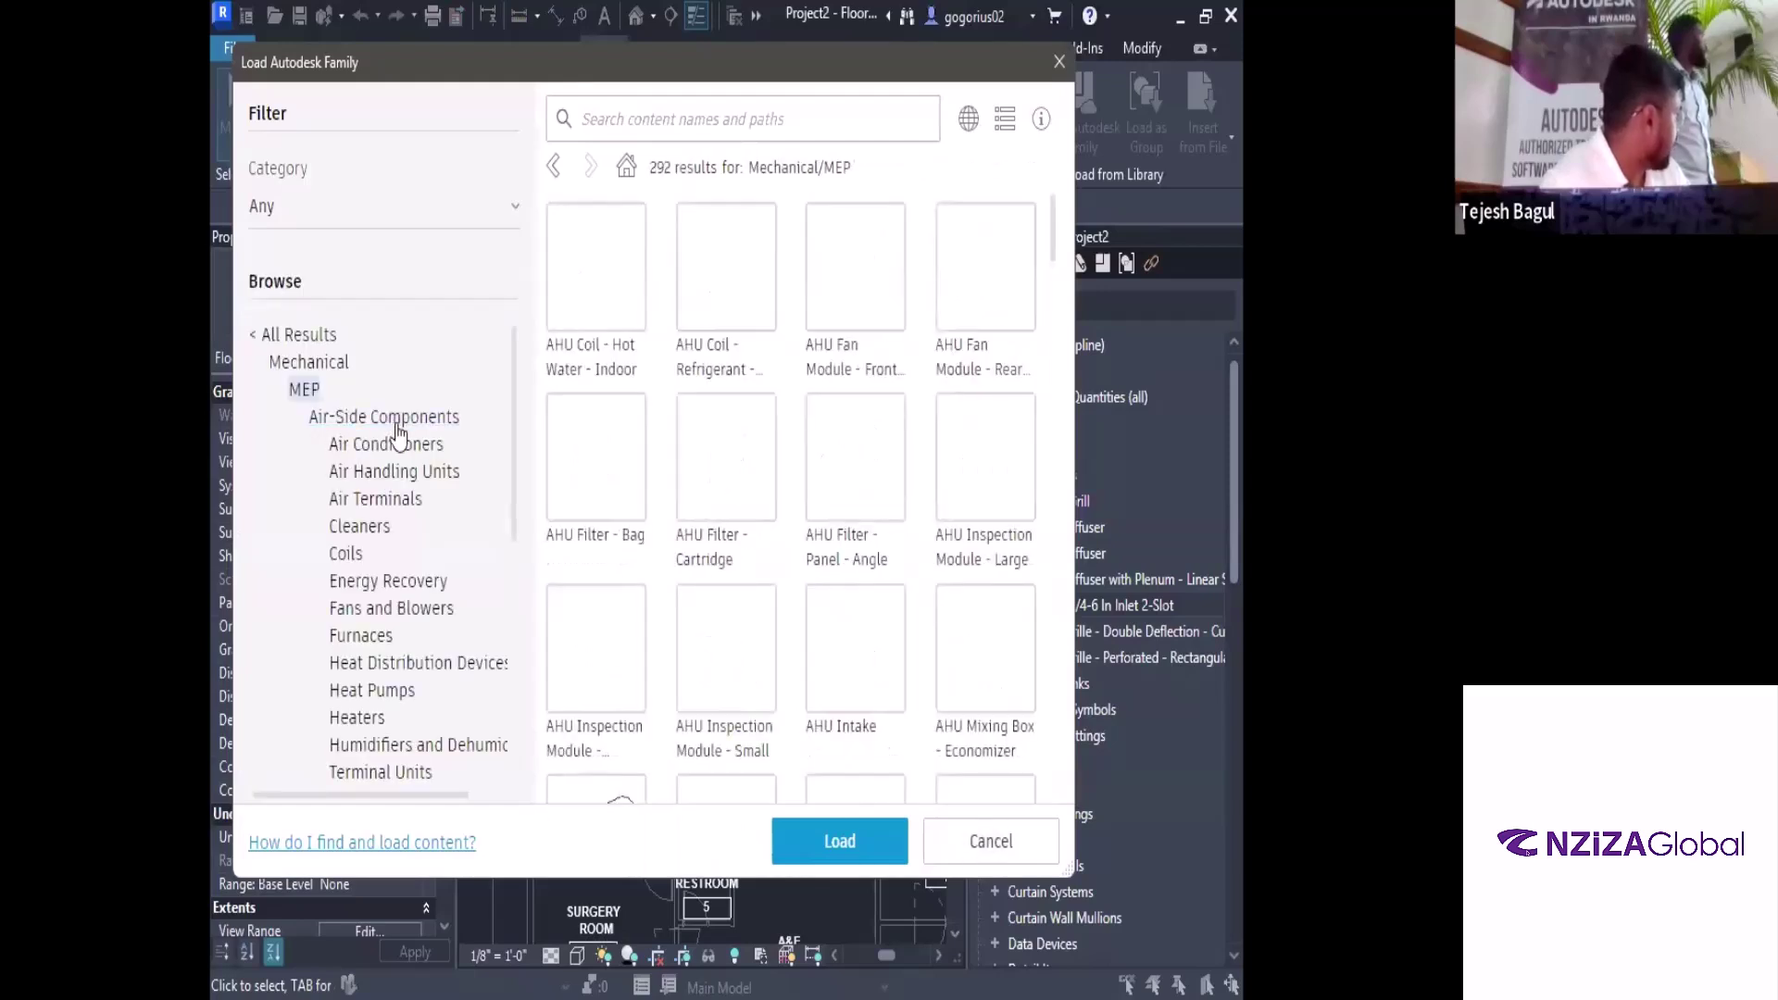
scroll(363, 583, down, 3)
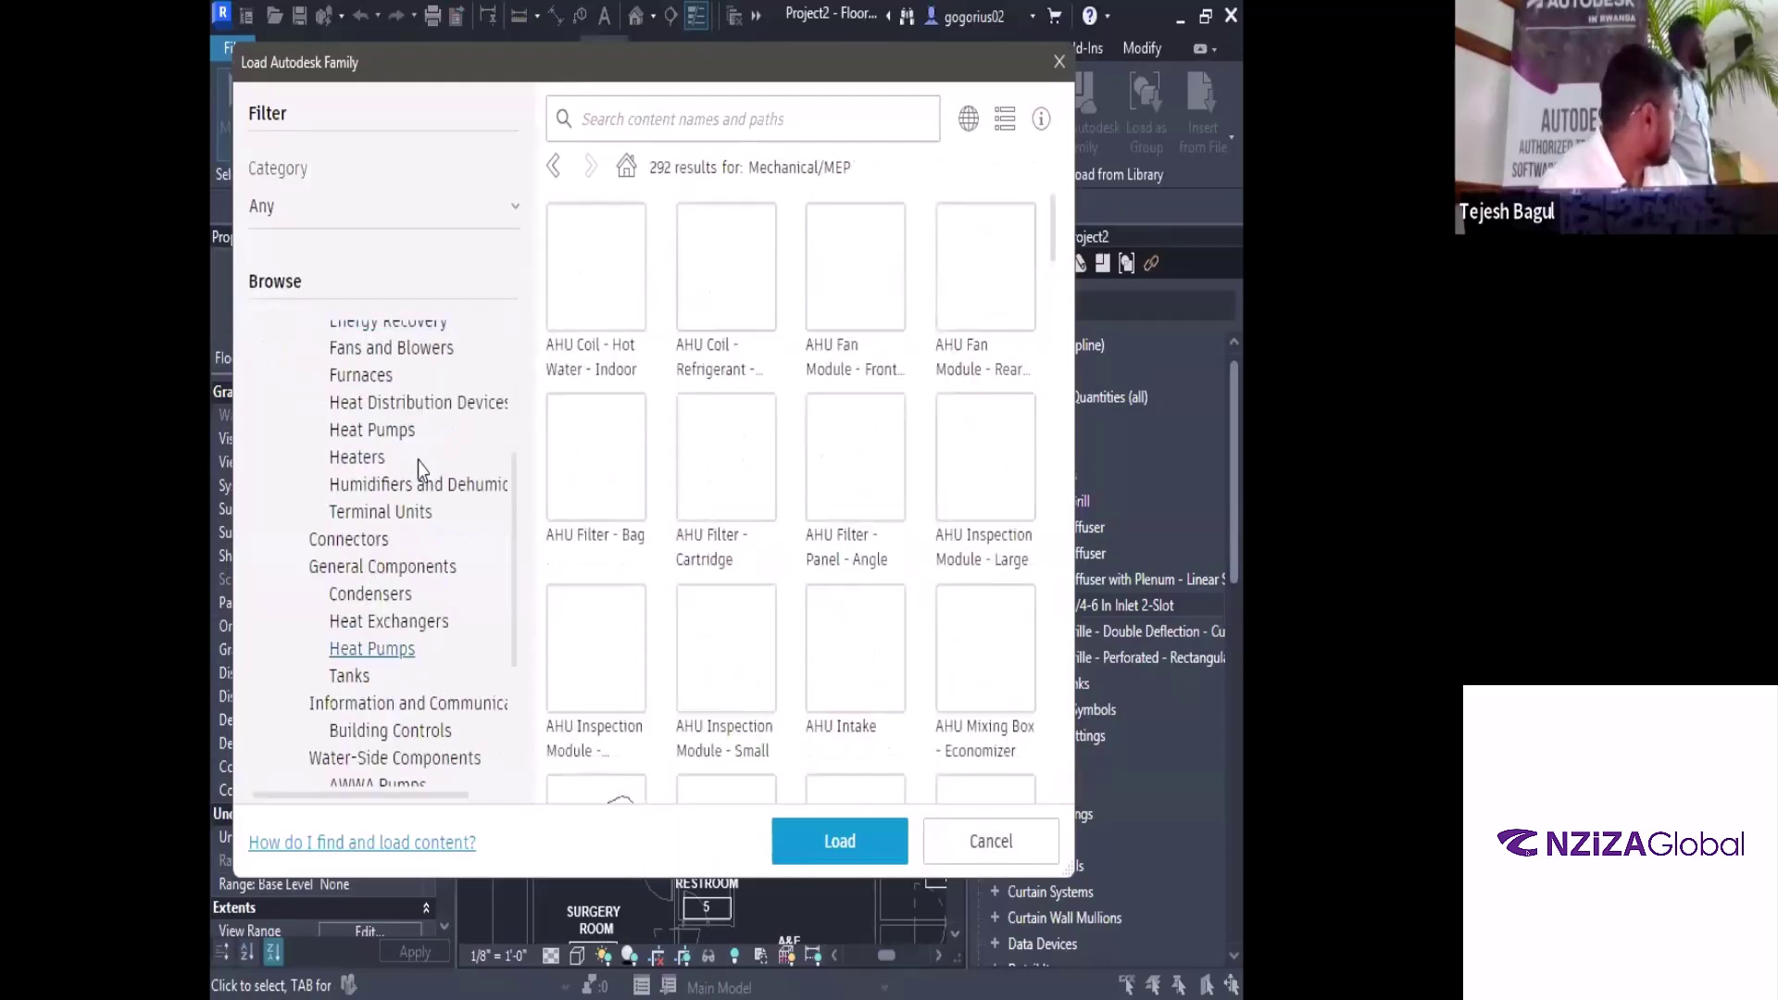
click(408, 520)
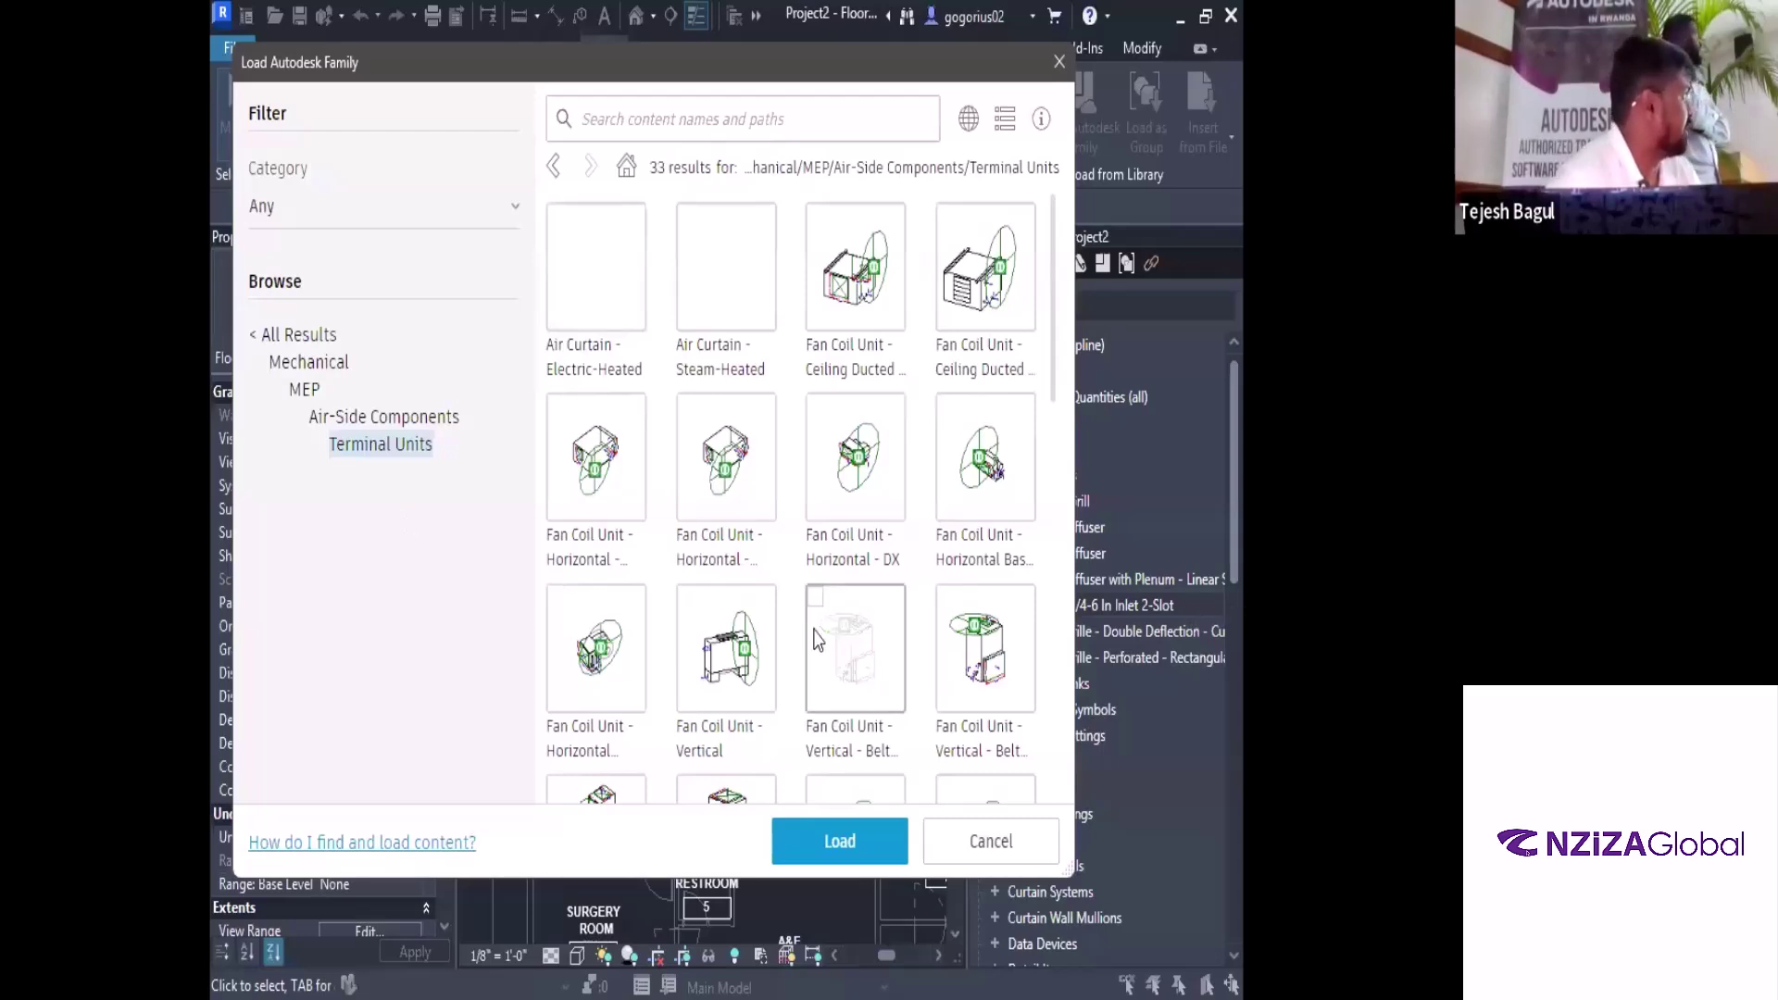
Load the VAV Unit - Single Duct family from the Terminal Units category into the project
scroll(818, 641, down, 3)
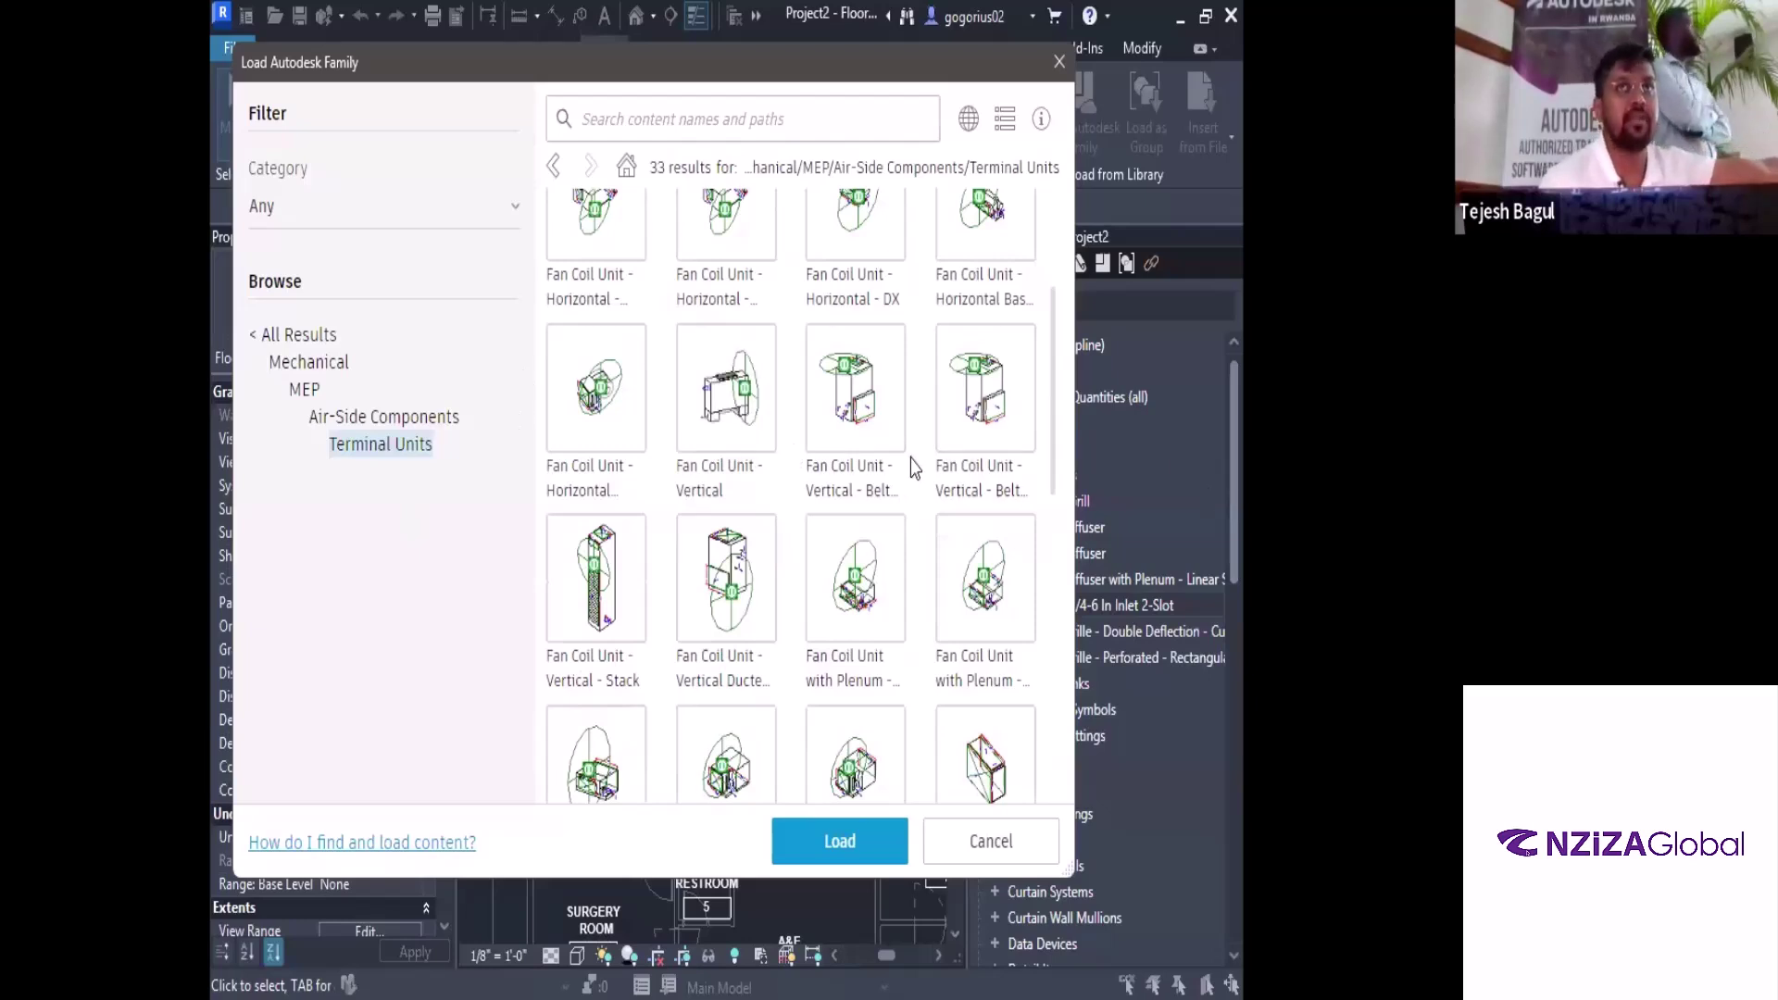
scroll(912, 467, down, 3)
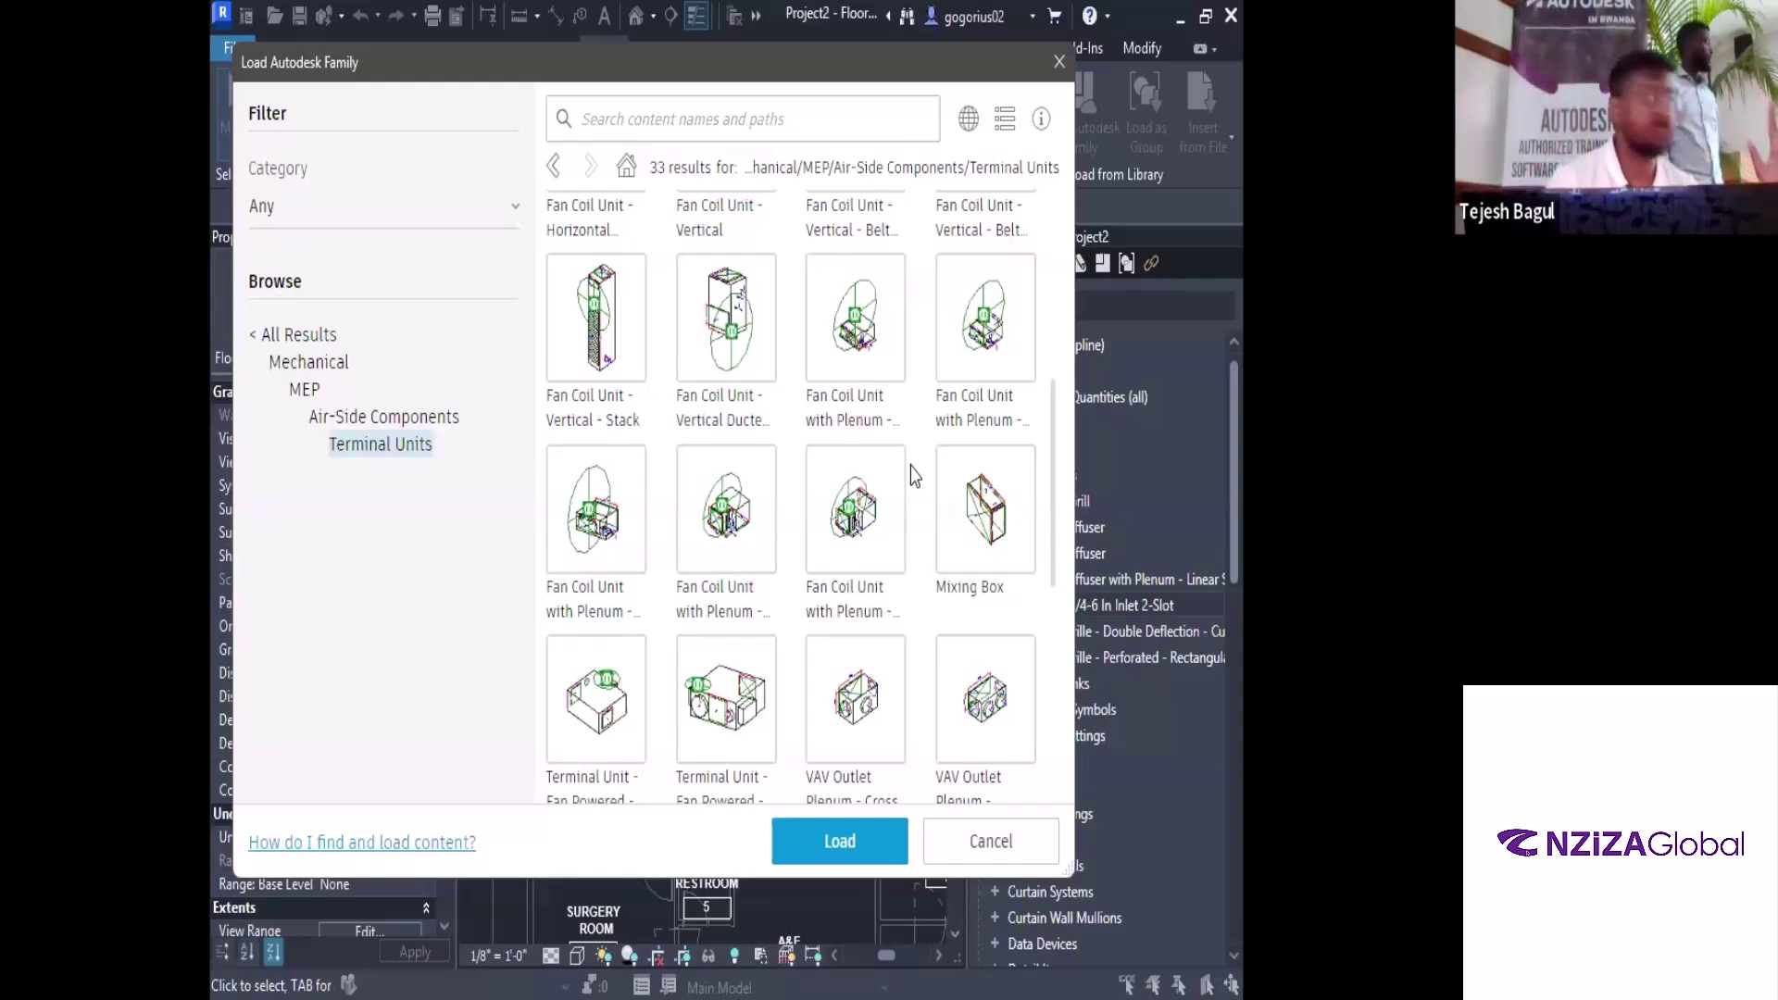
scroll(764, 566, down, 1)
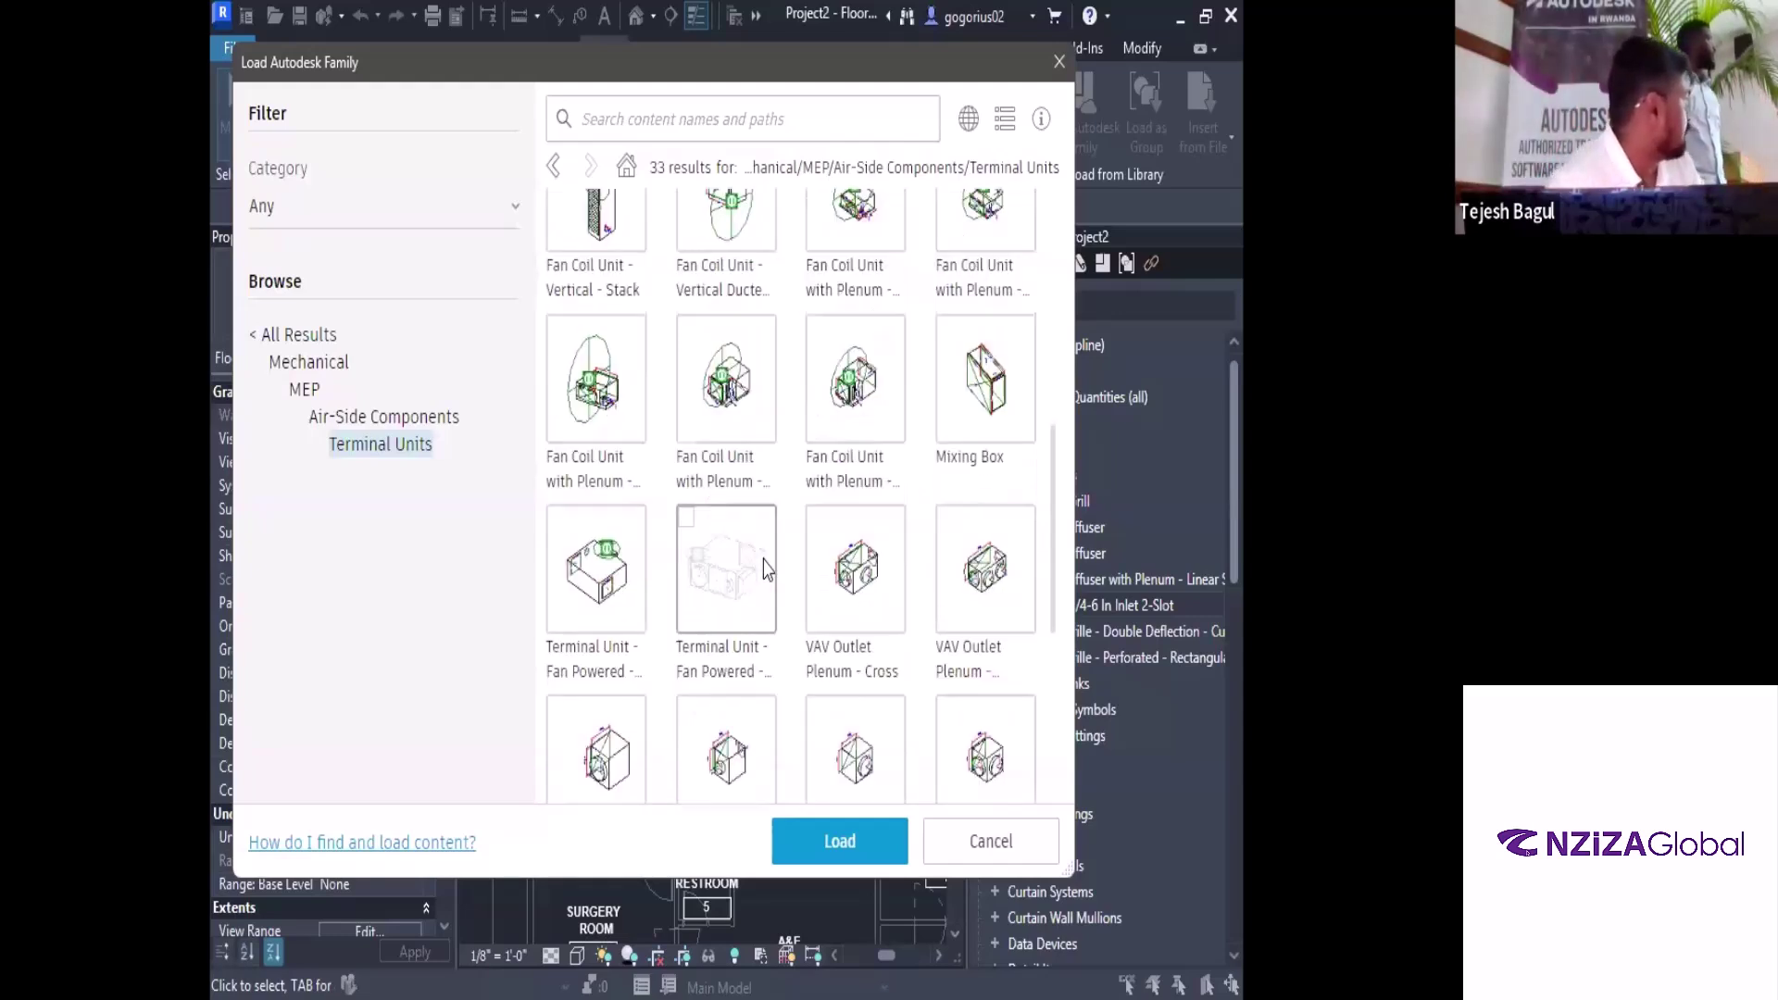
scroll(763, 561, down, 1)
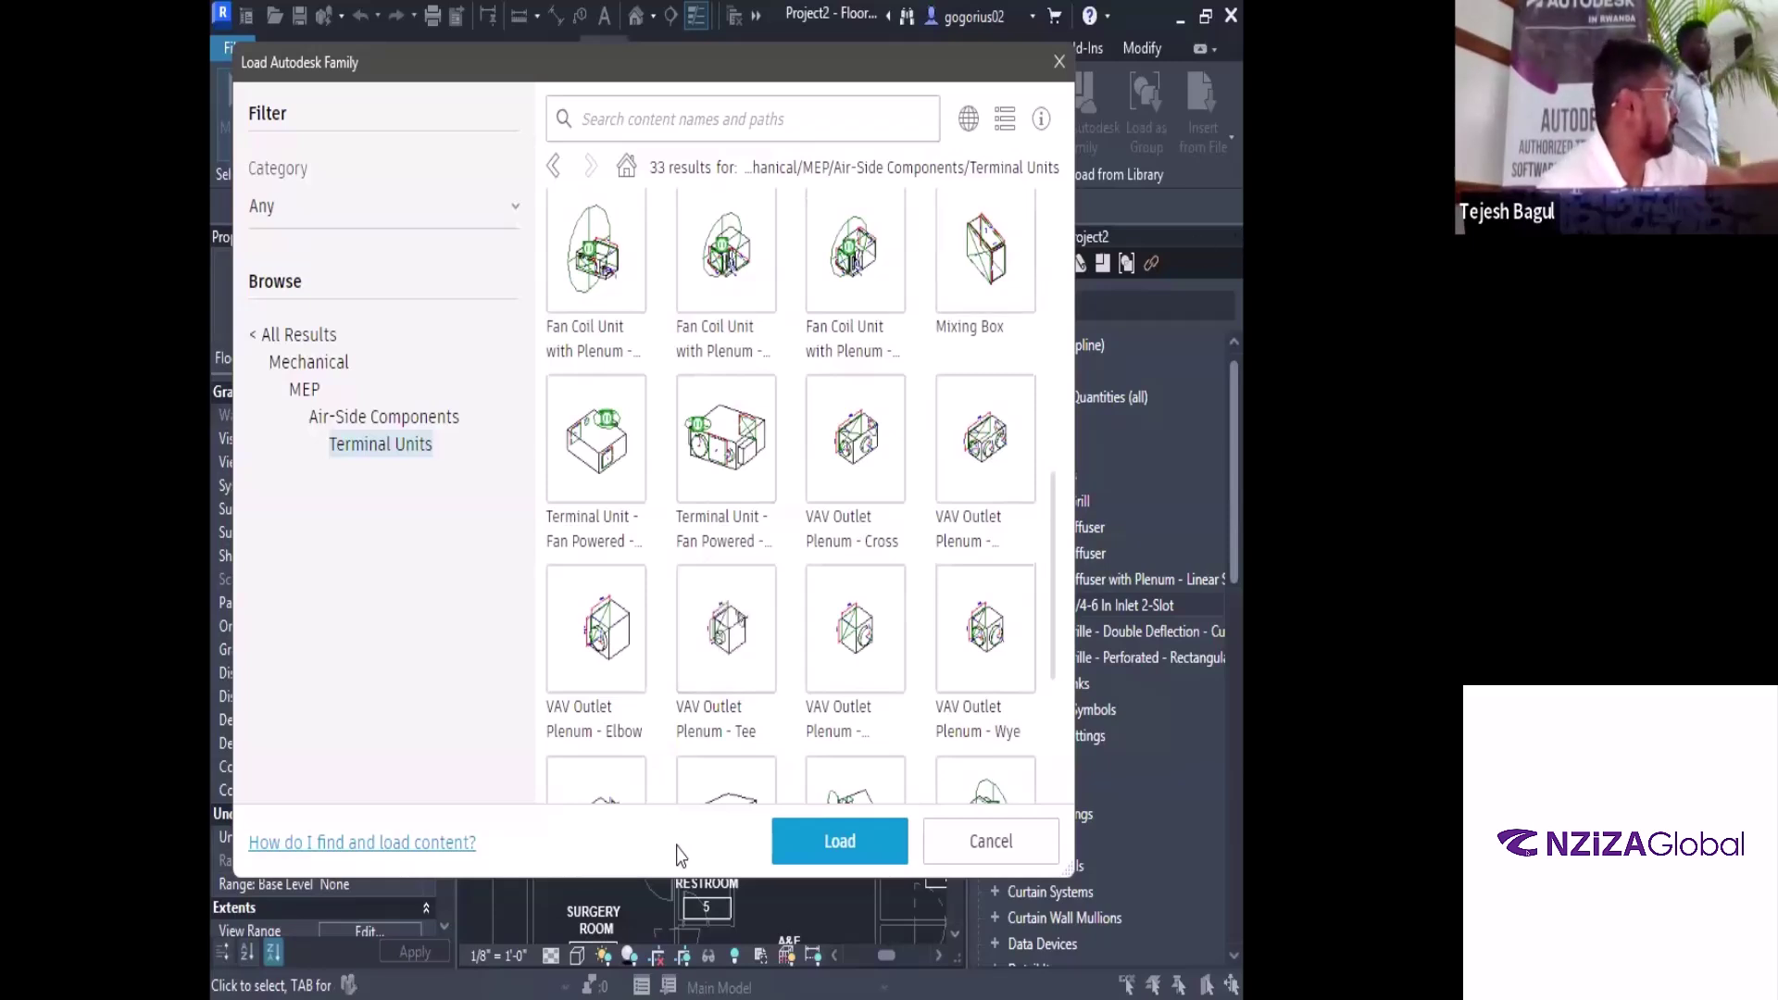
scroll(813, 411, down, 3)
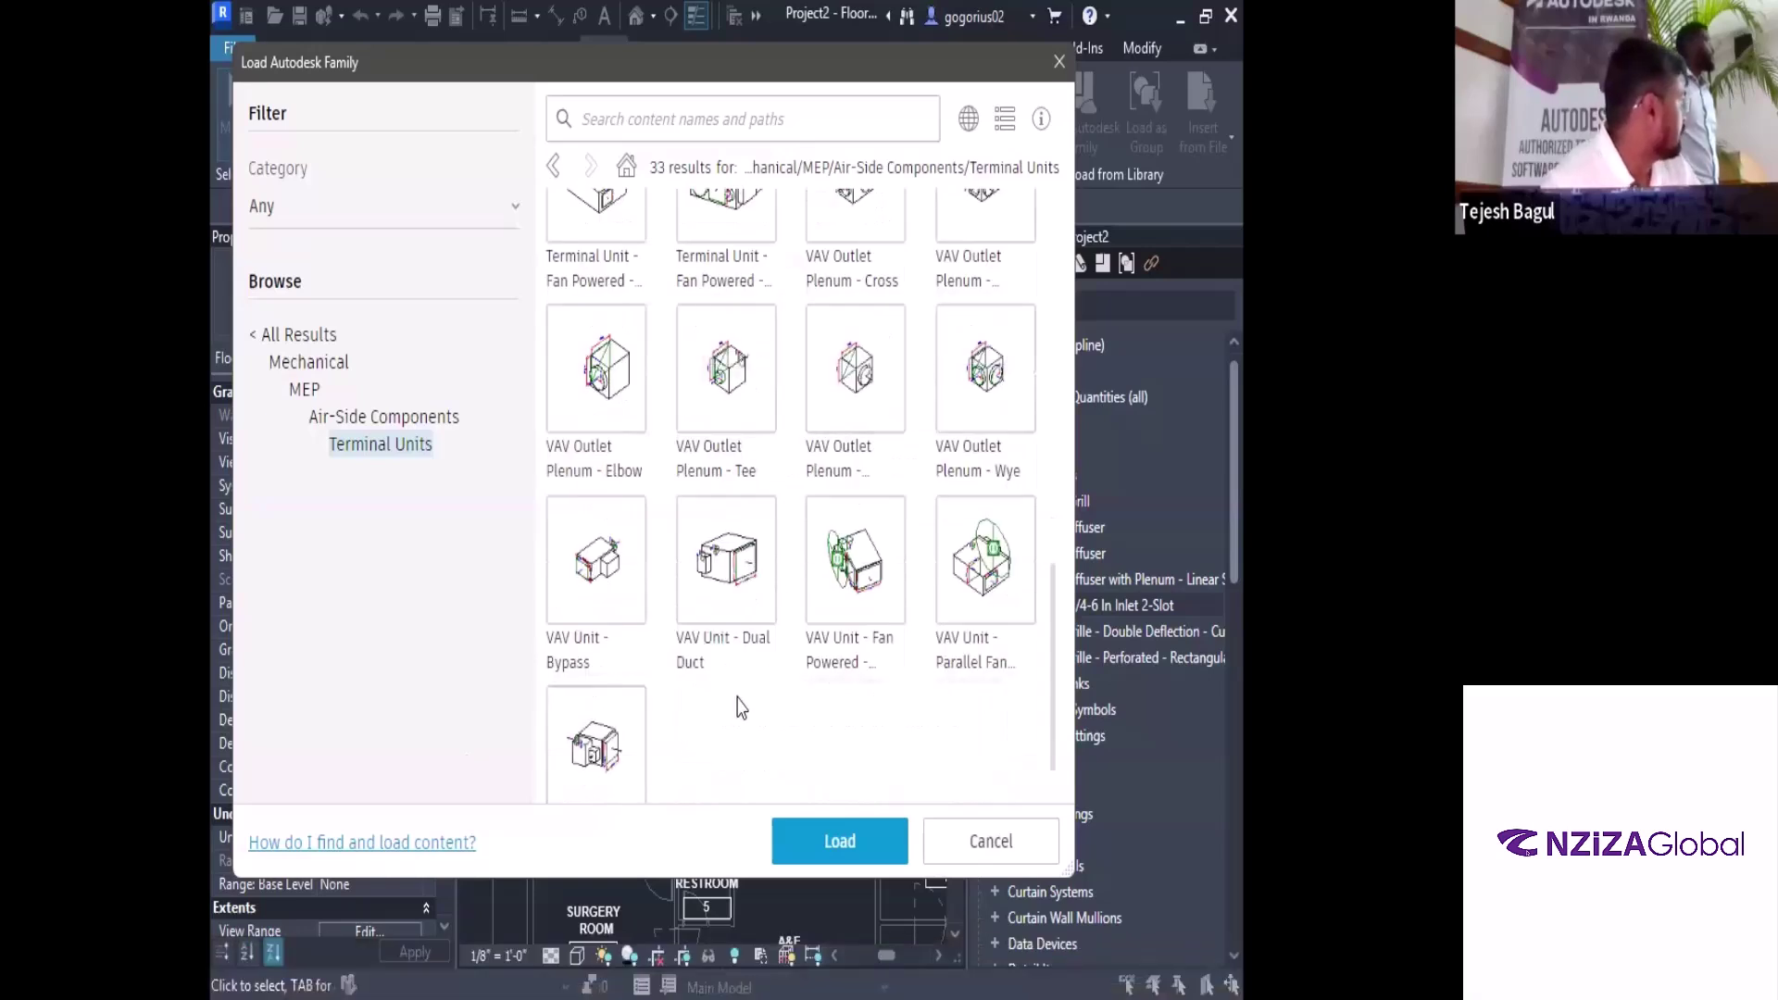
scroll(741, 704, down, 1)
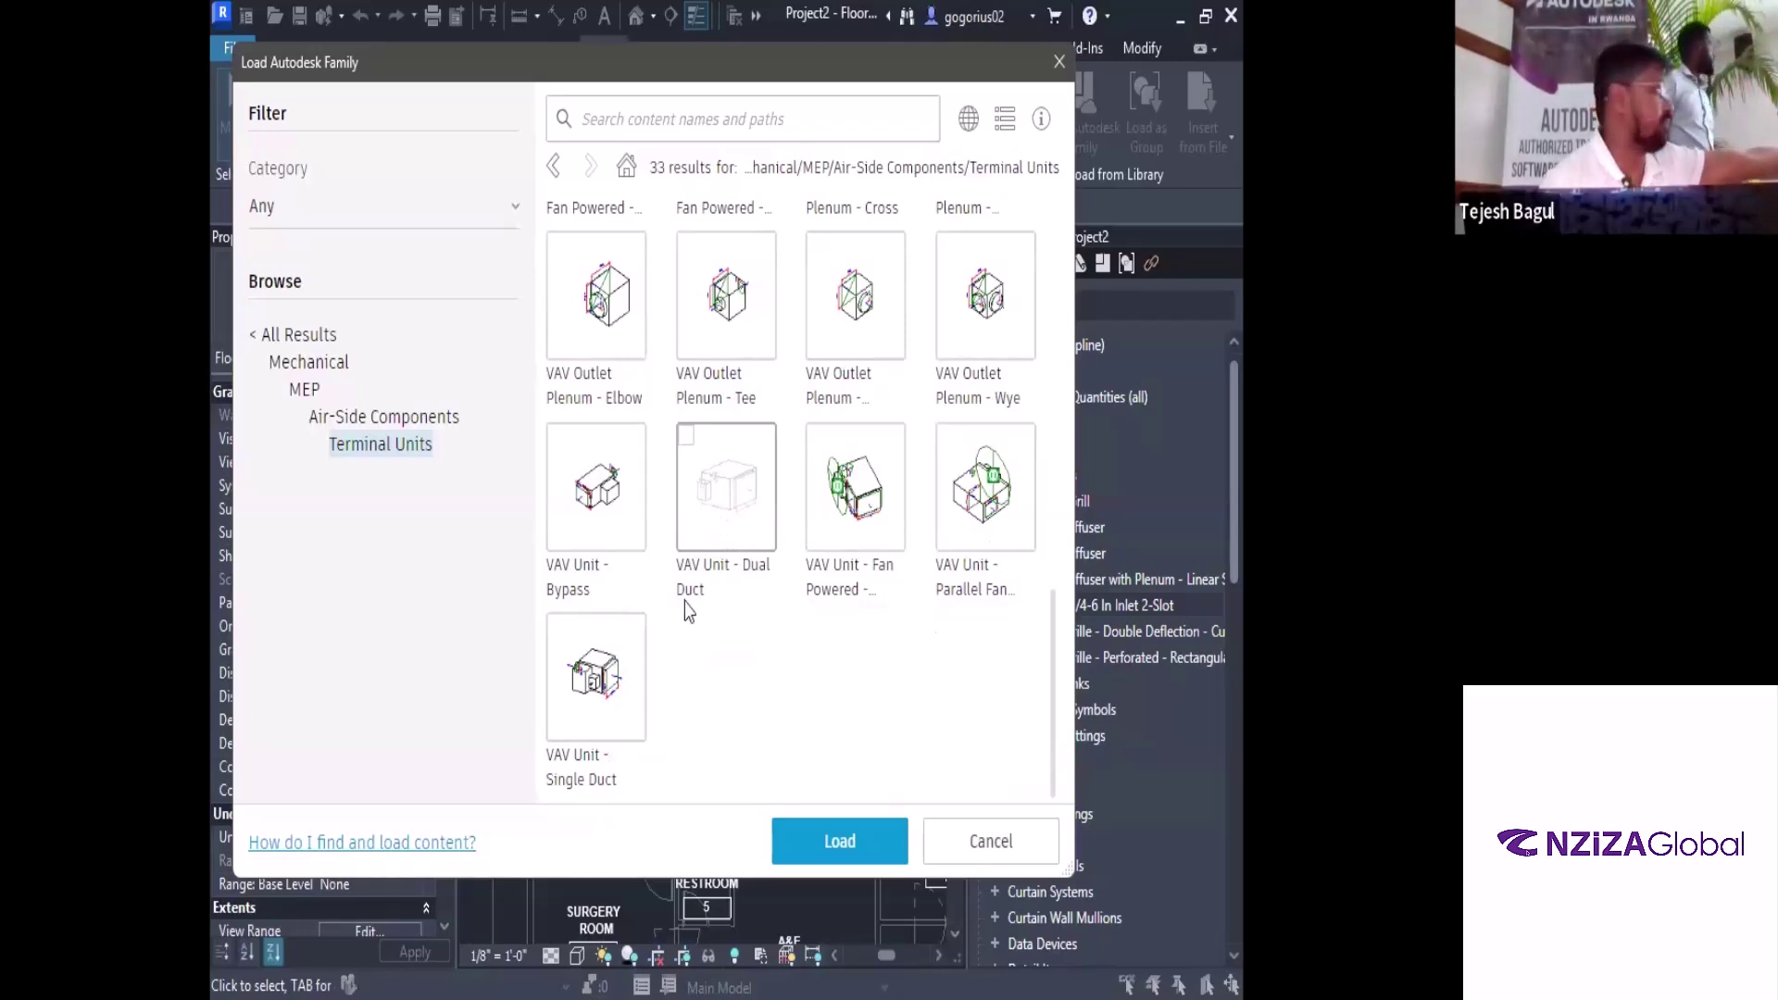
click(595, 678)
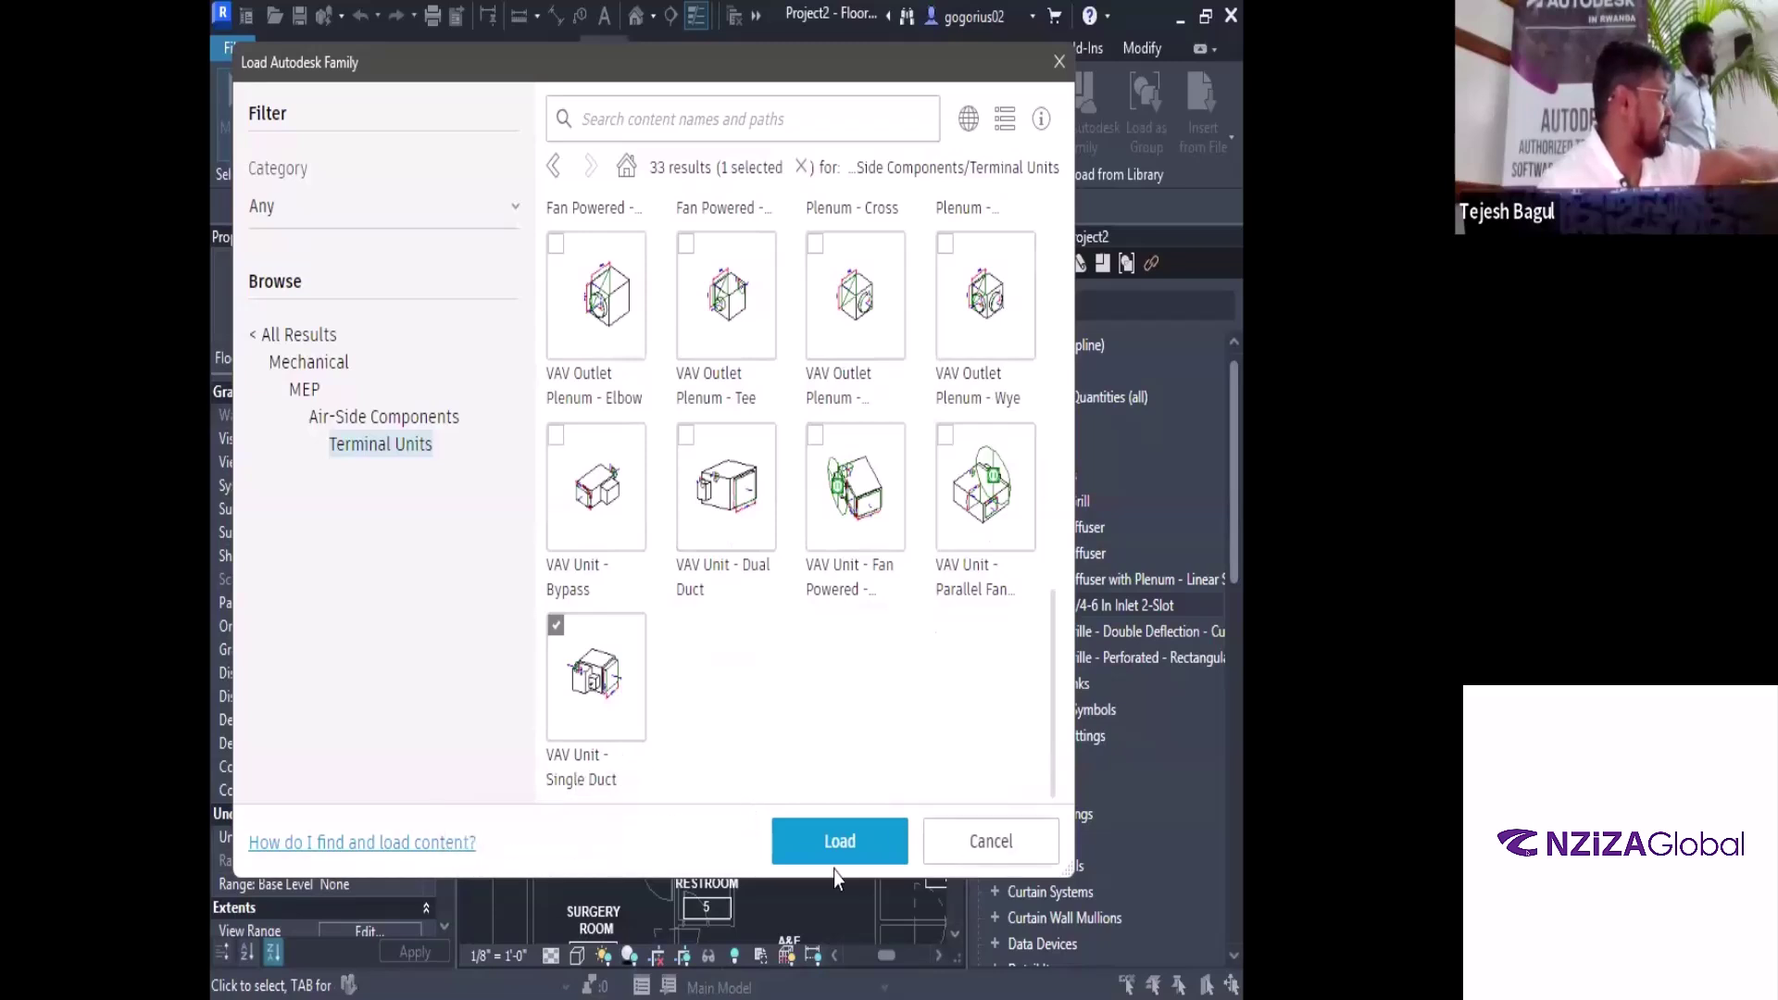
click(815, 842)
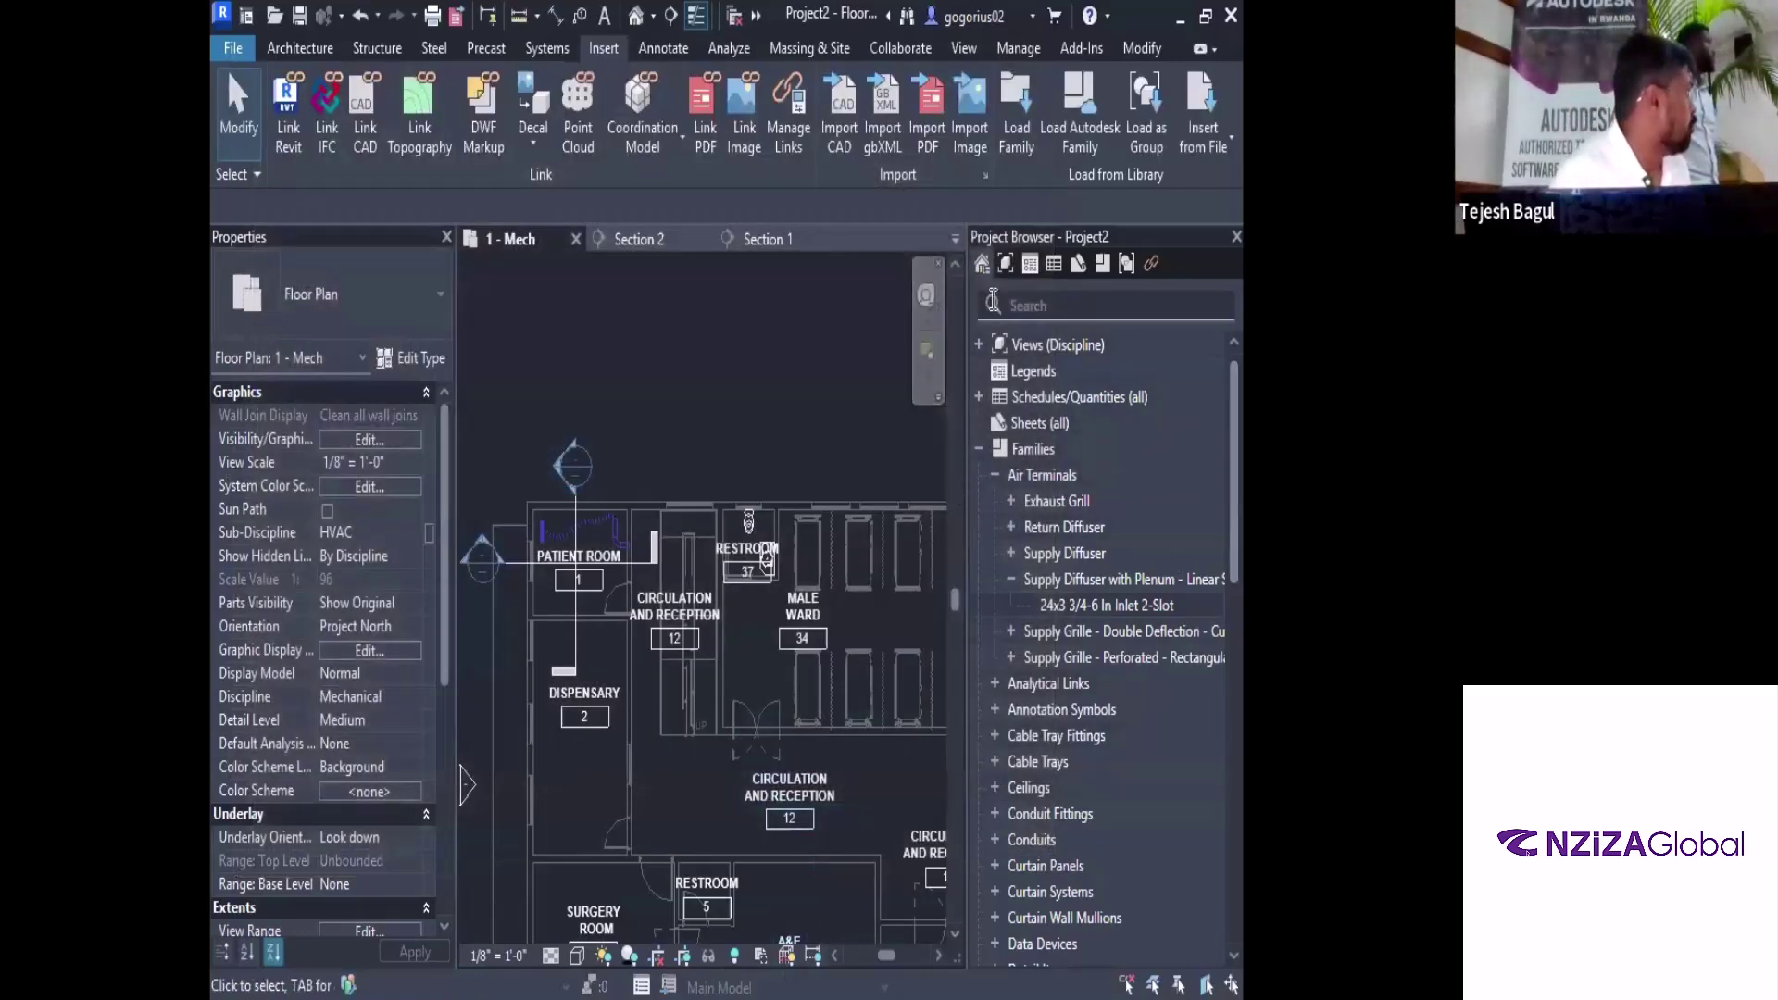
Examine the available sizes of the VAV Unit - Single Duct family under the project's Mechanical Equipment families, then collapse that category
click(980, 448)
click(979, 448)
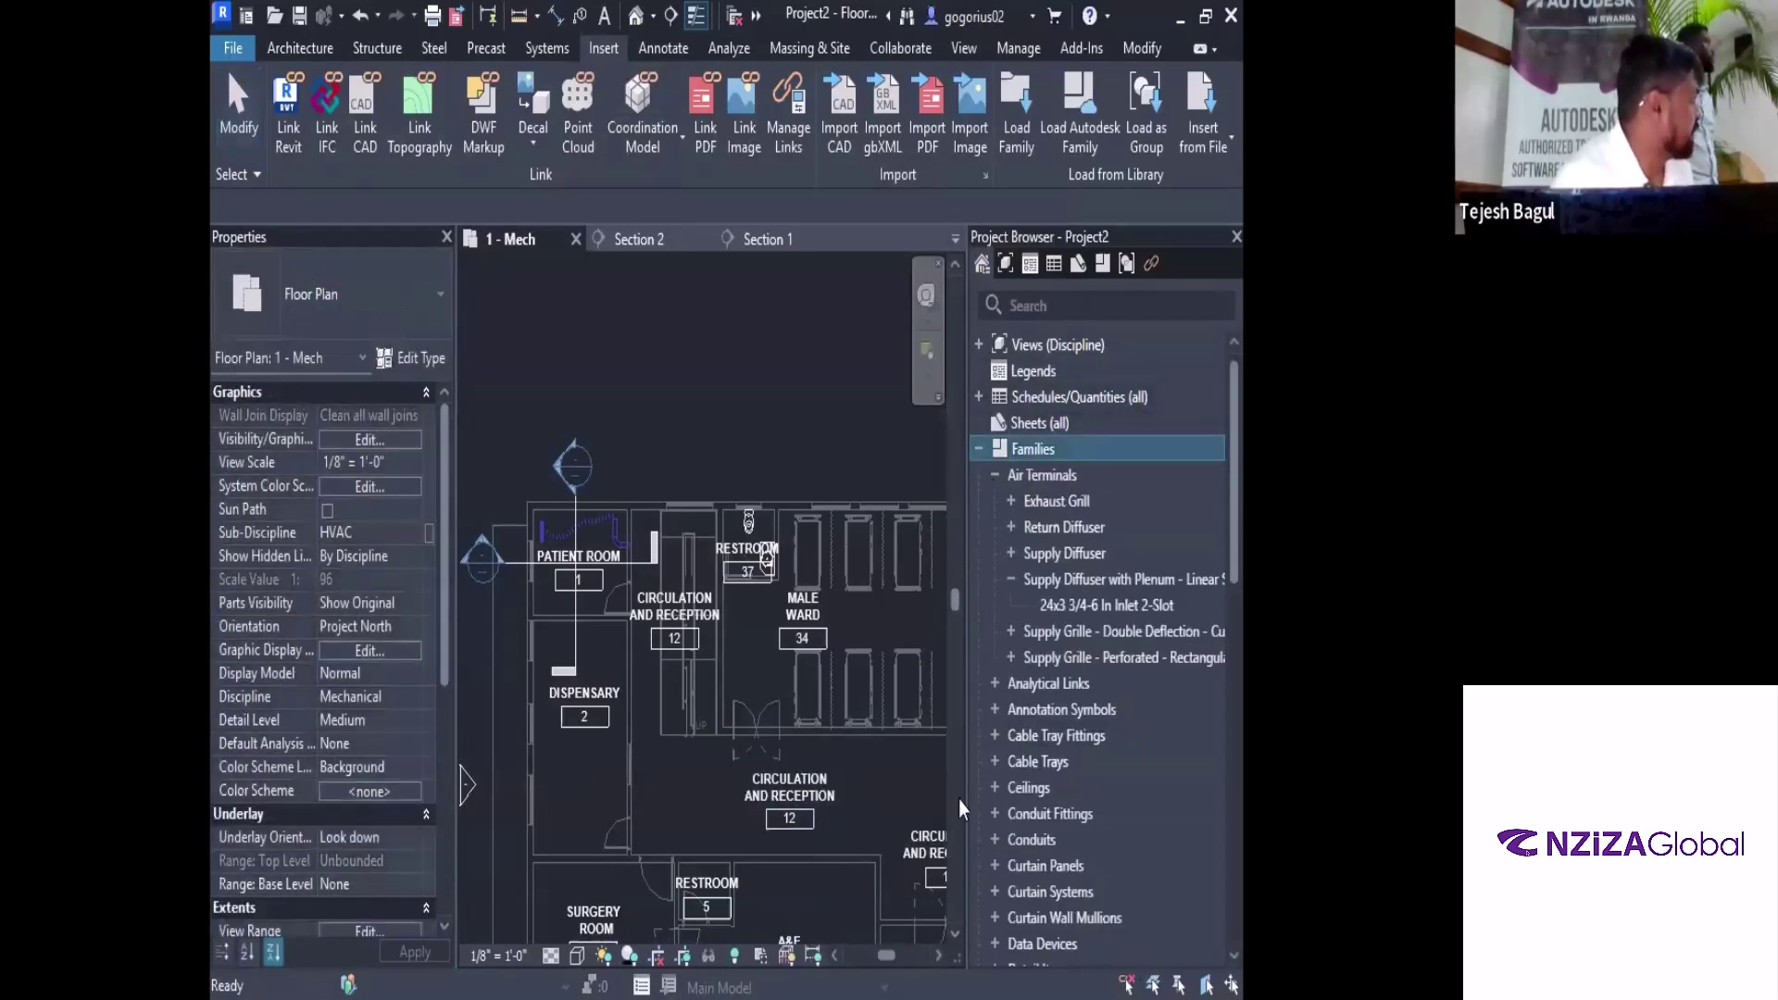
scroll(1102, 648, down, 3)
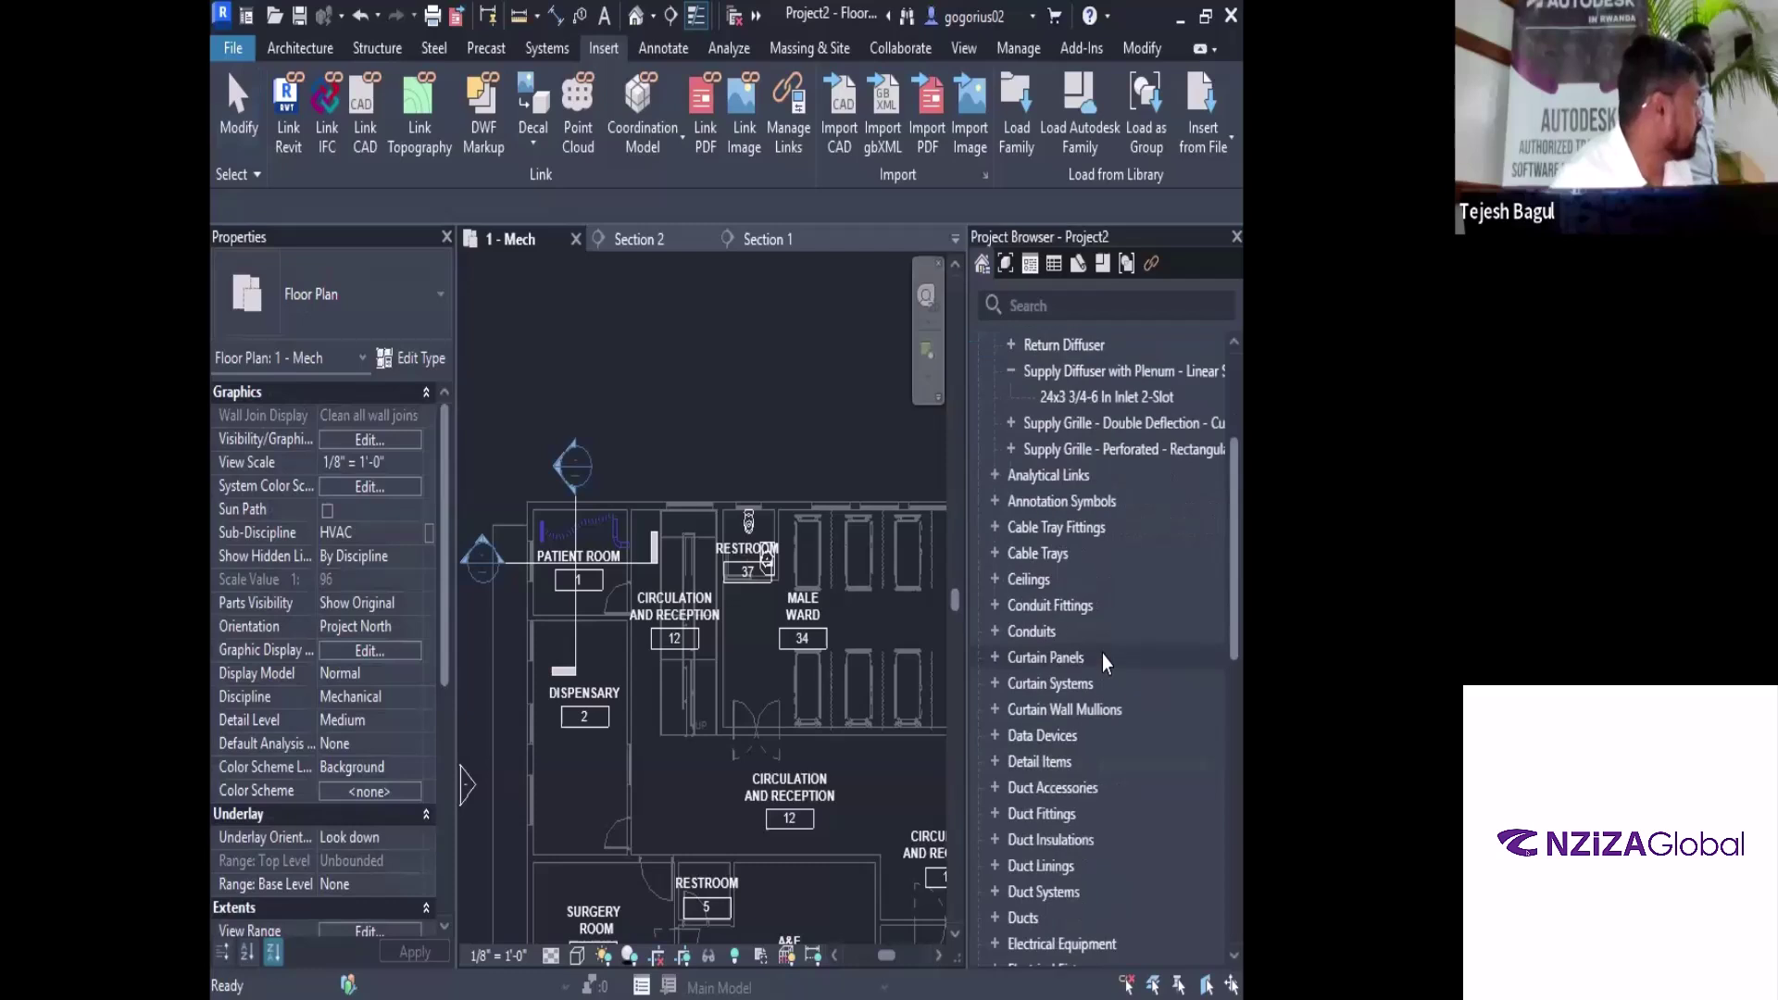
scroll(1098, 637, down, 5)
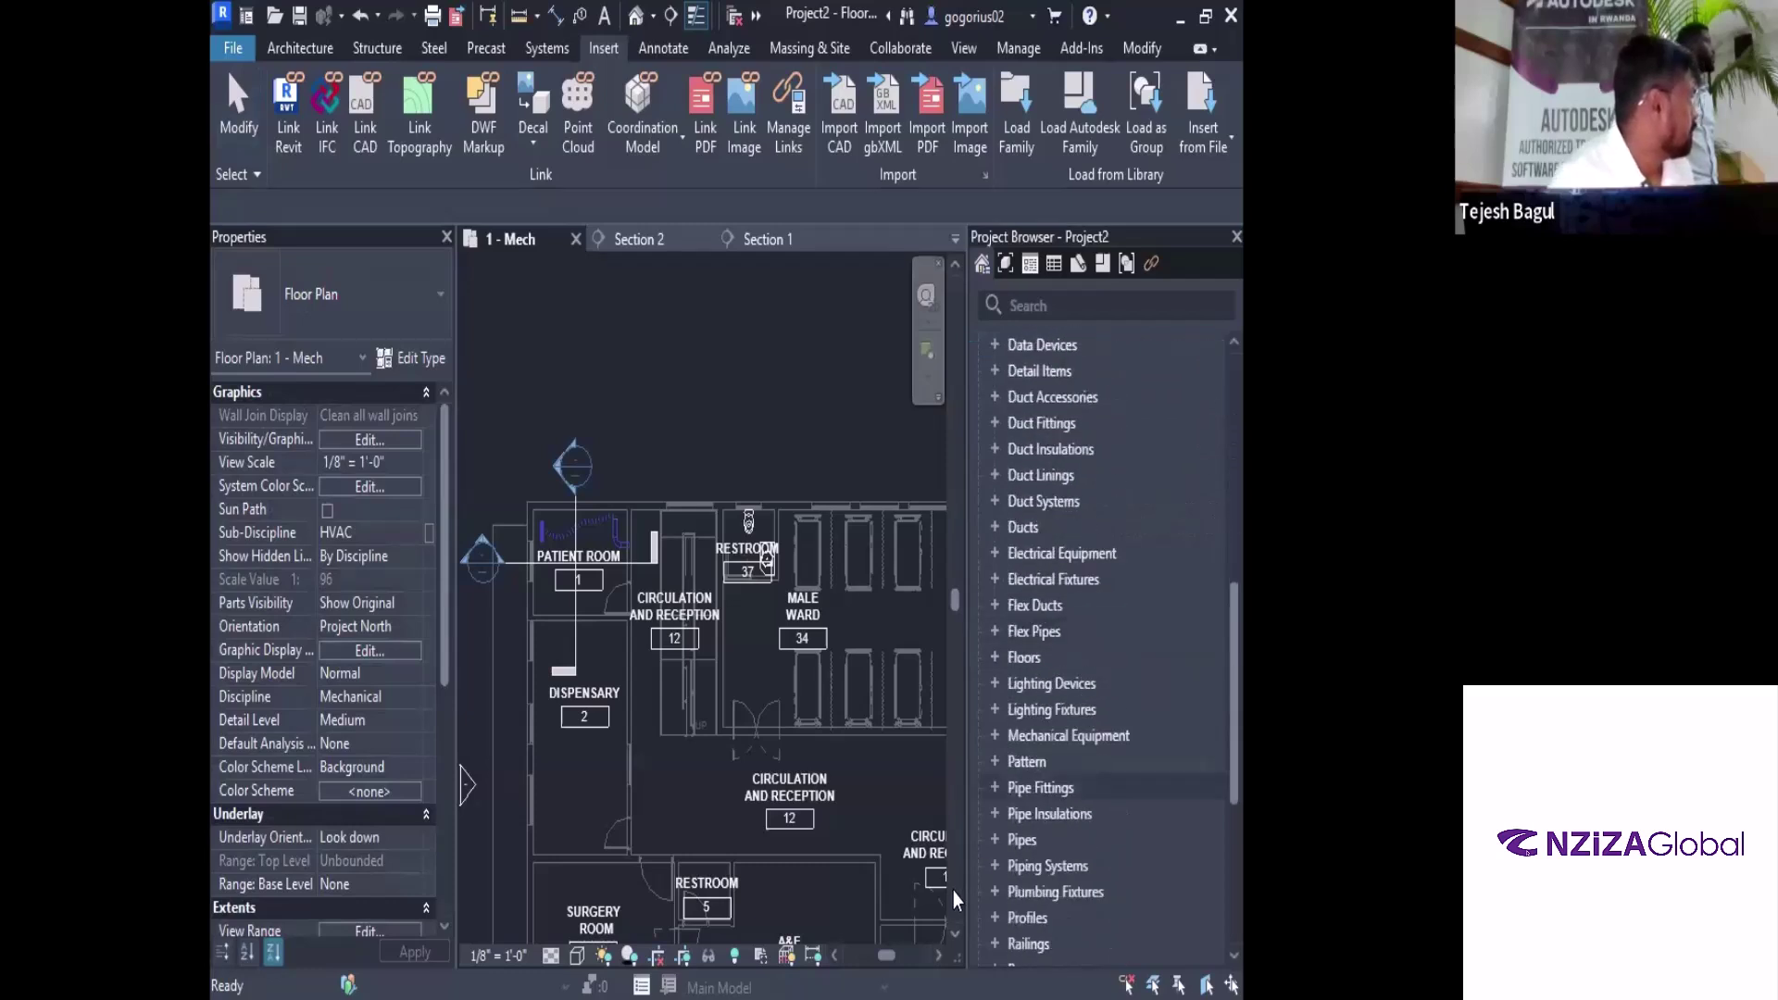
click(995, 735)
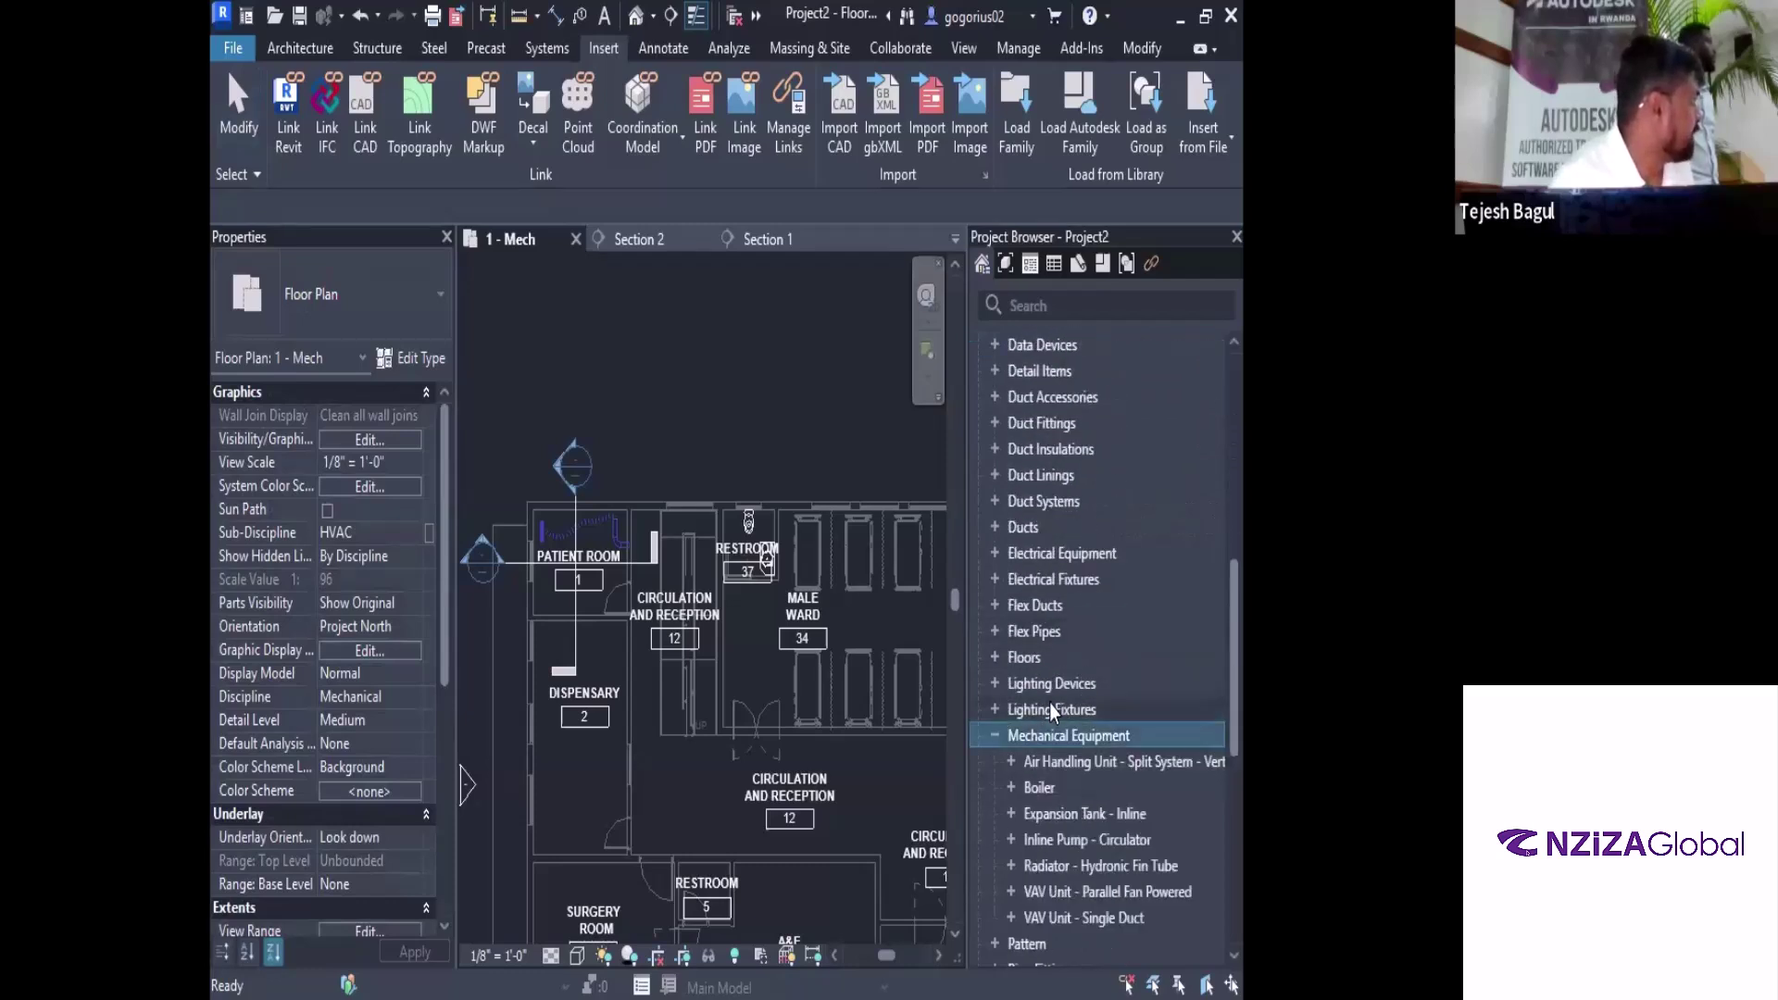
scroll(1048, 709, down, 2)
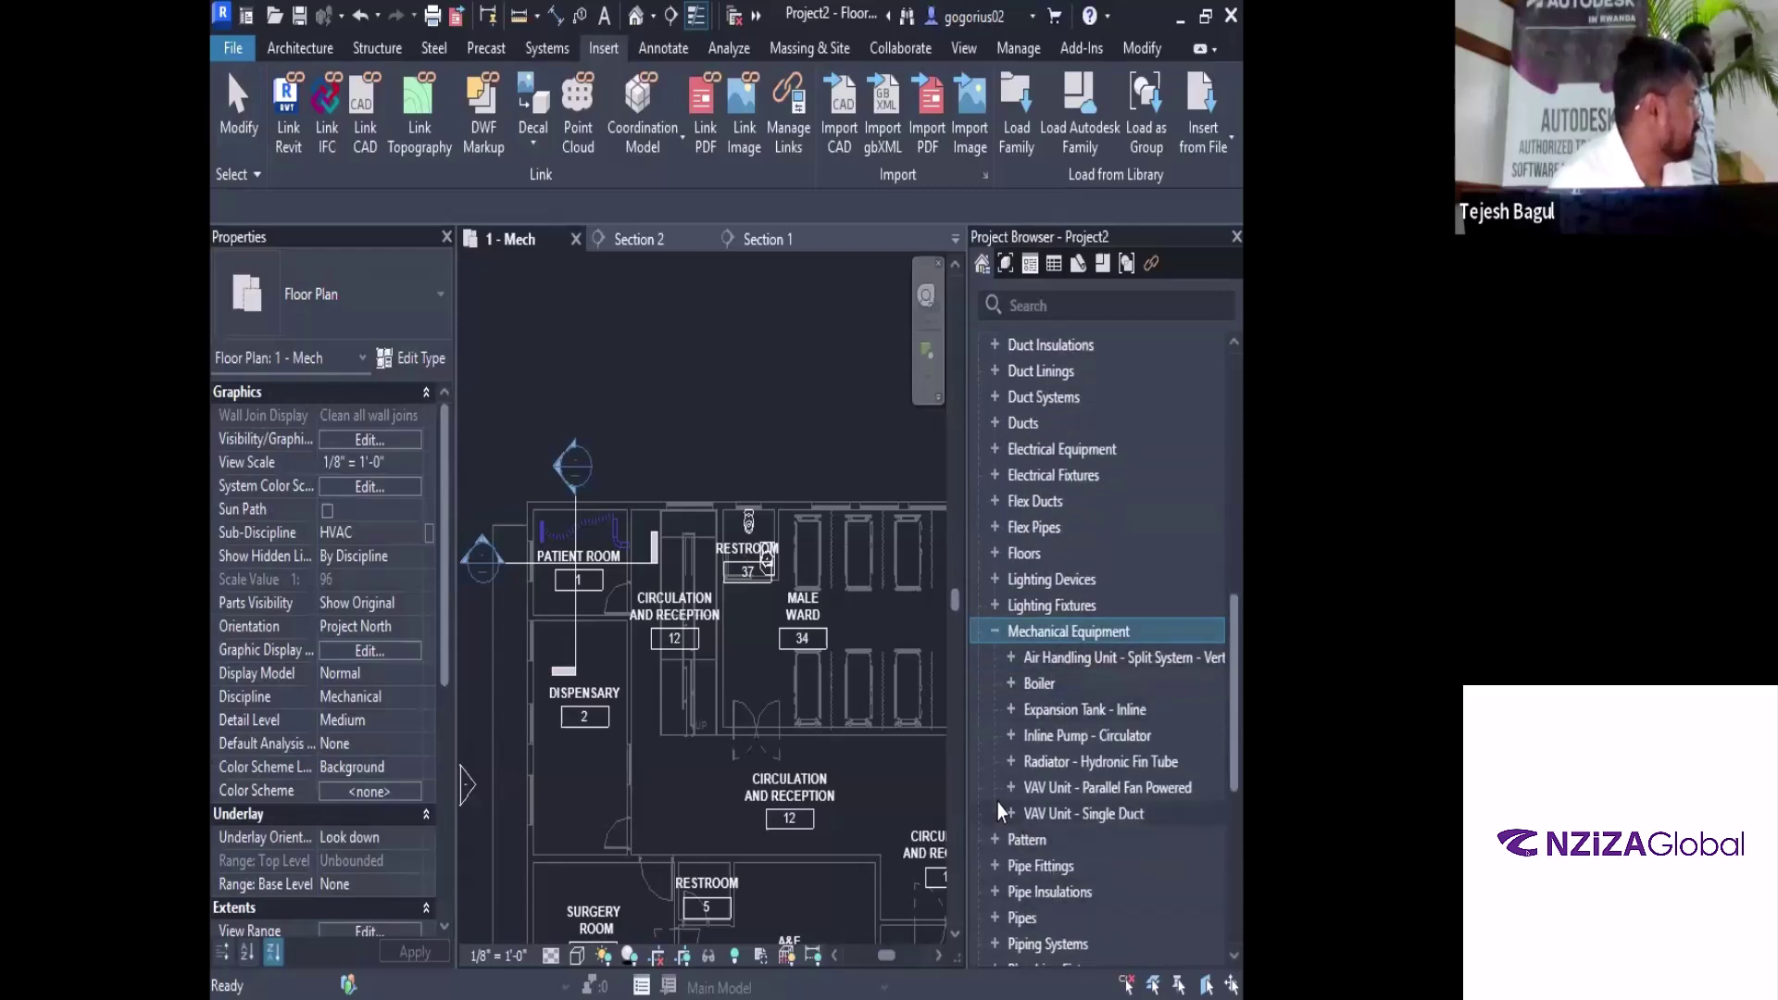
double_click(1058, 813)
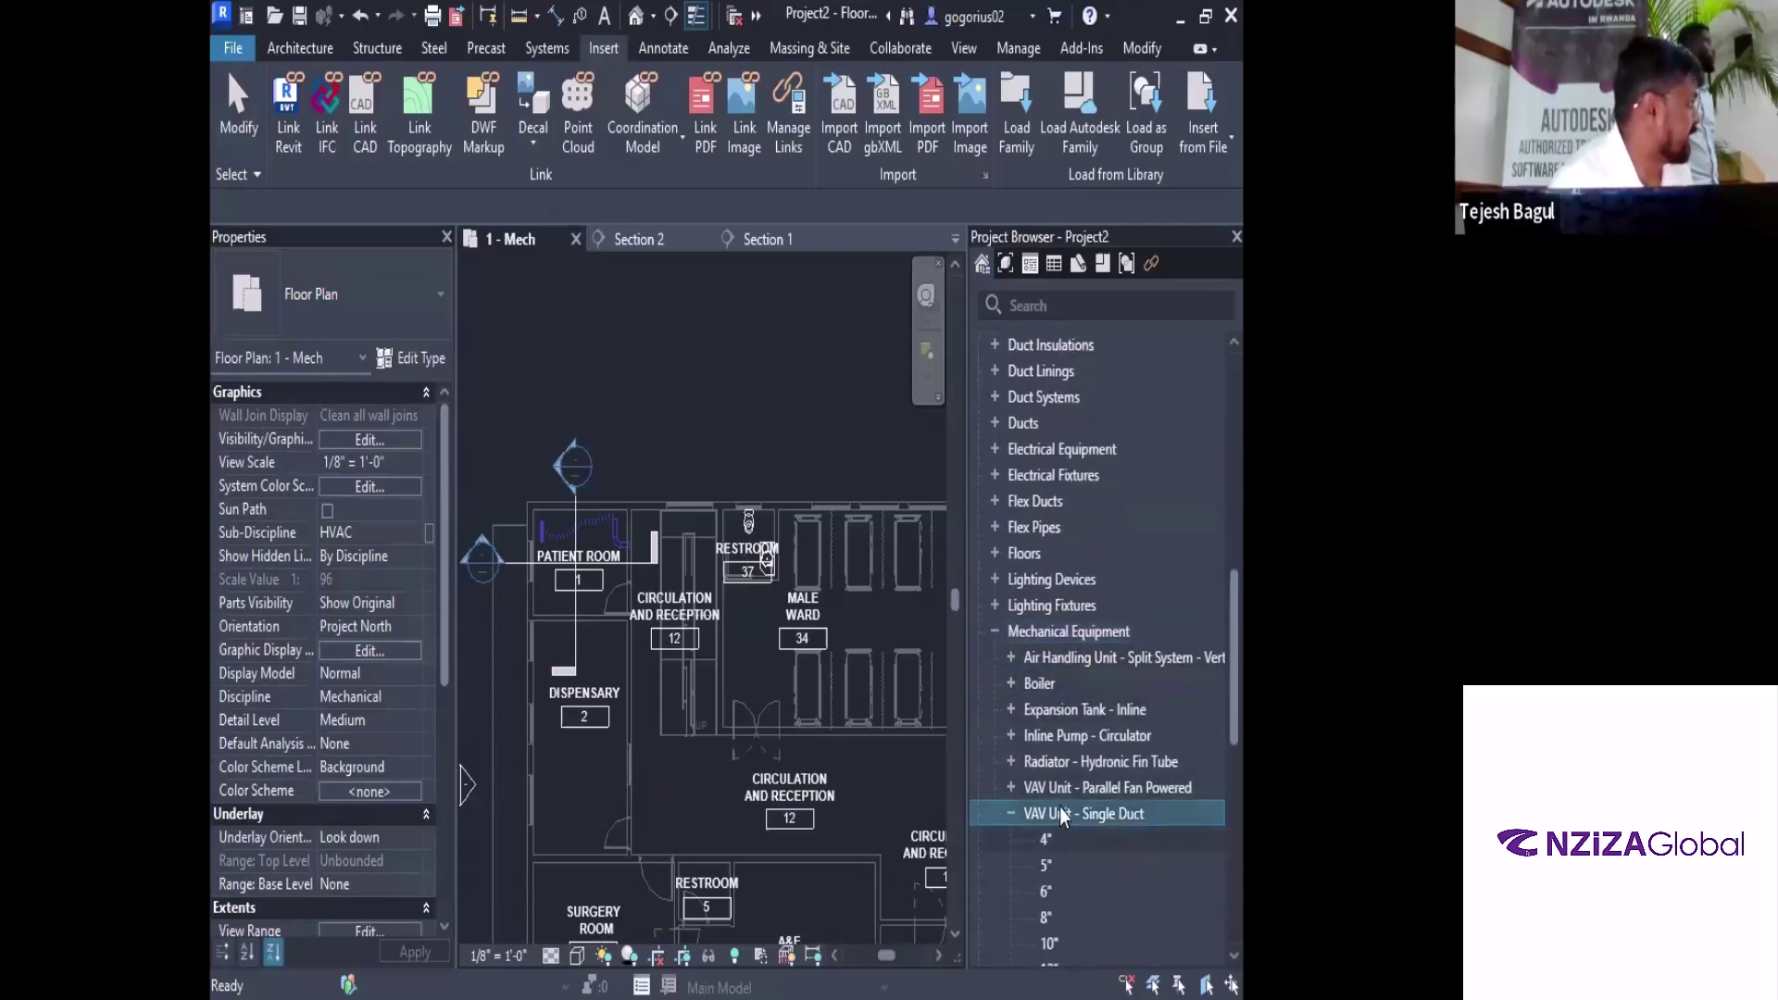
scroll(1060, 812, down, 3)
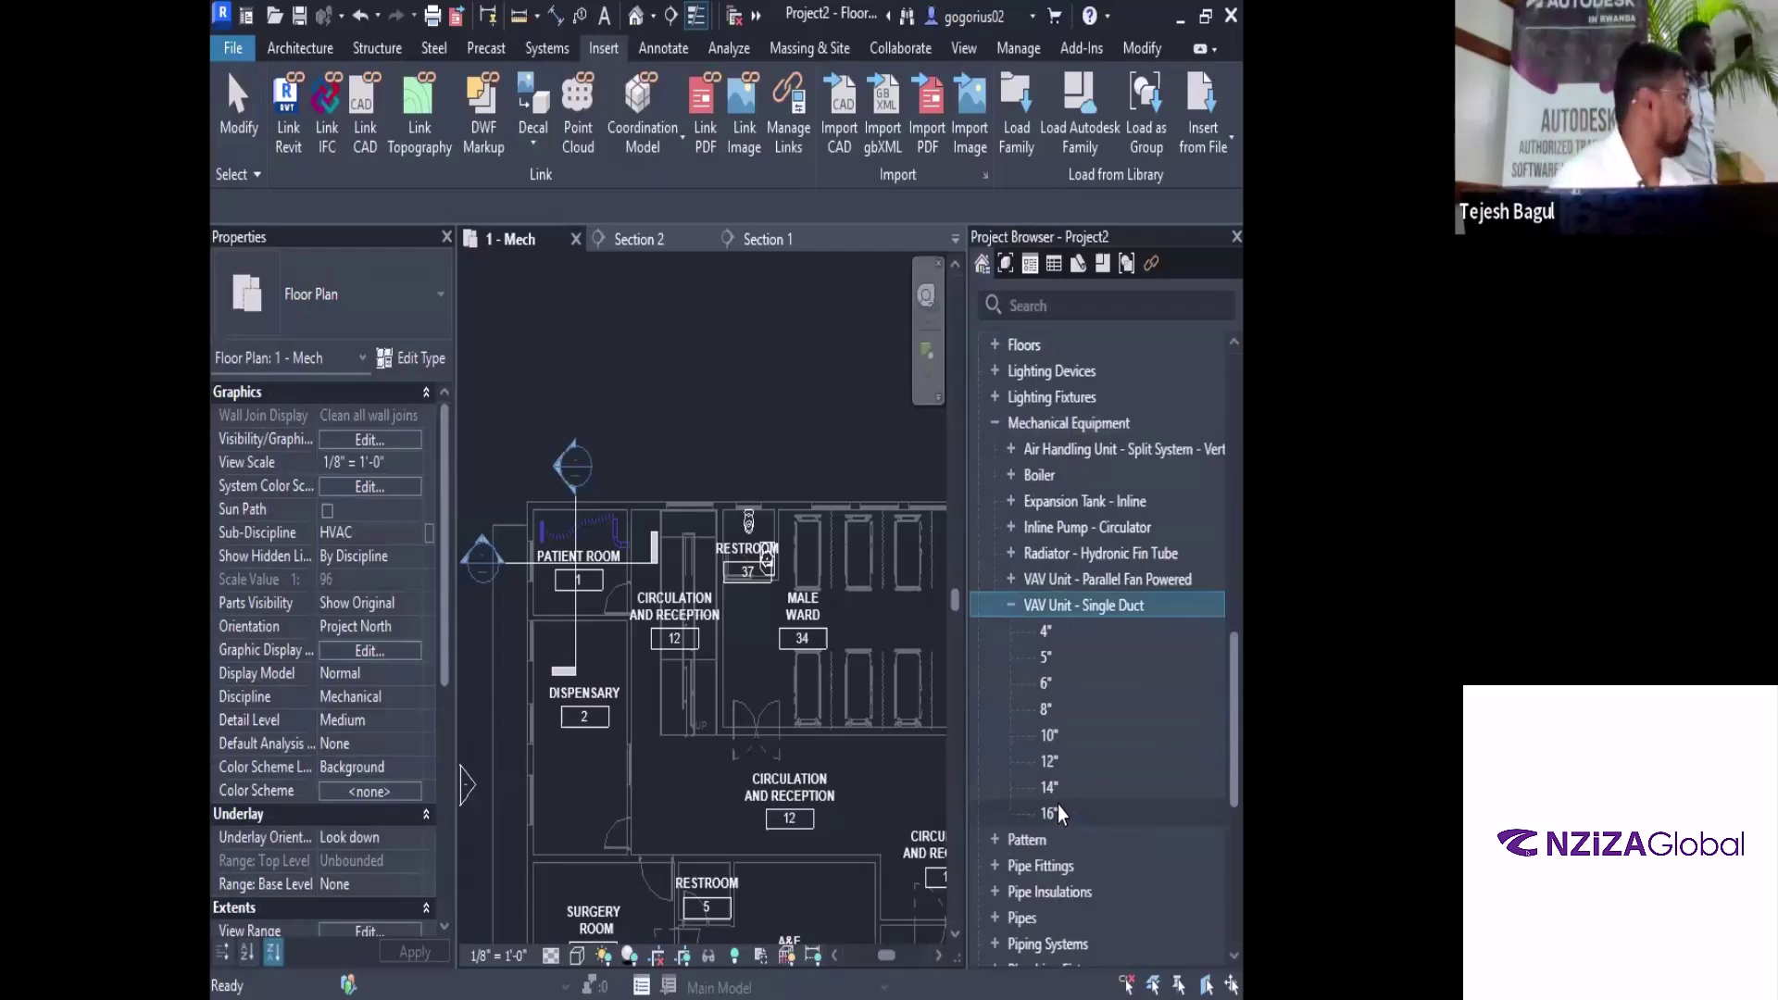
click(995, 422)
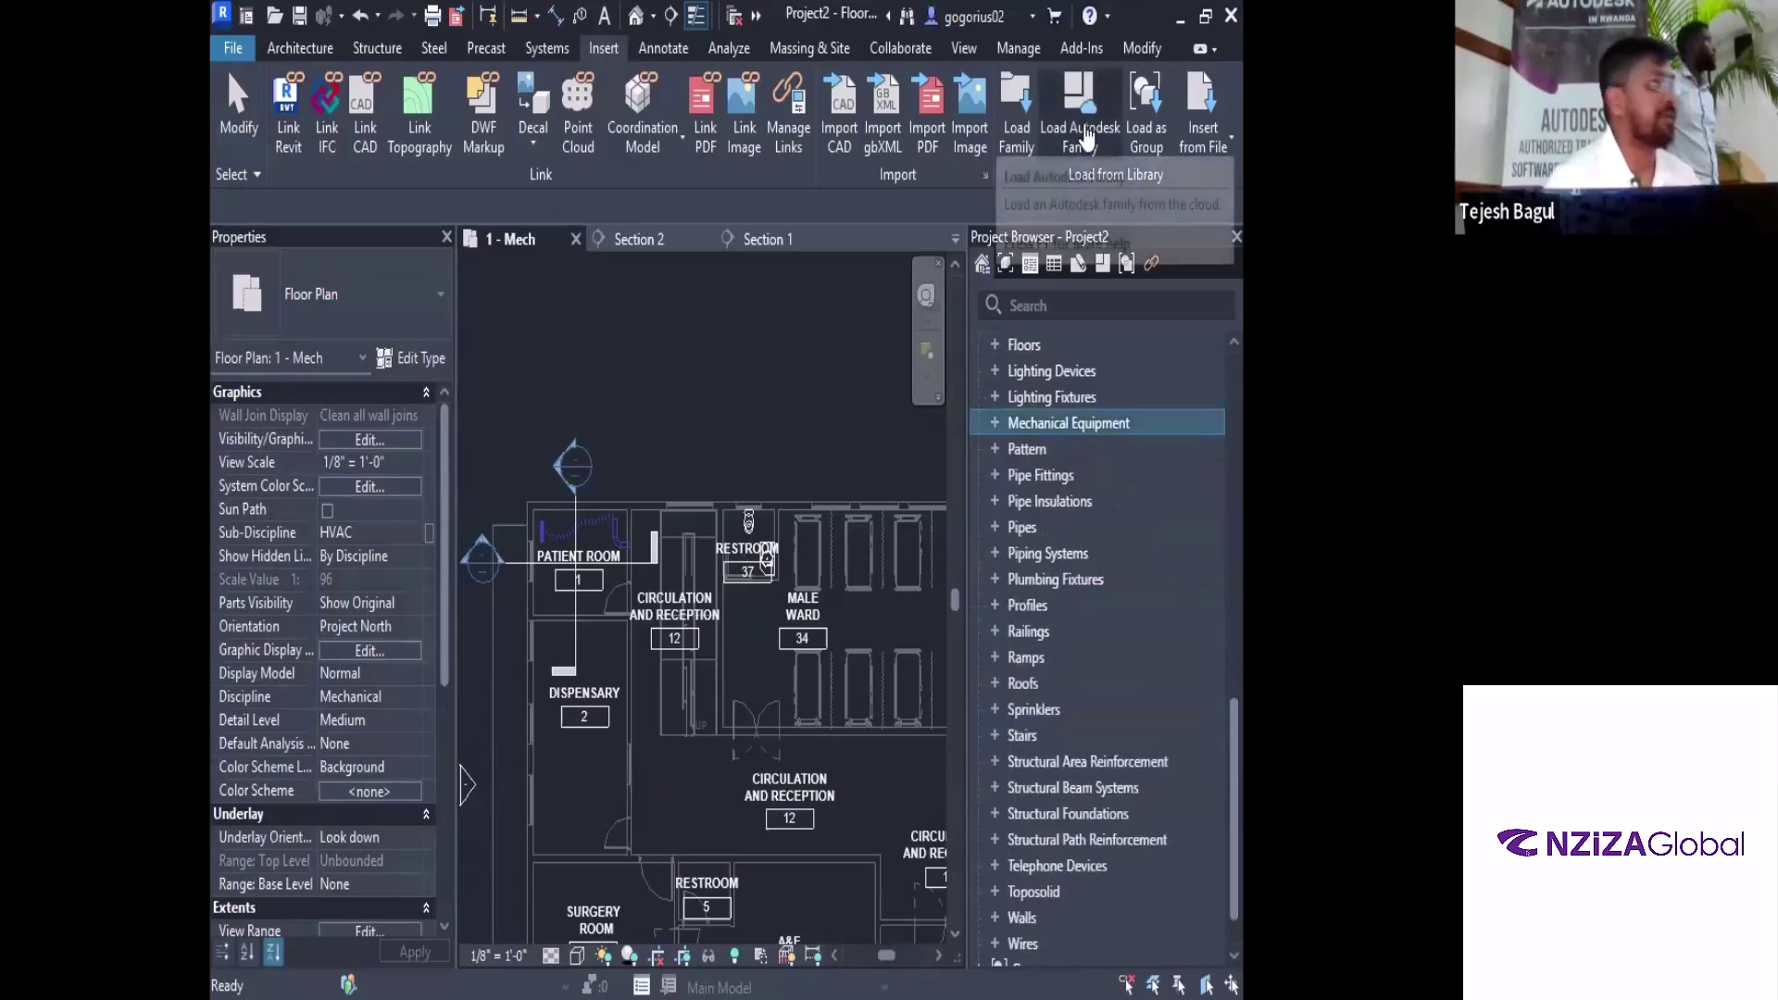
click(1084, 126)
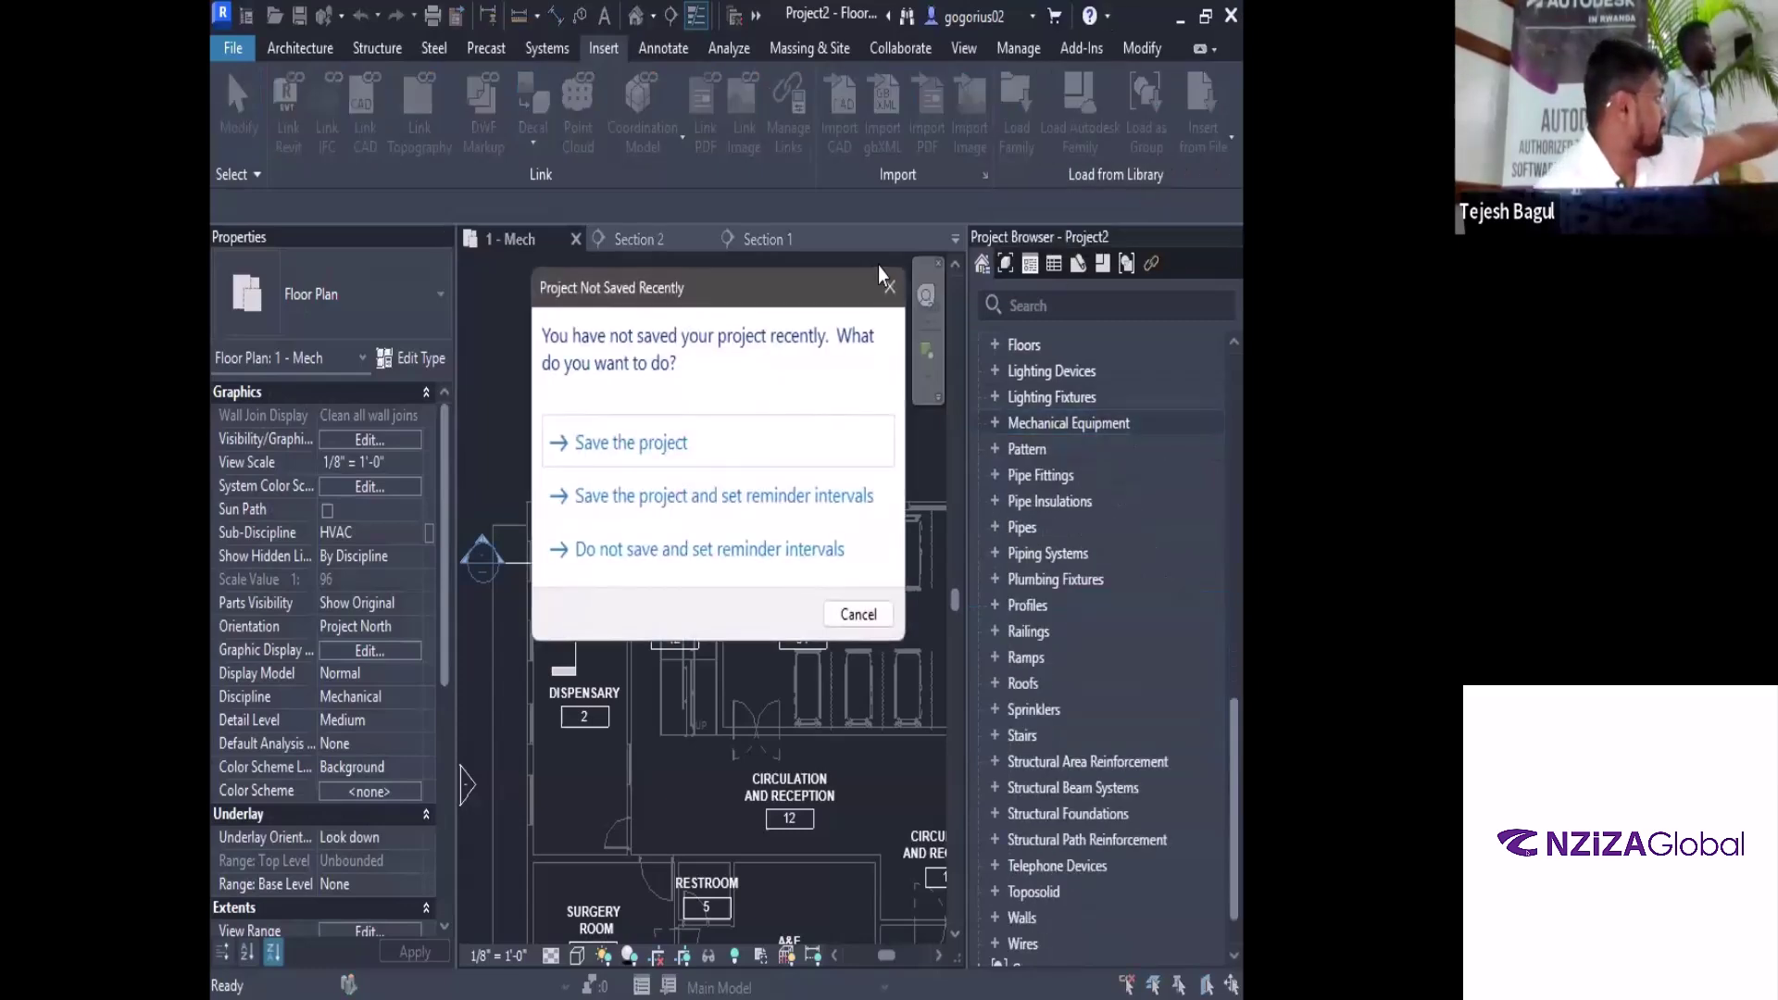
click(886, 293)
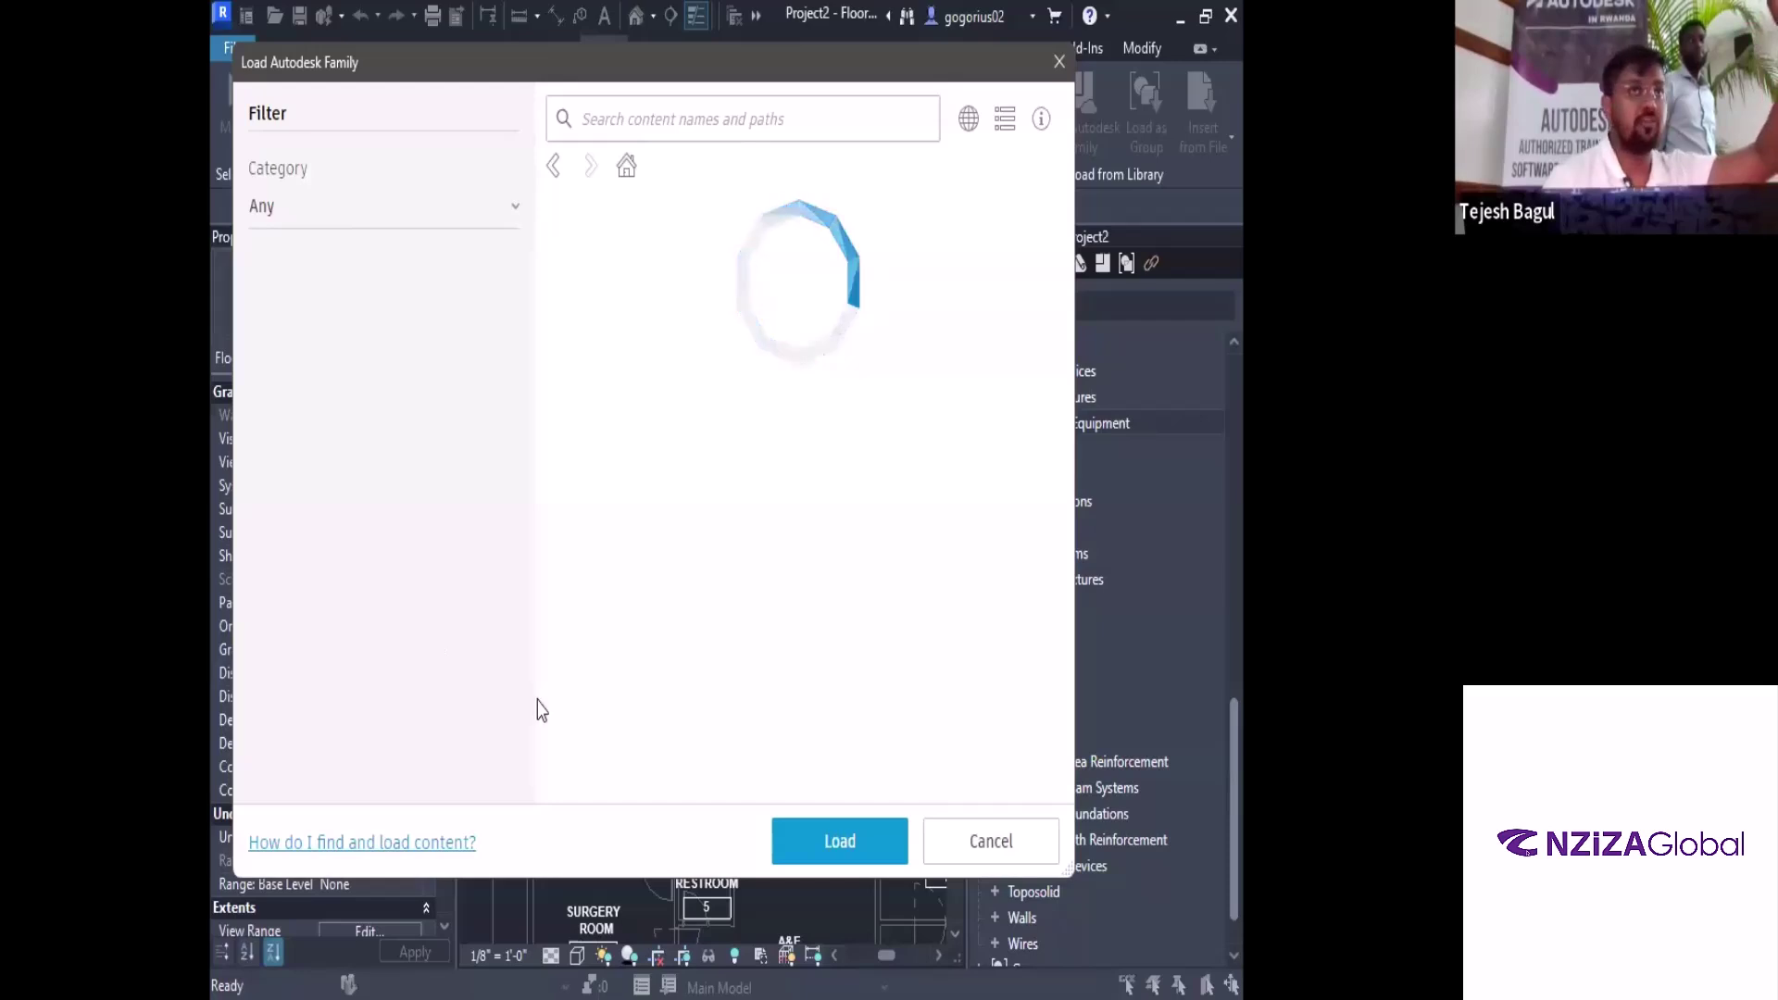
click(1059, 63)
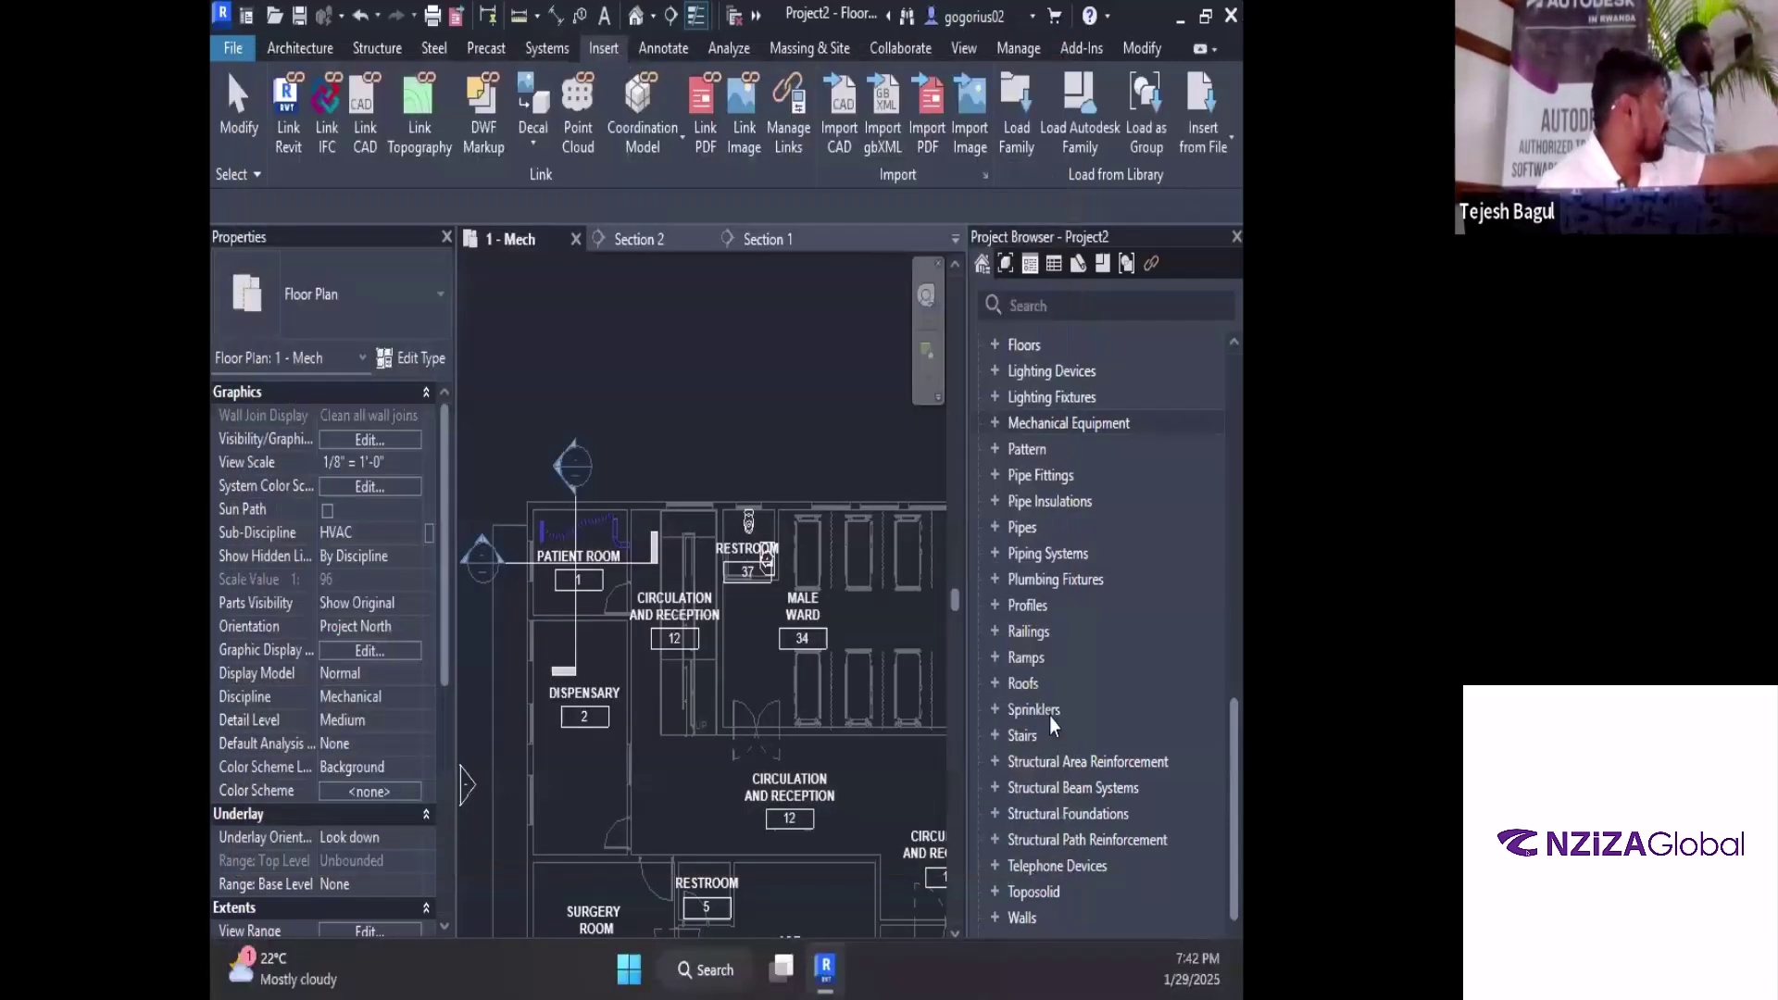
Expand the project's Mechanical Equipment families to view the VAV Unit - Single Duct sizes, and inspect the patient room ducts in the plan
scroll(1046, 703, up, 10)
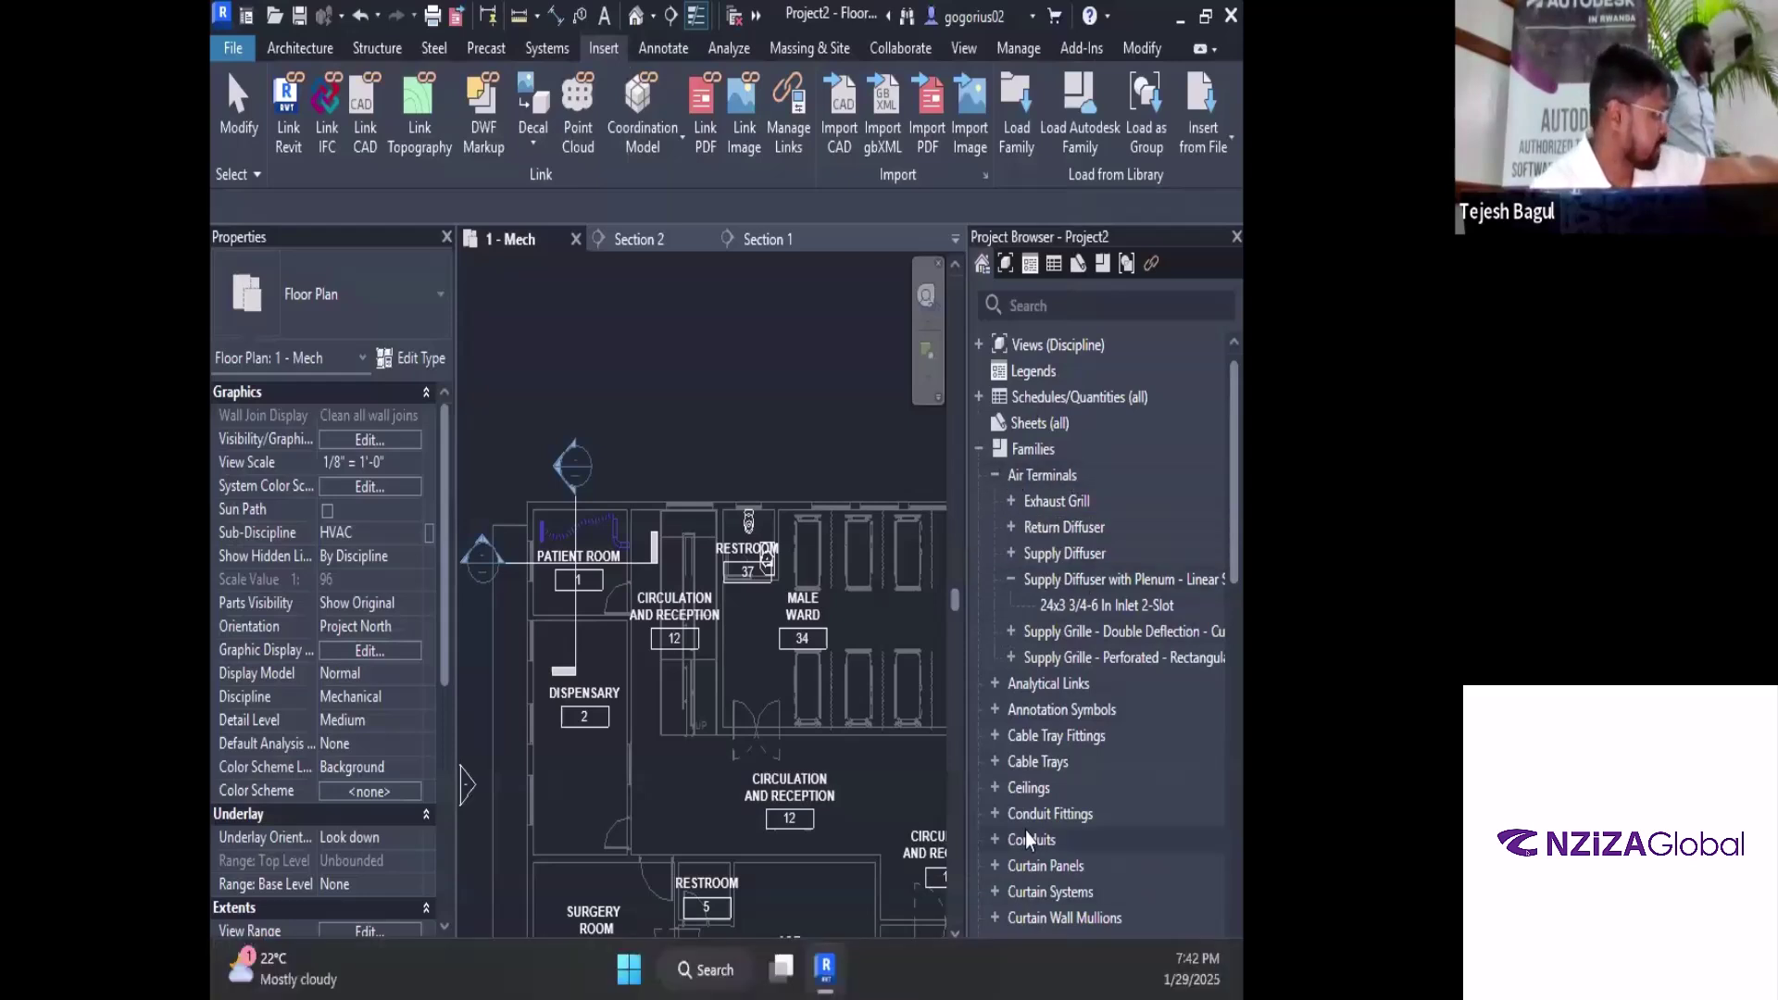
scroll(1028, 840, down, 3)
scroll(1027, 840, down, 7)
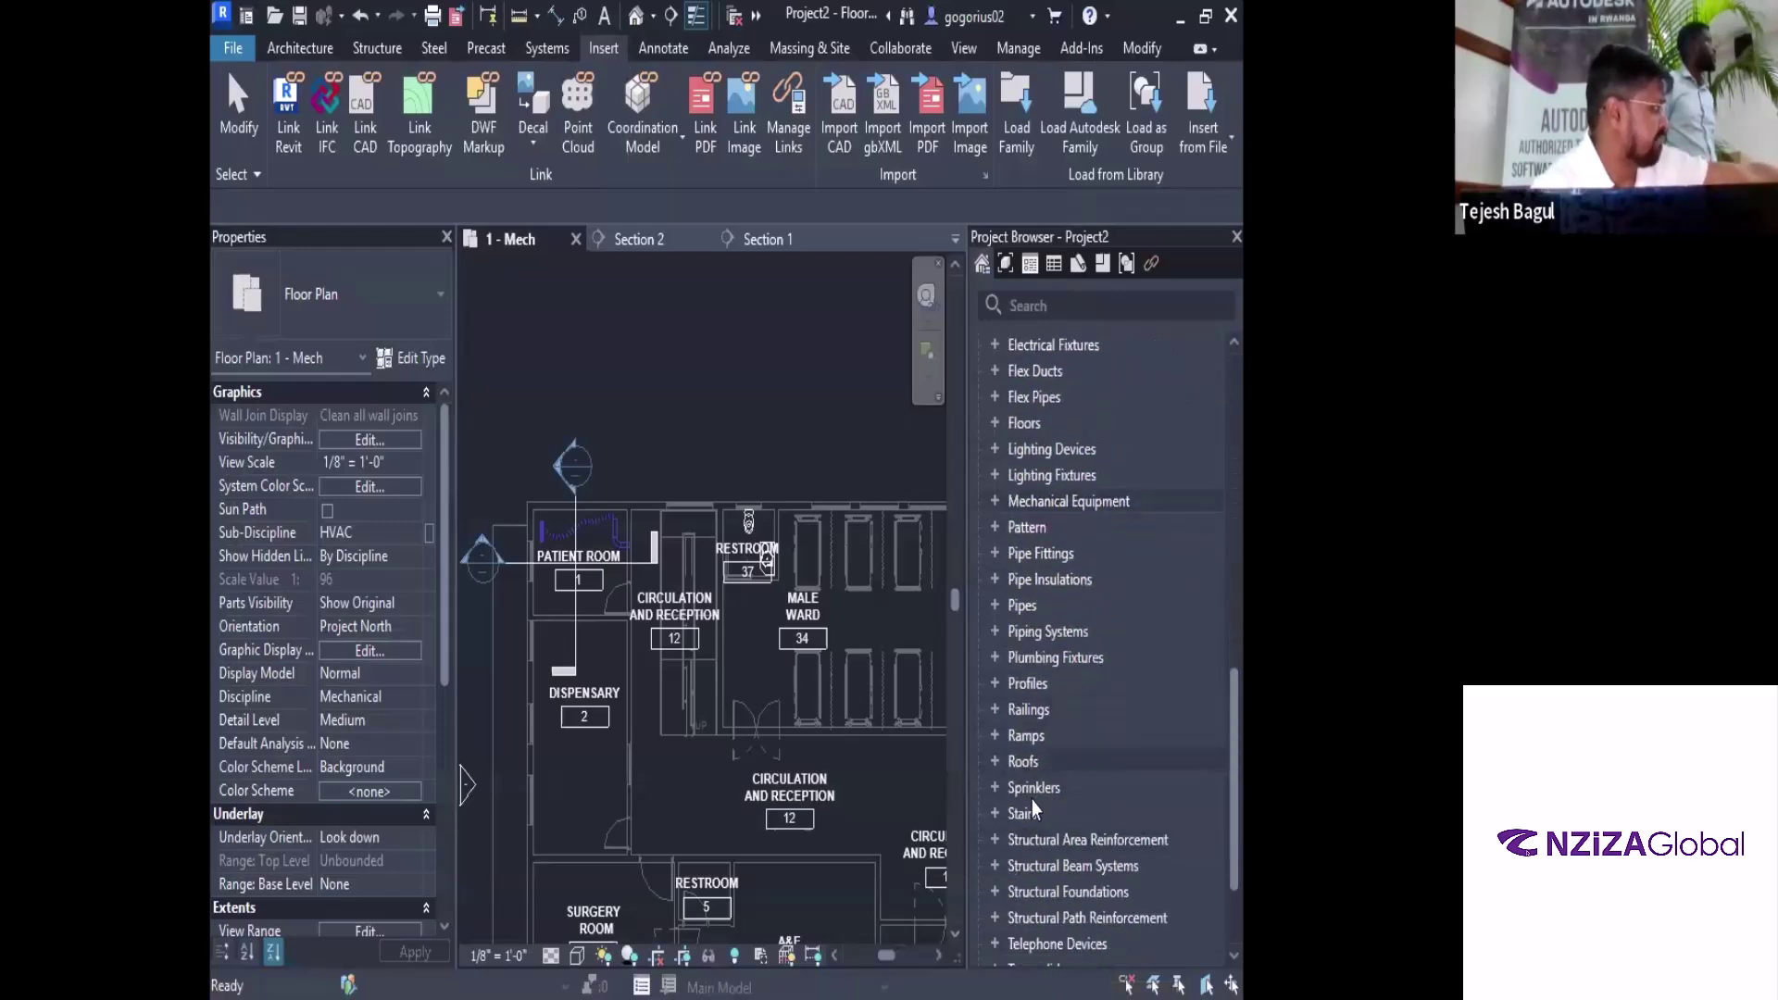
click(997, 501)
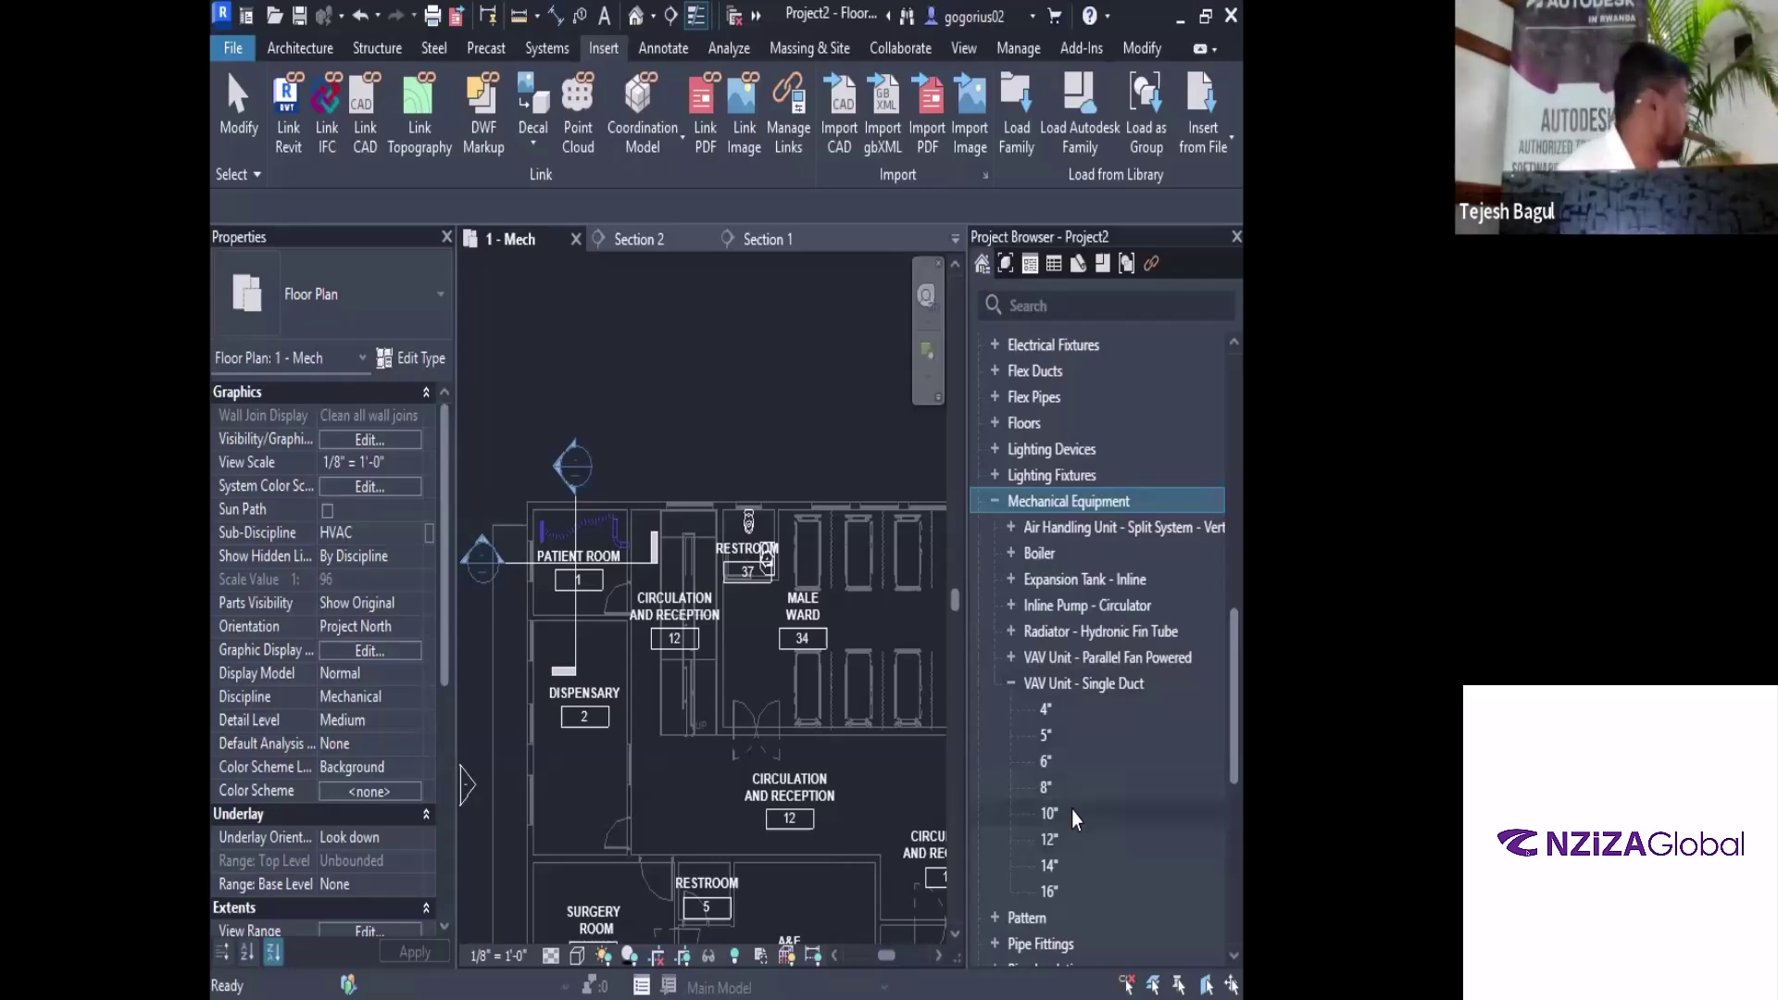
scroll(601, 536, up, 2)
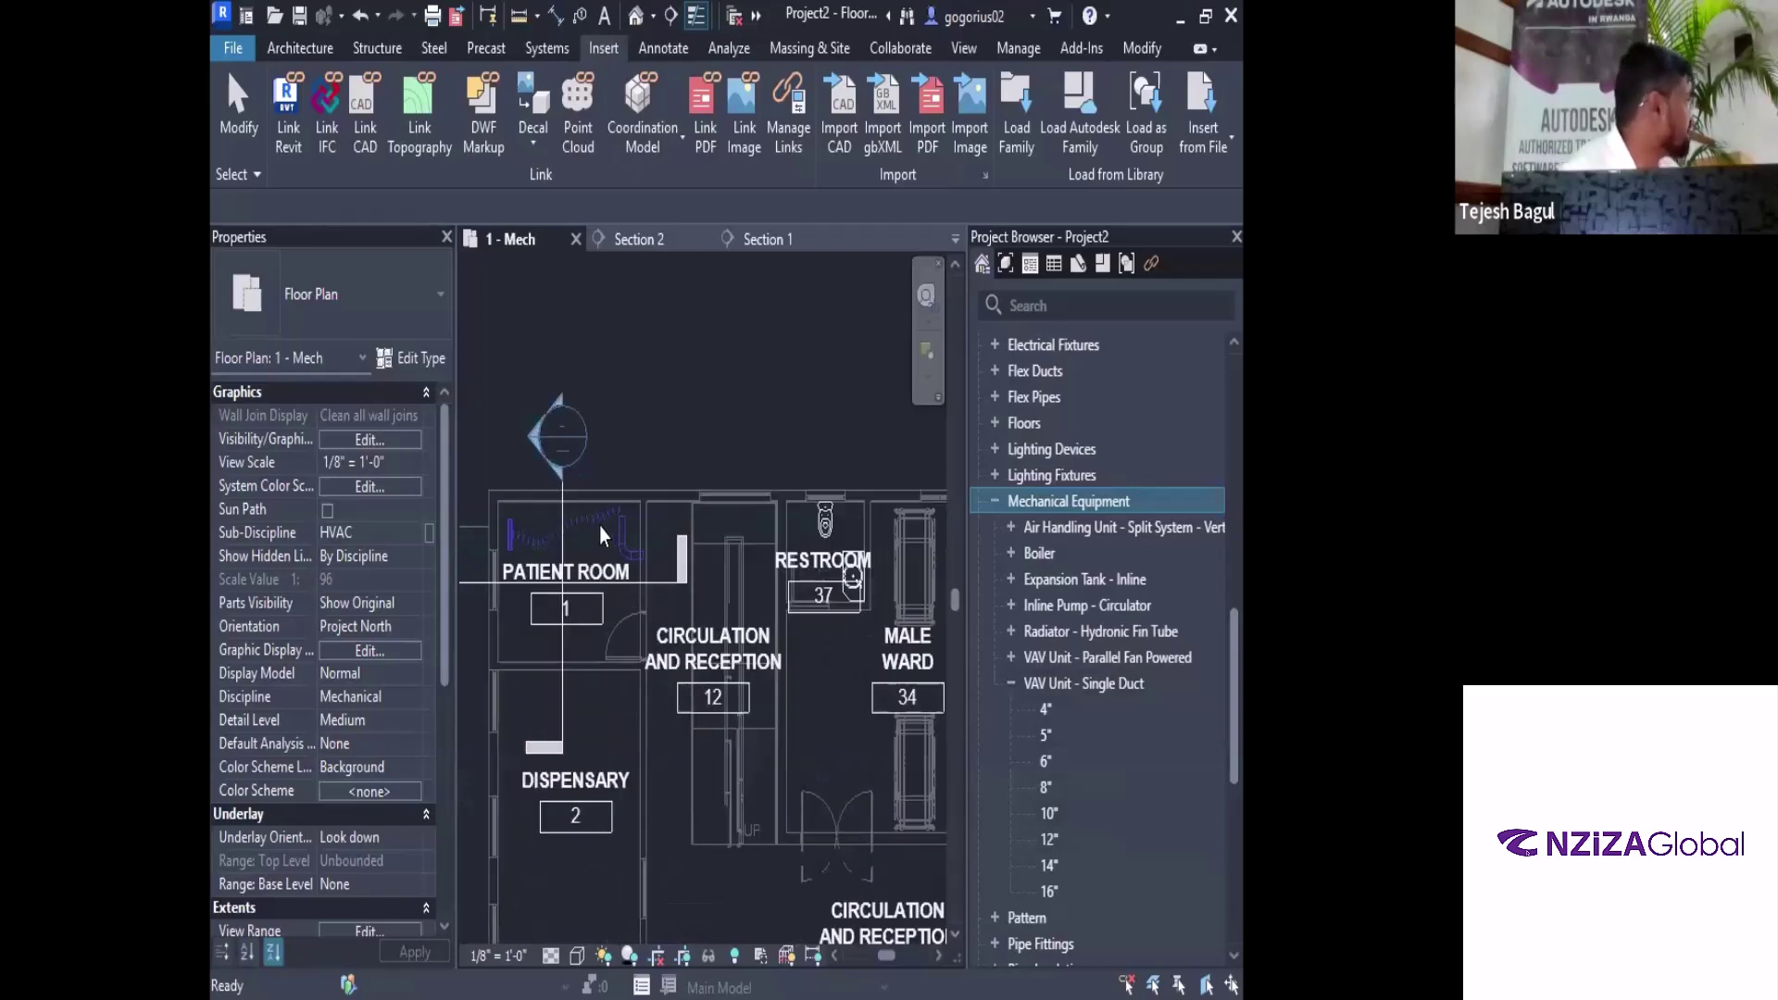
scroll(601, 535, up, 2)
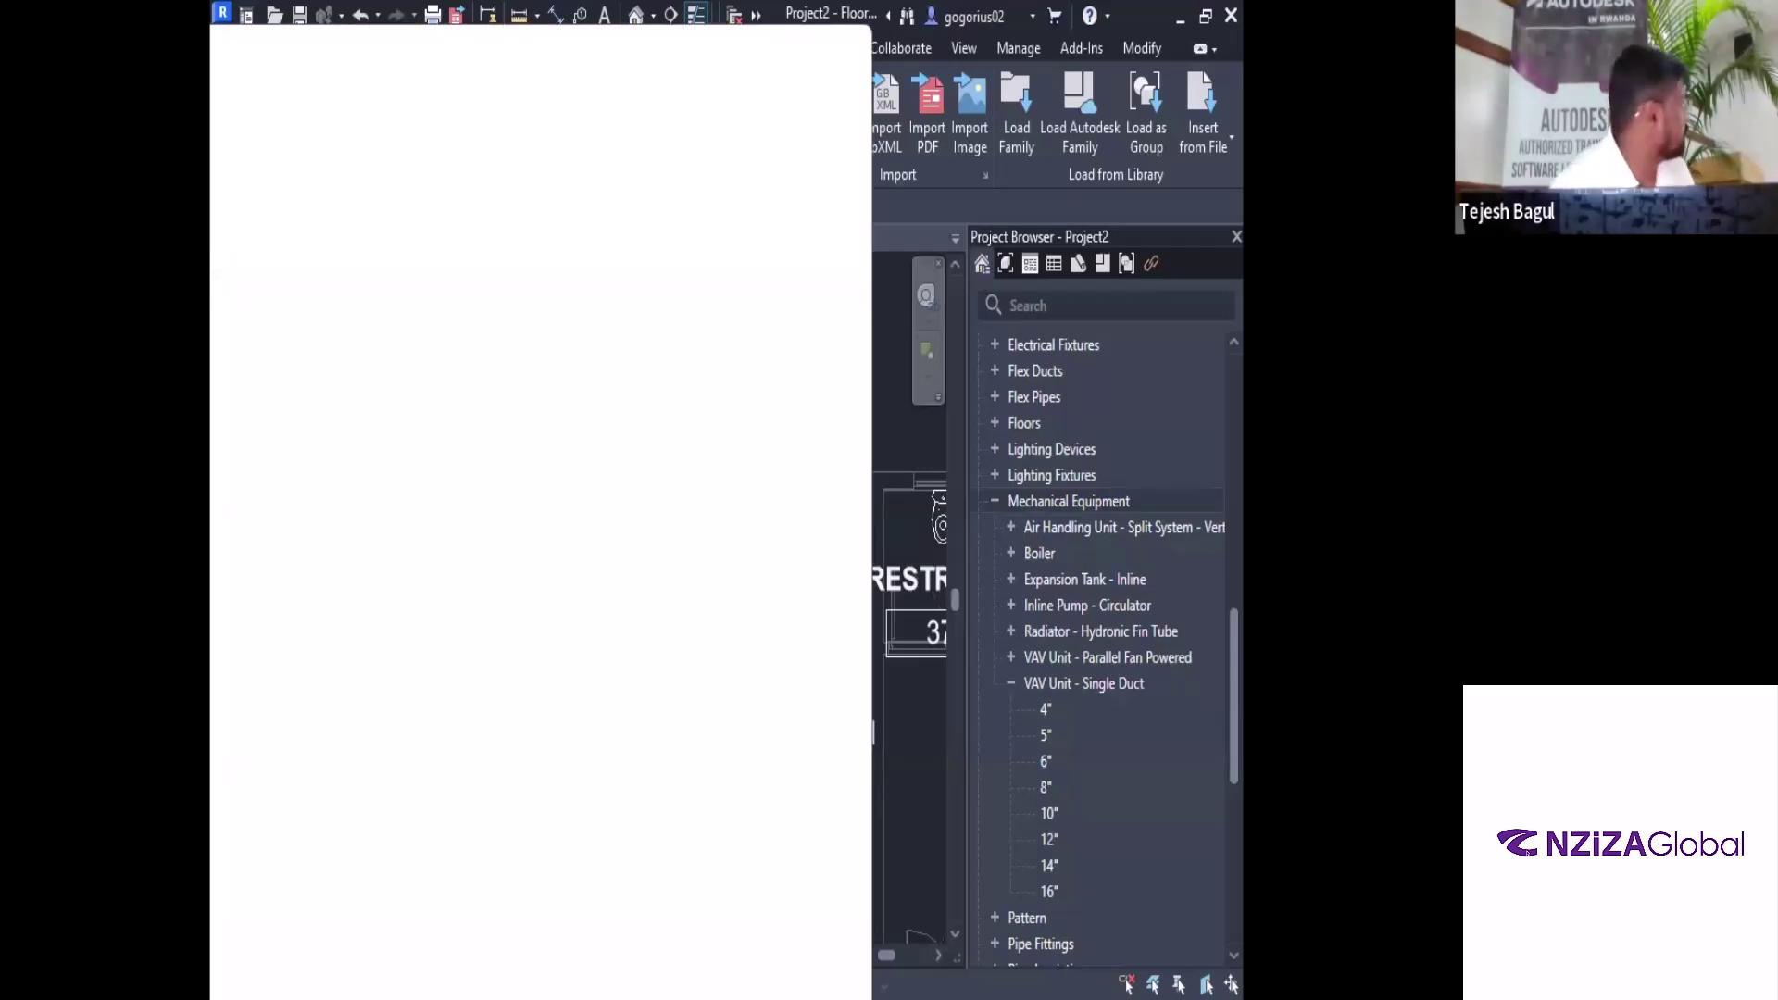
Maximize the browser window with the Google results for trane vav box
drag(687, 213, 894, 179)
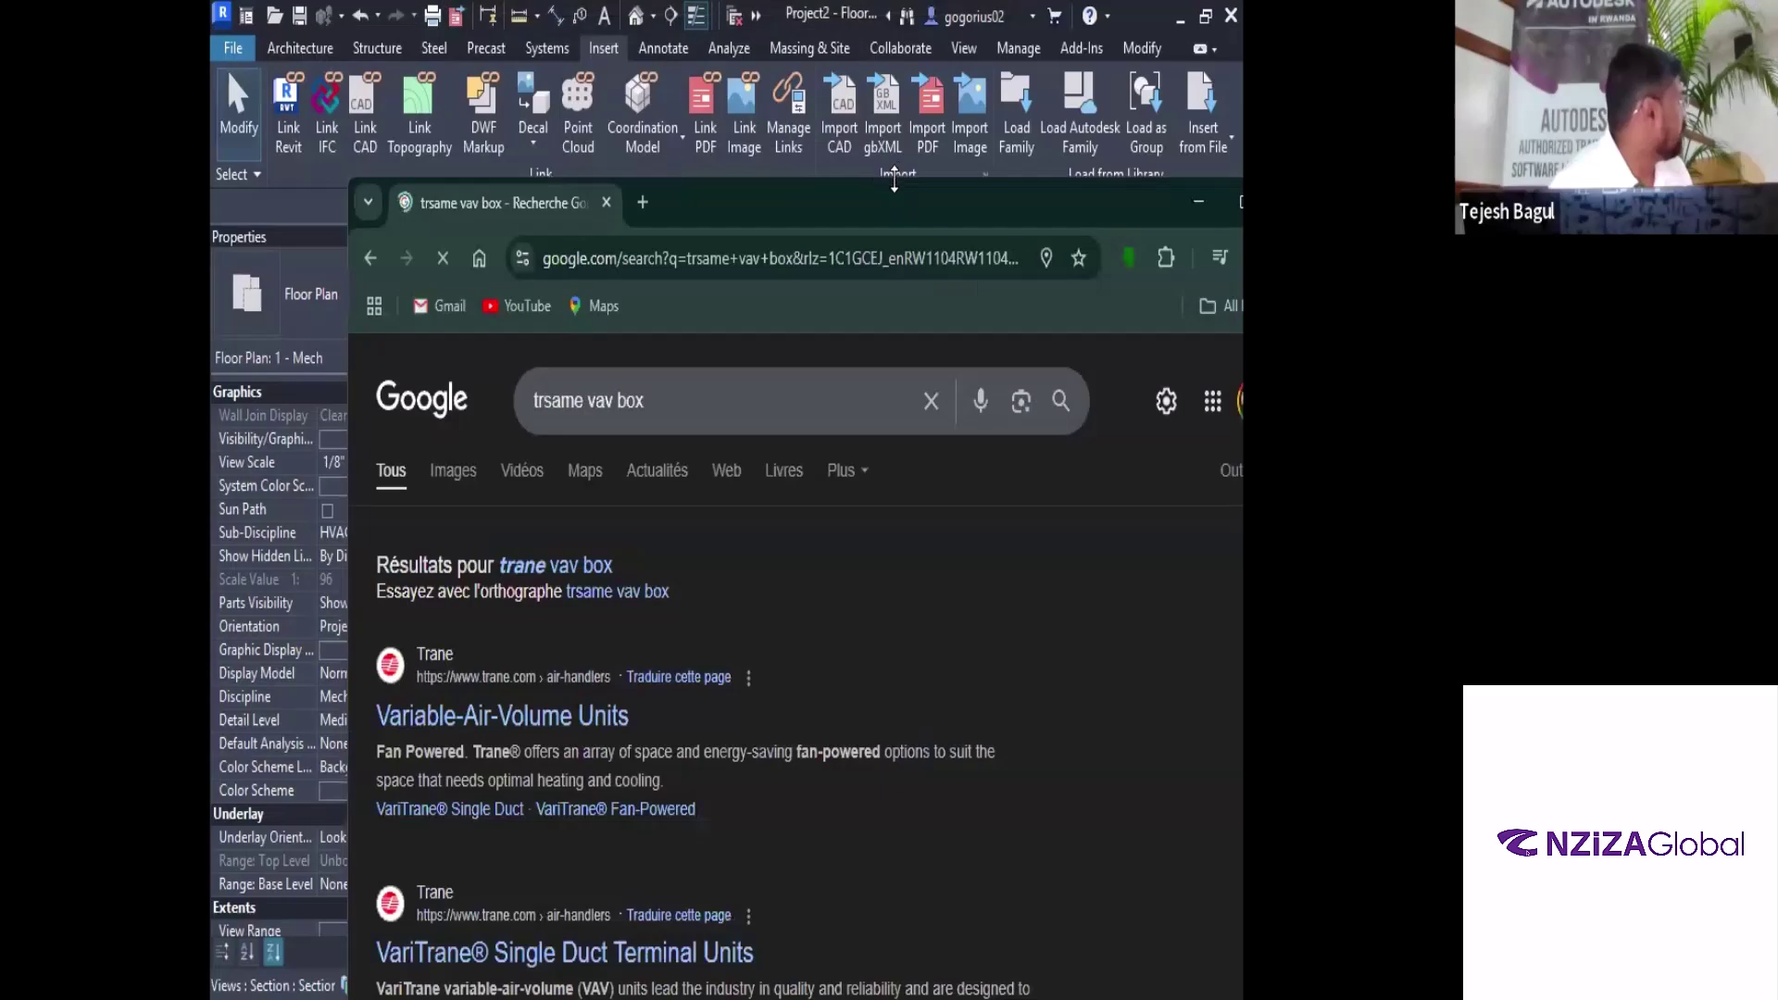
double_click(844, 204)
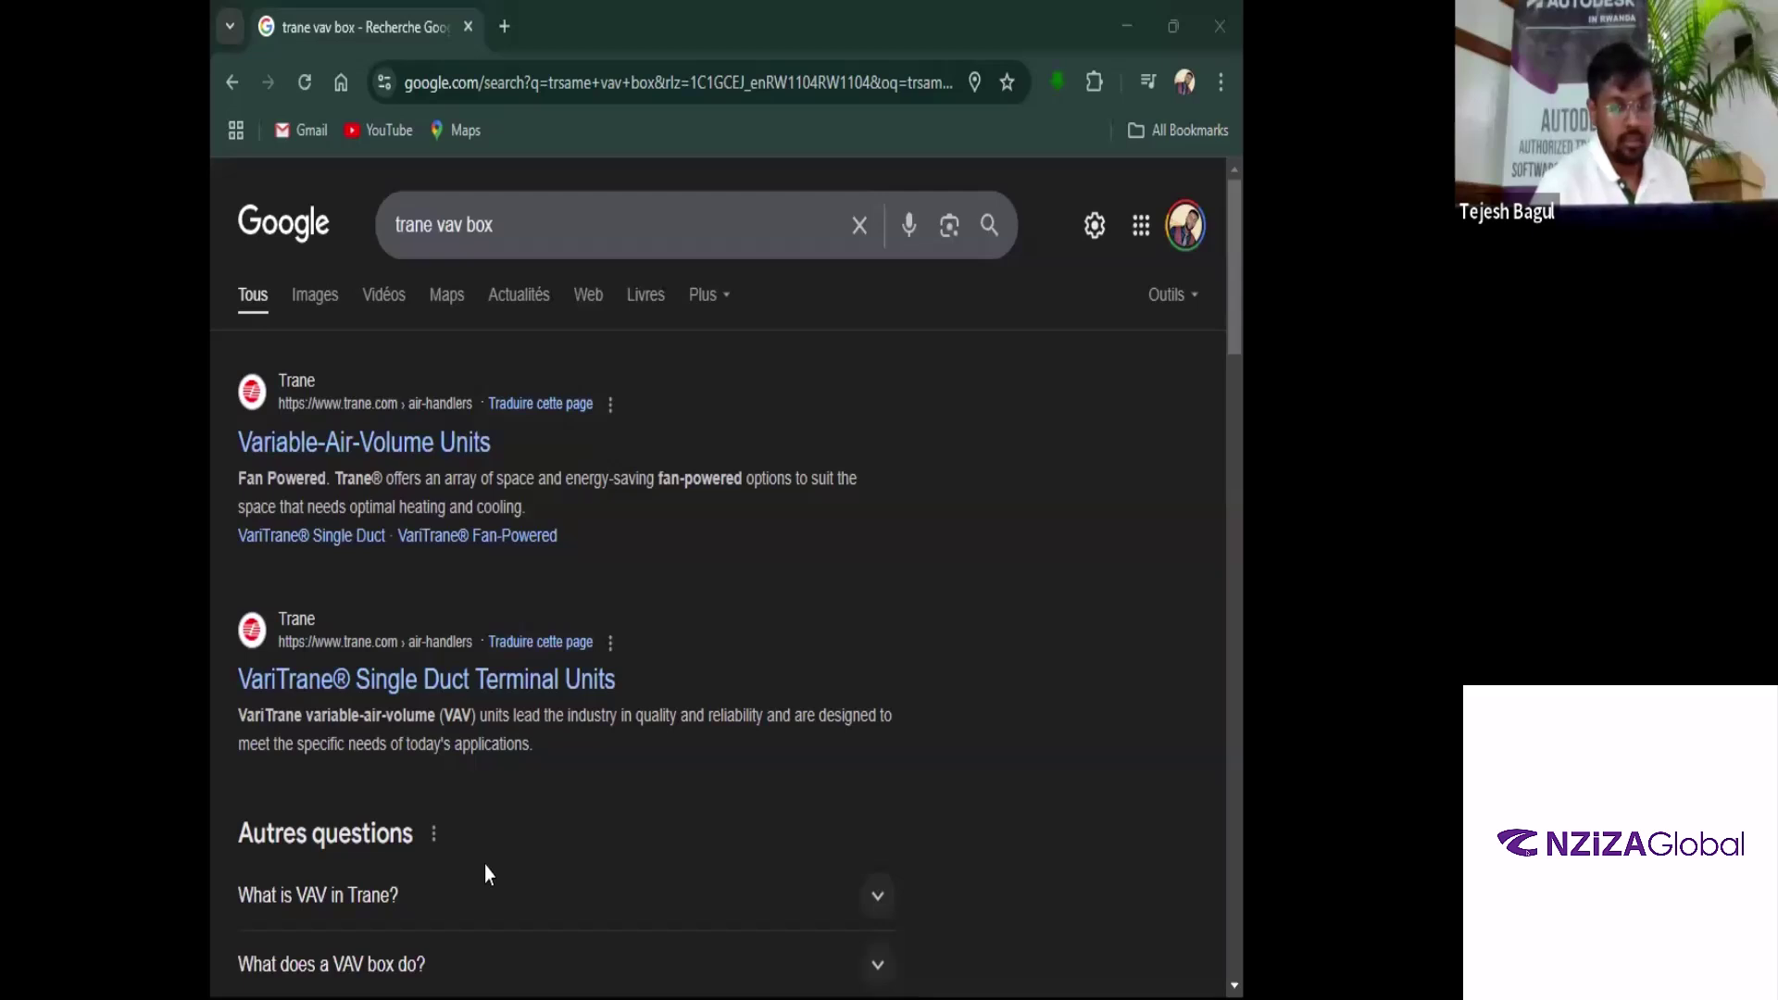
Switch to Revit to examine the patient room and corridor area in the 1 - Mech plan, then return to the browser
key(alt+Tab)
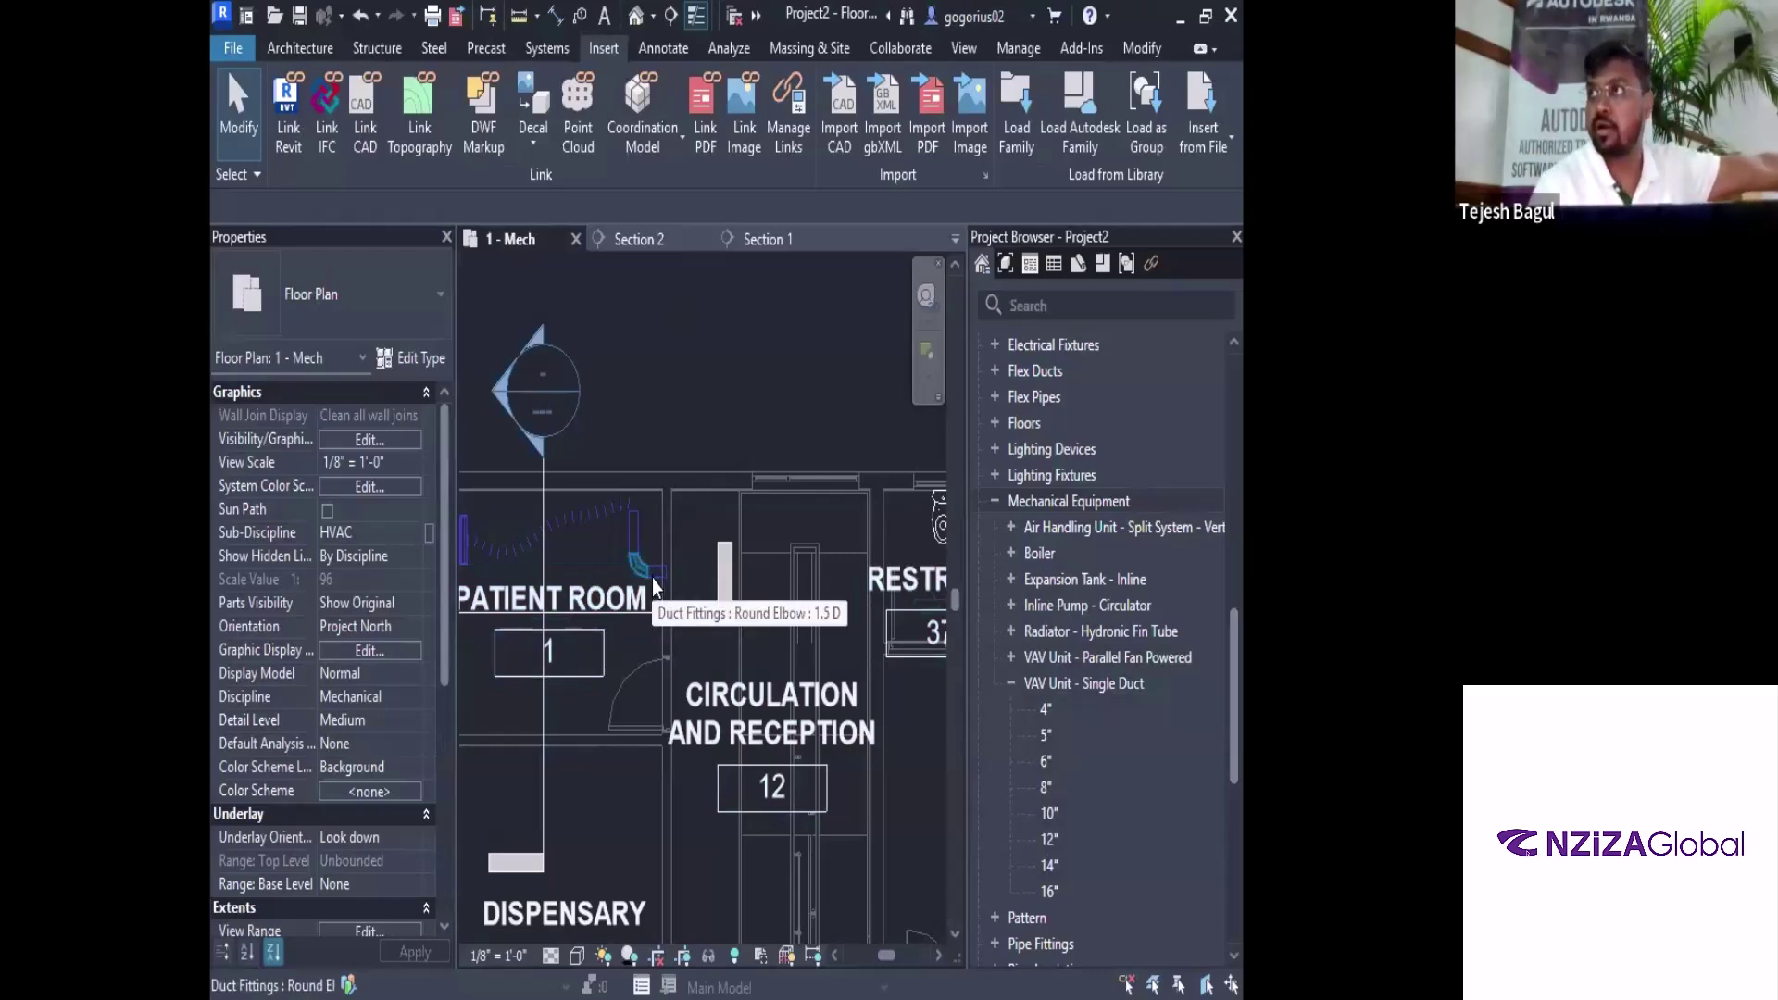
click(709, 741)
scroll(722, 741, down, 3)
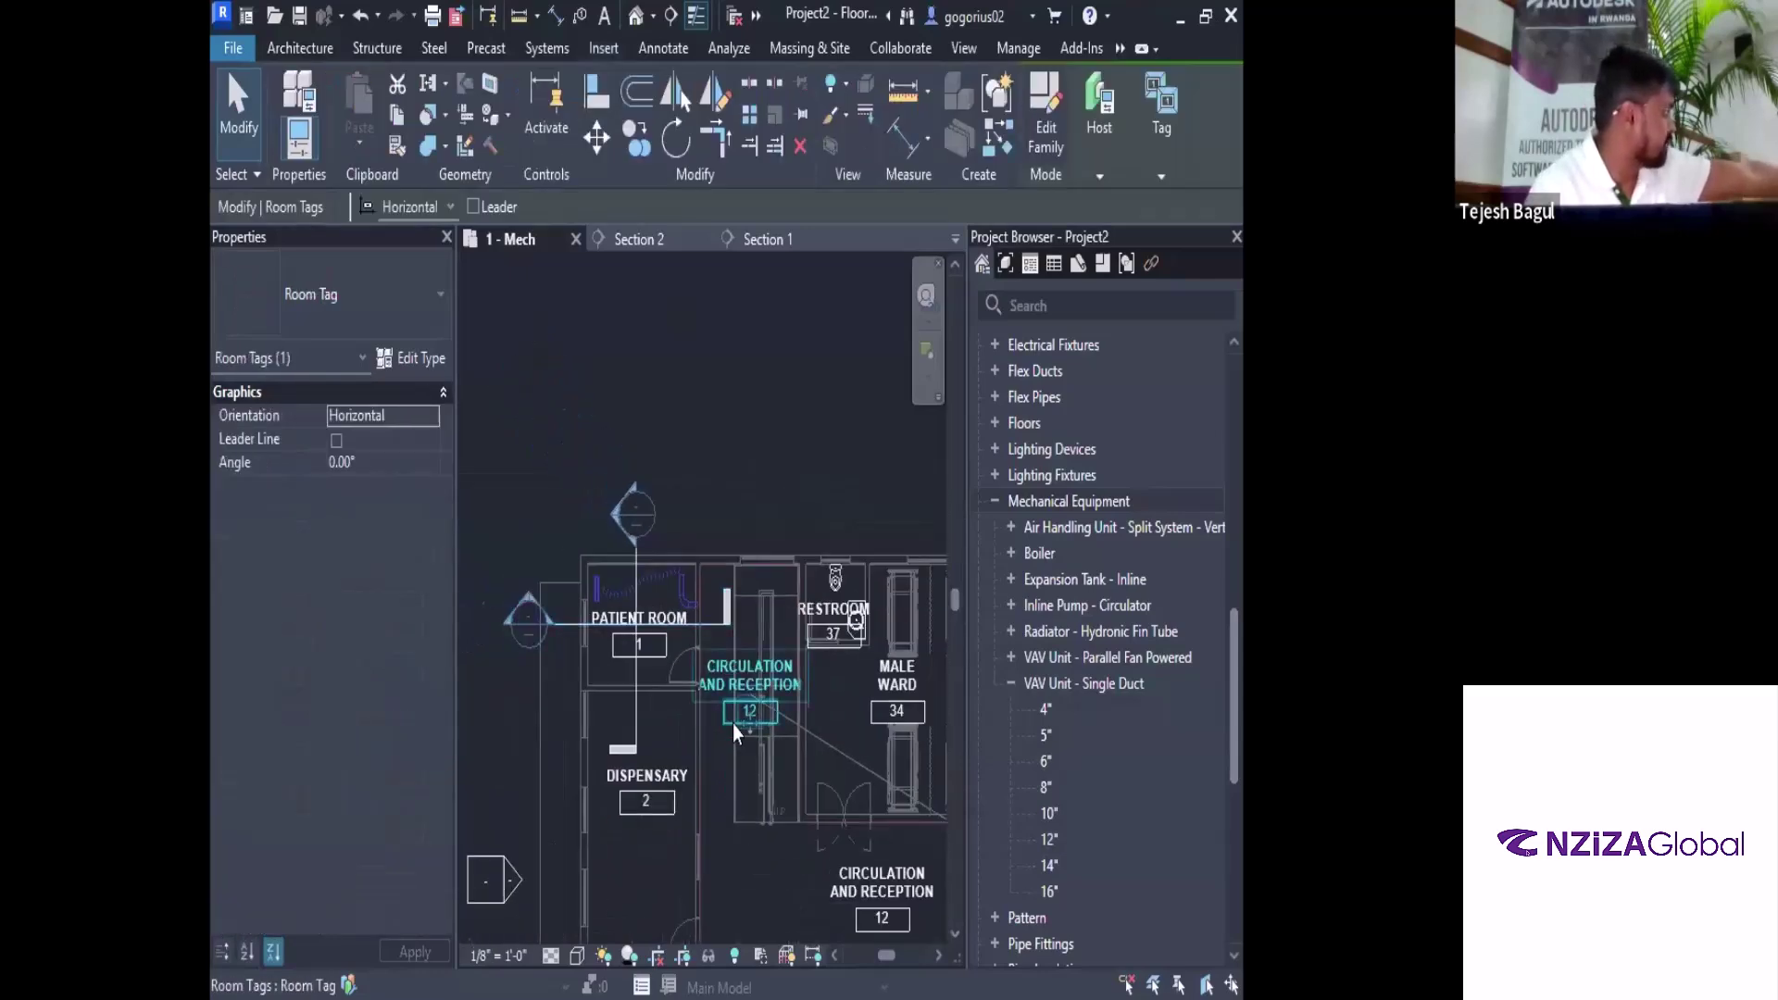
drag(741, 731, 760, 882)
scroll(693, 592, up, 3)
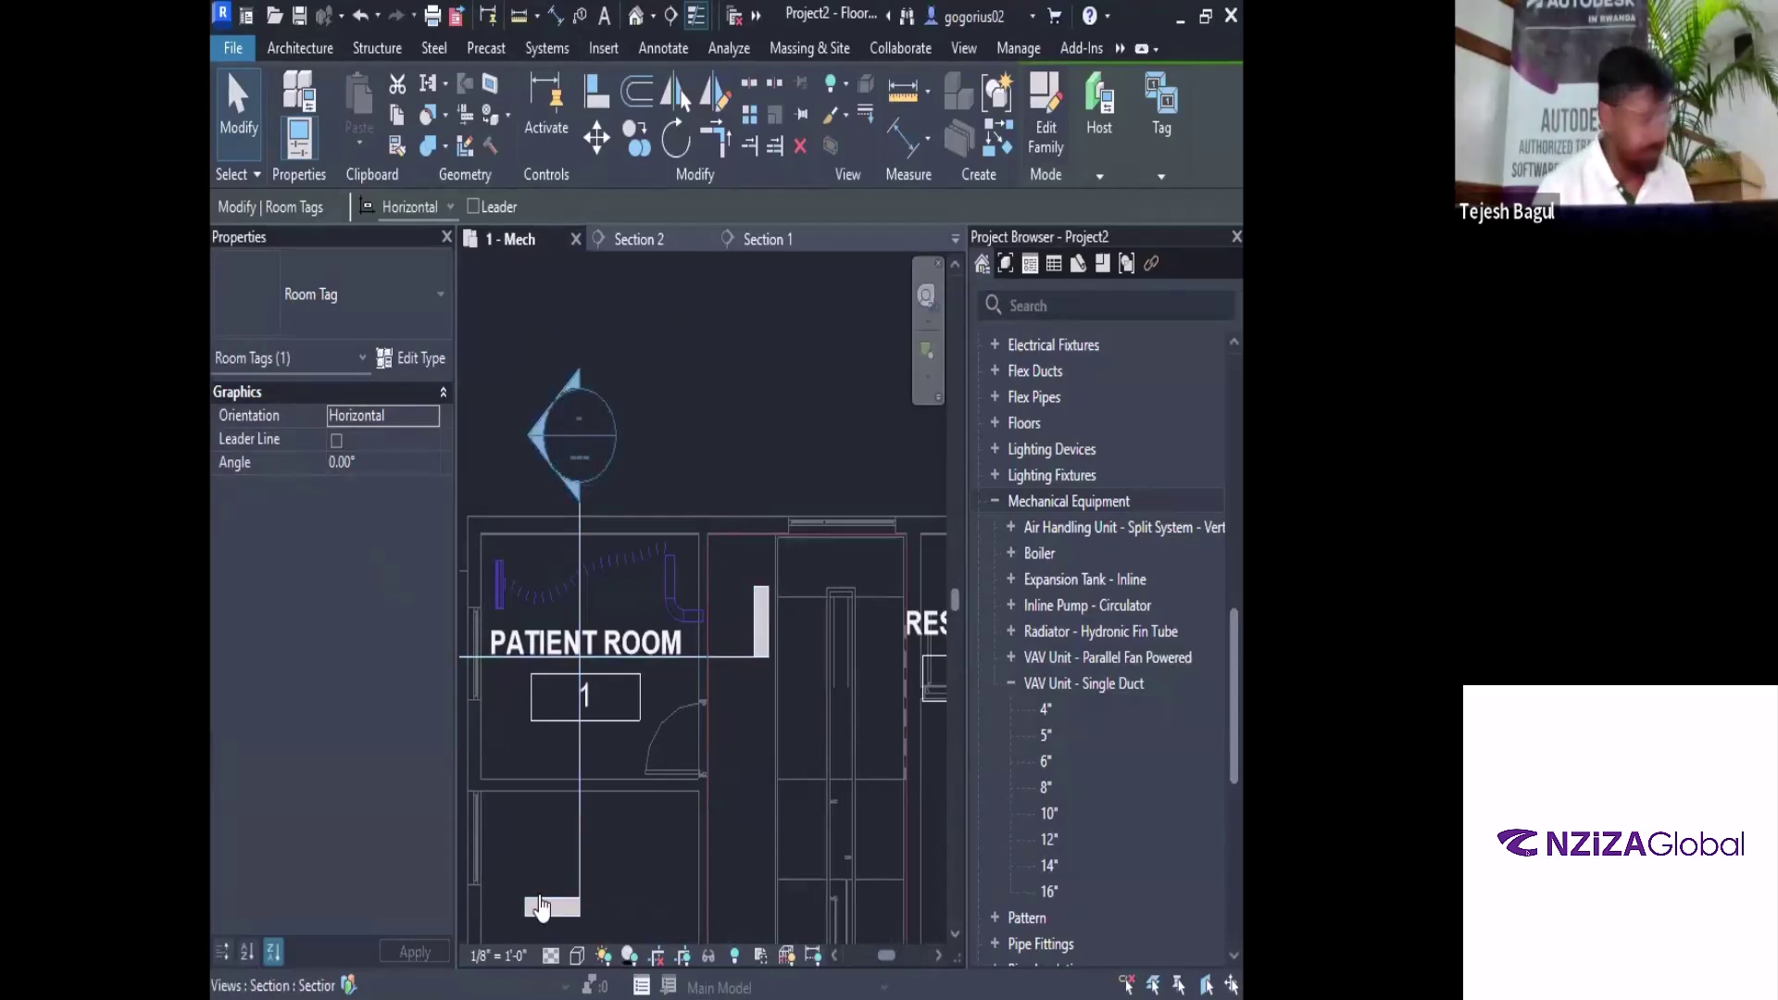
key(alt+Tab)
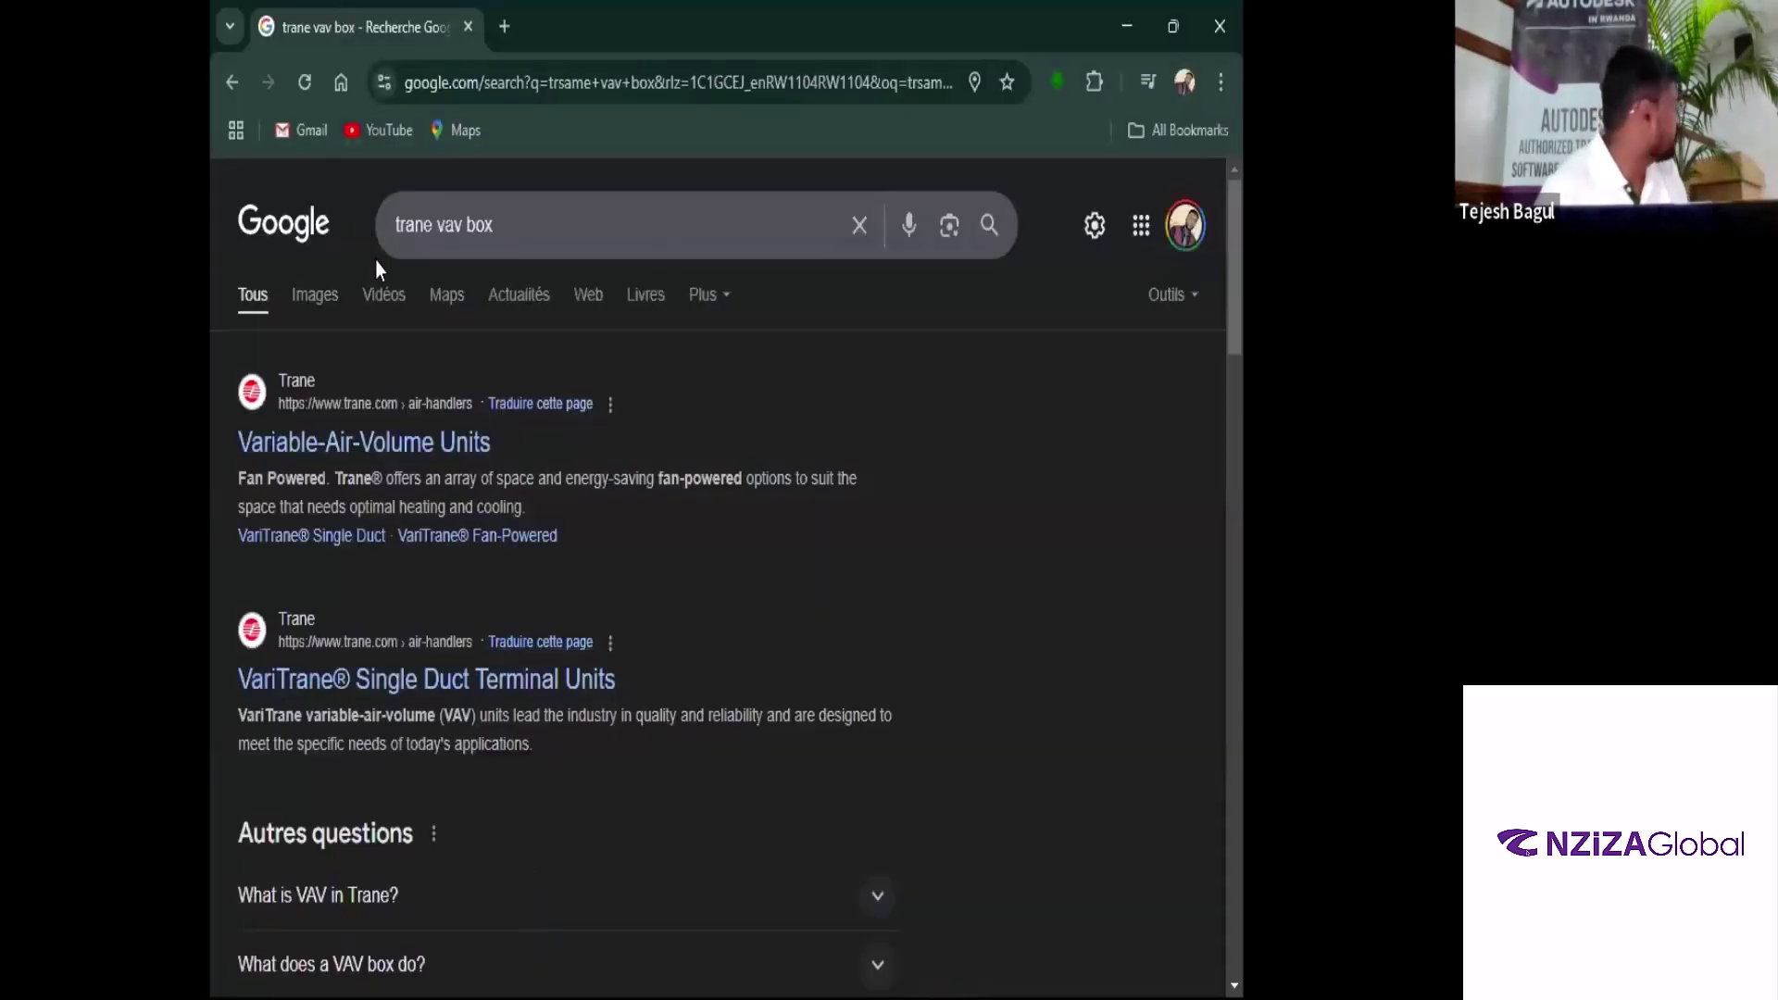
Open the Google image results for trane vav box in a new browser tab
click(454, 441)
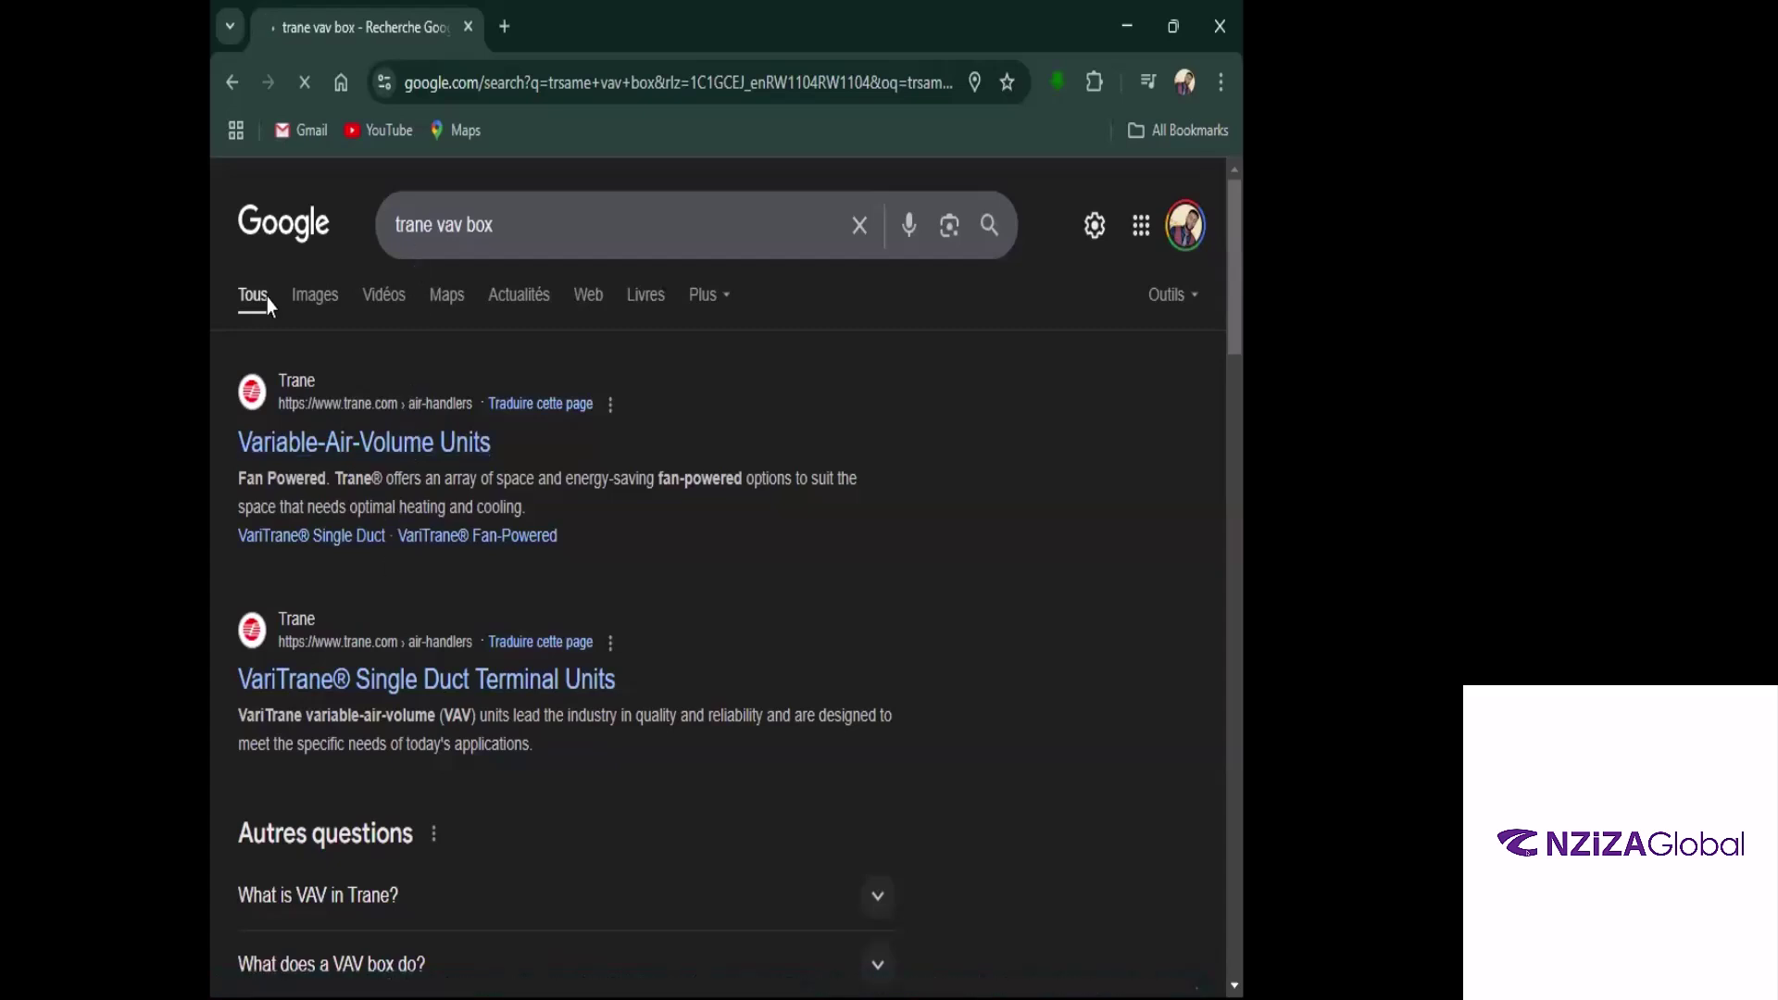
right_click(335, 276)
right_click(317, 295)
click(353, 320)
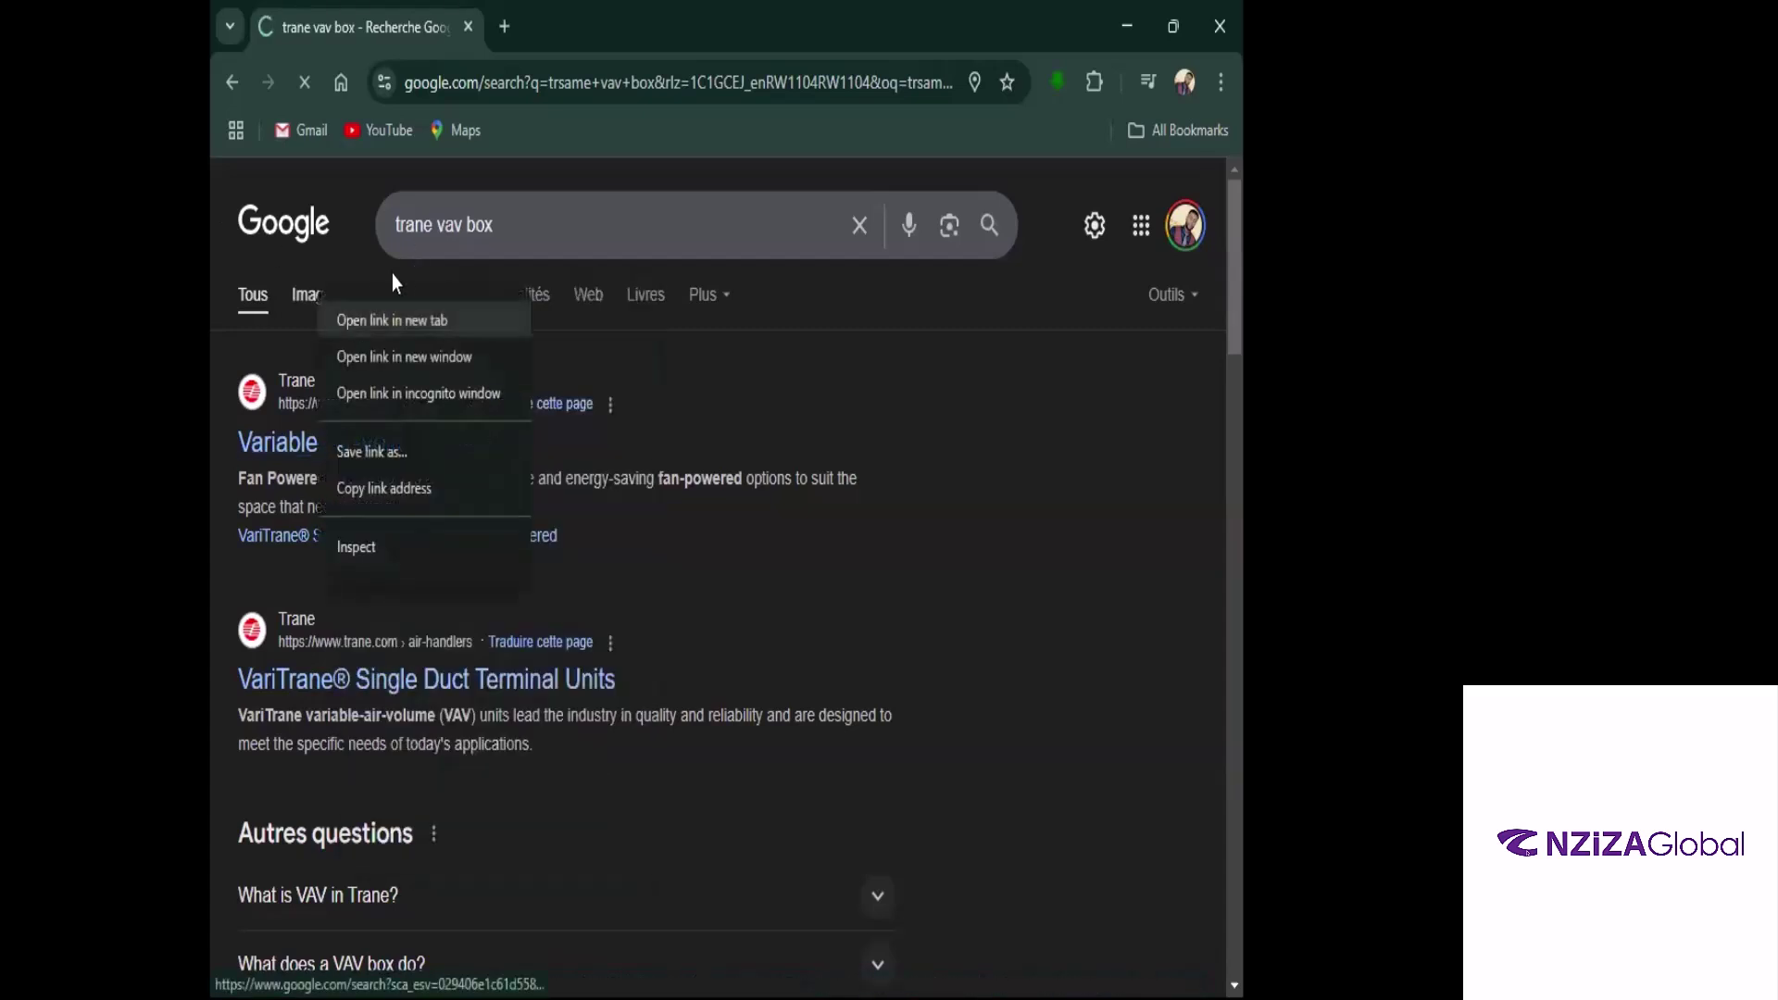
click(631, 9)
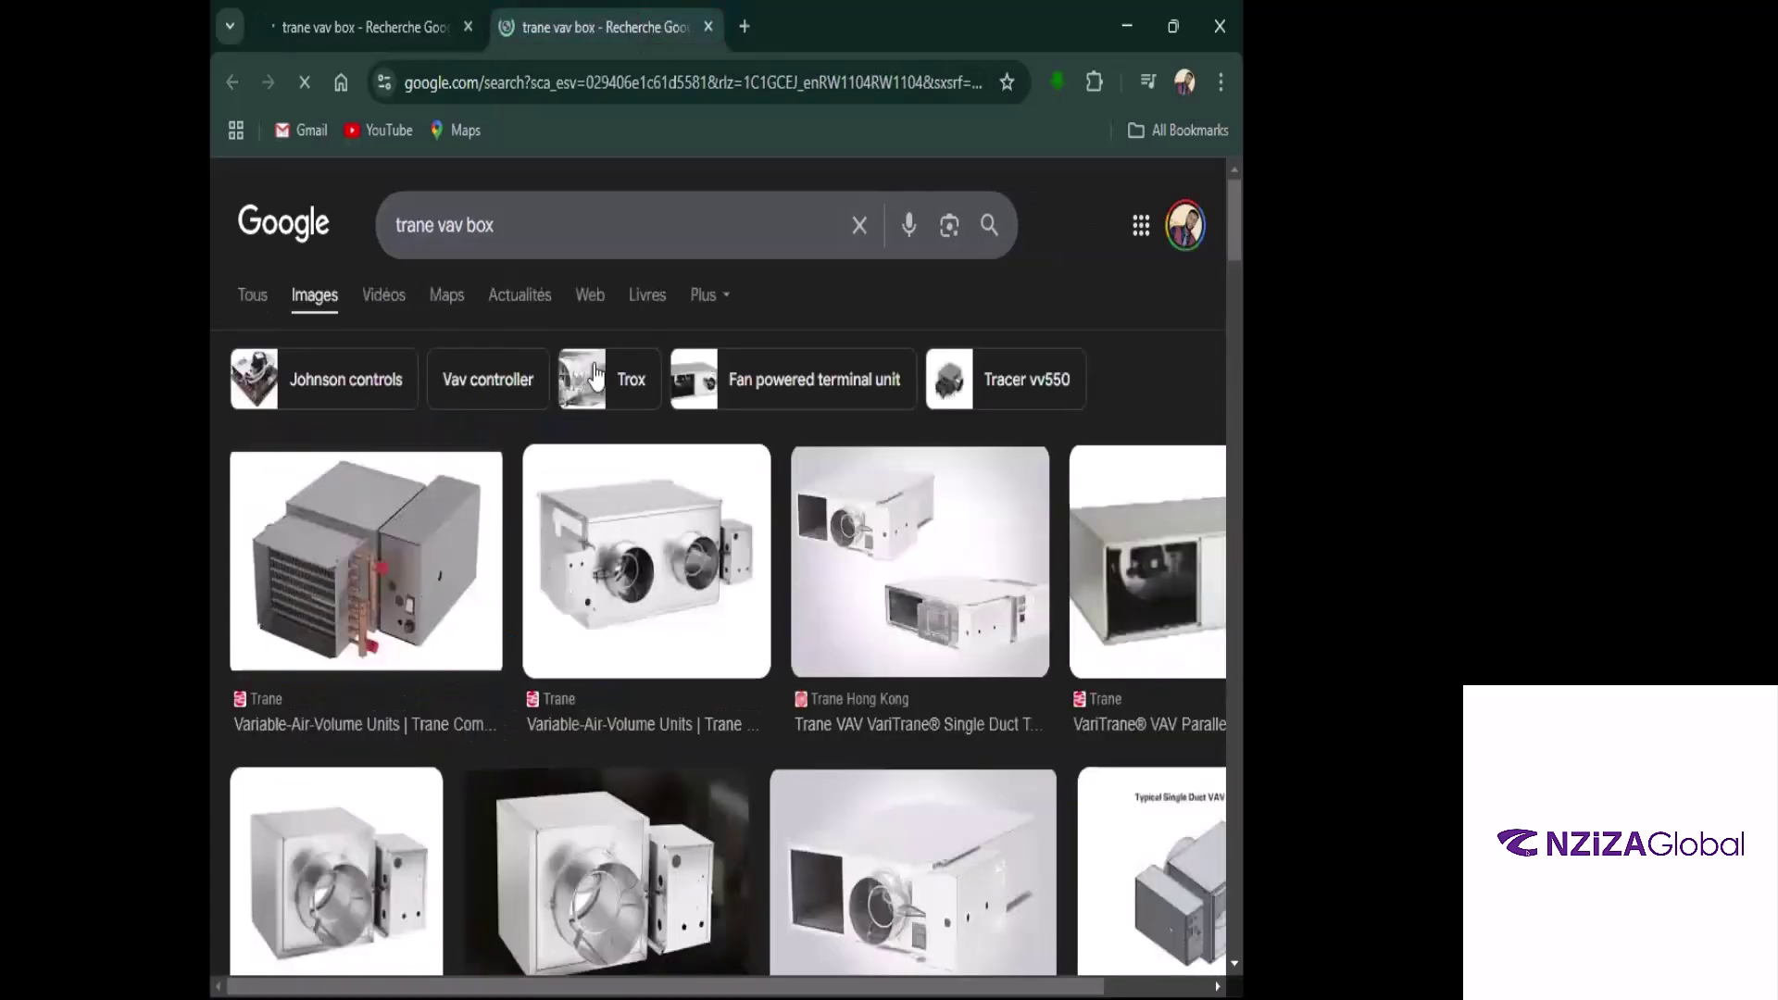
Search Google Images for trane vav box table and look through the pictures for a sizing table
click(584, 226)
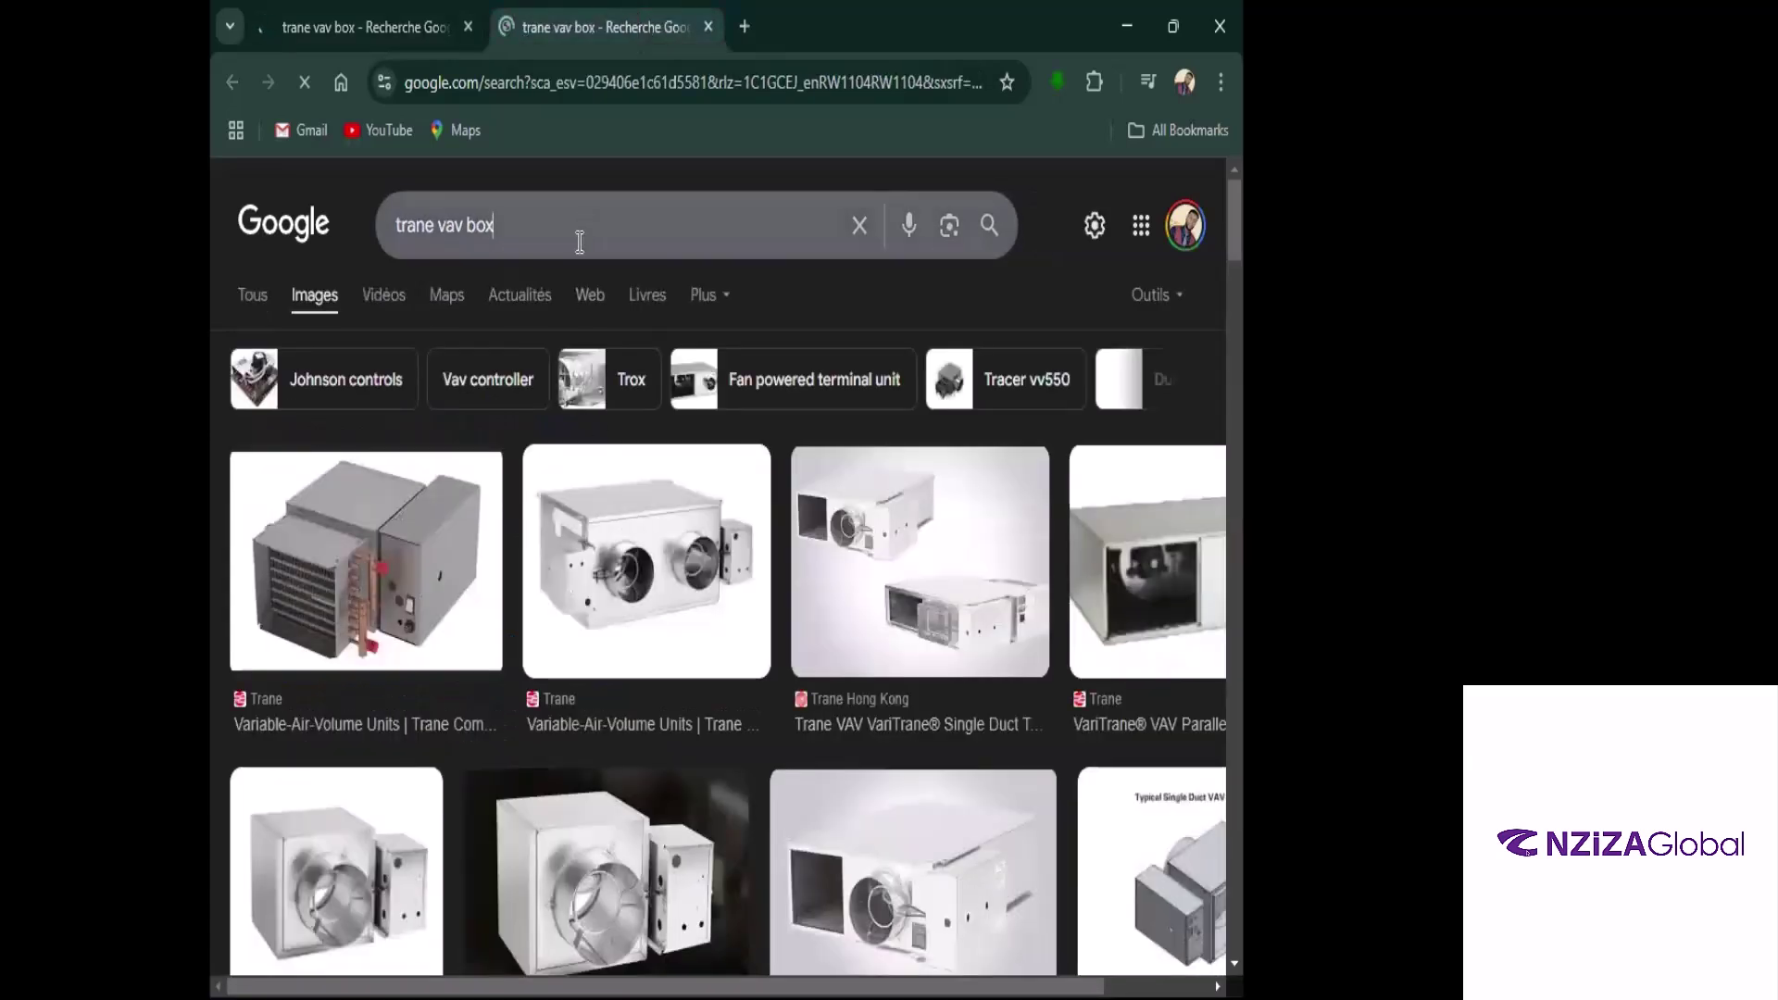
text(table)
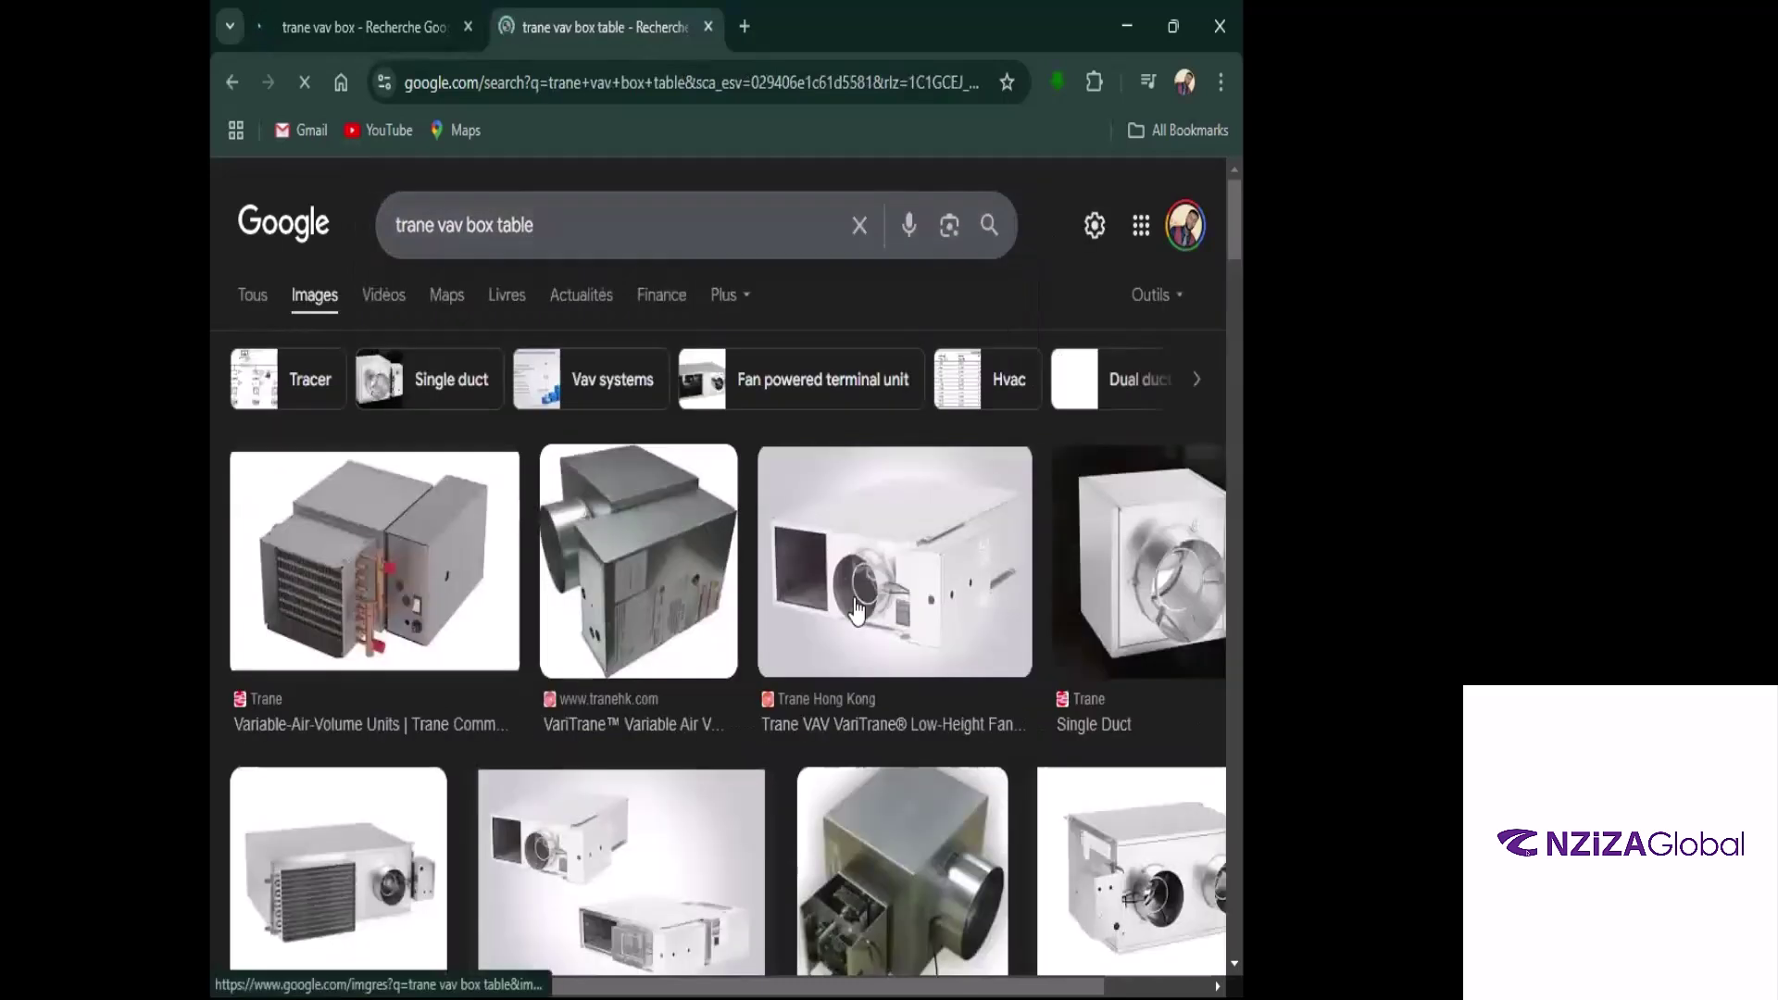
scroll(856, 611, down, 5)
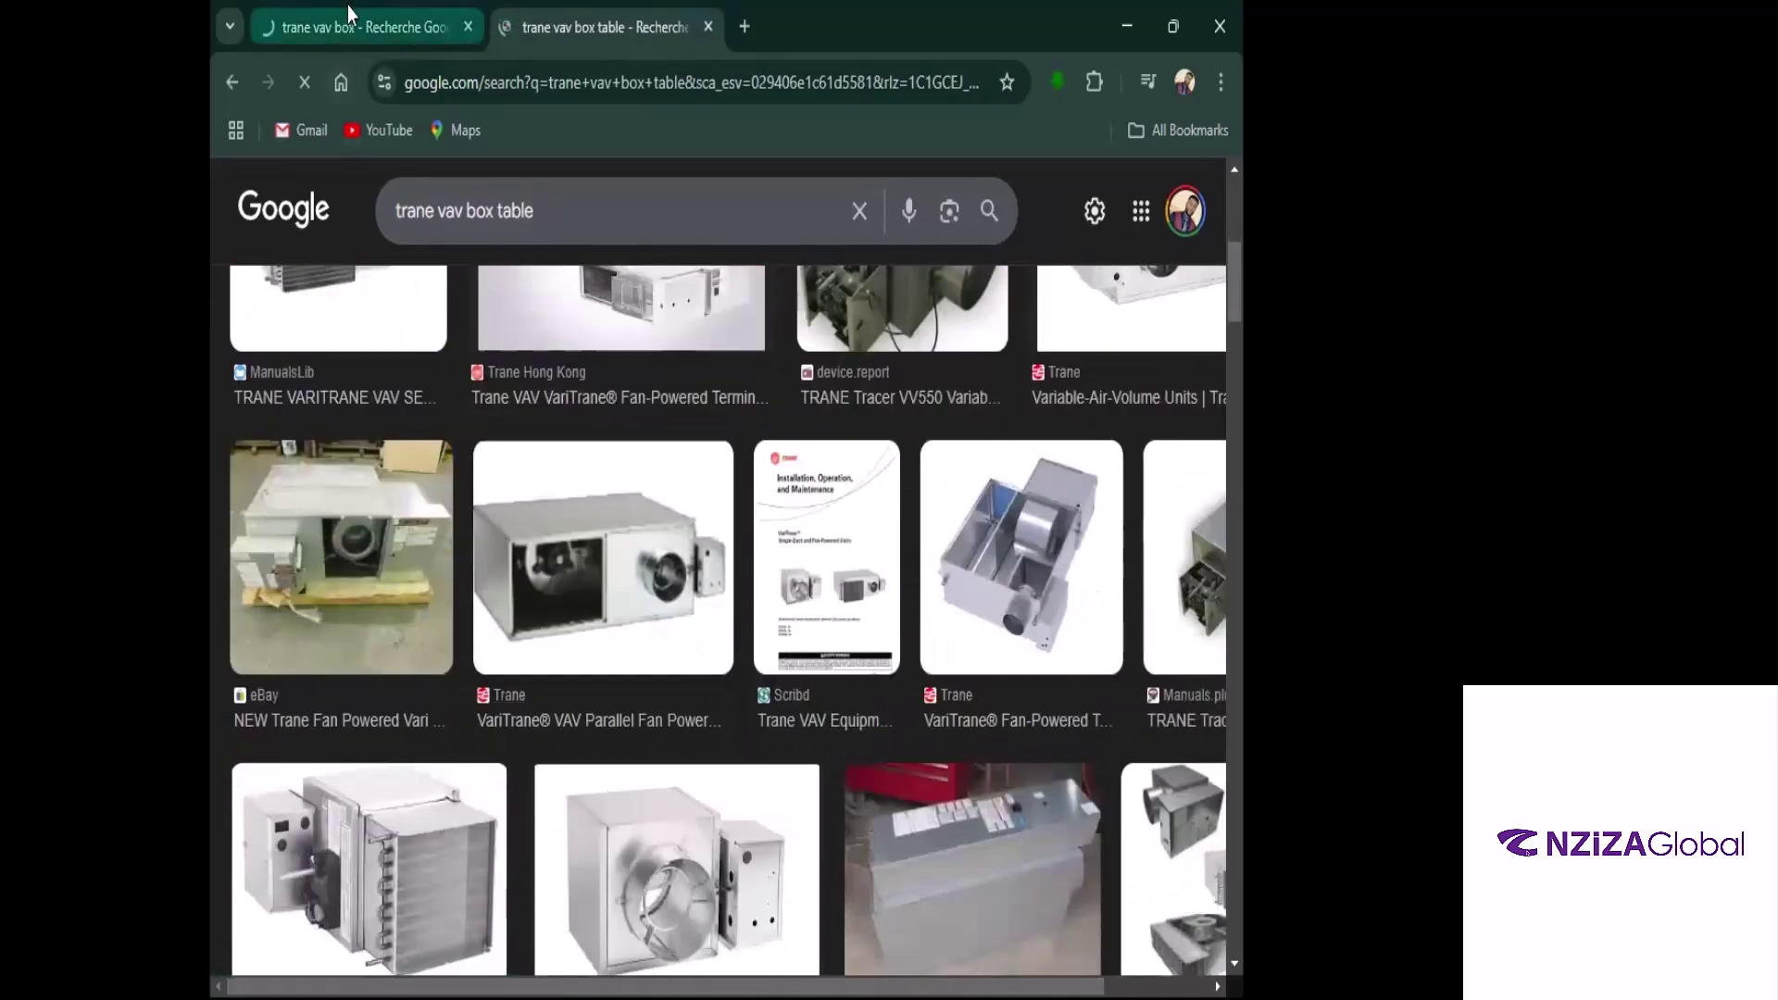
Open Trane's Variable-Air-Volume Units result from the trane vav box search in a new tab, and look through the other results
click(347, 9)
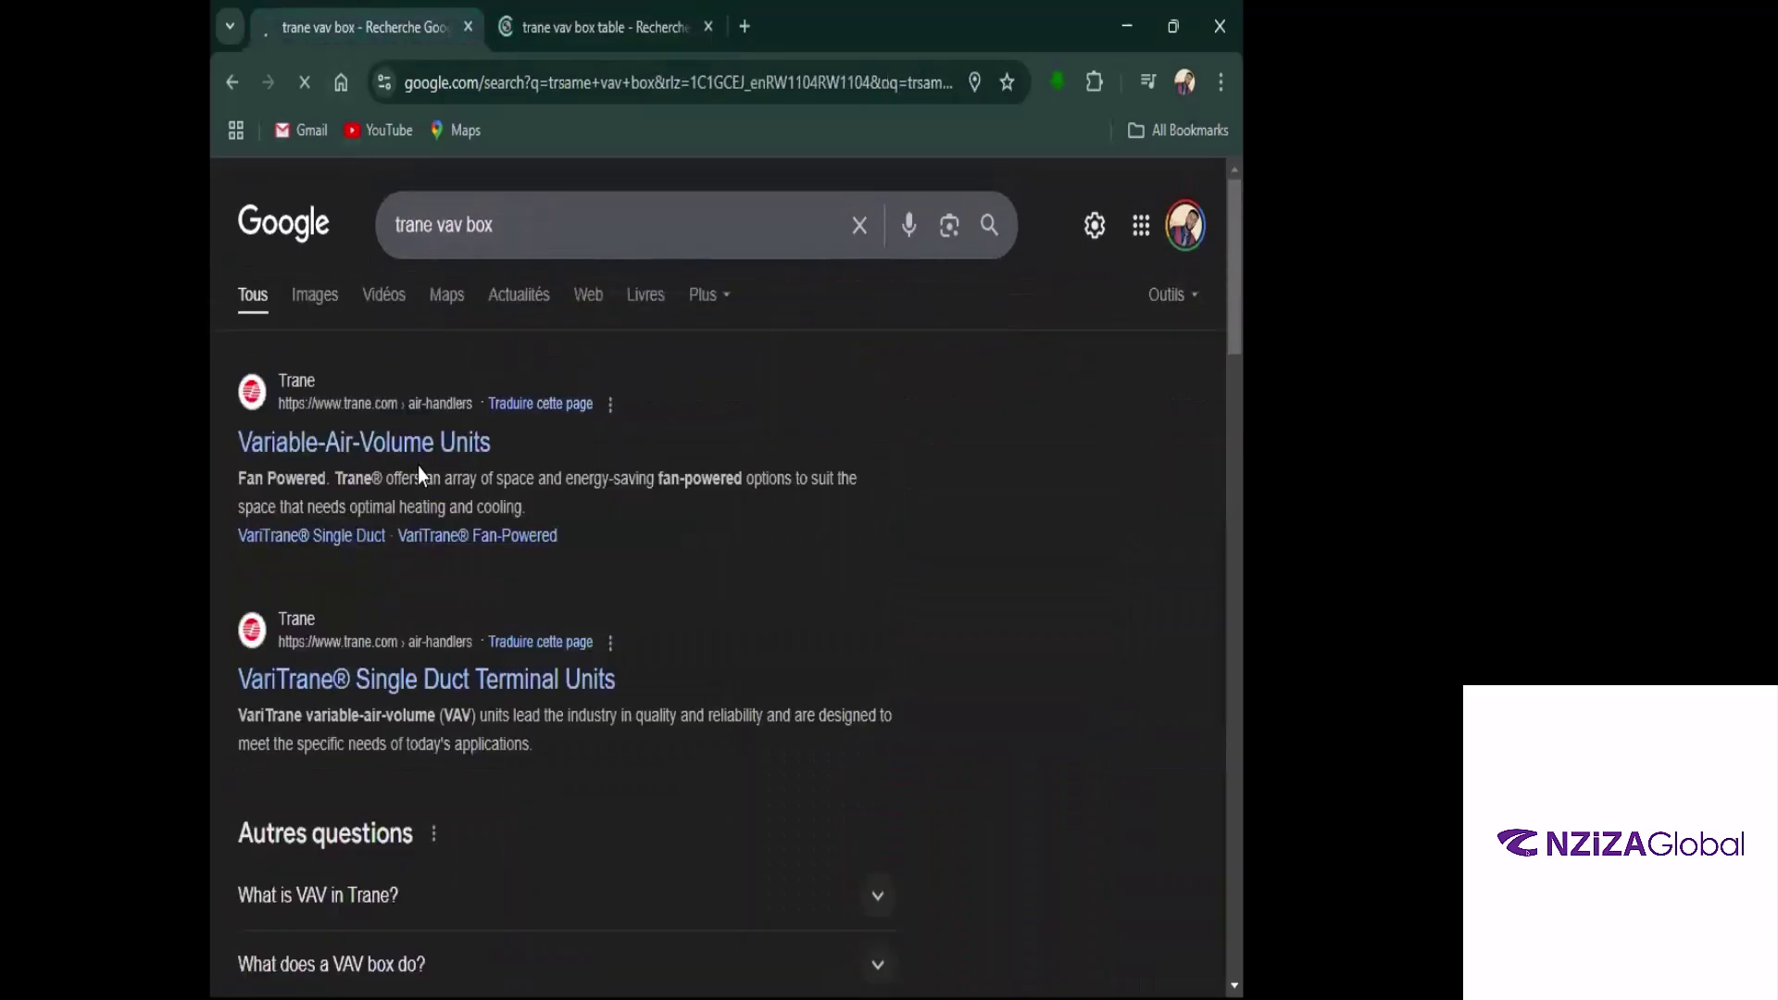
right_click(454, 445)
click(470, 467)
scroll(351, 866, down, 1)
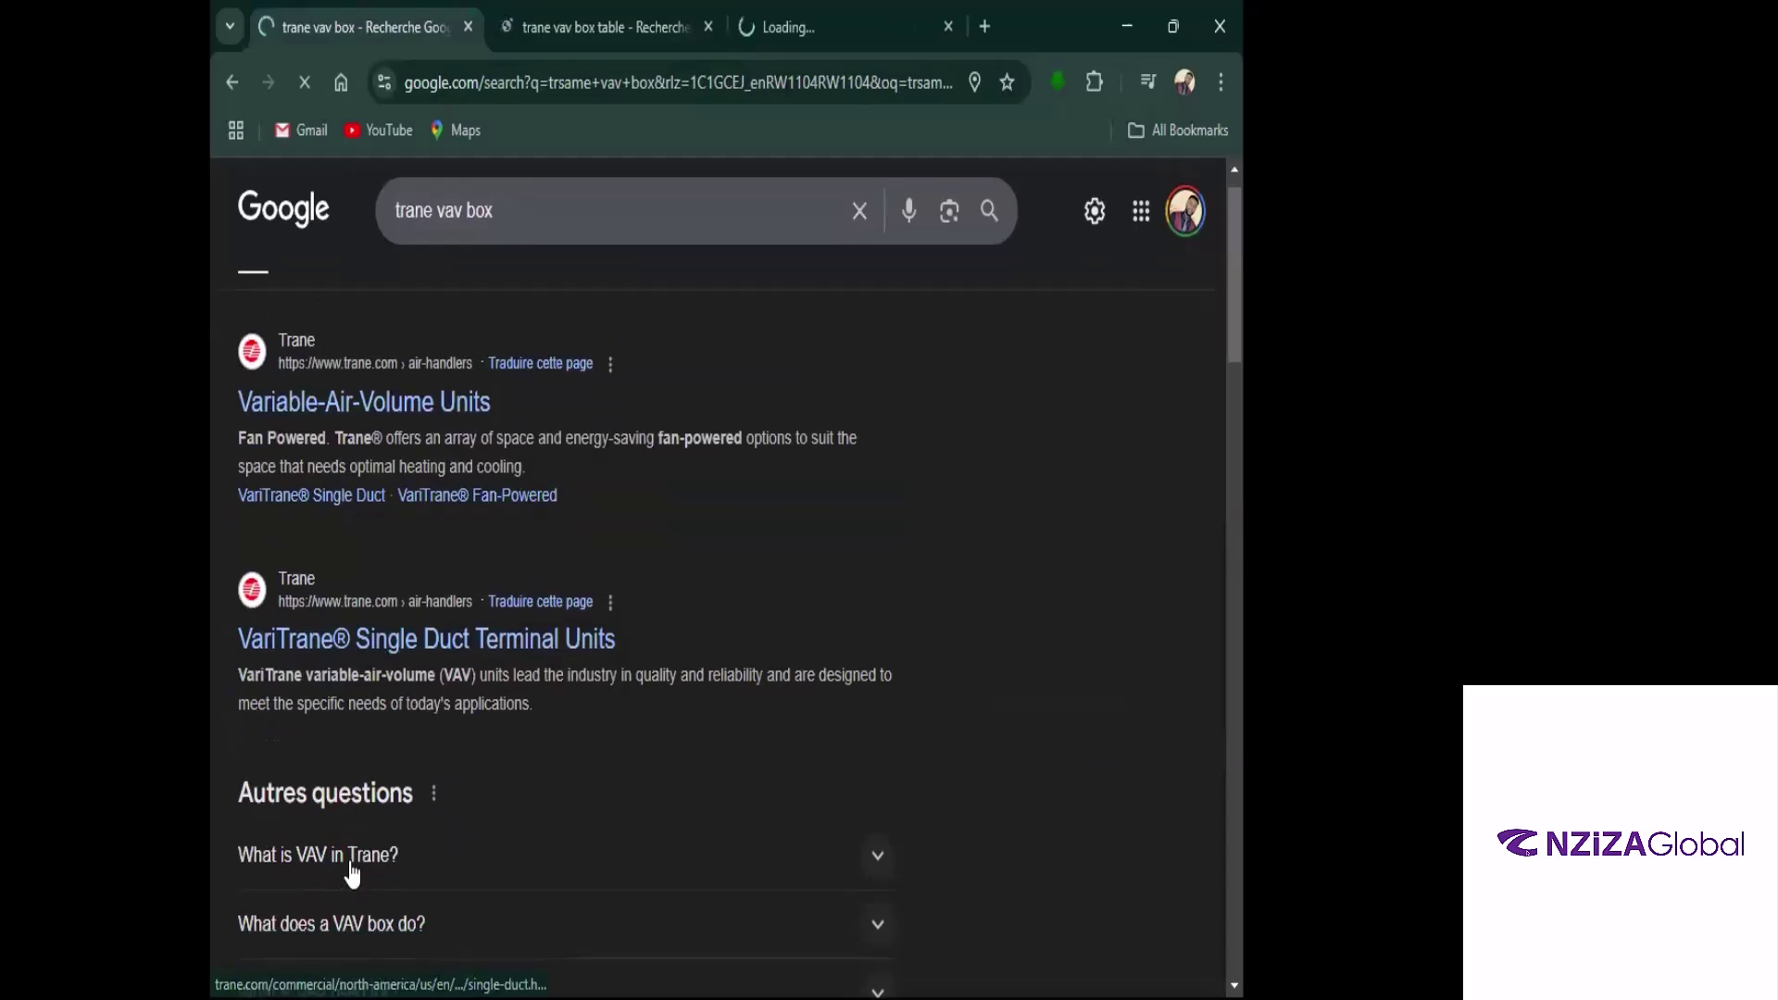
scroll(352, 866, down, 12)
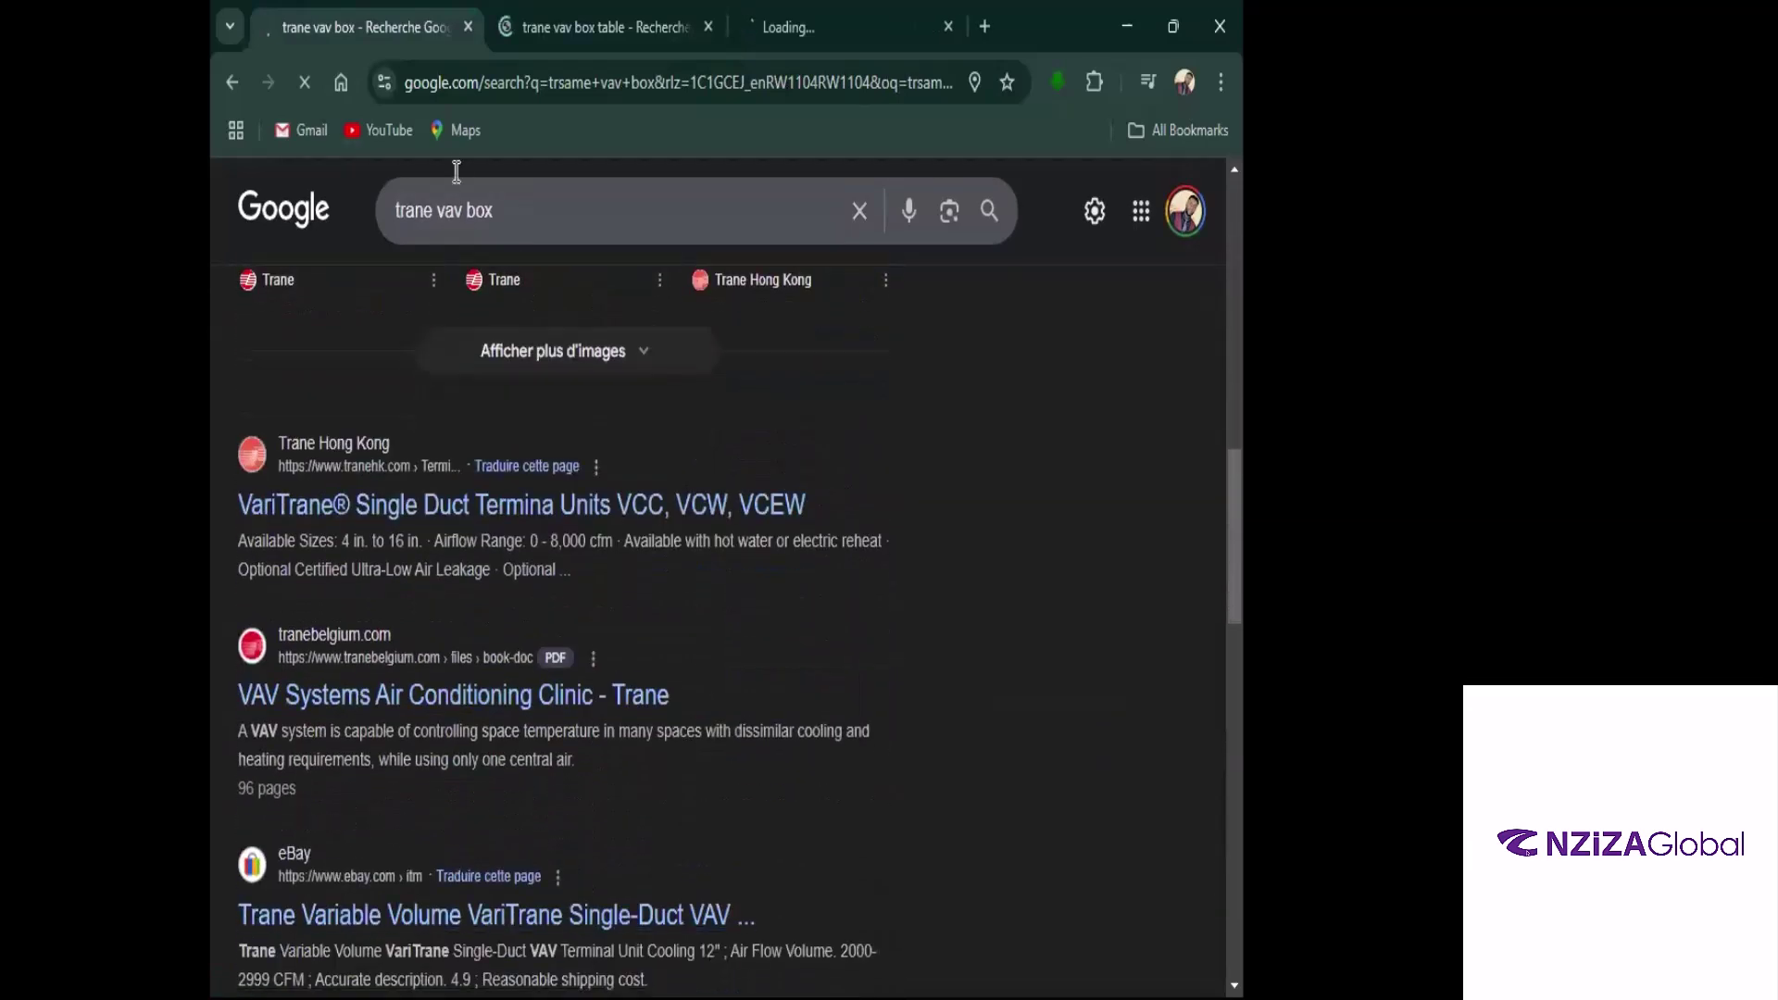
right_click(460, 512)
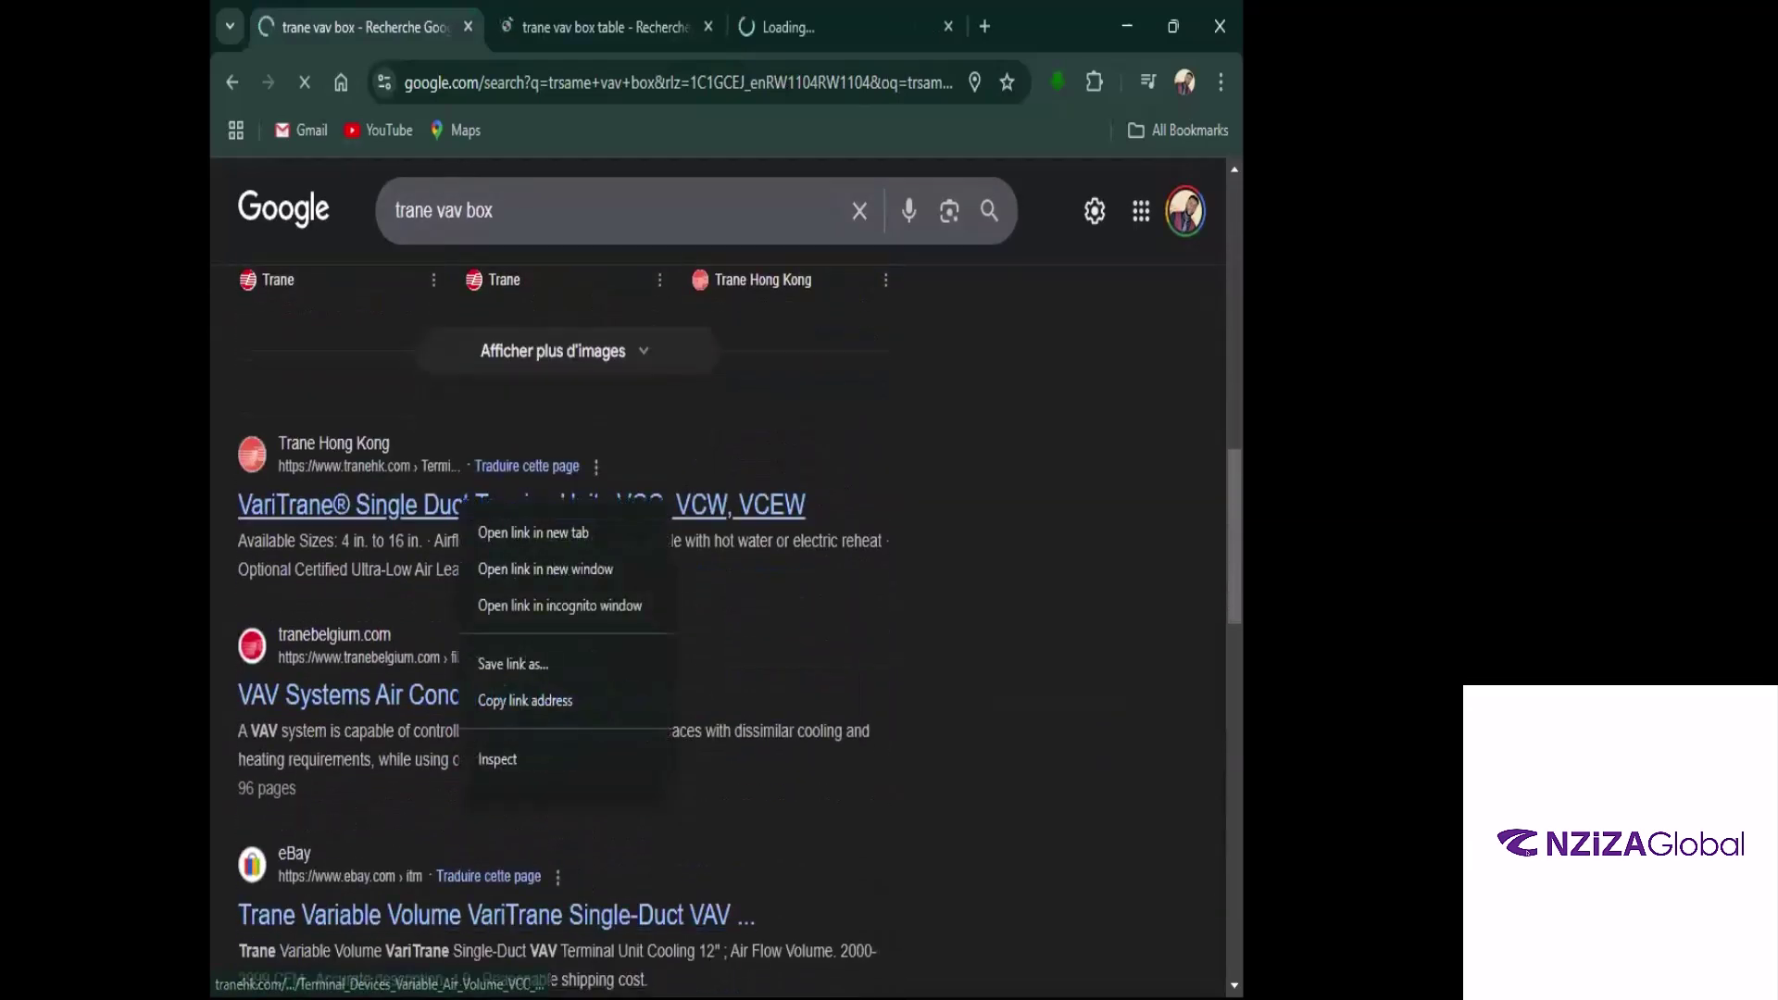
click(304, 574)
scroll(304, 574, up, 10)
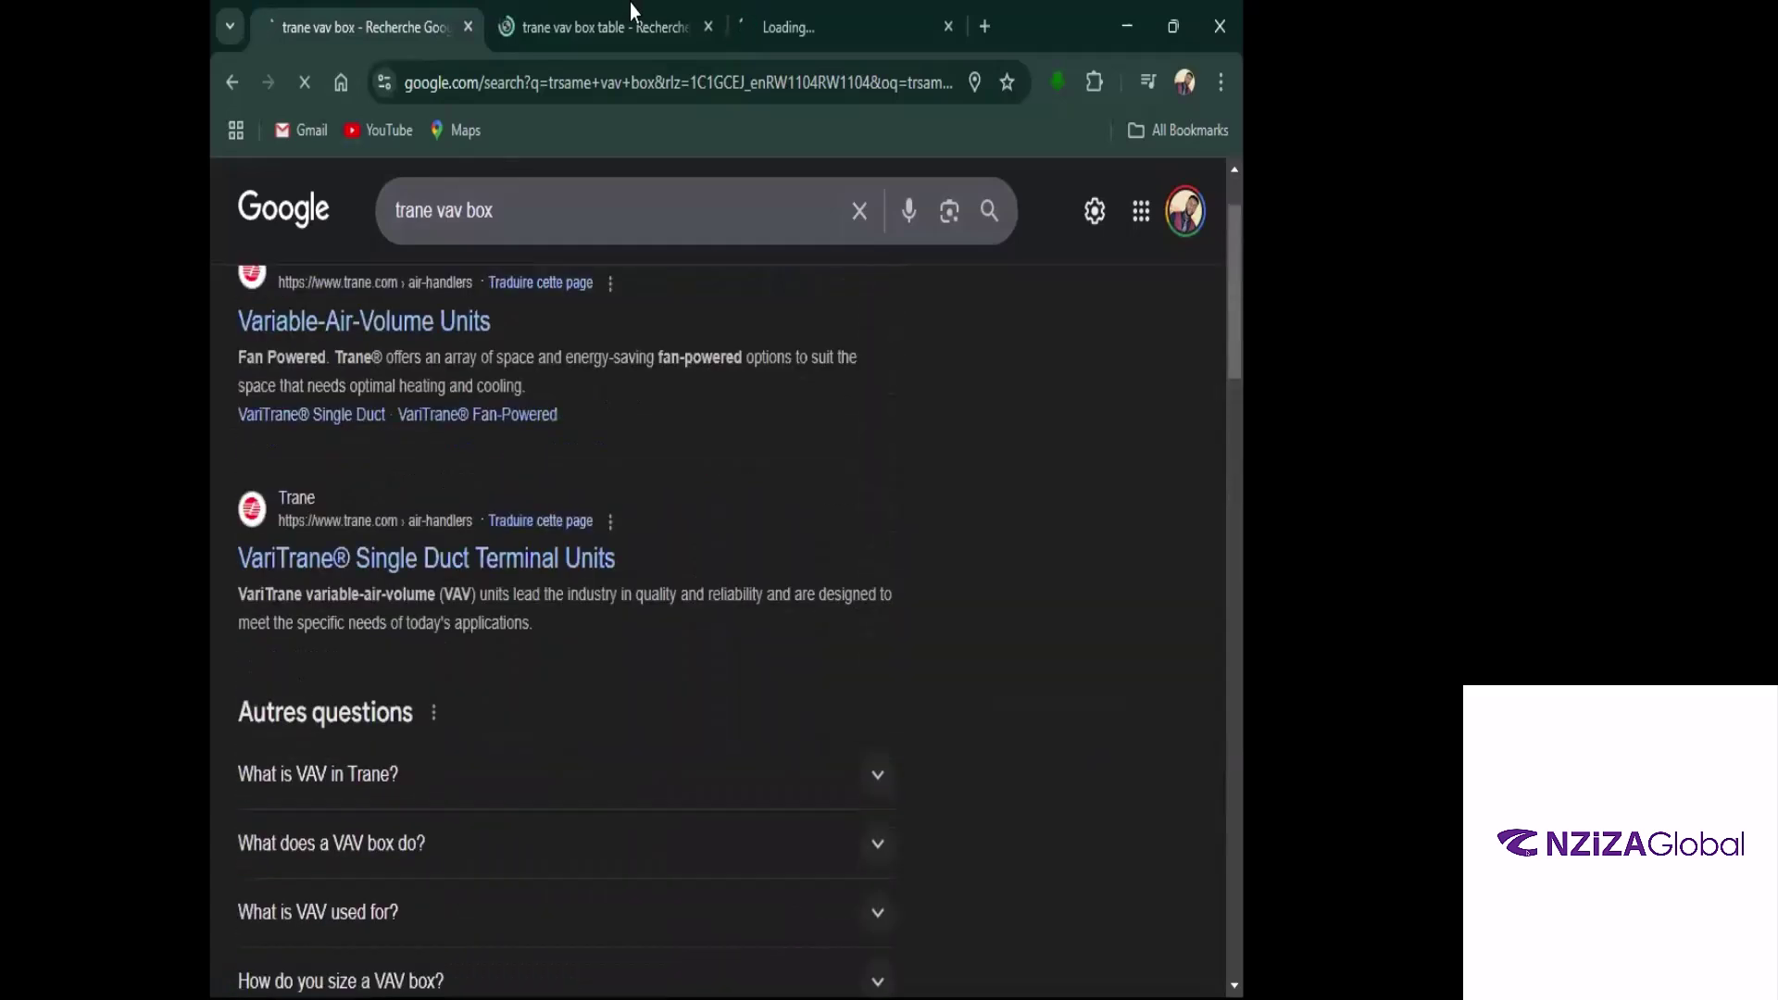
Search Google for trane vav box sizing
click(545, 232)
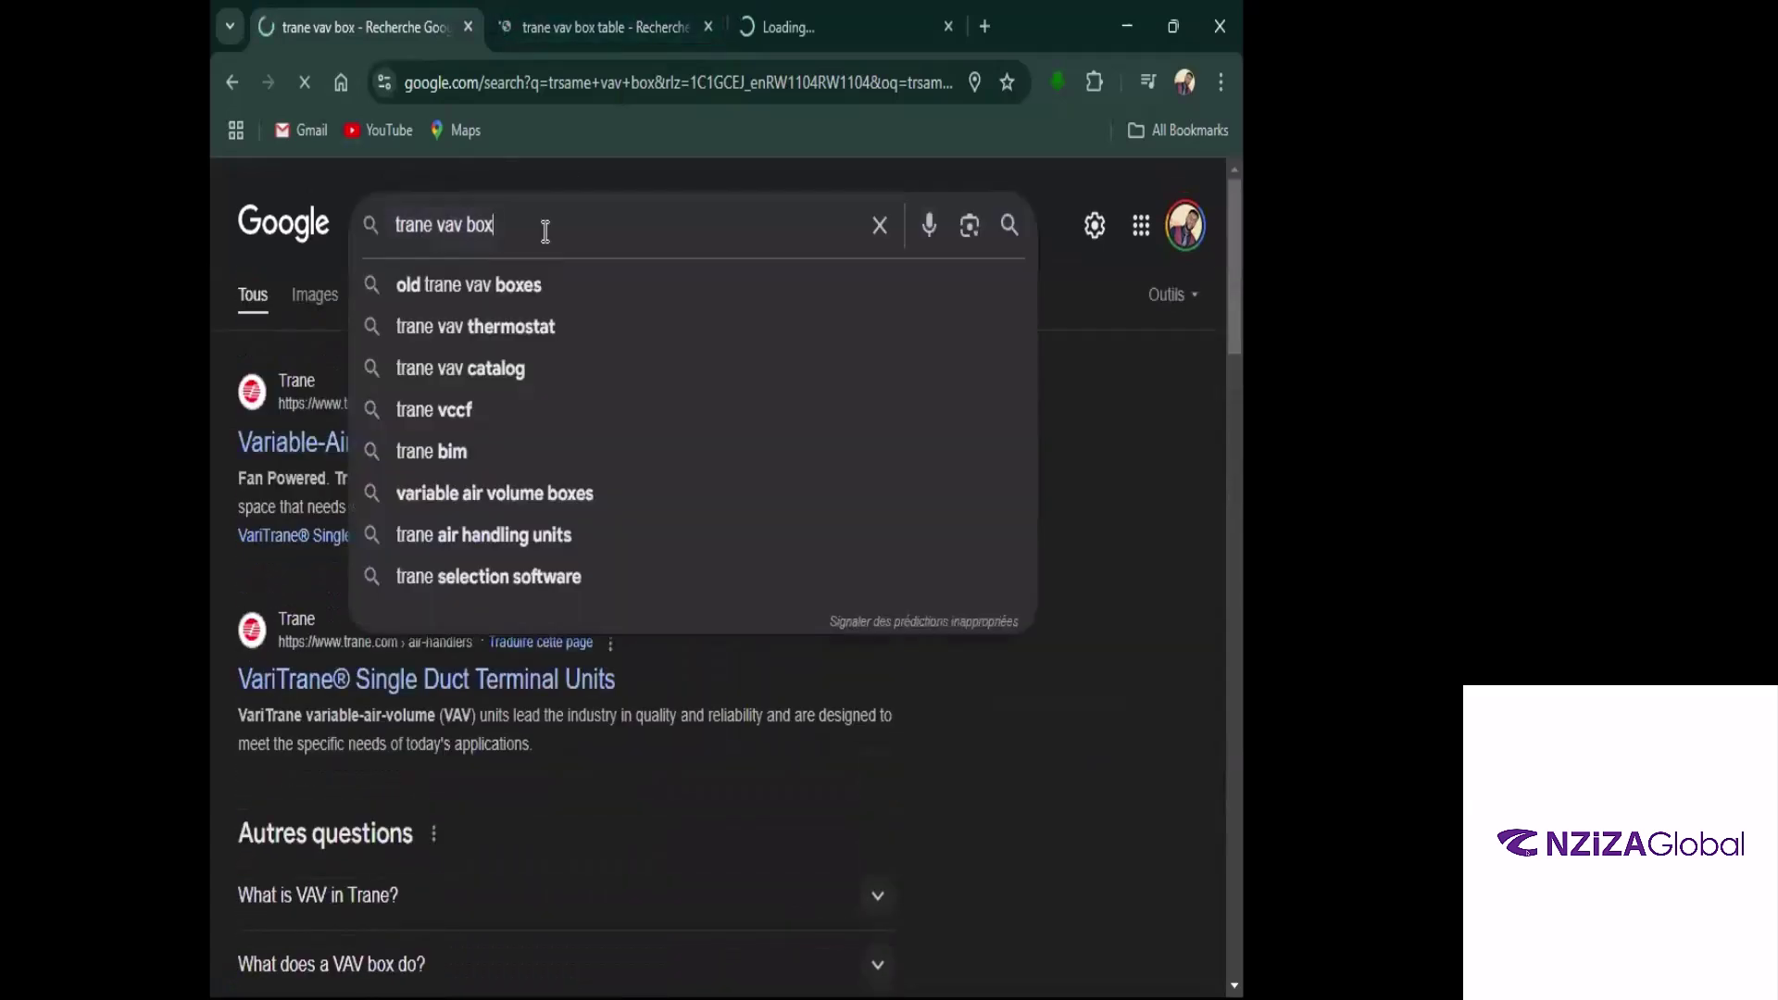
text(sizing)
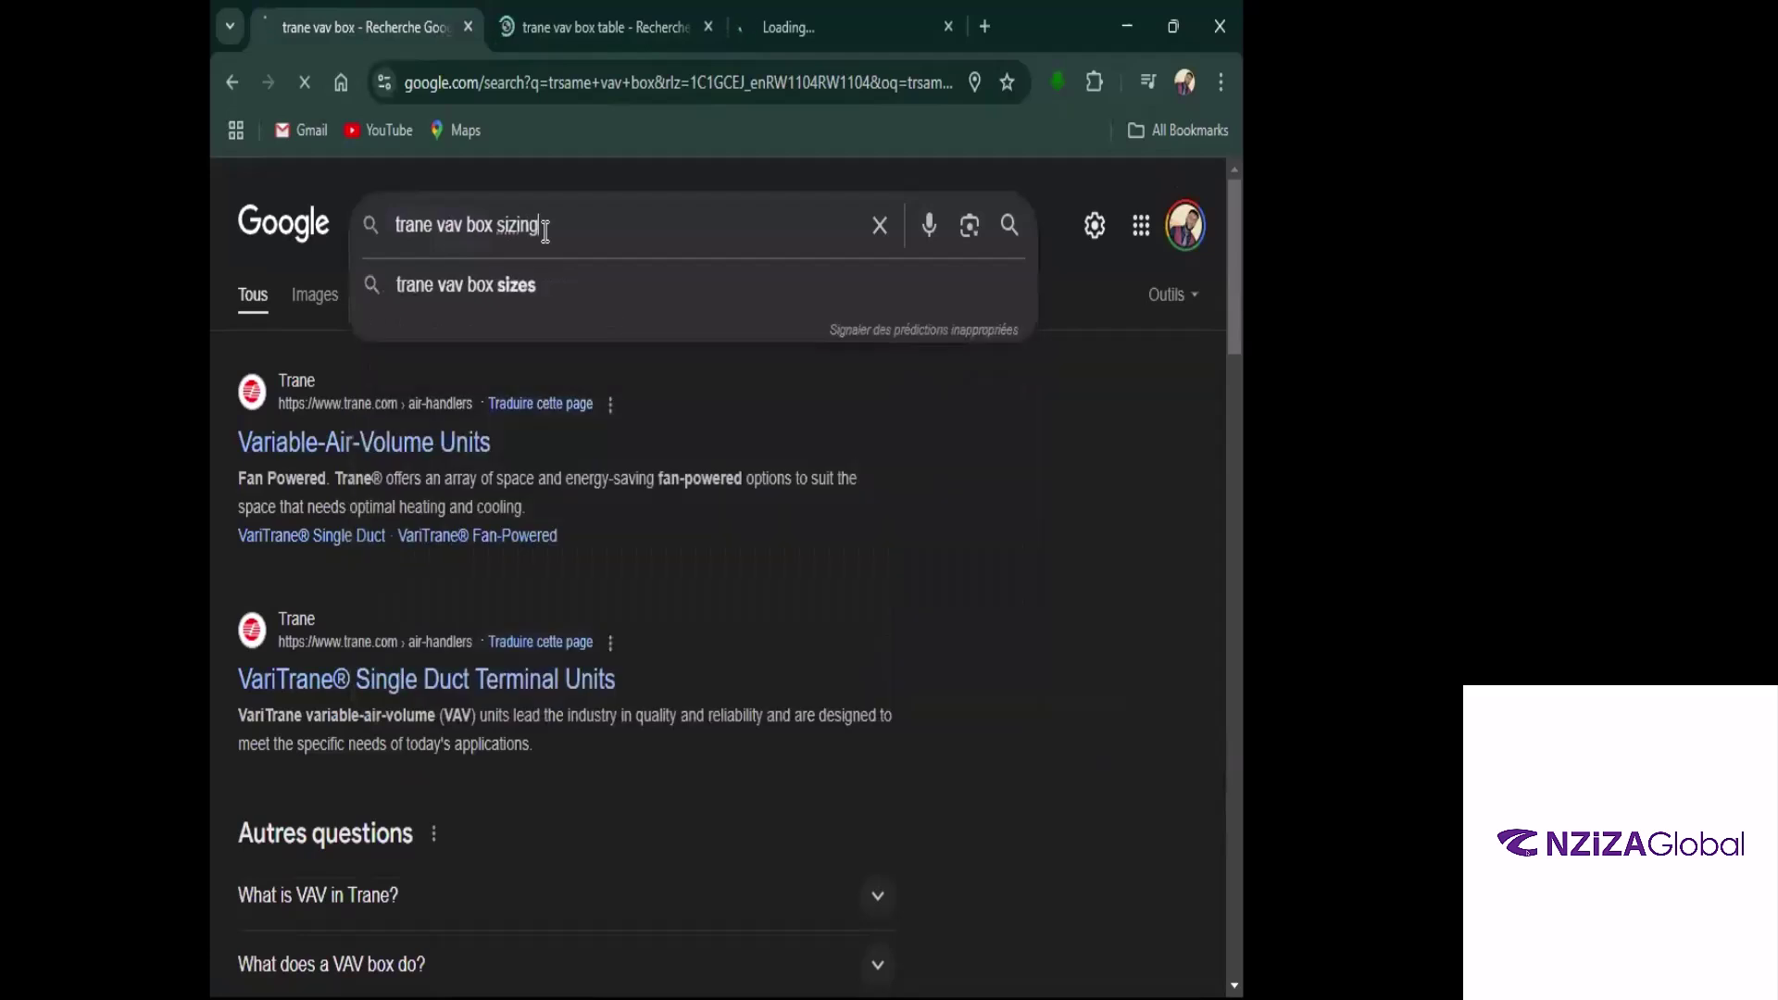
key(Return)
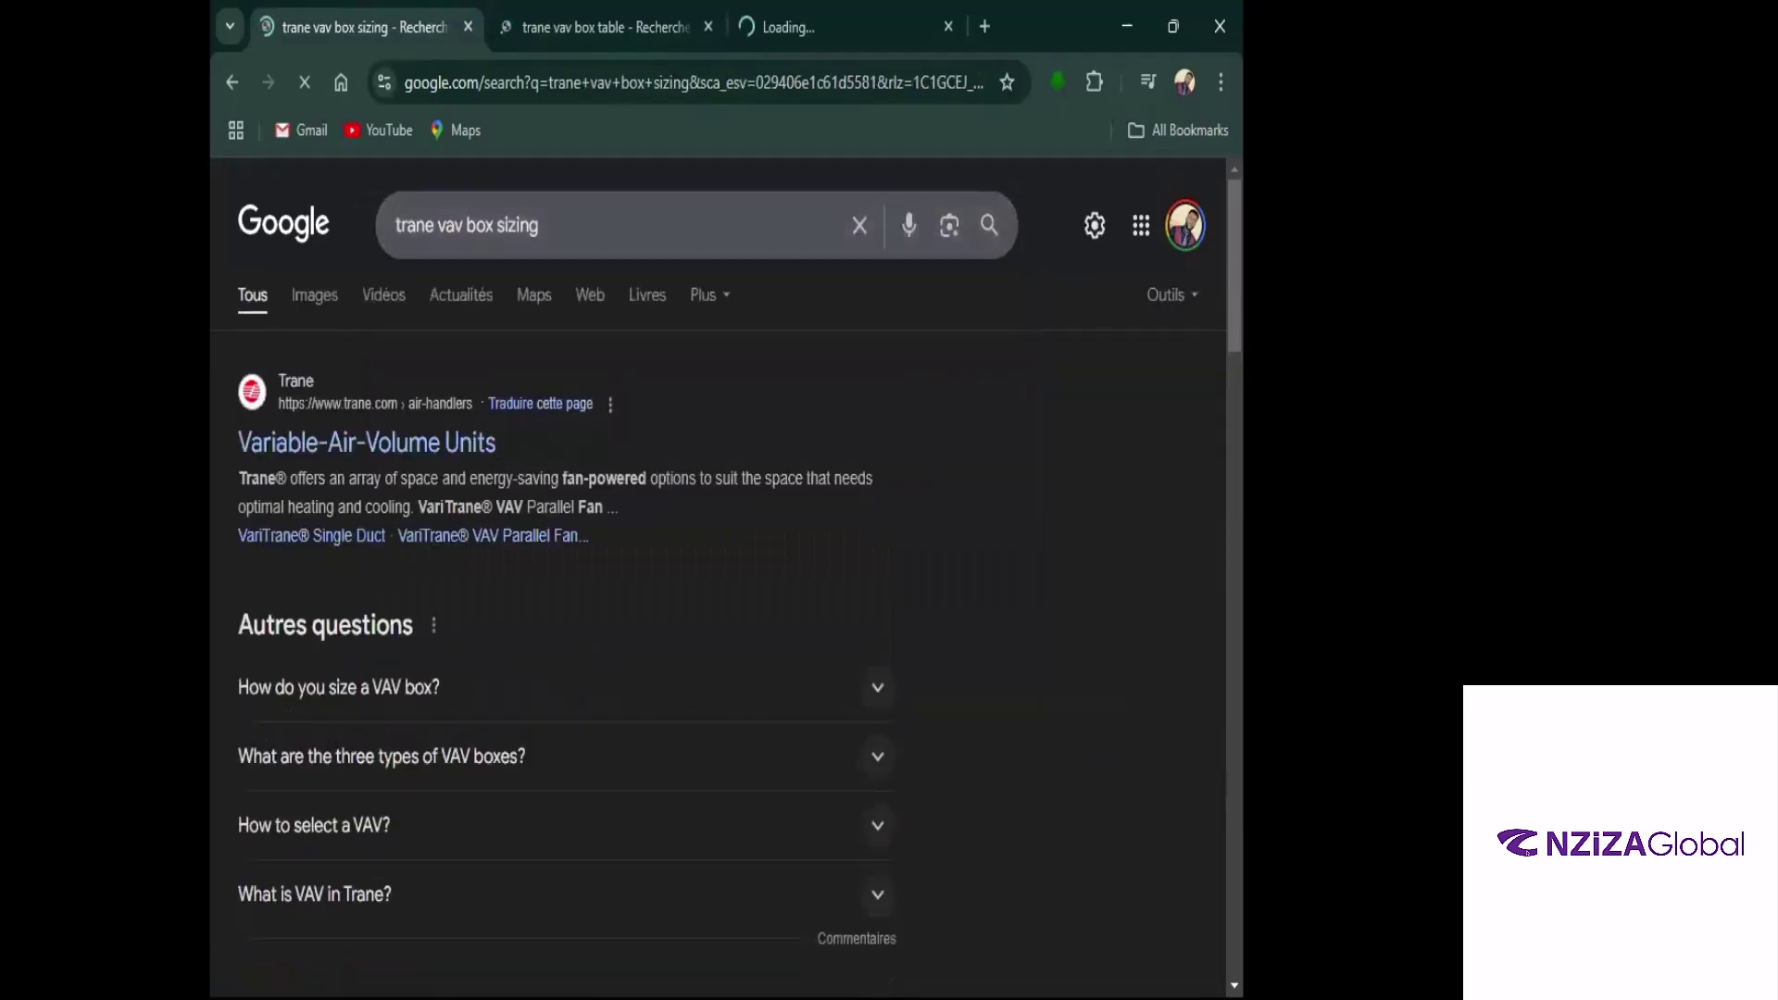
Open the Variable-Air-Volume Units result of the sizing search in a new tab, and close the image search and duplicate Trane tabs
right_click(450, 447)
click(530, 491)
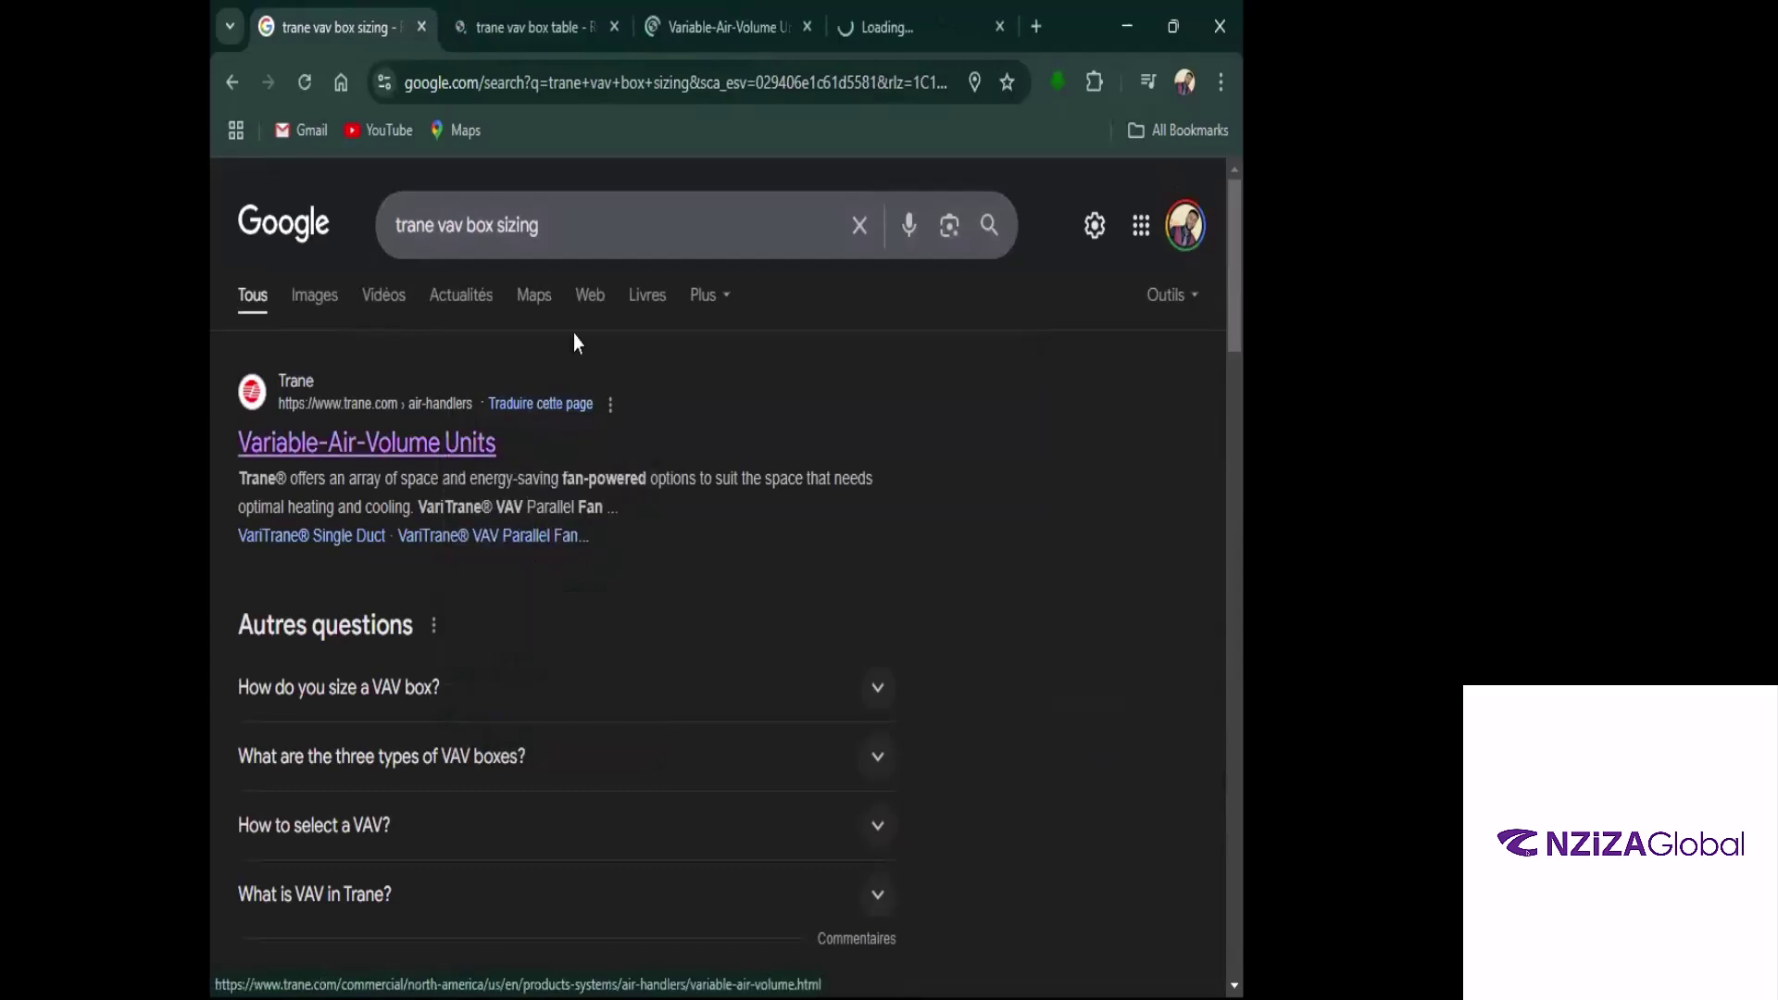
click(892, 23)
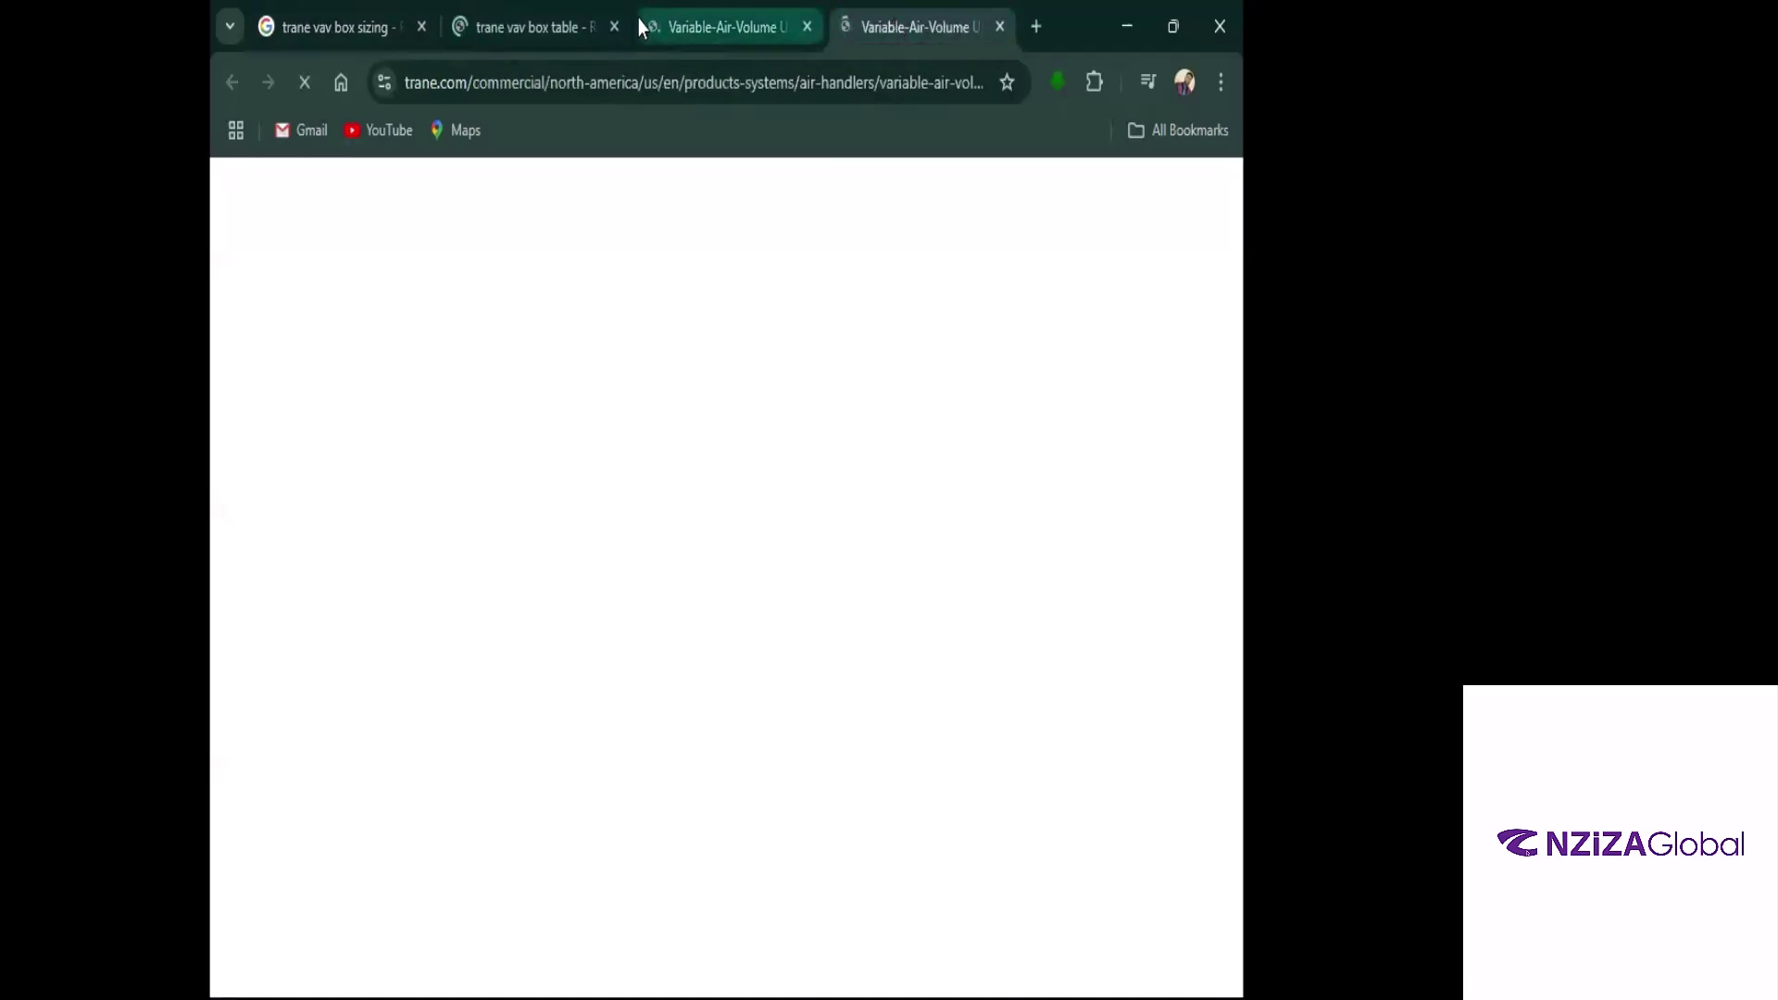
click(614, 25)
click(614, 25)
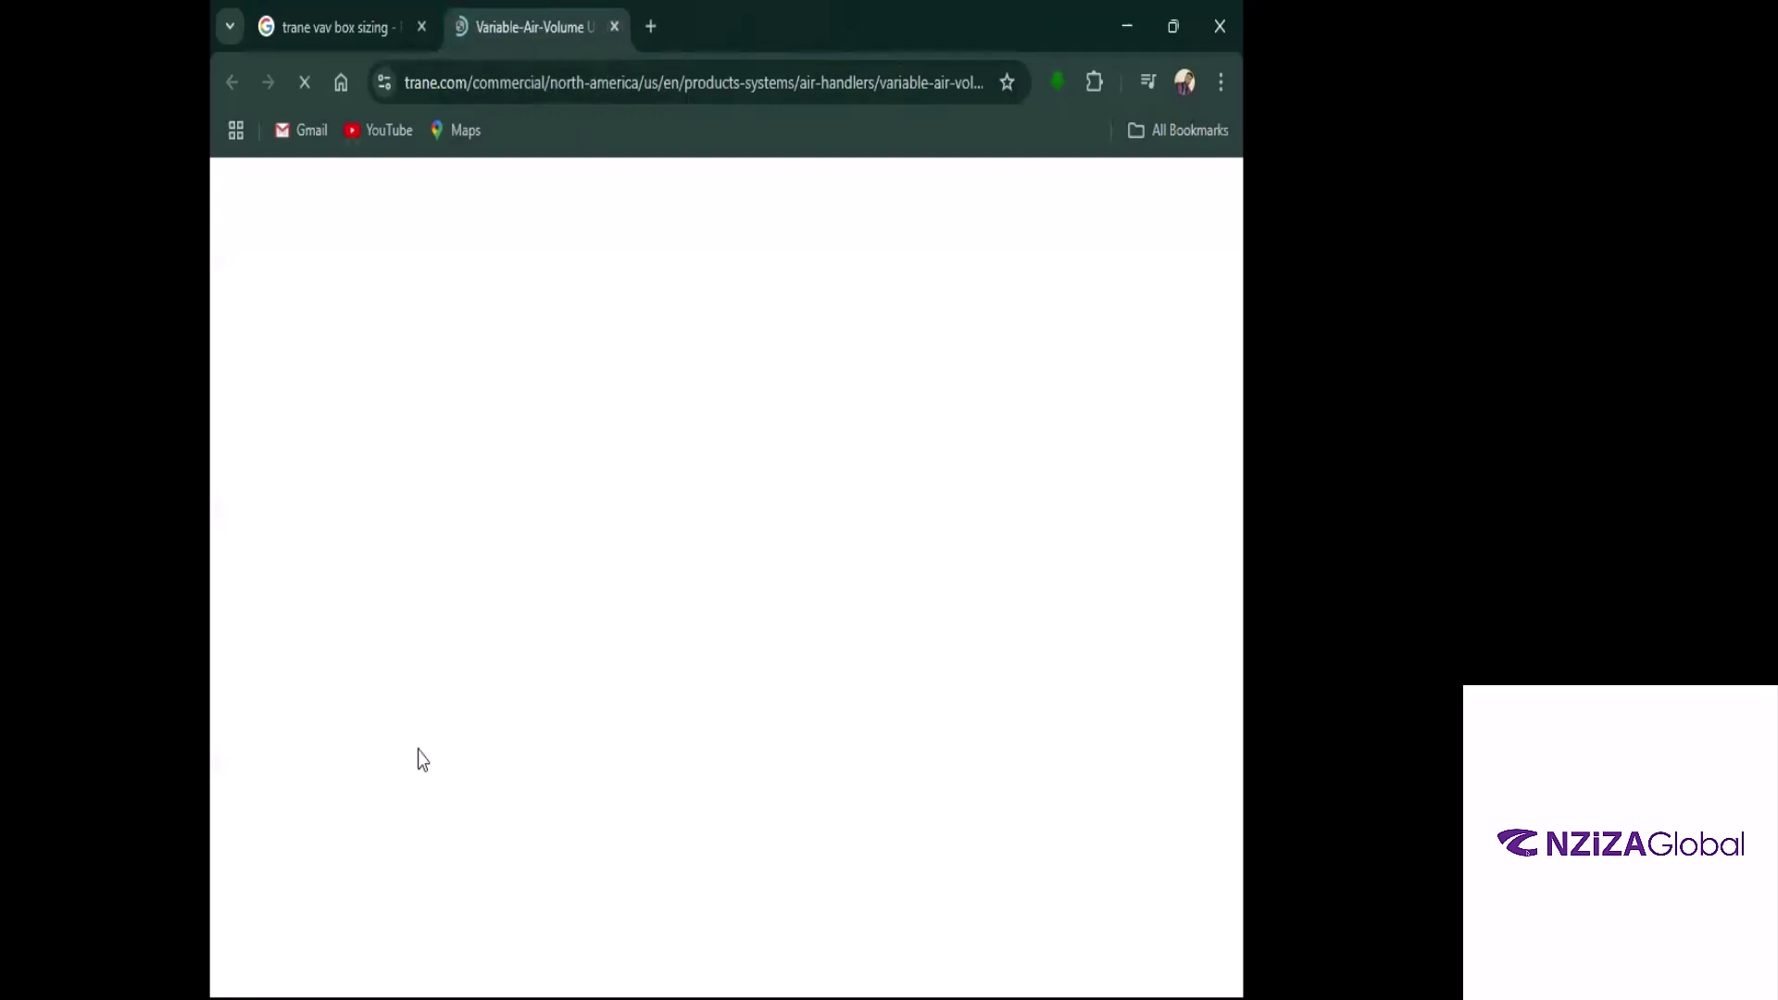
Look through the remaining trane vav box sizing results for VAV sizing references
click(391, 28)
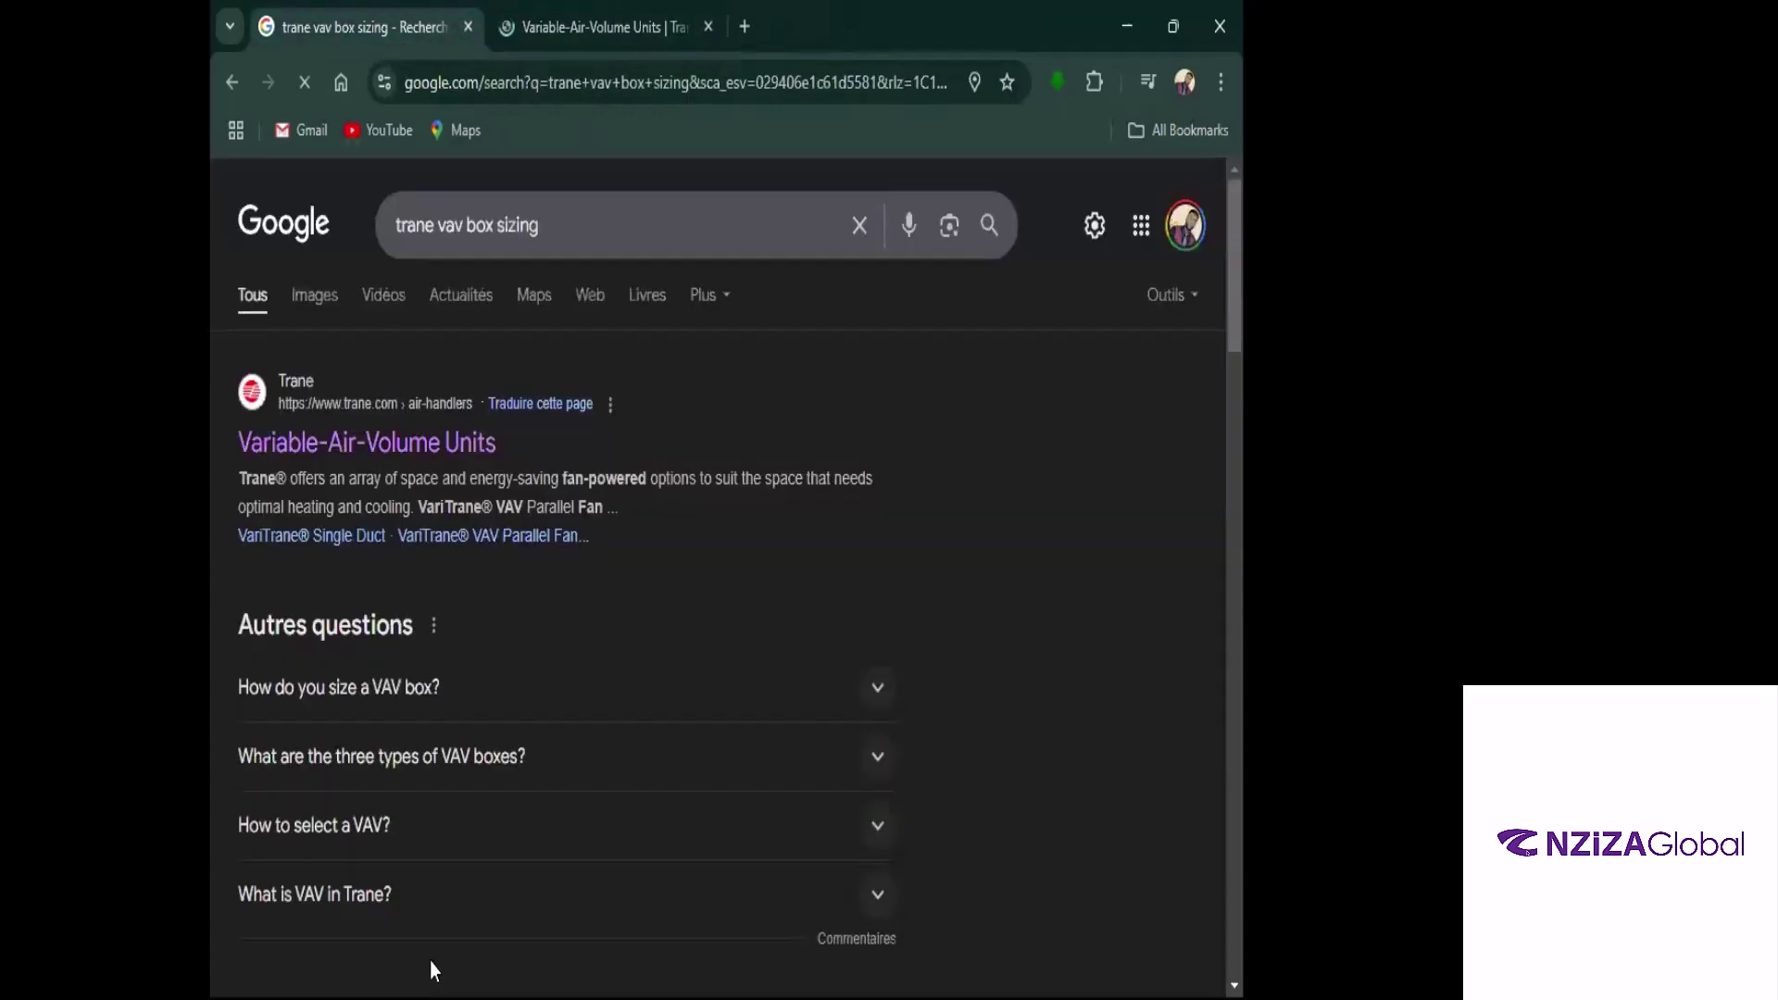
scroll(414, 720, down, 5)
scroll(426, 726, down, 1)
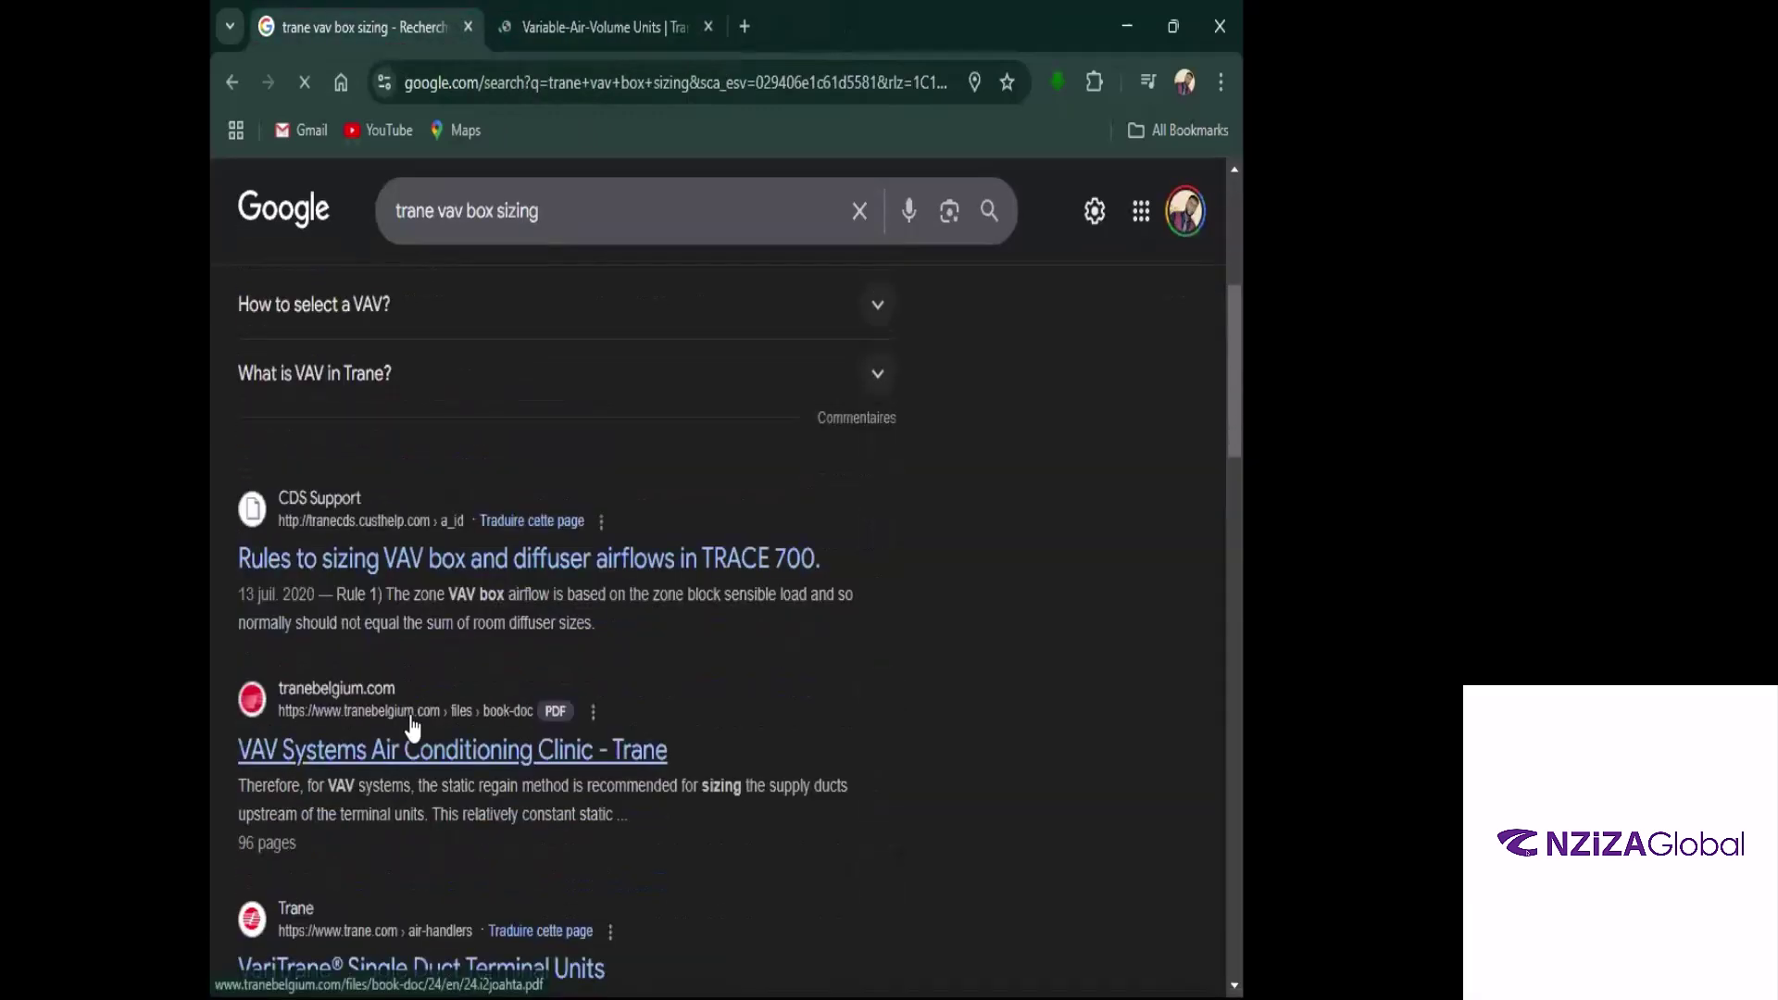
Examine the product offerings on Trane's Variable-Air-Volume Units page, down to the Shut Off and Fan Powered units
click(585, 4)
scroll(472, 671, down, 5)
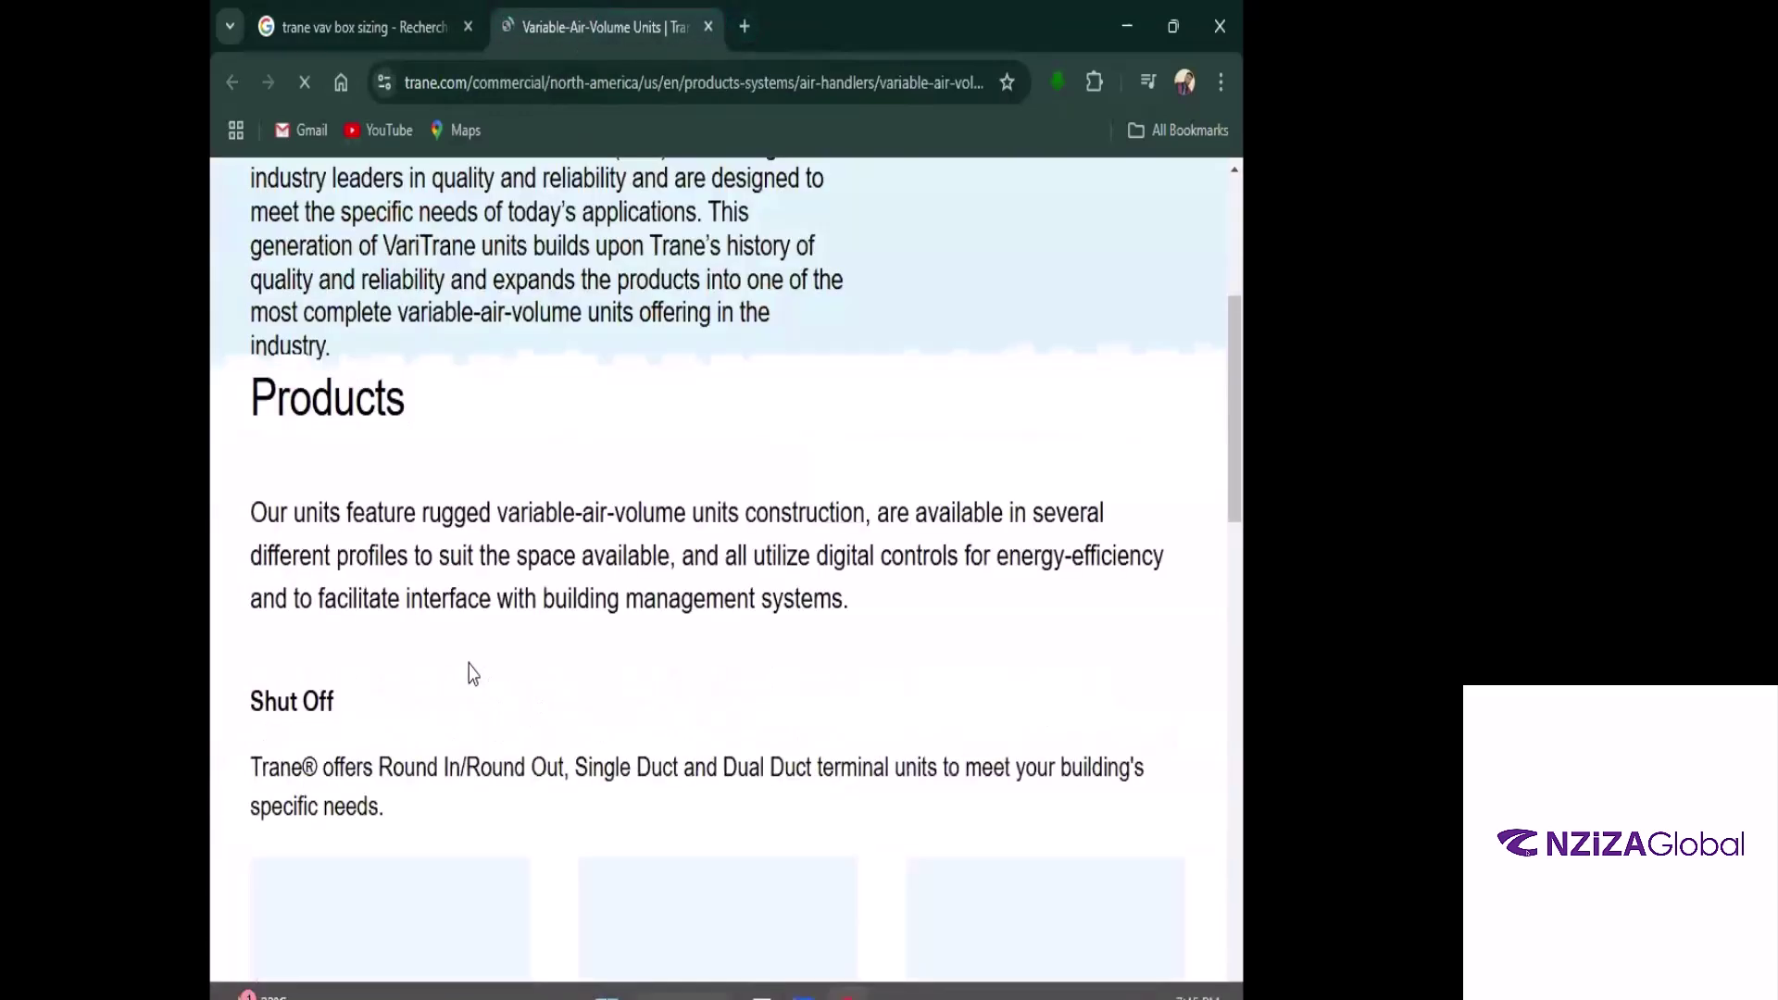
scroll(501, 676, down, 6)
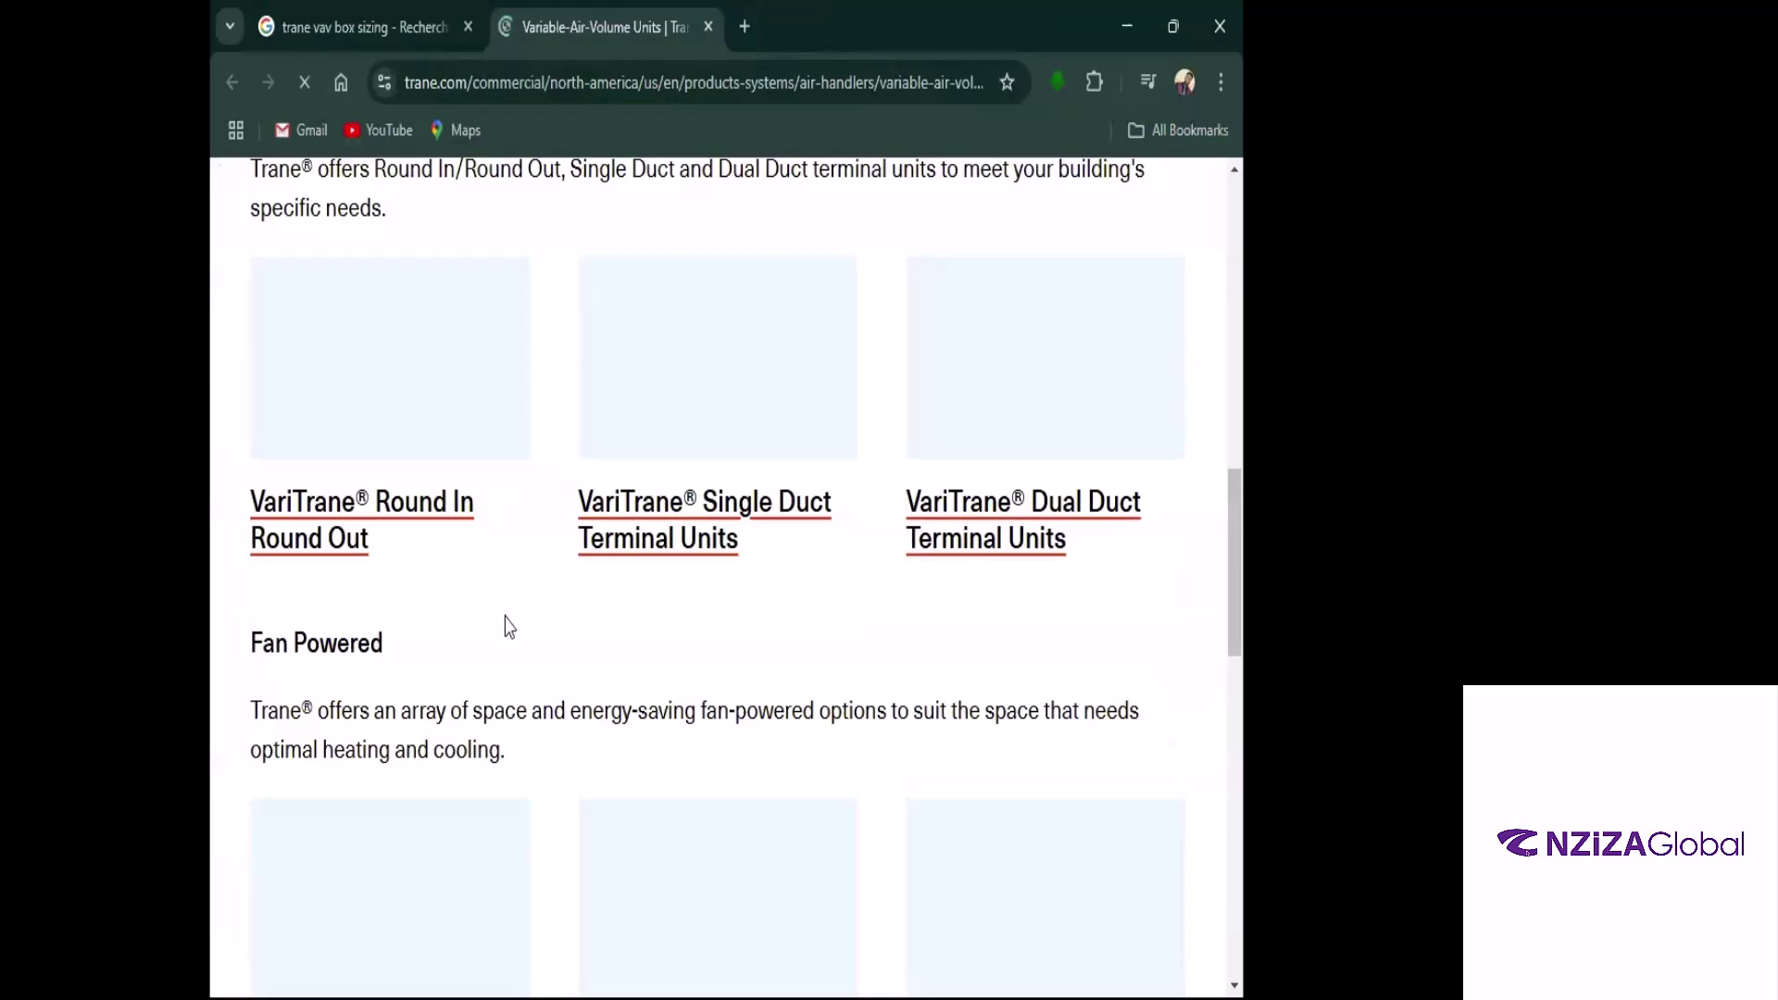
Review the Fan Powered and Shut Off unit families and the page introduction on Trane's Variable-Air-Volume Units page
scroll(507, 627, down, 4)
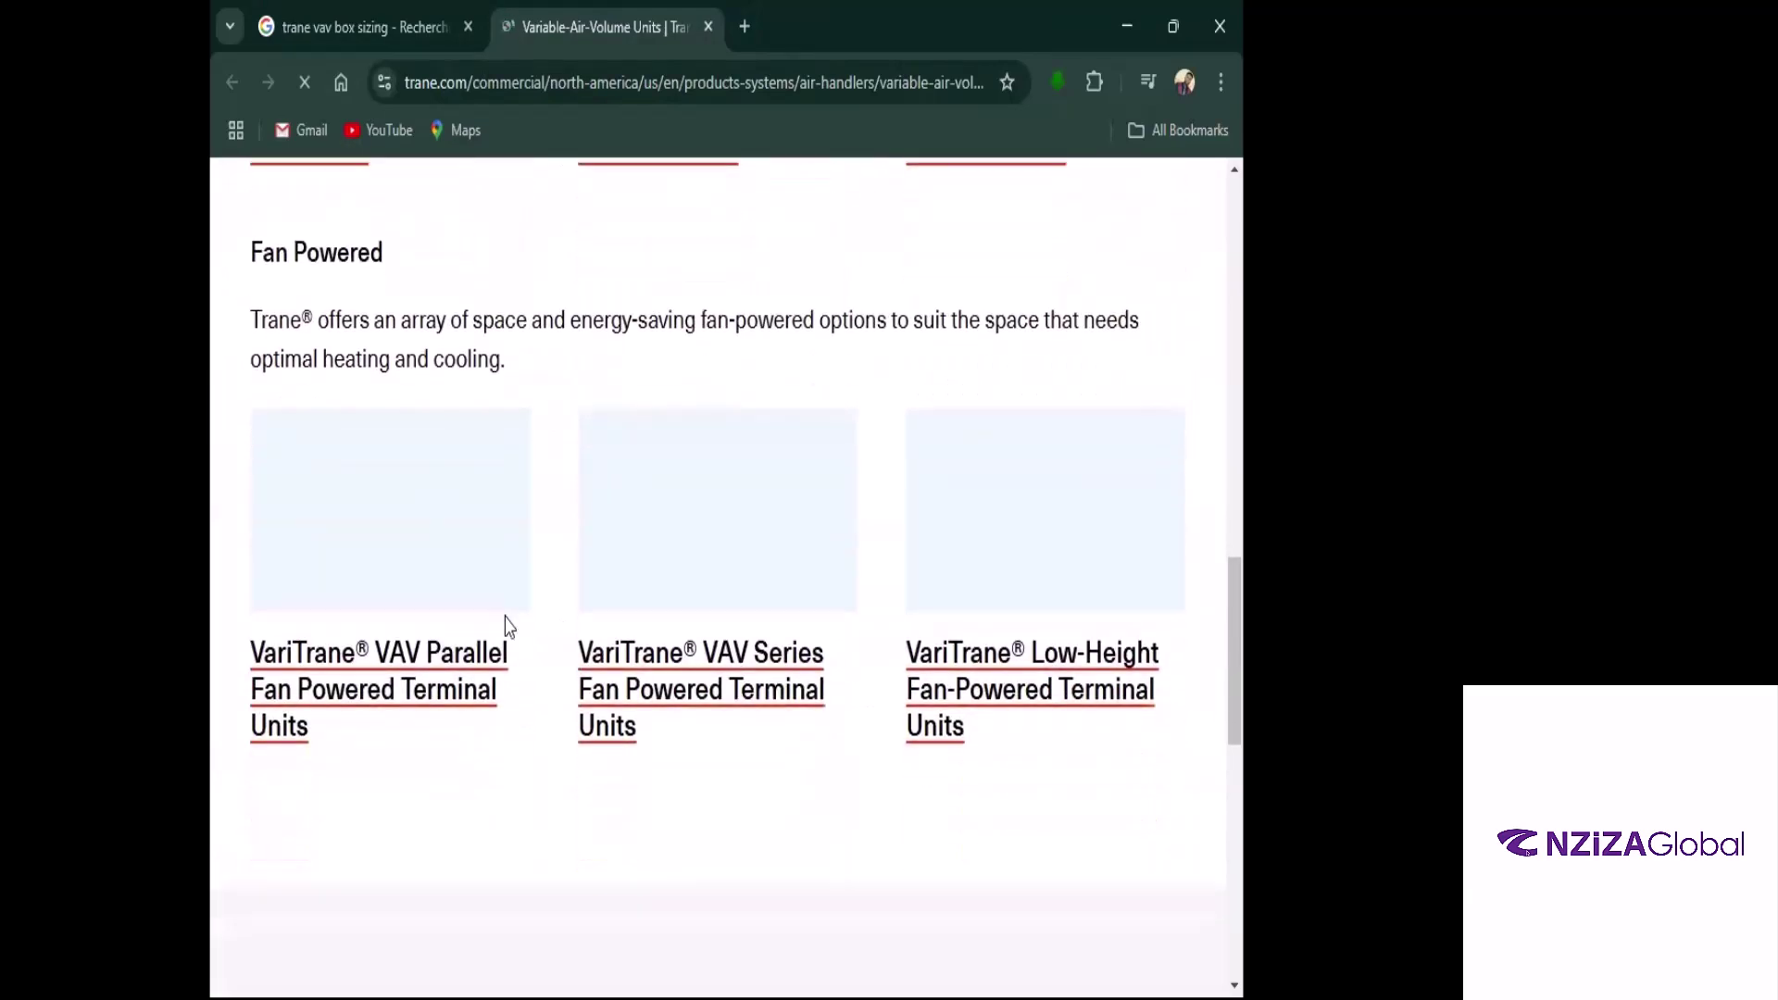
scroll(506, 625, down, 4)
scroll(506, 625, up, 4)
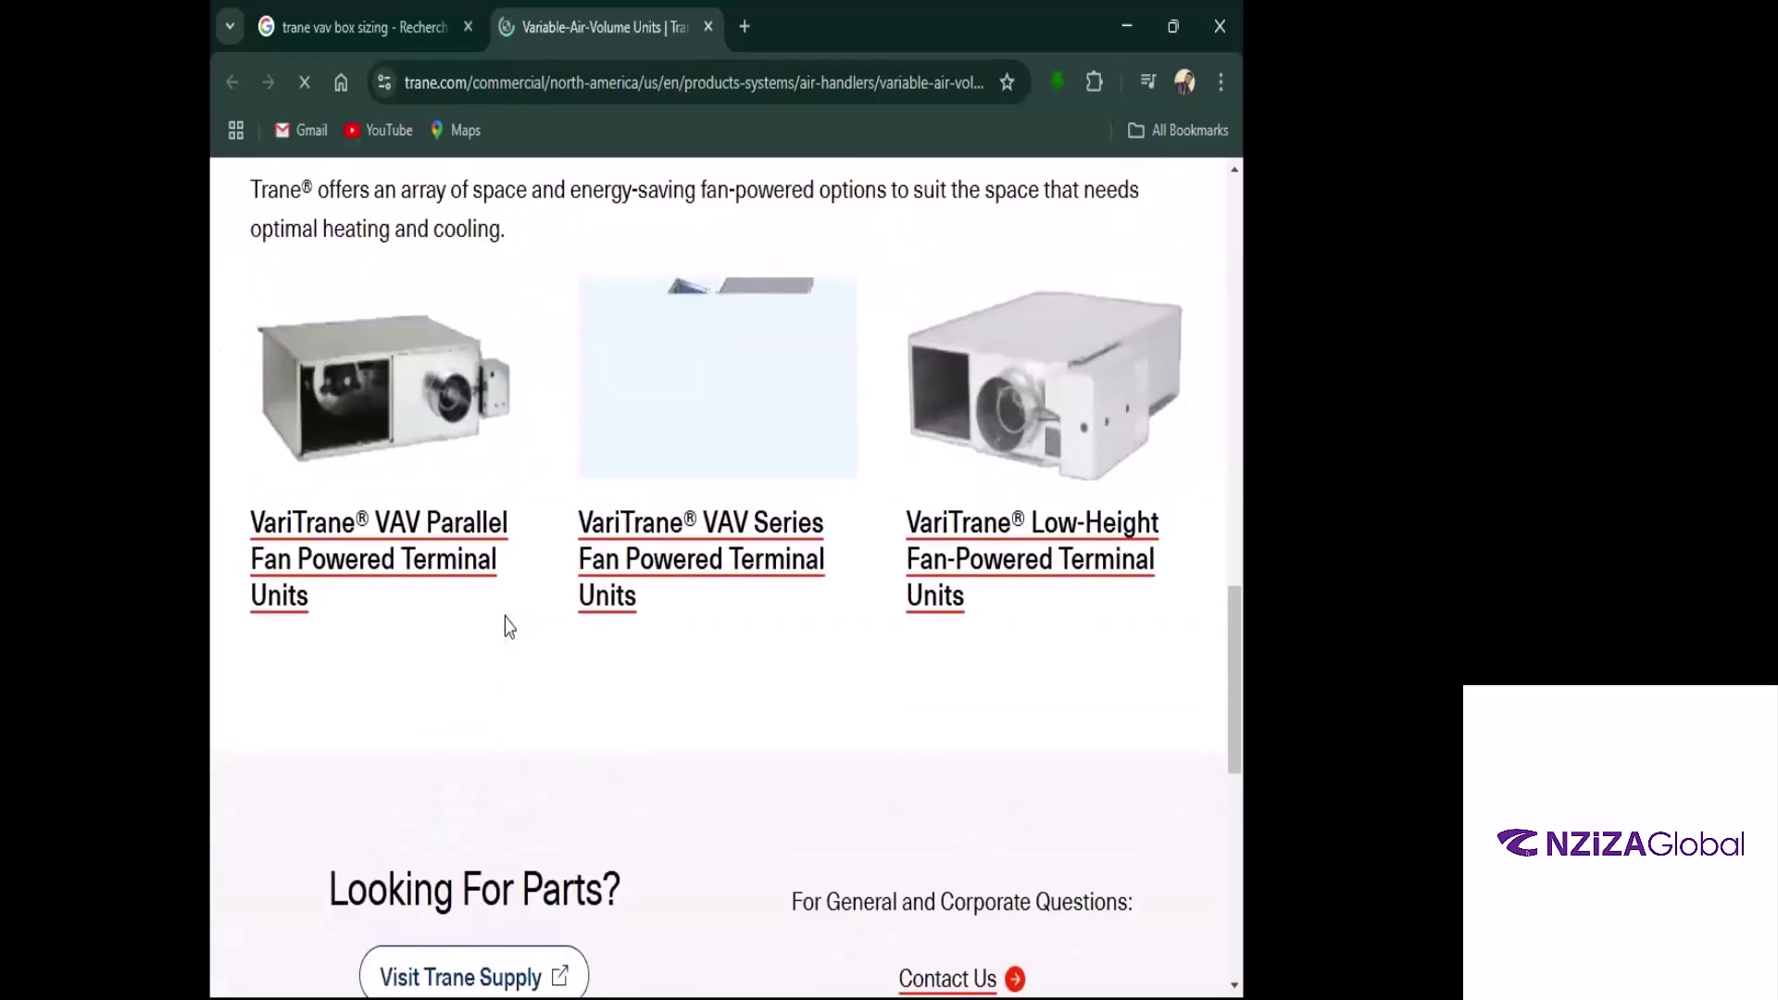
scroll(508, 625, up, 4)
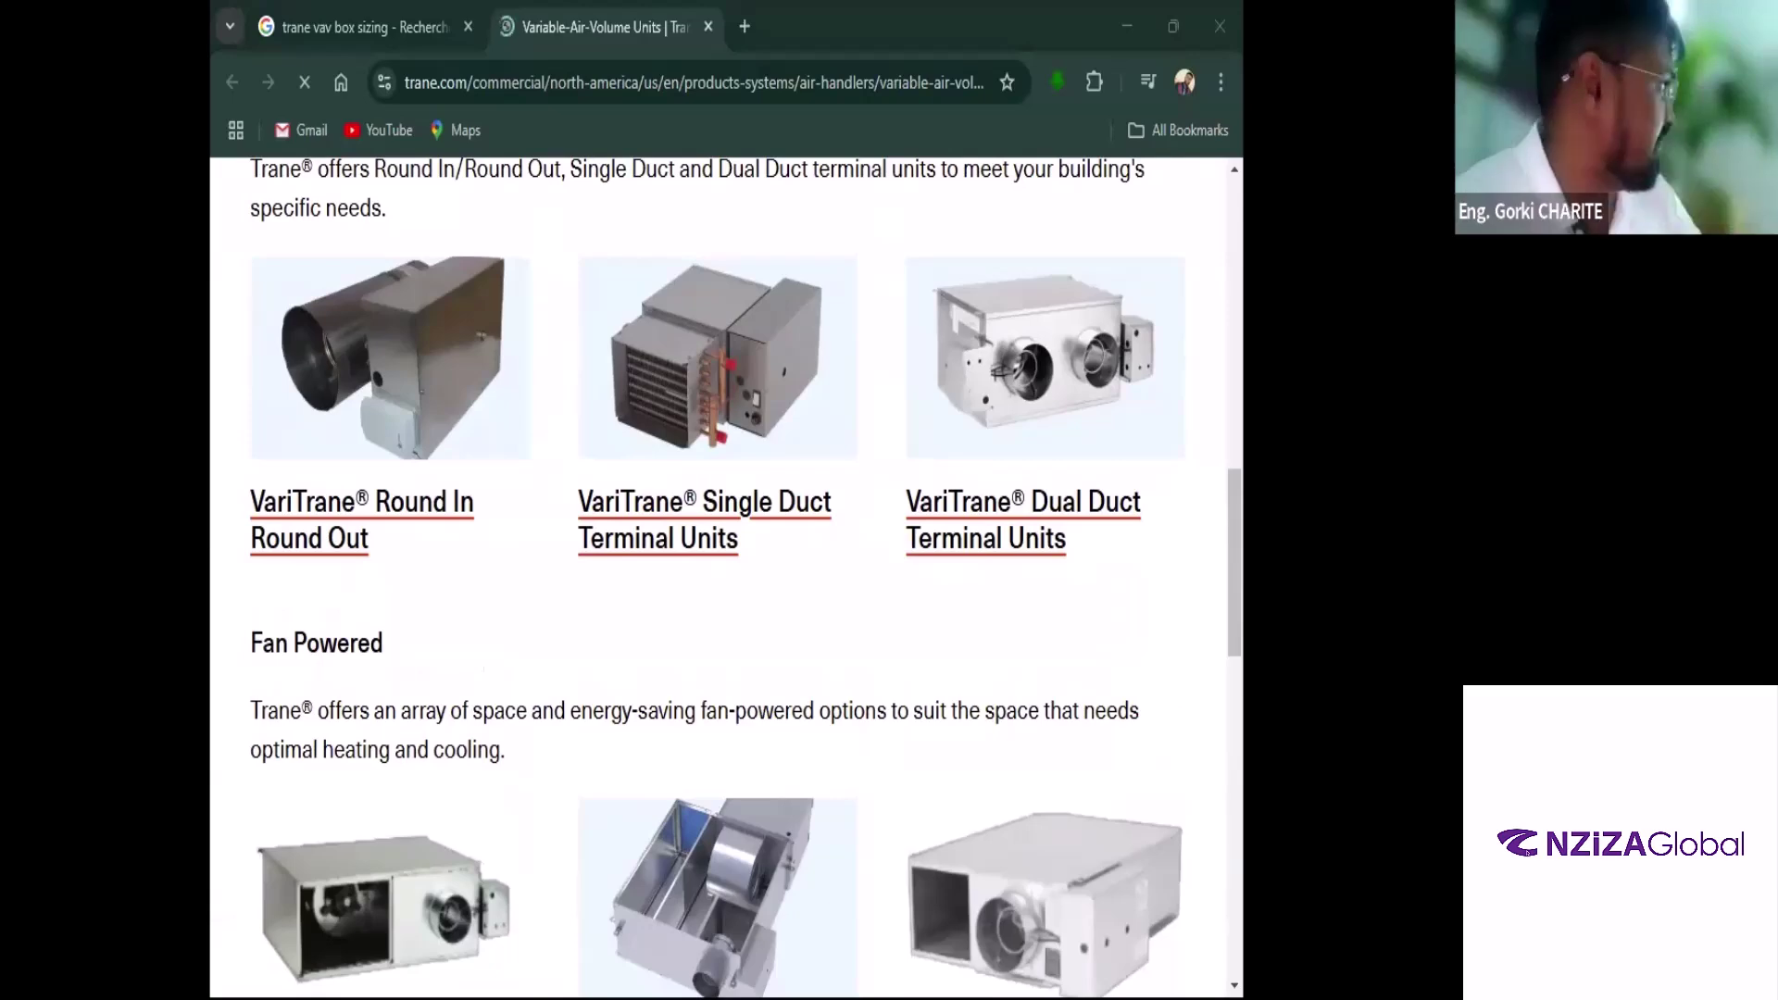
scroll(783, 631, up, 10)
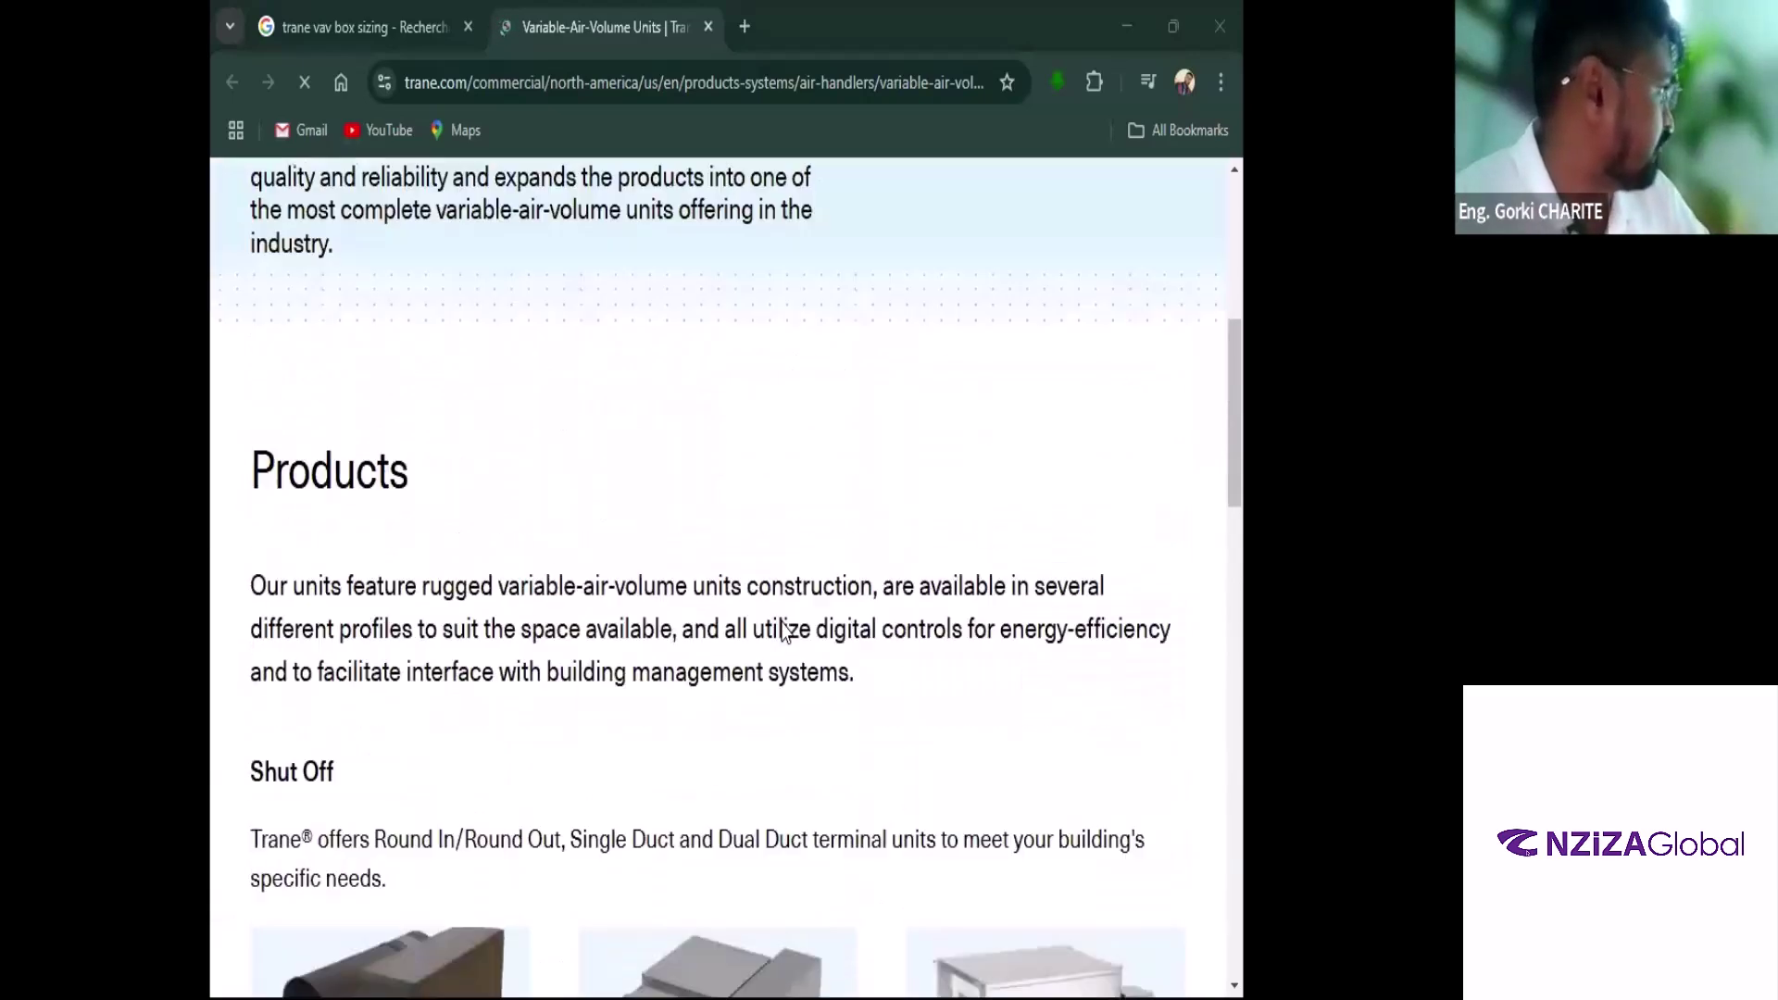
scroll(768, 626, up, 3)
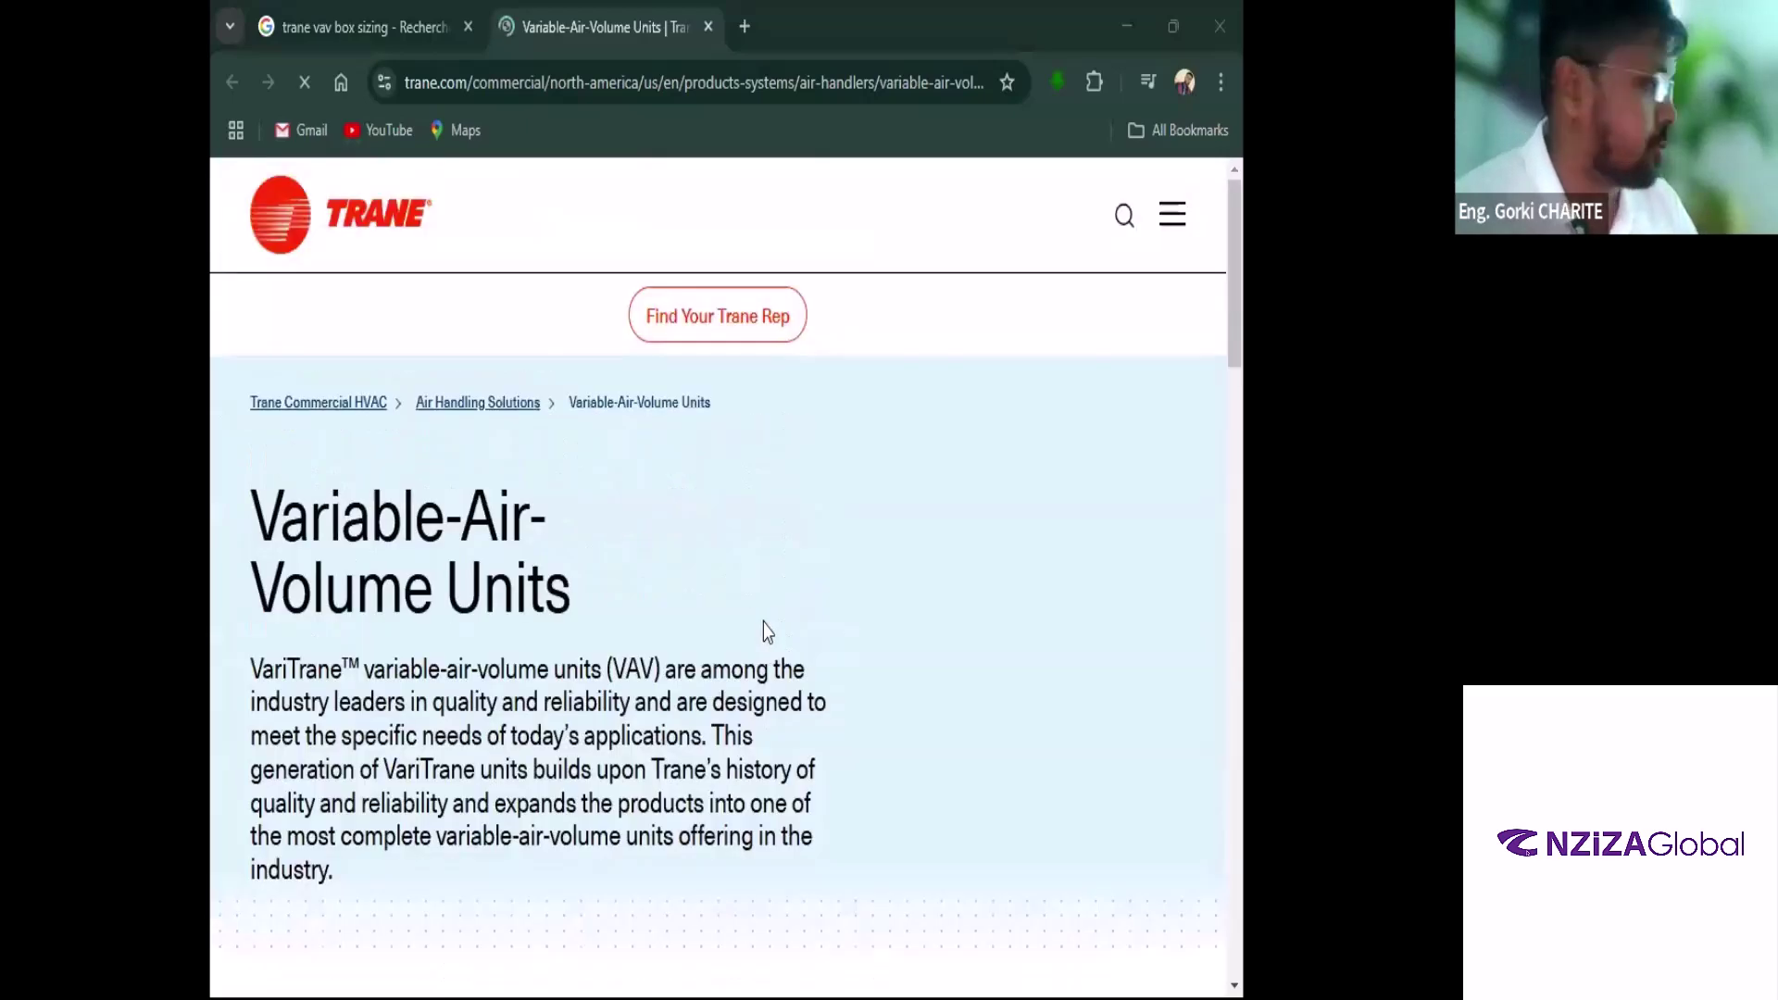
scroll(763, 622, down, 7)
scroll(765, 630, down, 1)
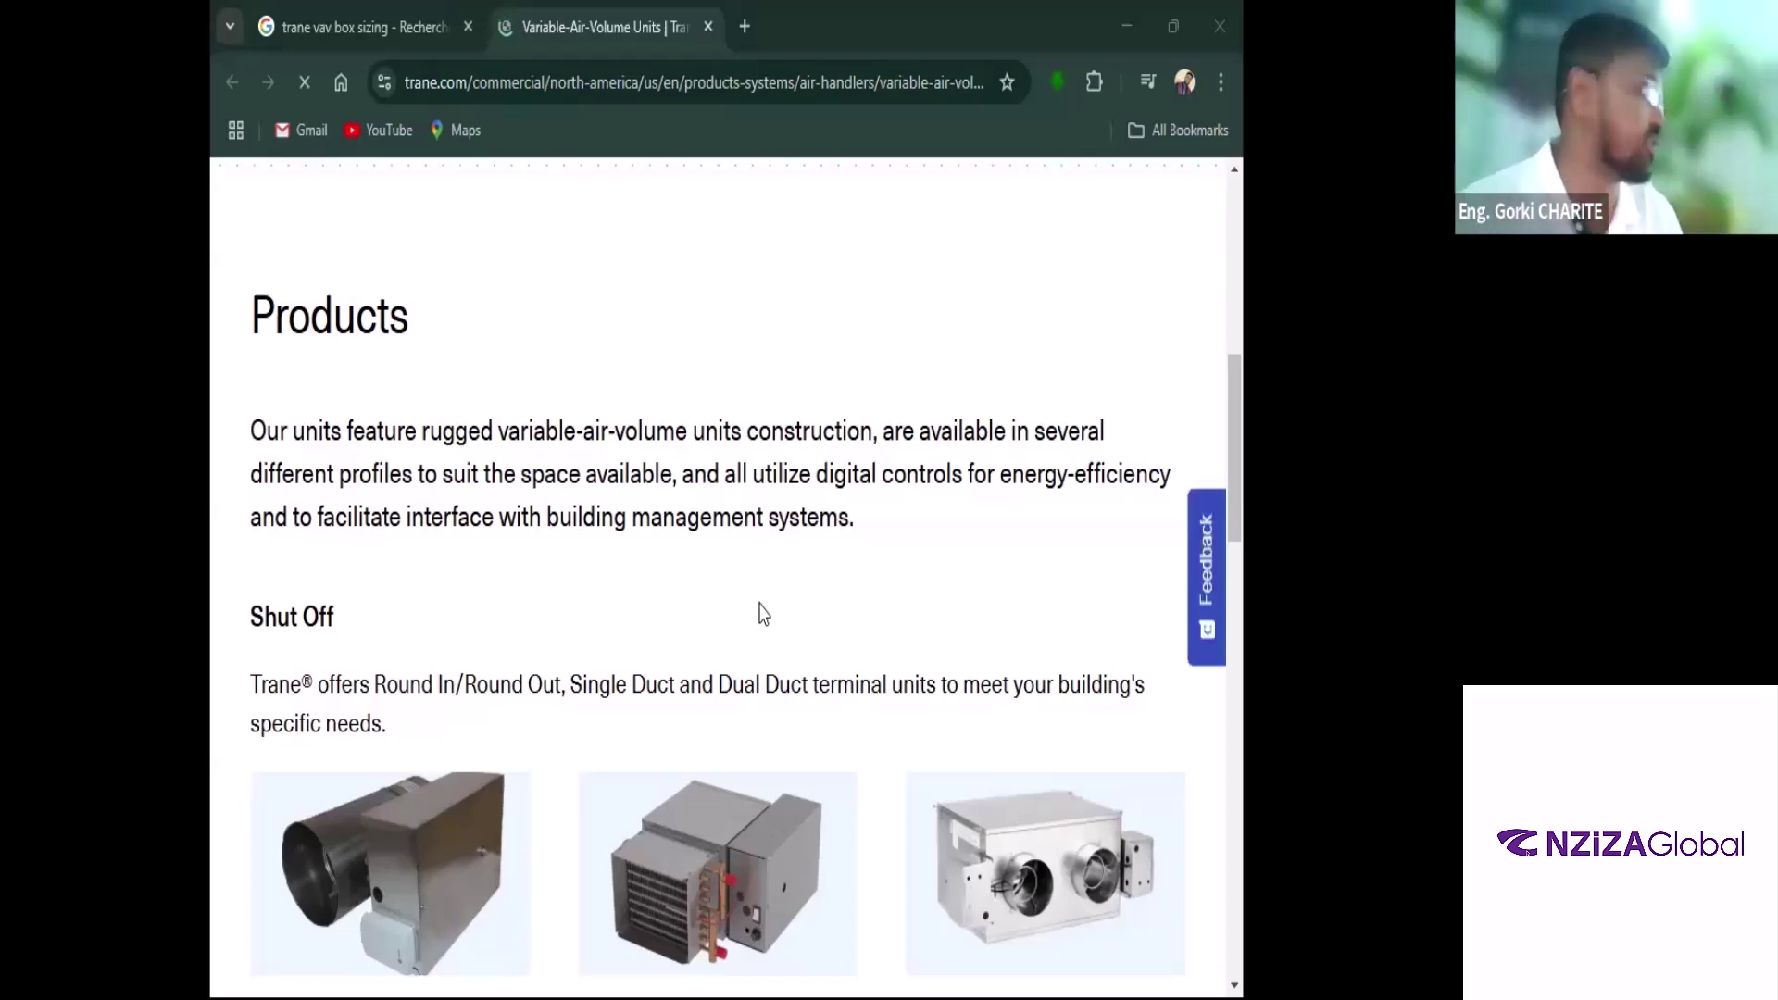
Open the VariTrane Single Duct Terminal Units product page in a new tab and switch to it
scroll(780, 647, down, 3)
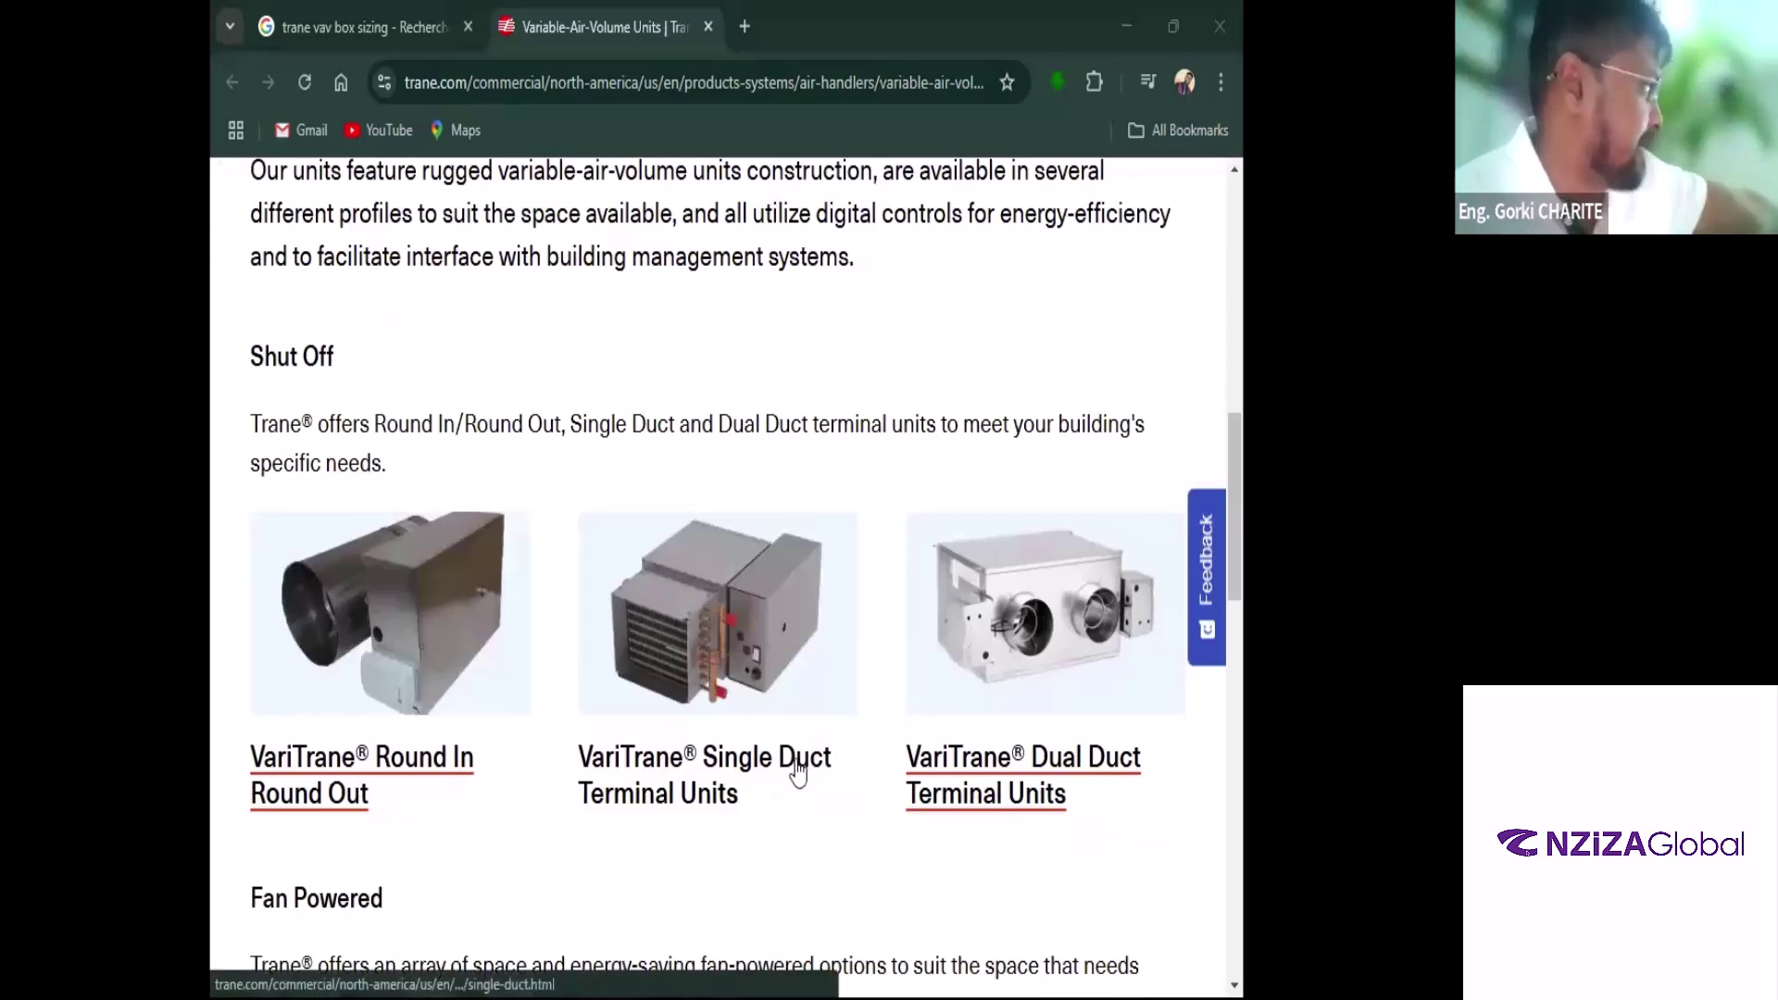
right_click(695, 813)
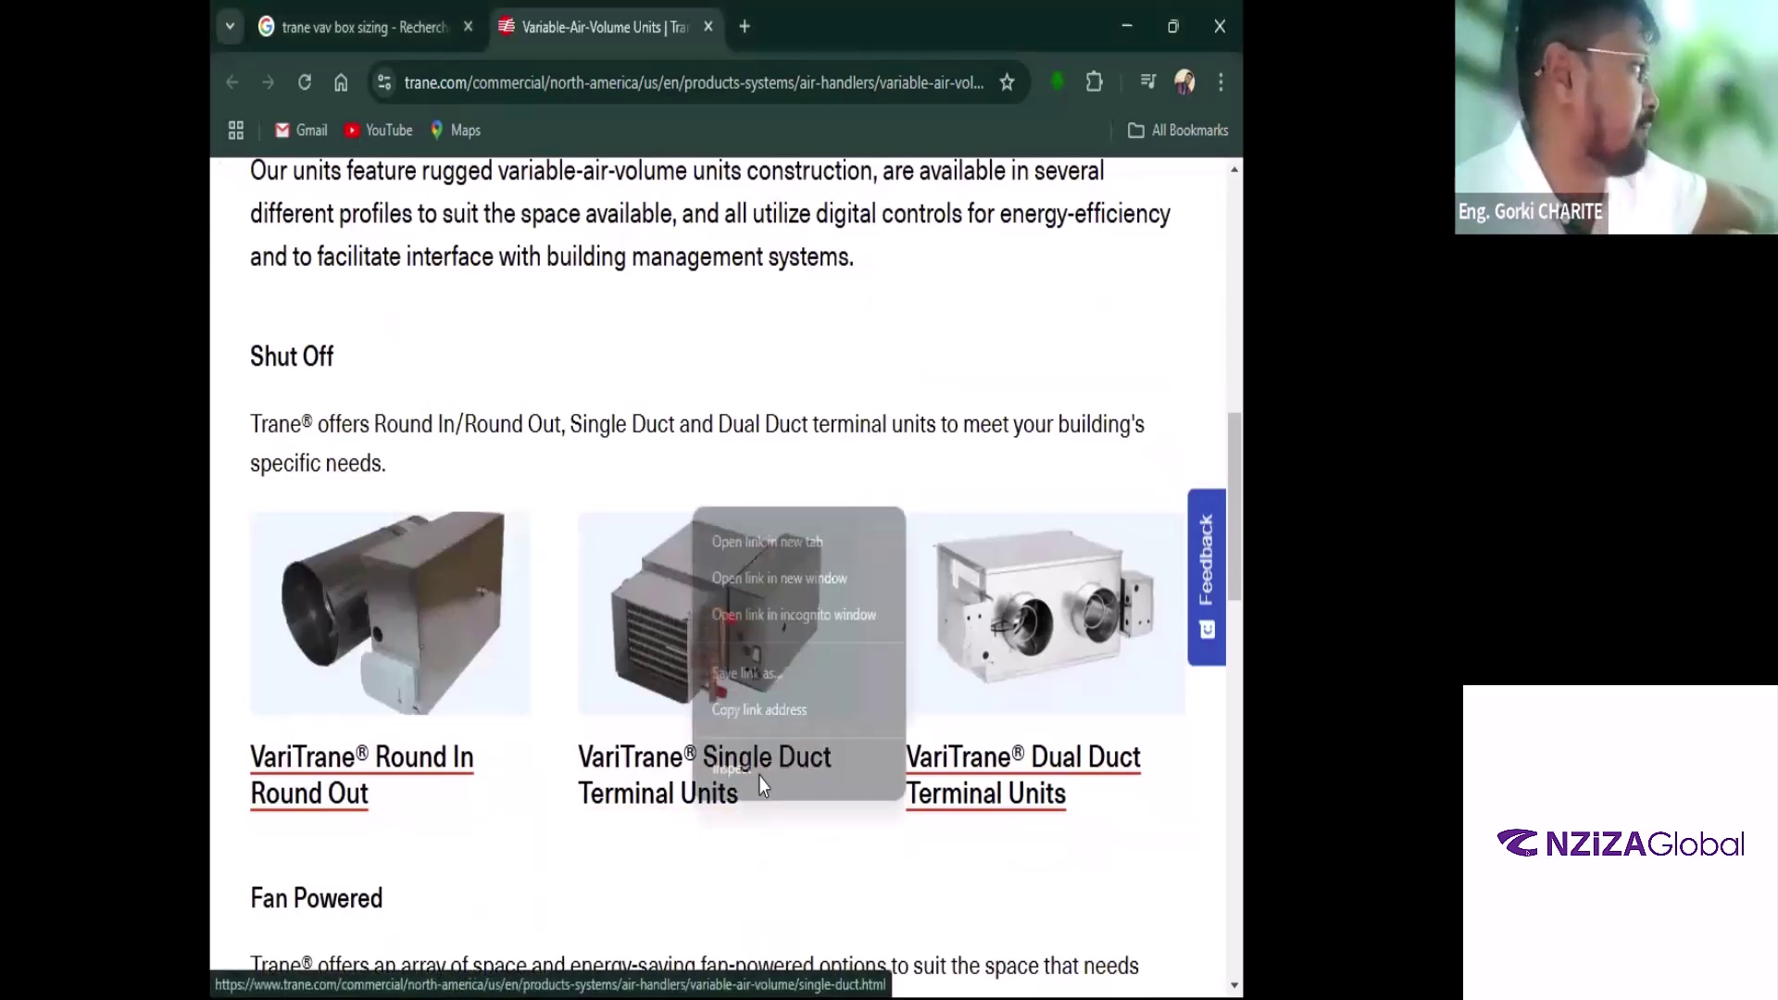
click(825, 525)
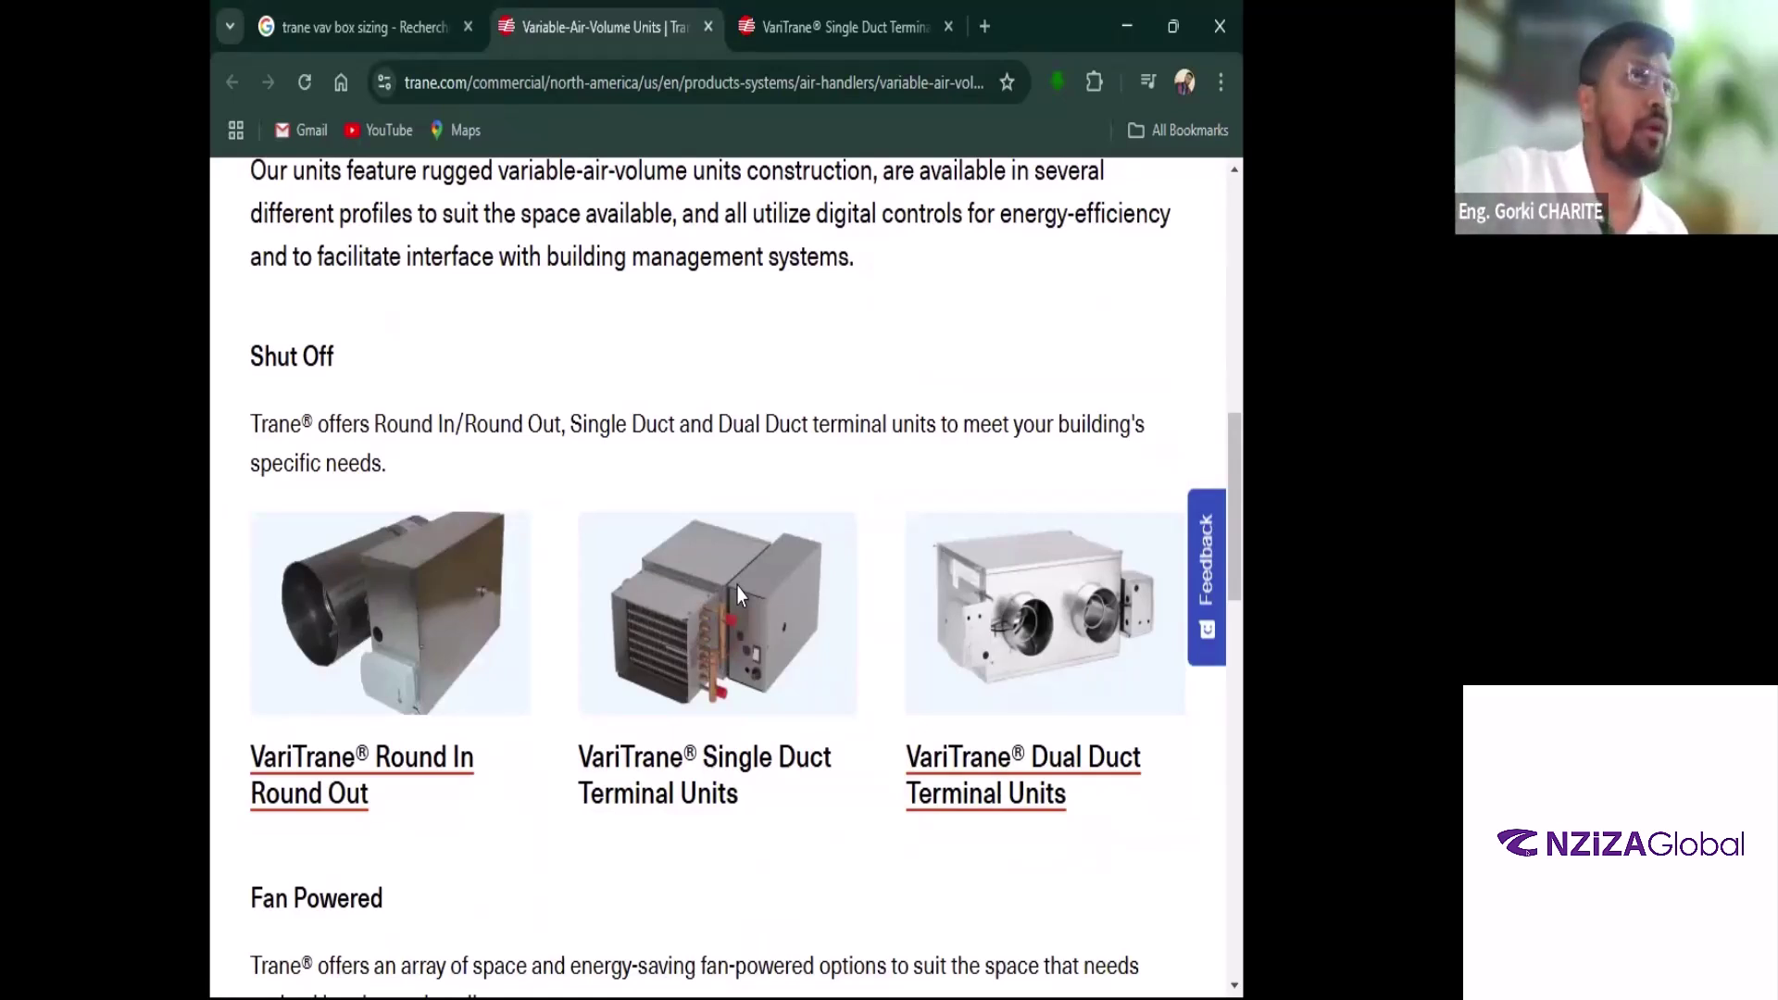
click(868, 6)
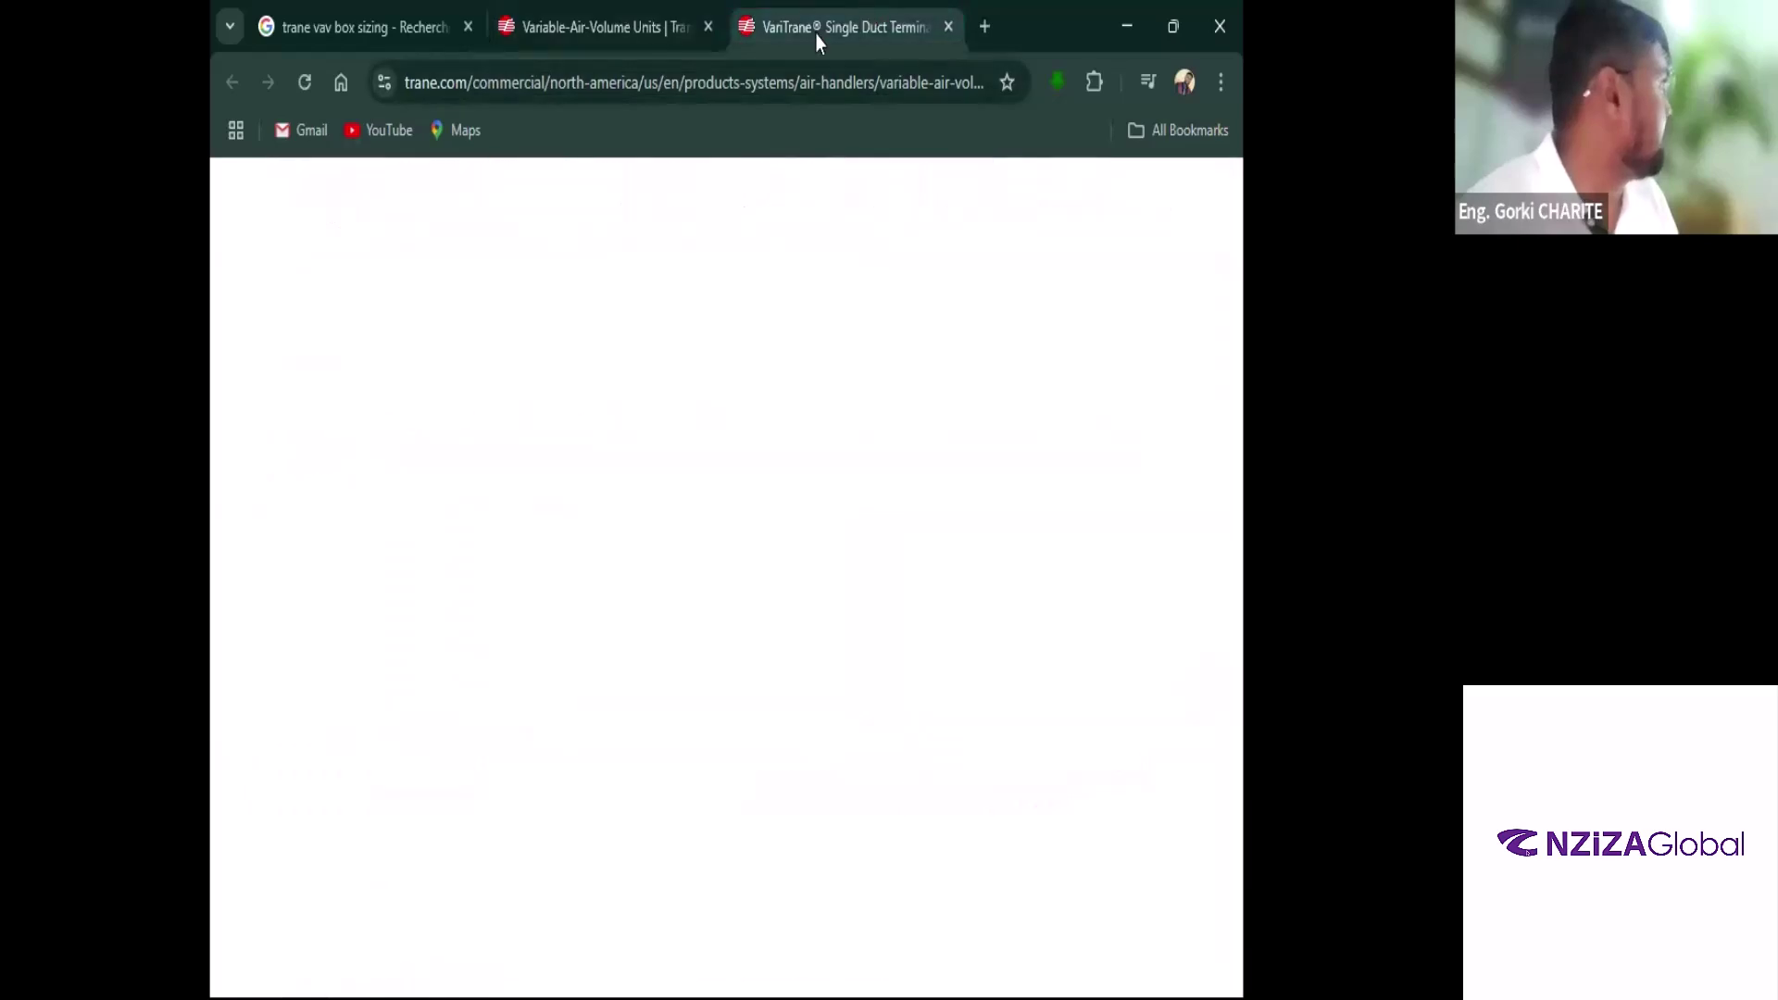
Find the Downloads section of the VariTrane Single Duct page and open the Sales Brochure VAV-SLB015-EN in a new tab
scroll(933, 639, down, 8)
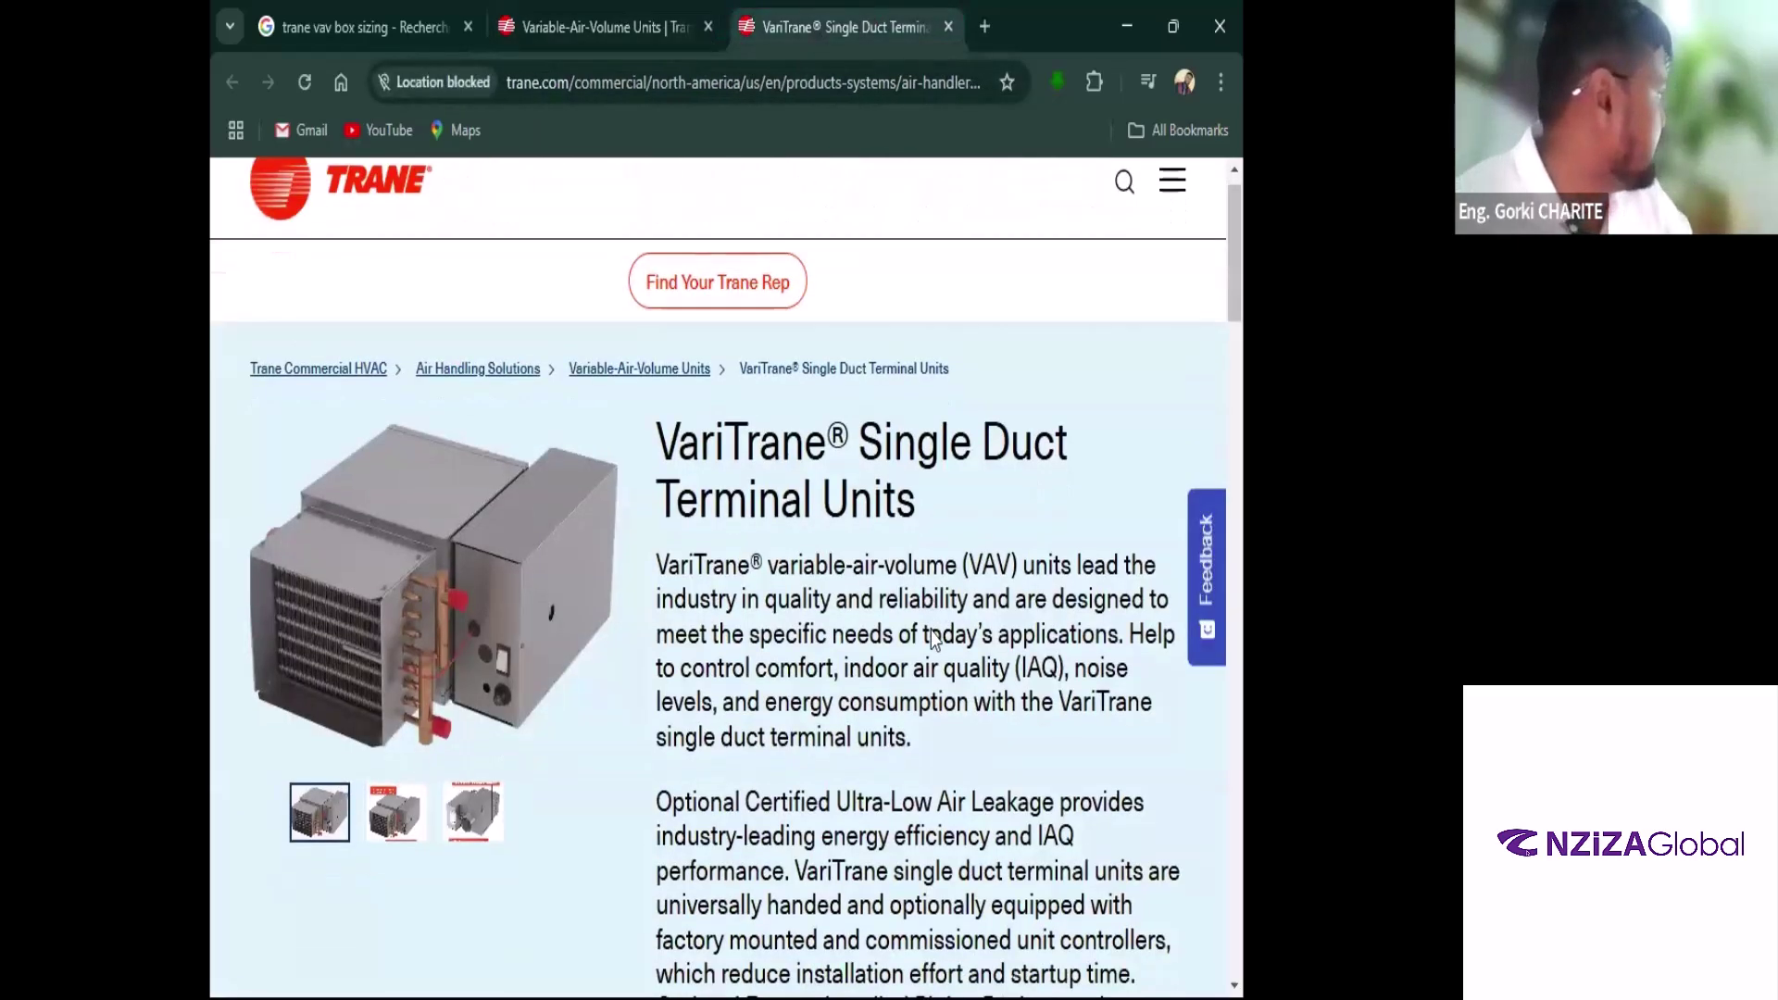
scroll(934, 639, down, 12)
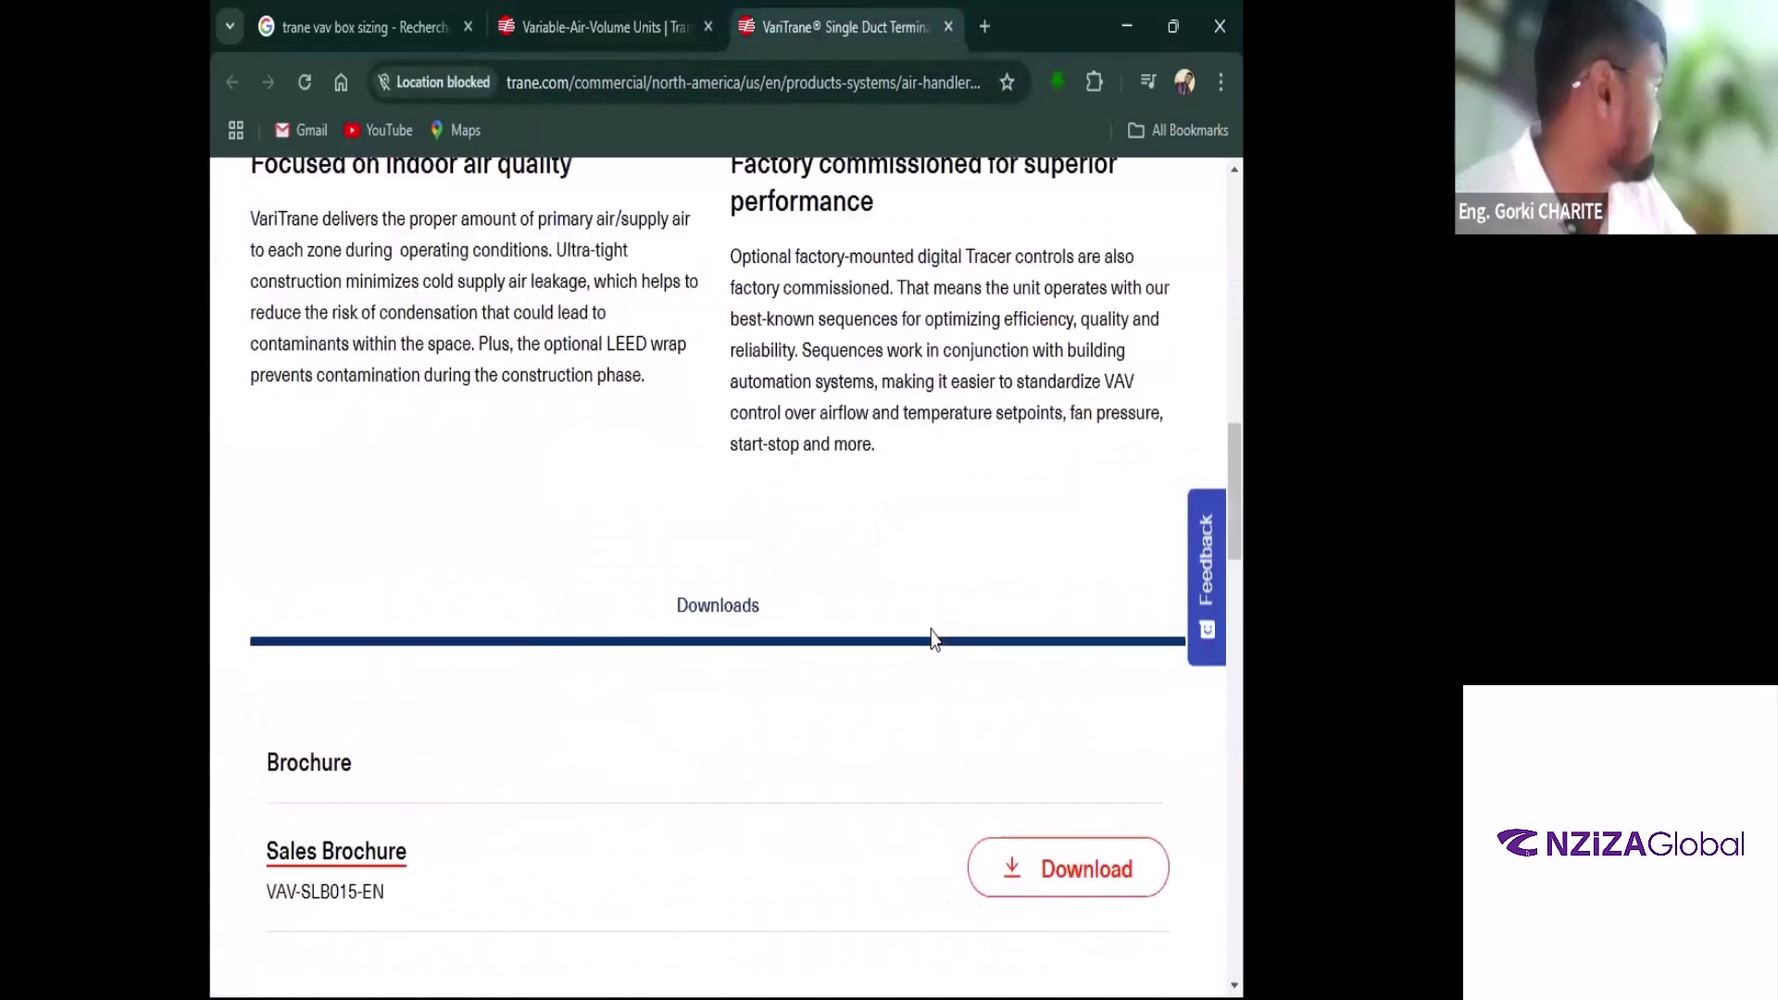
scroll(933, 639, down, 5)
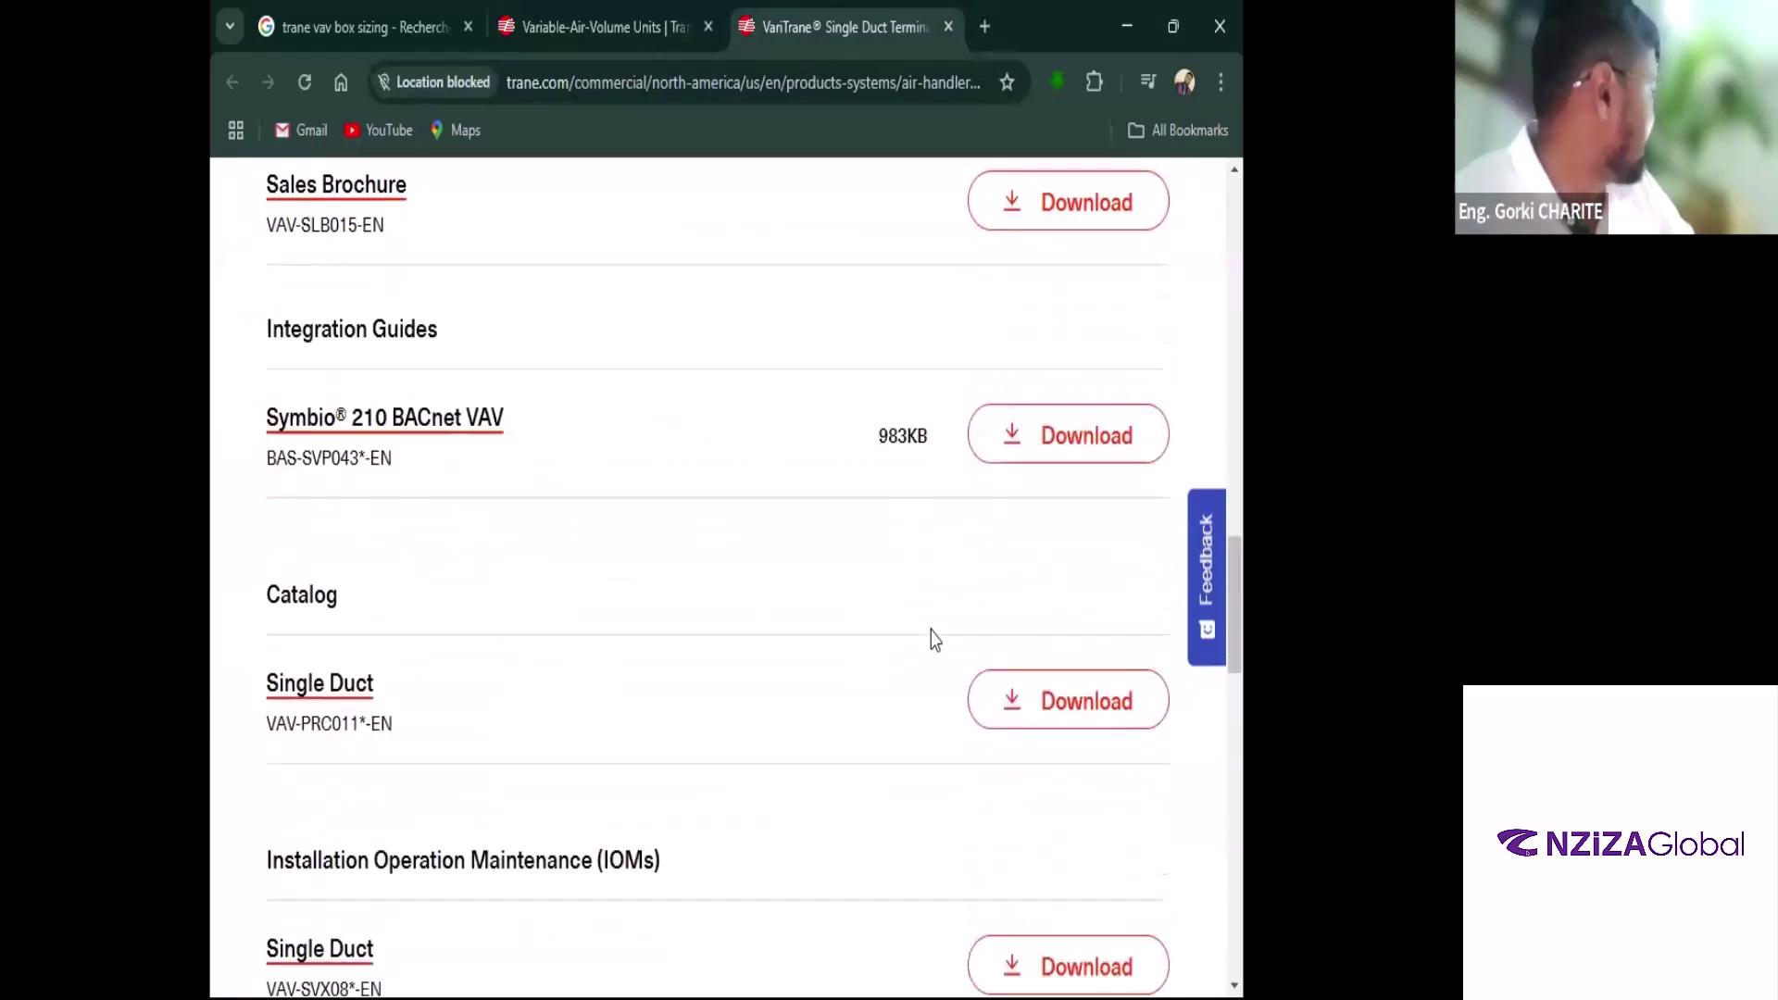
scroll(933, 638, down, 5)
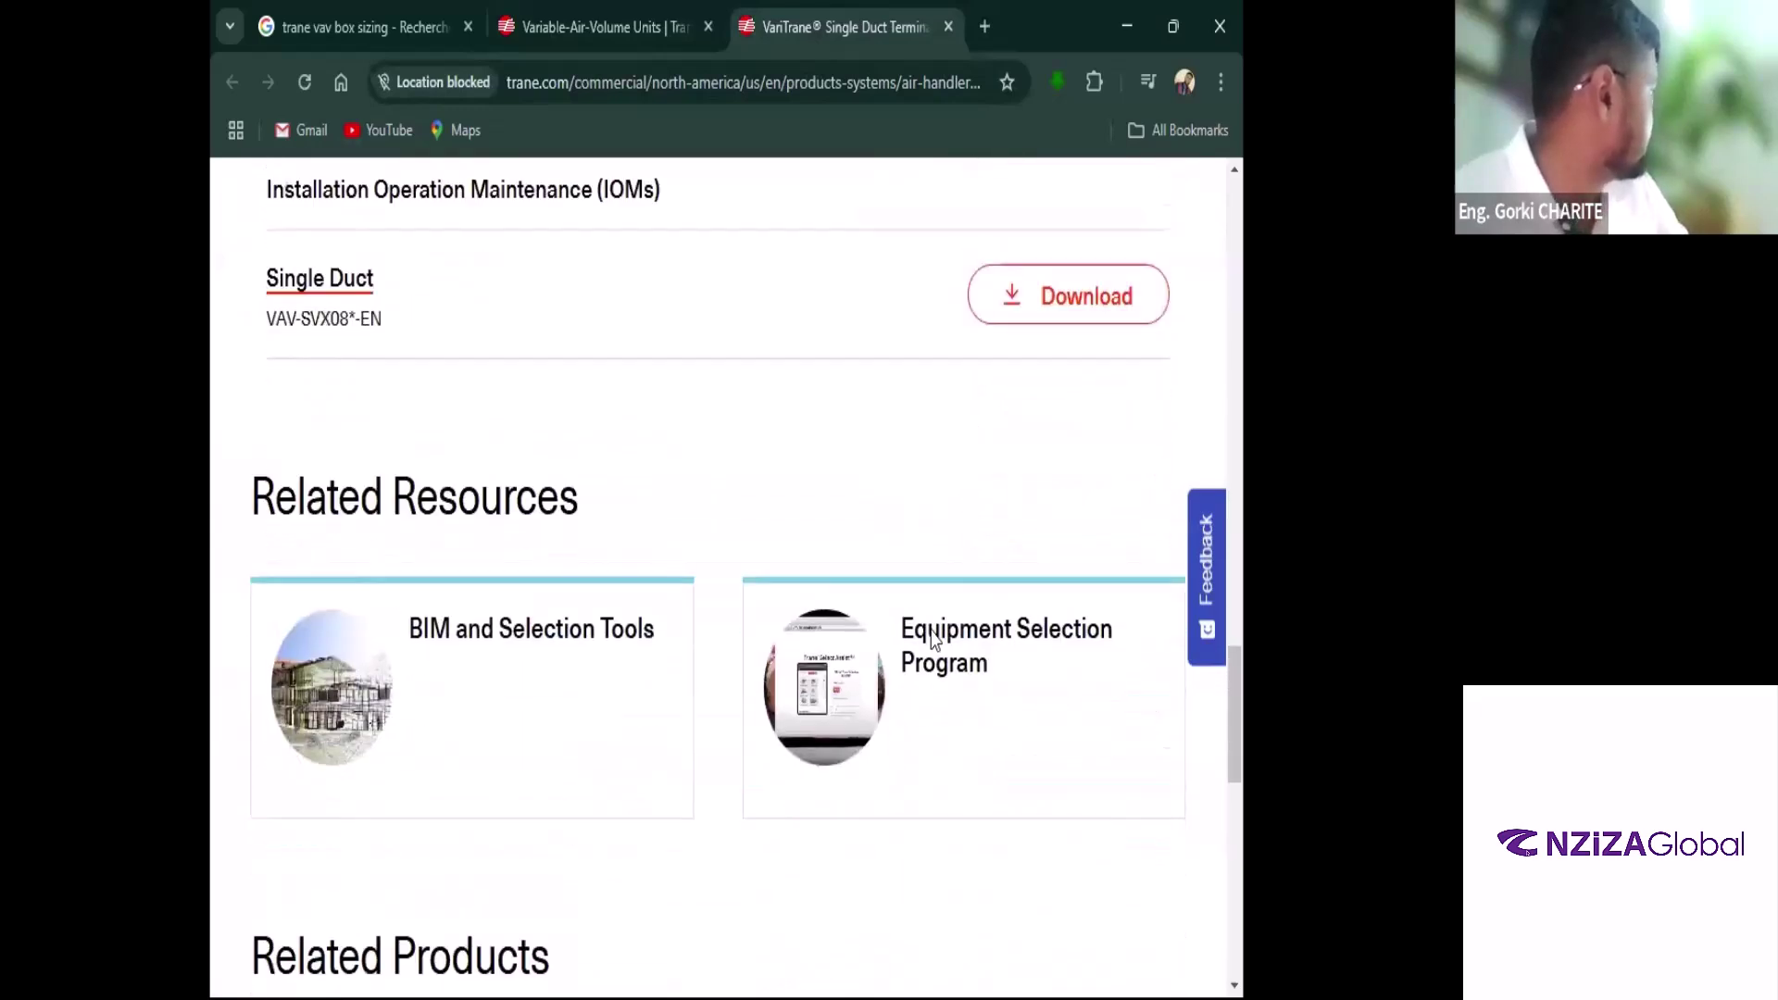
scroll(823, 882, up, 5)
scroll(917, 759, down, 2)
scroll(916, 760, up, 6)
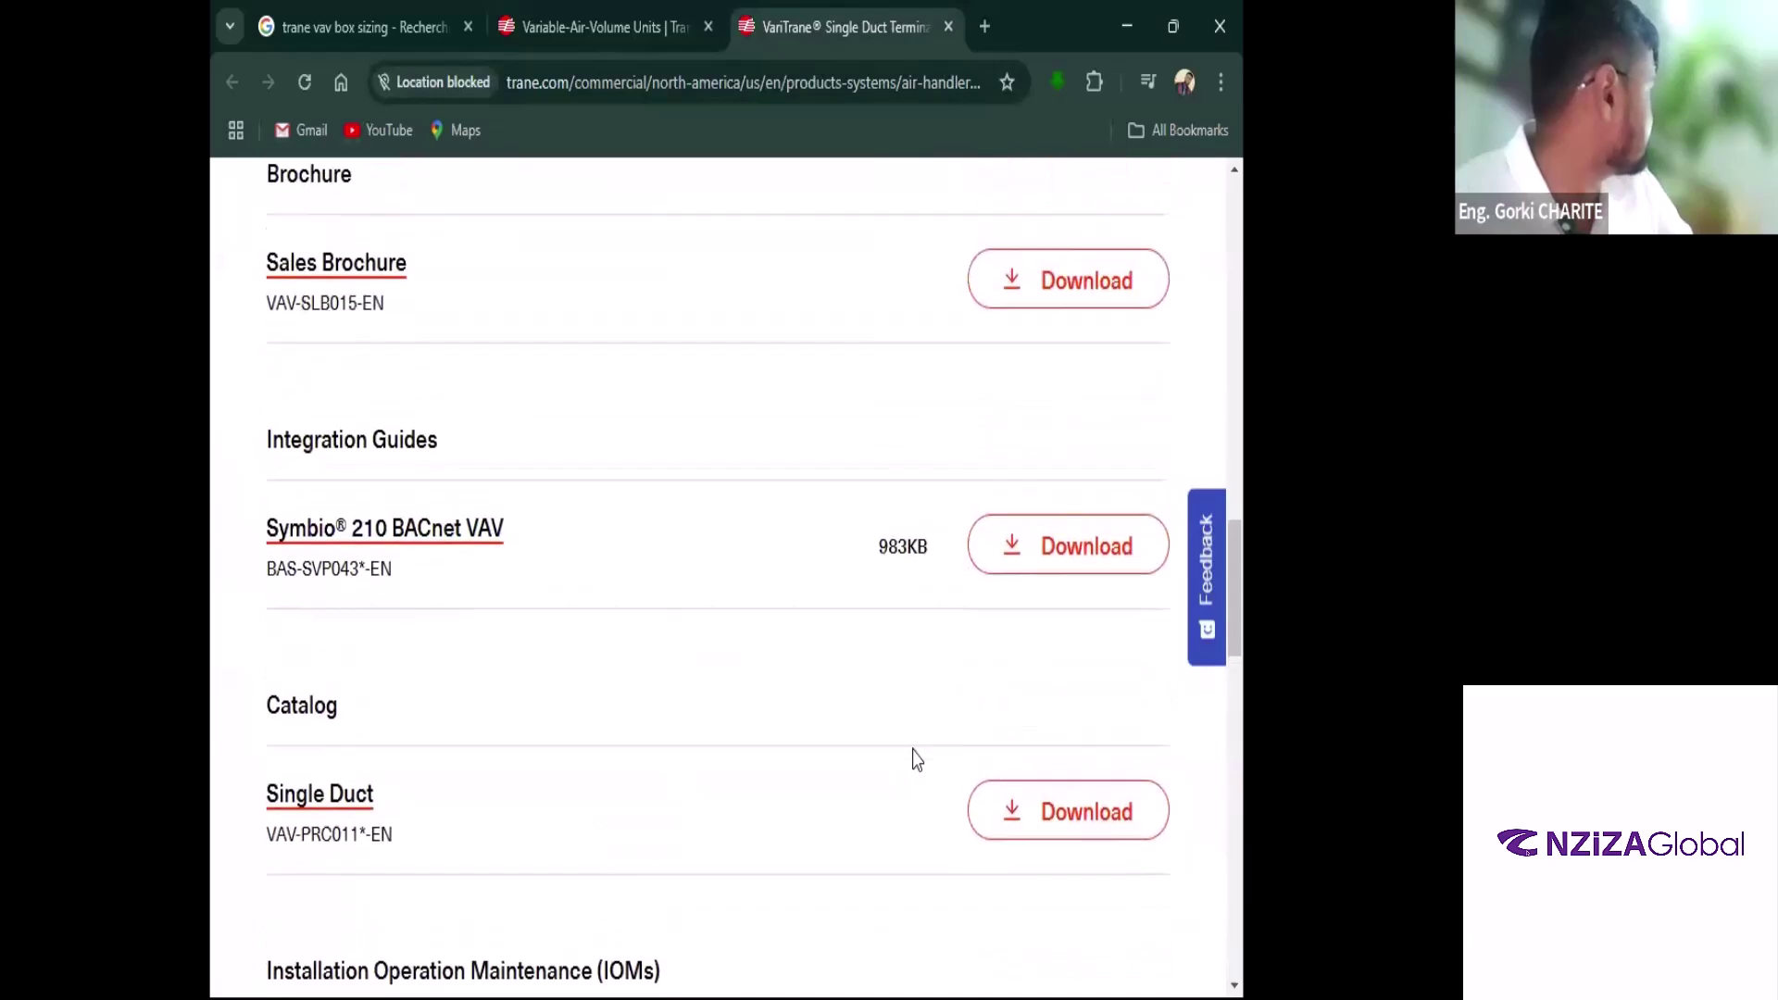
right_click(1082, 431)
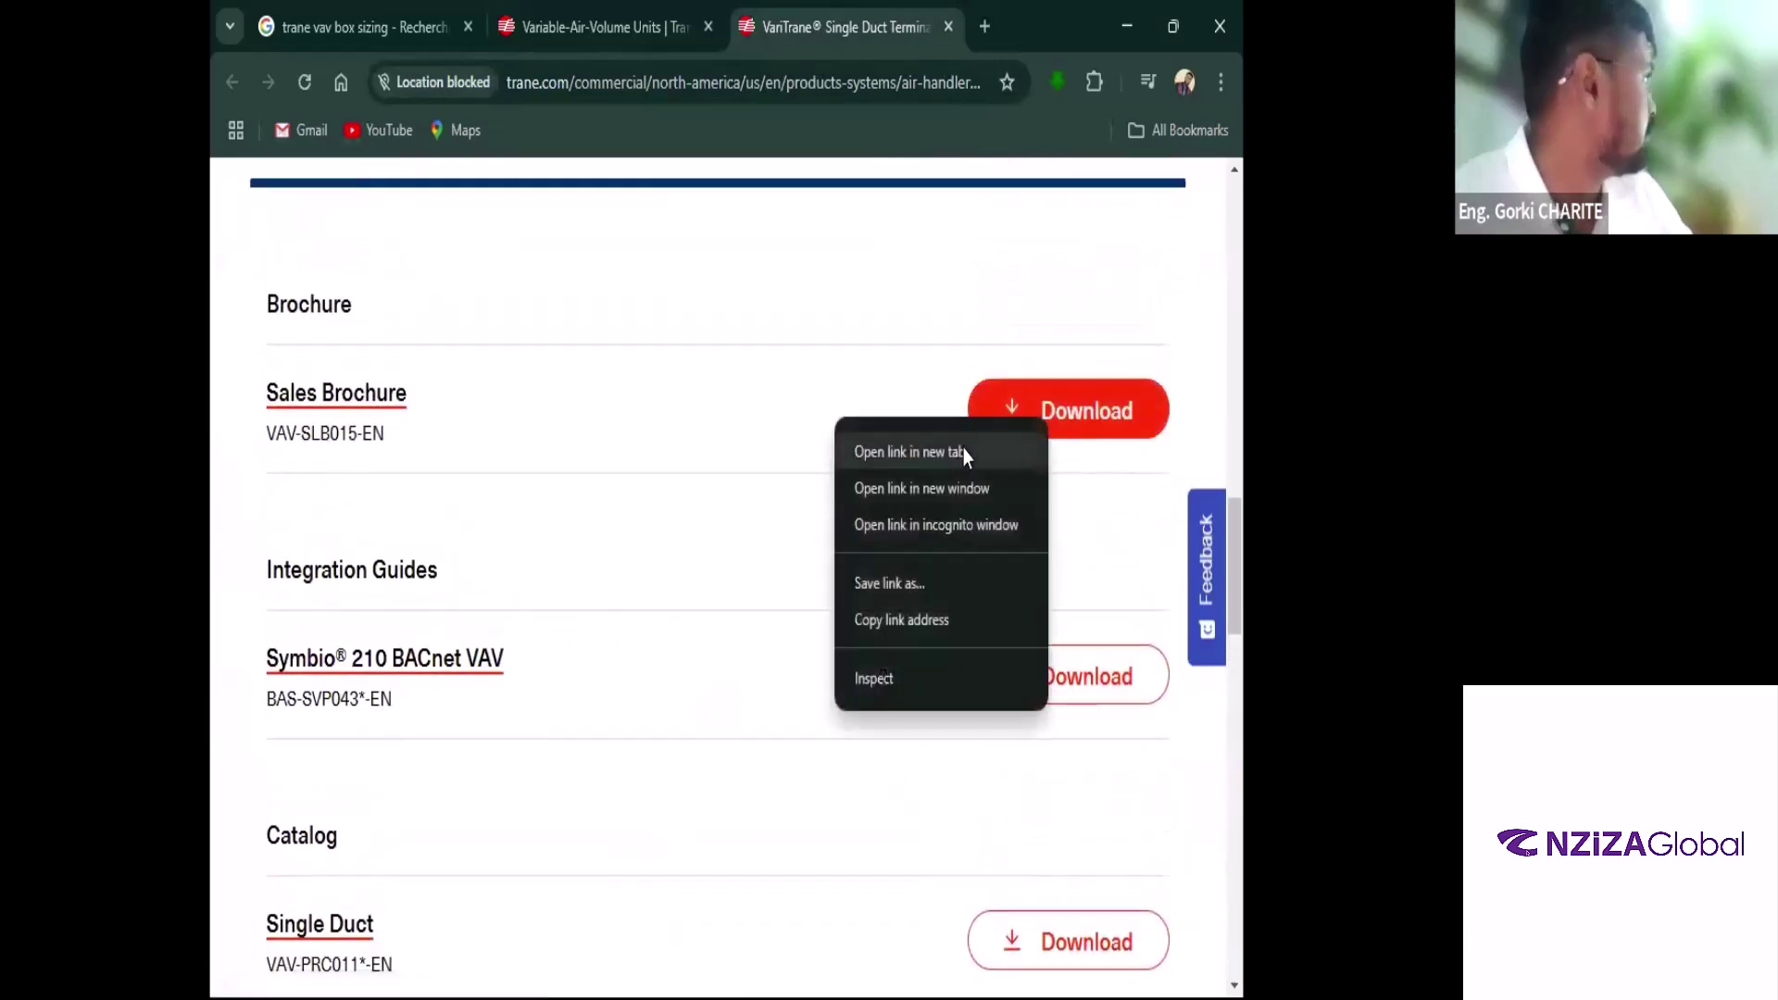
click(963, 453)
Open the Single Duct catalog VAV-PRC011*-EN and the installation, operation and maintenance manual VAV-SVX08*-EN in new tabs
scroll(970, 682, down, 3)
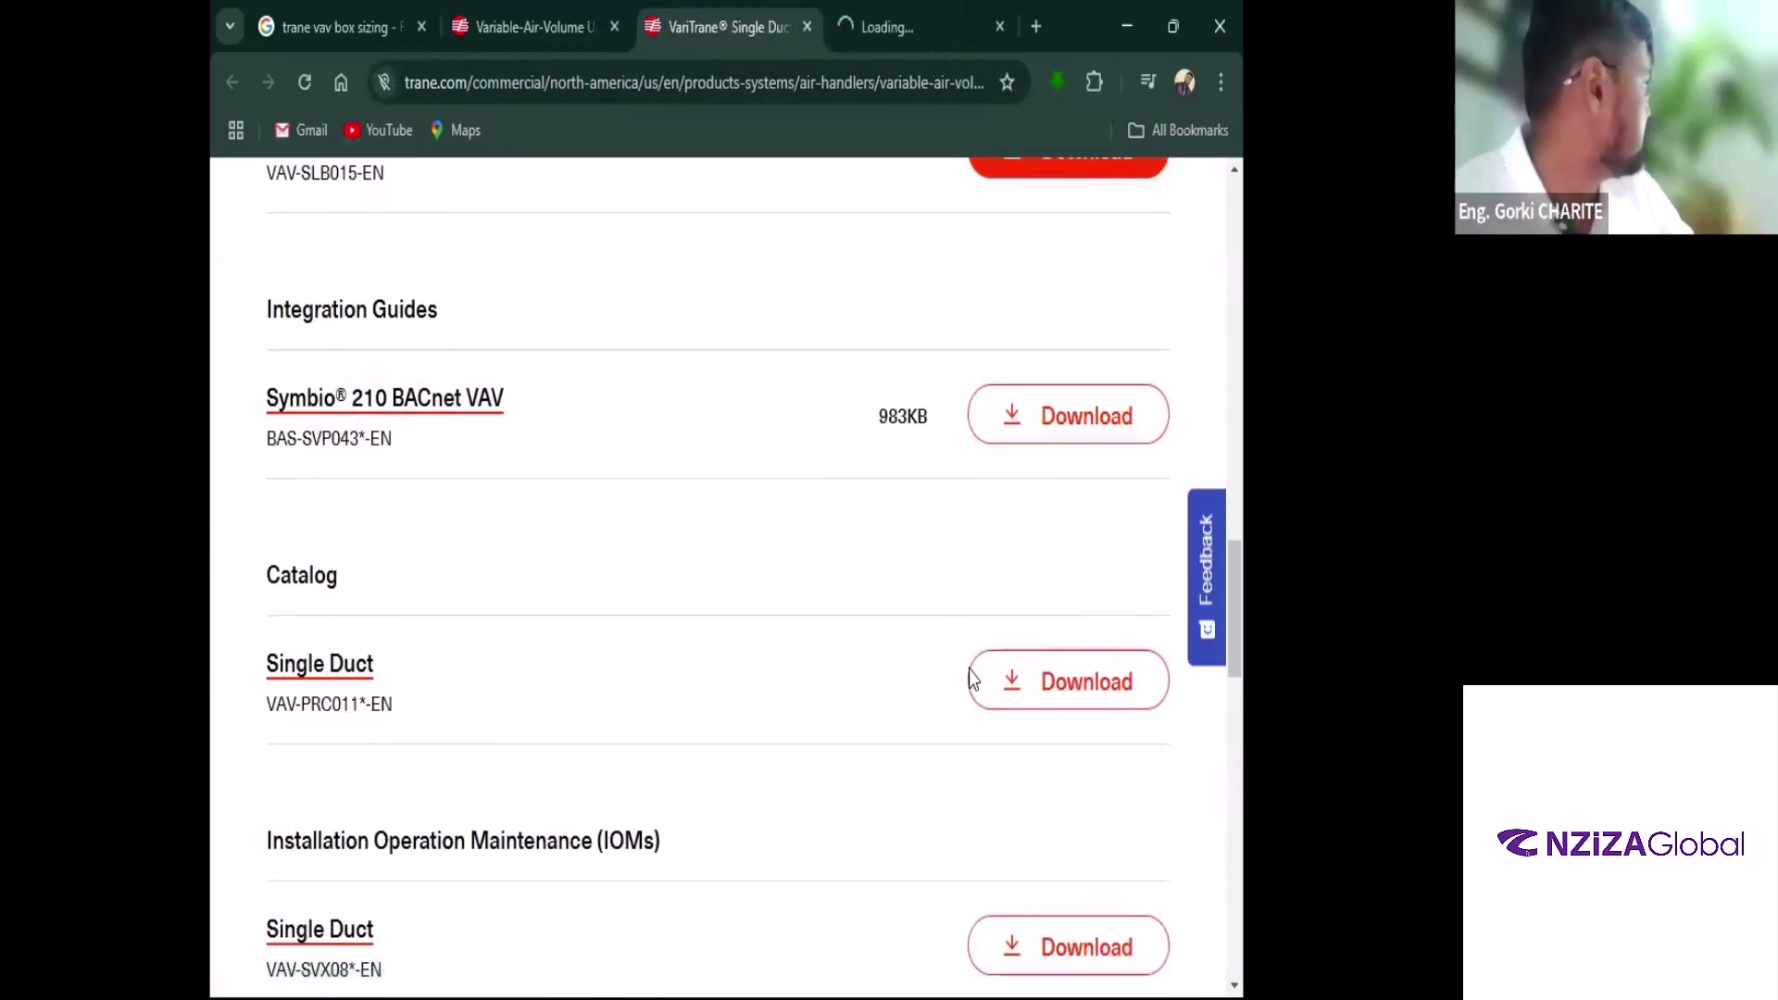
right_click(1077, 713)
click(1014, 719)
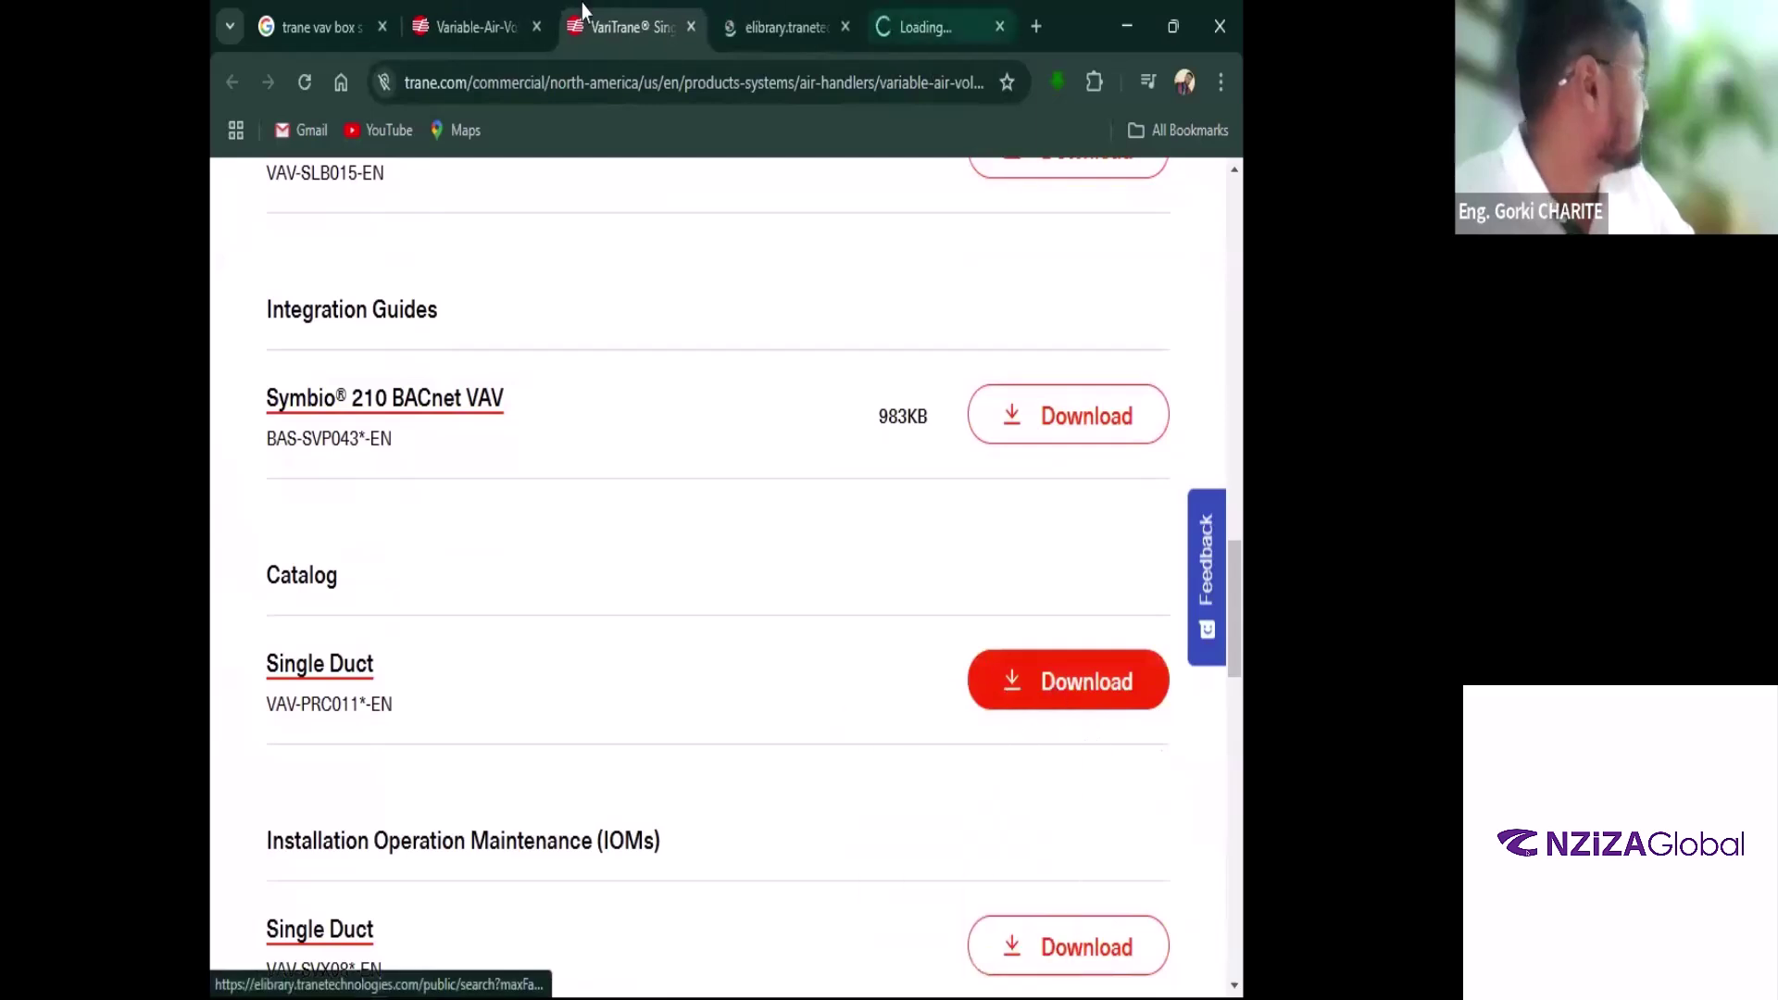
scroll(806, 685, down, 3)
scroll(769, 406, down, 3)
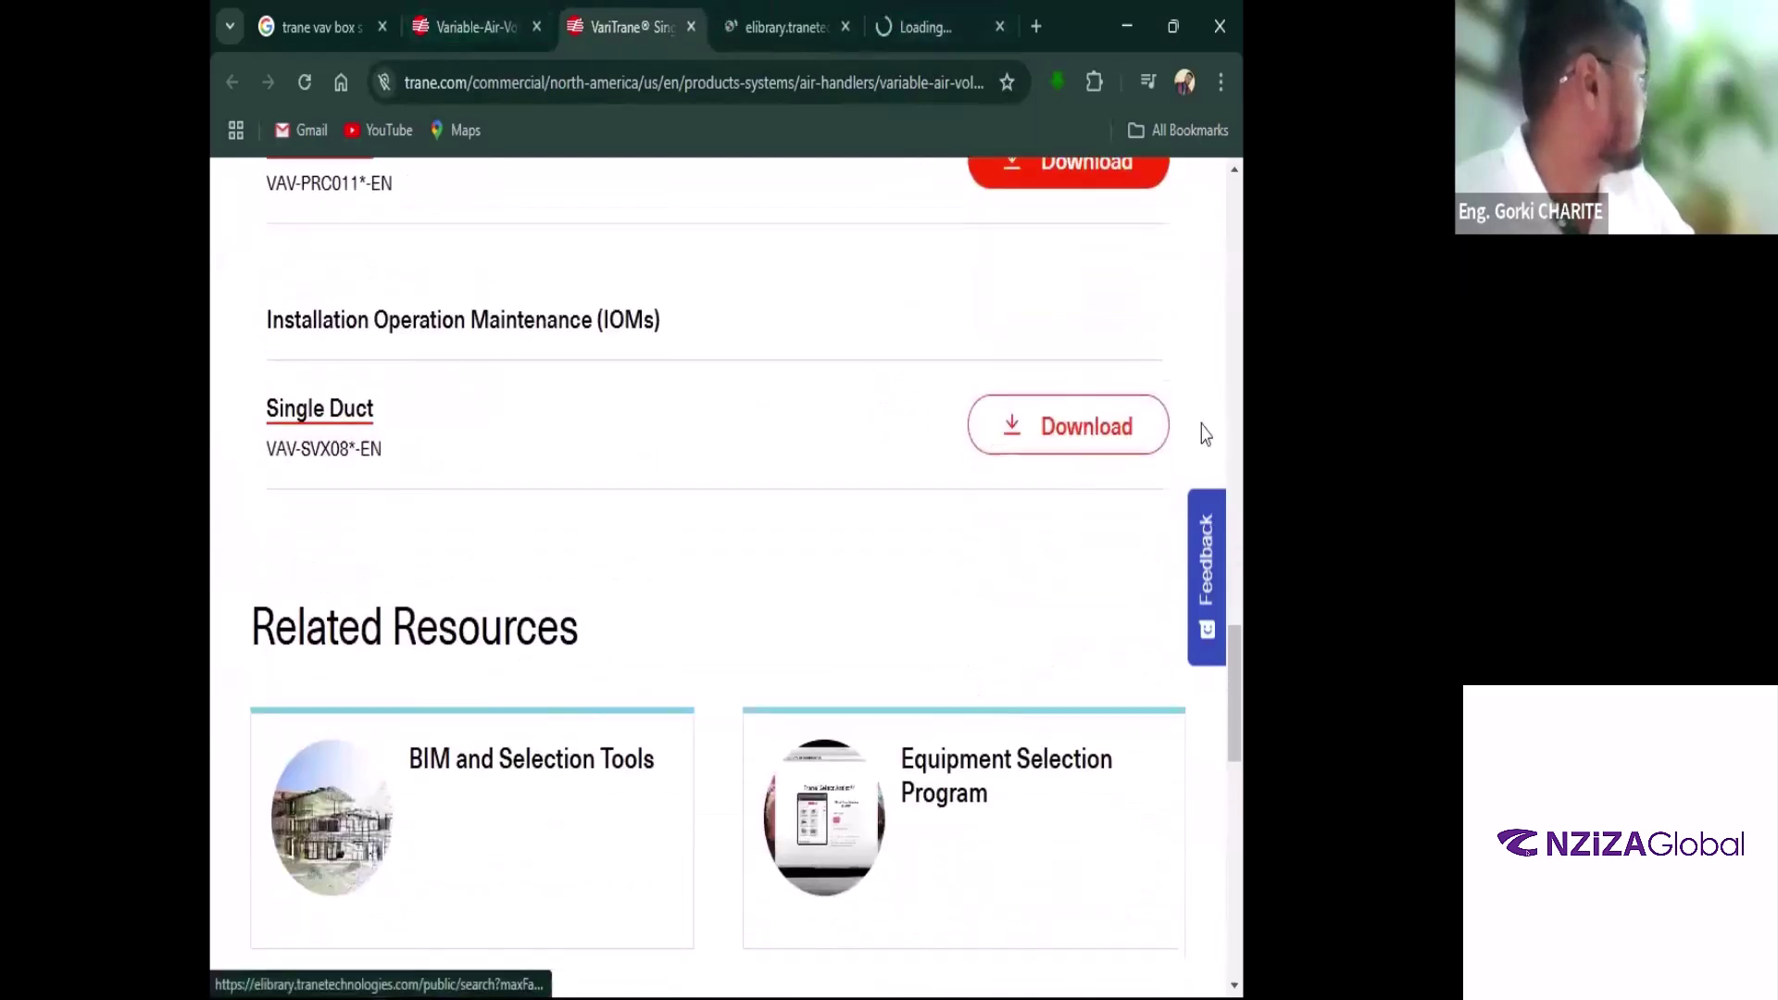
right_click(1031, 425)
click(1107, 446)
Look over the related resources and products on the Single Duct page, and view the sales brochure PDF
scroll(976, 532, down, 7)
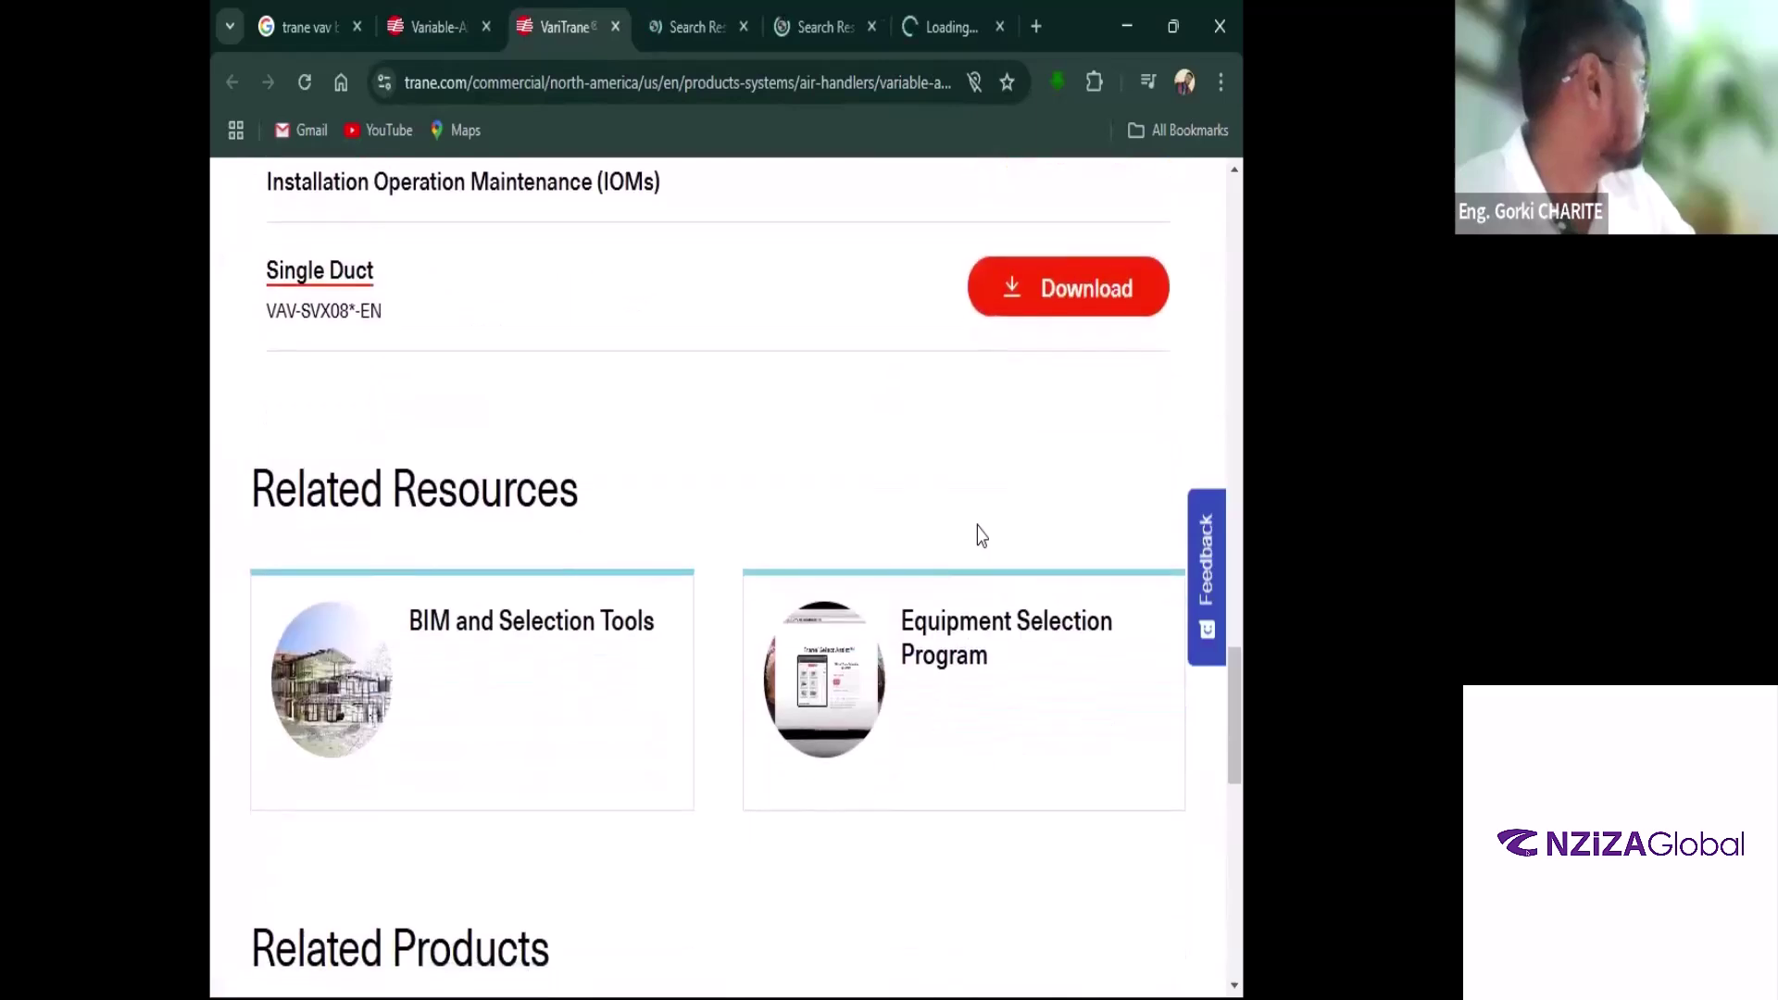
scroll(634, 347, down, 3)
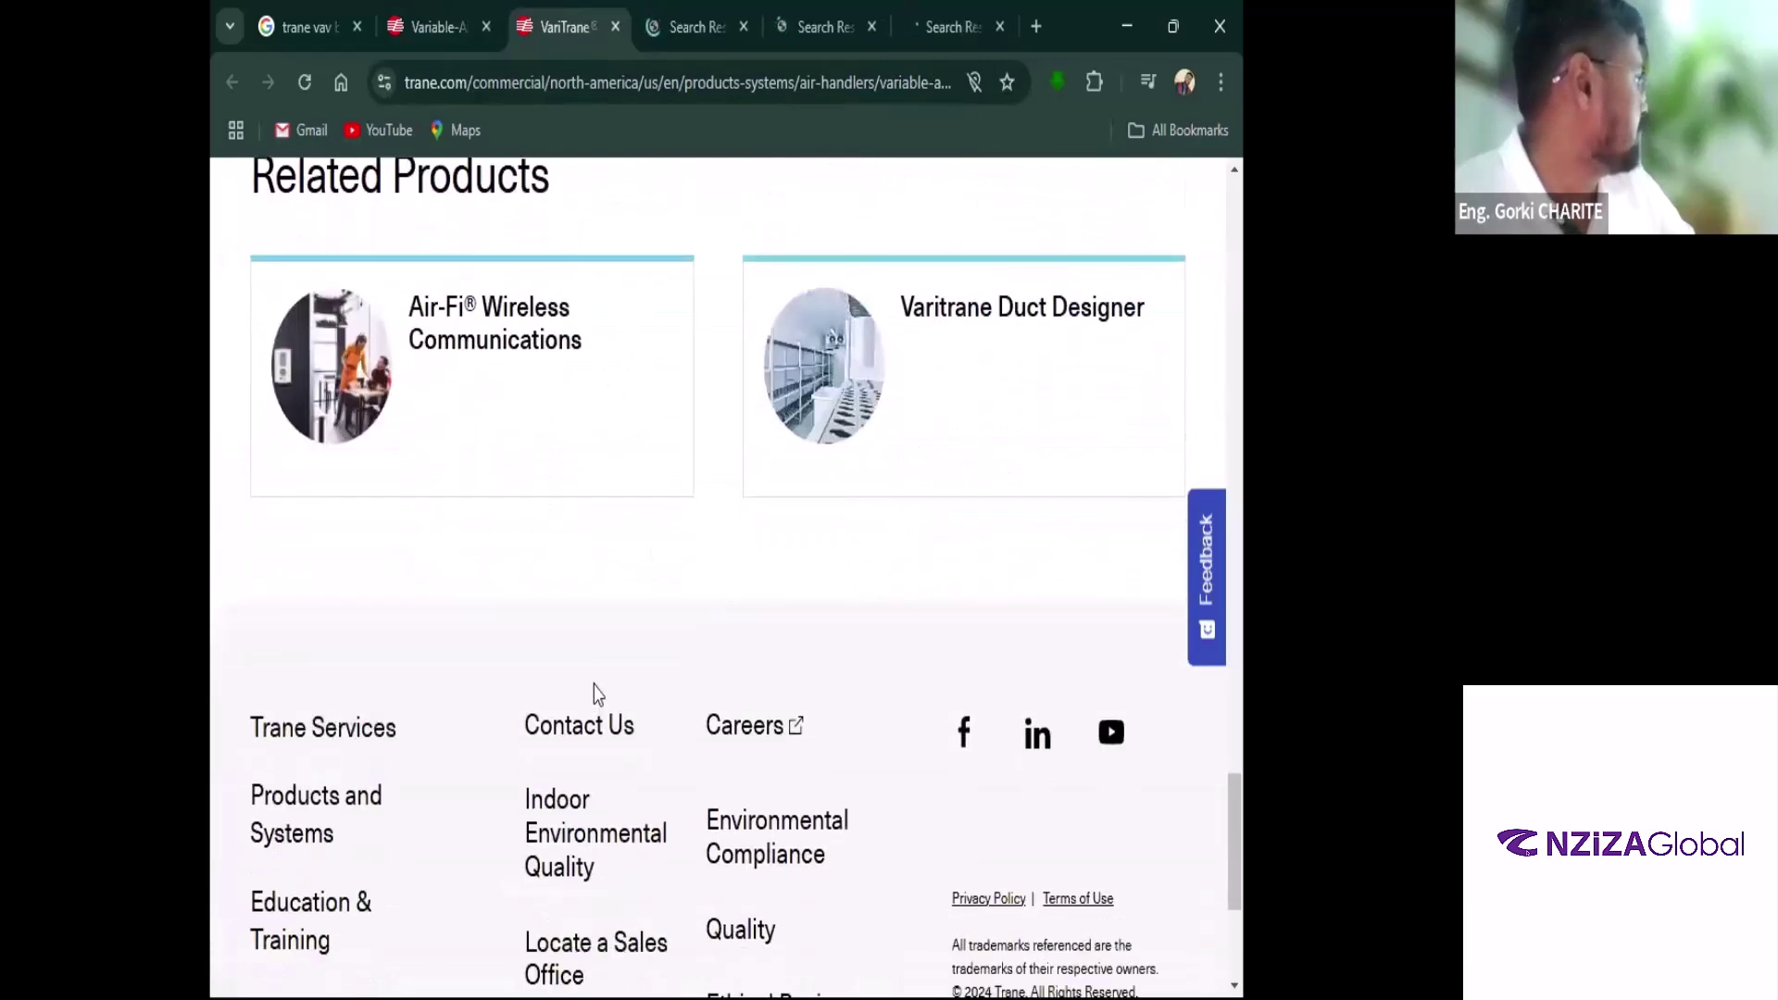
scroll(595, 694, up, 6)
scroll(596, 694, up, 2)
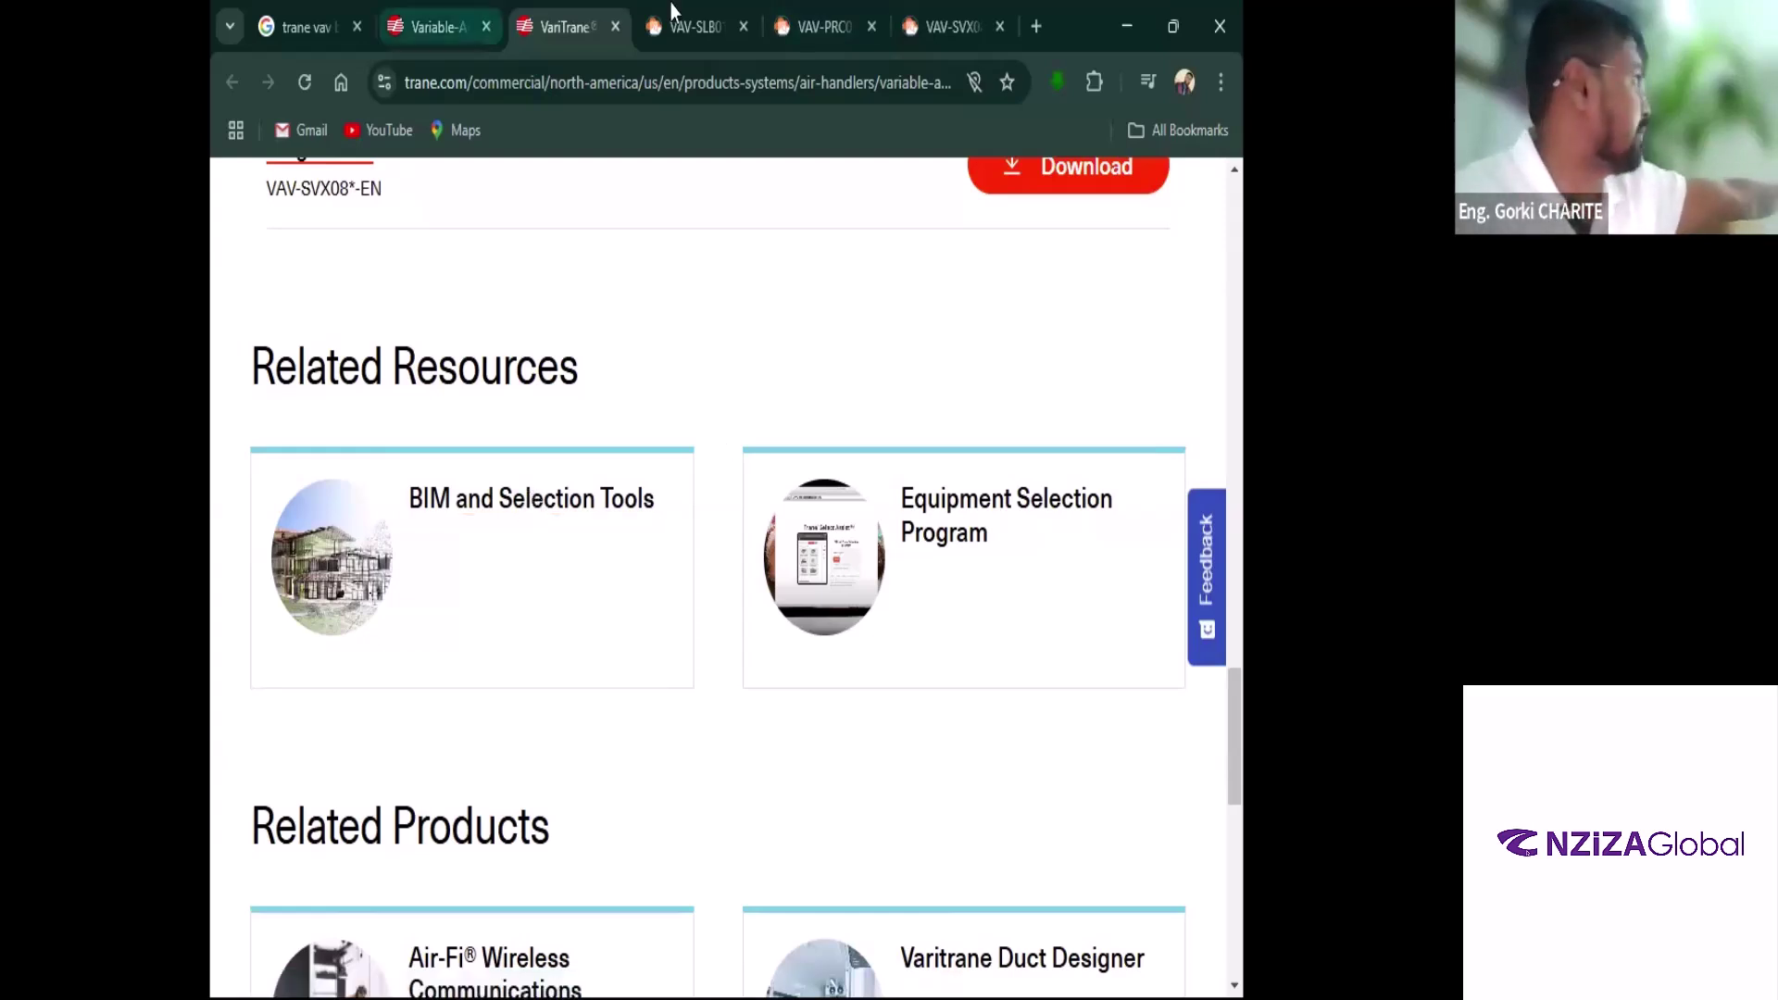
click(669, 51)
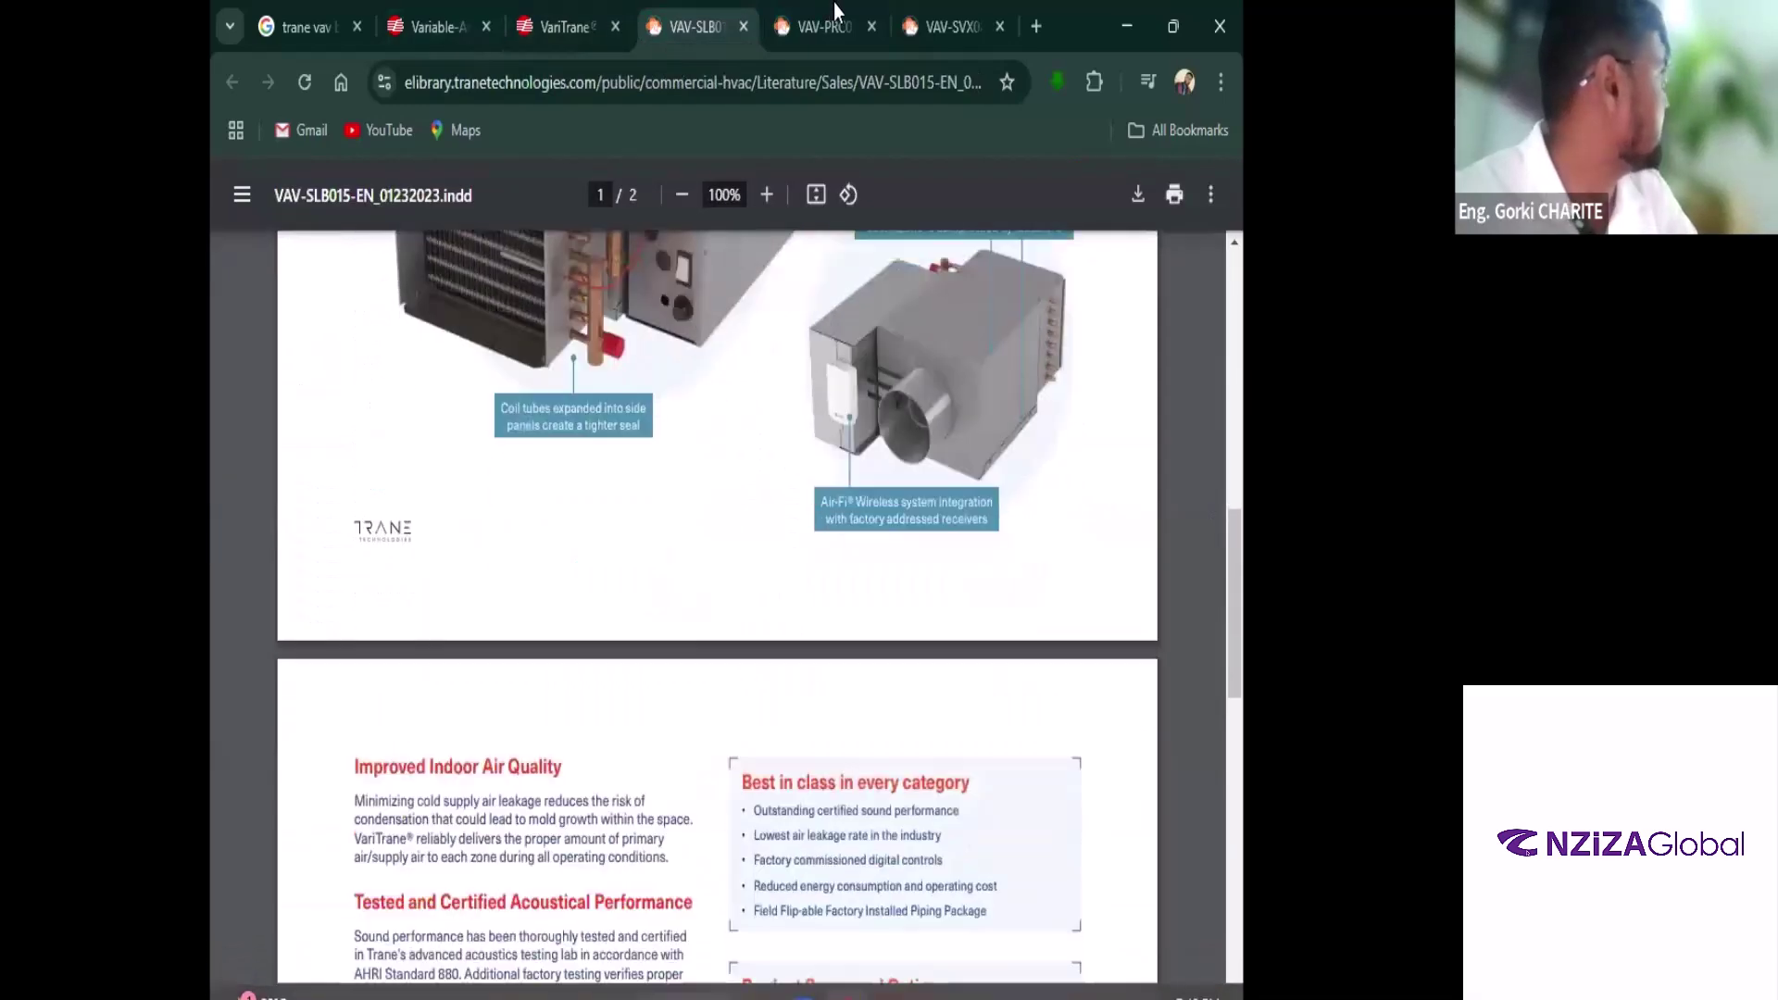
Browse the Single Duct catalog PDF past its table of contents, show the page thumbnails, and go to page 9
click(815, 25)
scroll(778, 638, down, 20)
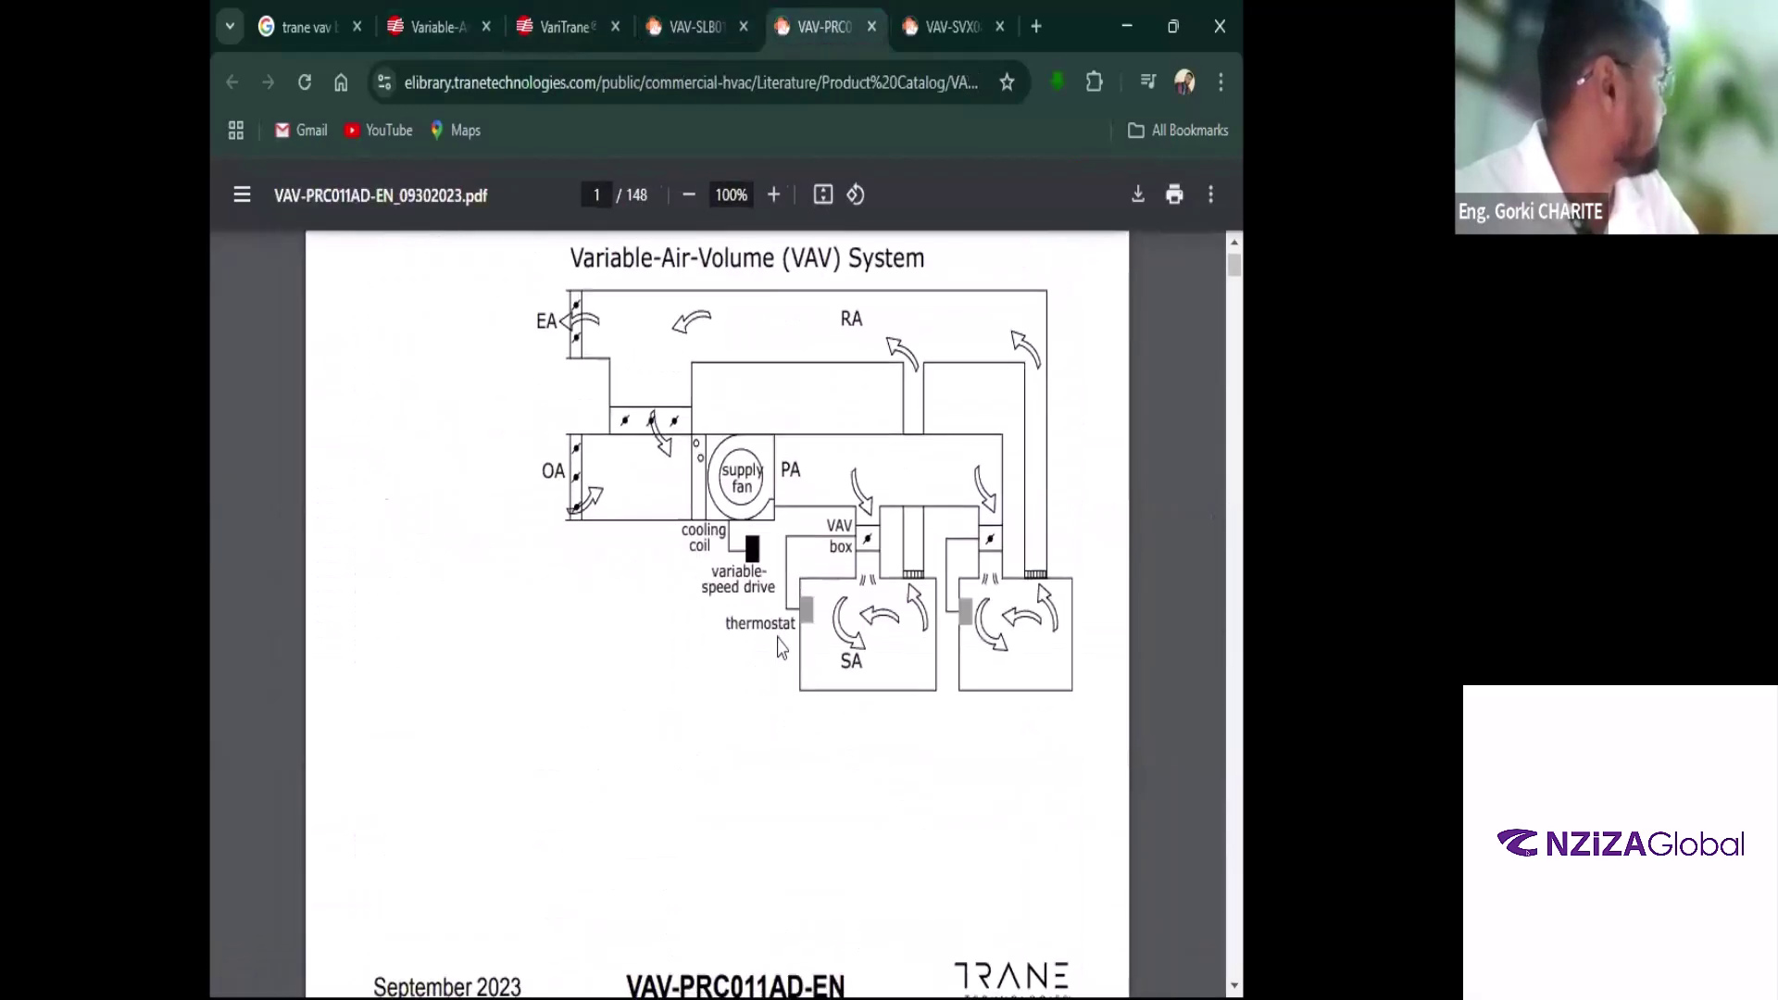
scroll(779, 638, down, 15)
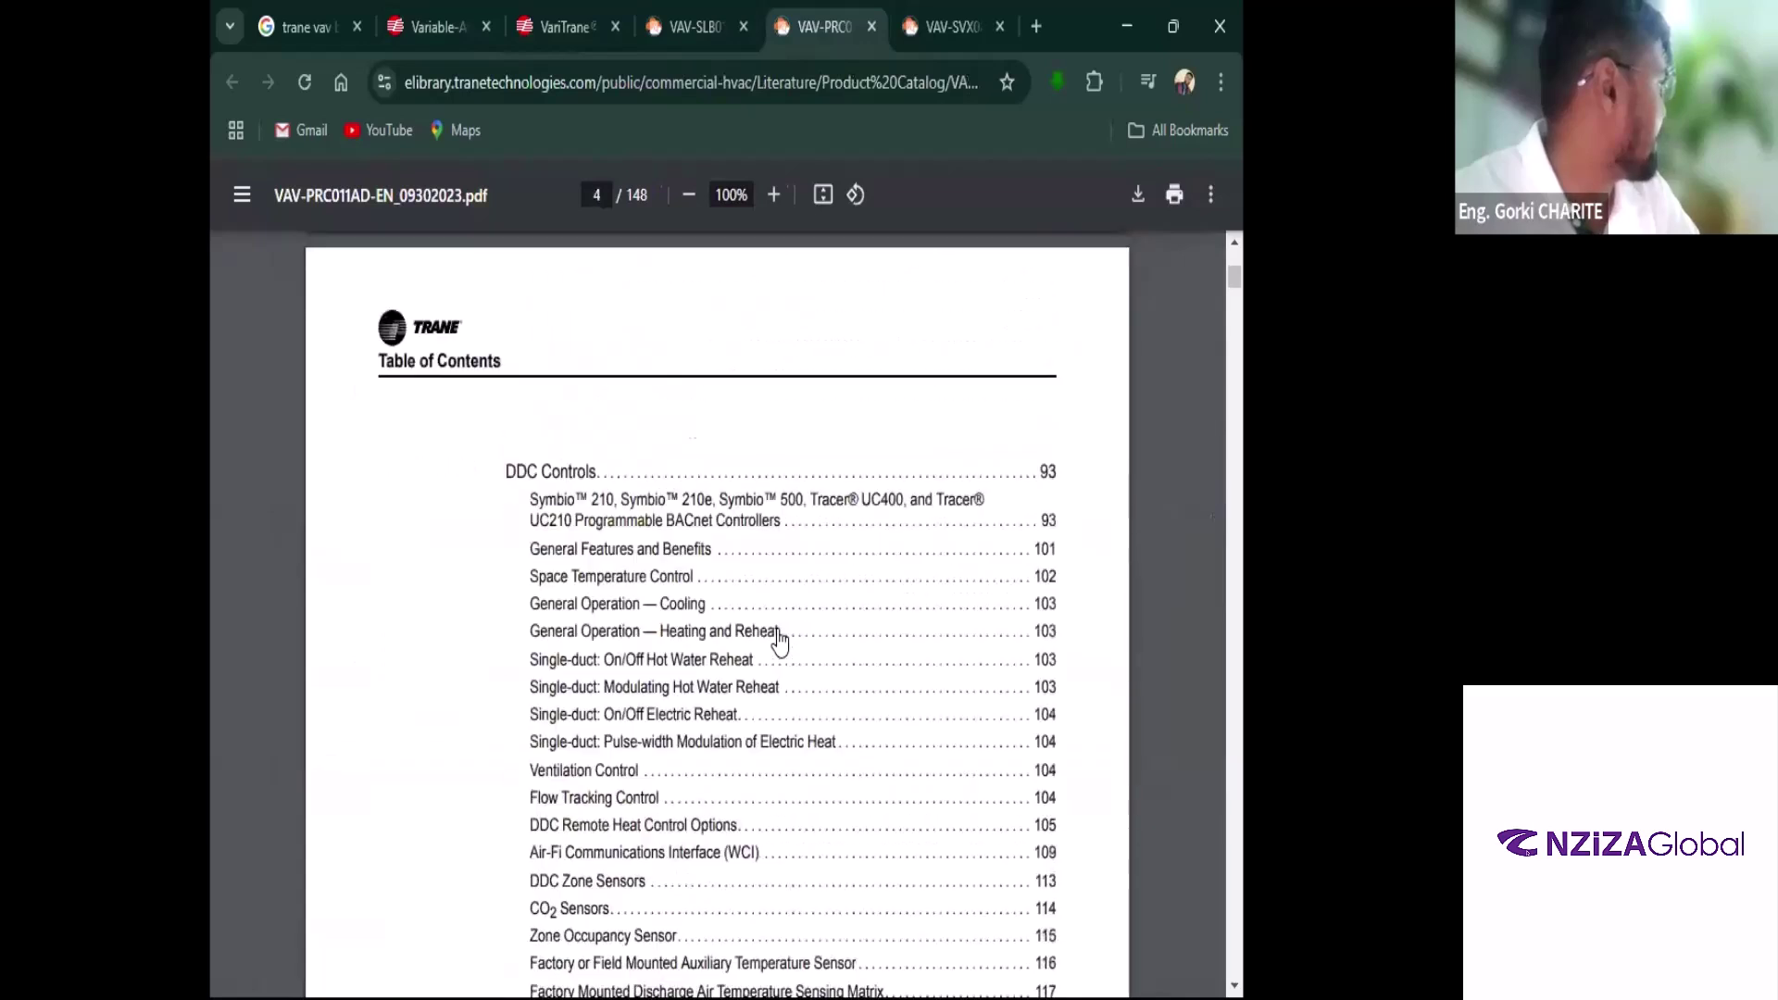
click(242, 198)
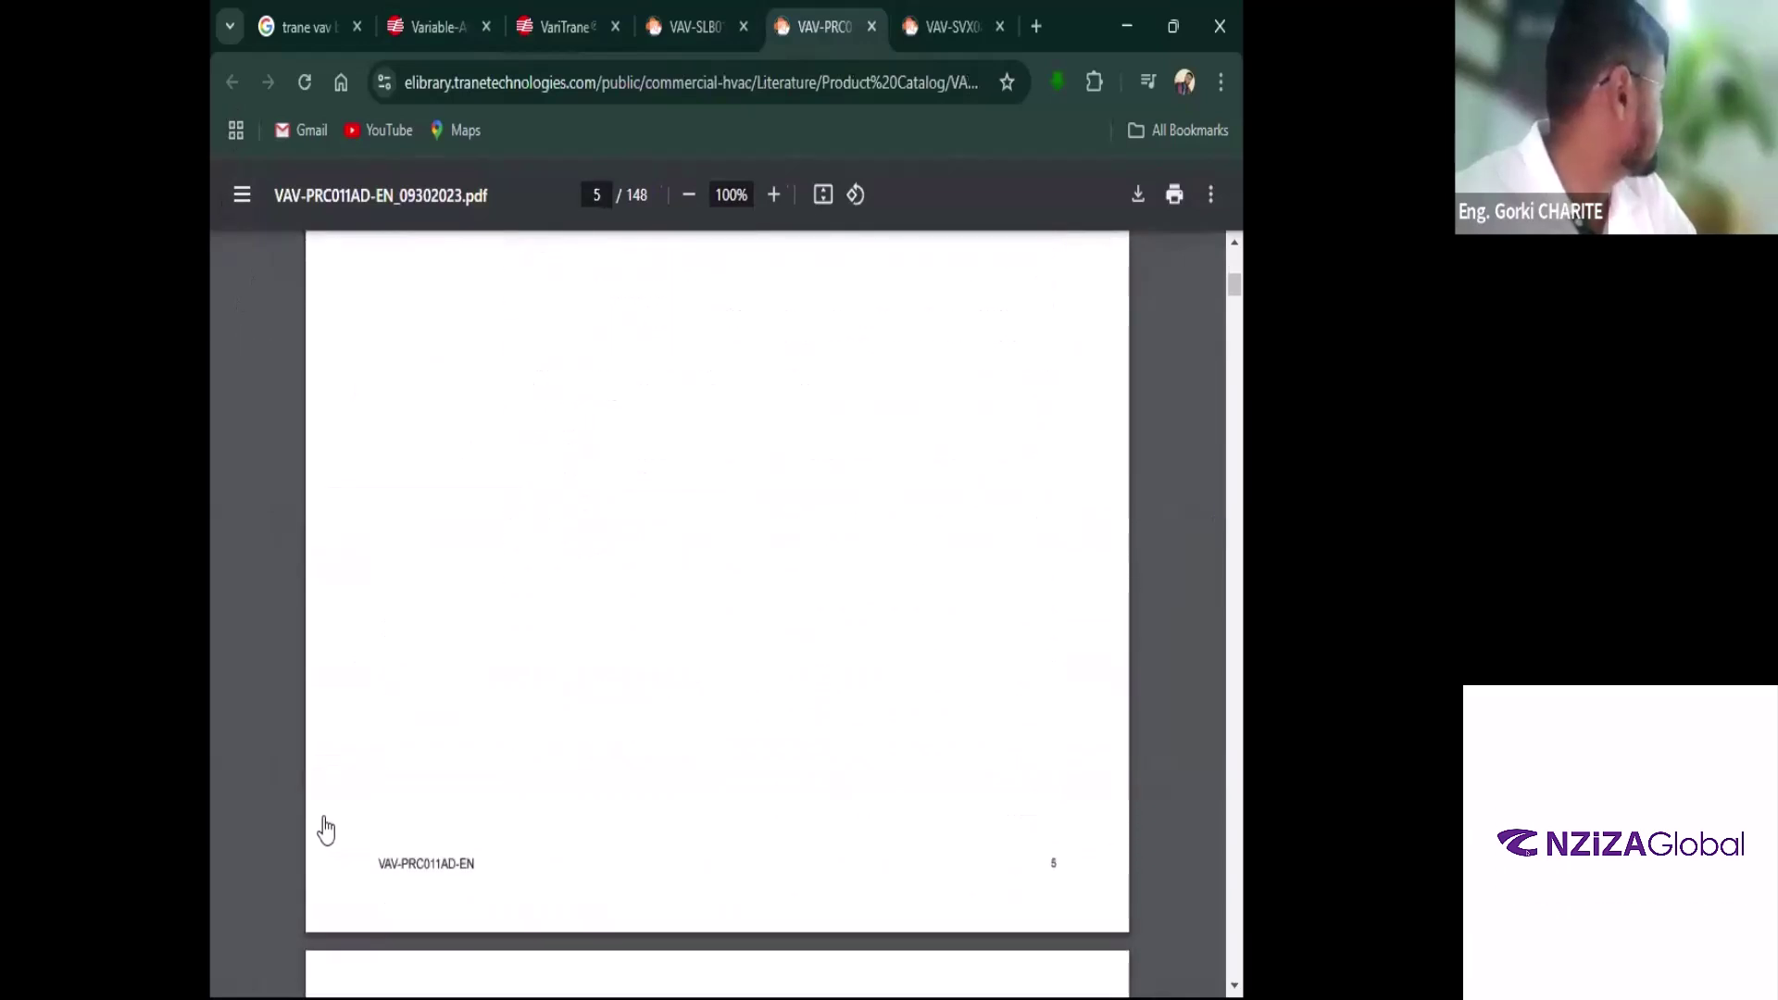
scroll(408, 424, down, 8)
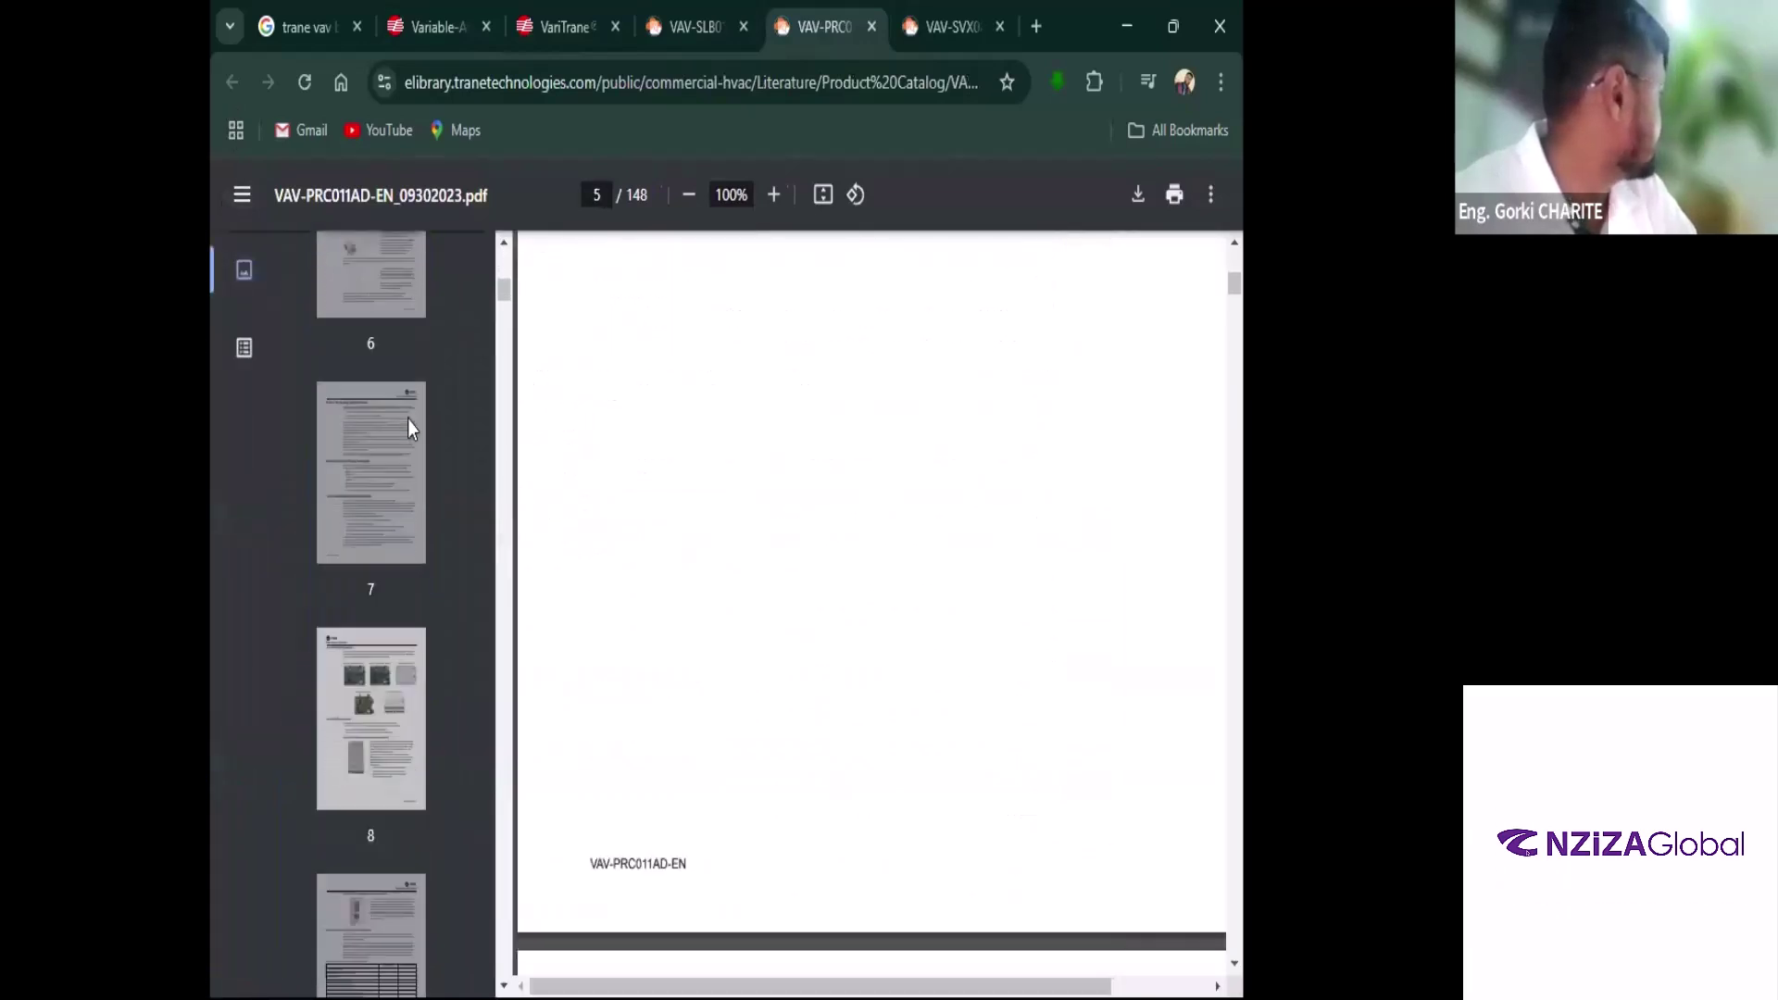
click(396, 627)
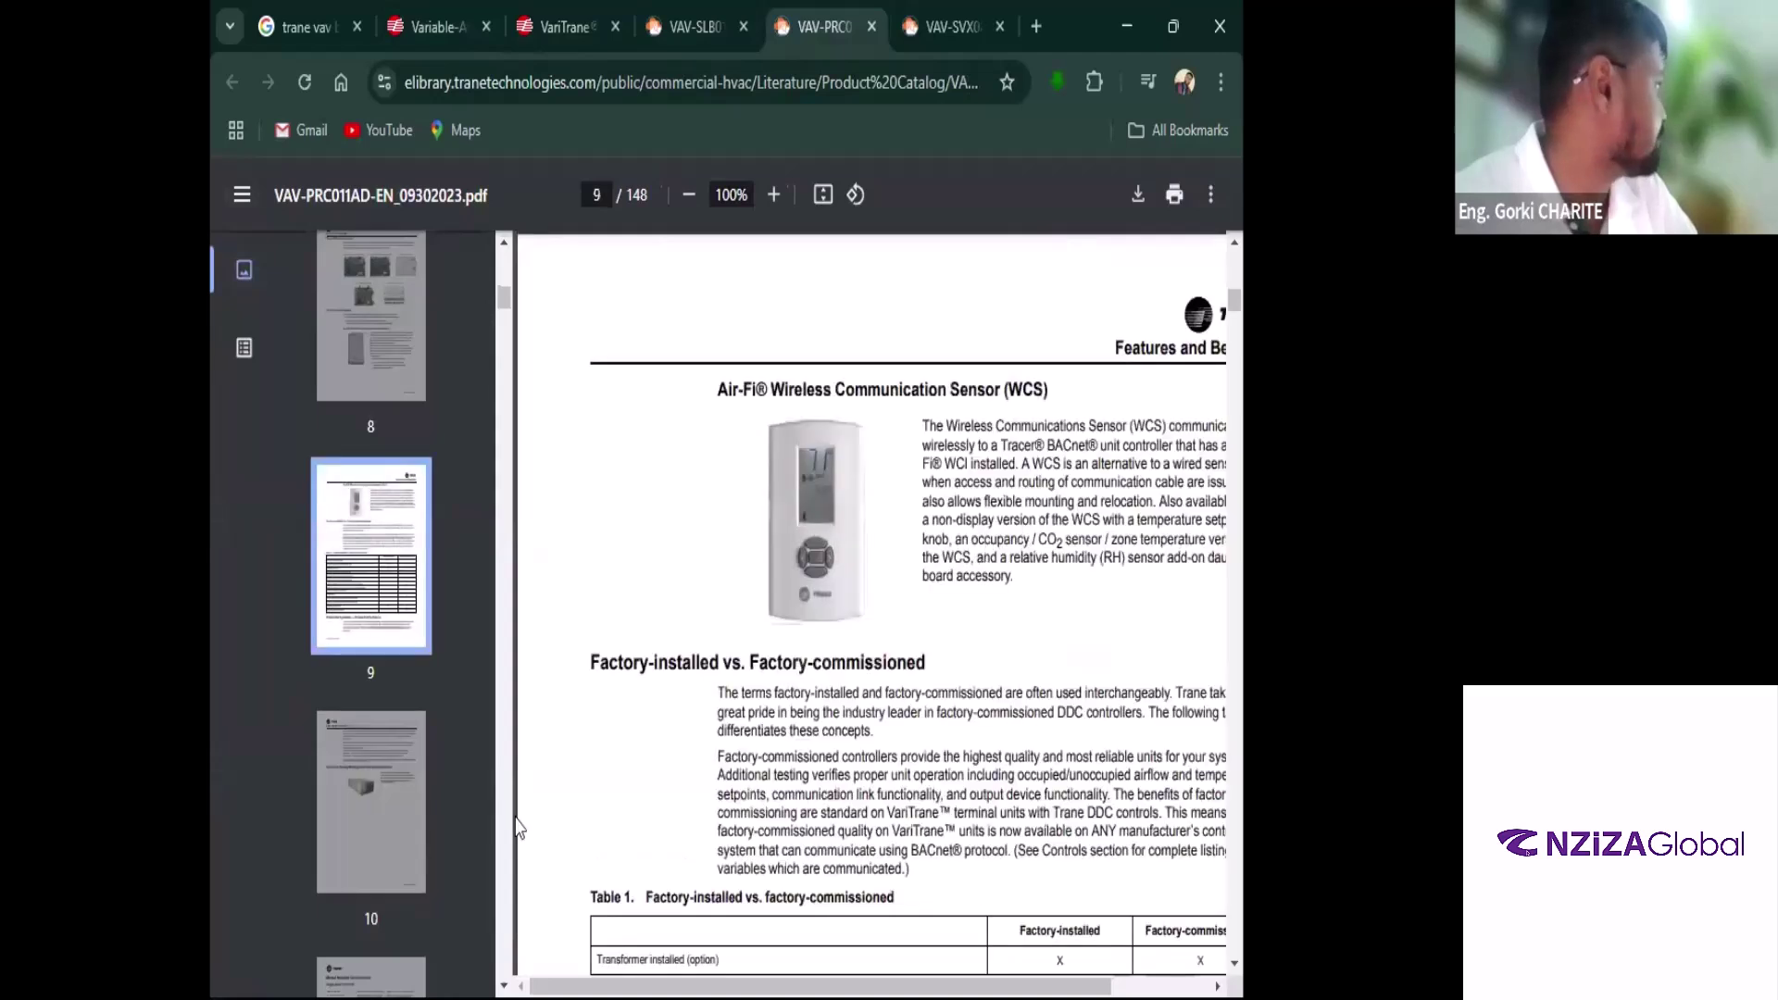
Examine the catalog's page 15 acoustics section and the page 16 primary airflow control tables in I-P and SI units by air valve size
scroll(926, 574, down, 3)
scroll(320, 674, down, 15)
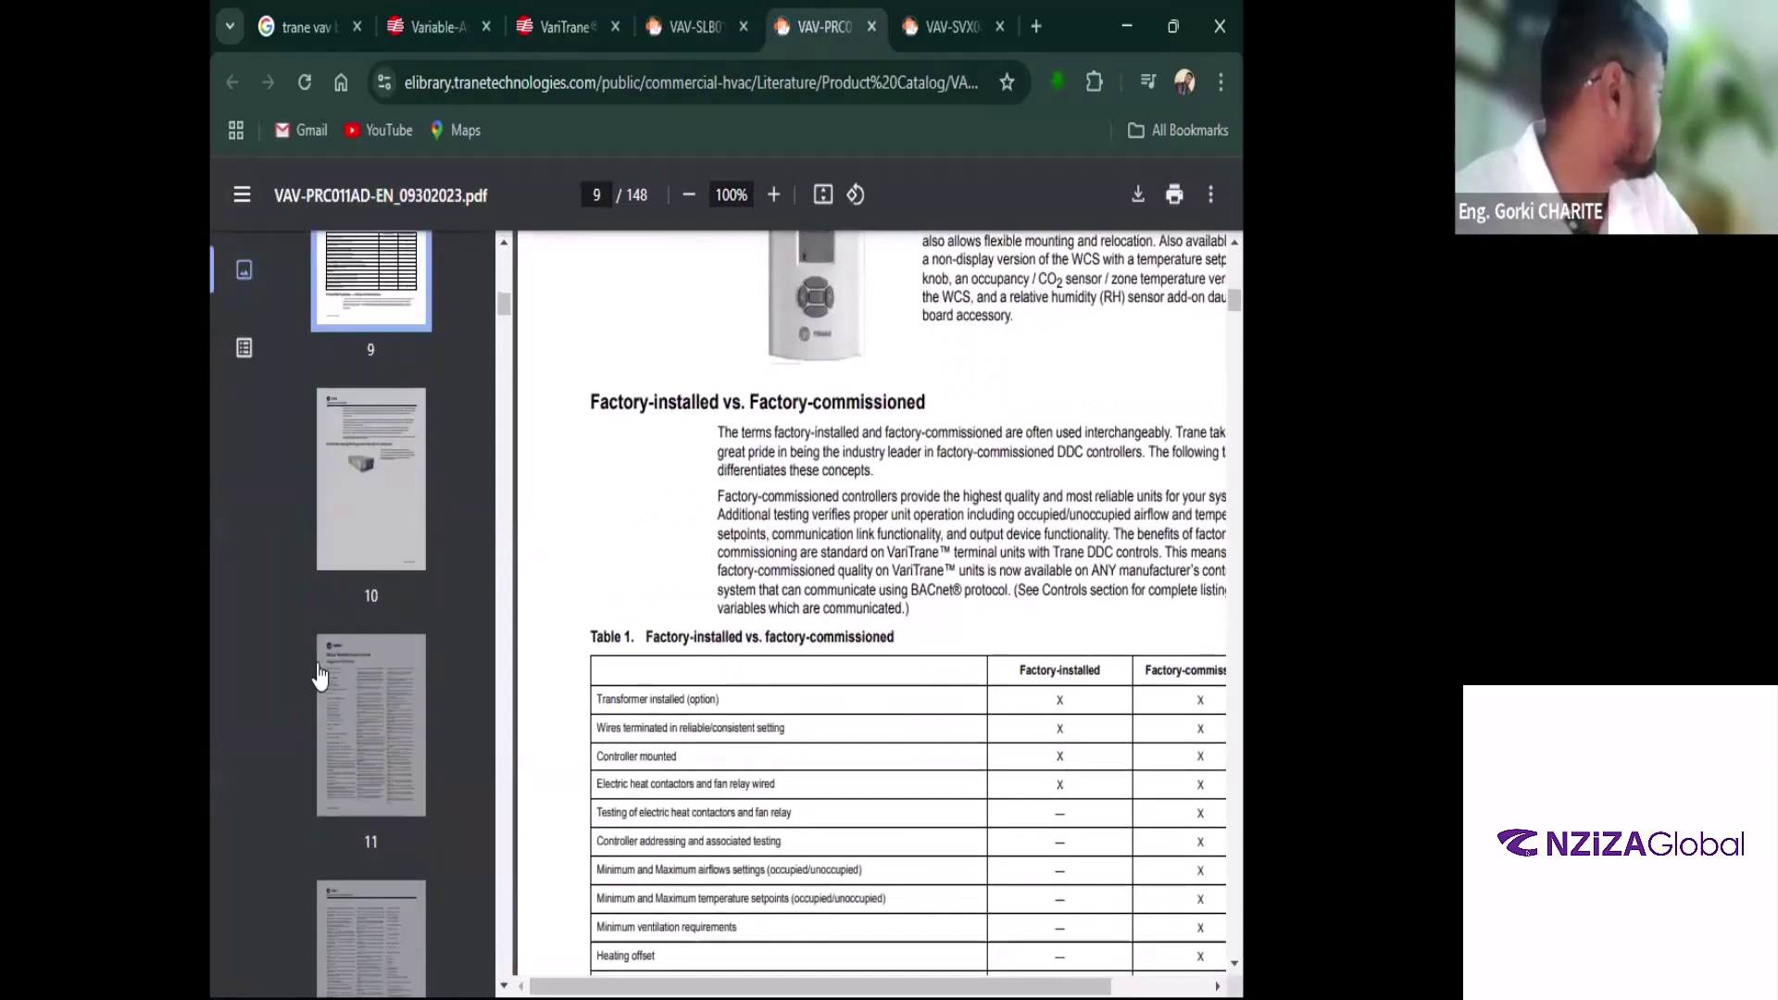
click(371, 722)
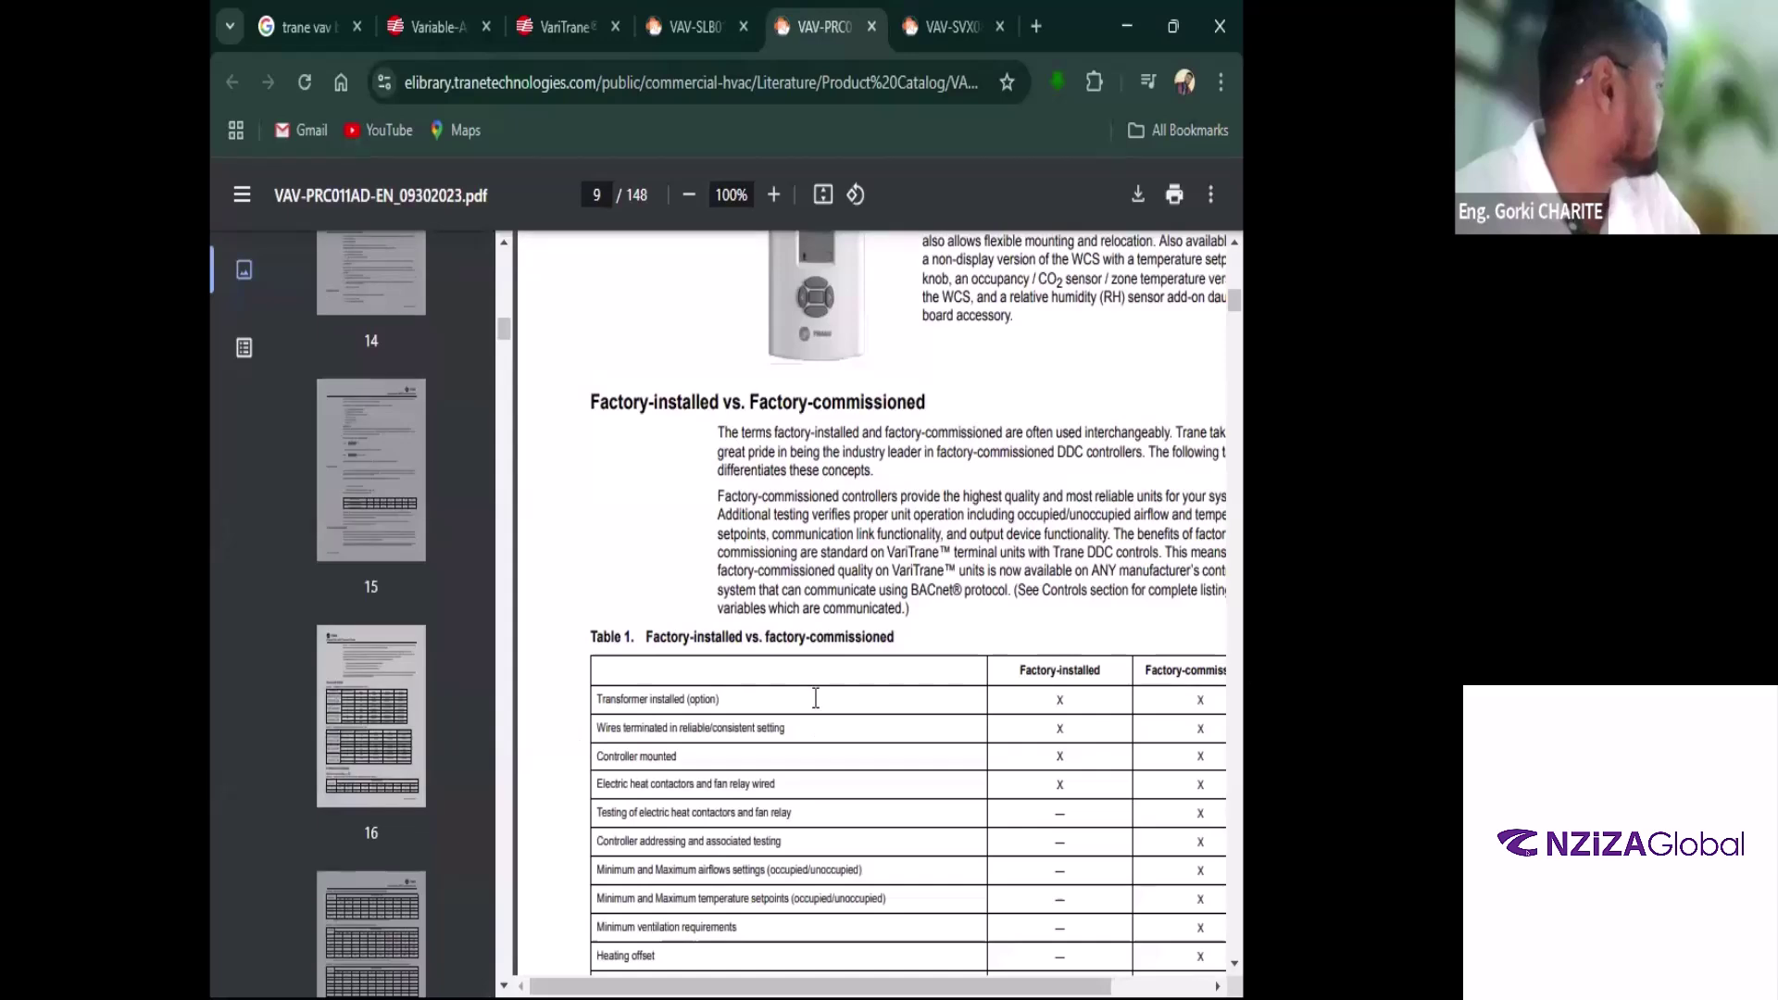
scroll(728, 535, down, 4)
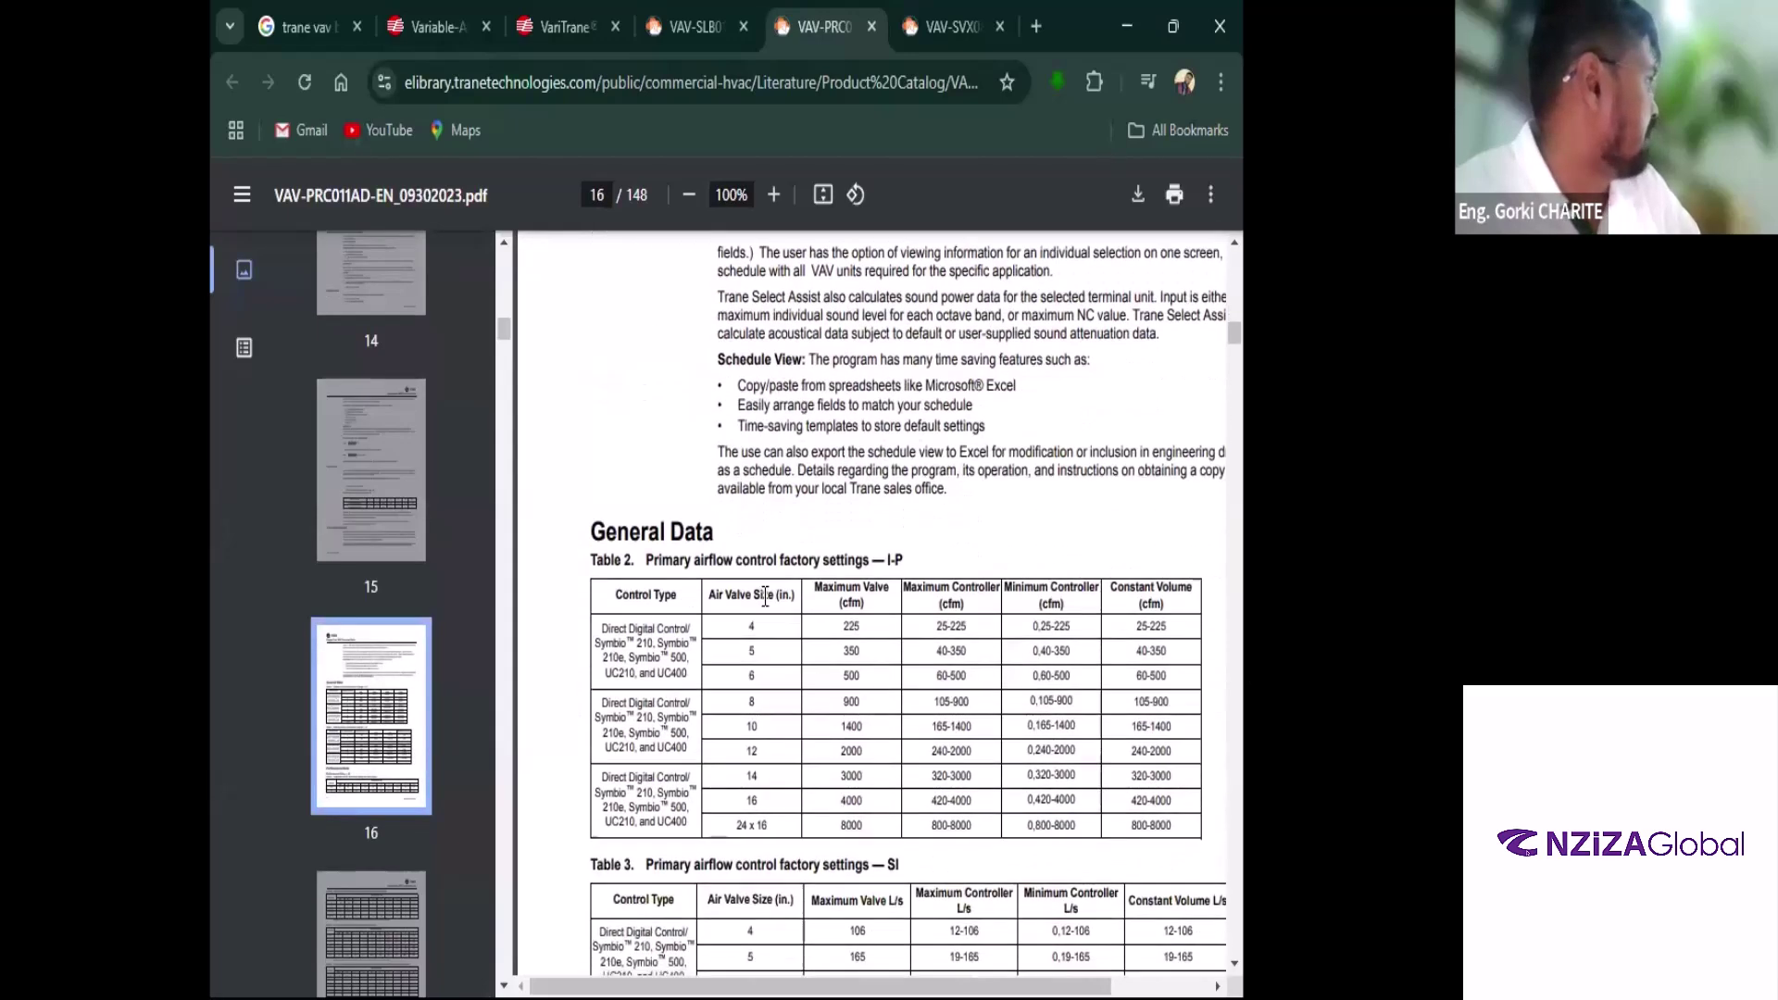
click(375, 500)
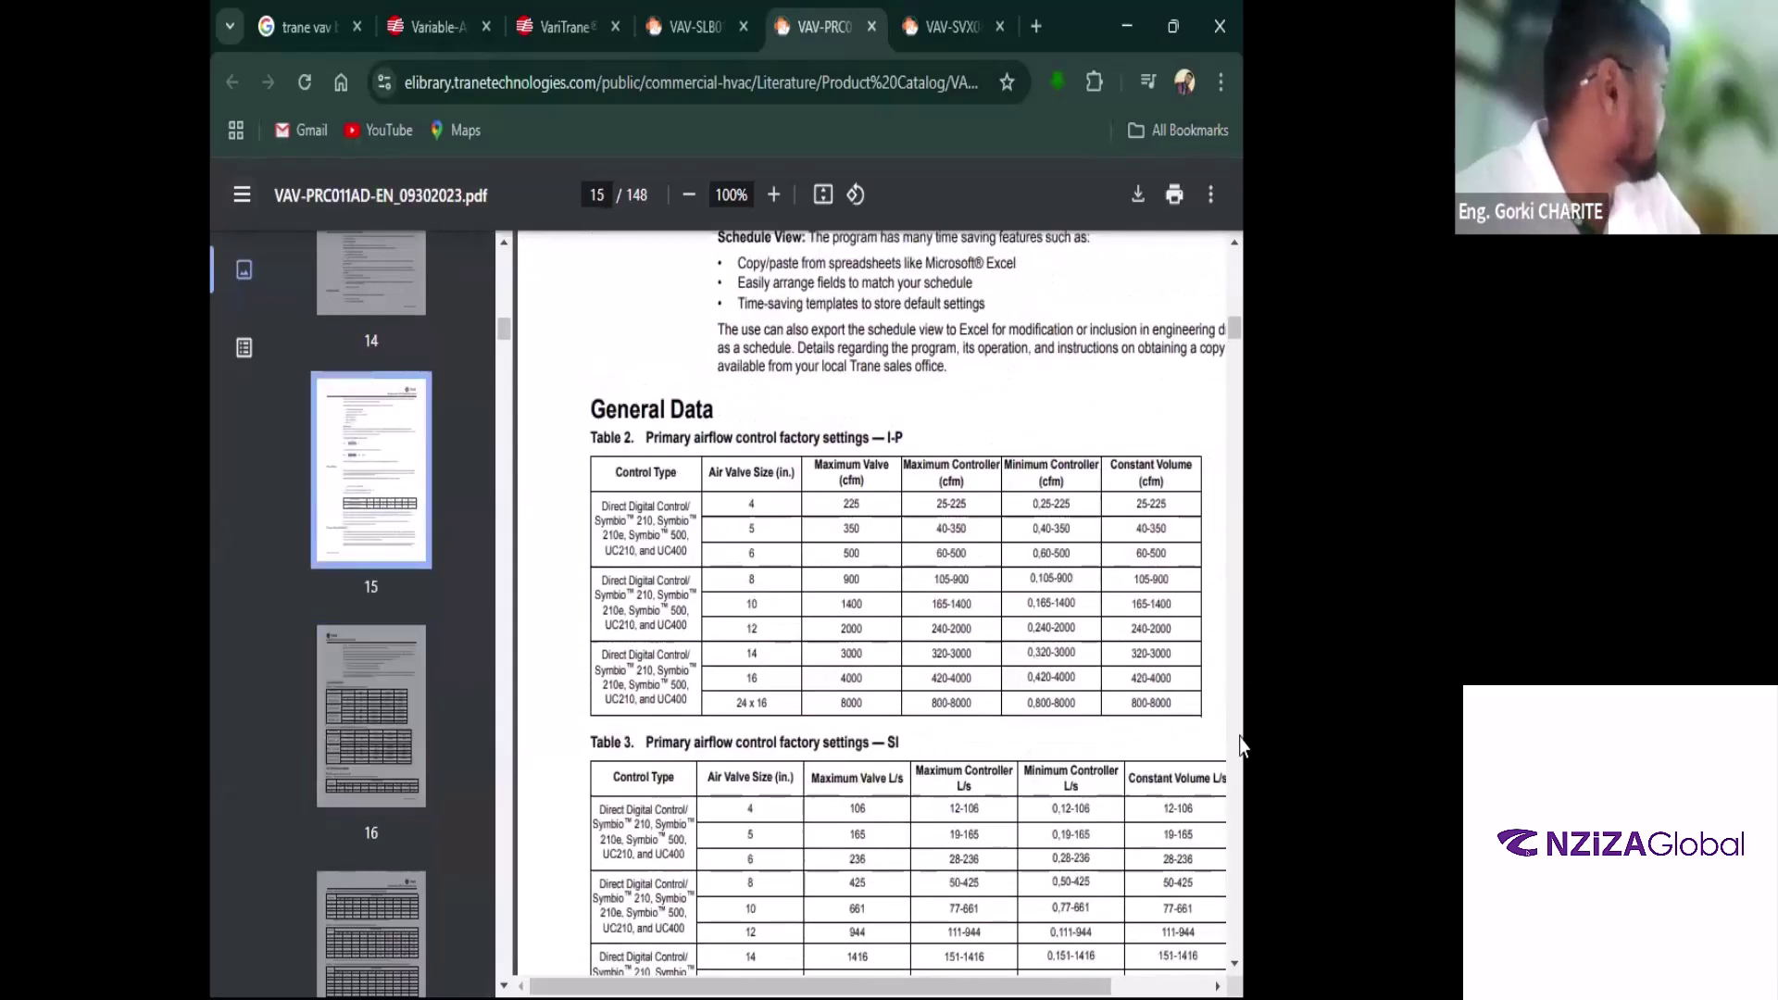
scroll(725, 615, down, 6)
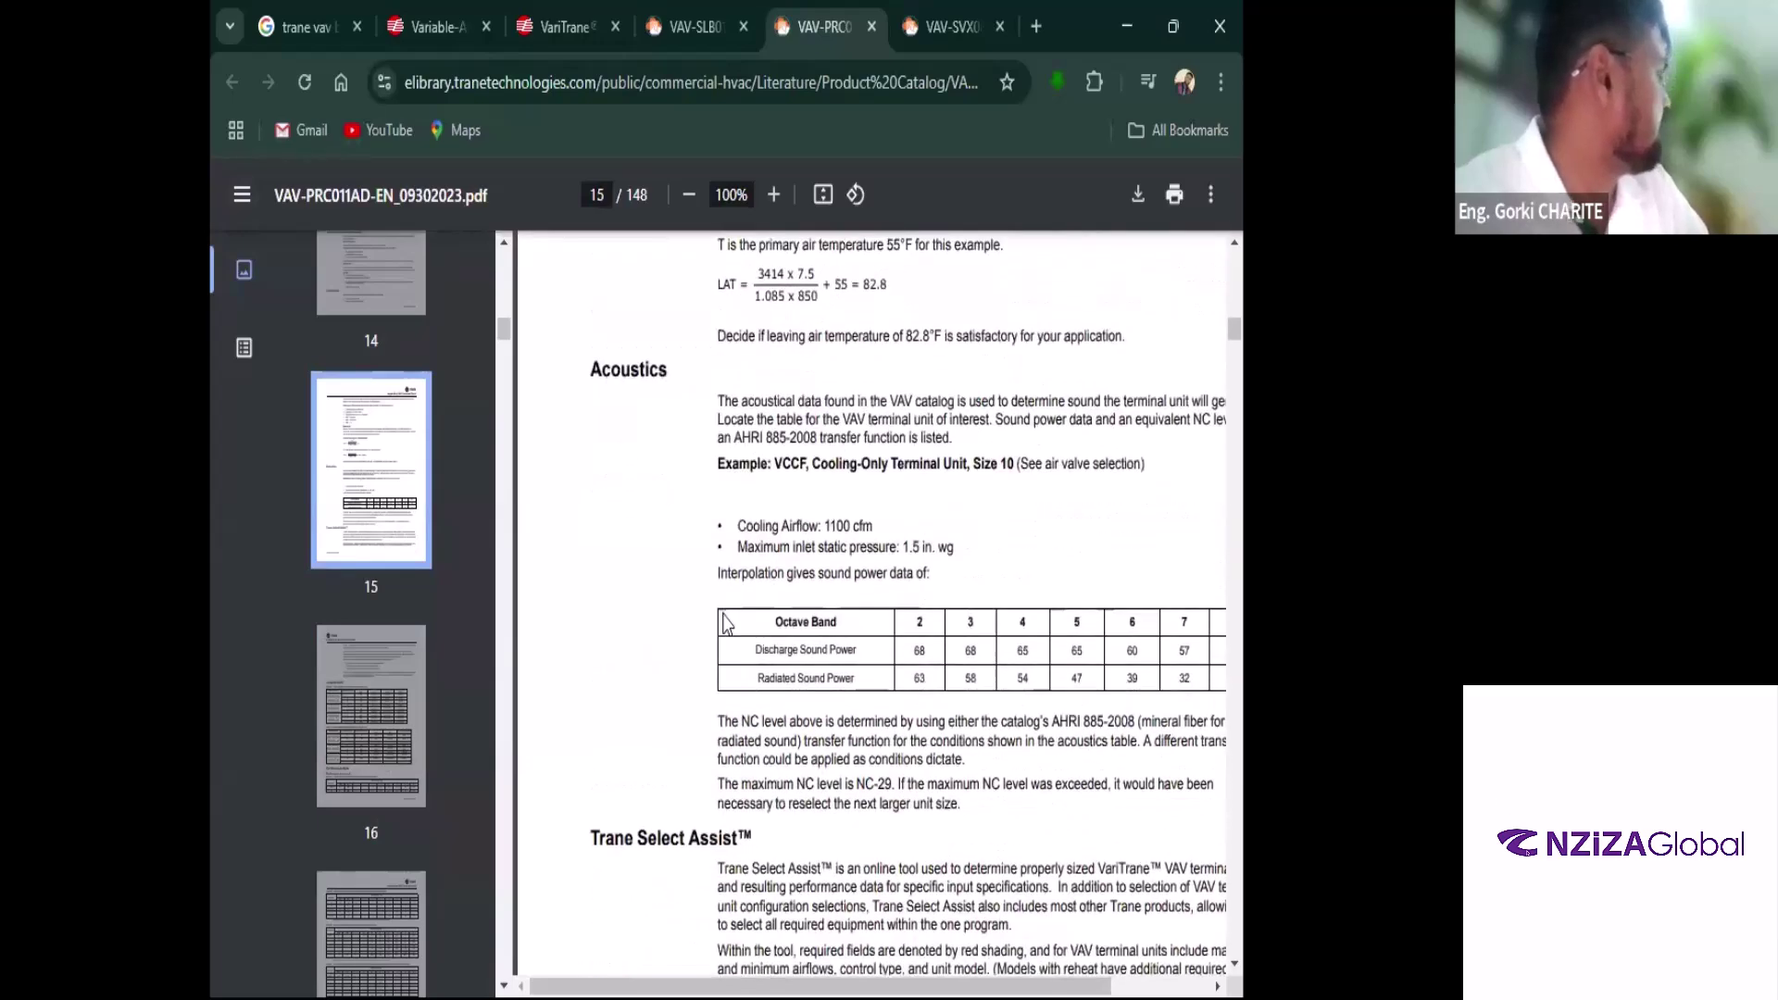
scroll(725, 615, down, 10)
scroll(728, 626, down, 5)
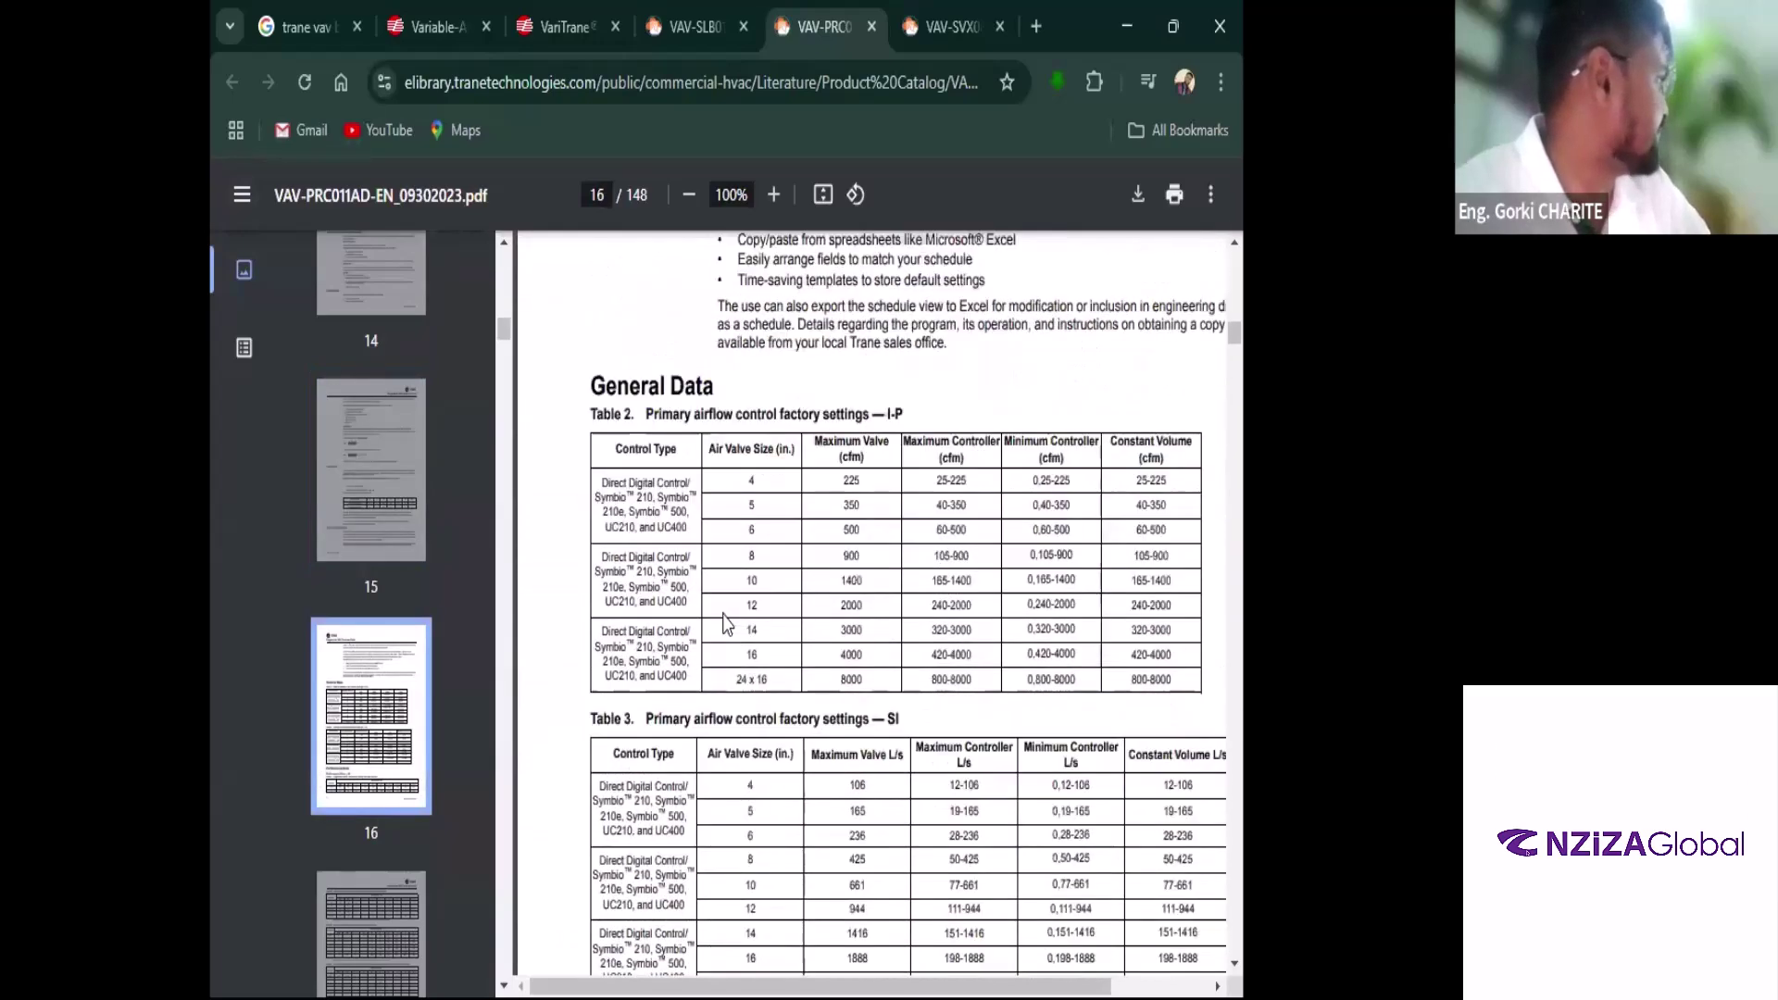
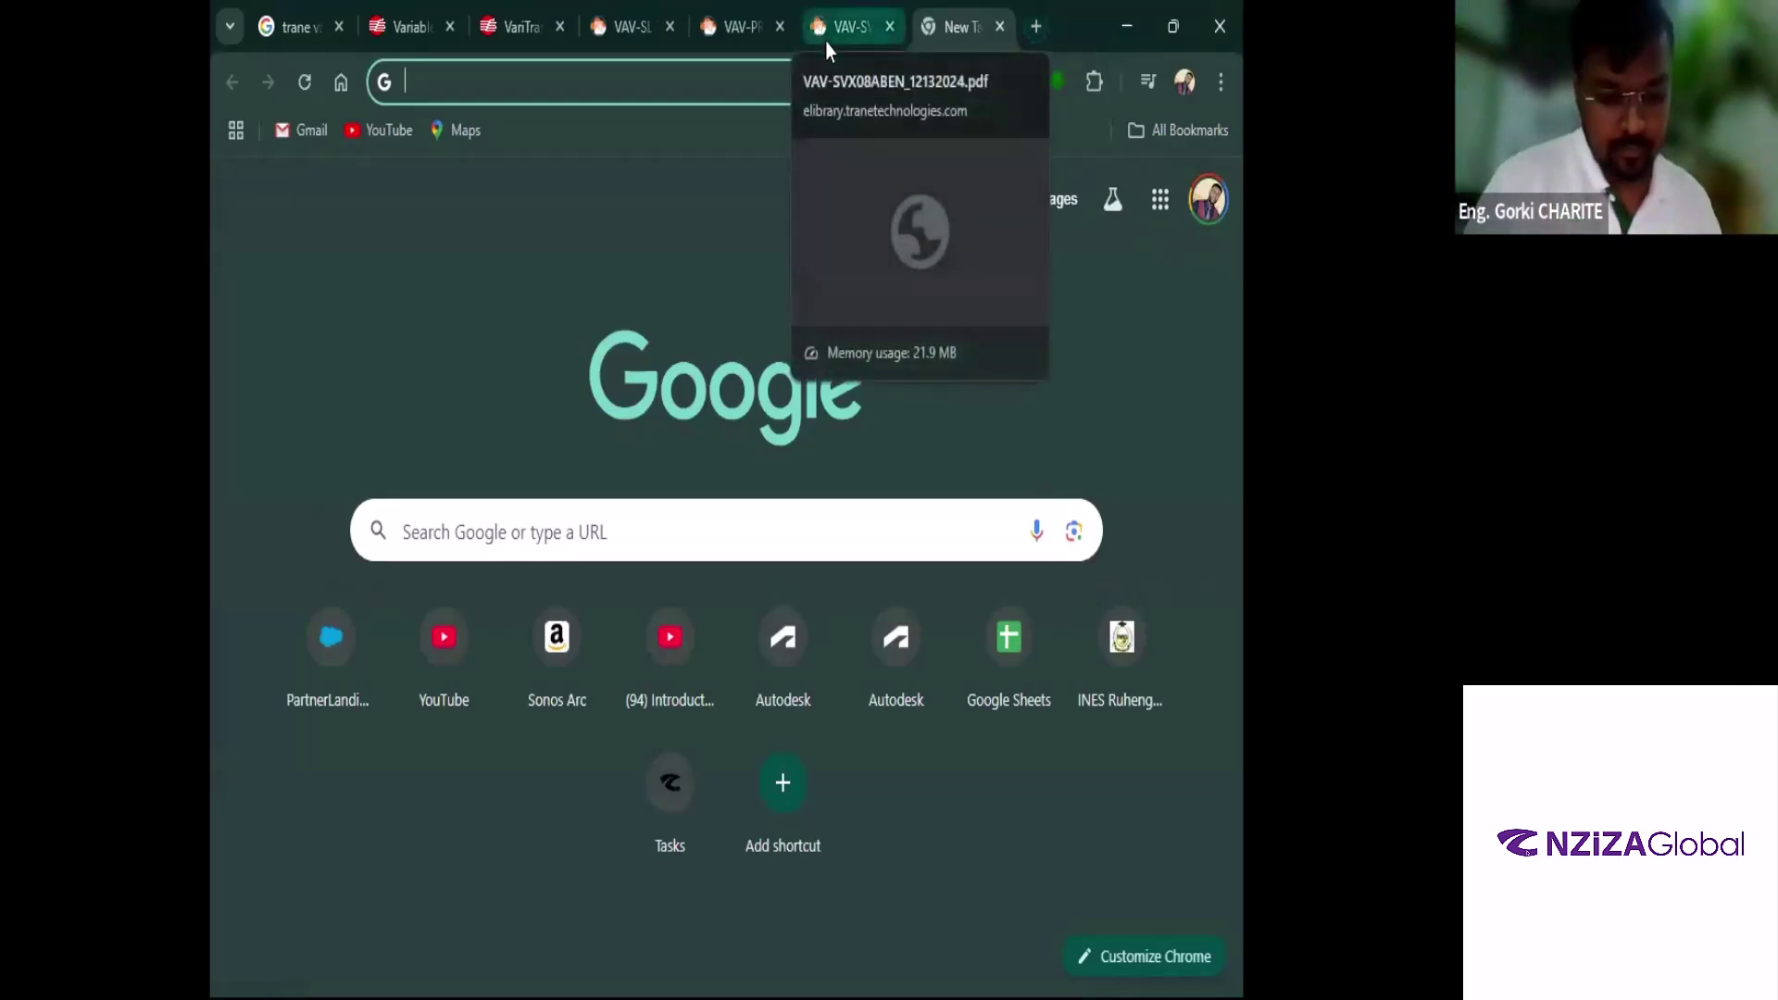
Search Google for "air change per hour calculator" and open Omni Calculator's Air Changes per Hour Calculator
text(air change [er jhpour)
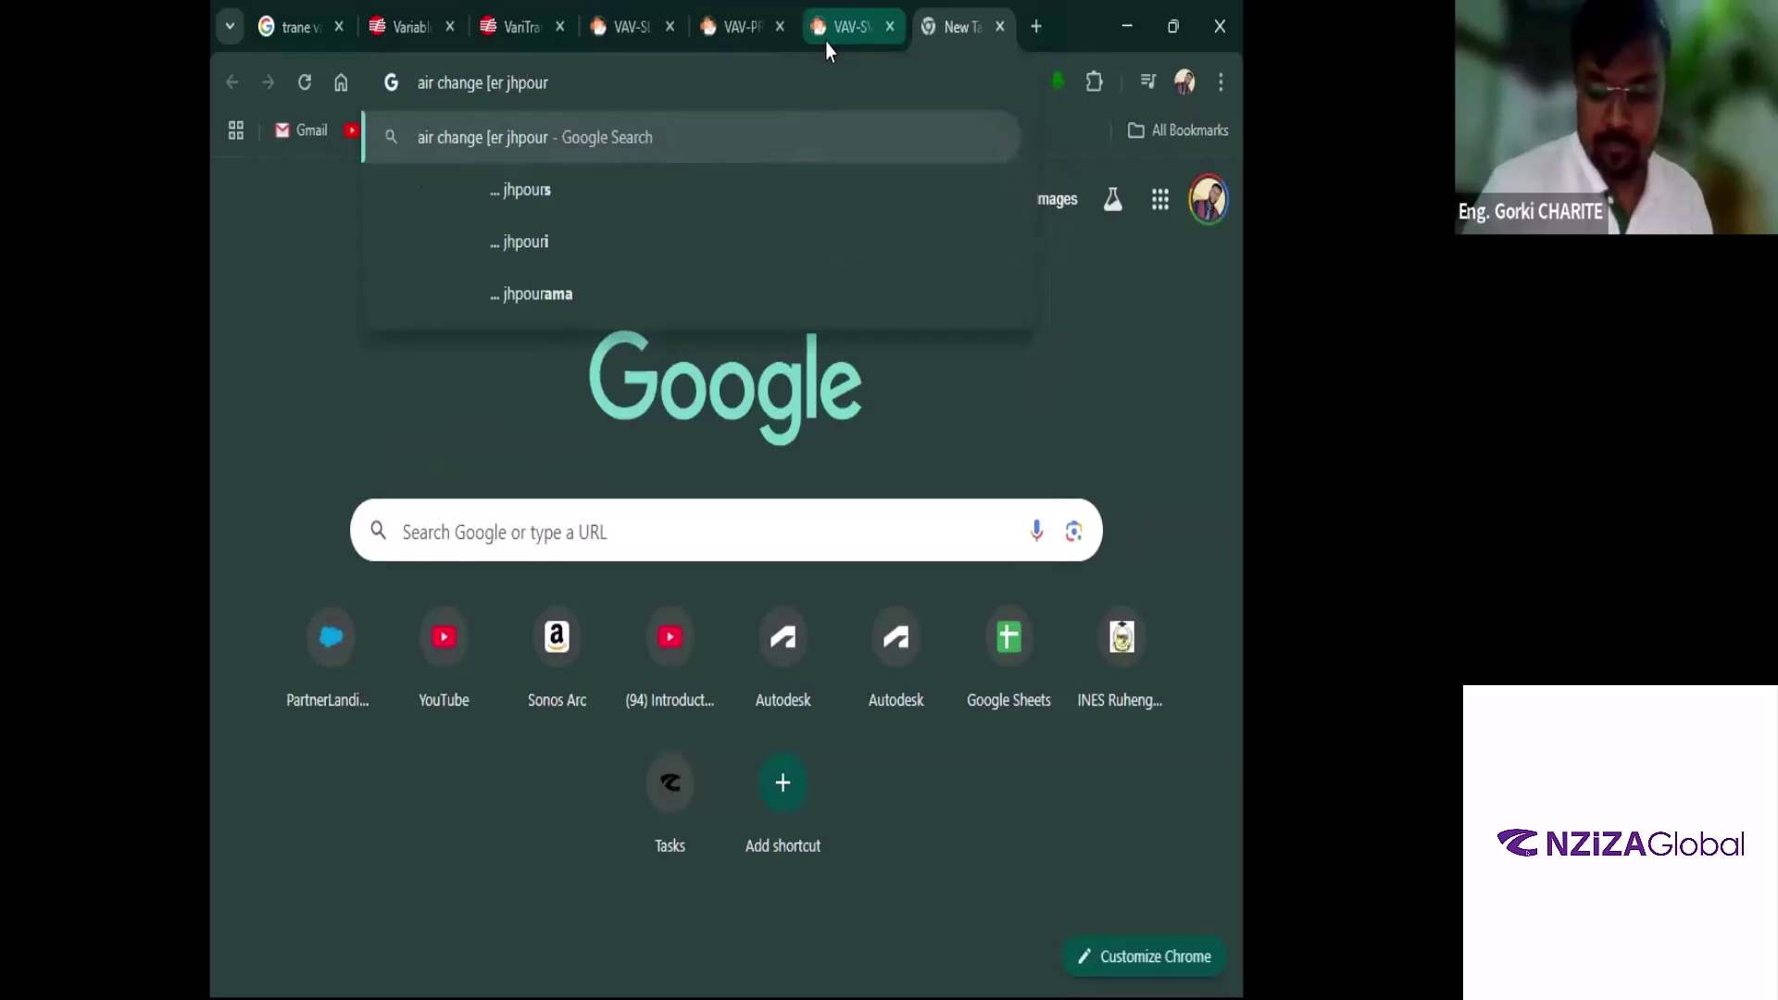
key(BackSpace)
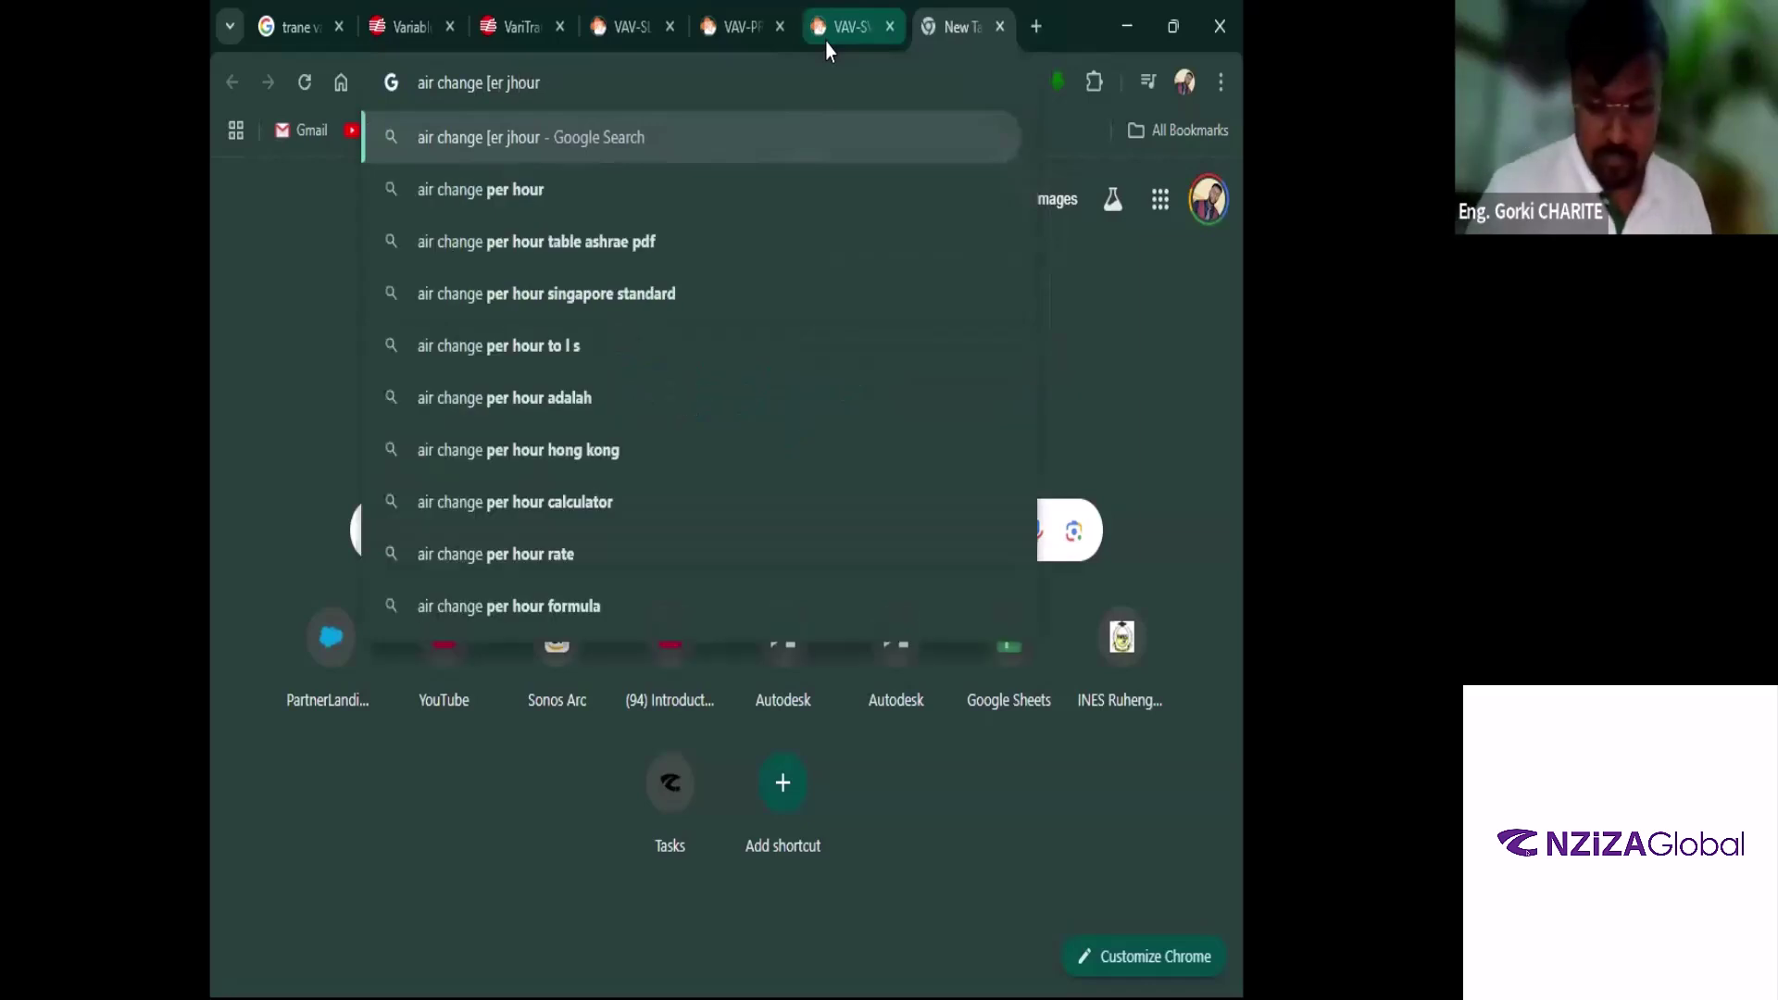
key(Left)
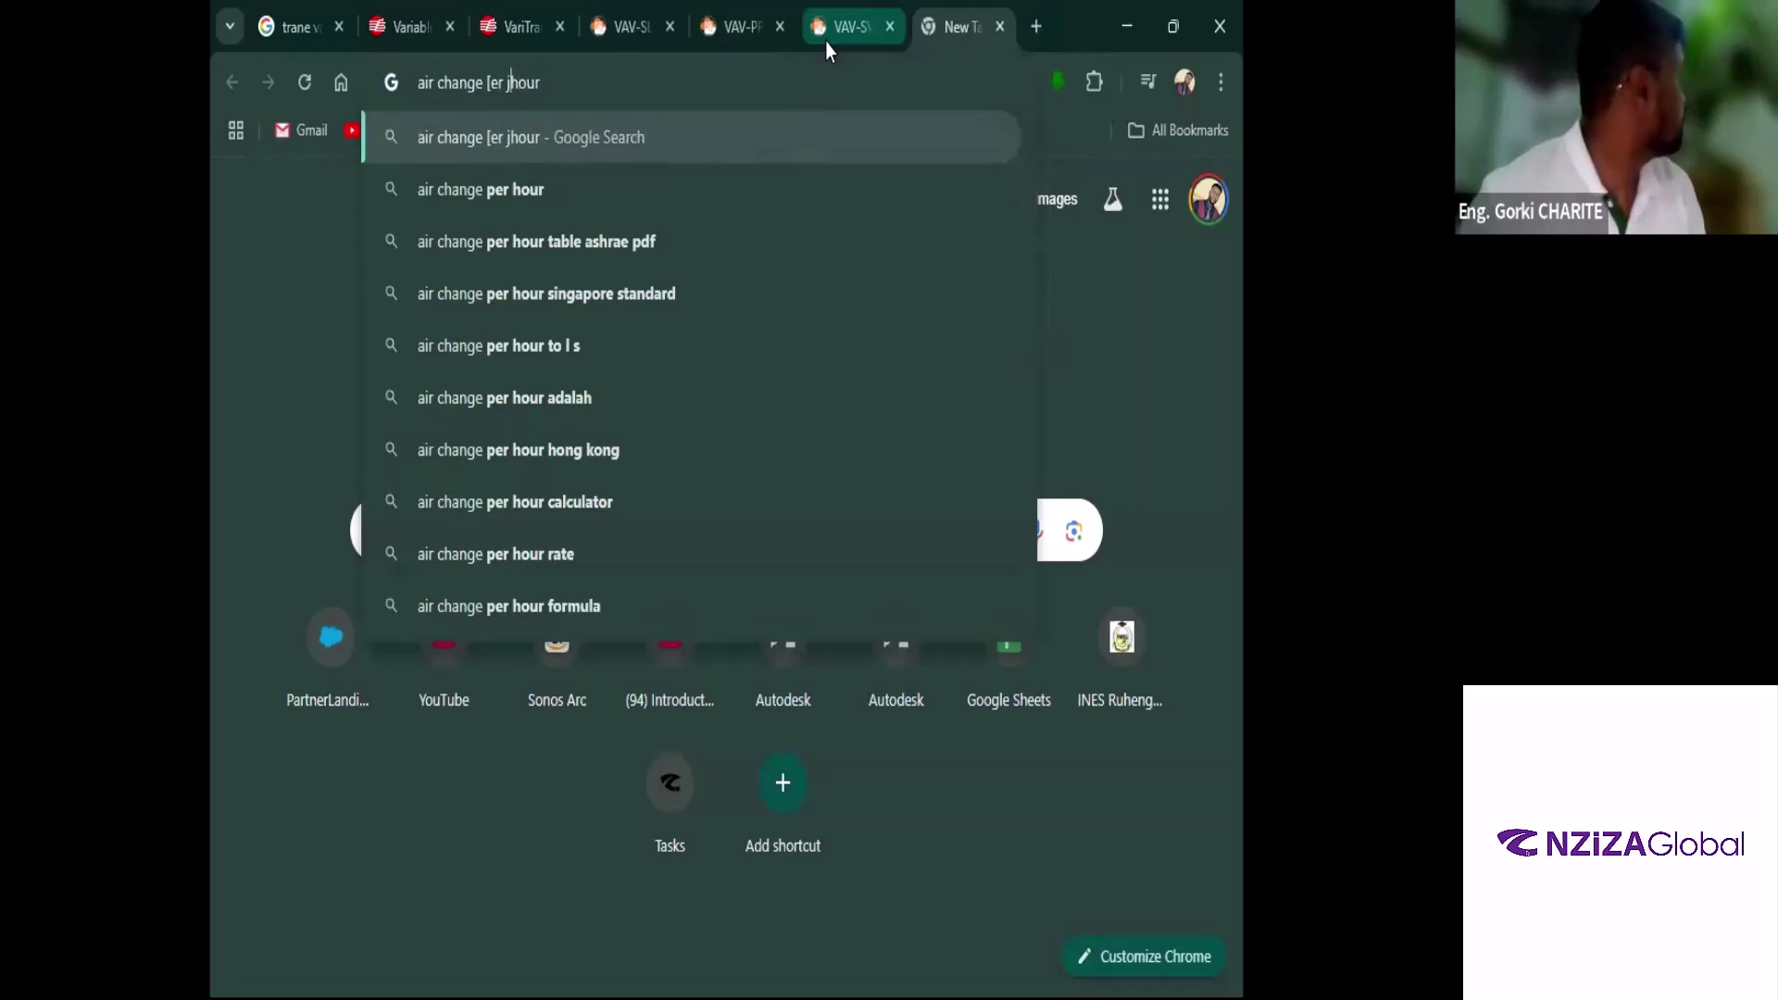
key(BackSpace)
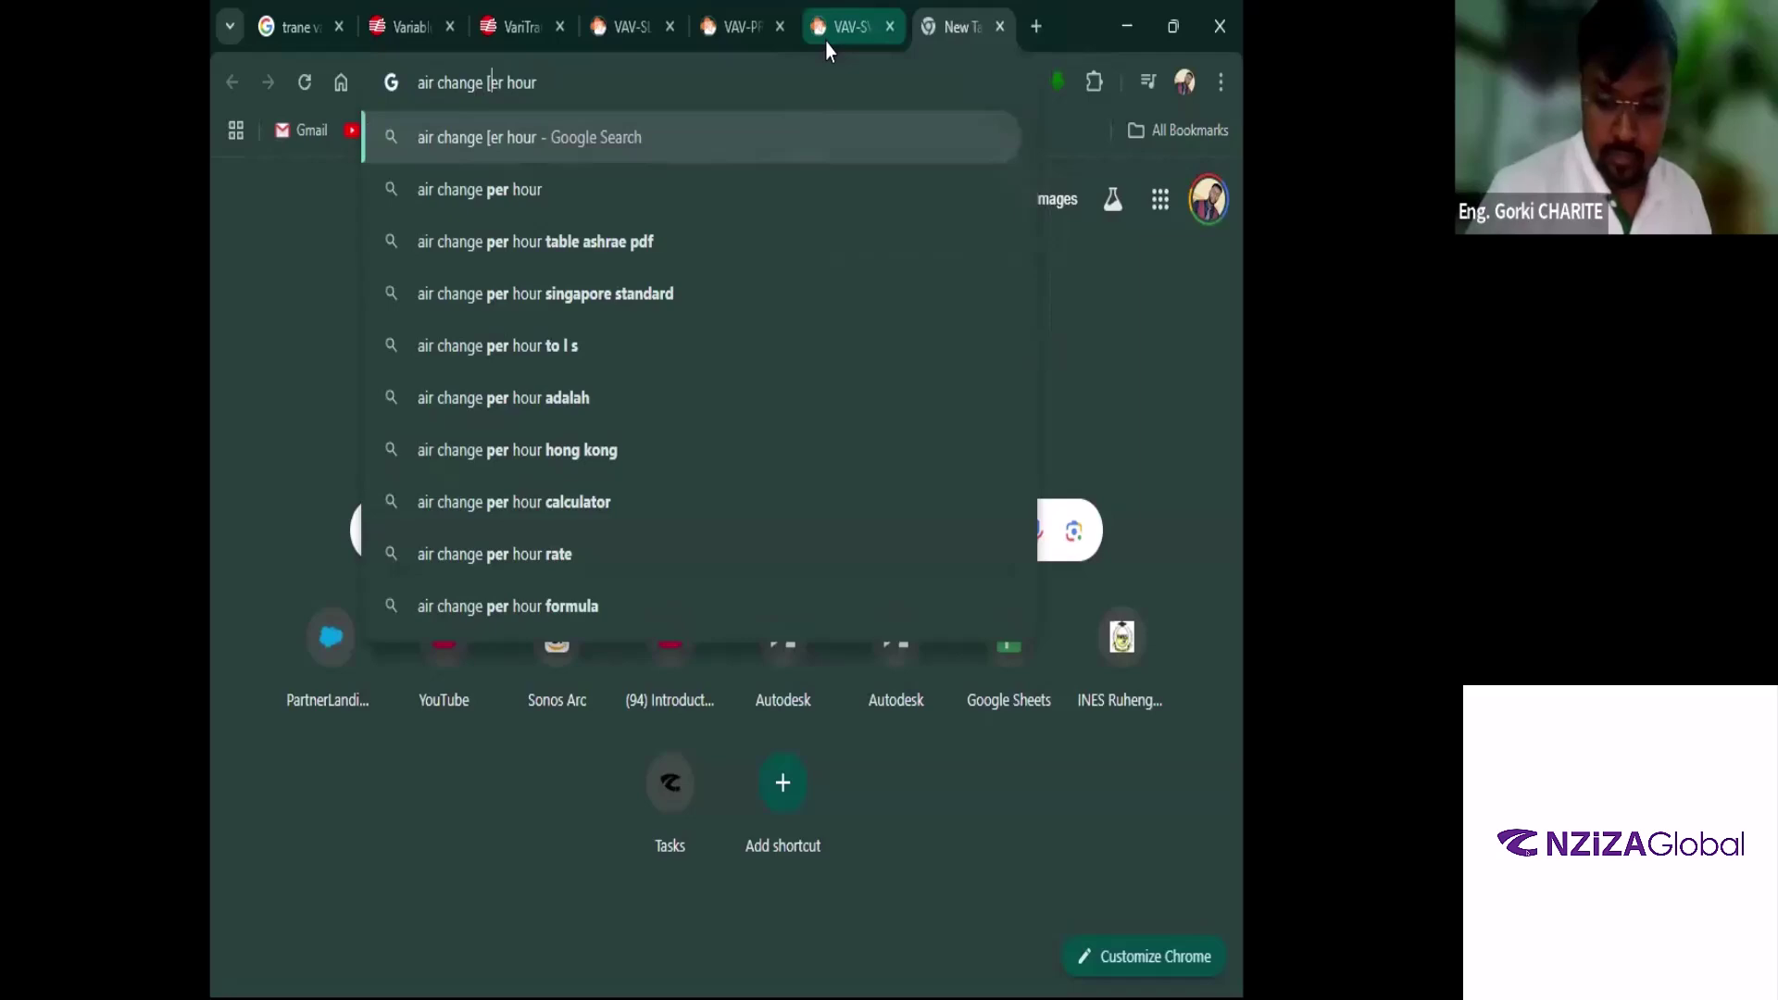
key(BackSpace)
text(p)
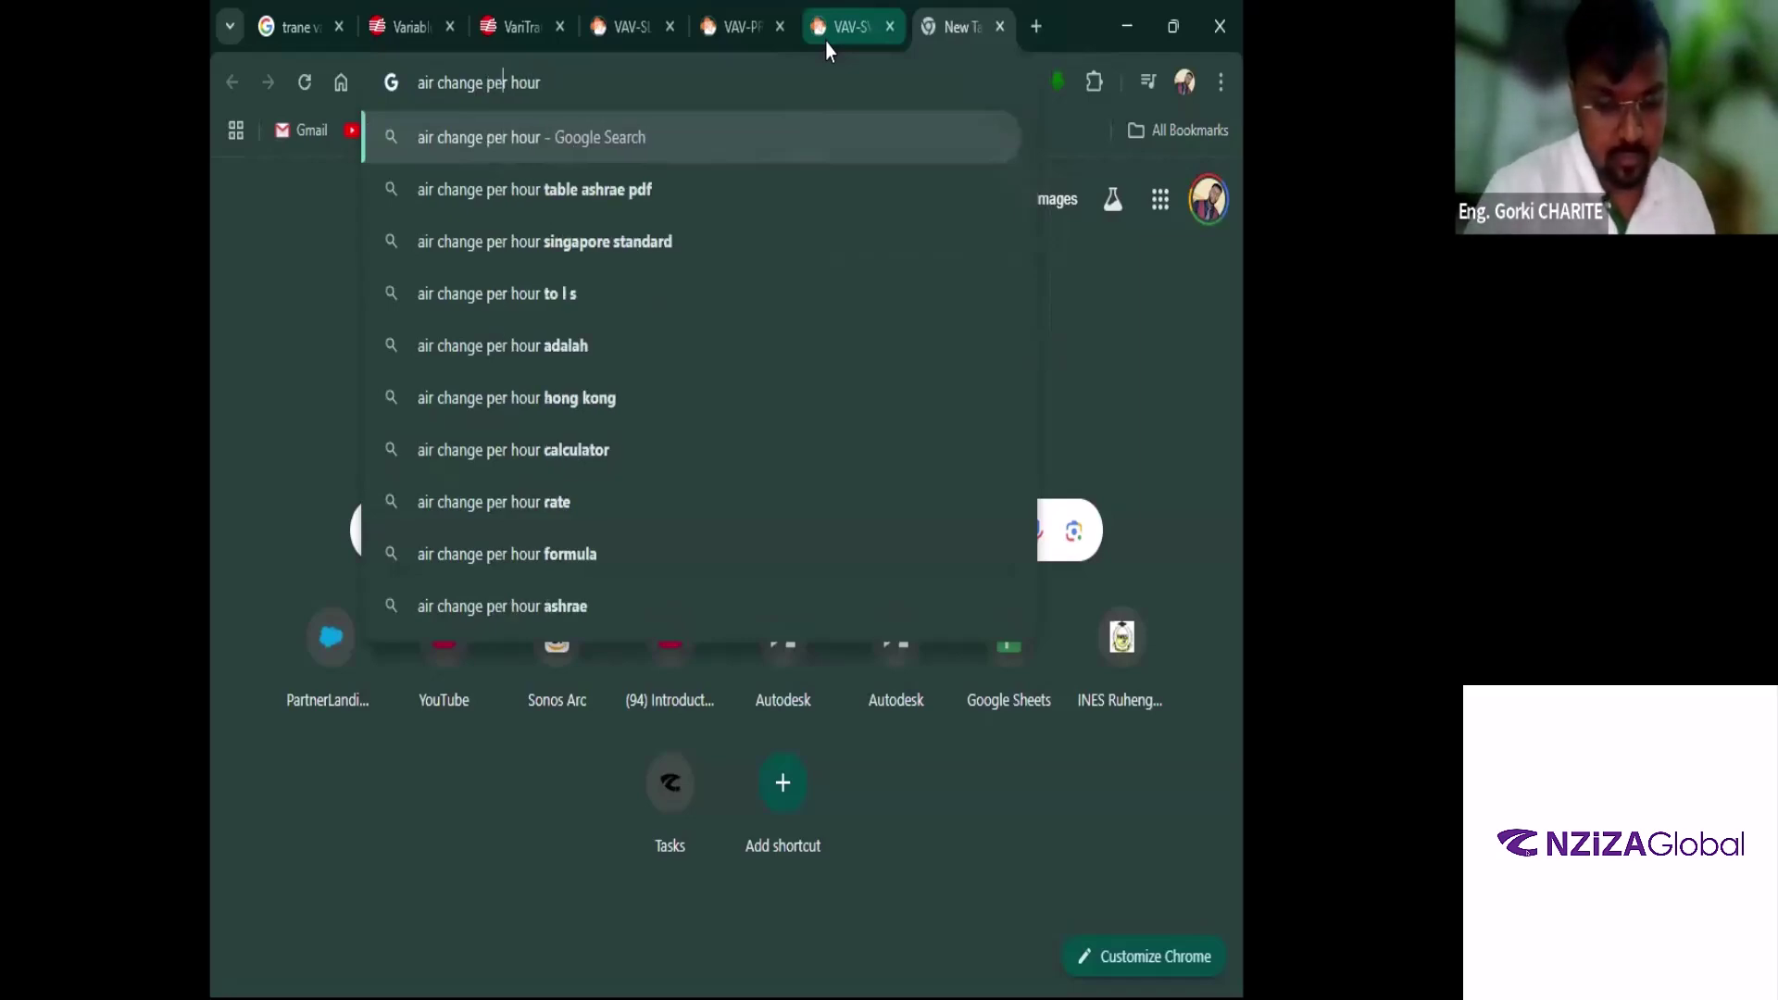
key(End)
text(calculat)
key(Return)
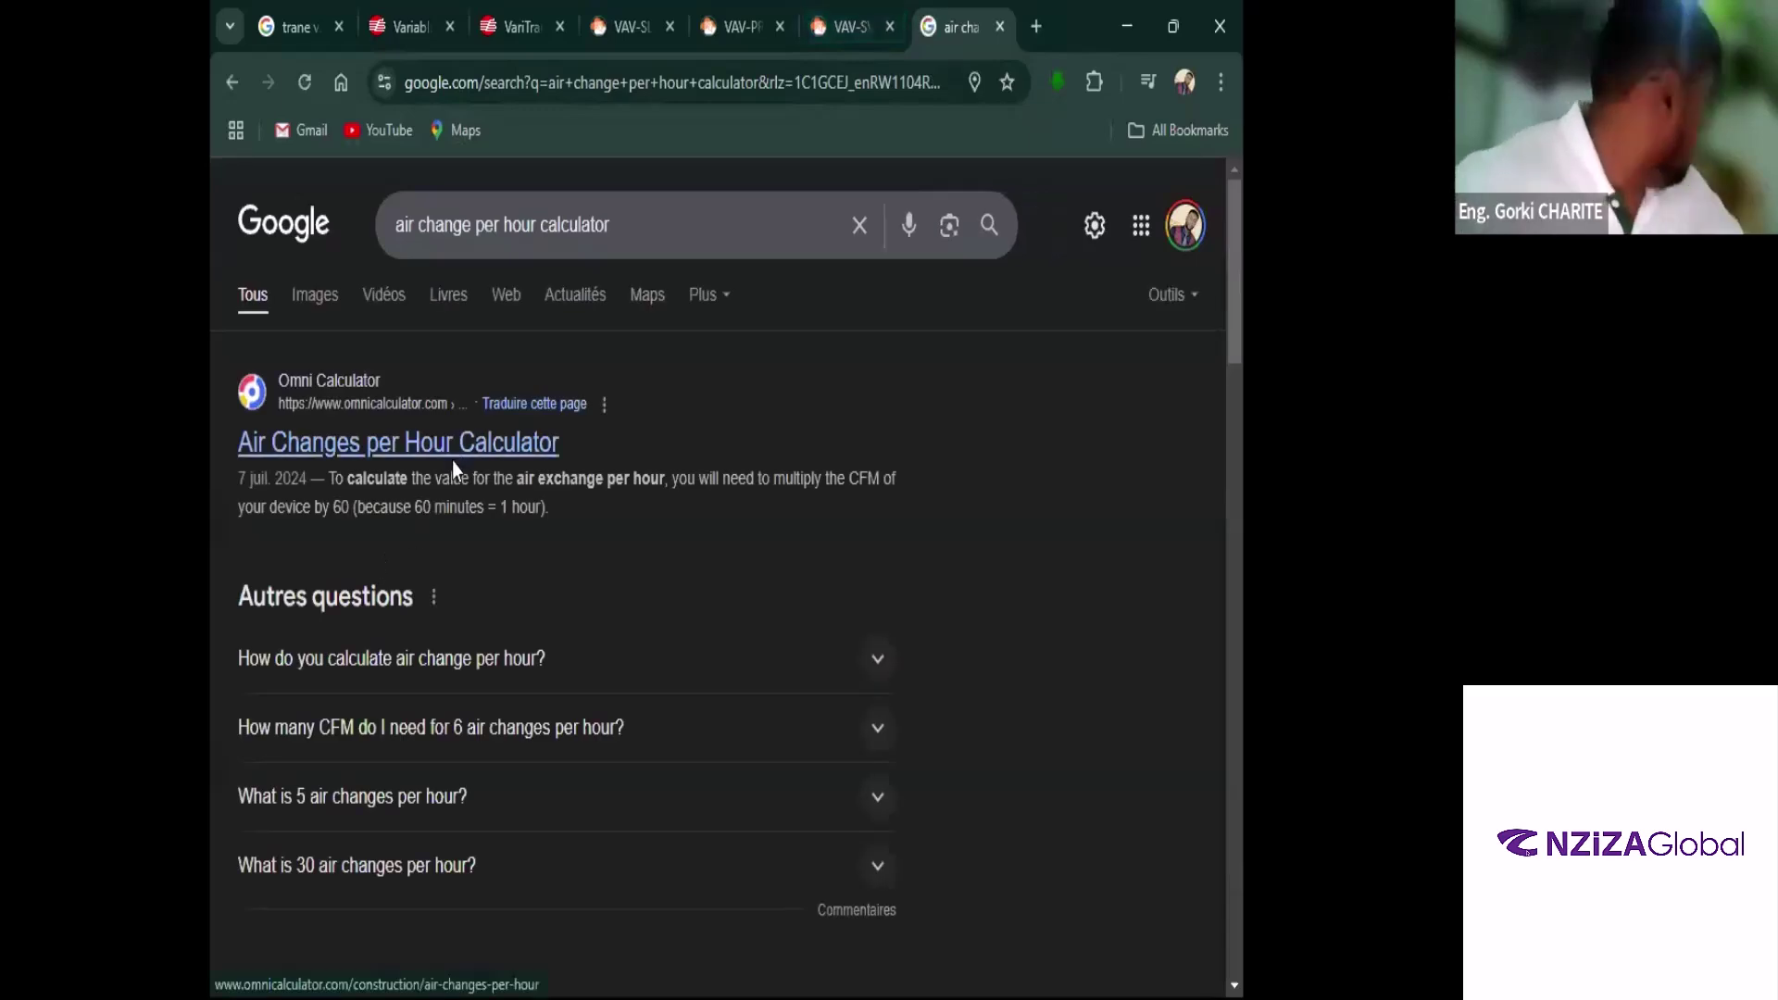
click(452, 461)
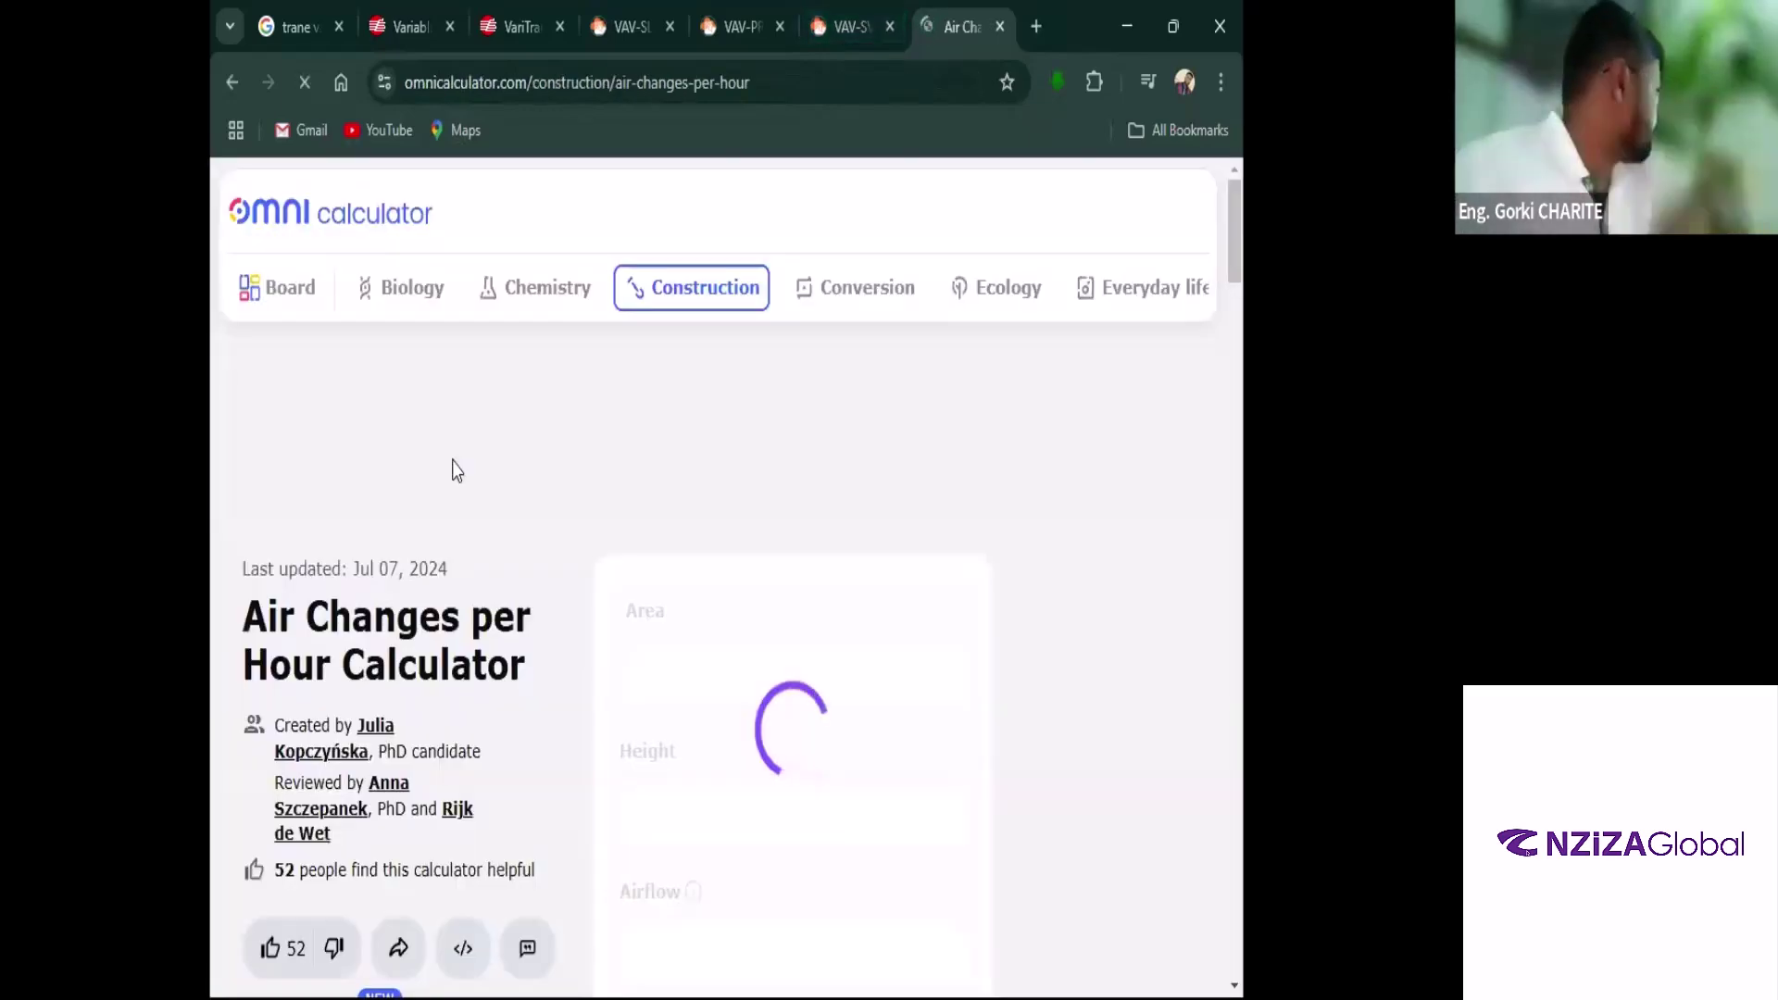
Set the room area in the calculator to 128 square feet
scroll(725, 420, down, 3)
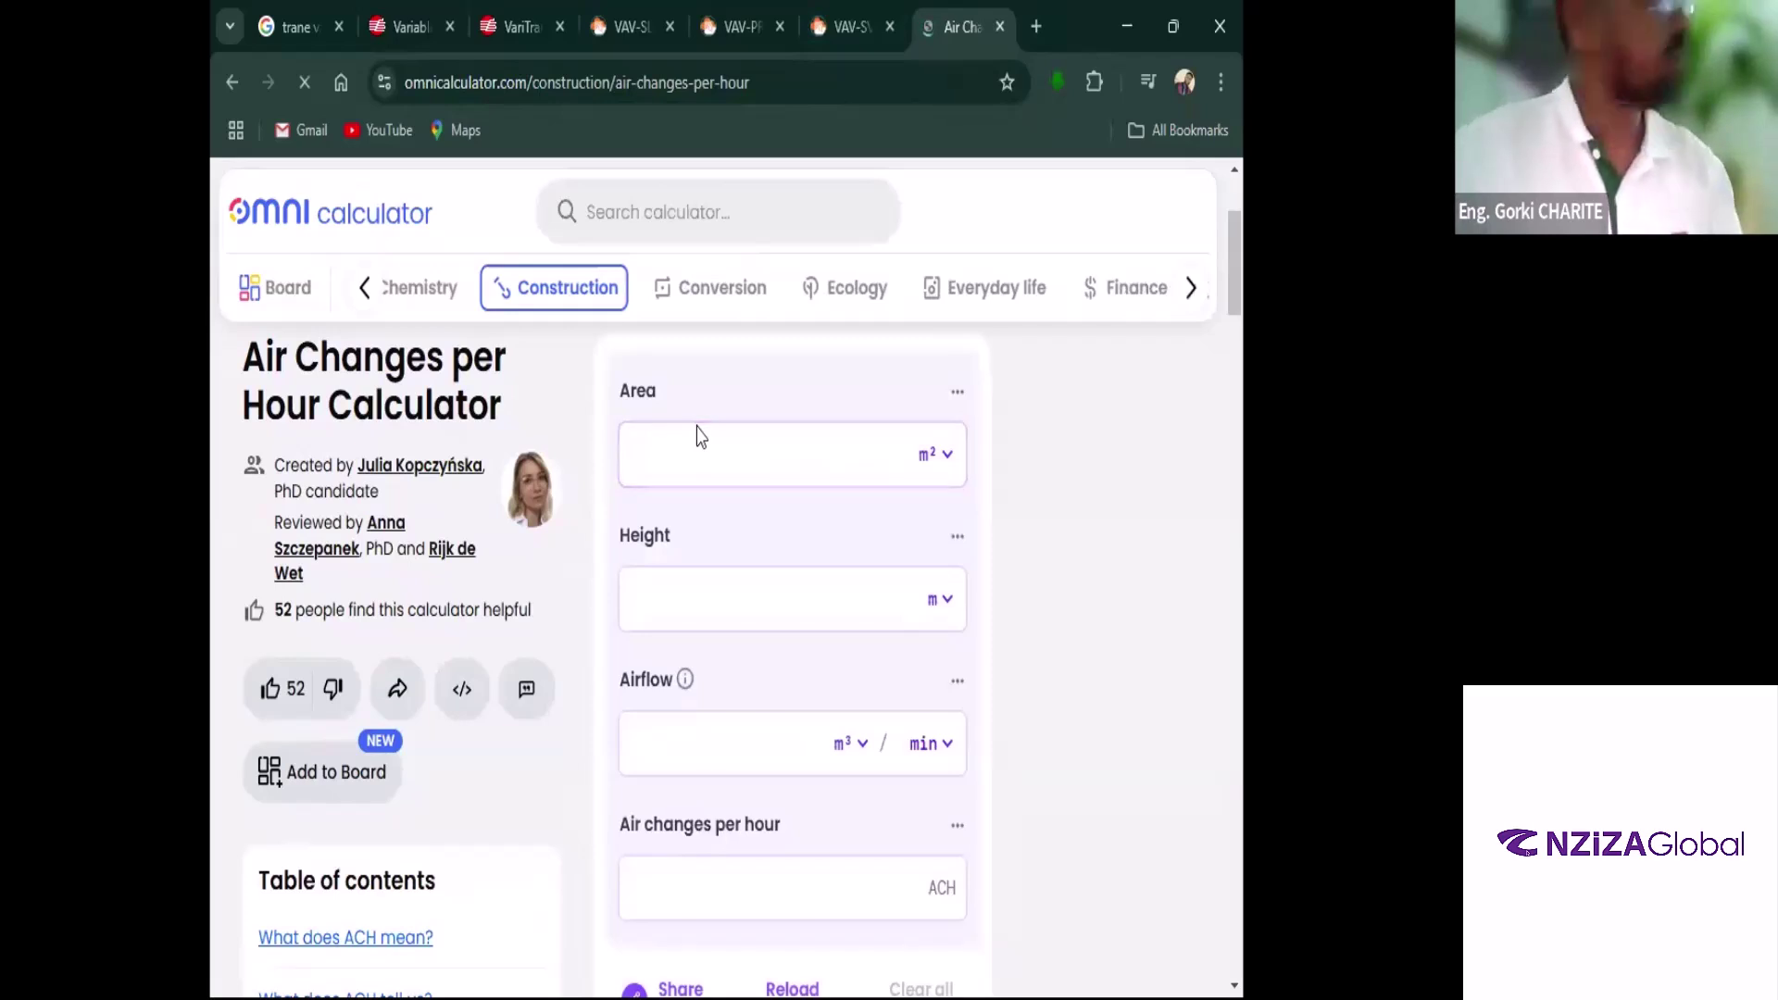
click(731, 465)
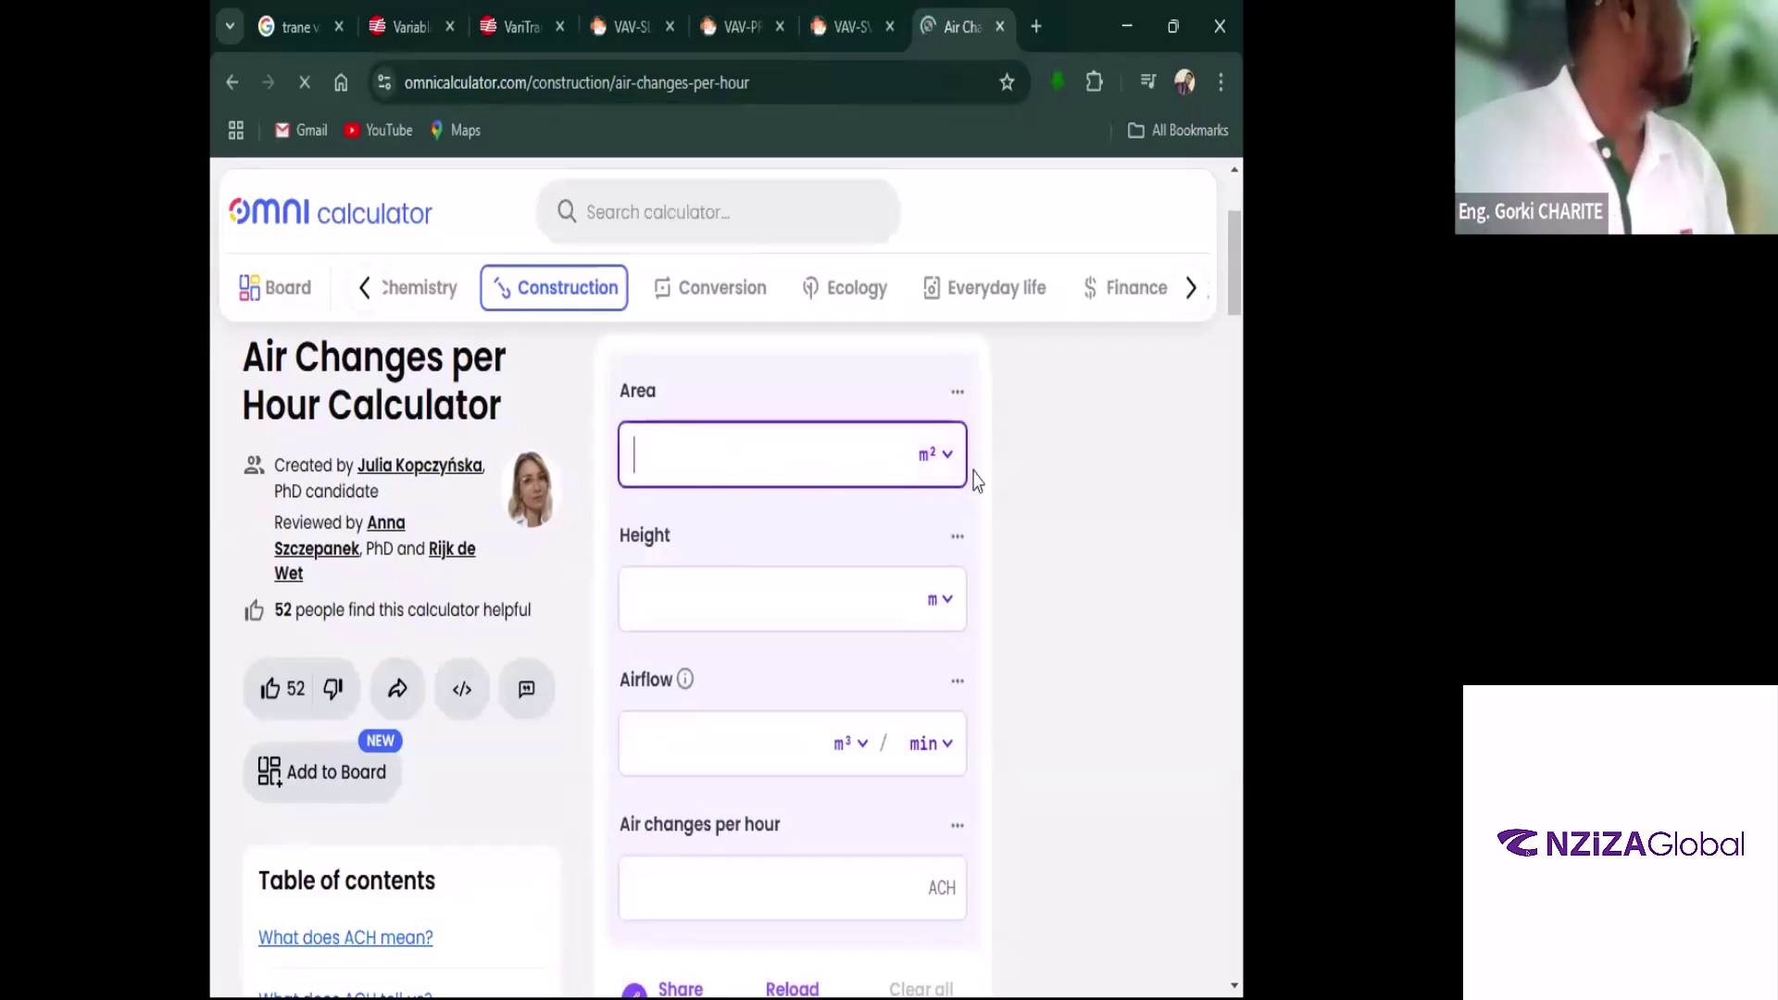
click(937, 455)
click(779, 459)
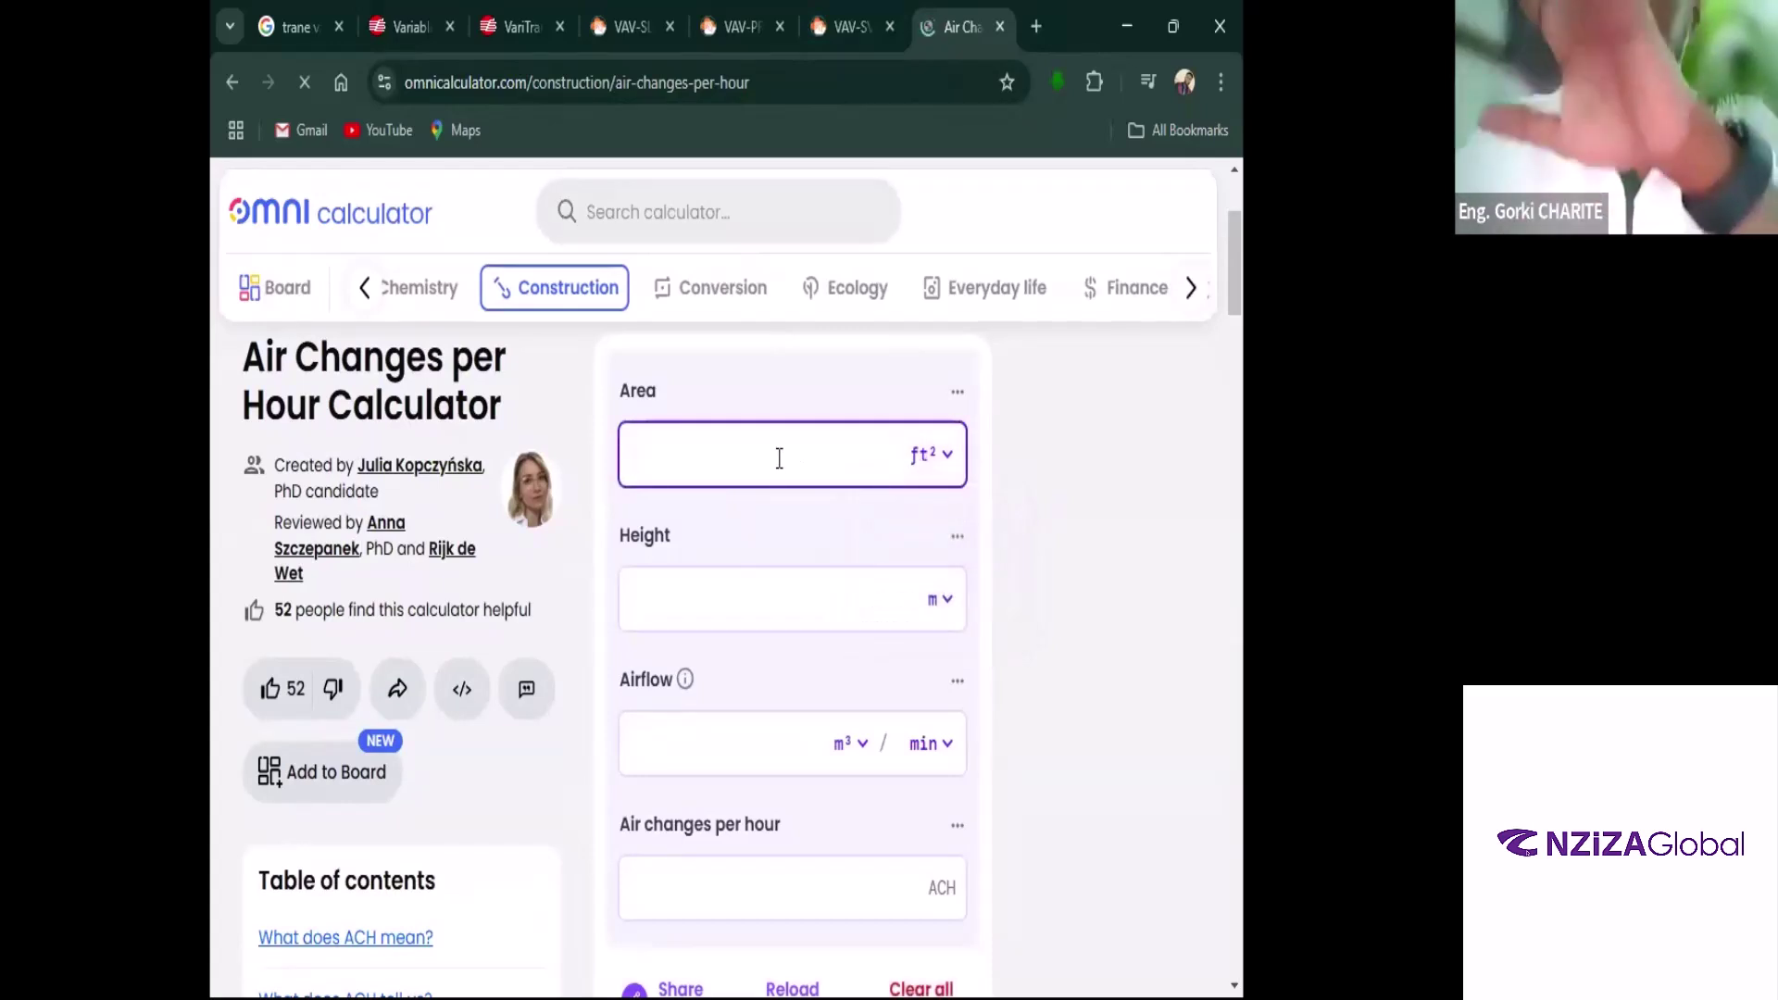
text(128)
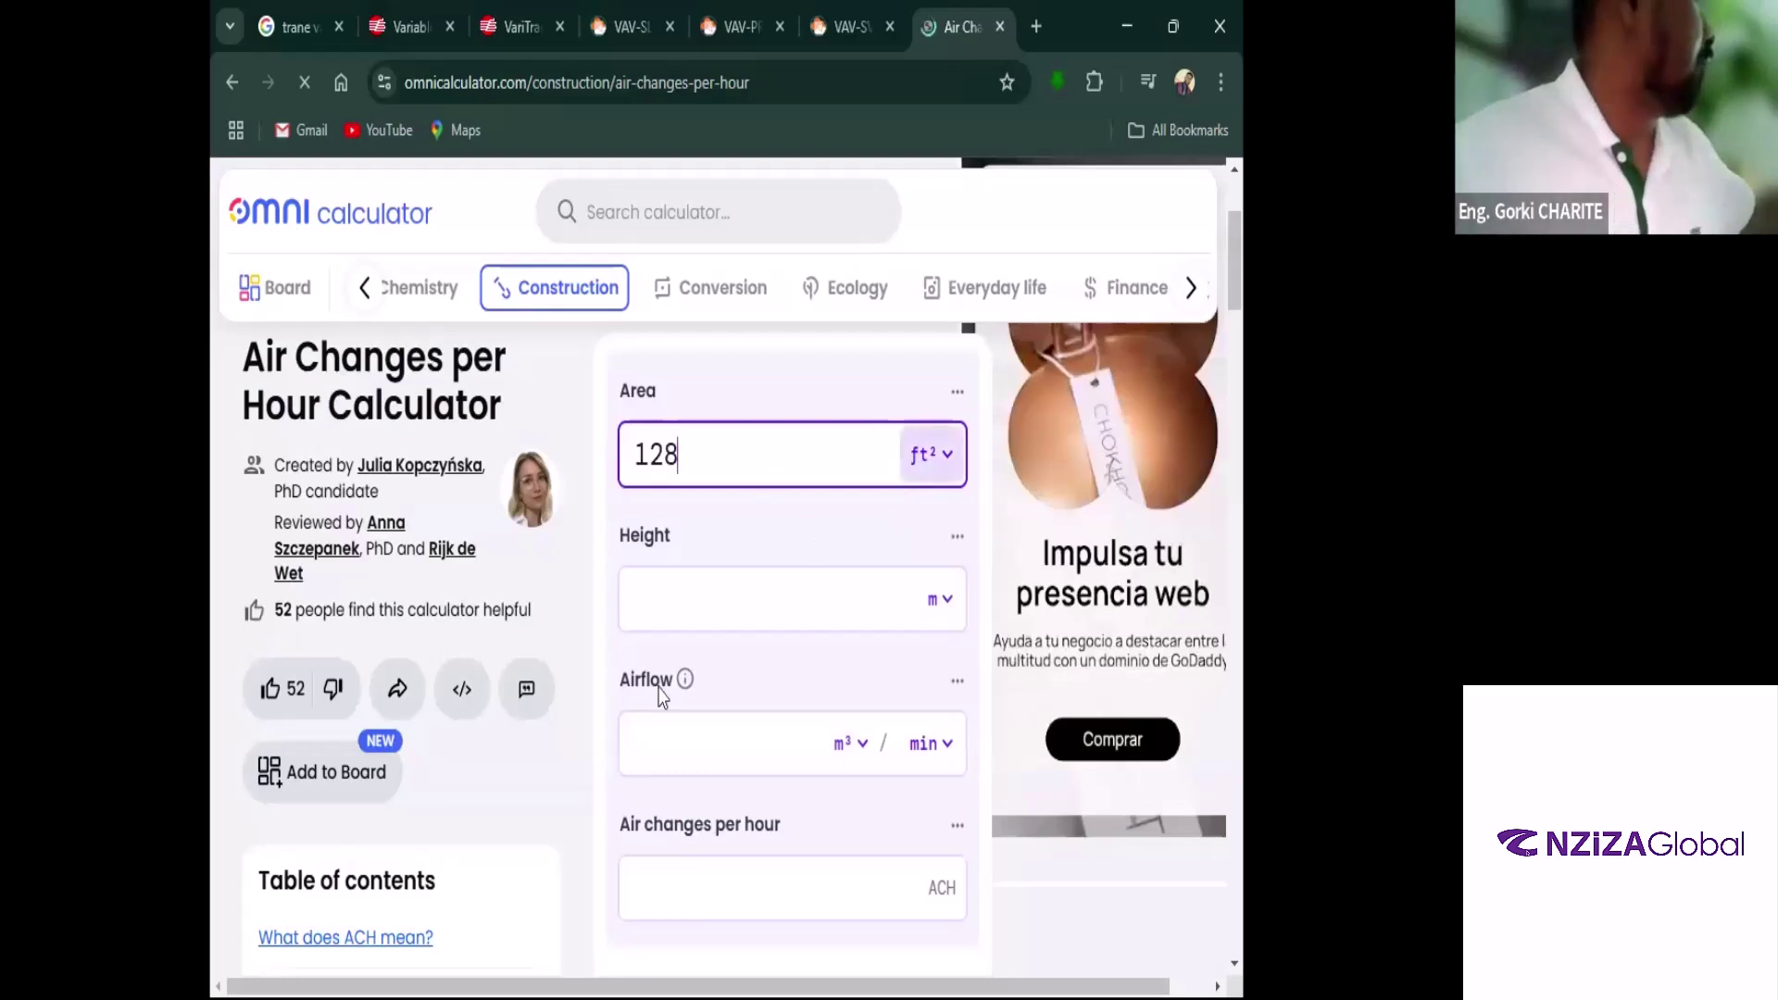
Set the room height in the calculator to 9.83 feet
click(916, 597)
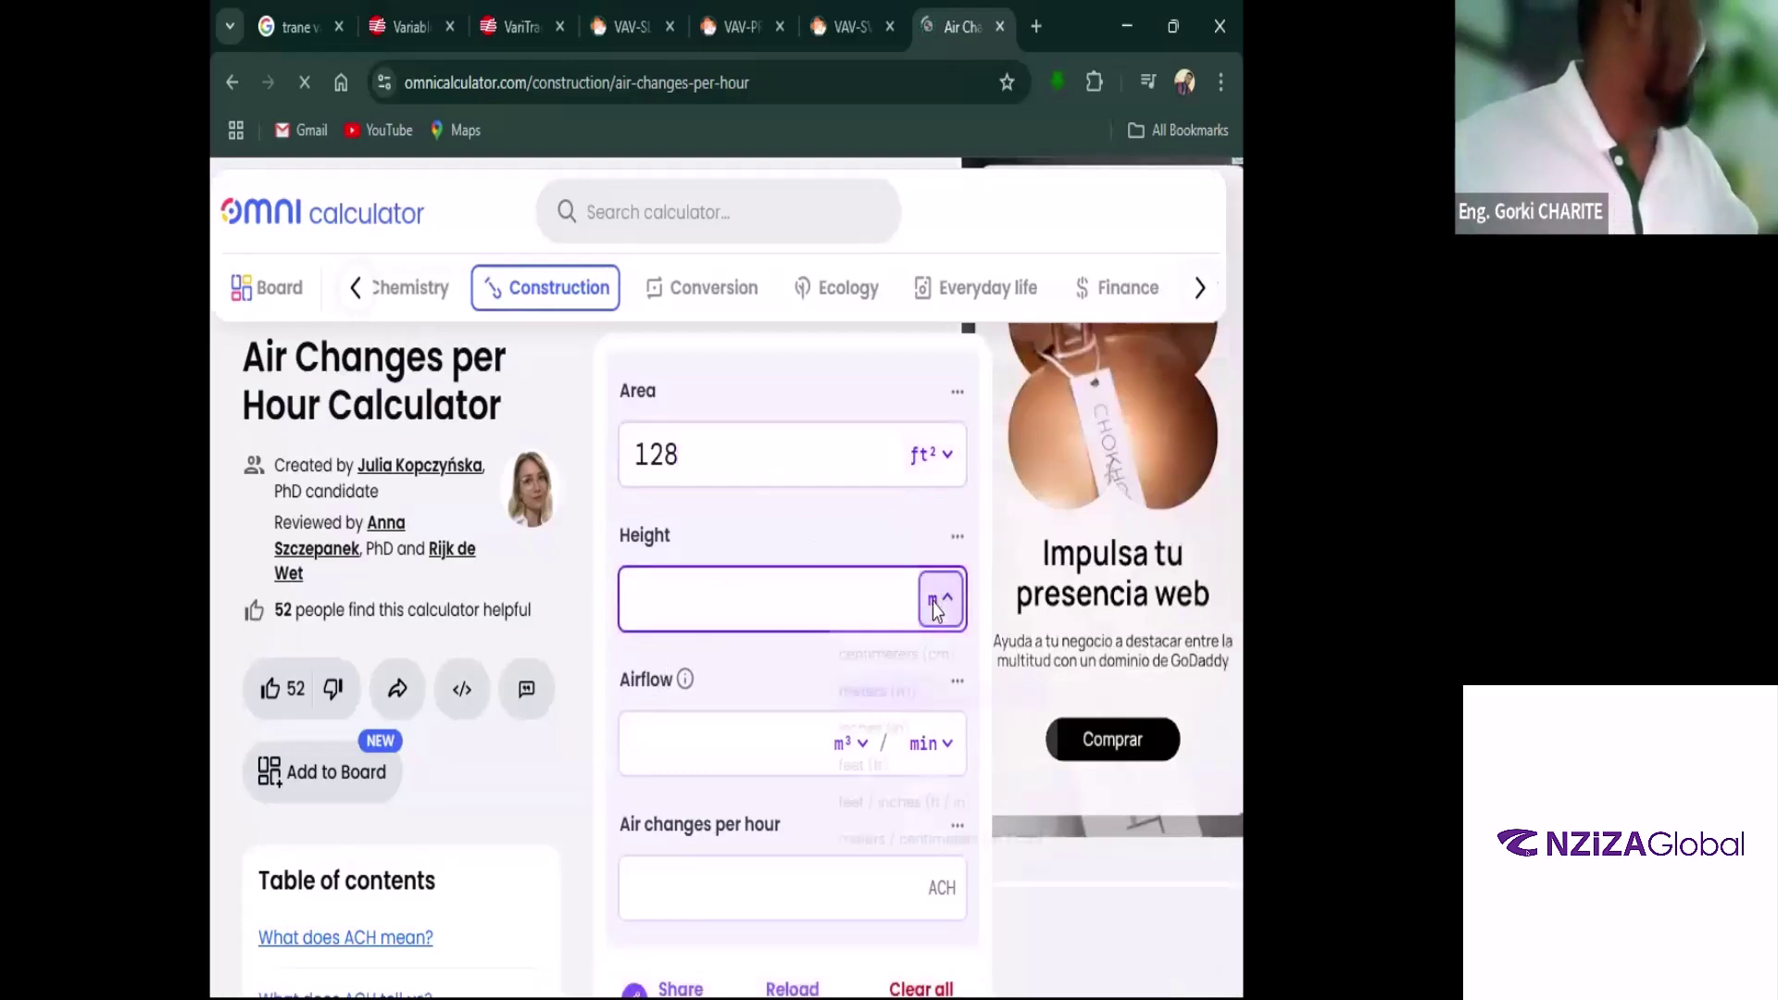
click(935, 599)
click(857, 755)
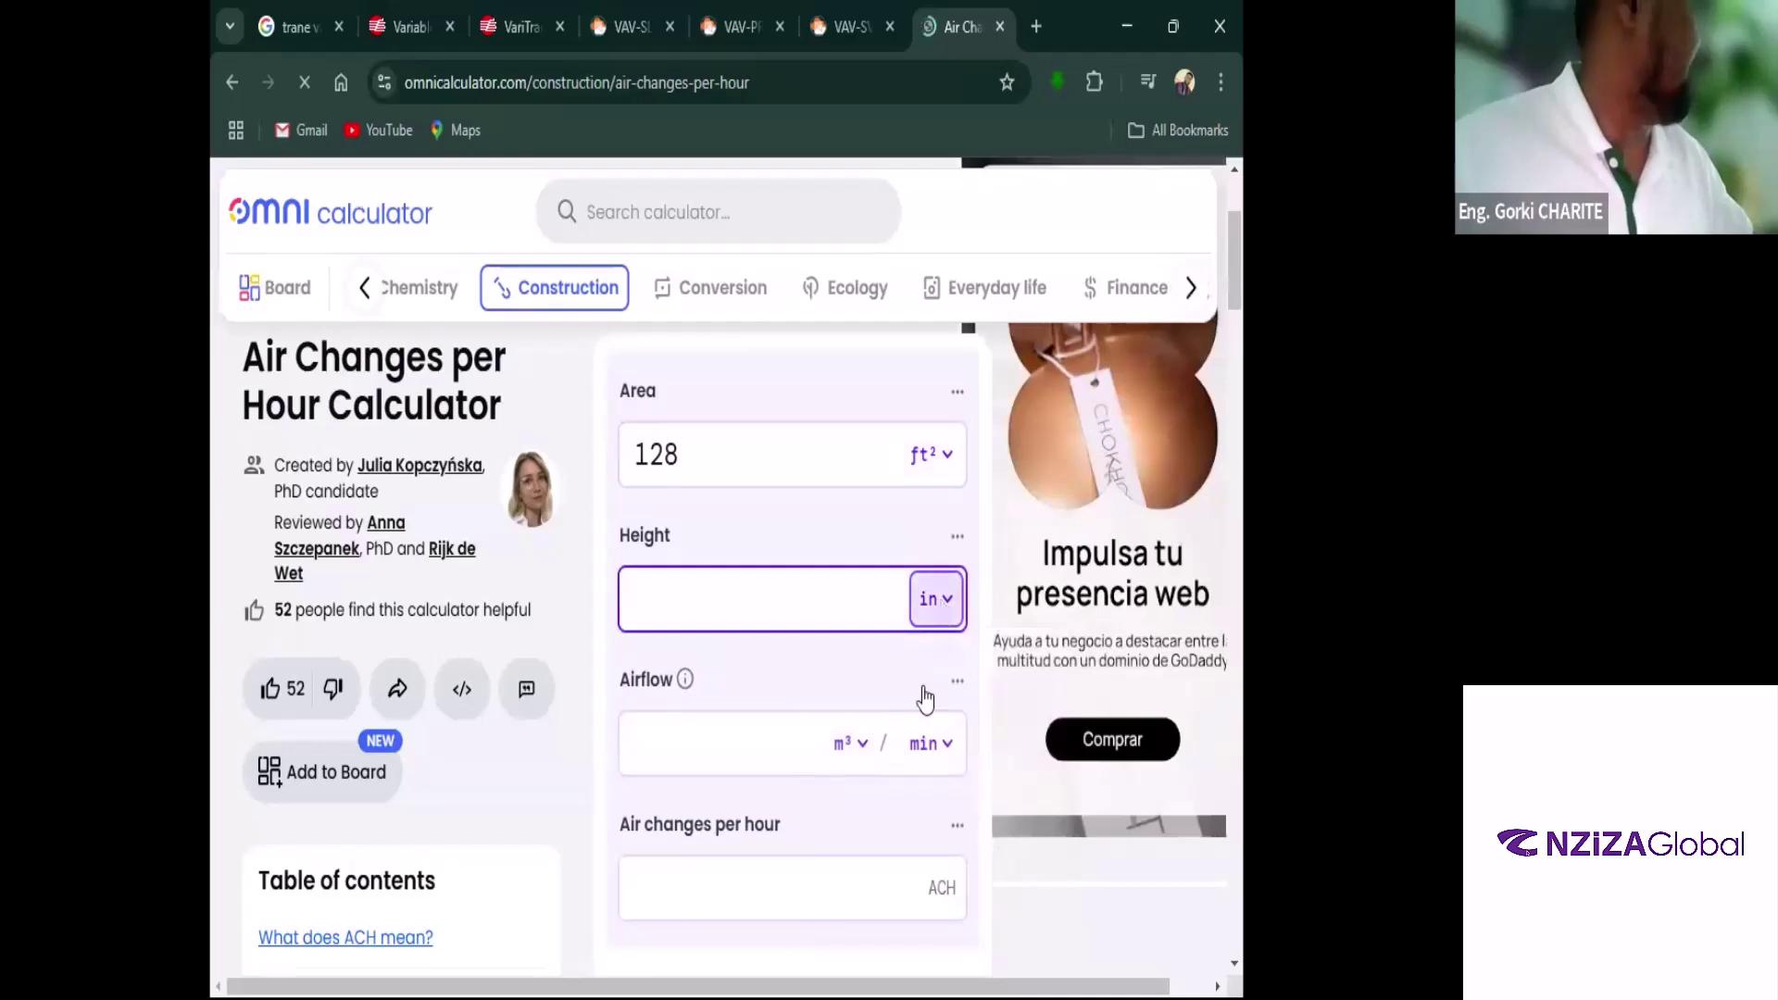
click(935, 600)
key(Return)
click(847, 587)
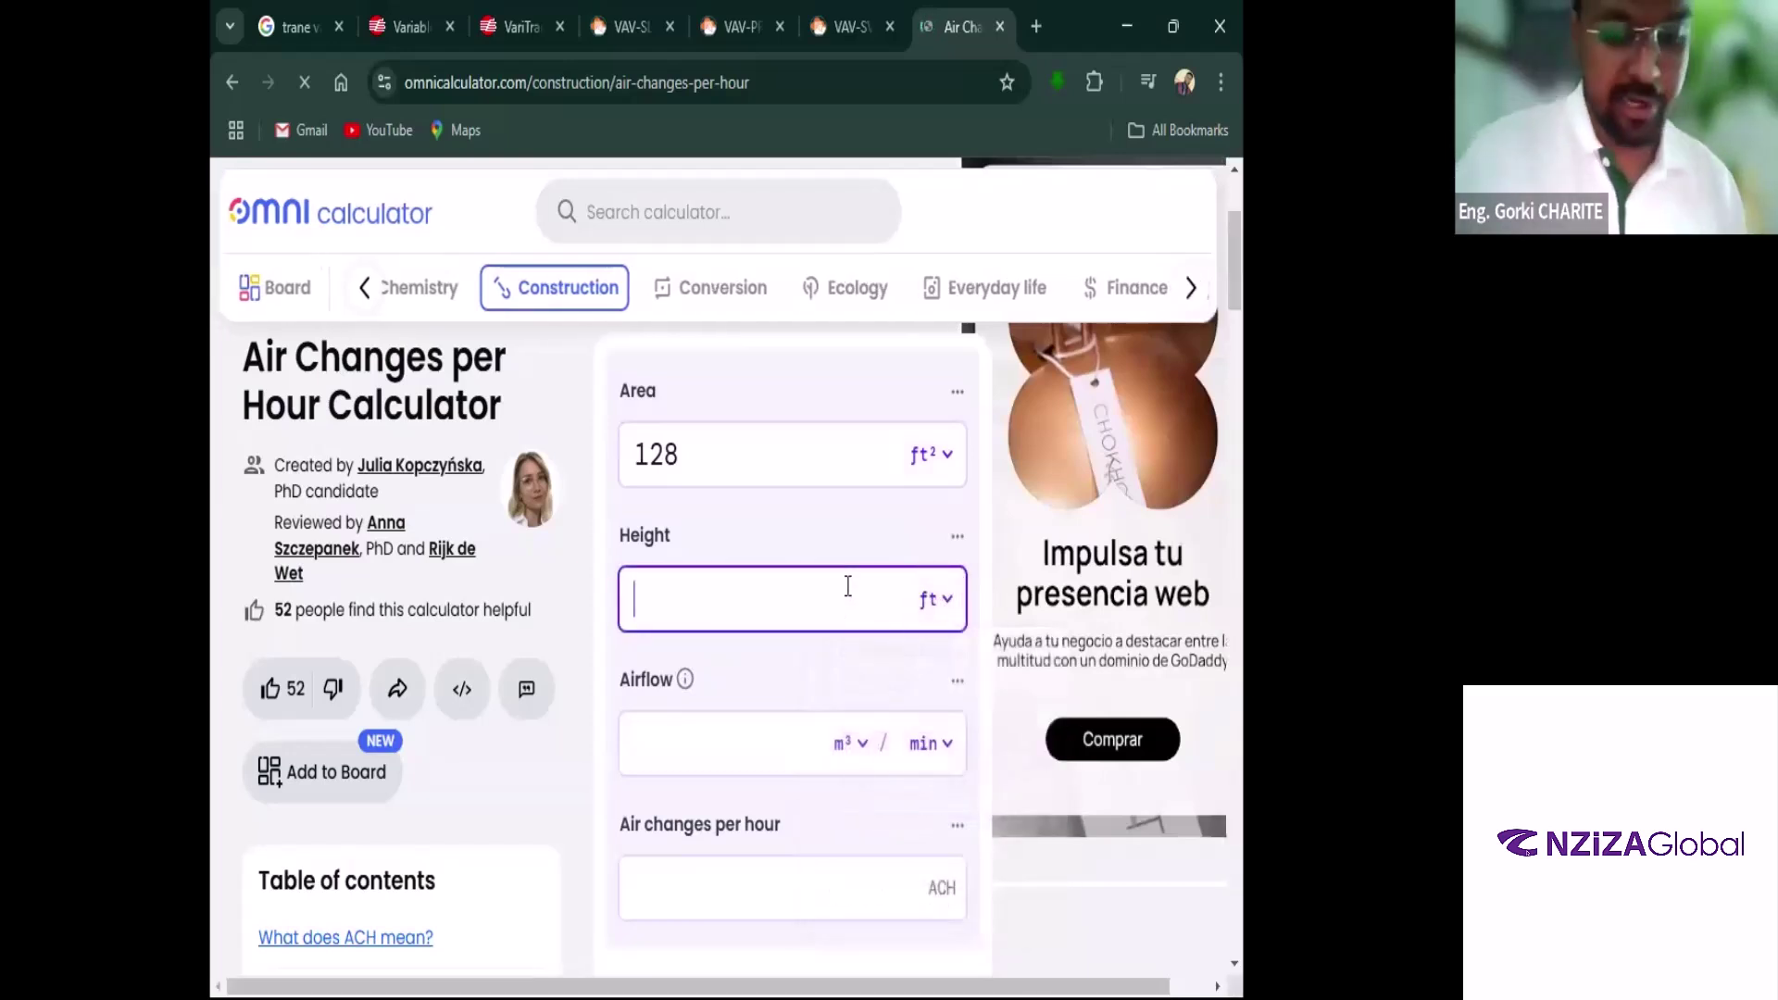
text(9.)
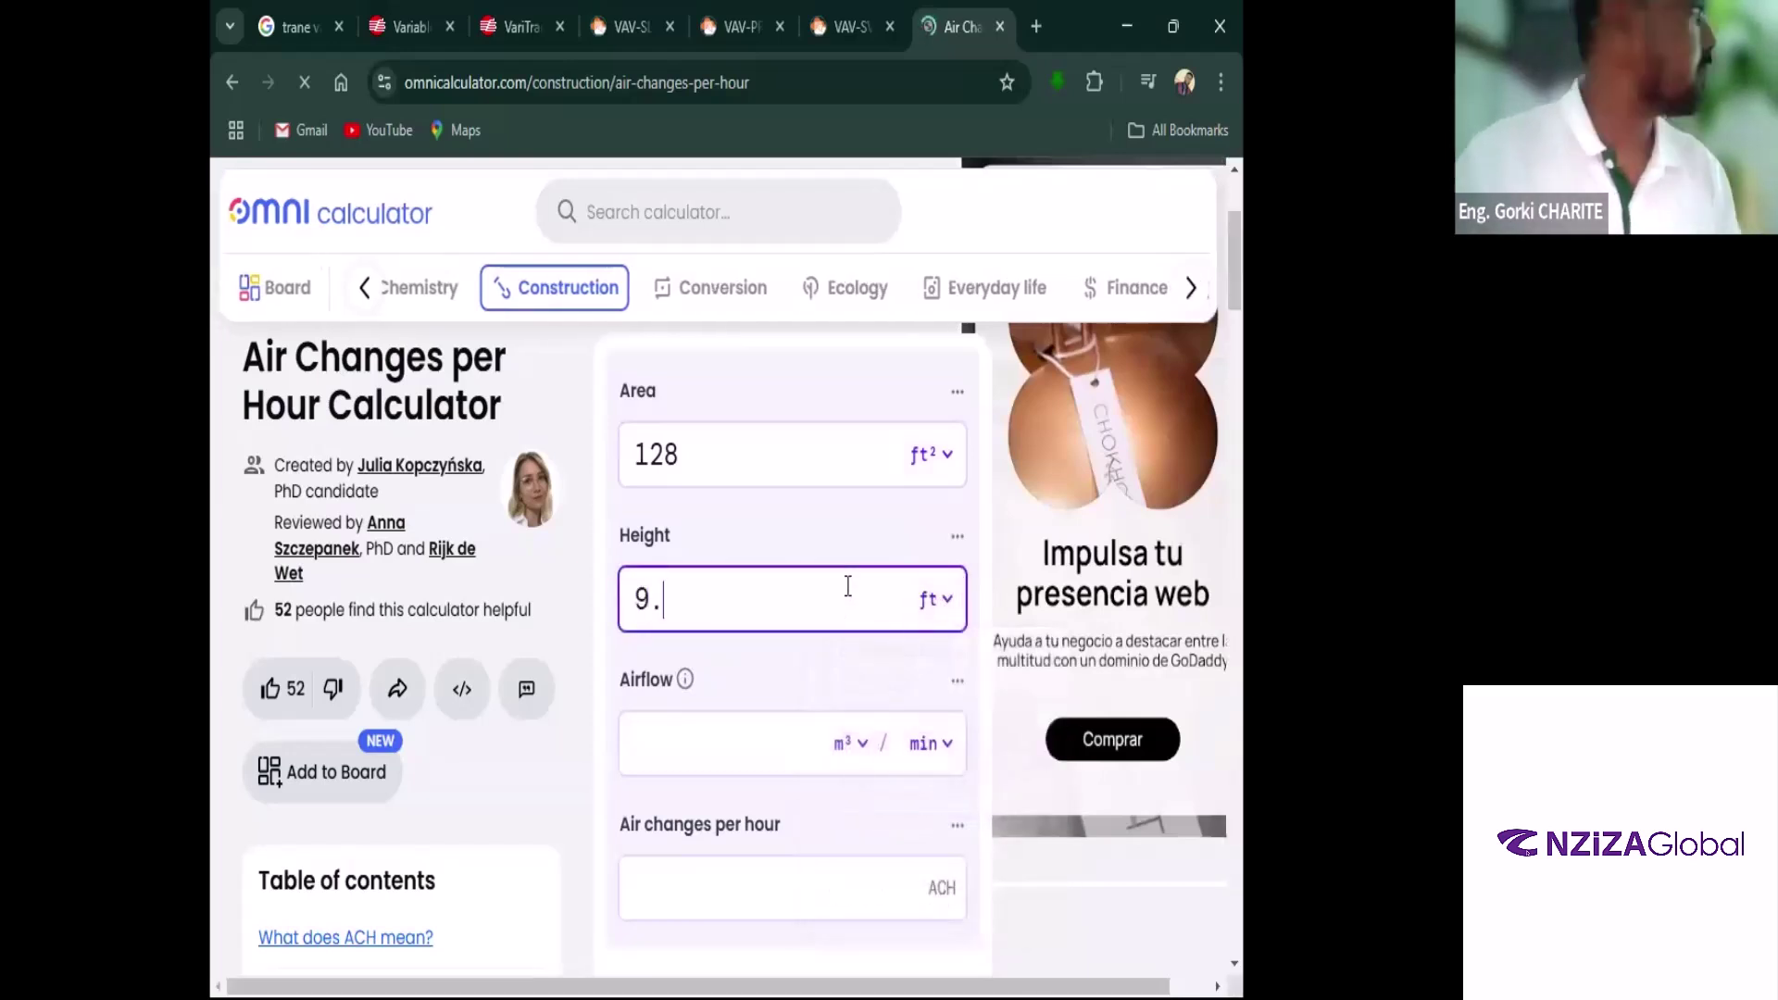
text(83)
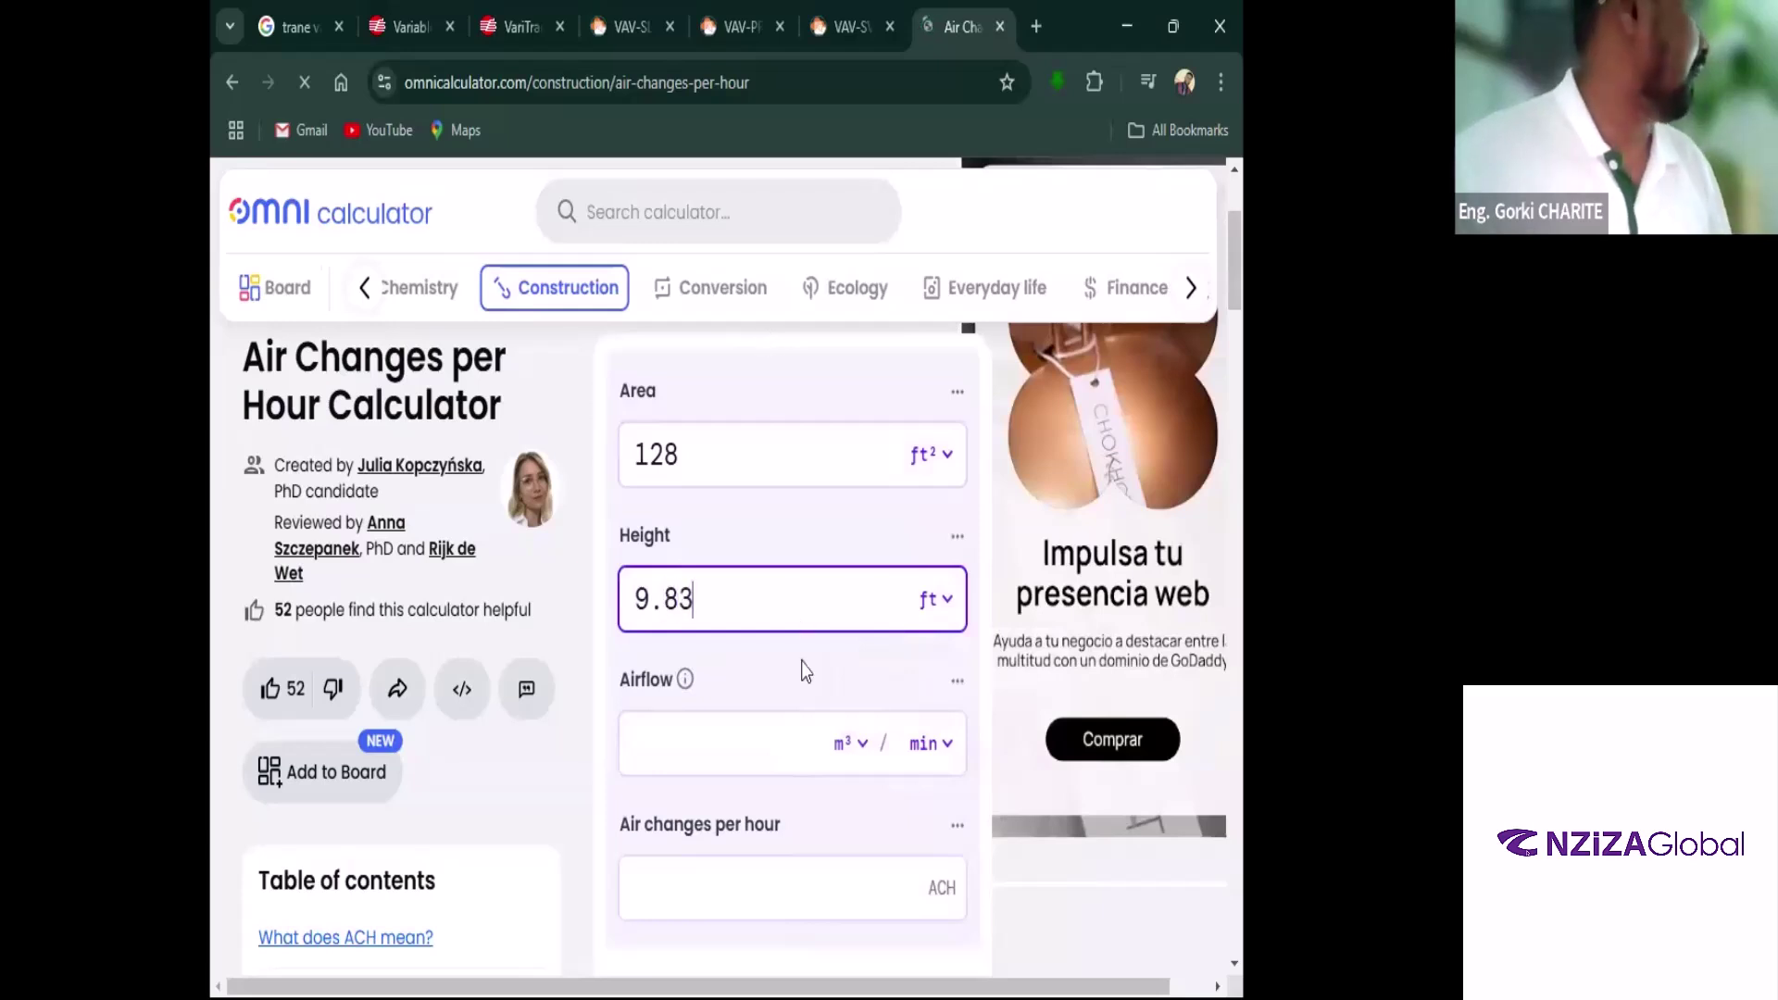
Show the airflow in cubic feet per minute and calculate it for 20, followed by 4 air changes per hour
scroll(798, 667, down, 1)
scroll(803, 670, down, 3)
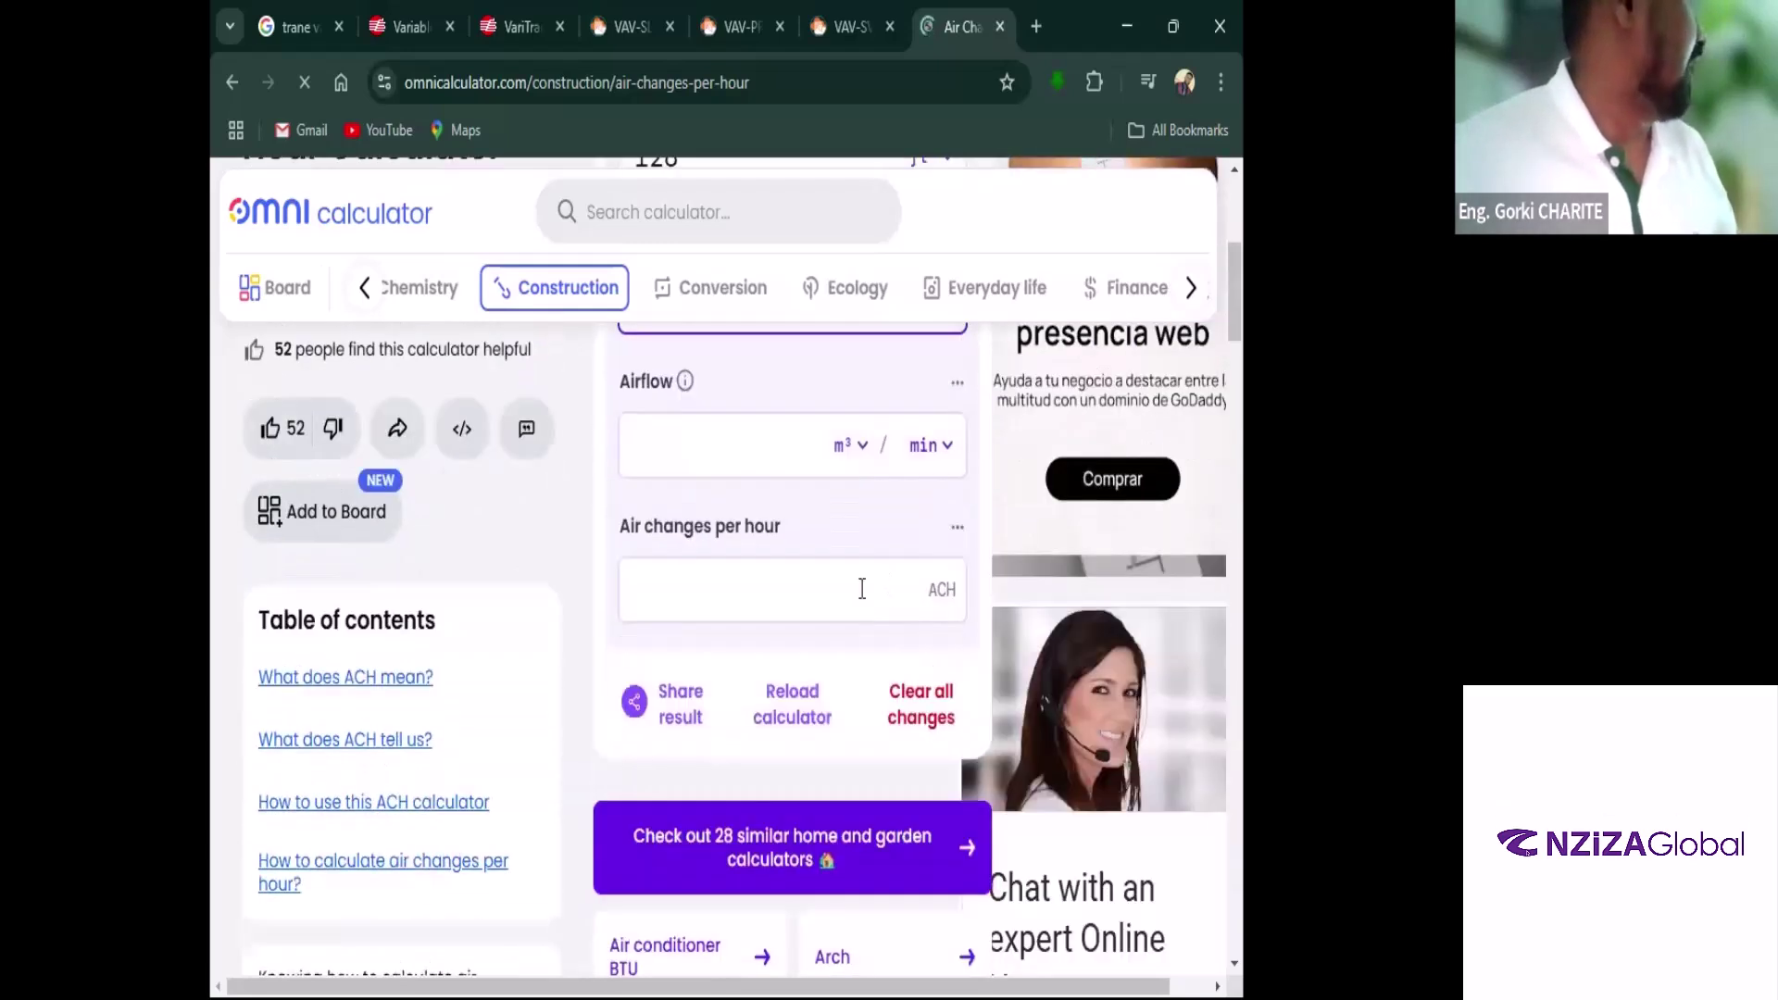
click(858, 442)
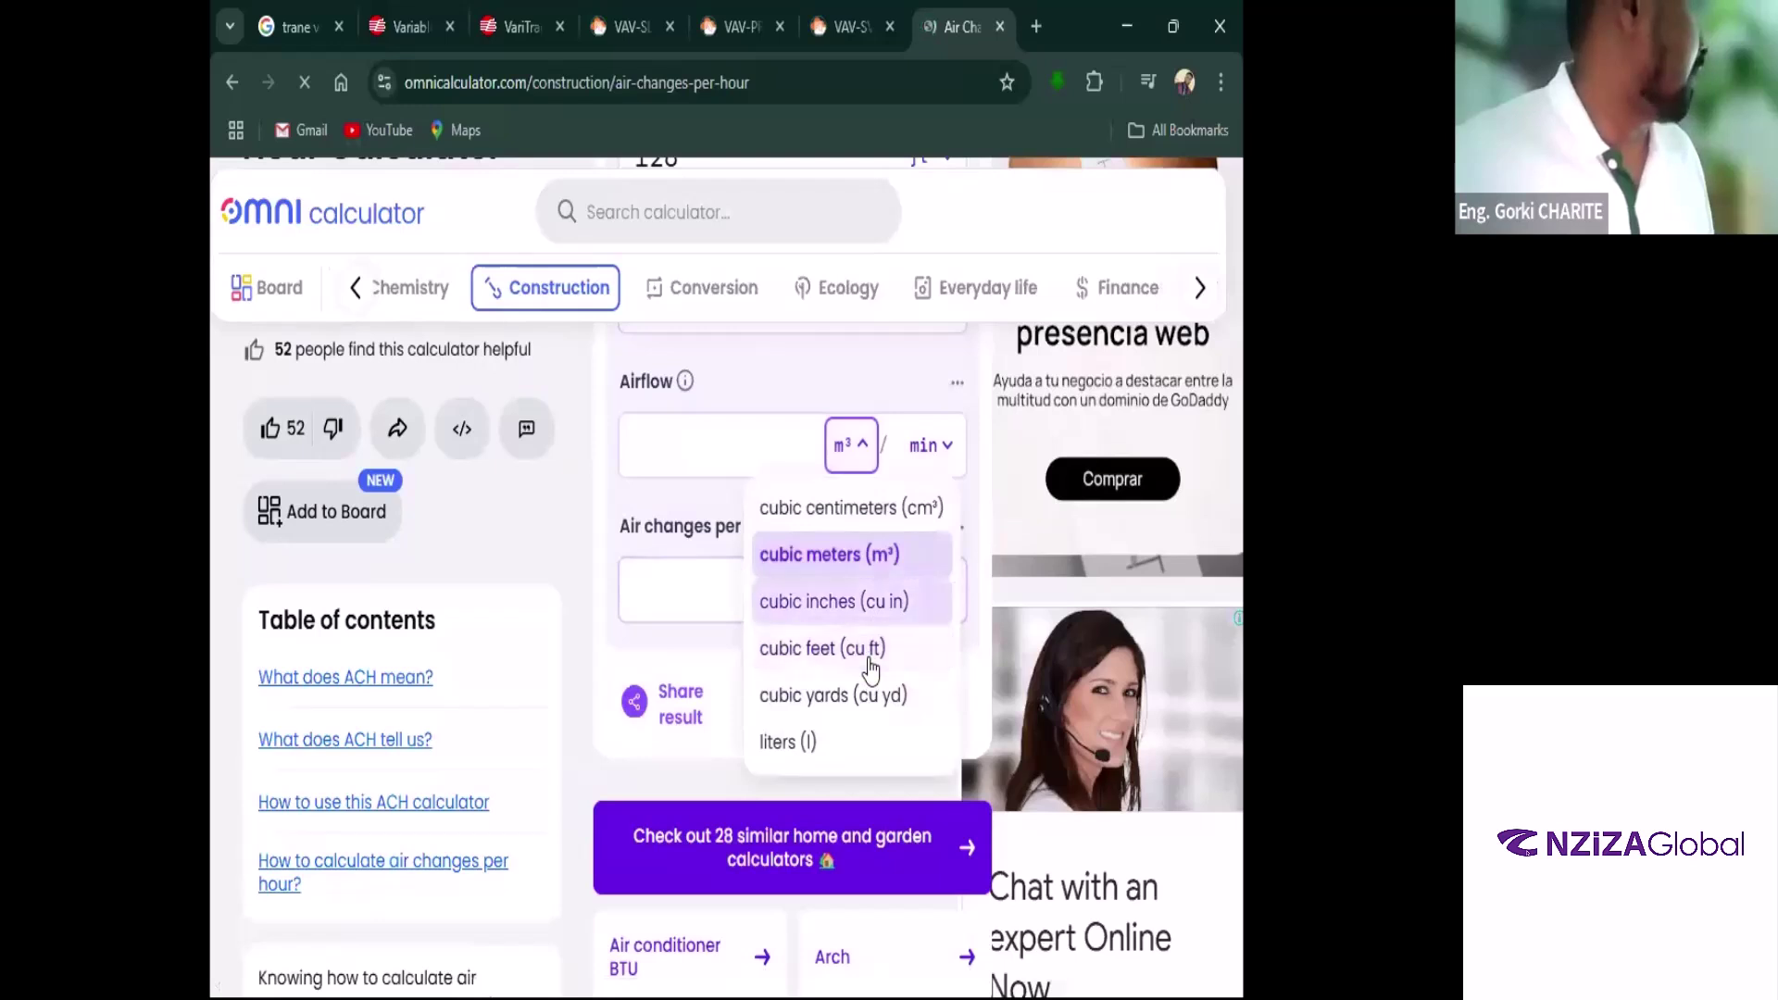
click(807, 647)
click(804, 568)
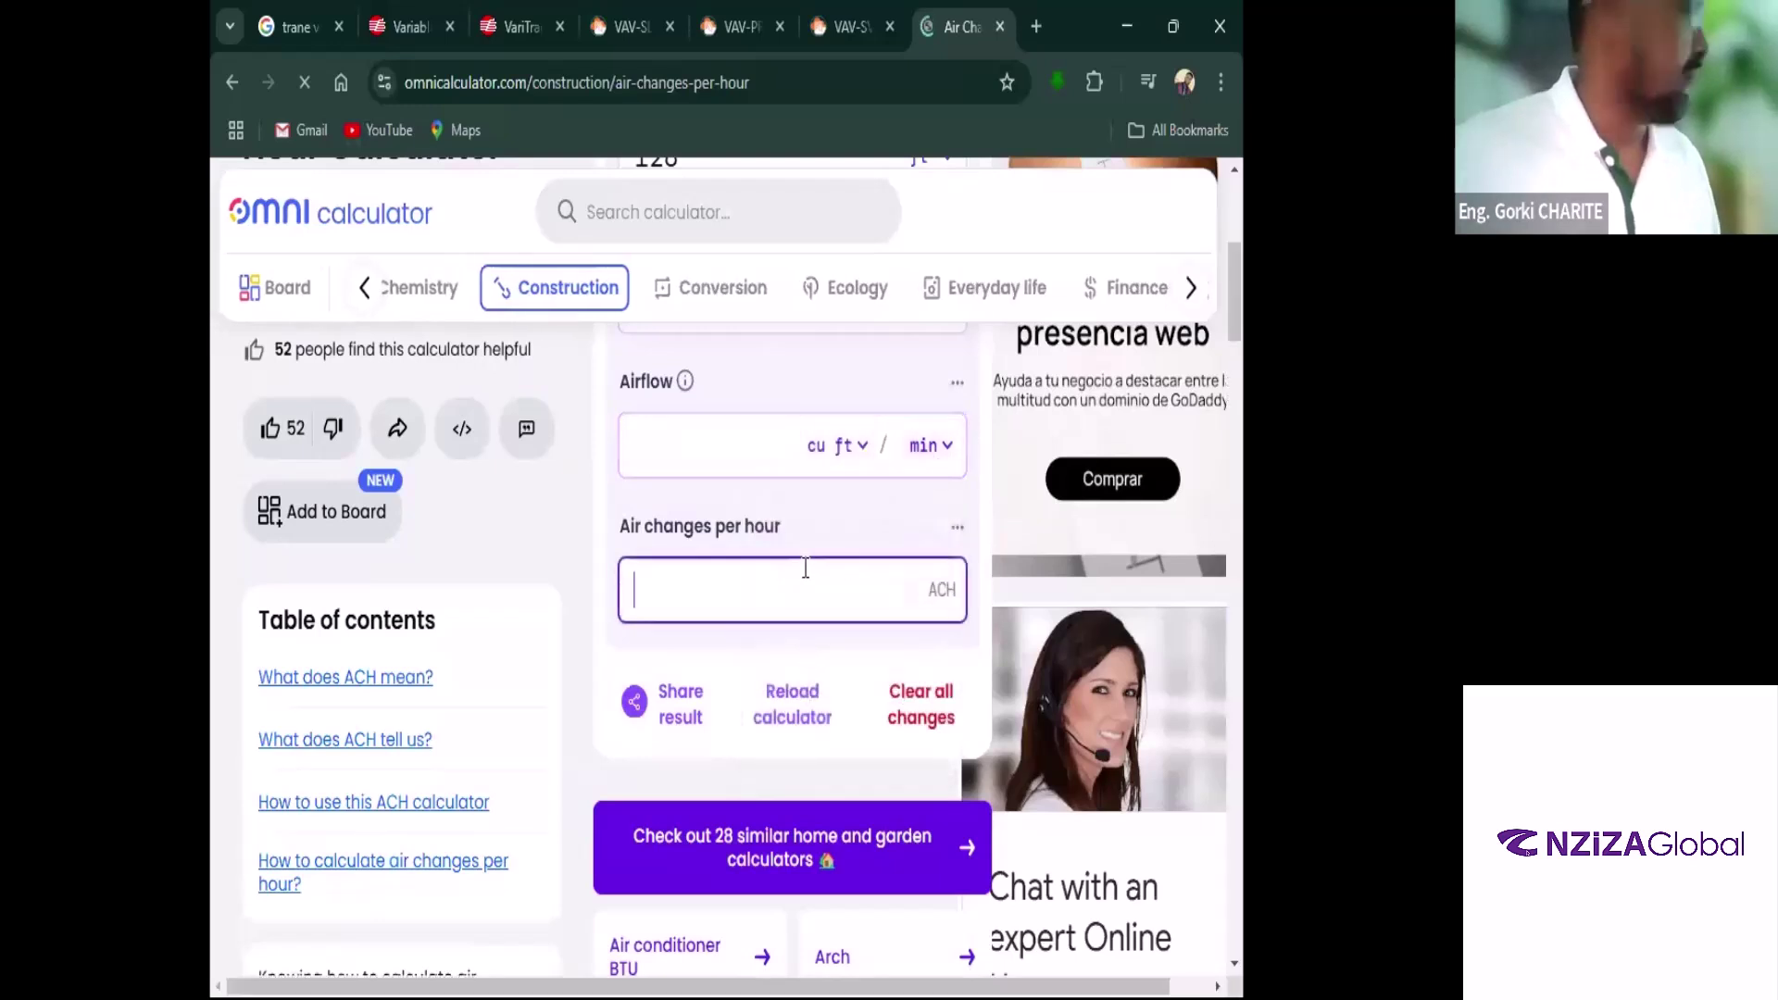
text(20)
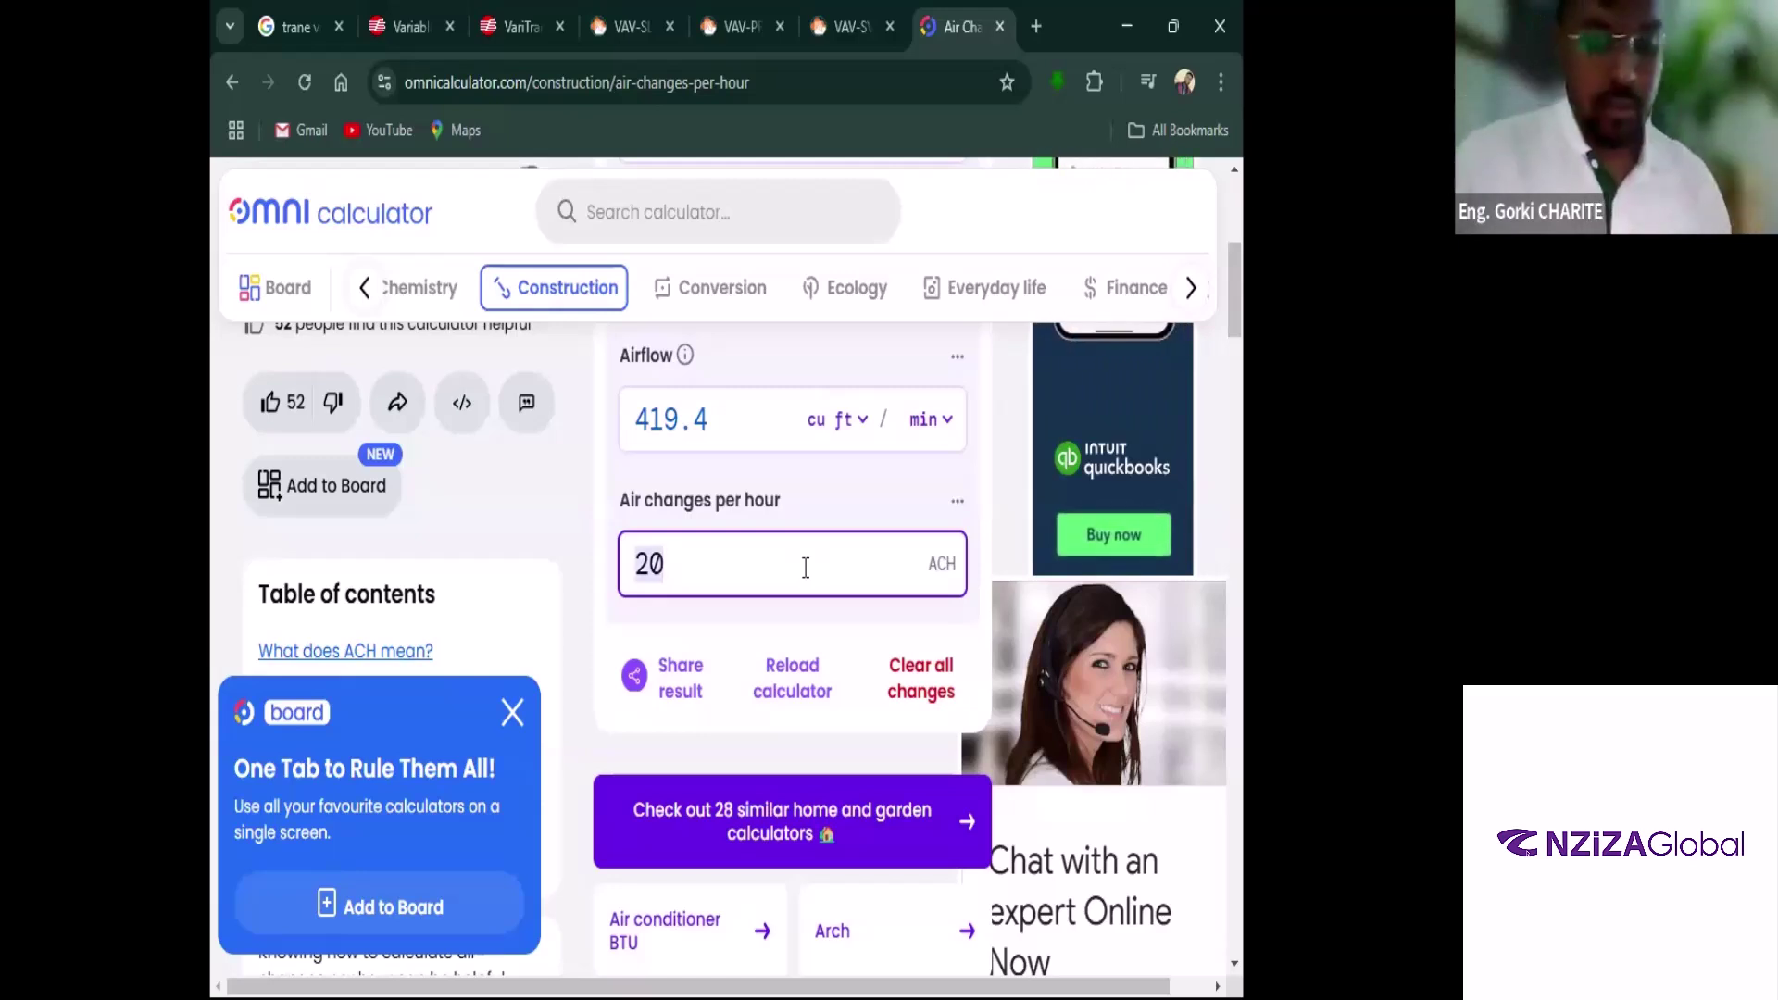
text(4)
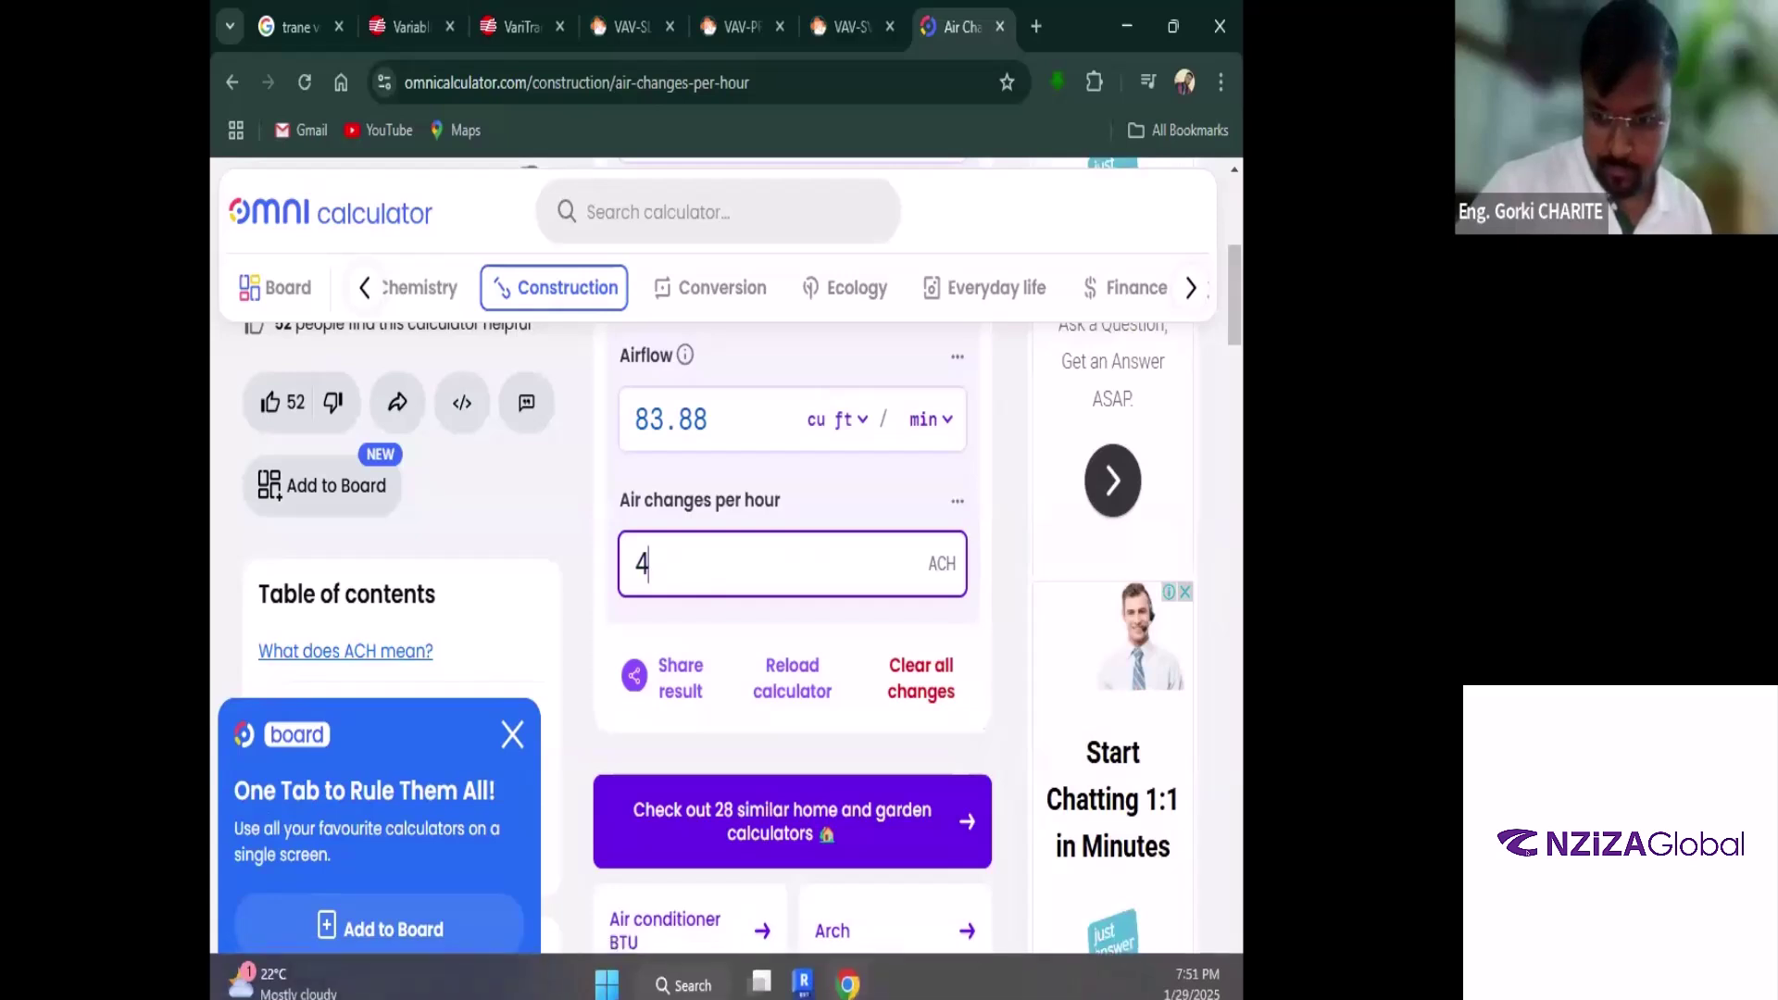
Return to the VAV-PRC011AD-EN catalog and compare the maximum valve cfm of the 4 in. and 6 in. air valve sizes in Table 2
key(alt+Tab)
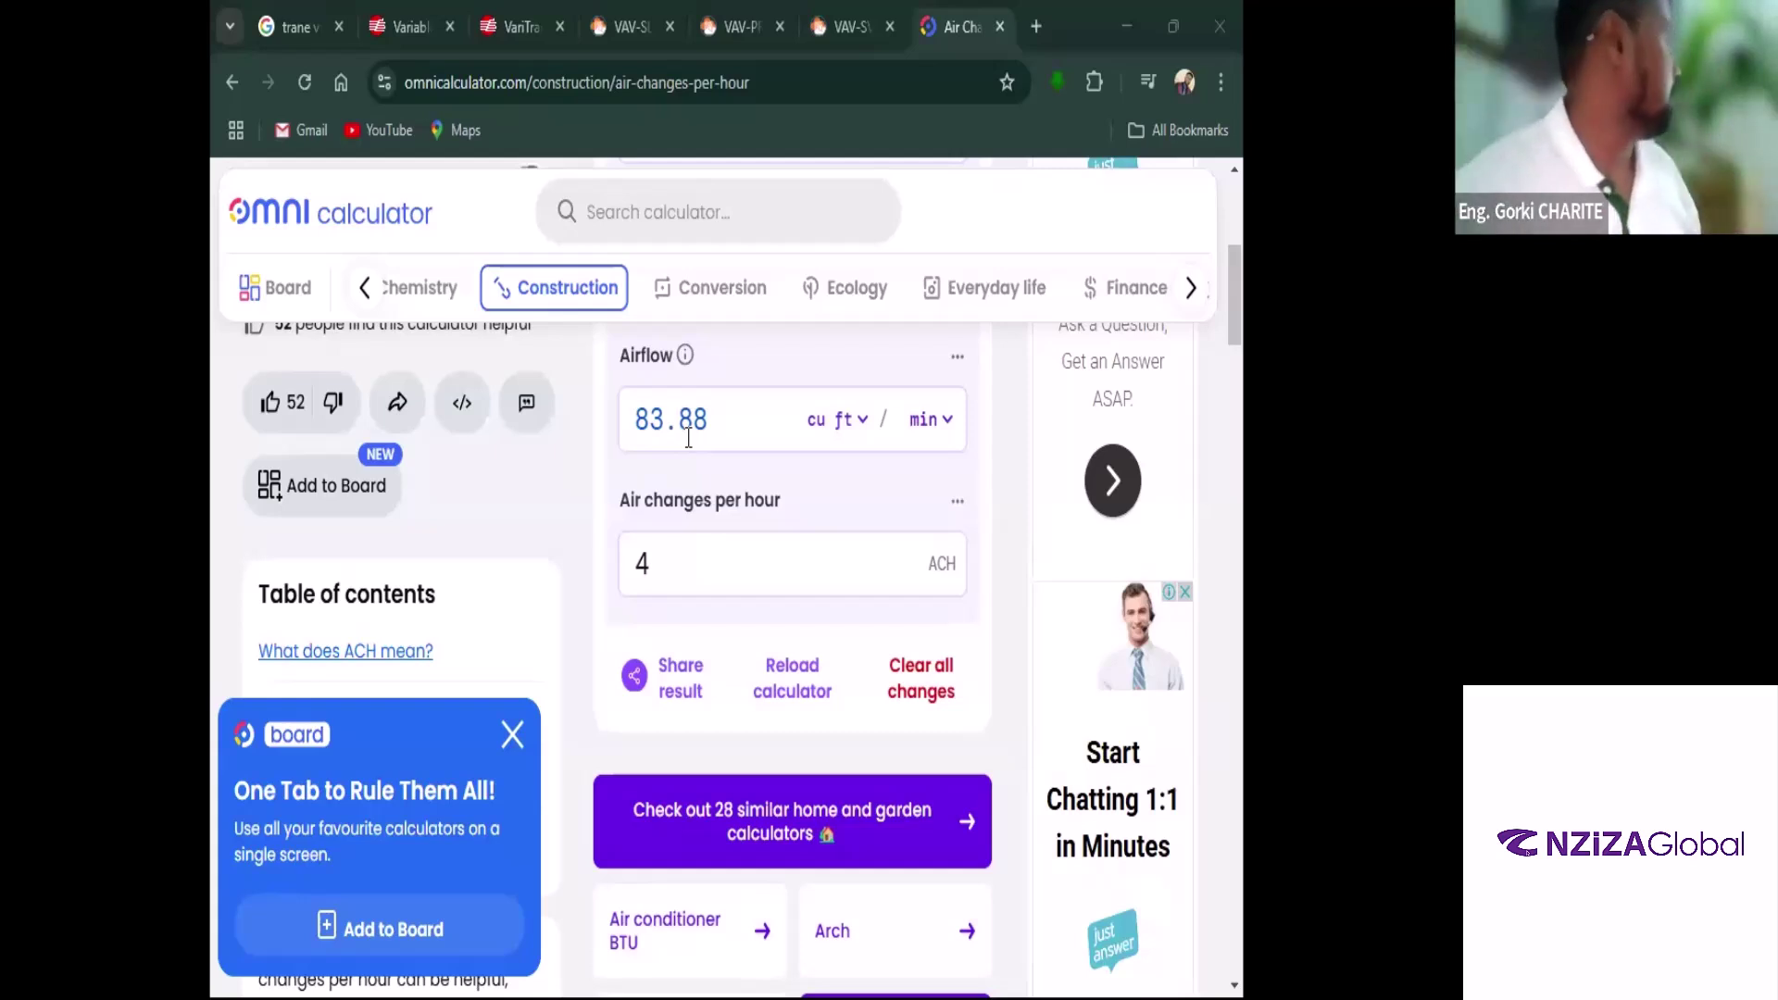
click(854, 8)
click(716, 5)
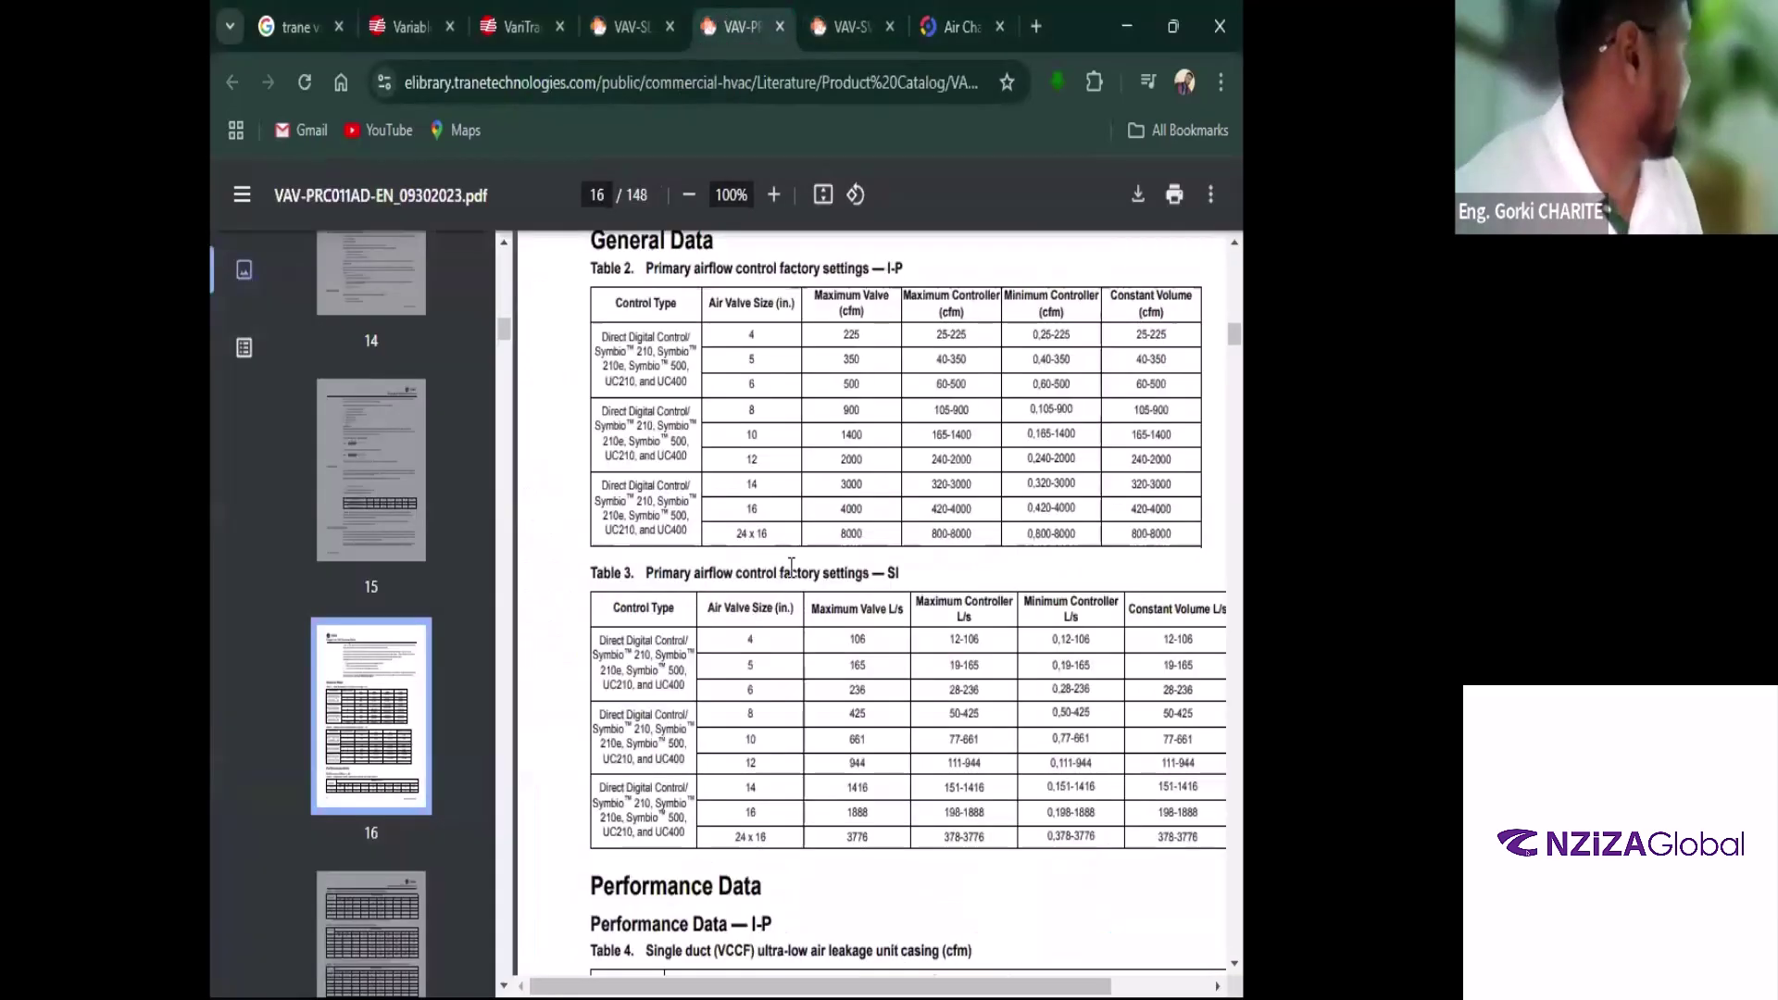
drag(864, 341, 788, 329)
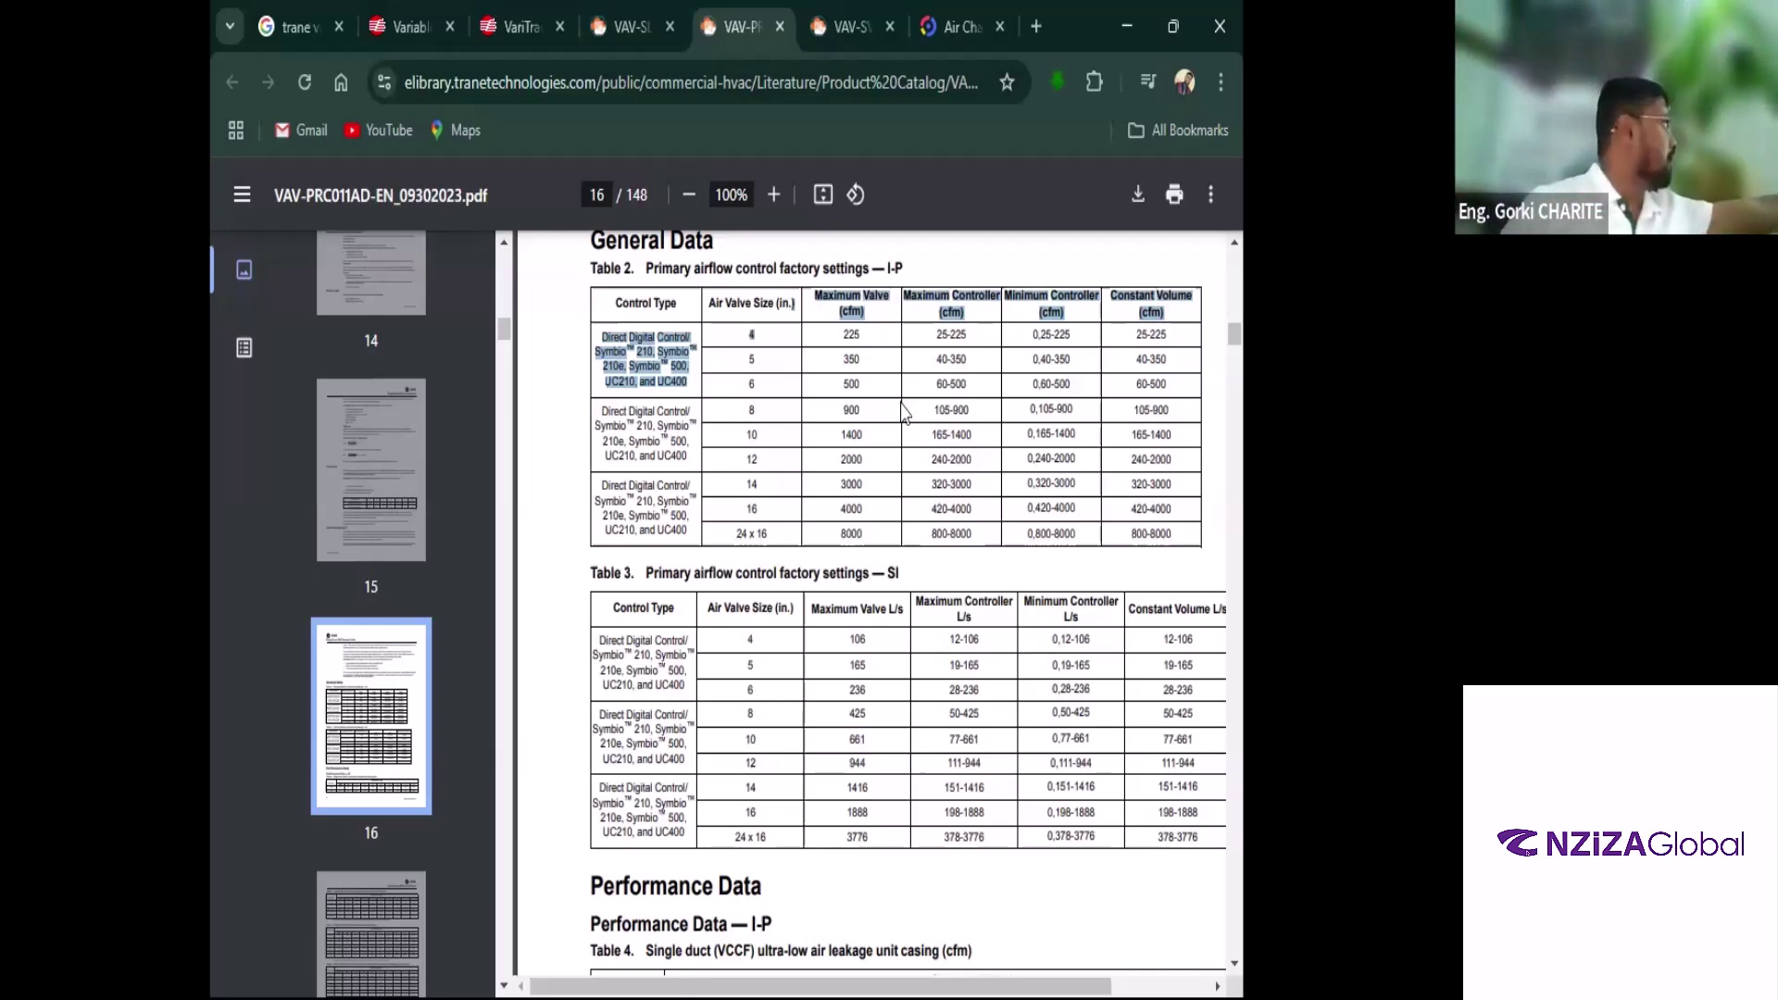
click(852, 385)
triple_click(852, 385)
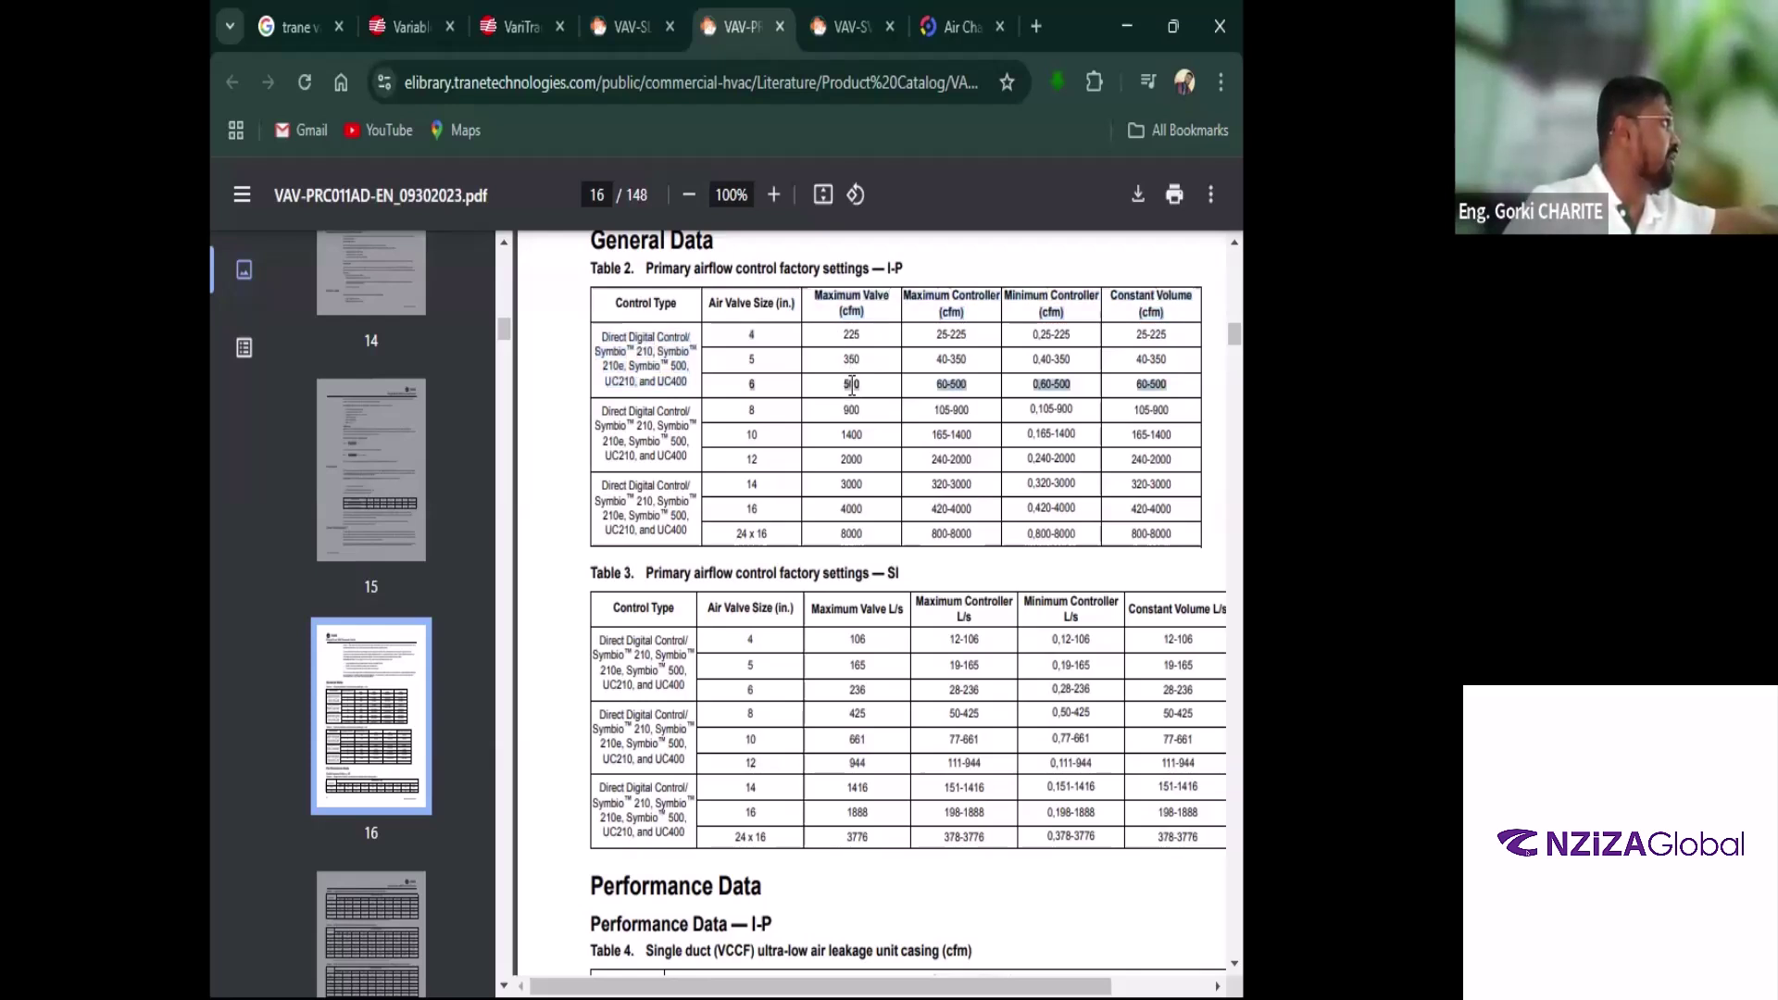
double_click(852, 385)
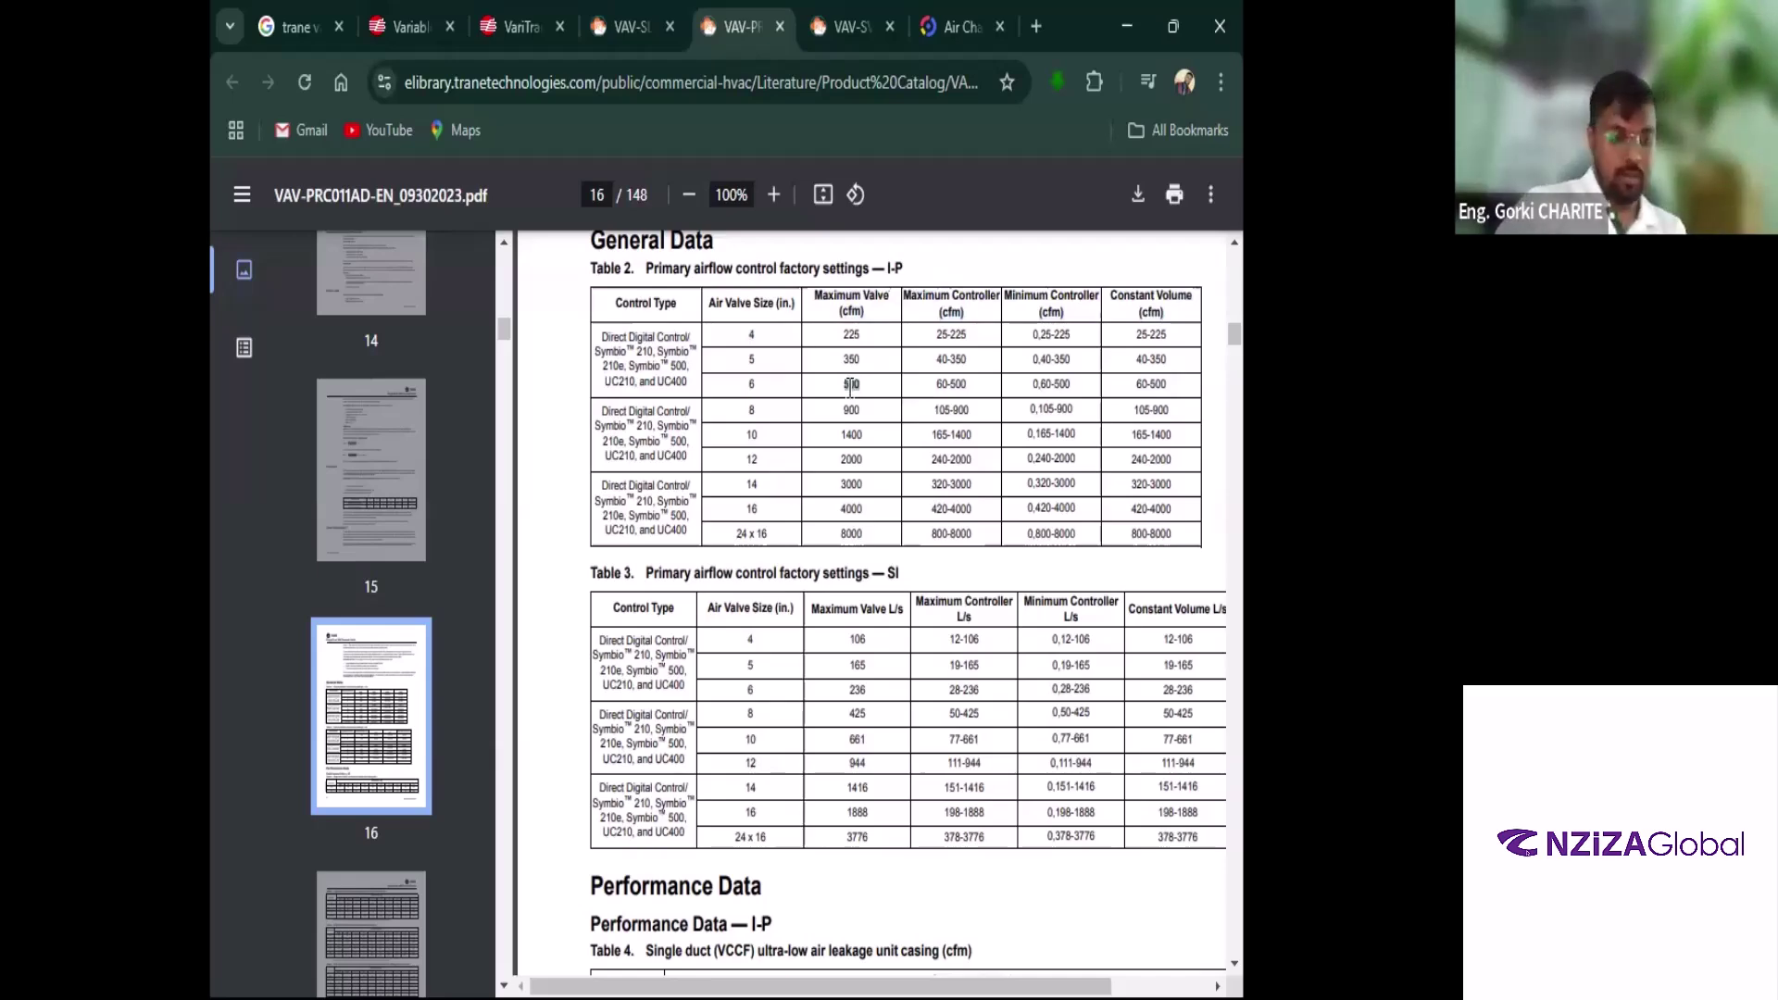
Switch to Revit and place a 6" single-duct VAV unit in the patient room, rotated and aligned with the duct elbow's open end
key(alt+Tab)
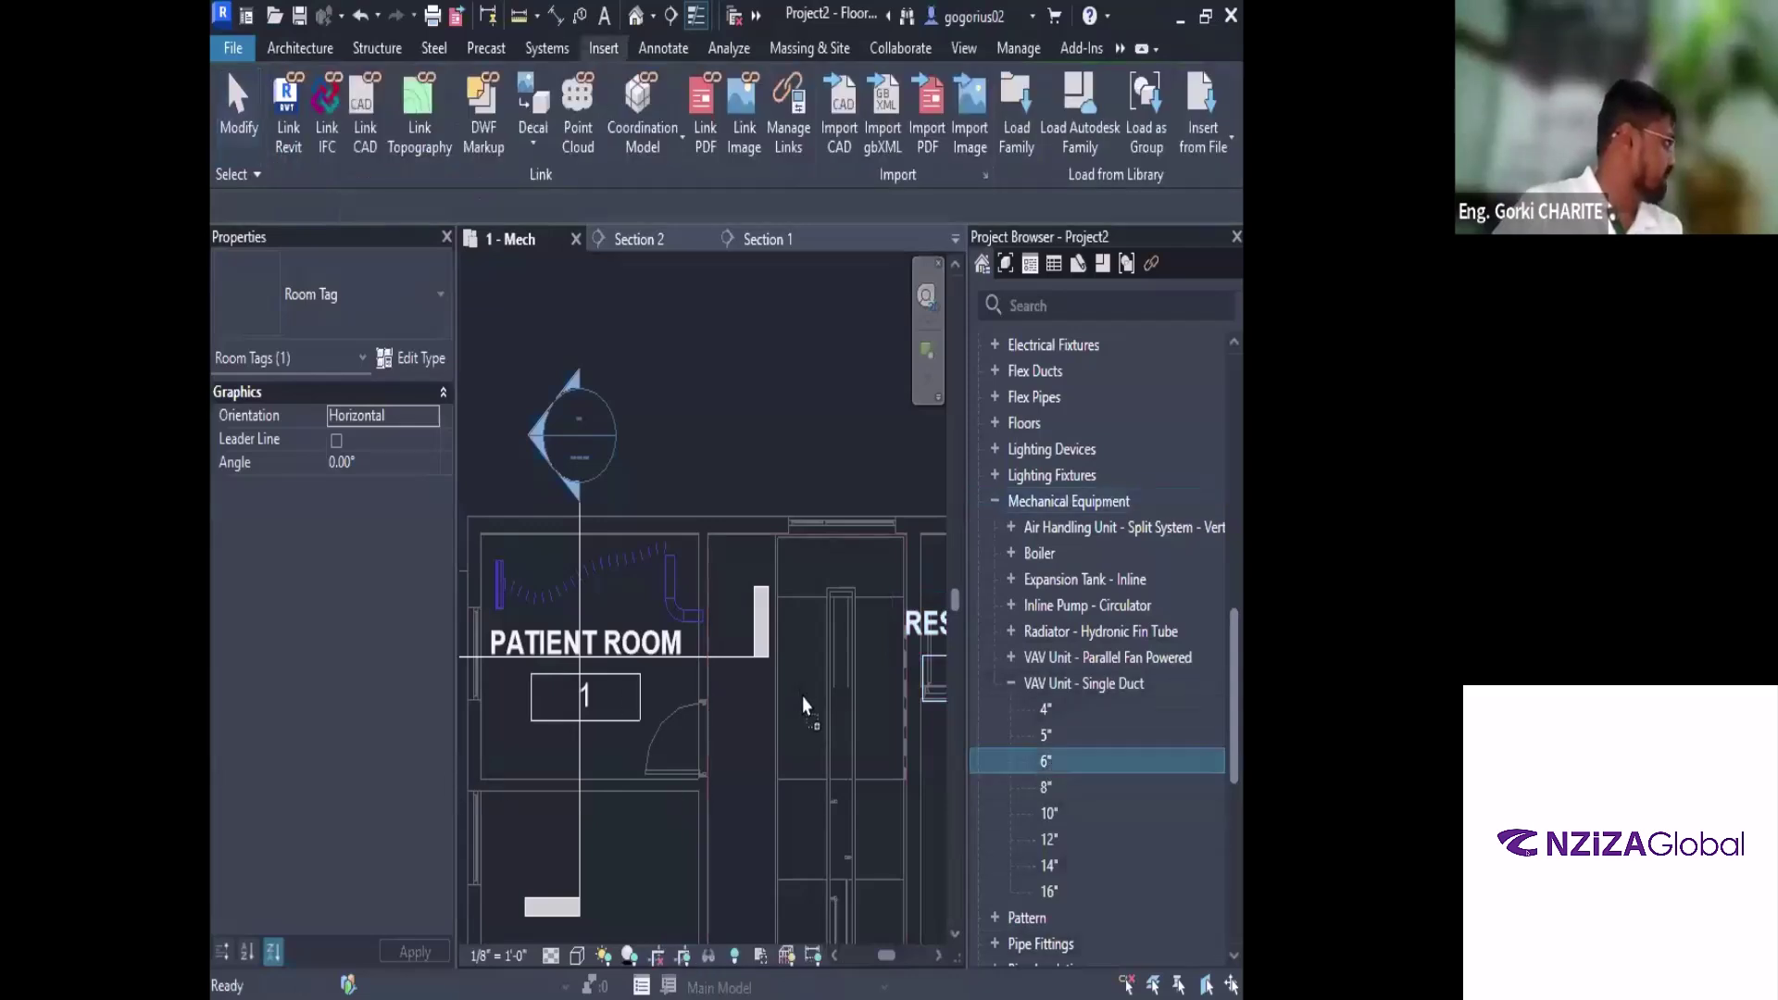
drag(738, 719, 734, 709)
scroll(733, 709, up, 2)
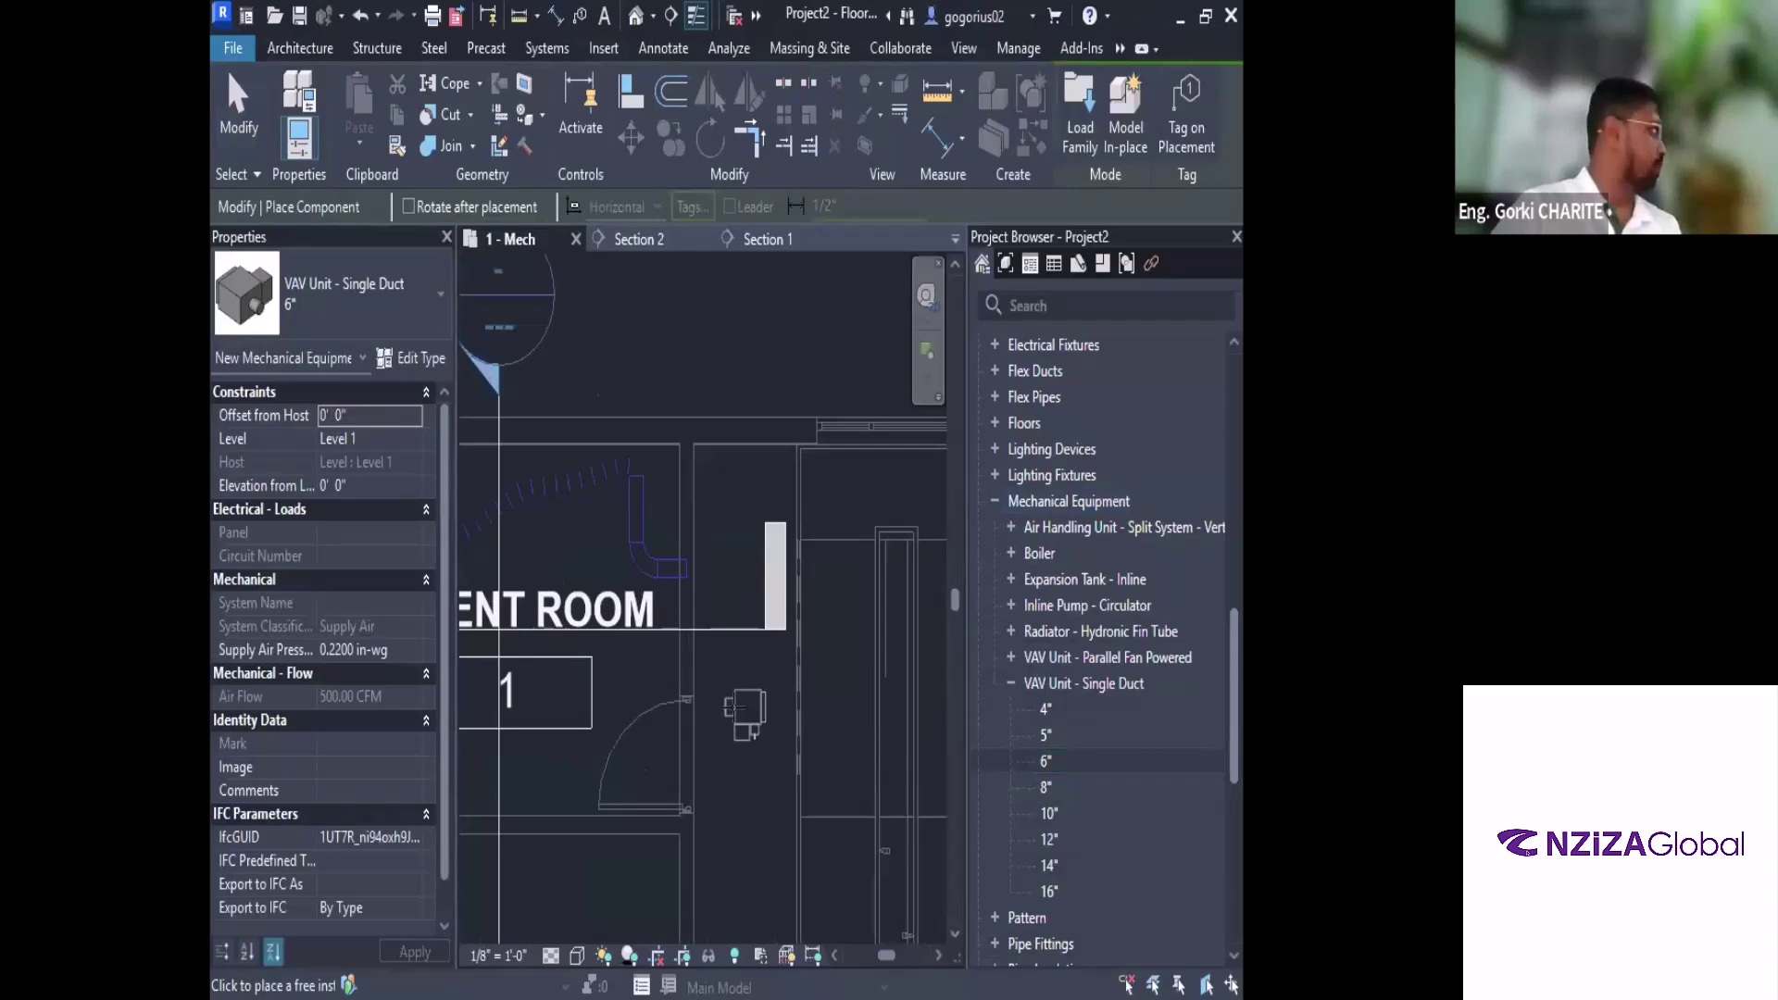
key(space)
key(space)
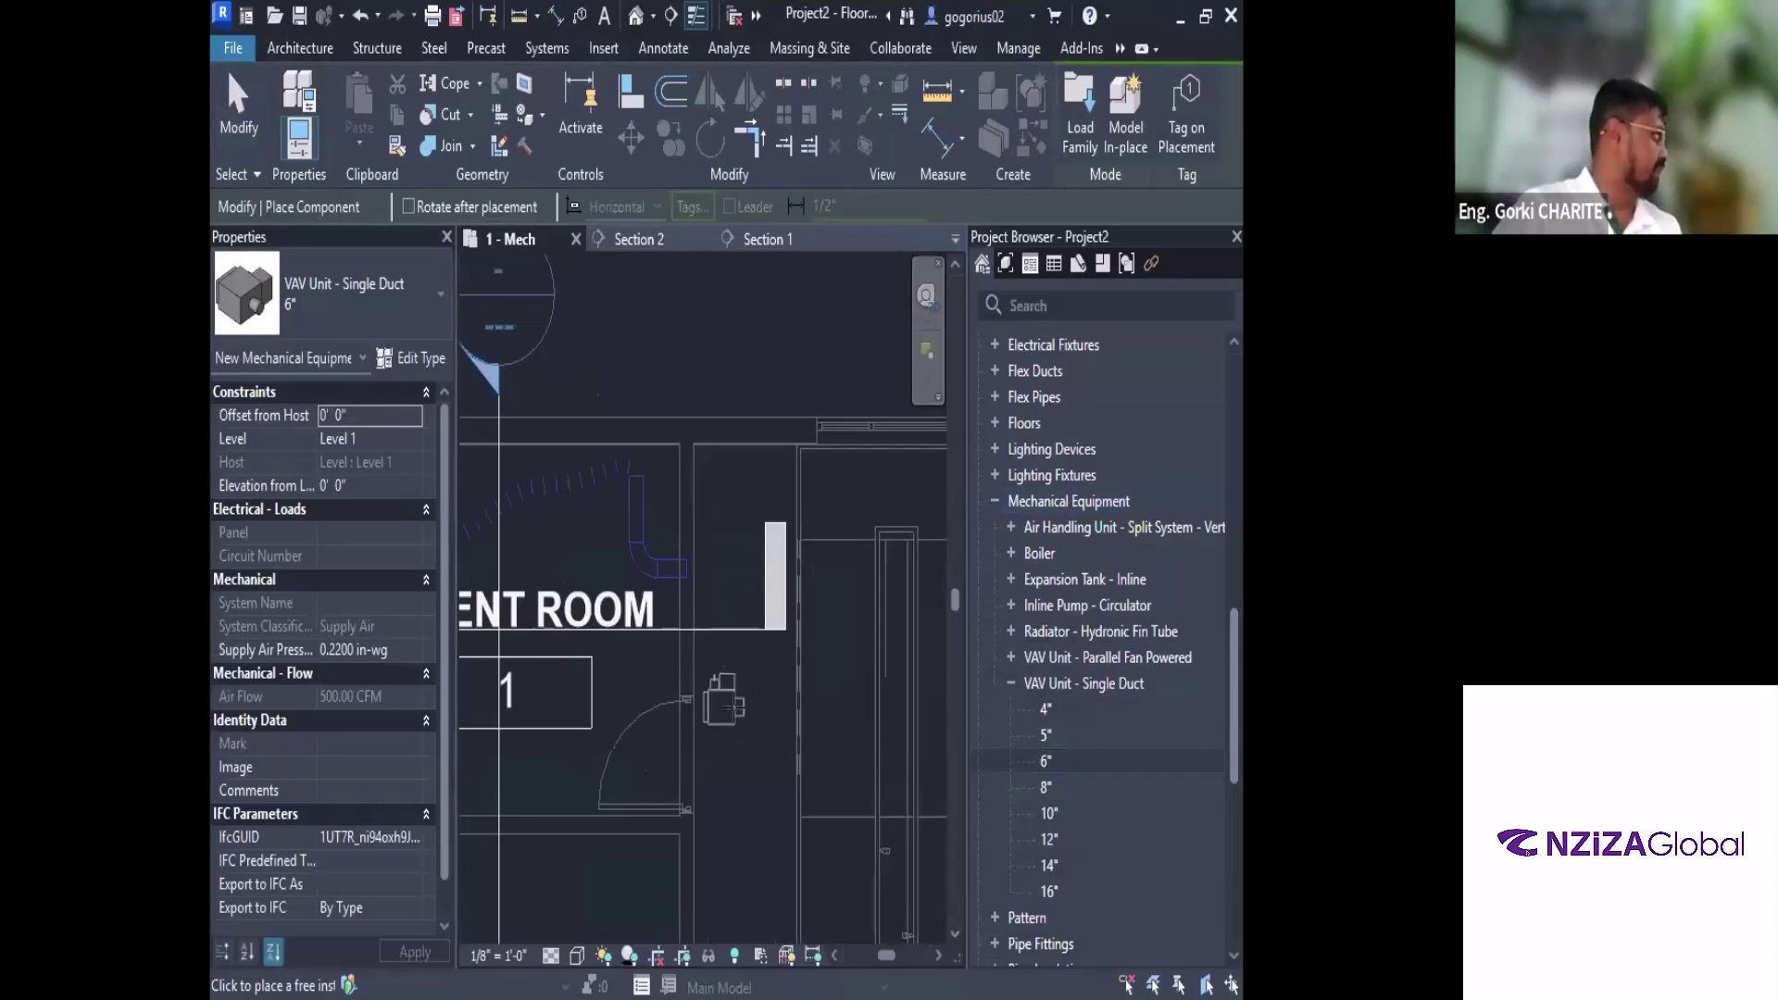
key(space)
key(space)
key(space)
key(space)
key(space)
key(space)
key(space)
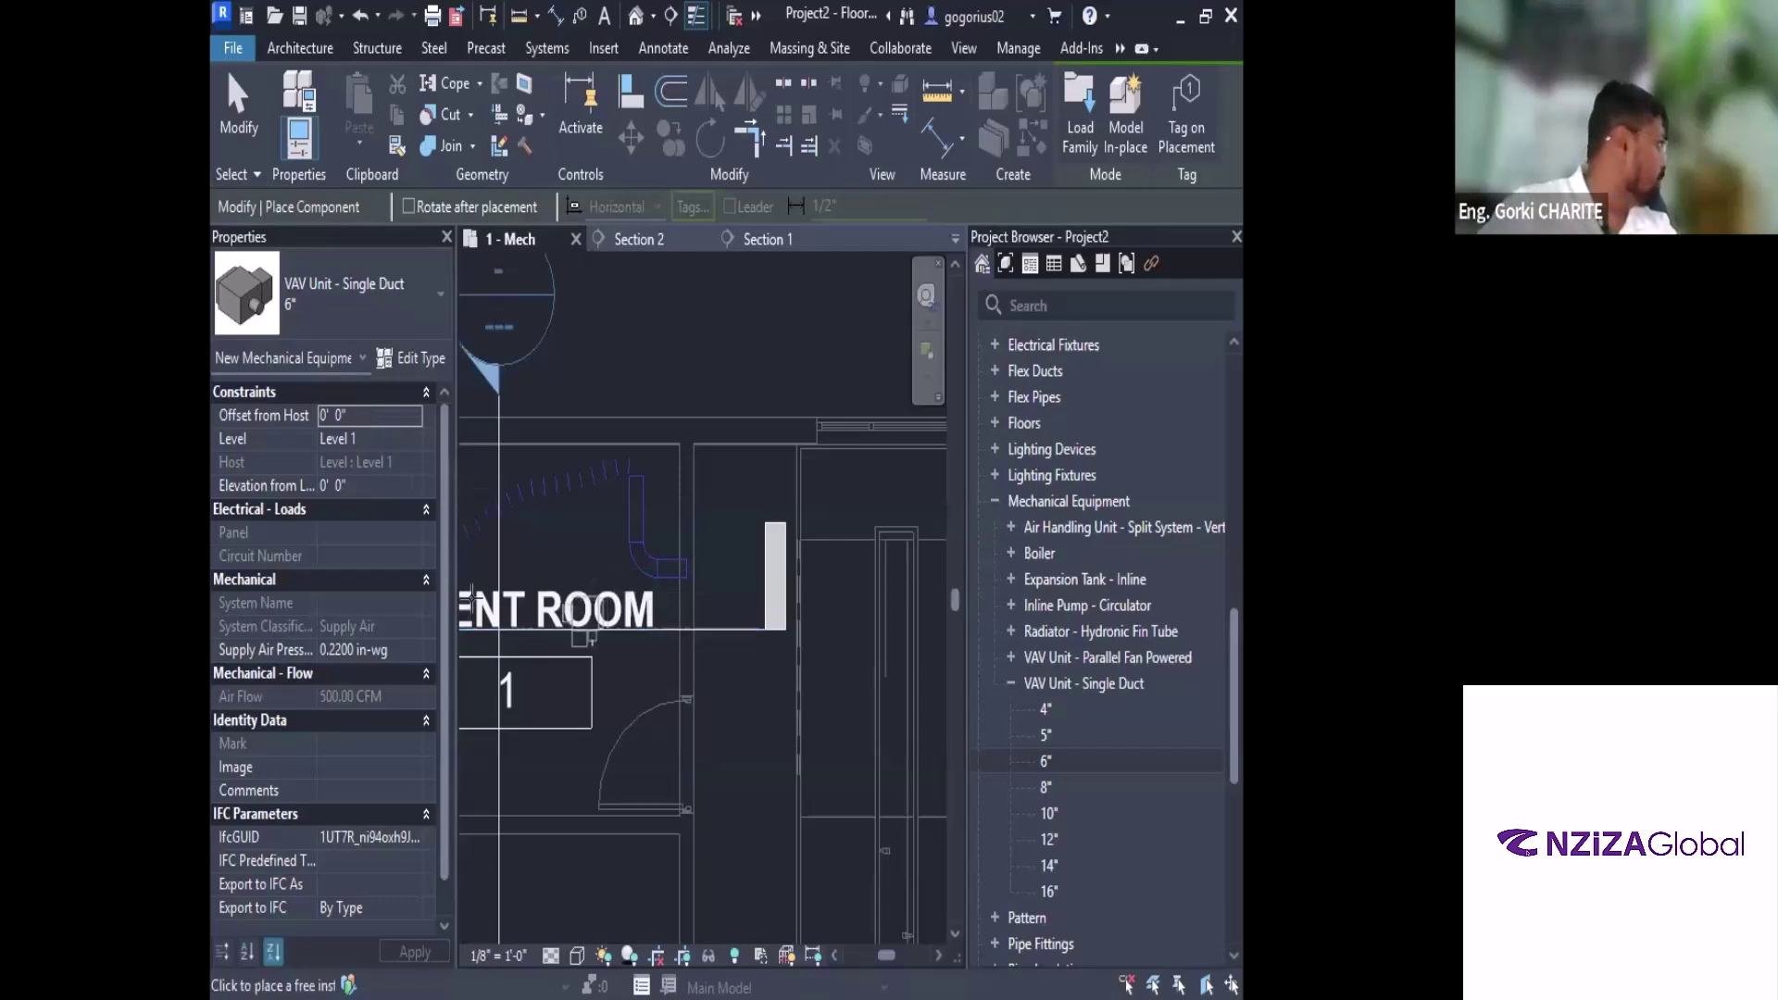
click(545, 568)
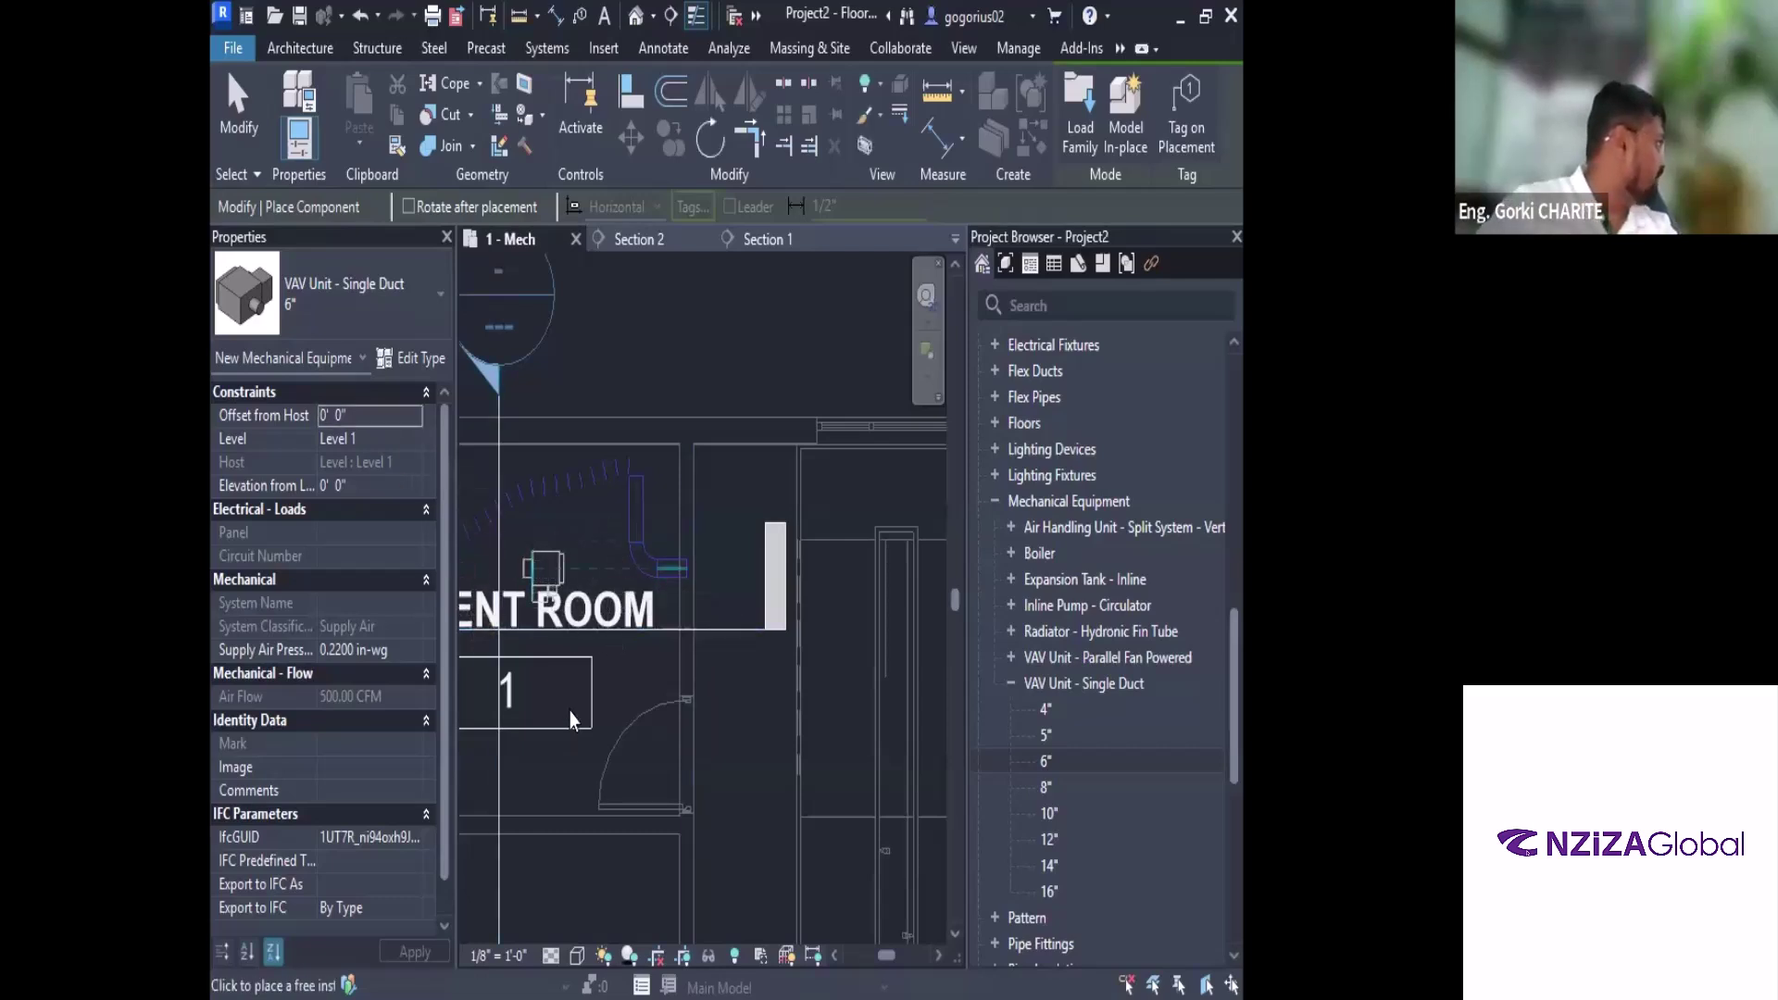
key(Escape)
key(Escape)
Open the Section 1 view from its section line in the patient room
click(731, 628)
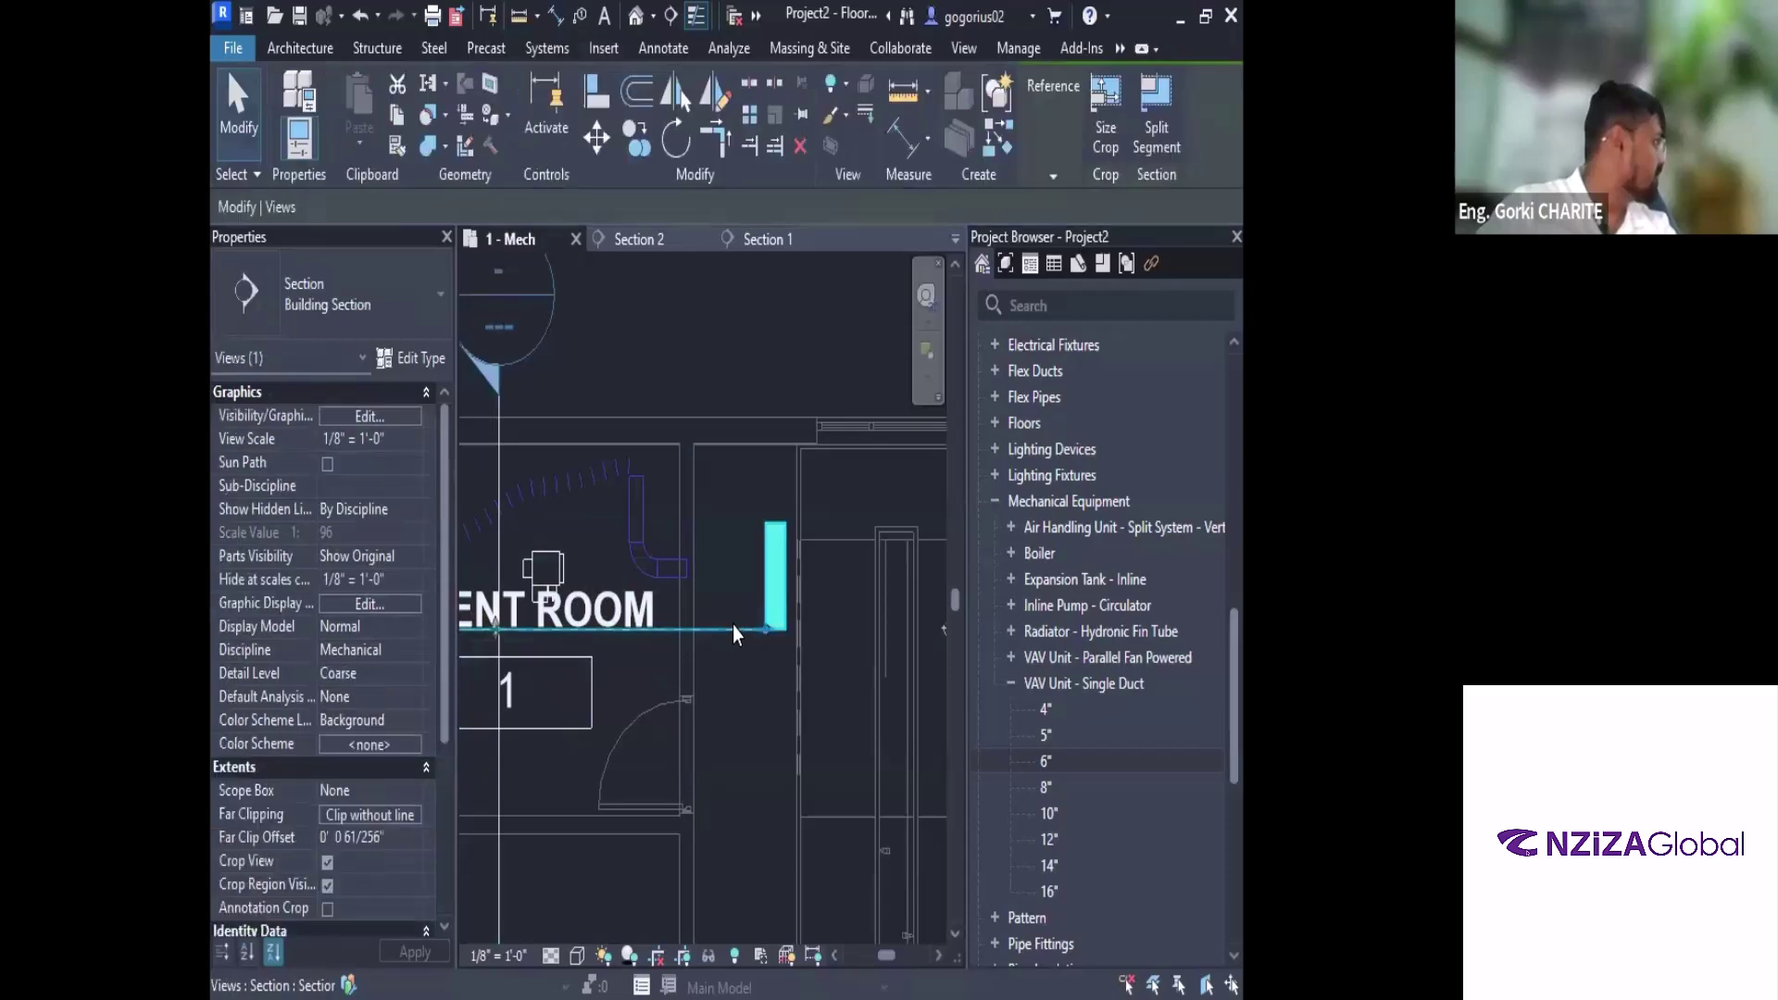
right_click(731, 628)
click(838, 388)
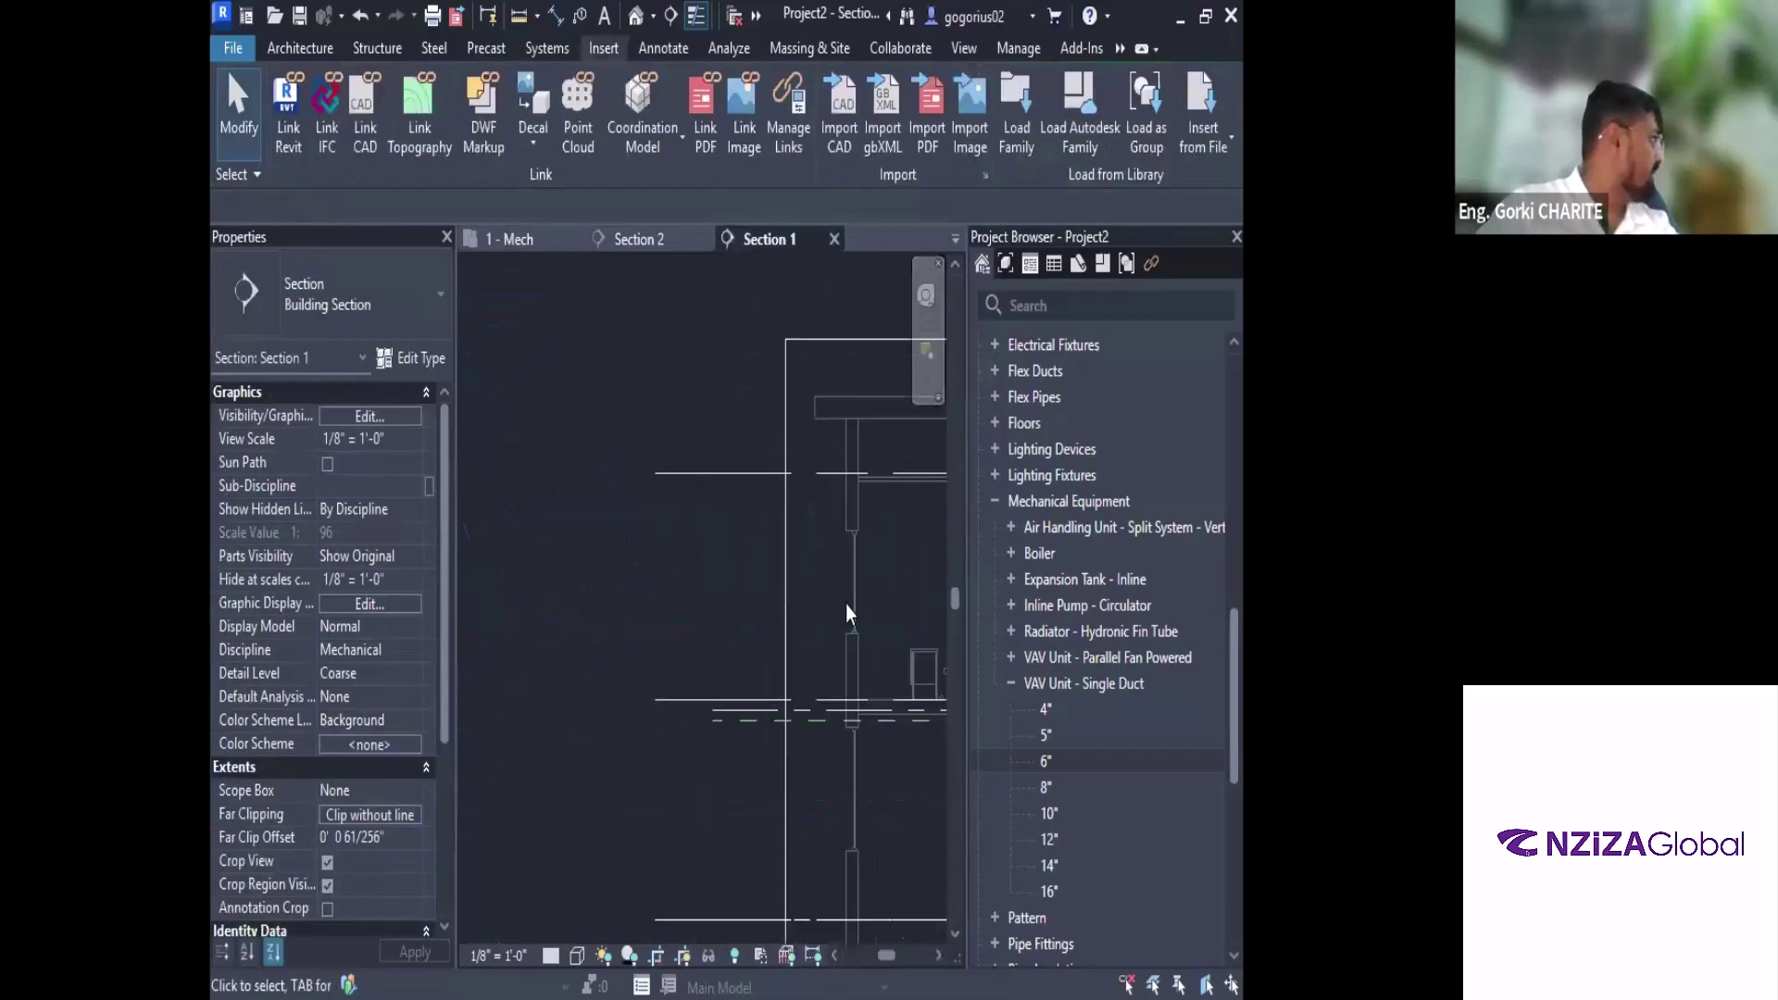
middle_drag(846, 604, 647, 470)
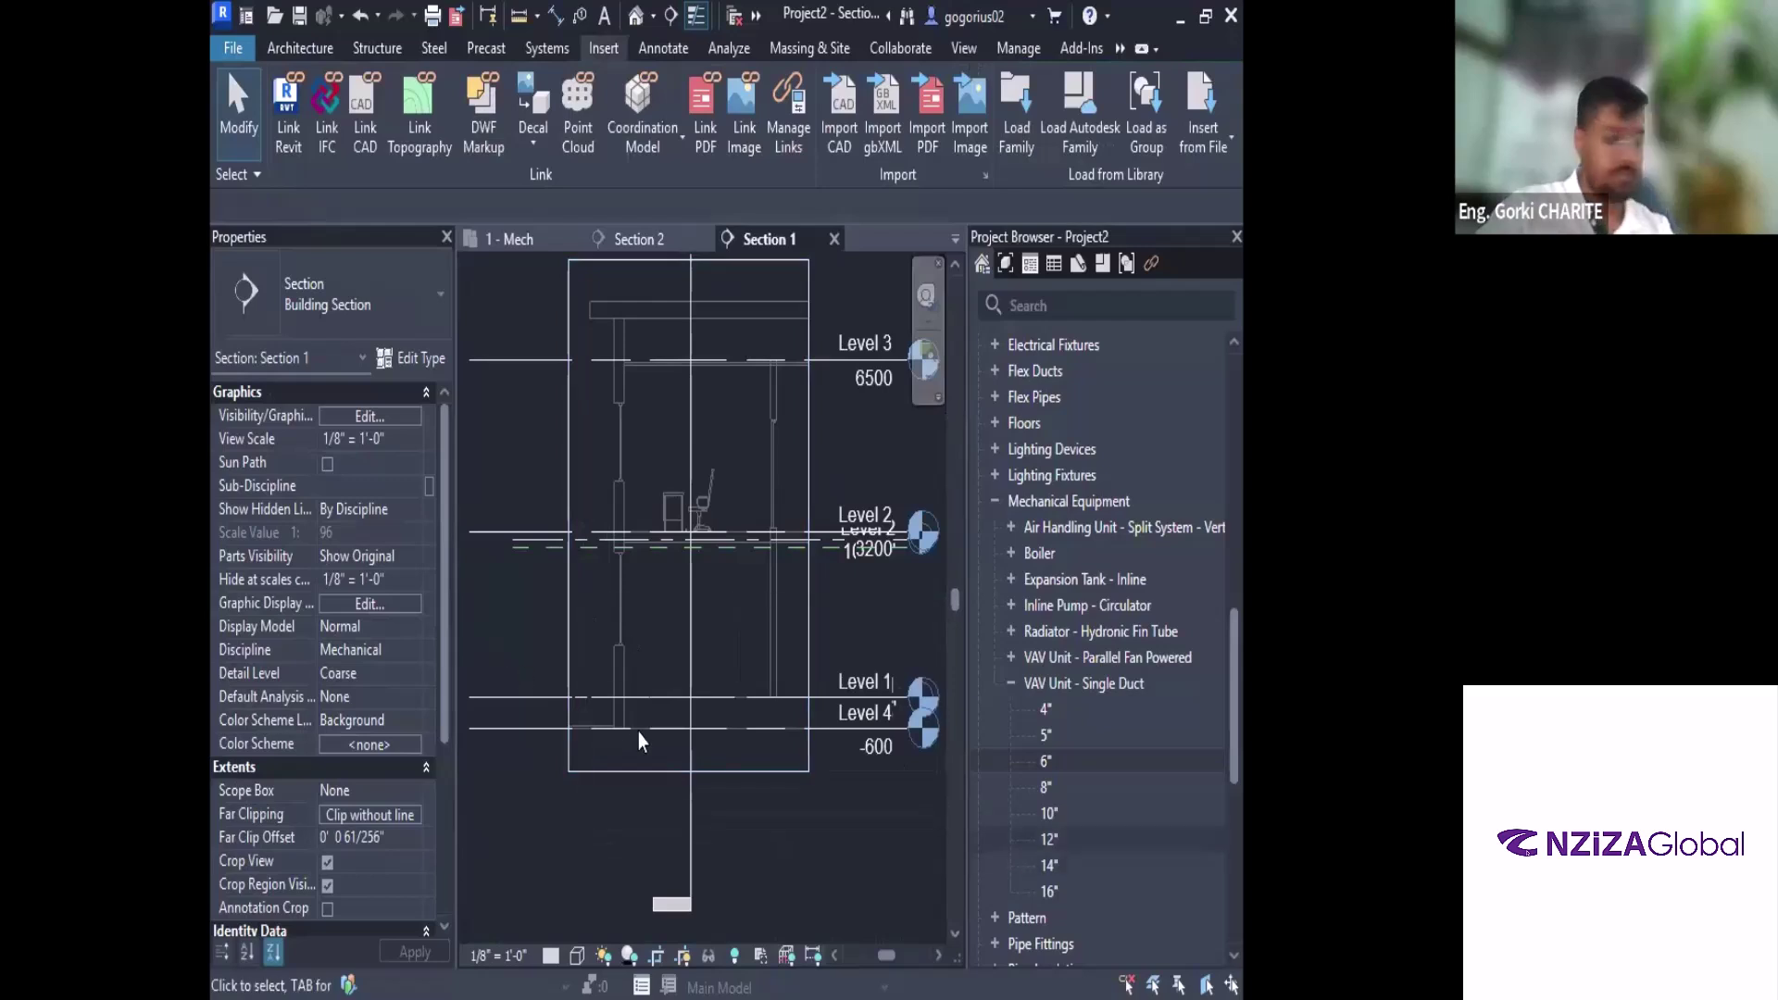
Review the model category visibility of Section 1, including mechanical equipment, without changing it
click(830, 154)
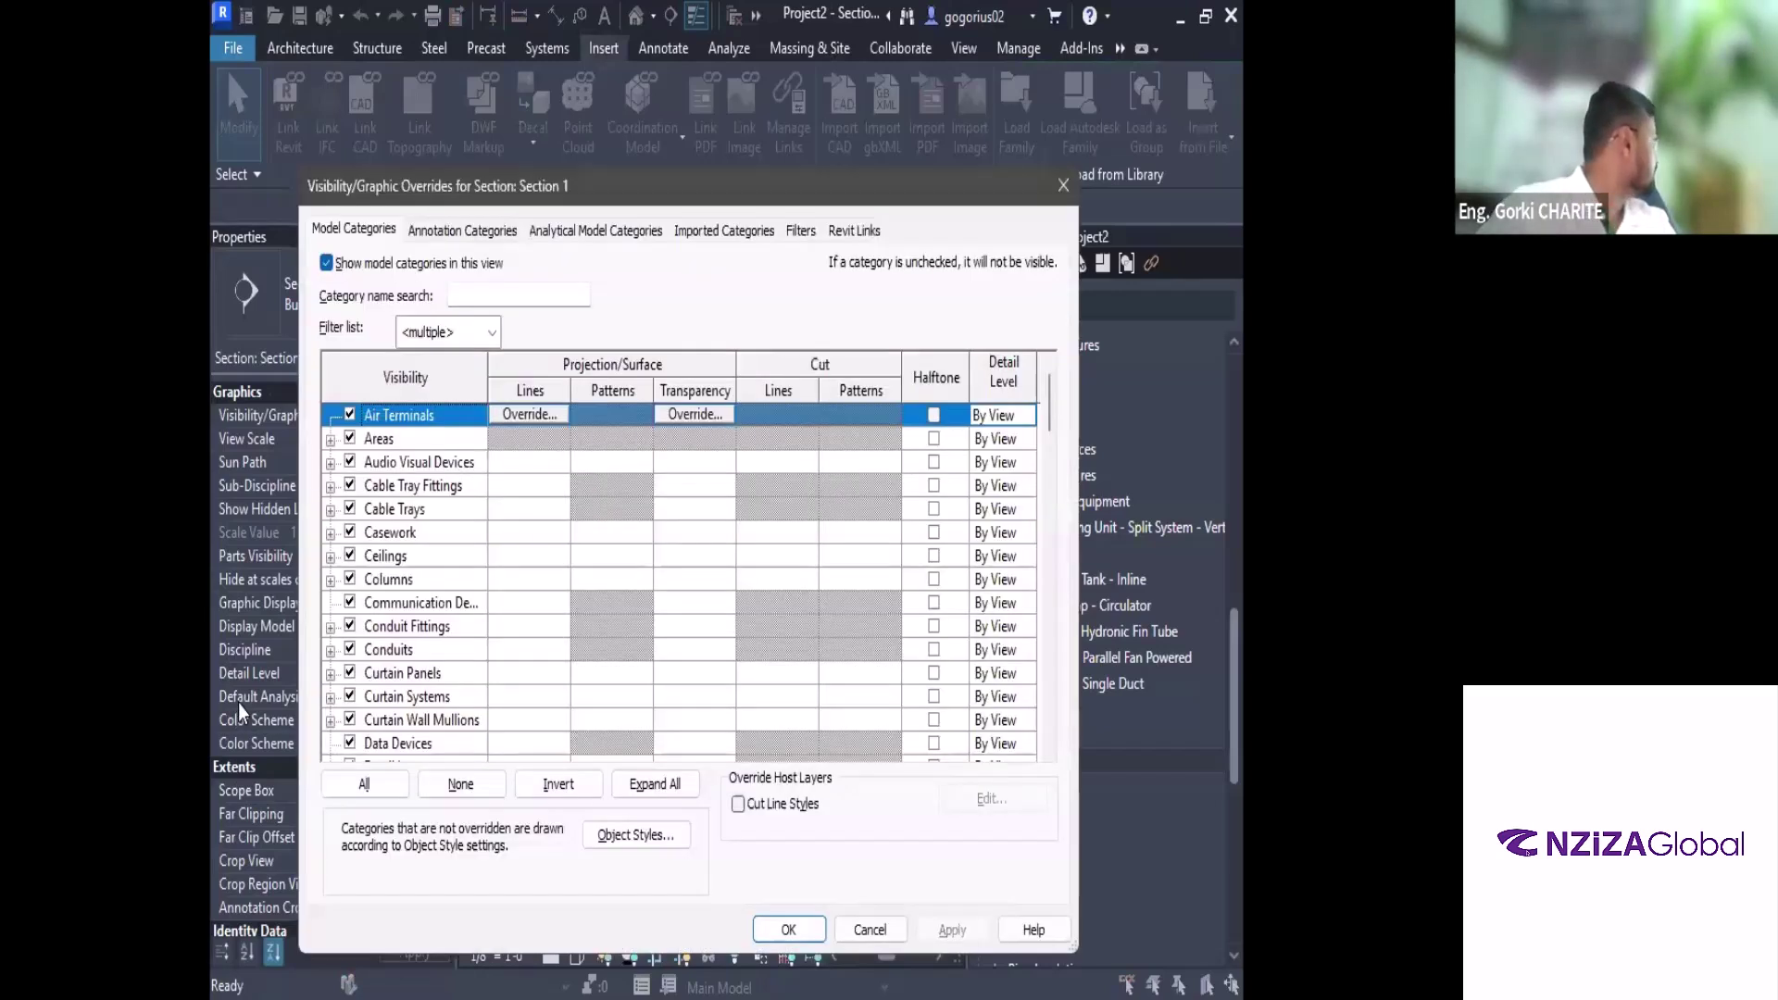
click(402, 604)
key(m)
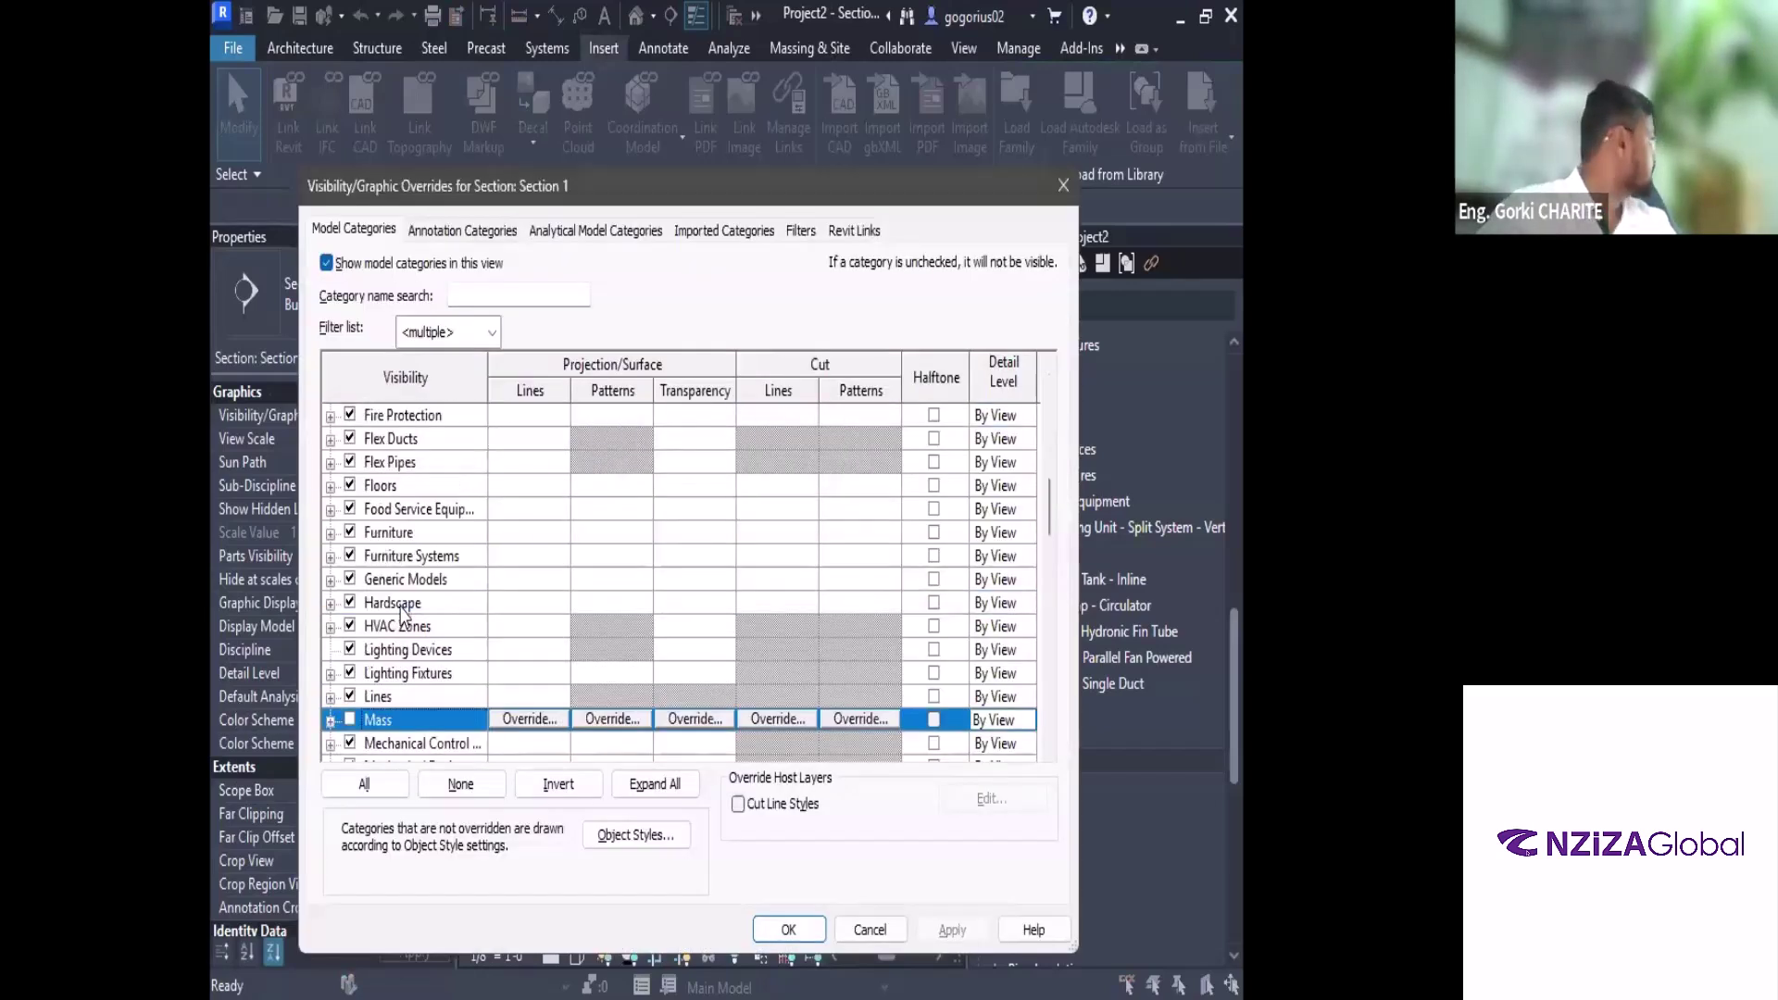
scroll(400, 609, down, 5)
scroll(400, 609, down, 2)
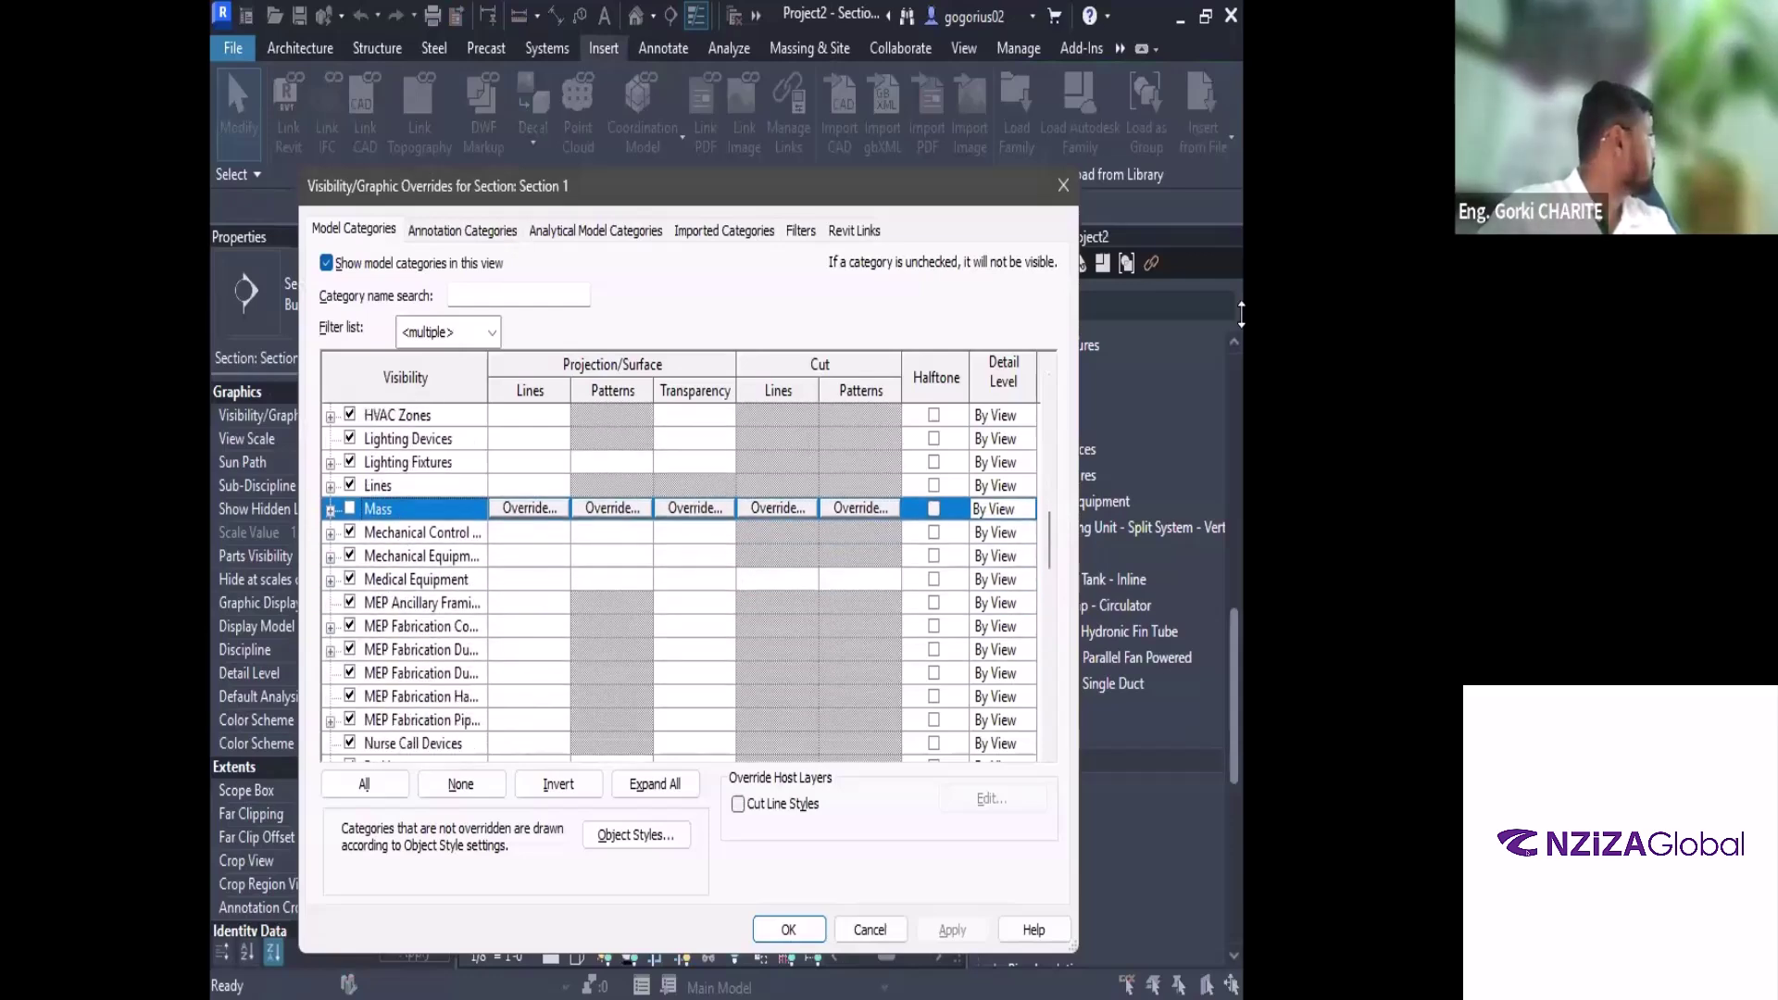
click(1062, 183)
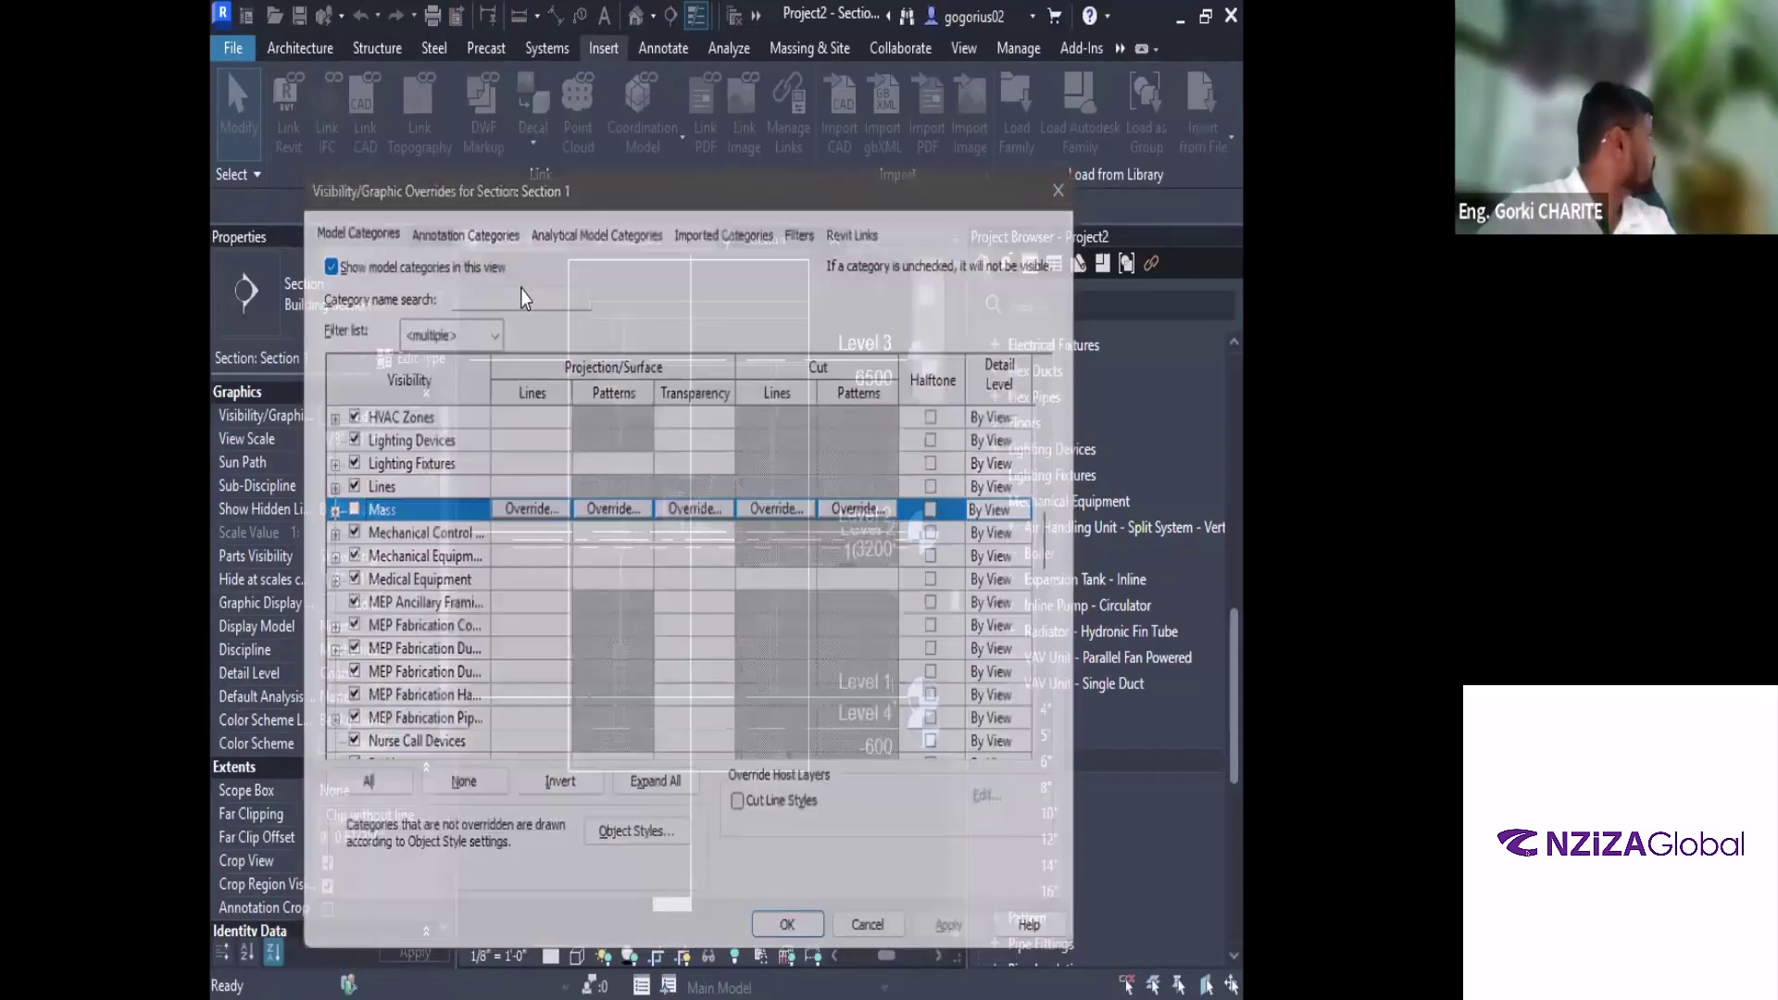
Select the VAV unit in the 1 - Mech plan and look for it in Section 1 and Section 2
click(533, 235)
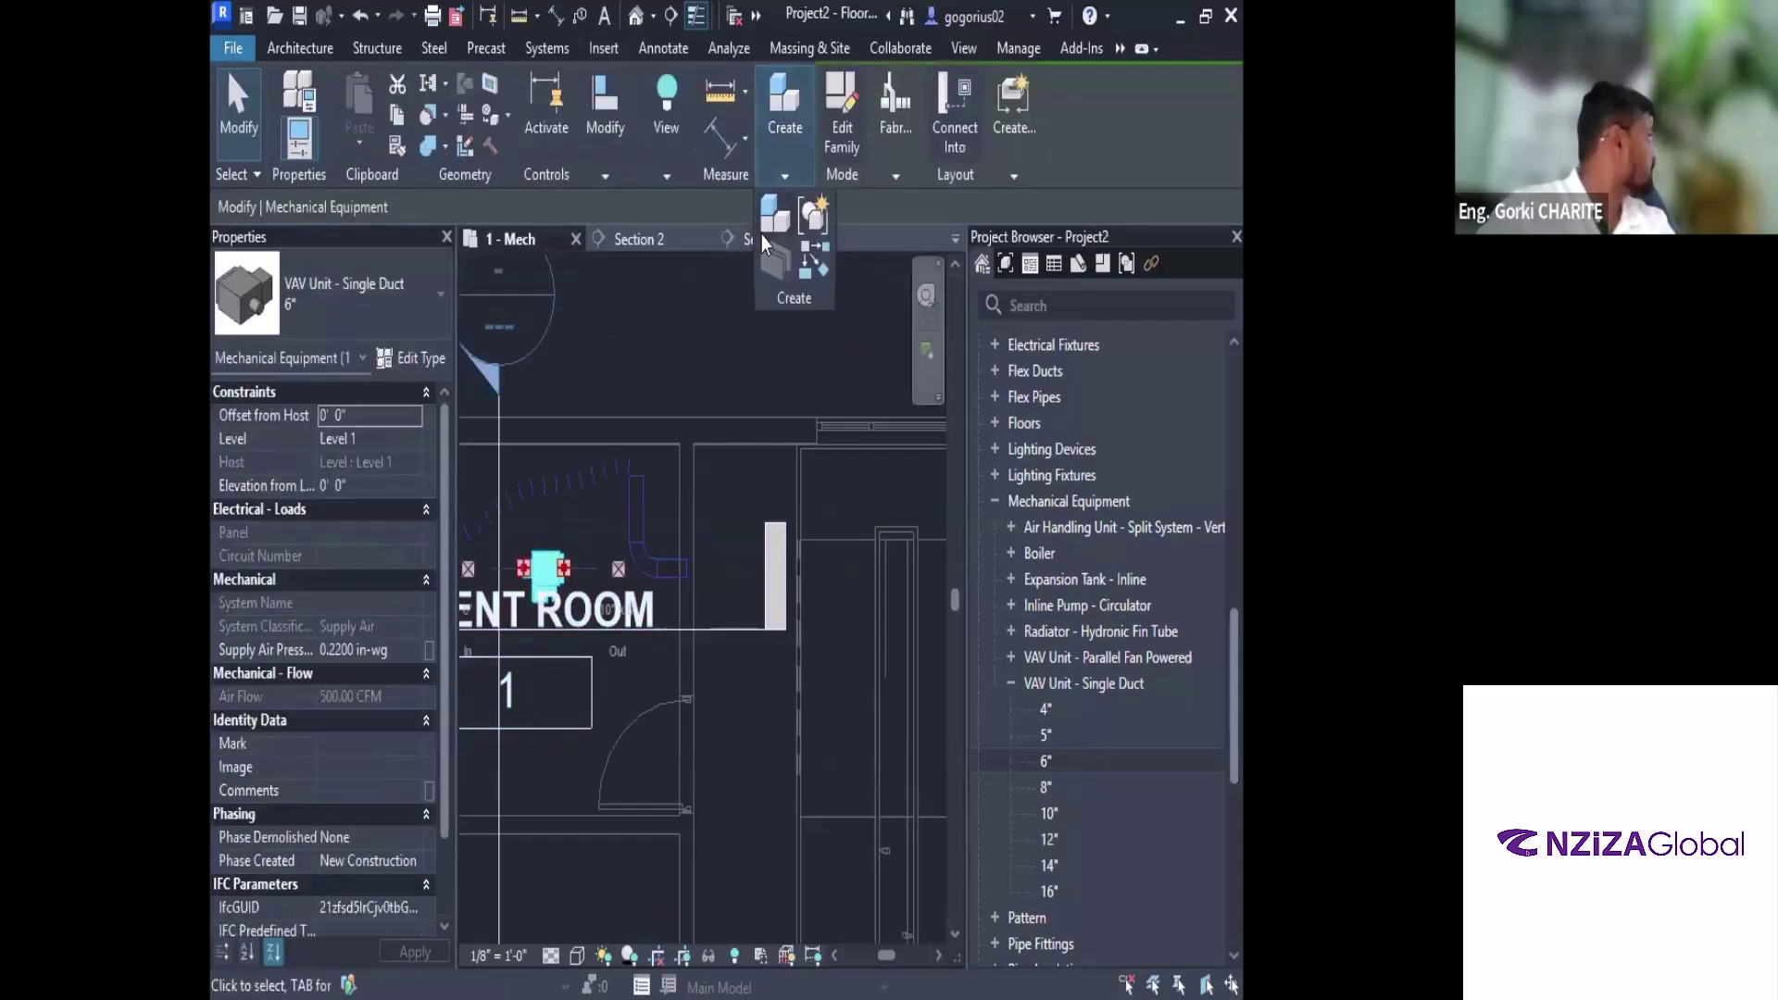
click(765, 231)
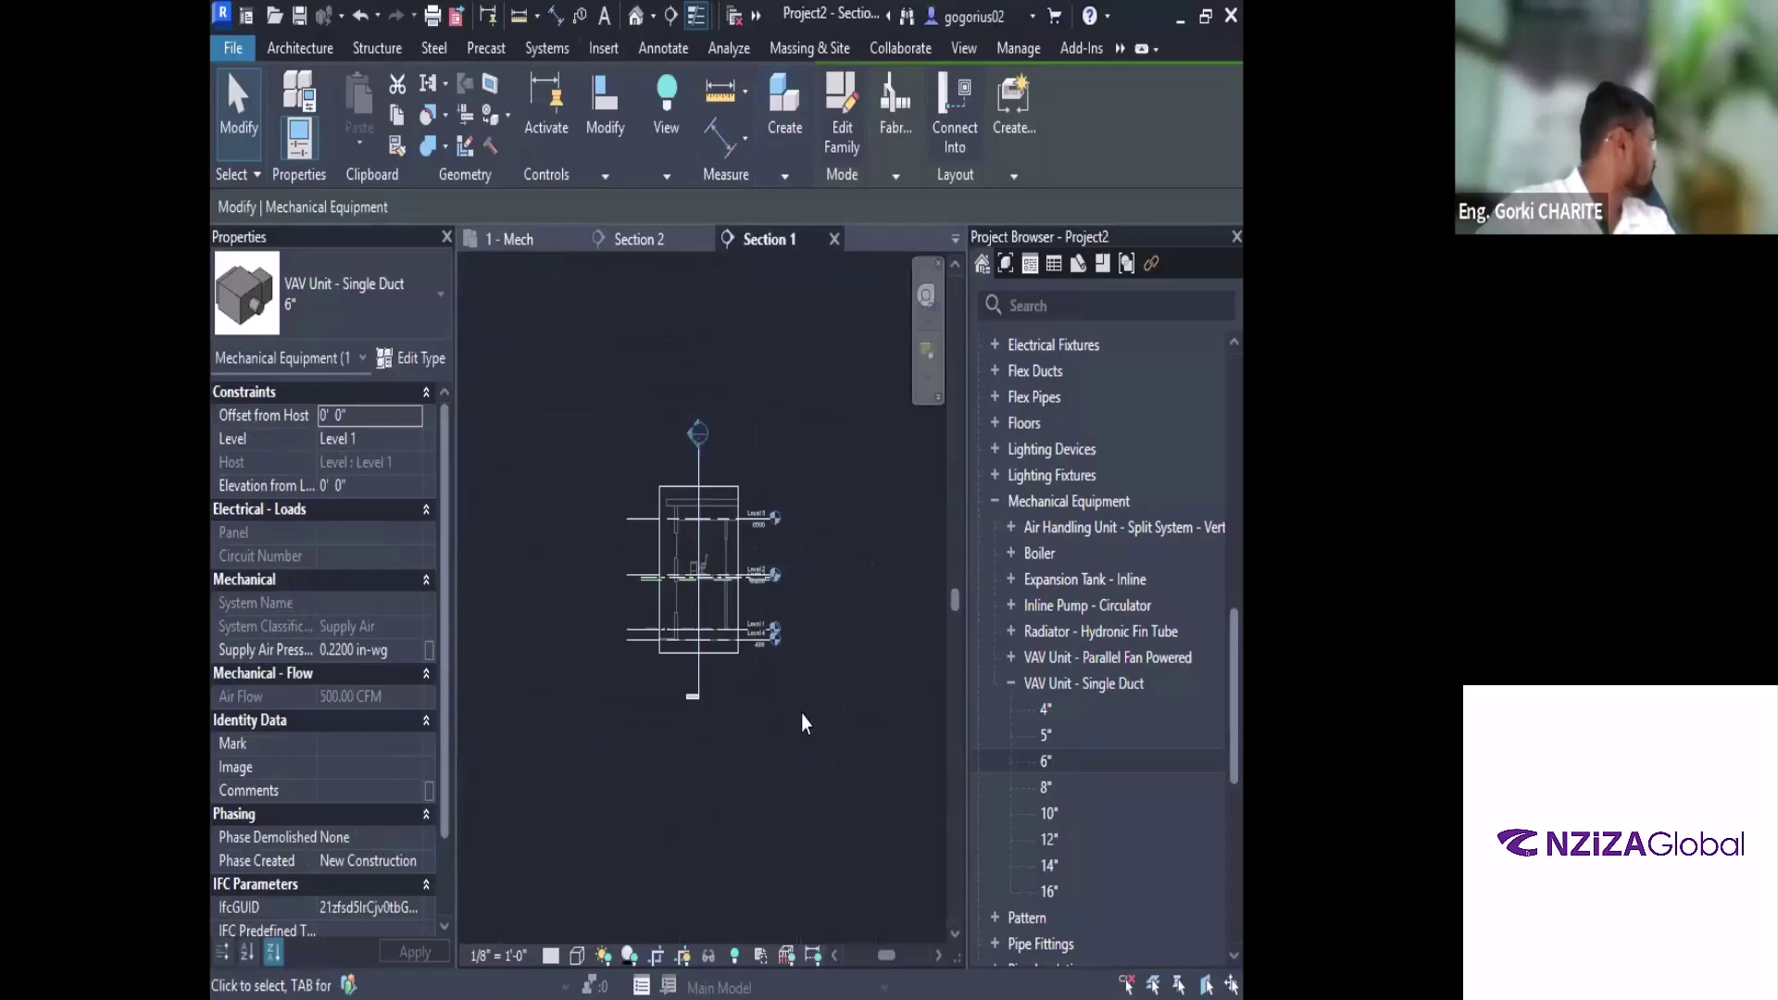
scroll(663, 618, up, 3)
click(540, 620)
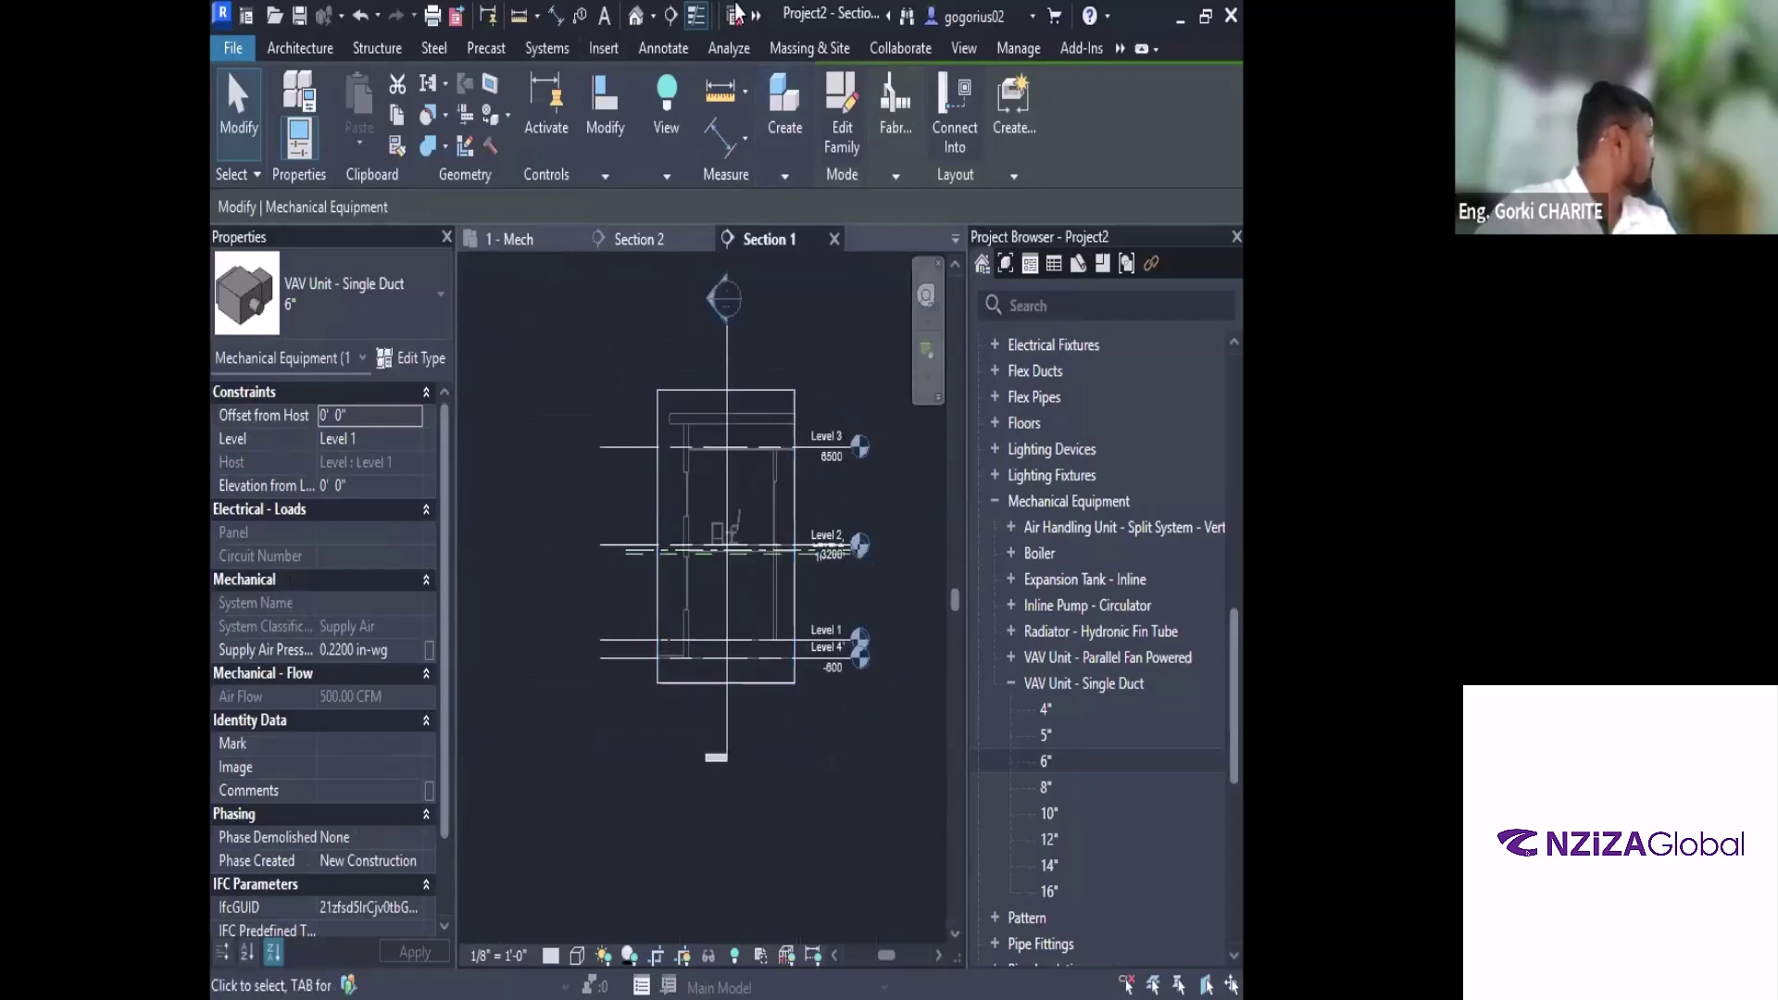
key(ctrl+Tab)
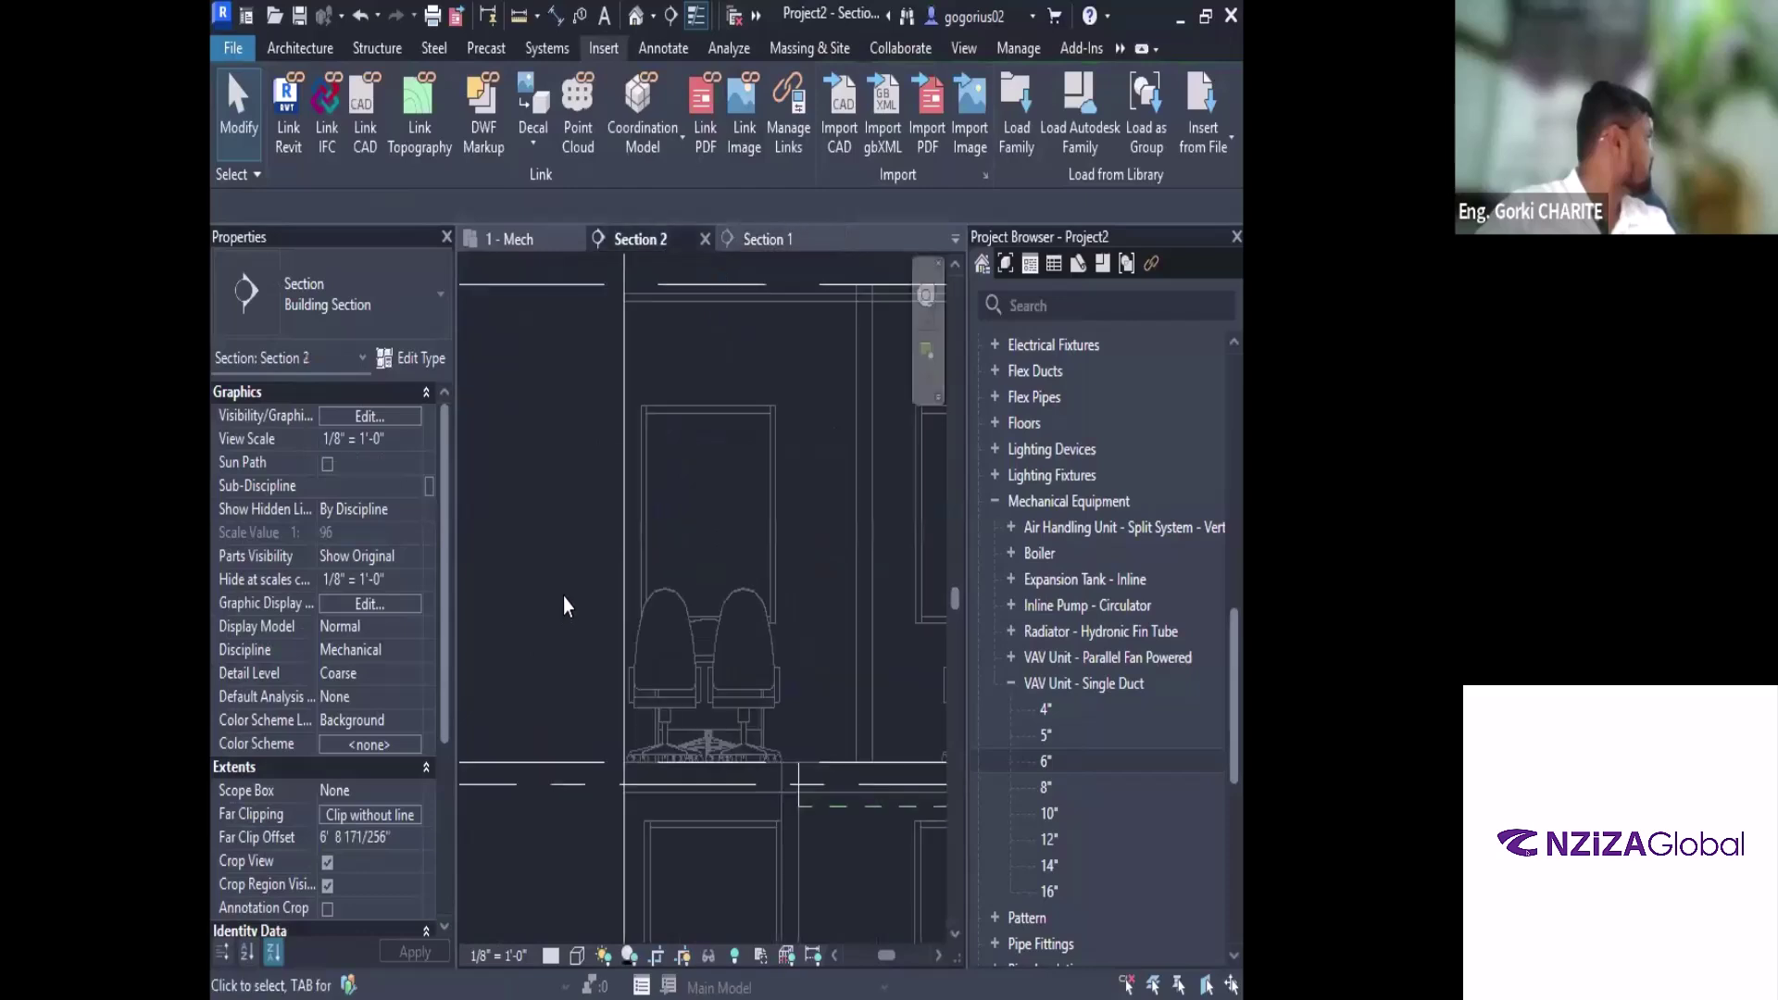
Move the patient room tag in the 1 - Mech plan down, clear of the VAV unit
click(522, 237)
middle_drag(722, 723, 945, 814)
click(748, 814)
drag(754, 897, 754, 898)
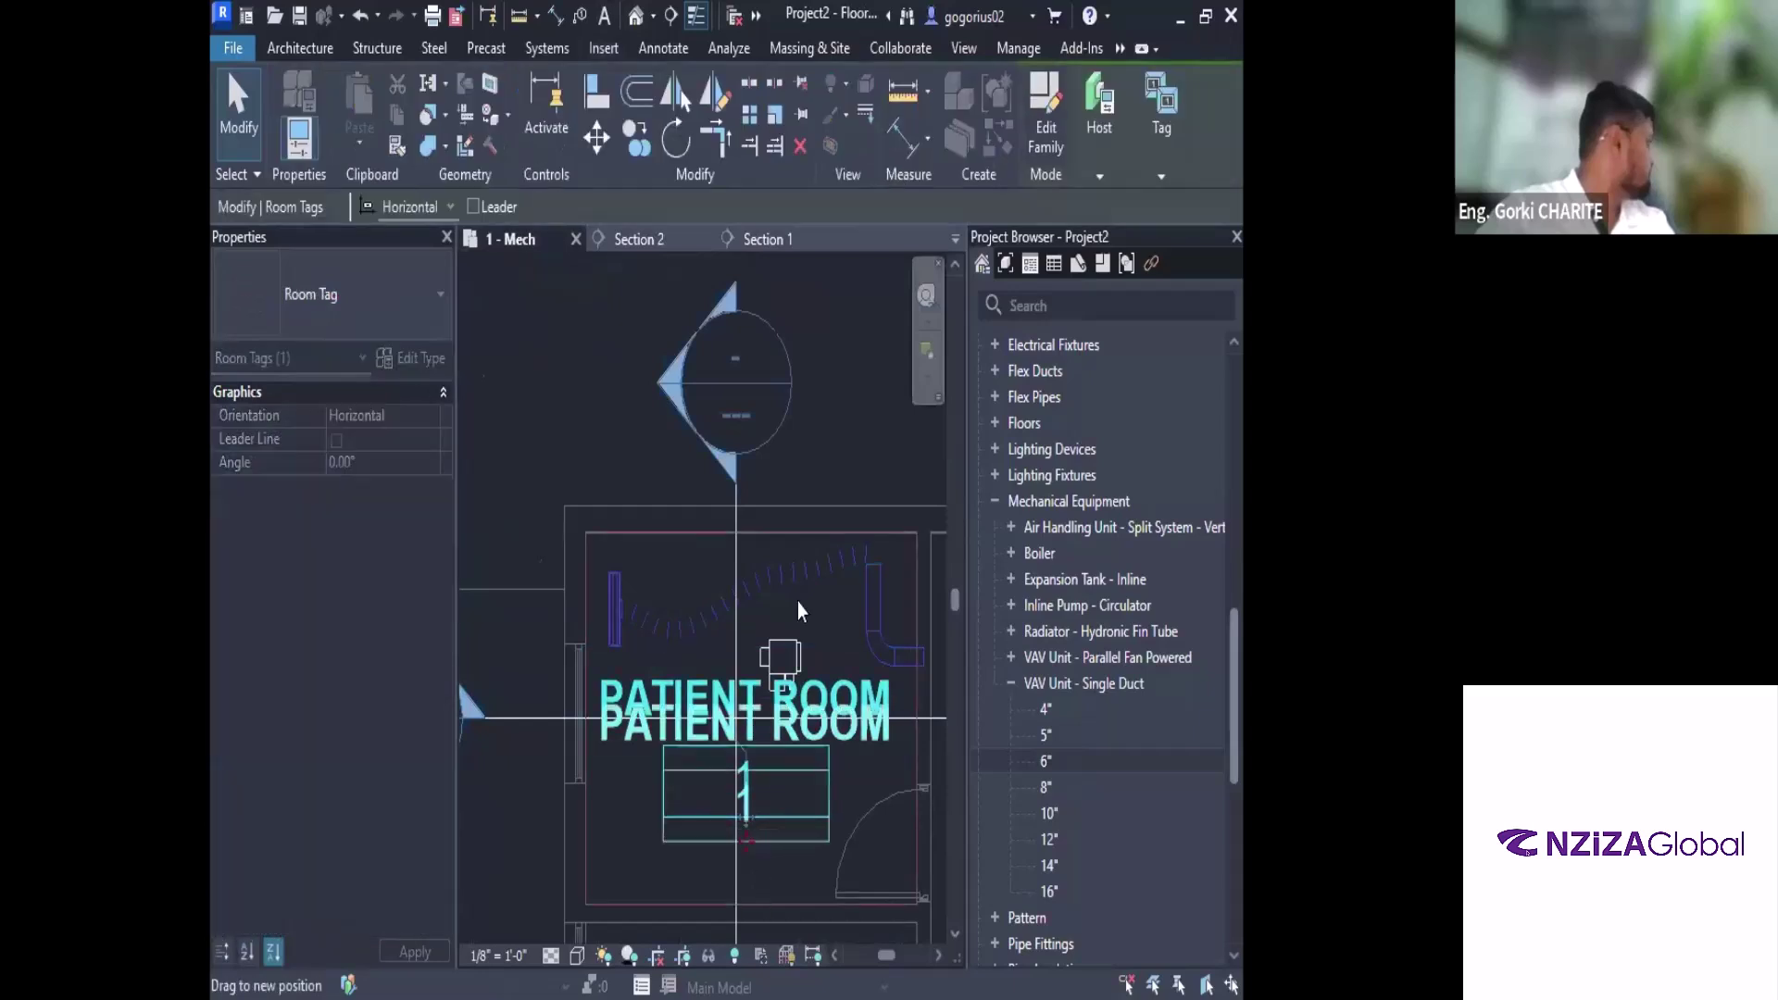
Select the VAV unit in the plan and look for it again in Section 1
click(791, 707)
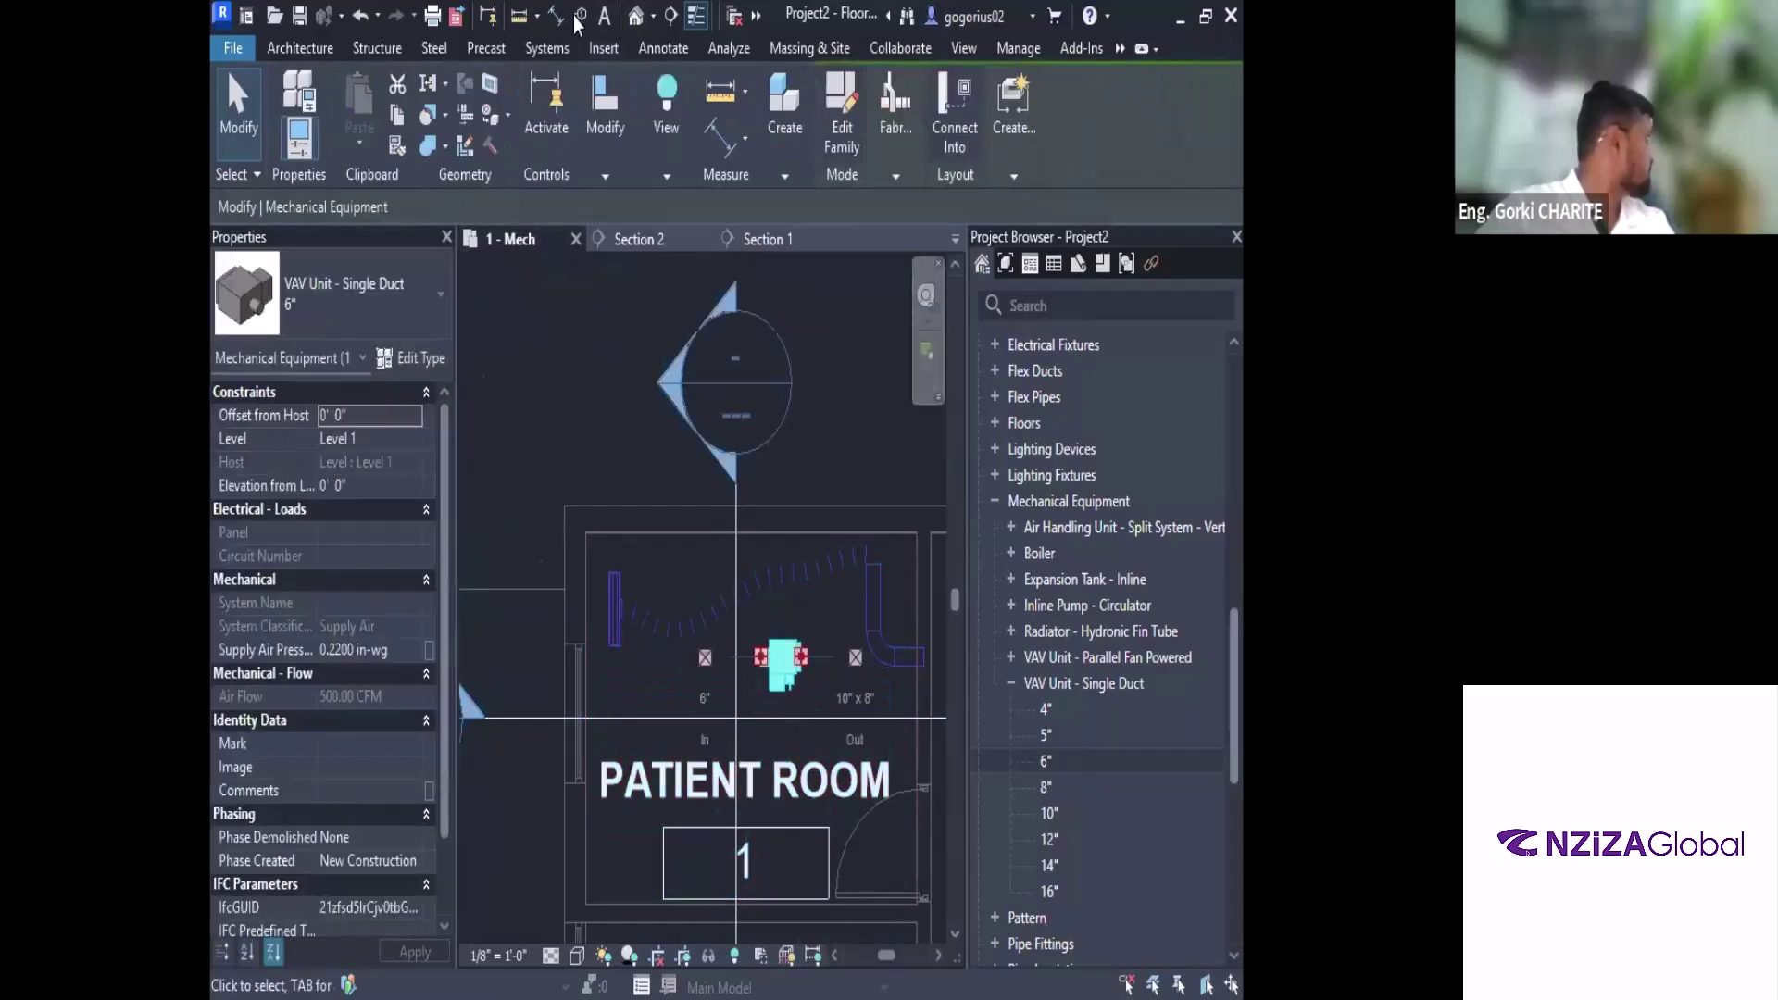
click(604, 121)
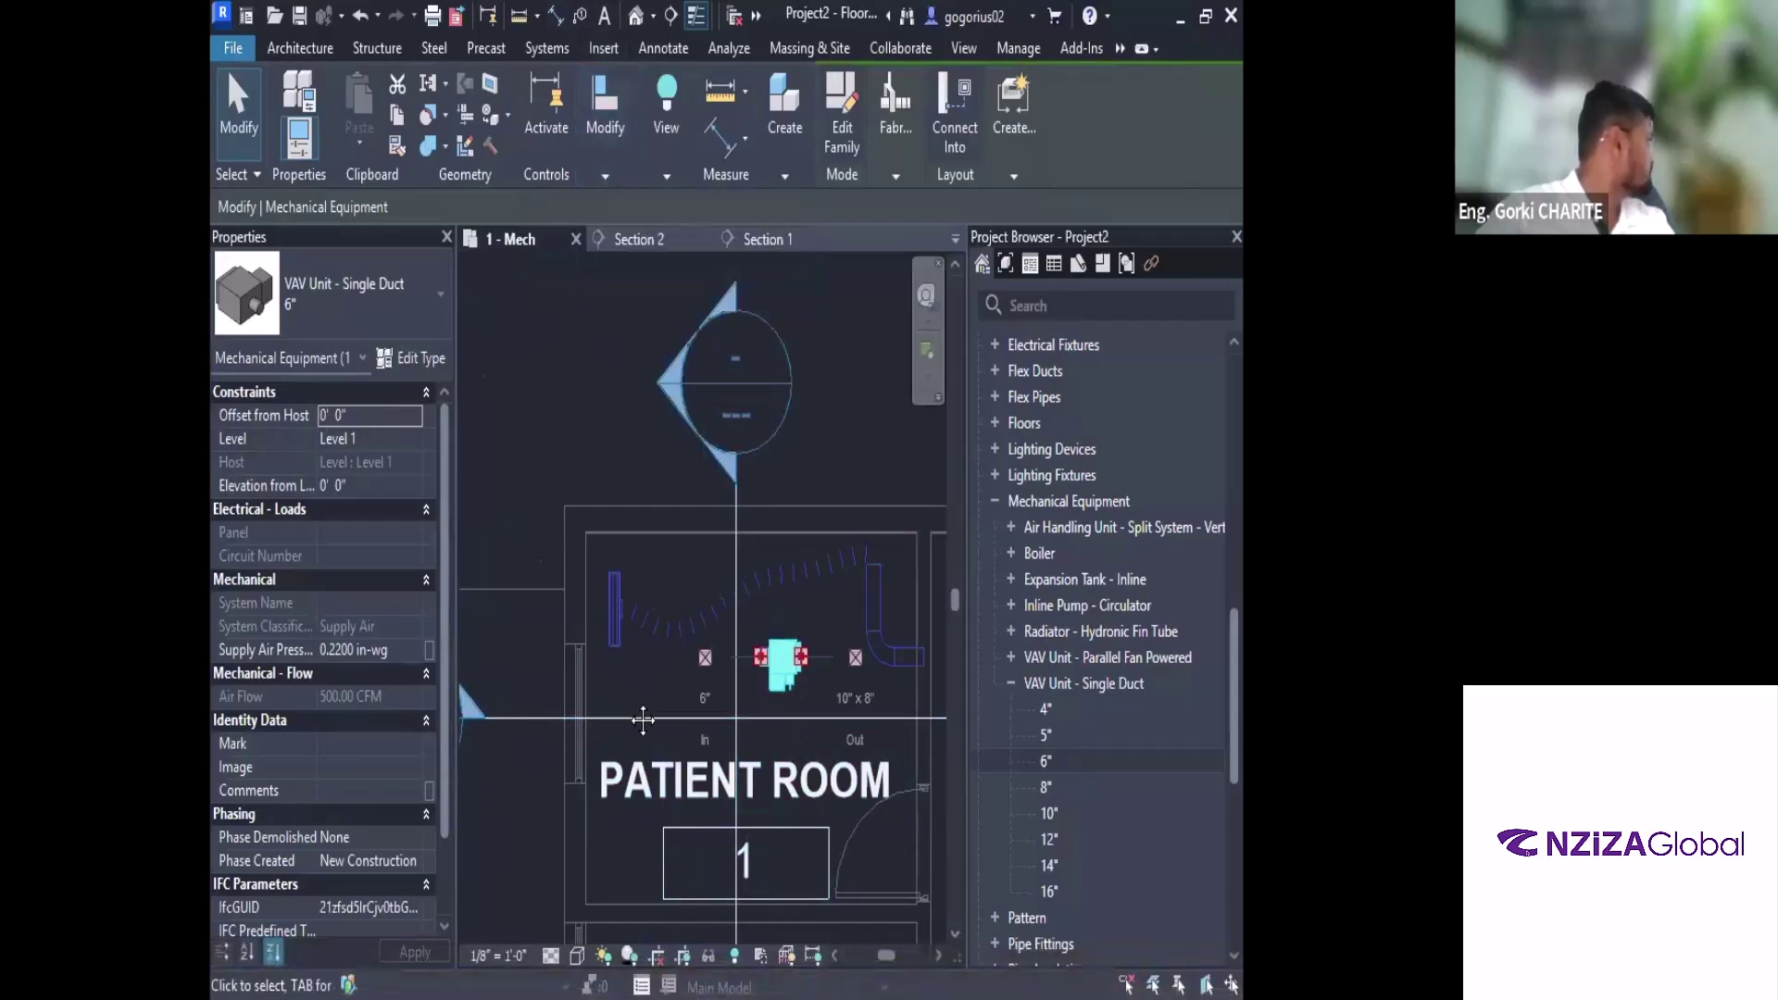
scroll(519, 628, up, 3)
double_click(518, 628)
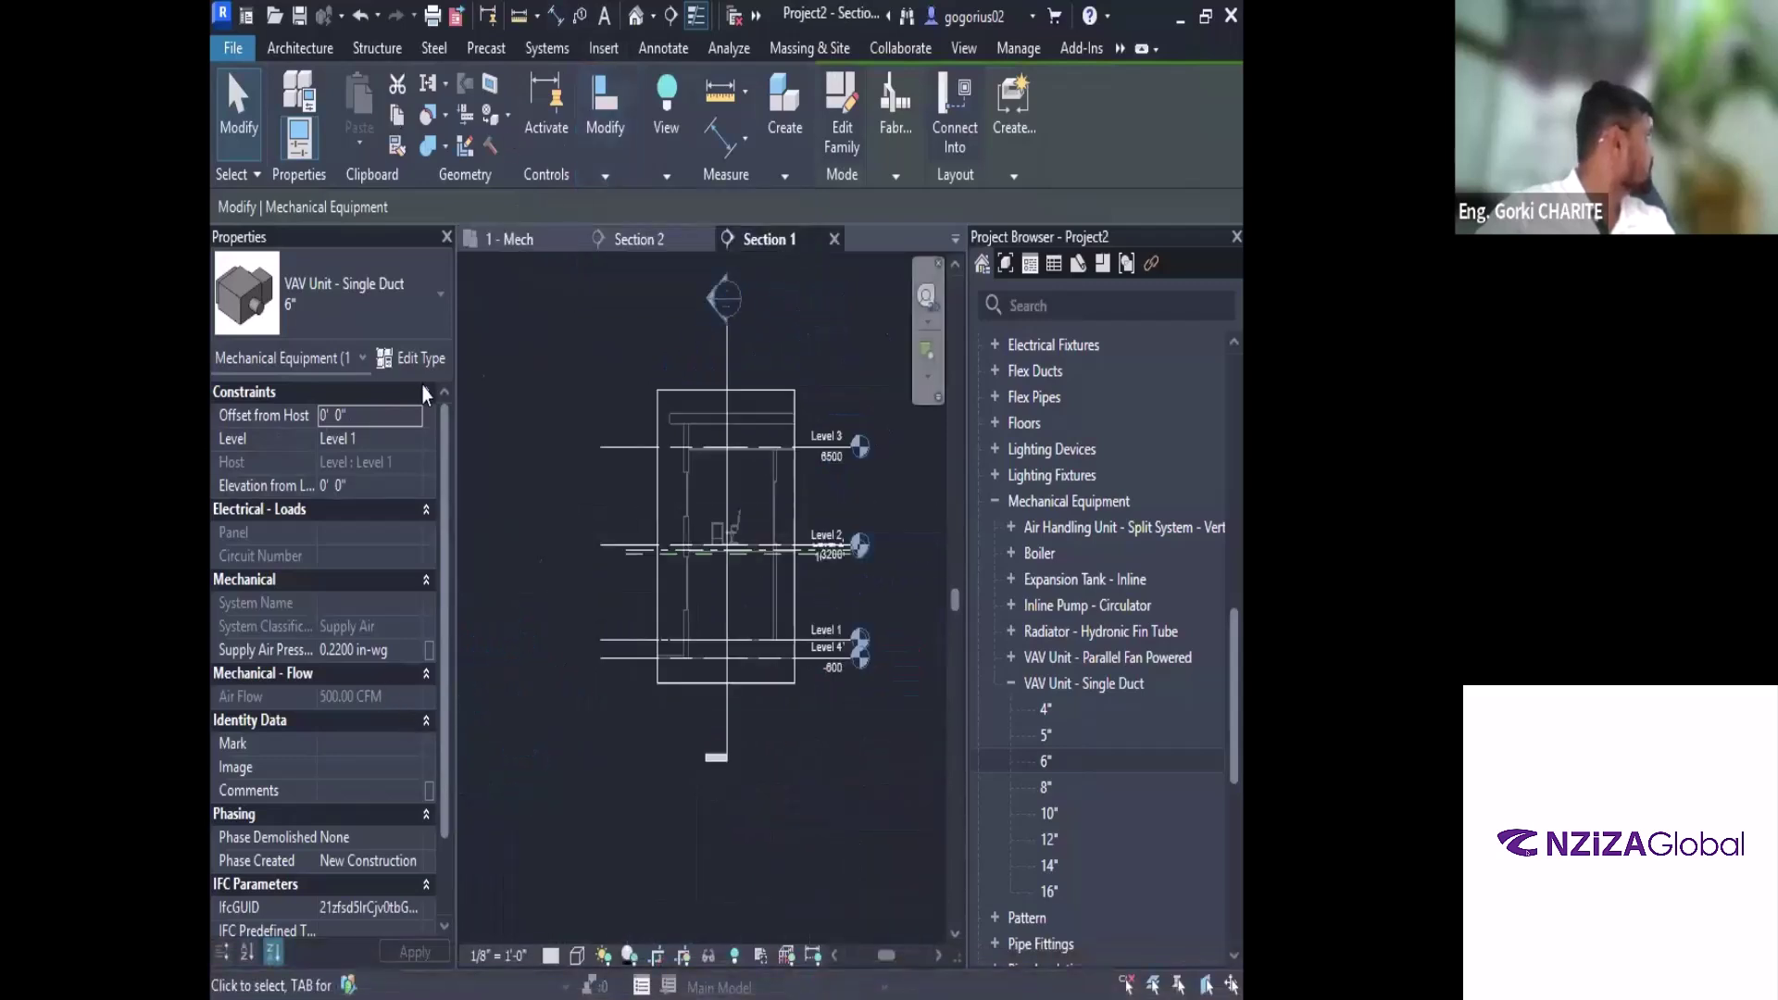
scroll(653, 552, down, 3)
scroll(654, 551, up, 3)
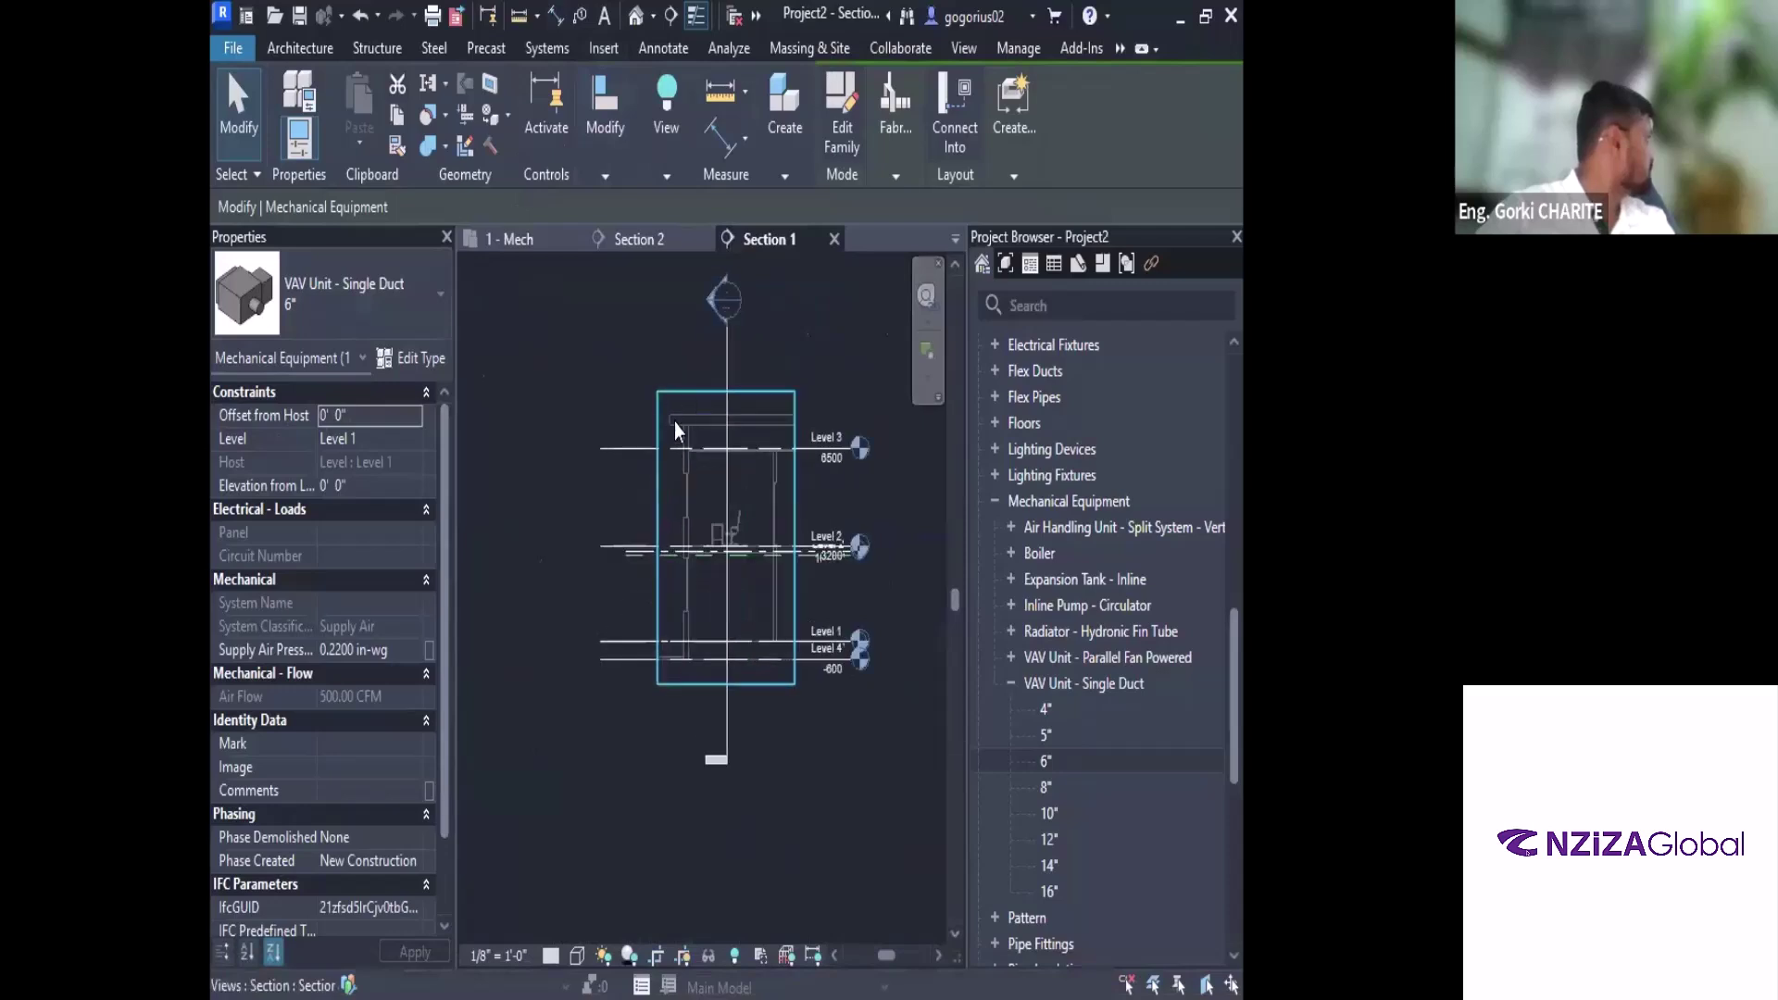
click(731, 530)
key(Escape)
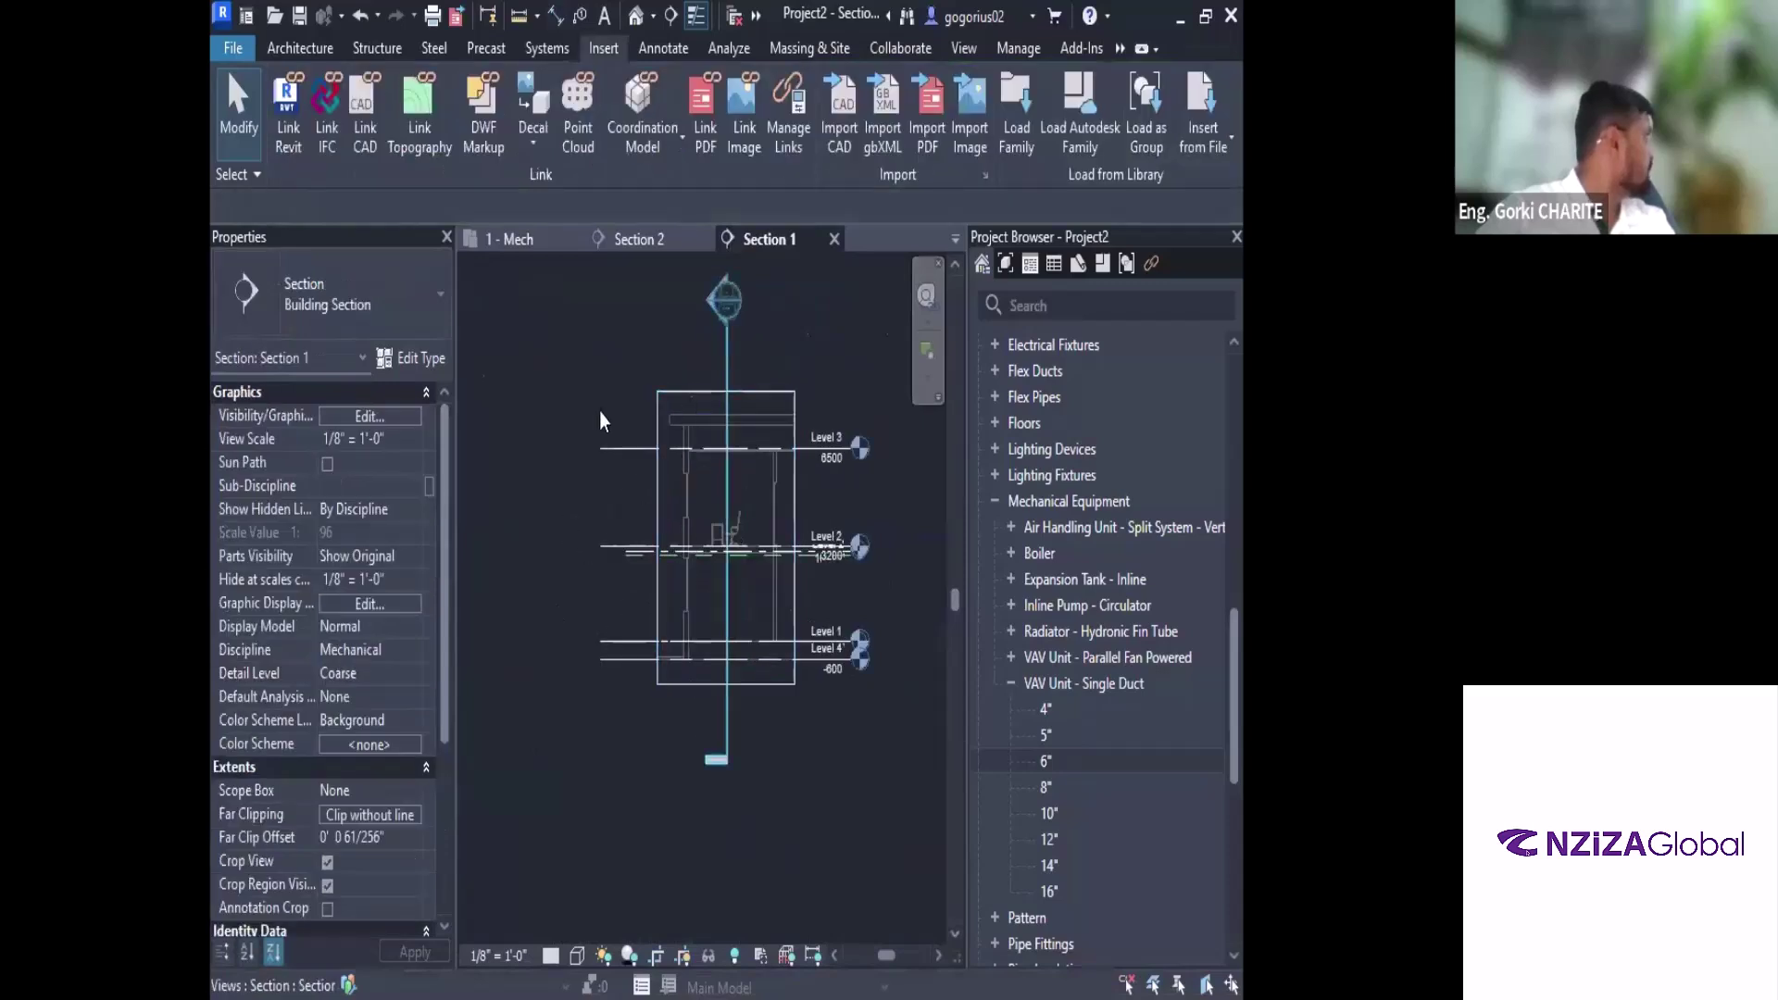
In the 1 - Mech plan, flip Section 2 to look toward the VAV unit and position its line beside the unit
click(553, 237)
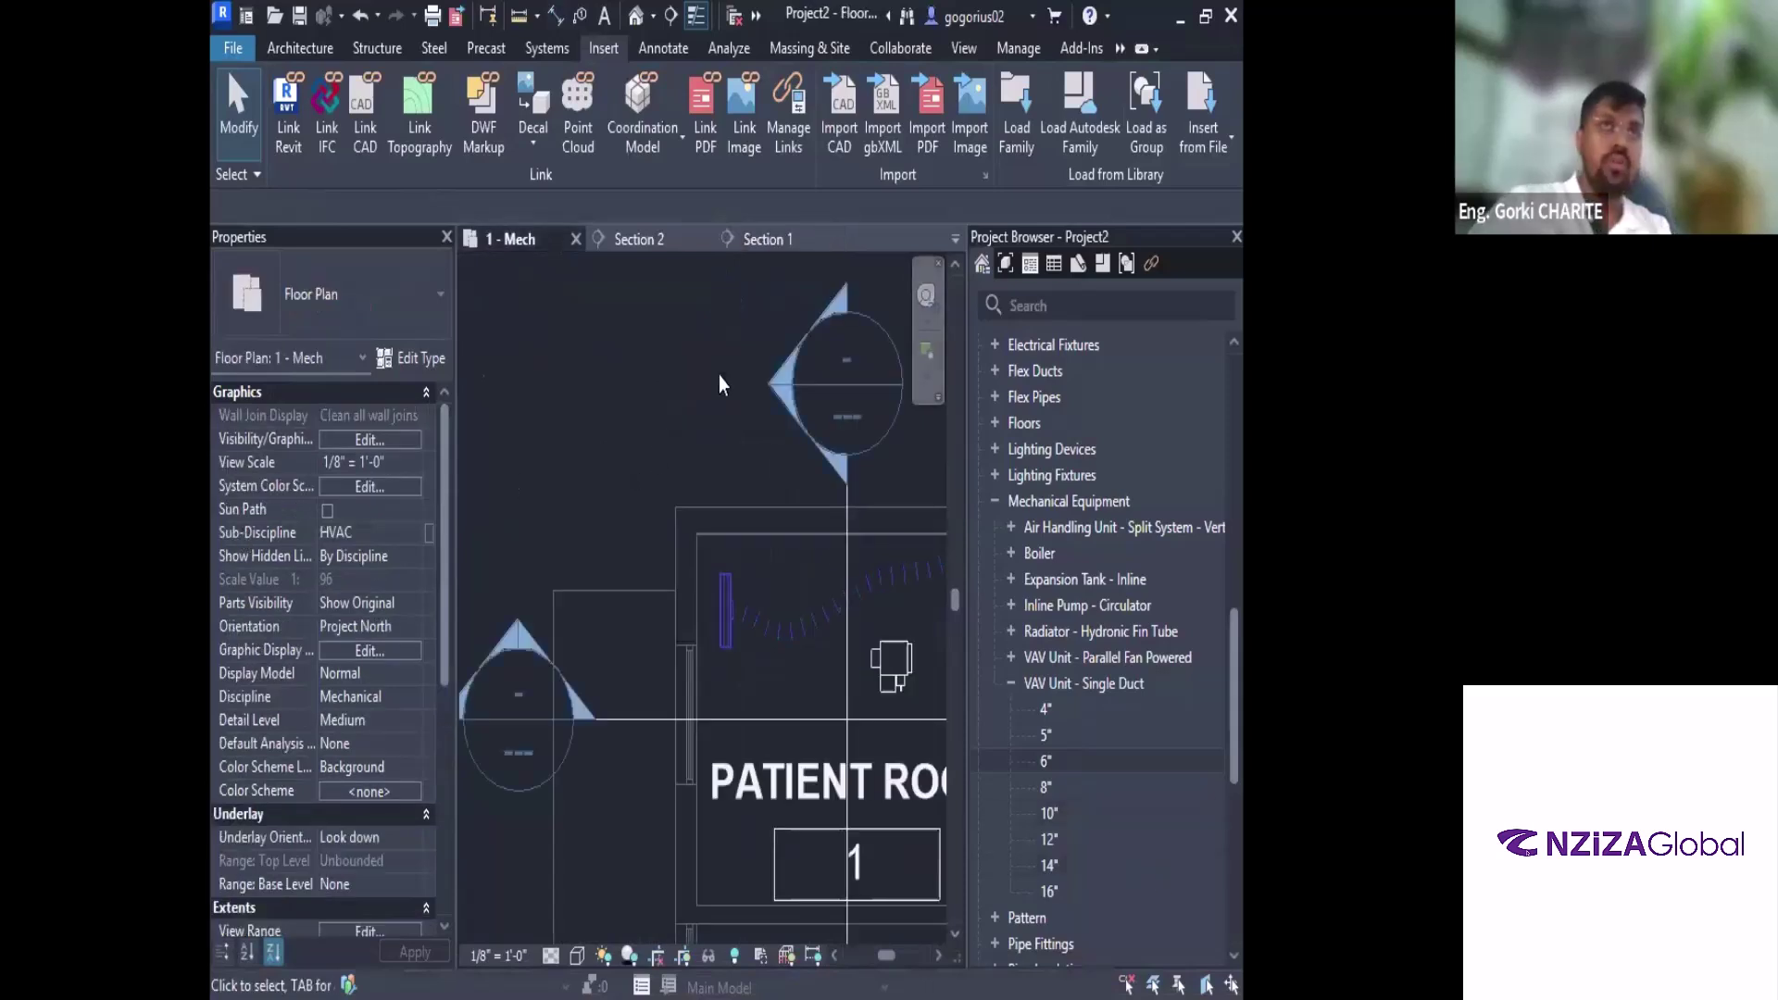
scroll(719, 375, down, 1)
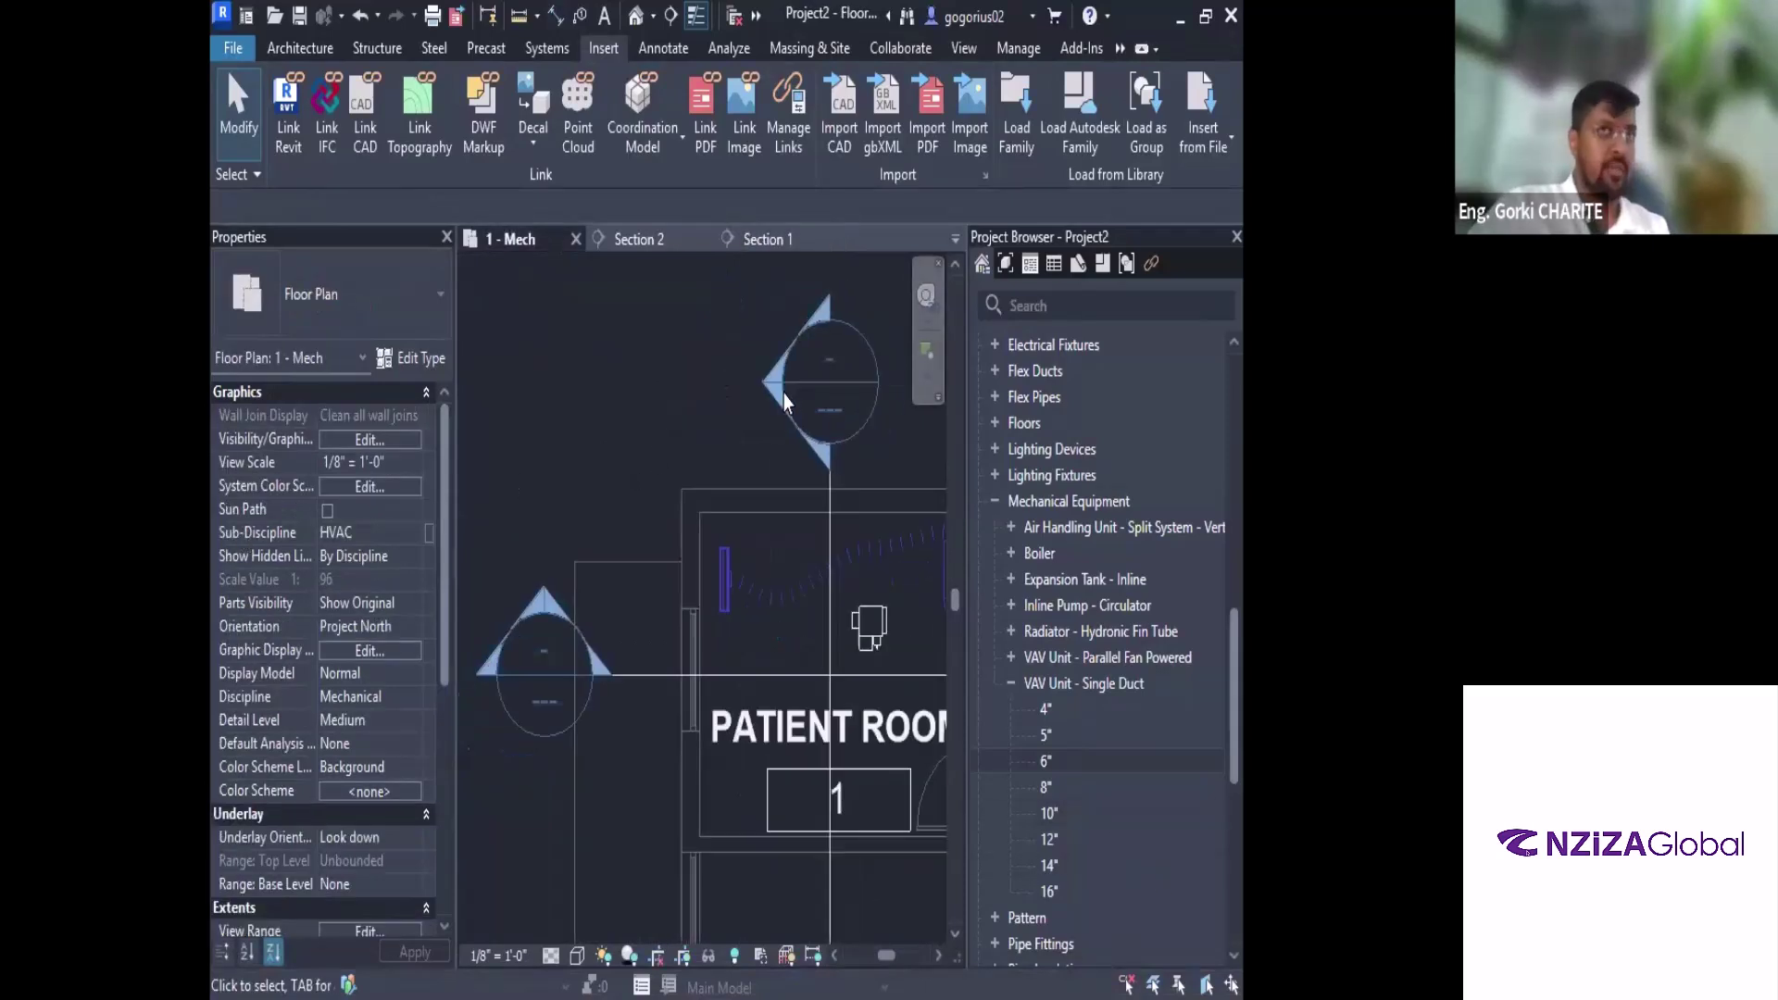
middle_drag(829, 626, 714, 596)
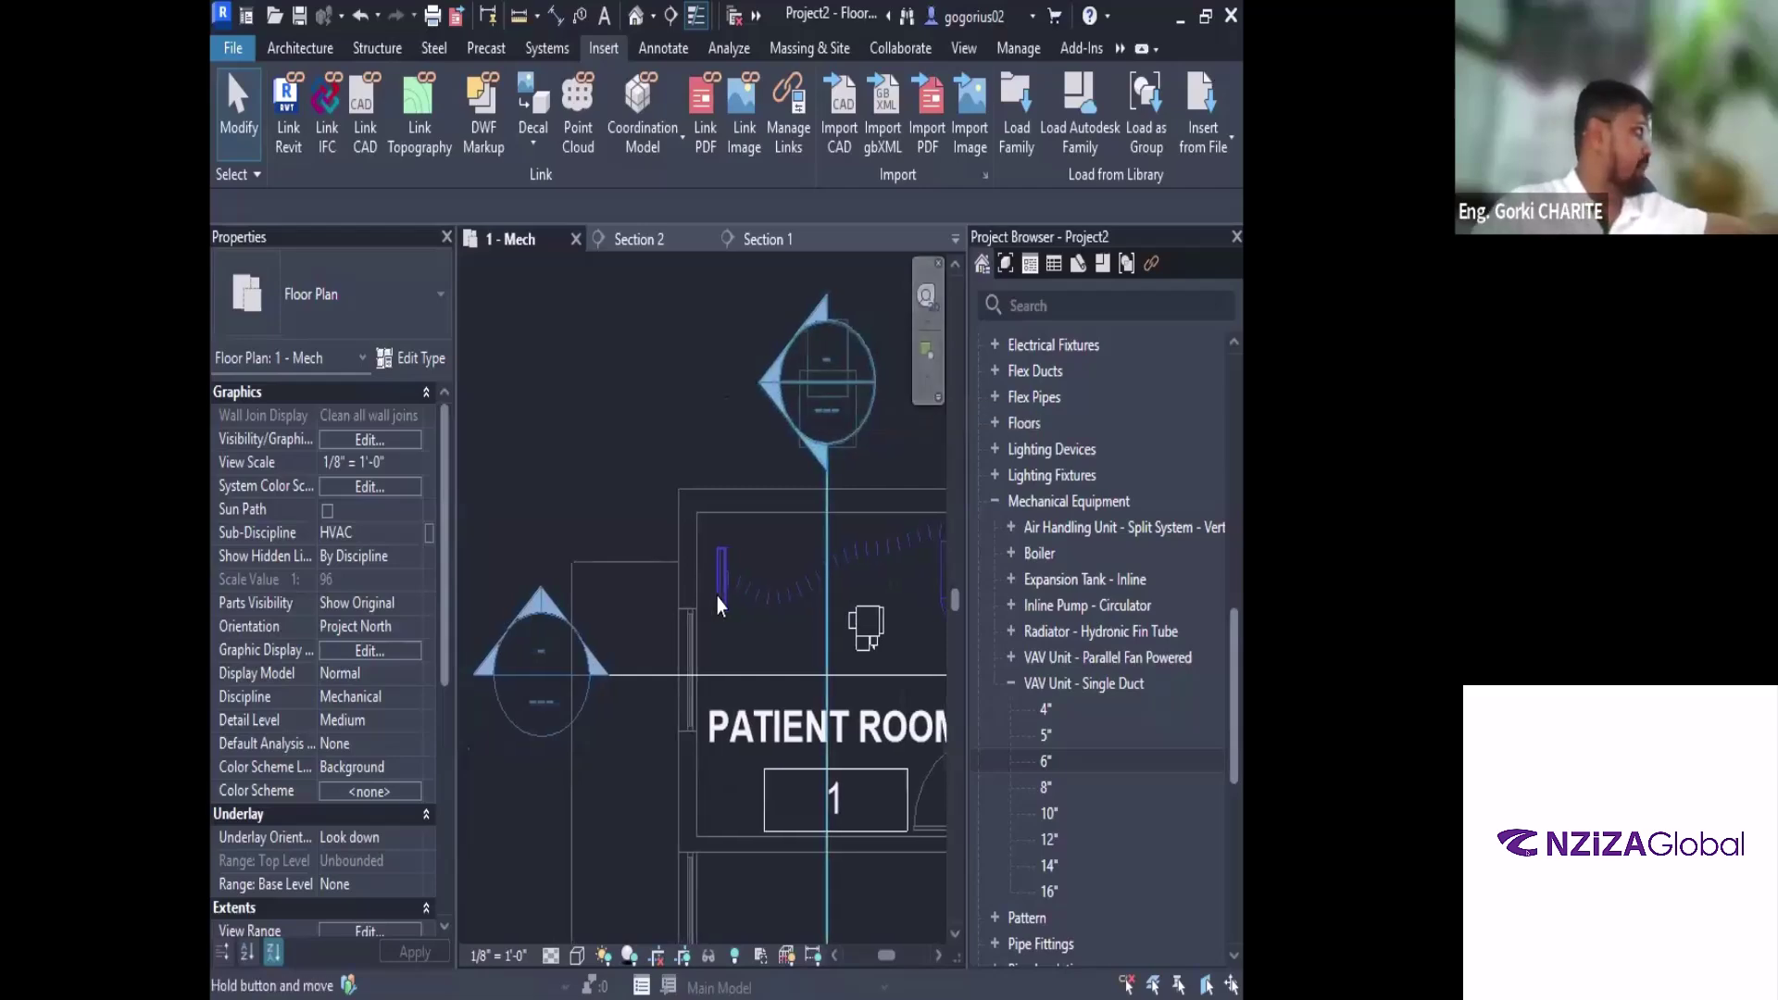
click(706, 615)
drag(706, 616, 781, 582)
right_click(782, 581)
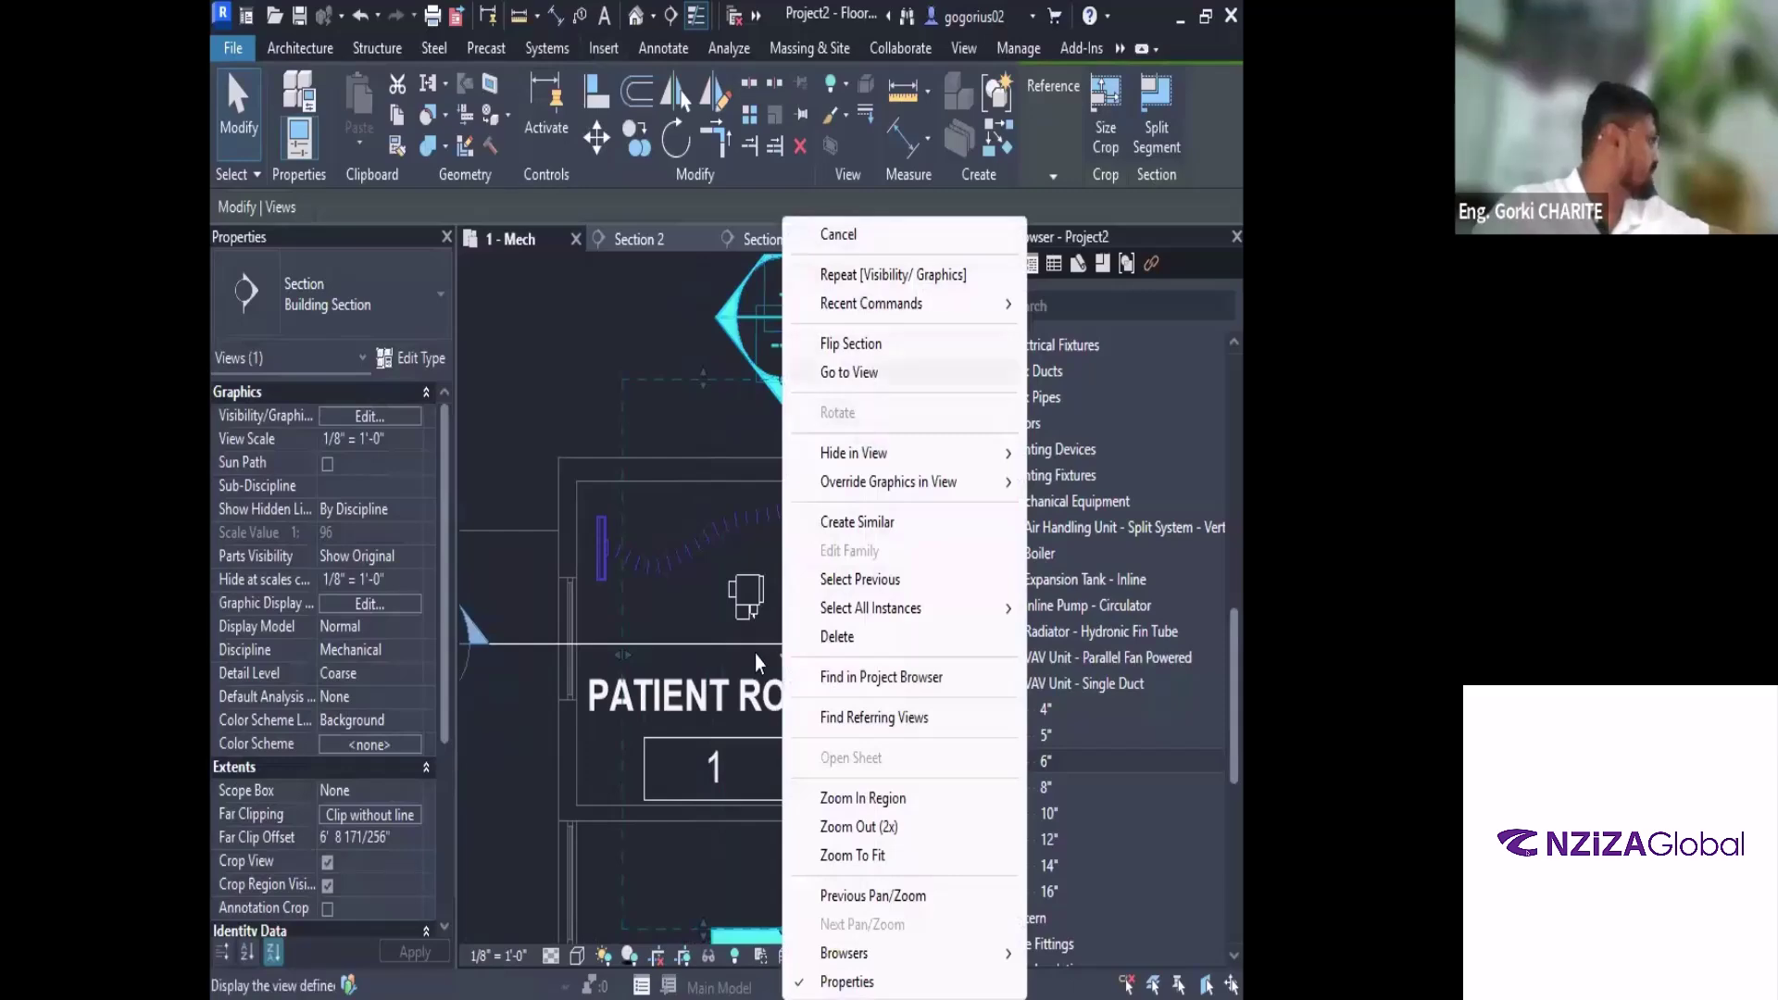
click(850, 344)
drag(786, 610, 694, 585)
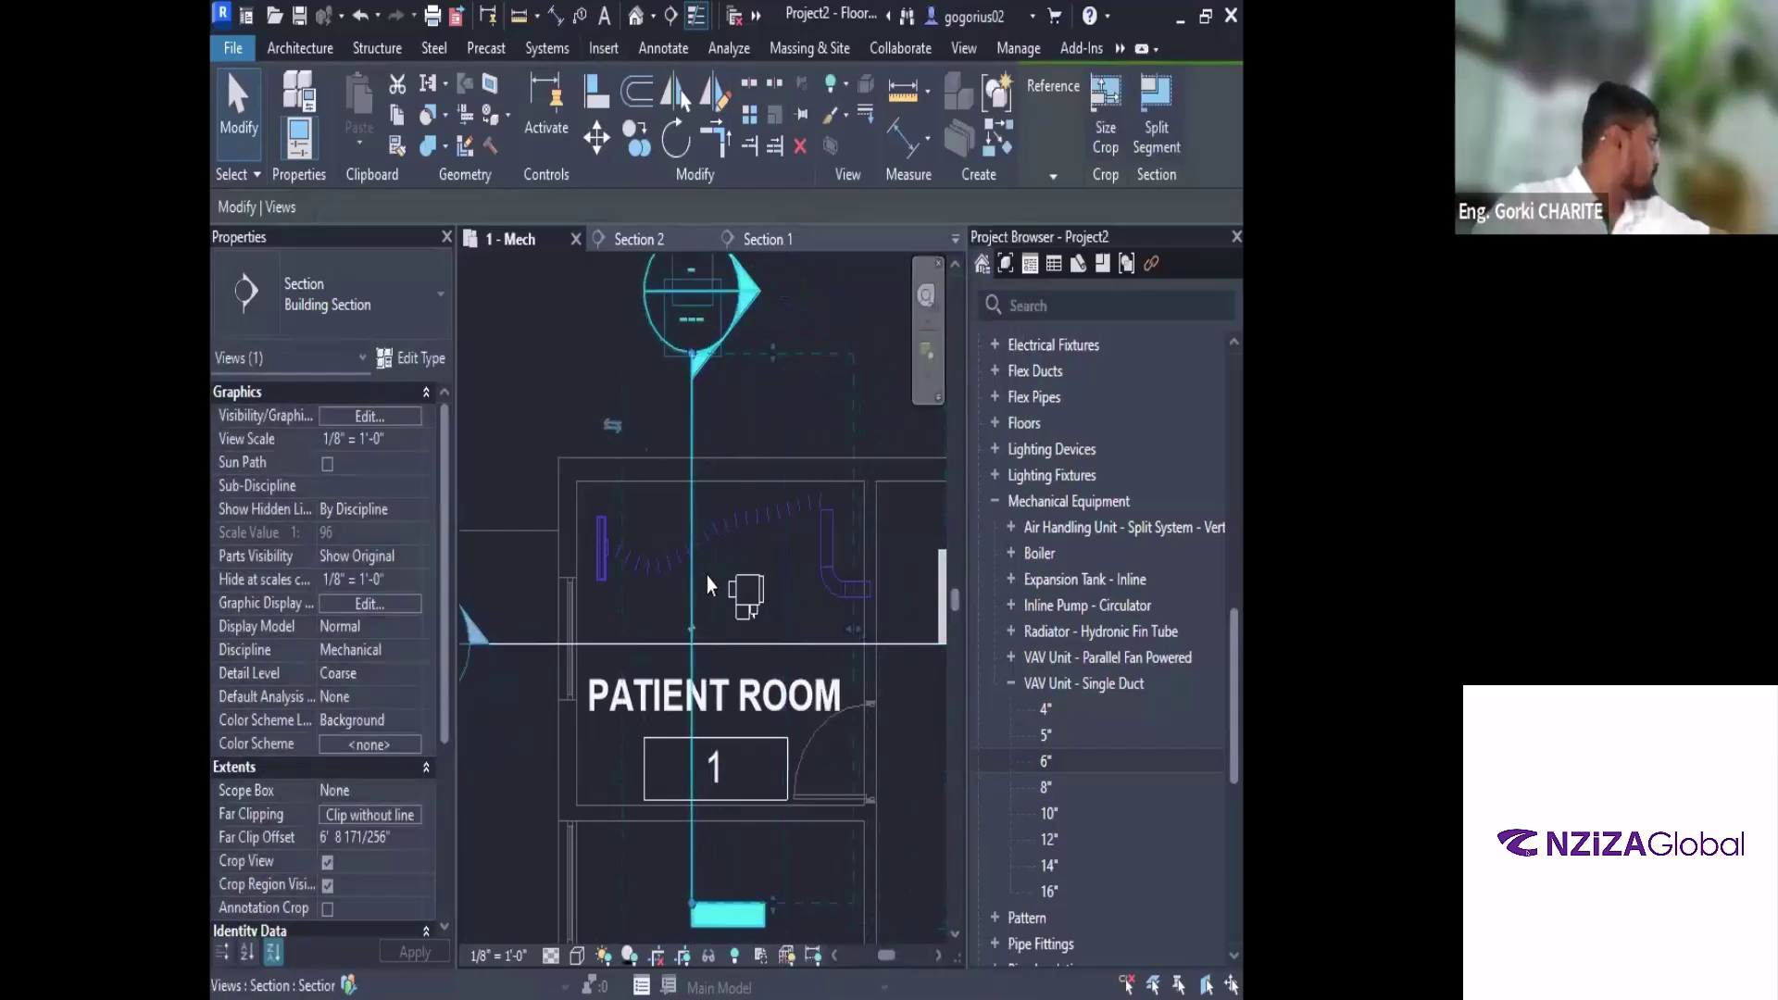
Open Section 2 and extend the far clip of Section 1 to about 3' 5" so its depth covers the VAV unit
right_click(697, 582)
click(761, 372)
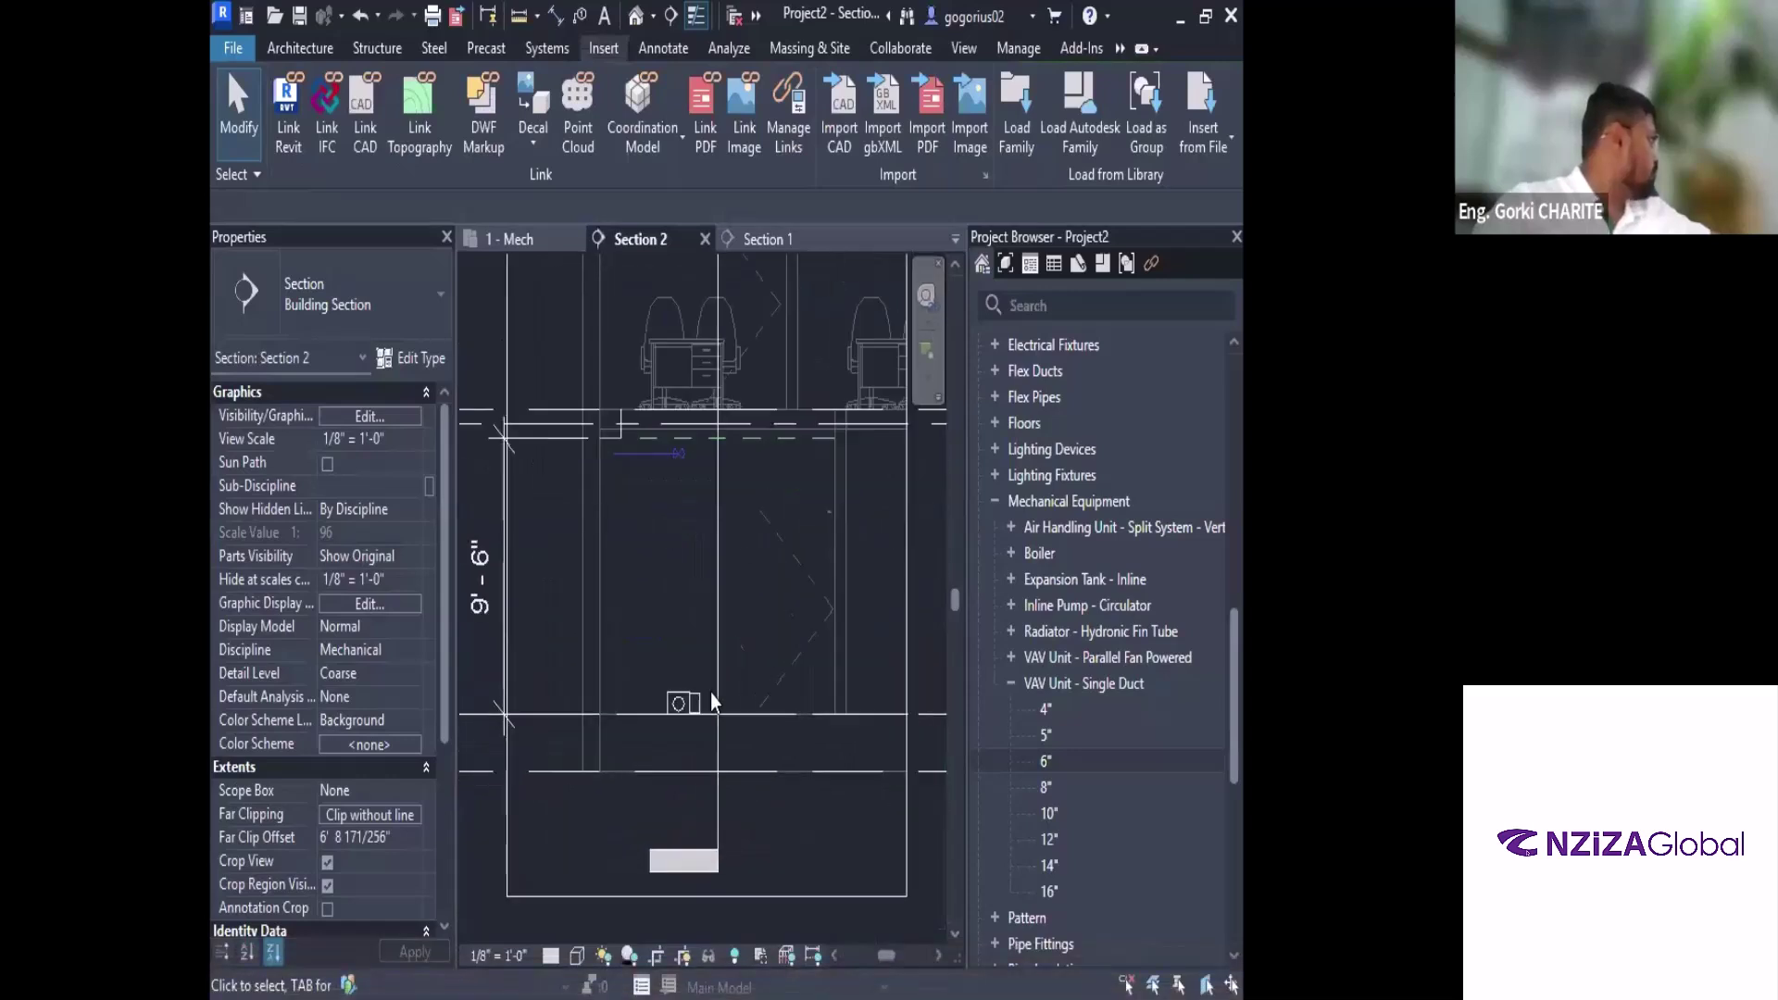
click(716, 805)
scroll(701, 805, down, 2)
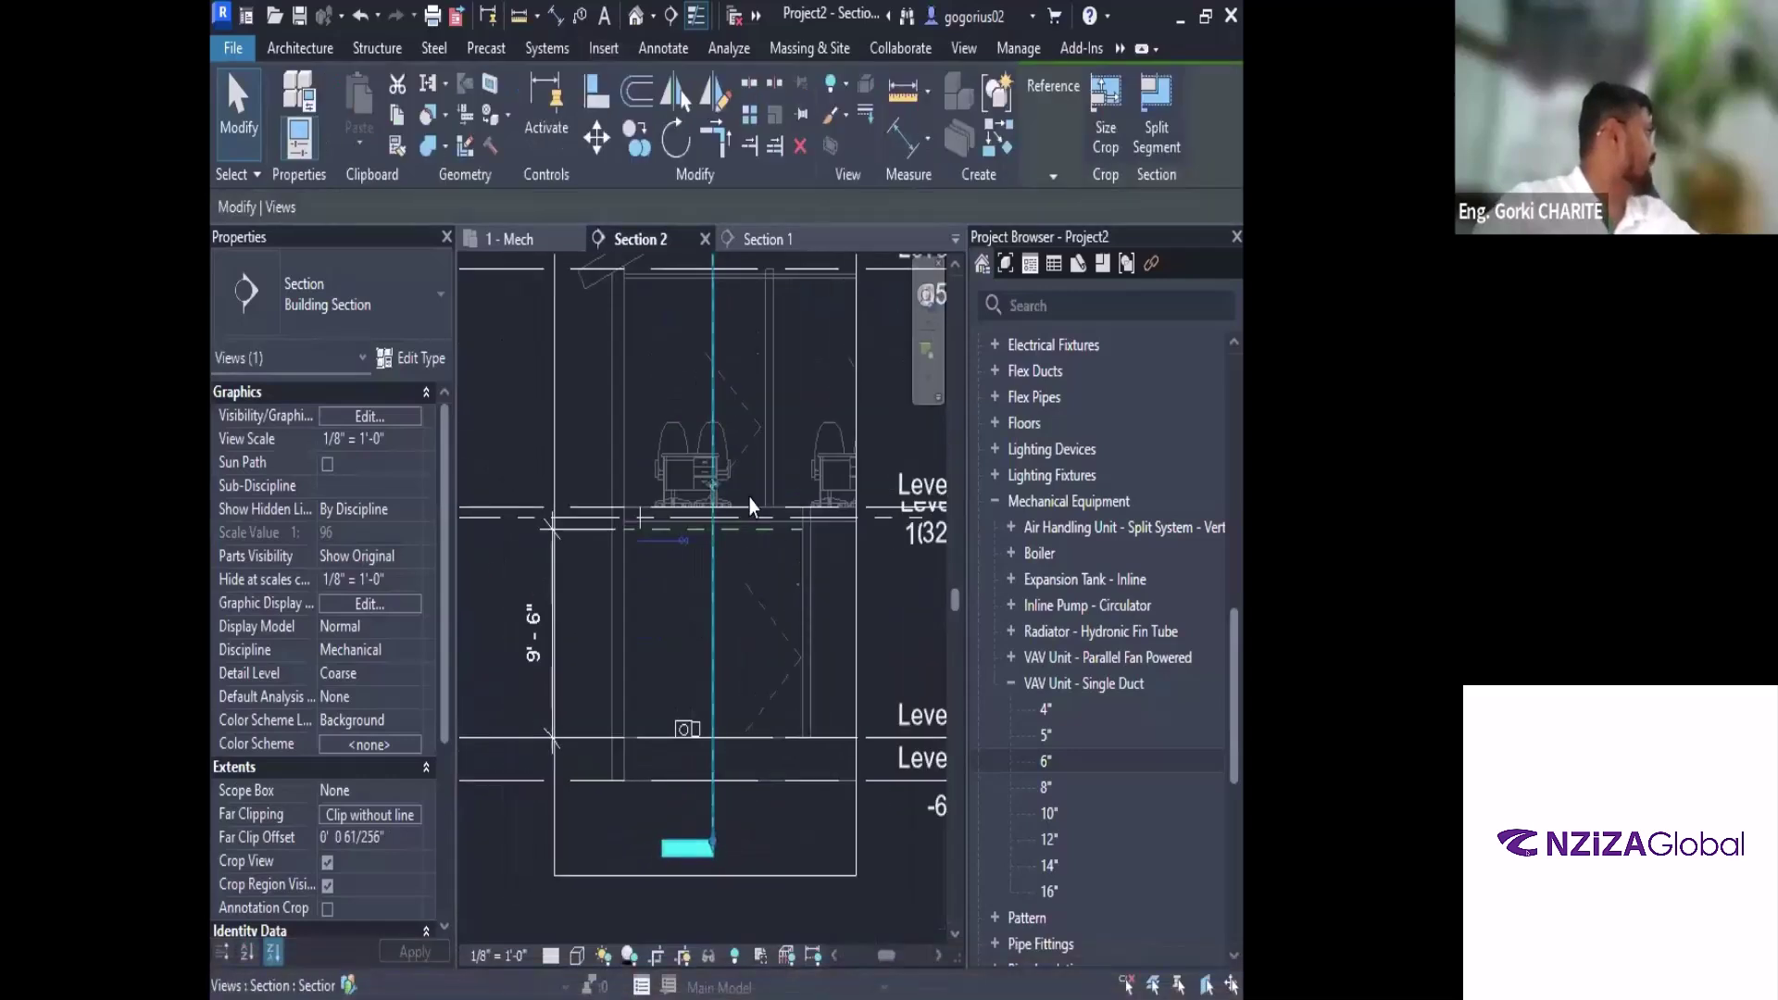
scroll(676, 508, up, 5)
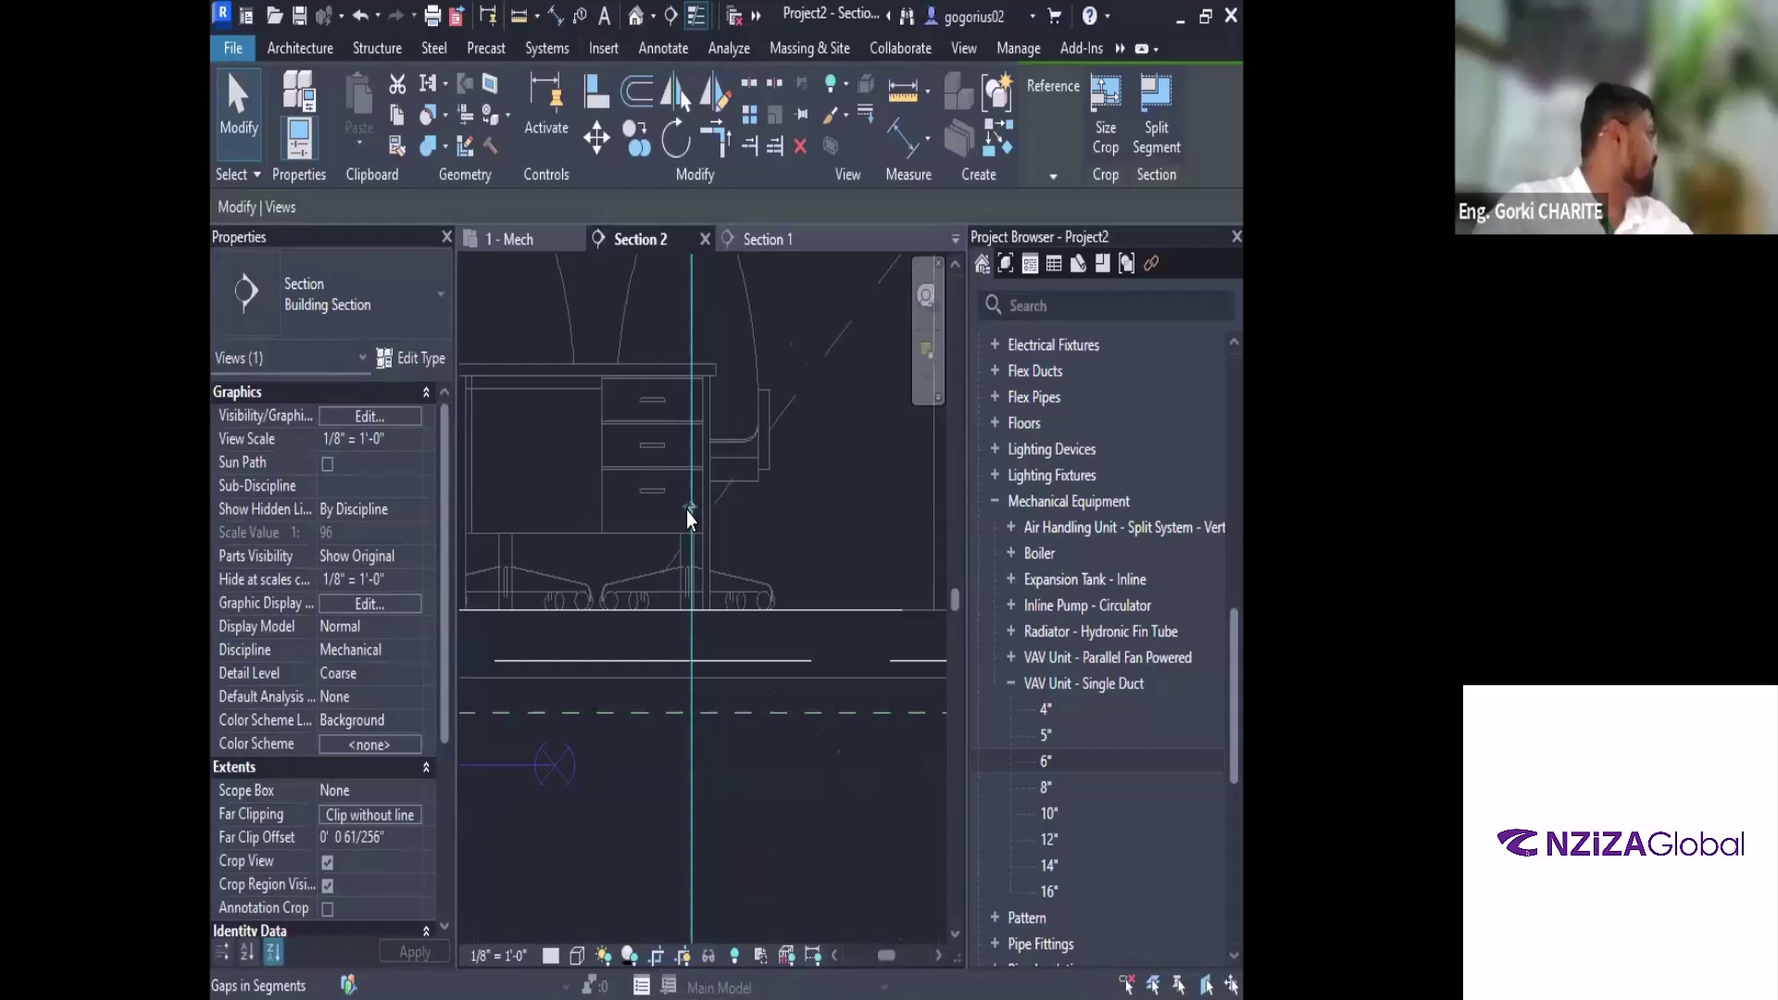
scroll(686, 510, up, 4)
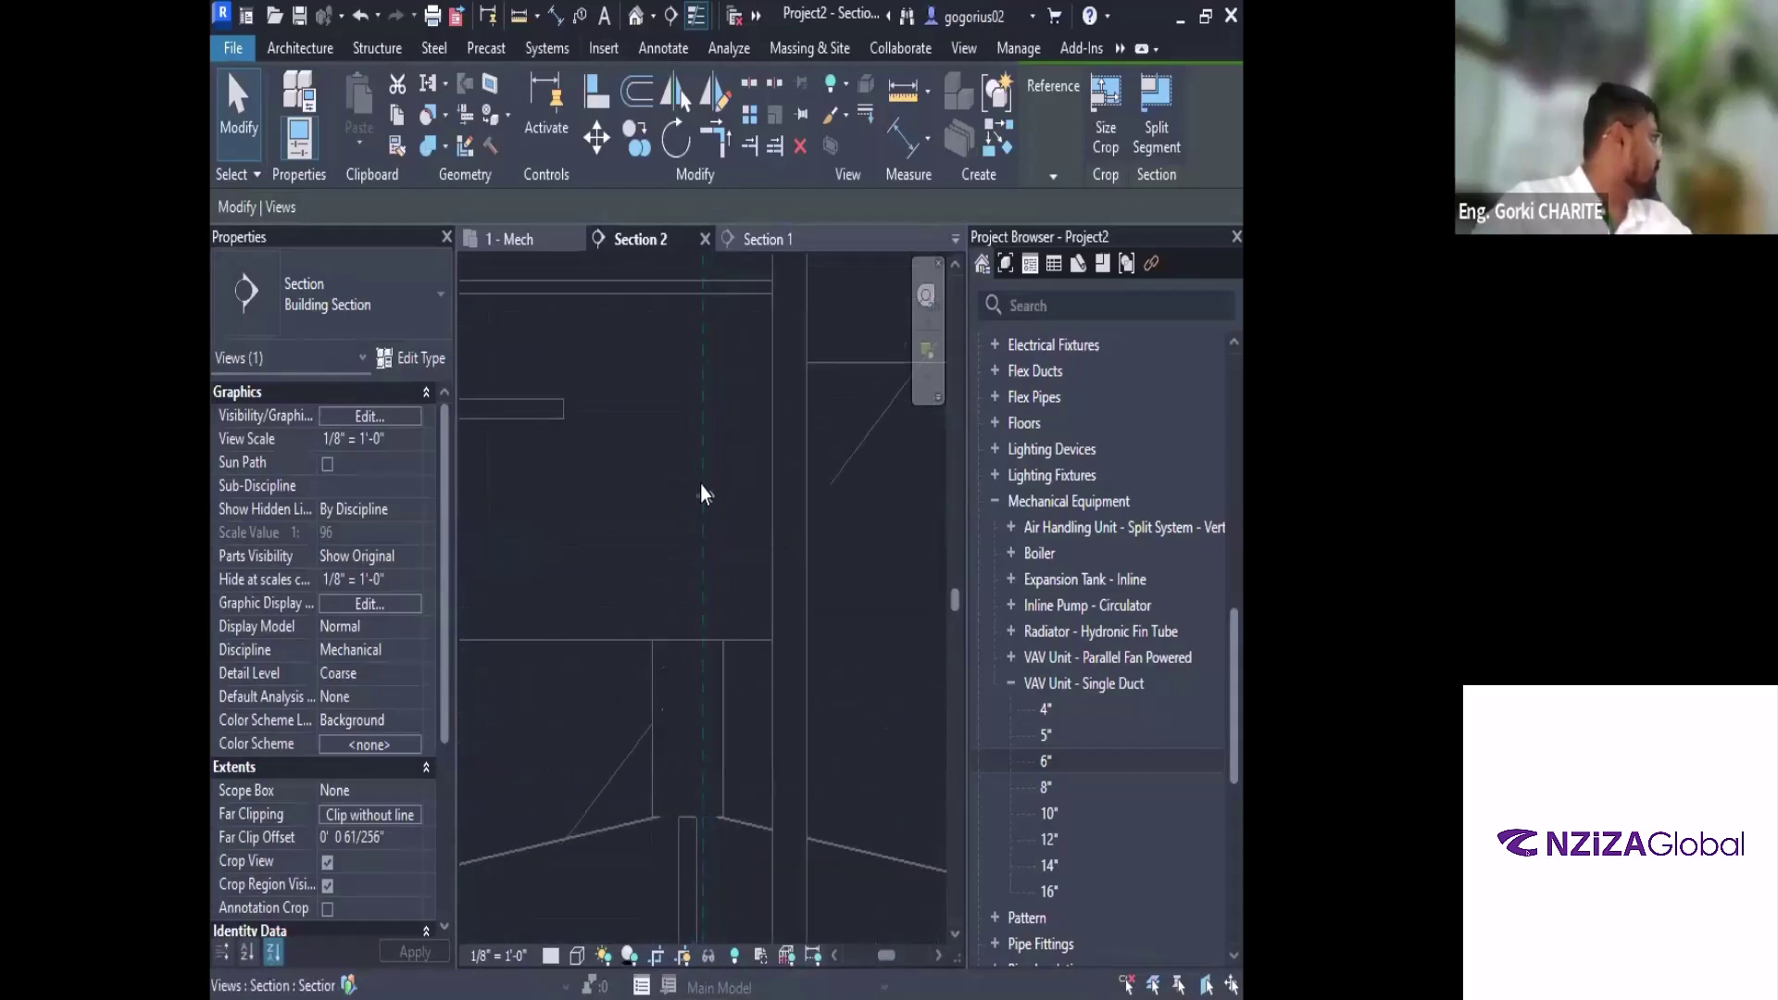
drag(268, 501, 553, 506)
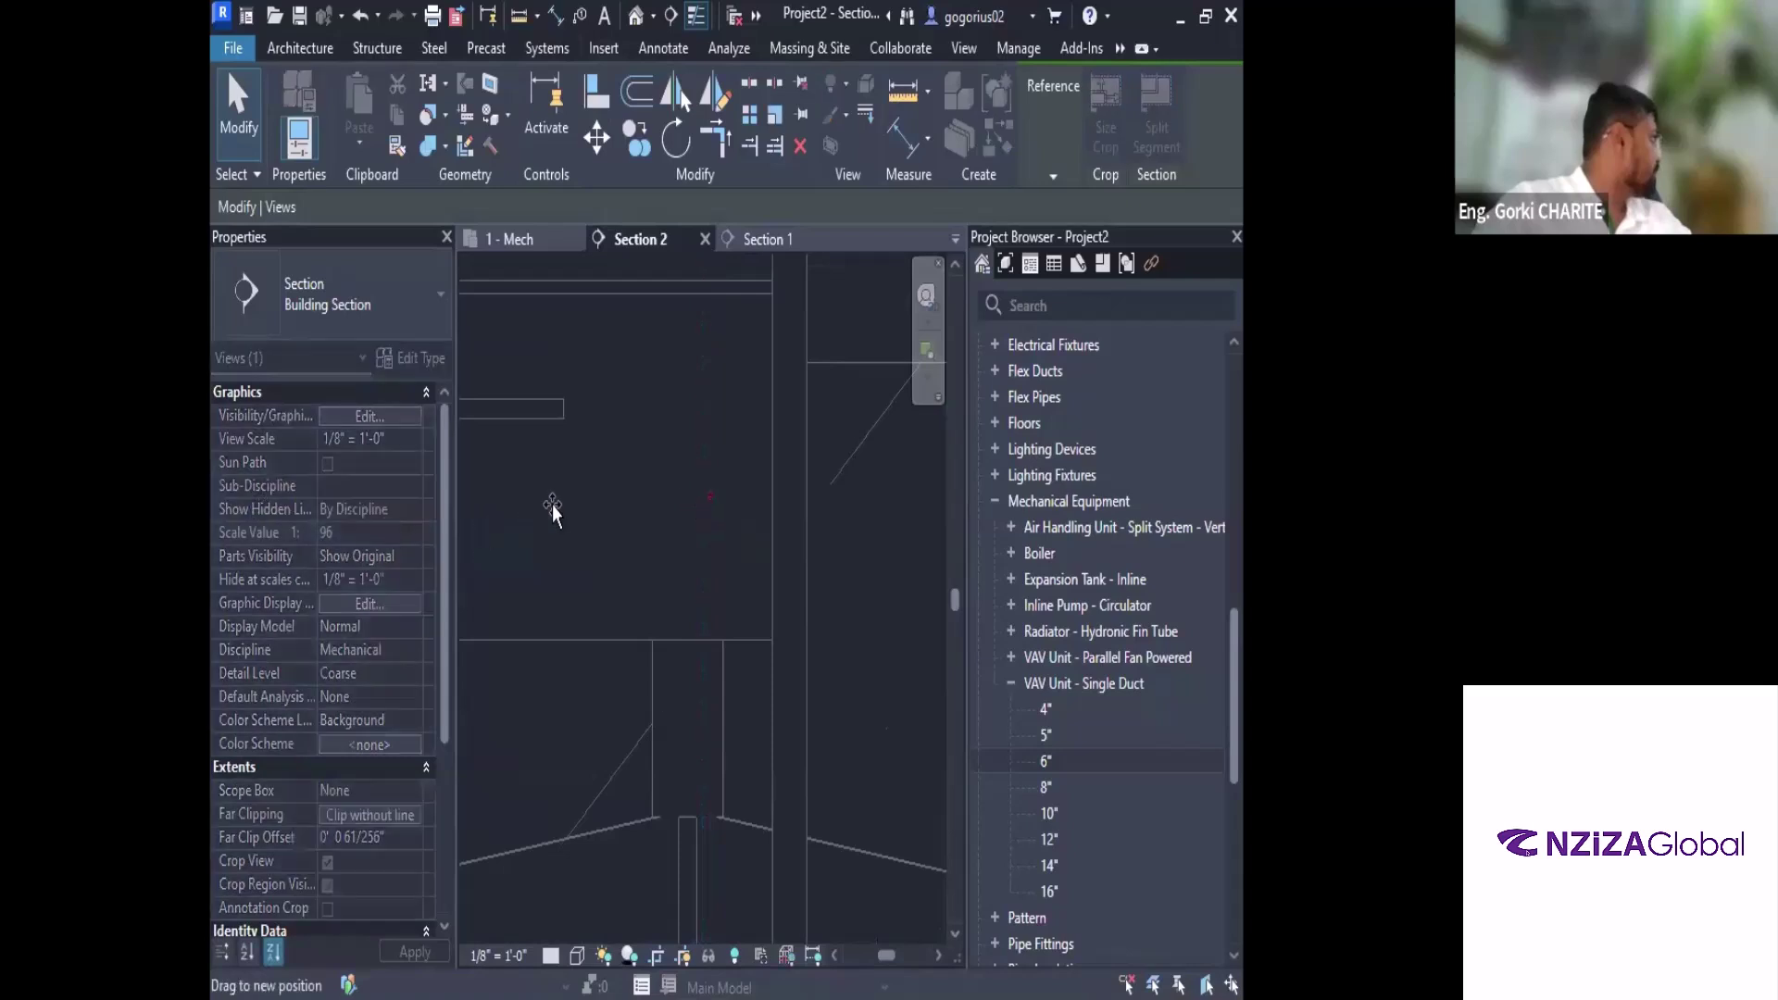
drag(748, 488, 638, 506)
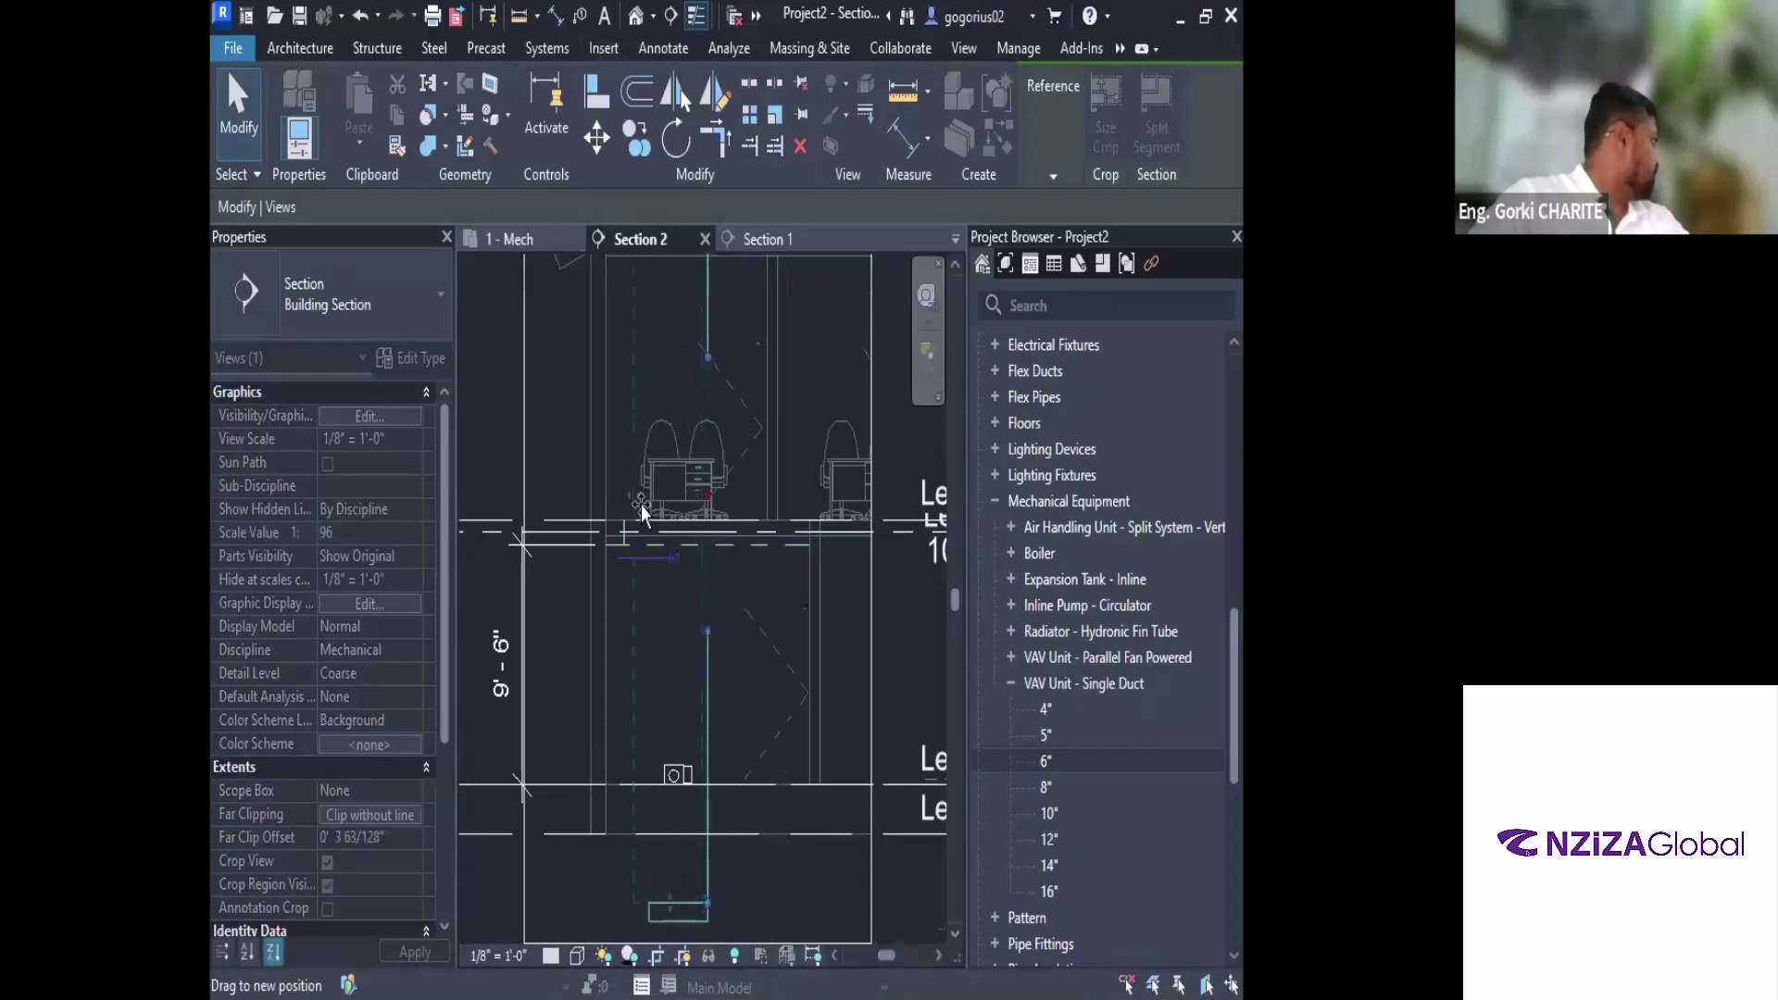
Open Section 1 and select the VAV unit at Level 1
drag(785, 176, 797, 231)
click(794, 237)
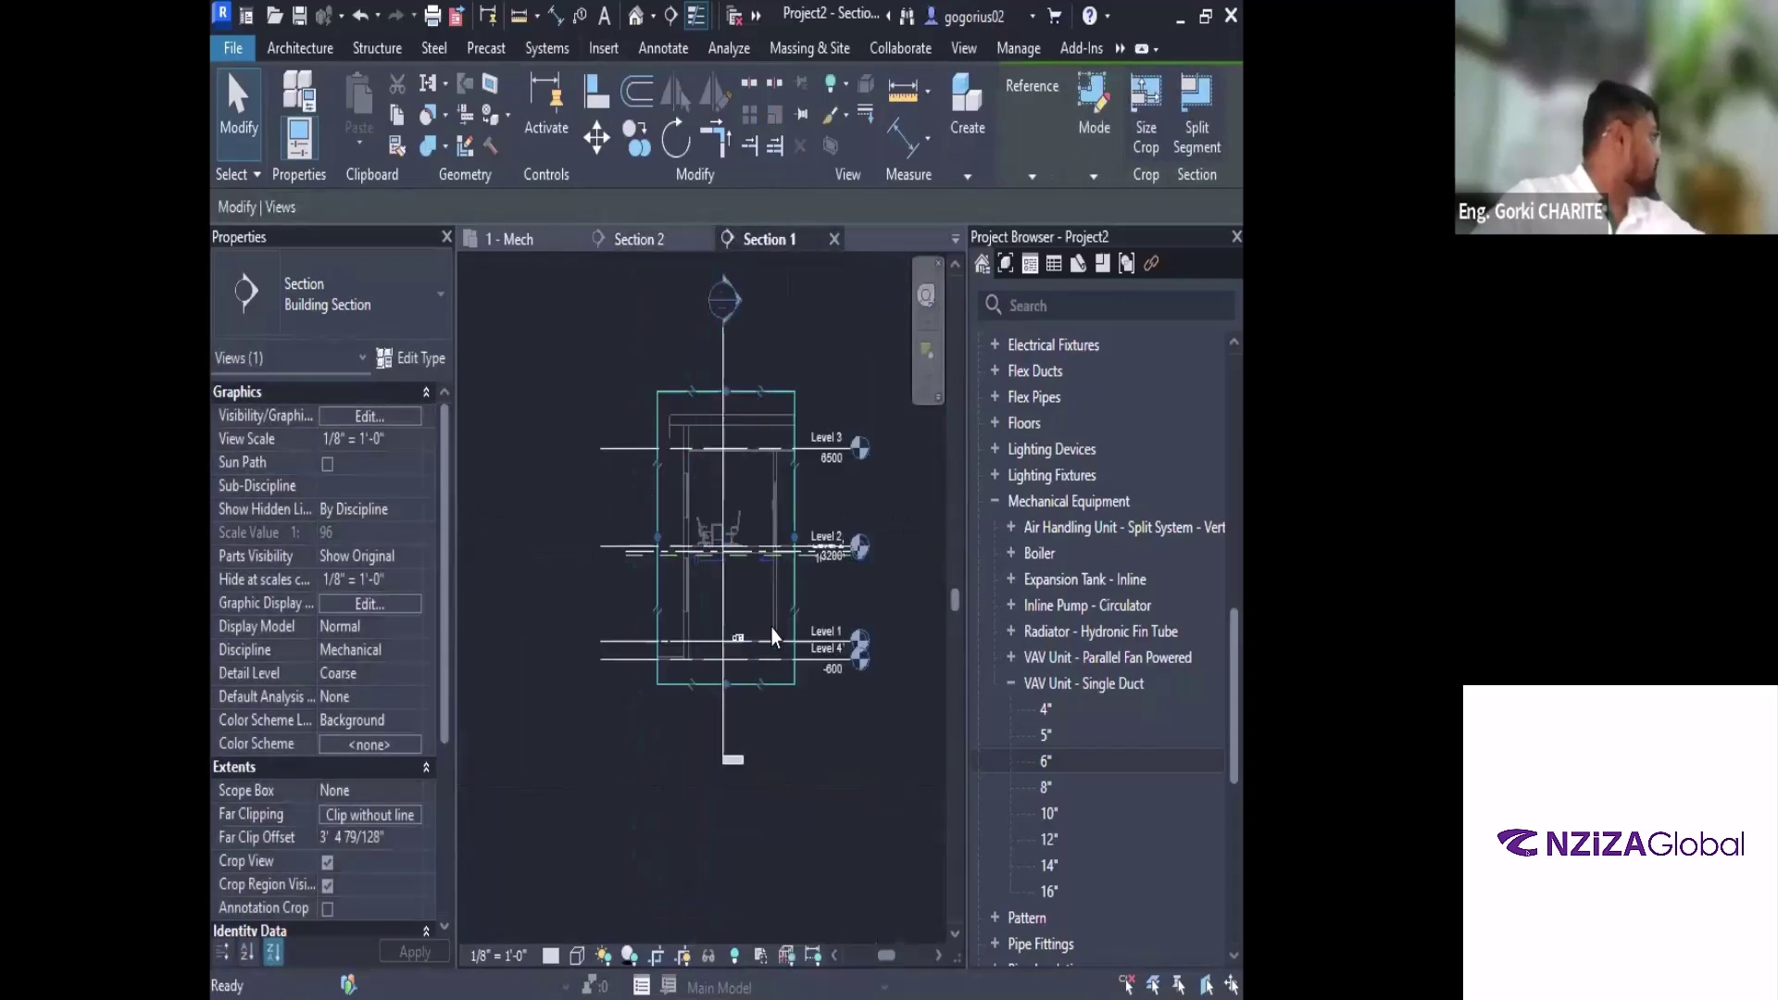
scroll(741, 637, up, 5)
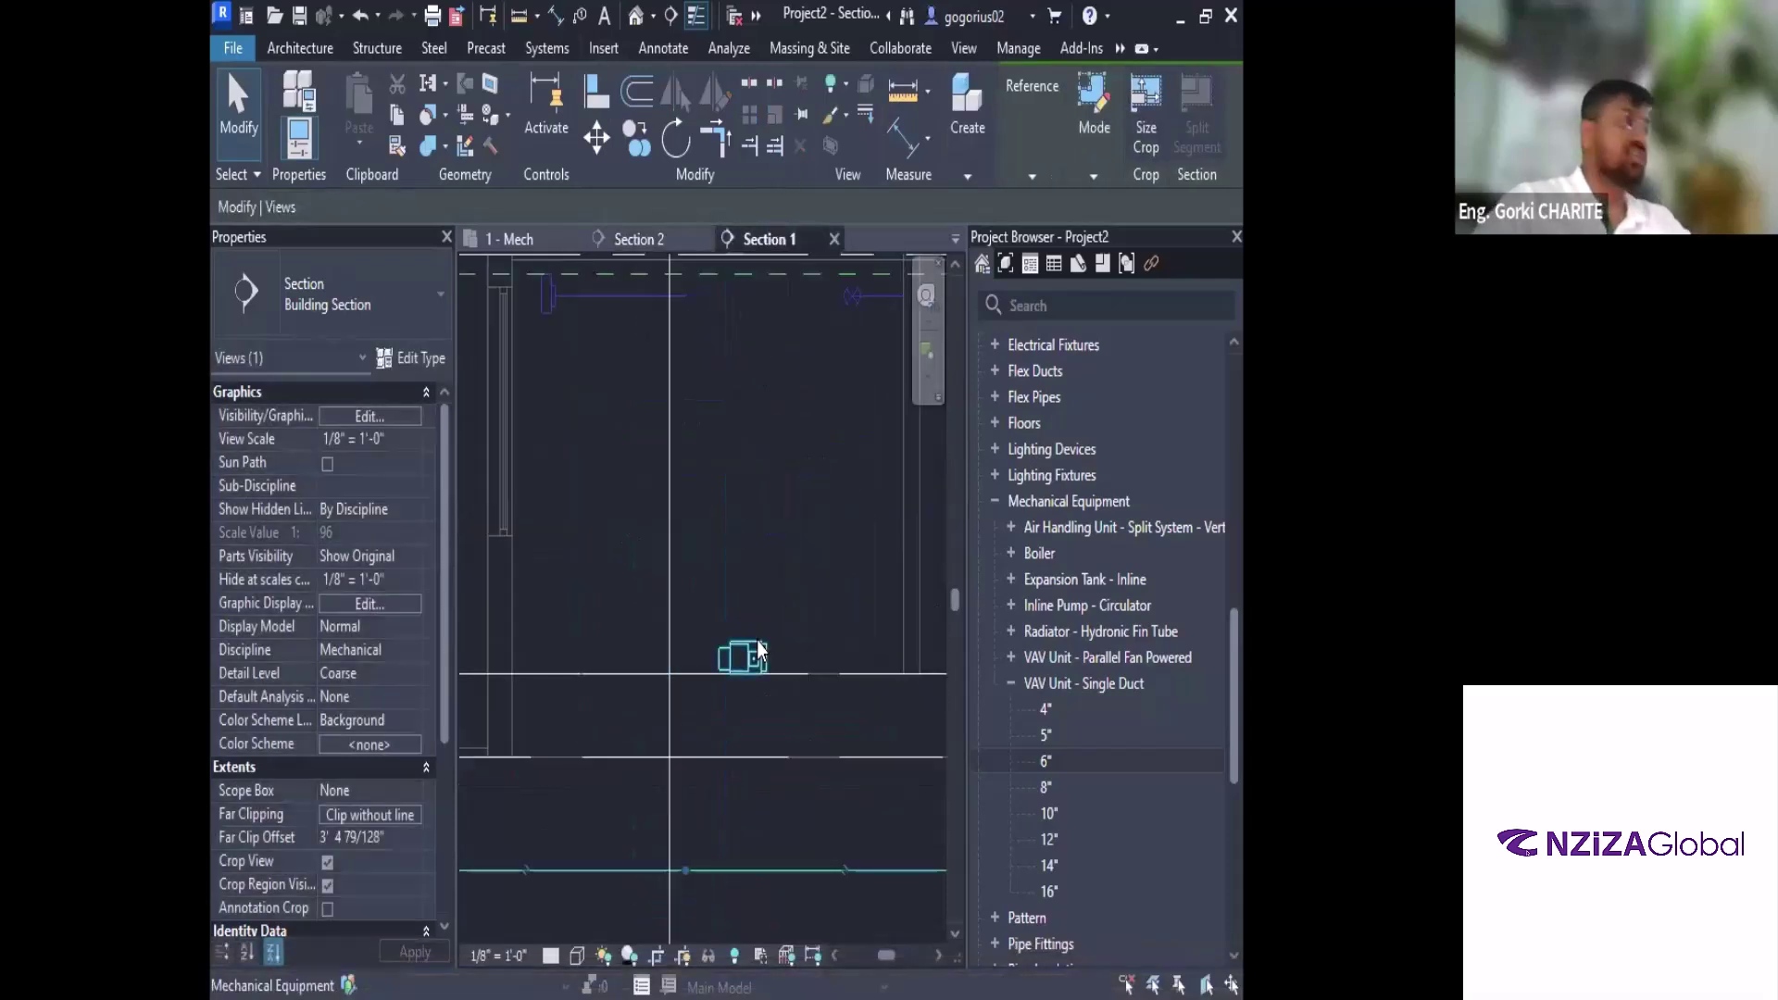
click(758, 653)
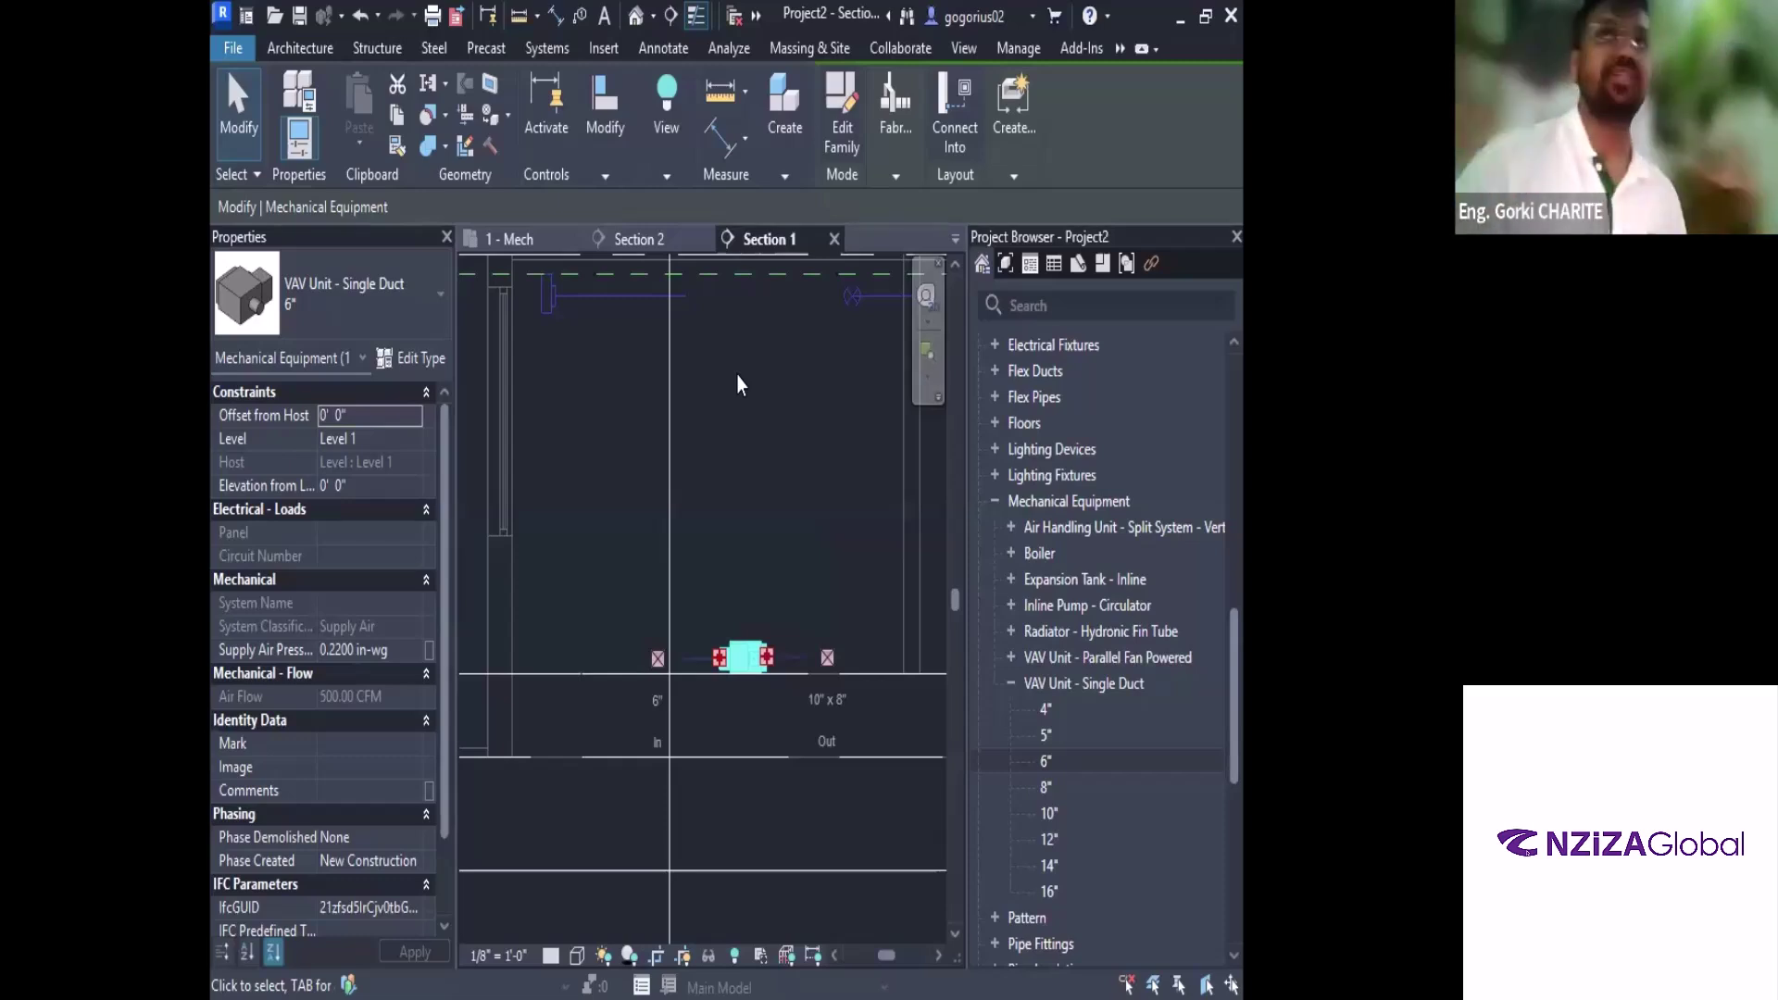
From the 1 - Mech plan, try isolating the patient room's diffuser, ducts and VAV unit in a 3D selection box, and undo it
click(528, 242)
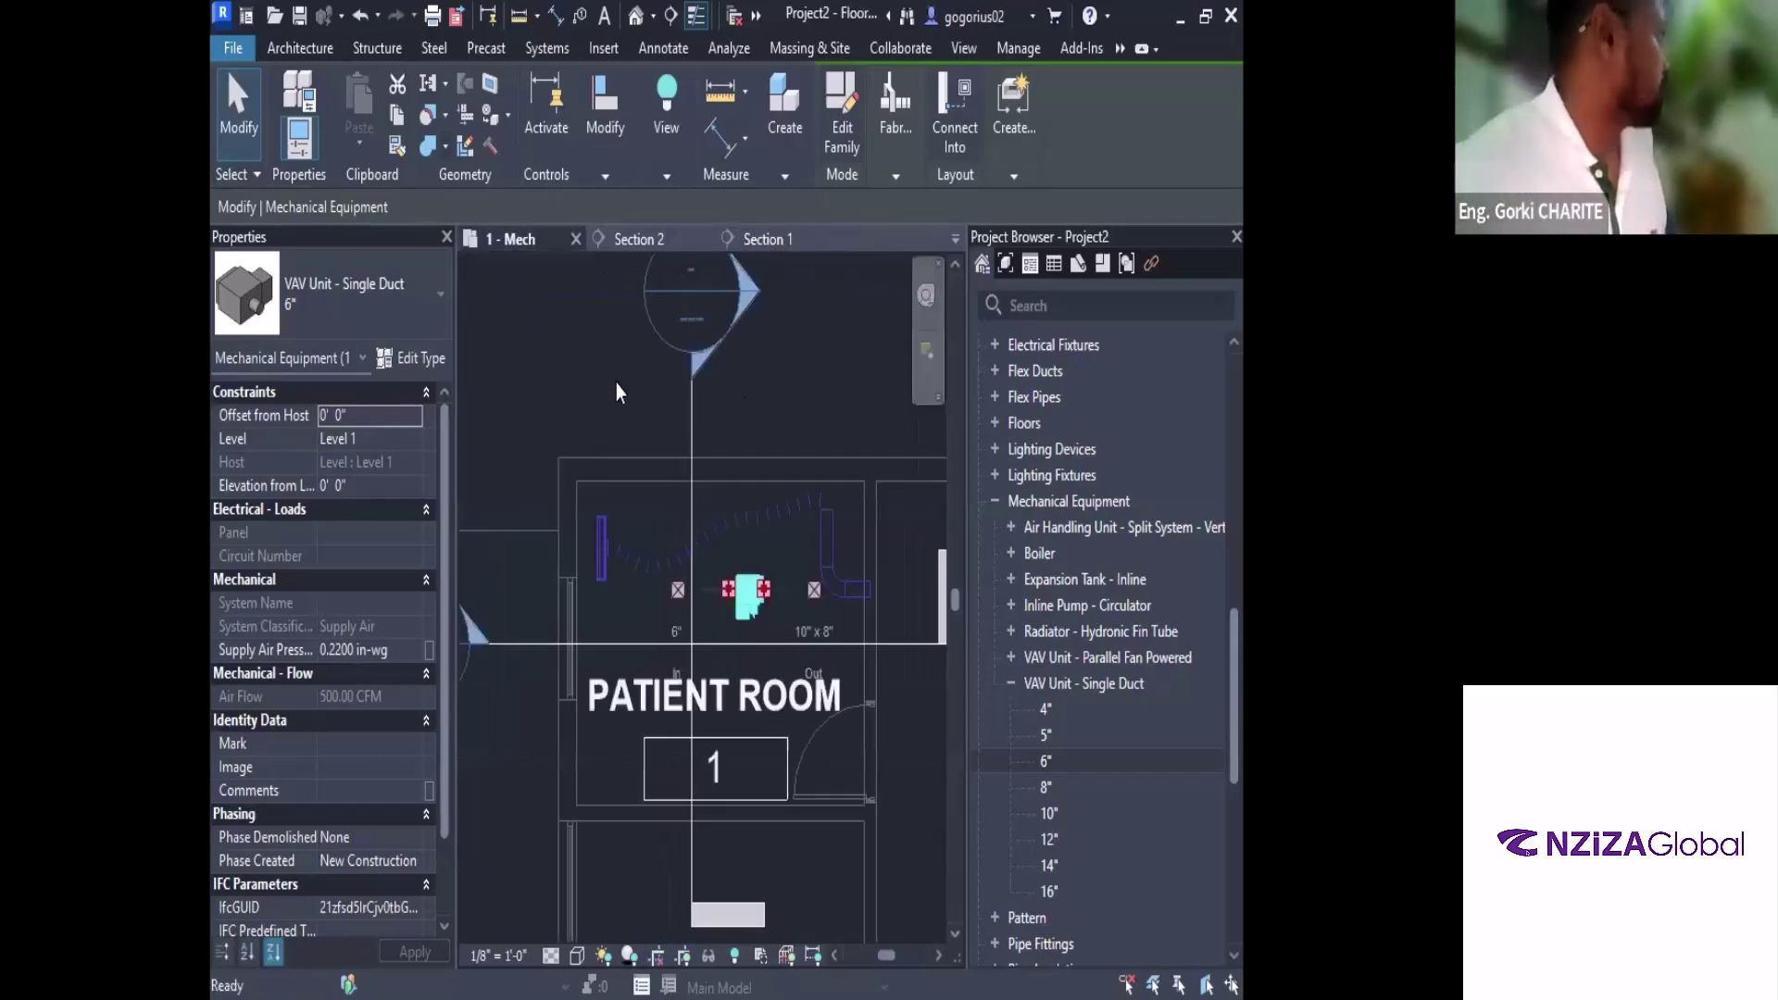
key(Escape)
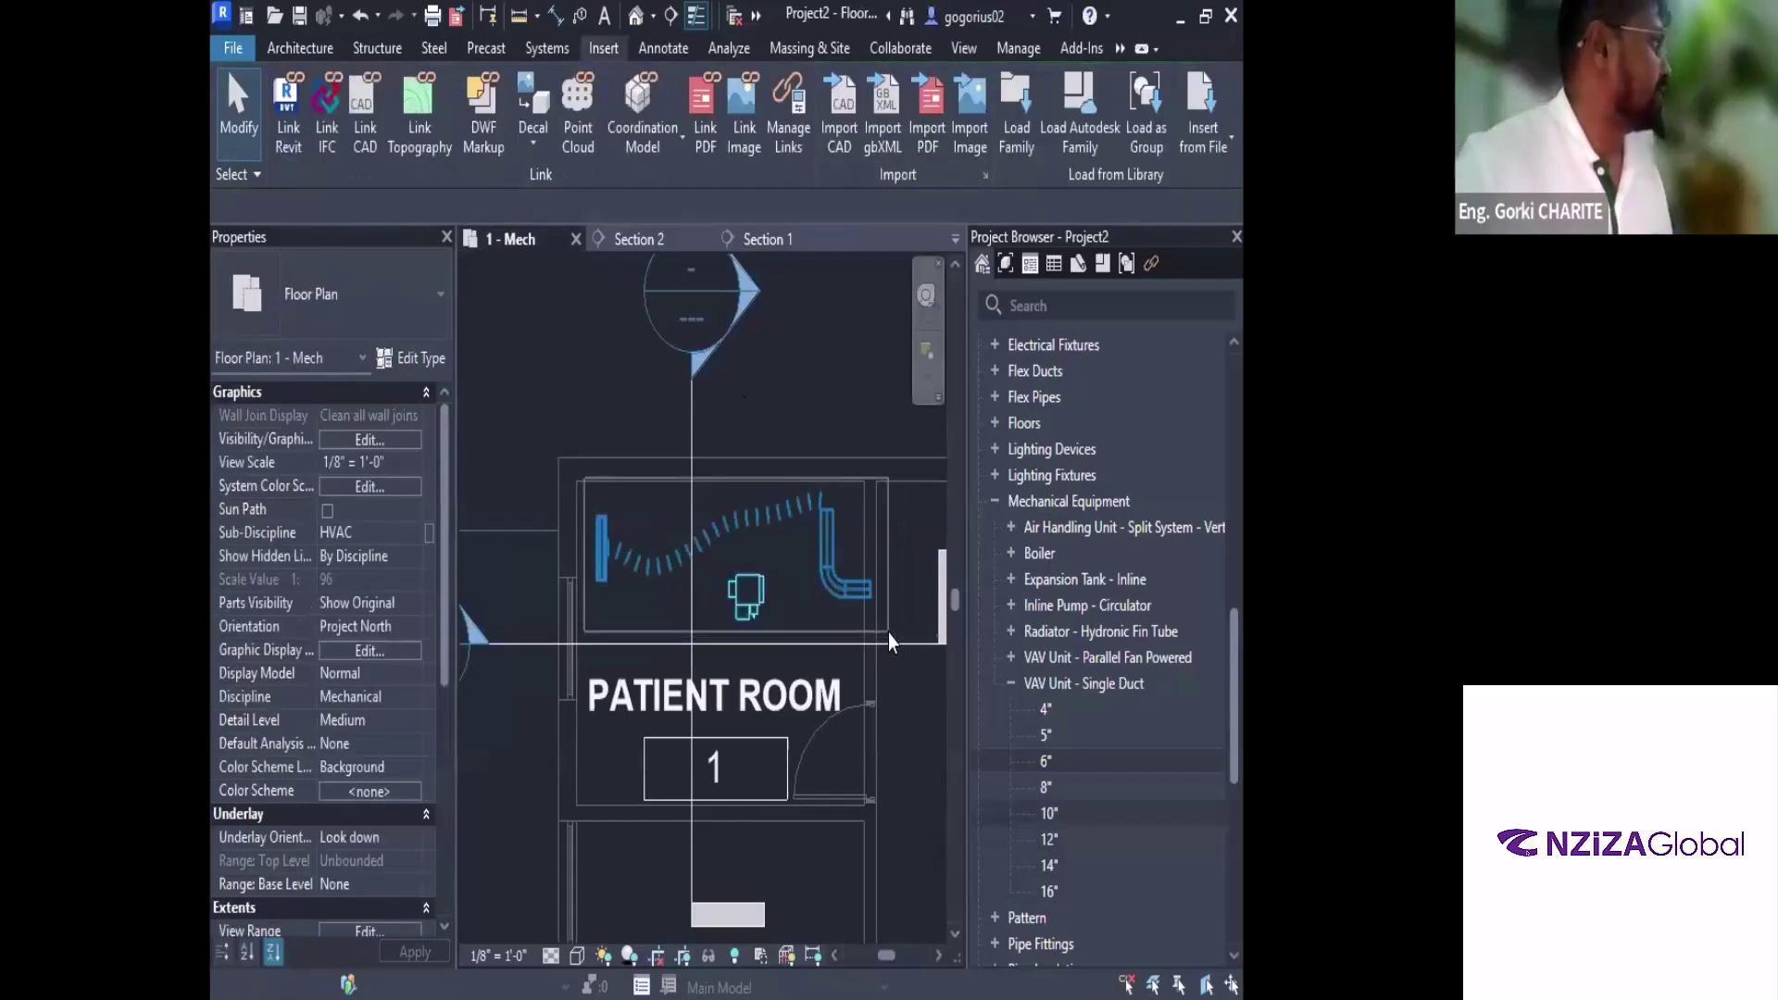
mouse_move(887, 634)
mouse_down()
mouse_move(584, 492)
mouse_move(876, 589)
mouse_move(898, 631)
mouse_up()
key(Escape)
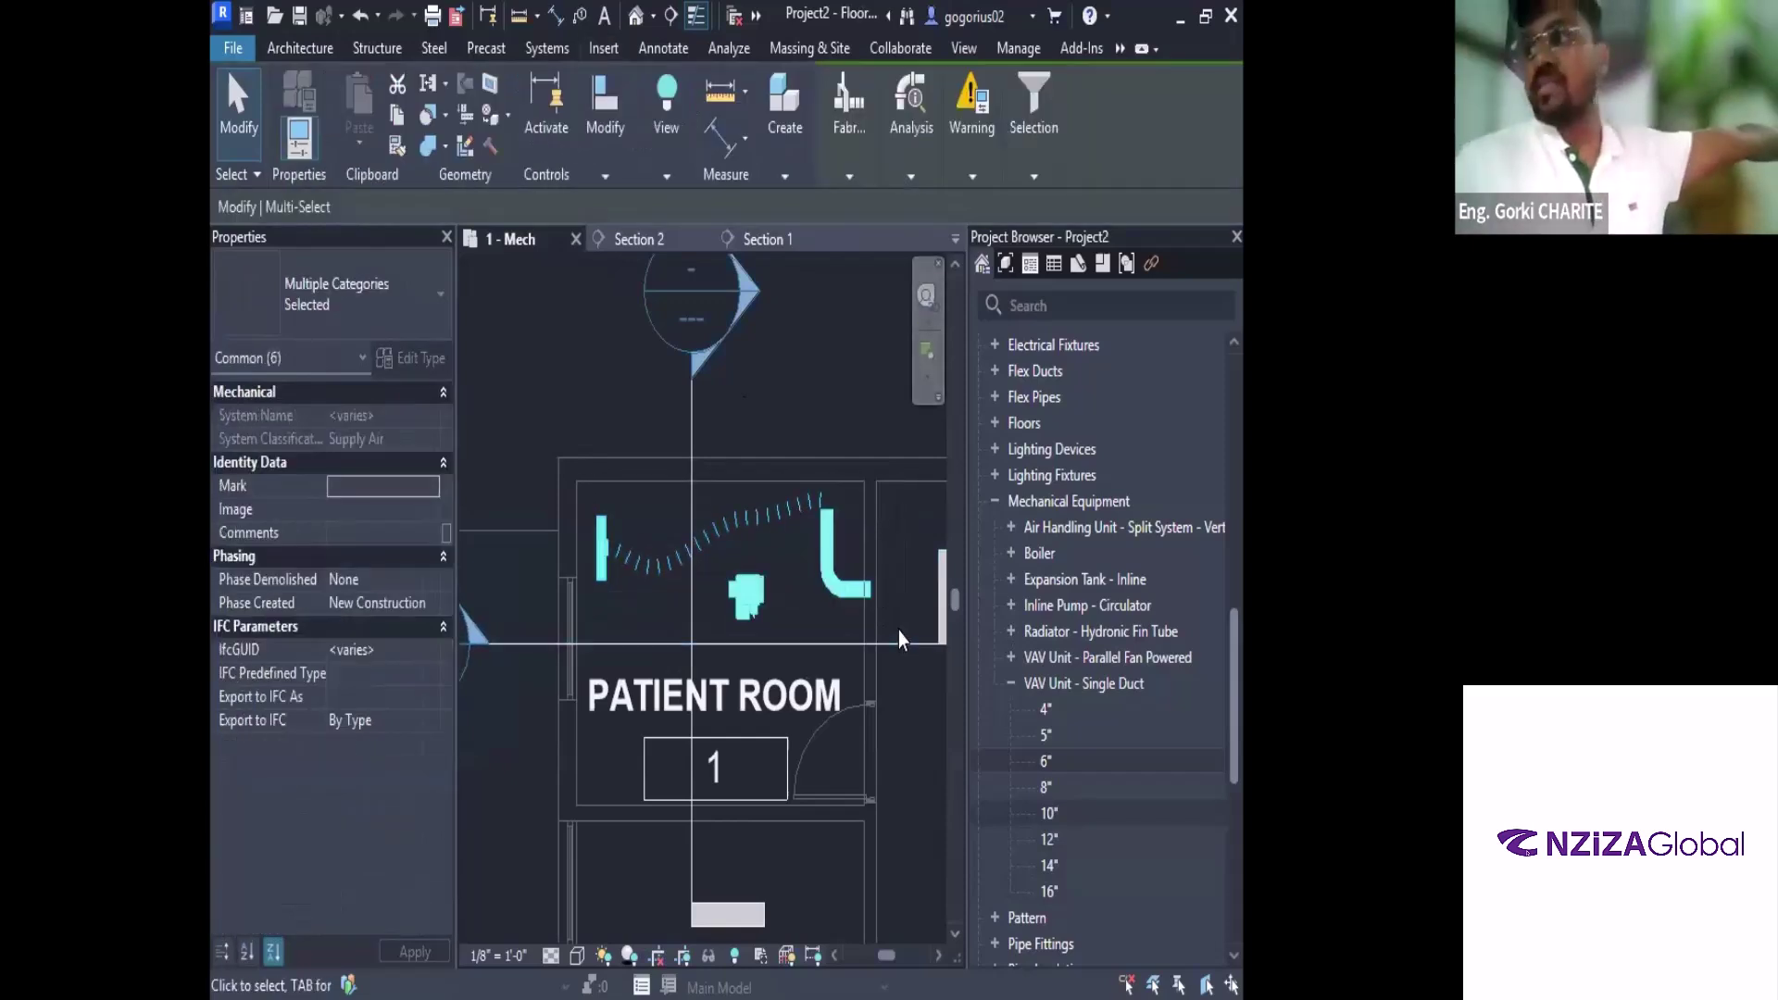
click(667, 176)
click(786, 176)
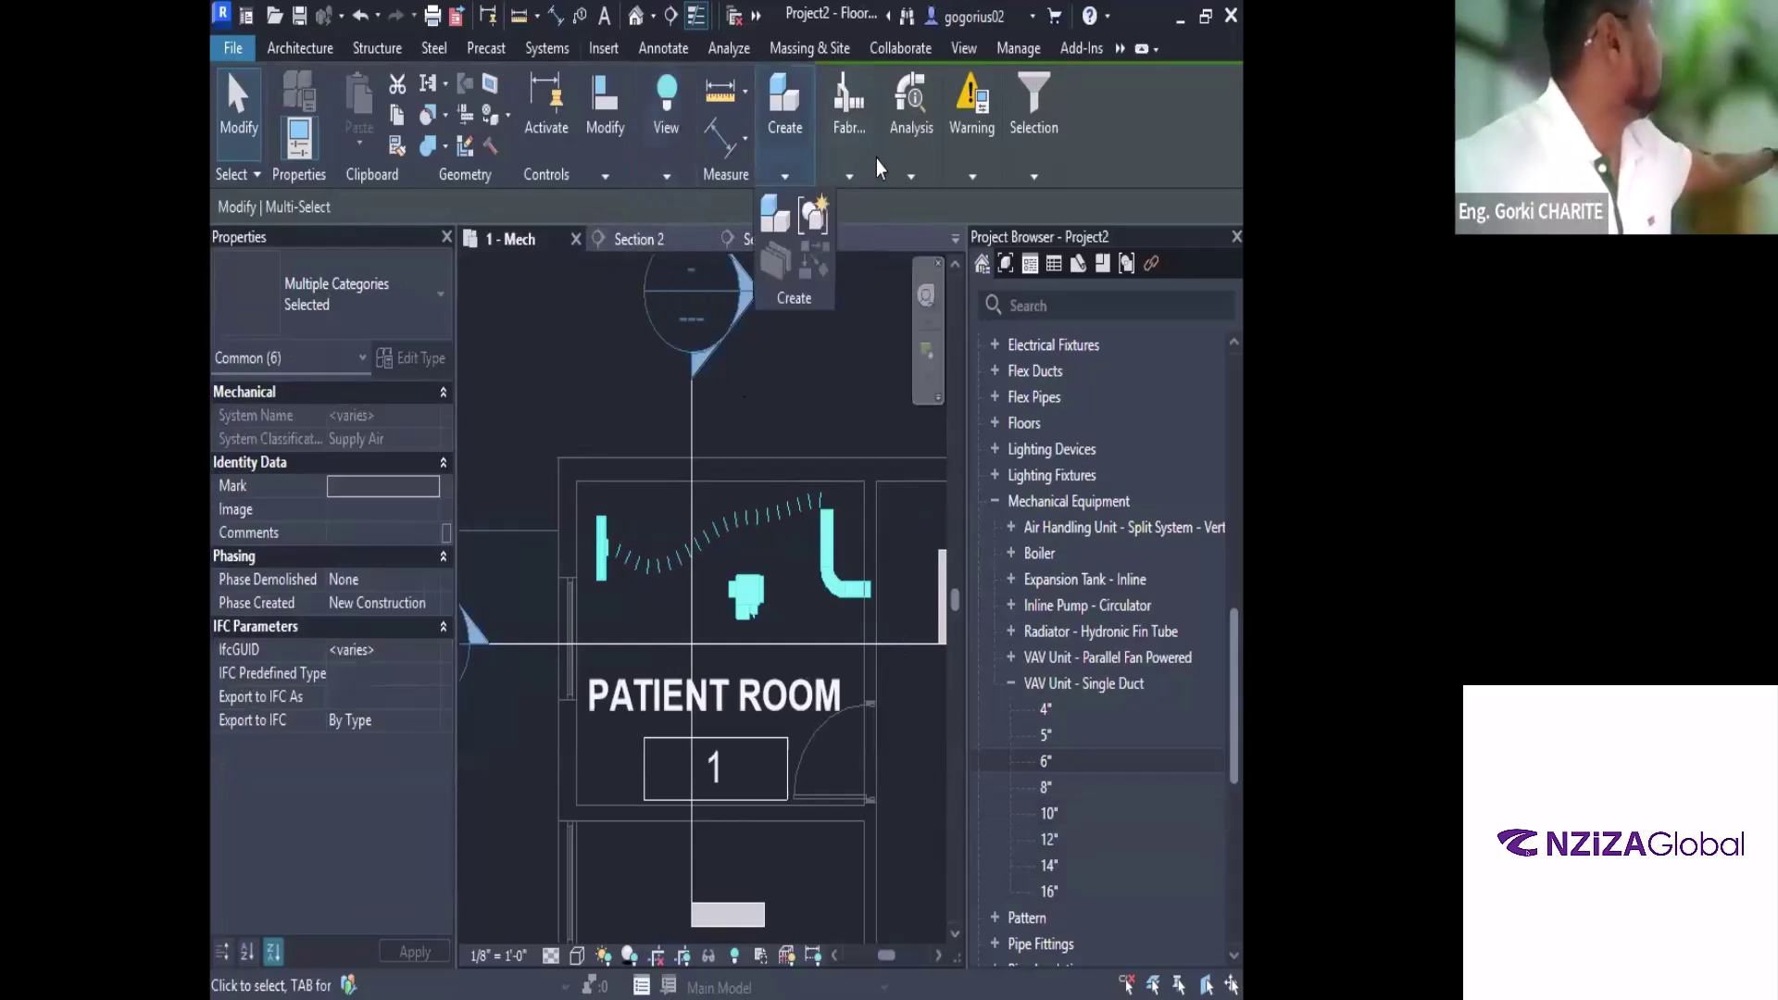
click(911, 175)
click(665, 175)
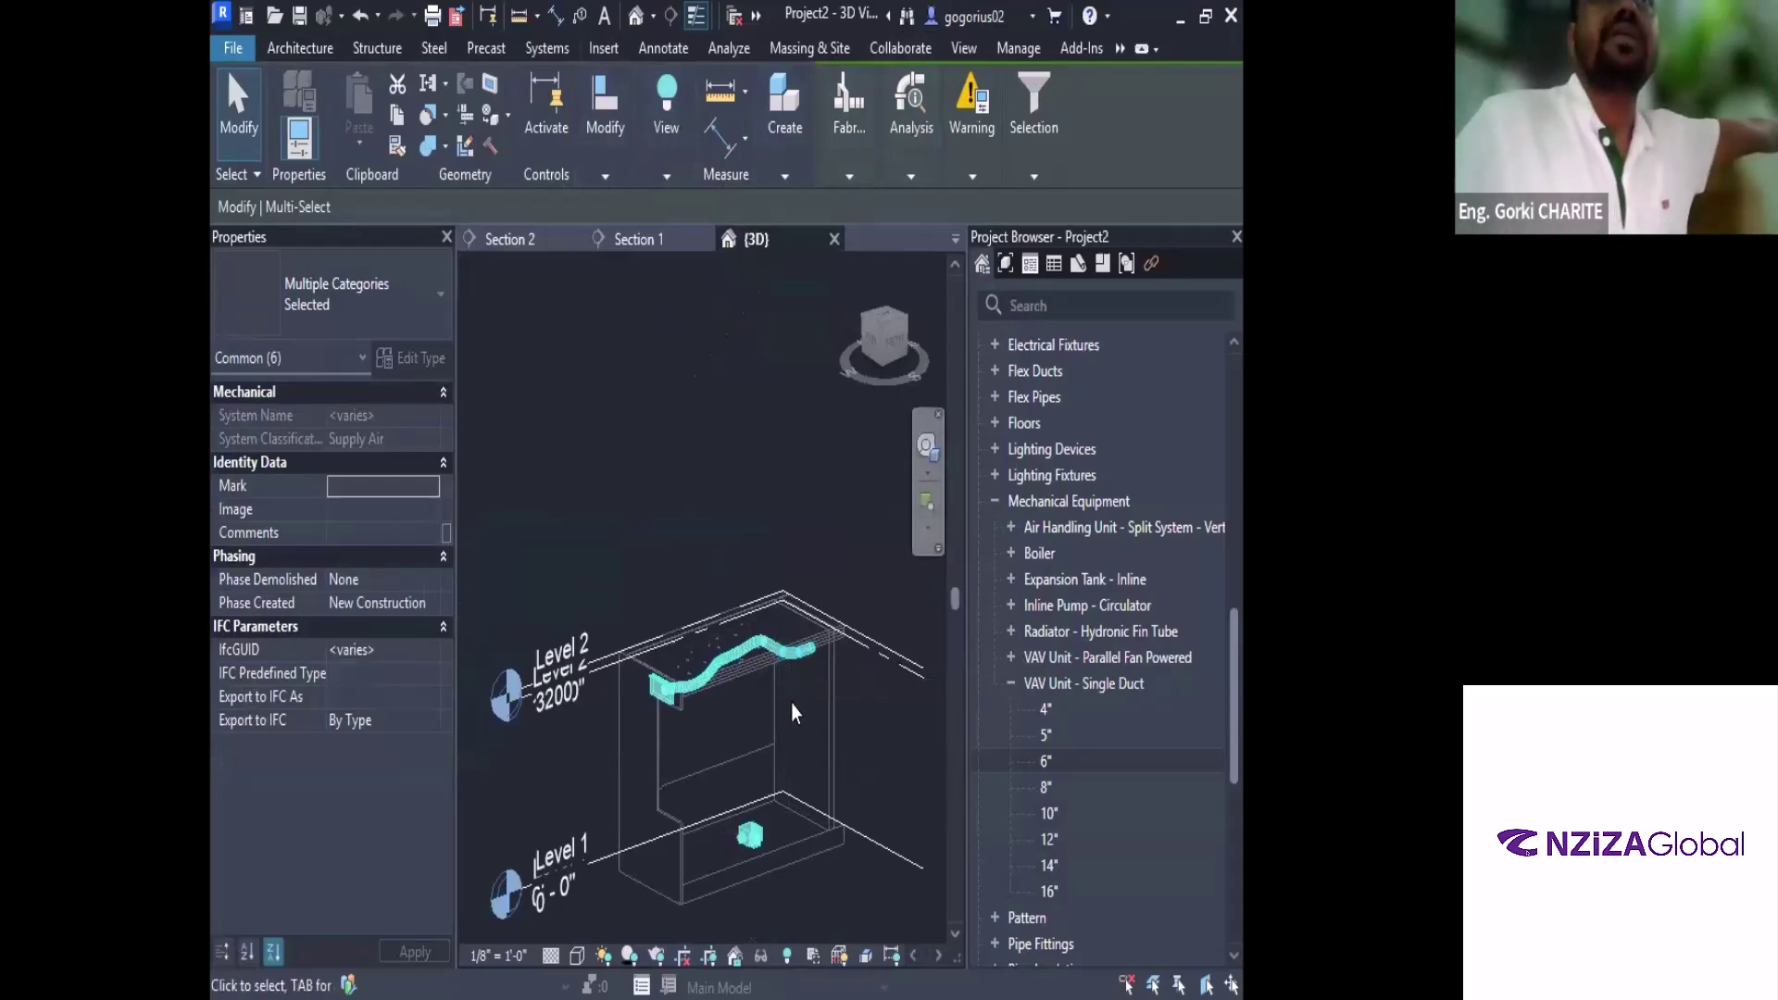
click(785, 176)
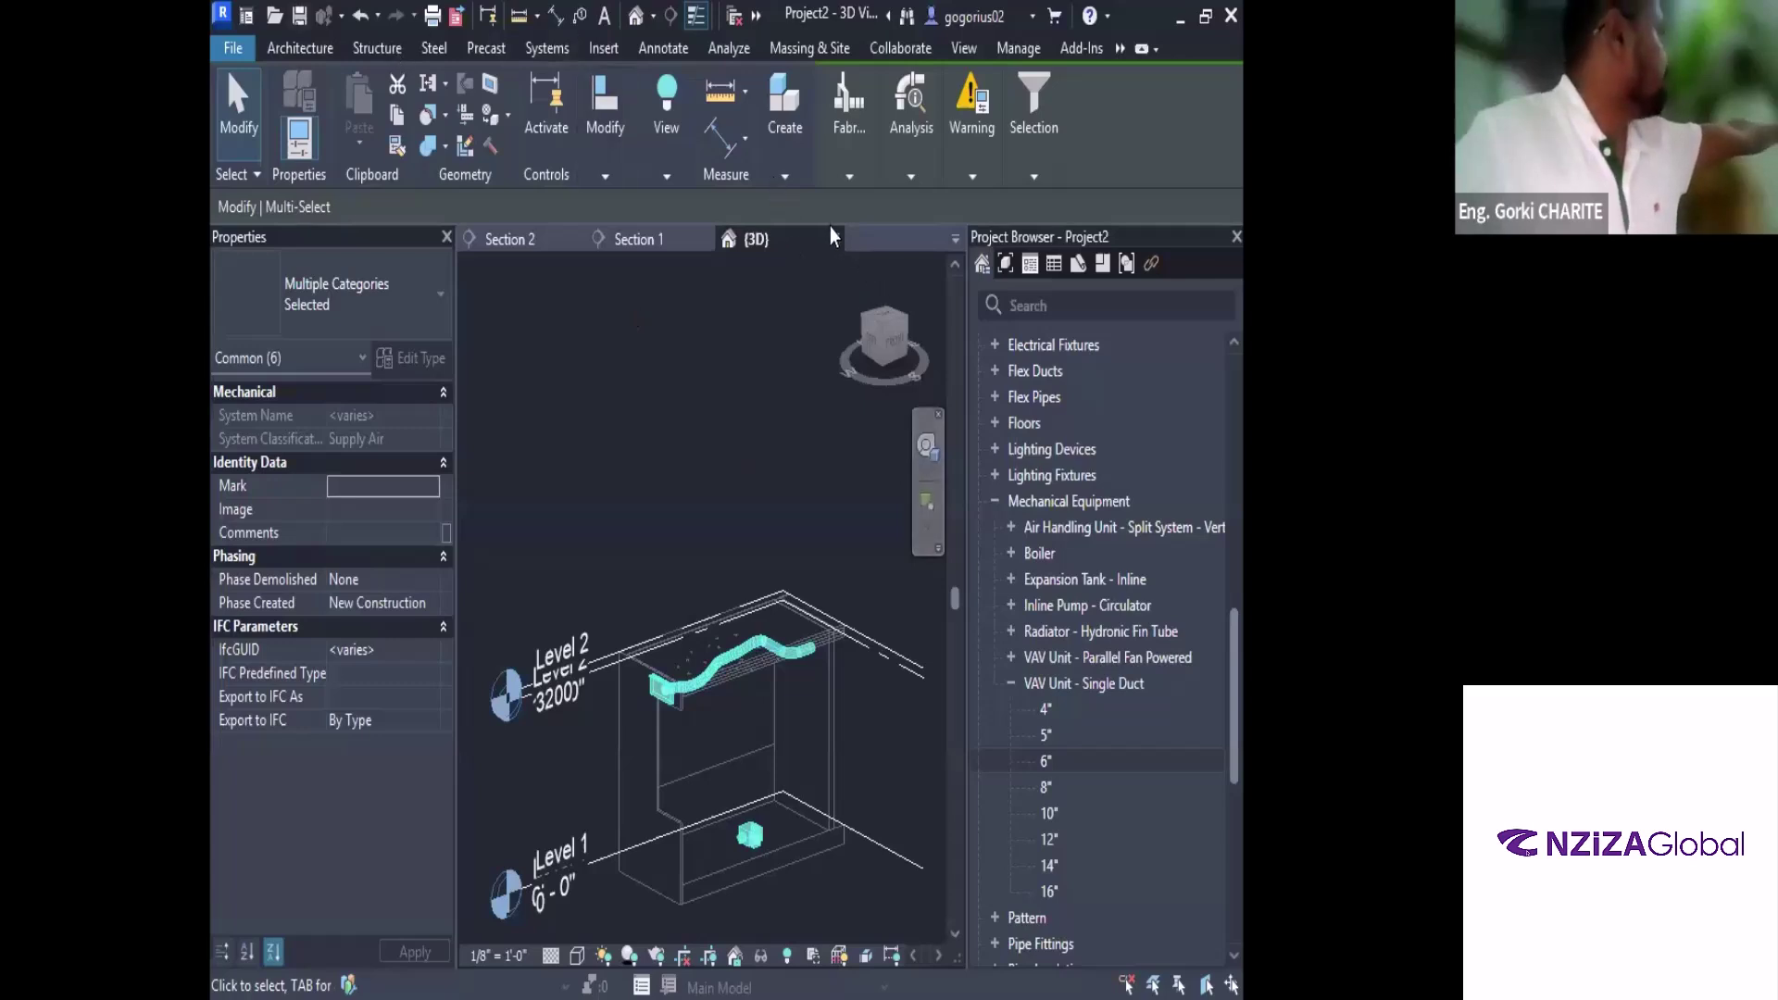
click(359, 16)
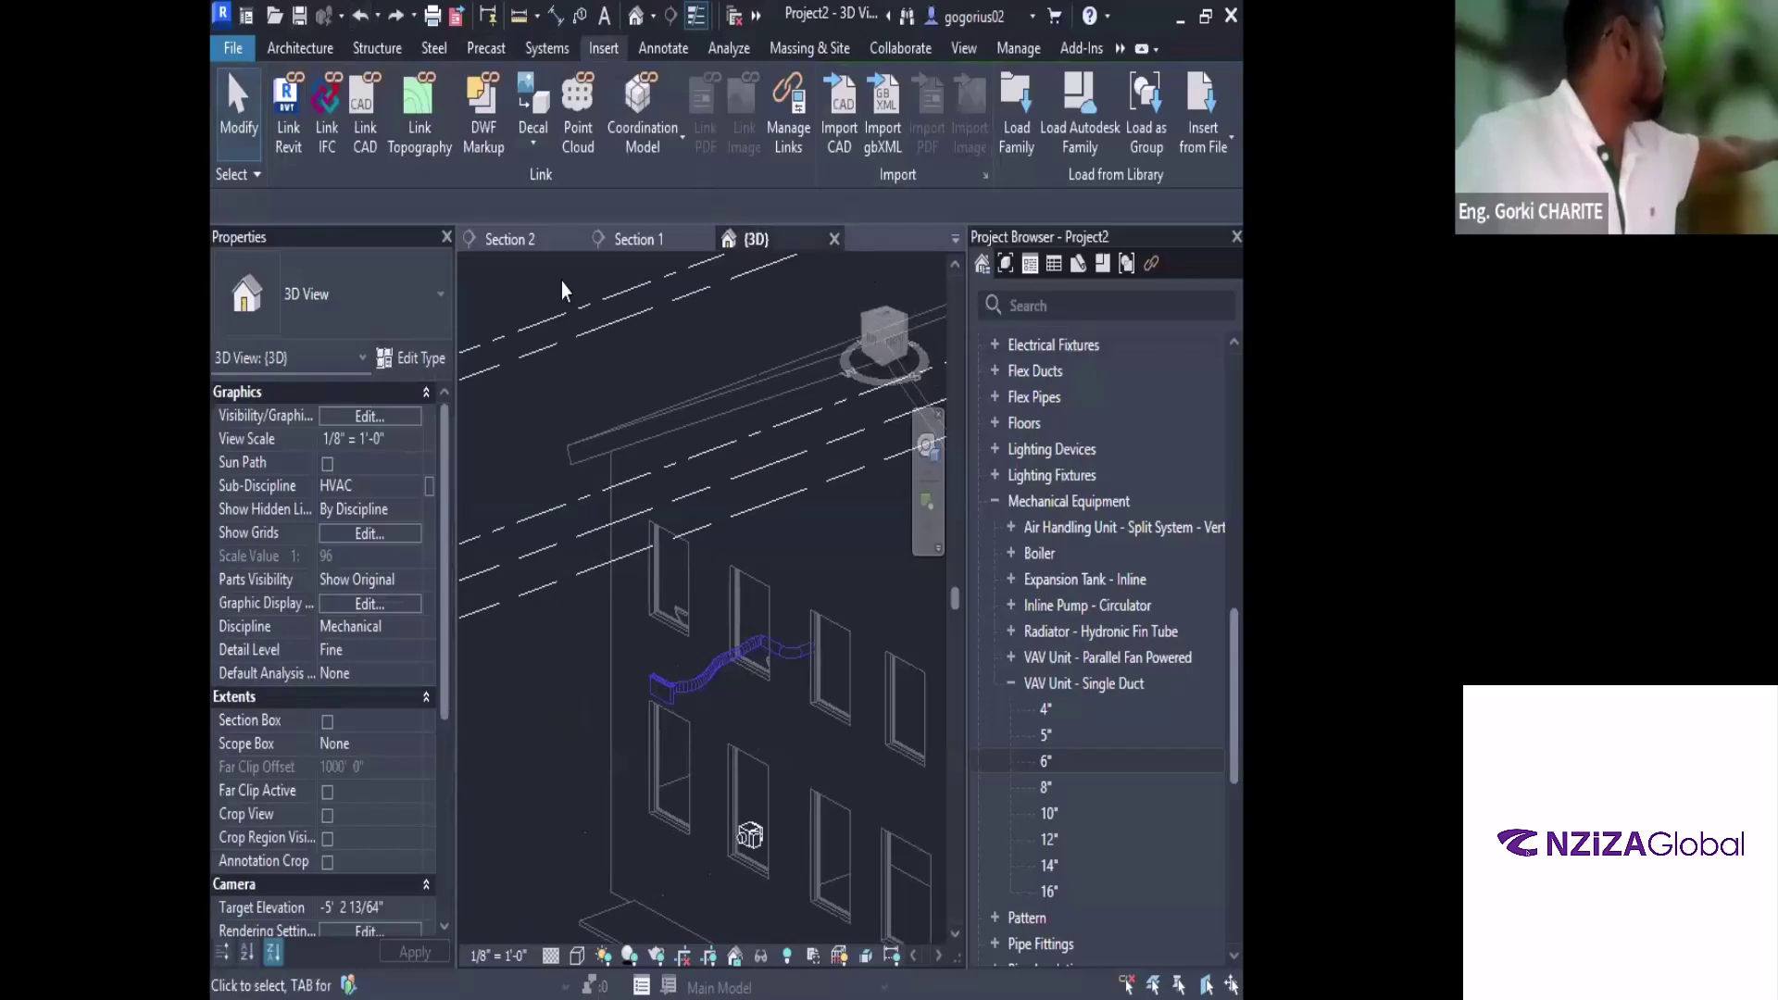
click(834, 239)
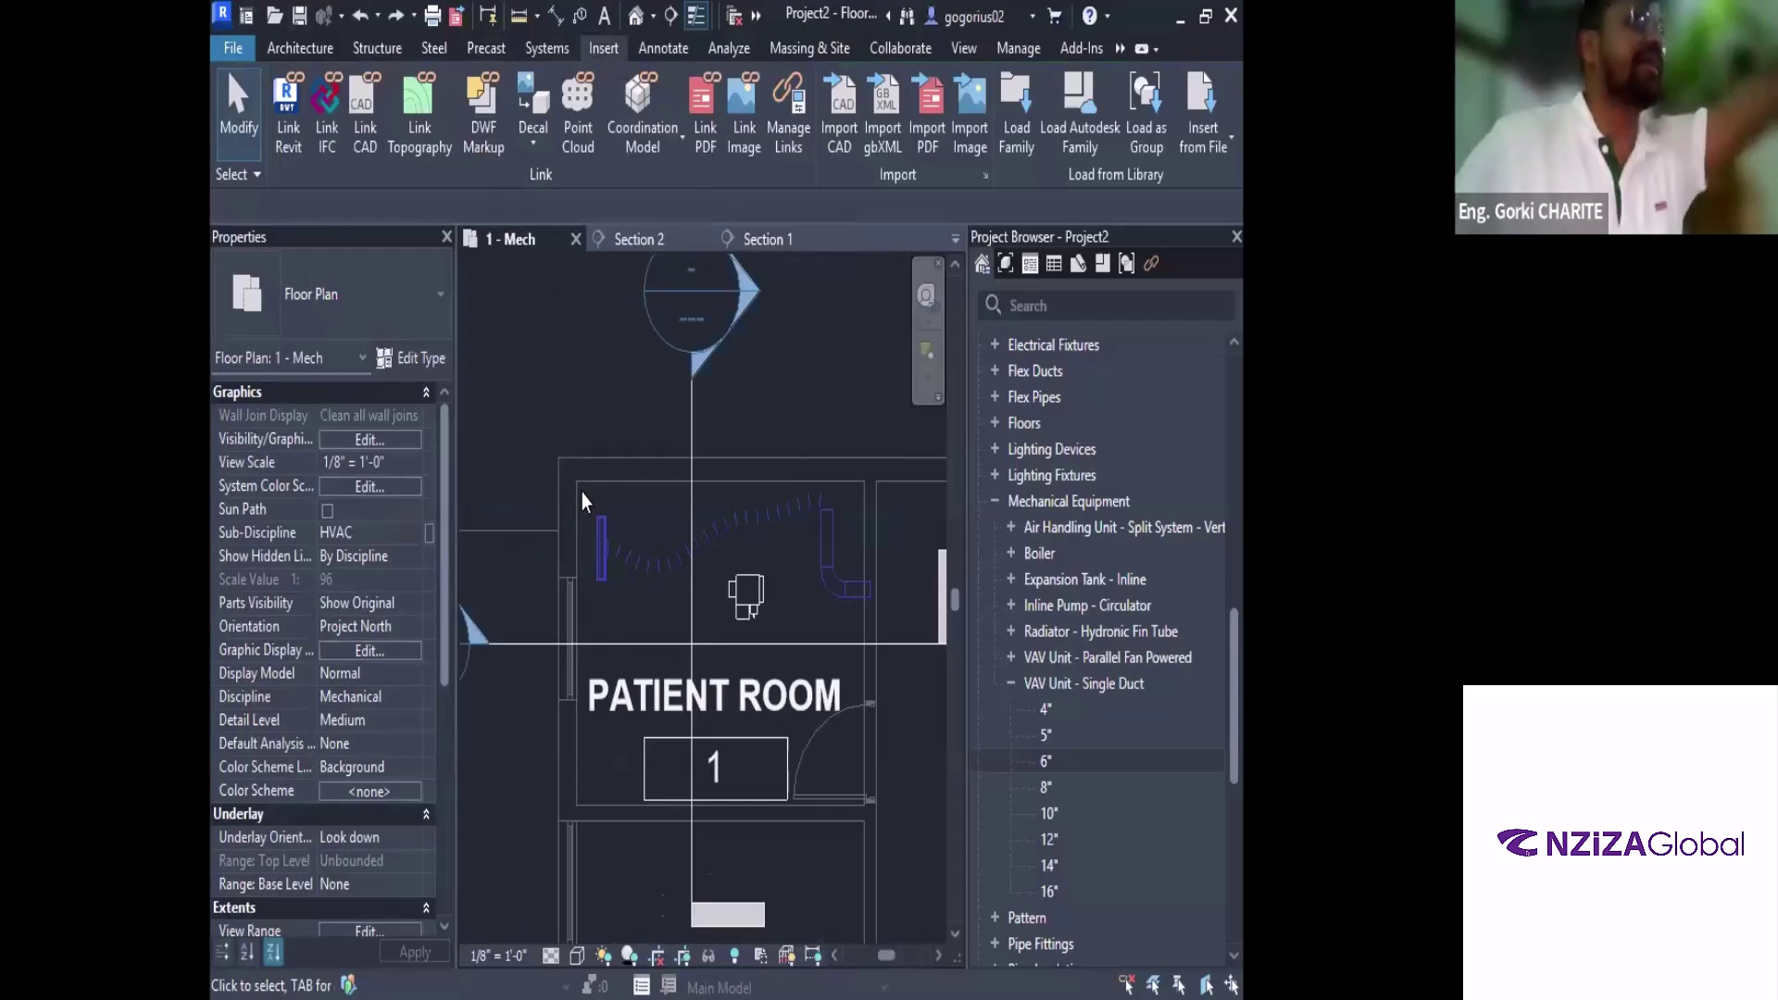
drag(582, 493, 935, 654)
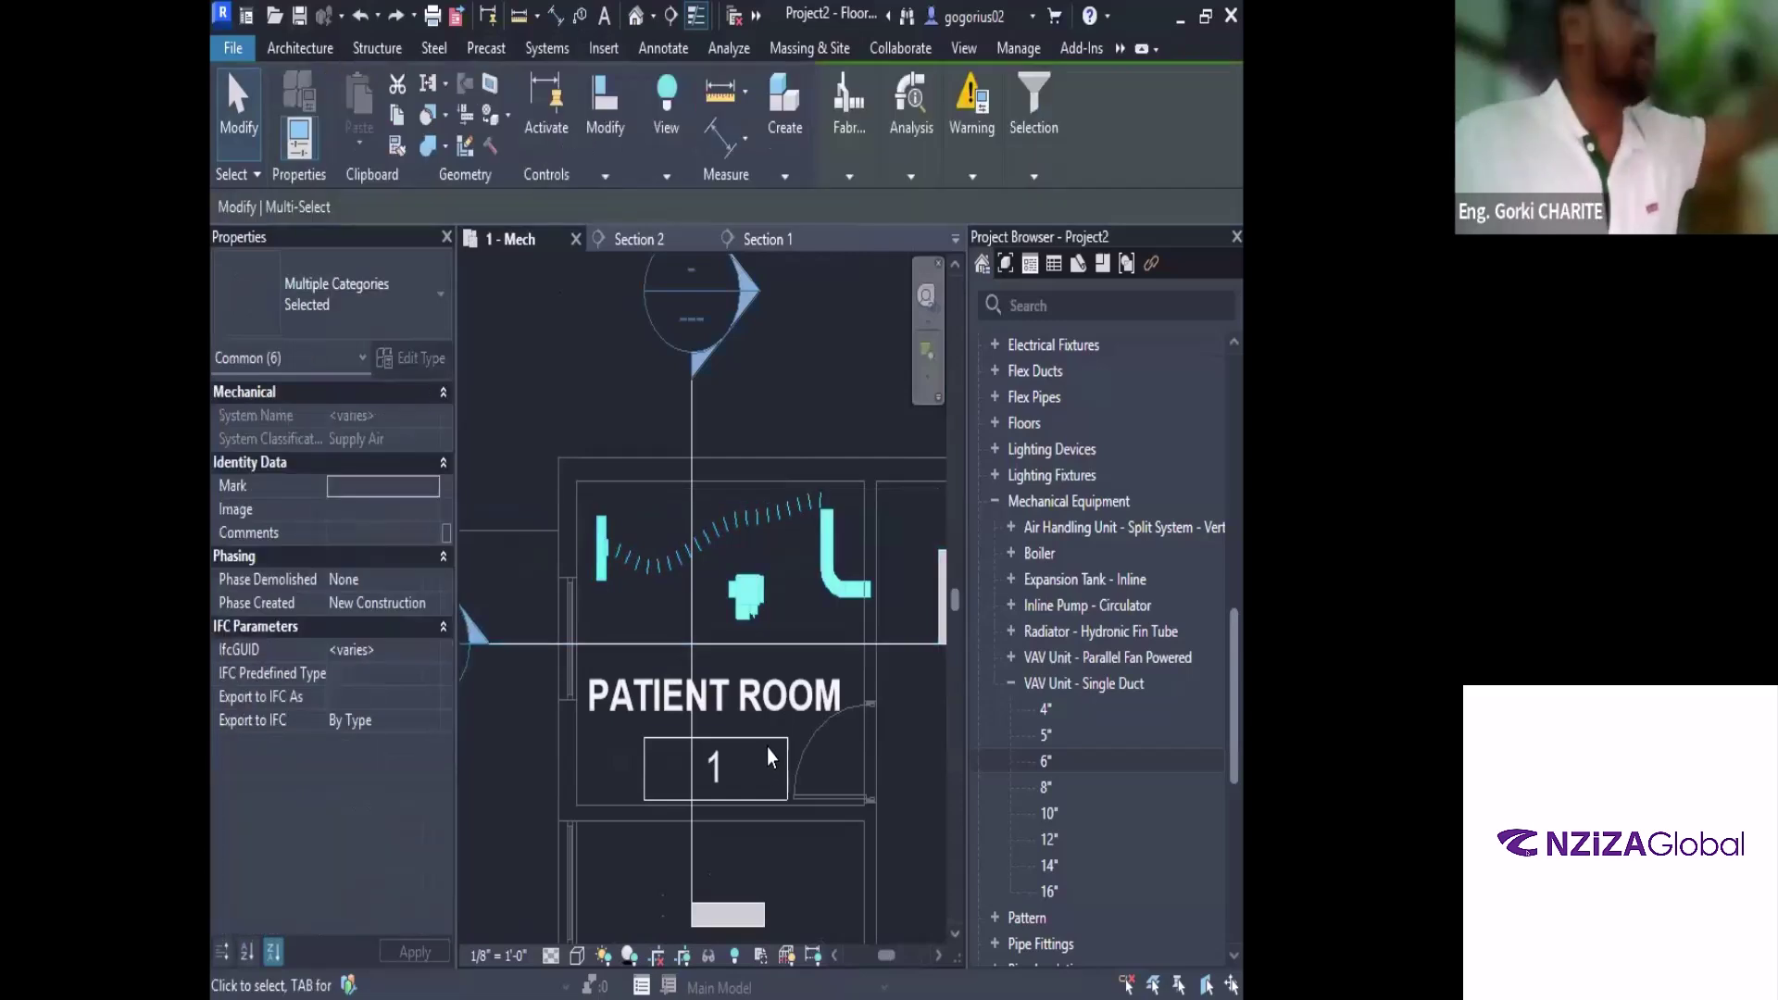
click(675, 585)
drag(602, 548, 605, 384)
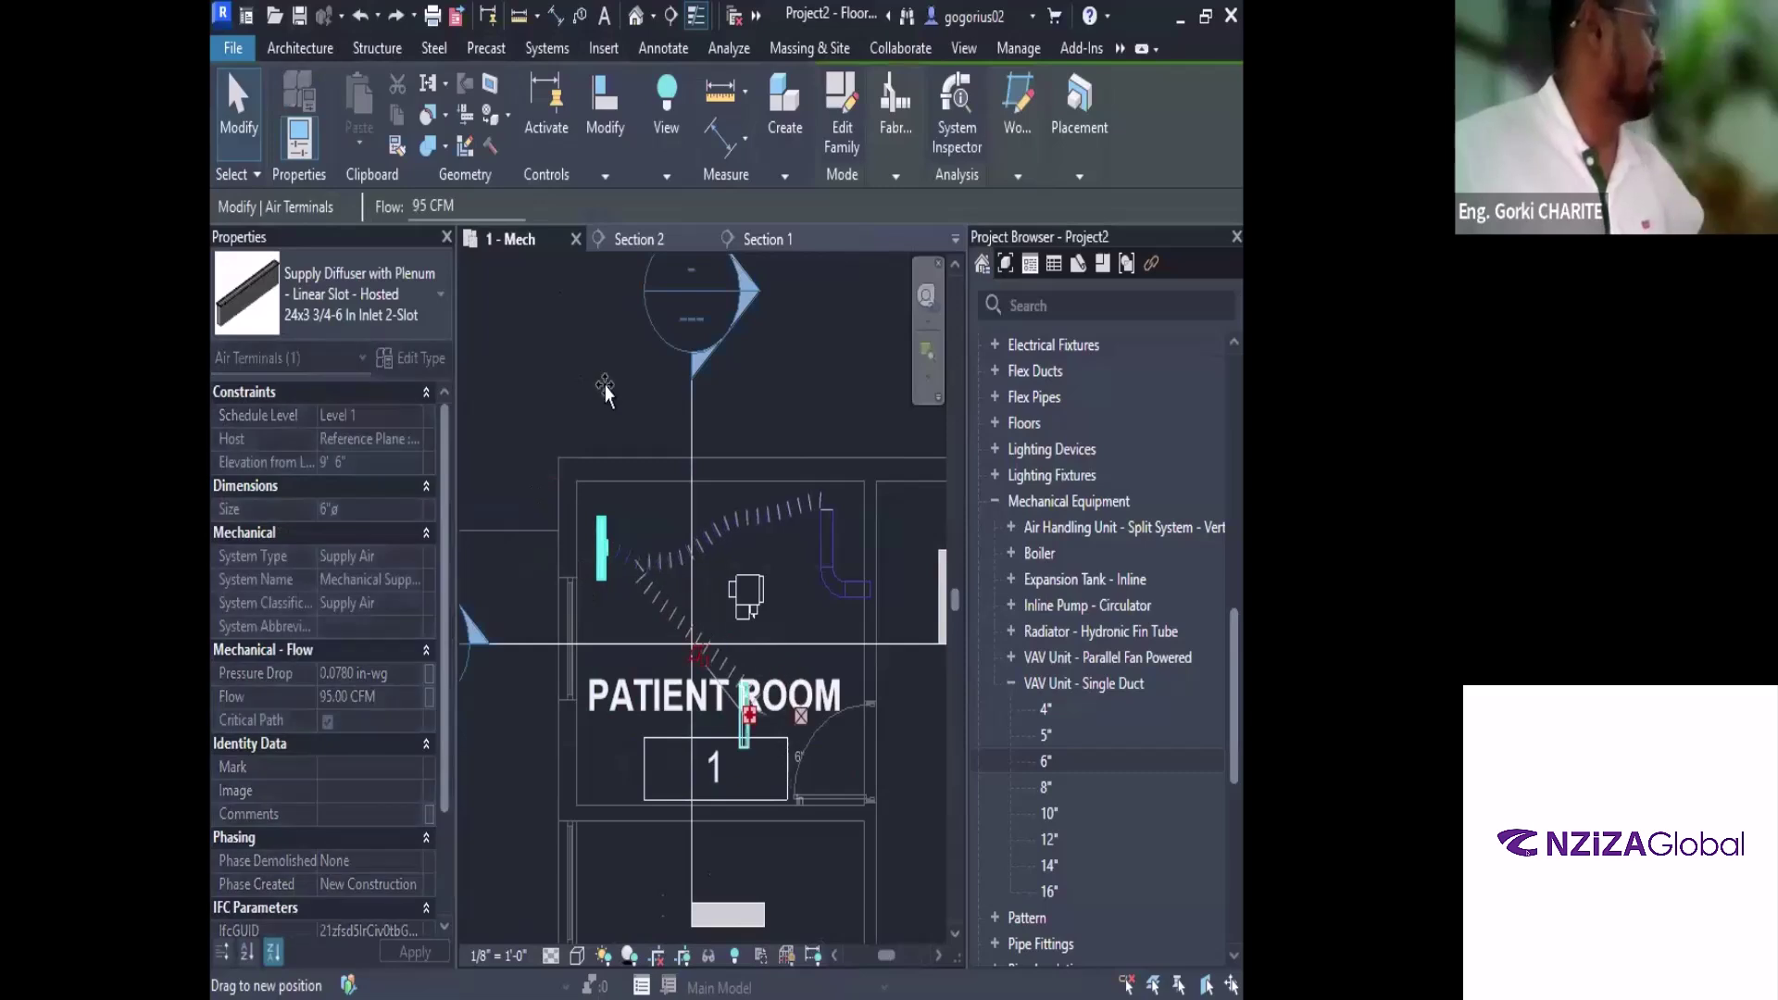
drag(616, 625, 593, 508)
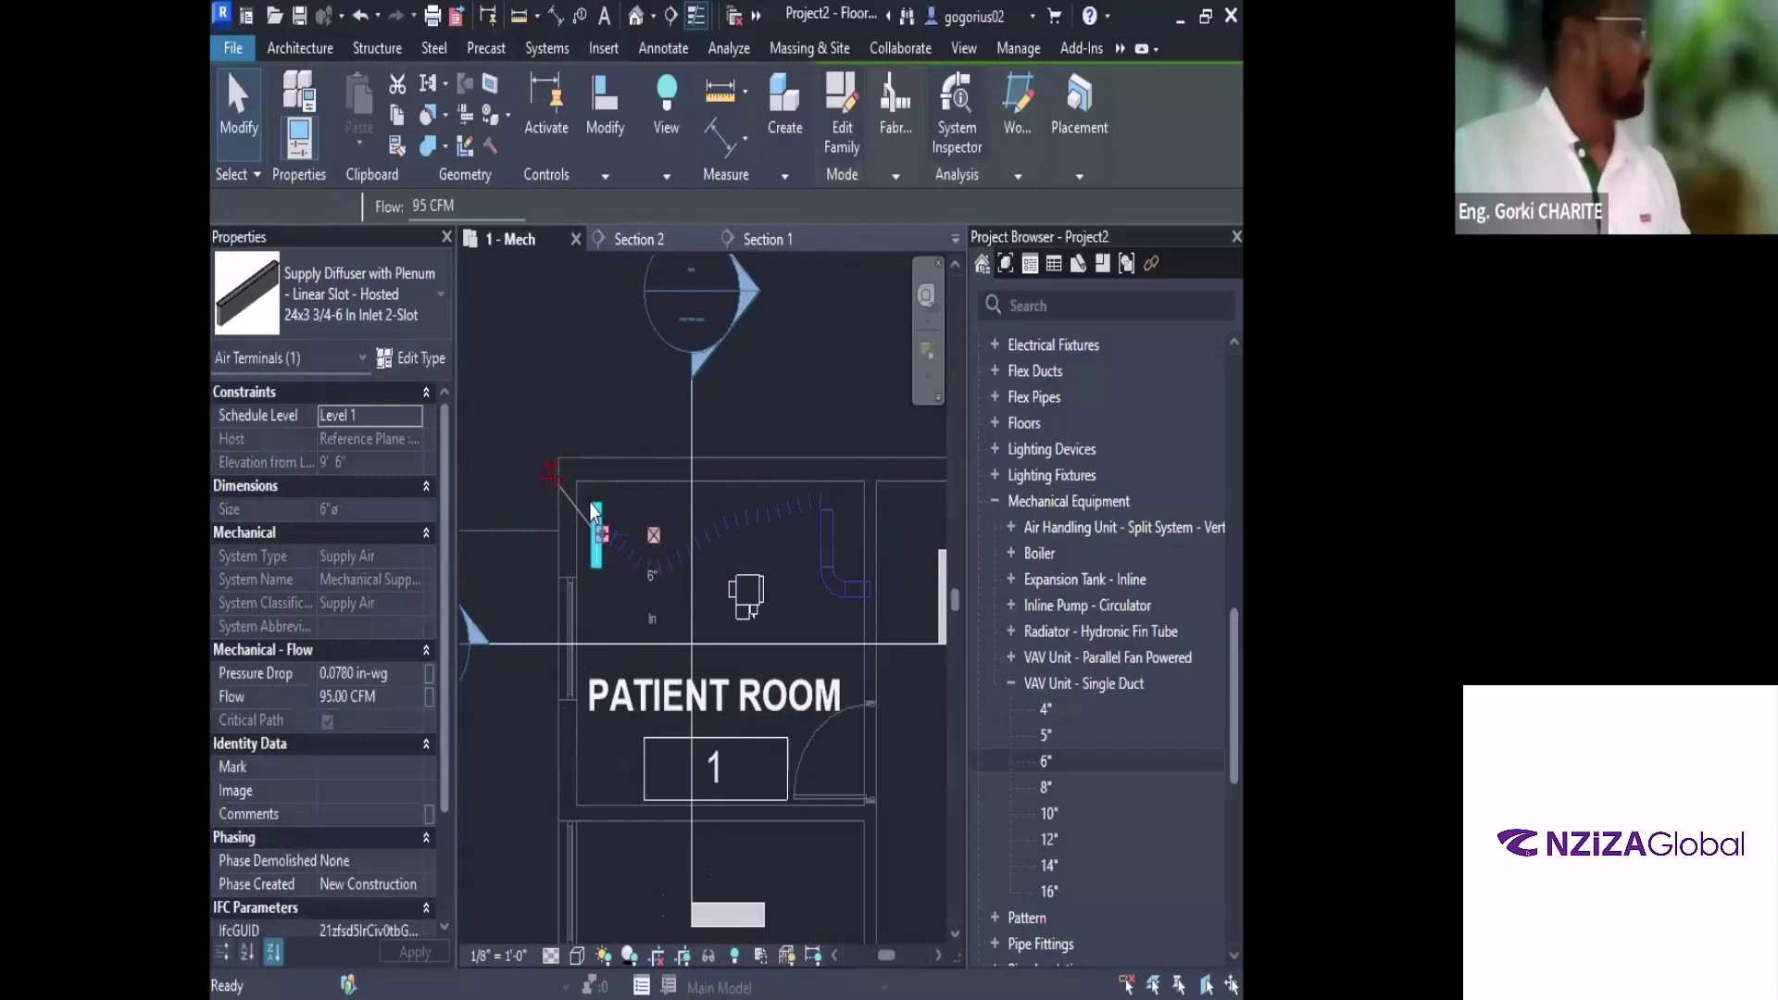
key(Escape)
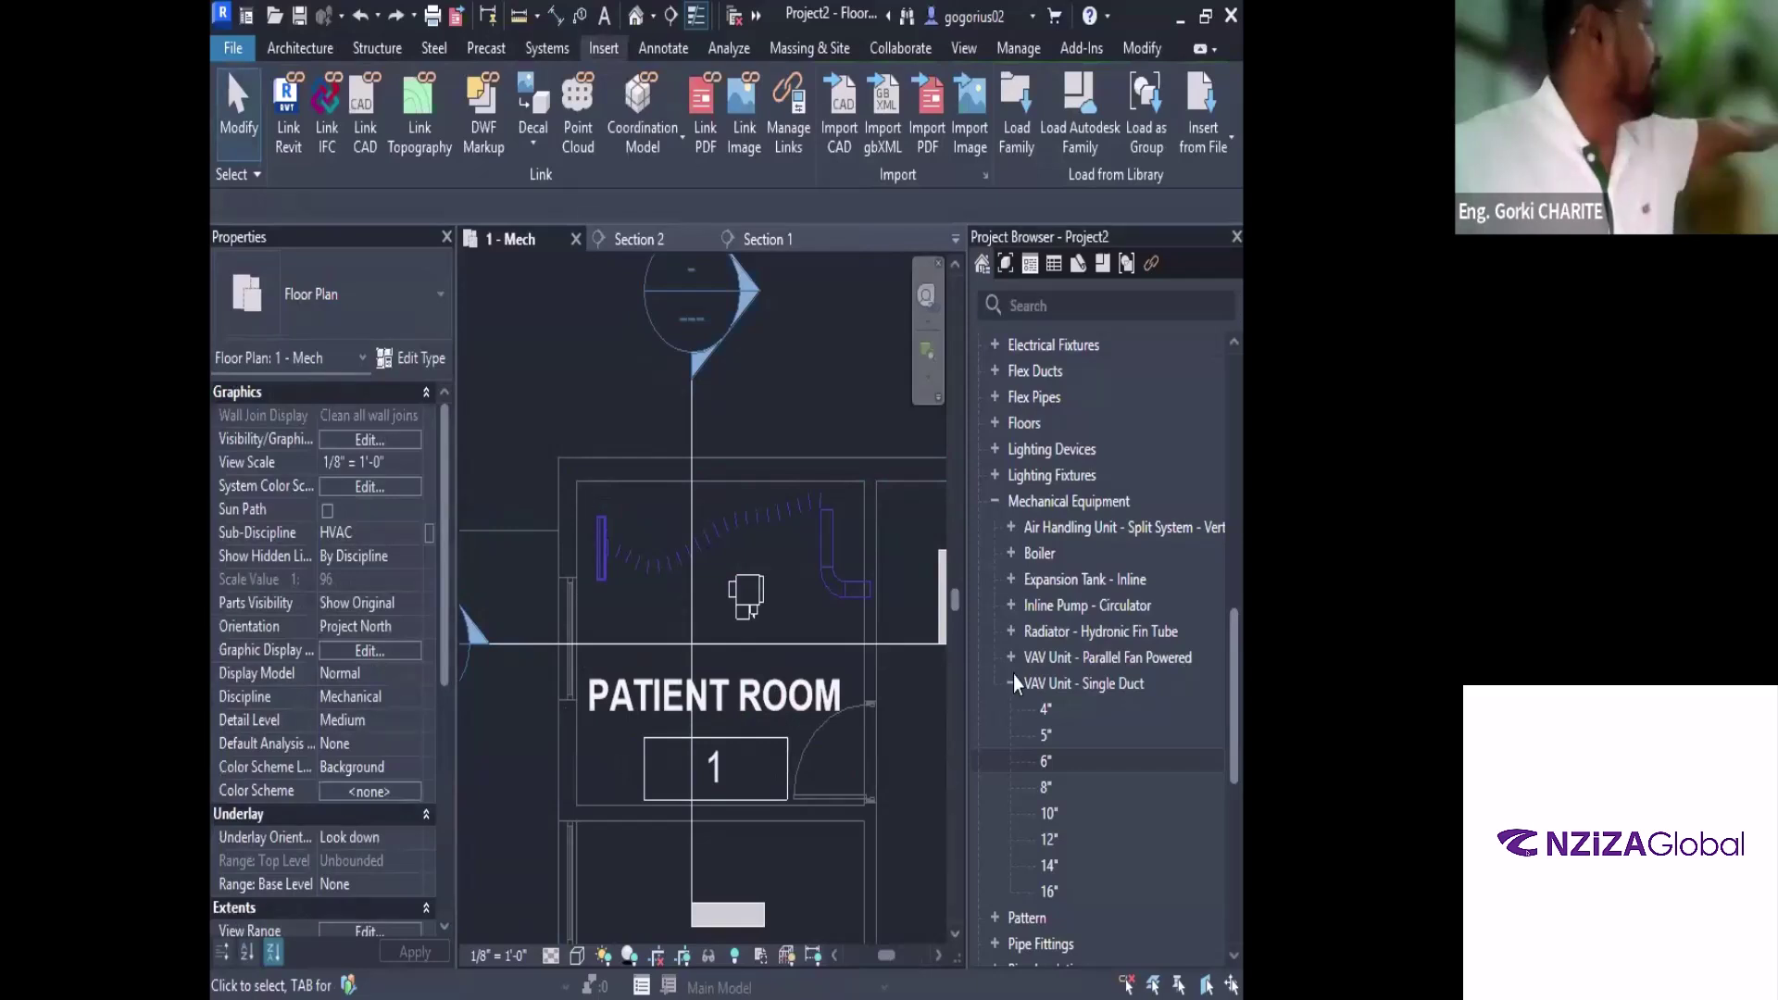
click(896, 602)
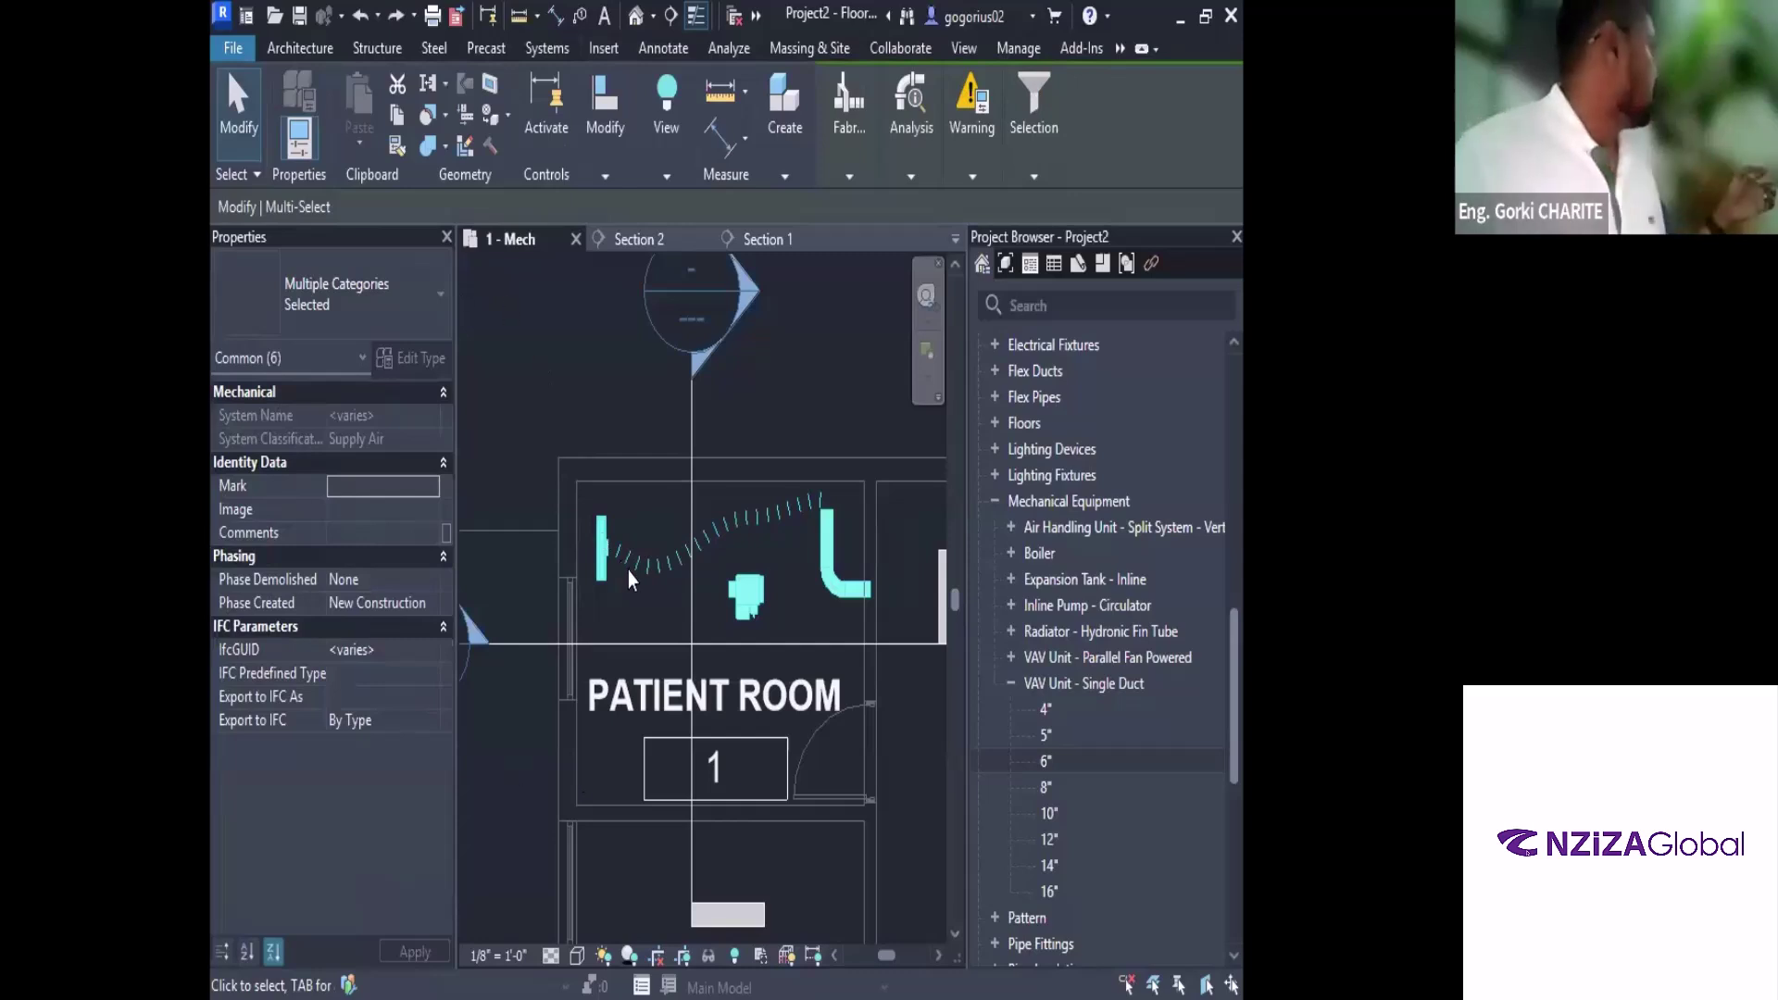
click(587, 493)
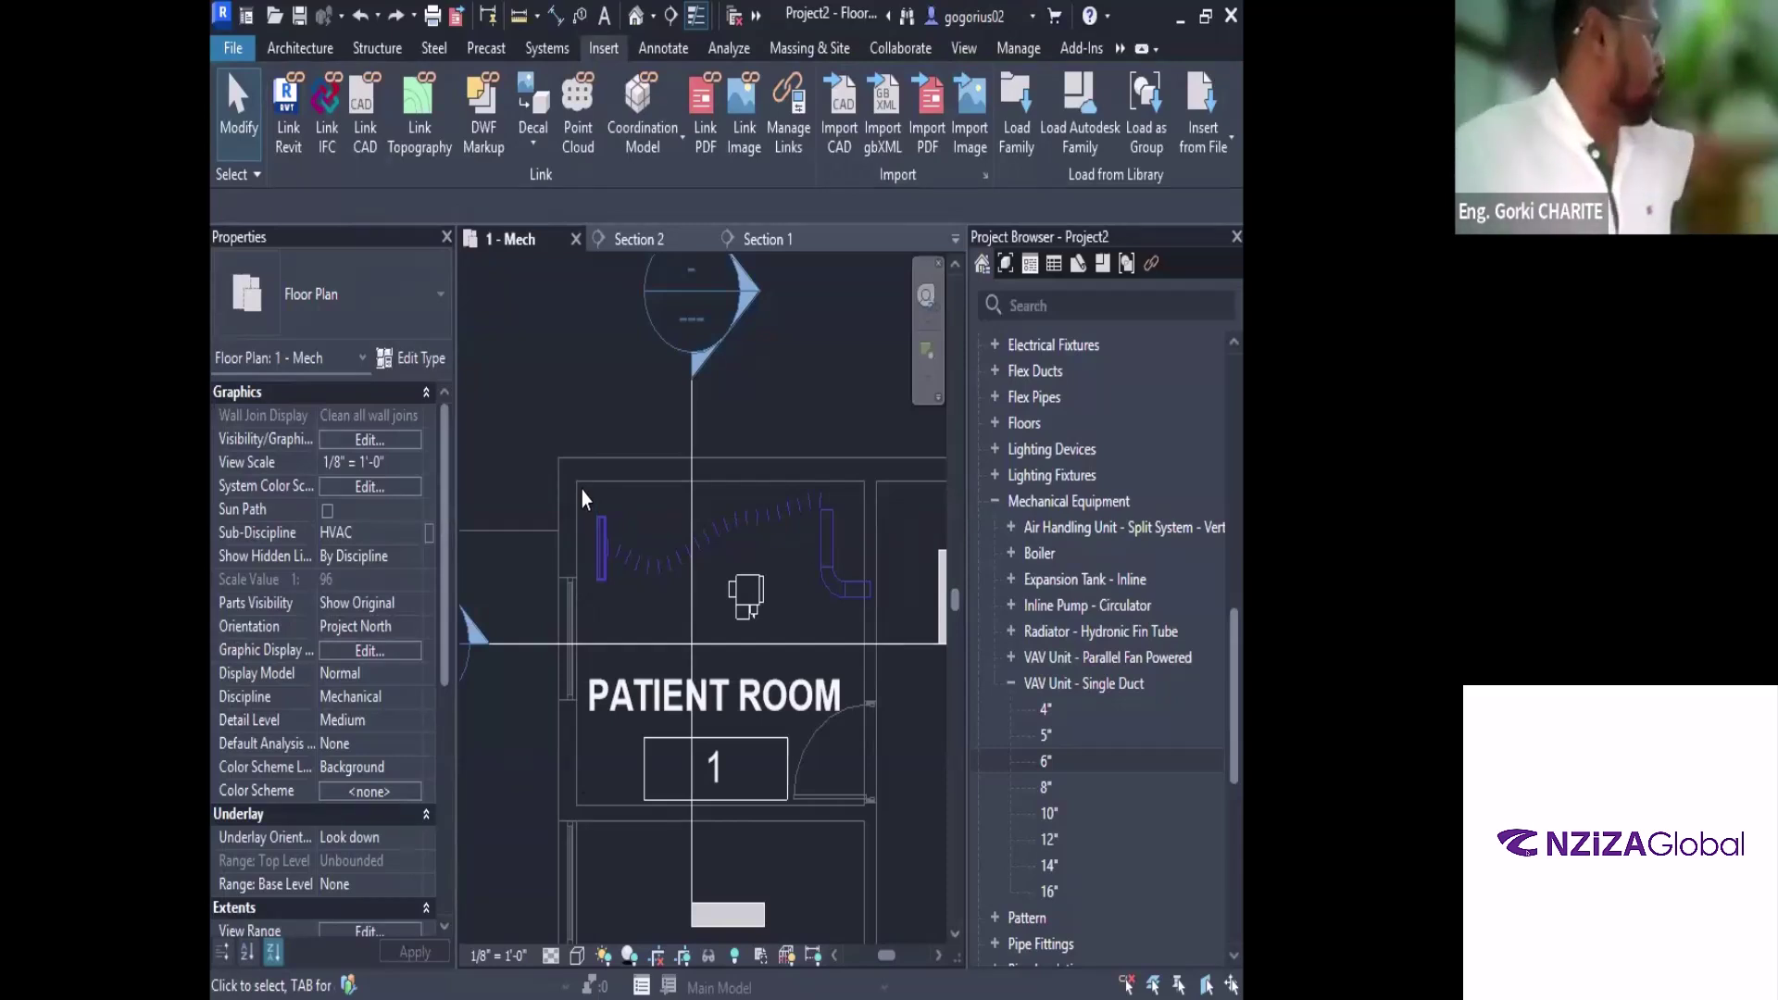
Select the diffuser, flex duct, duct and VAV unit in the patient room plan and isolate them in a 3D selection box
drag(581, 490, 842, 615)
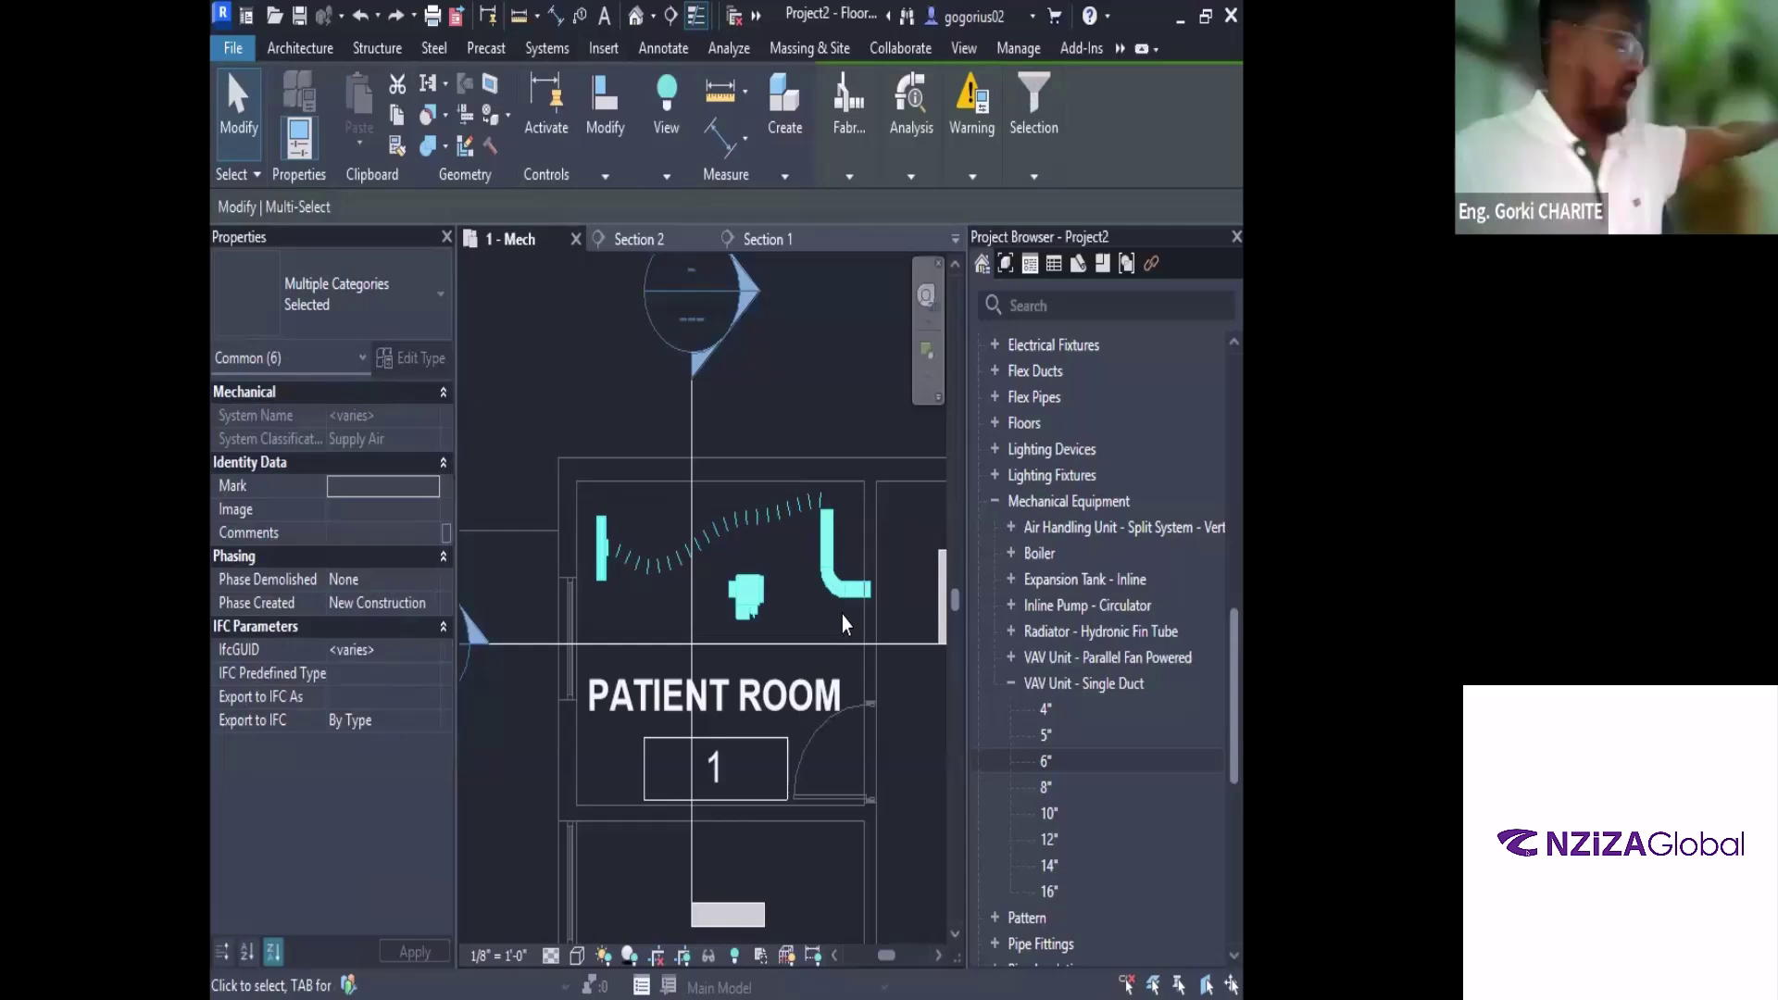
mouse_move(679, 142)
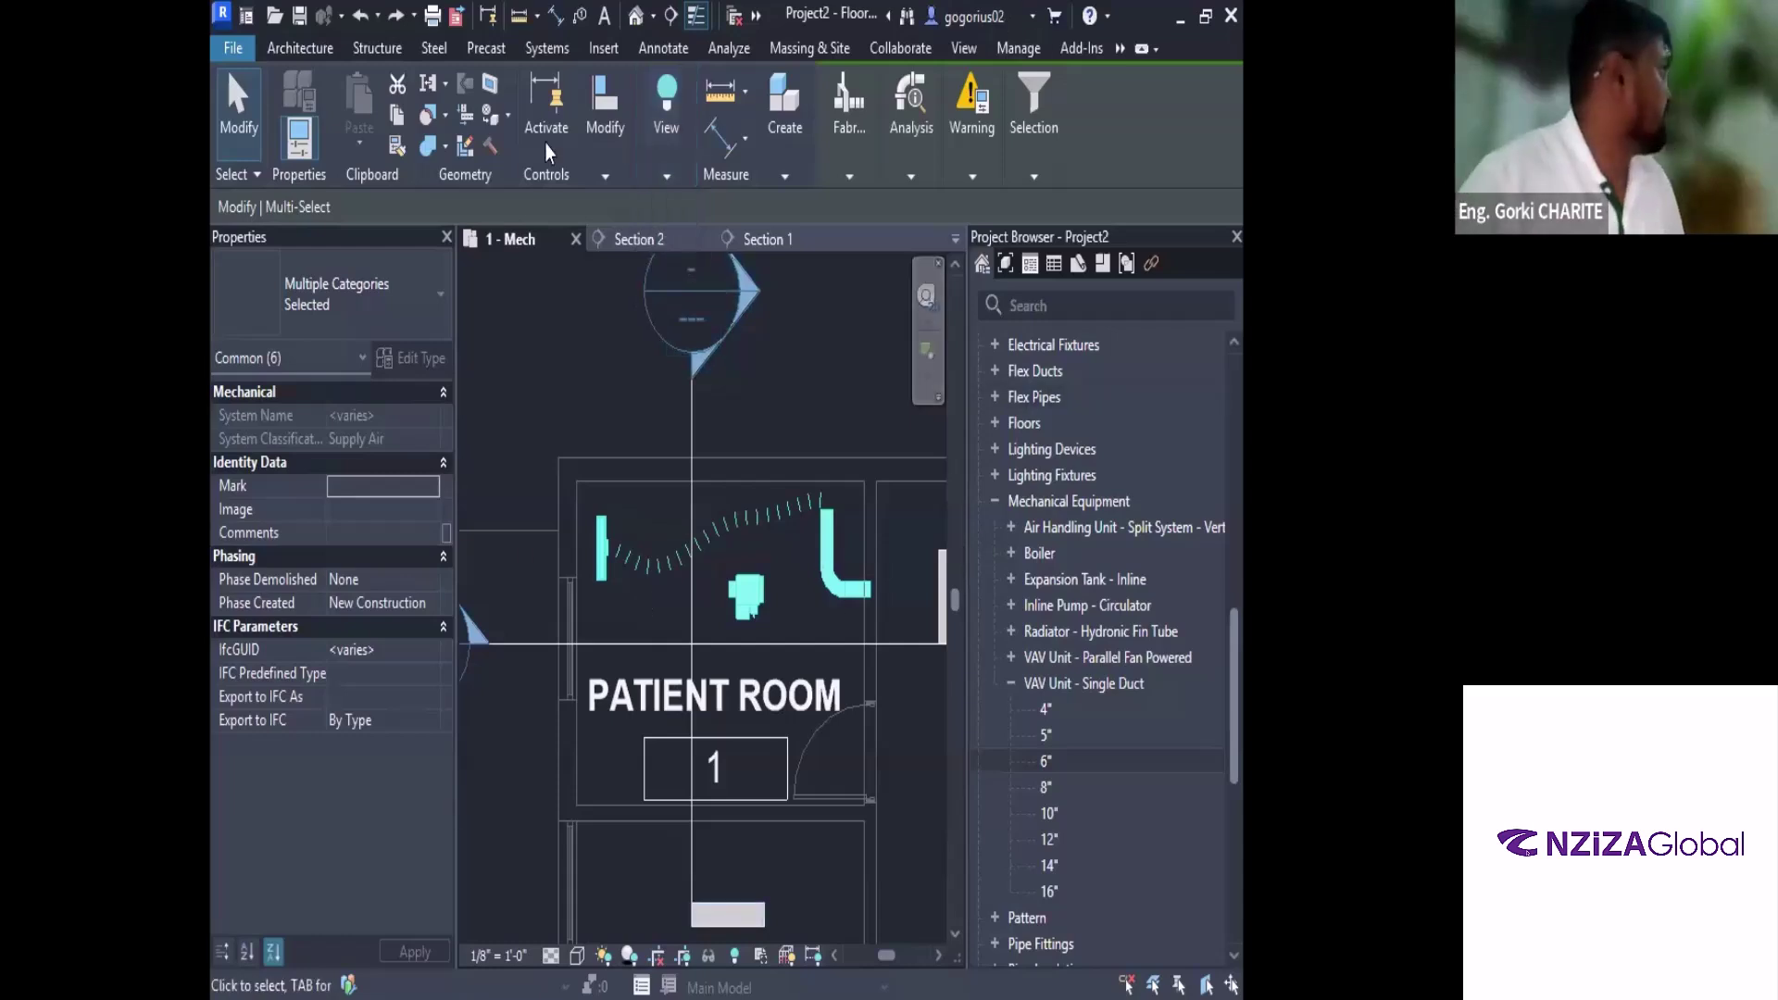
click(667, 176)
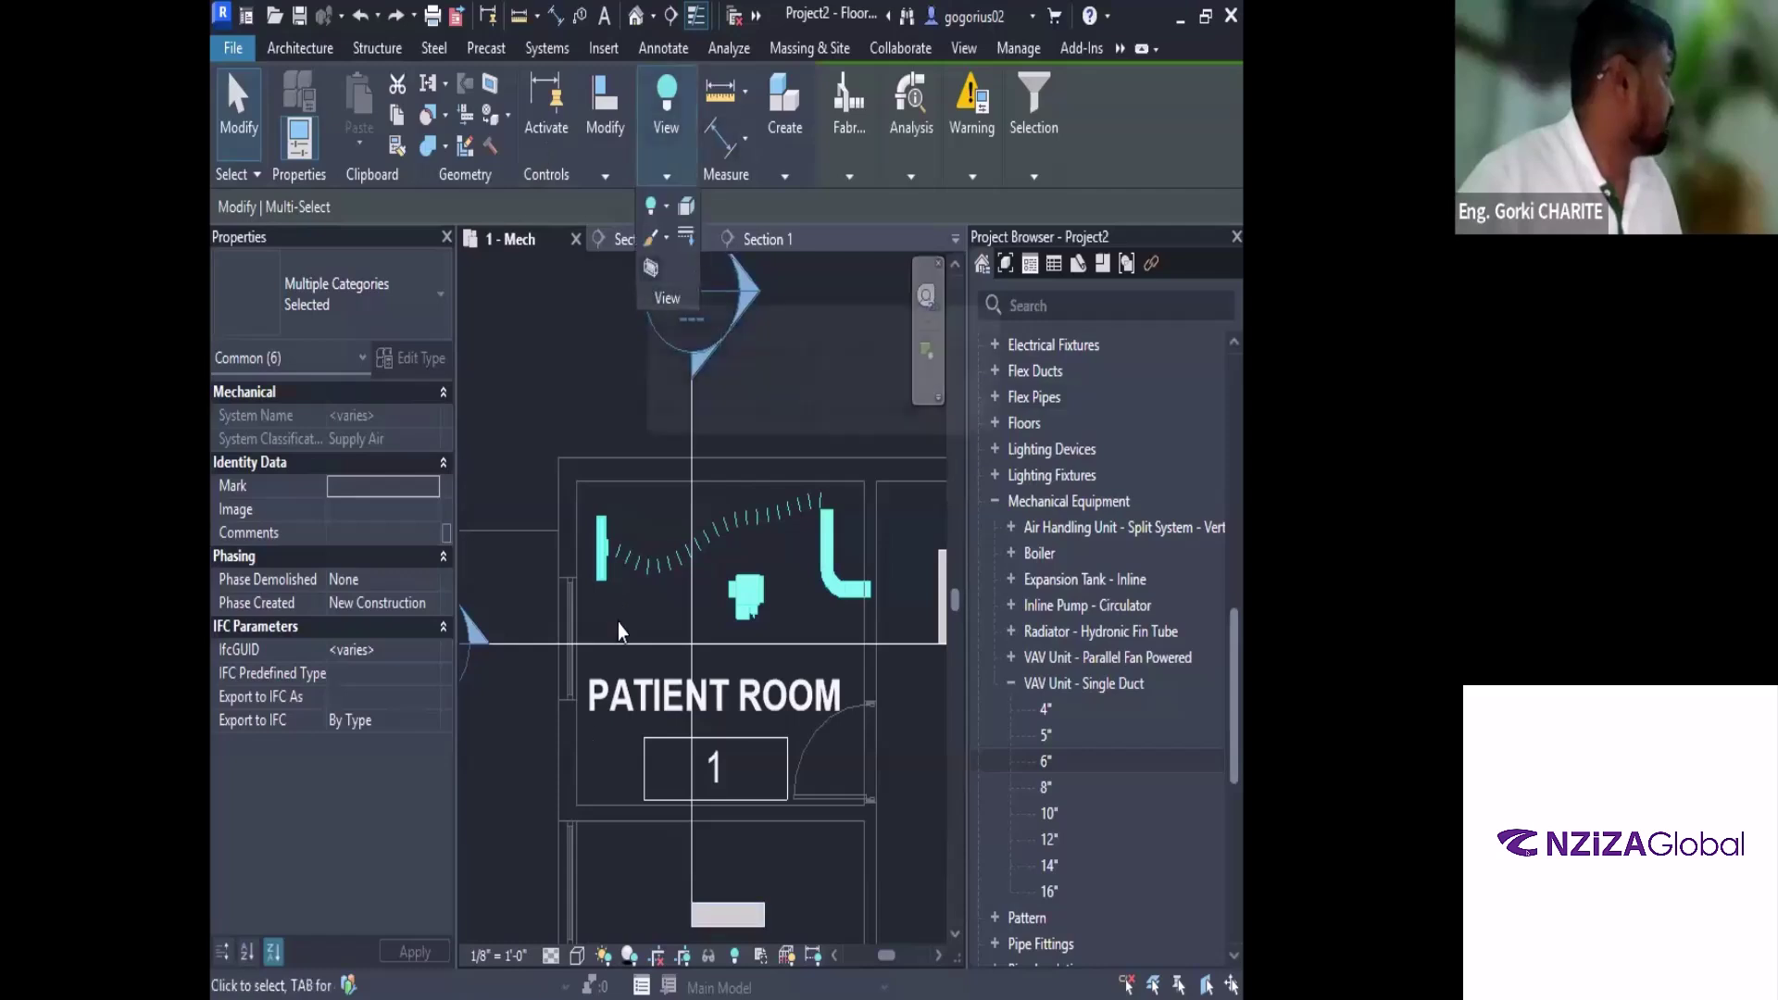
key(b)
key(x)
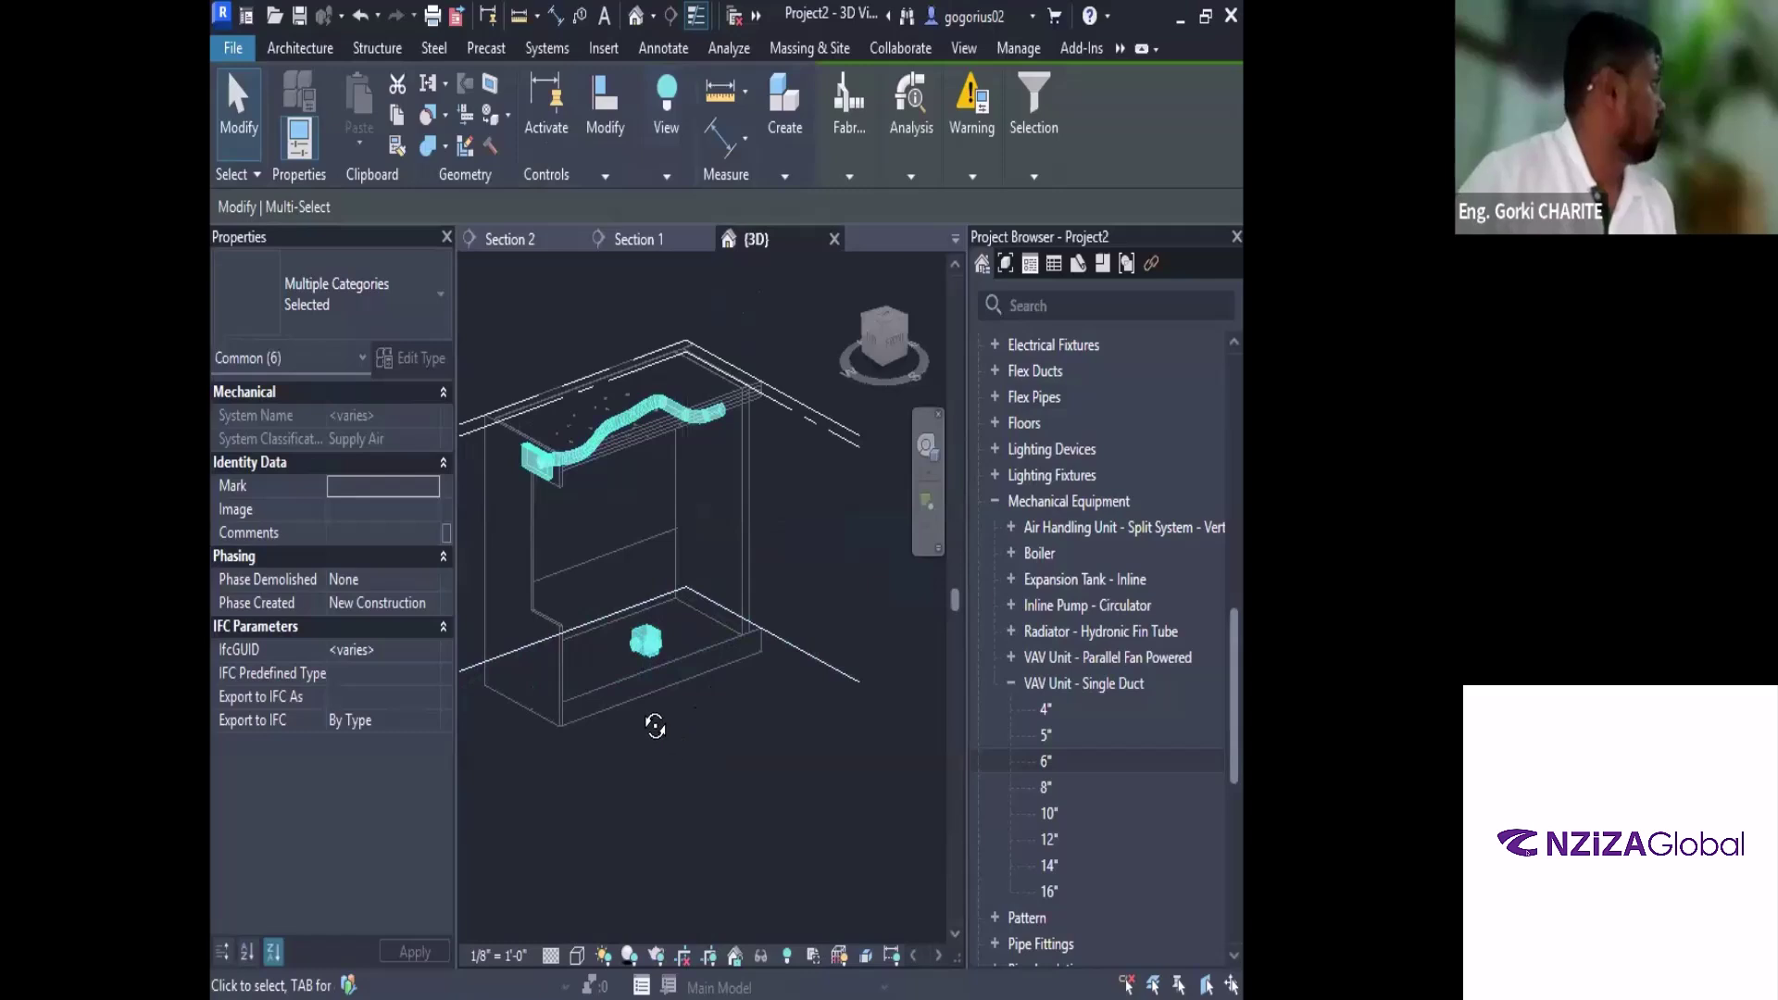
shift+middle_drag(682, 741, 556, 482)
click(593, 537)
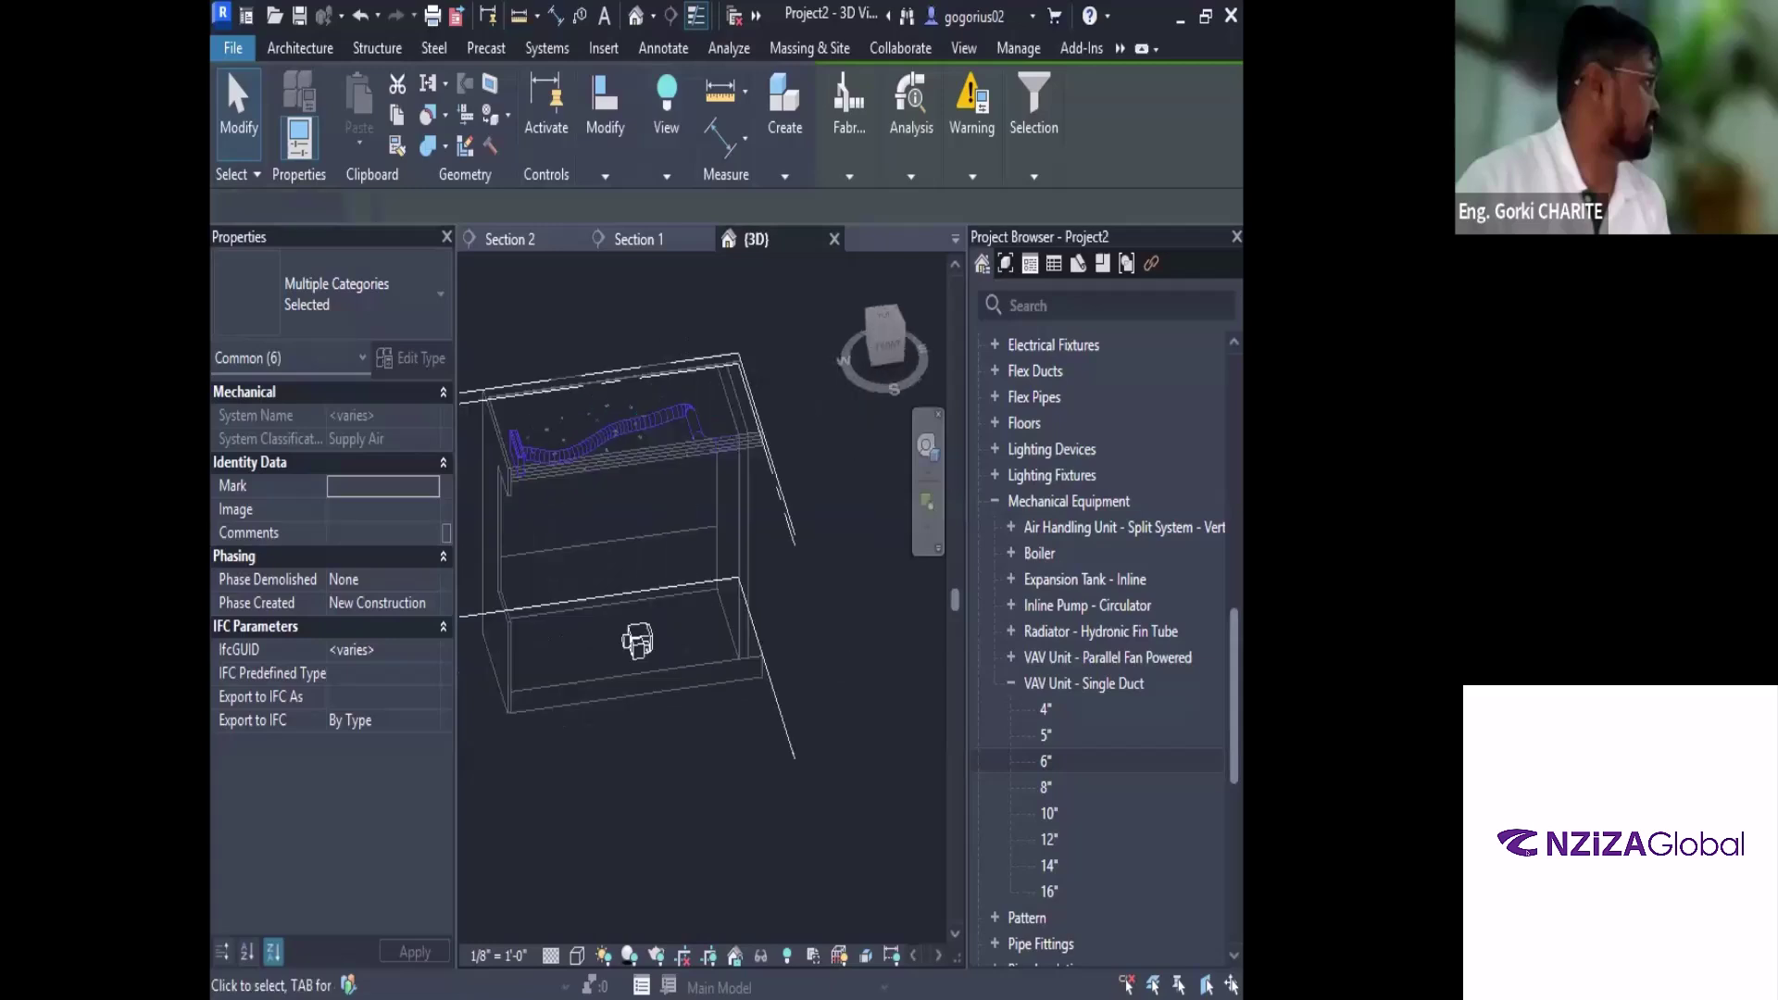
Compare the VAV unit with the flex duct in 3D and look at the airflow settings table in the browser's VAV catalog
click(637, 641)
click(611, 431)
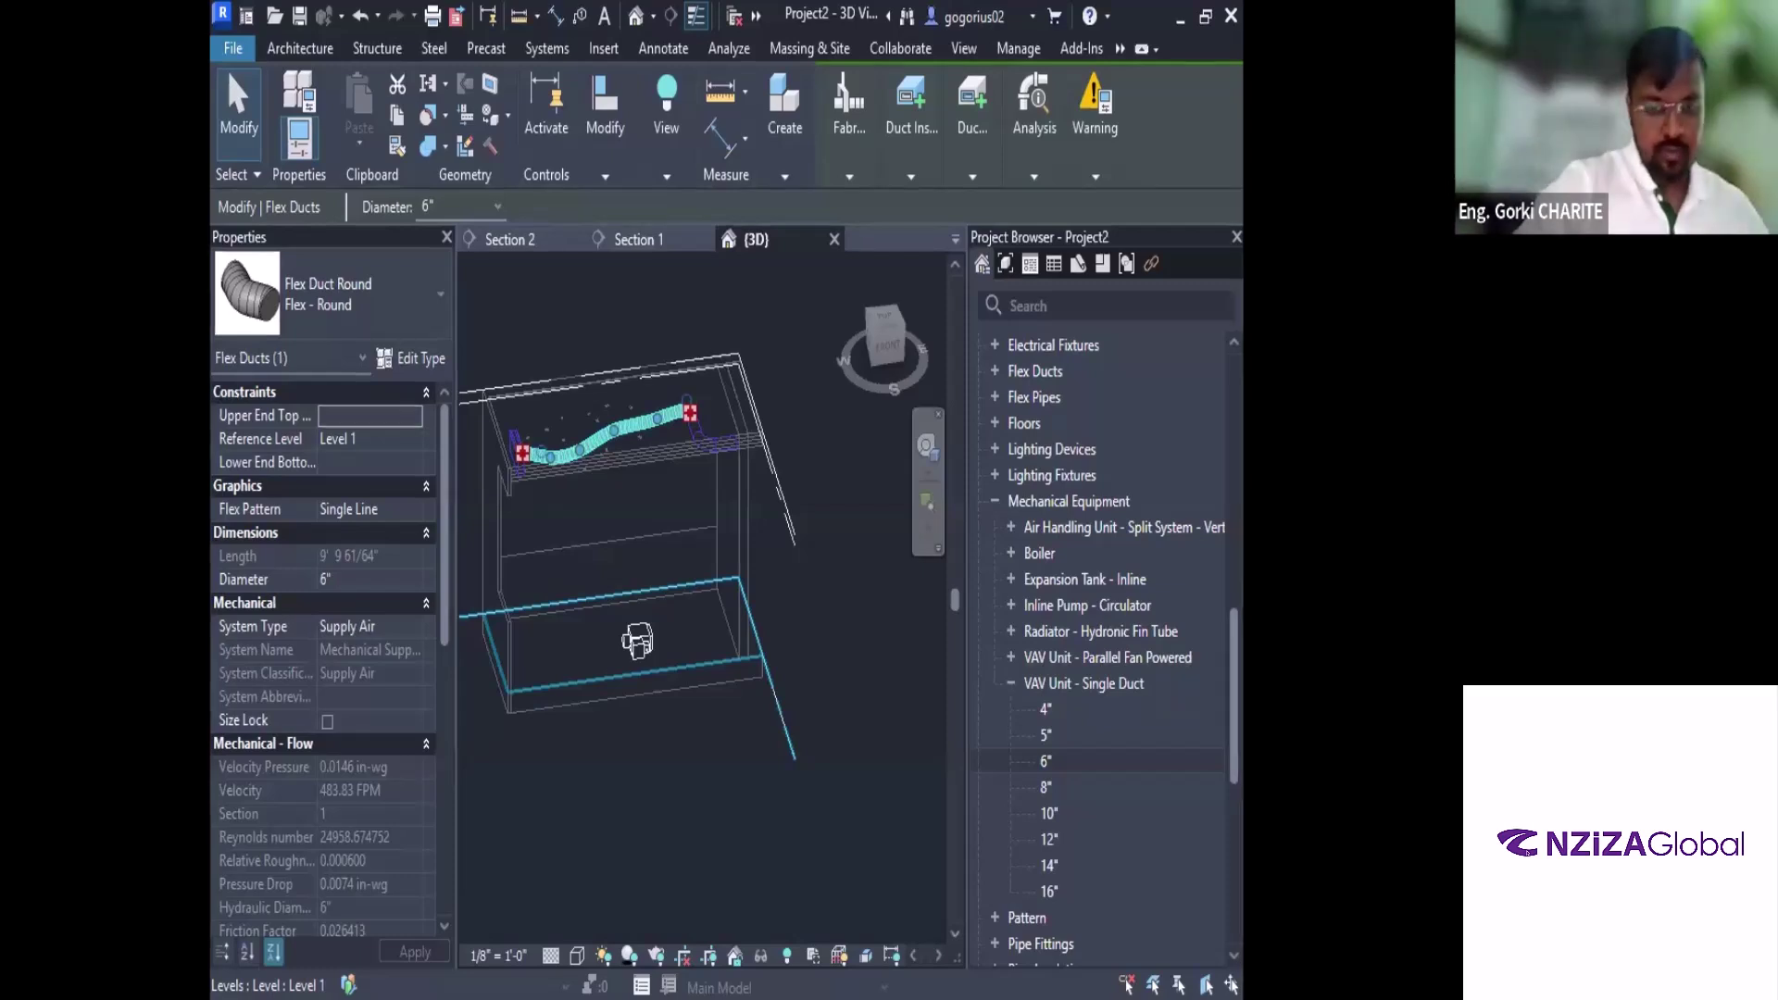
key(alt+Tab)
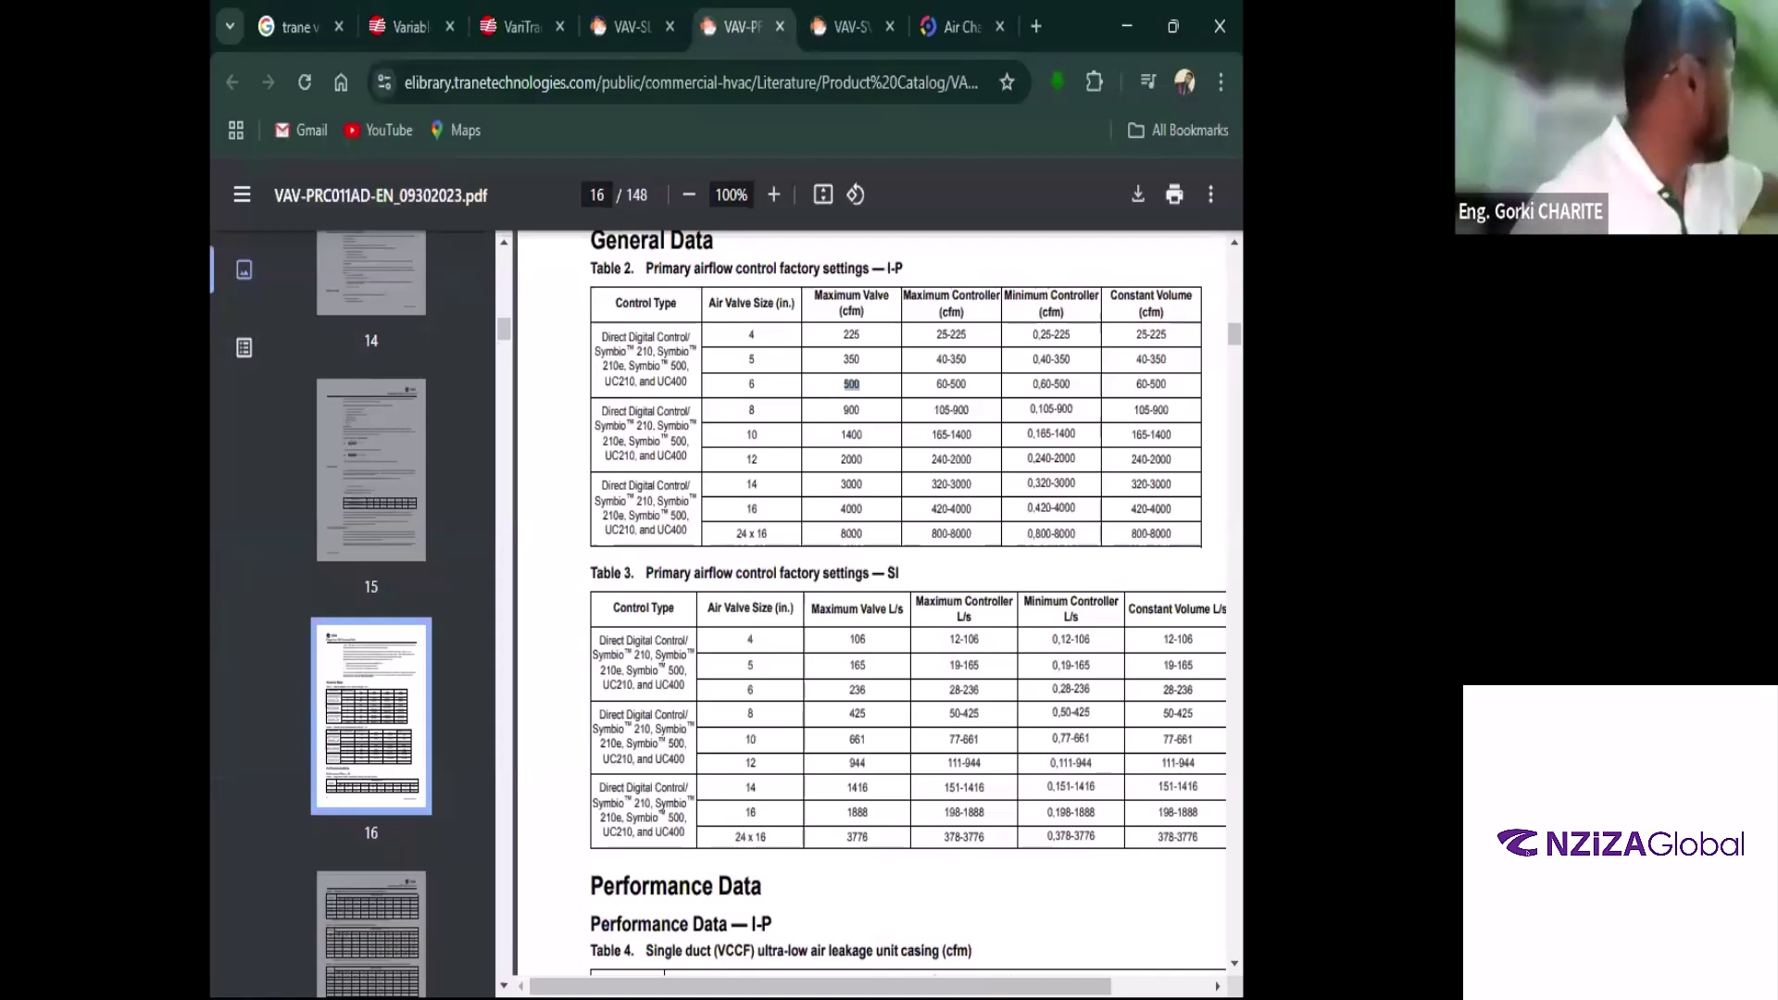
key(alt+Tab)
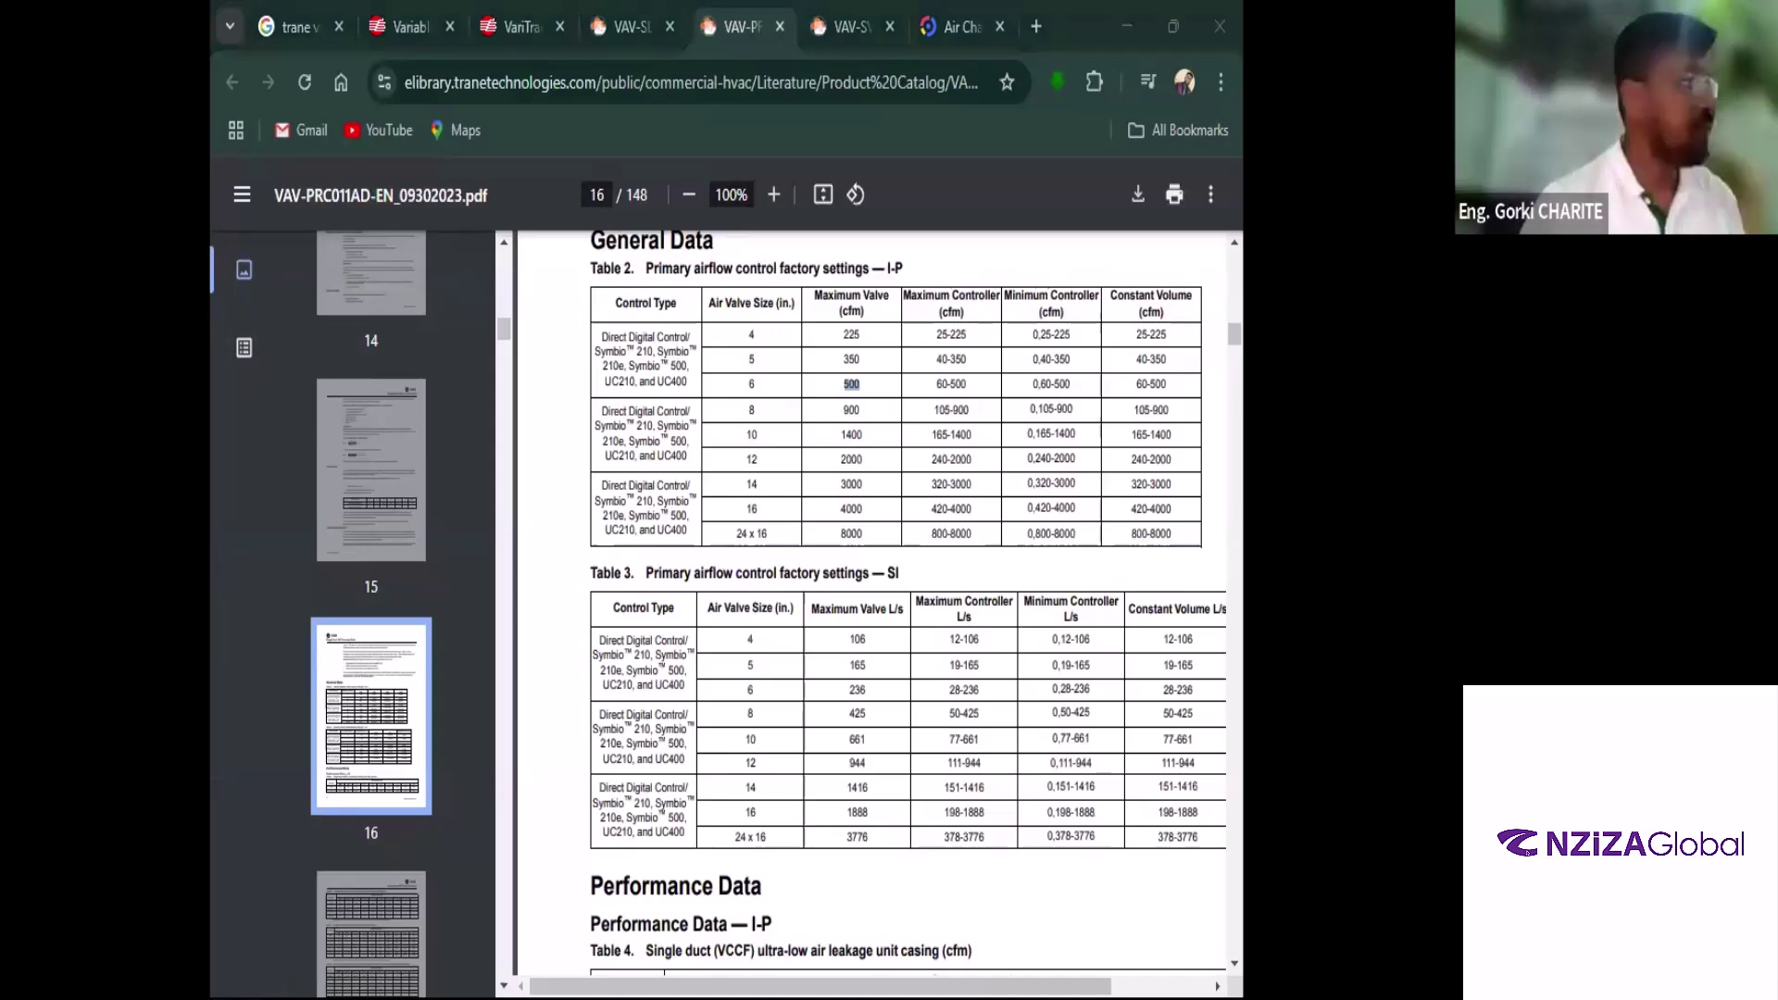
key(alt+Tab)
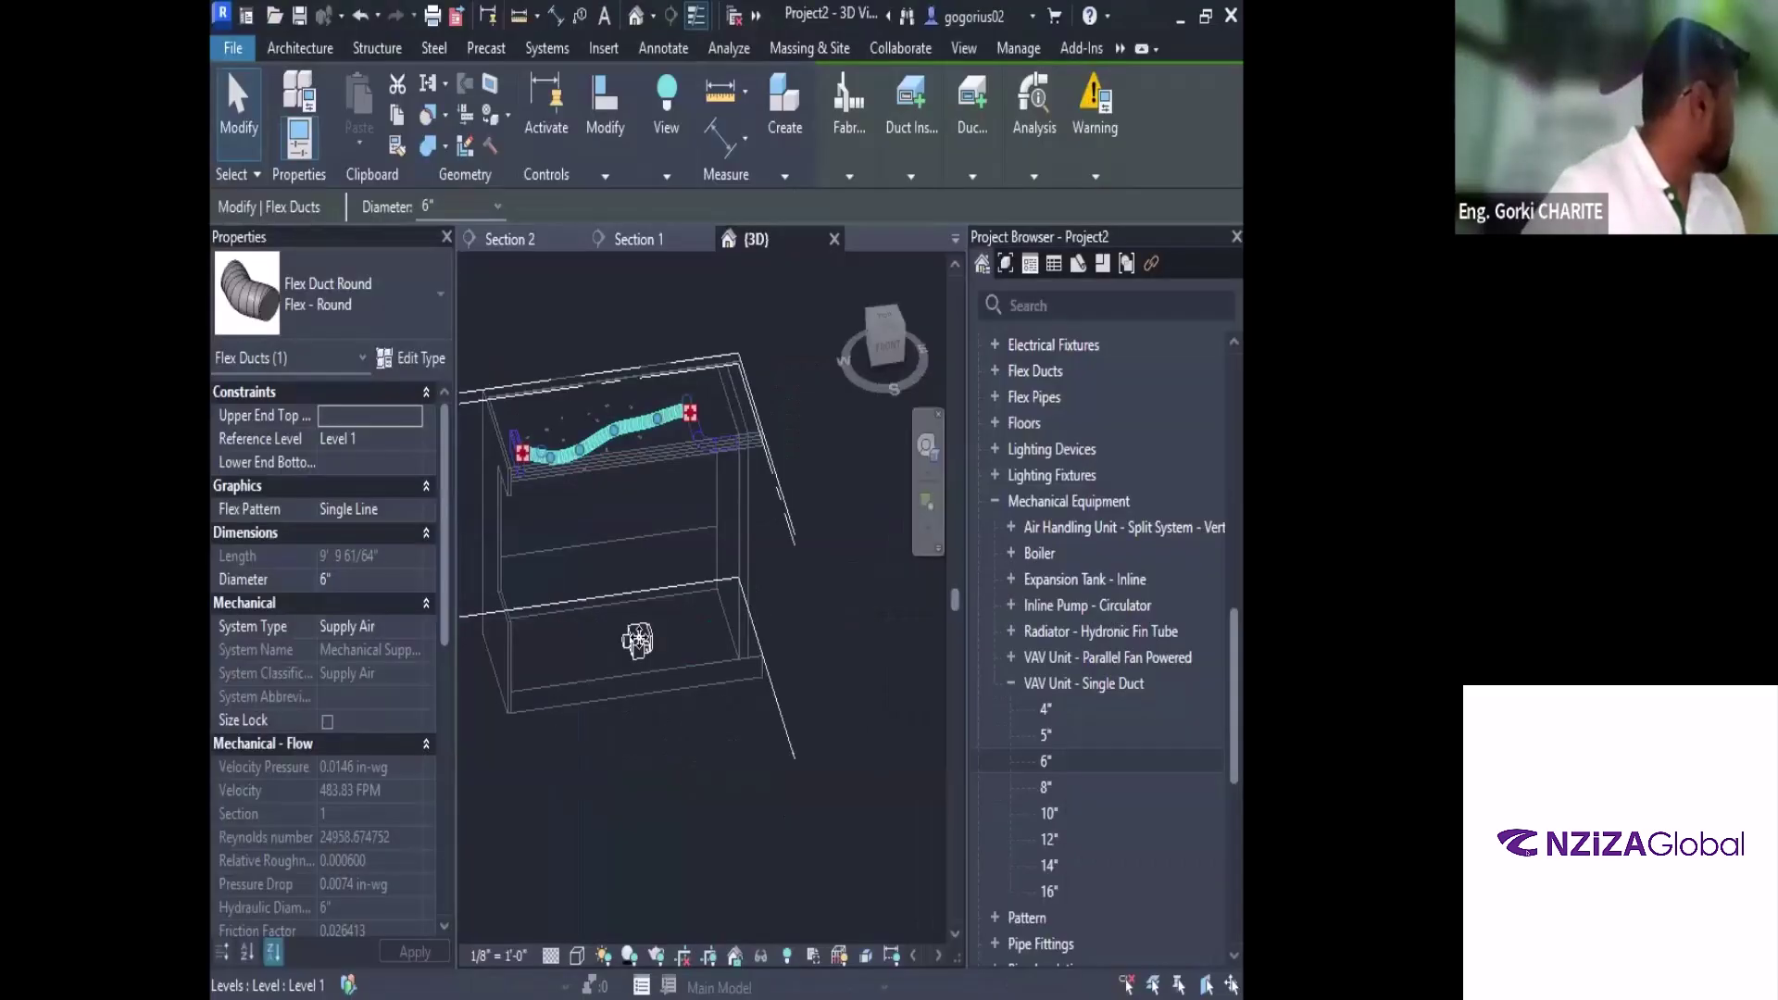
Try a 9' offset from host on the VAV unit, check its height against the ducts in 3D, and undo the change
click(639, 639)
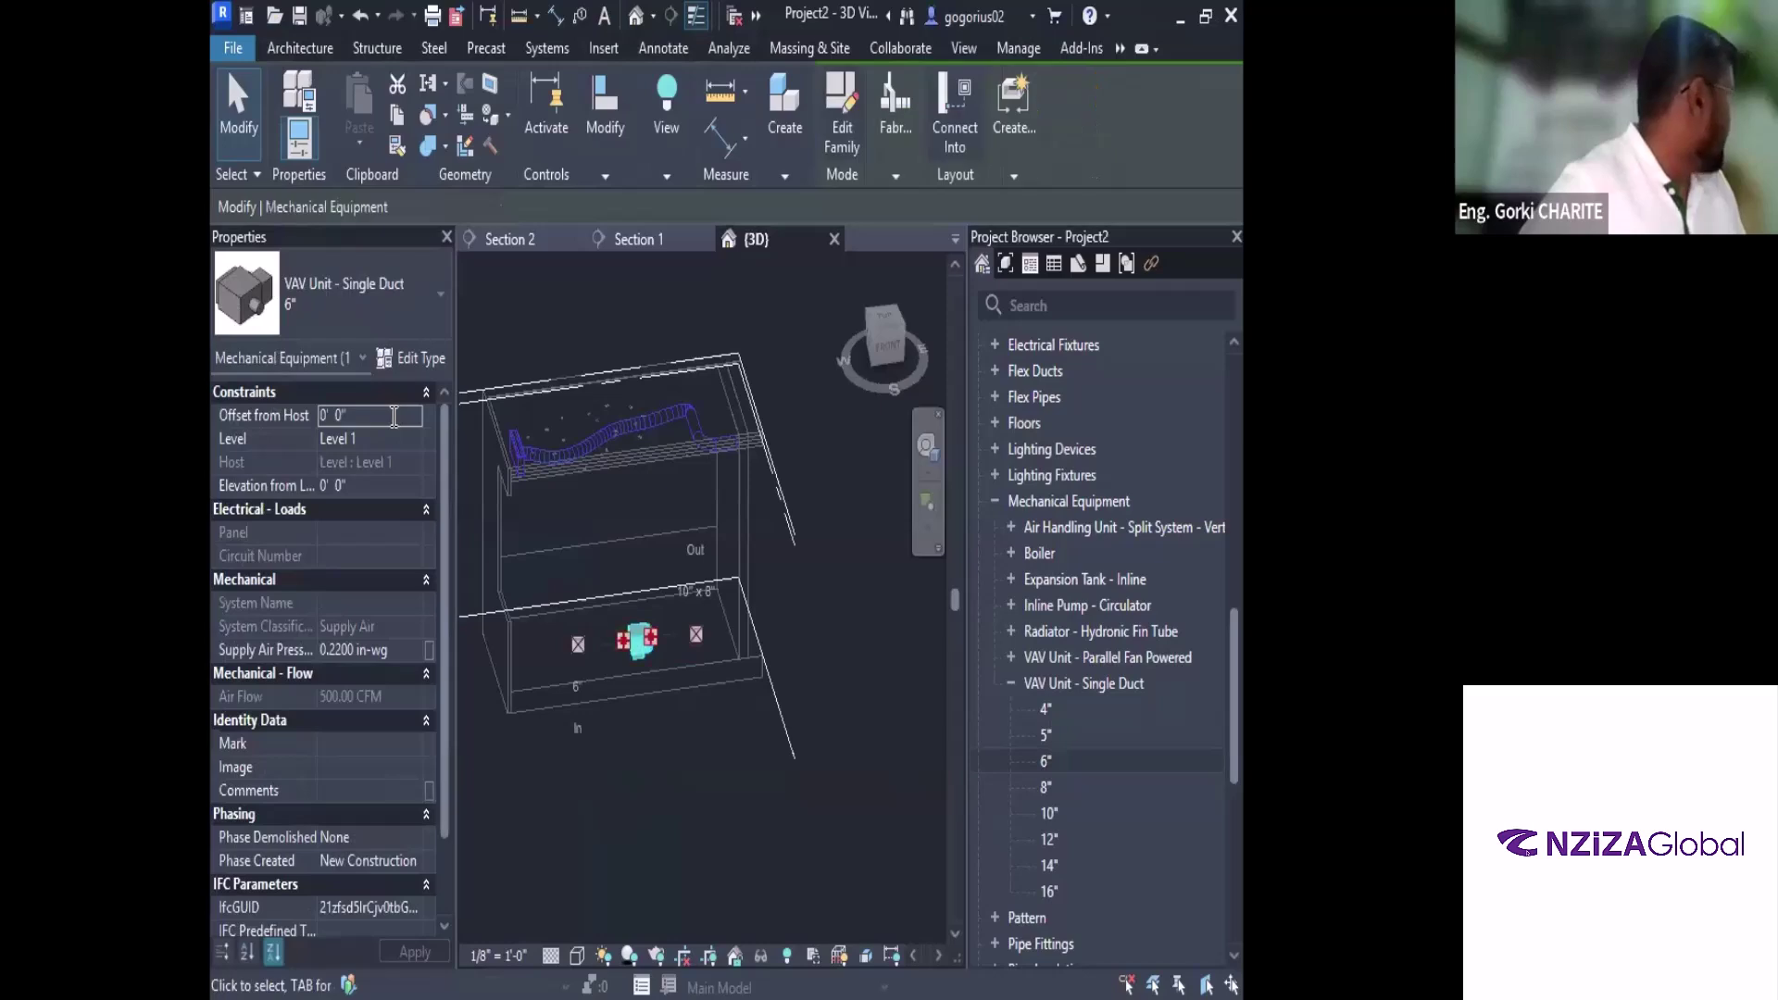
click(393, 417)
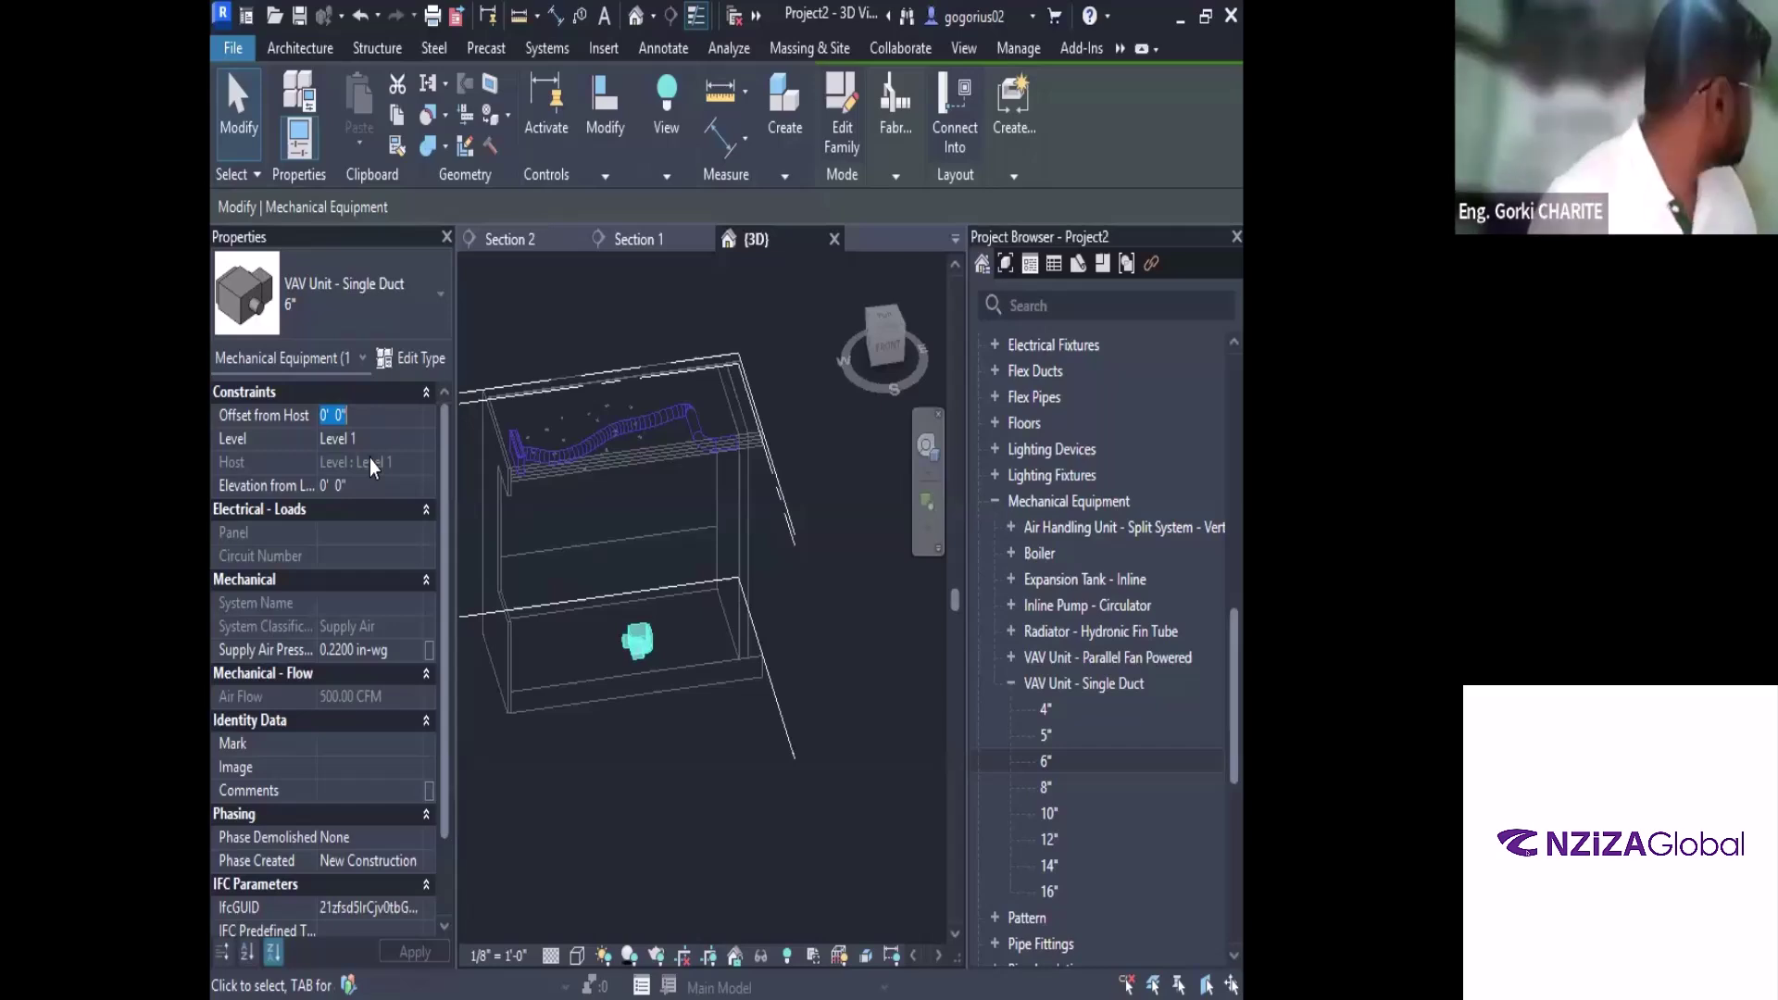
text(9)
key(Return)
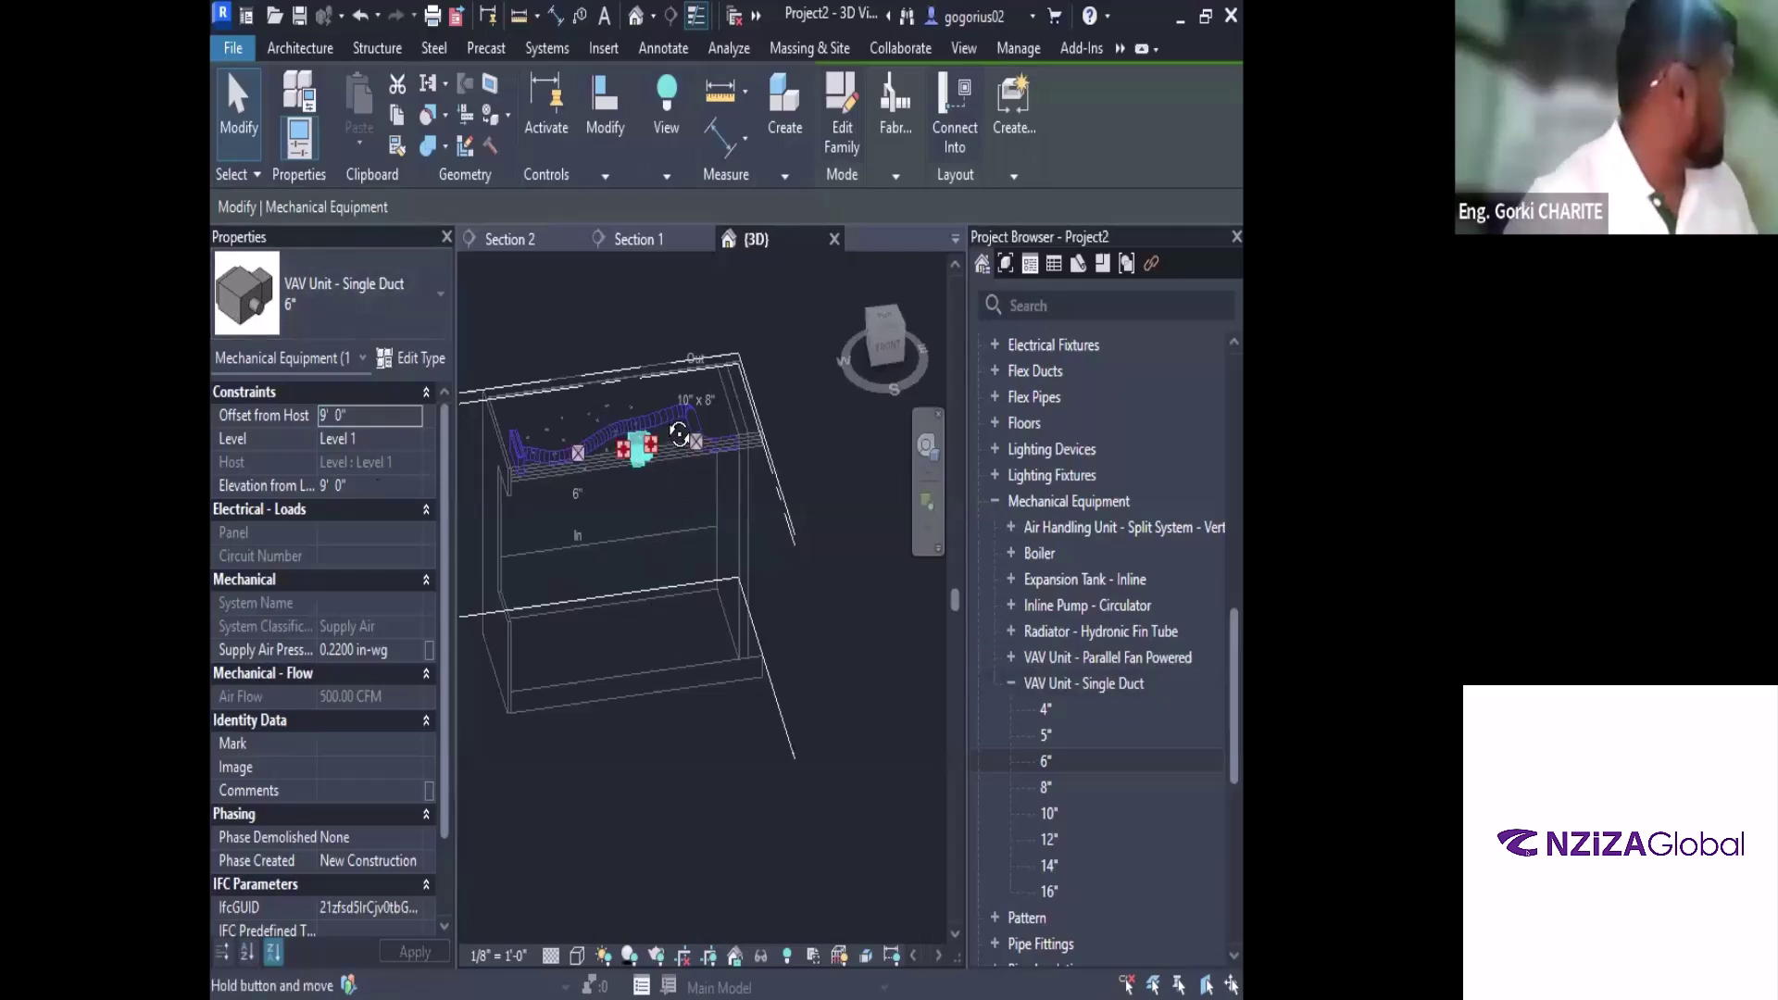
shift+middle_drag(679, 433, 633, 464)
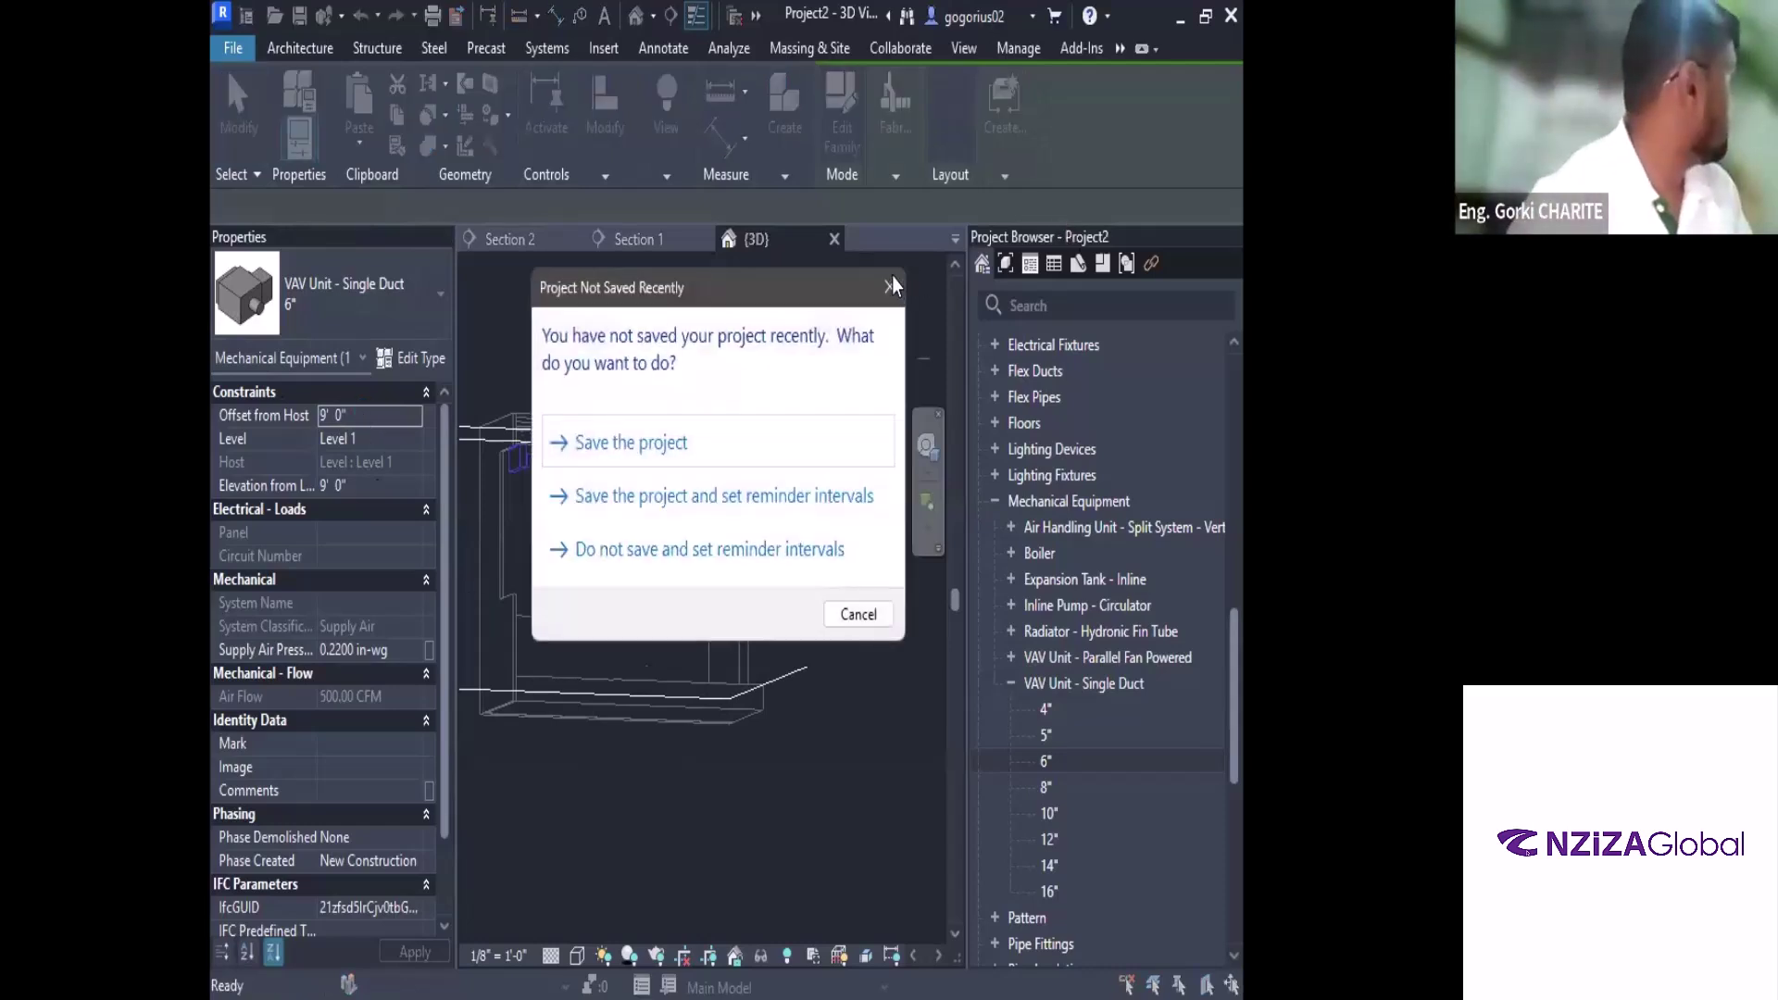
key(Escape)
key(Escape)
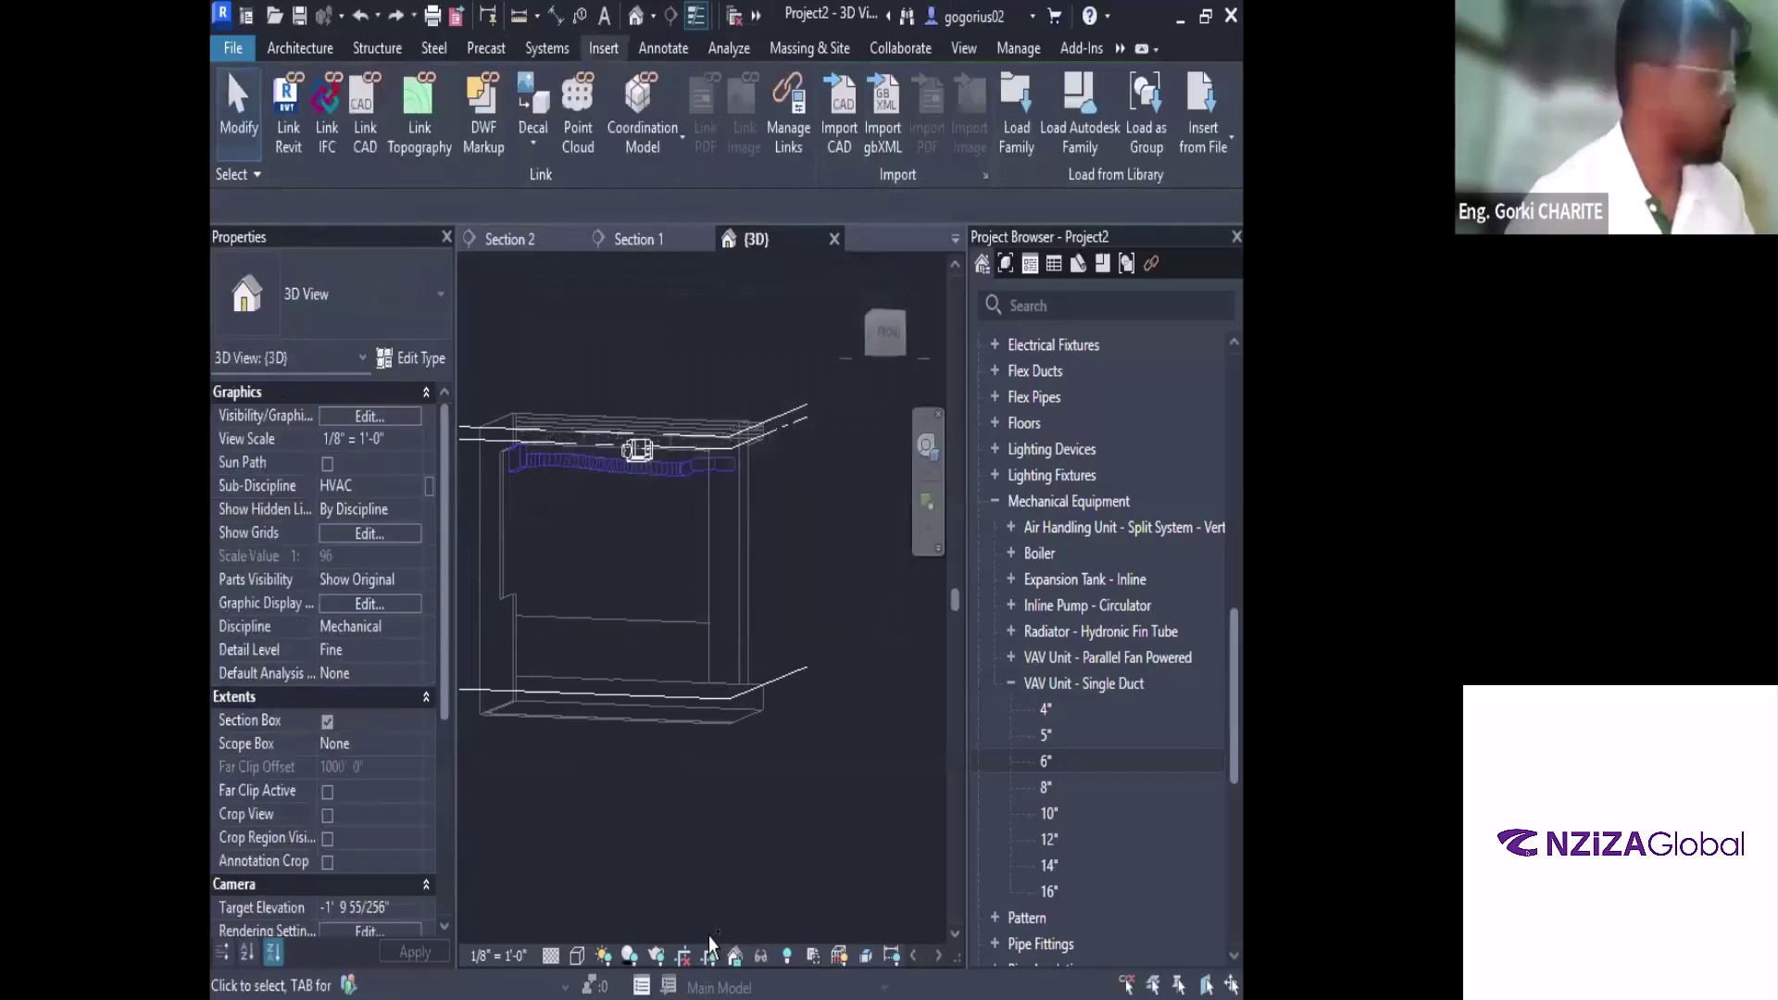
key(ctrl+z)
drag(673, 730, 551, 622)
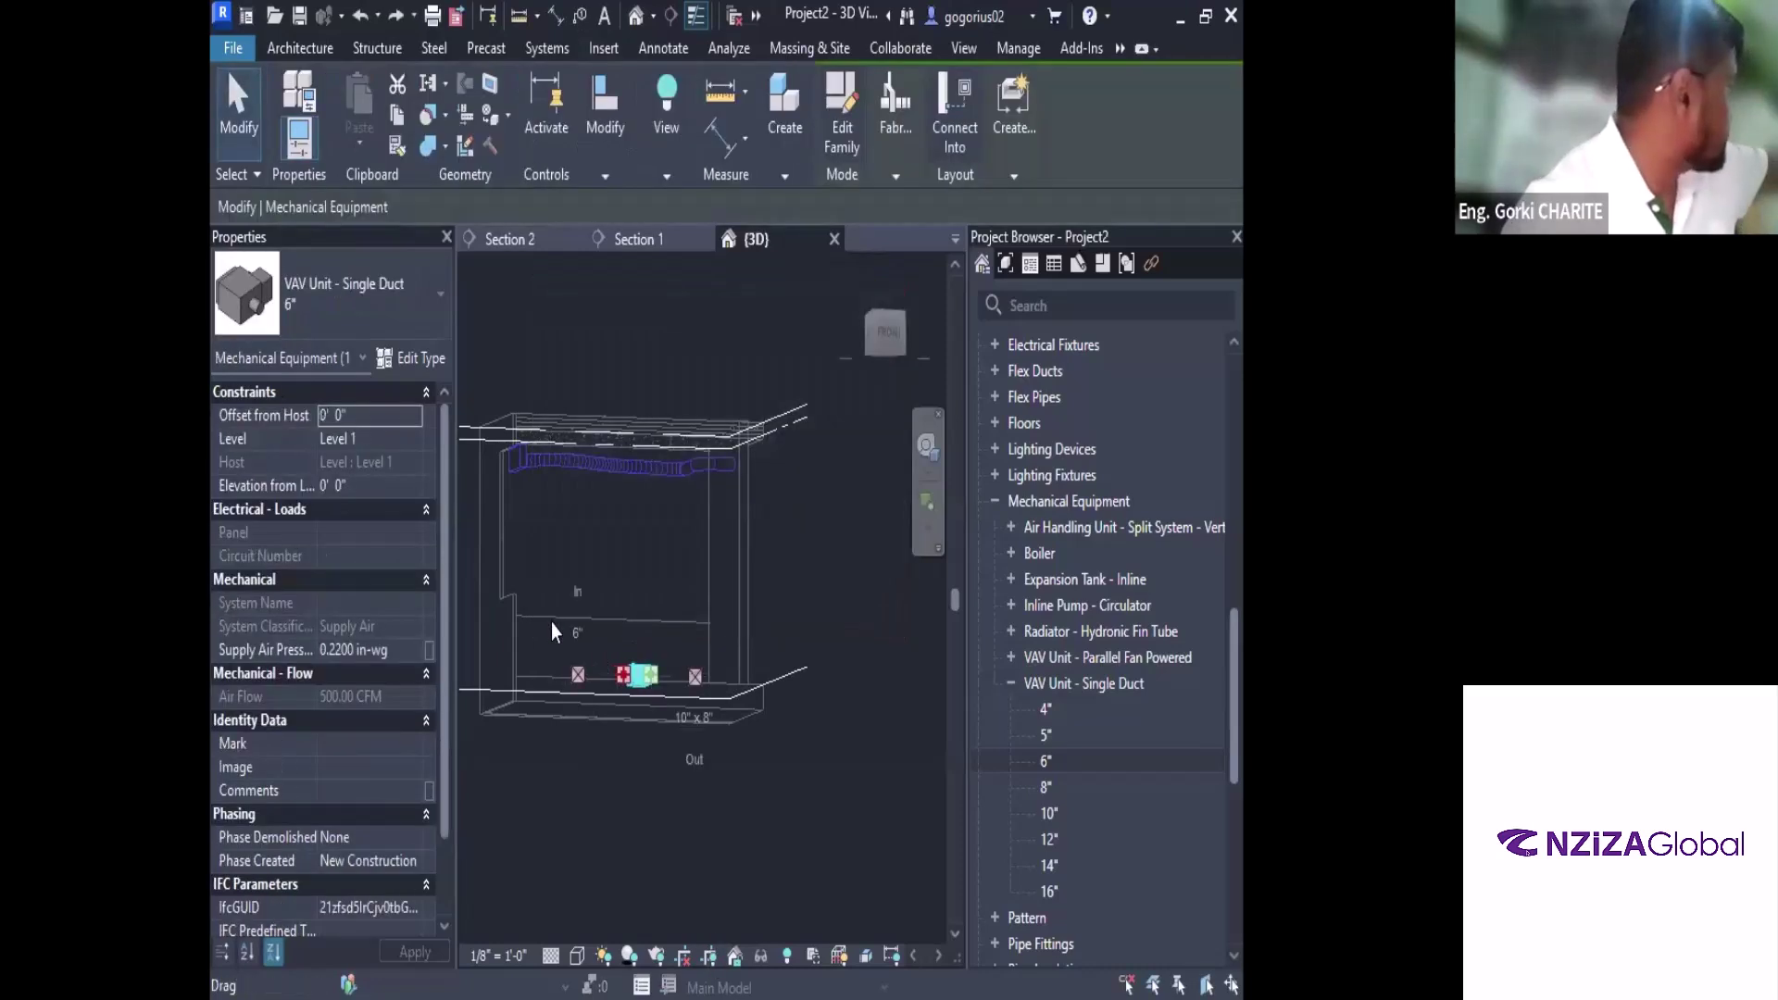
Set the VAV unit's offset from host to 9'
click(369, 415)
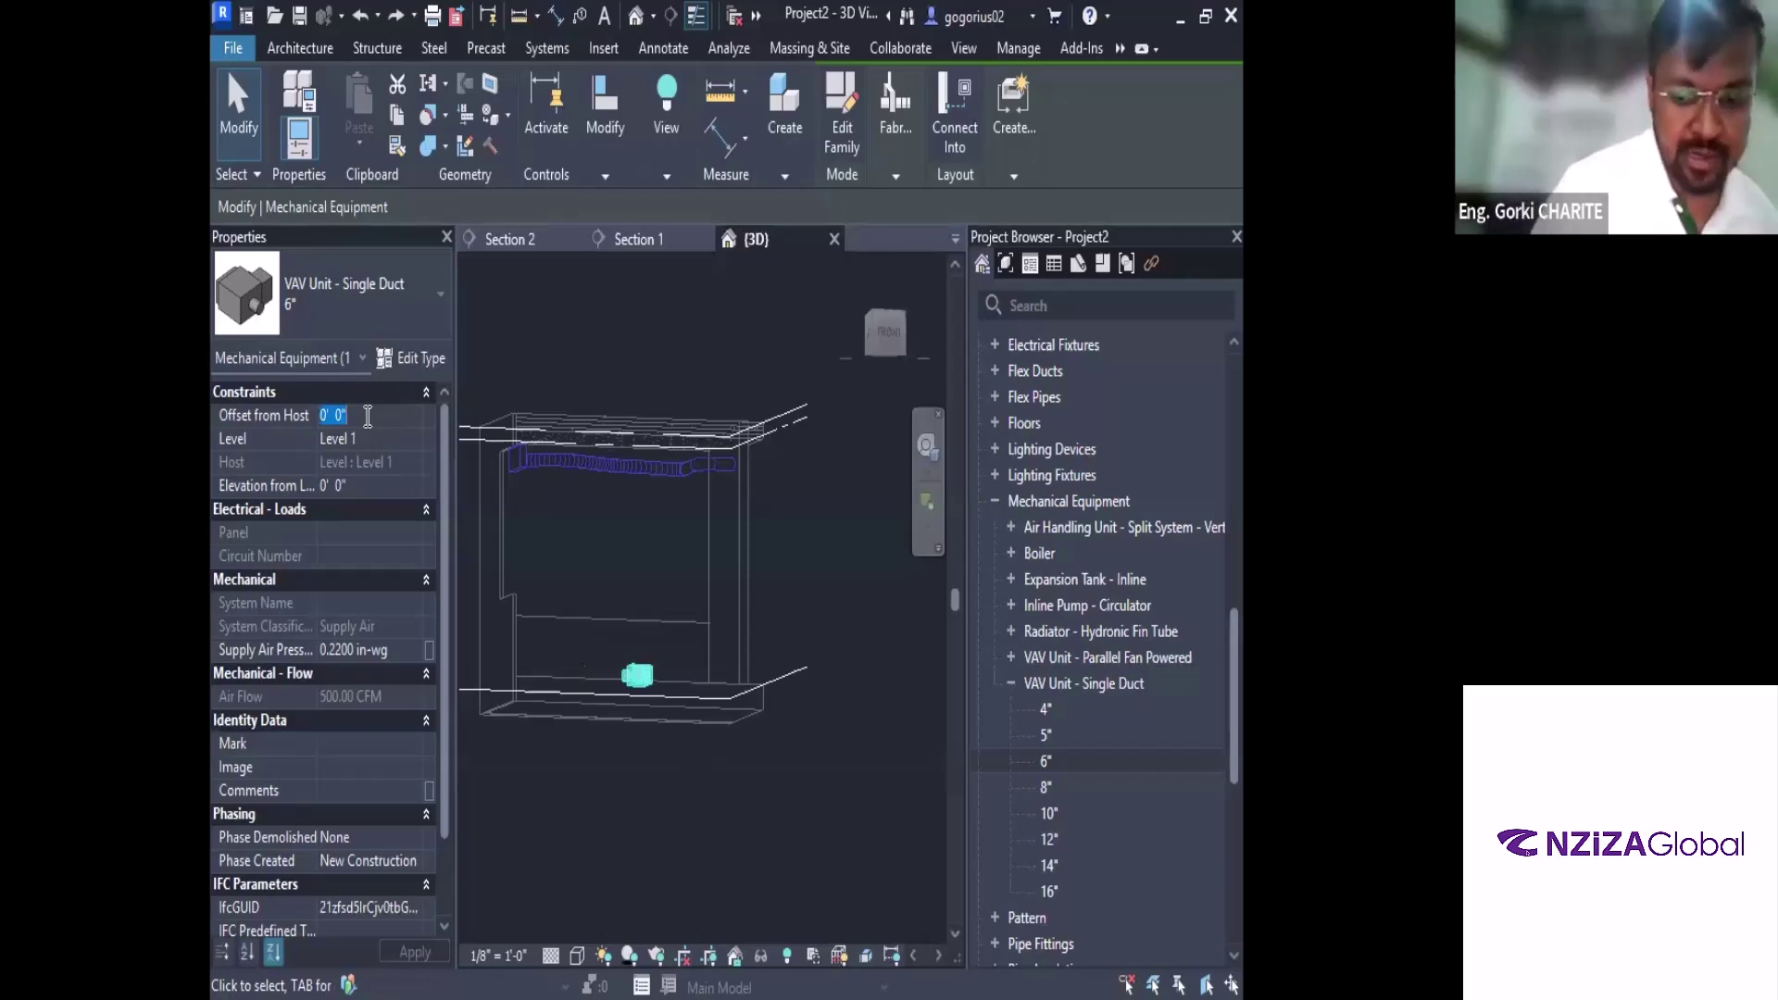
text(9')
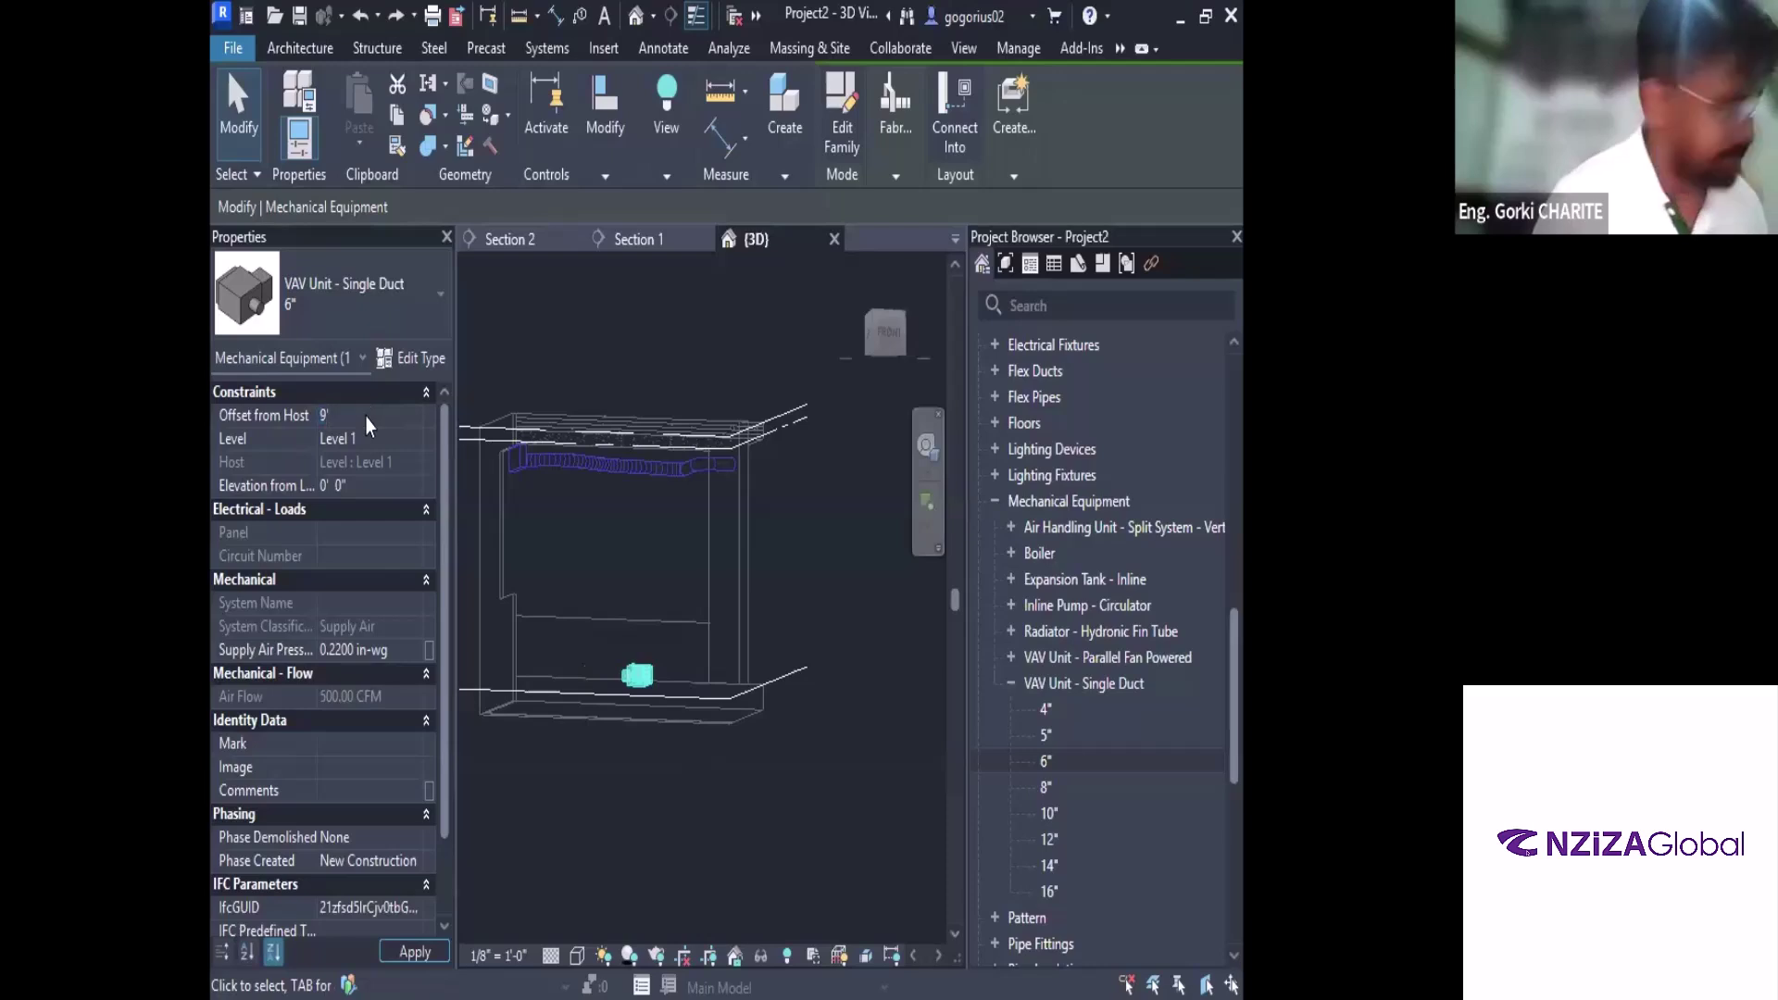
key(Return)
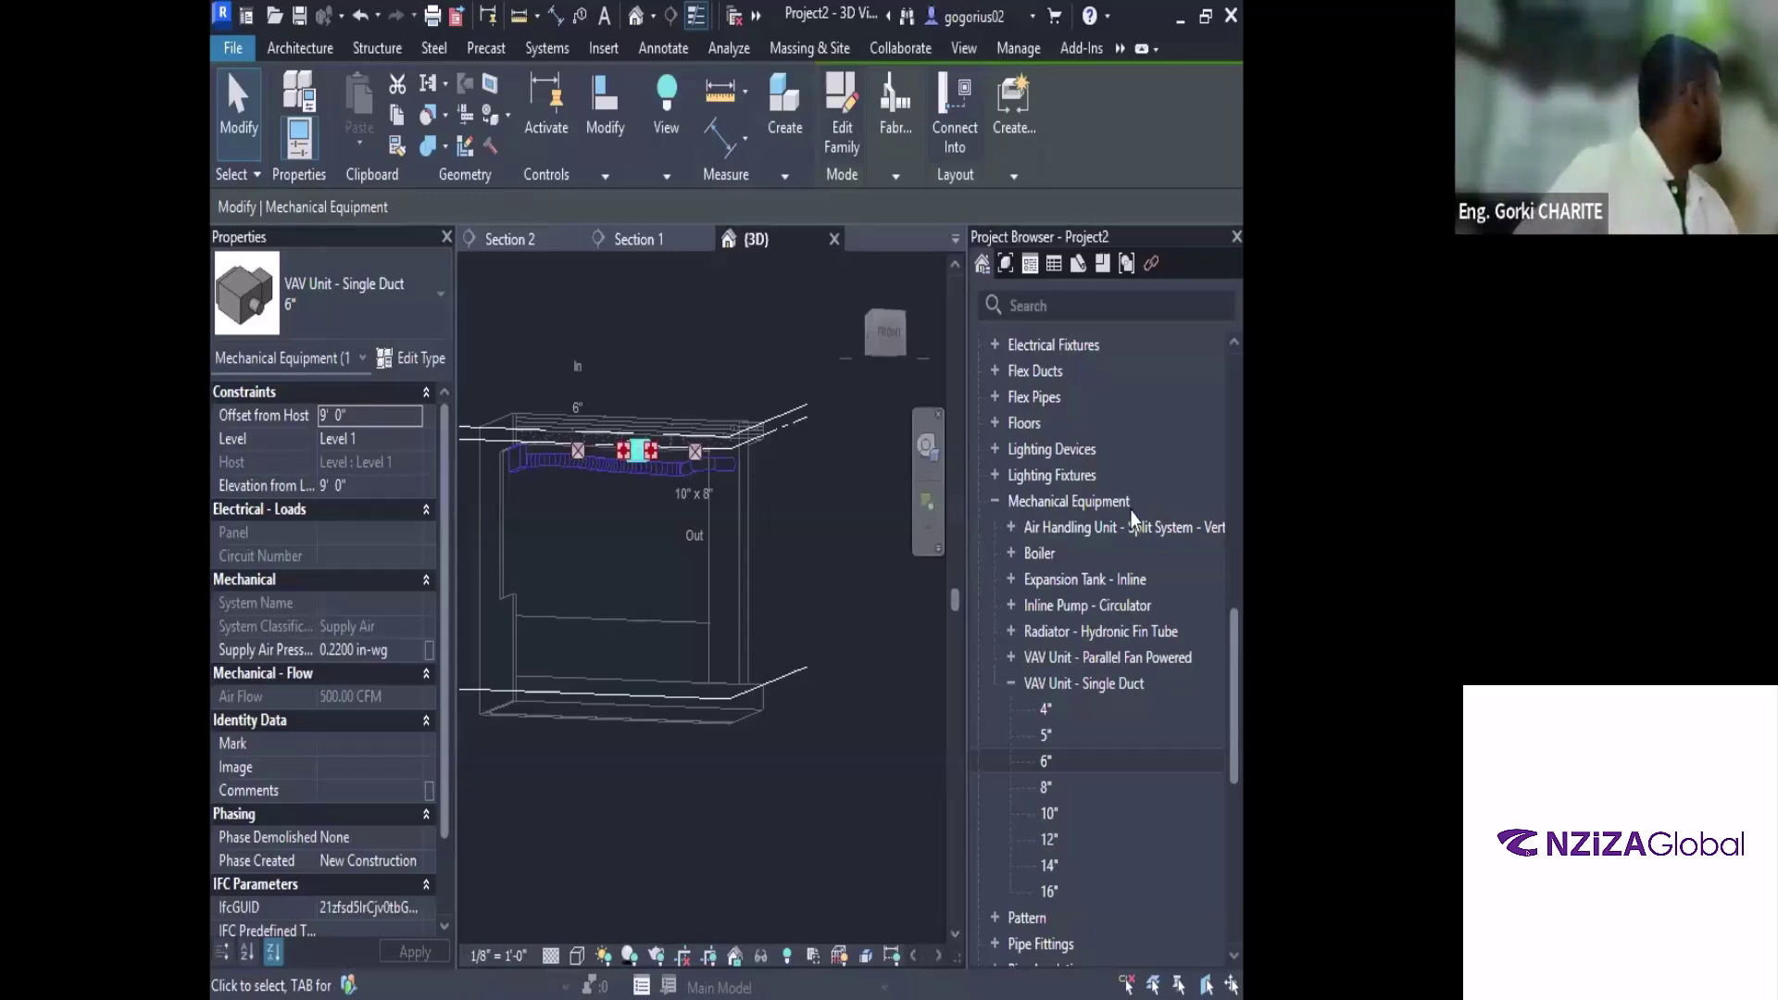
Look for the raised VAV unit in Section 1 and return to the 1 - Mech floor plan
click(953, 240)
click(1023, 315)
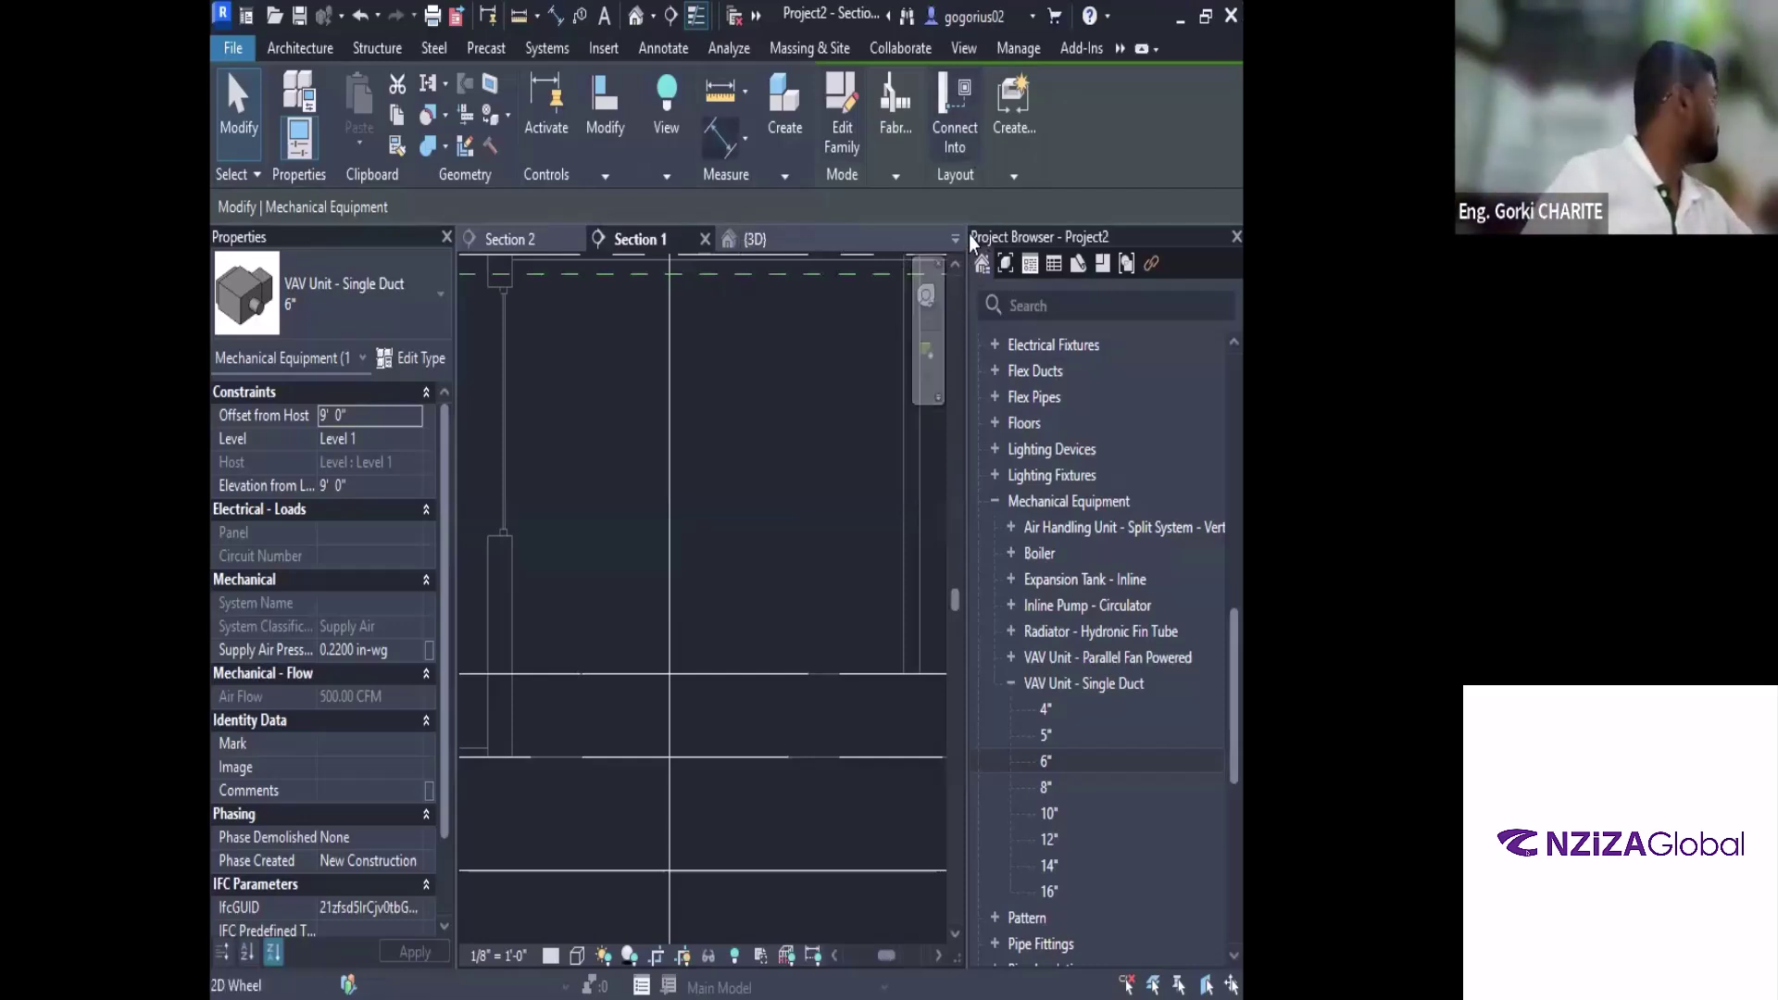
click(954, 239)
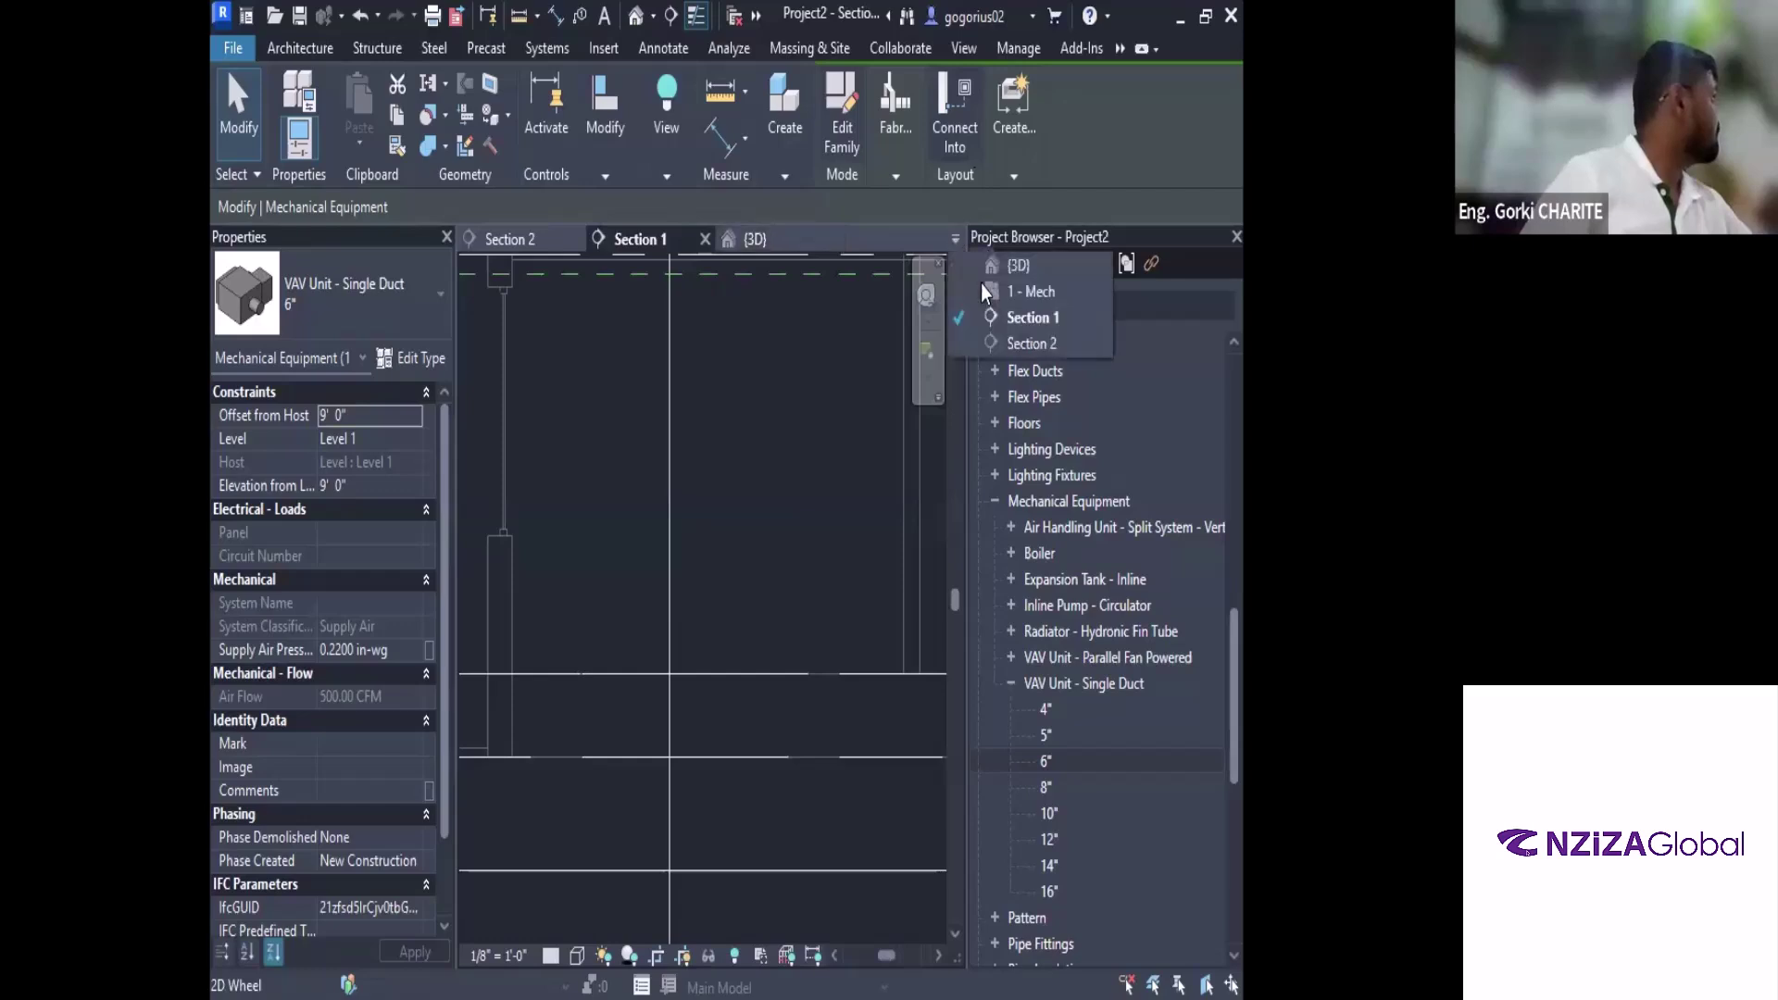
click(982, 292)
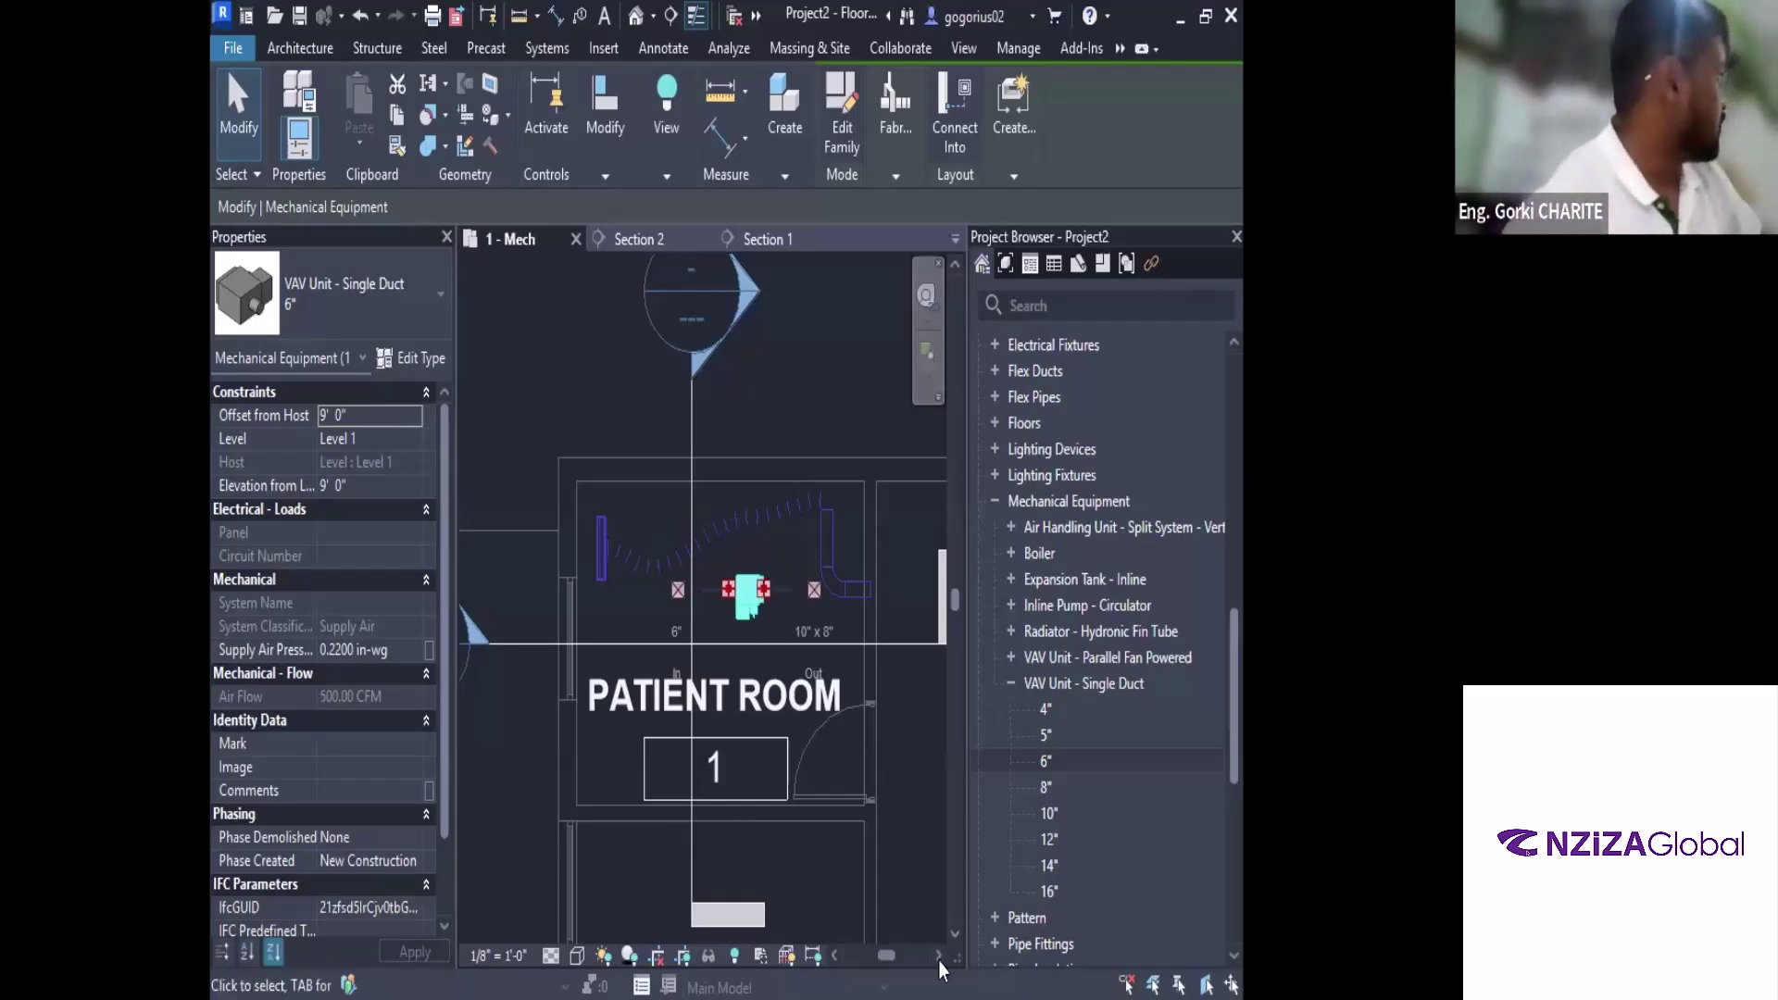
Move the 6" VAV unit out of the patient room into the adjacent corridor, across from the duct elbow
drag(767, 613, 915, 703)
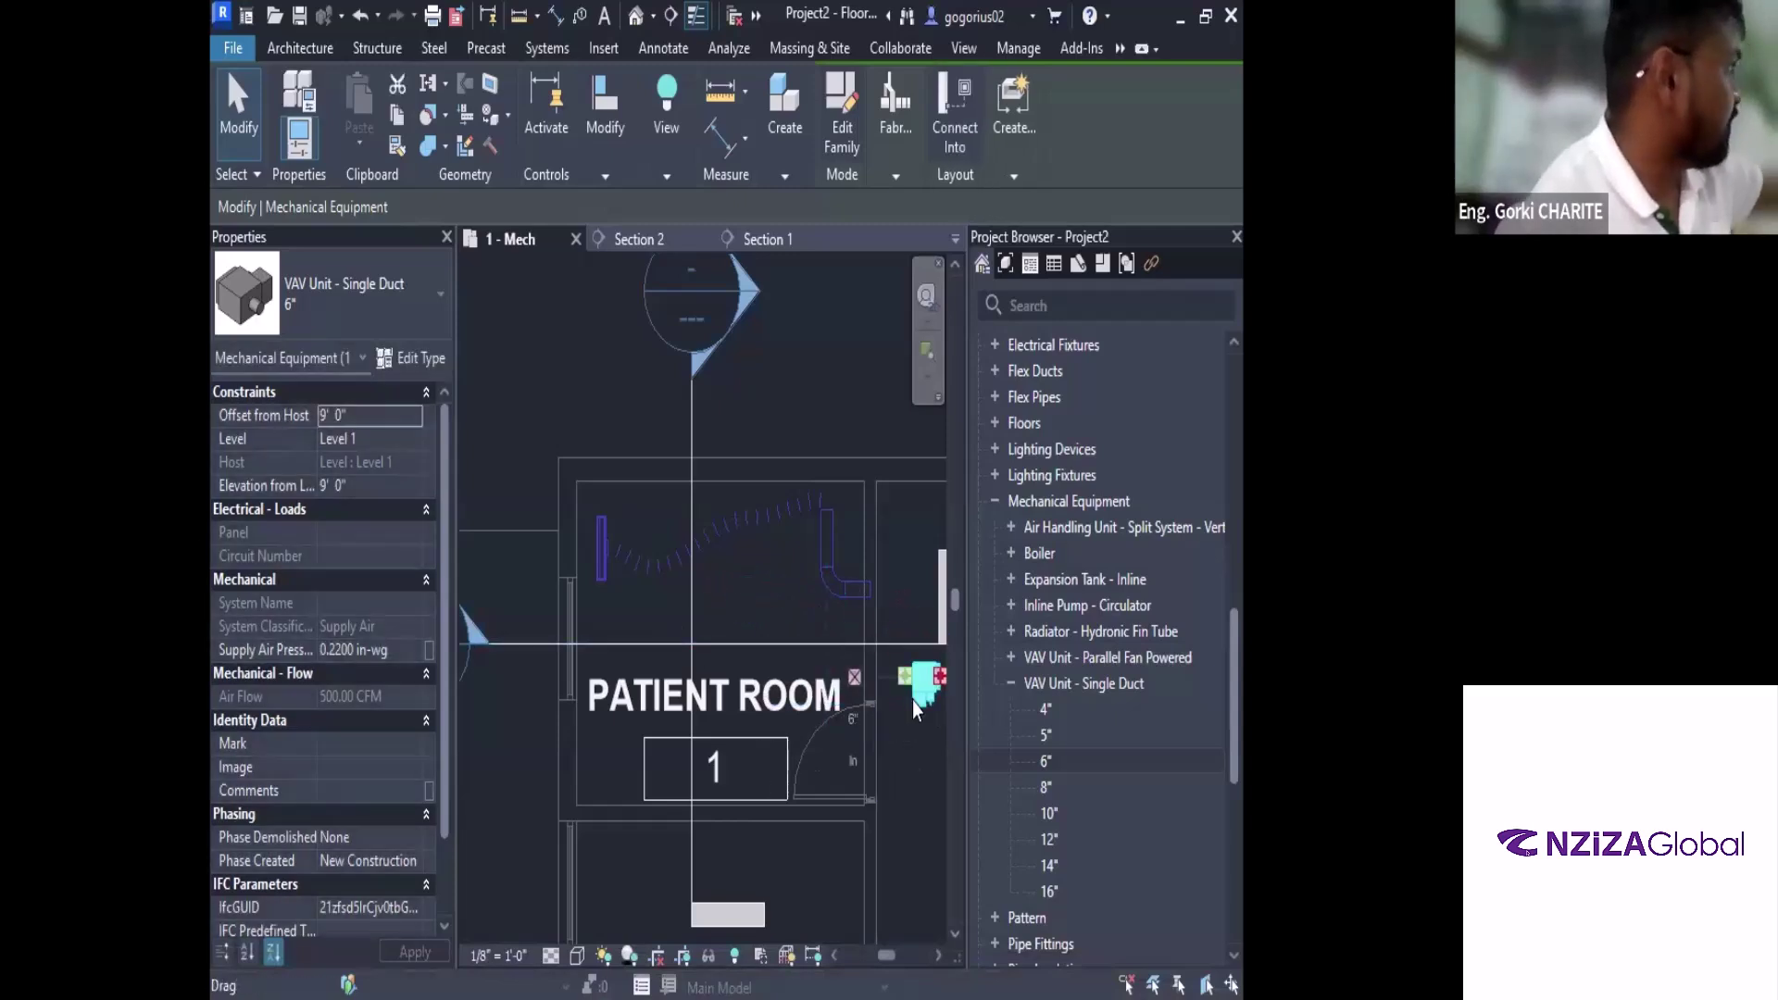
middle_drag(913, 702, 787, 663)
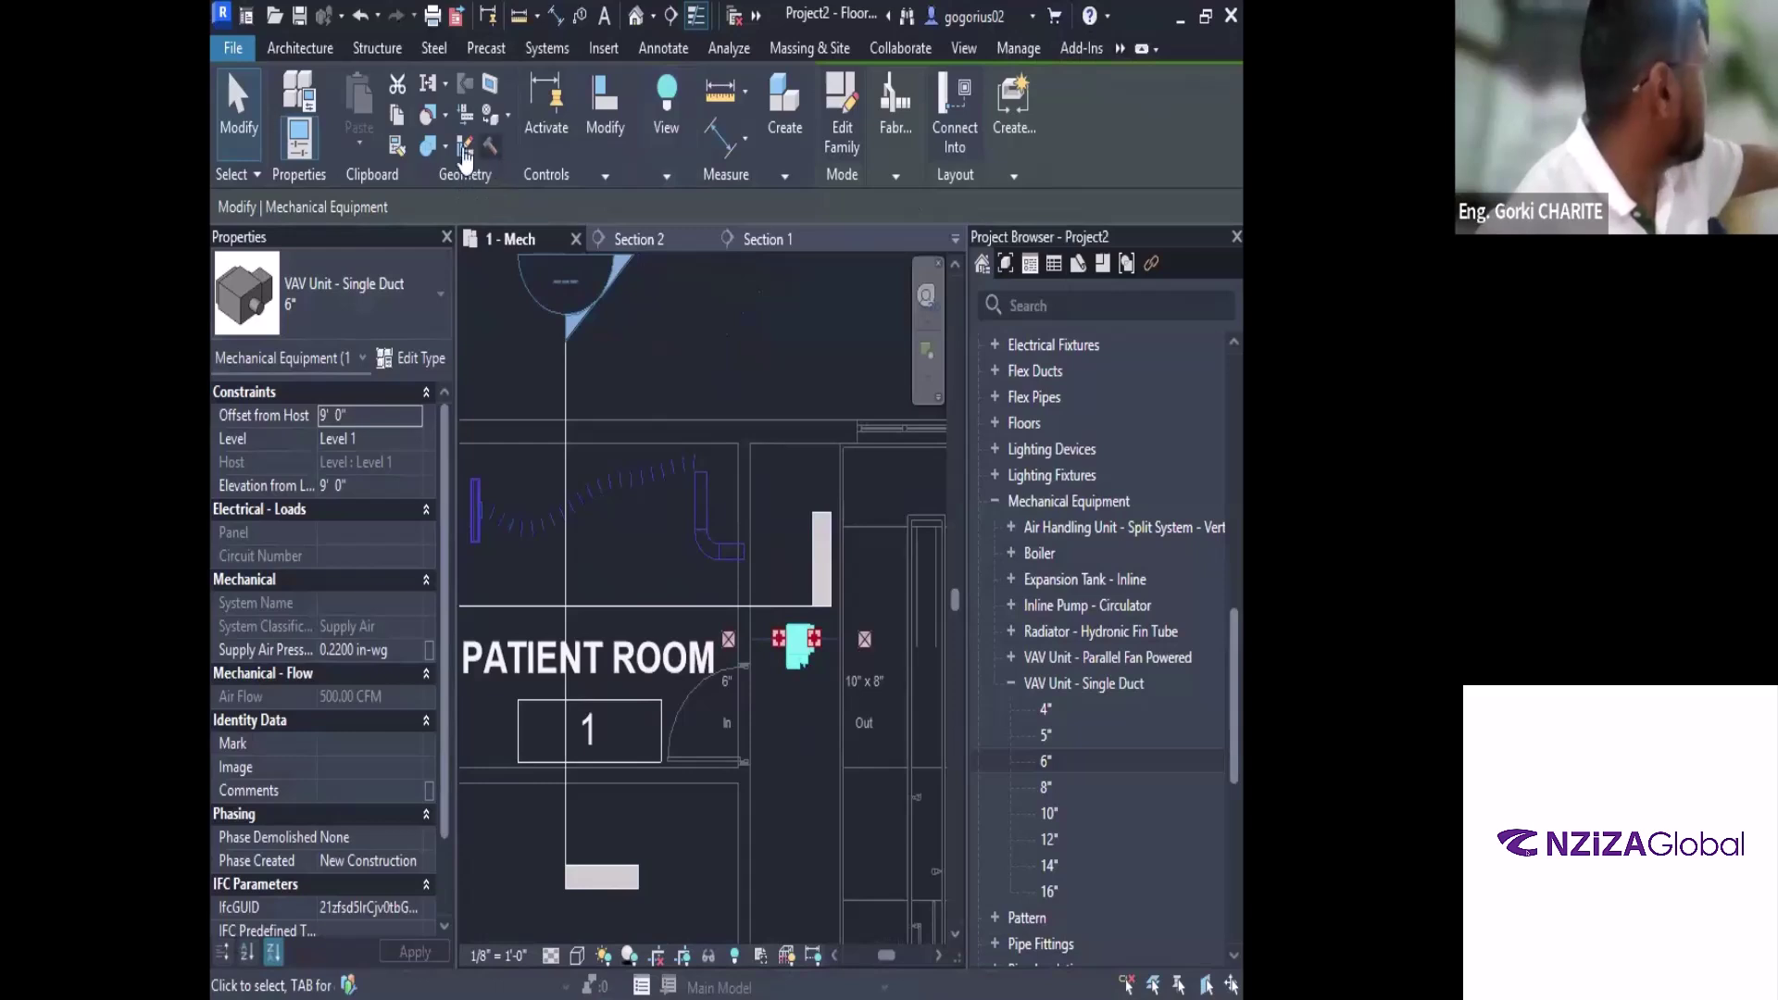
click(605, 176)
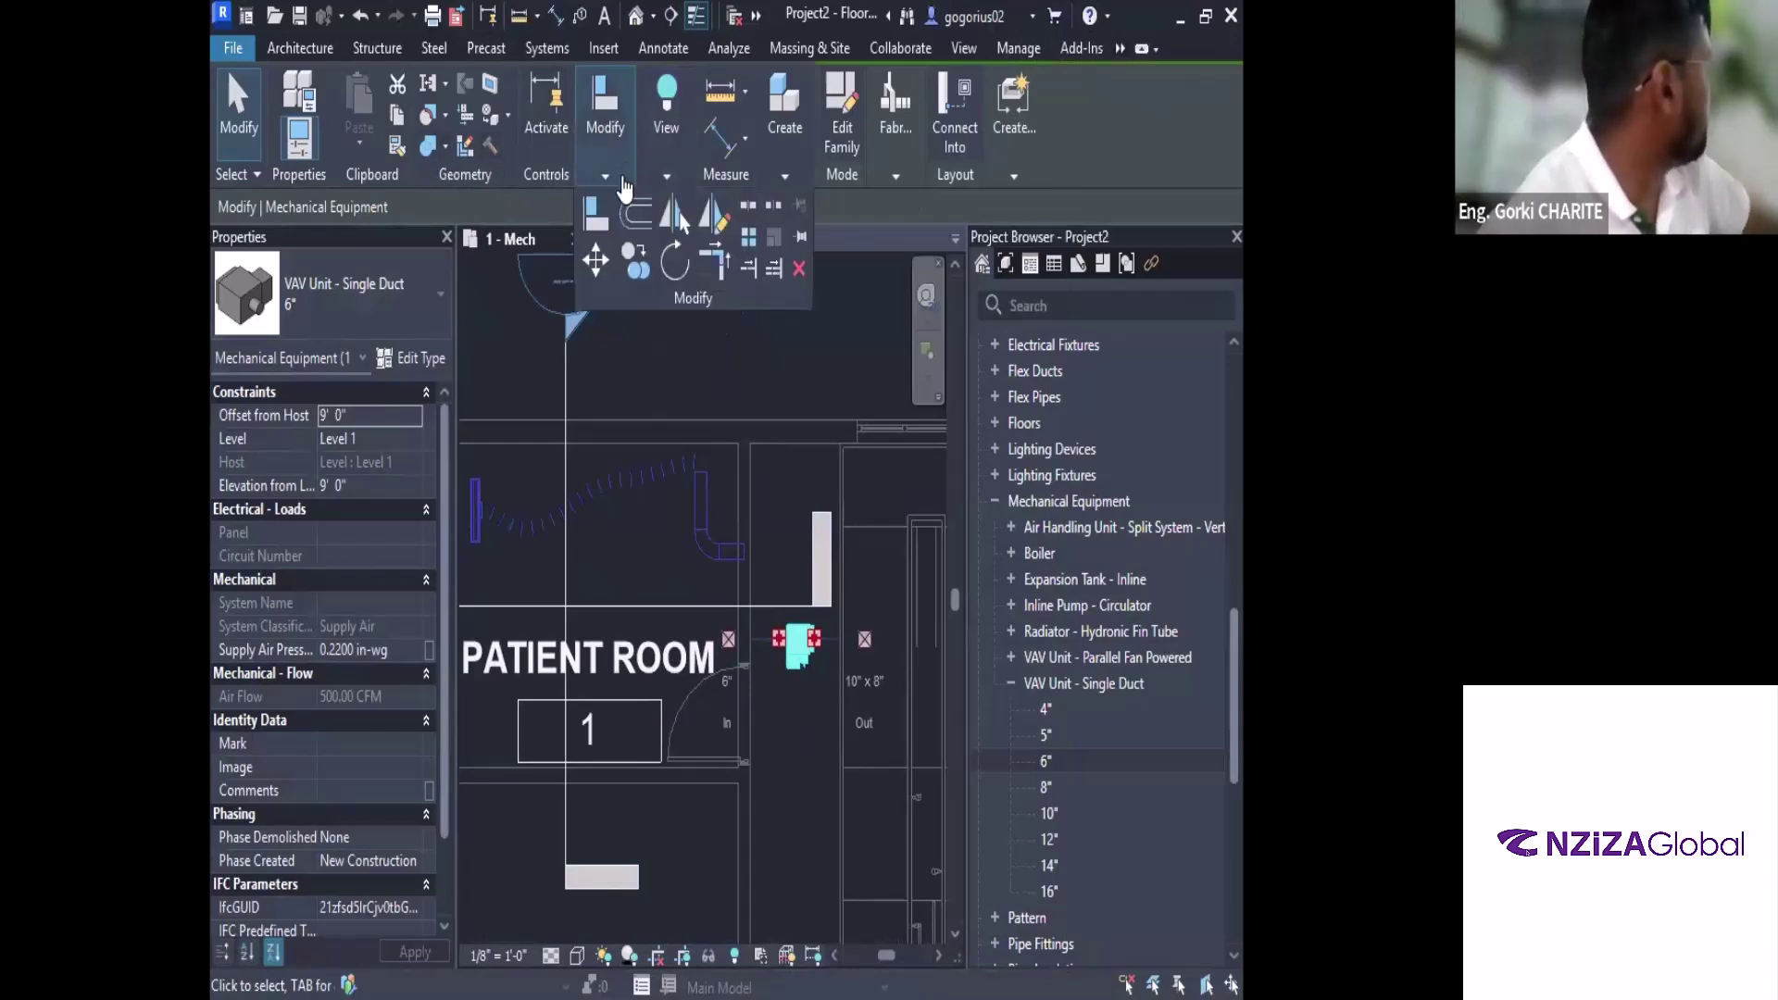
click(595, 264)
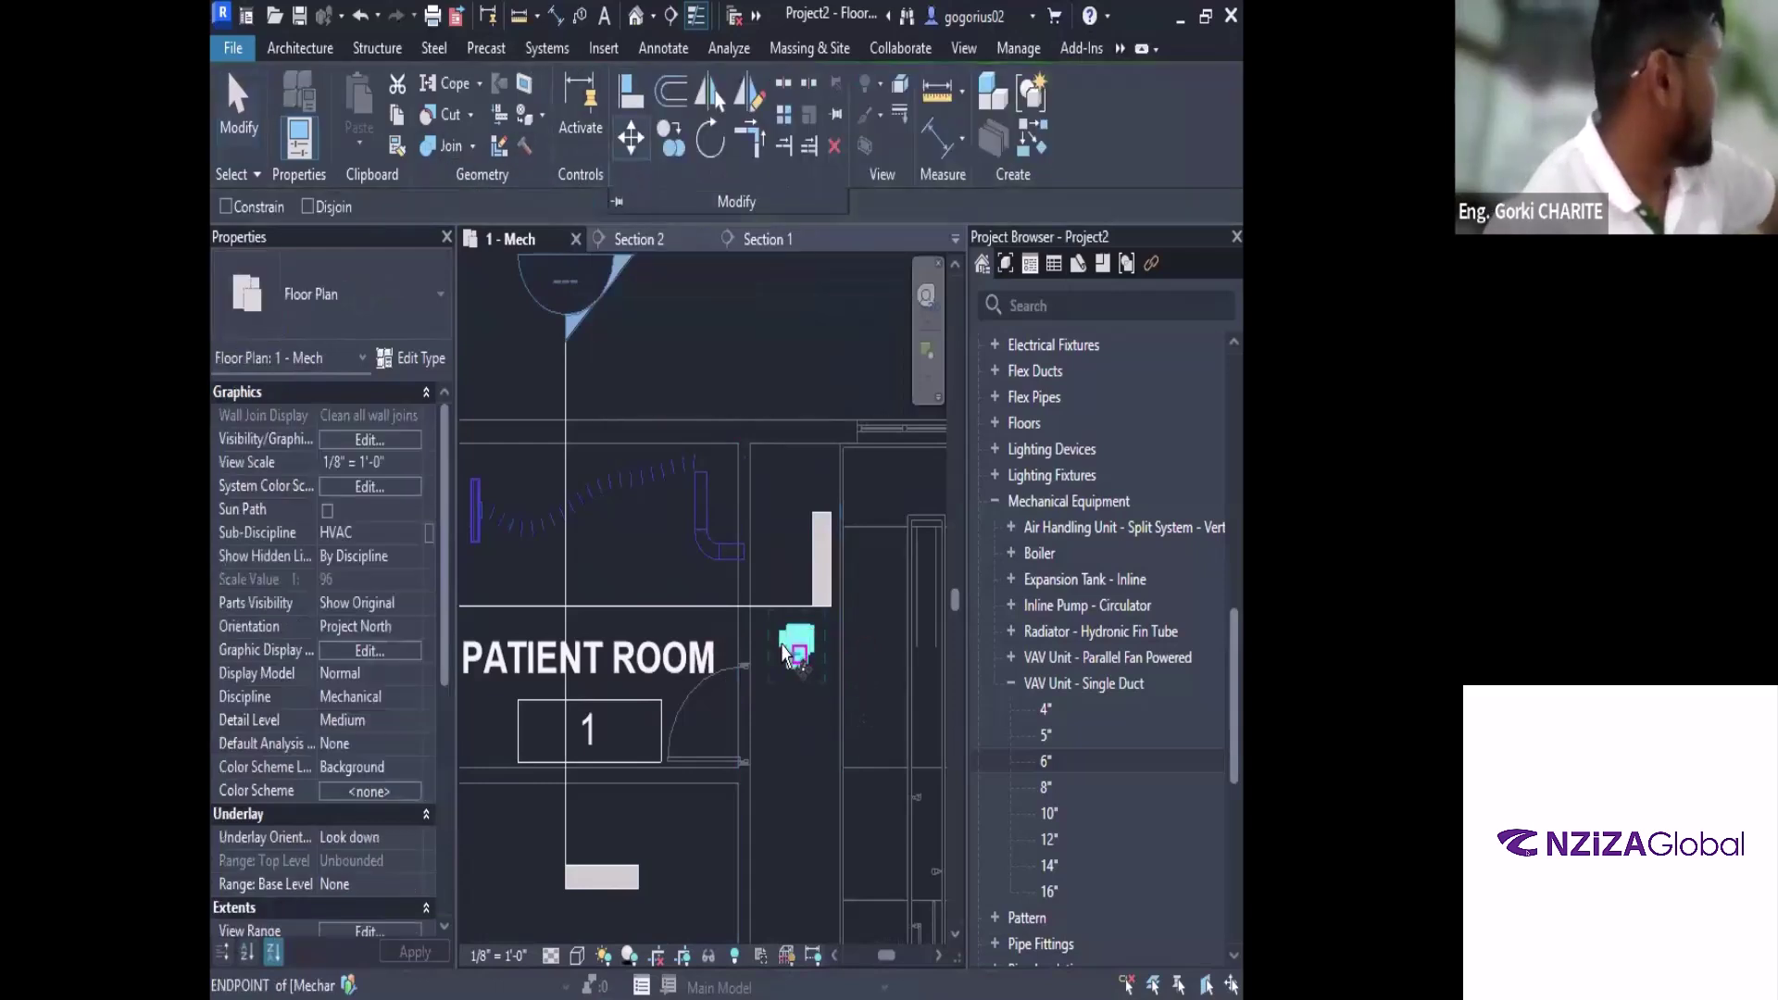
click(792, 648)
click(793, 535)
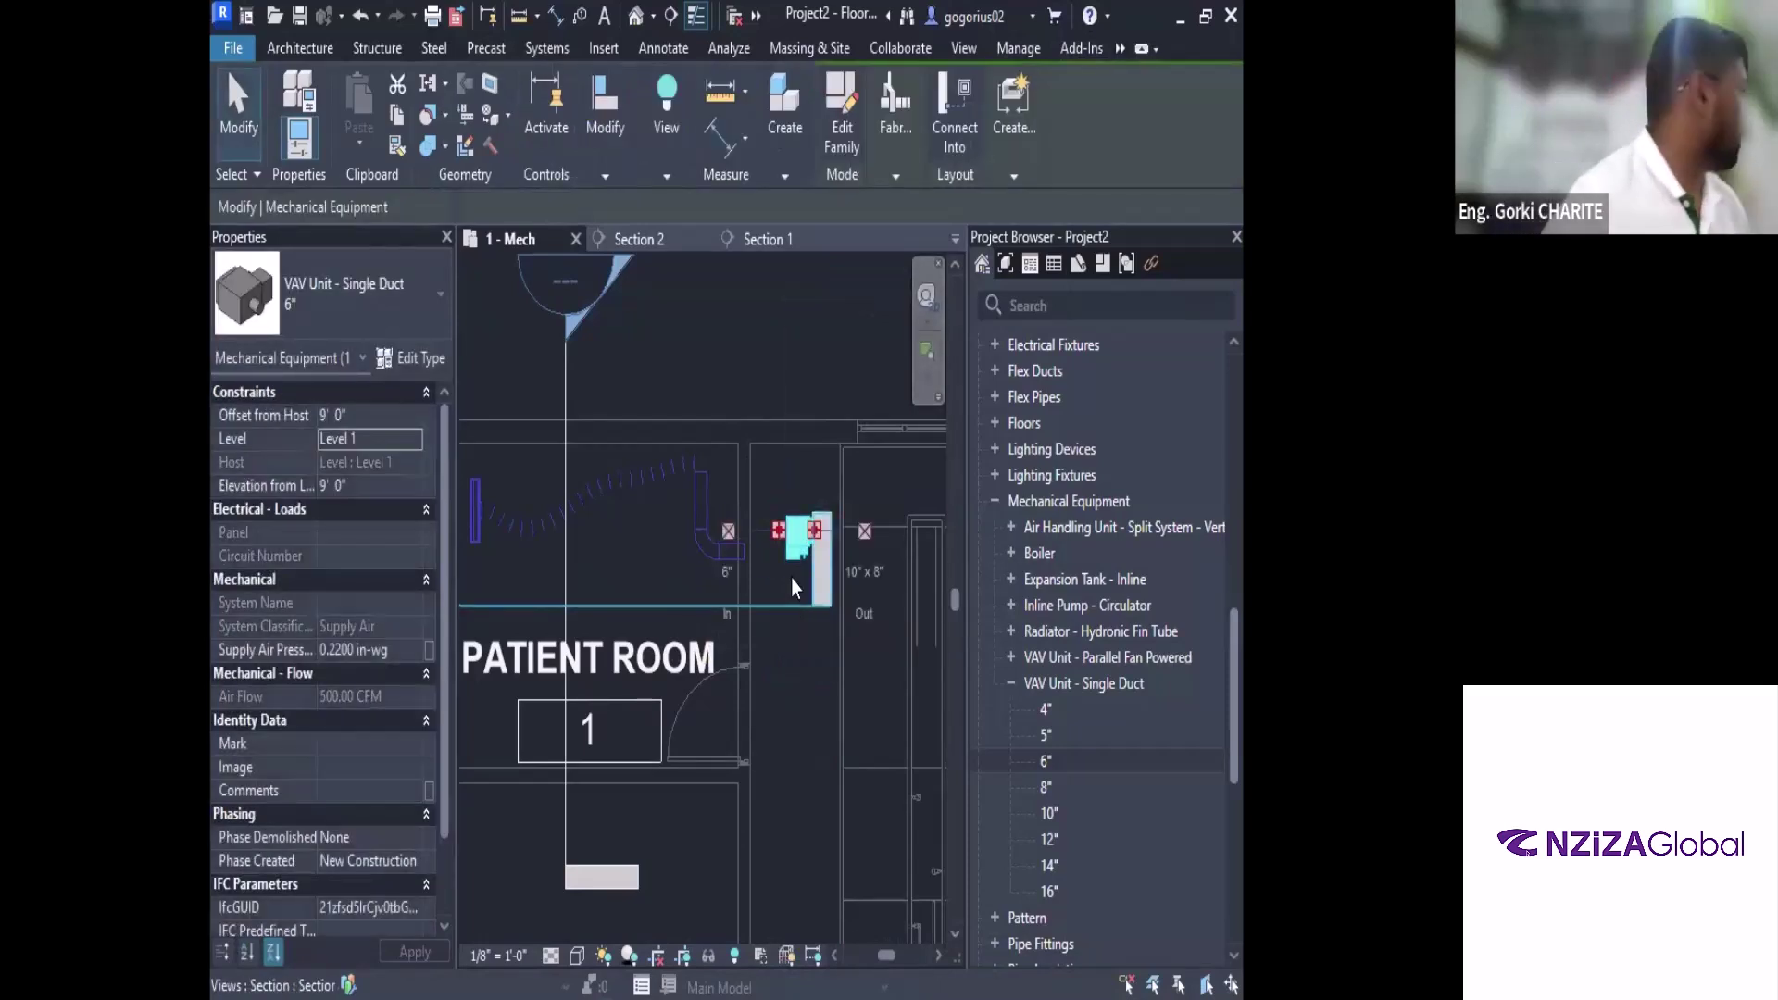
Rotate the VAV unit in plan until its 6" inlet faces north and its 10" x 8" outlet faces south
scroll(791, 576, up, 2)
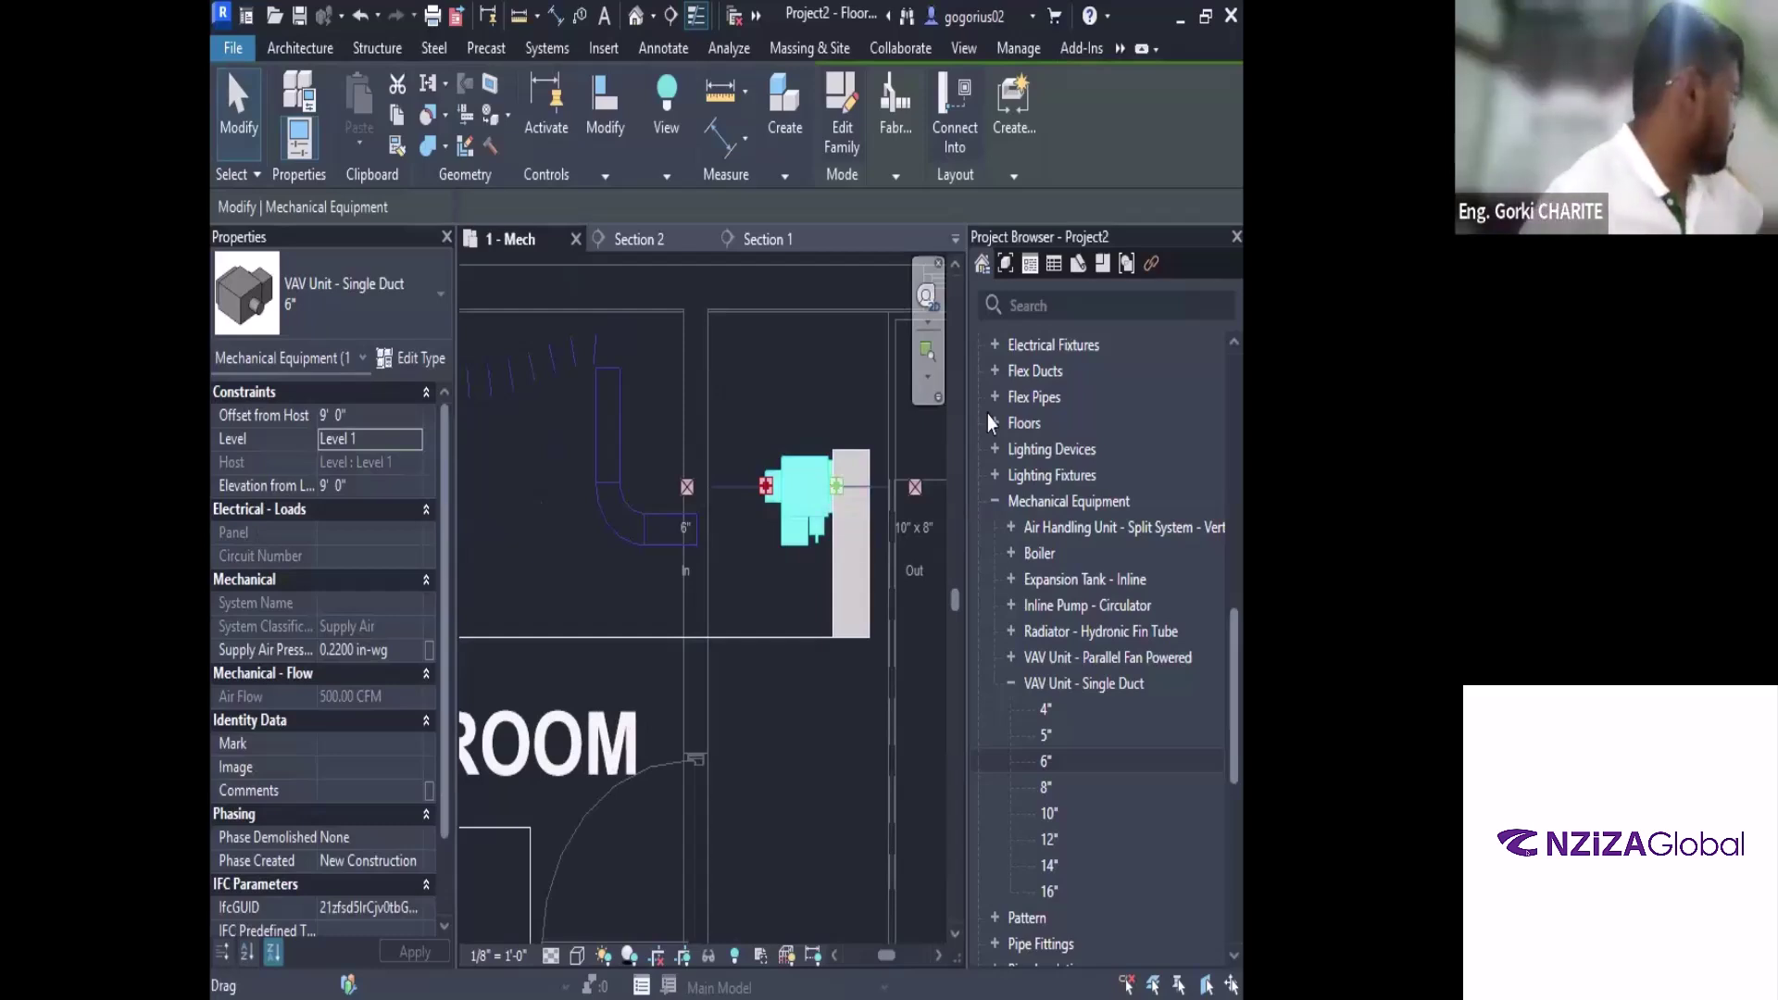
scroll(696, 524, down, 5)
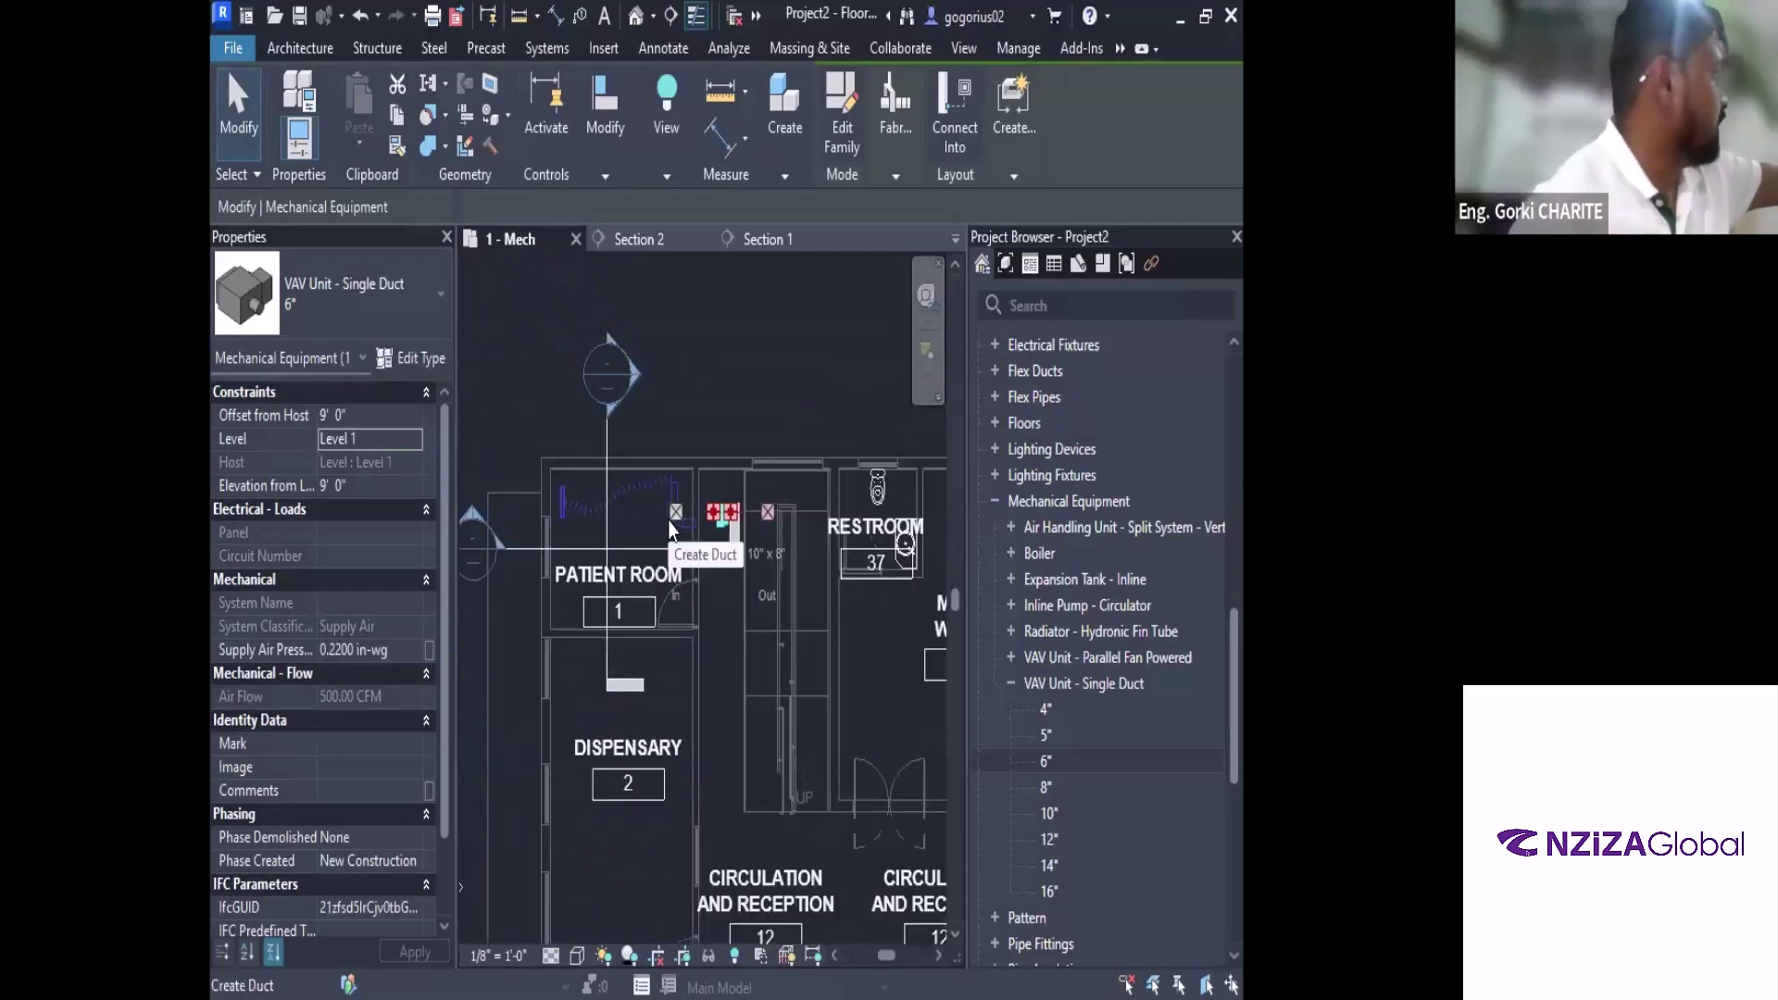
scroll(663, 515, up, 2)
scroll(753, 524, up, 2)
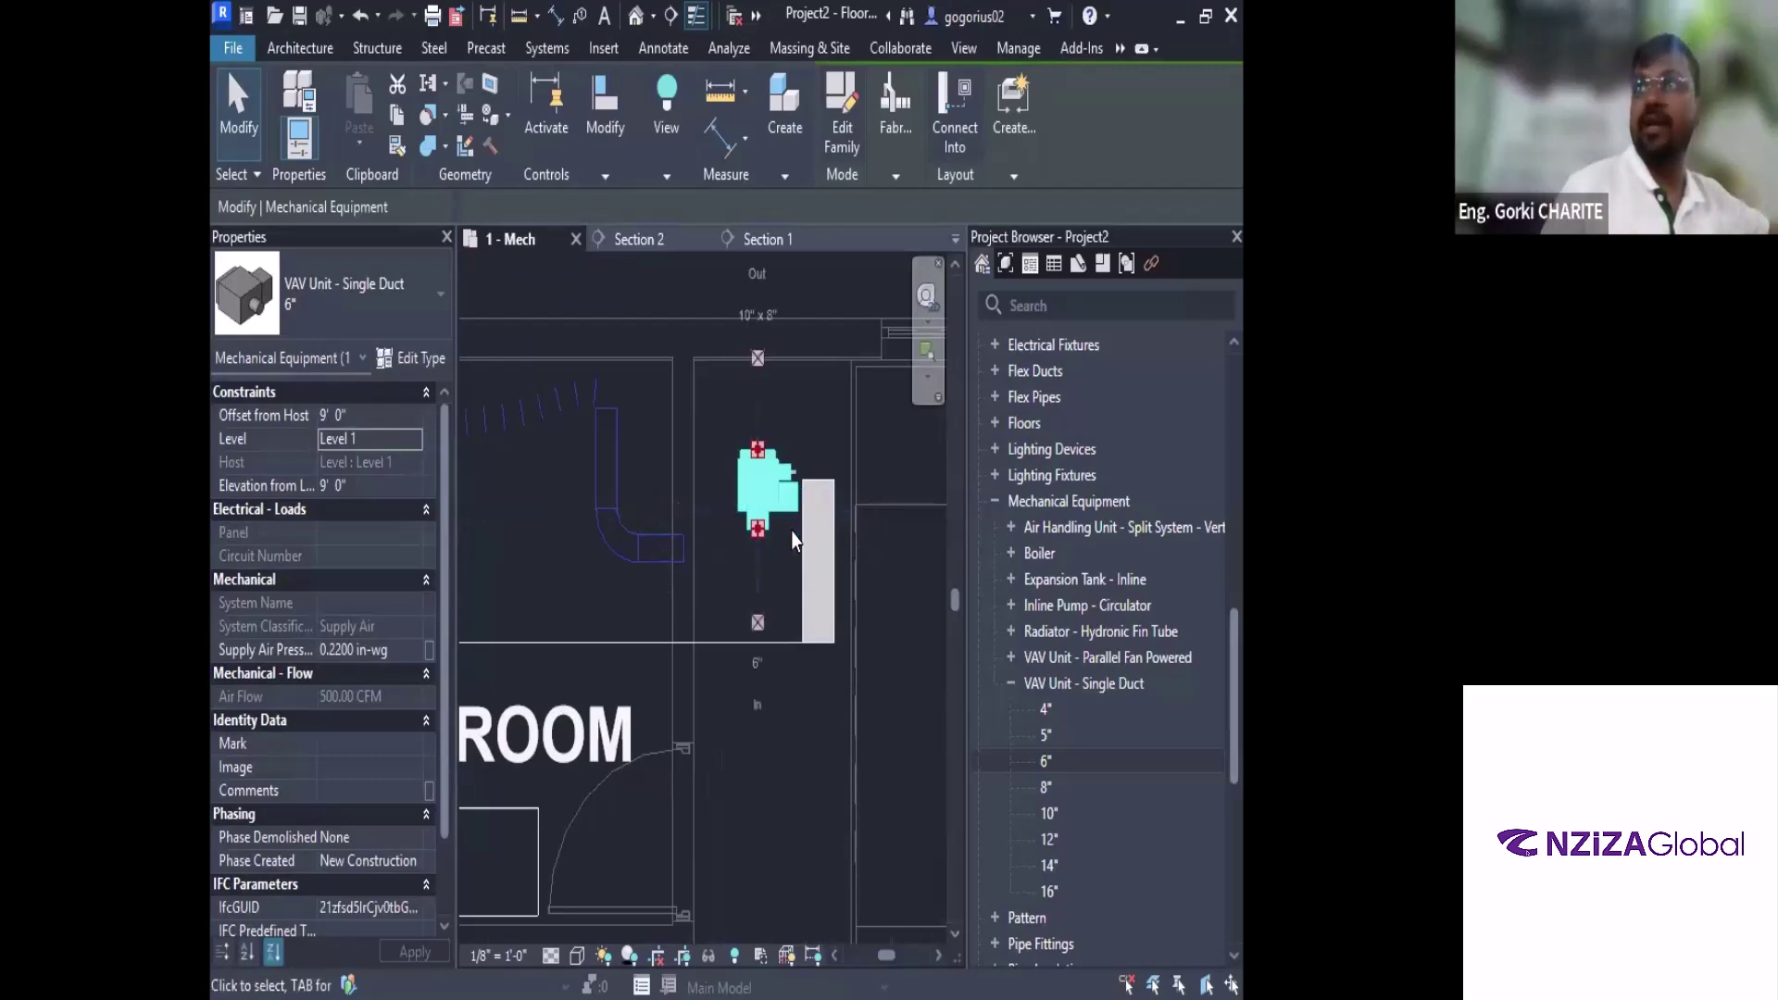
key(space)
key(space)
key(space)
key(space)
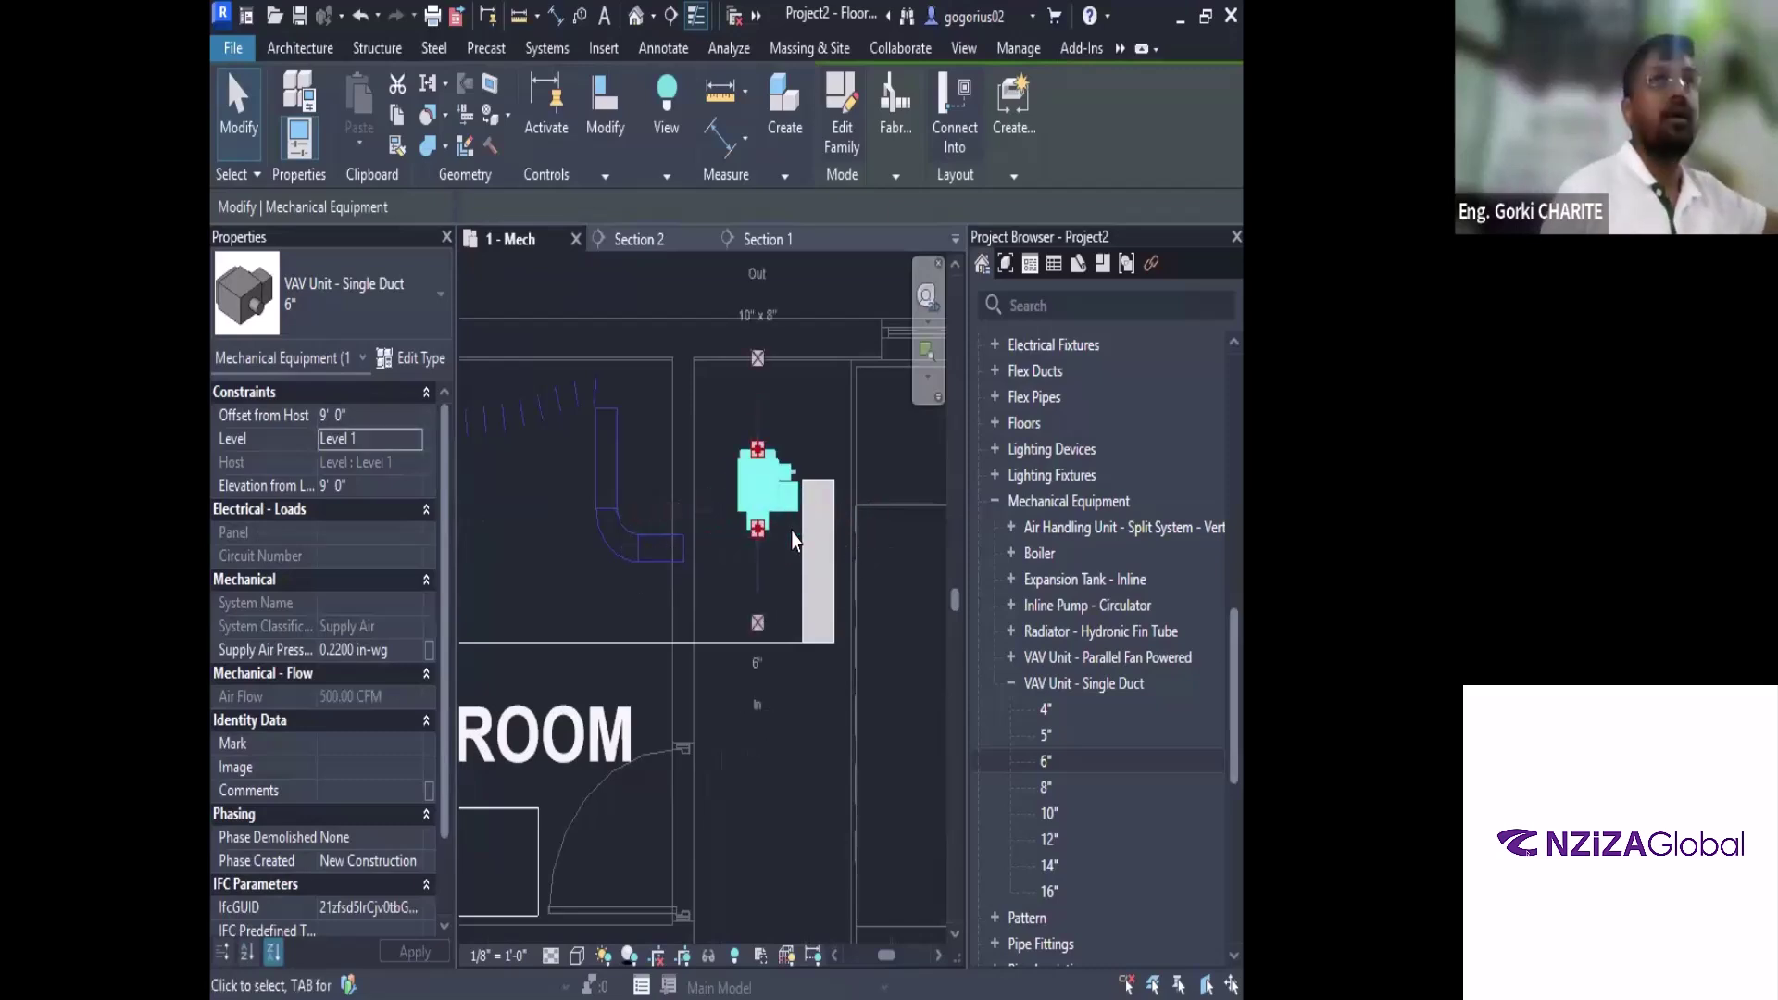
key(space)
key(space)
key(space)
key(space)
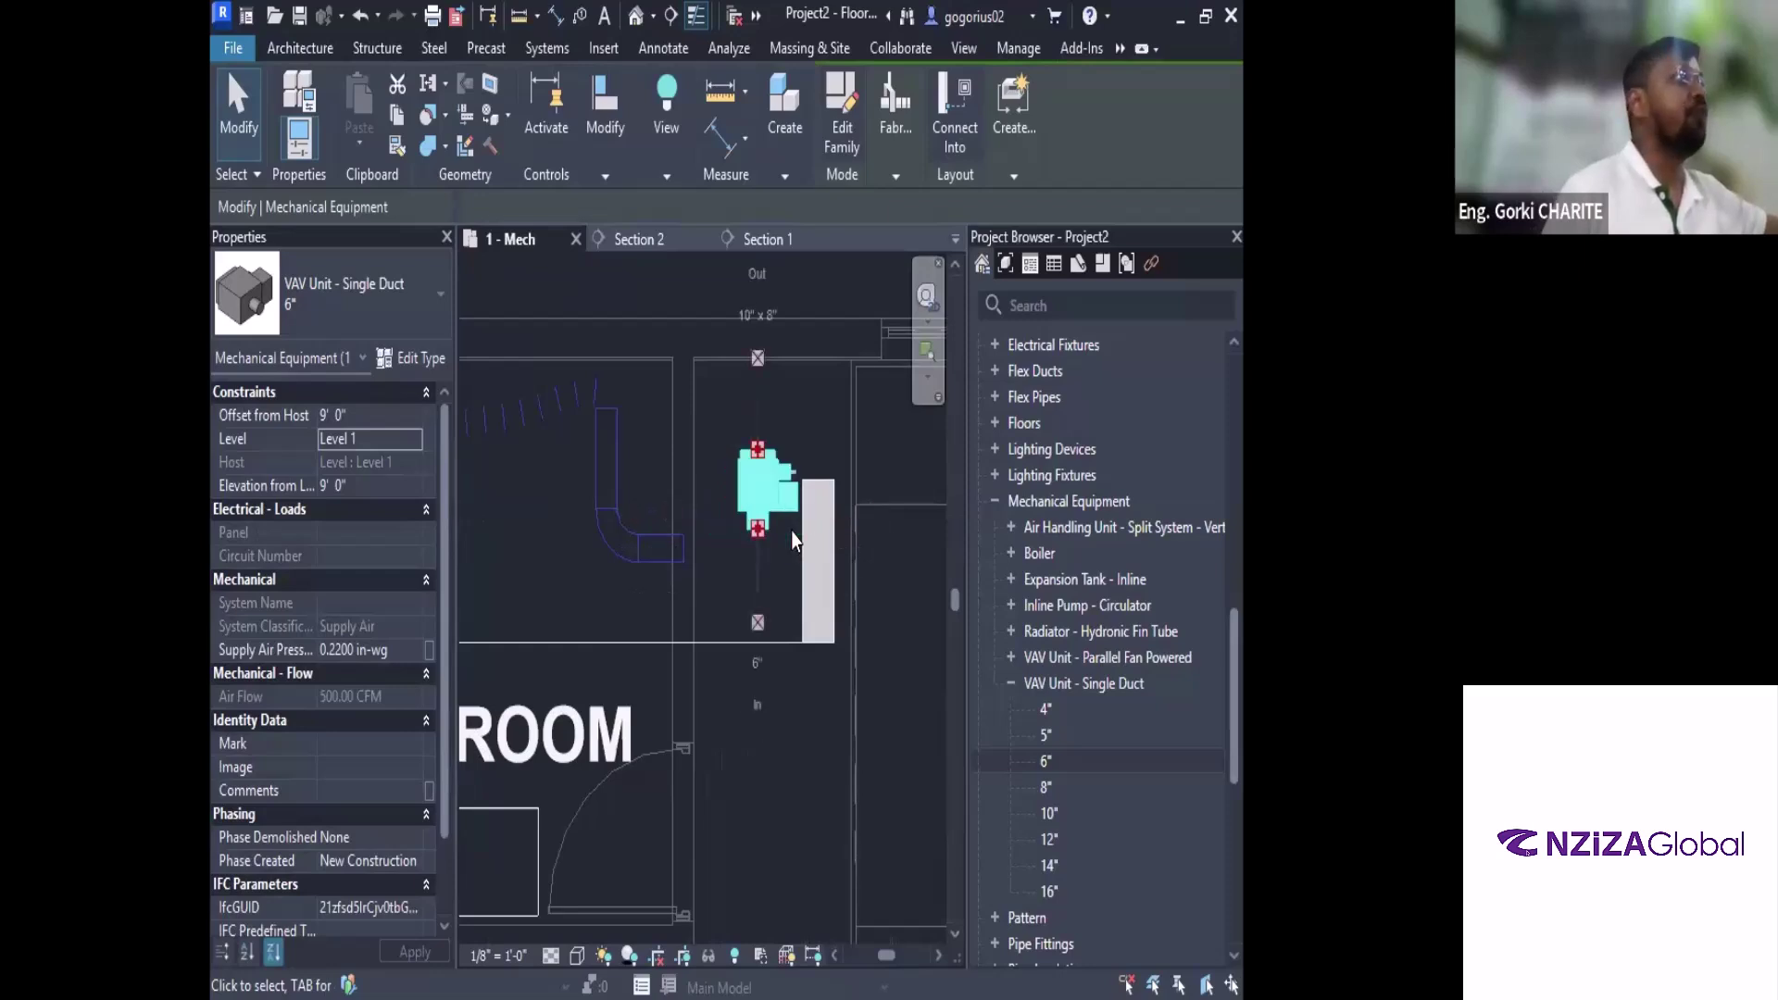
key(space)
key(space)
key(space)
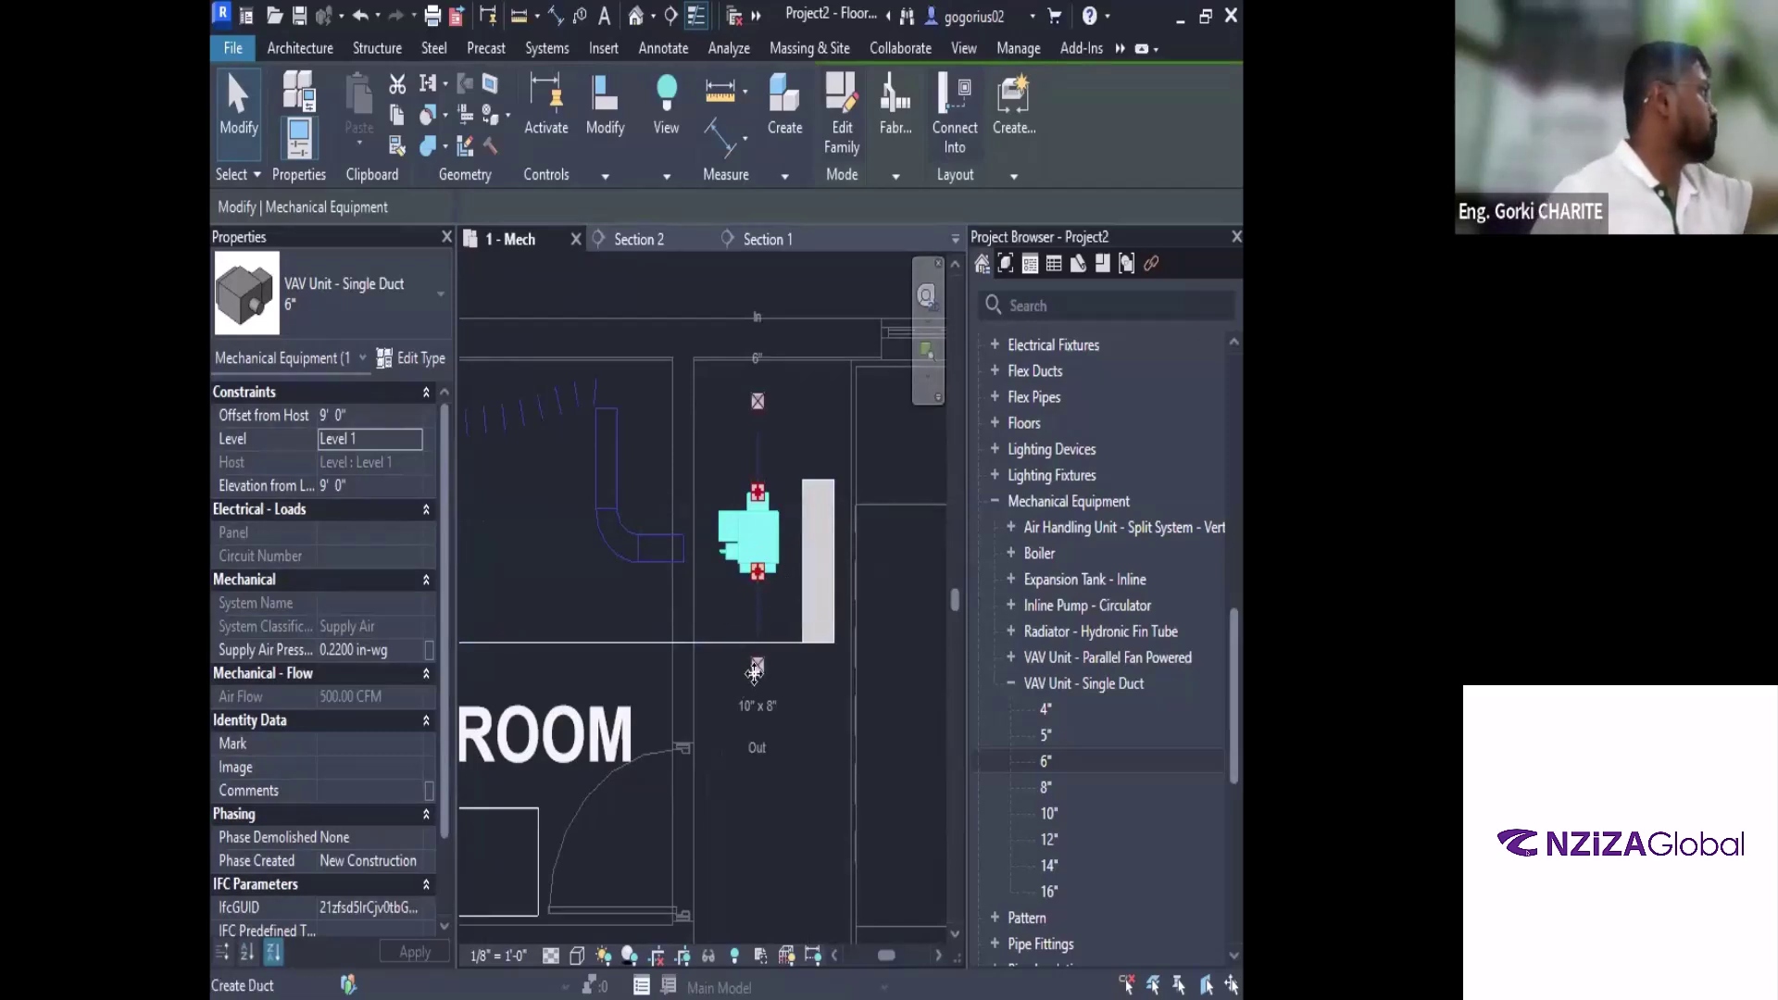
Try drawing a 10" x 8" rectangular duct from the VAV unit's outlet along the corridor, and undo it
click(757, 666)
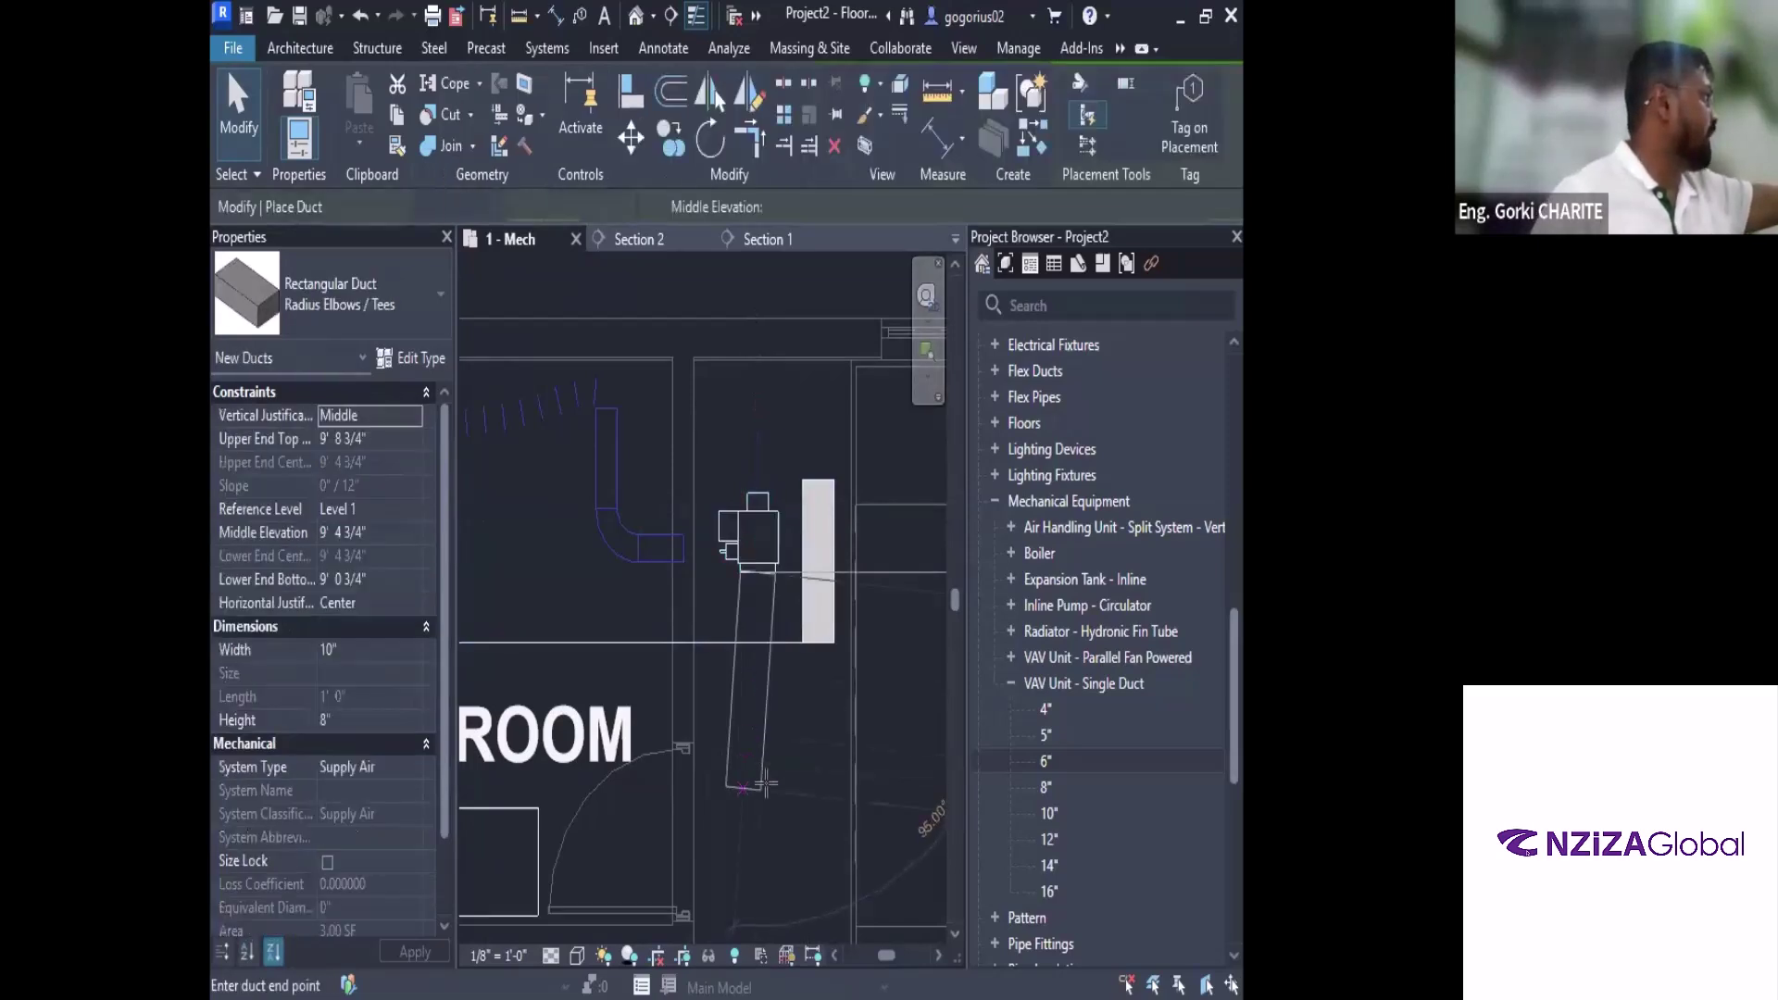
click(767, 779)
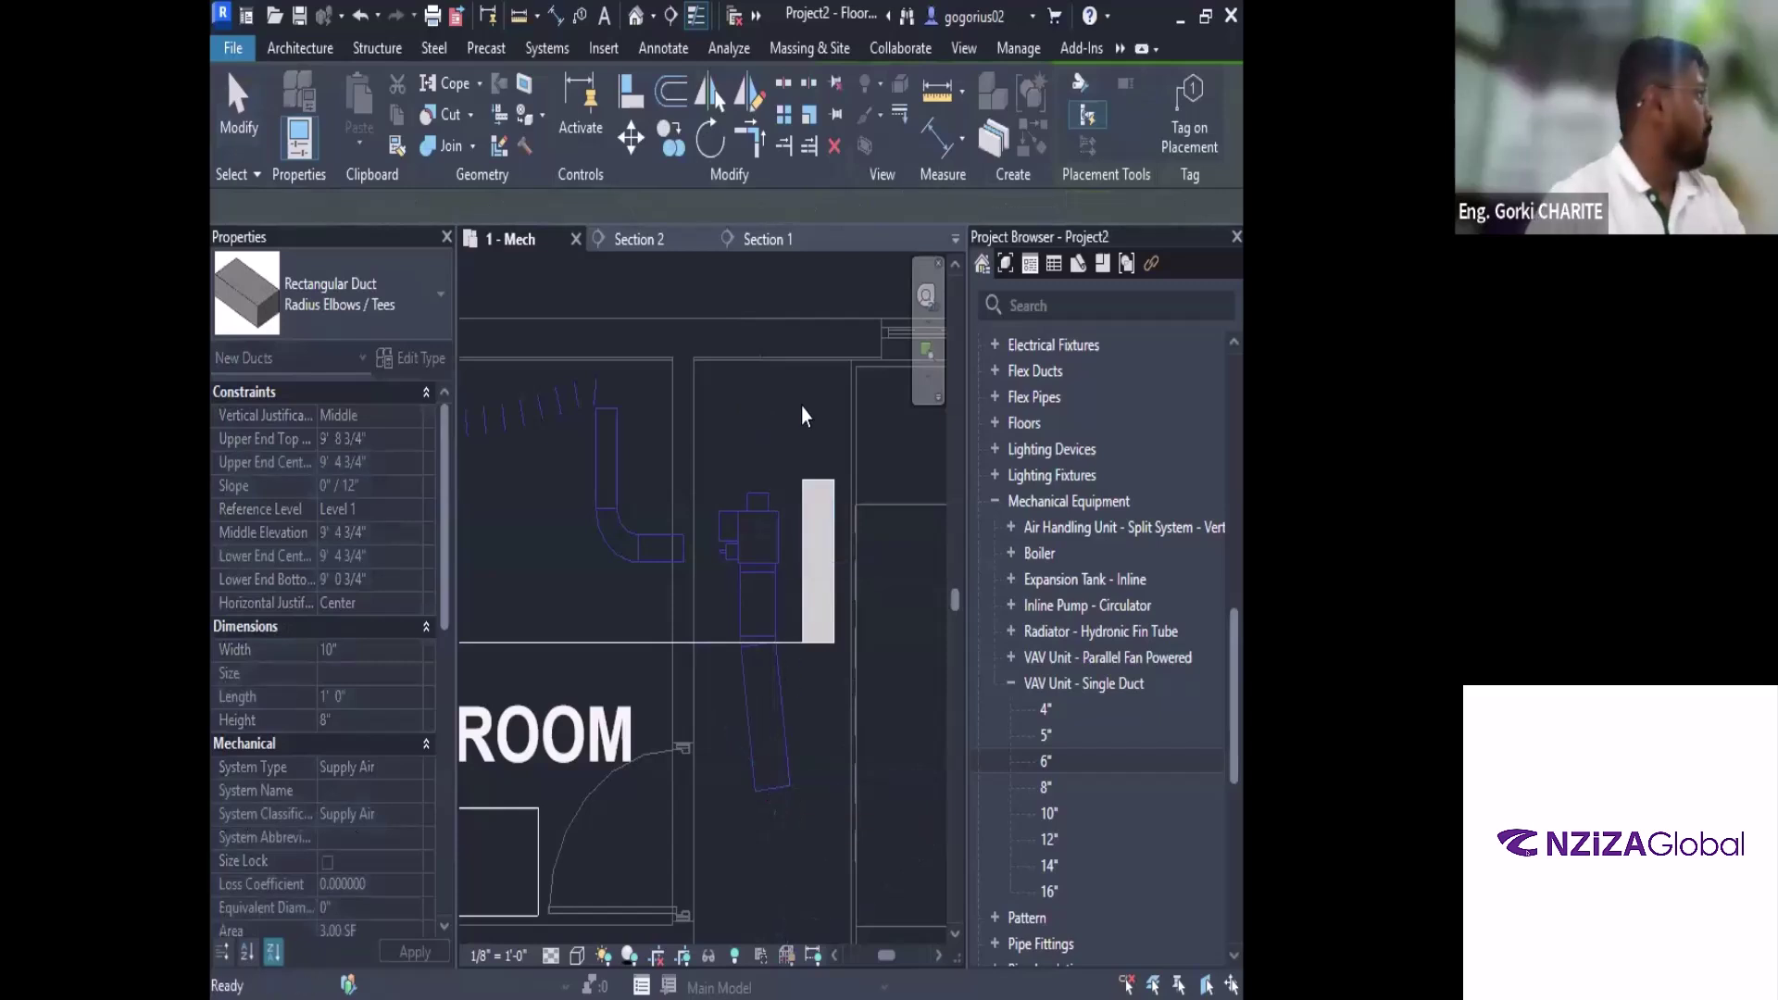
key(Escape)
key(Escape)
click(768, 527)
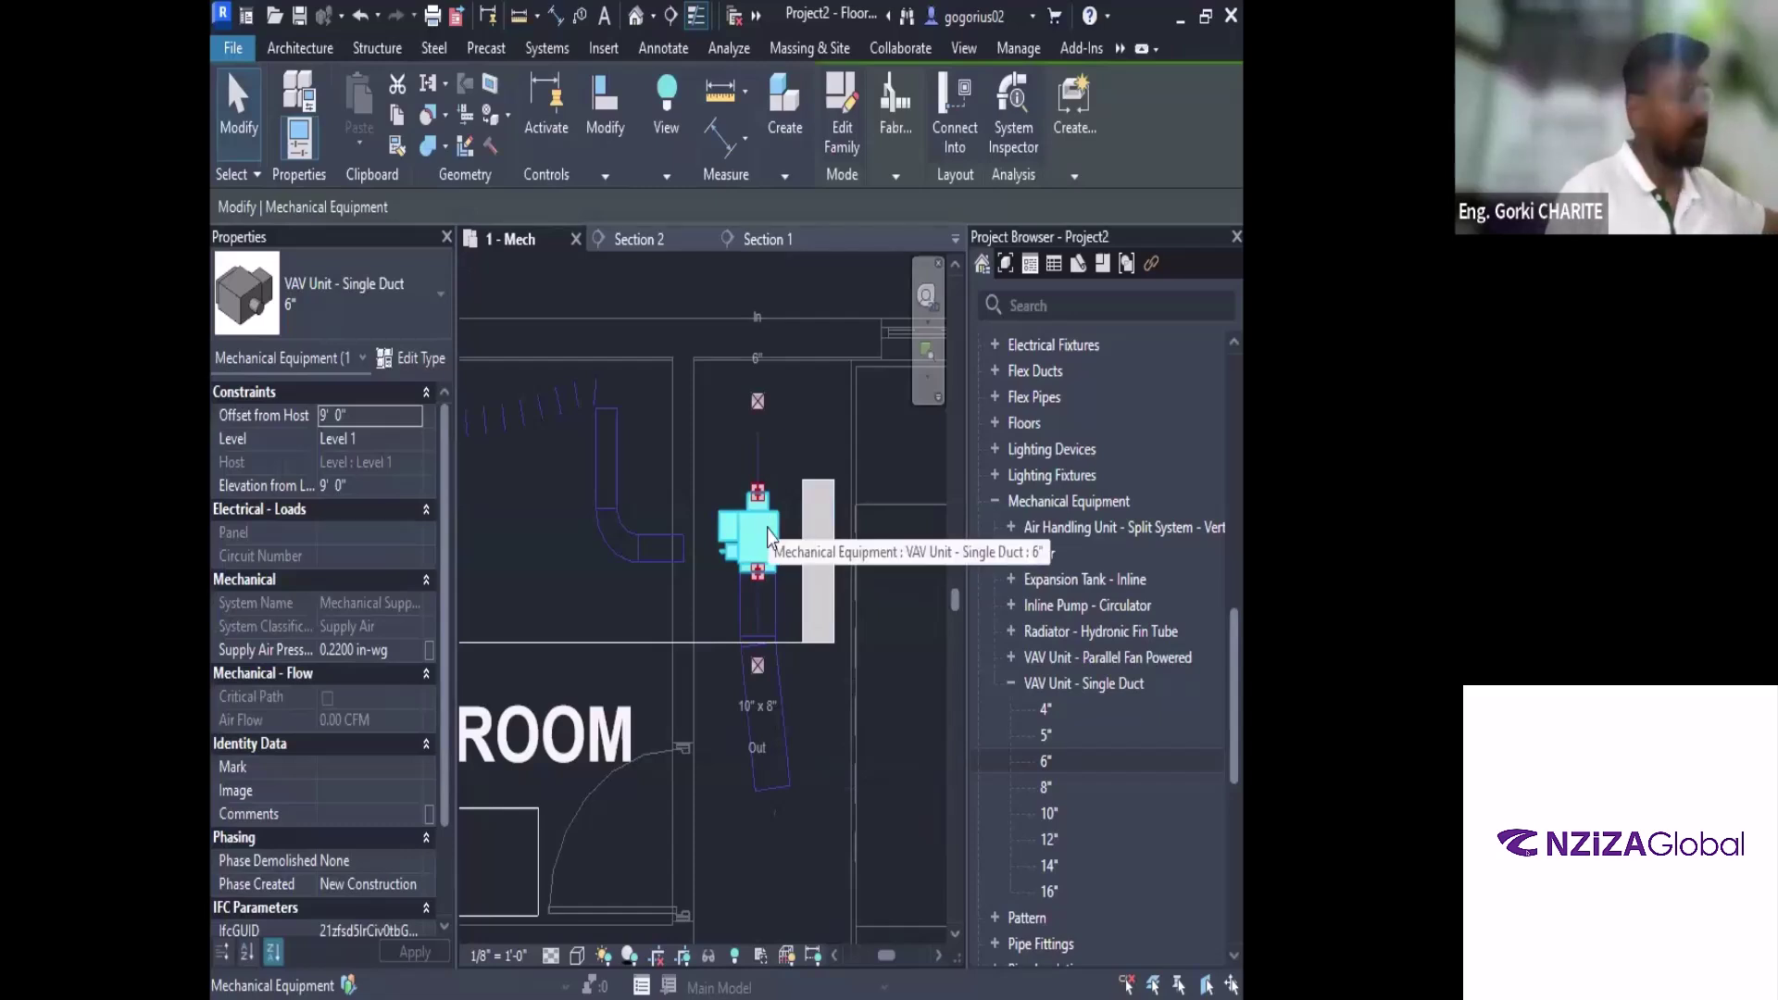
key(Escape)
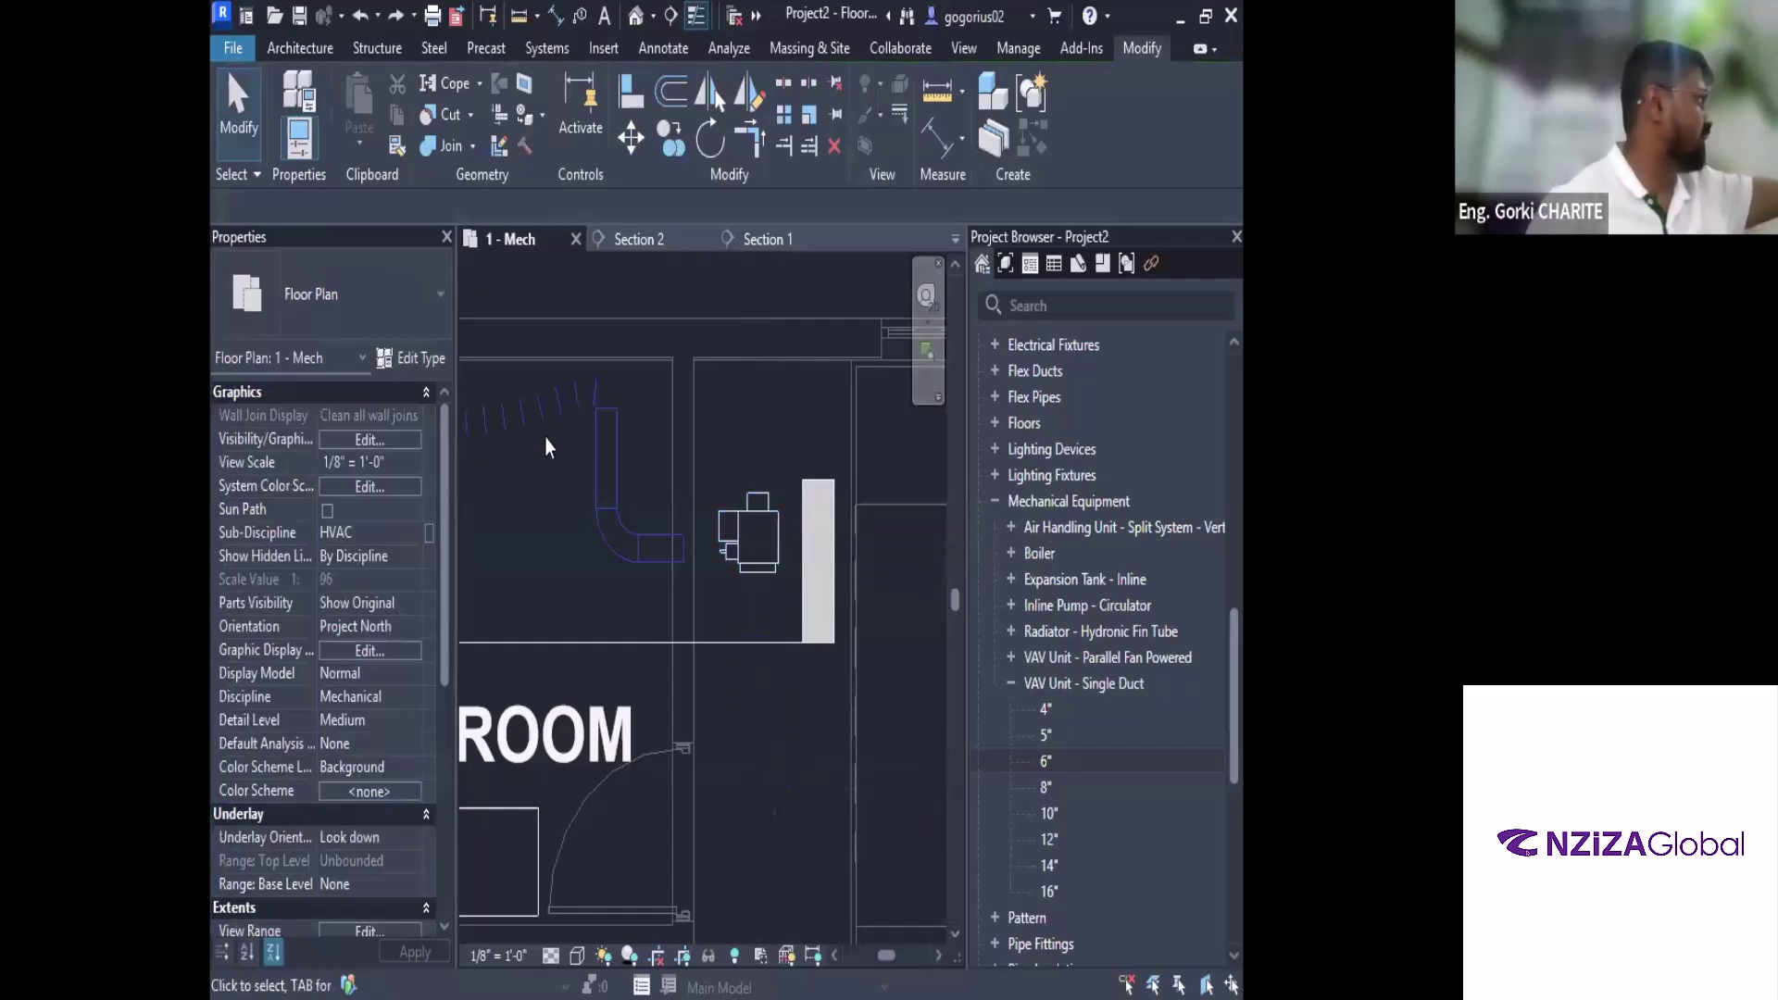
Rotate the VAV unit so its 10" x 8" outlet faces the patient room's duct elbow
click(763, 557)
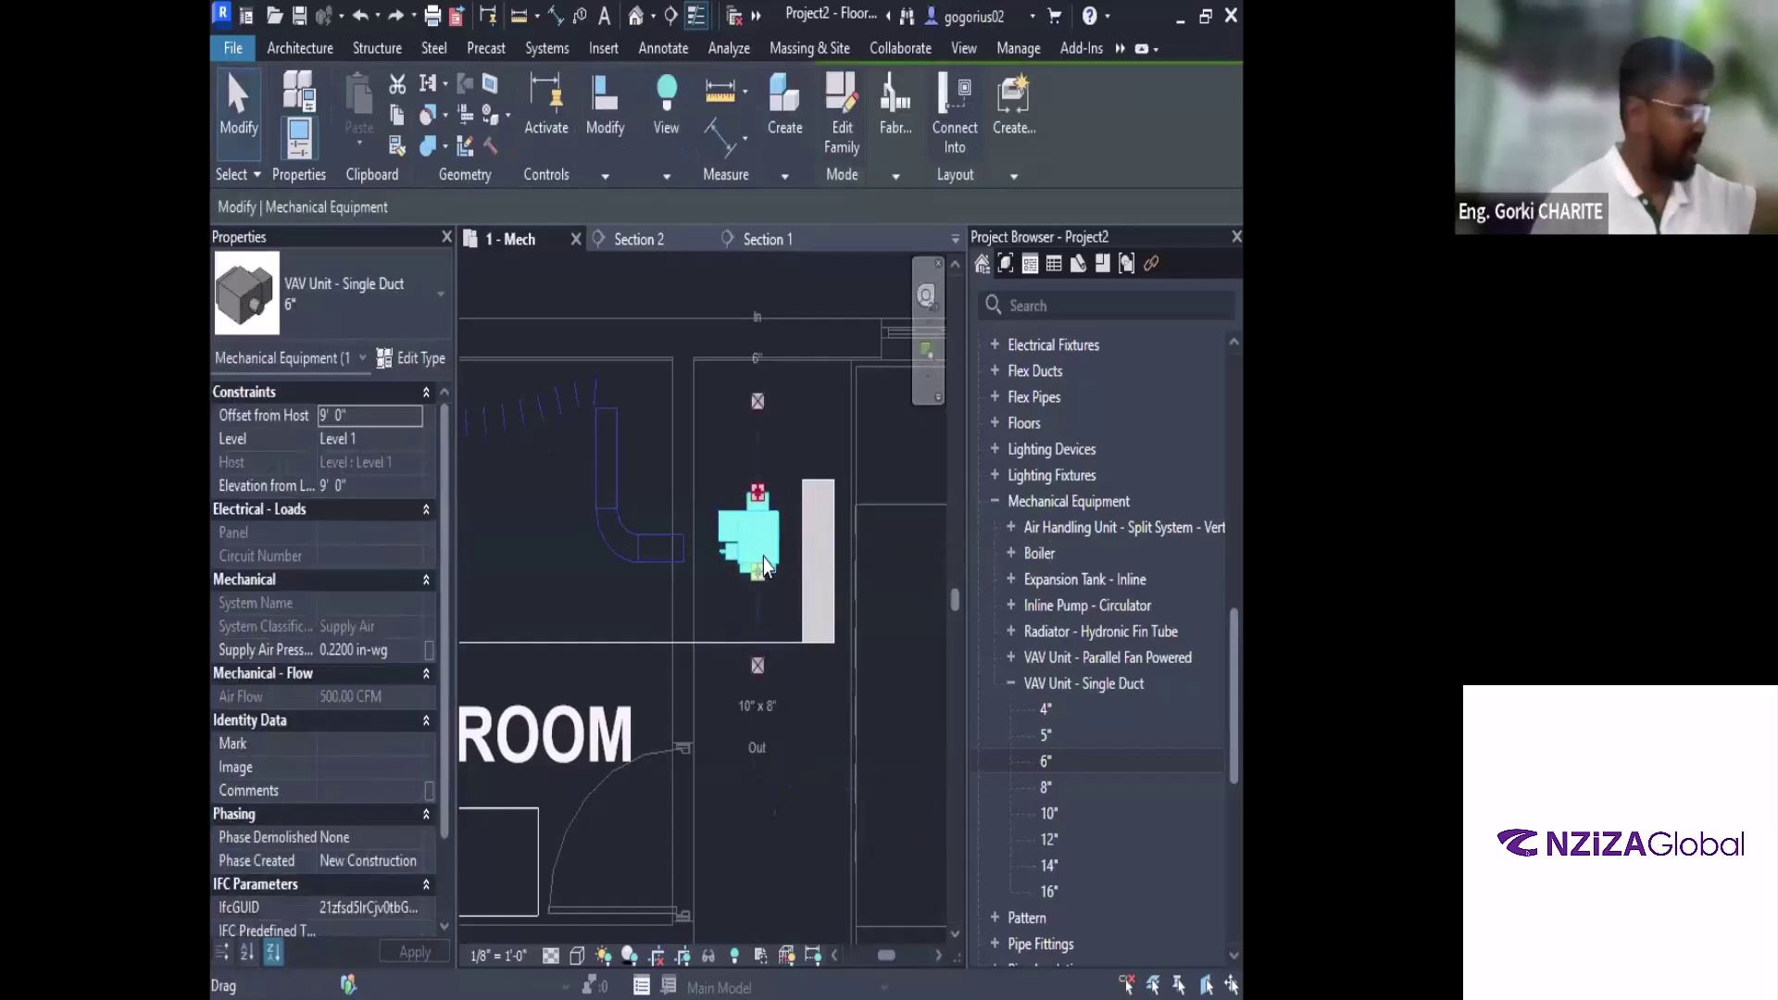
key(space)
key(space)
key(space)
key(space)
key(space)
key(space)
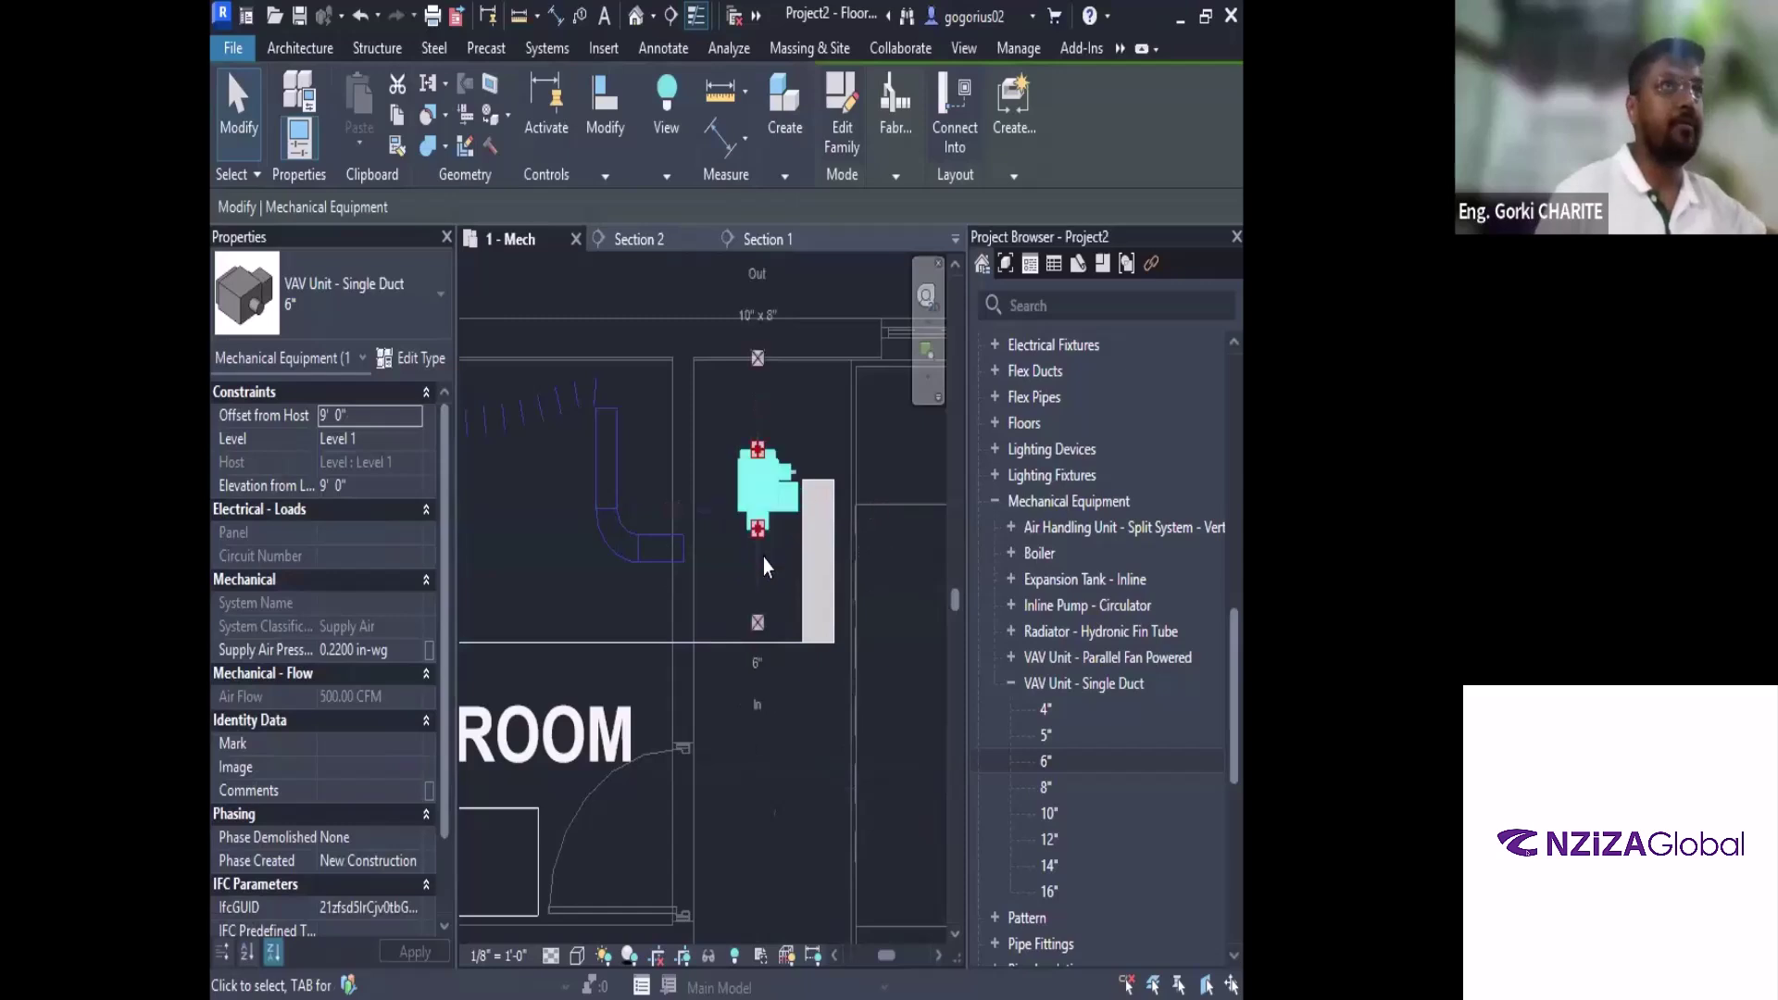
key(space)
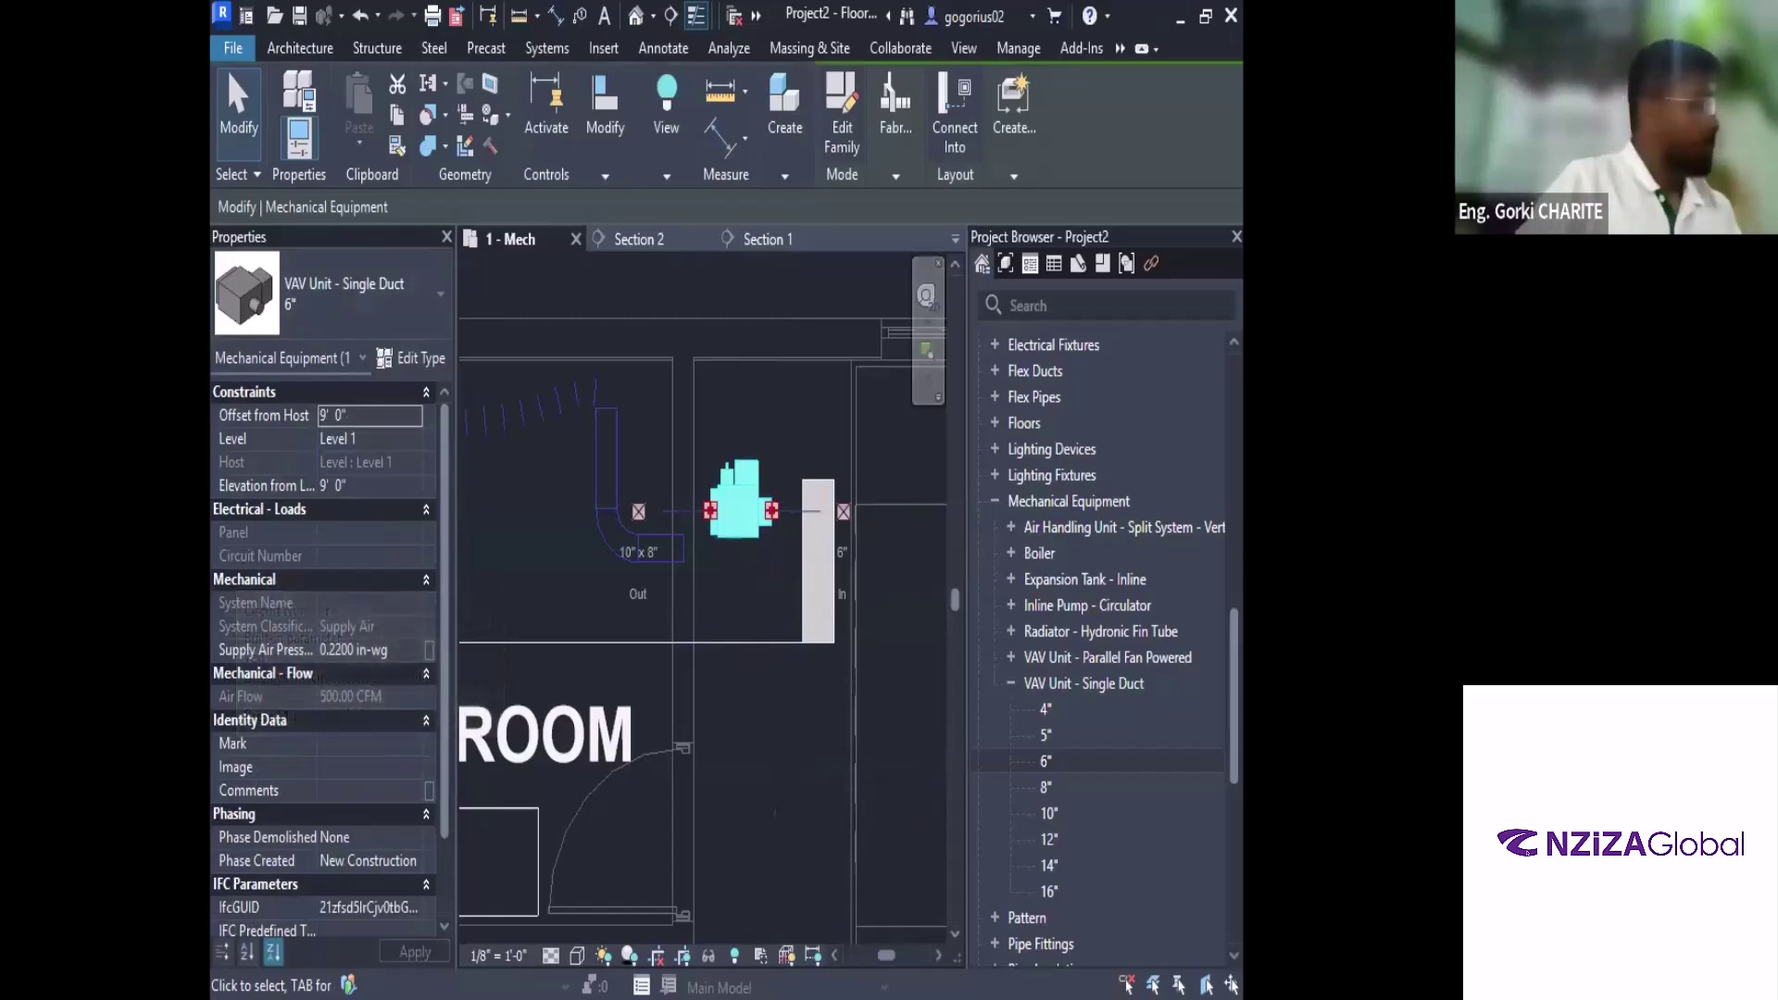
key(space)
key(space)
key(space)
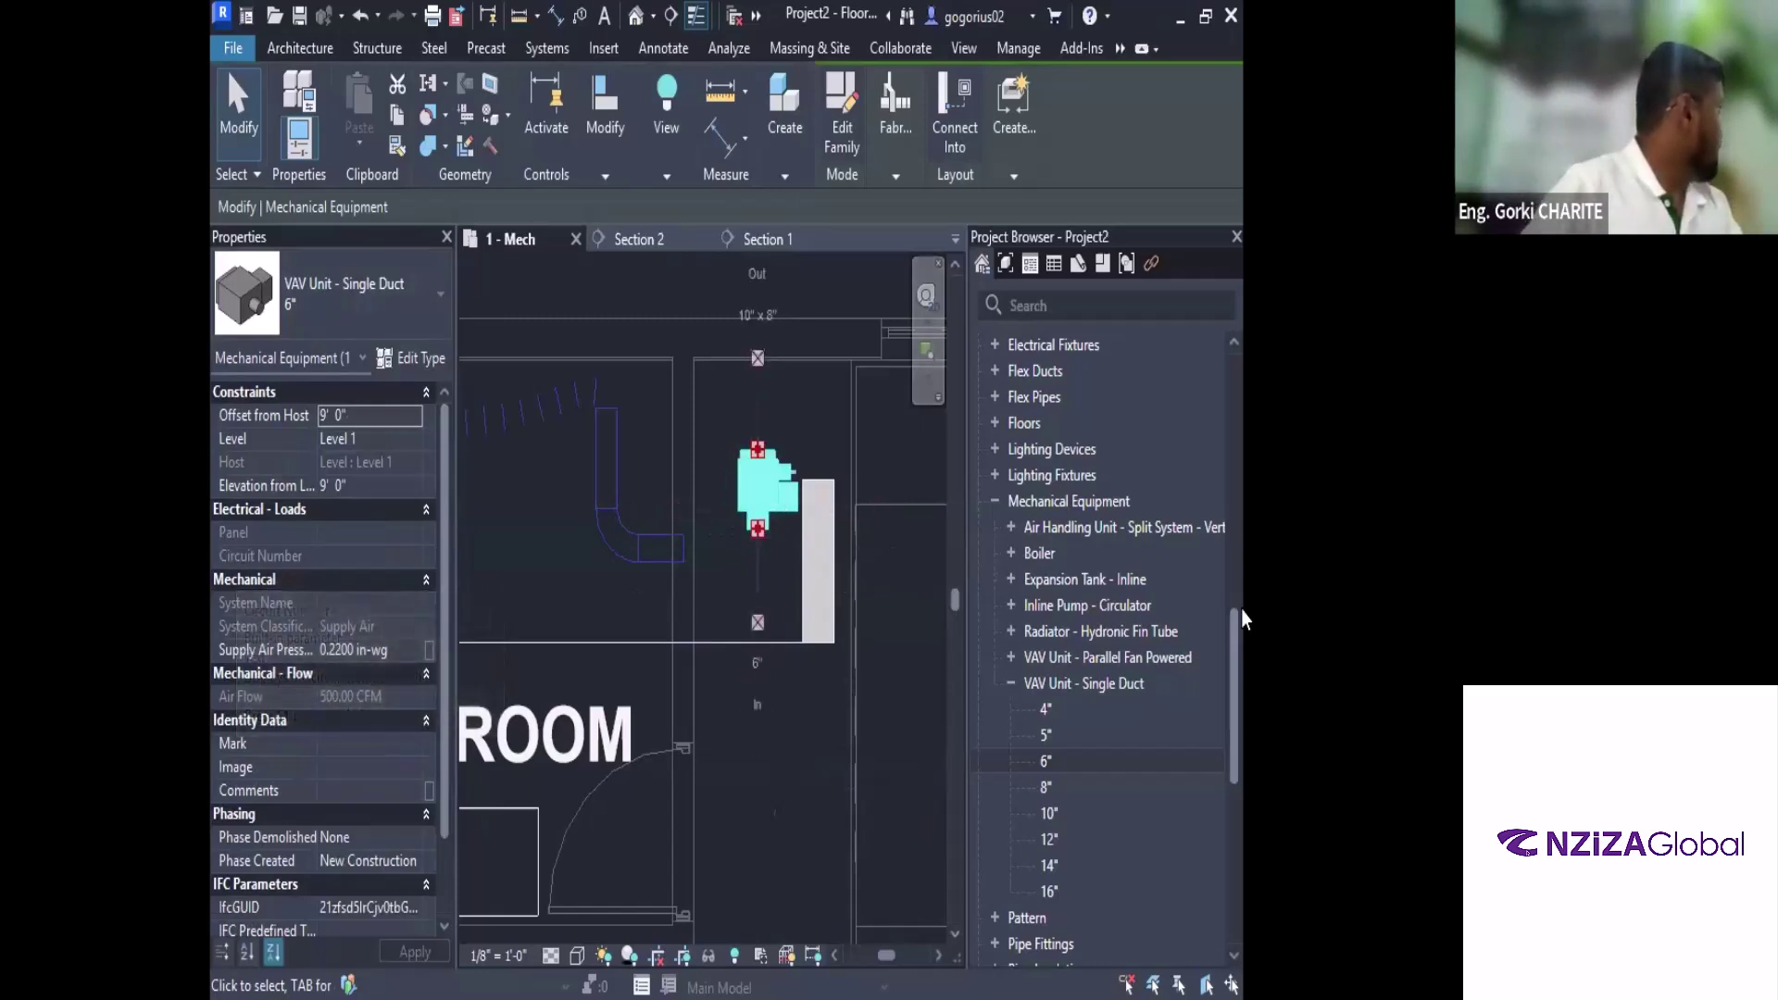
key(space)
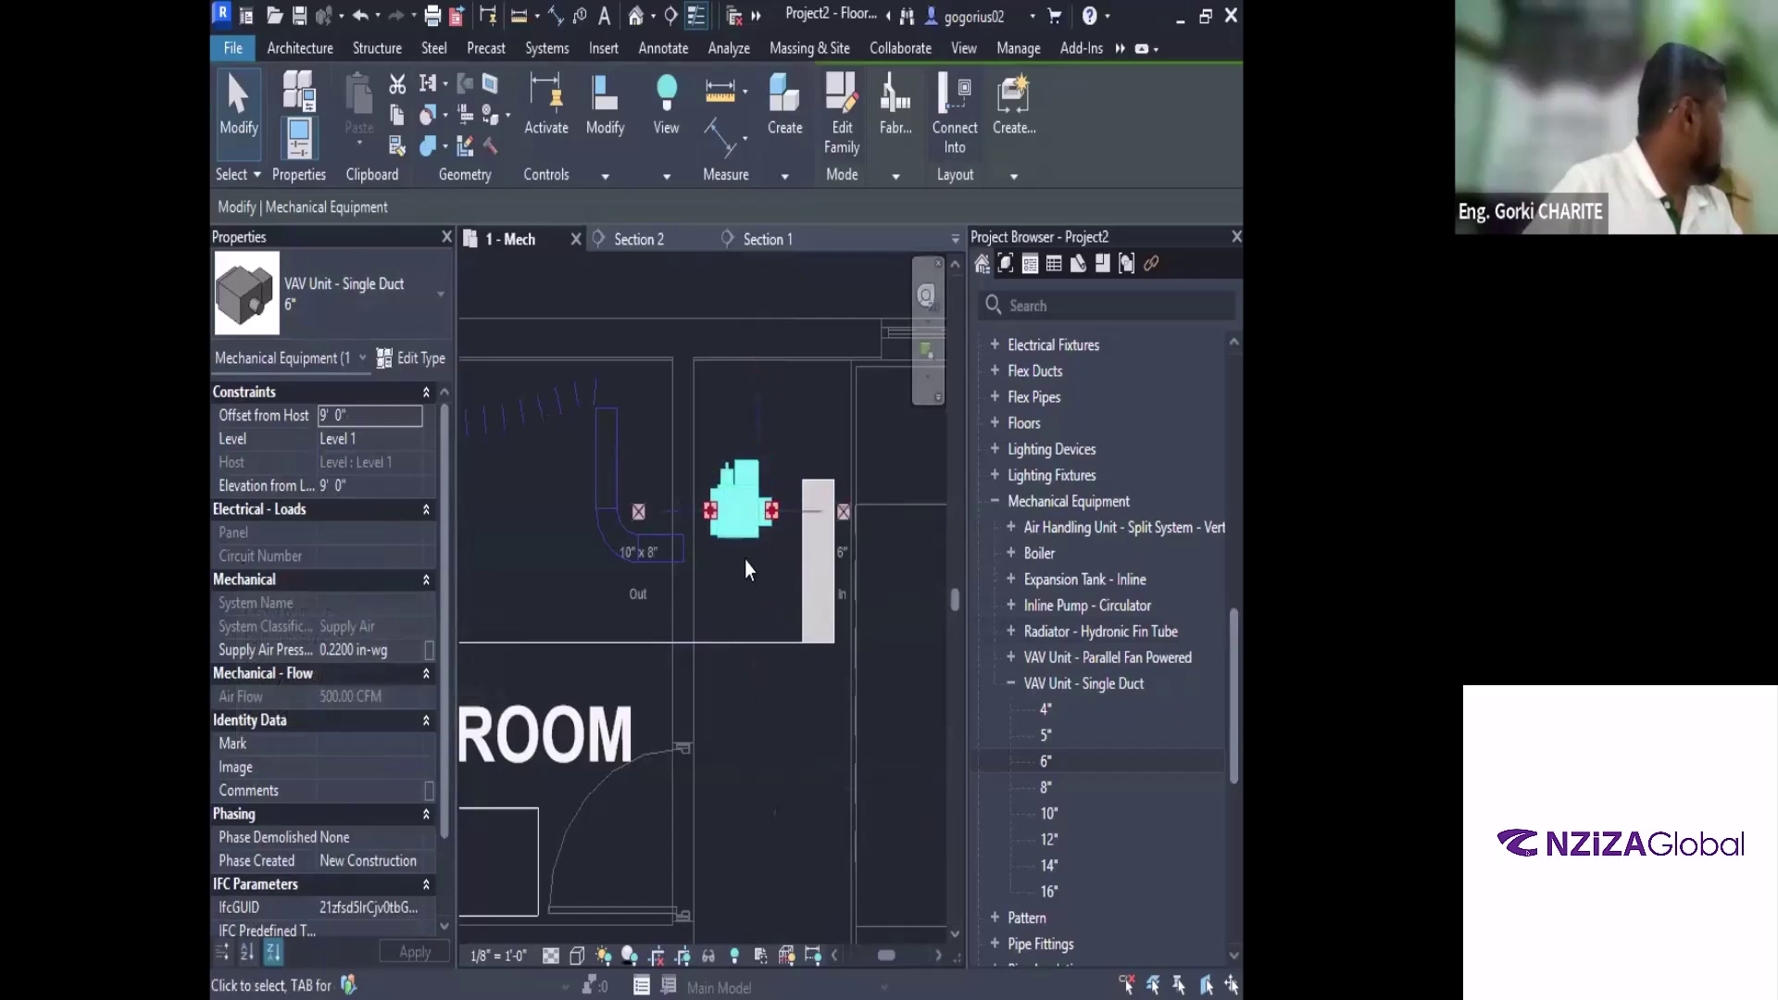
Move the VAV unit in the corridor so its outlet lines up with the short duct beyond the elbow
drag(744, 559, 763, 581)
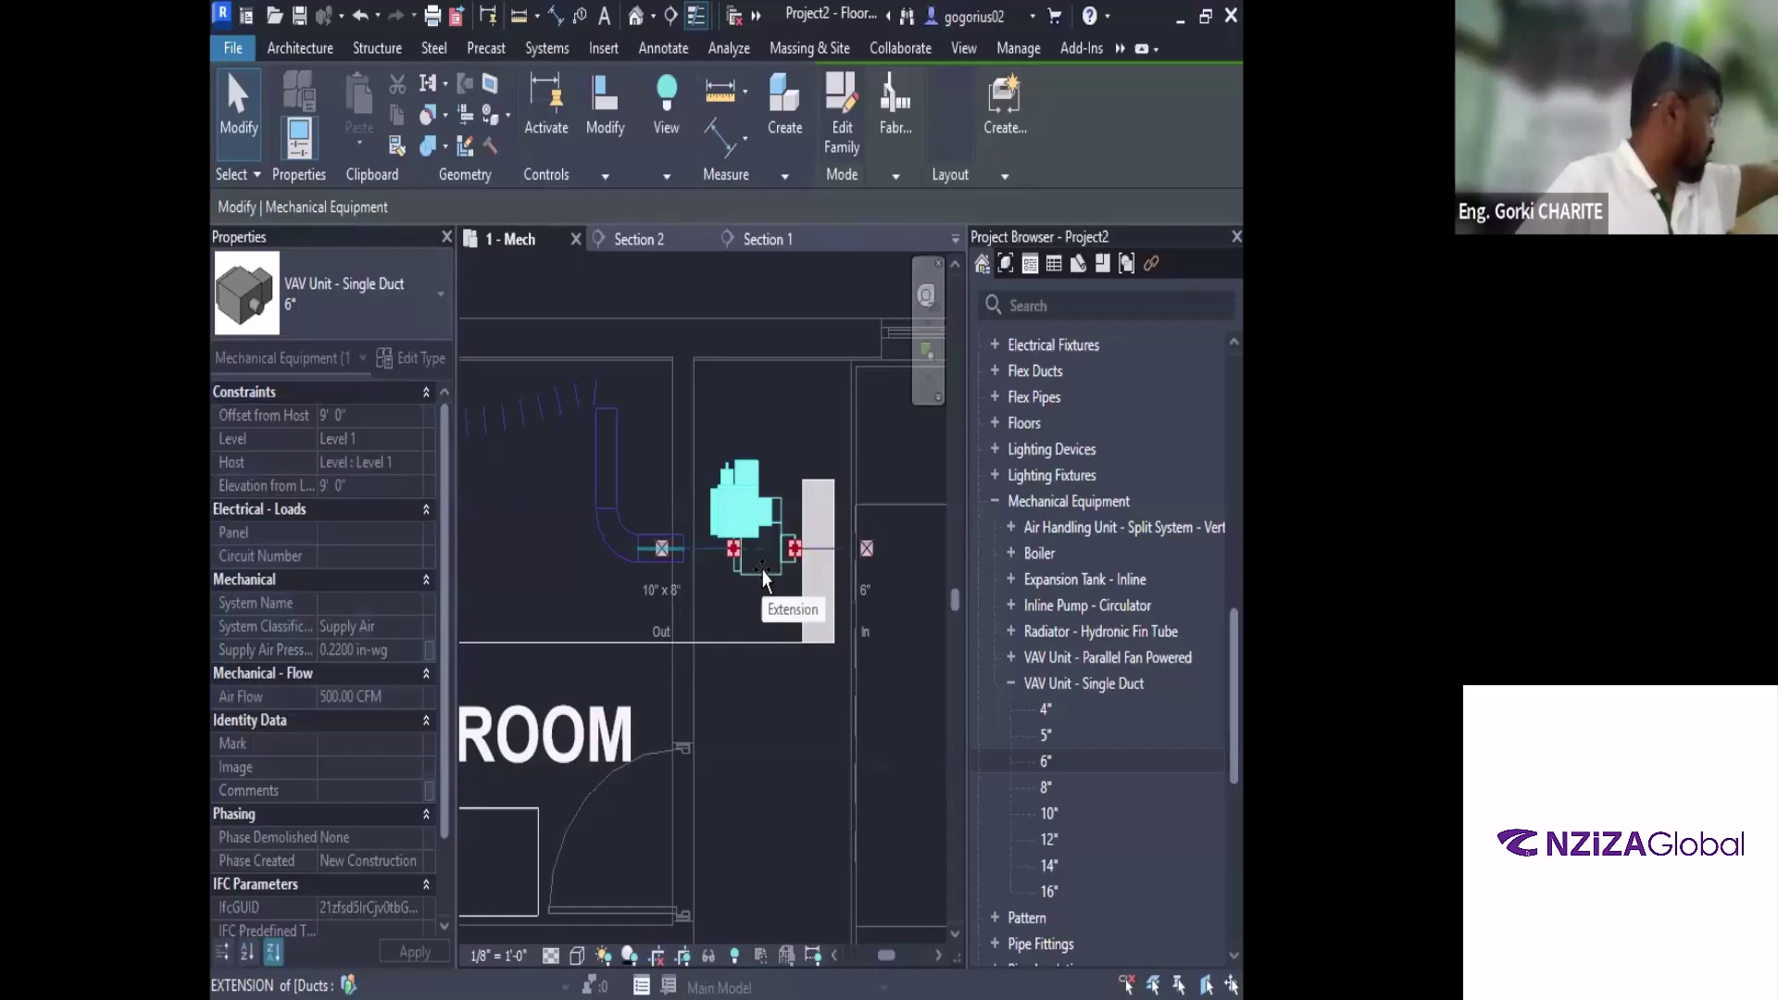
mouse_move(763, 581)
mouse_down()
mouse_move(736, 528)
mouse_move(746, 586)
mouse_move(747, 568)
mouse_up()
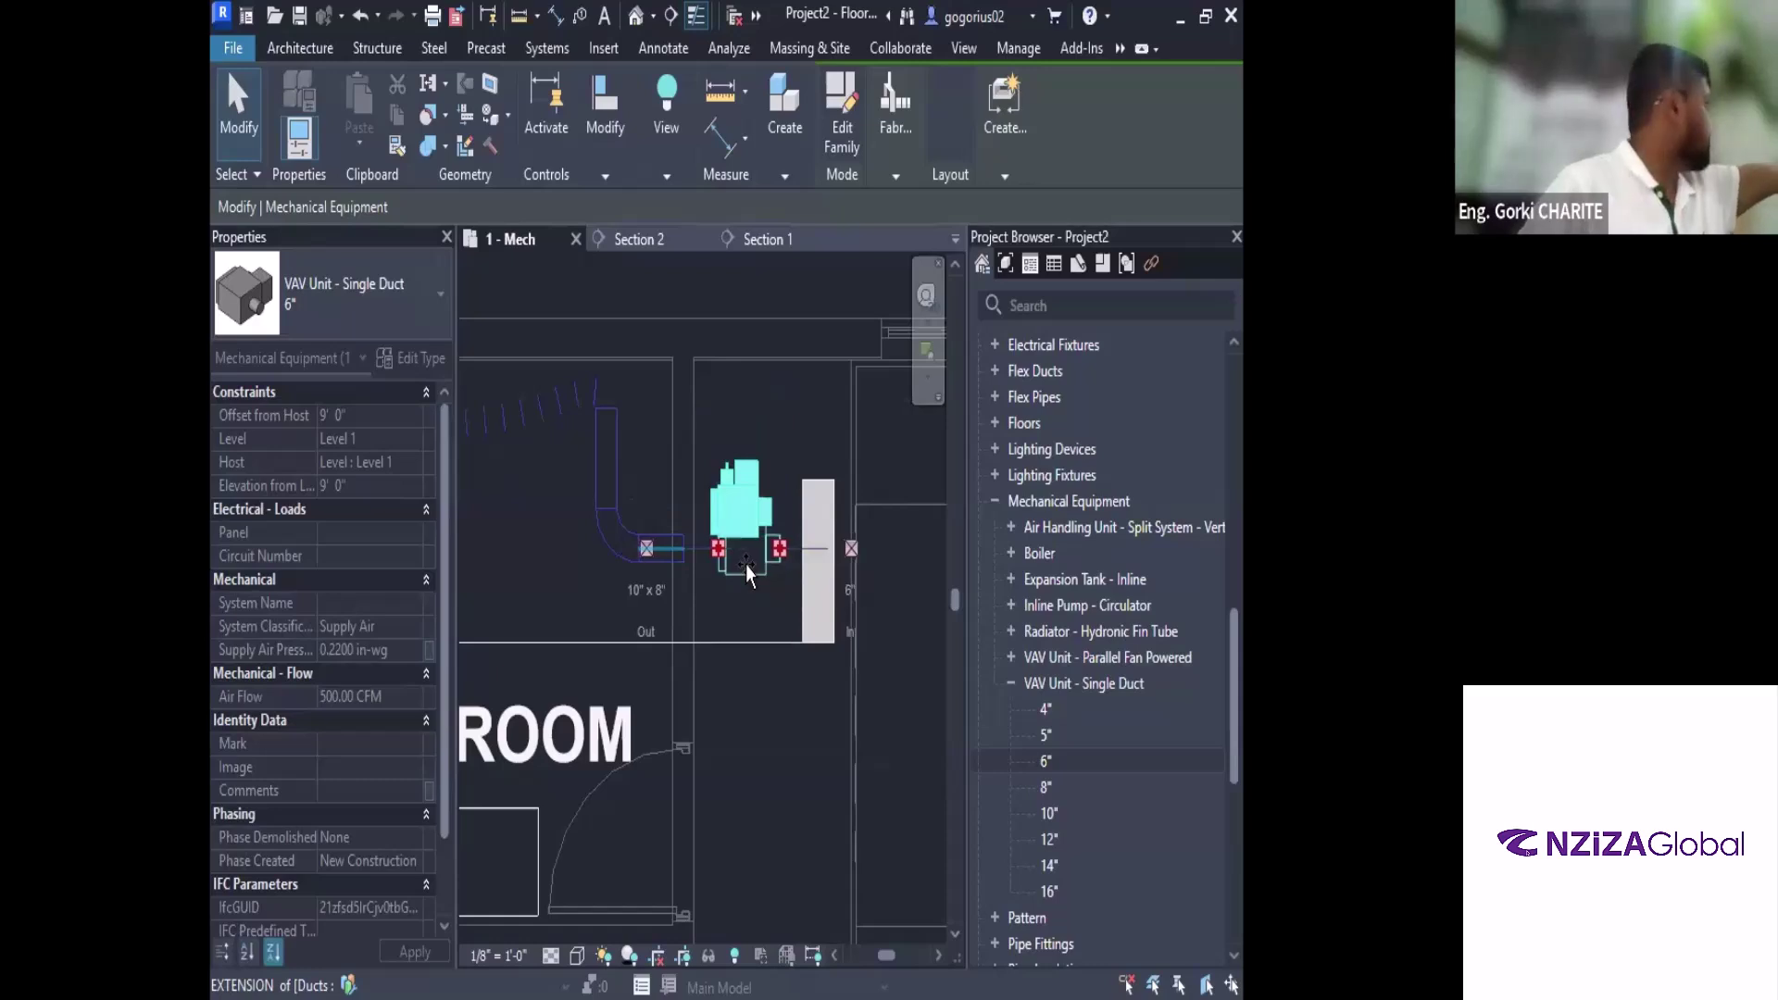
click(644, 551)
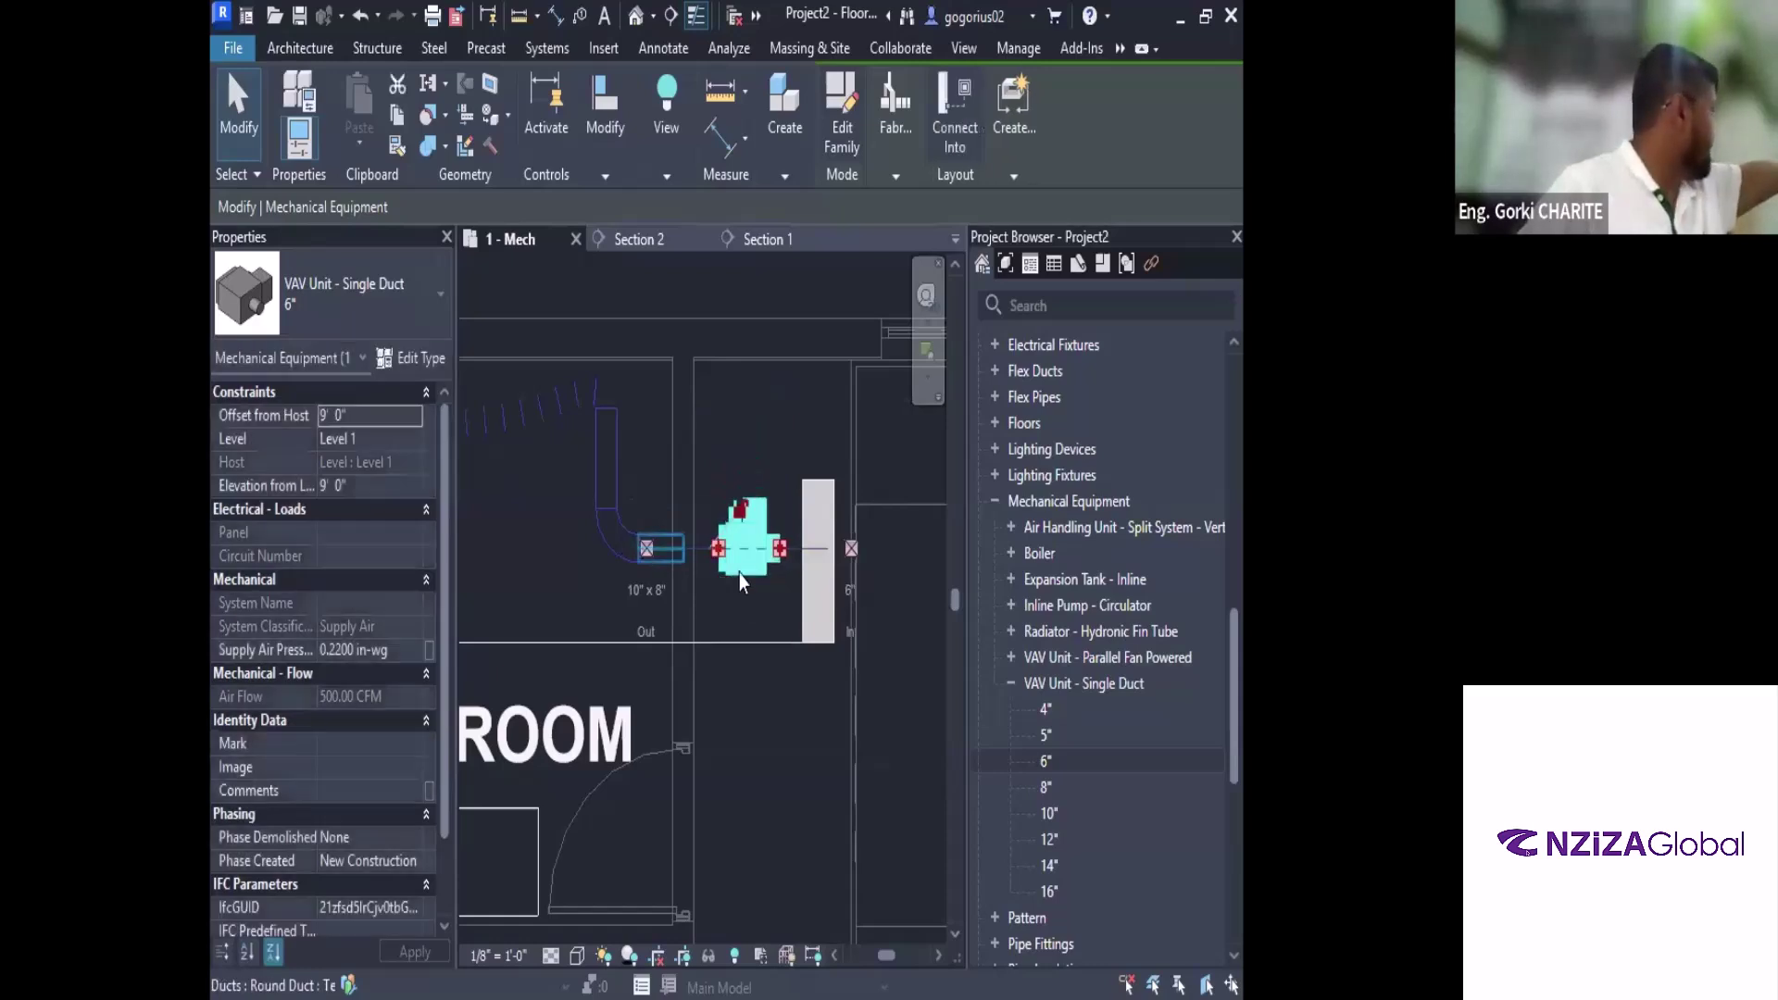
drag(763, 469, 758, 575)
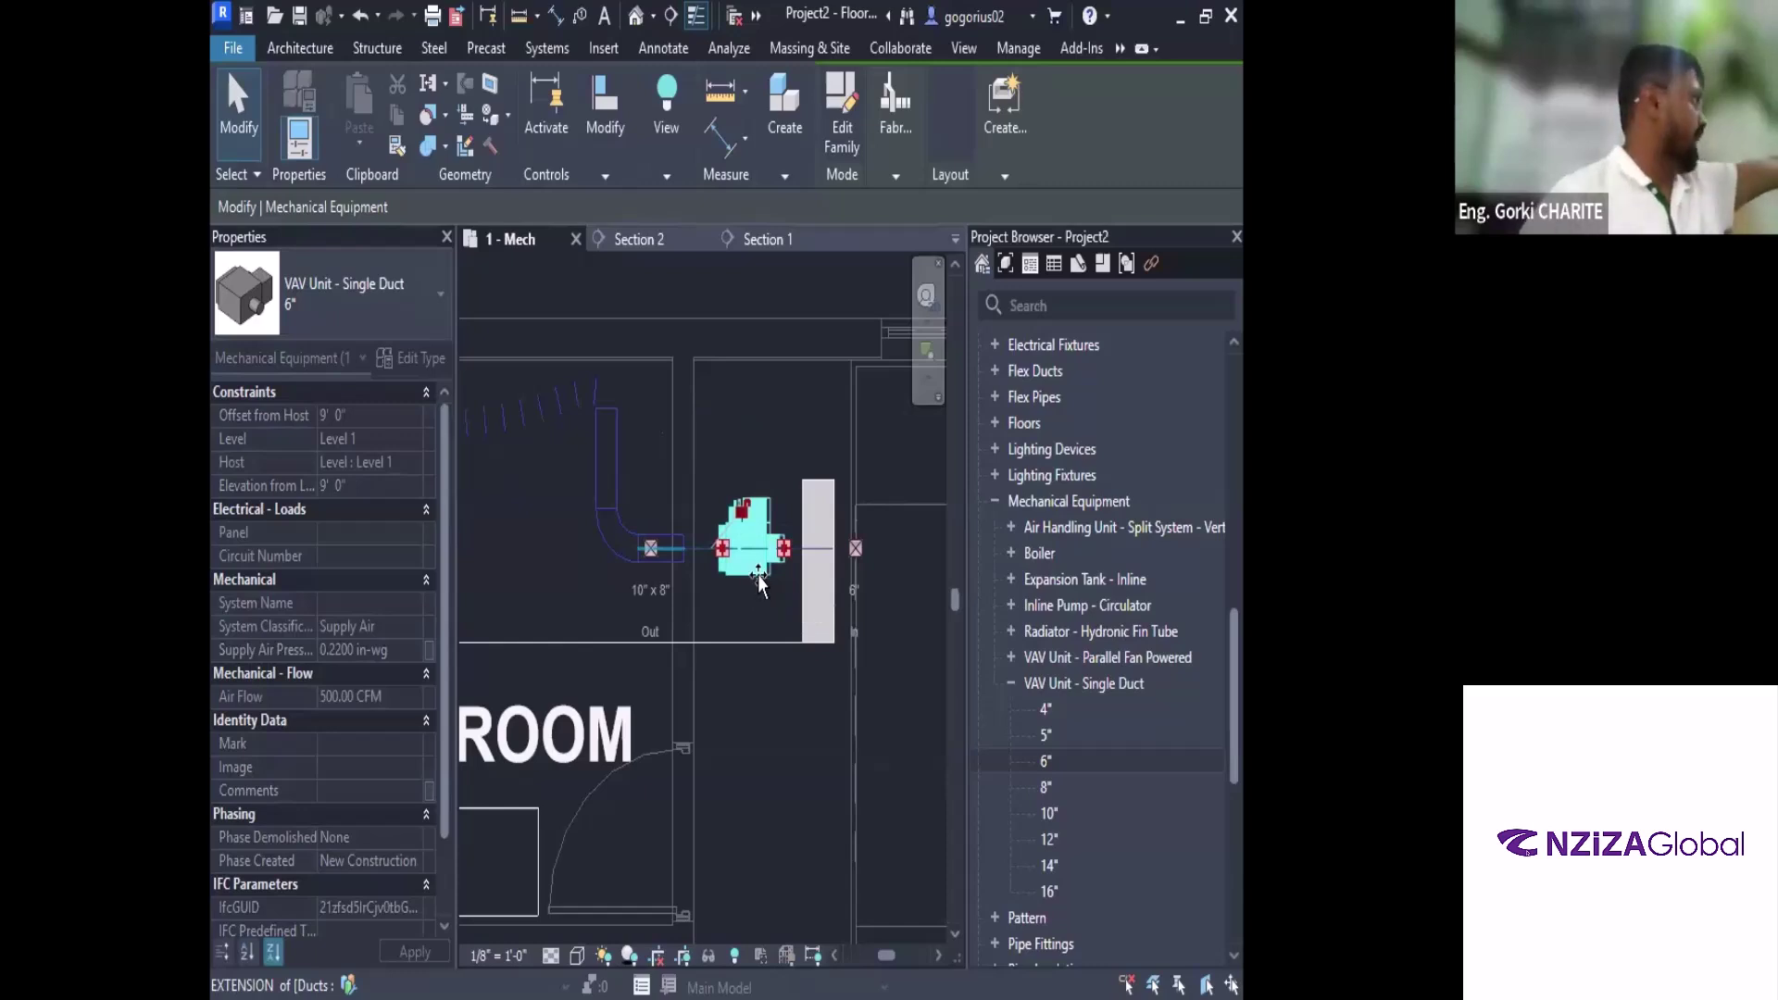
drag(758, 574, 759, 574)
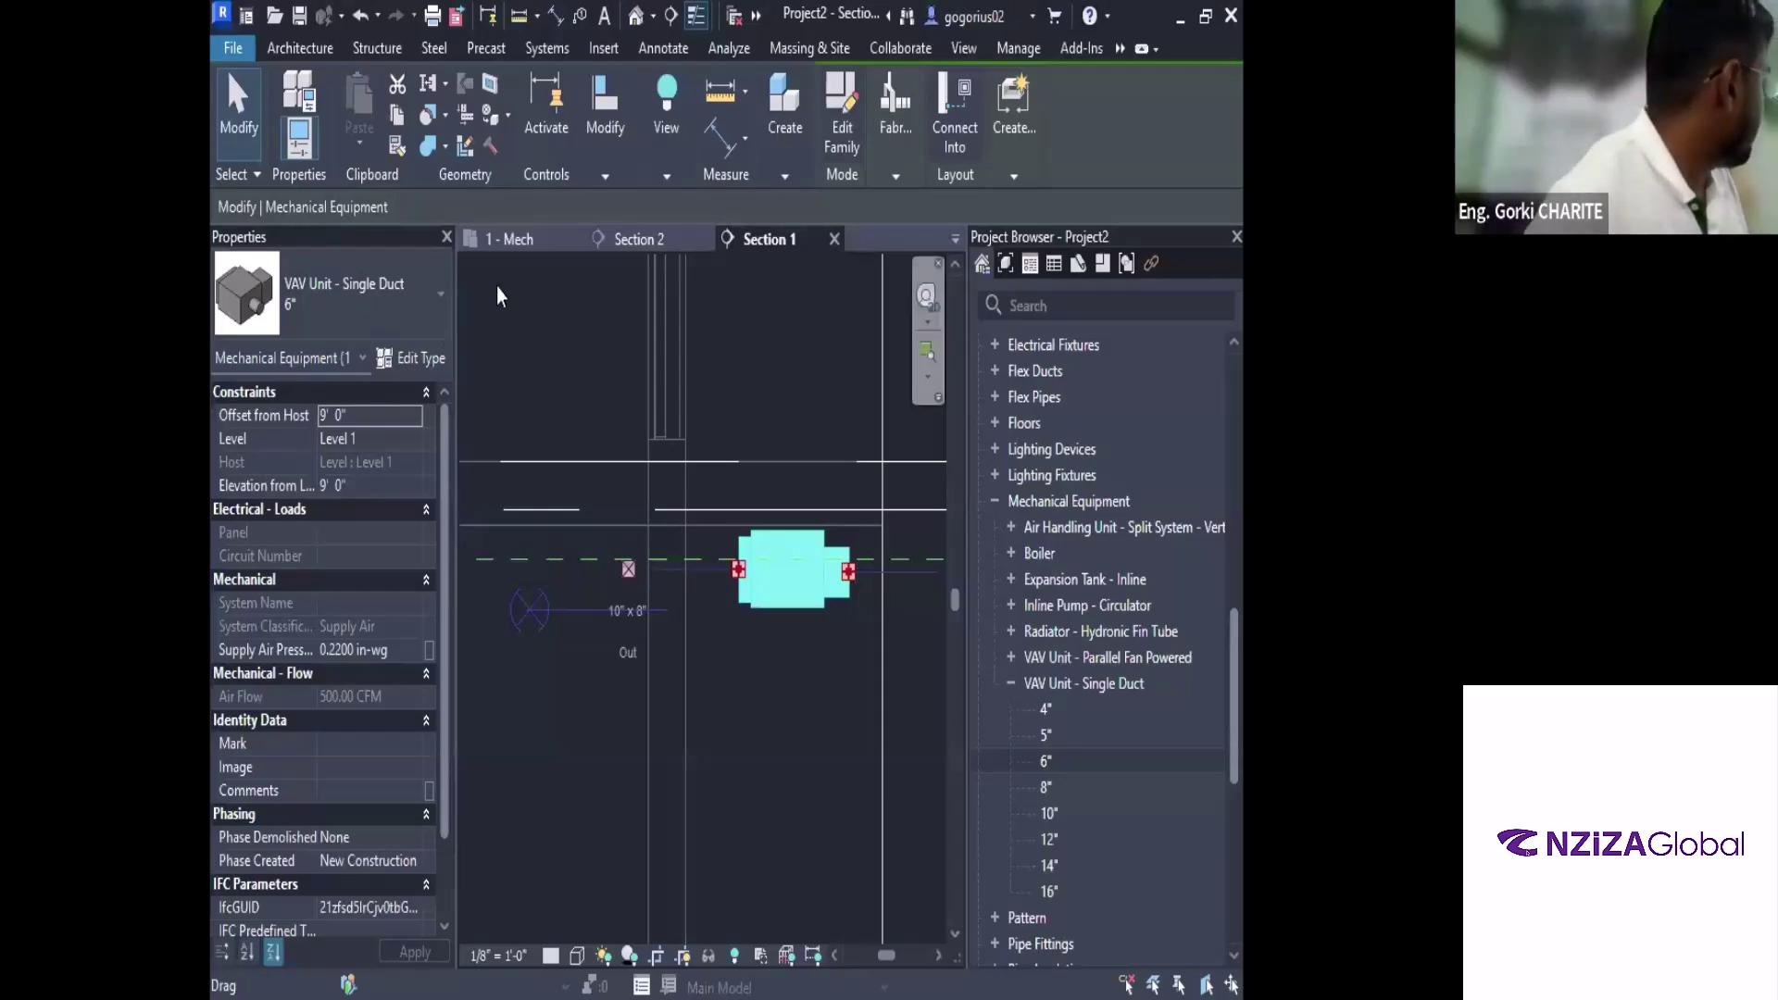
Compare the VAV unit's position with the duct run in the 1 - Mech floor plan and in Section 1
click(531, 243)
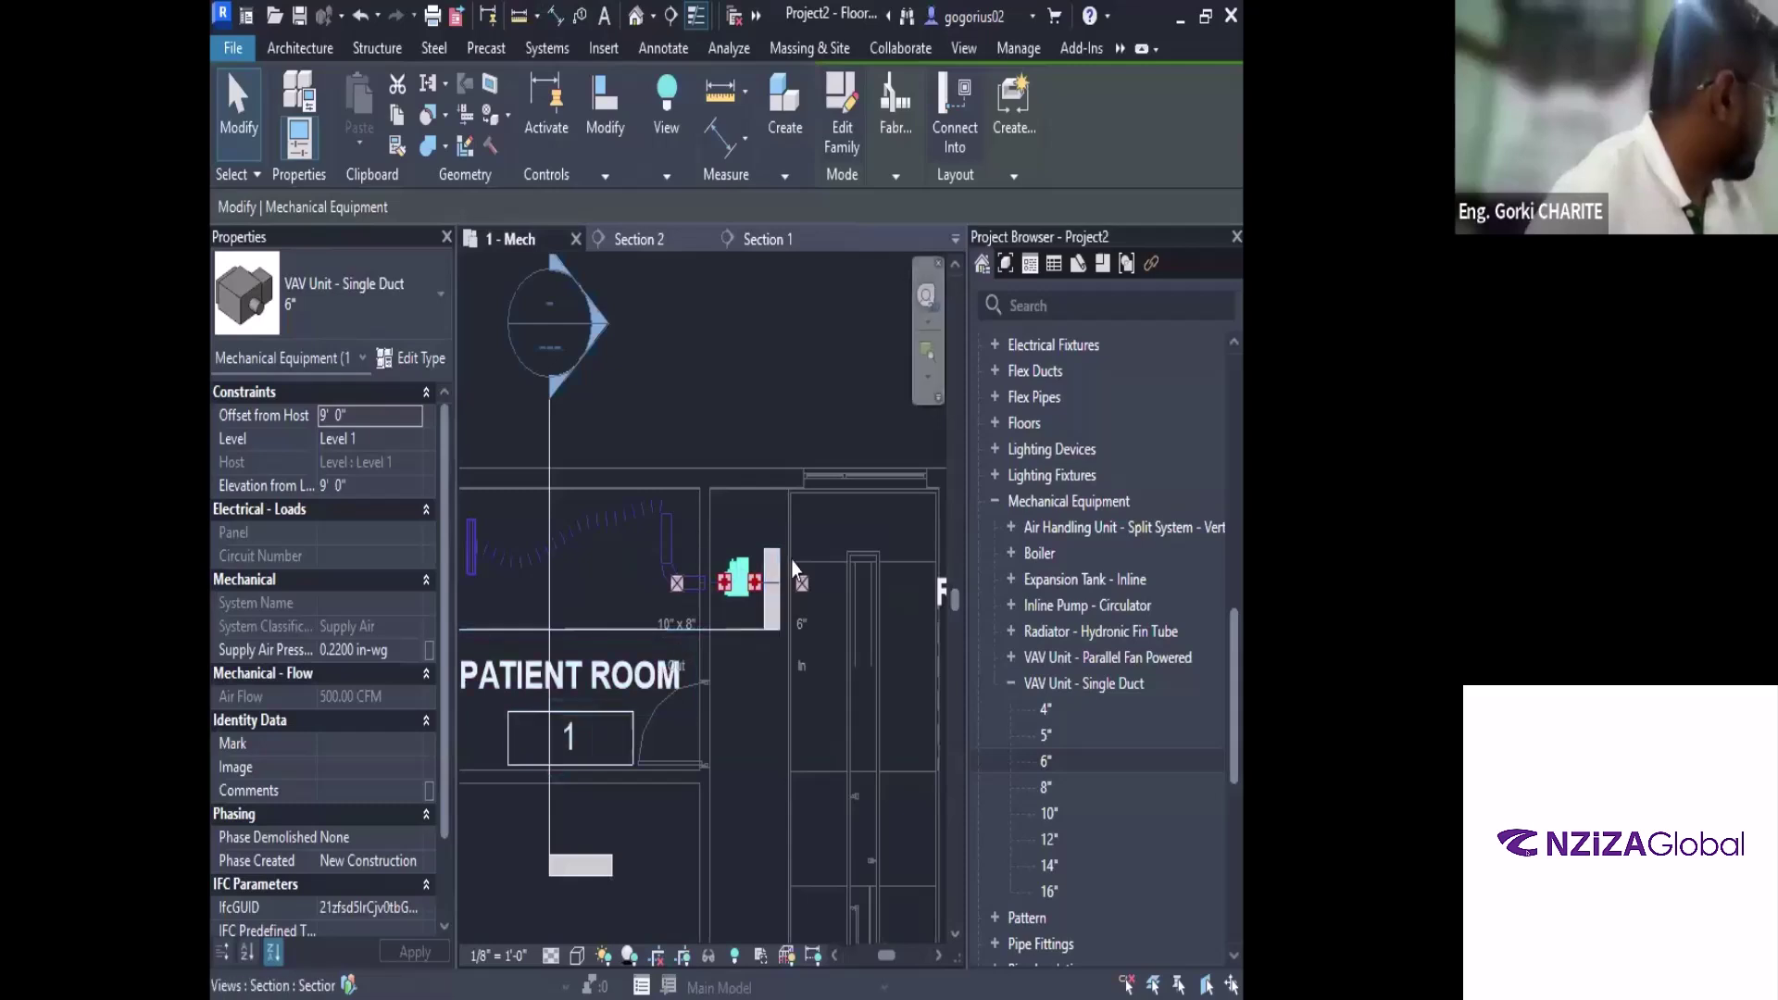
scroll(791, 559, up, 3)
drag(685, 648, 742, 632)
scroll(581, 662, up, 2)
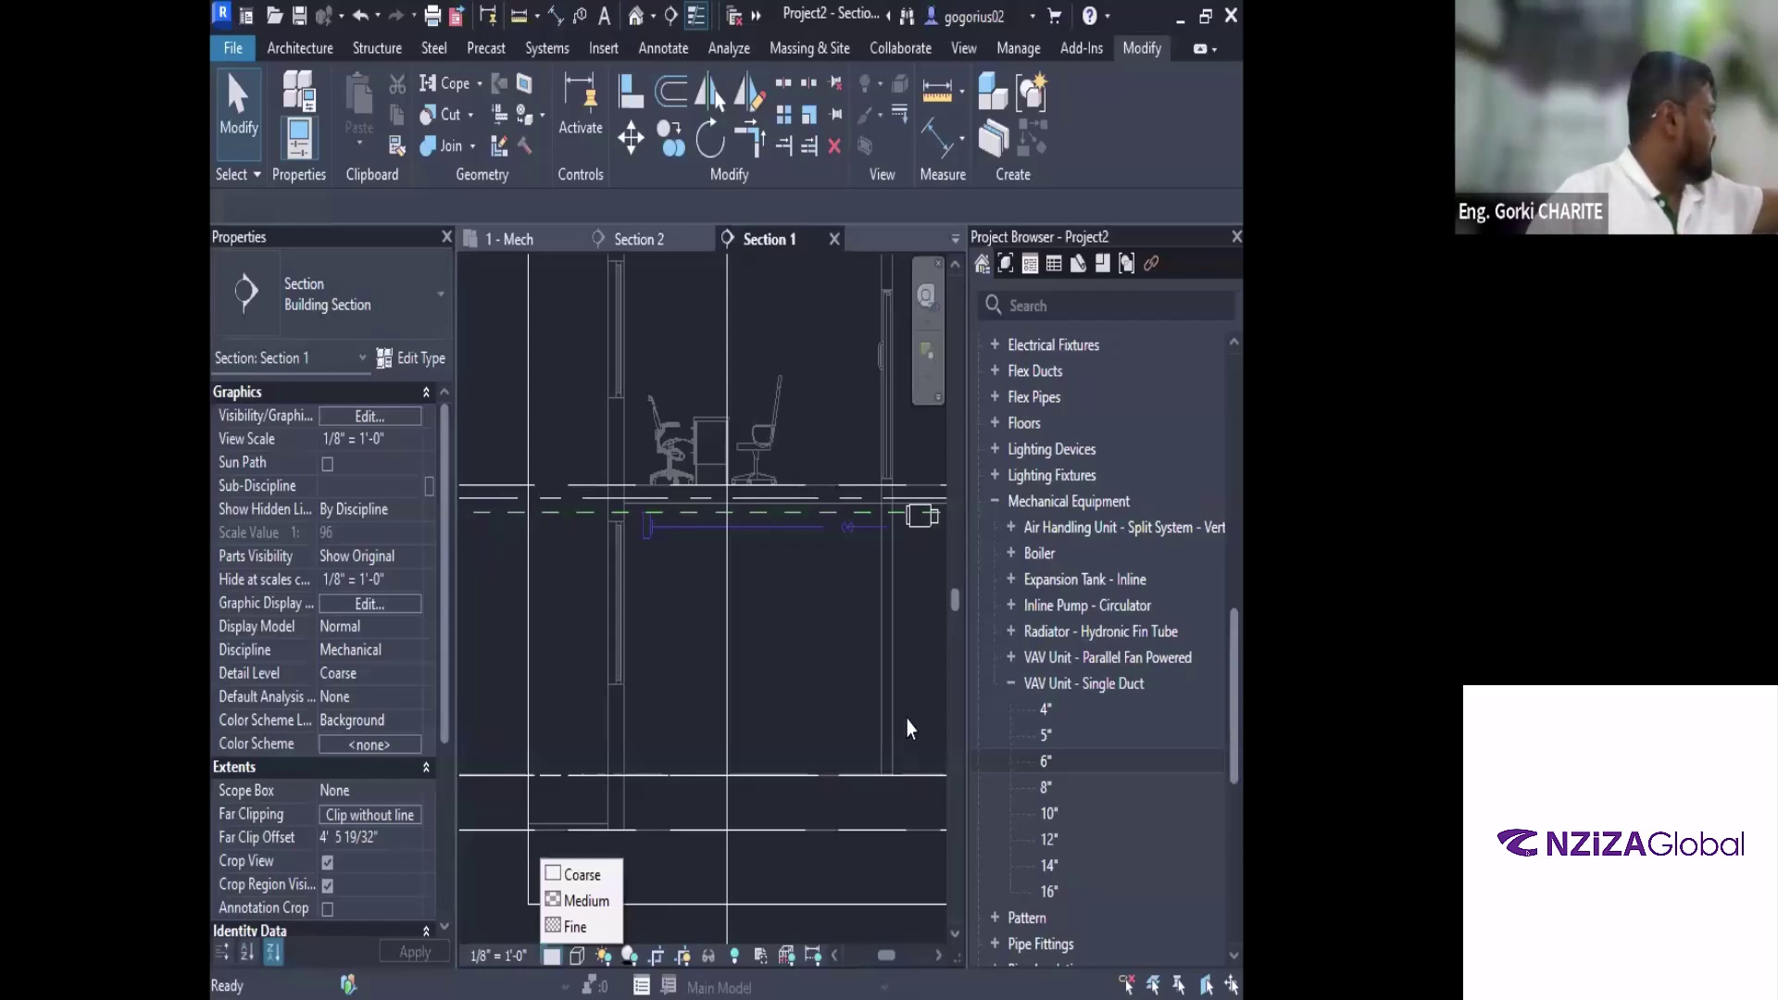
click(781, 565)
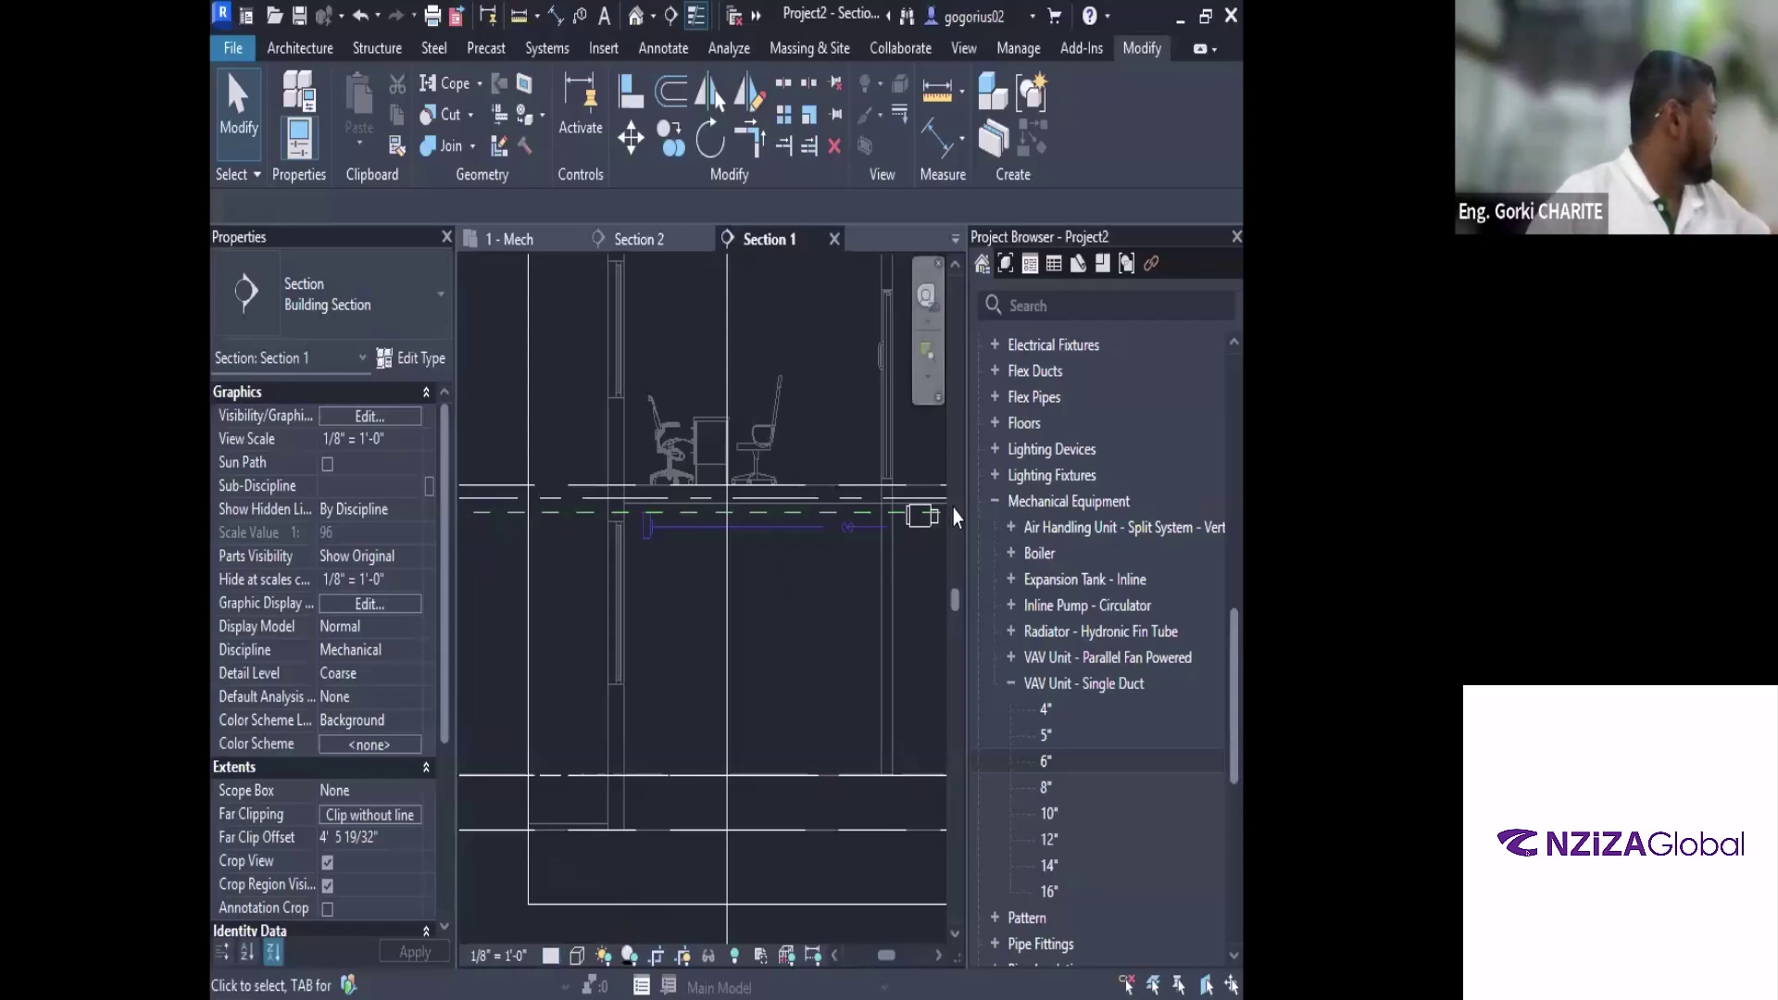
scroll(878, 547, up, 3)
scroll(878, 547, up, 4)
middle_drag(877, 547, 540, 793)
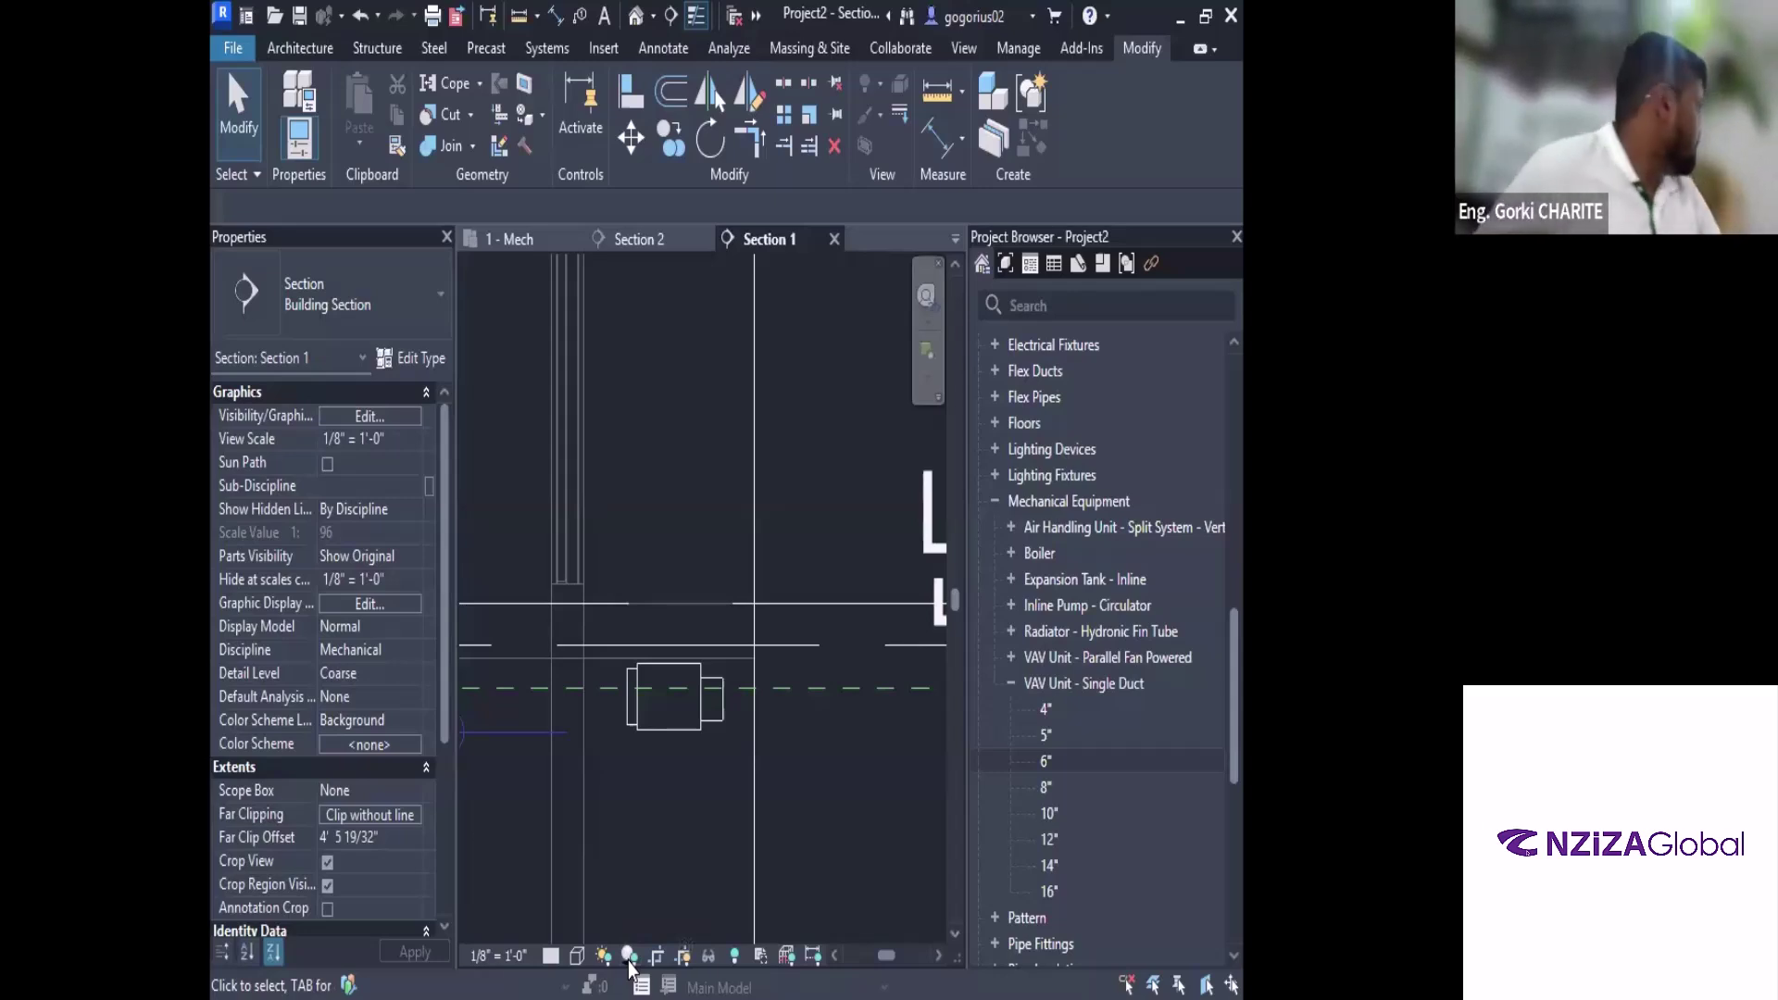
scroll(689, 696, down, 2)
middle_drag(654, 735, 808, 479)
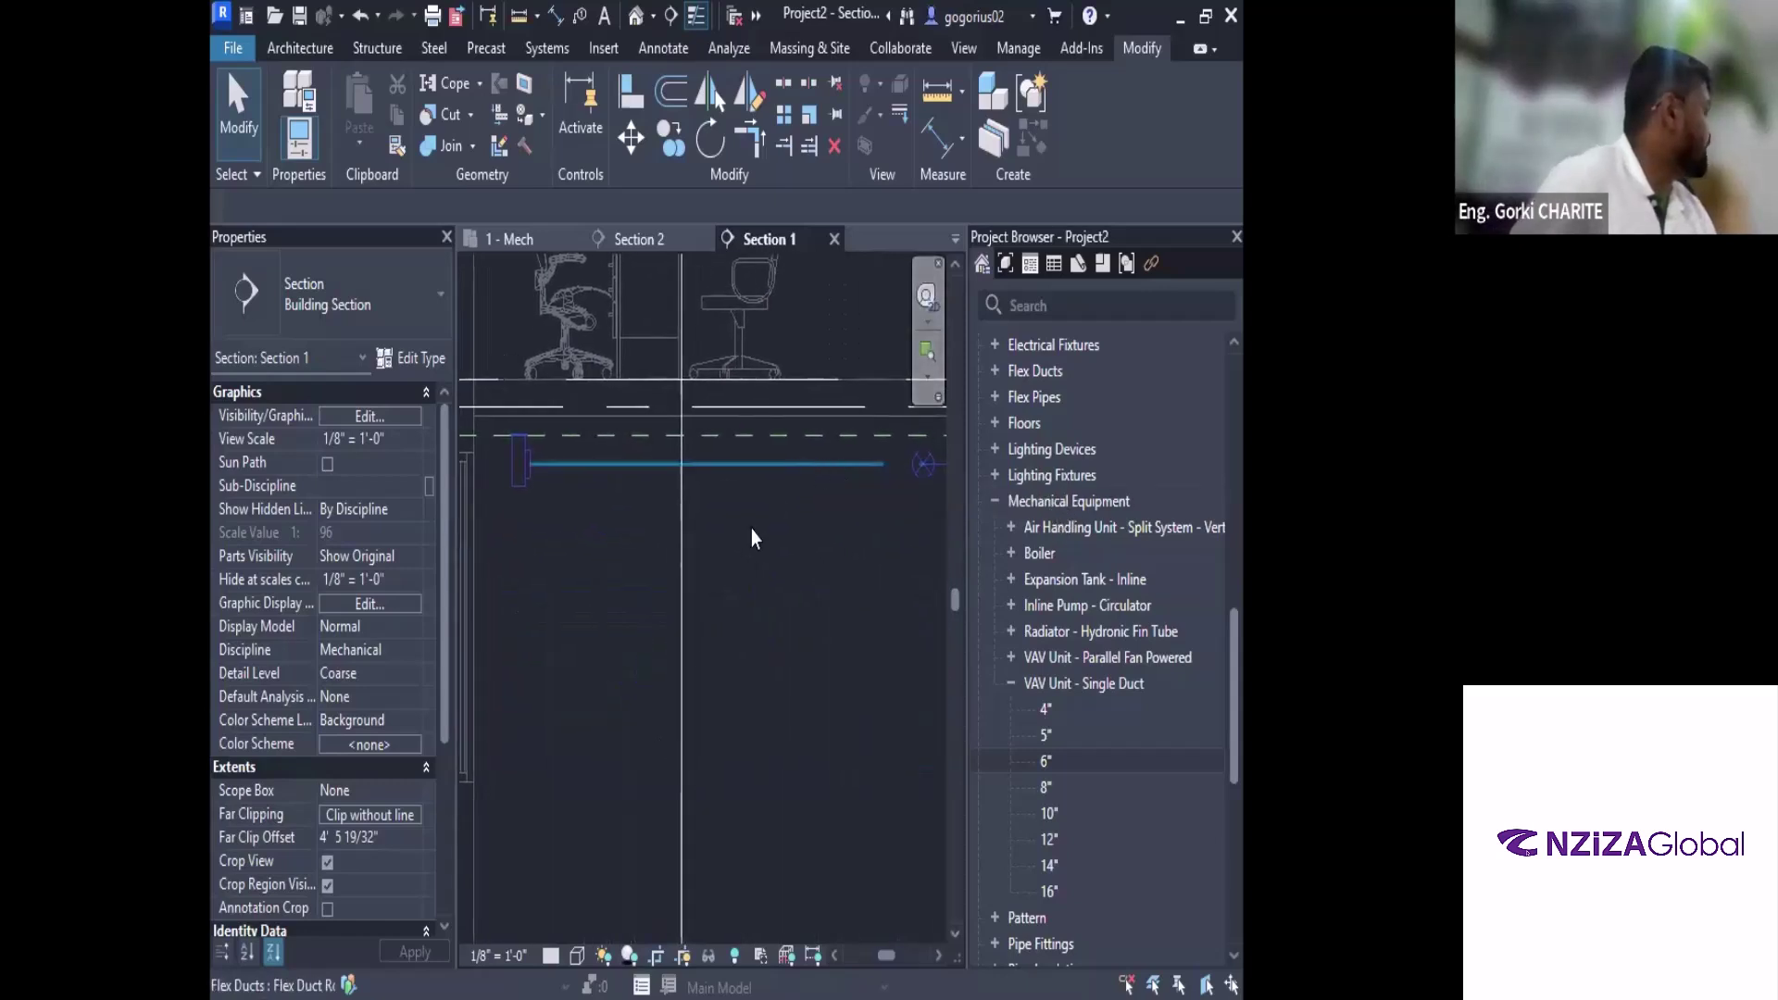
Set the detail level of Section 1 to Fine so the ducts show at full width beside the VAV unit
click(551, 955)
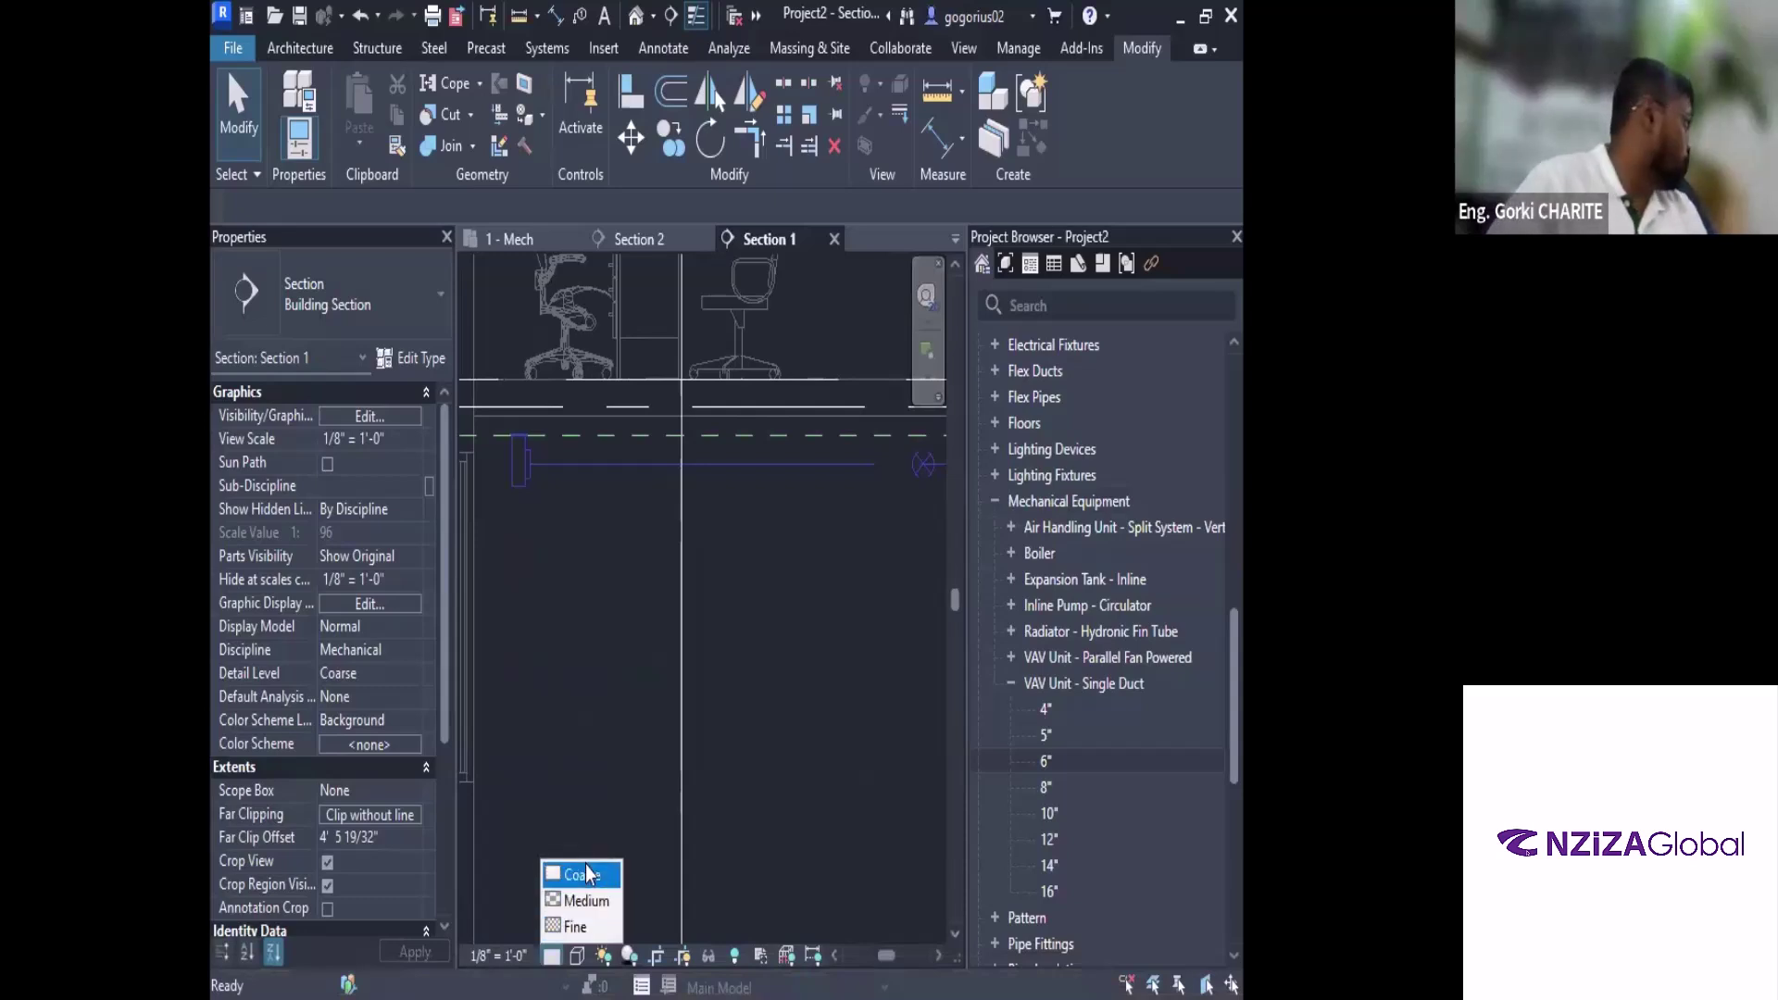
click(580, 926)
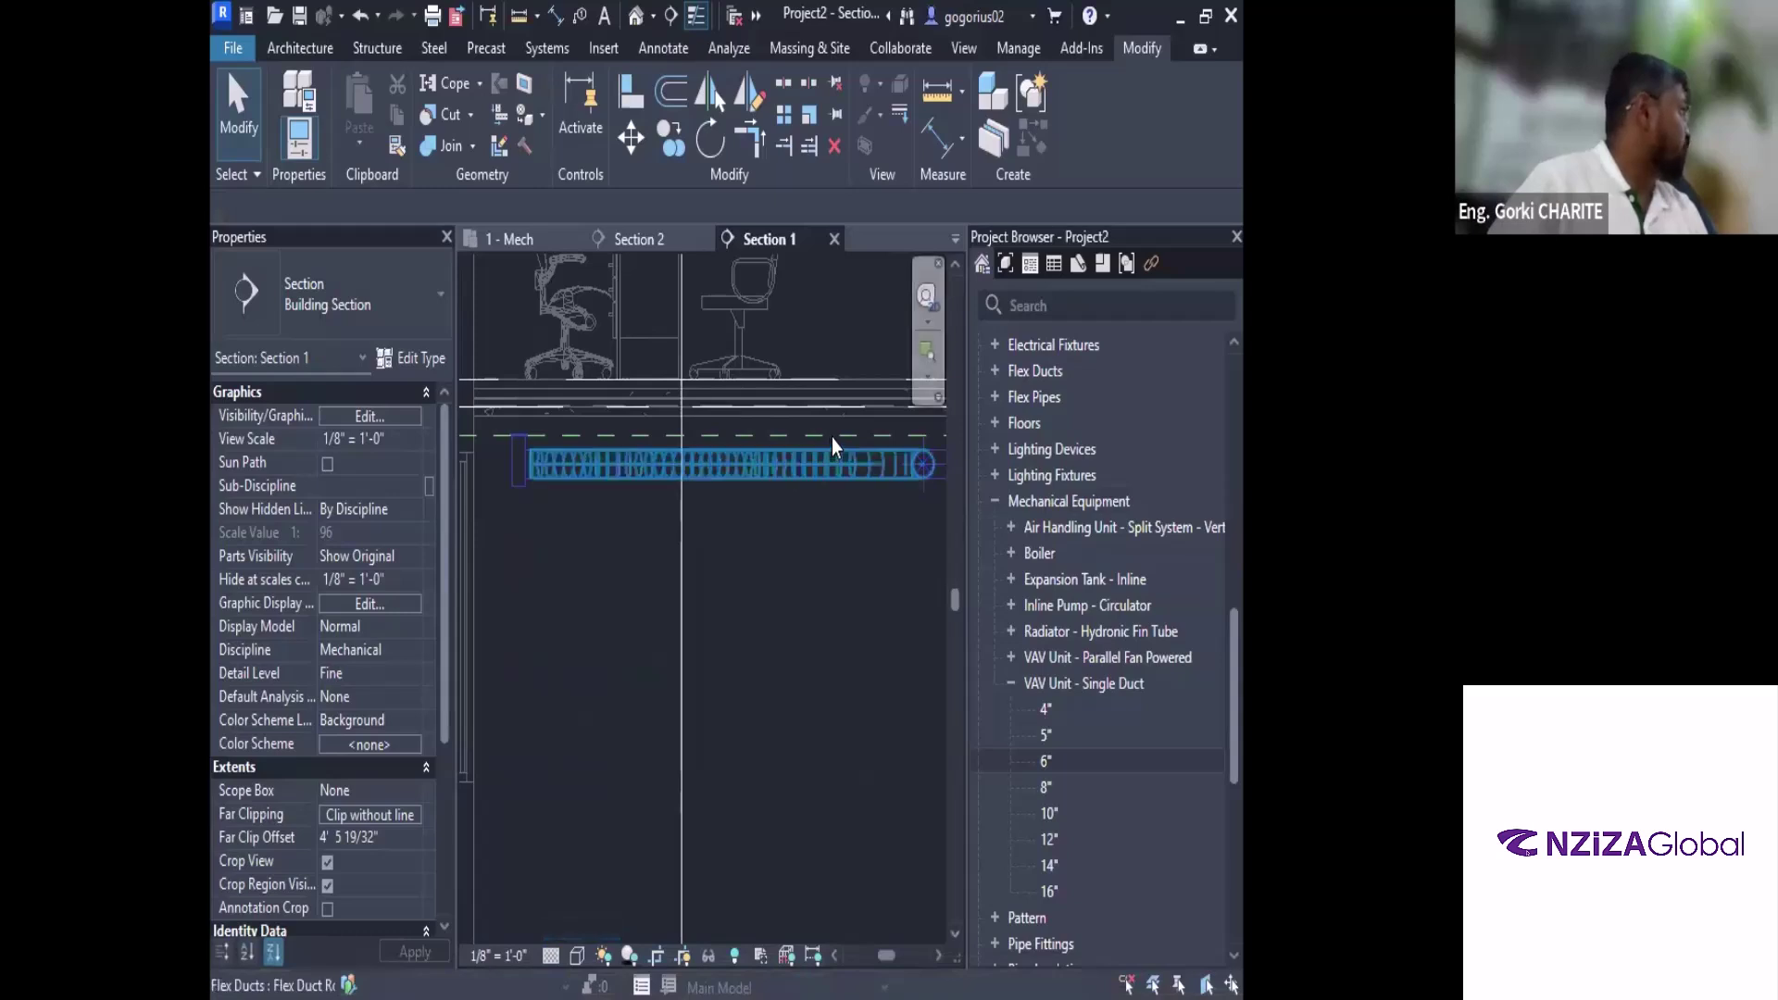
middle_drag(844, 454, 707, 480)
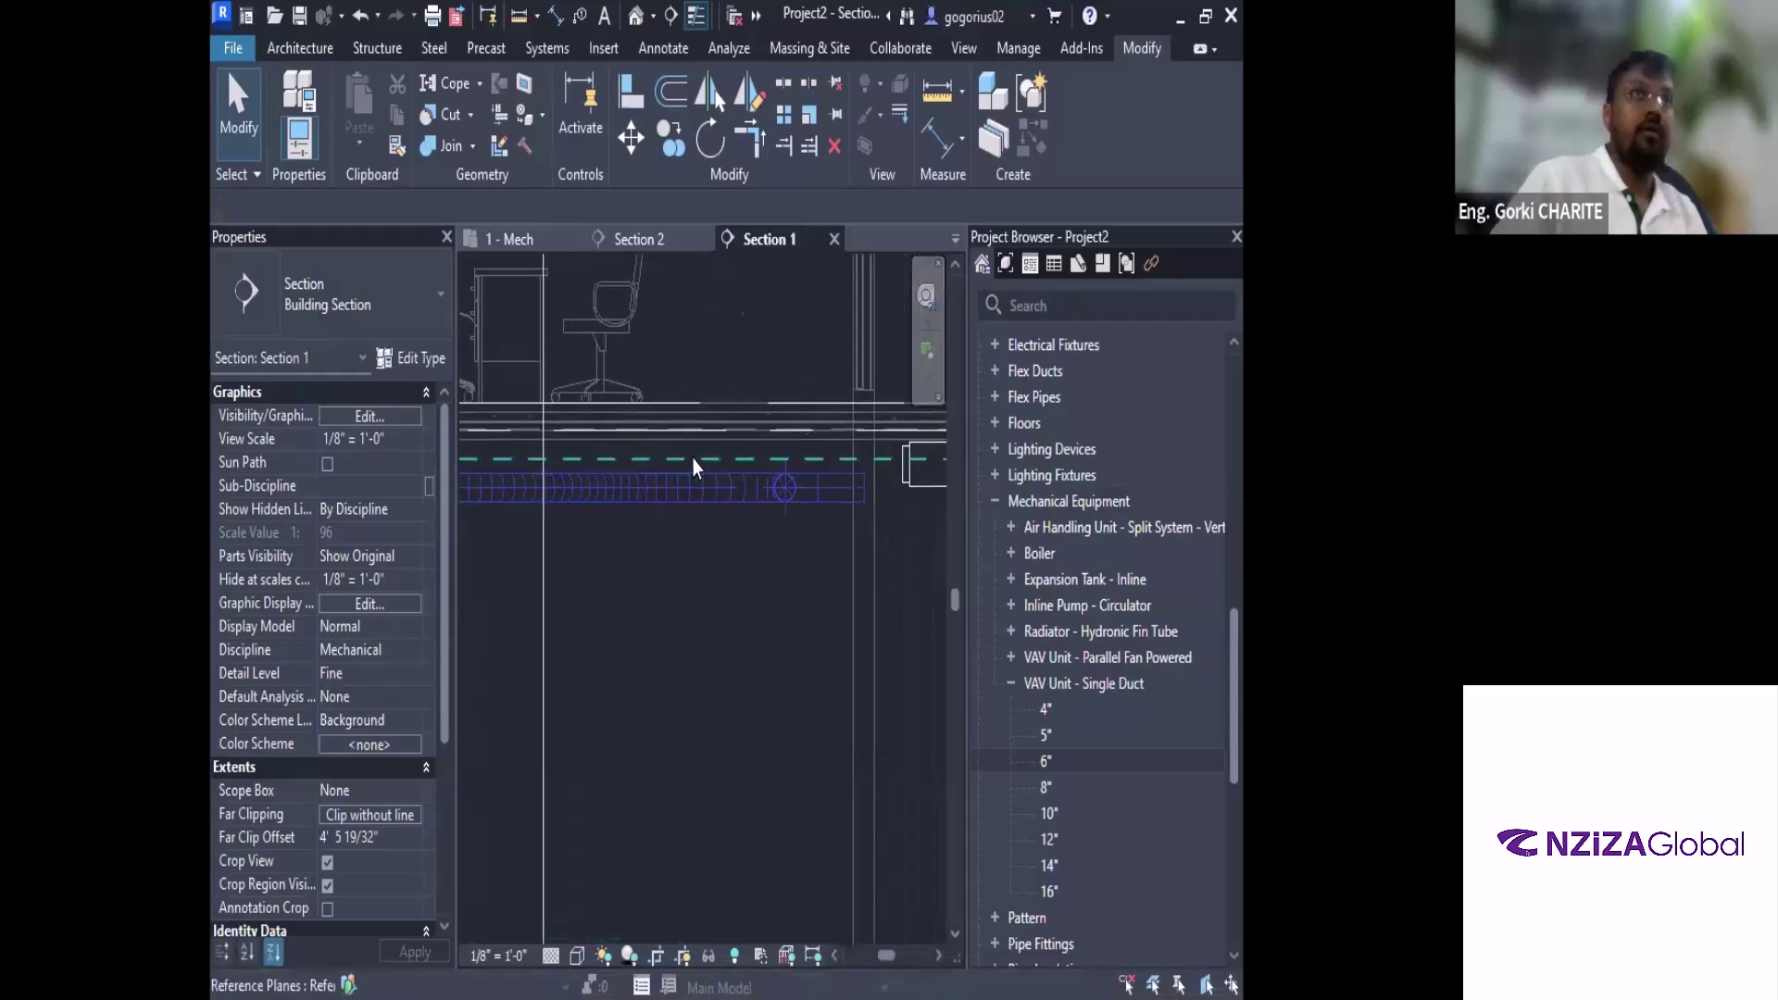
middle_drag(566, 762, 864, 531)
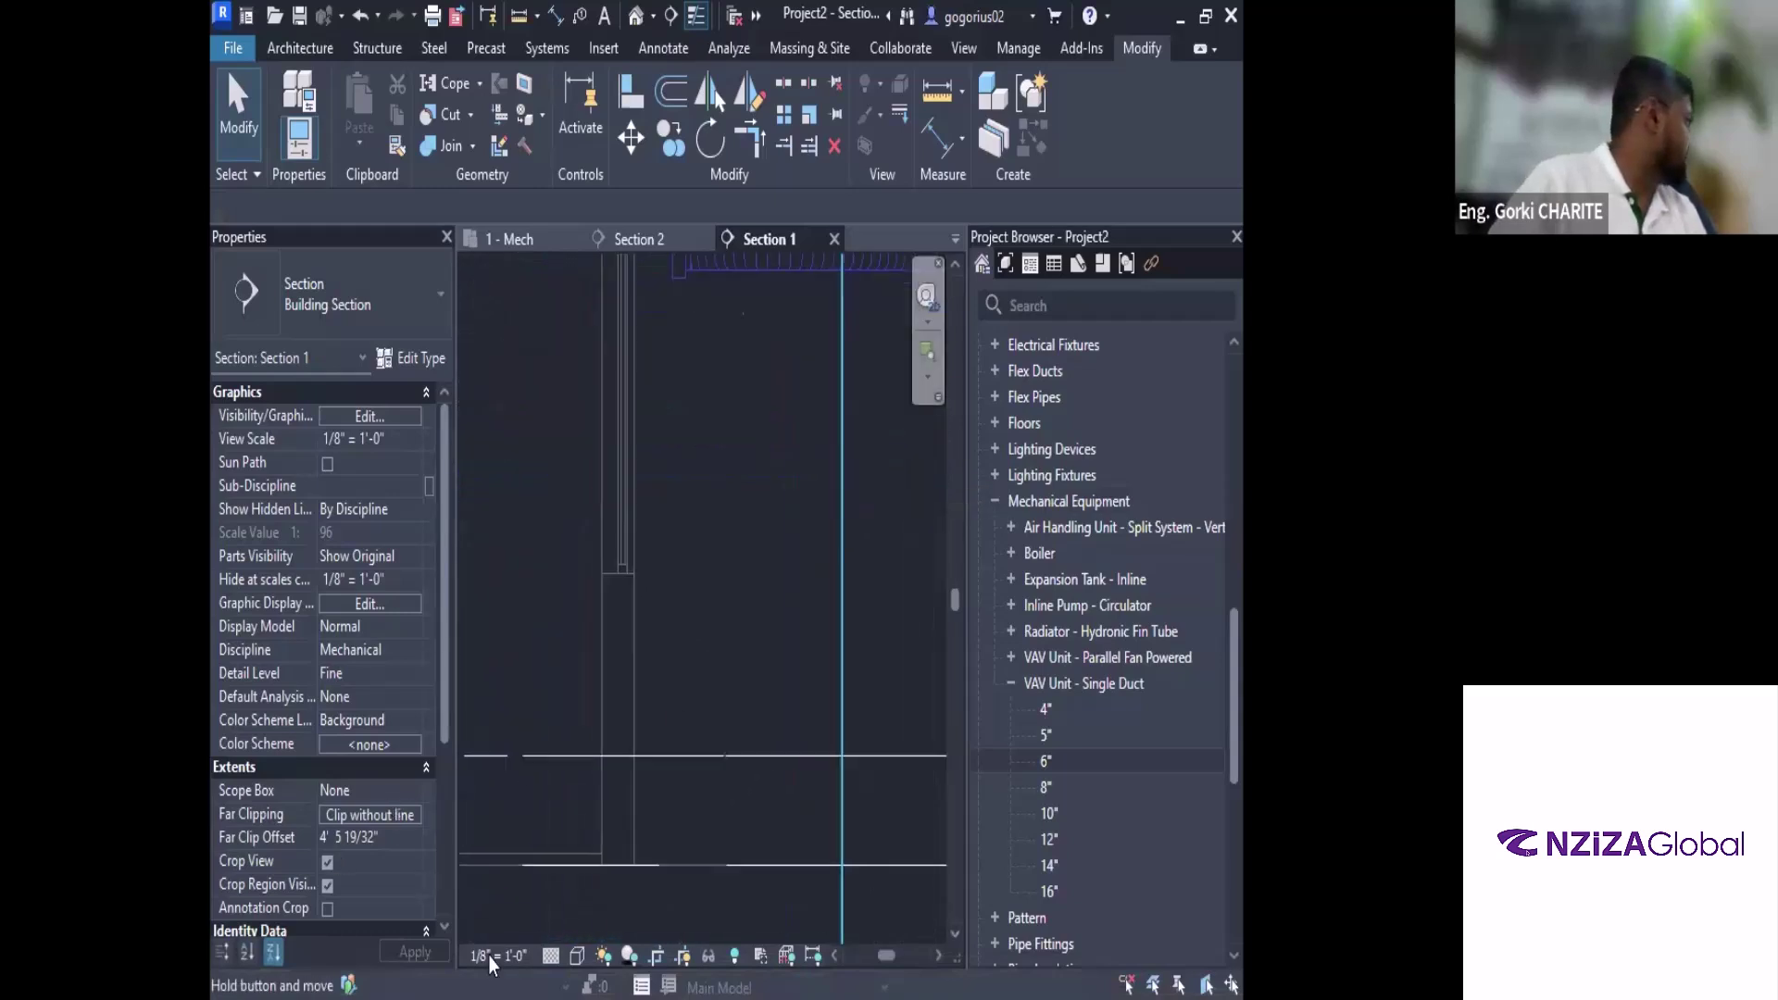
click(548, 958)
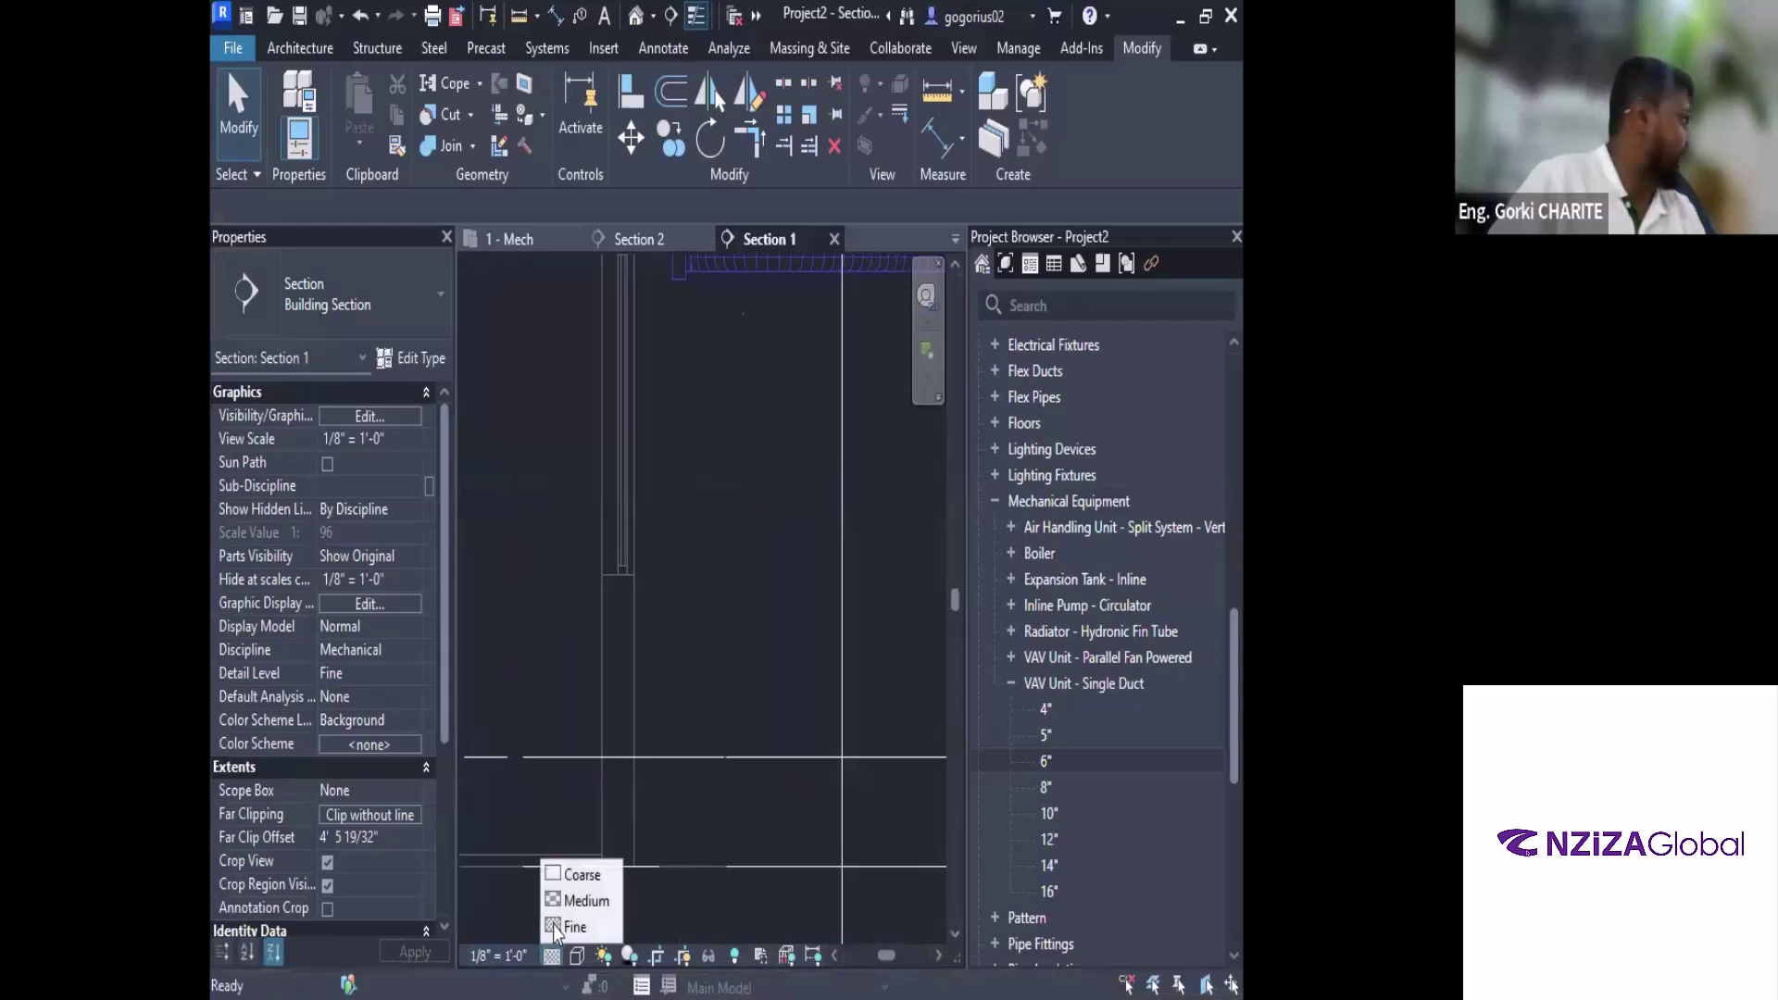
click(745, 665)
middle_drag(830, 448, 482, 779)
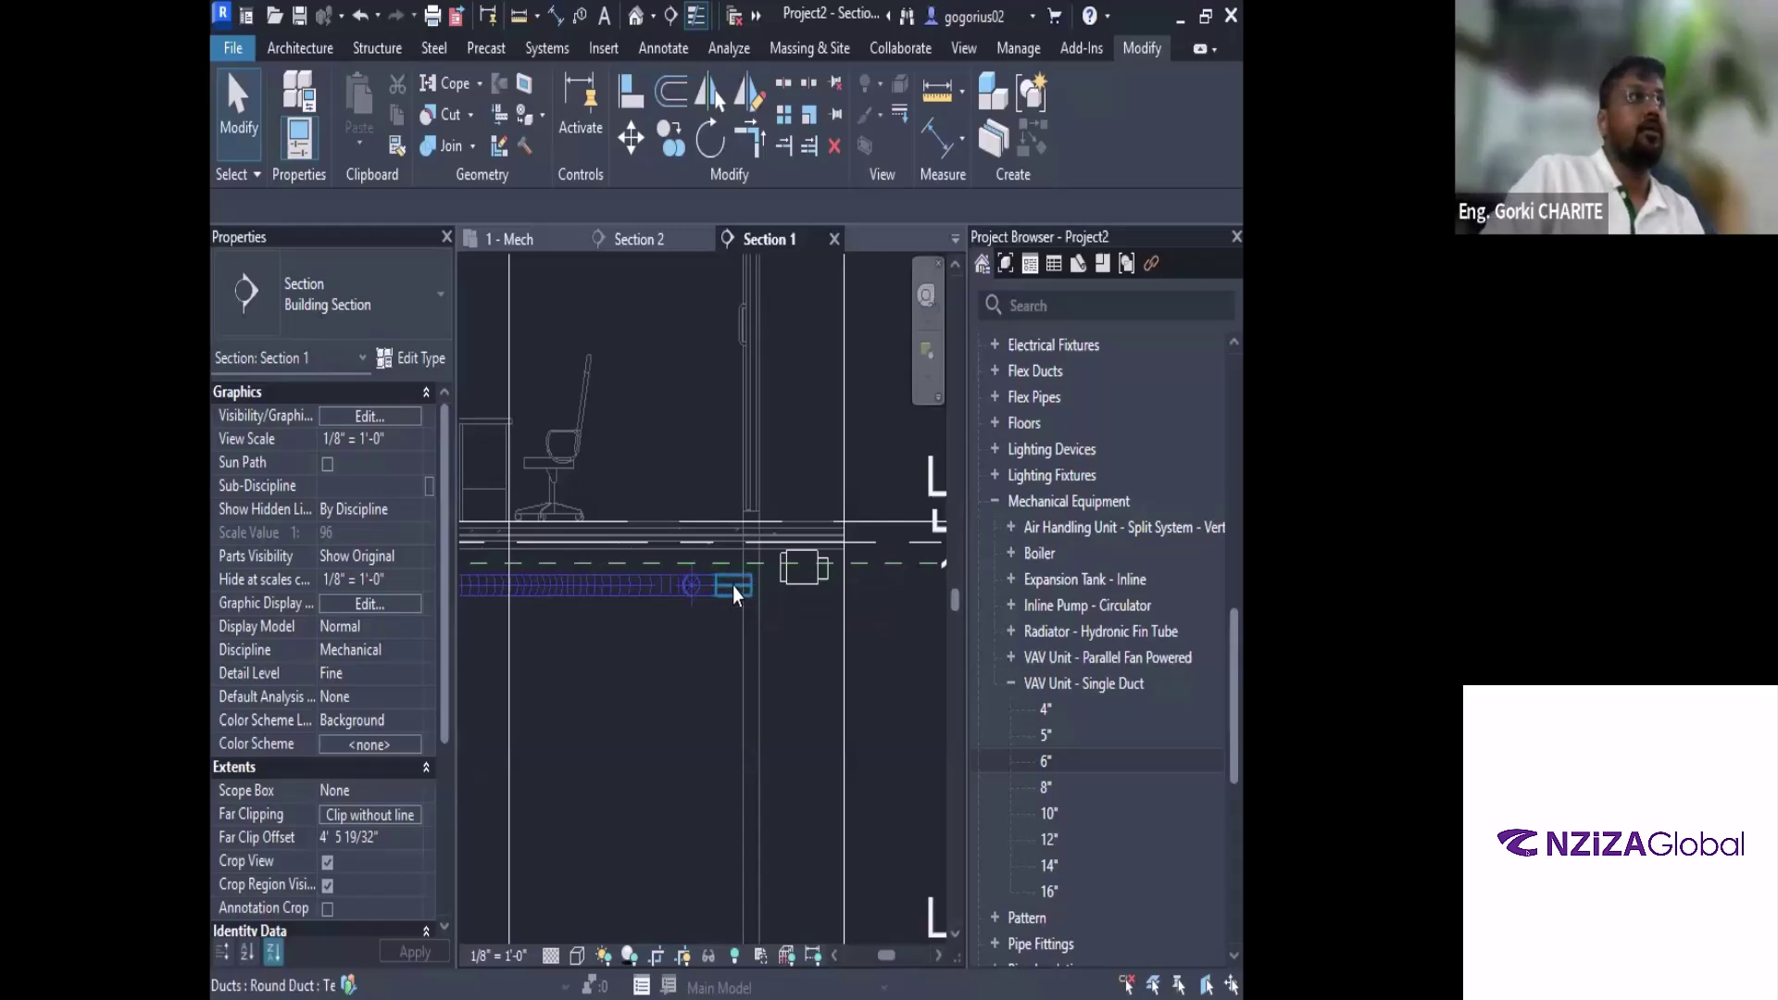
Try aligning the VAV unit's outlet with the centreline of the short 6" round duct in Section 1, and undo it
right_click(732, 586)
click(685, 681)
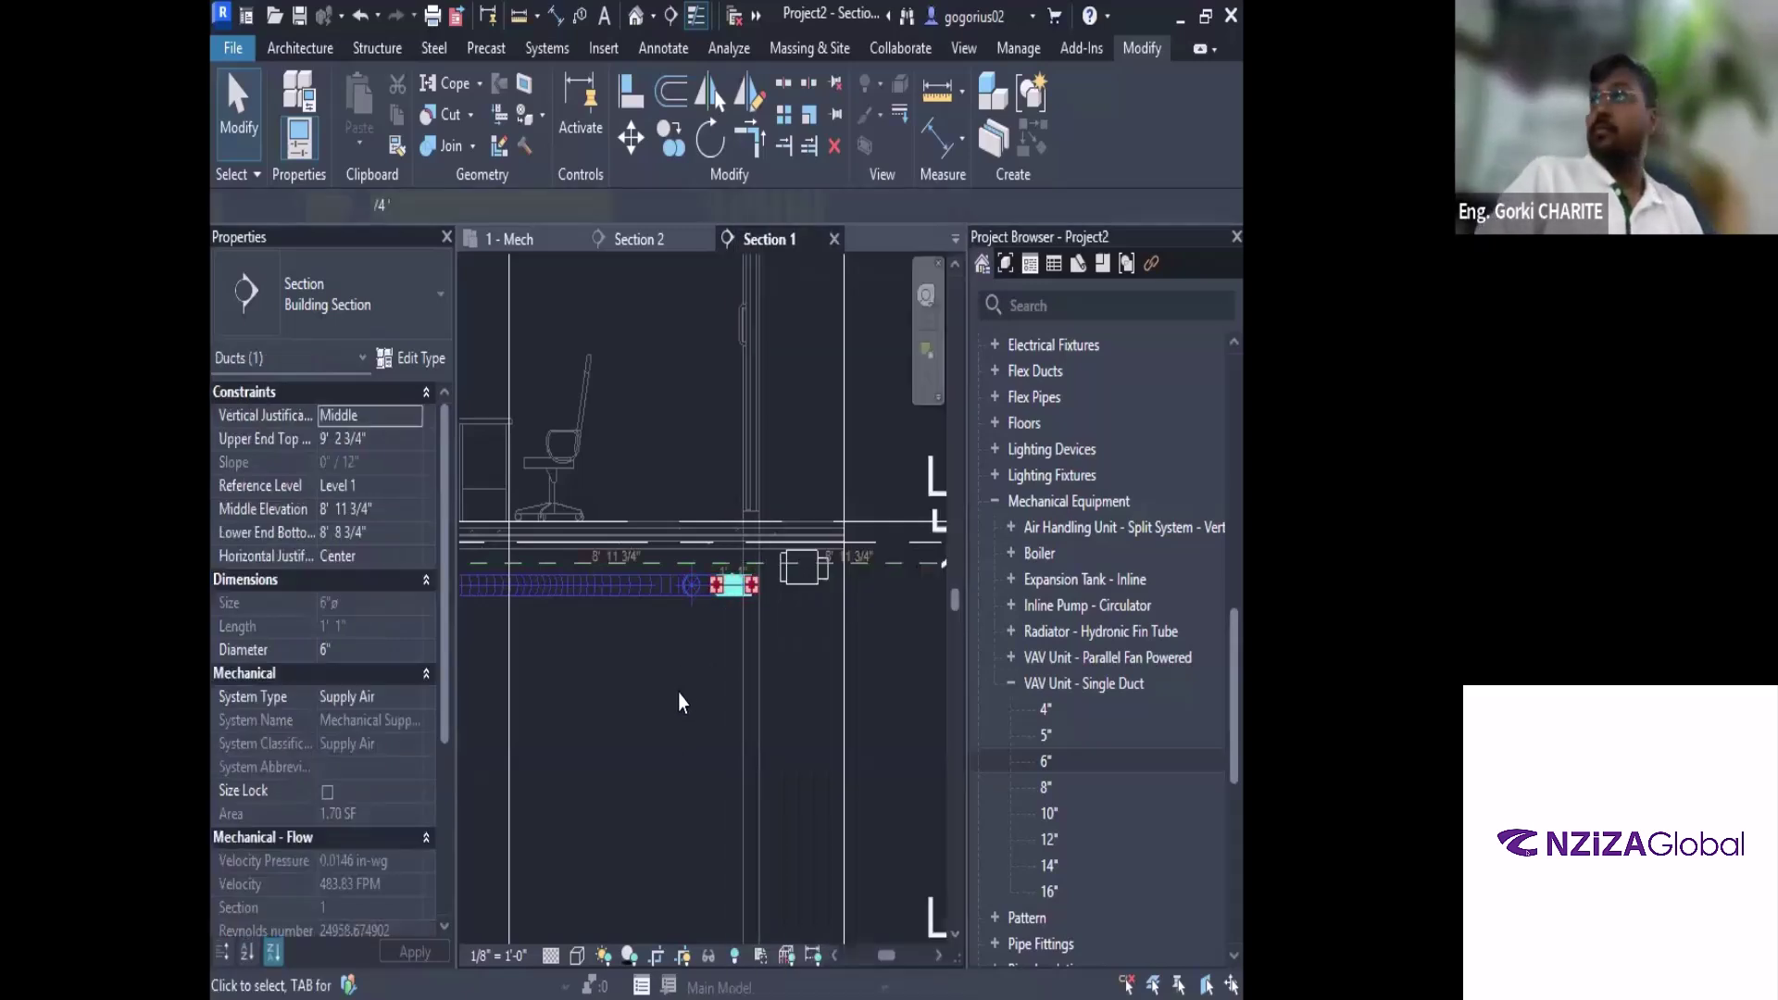
click(678, 693)
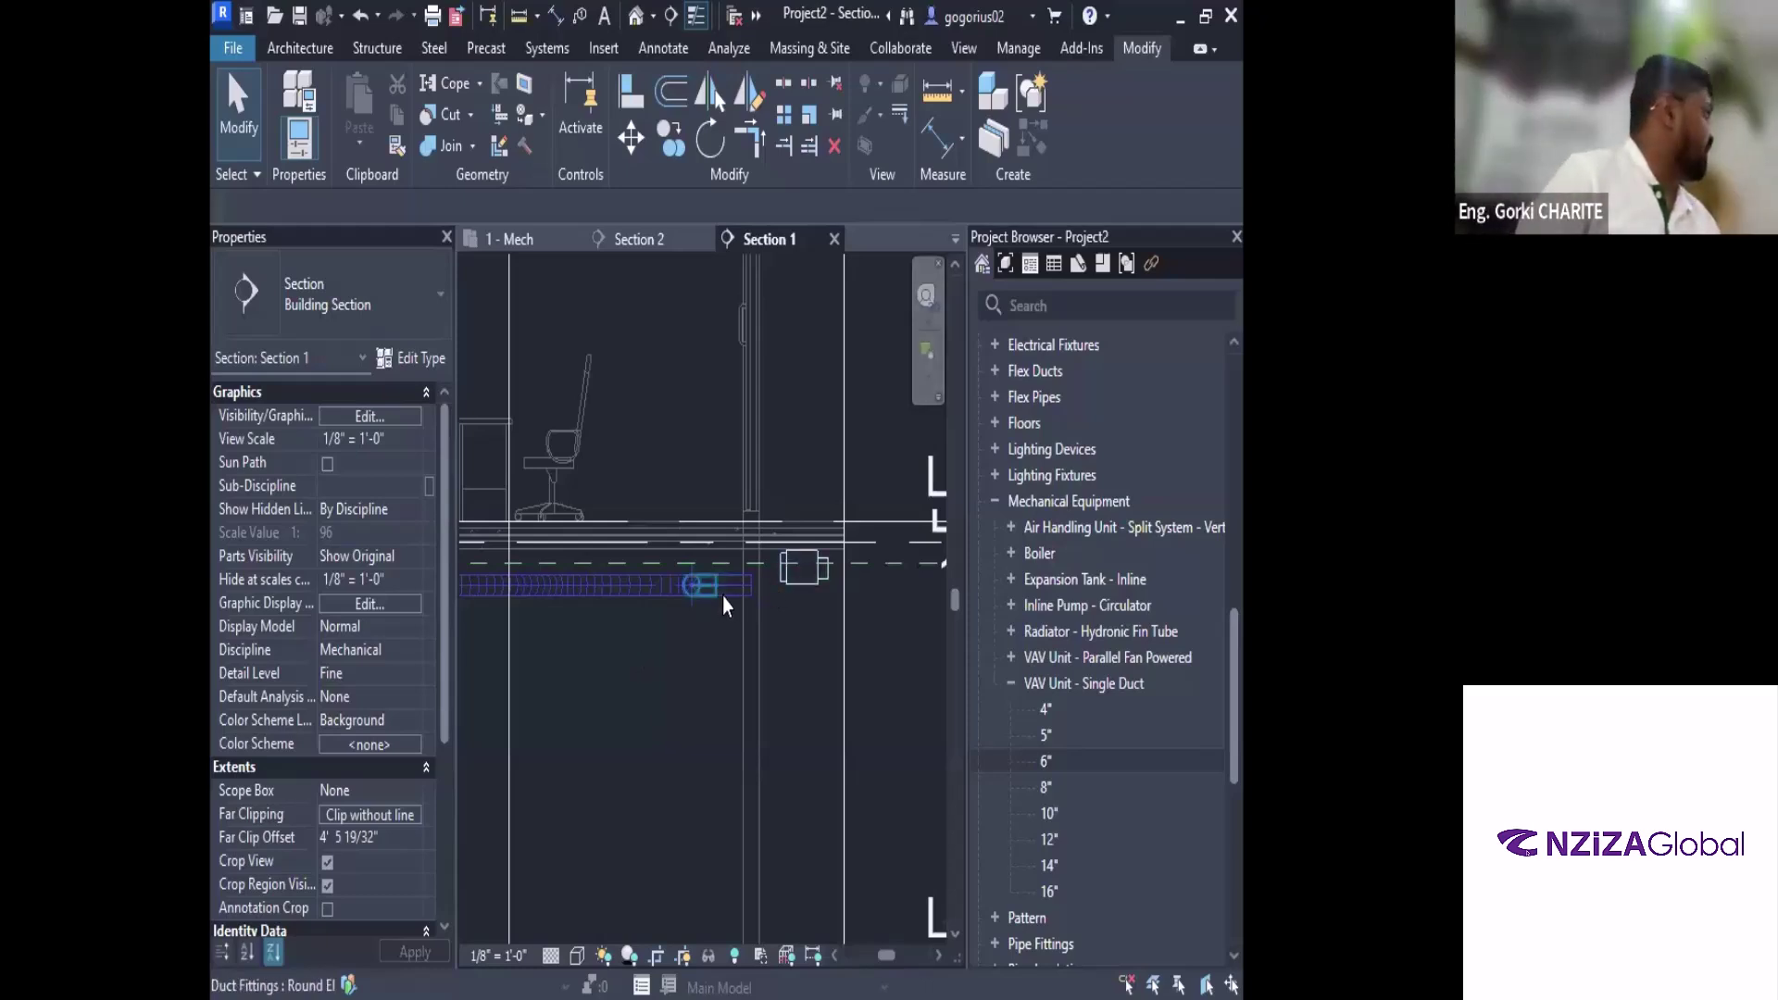
scroll(722, 596, up, 2)
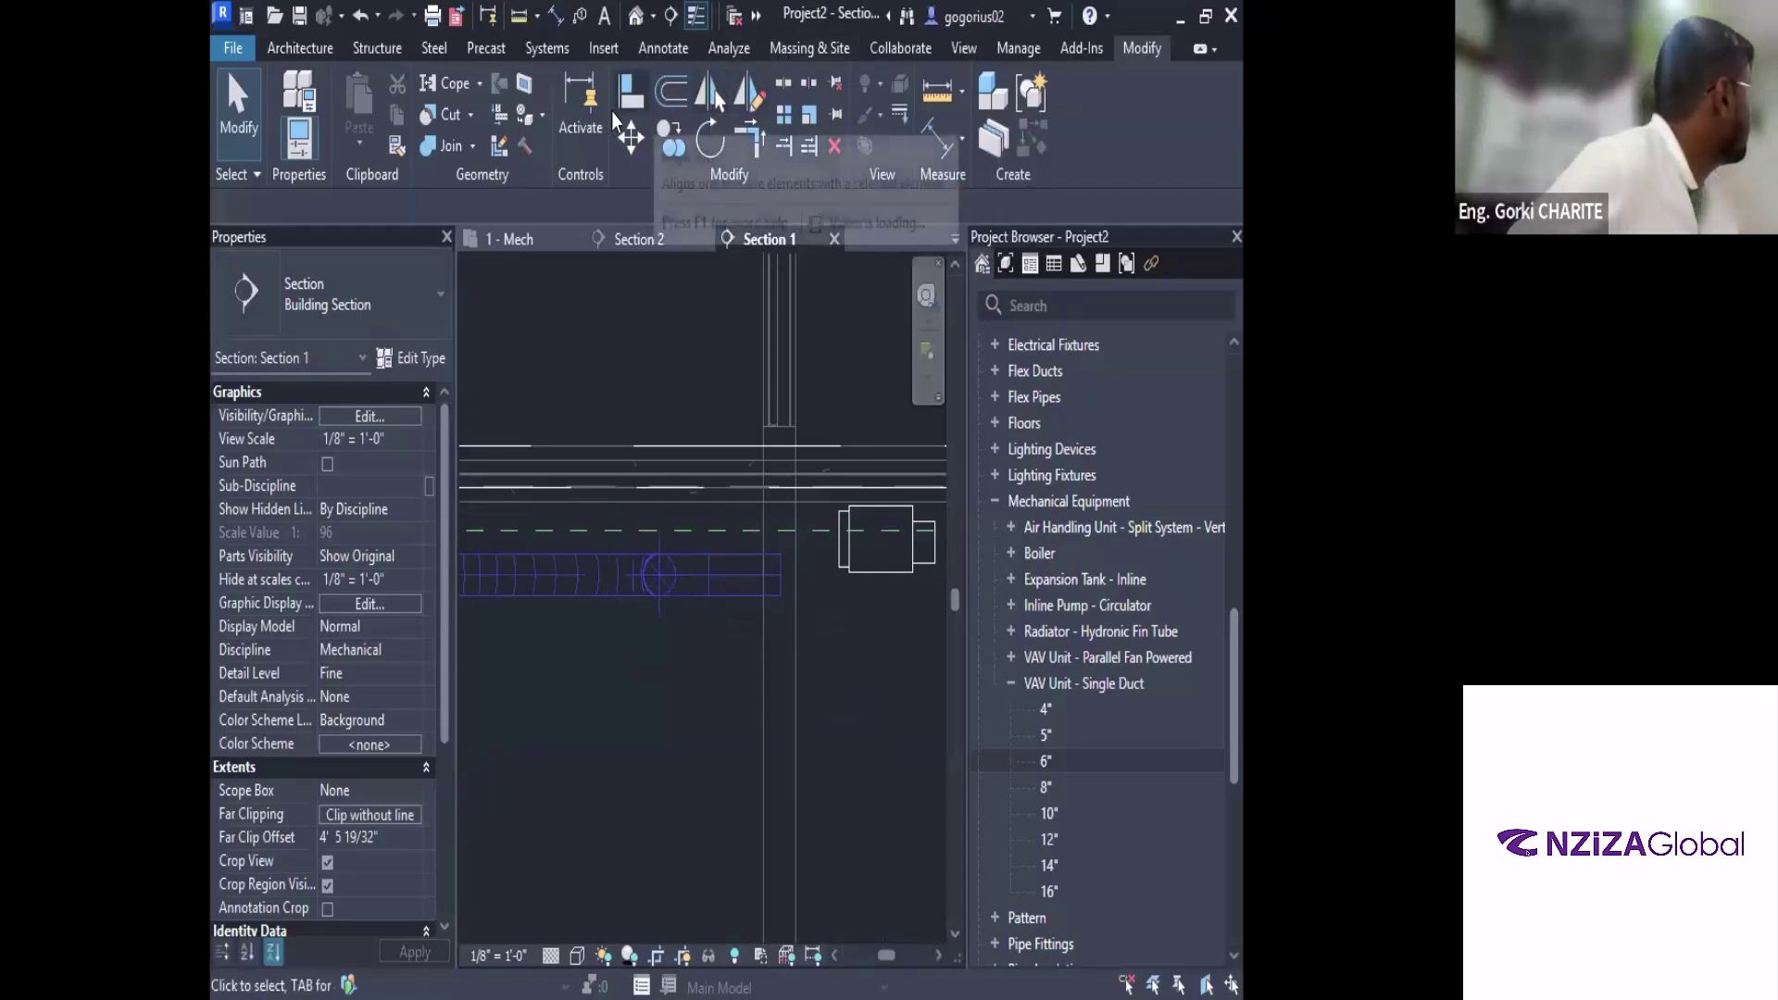
key(a)
key(l)
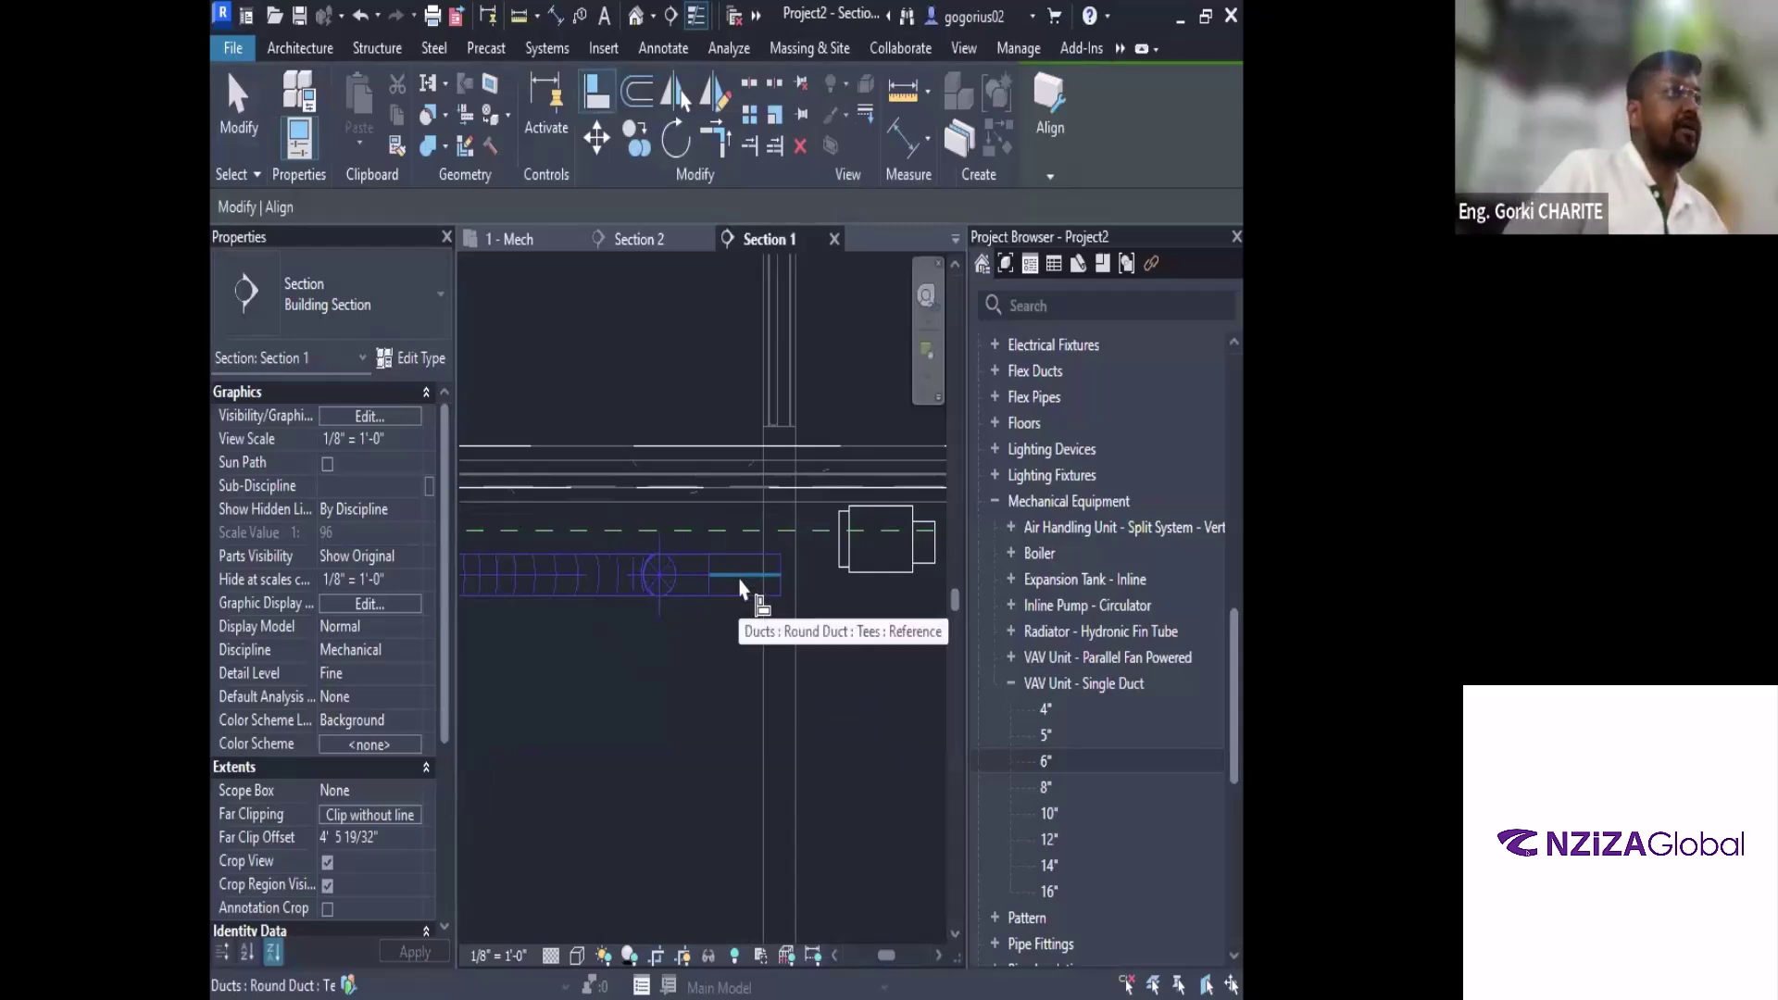
click(741, 586)
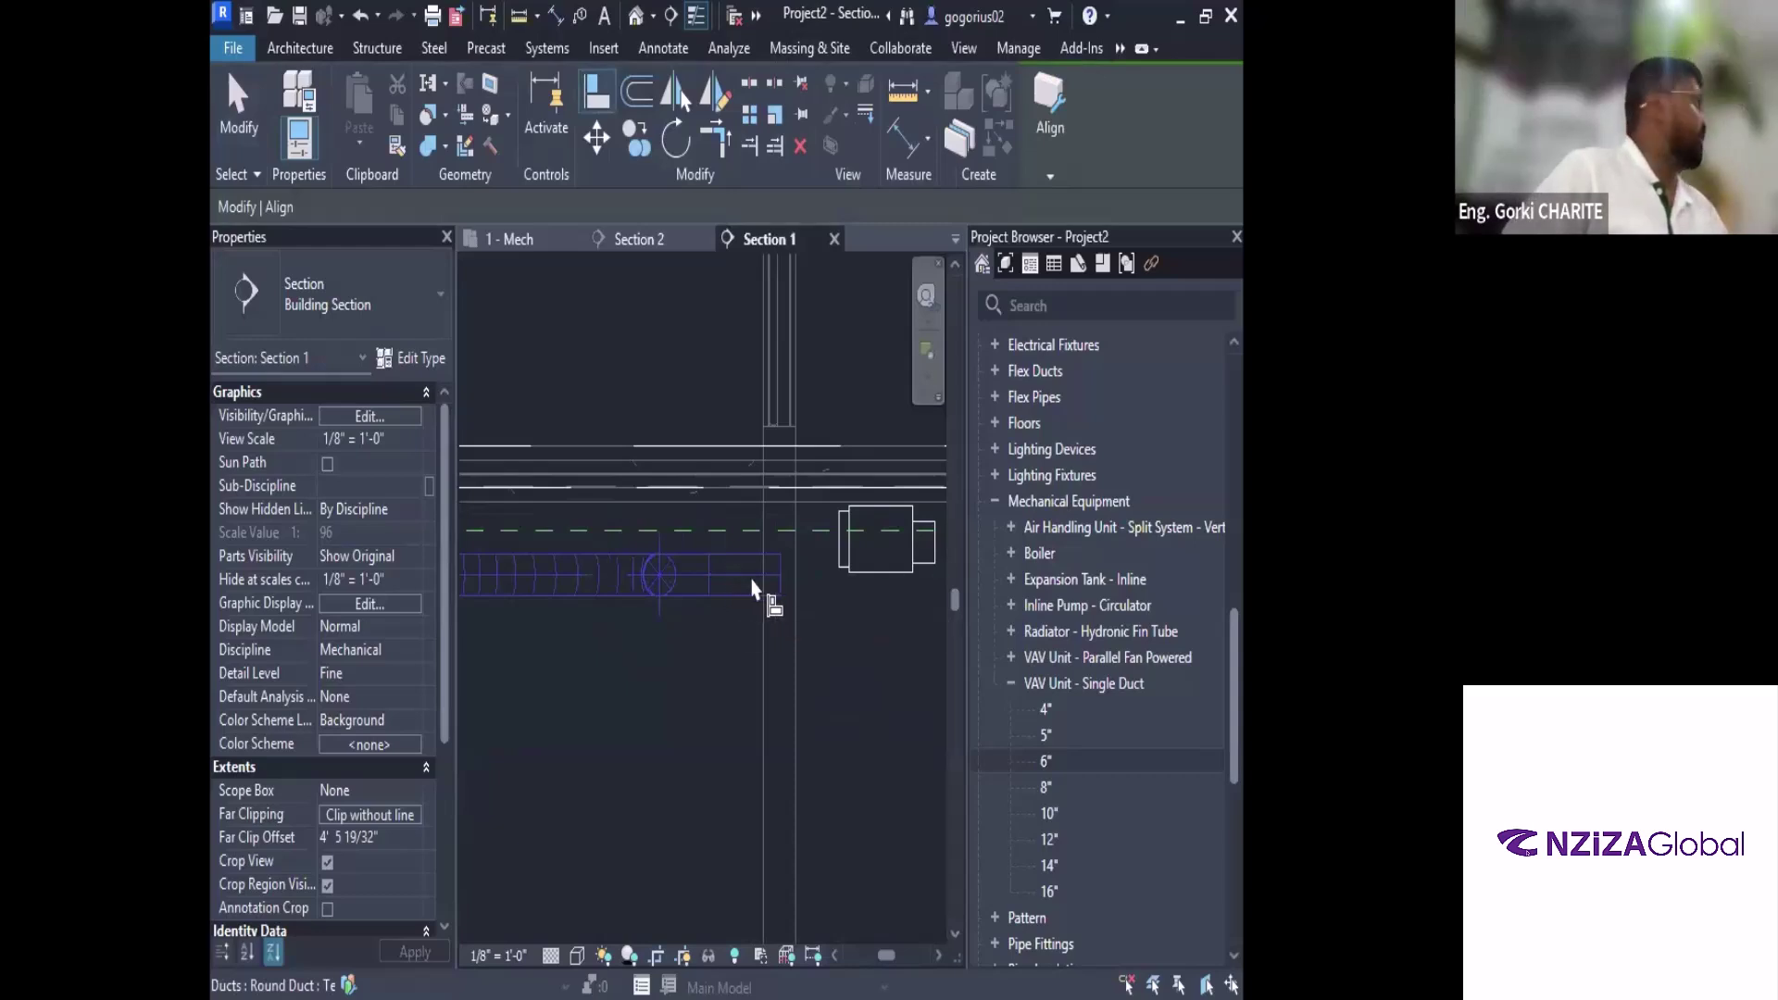
click(845, 542)
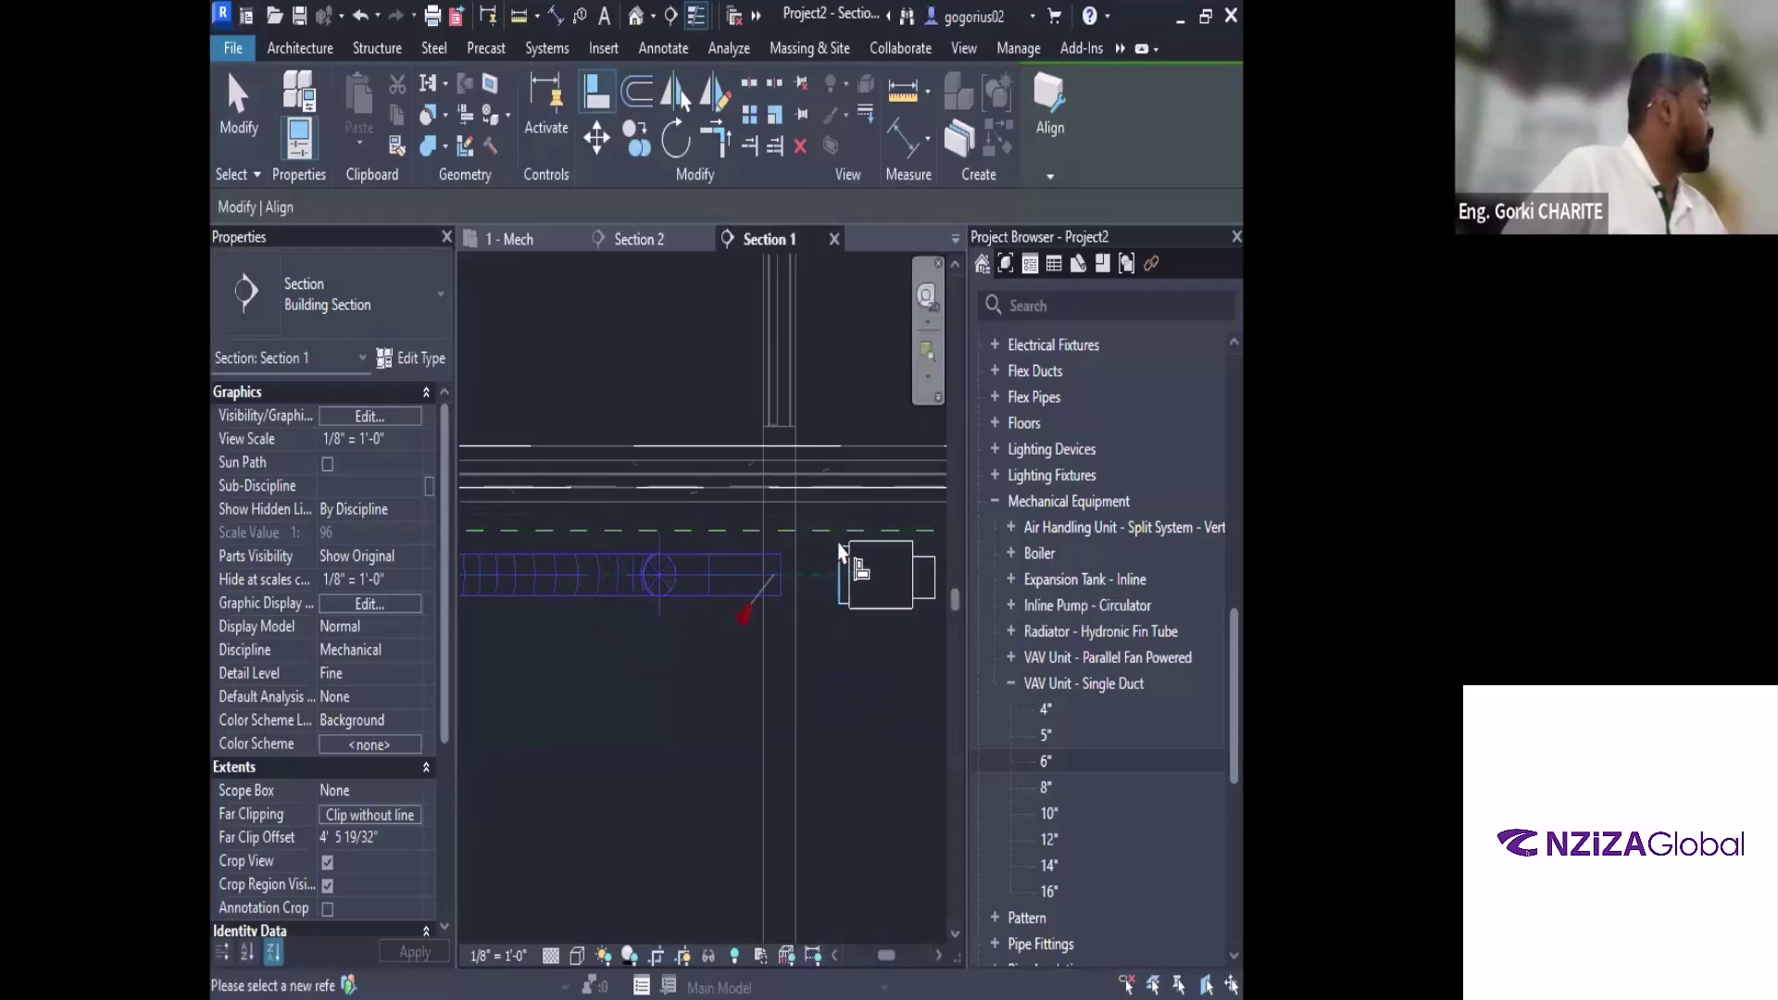
key(ctrl+z)
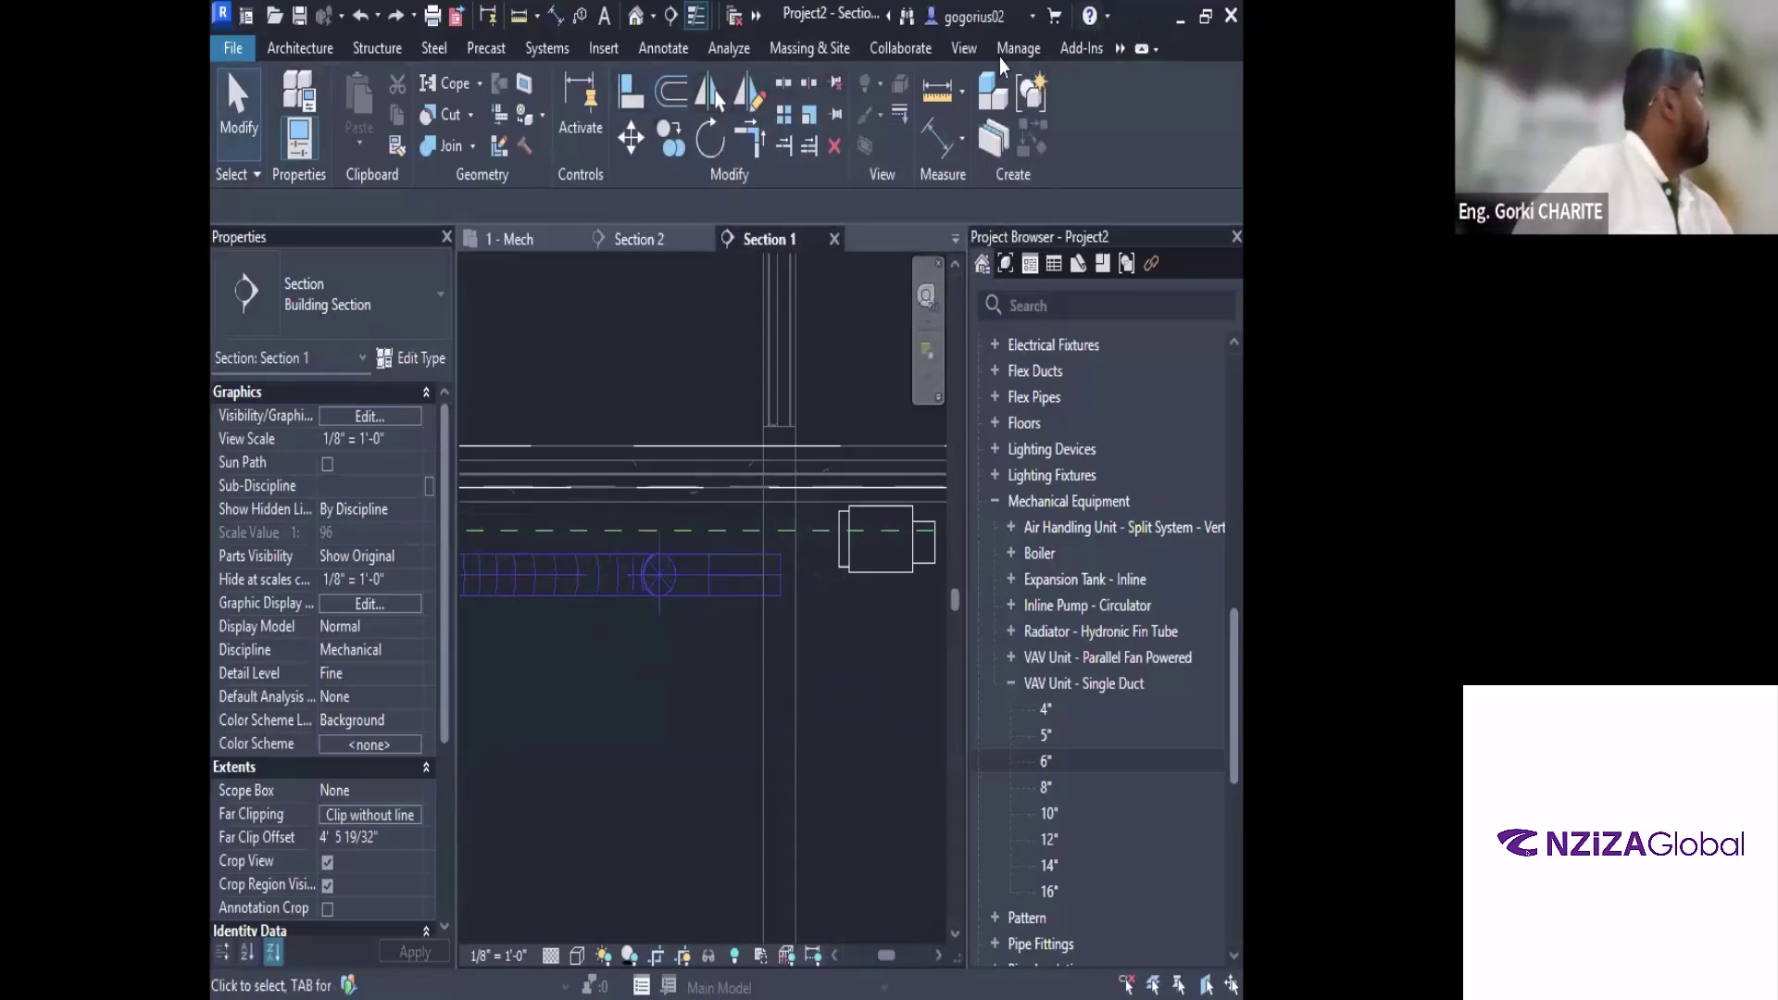
Repeat the height alignment of the VAV unit to the round duct's centreline, and undo it again
click(637, 98)
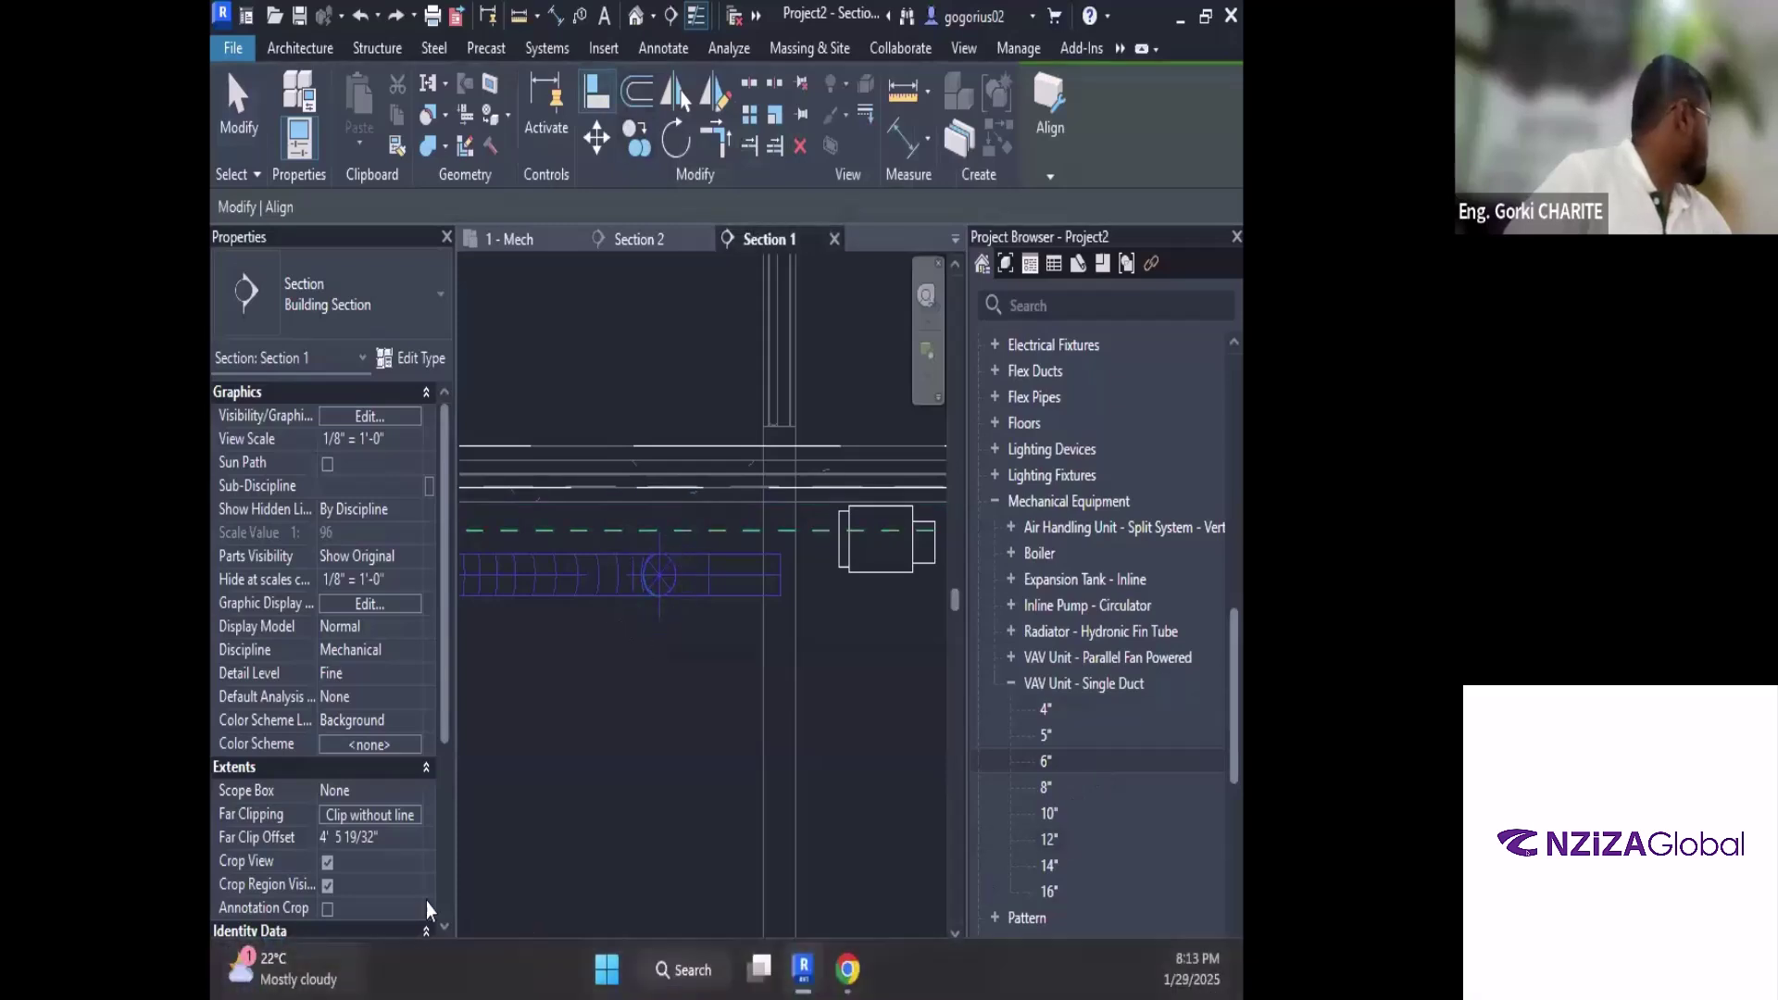
click(738, 579)
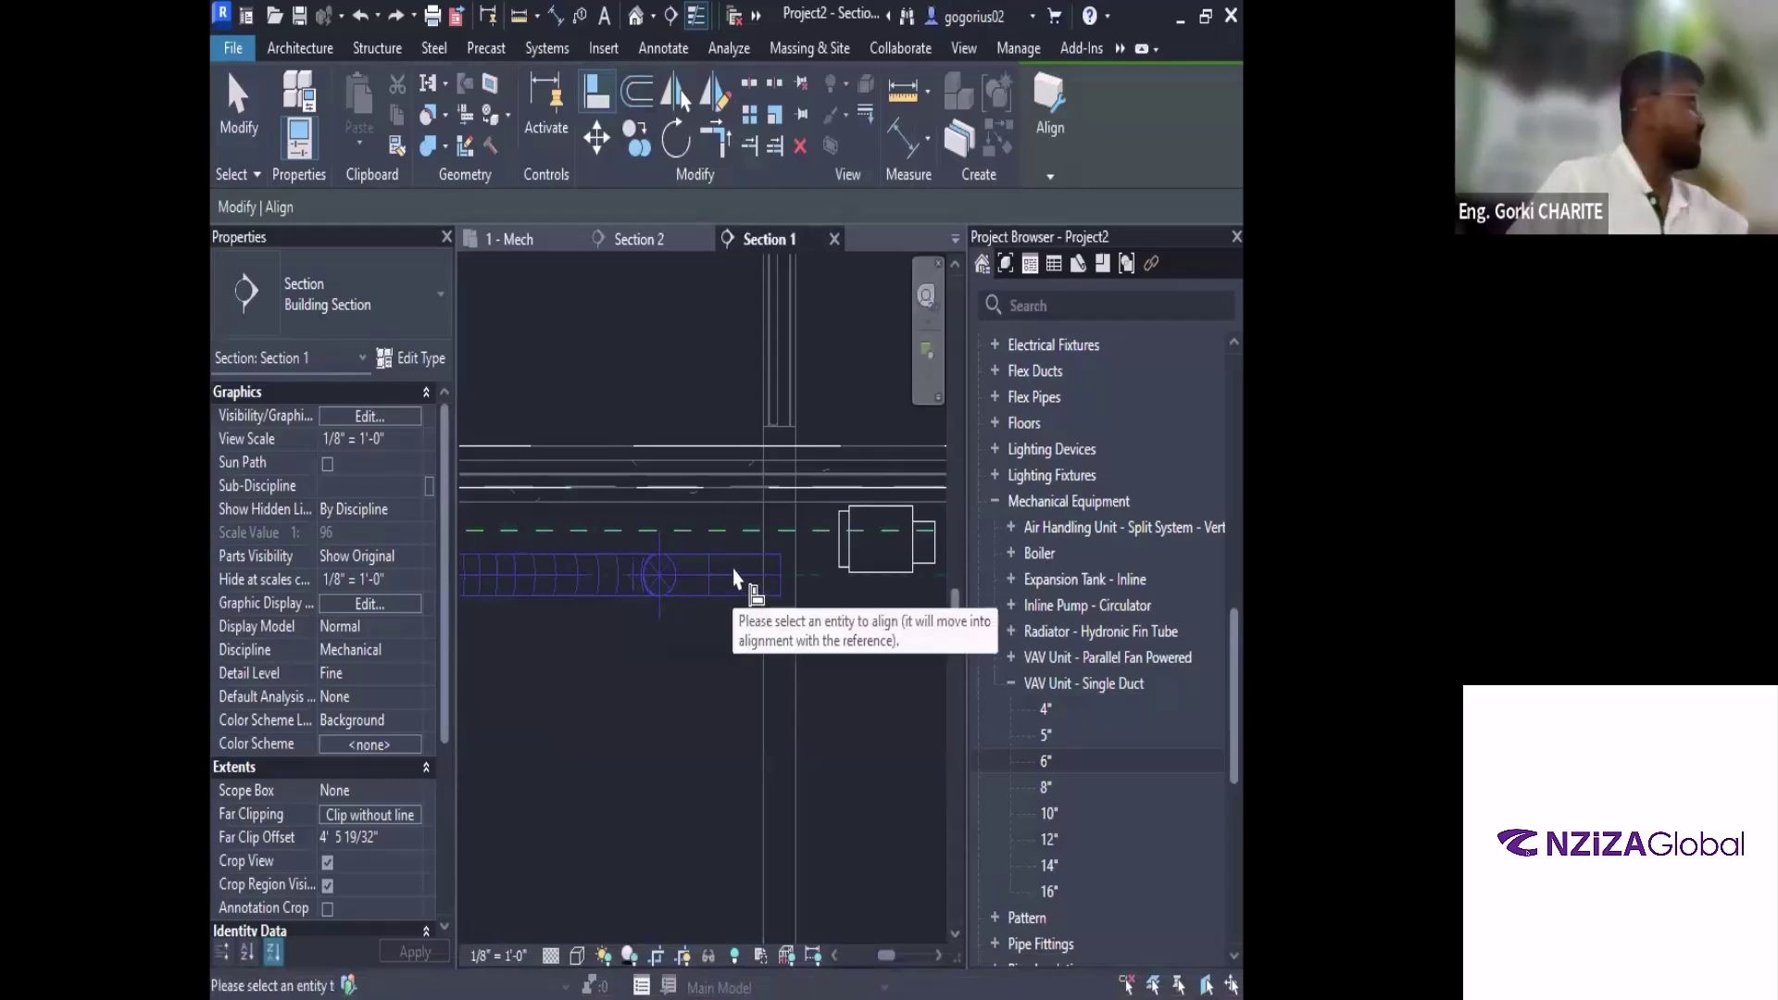
click(832, 569)
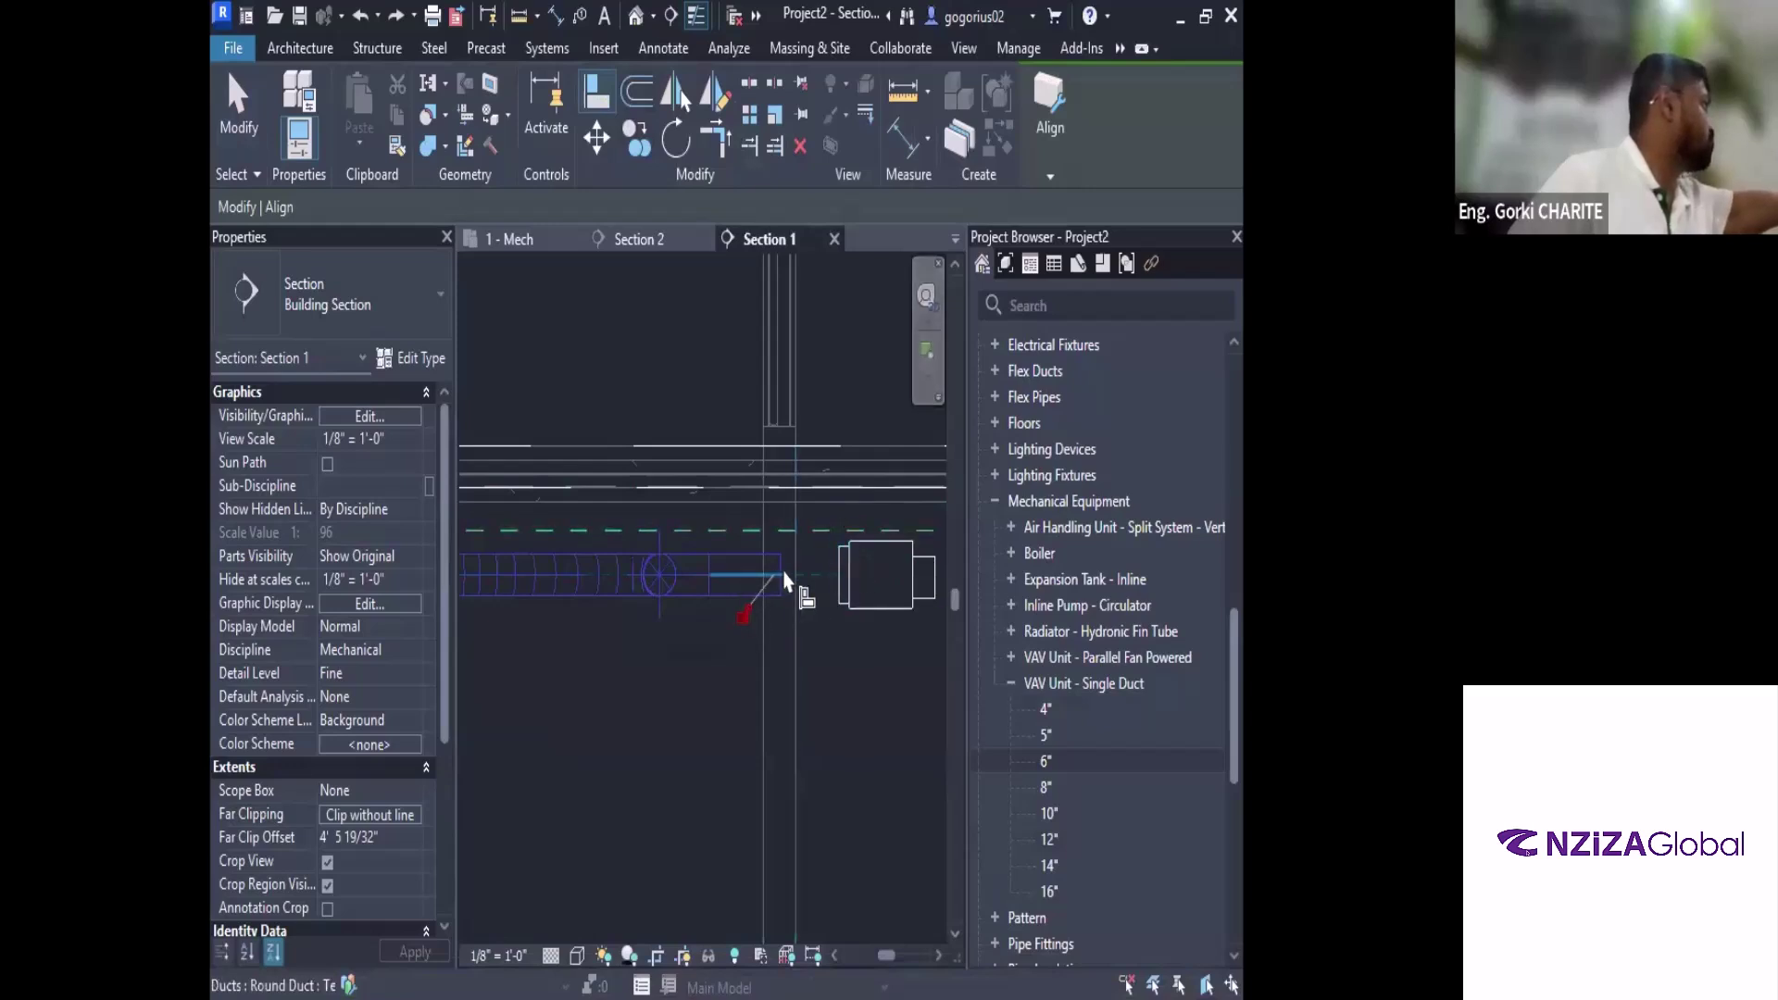
click(726, 583)
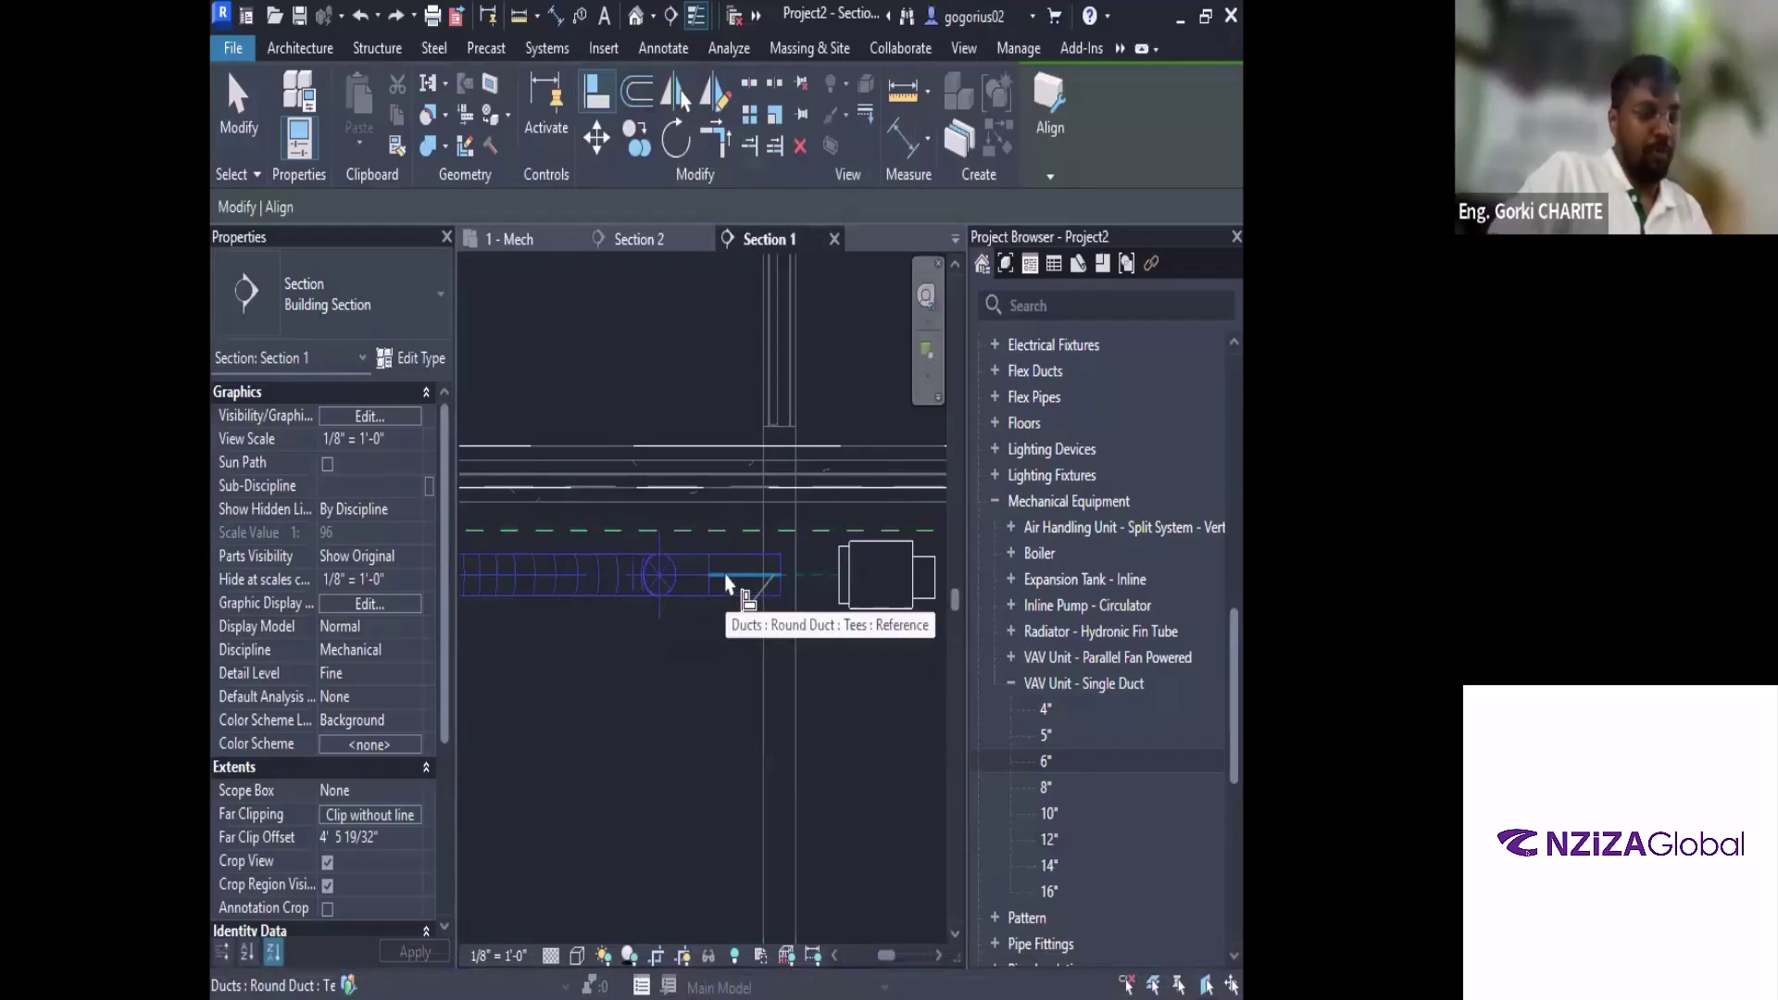
key(ctrl+z)
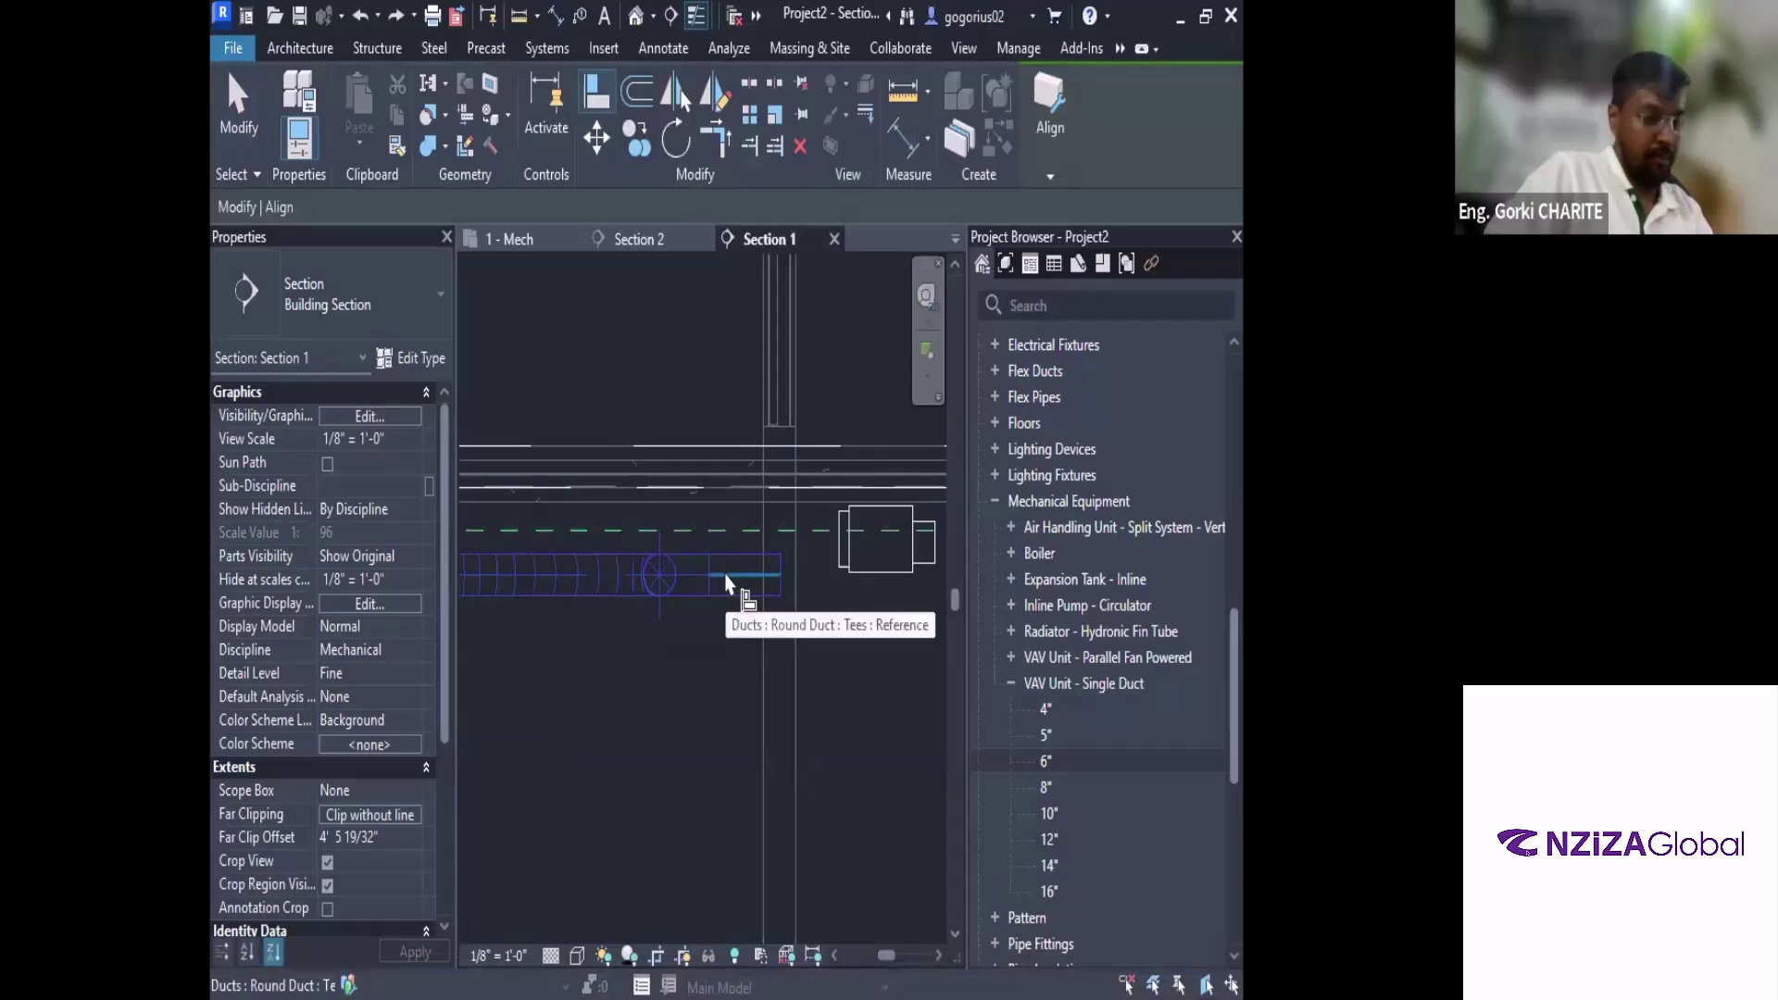
key(Escape)
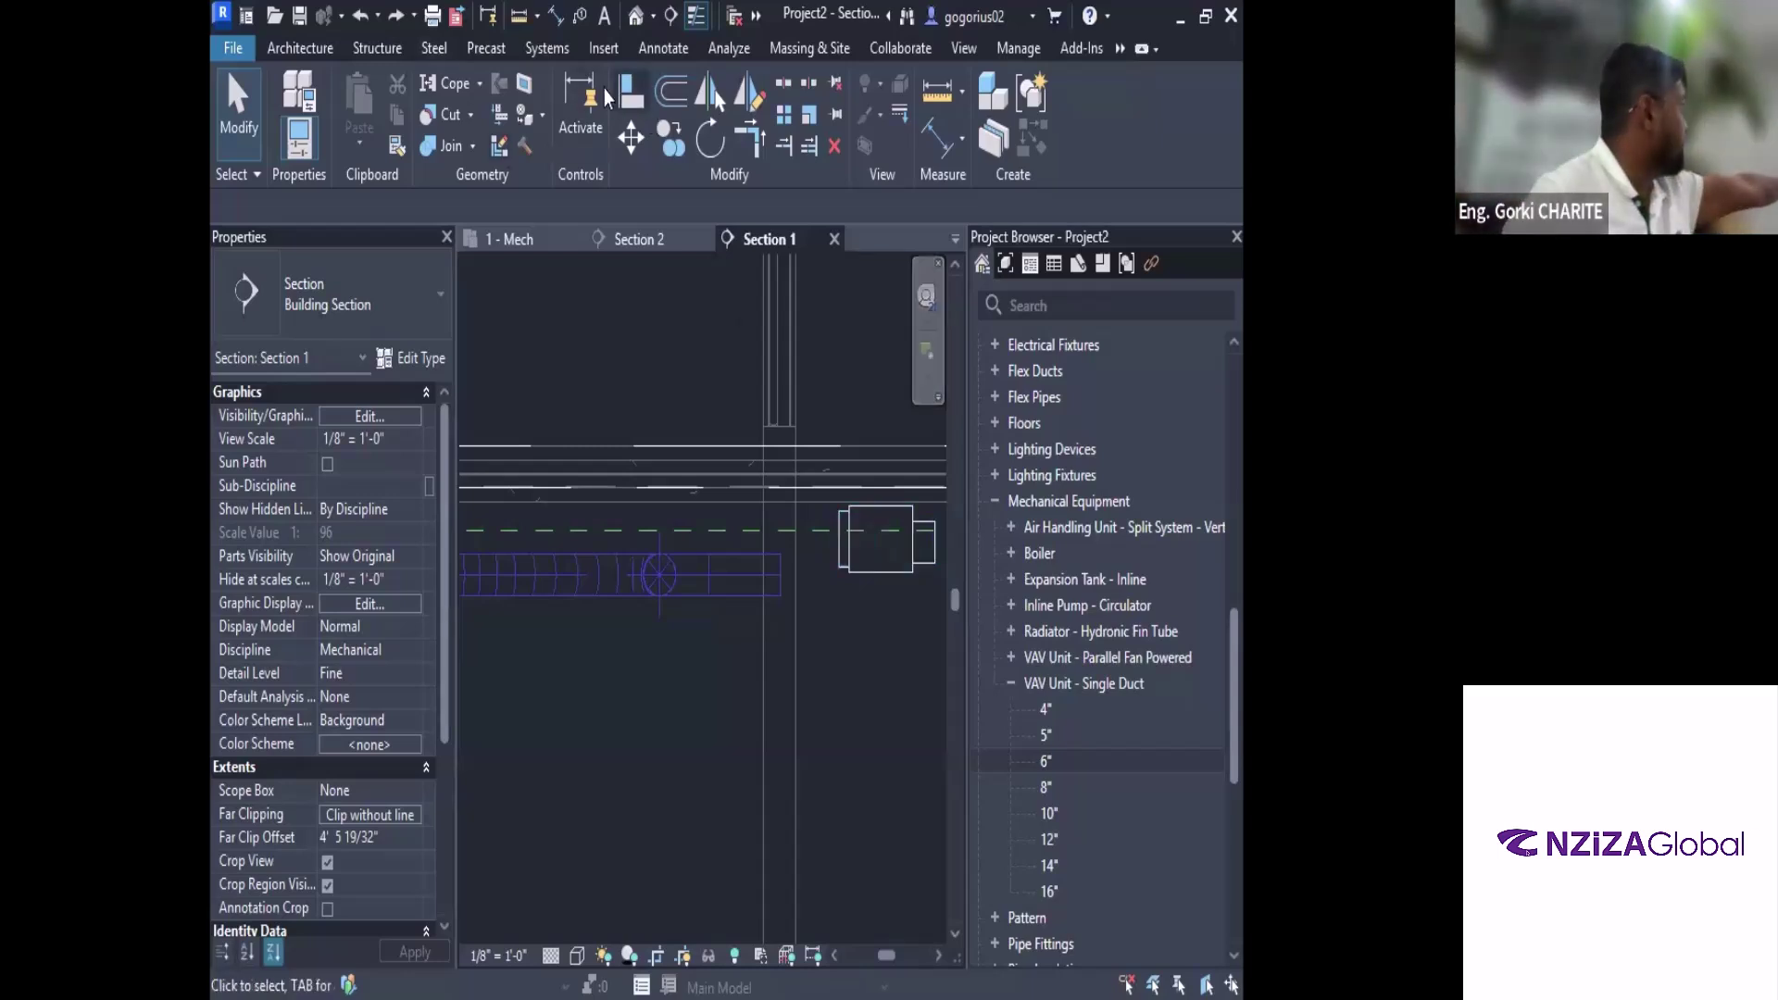
Align the centre of the VAV unit's outlet with the short round duct's centreline in Section 1
click(628, 100)
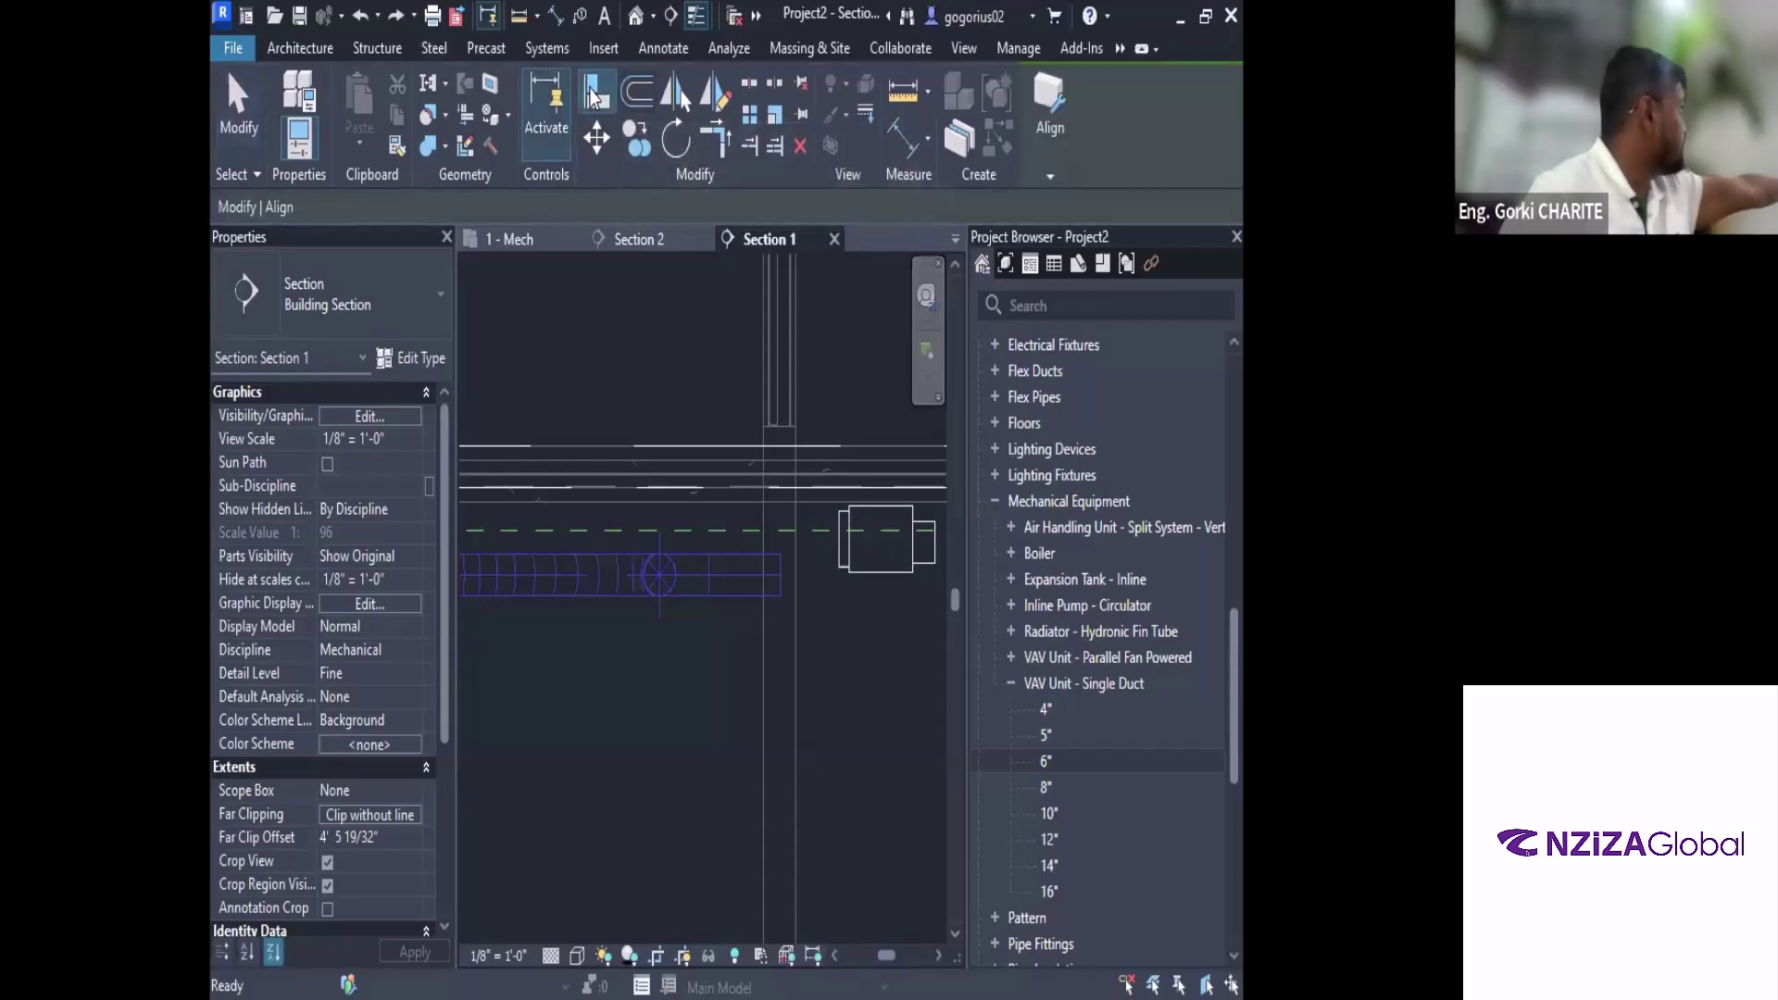
click(768, 586)
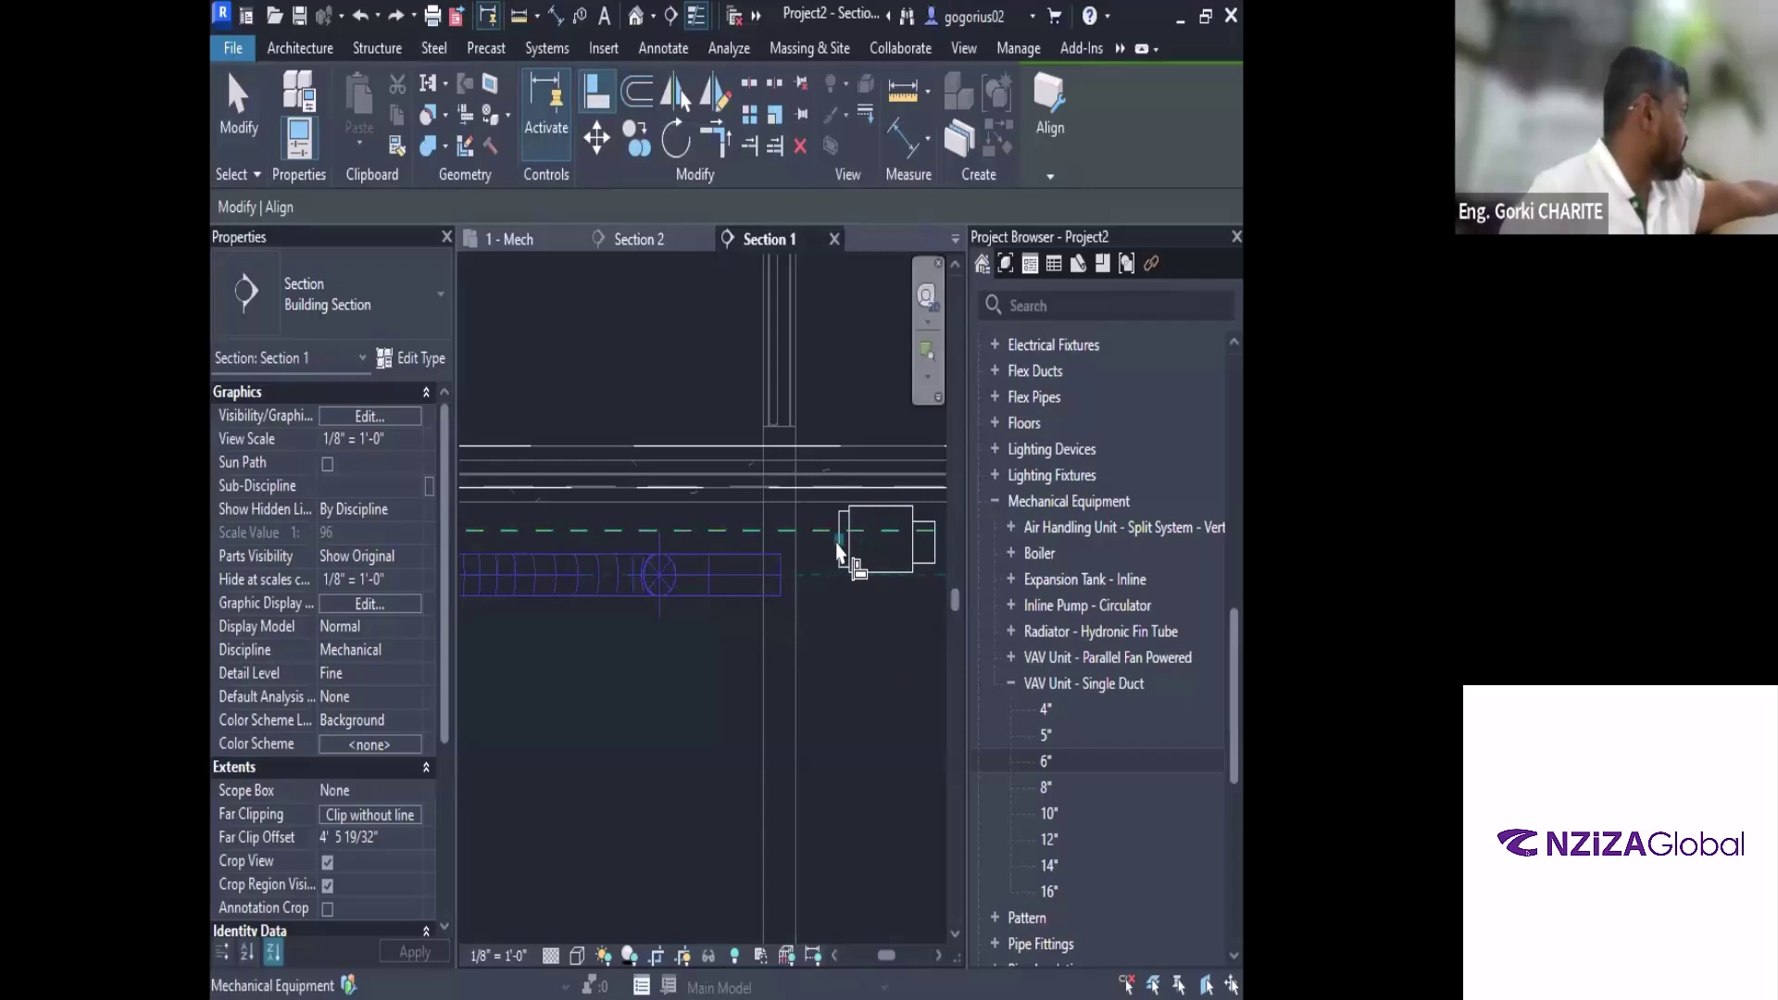
click(838, 552)
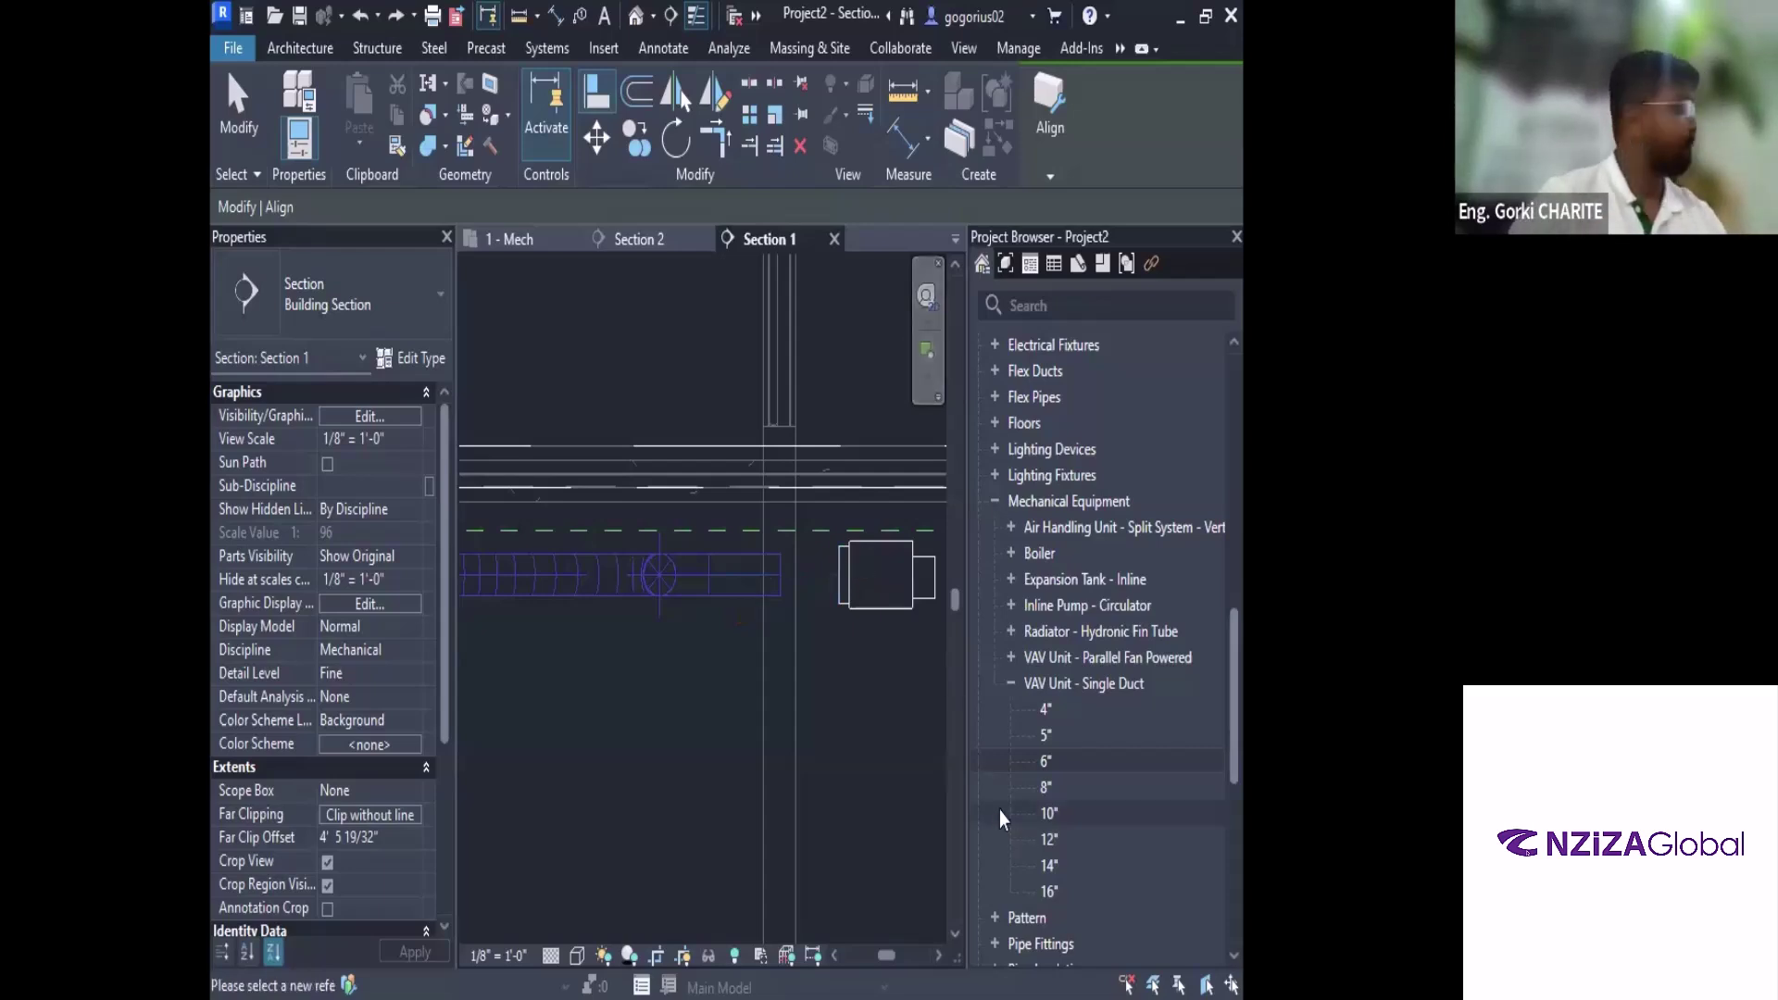
key(Escape)
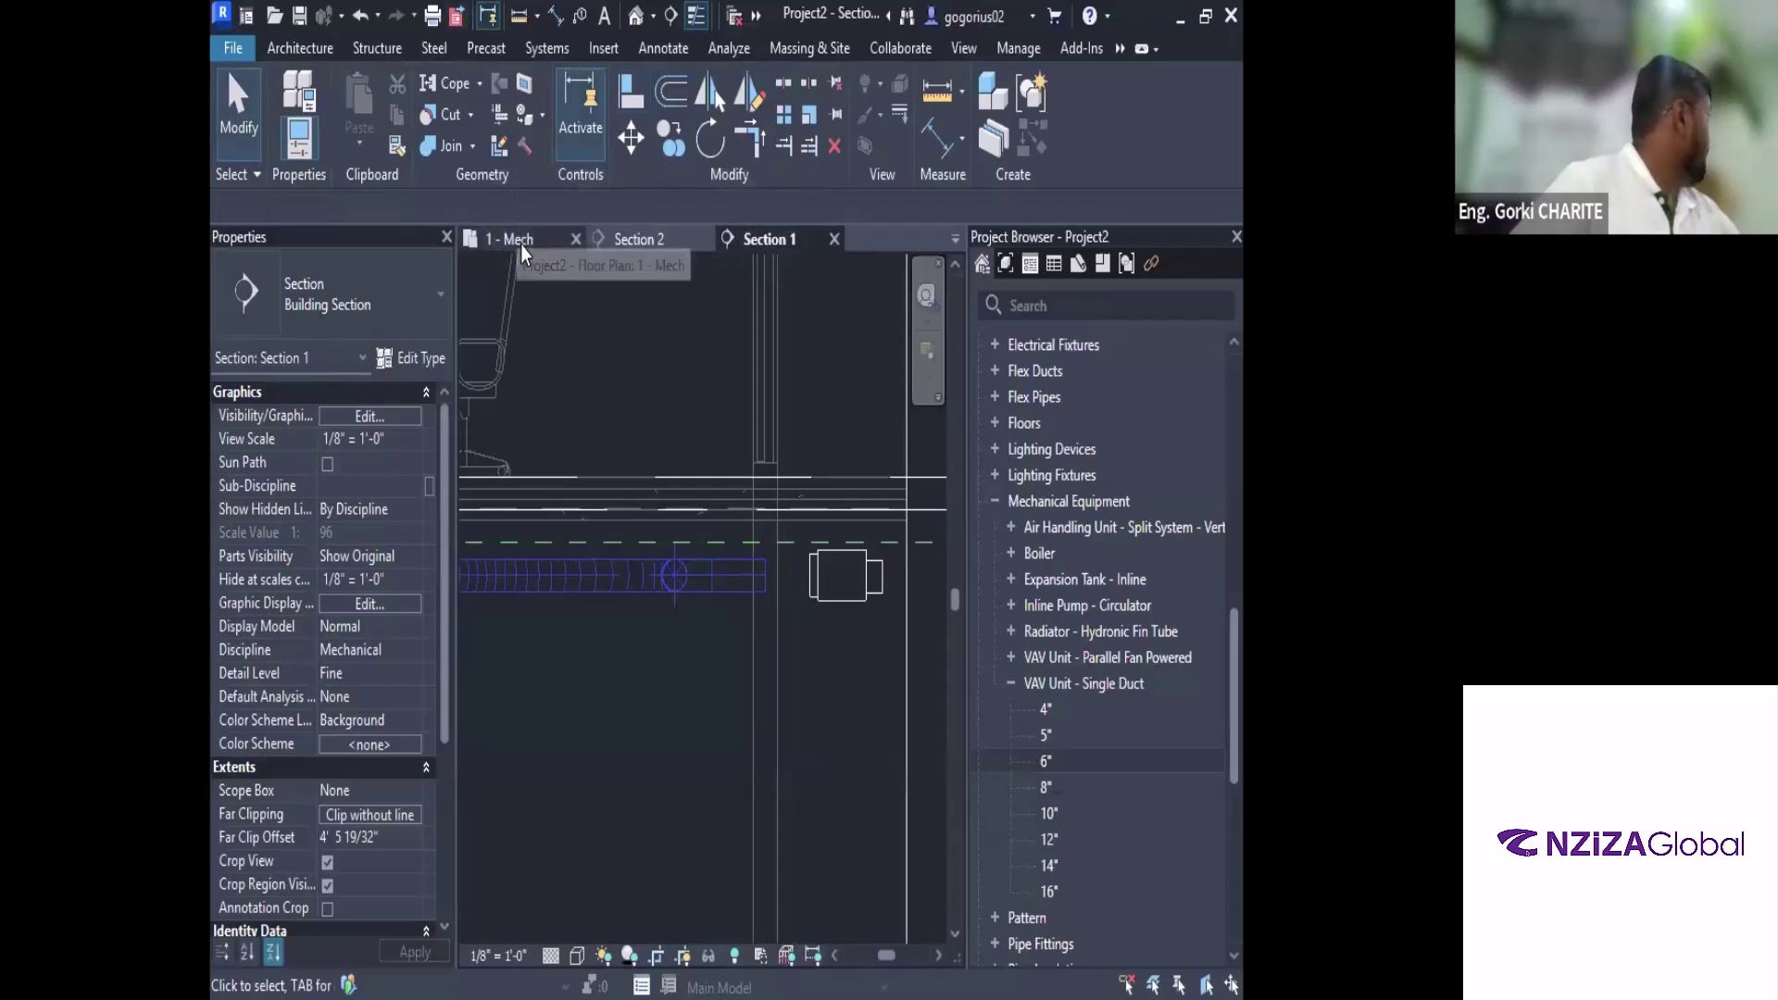
Try extending the short round duct to the VAV unit's outlet in the 1 - Mech floor plan, and undo it
click(515, 240)
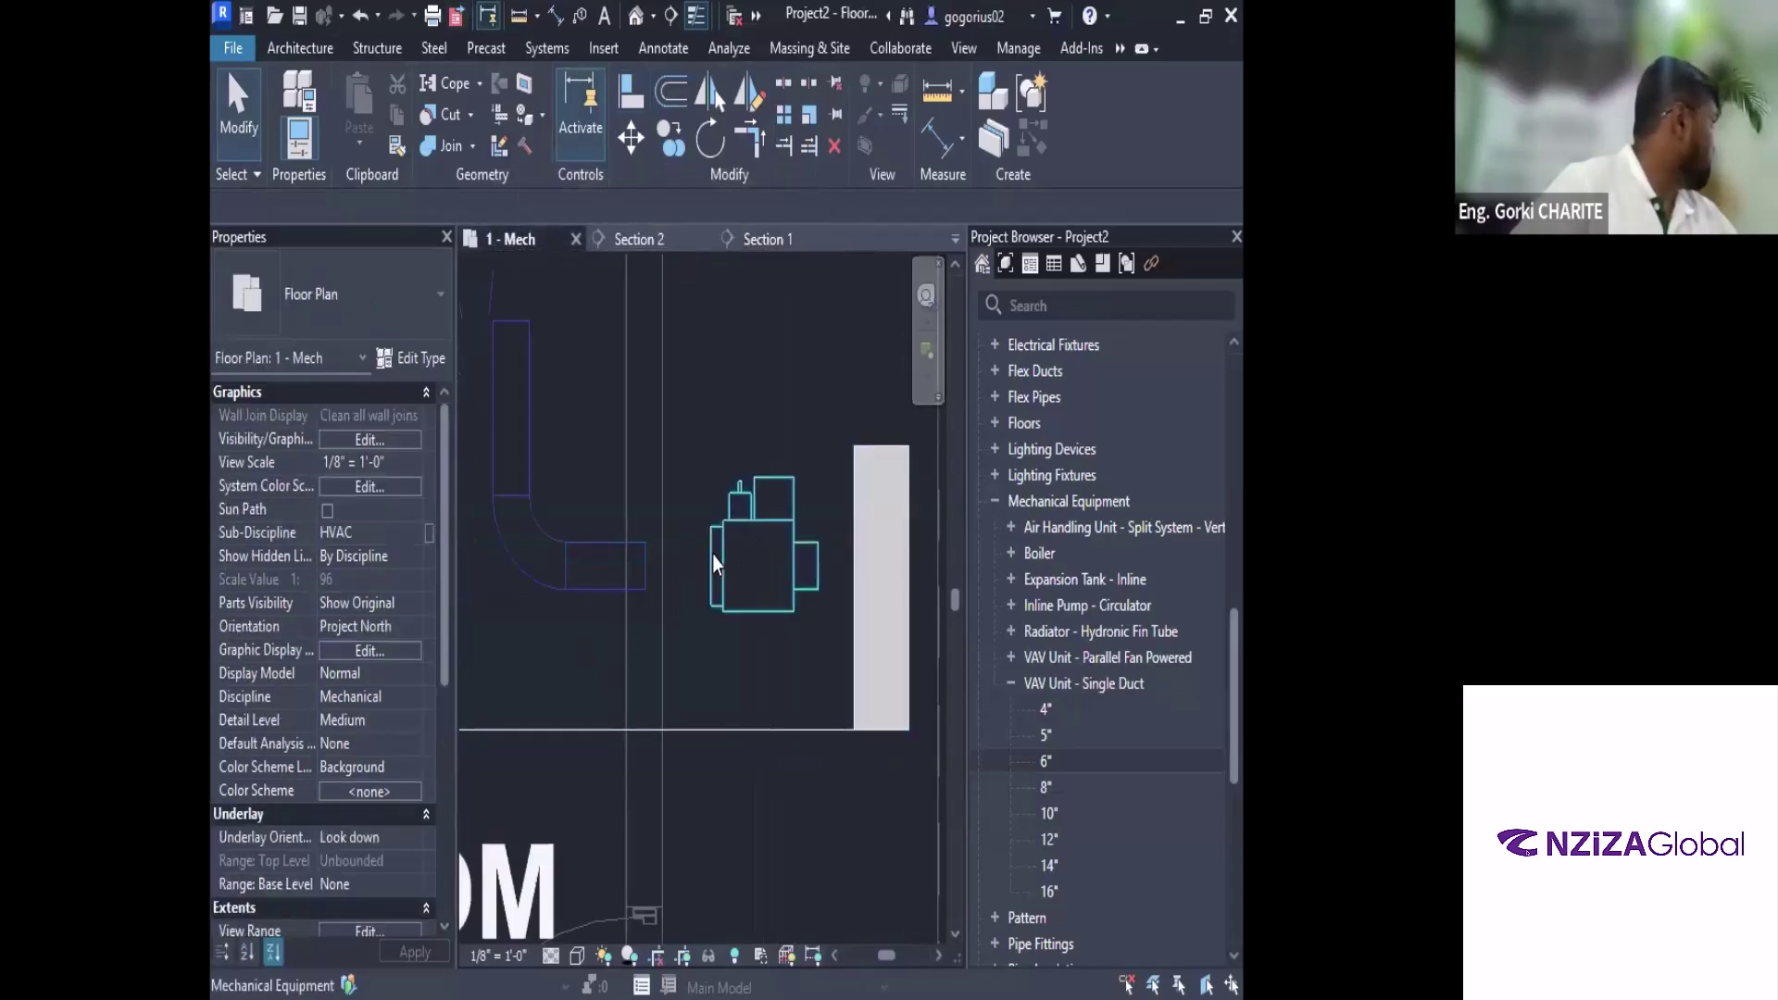
click(632, 574)
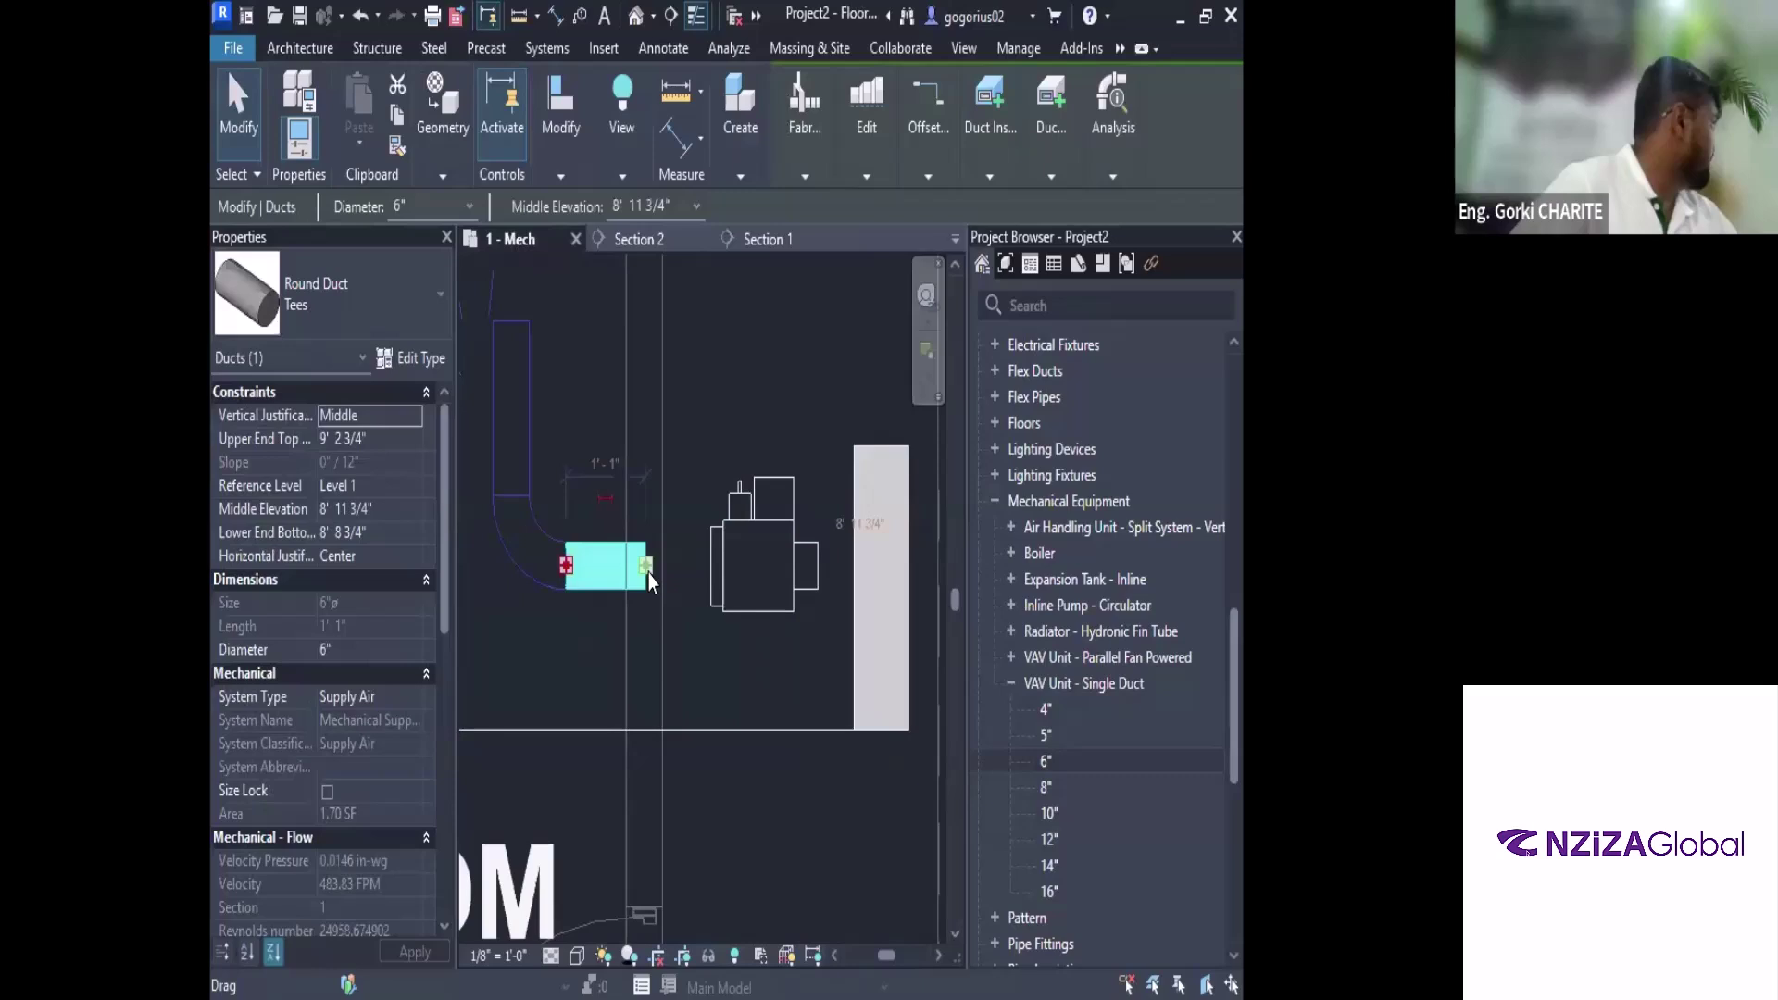
drag(647, 574, 807, 571)
scroll(620, 569, up, 3)
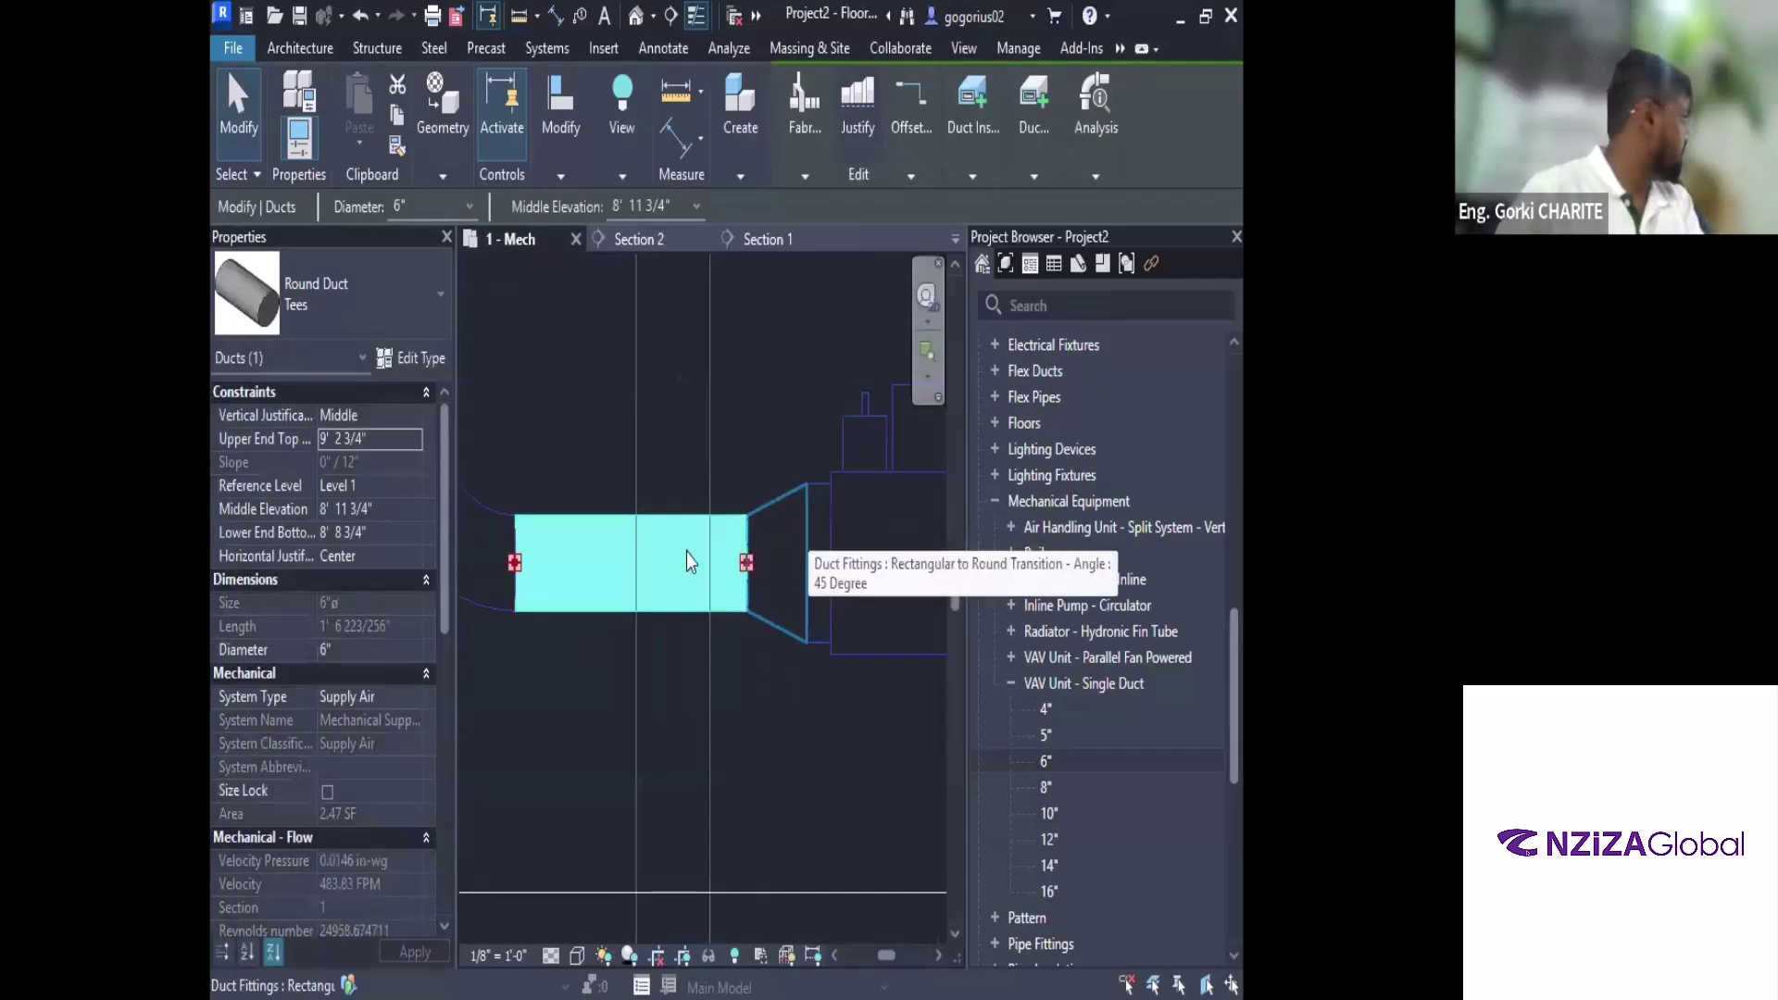
key(ctrl+z)
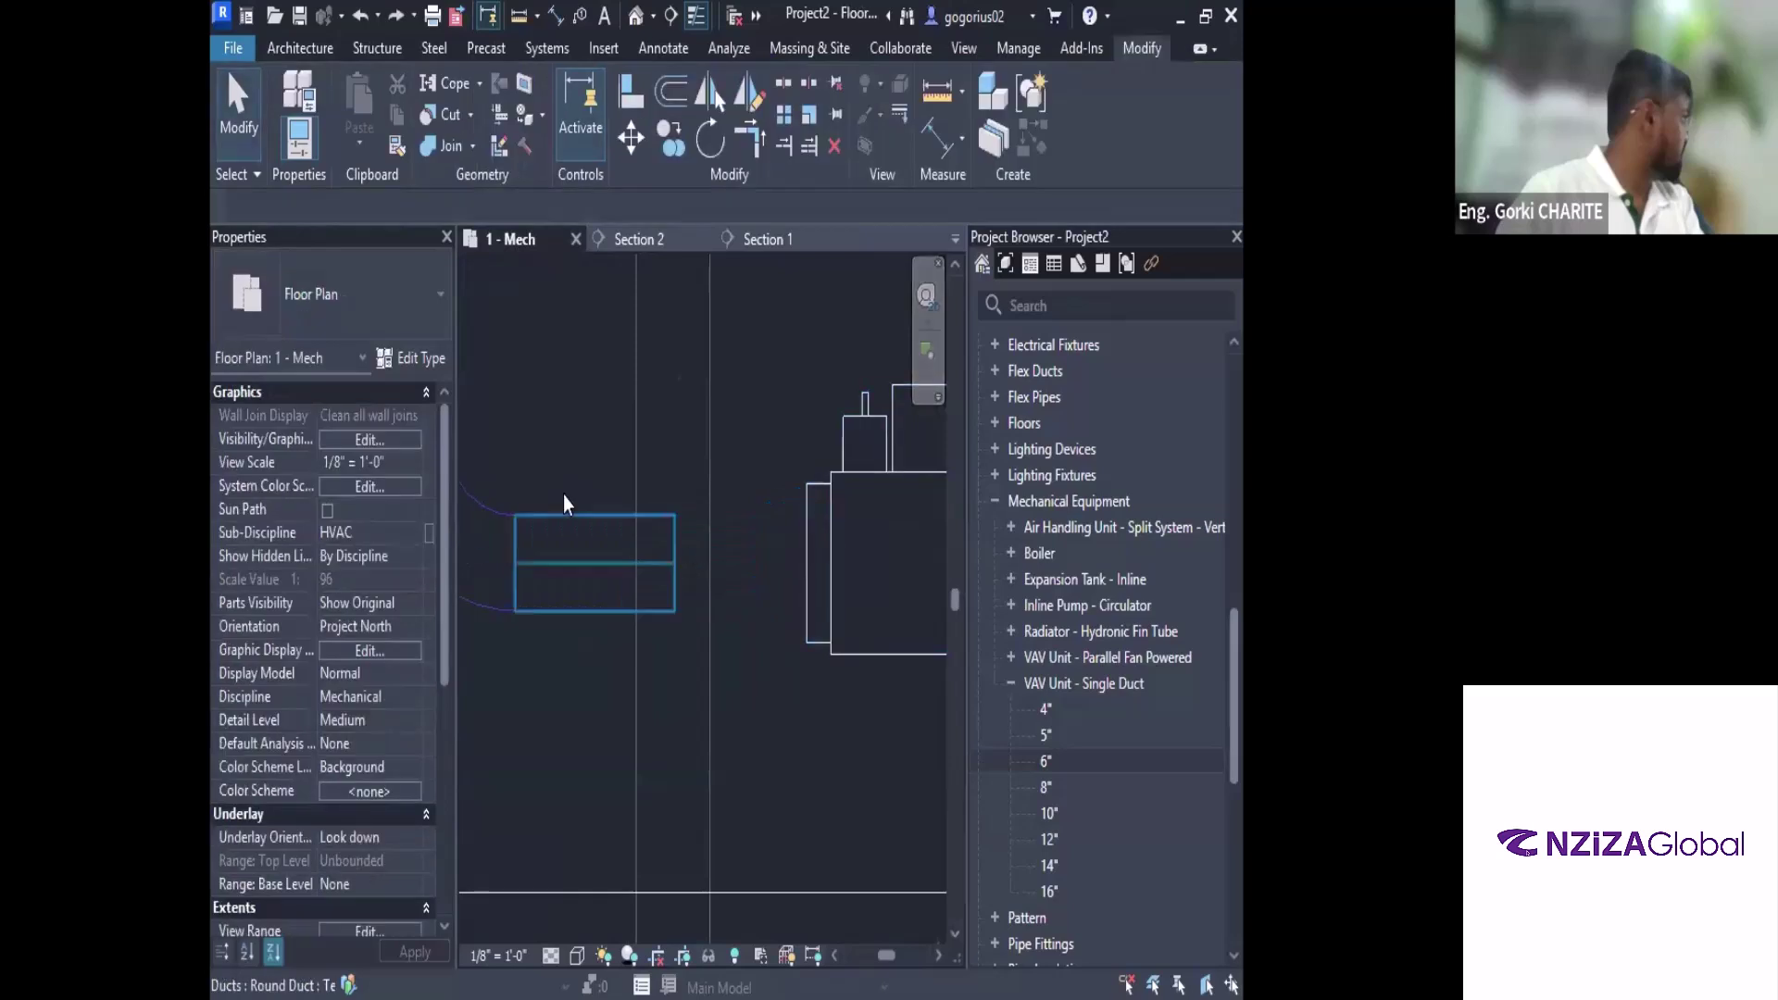
Stretch the free end of the short 6" round duct to the VAV unit's outlet connector to join them with a transition
click(674, 576)
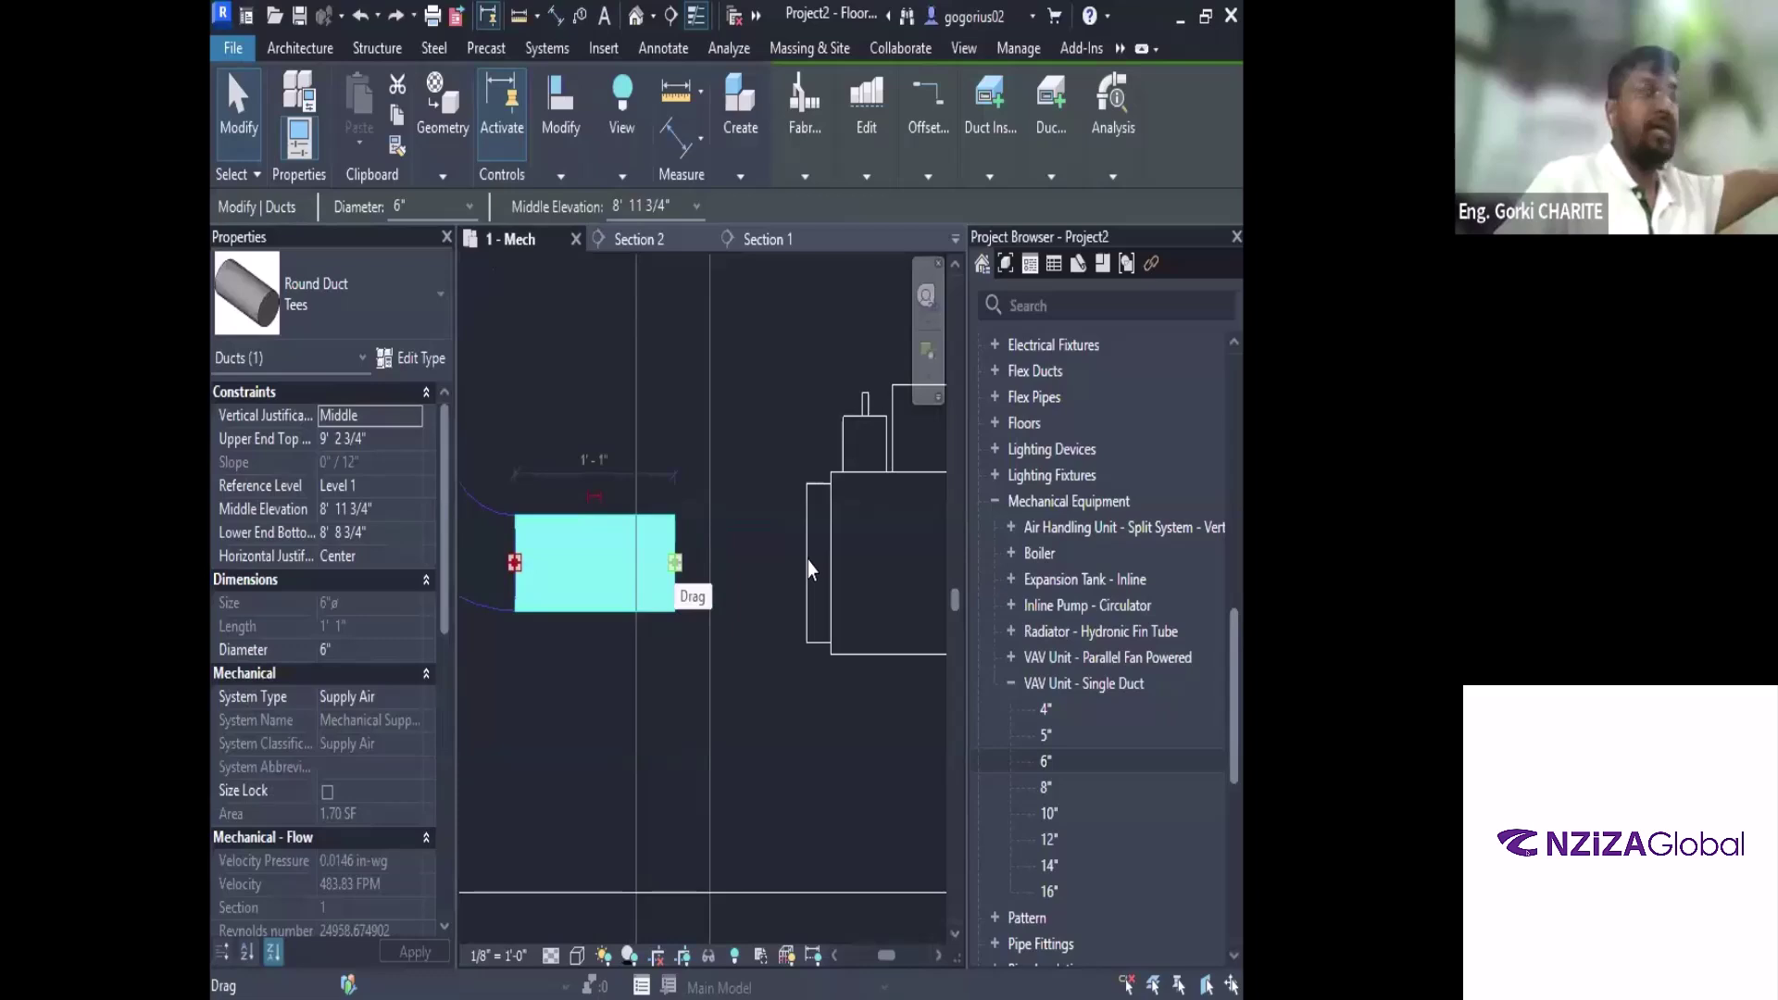
drag(675, 562, 807, 561)
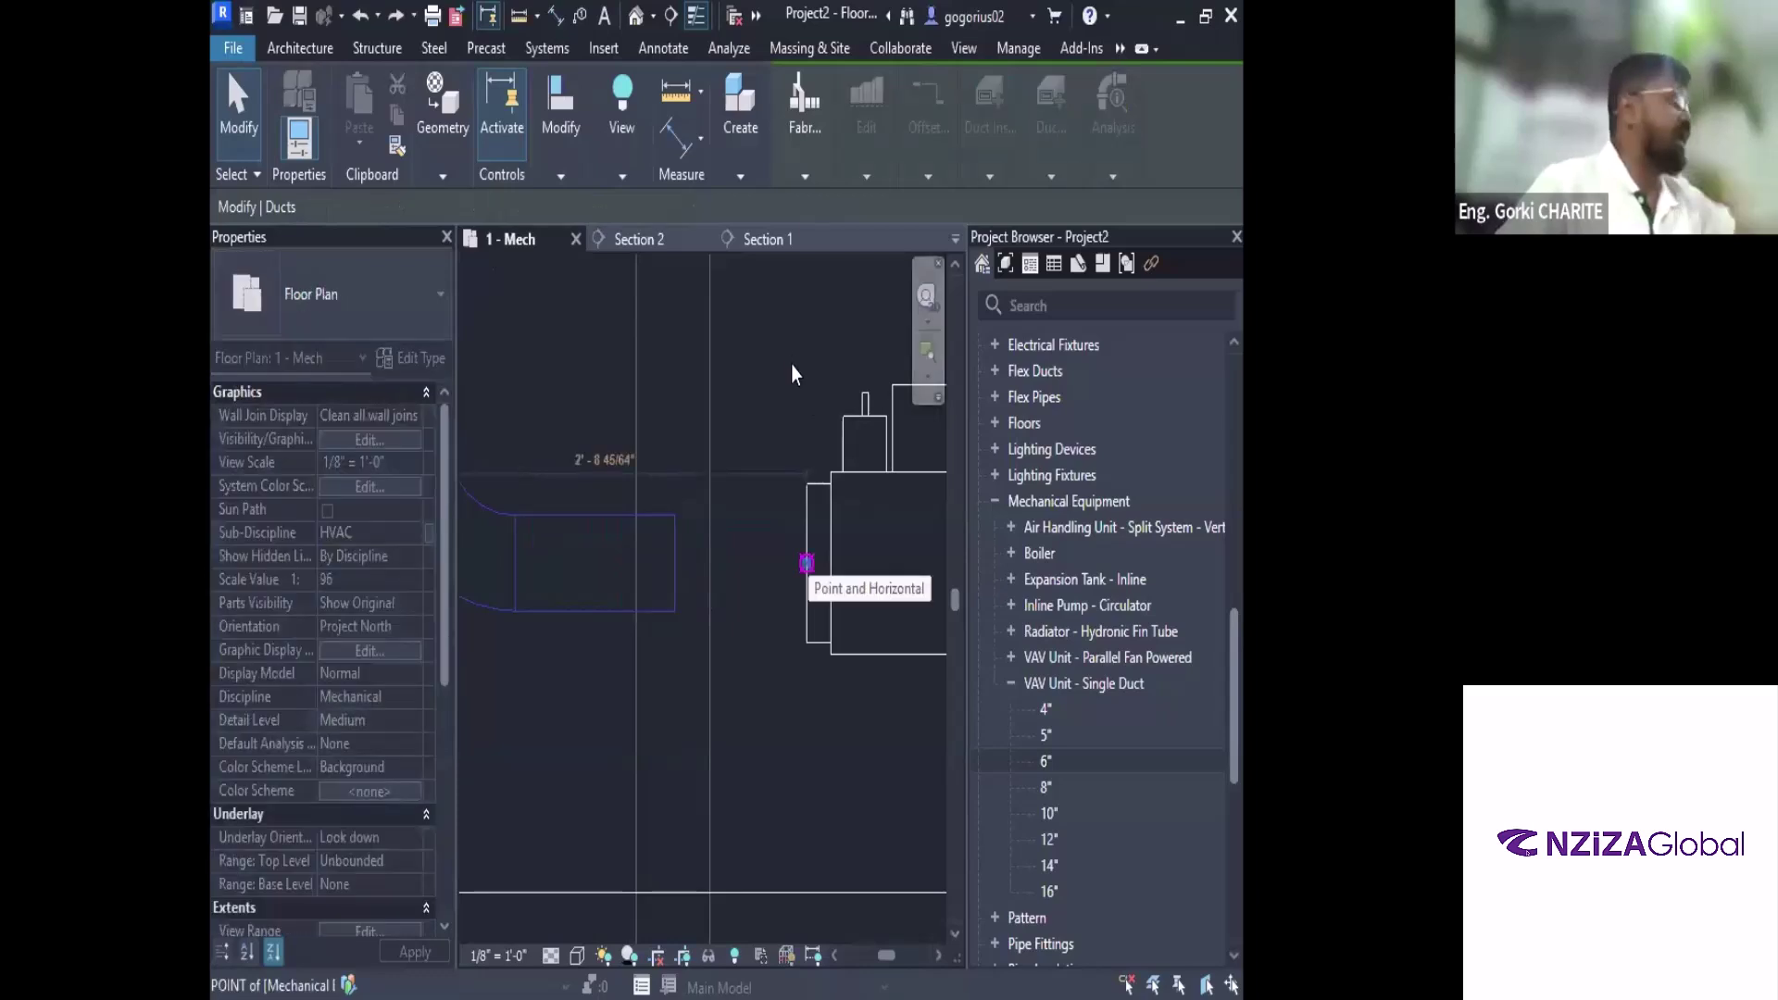
click(864, 591)
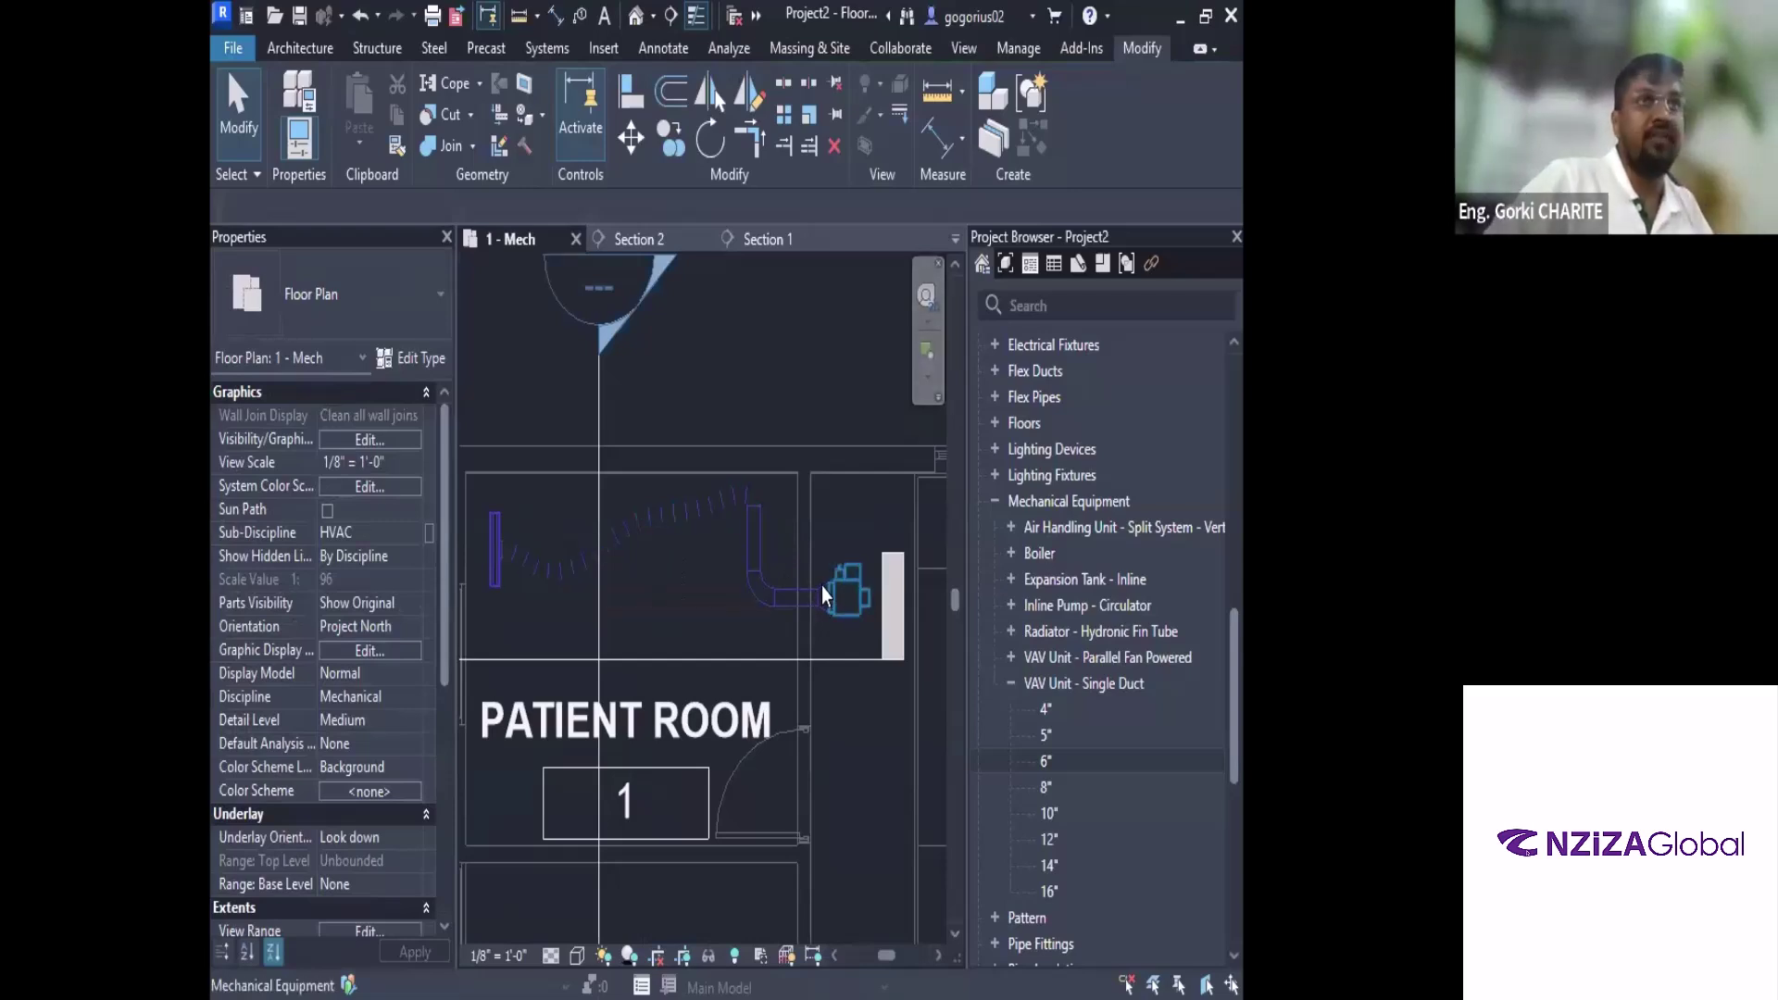
key(Tab)
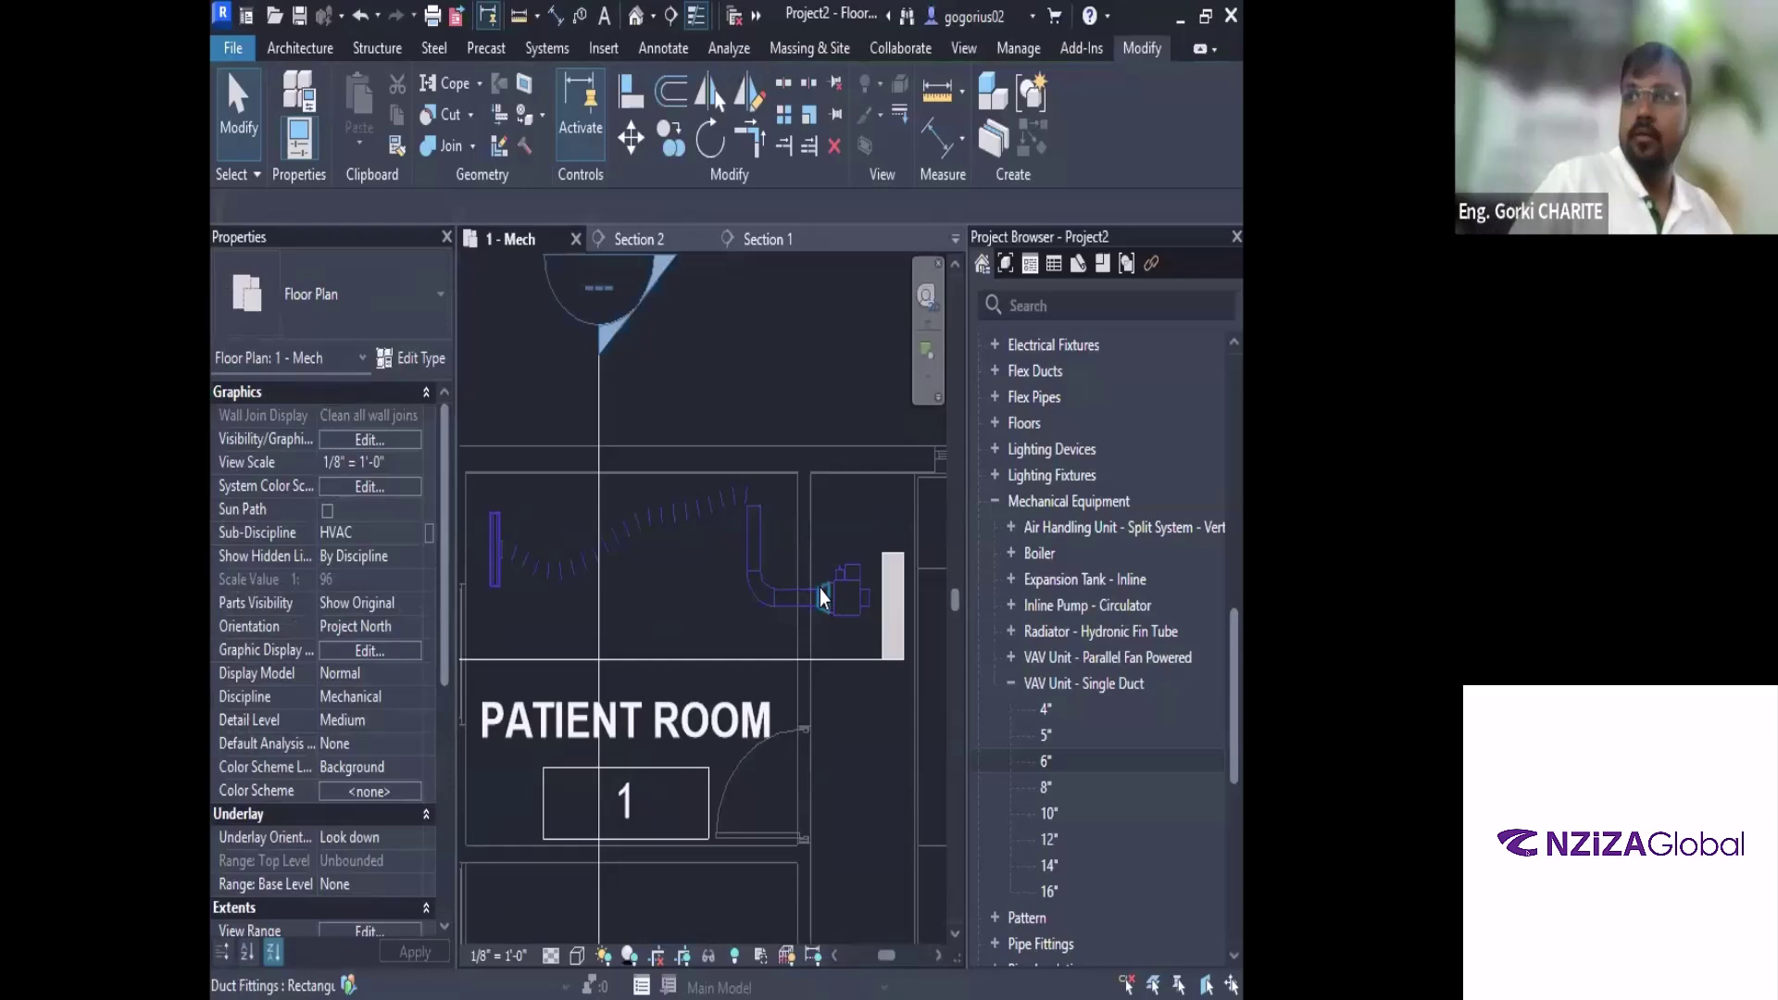